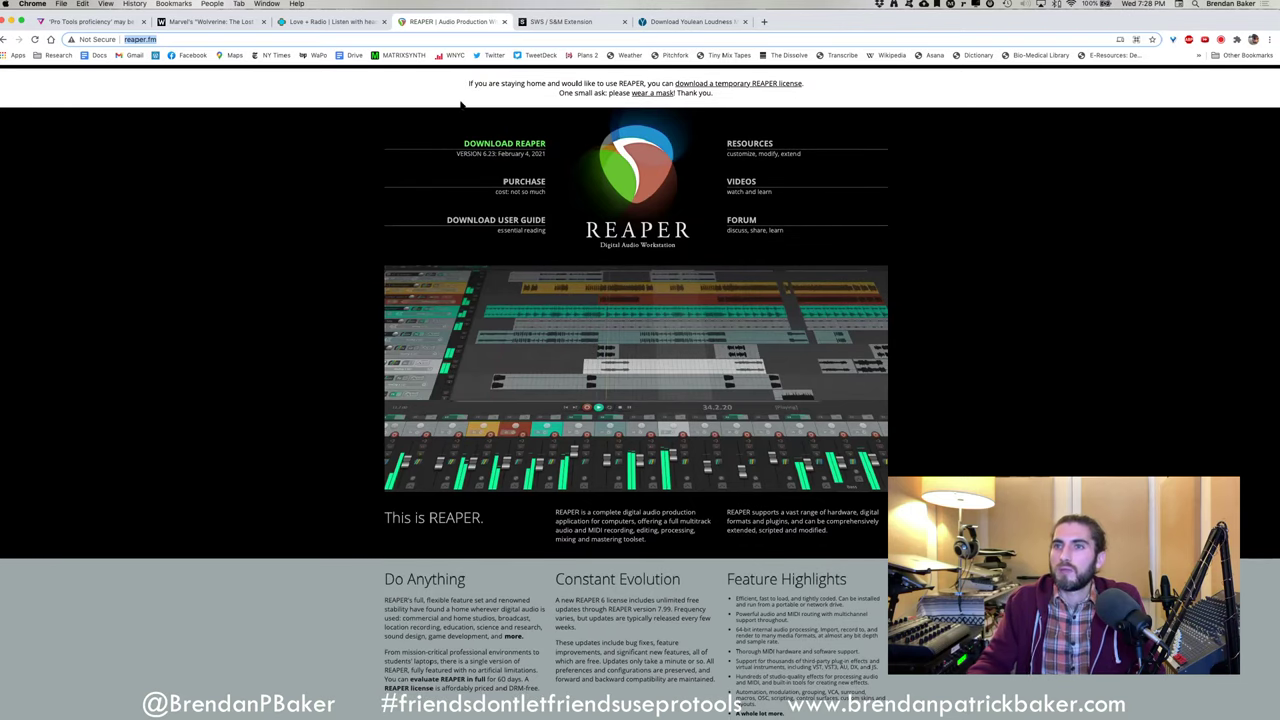
Open the REAPER download page and view the installers offered for each operating system
{"action": "left_click", "coordinate": [501, 147]}
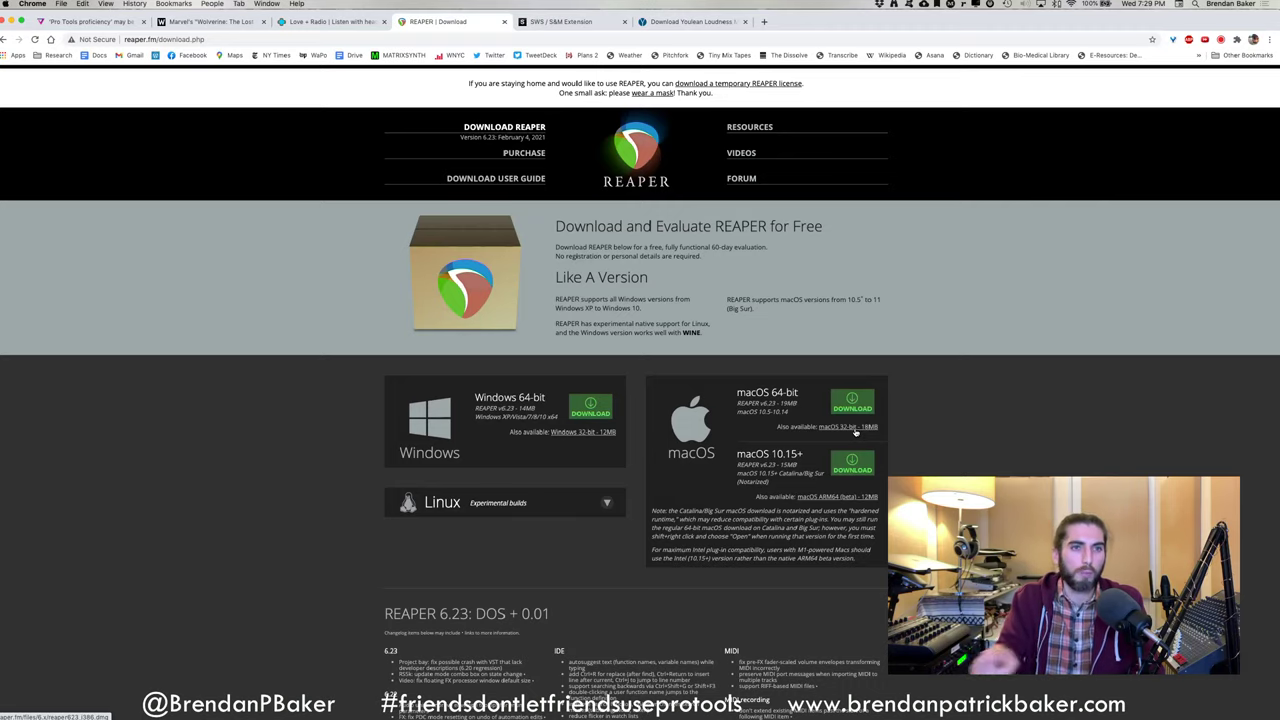
{"action": "scroll", "coordinate": [797, 476], "scroll_direction": "down", "scroll_amount": 1}
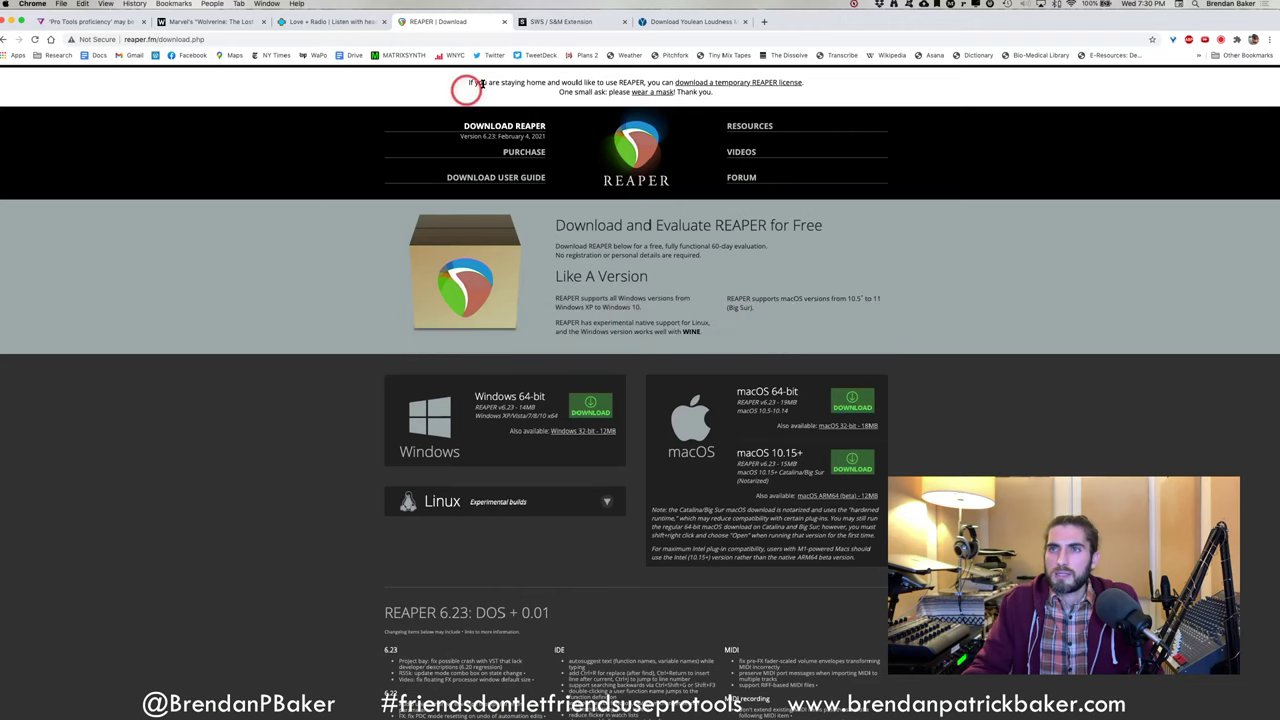
Copy the SWS/S&M Extension page's web address, sws-extension.org, then paste and submit it to share the link
{"action": "left_click", "coordinate": [557, 22]}
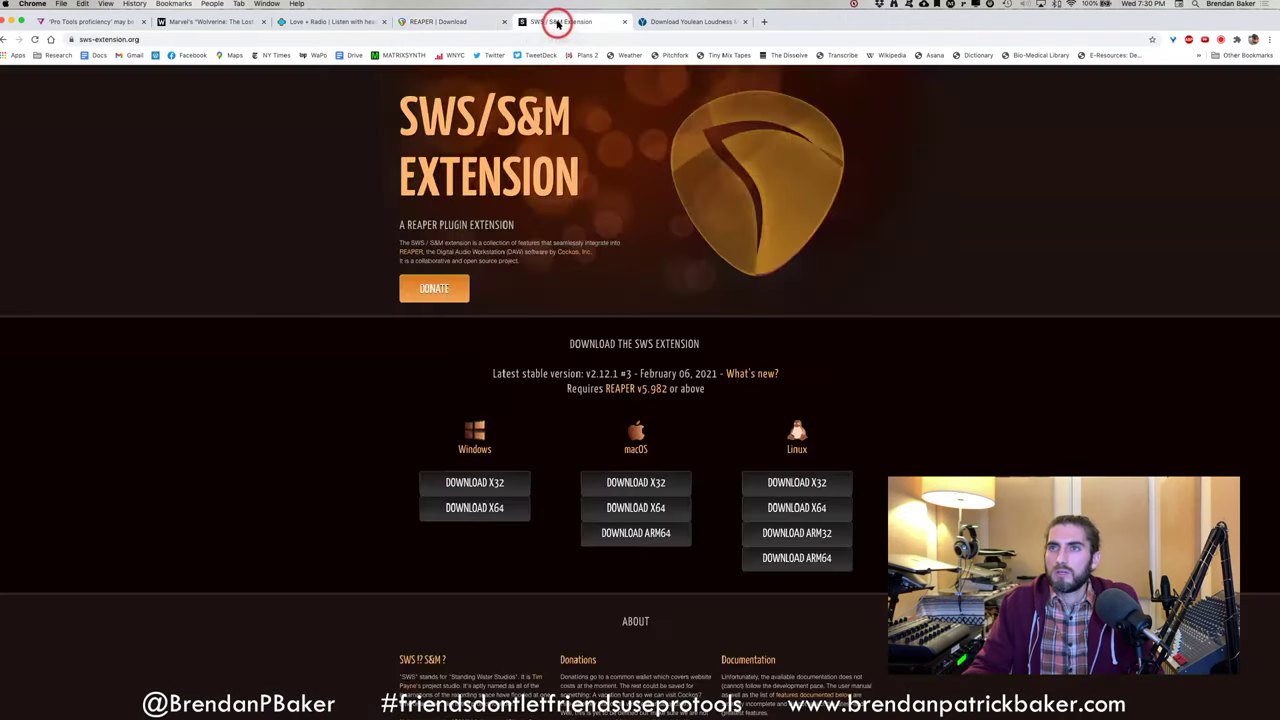
{"action": "left_click", "coordinate": [125, 39]}
{"action": "key", "text": "super+c"}
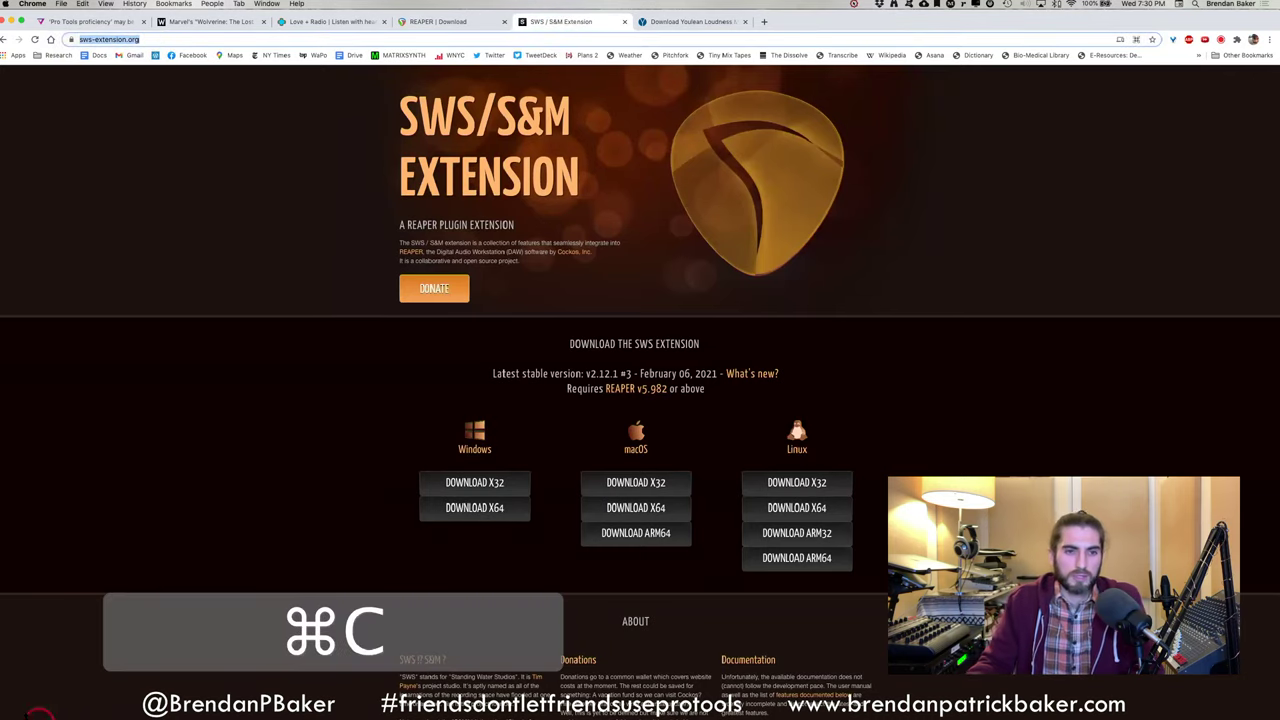
{"action": "key", "text": "super+v"}
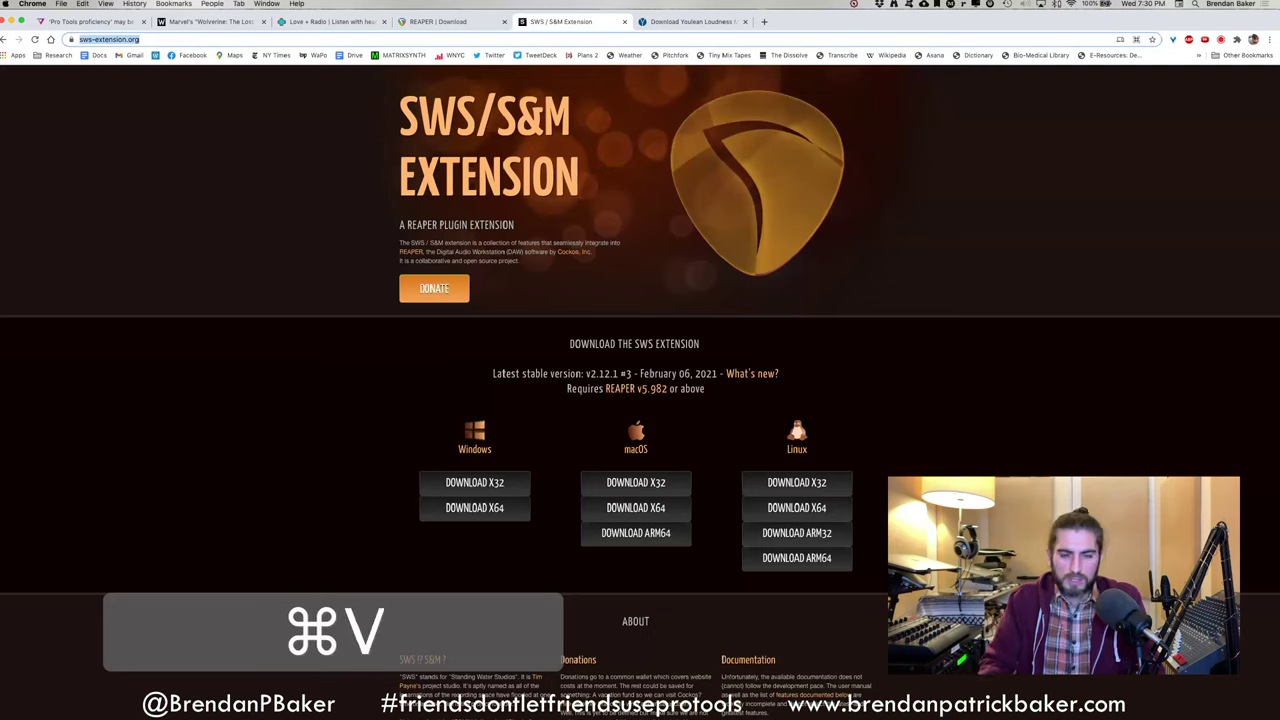
{"action": "key", "text": "Return"}
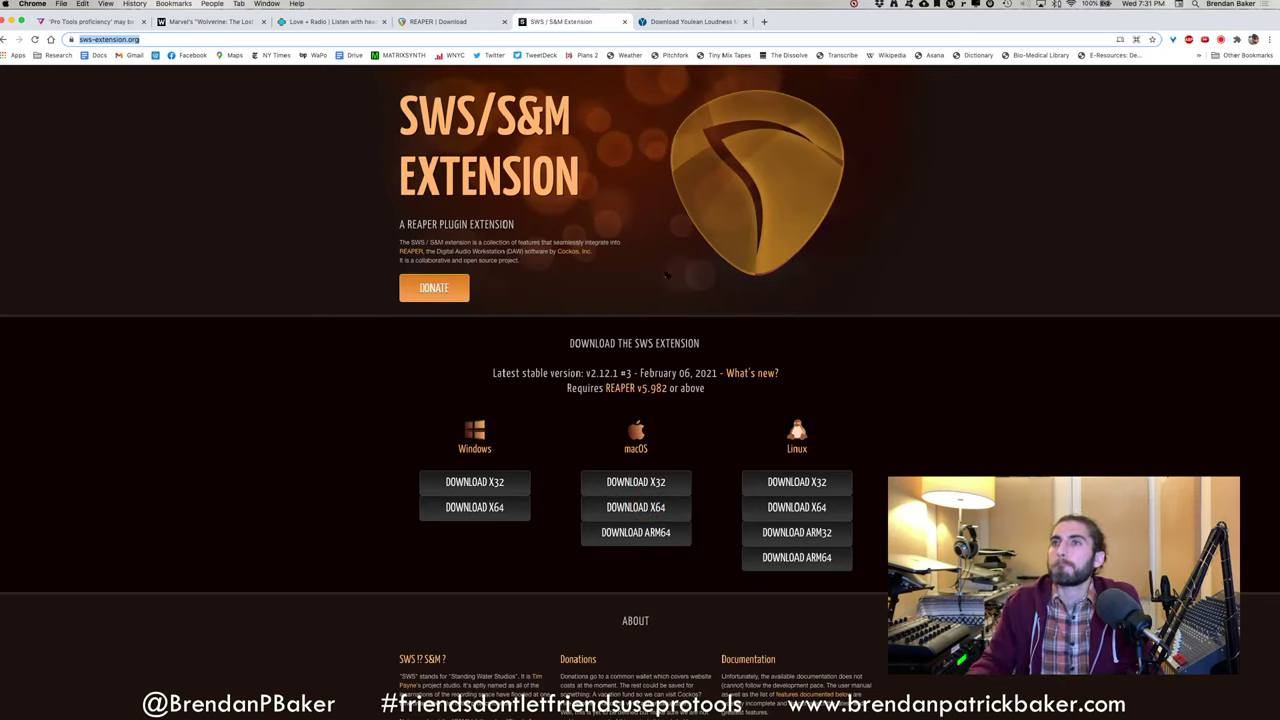
Copy the Youlean Loudness Meter 2 download page's web address, then paste and submit it to share the link
{"action": "left_click", "coordinate": [702, 23]}
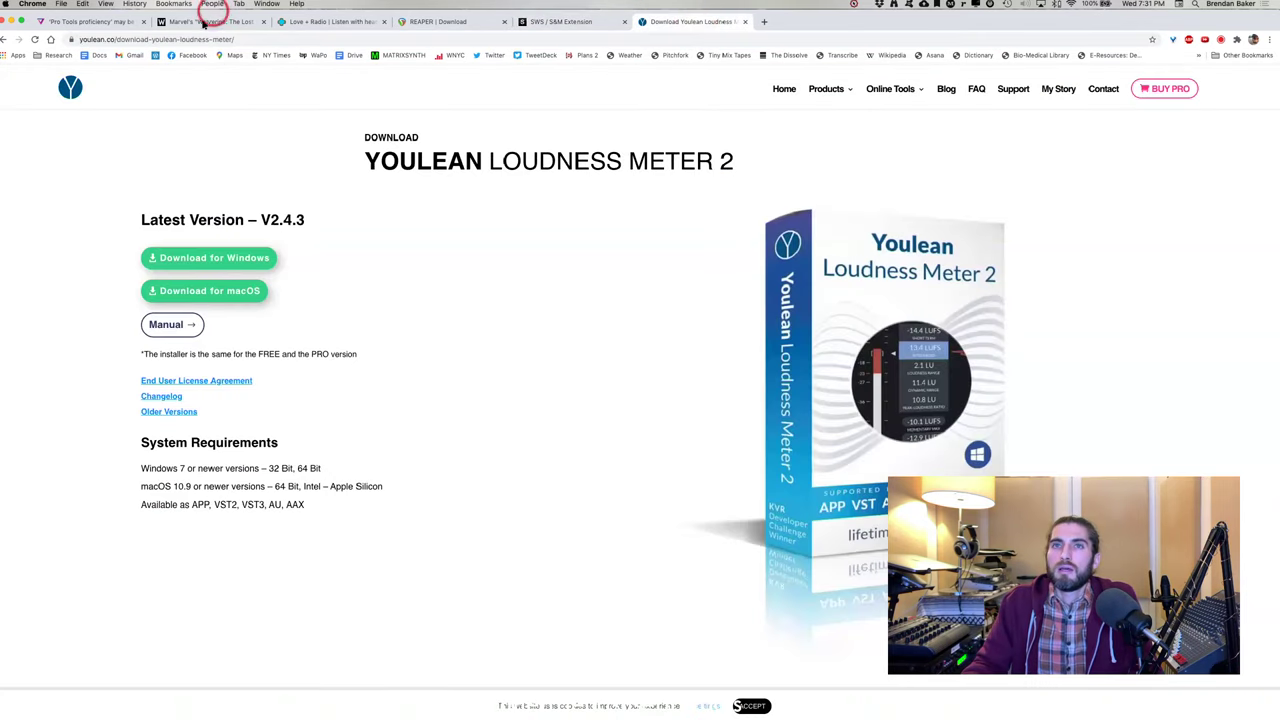
{"action": "left_click", "coordinate": [257, 37]}
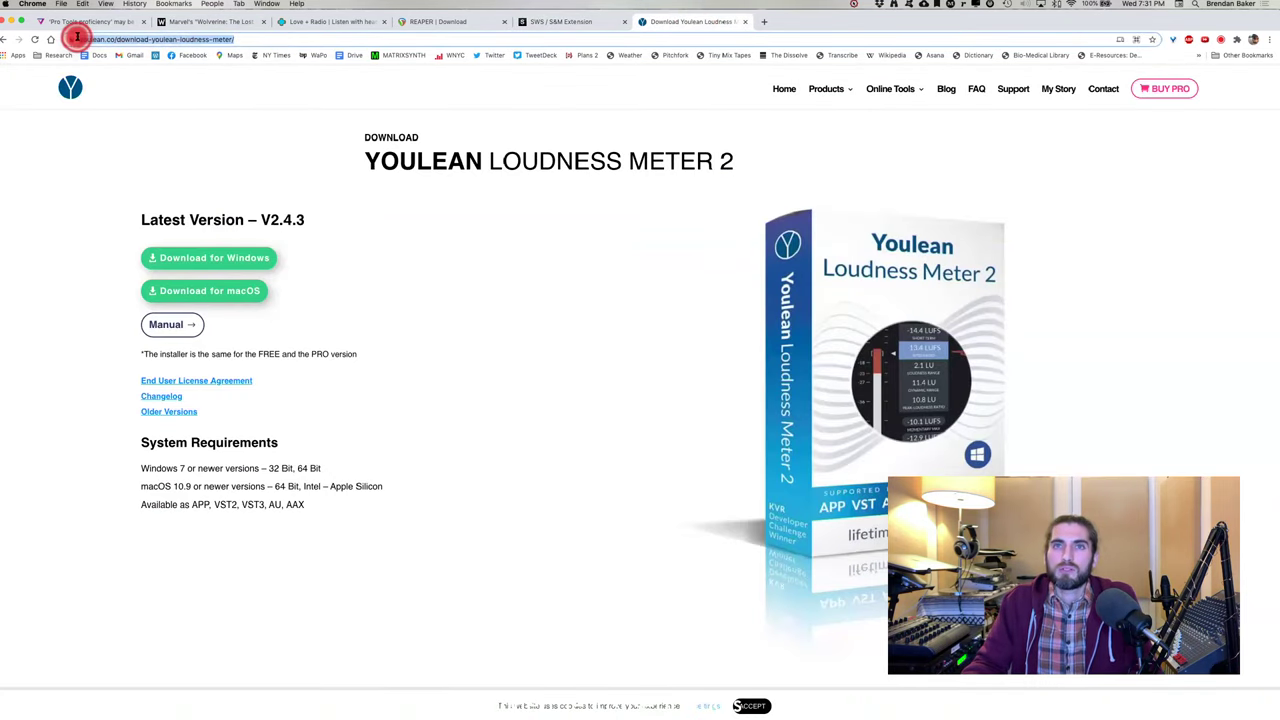
{"action": "key", "text": "super+c"}
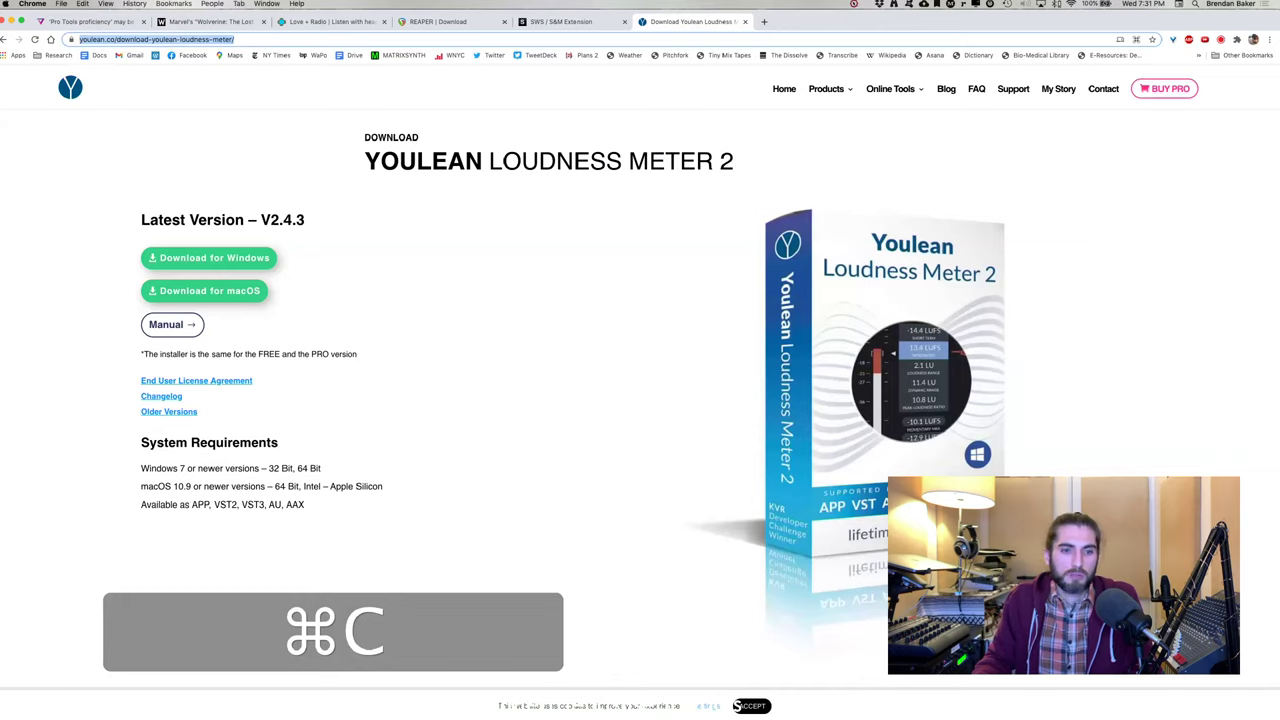
{"action": "key", "text": "super+v"}
{"action": "key", "text": "Return"}
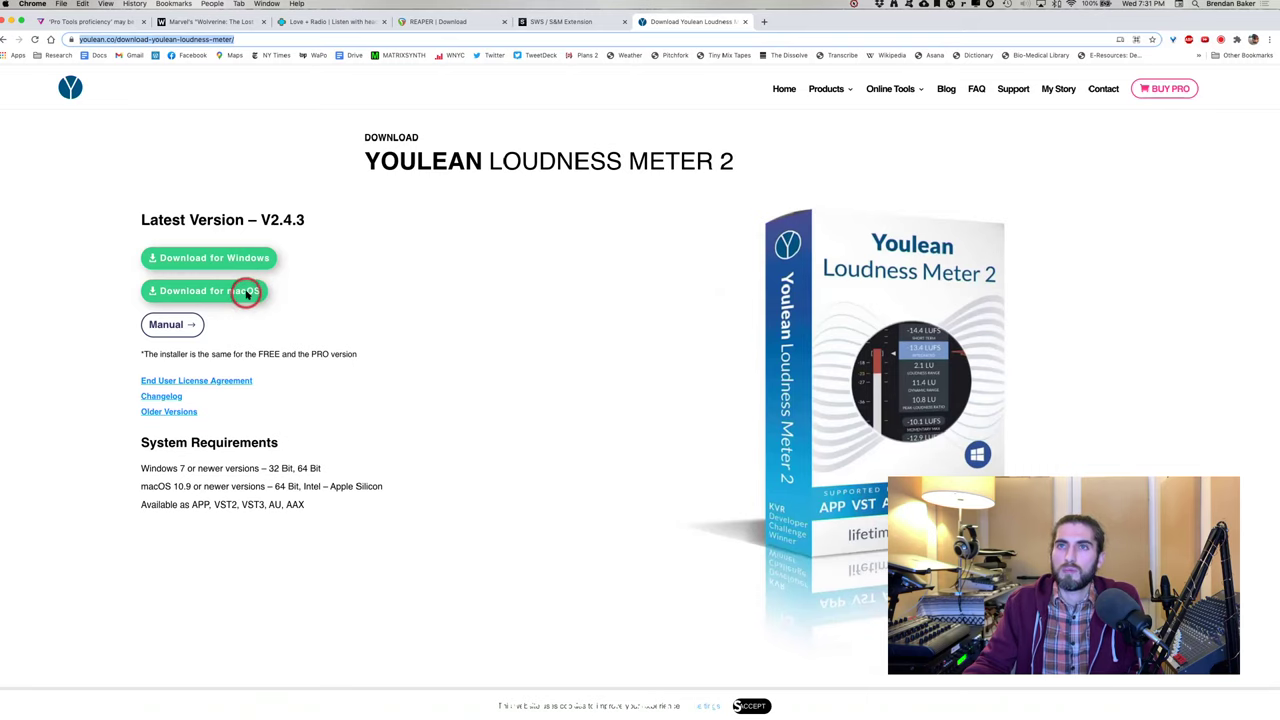
Review the REAPER, SWS/S&M Extension and Youlean download pages in turn
{"action": "left_click", "coordinate": [472, 24]}
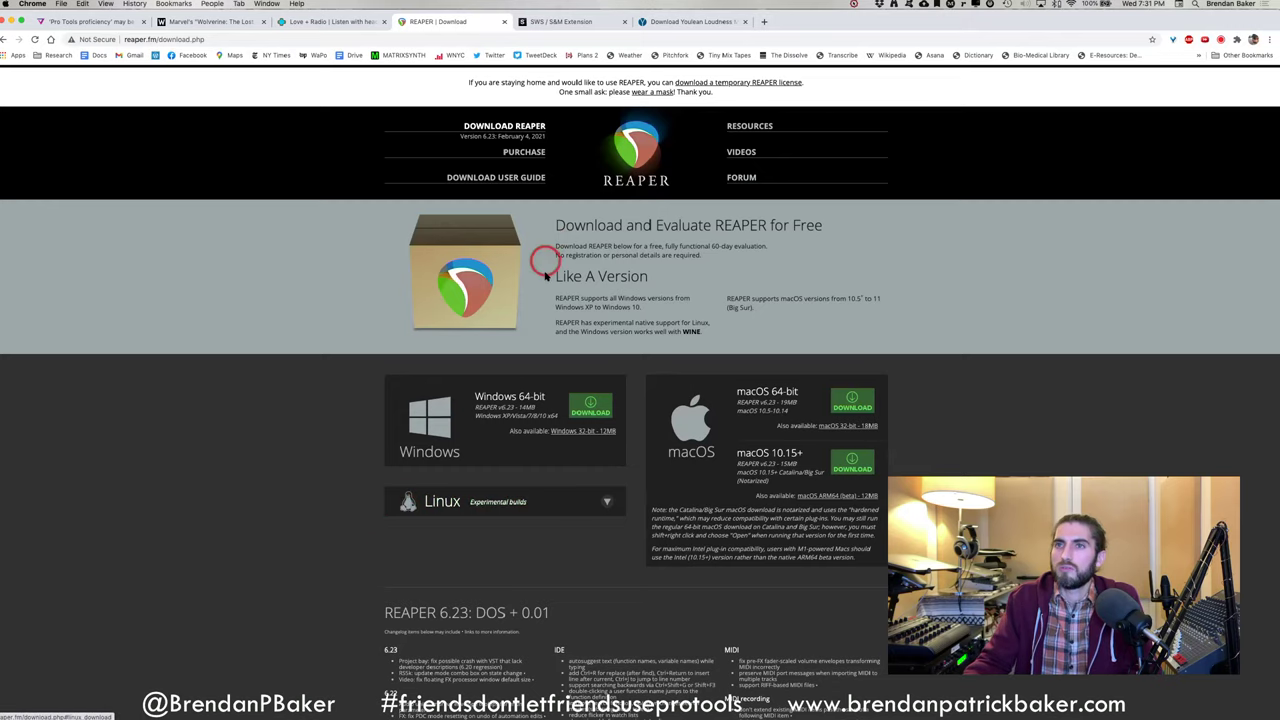
{"action": "left_click", "coordinate": [592, 21]}
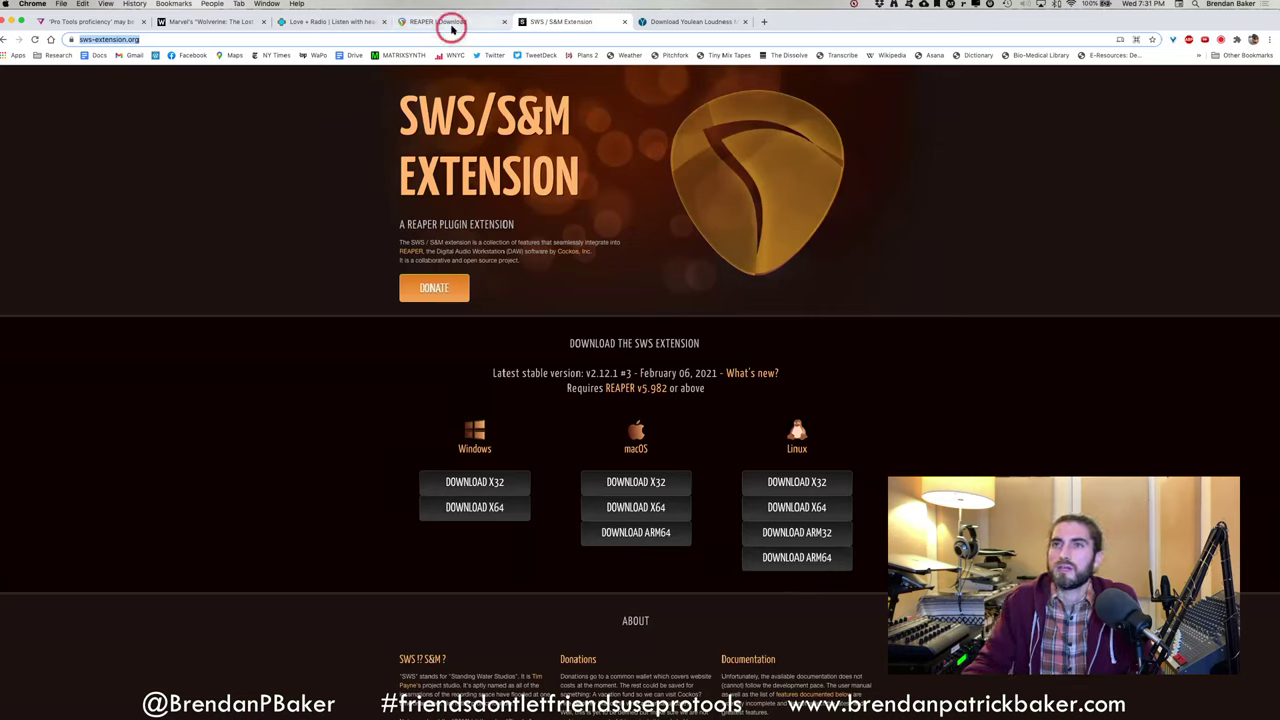
{"action": "left_click", "coordinate": [699, 22]}
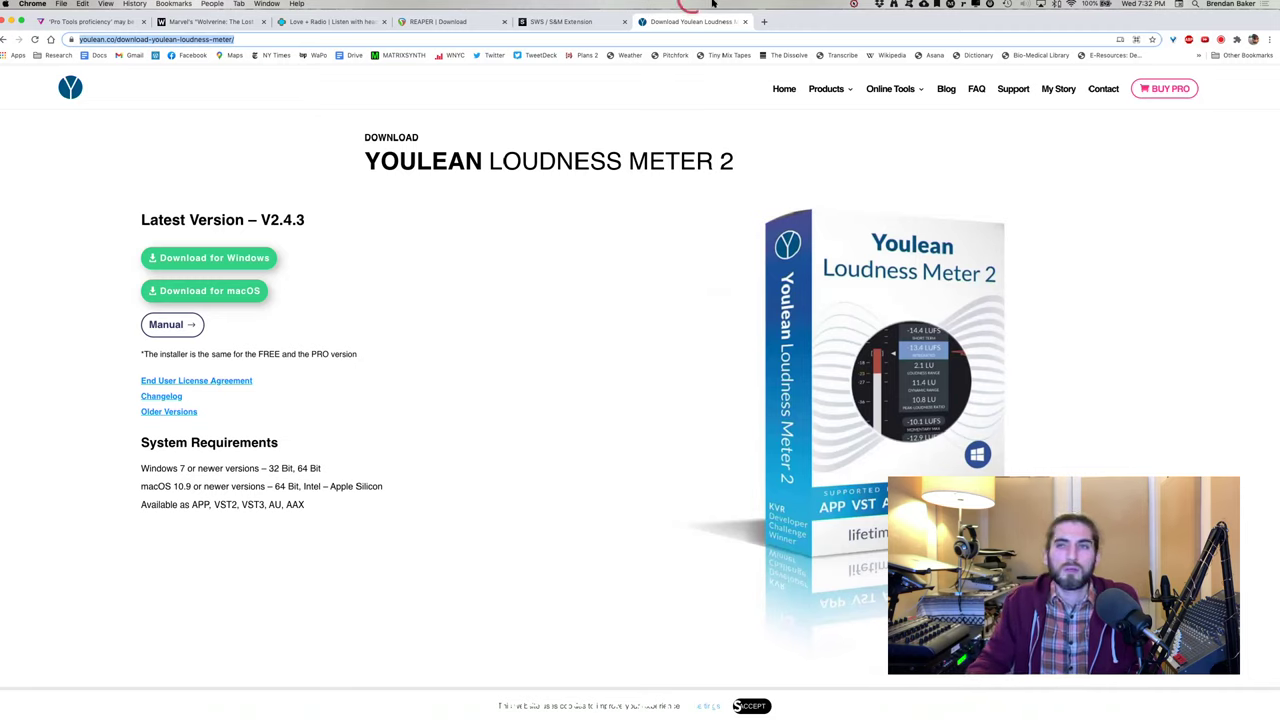
Download REAPER for macOS 10.15+ and the macOS x64 version of the SWS extension
{"action": "left_click", "coordinate": [488, 21]}
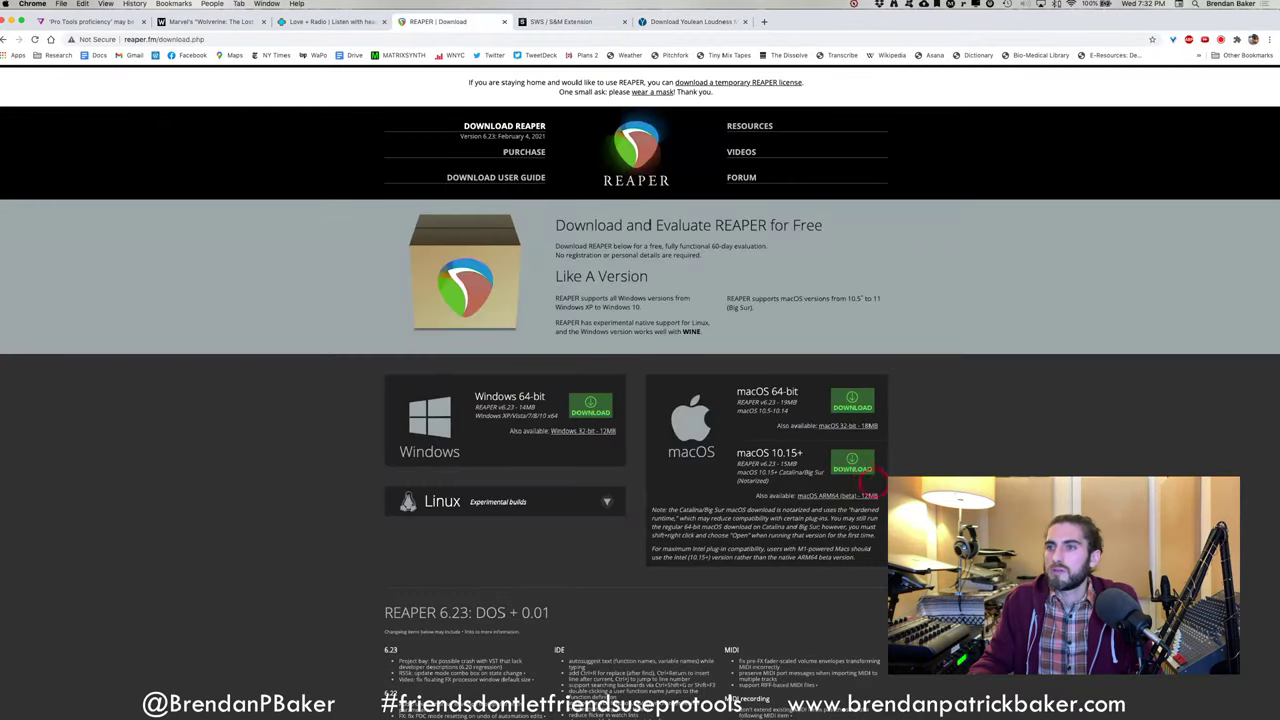
{"action": "left_click", "coordinate": [853, 465]}
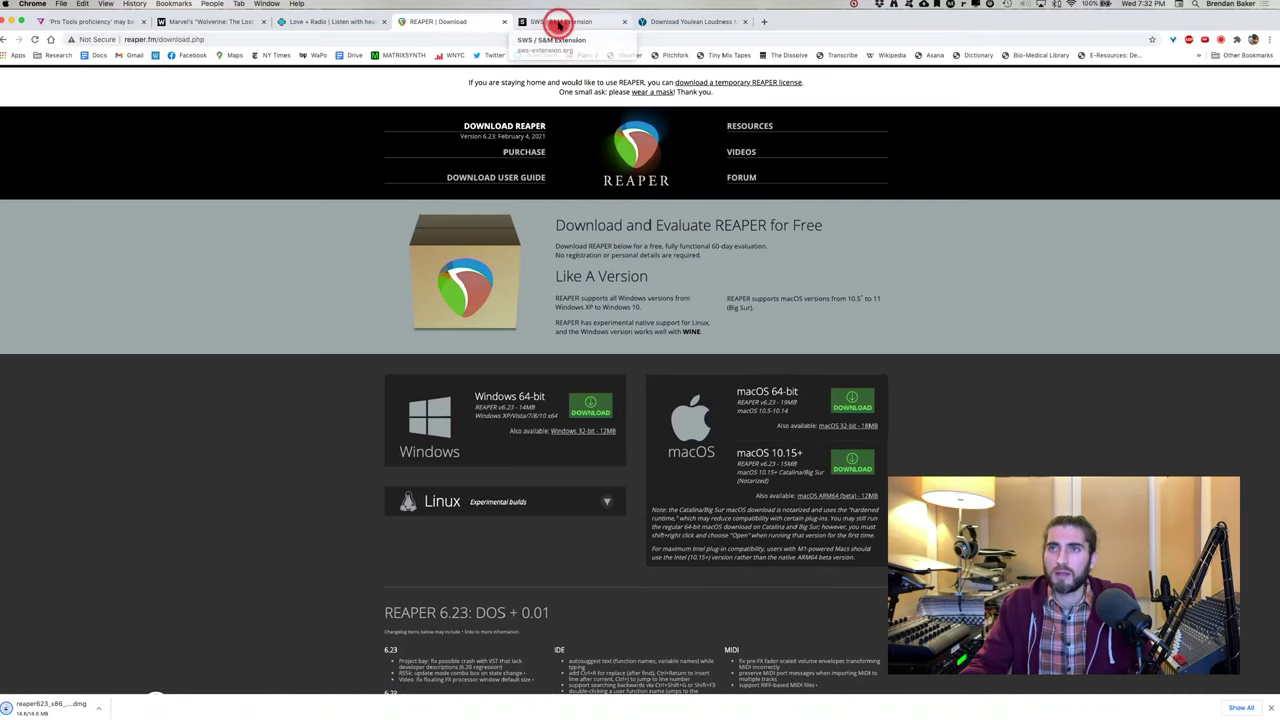
{"action": "left_click", "coordinate": [558, 22]}
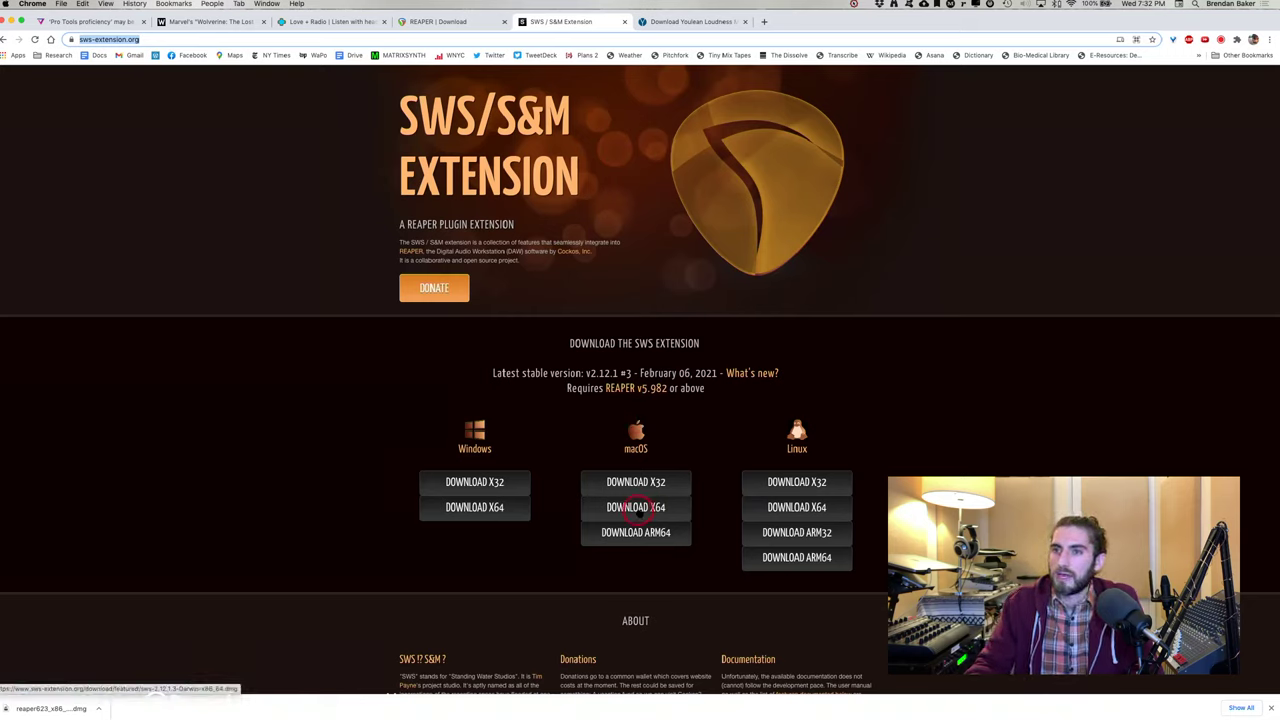
{"action": "left_click", "coordinate": [636, 509]}
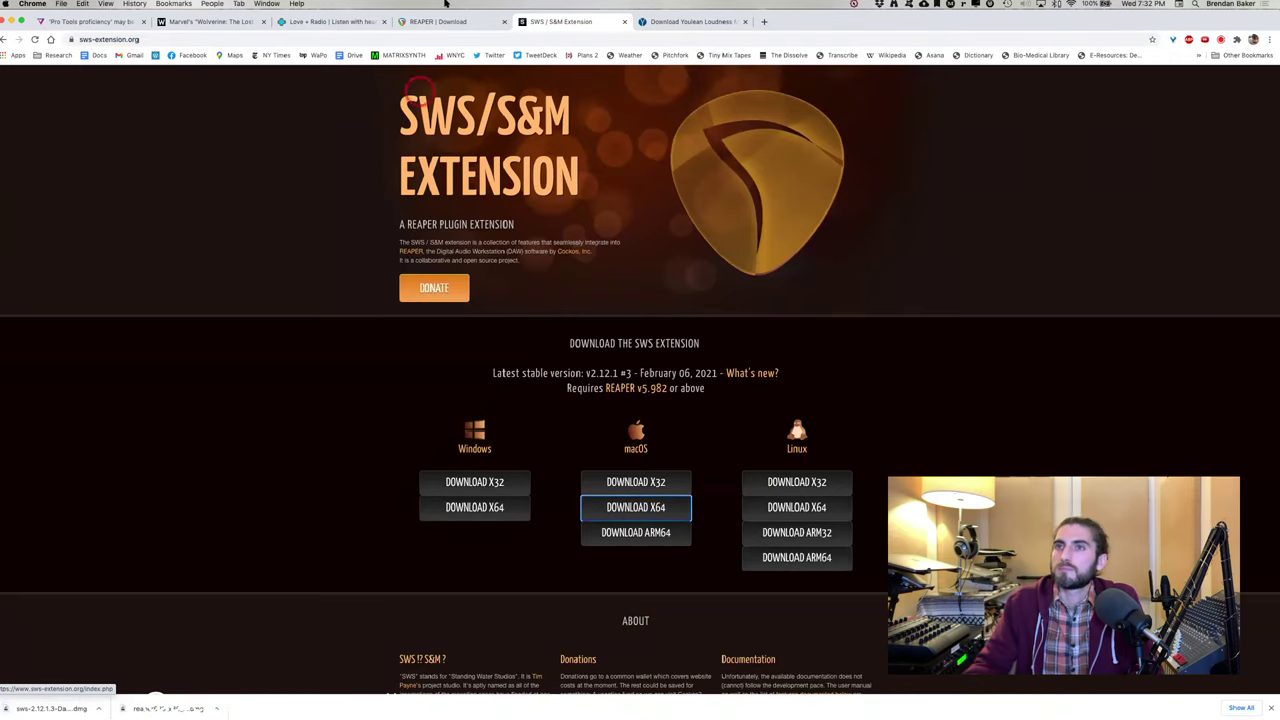
Download the macOS version of Youlean Loudness Meter 2
{"action": "left_click", "coordinate": [684, 22]}
{"action": "left_click", "coordinate": [232, 292]}
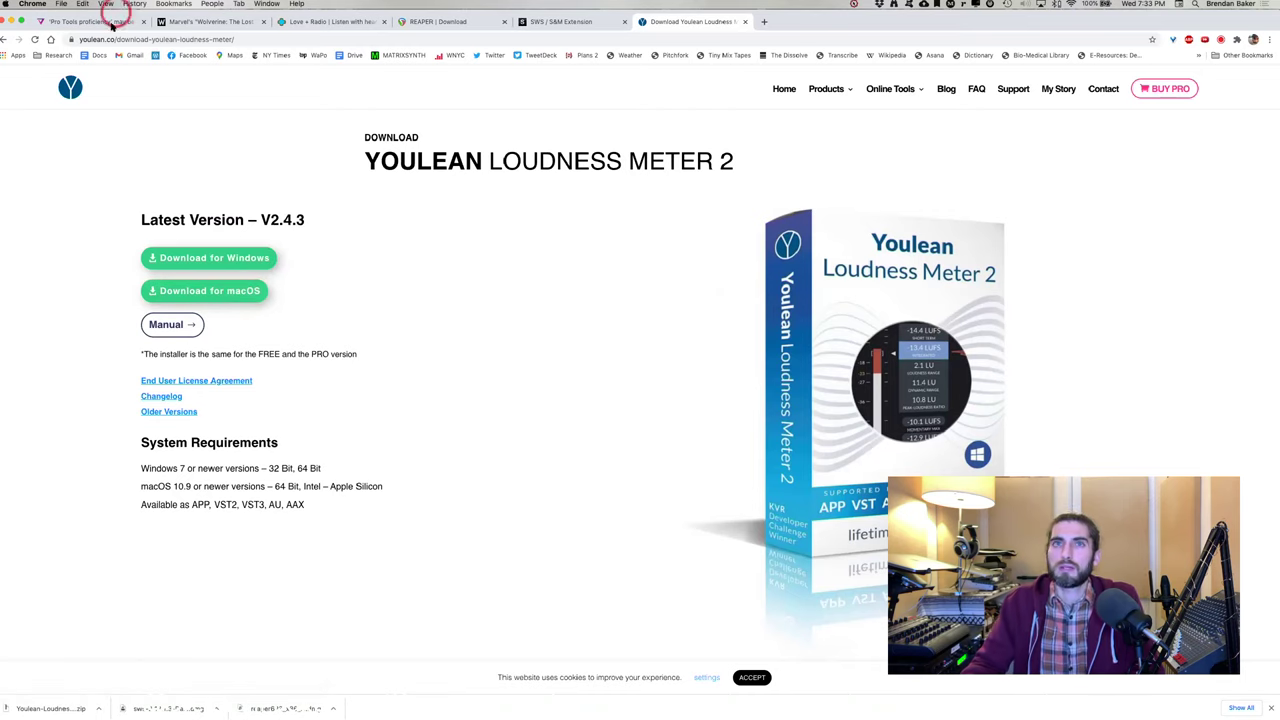
Minimize the browser, REAPER and Pro Tools windows to clear the desktop
{"action": "left_click", "coordinate": [12, 21]}
{"action": "left_click", "coordinate": [414, 410]}
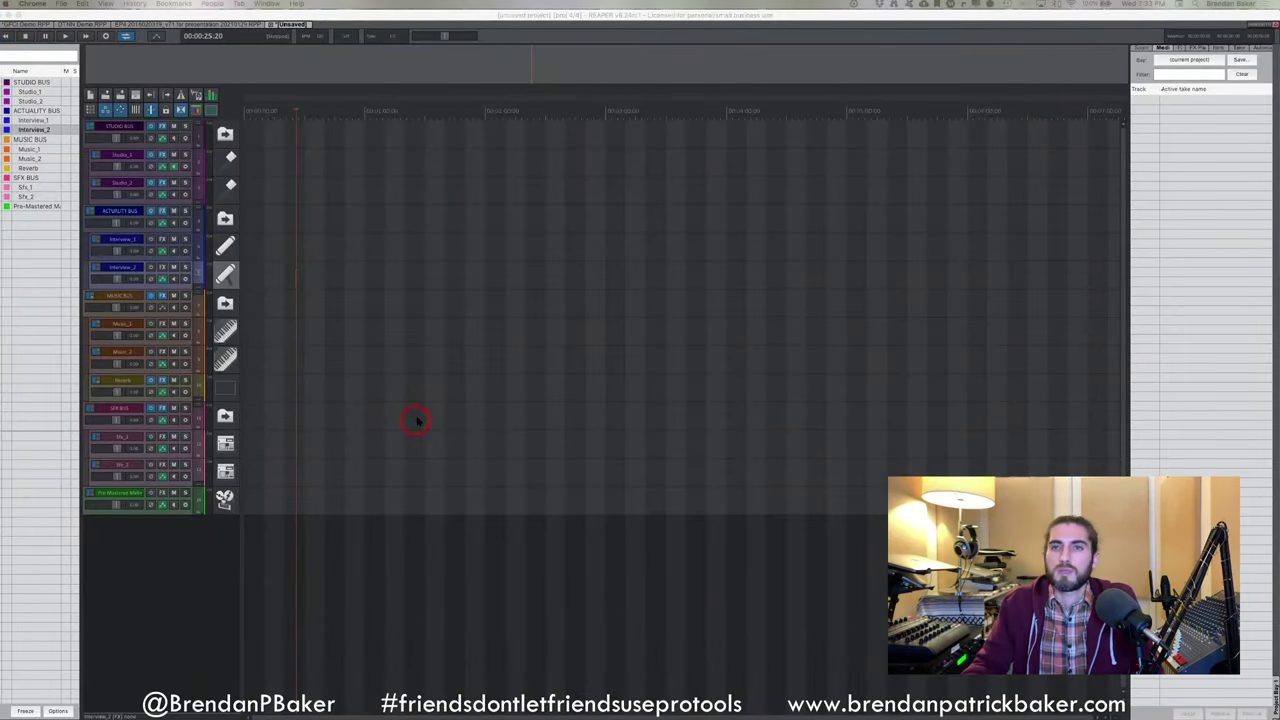
{"action": "left_click", "coordinate": [12, 21]}
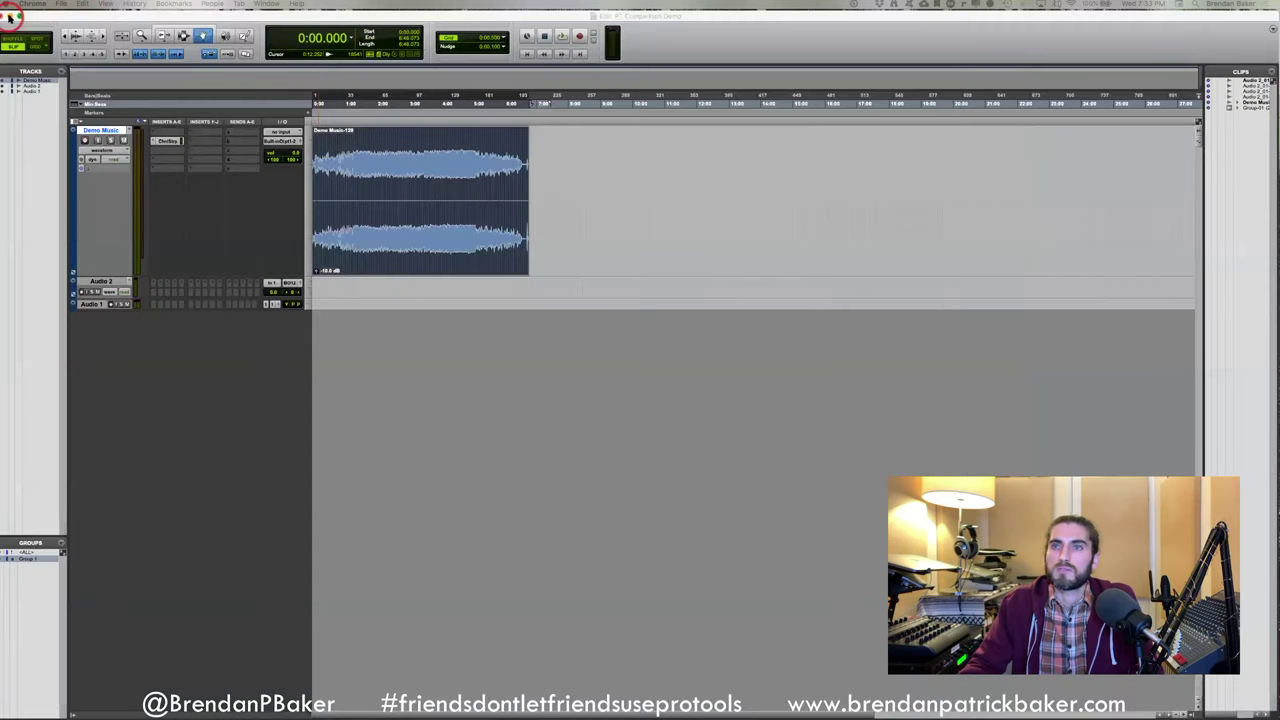
{"action": "left_click", "coordinate": [13, 20]}
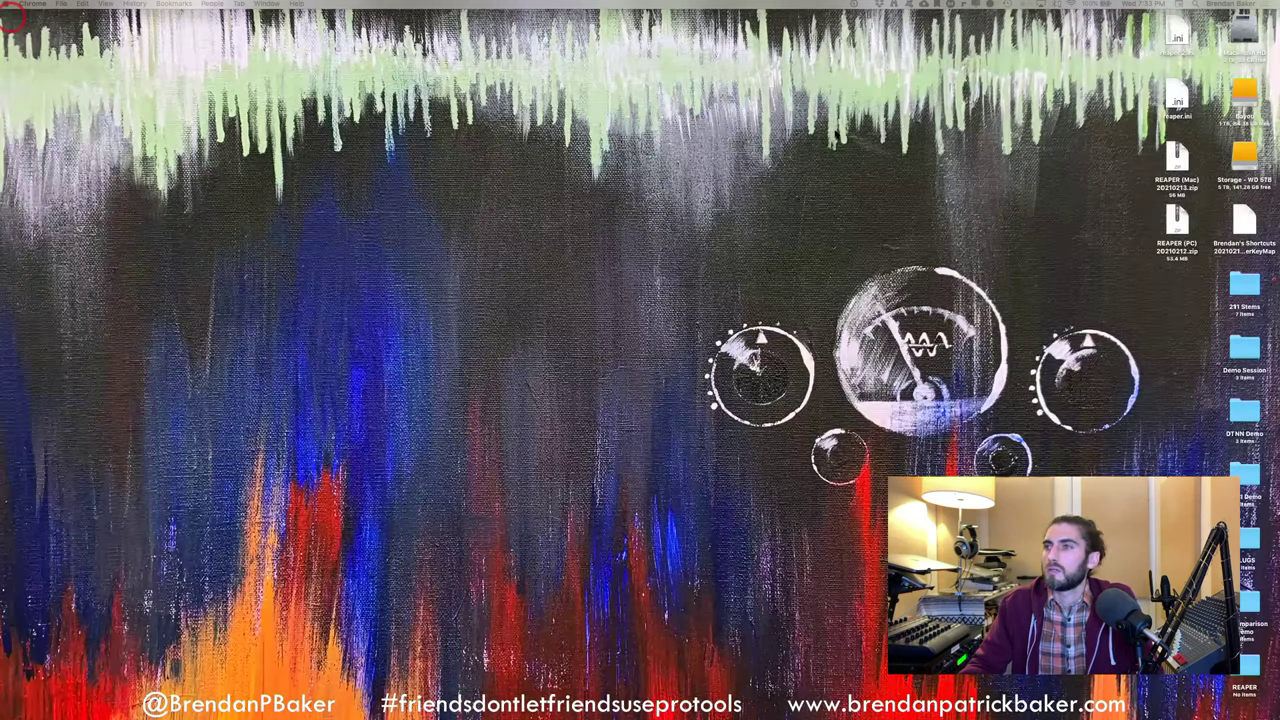
Switch to the Downloads folder in Finder, open reaper623_x86_64_catalina.dmg and accept its license agreement
{"action": "left_click", "coordinate": [1243, 35]}
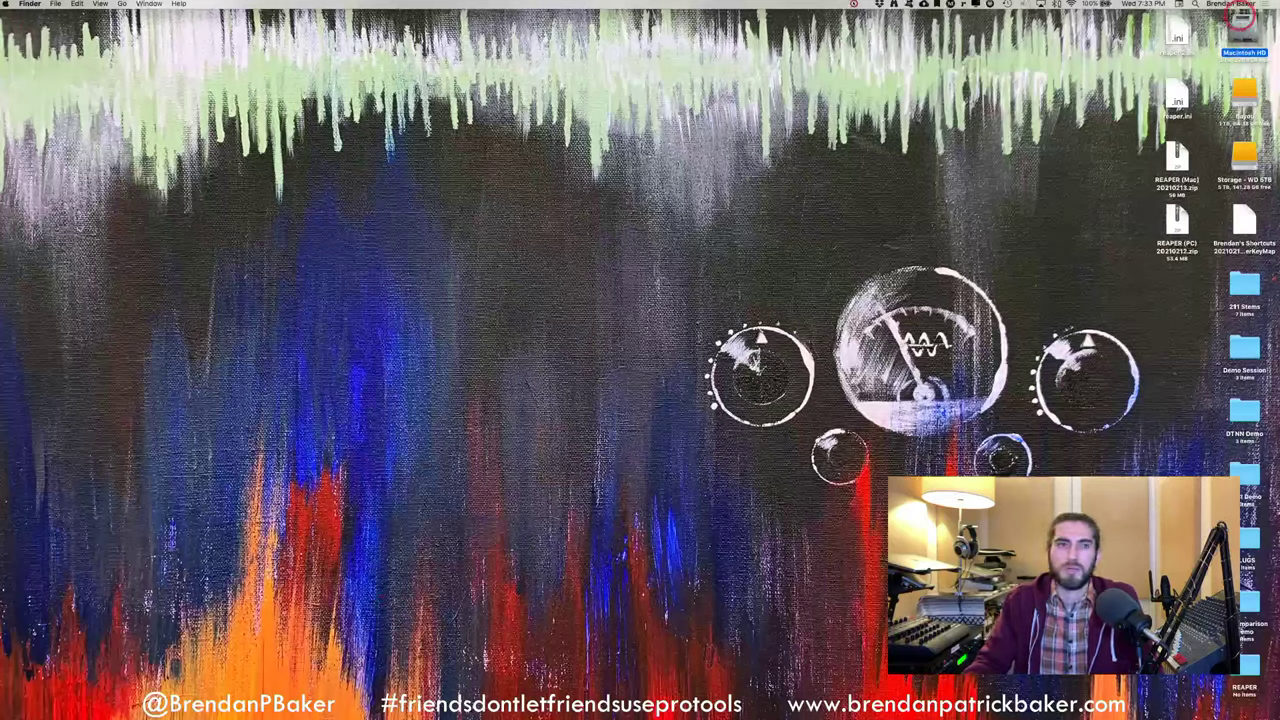
{"action": "key", "text": "super+Tab"}
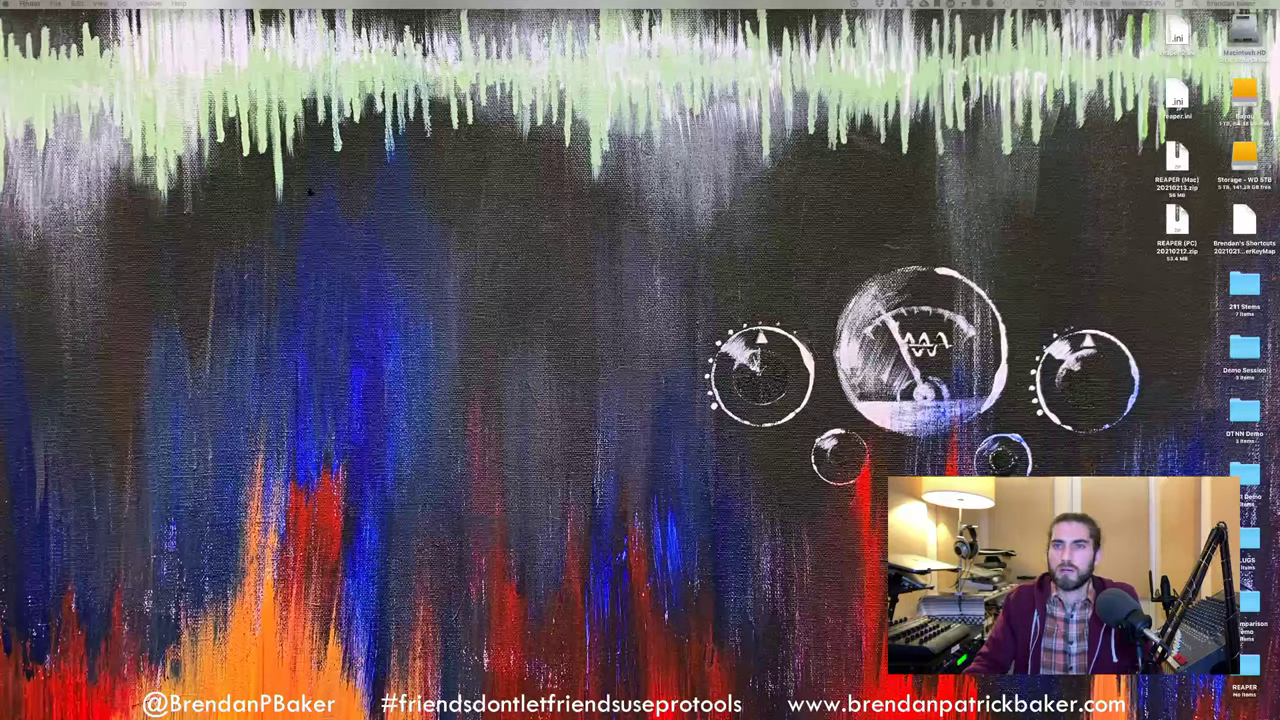
{"action": "key", "text": "super+Tab"}
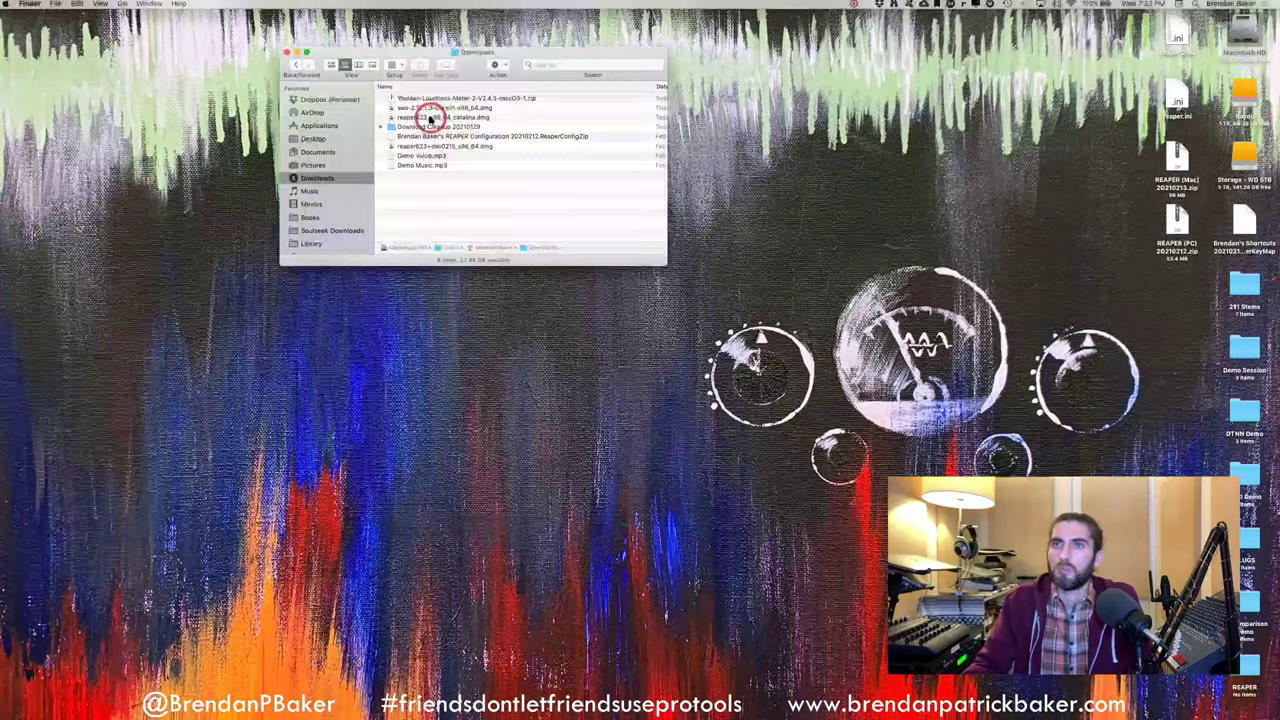
{"action": "double_click", "coordinate": [430, 118]}
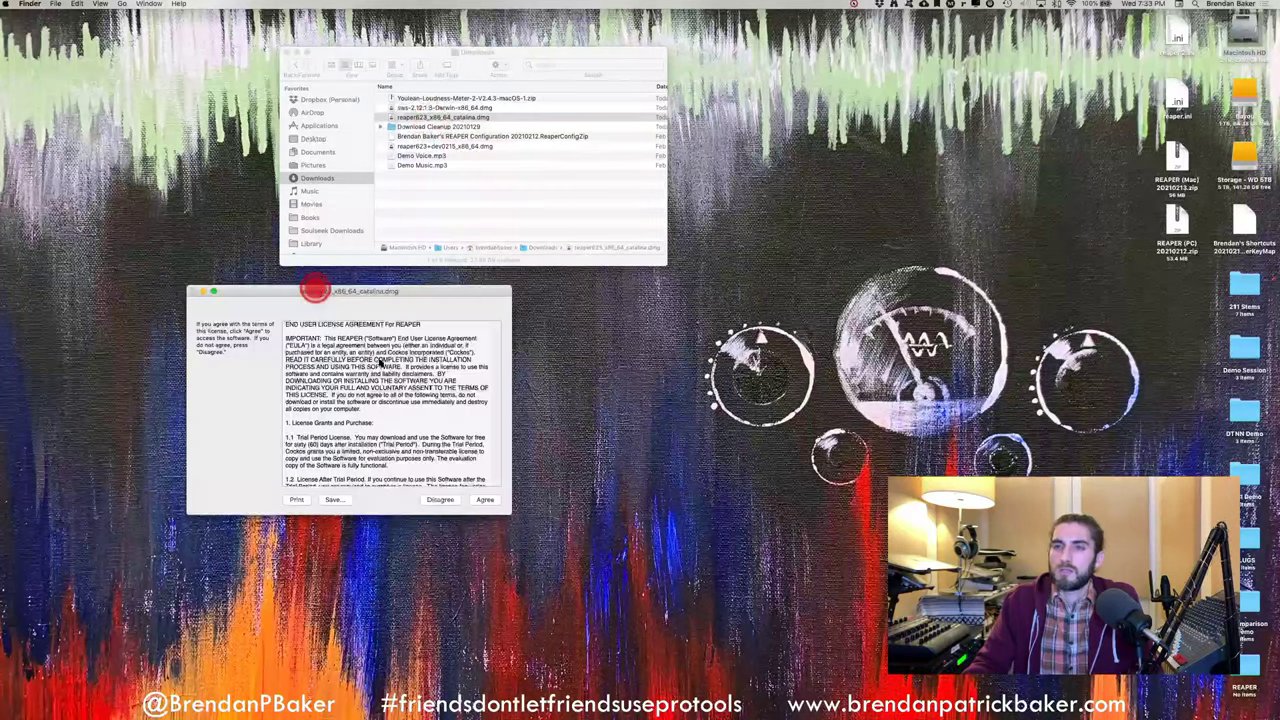
{"action": "left_click", "coordinate": [490, 501]}
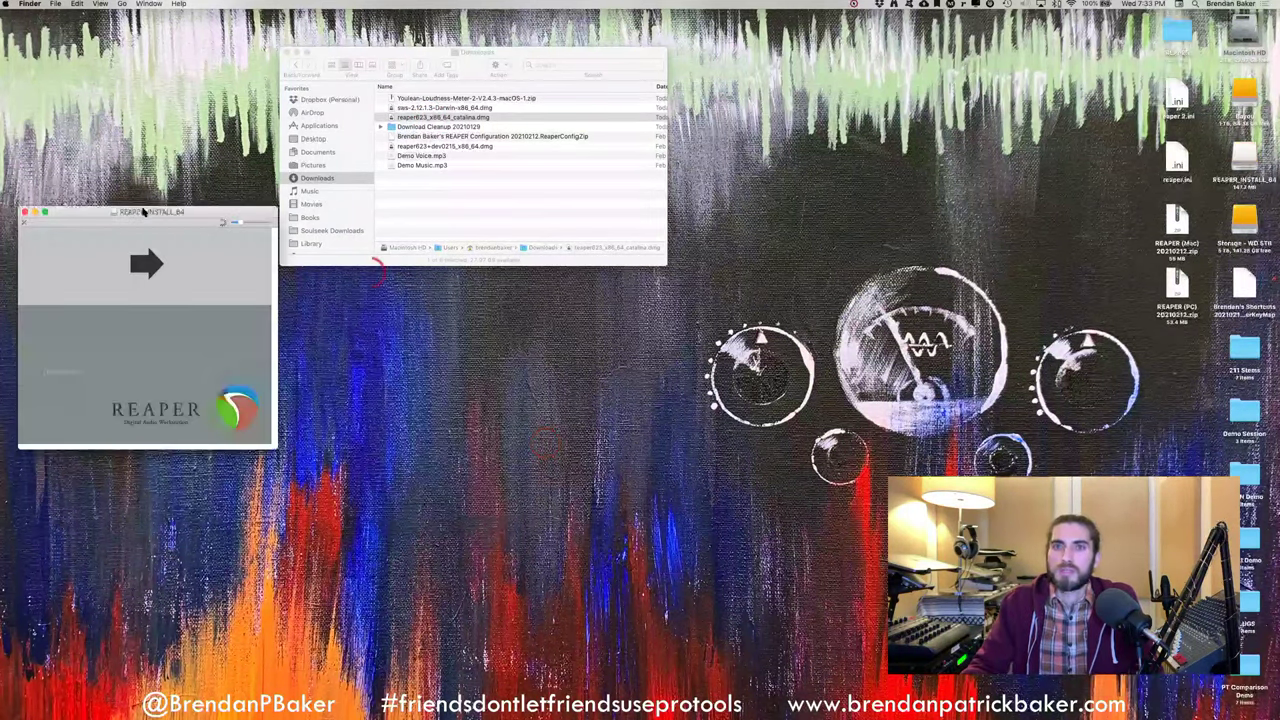
Position the REAPER_INSTALL_64 window below the Downloads window and select the REAPER64 application in it
{"action": "left_click", "coordinate": [141, 213]}
{"action": "left_click_drag", "start_coordinate": [141, 213], "coordinate": [325, 328]}
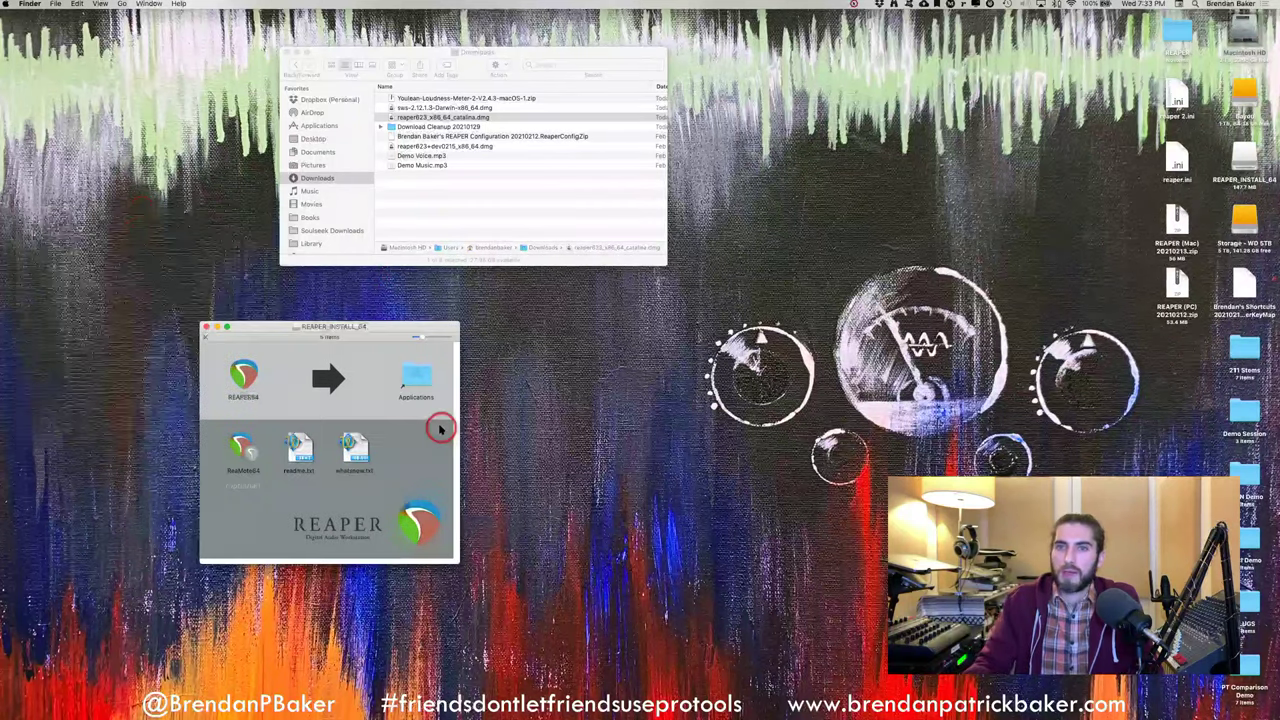
{"action": "left_click", "coordinate": [235, 373]}
{"action": "left_click", "coordinate": [349, 404]}
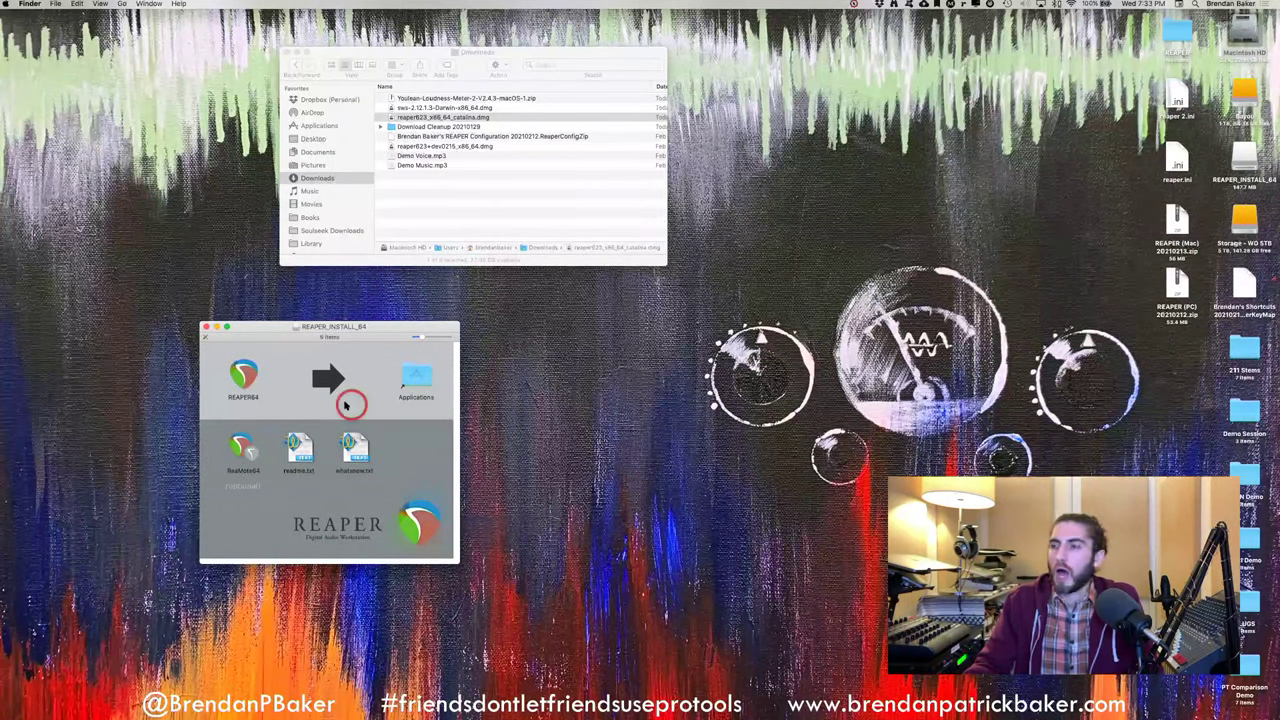
{"action": "left_click", "coordinate": [241, 376]}
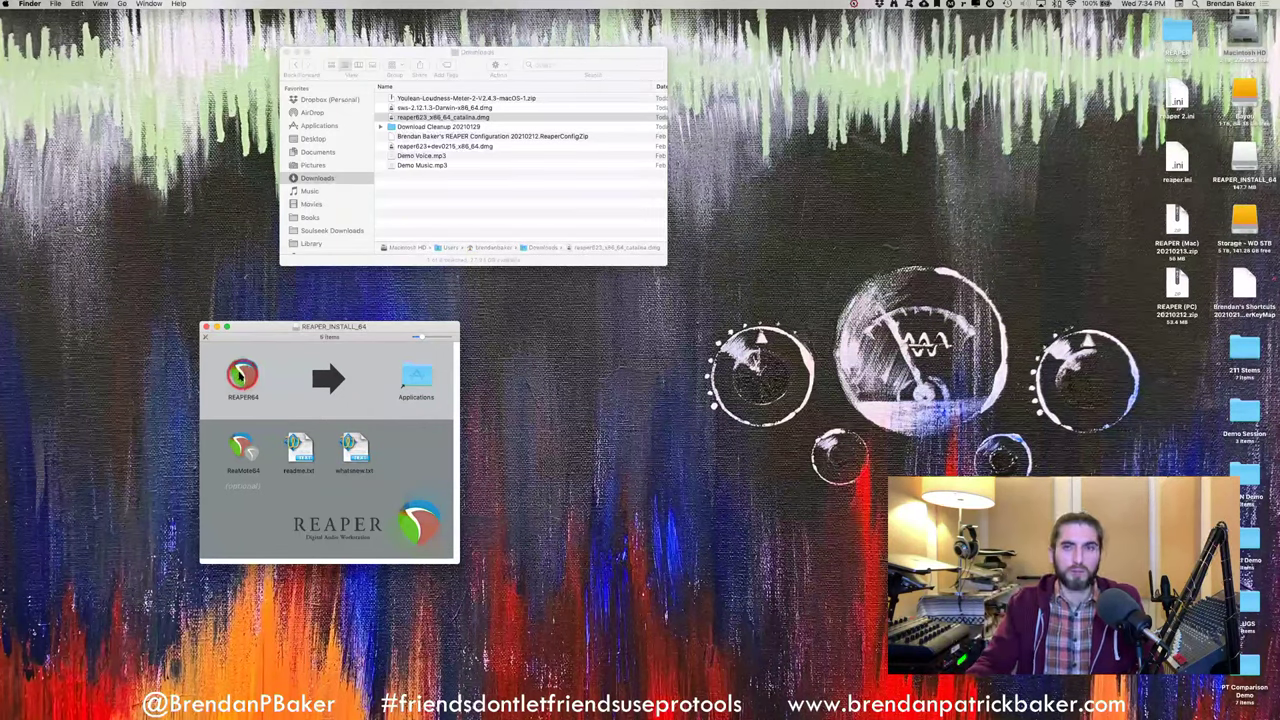
{"action": "left_click", "coordinate": [241, 377]}
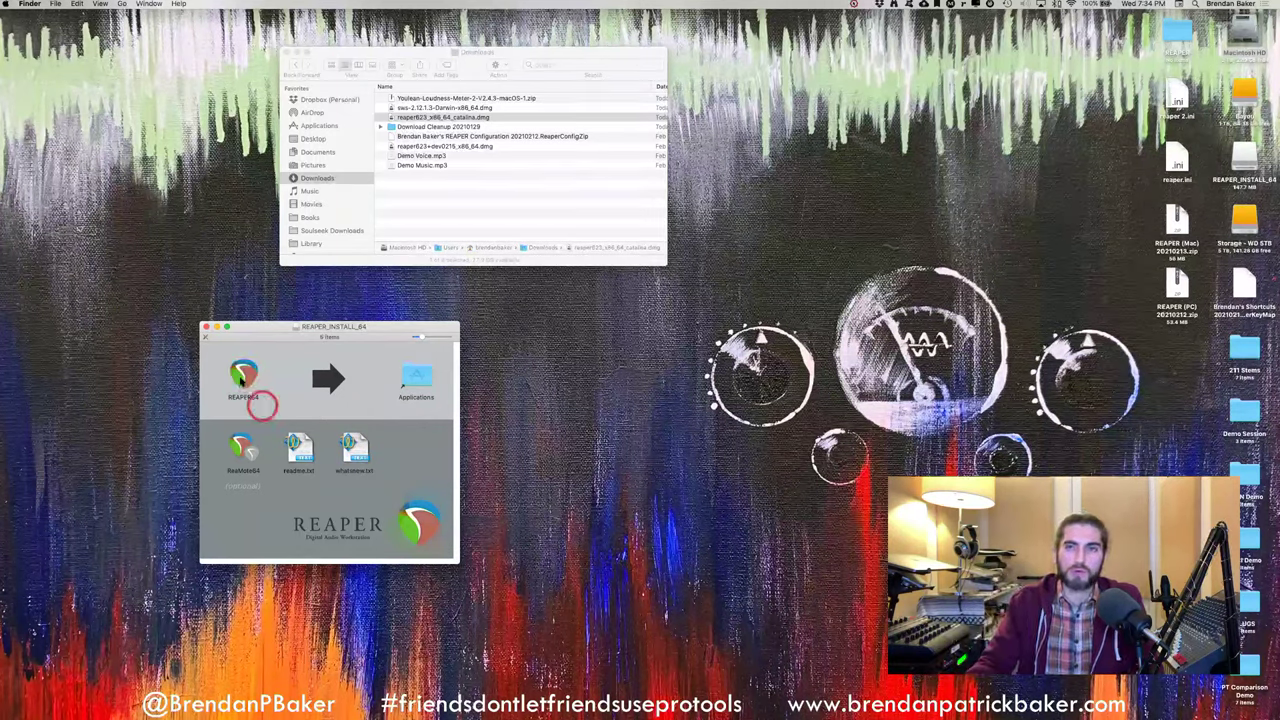
{"action": "left_click", "coordinate": [245, 378]}
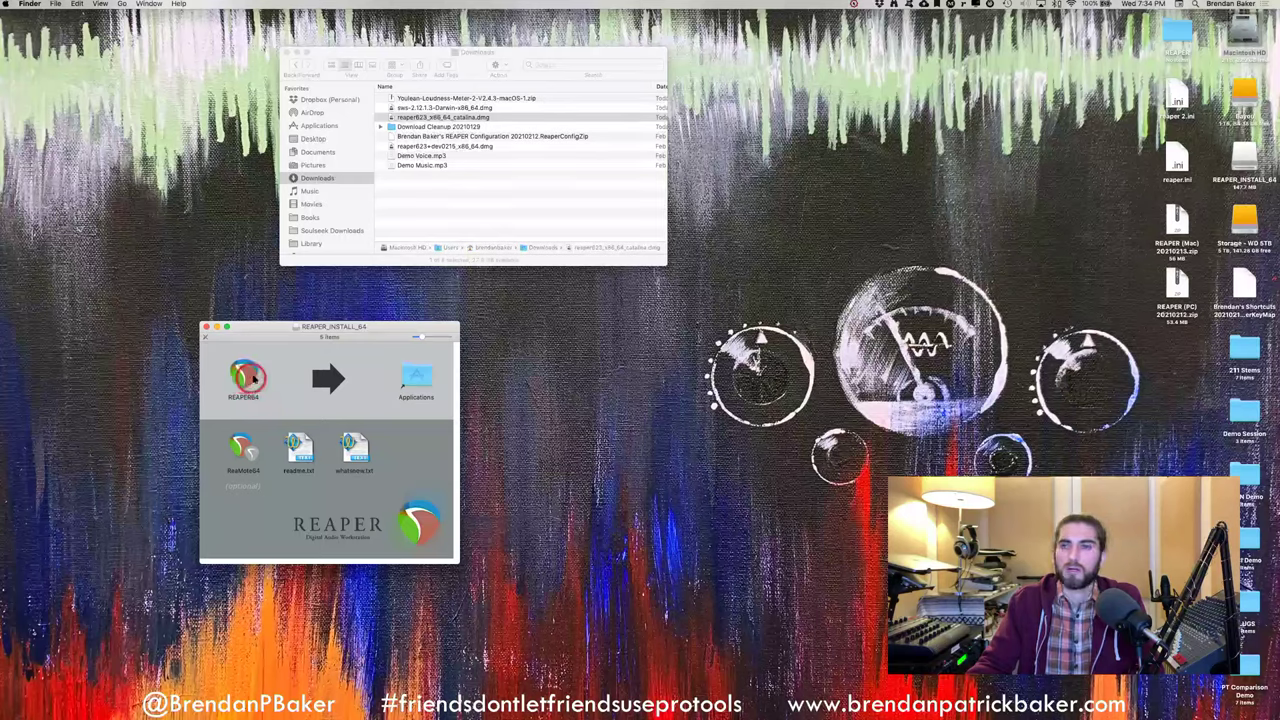
{"action": "left_click_drag", "start_coordinate": [247, 378], "coordinate": [226, 396]}
{"action": "left_click_drag", "start_coordinate": [271, 323], "coordinate": [220, 272]}
{"action": "left_click", "coordinate": [423, 164]}
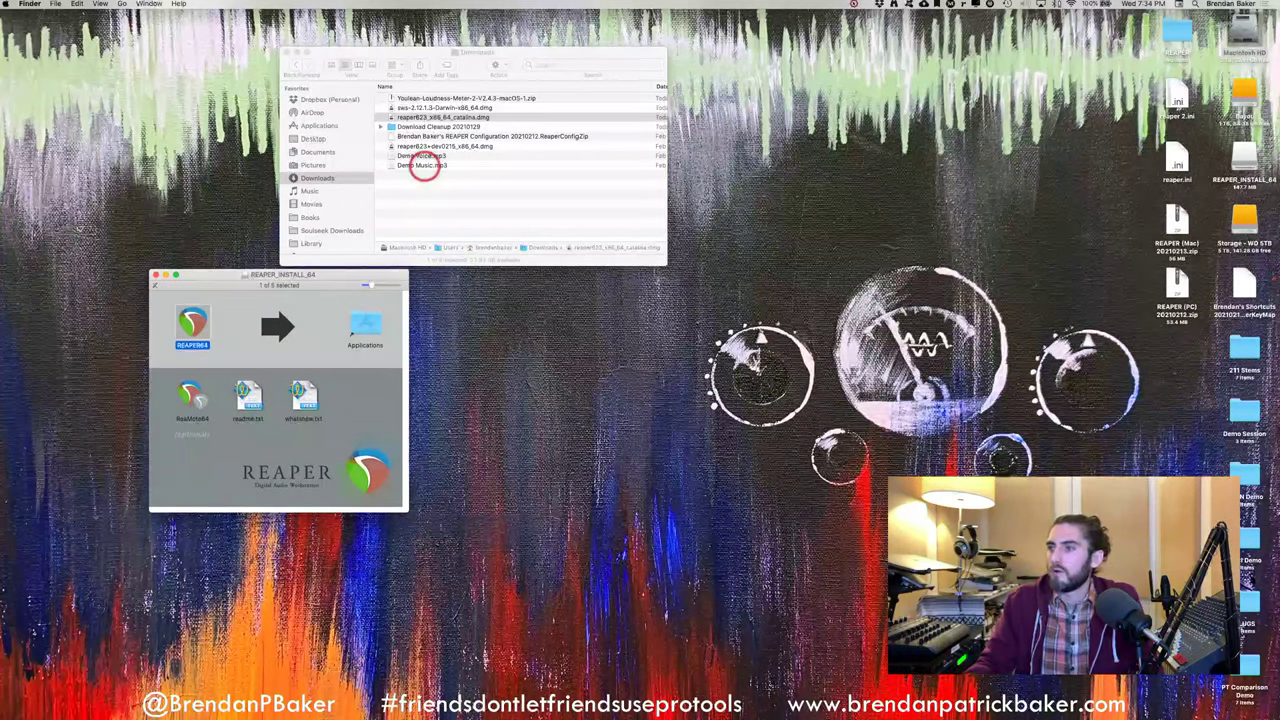
Open the desktop's REAPER folder and place its window beside the REAPER_INSTALL_64 window
{"action": "left_click", "coordinate": [1245, 478]}
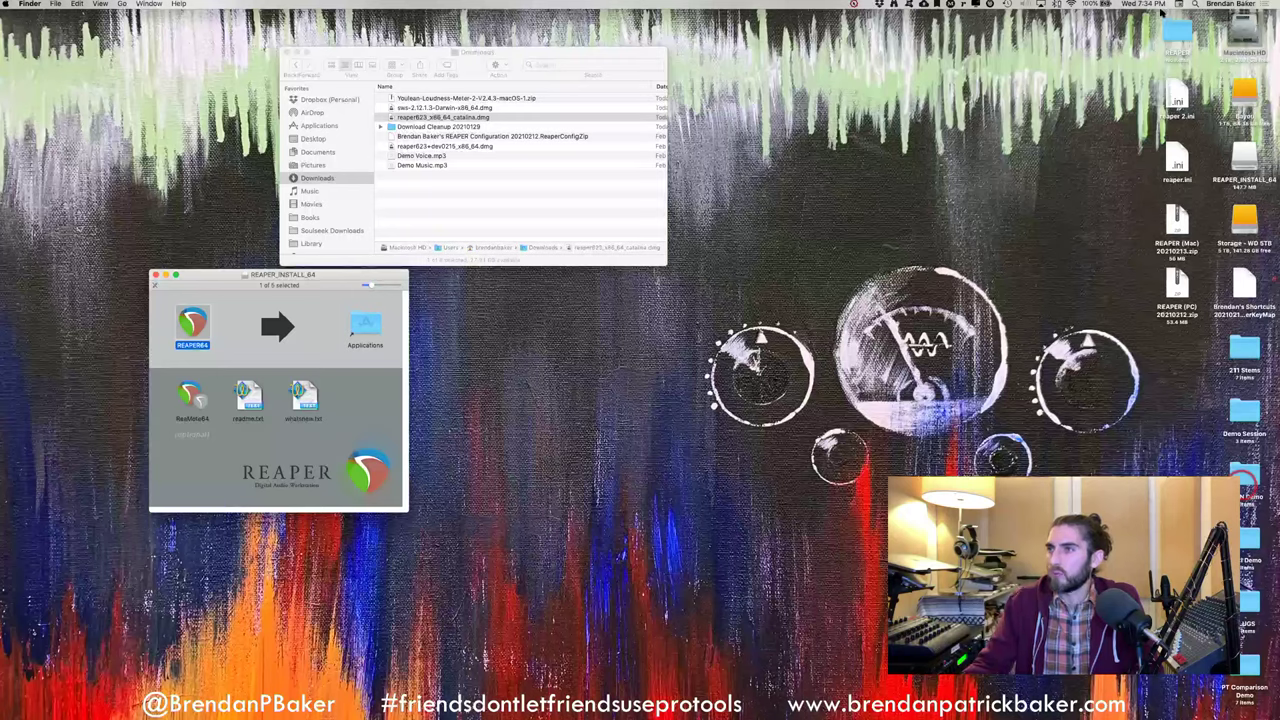
{"action": "left_click", "coordinate": [1176, 36]}
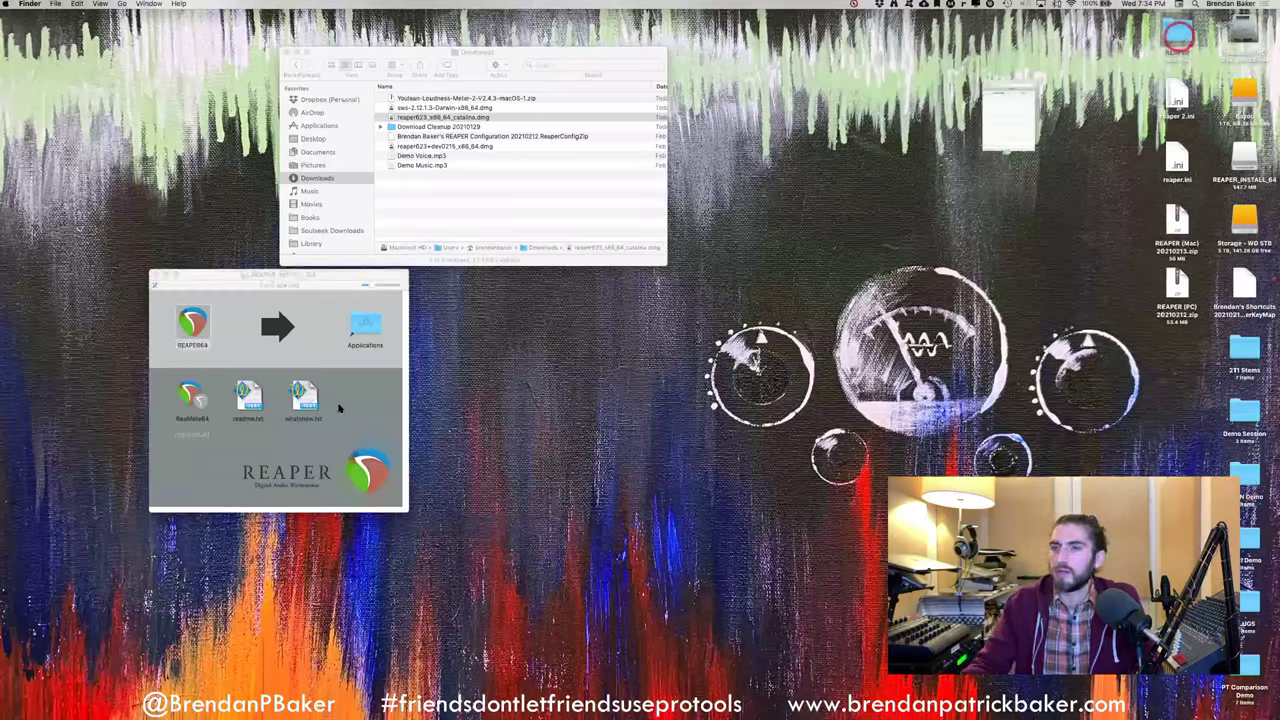
{"action": "left_click", "coordinate": [366, 318]}
{"action": "left_click_drag", "start_coordinate": [394, 284], "coordinate": [871, 323]}
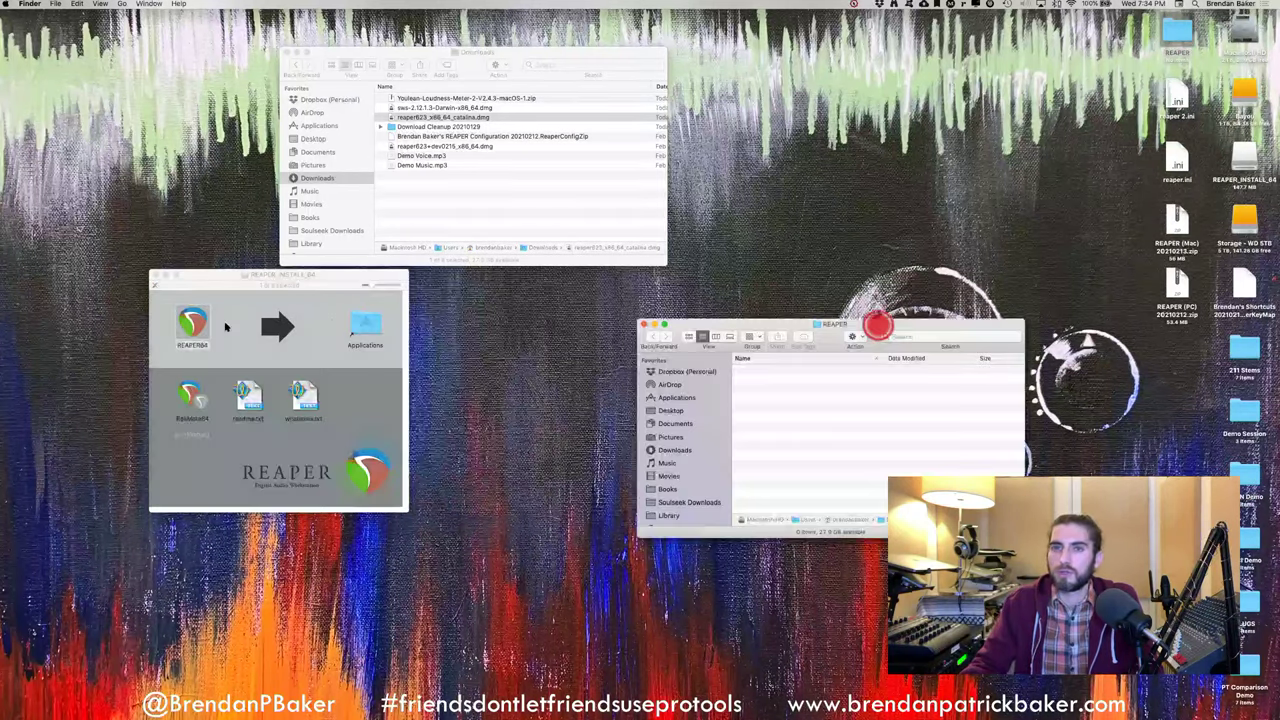
Copy the REAPER64 application from the REAPER_INSTALL_64 window into the desktop's REAPER folder
{"action": "left_click", "coordinate": [1215, 72]}
{"action": "left_click", "coordinate": [322, 210]}
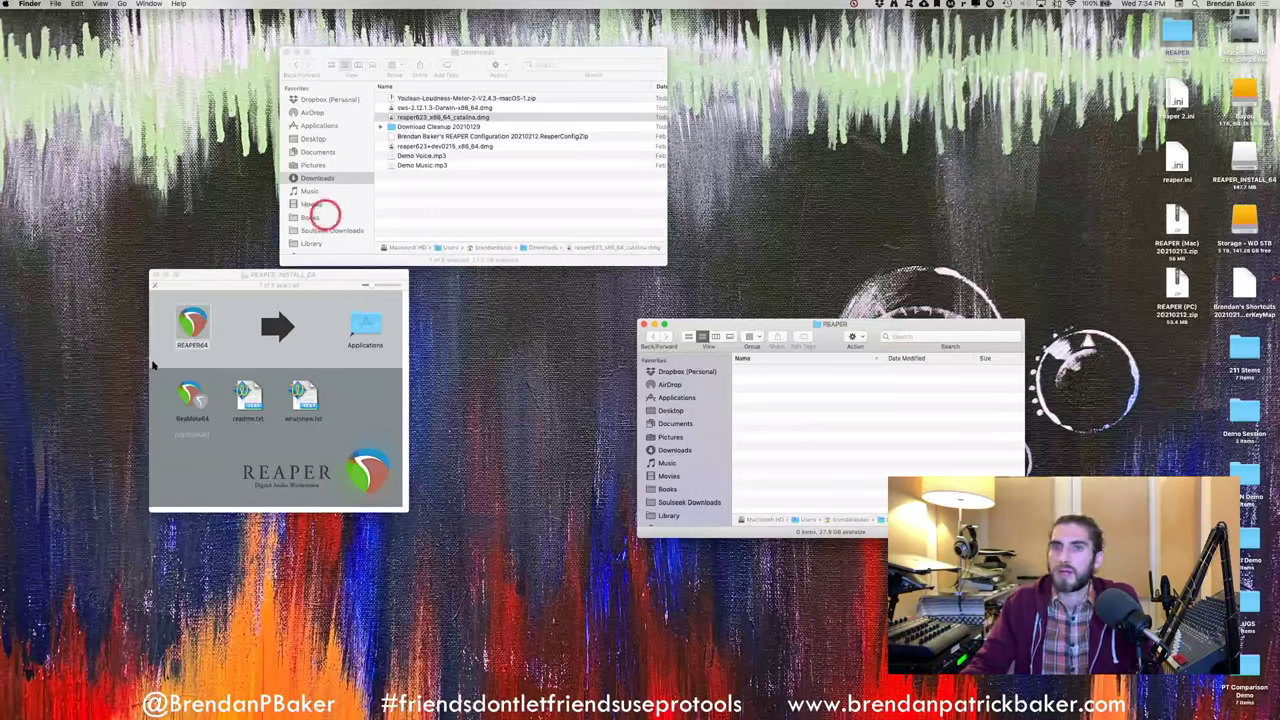
{"action": "left_click_drag", "start_coordinate": [195, 322], "coordinate": [849, 432]}
{"action": "left_click", "coordinate": [1154, 208]}
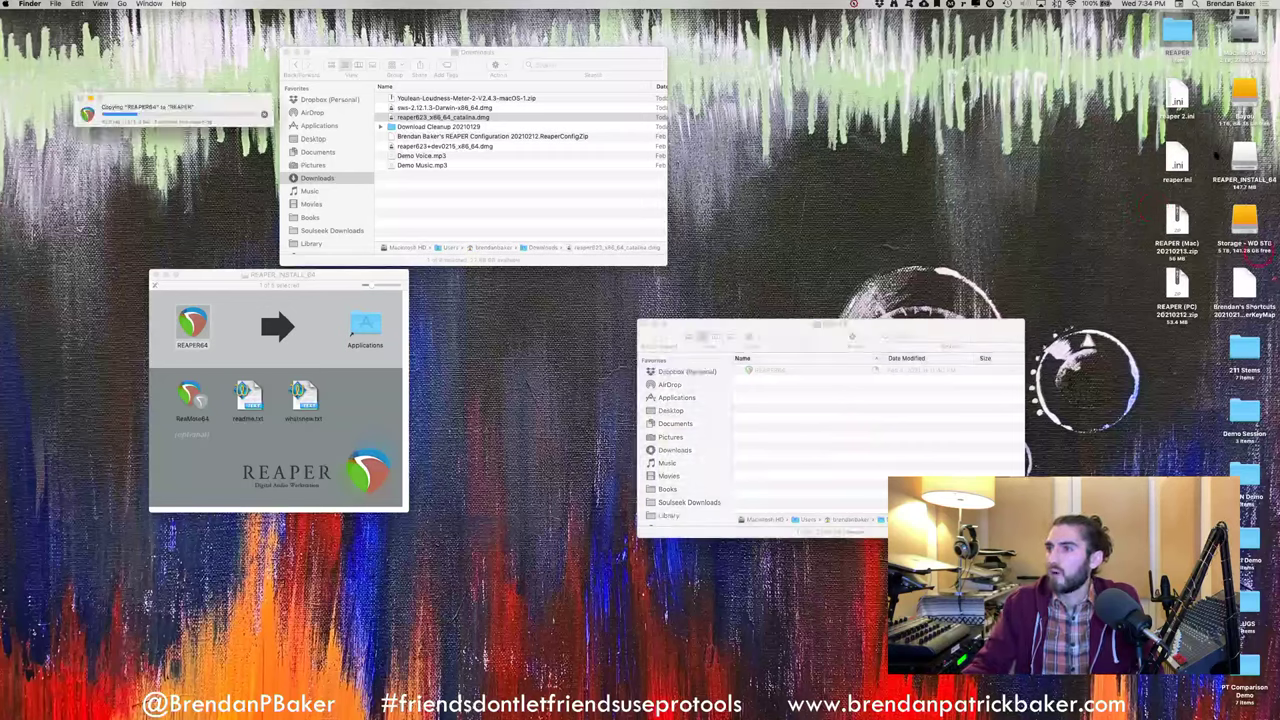
Copy reaper.ini from the desktop into the REAPER folder, keeping the original on the desktop
{"action": "left_click", "coordinate": [1179, 93]}
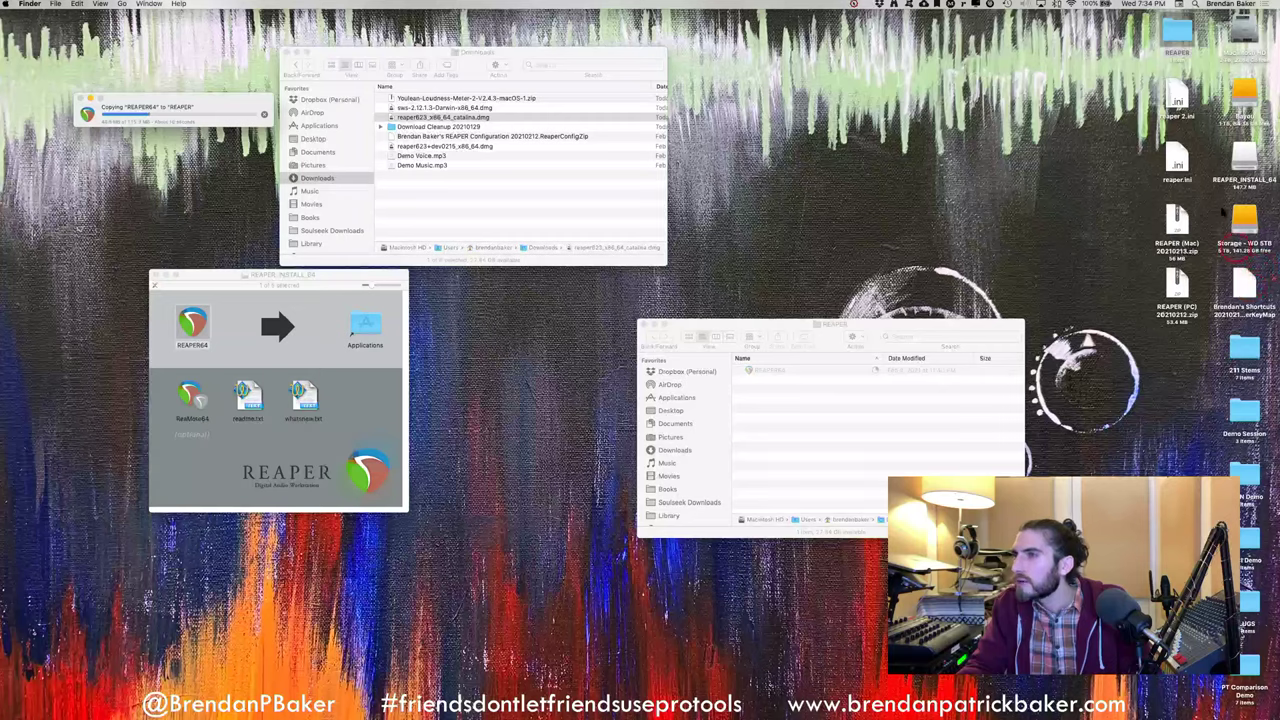
{"action": "left_click", "coordinate": [1179, 160]}
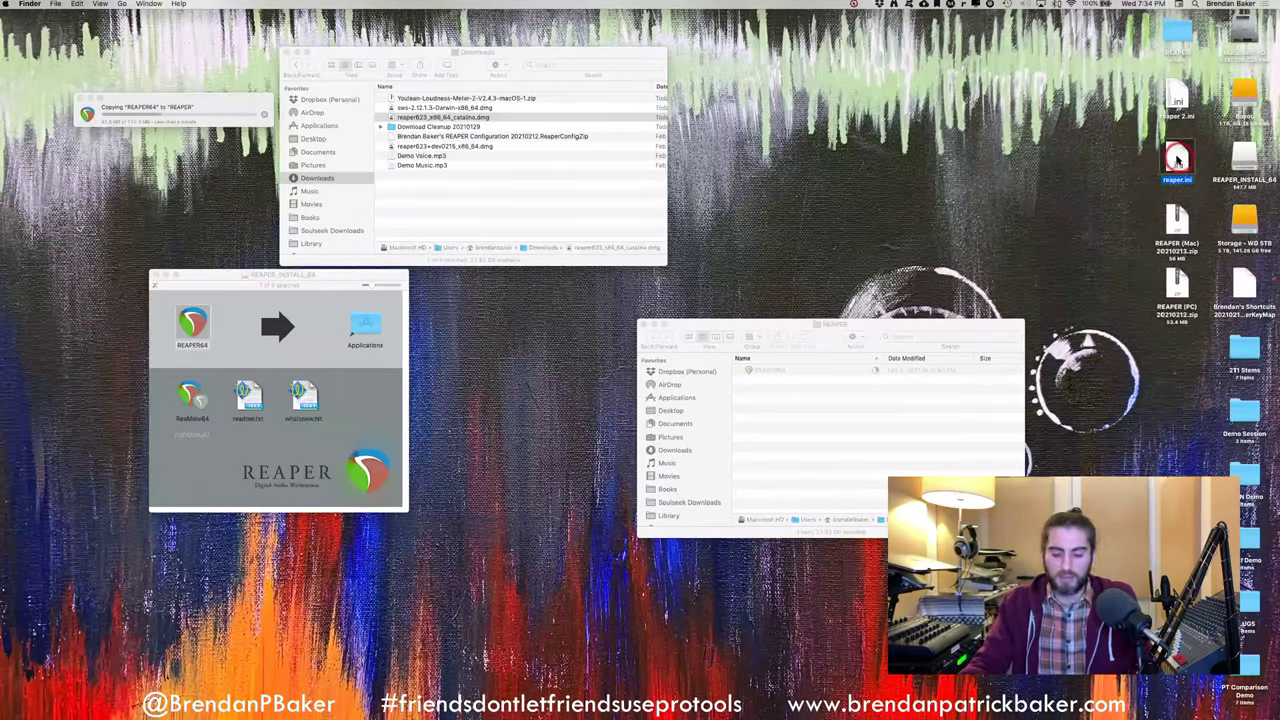
{"action": "left_click_drag", "start_coordinate": [1179, 160], "coordinate": [862, 445]}
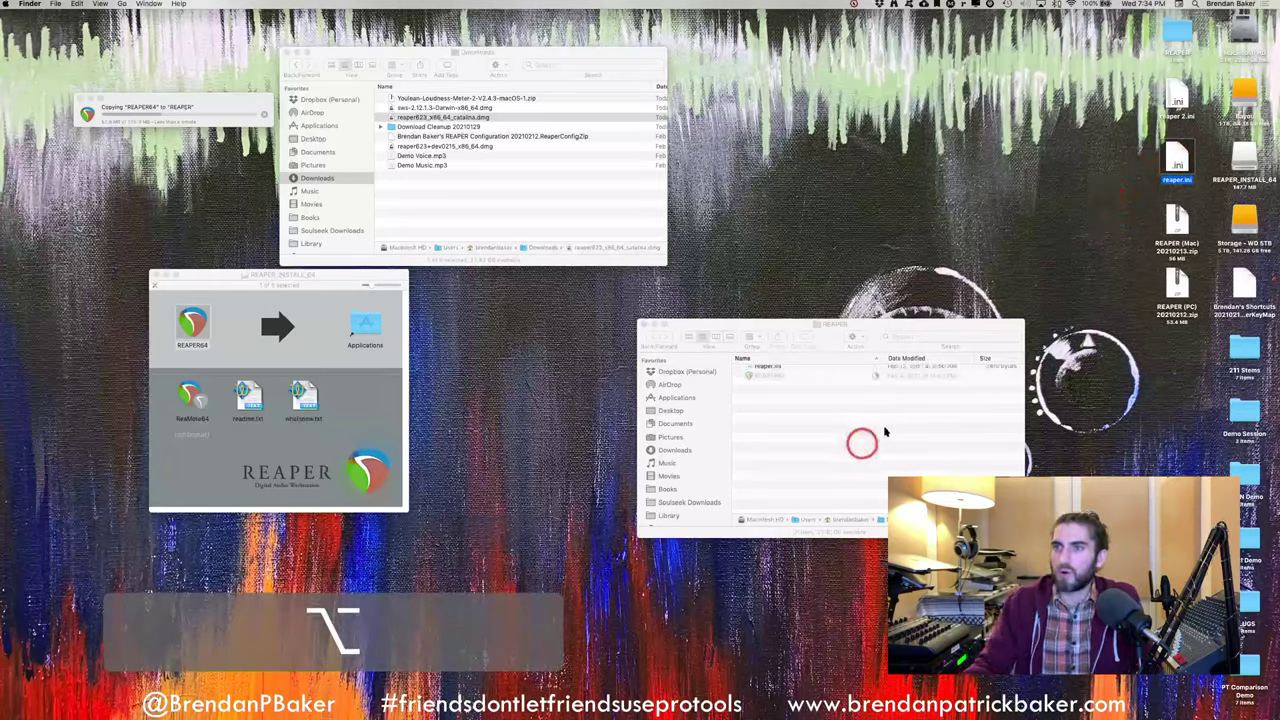
{"action": "left_click", "coordinate": [868, 434]}
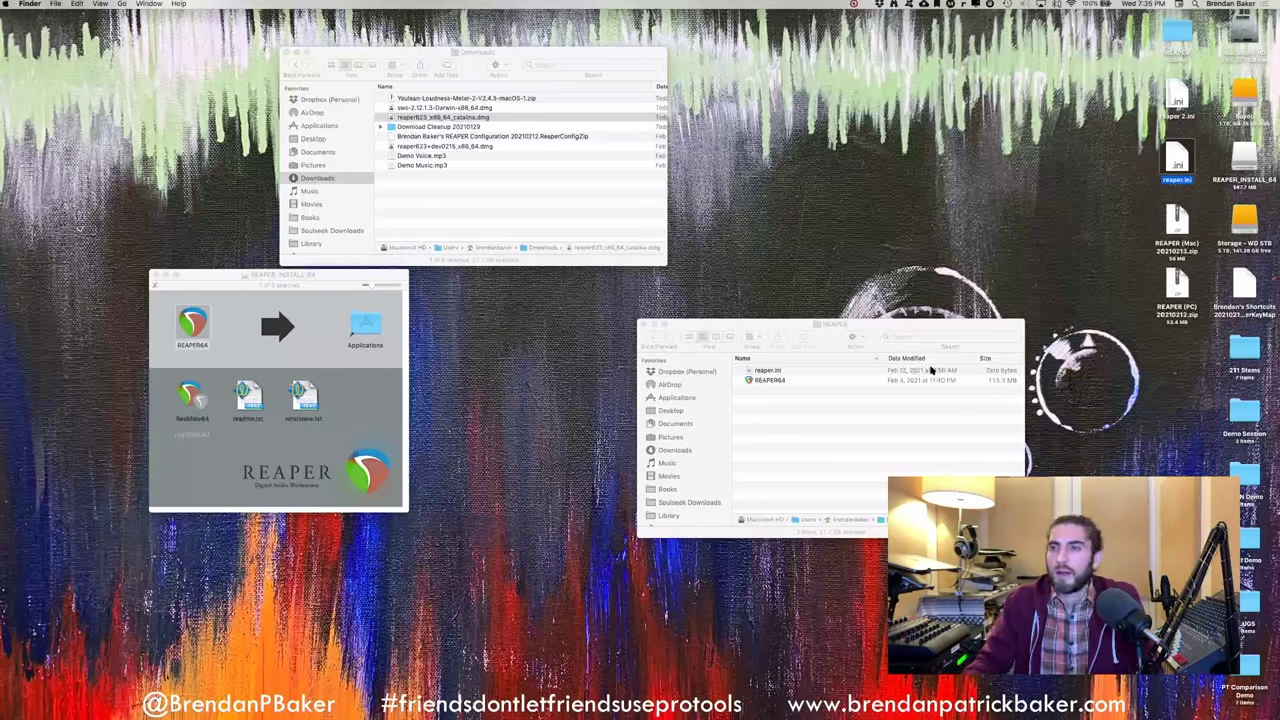
Launch REAPER64 from the REAPER folder and approve opening the downloaded application
{"action": "mouse_move", "coordinate": [193, 322]}
{"action": "left_mouse_down"}
{"action": "mouse_move", "coordinate": [370, 328]}
{"action": "mouse_move", "coordinate": [212, 327]}
{"action": "left_mouse_up"}
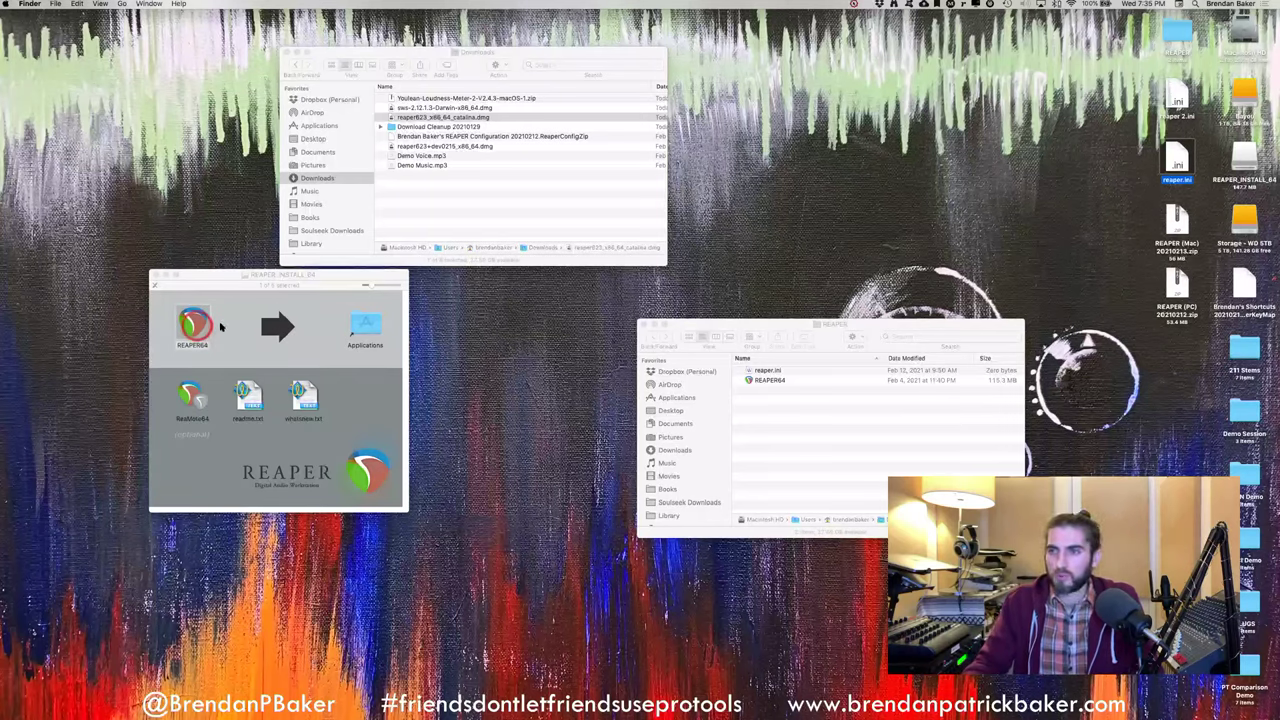
{"action": "left_click", "coordinate": [792, 409]}
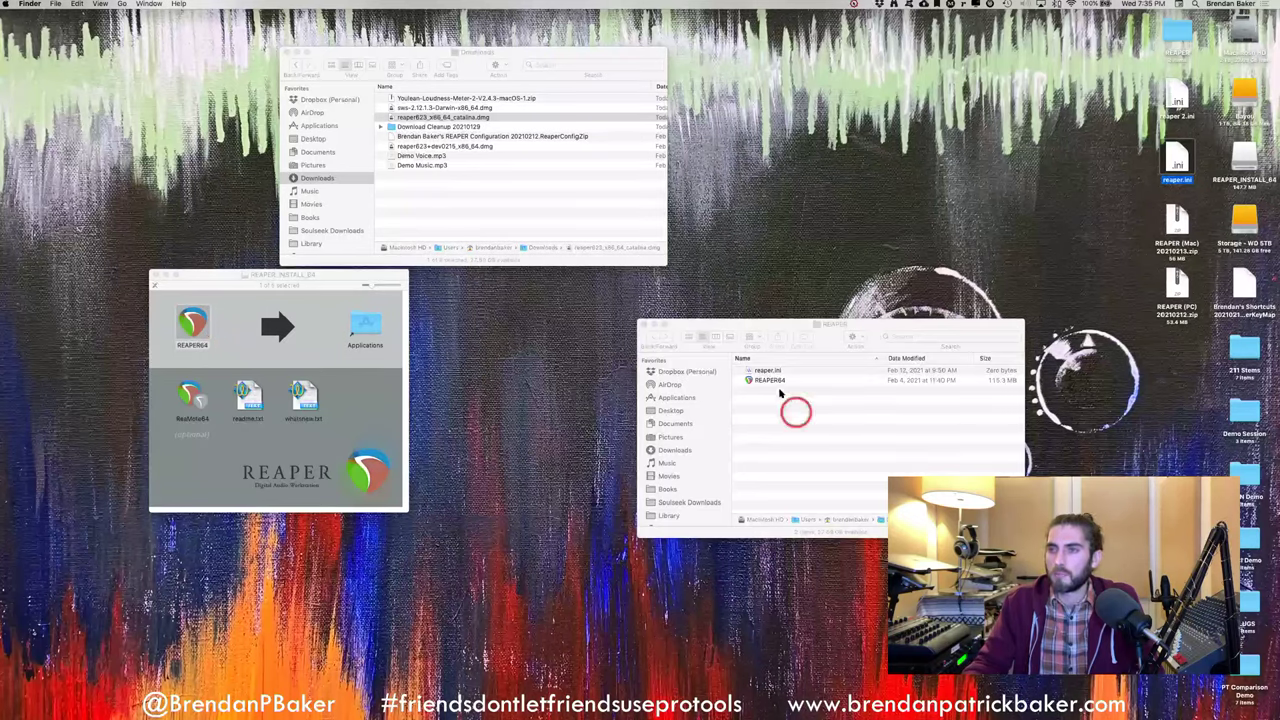
{"action": "left_click", "coordinate": [773, 371]}
{"action": "left_click_drag", "start_coordinate": [775, 323], "coordinate": [794, 320]}
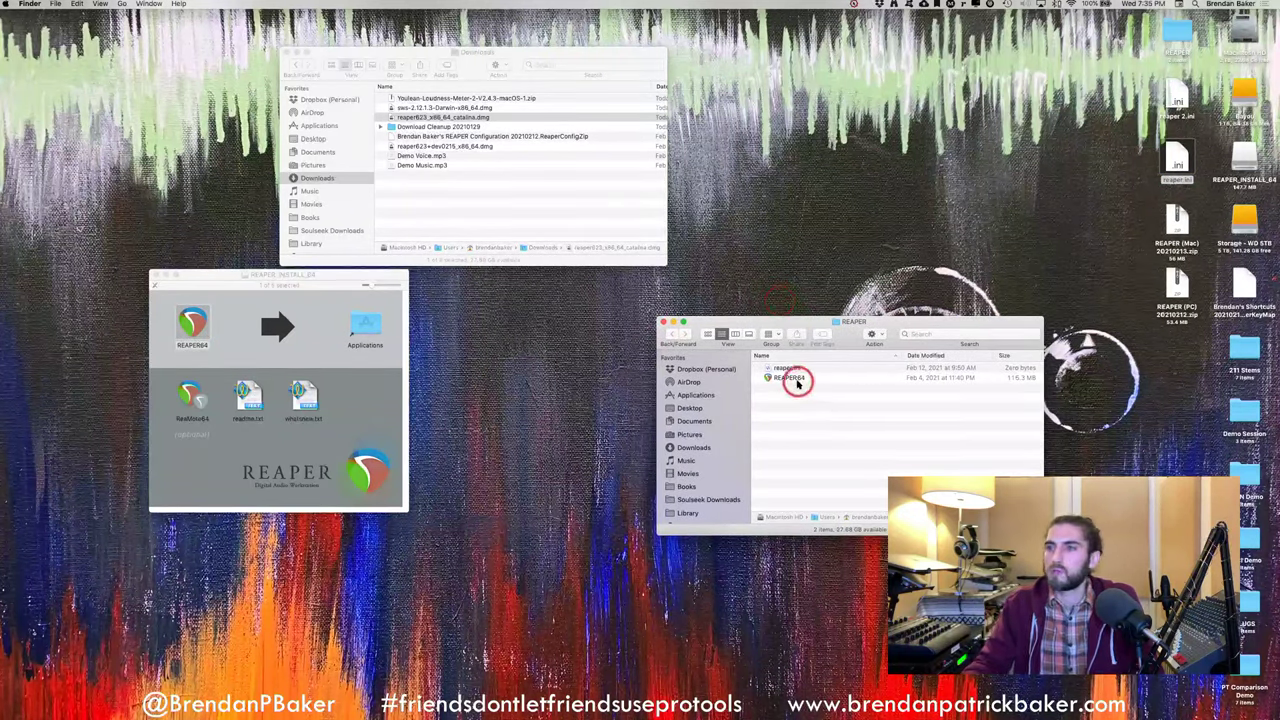
{"action": "left_click", "coordinate": [780, 378]}
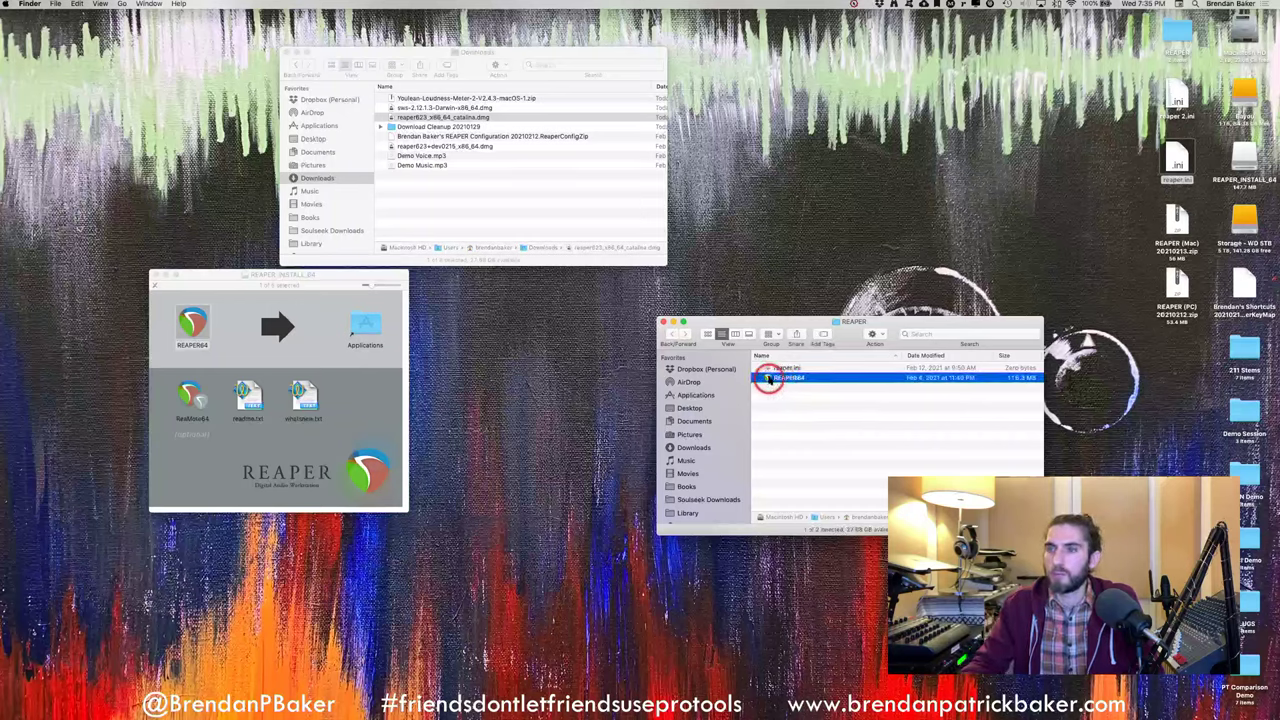
{"action": "left_click", "coordinate": [767, 377]}
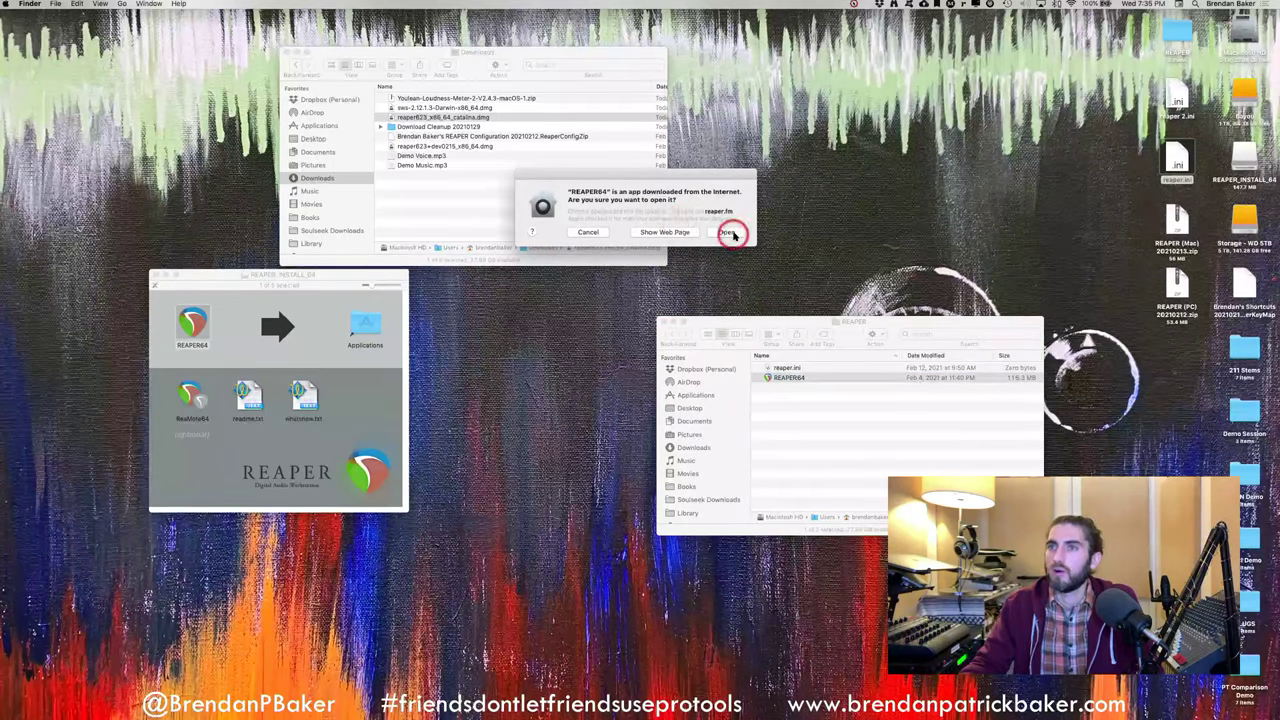
{"action": "left_click", "coordinate": [733, 231]}
Deny AutomapServer.app incoming network connections during the VST plugin scan
{"action": "left_click", "coordinate": [691, 418]}
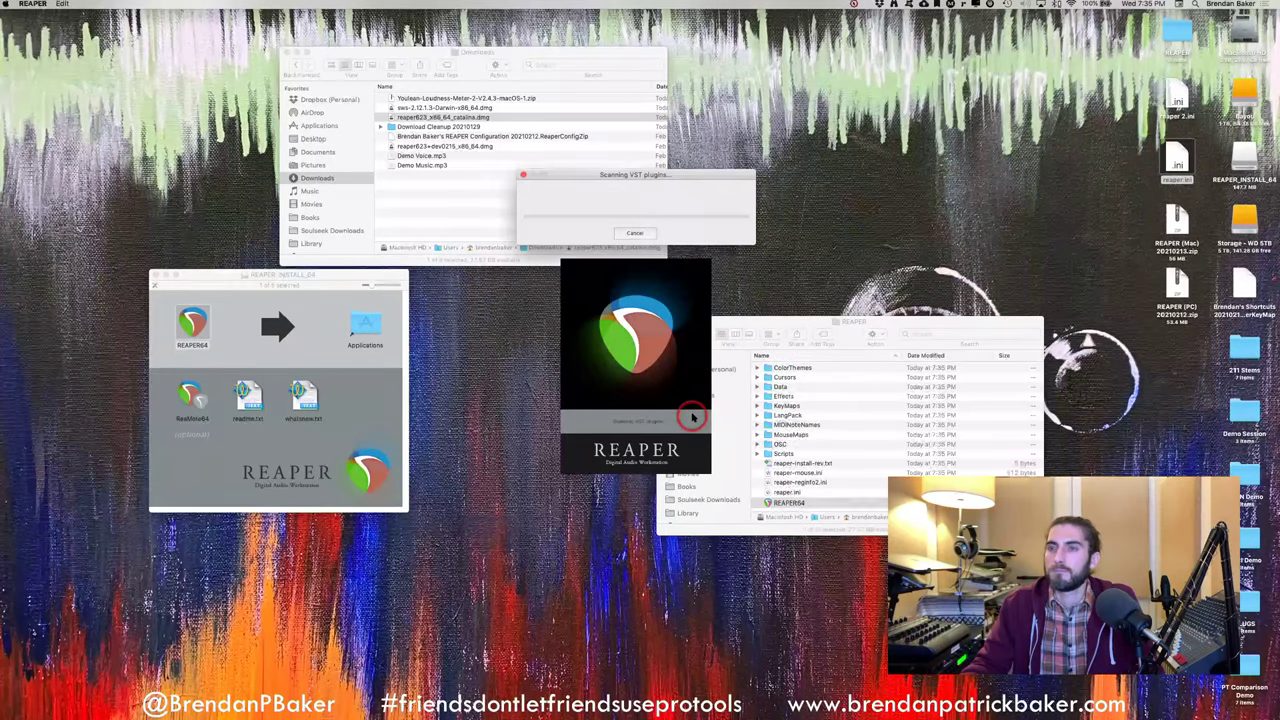
{"action": "left_click", "coordinate": [643, 234]}
{"action": "left_click", "coordinate": [596, 233]}
{"action": "left_click", "coordinate": [634, 232]}
{"action": "left_click", "coordinate": [646, 208]}
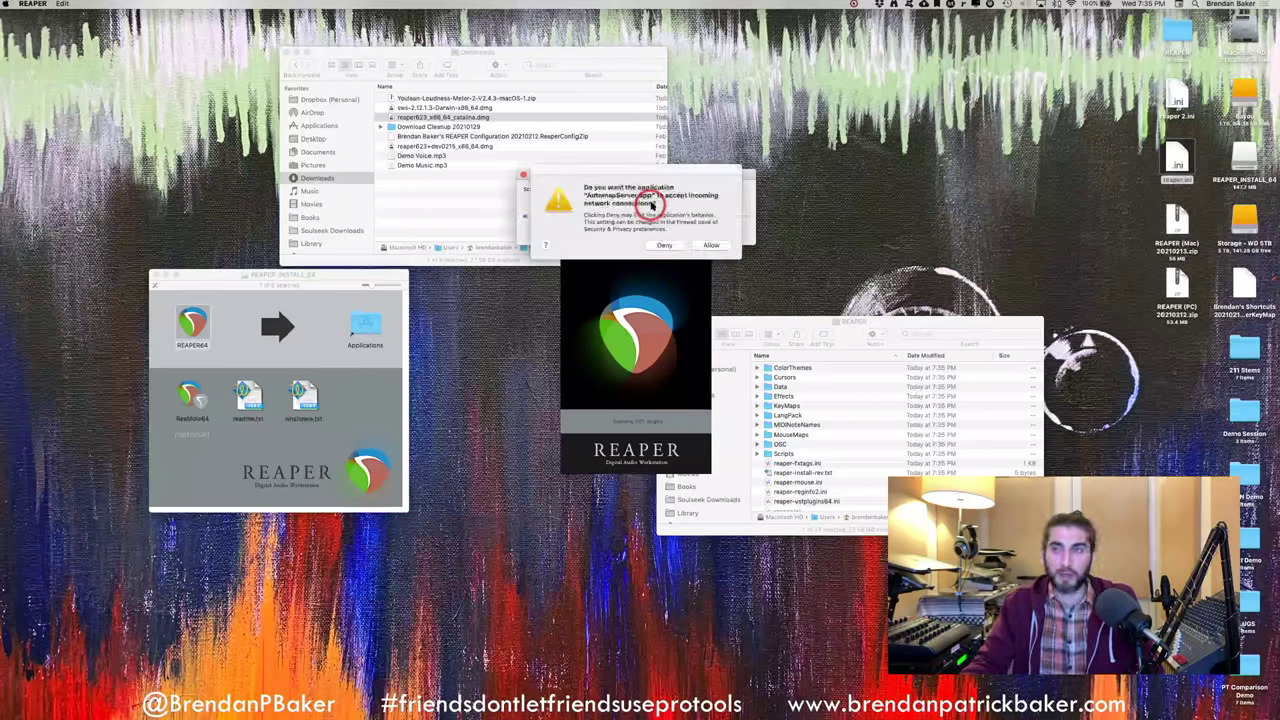
{"action": "left_click", "coordinate": [666, 246]}
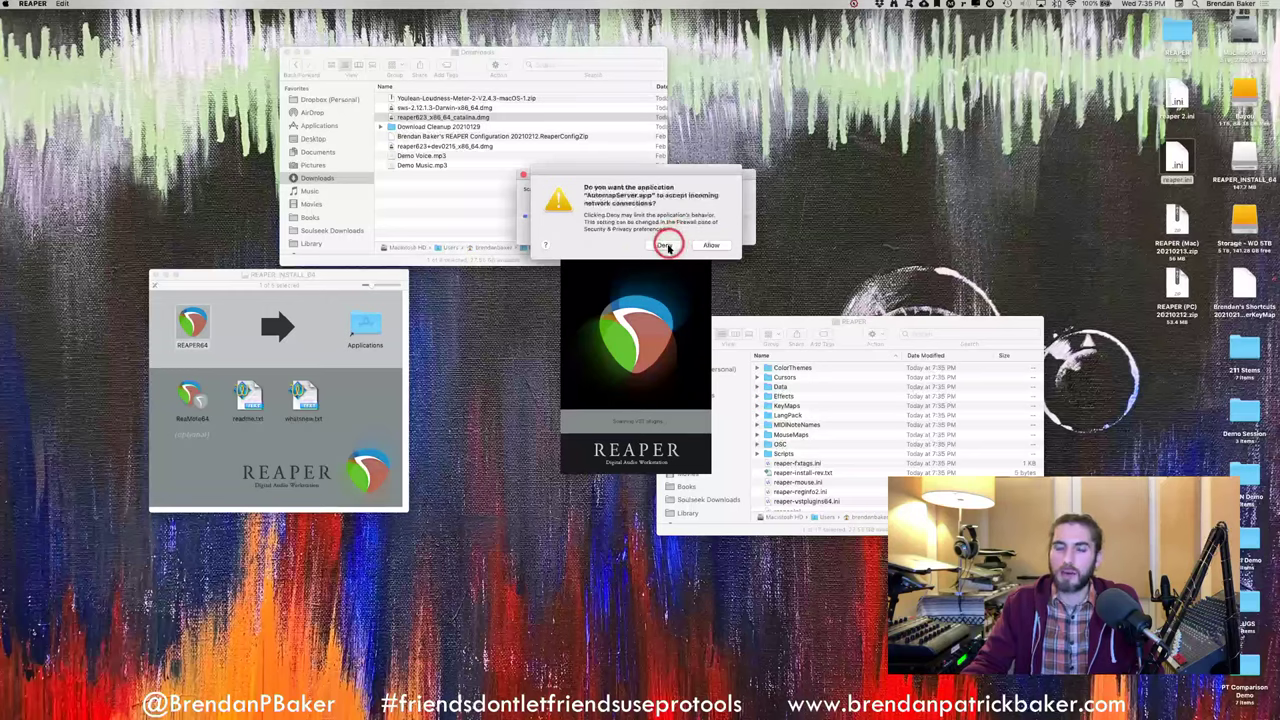
{"action": "left_click", "coordinate": [638, 236]}
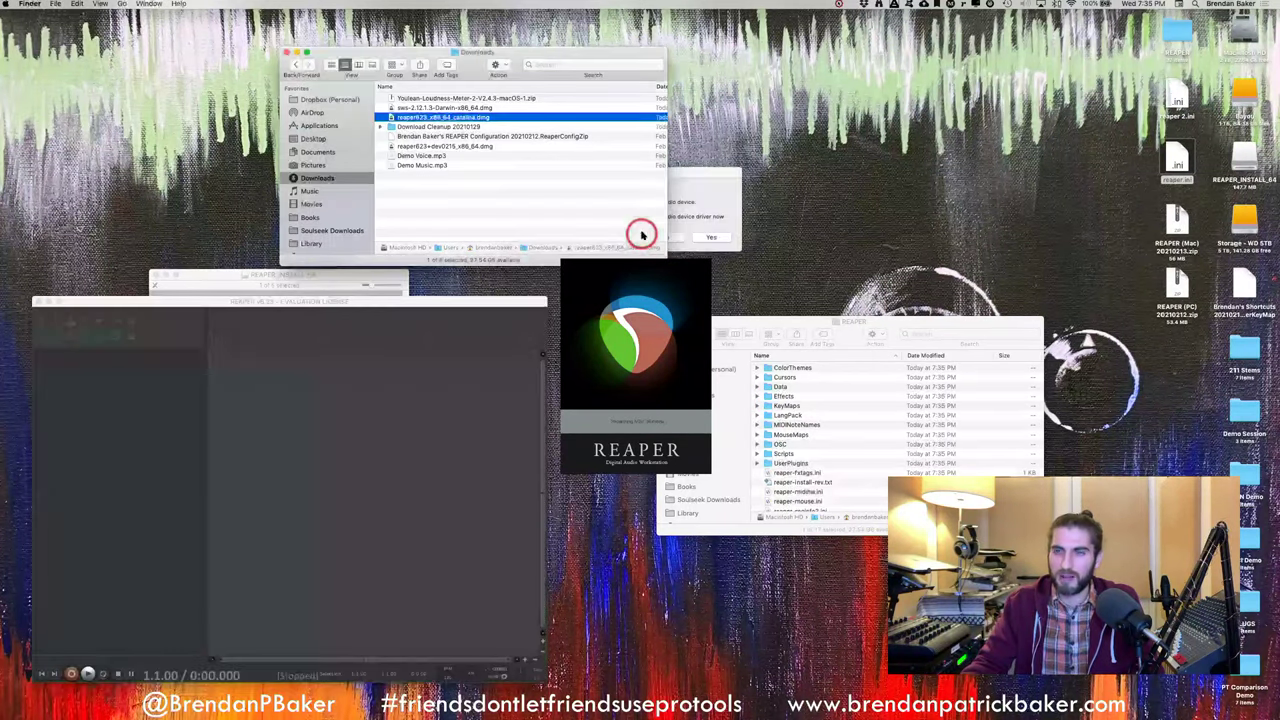
Agree to select an audio device driver and accept the audio device preferences with the default system devices
{"action": "left_click", "coordinate": [700, 196]}
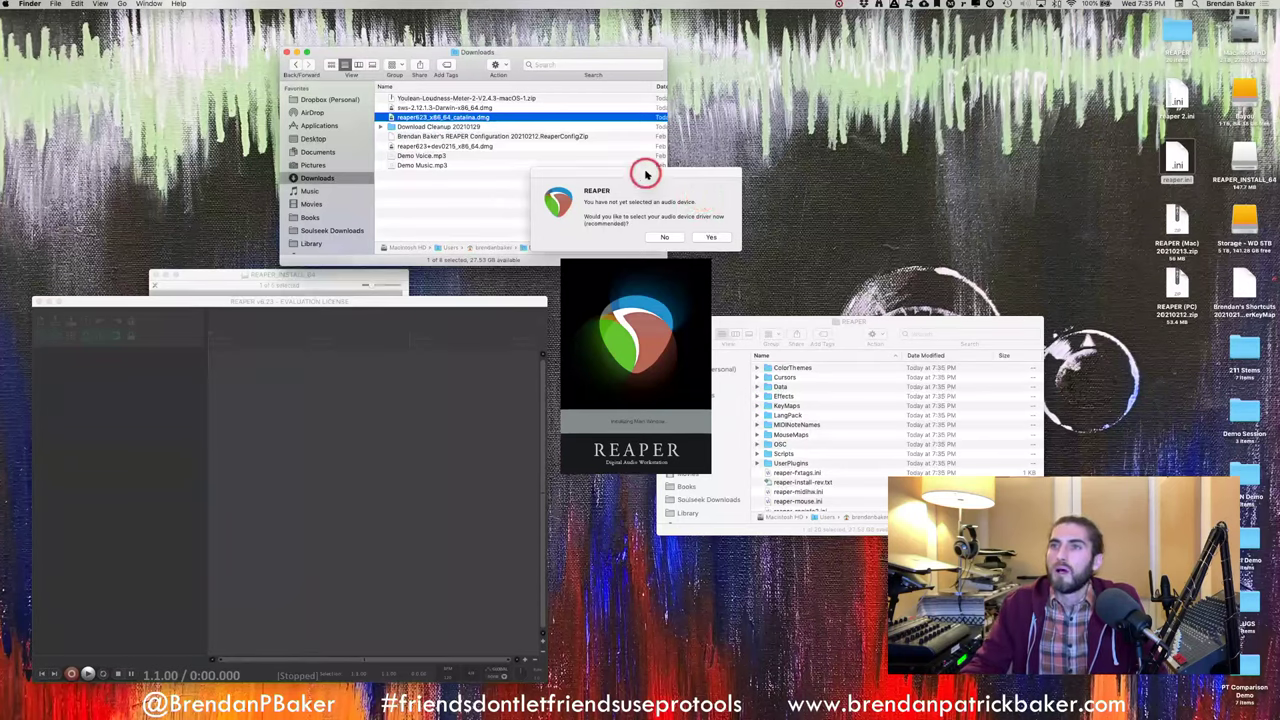
{"action": "left_click_drag", "start_coordinate": [646, 172], "coordinate": [660, 264]}
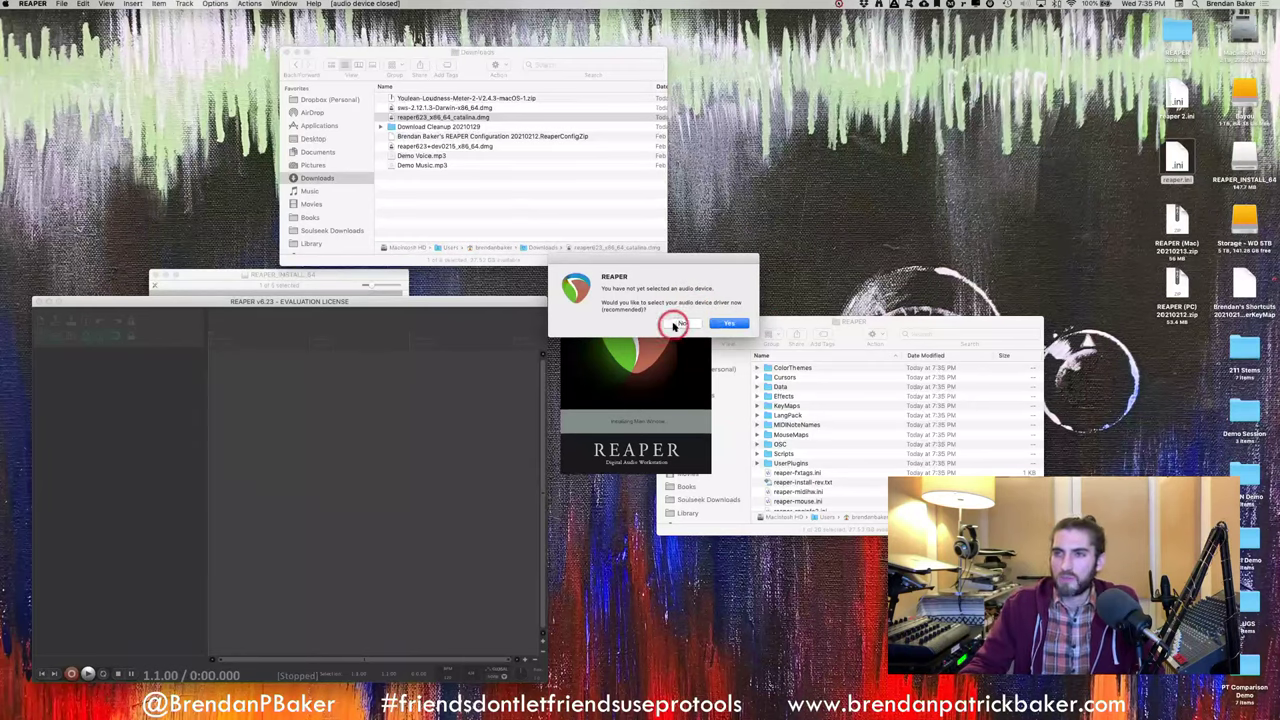
{"action": "left_click", "coordinate": [738, 324]}
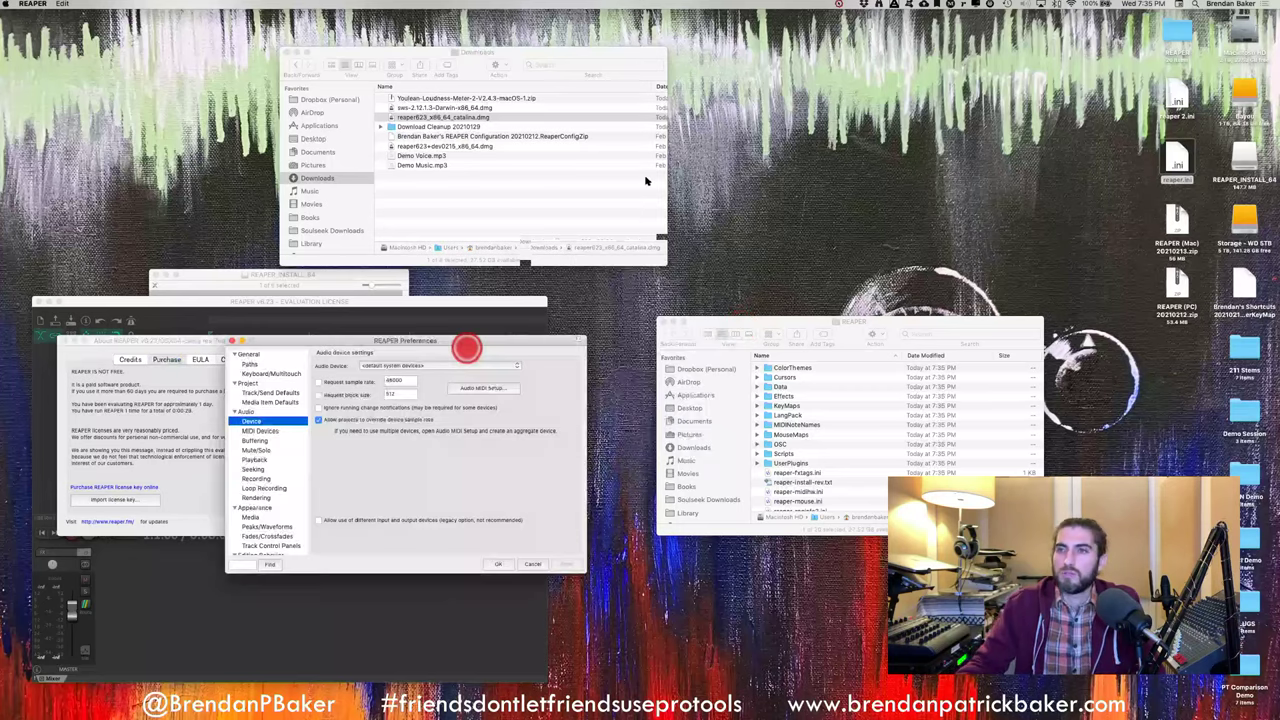
{"action": "left_click_drag", "start_coordinate": [466, 345], "coordinate": [624, 181]}
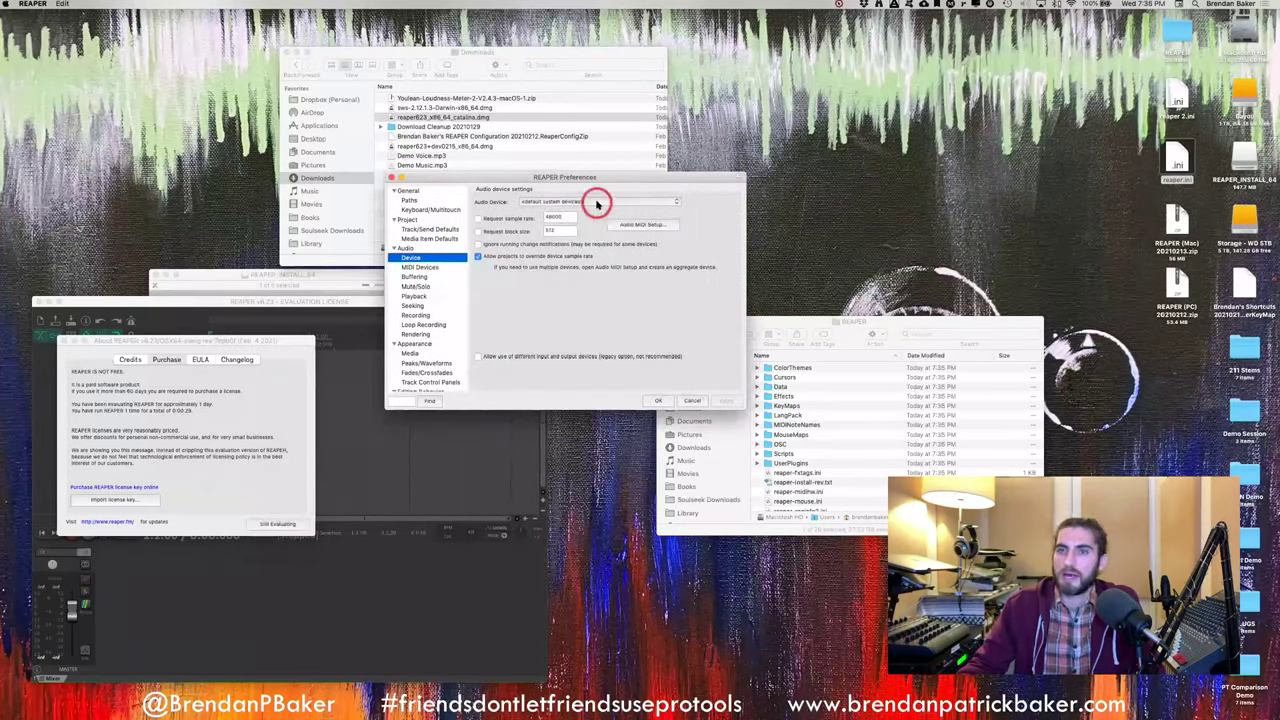
{"action": "left_click", "coordinate": [658, 400]}
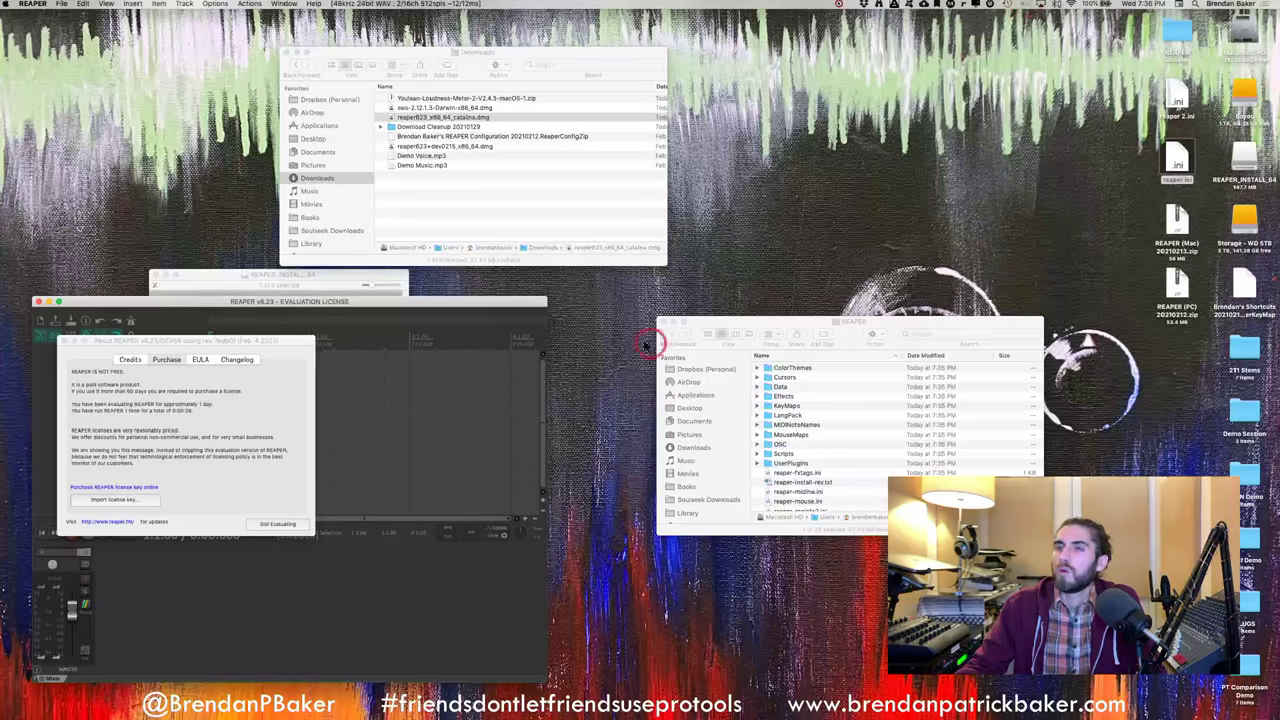
Examine the macOS list of sound output and input devices, then dismiss it
{"action": "left_click", "coordinate": [79, 455]}
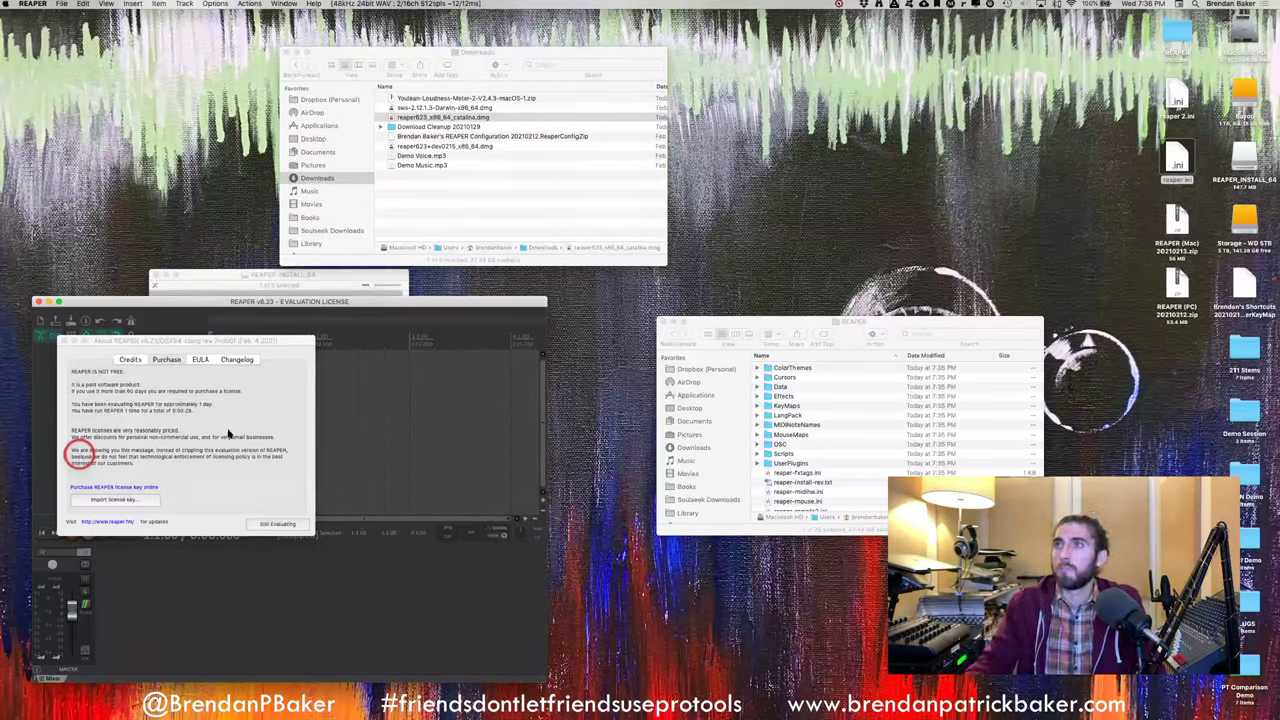
{"action": "left_click", "coordinate": [1025, 8]}
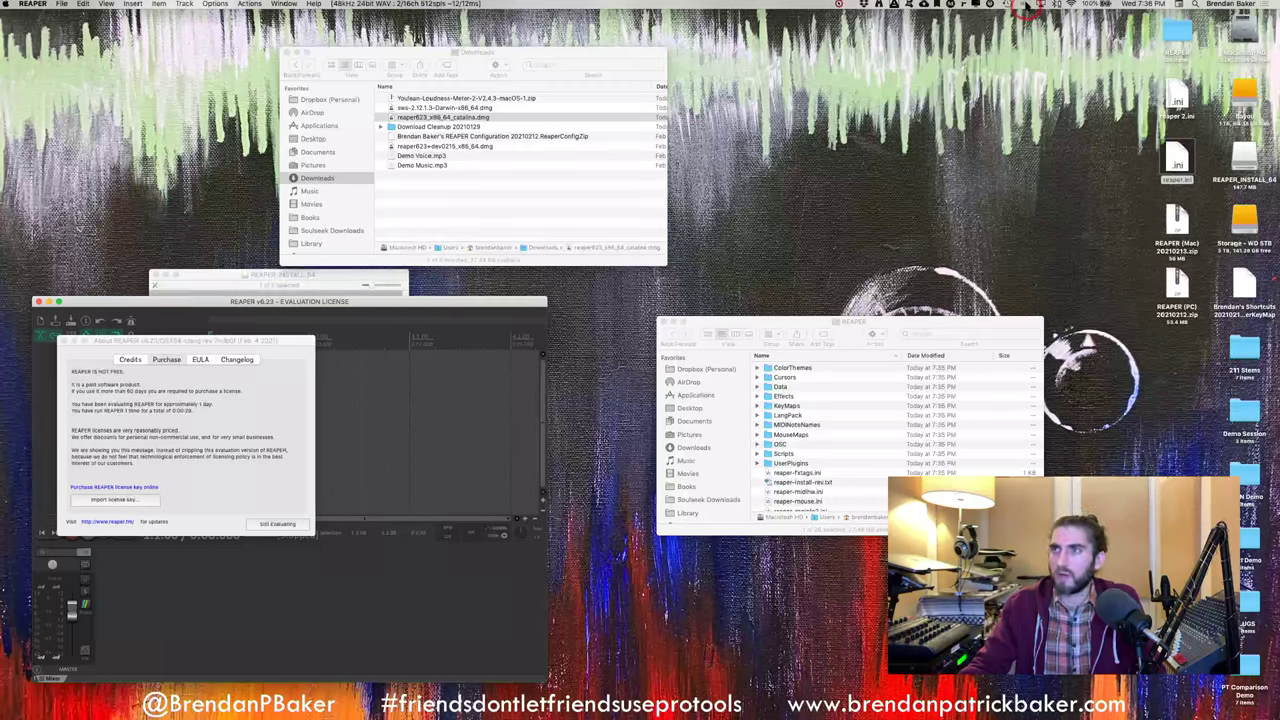
{"action": "left_click", "coordinate": [1026, 6]}
{"action": "left_click", "coordinate": [1025, 7]}
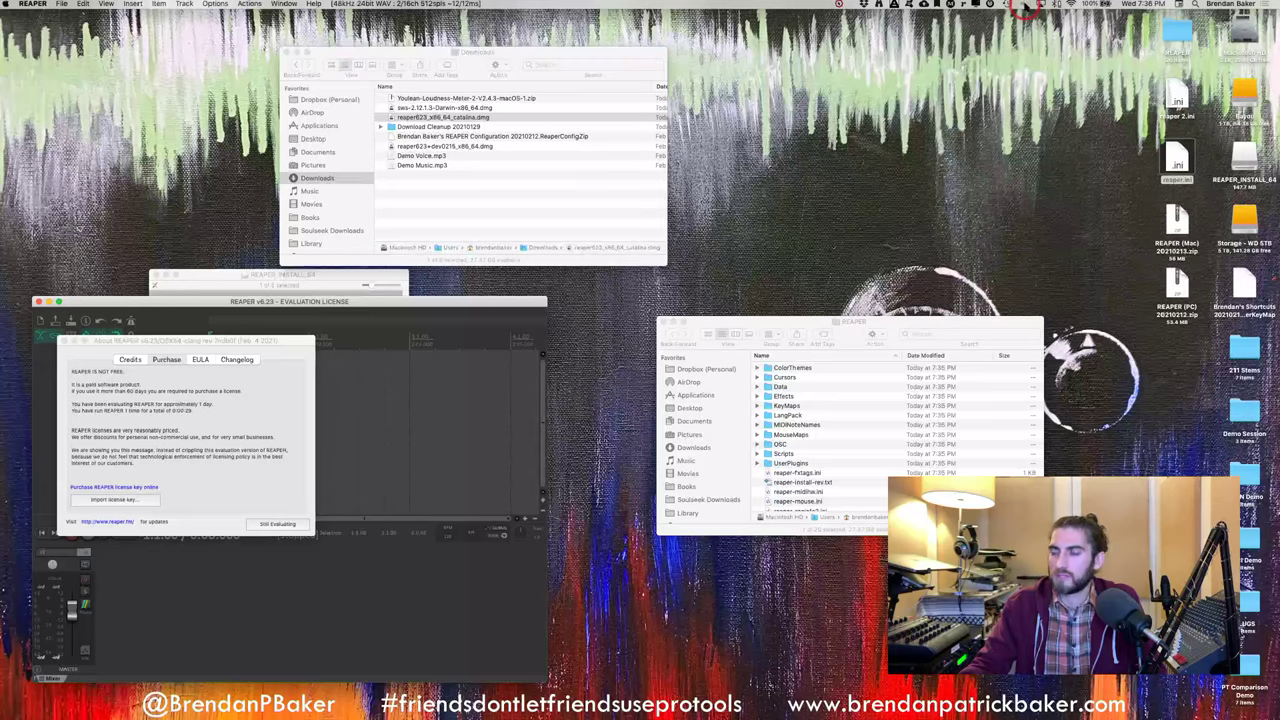
{"action": "left_click", "coordinate": [1025, 7]}
{"action": "key", "text": "alt"}
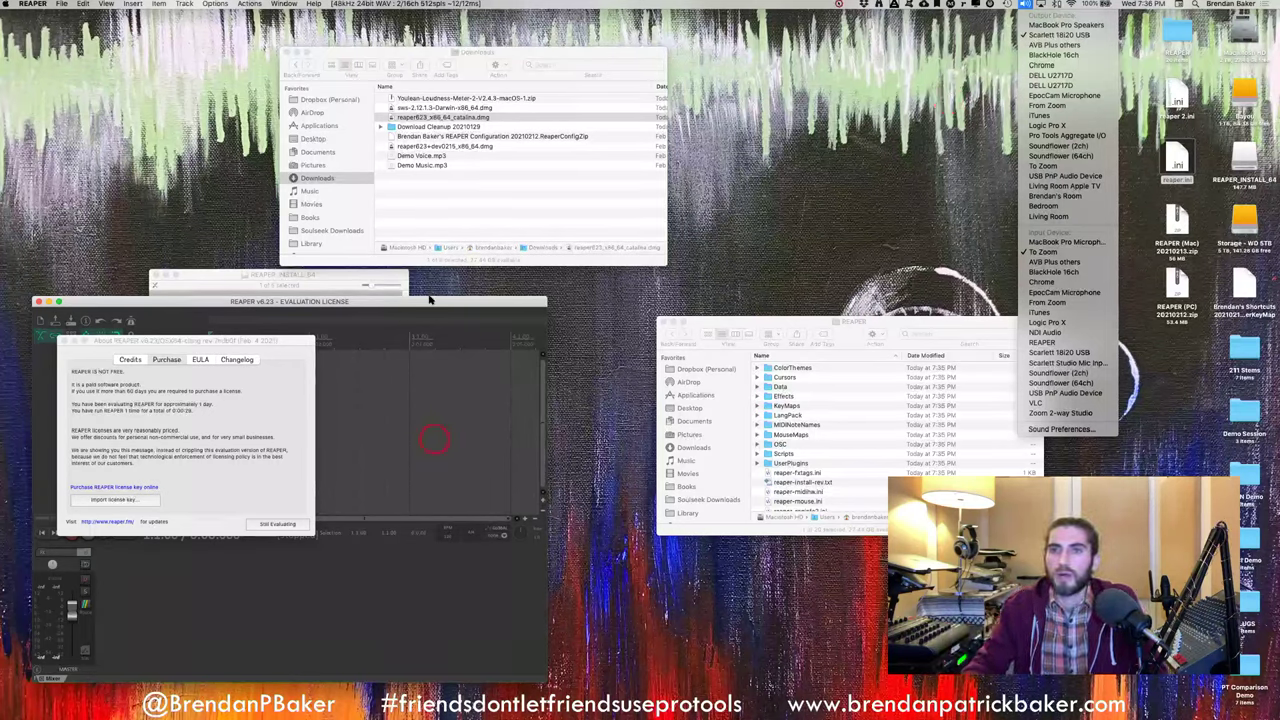
{"action": "left_click", "coordinate": [570, 230]}
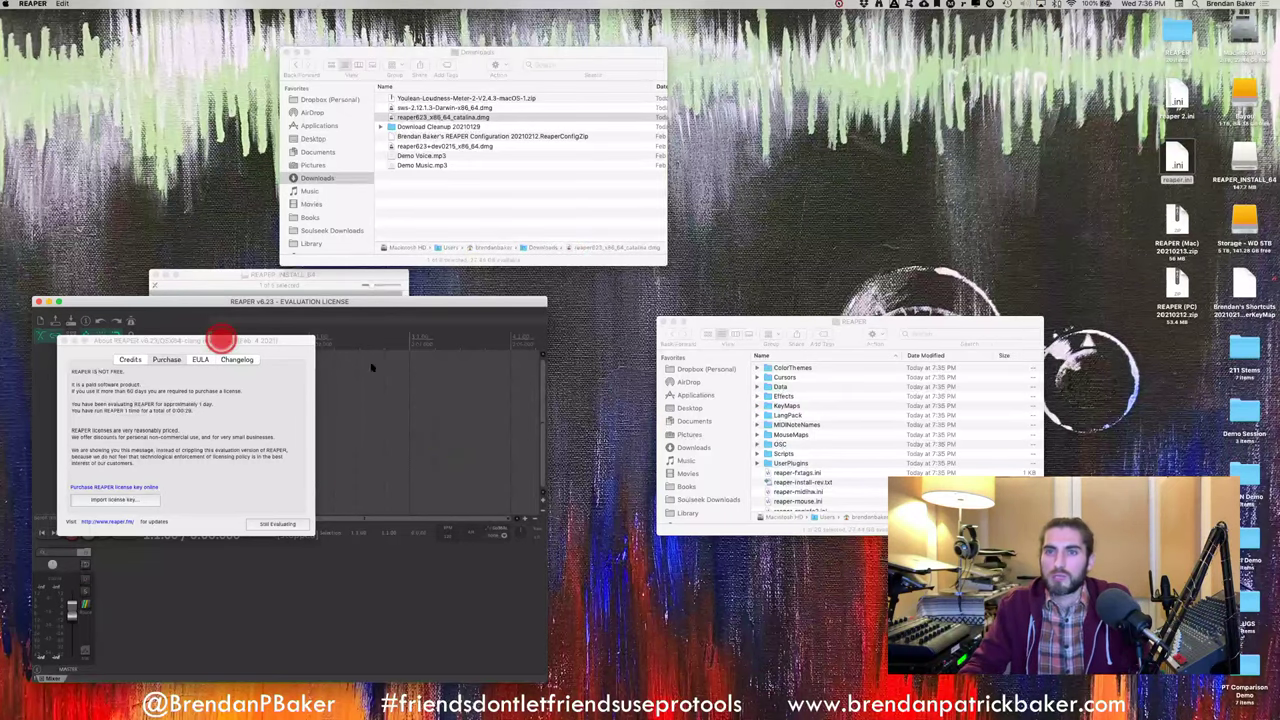
Continue with the REAPER evaluation, closing its licence notice, and reposition the main REAPER window
{"action": "left_click_drag", "start_coordinate": [221, 341], "coordinate": [374, 365]}
{"action": "left_click_drag", "start_coordinate": [412, 304], "coordinate": [585, 101]}
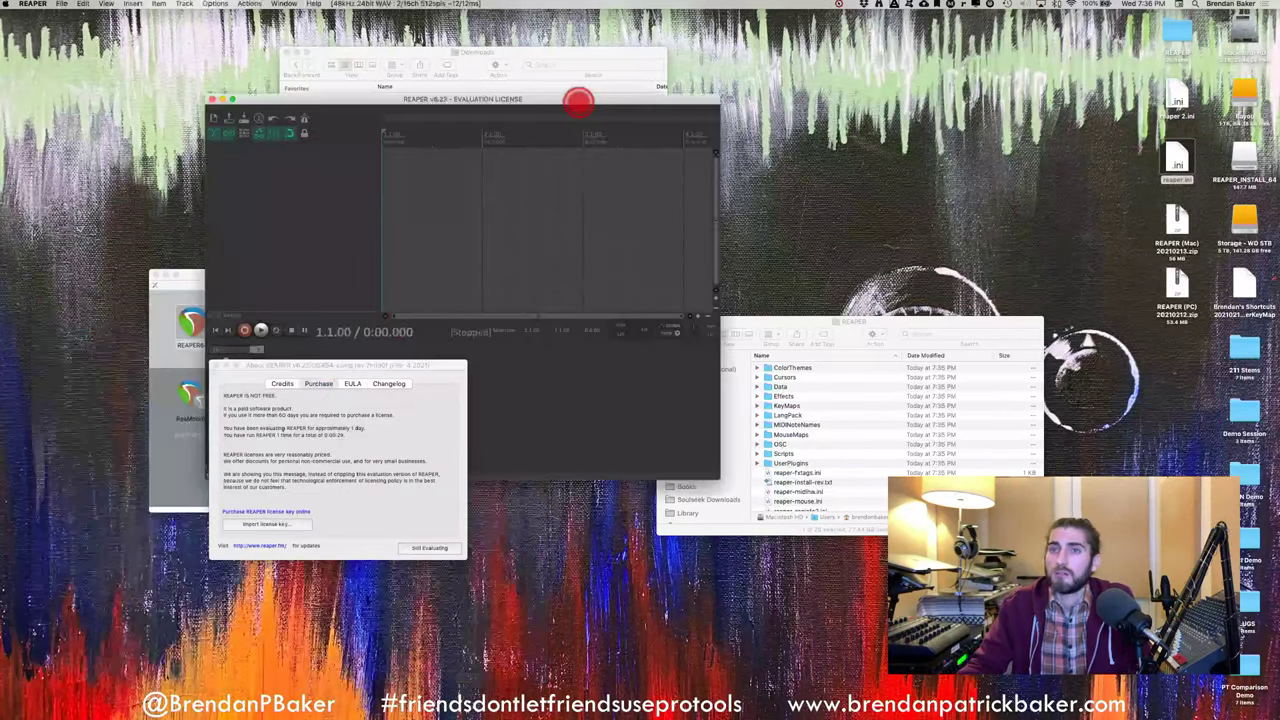
{"action": "left_click", "coordinate": [420, 548]}
{"action": "left_click", "coordinate": [423, 549]}
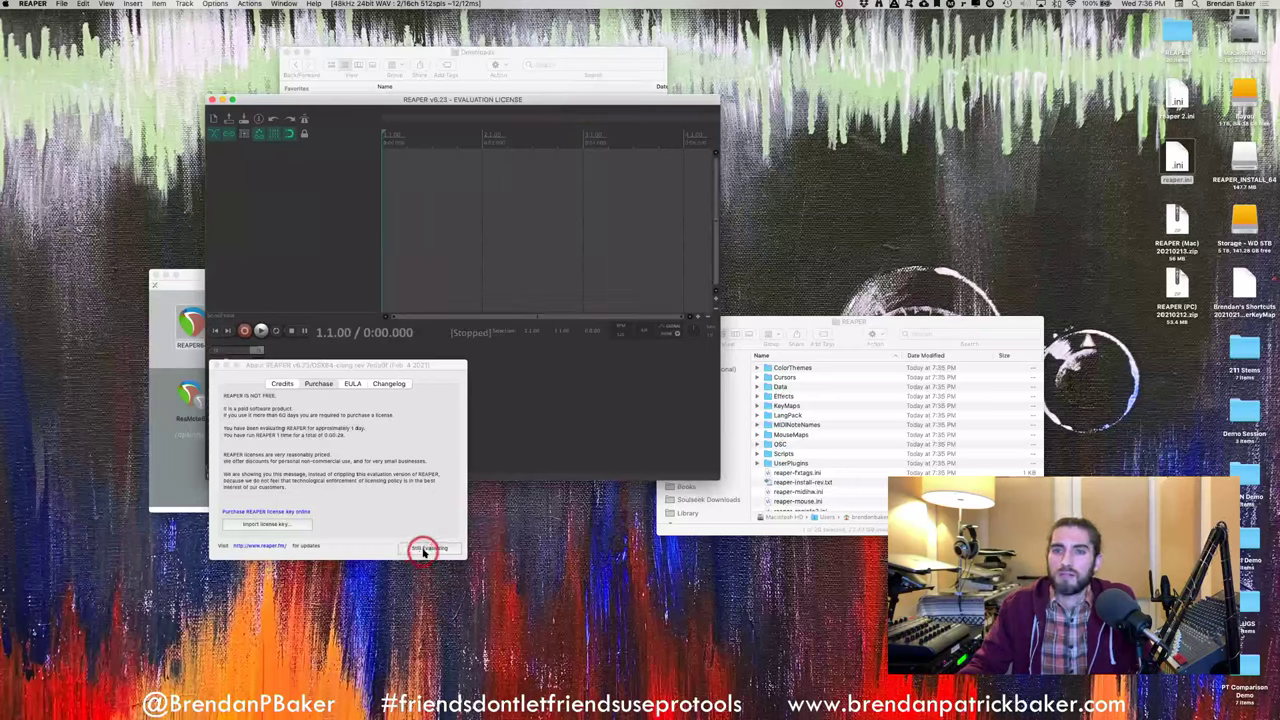
{"action": "left_click", "coordinate": [421, 549]}
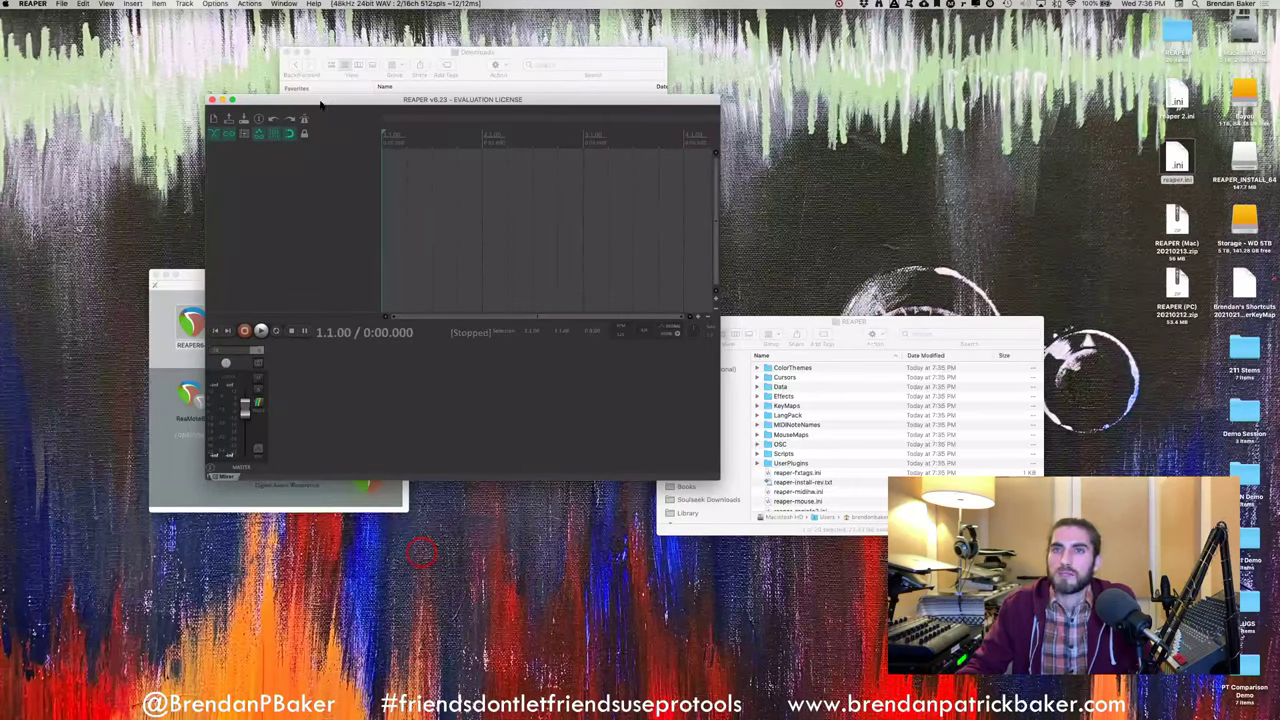
{"action": "left_click_drag", "start_coordinate": [327, 102], "coordinate": [320, 101]}
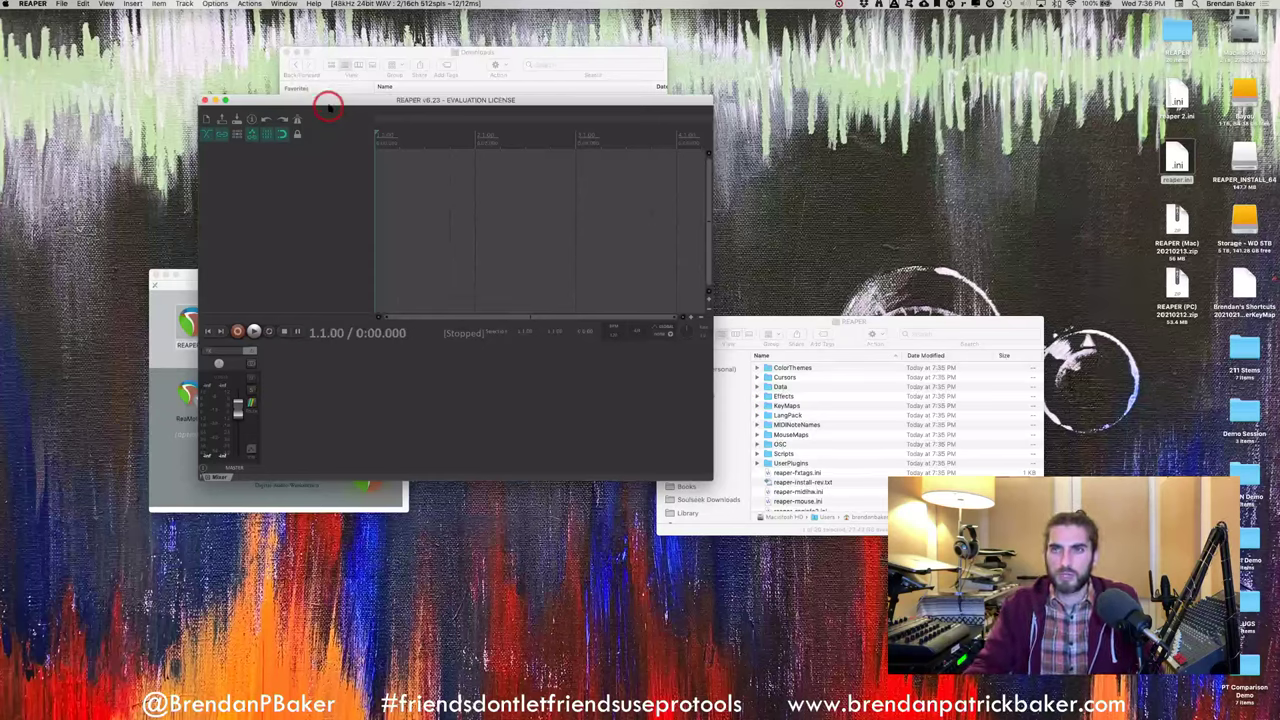
{"action": "left_click", "coordinate": [279, 99]}
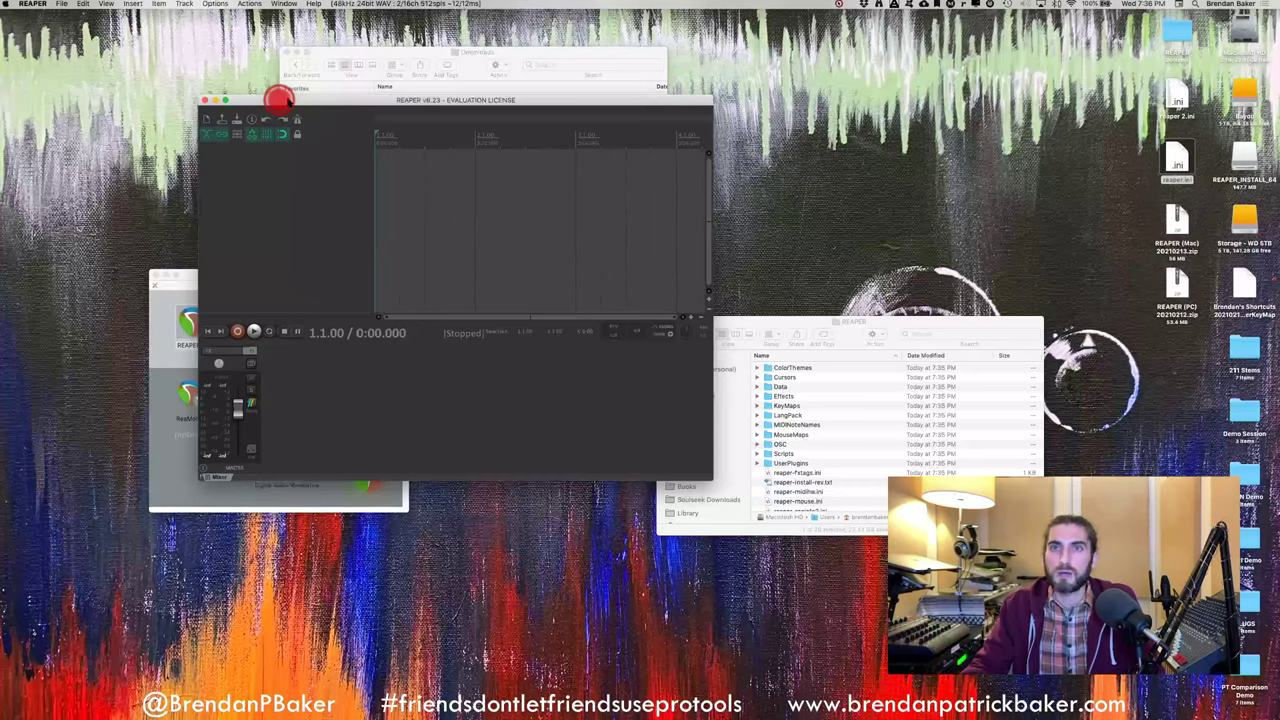
{"action": "left_click_drag", "start_coordinate": [279, 99], "coordinate": [232, 91]}
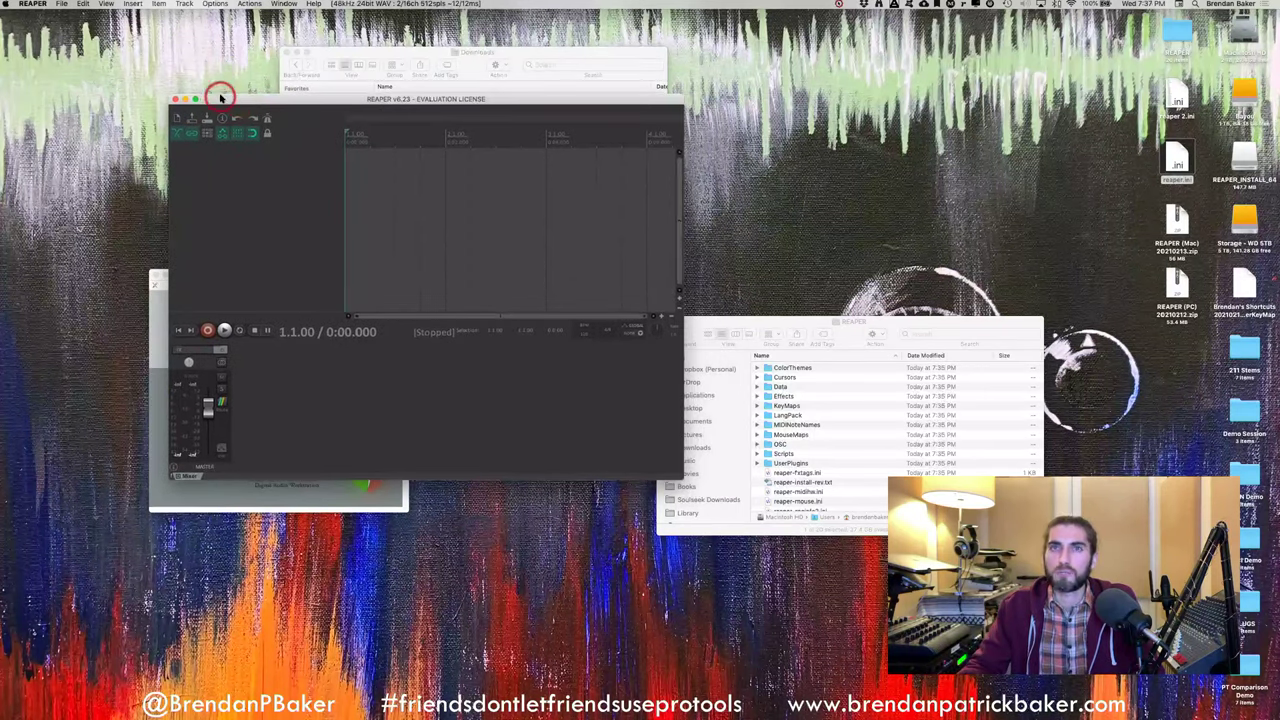
Show REAPER's resource path in Finder and move the REAPER folder window clear of the main REAPER window
{"action": "left_click", "coordinate": [218, 8]}
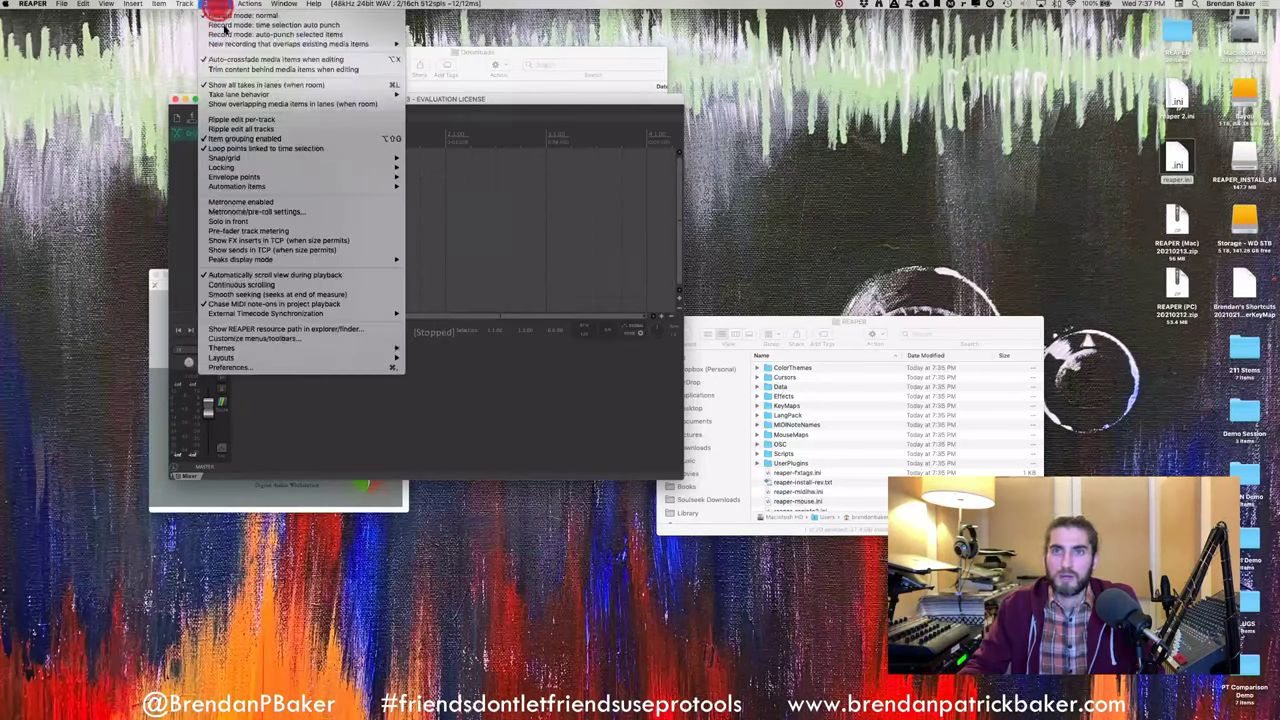
{"action": "left_click", "coordinate": [381, 331]}
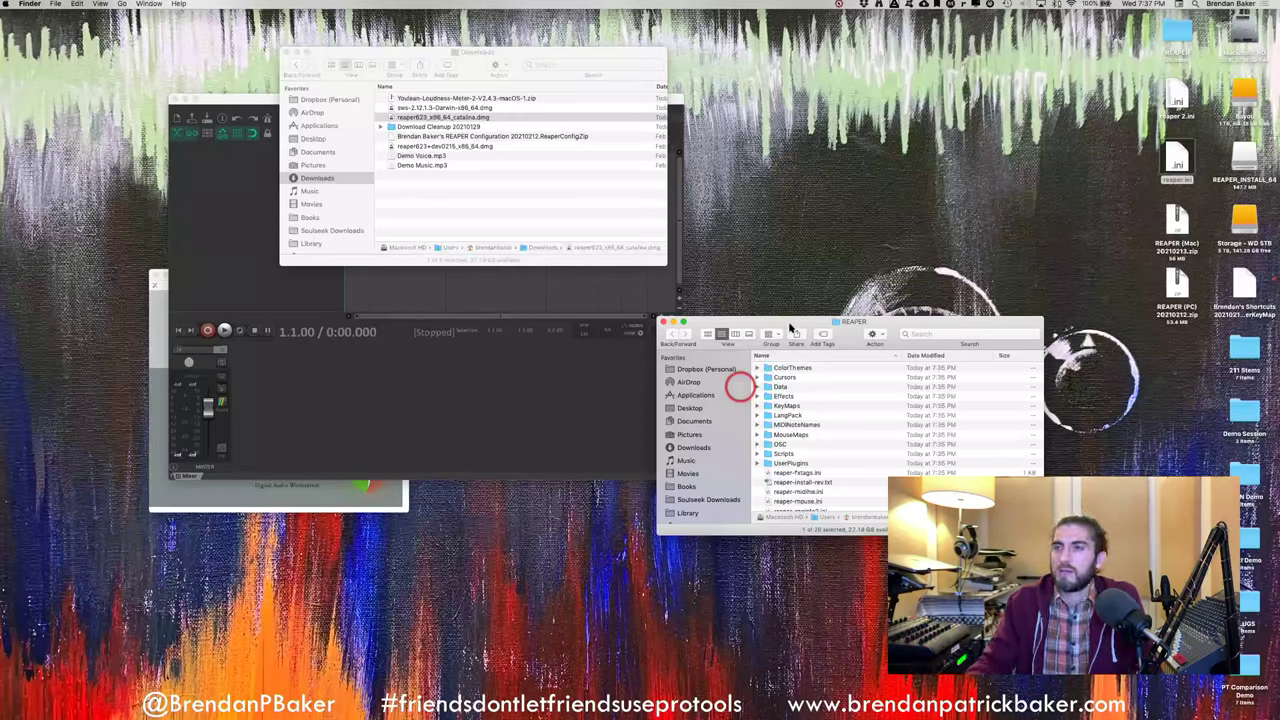
{"action": "left_click_drag", "start_coordinate": [796, 324], "coordinate": [806, 258]}
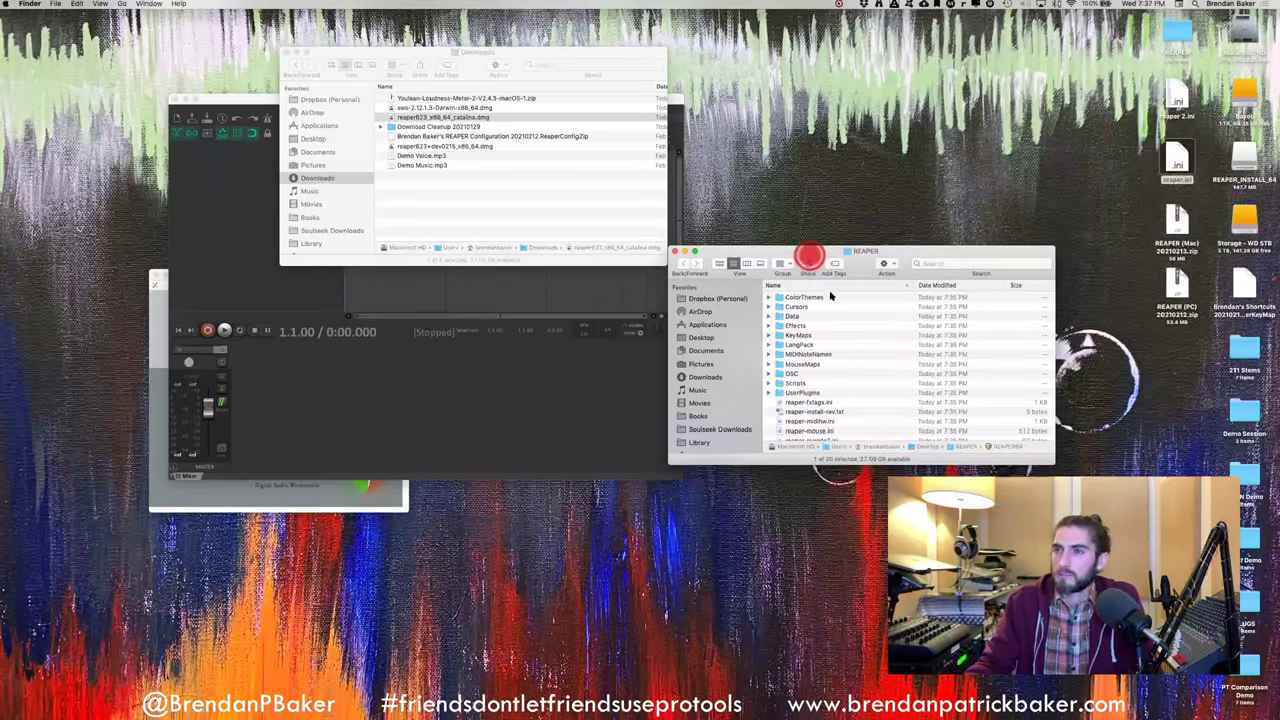
{"action": "left_click_drag", "start_coordinate": [838, 315], "coordinate": [831, 453]}
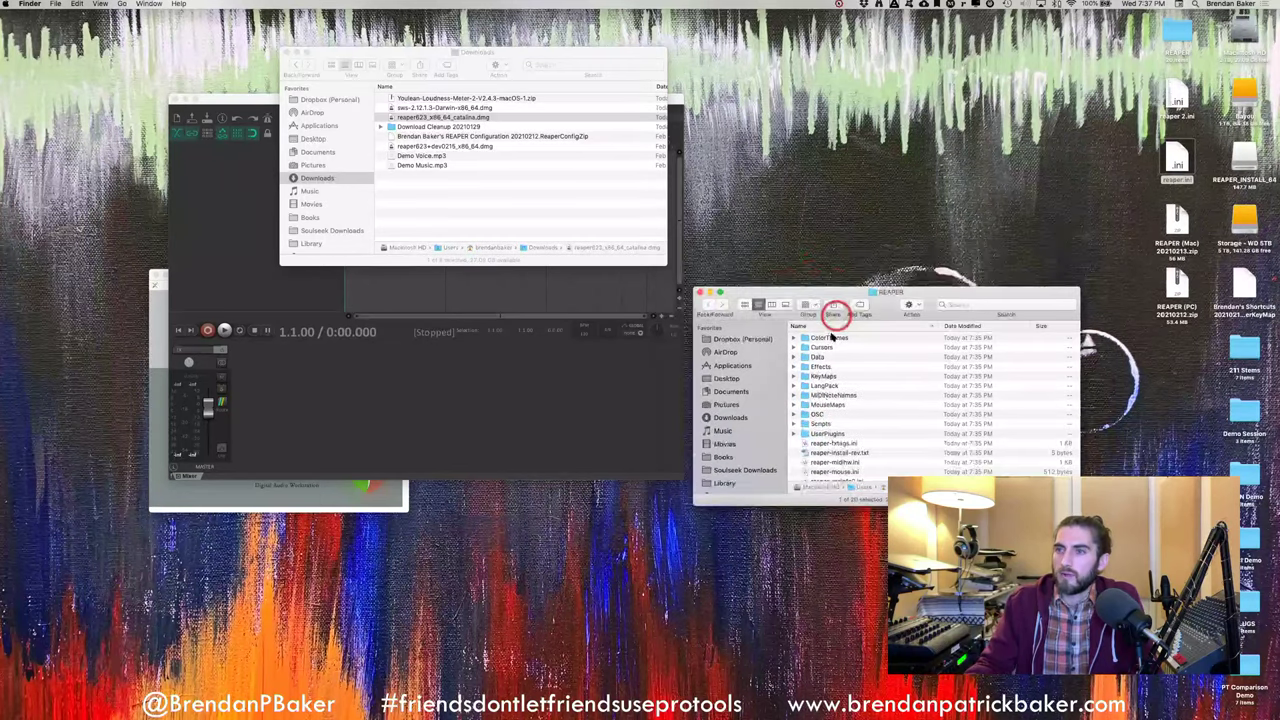
Open the UserPlugins folder inside the REAPER resource folder and reposition its Finder window beside REAPER
{"action": "left_click", "coordinate": [826, 433]}
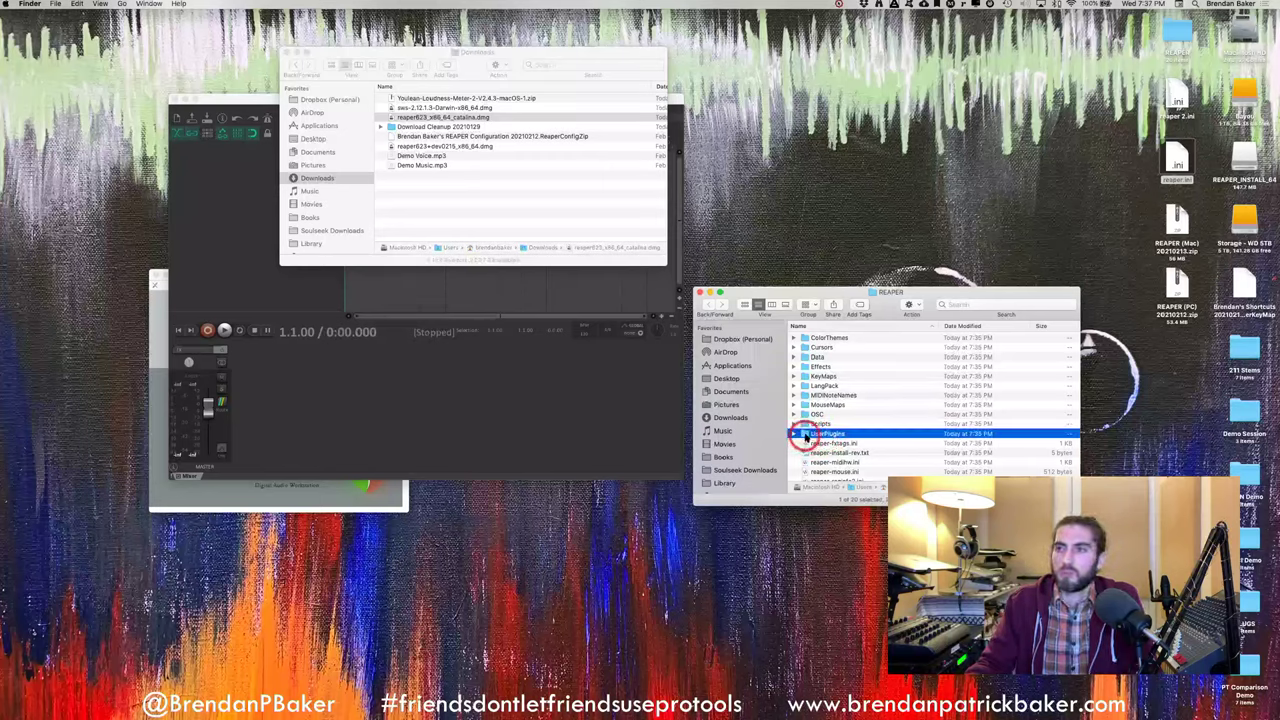
{"action": "double_click", "coordinate": [807, 437]}
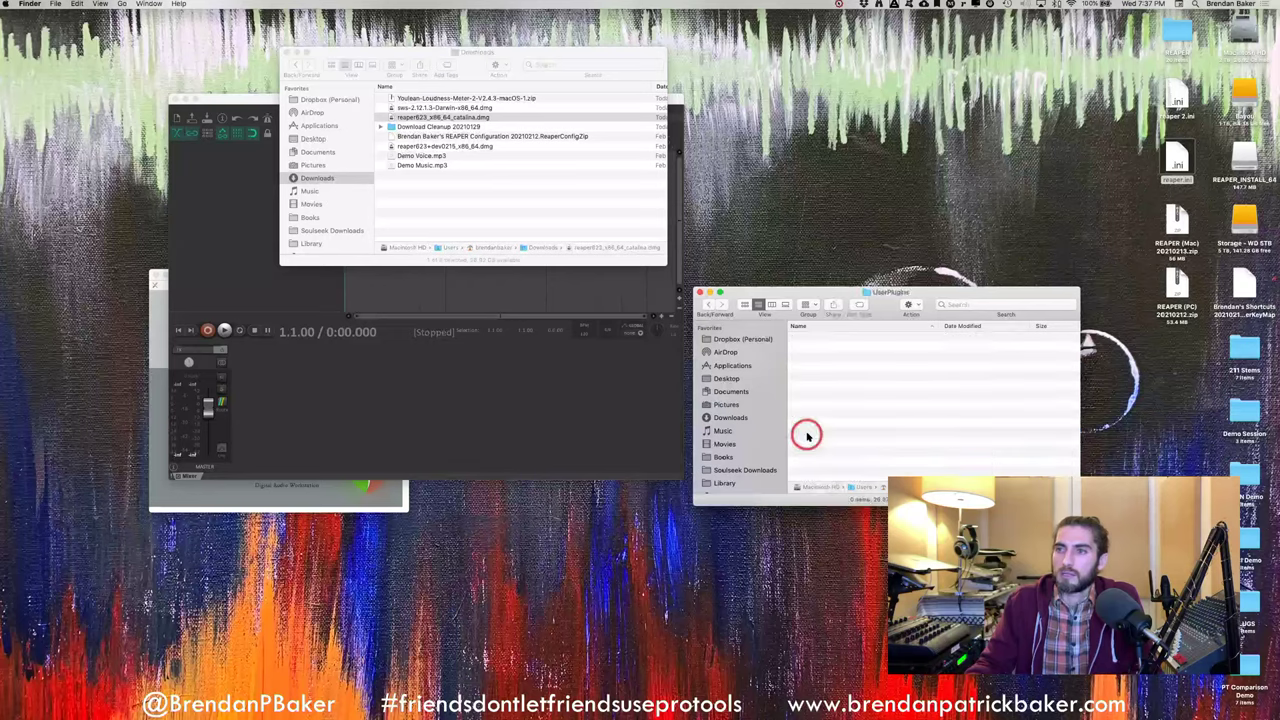
{"action": "left_click_drag", "start_coordinate": [836, 295], "coordinate": [864, 275]}
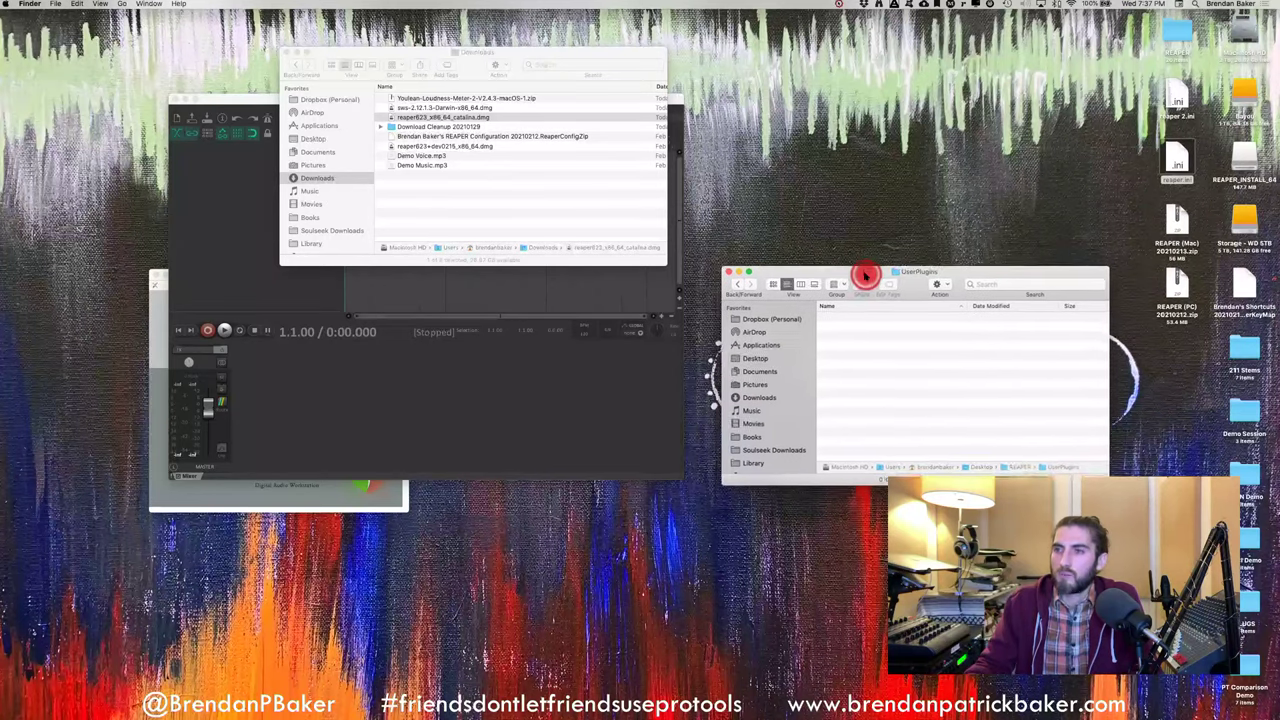
{"action": "left_click", "coordinate": [872, 353]}
{"action": "left_click", "coordinate": [916, 355]}
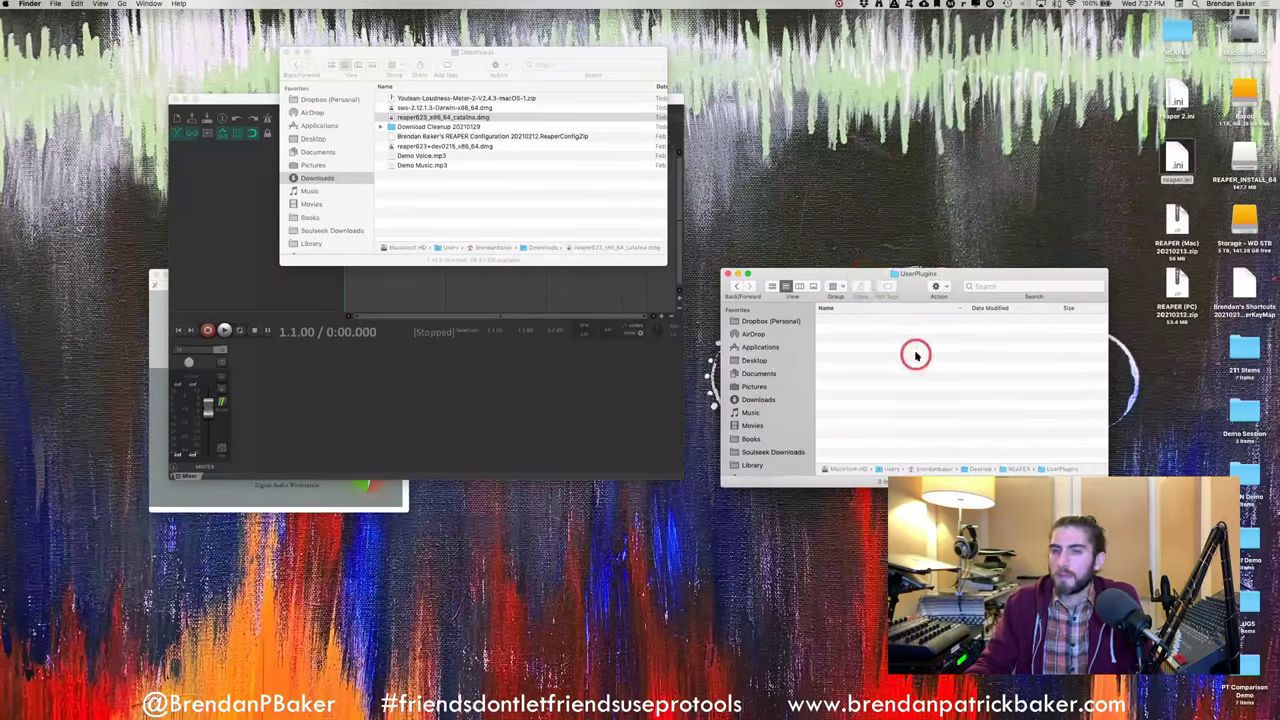
Open the downloaded sws-2.12.1.3-Darwin-x86_64.dmg and move the Downloads window clear of its licence agreement
{"action": "mouse_move", "coordinate": [449, 49]}
{"action": "left_mouse_down"}
{"action": "mouse_move", "coordinate": [413, 40]}
{"action": "mouse_move", "coordinate": [437, 49]}
{"action": "left_mouse_up"}
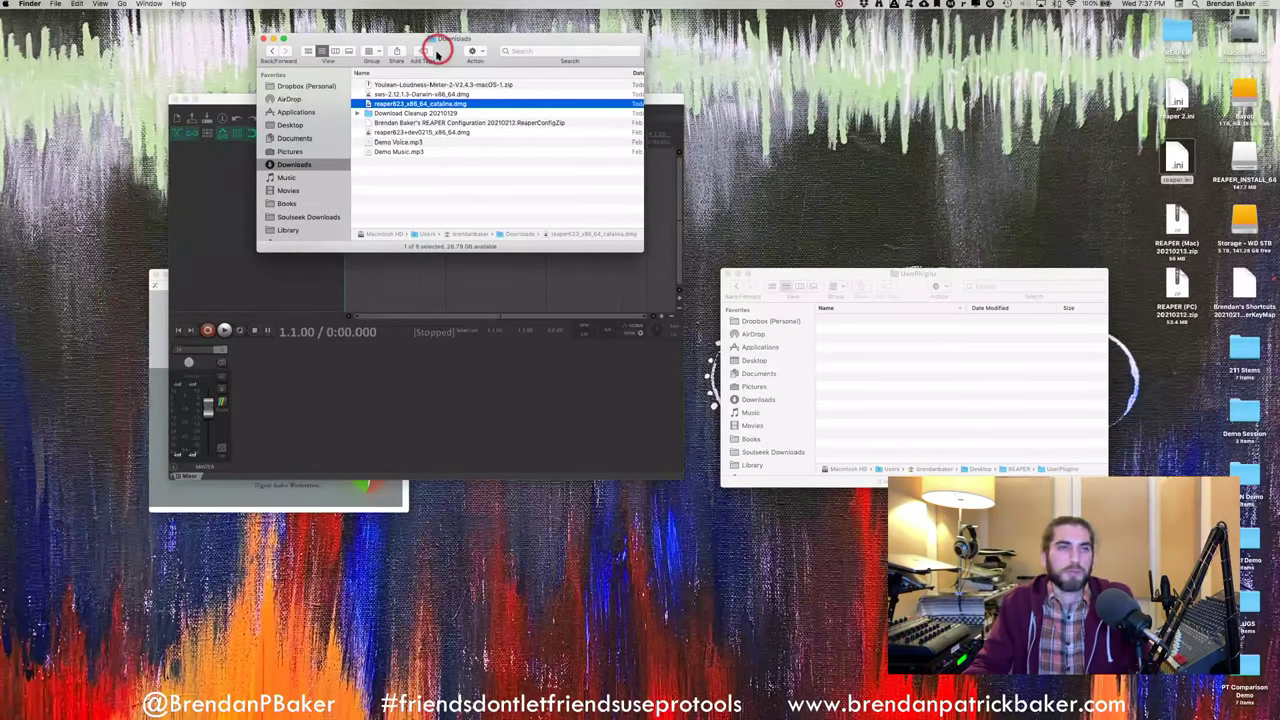
{"action": "left_click", "coordinate": [378, 94]}
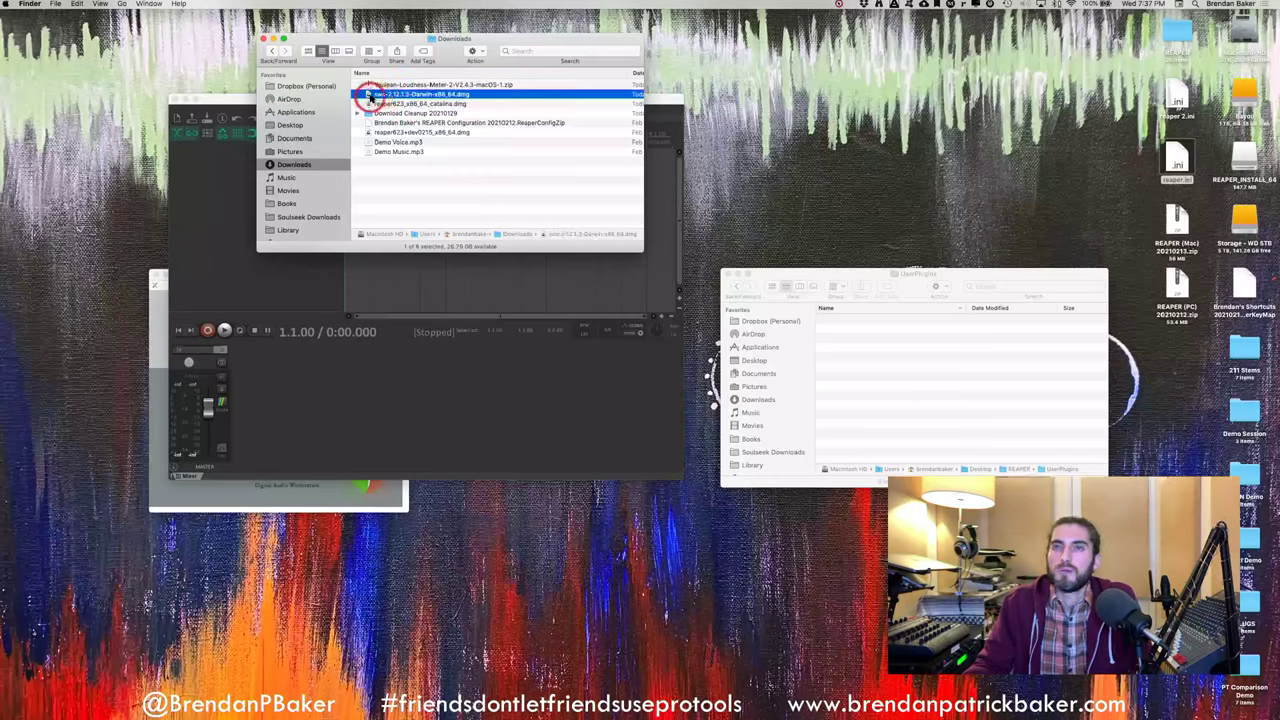
{"action": "double_click", "coordinate": [370, 95]}
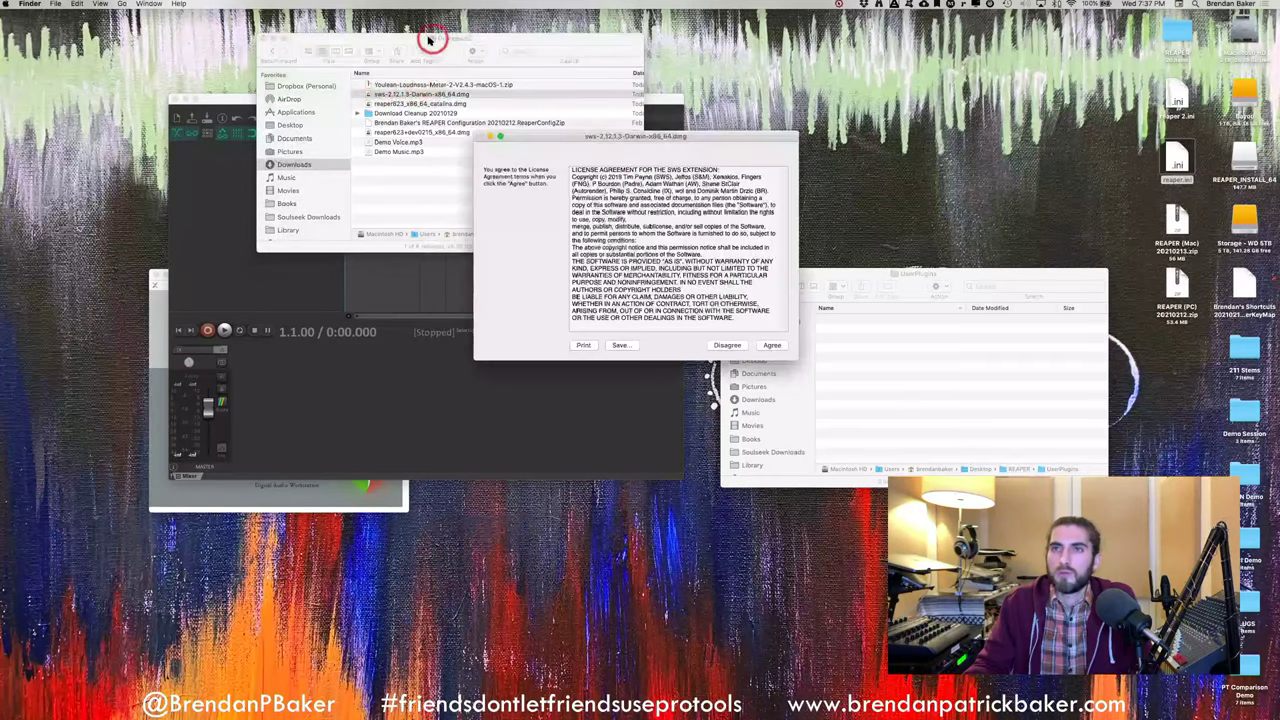
{"action": "left_click_drag", "start_coordinate": [418, 36], "coordinate": [265, 90]}
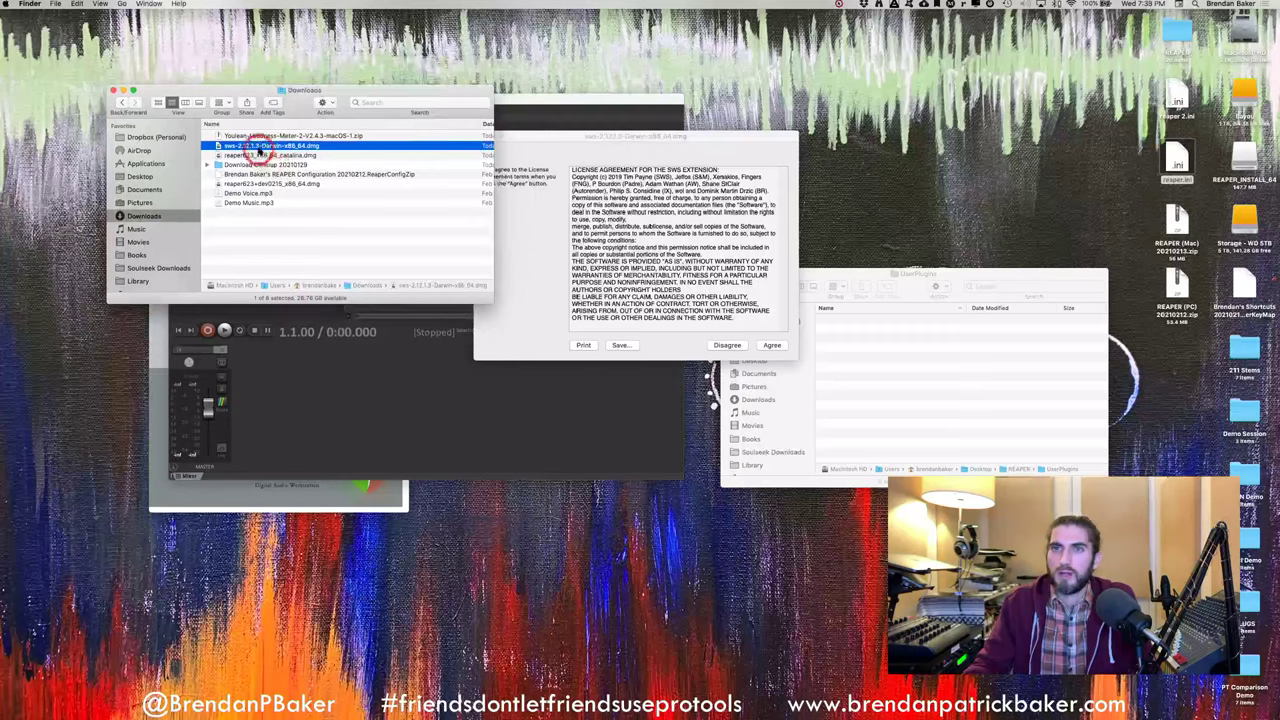
Accept the SWS licence agreement and copy reaper_sws-x86_64.dylib from the disk image into the UserPlugins folder
{"action": "left_click", "coordinate": [772, 345]}
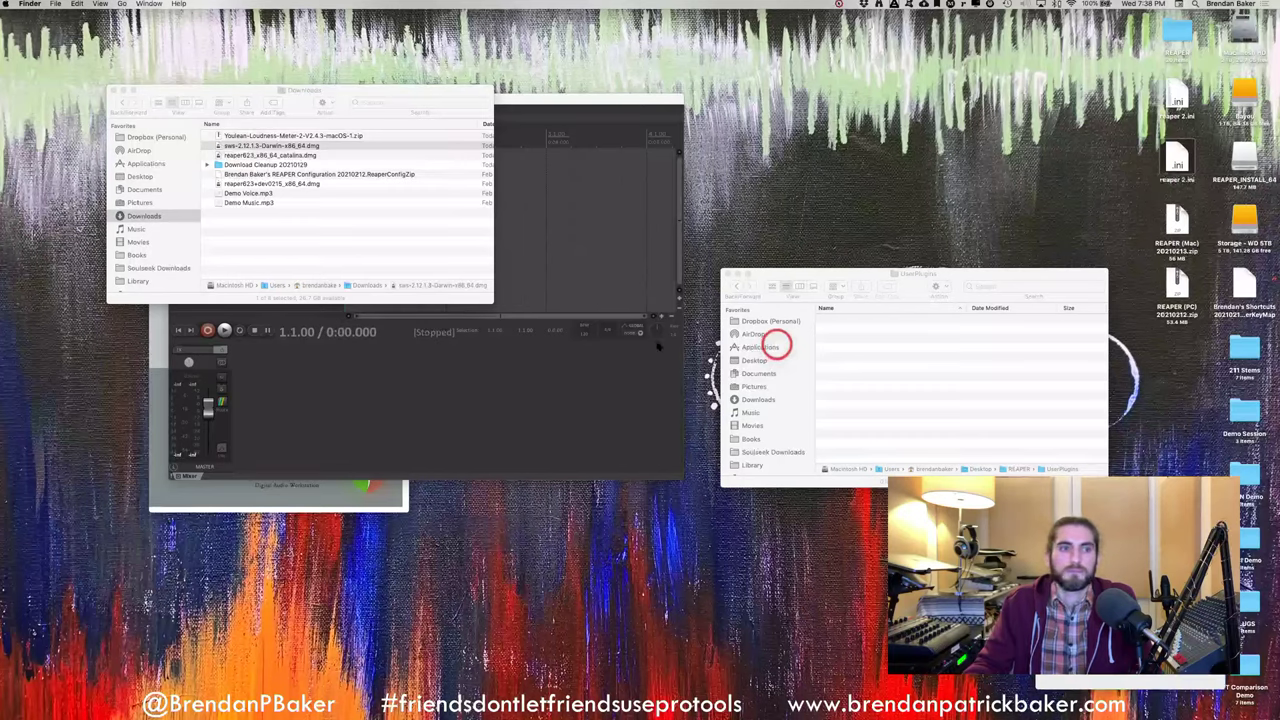
{"action": "left_click_drag", "start_coordinate": [265, 418], "coordinate": [285, 354]}
{"action": "left_click_drag", "start_coordinate": [150, 436], "coordinate": [980, 371]}
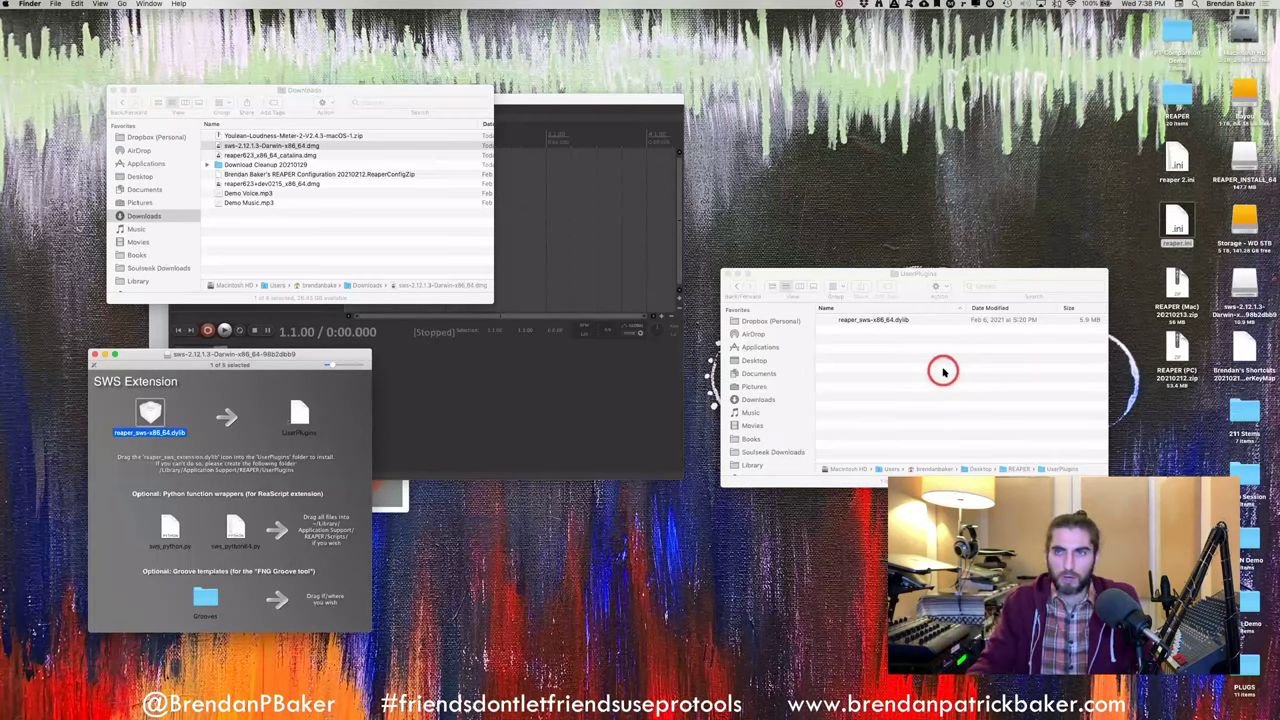
Bring the main REAPER window to the front and quit REAPER
{"action": "left_click", "coordinate": [532, 348]}
{"action": "left_click", "coordinate": [309, 100]}
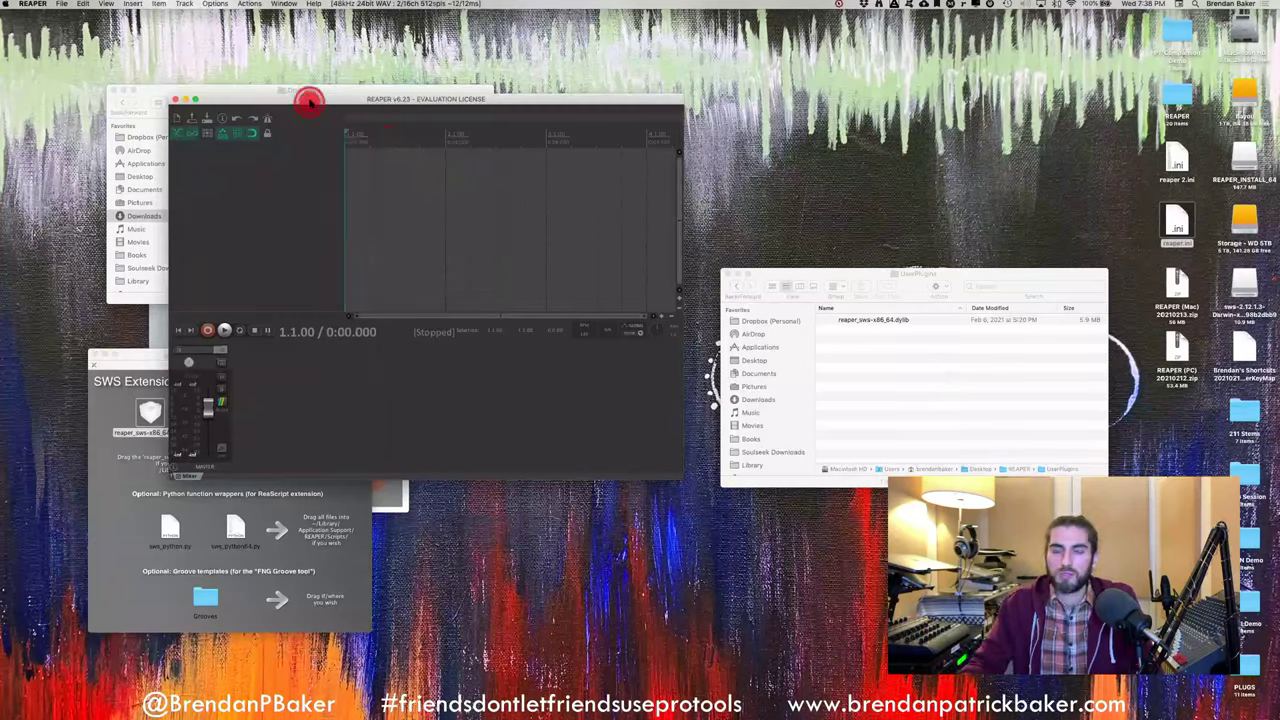
{"action": "left_click_drag", "start_coordinate": [309, 100], "coordinate": [336, 103]}
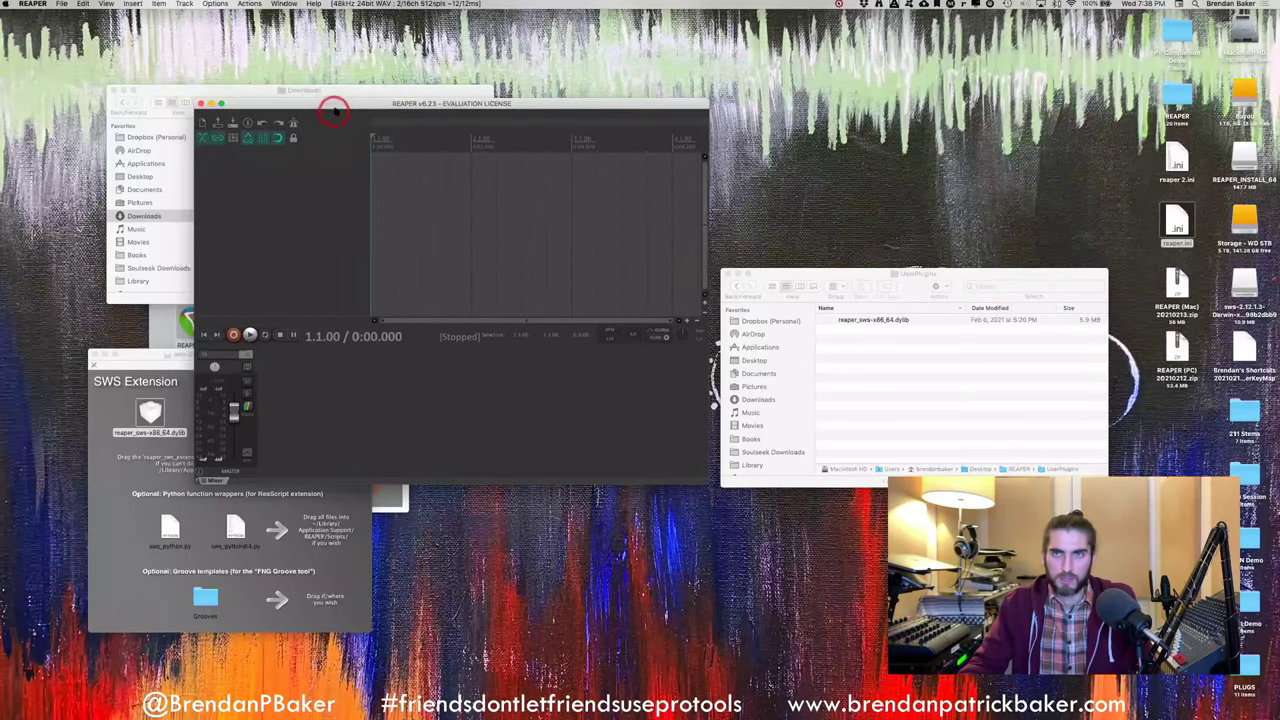
{"action": "left_click", "coordinate": [342, 104]}
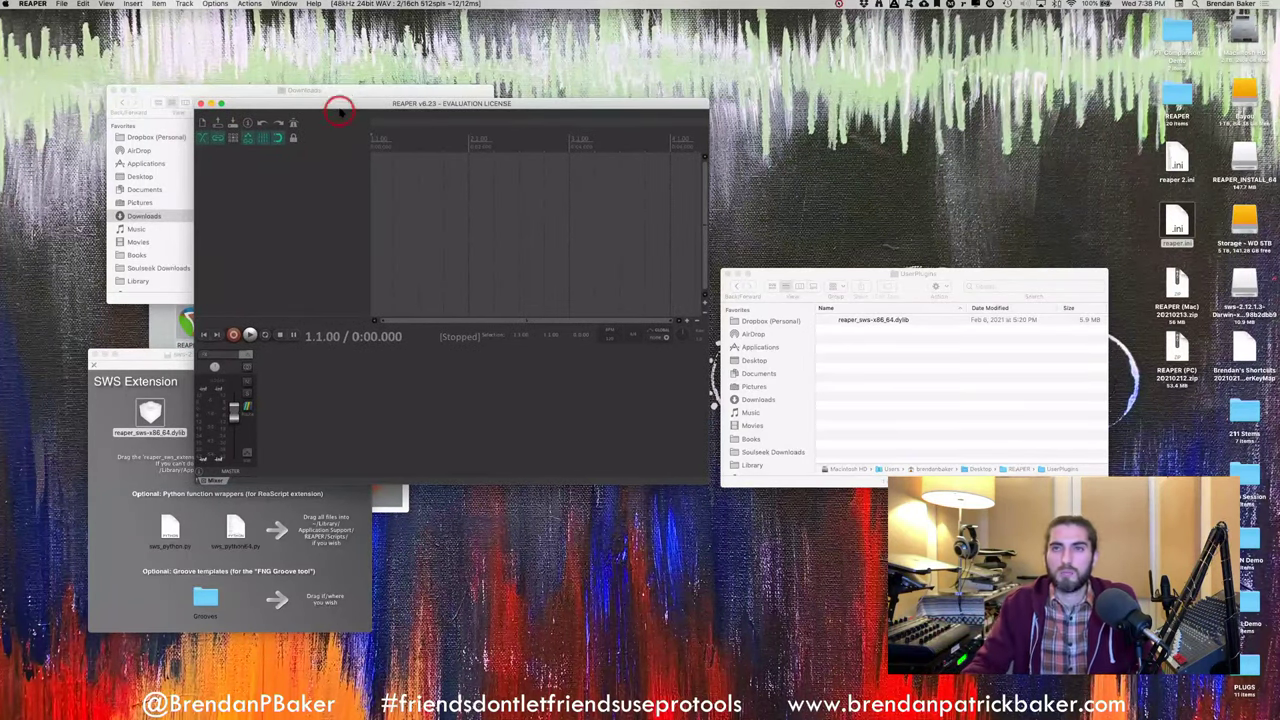
{"action": "left_click", "coordinate": [62, 4]}
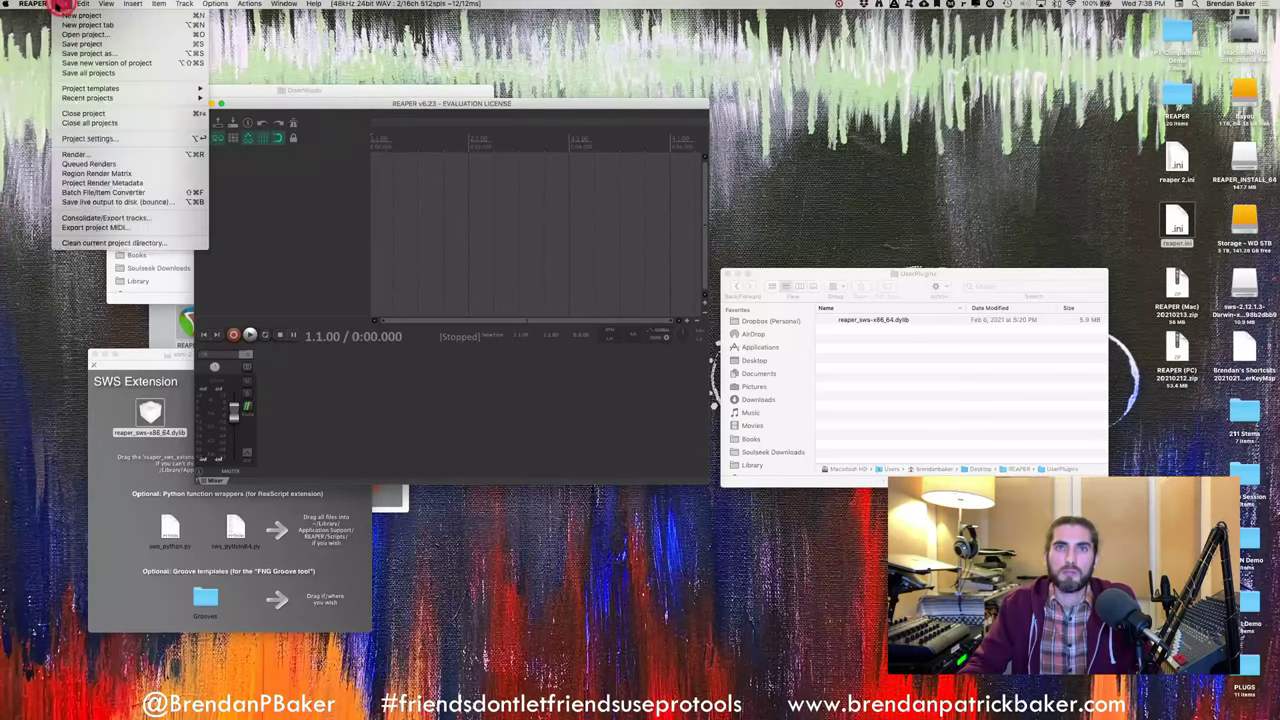
{"action": "left_click", "coordinate": [36, 4]}
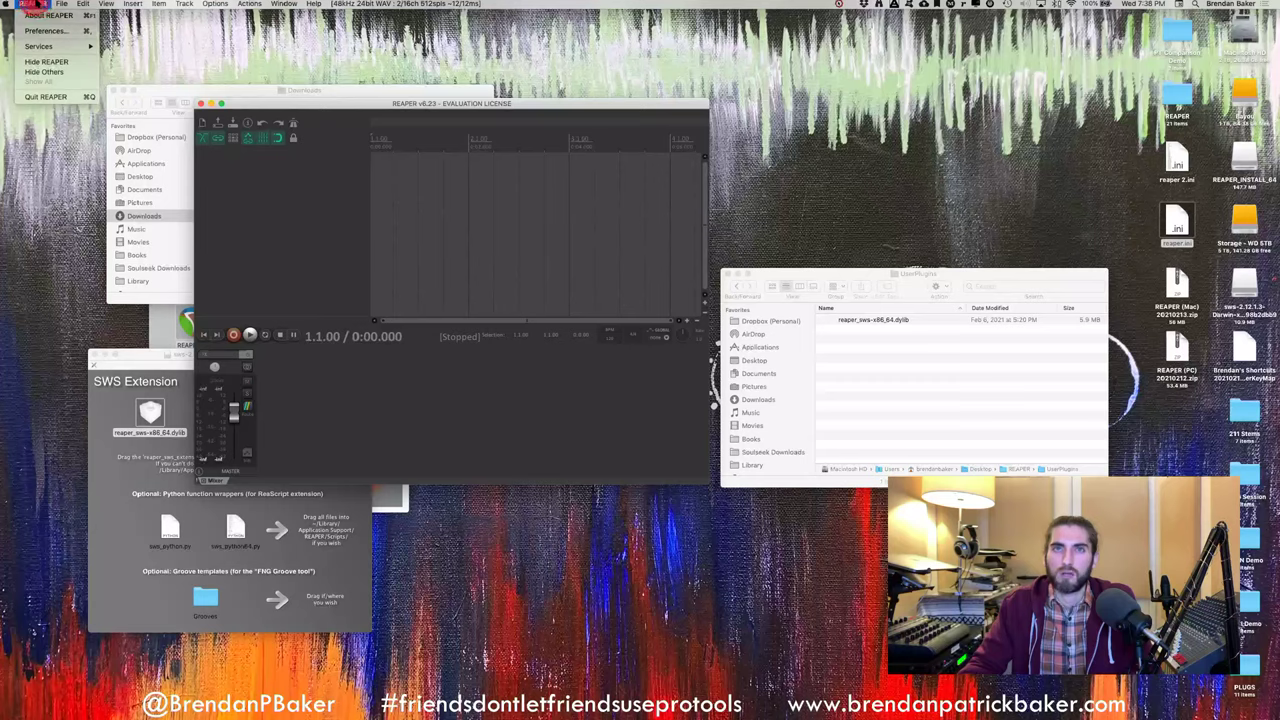
{"action": "left_click", "coordinate": [62, 155]}
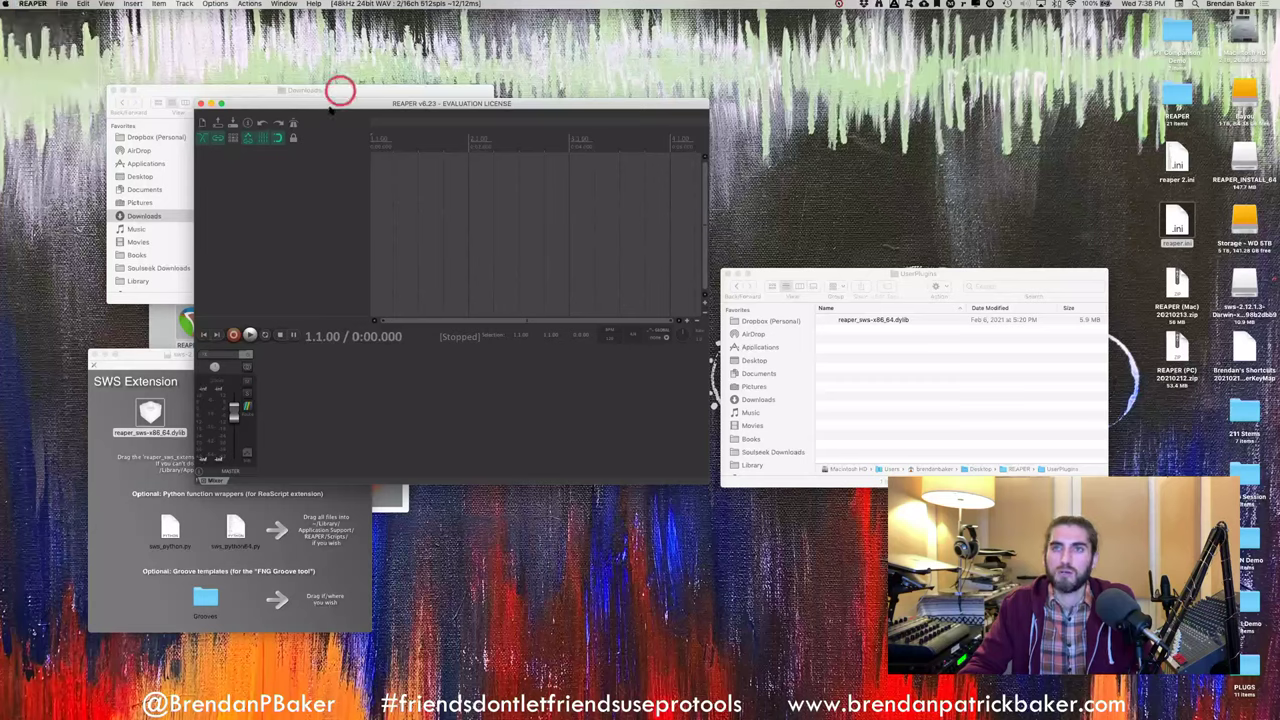
{"action": "left_click", "coordinate": [32, 4]}
{"action": "left_click", "coordinate": [61, 97]}
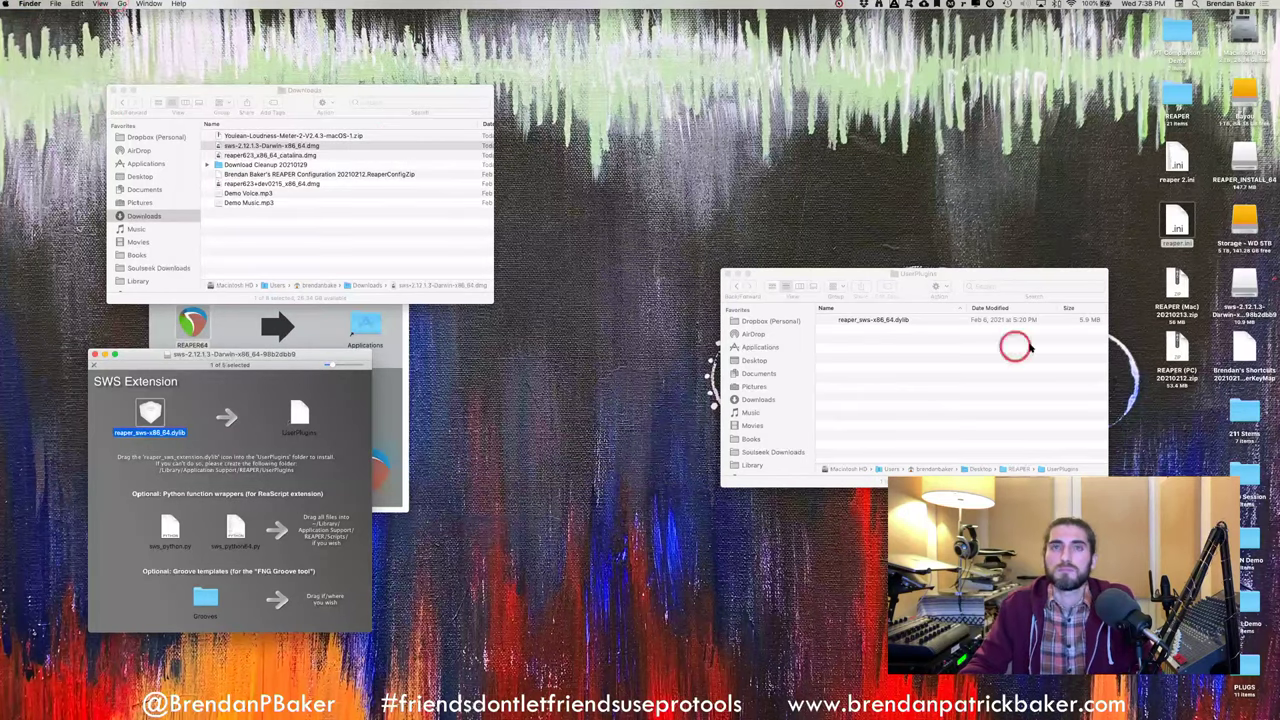
Relaunch REAPER64 from the REAPER folder on the desktop and cancel the VST plugin scan
{"action": "left_click", "coordinate": [989, 386]}
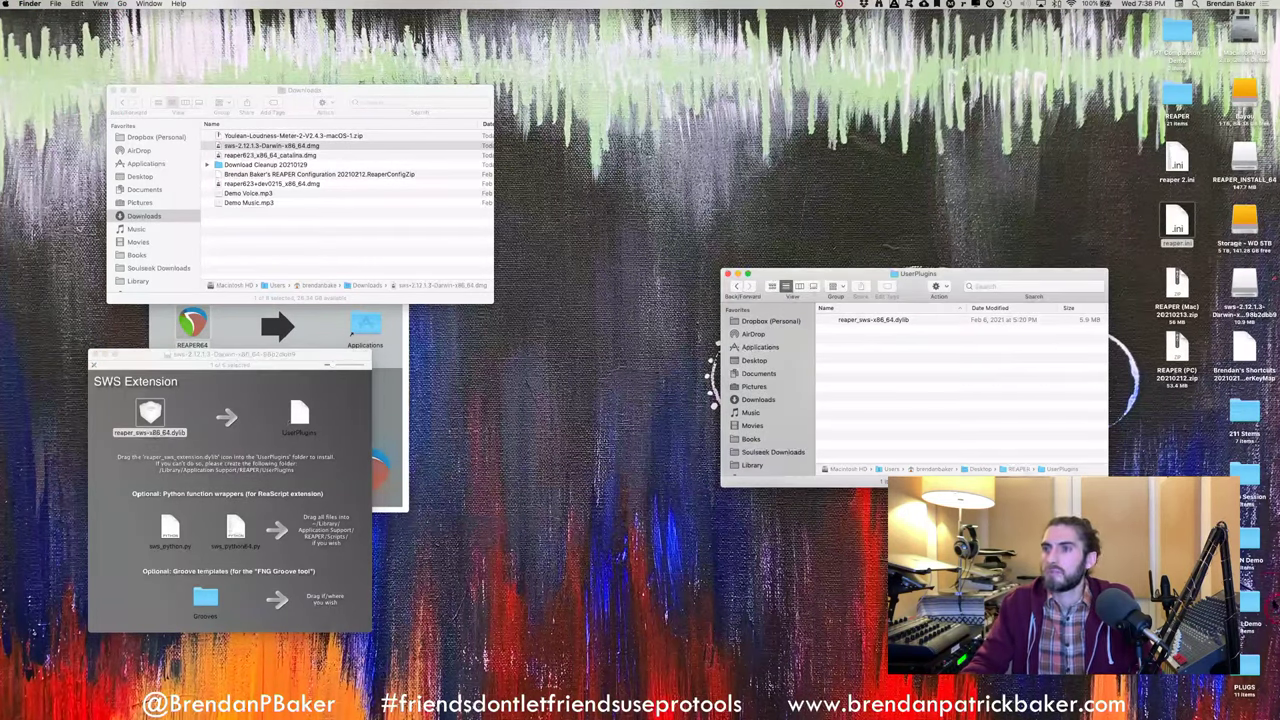
{"action": "left_click", "coordinate": [1182, 88]}
{"action": "left_click", "coordinate": [1183, 94]}
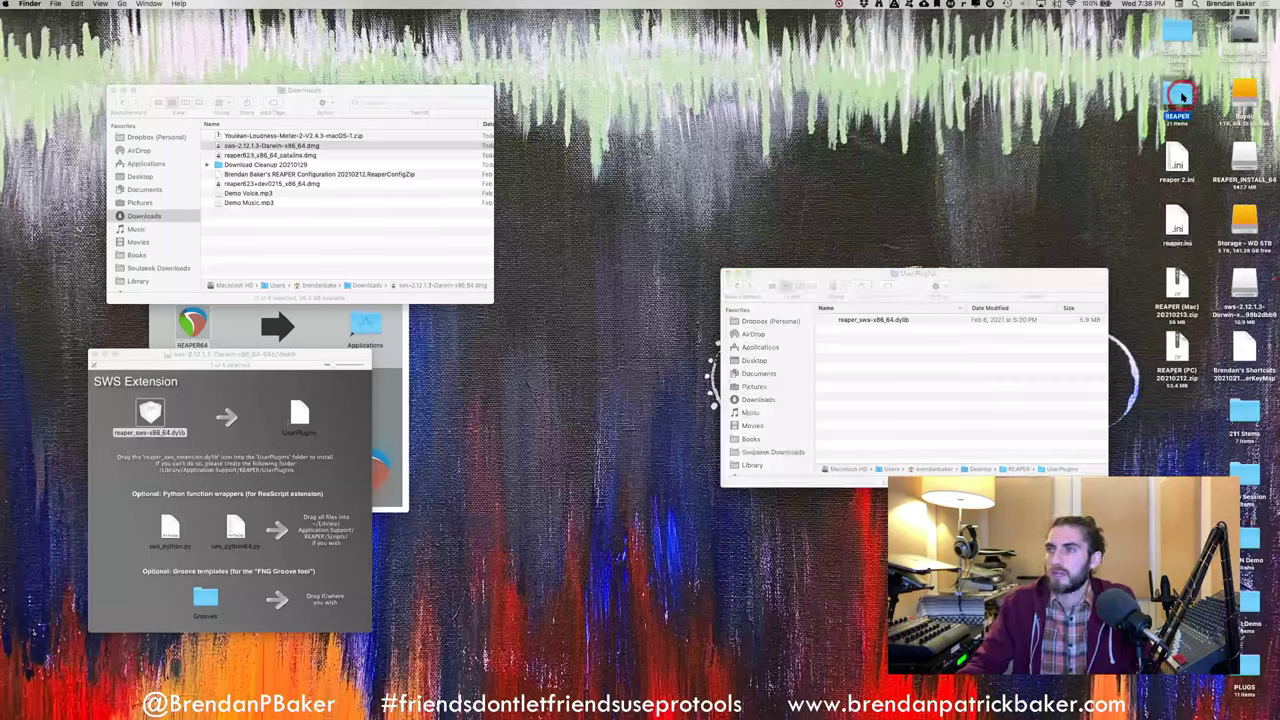
{"action": "double_click", "coordinate": [1182, 95]}
{"action": "left_click", "coordinate": [894, 355]}
{"action": "left_click", "coordinate": [816, 450]}
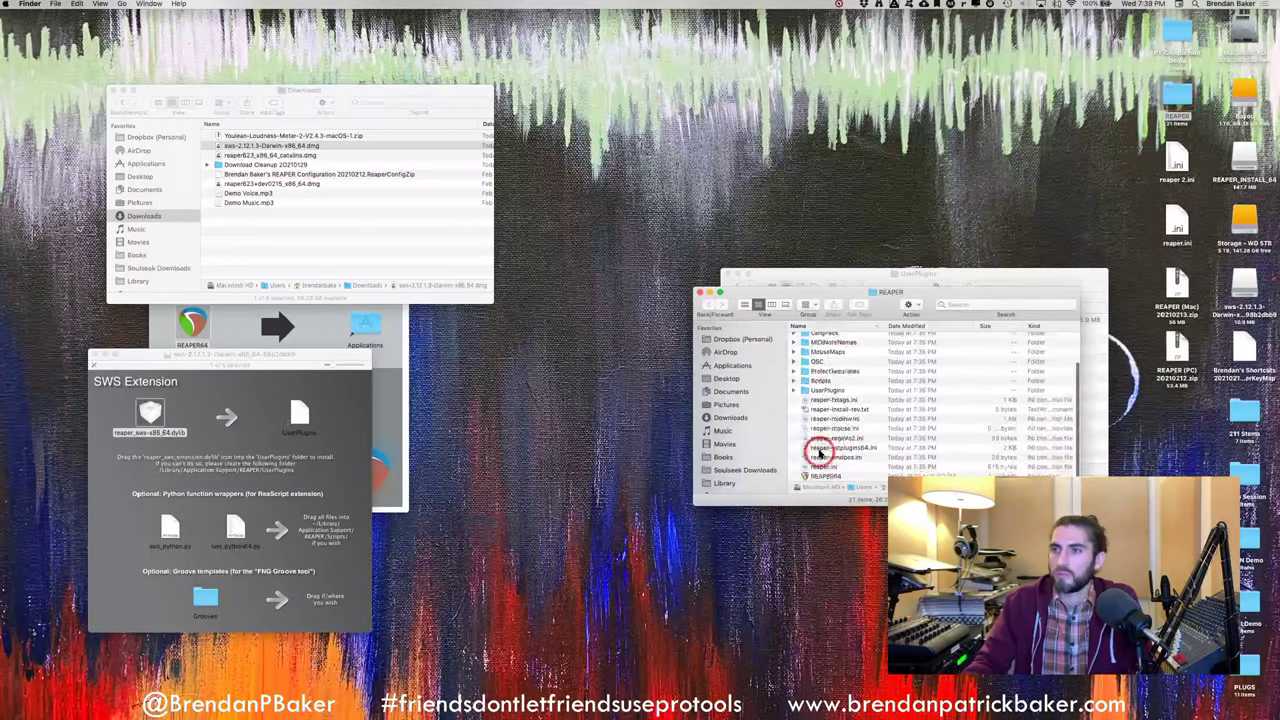
{"action": "scroll", "coordinate": [818, 453], "scroll_direction": "down", "scroll_amount": 2}
{"action": "left_click", "coordinate": [825, 475]}
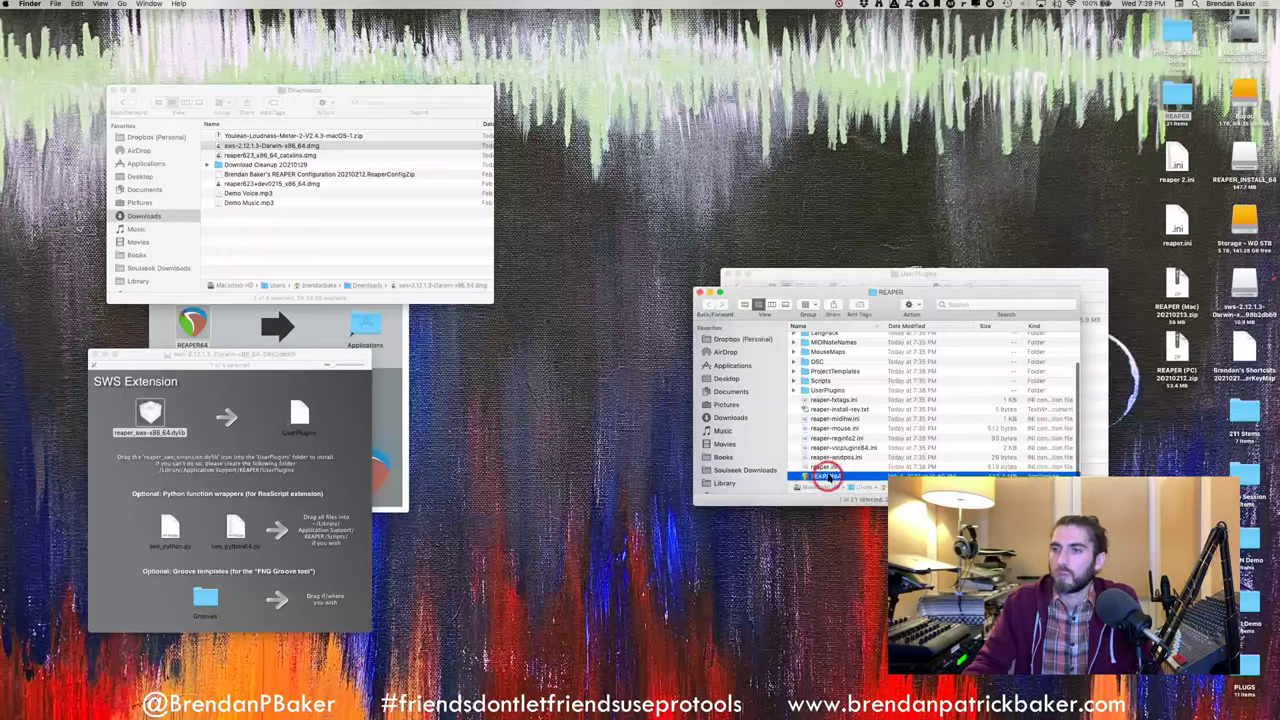
{"action": "double_click", "coordinate": [825, 475]}
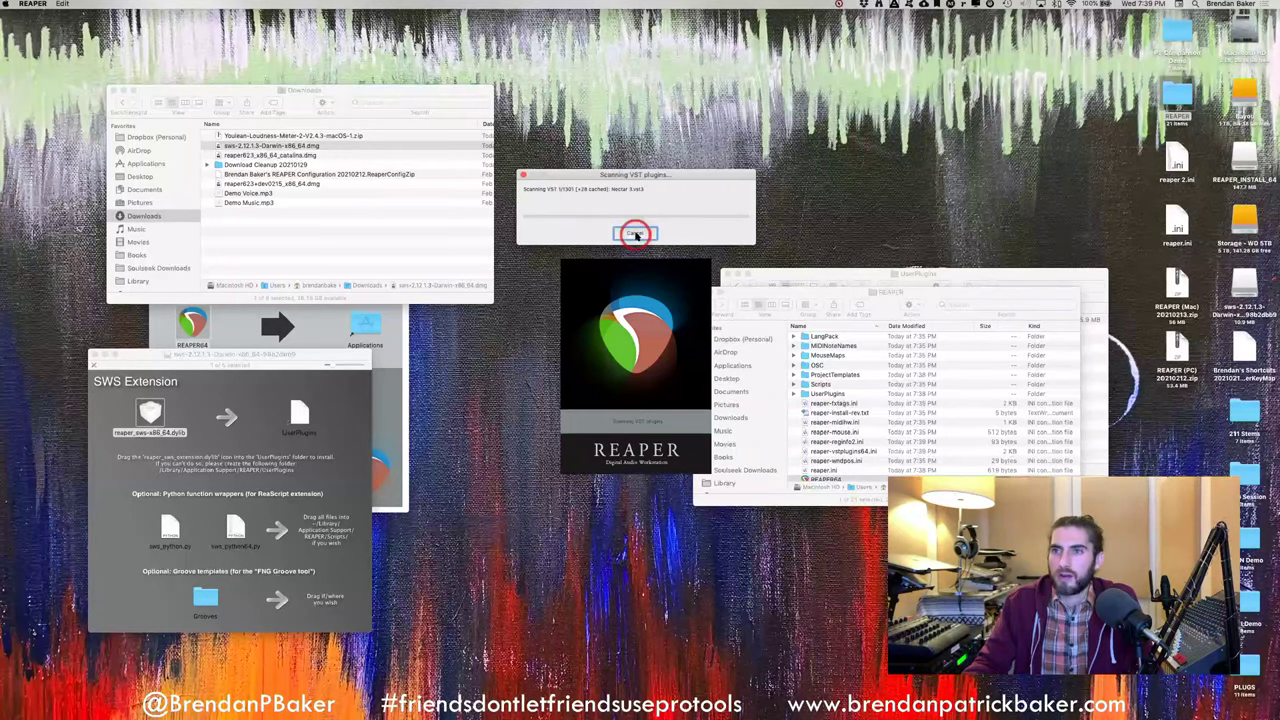
{"action": "left_click", "coordinate": [635, 234]}
Move the REAPER window clear of the other windows and check the list of SWS extension commands
{"action": "left_click_drag", "start_coordinate": [329, 108], "coordinate": [573, 122]}
{"action": "left_click", "coordinate": [300, 4]}
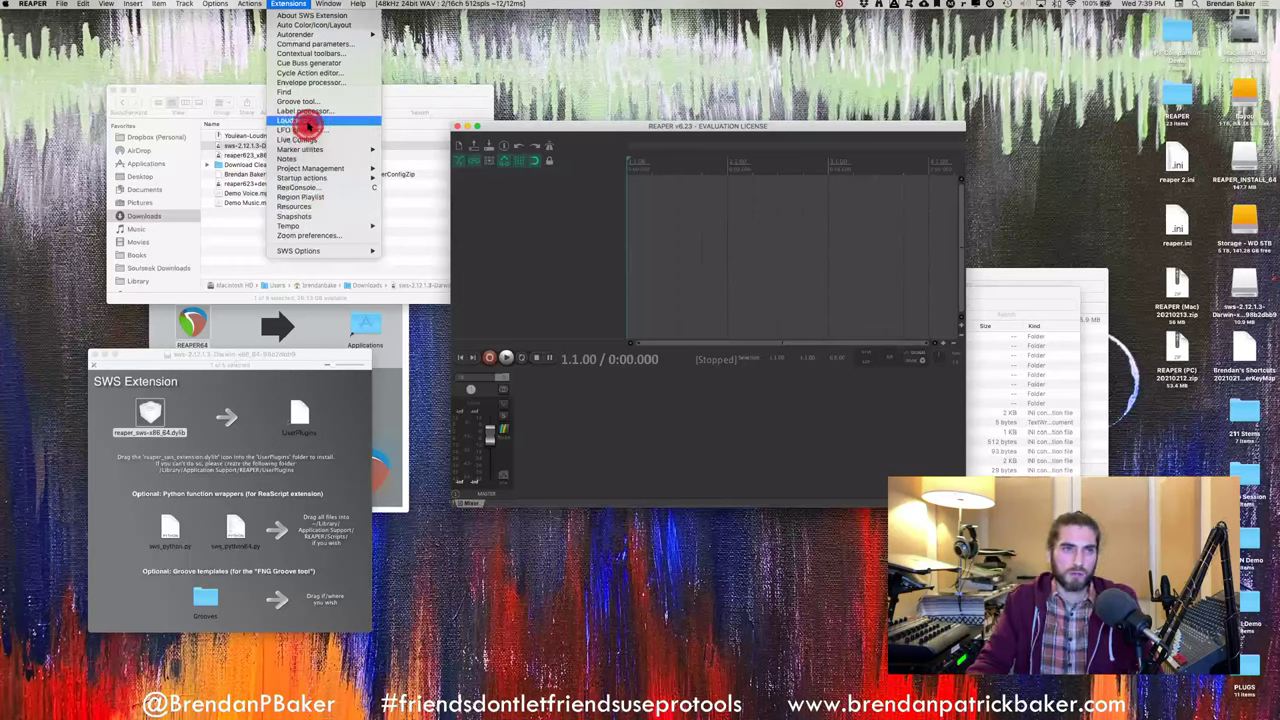
{"action": "left_click_drag", "start_coordinate": [305, 125], "coordinate": [525, 272]}
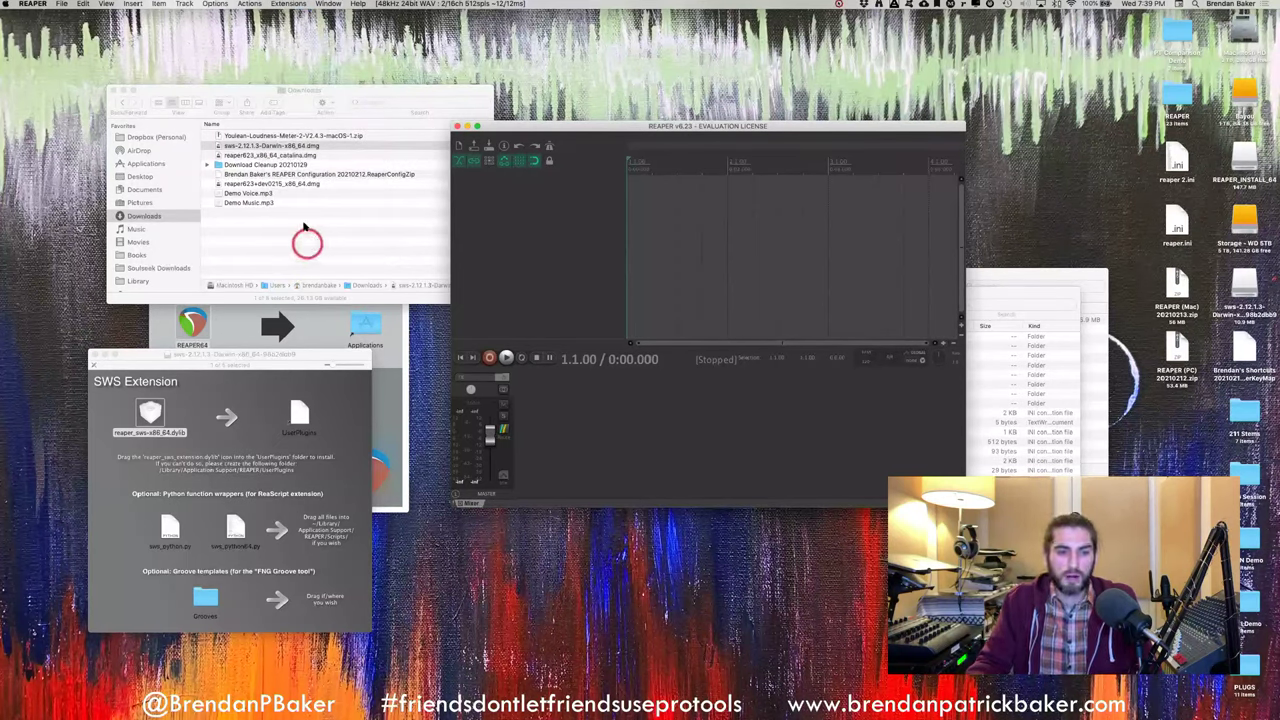
Switch to System Preferences and show the General settings of Security & Privacy
{"action": "left_click", "coordinate": [8, 4]}
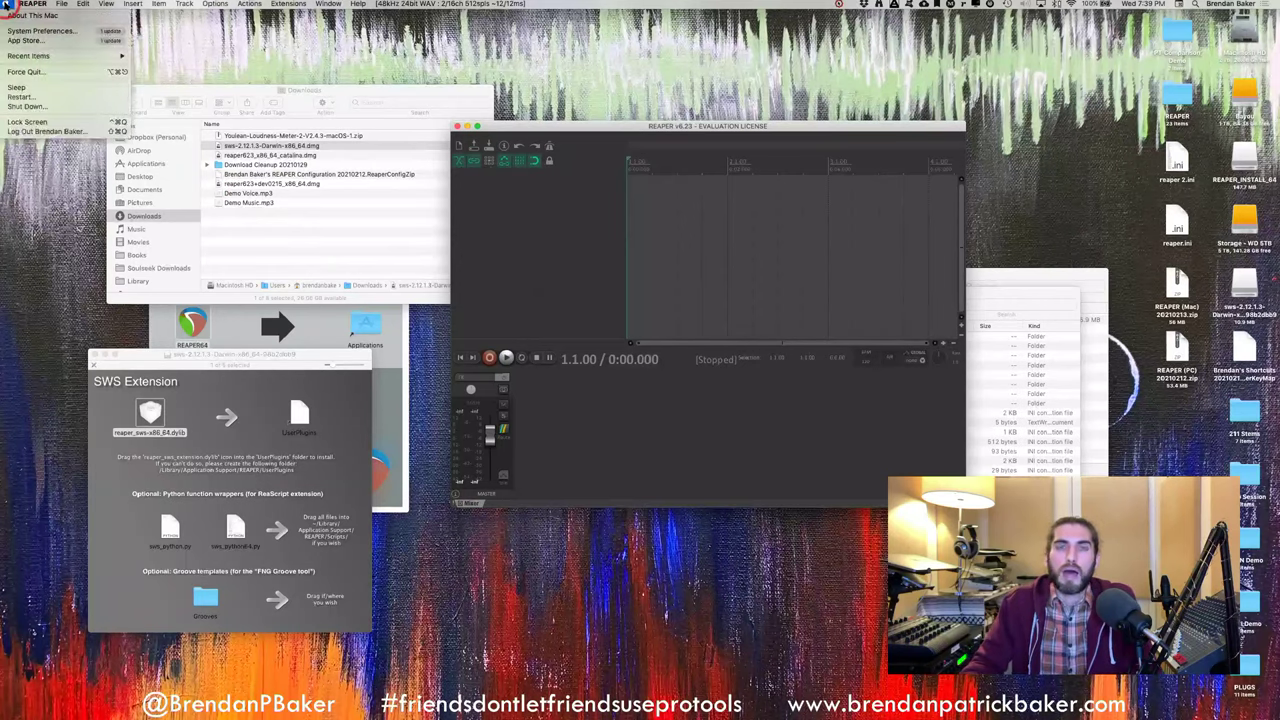
{"action": "left_click", "coordinate": [31, 31]}
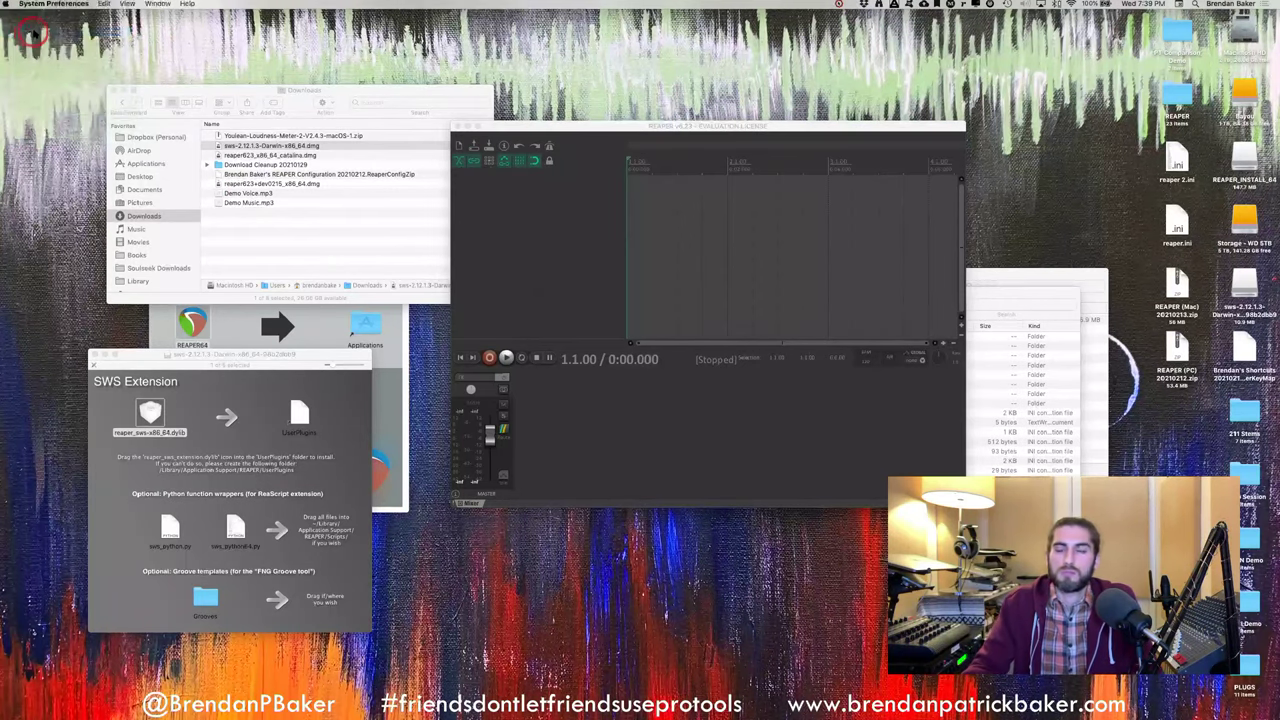
{"action": "left_click_drag", "start_coordinate": [351, 109], "coordinate": [454, 200]}
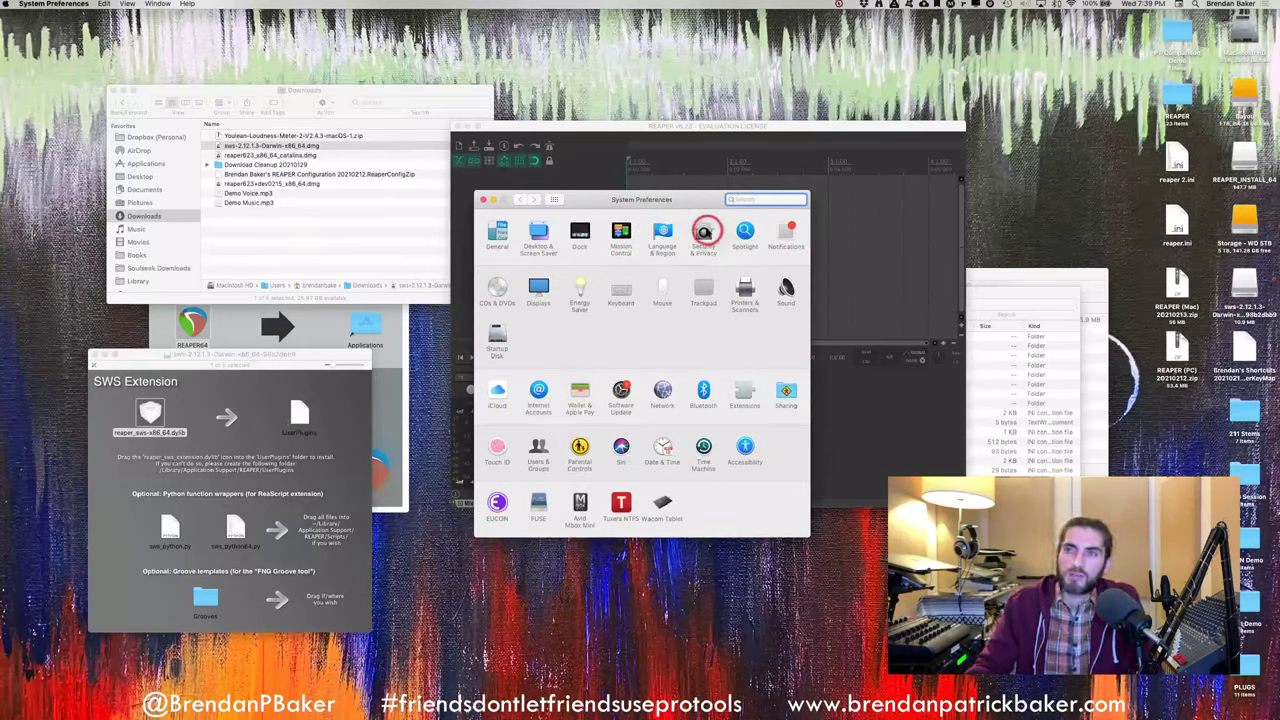
{"action": "left_click", "coordinate": [703, 231]}
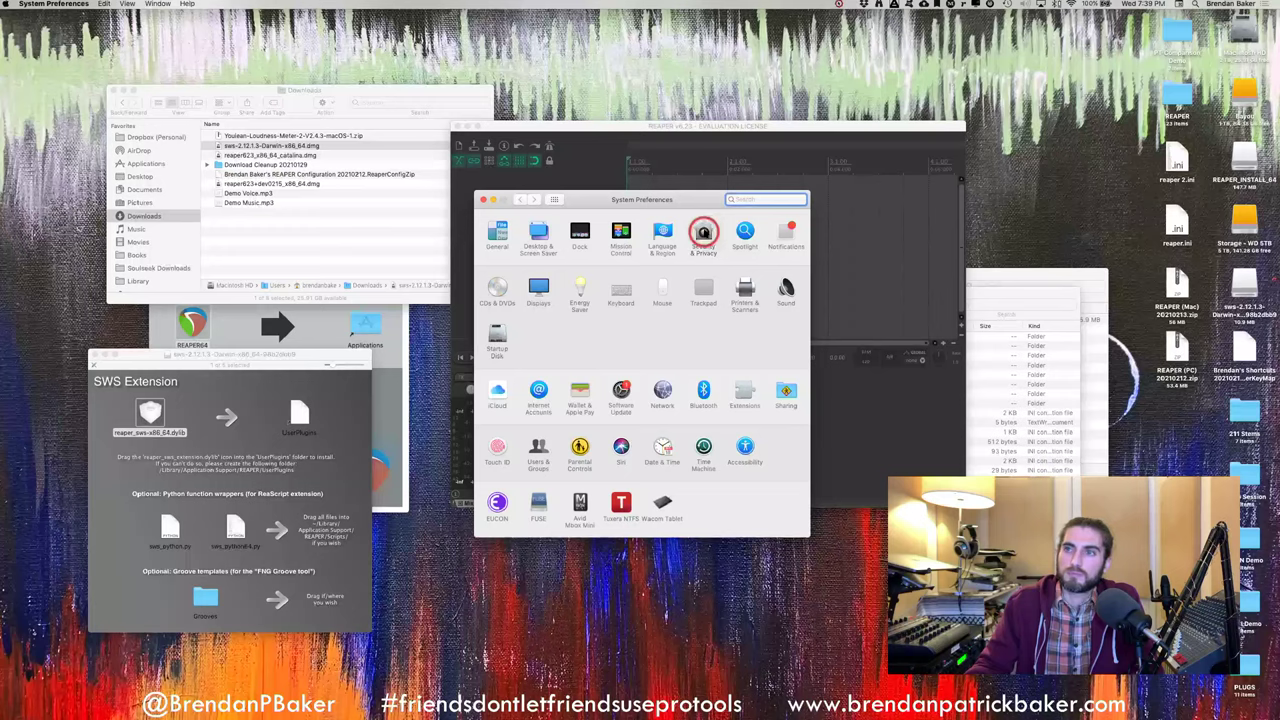
{"action": "left_click", "coordinate": [703, 231]}
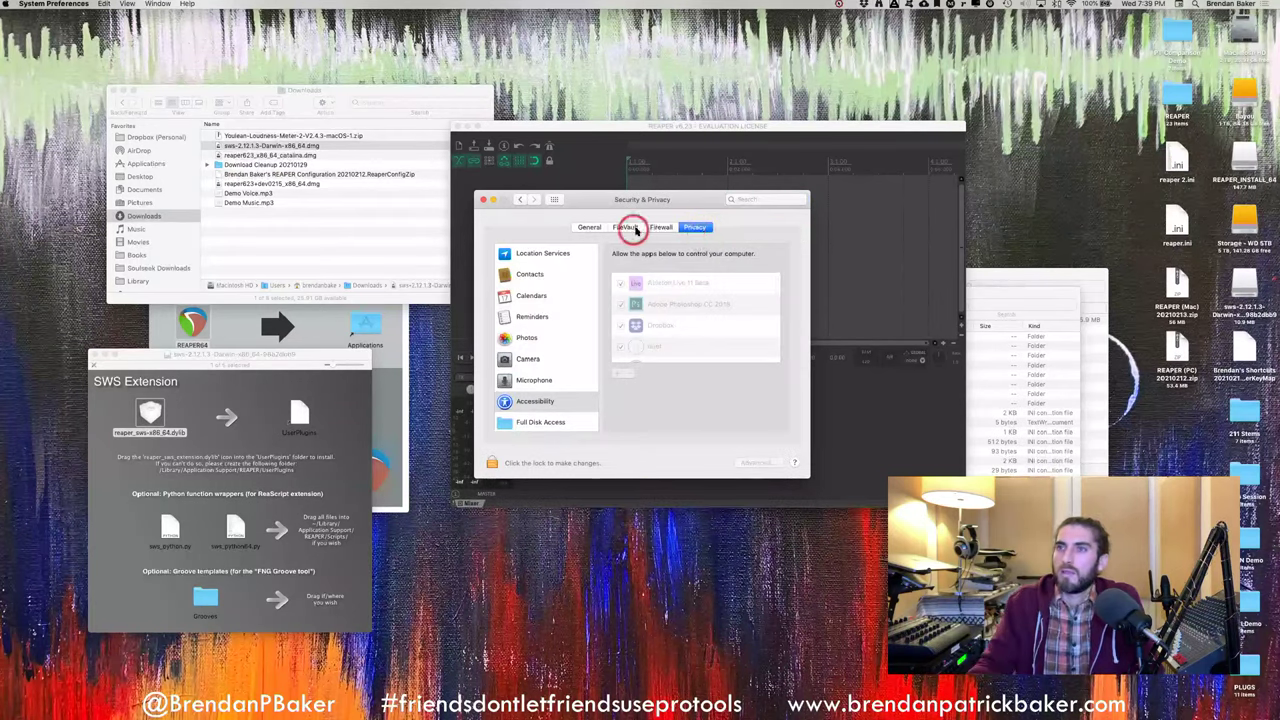
{"action": "left_click", "coordinate": [592, 229]}
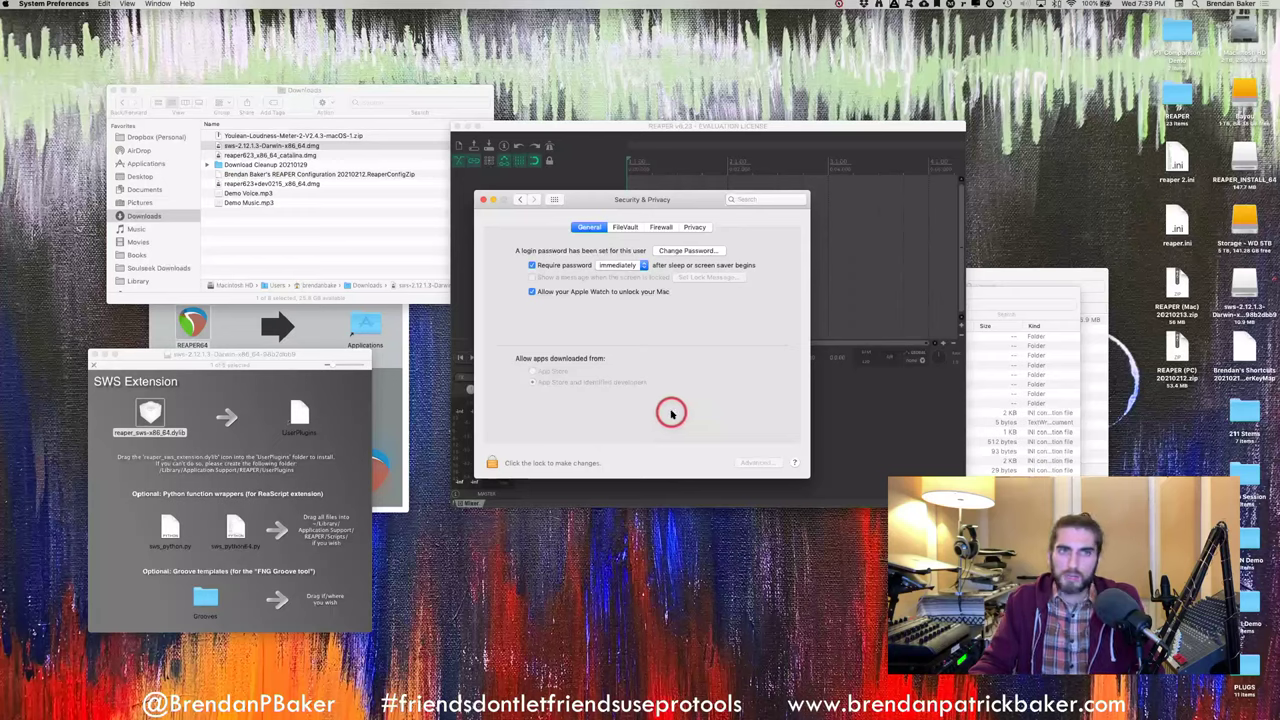
Unlock the Security & Privacy preferences for changes by entering the account password
{"action": "left_click", "coordinate": [491, 463]}
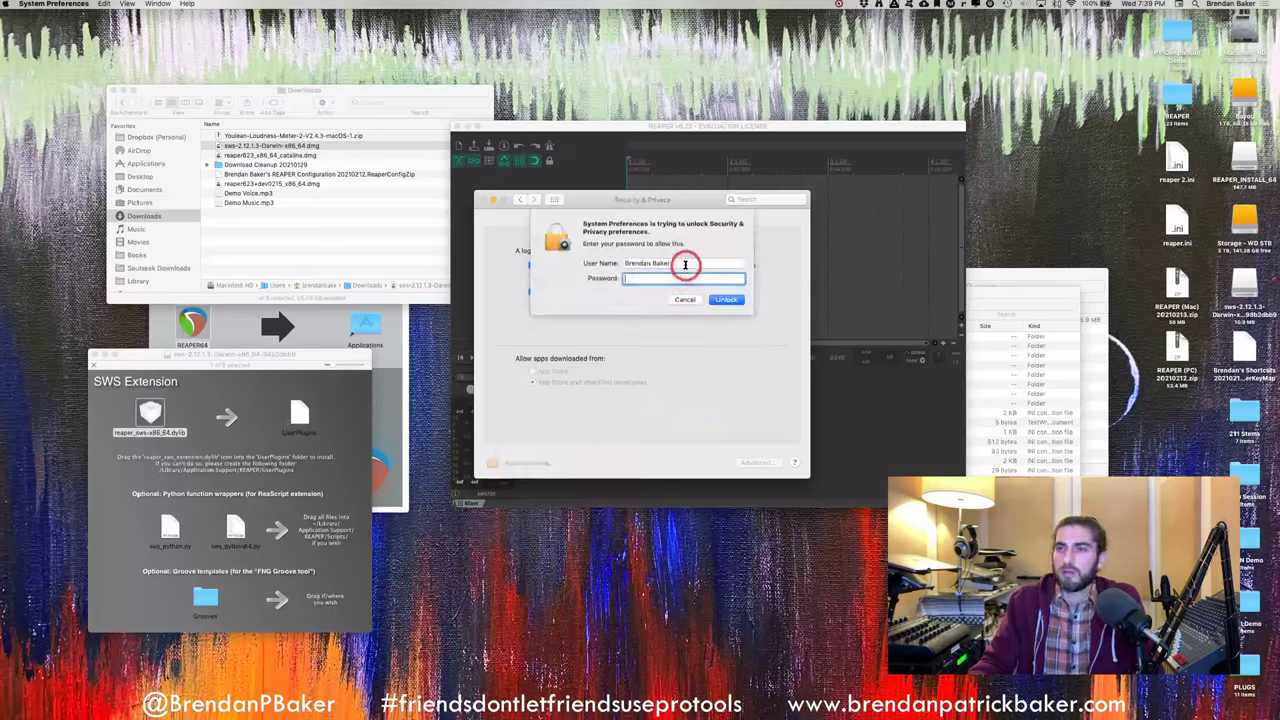
{"action": "type", "text": "•••••••"}
{"action": "left_click", "coordinate": [726, 299]}
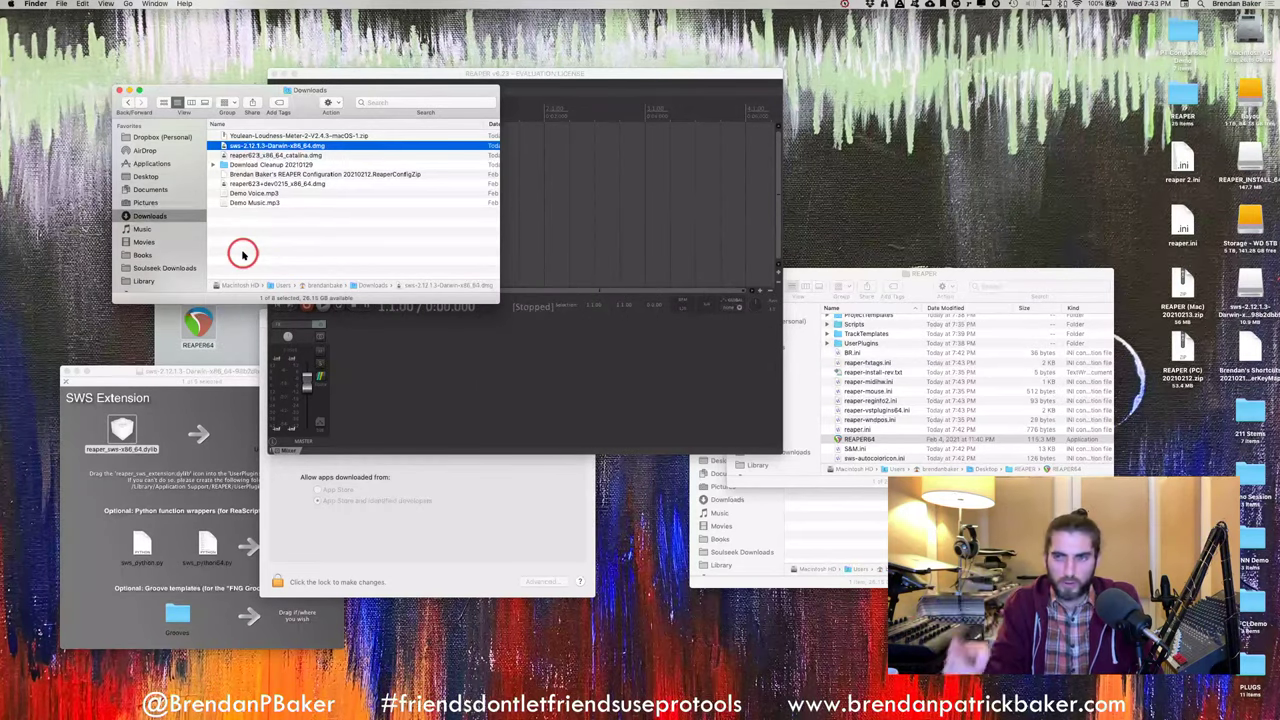
Bring REAPER to the front and reposition its window clear of the REAPER folder window
{"action": "left_click", "coordinate": [543, 379]}
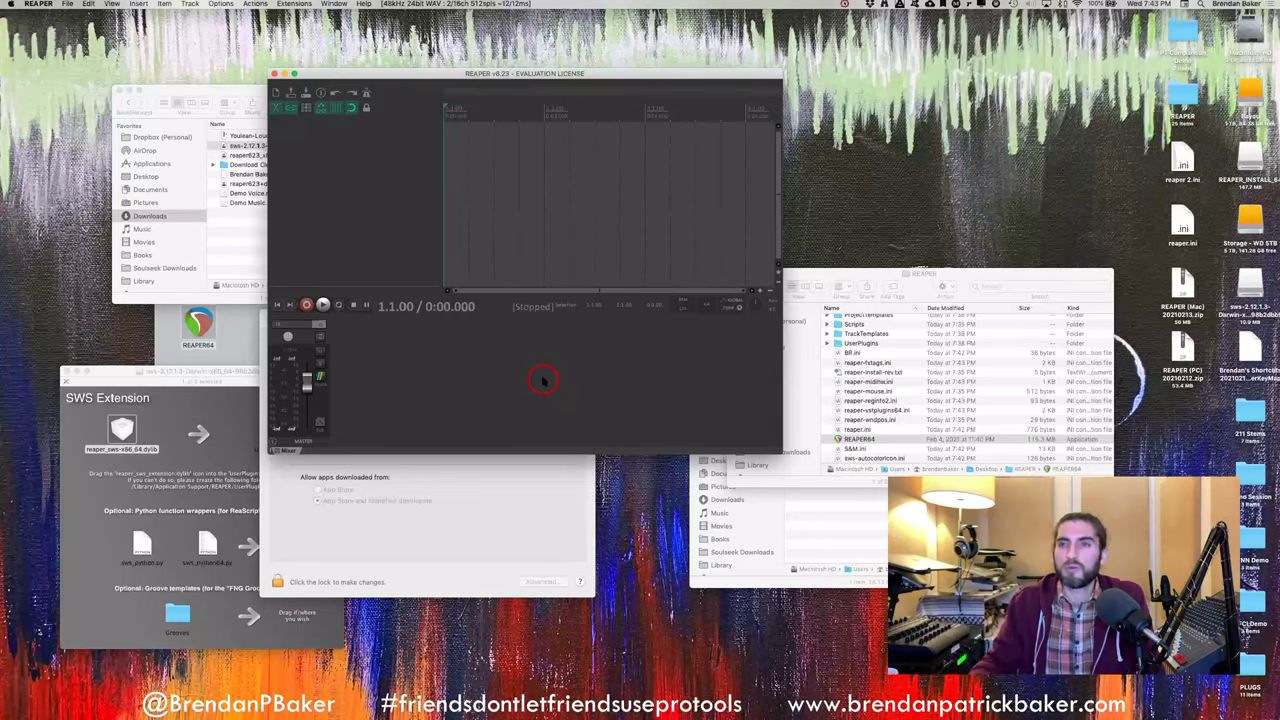
{"action": "left_click_drag", "start_coordinate": [397, 69], "coordinate": [341, 65]}
{"action": "left_click", "coordinate": [360, 66]}
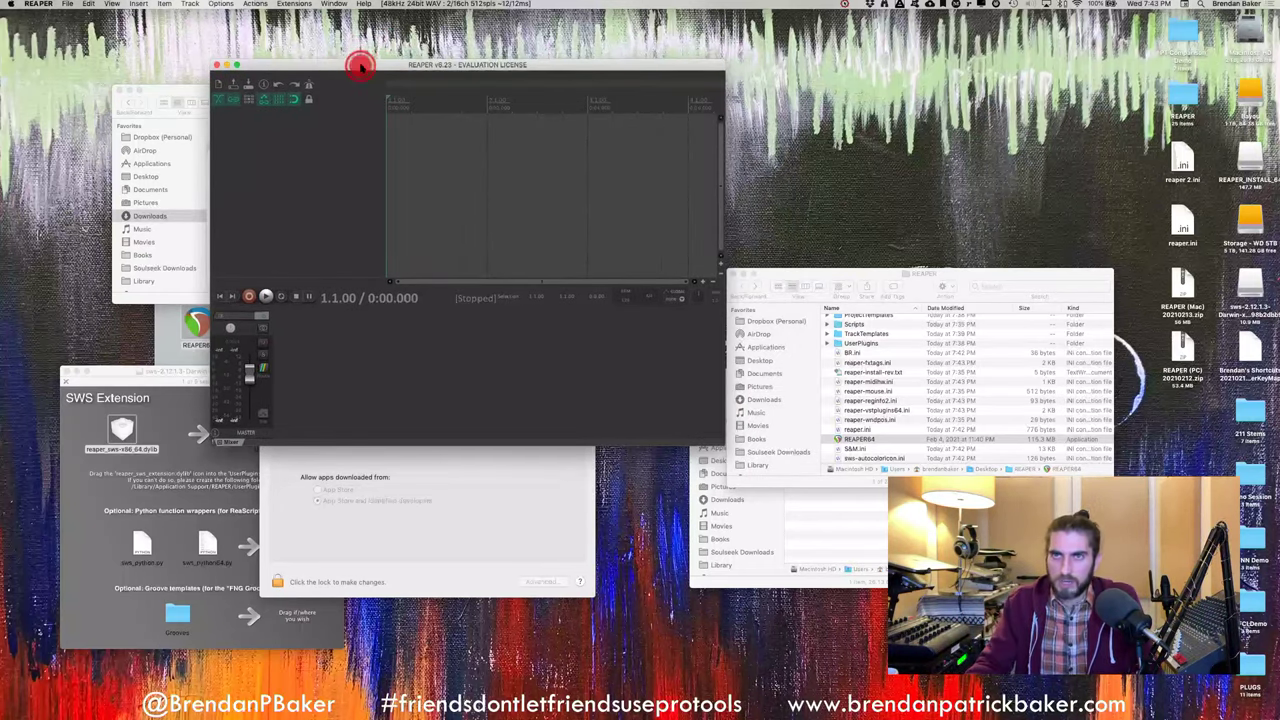
{"action": "left_click_drag", "start_coordinate": [362, 64], "coordinate": [362, 62]}
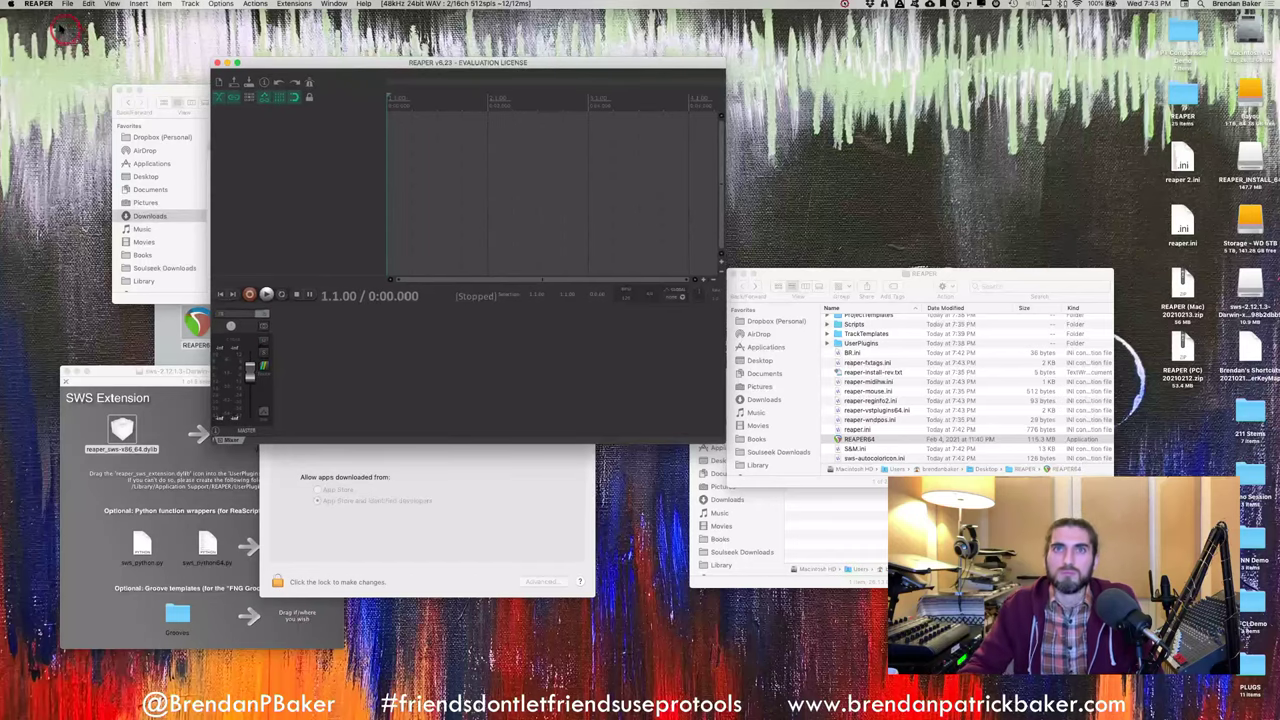
Open the REAPER preferences and look through the Audio and Appearance pages, including Recording, Seeking, Rendering and Media
{"action": "left_click", "coordinate": [220, 4]}
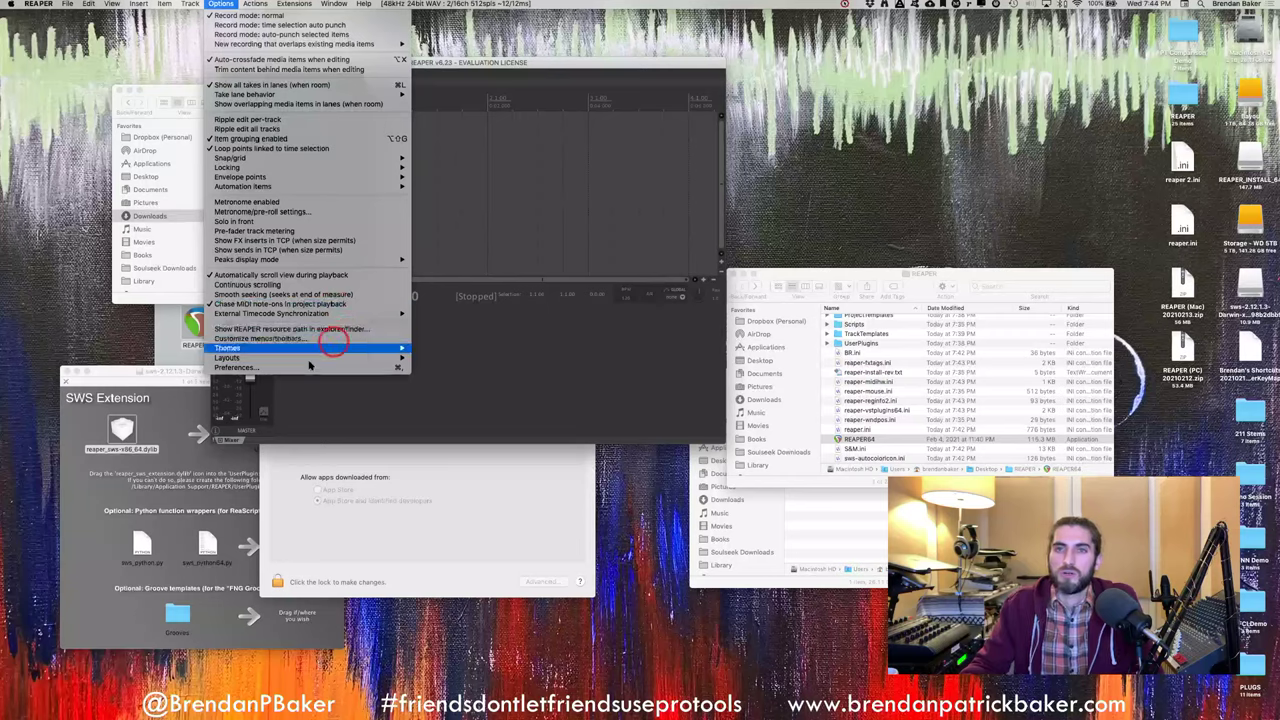
{"action": "left_click", "coordinate": [305, 368]}
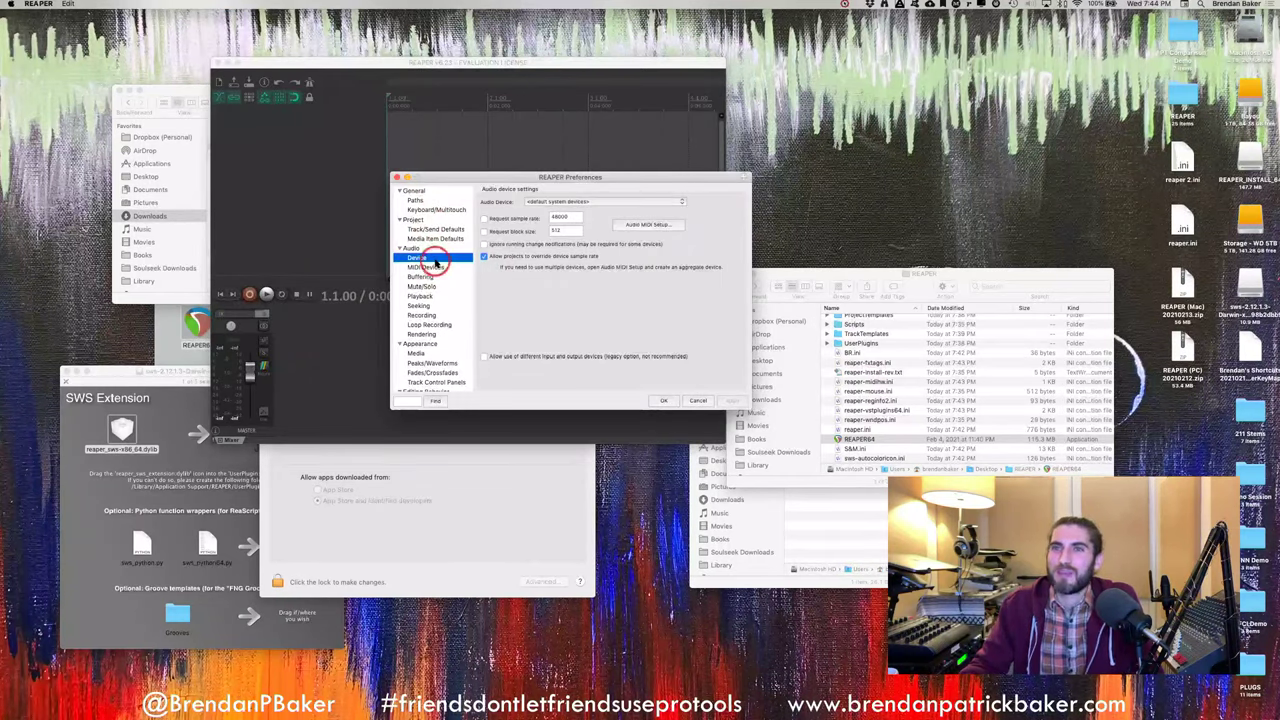
{"action": "scroll", "coordinate": [420, 275], "scroll_direction": "down", "scroll_amount": 5}
{"action": "scroll", "coordinate": [425, 290], "scroll_direction": "up", "scroll_amount": 5}
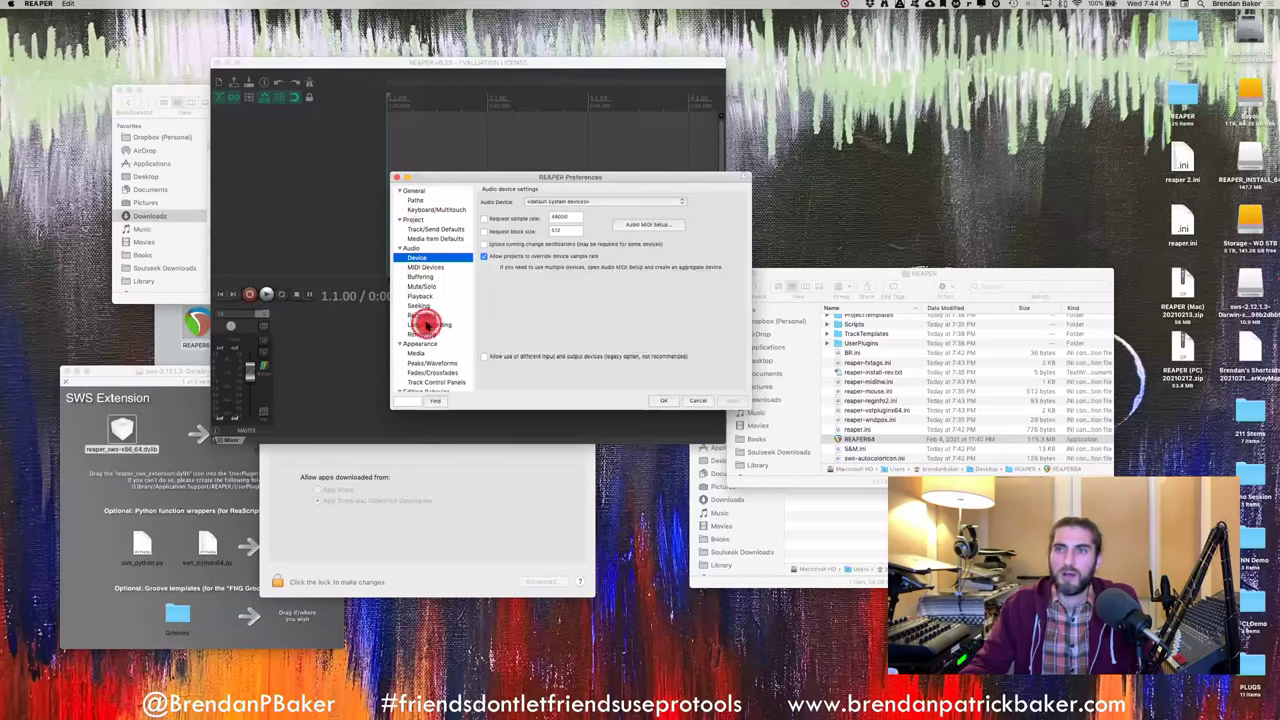
{"action": "left_click", "coordinate": [423, 315]}
{"action": "left_click", "coordinate": [423, 246]}
{"action": "left_click", "coordinate": [423, 305]}
{"action": "left_click", "coordinate": [423, 343]}
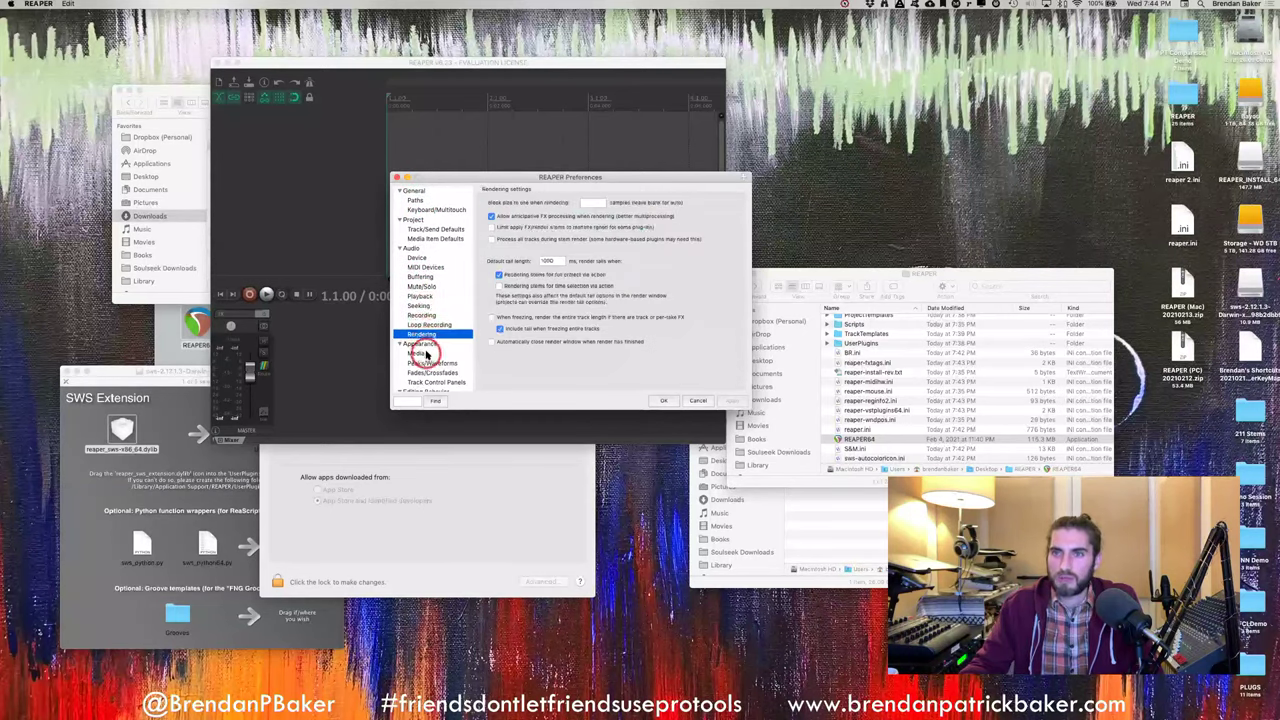
{"action": "left_click", "coordinate": [423, 354]}
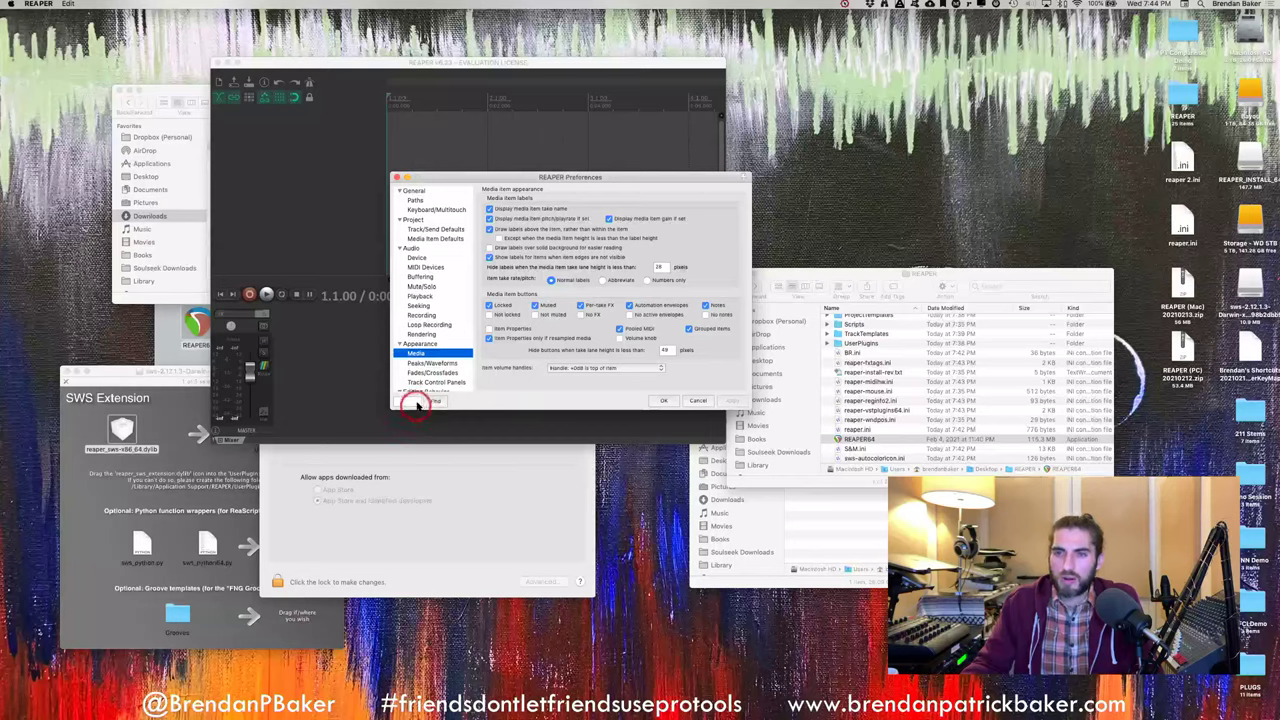
Search the preferences for "backup" and clear the search text after viewing the matching Project page
{"action": "left_click", "coordinate": [405, 401]}
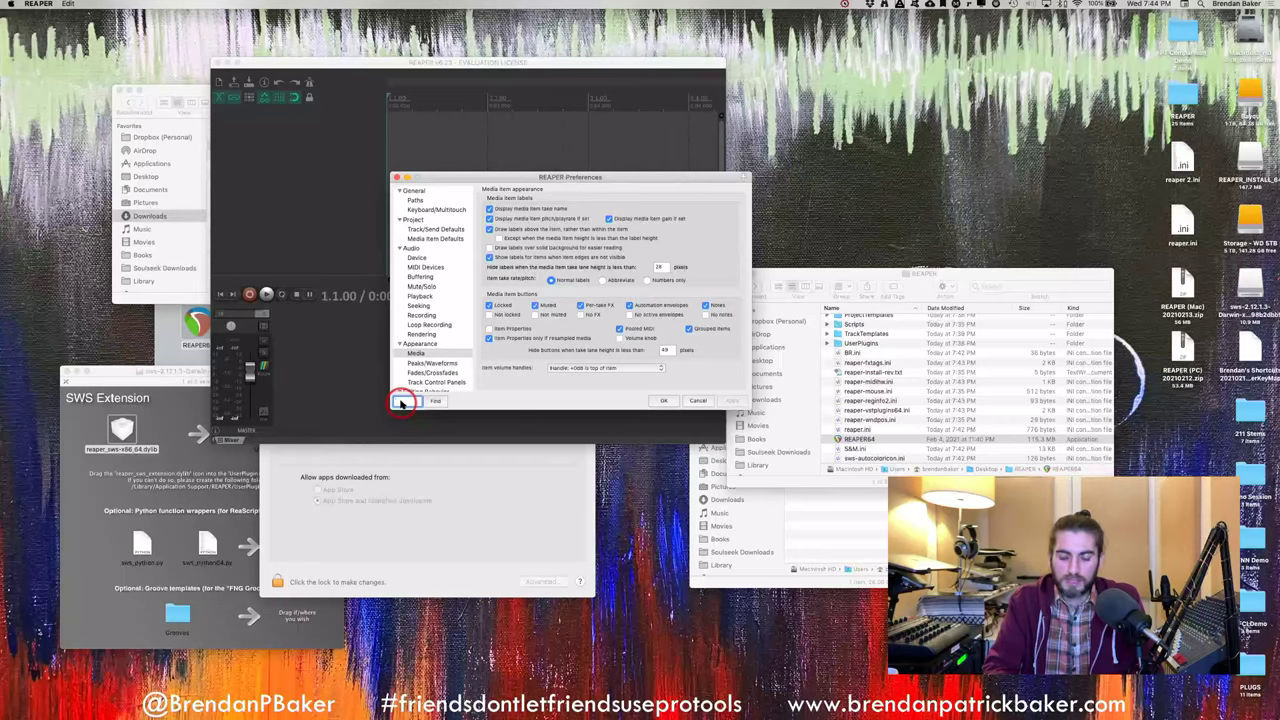
{"action": "type", "text": "backup"}
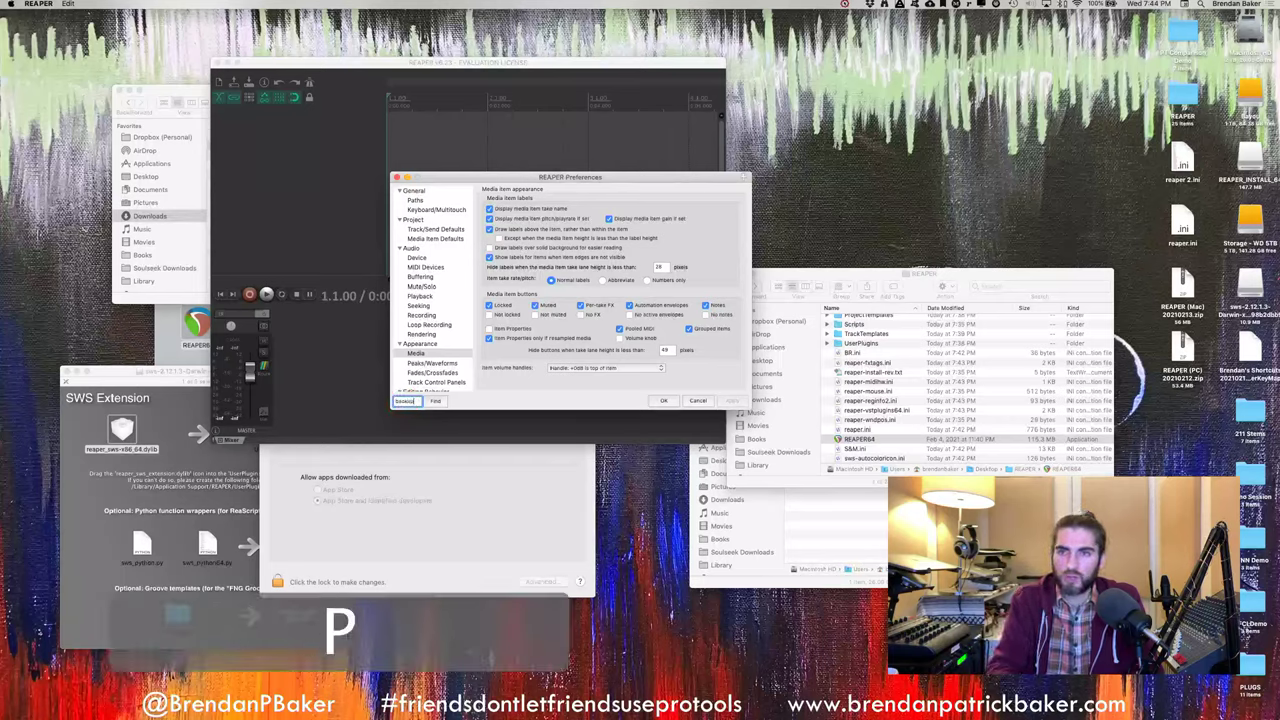
{"action": "left_click", "coordinate": [424, 404]}
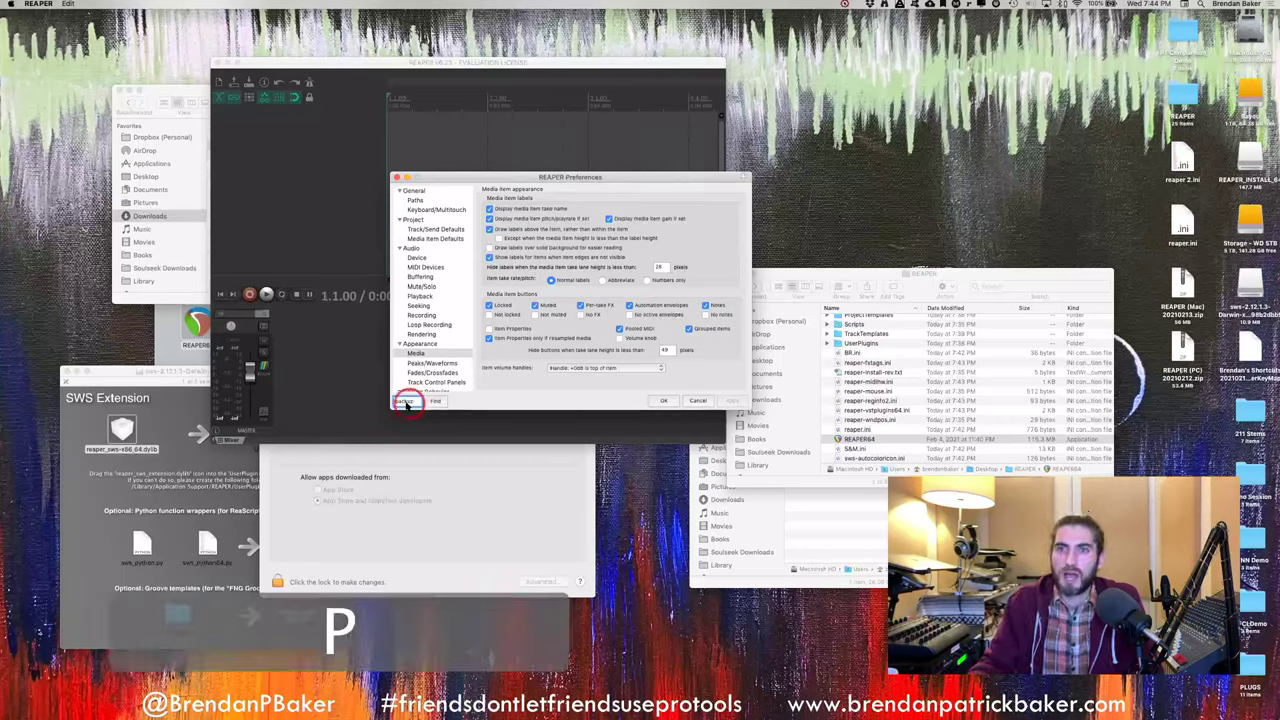
{"action": "left_click", "coordinate": [438, 401]}
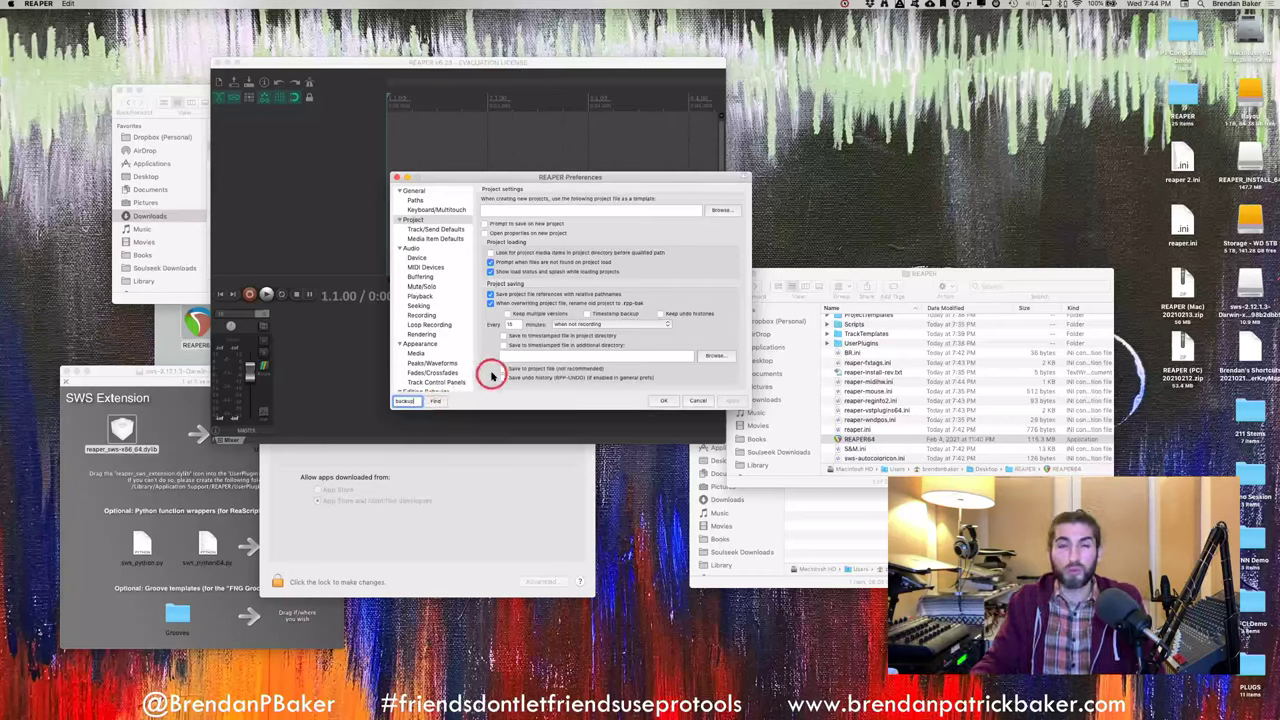
{"action": "double_click", "coordinate": [402, 401]}
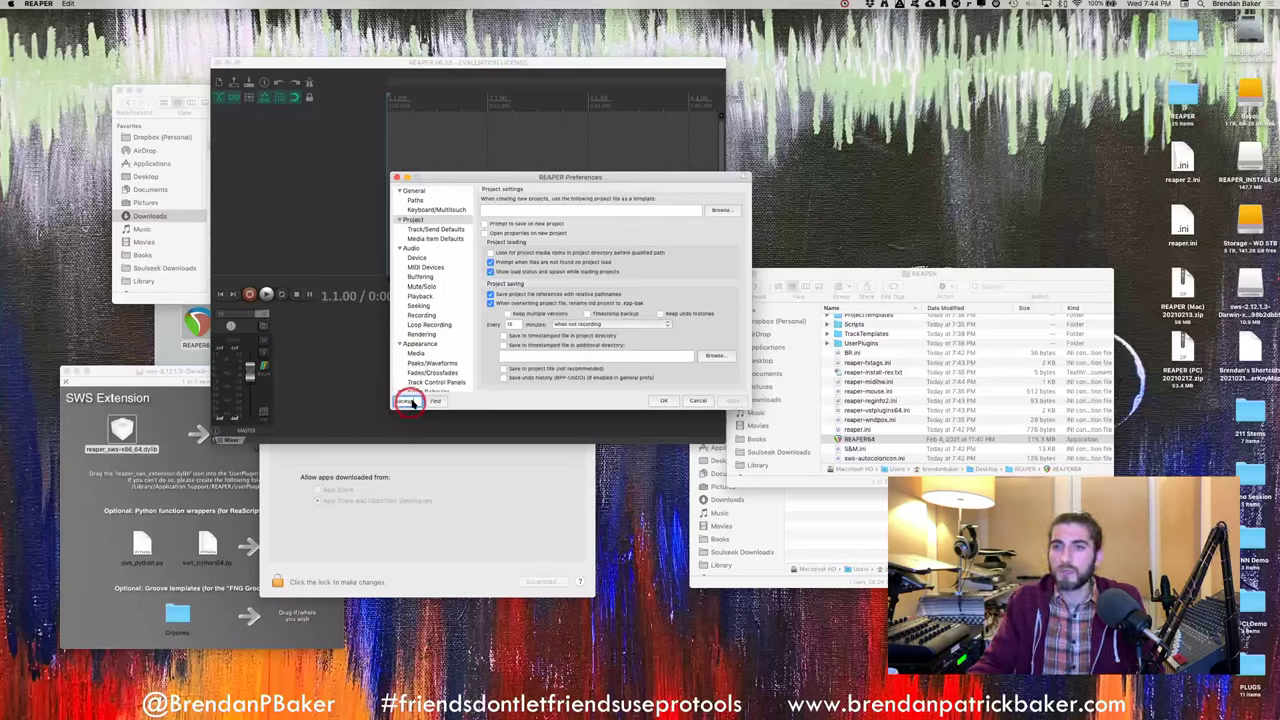
{"action": "key", "text": "BackSpace"}
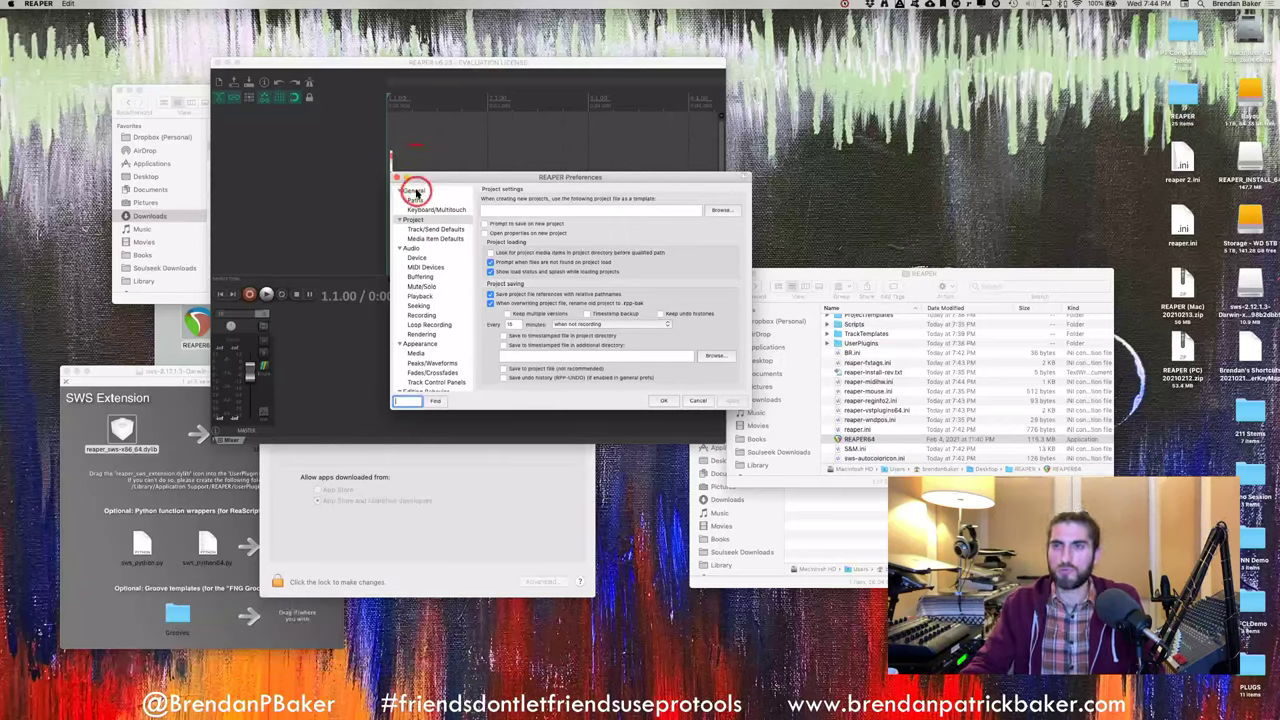
Start a configuration export from the General preferences
{"action": "scroll", "coordinate": [440, 300], "scroll_direction": "down", "scroll_amount": 5}
{"action": "scroll", "coordinate": [428, 230], "scroll_direction": "up", "scroll_amount": 5}
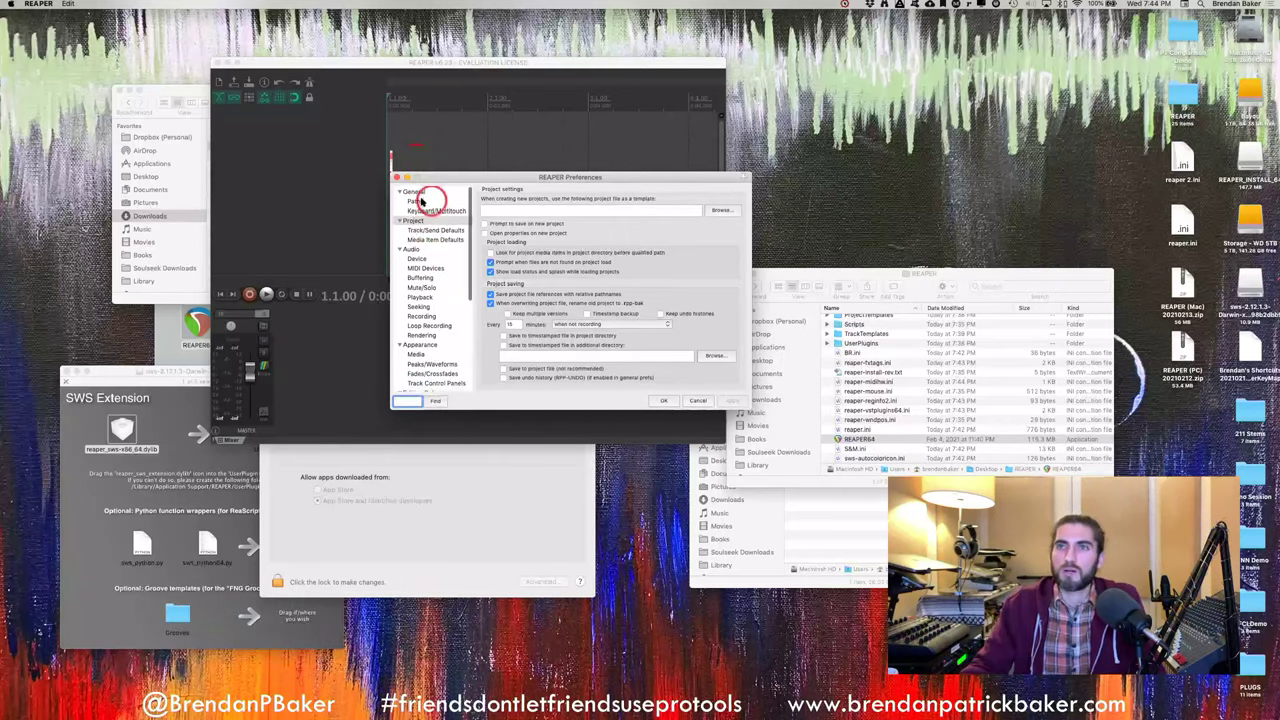
{"action": "left_click", "coordinate": [416, 190]}
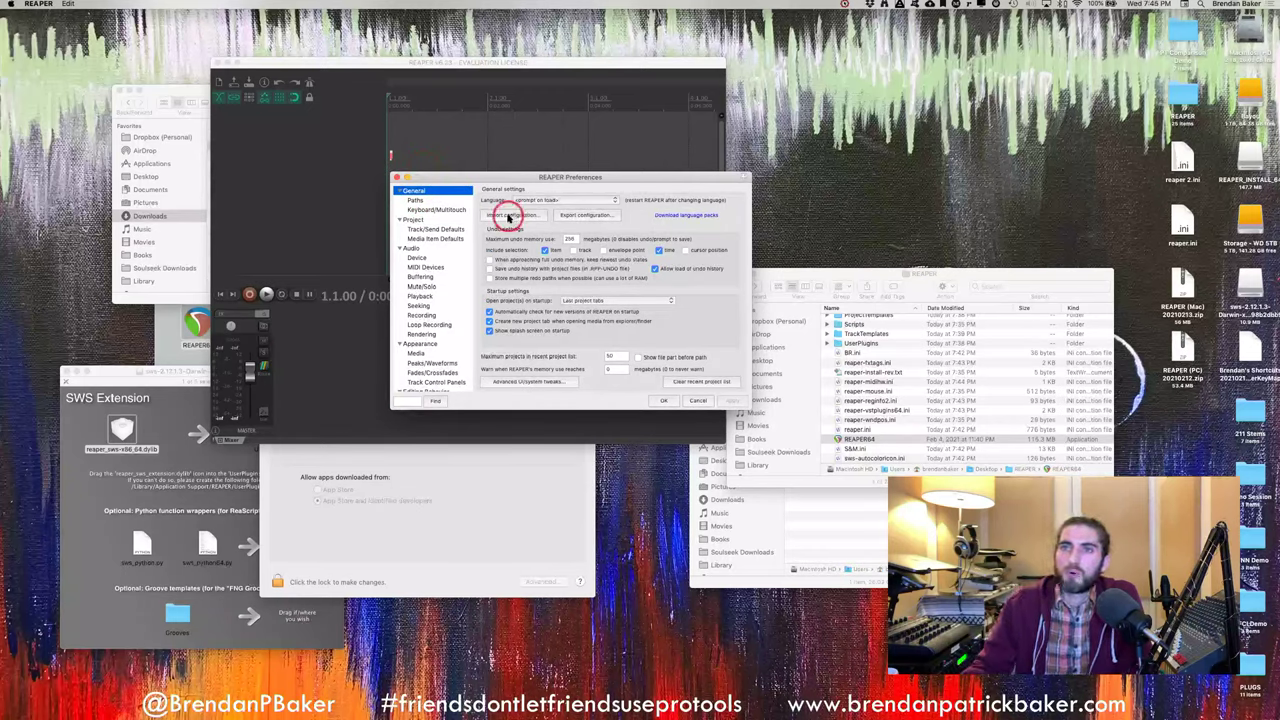
{"action": "left_click", "coordinate": [593, 216]}
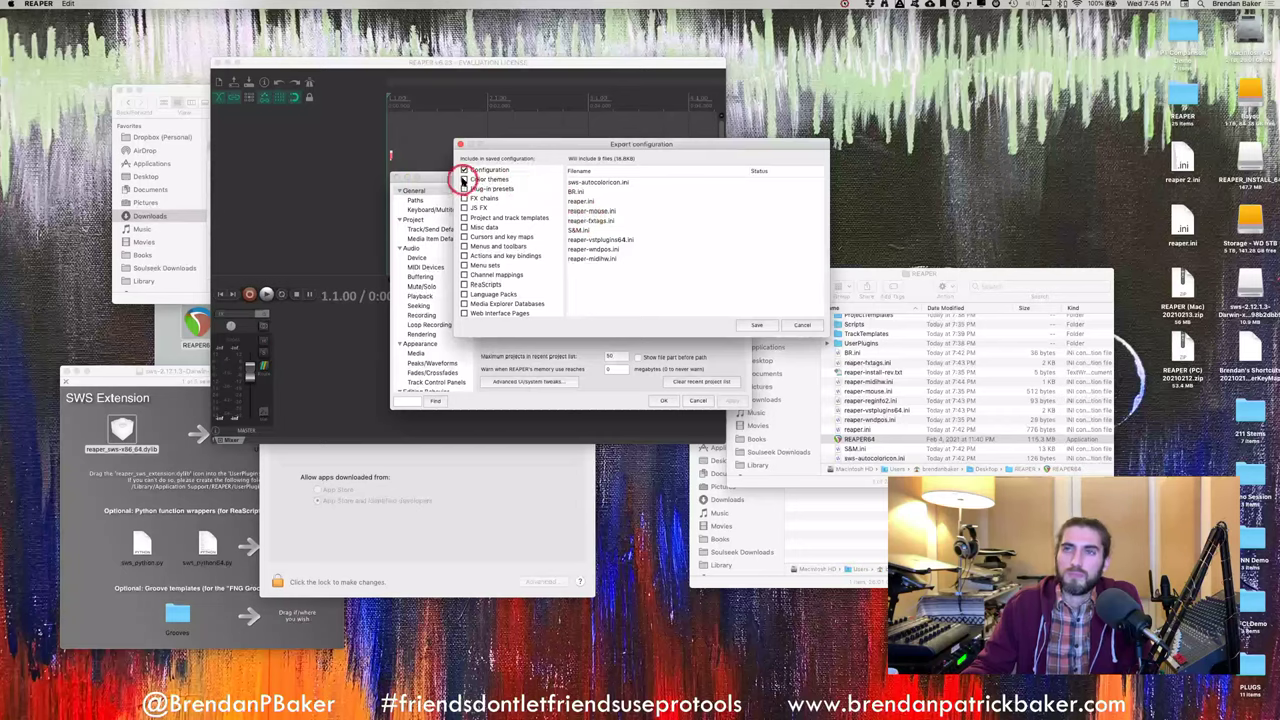
Include all remaining categories in the configuration export, from Color themes and Plug-in presets through Automation Items and MIDI Note/CC Names
{"action": "left_click", "coordinate": [465, 179]}
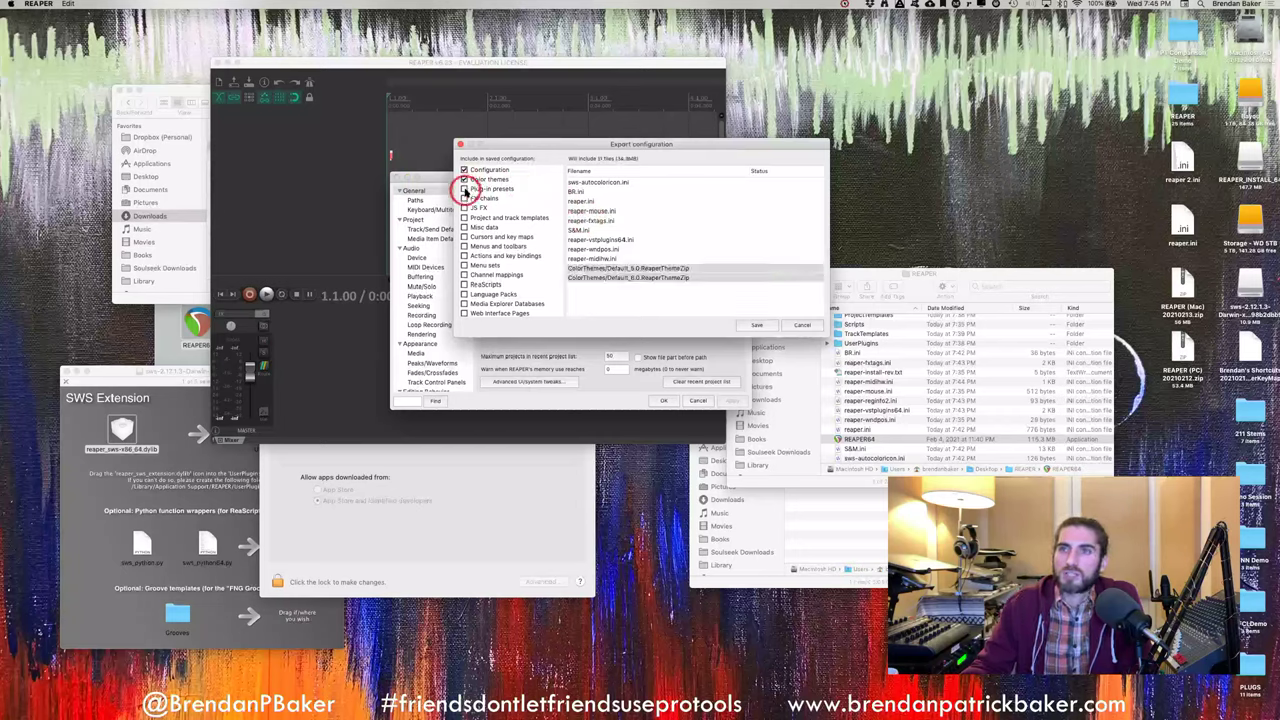
{"action": "left_click", "coordinate": [465, 189]}
{"action": "left_click", "coordinate": [465, 198]}
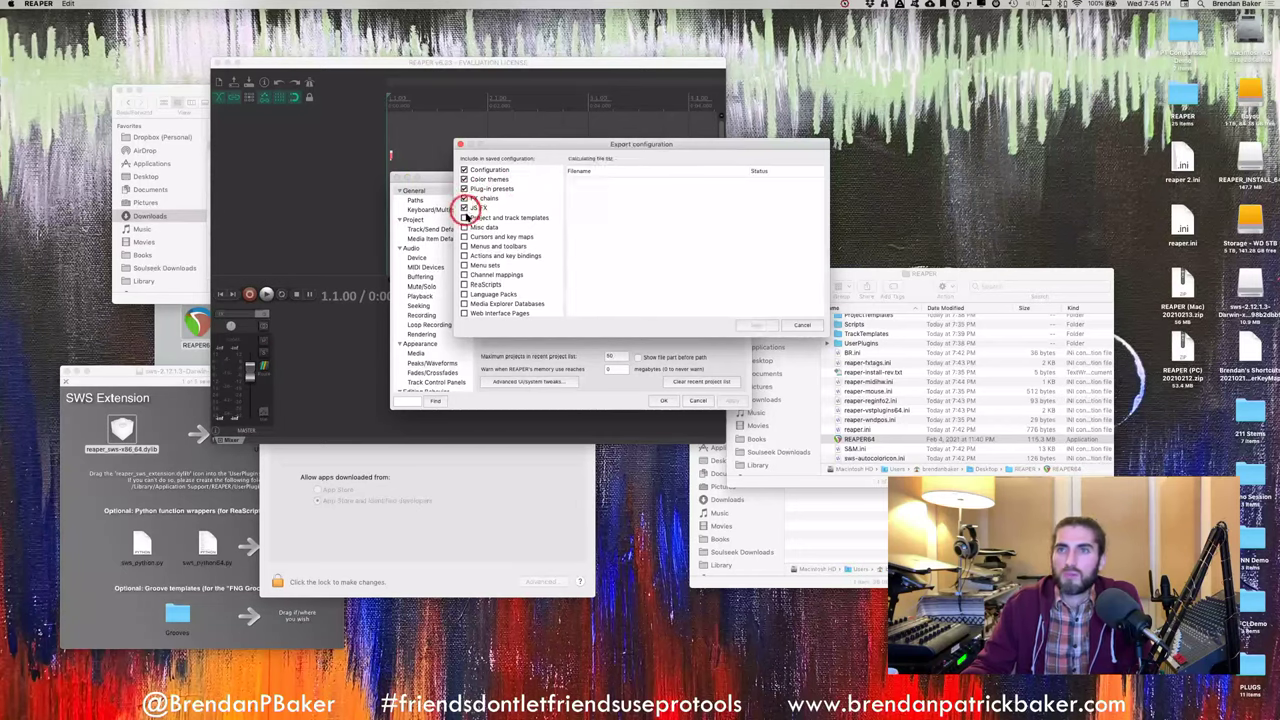
{"action": "left_click", "coordinate": [465, 218]}
{"action": "left_click", "coordinate": [465, 228]}
{"action": "left_click", "coordinate": [465, 237]}
{"action": "left_click", "coordinate": [465, 246]}
{"action": "left_click", "coordinate": [465, 256]}
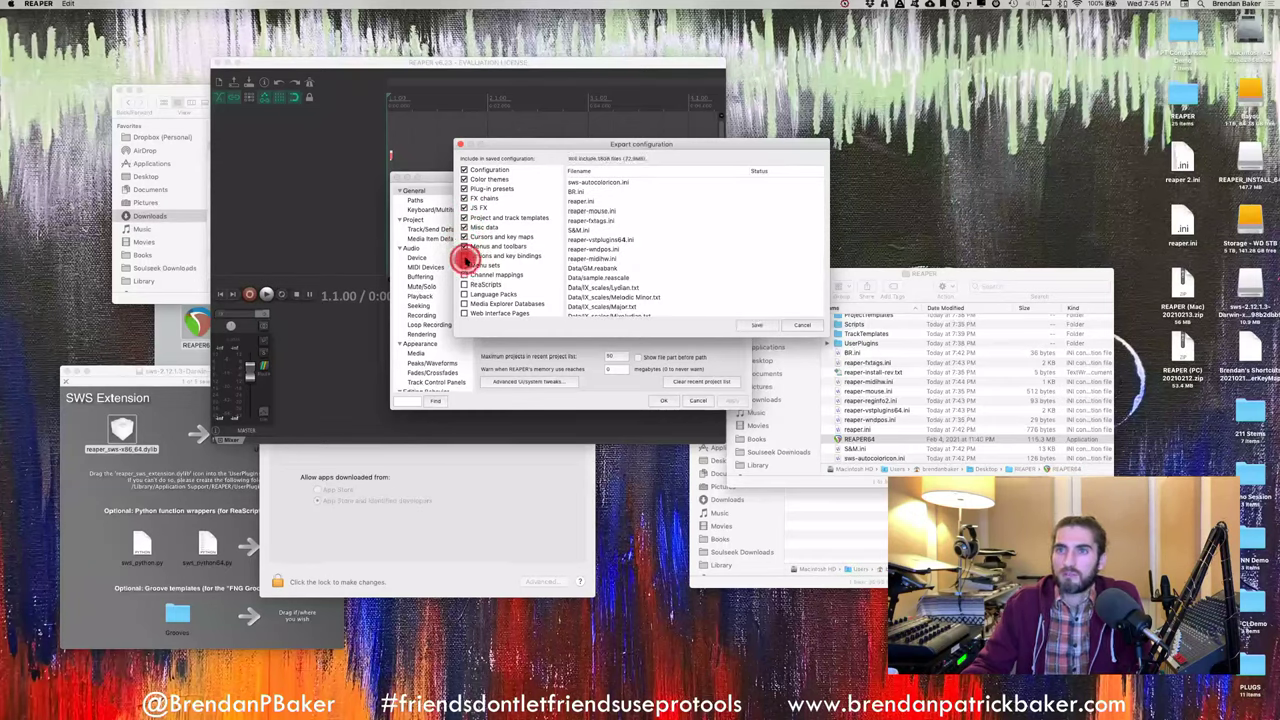
{"action": "left_click", "coordinate": [465, 266]}
{"action": "left_click", "coordinate": [465, 276]}
{"action": "left_click", "coordinate": [465, 285]}
{"action": "left_click", "coordinate": [464, 294]}
{"action": "left_click", "coordinate": [465, 303]}
{"action": "left_click", "coordinate": [465, 313]}
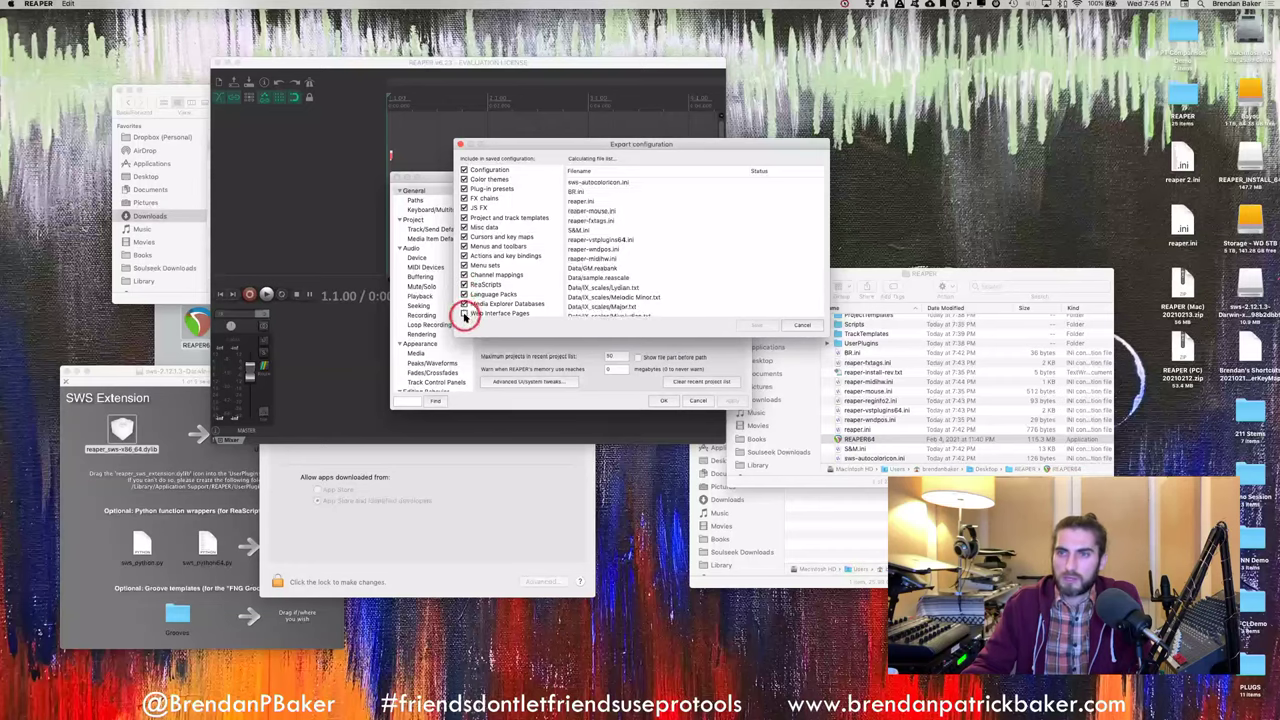
{"action": "left_click", "coordinate": [479, 301]}
{"action": "scroll", "coordinate": [480, 300], "scroll_direction": "down", "scroll_amount": 2}
{"action": "left_click", "coordinate": [465, 302]}
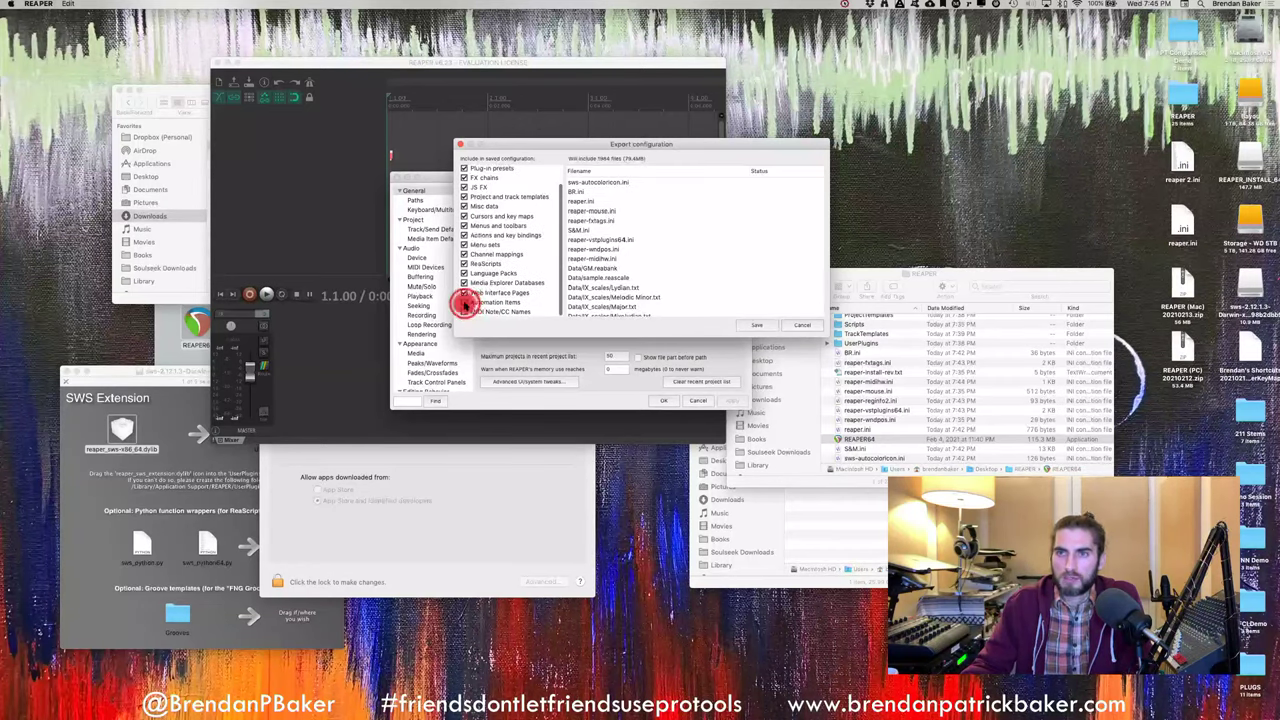
{"action": "left_click", "coordinate": [465, 312]}
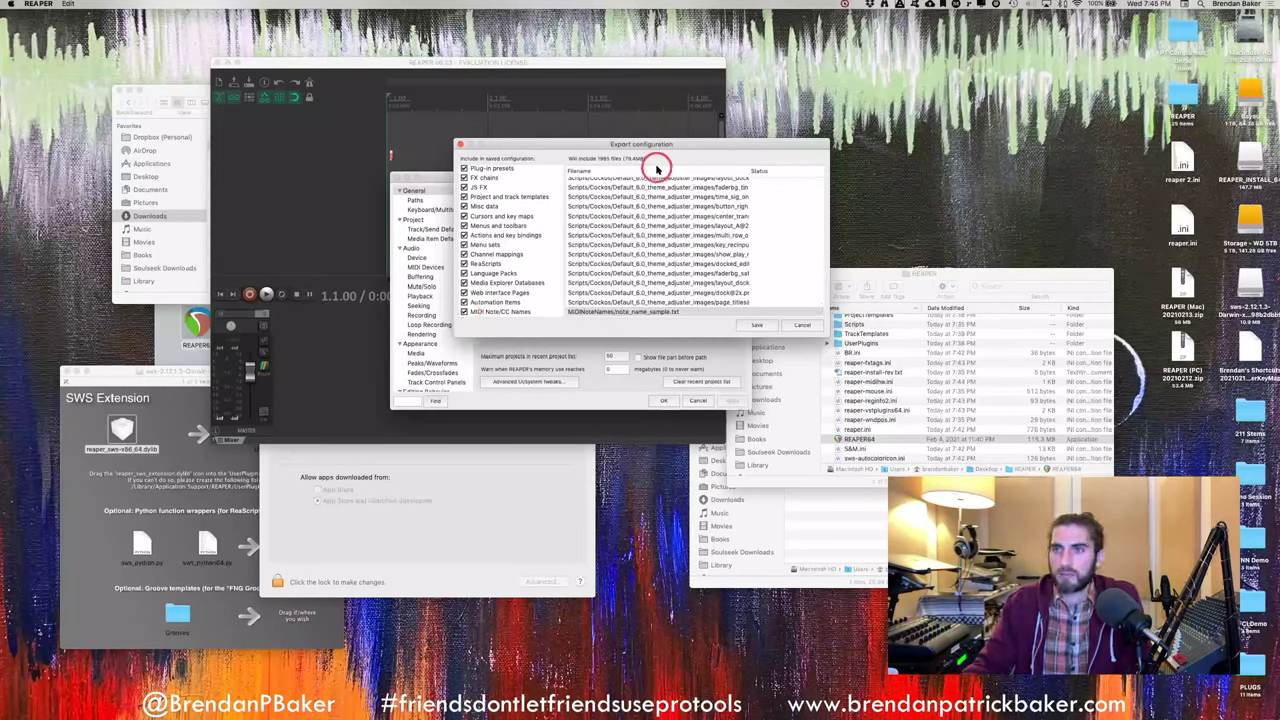
Move the Export configuration window clear of the General preferences and review the full list of included categories
{"action": "left_click_drag", "start_coordinate": [560, 147], "coordinate": [719, 338]}
{"action": "left_click", "coordinate": [413, 191]}
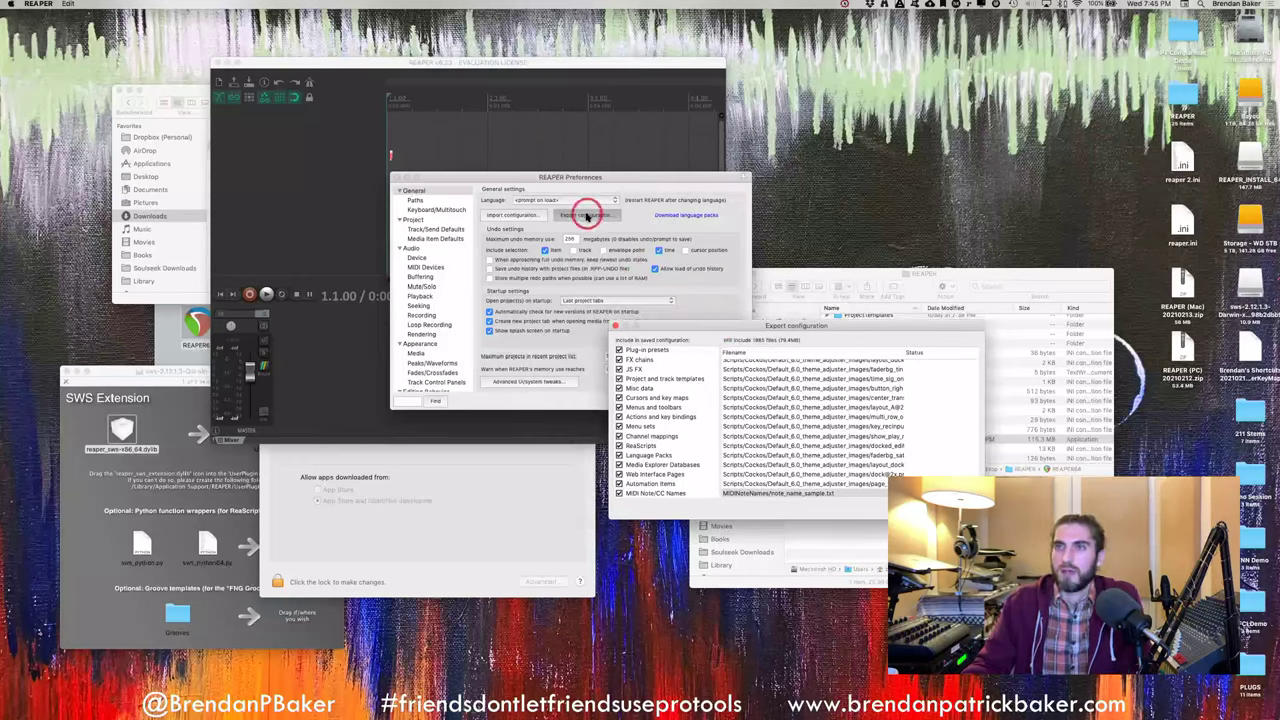
{"action": "scroll", "coordinate": [684, 384], "scroll_direction": "down", "scroll_amount": 3}
{"action": "scroll", "coordinate": [684, 384], "scroll_direction": "up", "scroll_amount": 3}
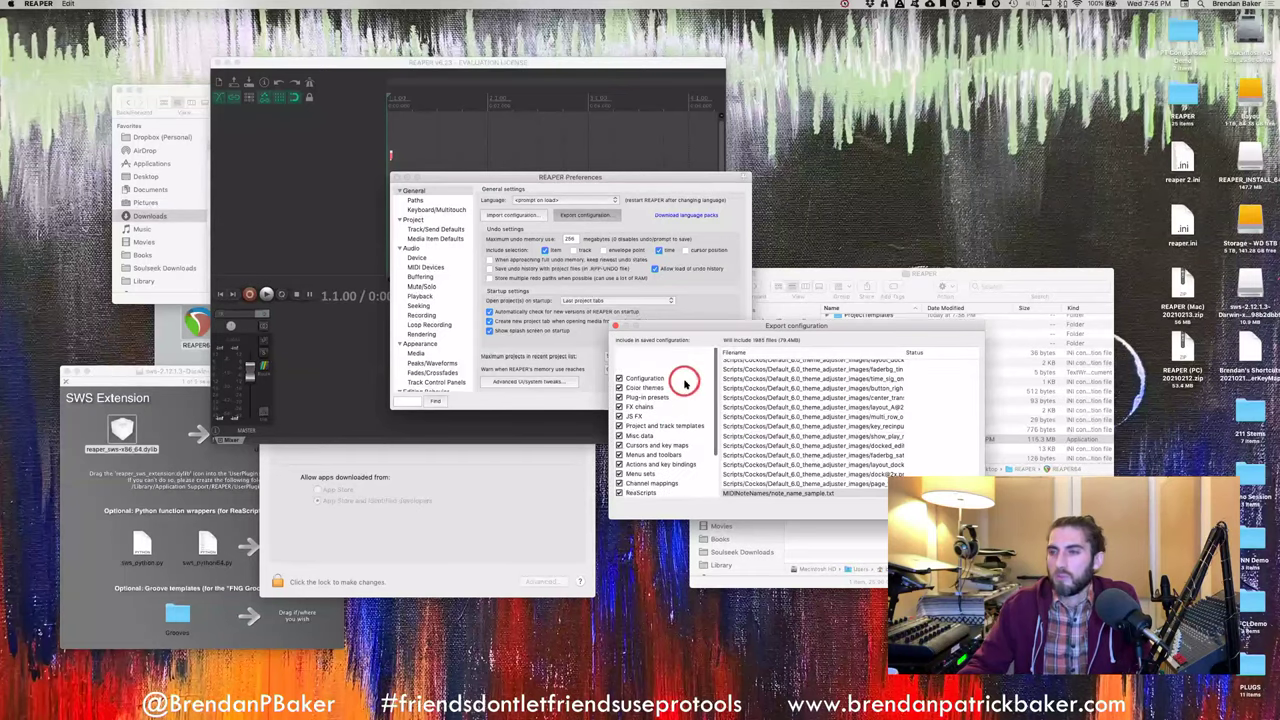
{"action": "scroll", "coordinate": [706, 405], "scroll_direction": "down", "scroll_amount": 2}
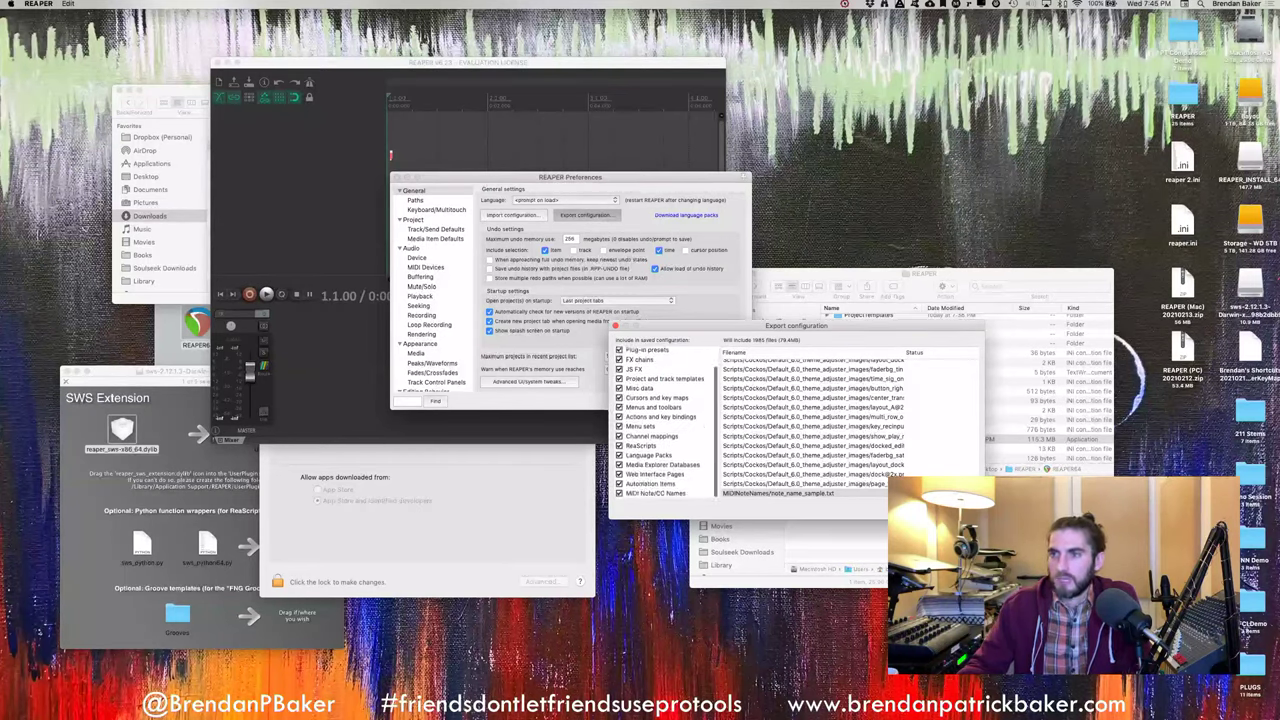
{"action": "left_click", "coordinate": [878, 345]}
{"action": "left_click_drag", "start_coordinate": [873, 326], "coordinate": [875, 284]}
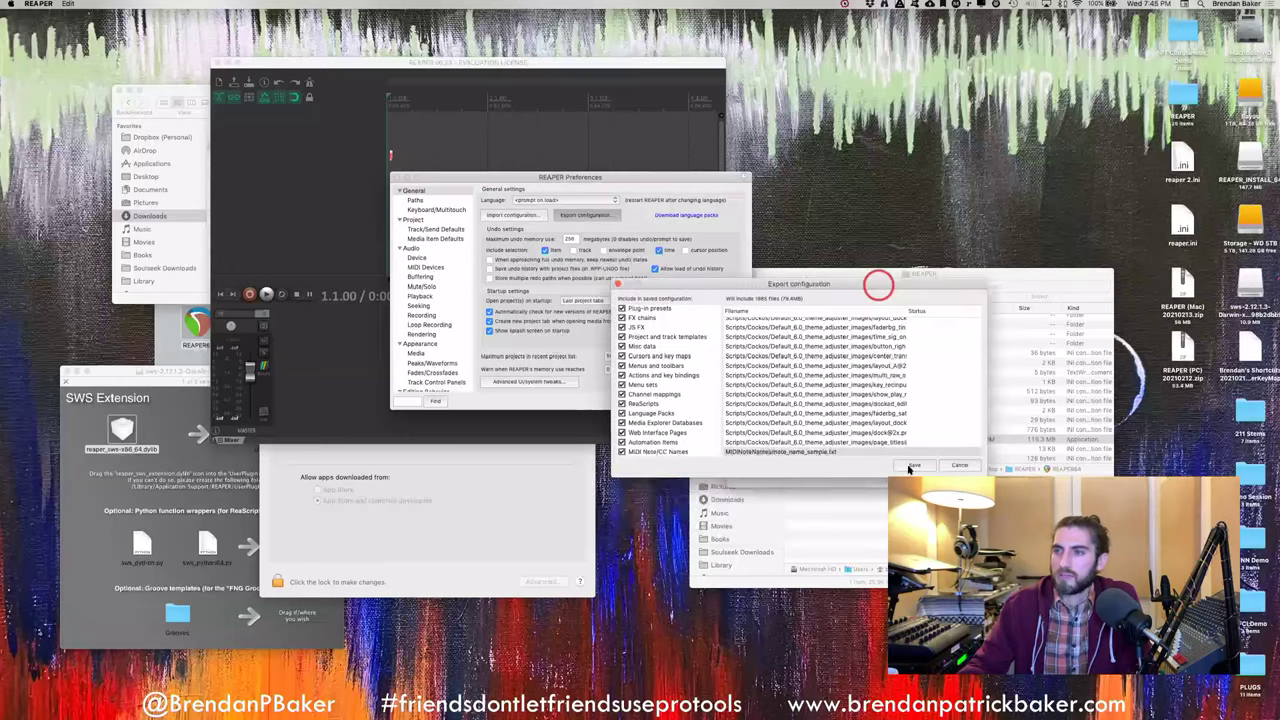
Save the configuration export in the Configurations folder under the name "Default Configuration 20210217"
{"action": "left_click", "coordinate": [921, 467]}
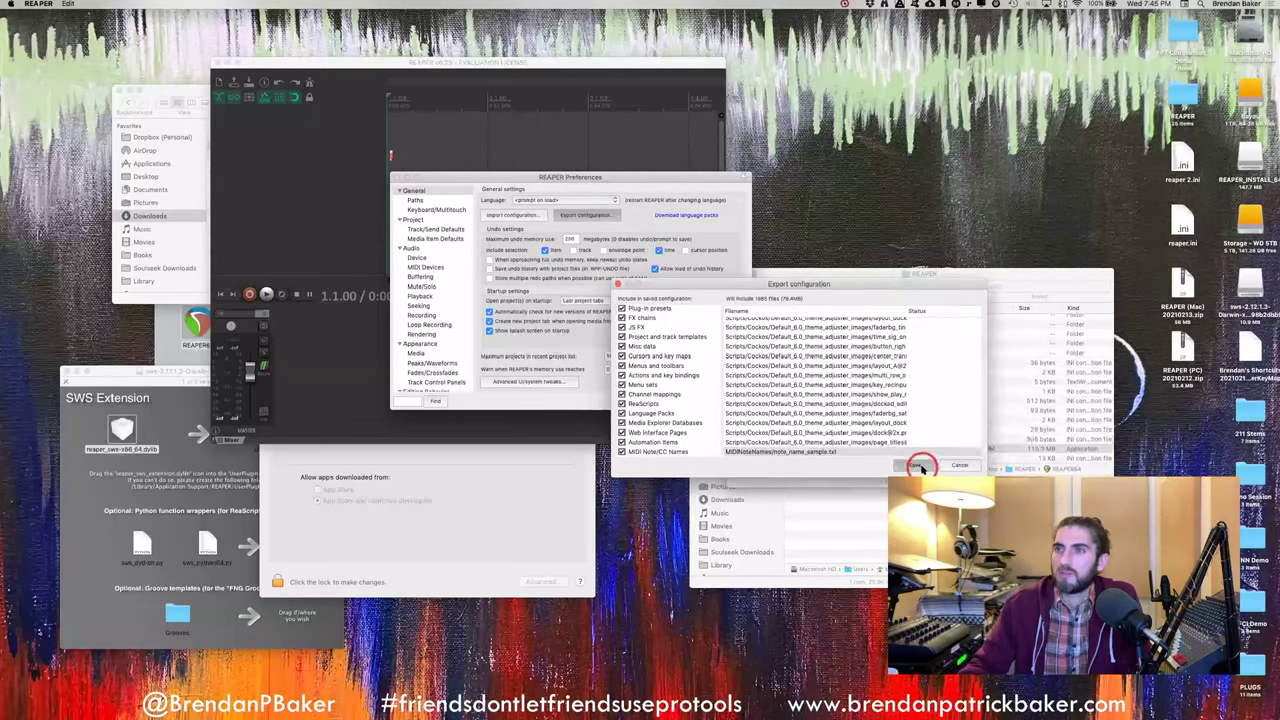
{"action": "left_click", "coordinate": [812, 320]}
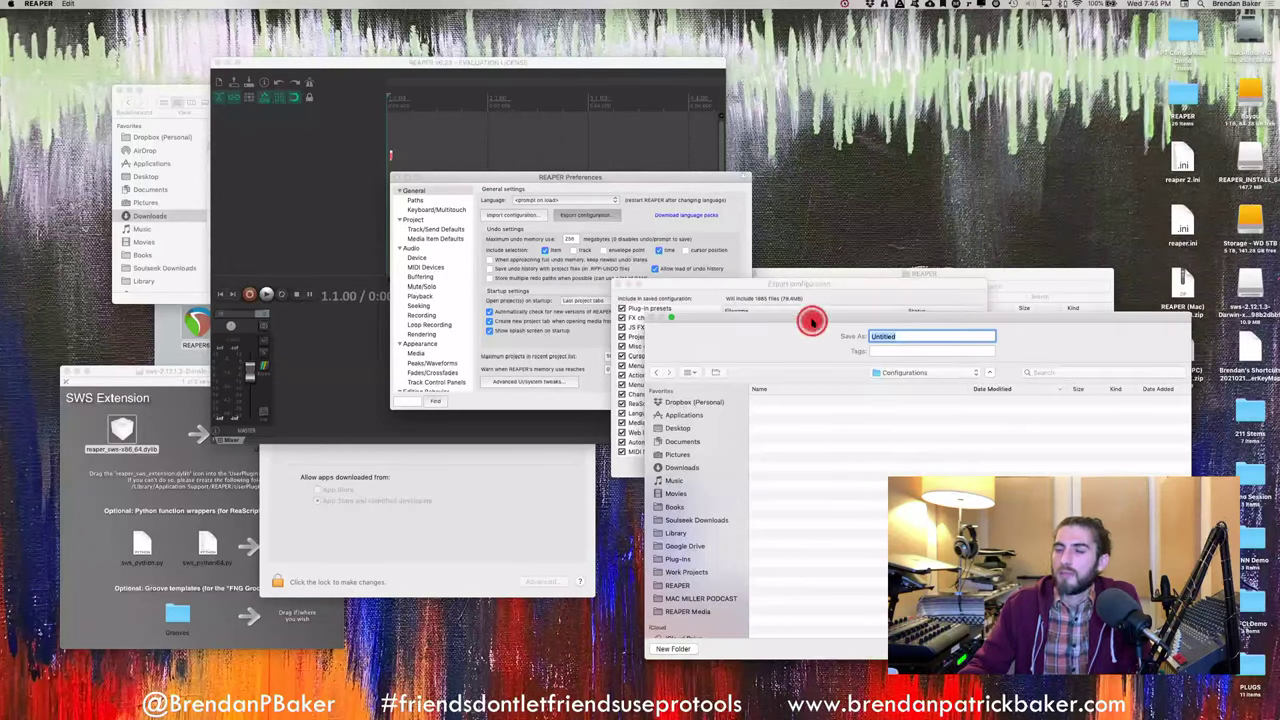
{"action": "left_click_drag", "start_coordinate": [812, 320], "coordinate": [712, 237]}
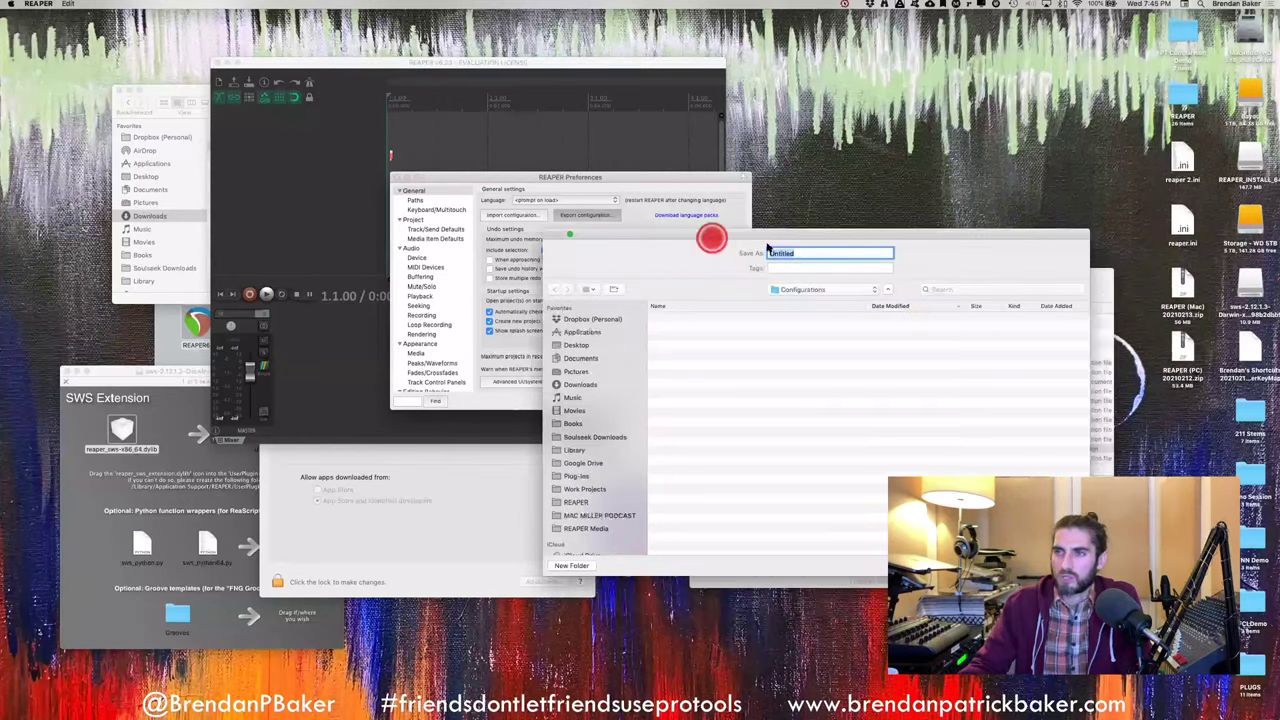
{"action": "left_click", "coordinate": [770, 245]}
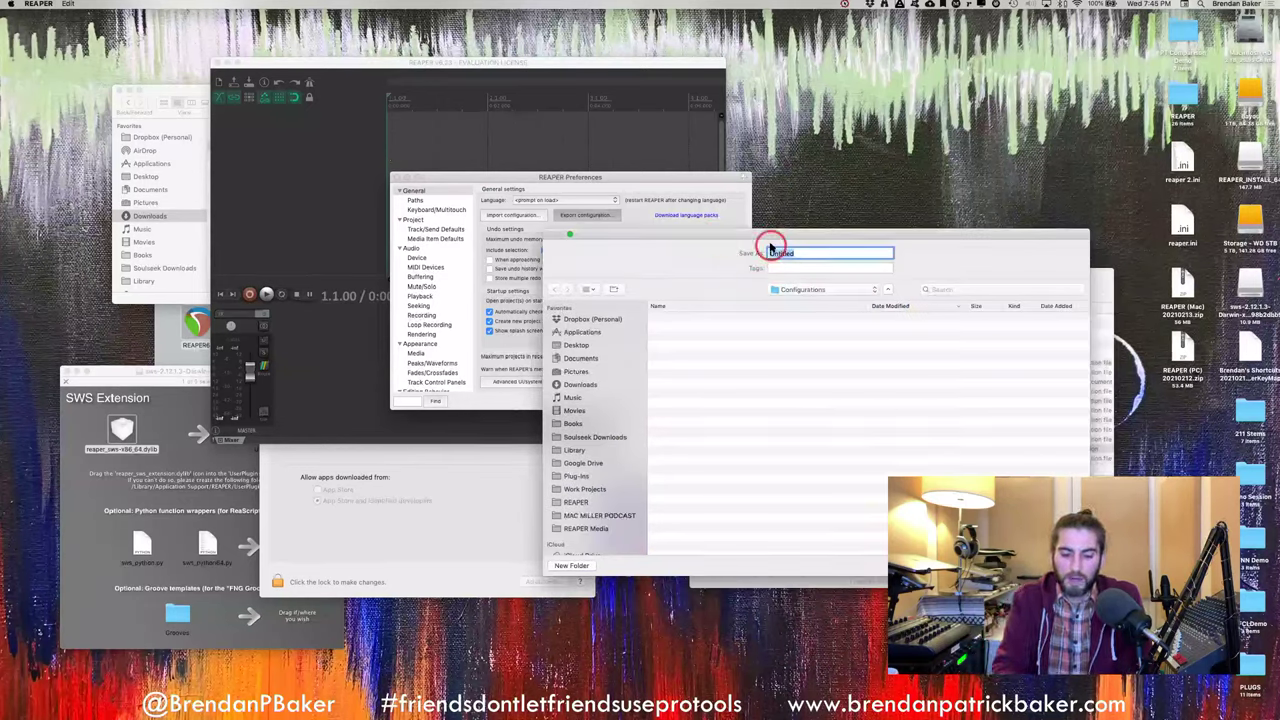
{"action": "type", "text": "Be"}
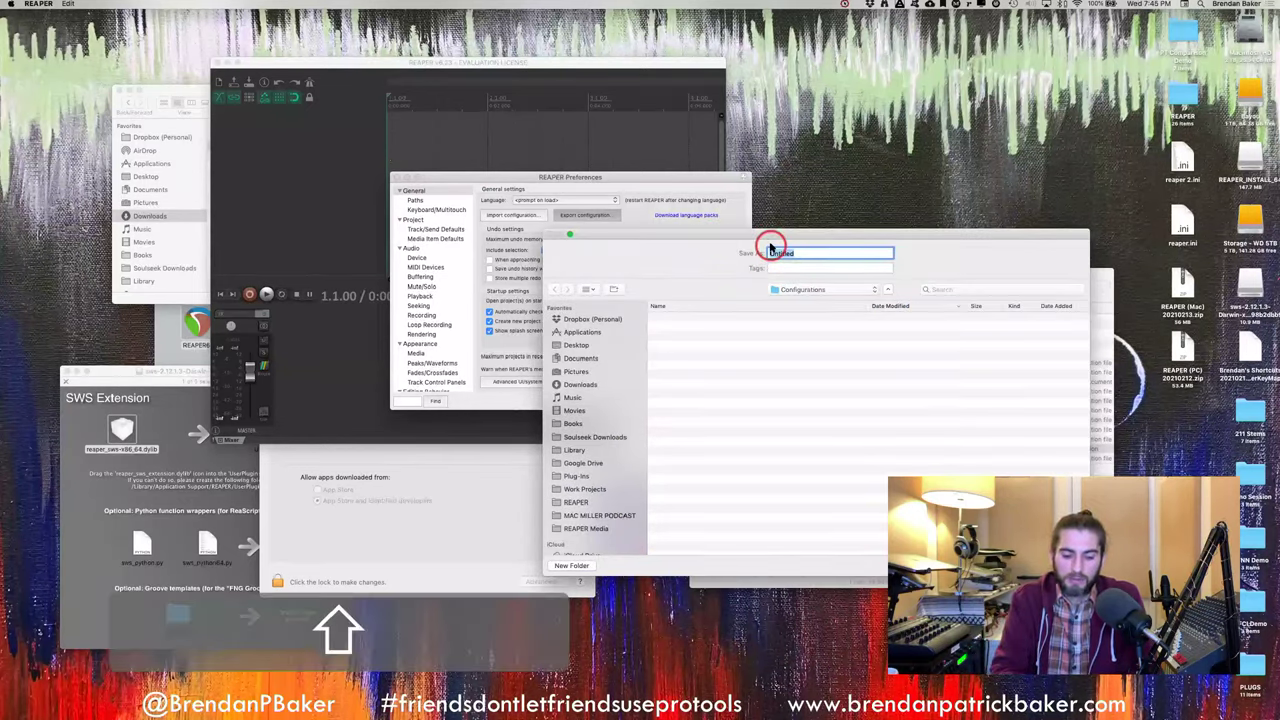
{"action": "type", "text": "fault"}
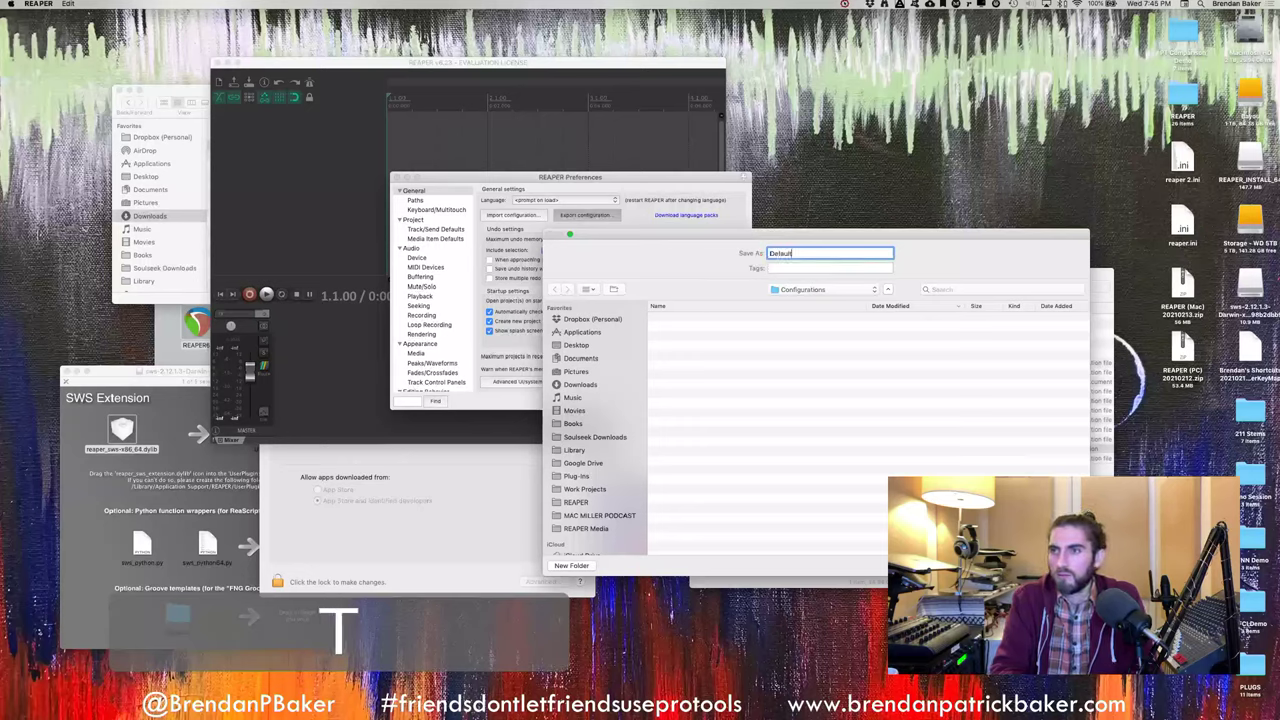
{"action": "type", "text": " Configuration"}
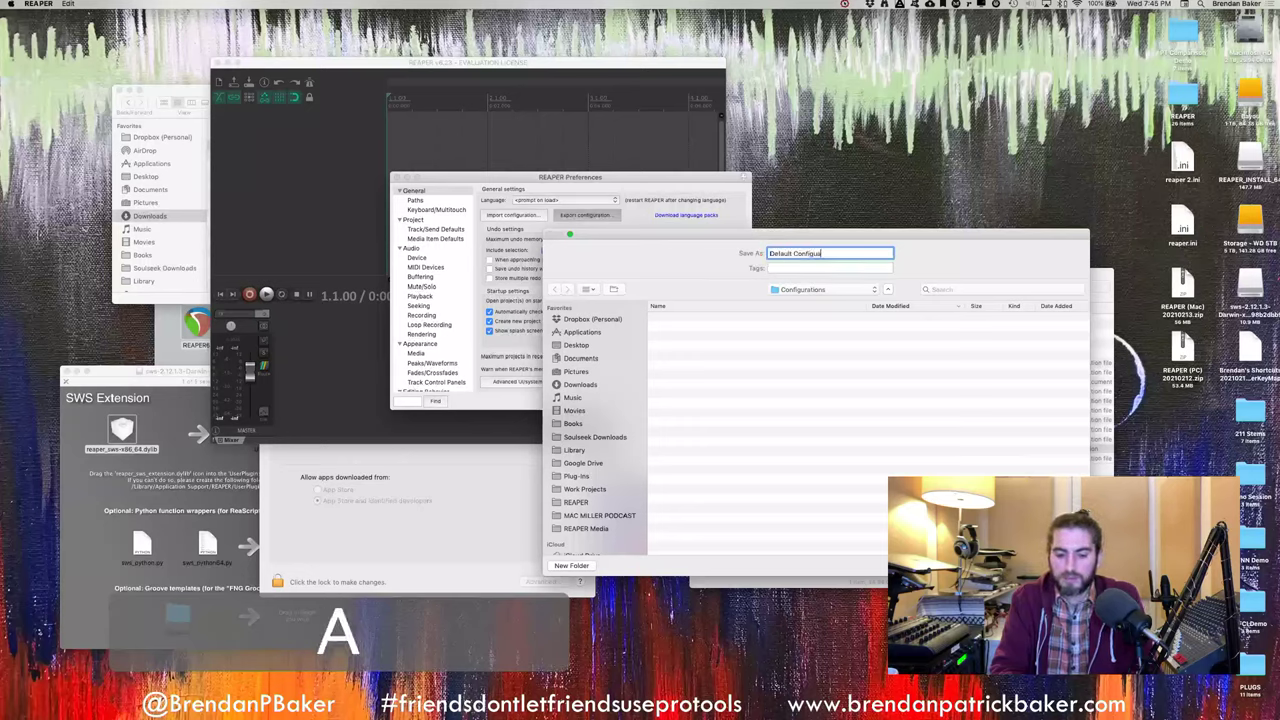
{"action": "key", "text": "BackSpace"}
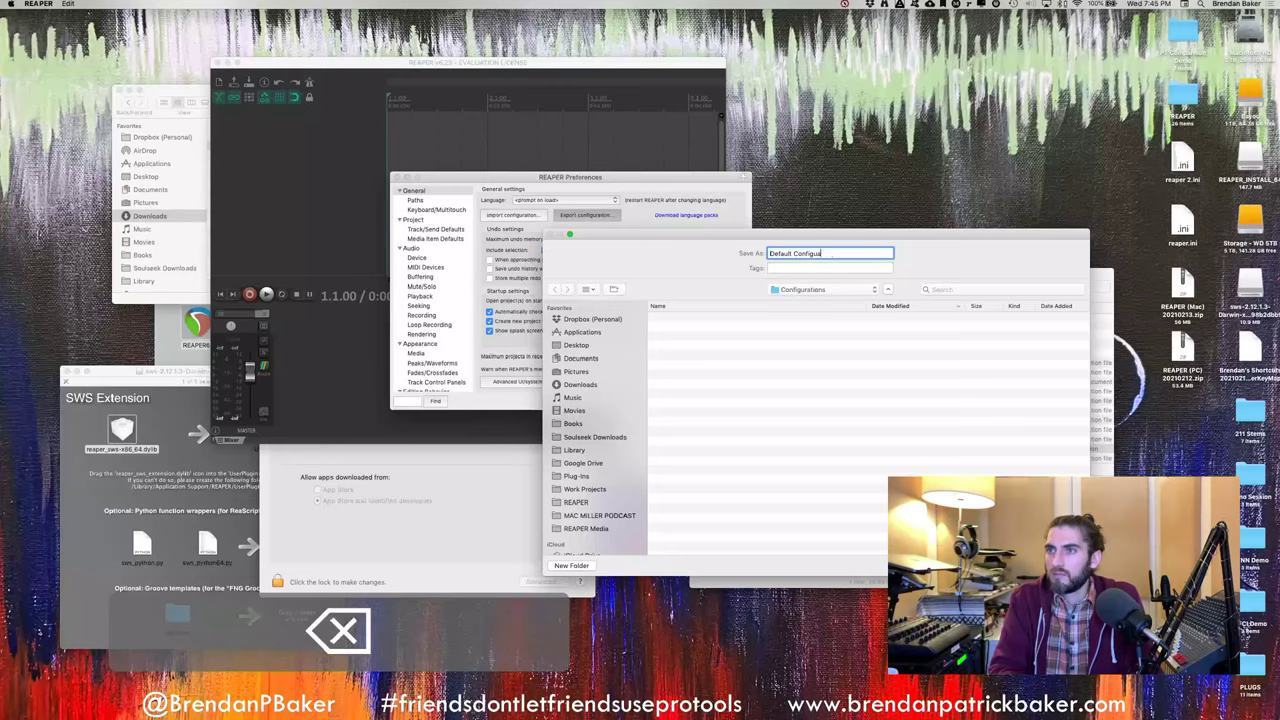
{"action": "type", "text": "ration 2021"}
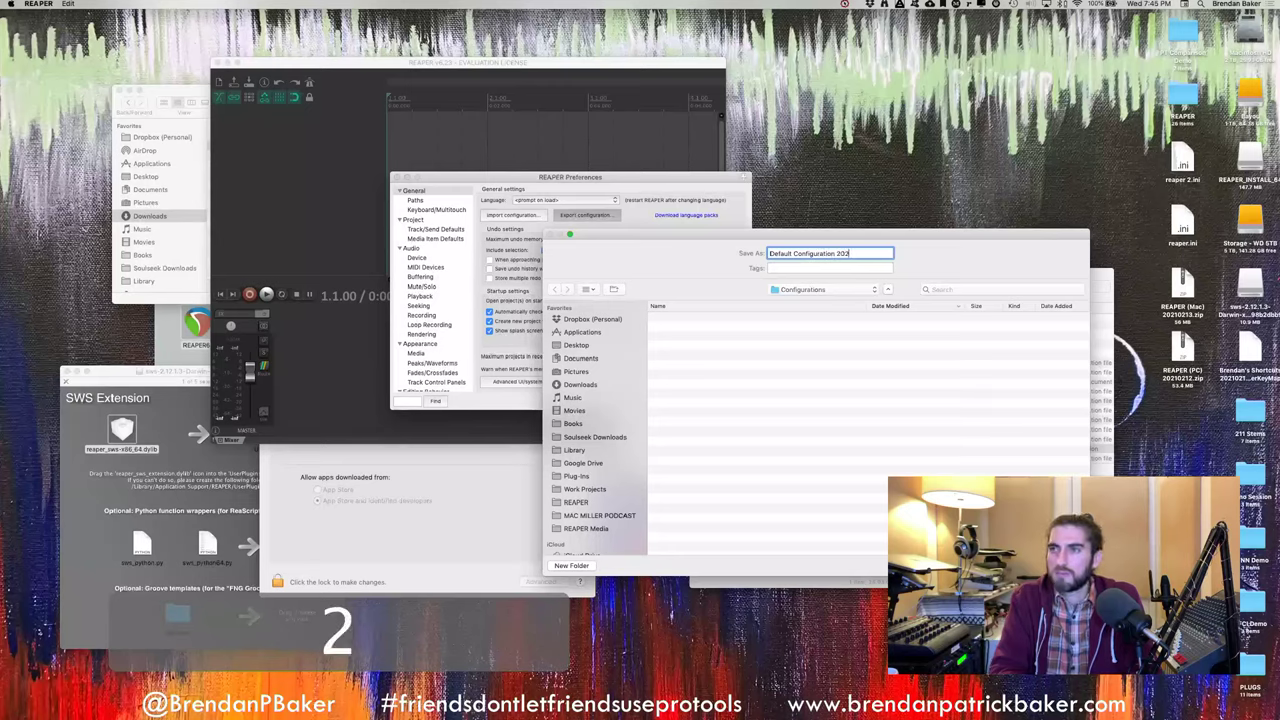
{"action": "type", "text": "02"}
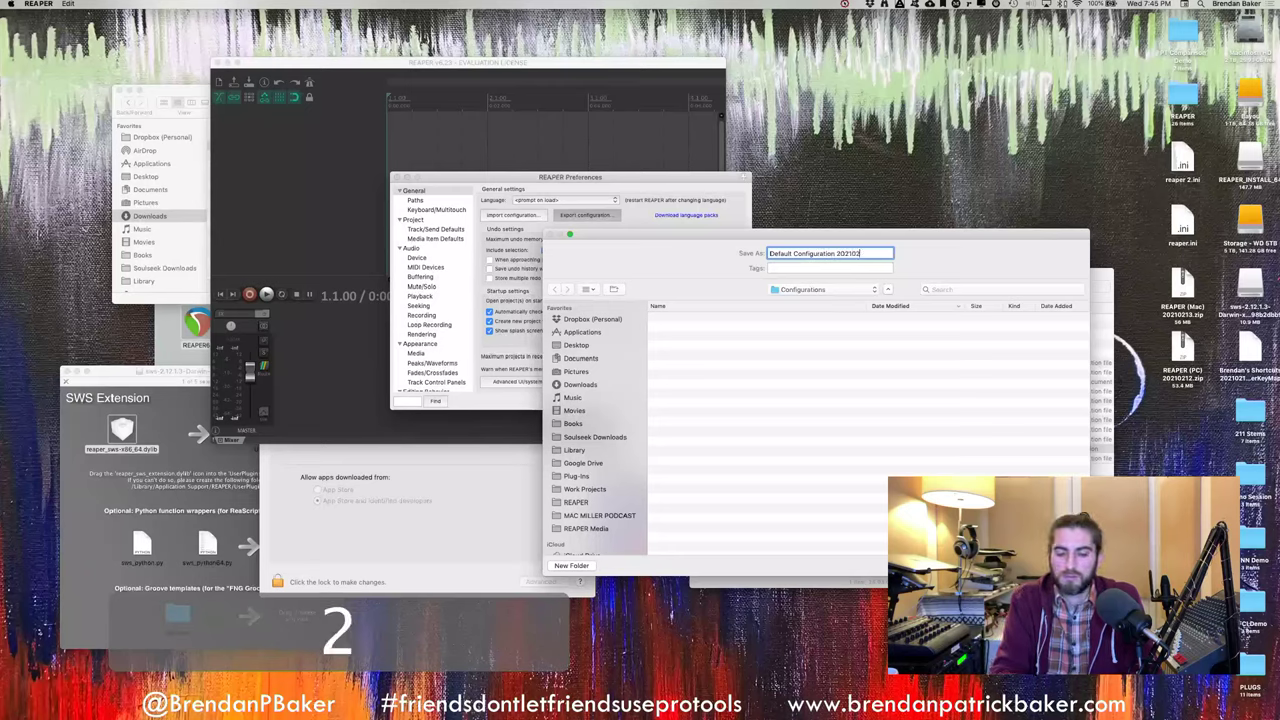
{"action": "type", "text": "17"}
{"action": "key", "text": "Return"}
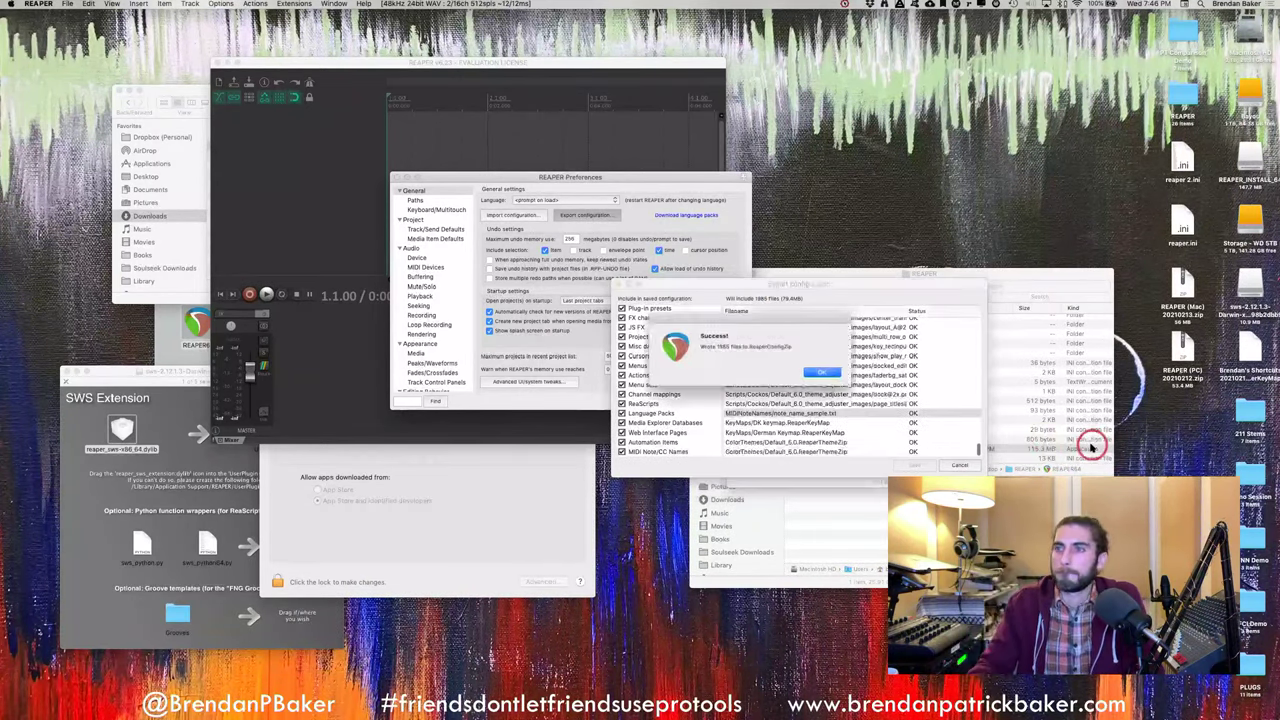
Dismiss the export message and check the Configurations subfolder of the REAPER folder for the exported configuration file
{"action": "left_click", "coordinate": [822, 376]}
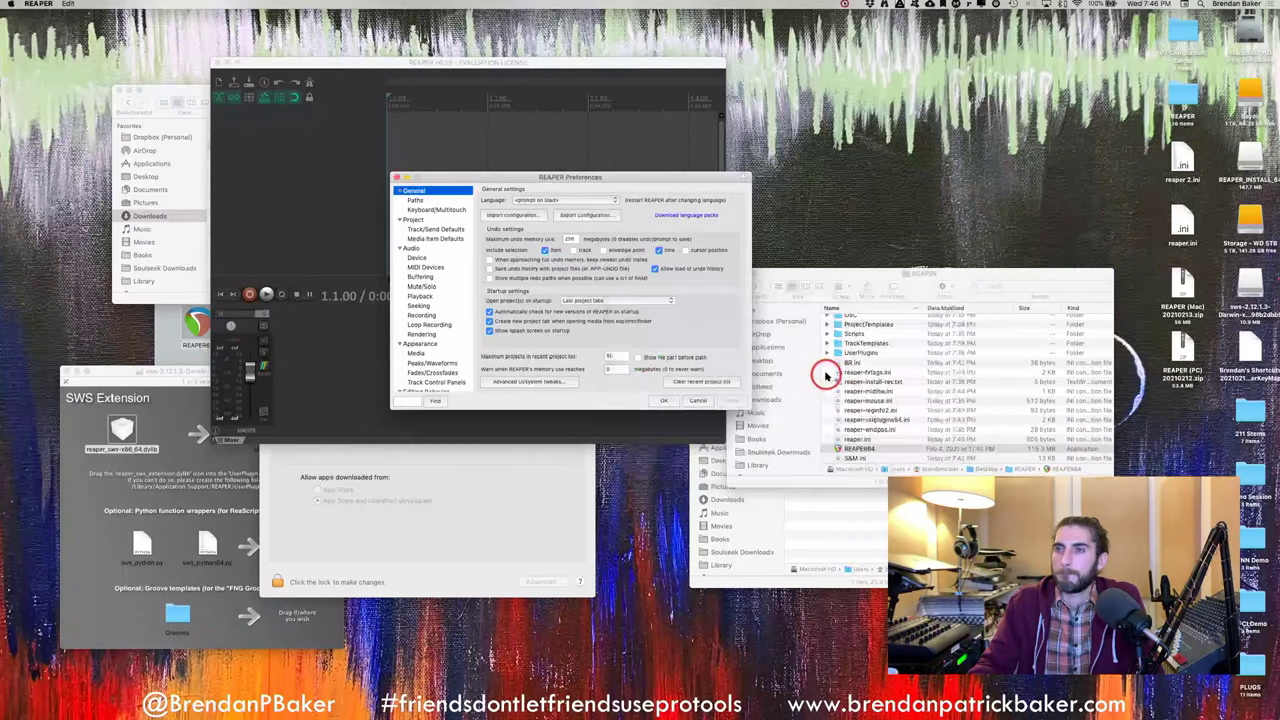
{"action": "left_click_drag", "start_coordinate": [920, 266], "coordinate": [969, 261]}
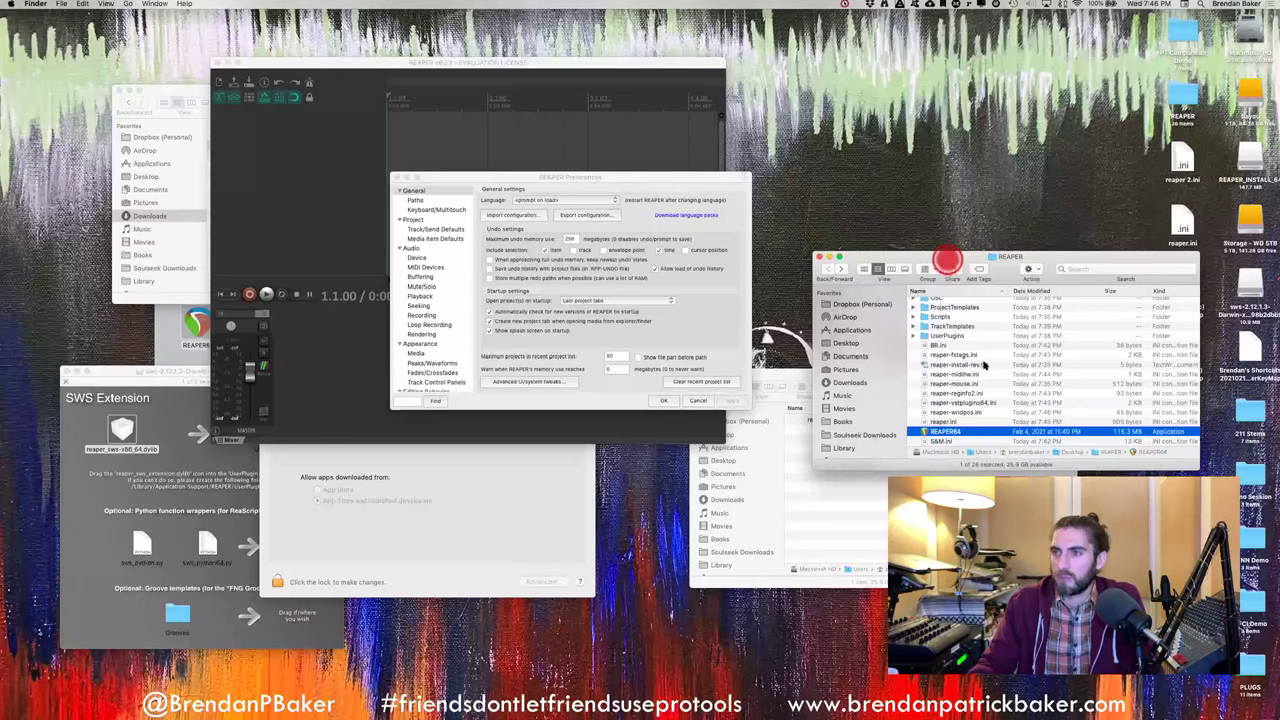
{"action": "left_click", "coordinate": [983, 364]}
{"action": "scroll", "coordinate": [930, 330], "scroll_direction": "up", "scroll_amount": 5}
{"action": "left_click", "coordinate": [912, 313]}
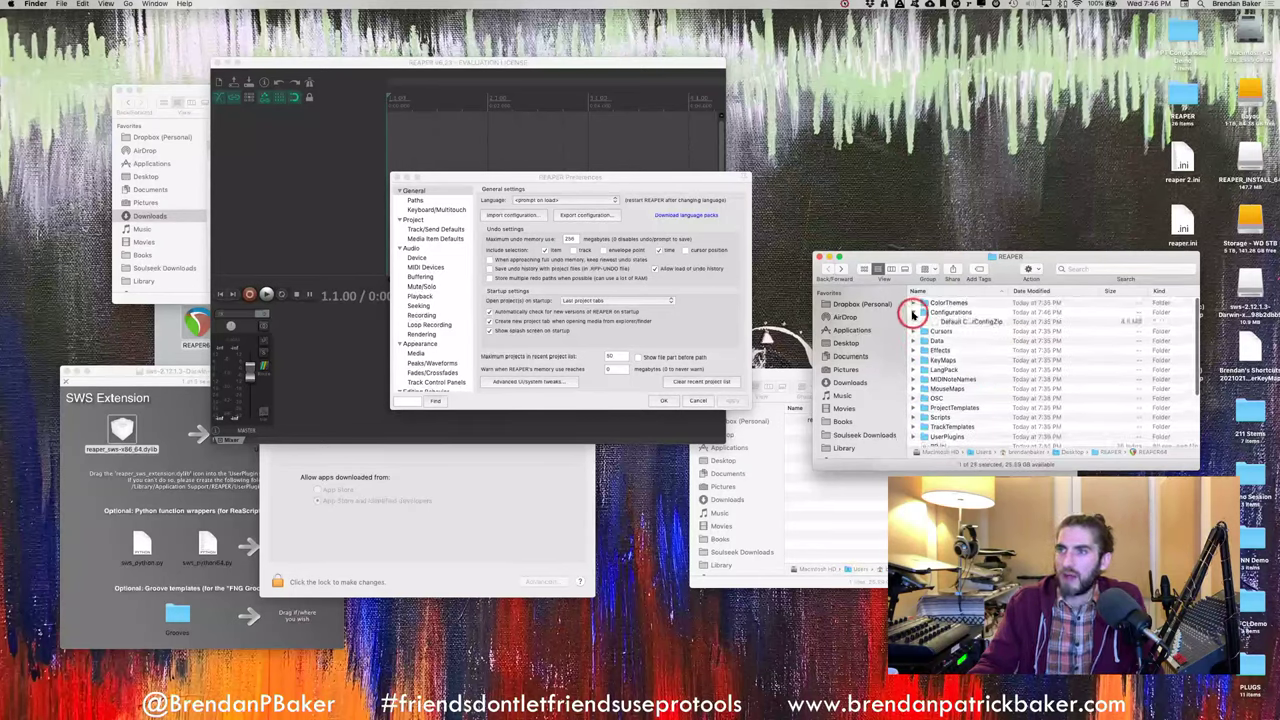
{"action": "left_click", "coordinate": [948, 320]}
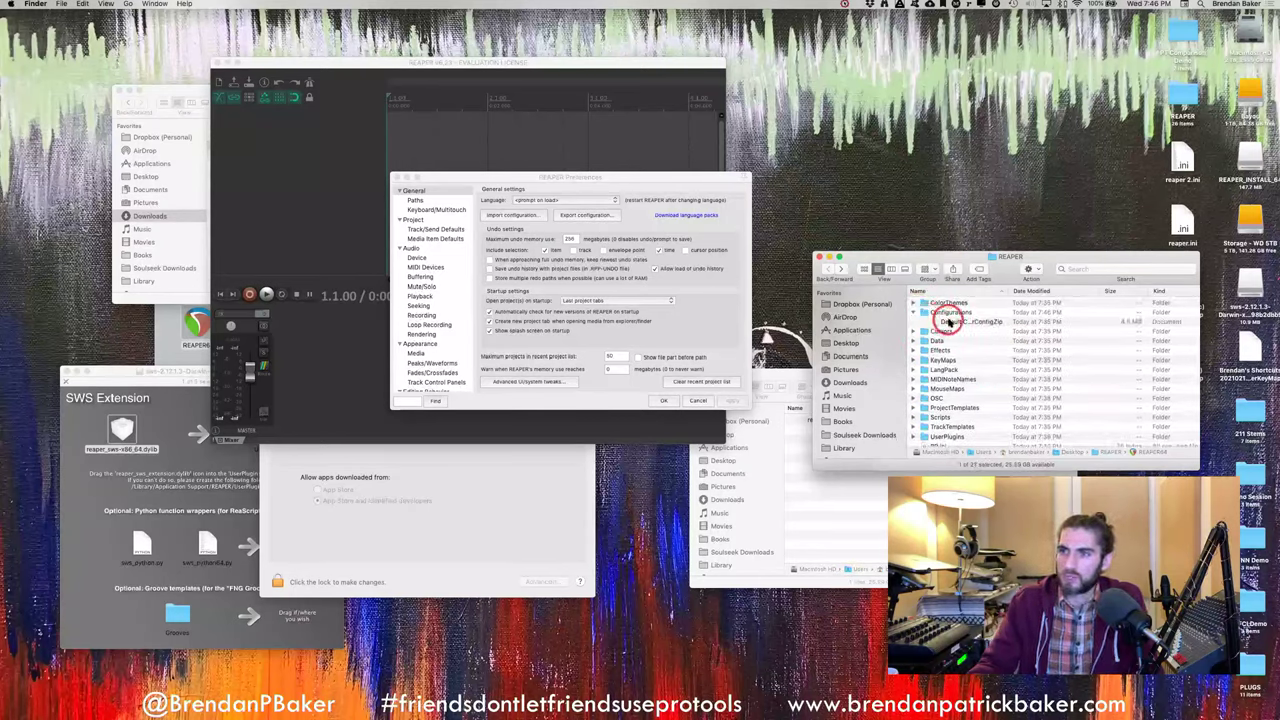
{"action": "left_click", "coordinate": [948, 320]}
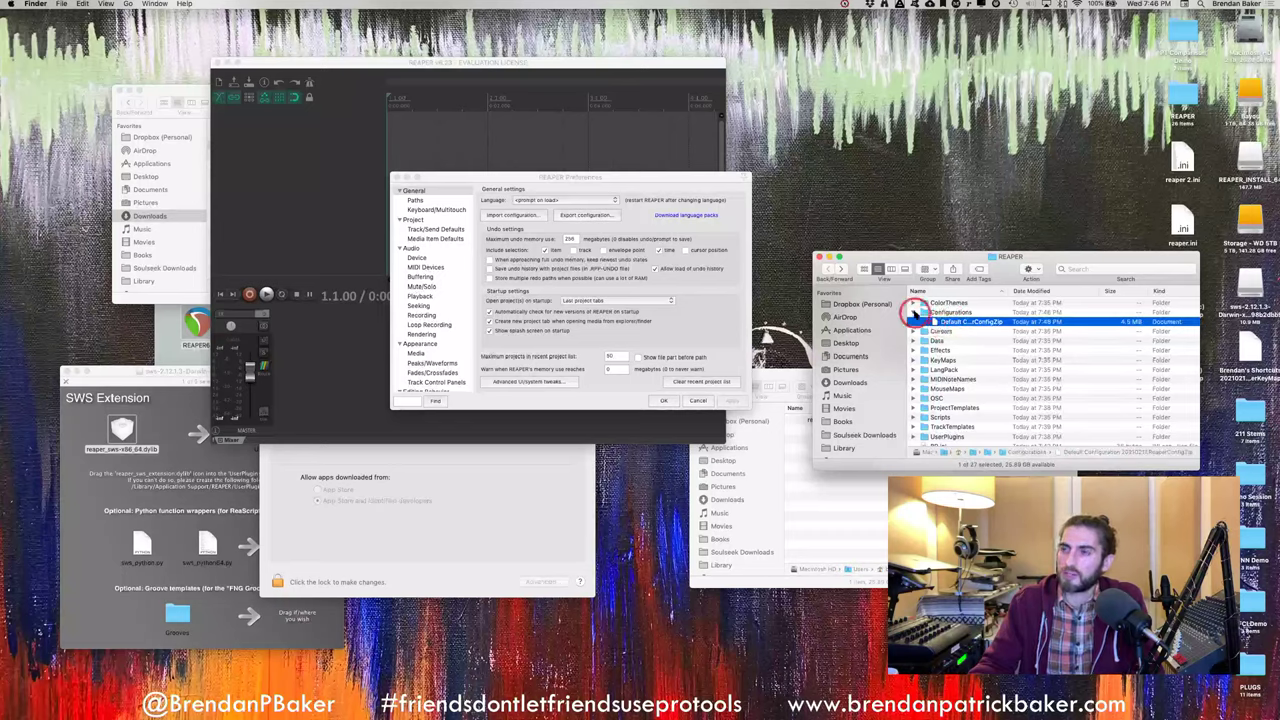
{"action": "left_click", "coordinate": [913, 312]}
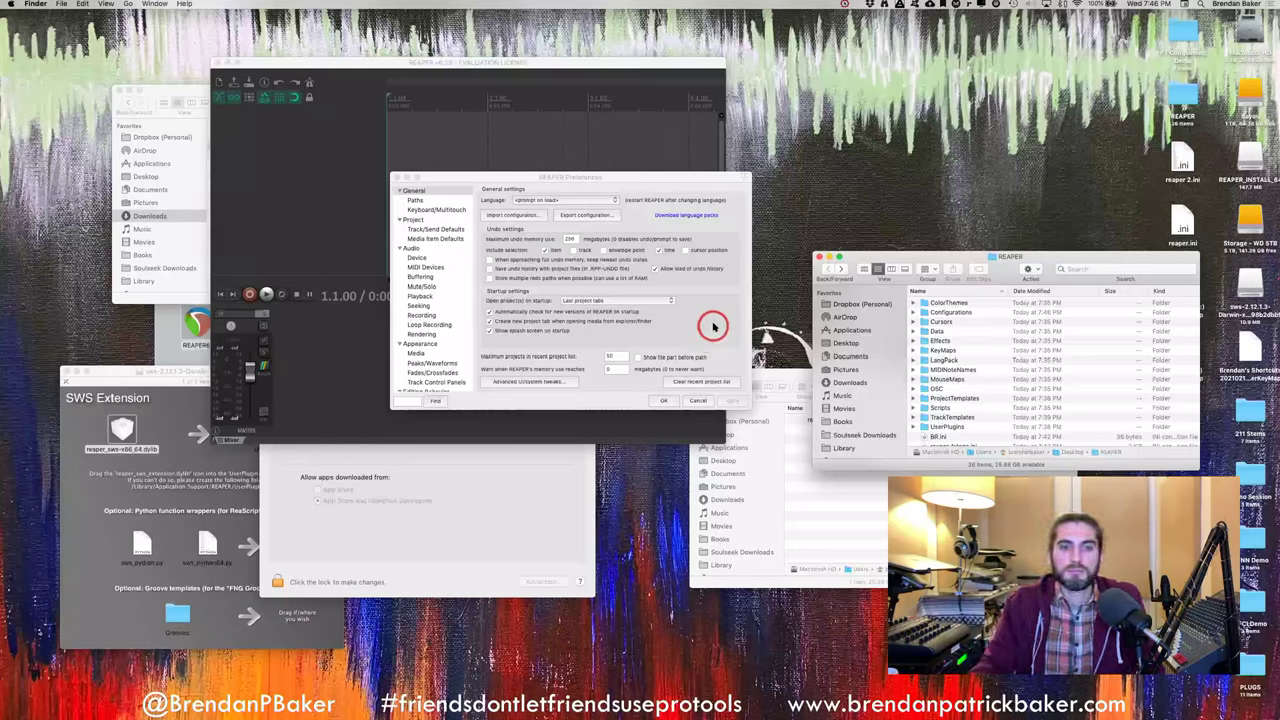
{"action": "left_click_drag", "start_coordinate": [449, 177], "coordinate": [444, 156]}
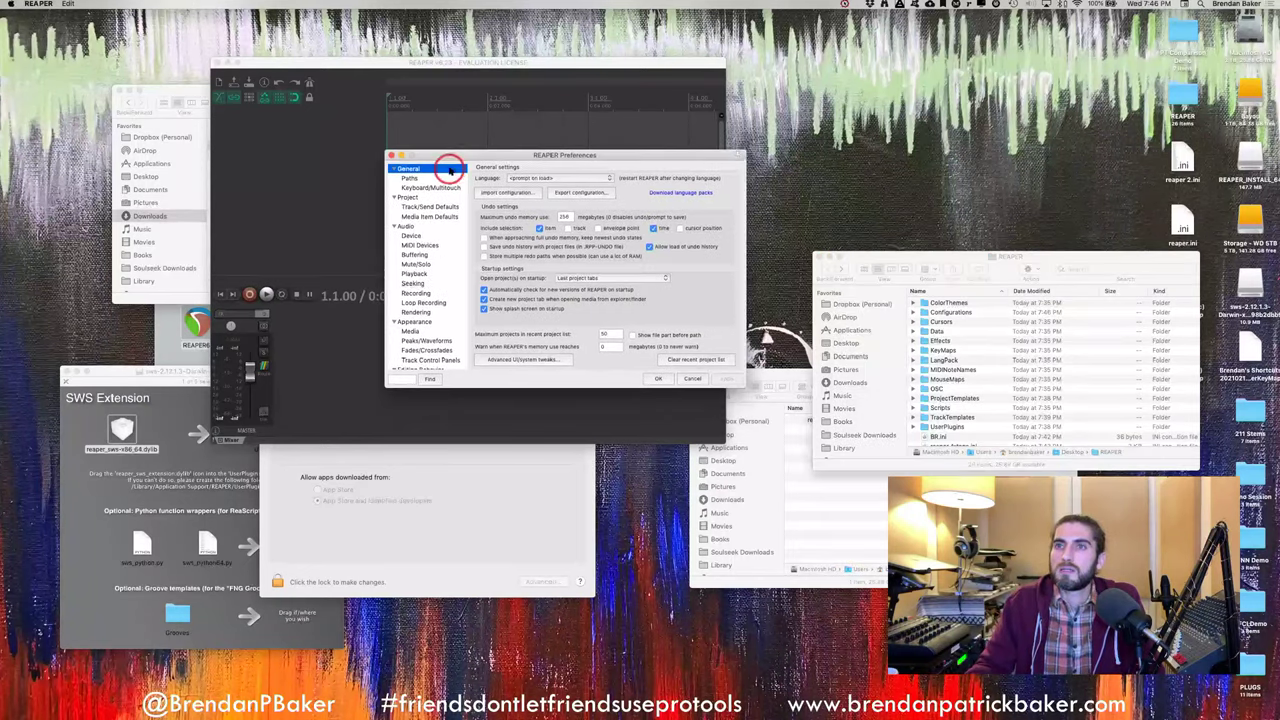
{"action": "left_click", "coordinate": [517, 197]}
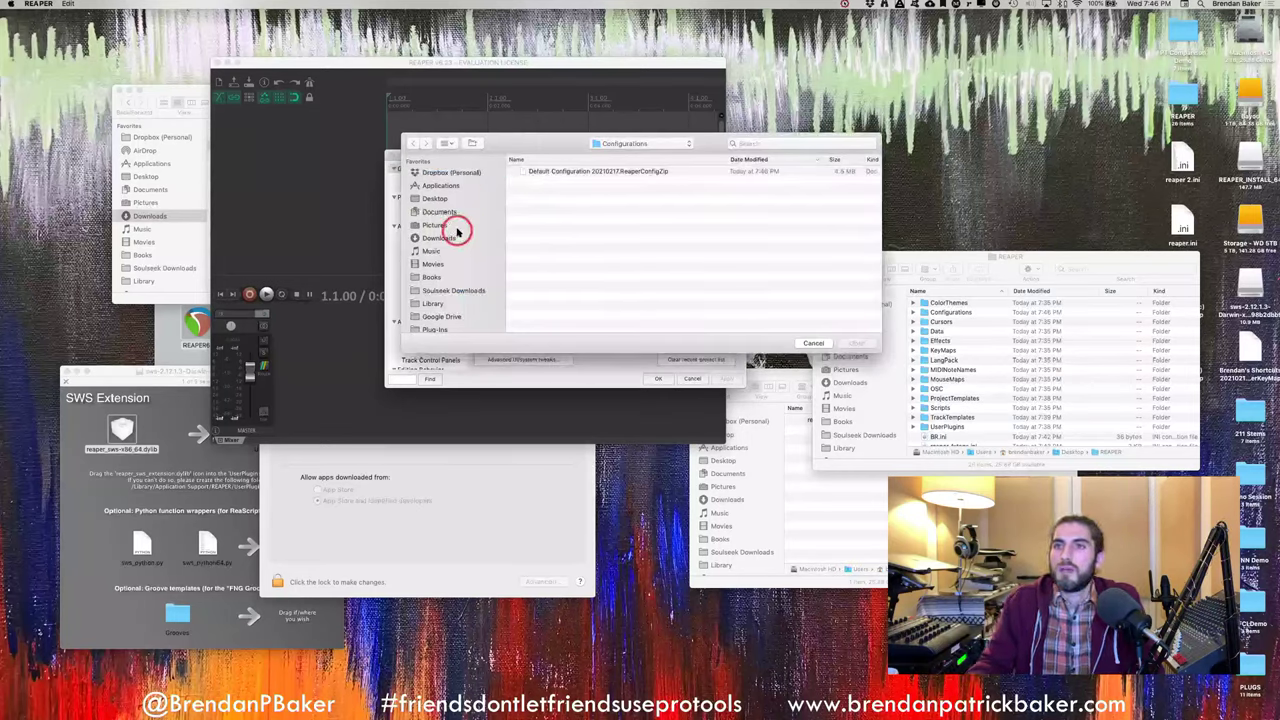
{"action": "left_click_drag", "start_coordinate": [495, 145], "coordinate": [610, 168]}
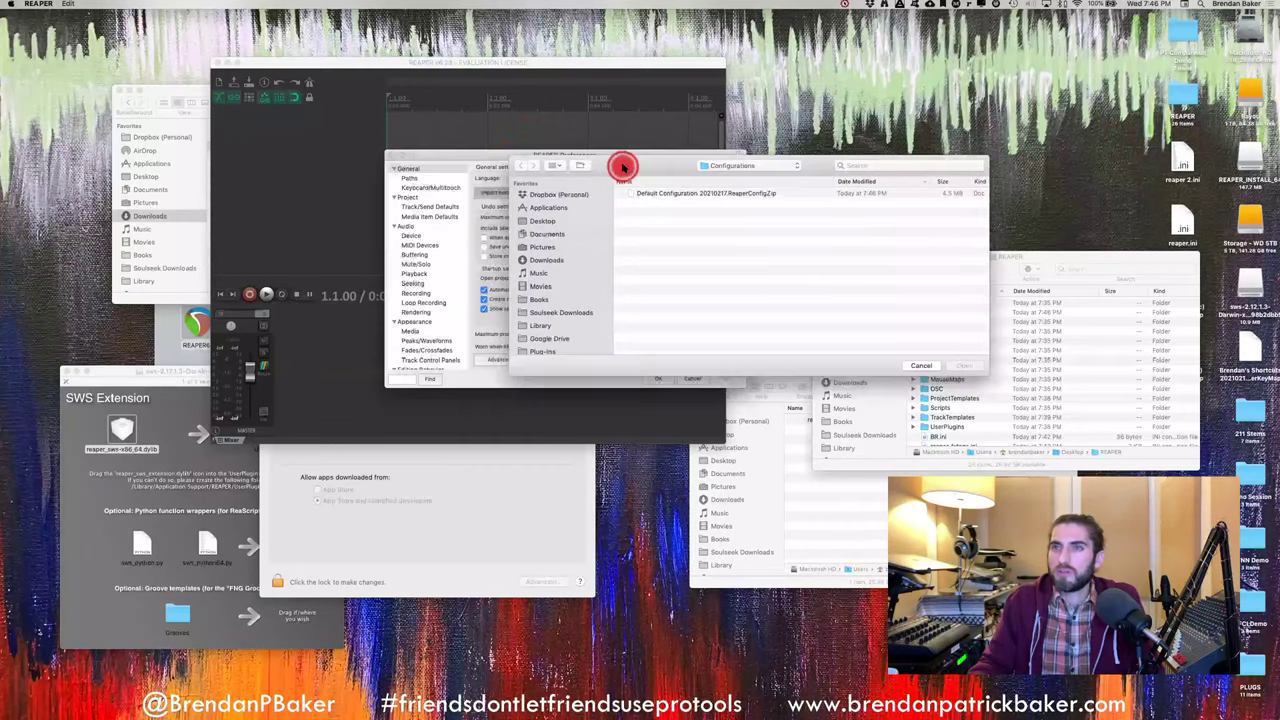
{"action": "left_click", "coordinate": [554, 261]}
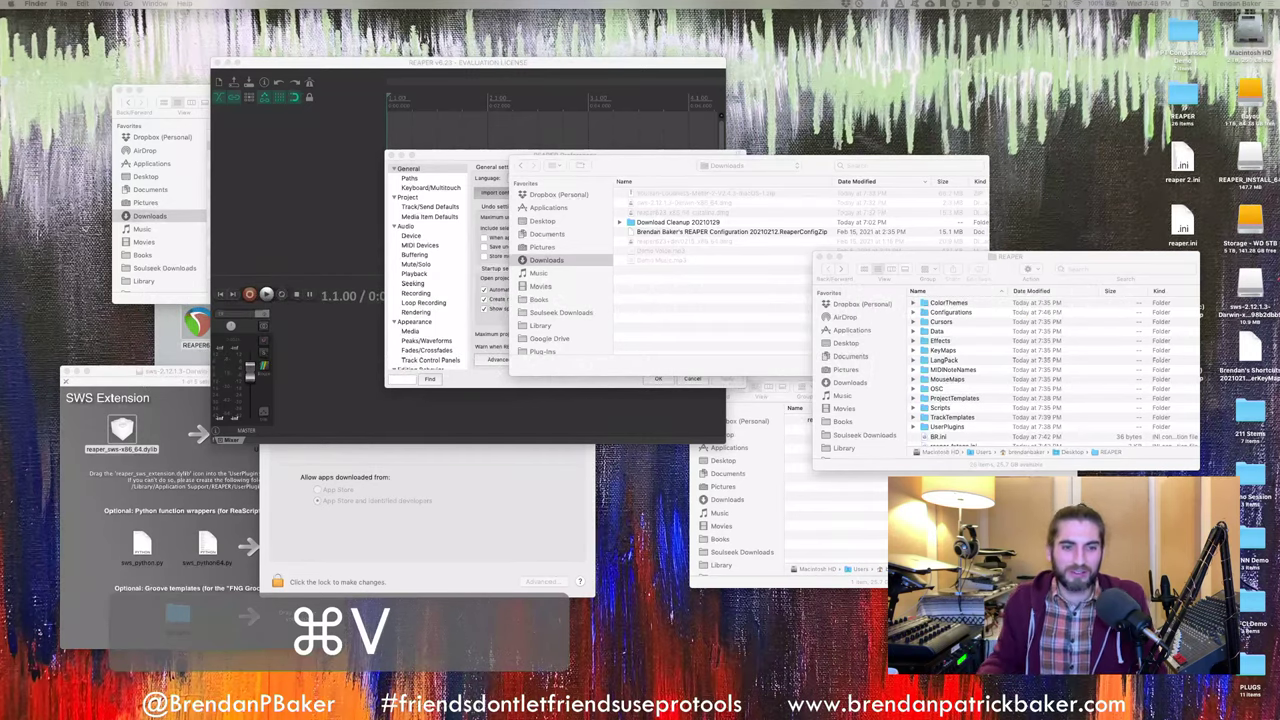
{"action": "key", "text": "Return"}
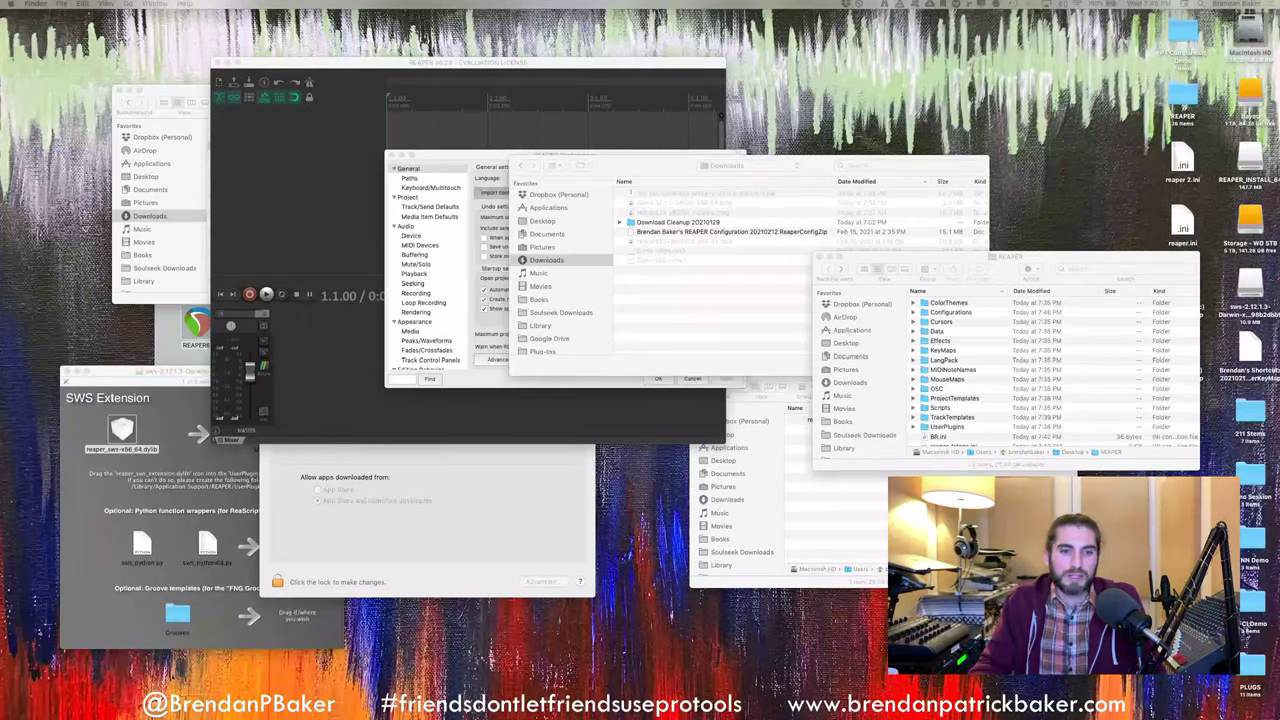
{"action": "left_click", "coordinate": [651, 335]}
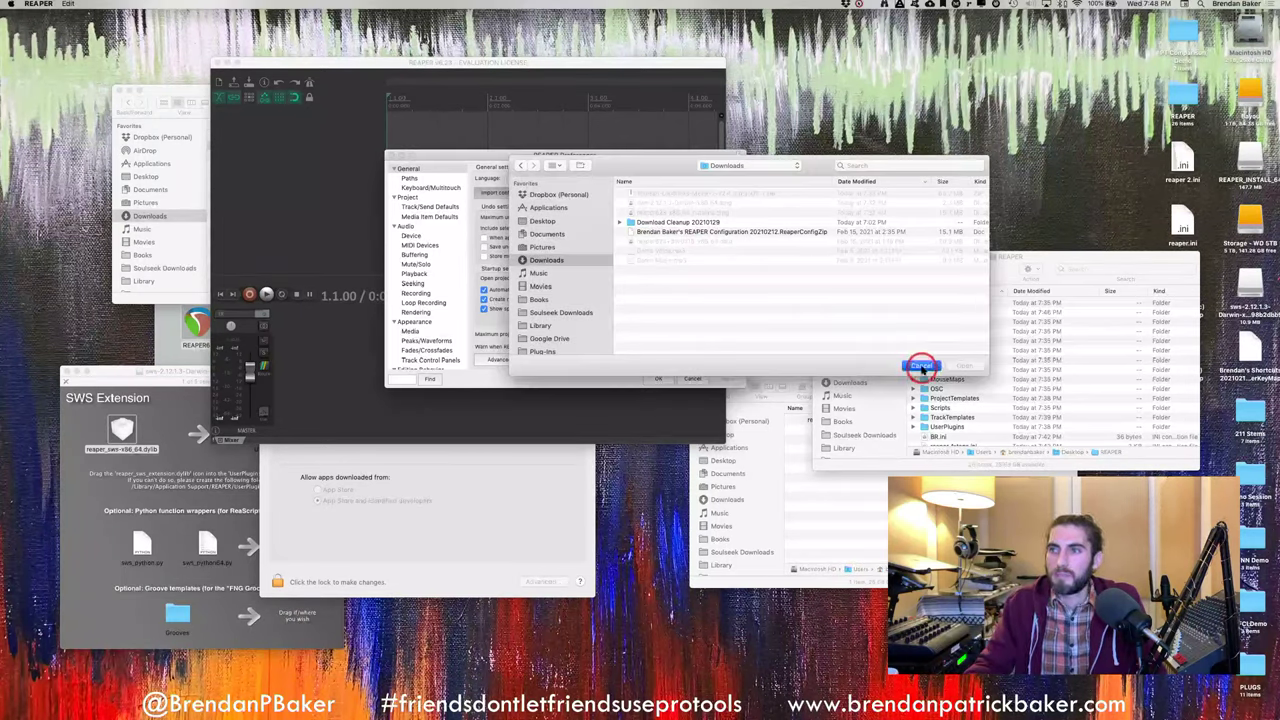
{"action": "left_click", "coordinate": [921, 364]}
Start a configuration import from the General preferences and open the REAPER configuration file dated 20210212 from the Downloads folder
{"action": "left_click", "coordinate": [463, 209]}
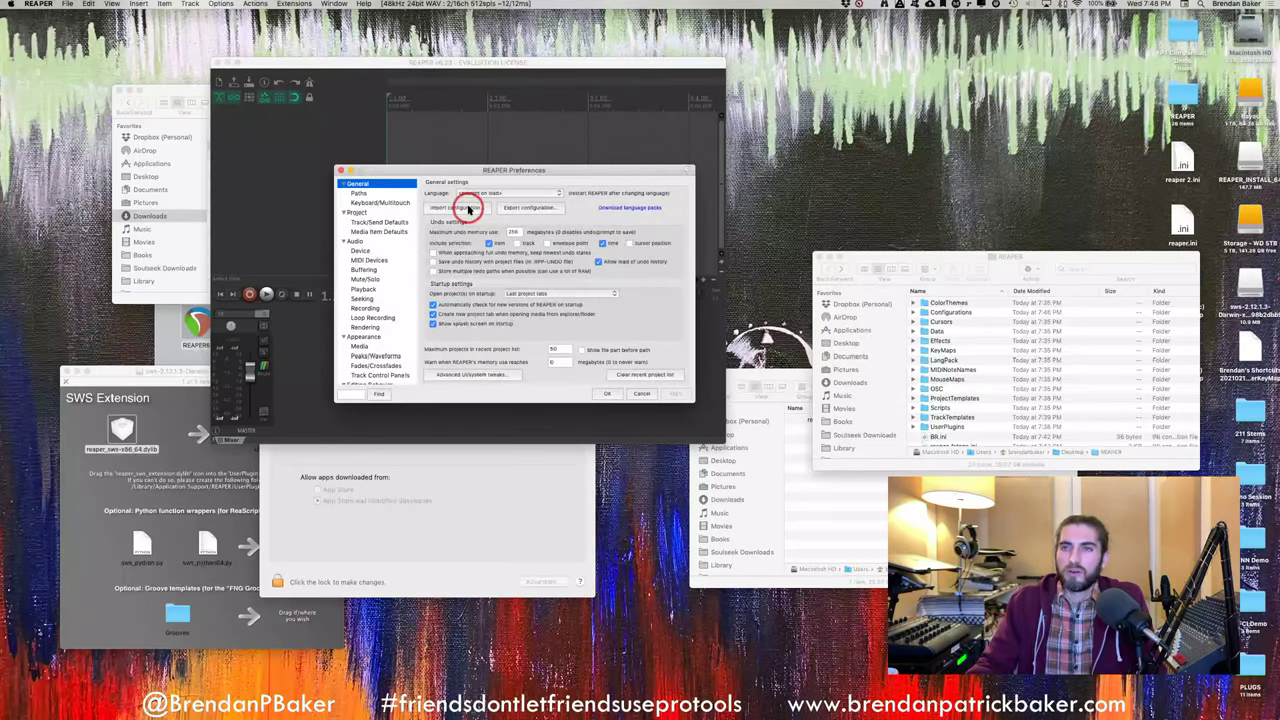
{"action": "left_click", "coordinate": [467, 209]}
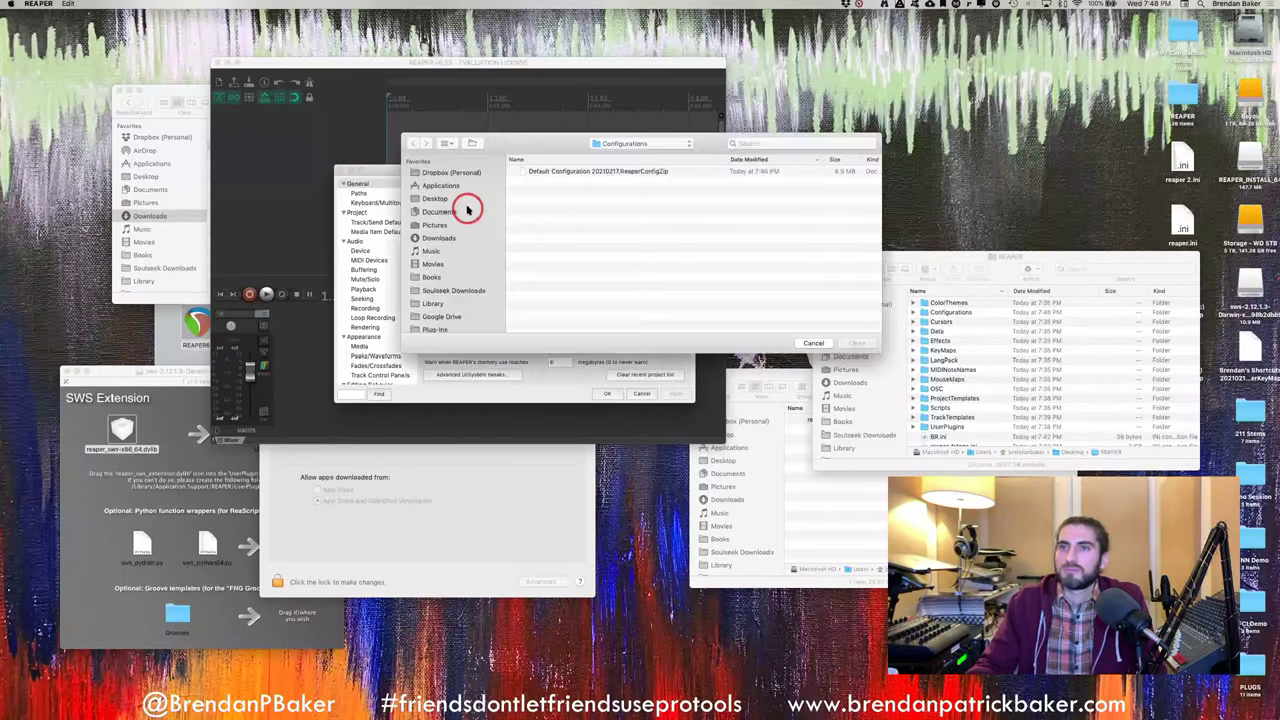
{"action": "left_click", "coordinate": [449, 240]}
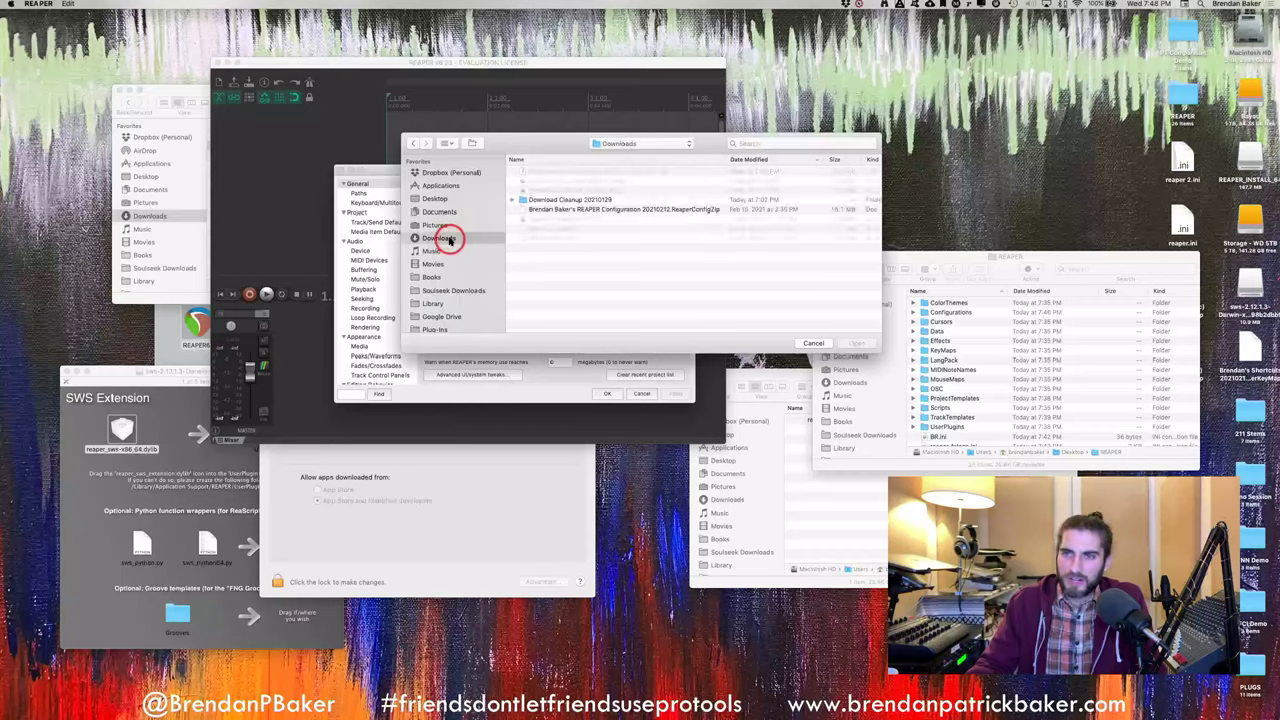
{"action": "left_click", "coordinate": [682, 212]}
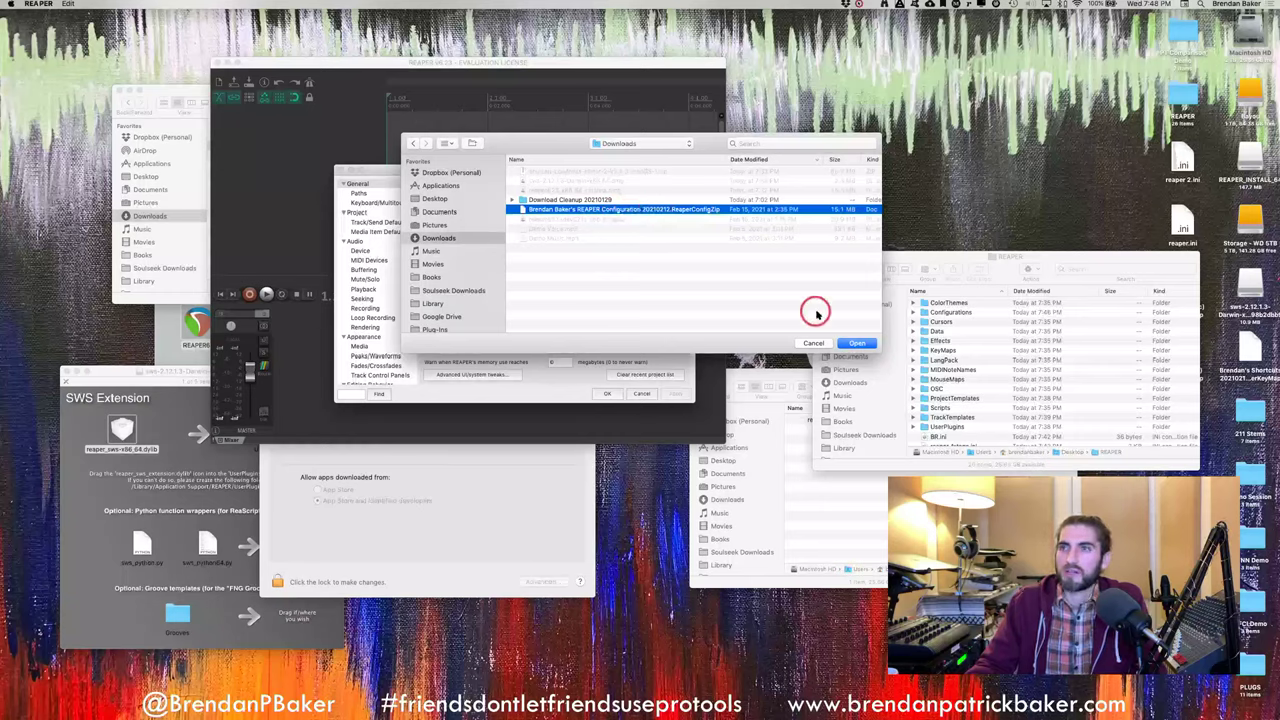
{"action": "left_click", "coordinate": [862, 343]}
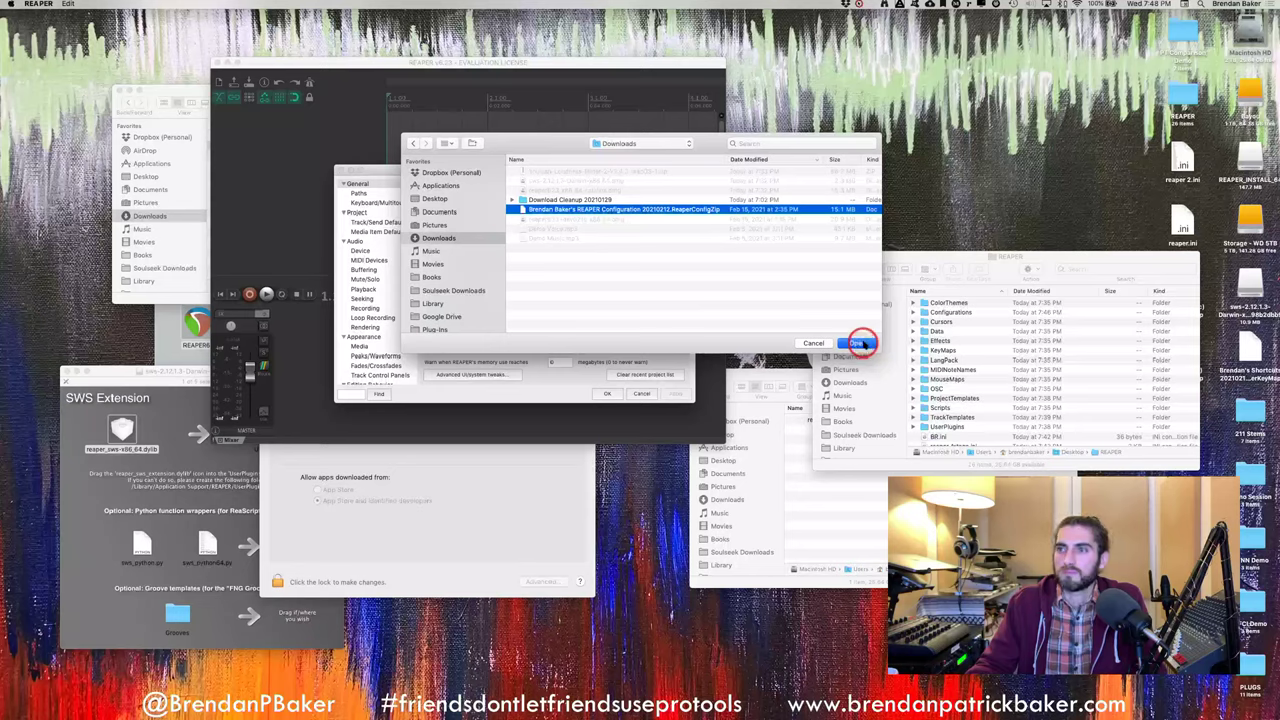
Import all listed categories, from Configuration and Color themes through Menu sets and ReaScripts, without removing local data
{"action": "left_click_drag", "start_coordinate": [666, 190], "coordinate": [684, 210]}
{"action": "left_click", "coordinate": [729, 272]}
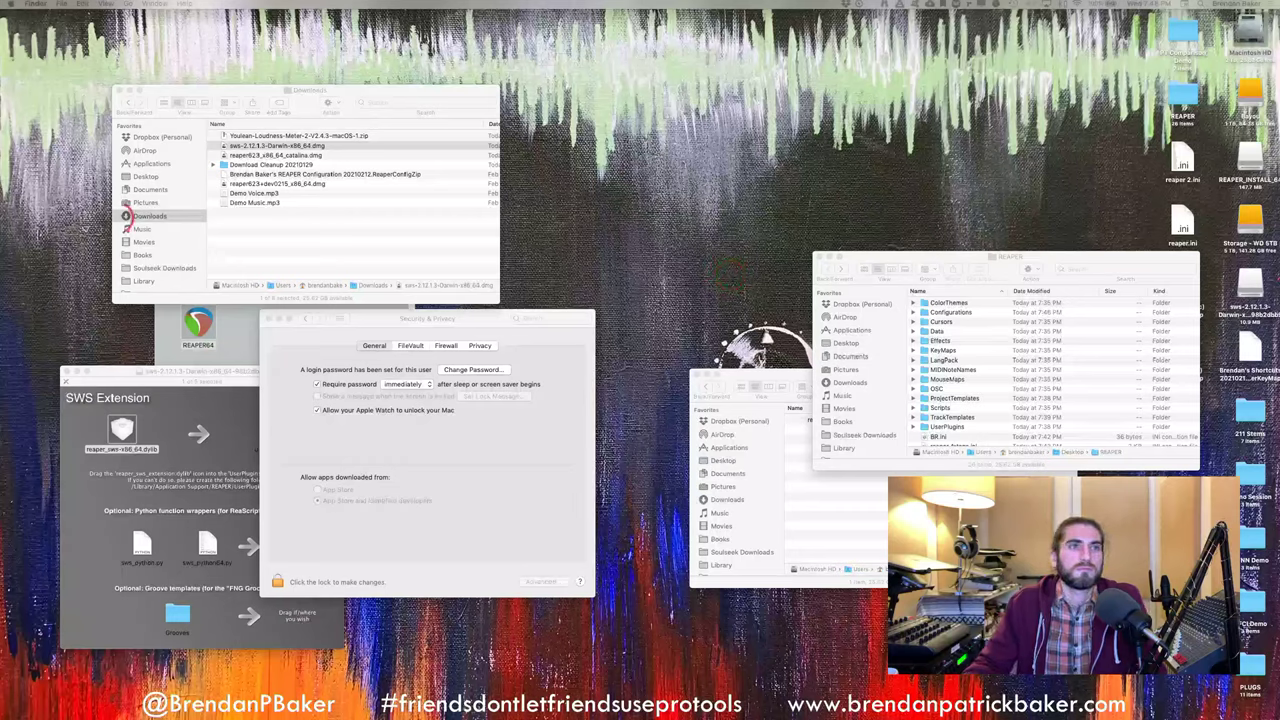
{"action": "left_click_drag", "start_coordinate": [523, 280], "coordinate": [708, 145]}
{"action": "left_click", "coordinate": [617, 230]}
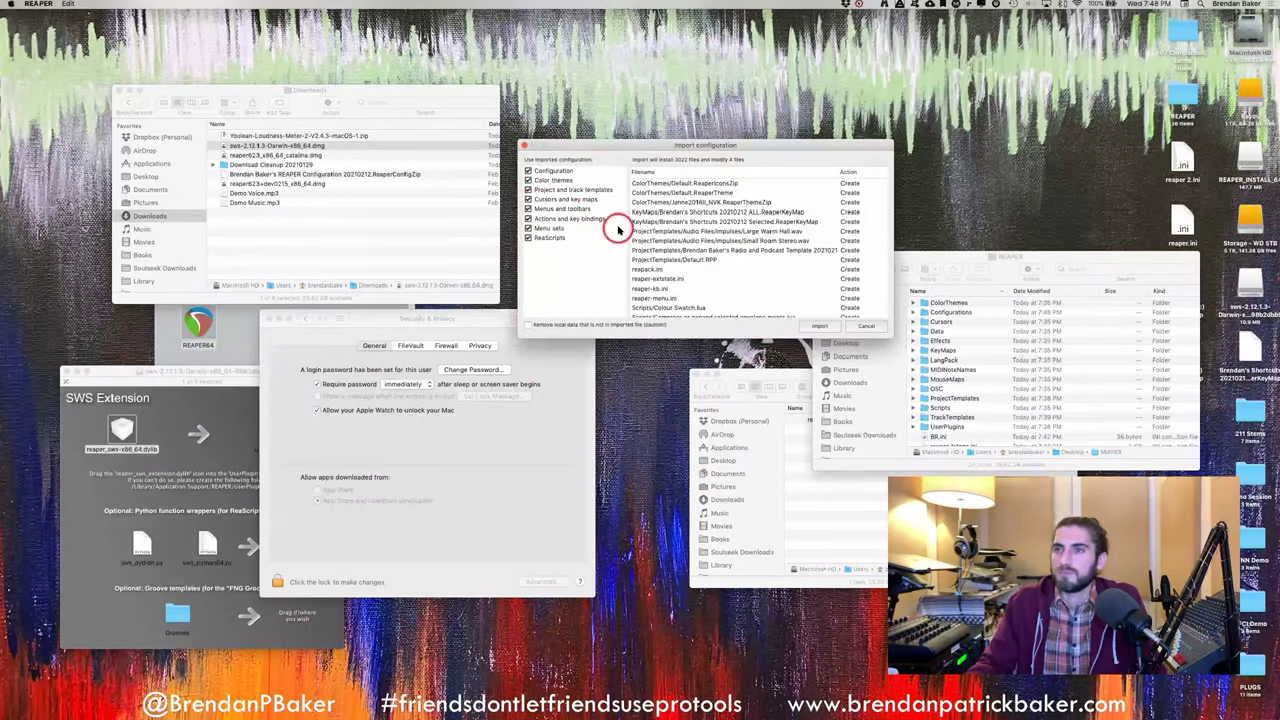
{"action": "left_click", "coordinate": [530, 268]}
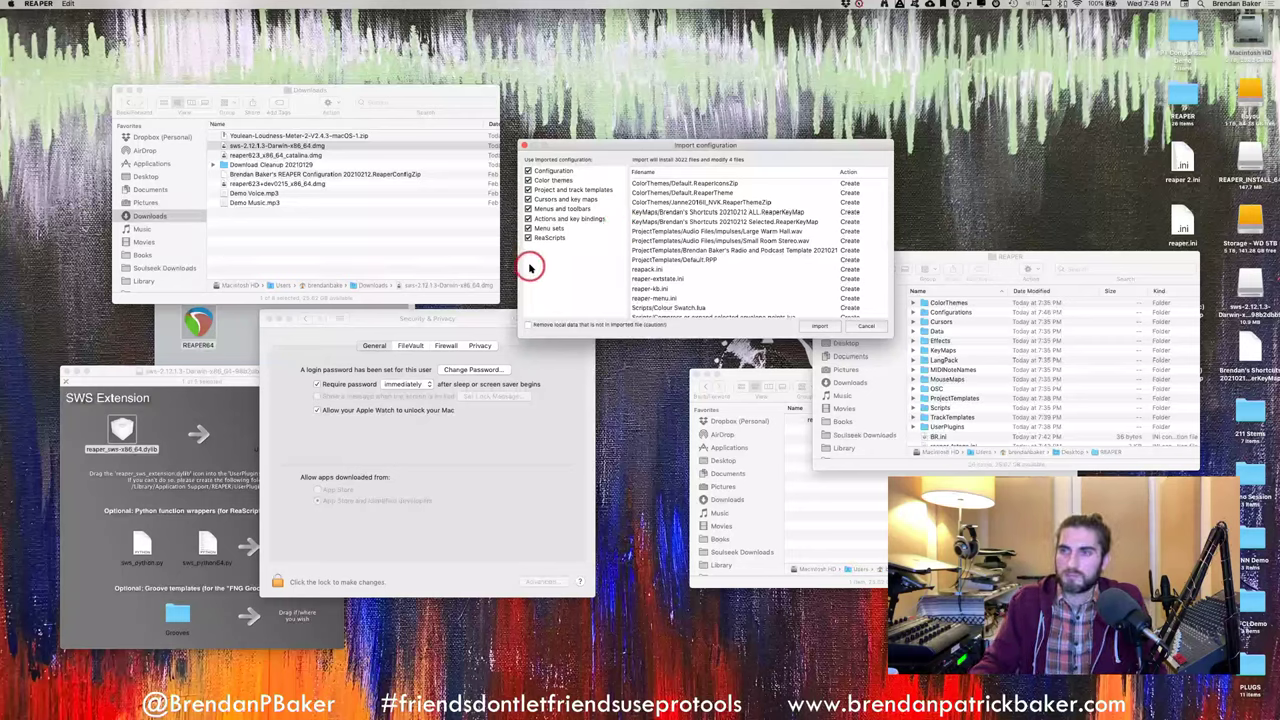
{"action": "left_click", "coordinate": [824, 327]}
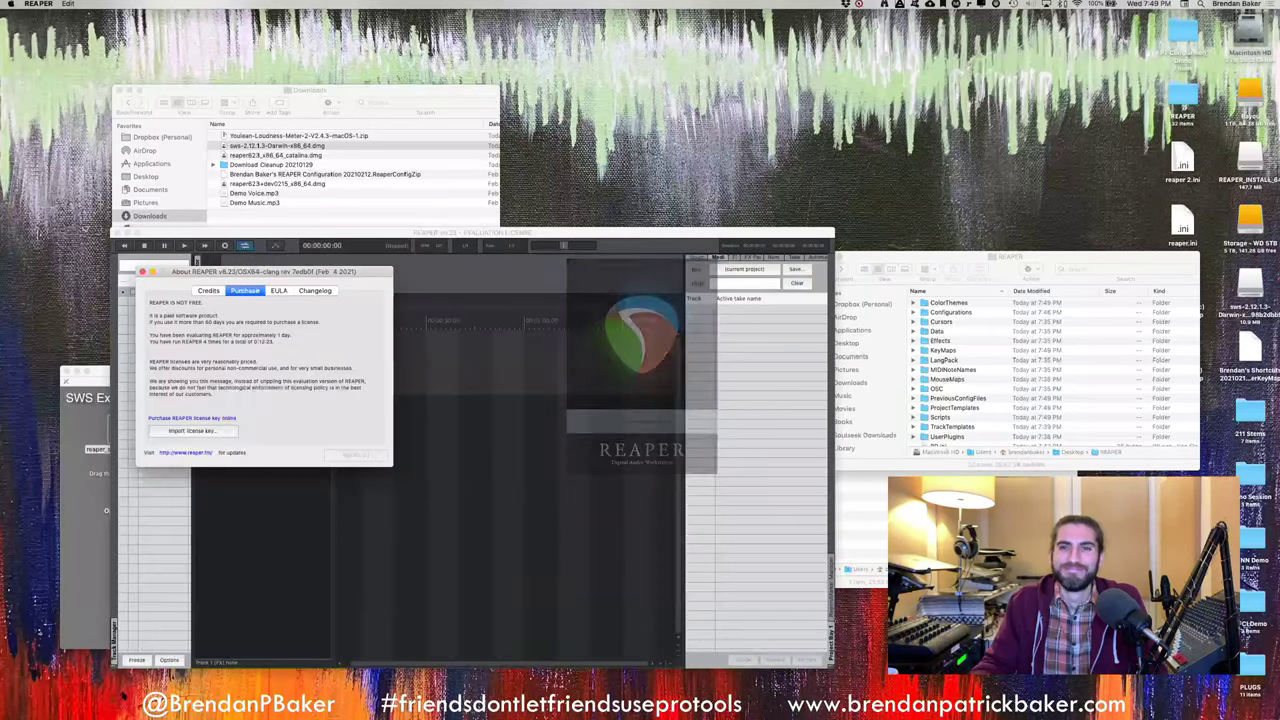
Dismiss the evaluation notice, then reposition and enlarge the main REAPER window
{"action": "left_click_drag", "start_coordinate": [296, 275], "coordinate": [451, 223]}
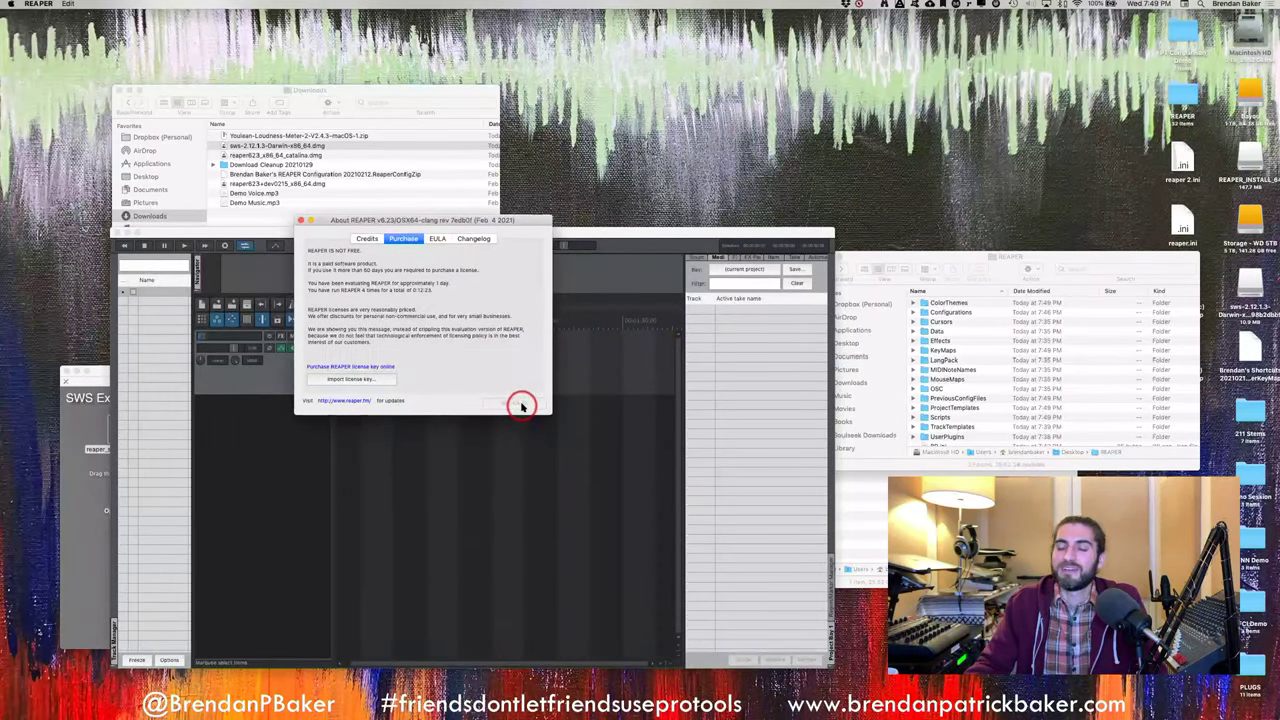
{"action": "left_click", "coordinate": [522, 406]}
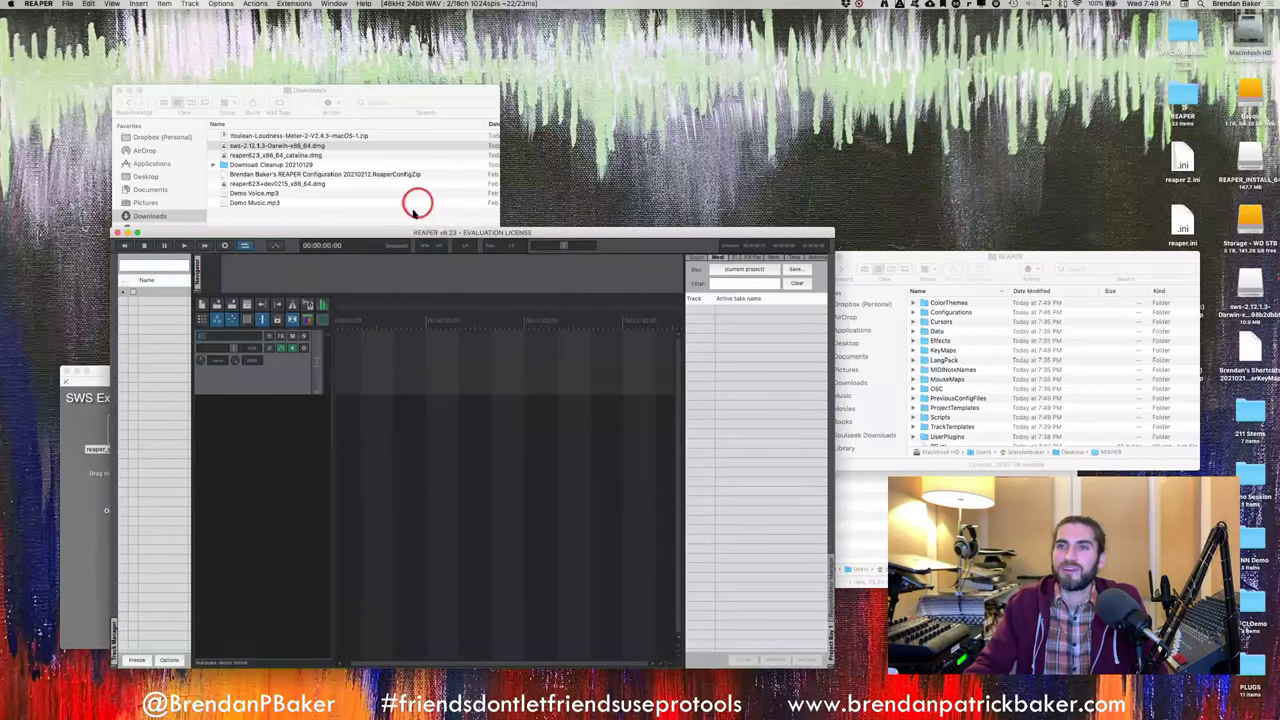
{"action": "left_click_drag", "start_coordinate": [438, 234], "coordinate": [372, 62]}
{"action": "left_click_drag", "start_coordinate": [829, 494], "coordinate": [968, 600]}
{"action": "left_click", "coordinate": [341, 249]}
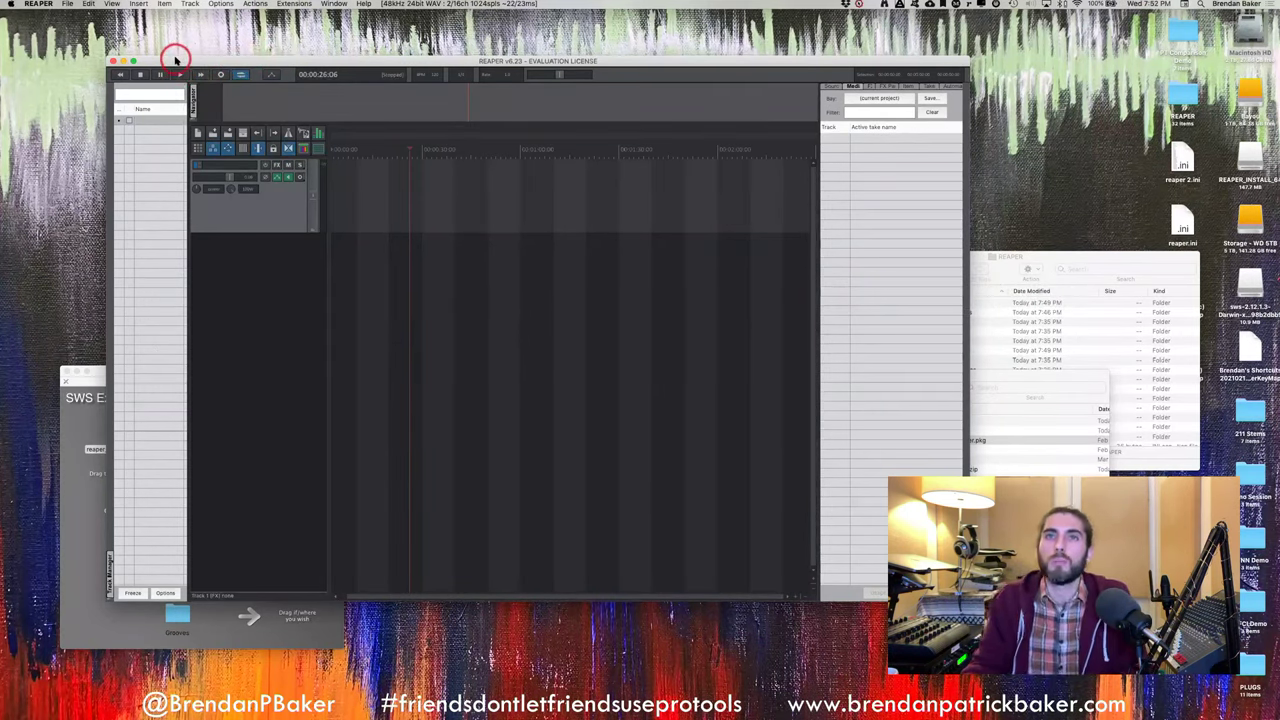
Quit the portable REAPER v6.23 install
{"action": "left_click_drag", "start_coordinate": [150, 62], "coordinate": [242, 67]}
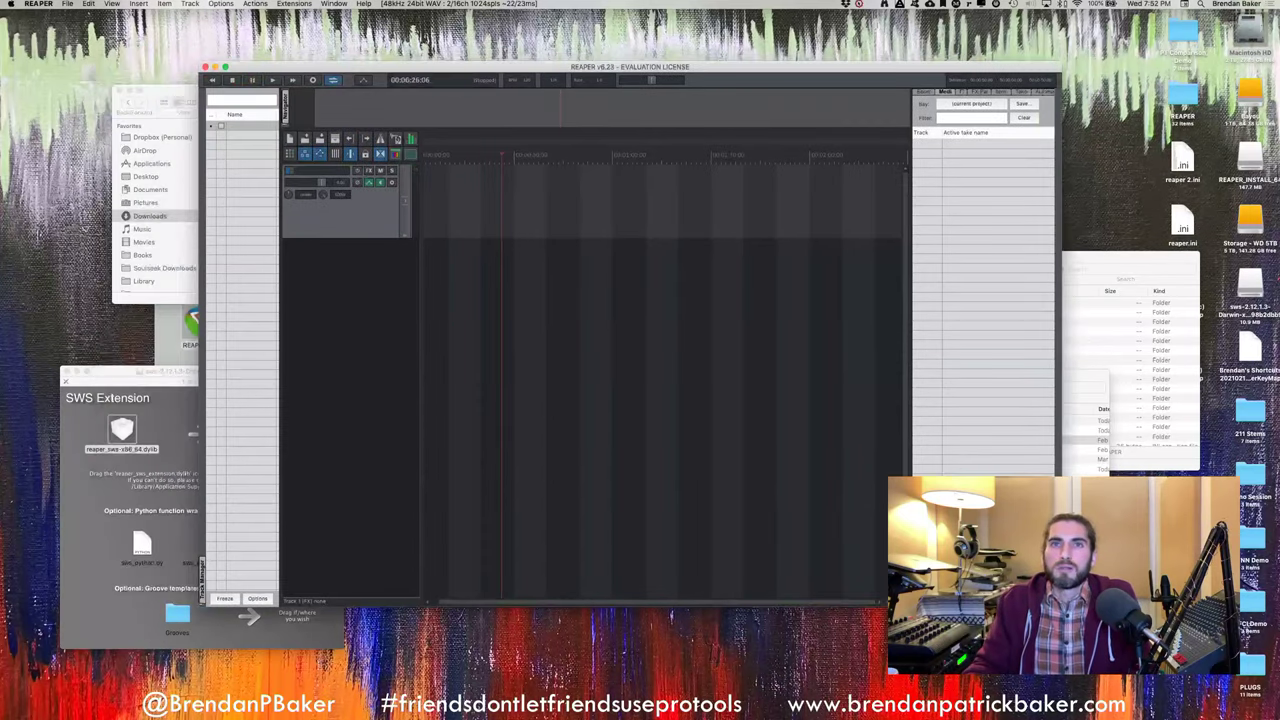
{"action": "left_click", "coordinate": [37, 4]}
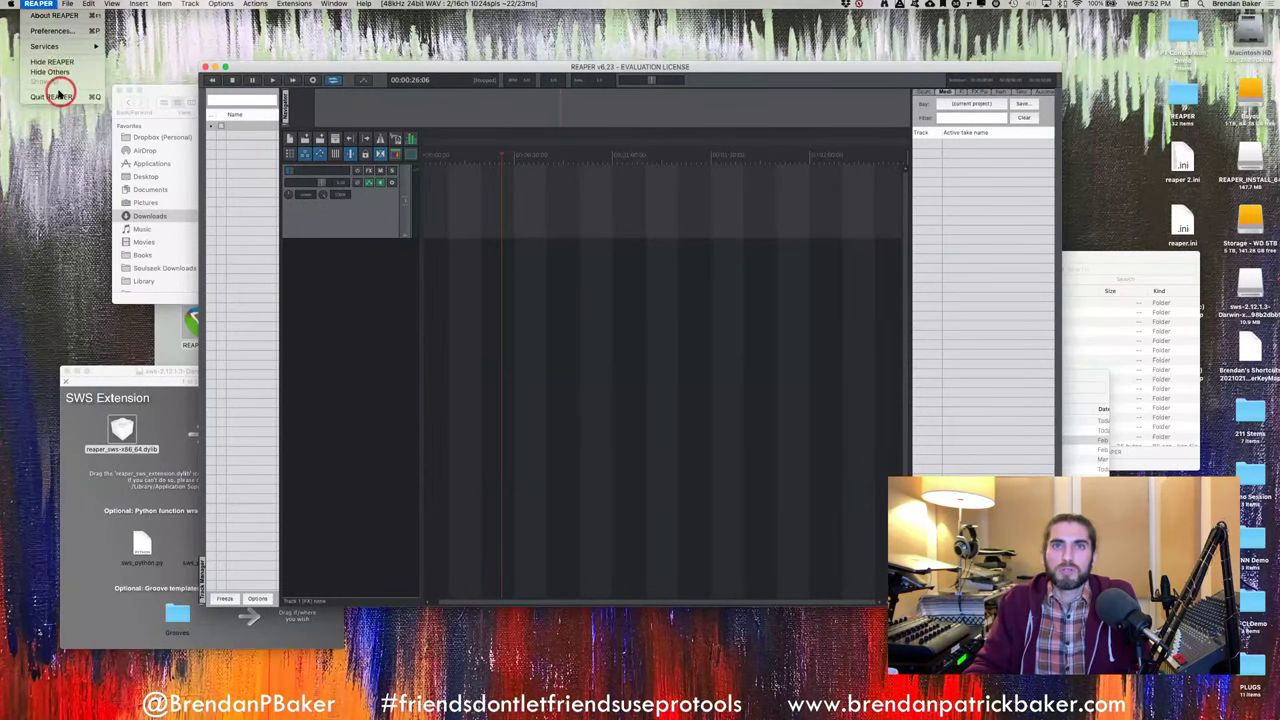
{"action": "left_click", "coordinate": [57, 87]}
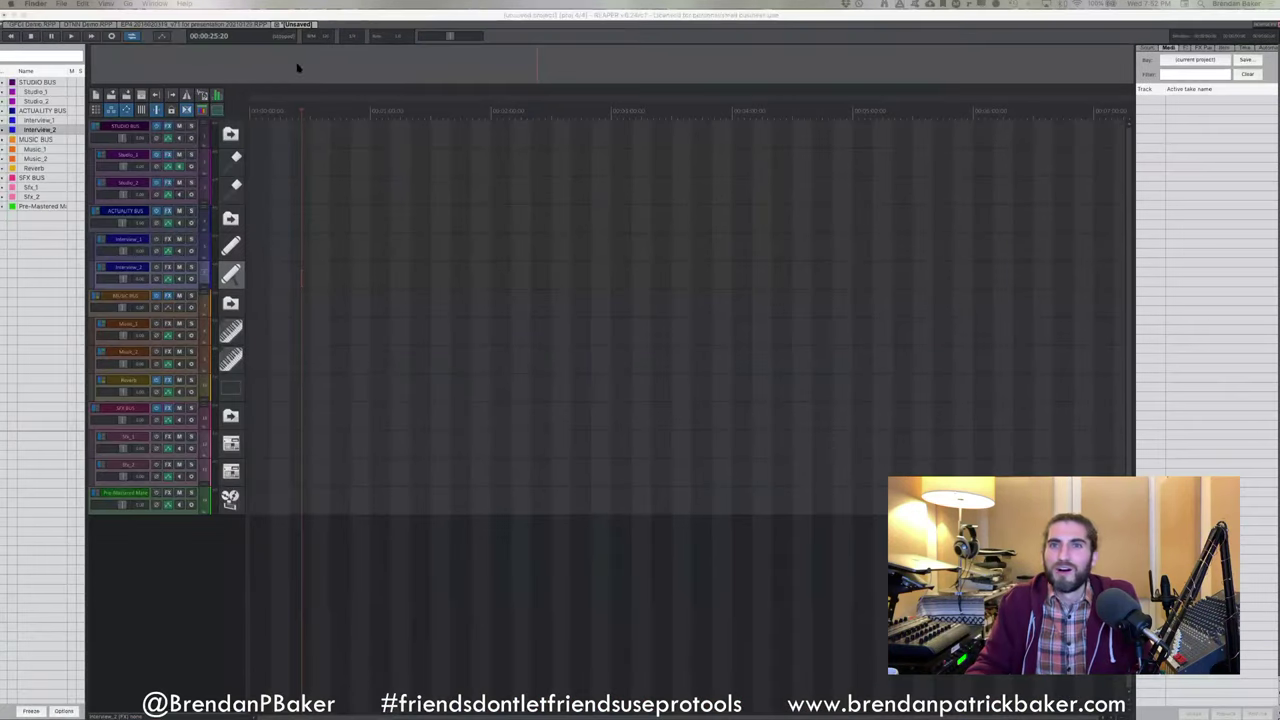
Switch to the licensed REAPER v6.24rc1 install and create a new project tab
{"action": "left_click", "coordinate": [430, 15]}
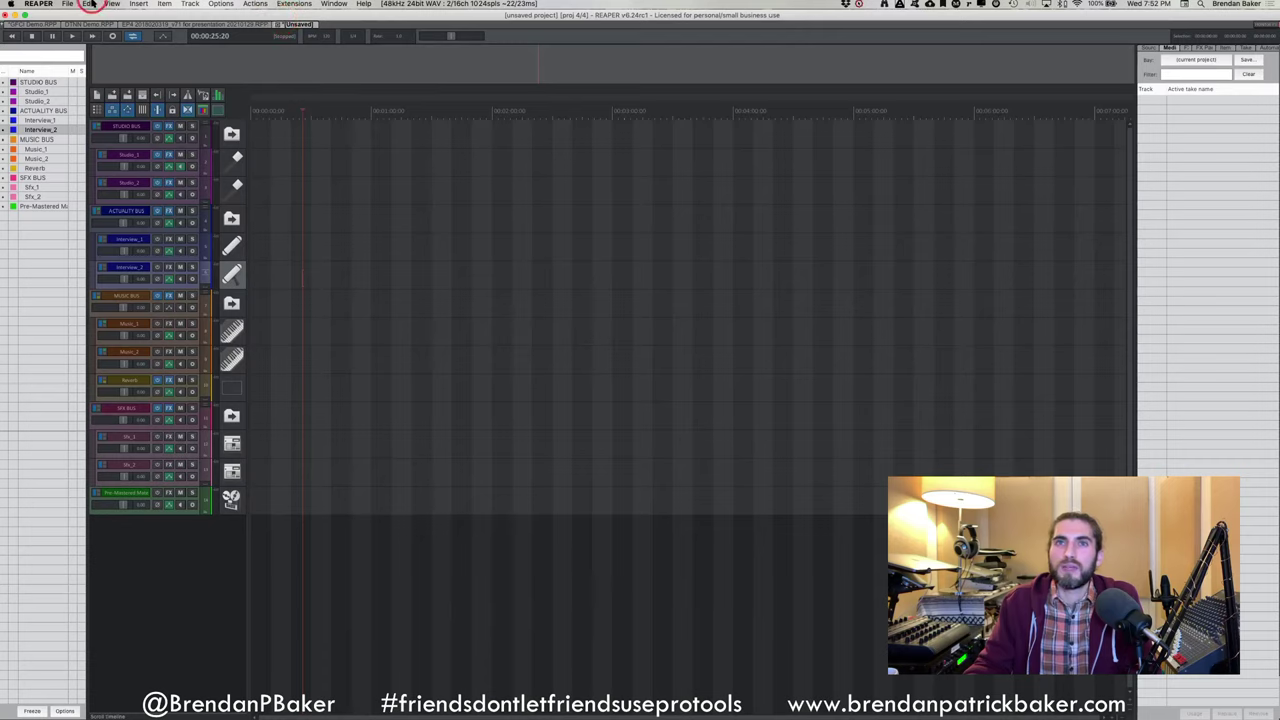
{"action": "left_click", "coordinate": [67, 4]}
{"action": "left_click", "coordinate": [107, 25]}
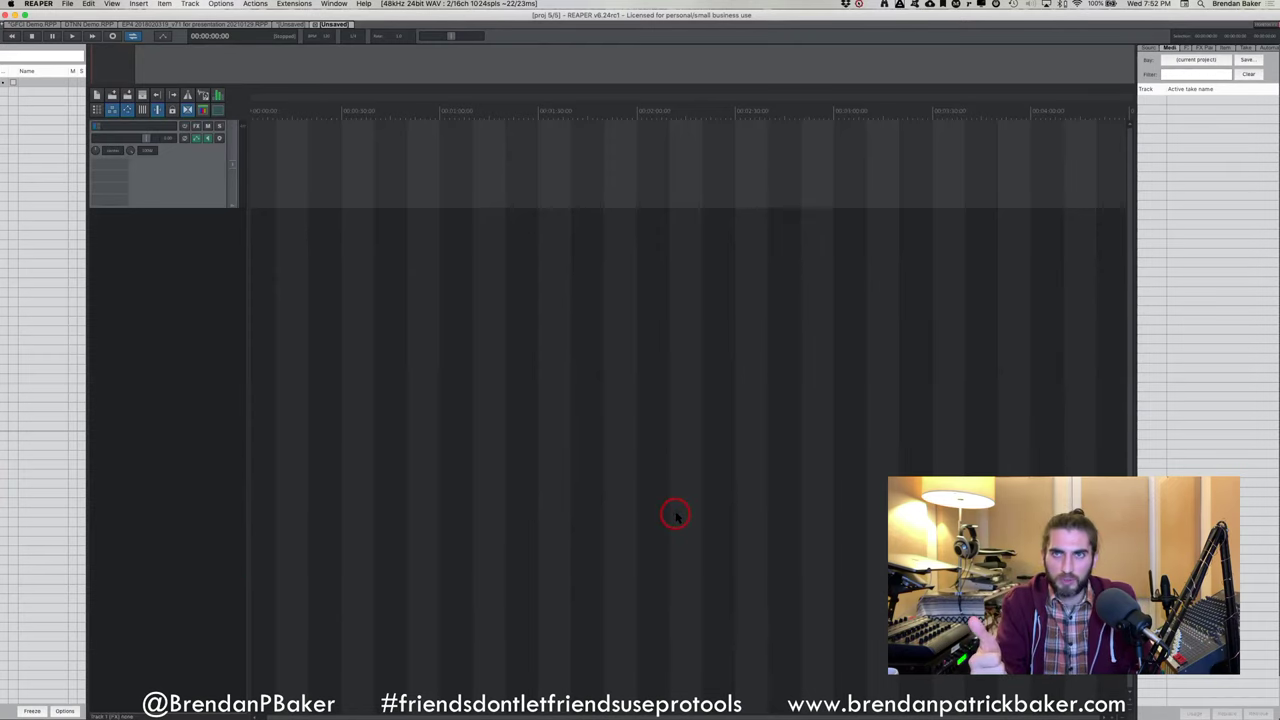
Look through the DTNN Demo and EP4 presentation projects' track layouts, then return to the blank project tab
{"action": "left_click", "coordinate": [85, 23]}
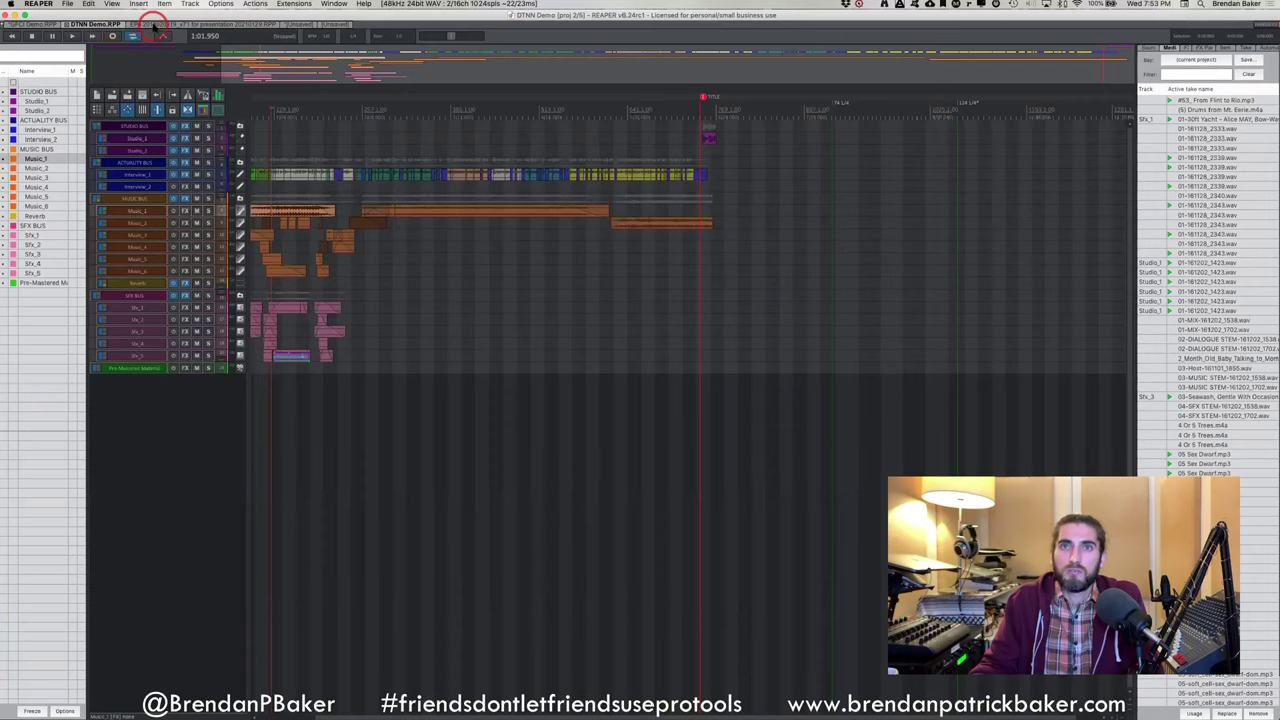
{"action": "left_click", "coordinate": [155, 23]}
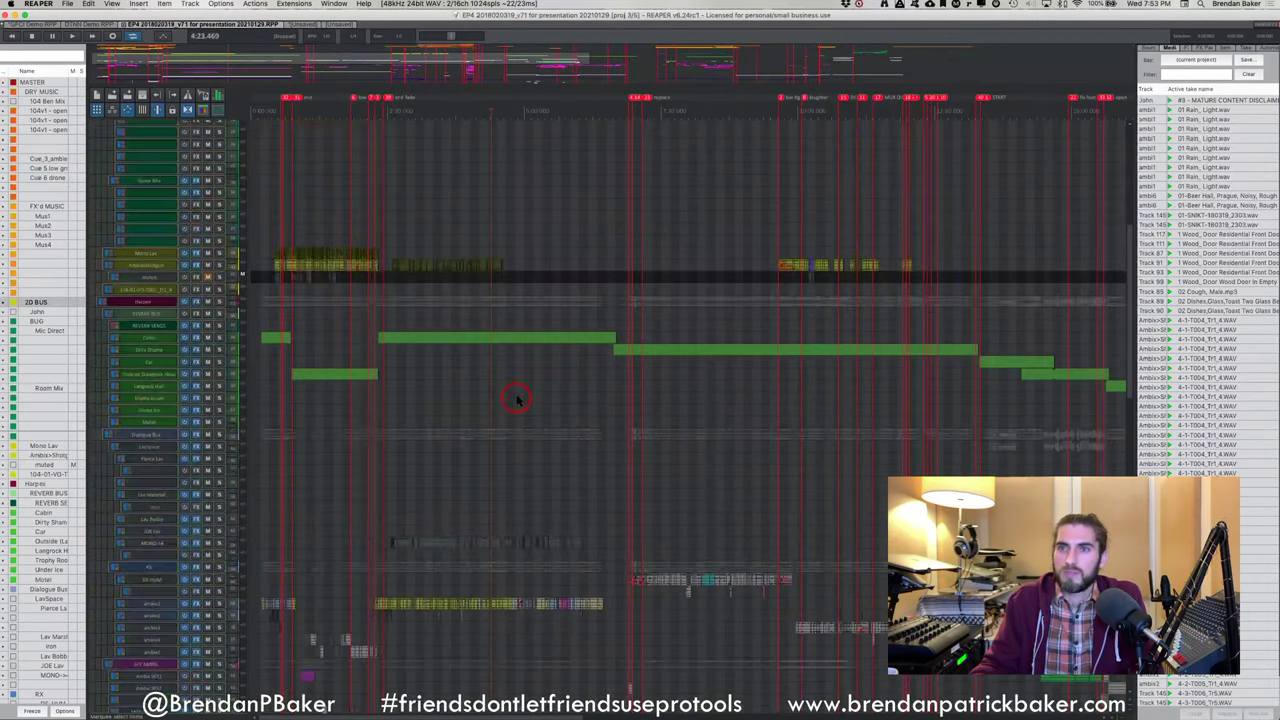
{"action": "scroll", "coordinate": [517, 399], "scroll_direction": "down", "scroll_amount": 10}
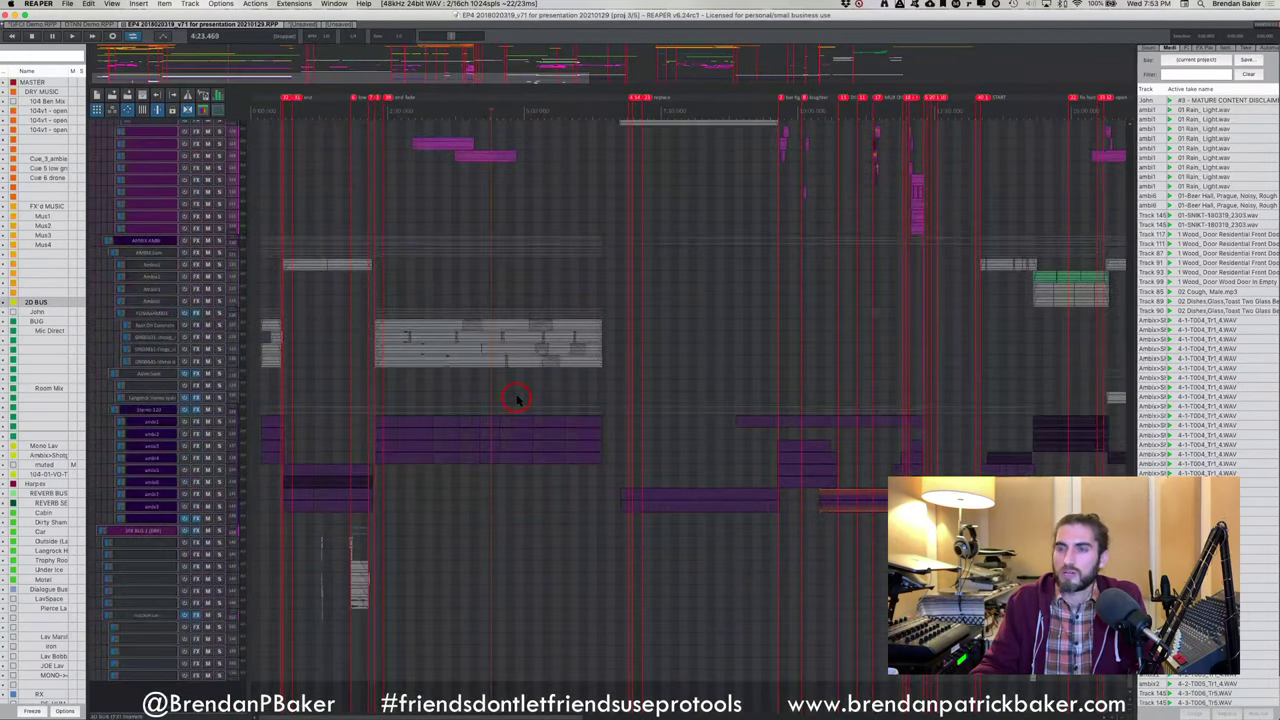
{"action": "scroll", "coordinate": [517, 399], "scroll_direction": "down", "scroll_amount": 10}
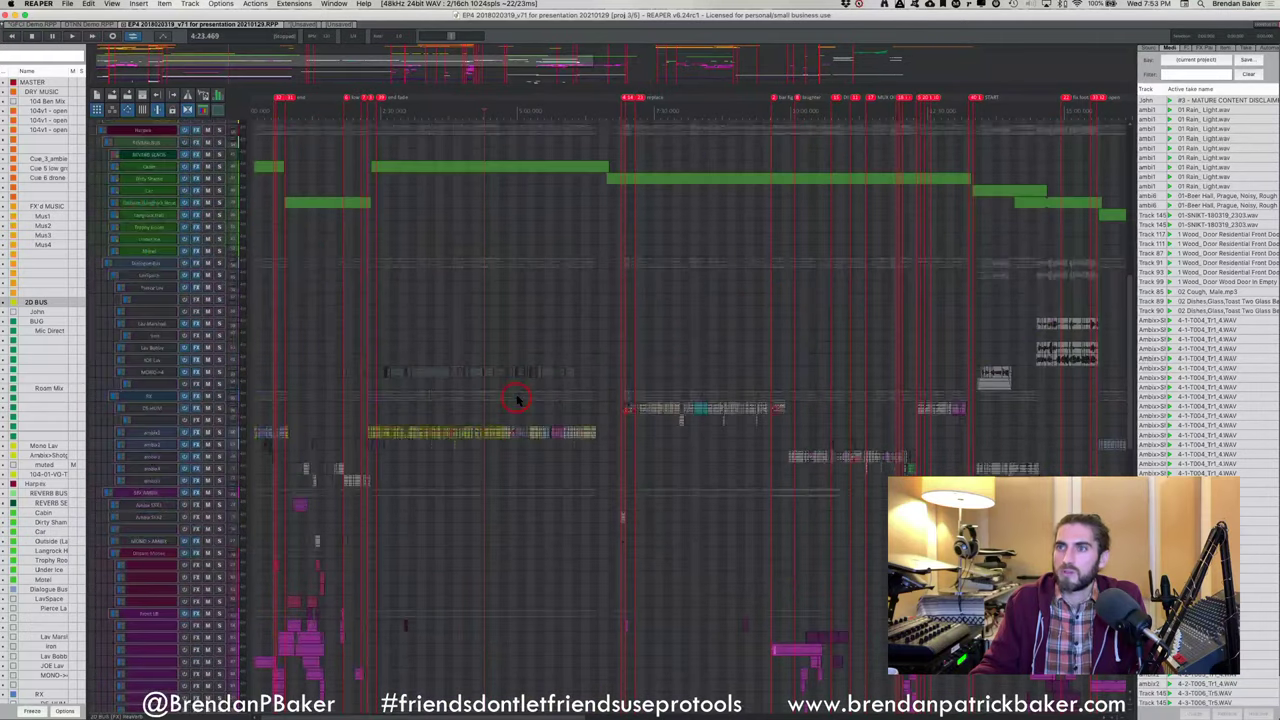
{"action": "scroll", "coordinate": [517, 399], "scroll_direction": "up", "scroll_amount": 10}
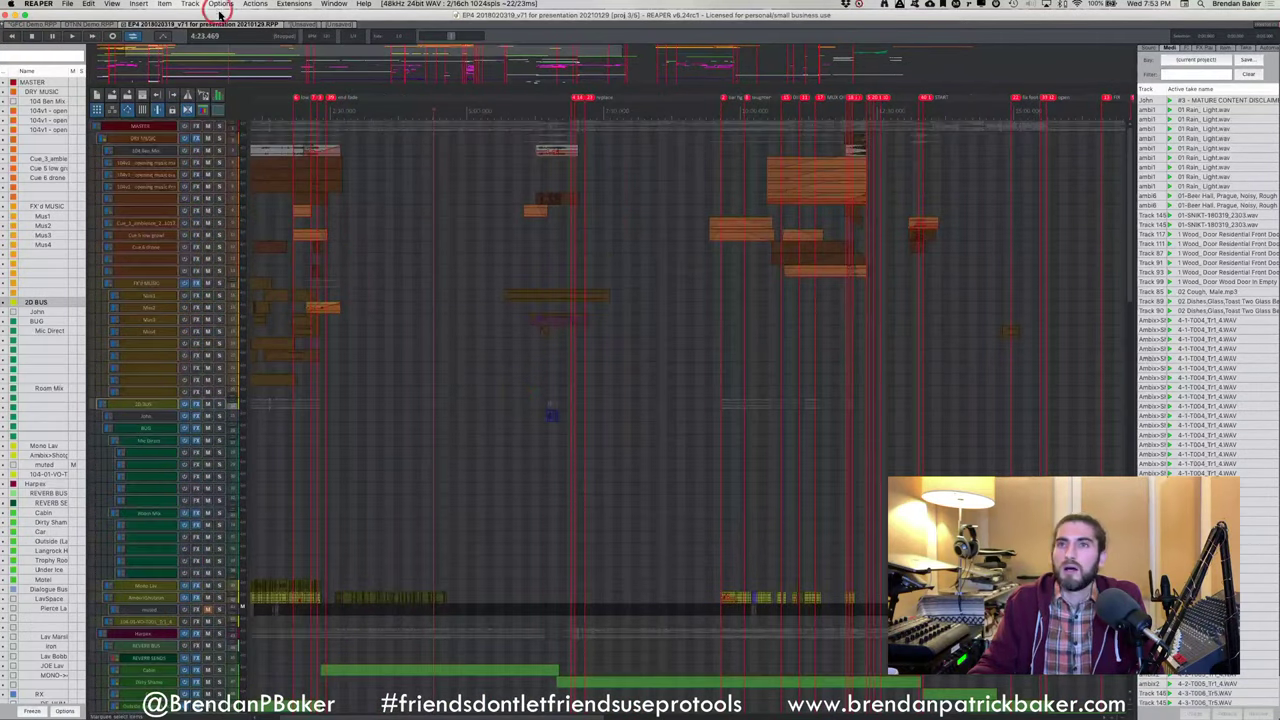
{"action": "left_click", "coordinate": [300, 23]}
{"action": "left_click", "coordinate": [343, 24]}
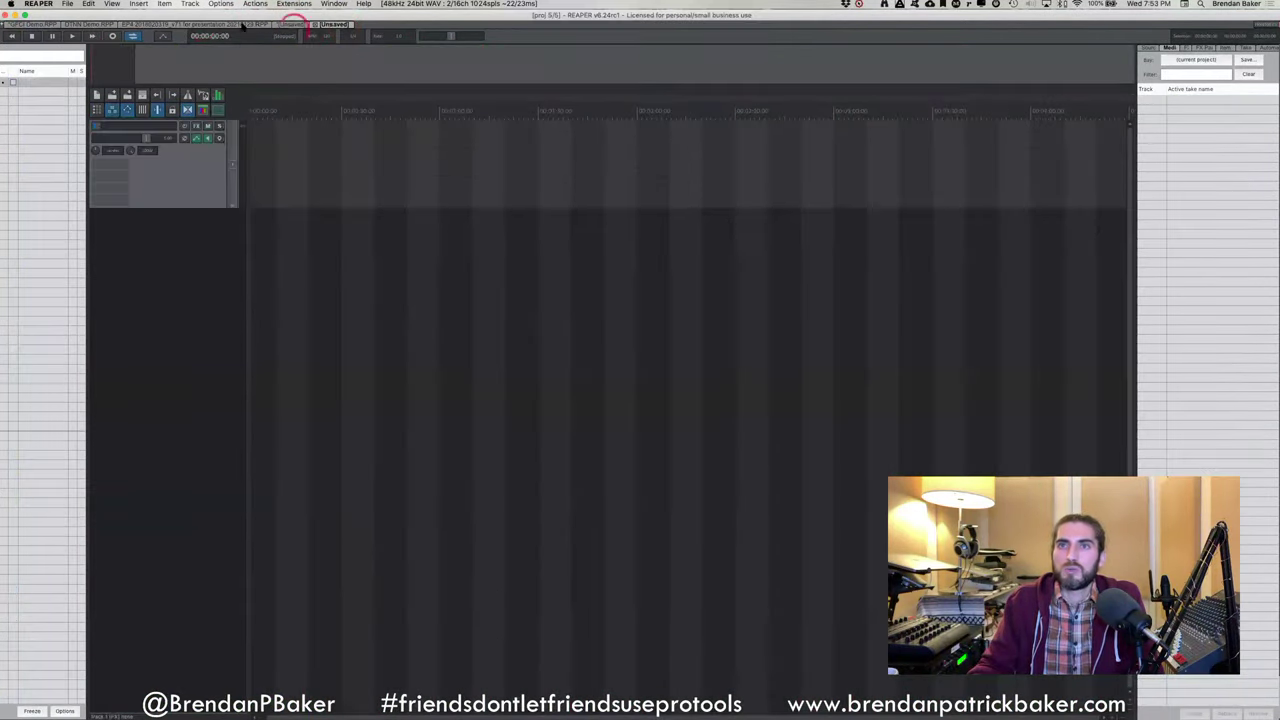
Look through the GFCI Demo and DTNN Demo projects' coloured tracks and clips, then return to the blank project
{"action": "left_click", "coordinate": [84, 24]}
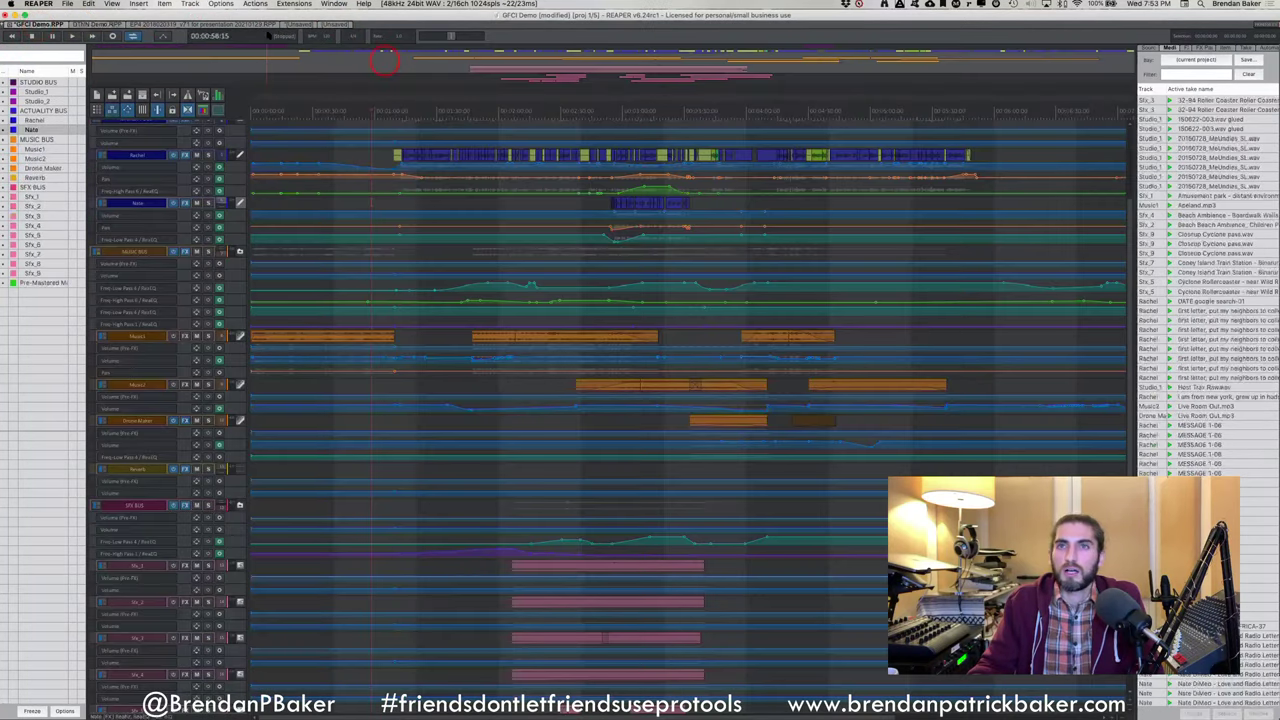
{"action": "left_click", "coordinate": [113, 23]}
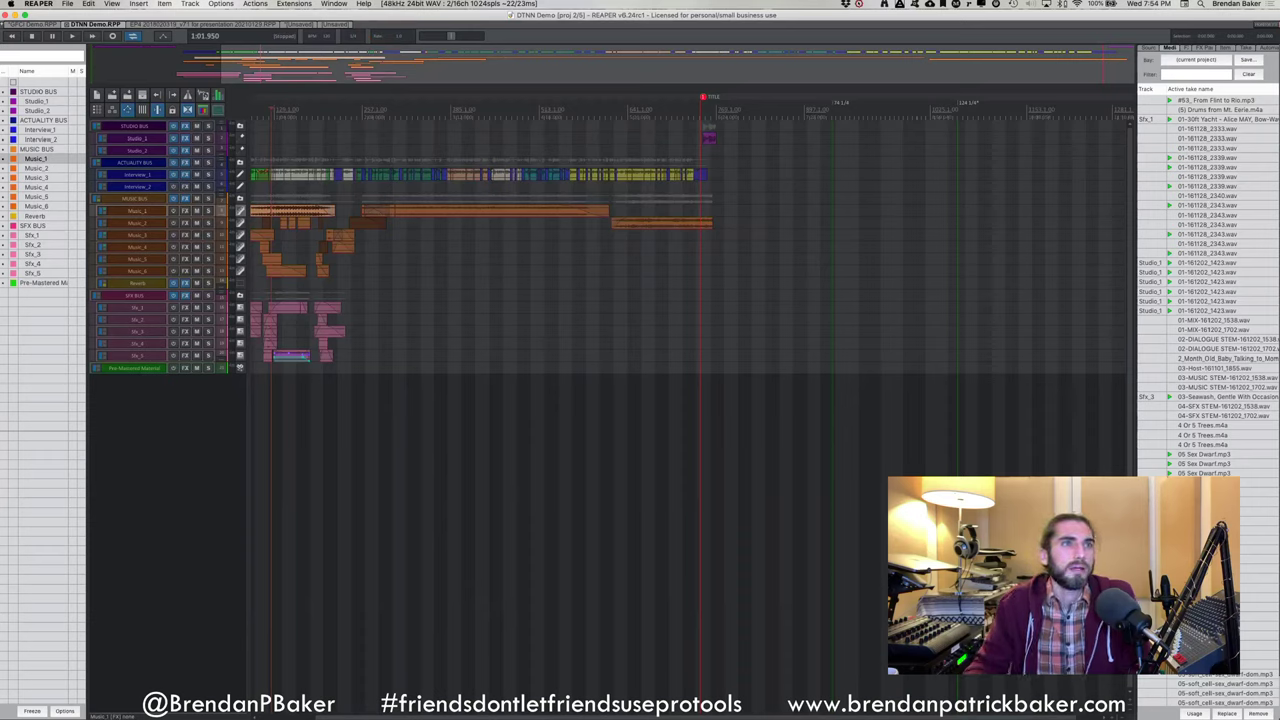
{"action": "left_click", "coordinate": [336, 23]}
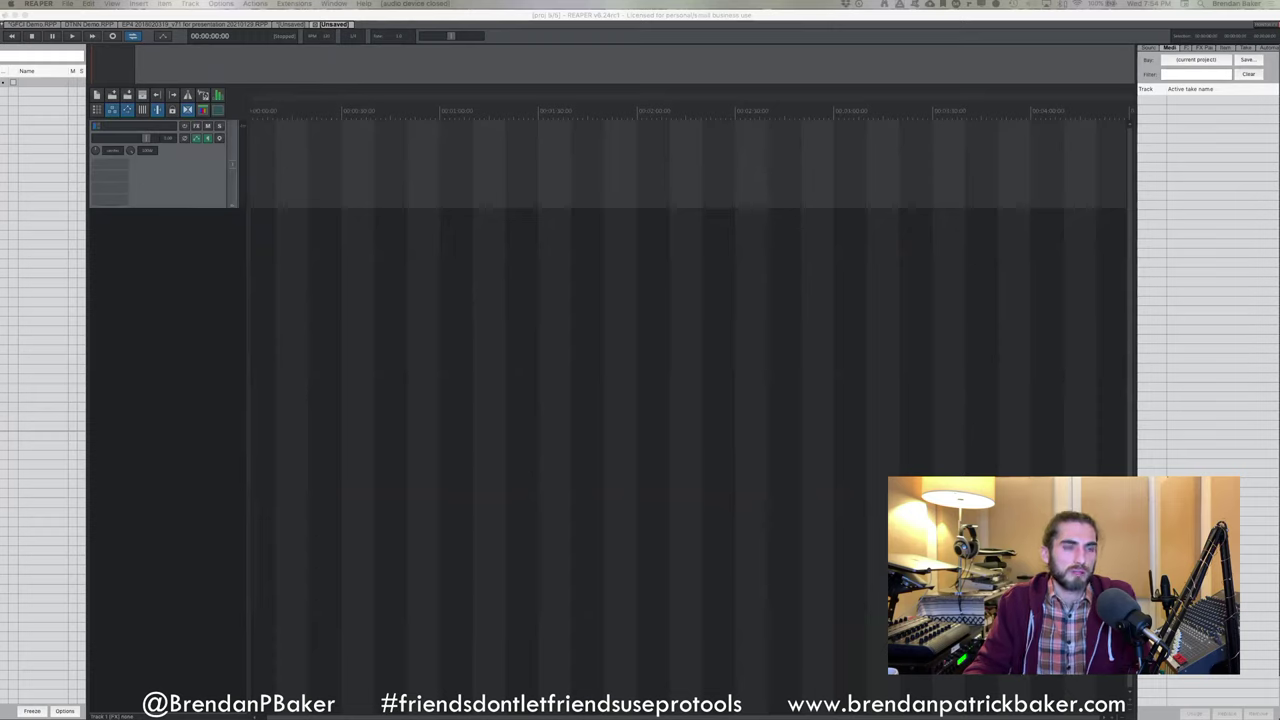
{"action": "key", "text": "super+c"}
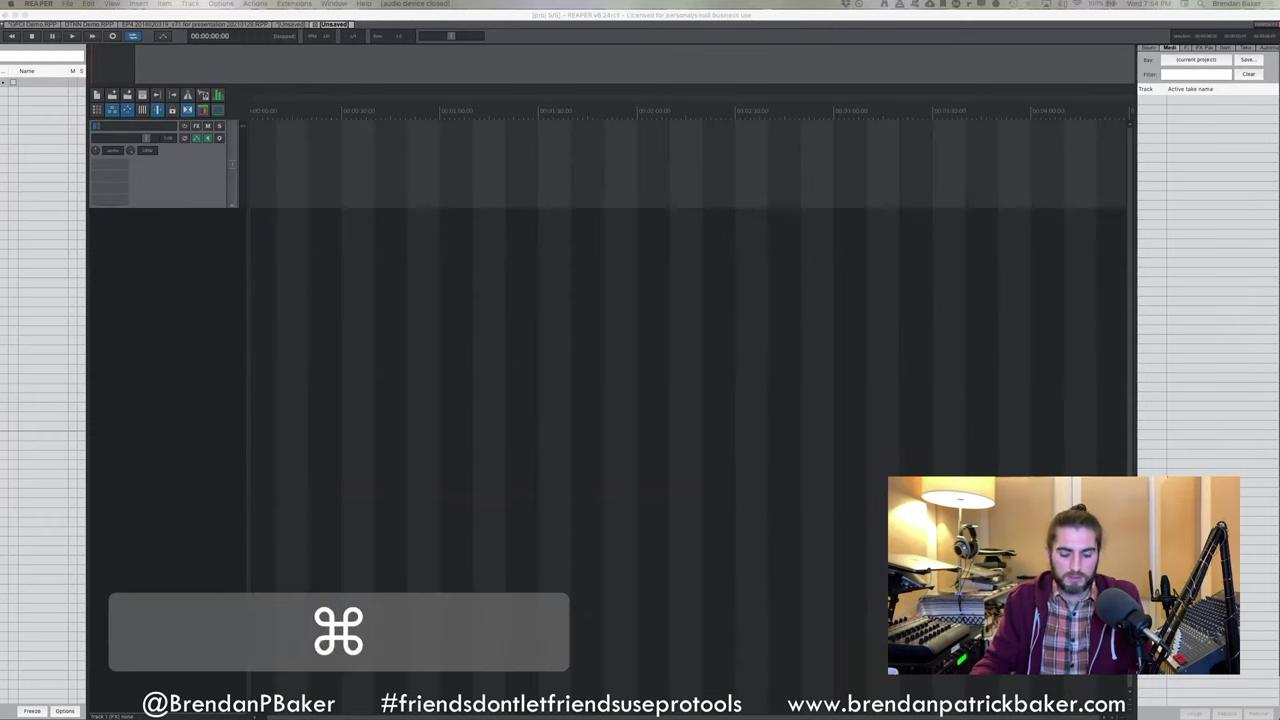
{"action": "key", "text": "super+v"}
{"action": "key", "text": "Return"}
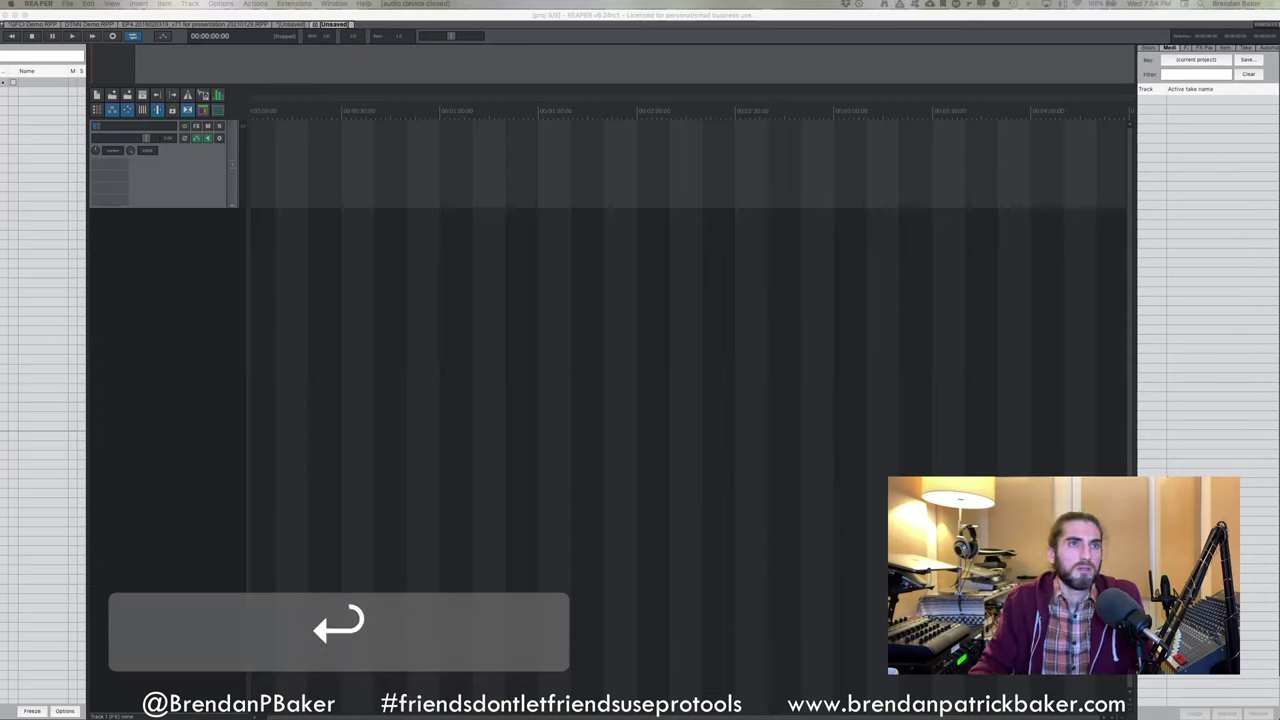
{"action": "key", "text": "super"}
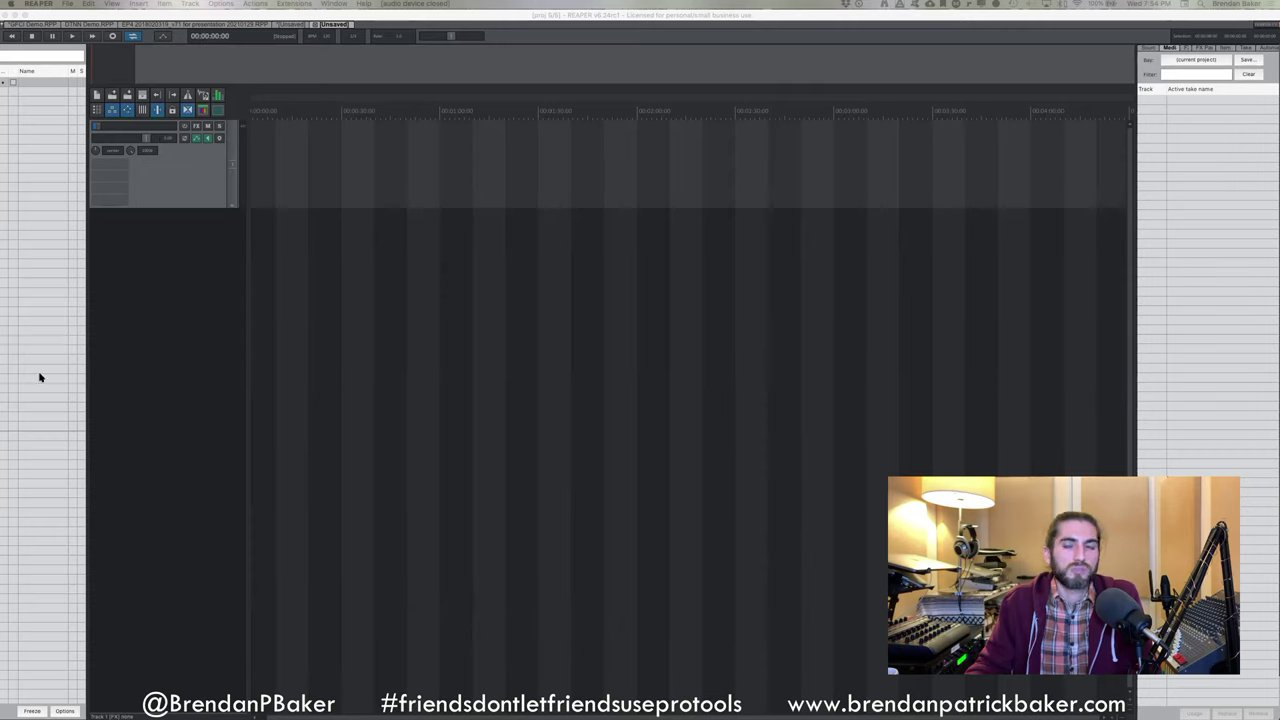
Add Demo Voice.mp3 from Finder's Downloads folder to the first track and Demo Music.mp3 to a new track below it
{"action": "key", "text": "super+Tab"}
{"action": "left_click_drag", "start_coordinate": [760, 280], "coordinate": [736, 276]}
{"action": "left_click", "coordinate": [795, 430]}
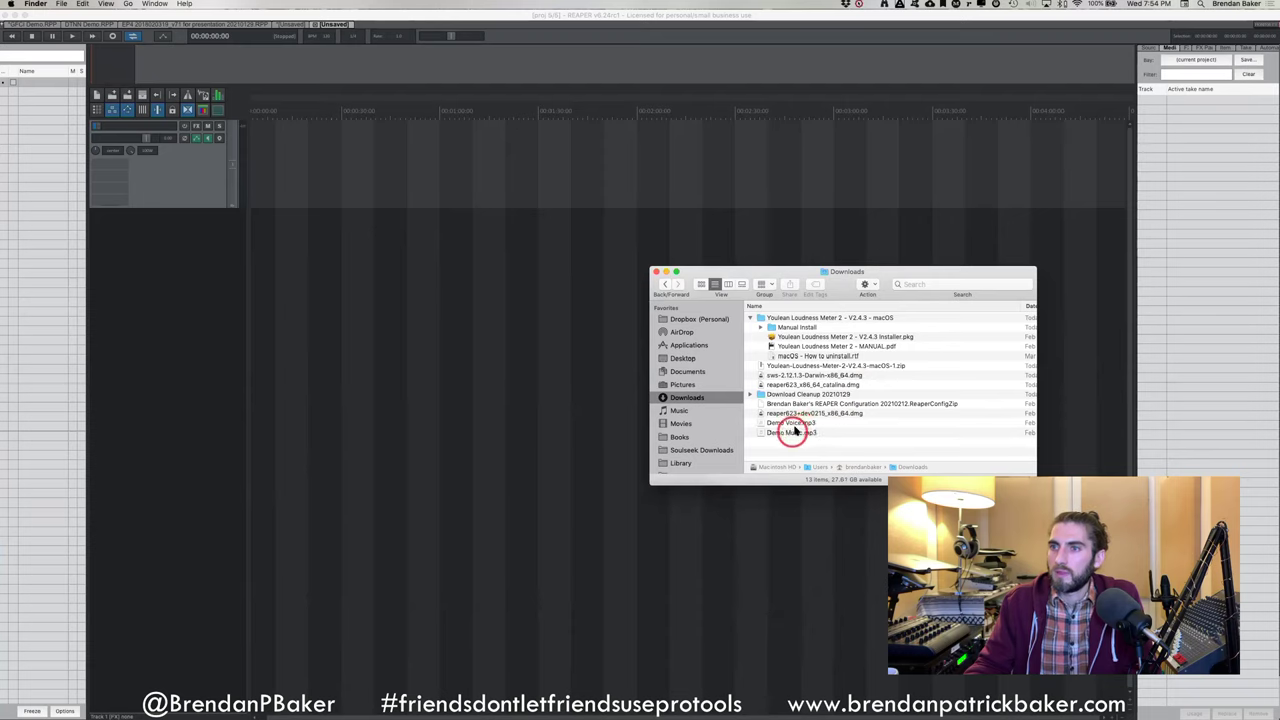
{"action": "left_click_drag", "start_coordinate": [793, 430], "coordinate": [334, 156]}
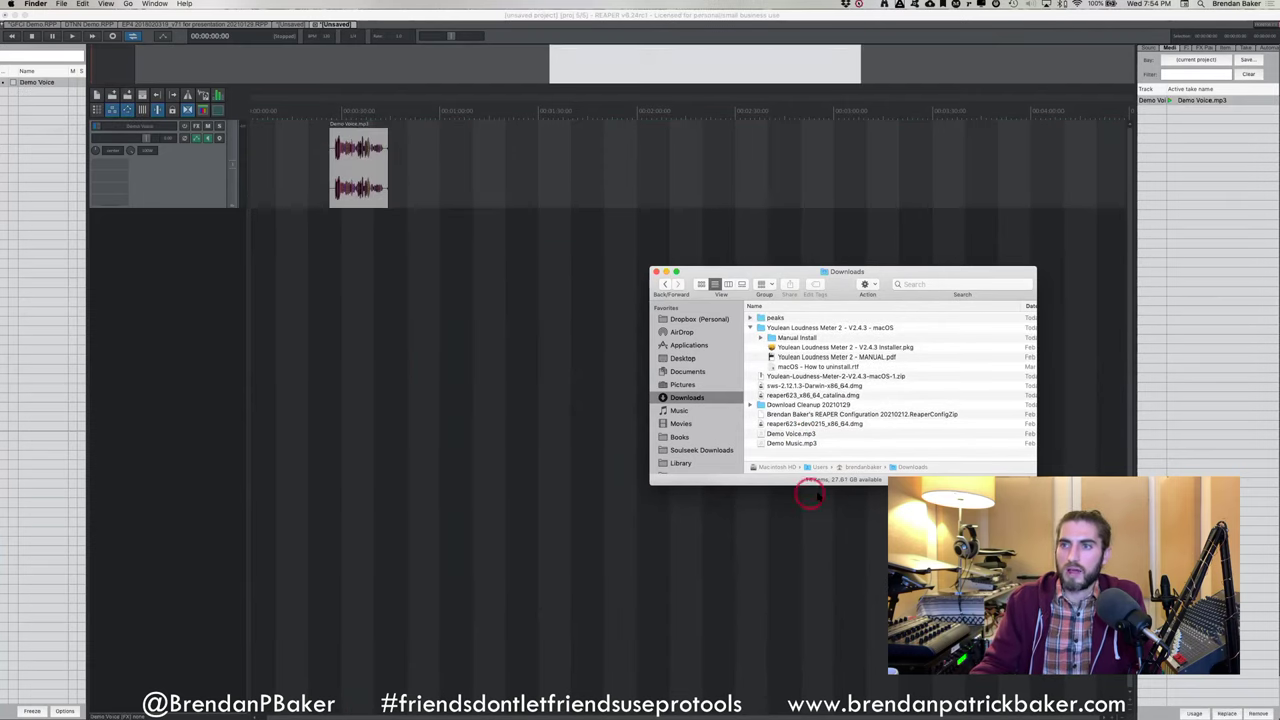
{"action": "left_click_drag", "start_coordinate": [791, 443], "coordinate": [284, 281]}
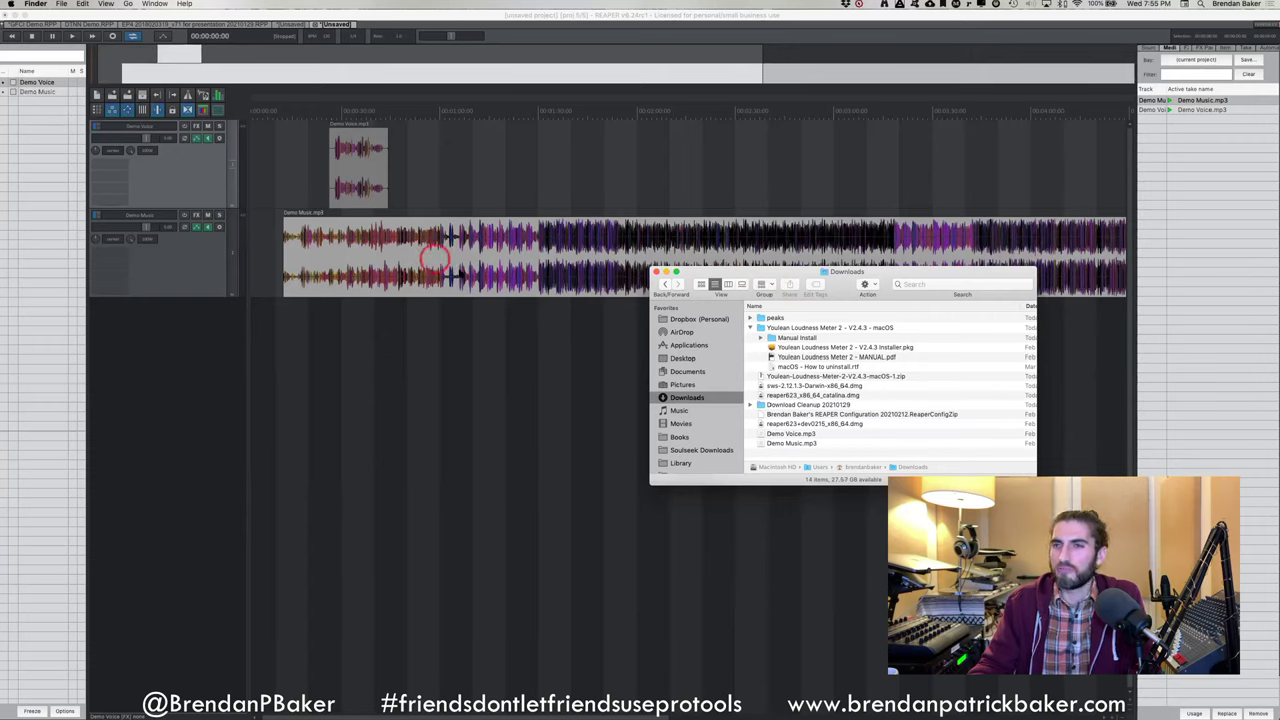
{"action": "left_click_drag", "start_coordinate": [722, 277], "coordinate": [777, 382]}
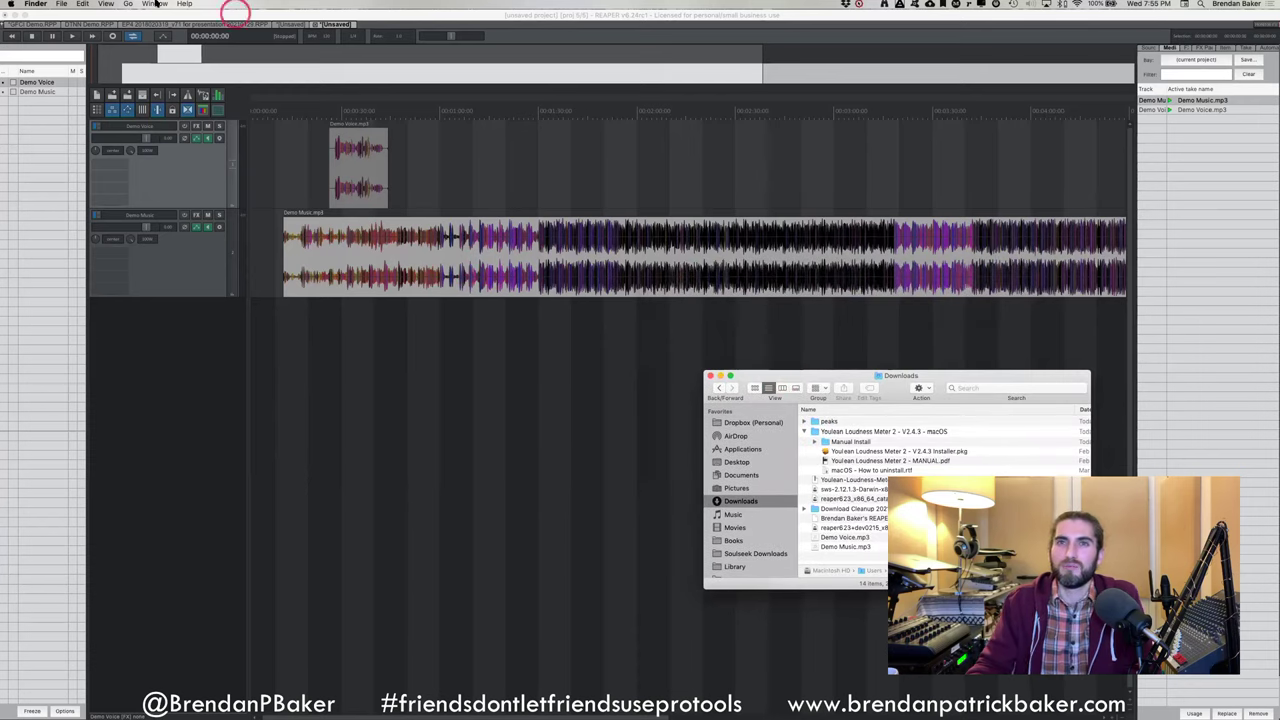
Return to REAPER and set the peaks display mode to normal peaks
{"action": "left_click", "coordinate": [178, 16]}
{"action": "left_click", "coordinate": [221, 4]}
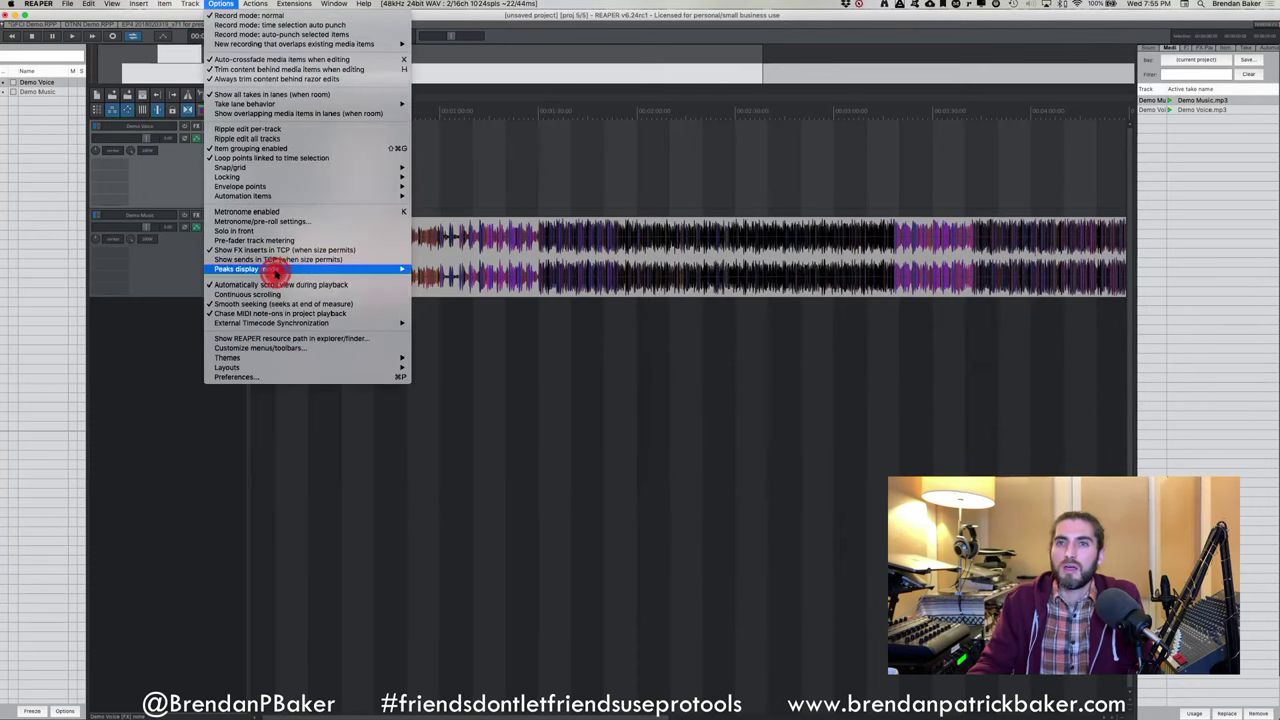
{"action": "mouse_move", "coordinate": [366, 271]}
{"action": "left_click", "coordinate": [449, 268]}
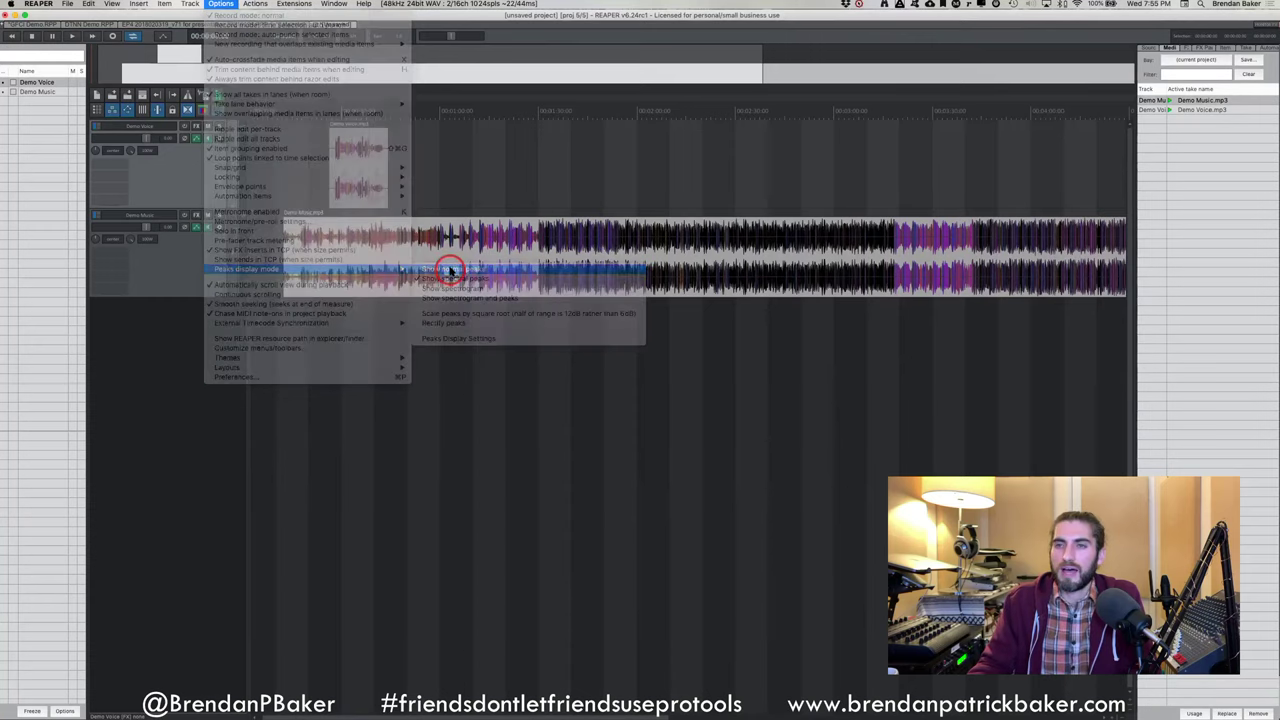
{"action": "left_click", "coordinate": [480, 166]}
Examine the plain waveform around the start of the Demo Voice clip
{"action": "left_click", "coordinate": [320, 162]}
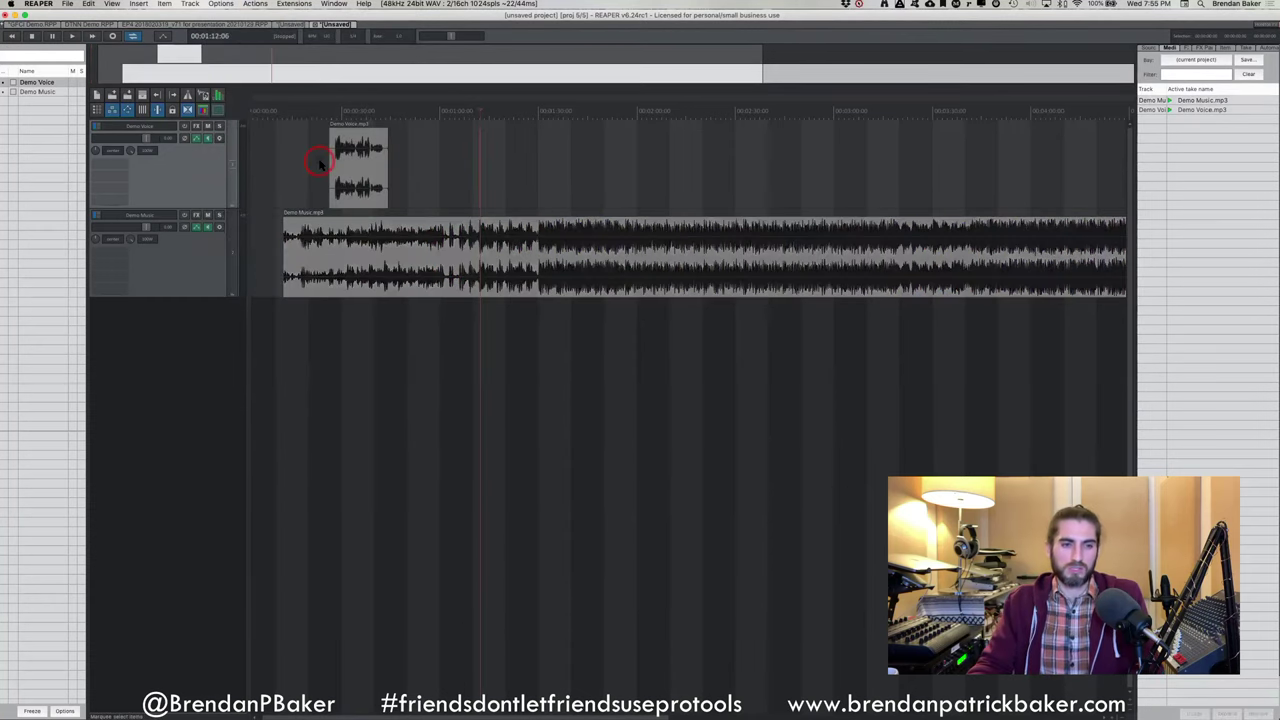
{"action": "left_click", "coordinate": [335, 165]}
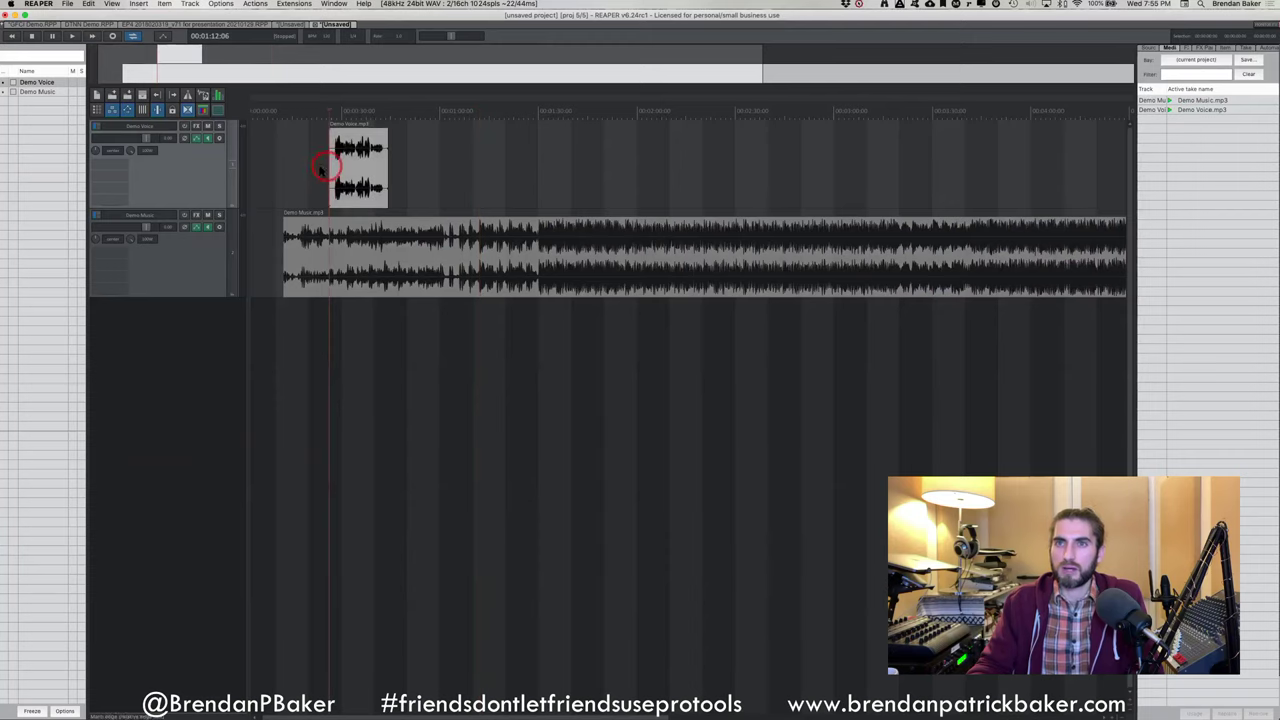
{"action": "scroll", "coordinate": [311, 167], "scroll_direction": "down", "scroll_amount": 3}
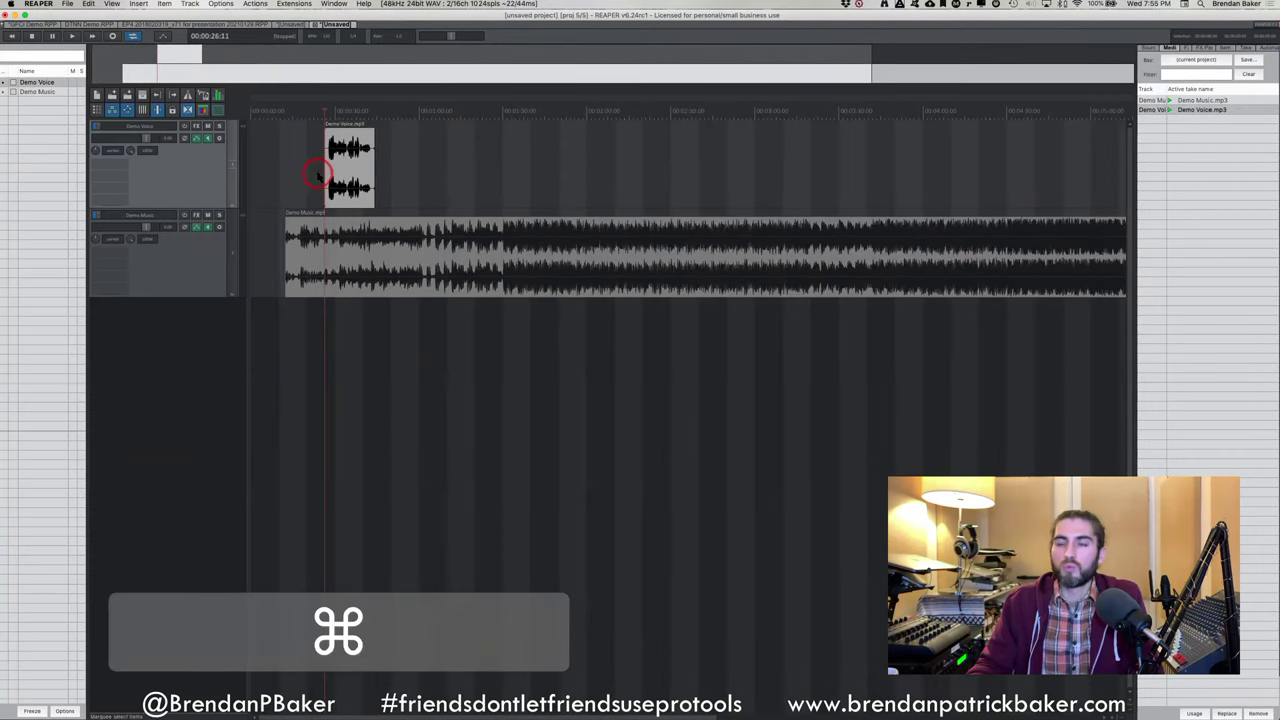
{"action": "left_click", "coordinate": [319, 174]}
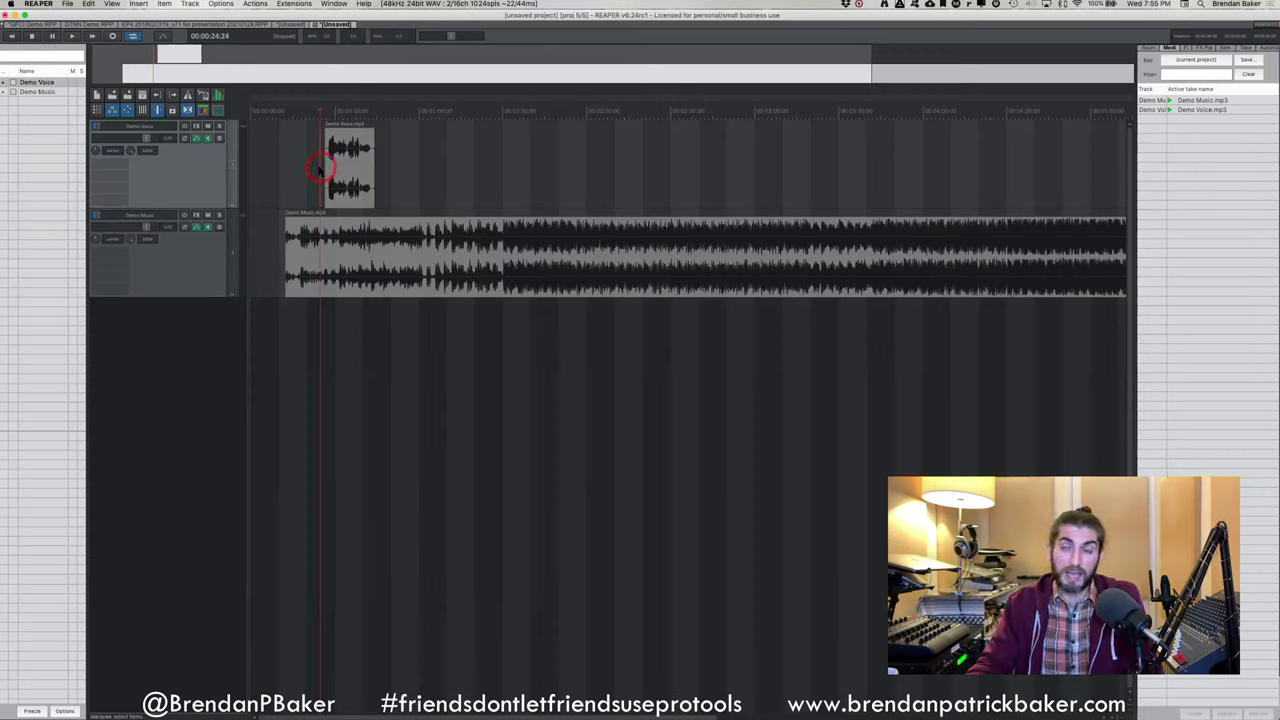
{"action": "left_click", "coordinate": [320, 168]}
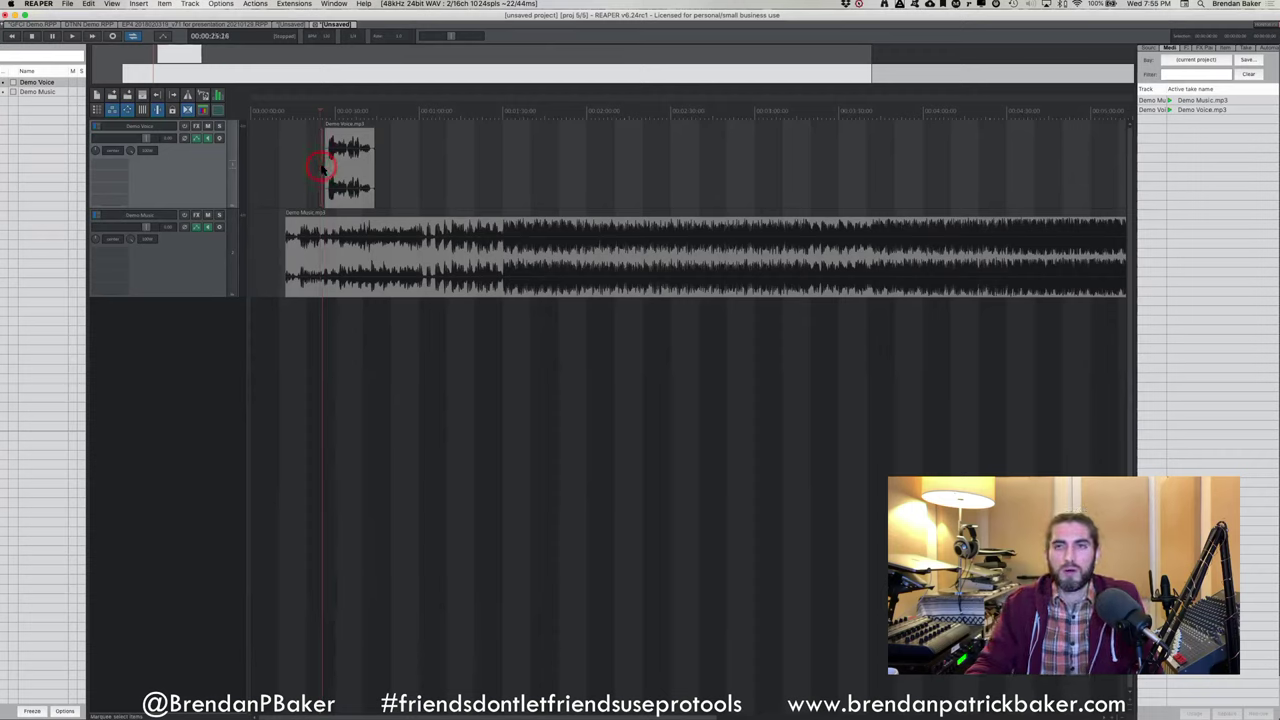
{"action": "left_click", "coordinate": [311, 168]}
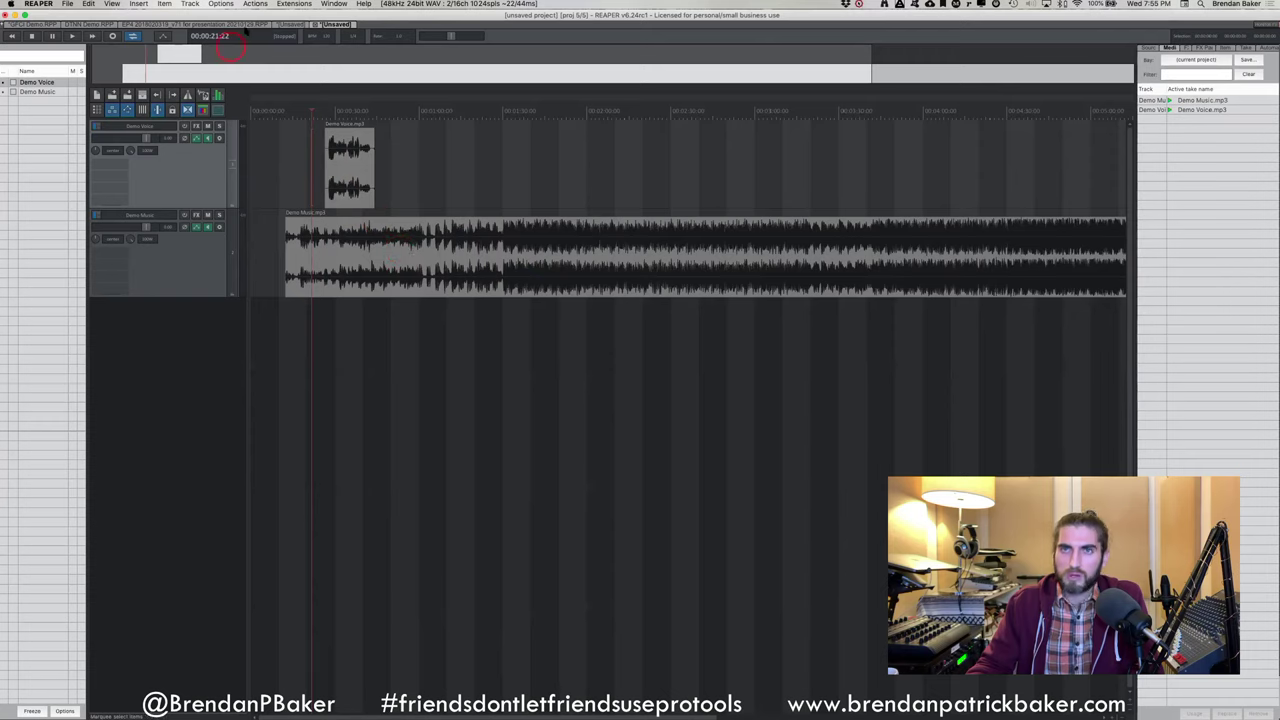
Set the peaks display mode to spectral peaks
{"action": "left_click", "coordinate": [186, 5]}
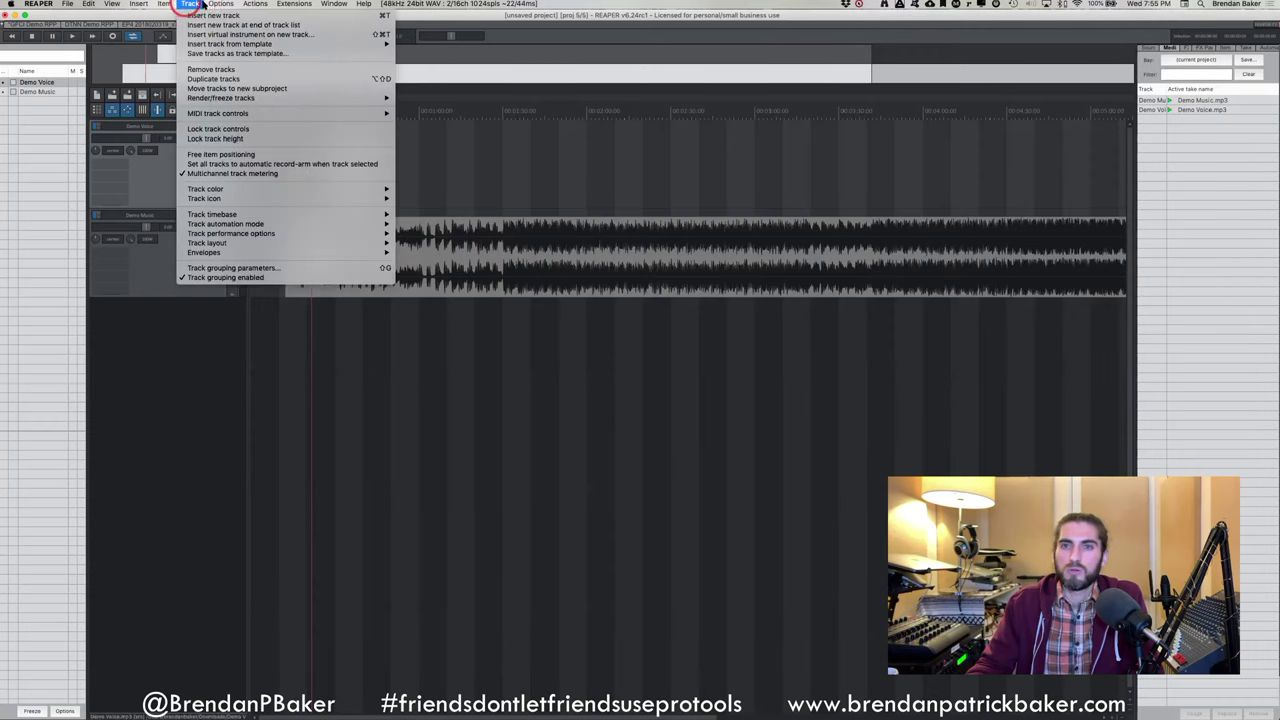
{"action": "mouse_move", "coordinate": [222, 5]}
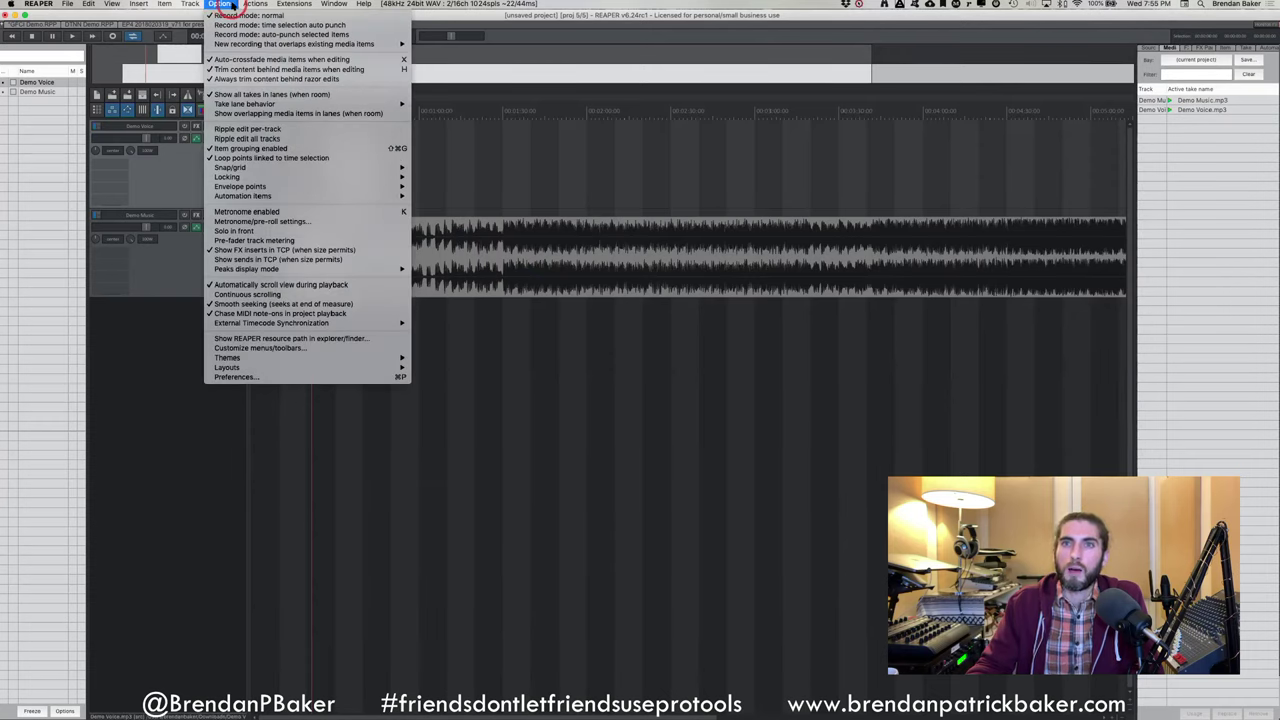
{"action": "mouse_move", "coordinate": [255, 270]}
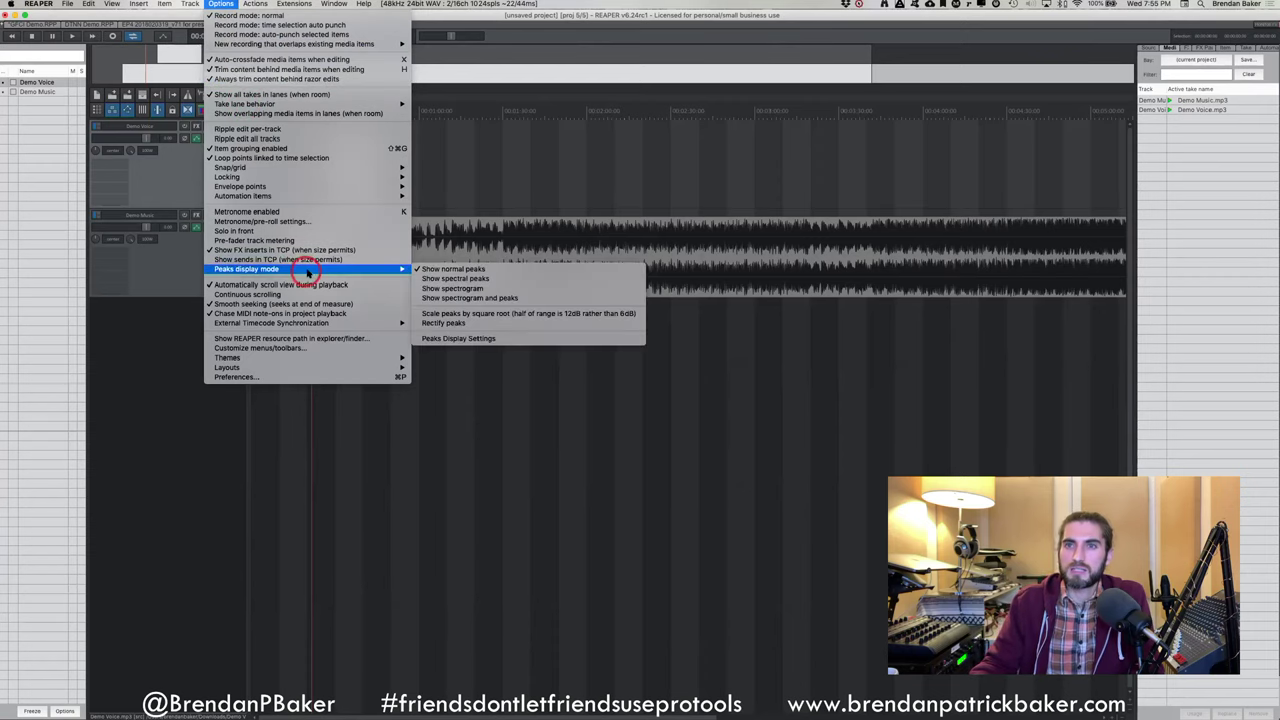
{"action": "left_click", "coordinate": [486, 281]}
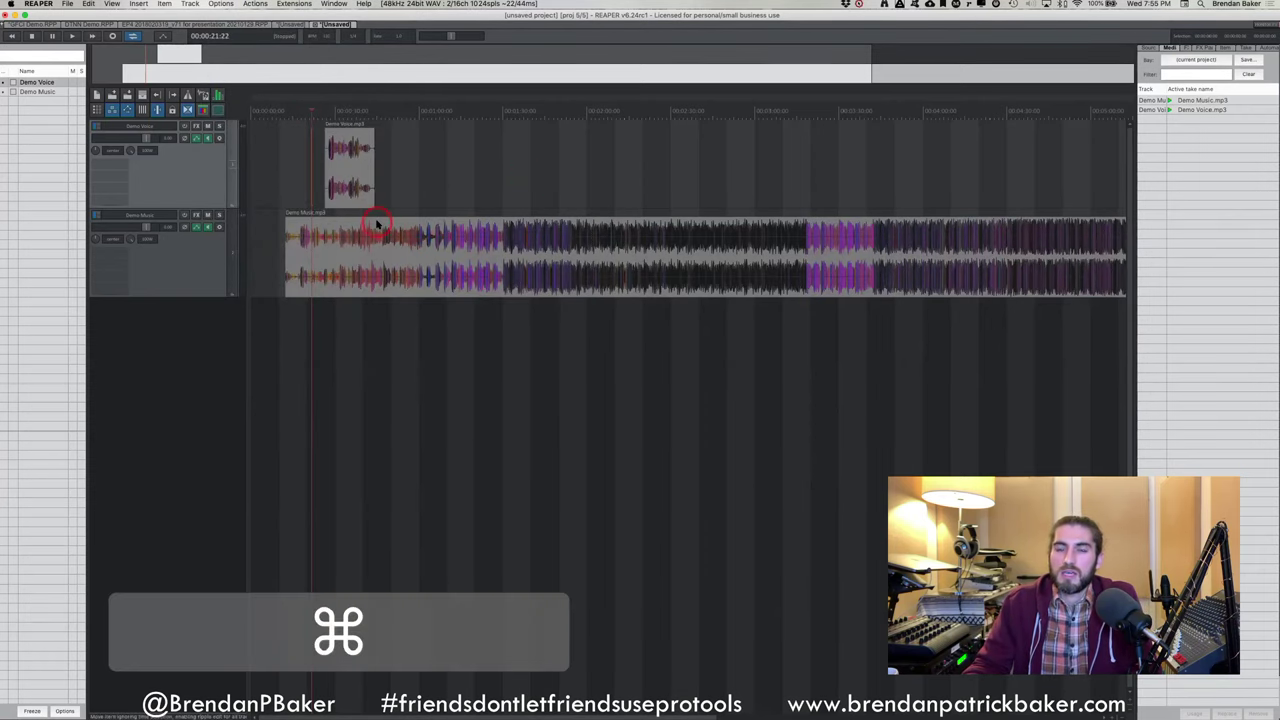
Solo the Demo Voice track and select its clip for a close view of the spectral peaks
{"action": "scroll", "coordinate": [375, 226], "scroll_direction": "up", "scroll_amount": 4}
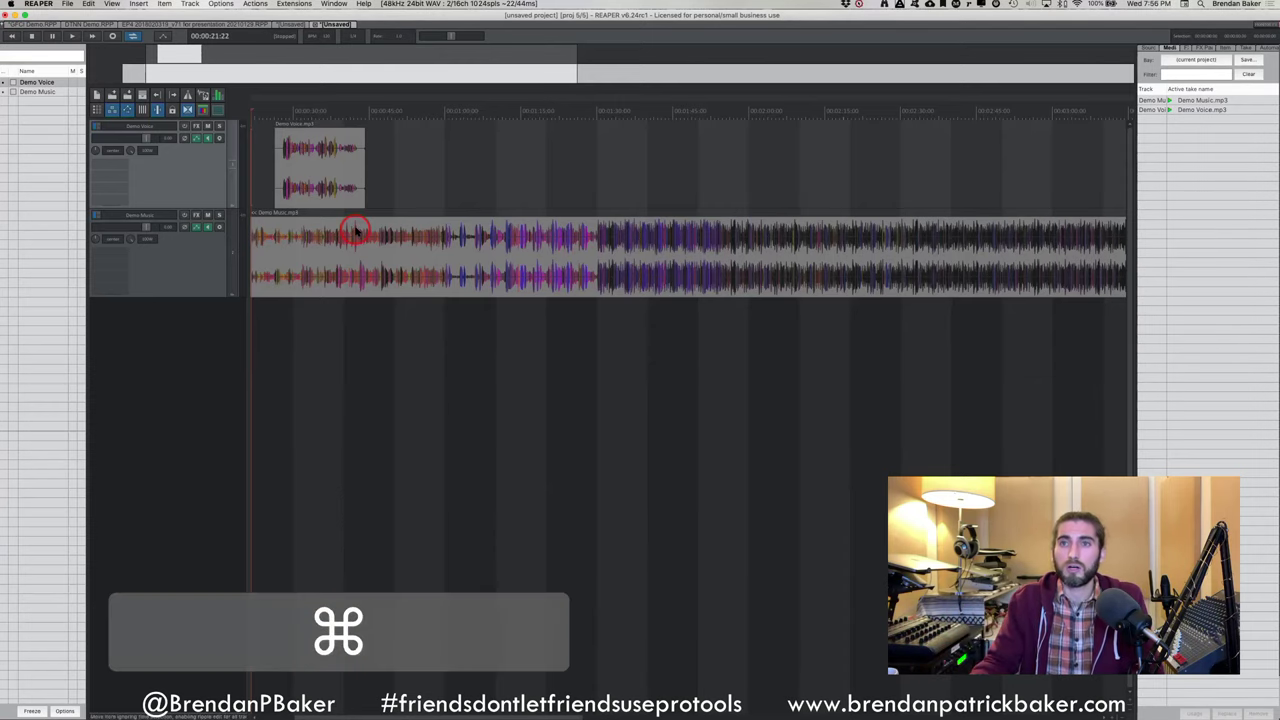
{"action": "scroll", "coordinate": [400, 210], "scroll_direction": "up", "scroll_amount": 5}
{"action": "scroll", "coordinate": [503, 183], "scroll_direction": "up", "scroll_amount": 5}
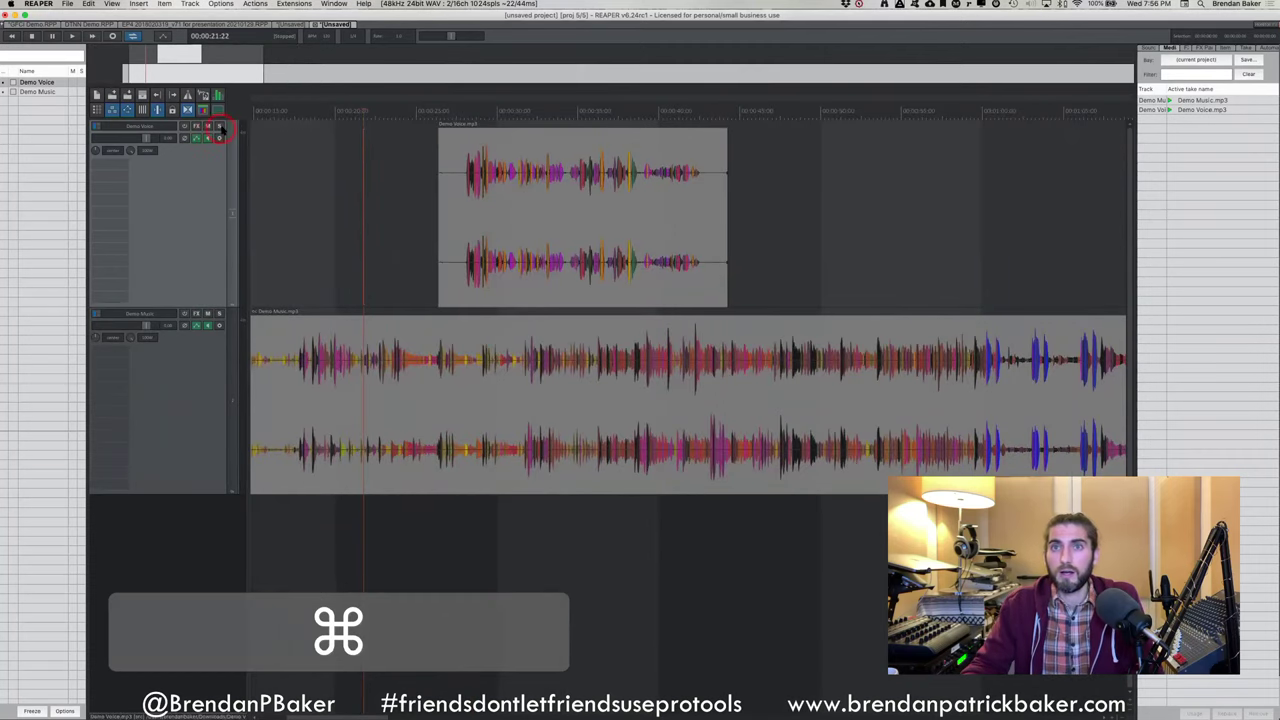
{"action": "left_click", "coordinate": [221, 128]}
{"action": "left_click", "coordinate": [466, 172]}
{"action": "scroll", "coordinate": [463, 176], "scroll_direction": "up", "scroll_amount": 3}
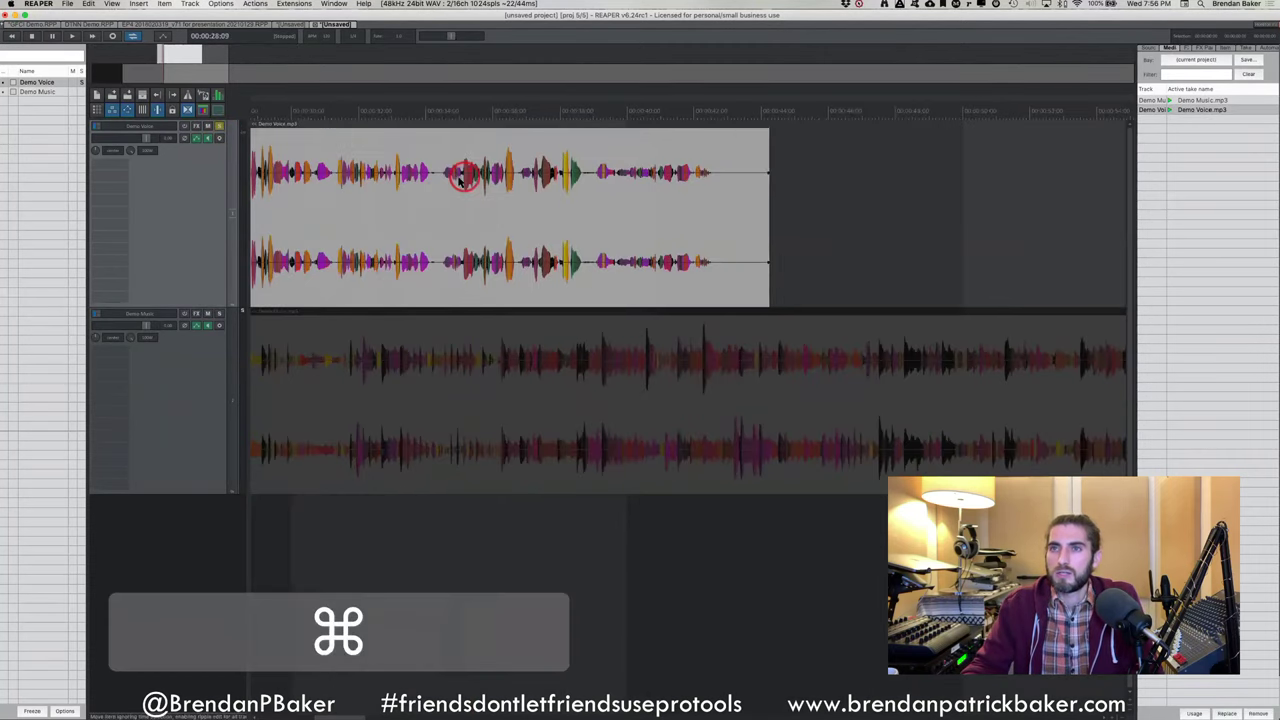
Play the Demo Voice clip from several points between about 29 and 36 seconds, following its spectral colours
{"action": "left_click", "coordinate": [317, 176]}
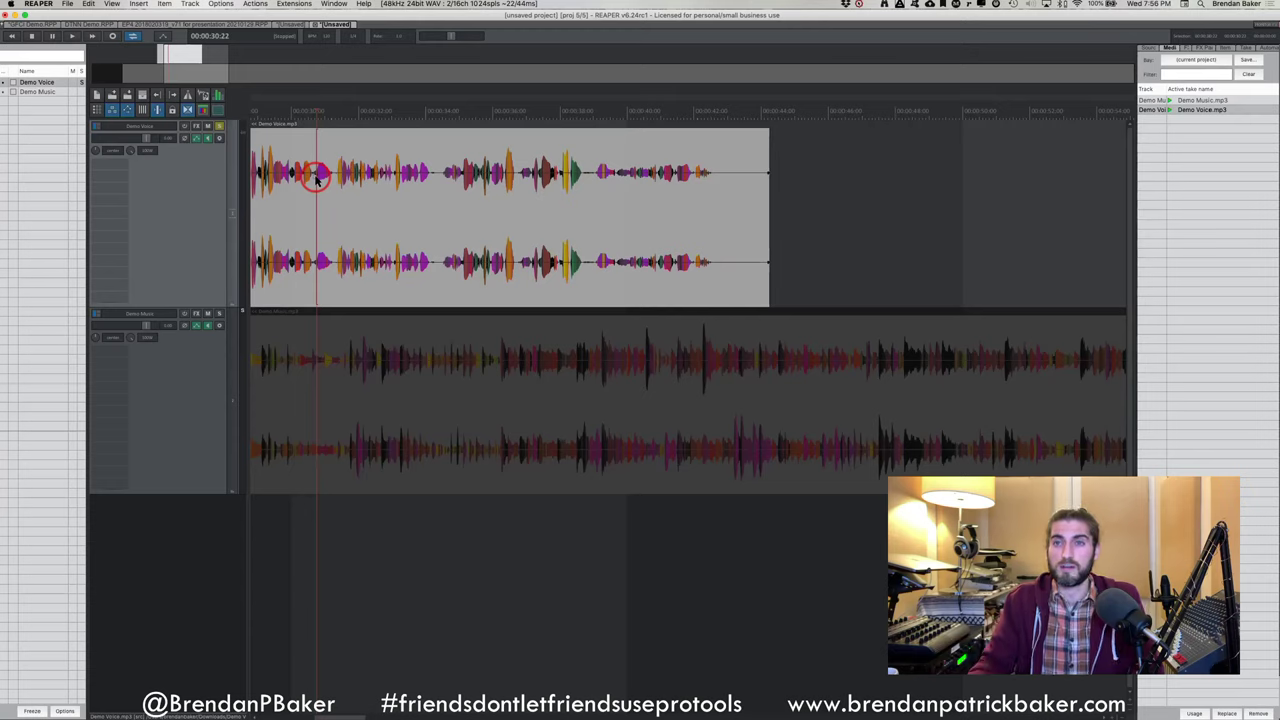
{"action": "left_click", "coordinate": [314, 180]}
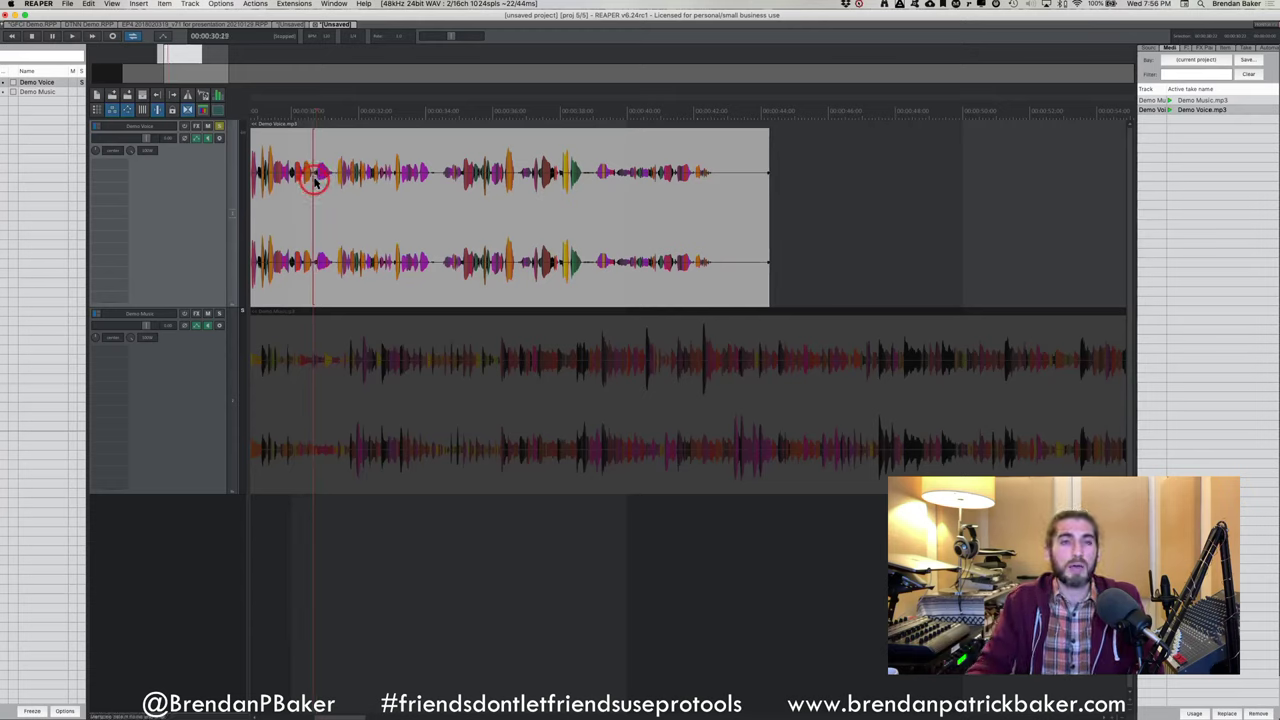
{"action": "key", "text": "space"}
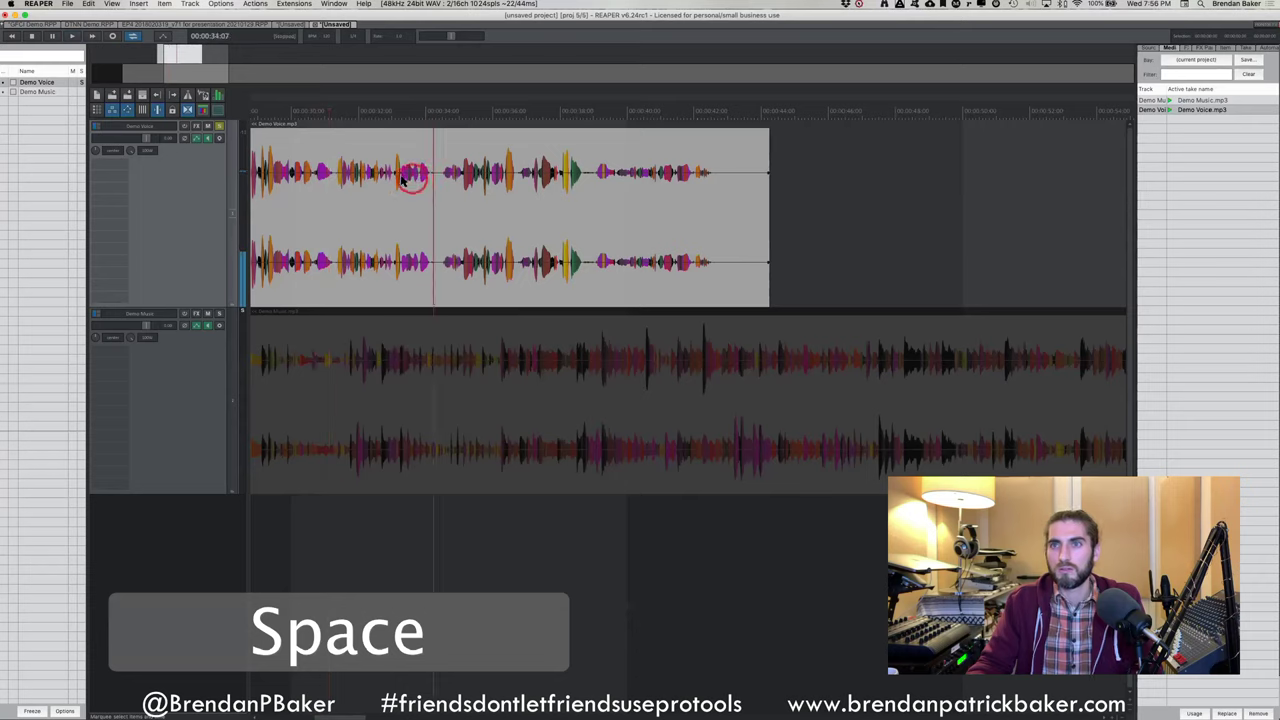
{"action": "left_click", "coordinate": [603, 179]}
{"action": "left_click", "coordinate": [420, 179]}
{"action": "left_click", "coordinate": [507, 174]}
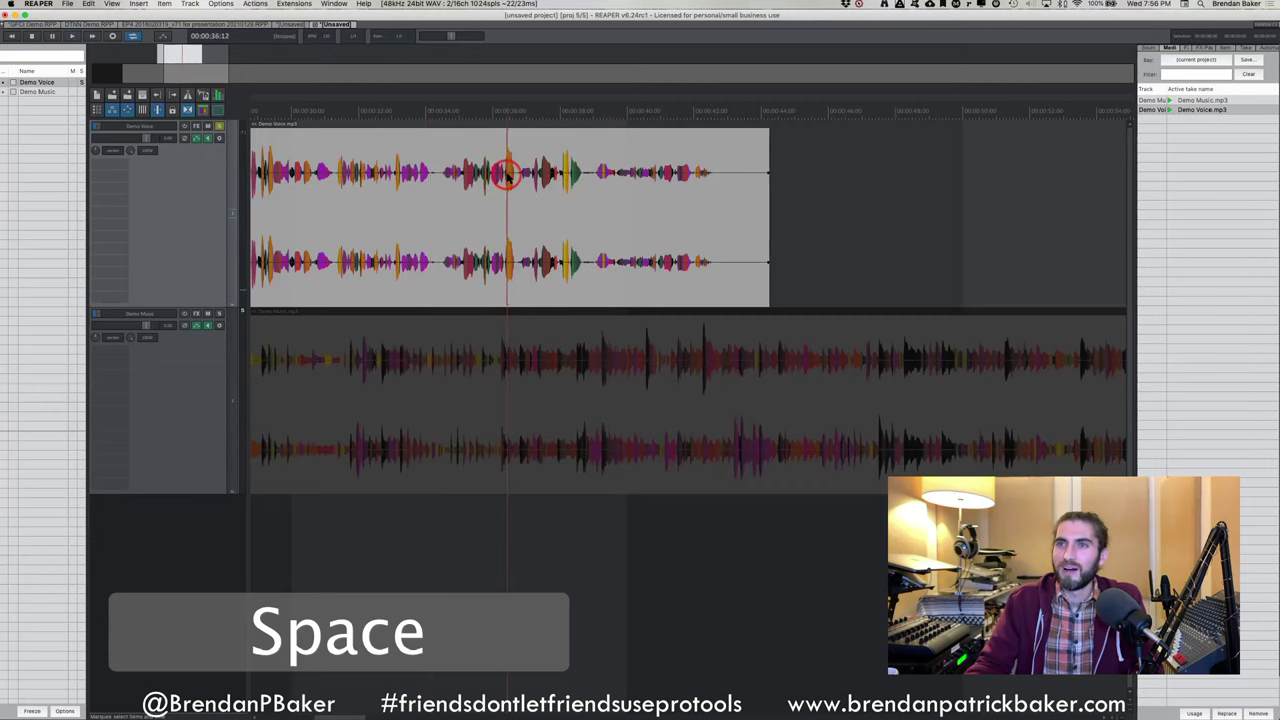
{"action": "left_click", "coordinate": [262, 175]}
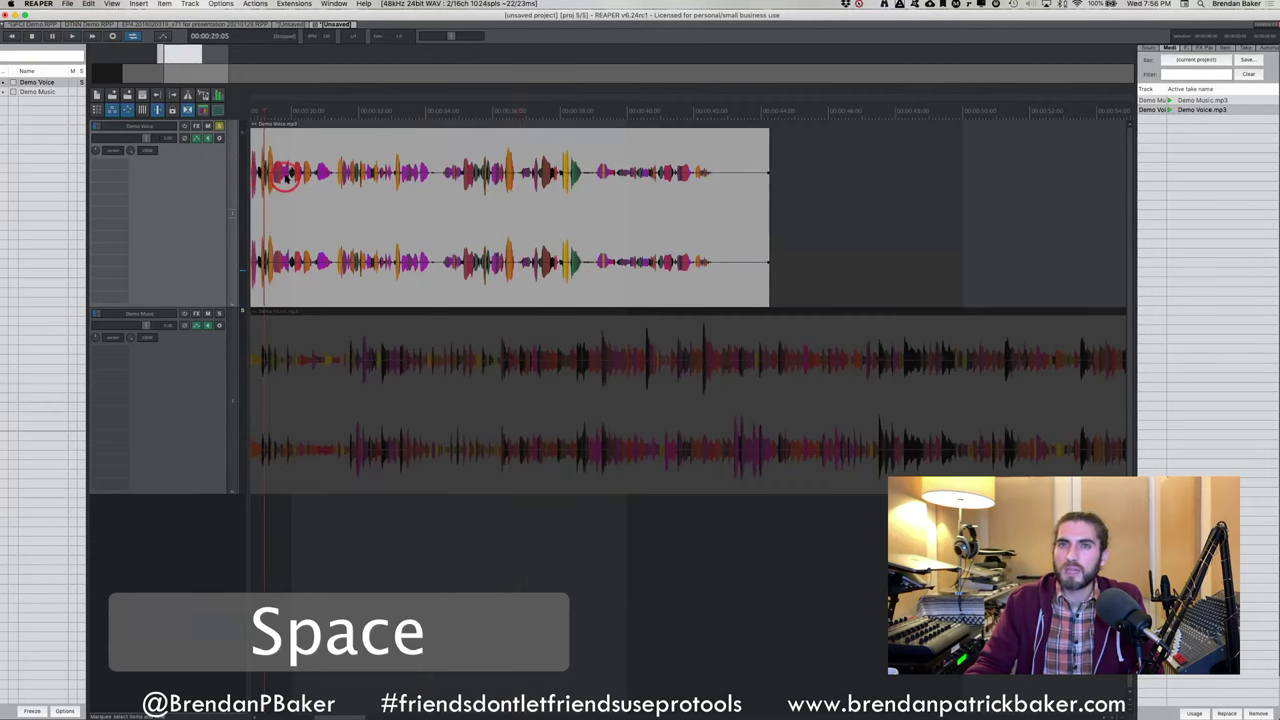
Enlarge the Demo Voice clip's spectral peaks and play from about 29 seconds, comparing the sound with the colours
{"action": "scroll", "coordinate": [300, 180], "scroll_direction": "up", "scroll_amount": 2}
{"action": "left_click", "coordinate": [368, 190]}
{"action": "scroll", "coordinate": [414, 186], "scroll_direction": "left", "scroll_amount": 6}
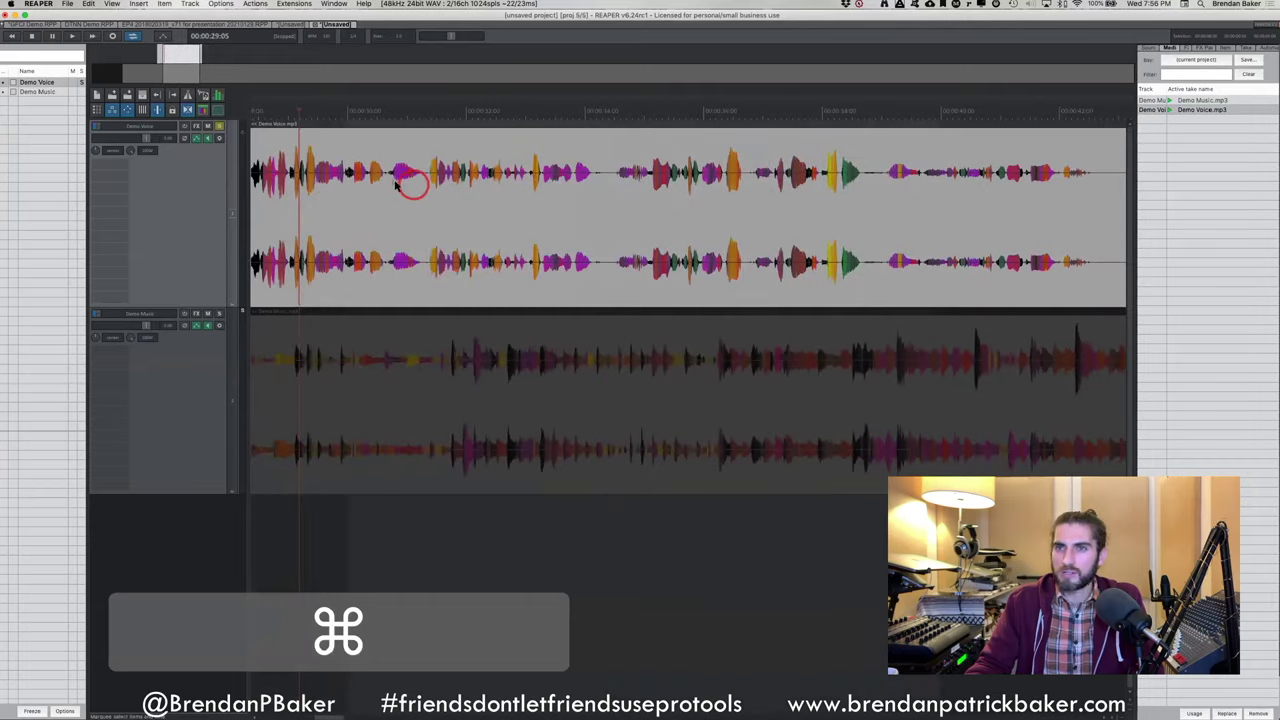
{"action": "left_click", "coordinate": [258, 176]}
{"action": "left_click", "coordinate": [340, 173]}
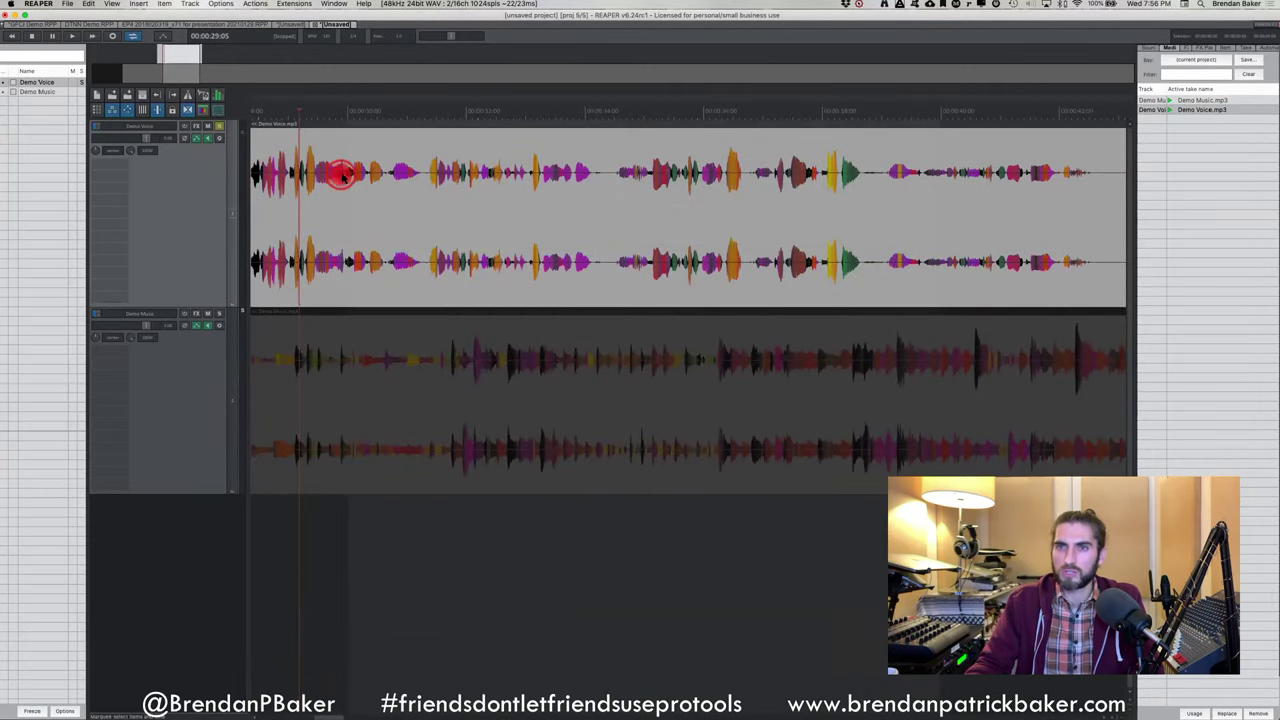
{"action": "key", "text": "space"}
{"action": "left_click", "coordinate": [255, 178]}
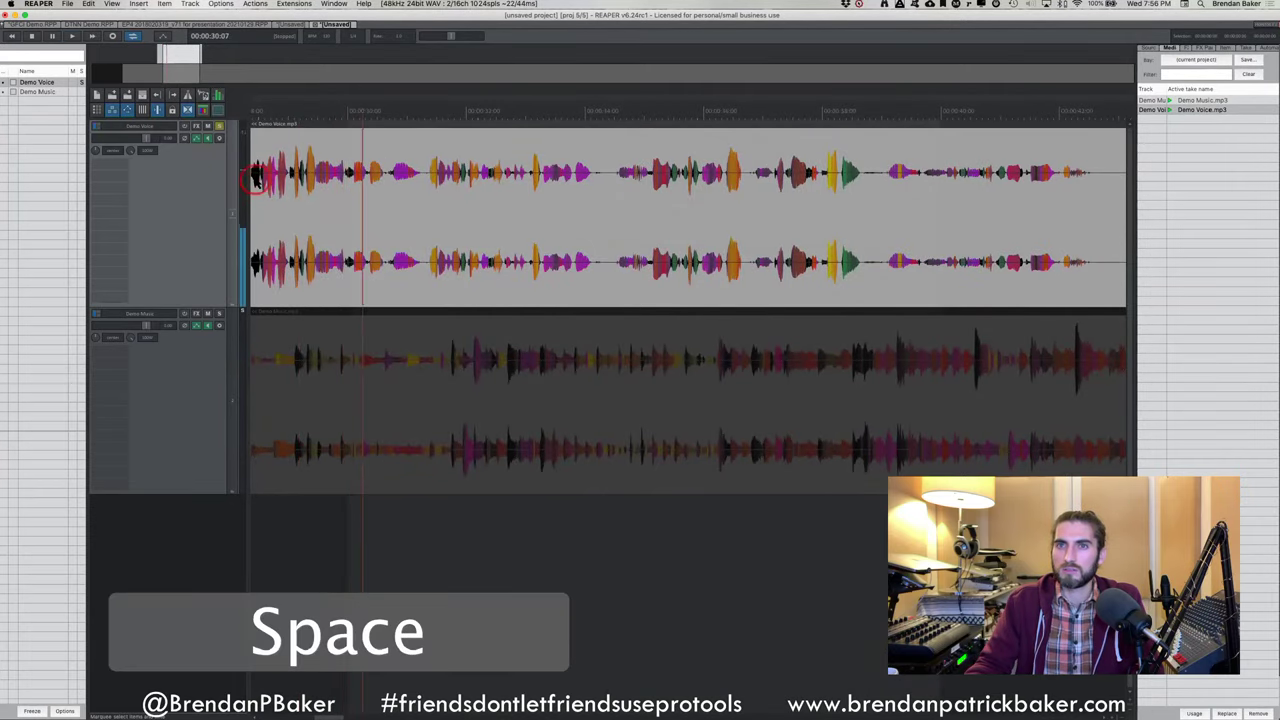
{"action": "left_click", "coordinate": [871, 208]}
{"action": "left_click", "coordinate": [909, 210]}
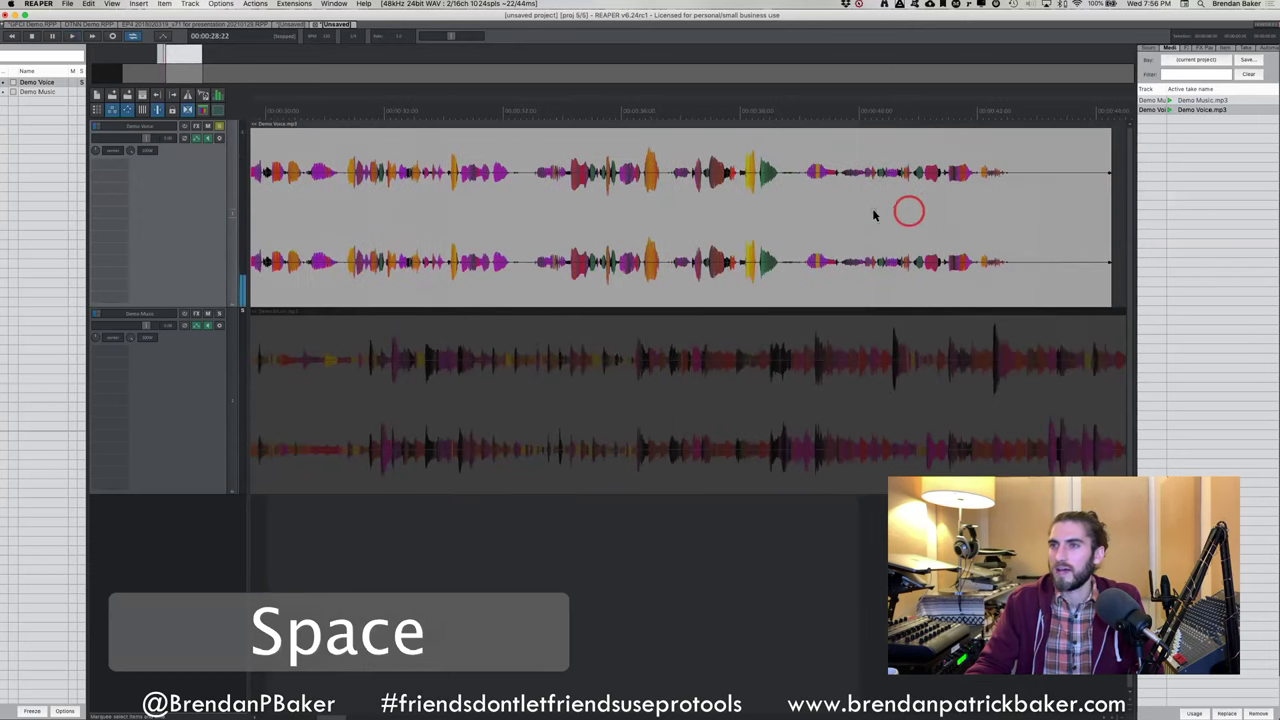
Play the short burst in the Demo Voice clip from about 37 seconds to hear its spectral colour change
{"action": "left_click", "coordinate": [726, 172]}
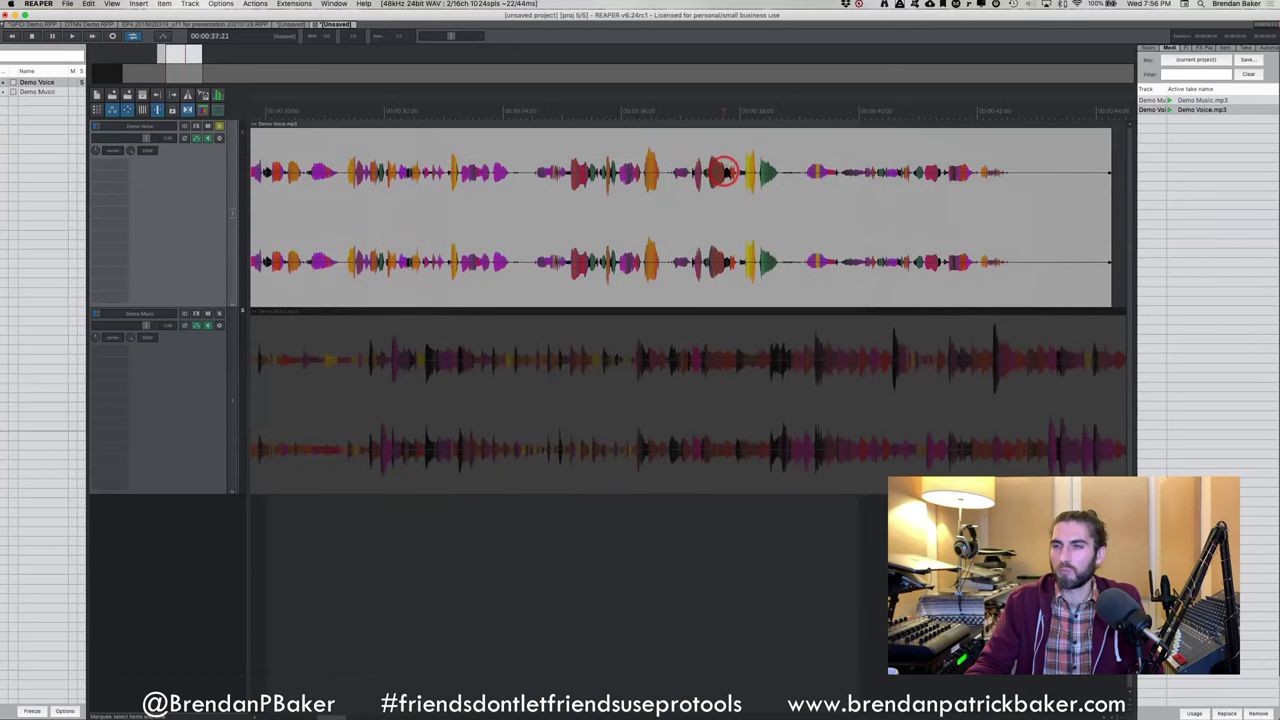
{"action": "key", "text": "space"}
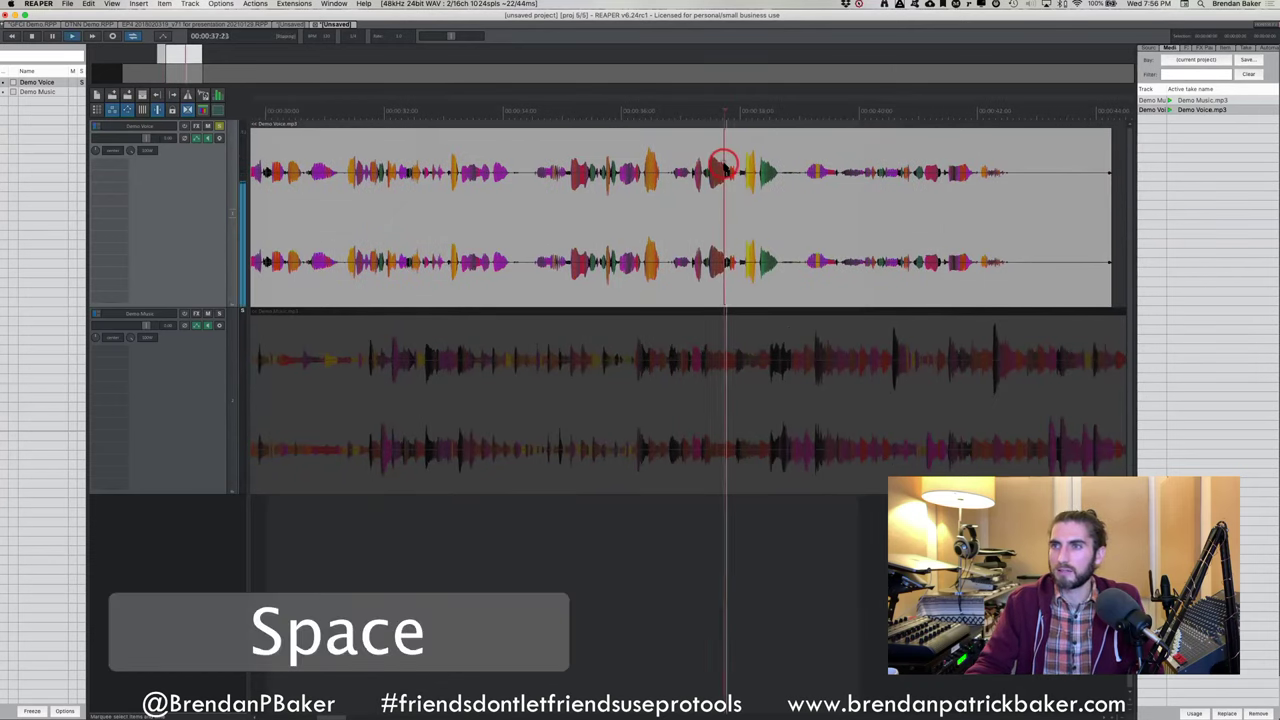
{"action": "scroll", "coordinate": [740, 168], "scroll_direction": "down", "scroll_amount": 2}
{"action": "scroll", "coordinate": [740, 168], "scroll_direction": "down", "scroll_amount": 2}
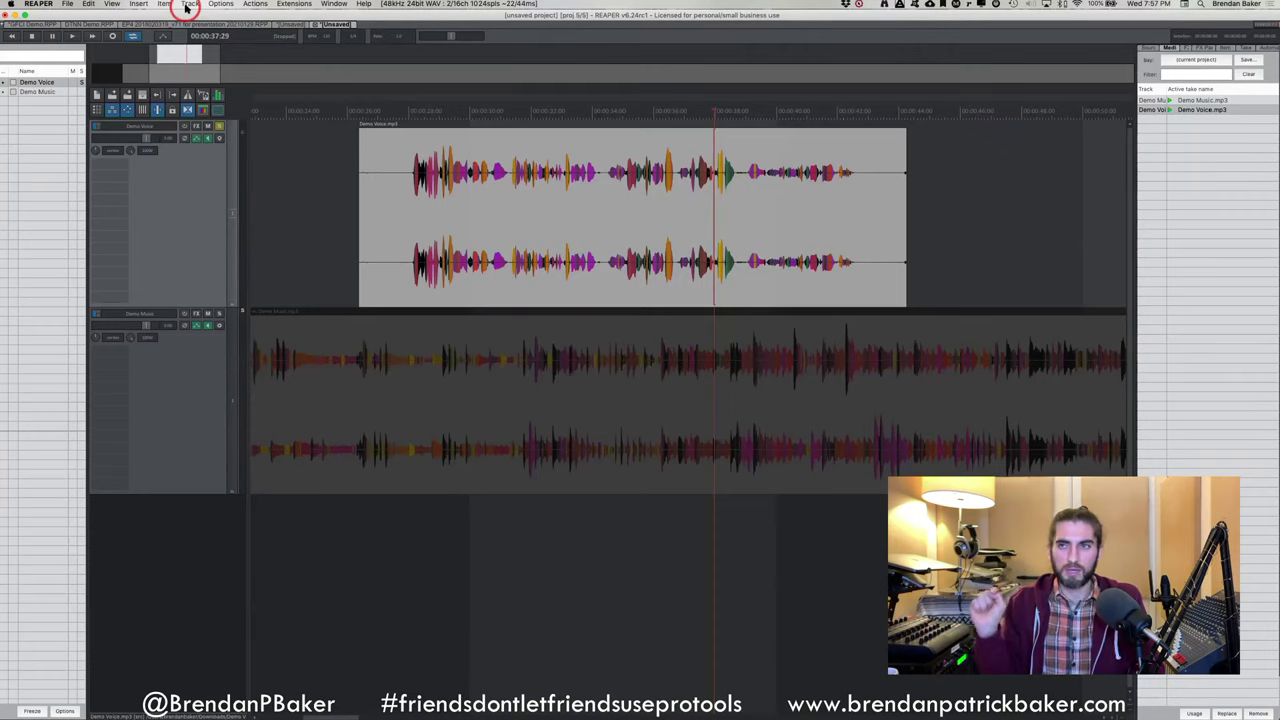
Trim the silence at the start of the Demo Voice clip so it begins just before the first words
{"action": "left_click", "coordinate": [288, 144]}
{"action": "left_click", "coordinate": [356, 205]}
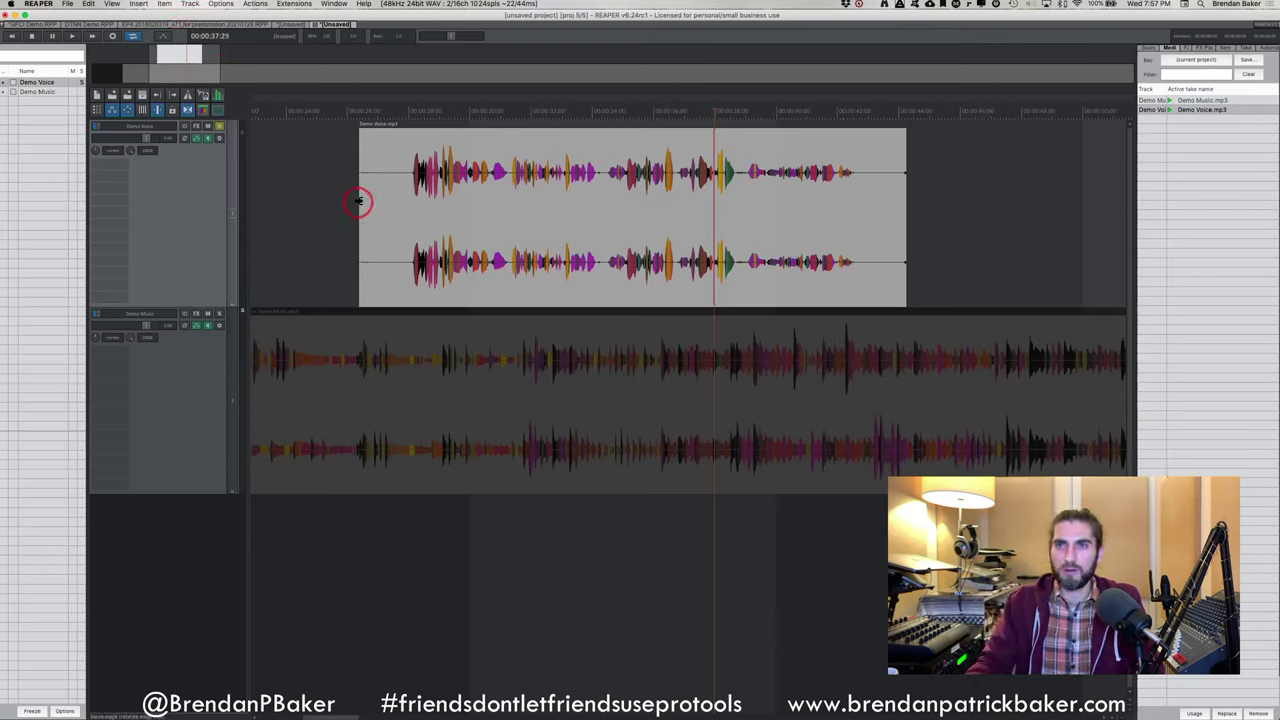
{"action": "left_click_drag", "start_coordinate": [358, 201], "coordinate": [399, 186]}
{"action": "scroll", "coordinate": [357, 168], "scroll_direction": "up", "scroll_amount": 1}
{"action": "scroll", "coordinate": [357, 168], "scroll_direction": "up", "scroll_amount": 1}
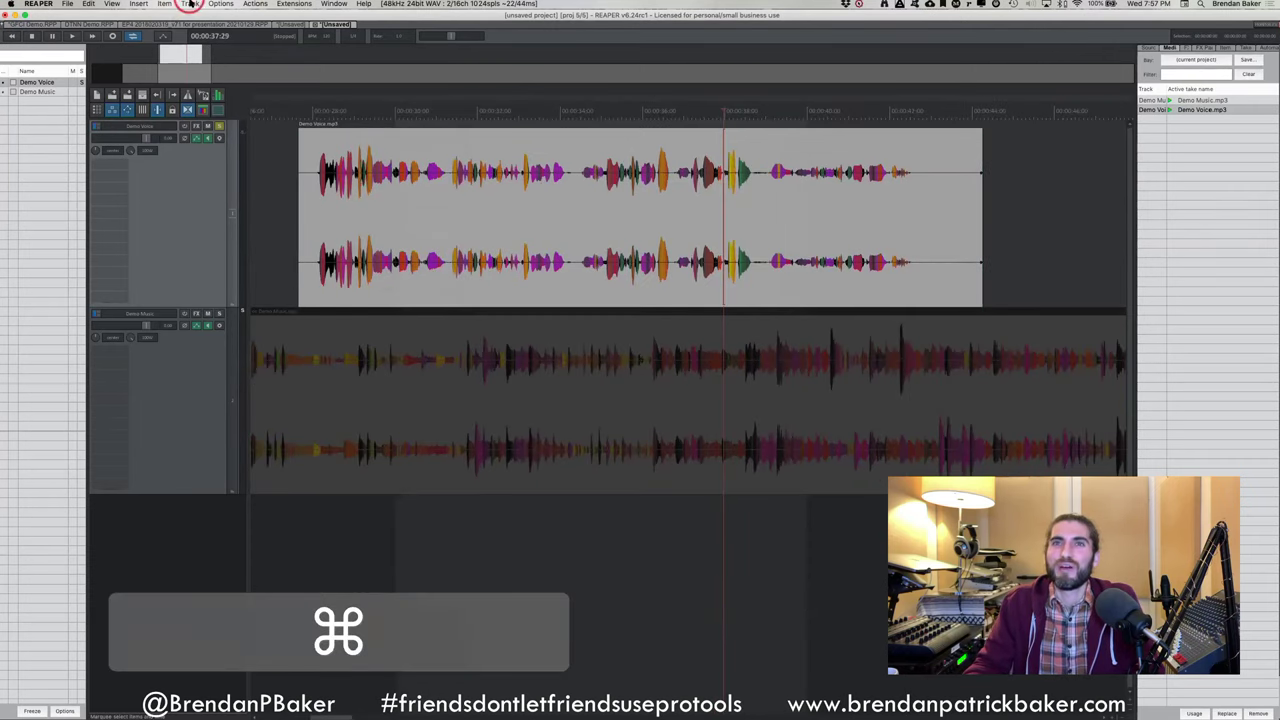
Set the peaks display mode to spectrogram
{"action": "left_click", "coordinate": [192, 4]}
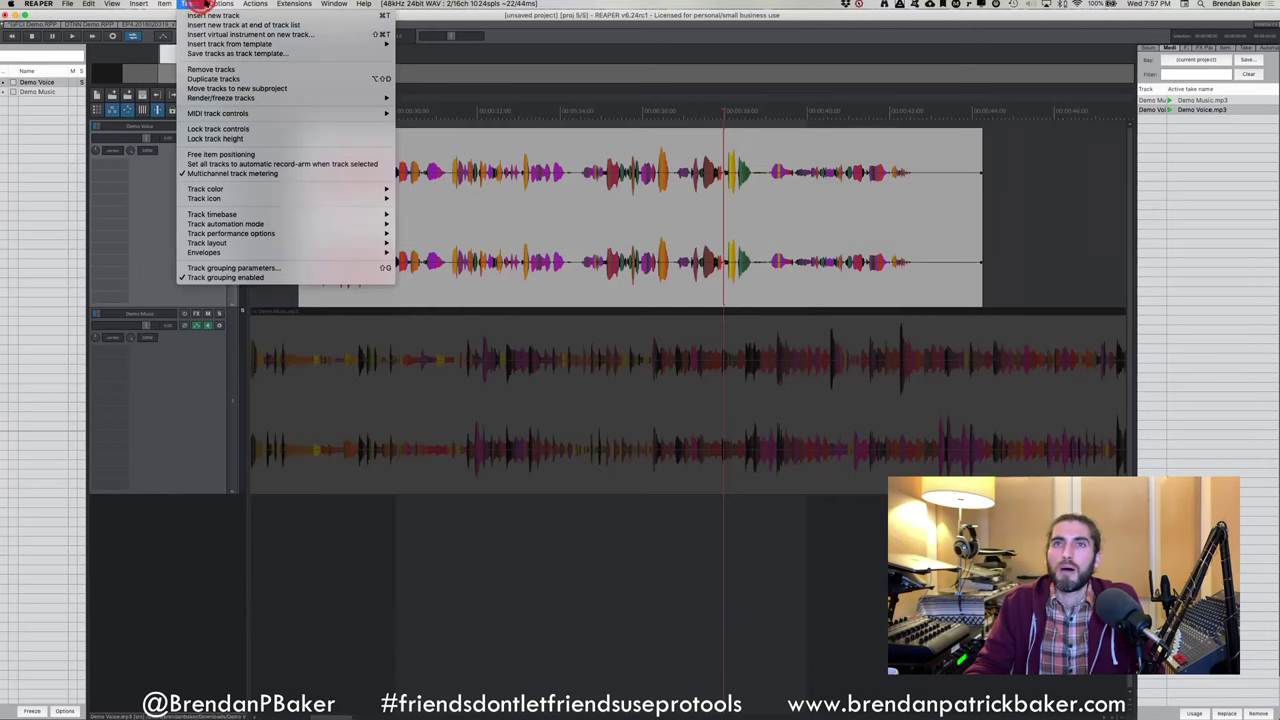
{"action": "mouse_move", "coordinate": [221, 4]}
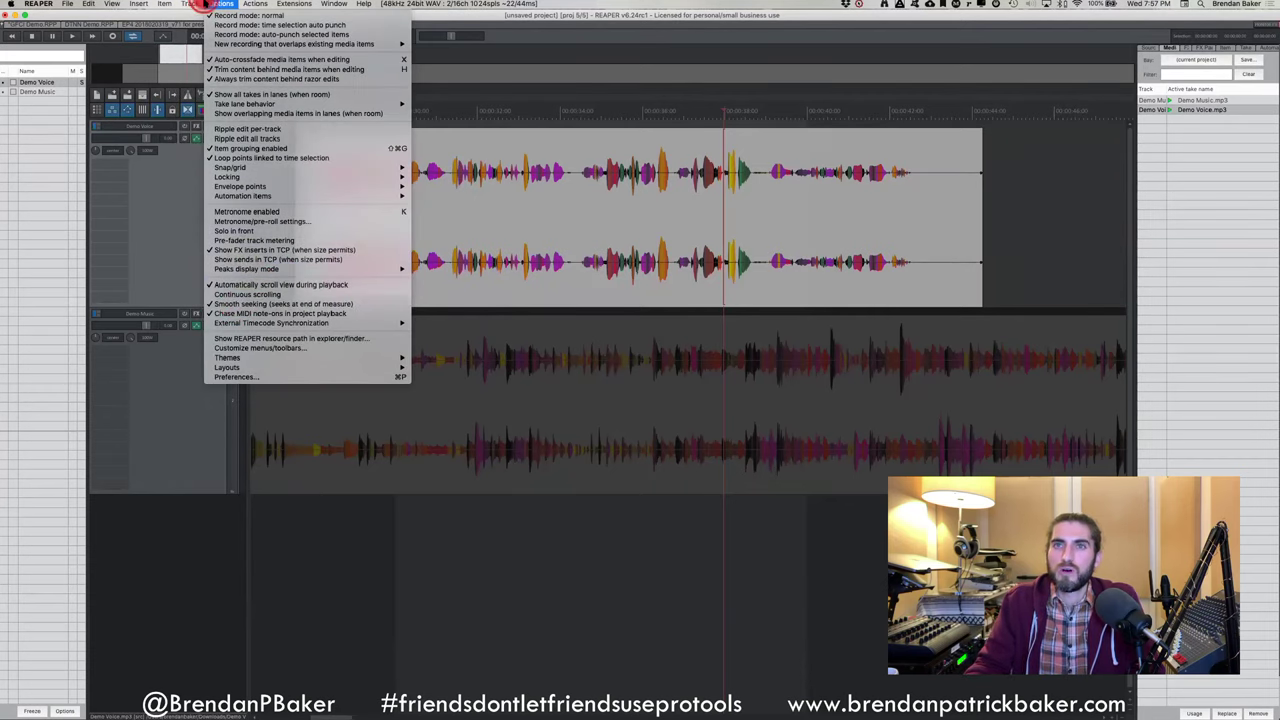
{"action": "left_click", "coordinate": [245, 268]}
{"action": "left_click", "coordinate": [450, 279]}
{"action": "left_click", "coordinate": [497, 288]}
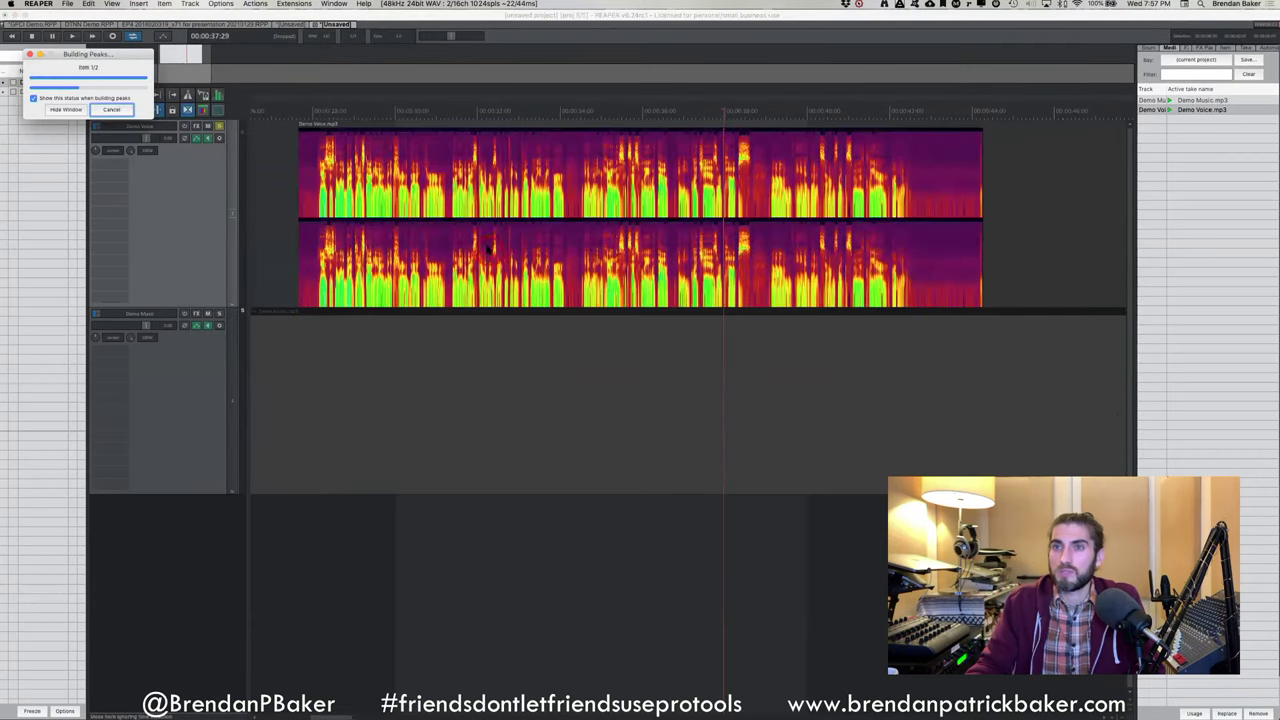
Play the Demo Voice clip from its start, just before 28 seconds, to compare the speech with its spectrogram
{"action": "left_click", "coordinate": [285, 170]}
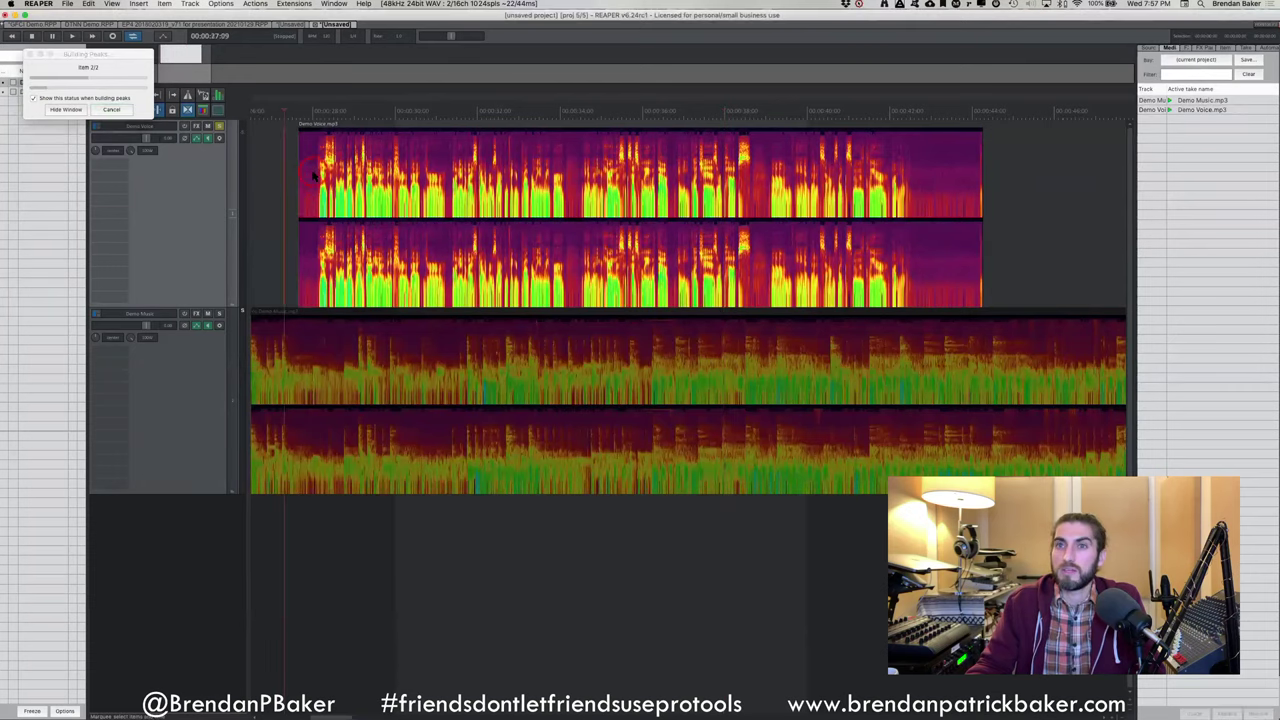
{"action": "left_click", "coordinate": [314, 185]}
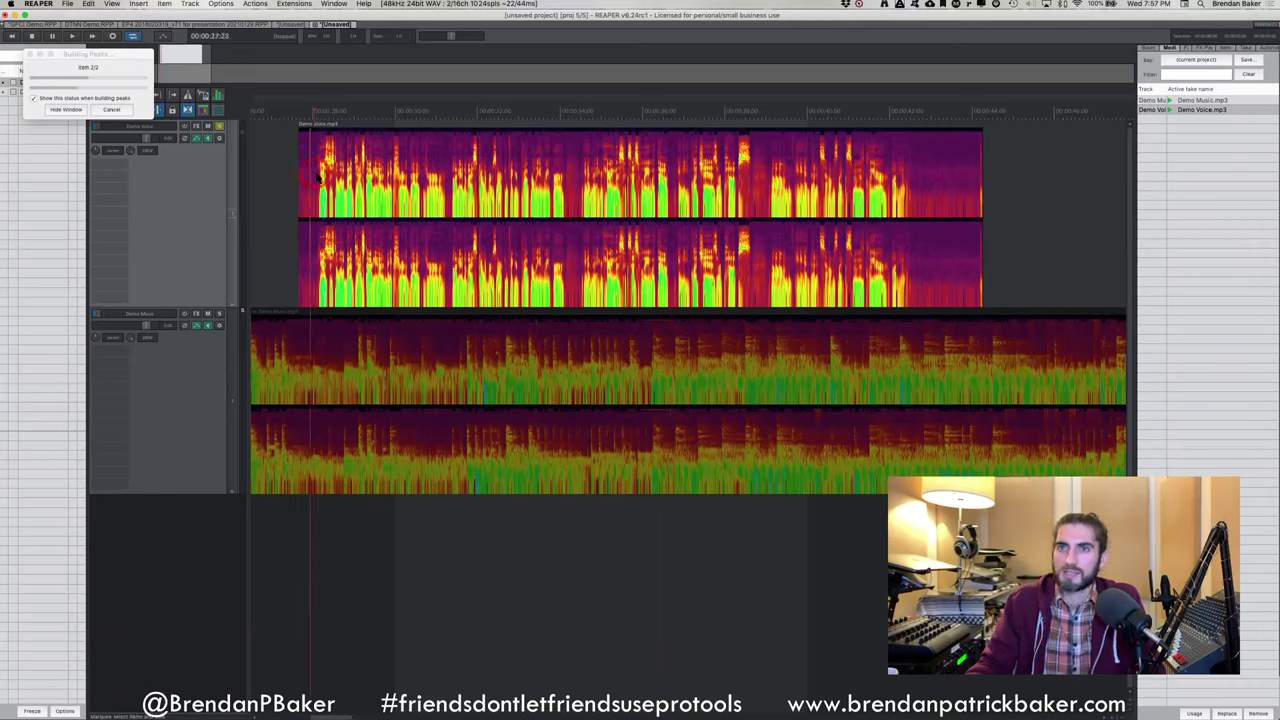
{"action": "key", "text": "space"}
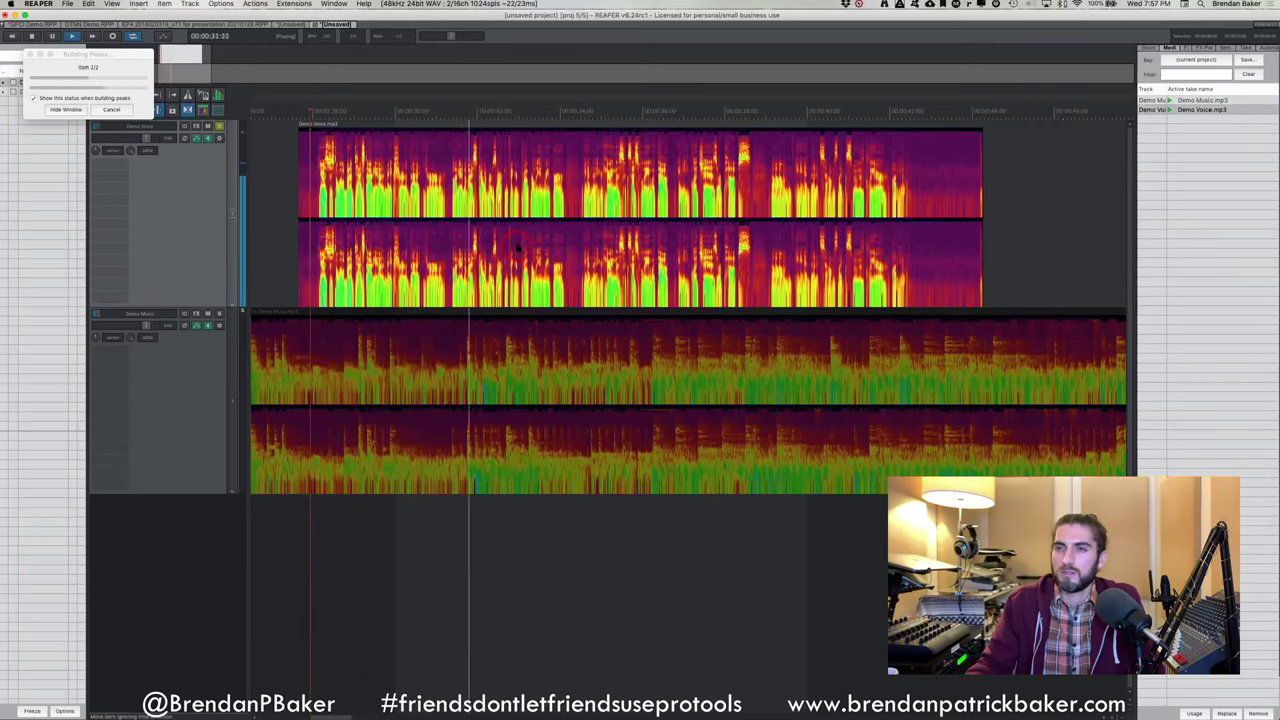
{"action": "key", "text": "space"}
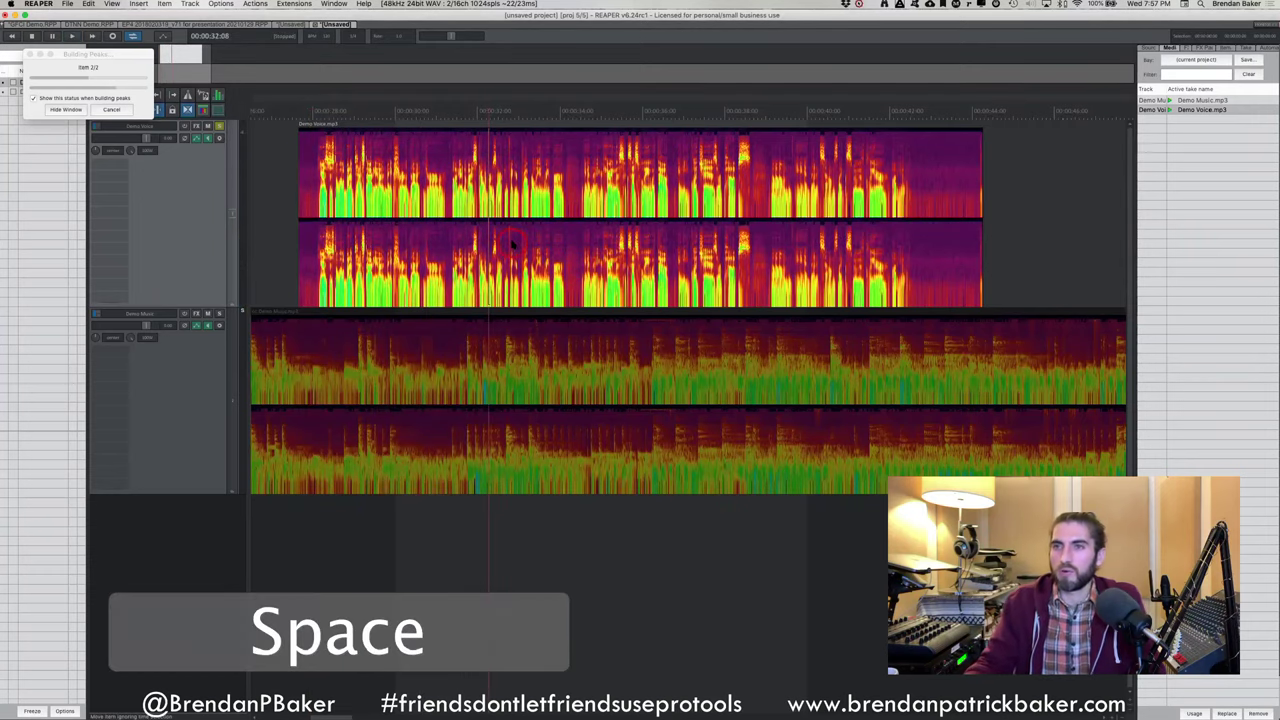
Play the Demo Voice clip from about 34, 38 and 40 seconds, following the spectrogram up close
{"action": "key", "text": "super"}
{"action": "scroll", "coordinate": [497, 230], "scroll_direction": "up", "scroll_amount": 5}
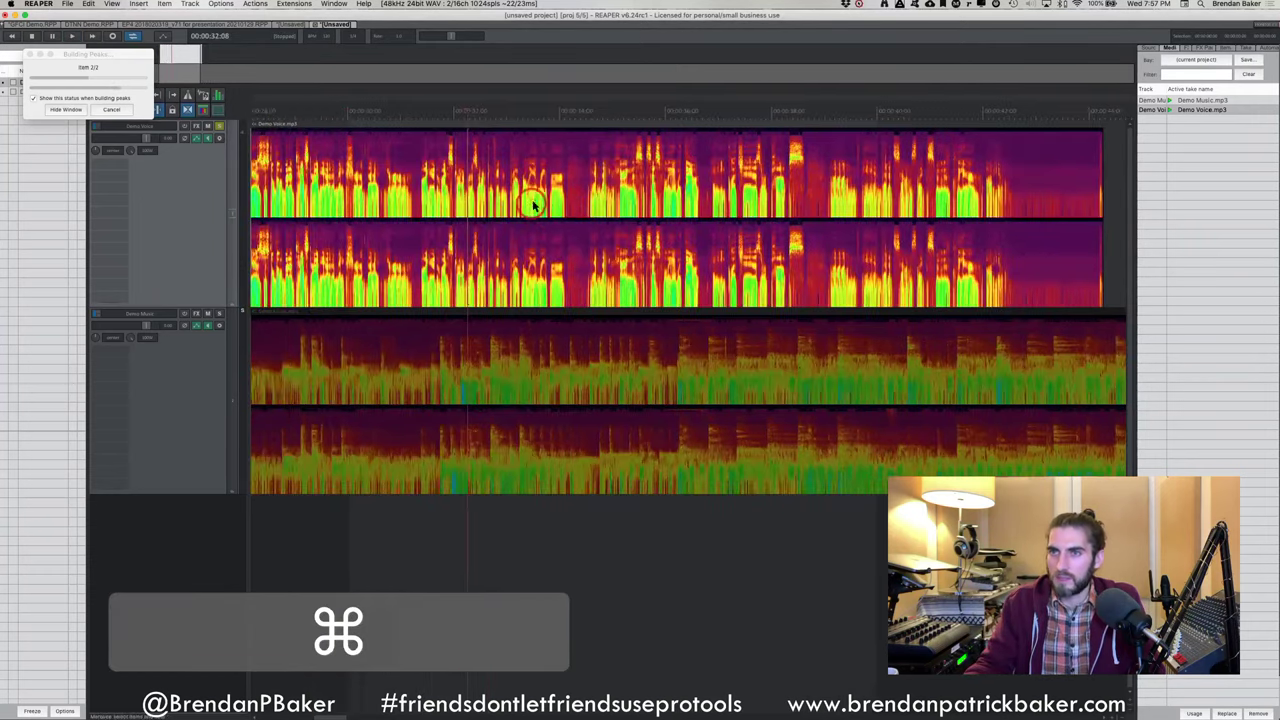
{"action": "key", "text": "space"}
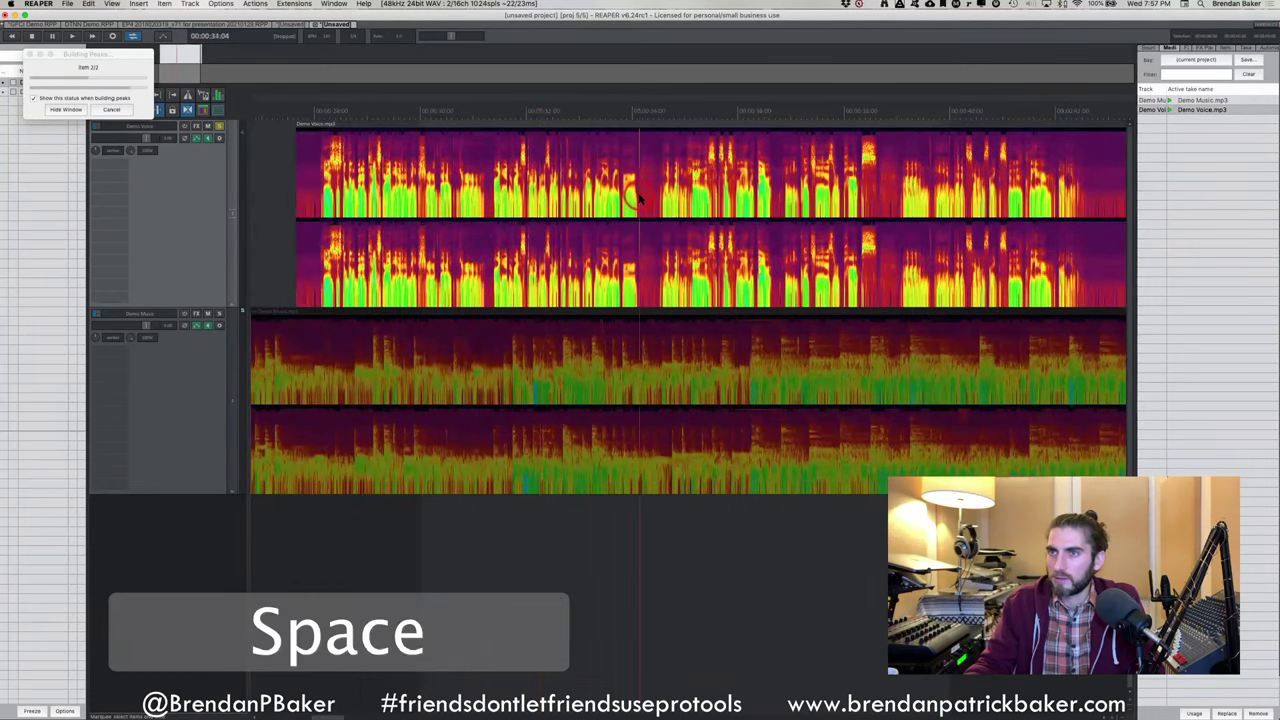
{"action": "left_click", "coordinate": [865, 200]}
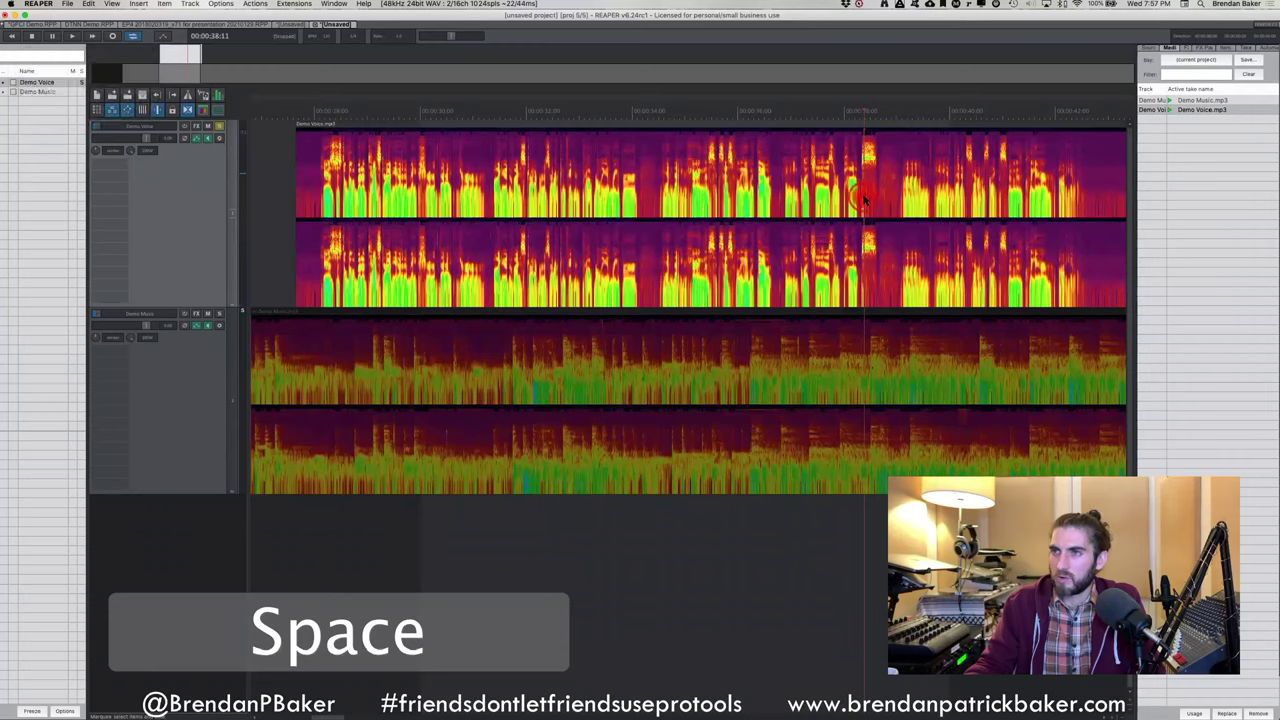
{"action": "left_click", "coordinate": [964, 164]}
{"action": "key", "text": "space"}
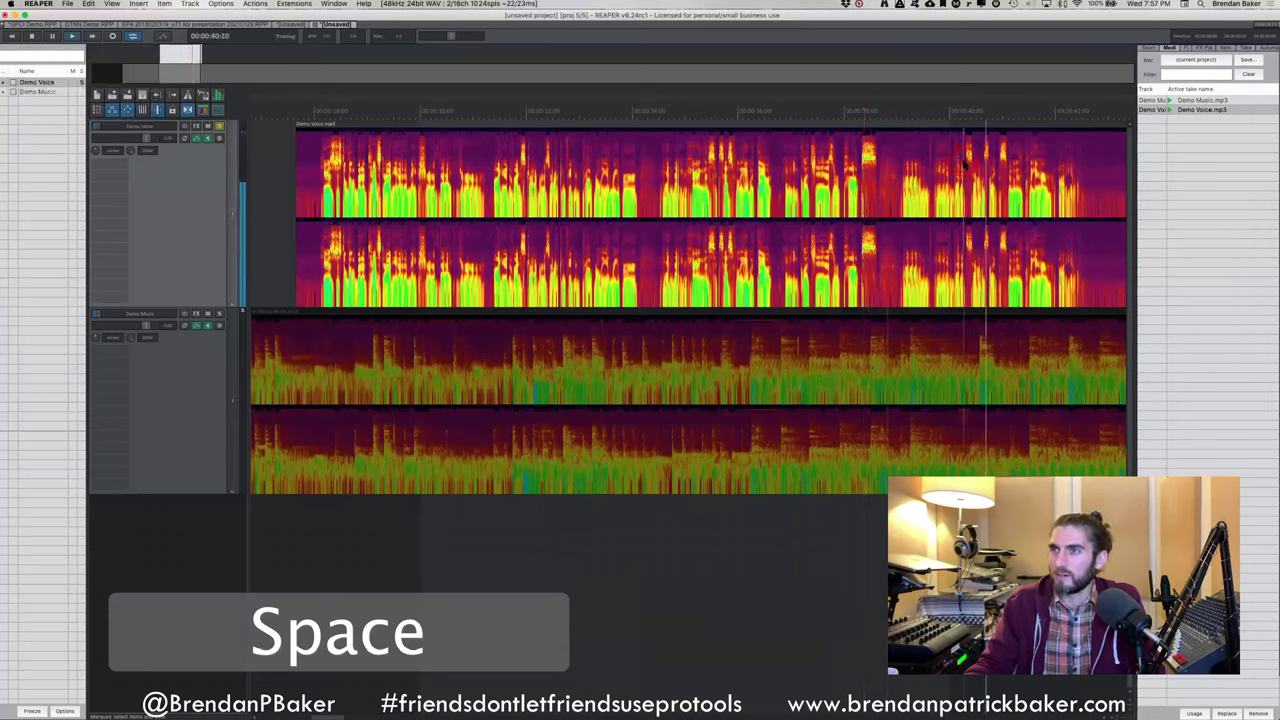
{"action": "key", "text": "space"}
{"action": "scroll", "coordinate": [964, 164], "scroll_direction": "down", "scroll_amount": 4}
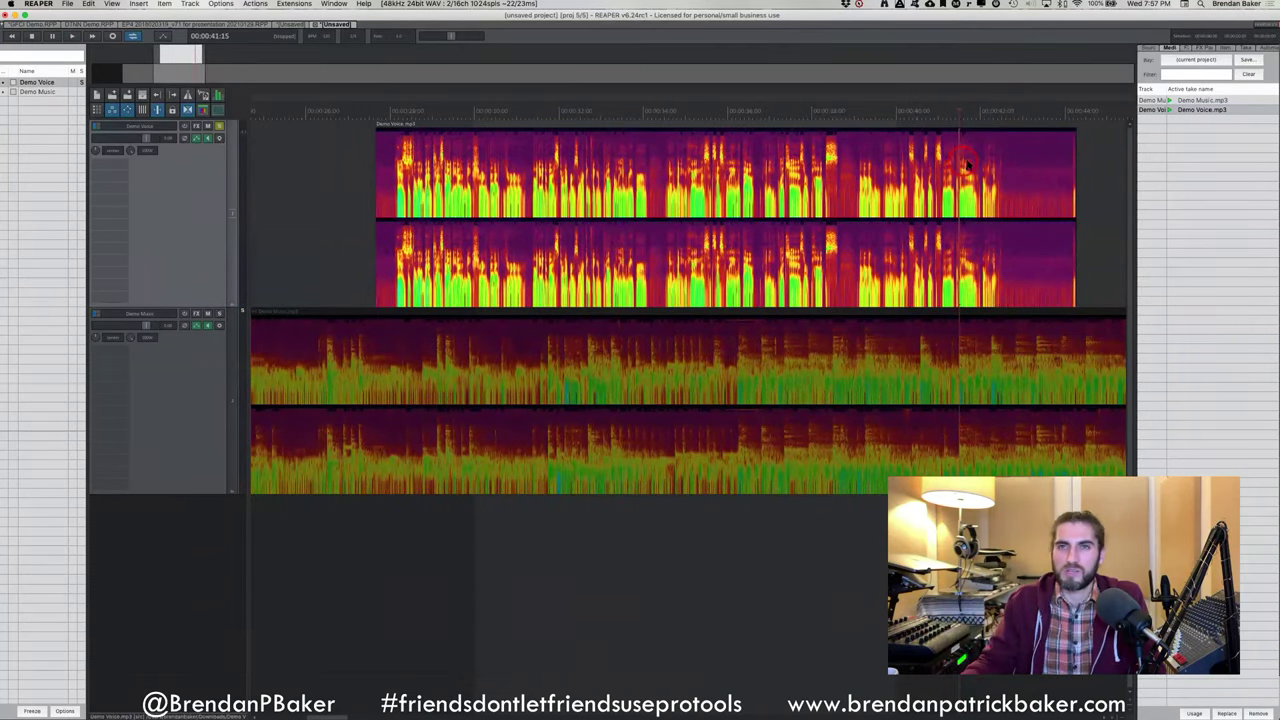
Set the peaks display mode to show the spectrogram and peaks together
{"action": "left_click", "coordinate": [216, 4]}
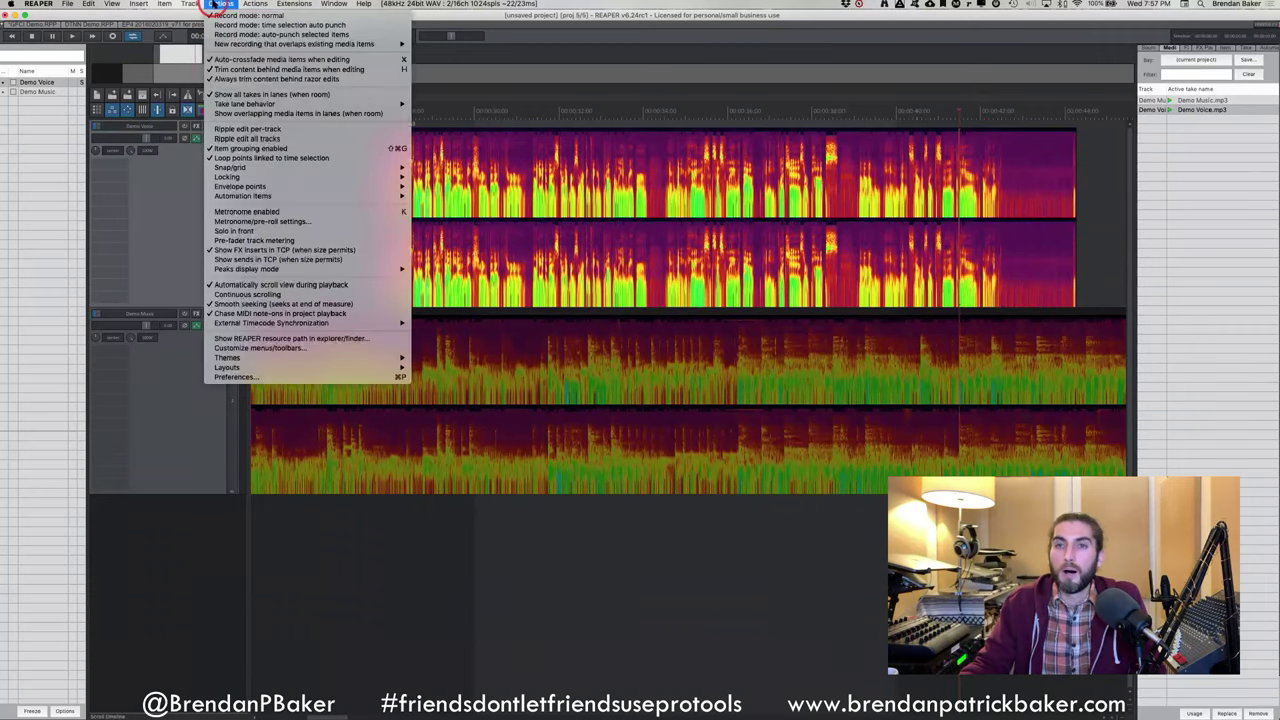
{"action": "left_click", "coordinate": [295, 292]}
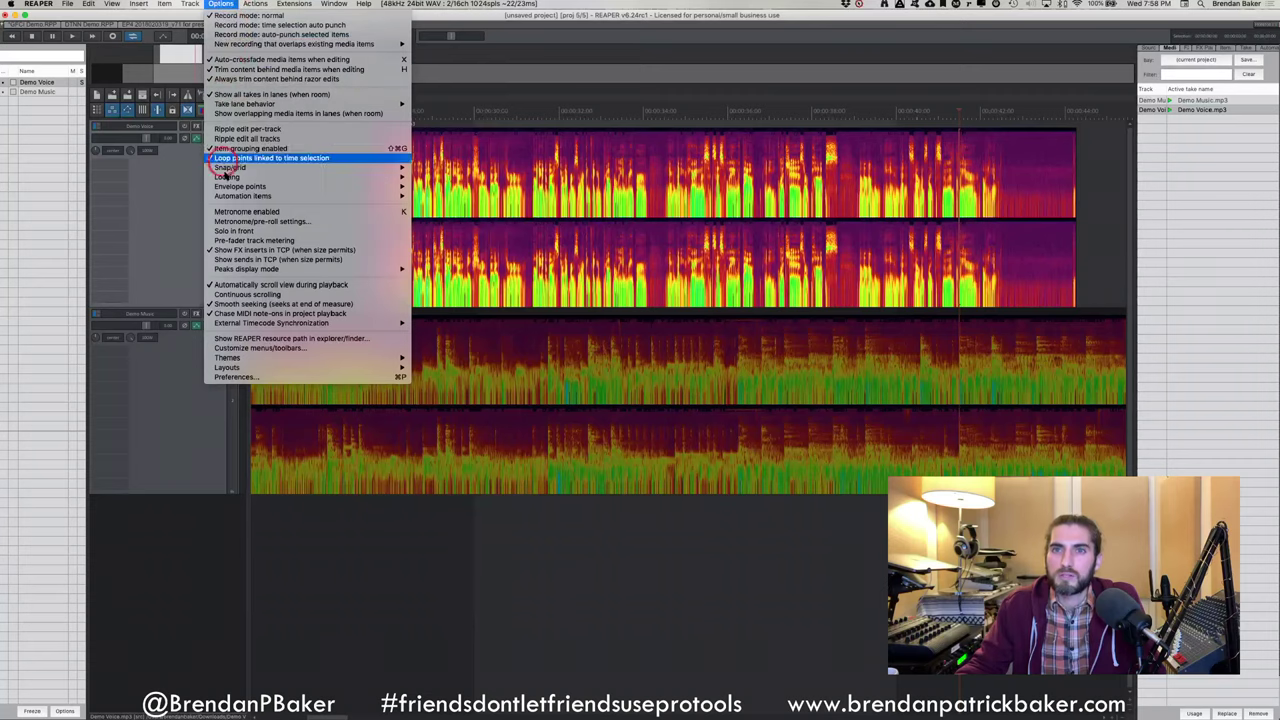
{"action": "mouse_move", "coordinate": [388, 271]}
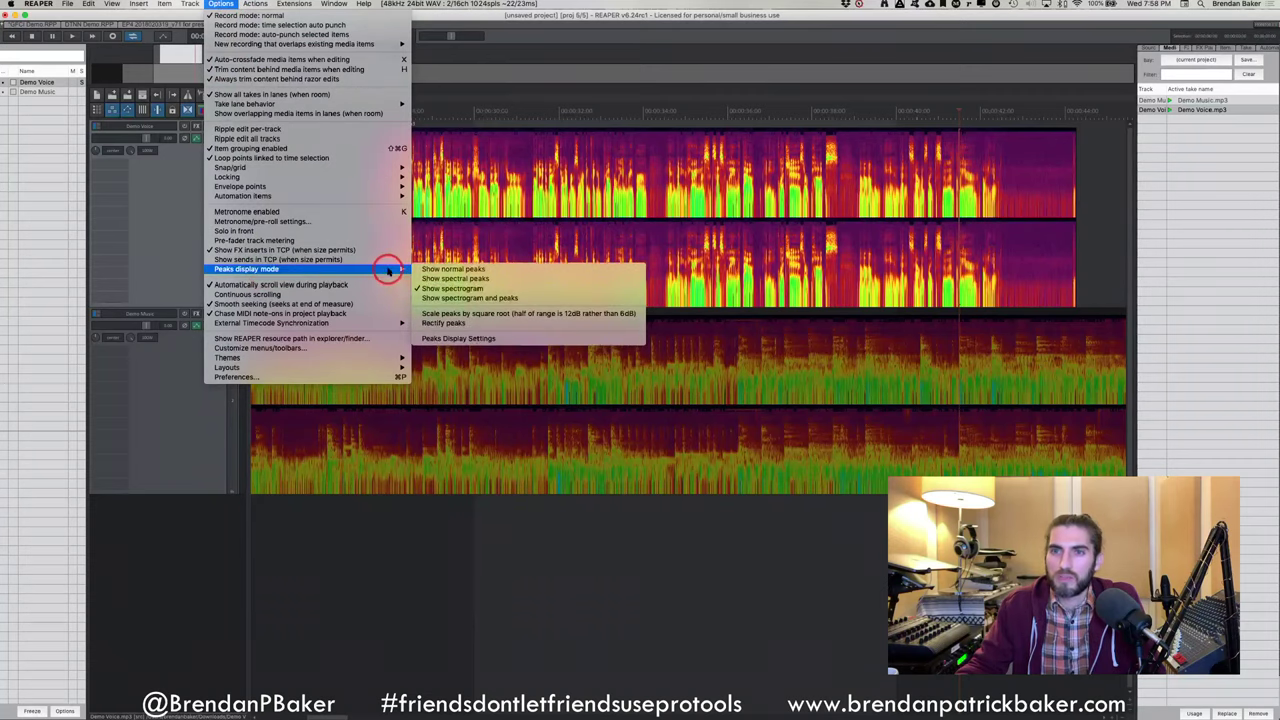
{"action": "left_click", "coordinate": [497, 298]}
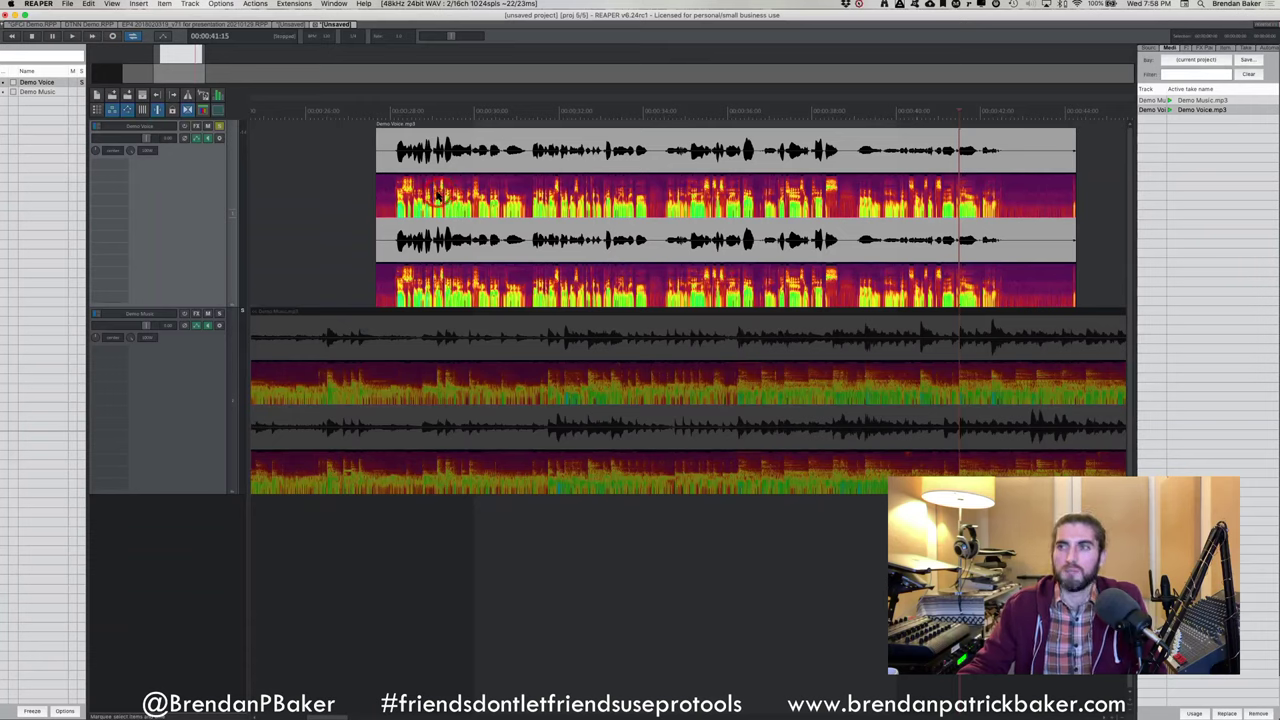
Return the peaks display mode to normal peaks and show more of both clips
{"action": "left_click", "coordinate": [190, 3]}
{"action": "mouse_move", "coordinate": [255, 3]}
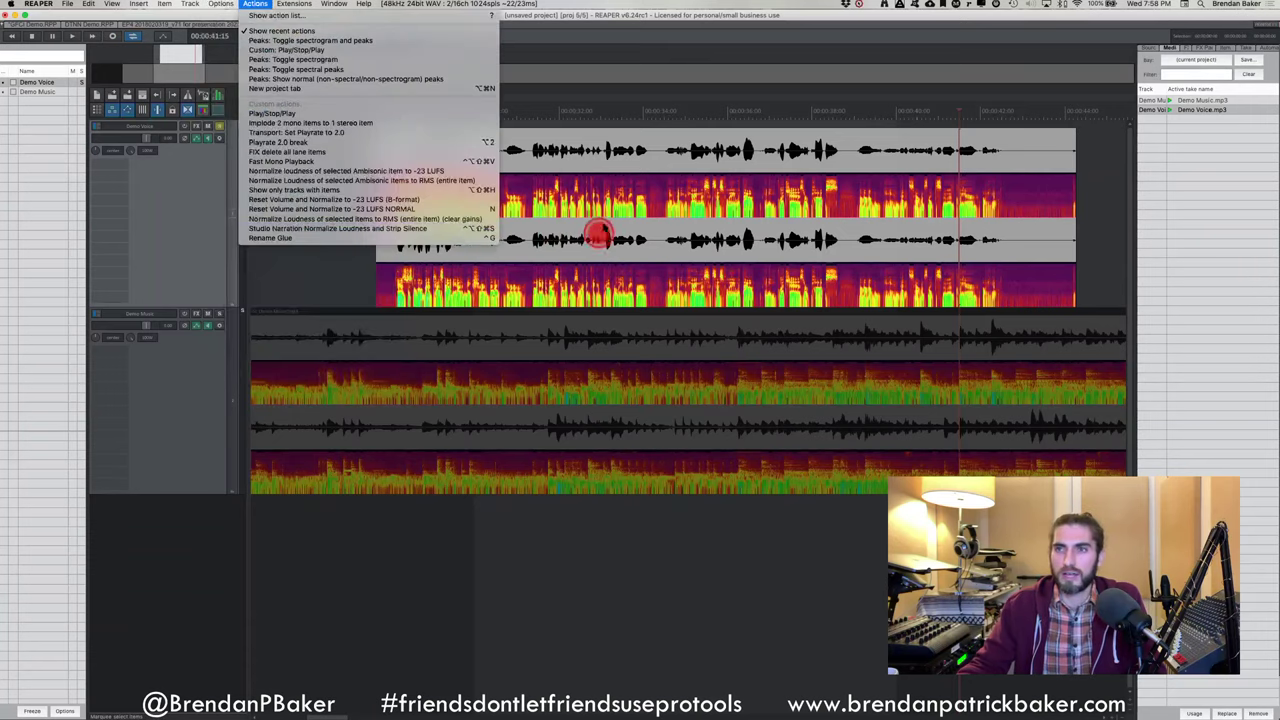
{"action": "mouse_move", "coordinate": [190, 6]}
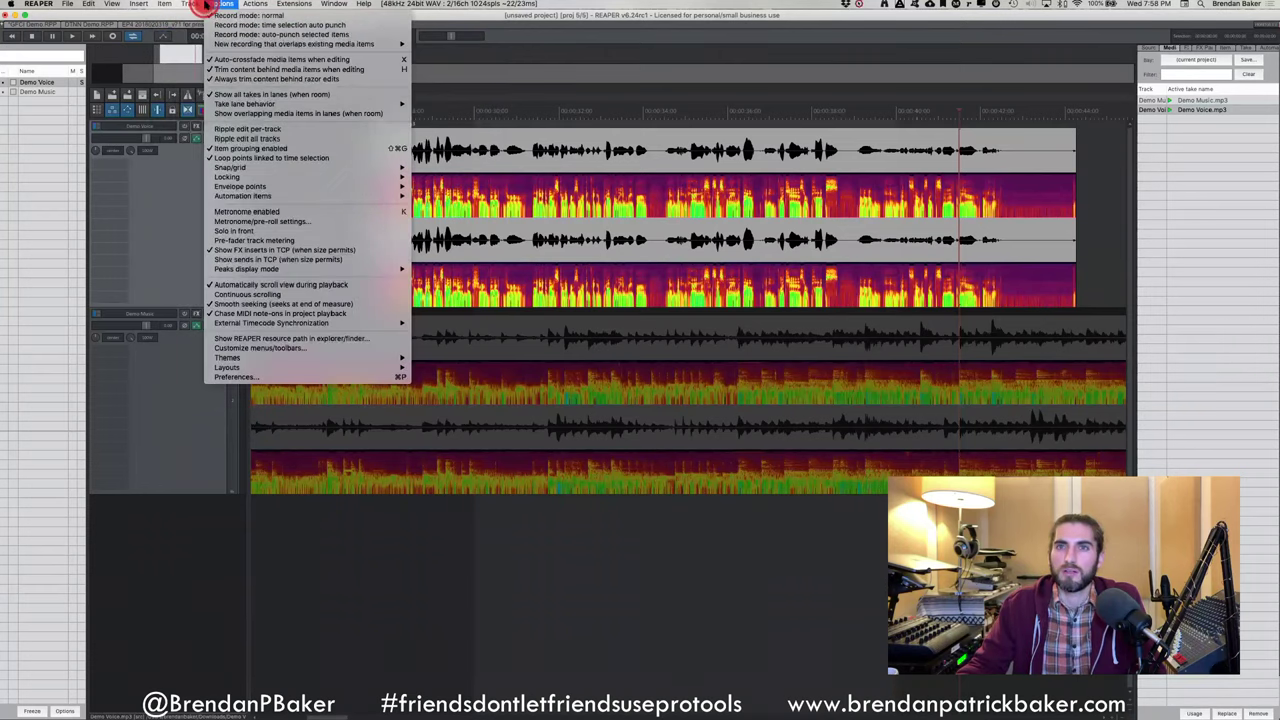
{"action": "mouse_move", "coordinate": [400, 269]}
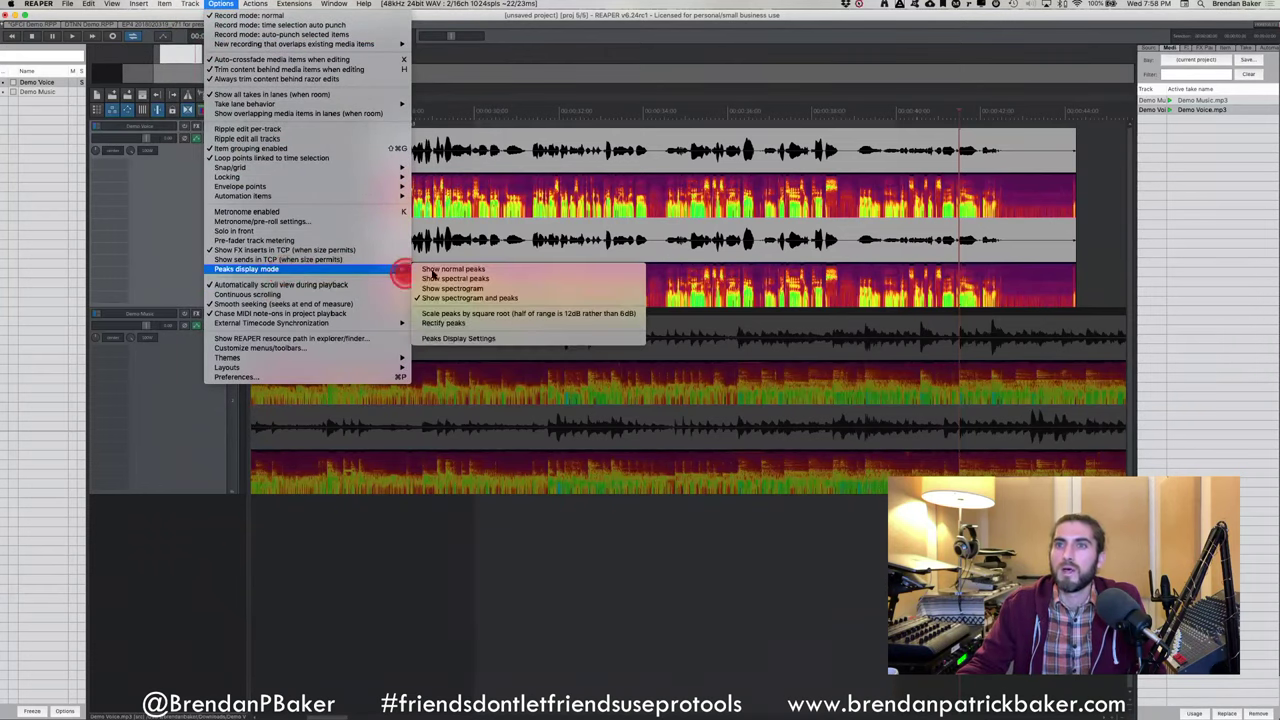
{"action": "left_click", "coordinate": [479, 271]}
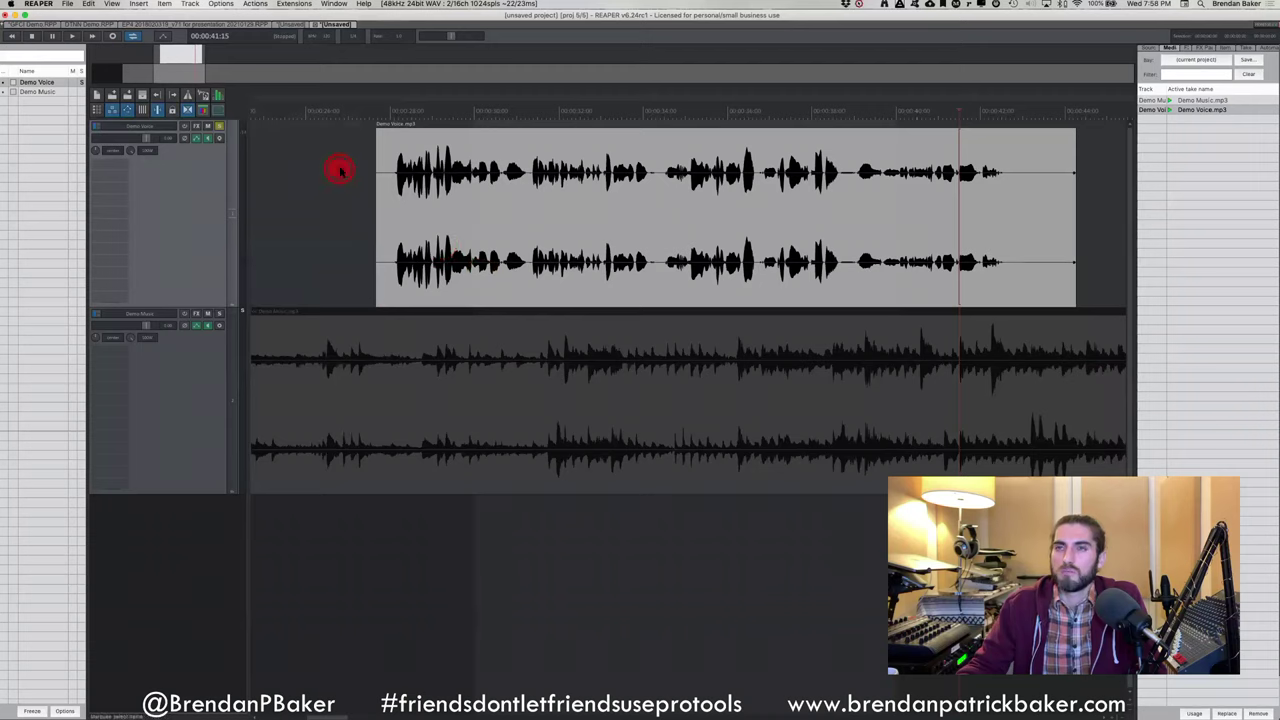
{"action": "scroll", "coordinate": [340, 170], "scroll_direction": "down", "scroll_amount": 5}
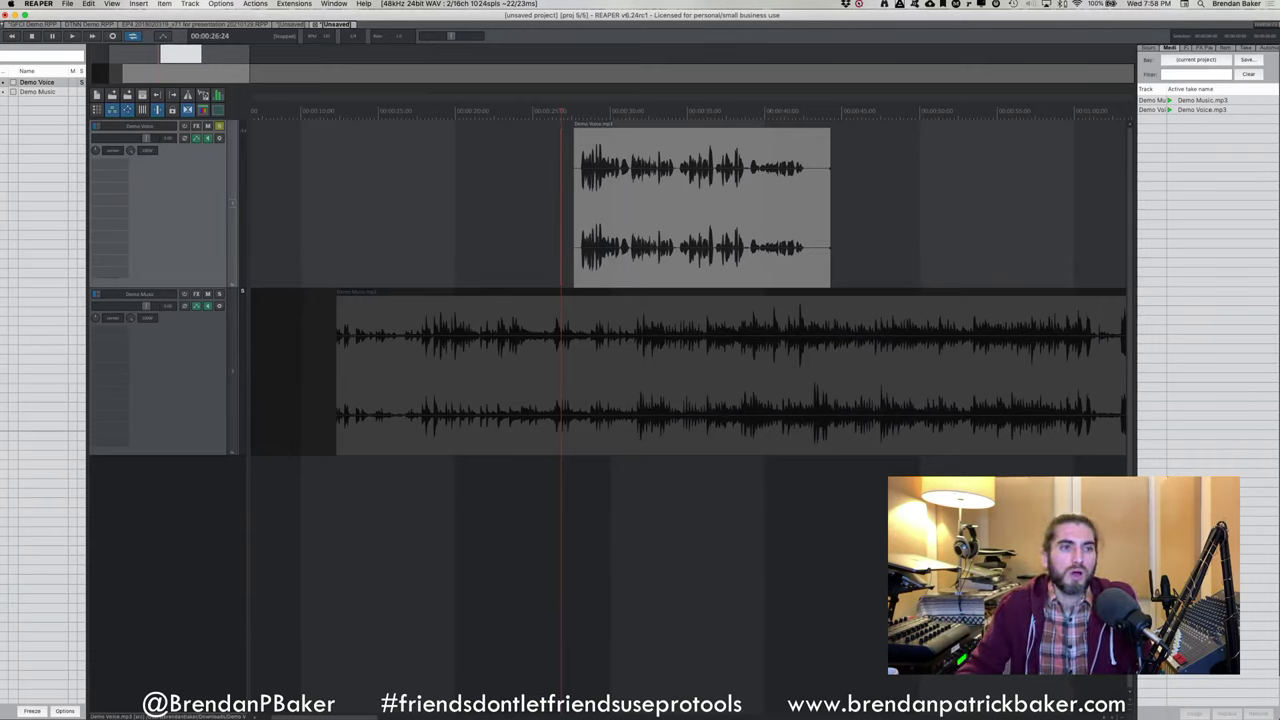
Switch to Finder and expand the peaks folder in Downloads to inspect the peak files for the demo audio
{"action": "key", "text": "super+Tab"}
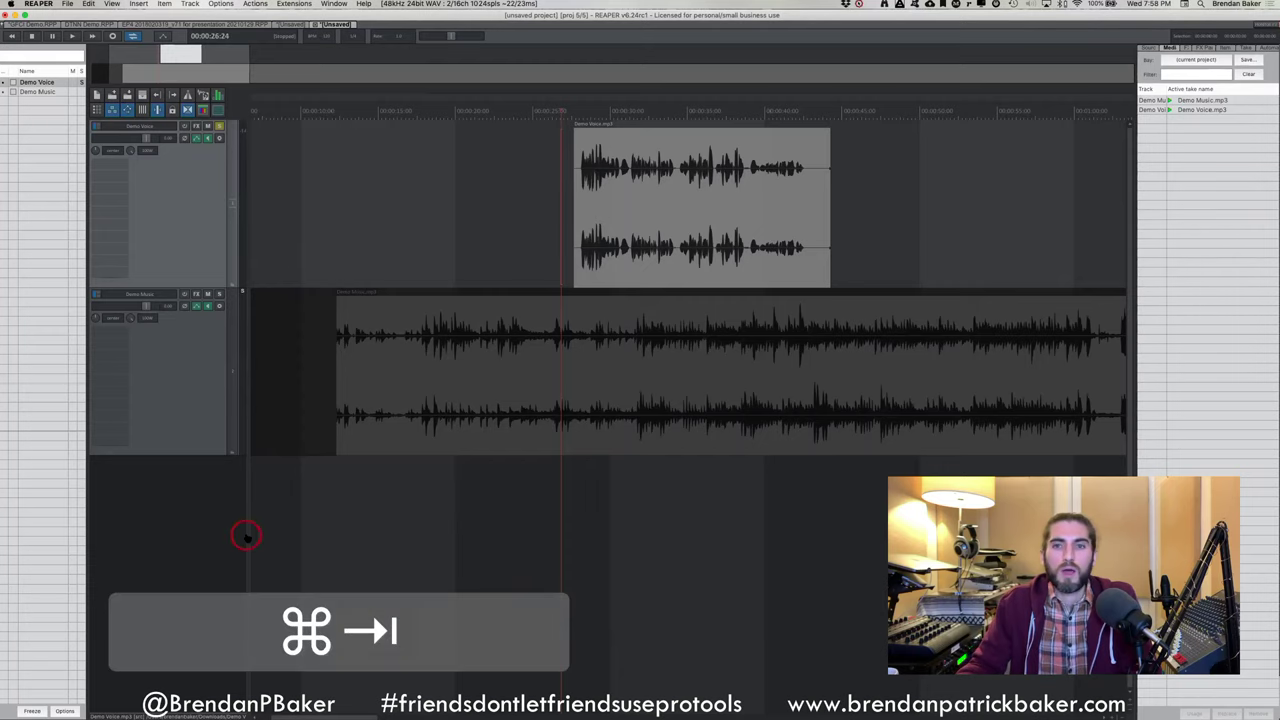
{"action": "key", "text": "a"}
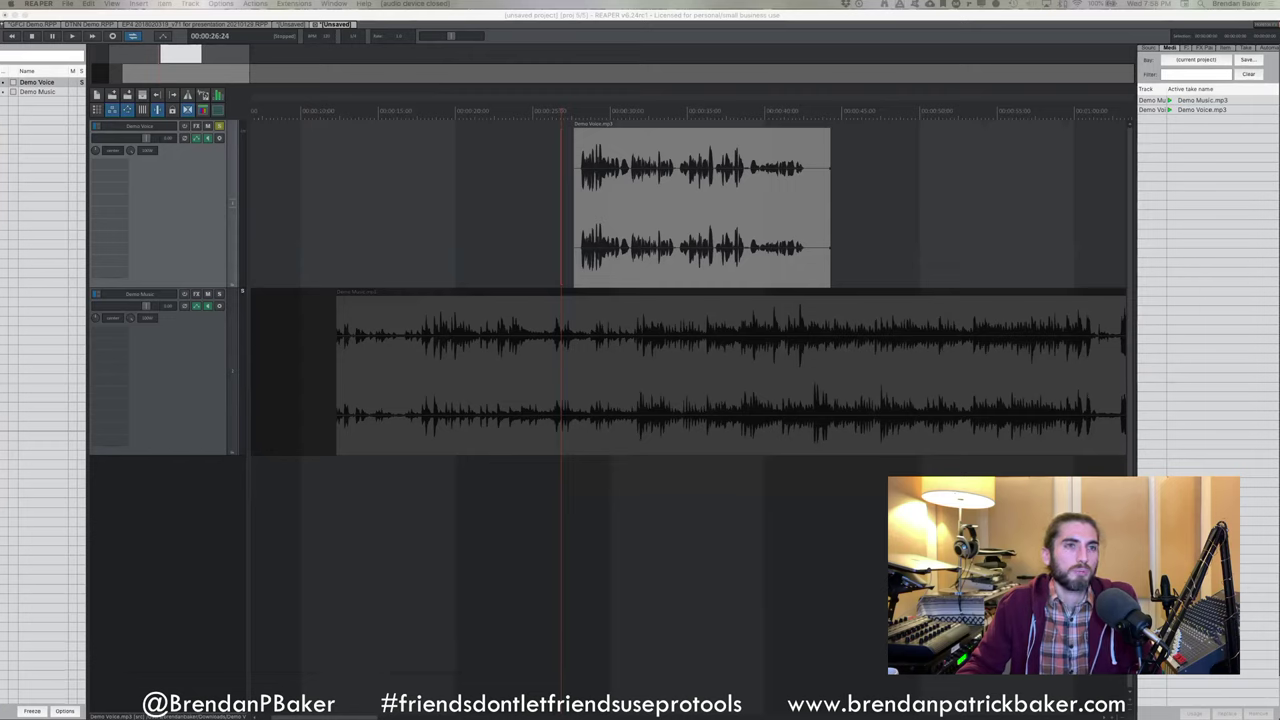
{"action": "left_click", "coordinate": [22, 358]}
{"action": "left_click_drag", "start_coordinate": [632, 234], "coordinate": [709, 331]}
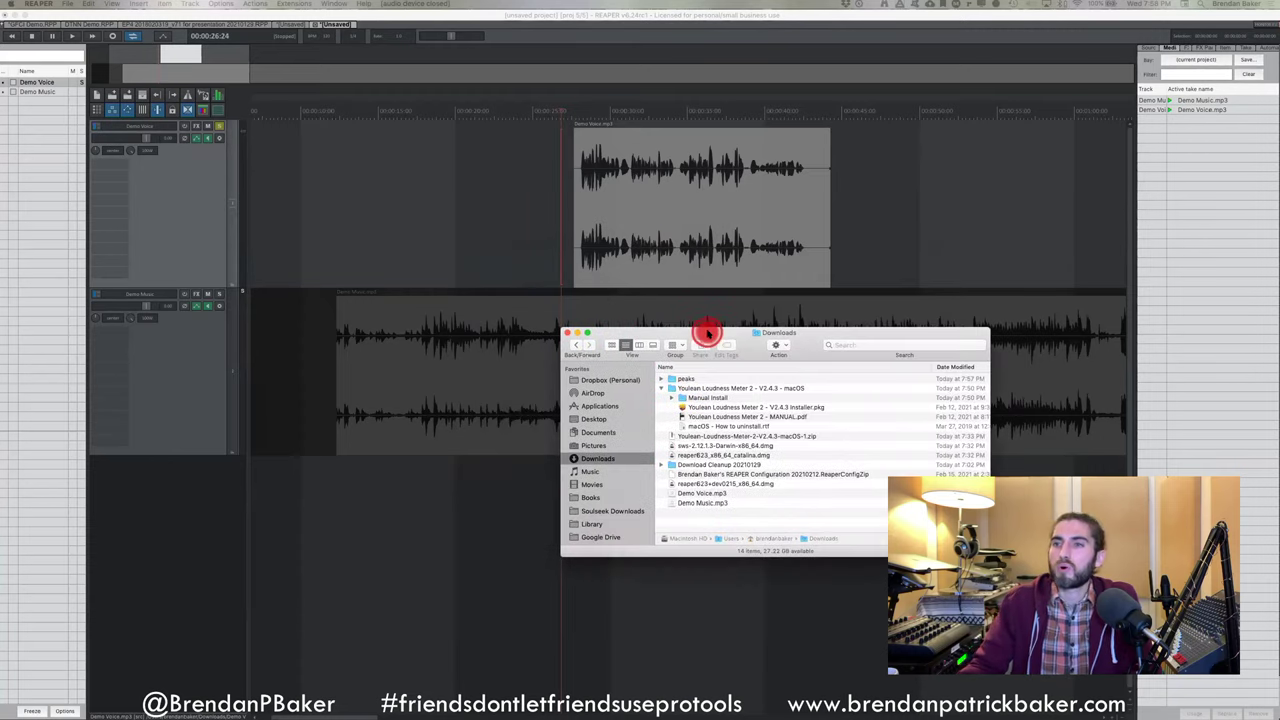
{"action": "left_click", "coordinate": [679, 380]}
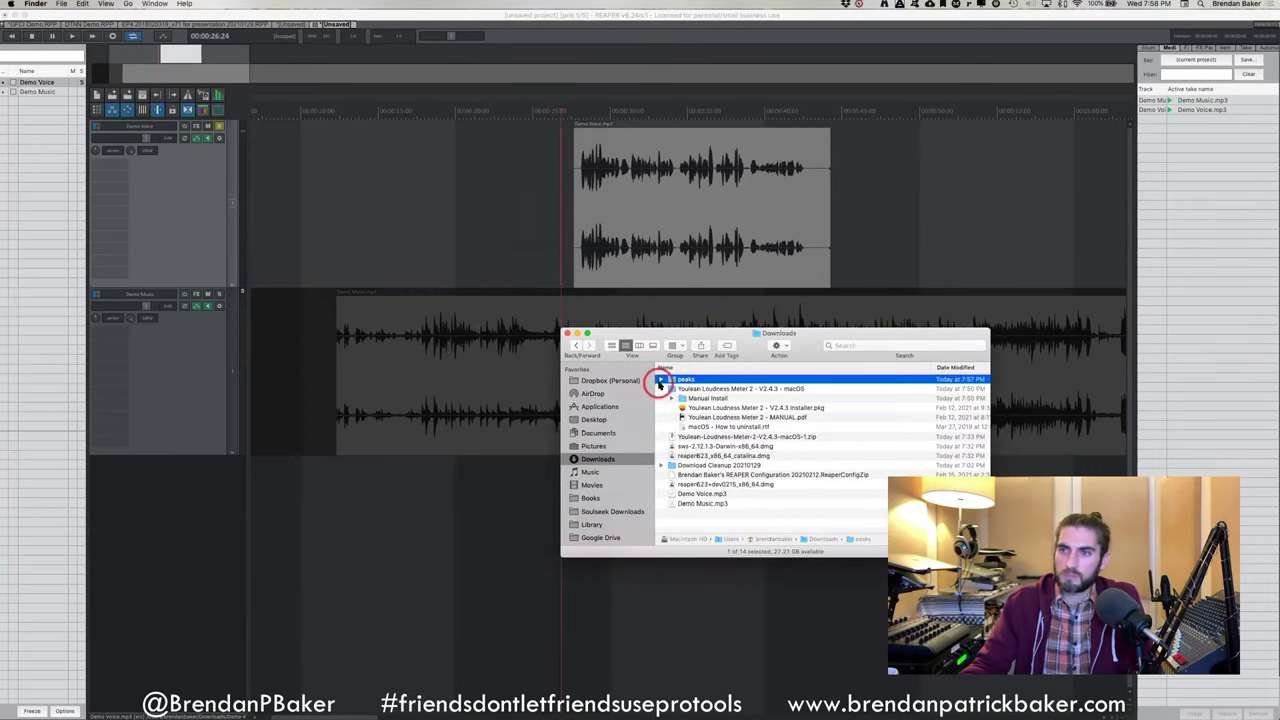
{"action": "left_click", "coordinate": [660, 380]}
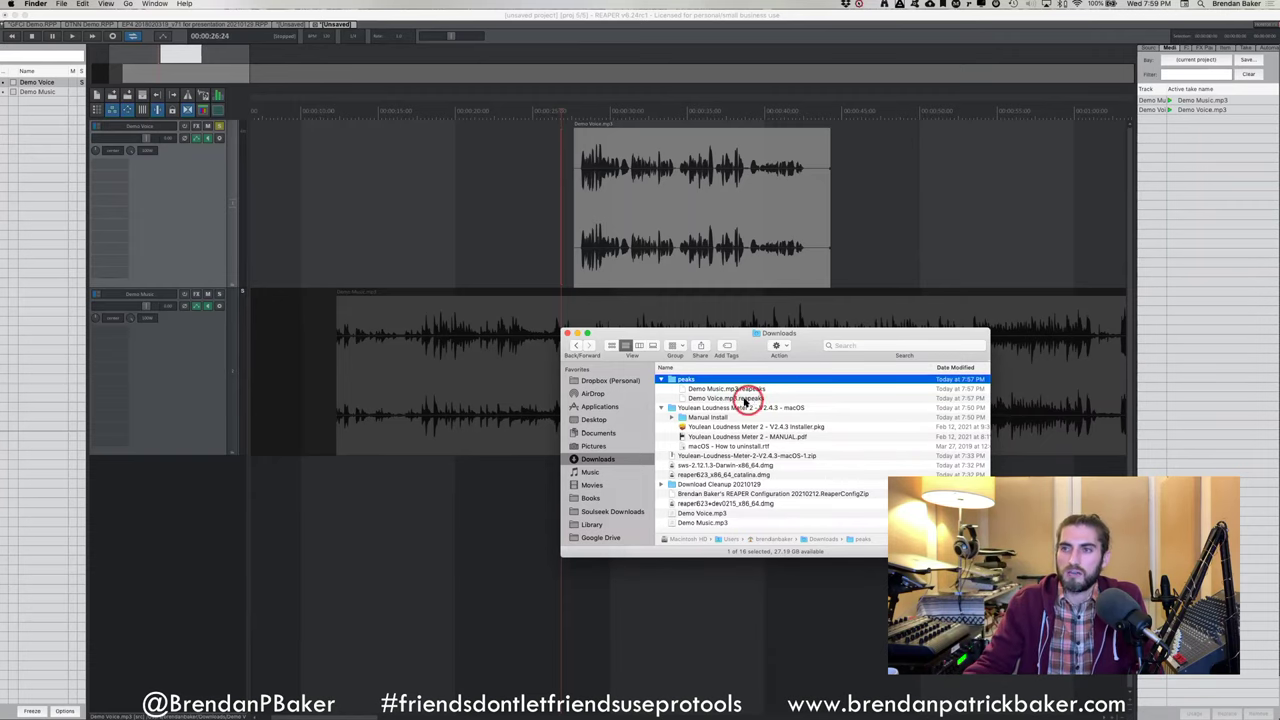
Select Demo Voice.mp3.reapeaks in Finder, look back at the clips in REAPER, and return to the expanded peaks folder in Finder's Downloads
{"action": "left_click", "coordinate": [670, 397]}
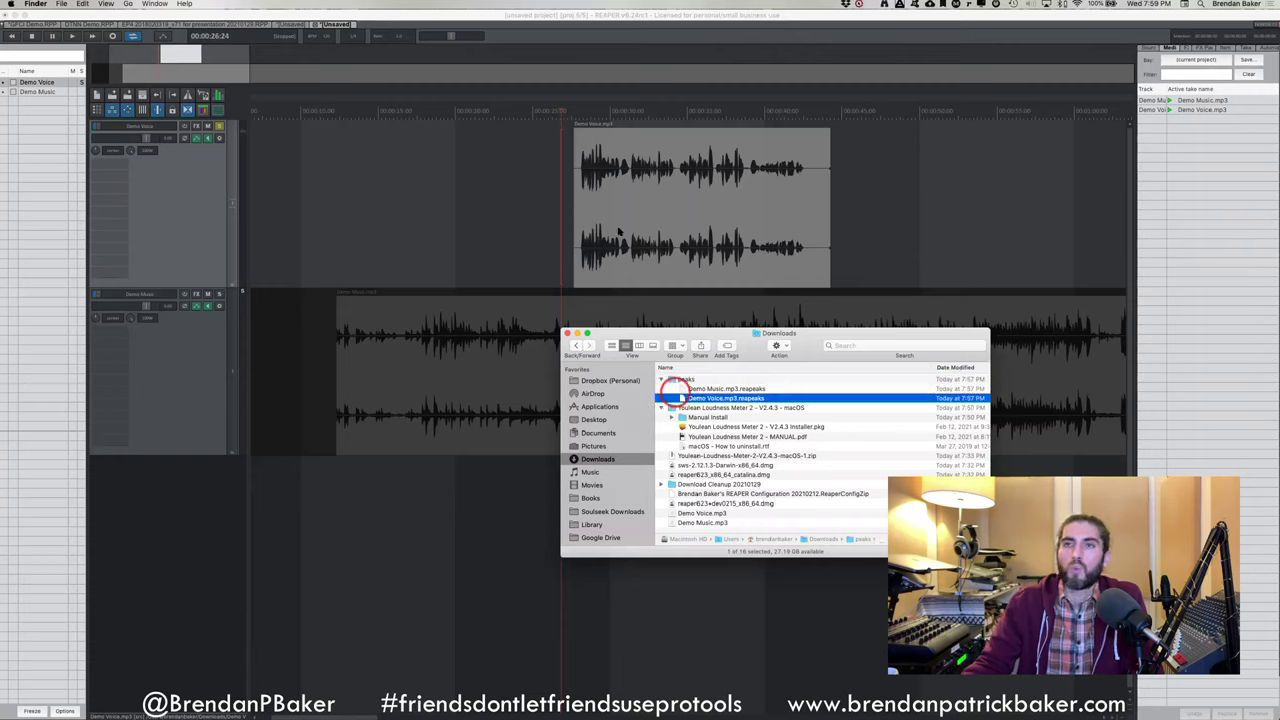
{"action": "left_click", "coordinate": [414, 168]}
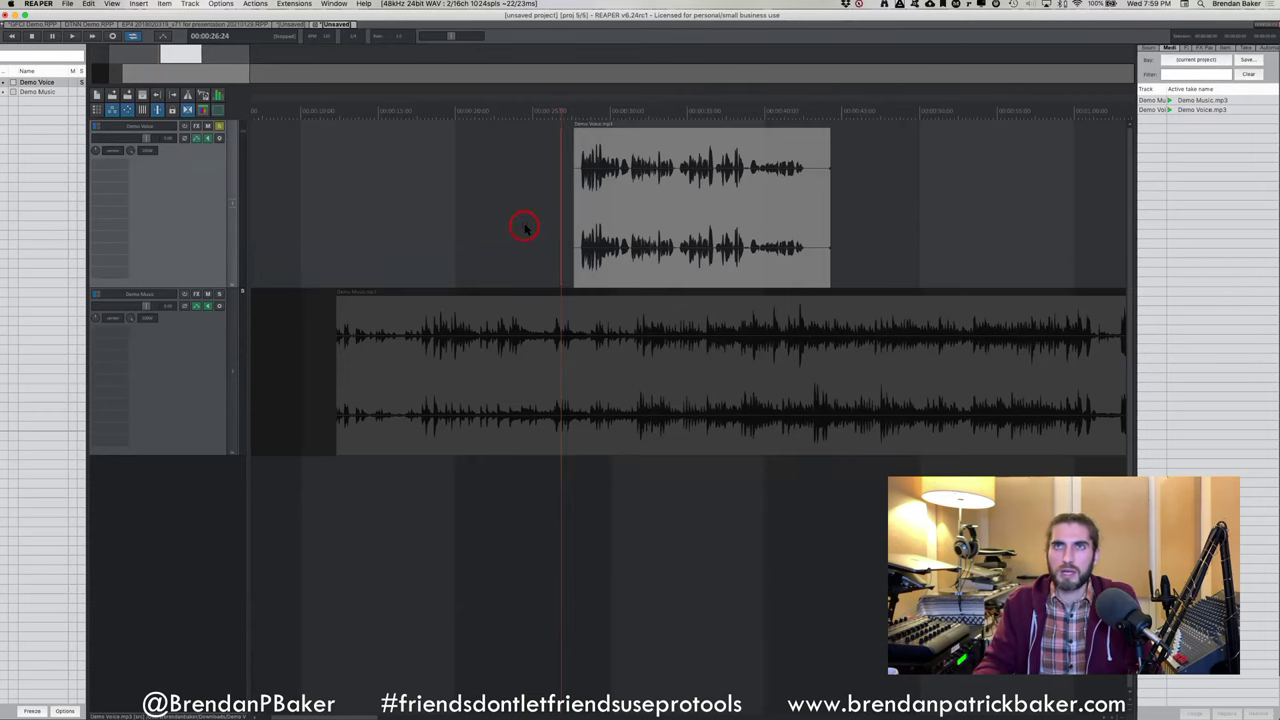
{"action": "key", "text": "super+Tab"}
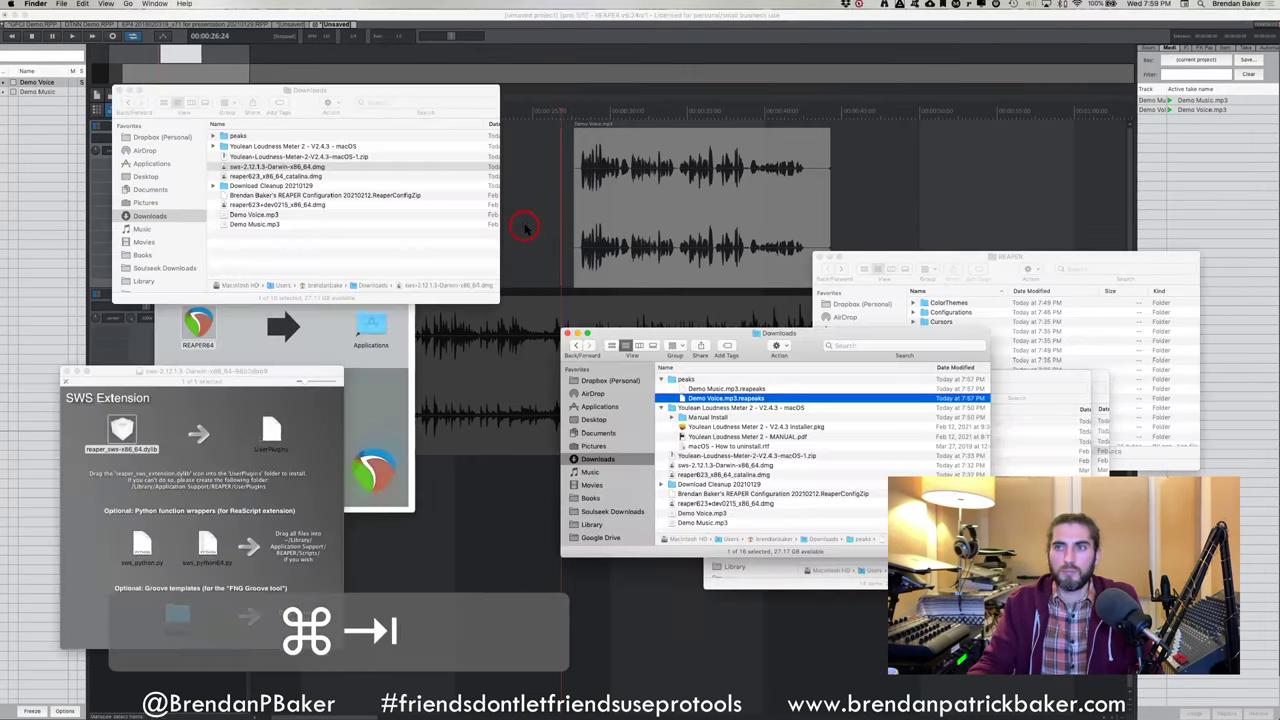
{"action": "left_click", "coordinate": [677, 381]}
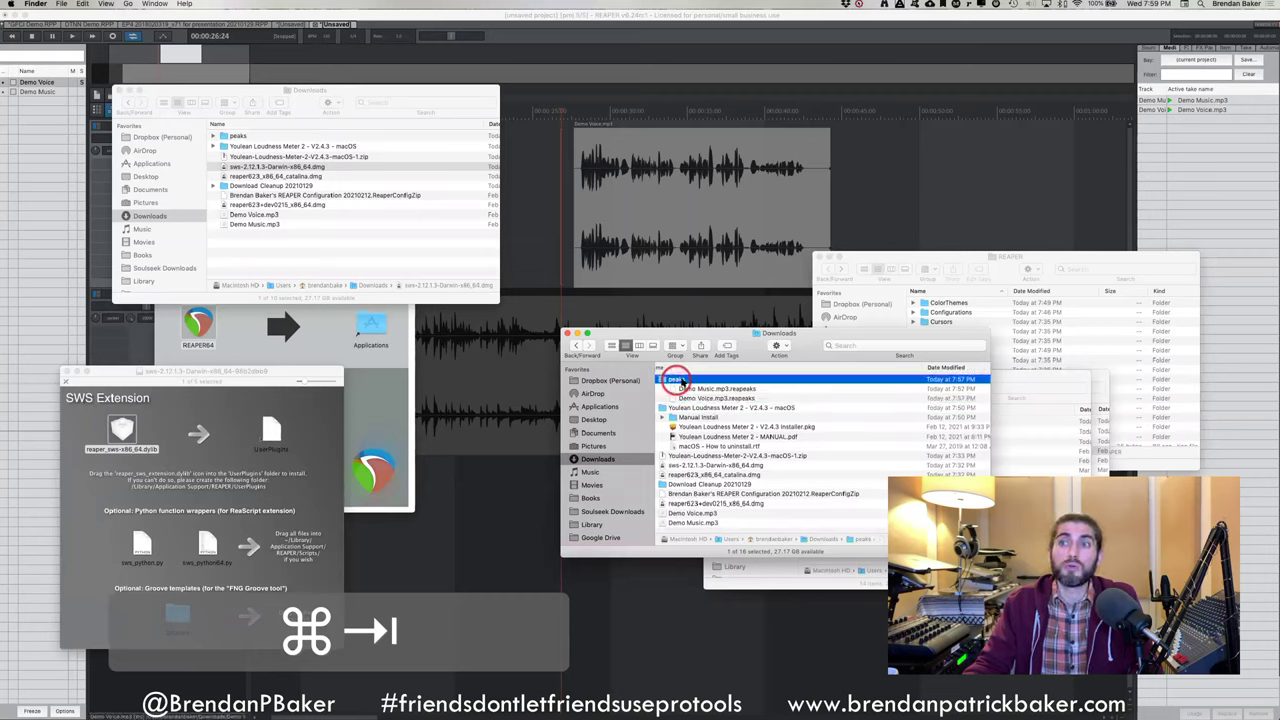
{"action": "key", "text": "Right"}
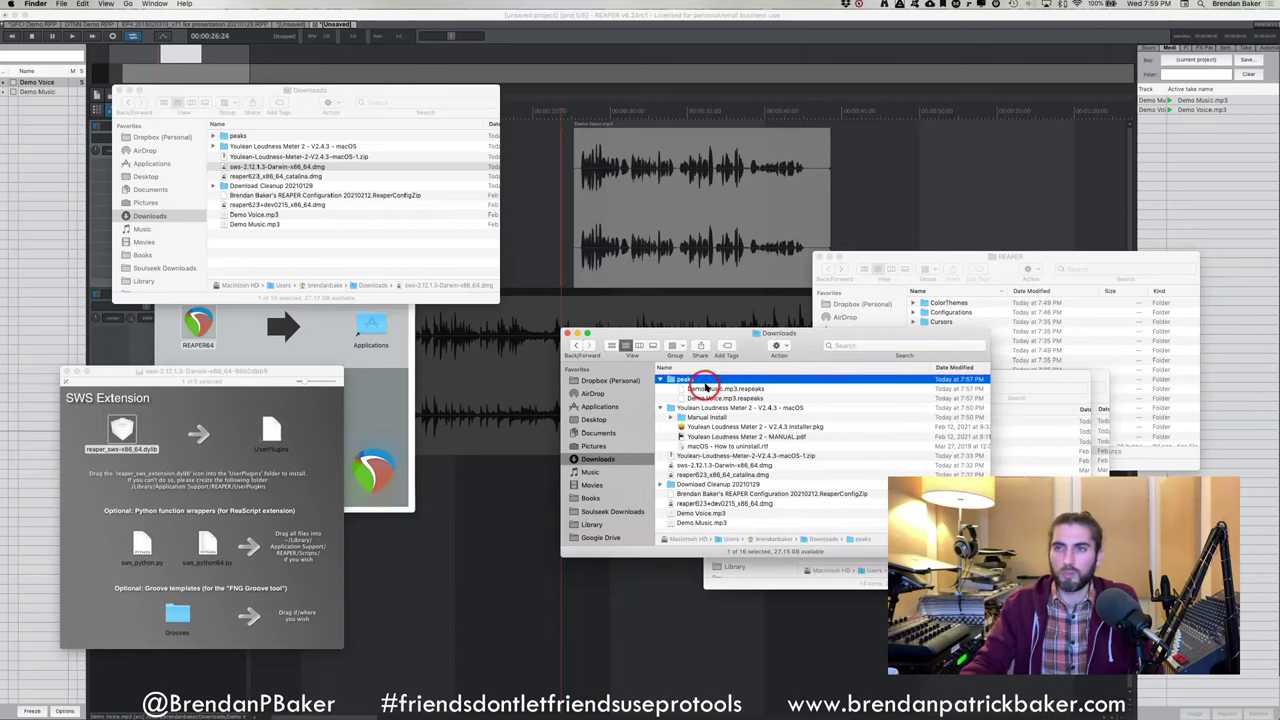
Switch to REAPER and search the preferences for "peaks" to examine the media peak caching settings
{"action": "left_click", "coordinate": [516, 154]}
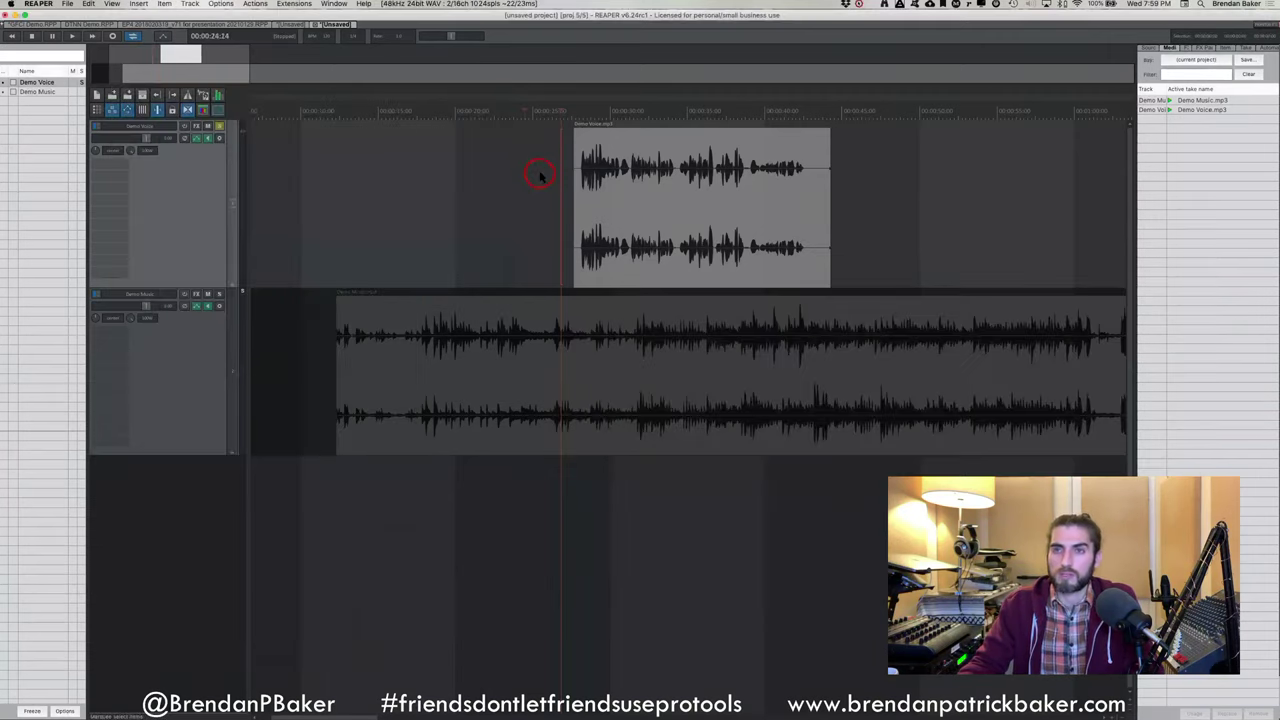
{"action": "left_click", "coordinate": [213, 4]}
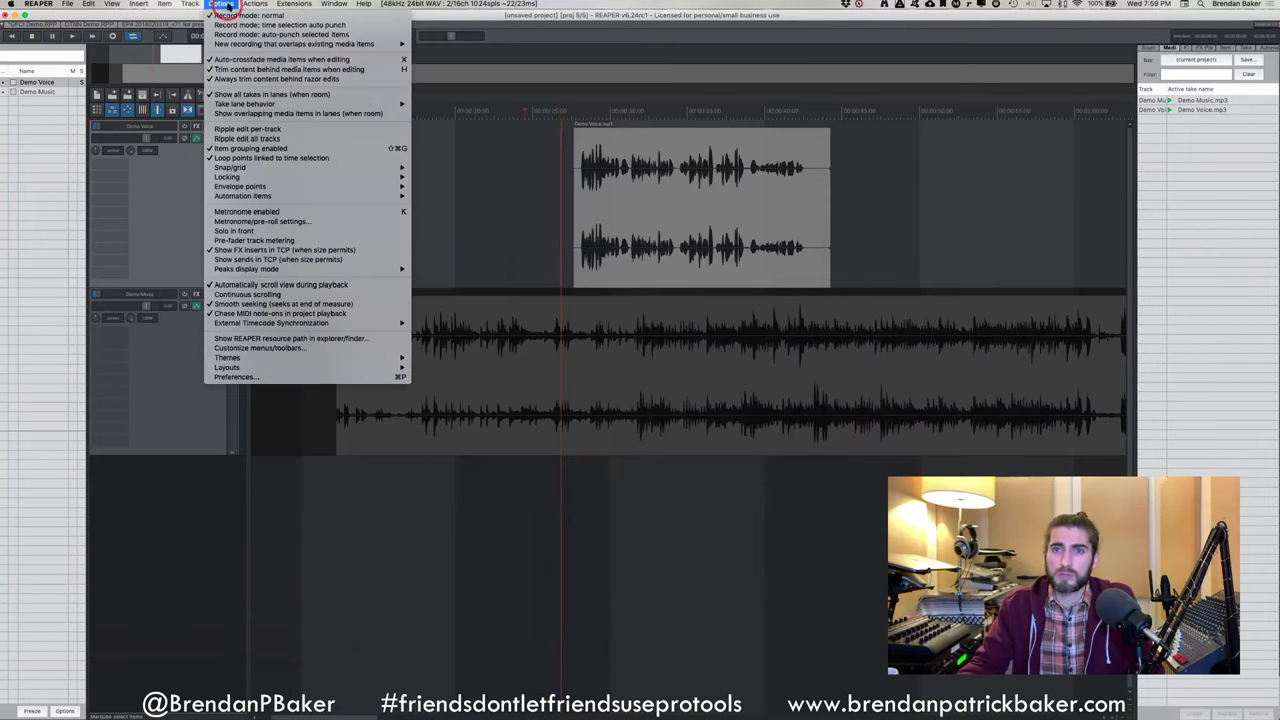
{"action": "left_click", "coordinate": [255, 377]}
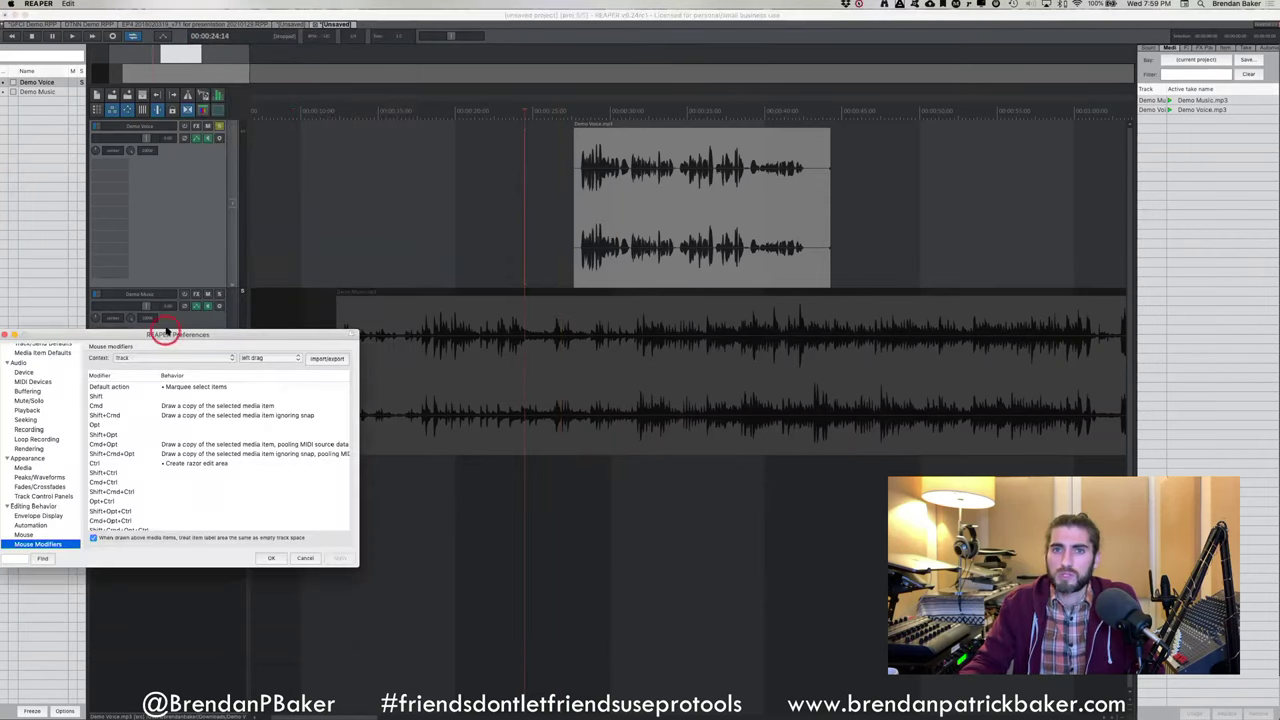
{"action": "left_click_drag", "start_coordinate": [165, 333], "coordinate": [402, 315]}
{"action": "left_click", "coordinate": [256, 543]}
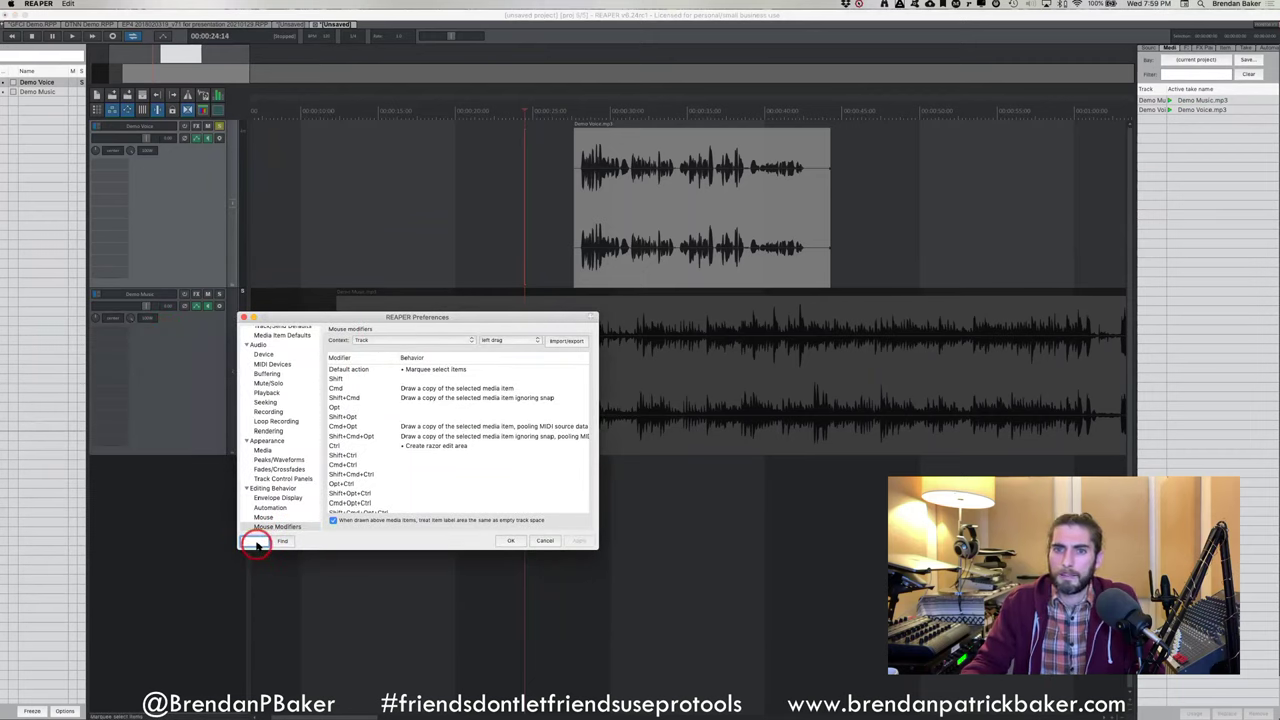
{"action": "type", "text": "peaks"}
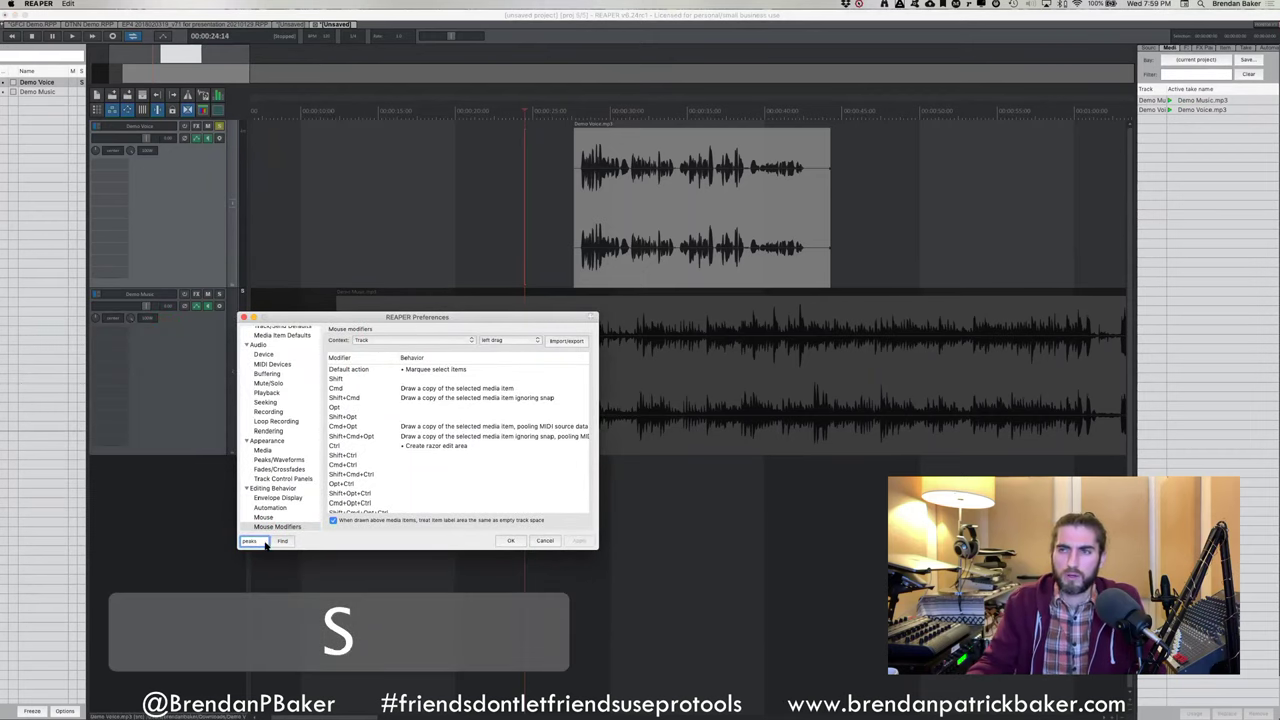
{"action": "left_click", "coordinate": [278, 542]}
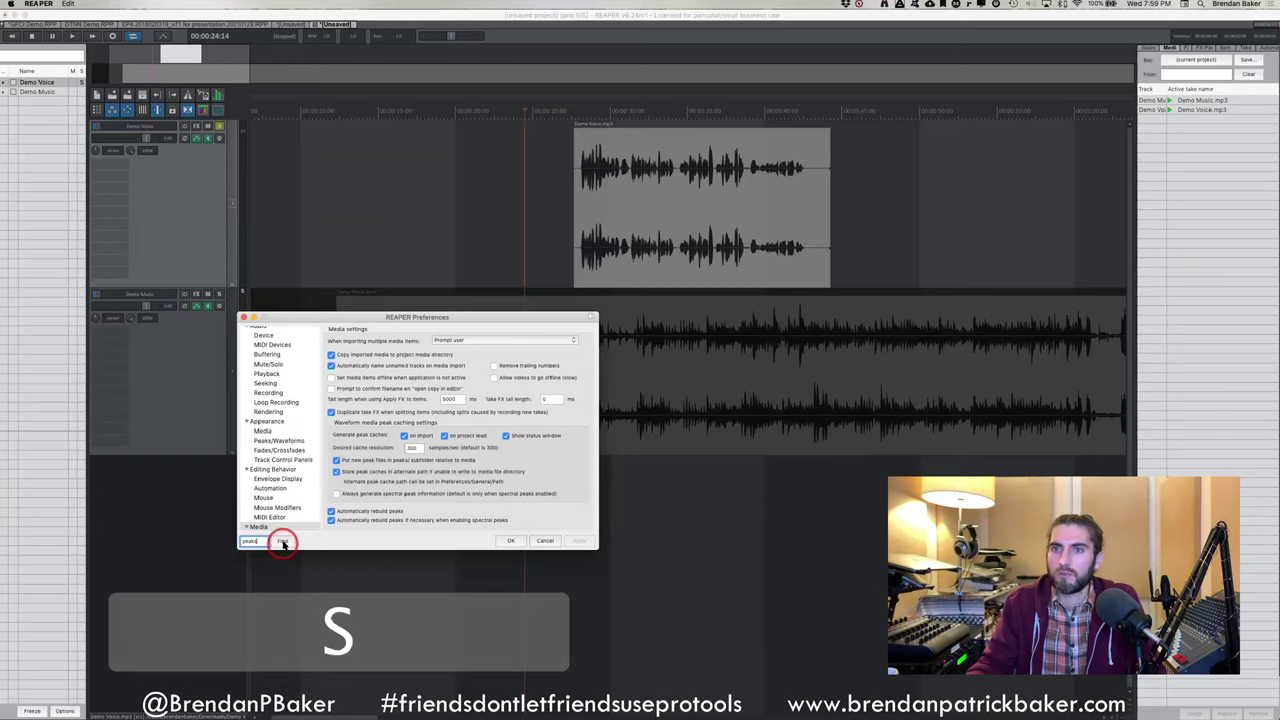
Continue through the "peaks" matches to the alternate peak cache path settings under Paths, and close the preferences
{"action": "left_click", "coordinate": [283, 542]}
{"action": "left_click", "coordinate": [284, 543]}
{"action": "left_click", "coordinate": [284, 543]}
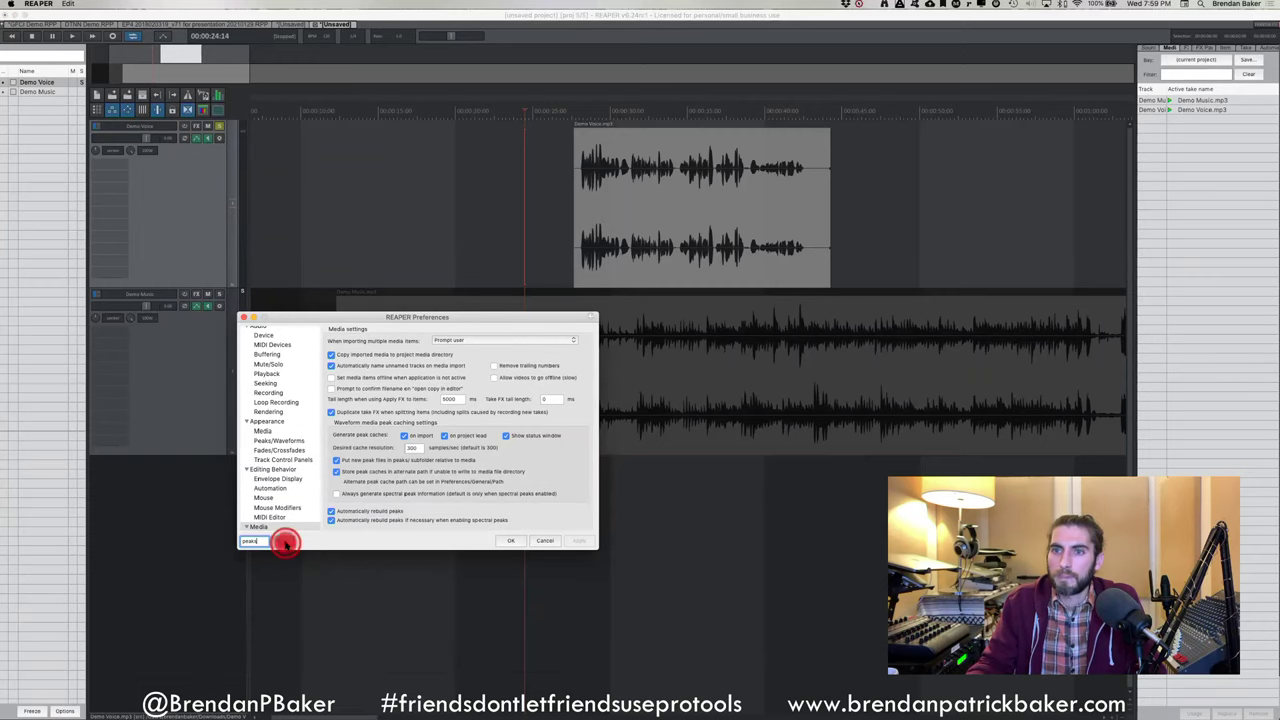
{"action": "left_click", "coordinate": [285, 543]}
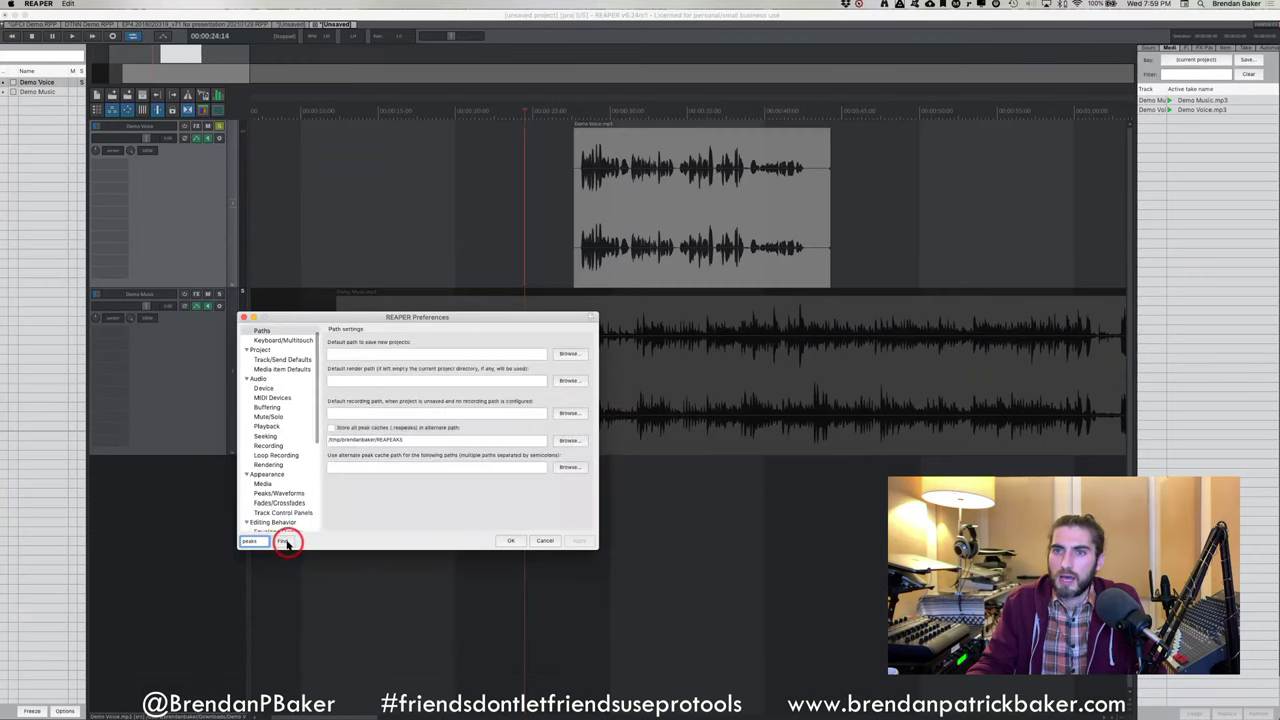
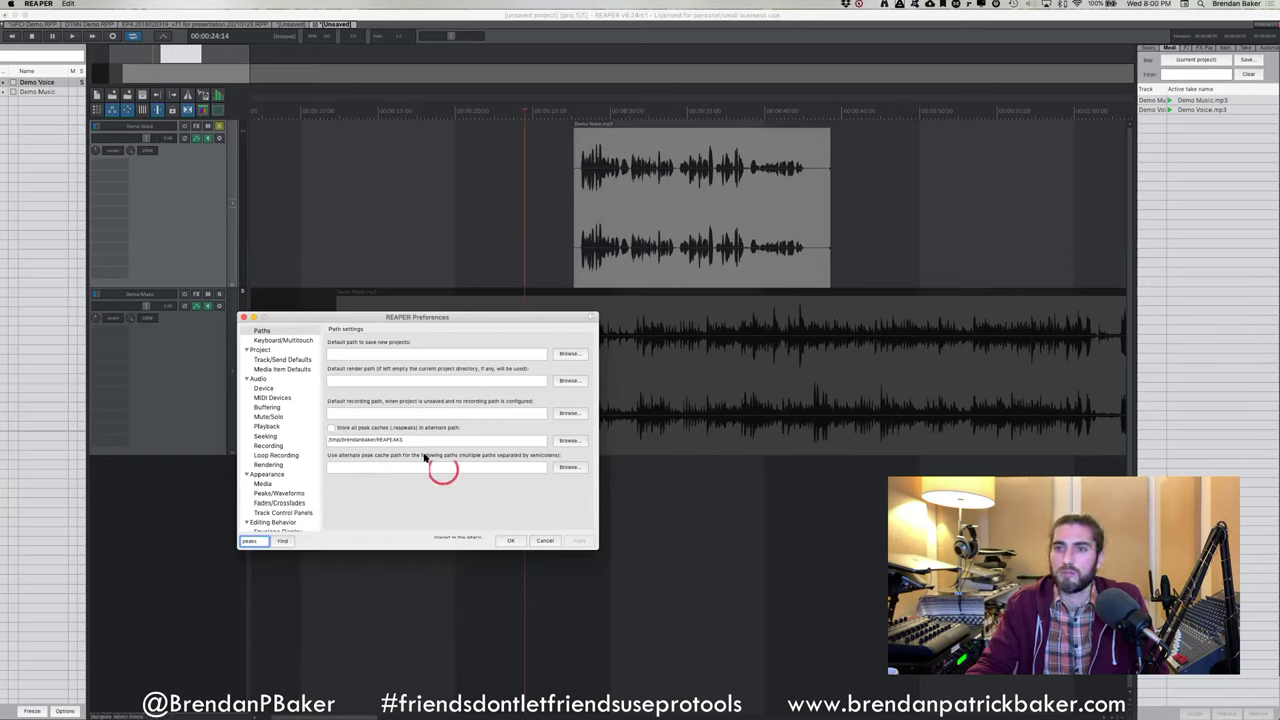
{"action": "left_click", "coordinate": [513, 541]}
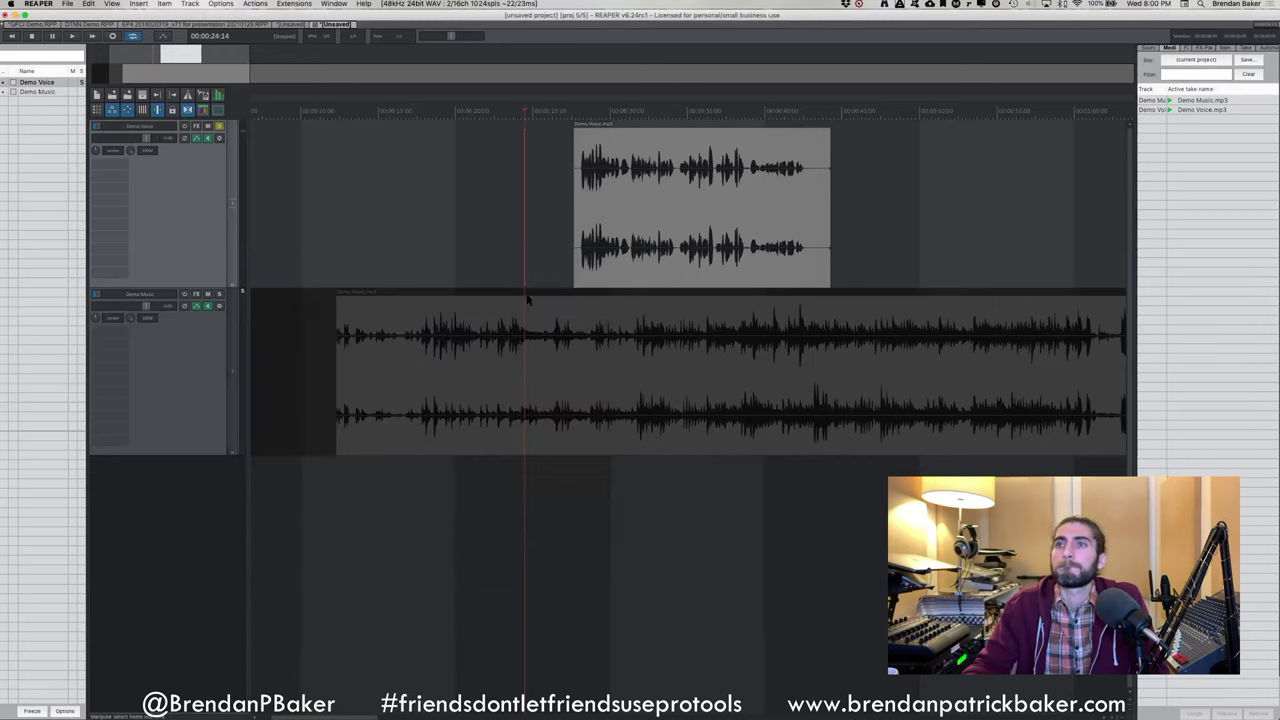
Move the Demo Voice clip about 5 seconds earlier and play it from the start of the speech
{"action": "left_click_drag", "start_coordinate": [469, 110], "coordinate": [401, 108]}
{"action": "left_click_drag", "start_coordinate": [650, 268], "coordinate": [546, 269]}
{"action": "left_click", "coordinate": [505, 172]}
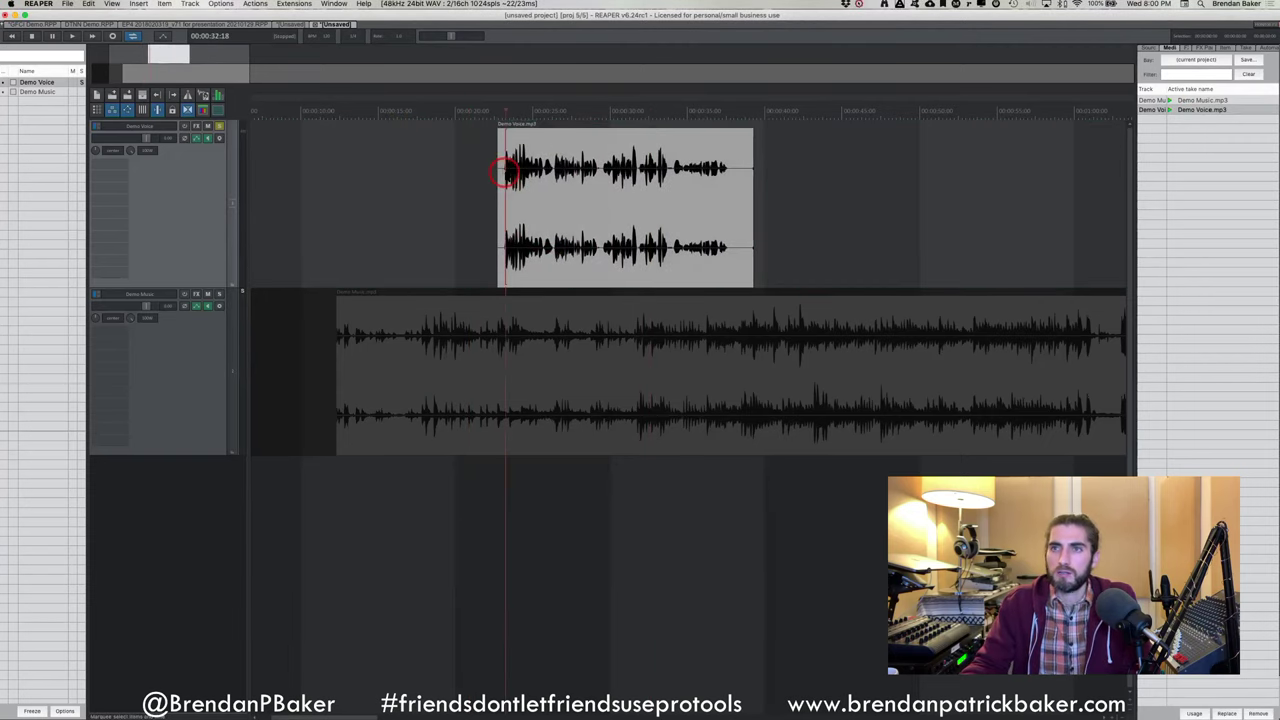
{"action": "key", "text": "space"}
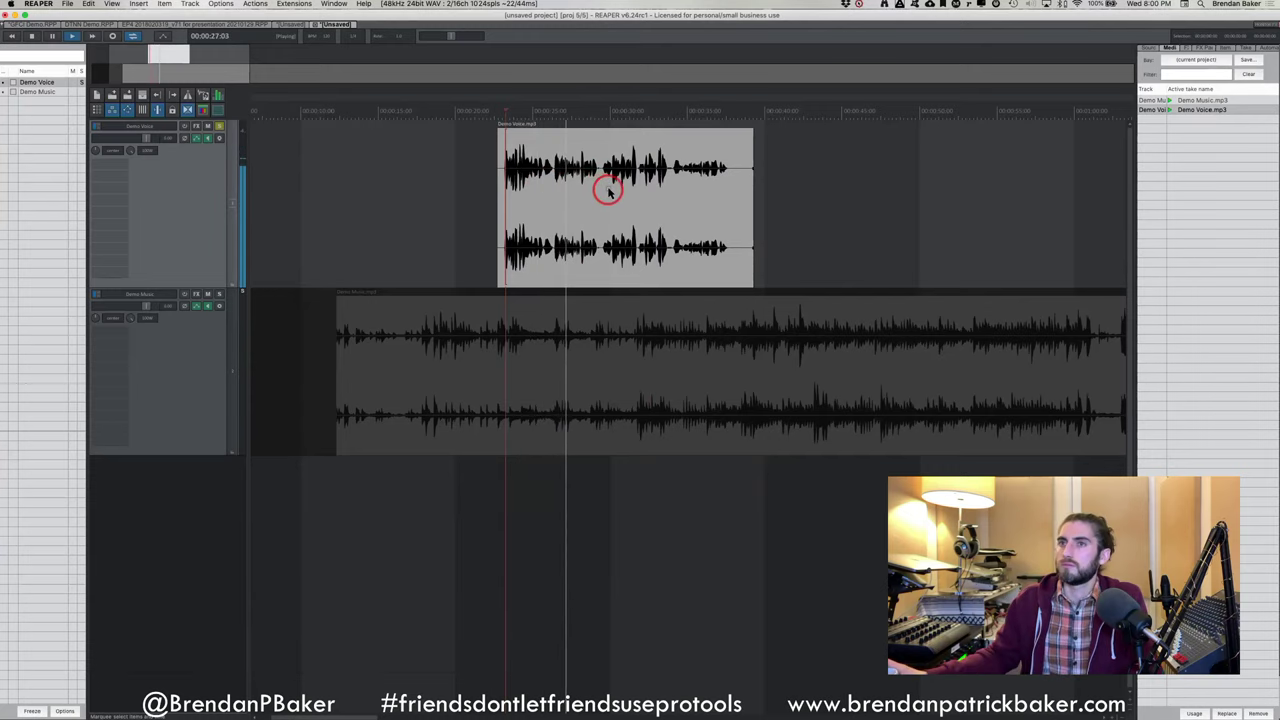
{"action": "key", "text": "space"}
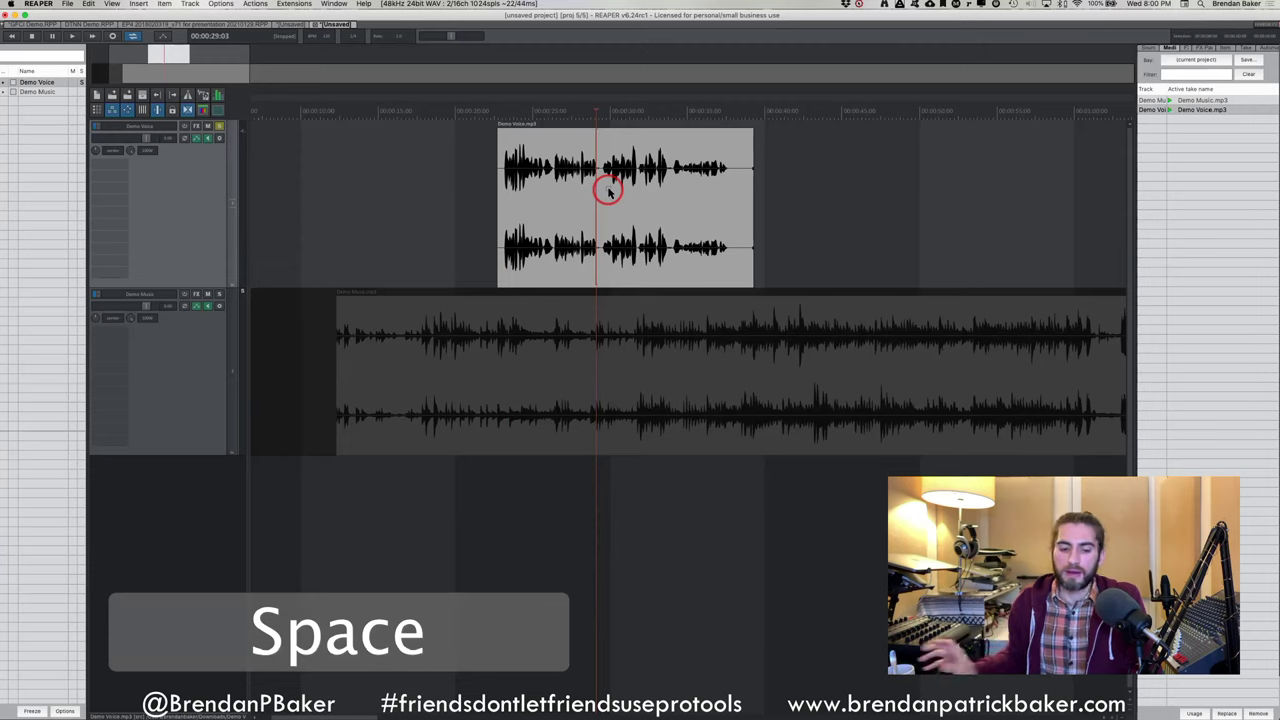
Solo the Demo Music track in place of Demo Voice and play its clip from about 25 seconds
{"action": "left_click", "coordinate": [608, 190]}
{"action": "key", "text": "shift+s"}
{"action": "left_click", "coordinate": [560, 380]}
{"action": "left_click", "coordinate": [531, 343]}
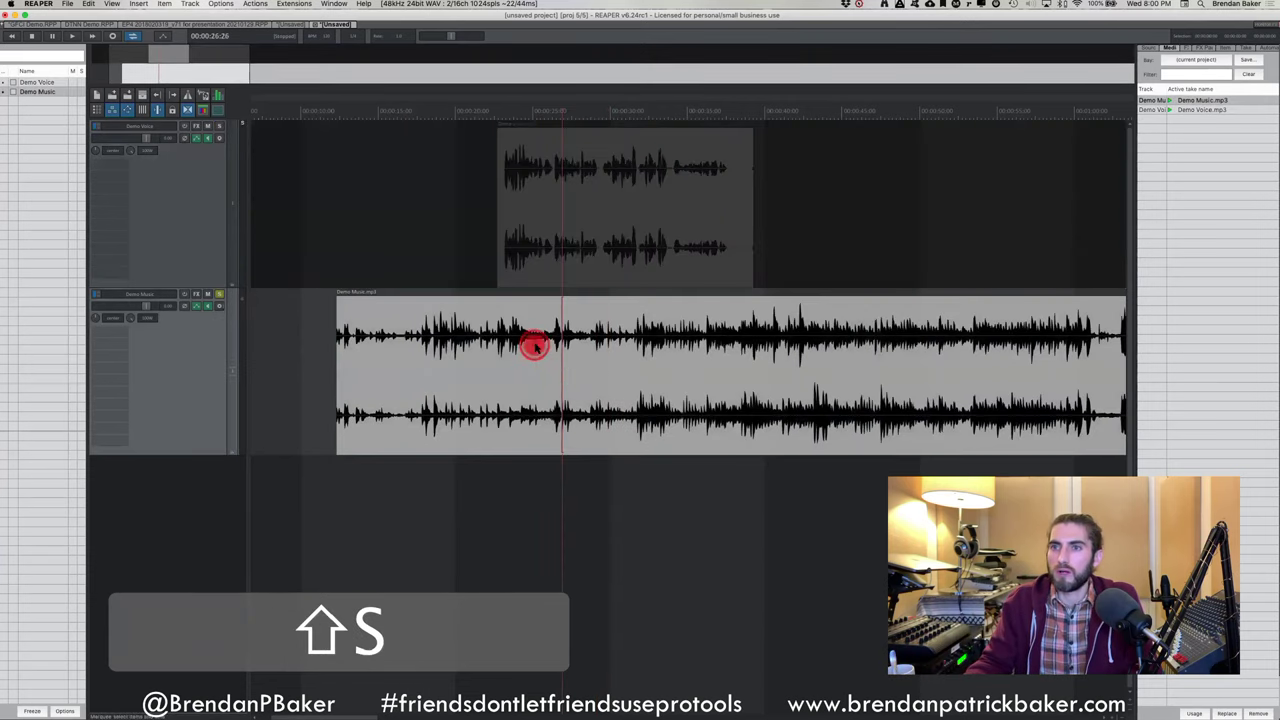
{"action": "key", "text": "space"}
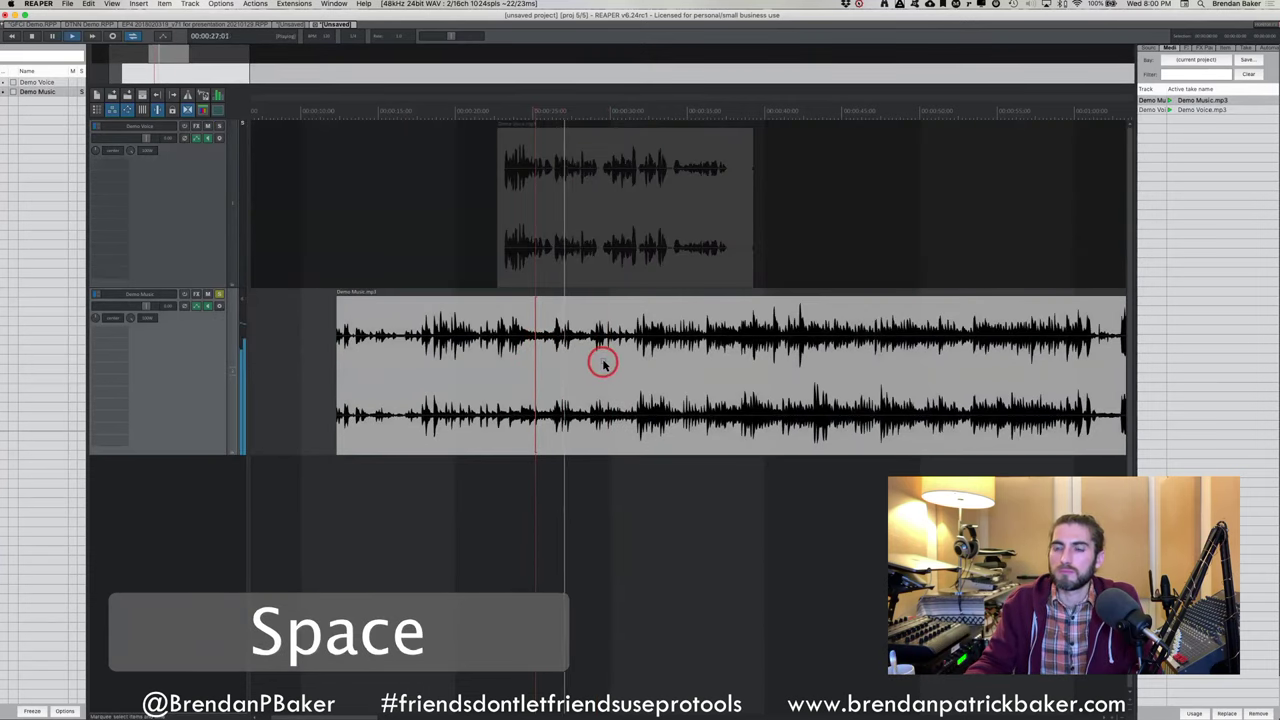
{"action": "key", "text": "space"}
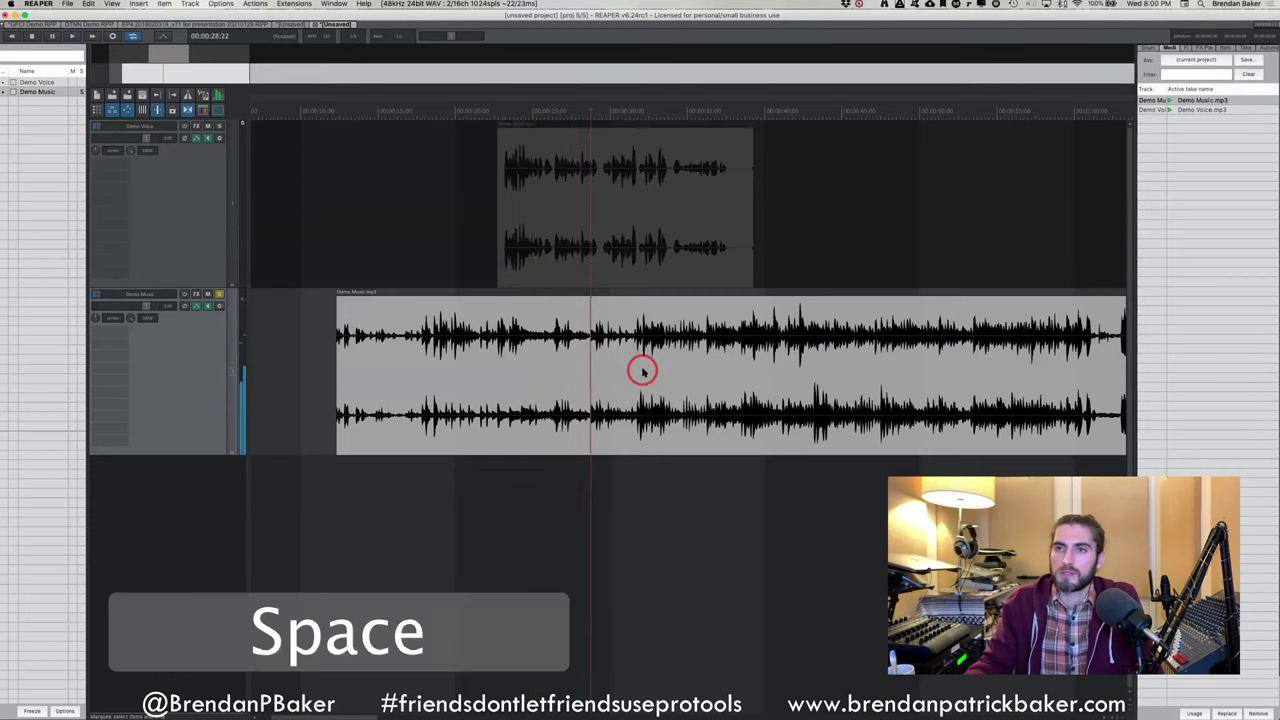
Show about three minutes of the timeline and place the edit cursor ahead of the Demo Music clip
{"action": "scroll", "coordinate": [636, 362], "scroll_direction": "down", "scroll_amount": 2}
{"action": "scroll", "coordinate": [777, 400], "scroll_direction": "down", "scroll_amount": 3}
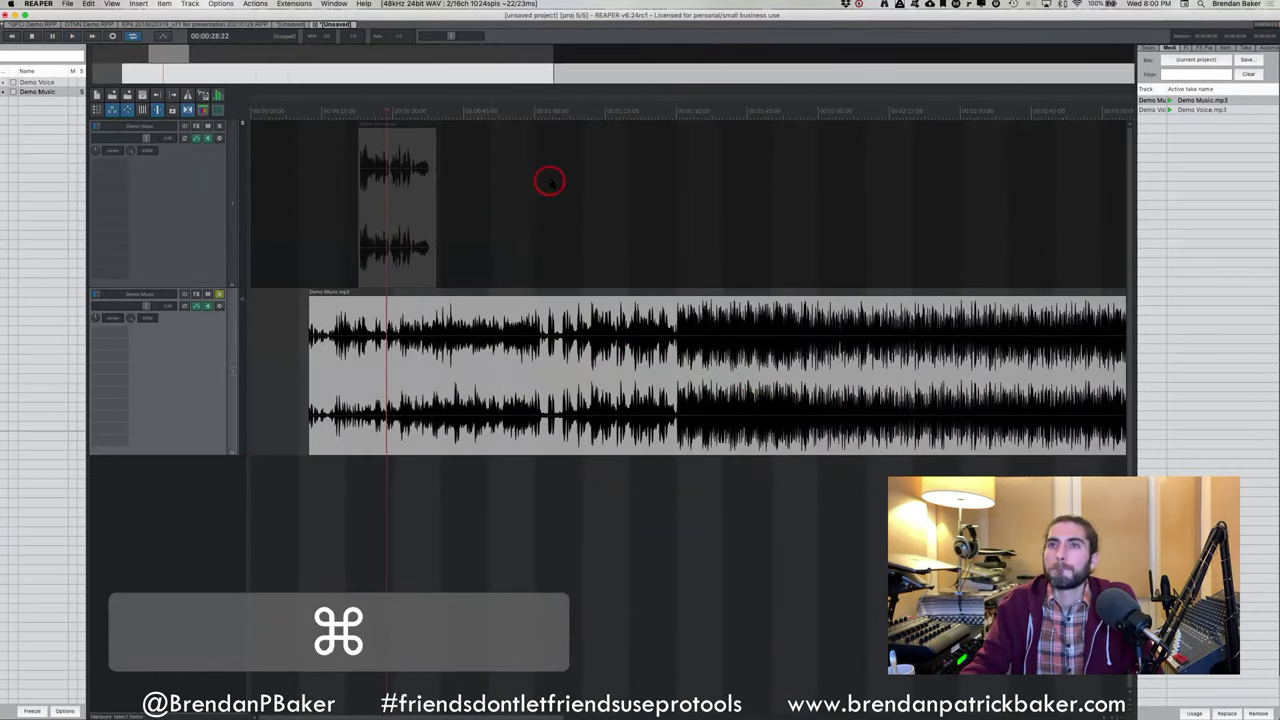
{"action": "left_click", "coordinate": [282, 317]}
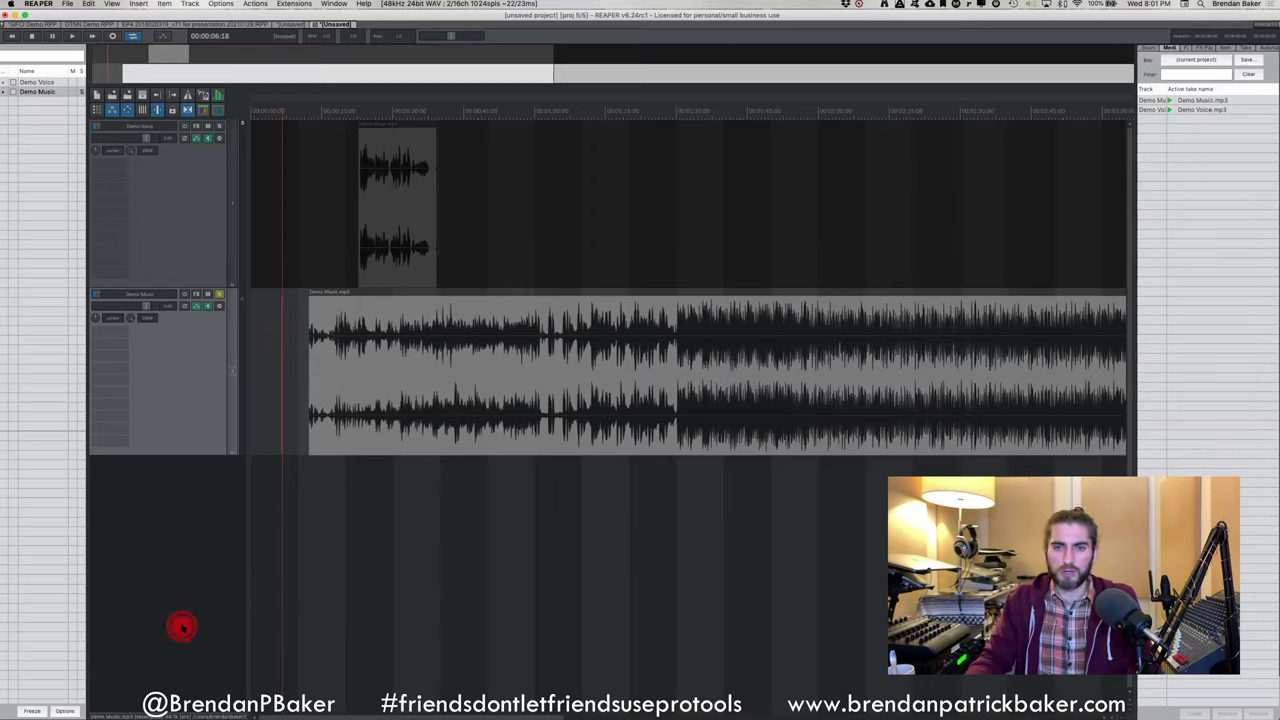
{"action": "left_click", "coordinate": [160, 585]}
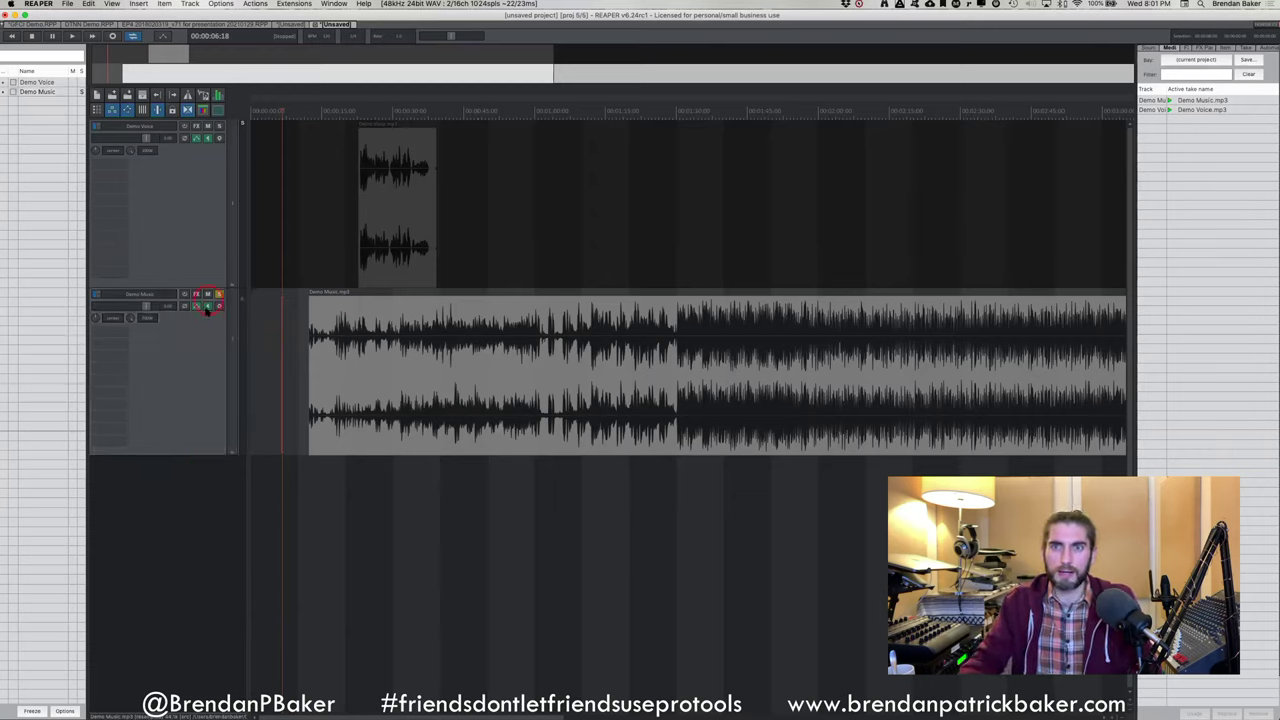
{"action": "left_click", "coordinate": [202, 350]}
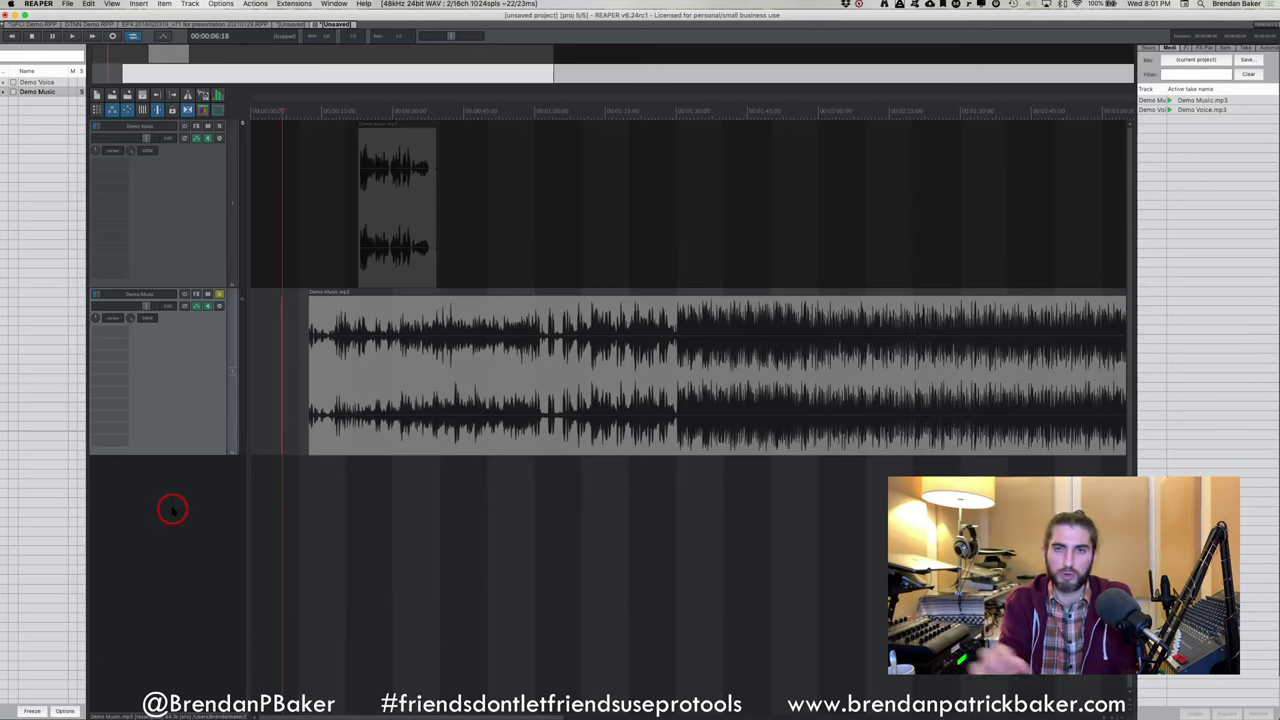
Set the Demo Voice clip's take channel mode to Mono (downmix)
{"action": "left_click", "coordinate": [391, 211]}
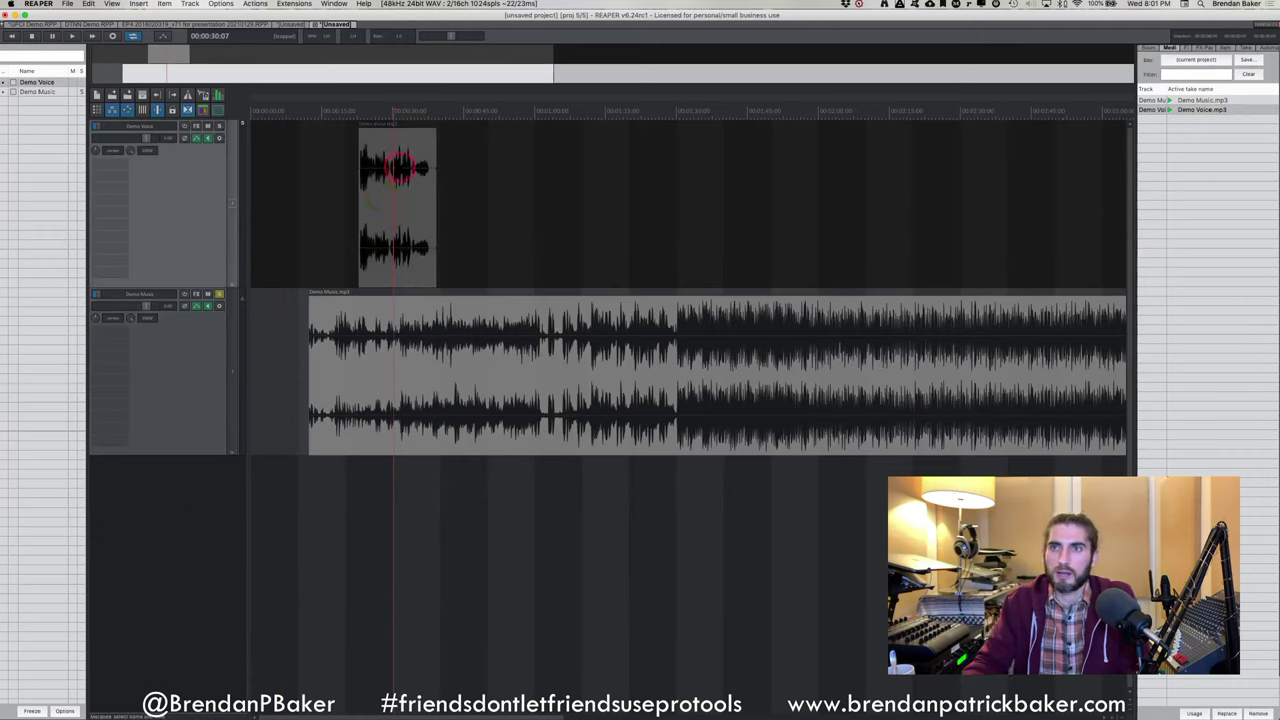
{"action": "right_click", "coordinate": [395, 157]}
{"action": "mouse_move", "coordinate": [440, 161]}
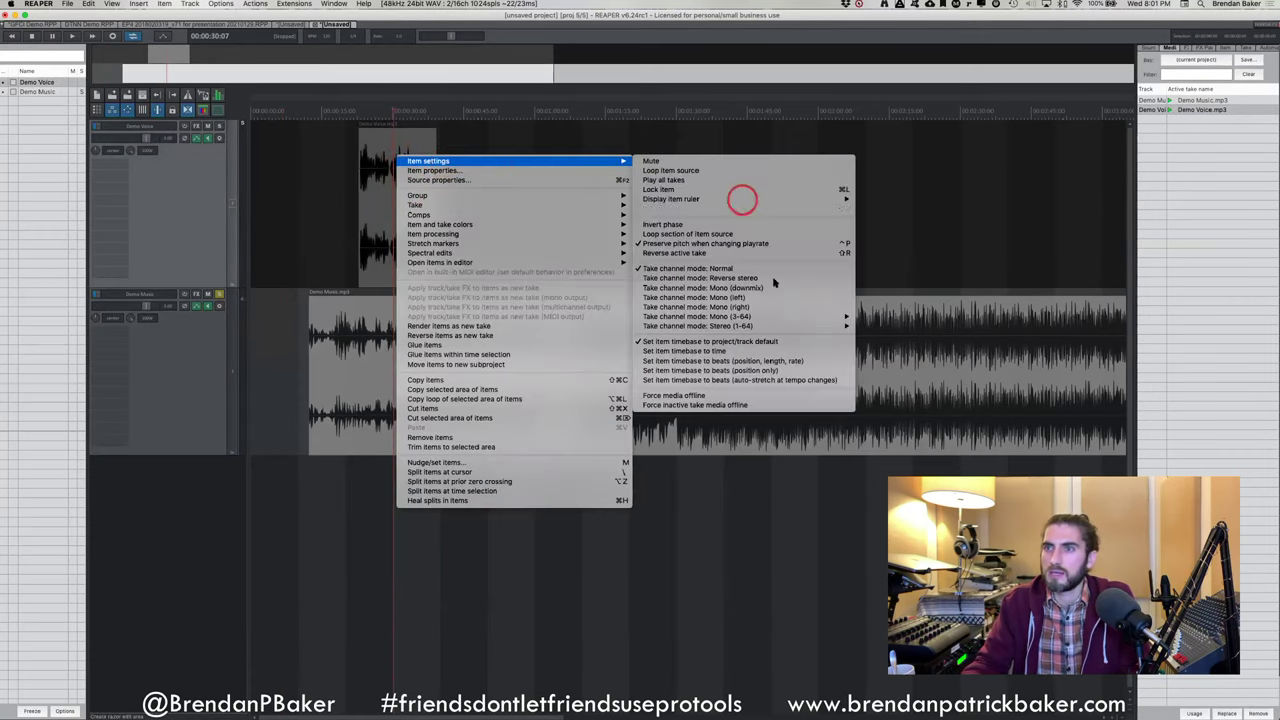
{"action": "left_click", "coordinate": [759, 289]}
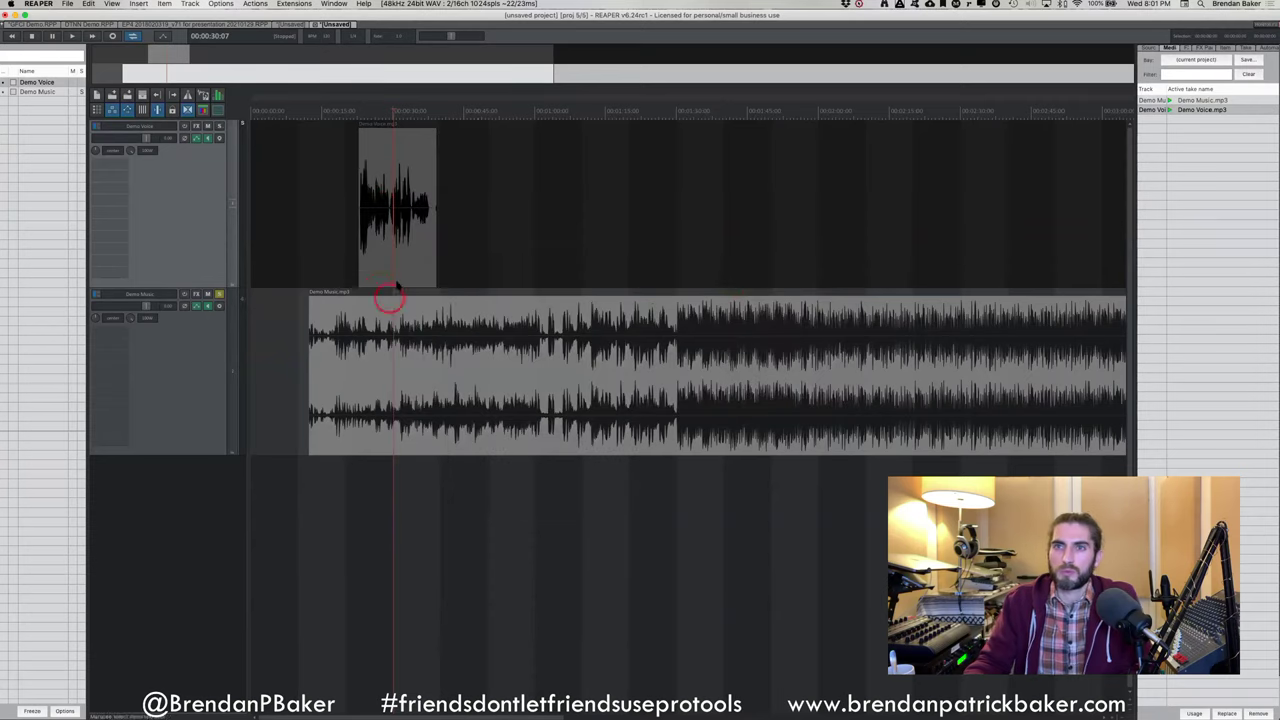
Move the Demo Voice clip to the beginning of the Demo Music track and shift the Demo Music clip to start at about 24 seconds
{"action": "left_click_drag", "start_coordinate": [378, 284], "coordinate": [175, 340]}
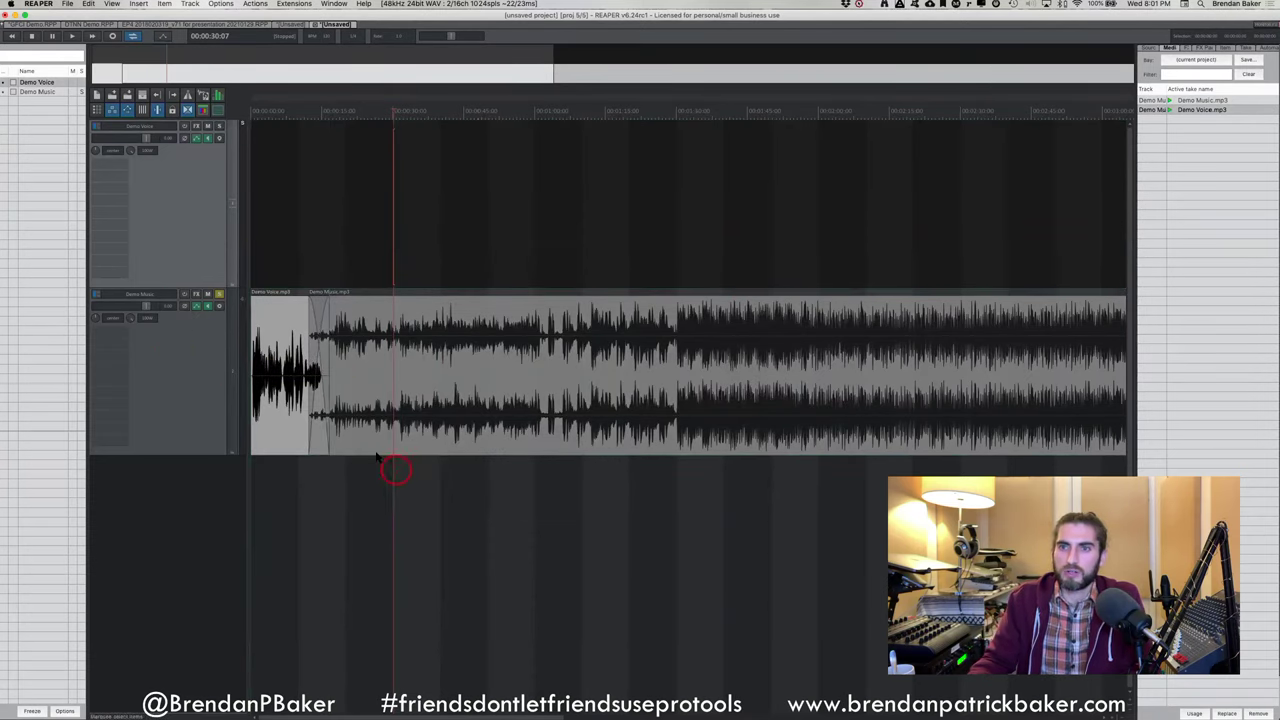
{"action": "left_click_drag", "start_coordinate": [374, 449], "coordinate": [443, 449]}
Move the Demo Voice clip back and forth between the two tracks, ending on its own track at about 7 seconds
{"action": "left_click_drag", "start_coordinate": [324, 436], "coordinate": [340, 229]}
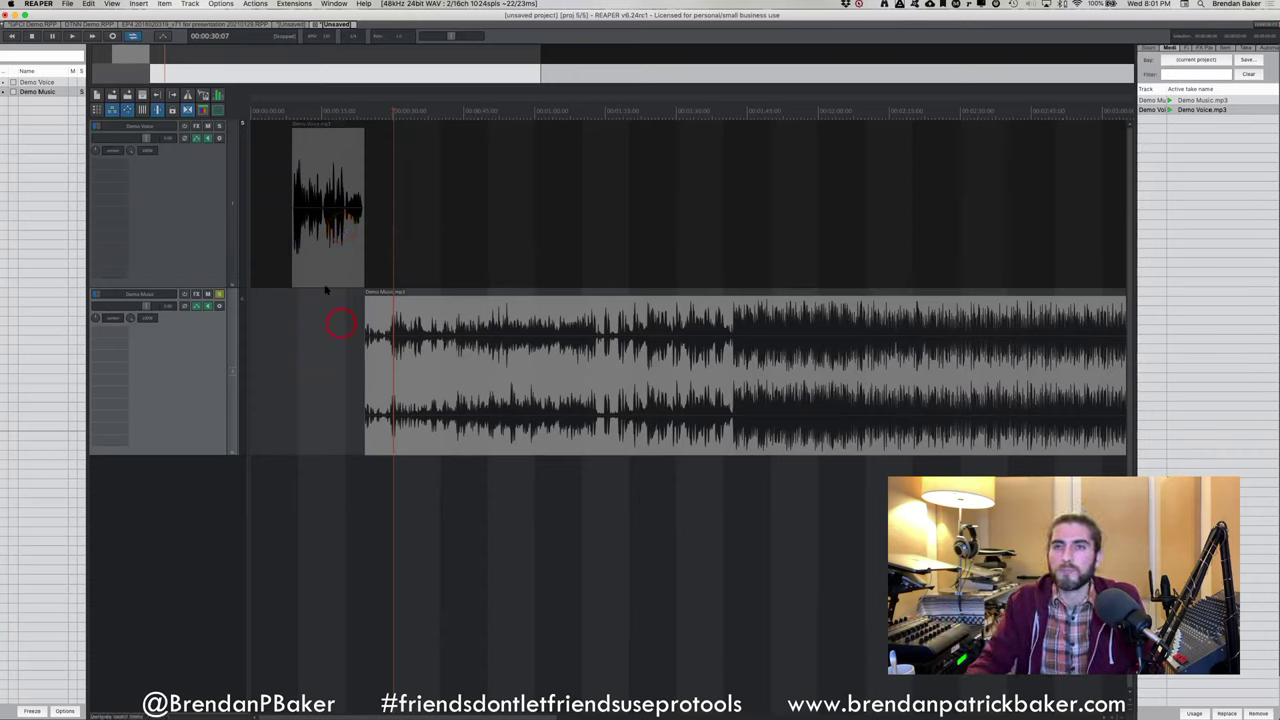
{"action": "left_click_drag", "start_coordinate": [323, 284], "coordinate": [303, 290]}
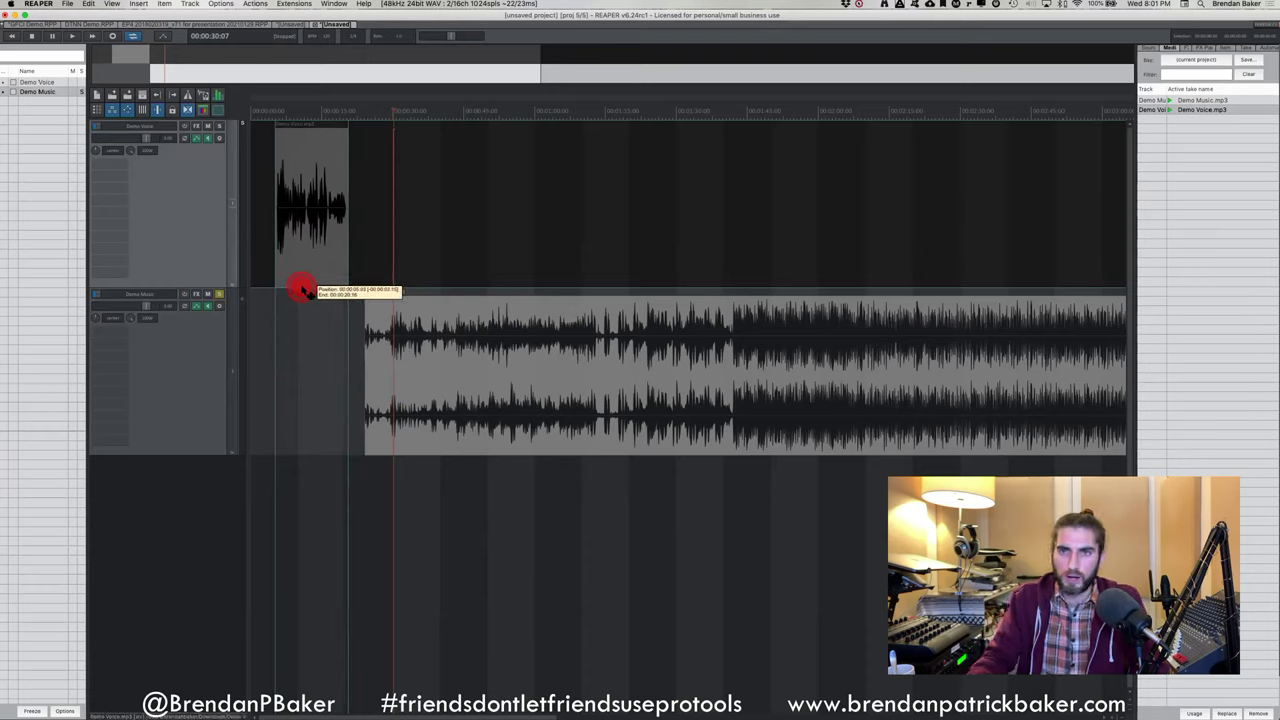
{"action": "left_click_drag", "start_coordinate": [302, 289], "coordinate": [303, 334]}
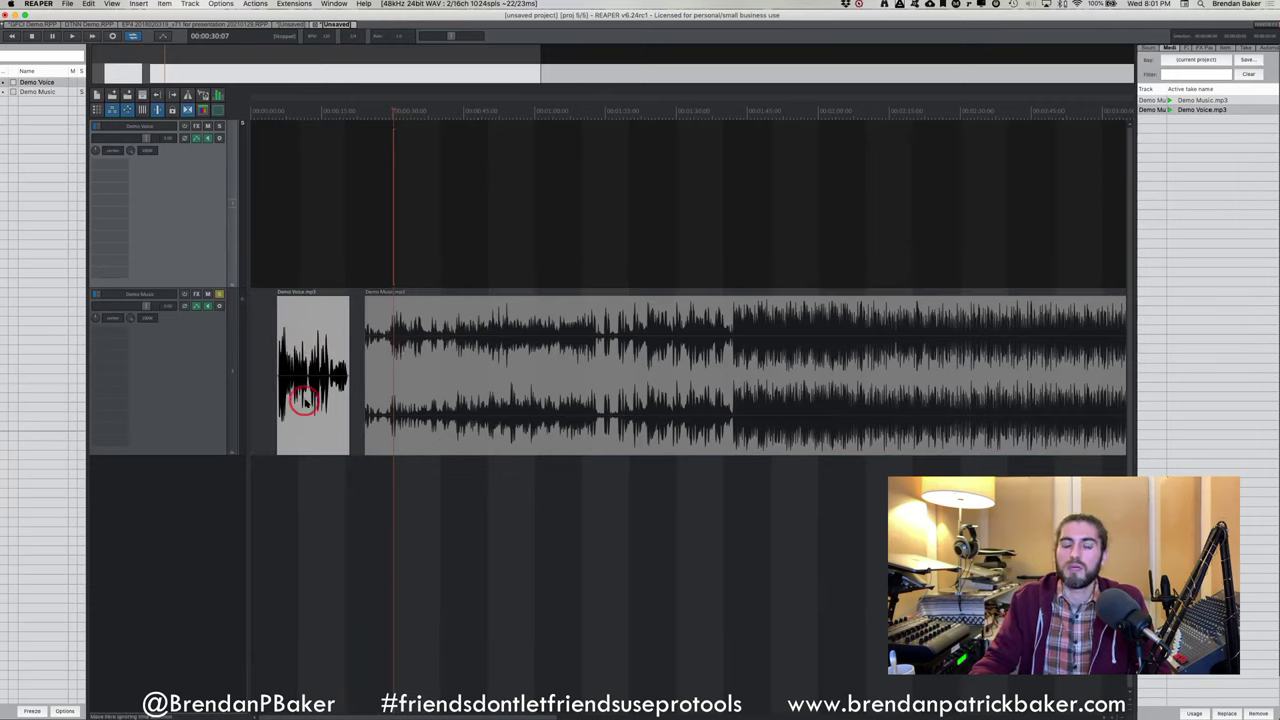
{"action": "mouse_move", "coordinate": [305, 401]}
{"action": "left_mouse_down"}
{"action": "mouse_move", "coordinate": [294, 426]}
{"action": "mouse_move", "coordinate": [320, 428]}
{"action": "mouse_move", "coordinate": [292, 438]}
{"action": "mouse_move", "coordinate": [298, 385]}
{"action": "left_mouse_up"}
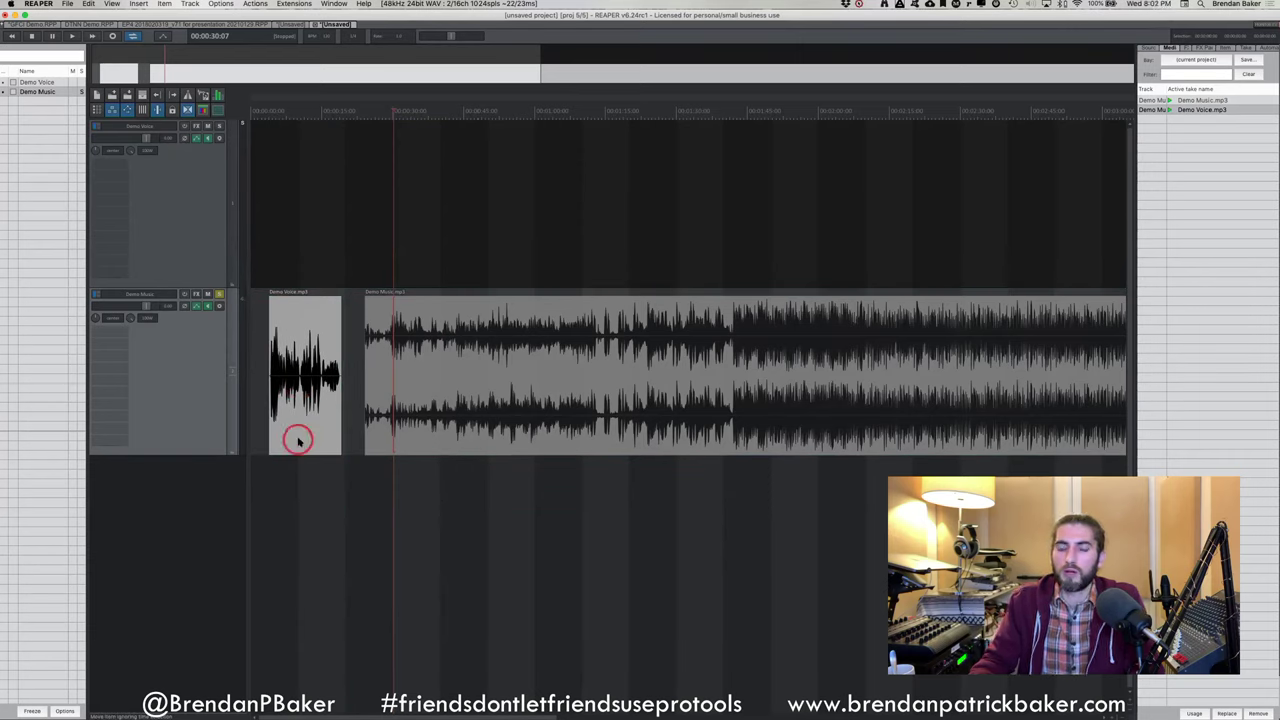
{"action": "left_click_drag", "start_coordinate": [305, 416], "coordinate": [310, 447]}
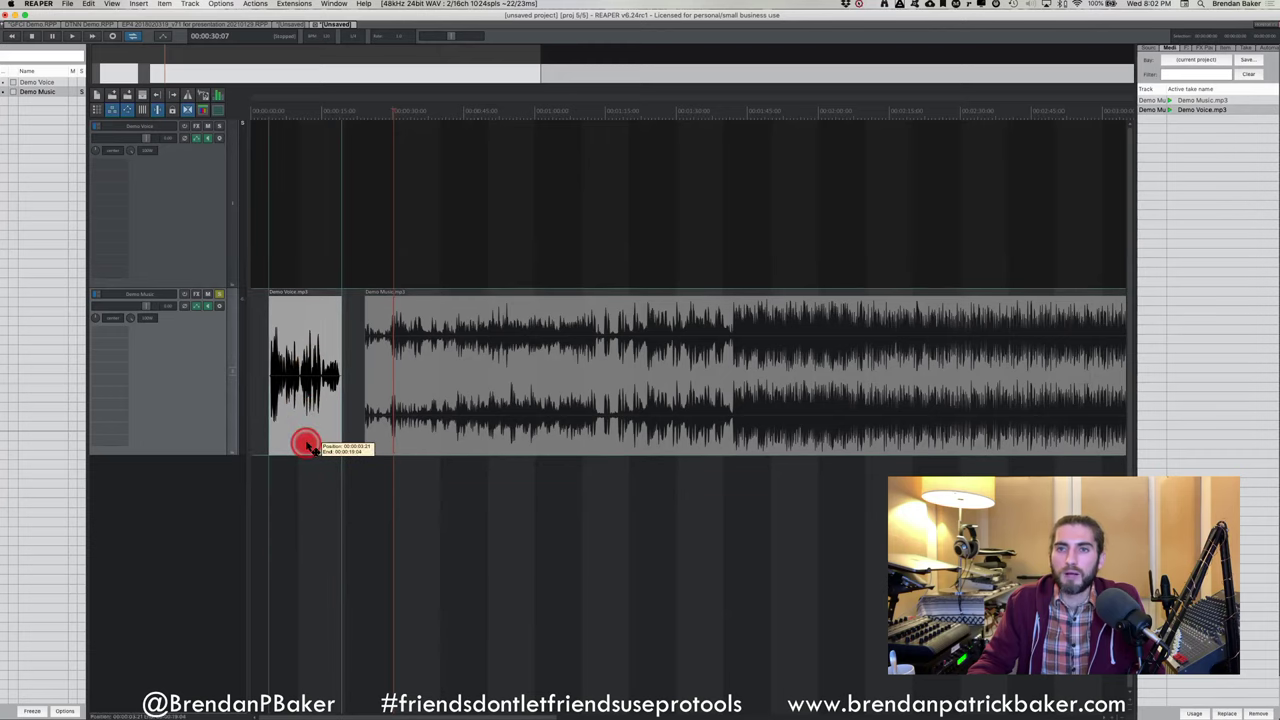
{"action": "left_click_drag", "start_coordinate": [308, 392], "coordinate": [318, 131]}
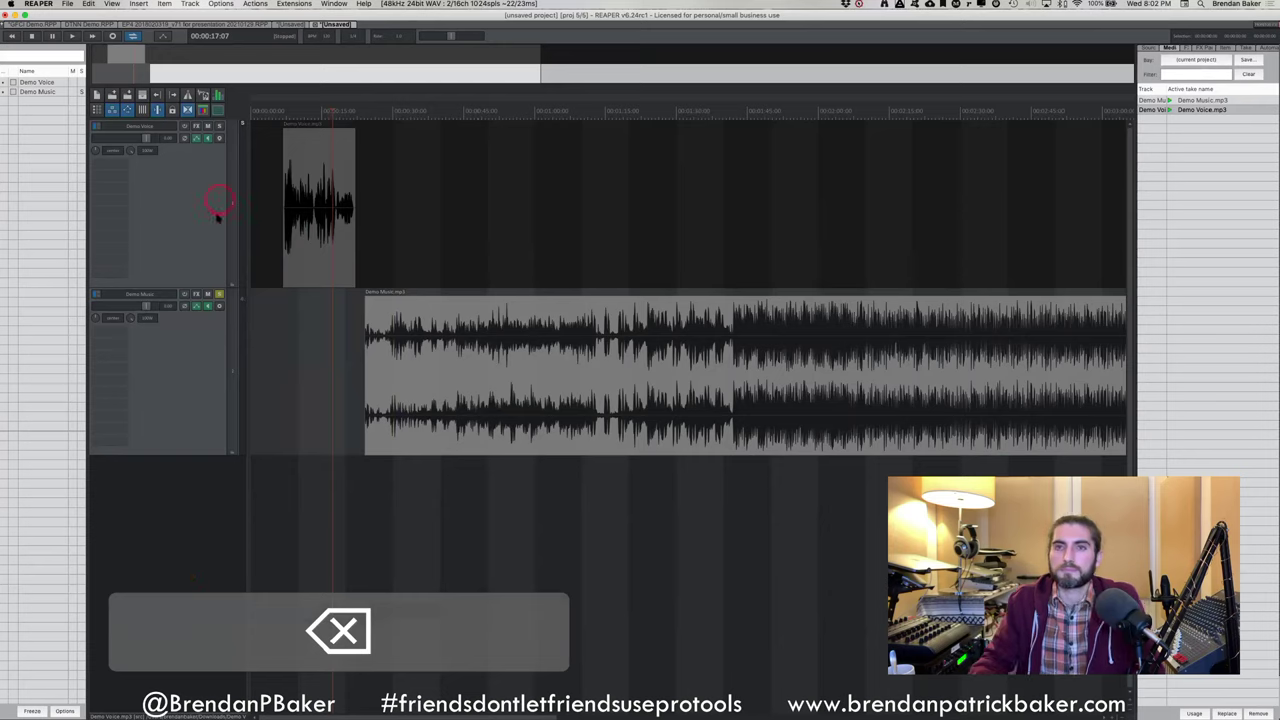
Select the Demo Music and Demo Voice tracks alternately, ending with Demo Voice selected
{"action": "left_click", "coordinate": [158, 296]}
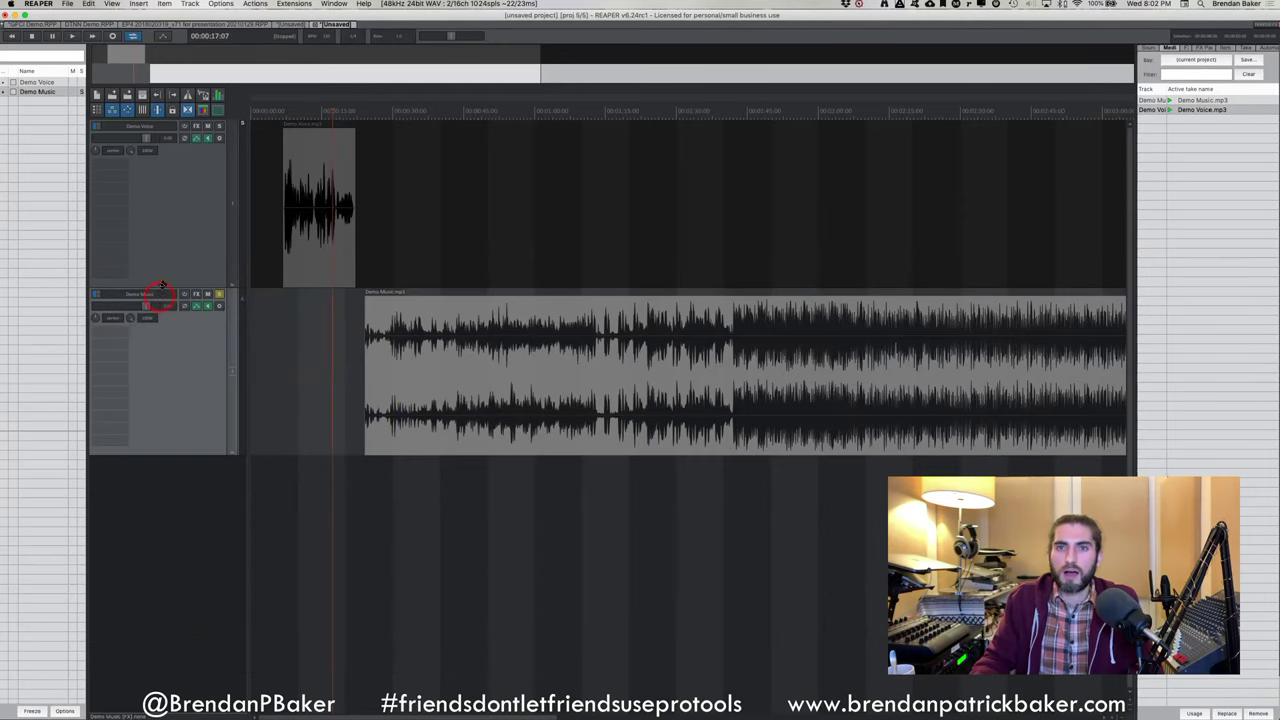
{"action": "left_click", "coordinate": [150, 126]}
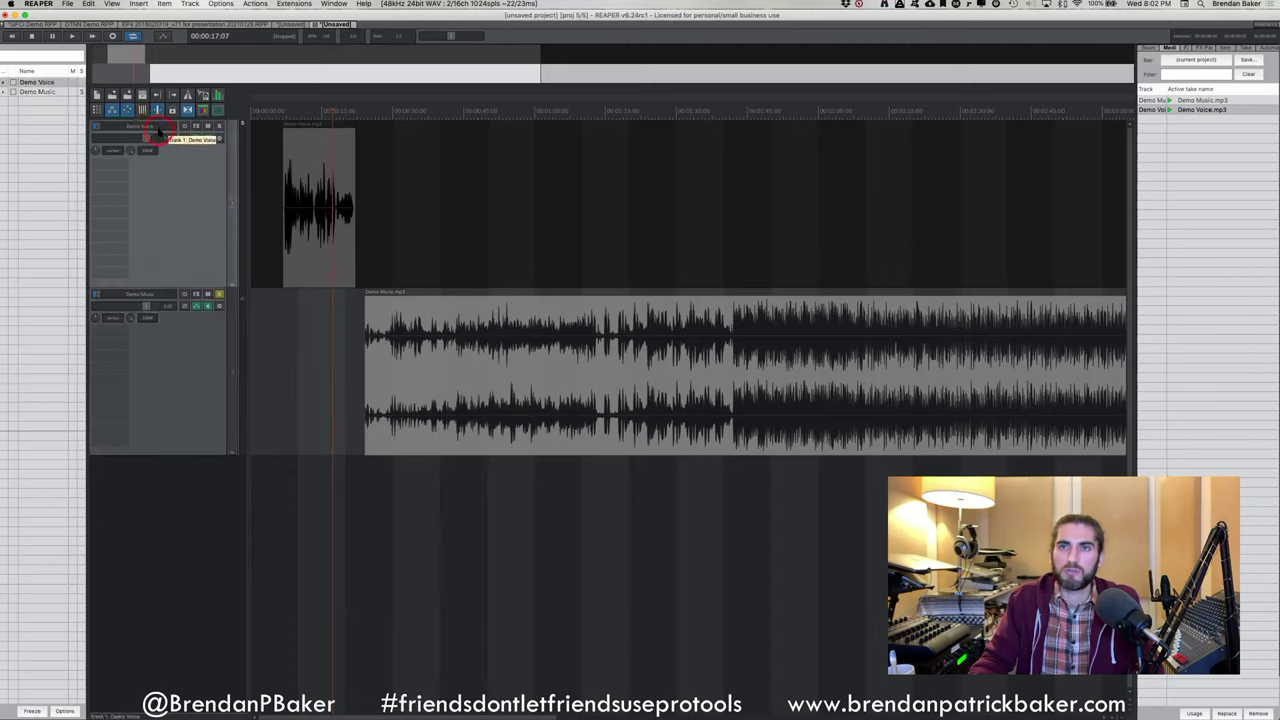
{"action": "left_click", "coordinate": [157, 296]}
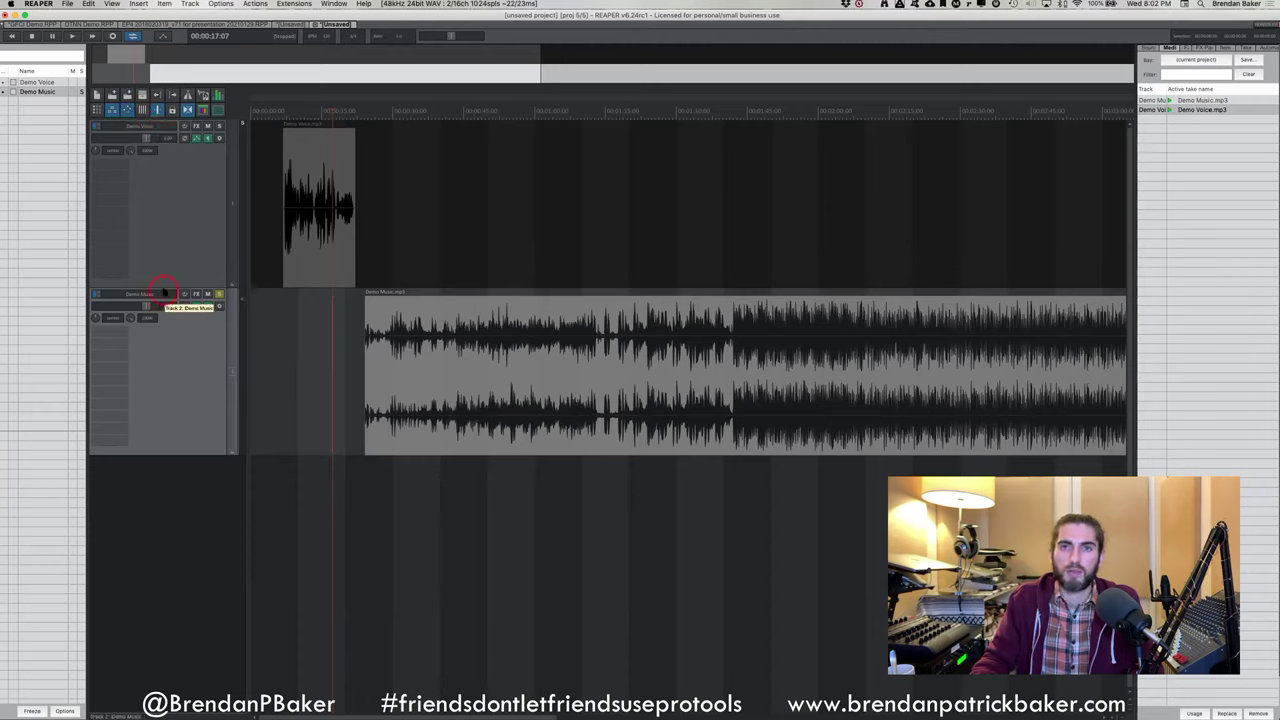
{"action": "left_click", "coordinate": [152, 126]}
Unsolo the Demo Music track and shift the Demo Voice clip slightly earlier, to start at about 5 seconds
{"action": "left_click", "coordinate": [170, 266]}
{"action": "left_click", "coordinate": [343, 248]}
{"action": "left_click", "coordinate": [251, 289]}
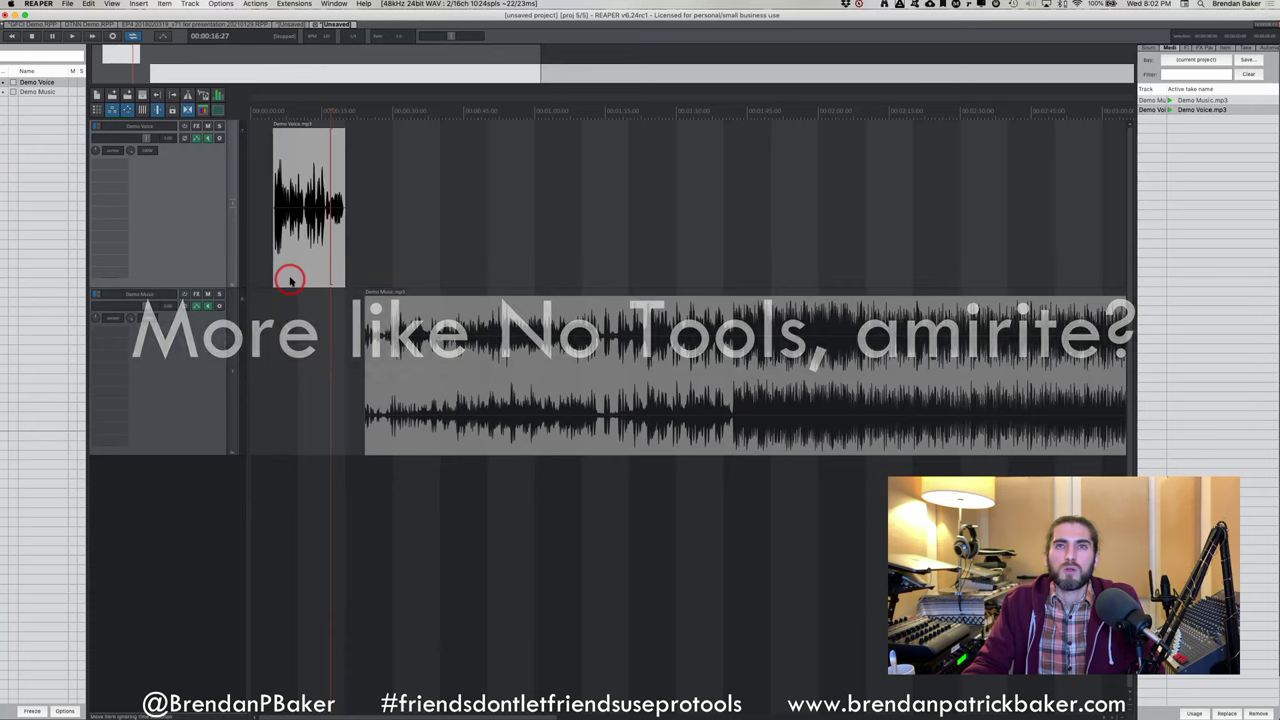
Switch to the PT Comparison Demo session in Pro Tools, deselect the Demo Music clip and shift the Edit window slightly sideways
{"action": "key", "text": "super+Tab"}
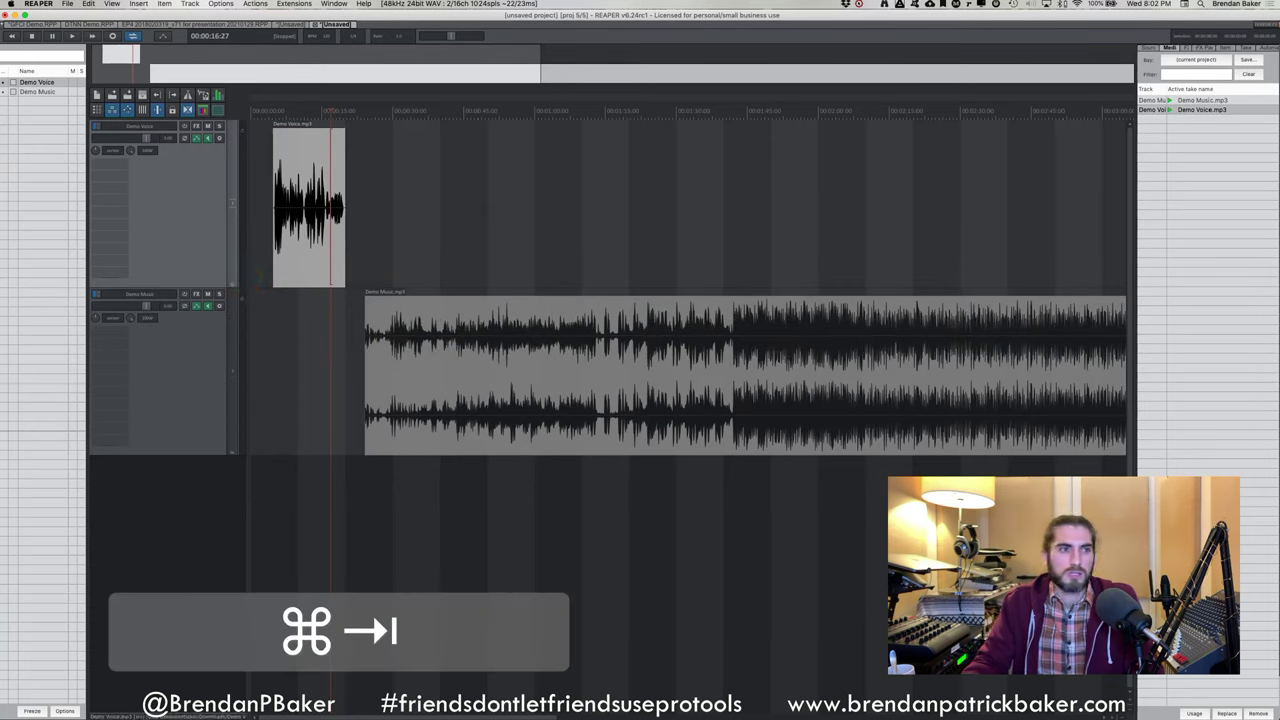
{"action": "key", "text": "a"}
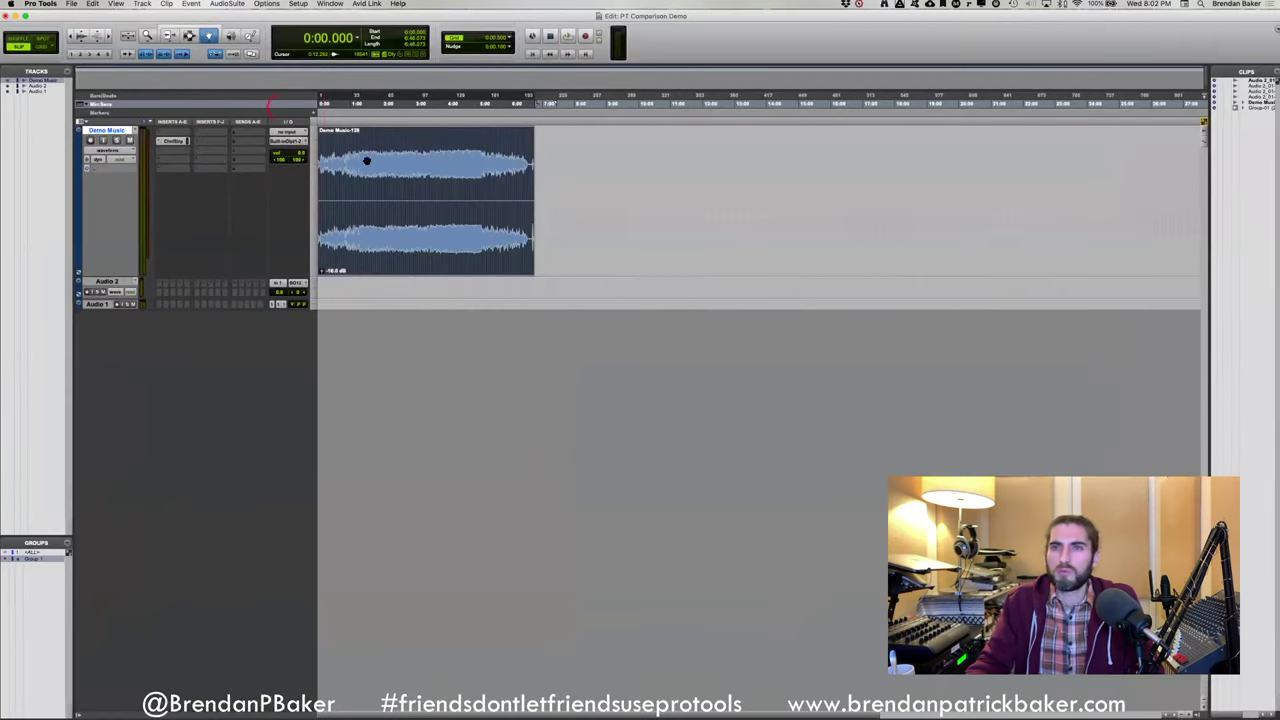
{"action": "left_click", "coordinate": [643, 200]}
{"action": "left_click", "coordinate": [437, 14]}
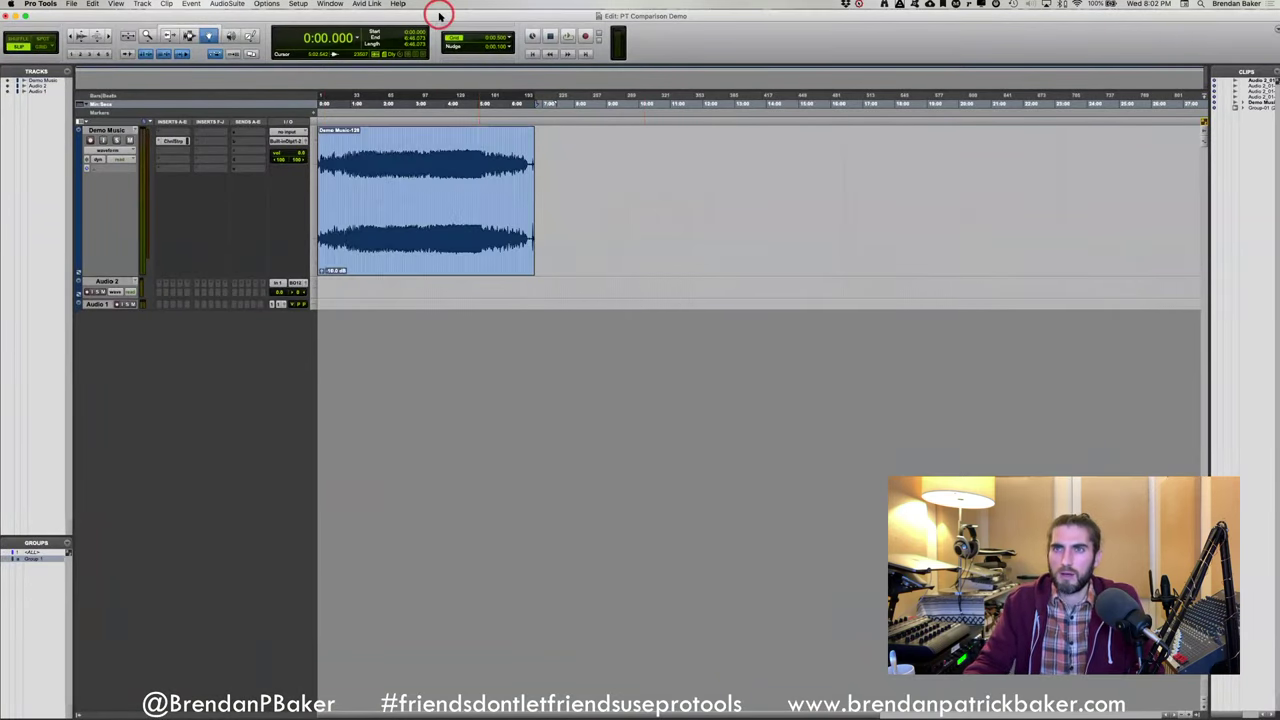
{"action": "left_click_drag", "start_coordinate": [437, 14], "coordinate": [494, 13]}
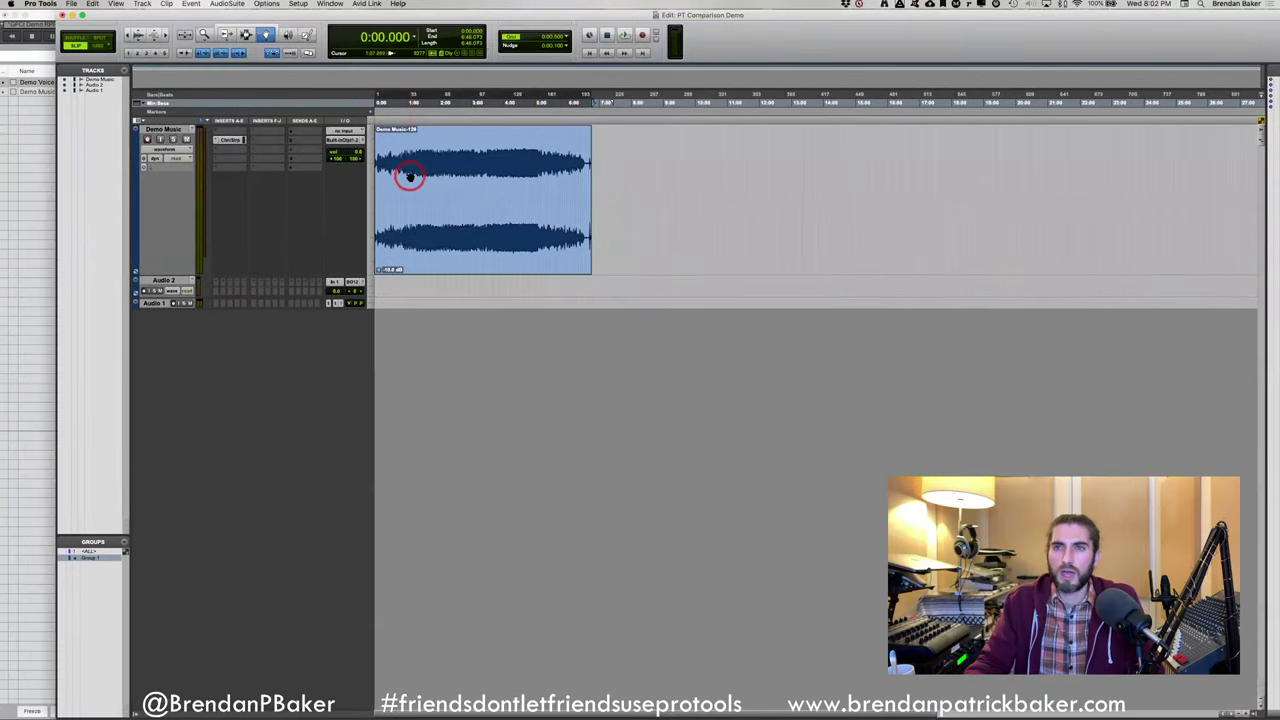
Place the edit cursor at about 0:50 in the Demo Music clip with the Selector tool
{"action": "key", "text": "ctrl+3"}
{"action": "left_click", "coordinate": [400, 217]}
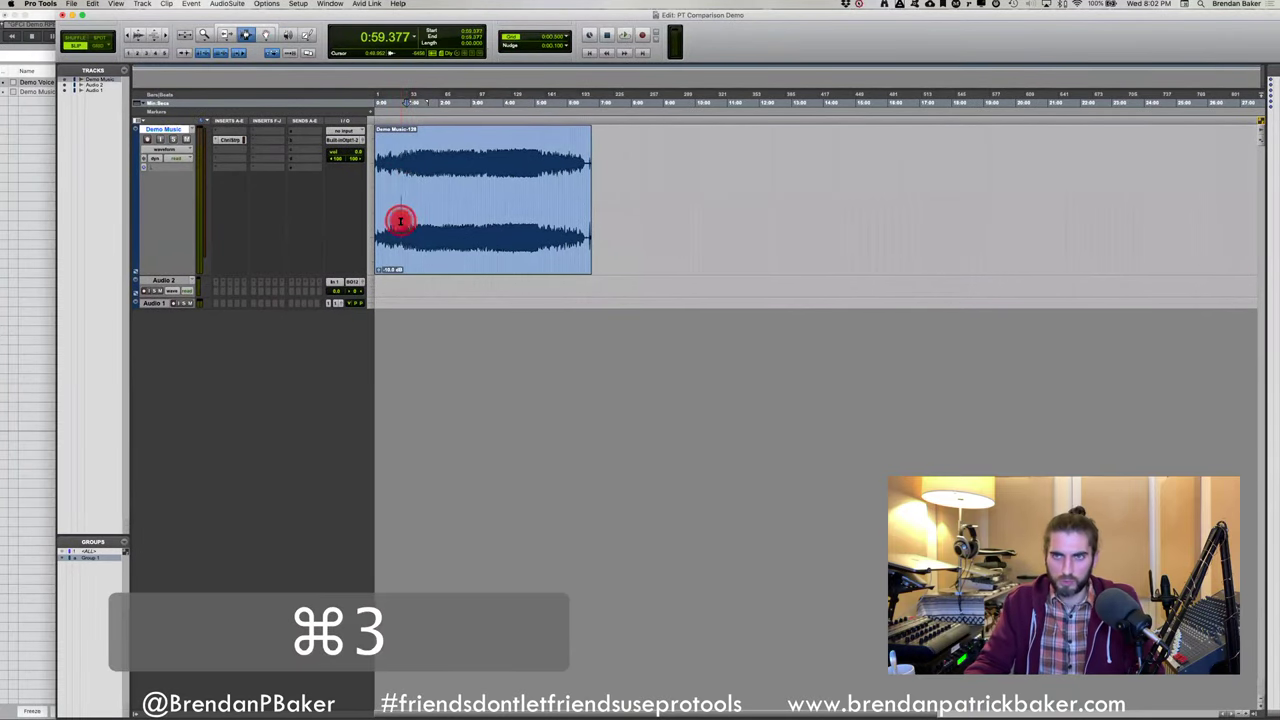
{"action": "left_click", "coordinate": [244, 37]}
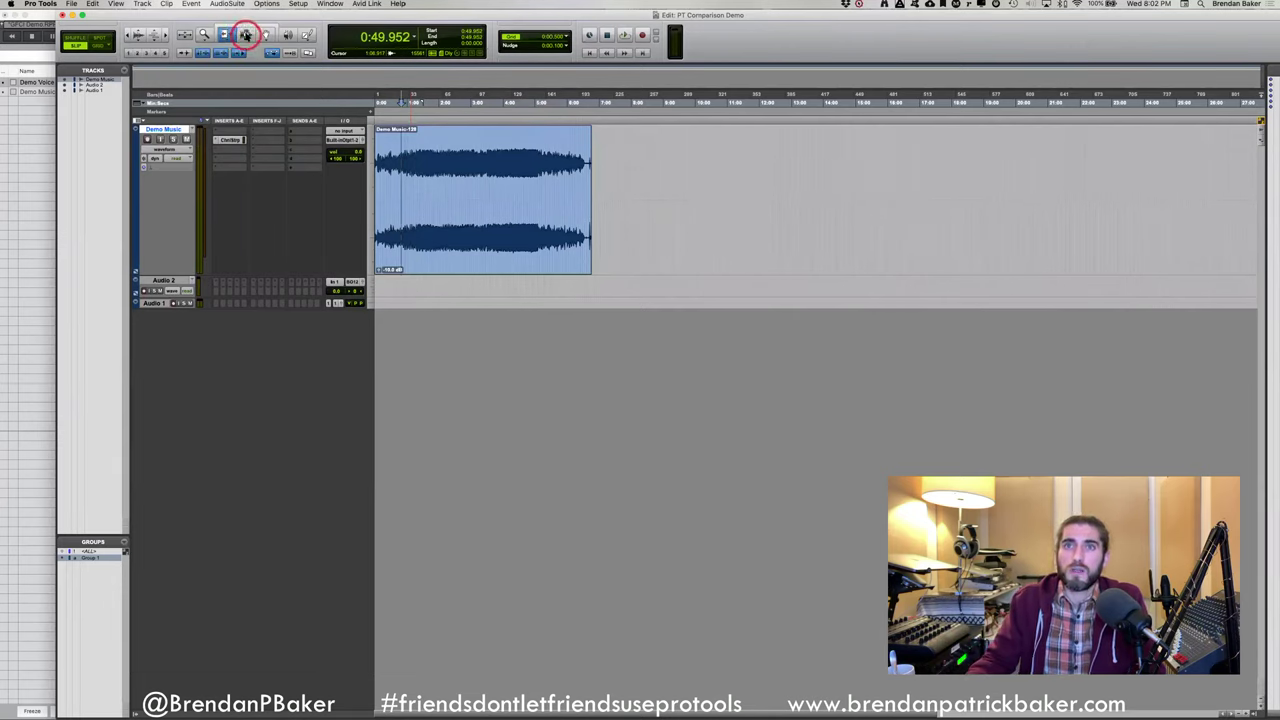
Try to extend the start and end of the Demo Music clip with the Trim tool
{"action": "left_click", "coordinate": [226, 35]}
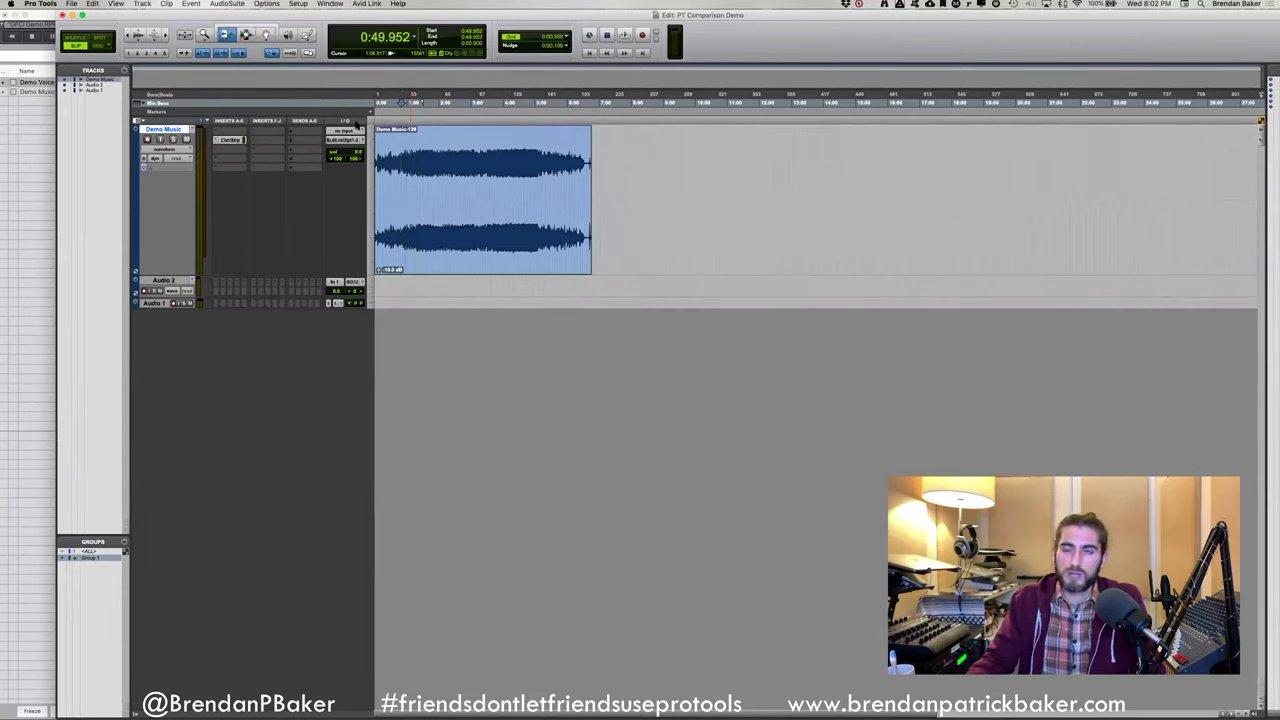
{"action": "left_click_drag", "start_coordinate": [378, 212], "coordinate": [322, 200]}
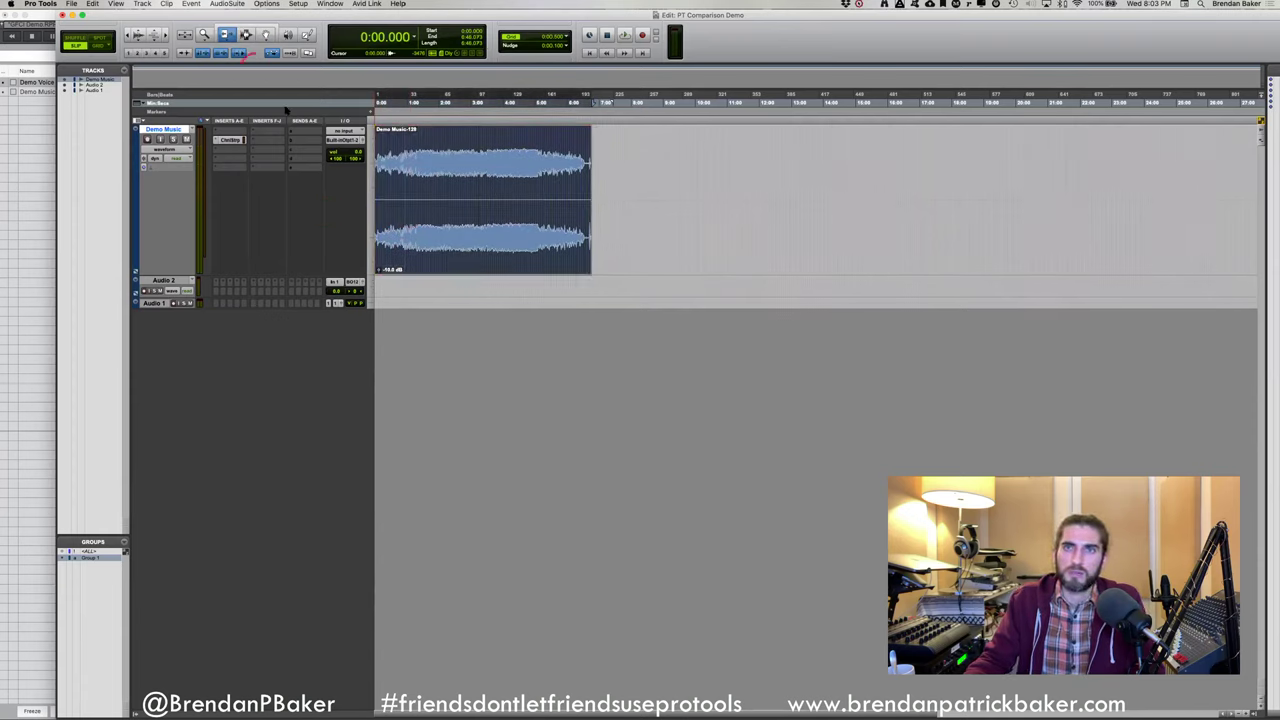
{"action": "mouse_move", "coordinate": [383, 244]}
{"action": "left_mouse_down"}
{"action": "mouse_move", "coordinate": [414, 243]}
{"action": "mouse_move", "coordinate": [360, 243]}
{"action": "mouse_move", "coordinate": [376, 244]}
{"action": "left_mouse_up"}
{"action": "mouse_move", "coordinate": [603, 243]}
{"action": "left_mouse_down"}
{"action": "mouse_move", "coordinate": [585, 245]}
{"action": "mouse_move", "coordinate": [606, 246]}
{"action": "left_mouse_up"}
Select a section of the Demo Music clip starting at about 3:35, delete it, and undo the deletion
{"action": "left_click", "coordinate": [247, 35]}
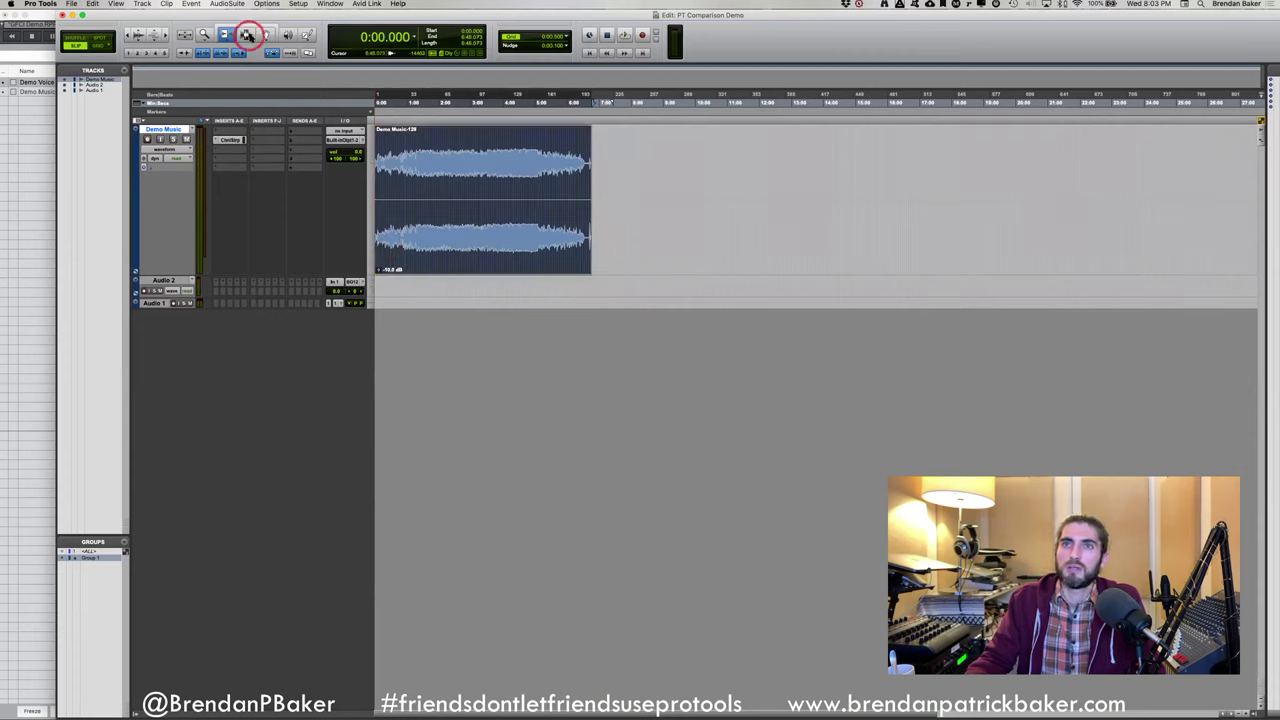
{"action": "left_click", "coordinate": [432, 177]}
{"action": "left_click_drag", "start_coordinate": [432, 177], "coordinate": [500, 205]}
{"action": "left_click", "coordinate": [531, 207]}
{"action": "left_click", "coordinate": [489, 207], "text": "shift"}
{"action": "key", "text": "BackSpace"}
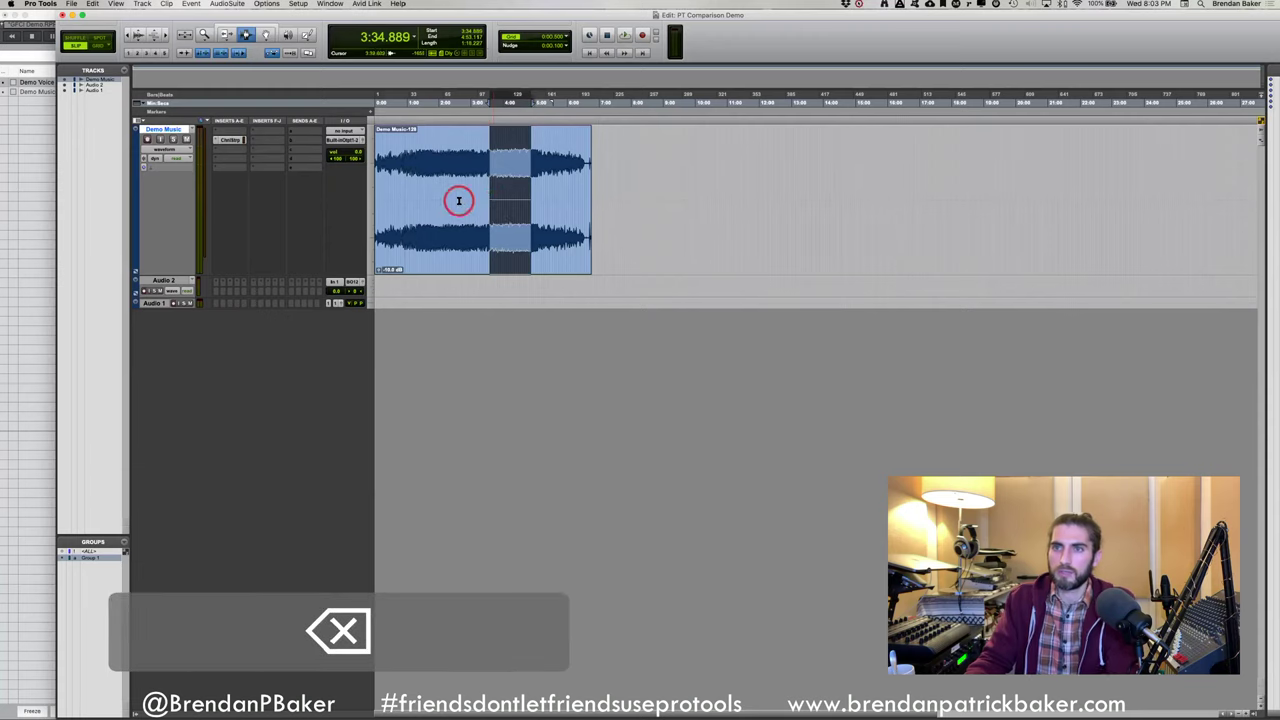
{"action": "key", "text": "super+z"}
{"action": "left_click", "coordinate": [440, 170]}
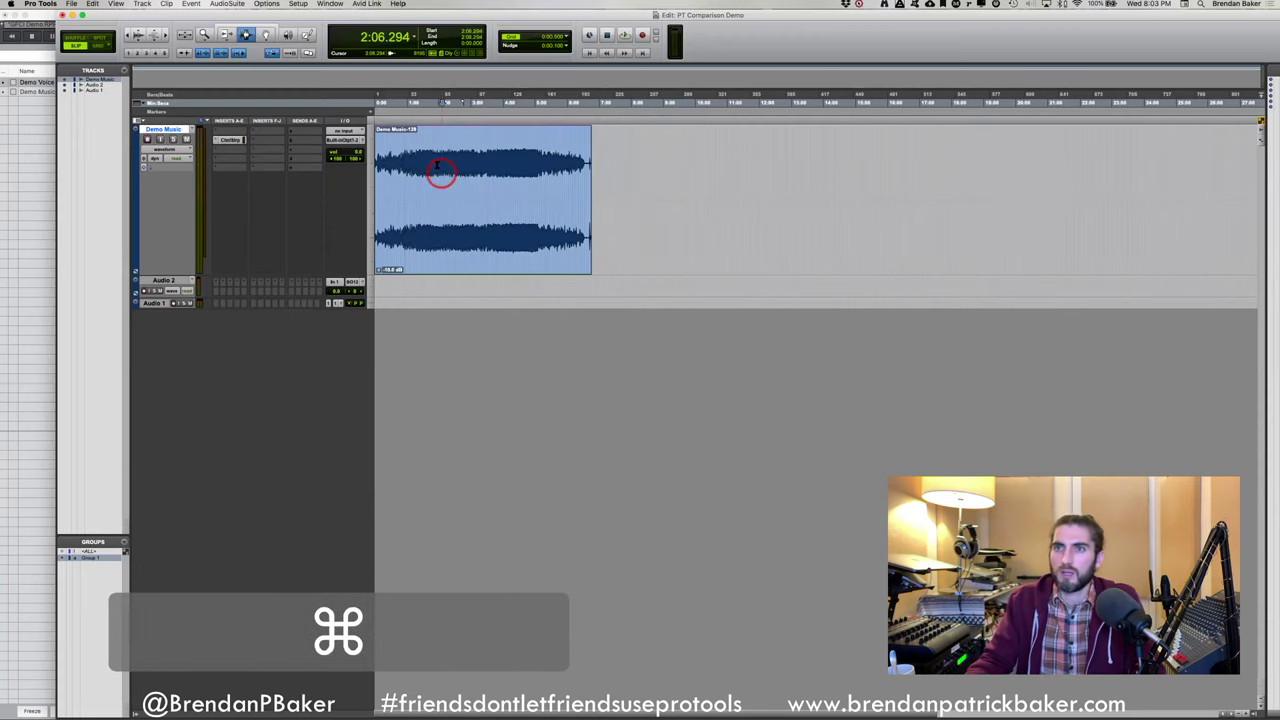
Move the whole Demo Music clip with the Grabber tool so it starts at about 4:37
{"action": "left_click", "coordinate": [265, 35]}
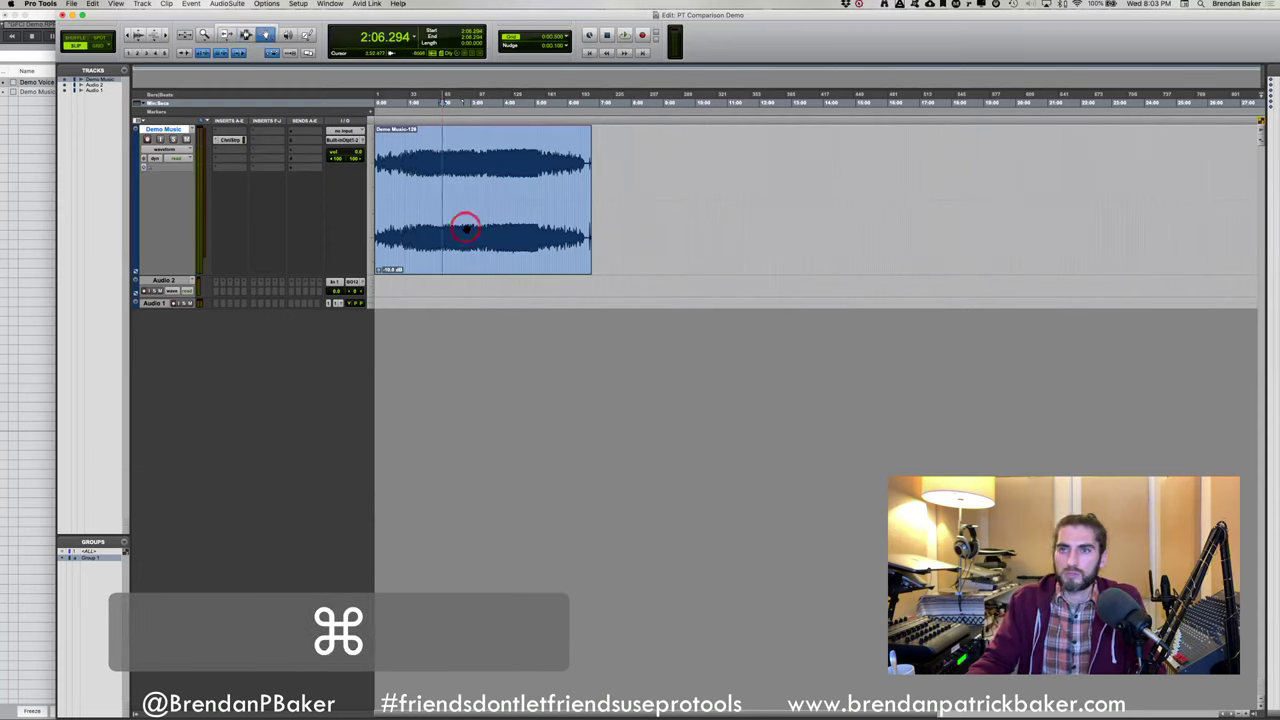
{"action": "left_click", "coordinate": [436, 207]}
{"action": "key", "text": "super+e"}
{"action": "left_click_drag", "start_coordinate": [446, 240], "coordinate": [565, 247]}
Separate the Demo Music clip into three pieces at about 6:10 and 7:48
{"action": "key", "text": "super+3"}
{"action": "left_click", "coordinate": [572, 248]}
{"action": "key", "text": "super+e"}
{"action": "left_click", "coordinate": [622, 253]}
{"action": "key", "text": "super+e"}
Move the middle Demo Music clip to start at about 1:11 and undo the move
{"action": "key", "text": "super+4"}
{"action": "left_click_drag", "start_coordinate": [612, 258], "coordinate": [458, 249]}
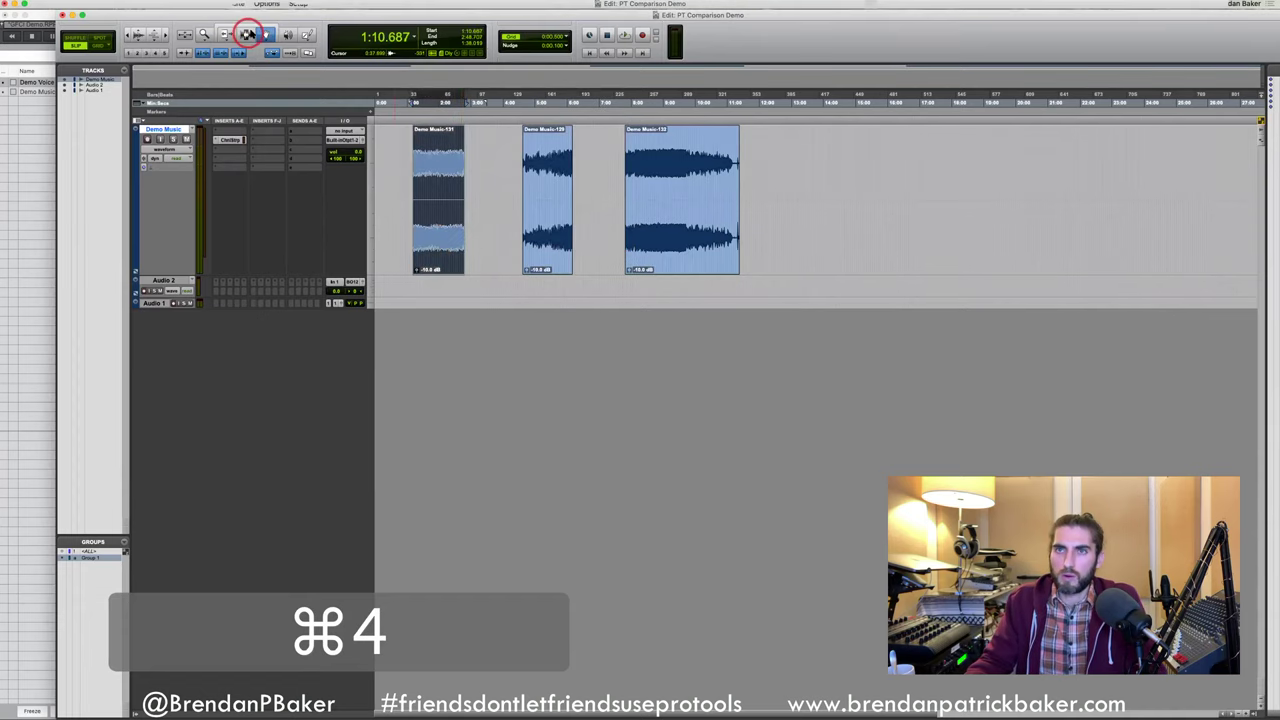
{"action": "key", "text": "super+z"}
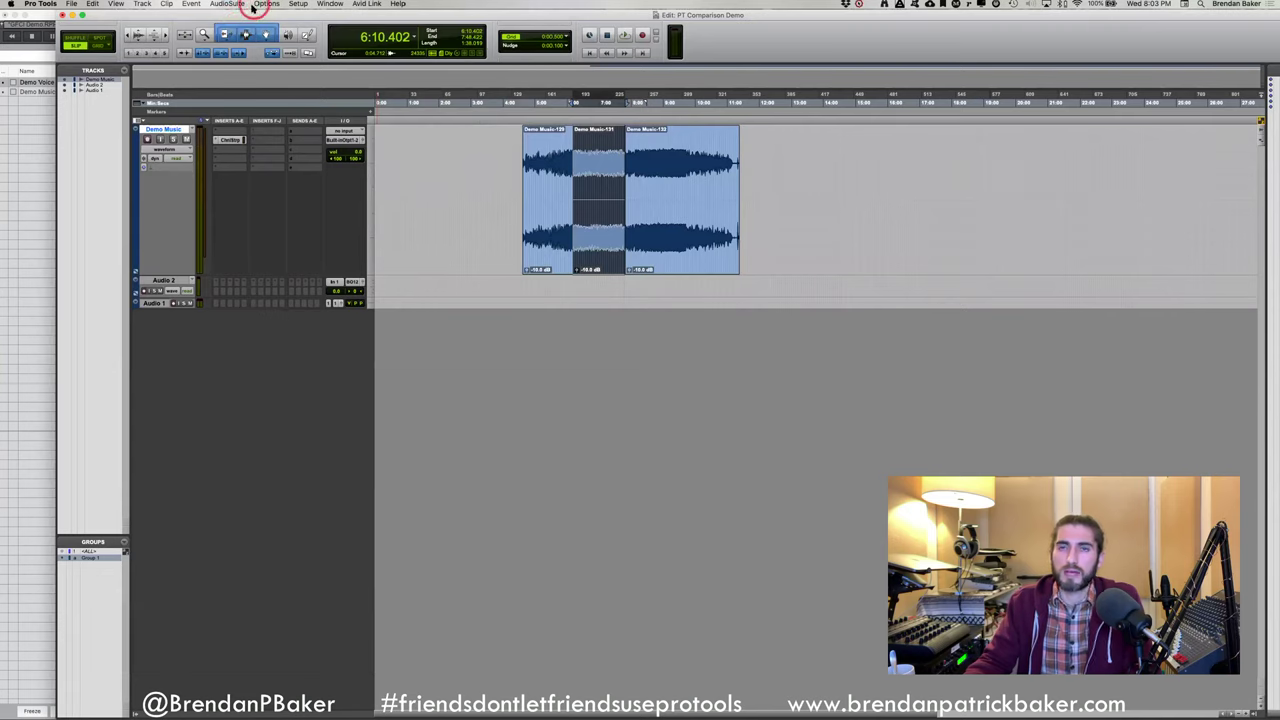
Activate the Smart Tool and place the edit cursor at about 3:19, ahead of the Demo Music clips
{"action": "left_click", "coordinate": [222, 30]}
{"action": "left_click", "coordinate": [284, 39]}
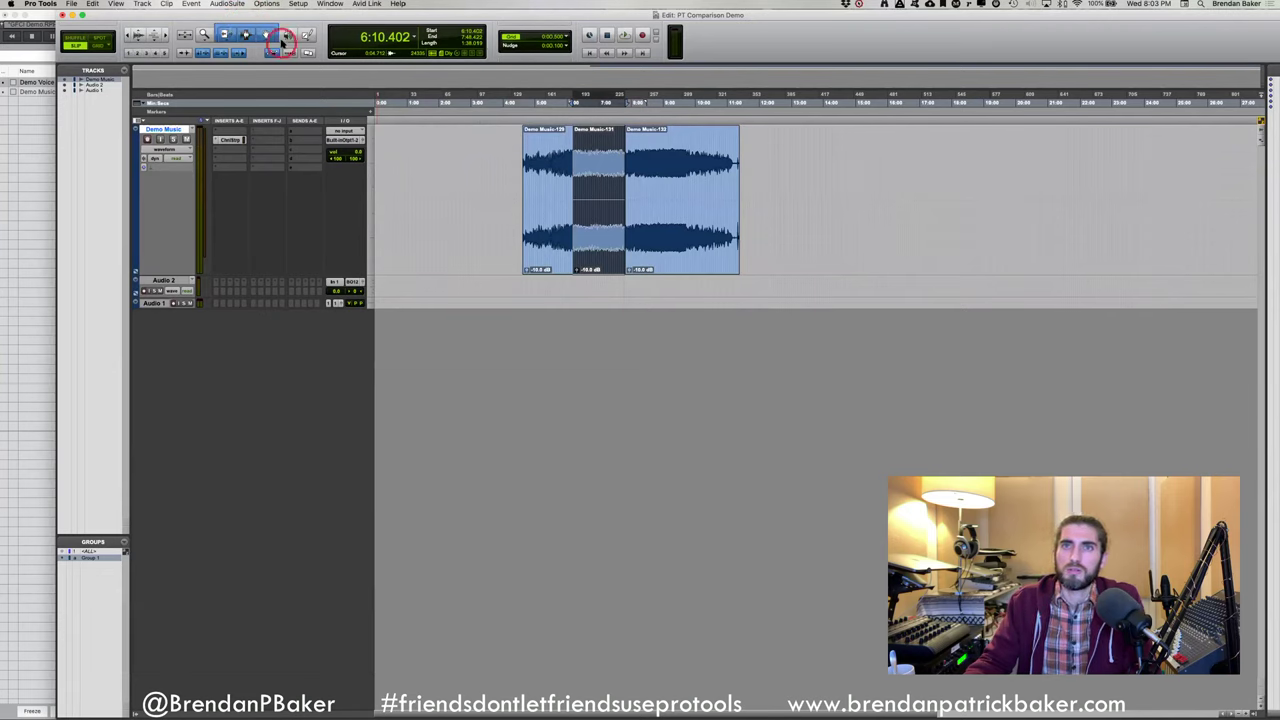
{"action": "left_click", "coordinate": [481, 177]}
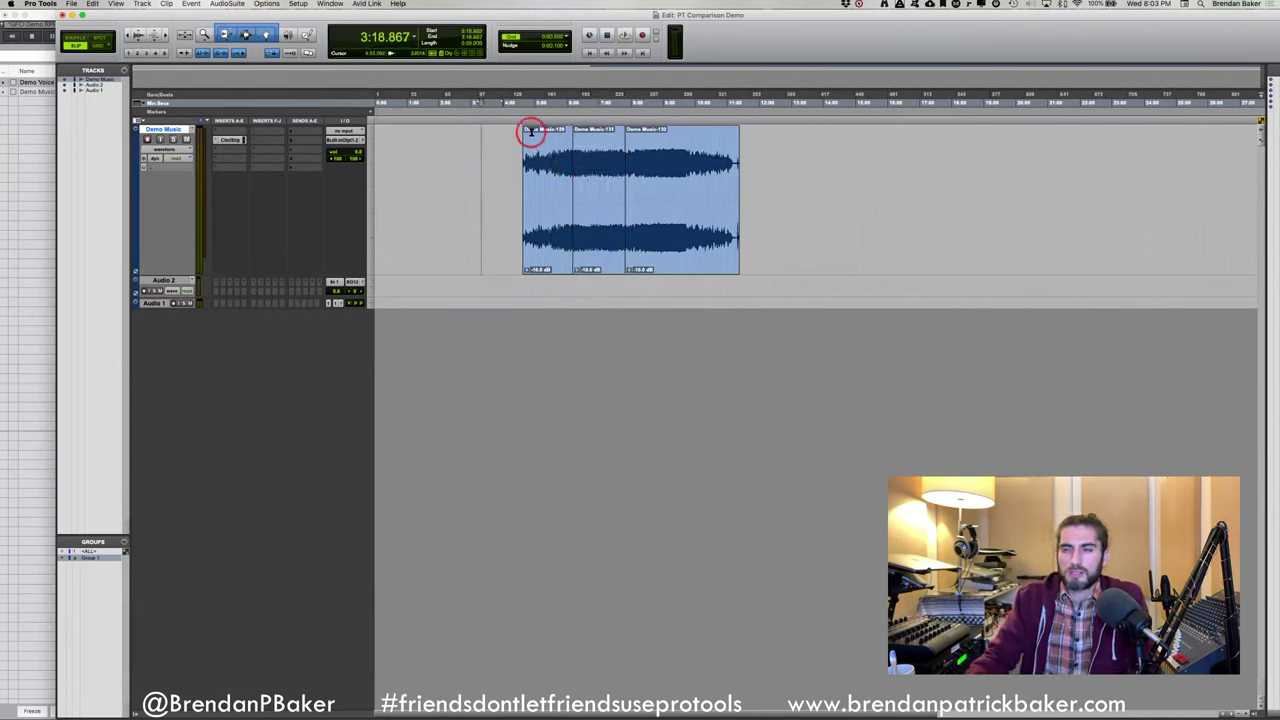
{"action": "mouse_move", "coordinate": [530, 133]}
{"action": "left_mouse_down"}
{"action": "mouse_move", "coordinate": [517, 166]}
{"action": "mouse_move", "coordinate": [526, 271]}
{"action": "mouse_move", "coordinate": [757, 274]}
{"action": "mouse_move", "coordinate": [737, 266]}
{"action": "mouse_move", "coordinate": [741, 121]}
{"action": "mouse_move", "coordinate": [728, 147]}
{"action": "left_mouse_up"}
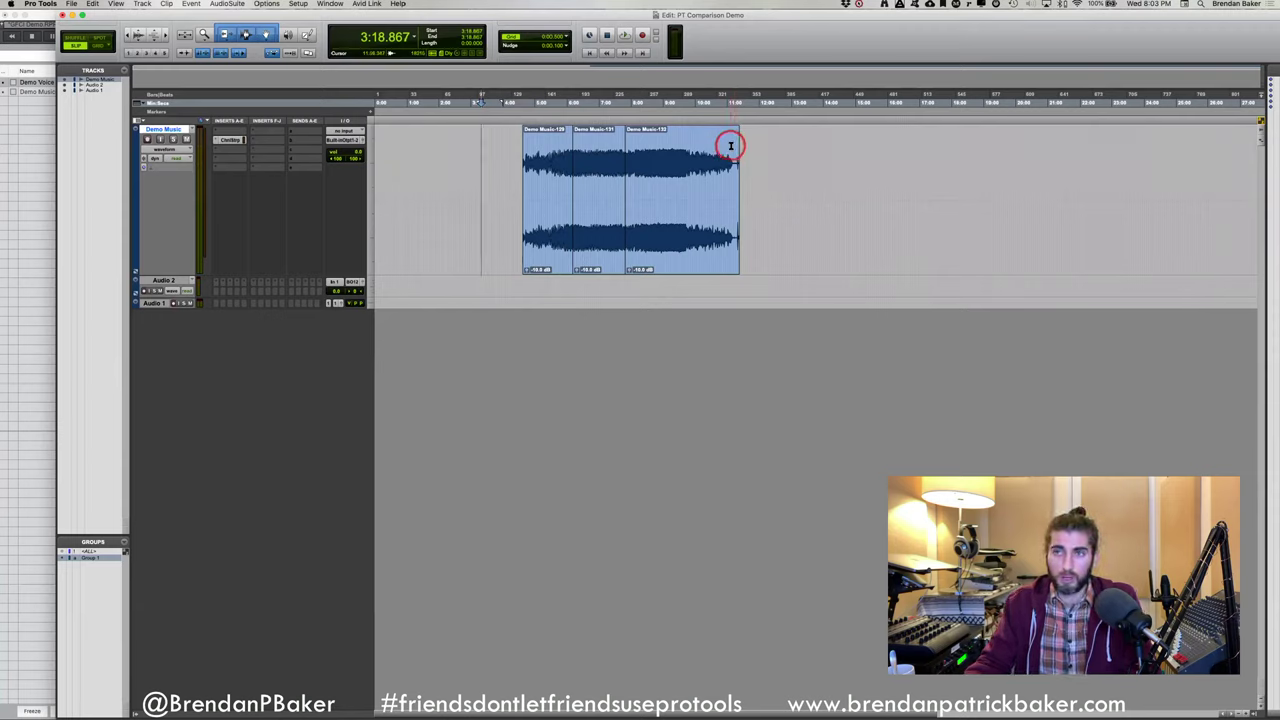
Cycle through the Trim, Grabber and Selector tools and return to the Smart Tool
{"action": "key", "text": "super+2"}
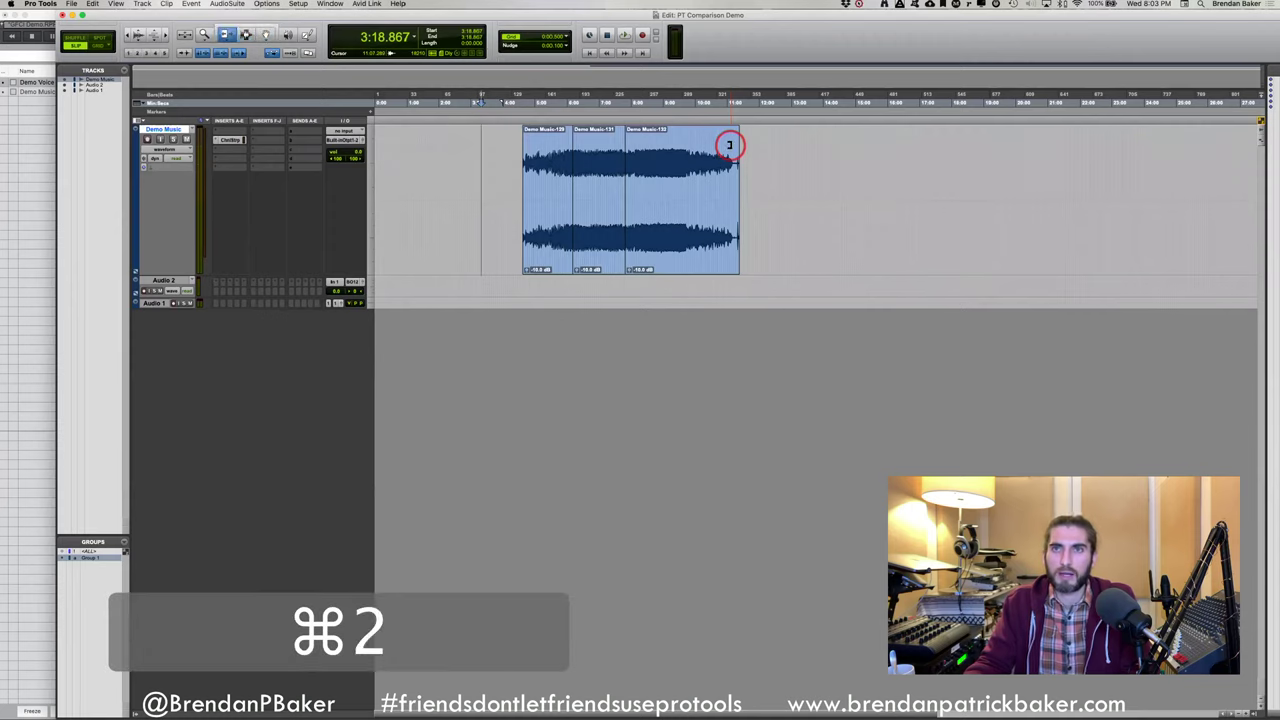
{"action": "key", "text": "super+4"}
{"action": "key", "text": "super+3"}
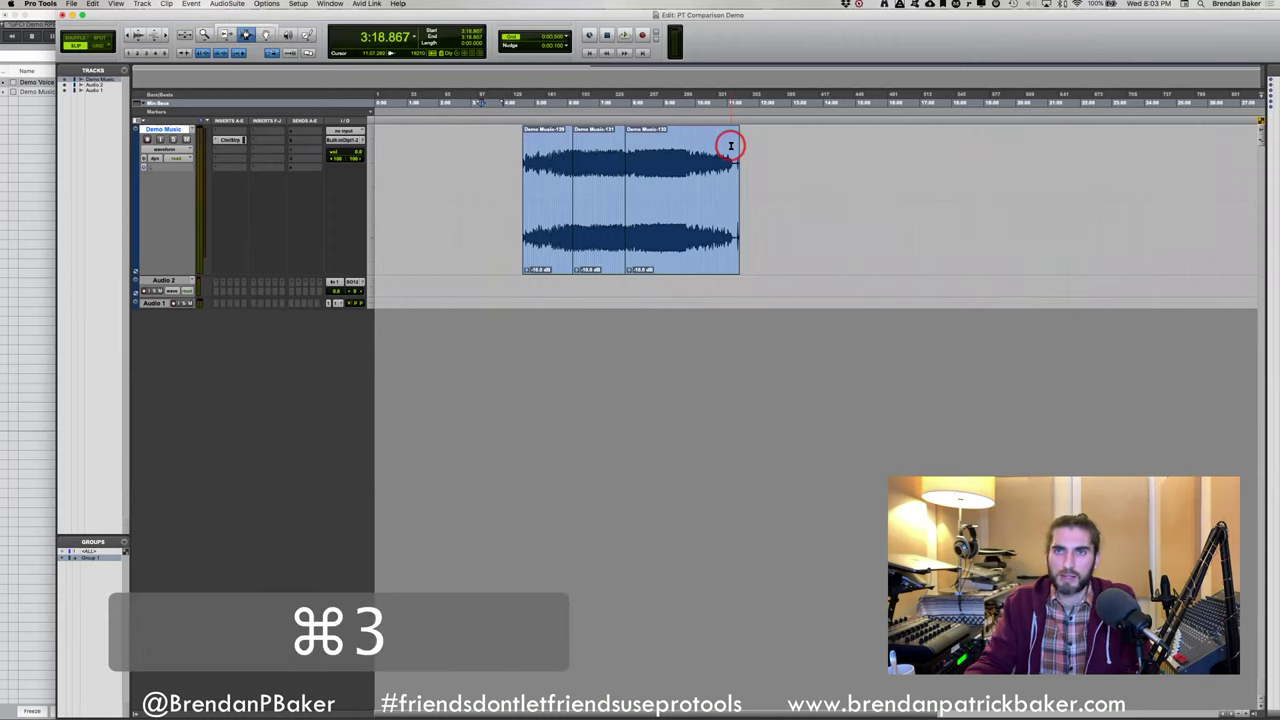
{"action": "key", "text": "super+4"}
{"action": "key", "text": "super+3"}
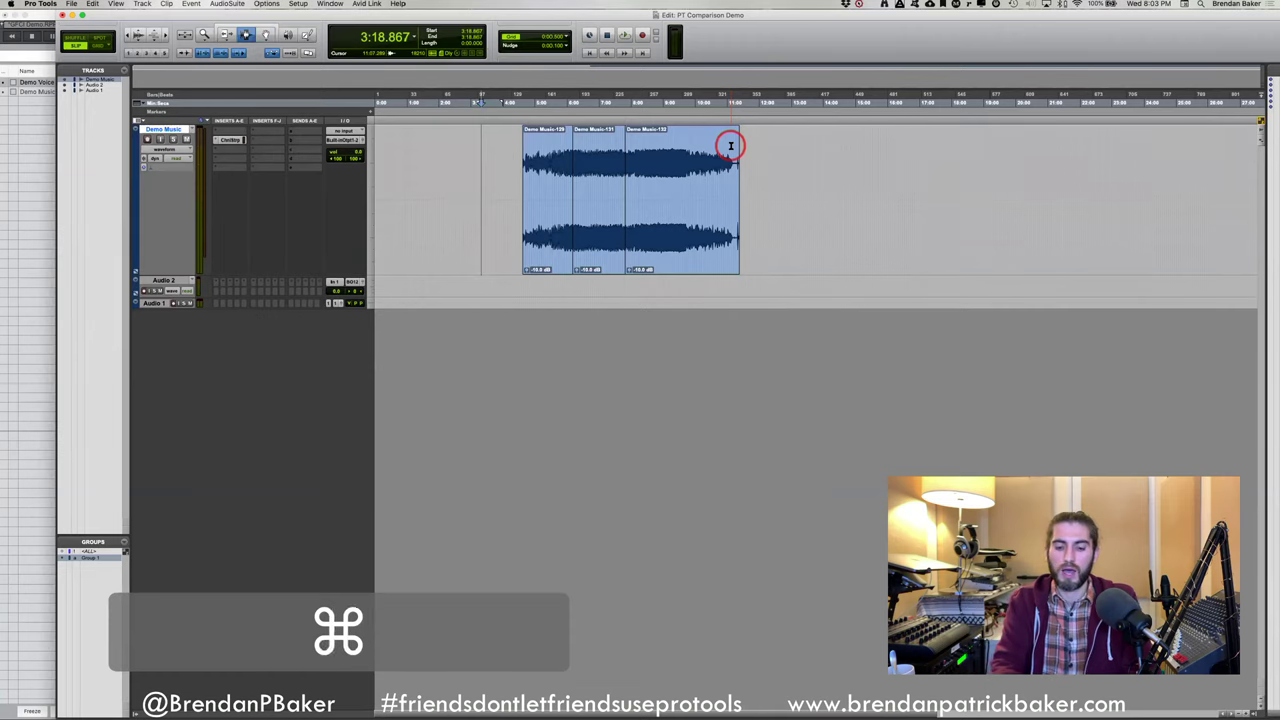
{"action": "key", "text": "super+7"}
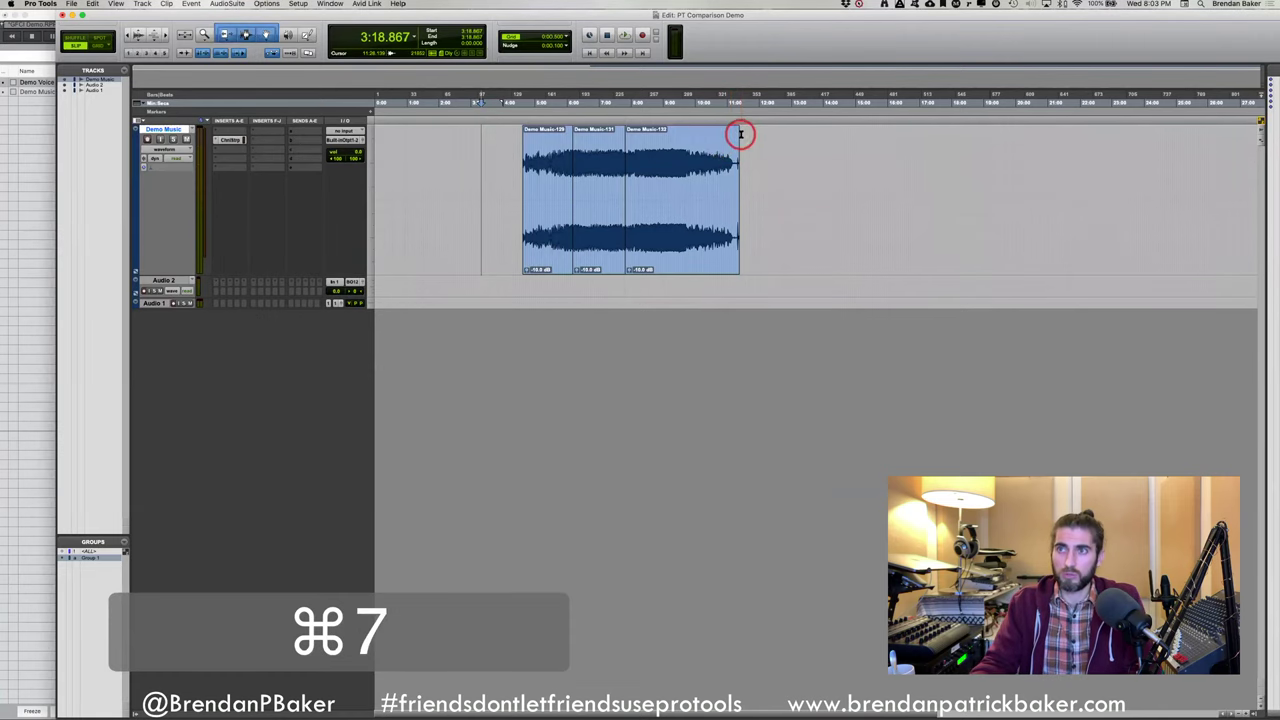
Trim the first Demo Music clip's start inward by about one second and place the edit cursor at about 4:22
{"action": "left_click", "coordinate": [531, 156]}
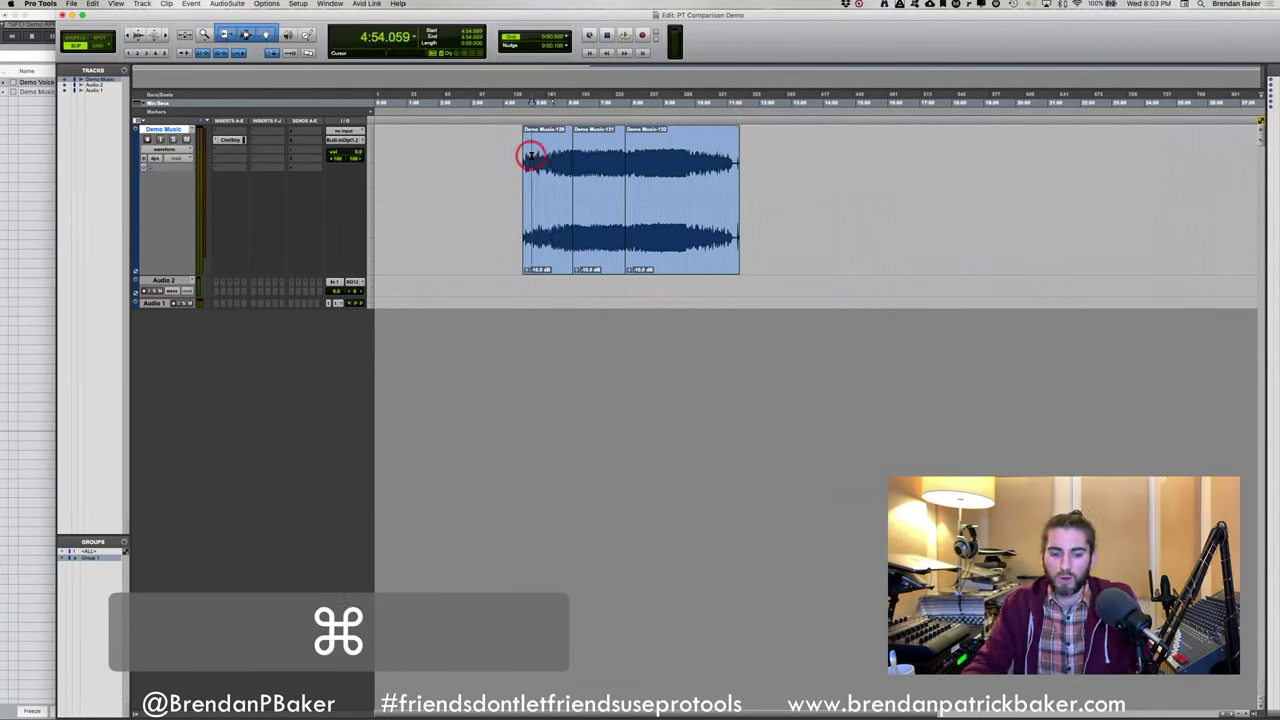
{"action": "key", "text": "t"}
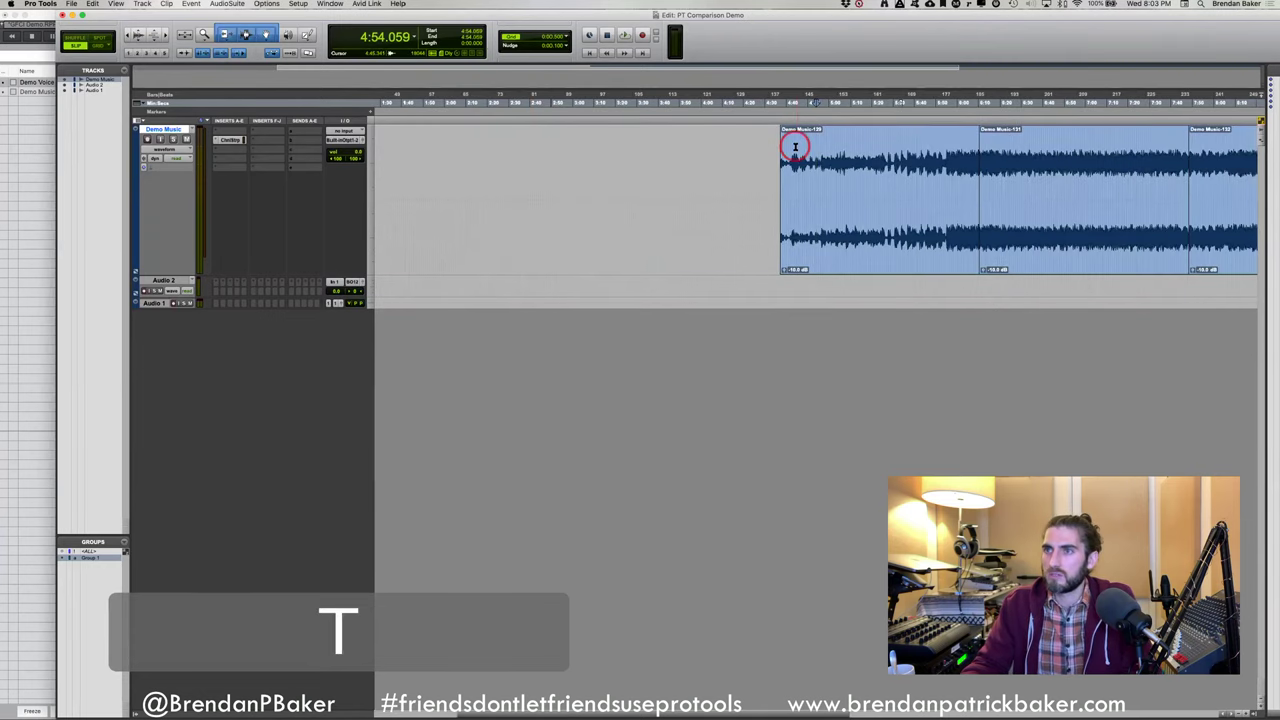
{"action": "left_click", "coordinate": [795, 145]}
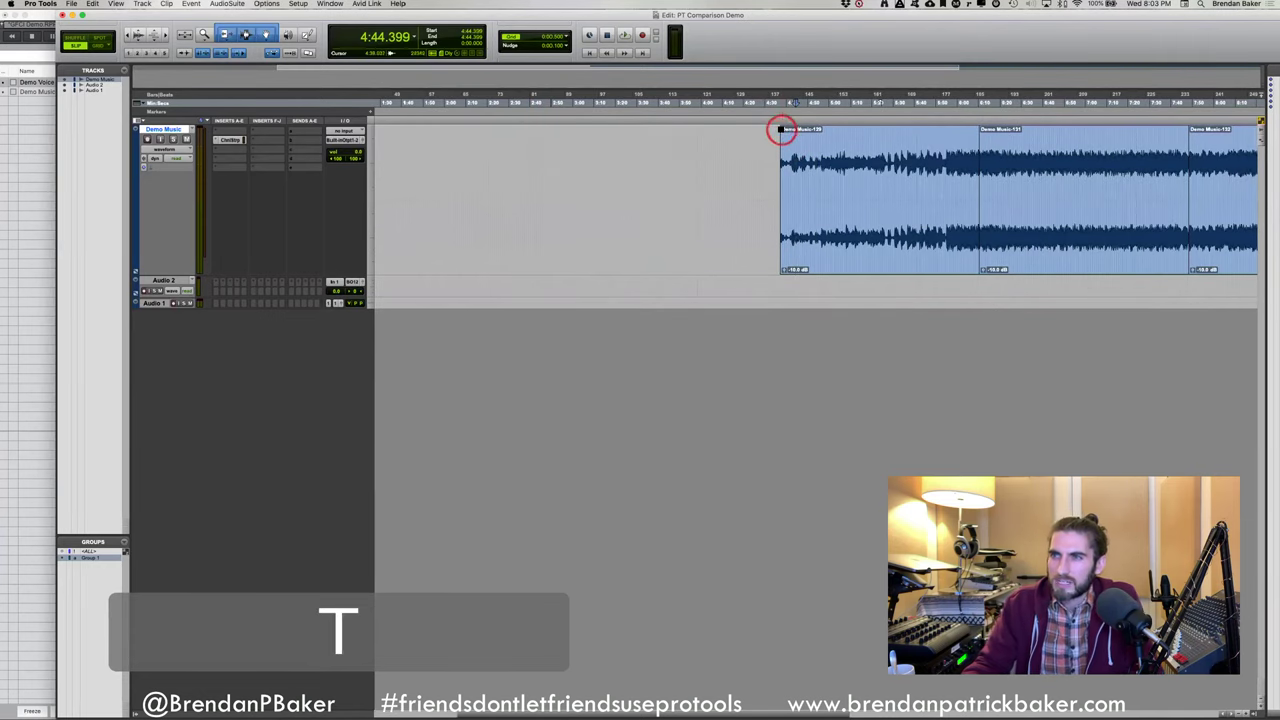
{"action": "left_click", "coordinate": [780, 129]}
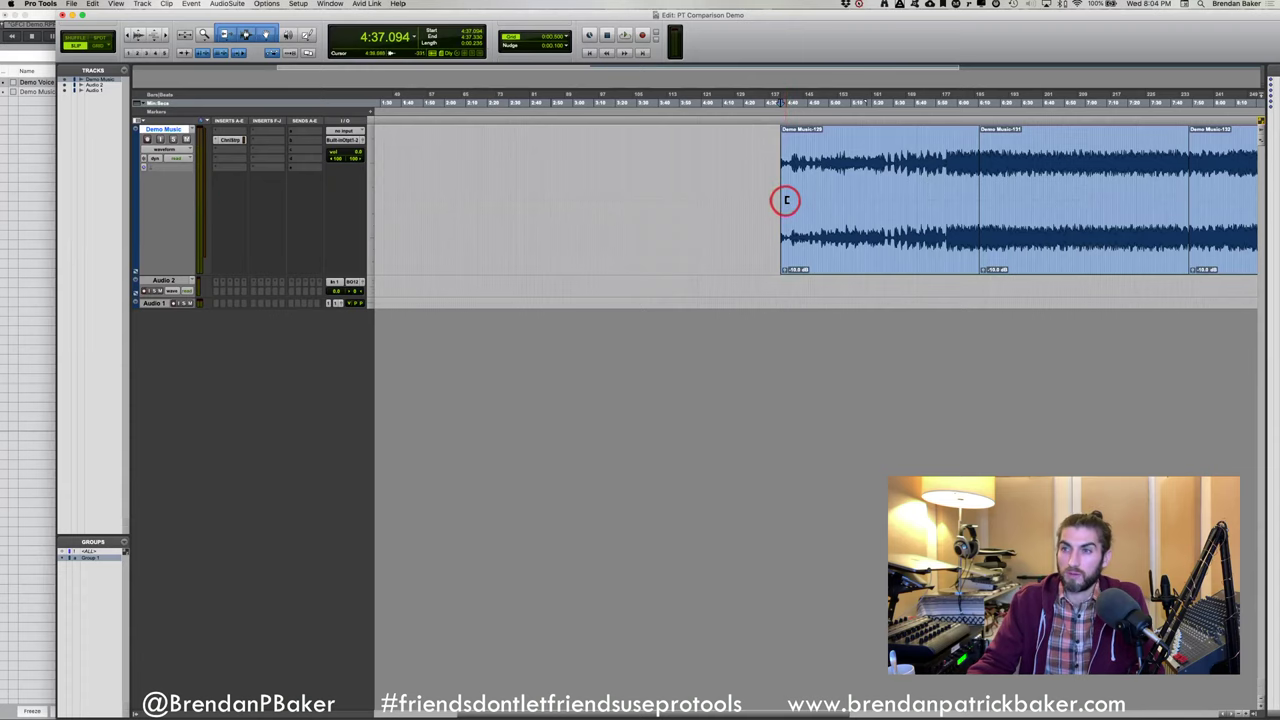
{"action": "left_click_drag", "start_coordinate": [780, 200], "coordinate": [783, 201]}
{"action": "left_click", "coordinate": [745, 181]}
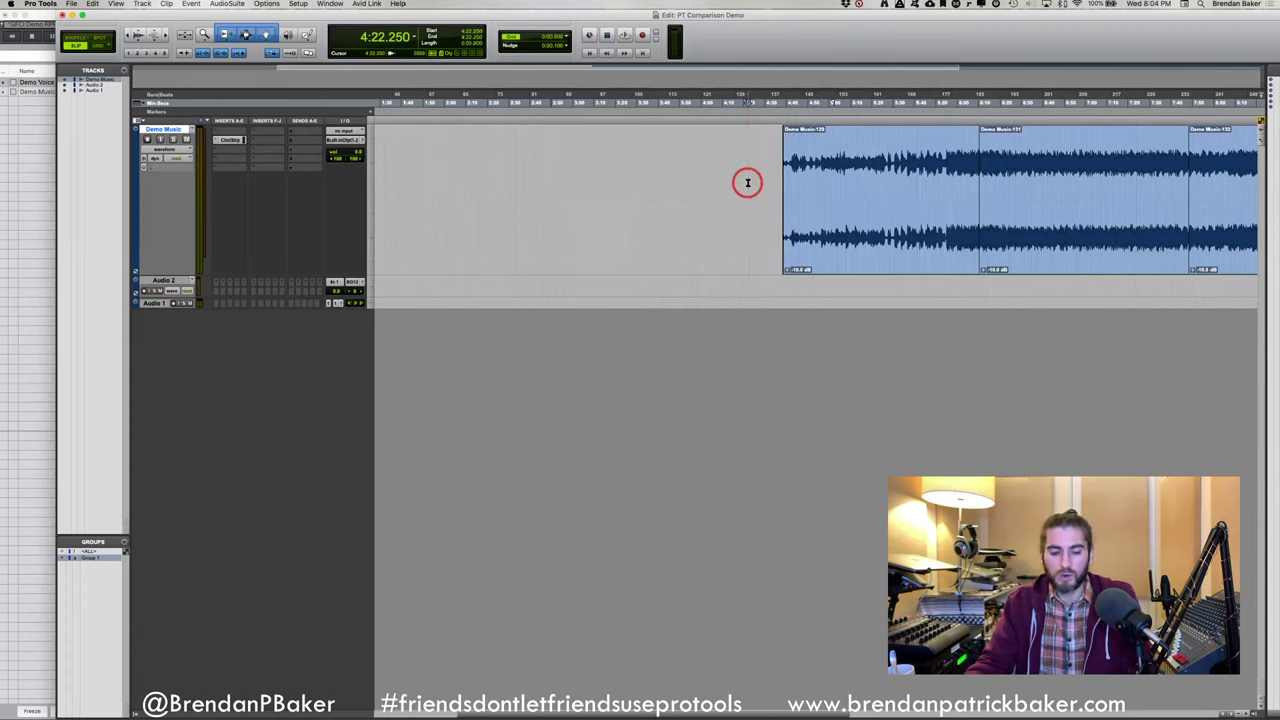
Switch back to the REAPER project containing Demo Voice and Demo Music and place the edit cursor at about 1:10
{"action": "key", "text": "super+Tab"}
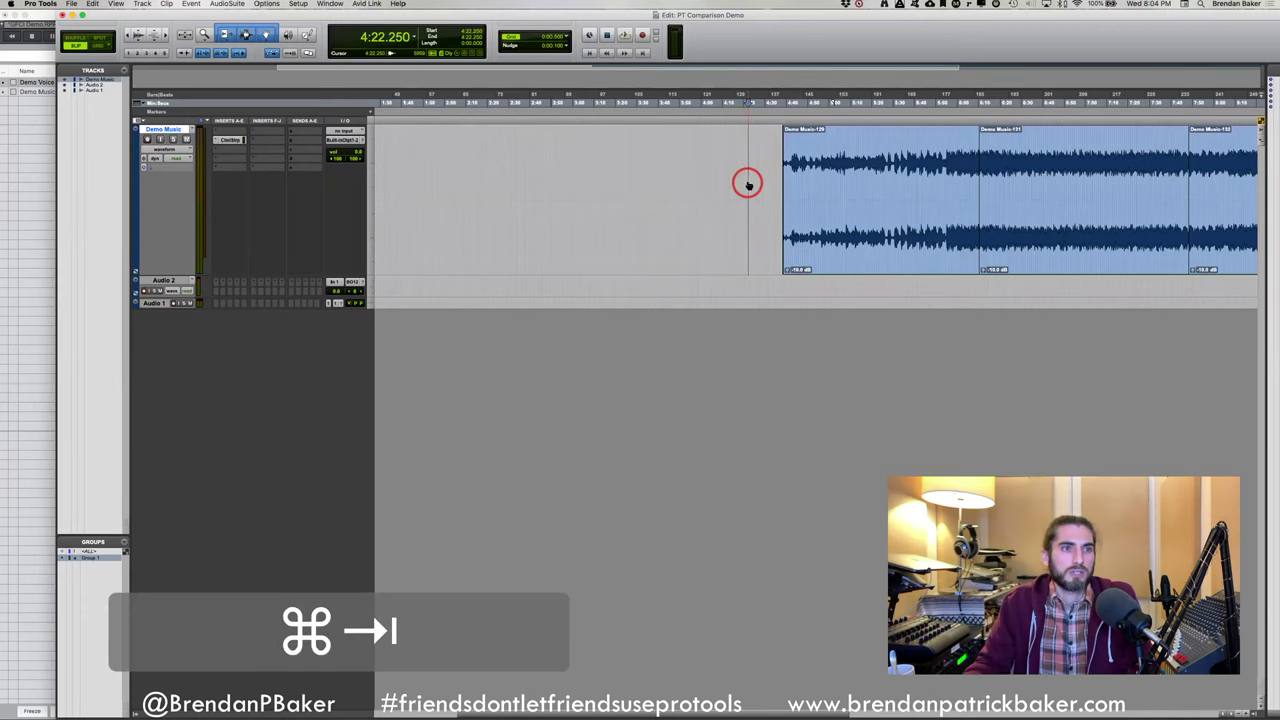
{"action": "key", "text": "a"}
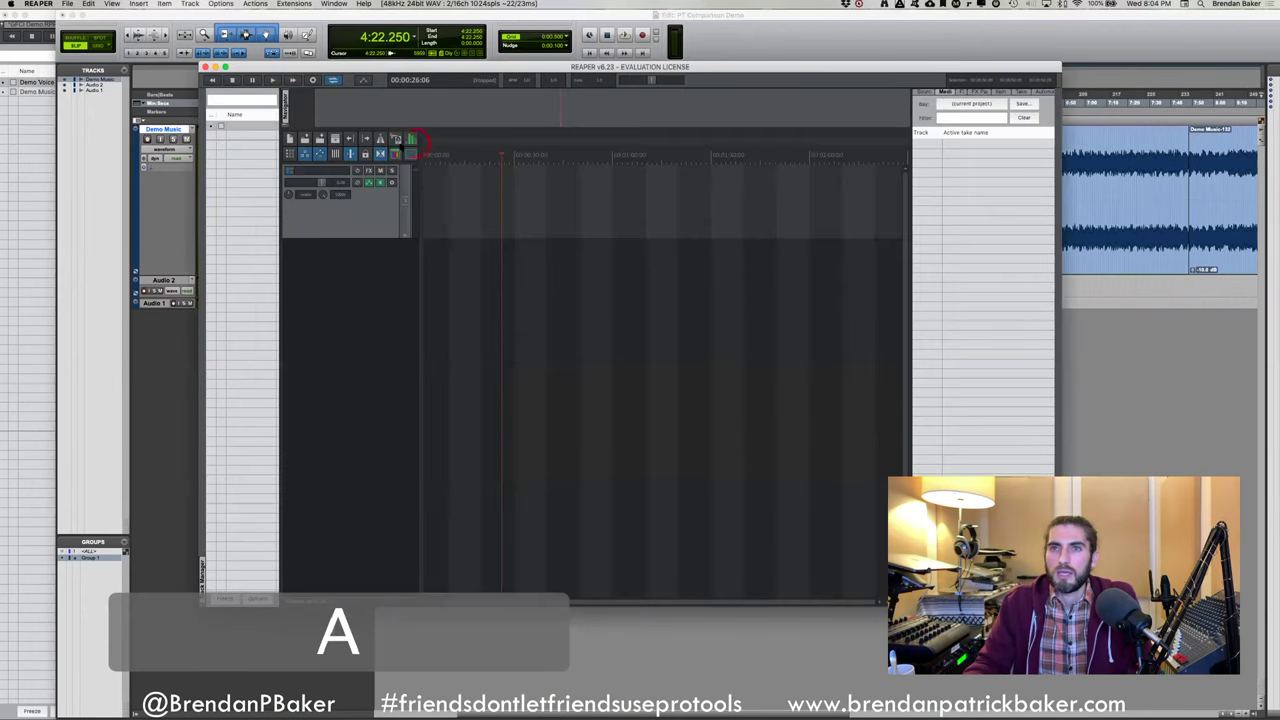
{"action": "key", "text": "super+Tab"}
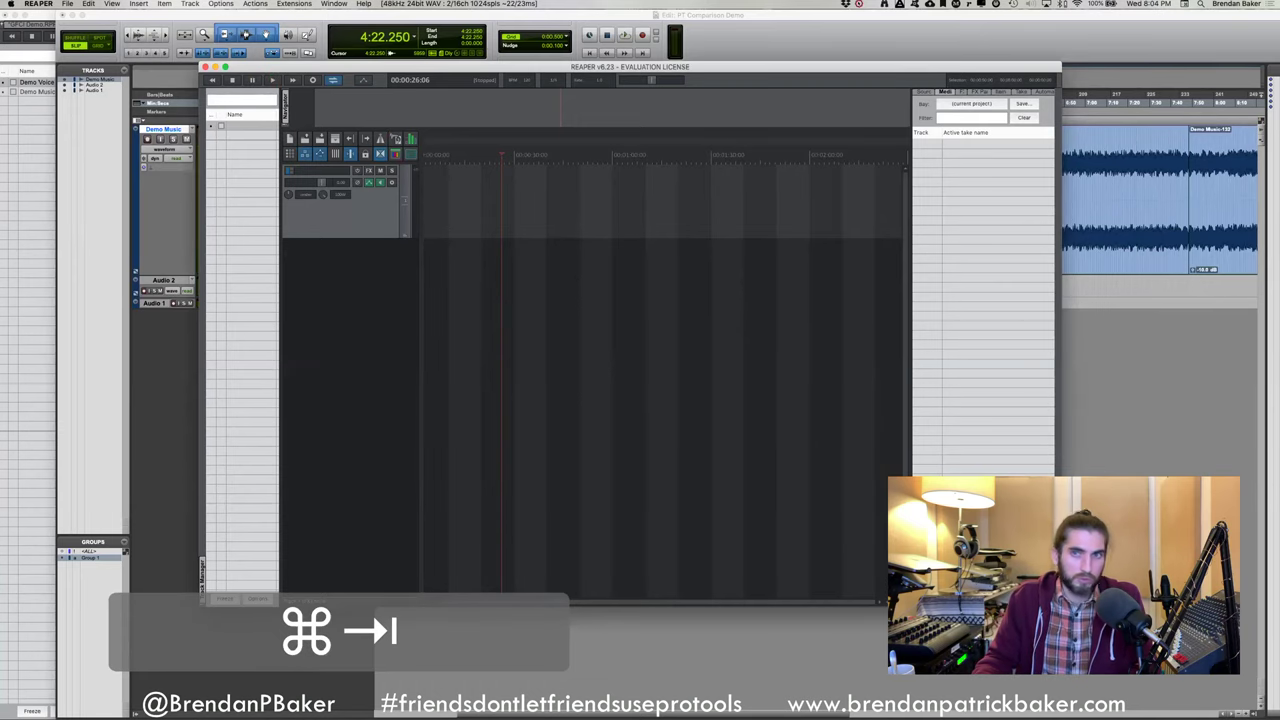
{"action": "key", "text": "a"}
{"action": "left_click", "coordinate": [499, 203]}
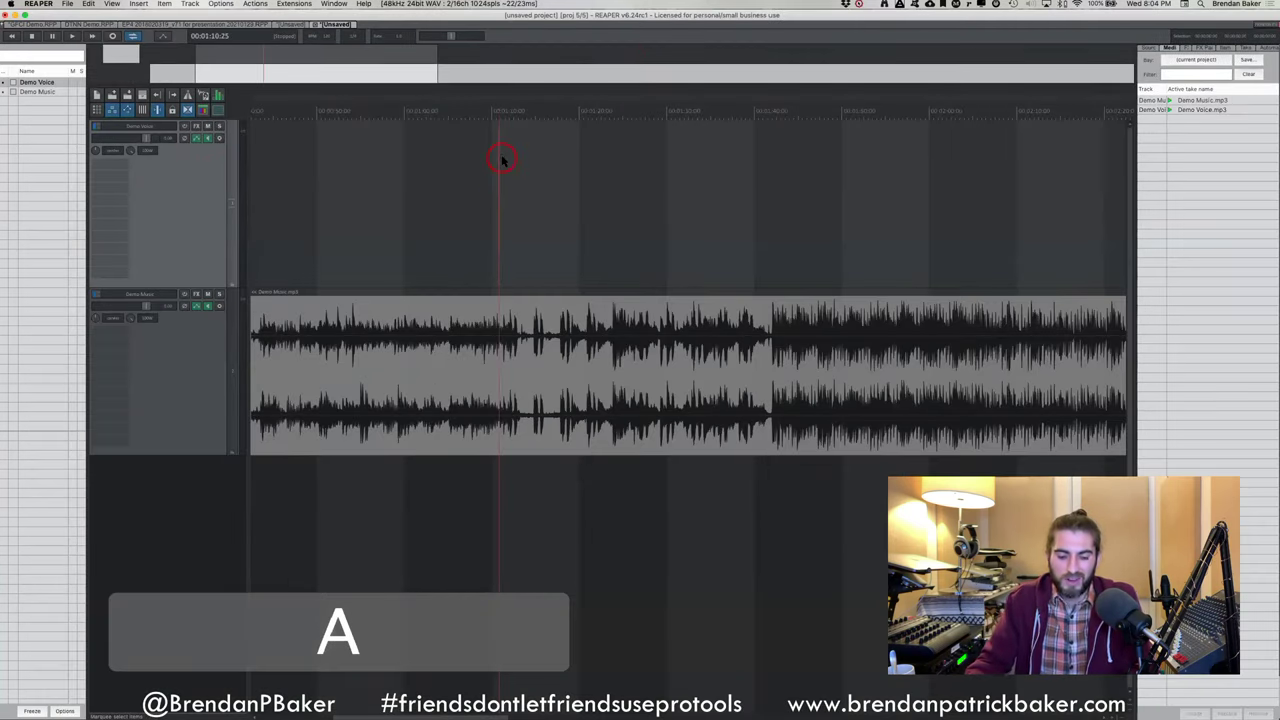
{"action": "key", "text": "t"}
{"action": "key", "text": "r"}
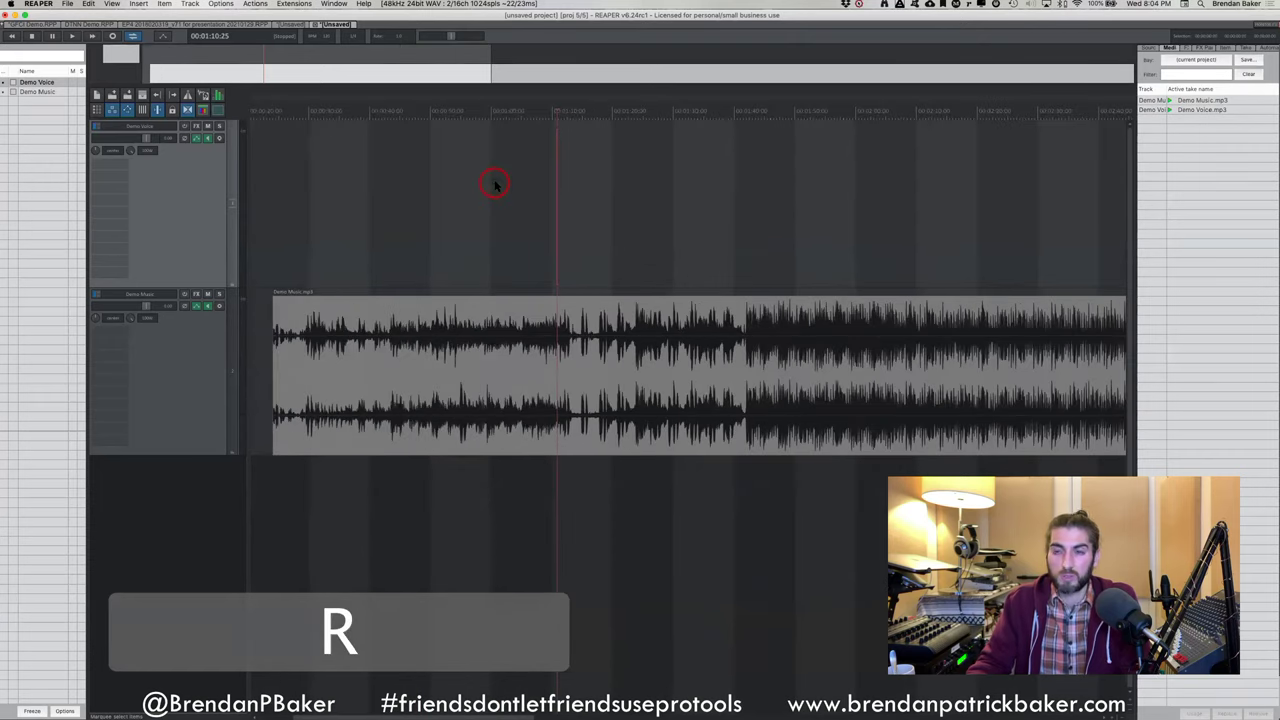
Place the edit cursor inside the Demo Voice clip at about 0:09
{"action": "key", "text": "r"}
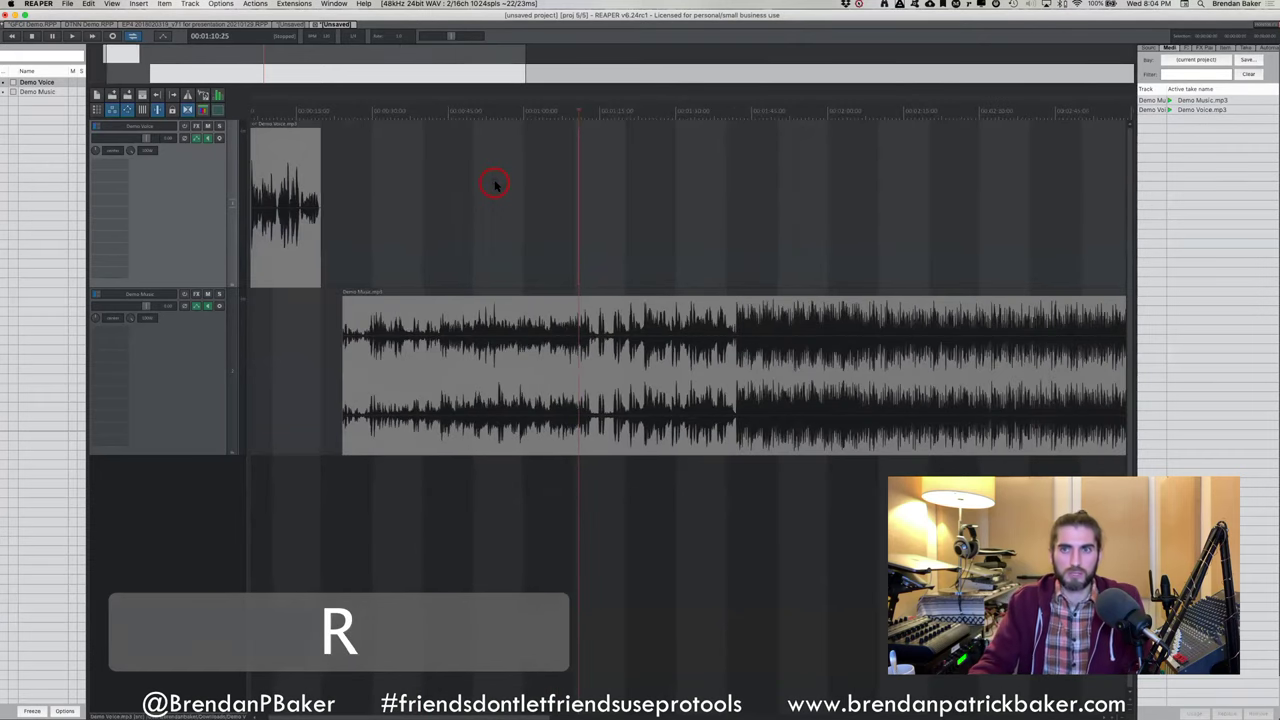
{"action": "key", "text": "t"}
{"action": "scroll", "coordinate": [337, 238], "scroll_direction": "down", "scroll_amount": 3}
{"action": "left_click", "coordinate": [314, 249]}
{"action": "scroll", "coordinate": [312, 249], "scroll_direction": "up", "scroll_amount": 3}
{"action": "scroll", "coordinate": [314, 249], "scroll_direction": "down", "scroll_amount": 3}
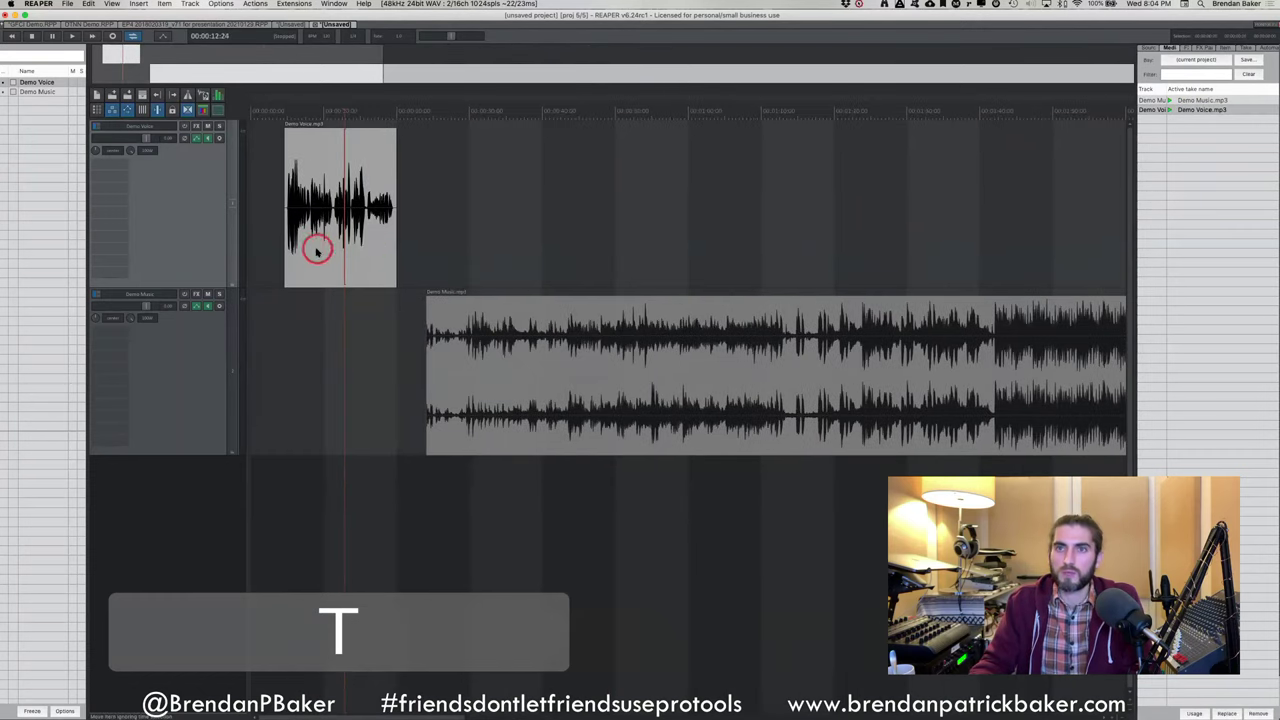
{"action": "left_click", "coordinate": [323, 276]}
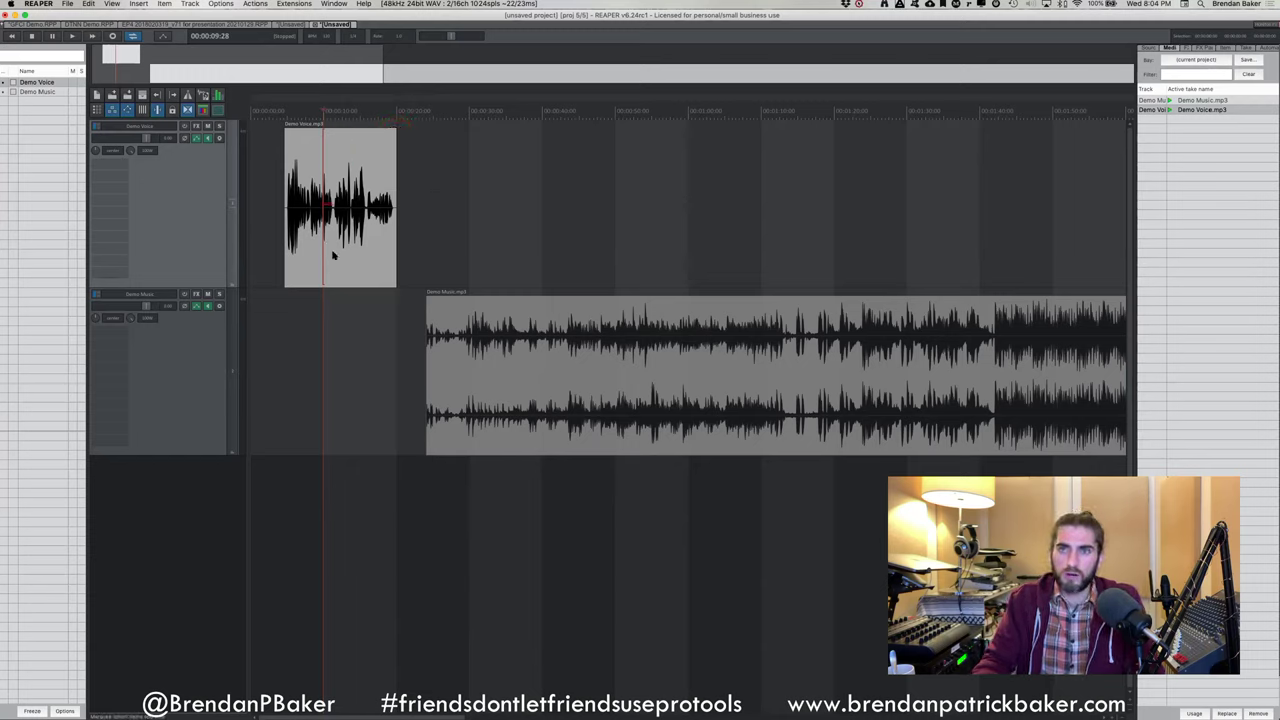
Move the Demo Voice clip to start at about 0:16 and try short time selections across its upper half
{"action": "left_click_drag", "start_coordinate": [330, 274], "coordinate": [413, 250]}
{"action": "left_click_drag", "start_coordinate": [493, 254], "coordinate": [413, 152]}
{"action": "left_click", "coordinate": [432, 145]}
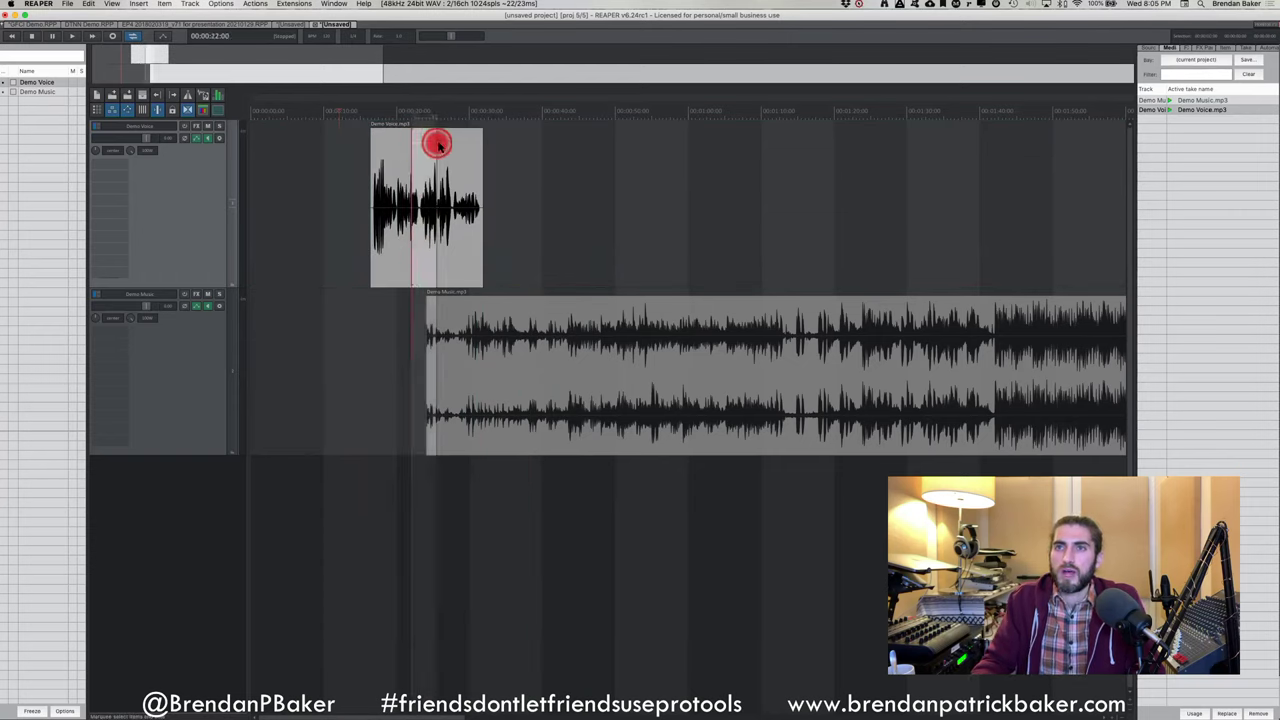
{"action": "left_click", "coordinate": [399, 145]}
{"action": "left_click", "coordinate": [414, 143]}
{"action": "left_click", "coordinate": [427, 141]}
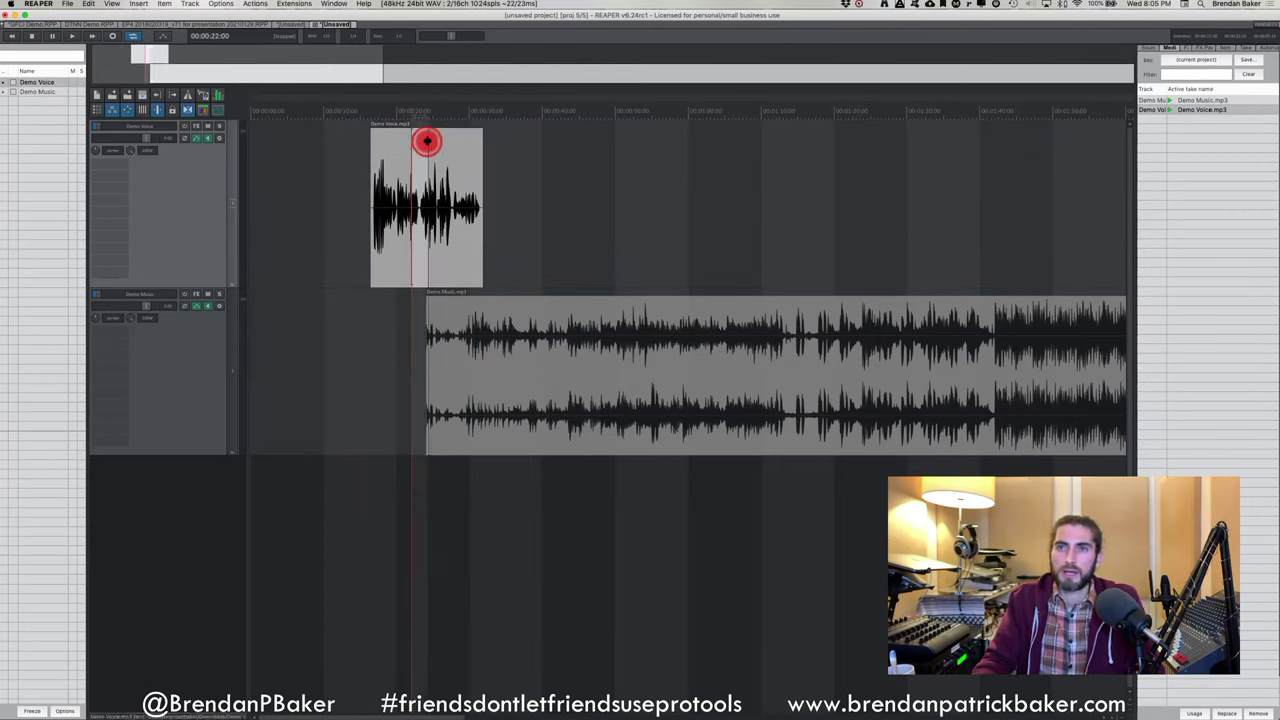
{"action": "left_click", "coordinate": [423, 148]}
{"action": "left_click", "coordinate": [434, 147]}
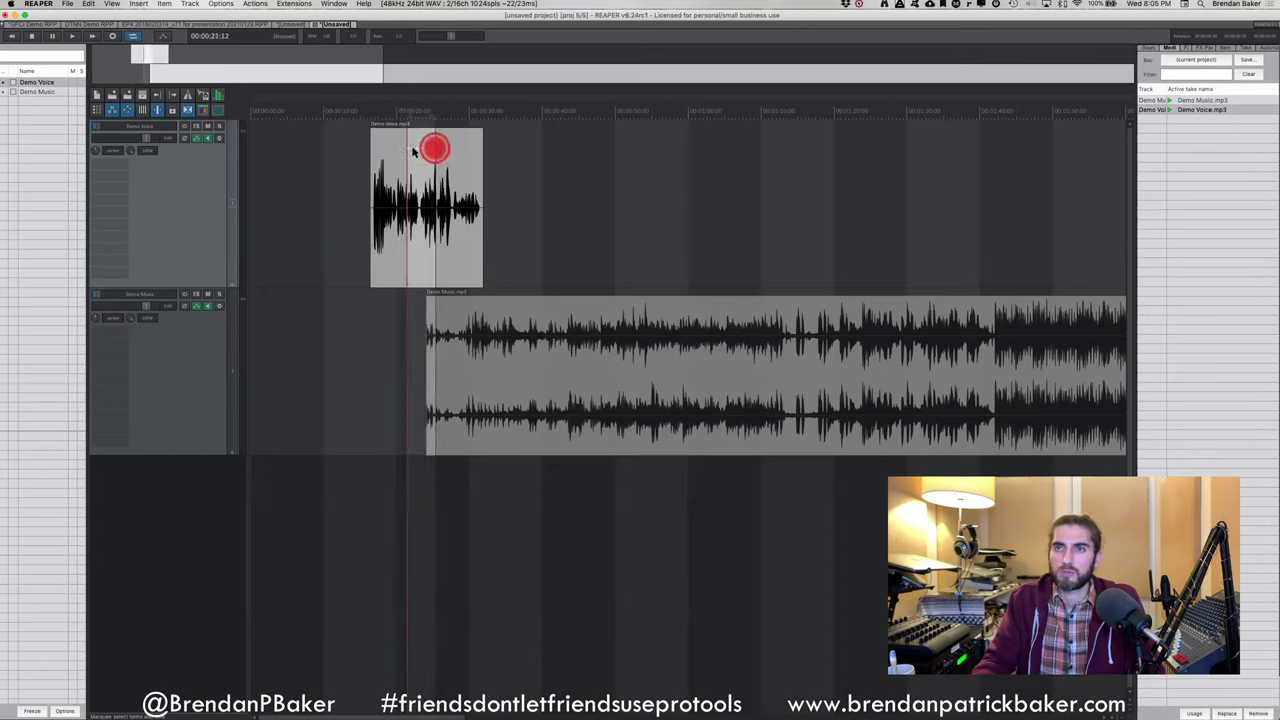
Split out and delete the Demo Voice section from about 0:20 to 0:24, and undo the deletion and split
{"action": "left_click_drag", "start_coordinate": [398, 150], "coordinate": [429, 149]}
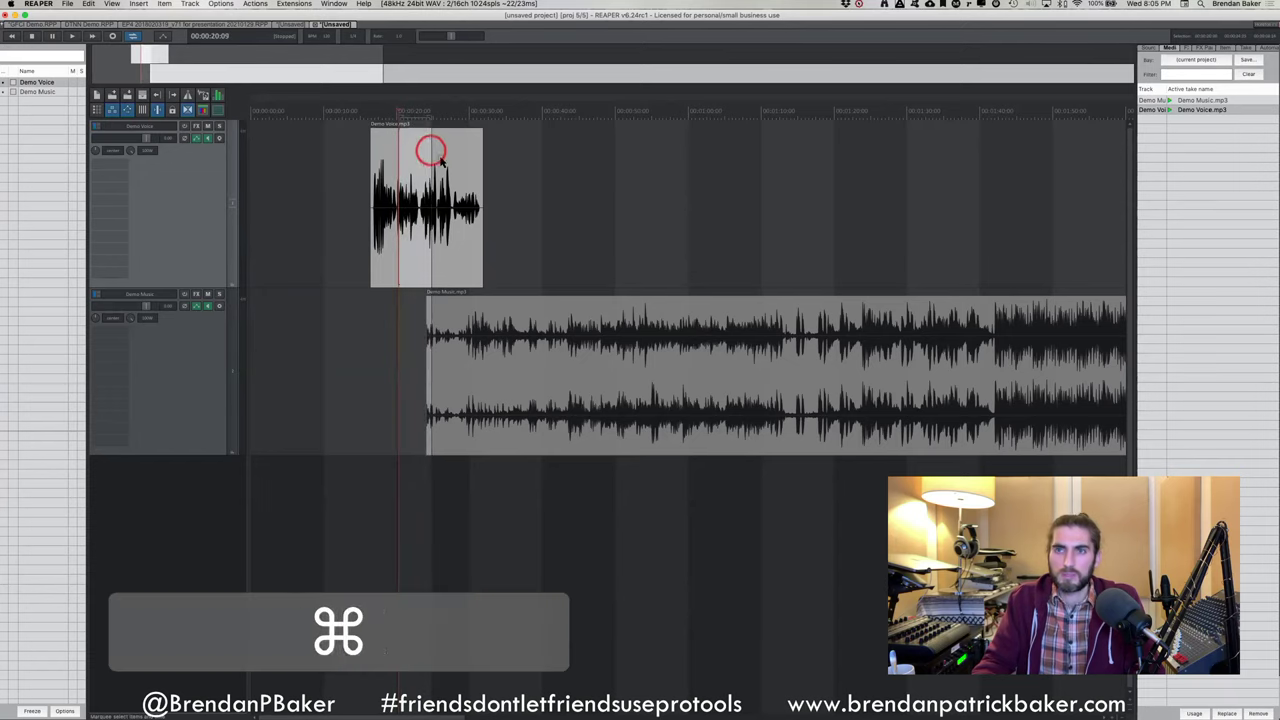
{"action": "key", "text": "super+e"}
{"action": "left_click", "coordinate": [418, 216]}
{"action": "left_click", "coordinate": [420, 248]}
{"action": "key", "text": "BackSpace"}
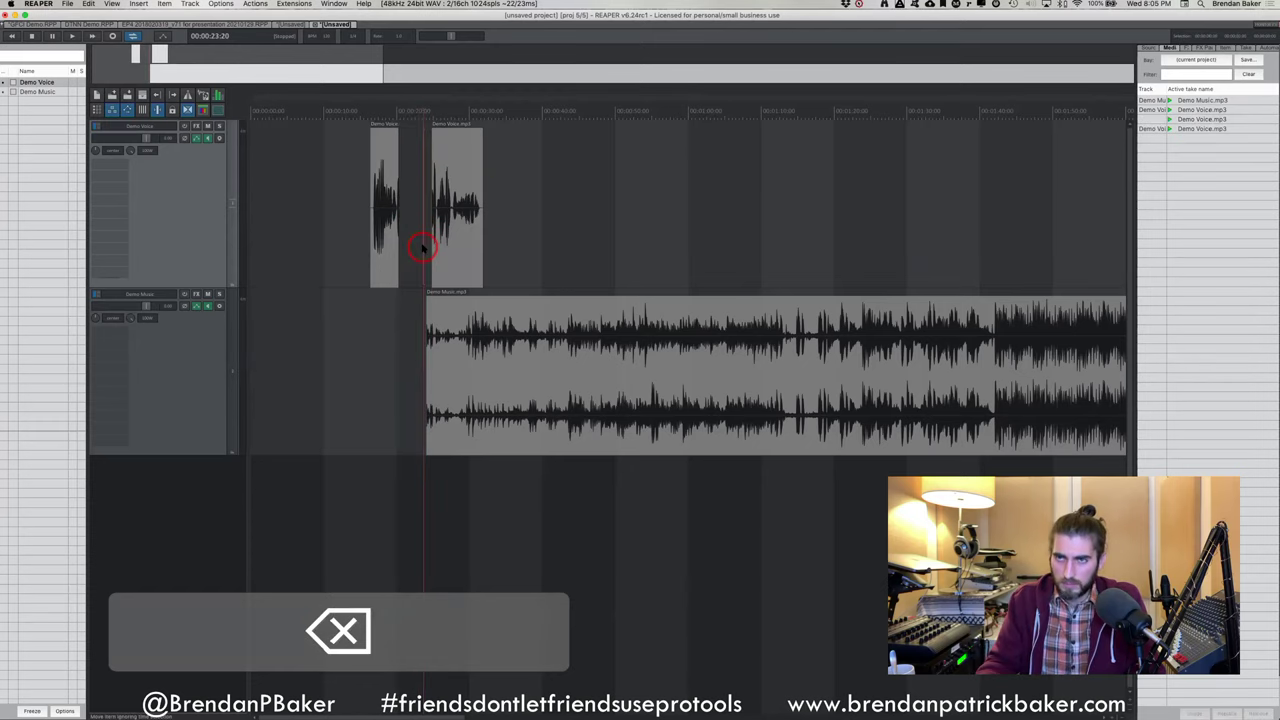
{"action": "key", "text": "super+z"}
{"action": "key", "text": "super+z"}
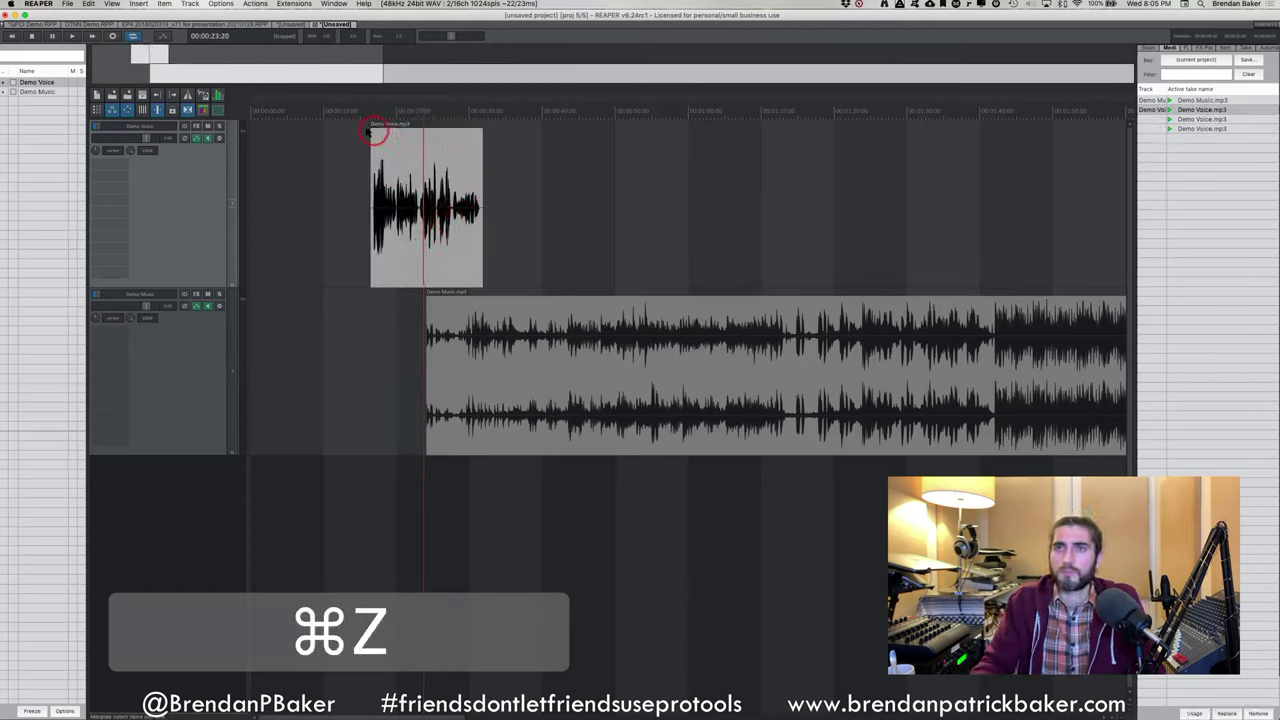
Add a fade-in of about 4 seconds to the start of the Demo Voice clip
{"action": "scroll", "coordinate": [370, 128], "scroll_direction": "right", "scroll_amount": 2}
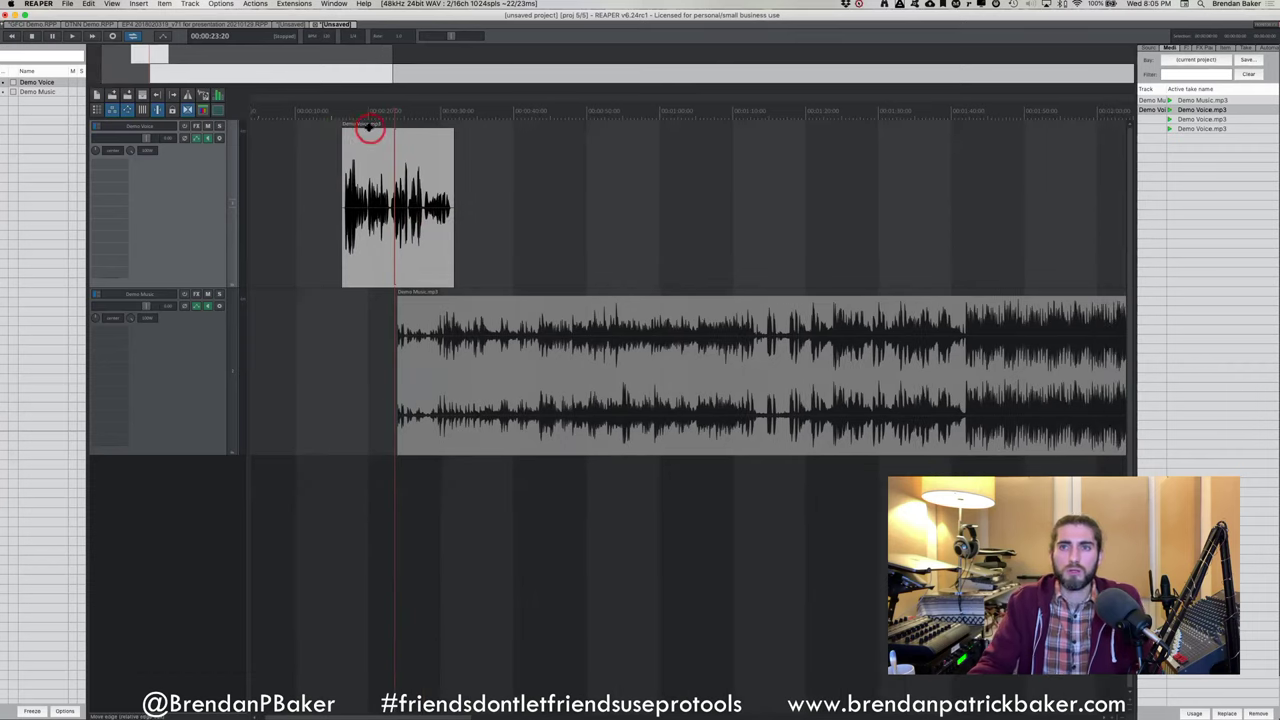
{"action": "left_click_drag", "start_coordinate": [343, 130], "coordinate": [365, 147]}
{"action": "scroll", "coordinate": [365, 143], "scroll_direction": "left", "scroll_amount": 2}
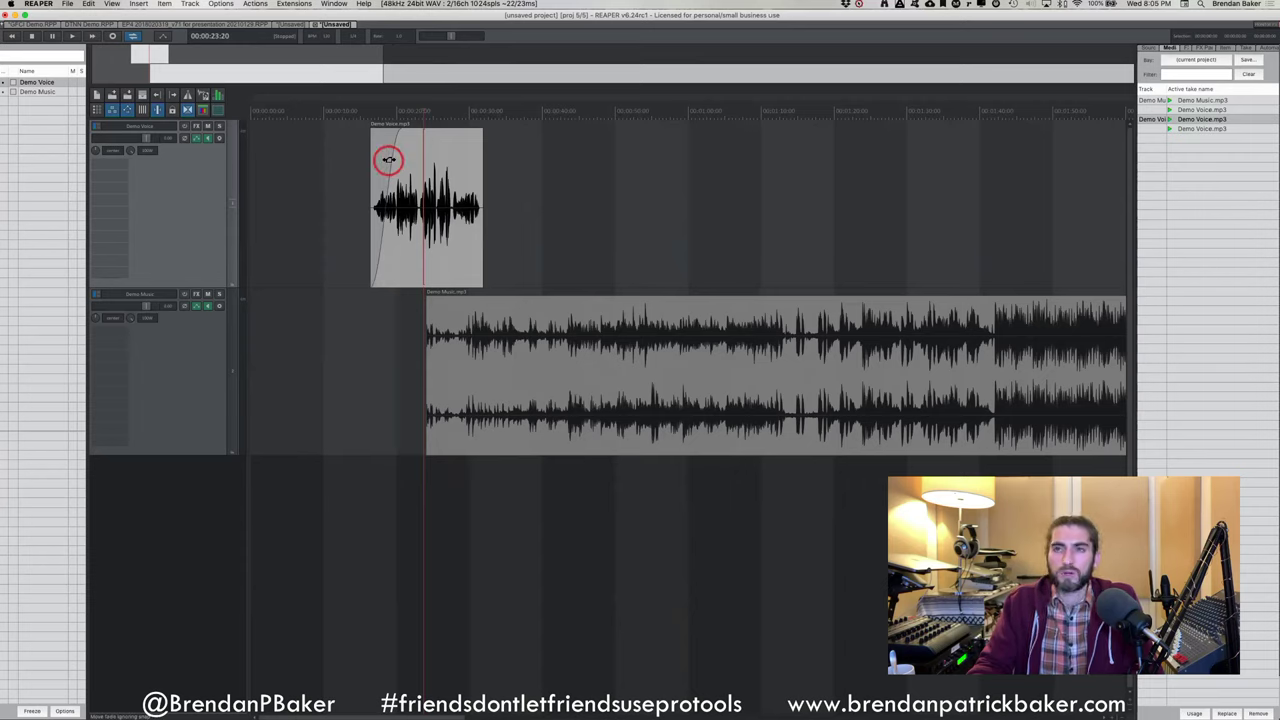
Try different preset shapes on the Demo Voice fade-in and set it to the linear one
{"action": "right_click", "coordinate": [390, 162]}
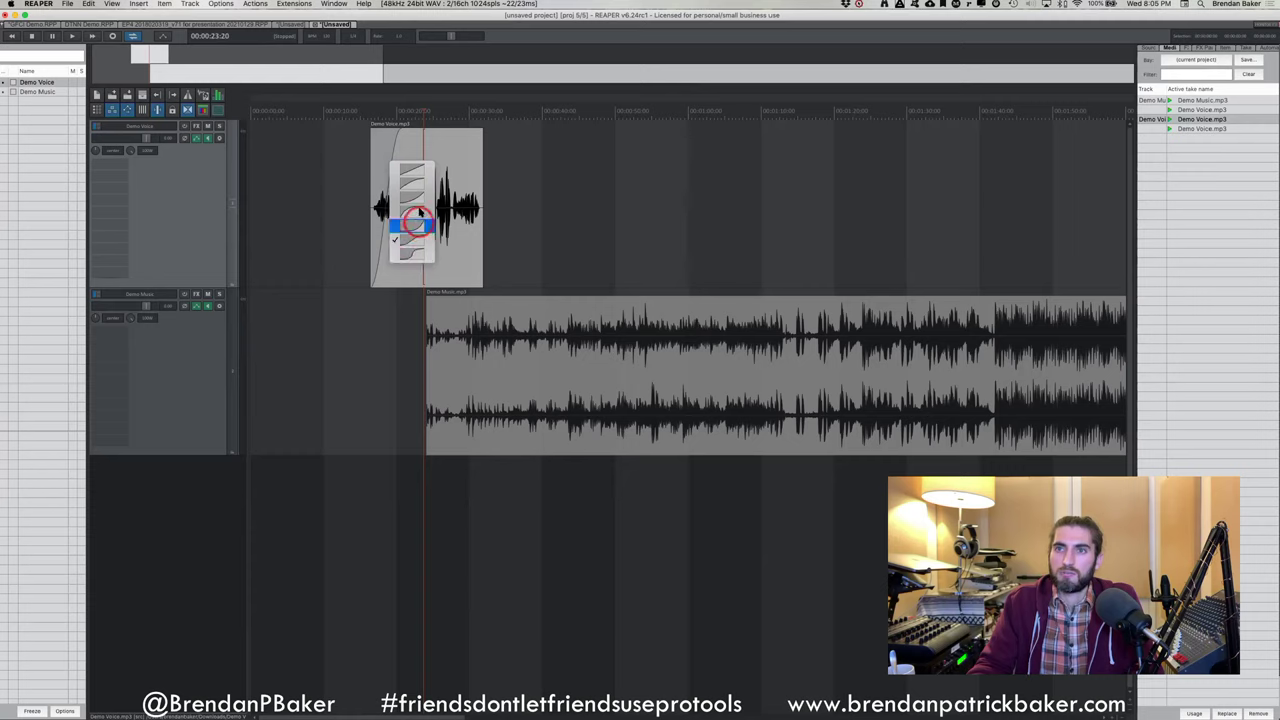
{"action": "left_click", "coordinate": [413, 172]}
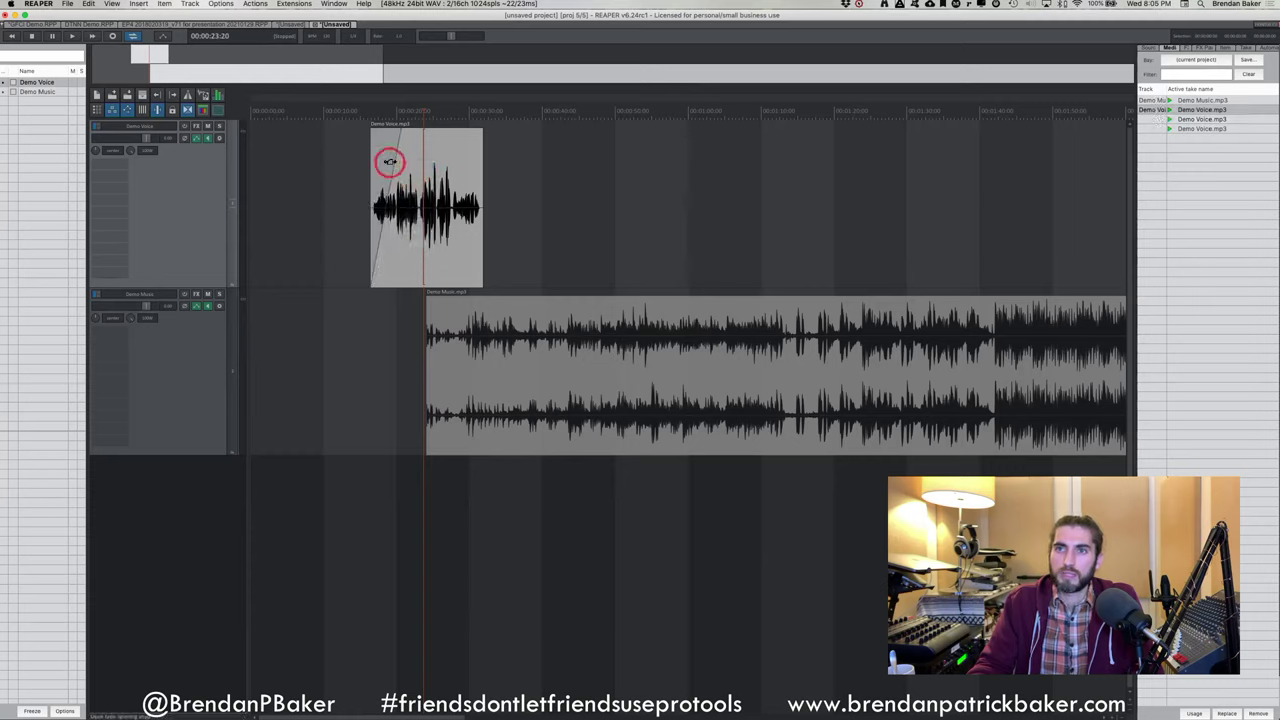
{"action": "left_click_drag", "start_coordinate": [390, 162], "coordinate": [390, 203]}
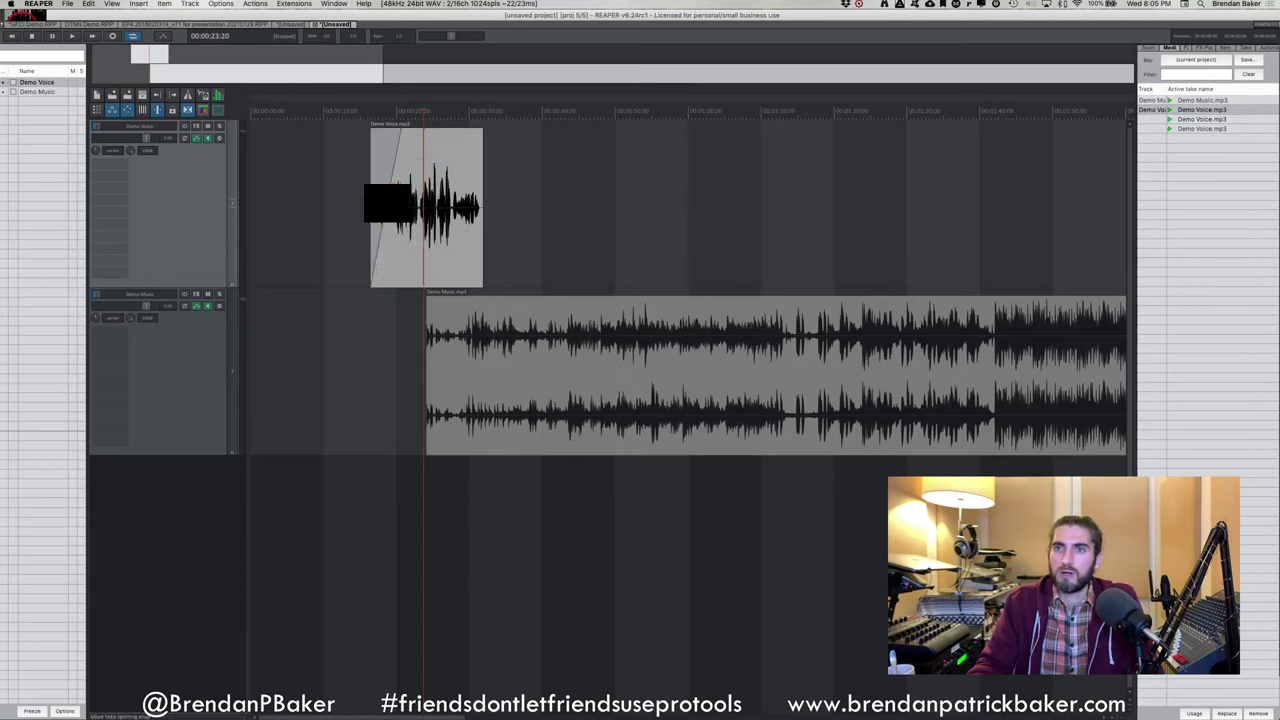
{"action": "right_click", "coordinate": [397, 144]}
{"action": "left_click", "coordinate": [414, 238]}
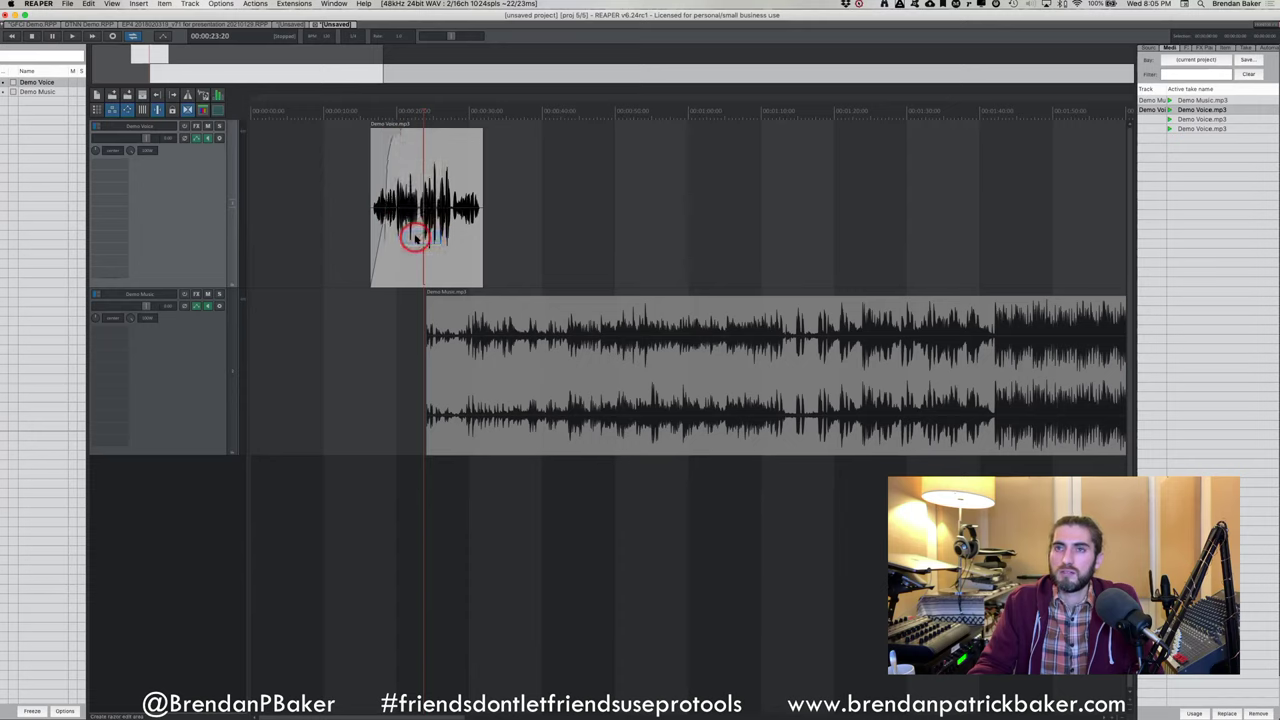
{"action": "right_click", "coordinate": [389, 160]}
{"action": "left_click", "coordinate": [391, 163]}
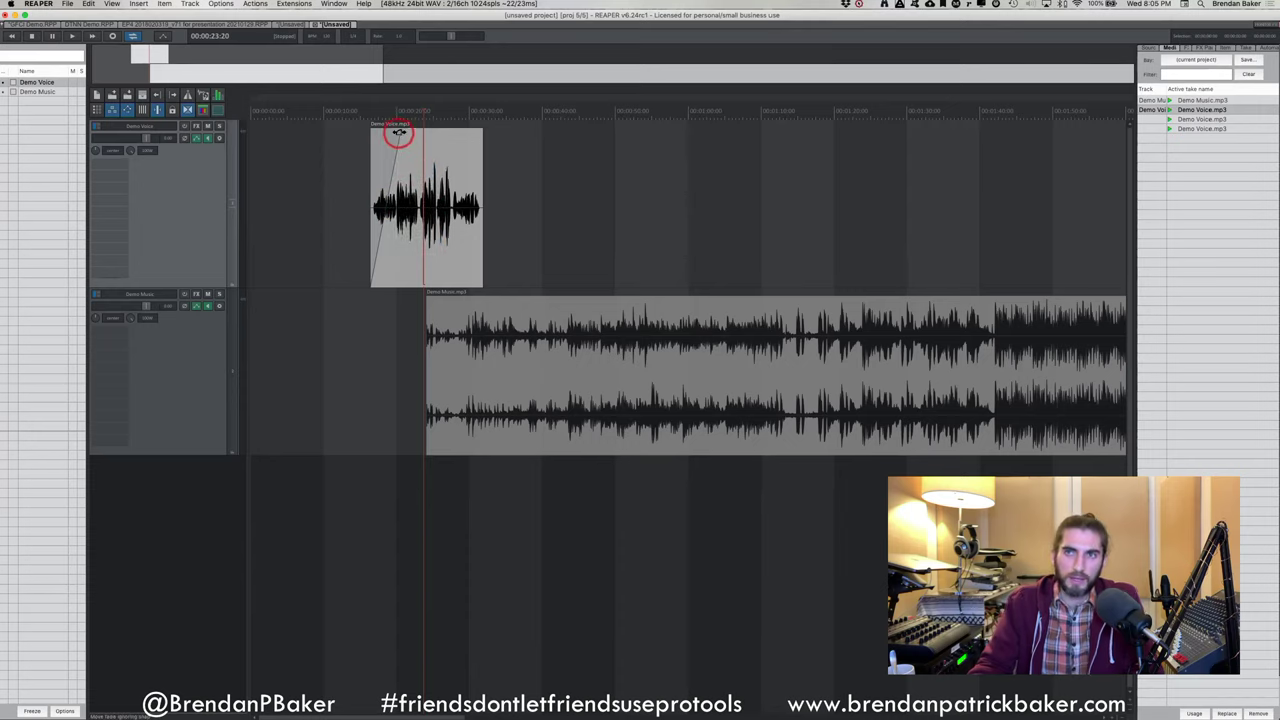
Bend the Demo Voice fade-in into a slow-starting curve and lengthen it to about 5 seconds
{"action": "key", "text": "super"}
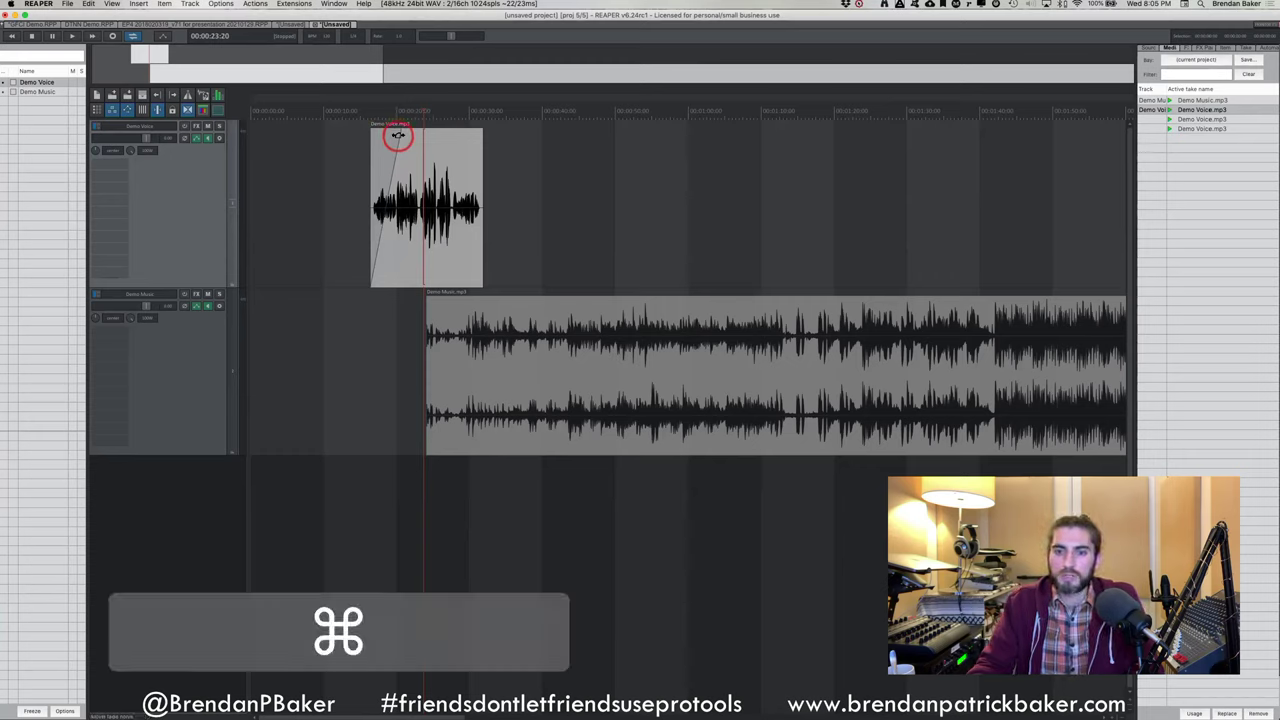
{"action": "mouse_move", "coordinate": [402, 145]}
{"action": "left_mouse_down"}
{"action": "mouse_move", "coordinate": [357, 123]}
{"action": "mouse_move", "coordinate": [406, 146]}
{"action": "left_mouse_up"}
{"action": "left_click_drag", "start_coordinate": [477, 197], "coordinate": [471, 194]}
{"action": "key", "text": "t"}
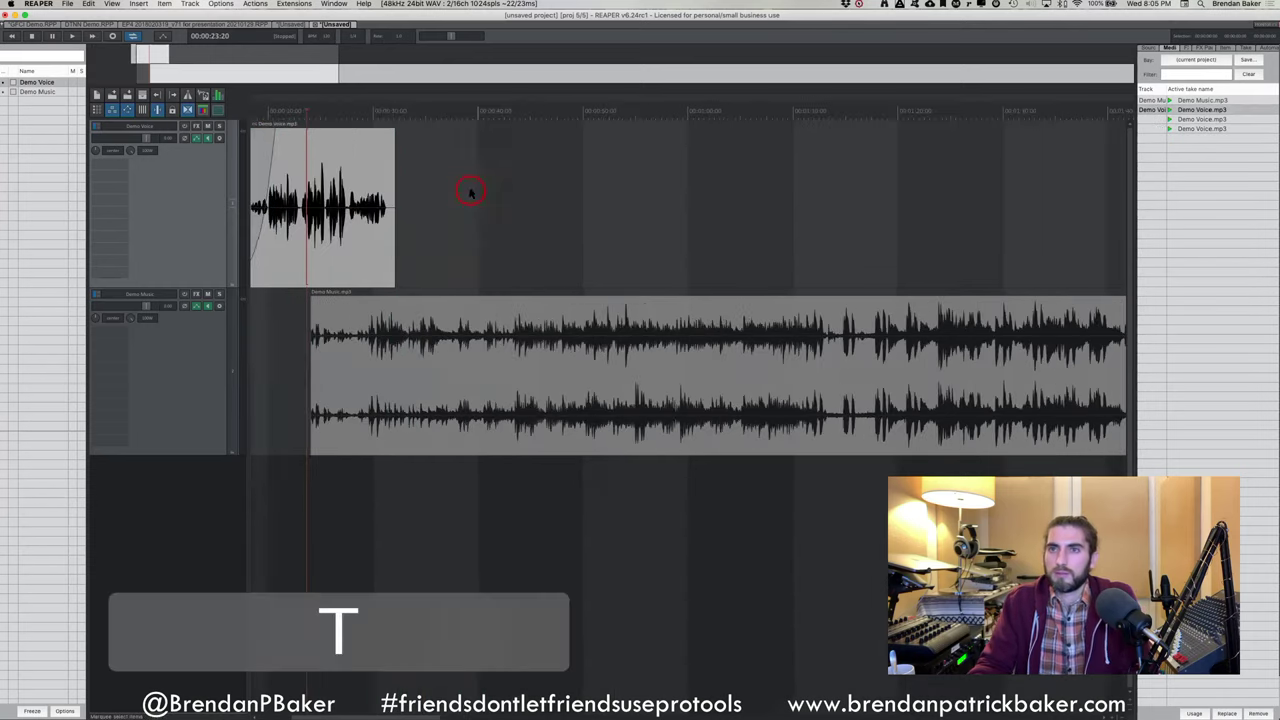
{"action": "scroll", "coordinate": [329, 191], "scroll_direction": "down", "scroll_amount": 3}
{"action": "scroll", "coordinate": [343, 191], "scroll_direction": "up", "scroll_amount": 4}
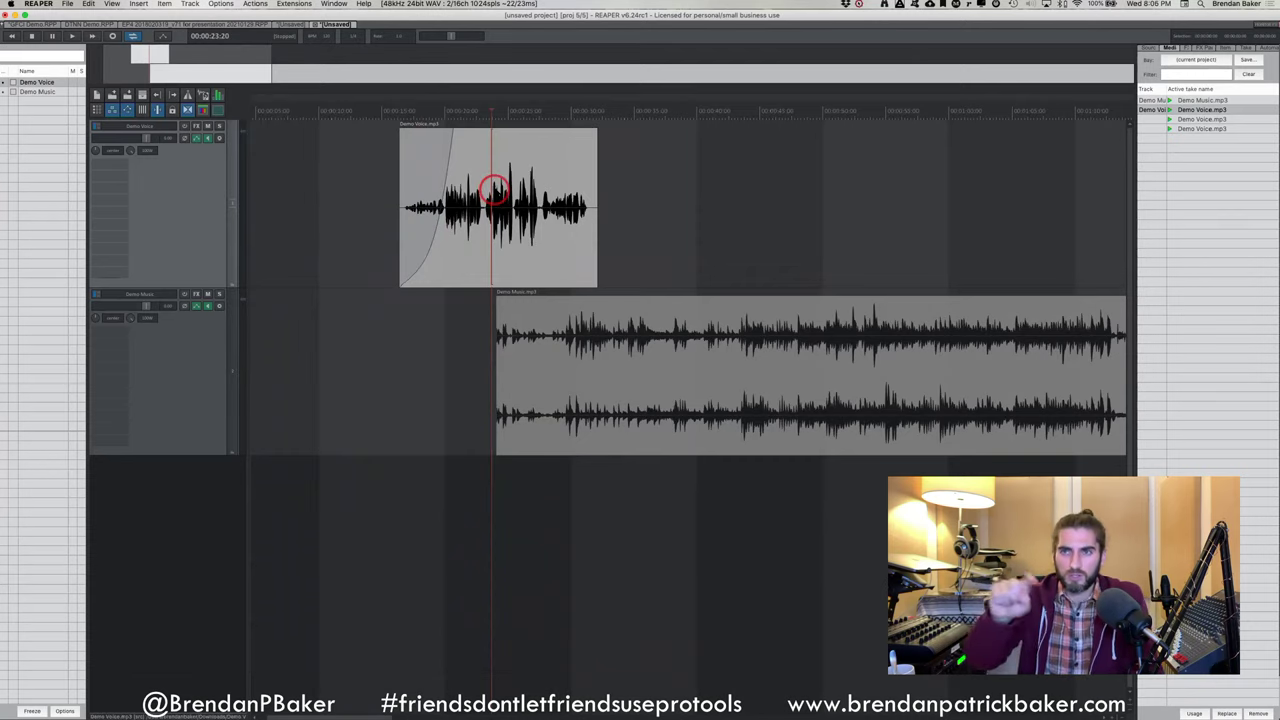
{"action": "scroll", "coordinate": [490, 192], "scroll_direction": "right", "scroll_amount": 3}
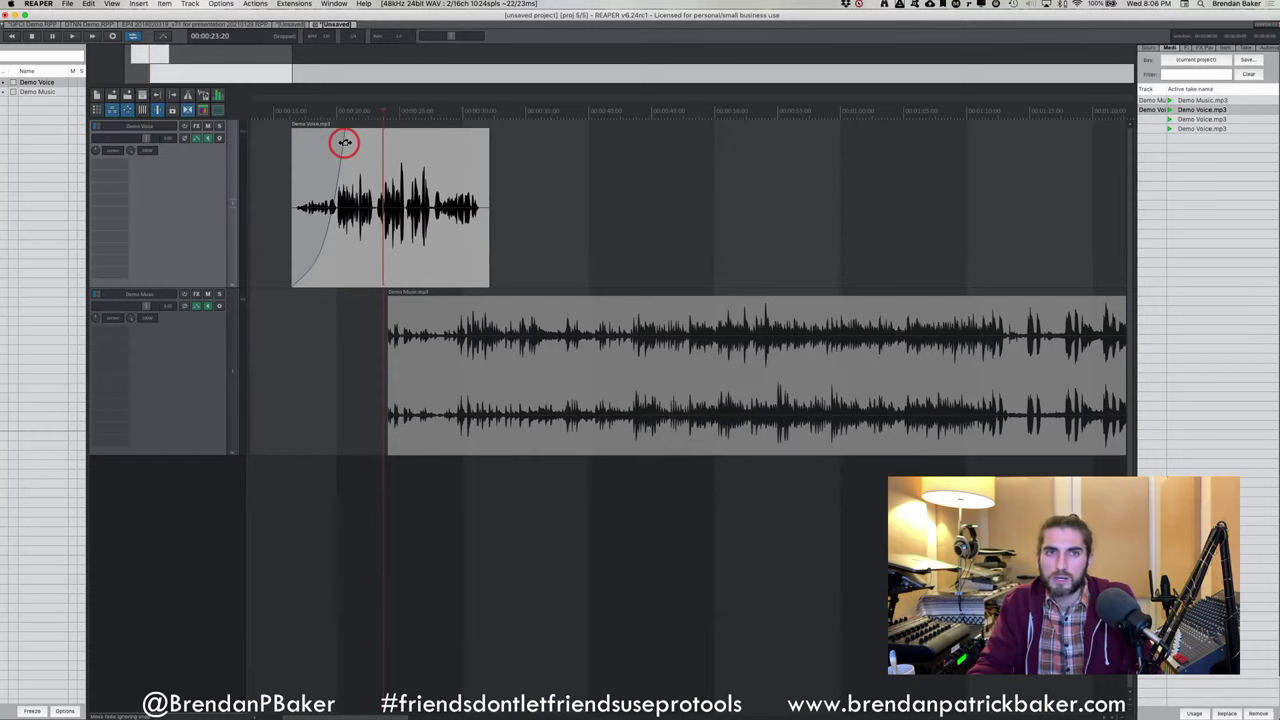
{"action": "left_click_drag", "start_coordinate": [342, 143], "coordinate": [348, 144]}
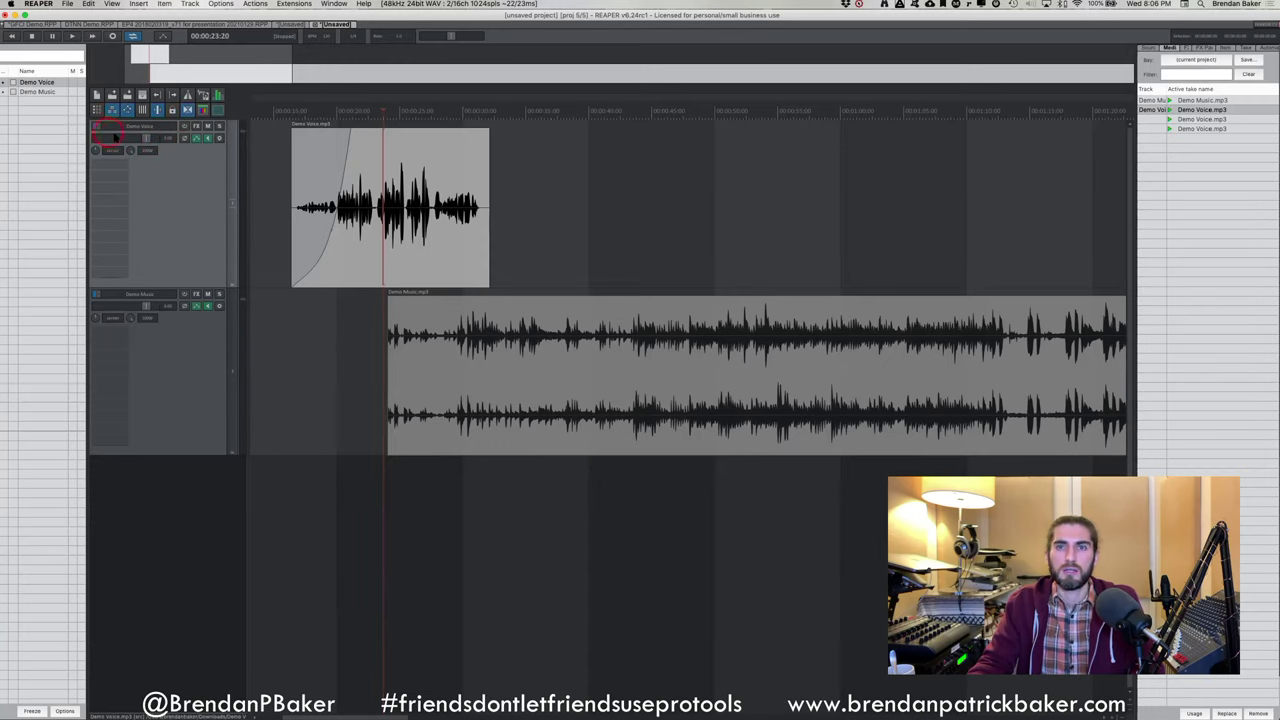
Show the mixer, and open and close the routing window of the Demo Voice track
{"action": "key", "text": "super+equal"}
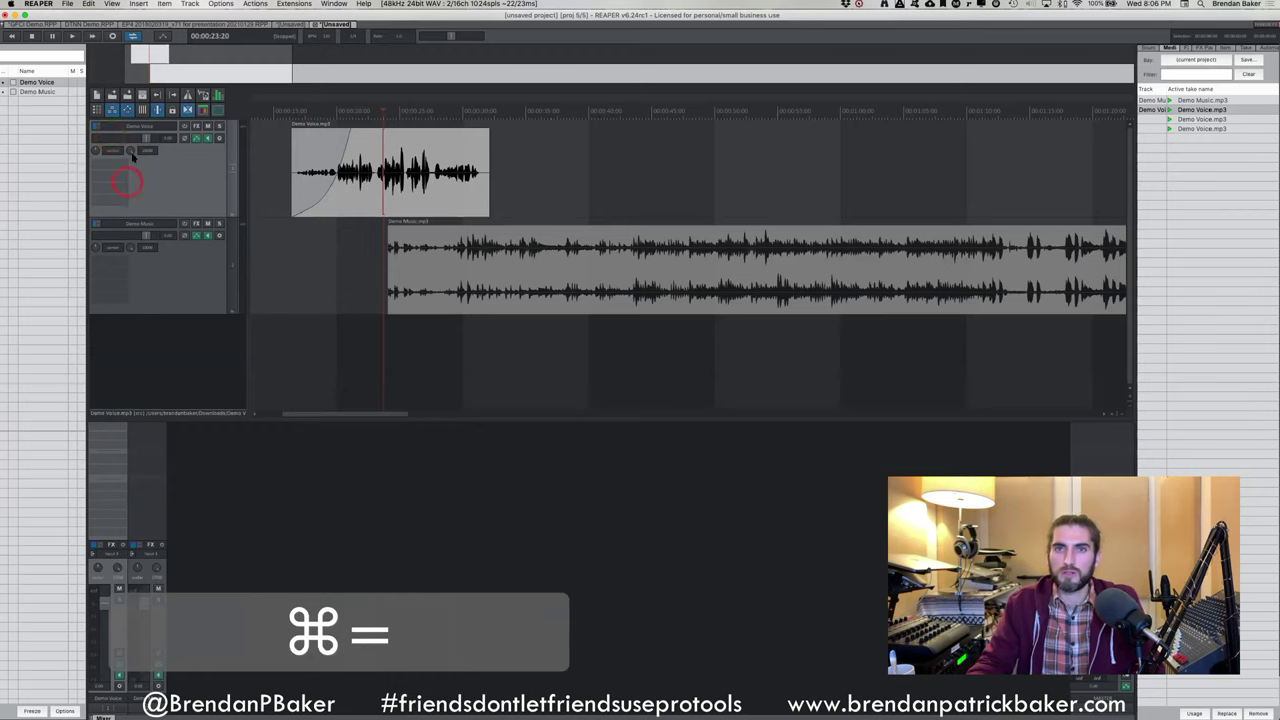
{"action": "left_click", "coordinate": [143, 521]}
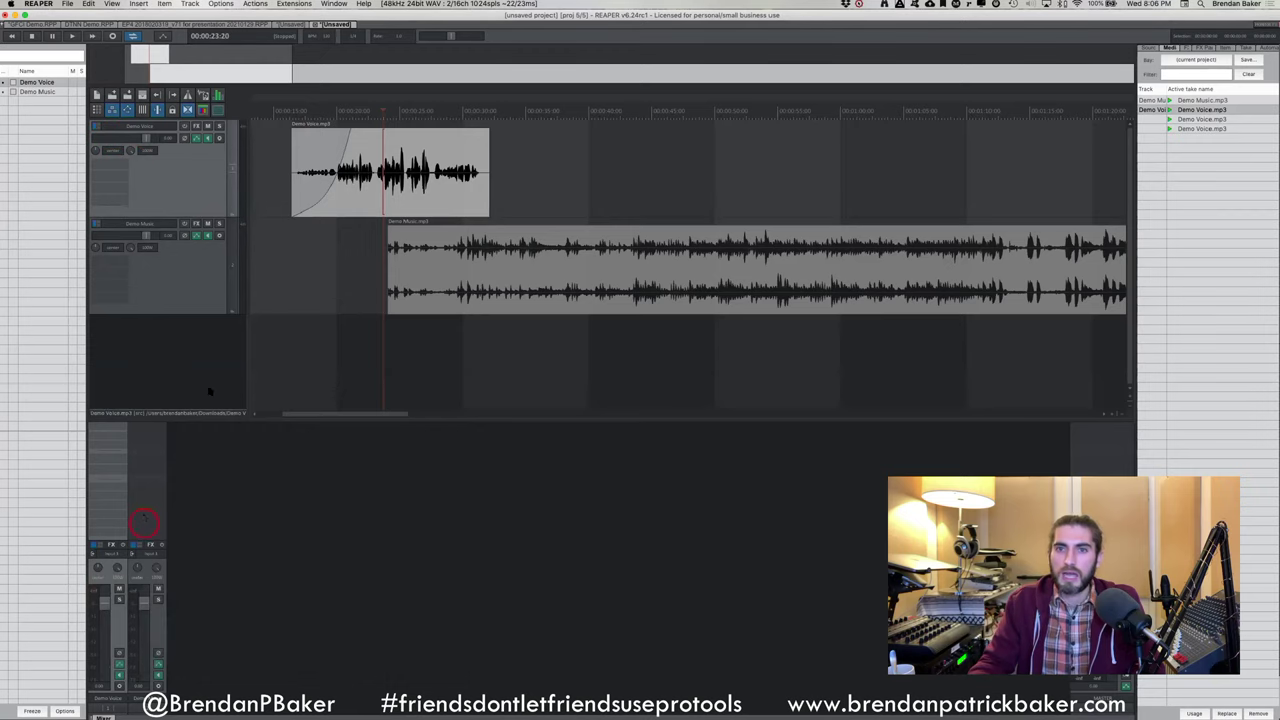
{"action": "left_click", "coordinate": [104, 605]}
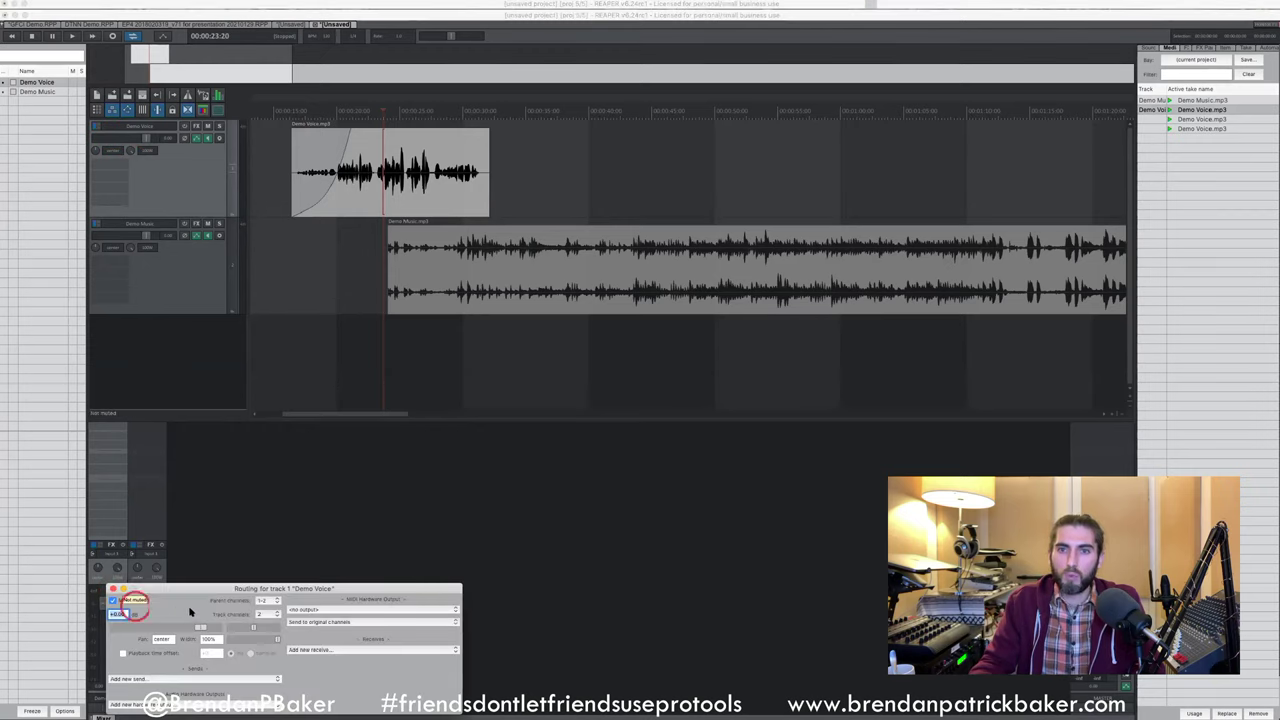
{"action": "left_click", "coordinate": [112, 592]}
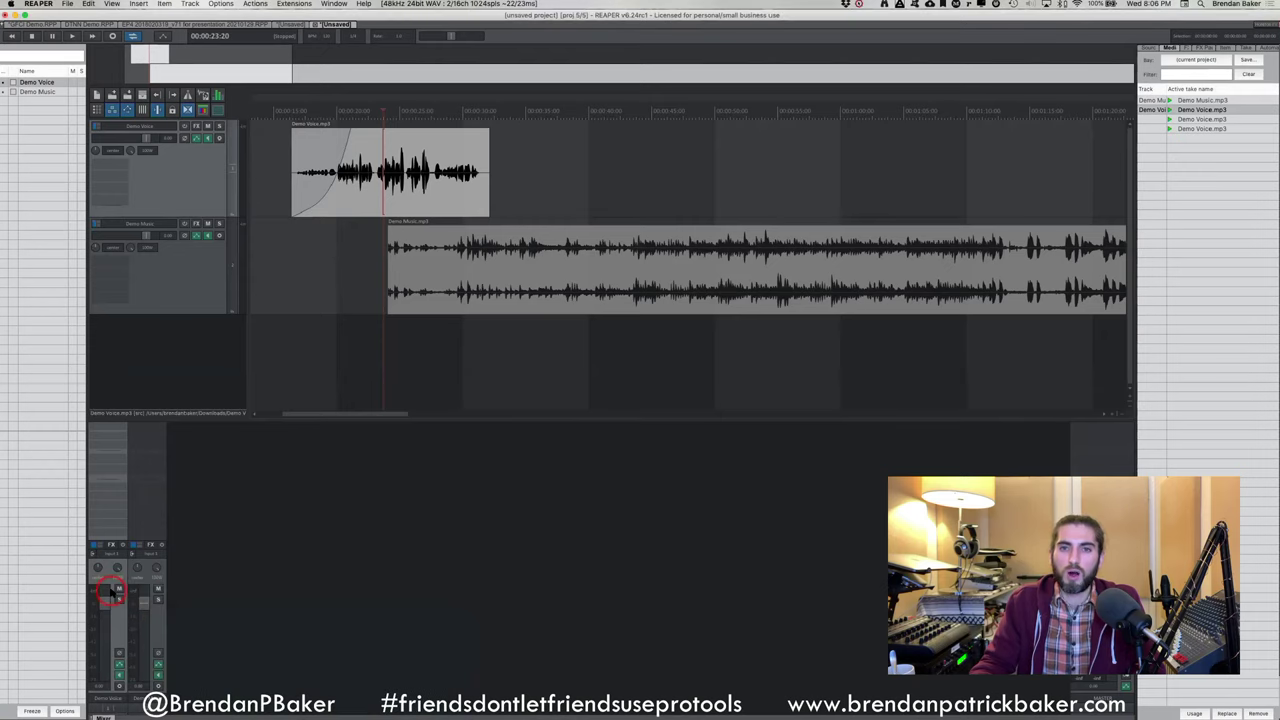
Examine the item commands available for the Demo Voice clip, such as splitting and healing, without applying any
{"action": "left_click", "coordinate": [309, 195]}
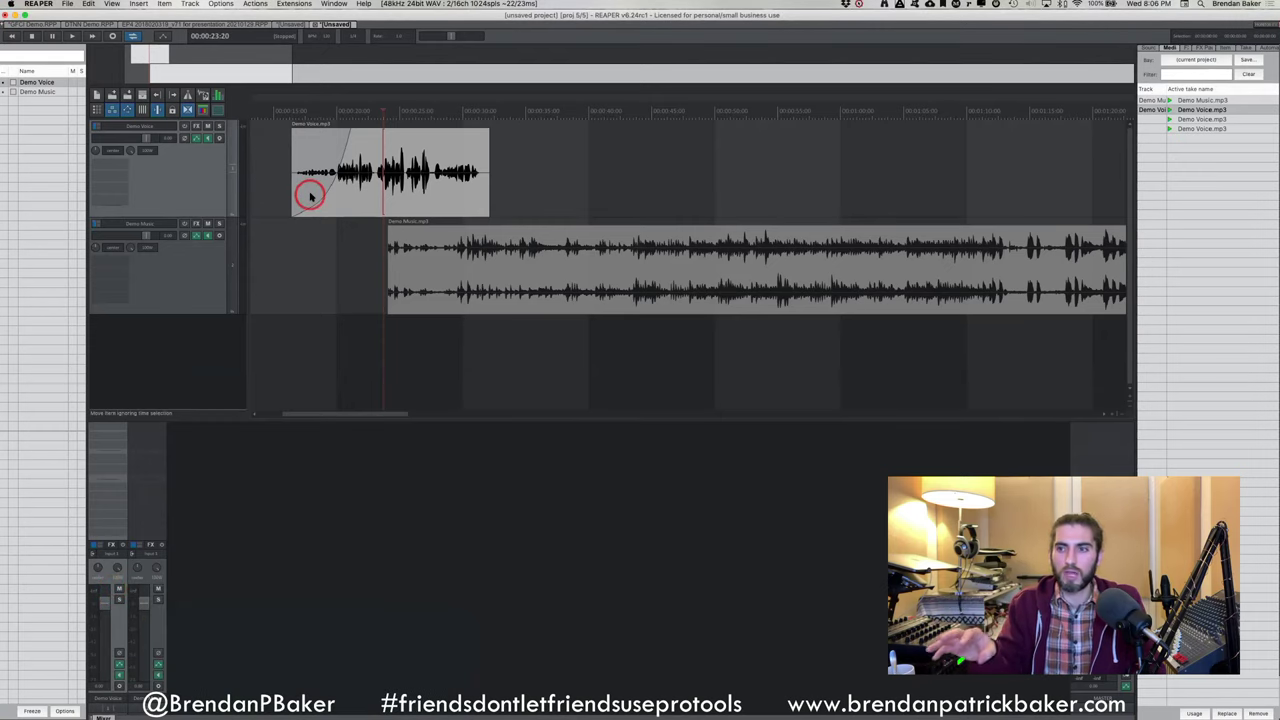
{"action": "left_click_drag", "start_coordinate": [310, 196], "coordinate": [314, 196]}
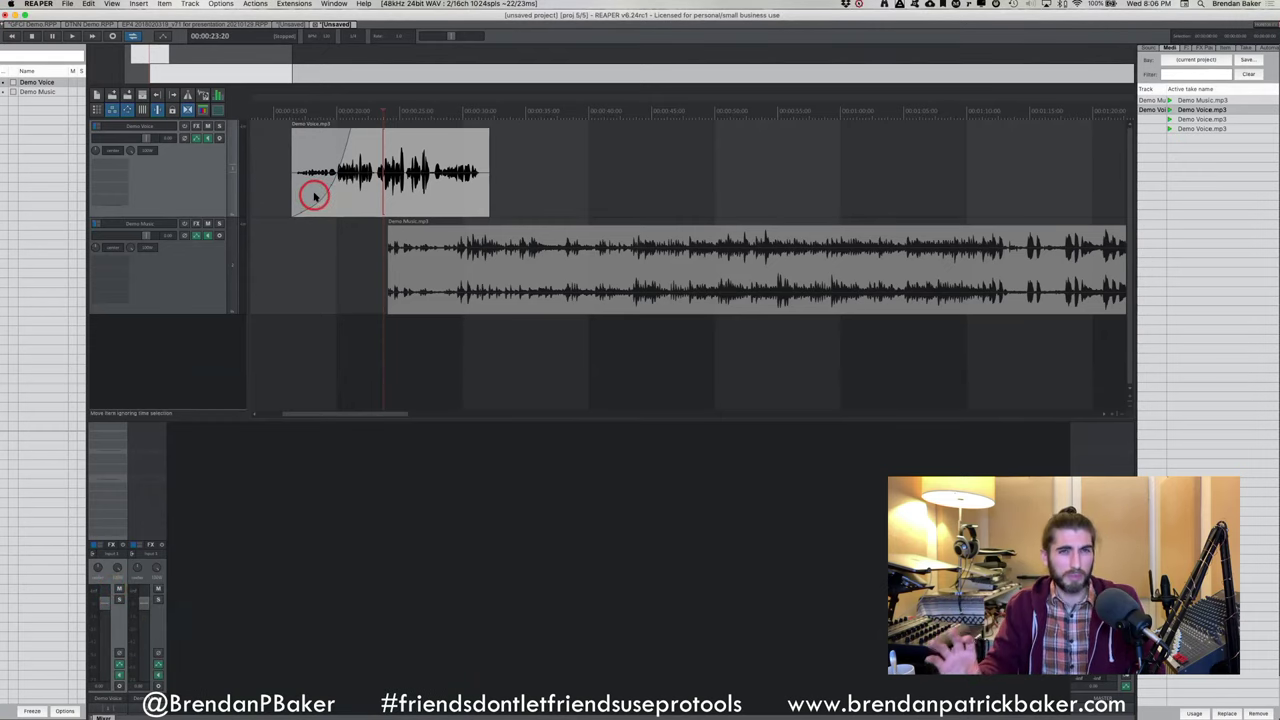
{"action": "left_click_drag", "start_coordinate": [315, 196], "coordinate": [343, 167]}
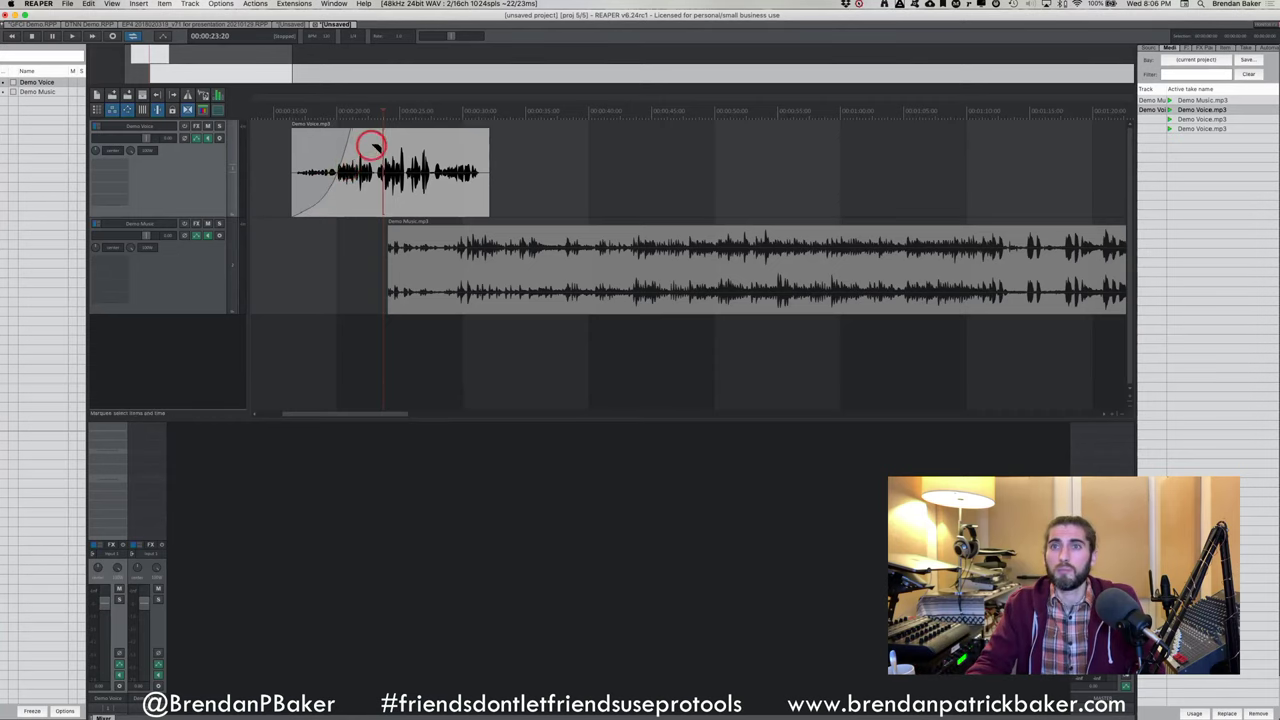
{"action": "right_click", "coordinate": [368, 143]}
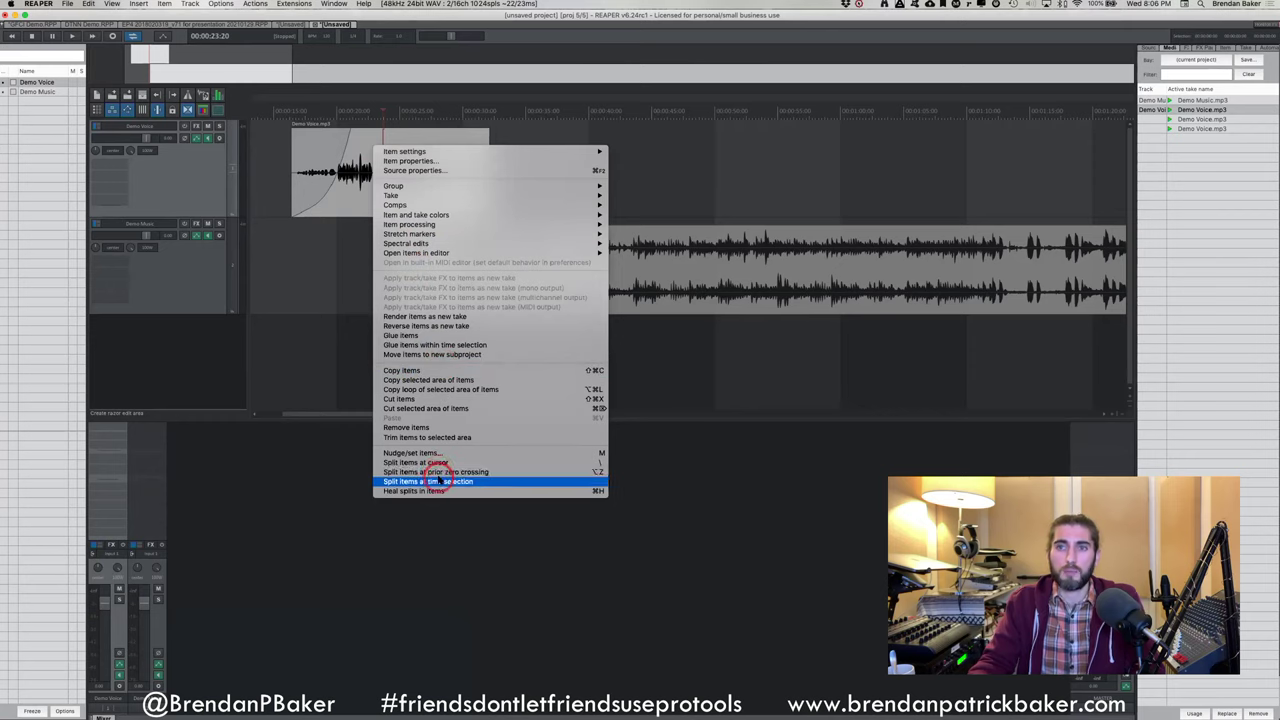
{"action": "left_click", "coordinate": [349, 255]}
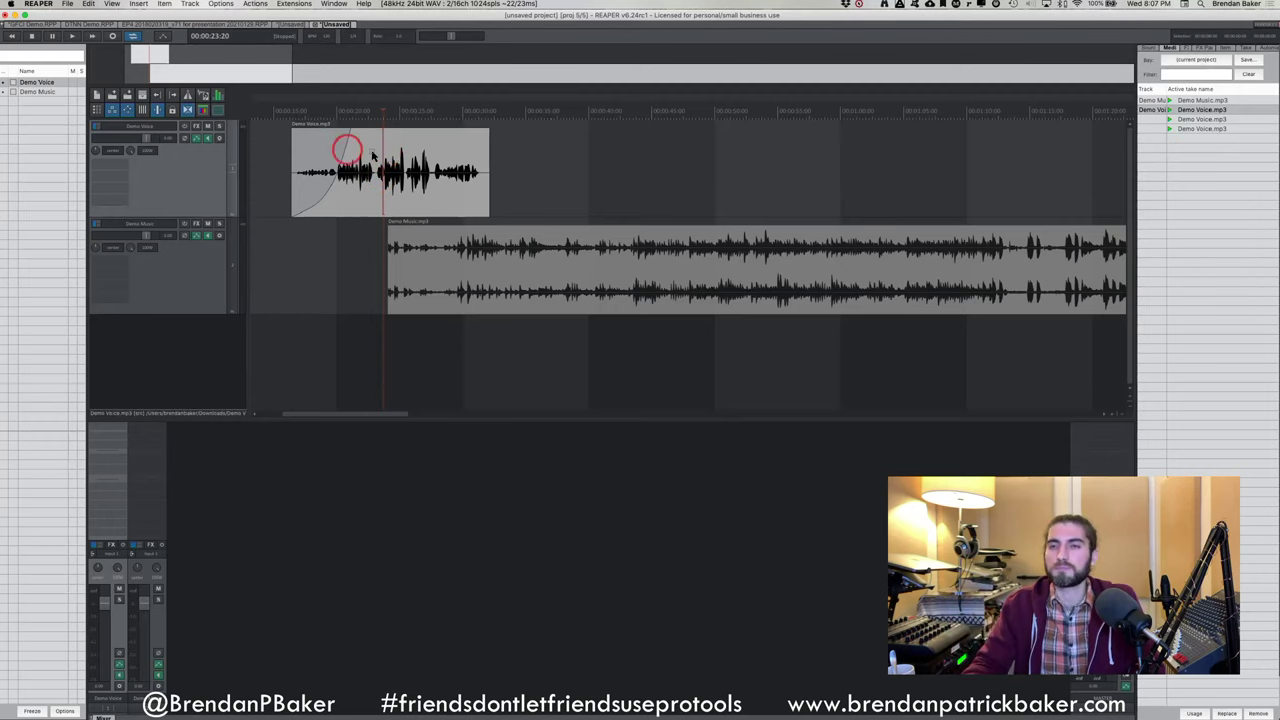
Move the Demo Voice clip about 2 seconds earlier and hide the mixer
{"action": "left_click_drag", "start_coordinate": [400, 191], "coordinate": [369, 203]}
{"action": "left_click", "coordinate": [331, 143]}
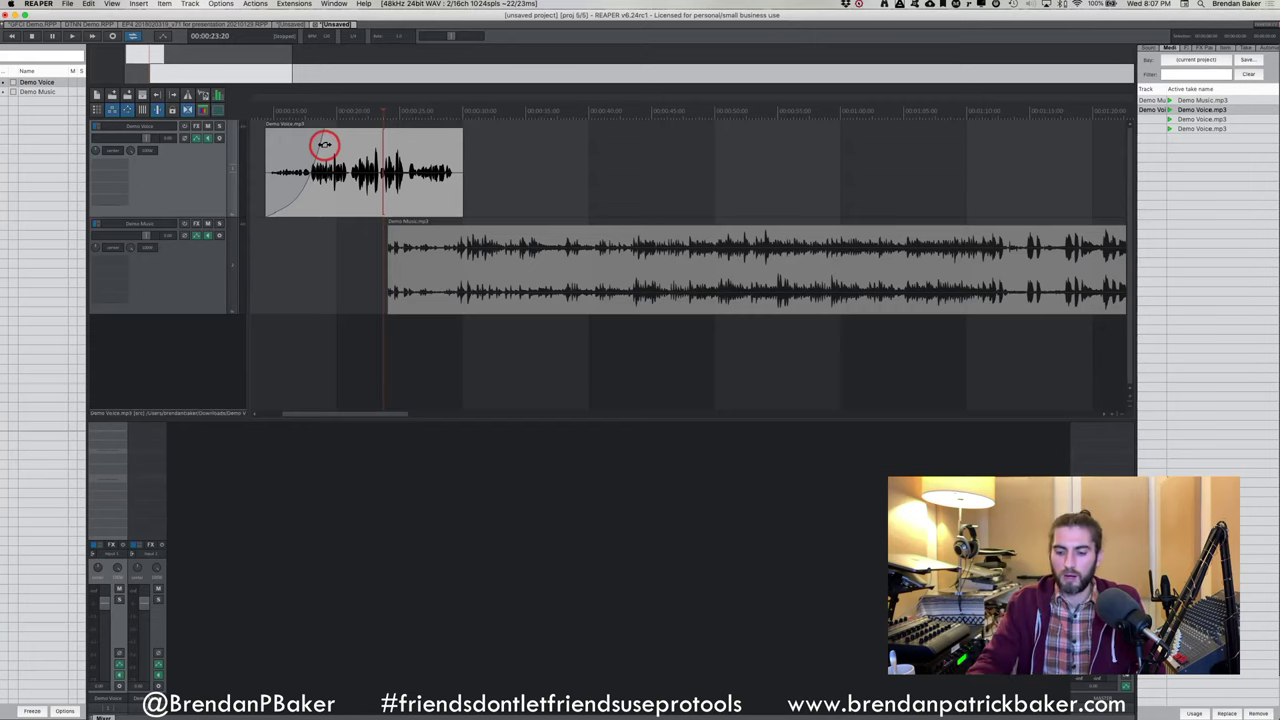
{"action": "key", "text": "super+equal"}
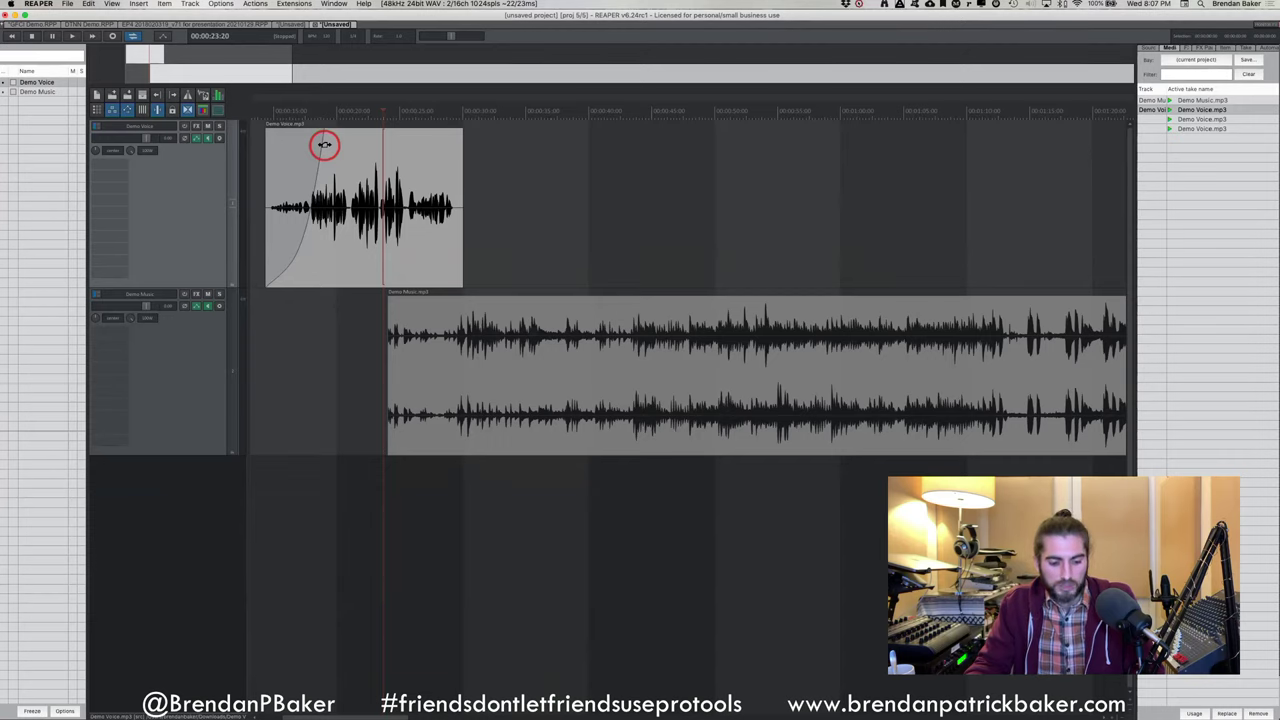
{"action": "left_click_drag", "start_coordinate": [324, 144], "coordinate": [248, 137]}
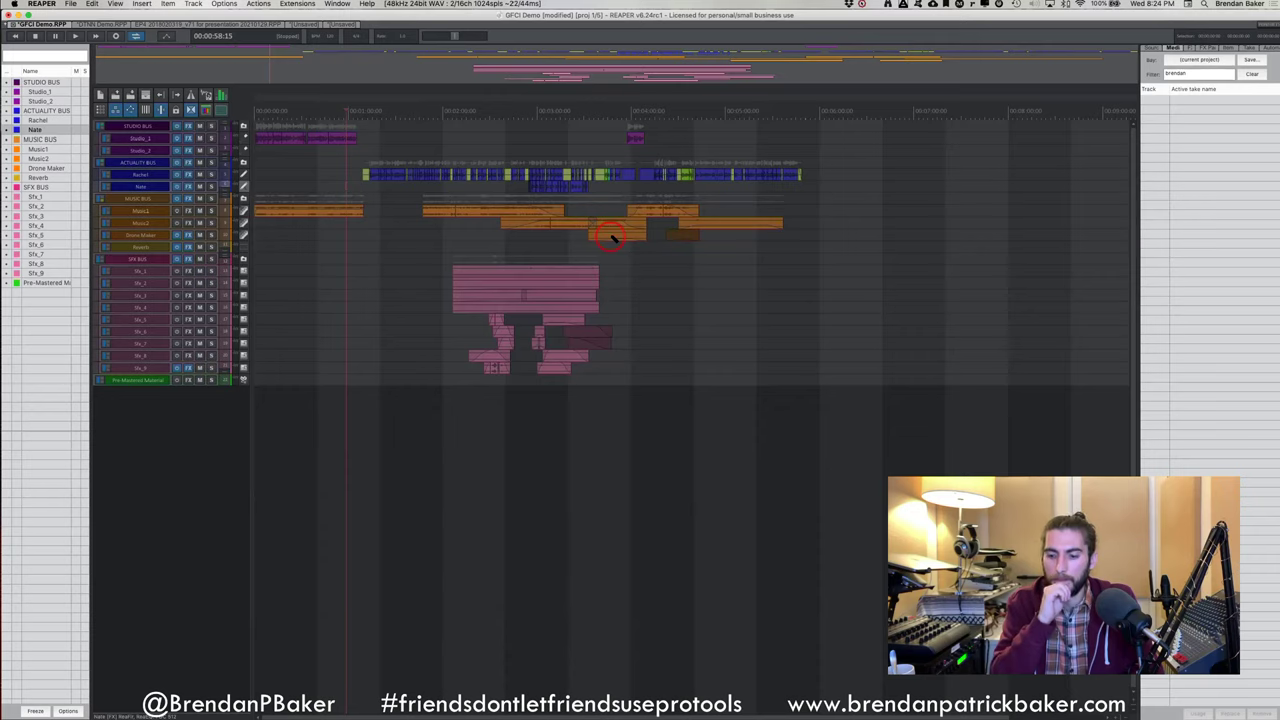
{"action": "key", "text": "alt"}
{"action": "key", "text": "ctrl"}
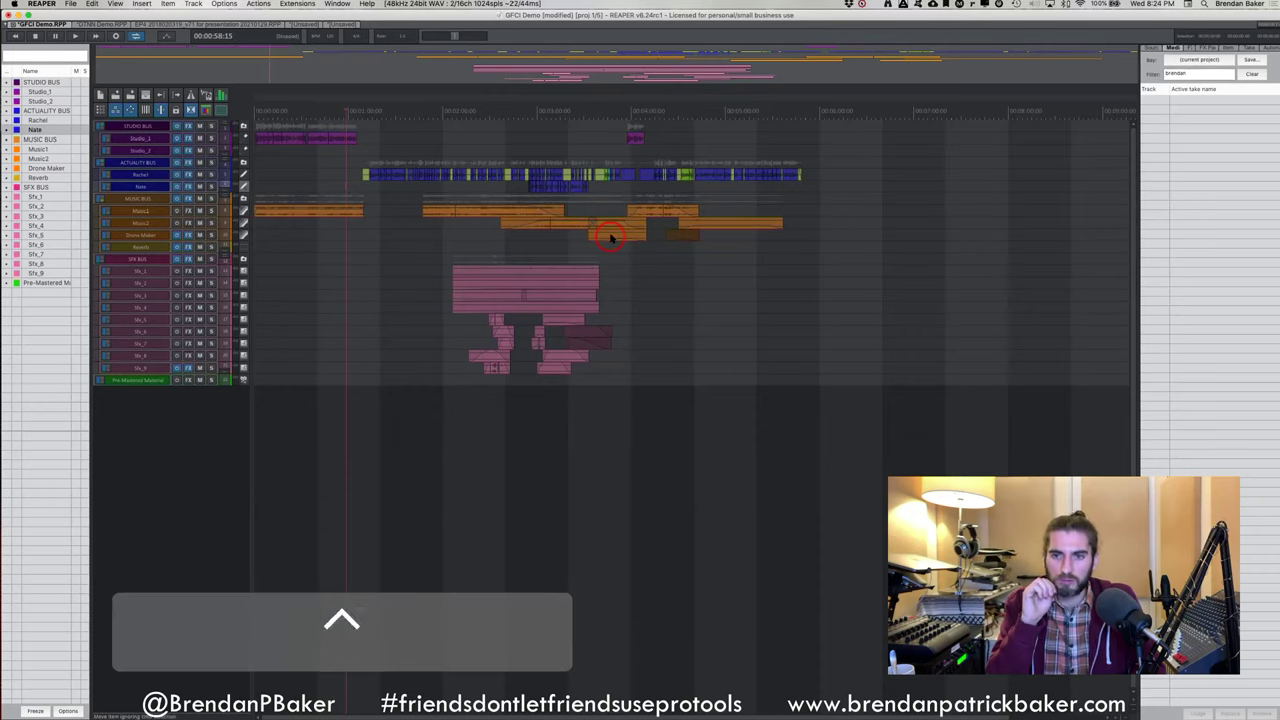
{"action": "key", "text": "super"}
{"action": "key", "text": "ctrl"}
{"action": "key", "text": "super"}
{"action": "key", "text": "ctrl"}
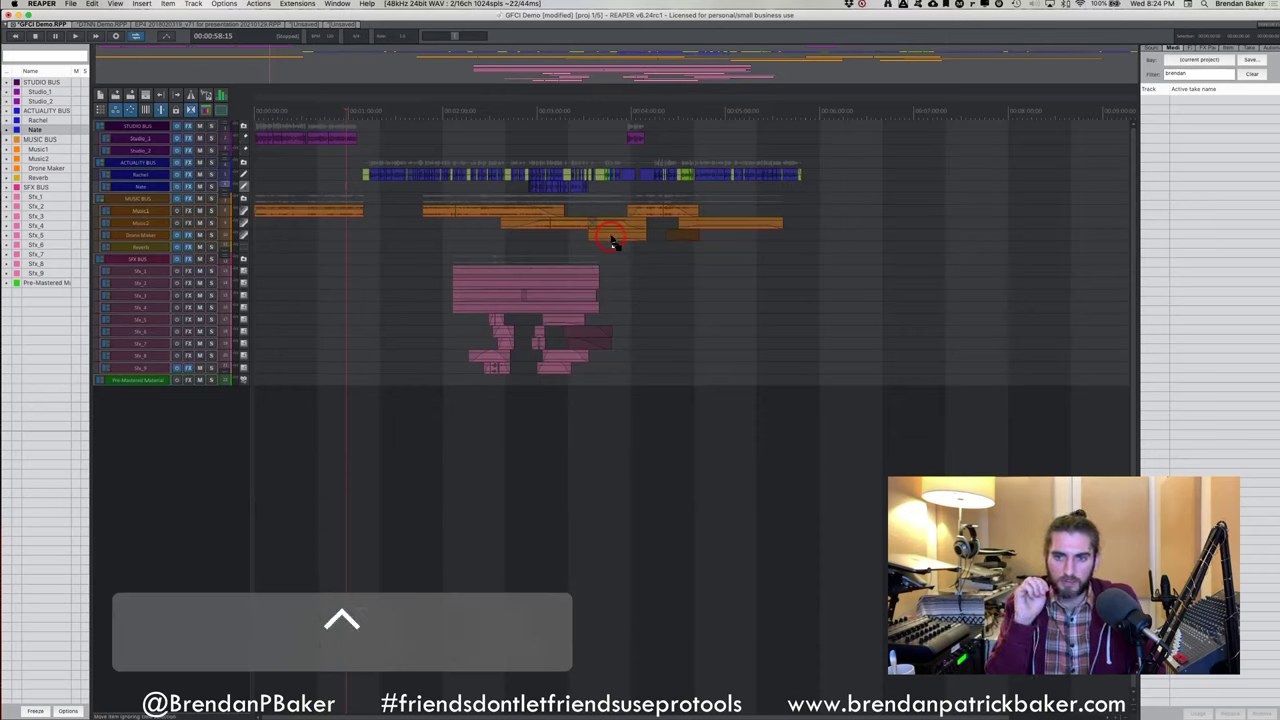
Toggle the mixer open and closed several times in the GFCI Demo project, leaving it shown
{"action": "key", "text": "super"}
{"action": "key", "text": "ctrl"}
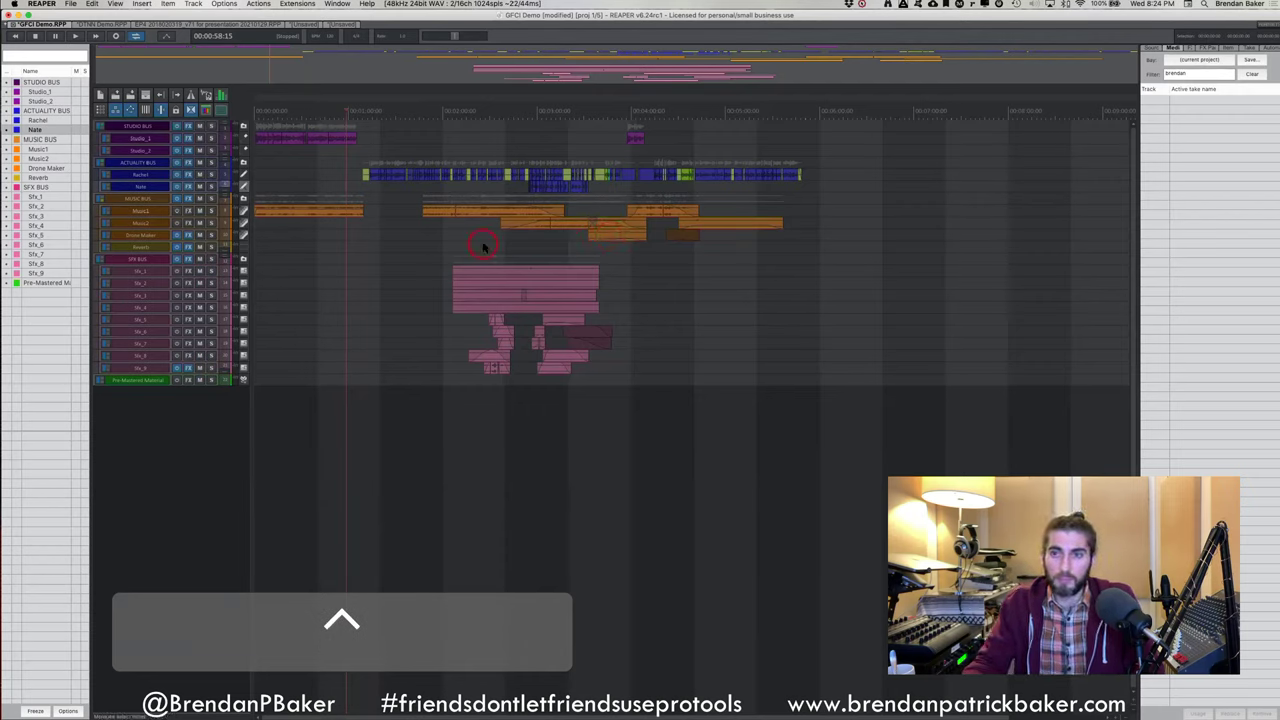
{"action": "key", "text": "super"}
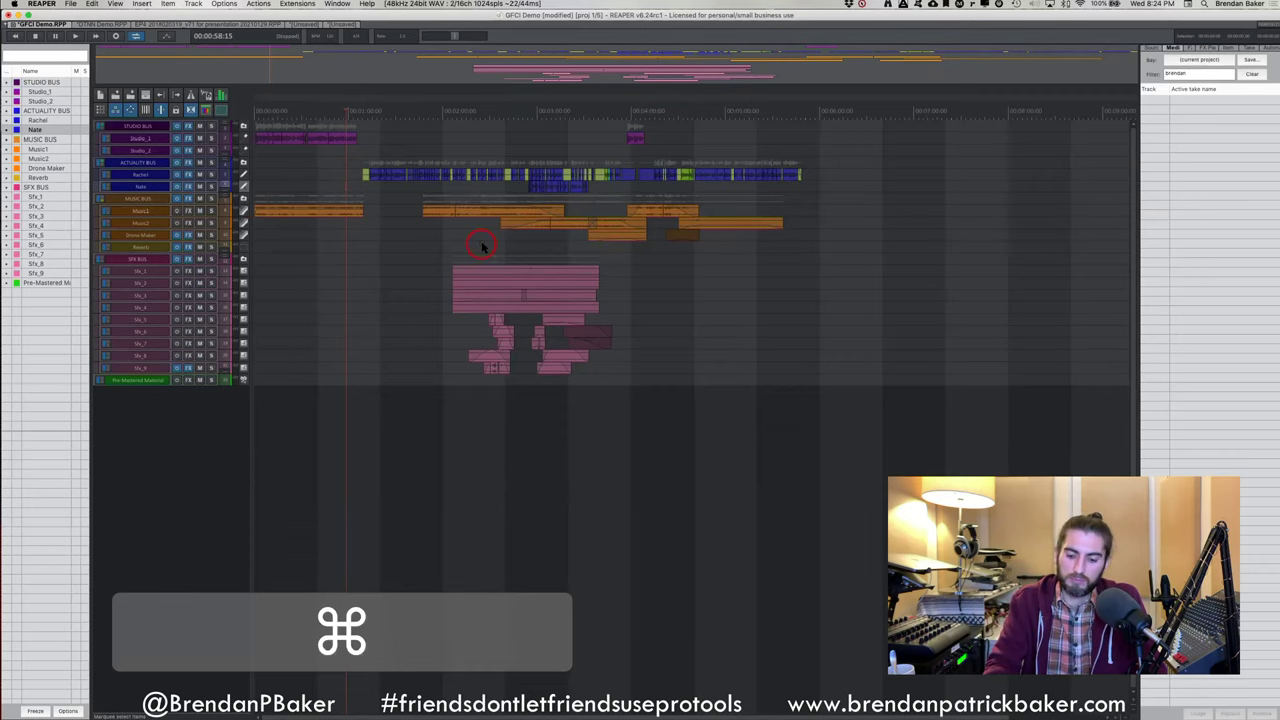
{"action": "key", "text": "super+equal"}
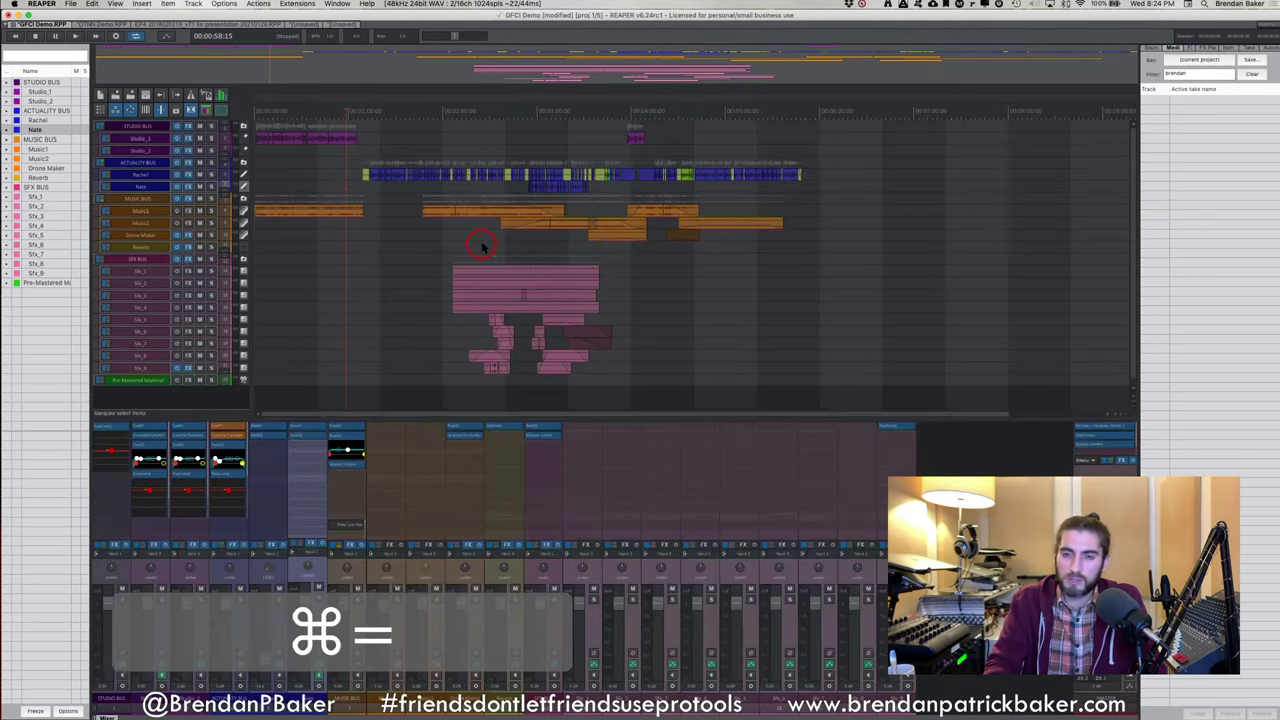
{"action": "key", "text": "super+equal"}
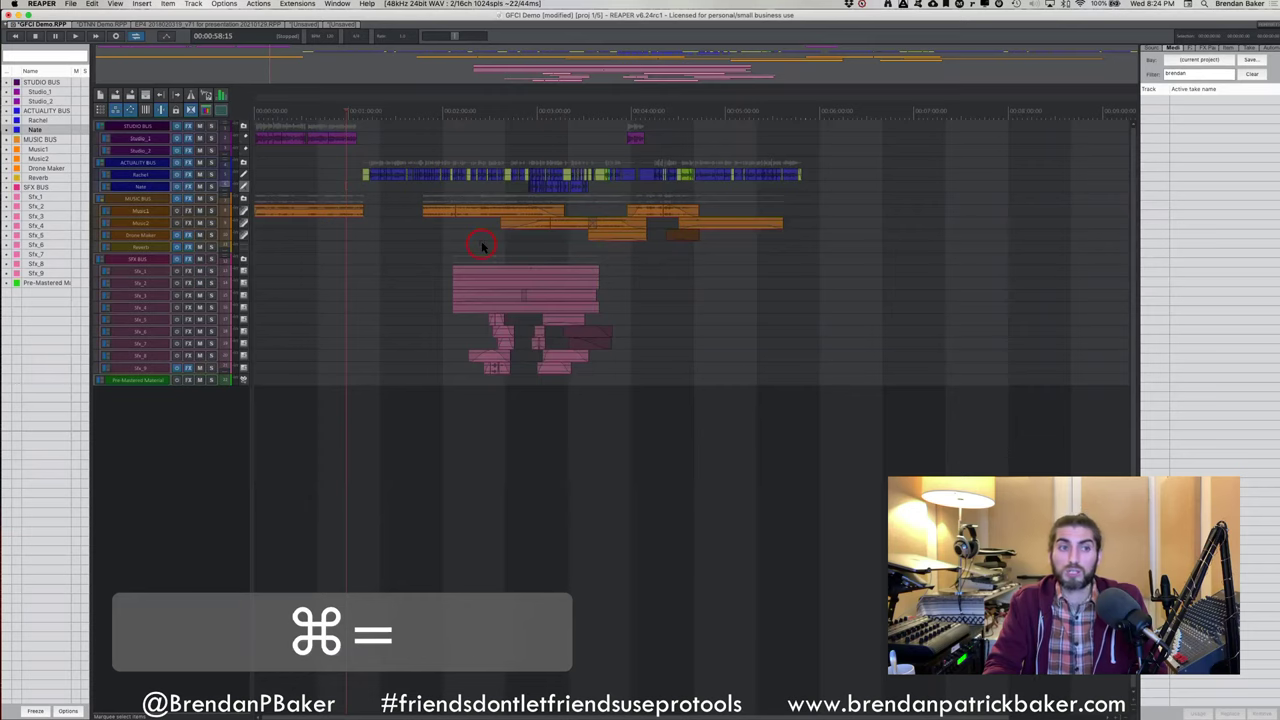
{"action": "key", "text": "super+equal"}
{"action": "key", "text": "super+equal"}
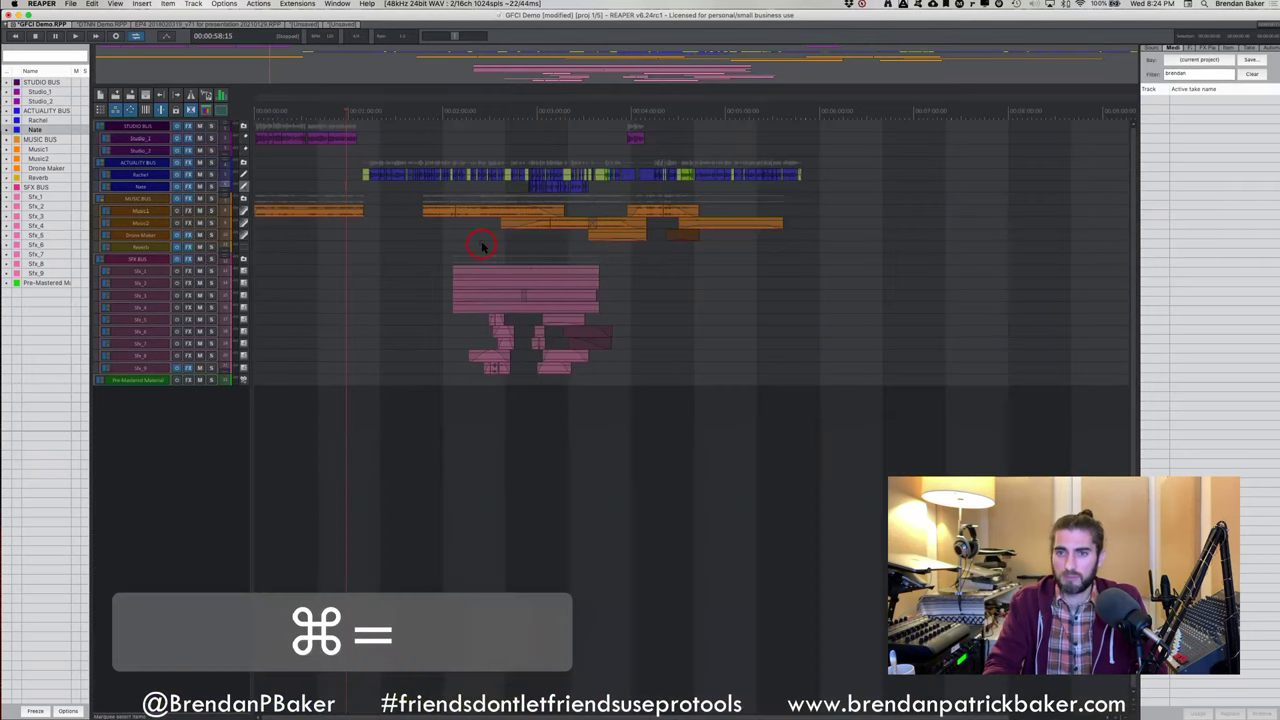
{"action": "key", "text": "super+equal"}
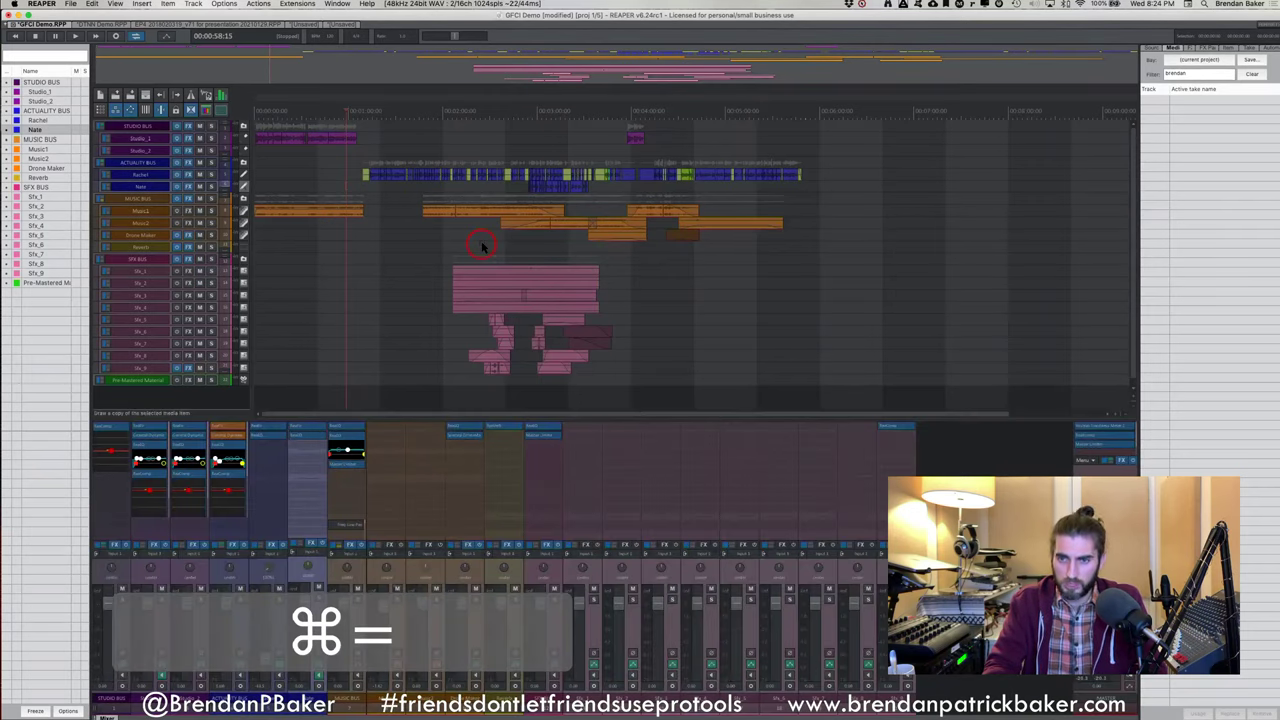
{"action": "key", "text": "super+equal"}
{"action": "key", "text": "super+equal"}
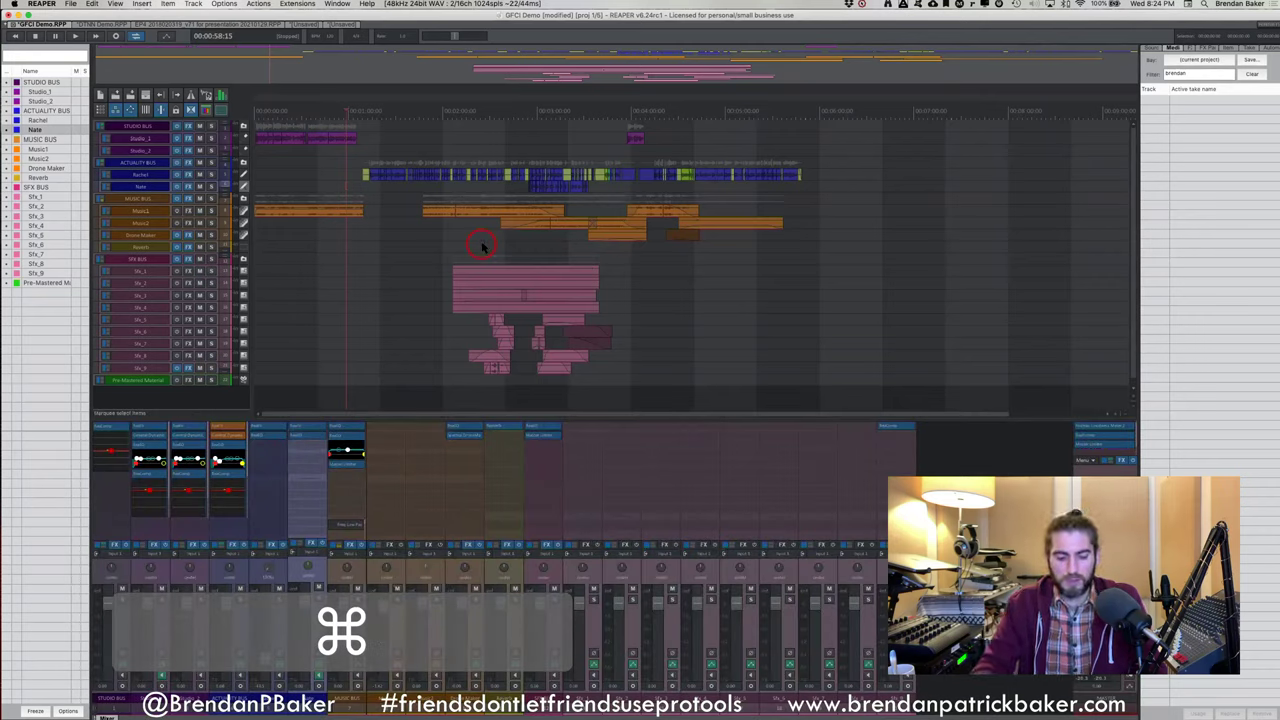
{"action": "key", "text": "alt"}
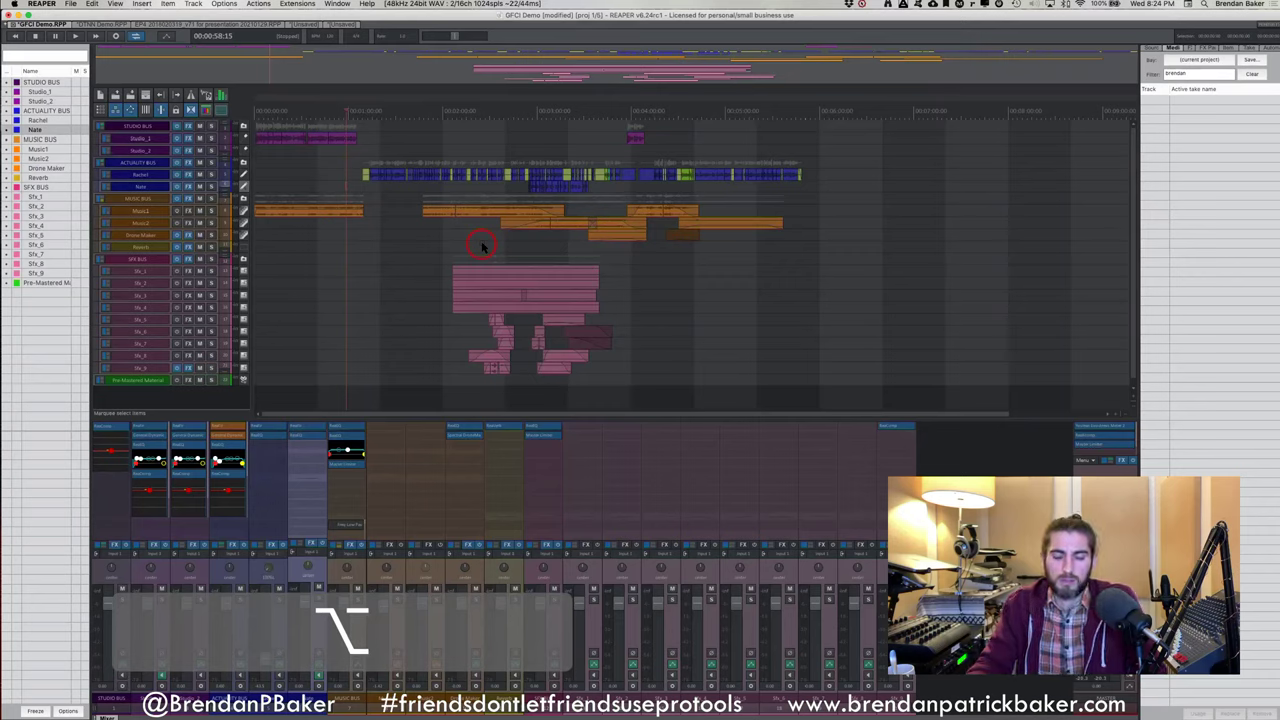
{"action": "key", "text": "ctrl"}
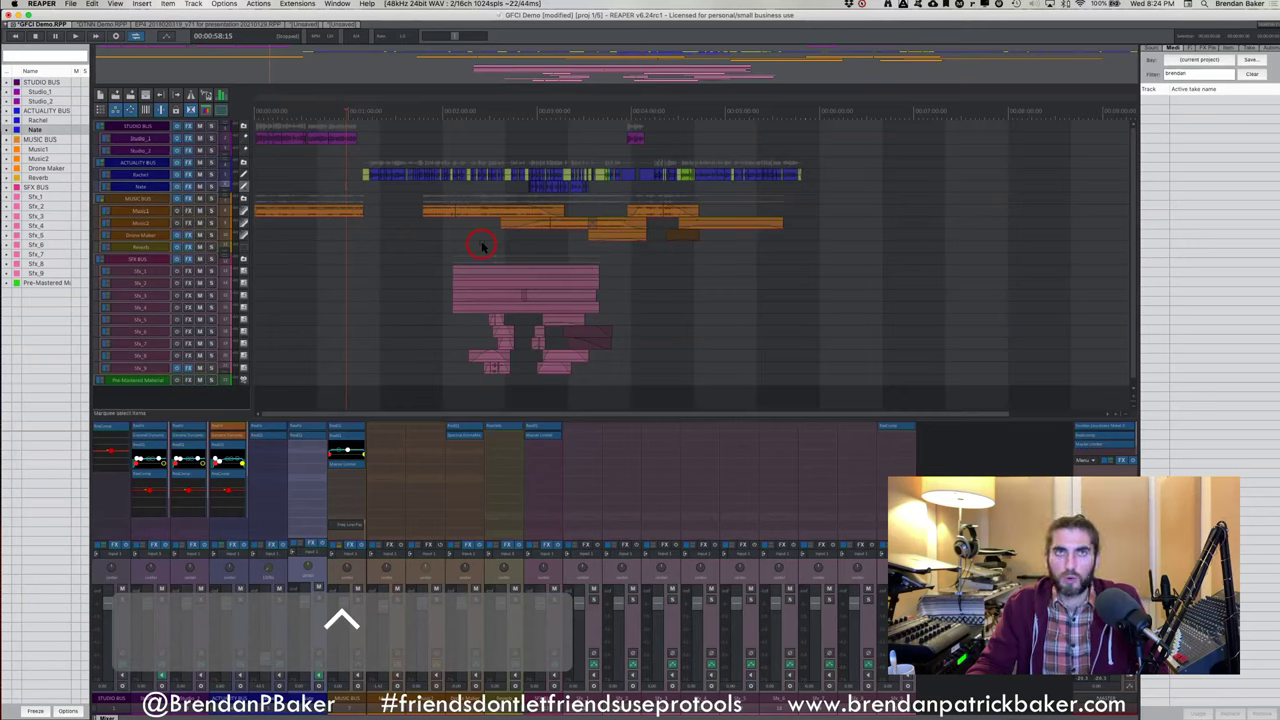
{"action": "key", "text": "ctrl"}
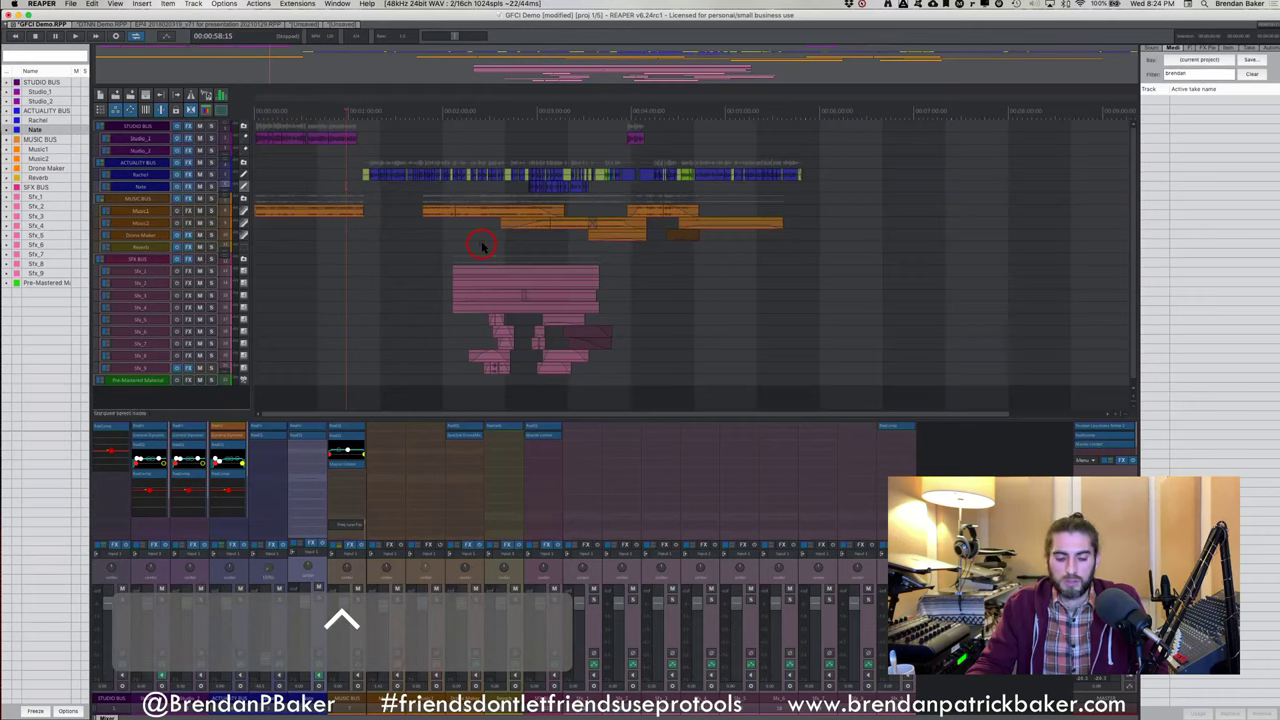
{"action": "key", "text": "shift"}
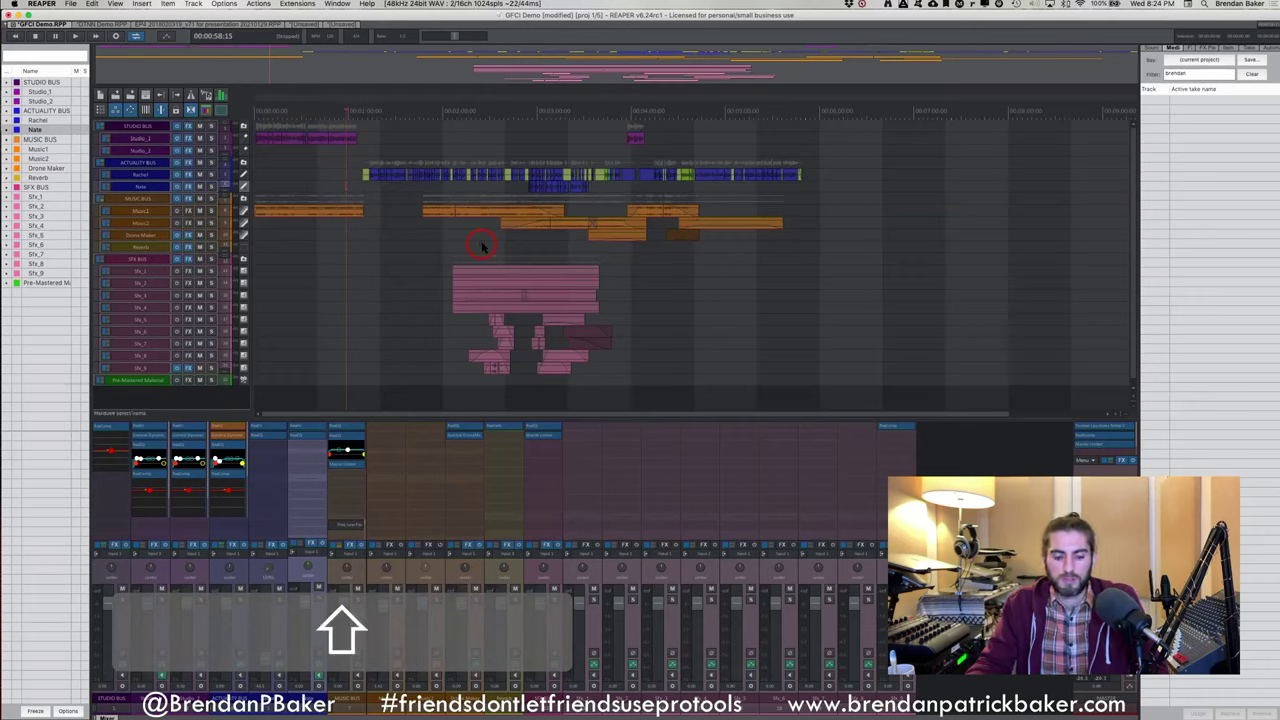
{"action": "key", "text": "ctrl"}
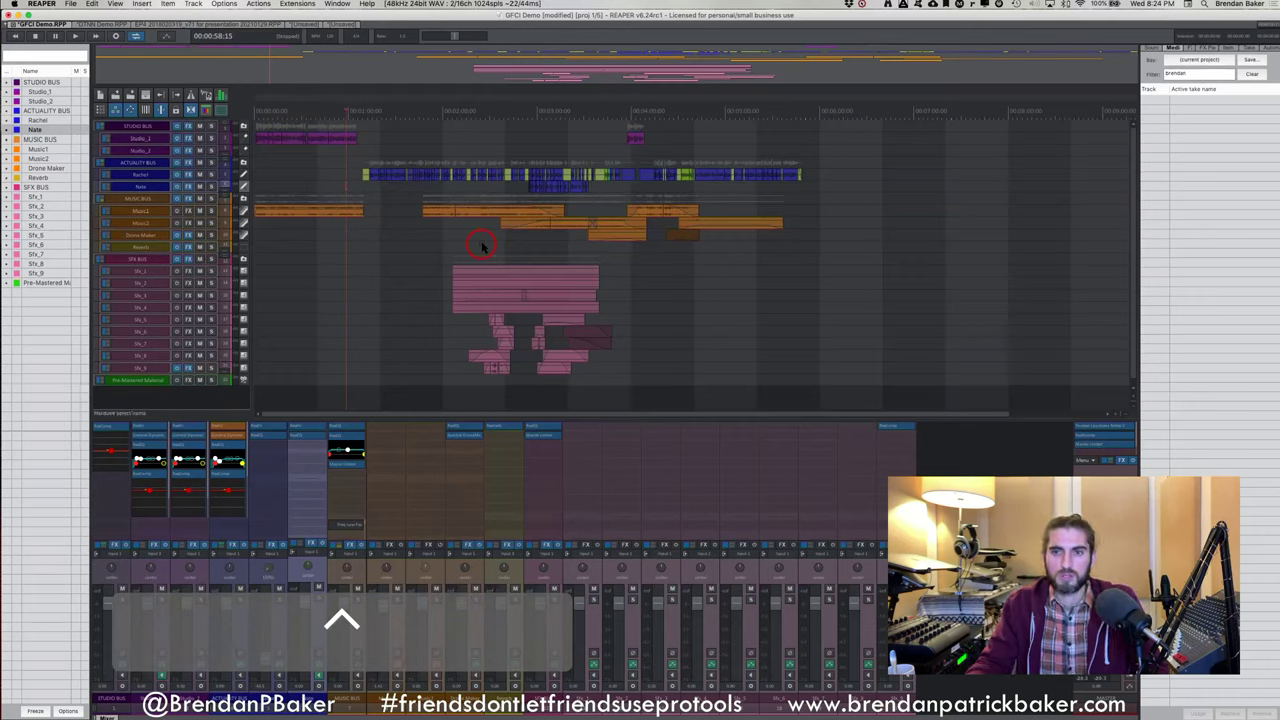
{"action": "key", "text": "alt"}
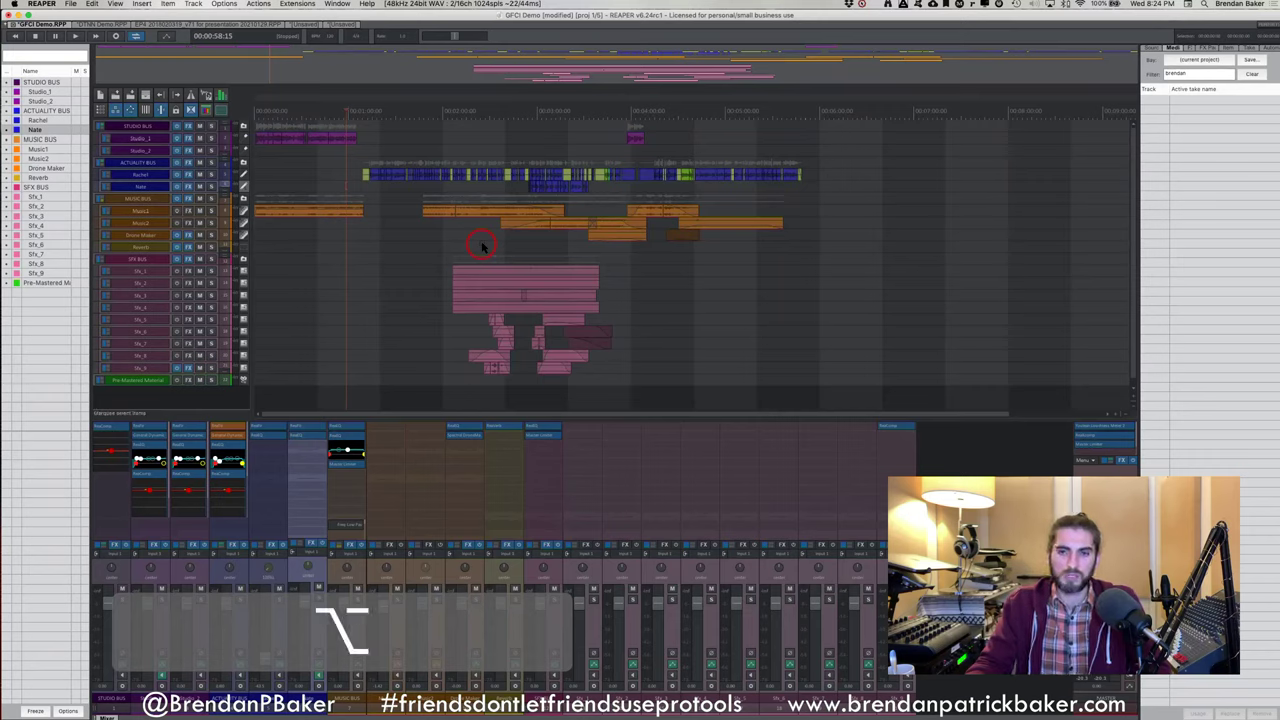
{"action": "key", "text": "super"}
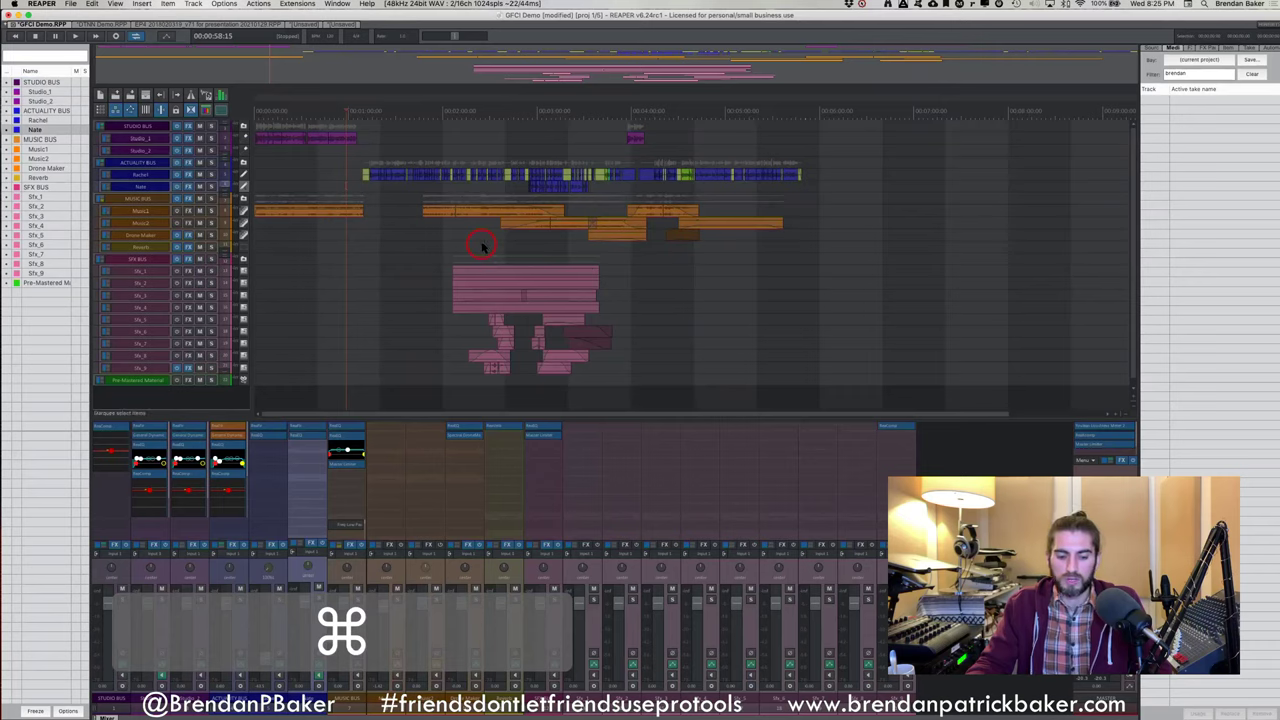
{"action": "key", "text": "ctrl"}
{"action": "key", "text": "shift"}
{"action": "key", "text": "alt"}
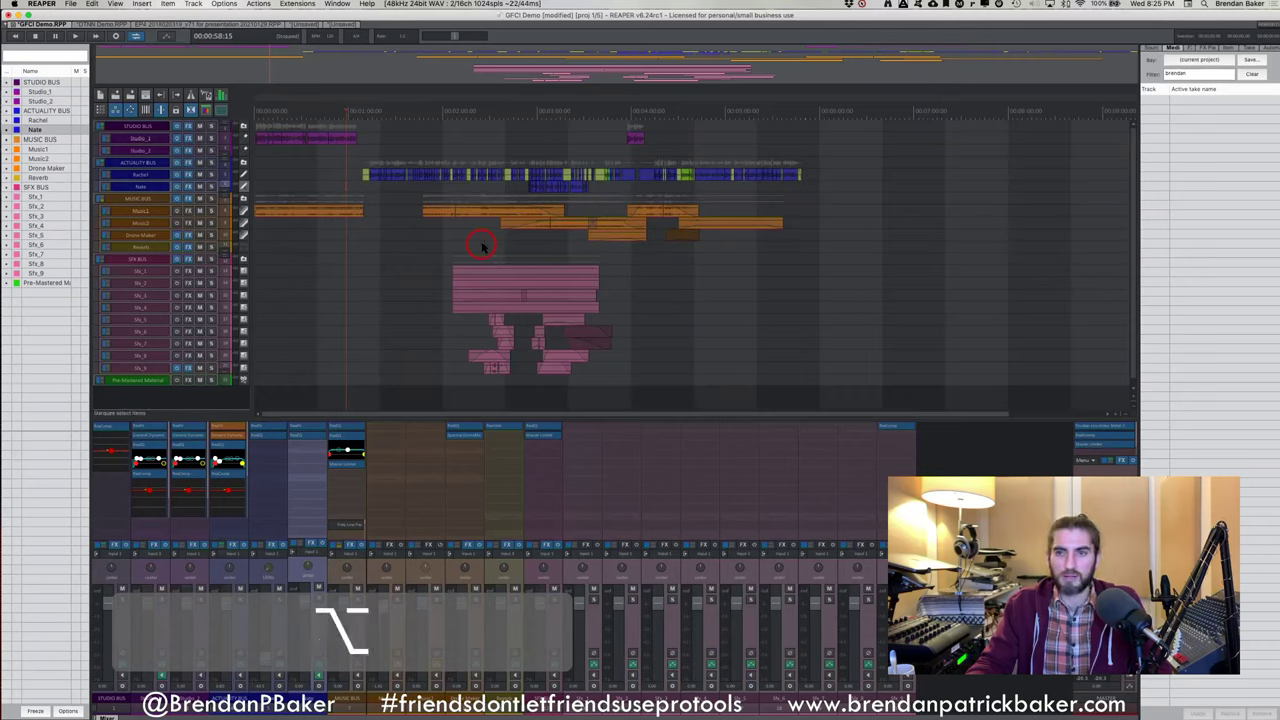
{"action": "key", "text": "ctrl"}
{"action": "key", "text": "alt"}
{"action": "key", "text": "super"}
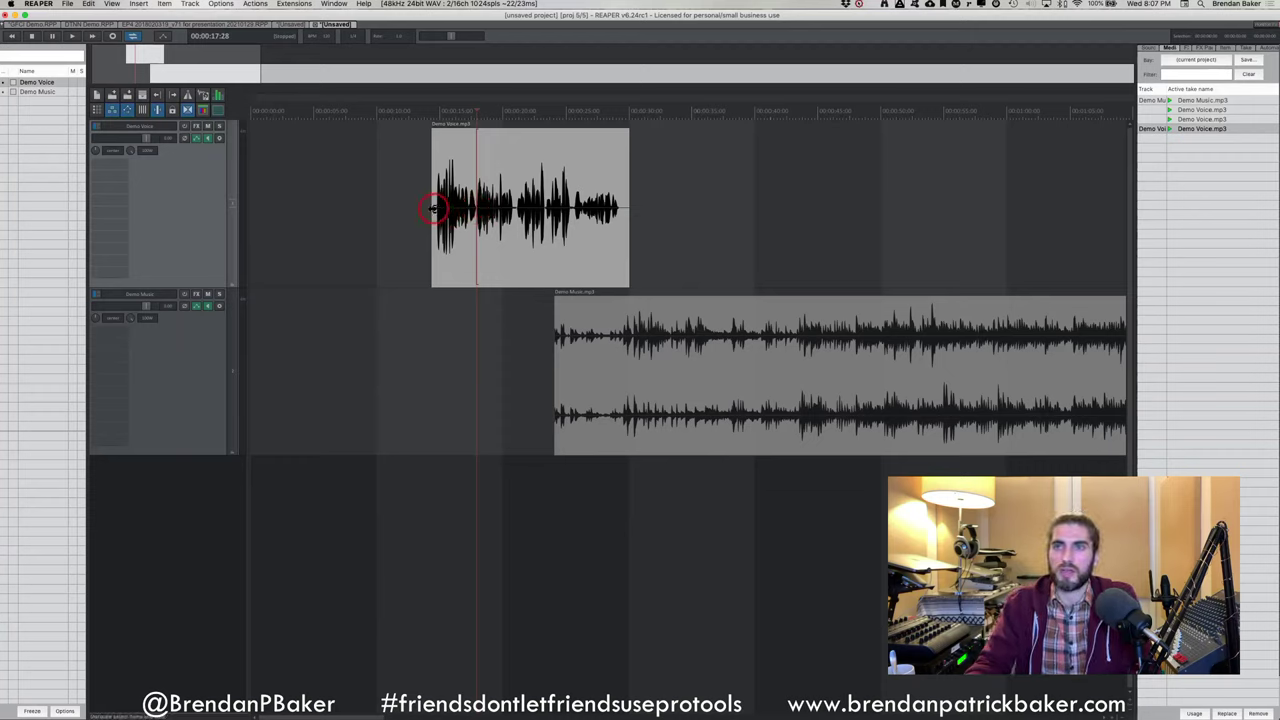
Split the Demo Voice clip at about 17.4 and 21.7 seconds and delete the pieces on both sides of the middle part
{"action": "left_click_drag", "start_coordinate": [432, 210], "coordinate": [501, 232]}
{"action": "key", "text": "b"}
{"action": "key", "text": "BackSpace"}
{"action": "key", "text": "BackSpace"}
Undo the deletion of the first Demo Voice piece and extend the second piece's end out to about 30 seconds
{"action": "key", "text": "super+z"}
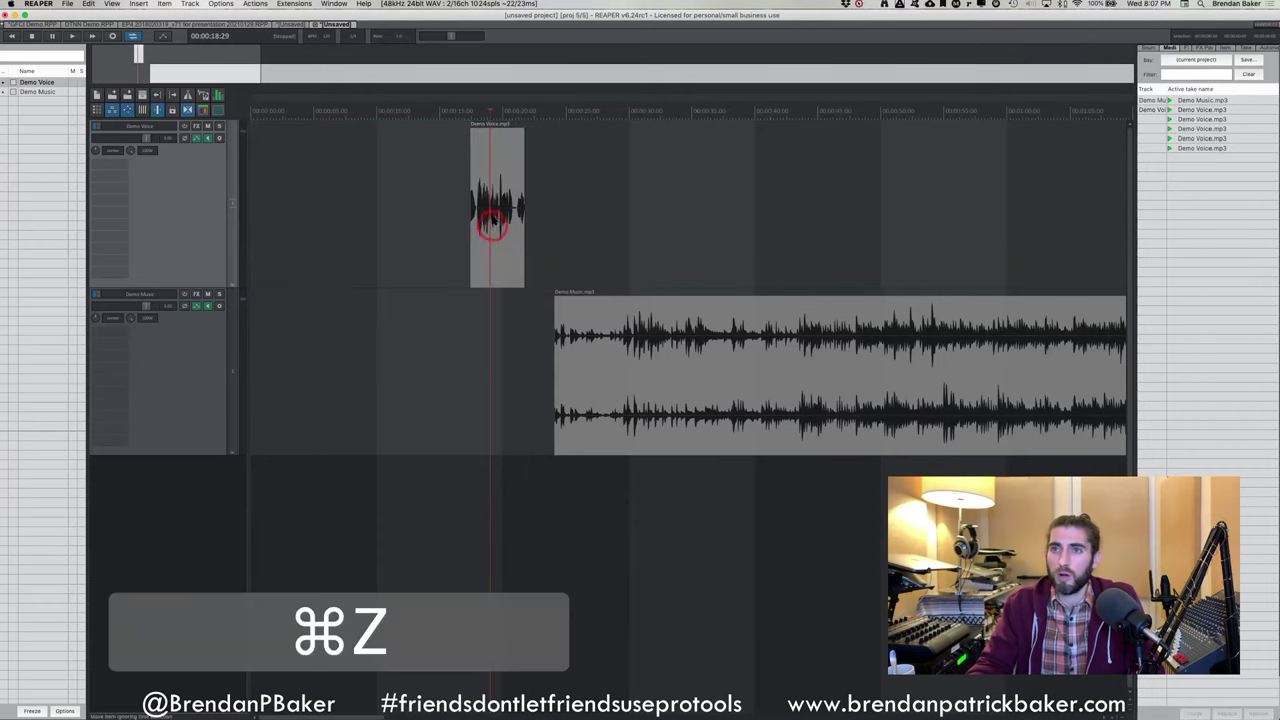
{"action": "key", "text": "super+z"}
{"action": "scroll", "coordinate": [472, 218], "scroll_direction": "up", "scroll_amount": 2}
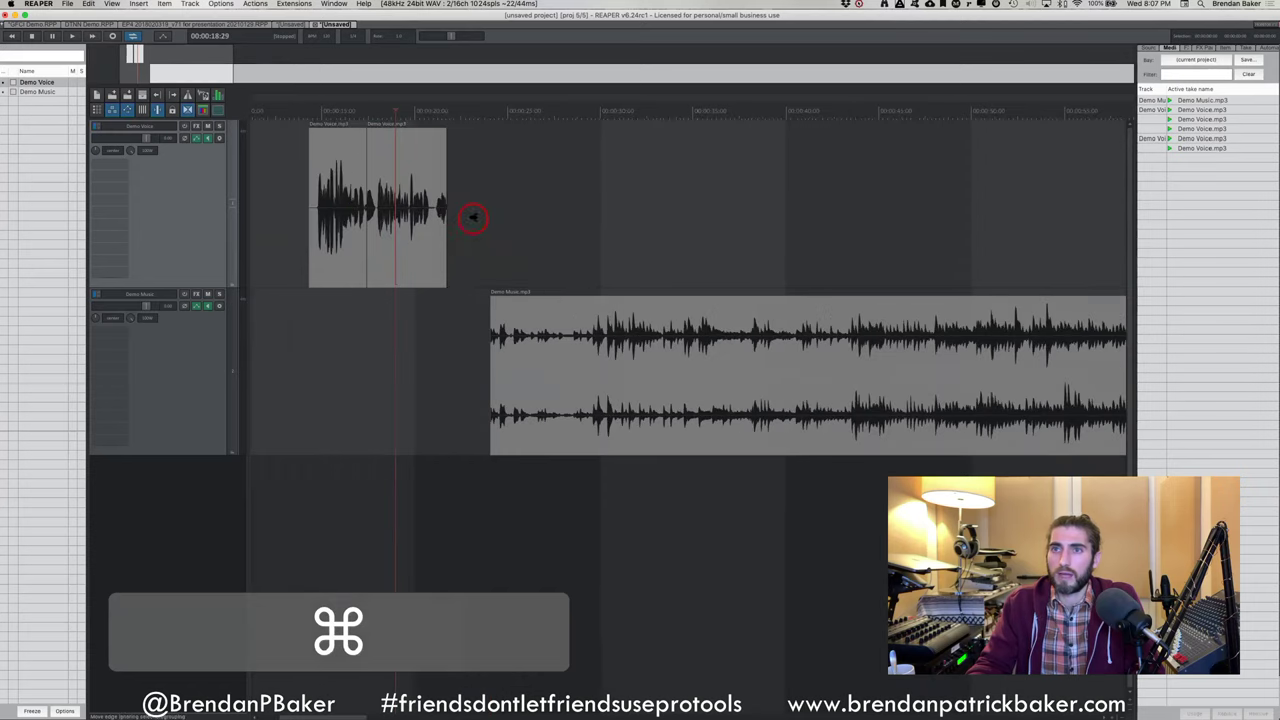
{"action": "left_click_drag", "start_coordinate": [443, 223], "coordinate": [600, 230]}
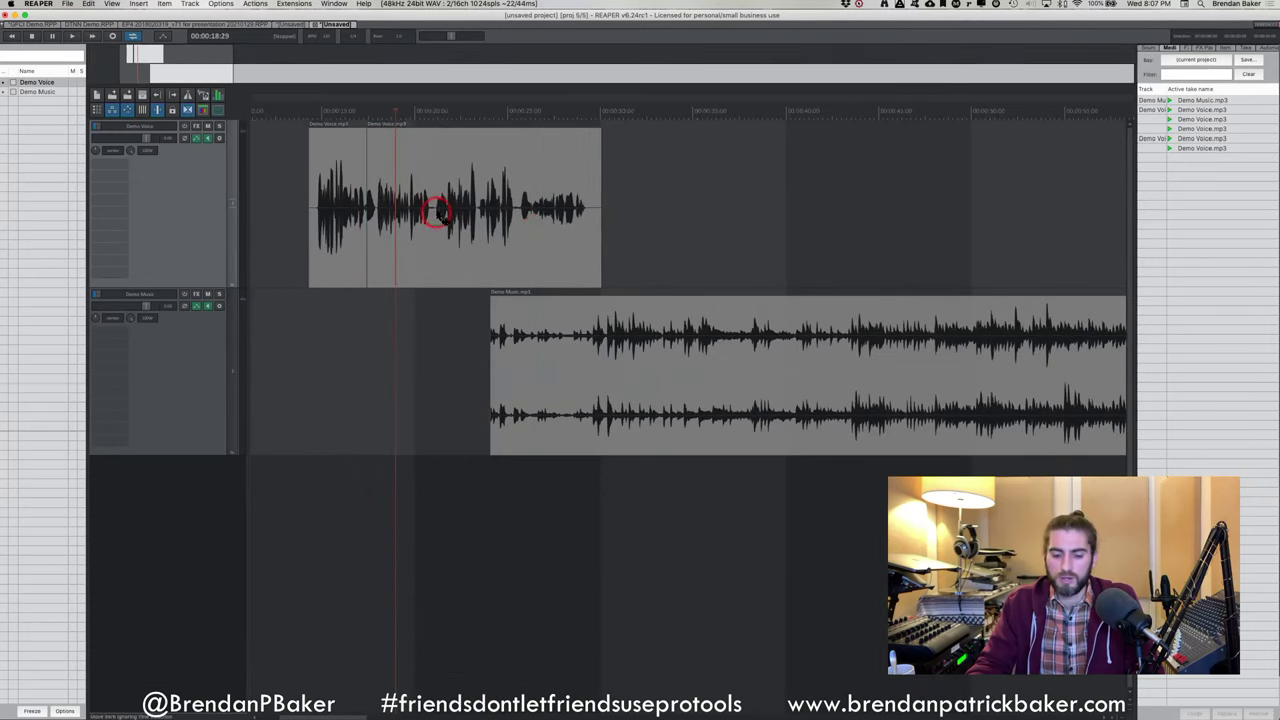
Split the second Demo Voice piece at the pause near 21.2 seconds and again at about 23.4 seconds
{"action": "key", "text": "b"}
{"action": "key", "text": "b"}
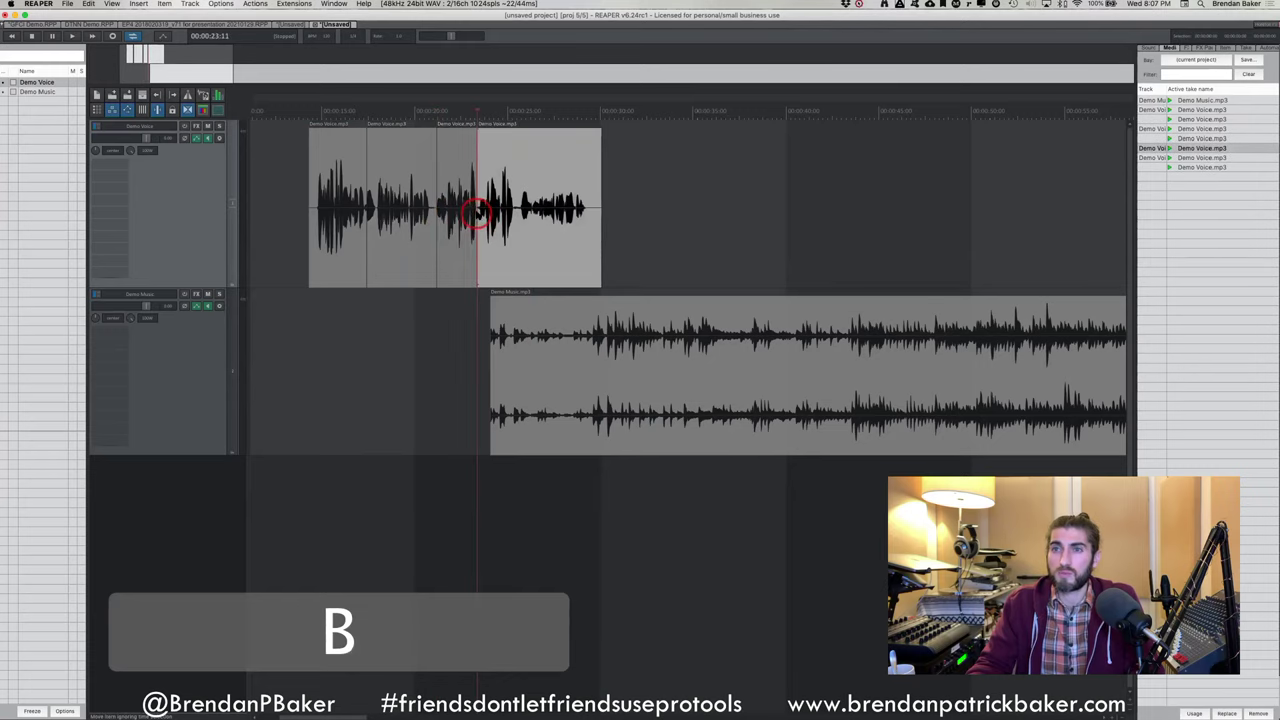
{"action": "scroll", "coordinate": [477, 212], "scroll_direction": "up", "scroll_amount": 3}
{"action": "scroll", "coordinate": [310, 185], "scroll_direction": "left", "scroll_amount": 3}
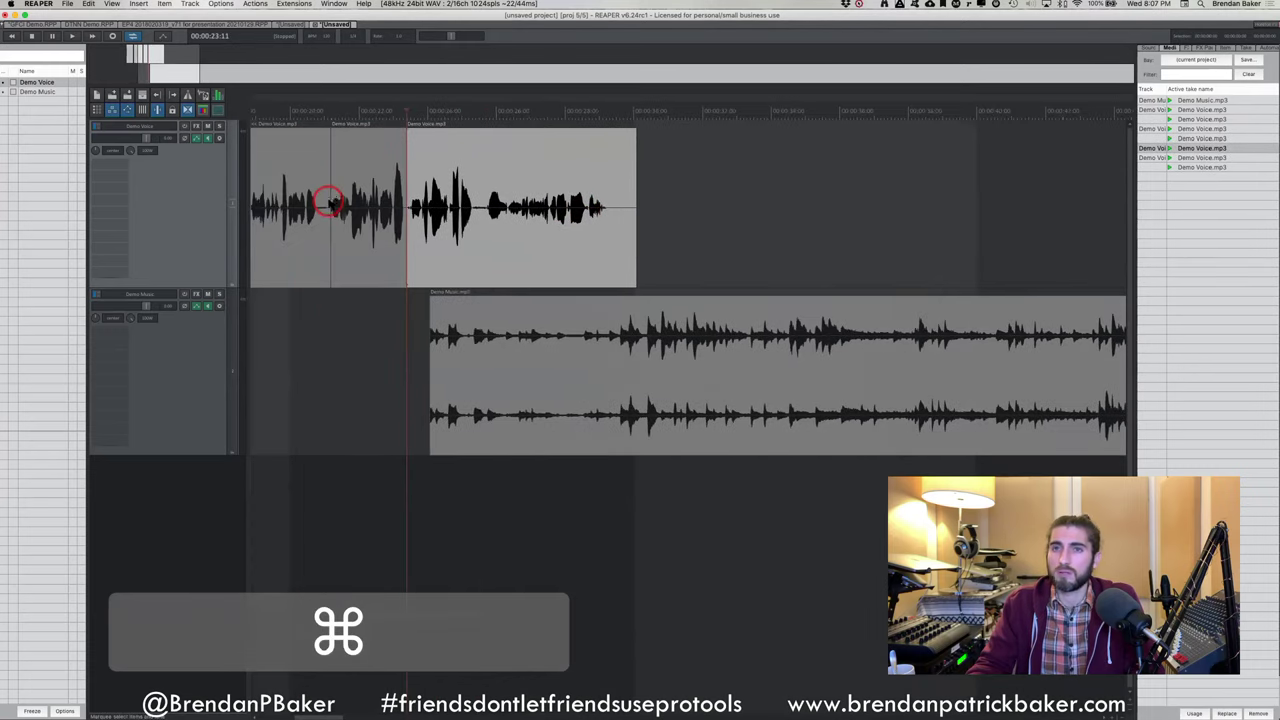
{"action": "scroll", "coordinate": [398, 213], "scroll_direction": "left", "scroll_amount": 3}
Split the Demo Voice clip at about 20.8 seconds and delete the short silent piece before the next clip
{"action": "left_click", "coordinate": [491, 230]}
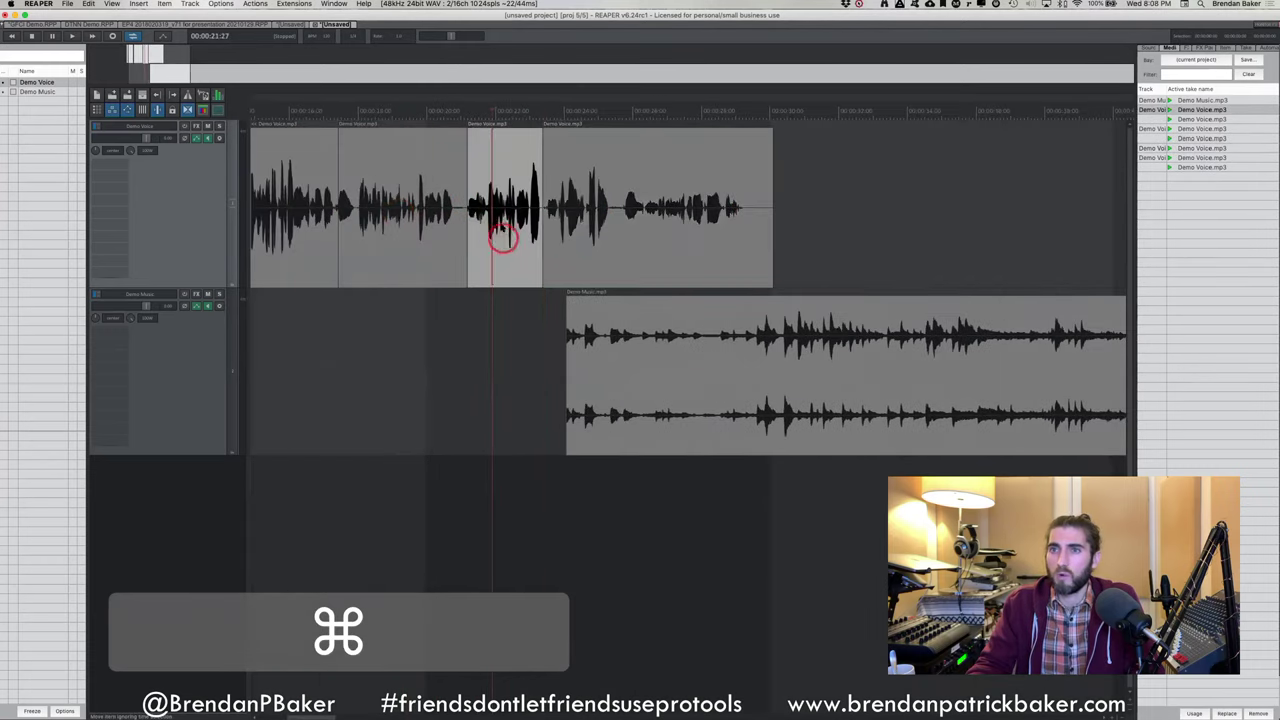
{"action": "left_click", "coordinate": [450, 213]}
{"action": "key", "text": "b"}
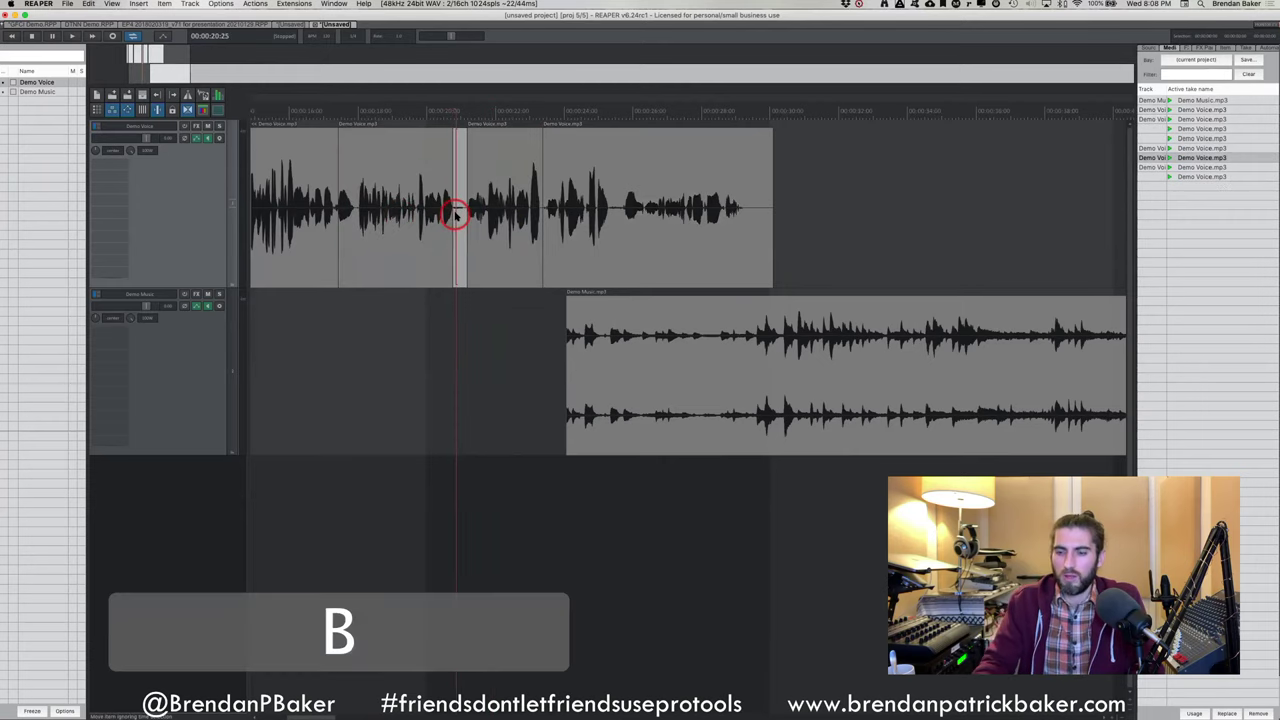
{"action": "key", "text": "BackSpace"}
Extend the start of the third Demo Voice clip about 0.25 seconds earlier to narrow the gap before it
{"action": "left_click", "coordinate": [491, 229]}
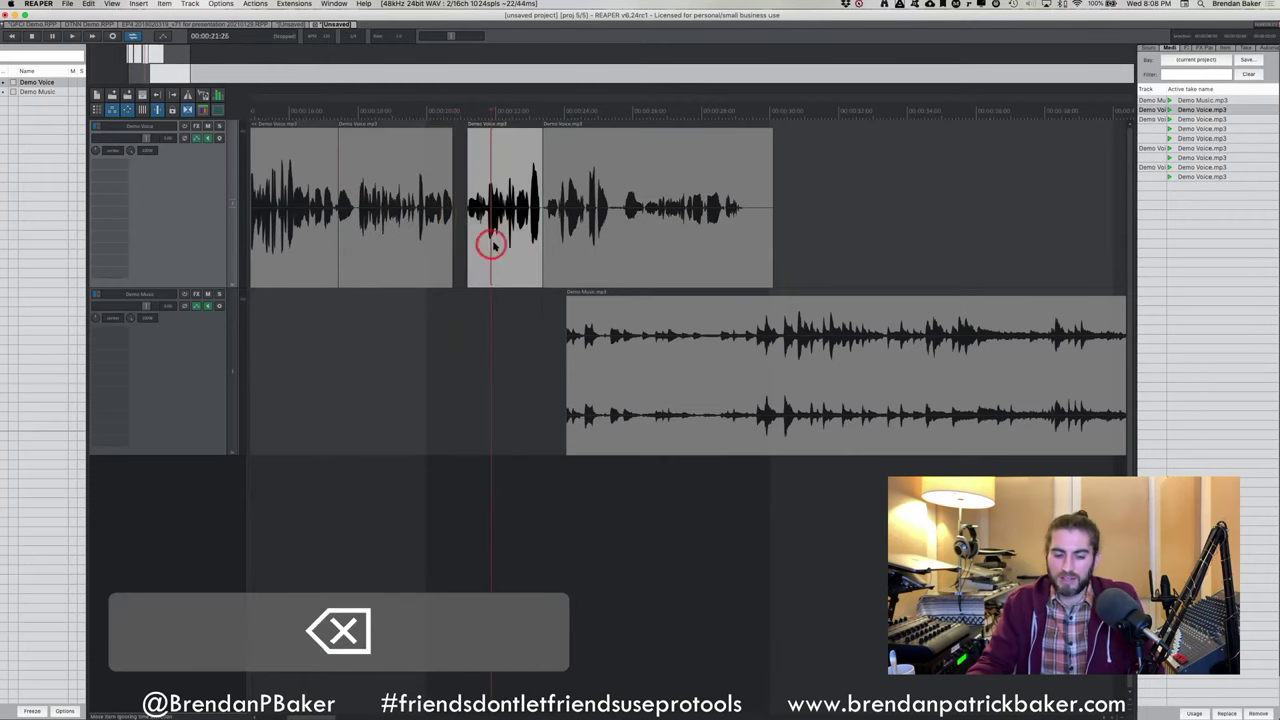
{"action": "left_click_drag", "start_coordinate": [501, 247], "coordinate": [495, 248]}
{"action": "left_click_drag", "start_coordinate": [496, 249], "coordinate": [531, 229]}
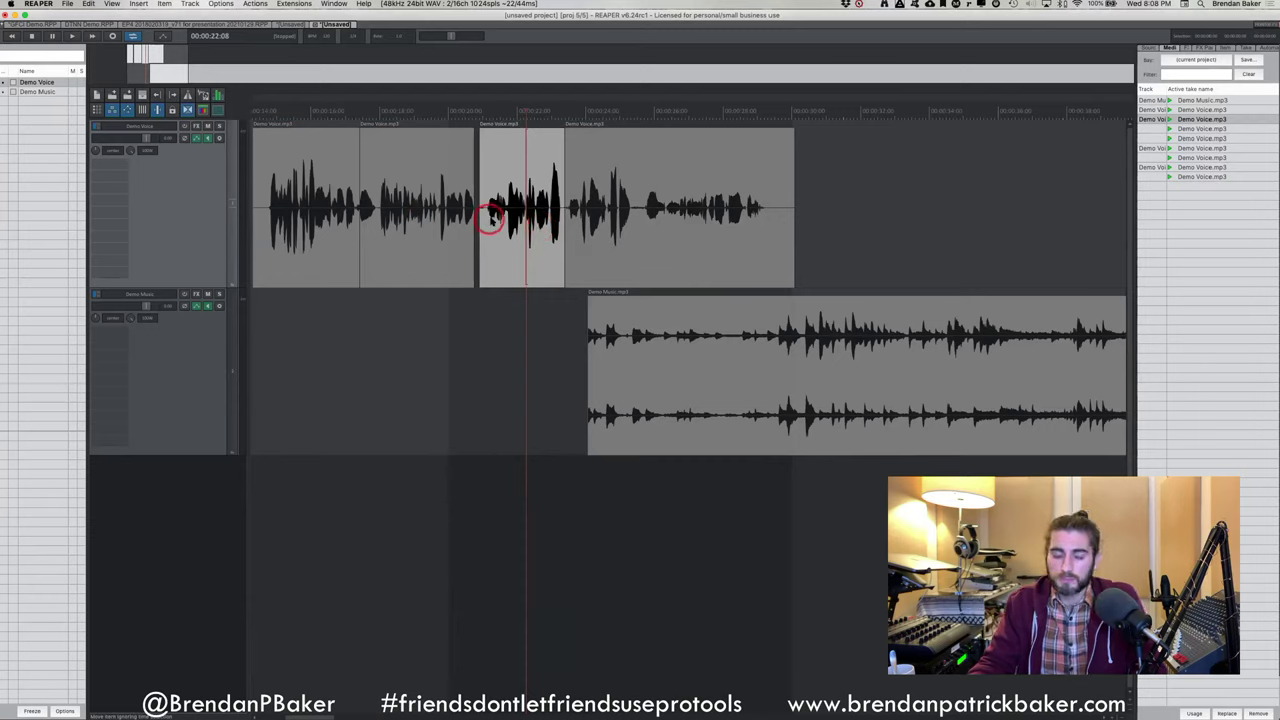
Move the last Demo Voice clip about 4.8 seconds later and time-stretch the clip before it to end at about 27.5 seconds
{"action": "left_click", "coordinate": [634, 270]}
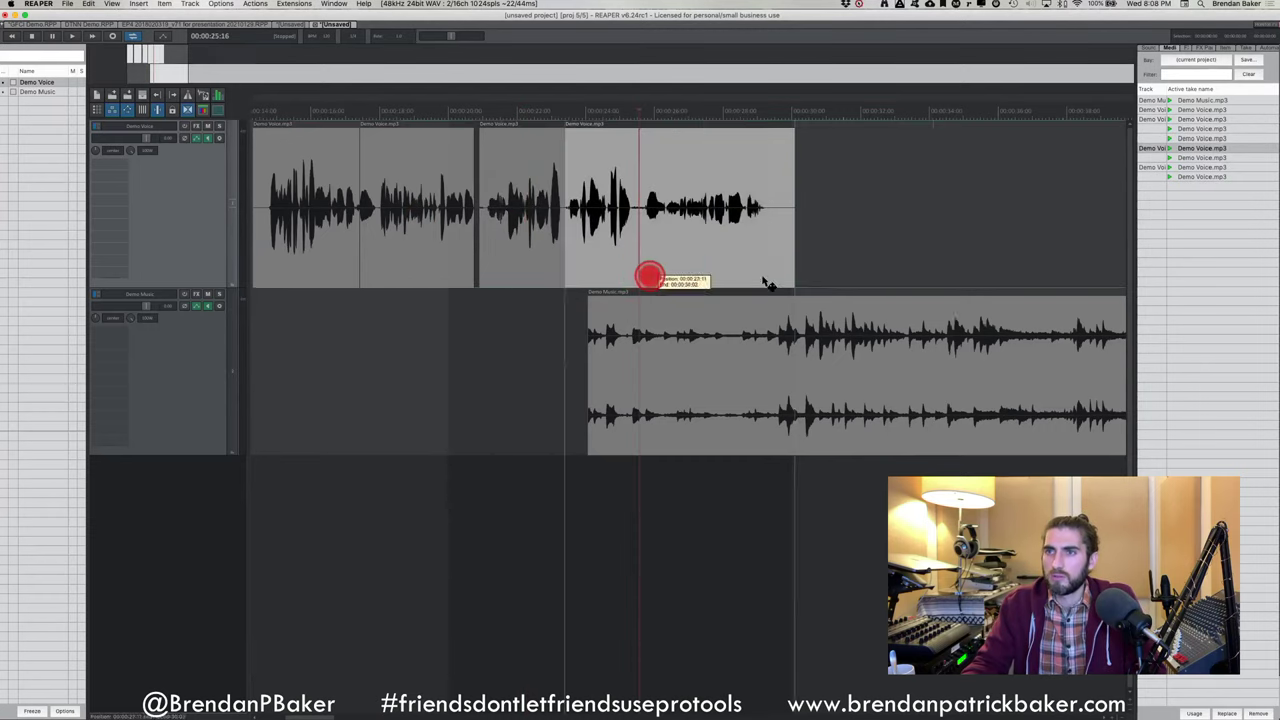
{"action": "left_click_drag", "start_coordinate": [649, 276], "coordinate": [809, 277]}
{"action": "key", "text": "alt"}
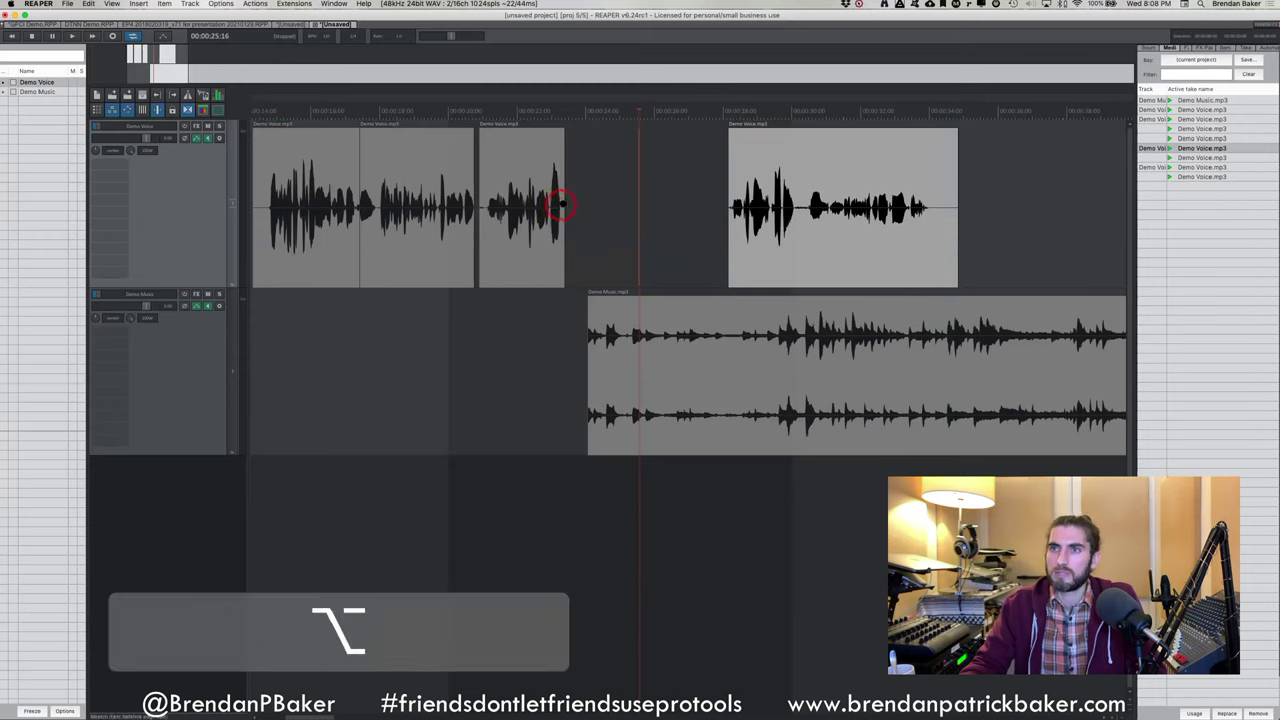
{"action": "left_click_drag", "start_coordinate": [562, 204], "coordinate": [700, 191]}
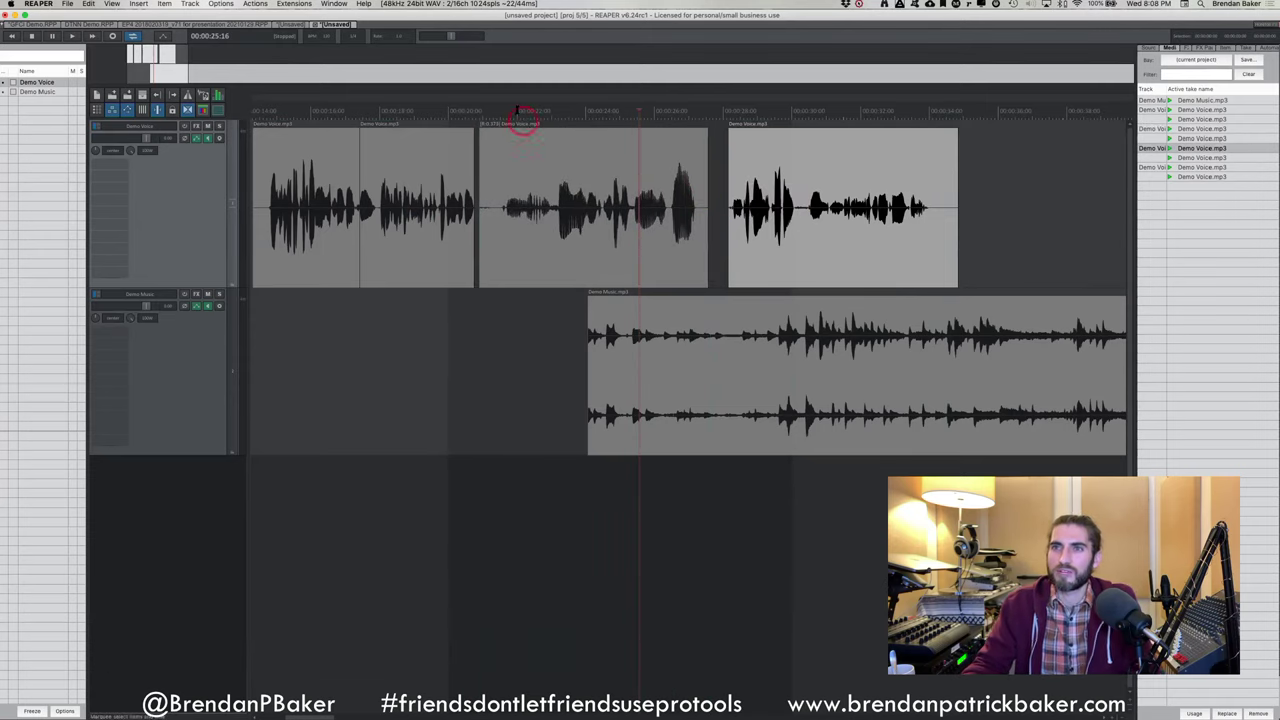
Play the stretched Demo Voice clip and solo its track while listening
{"action": "left_click", "coordinate": [507, 110]}
{"action": "key", "text": "space"}
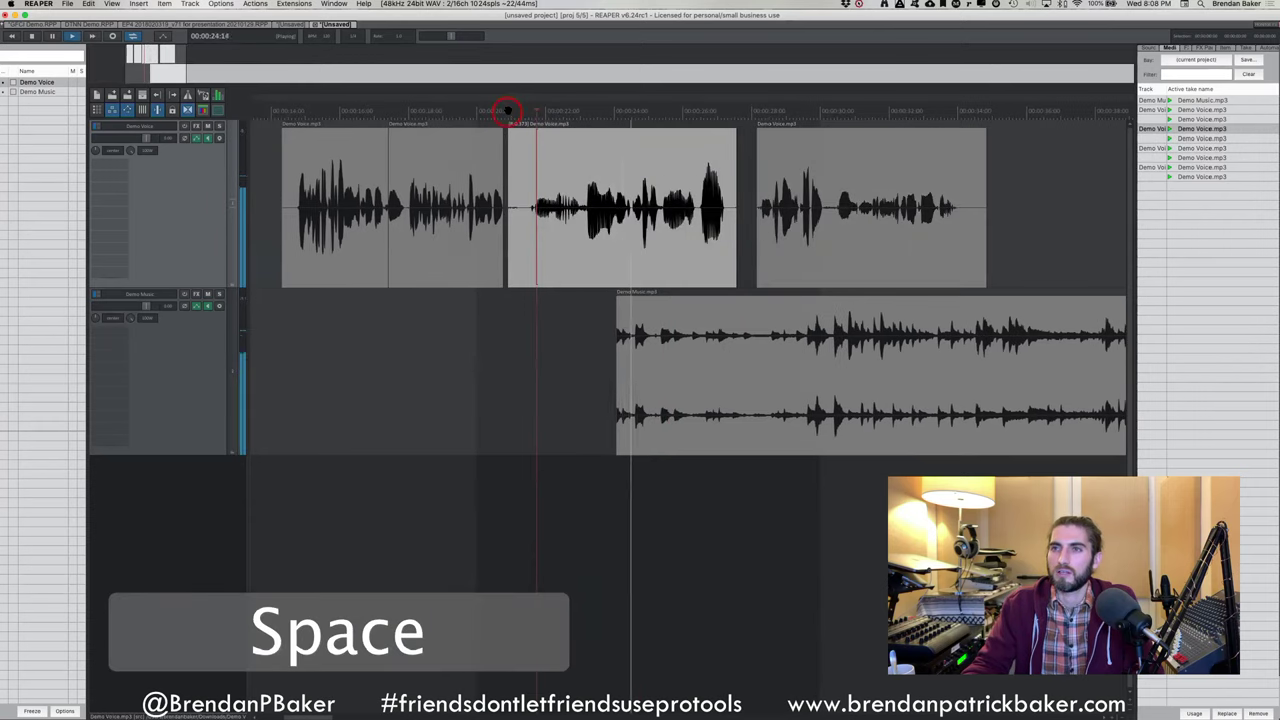
{"action": "key", "text": "shift+s"}
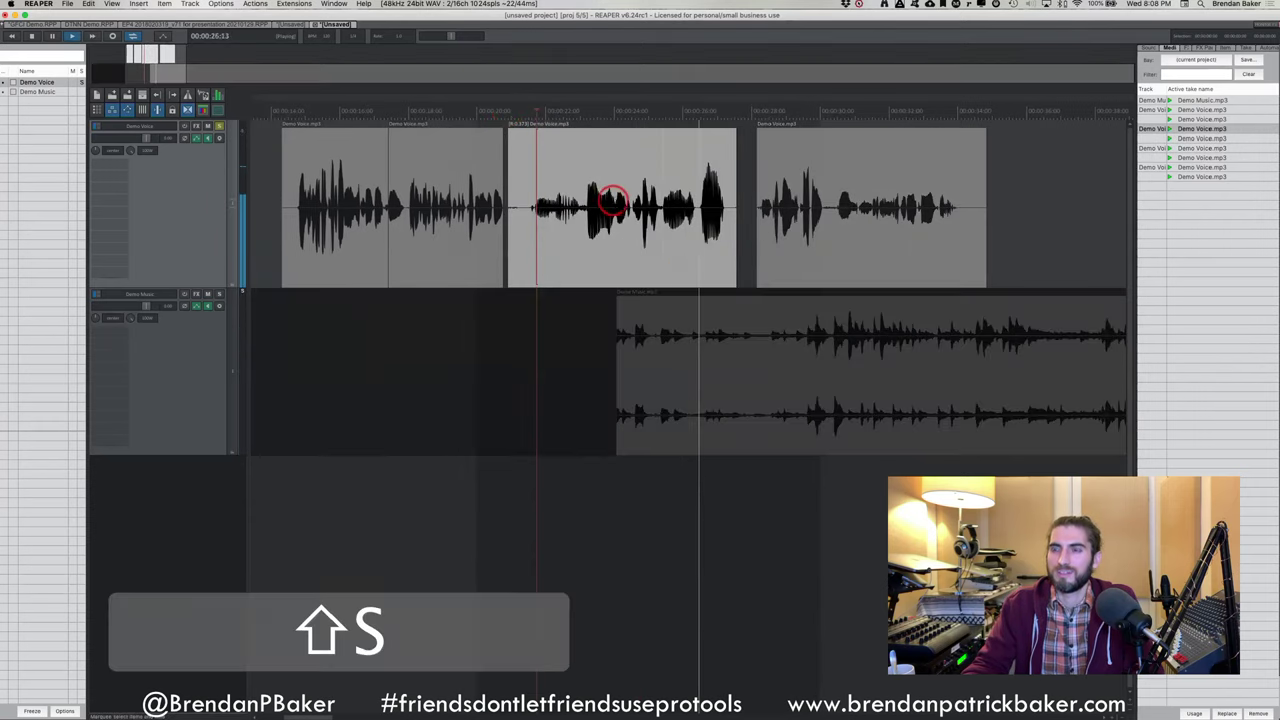
{"action": "key", "text": "space"}
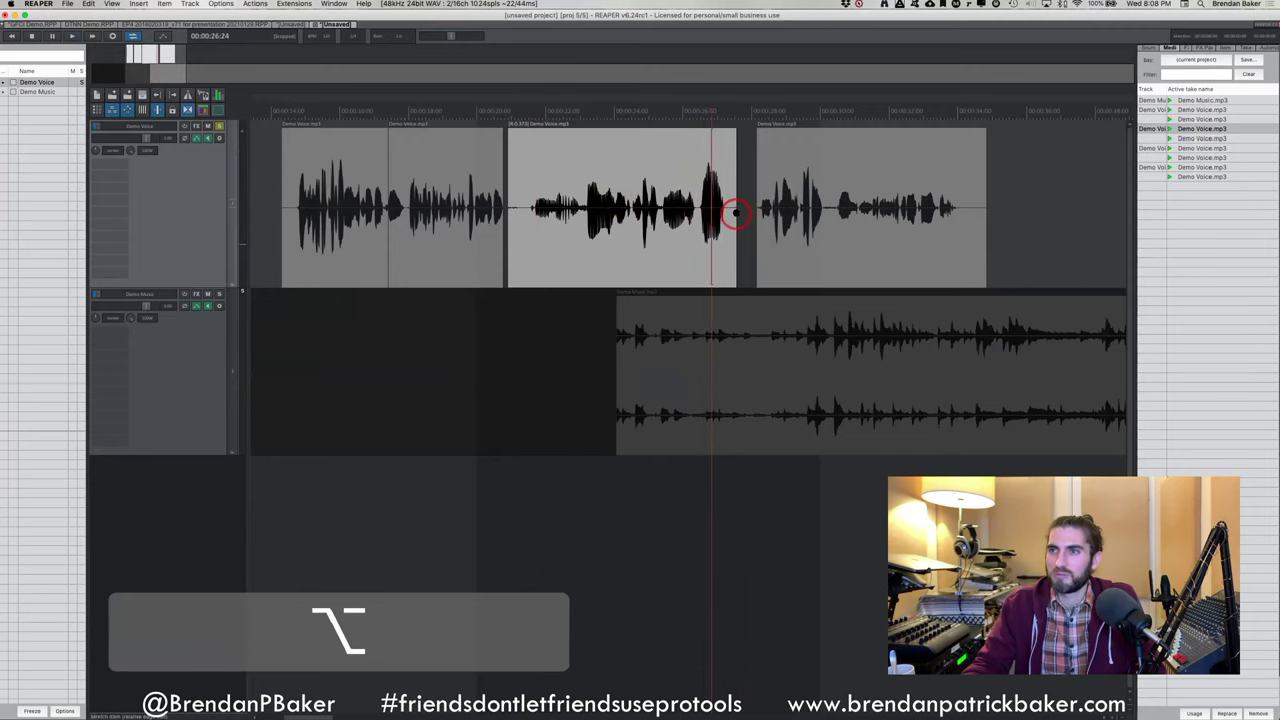
Time-compress the third Demo Voice clip to about 0.7 seconds and play it back
{"action": "left_click_drag", "start_coordinate": [736, 214], "coordinate": [527, 205]}
{"action": "left_click", "coordinate": [513, 113]}
{"action": "key", "text": "space"}
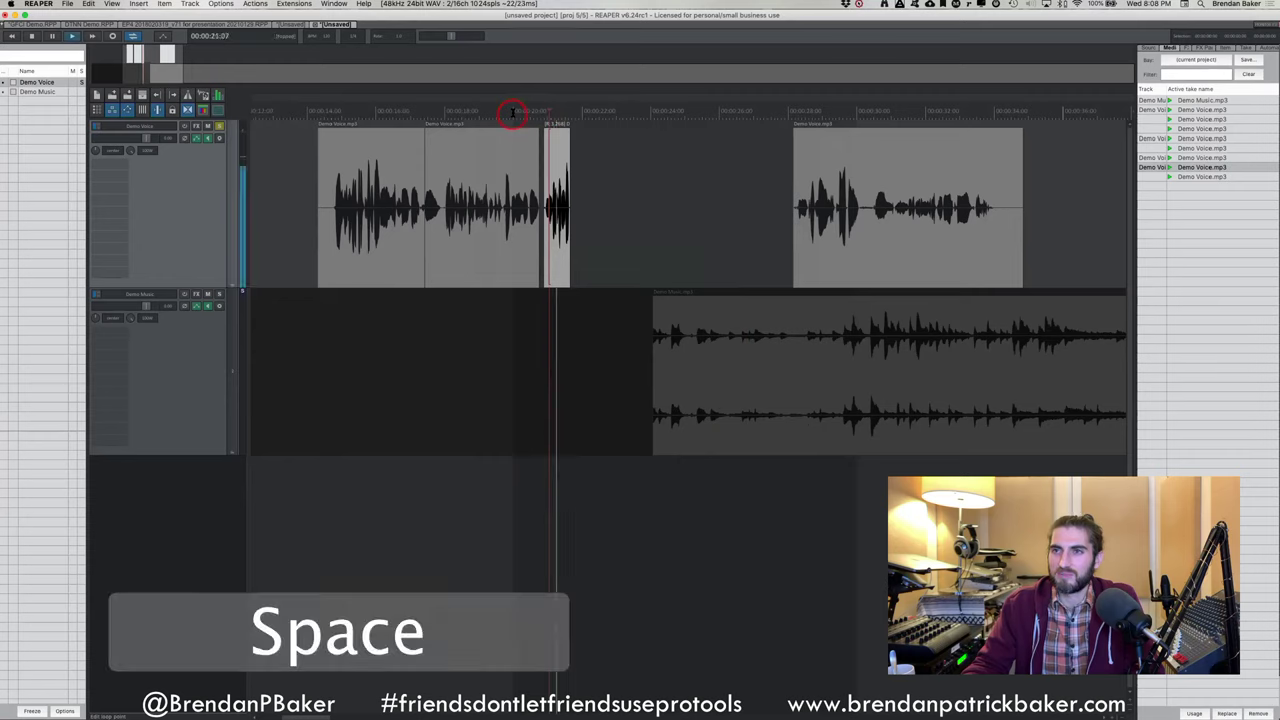
{"action": "left_click", "coordinate": [562, 193]}
Time-stretch the third Demo Voice clip to about 2.7 seconds and trim about 0.15 seconds off its start
{"action": "left_click_drag", "start_coordinate": [567, 193], "coordinate": [636, 191]}
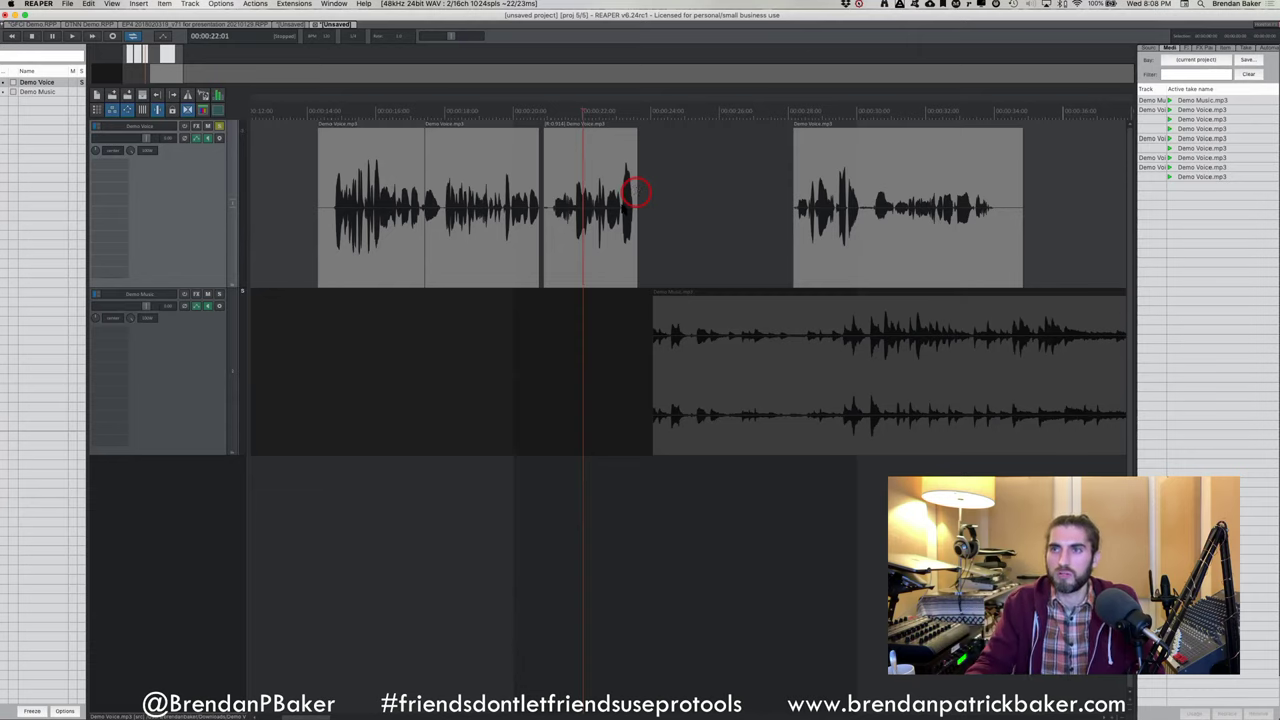
{"action": "left_click", "coordinate": [602, 234]}
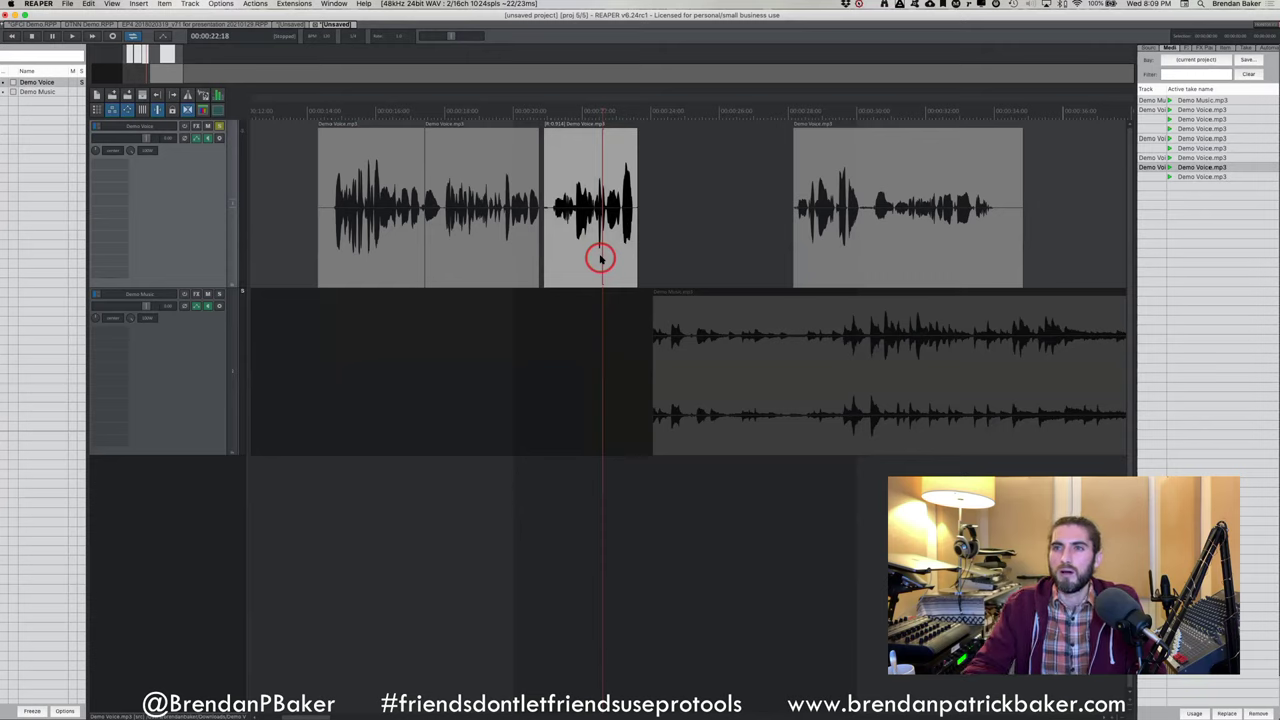
{"action": "left_click_drag", "start_coordinate": [545, 250], "coordinate": [550, 246]}
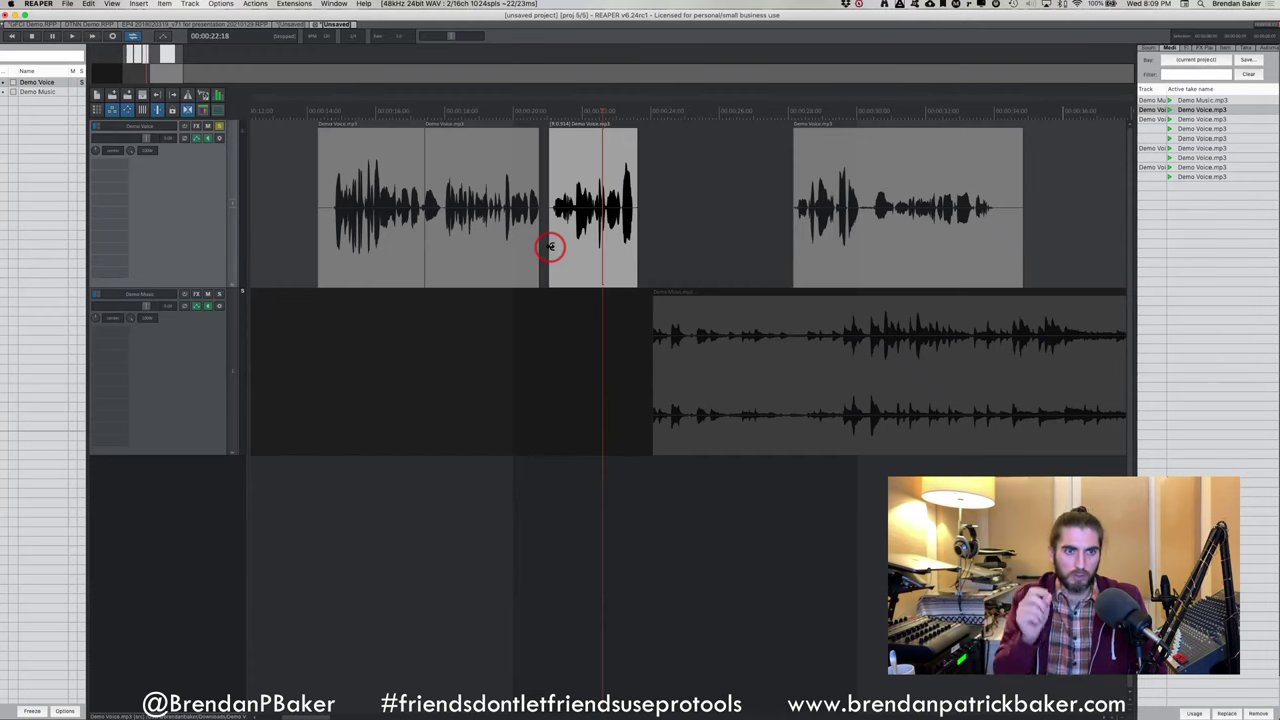
Set the playback rate of the third Demo Voice clip to 1 in its media item properties
{"action": "left_click", "coordinate": [695, 216]}
{"action": "left_click", "coordinate": [589, 225]}
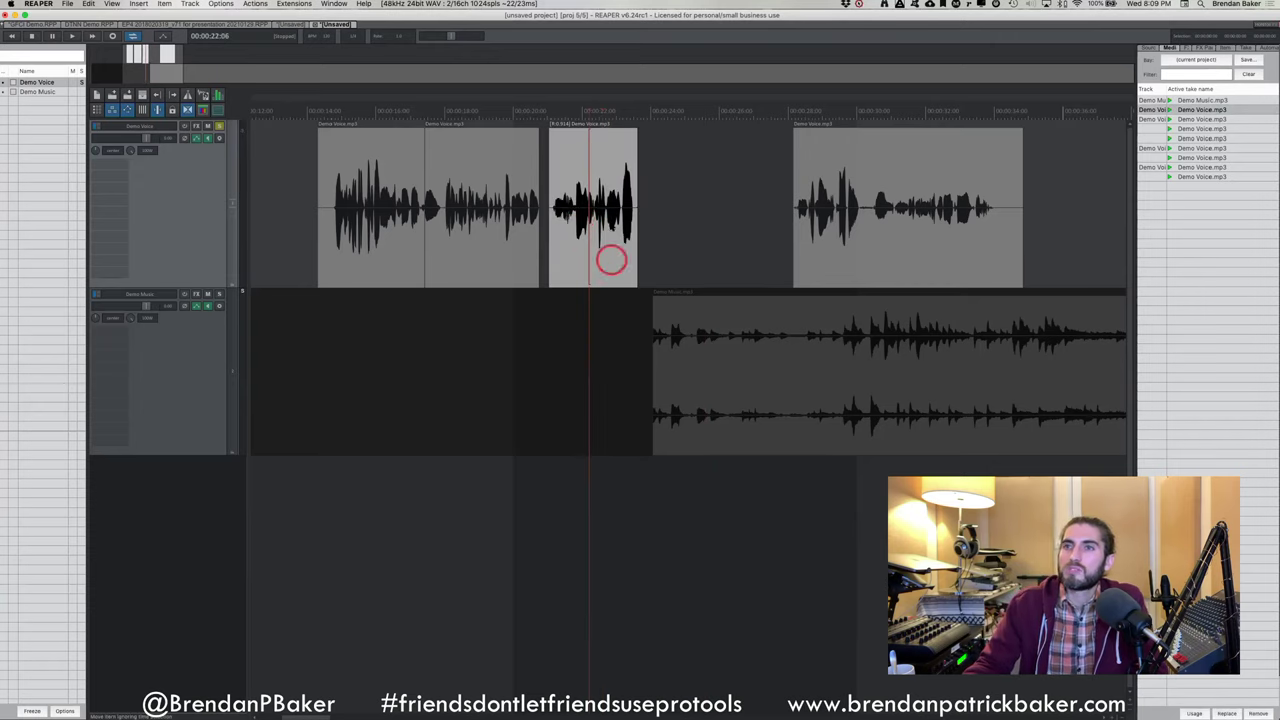
{"action": "double_click", "coordinate": [598, 237]}
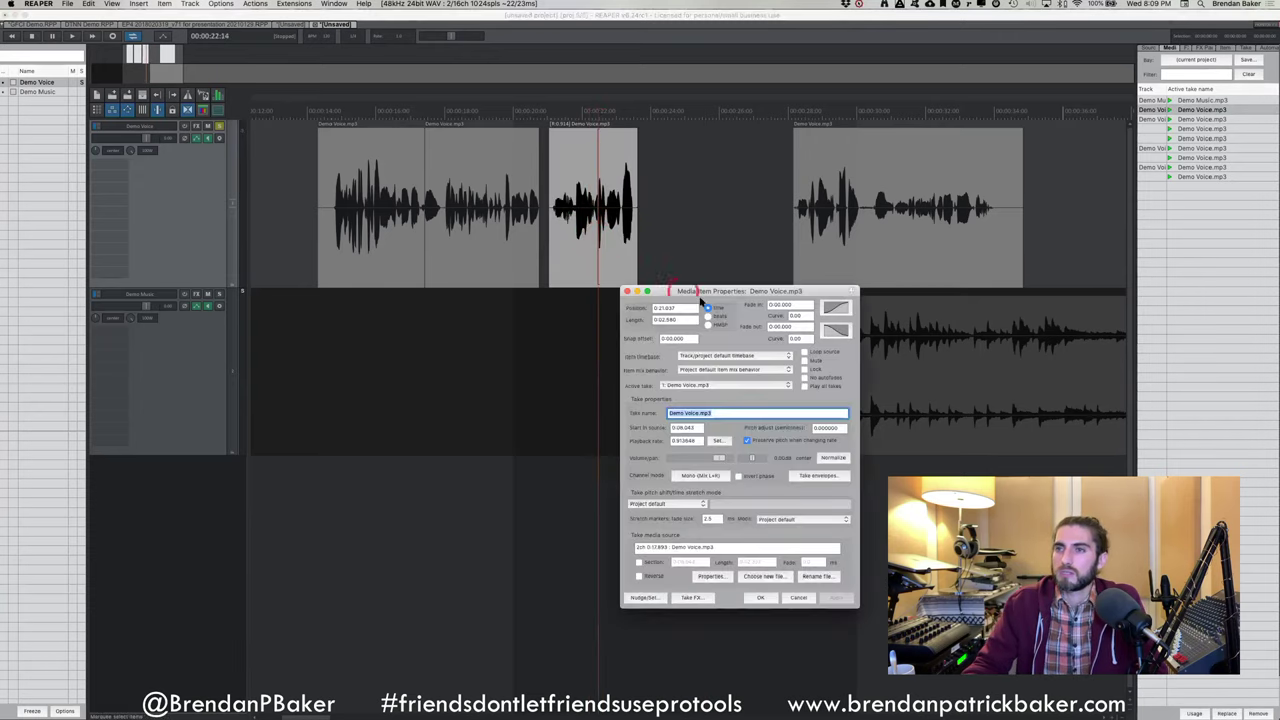
{"action": "left_click_drag", "start_coordinate": [724, 293], "coordinate": [756, 188]}
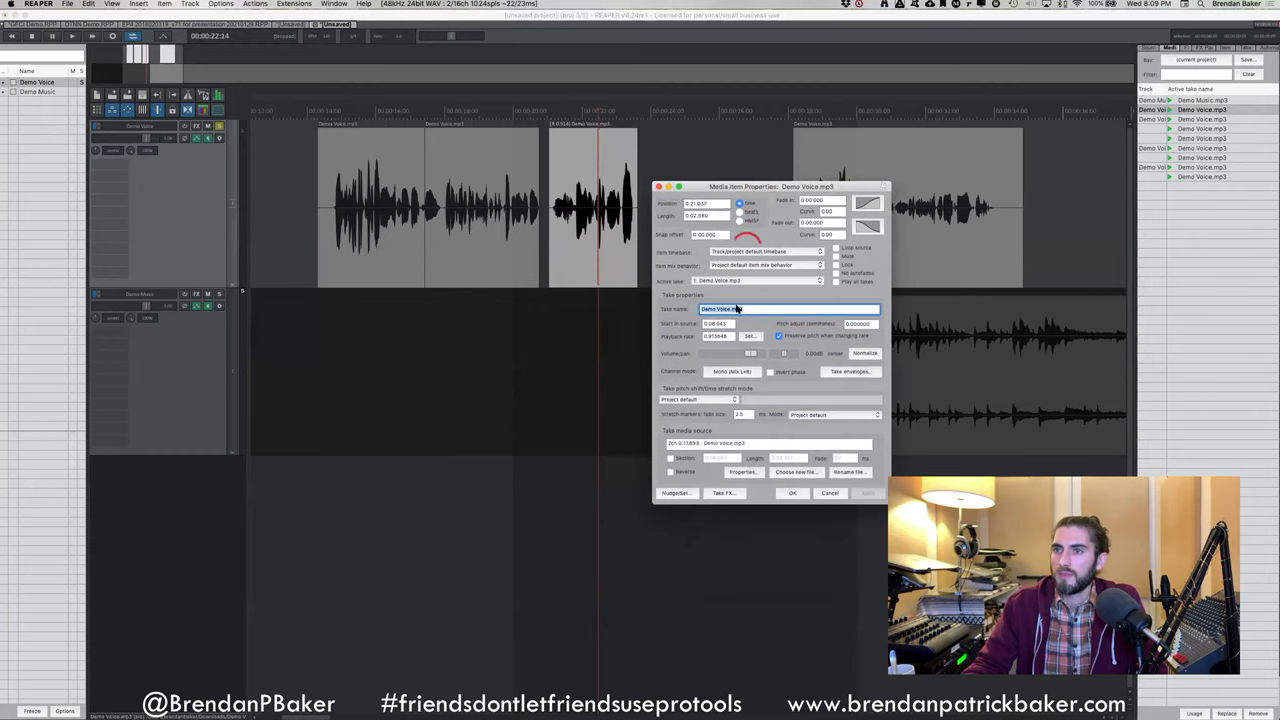
{"action": "left_click", "coordinate": [726, 342]}
{"action": "left_click_drag", "start_coordinate": [726, 342], "coordinate": [690, 340]}
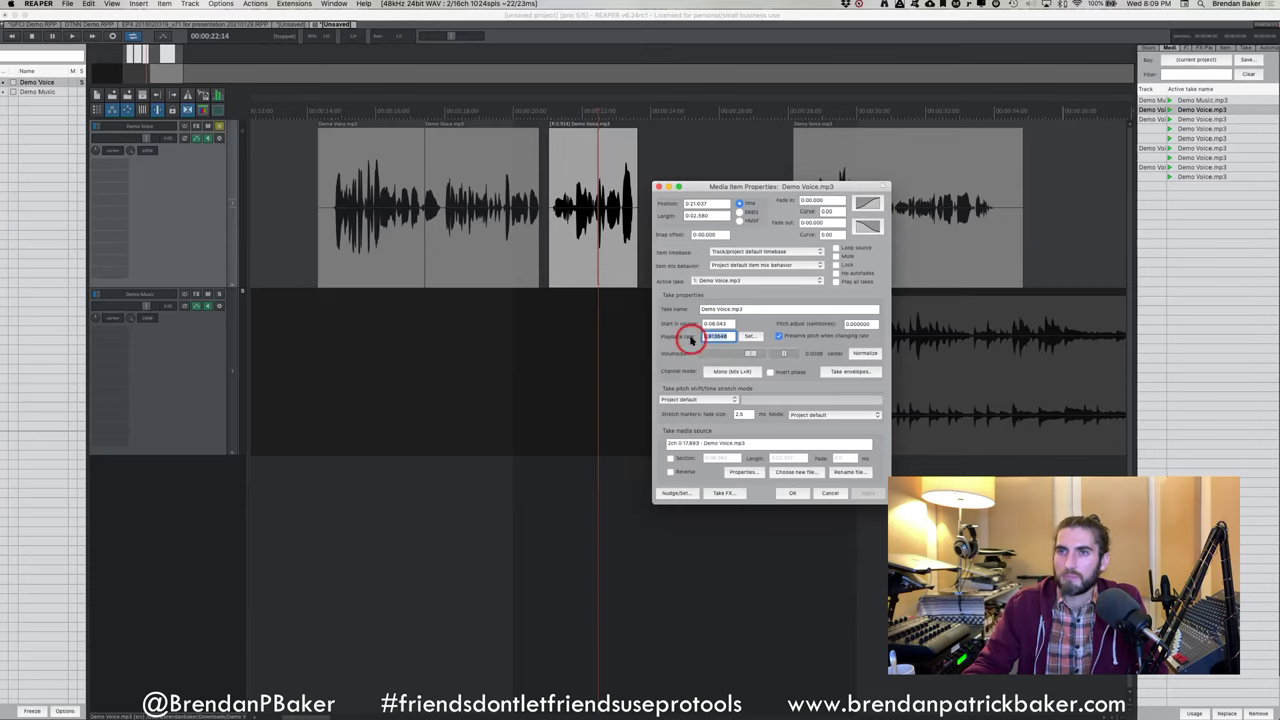
{"action": "type", "text": "1"}
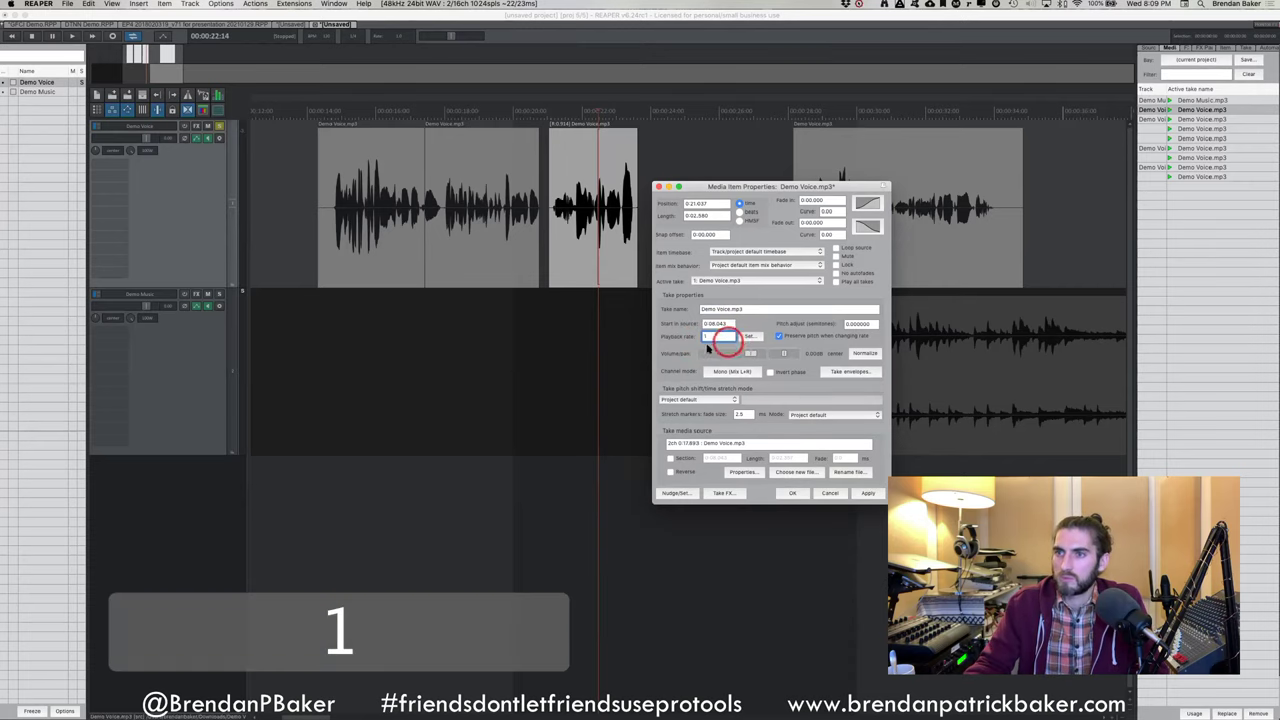
{"action": "key", "text": "Return"}
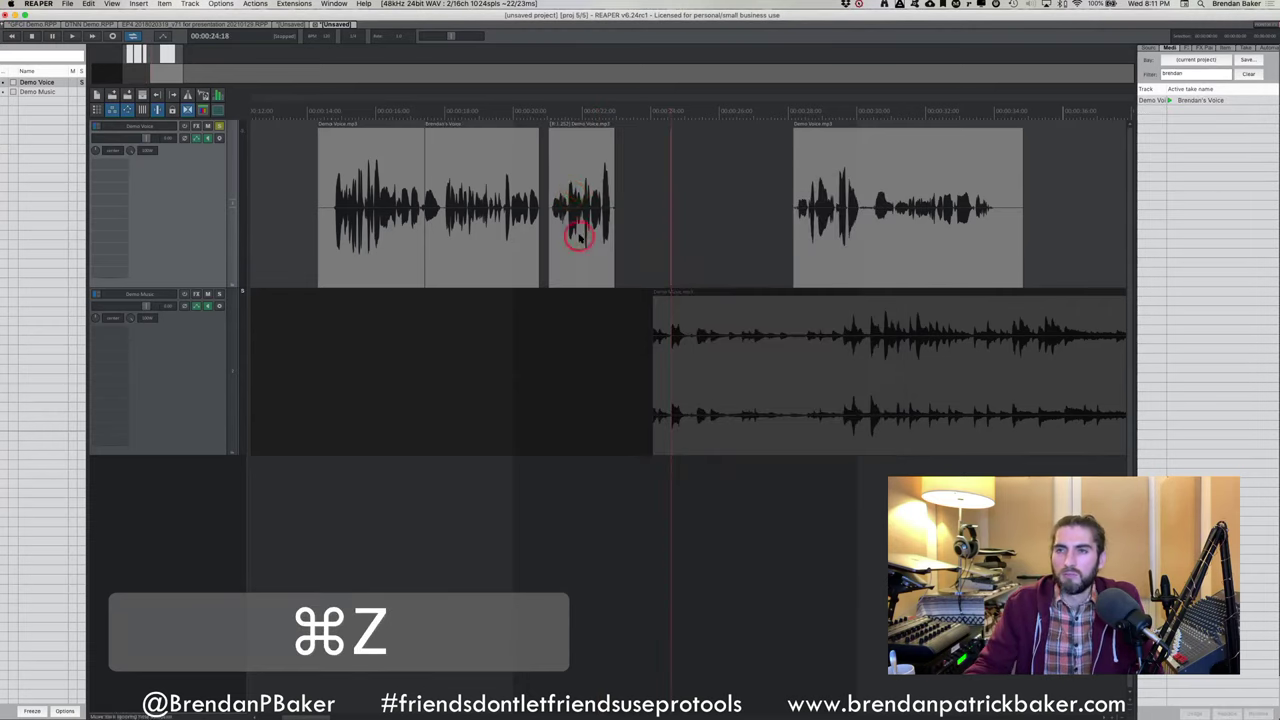
Check the third Demo Voice clip's pitch-preservation setting, and audition the clip time-stretched to about 3.1 seconds
{"action": "double_click", "coordinate": [578, 236]}
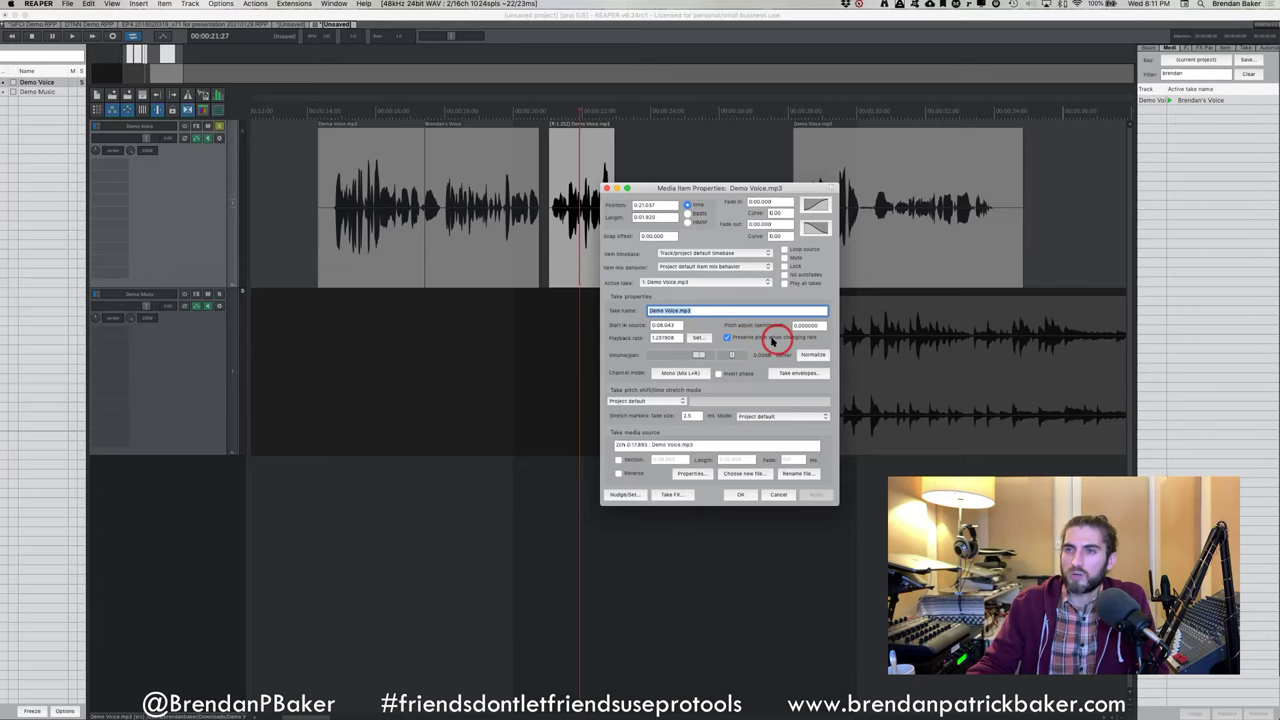
{"action": "left_click", "coordinate": [740, 494]}
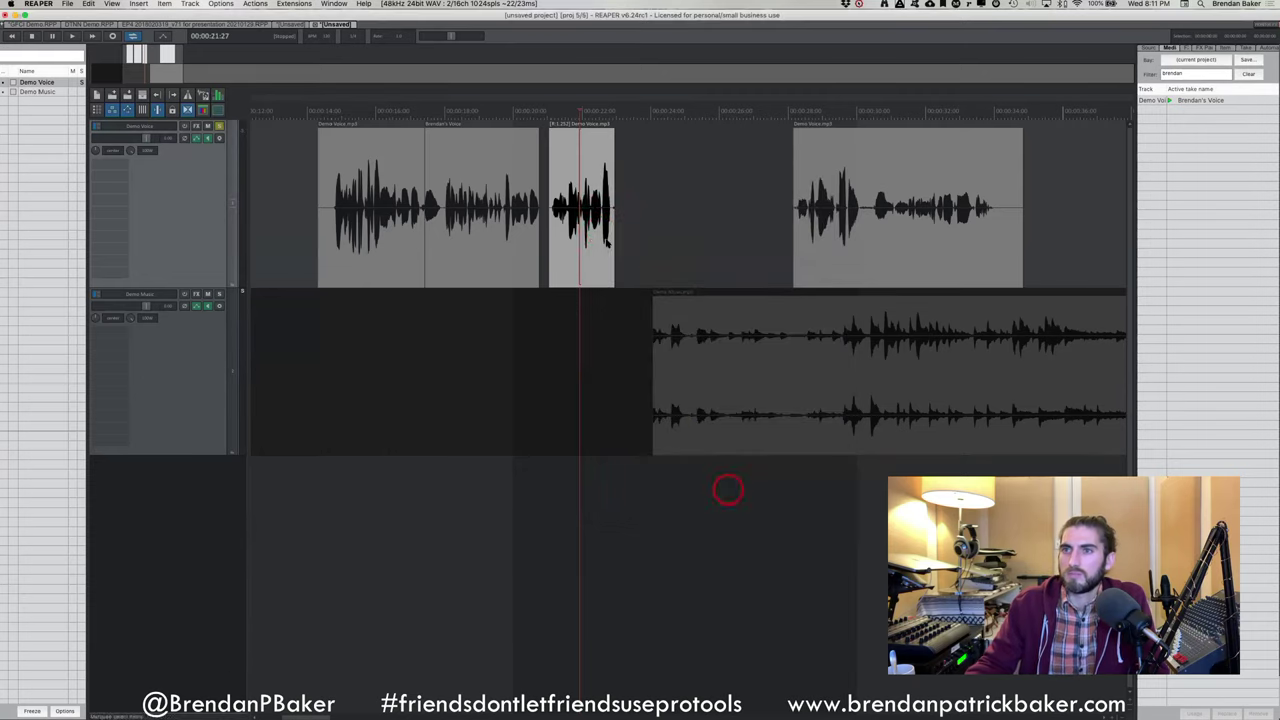
{"action": "left_click", "coordinate": [552, 168]}
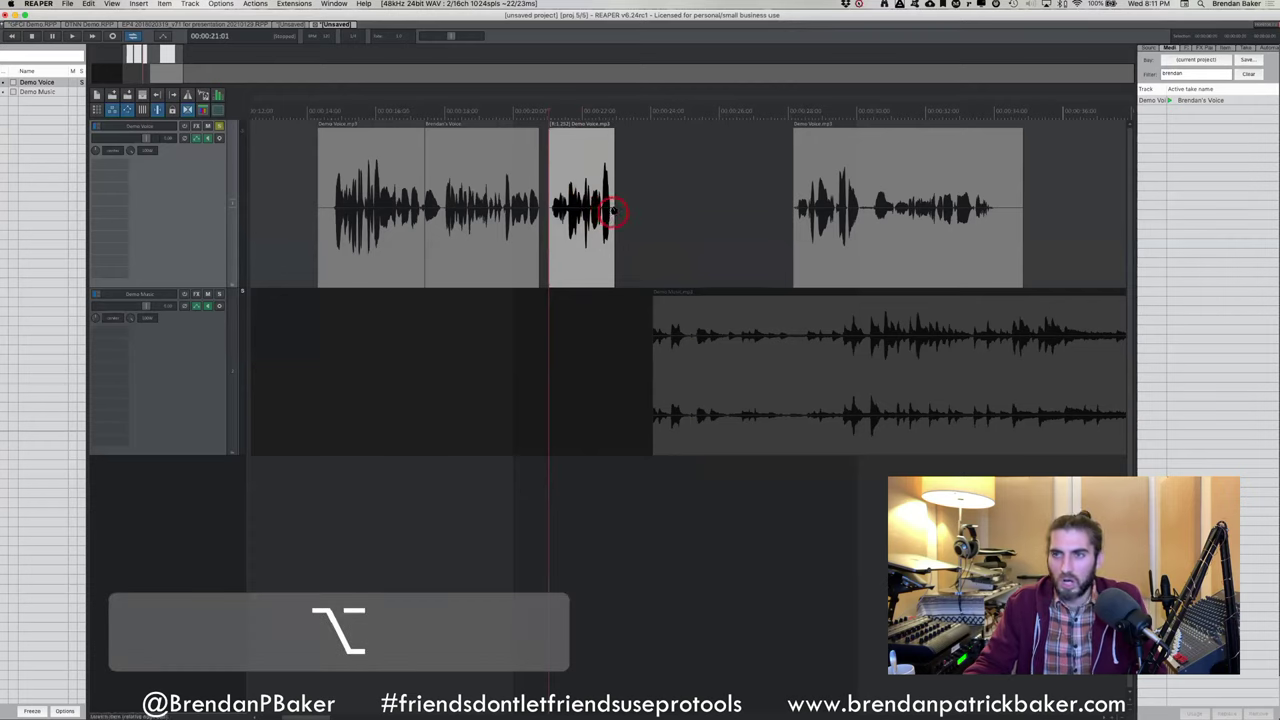
{"action": "left_click_drag", "start_coordinate": [614, 208], "coordinate": [654, 206]}
{"action": "left_click", "coordinate": [580, 183]}
{"action": "key", "text": "space"}
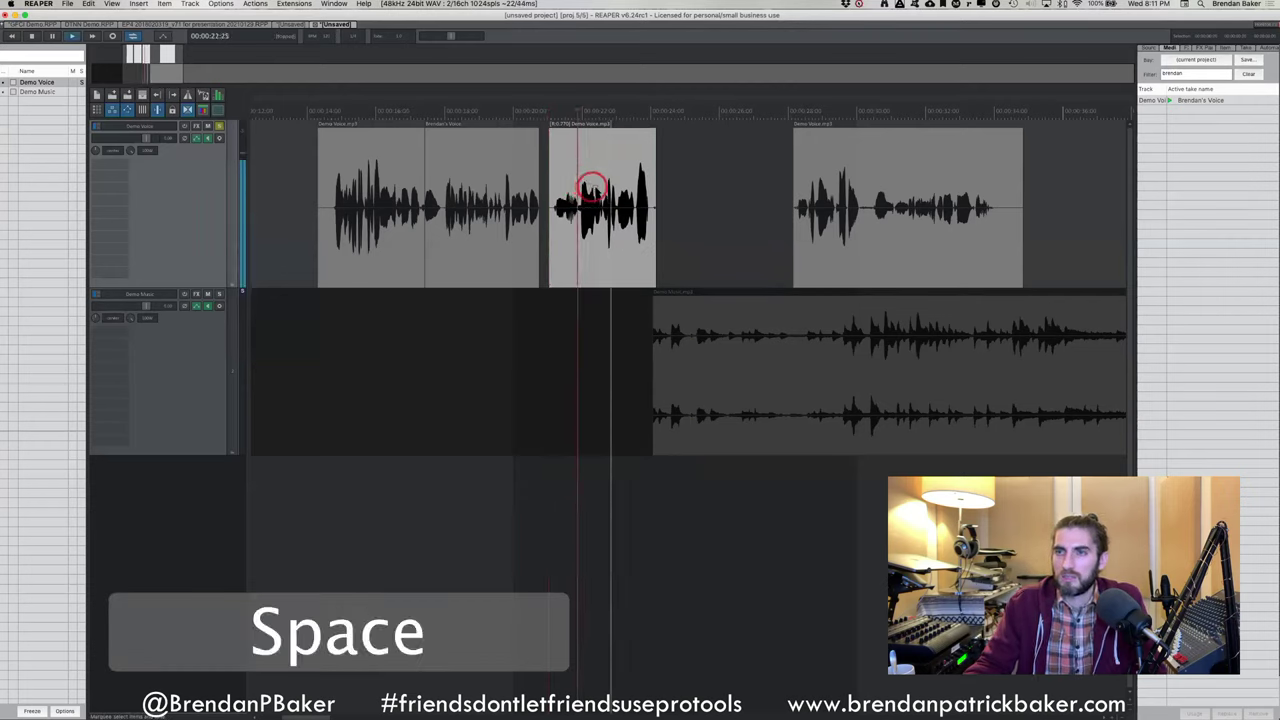
{"action": "key", "text": "space"}
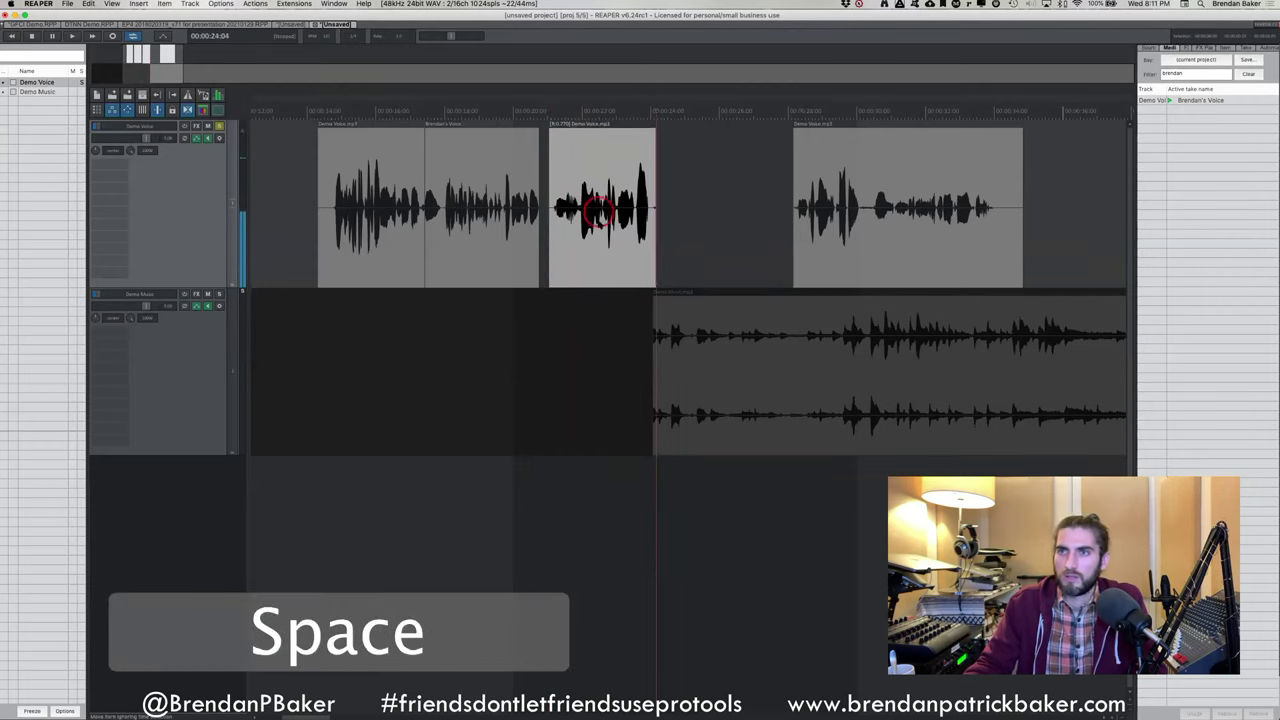
Turn off pitch preservation on rate changes for the stretched third voice clip and play it back from its start
{"action": "double_click", "coordinate": [600, 263]}
{"action": "left_click", "coordinate": [728, 337]}
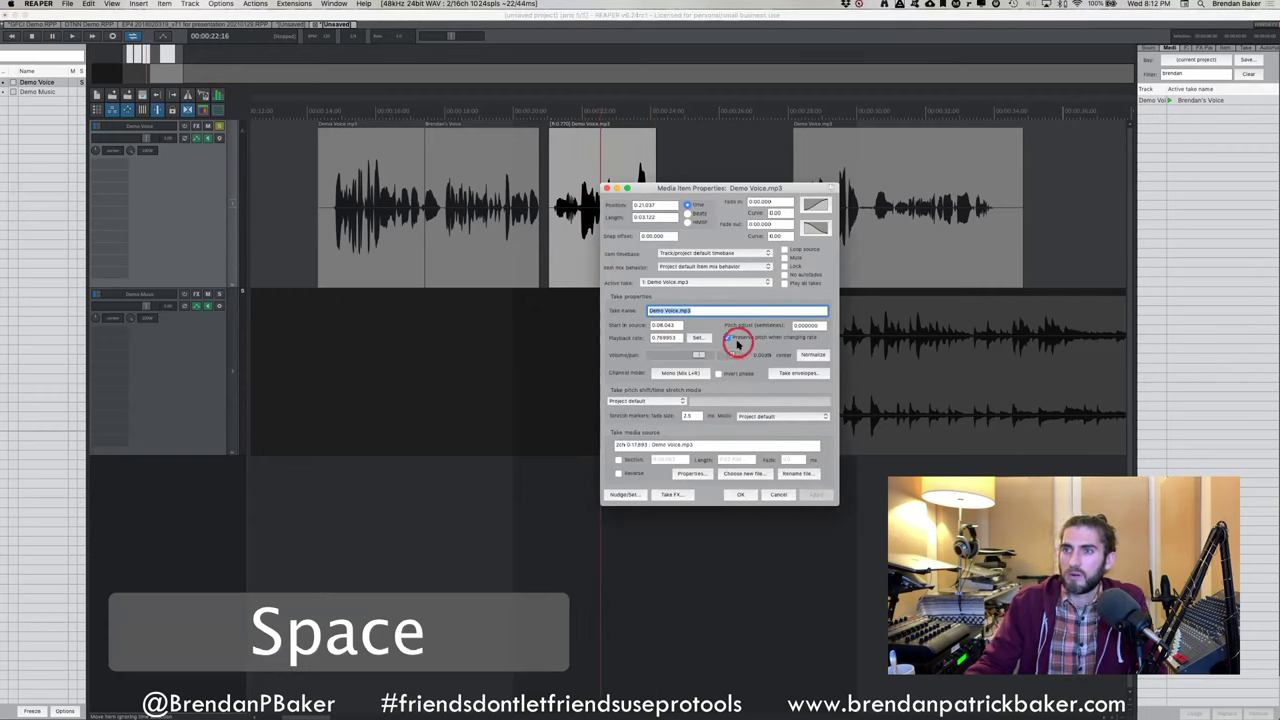
{"action": "left_click", "coordinate": [808, 494]}
{"action": "left_click", "coordinate": [741, 494]}
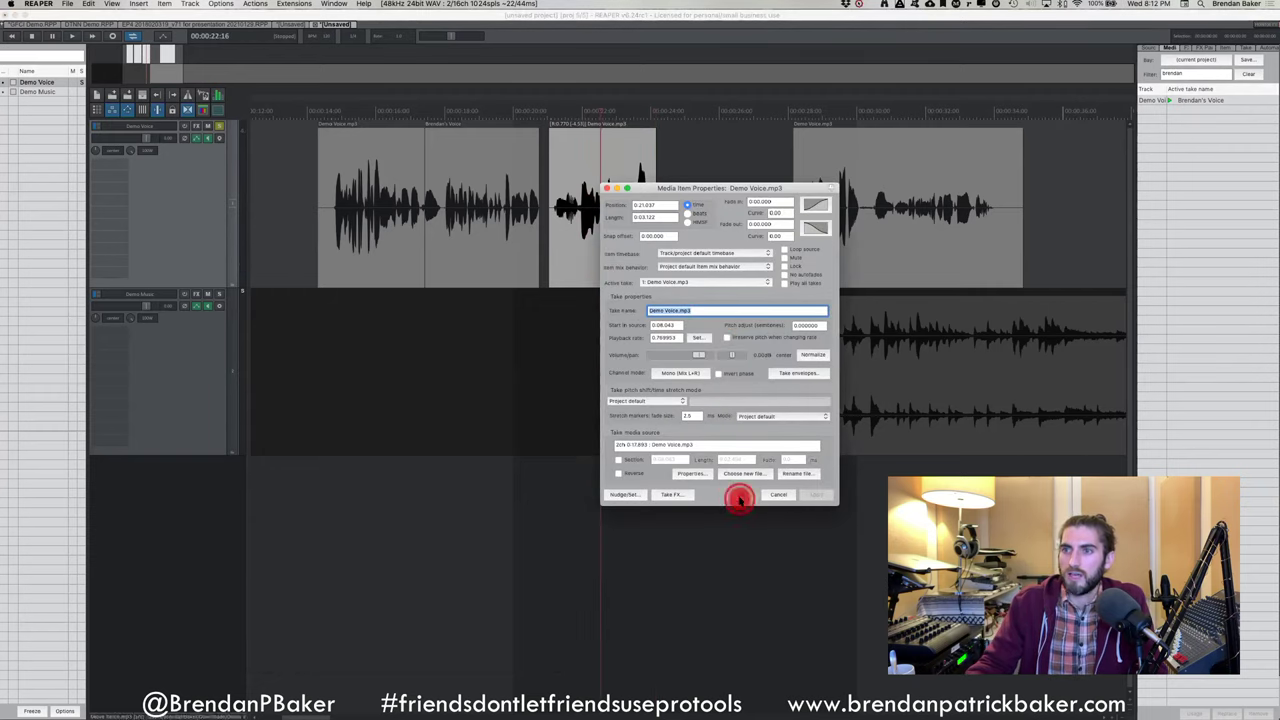
{"action": "left_click", "coordinate": [551, 166]}
{"action": "left_click", "coordinate": [552, 118]}
{"action": "key", "text": "space"}
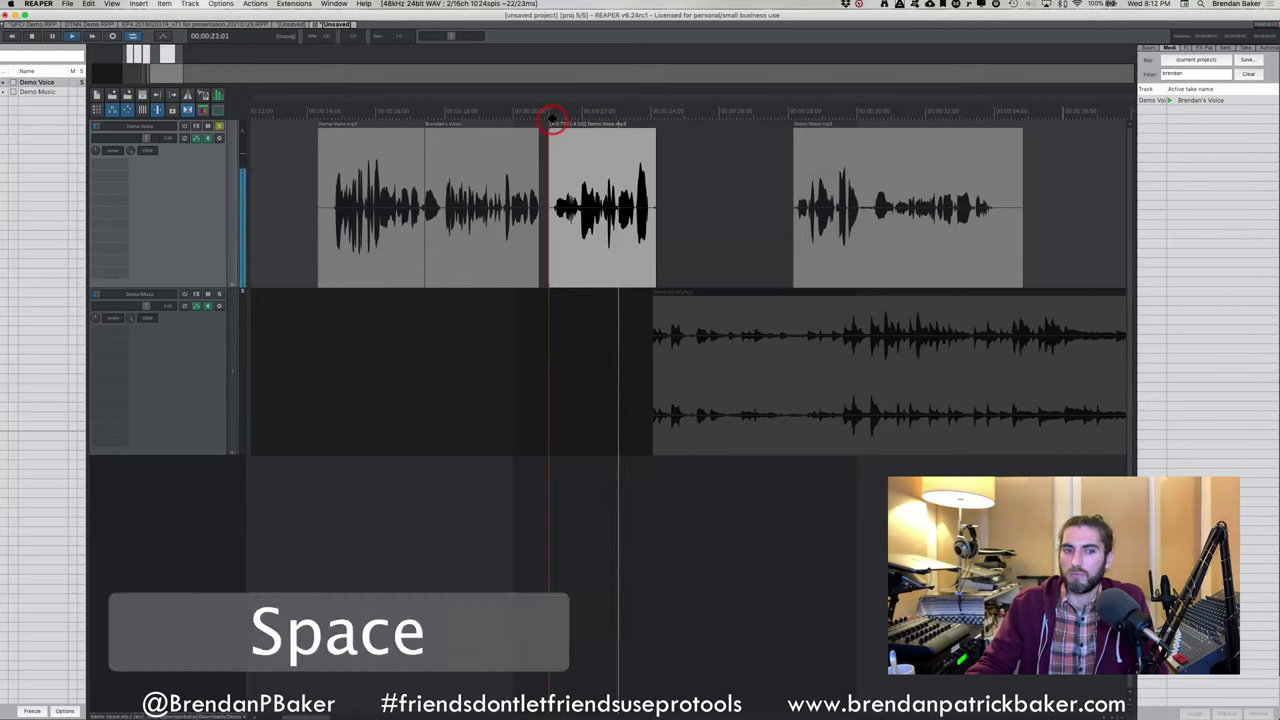
{"action": "key", "text": "space"}
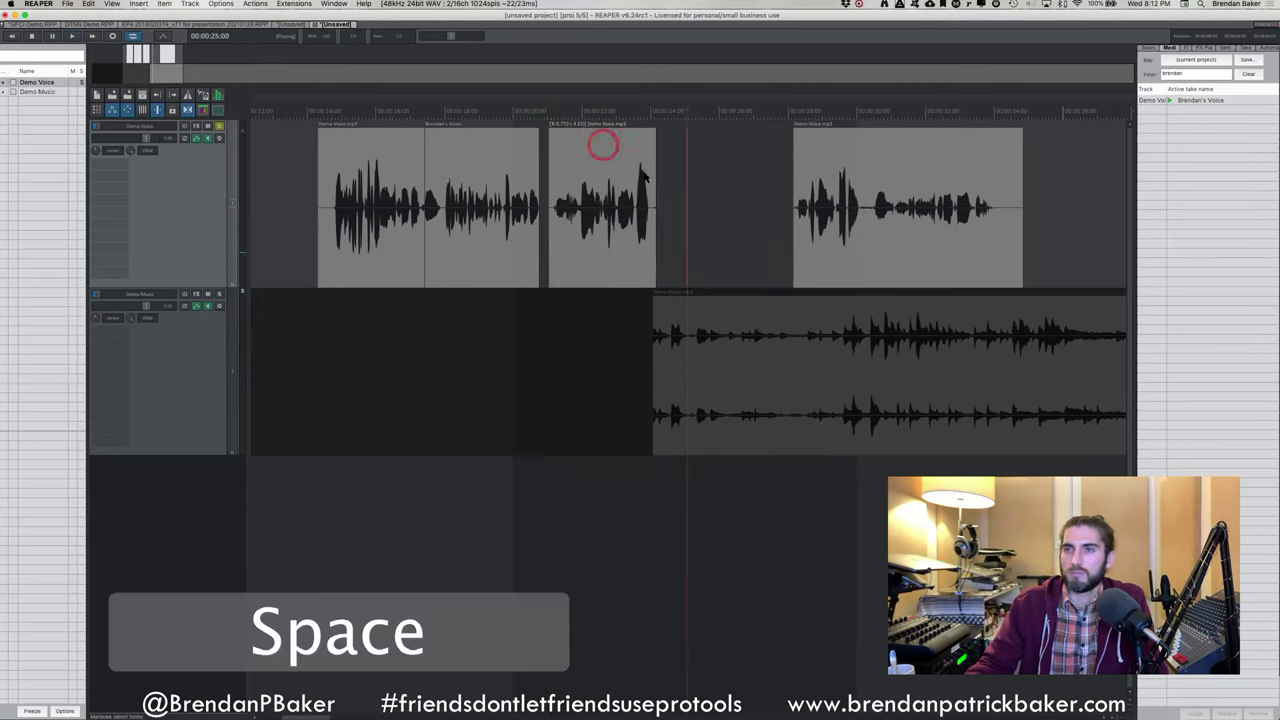
Time-stretch the third voice clip shorter, to about 1.5 s, and play it back
{"action": "left_click", "coordinate": [614, 207]}
{"action": "left_click_drag", "start_coordinate": [652, 213], "coordinate": [598, 214]}
{"action": "left_click", "coordinate": [559, 113]}
{"action": "key", "text": "space"}
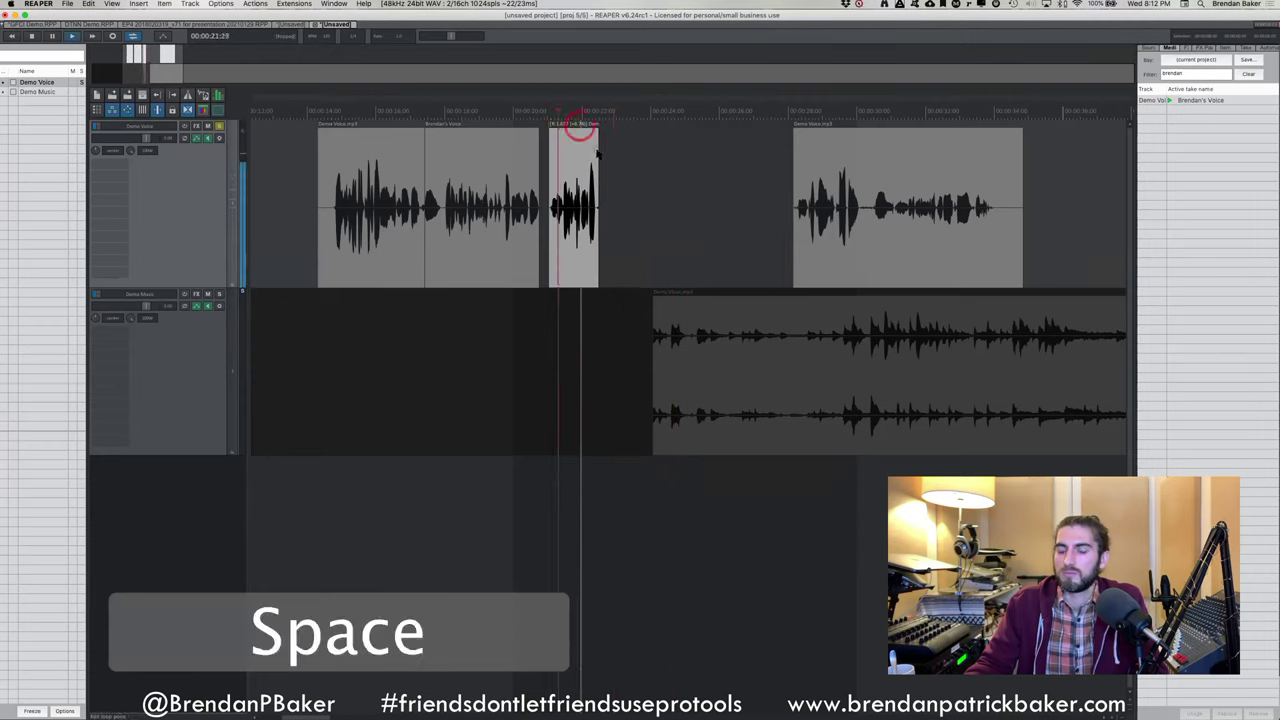
{"action": "key", "text": "space"}
Set the third voice clip's playback rate to 1 and turn pitch preservation on in its item properties
{"action": "left_click", "coordinate": [581, 237]}
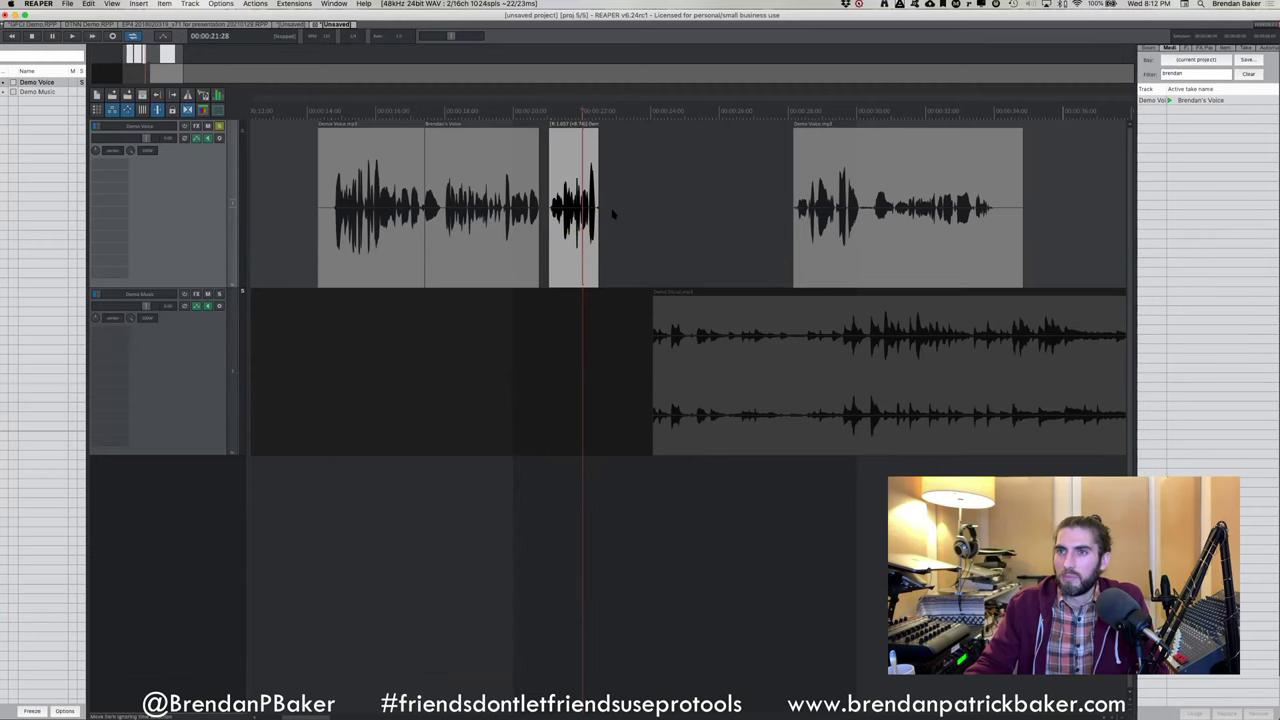
{"action": "double_click", "coordinate": [594, 222]}
{"action": "left_click", "coordinate": [668, 338]}
{"action": "left_click", "coordinate": [724, 338]}
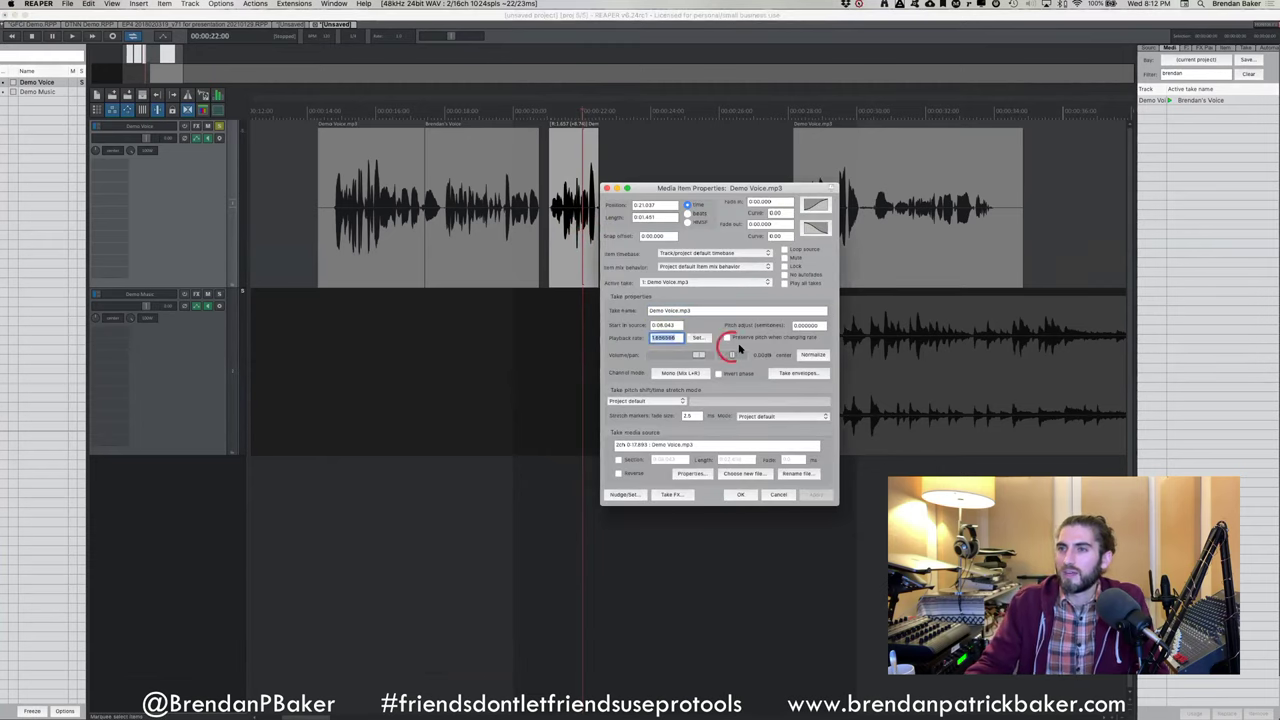
{"action": "type", "text": "1"}
{"action": "left_click", "coordinate": [816, 494]}
{"action": "key", "text": "Return"}
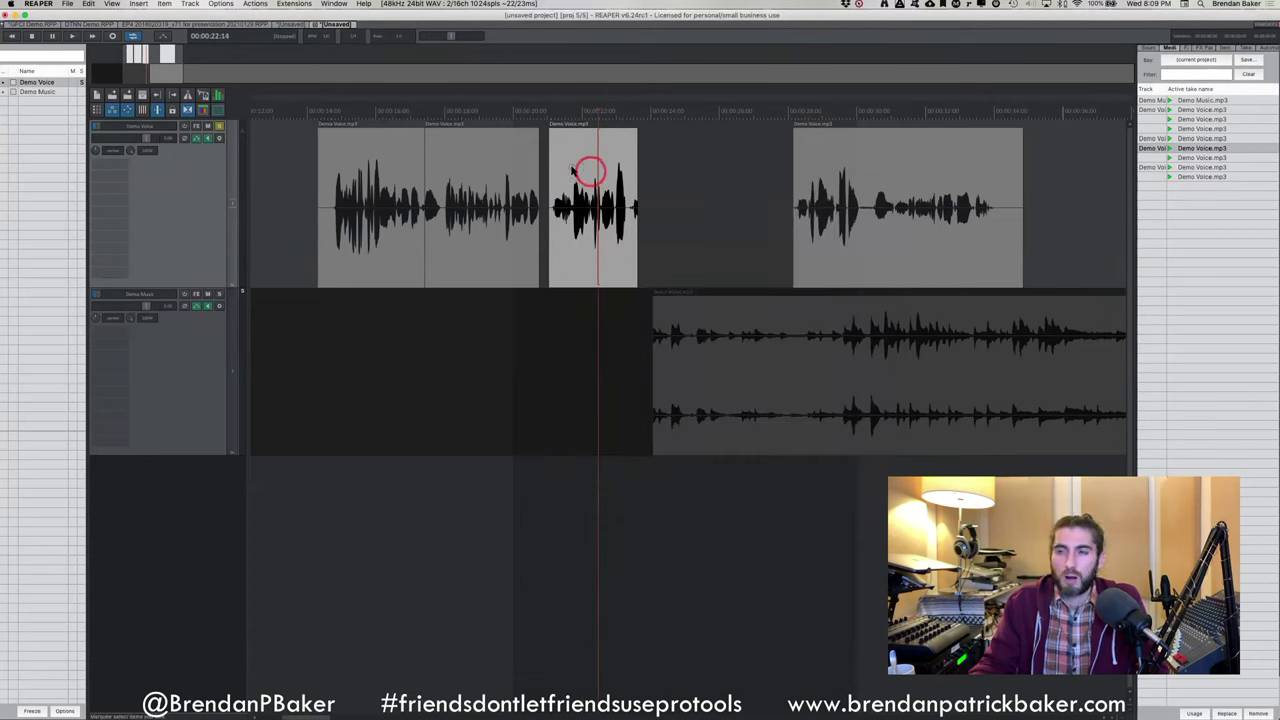
Trim the end of the third voice clip to about 2.4 s and inspect its item properties
{"action": "left_click_drag", "start_coordinate": [637, 218], "coordinate": [630, 220]}
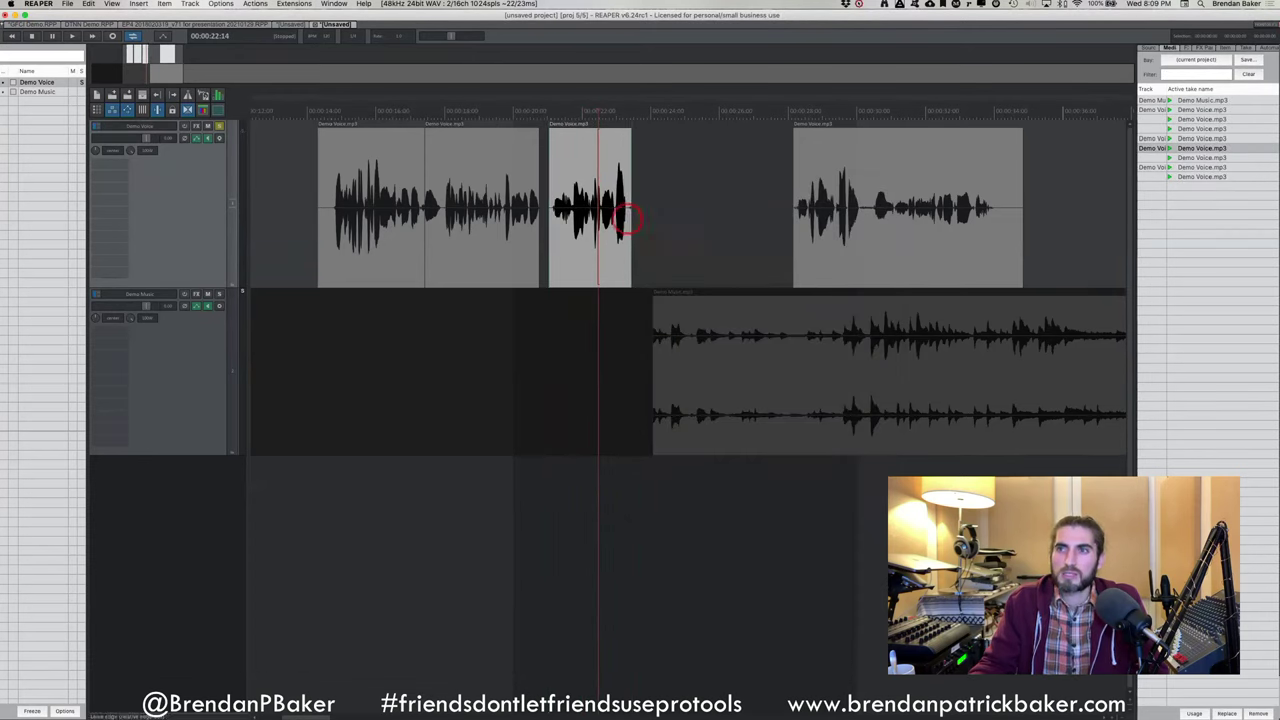
{"action": "double_click", "coordinate": [591, 191]}
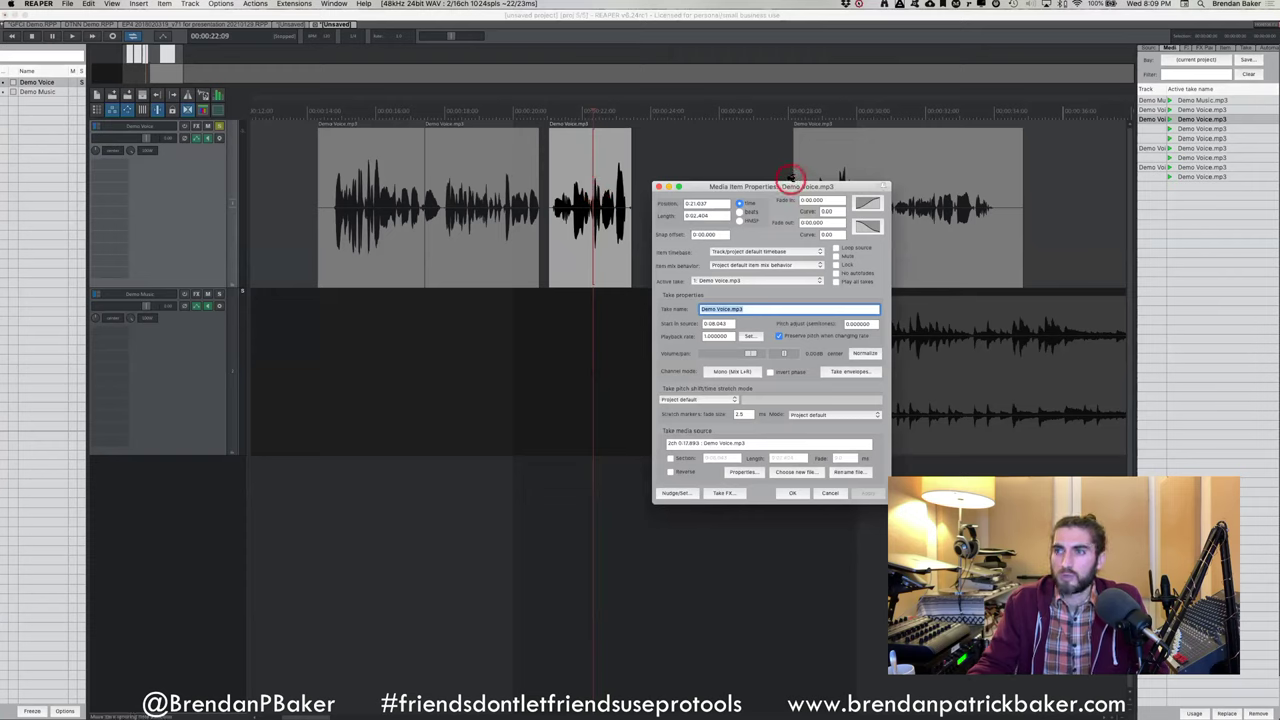
{"action": "left_click_drag", "start_coordinate": [789, 187], "coordinate": [737, 188]}
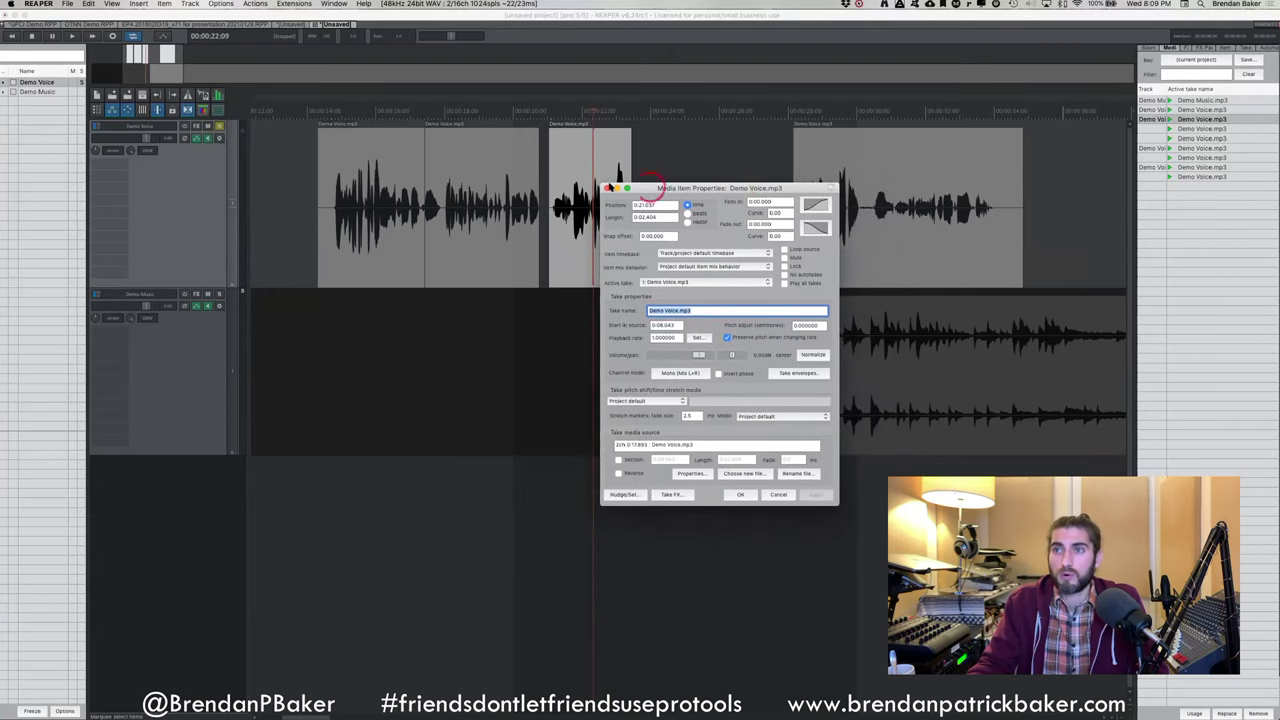
{"action": "left_click", "coordinate": [605, 190]}
Rename the second voice clip's take with the speaker's first name in the possessive followed by "Voice"
{"action": "left_click", "coordinate": [490, 262]}
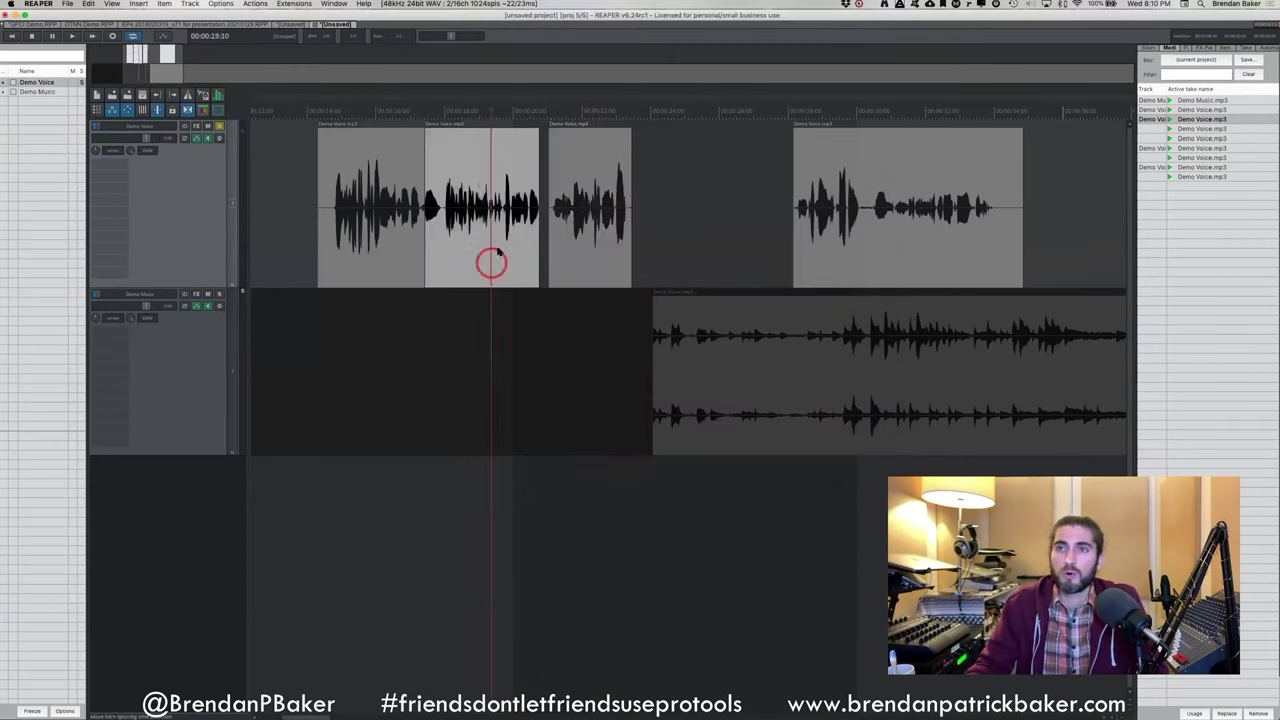
{"action": "double_click", "coordinate": [466, 222]}
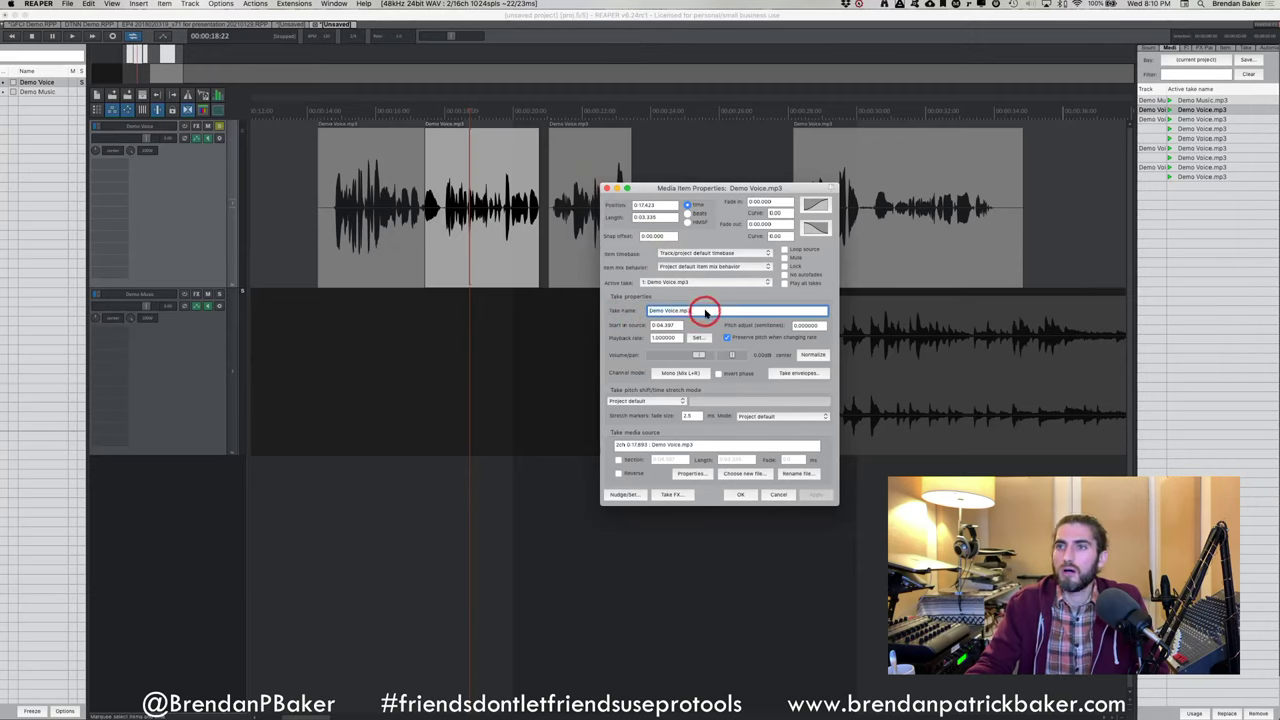
{"action": "left_click_drag", "start_coordinate": [705, 313], "coordinate": [623, 310]}
{"action": "type", "text": "Brendan's "}
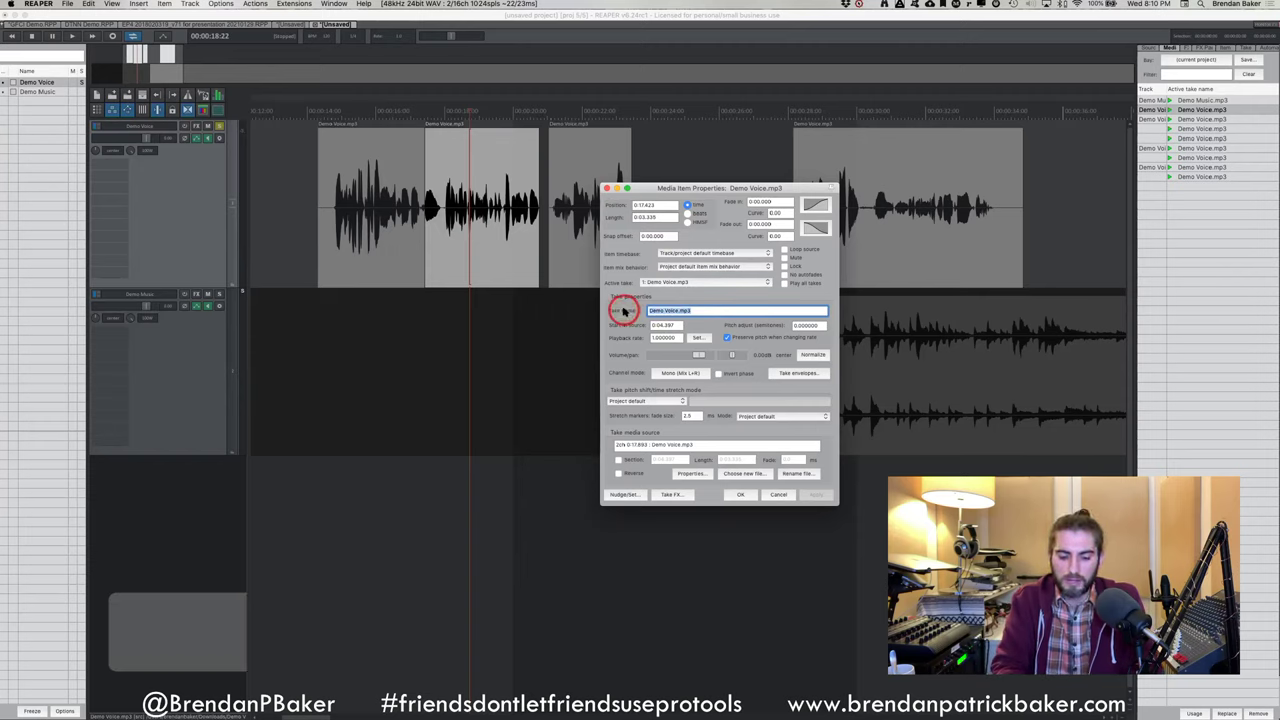
{"action": "type", "text": "Voice"}
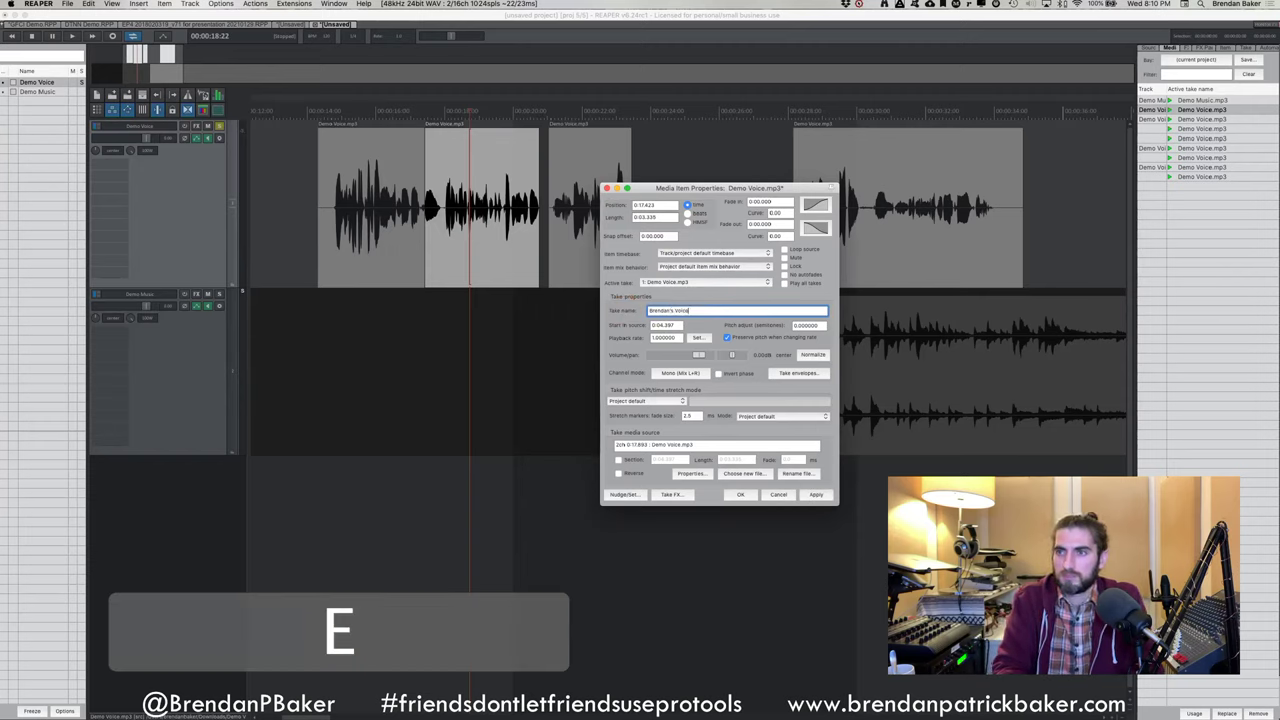
{"action": "key", "text": "Return"}
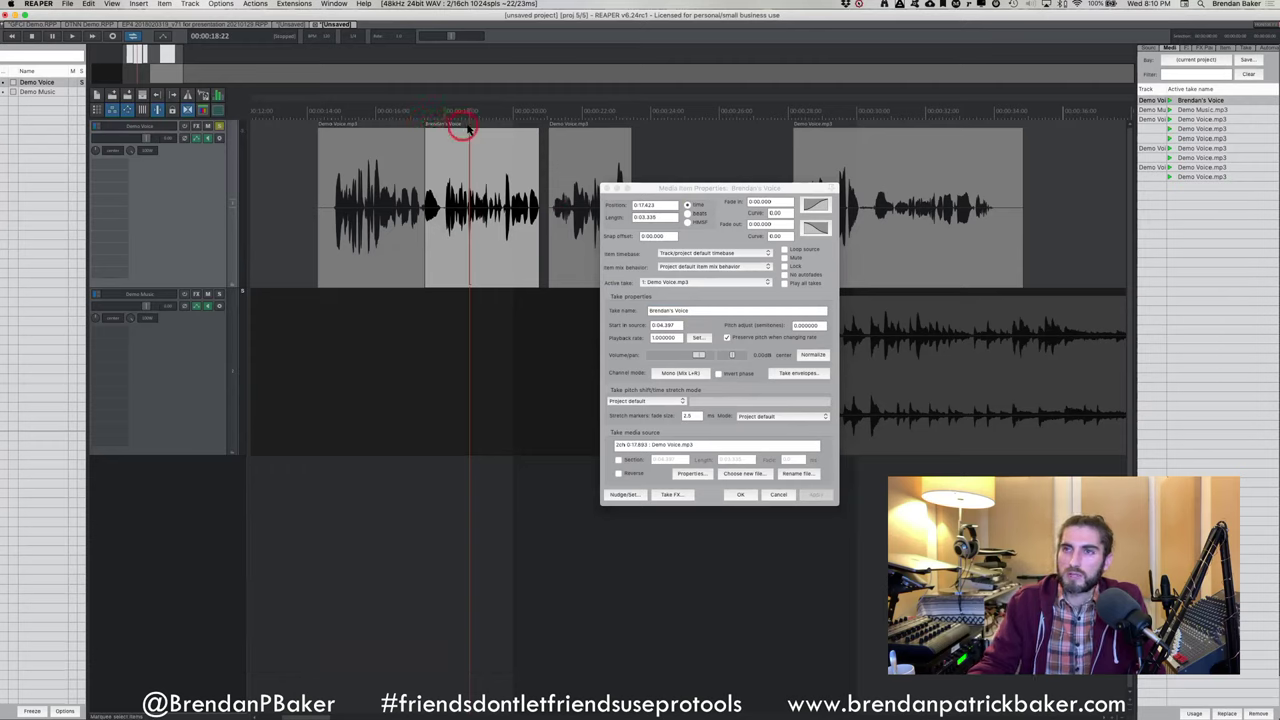
{"action": "left_click", "coordinate": [606, 188]}
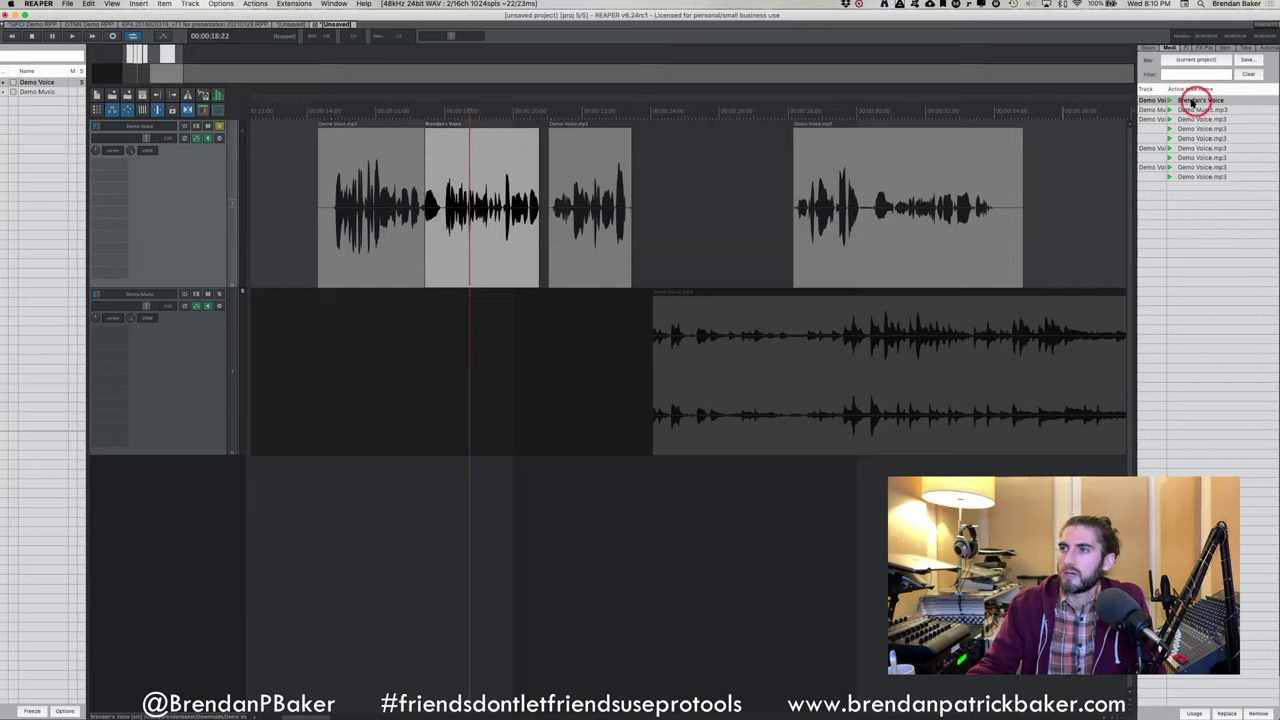
Filter the project's media list by the speaker's first name
{"action": "left_click", "coordinate": [1170, 48]}
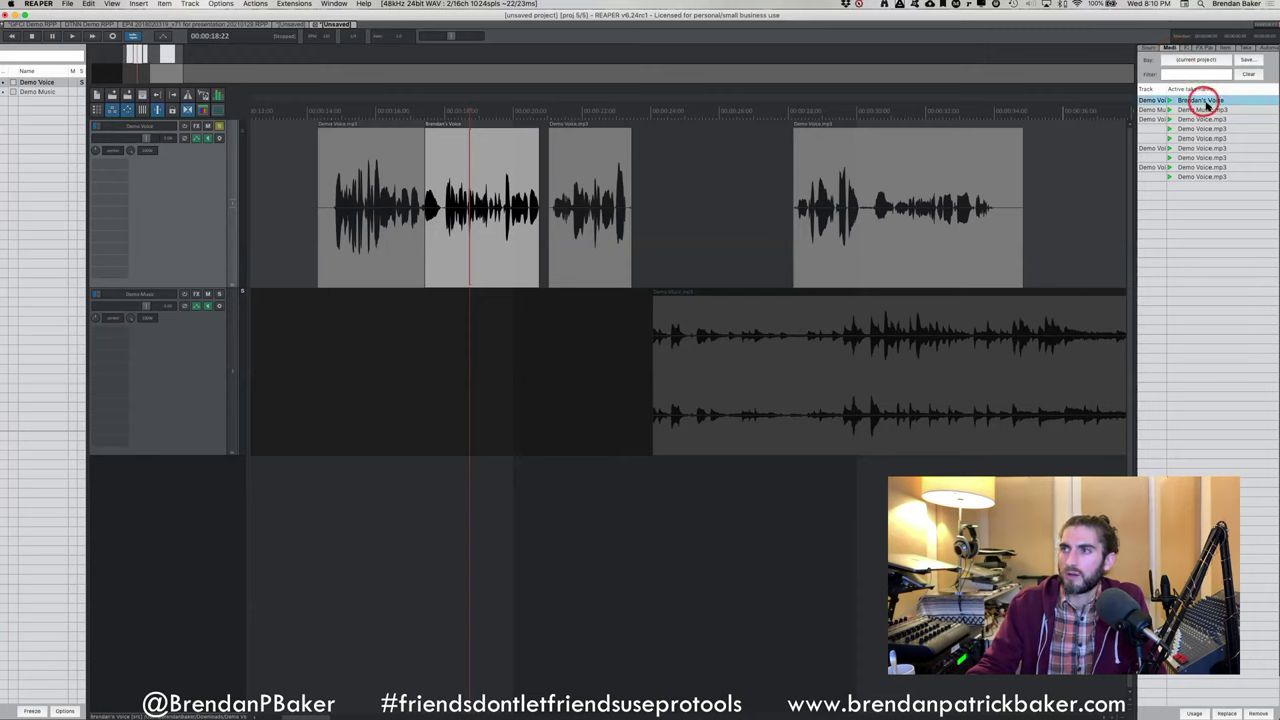
{"action": "left_click", "coordinate": [1190, 75]}
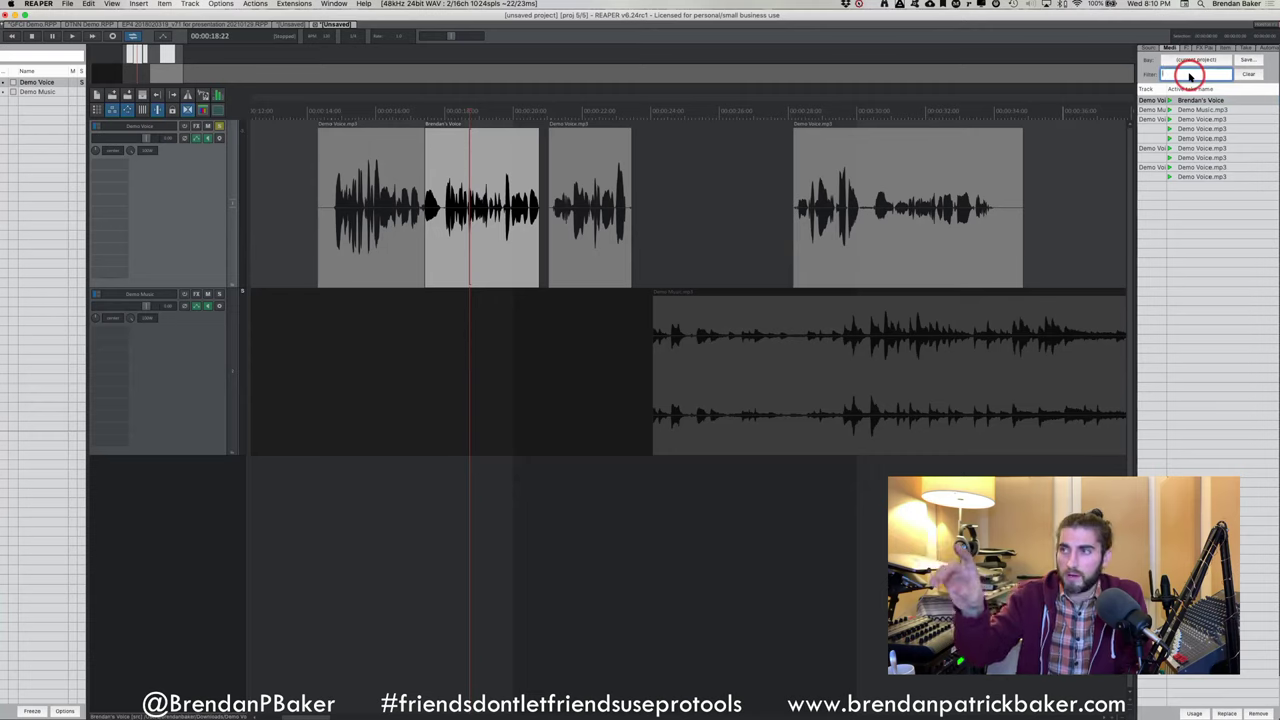
{"action": "type", "text": "brendan"}
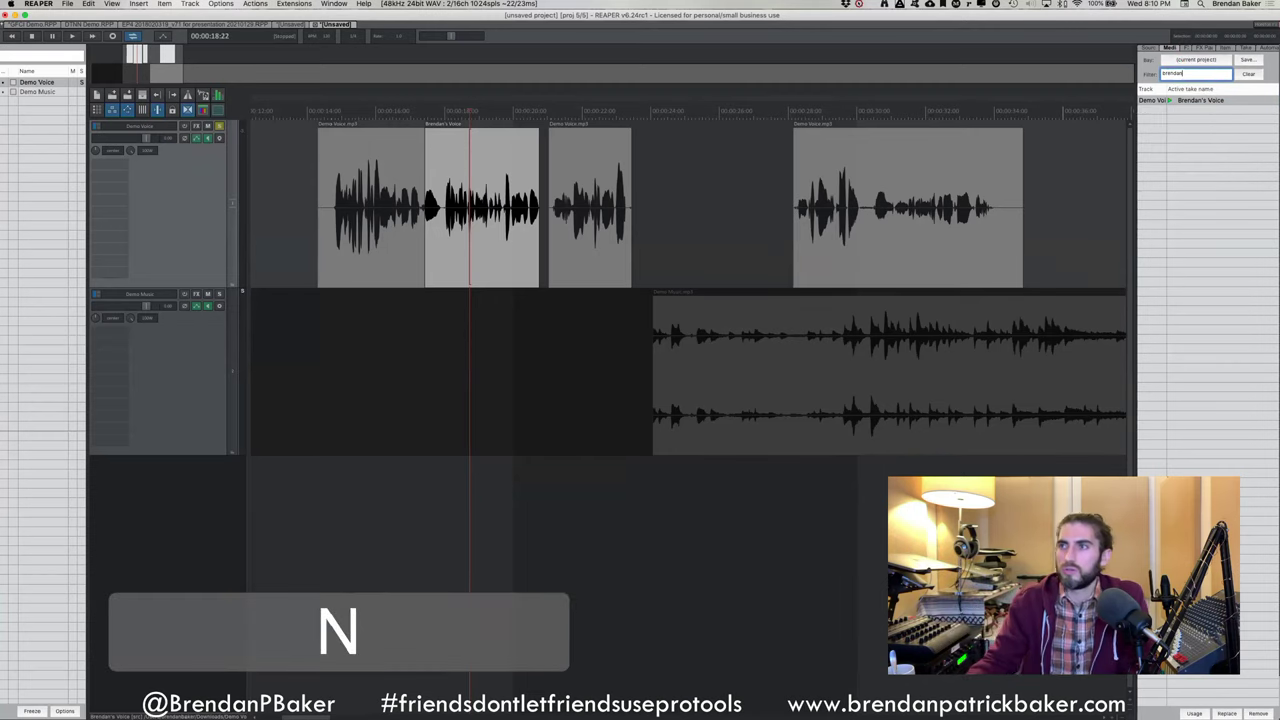
Insert a copy of the filtered take in the gap after the third voice clip and delete it again
{"action": "left_click", "coordinate": [1203, 101]}
{"action": "left_click_drag", "start_coordinate": [1200, 101], "coordinate": [638, 183]}
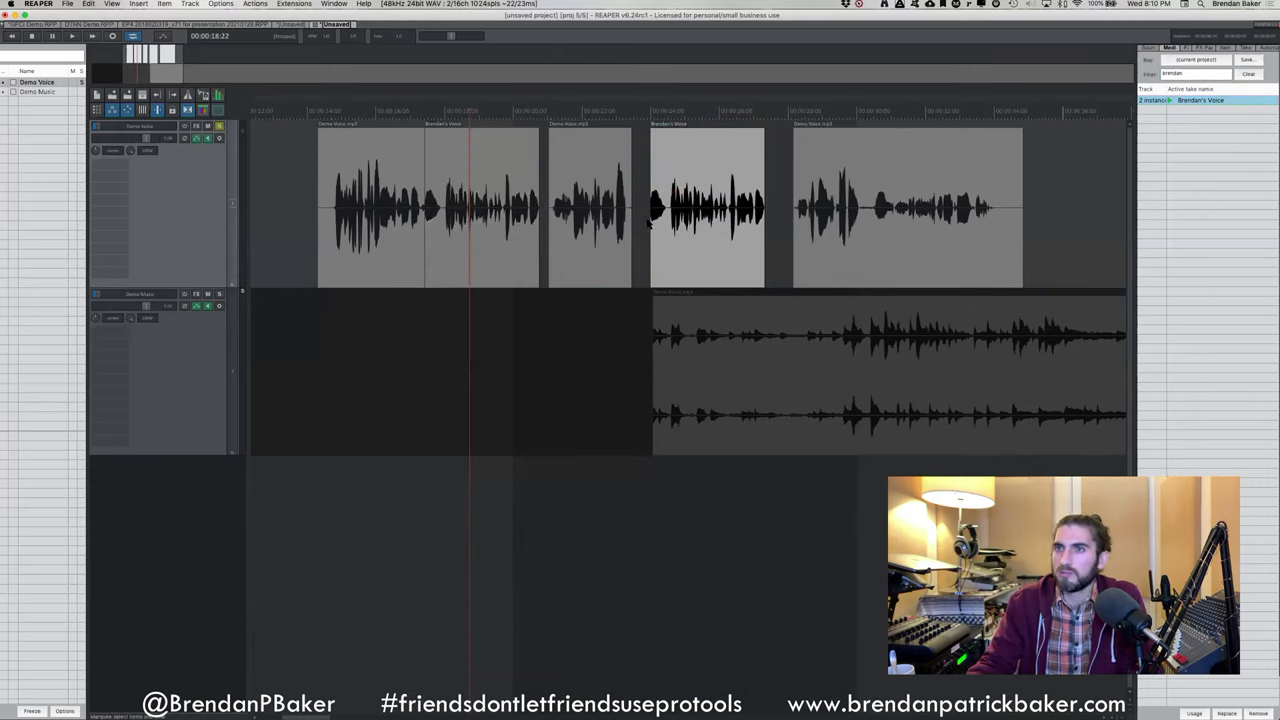
{"action": "left_click", "coordinate": [690, 249]}
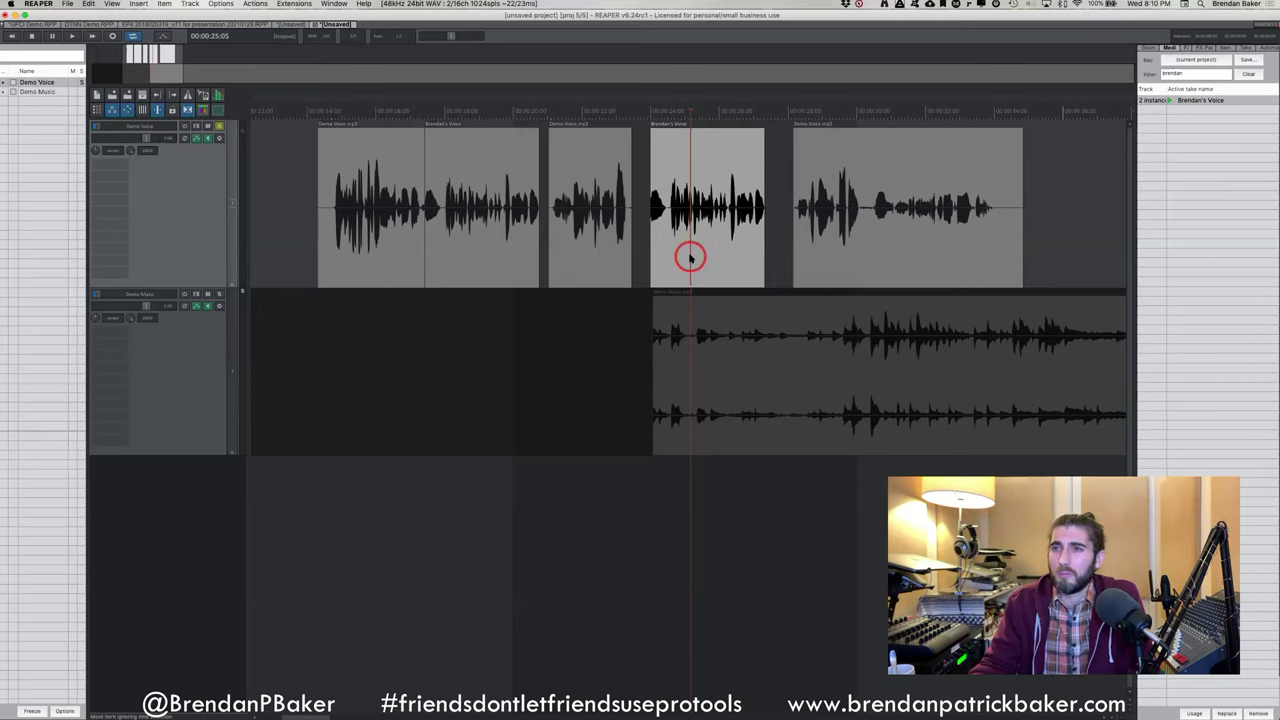
{"action": "key", "text": "BackSpace"}
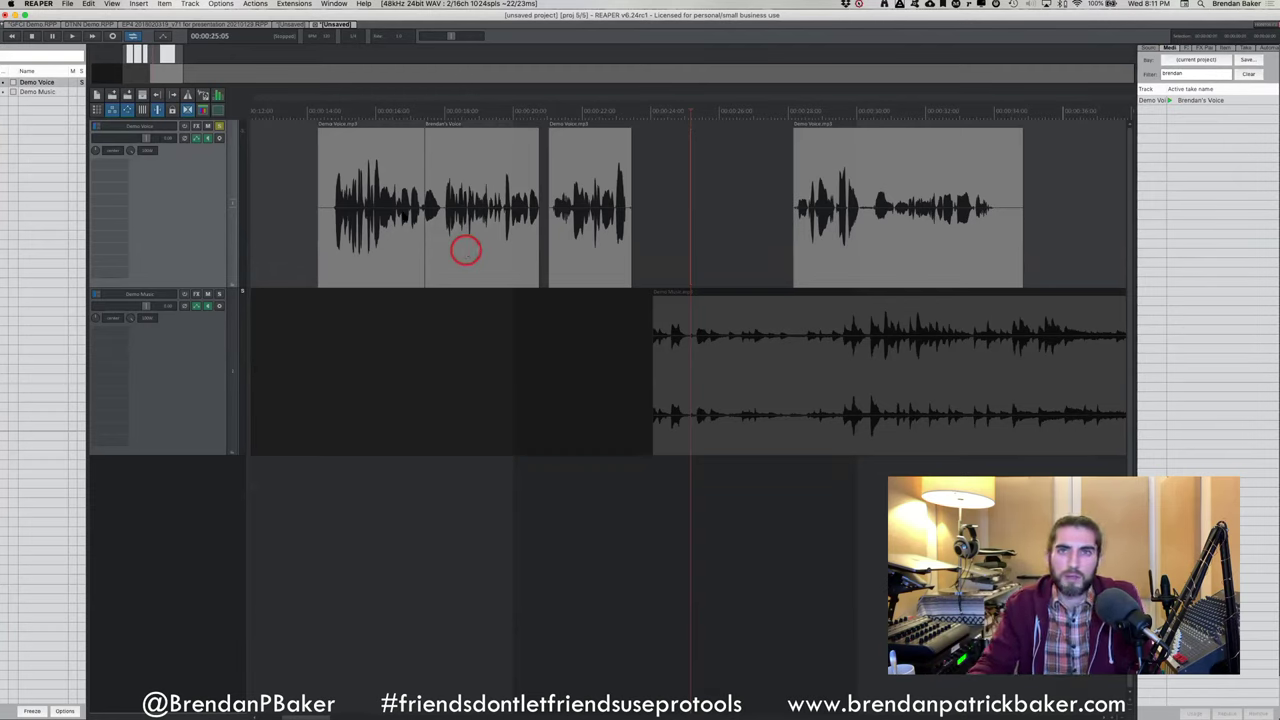
Switch to the DTNN Demo project and examine the named, colour-coded clips on the Interview_1 track
{"action": "left_click", "coordinate": [93, 24]}
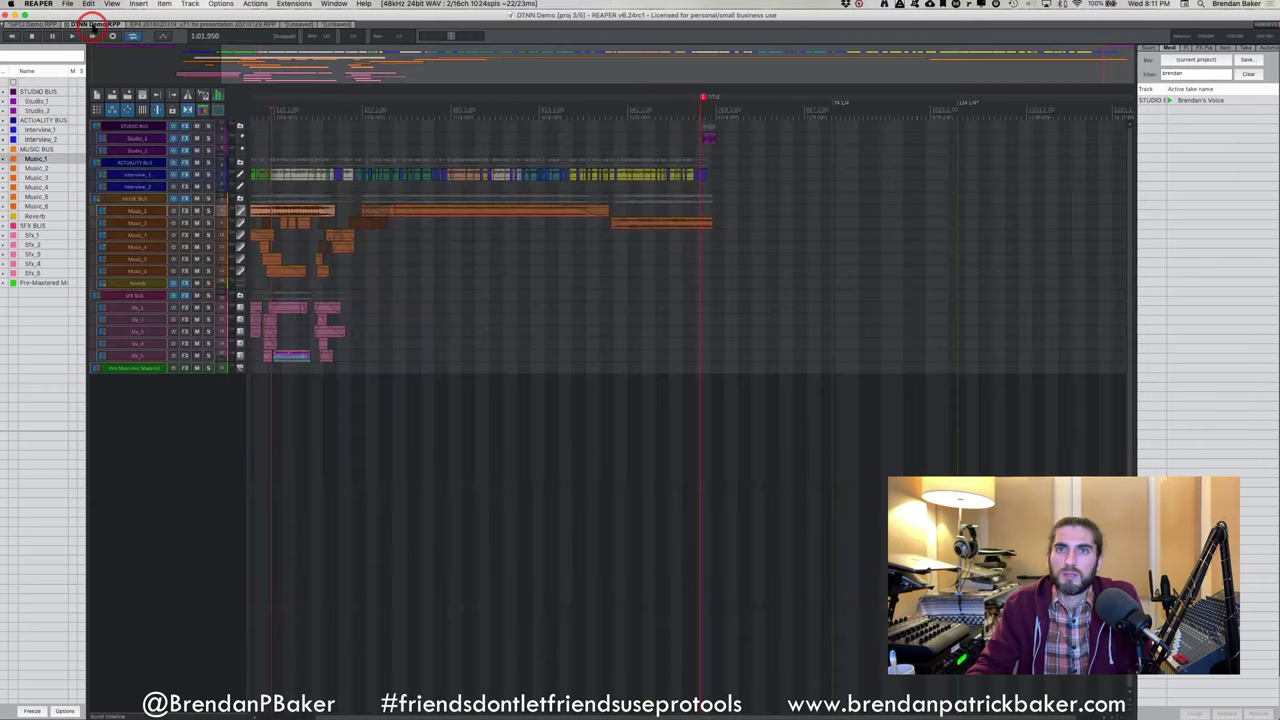
{"action": "scroll", "coordinate": [300, 150], "scroll_direction": "up", "scroll_amount": 5}
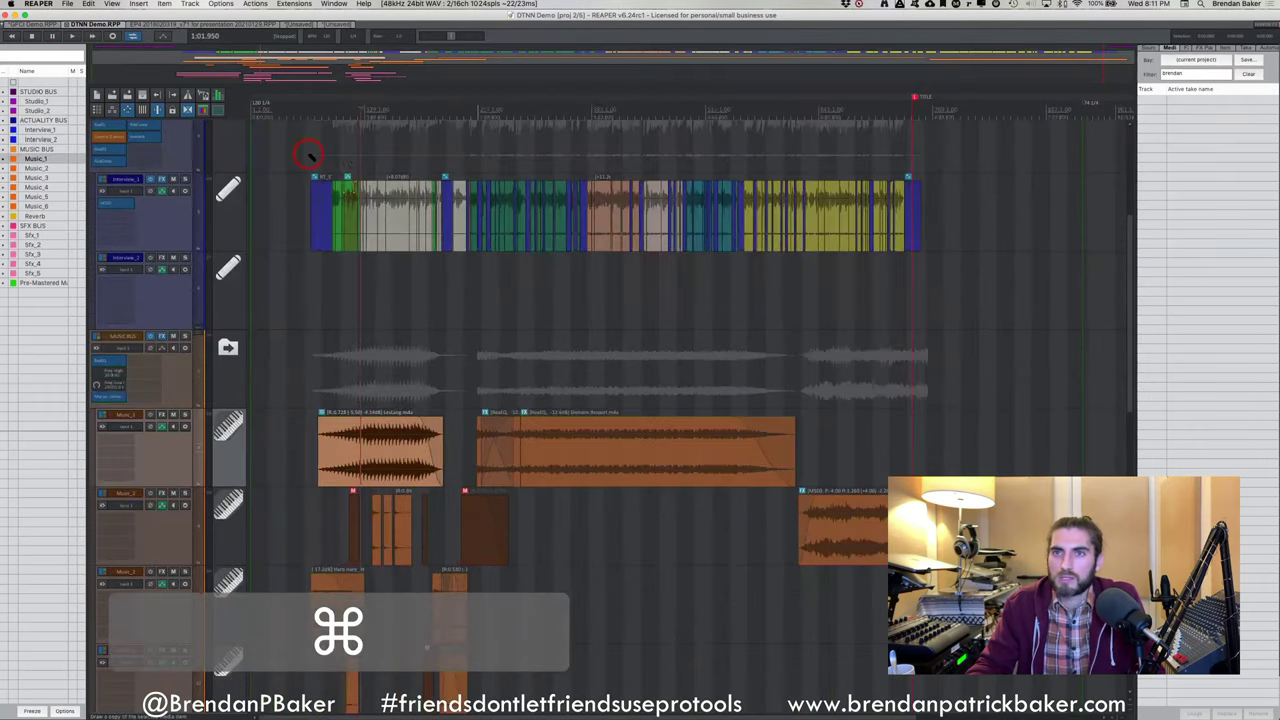
{"action": "scroll", "coordinate": [308, 154], "scroll_direction": "up", "scroll_amount": 8}
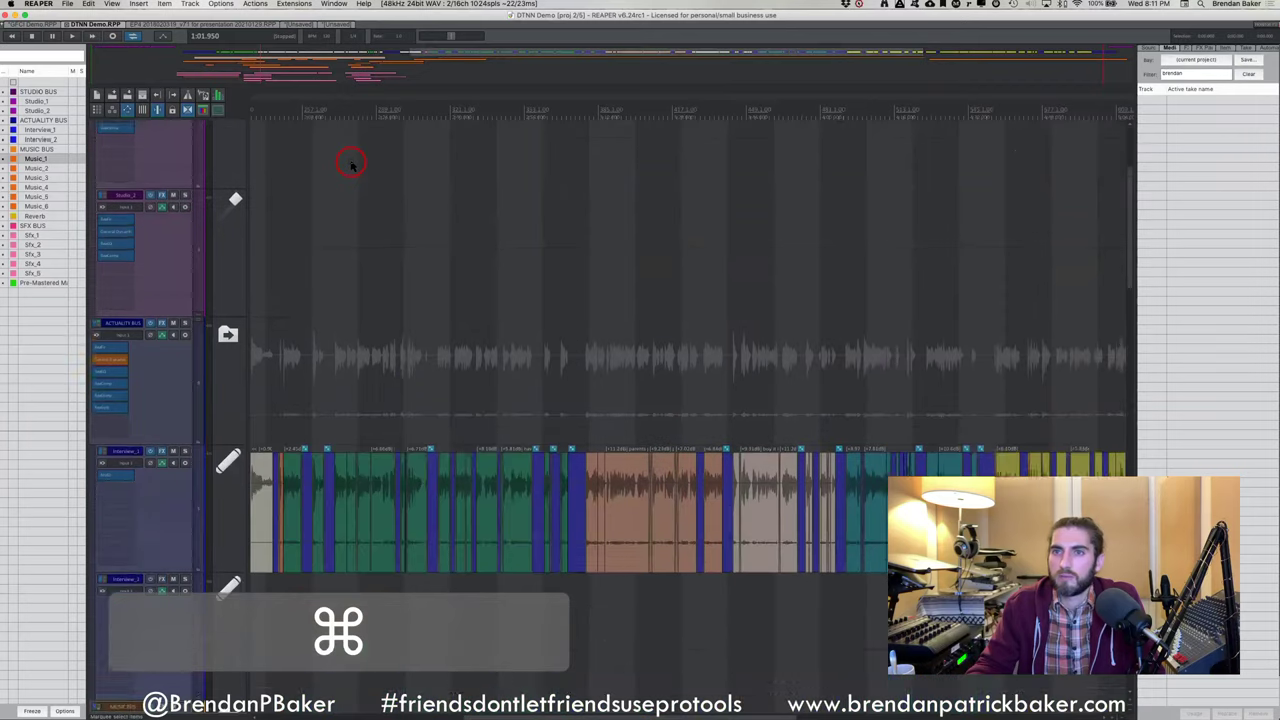
{"action": "scroll", "coordinate": [383, 280], "scroll_direction": "down", "scroll_amount": 2}
{"action": "scroll", "coordinate": [391, 283], "scroll_direction": "up", "scroll_amount": 4}
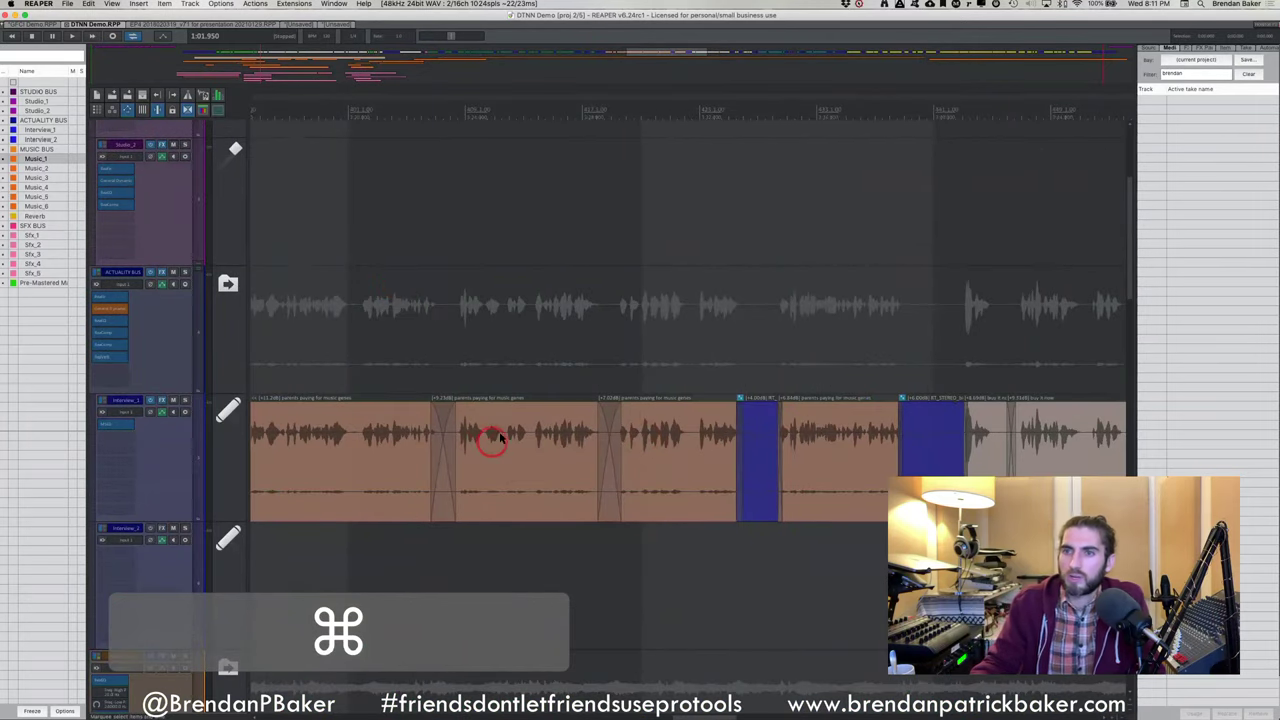
{"action": "left_click", "coordinate": [517, 430]}
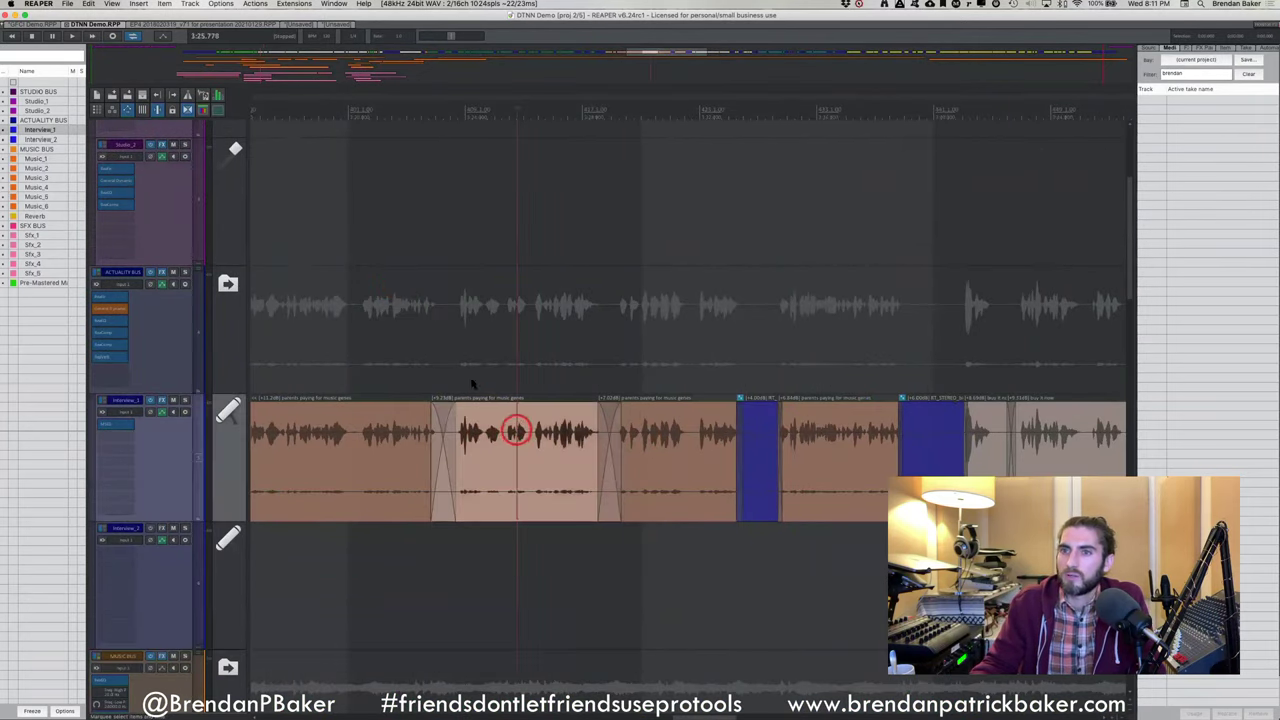
{"action": "left_click", "coordinate": [651, 410]}
{"action": "left_click", "coordinate": [842, 432]}
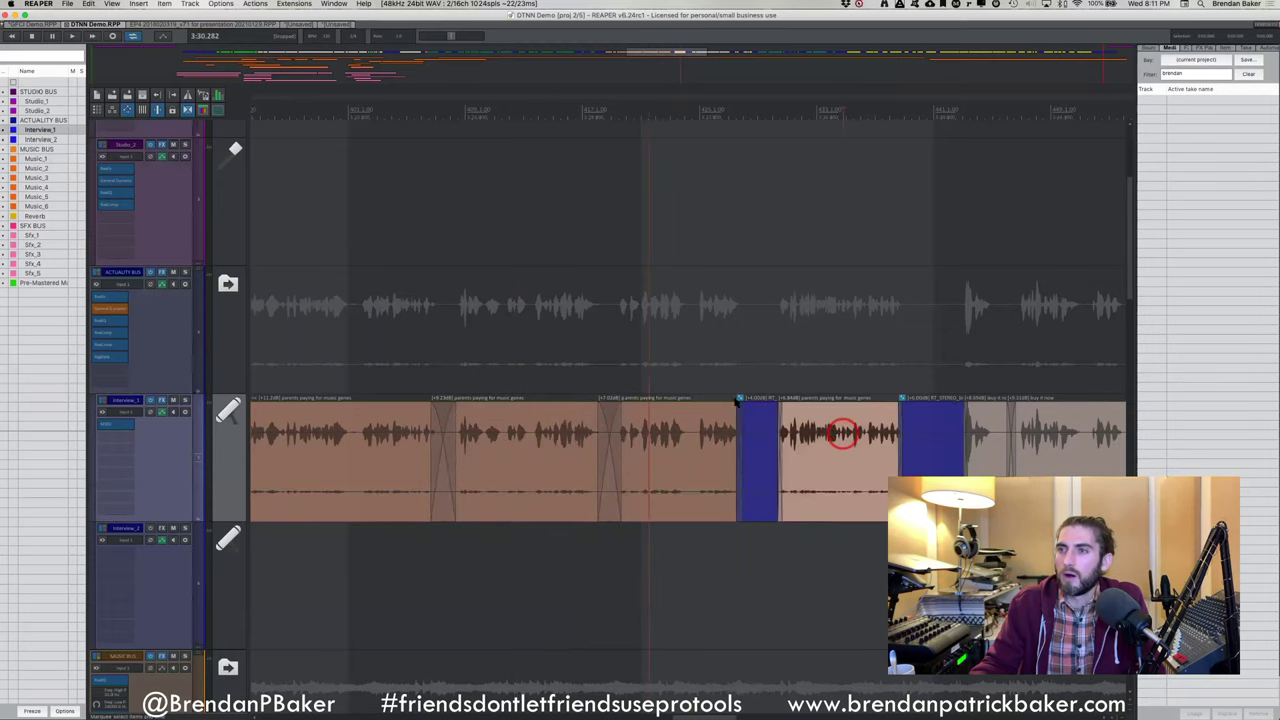
{"action": "left_click", "coordinate": [634, 428]}
{"action": "left_click", "coordinate": [557, 434]}
{"action": "left_click", "coordinate": [408, 433]}
{"action": "scroll", "coordinate": [430, 432], "scroll_direction": "left", "scroll_amount": 3}
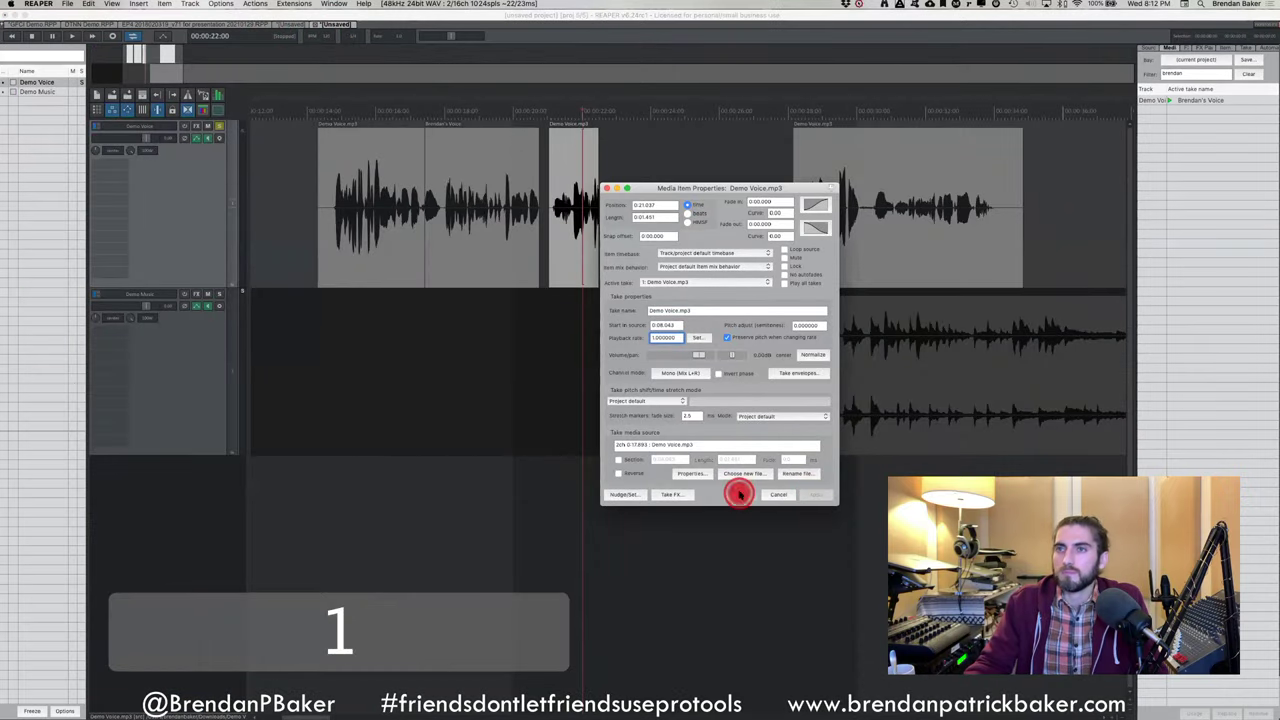
Close the third voice clip's properties and open those of the renamed second voice clip, placing the dialog below the waveforms
{"action": "left_click", "coordinate": [740, 491]}
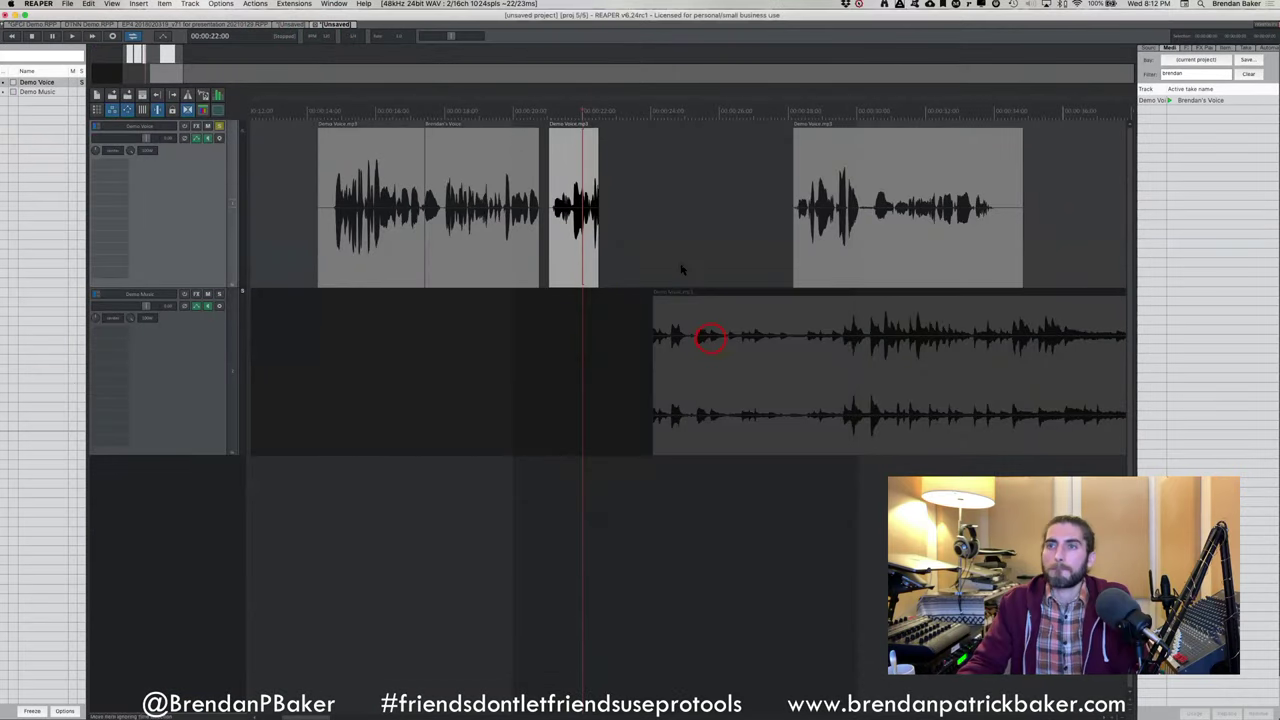
{"action": "left_click", "coordinate": [492, 231]}
{"action": "double_click", "coordinate": [492, 231]}
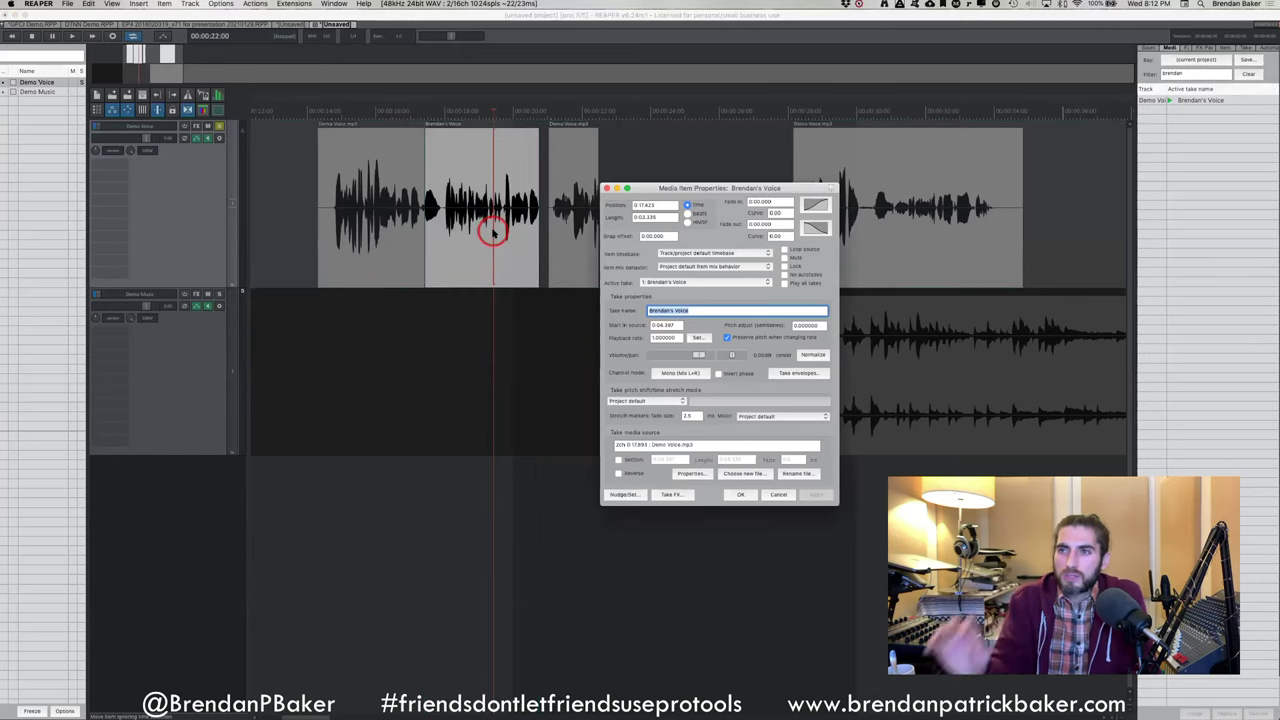
{"action": "left_click_drag", "start_coordinate": [691, 187], "coordinate": [529, 304]}
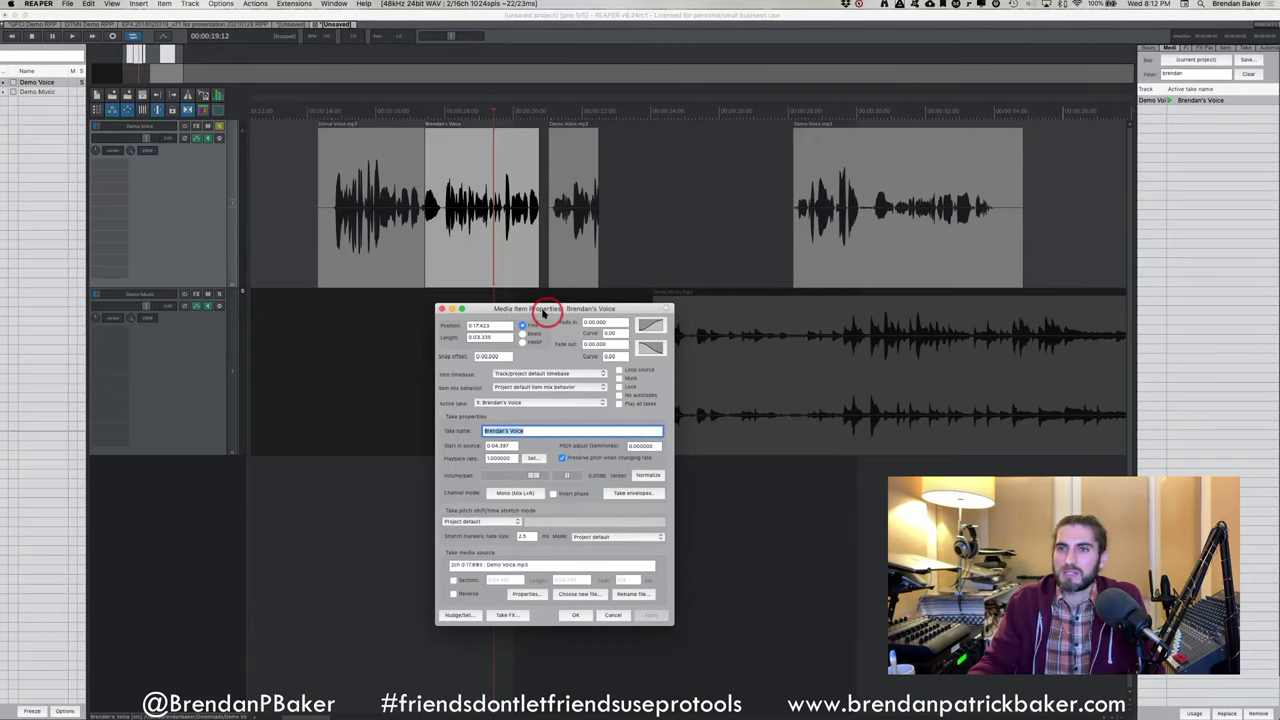
{"action": "left_click_drag", "start_coordinate": [527, 313], "coordinate": [523, 319]}
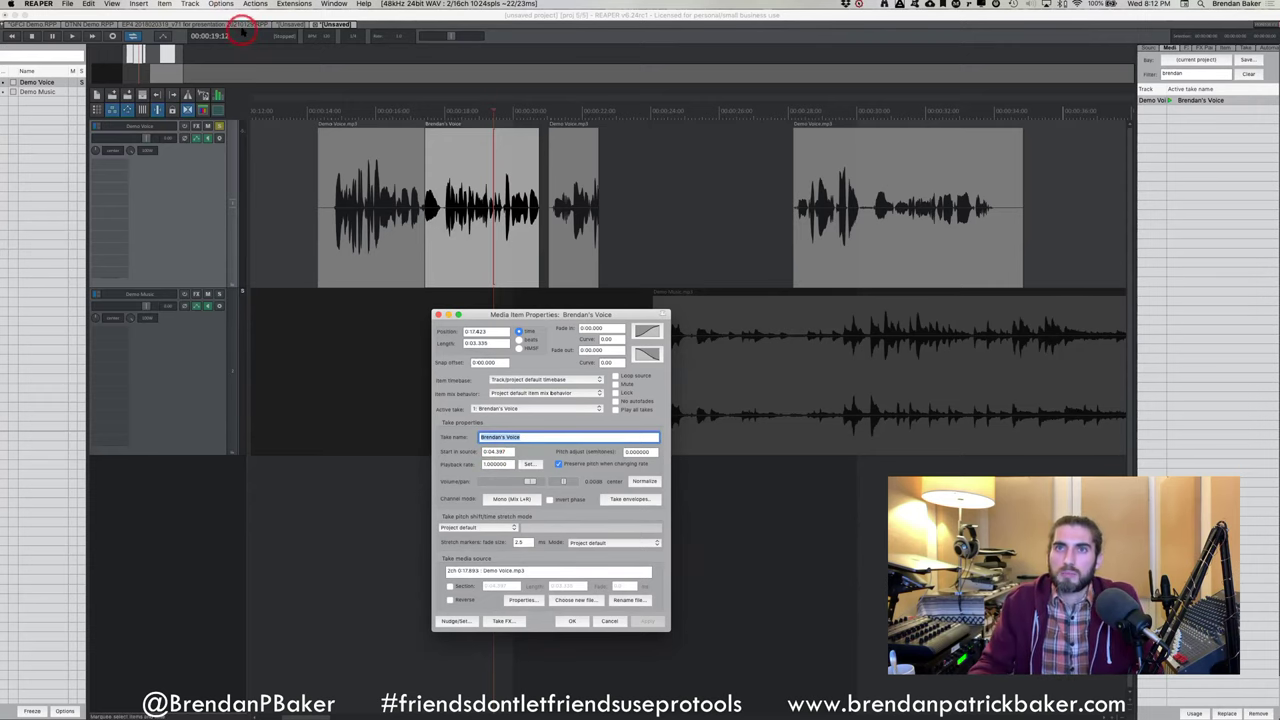
Switch to the DTNN Demo project and duplicate the "parents paying for music genes" clip from Interview_1 onto the ACTUALITY BUS track
{"action": "left_click", "coordinate": [82, 24]}
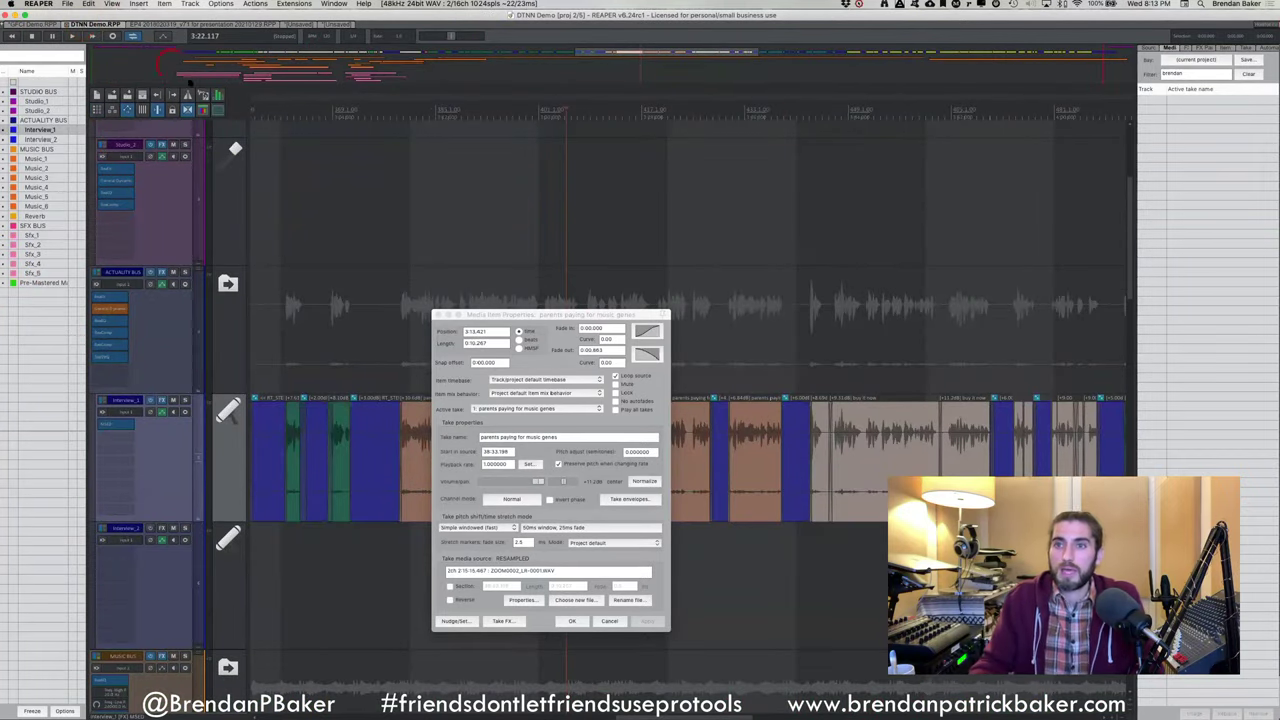
{"action": "left_click_drag", "start_coordinate": [585, 318], "coordinate": [482, 603]}
{"action": "left_click", "coordinate": [504, 483]}
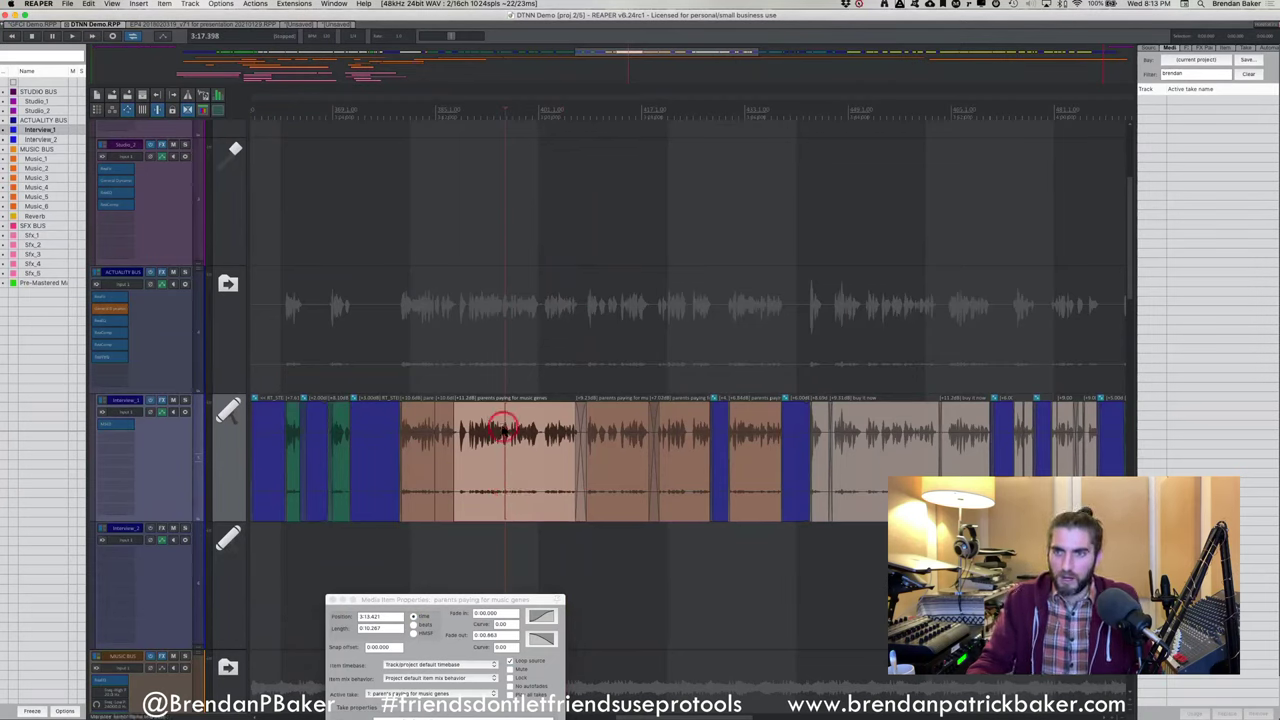
{"action": "left_click_drag", "start_coordinate": [488, 477], "coordinate": [506, 354]}
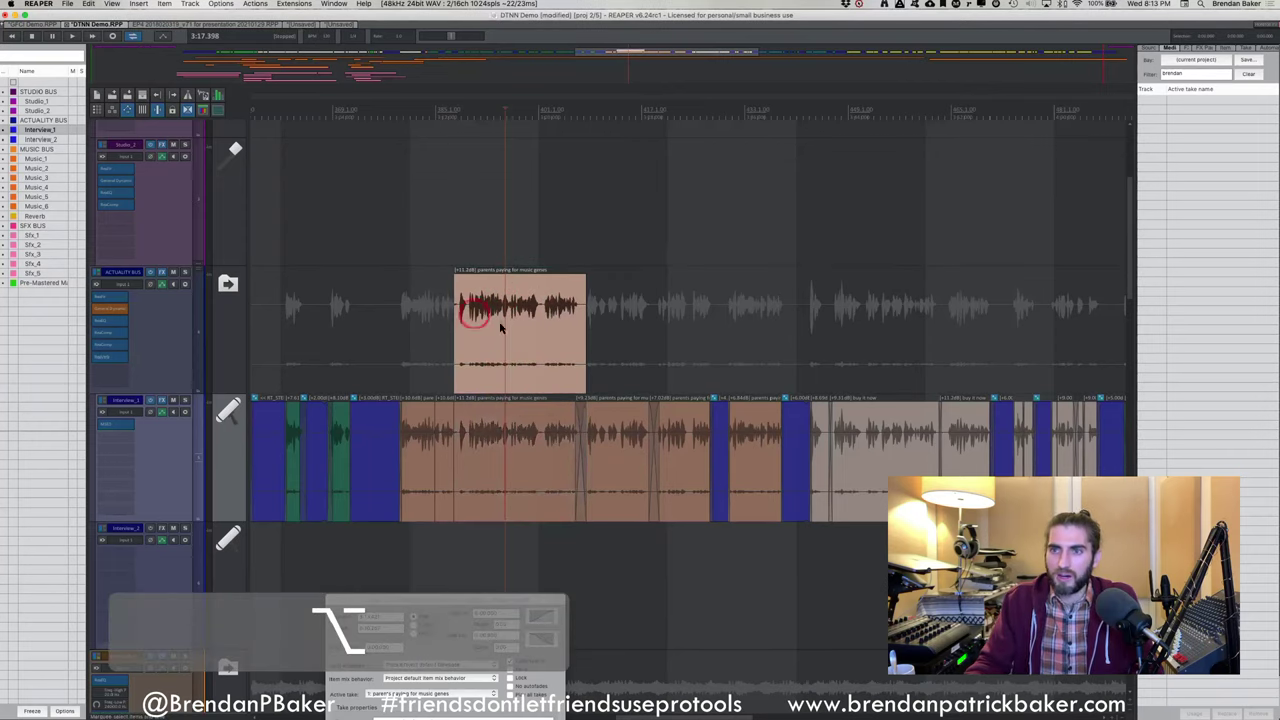
Set the duplicated clip's start in source to 38:50 in its media item properties and accept the change
{"action": "double_click", "coordinate": [483, 352]}
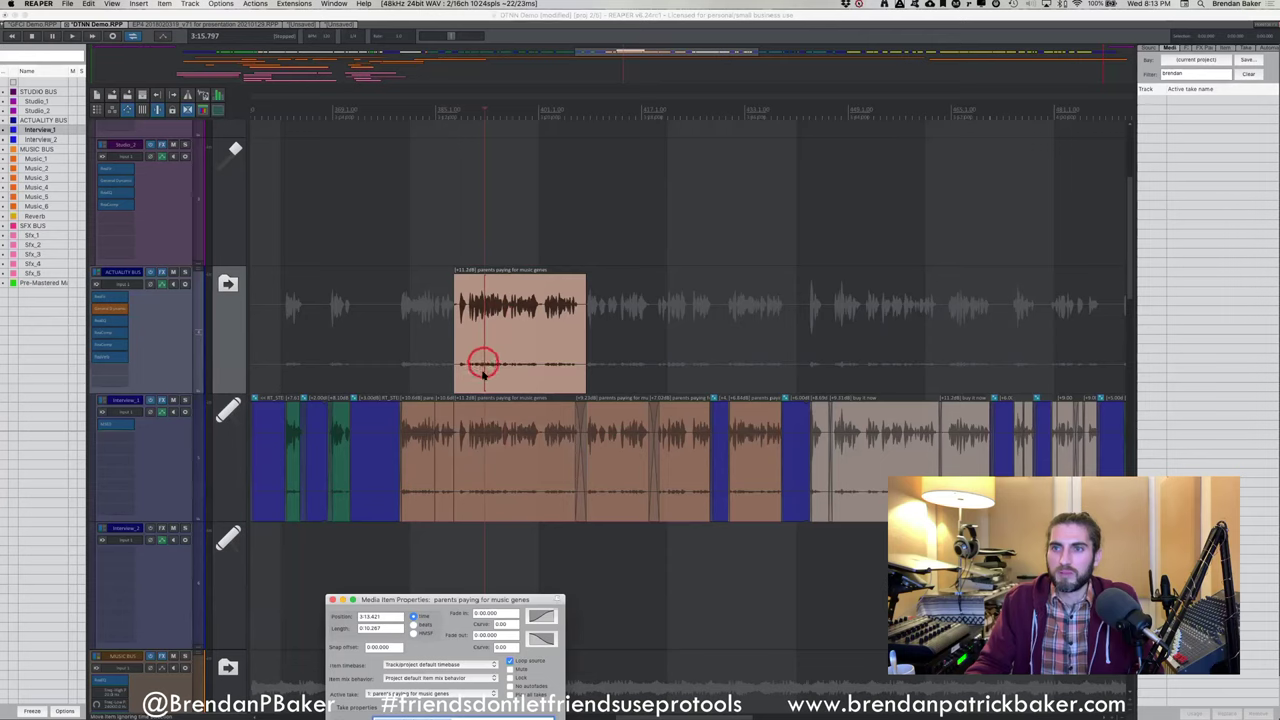
{"action": "left_click_drag", "start_coordinate": [446, 600], "coordinate": [368, 166]}
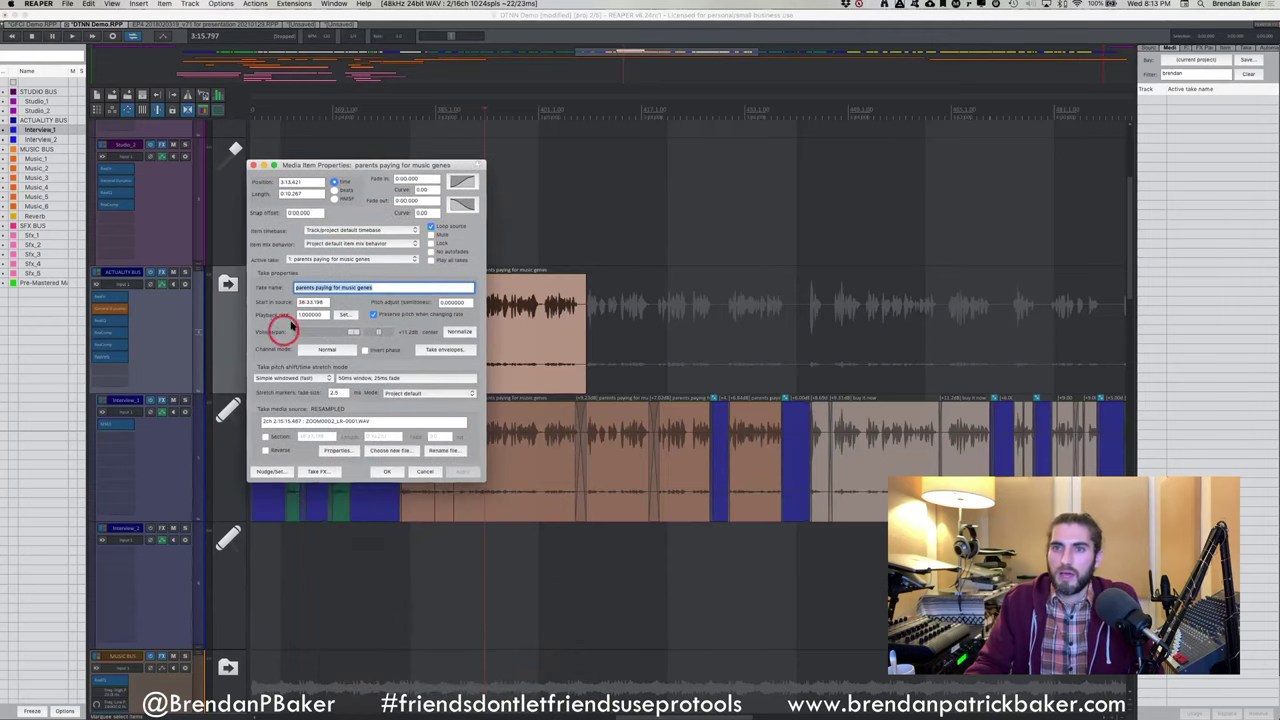
{"action": "double_click", "coordinate": [306, 303]}
{"action": "type", "text": "30"}
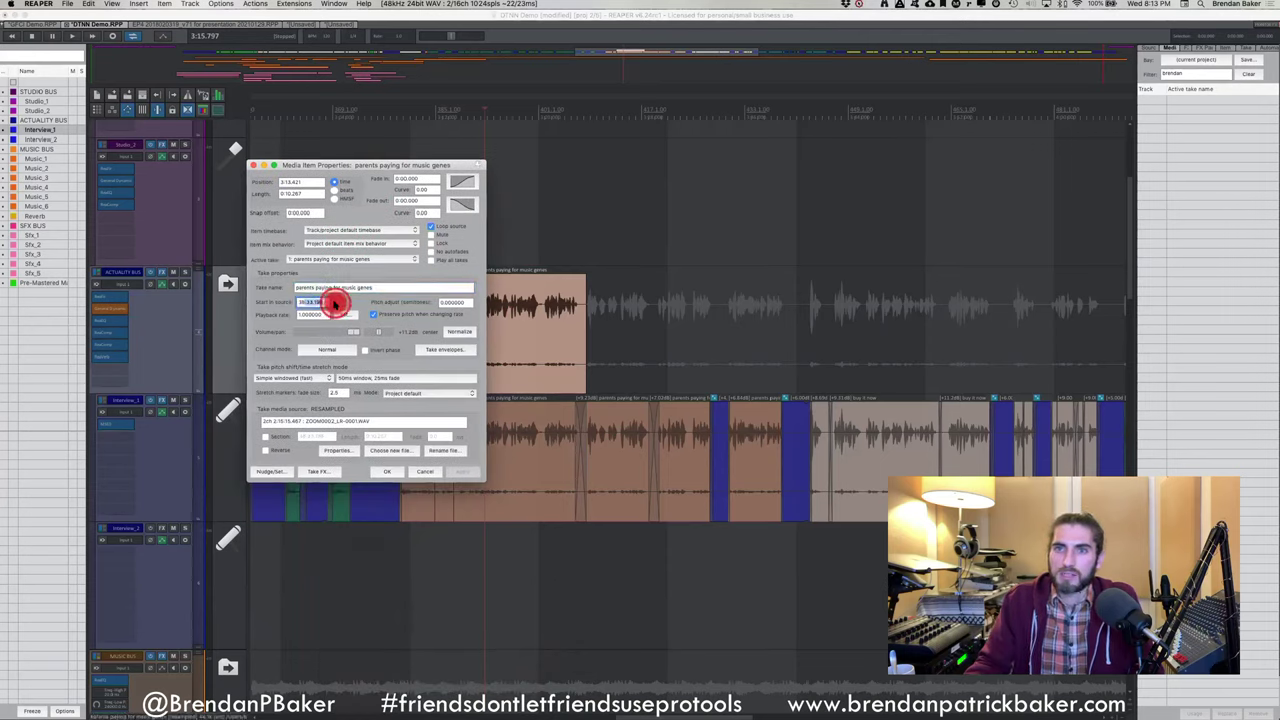
{"action": "key", "text": "BackSpace"}
{"action": "type", "text": "54:5"}
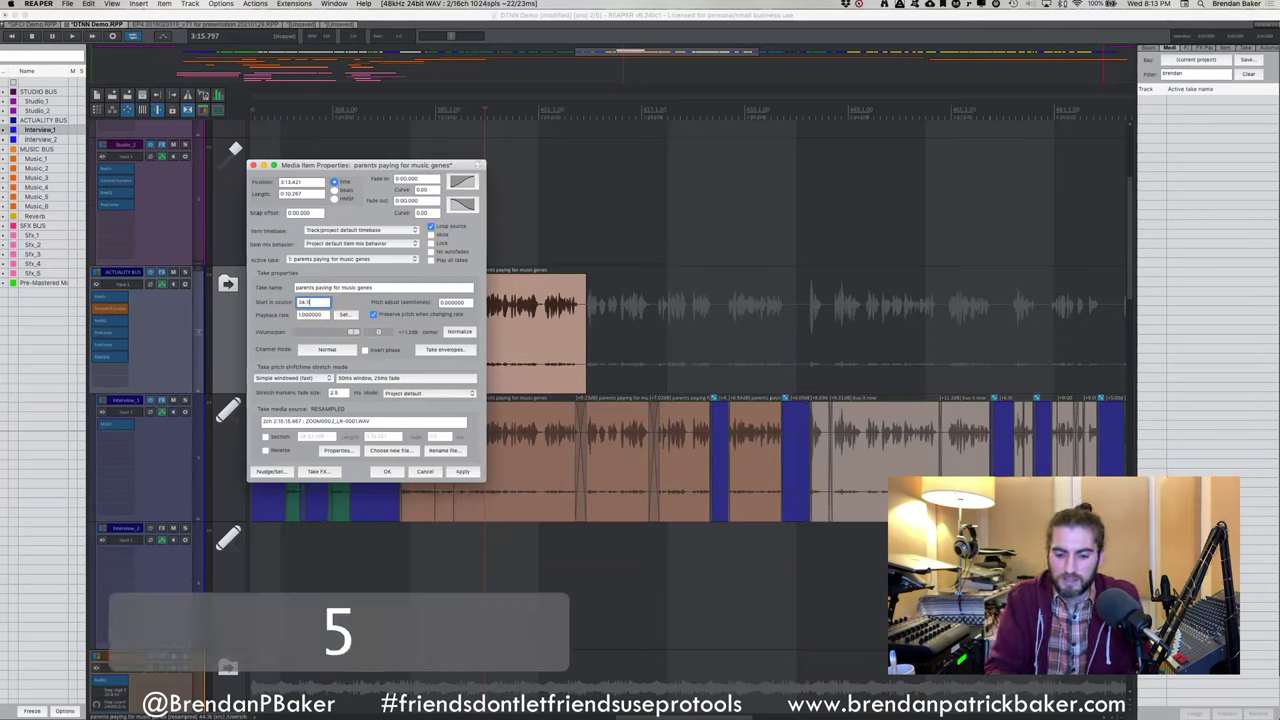
{"action": "type", "text": "0"}
{"action": "left_click", "coordinate": [457, 472]}
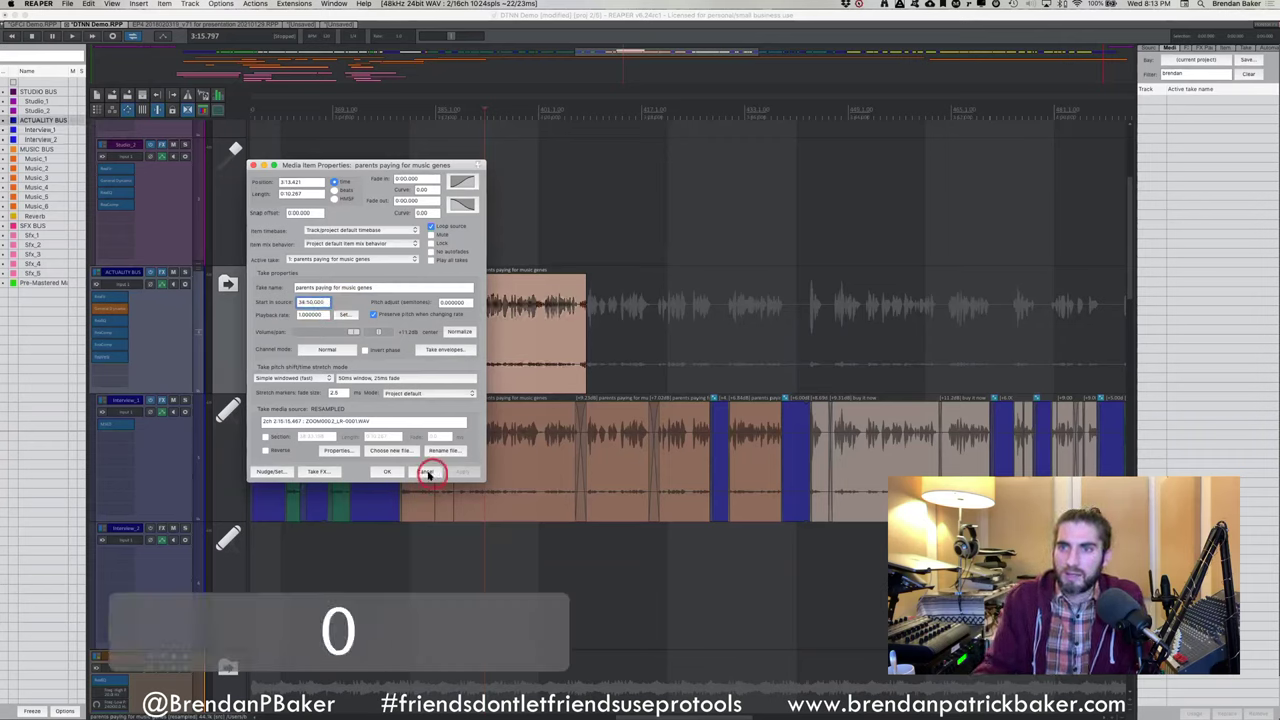
{"action": "left_click", "coordinate": [388, 471]}
Move the duplicated clip up to the Studio_2 track and delete it
{"action": "left_click_drag", "start_coordinate": [490, 382], "coordinate": [594, 234]}
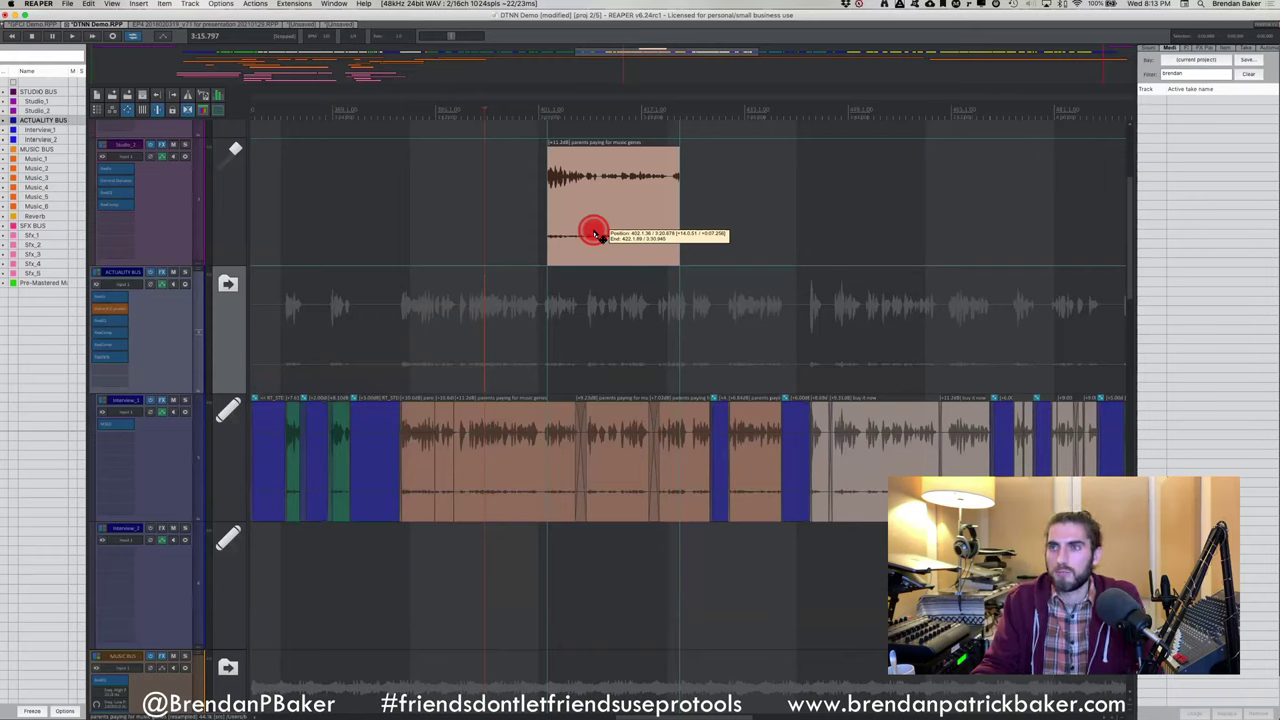
{"action": "left_click", "coordinate": [593, 232]}
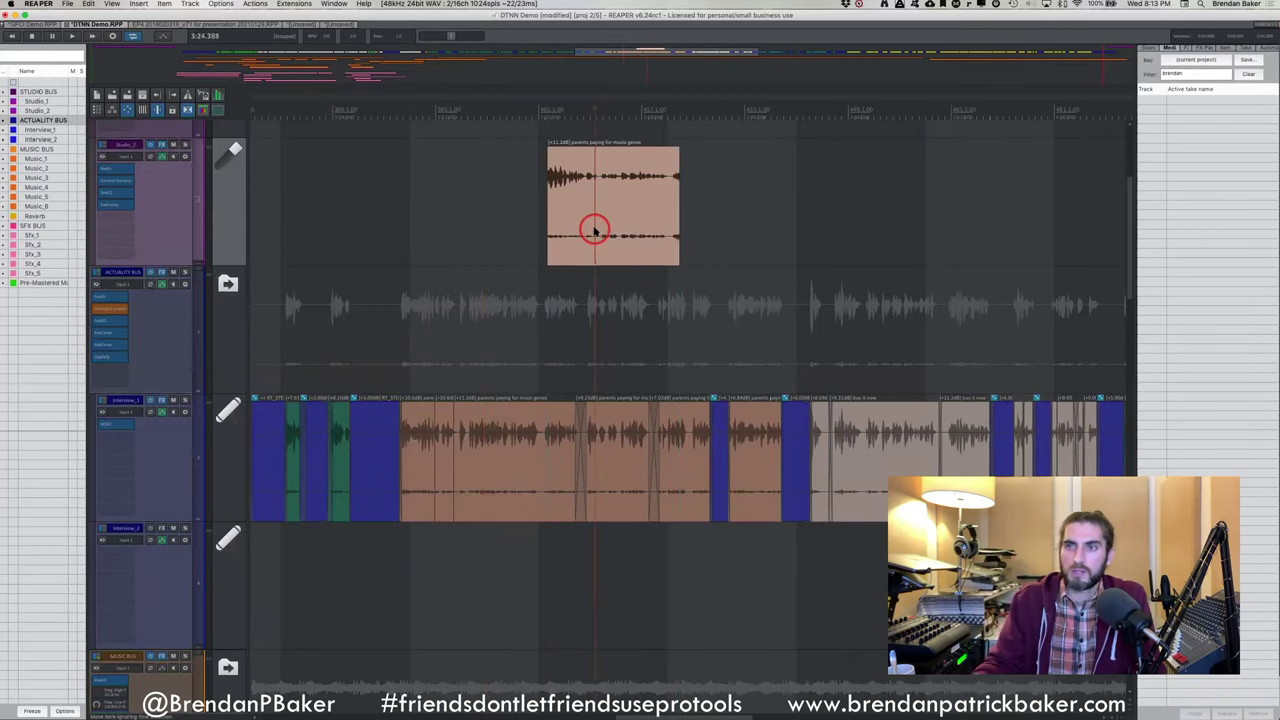
{"action": "key", "text": "BackSpace"}
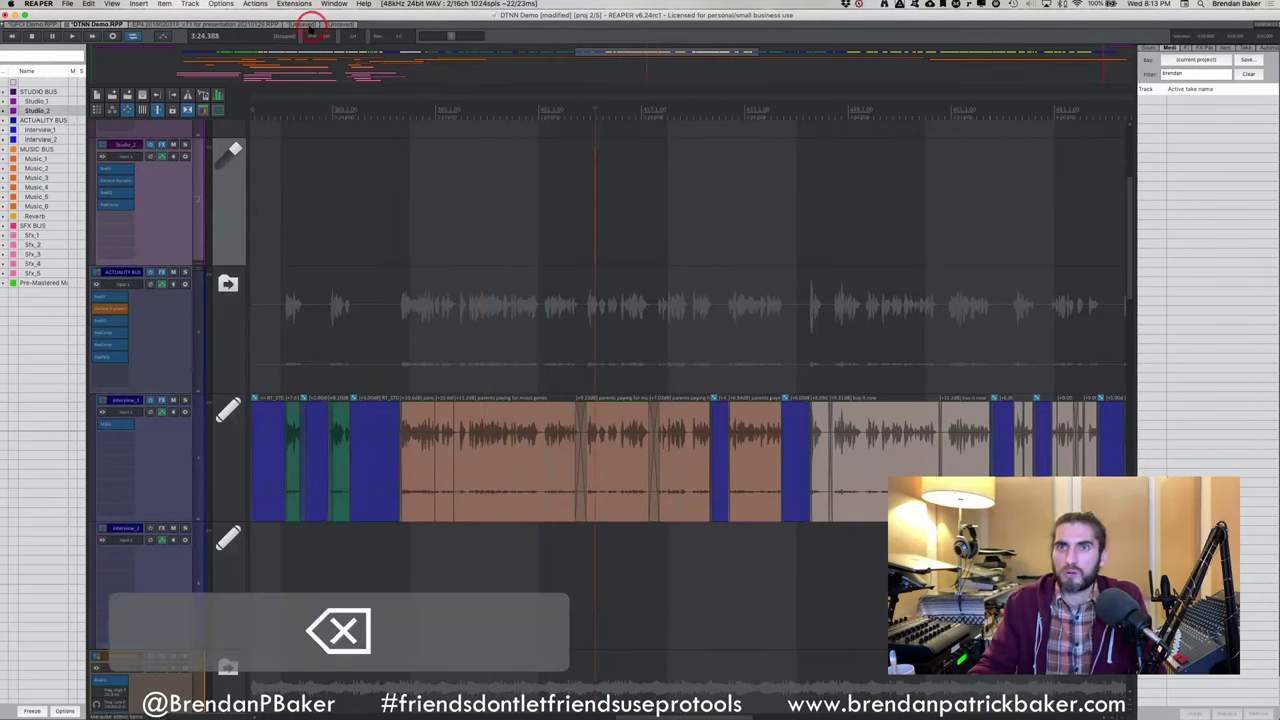
Switch to the unsaved voice and music demo project and open the action list over the arrange area
{"action": "left_click", "coordinate": [338, 23]}
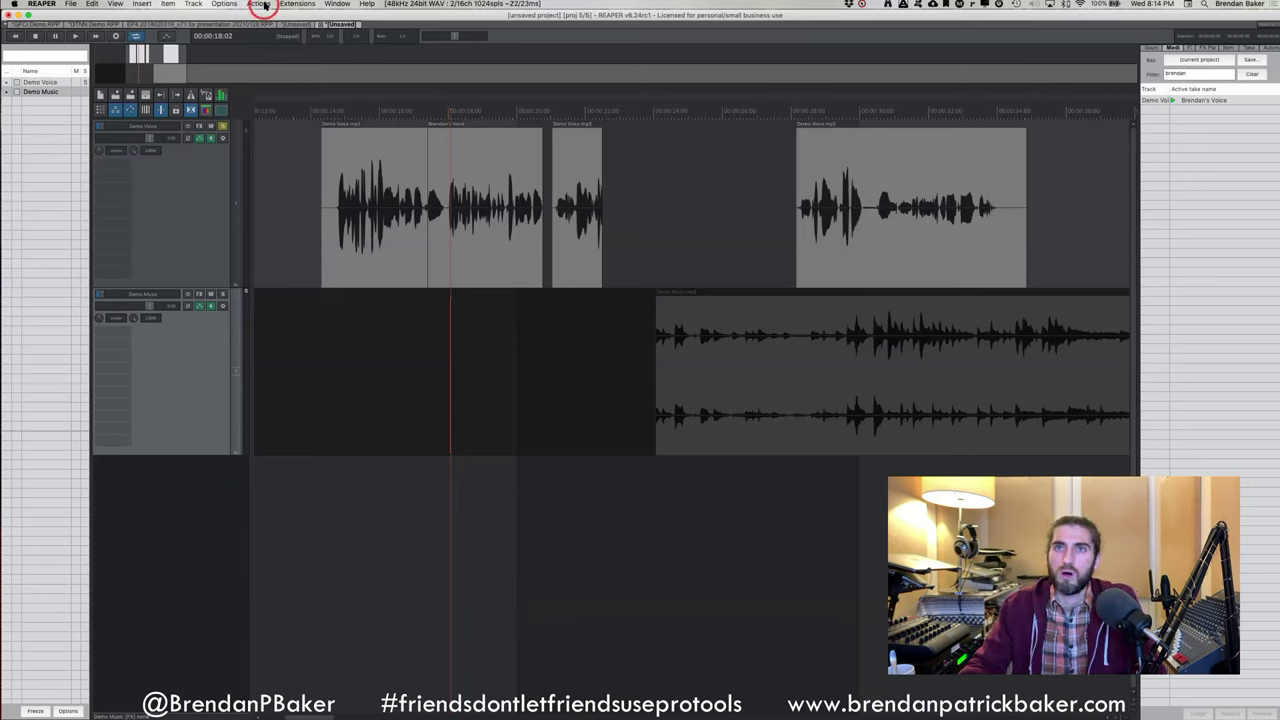
{"action": "left_click", "coordinate": [259, 5]}
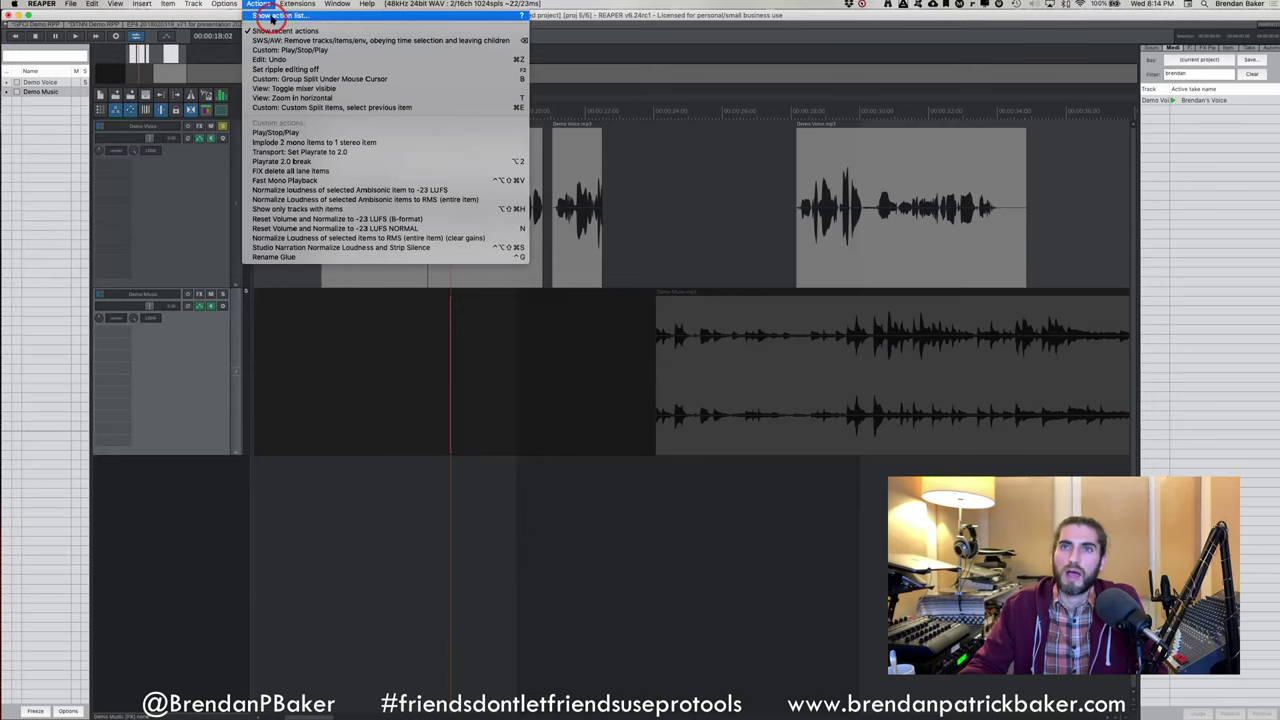
{"action": "left_click", "coordinate": [276, 17]}
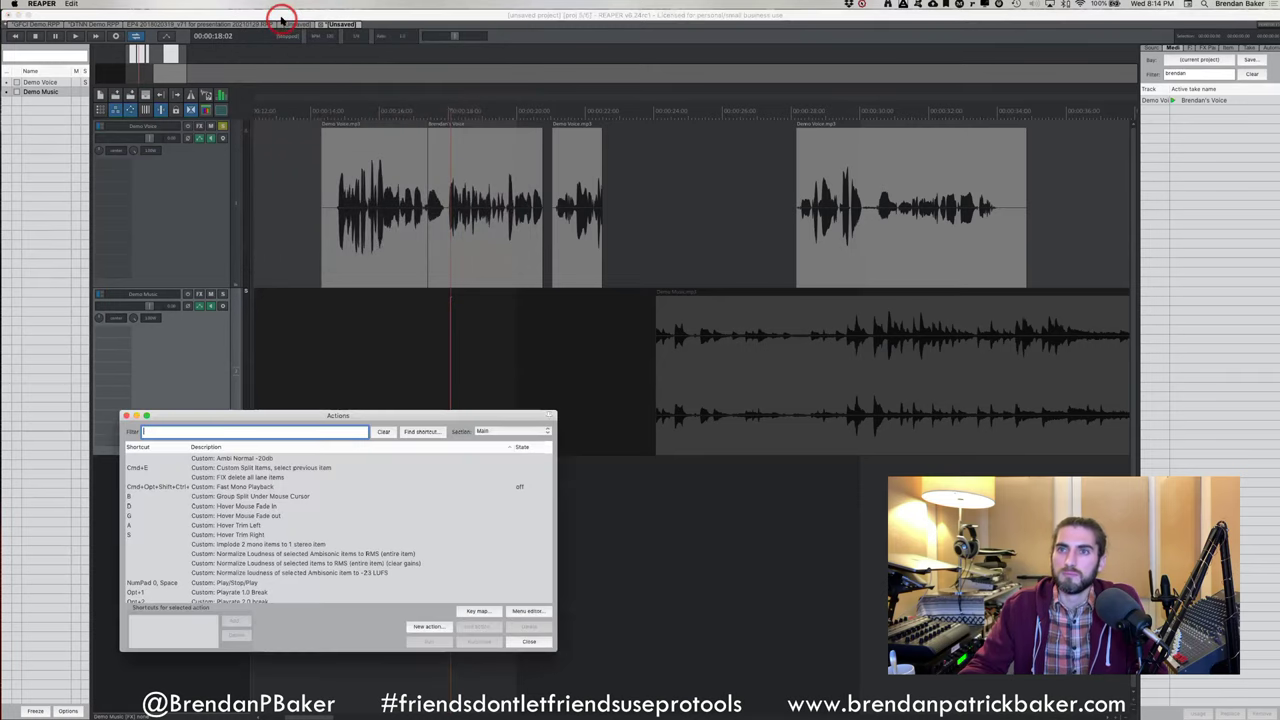
{"action": "left_click_drag", "start_coordinate": [371, 409], "coordinate": [526, 239]}
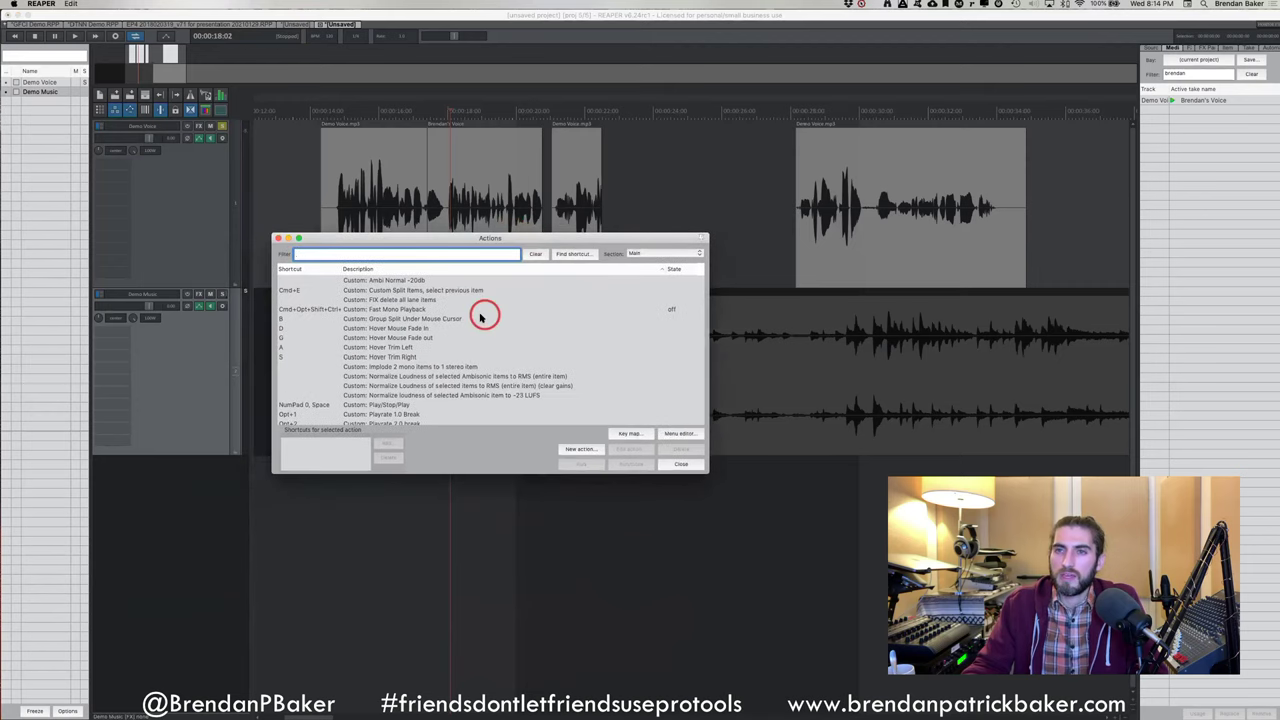
Browse the full action list, examining the available actions and their assigned shortcuts
{"action": "scroll", "coordinate": [478, 318], "scroll_direction": "down", "scroll_amount": 5}
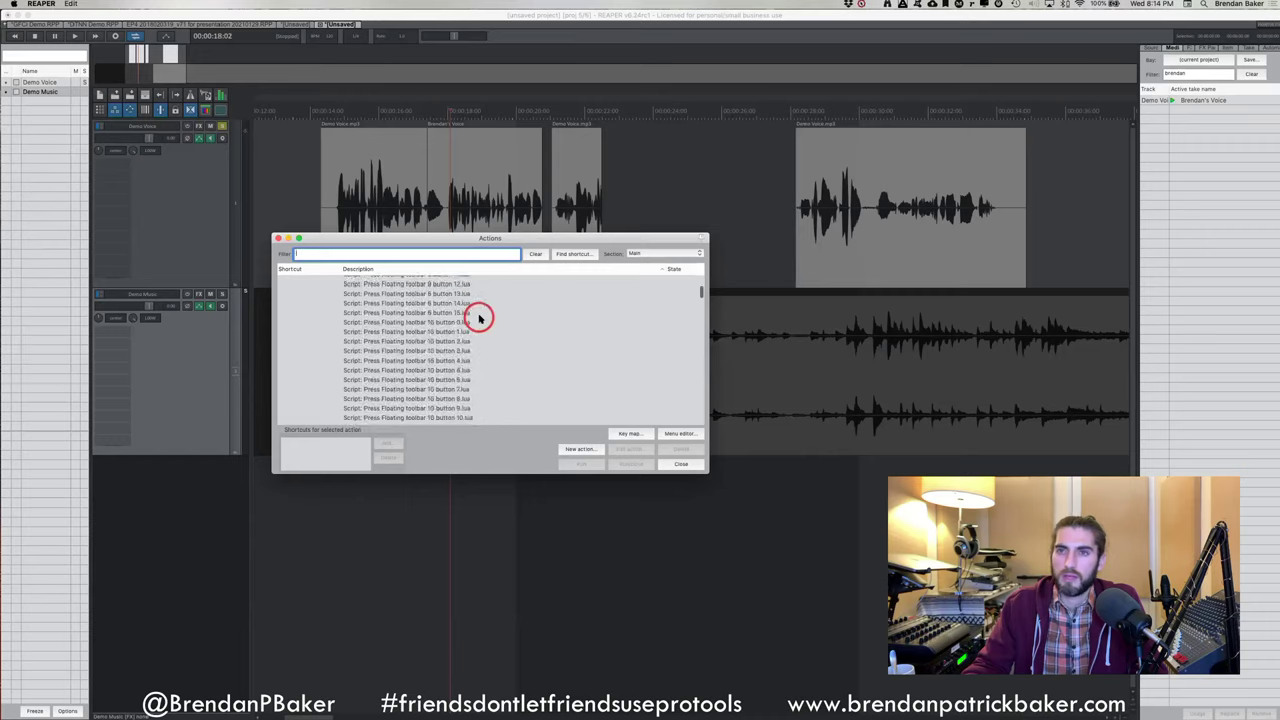
{"action": "scroll", "coordinate": [478, 318], "scroll_direction": "down", "scroll_amount": 15}
{"action": "scroll", "coordinate": [478, 318], "scroll_direction": "down", "scroll_amount": 10}
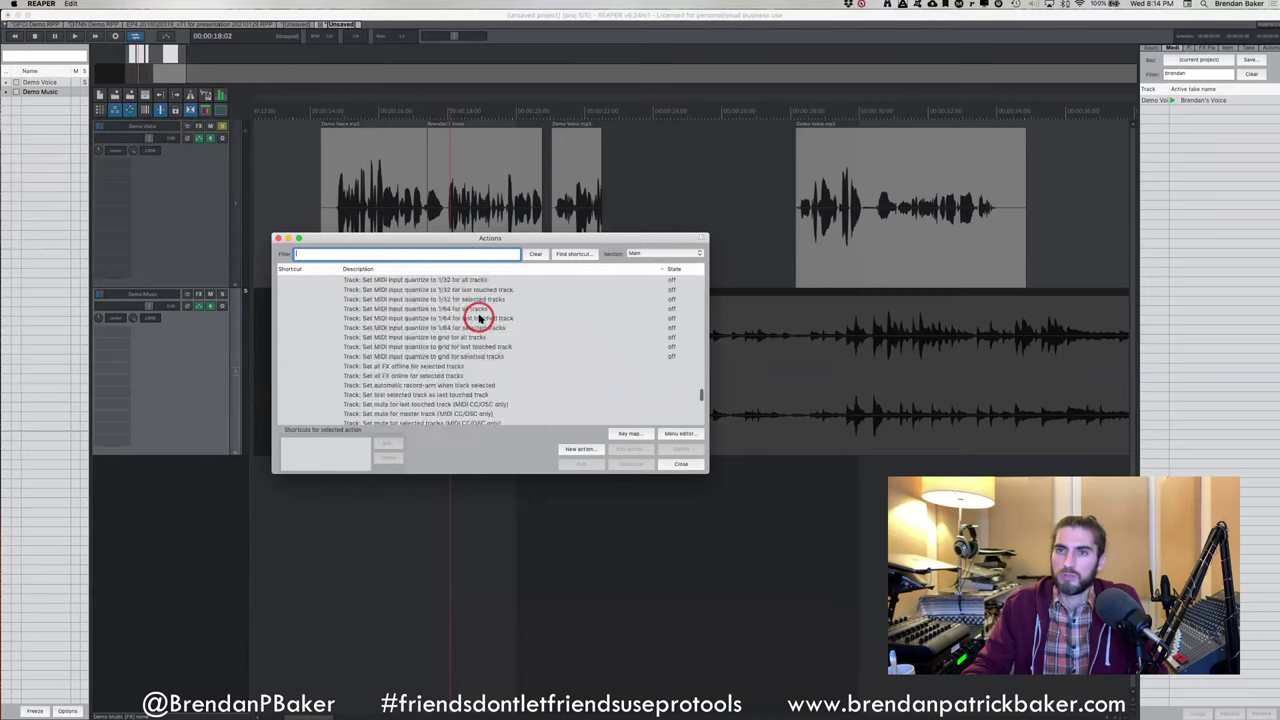
{"action": "scroll", "coordinate": [478, 318], "scroll_direction": "up", "scroll_amount": 15}
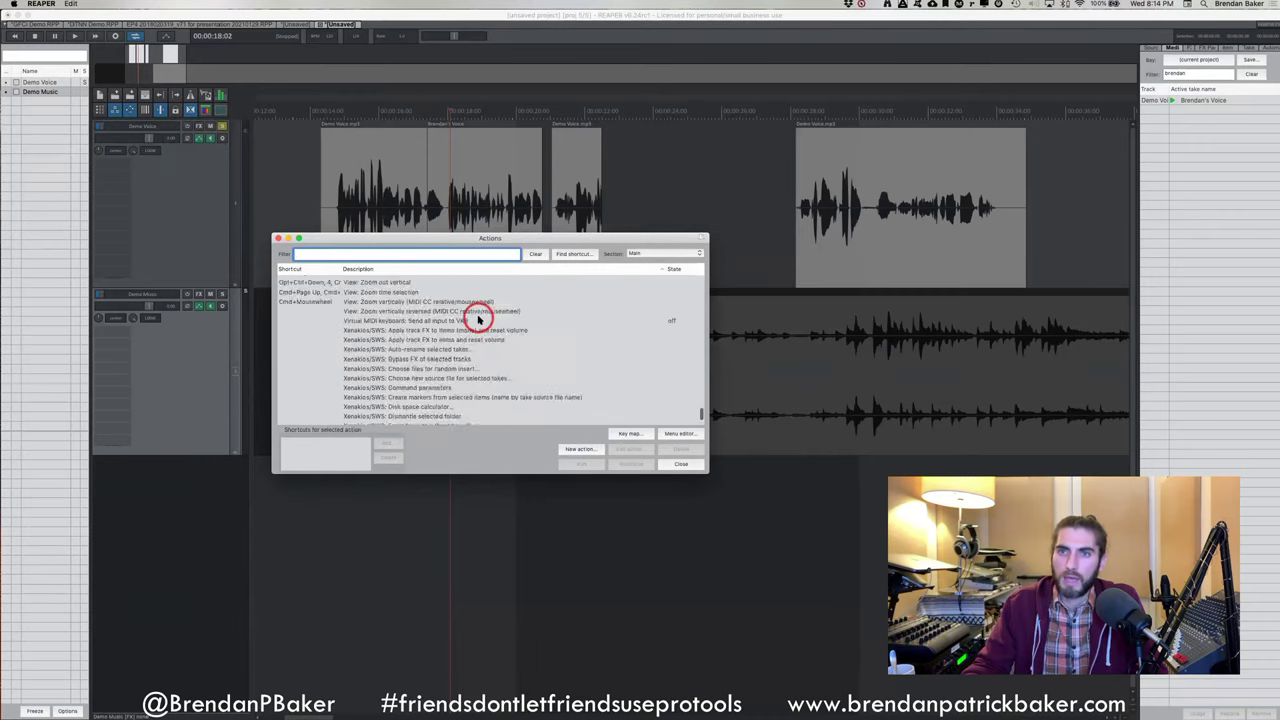
{"action": "scroll", "coordinate": [470, 318], "scroll_direction": "right", "scroll_amount": 1}
{"action": "scroll", "coordinate": [470, 318], "scroll_direction": "left", "scroll_amount": 1}
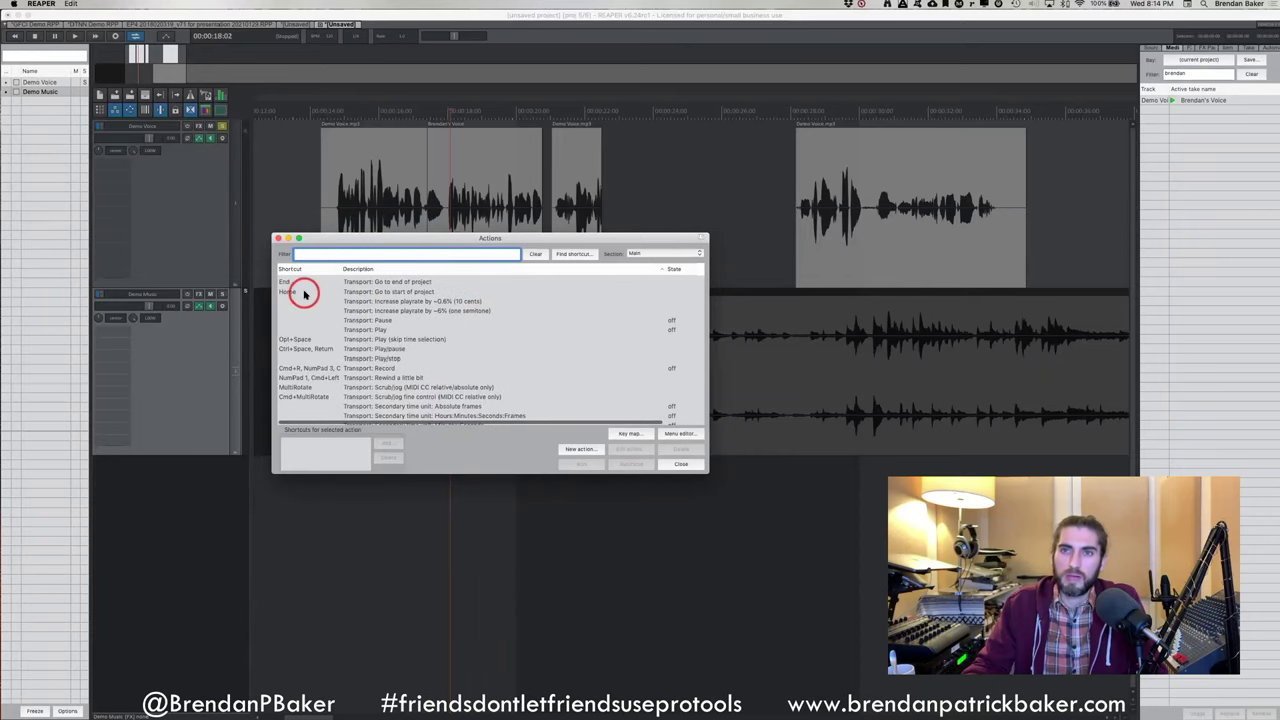
{"action": "scroll", "coordinate": [305, 293], "scroll_direction": "down", "scroll_amount": 20}
{"action": "scroll", "coordinate": [310, 293], "scroll_direction": "up", "scroll_amount": 10}
{"action": "scroll", "coordinate": [322, 293], "scroll_direction": "up", "scroll_amount": 10}
{"action": "scroll", "coordinate": [327, 280], "scroll_direction": "up", "scroll_amount": 8}
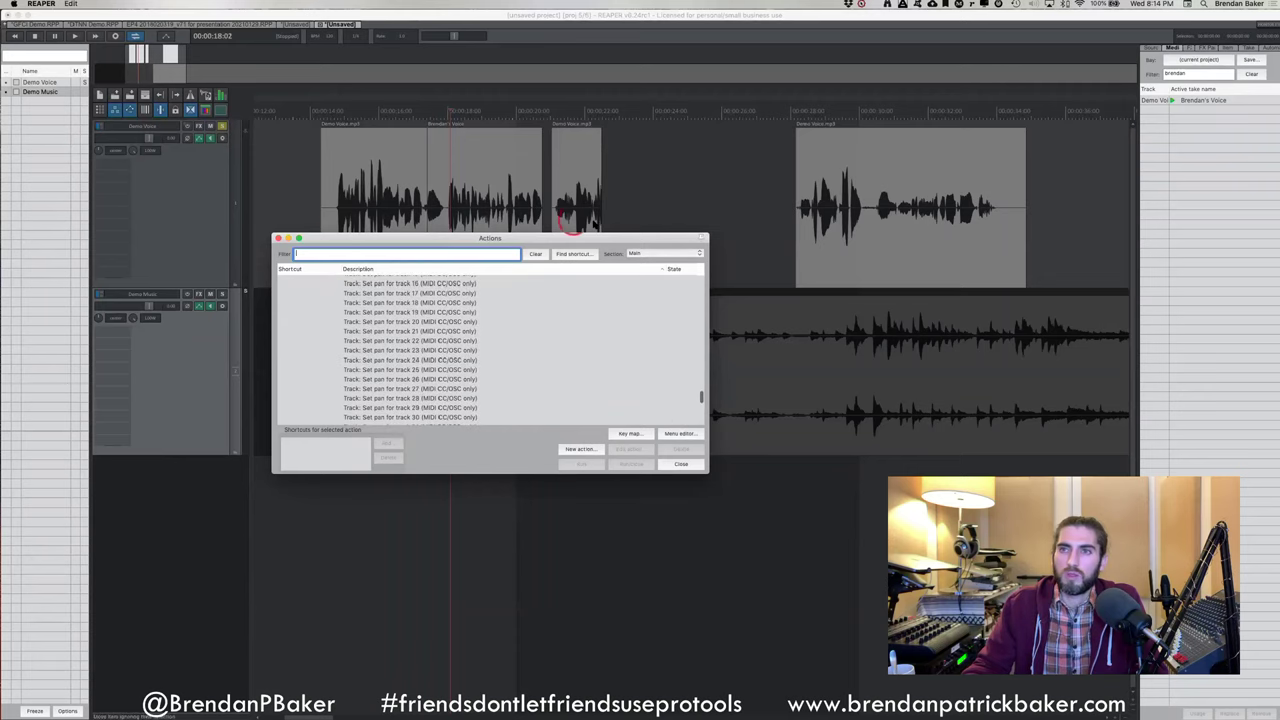
Look up which action is assigned to the shortcut Cmd+E and select it in the action list
{"action": "left_click_drag", "start_coordinate": [562, 238], "coordinate": [584, 224]}
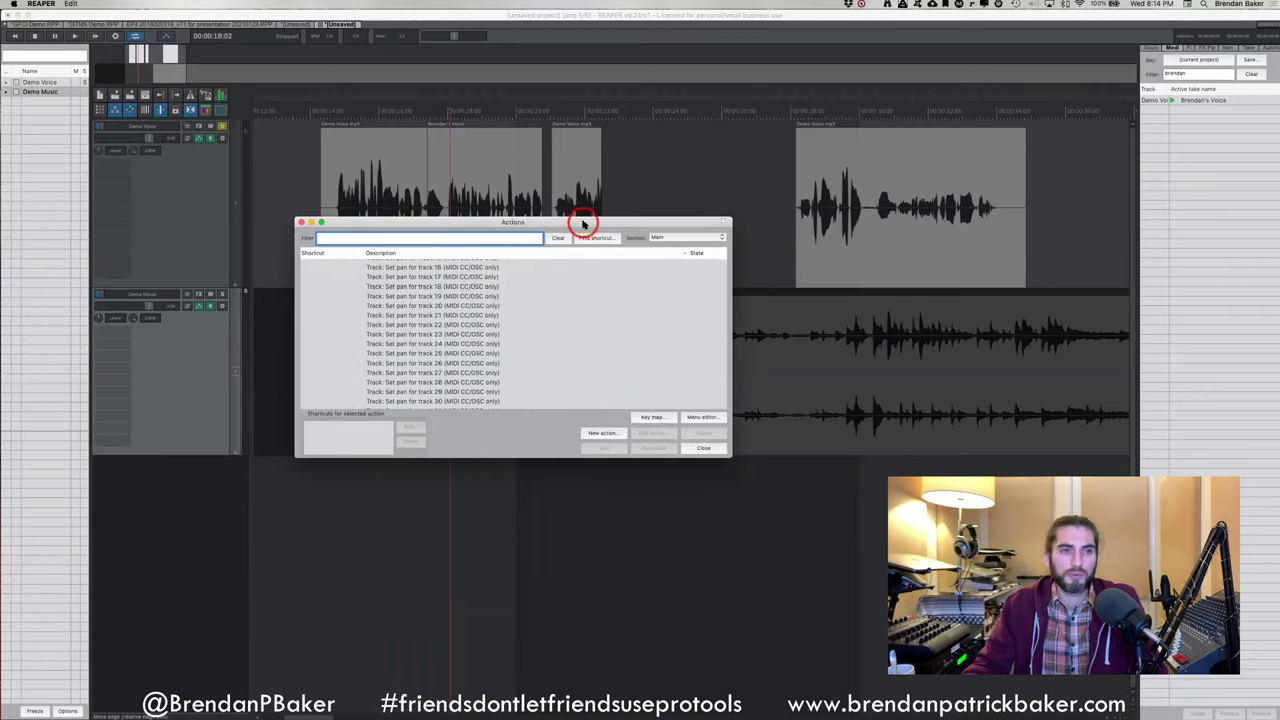
{"action": "left_click", "coordinate": [600, 242]}
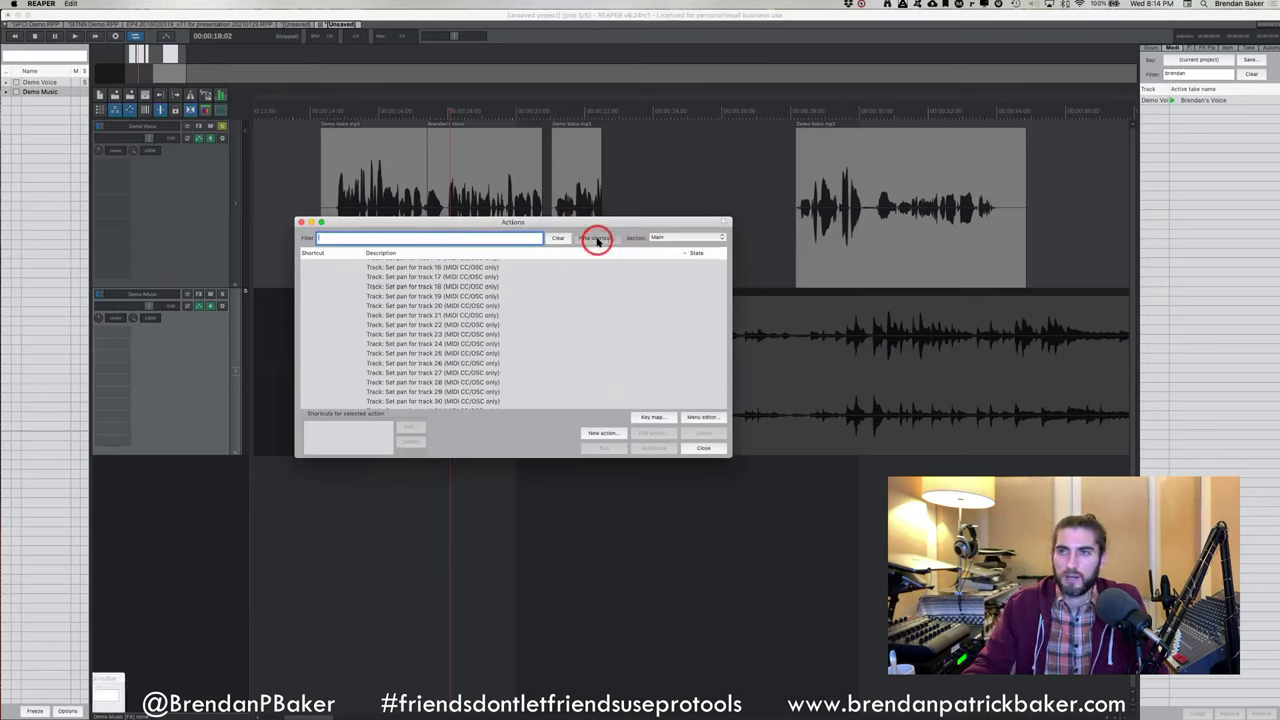
{"action": "left_click_drag", "start_coordinate": [105, 680], "coordinate": [418, 358]}
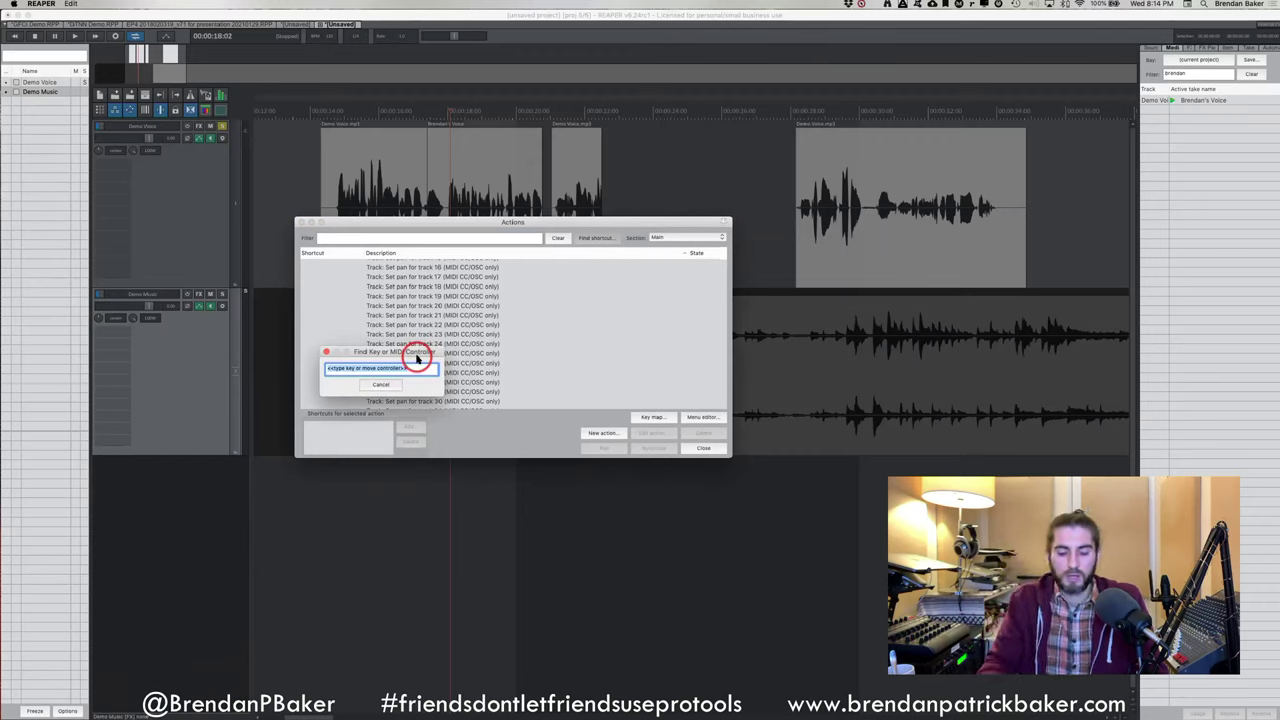
{"action": "key", "text": "super+e"}
{"action": "left_click", "coordinate": [364, 265]}
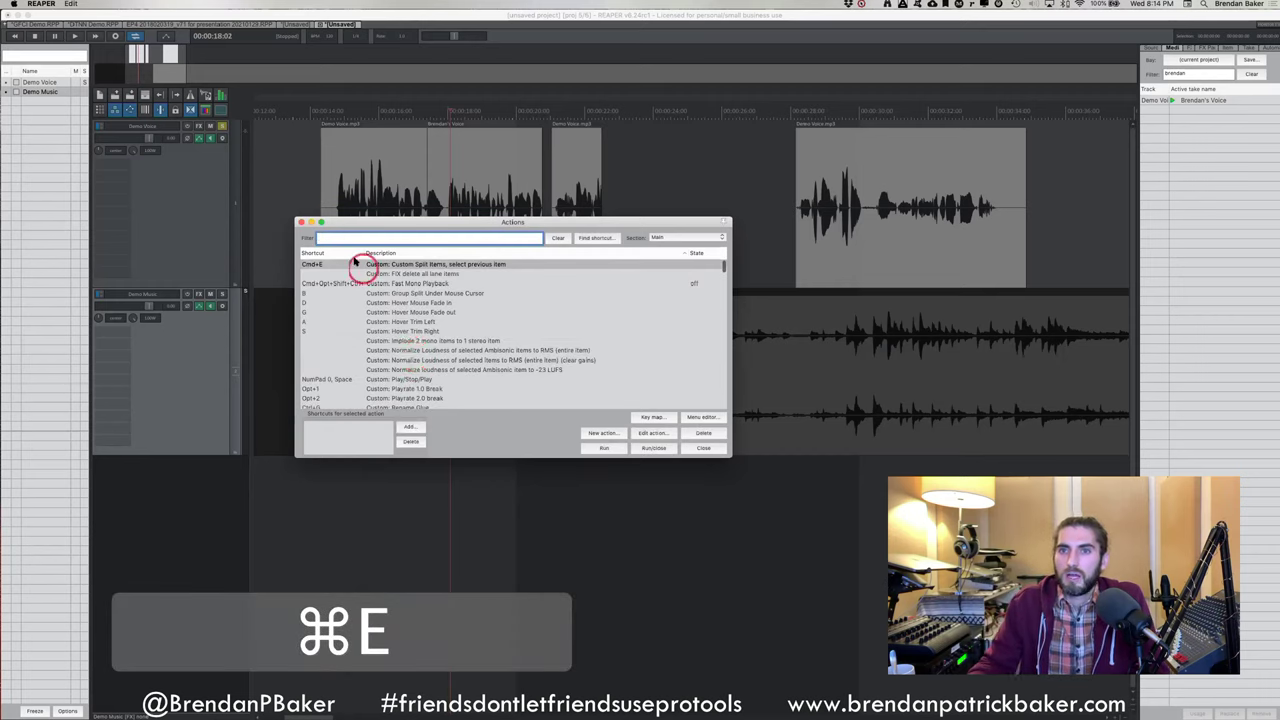
{"action": "left_click", "coordinate": [620, 241]}
{"action": "left_click", "coordinate": [396, 261]}
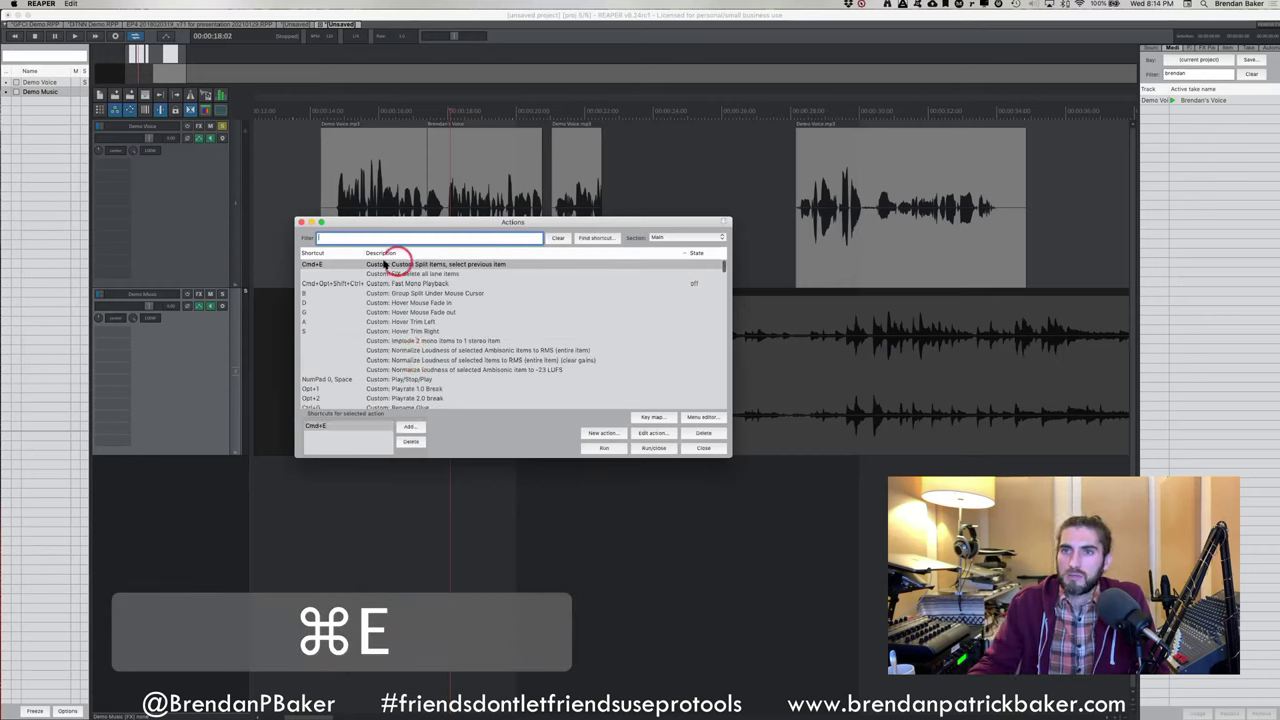
{"action": "left_click", "coordinate": [313, 263]}
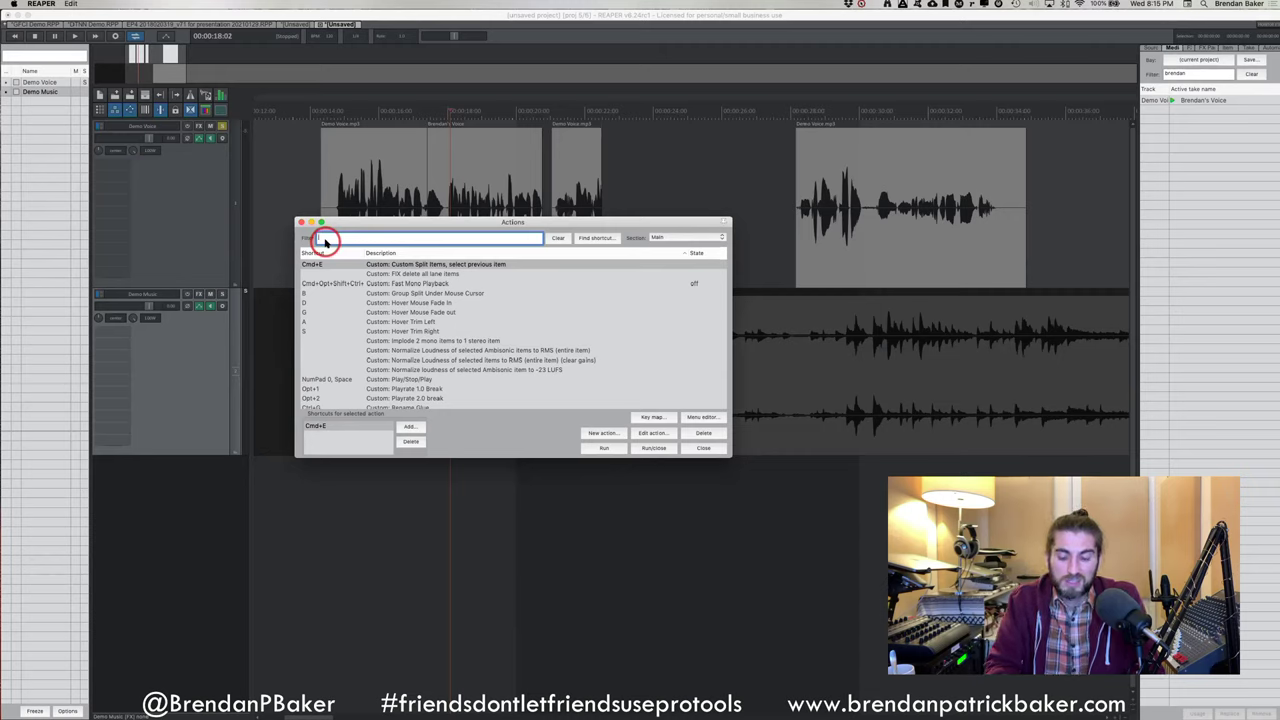
Filter the action list by "fade" and look through the matching actions
{"action": "type", "text": "fade"}
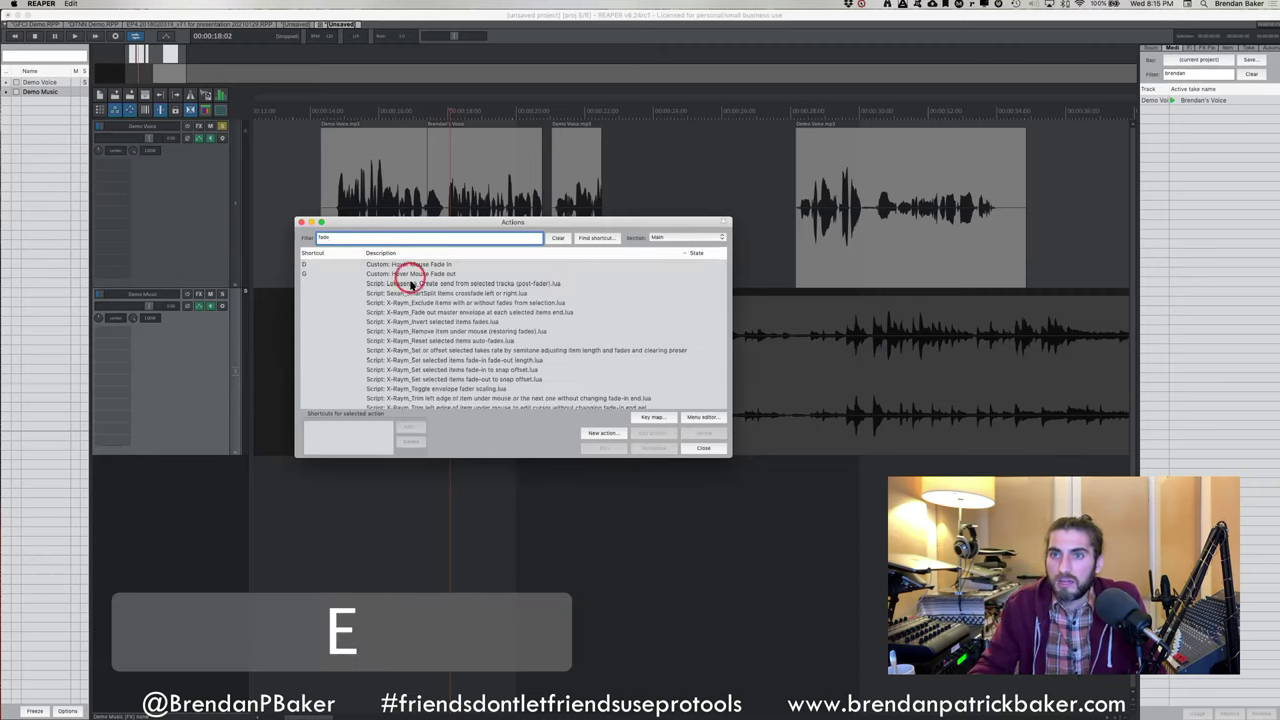
{"action": "scroll", "coordinate": [395, 305], "scroll_direction": "down", "scroll_amount": 5}
{"action": "scroll", "coordinate": [398, 302], "scroll_direction": "up", "scroll_amount": 5}
{"action": "scroll", "coordinate": [403, 298], "scroll_direction": "down", "scroll_amount": 5}
{"action": "scroll", "coordinate": [403, 298], "scroll_direction": "up", "scroll_amount": 5}
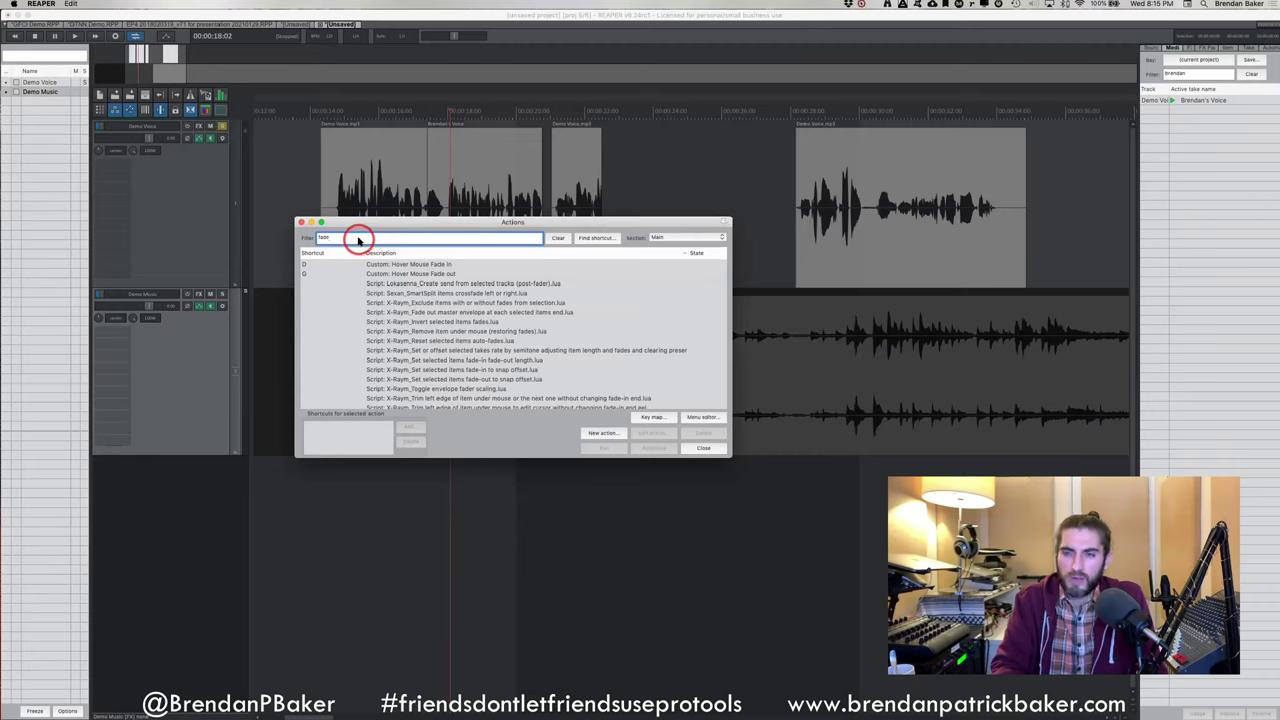
Narrow the action filter to "fade in item" and examine the matching item fade actions
{"action": "type", "text": "in"}
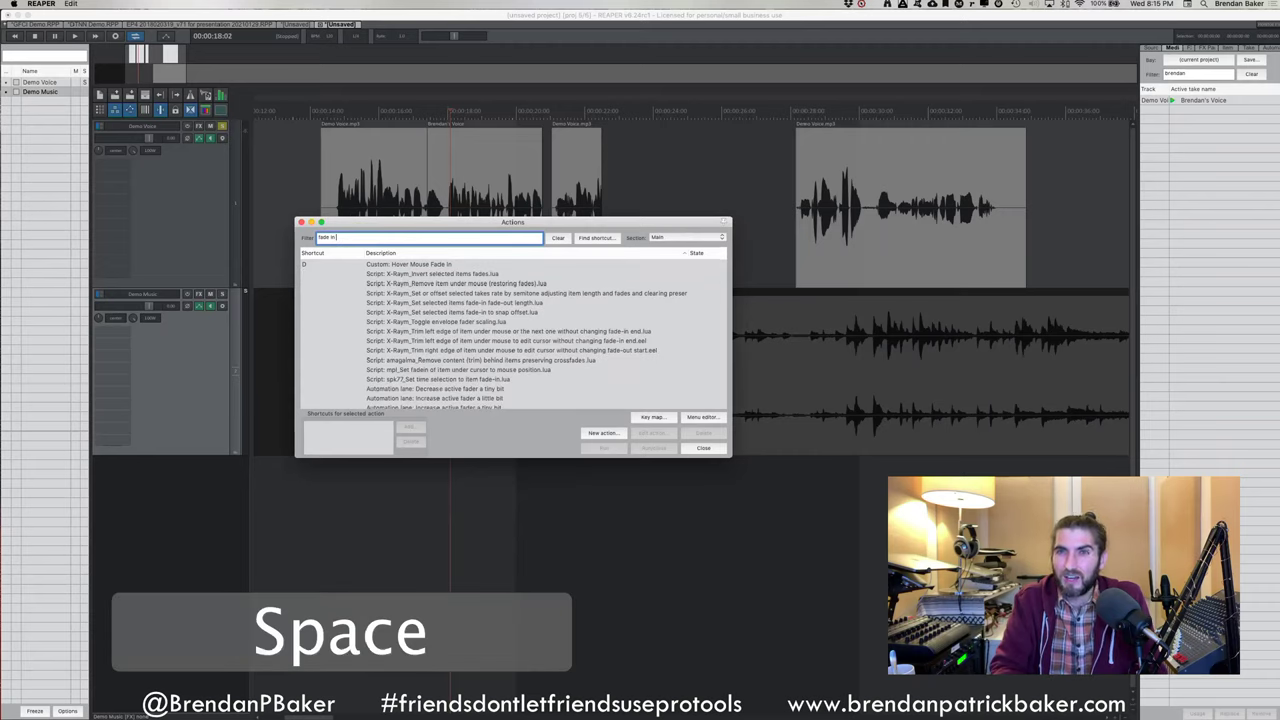
{"action": "type", "text": " item"}
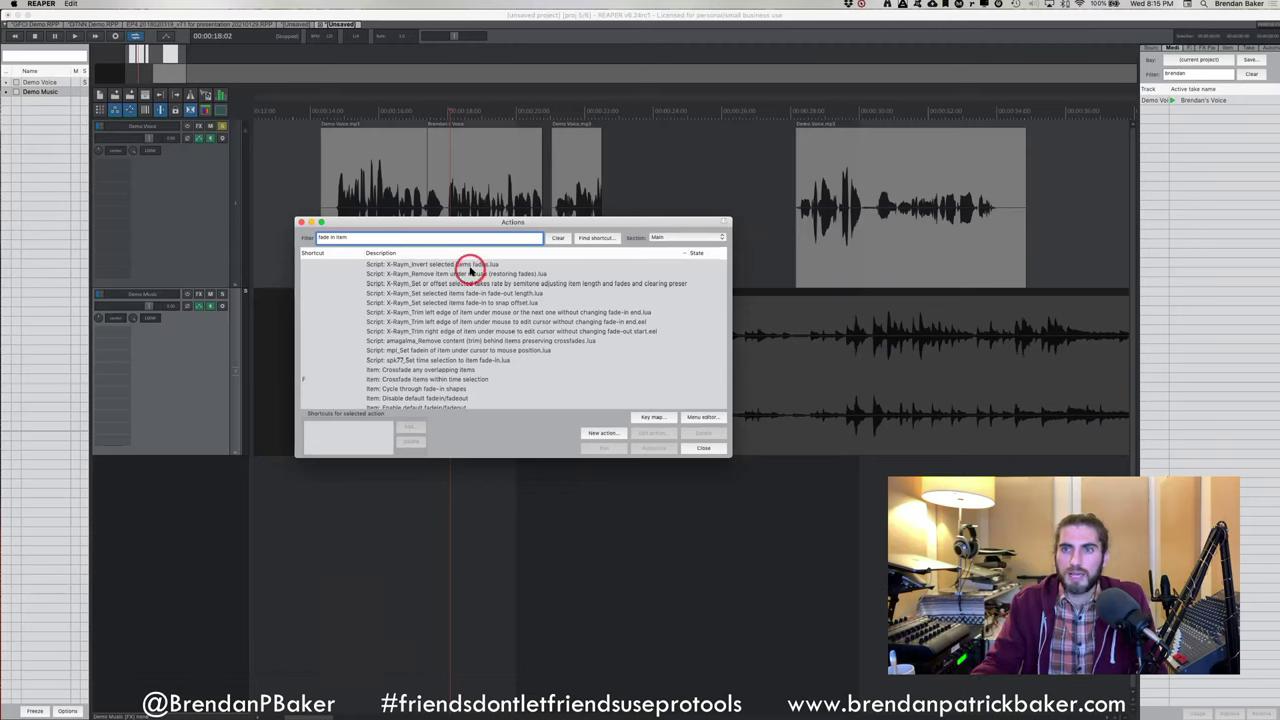
{"action": "scroll", "coordinate": [408, 330], "scroll_direction": "down", "scroll_amount": 3}
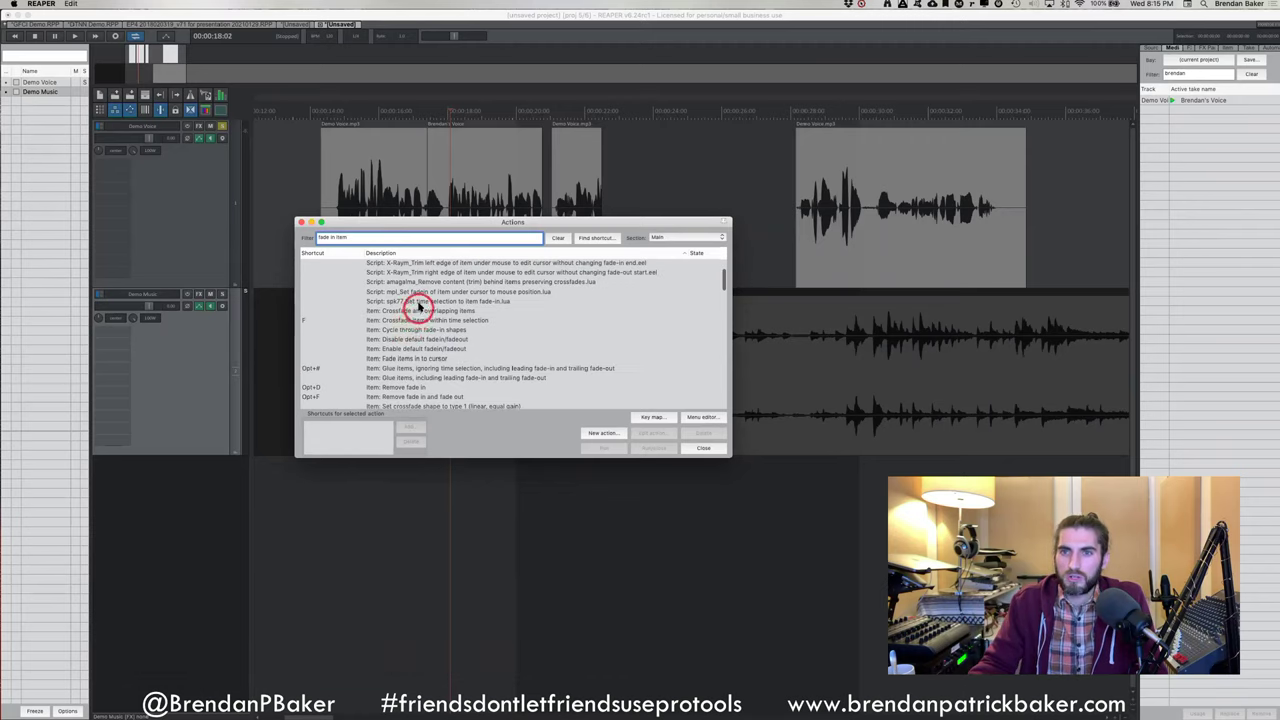
{"action": "scroll", "coordinate": [410, 291], "scroll_direction": "down", "scroll_amount": 2}
{"action": "scroll", "coordinate": [414, 311], "scroll_direction": "up", "scroll_amount": 4}
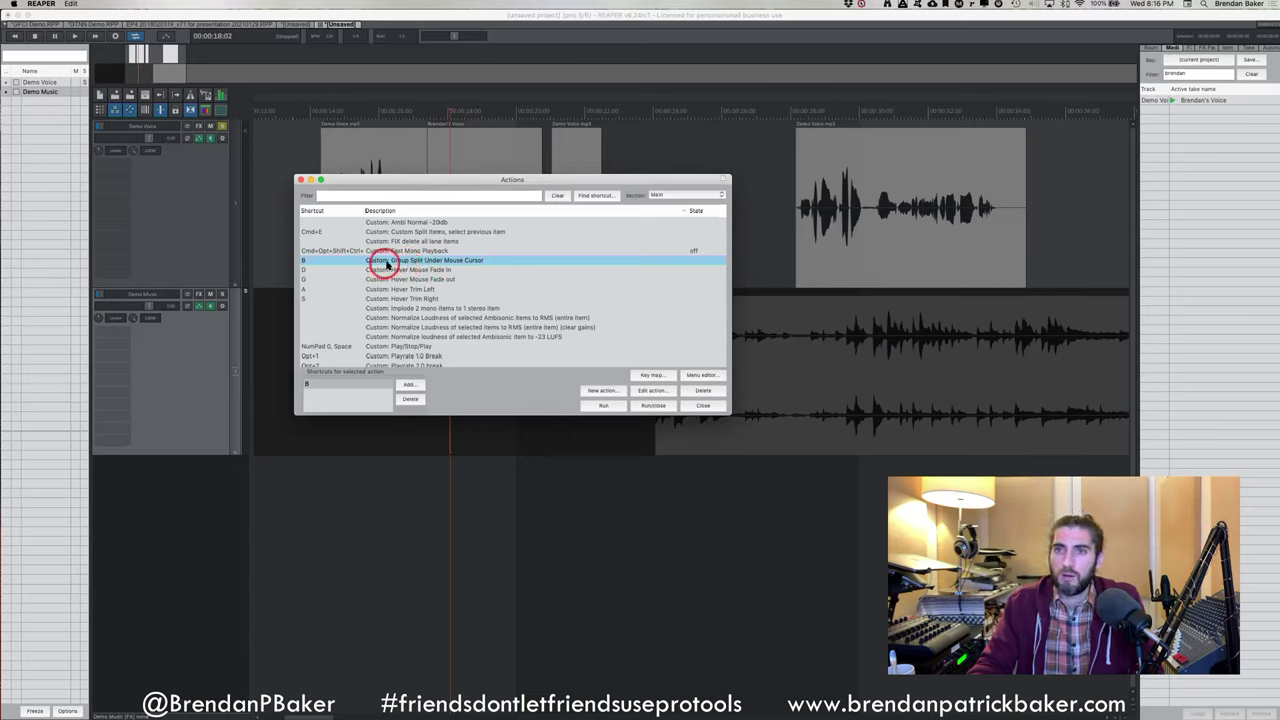
Find the action assigned to B and try to add Shift+B as its second shortcut, declining to override the existing mapping
{"action": "left_click", "coordinate": [595, 195]}
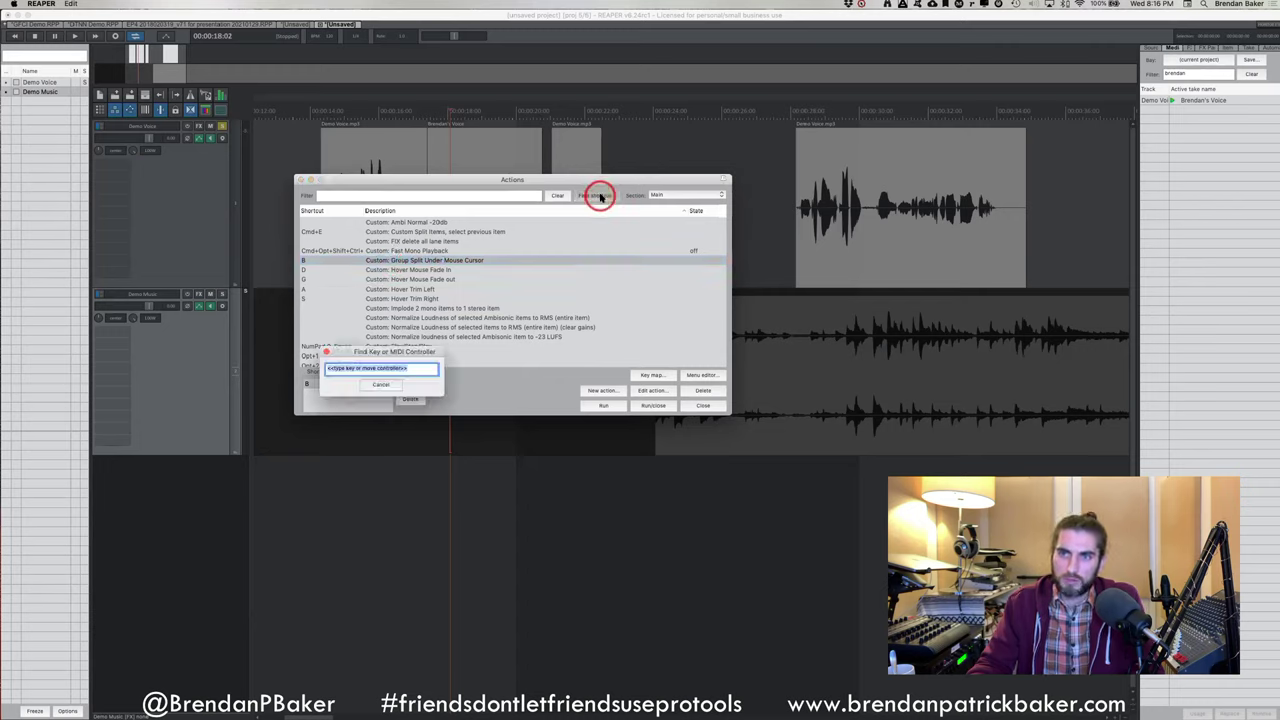
{"action": "key", "text": "b"}
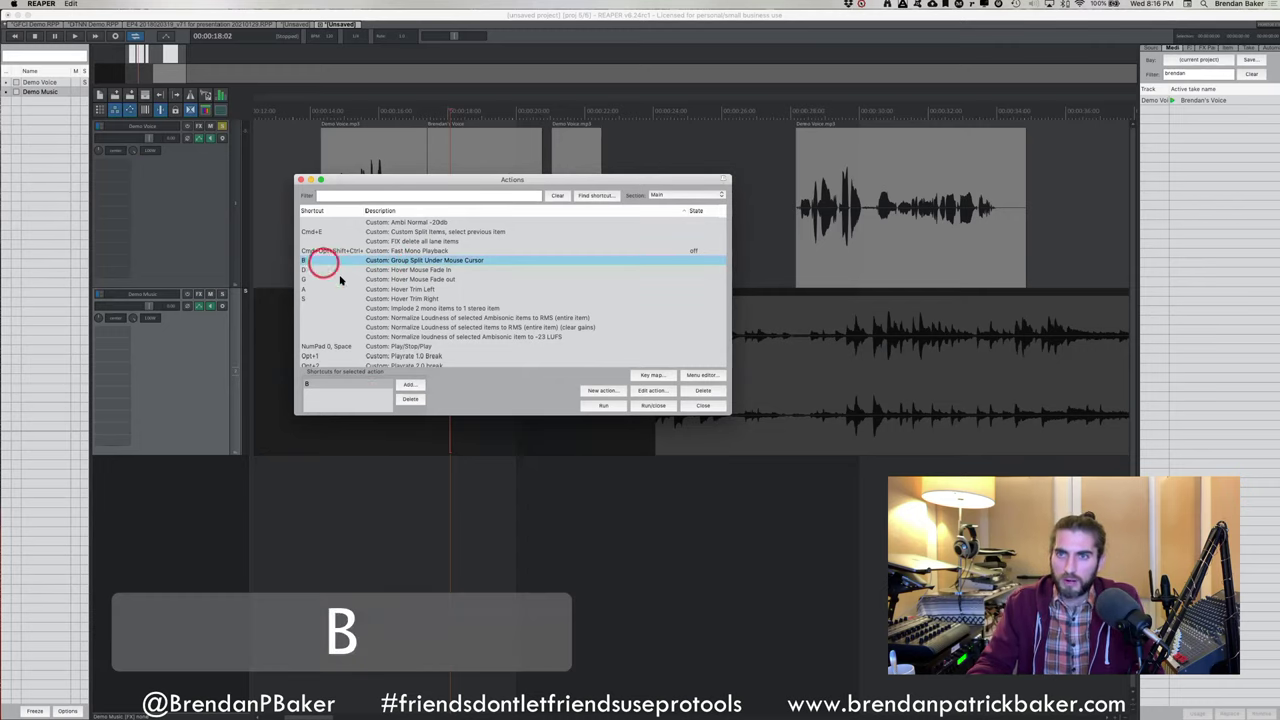
{"action": "left_click", "coordinate": [409, 385]}
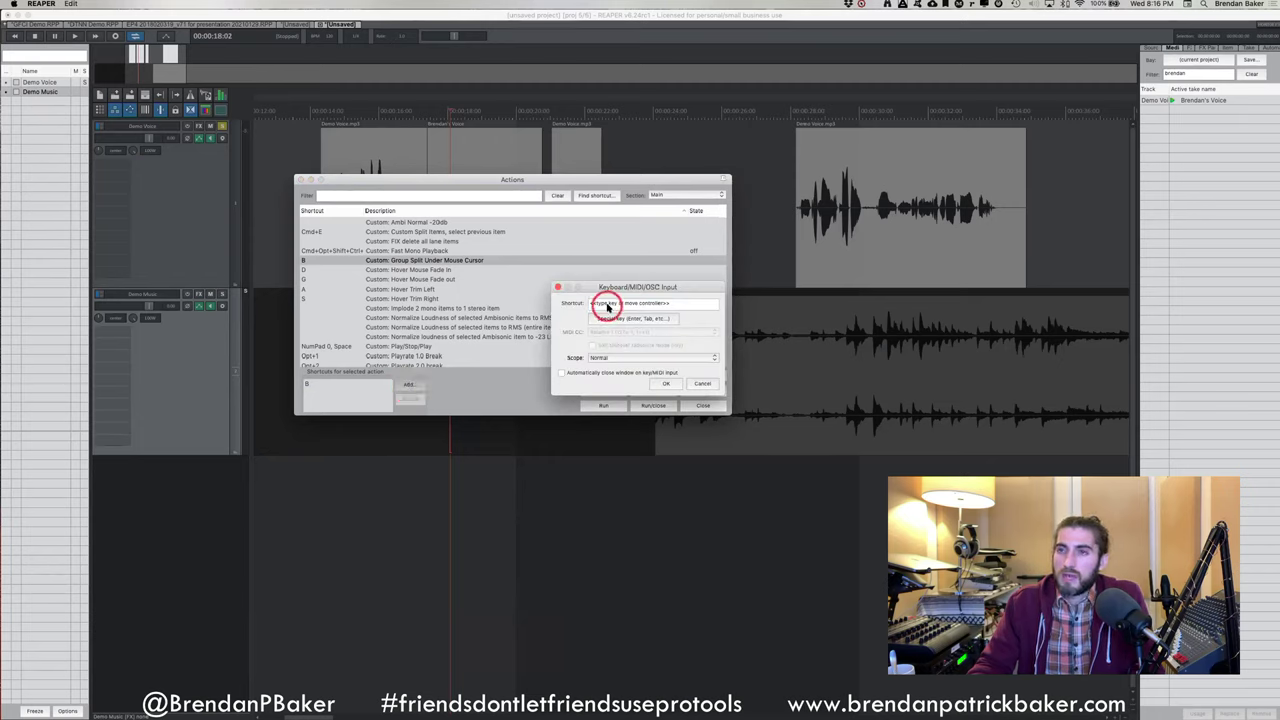
{"action": "left_click", "coordinate": [606, 306]}
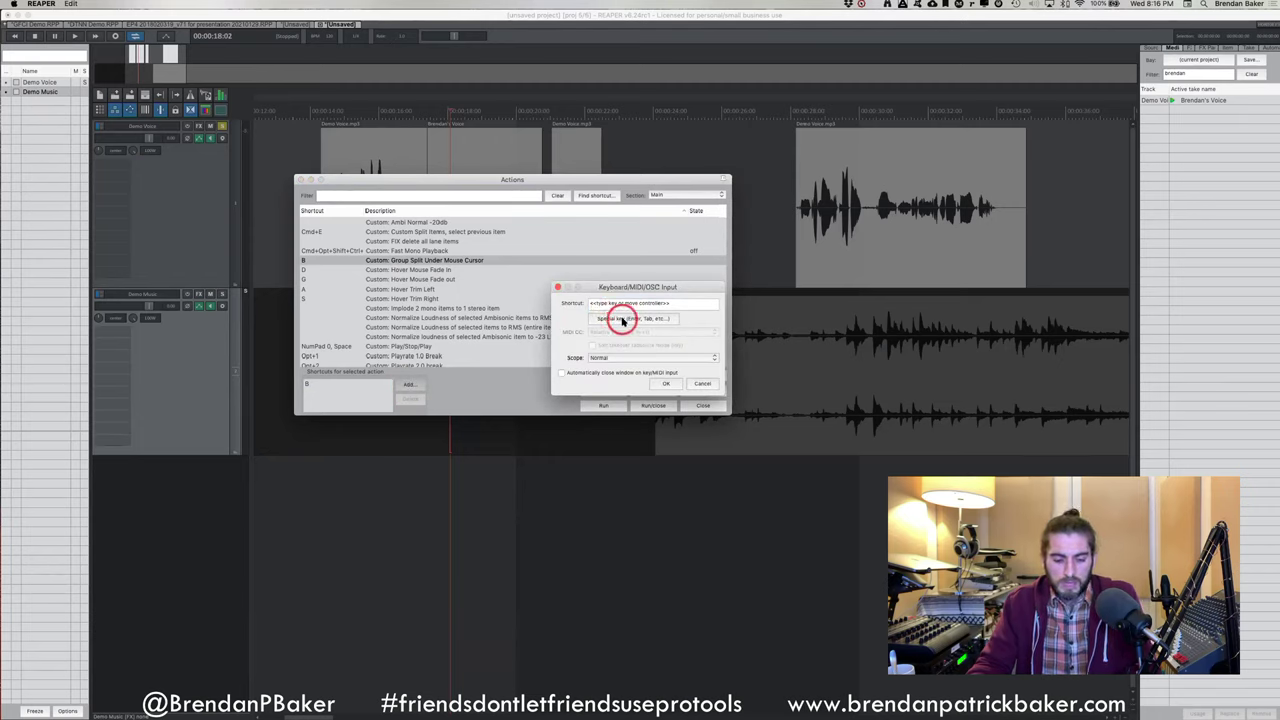
{"action": "key", "text": "shift+b"}
{"action": "left_click", "coordinate": [665, 383]}
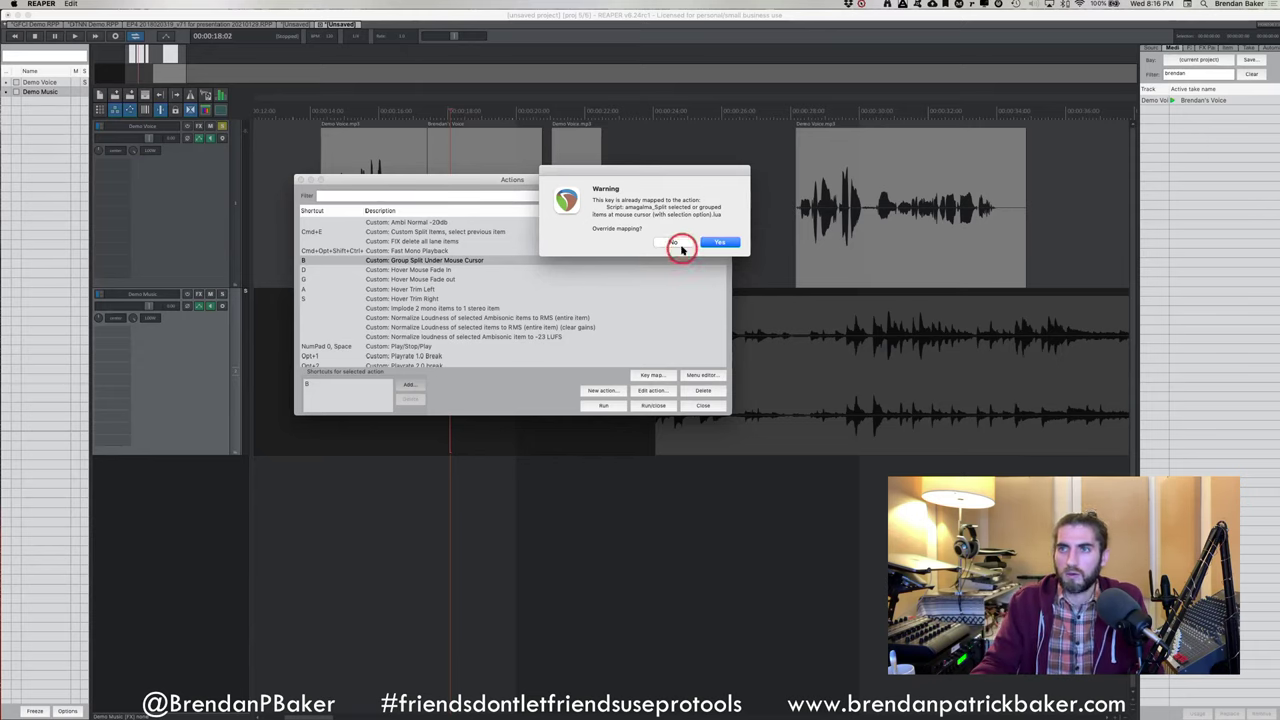
{"action": "left_click", "coordinate": [681, 245]}
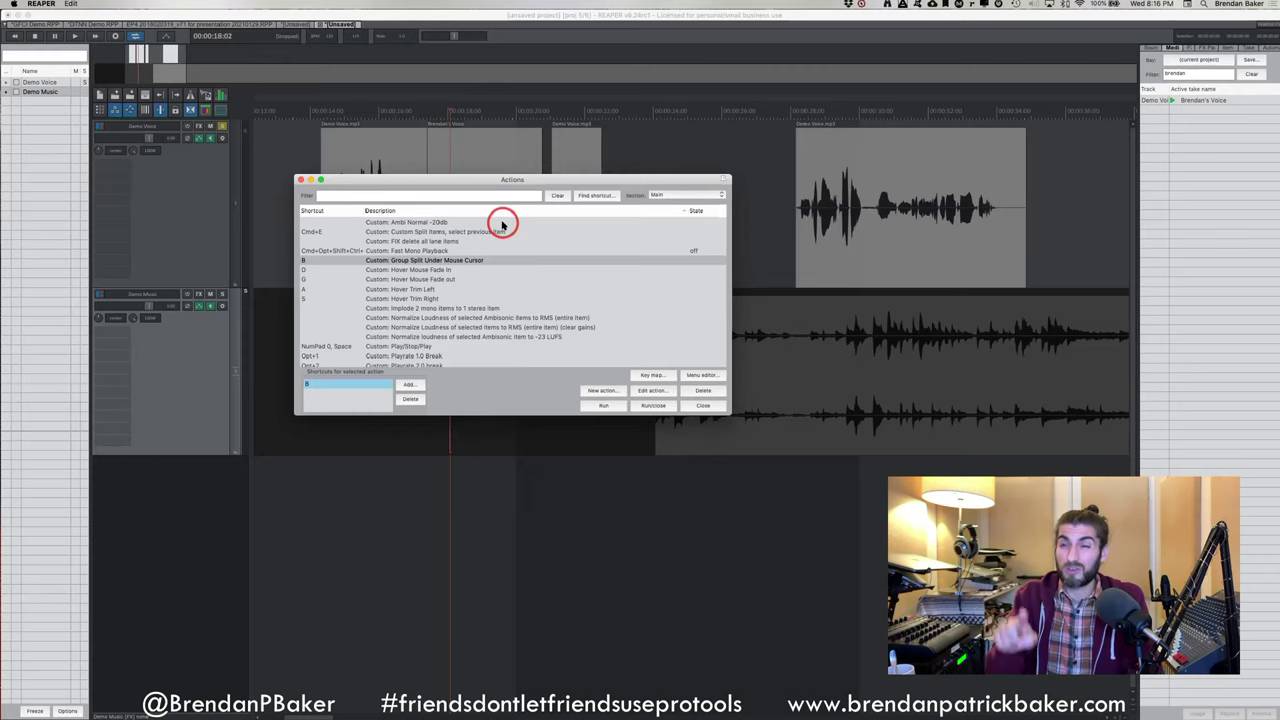
Examine the action list's key map options for importing, exporting and restoring shortcuts
{"action": "left_click", "coordinate": [655, 377]}
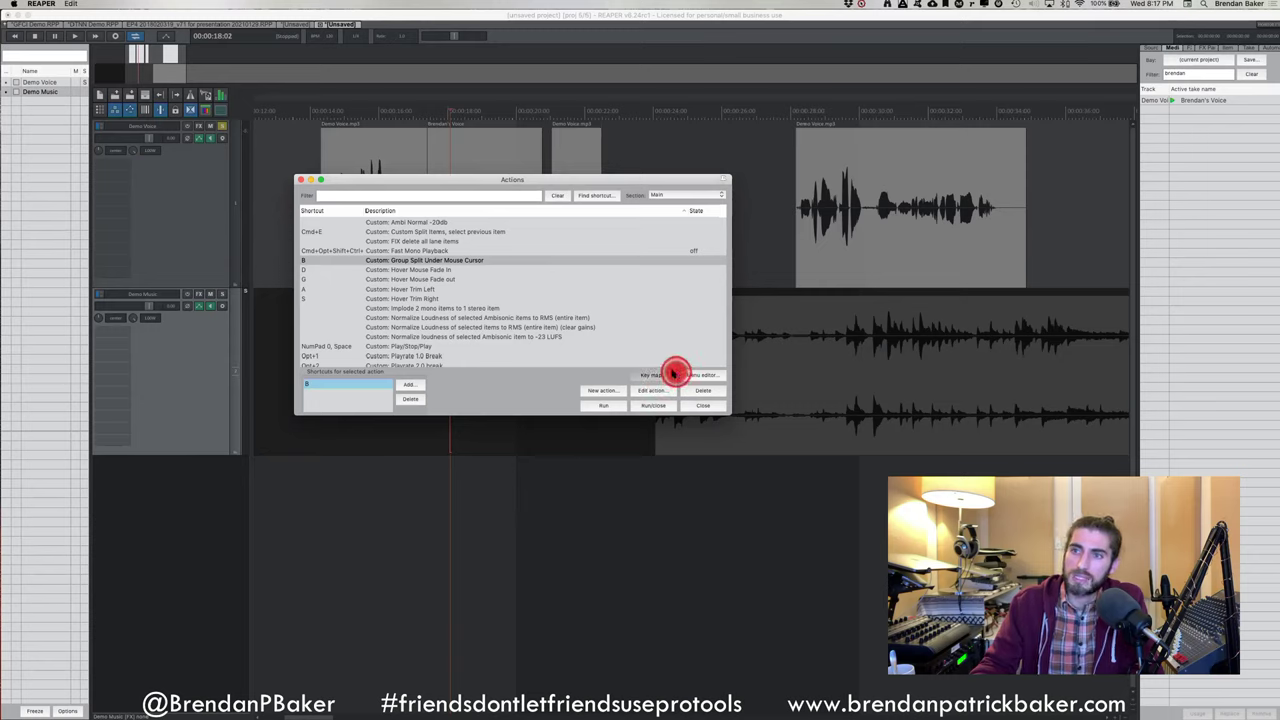
{"action": "left_click", "coordinate": [668, 373]}
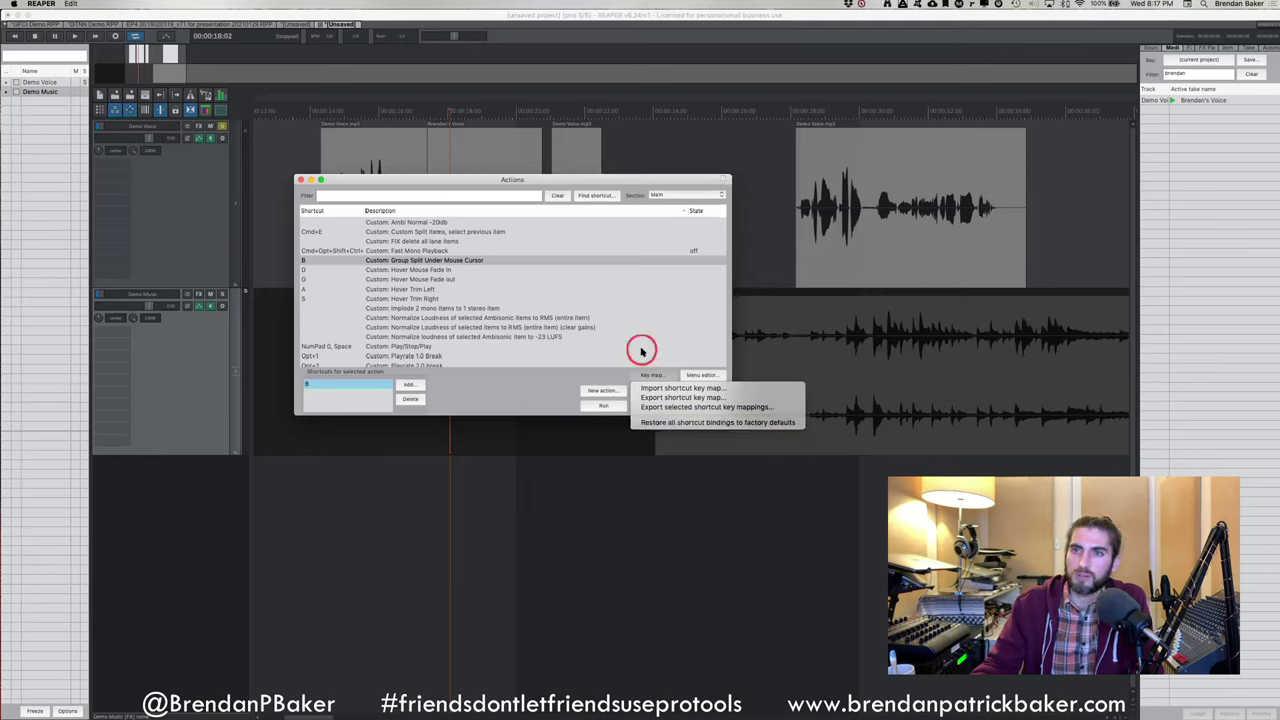
{"action": "left_click", "coordinate": [638, 308]}
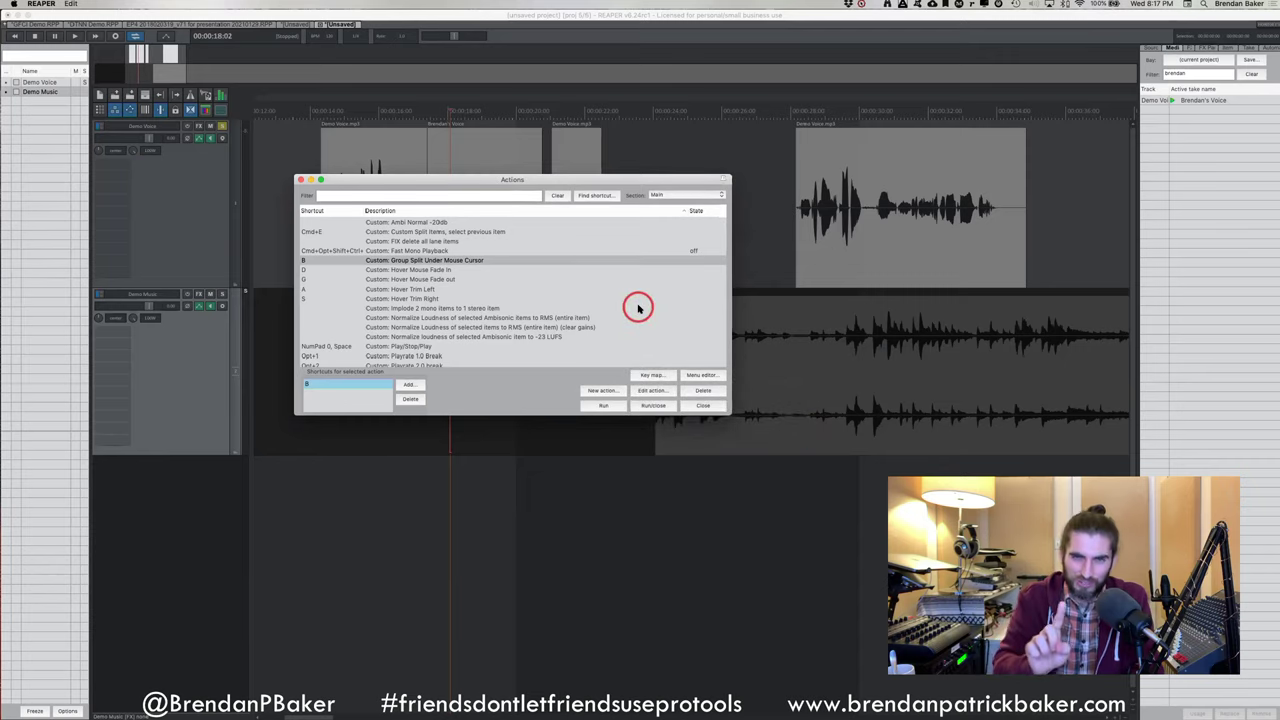
{"action": "scroll", "coordinate": [567, 295], "scroll_direction": "down", "scroll_amount": 1}
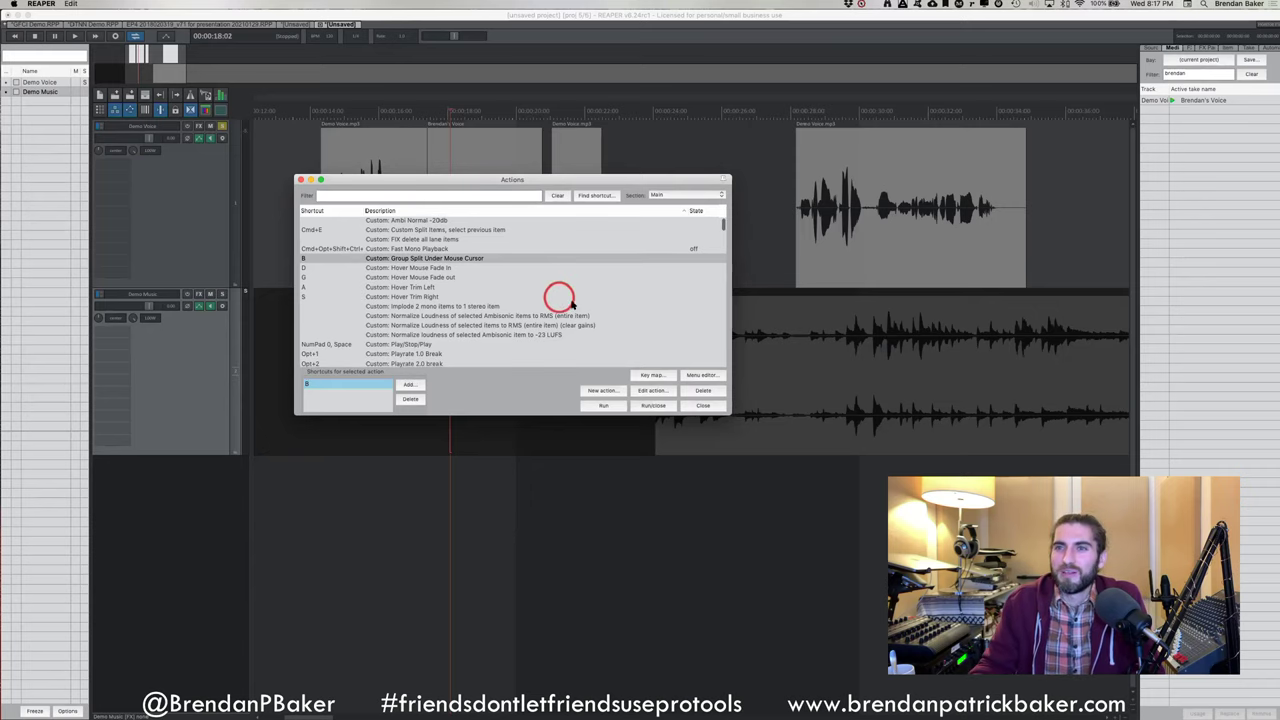
{"action": "scroll", "coordinate": [553, 238], "scroll_direction": "up", "scroll_amount": 1}
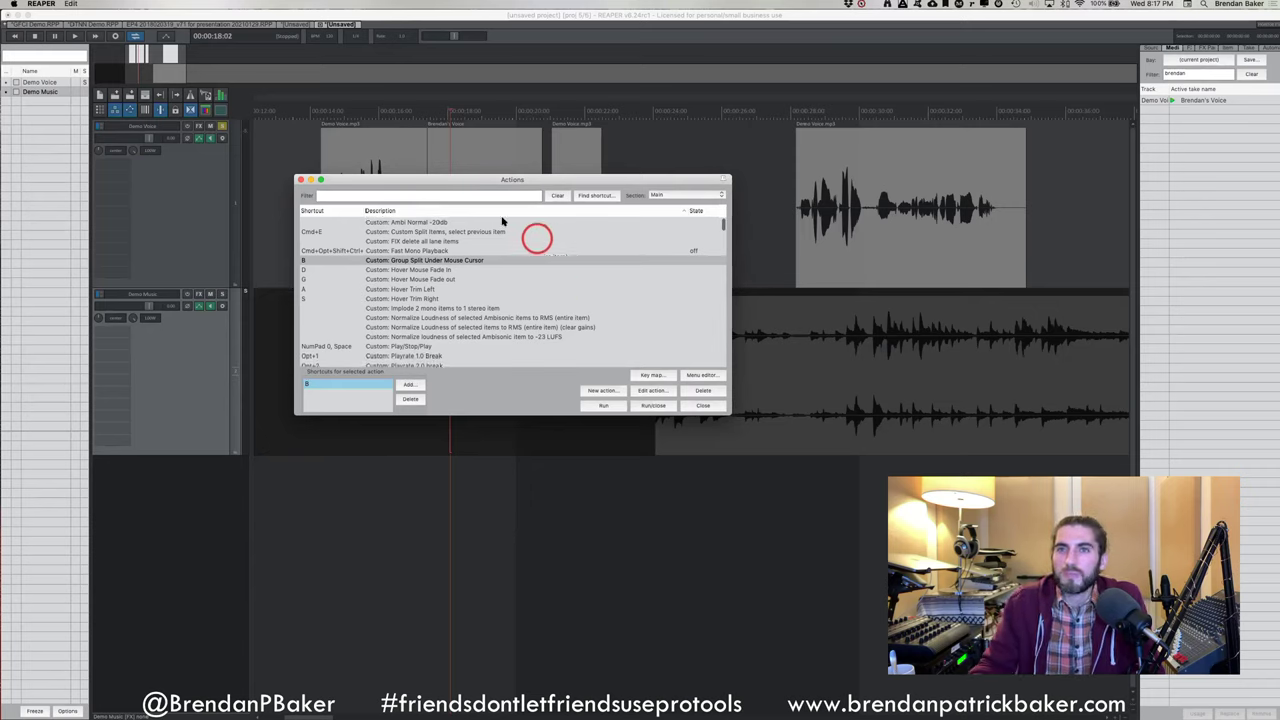
Close the Actions window and open the key bindings and mouse modifiers reference
{"action": "left_click_drag", "start_coordinate": [485, 181], "coordinate": [498, 201]}
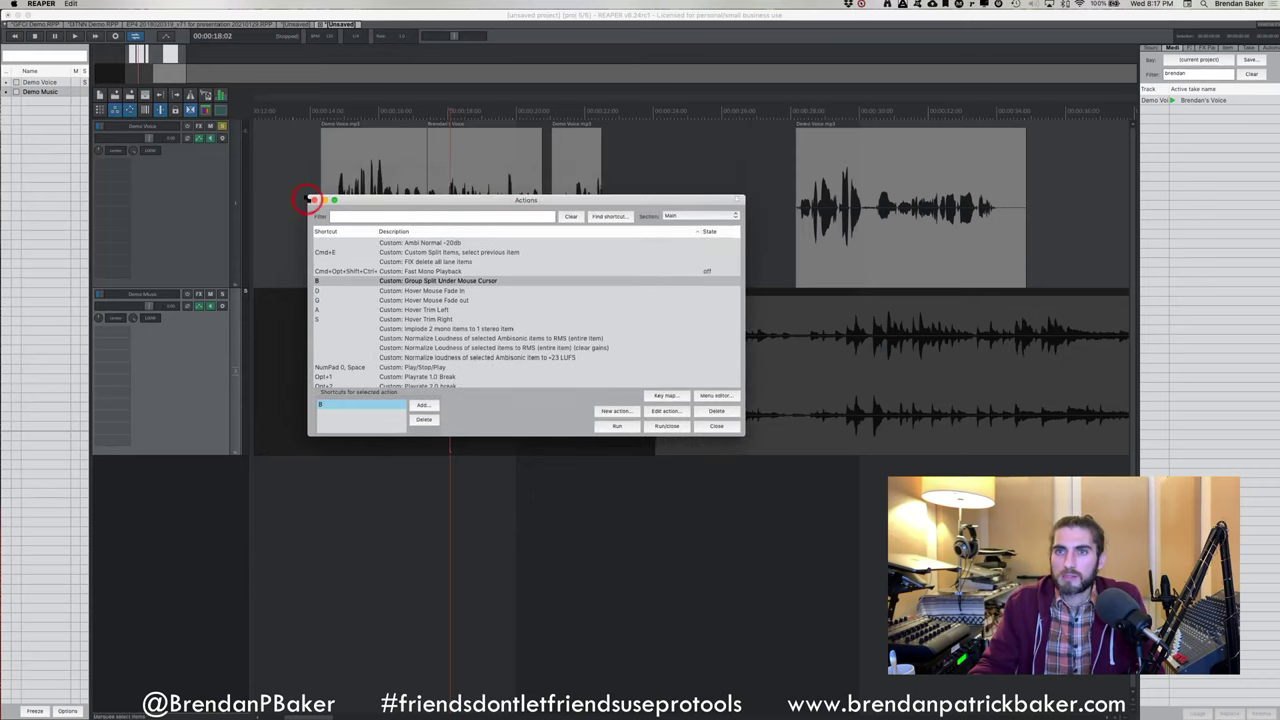
{"action": "left_click", "coordinate": [313, 201]}
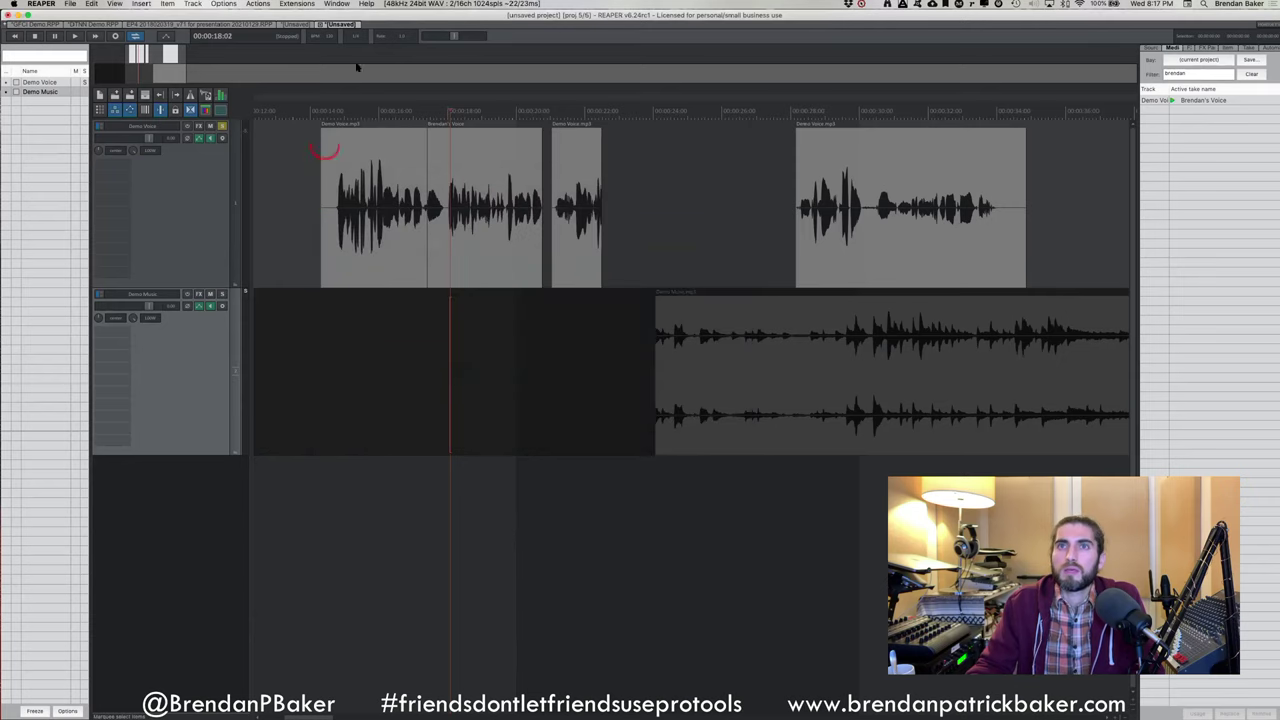
{"action": "left_click", "coordinate": [367, 4]}
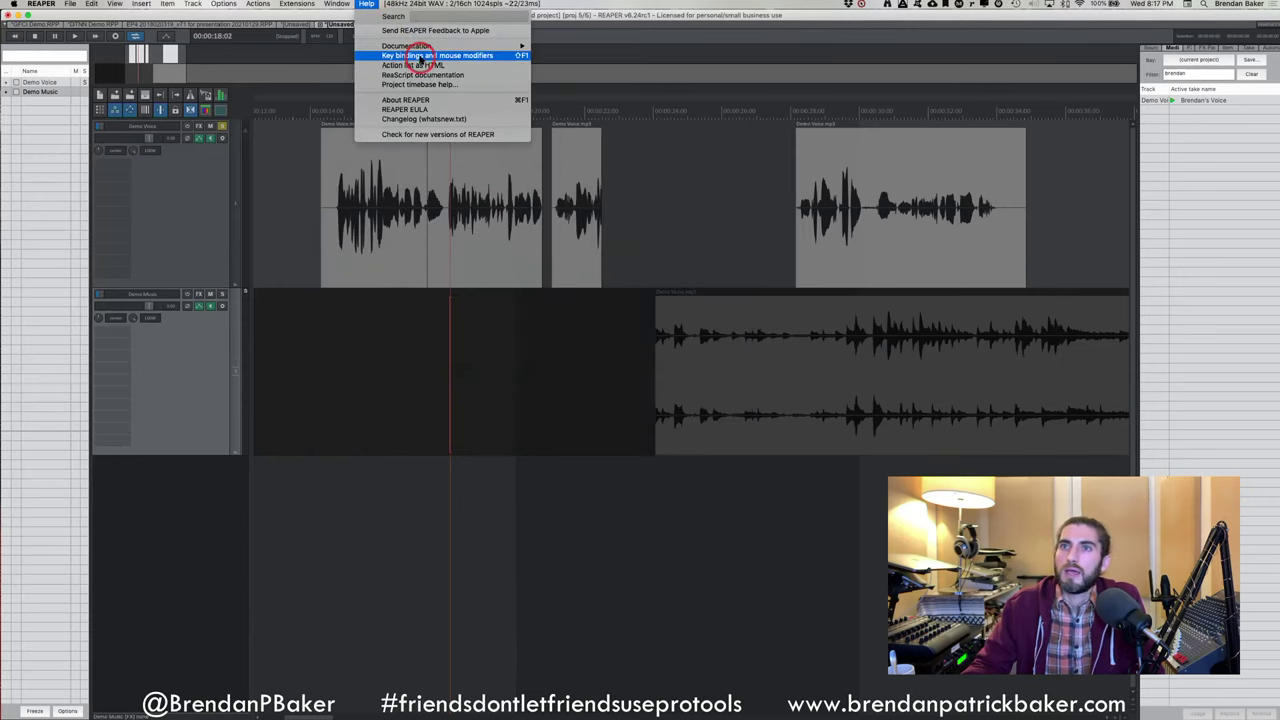
{"action": "left_click", "coordinate": [482, 58]}
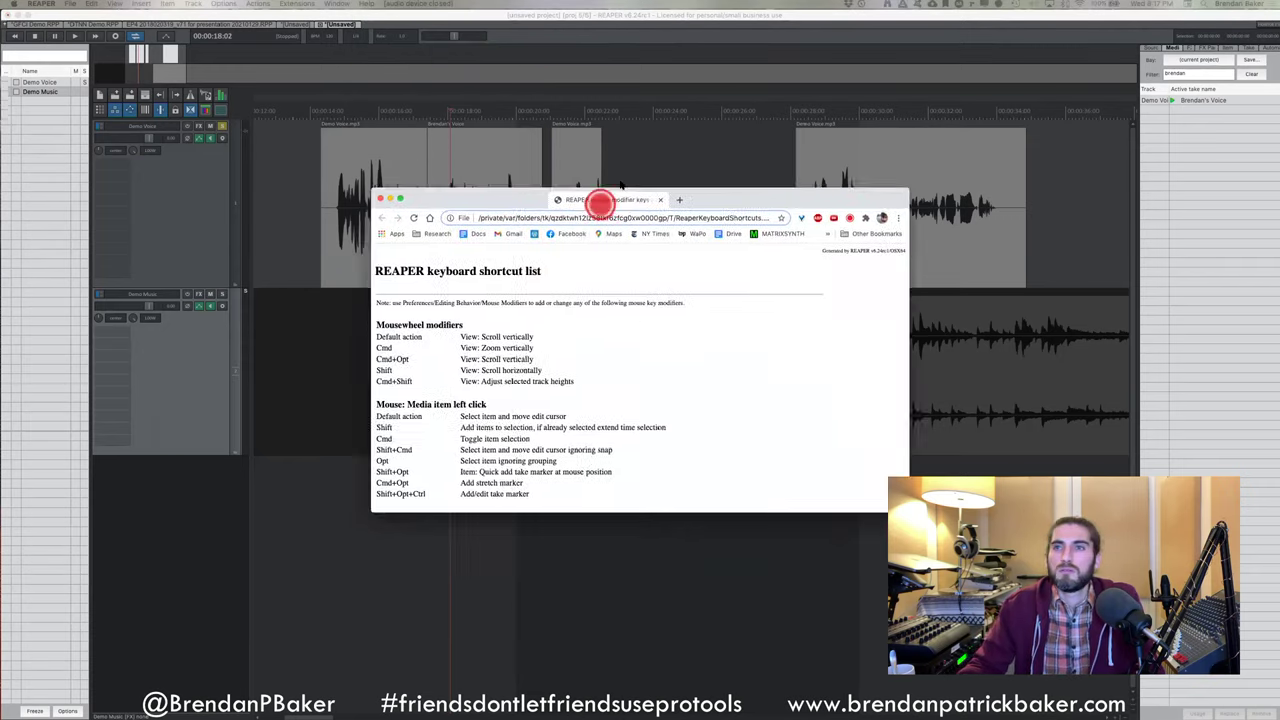
Read through the keyboard shortcut list's mouse modifier sections for media items, envelopes, tracks, ruler, regions and MIDI notes
{"action": "scroll", "coordinate": [495, 316], "scroll_direction": "down", "scroll_amount": 2}
{"action": "scroll", "coordinate": [496, 316], "scroll_direction": "down", "scroll_amount": 10}
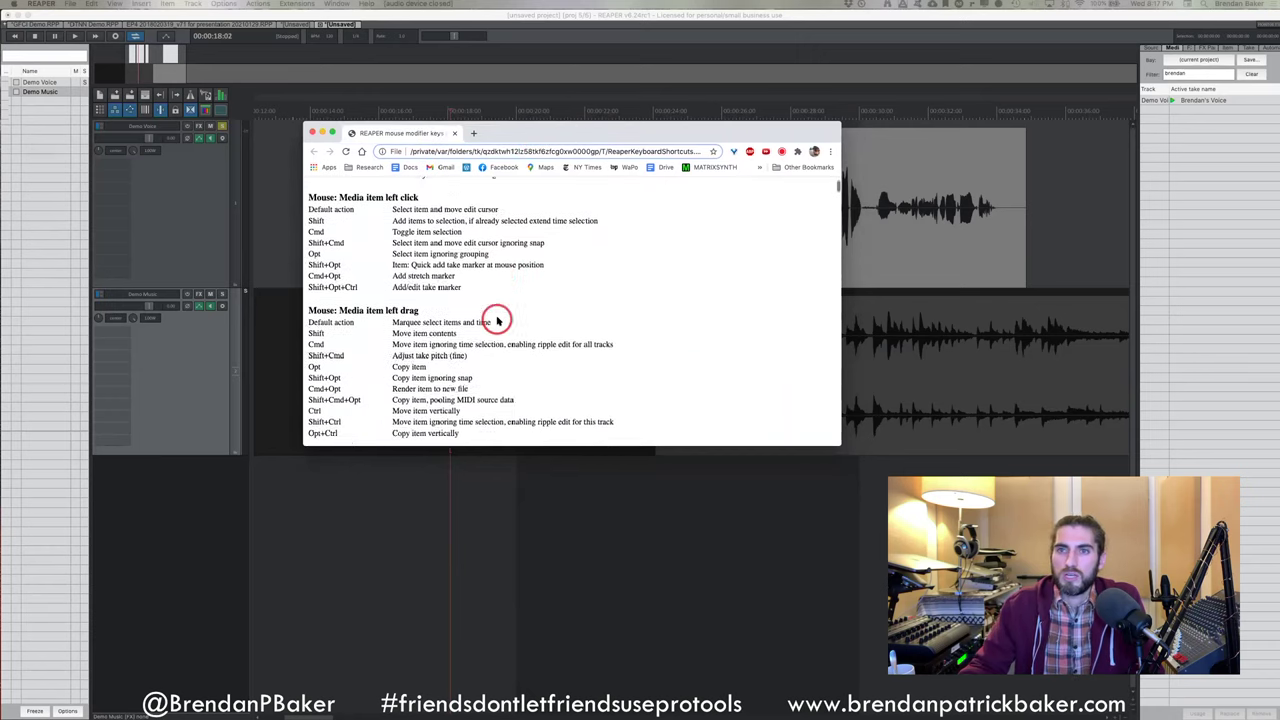
{"action": "scroll", "coordinate": [496, 316], "scroll_direction": "down", "scroll_amount": 15}
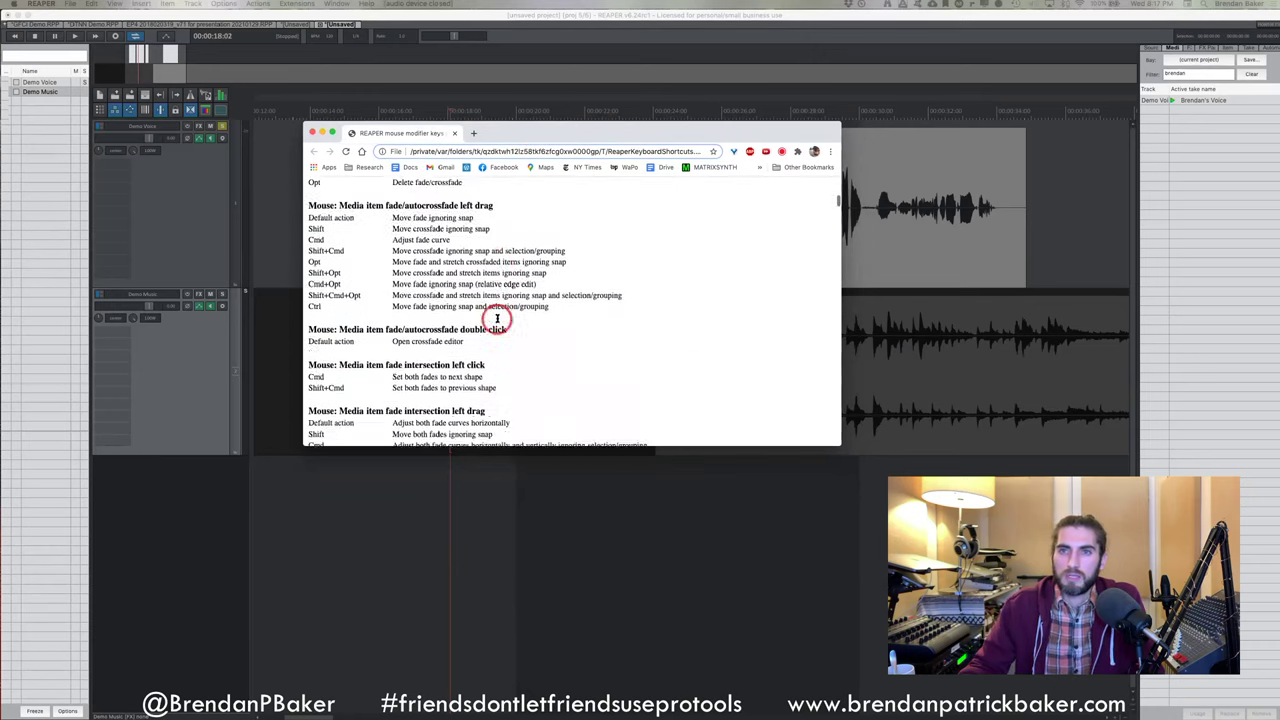
{"action": "scroll", "coordinate": [493, 322], "scroll_direction": "down", "scroll_amount": 15}
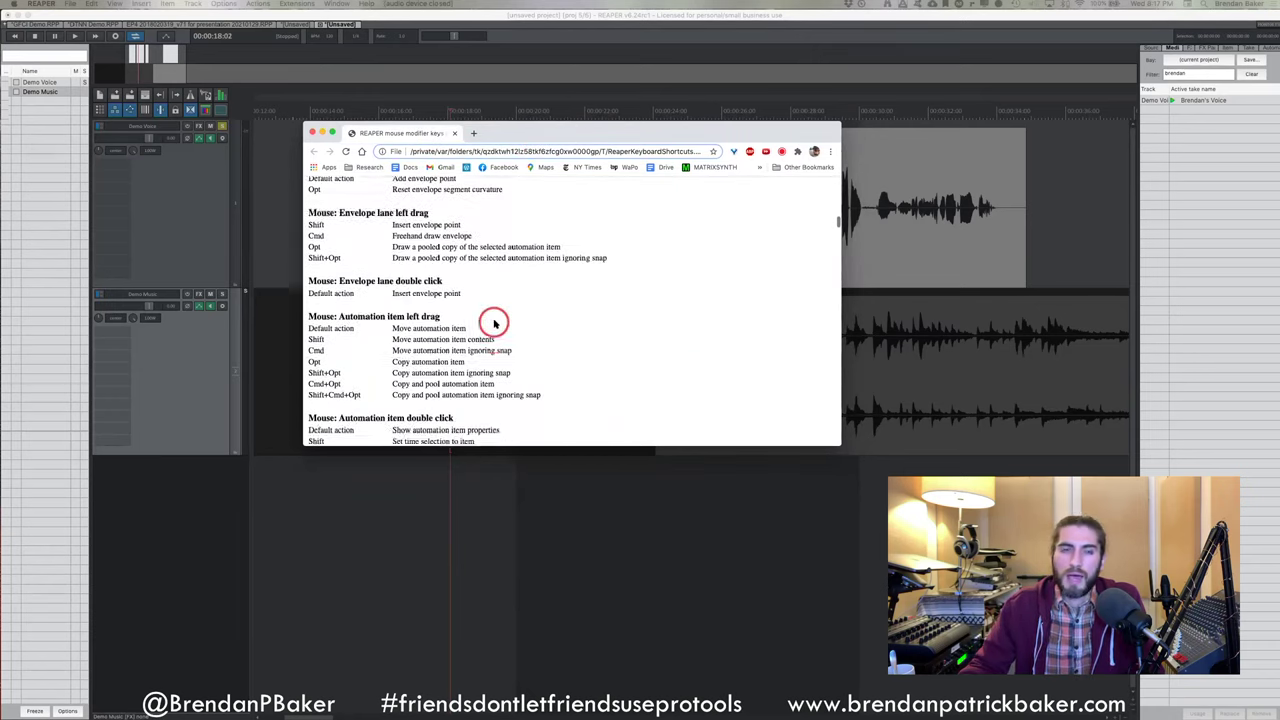
{"action": "scroll", "coordinate": [493, 322], "scroll_direction": "down", "scroll_amount": 2}
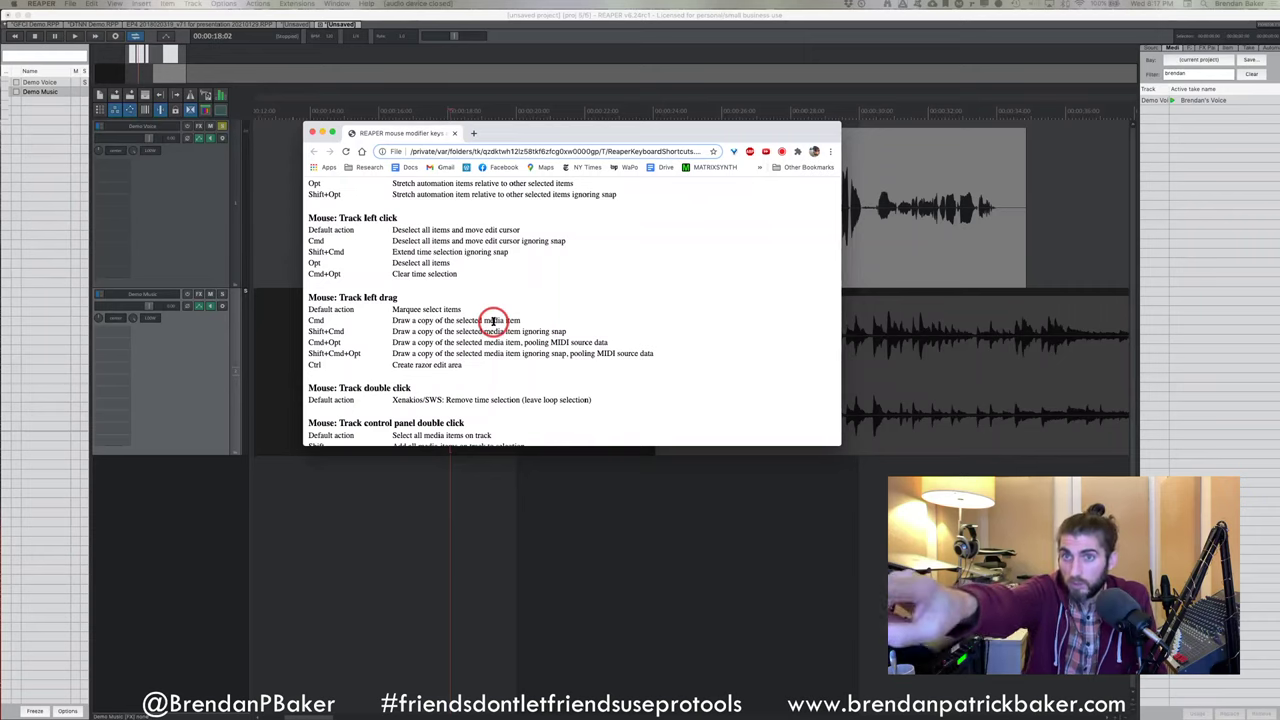
{"action": "scroll", "coordinate": [493, 322], "scroll_direction": "down", "scroll_amount": 20}
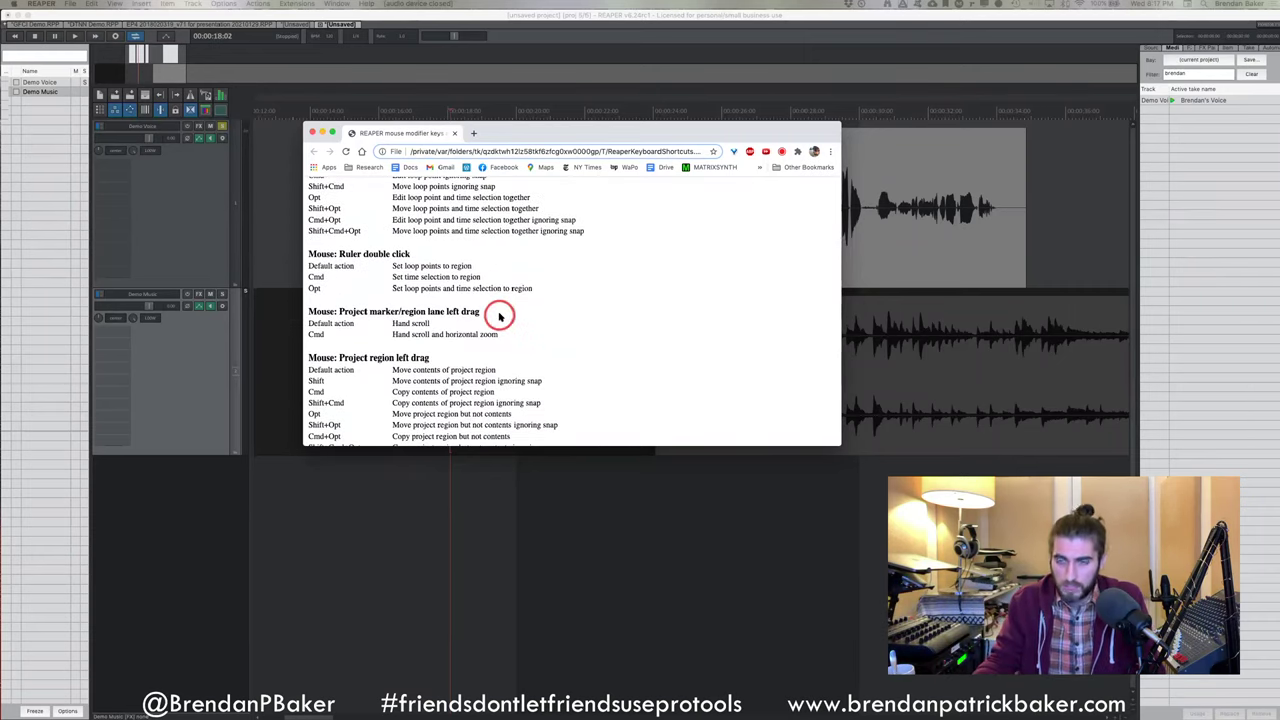
{"action": "scroll", "coordinate": [500, 316], "scroll_direction": "down", "scroll_amount": 10}
{"action": "scroll", "coordinate": [500, 316], "scroll_direction": "up", "scroll_amount": 11}
{"action": "scroll", "coordinate": [501, 315], "scroll_direction": "up", "scroll_amount": 1}
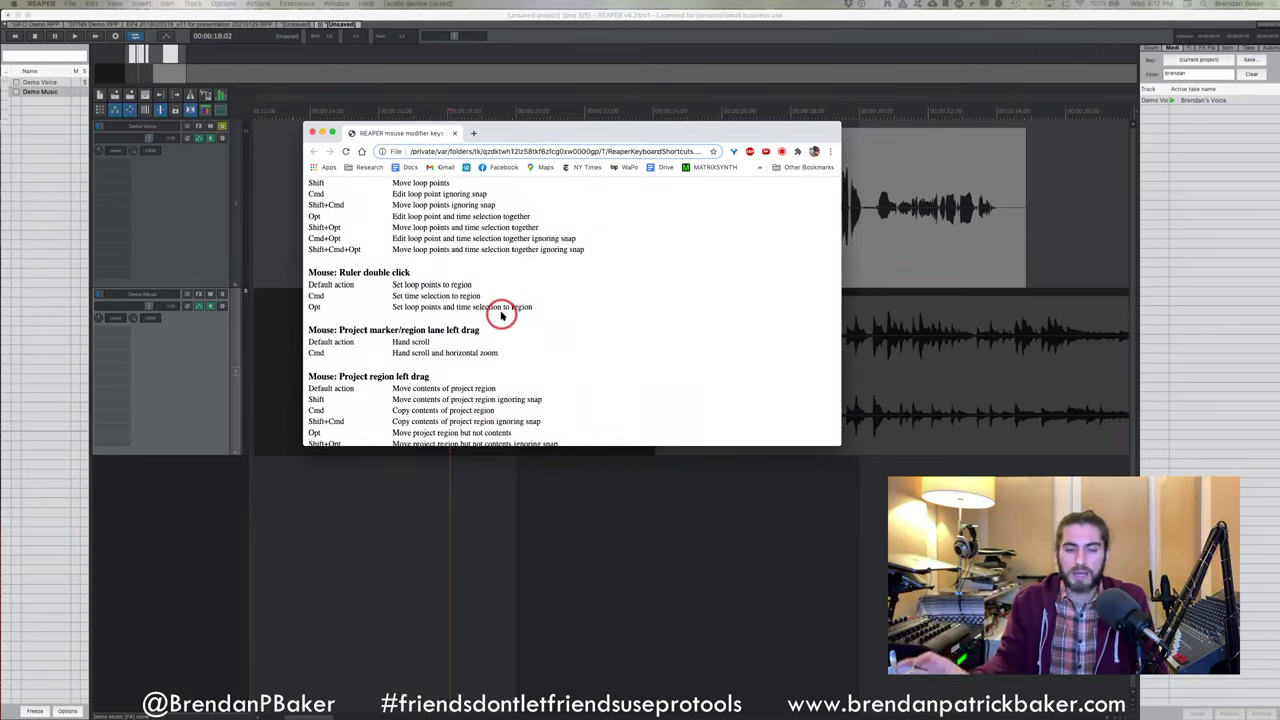
{"action": "scroll", "coordinate": [490, 303], "scroll_direction": "down", "scroll_amount": 5}
{"action": "scroll", "coordinate": [488, 300], "scroll_direction": "down", "scroll_amount": 10}
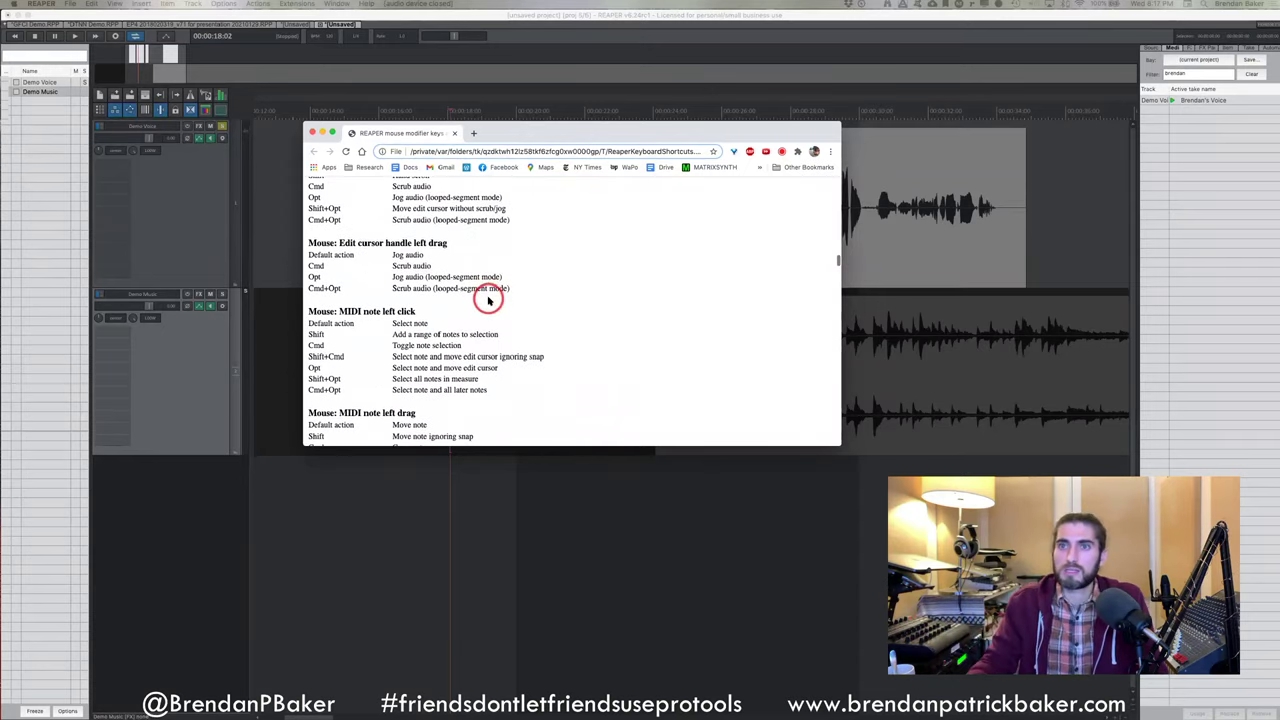
{"action": "scroll", "coordinate": [490, 300], "scroll_direction": "down", "scroll_amount": 4}
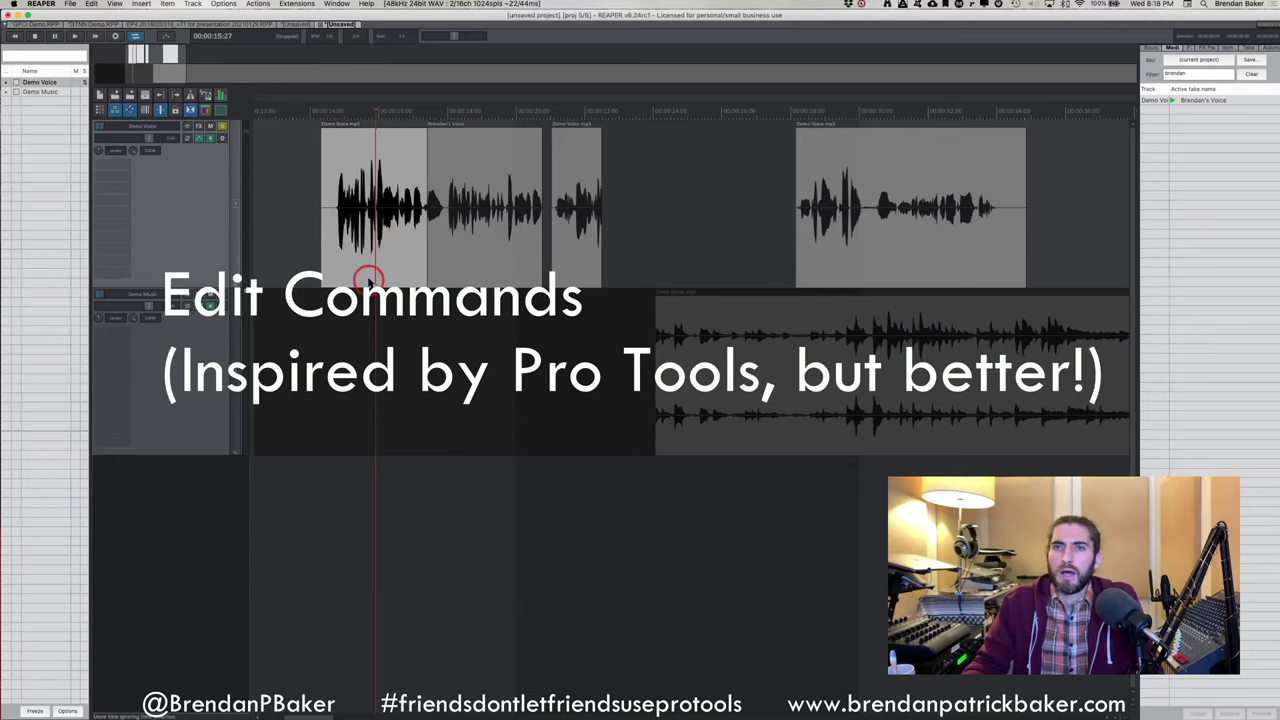
Move the first item on the Demo Voice track slightly earlier and delete the two items following it
{"action": "left_click_drag", "start_coordinate": [366, 280], "coordinate": [337, 277]}
{"action": "left_click", "coordinate": [473, 245]}
{"action": "key", "text": "BackSpace"}
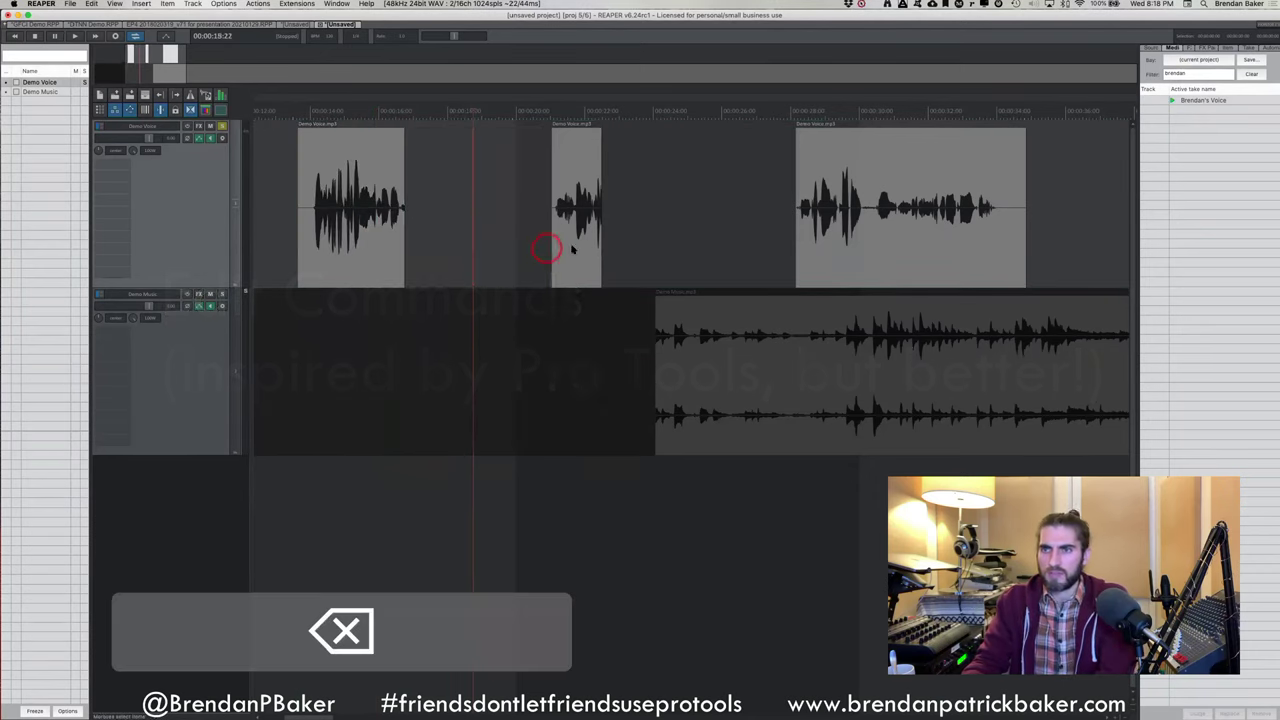
{"action": "left_click", "coordinate": [573, 250]}
{"action": "key", "text": "BackSpace"}
Extend the end of the first Demo Voice item across the emptied gap and split it at 00:00:17:09
{"action": "left_click_drag", "start_coordinate": [400, 240], "coordinate": [686, 236]}
{"action": "left_click", "coordinate": [423, 213]}
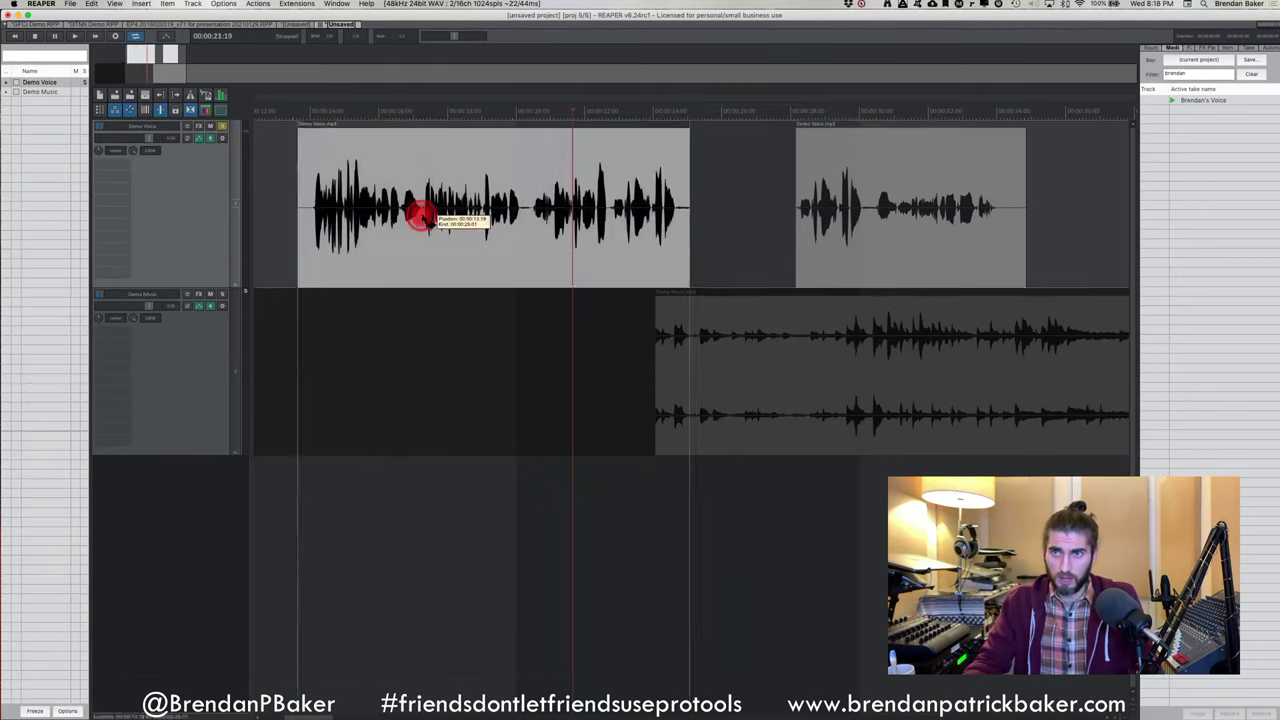
{"action": "key", "text": "super+e"}
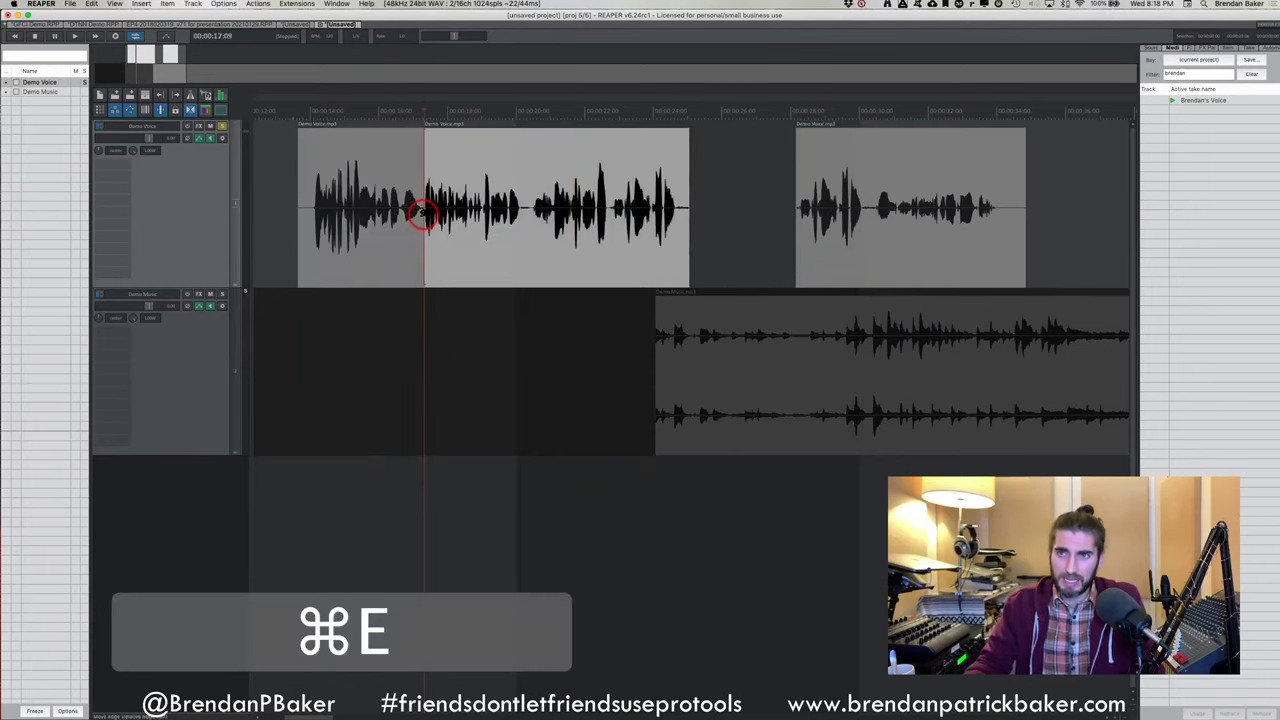
Split the second Demo Voice piece at 00:00:20:13 and the first piece at 00:00:14:23
{"action": "left_click", "coordinate": [396, 228]}
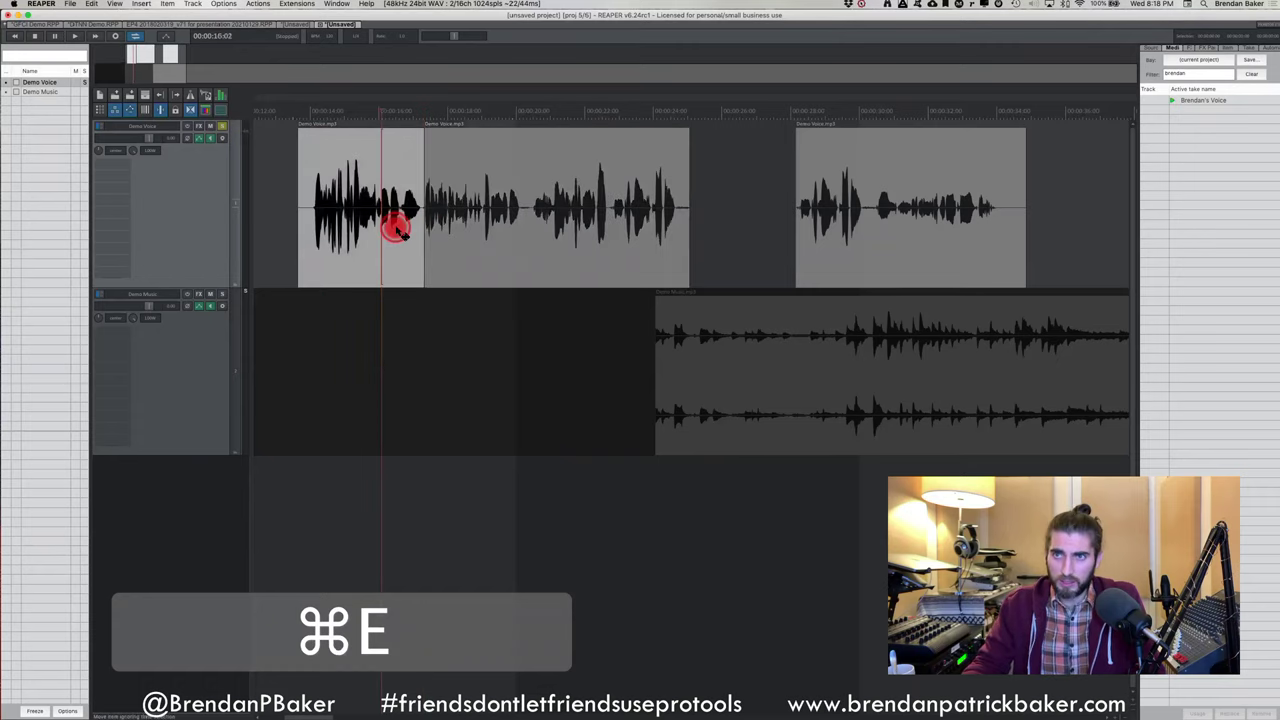
{"action": "left_click", "coordinate": [531, 218]}
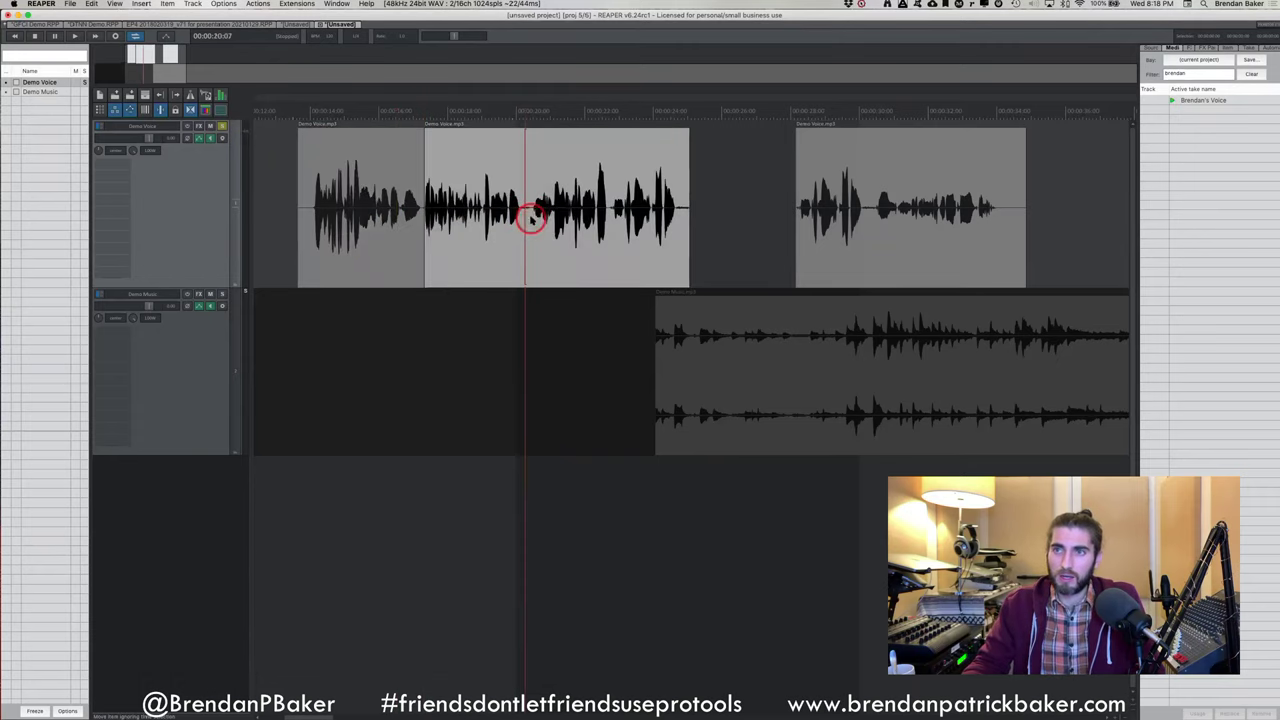
{"action": "key", "text": "b"}
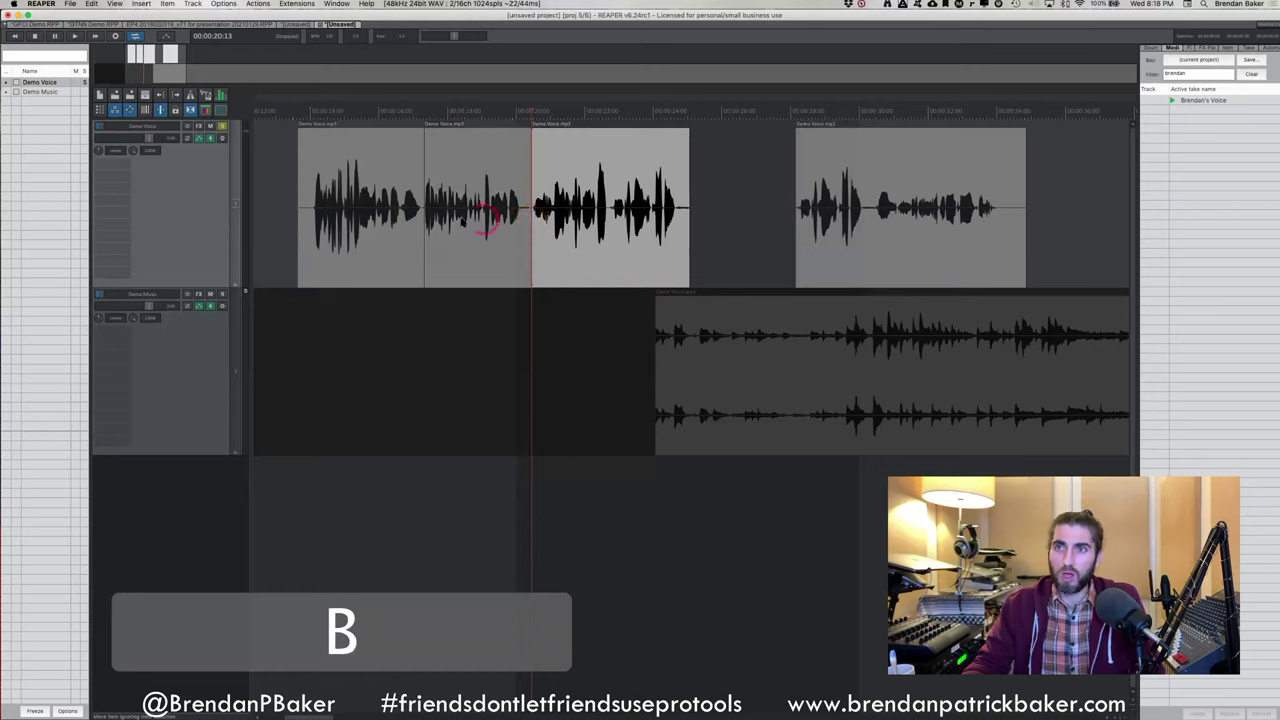
{"action": "left_click", "coordinate": [324, 210]}
{"action": "left_click", "coordinate": [337, 205]}
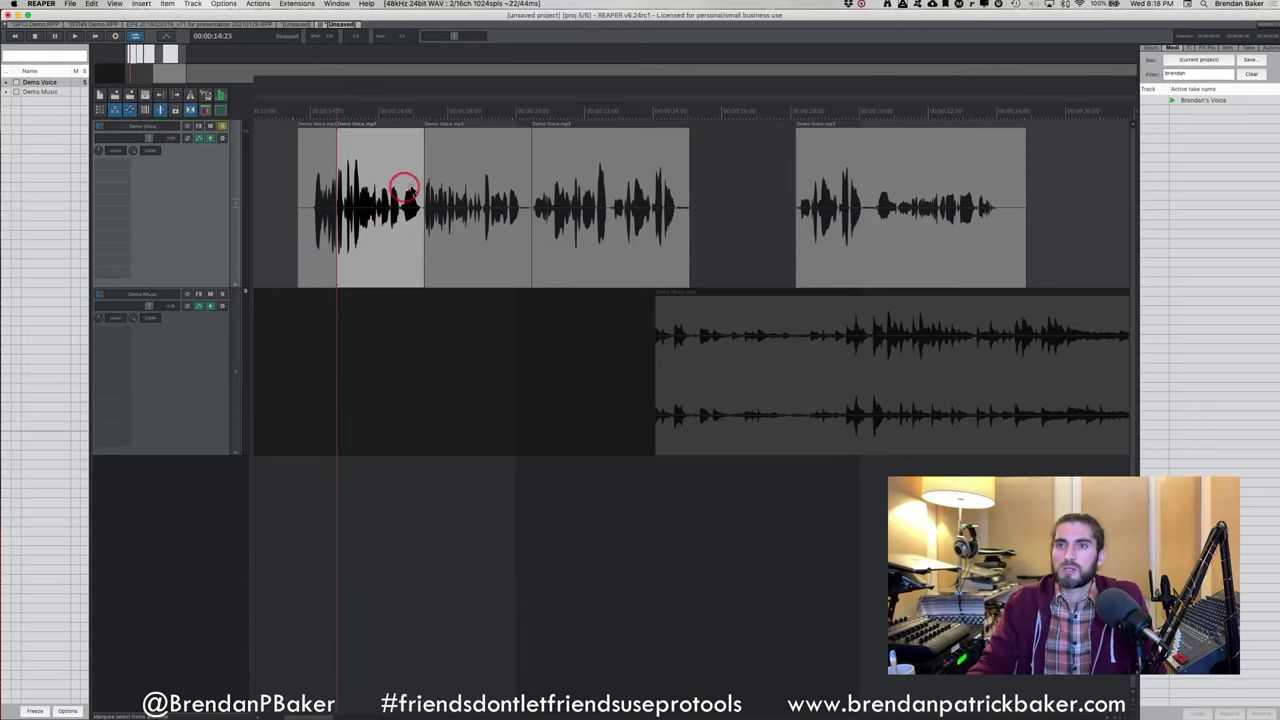
Select individual Demo Voice pieces and split the third one at 00:00:19:00
{"action": "left_click", "coordinate": [474, 185]}
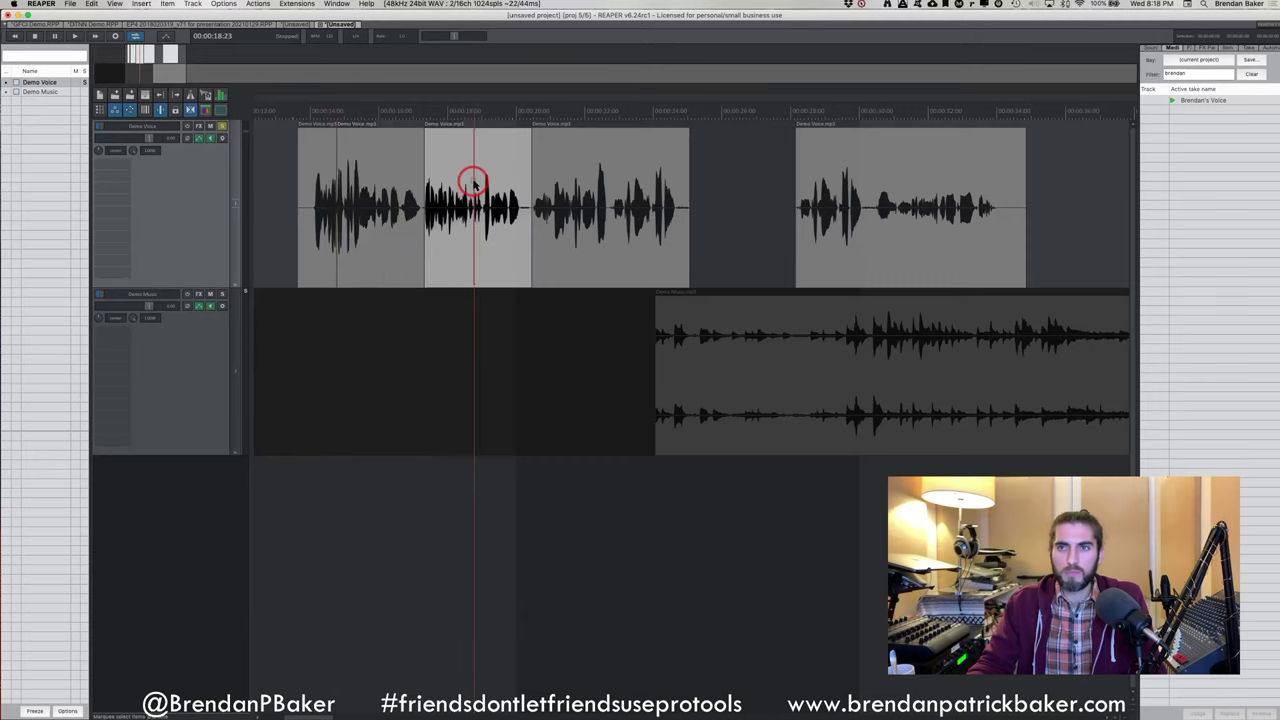
{"action": "left_click", "coordinate": [390, 170]}
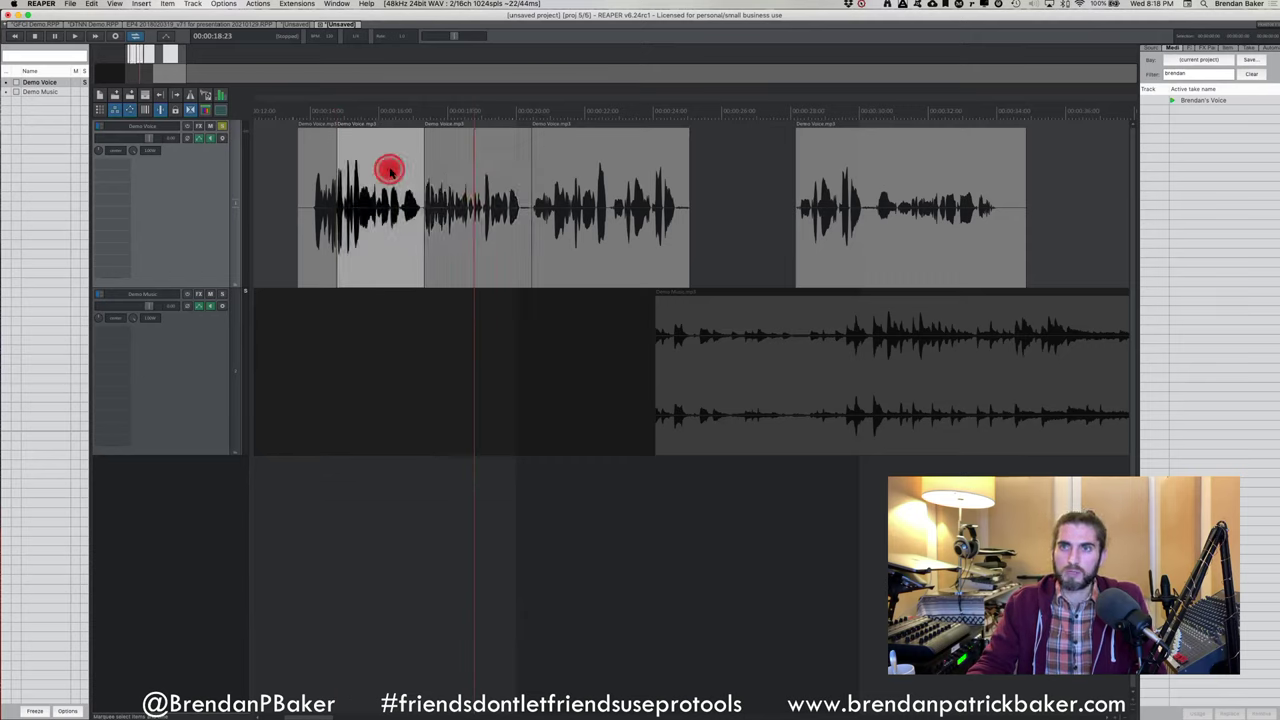
{"action": "left_click", "coordinate": [491, 166]}
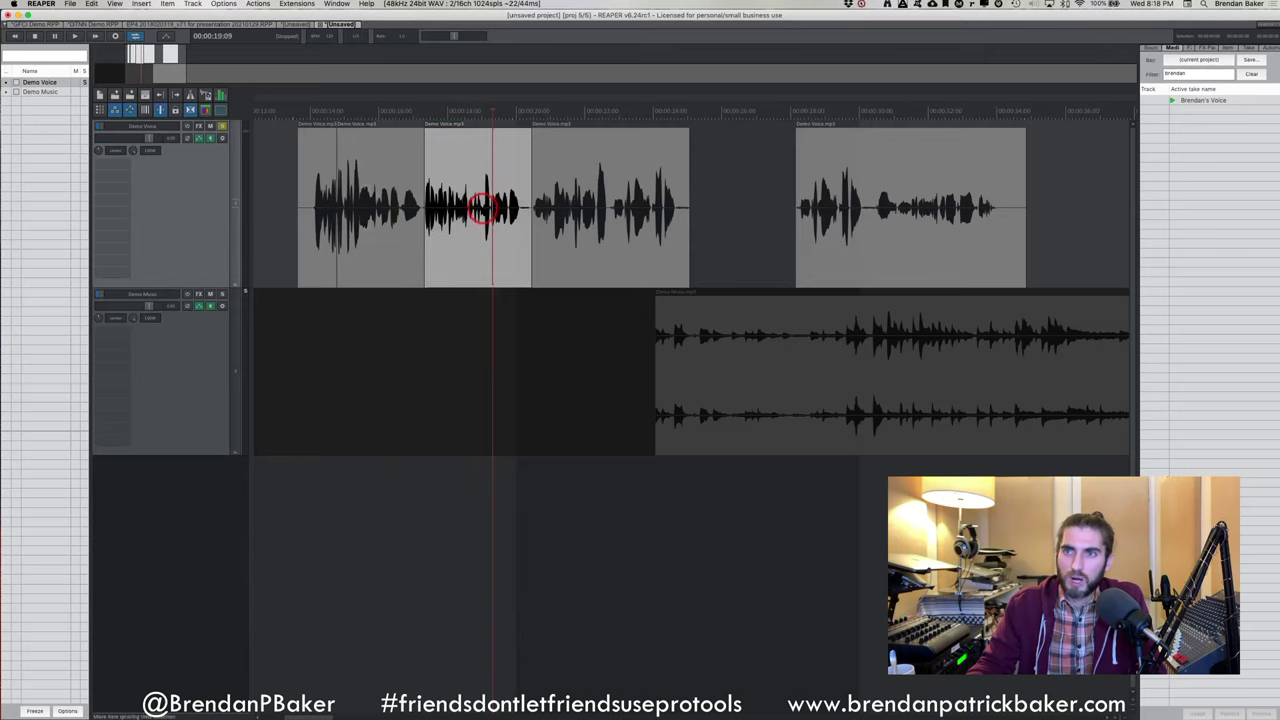
{"action": "left_click", "coordinate": [483, 207]}
{"action": "key", "text": "super+e"}
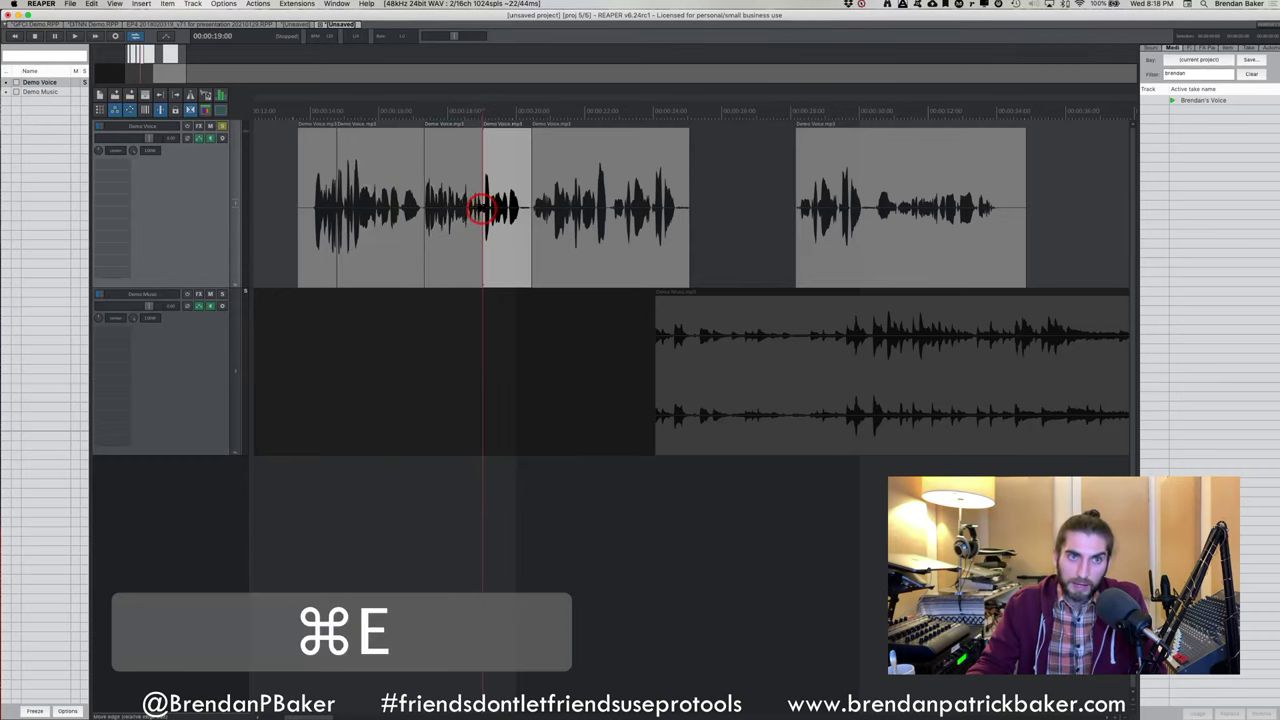
{"action": "scroll", "coordinate": [483, 207], "scroll_direction": "up", "scroll_amount": 3}
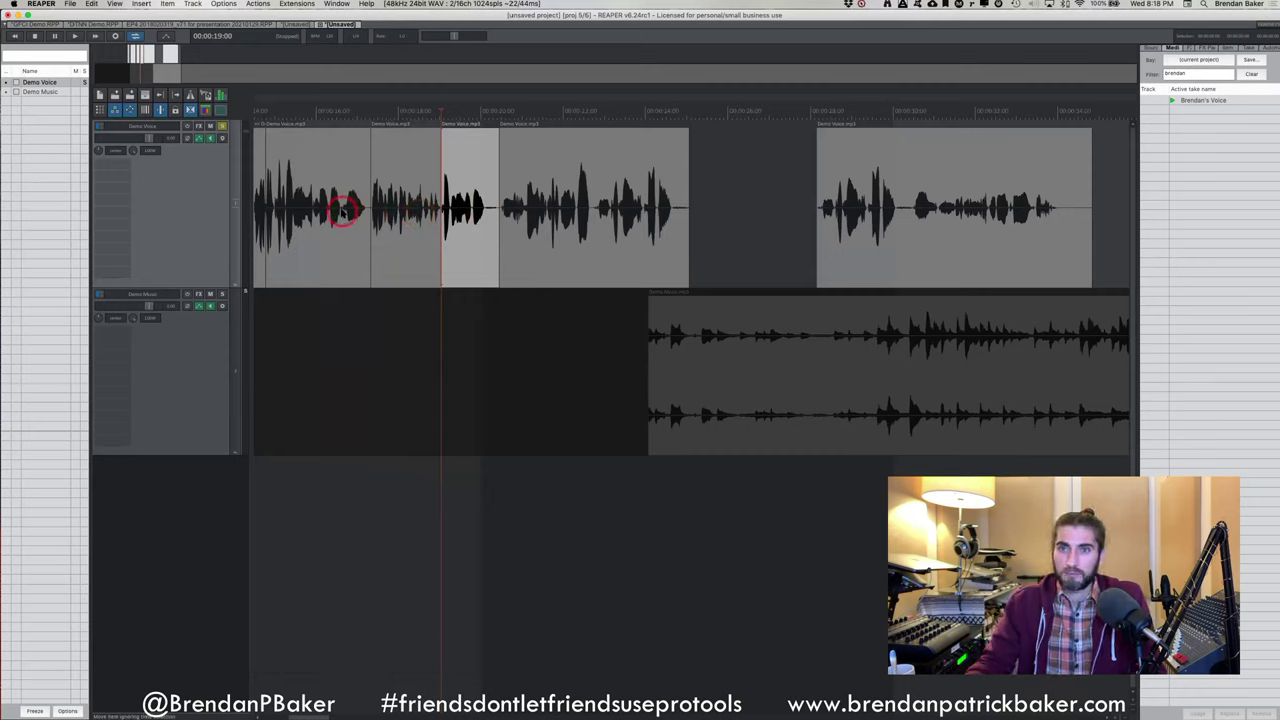
Split the Demo Voice items under the pointer at 00:00:16:10, 00:00:22:22, 00:00:21:01 and another point shortly before 00:00:22:22
{"action": "key", "text": "b"}
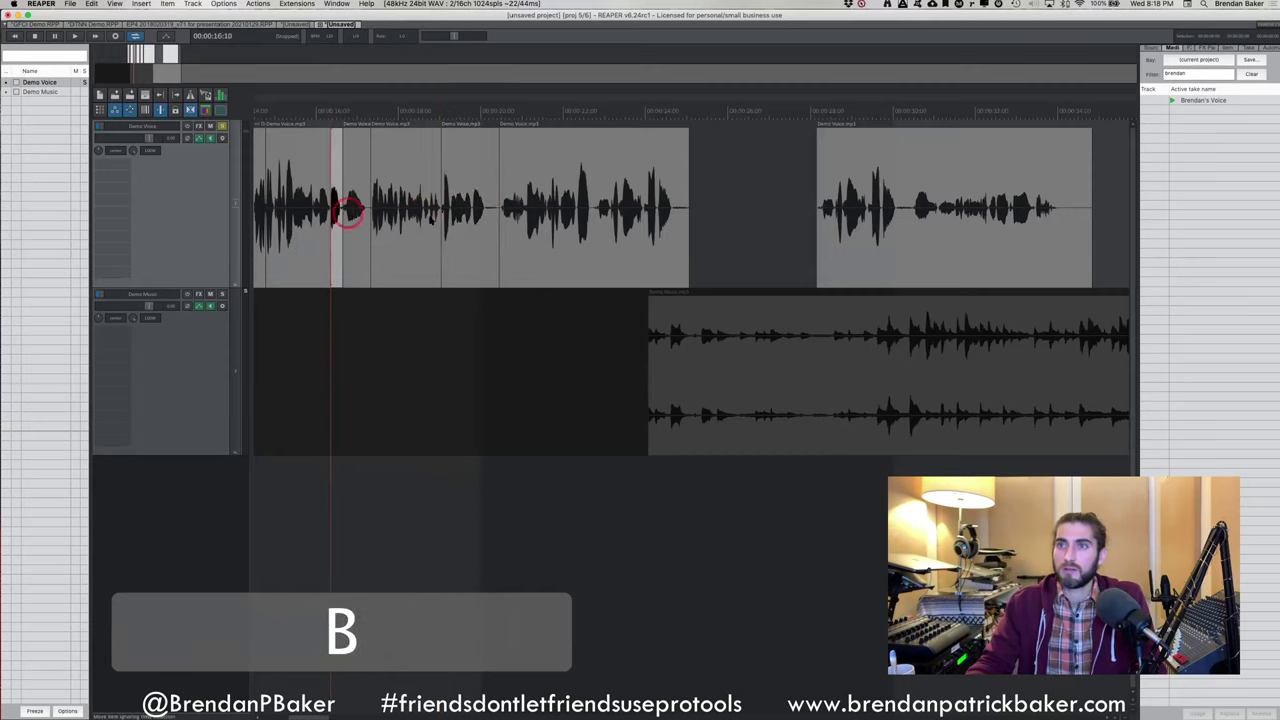
{"action": "key", "text": "b"}
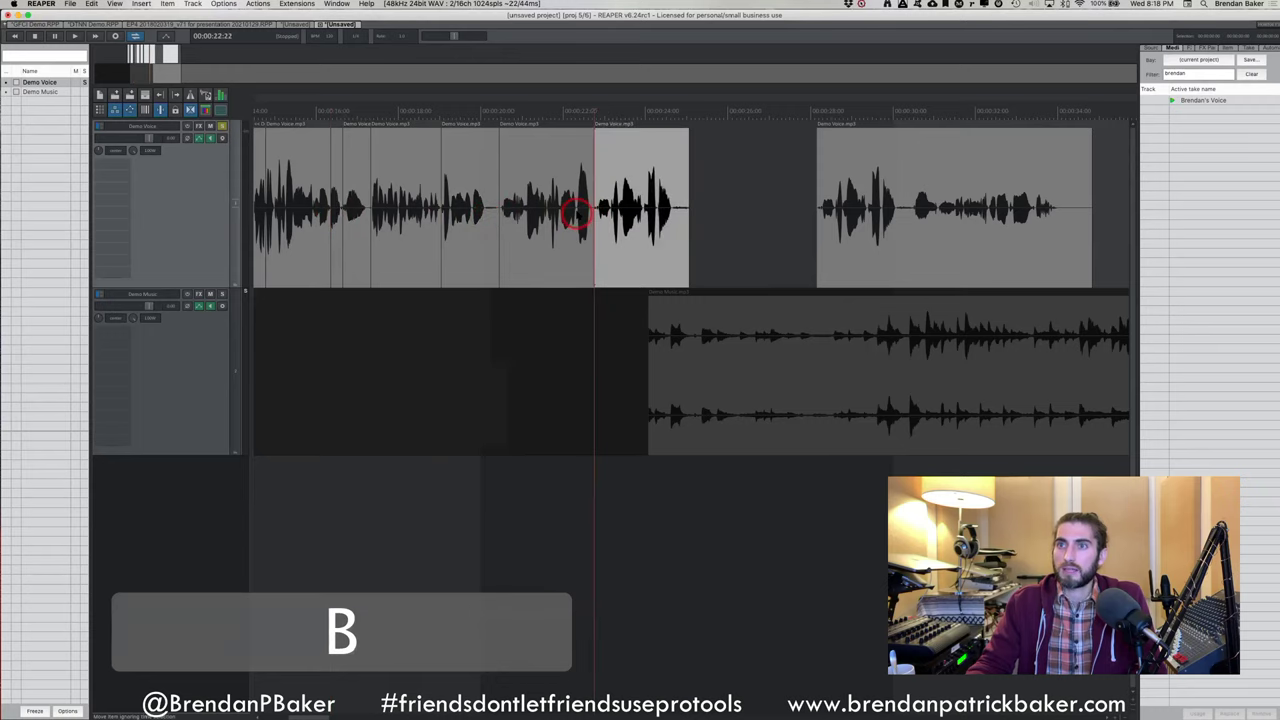
{"action": "key", "text": "b"}
{"action": "key", "text": "b"}
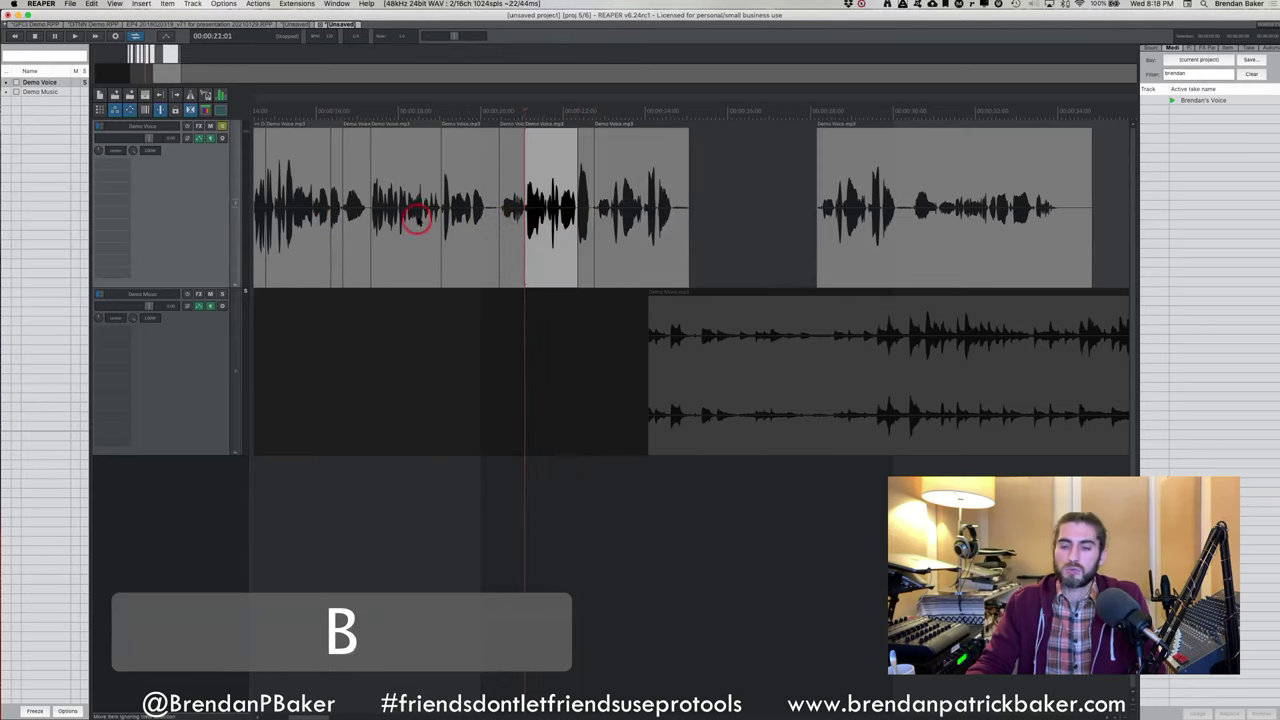
Delete the Demo Voice pieces between the first and last items and extend the first item until it overlaps the last one
{"action": "scroll", "coordinate": [443, 222], "scroll_direction": "down", "scroll_amount": 3}
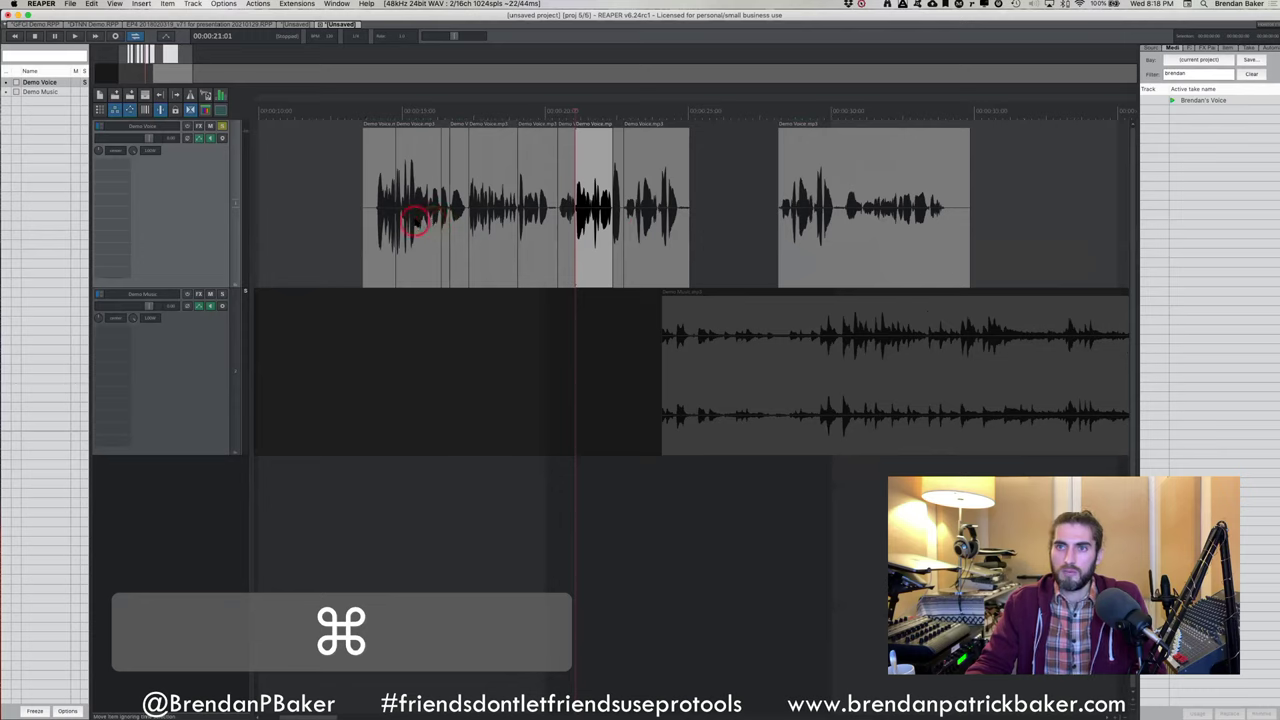
{"action": "left_click", "coordinate": [413, 220]}
{"action": "left_click", "coordinate": [640, 251], "text": "shift"}
{"action": "key", "text": "BackSpace"}
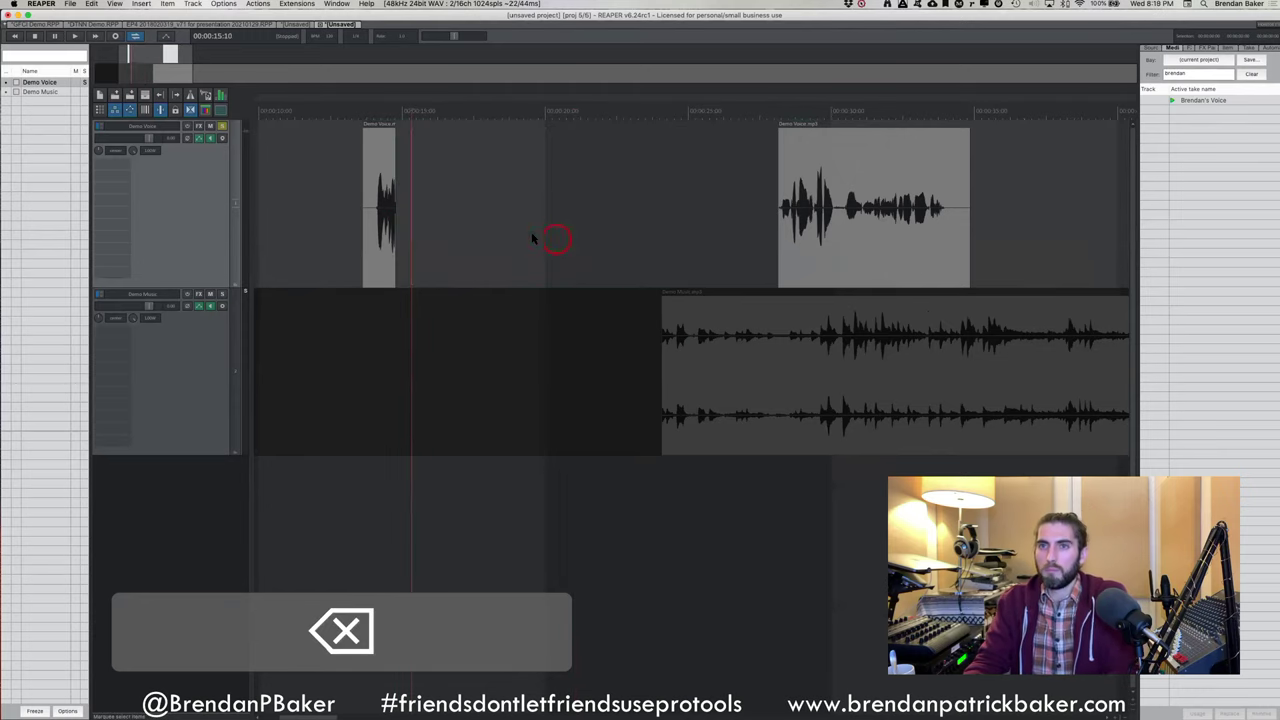
{"action": "left_click_drag", "start_coordinate": [395, 263], "coordinate": [814, 206]}
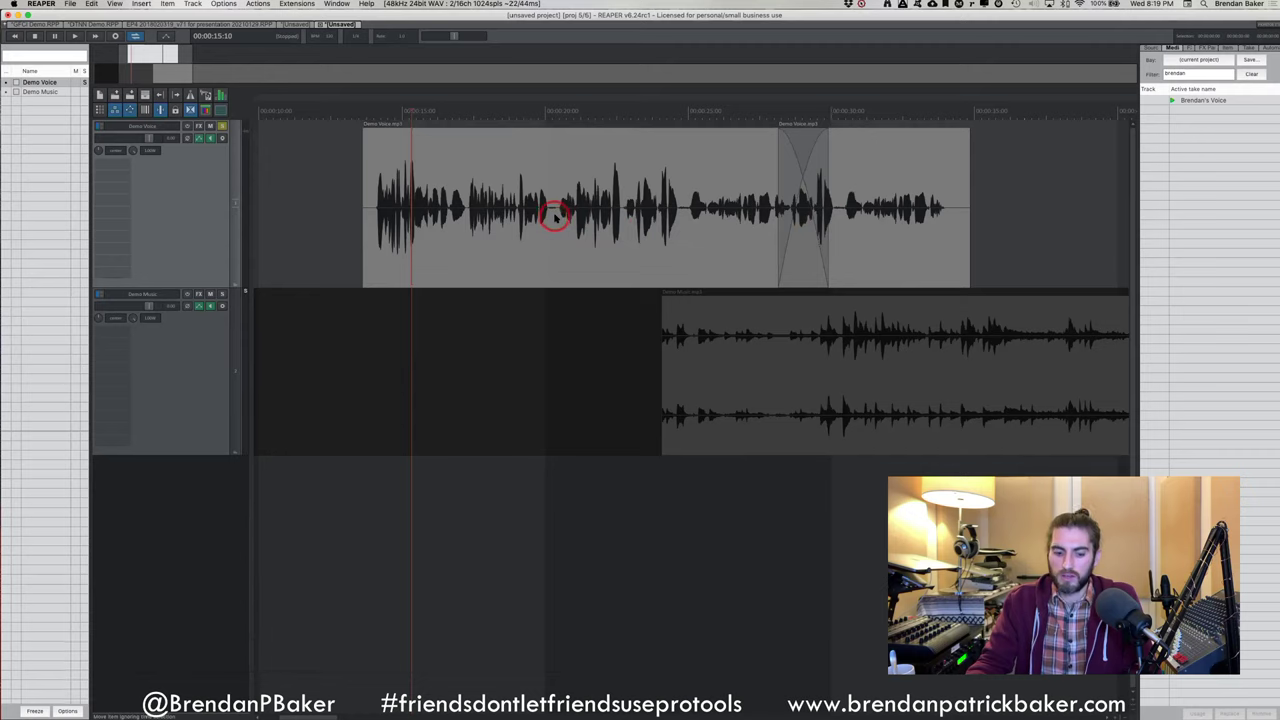
Split the extended Demo Voice item at 00:00:20:11 and 00:00:17:06
{"action": "key", "text": "b"}
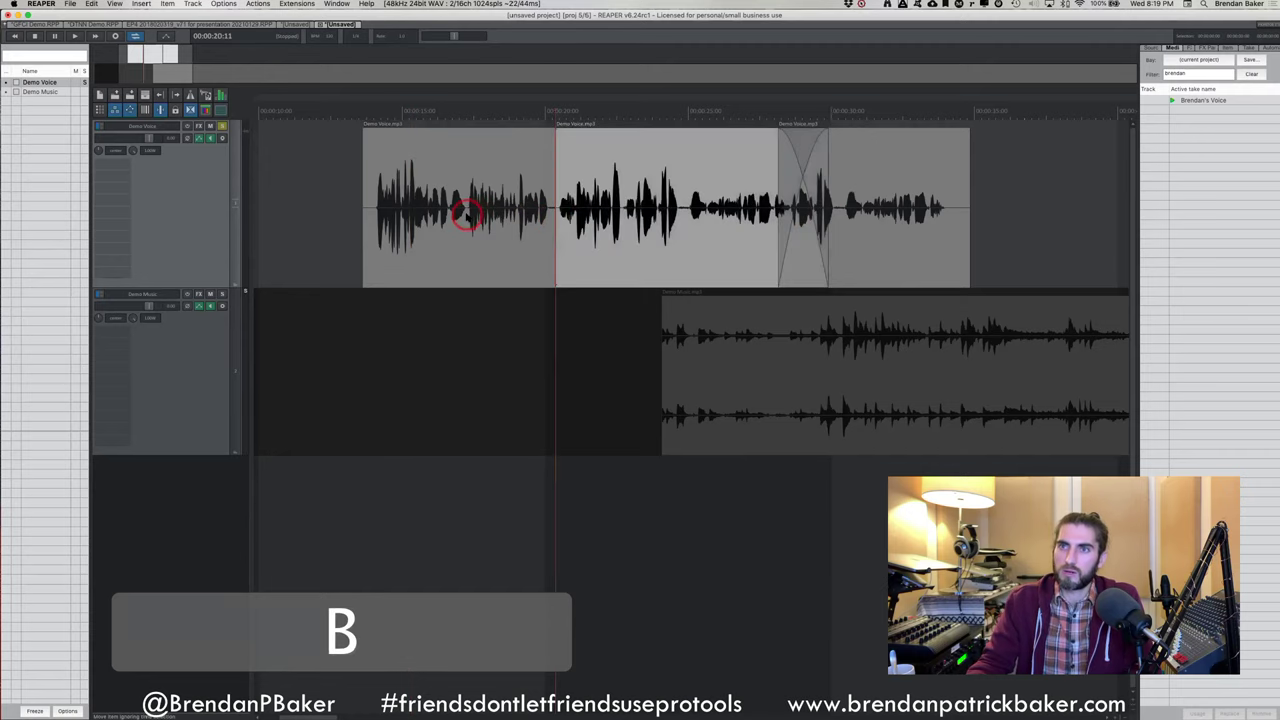
{"action": "key", "text": "b"}
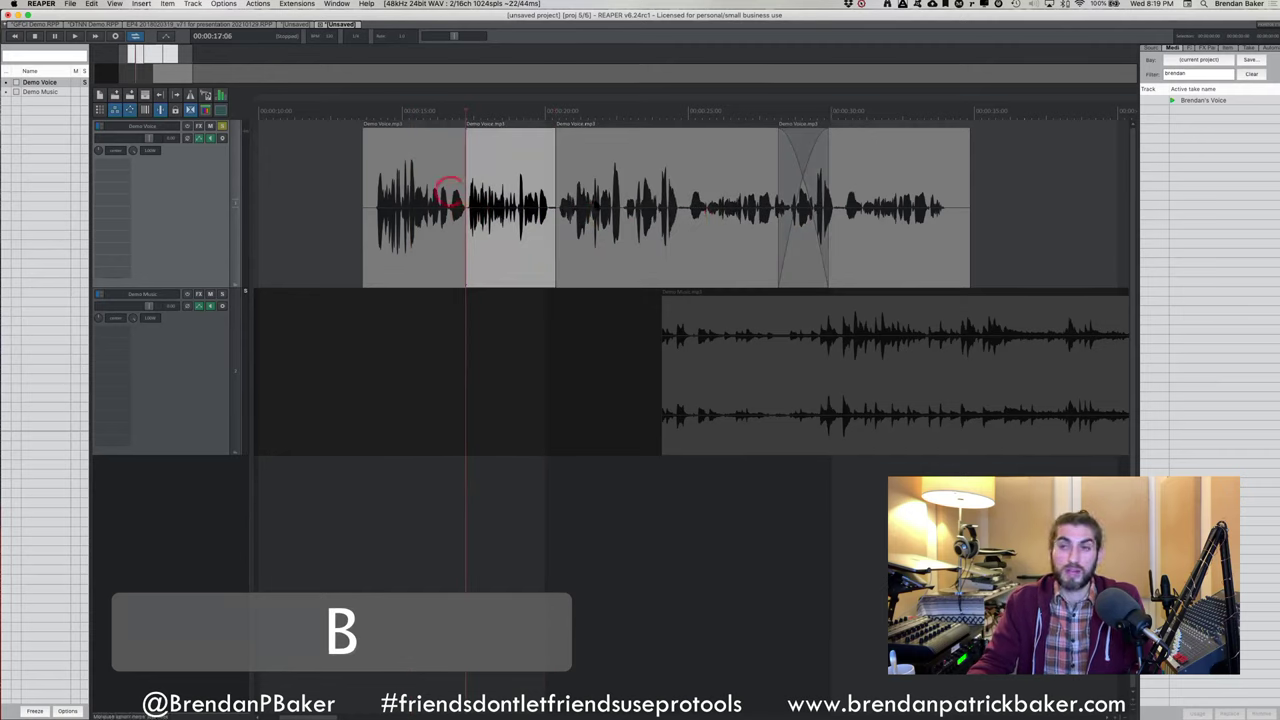
Play the project from 00:00:13:15, split the Demo Voice items at many scattered points during playback, and stop the transport
{"action": "left_click", "coordinate": [360, 188]}
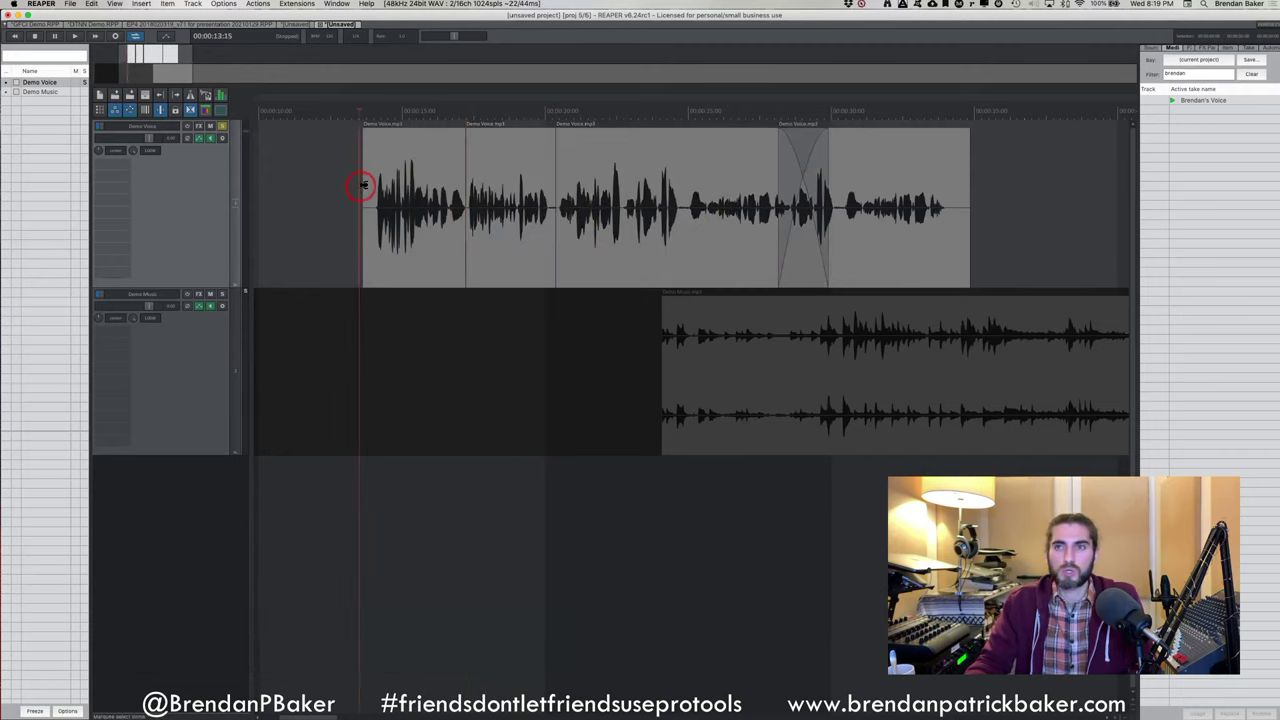
{"action": "key", "text": "space"}
{"action": "key", "text": "b"}
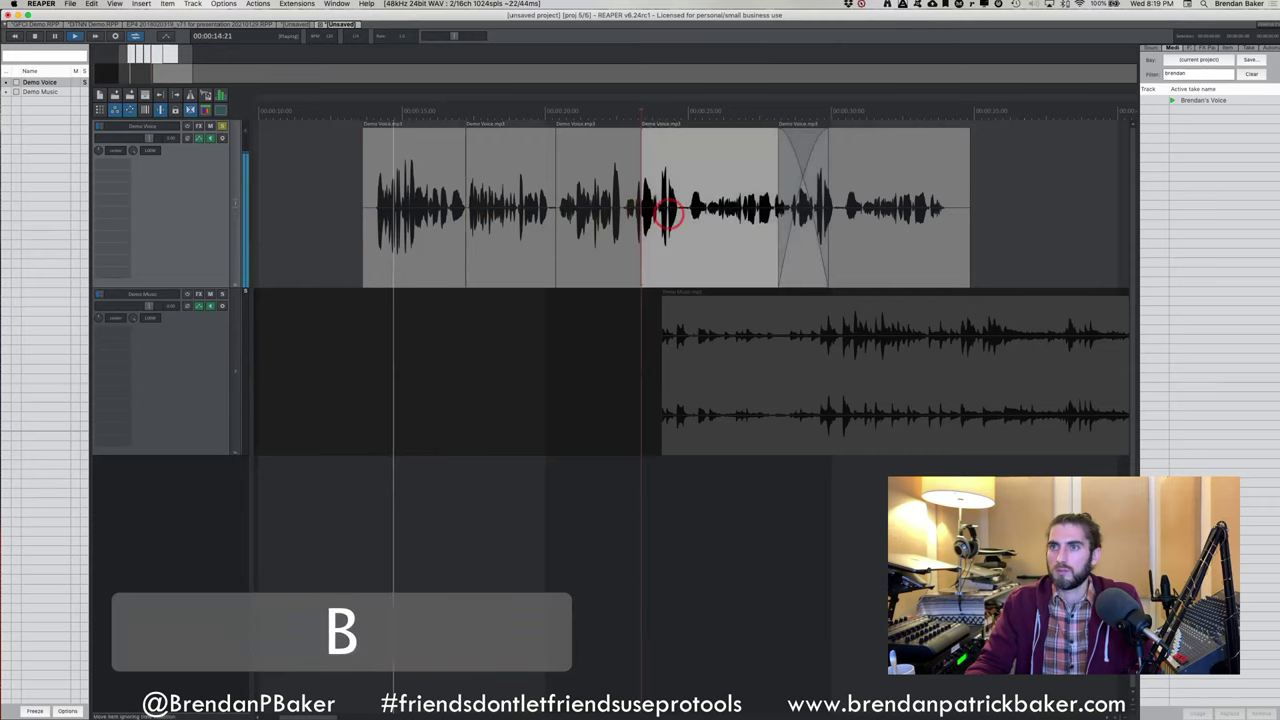
{"action": "key", "text": "b"}
{"action": "key", "text": "b"}
{"action": "key", "text": "b"}
{"action": "key", "text": "b"}
{"action": "key", "text": "b"}
{"action": "key", "text": "b"}
{"action": "key", "text": "b"}
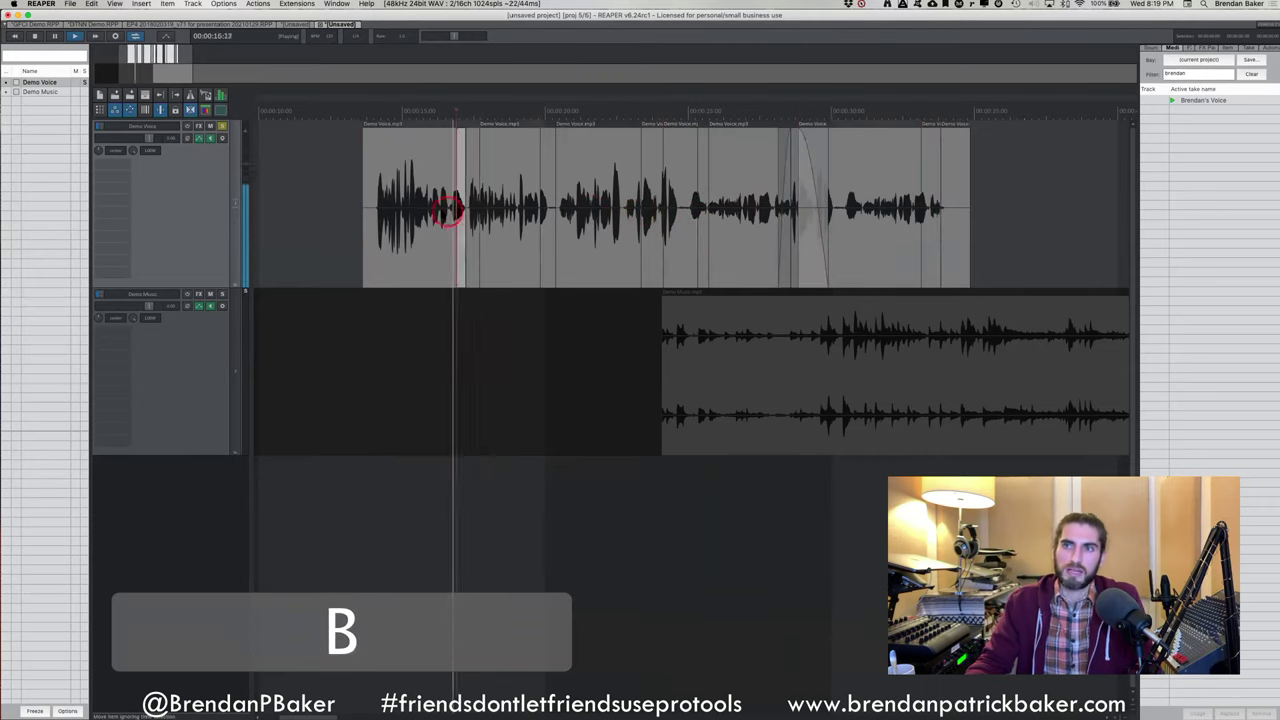
{"action": "key", "text": "b"}
{"action": "key", "text": "space"}
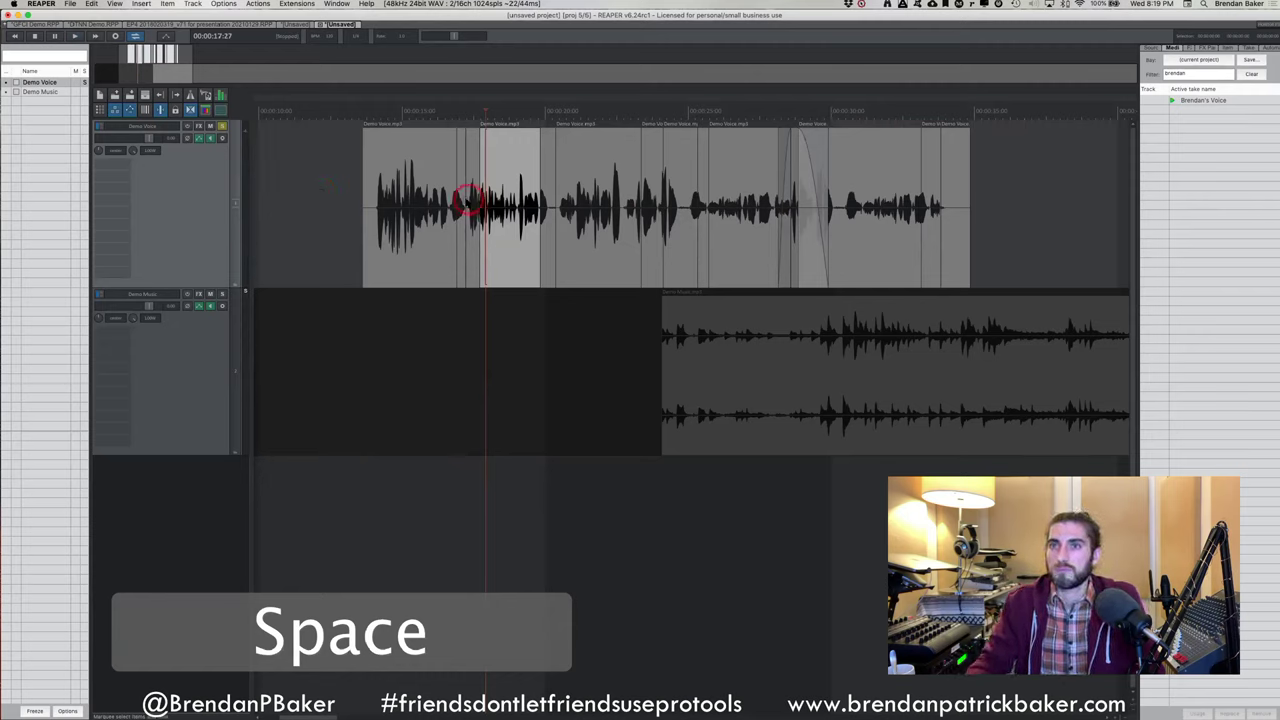
Delete every Demo Voice piece after the first one and extend the first item's end to about 00:00:30
{"action": "left_click", "coordinate": [465, 205]}
{"action": "left_click", "coordinate": [945, 215], "text": "shift"}
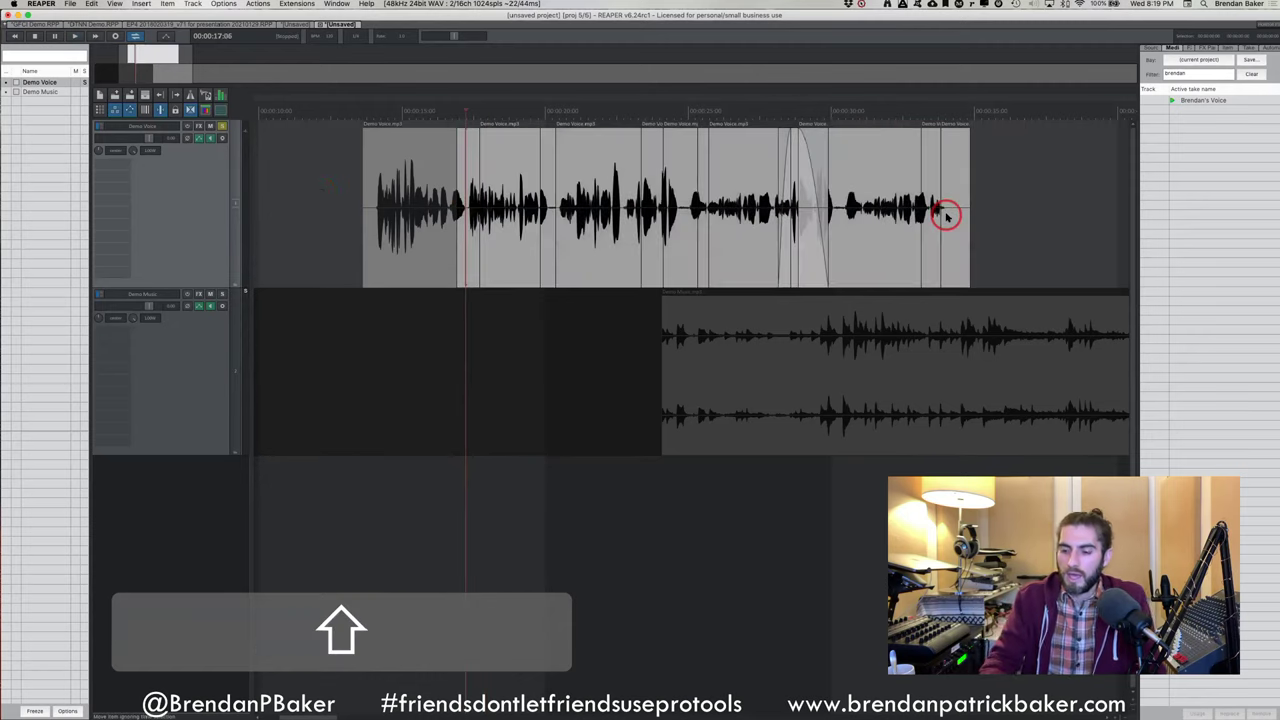
{"action": "key", "text": "BackSpace"}
{"action": "left_click_drag", "start_coordinate": [455, 228], "coordinate": [828, 210]}
{"action": "left_click", "coordinate": [632, 213]}
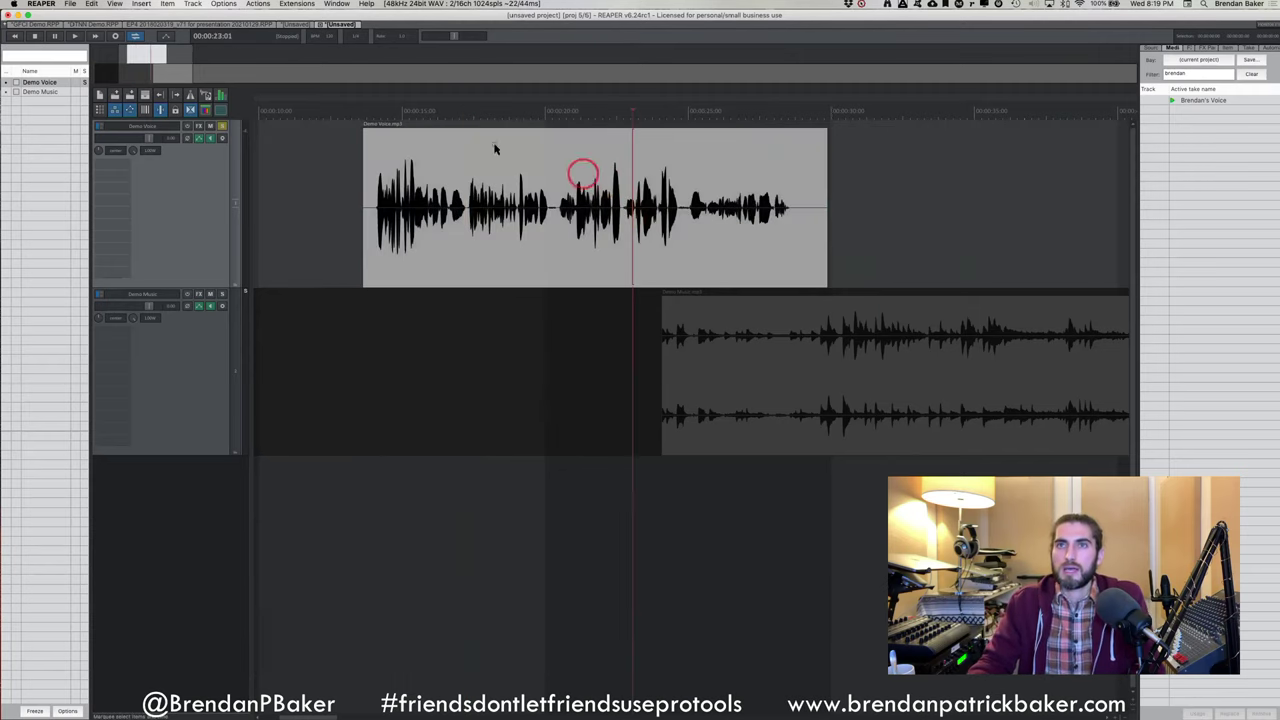
Open the action list, look up the action assigned to the B shortcut and select it
{"action": "left_click", "coordinate": [259, 6]}
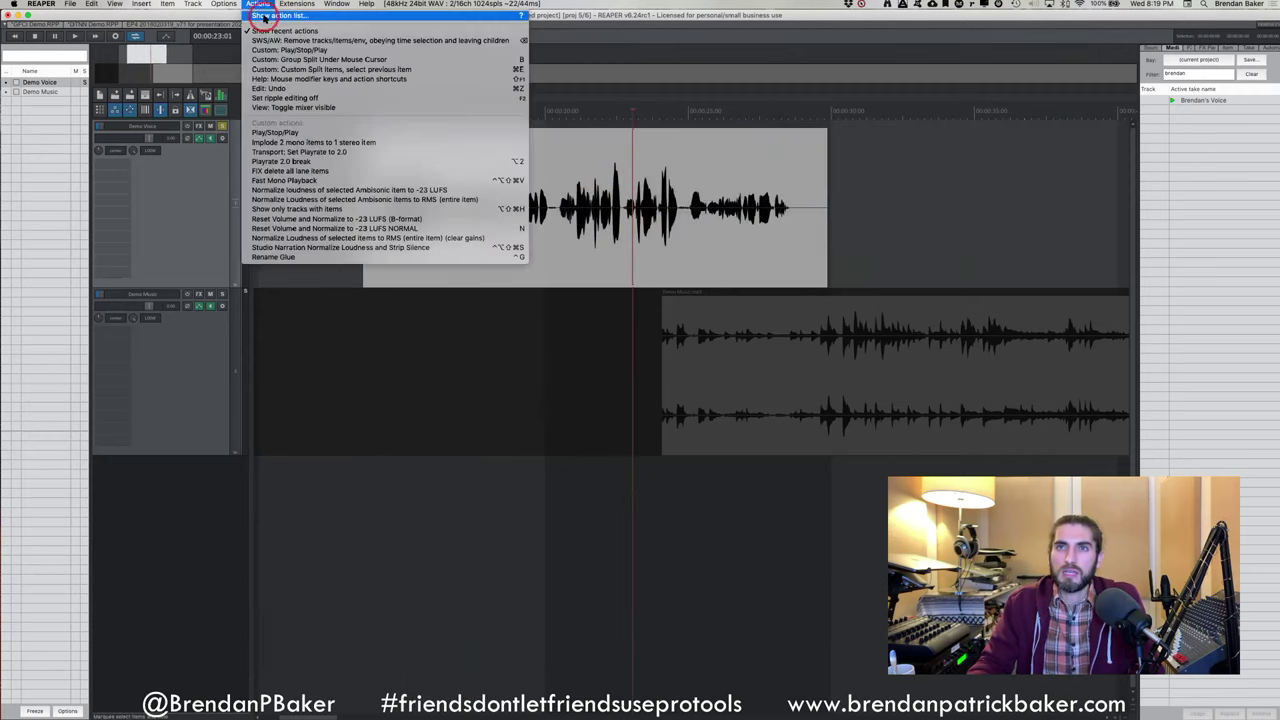
{"action": "left_click", "coordinate": [263, 17]}
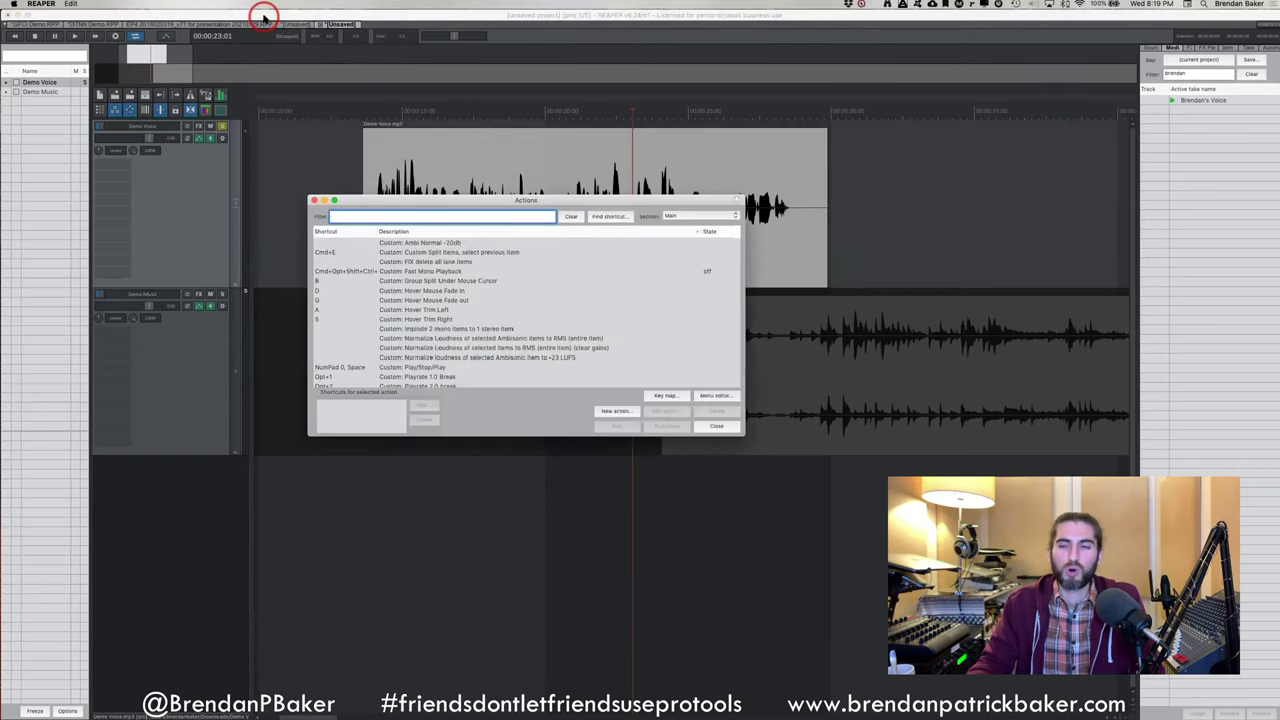
{"action": "left_click", "coordinate": [492, 205]}
{"action": "left_click_drag", "start_coordinate": [503, 203], "coordinate": [403, 380]}
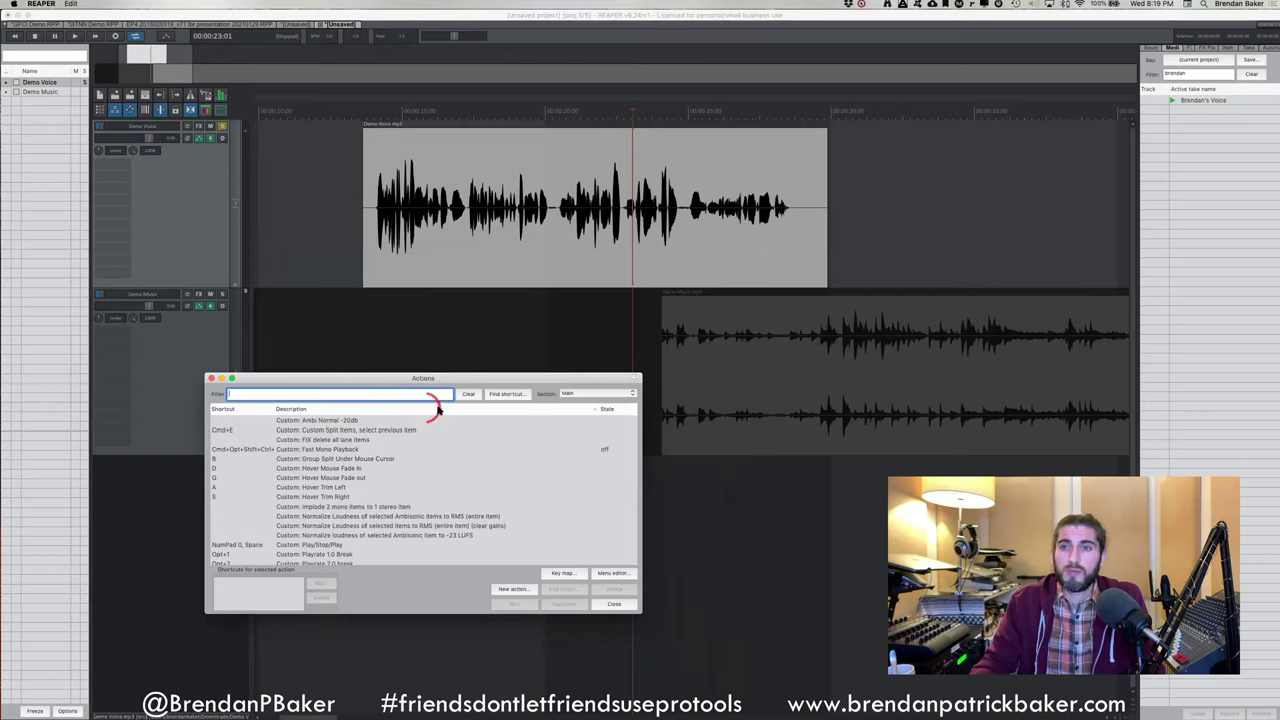
{"action": "left_click", "coordinate": [512, 394]}
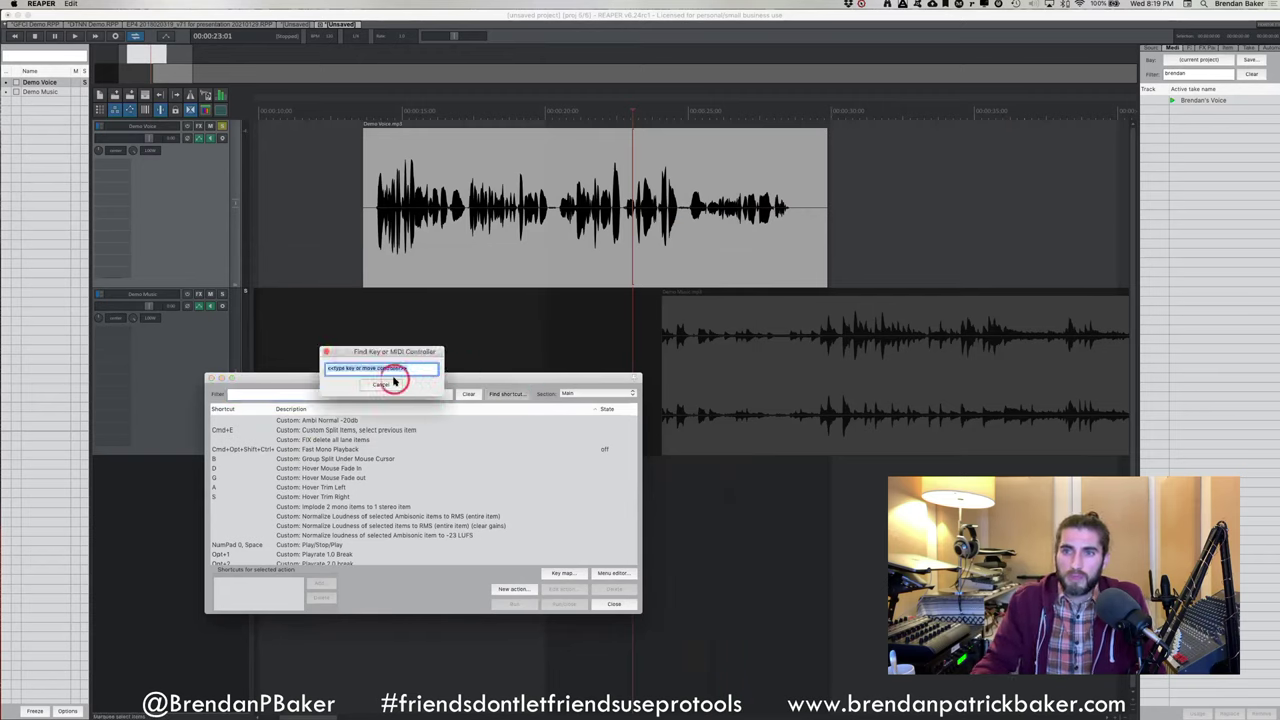
{"action": "key", "text": "b"}
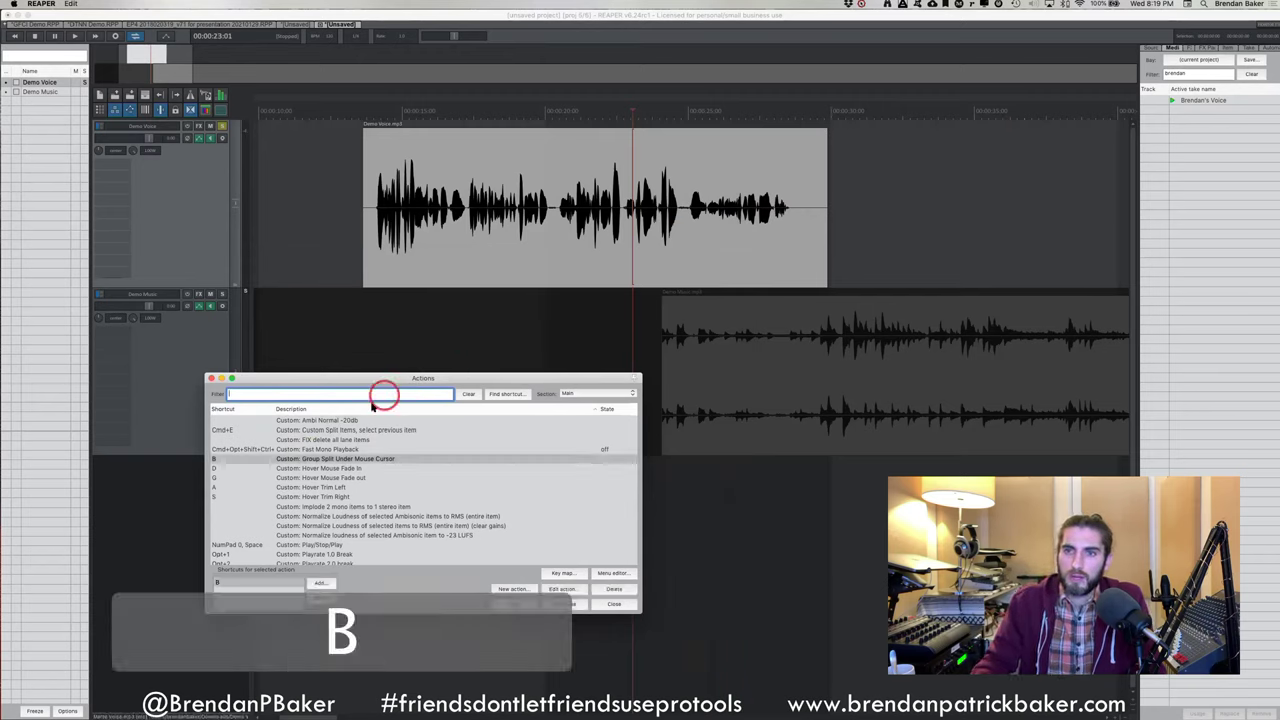
{"action": "left_click", "coordinate": [293, 459]}
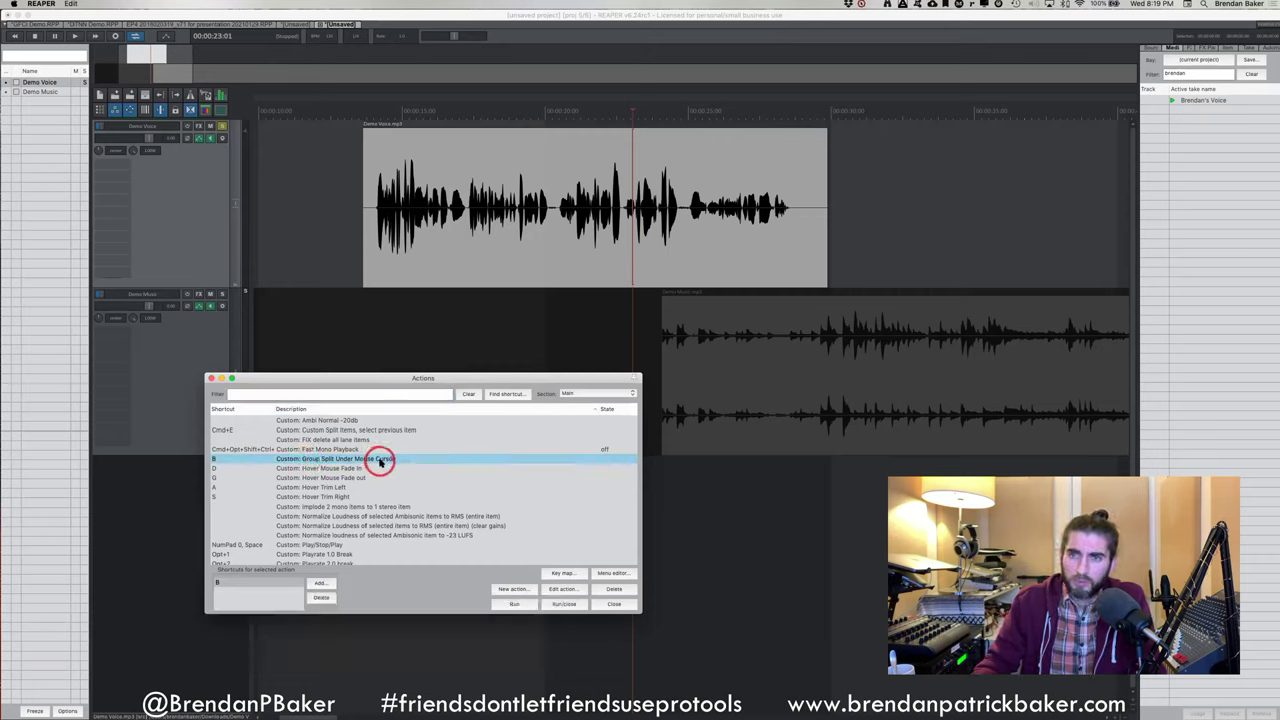
{"action": "scroll", "coordinate": [383, 460], "scroll_direction": "right", "scroll_amount": 1}
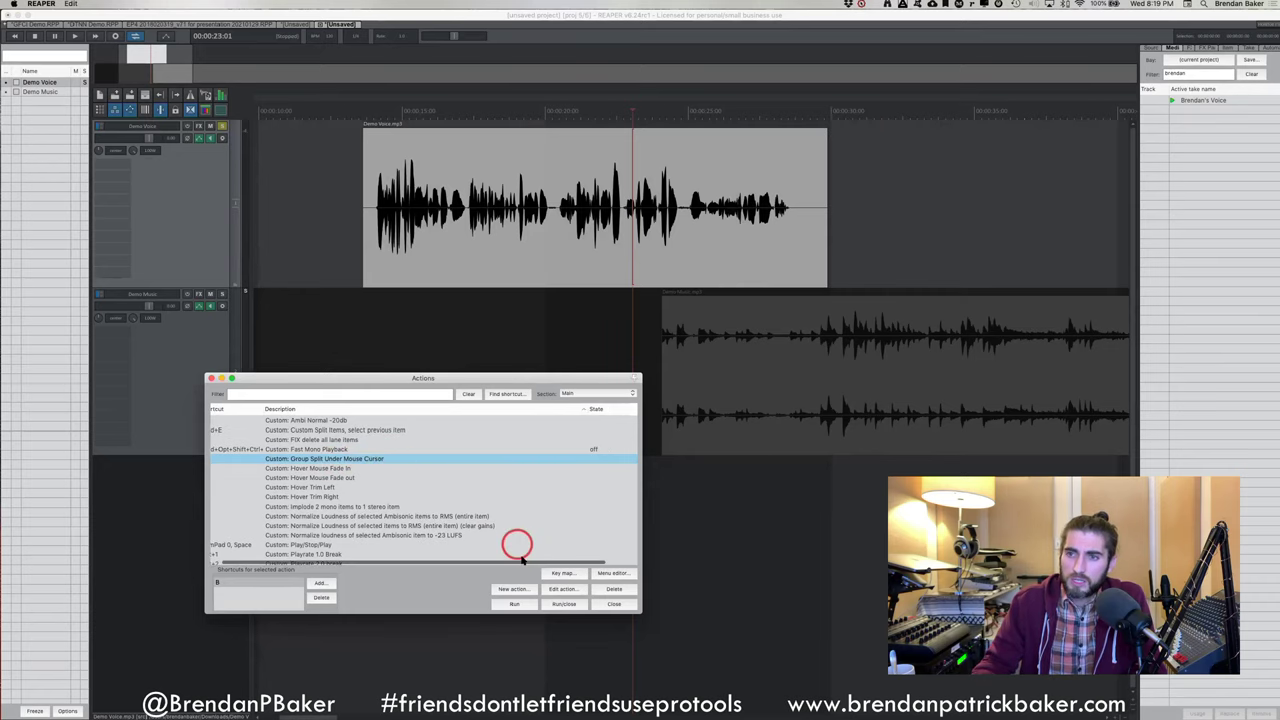
Open the Group Split Under Mouse Cursor custom action for editing and examine the sequence of actions it runs
{"action": "left_click", "coordinate": [560, 590]}
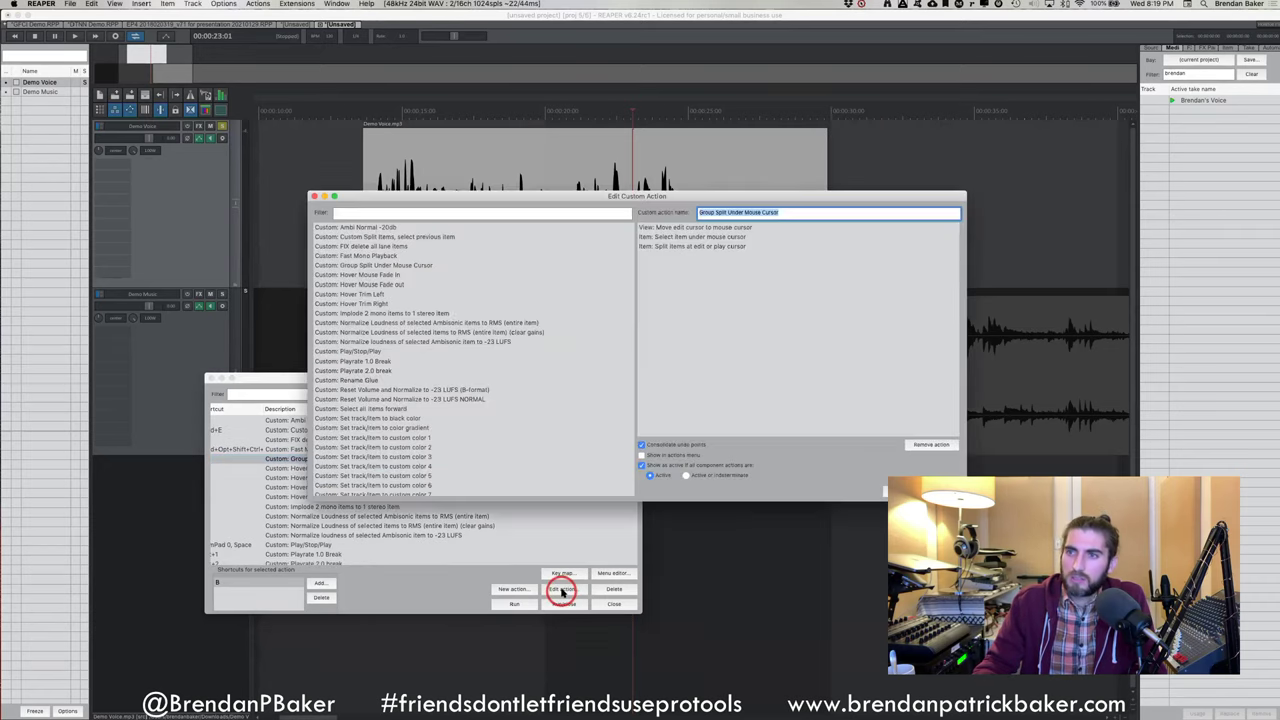
{"action": "left_click_drag", "start_coordinate": [537, 194], "coordinate": [581, 153]}
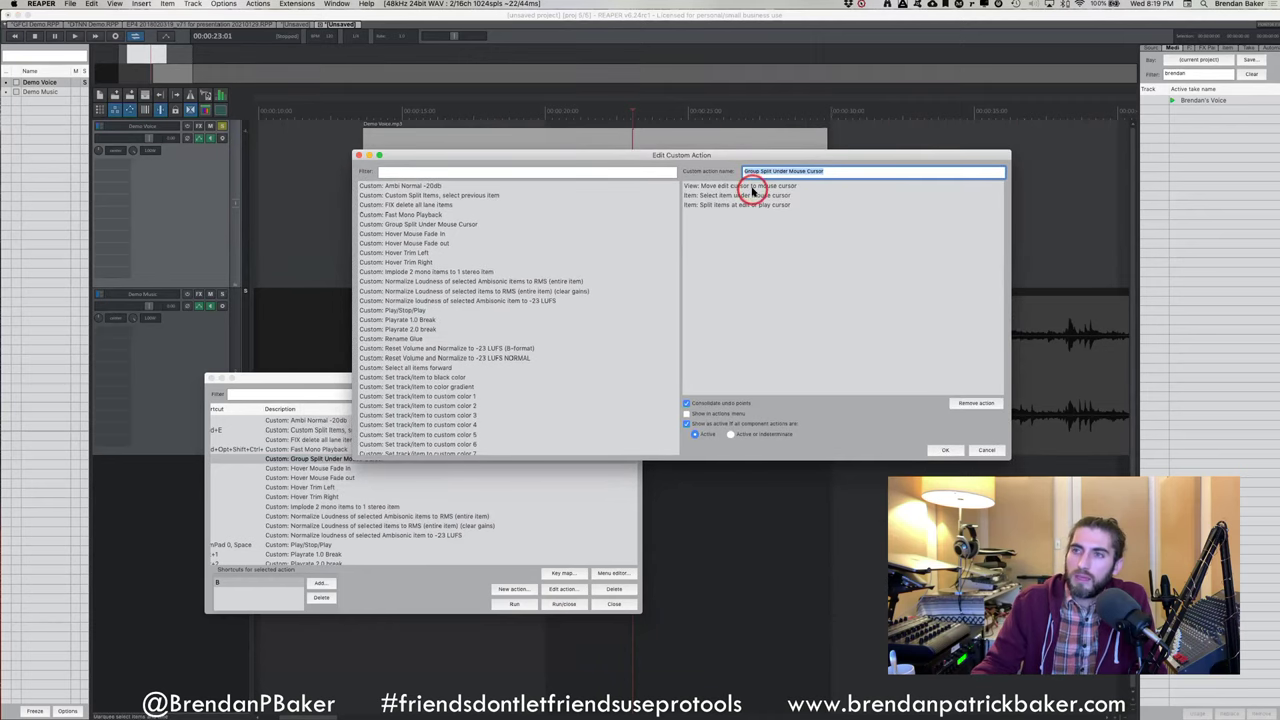
{"action": "left_click", "coordinate": [762, 186]}
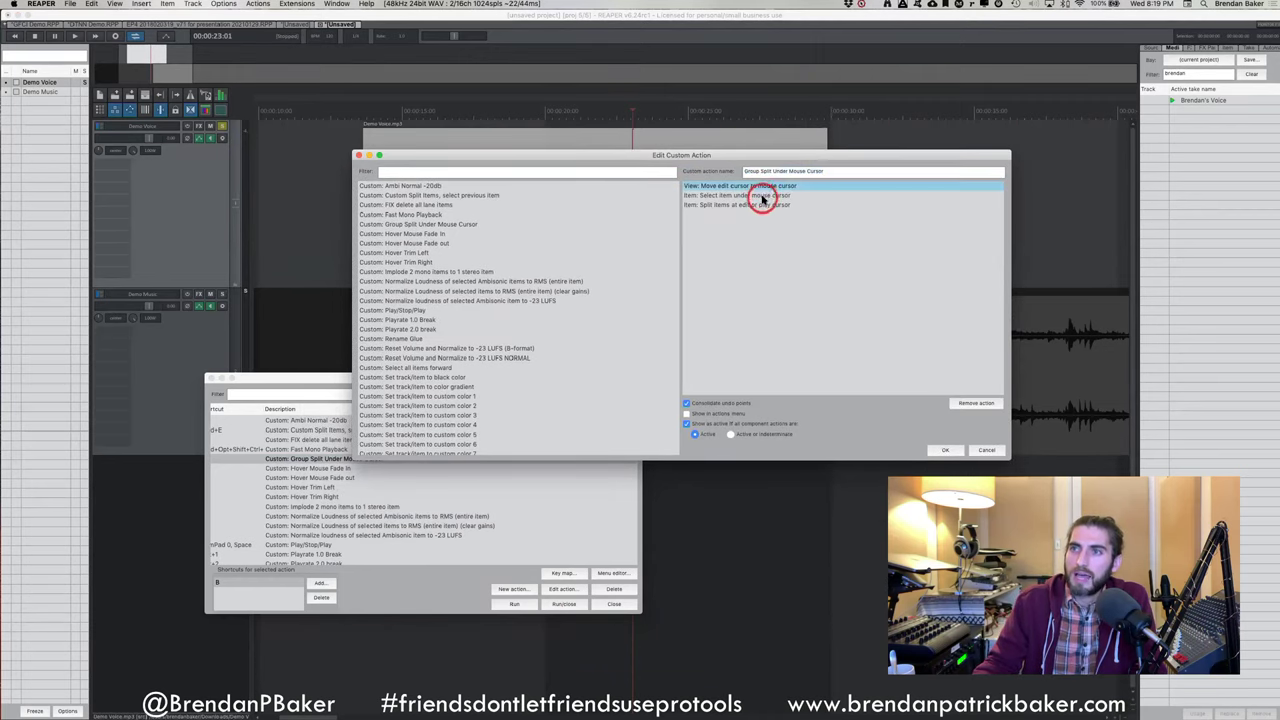
{"action": "left_click", "coordinate": [766, 195]}
{"action": "left_click", "coordinate": [768, 204]}
{"action": "left_click", "coordinate": [770, 195]}
{"action": "left_click", "coordinate": [766, 186]}
{"action": "left_click", "coordinate": [770, 195]}
{"action": "left_click", "coordinate": [776, 205]}
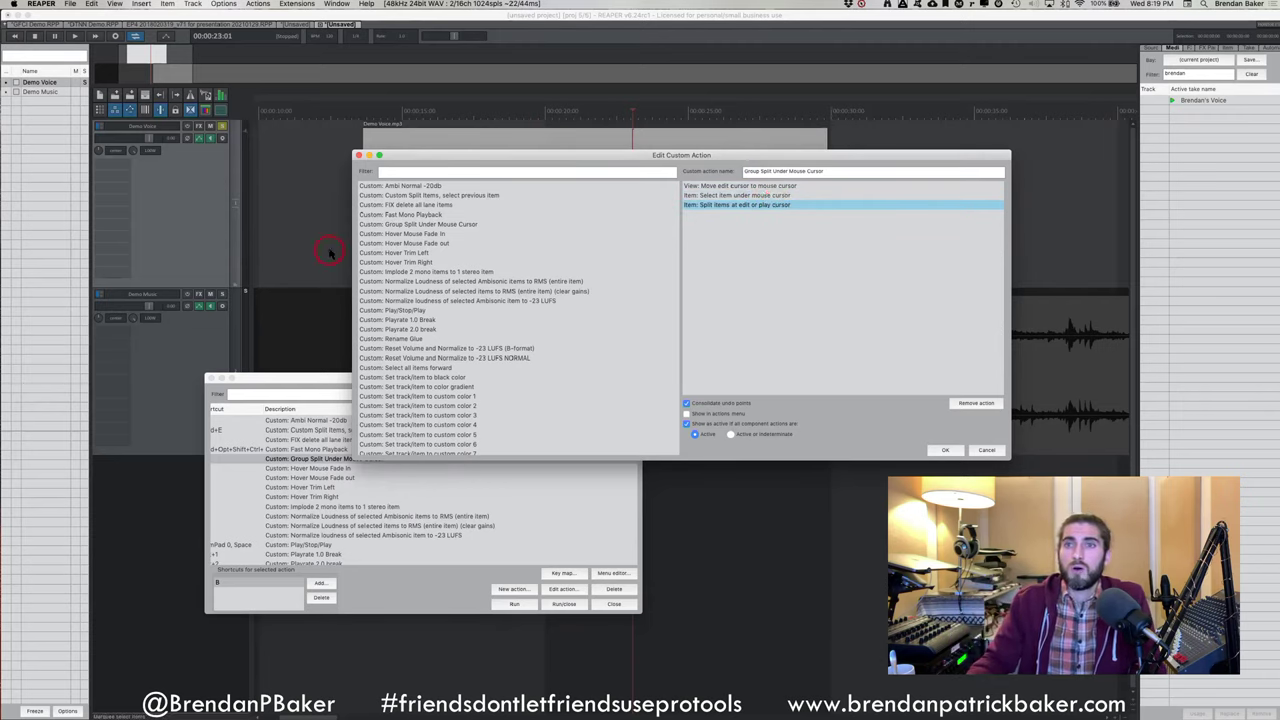
Browse the actions available for building a custom action and close the editor without changing anything
{"action": "scroll", "coordinate": [417, 242], "scroll_direction": "down", "scroll_amount": 20}
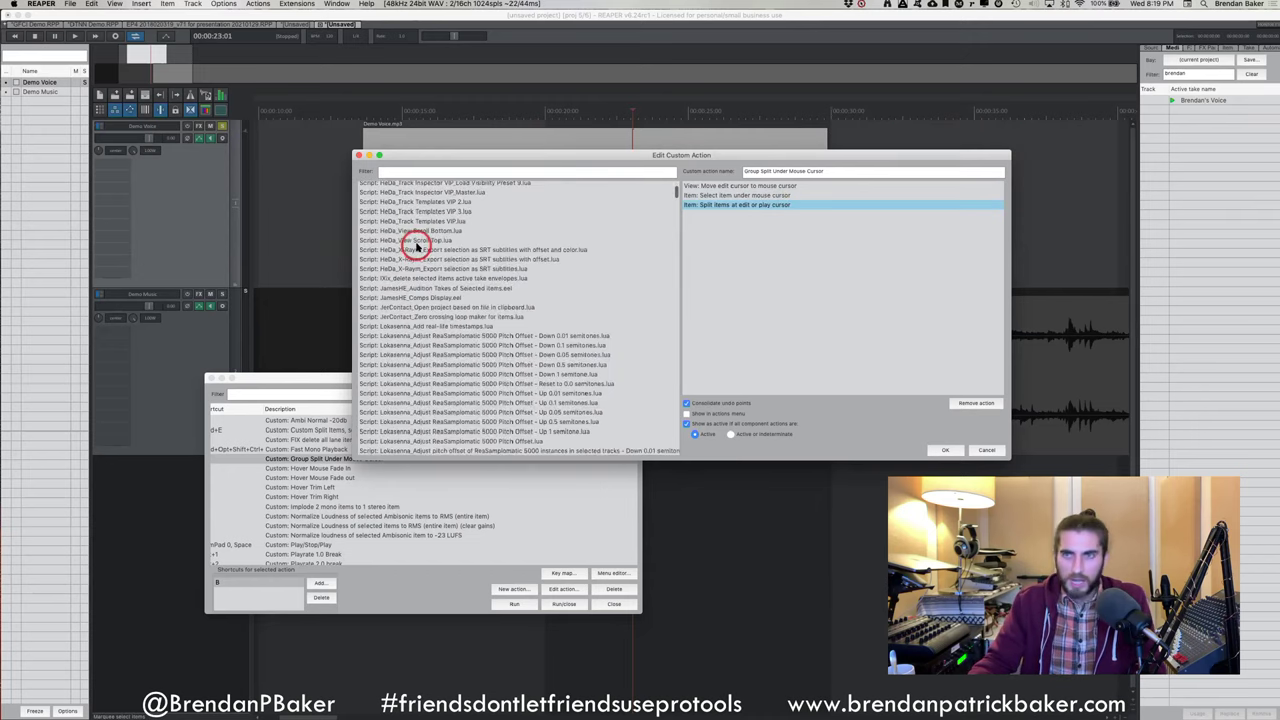
{"action": "scroll", "coordinate": [422, 200], "scroll_direction": "down", "scroll_amount": 10}
{"action": "left_click", "coordinate": [430, 171]}
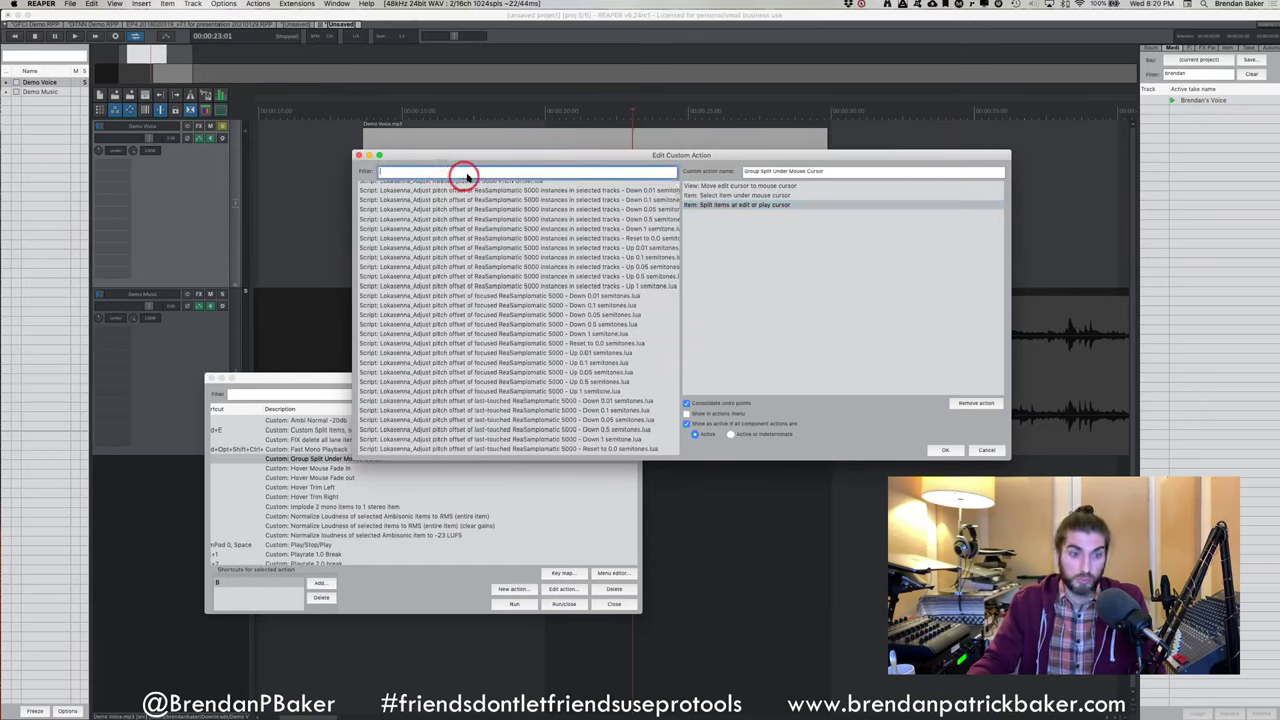
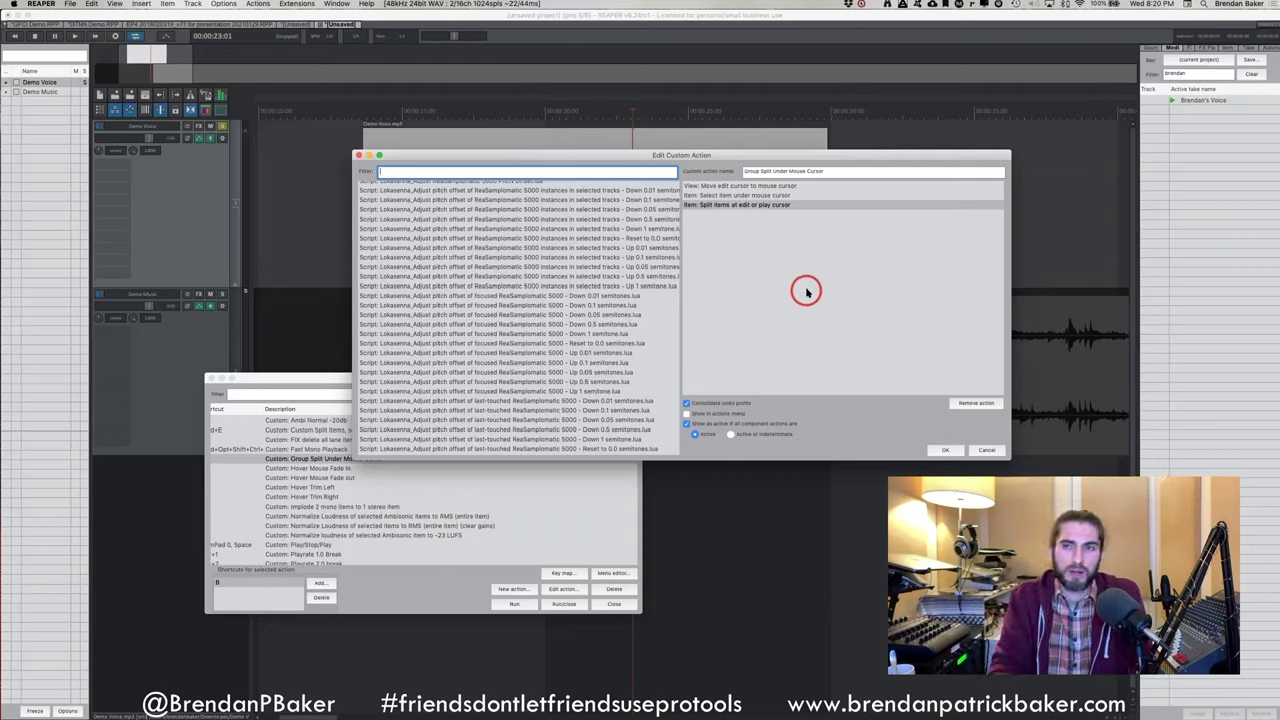
{"action": "scroll", "coordinate": [586, 285], "scroll_direction": "down", "scroll_amount": 15}
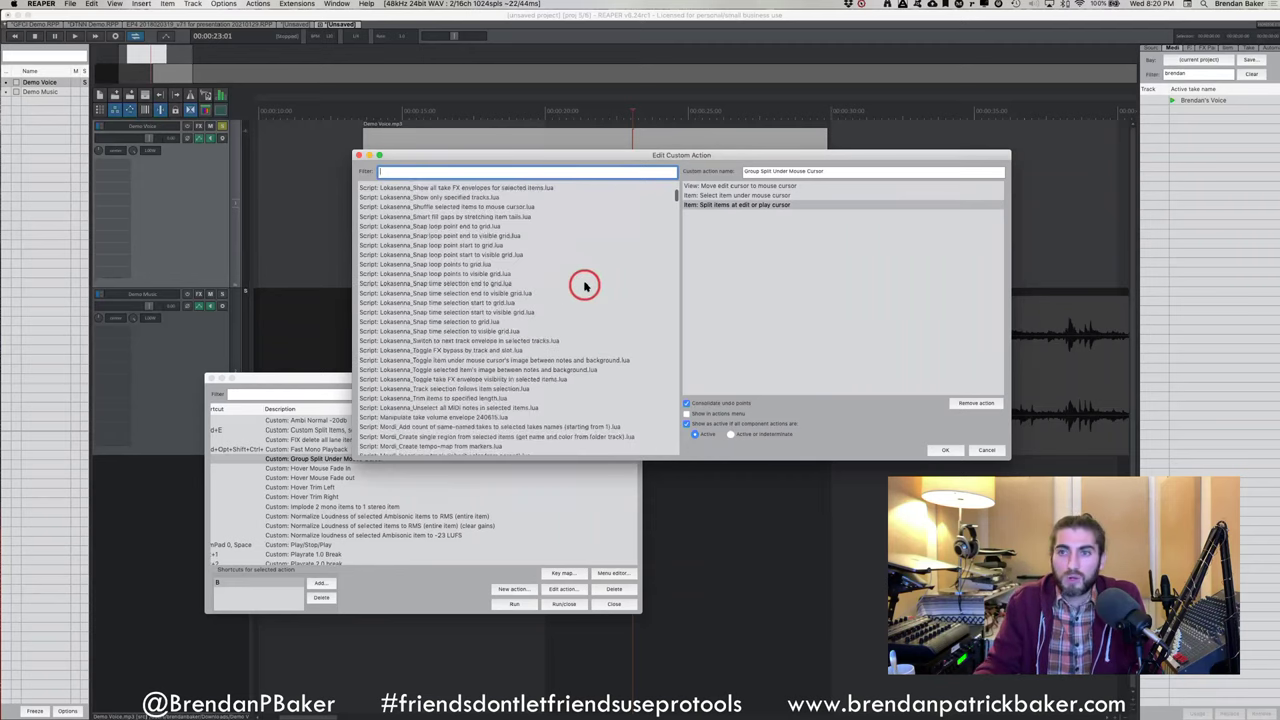
{"action": "scroll", "coordinate": [584, 288], "scroll_direction": "down", "scroll_amount": 15}
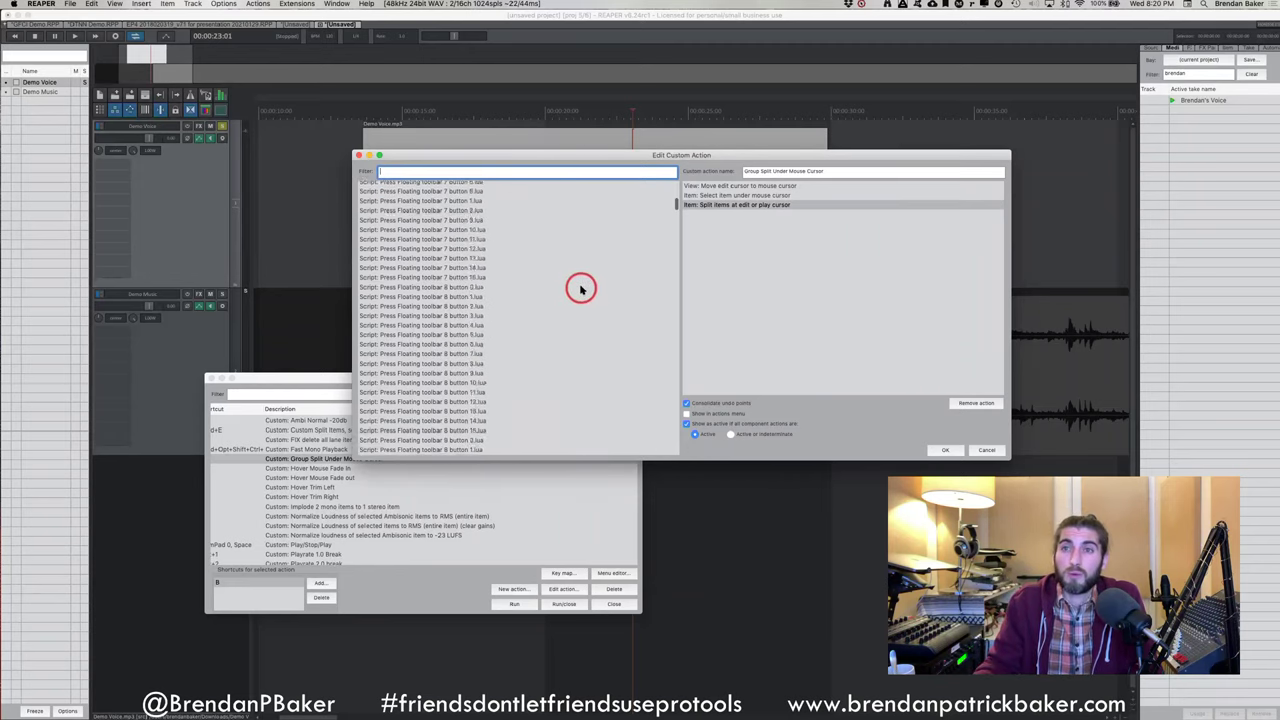
{"action": "scroll", "coordinate": [581, 289], "scroll_direction": "up", "scroll_amount": 10}
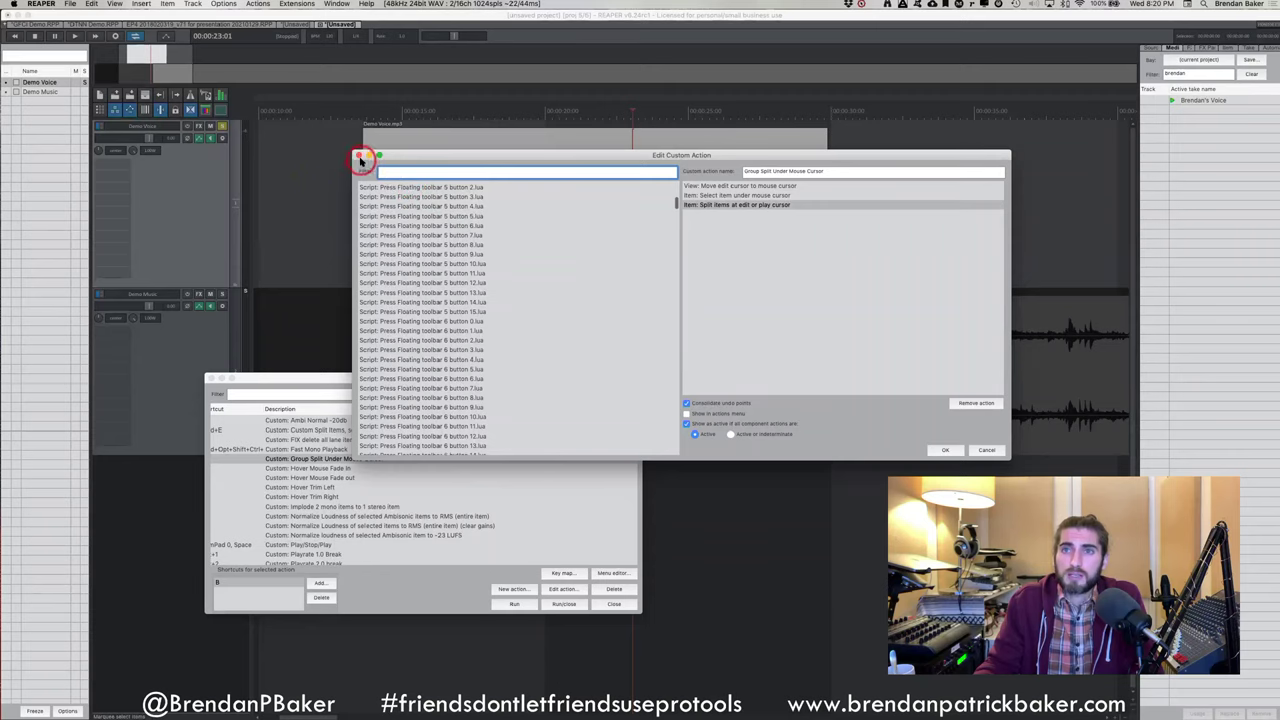
{"action": "left_click", "coordinate": [359, 157]}
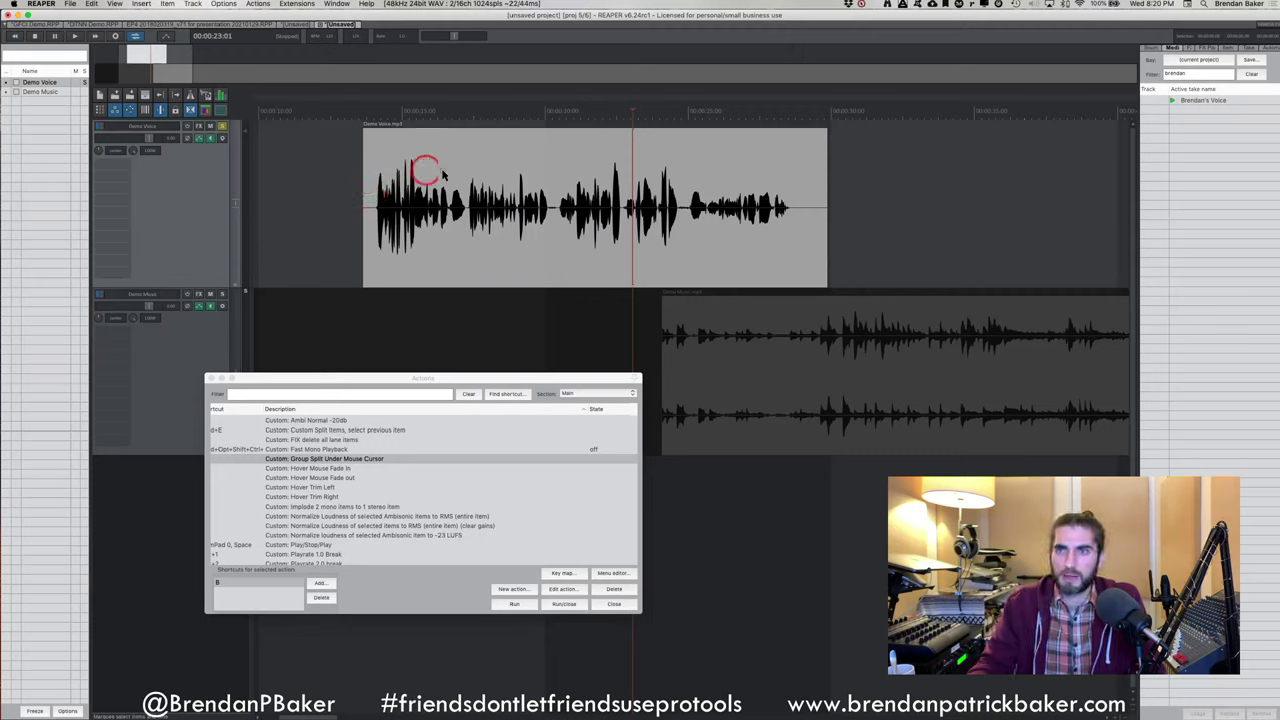
Place the edit cursor at 00:00:17:07, close the action list and split the Demo Voice item there
{"action": "left_click", "coordinate": [465, 203]}
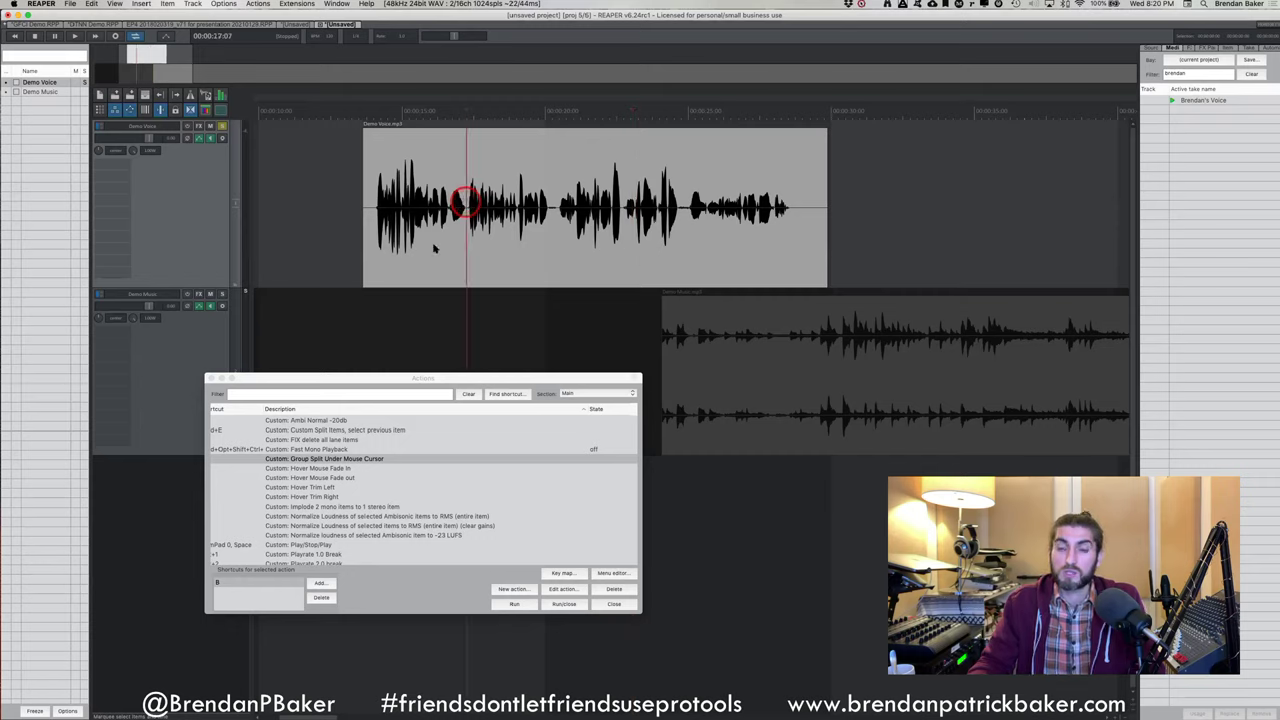
{"action": "left_click", "coordinate": [211, 378]}
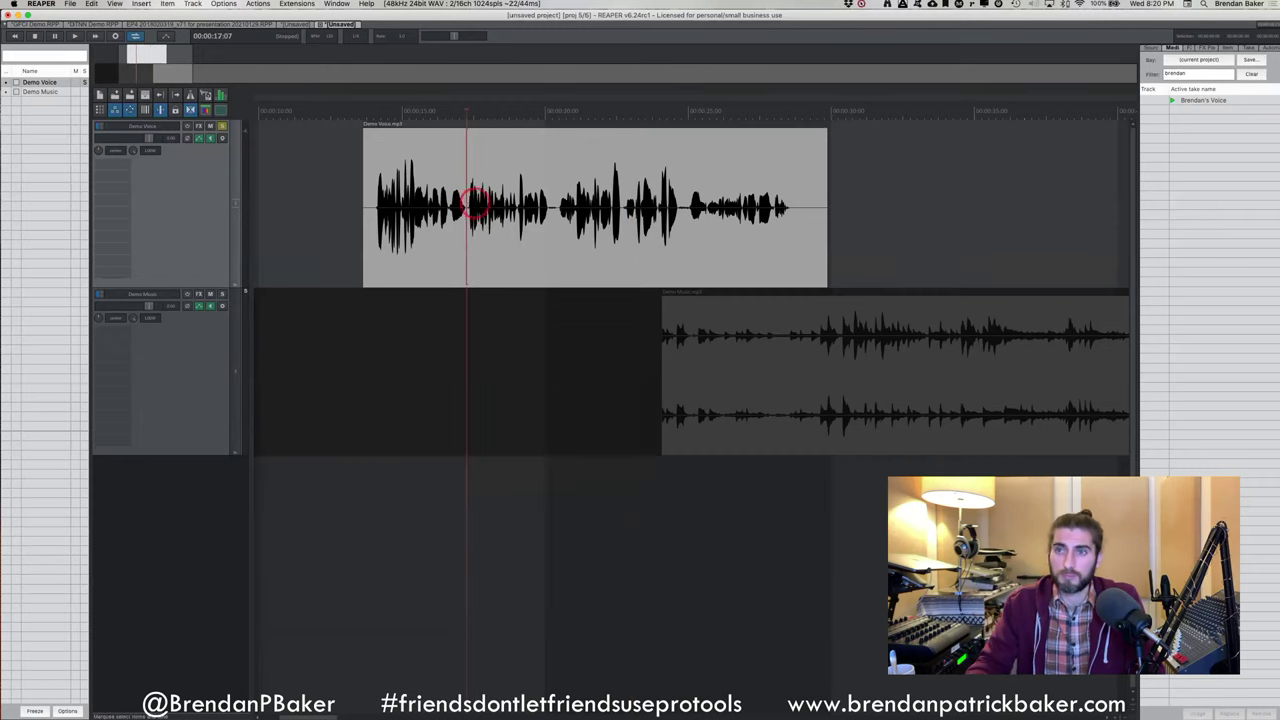
{"action": "key", "text": "b"}
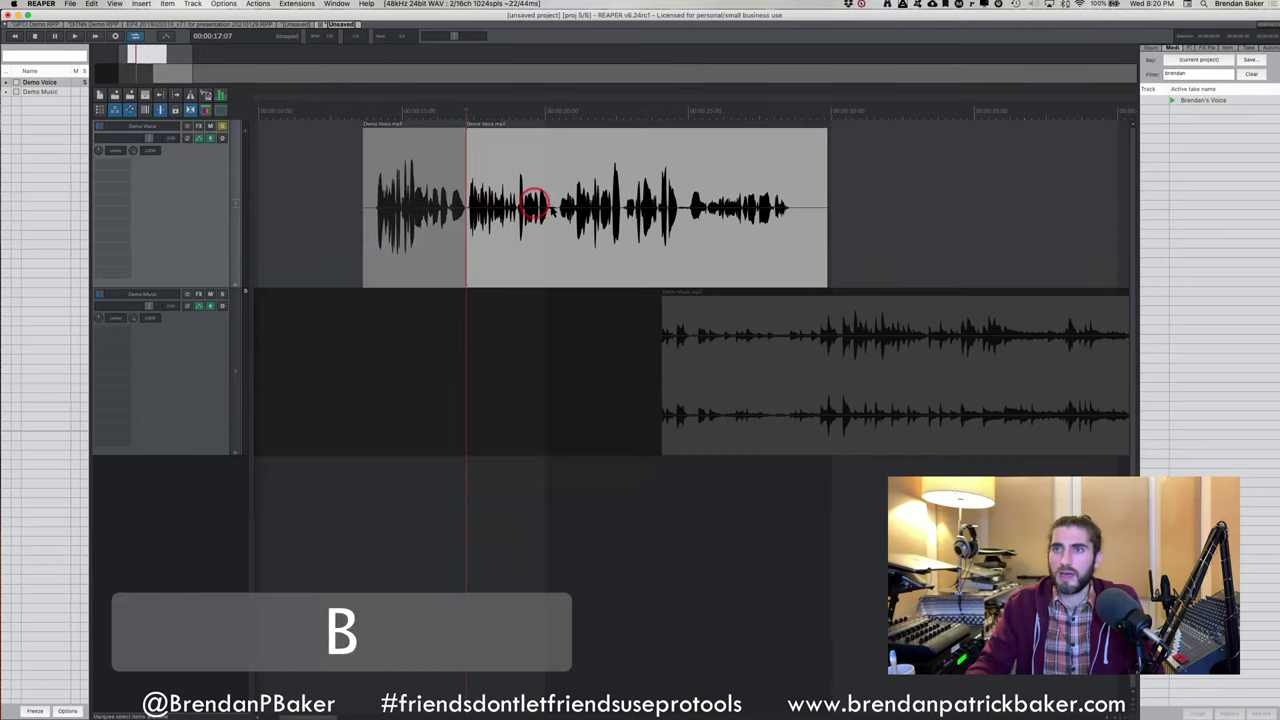
Split the Demo Voice item at 00:00:20:09 and move the last piece later on its track
{"action": "key", "text": "b"}
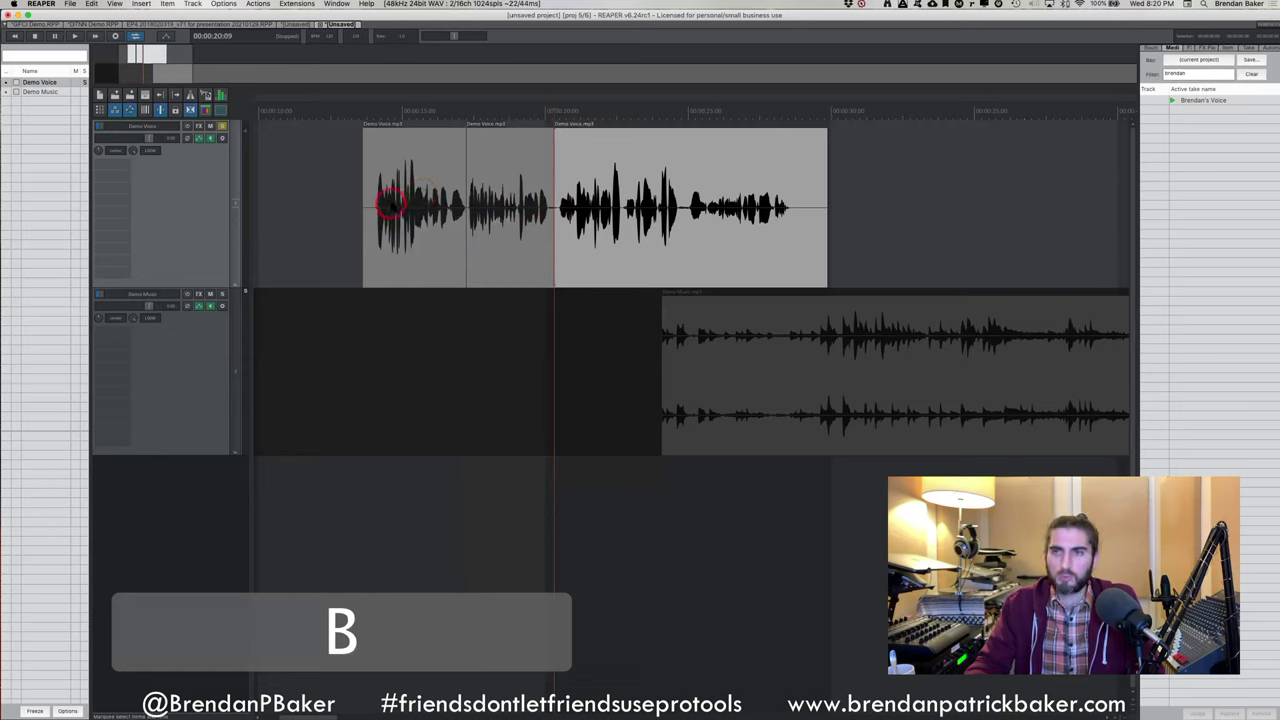
{"action": "left_click", "coordinate": [503, 280]}
{"action": "left_click", "coordinate": [594, 277], "text": "shift"}
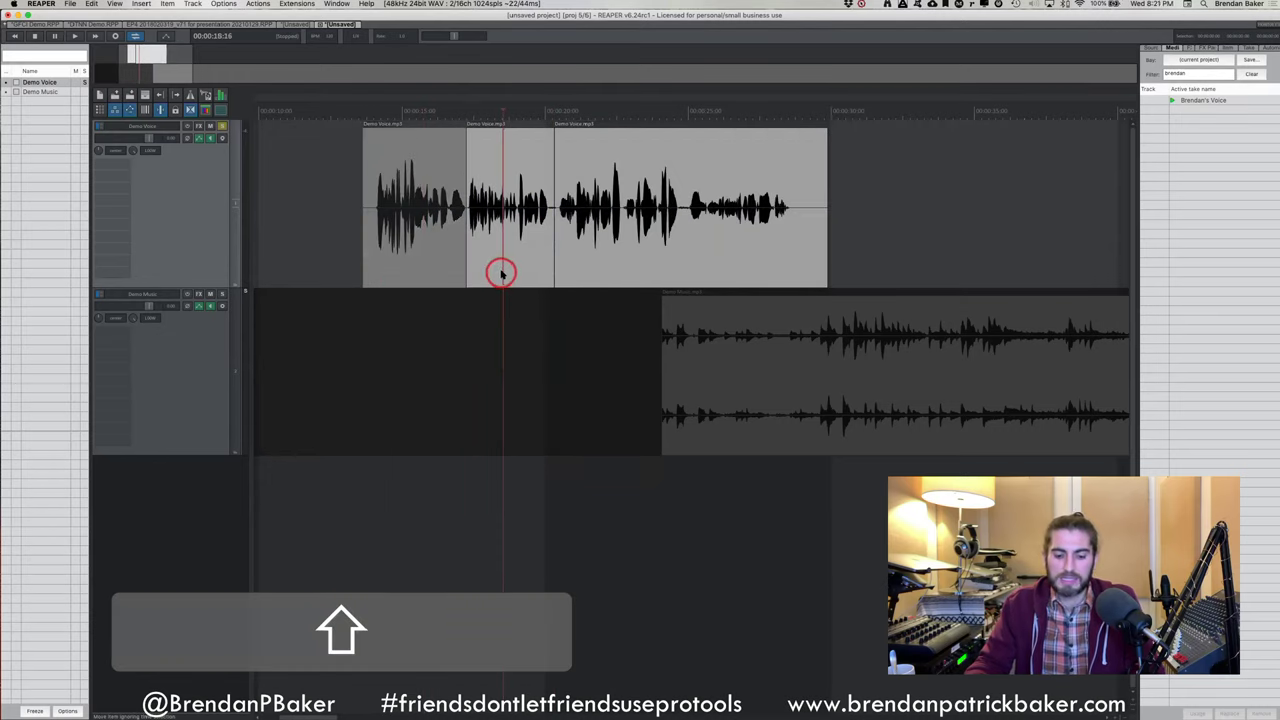
{"action": "left_click_drag", "start_coordinate": [501, 272], "coordinate": [707, 255]}
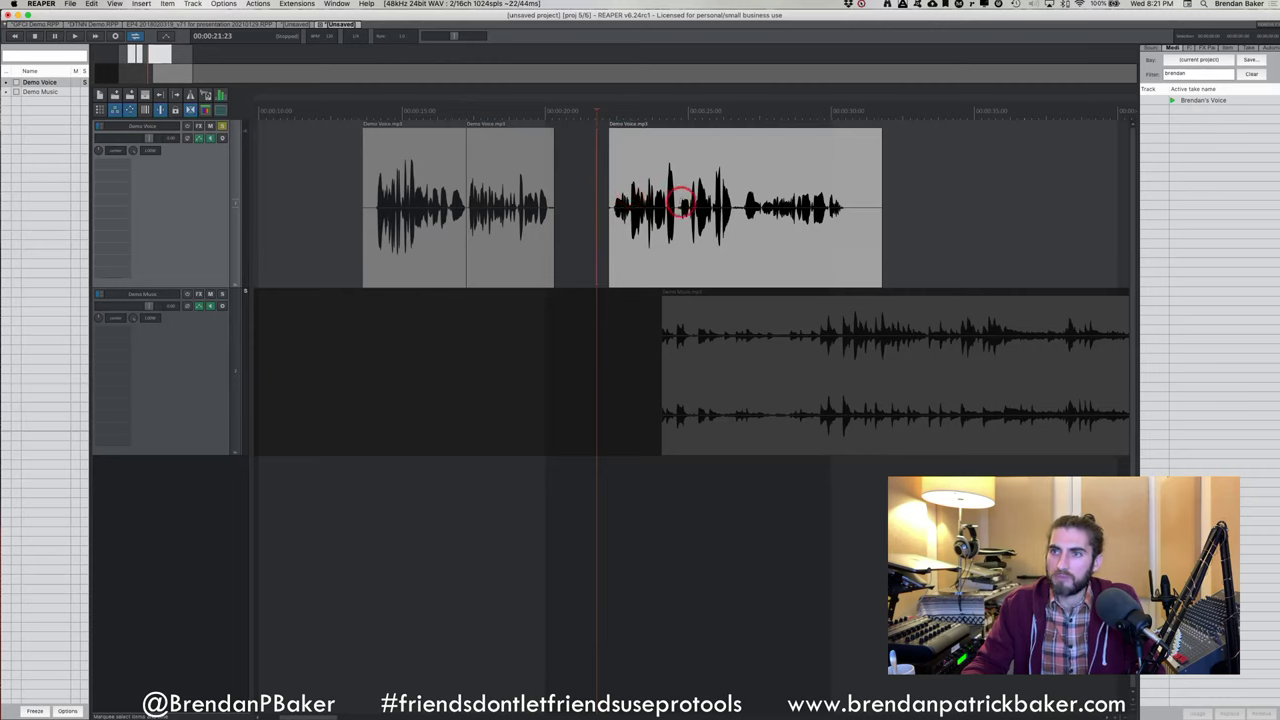
Try trimming the start of the last Demo Voice item to 00:00:24:18 twice, undoing each trim
{"action": "left_click", "coordinate": [678, 205]}
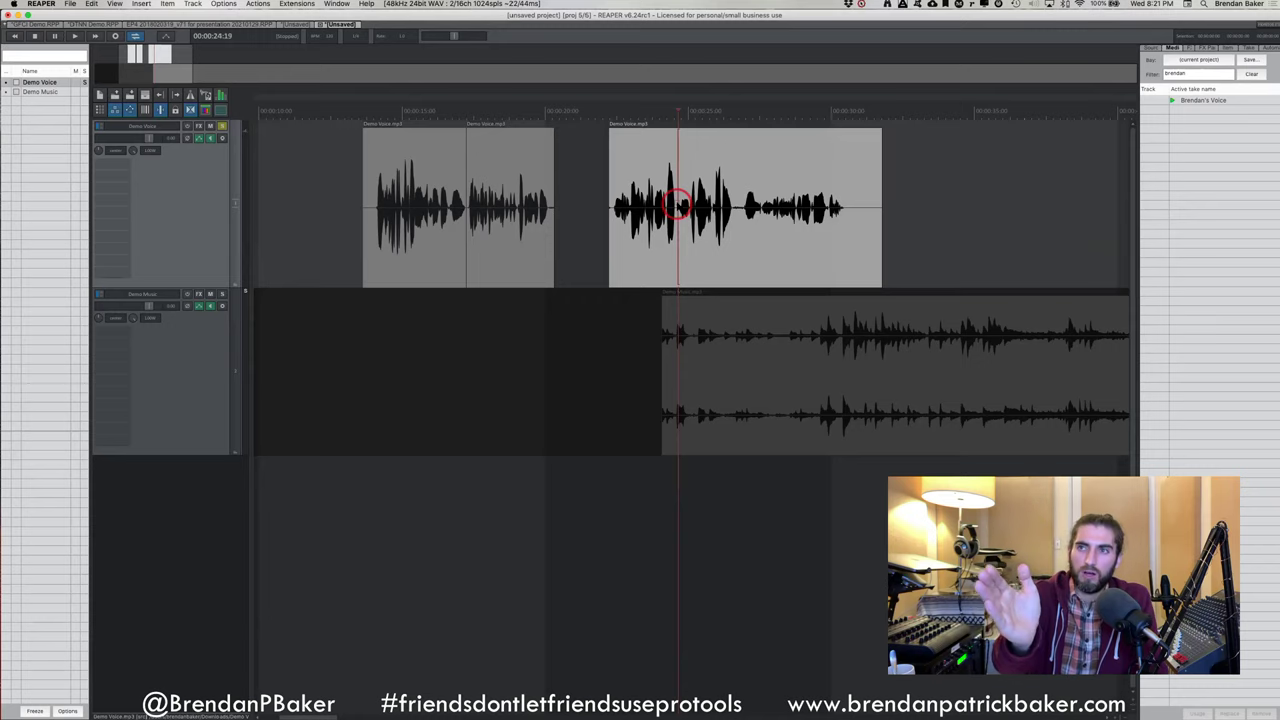
{"action": "key", "text": "a"}
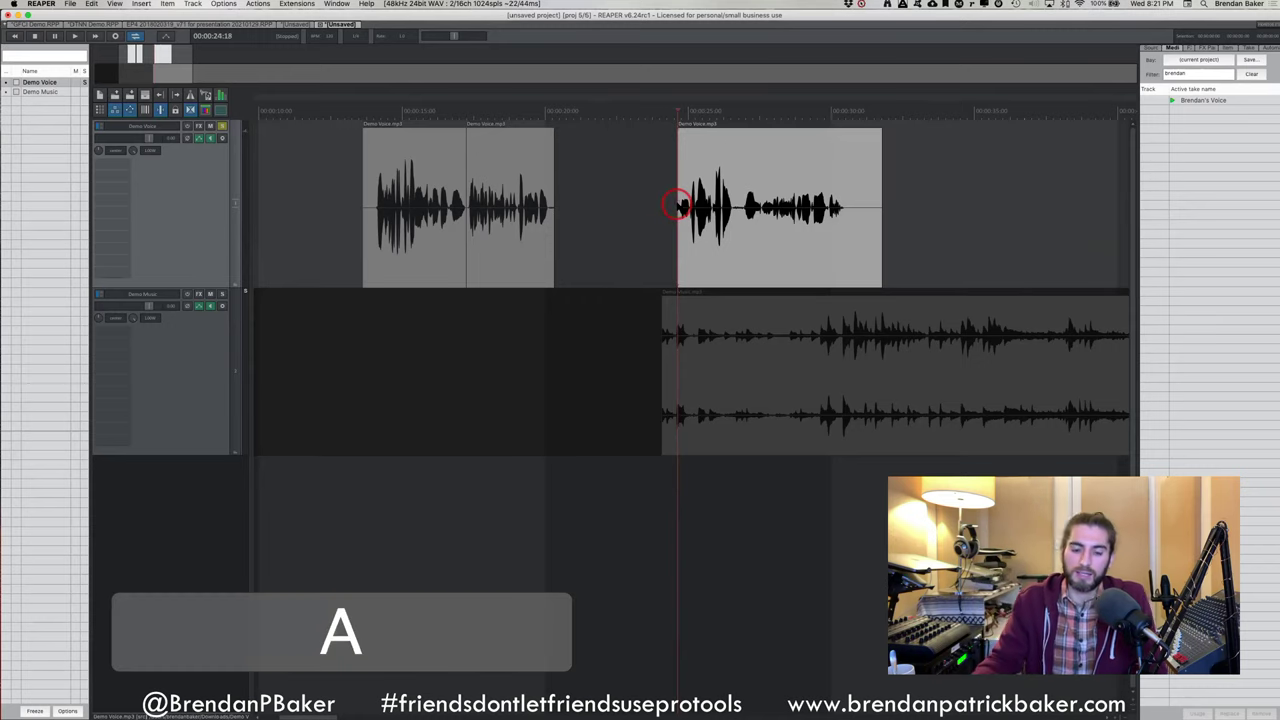
{"action": "key", "text": "super+z"}
{"action": "key", "text": "a"}
{"action": "key", "text": "super+z"}
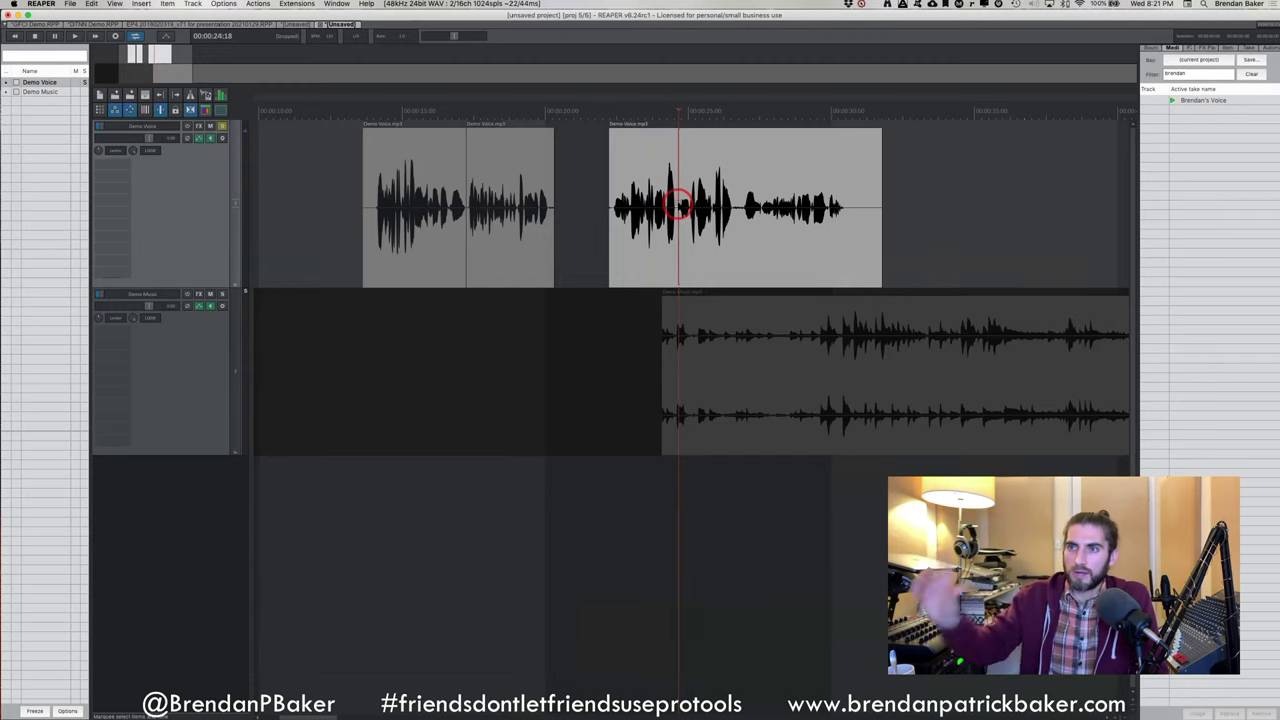
Trim the end and the start of the last Demo Voice item, and undo both trims
{"action": "key", "text": "s"}
{"action": "key", "text": "a"}
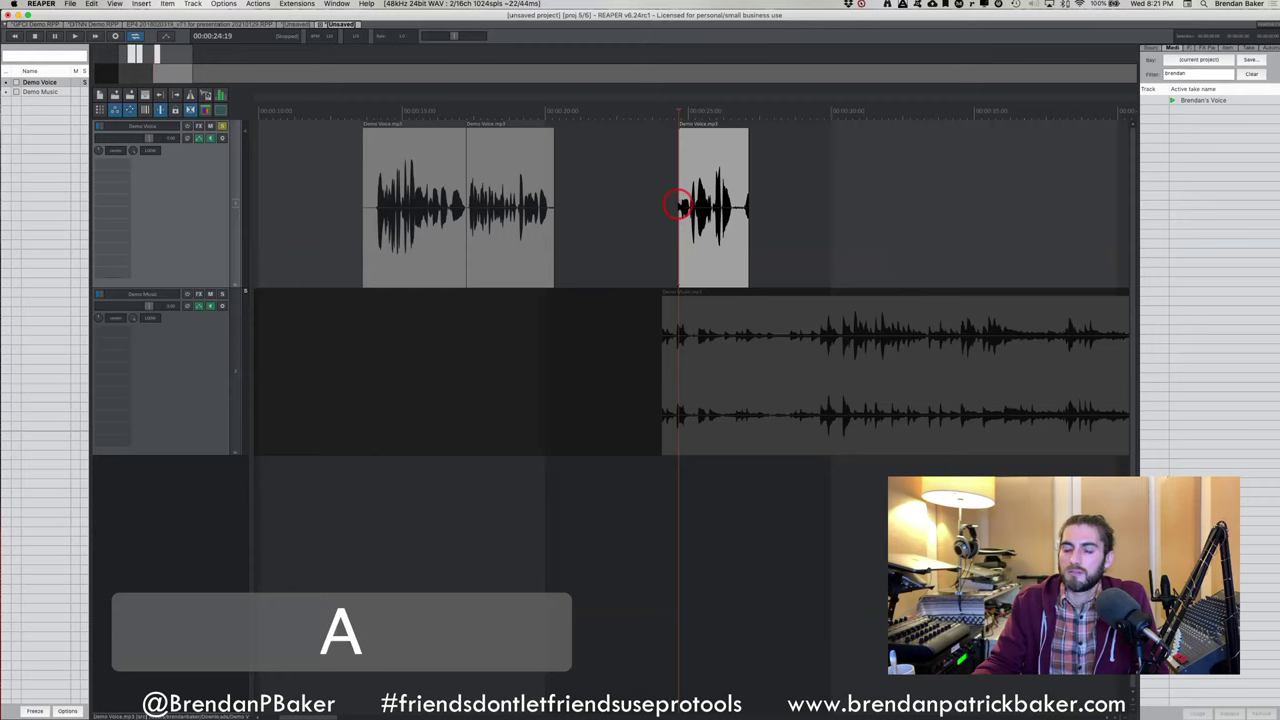
{"action": "key", "text": "super+z"}
{"action": "key", "text": "super+z"}
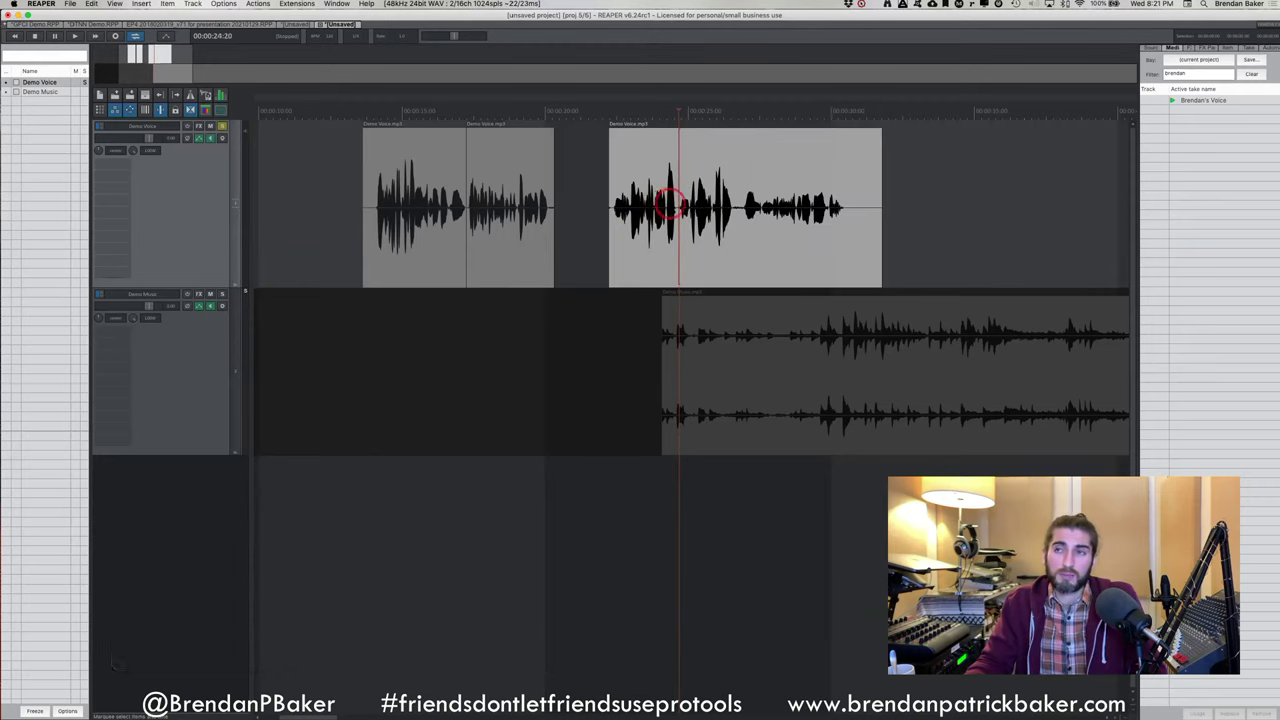
Try a start trim and an end trim on the last Demo Voice item at 00:00:24:18, undoing each one
{"action": "left_click", "coordinate": [677, 206]}
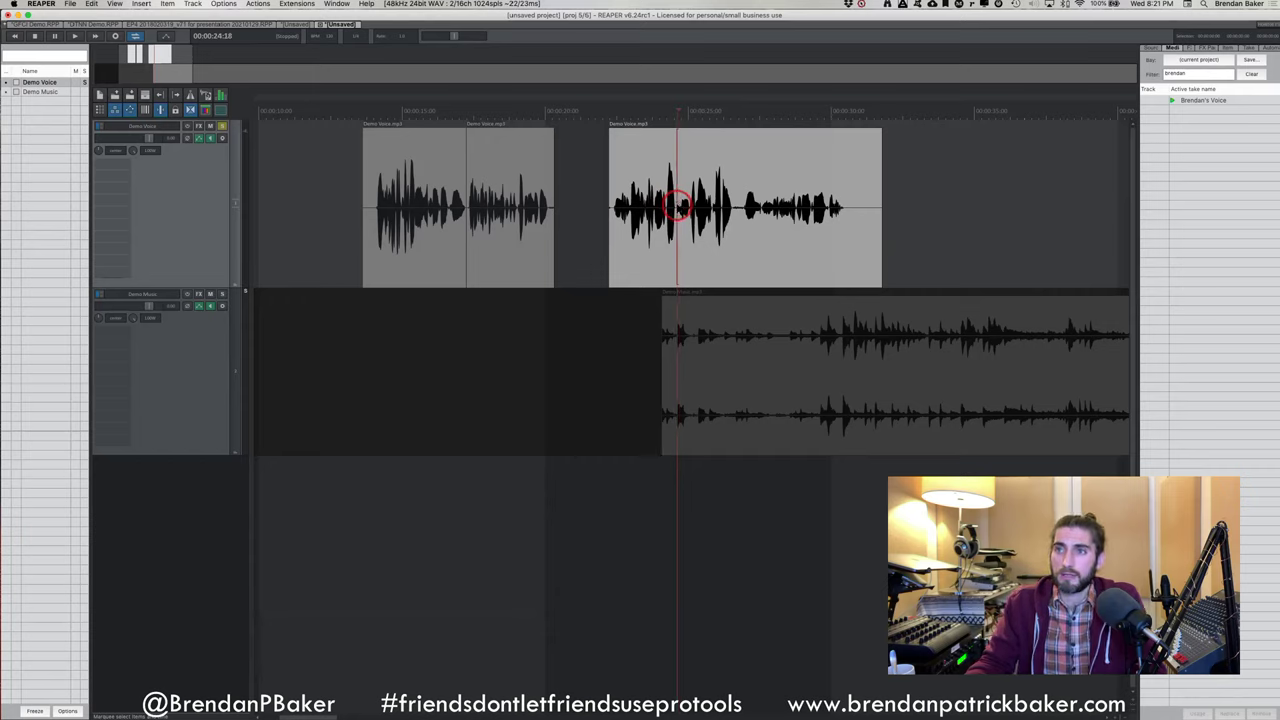
{"action": "key", "text": "a"}
{"action": "key", "text": "super+z"}
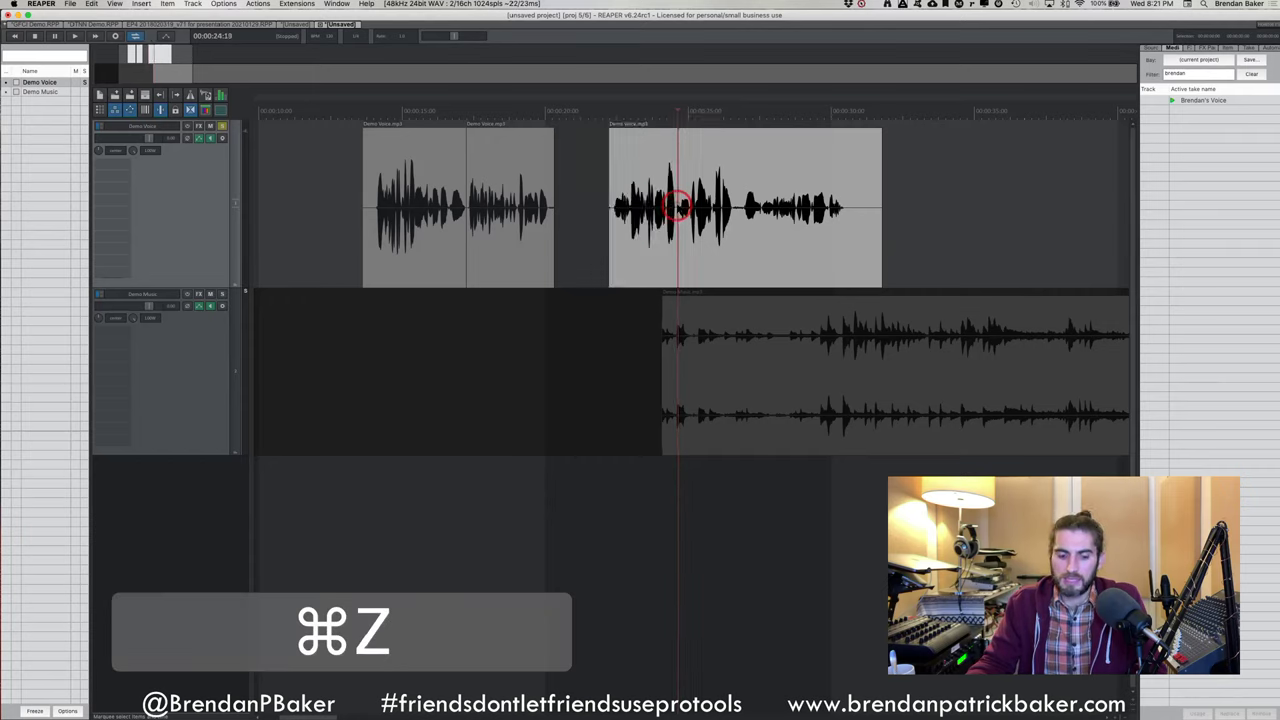
{"action": "key", "text": "s"}
{"action": "key", "text": "super+z"}
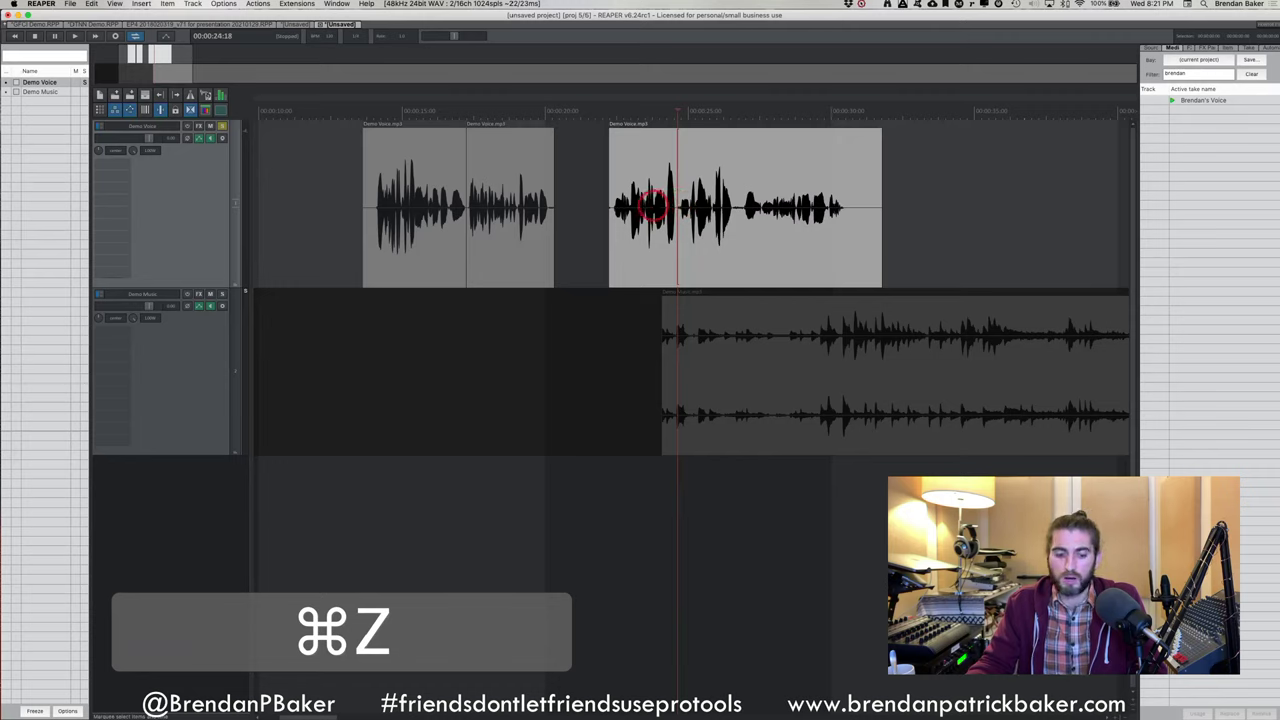
Trim the last Demo Voice item to run from 00:00:23:24 to 00:00:29:20, and undo both trims and the item's earlier move
{"action": "left_click", "coordinate": [654, 206]}
{"action": "key", "text": "a"}
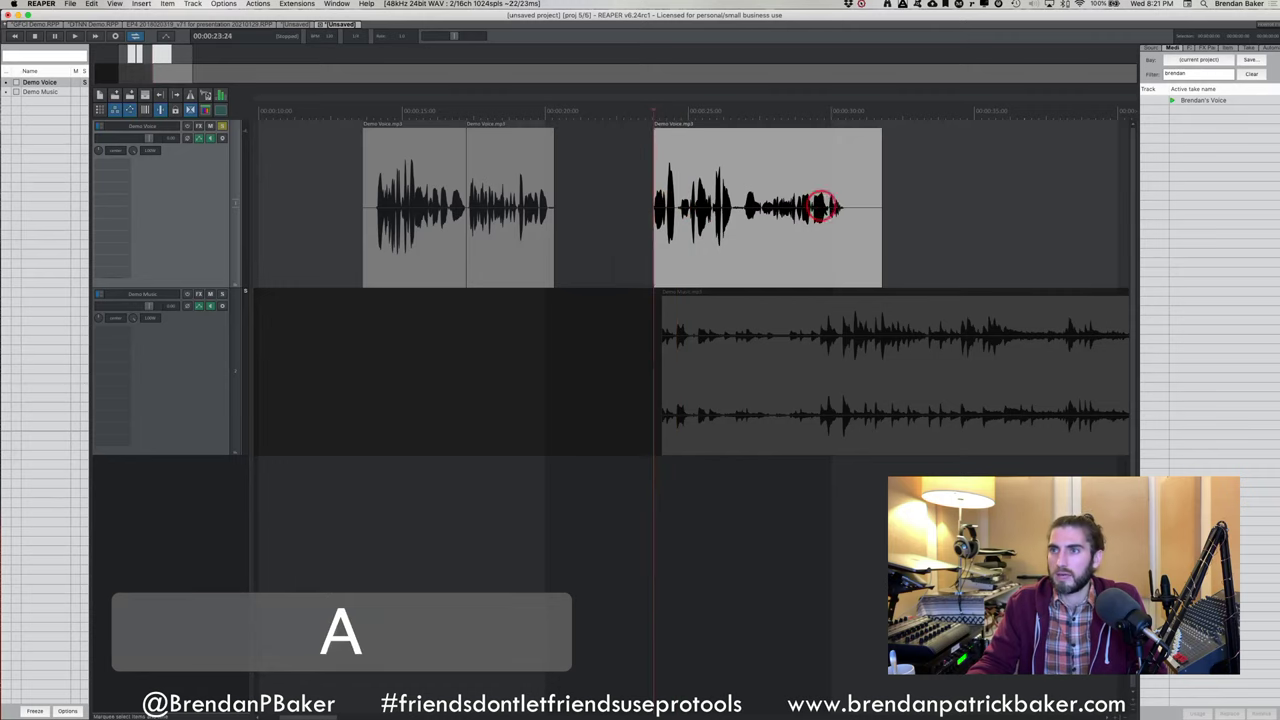
{"action": "key", "text": "s"}
{"action": "key", "text": "super+z"}
{"action": "key", "text": "super+z"}
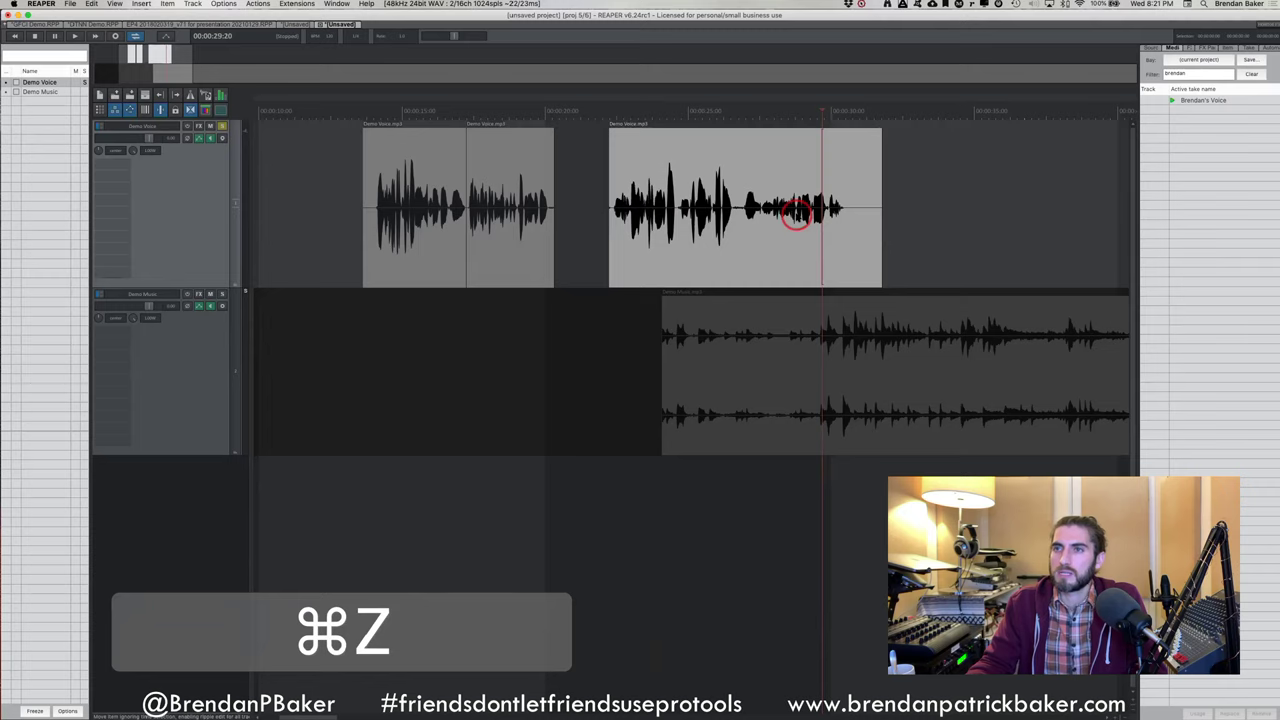
{"action": "key", "text": "super+z"}
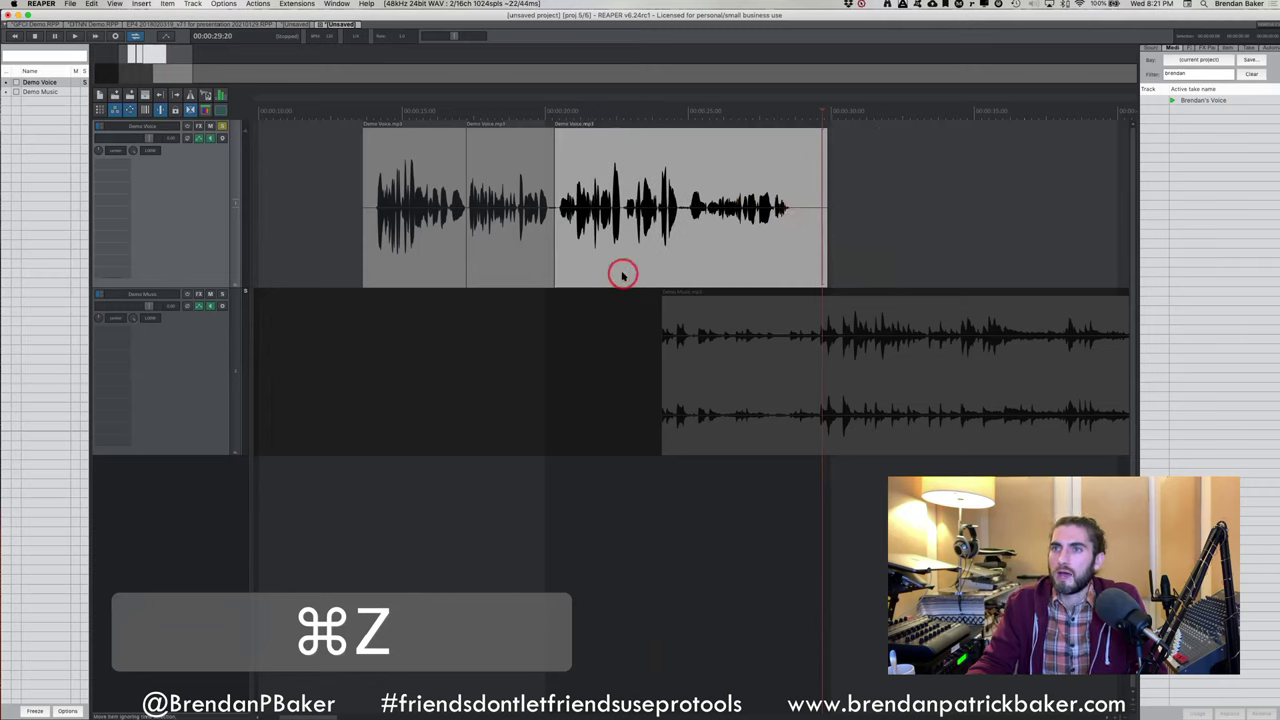
Move the last Demo Voice item later and give it a fade-in of about 00:00:01:28 and a fade-out starting at 00:00:28:26
{"action": "left_click_drag", "start_coordinate": [622, 275], "coordinate": [669, 271]}
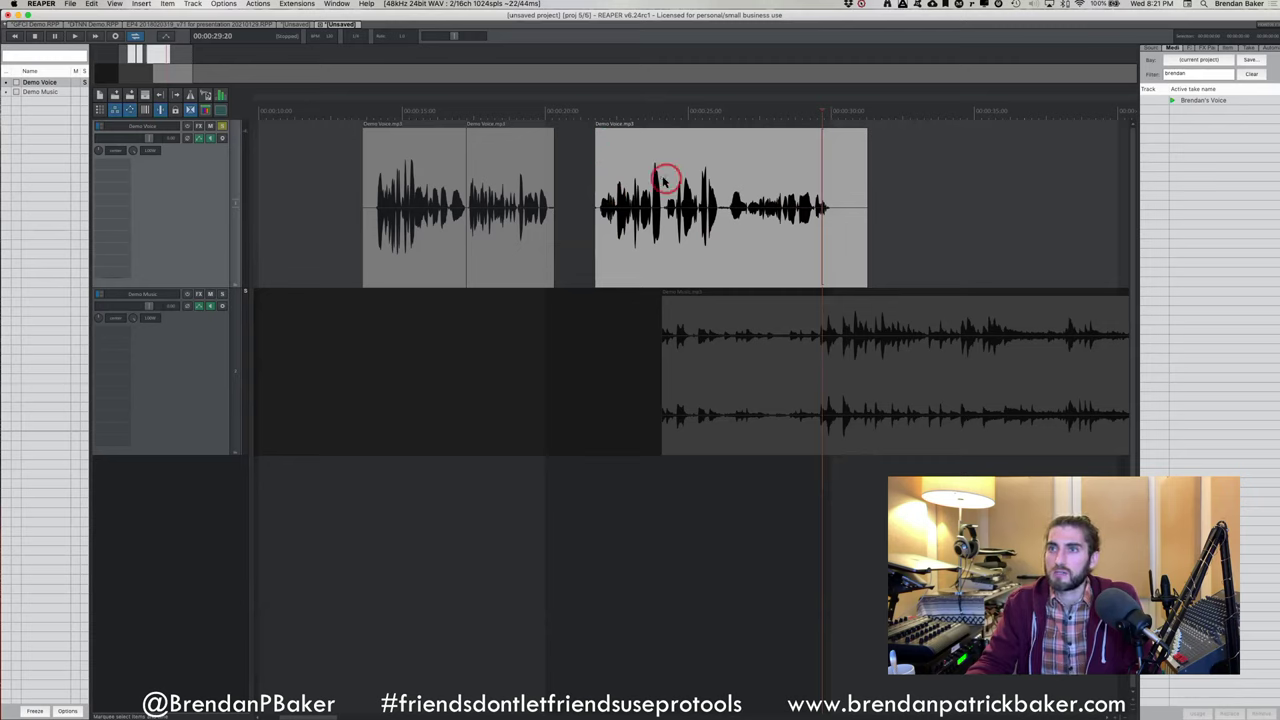
{"action": "key", "text": "d"}
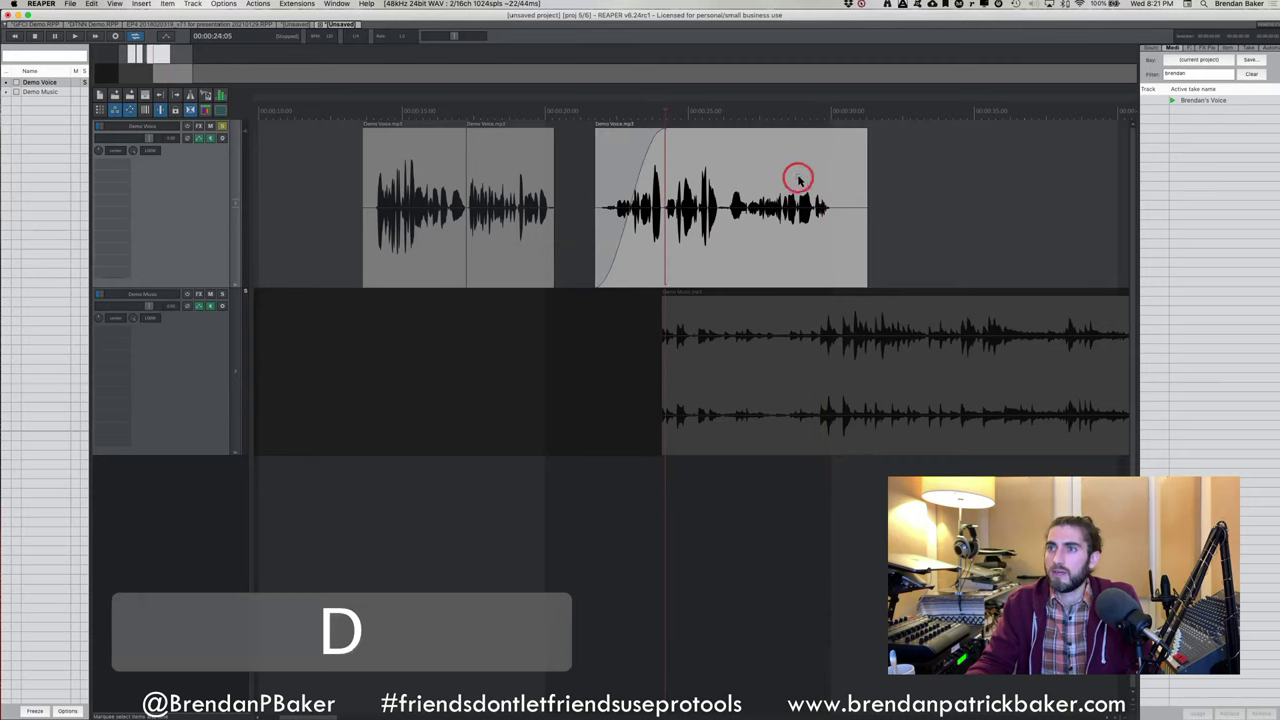
{"action": "key", "text": "g"}
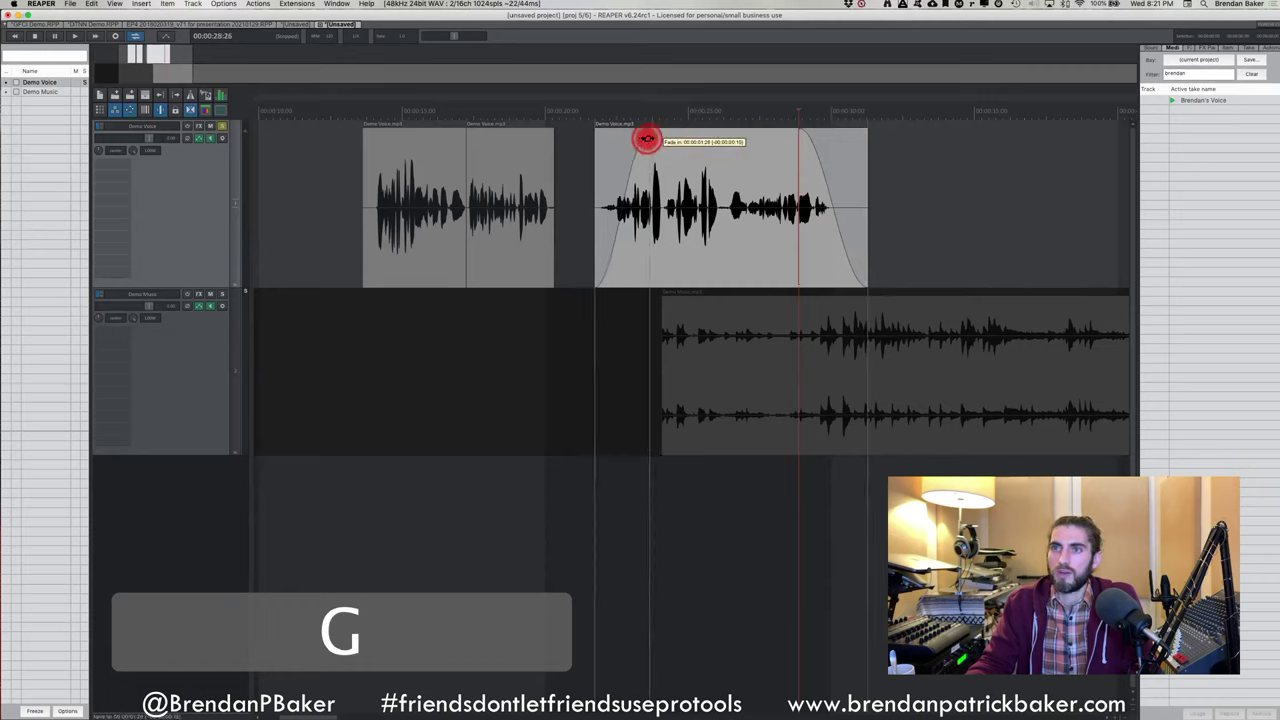
{"action": "left_click", "coordinate": [664, 158]}
{"action": "left_click", "coordinate": [657, 151]}
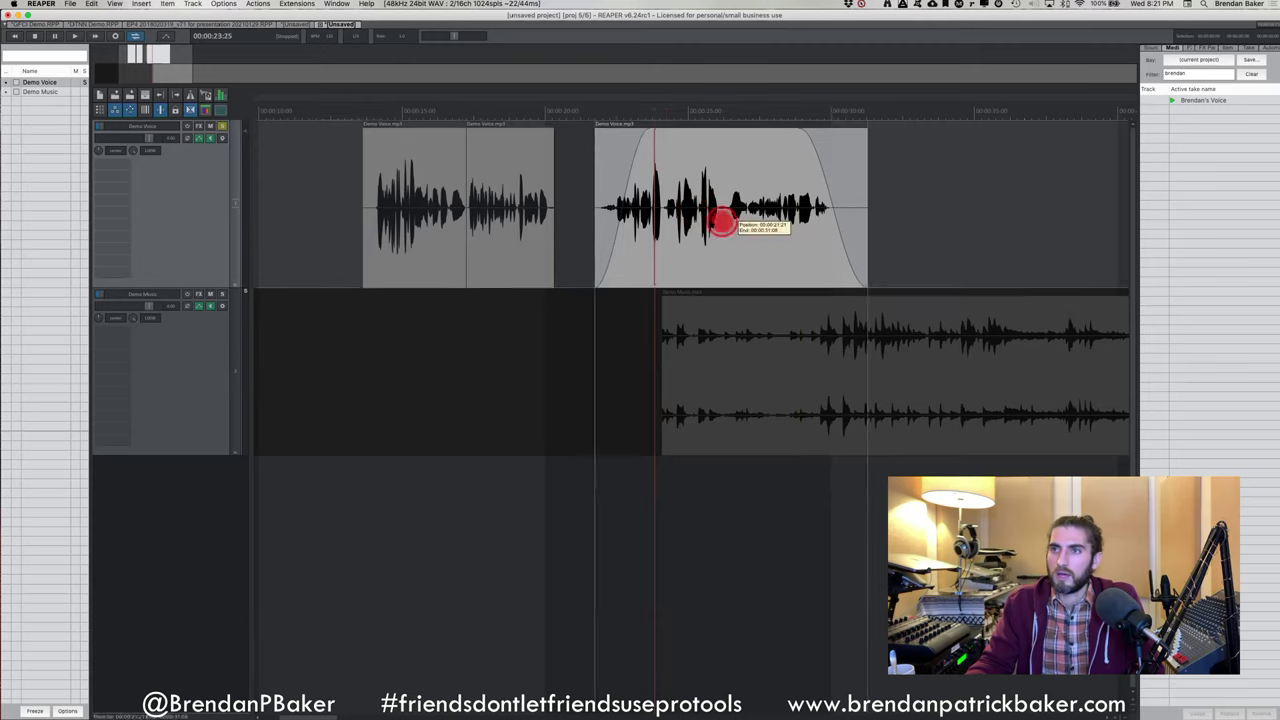
Split the faded Demo Voice item at 00:00:25:09 and crossfade the two pieces over a range starting at 00:00:24:21
{"action": "left_click", "coordinate": [697, 216]}
{"action": "key", "text": "b"}
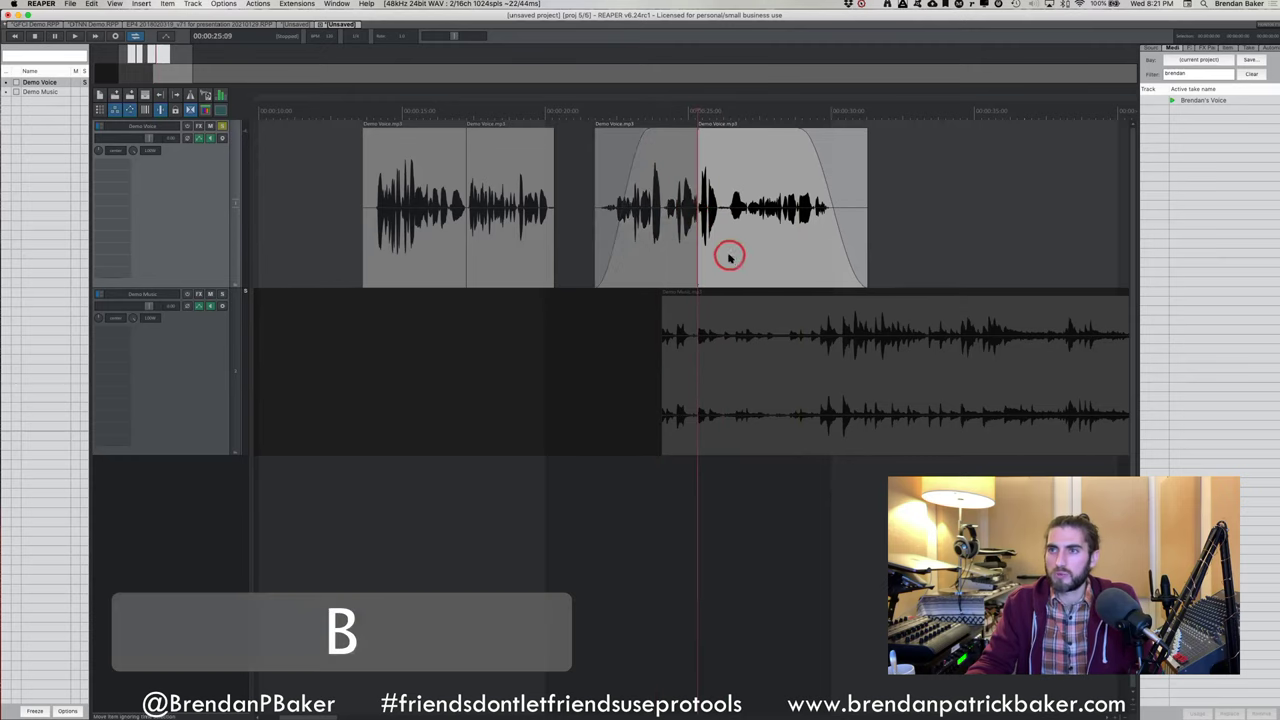
{"action": "left_click", "coordinate": [737, 269]}
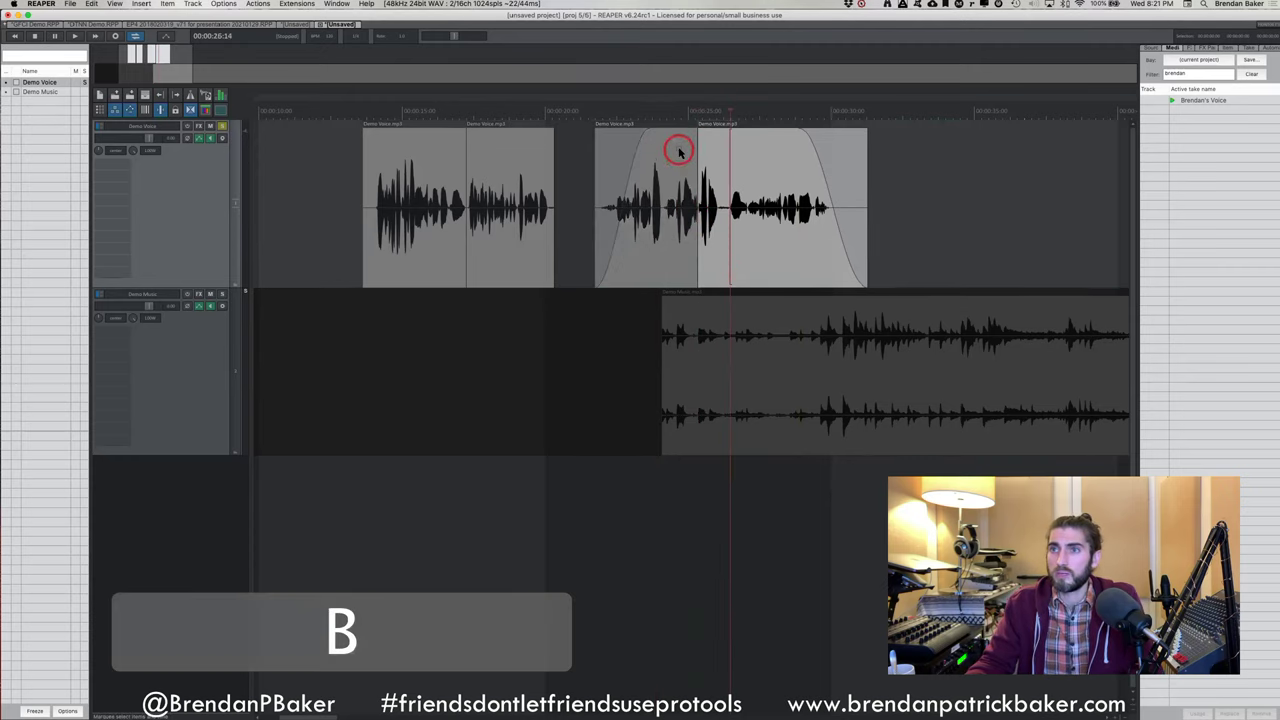
{"action": "left_click_drag", "start_coordinate": [680, 149], "coordinate": [718, 150]}
{"action": "key", "text": "f"}
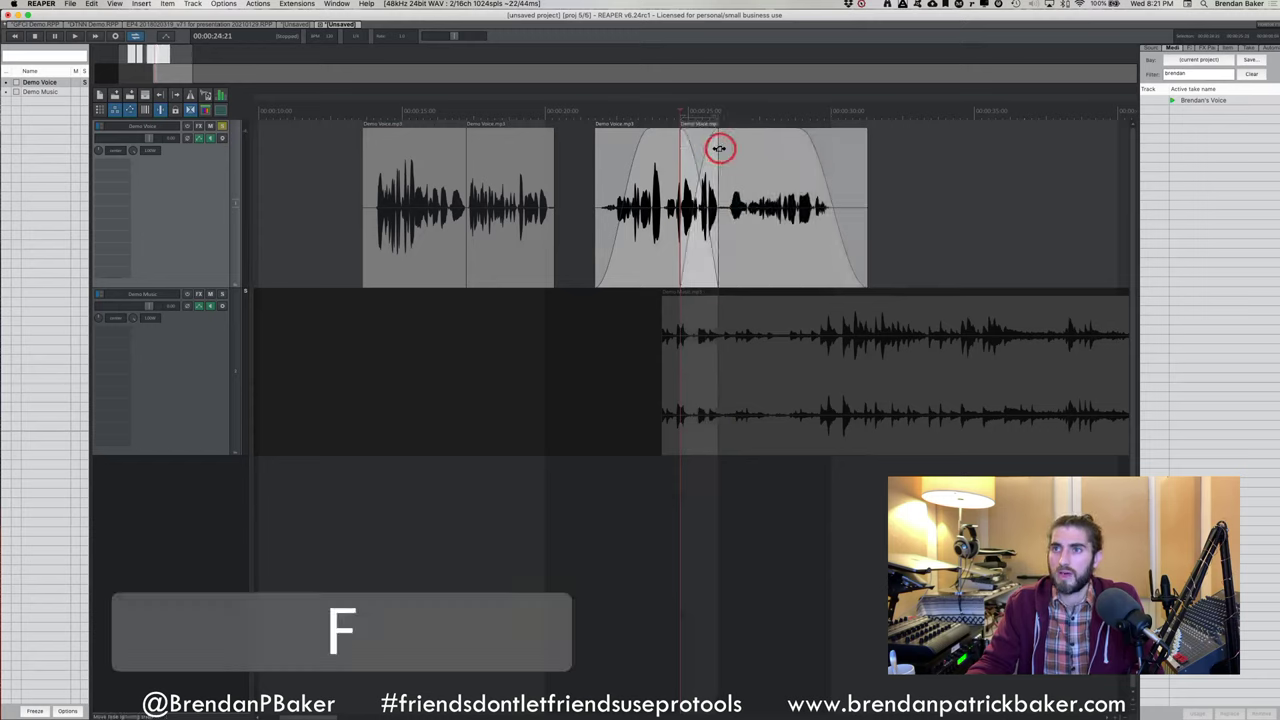
Crossfade the first two Demo Voice items over a range starting at 00:00:16:16 and slightly adjust the crossfade
{"action": "left_click", "coordinate": [668, 160]}
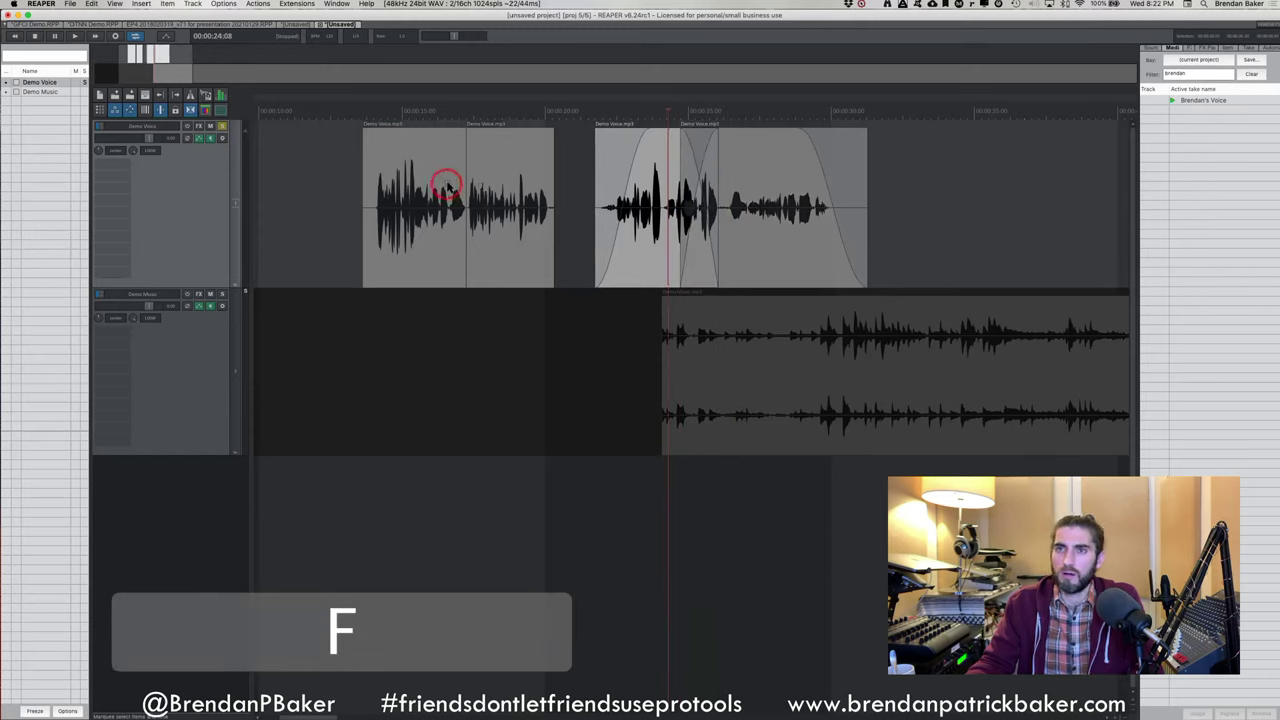
{"action": "left_click_drag", "start_coordinate": [446, 143], "coordinate": [487, 143]}
{"action": "key", "text": "f"}
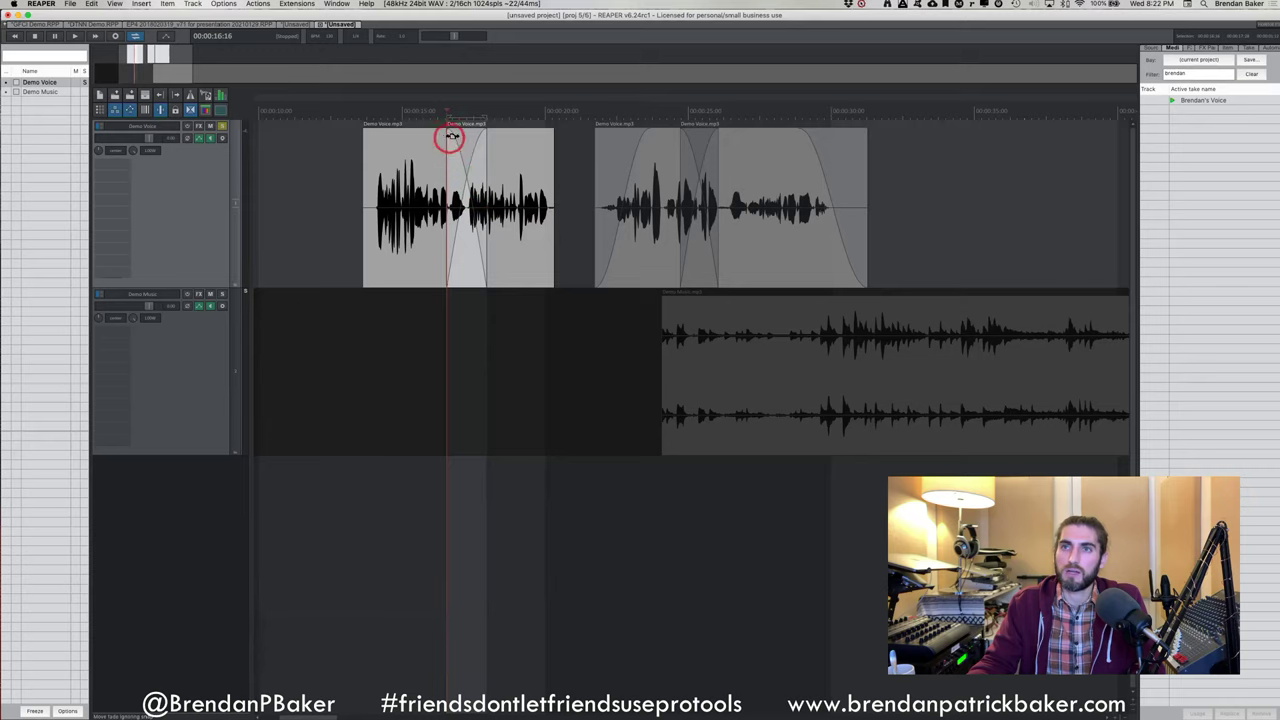
{"action": "left_click_drag", "start_coordinate": [451, 133], "coordinate": [477, 163]}
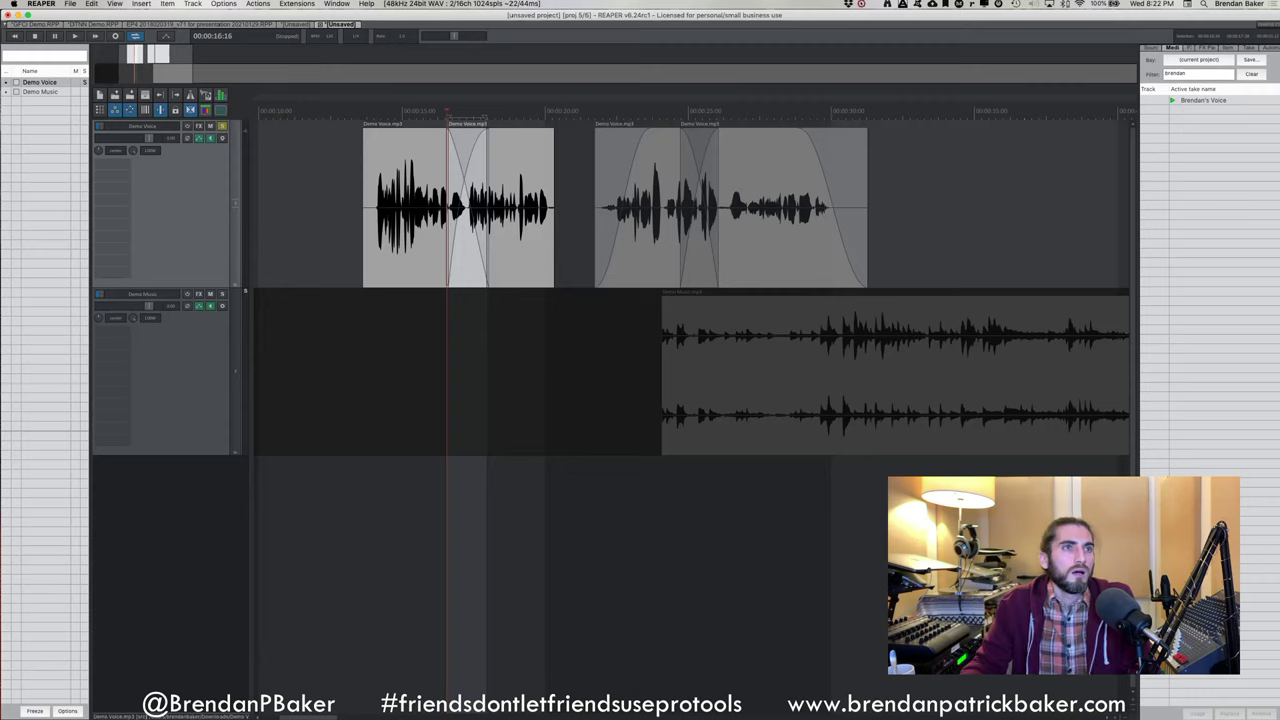
Select and delete every Demo Voice item after the first one
{"action": "left_click", "coordinate": [410, 219]}
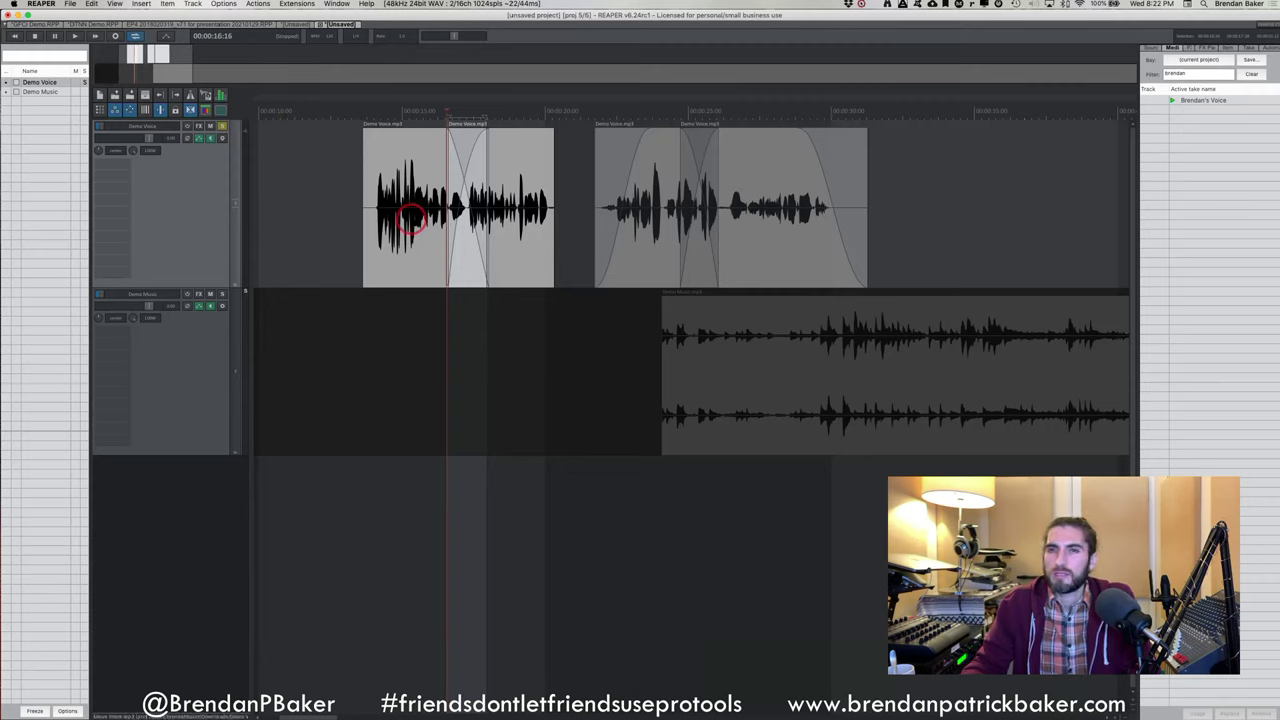
{"action": "left_click", "coordinate": [326, 205]}
{"action": "mouse_move", "coordinate": [587, 213]}
{"action": "left_mouse_down"}
{"action": "mouse_move", "coordinate": [529, 214]}
{"action": "mouse_move", "coordinate": [524, 167]}
{"action": "left_mouse_up"}
{"action": "key", "text": "Delete"}
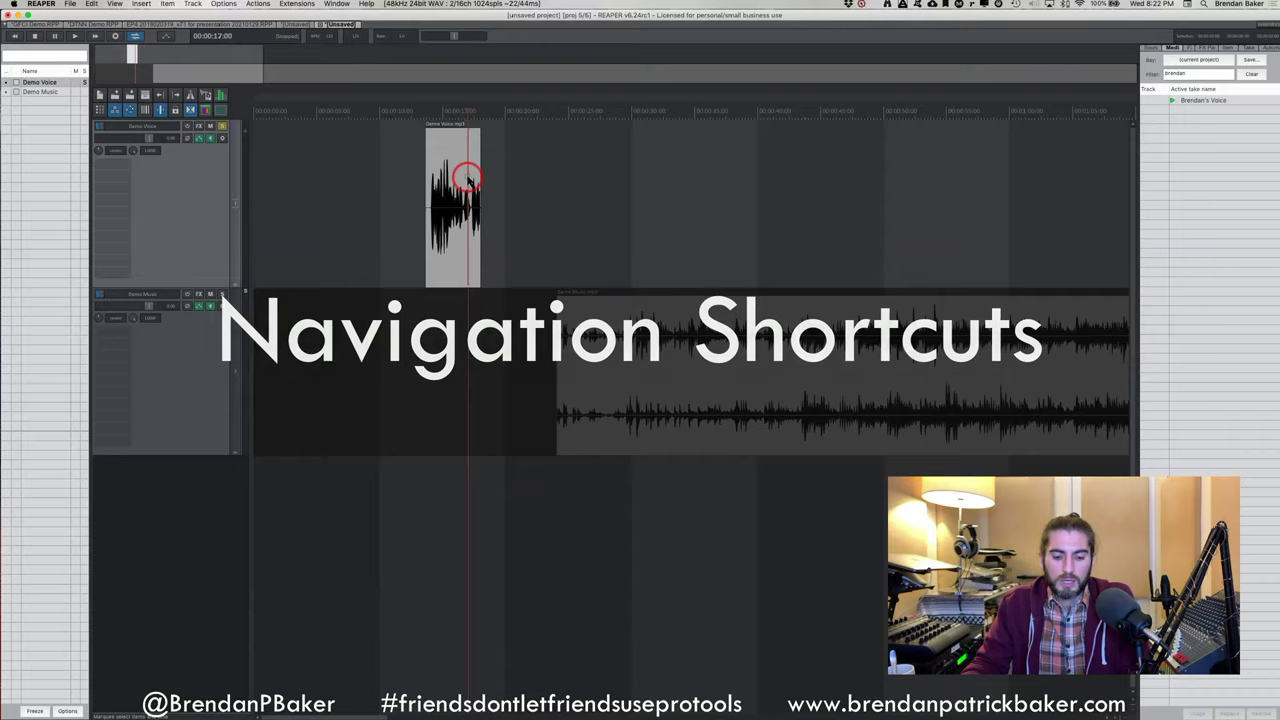
Zoom the timeline out and in repeatedly to compare horizontal zoom levels of the Demo Voice and Demo Music items
{"action": "key", "text": "r"}
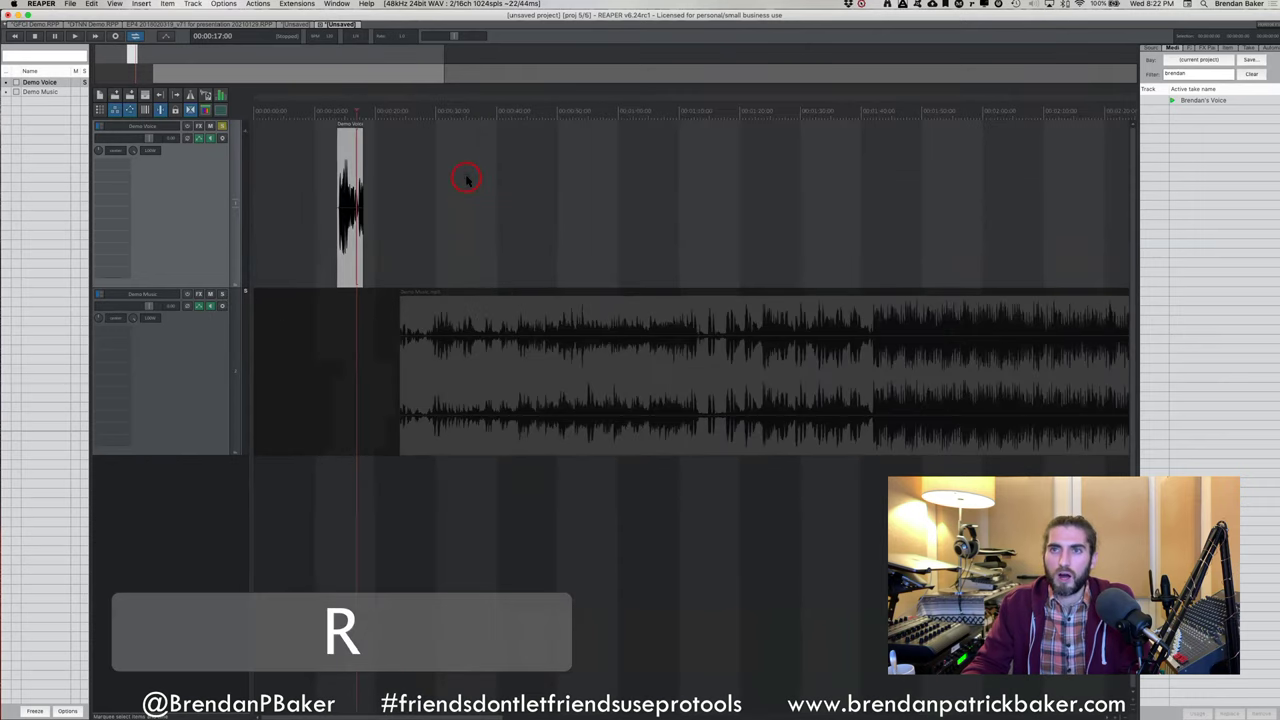
{"action": "key", "text": "t"}
{"action": "key", "text": "r"}
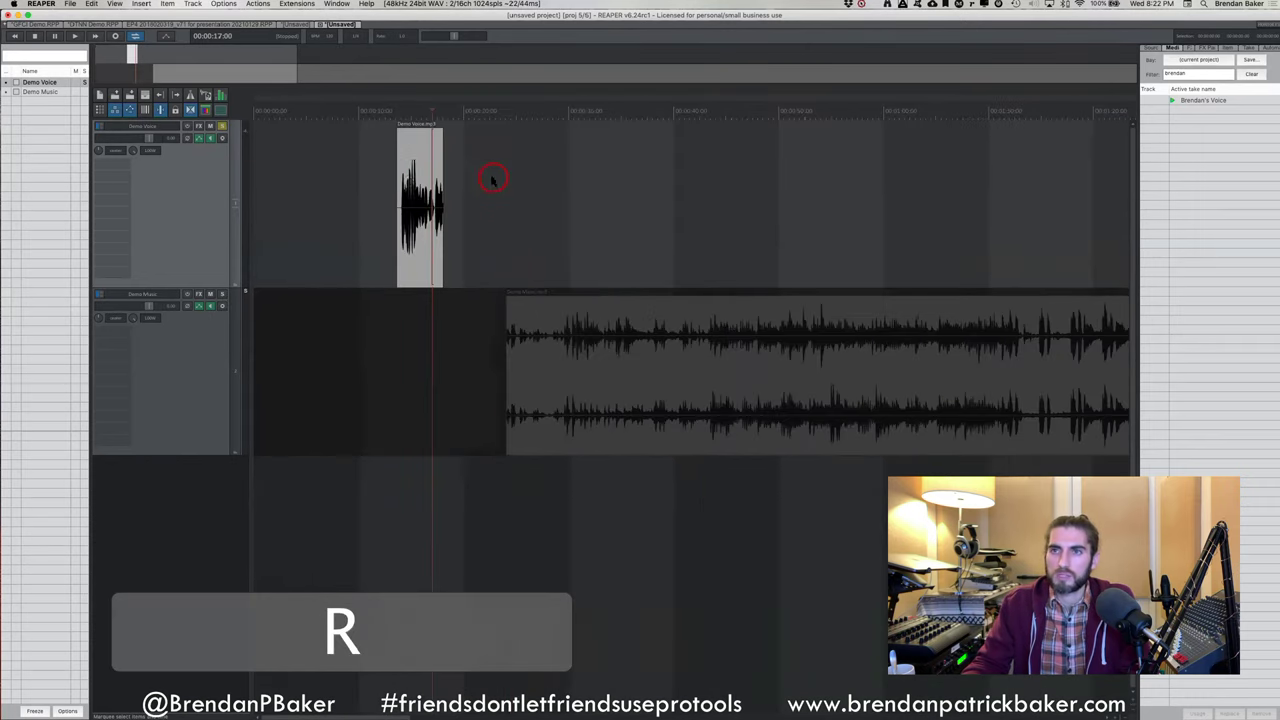
{"action": "key", "text": "t"}
{"action": "key", "text": "r"}
{"action": "key", "text": "t"}
{"action": "key", "text": "t"}
{"action": "key", "text": "t"}
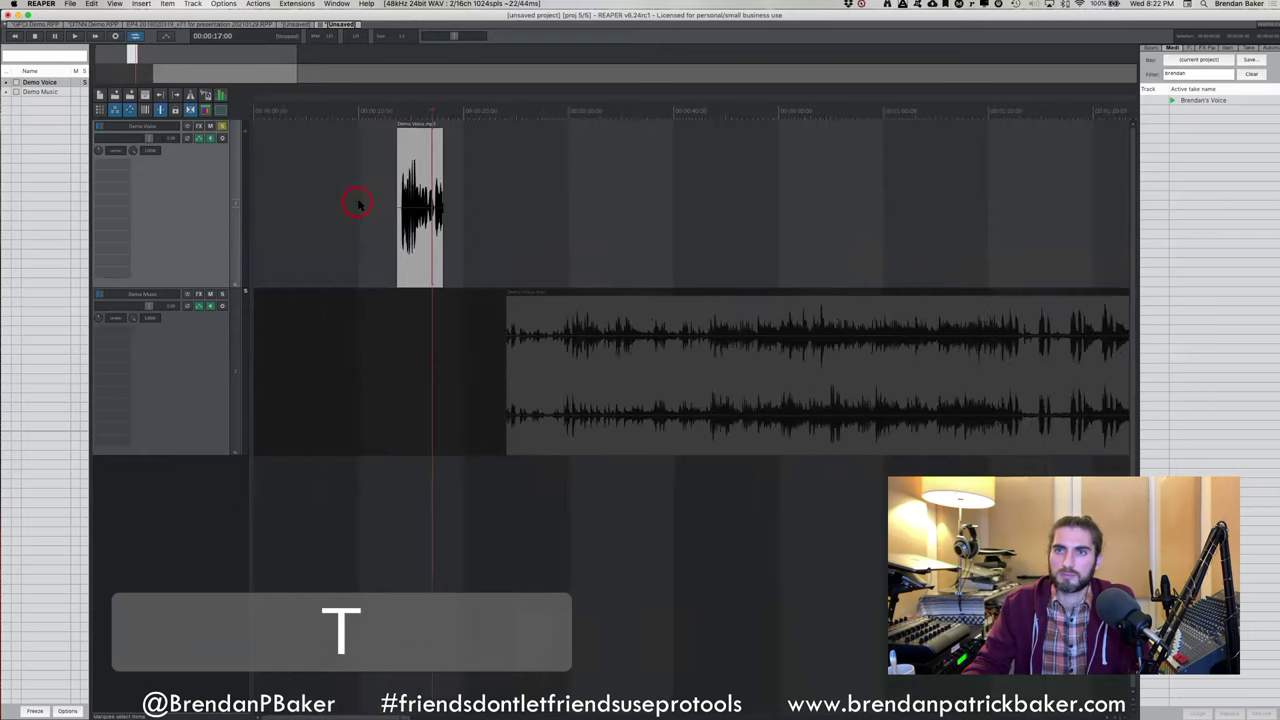
{"action": "key", "text": "r"}
{"action": "key", "text": "r"}
{"action": "key", "text": "r"}
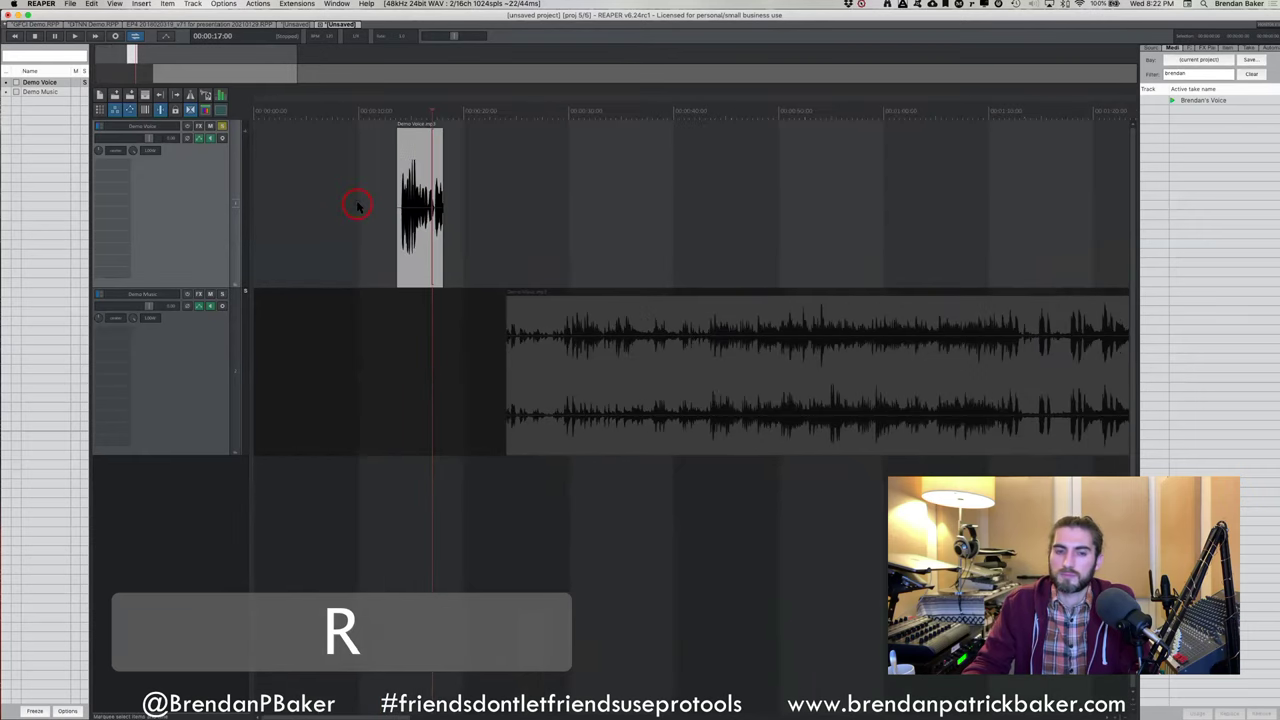
{"action": "key", "text": "t"}
{"action": "key", "text": "r"}
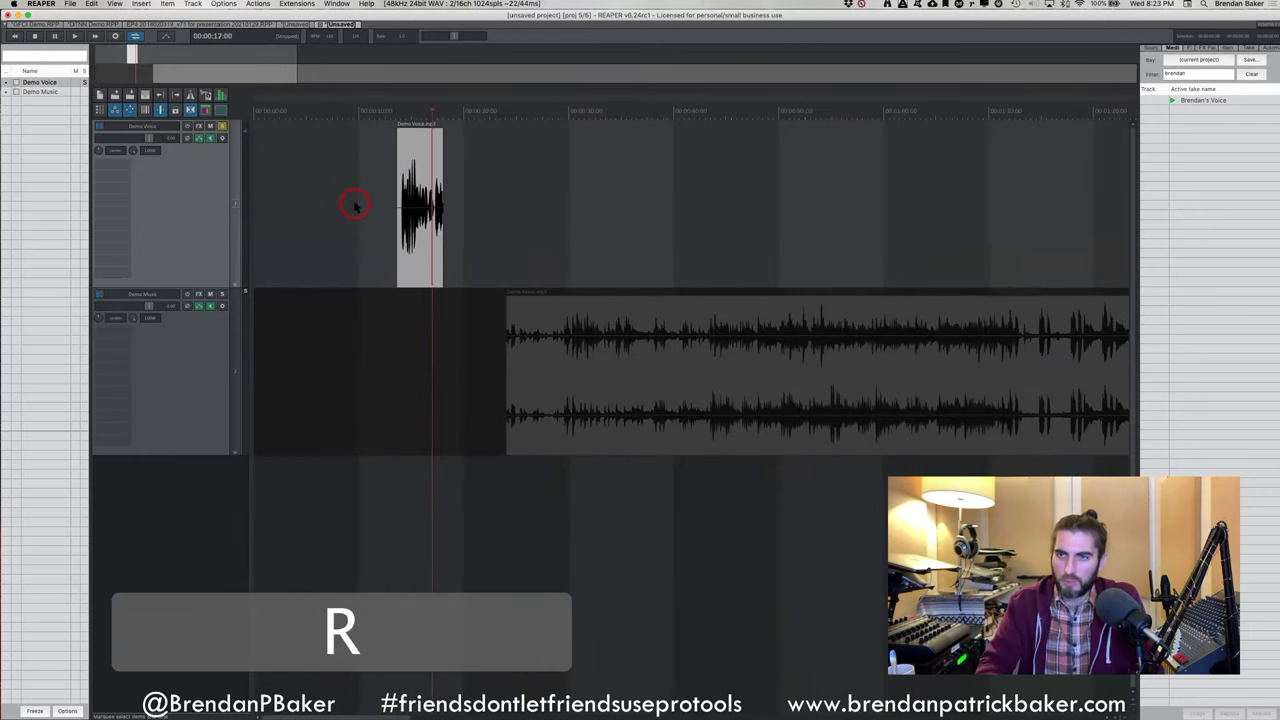
Zoom the timeline in and out around the centre of the view, finishing zoomed out over both tracks
{"action": "key", "text": "Up"}
{"action": "key", "text": "Down"}
{"action": "key", "text": "Down"}
{"action": "key", "text": "Up"}
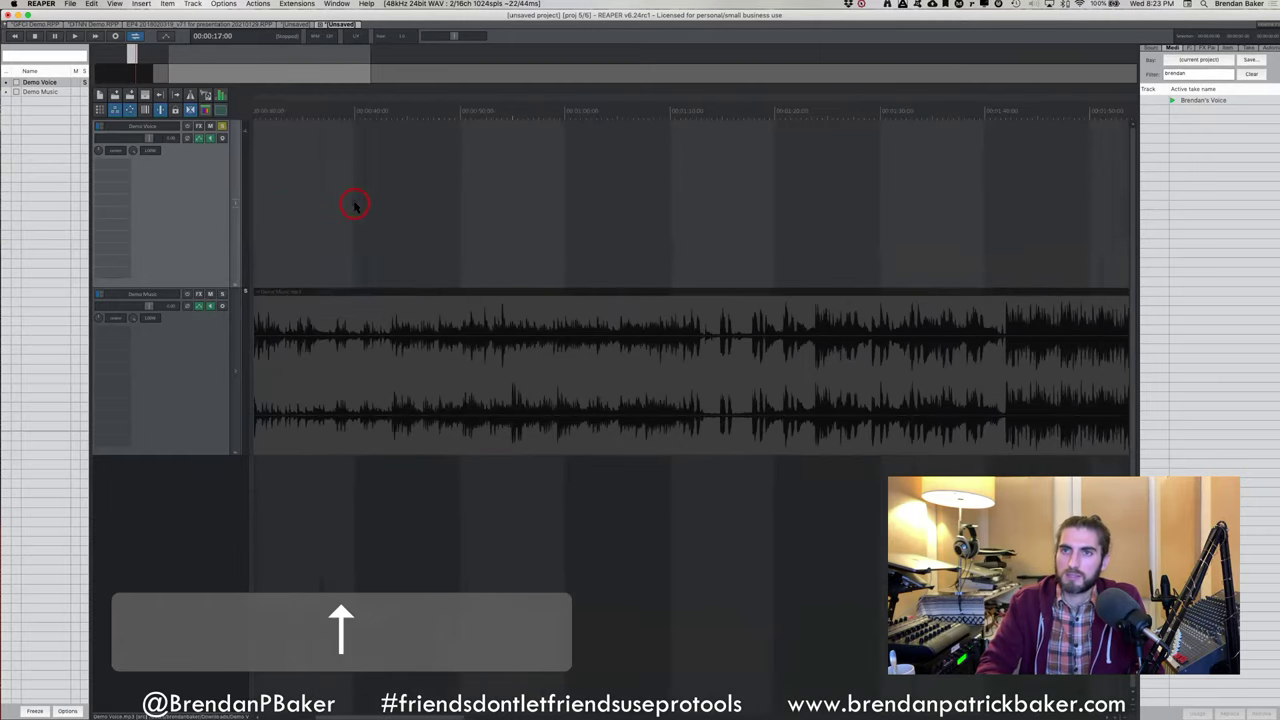
{"action": "key", "text": "Down"}
{"action": "key", "text": "Down"}
{"action": "key", "text": "Down"}
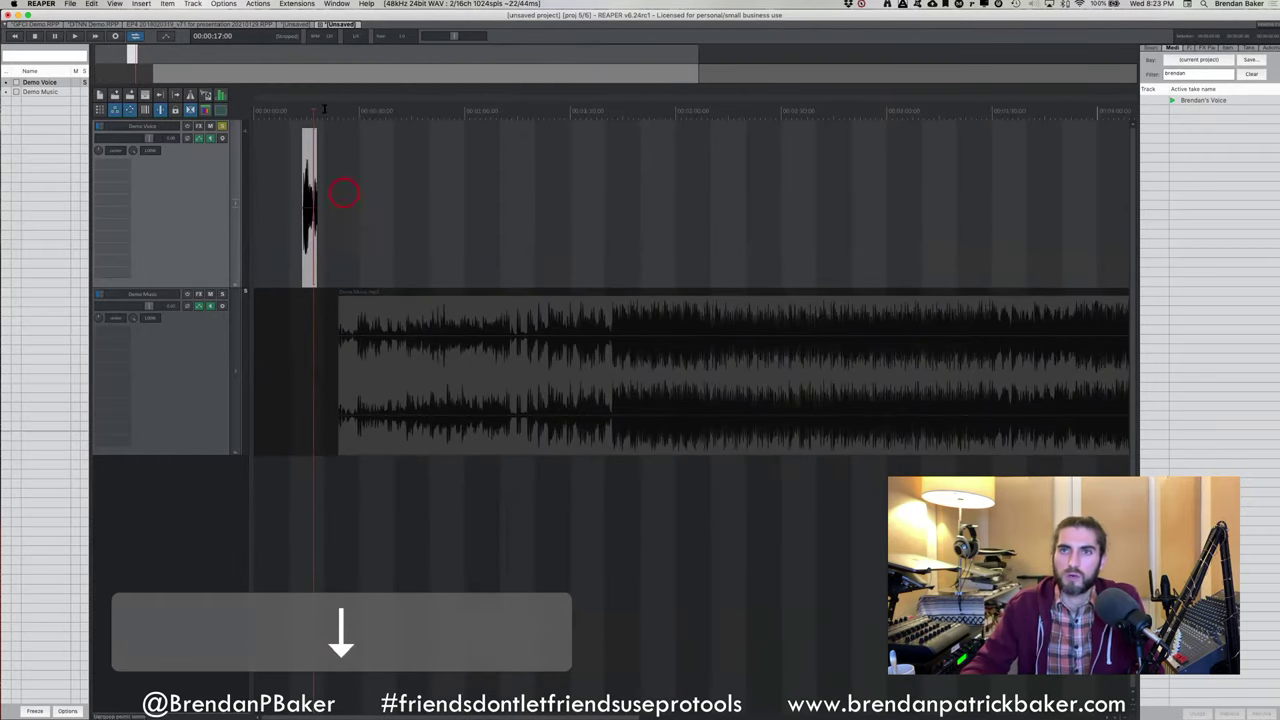
Place the edit cursor at 00:00:27:14 and zoom the timeline out and back in
{"action": "left_click", "coordinate": [349, 206]}
{"action": "key", "text": "r"}
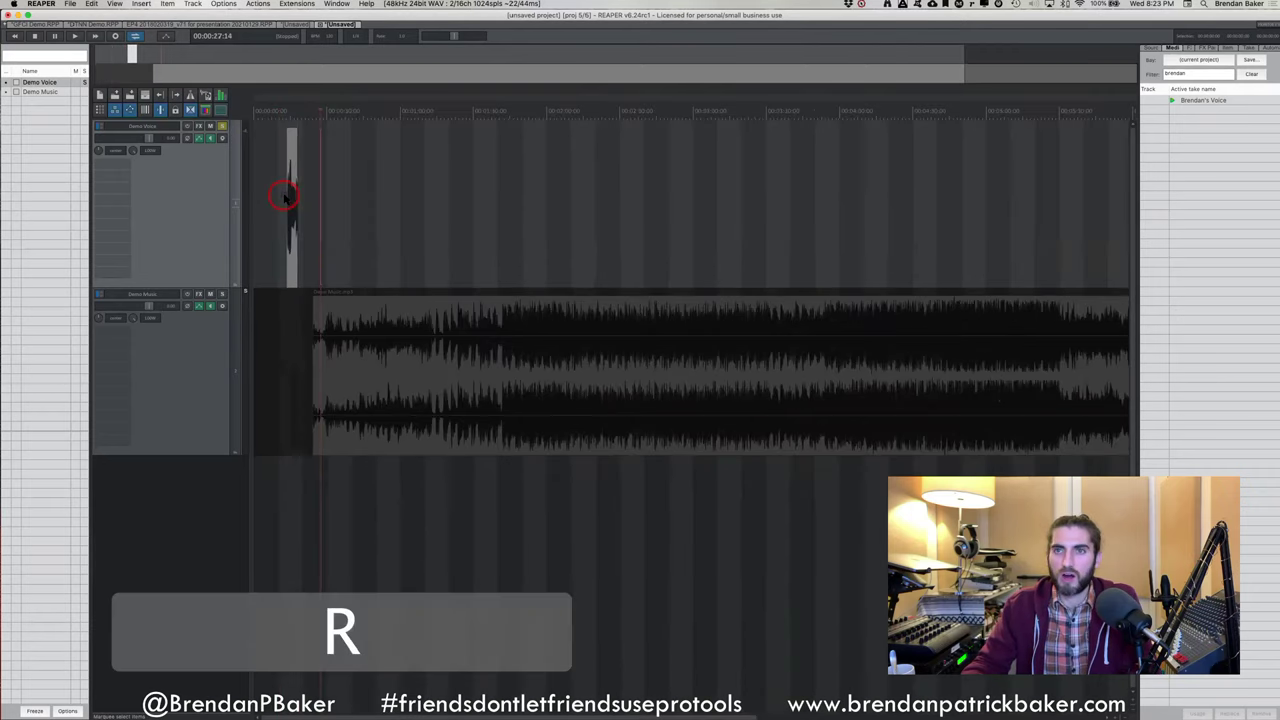
{"action": "key", "text": "t"}
{"action": "key", "text": "t"}
{"action": "key", "text": "4"}
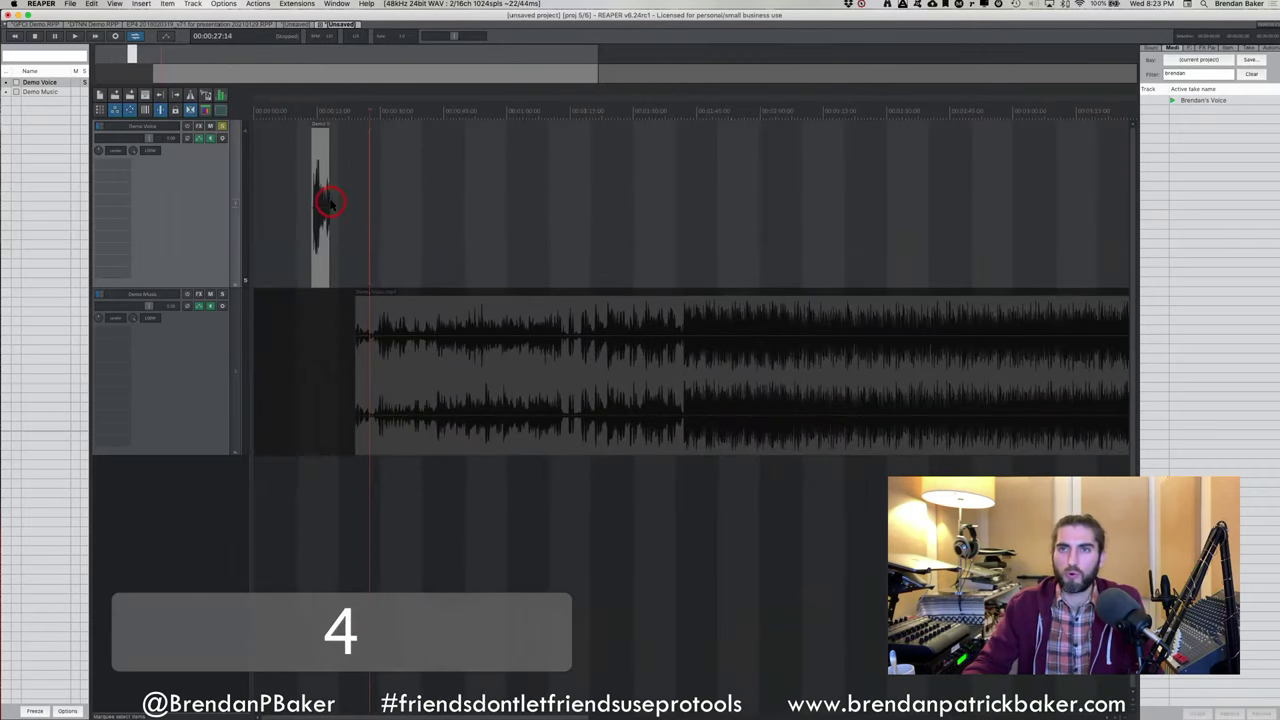
Enlarge the Demo Voice and Demo Music track heights and zoom the timeline out and back in
{"action": "key", "text": "5"}
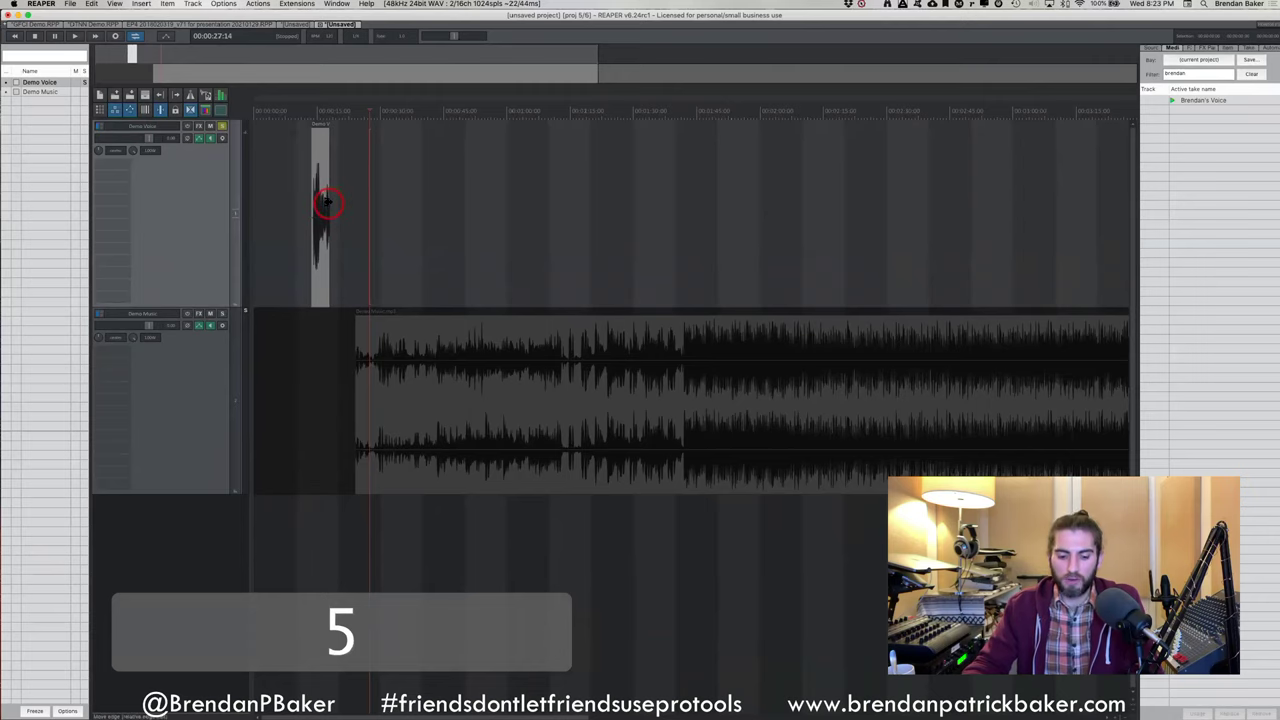
{"action": "key", "text": "r"}
{"action": "key", "text": "r"}
{"action": "key", "text": "t"}
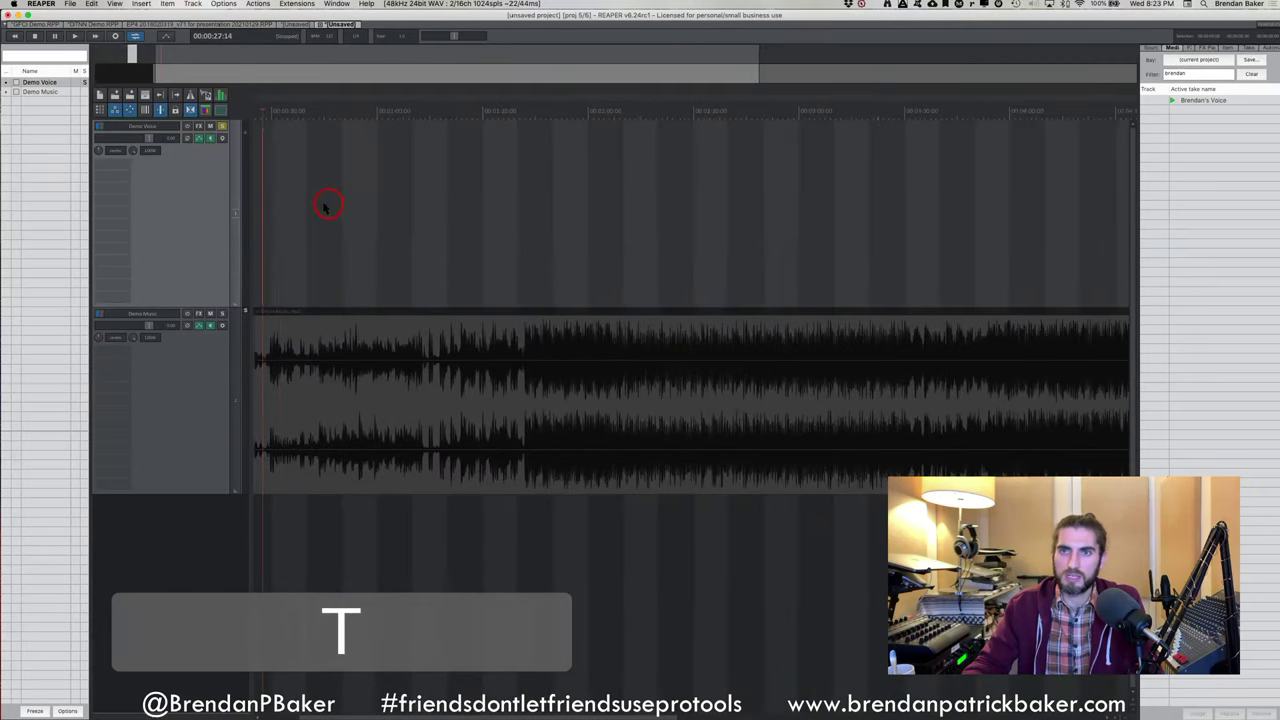
{"action": "key", "text": "t"}
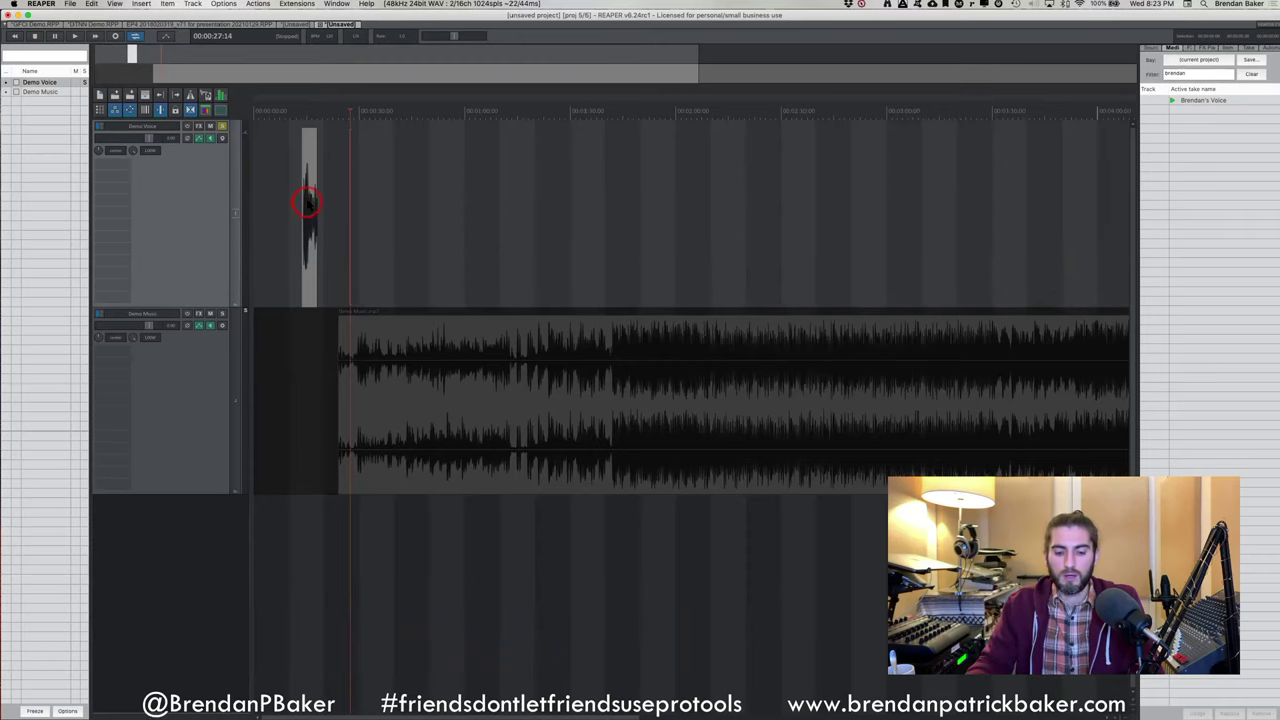
Compare taller and shorter track heights in the demo project, finishing zoomed in closer on the timeline
{"action": "key", "text": "5"}
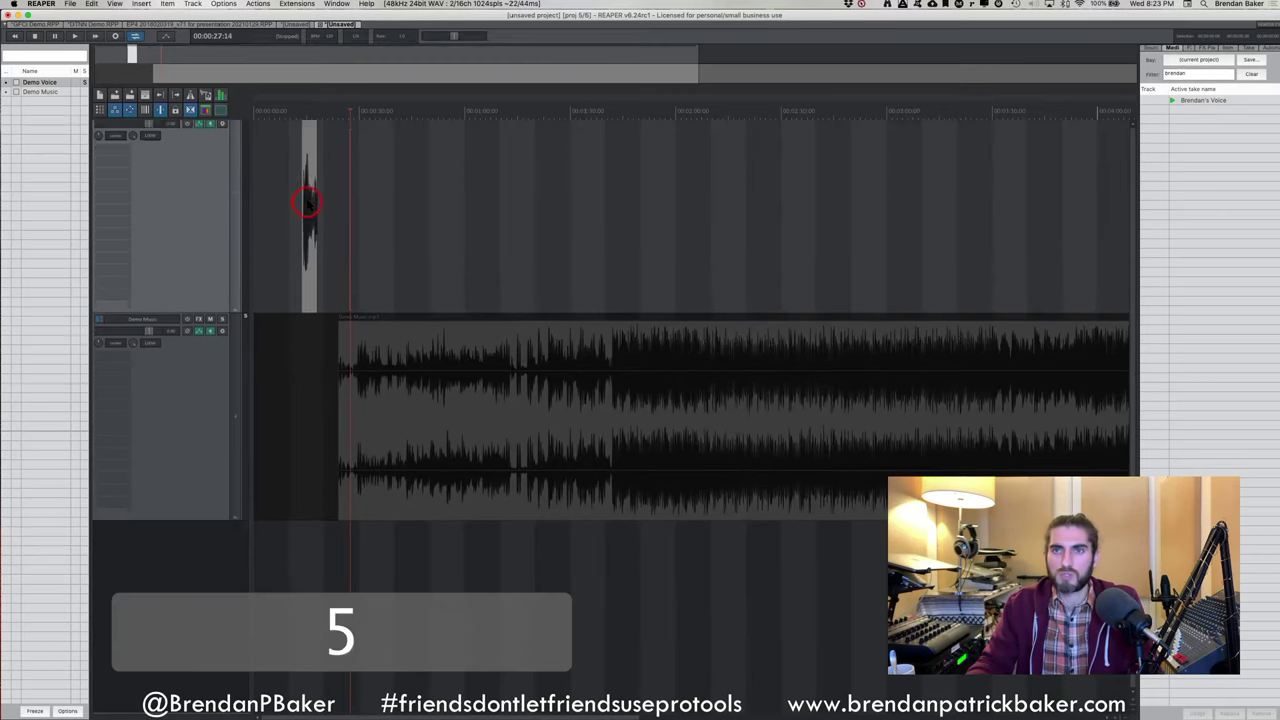
{"action": "key", "text": "4"}
{"action": "key", "text": "5"}
{"action": "key", "text": "4"}
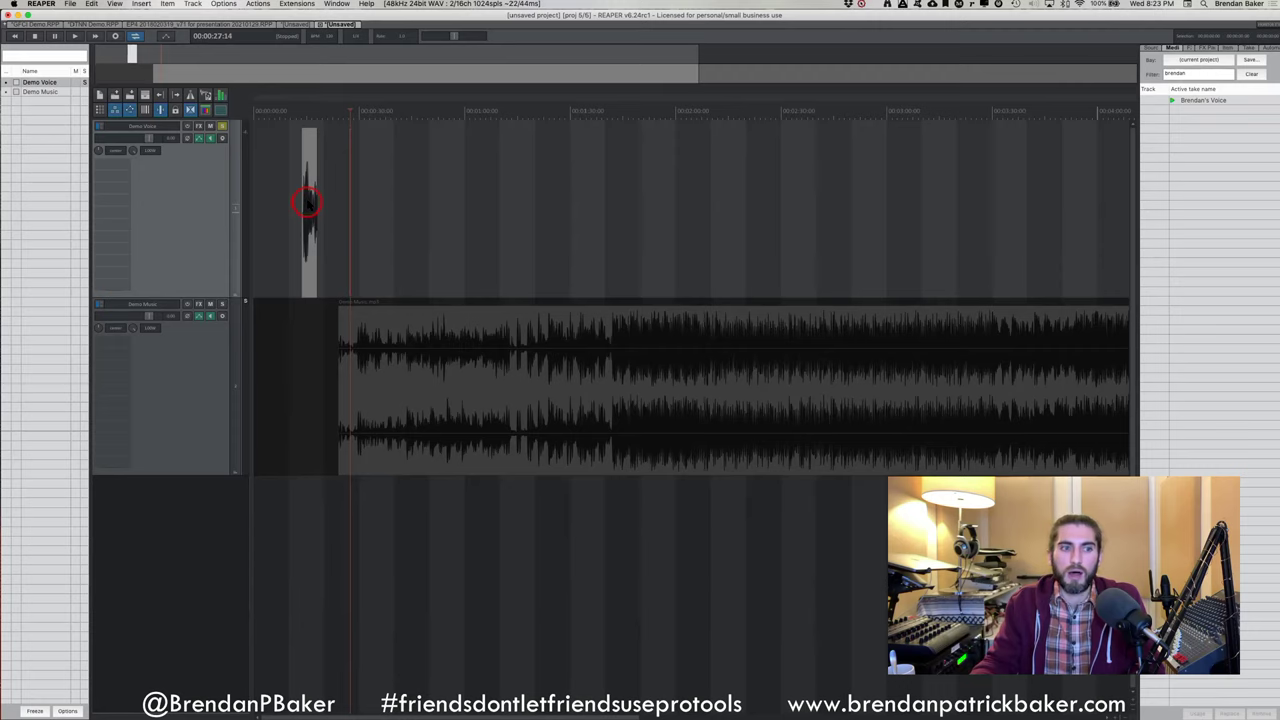
{"action": "left_click", "coordinate": [327, 205]}
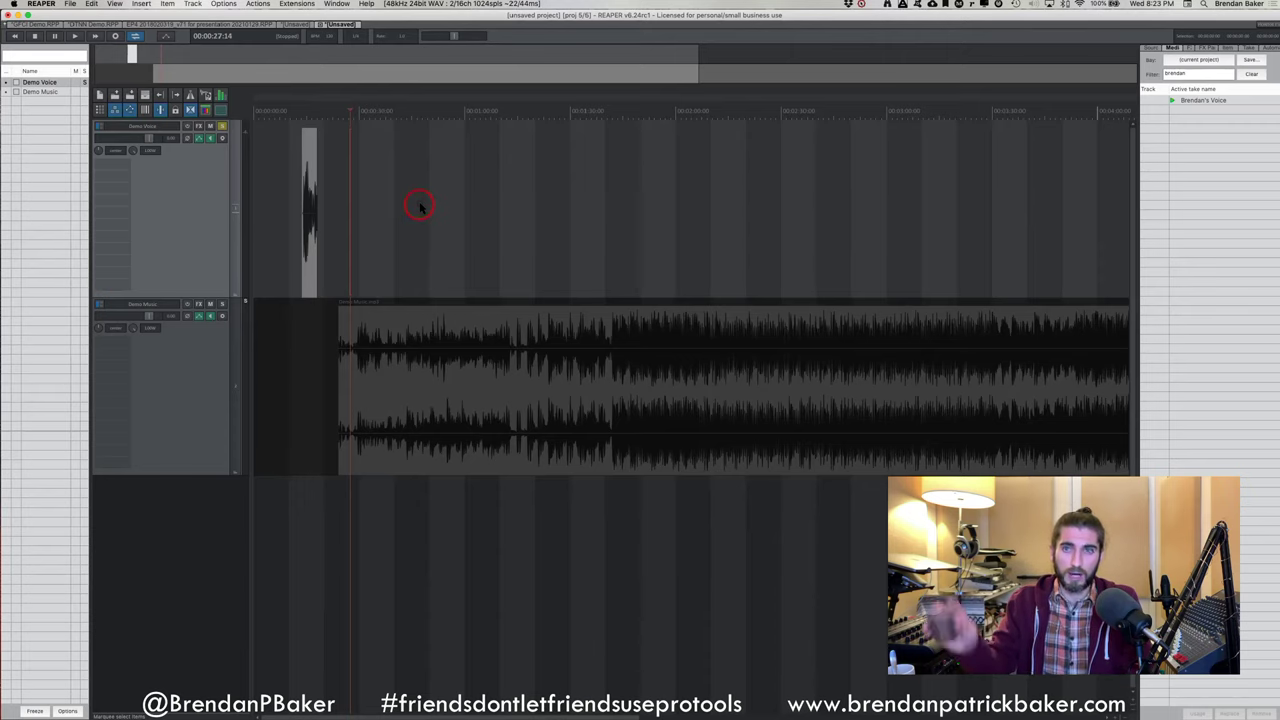
{"action": "scroll", "coordinate": [383, 200], "scroll_direction": "up", "scroll_amount": 2}
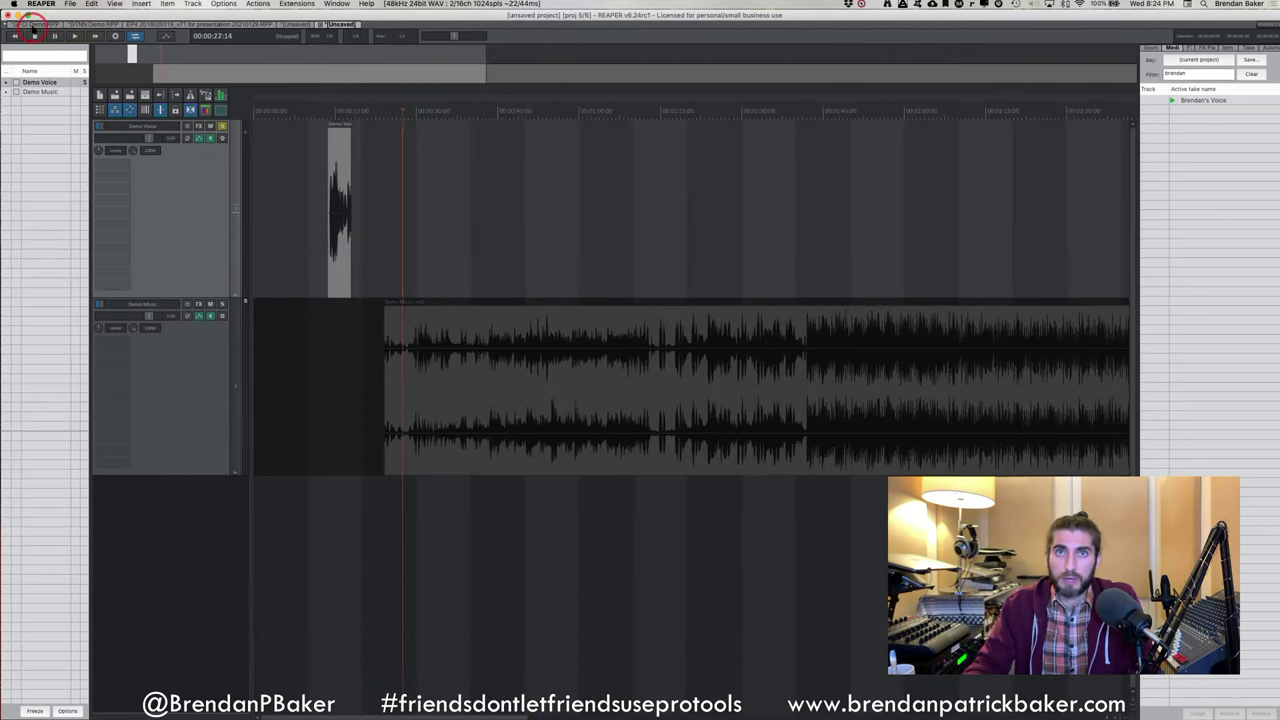
Switch to the GFCI Demo project, bring all its items into view and show the mixer beneath the arrangement
{"action": "left_click", "coordinate": [38, 23]}
{"action": "key", "text": "q"}
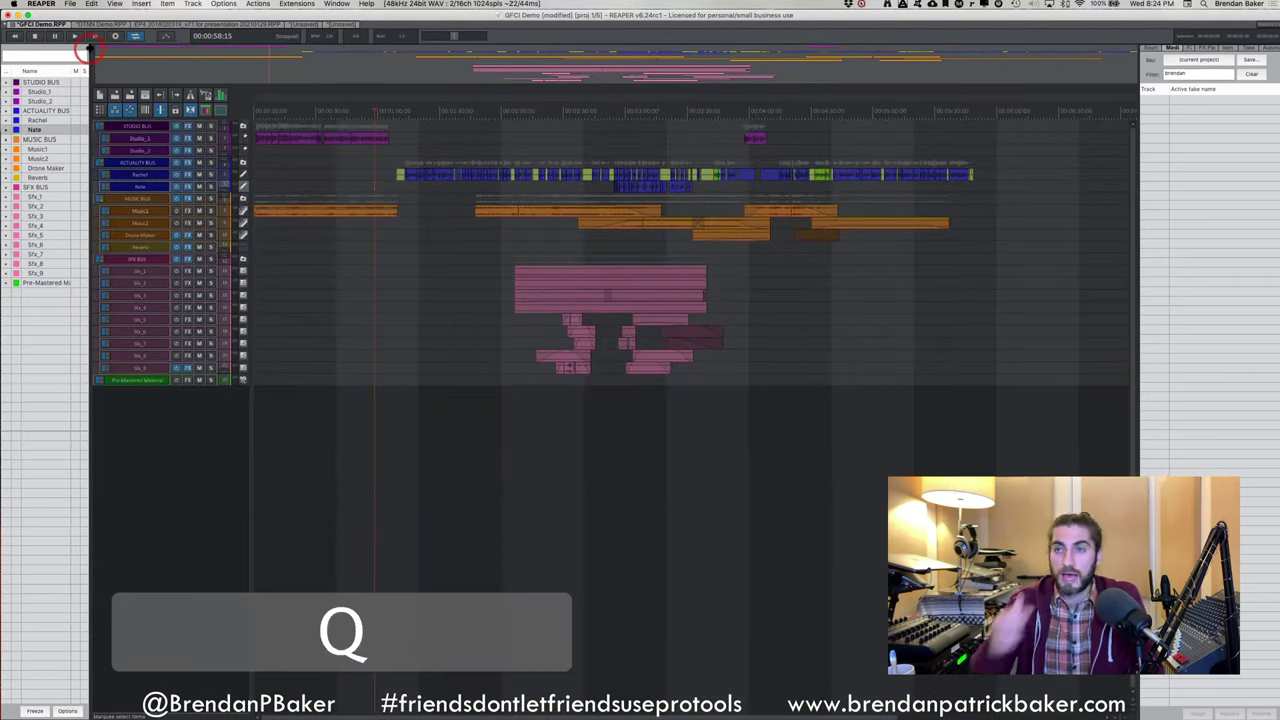
{"action": "left_click", "coordinate": [540, 150]}
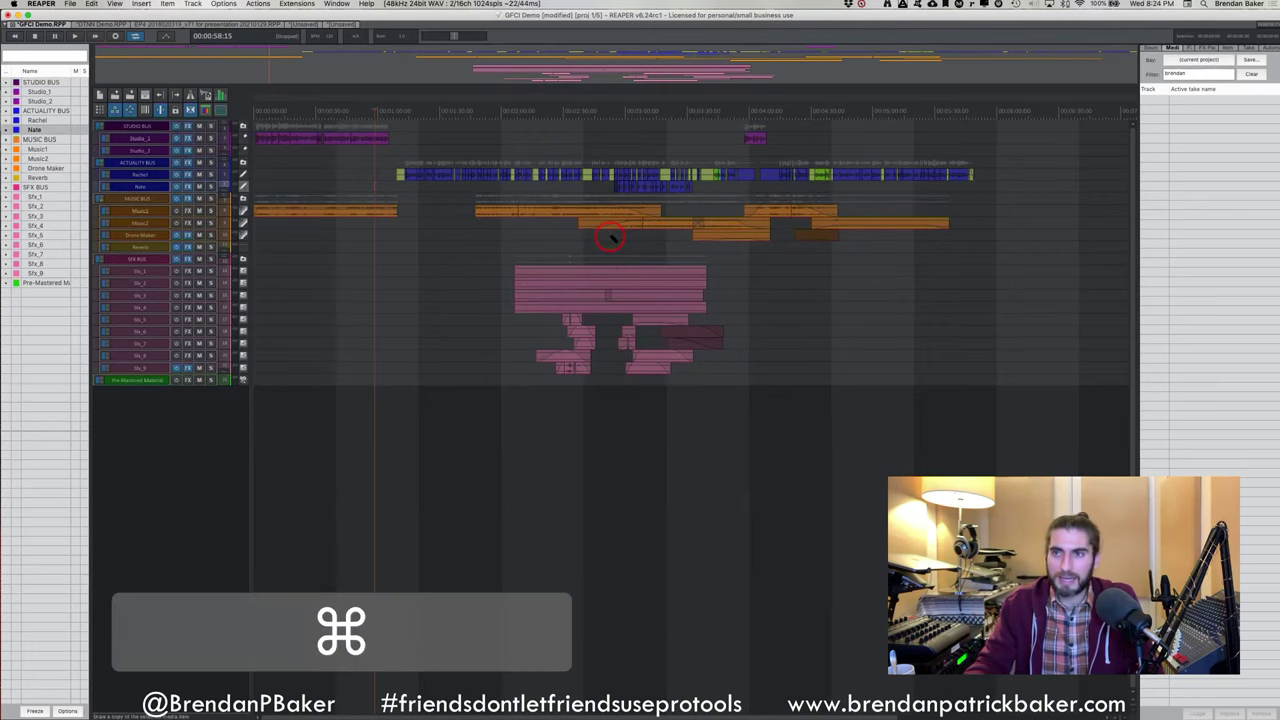
{"action": "scroll", "coordinate": [611, 237], "scroll_direction": "down", "scroll_amount": 5, "text": "super"}
{"action": "scroll", "coordinate": [612, 237], "scroll_direction": "up", "scroll_amount": 1}
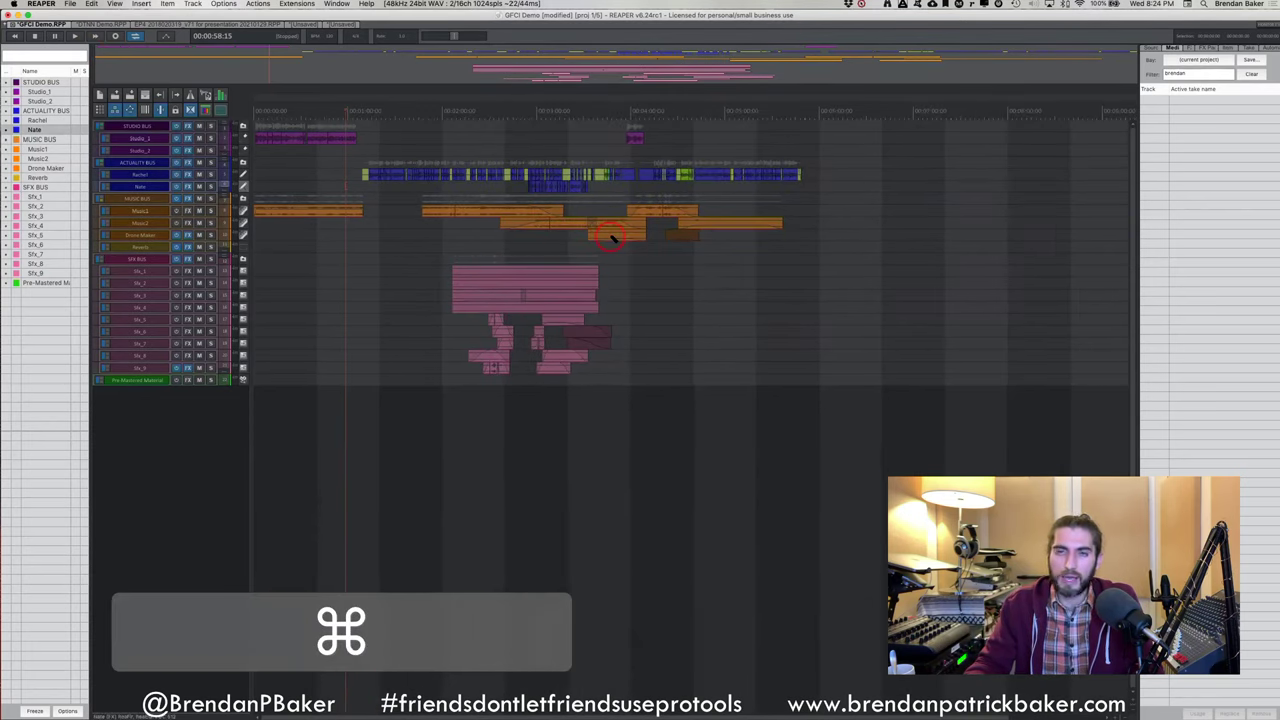
{"action": "key", "text": "super+m"}
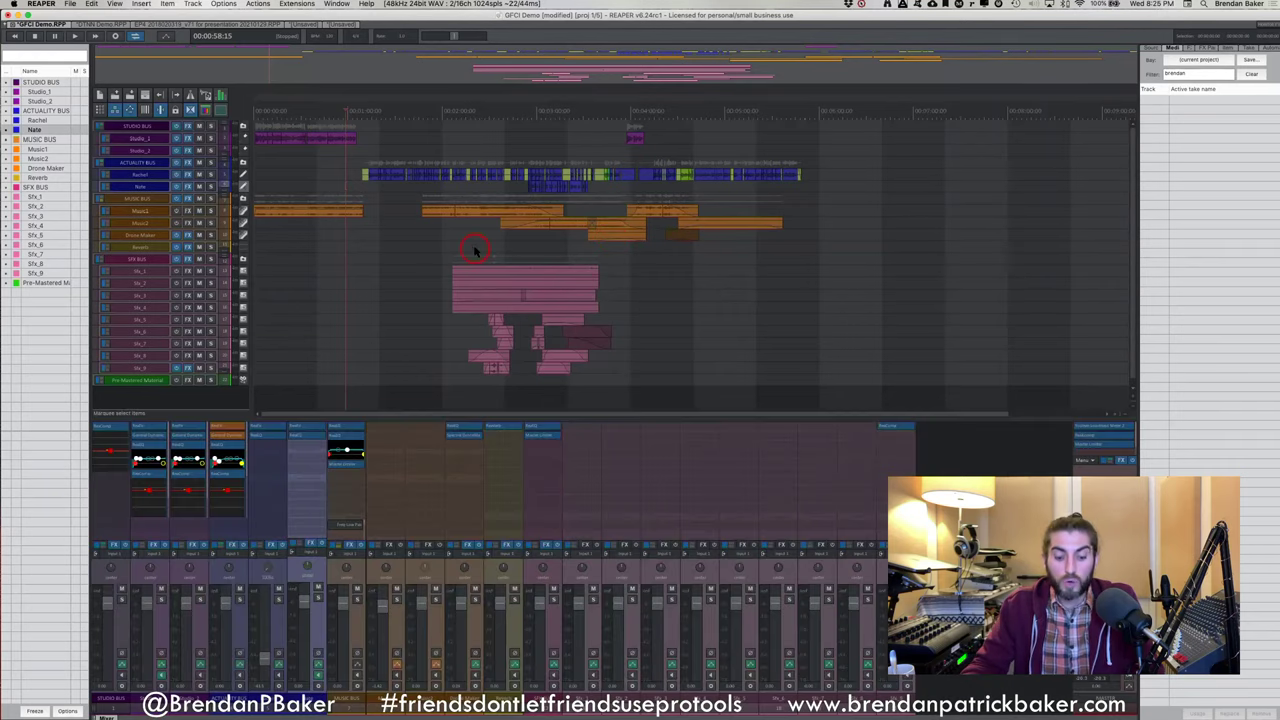
Zoom the GFCI Demo timeline in and out horizontally around the pointer over the music tracks
{"action": "key", "text": "super"}
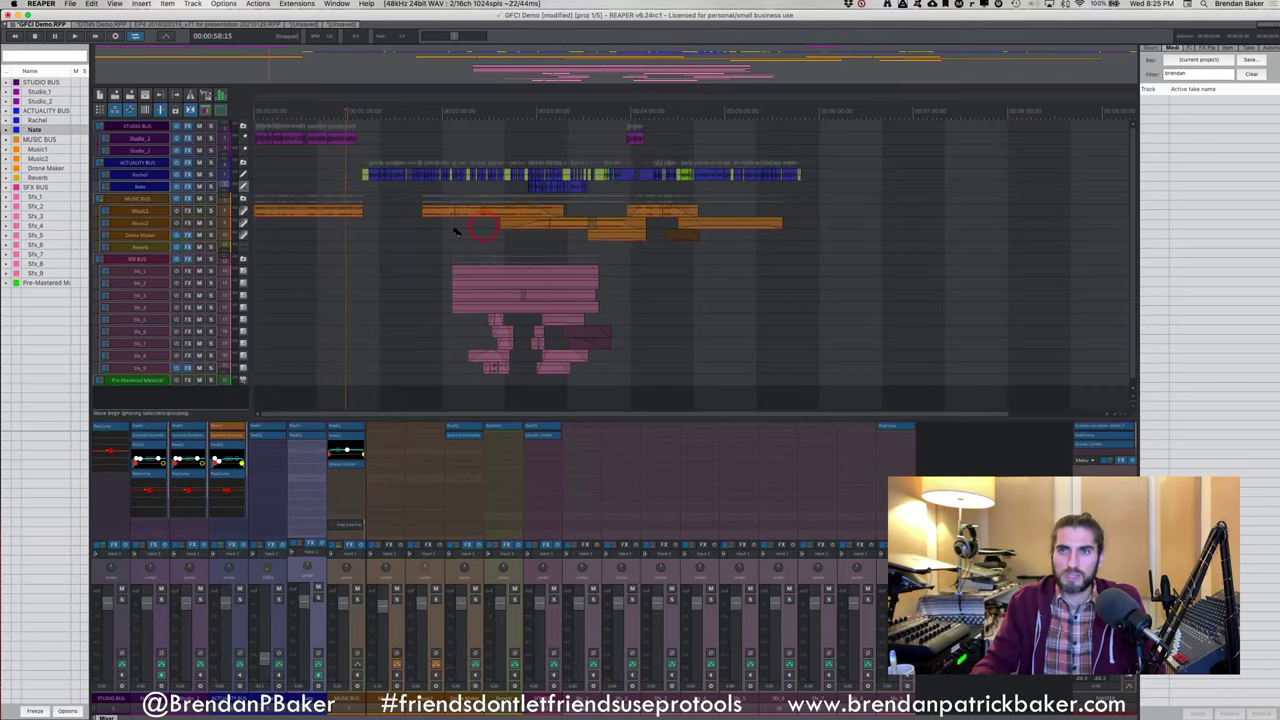
{"action": "scroll", "coordinate": [453, 229], "scroll_direction": "down", "scroll_amount": 1}
{"action": "scroll", "coordinate": [455, 229], "scroll_direction": "up", "scroll_amount": 4}
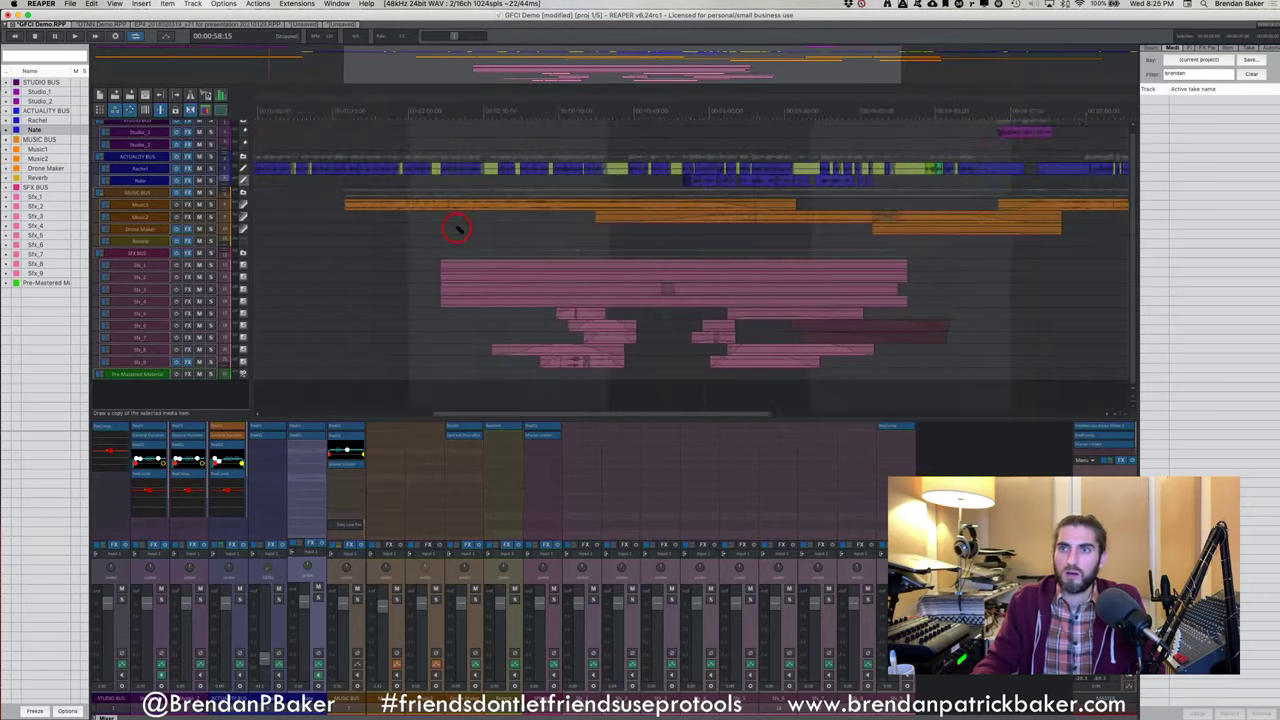
{"action": "scroll", "coordinate": [457, 228], "scroll_direction": "down", "scroll_amount": 4}
{"action": "scroll", "coordinate": [458, 229], "scroll_direction": "up", "scroll_amount": 4}
{"action": "scroll", "coordinate": [458, 229], "scroll_direction": "down", "scroll_amount": 4}
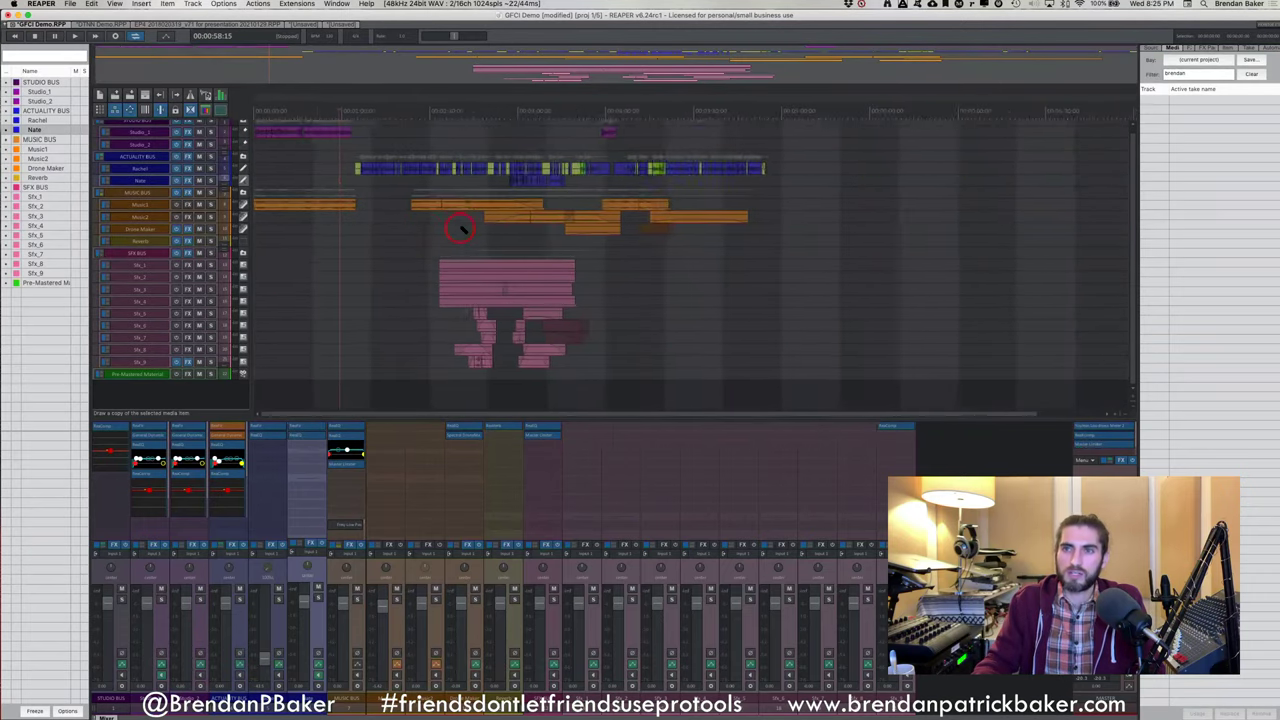
{"action": "scroll", "coordinate": [460, 229], "scroll_direction": "up", "scroll_amount": 3}
{"action": "scroll", "coordinate": [461, 229], "scroll_direction": "down", "scroll_amount": 3}
{"action": "scroll", "coordinate": [461, 229], "scroll_direction": "up", "scroll_amount": 4}
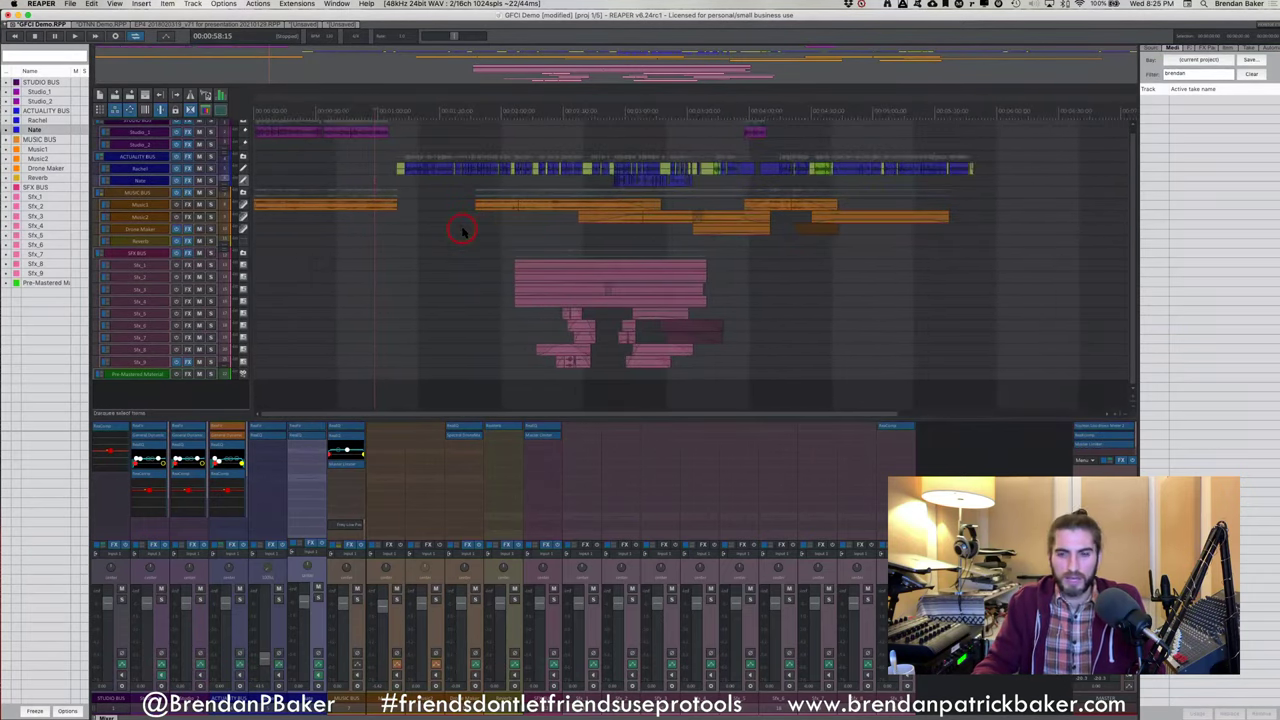
Compare horizontal and vertical zoom levels across the GFCI Demo music and SFX tracks
{"action": "scroll", "coordinate": [461, 229], "scroll_direction": "up", "scroll_amount": 2}
{"action": "scroll", "coordinate": [462, 229], "scroll_direction": "down", "scroll_amount": 4}
{"action": "scroll", "coordinate": [462, 234], "scroll_direction": "up", "scroll_amount": 1}
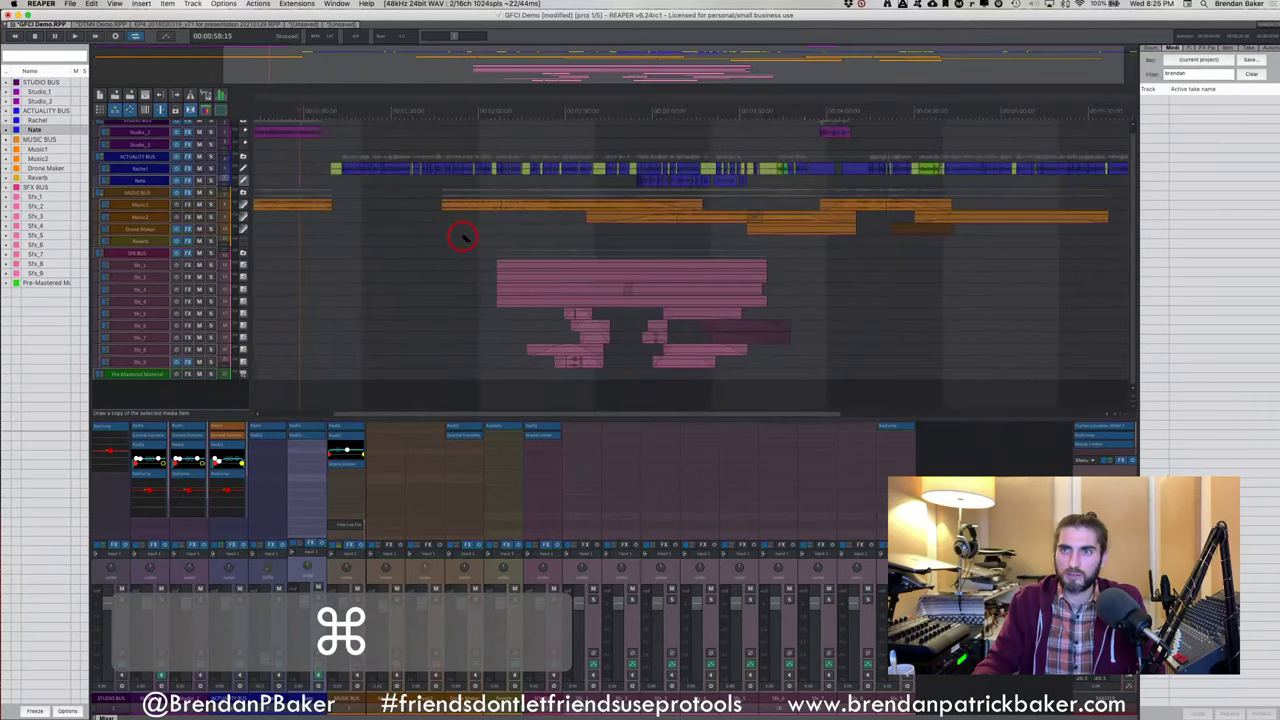
{"action": "scroll", "coordinate": [462, 236], "scroll_direction": "up", "scroll_amount": 4}
{"action": "scroll", "coordinate": [462, 236], "scroll_direction": "down", "scroll_amount": 4}
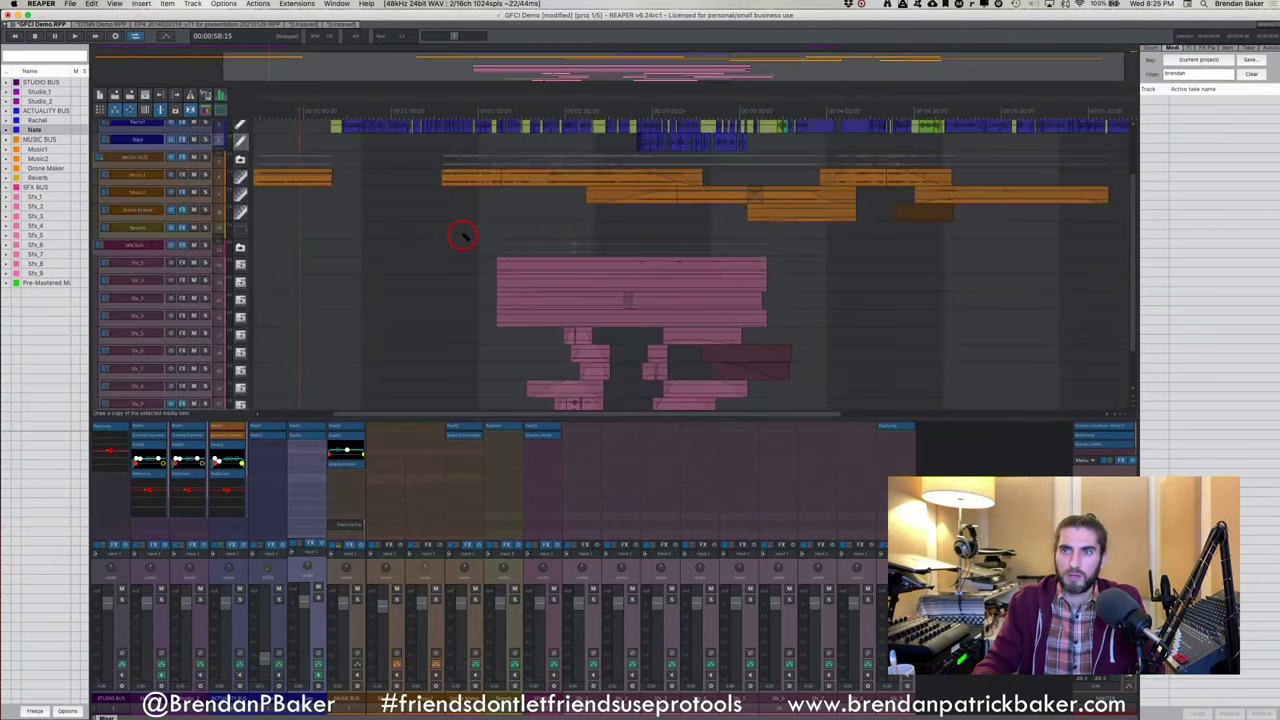
{"action": "scroll", "coordinate": [462, 236], "scroll_direction": "down", "scroll_amount": 6}
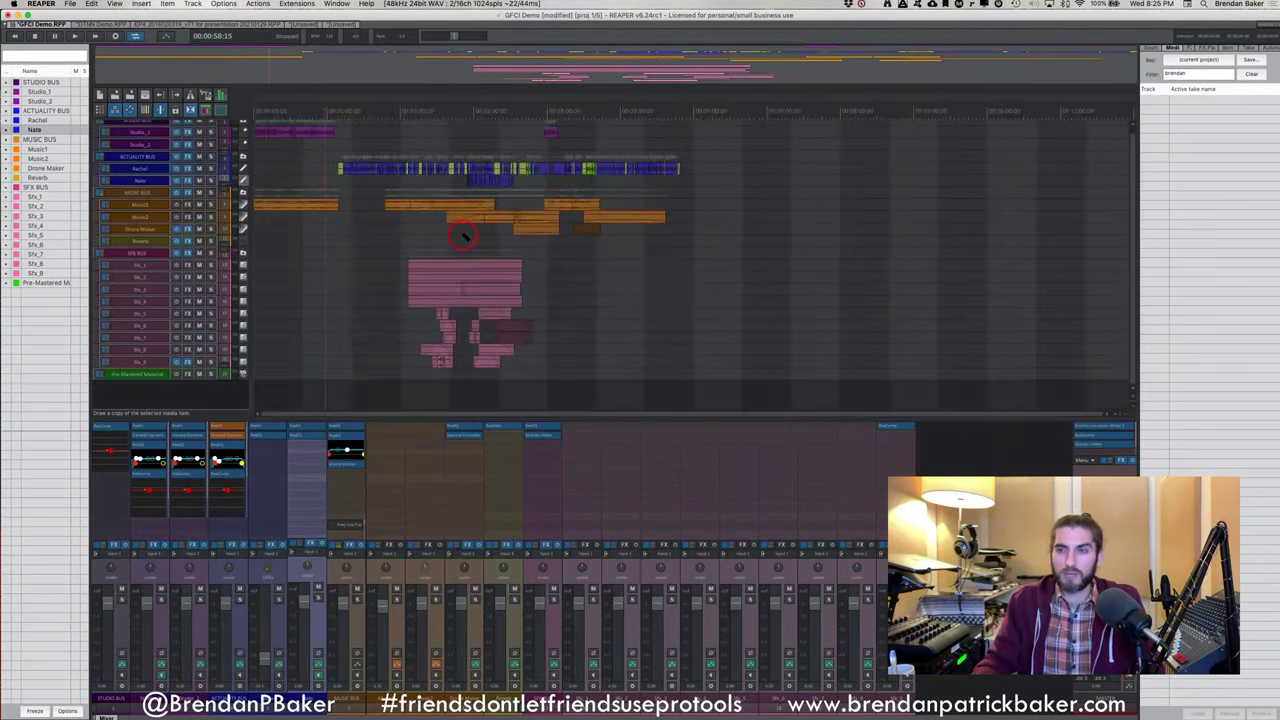
{"action": "scroll", "coordinate": [459, 236], "scroll_direction": "up", "scroll_amount": 3}
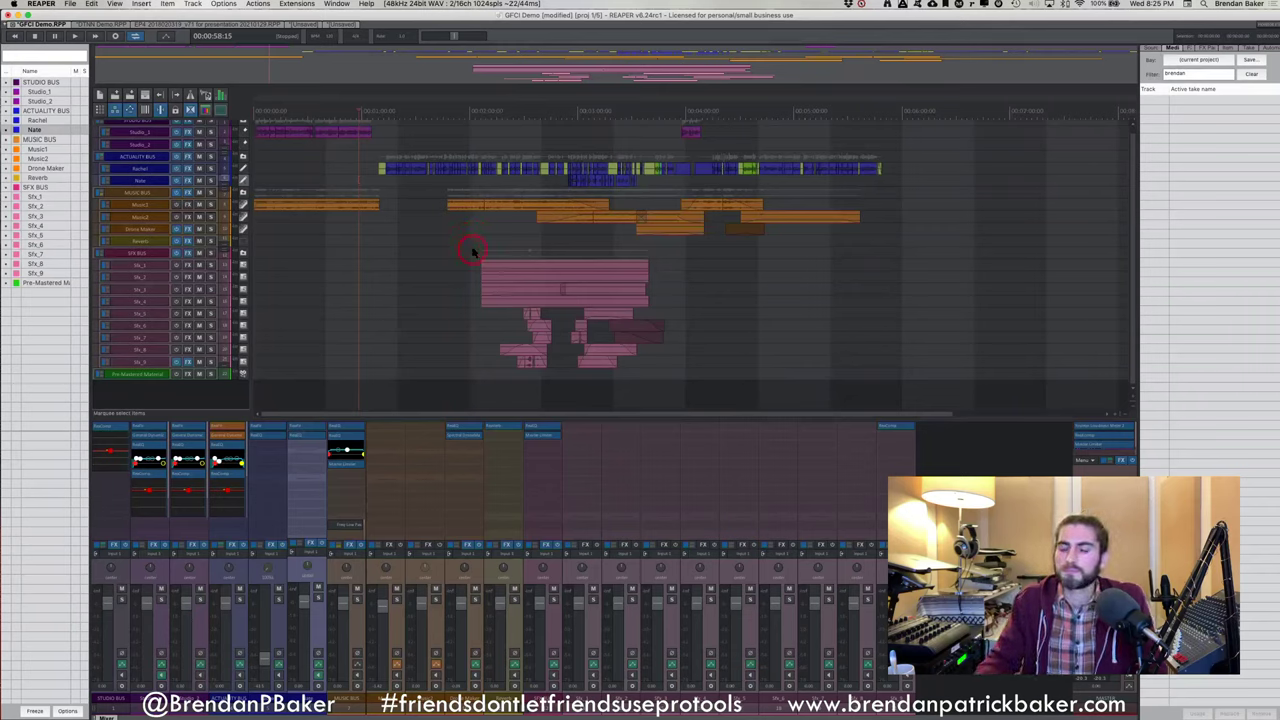
Place the edit cursor at 00:02:56:07 and pan the GFCI Demo arrangement by hand
{"action": "left_click", "coordinate": [568, 112]}
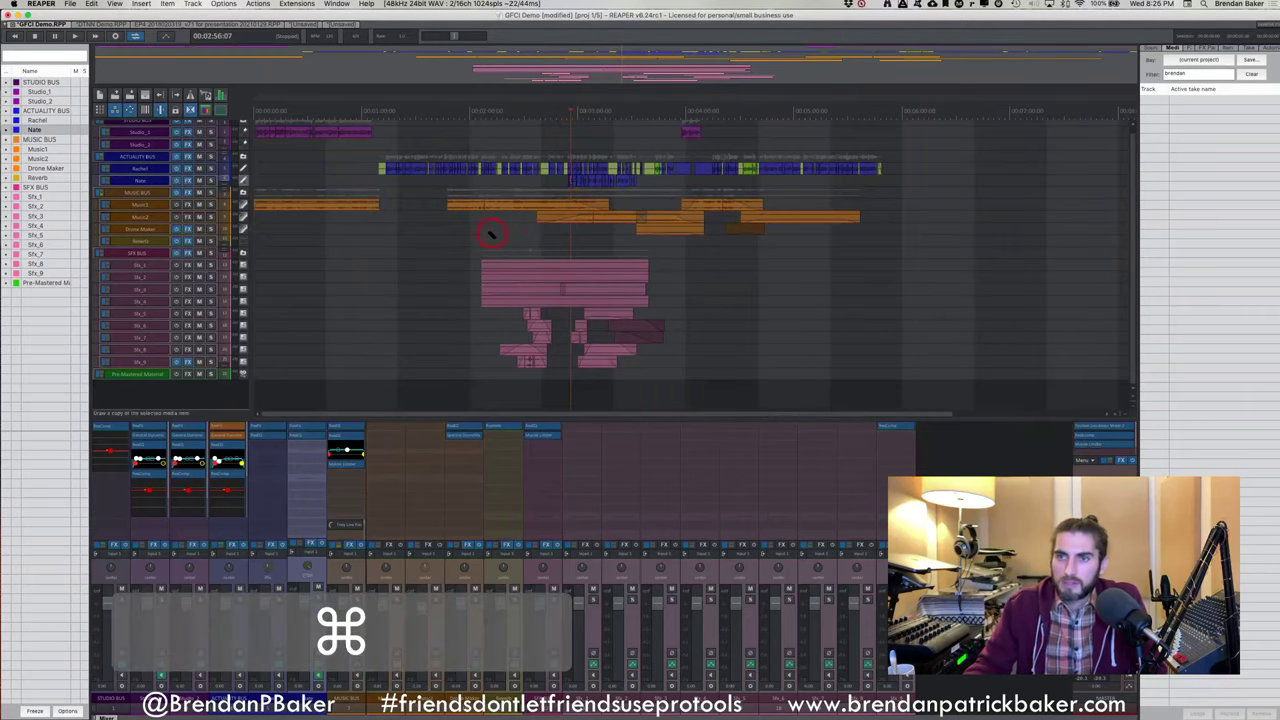
{"action": "mouse_move", "coordinate": [497, 233]}
{"action": "left_mouse_down"}
{"action": "mouse_move", "coordinate": [548, 237]}
{"action": "mouse_move", "coordinate": [391, 329]}
{"action": "mouse_move", "coordinate": [280, 313]}
{"action": "mouse_move", "coordinate": [640, 268]}
{"action": "mouse_move", "coordinate": [555, 210]}
{"action": "mouse_move", "coordinate": [360, 204]}
{"action": "mouse_move", "coordinate": [688, 202]}
{"action": "left_mouse_up"}
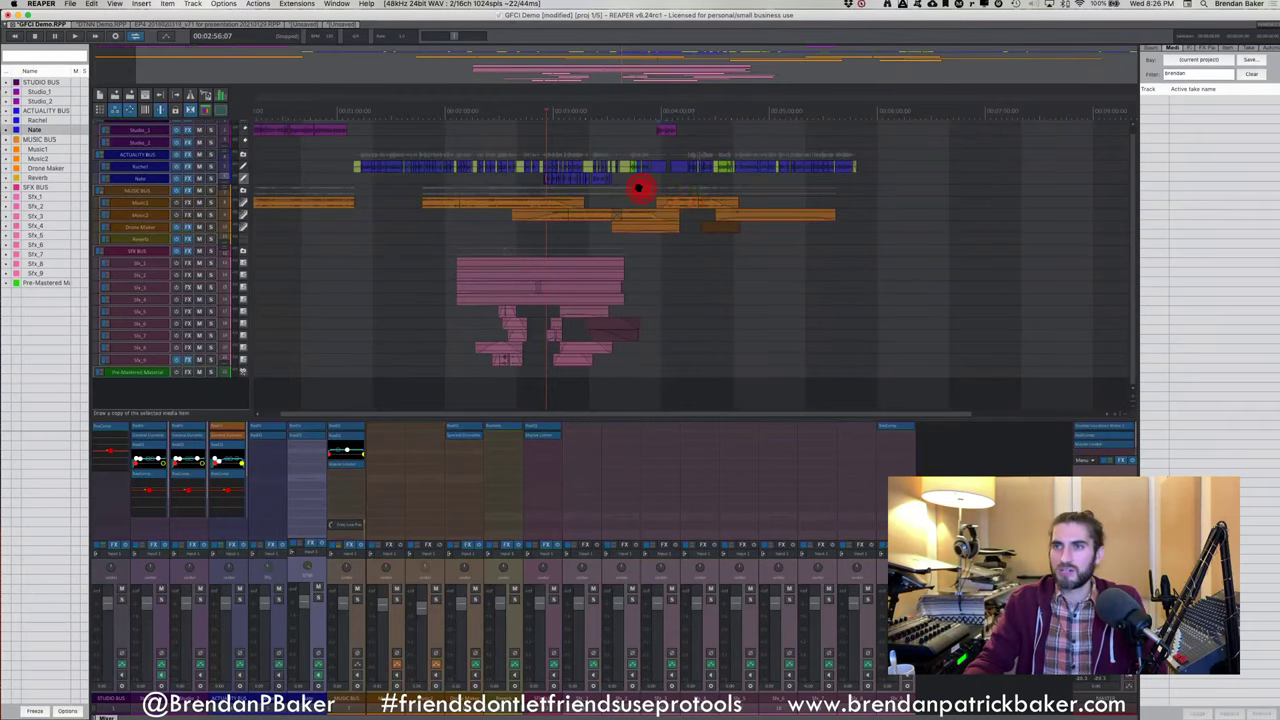
{"action": "mouse_move", "coordinate": [638, 188]}
{"action": "left_mouse_down"}
{"action": "mouse_move", "coordinate": [548, 194]}
{"action": "mouse_move", "coordinate": [511, 394]}
{"action": "mouse_move", "coordinate": [714, 300]}
{"action": "mouse_move", "coordinate": [677, 229]}
{"action": "mouse_move", "coordinate": [563, 297]}
{"action": "mouse_move", "coordinate": [760, 249]}
{"action": "mouse_move", "coordinate": [623, 334]}
{"action": "mouse_move", "coordinate": [718, 306]}
{"action": "left_mouse_up"}
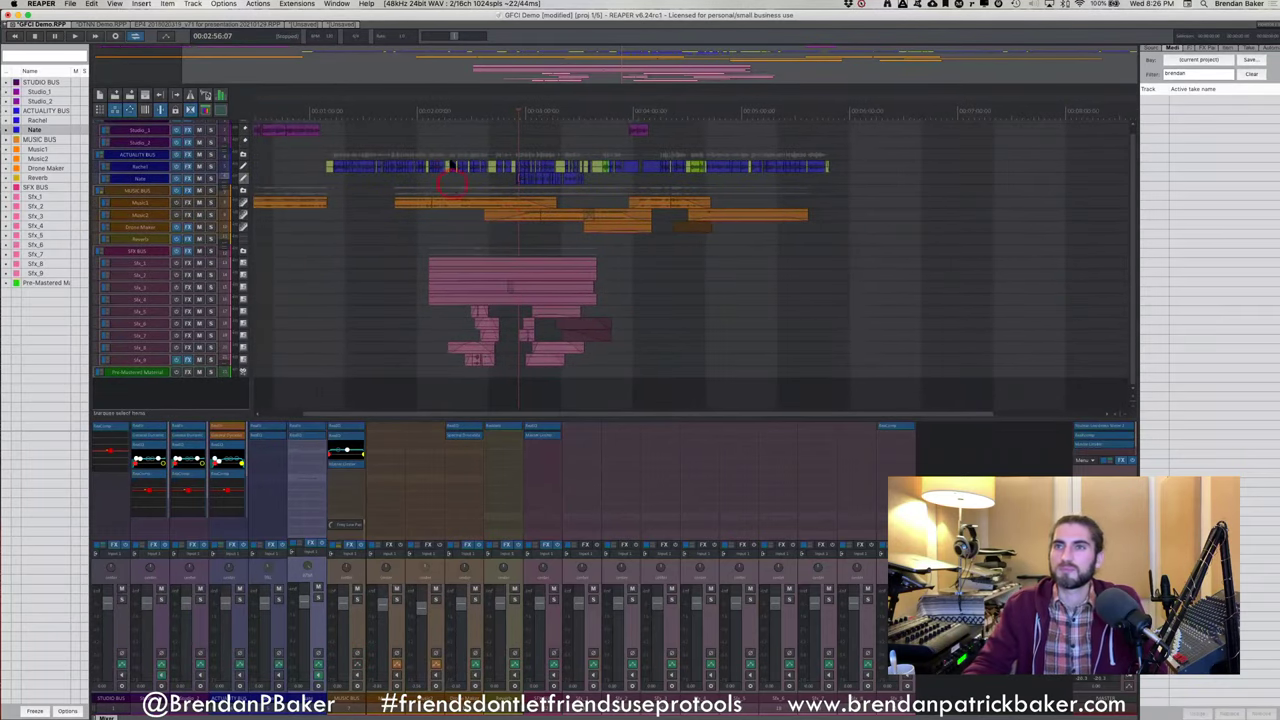
{"action": "left_click_drag", "start_coordinate": [463, 104], "coordinate": [463, 104]}
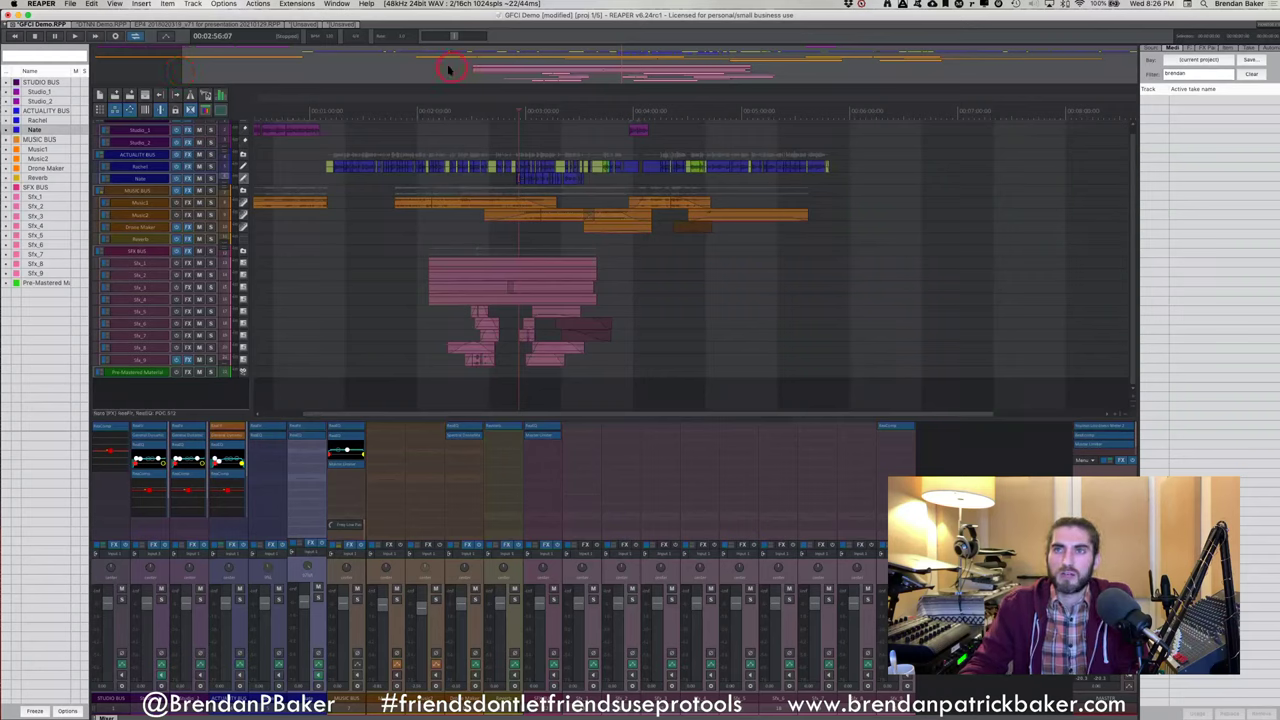
Zoom to the SFX BUS section by marking its area in the project overview, and hide the mixer
{"action": "mouse_move", "coordinate": [386, 73]}
{"action": "left_mouse_down"}
{"action": "mouse_move", "coordinate": [229, 66]}
{"action": "mouse_move", "coordinate": [771, 67]}
{"action": "mouse_move", "coordinate": [880, 54]}
{"action": "mouse_move", "coordinate": [509, 63]}
{"action": "mouse_move", "coordinate": [353, 15]}
{"action": "mouse_move", "coordinate": [429, 63]}
{"action": "mouse_move", "coordinate": [303, 40]}
{"action": "mouse_move", "coordinate": [265, 47]}
{"action": "mouse_move", "coordinate": [309, 69]}
{"action": "mouse_move", "coordinate": [788, 88]}
{"action": "mouse_move", "coordinate": [777, 91]}
{"action": "left_mouse_up"}
{"action": "key", "text": "shift"}
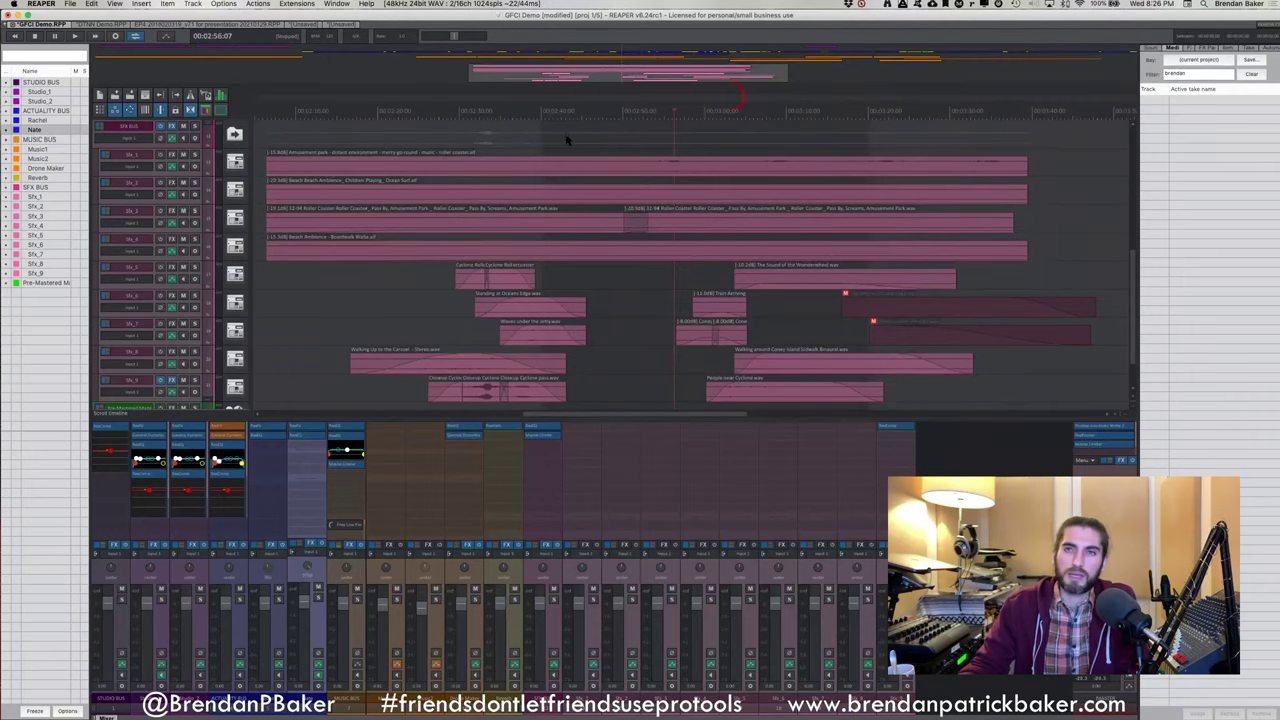
{"action": "left_click", "coordinate": [527, 125]}
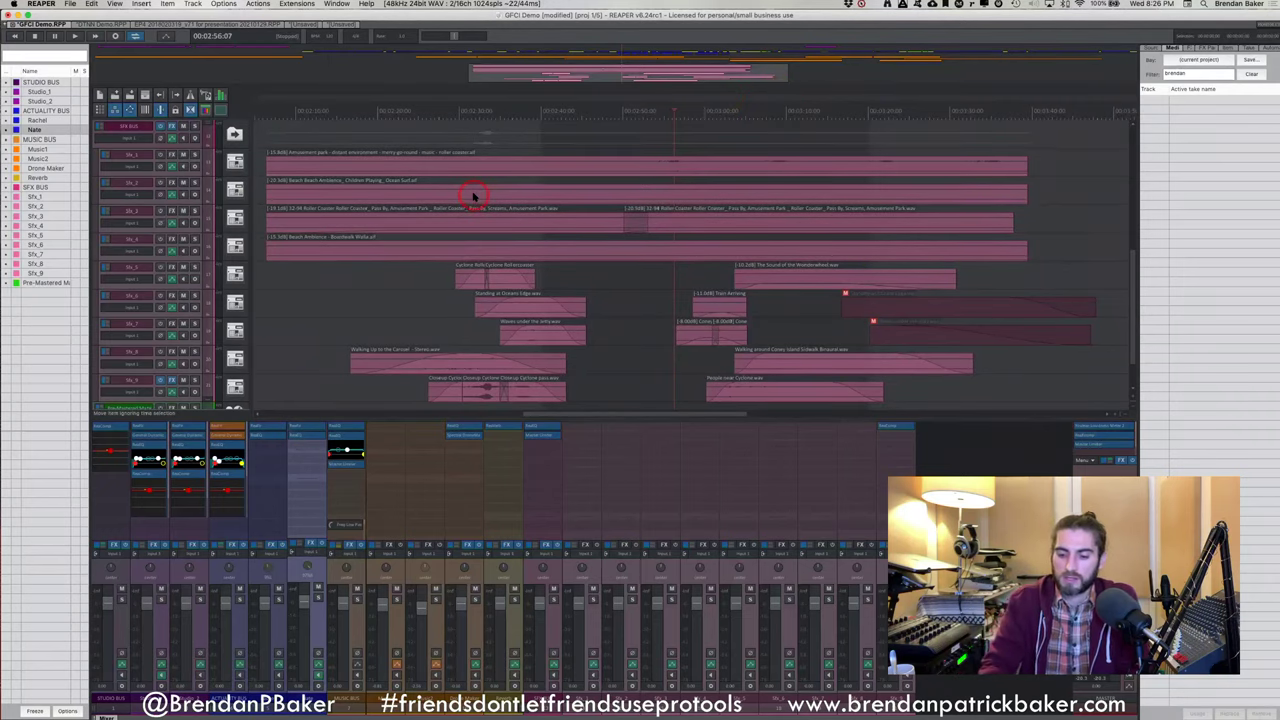
{"action": "key", "text": "super+equal"}
{"action": "scroll", "coordinate": [504, 190], "scroll_direction": "up", "scroll_amount": 2}
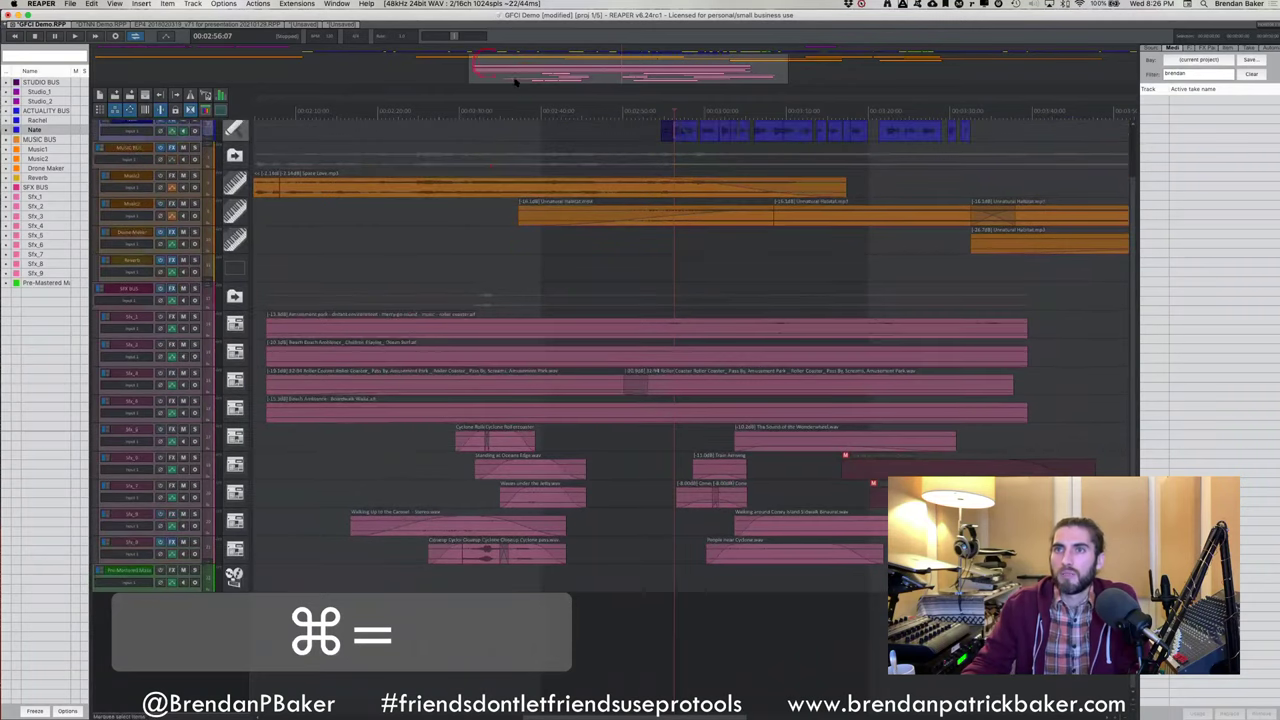
Zoom to the ACTUALITY BUS voice tracks by marking their area in the project overview
{"action": "left_click_drag", "start_coordinate": [523, 71], "coordinate": [998, 60]}
{"action": "left_click", "coordinate": [301, 51]}
{"action": "key", "text": "z"}
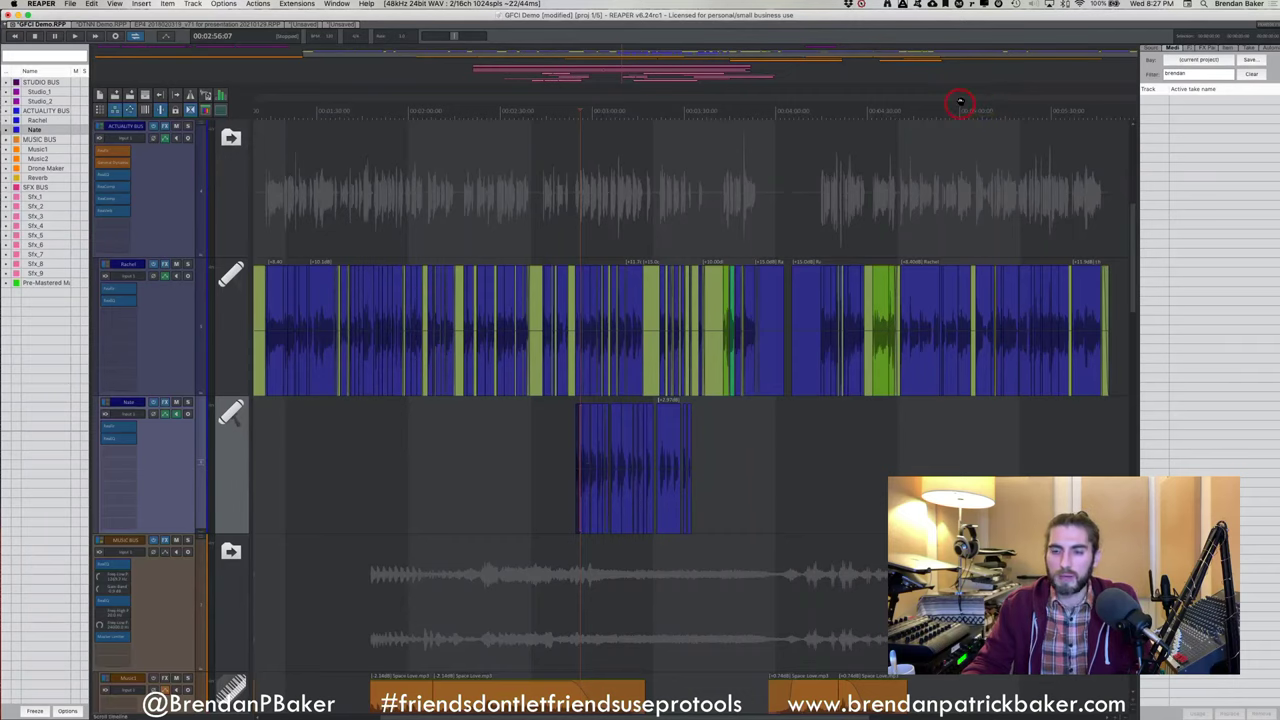
Place the edit cursor at 00:02:57:24 on the ACTUALITY BUS and vary the horizontal zoom and track heights around it
{"action": "key", "text": "r"}
{"action": "key", "text": "t"}
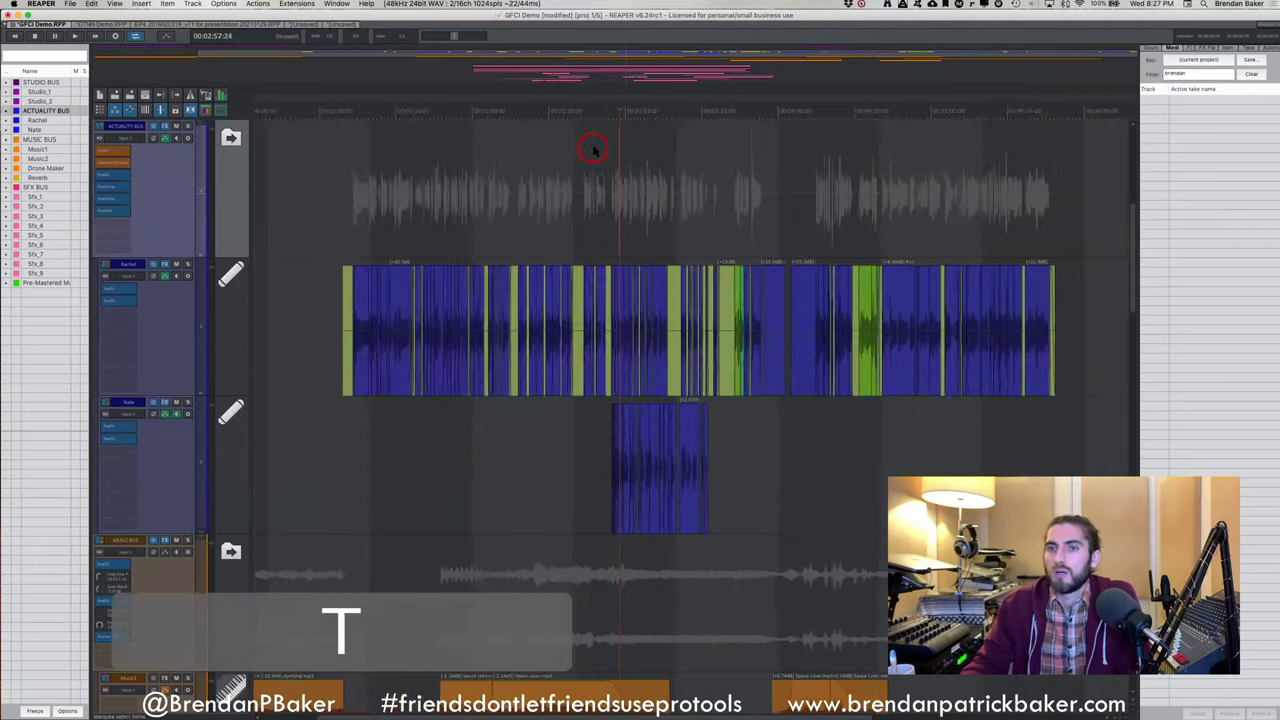
{"action": "key", "text": "t"}
{"action": "key", "text": "4"}
{"action": "key", "text": "5"}
{"action": "key", "text": "4"}
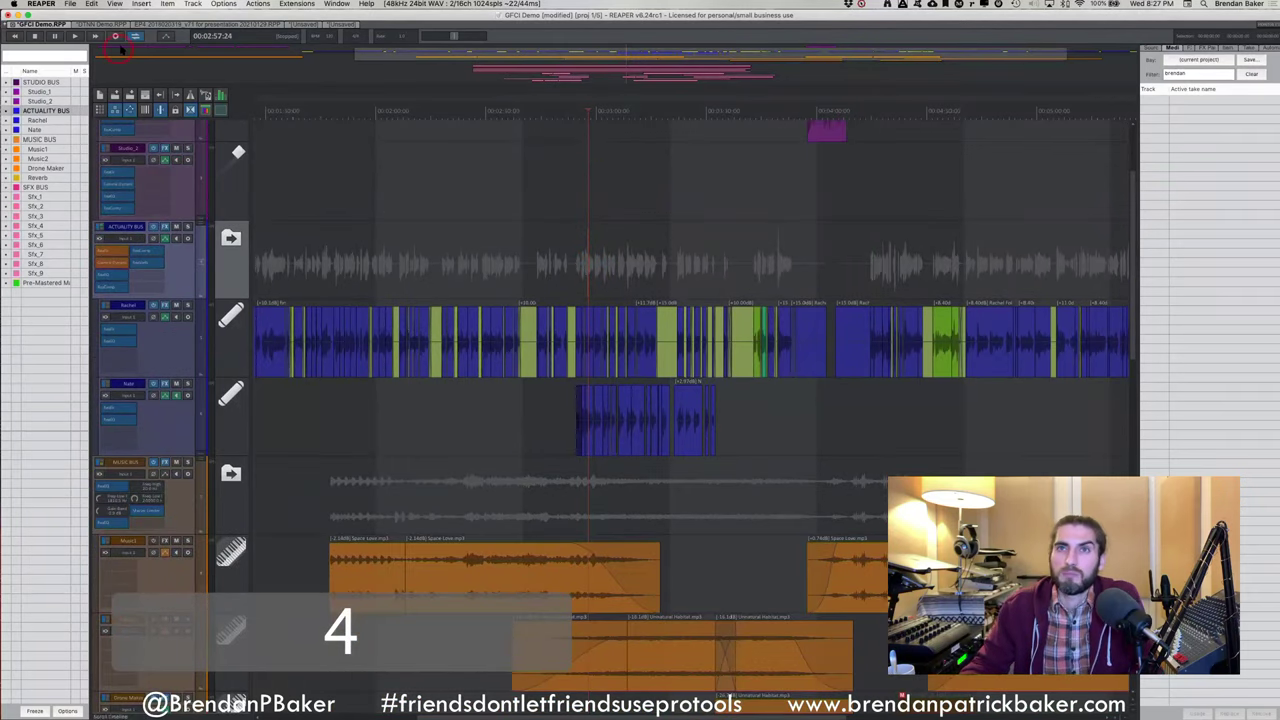
{"action": "key", "text": "4"}
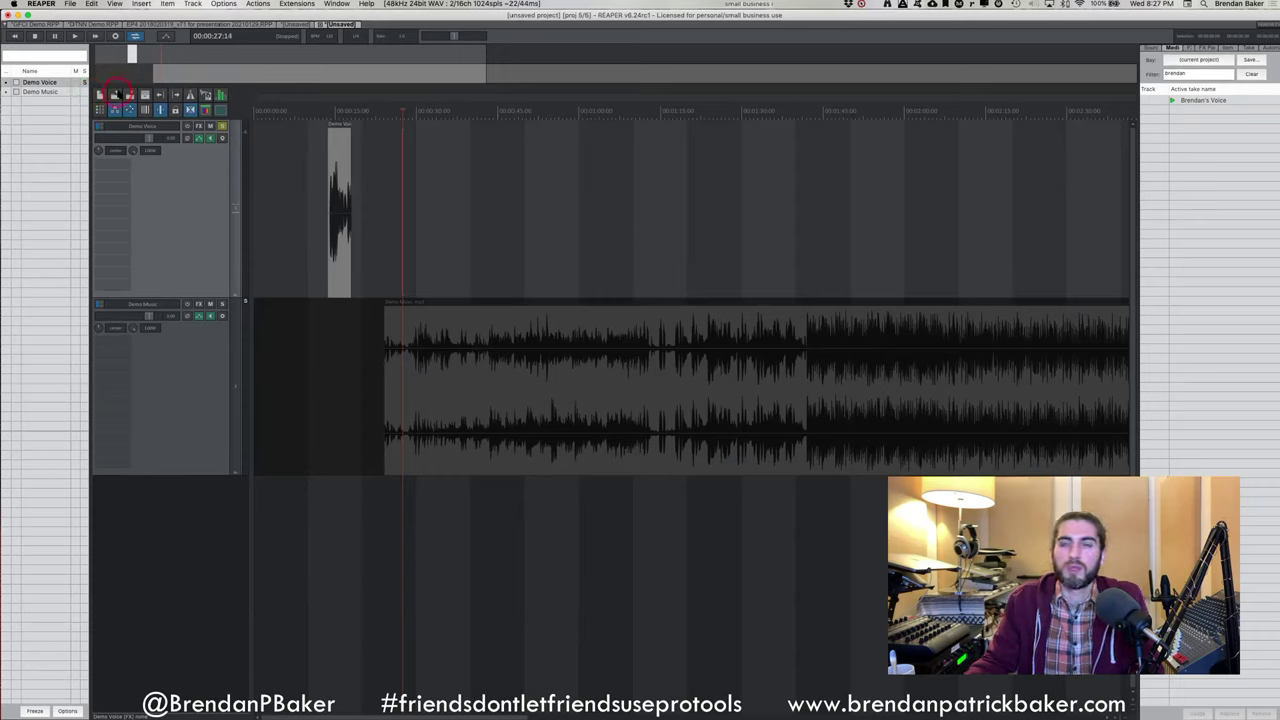
Return to the unsaved demo project, place the edit cursor at 00:00:16:07 and solo the Demo Music track
{"action": "left_click", "coordinate": [340, 392]}
{"action": "key", "text": "shift+s"}
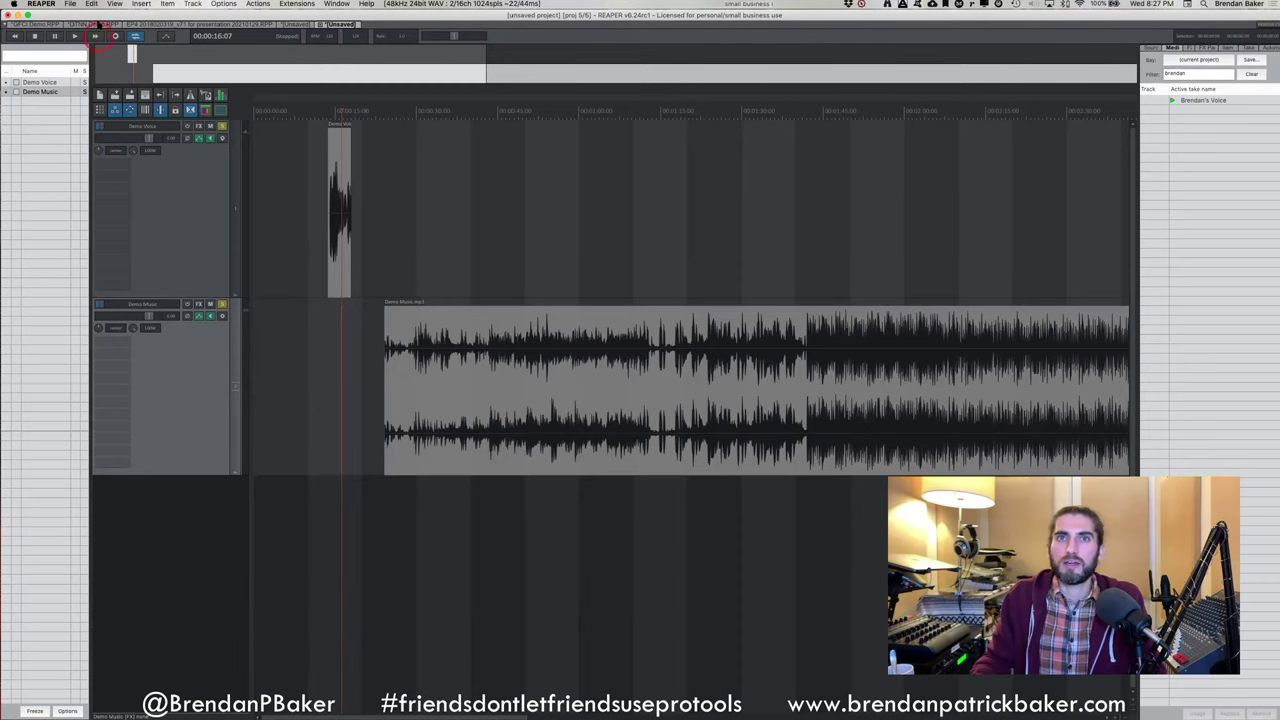
Shift the program window to the right, extend its left edge and undock the Track Manager
{"action": "left_click_drag", "start_coordinate": [100, 14], "coordinate": [137, 14]}
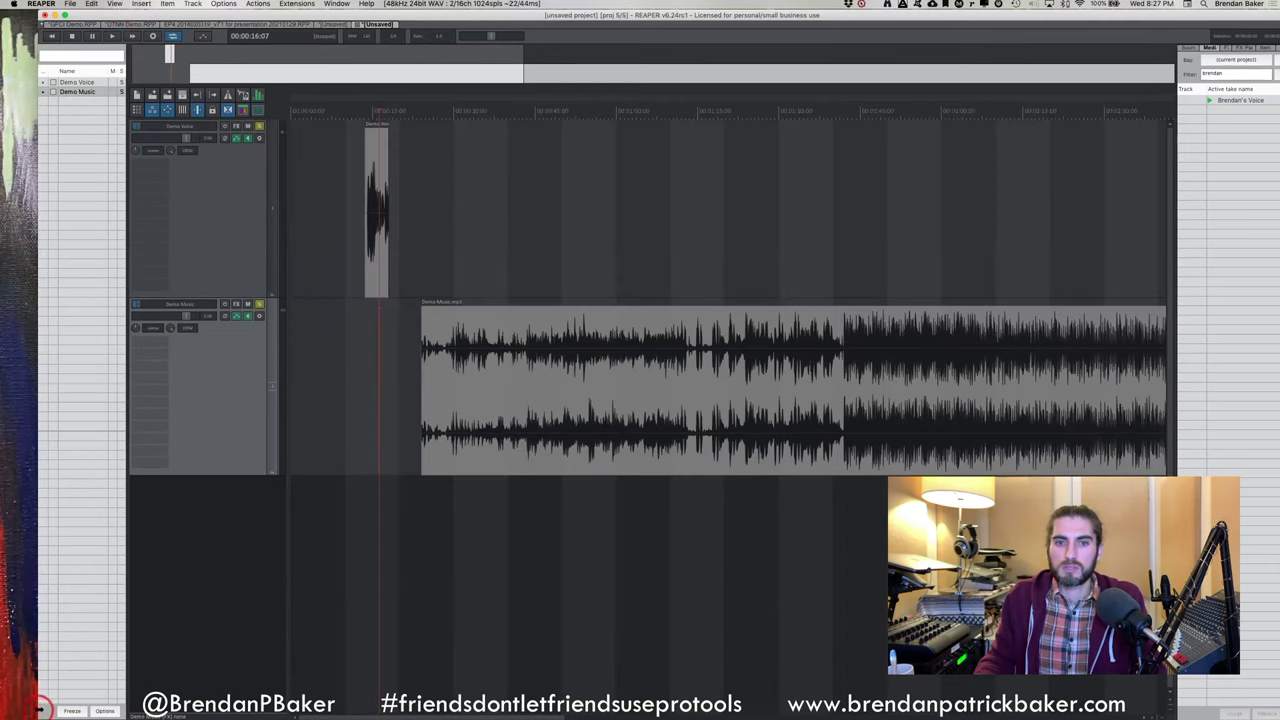
{"action": "left_click_drag", "start_coordinate": [40, 708], "coordinate": [22, 708]}
{"action": "right_click", "coordinate": [28, 710]}
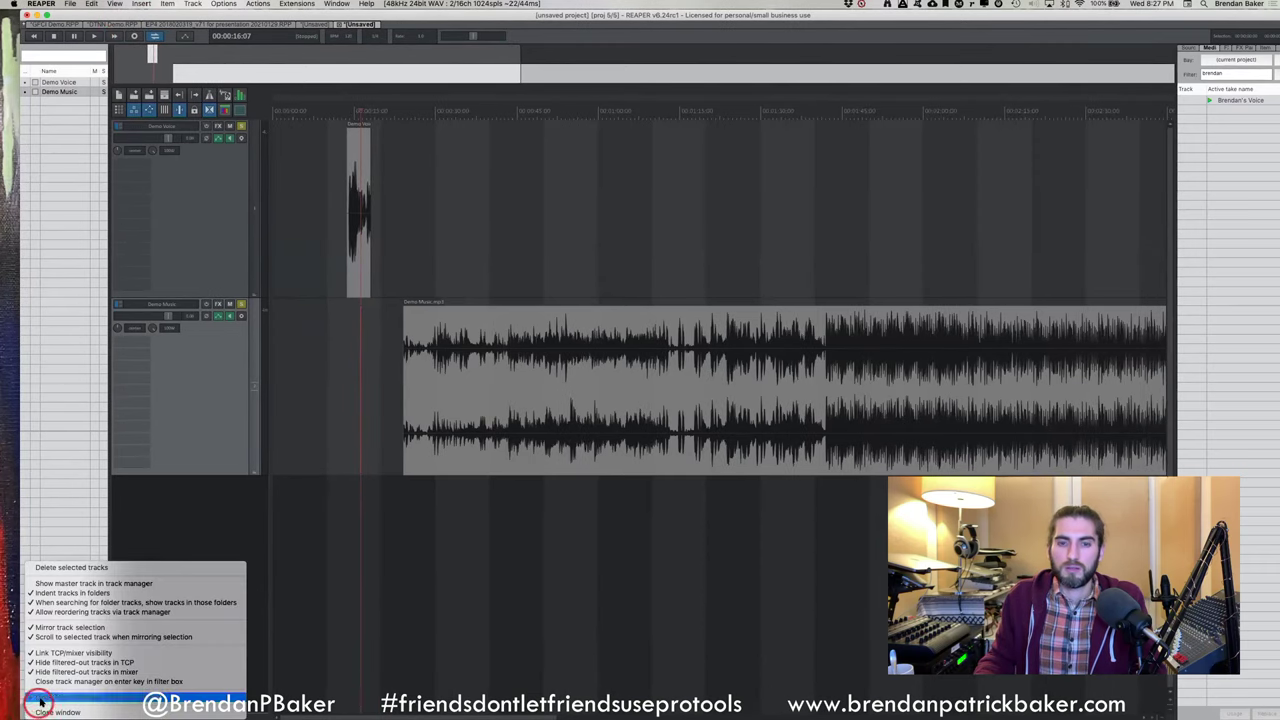
{"action": "left_click", "coordinate": [45, 697]}
Move the floating Track Manager over the arrange view, dock it back in the docker and widen it
{"action": "left_click_drag", "start_coordinate": [63, 491], "coordinate": [447, 184]}
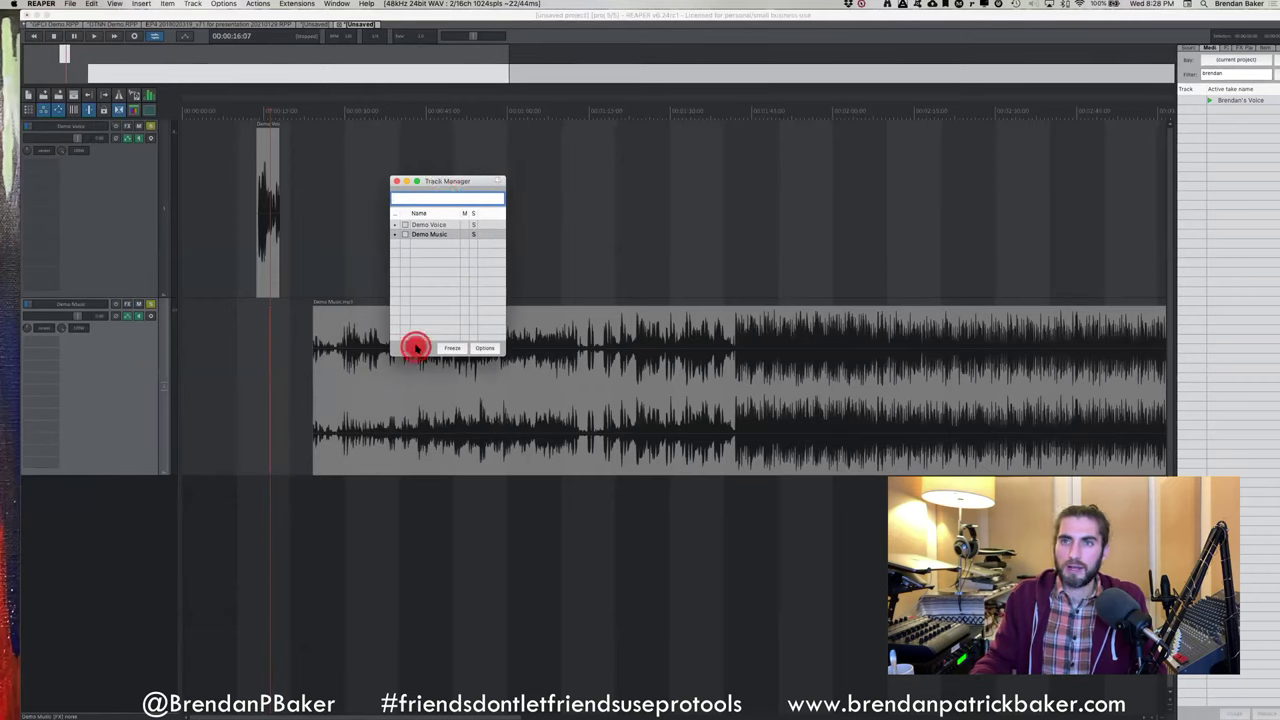
{"action": "right_click", "coordinate": [416, 344]}
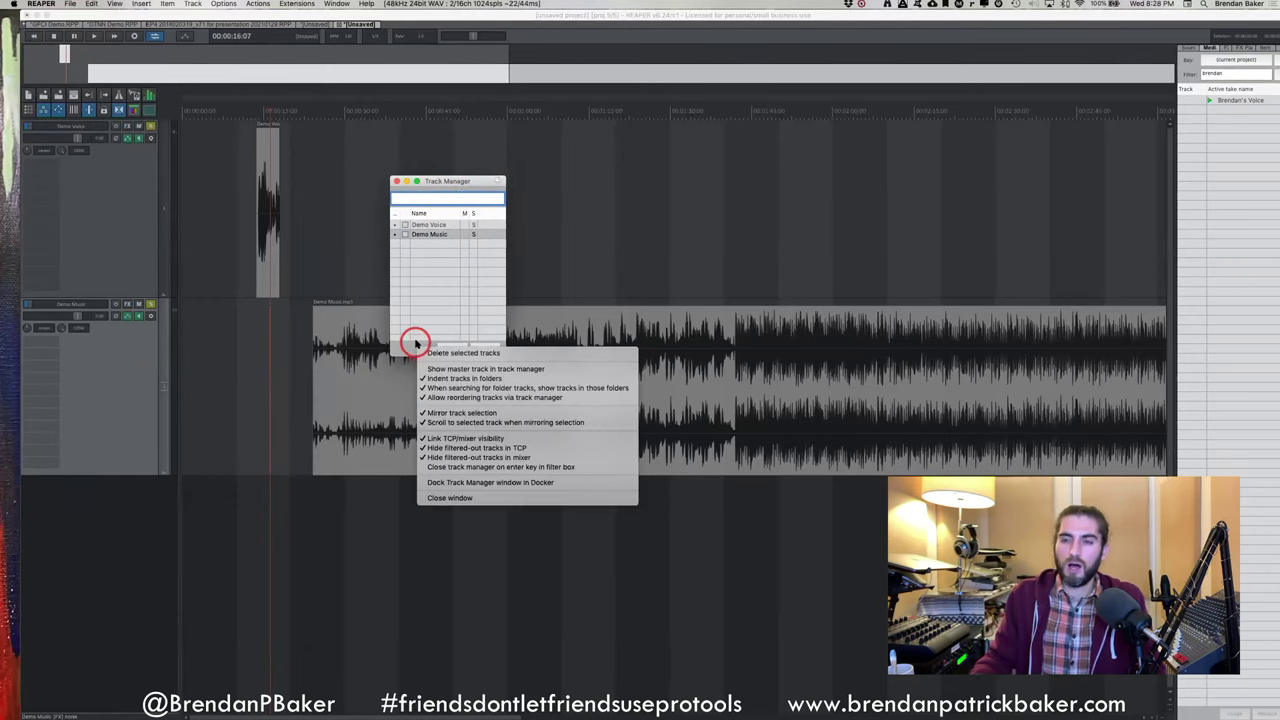
{"action": "left_click", "coordinate": [472, 483]}
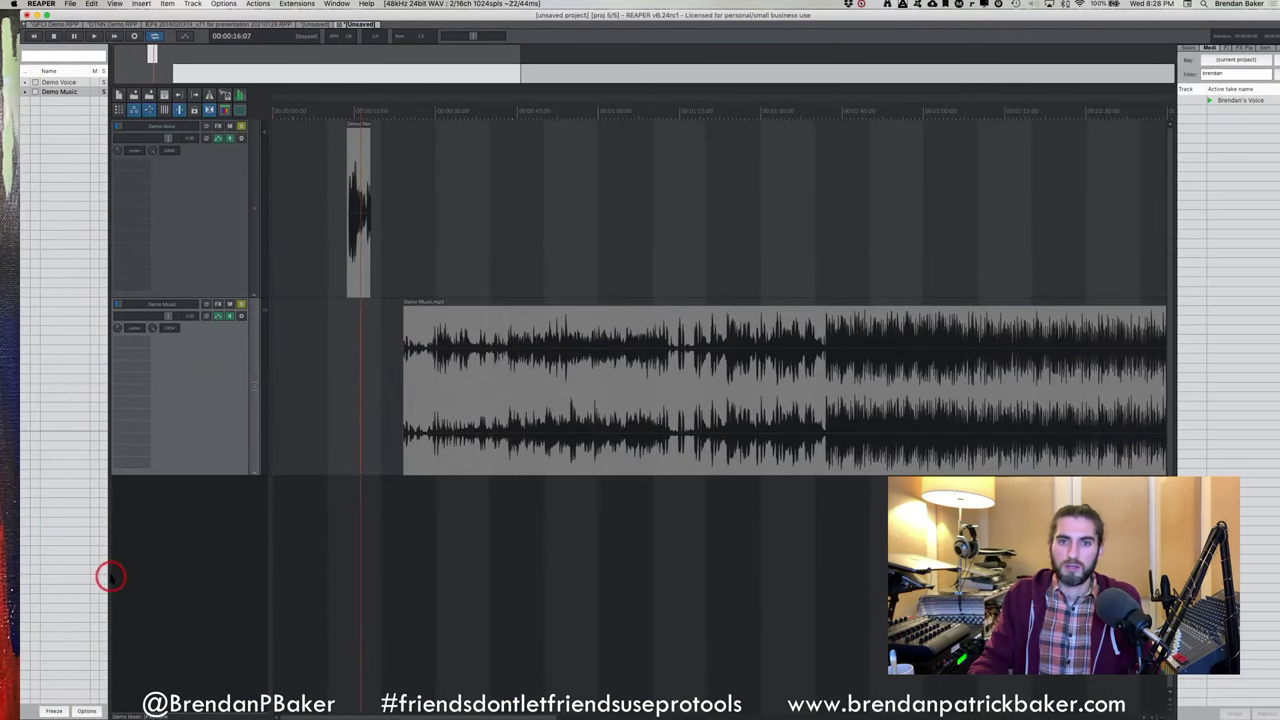
{"action": "left_click_drag", "start_coordinate": [109, 577], "coordinate": [174, 573]}
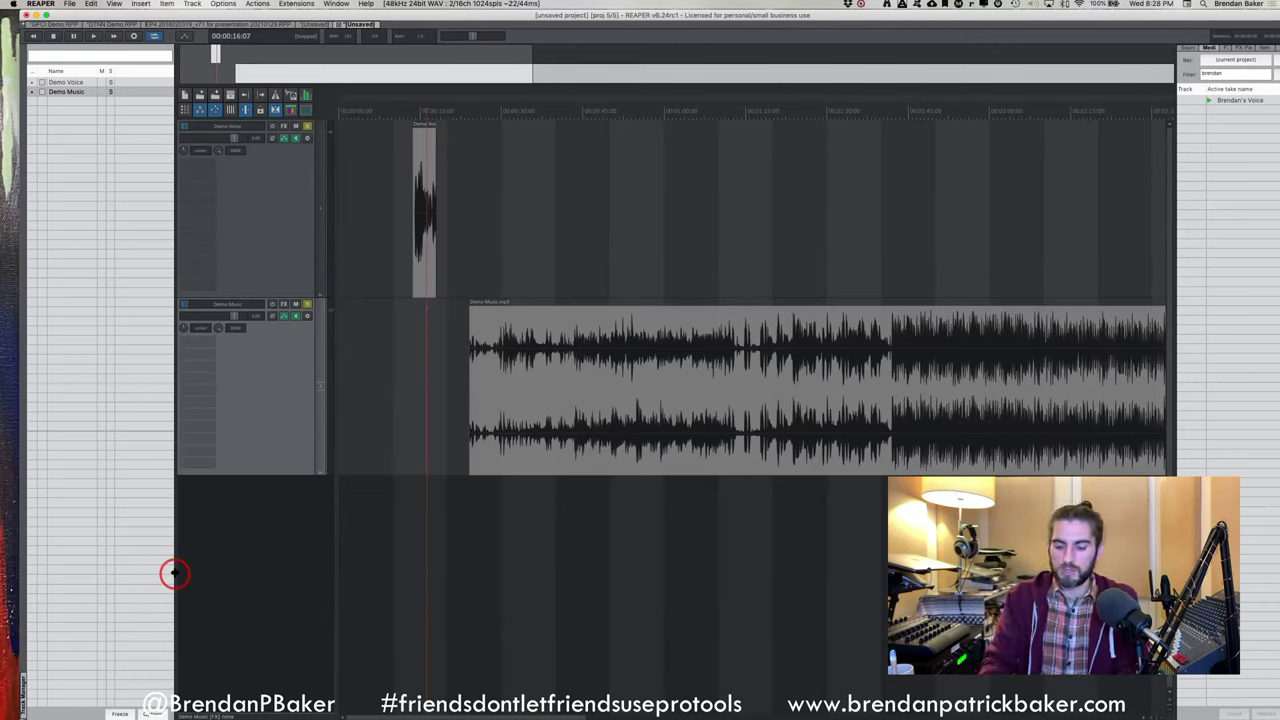
Toggle the docked mixer on and off several times, leaving it shown beneath the arrange view
{"action": "key", "text": "super+equal"}
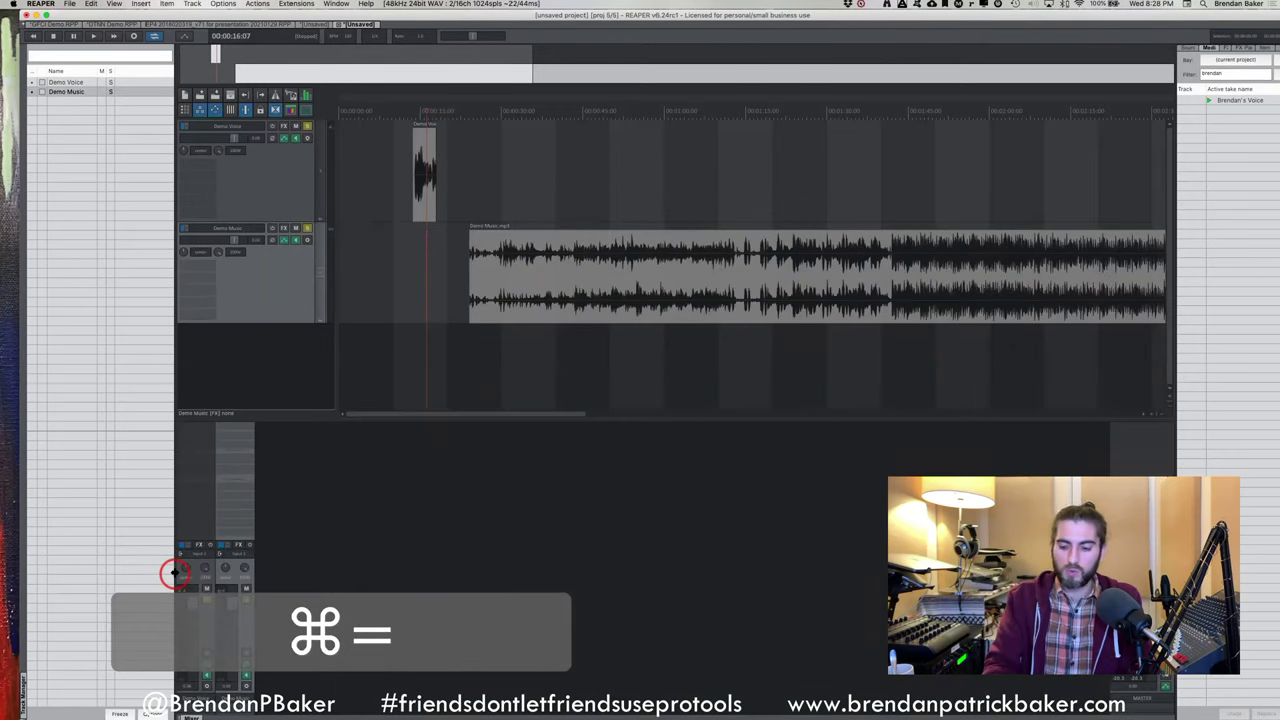
{"action": "key", "text": "super+equal"}
{"action": "key", "text": "super+equal"}
{"action": "key", "text": "super+equal"}
{"action": "key", "text": "super+equal"}
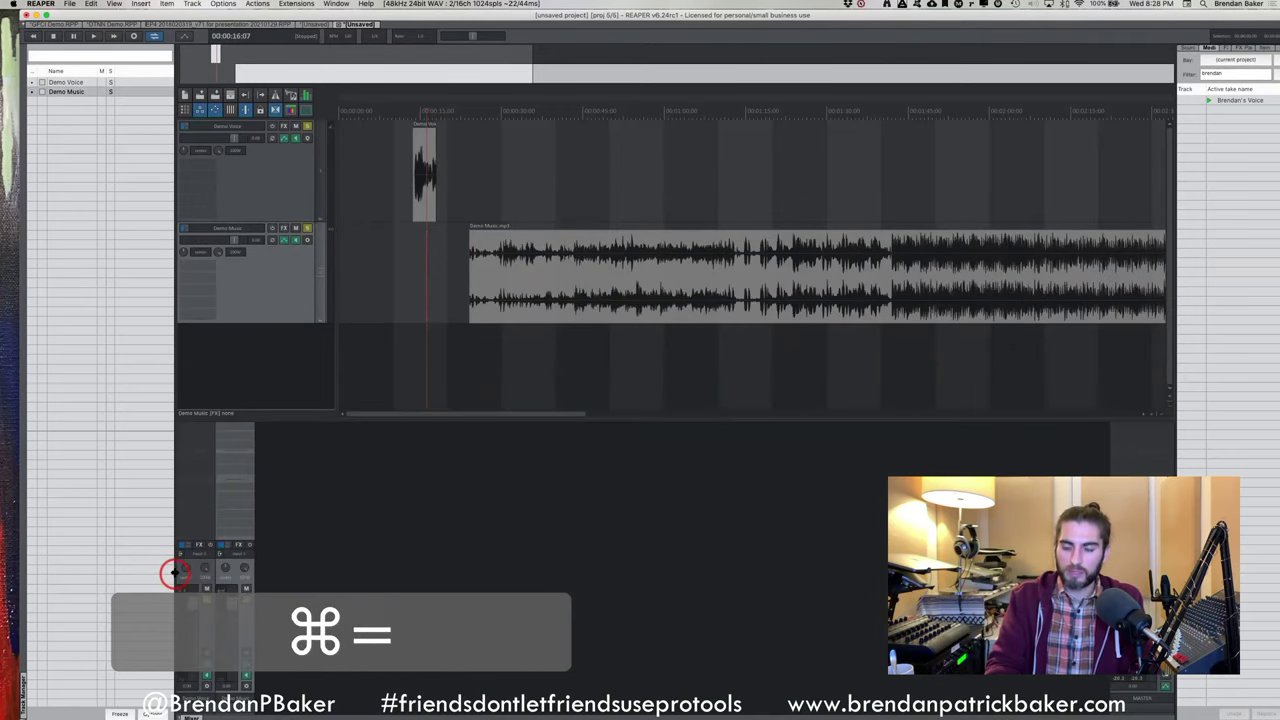
{"action": "key", "text": "super+equal"}
{"action": "key", "text": "super+equal"}
{"action": "key", "text": "super+equal"}
{"action": "key", "text": "super+equal"}
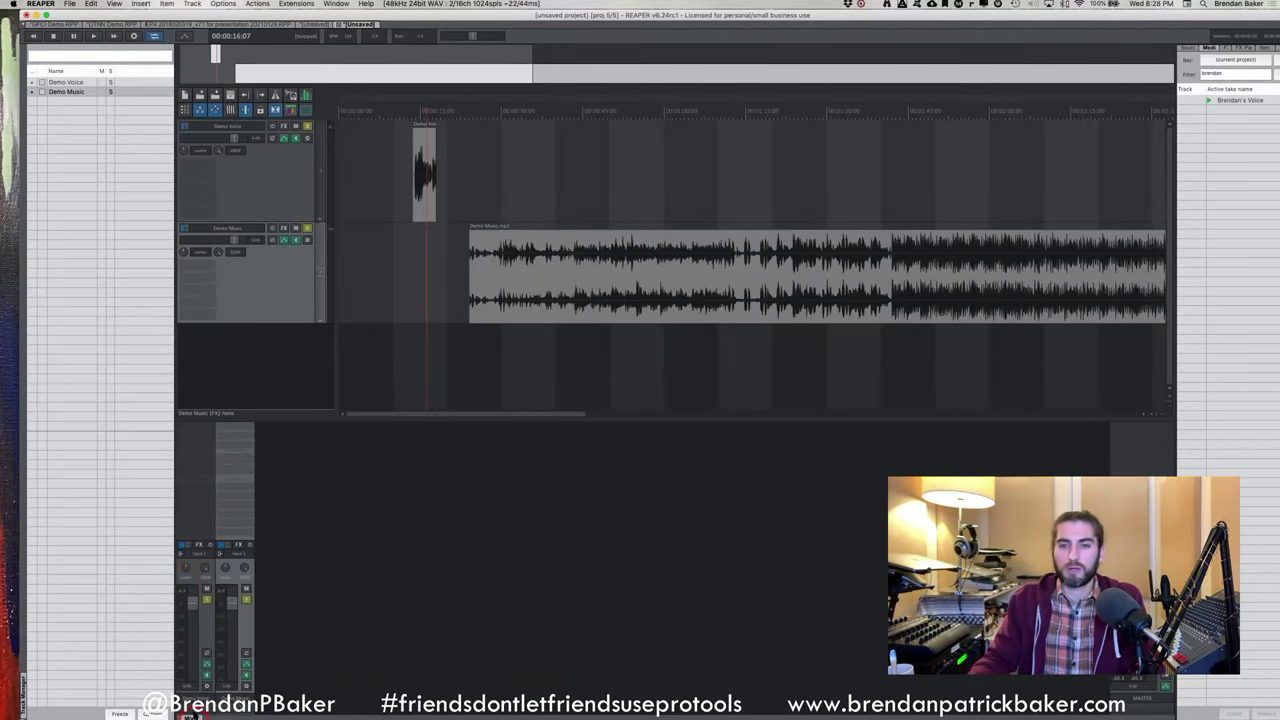
Undock the mixer into a floating window, enlarge it and reposition it over the arrange view
{"action": "left_click", "coordinate": [193, 712]}
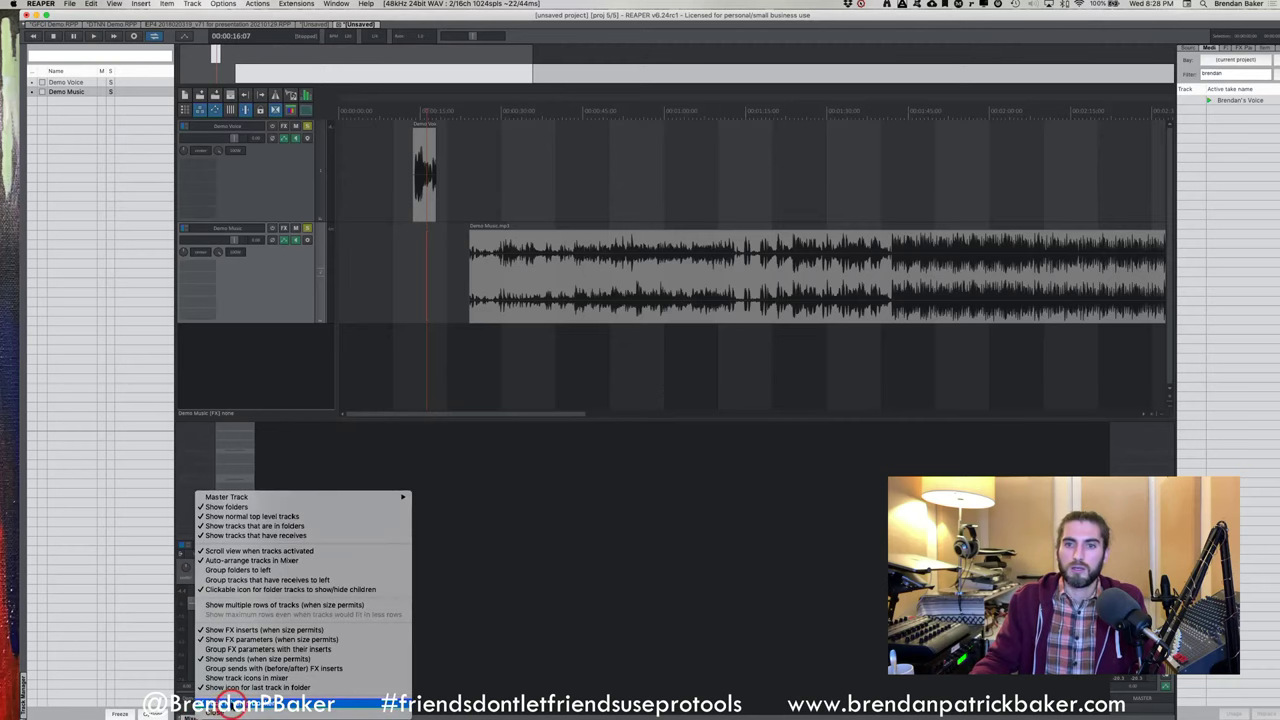
{"action": "left_click", "coordinate": [232, 704]}
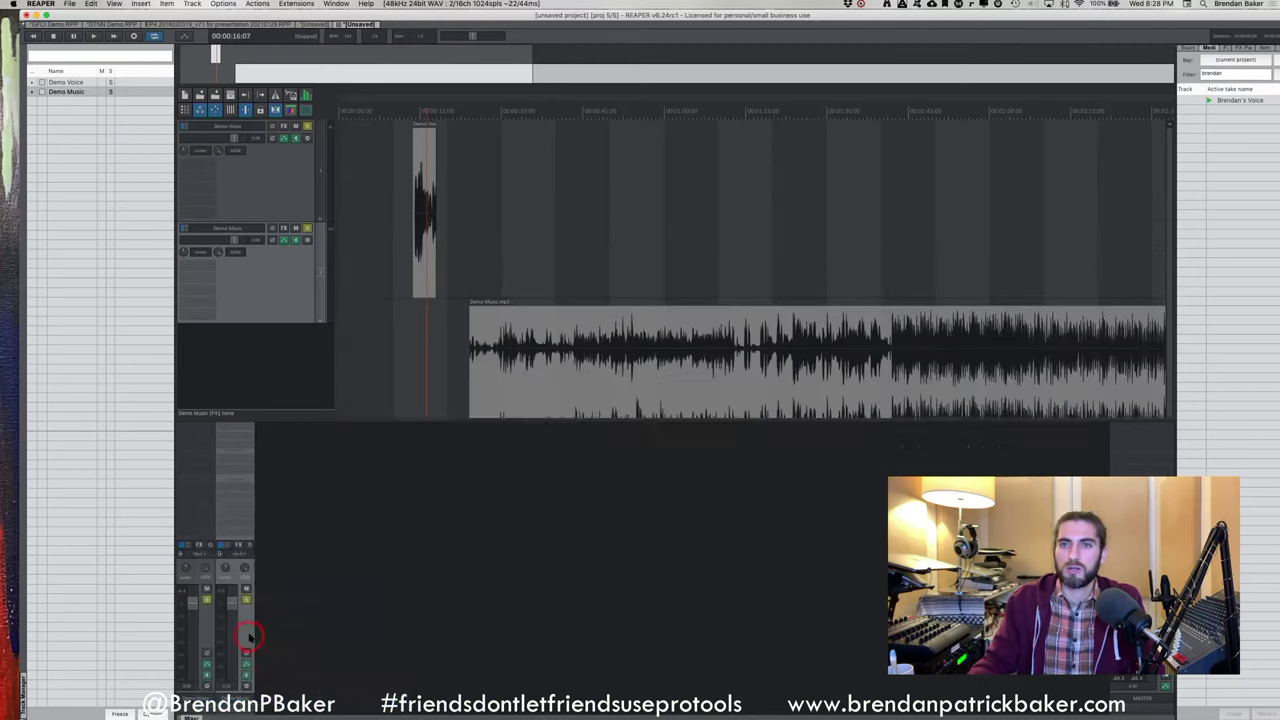
{"action": "left_click_drag", "start_coordinate": [263, 310], "coordinate": [573, 135]}
{"action": "left_click_drag", "start_coordinate": [614, 537], "coordinate": [1005, 547]}
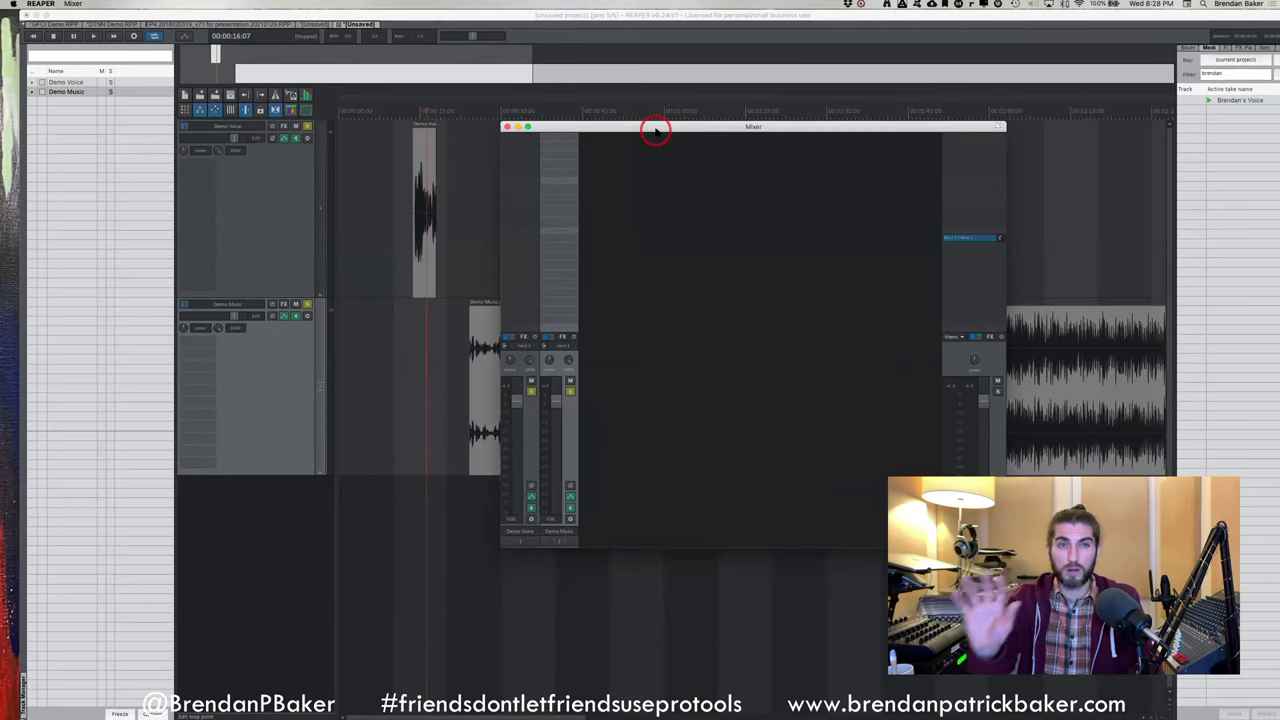
{"action": "left_click_drag", "start_coordinate": [657, 130], "coordinate": [528, 368]}
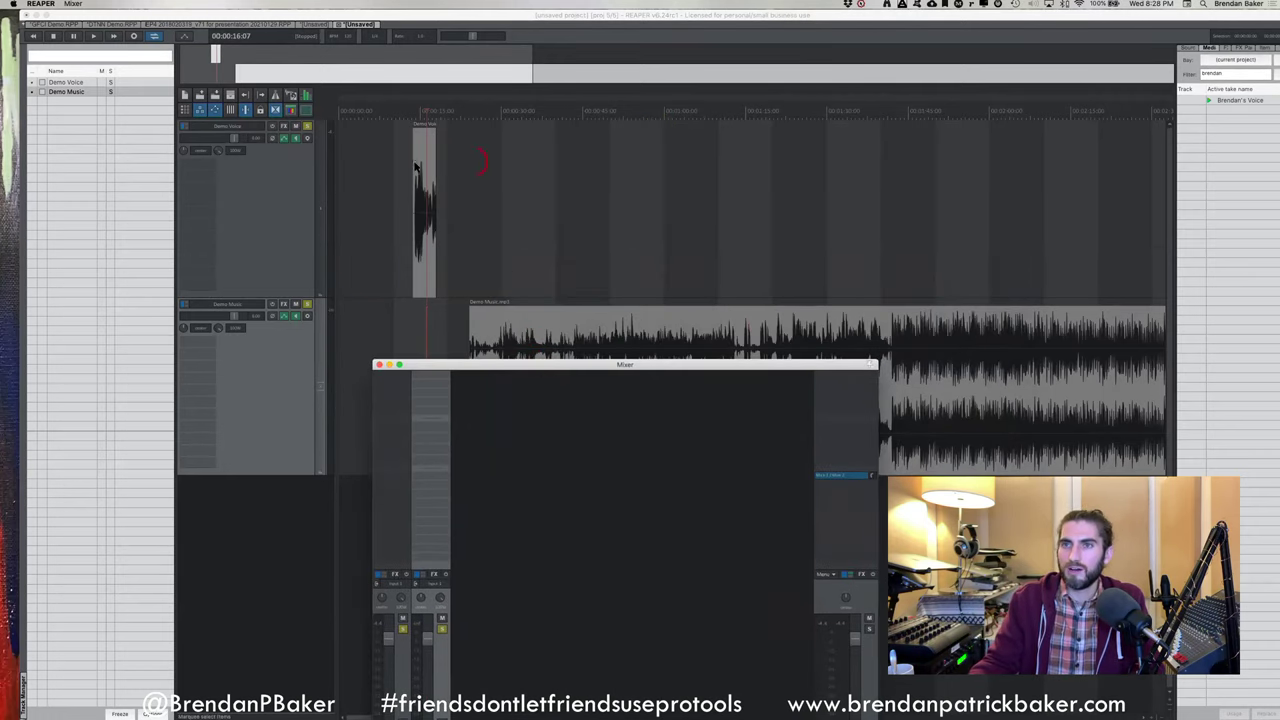
{"action": "left_click_drag", "start_coordinate": [571, 364], "coordinate": [555, 160]}
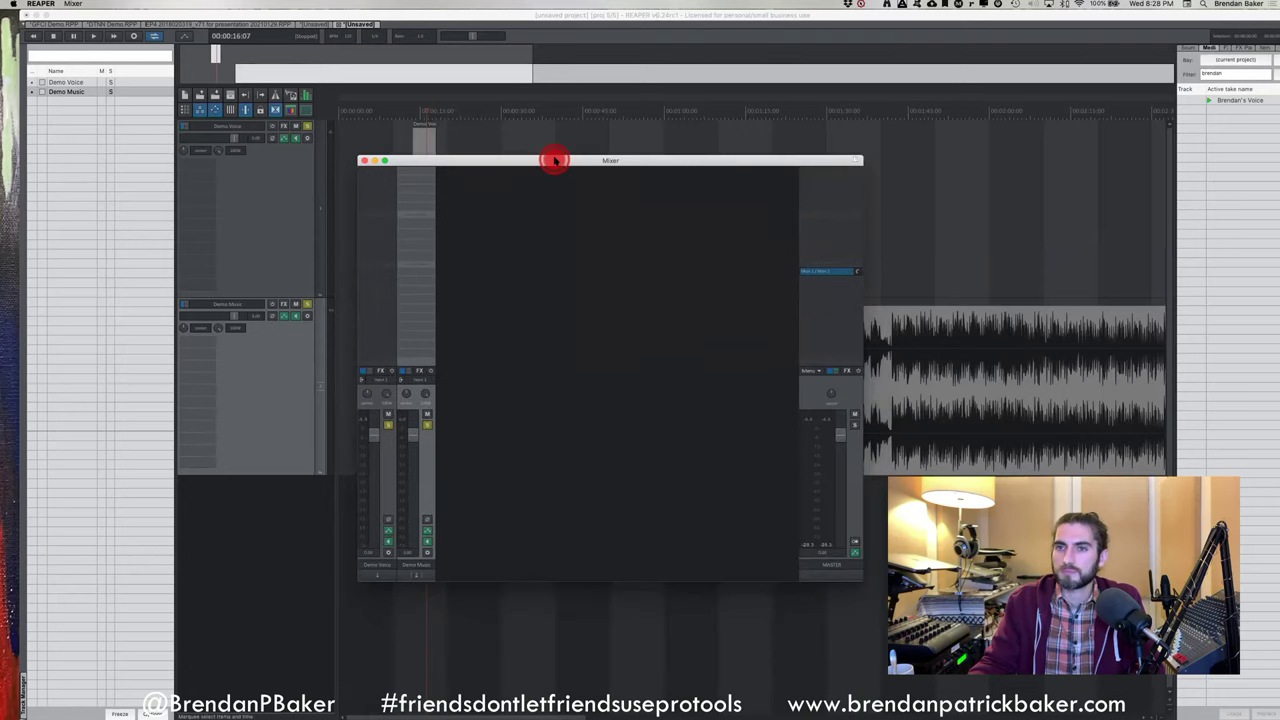
Dock the floating mixer back into the main window and hide it
{"action": "right_click", "coordinate": [450, 575]}
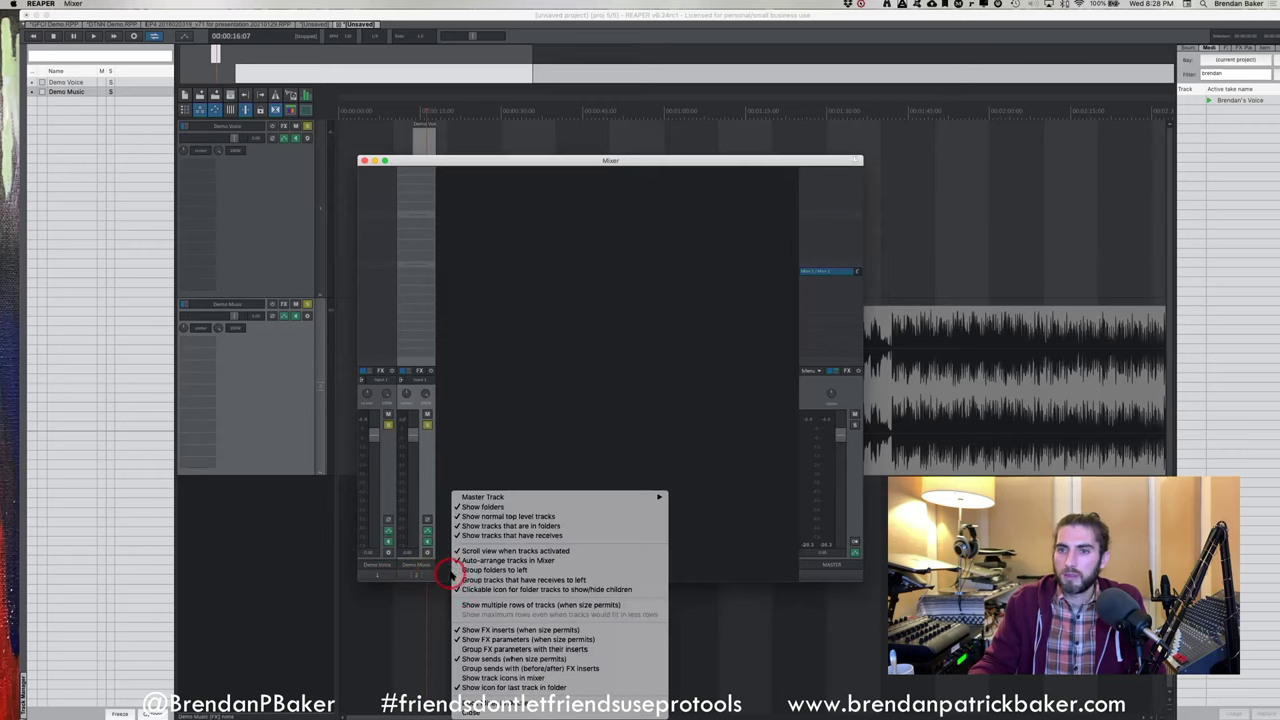
{"action": "left_click", "coordinate": [497, 663]}
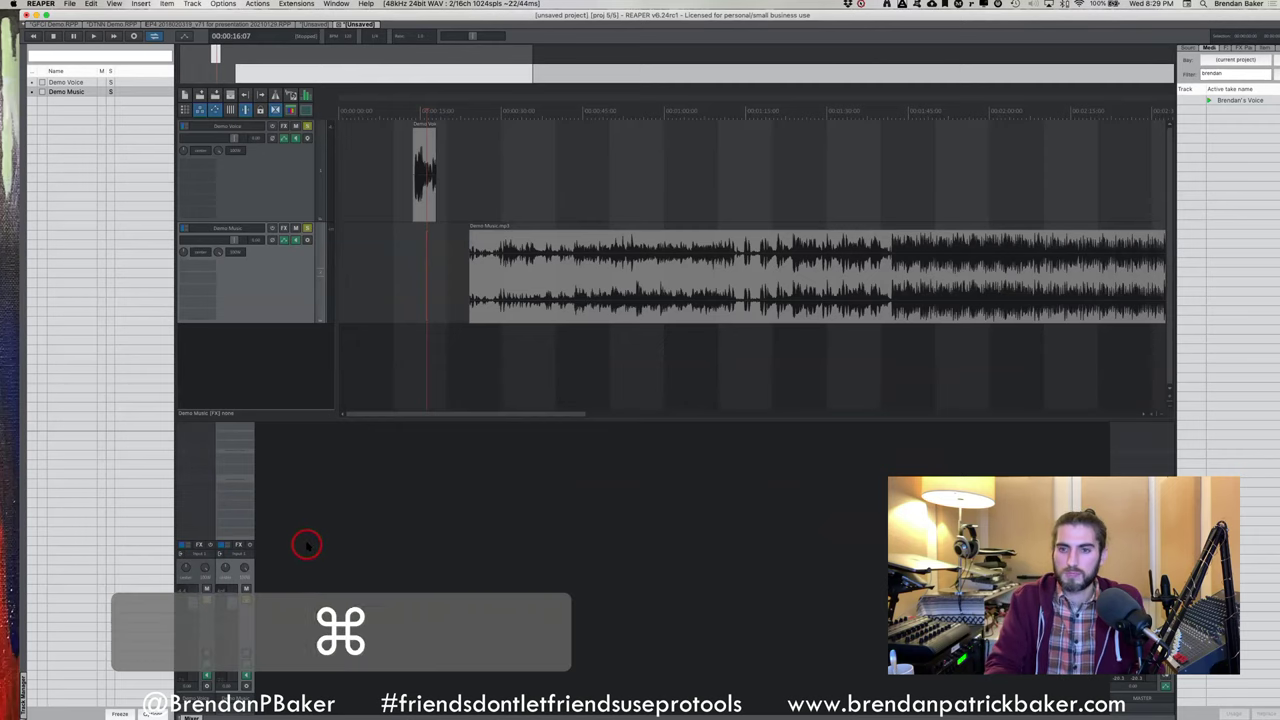
{"action": "key", "text": "super+equal"}
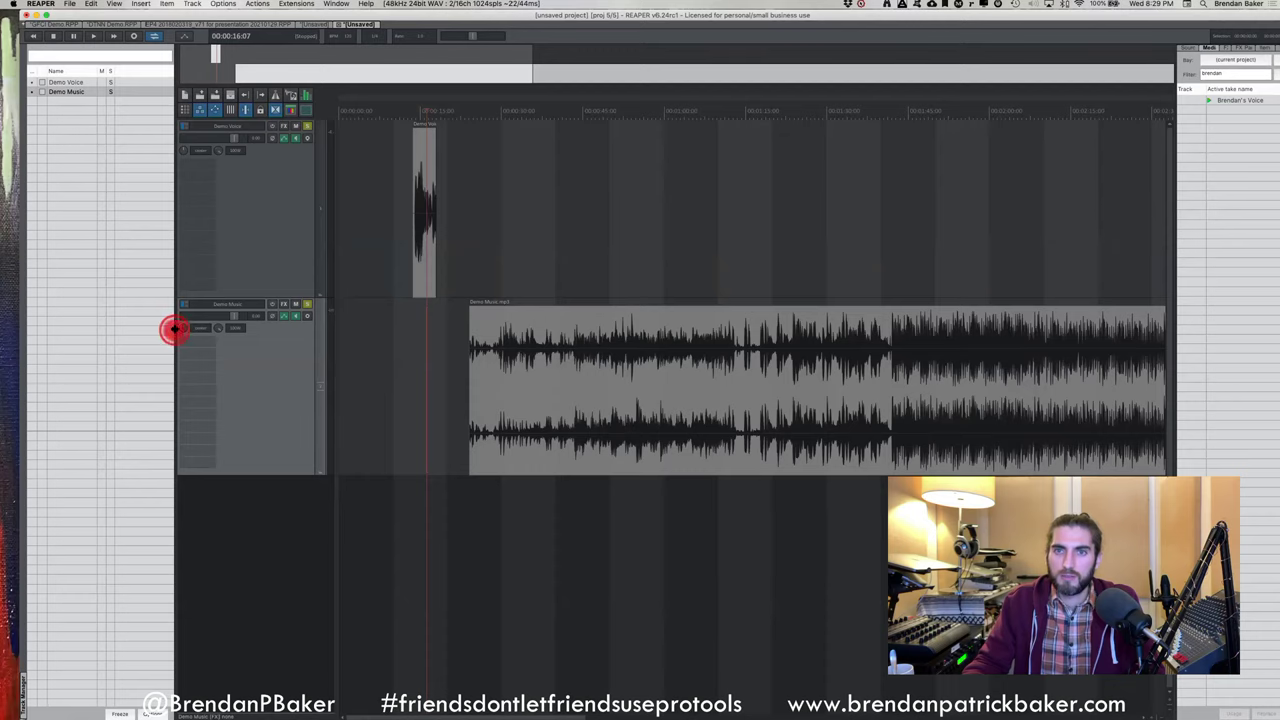
Narrow the docked Track Manager and attach its docker to the right side of the main window
{"action": "left_click_drag", "start_coordinate": [174, 328], "coordinate": [150, 300]}
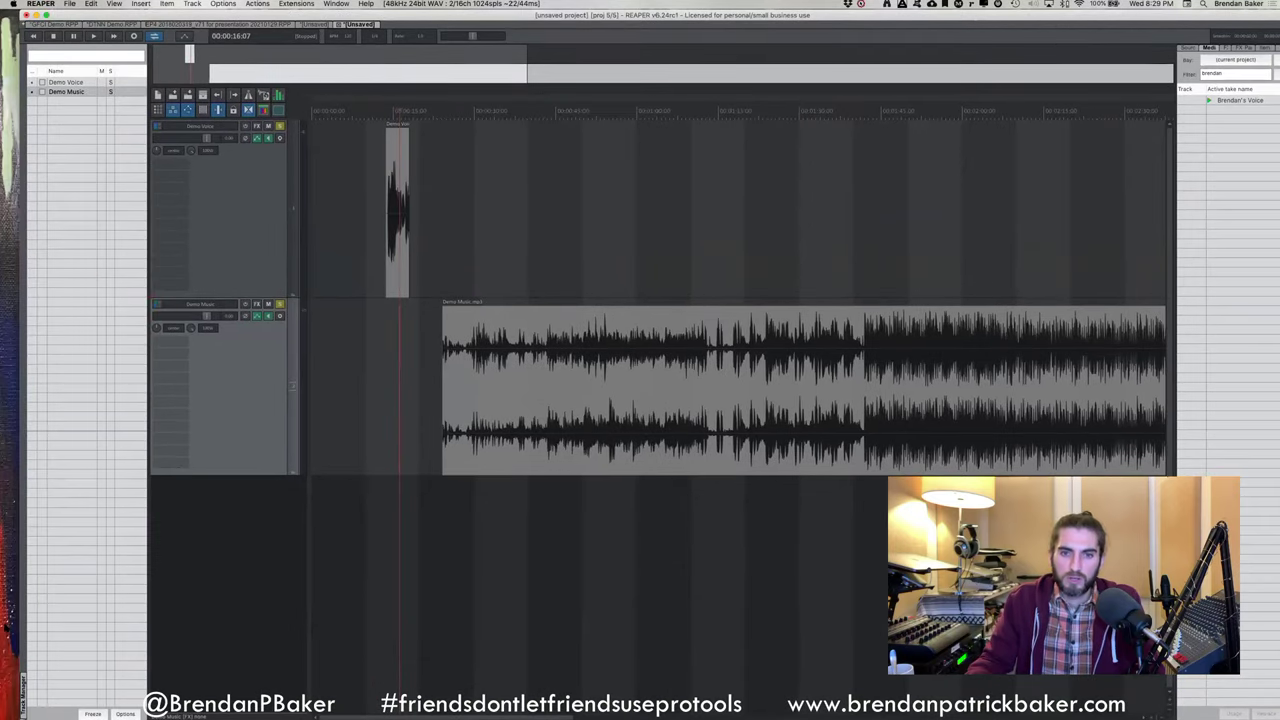
{"action": "left_click", "coordinate": [471, 503]}
{"action": "left_click", "coordinate": [1266, 623]}
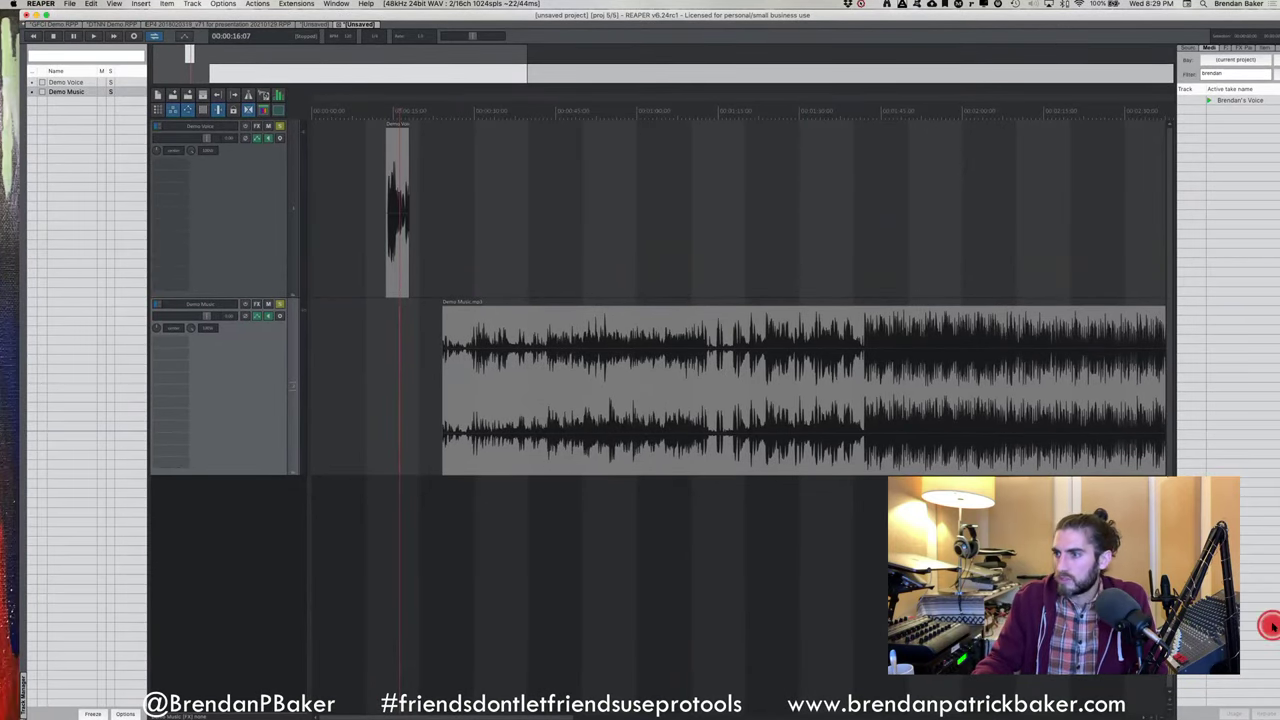
{"action": "left_click", "coordinate": [1021, 24]}
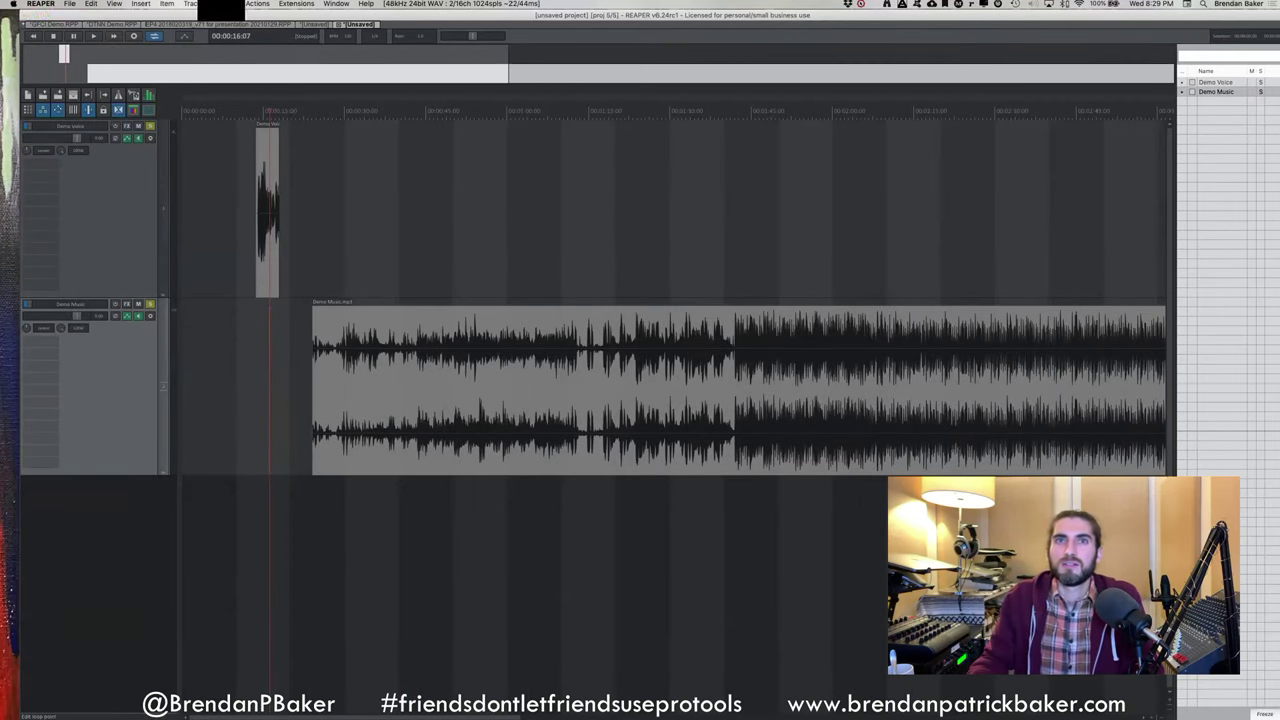
Expand the program window to fit the screen and attach the Track Manager's docker to the left side again
{"action": "left_click", "coordinate": [45, 16]}
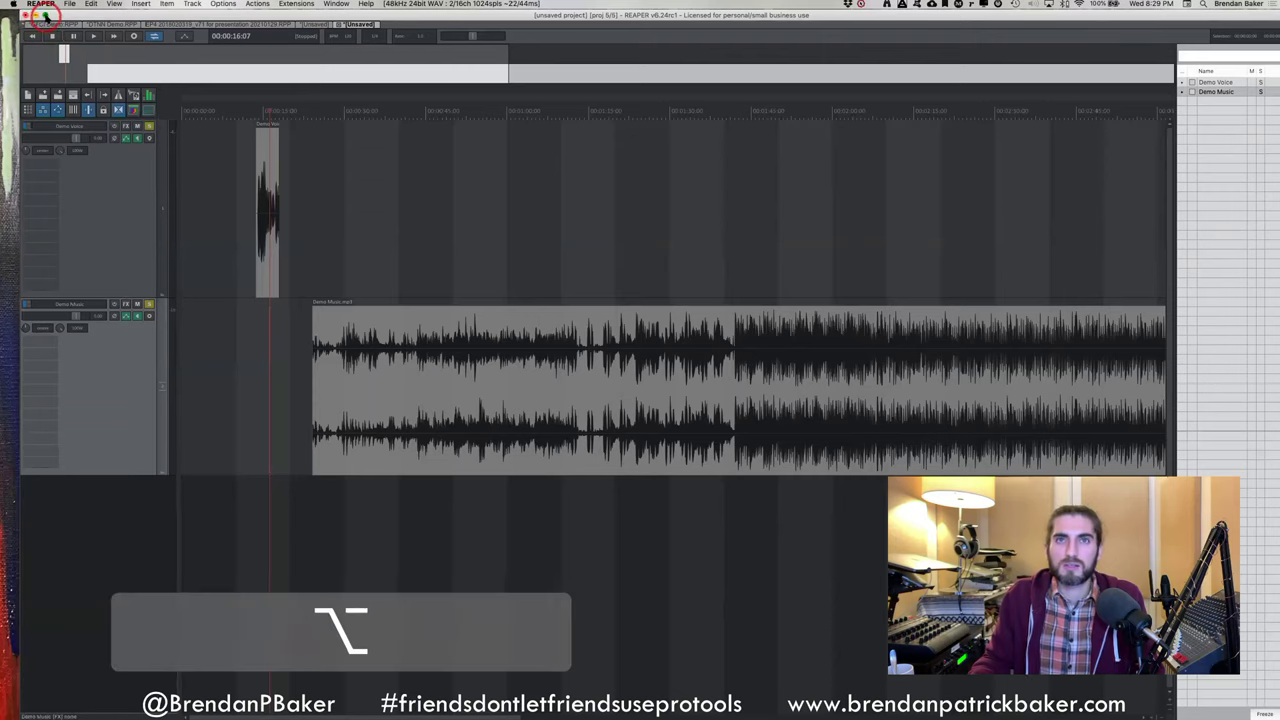
{"action": "left_click", "coordinate": [46, 17], "text": "alt"}
{"action": "left_click", "coordinate": [1273, 700]}
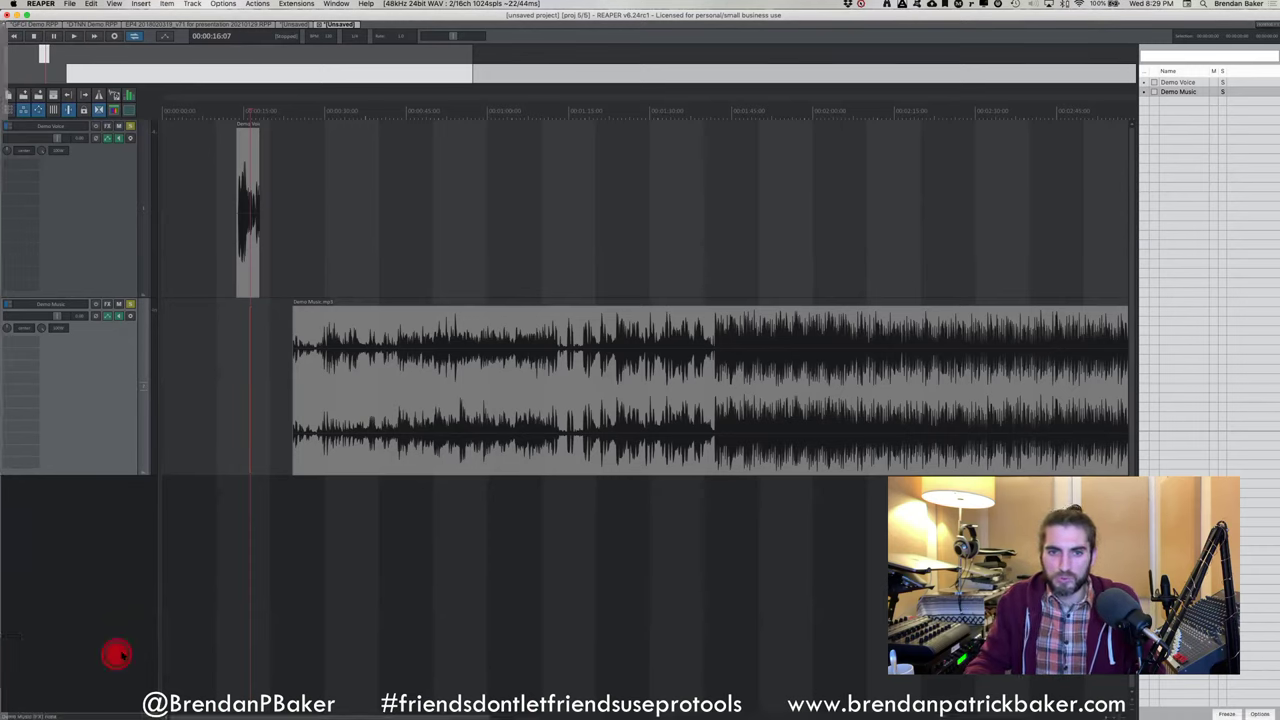
{"action": "left_click", "coordinate": [8, 608]}
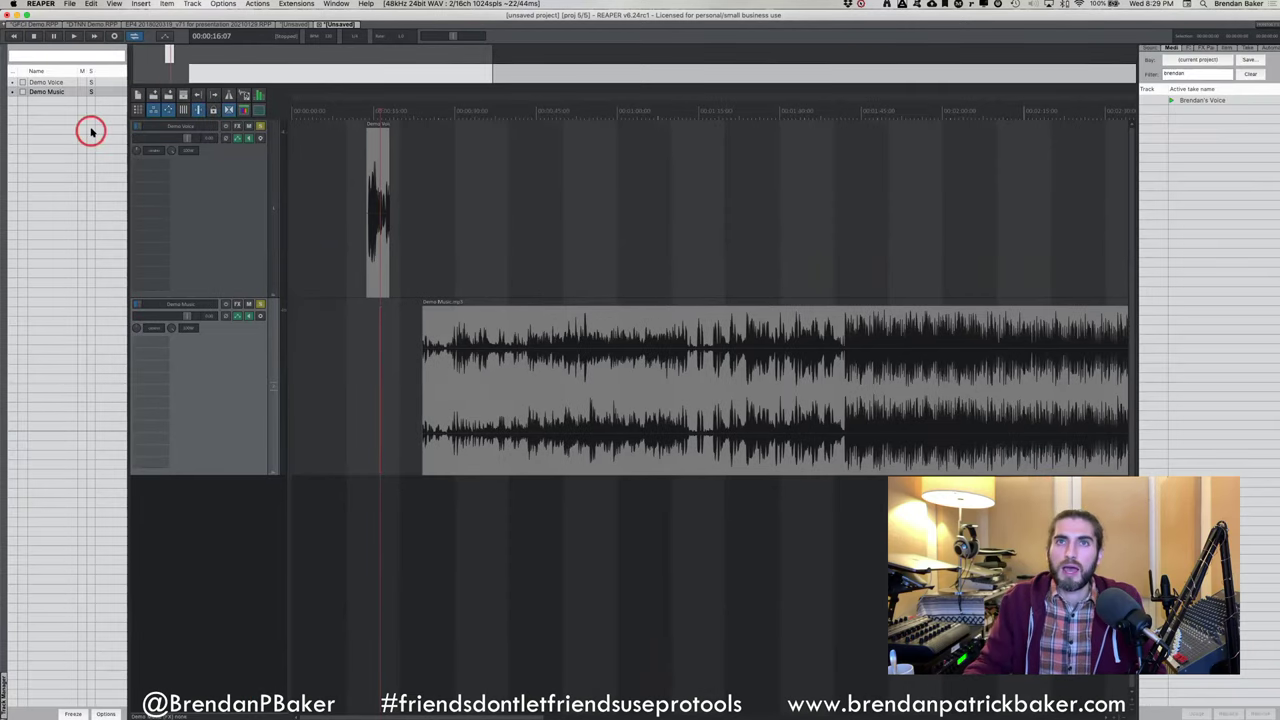
Hide the Track Manager and the Project Media/FX Bay
{"action": "left_click", "coordinate": [115, 5]}
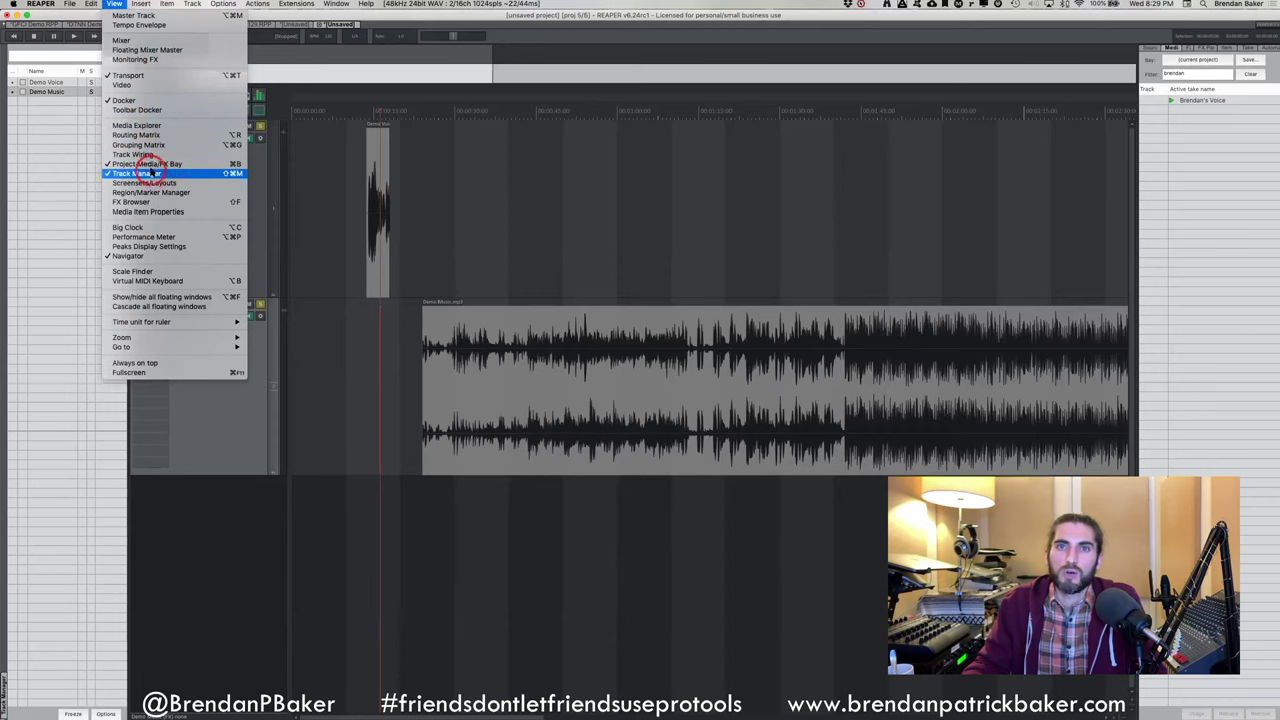
{"action": "left_click", "coordinate": [150, 173]}
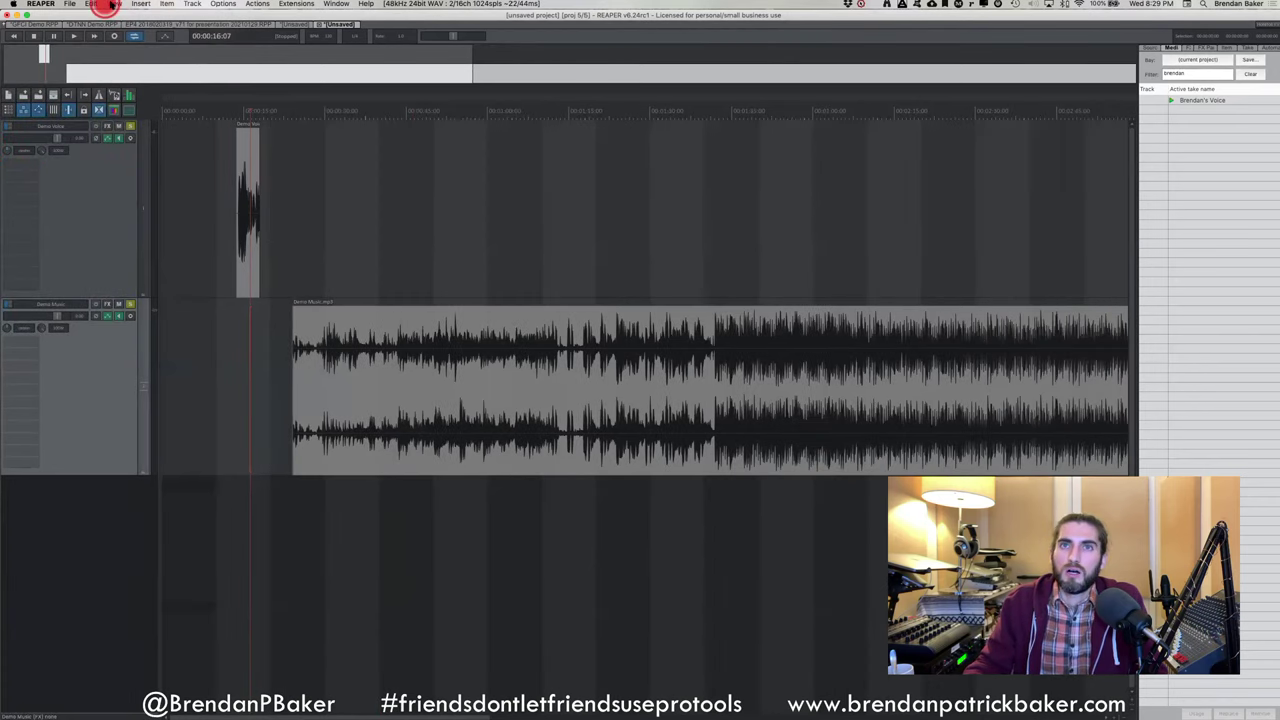
{"action": "left_click", "coordinate": [113, 5]}
{"action": "left_click", "coordinate": [150, 164]}
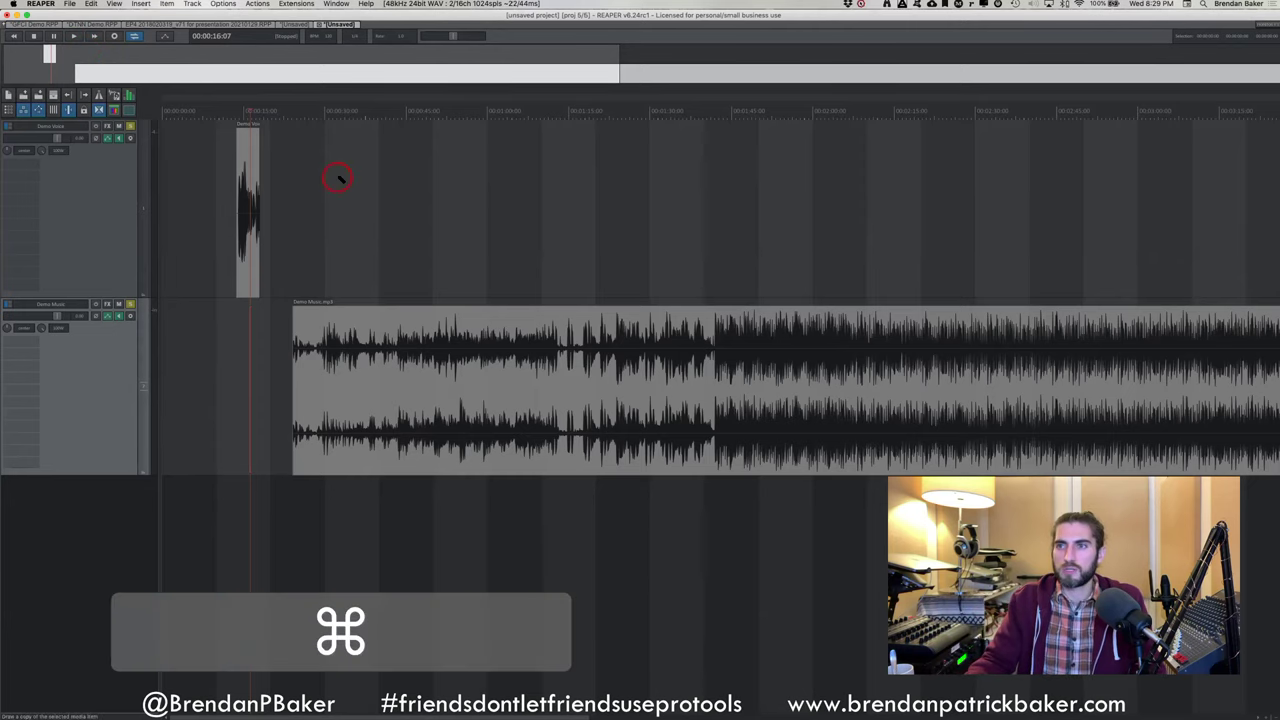
Zoom the timeline out and scroll along it to view the Demo Music item through to its end
{"action": "scroll", "coordinate": [491, 210], "scroll_direction": "down", "scroll_amount": 3}
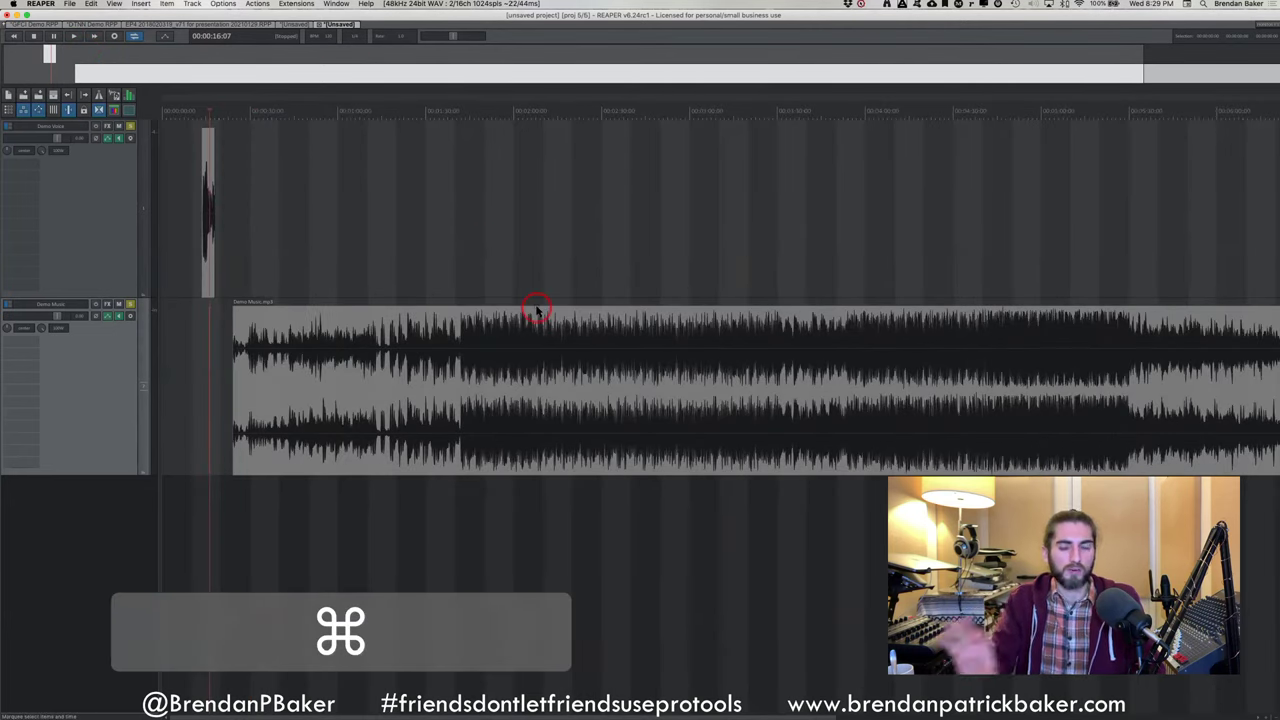
{"action": "left_click", "coordinate": [164, 163]}
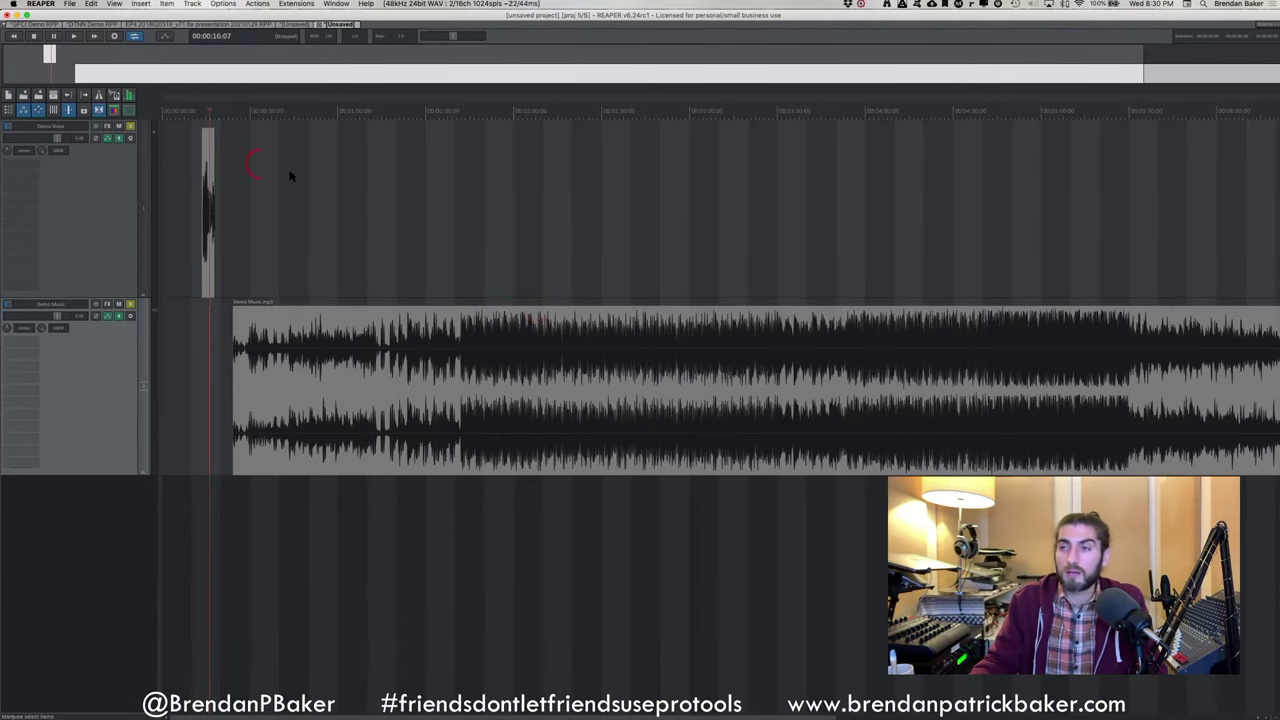
{"action": "left_click", "coordinate": [760, 204]}
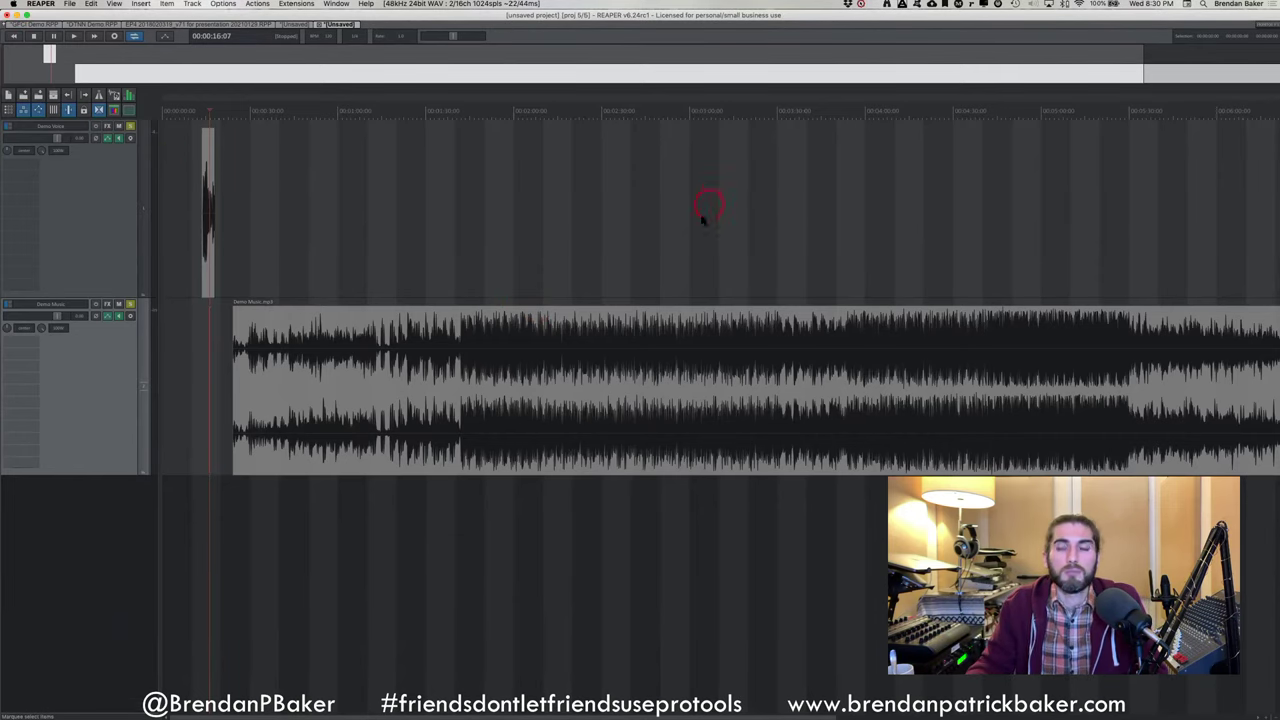
{"action": "scroll", "coordinate": [797, 230], "scroll_direction": "right", "scroll_amount": 5}
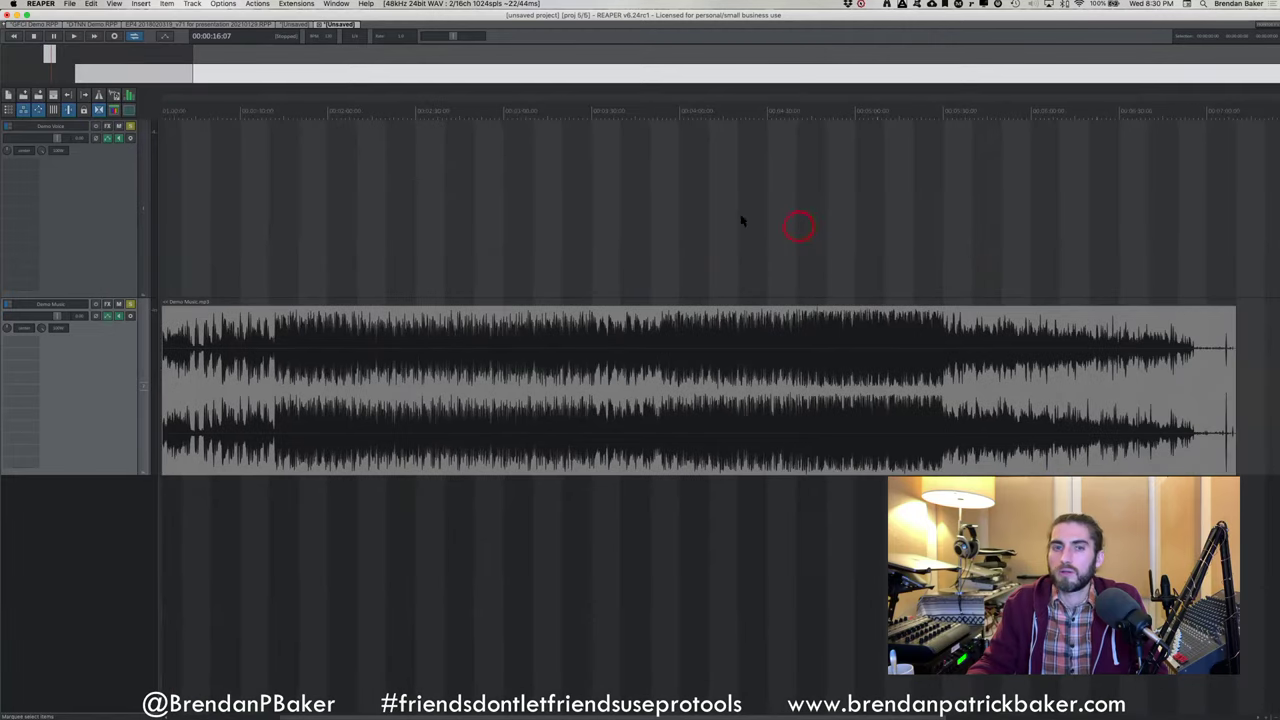
{"action": "scroll", "coordinate": [800, 228], "scroll_direction": "left", "scroll_amount": 1}
Show the Project Media/FX Bay and the Track Manager again, and clear the media filter
{"action": "key", "text": "super+b"}
{"action": "left_click", "coordinate": [1136, 150]}
{"action": "left_click", "coordinate": [88, 4]}
{"action": "left_click", "coordinate": [228, 54]}
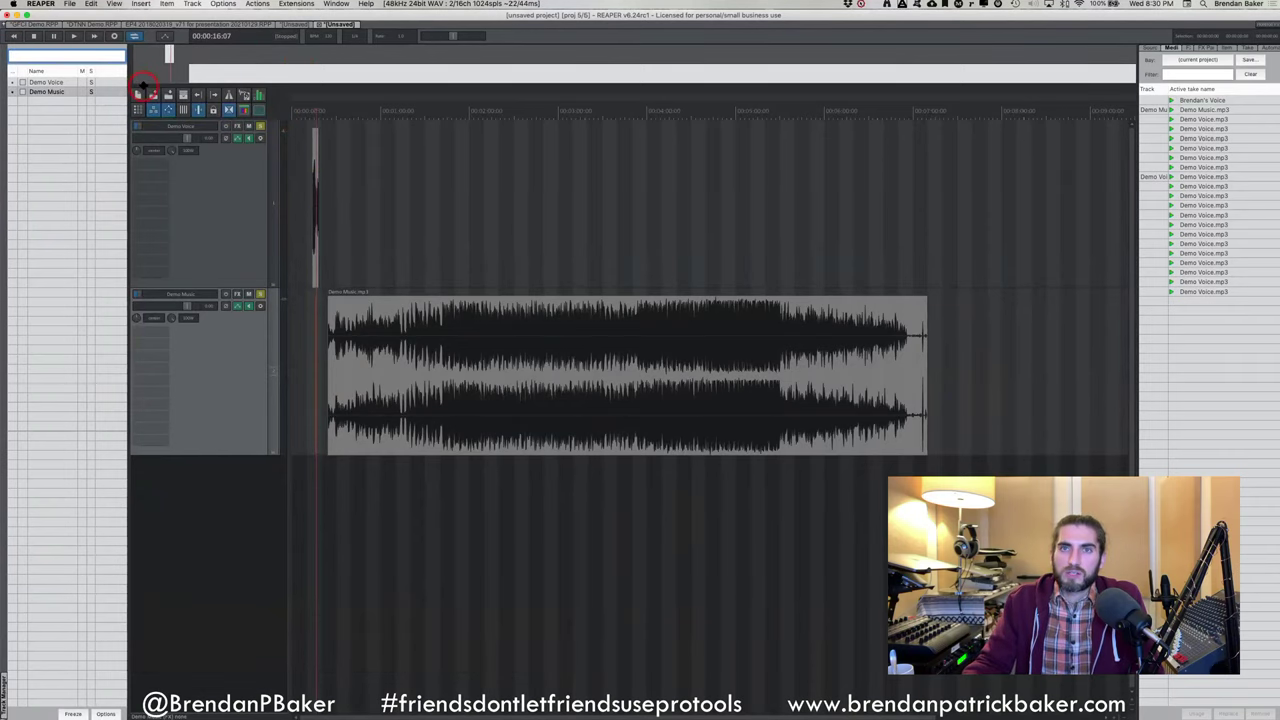
Enlarge the Navigator, hide and show it again, and reduce its height slightly
{"action": "left_click_drag", "start_coordinate": [140, 80], "coordinate": [158, 165]}
{"action": "left_click", "coordinate": [114, 4]}
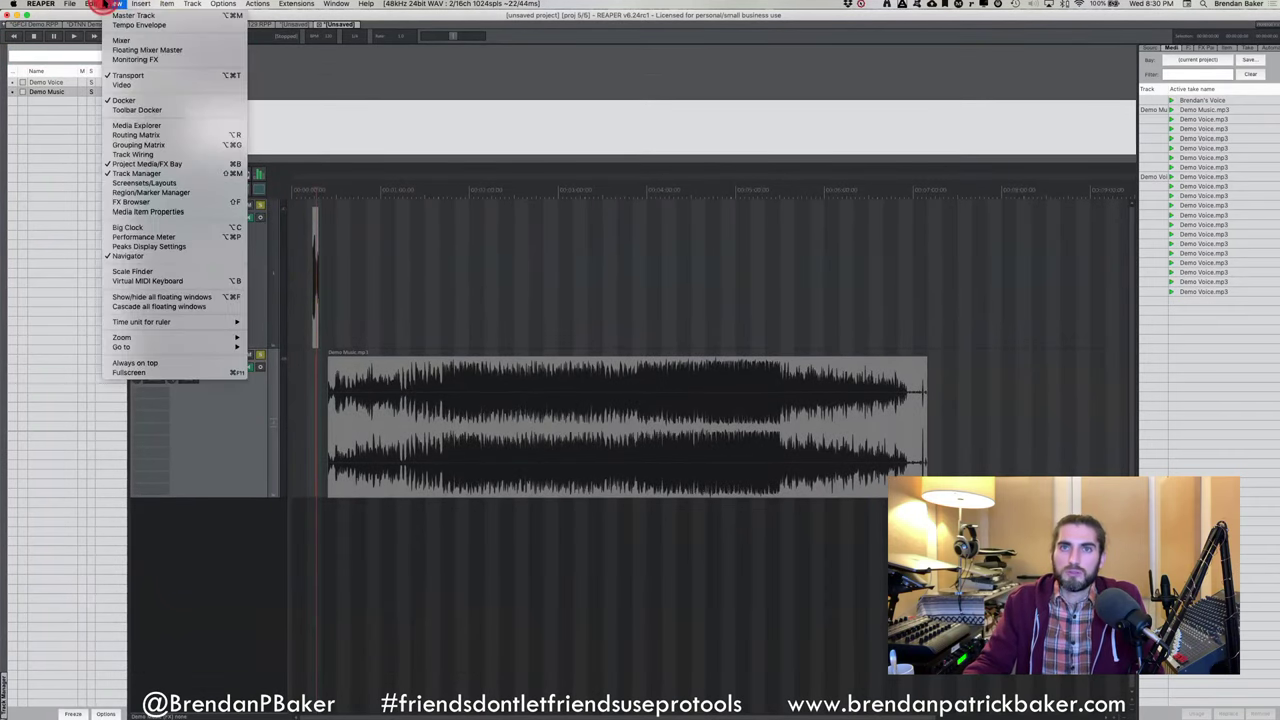
{"action": "left_click", "coordinate": [158, 256]}
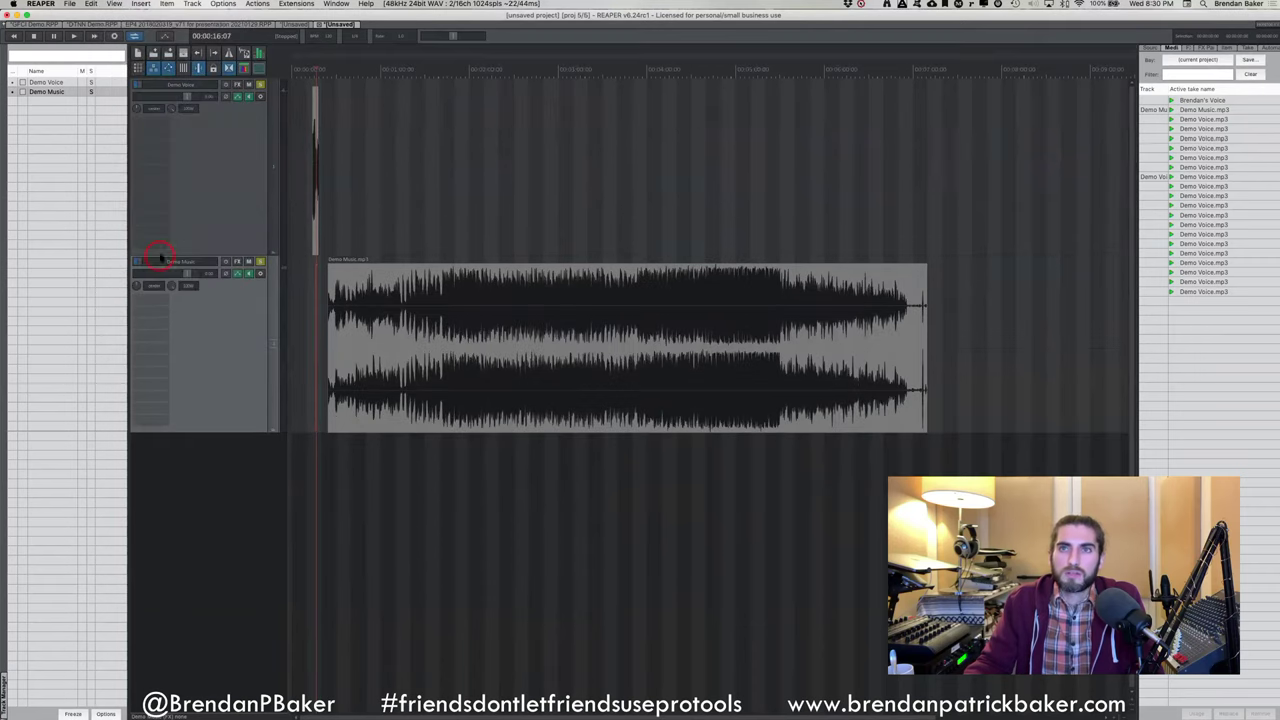
{"action": "left_click", "coordinate": [115, 4]}
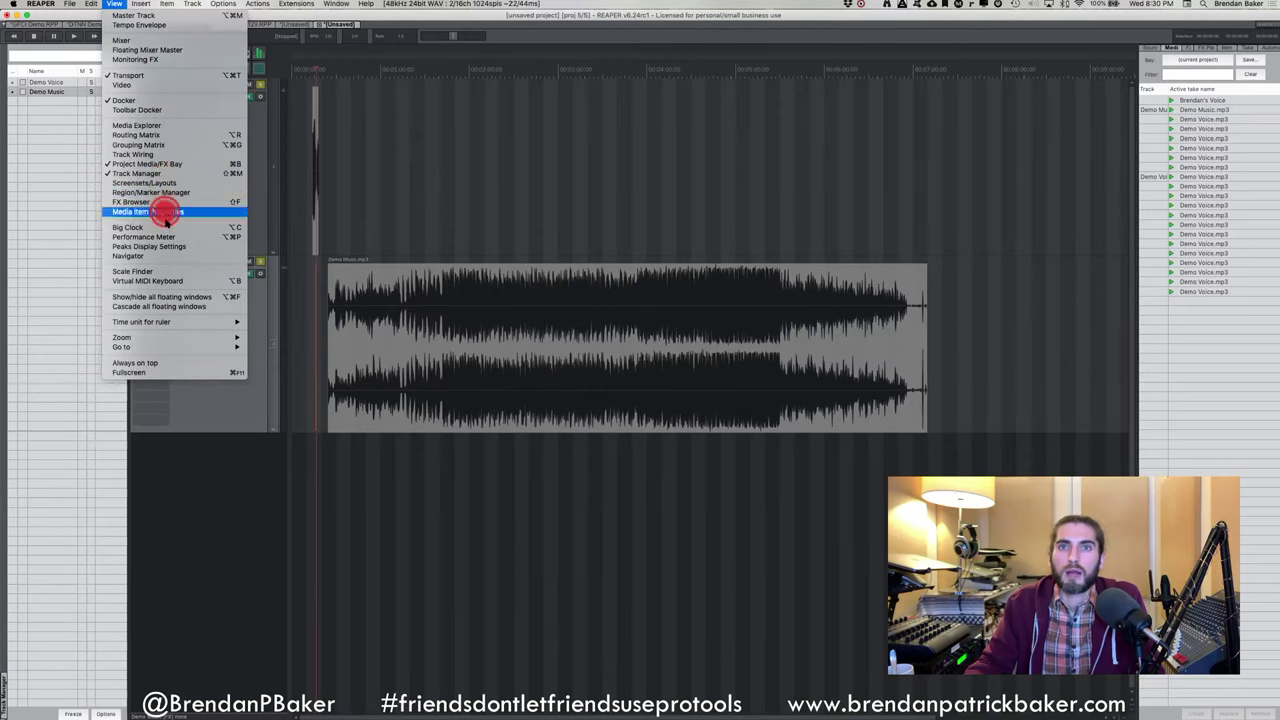
{"action": "left_click", "coordinate": [160, 256]}
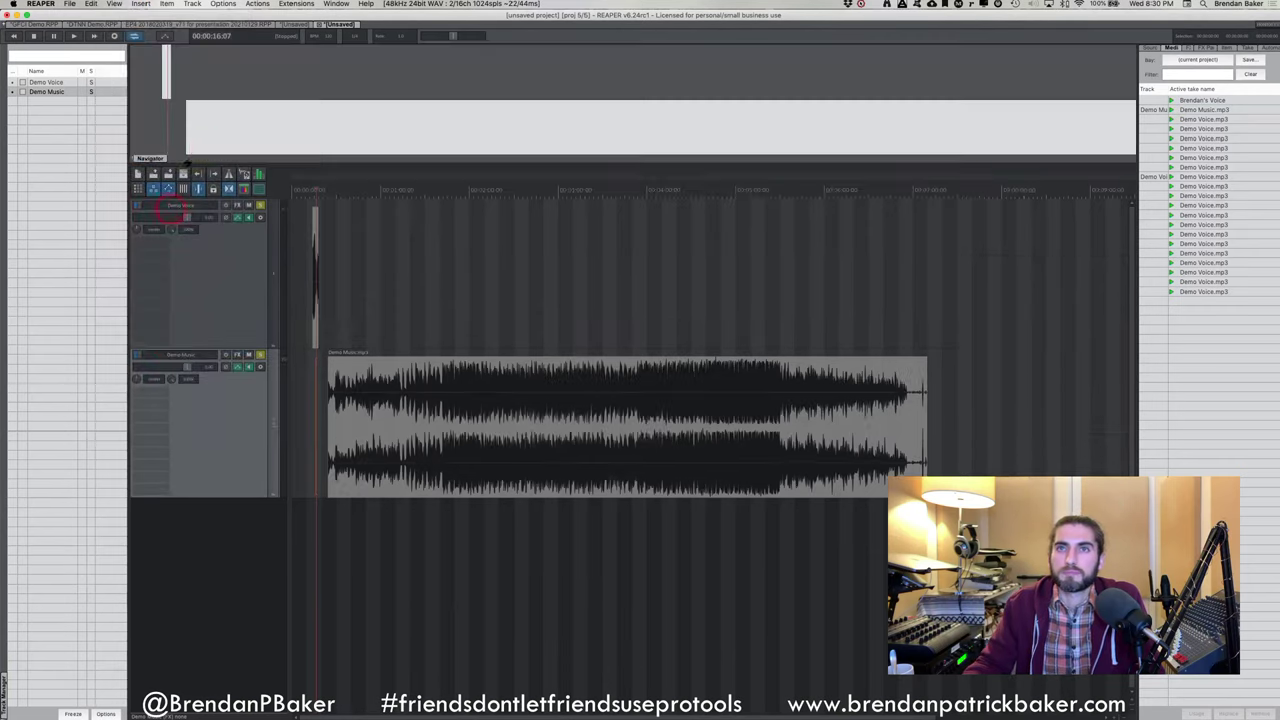
{"action": "left_click_drag", "start_coordinate": [209, 162], "coordinate": [210, 128]}
Widen the track control panel slightly and reduce the height of the Demo Voice and Demo Music tracks
{"action": "left_click_drag", "start_coordinate": [270, 163], "coordinate": [310, 203]}
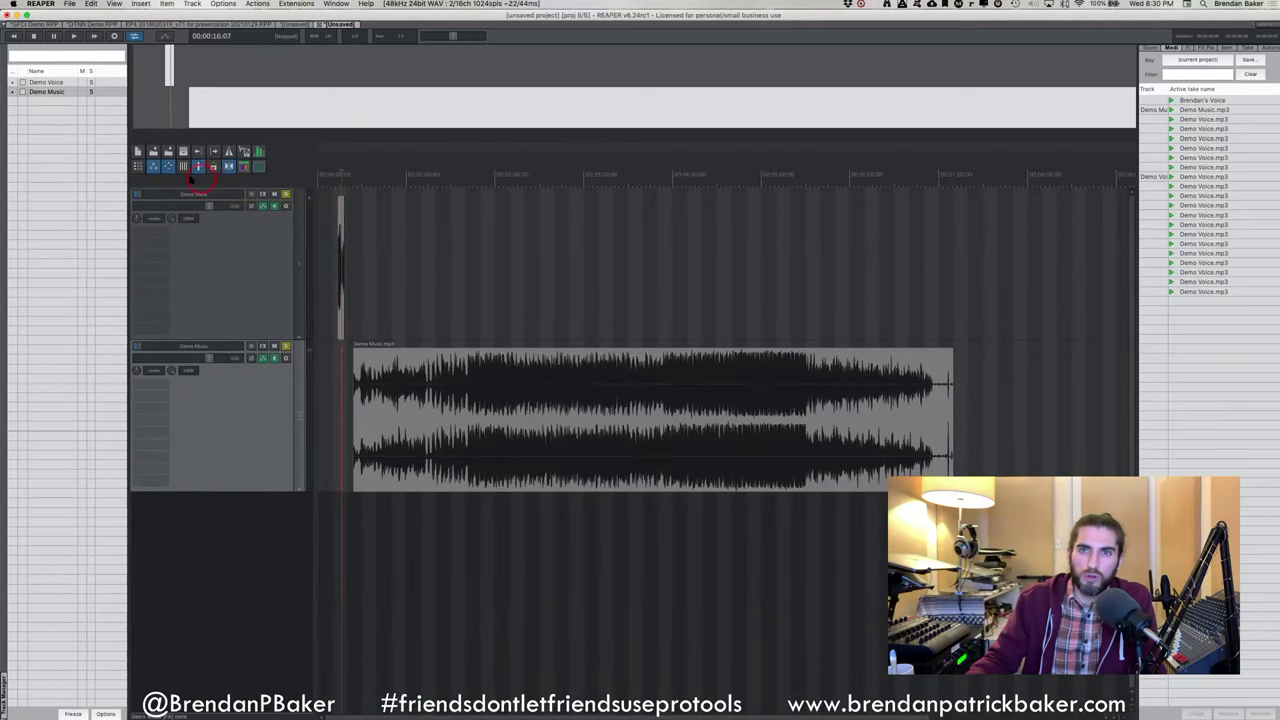
{"action": "mouse_move", "coordinate": [312, 226]}
{"action": "left_mouse_down"}
{"action": "mouse_move", "coordinate": [191, 214]}
{"action": "mouse_move", "coordinate": [298, 235]}
{"action": "left_mouse_up"}
{"action": "key", "text": "4"}
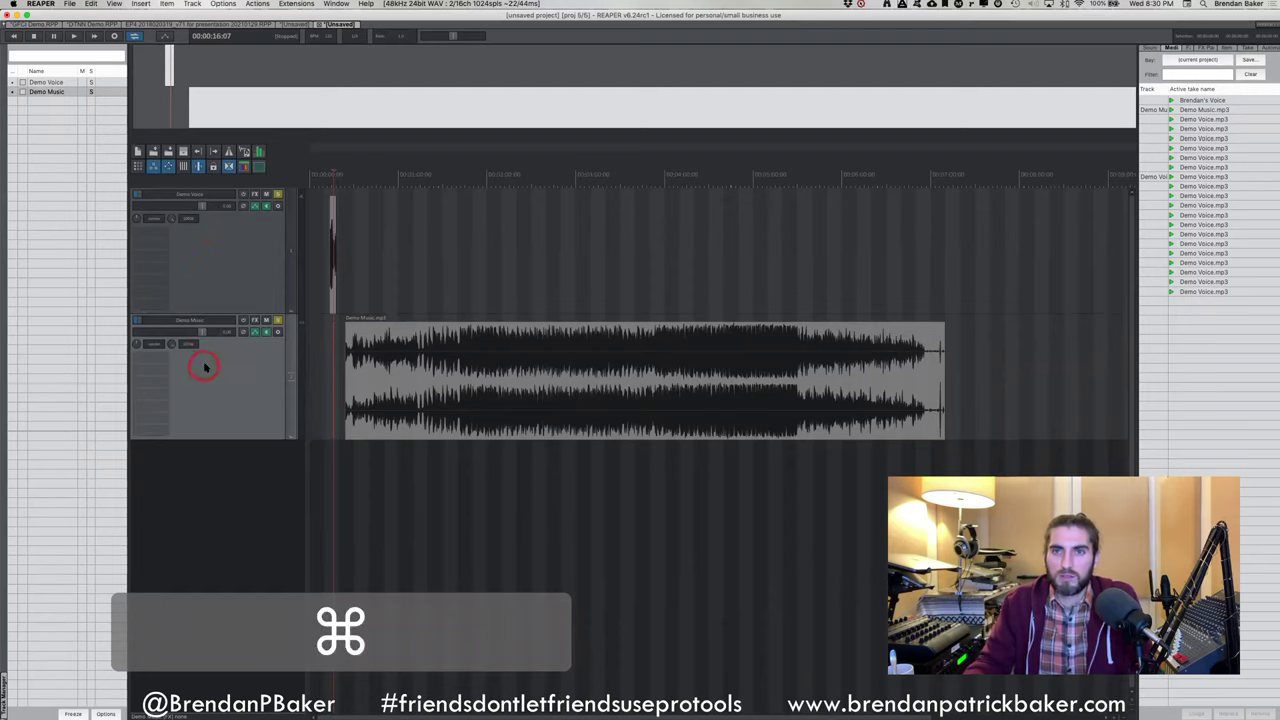
Collapse the Demo Voice and Demo Music tracks, restore them to medium height, and shrink the Navigator to a thin strip
{"action": "scroll", "coordinate": [204, 367], "scroll_direction": "down", "scroll_amount": 5}
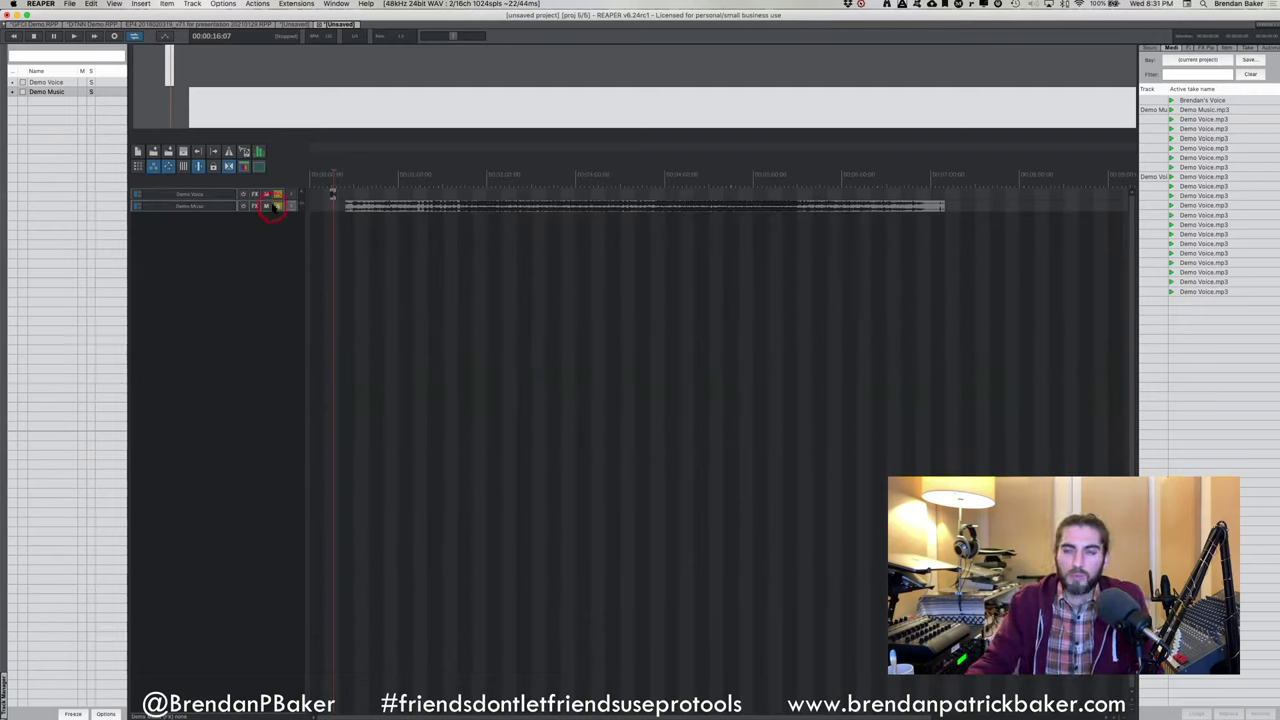
{"action": "scroll", "coordinate": [273, 205], "scroll_direction": "up", "scroll_amount": 5}
{"action": "scroll", "coordinate": [250, 206], "scroll_direction": "down", "scroll_amount": 2}
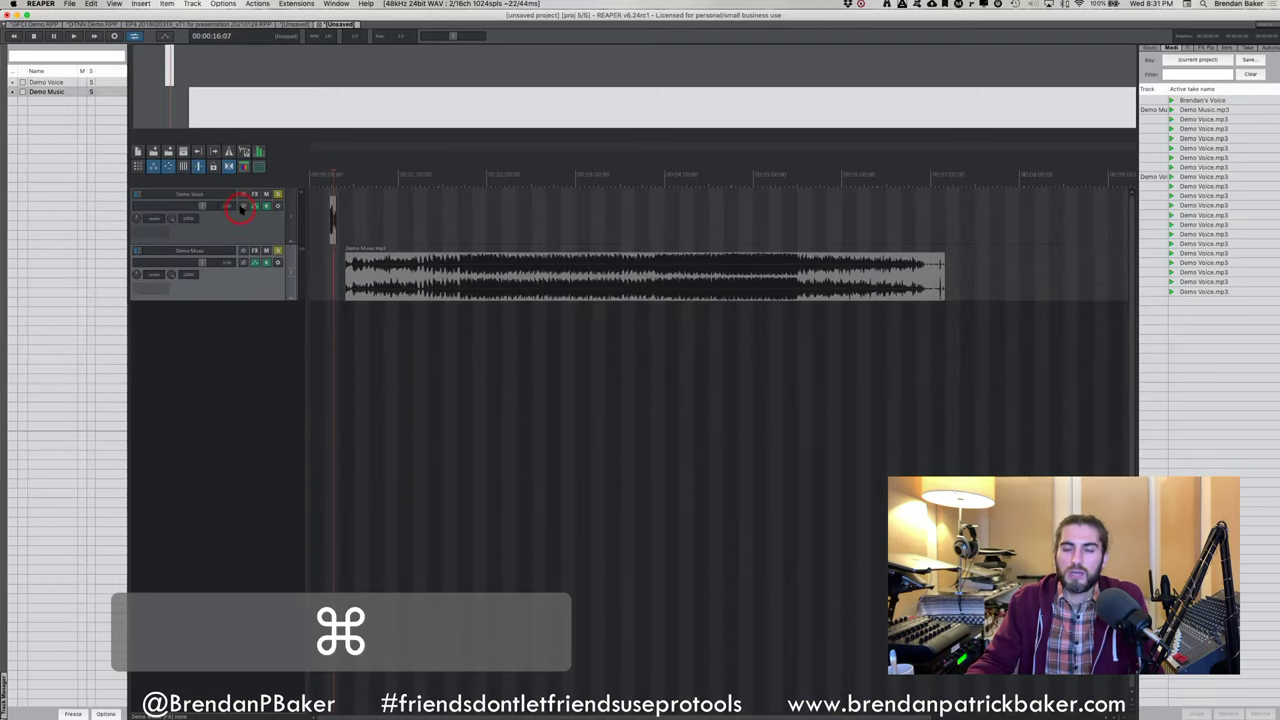
{"action": "scroll", "coordinate": [241, 207], "scroll_direction": "up", "scroll_amount": 2}
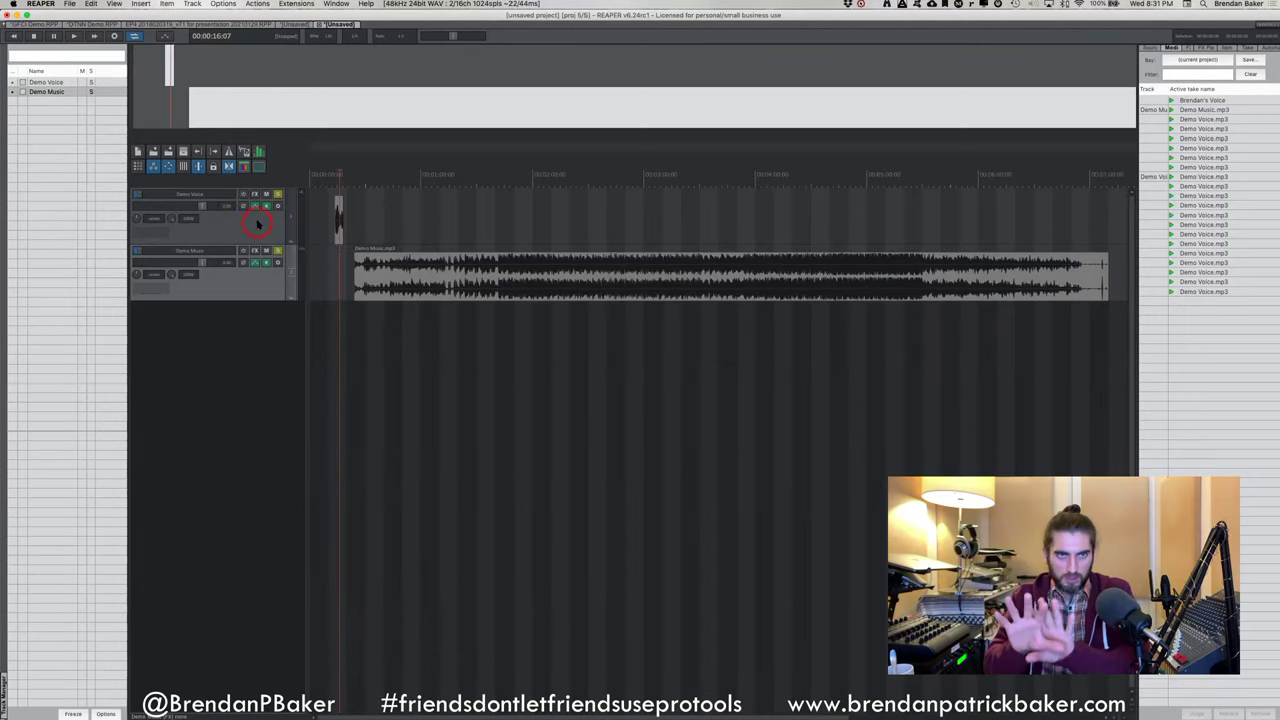
{"action": "key", "text": "super"}
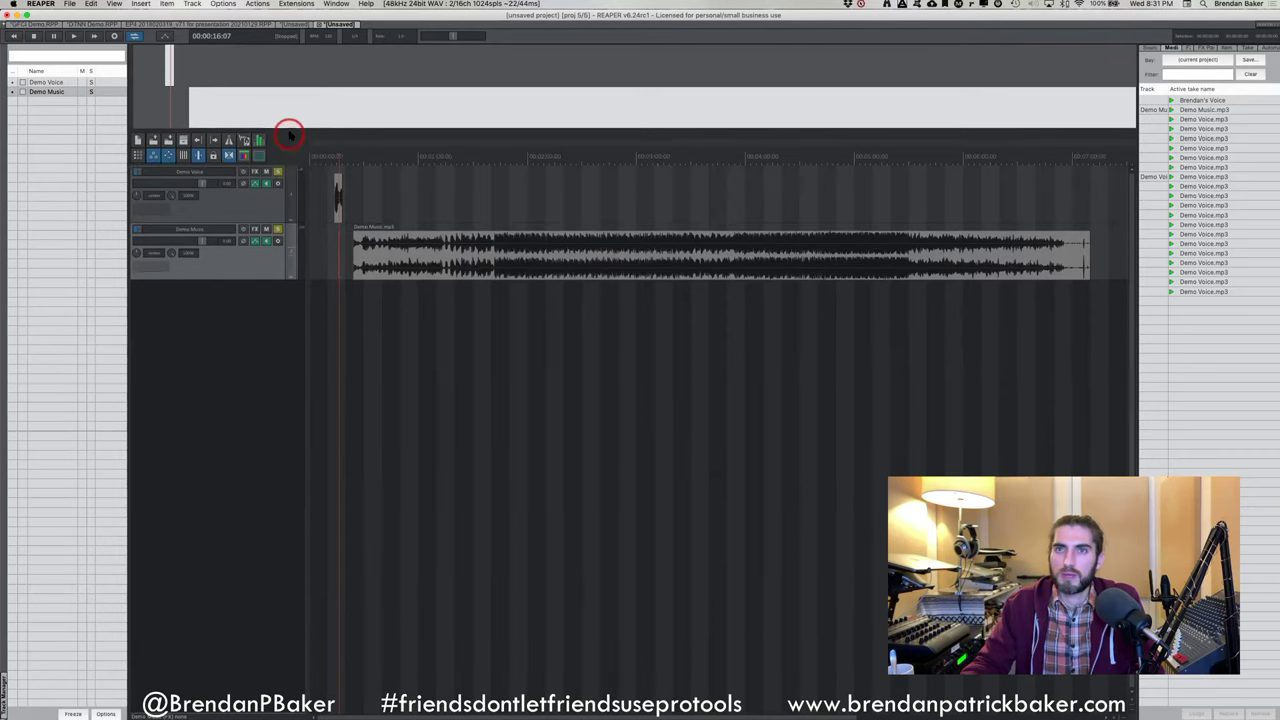
{"action": "left_click_drag", "start_coordinate": [289, 128], "coordinate": [286, 63]}
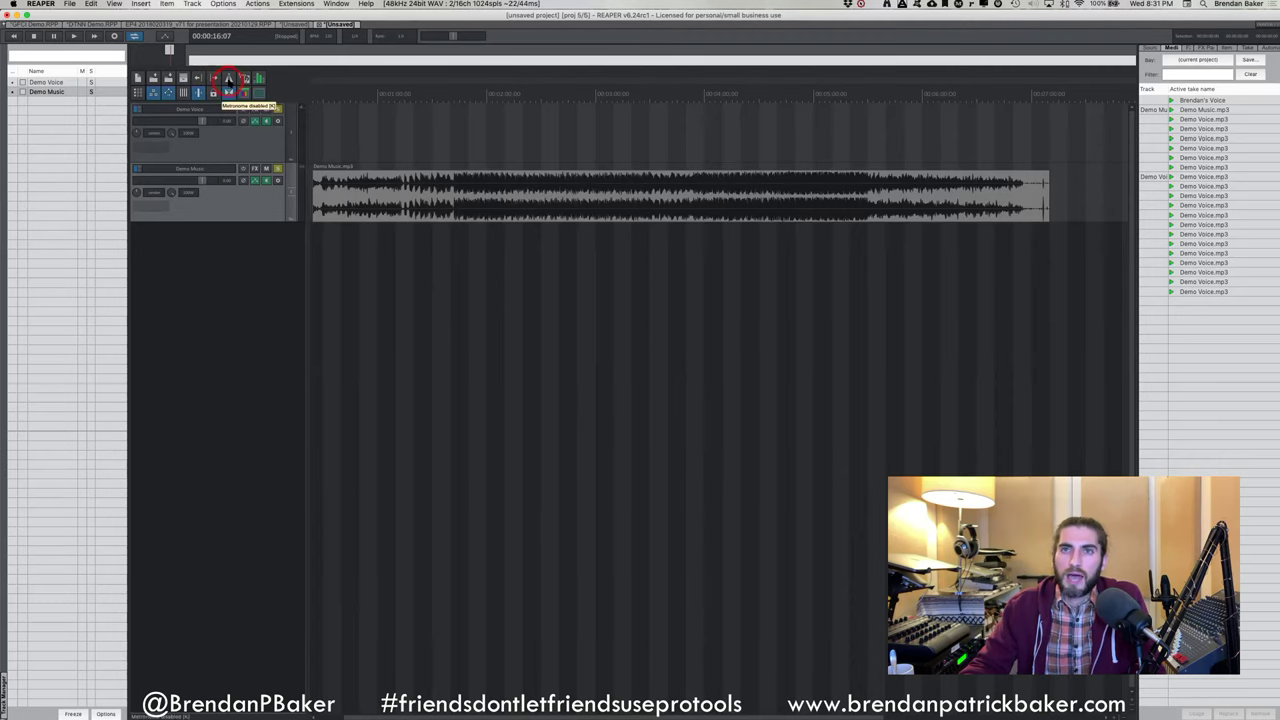
Start playback near the project's beginning with the metronome on, turn the metronome off, and stop playback
{"action": "left_click", "coordinate": [333, 116]}
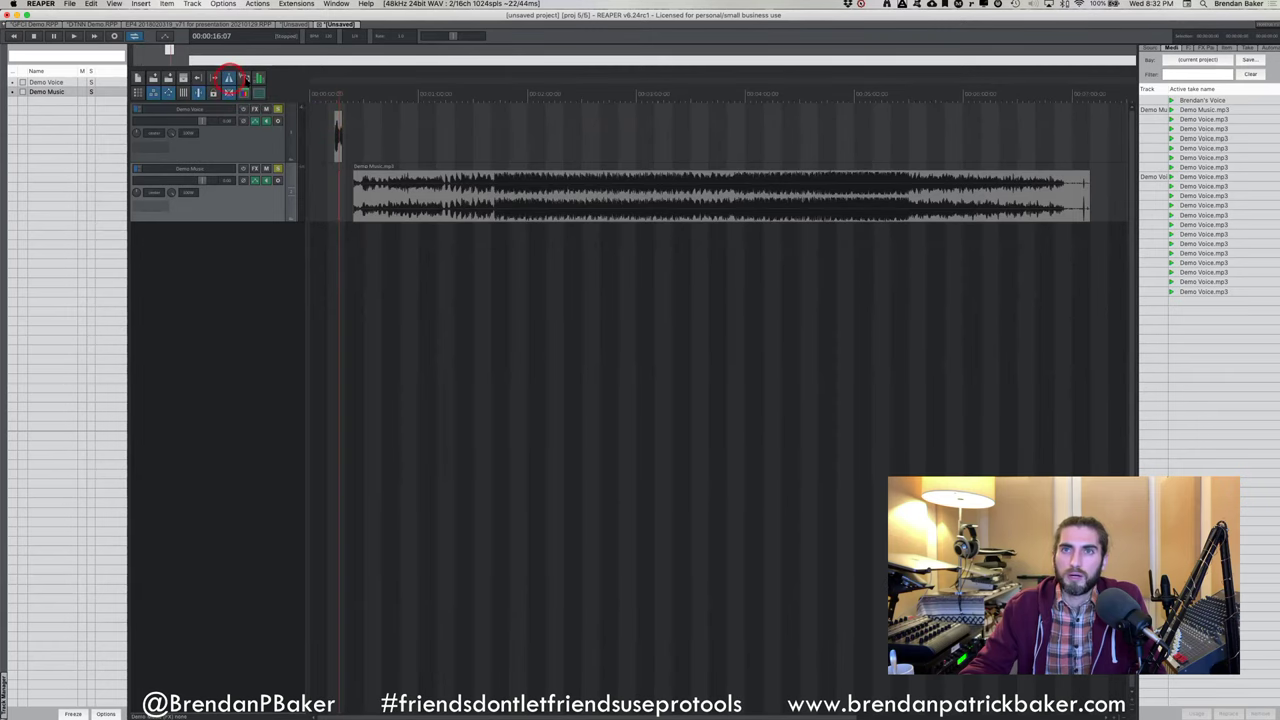
{"action": "scroll", "coordinate": [314, 86], "scroll_direction": "up", "scroll_amount": 2}
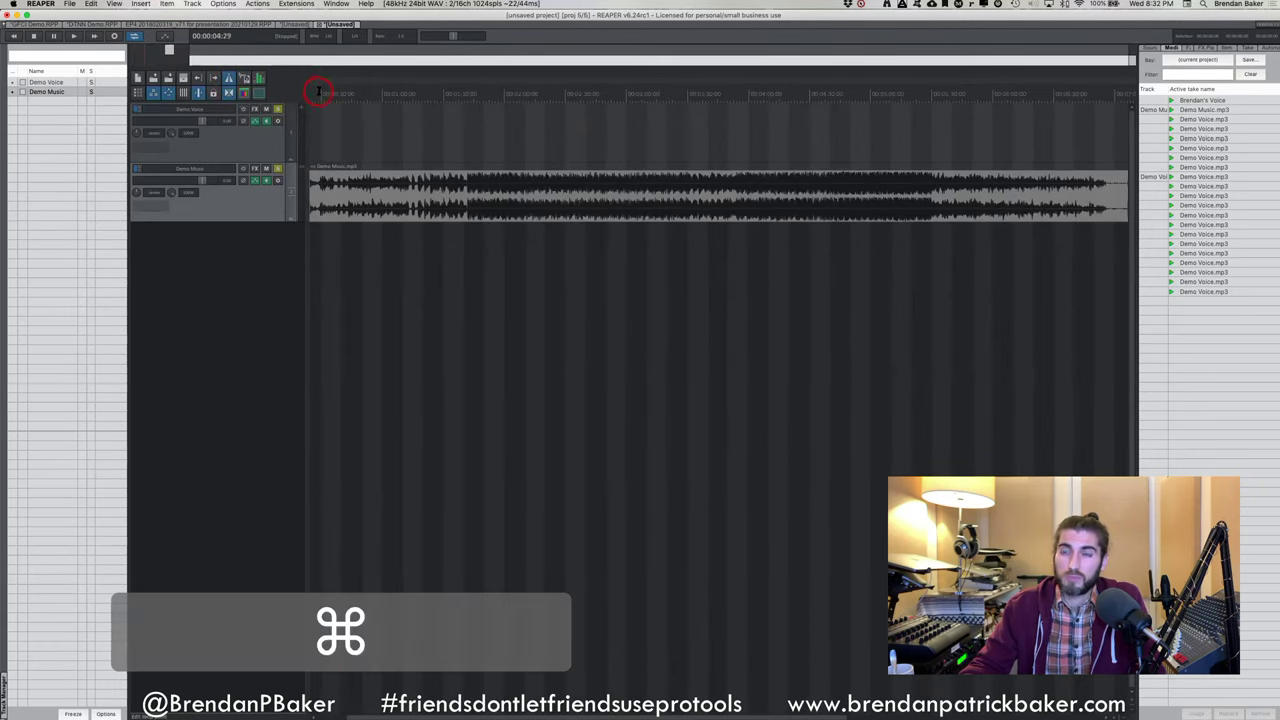
{"action": "key", "text": "space"}
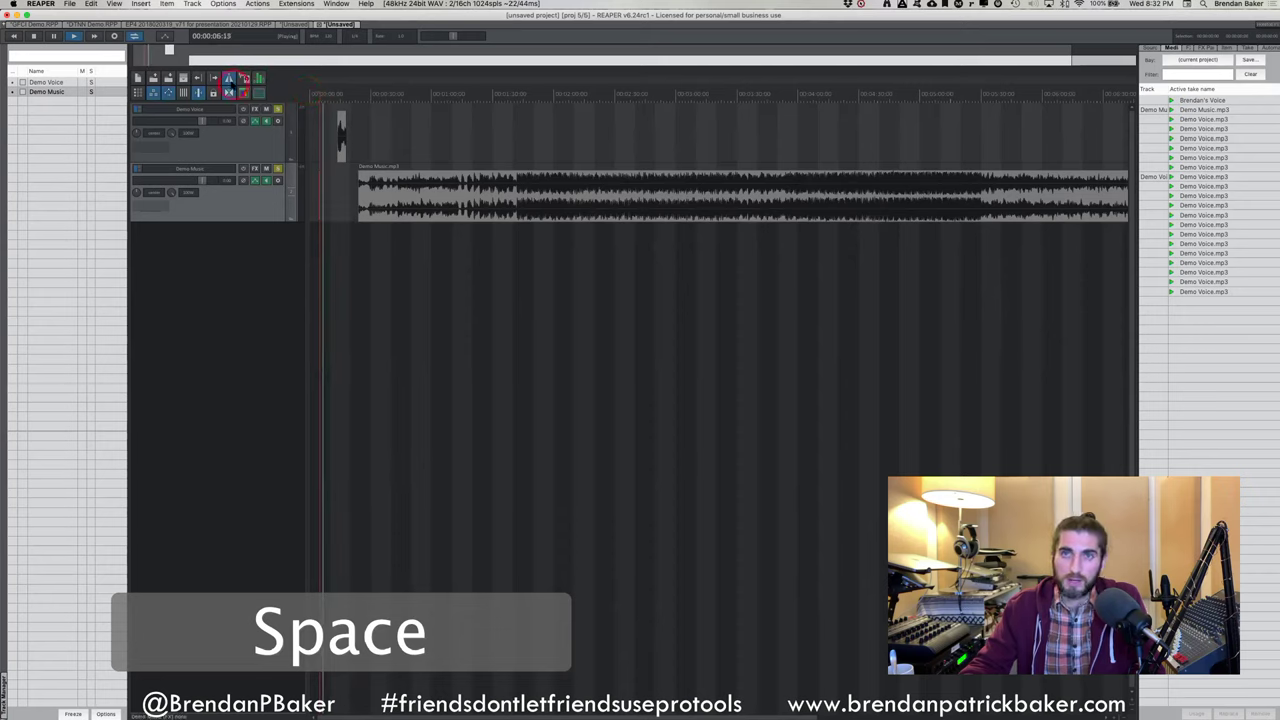
{"action": "left_click", "coordinate": [229, 78]}
{"action": "key", "text": "space"}
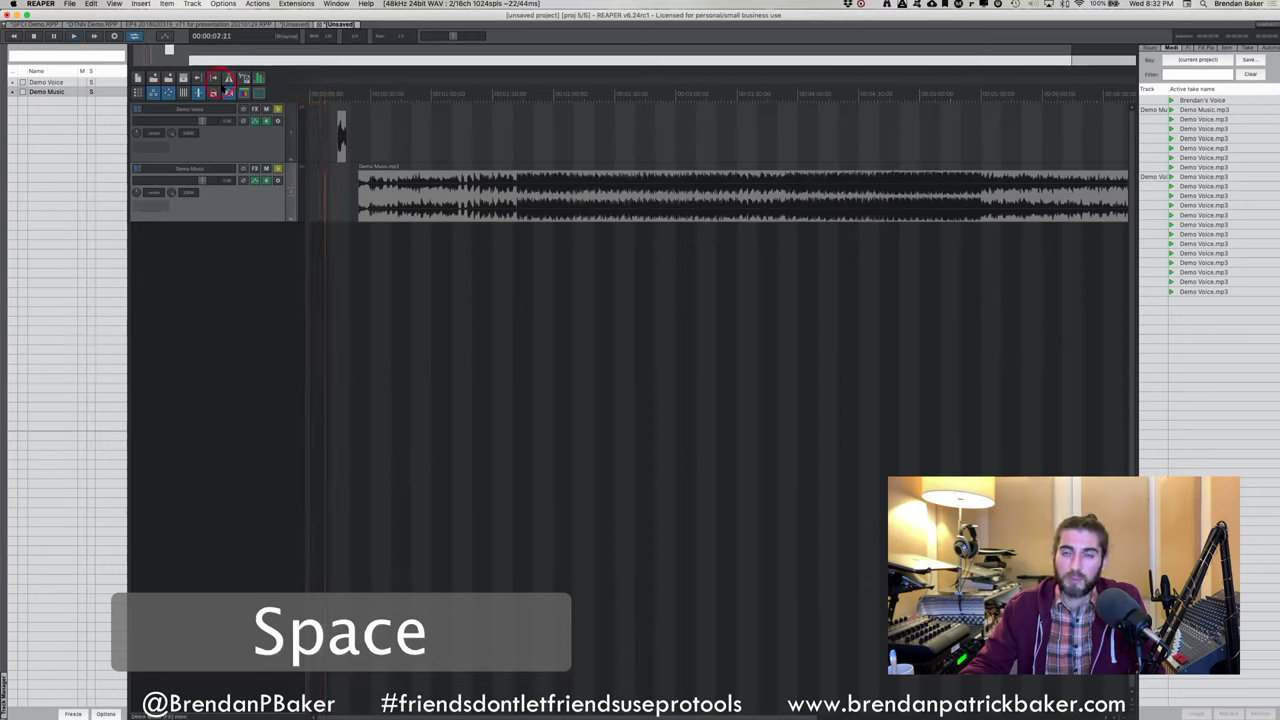
{"action": "left_click", "coordinate": [244, 94]}
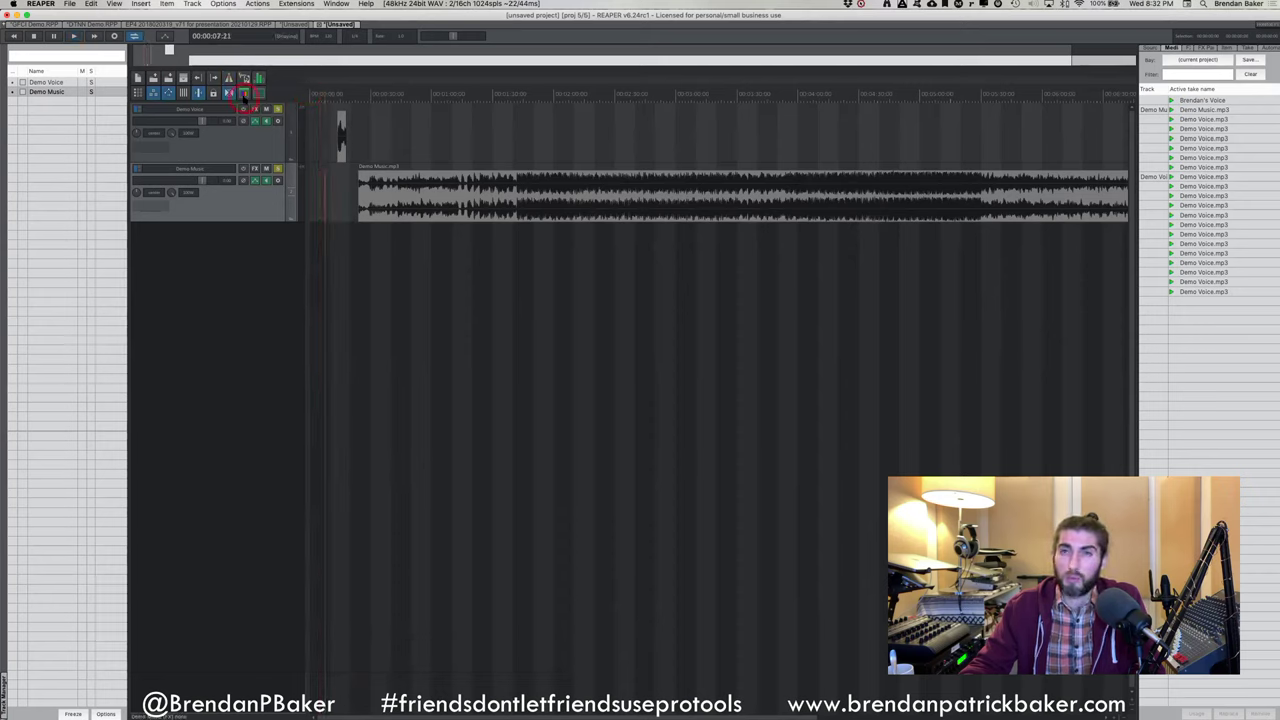
{"action": "key", "text": "super"}
{"action": "left_click", "coordinate": [244, 77], "text": "super"}
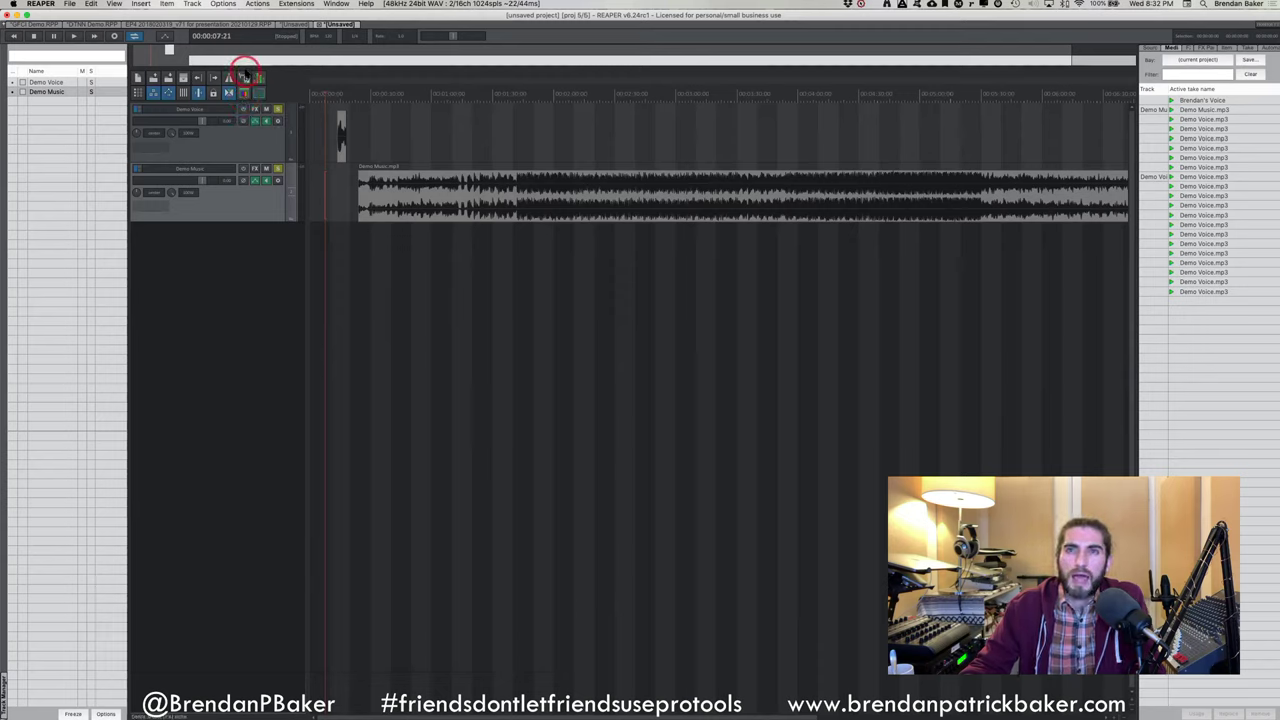
{"action": "left_click", "coordinate": [257, 77]}
{"action": "left_click", "coordinate": [244, 77]}
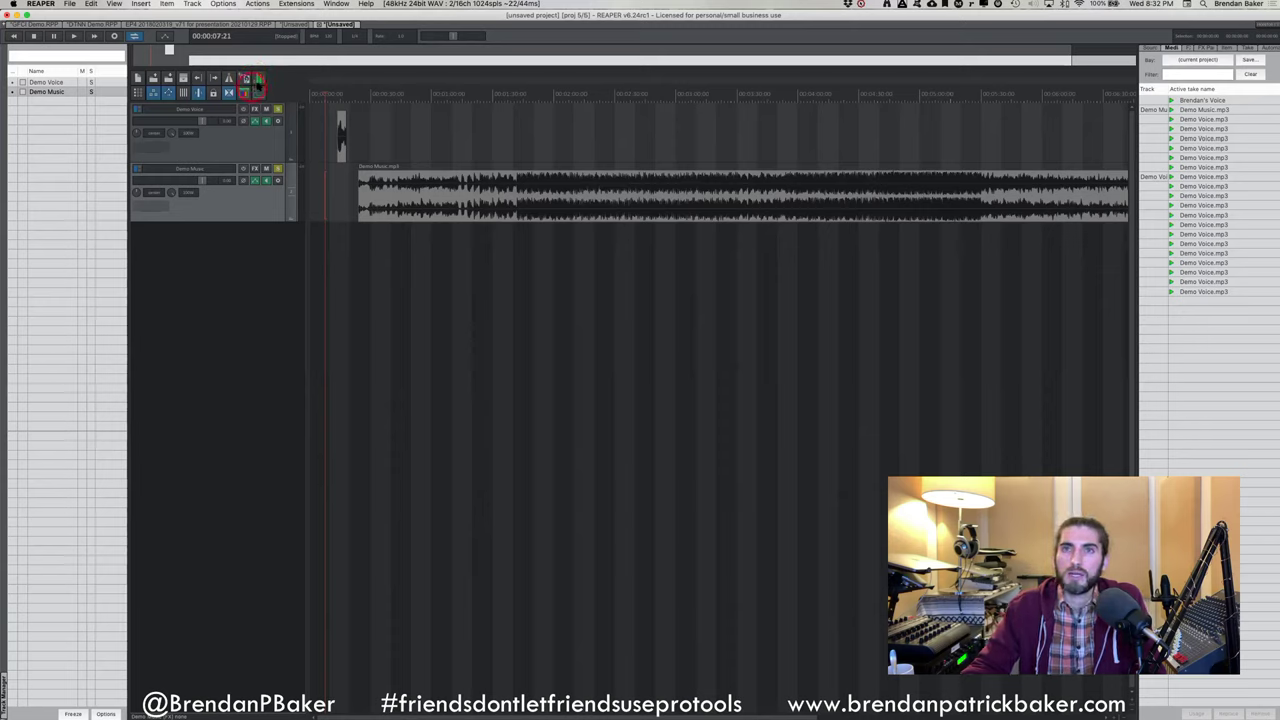
Show the master fader, collapse its effects area so the meter fills the strip, and toggle the fader's visibility
{"action": "left_click", "coordinate": [258, 80]}
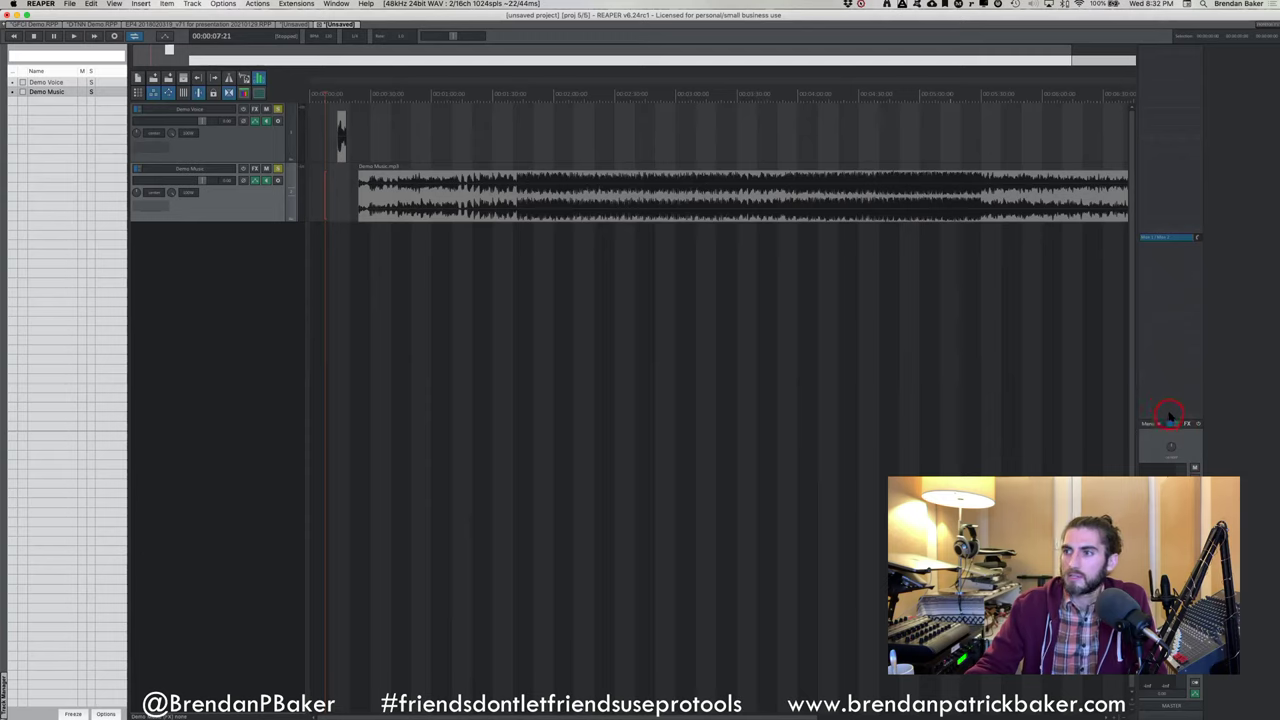
{"action": "left_click_drag", "start_coordinate": [1164, 418], "coordinate": [1168, 44]}
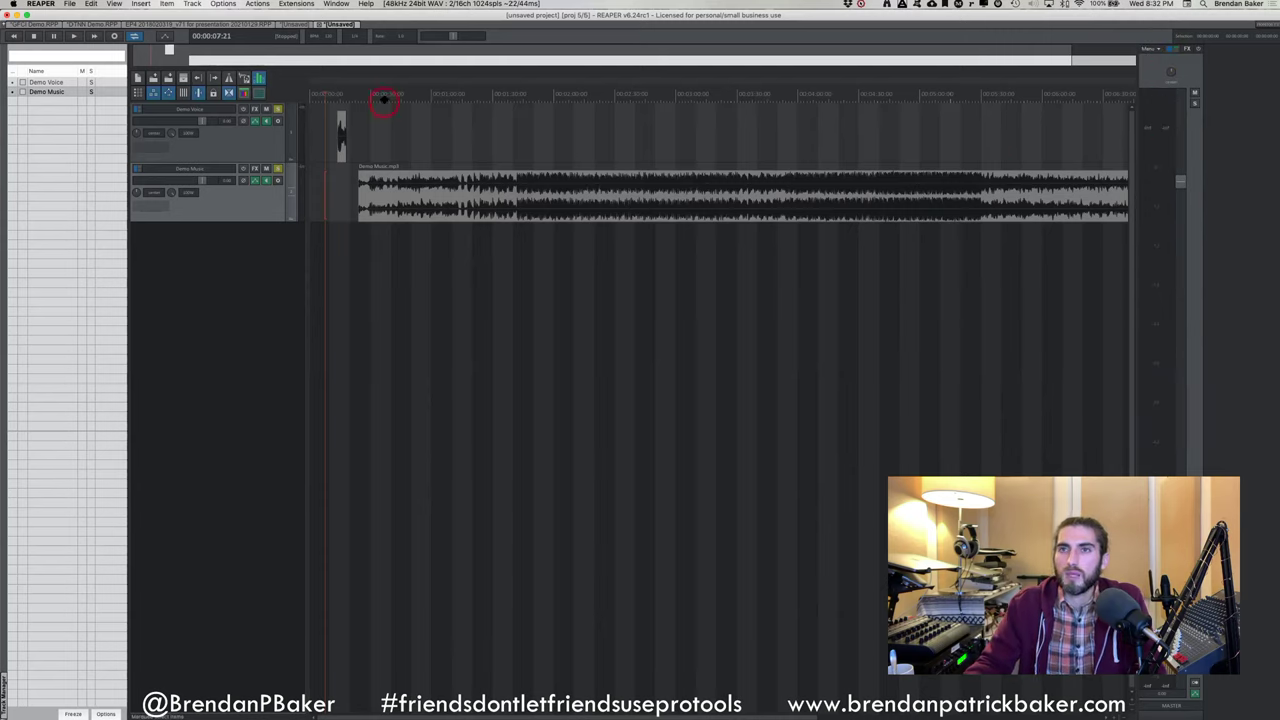
{"action": "left_click", "coordinate": [385, 97]}
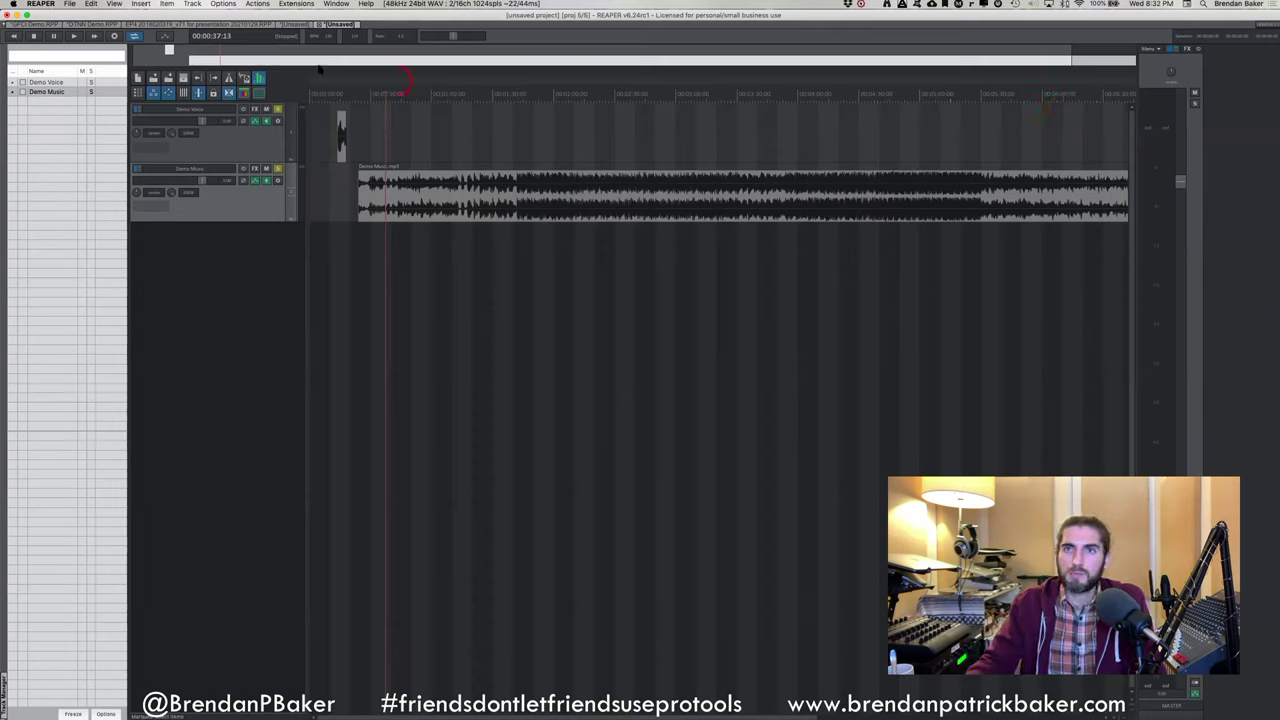
{"action": "left_click", "coordinate": [258, 78]}
{"action": "left_click", "coordinate": [258, 78]}
{"action": "left_click", "coordinate": [258, 78]}
{"action": "left_click", "coordinate": [258, 78]}
Play Demo Music from just past two minutes, stop it, and lower the item's volume in several increments
{"action": "left_click", "coordinate": [566, 143]}
{"action": "key", "text": "space"}
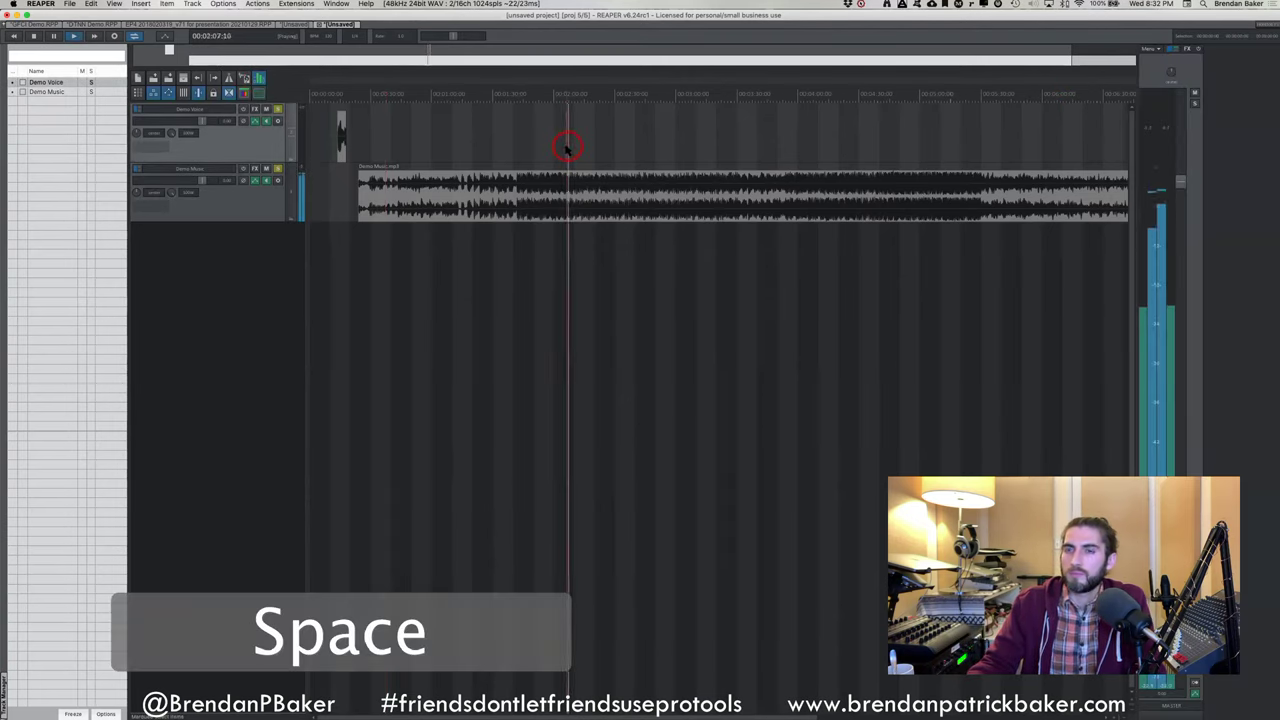
{"action": "left_click", "coordinate": [470, 207]}
{"action": "key", "text": "ctrl+shift+Down"}
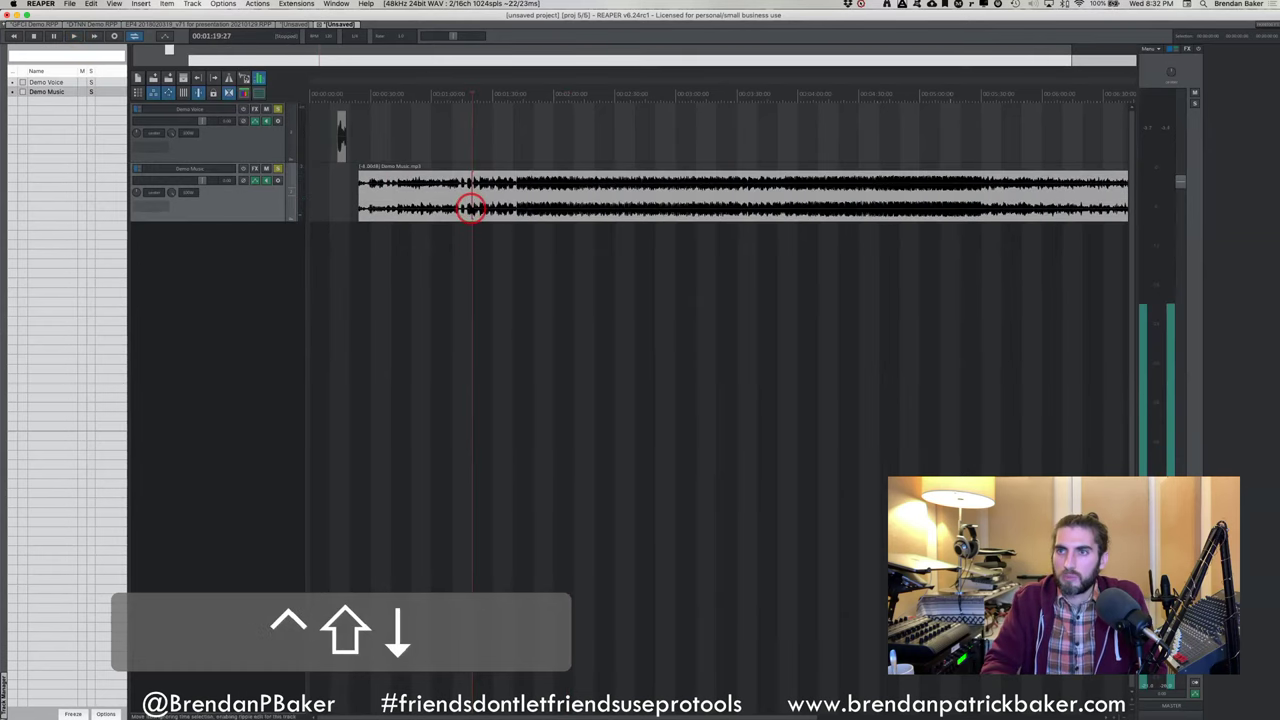
{"action": "key", "text": "ctrl+shift+Down"}
{"action": "key", "text": "ctrl+shift+Down"}
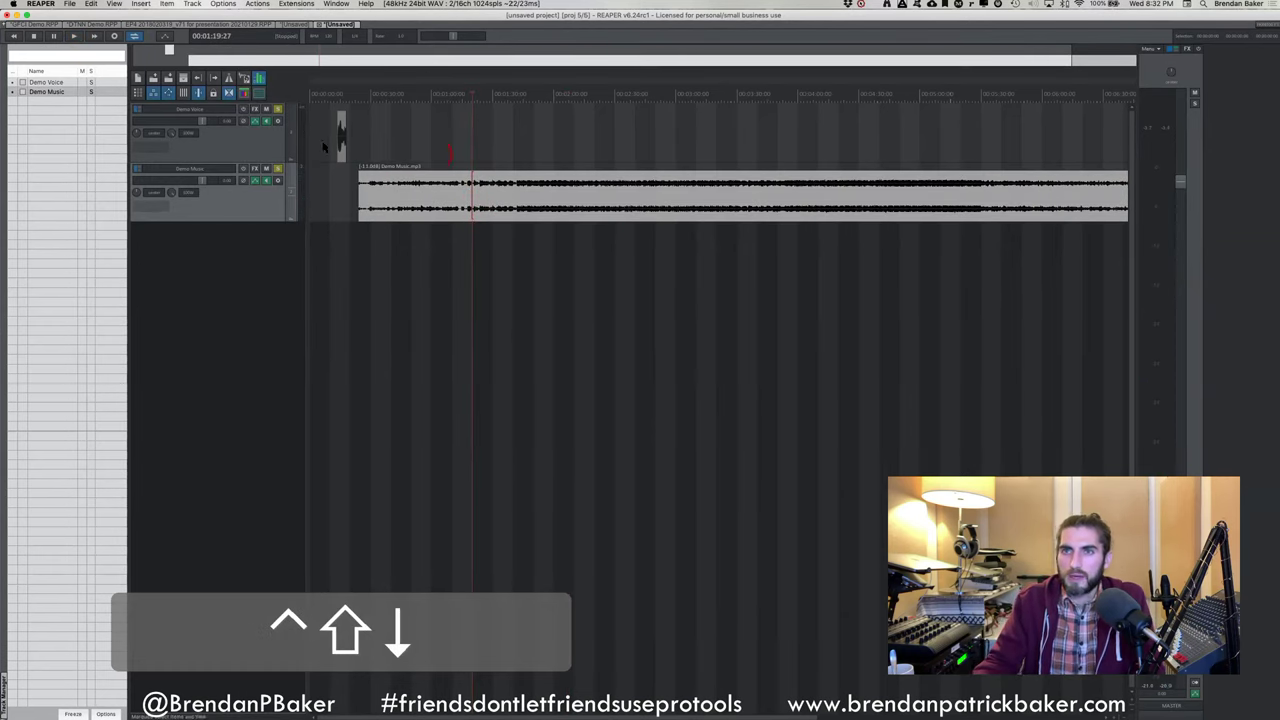
Play Demo Music from about 1:58 to check its level on the master meter, and stop playback
{"action": "left_click", "coordinate": [277, 121]}
{"action": "left_click", "coordinate": [551, 149]}
{"action": "key", "text": "space"}
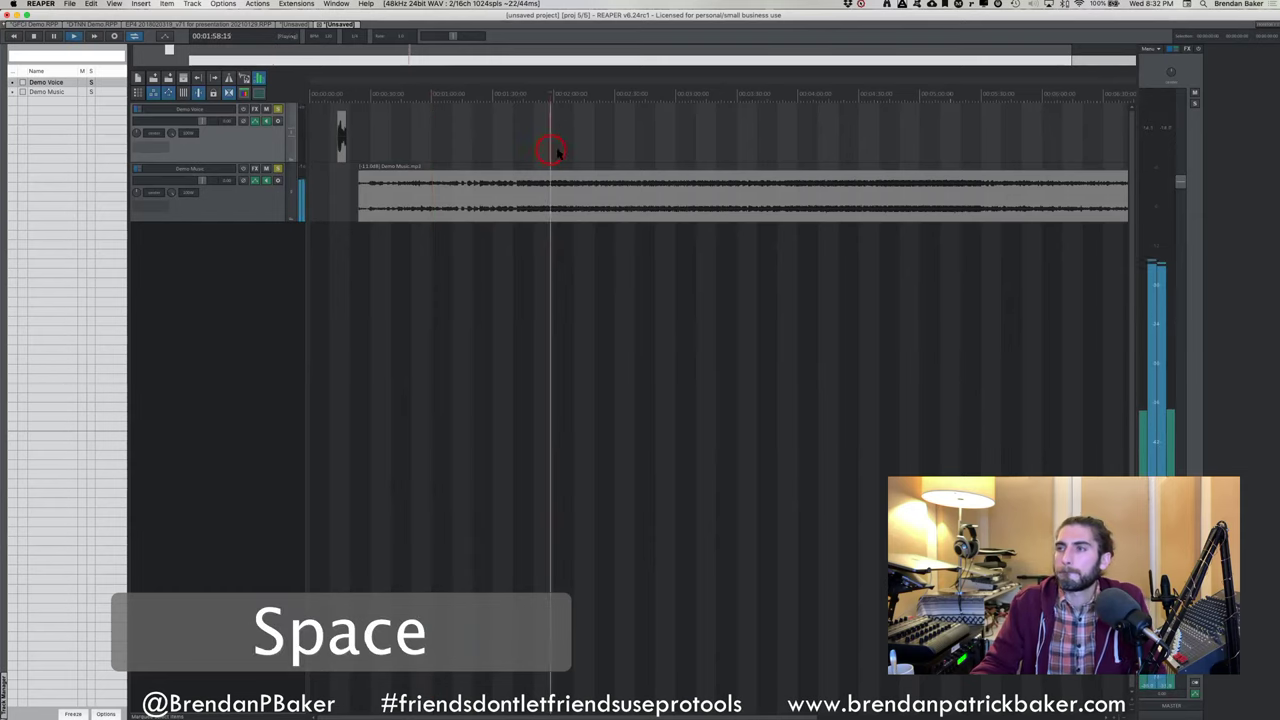
{"action": "left_click", "coordinate": [852, 137]}
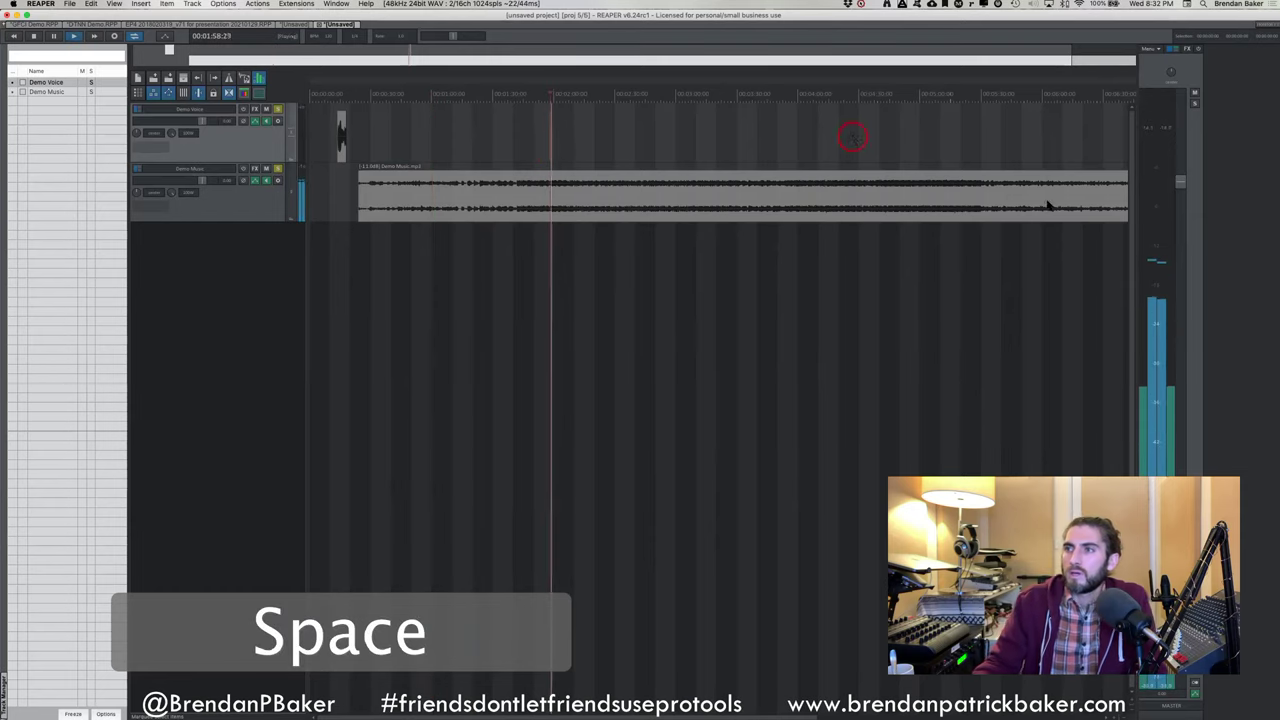
{"action": "key", "text": "space"}
{"action": "left_click", "coordinate": [1183, 287]}
{"action": "left_click", "coordinate": [1166, 314]}
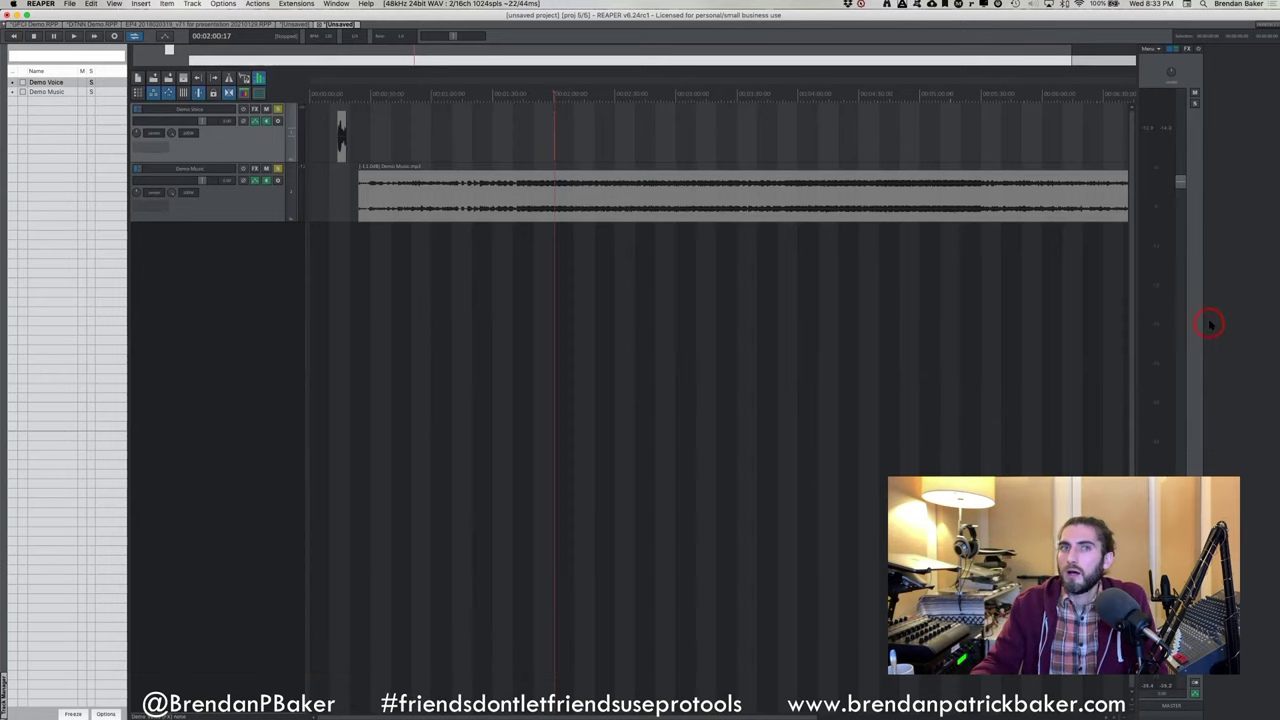
{"action": "left_click", "coordinate": [1193, 293]}
{"action": "left_click", "coordinate": [1170, 375]}
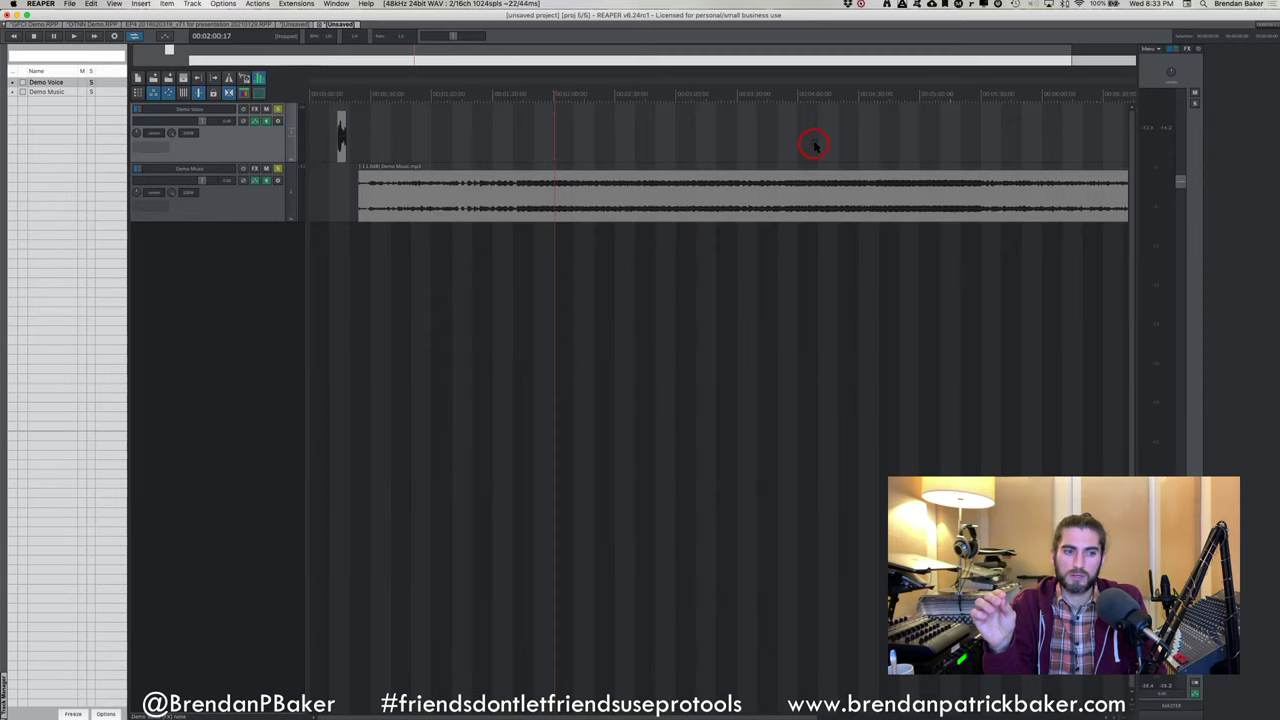
Place the edit cursor at about 5:41 in the final part of the Demo Music item
{"action": "scroll", "coordinate": [815, 143], "scroll_direction": "right", "scroll_amount": 10}
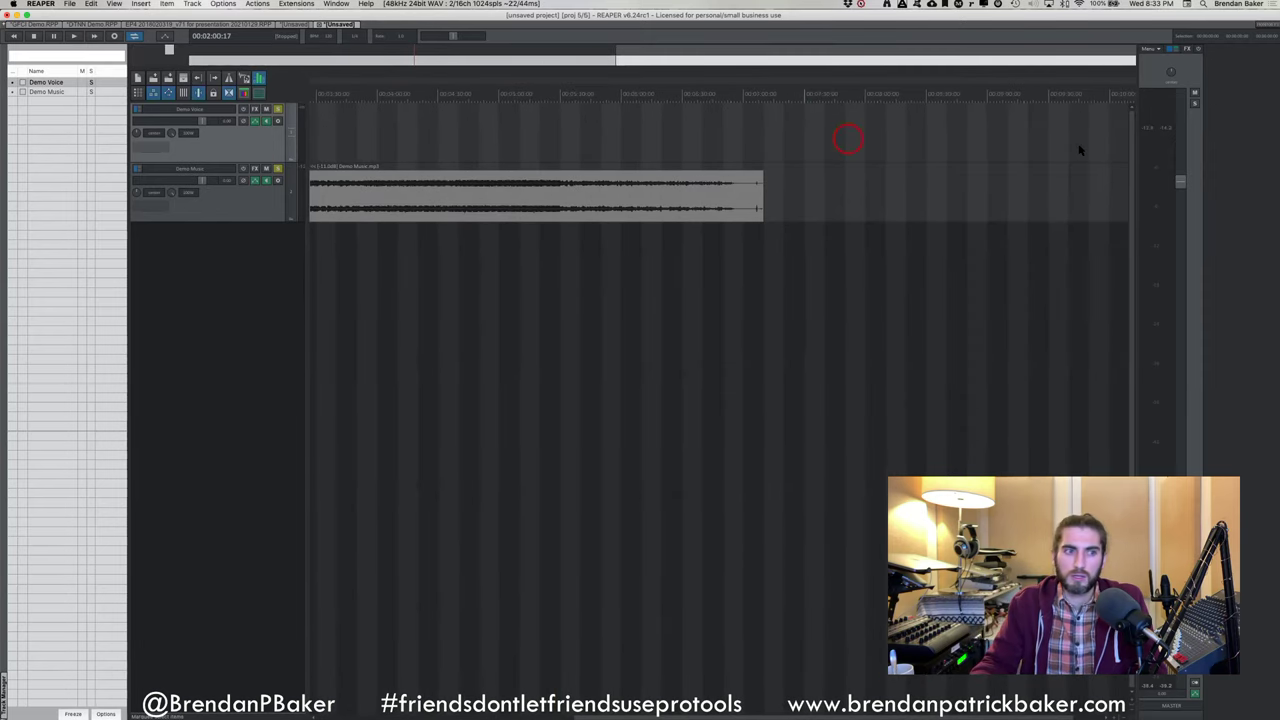
{"action": "left_click", "coordinate": [463, 130]}
{"action": "left_click", "coordinate": [538, 129]}
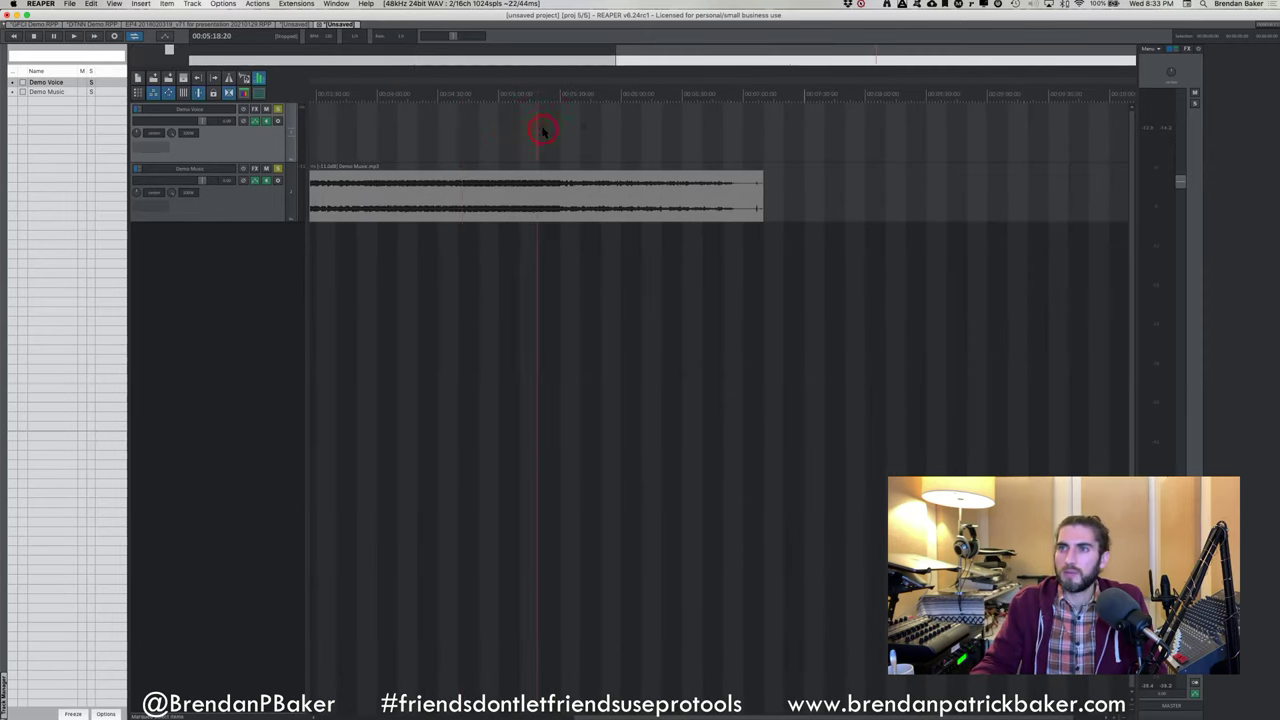
{"action": "left_click", "coordinate": [583, 130]}
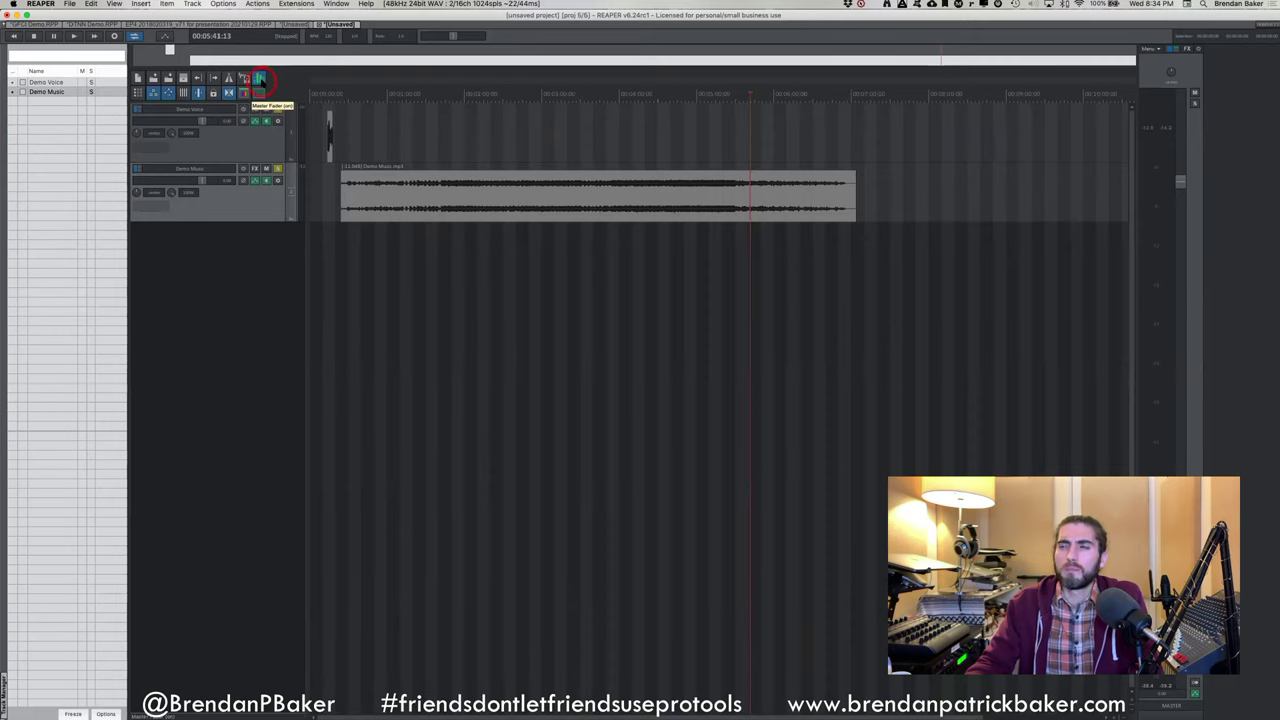
Hide and show the master fader again, and show the docked mixer
{"action": "left_click", "coordinate": [259, 78]}
{"action": "left_click", "coordinate": [259, 78]}
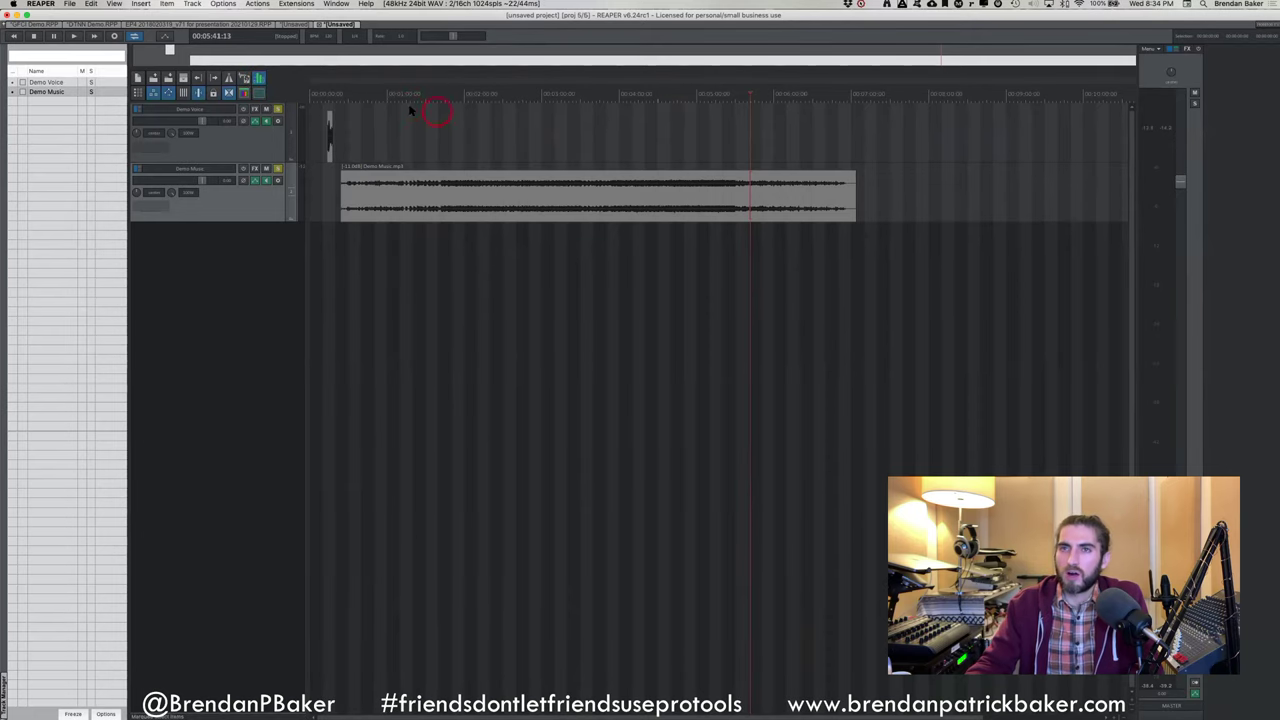
{"action": "key", "text": "super+equal"}
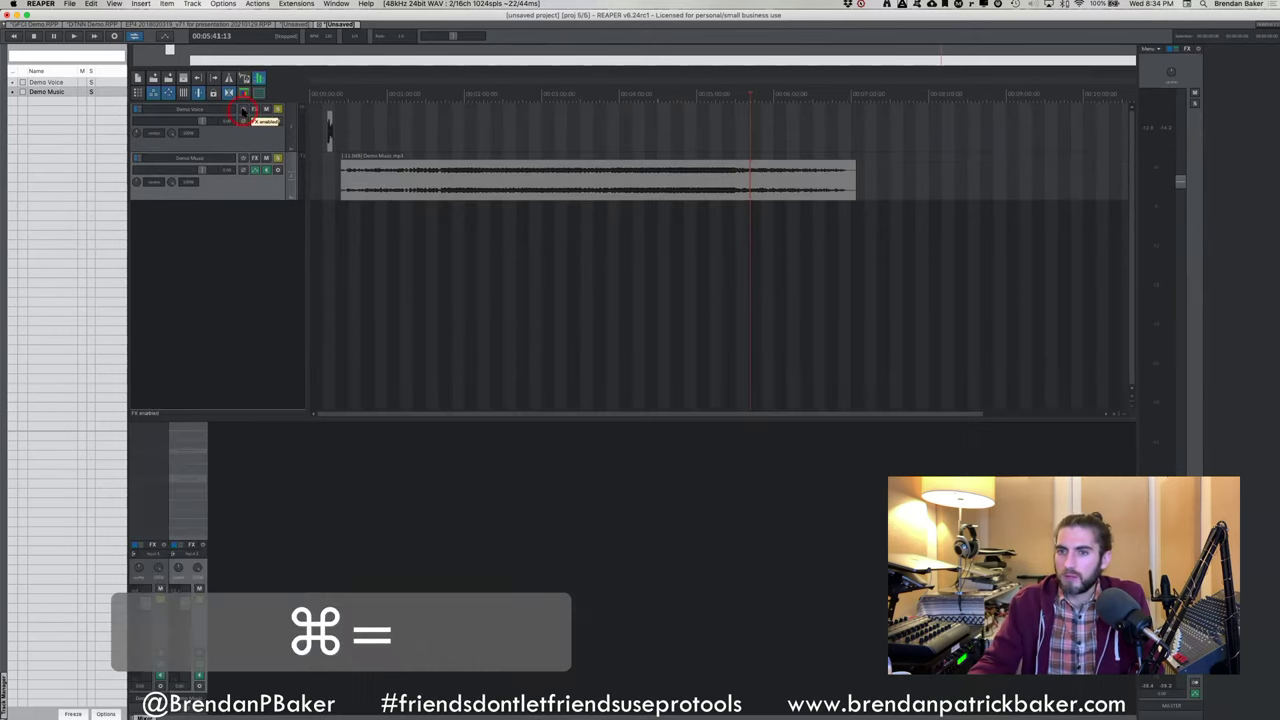
Move the master track out of its docker and show it on the right side of the mixer
{"action": "left_click", "coordinate": [1172, 75]}
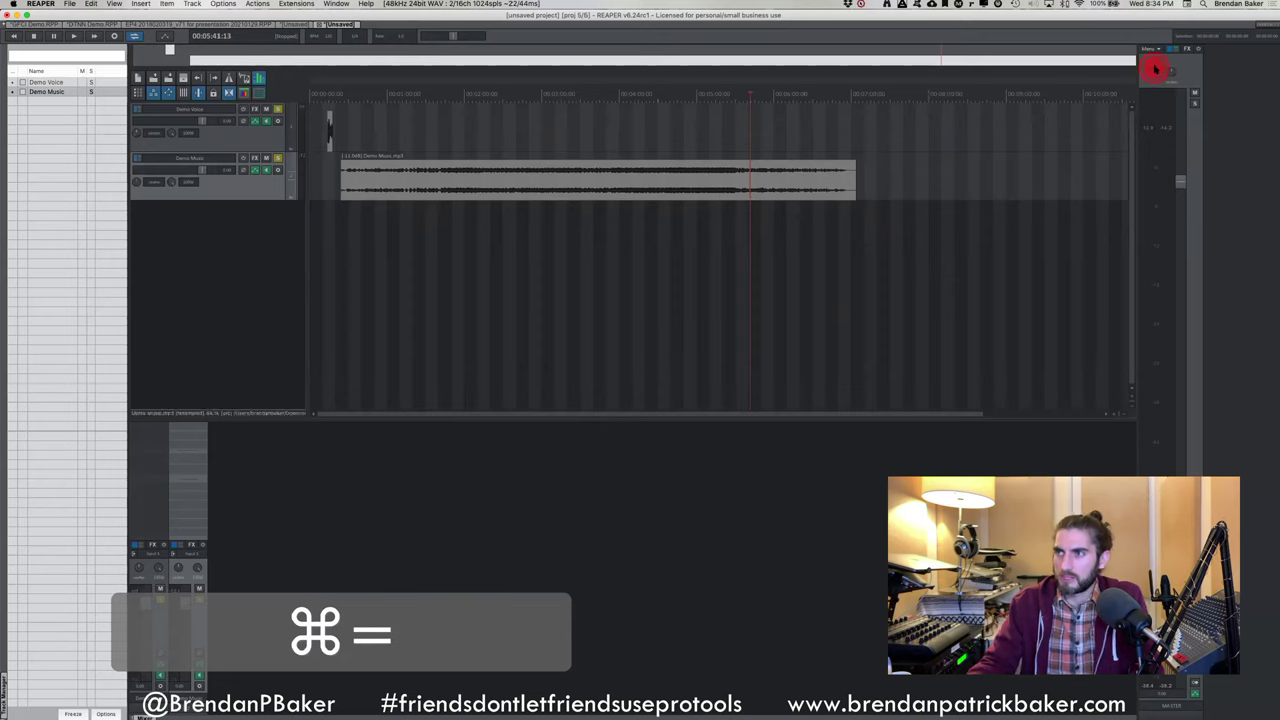
{"action": "right_click", "coordinate": [1155, 69]}
{"action": "right_click", "coordinate": [1191, 67]}
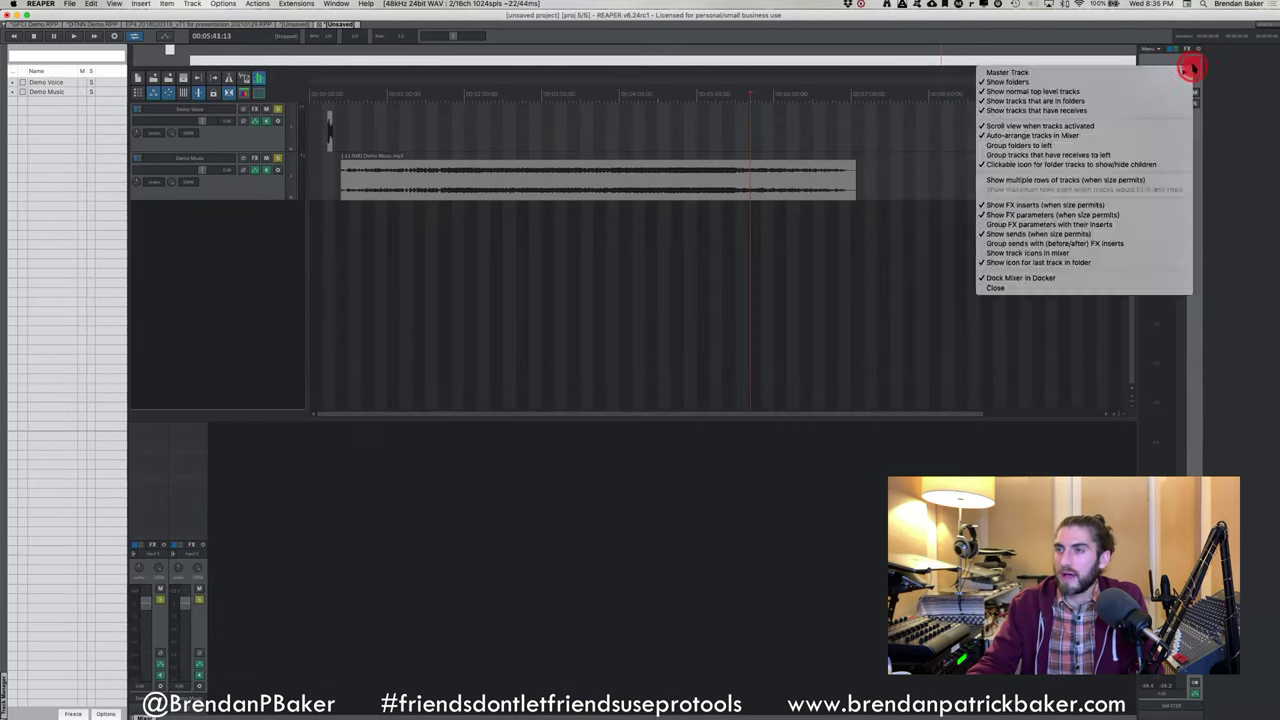
{"action": "left_click", "coordinate": [1191, 67]}
{"action": "right_click", "coordinate": [1138, 66]}
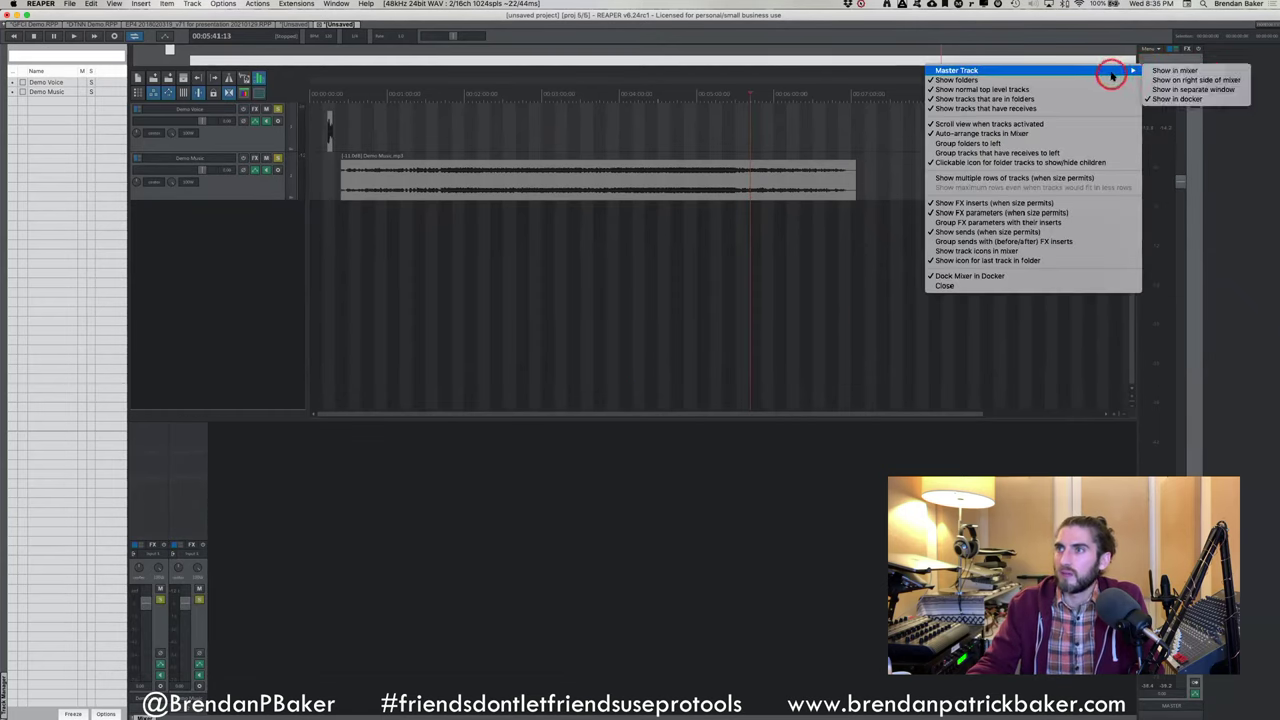
{"action": "mouse_move", "coordinate": [1136, 70]}
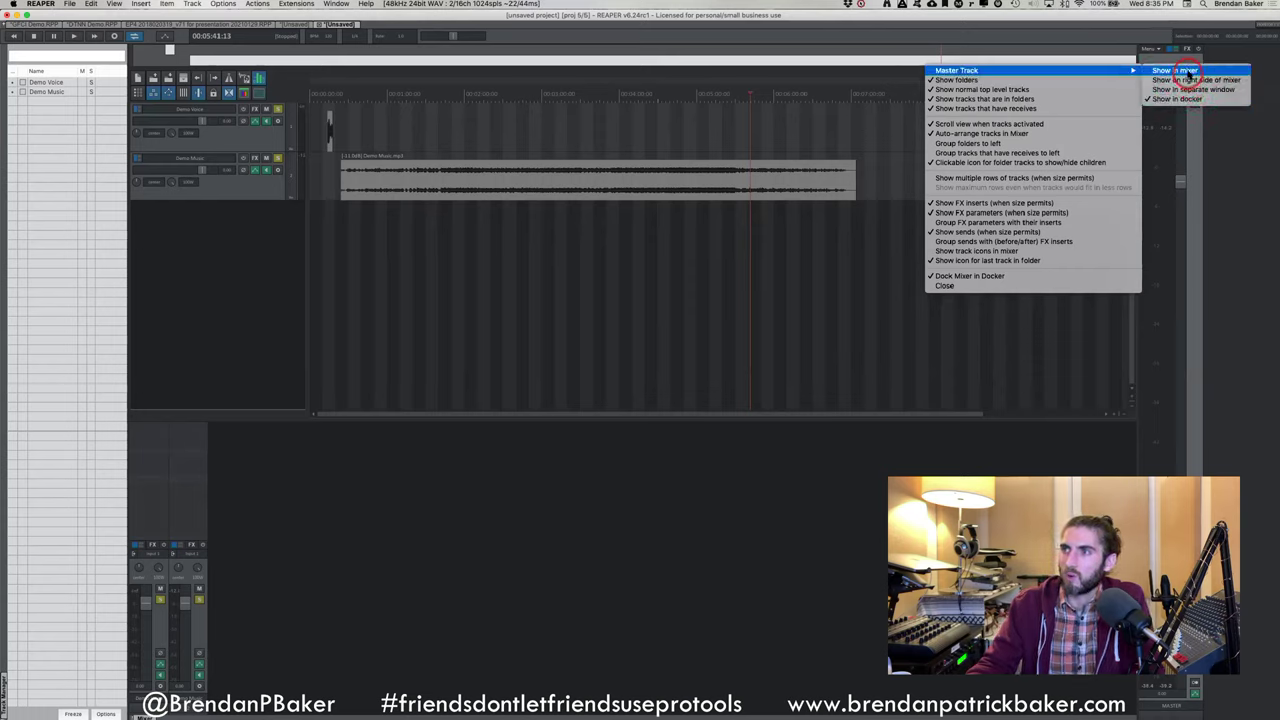
{"action": "left_click", "coordinate": [1180, 88]}
{"action": "left_click", "coordinate": [687, 572]}
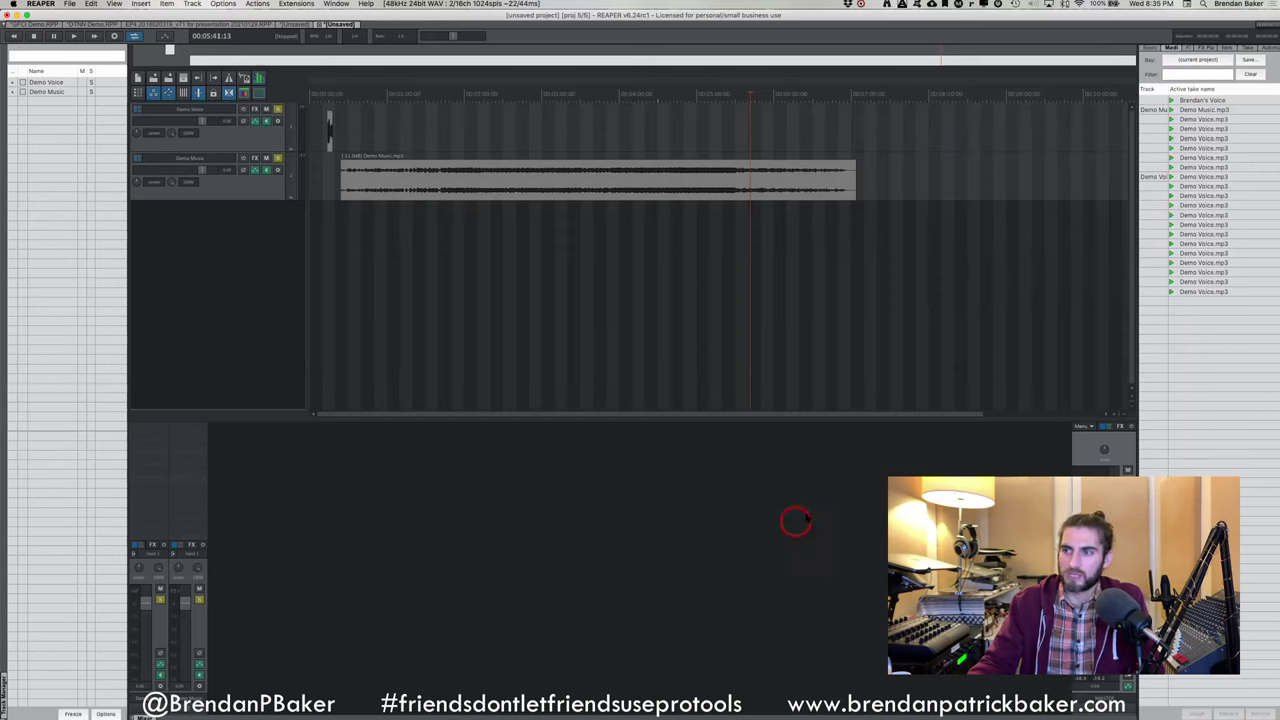
Turn off Show on right side of mixer so the master track sits at the mixer's left end
{"action": "right_click", "coordinate": [1084, 444]}
{"action": "mouse_move", "coordinate": [1070, 448]}
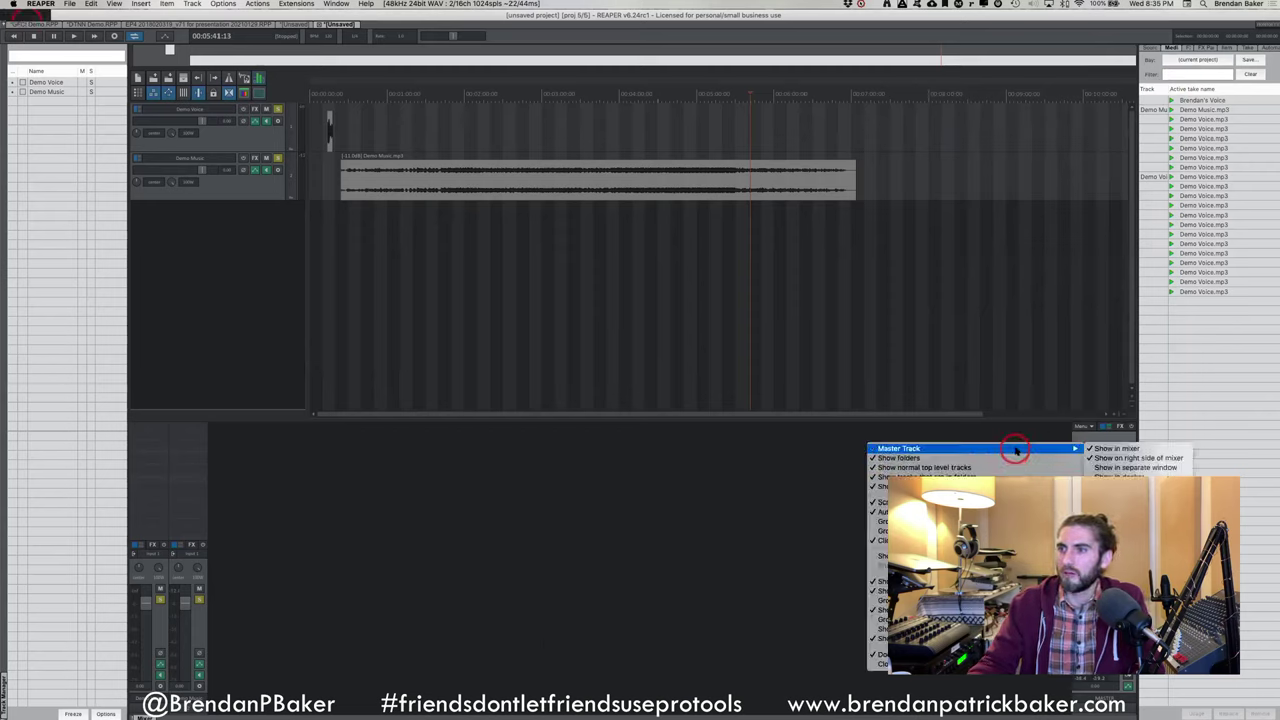
{"action": "left_click", "coordinate": [1137, 458]}
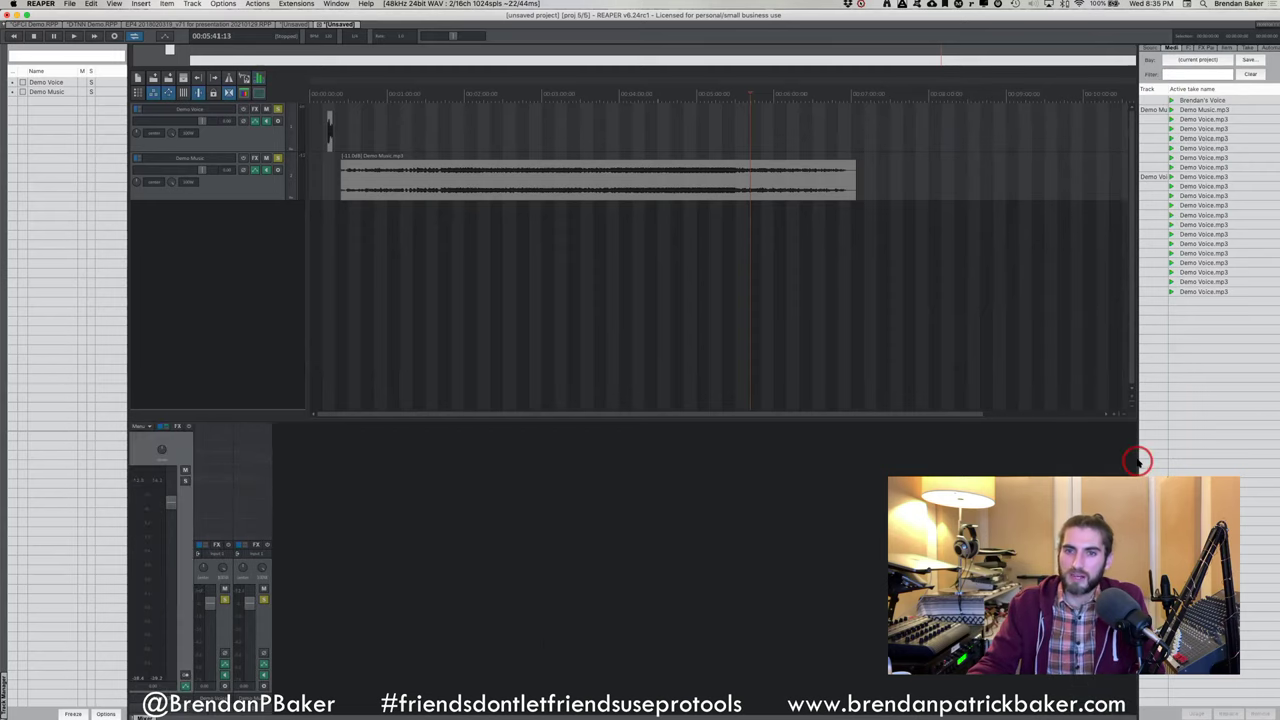
Show the master track in a separate window, move that window over the arrange view and make it taller
{"action": "right_click", "coordinate": [149, 446]}
{"action": "mouse_move", "coordinate": [165, 450]}
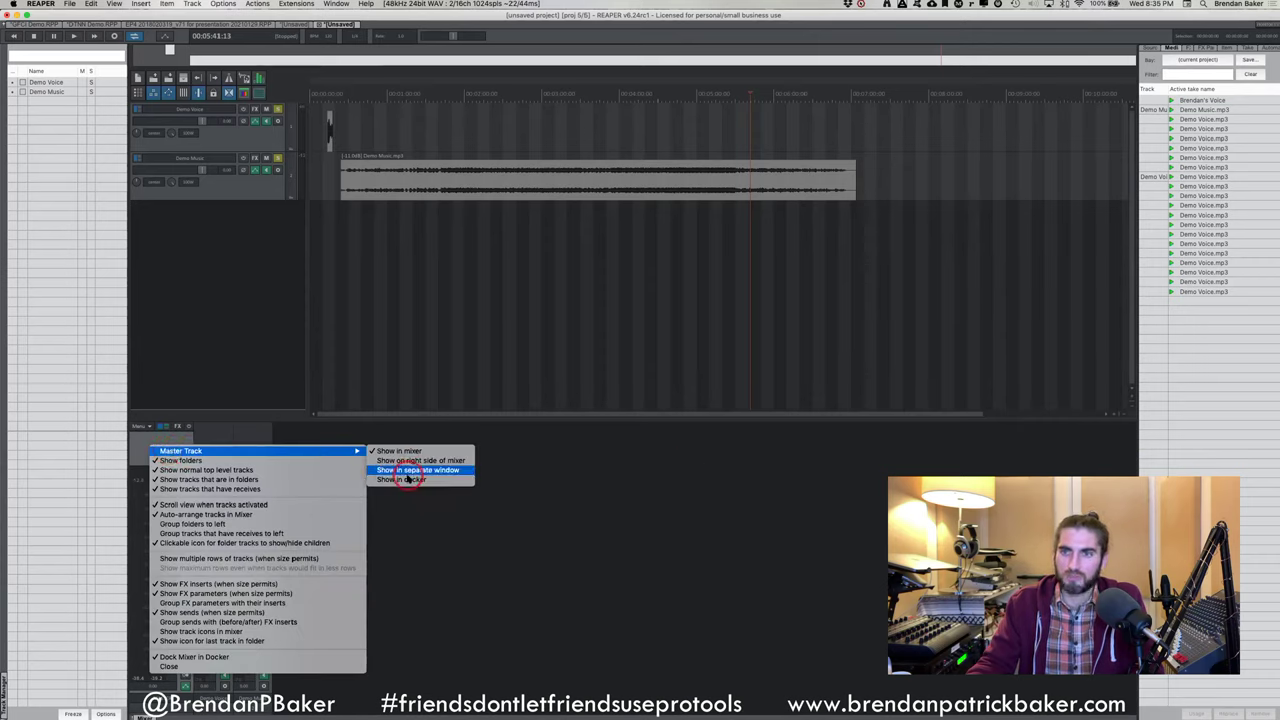
{"action": "left_click", "coordinate": [412, 471]}
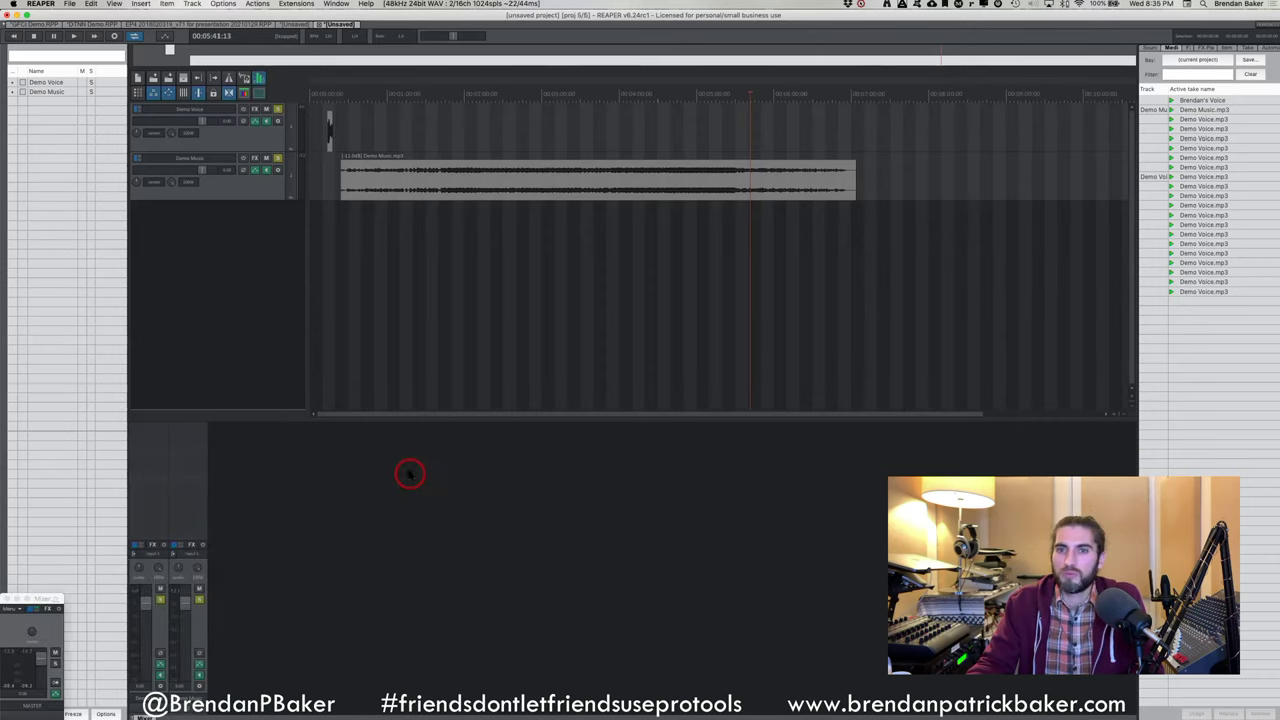
{"action": "left_click_drag", "start_coordinate": [47, 604], "coordinate": [595, 182]}
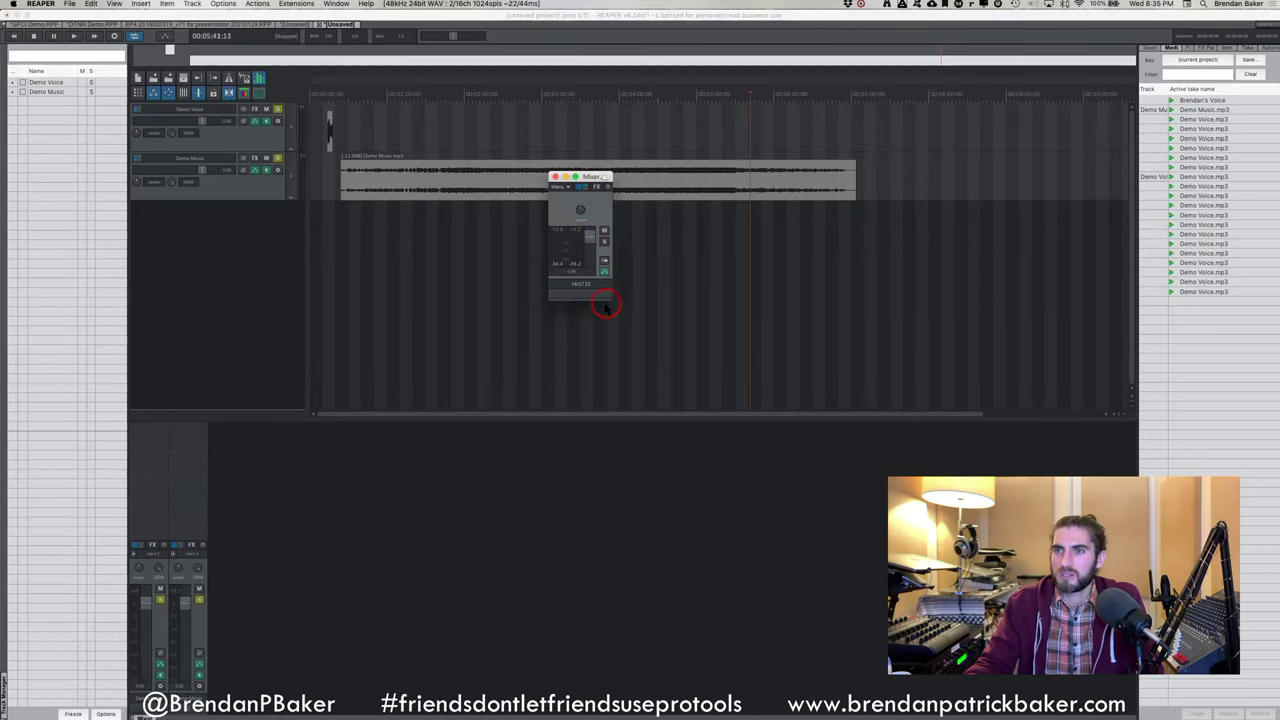
{"action": "left_click_drag", "start_coordinate": [606, 298], "coordinate": [771, 560]}
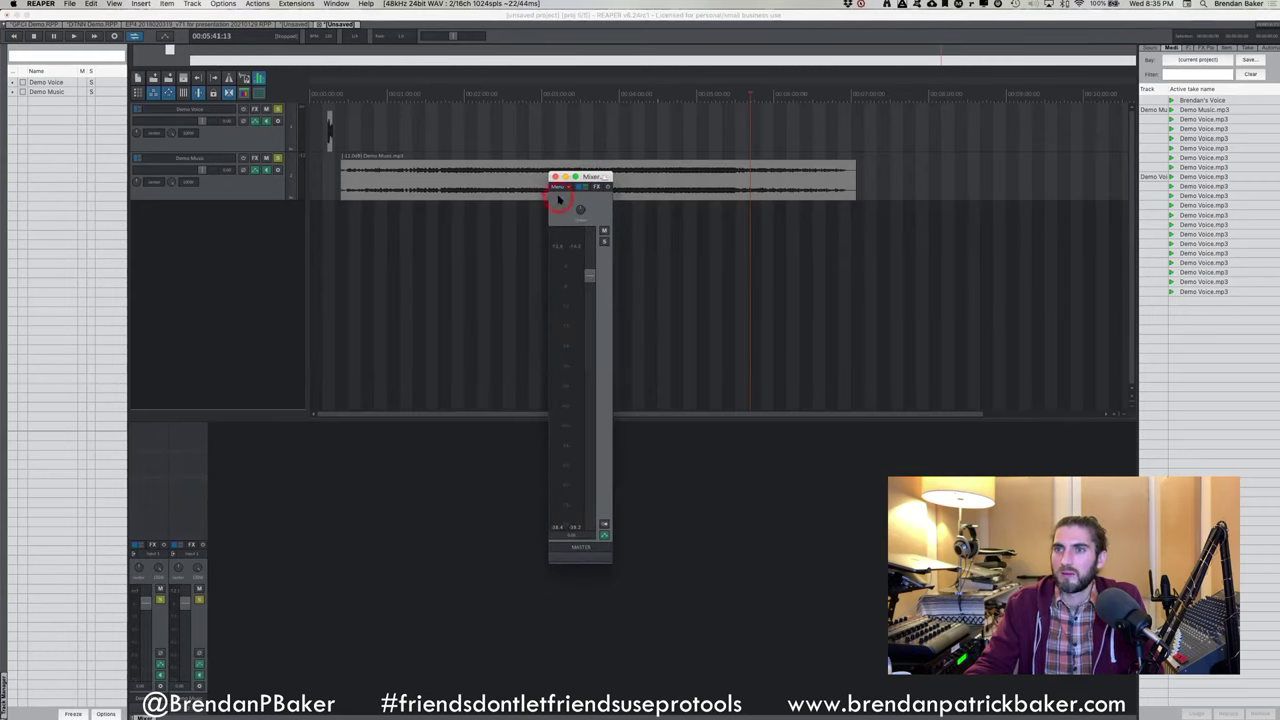
Set the master track to Show in docker
{"action": "left_click", "coordinate": [559, 198]}
{"action": "mouse_move", "coordinate": [700, 203]}
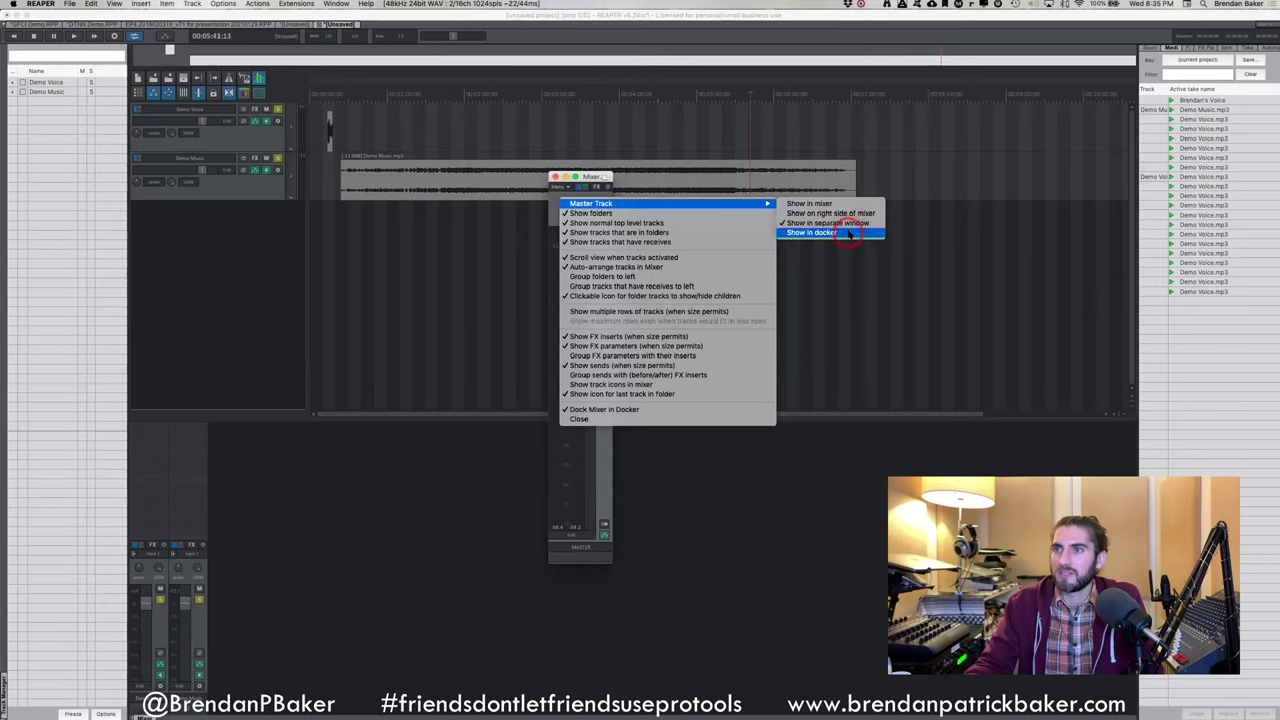
{"action": "left_click", "coordinate": [848, 233]}
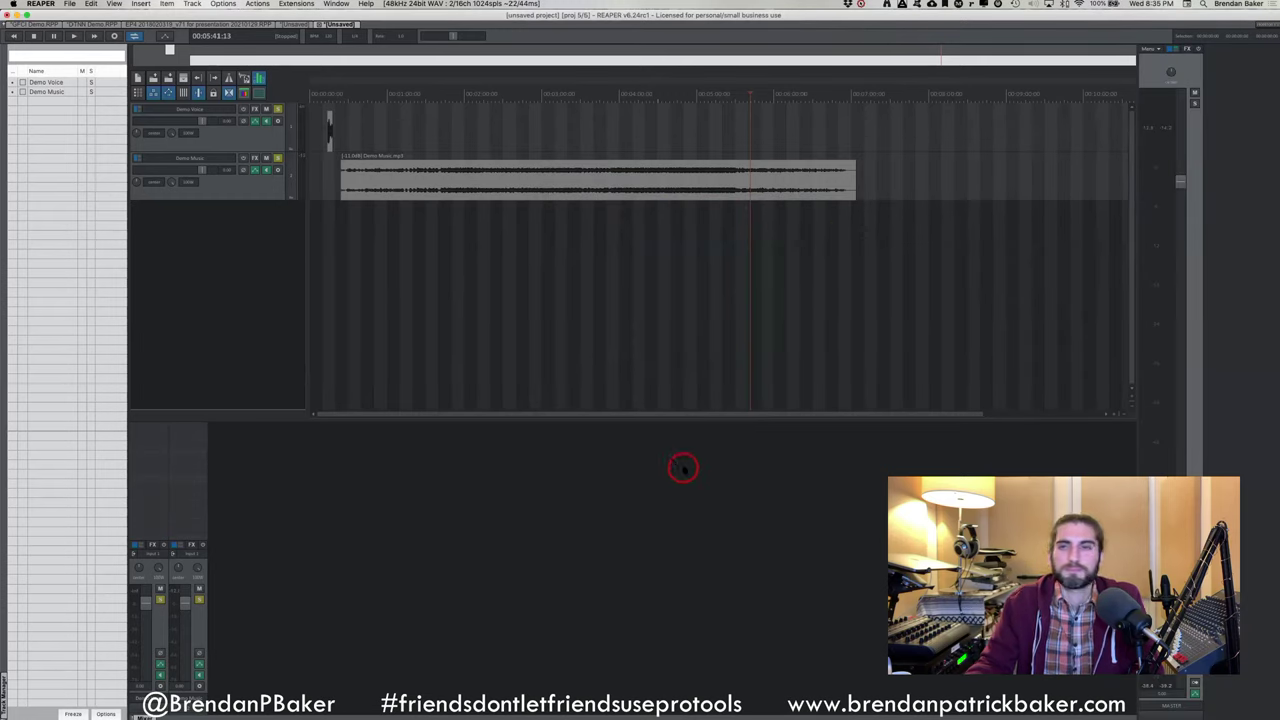
Toggle item grouping off and on again
{"action": "left_click", "coordinate": [140, 91]}
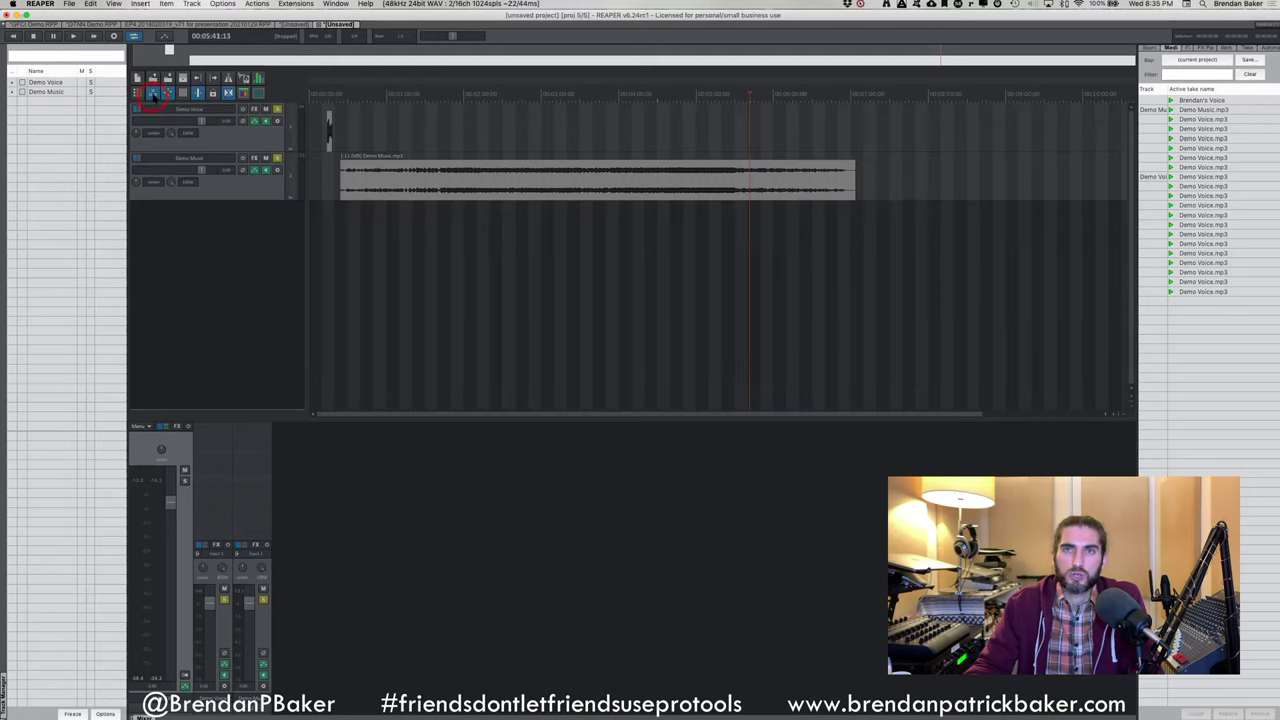
{"action": "left_click", "coordinate": [152, 94]}
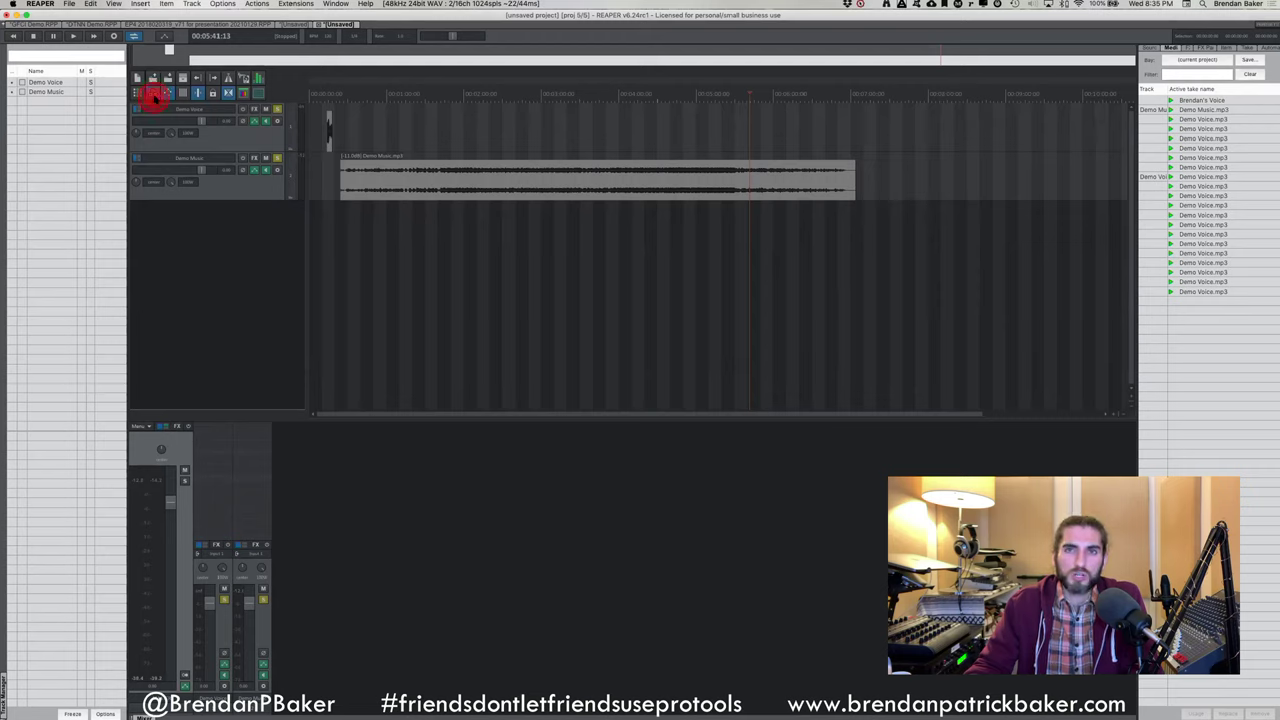
{"action": "left_click", "coordinate": [152, 94]}
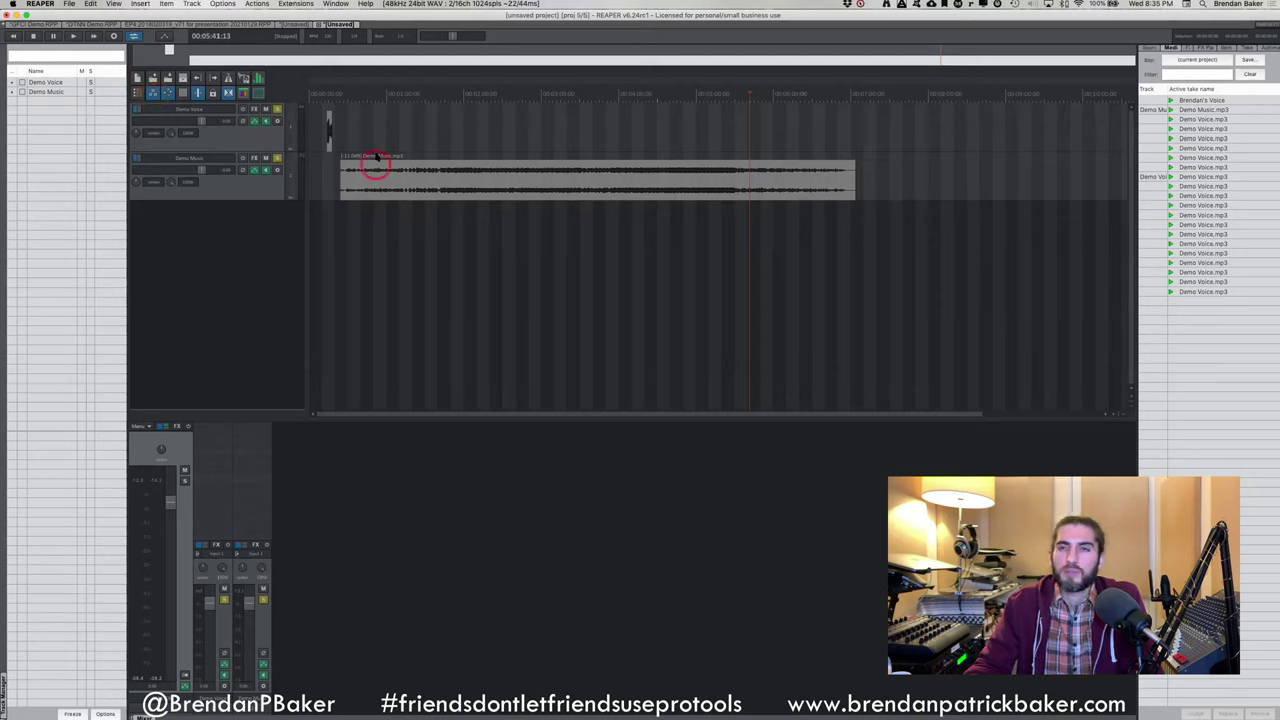
Move the Demo Music item closer to the start of the timeline and slip its audio contents earlier
{"action": "scroll", "coordinate": [375, 165], "scroll_direction": "up", "scroll_amount": 5}
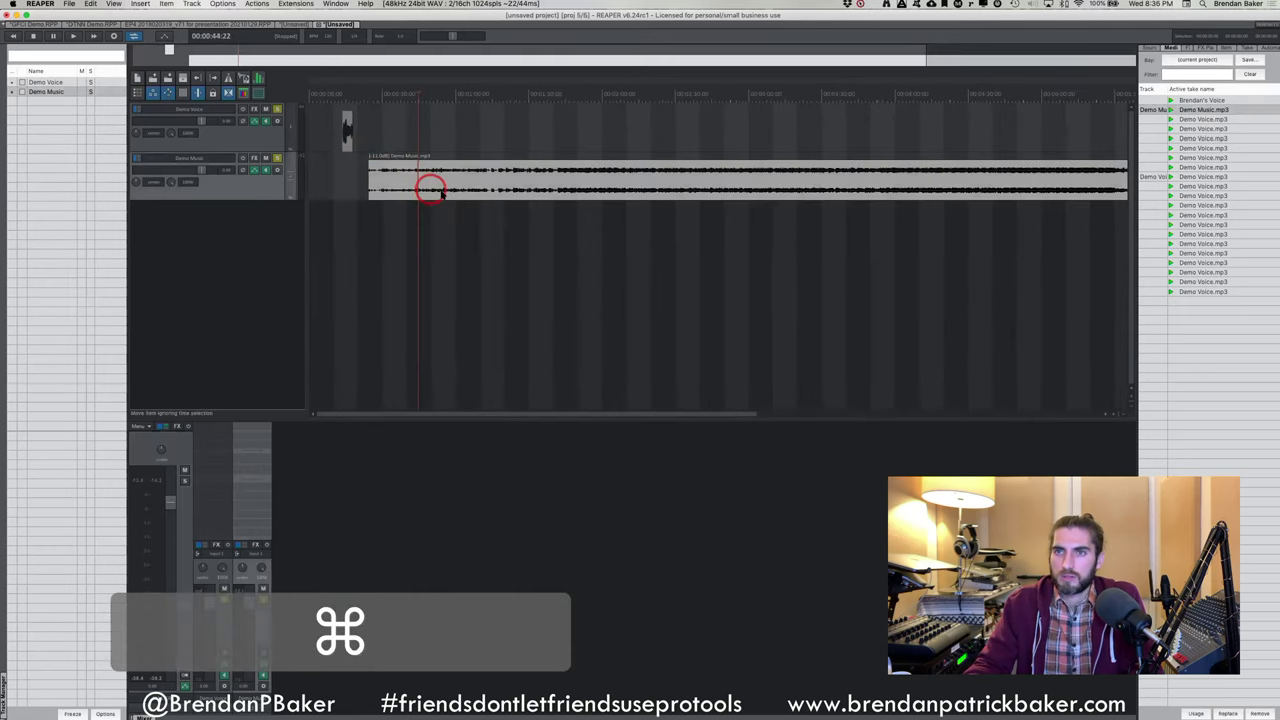
{"action": "left_click_drag", "start_coordinate": [431, 190], "coordinate": [396, 172]}
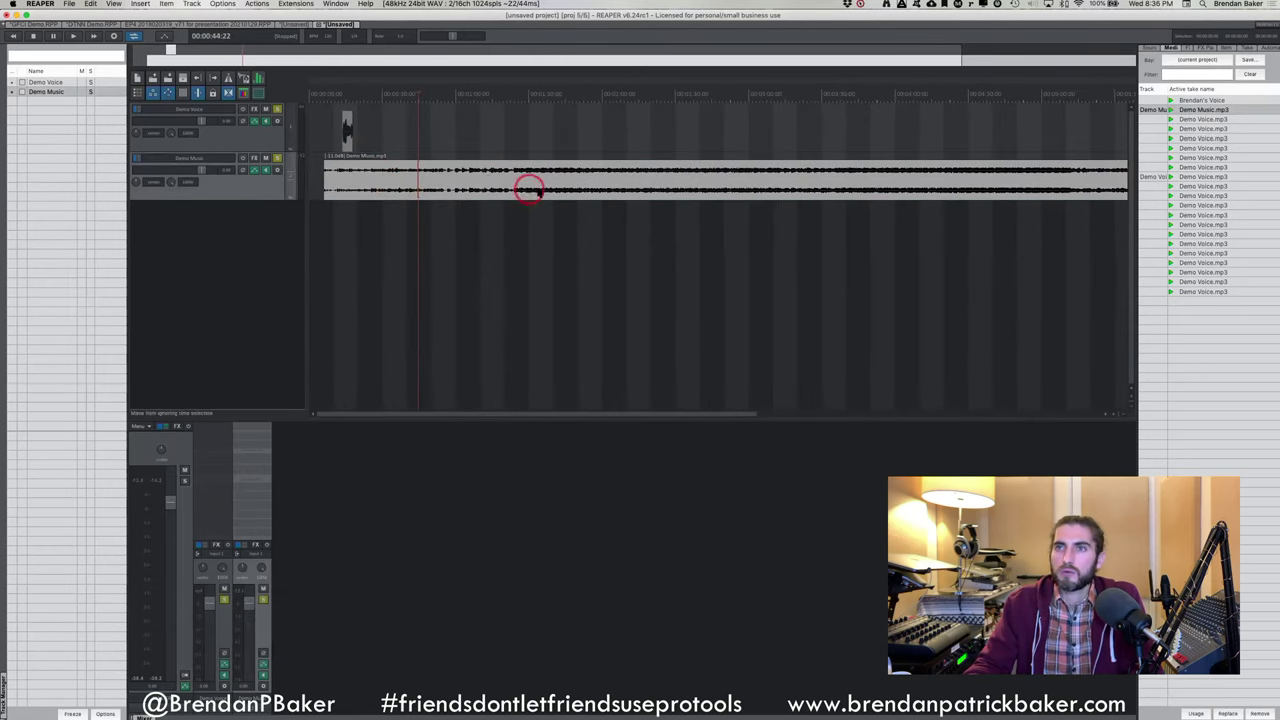
{"action": "left_click_drag", "start_coordinate": [541, 189], "coordinate": [386, 177]}
Split the Demo Music item near its beginning and delete the long remainder after the split
{"action": "left_click", "coordinate": [386, 177]}
{"action": "key", "text": "b"}
{"action": "left_click", "coordinate": [403, 180]}
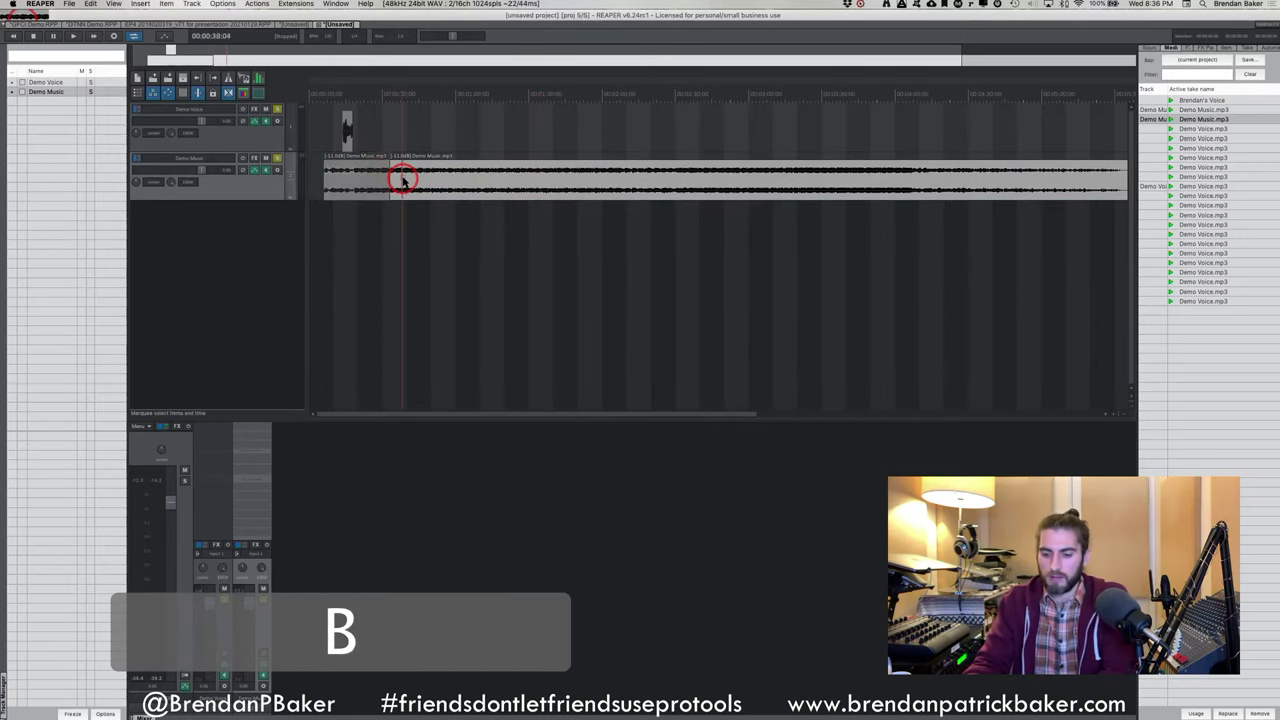
{"action": "key", "text": "BackSpace"}
Marquee-select the Demo Voice and Demo Music items together, then clear the selection
{"action": "scroll", "coordinate": [356, 175], "scroll_direction": "up", "scroll_amount": 2}
{"action": "left_click", "coordinate": [353, 170], "text": "super"}
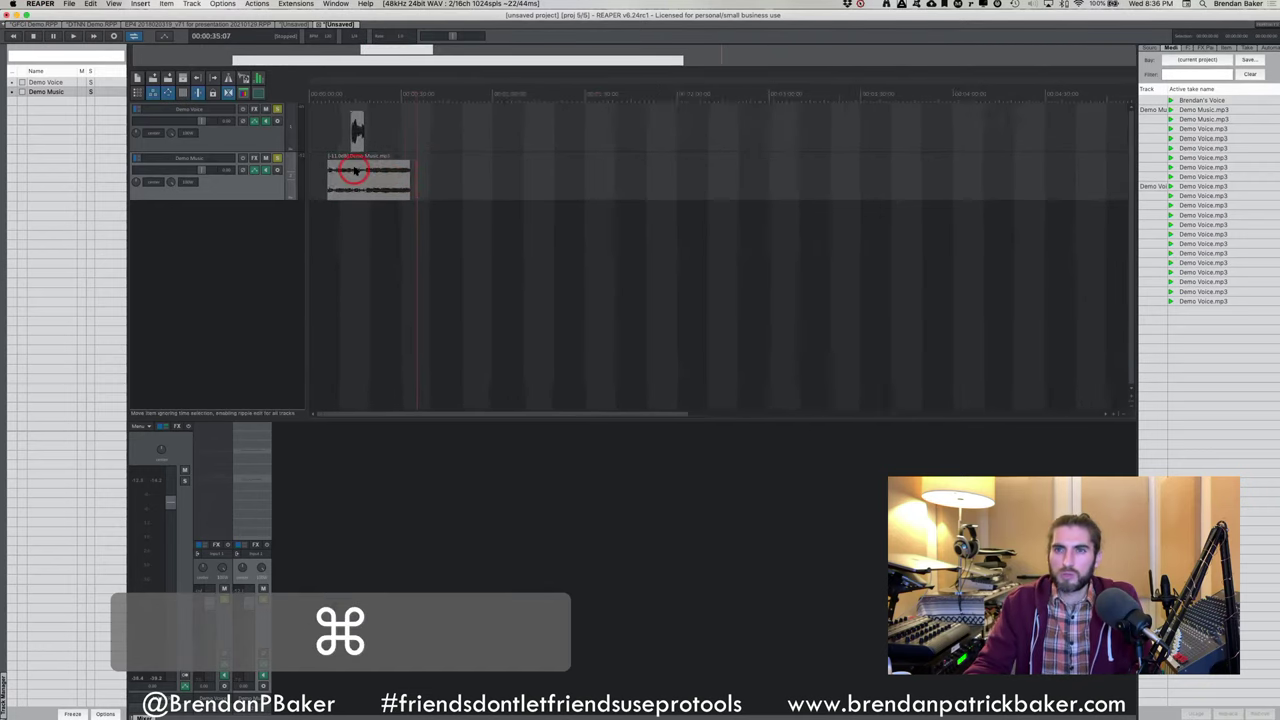
{"action": "scroll", "coordinate": [353, 170], "scroll_direction": "up", "scroll_amount": 1}
{"action": "left_click_drag", "start_coordinate": [353, 170], "coordinate": [337, 152]}
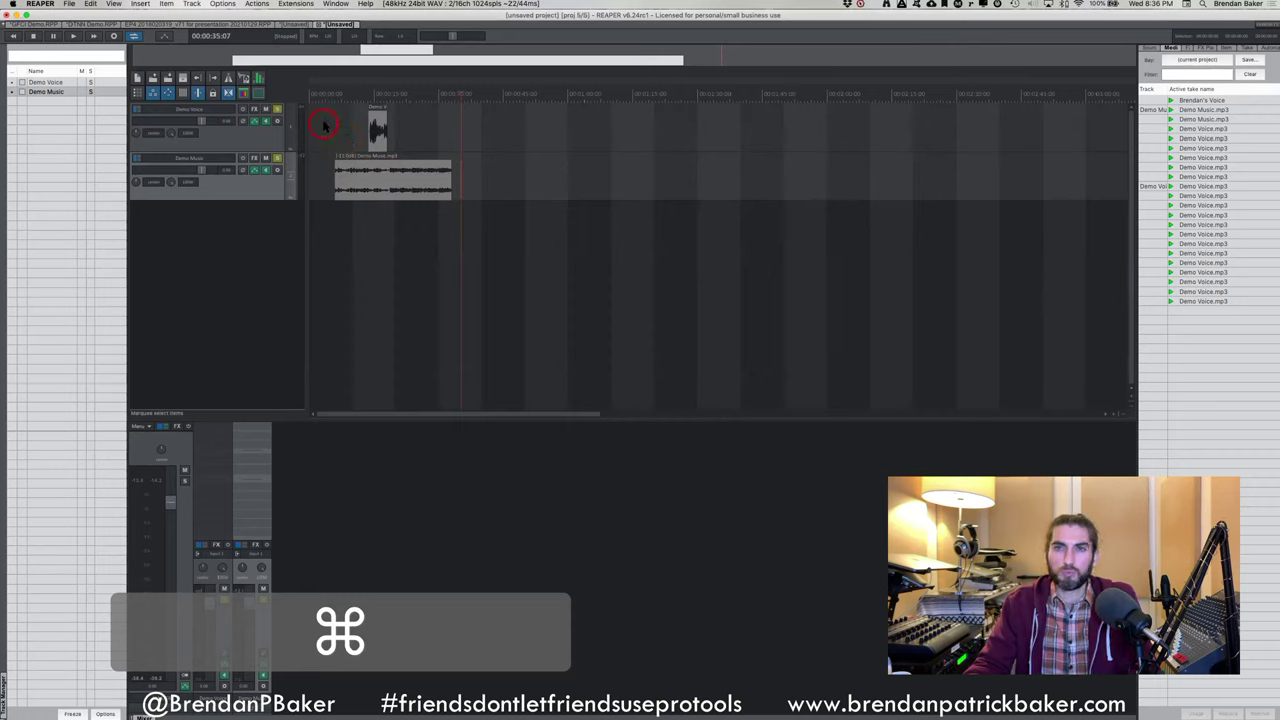
{"action": "left_click_drag", "start_coordinate": [323, 124], "coordinate": [492, 188]}
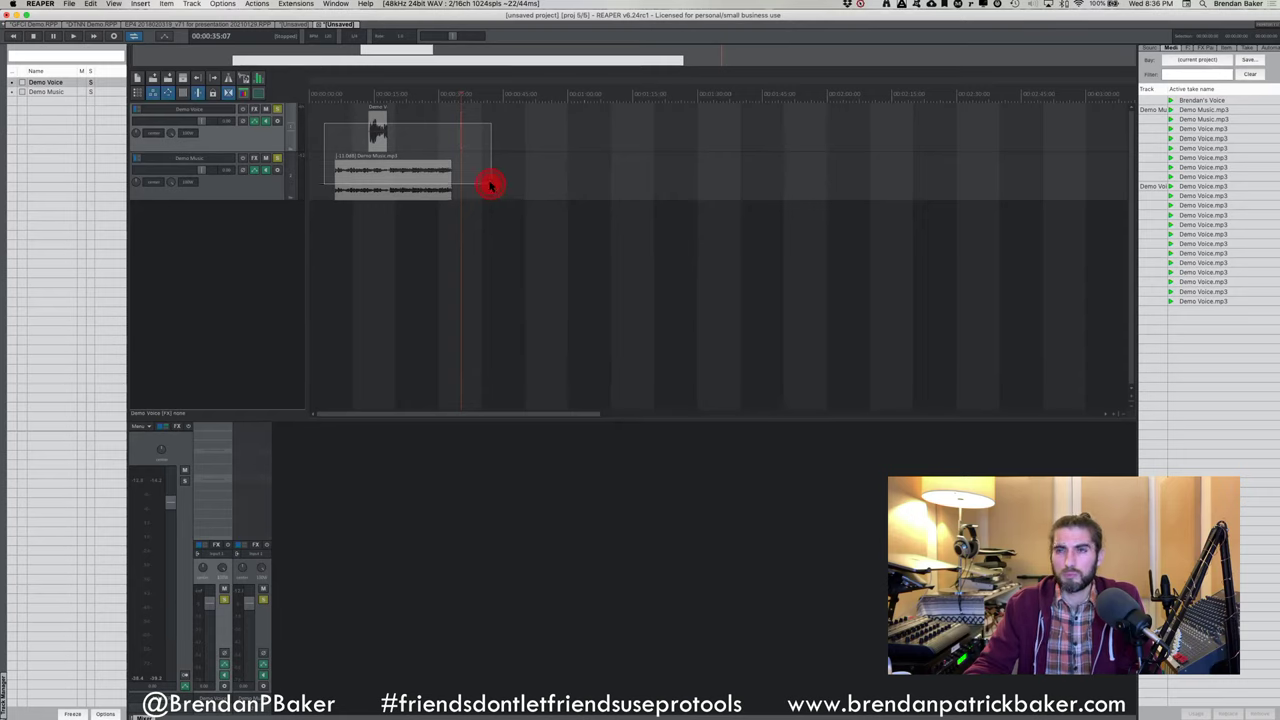
{"action": "left_click_drag", "start_coordinate": [490, 185], "coordinate": [489, 184]}
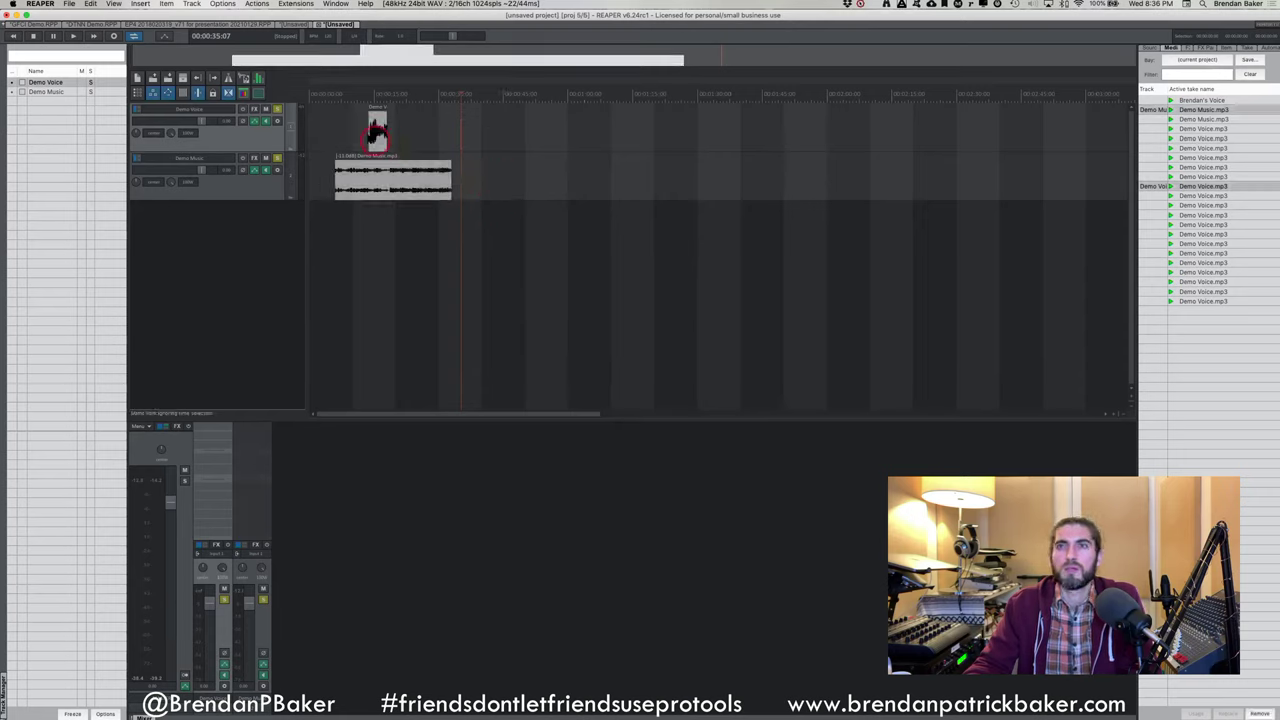
{"action": "left_click", "coordinate": [328, 125]}
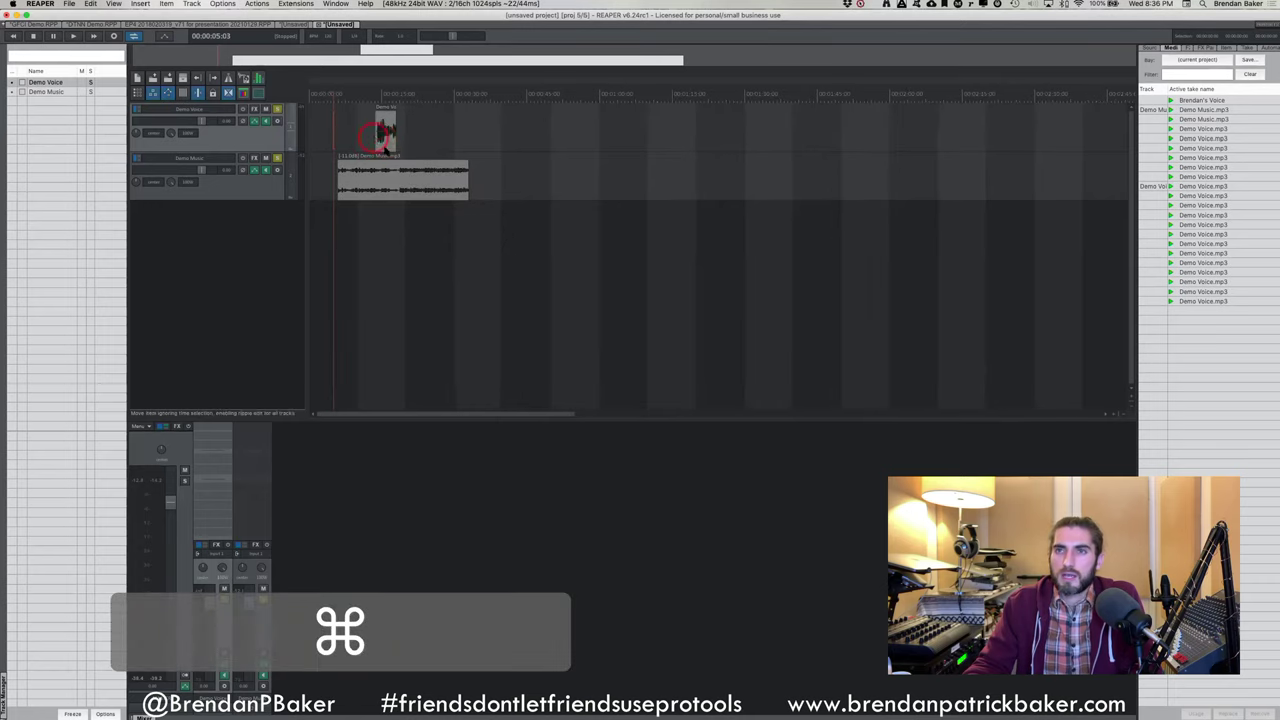
Select the Demo Music item and show the volume envelope of its track
{"action": "scroll", "coordinate": [400, 150], "scroll_direction": "up", "scroll_amount": 4}
{"action": "left_click", "coordinate": [449, 177]}
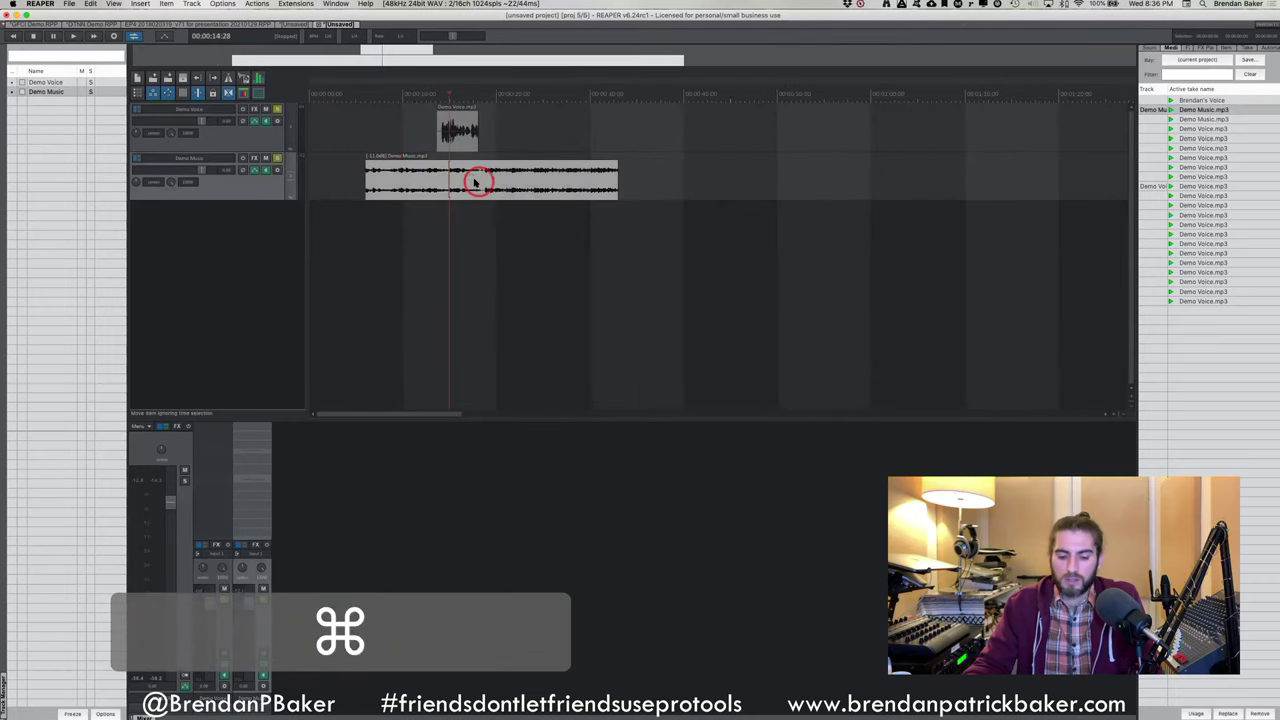
{"action": "left_click", "coordinate": [472, 180]}
{"action": "key", "text": "v"}
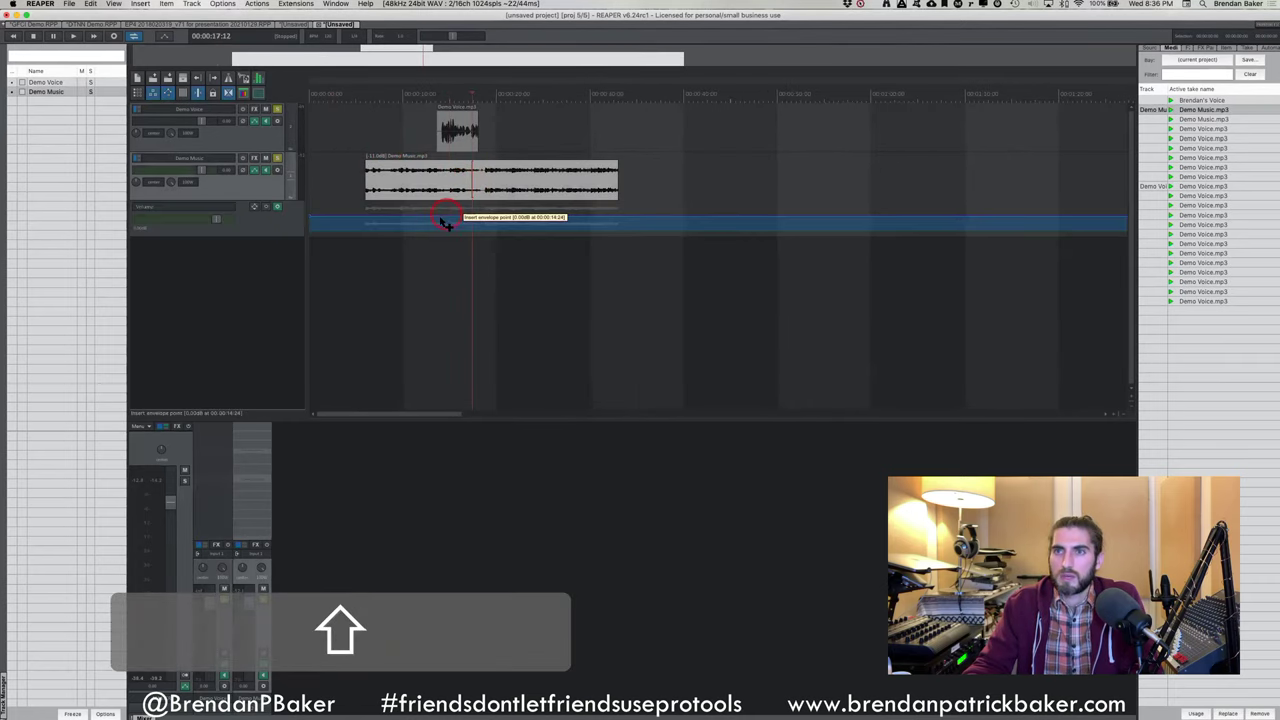
Extend the end of the Demo Voice item to about 0:29 and move the Demo Music item later on its track
{"action": "left_click_drag", "start_coordinate": [476, 141], "coordinate": [579, 145]}
{"action": "left_click", "coordinate": [493, 175]}
{"action": "left_click_drag", "start_coordinate": [520, 190], "coordinate": [599, 183]}
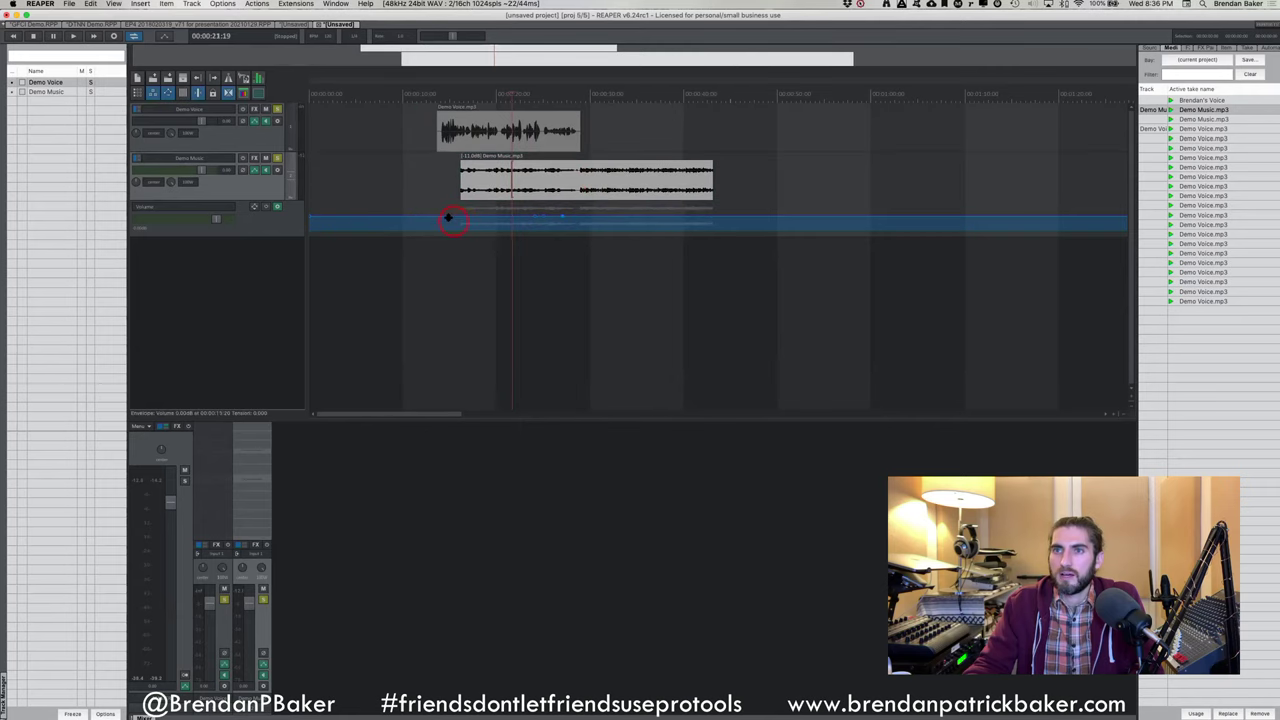
Add points to the Demo Music volume envelope and lower the stretch beneath the voice item to about -7 dB
{"action": "left_click", "coordinate": [452, 226], "text": "shift"}
{"action": "left_click_drag", "start_coordinate": [453, 229], "coordinate": [439, 206]}
{"action": "left_click", "coordinate": [537, 228], "text": "shift"}
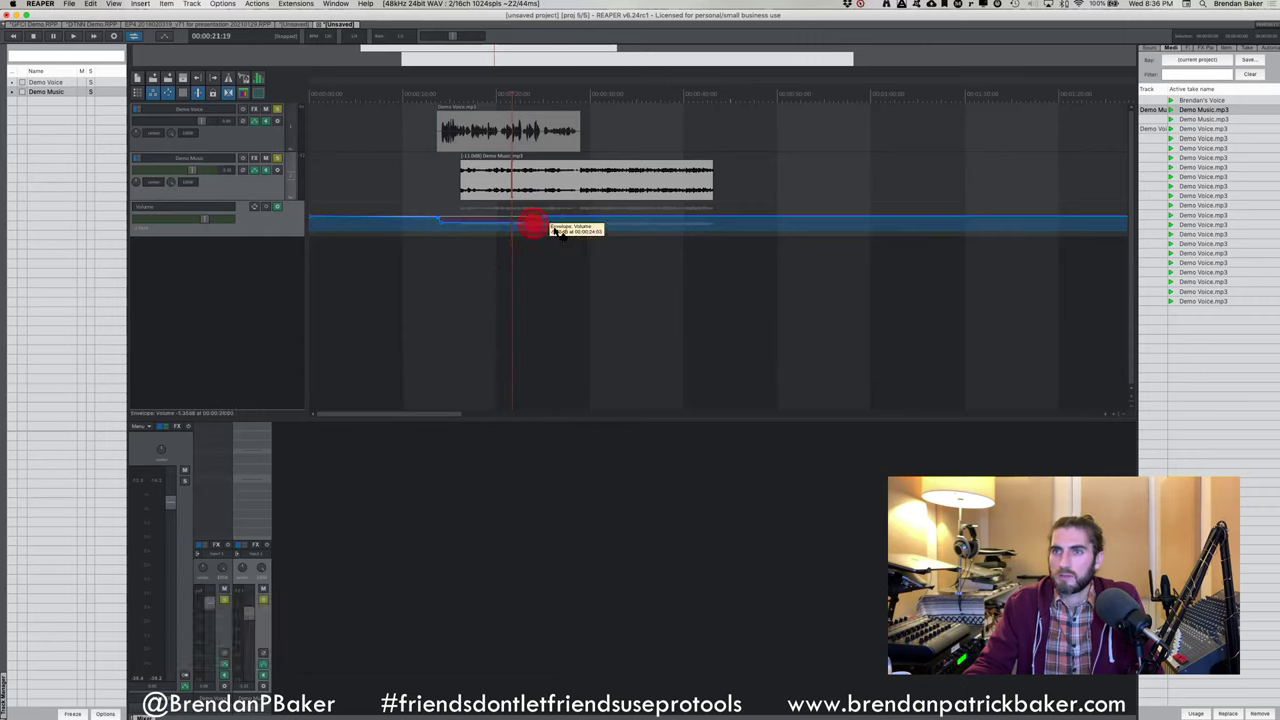
{"action": "left_click", "coordinate": [547, 227], "text": "alt"}
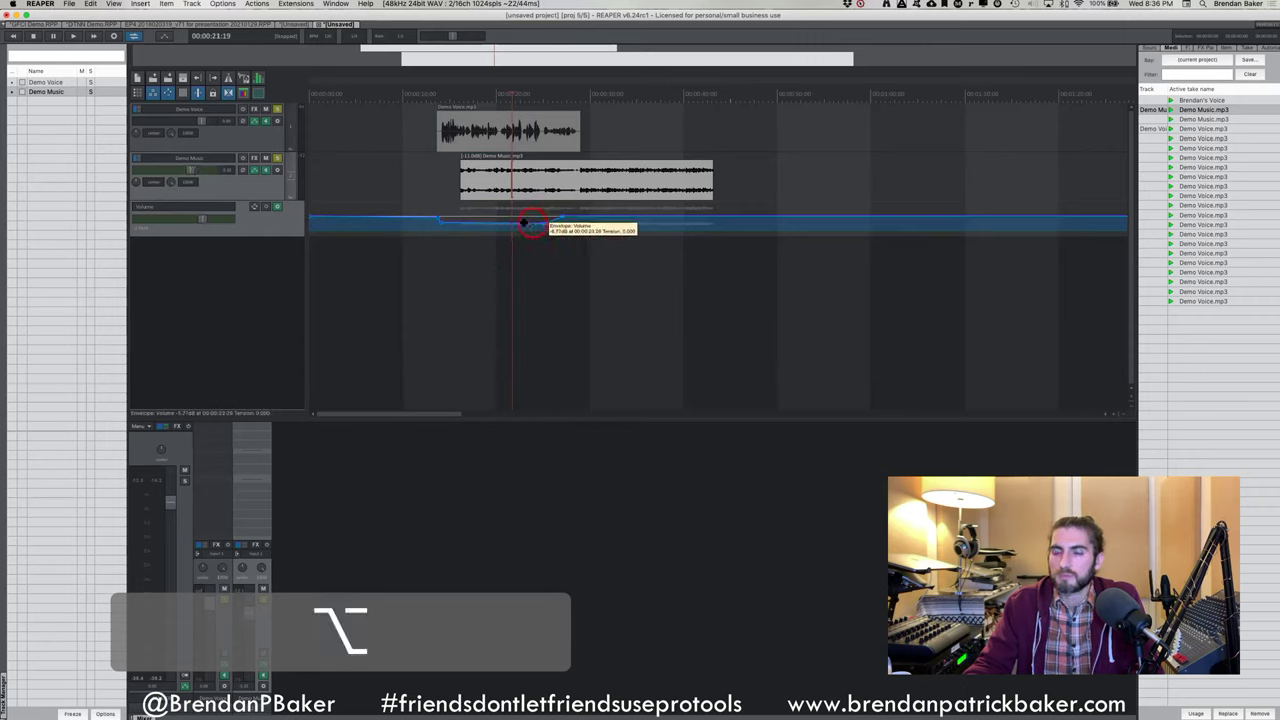
{"action": "left_click", "coordinate": [523, 228], "text": "alt"}
{"action": "left_click", "coordinate": [450, 229], "text": "alt"}
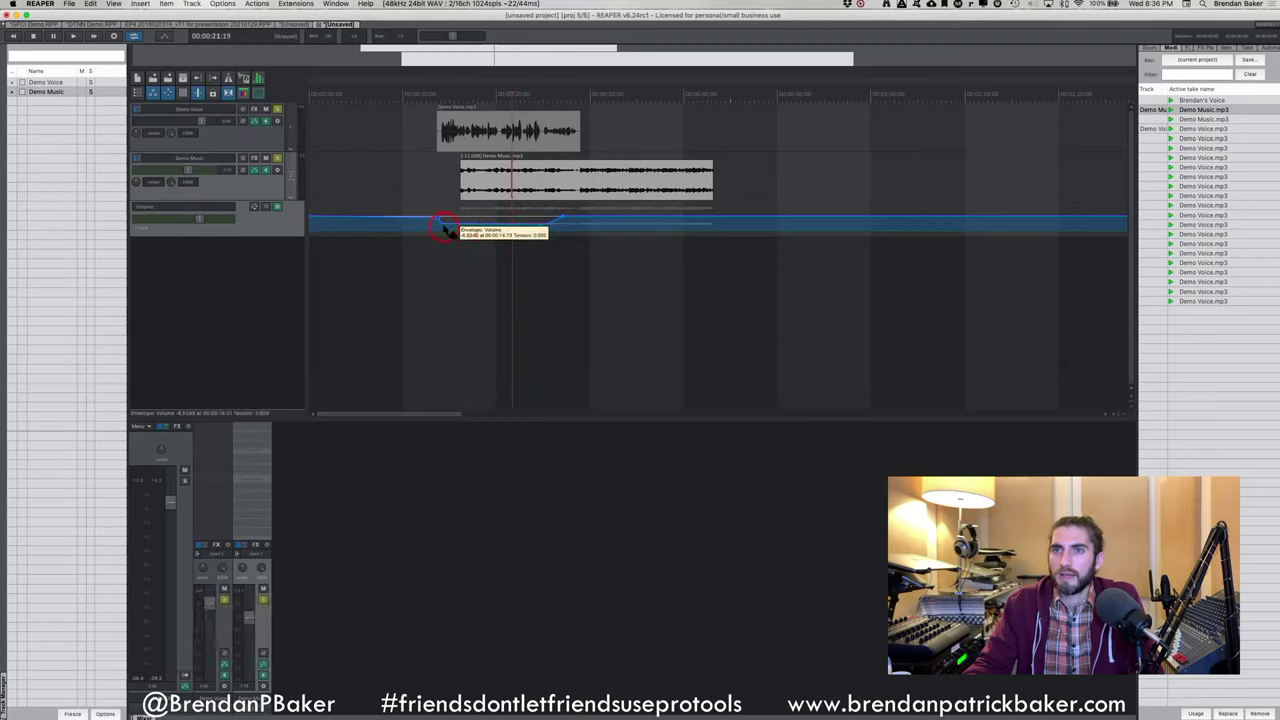
Resize the Demo Music item to run from about 0:09 to 0:31, with a fade-in and a fade-out
{"action": "left_click", "coordinate": [472, 178]}
{"action": "left_click_drag", "start_coordinate": [463, 183], "coordinate": [395, 178]}
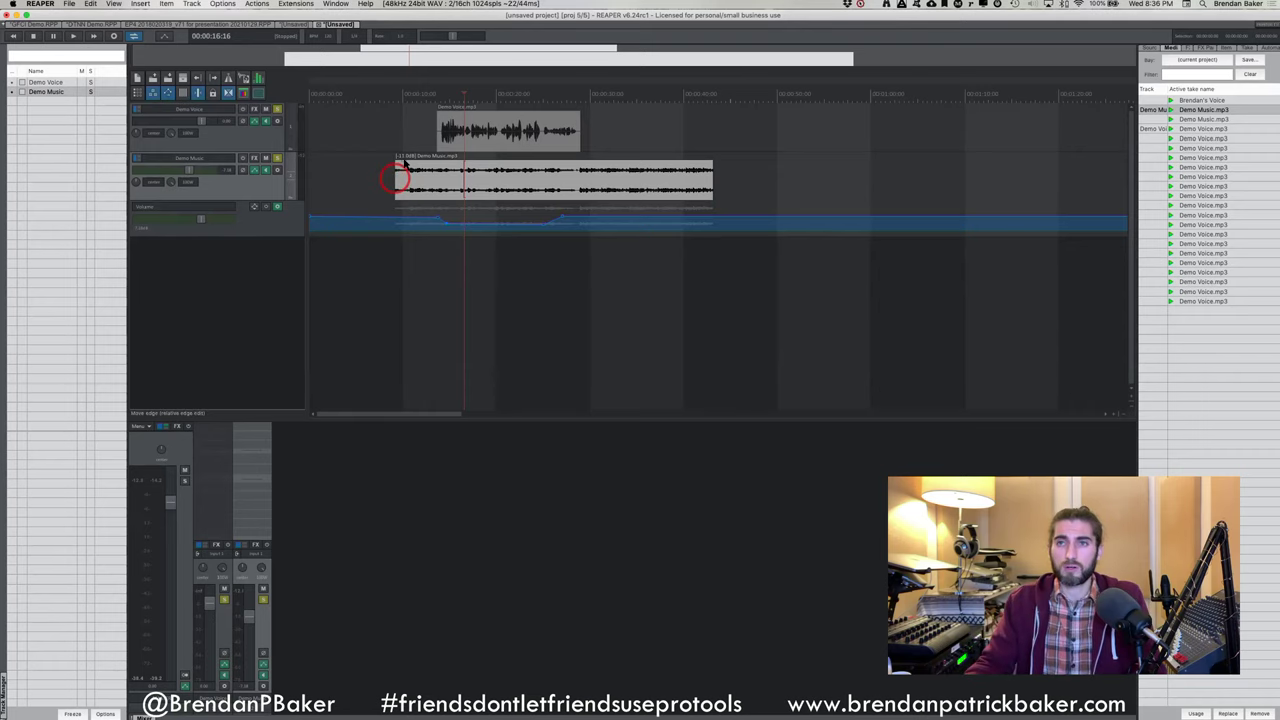
{"action": "left_click_drag", "start_coordinate": [400, 123], "coordinate": [376, 110]}
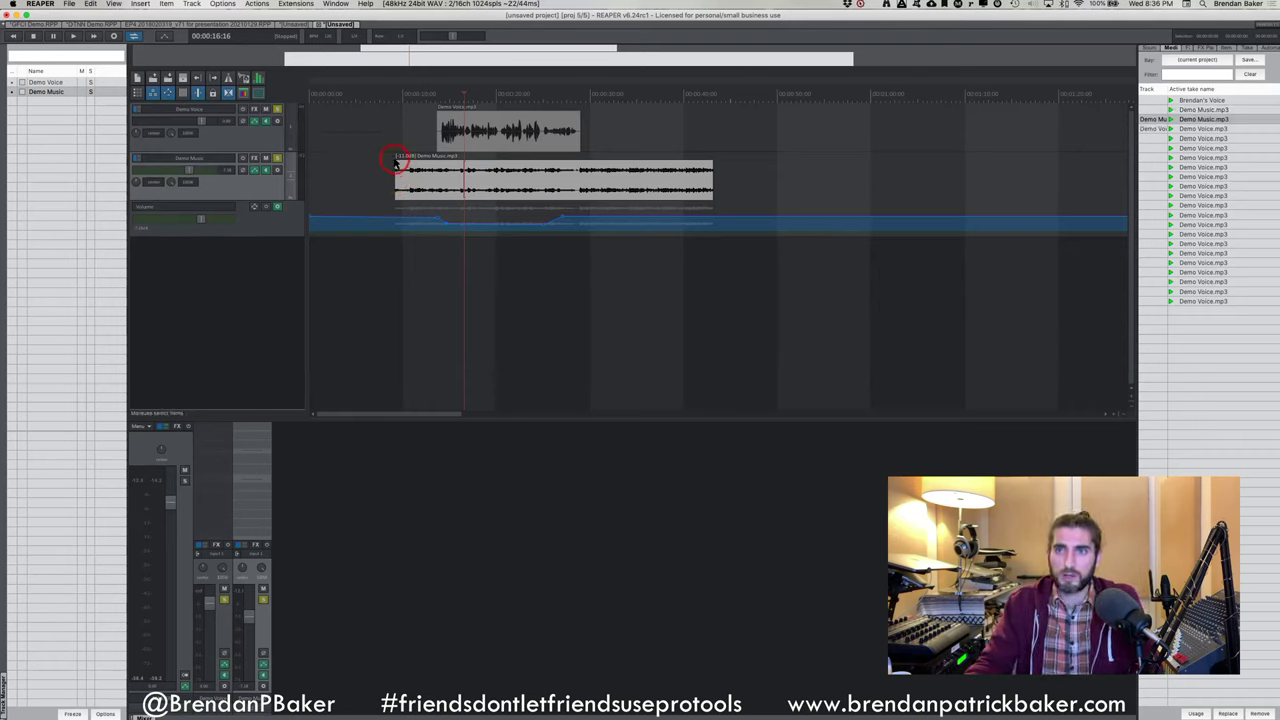
{"action": "left_click_drag", "start_coordinate": [397, 160], "coordinate": [429, 157]}
{"action": "left_click", "coordinate": [707, 183]}
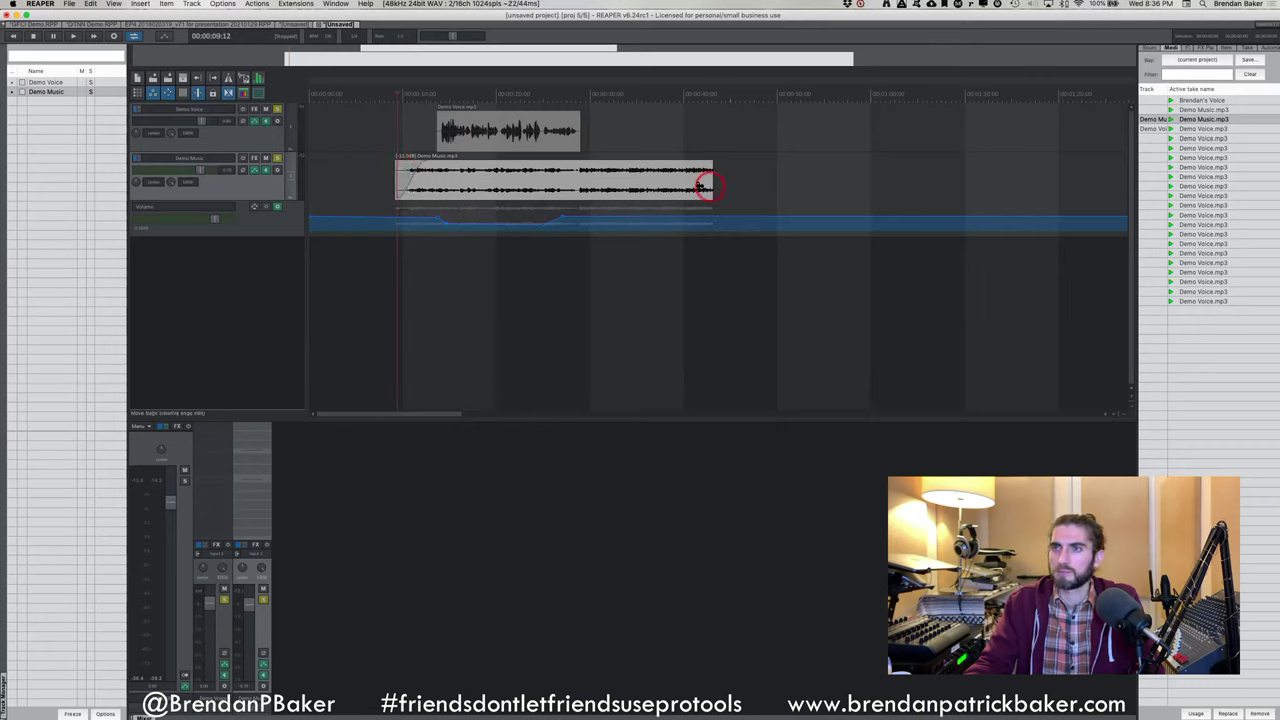
{"action": "left_click_drag", "start_coordinate": [707, 185], "coordinate": [580, 166]}
Play the mix from the start of the Demo Voice item to check the music ducking
{"action": "left_click", "coordinate": [437, 118]}
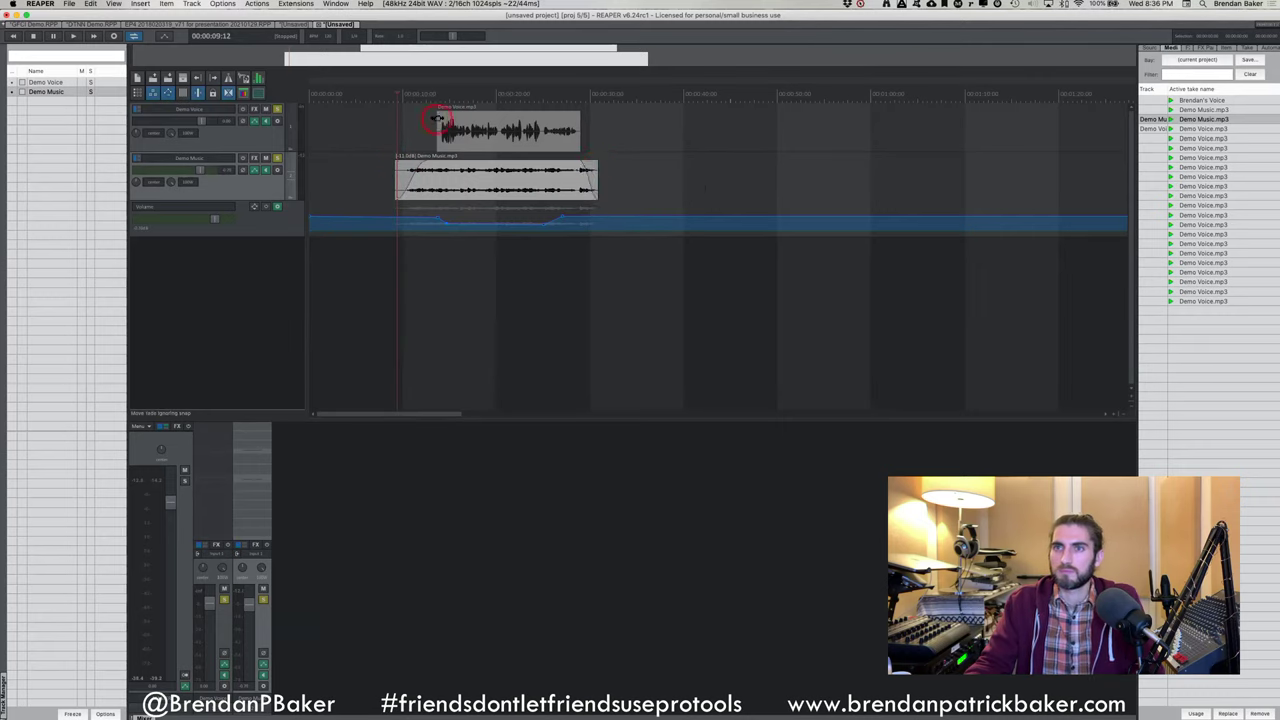
{"action": "key", "text": "space"}
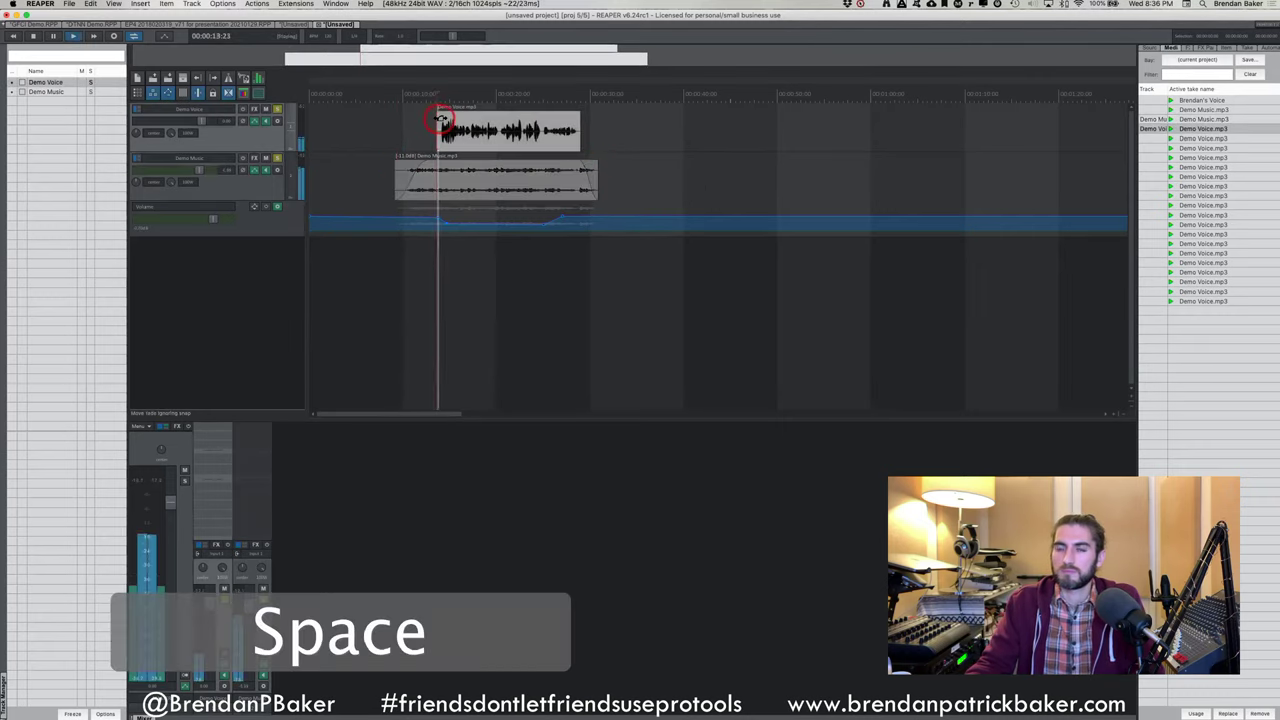
{"action": "key", "text": "space"}
Move the envelope's final rise point near the voice's end and extend the Demo Music item to about 0:38 during playback
{"action": "left_click", "coordinate": [566, 128]}
{"action": "left_click_drag", "start_coordinate": [571, 214], "coordinate": [562, 212]}
{"action": "key", "text": "space"}
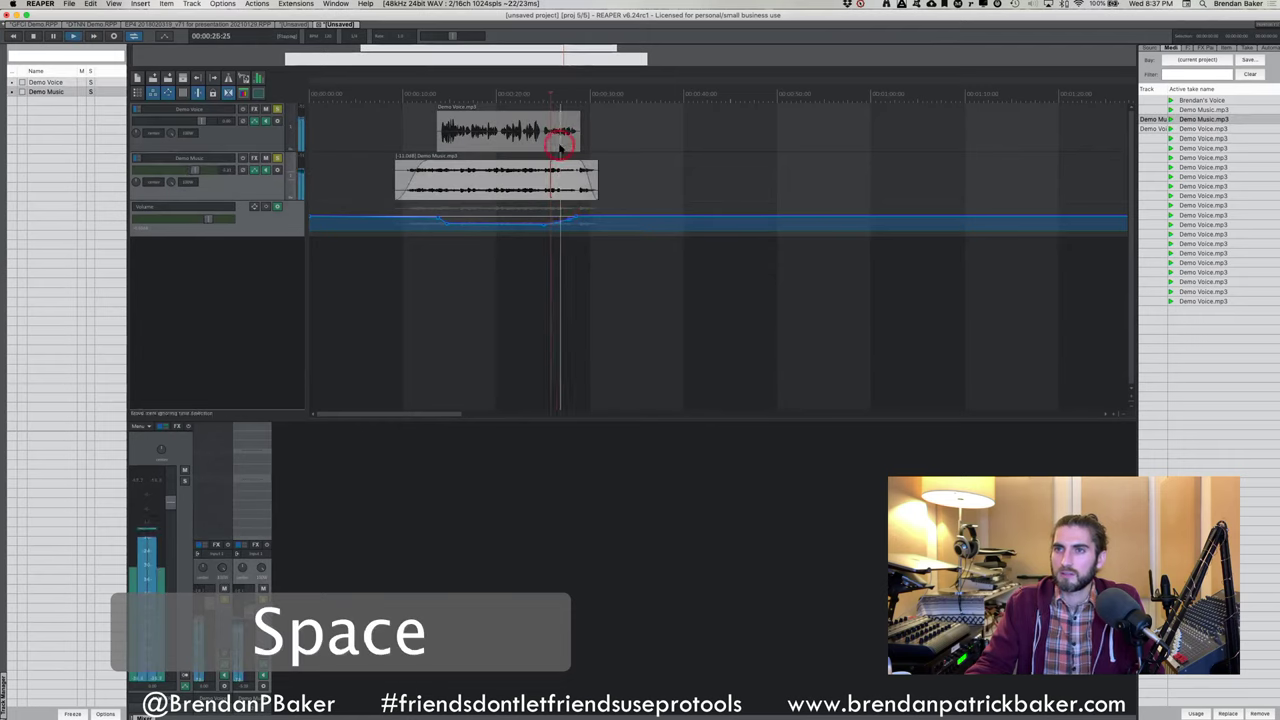
{"action": "left_click_drag", "start_coordinate": [593, 191], "coordinate": [669, 191]}
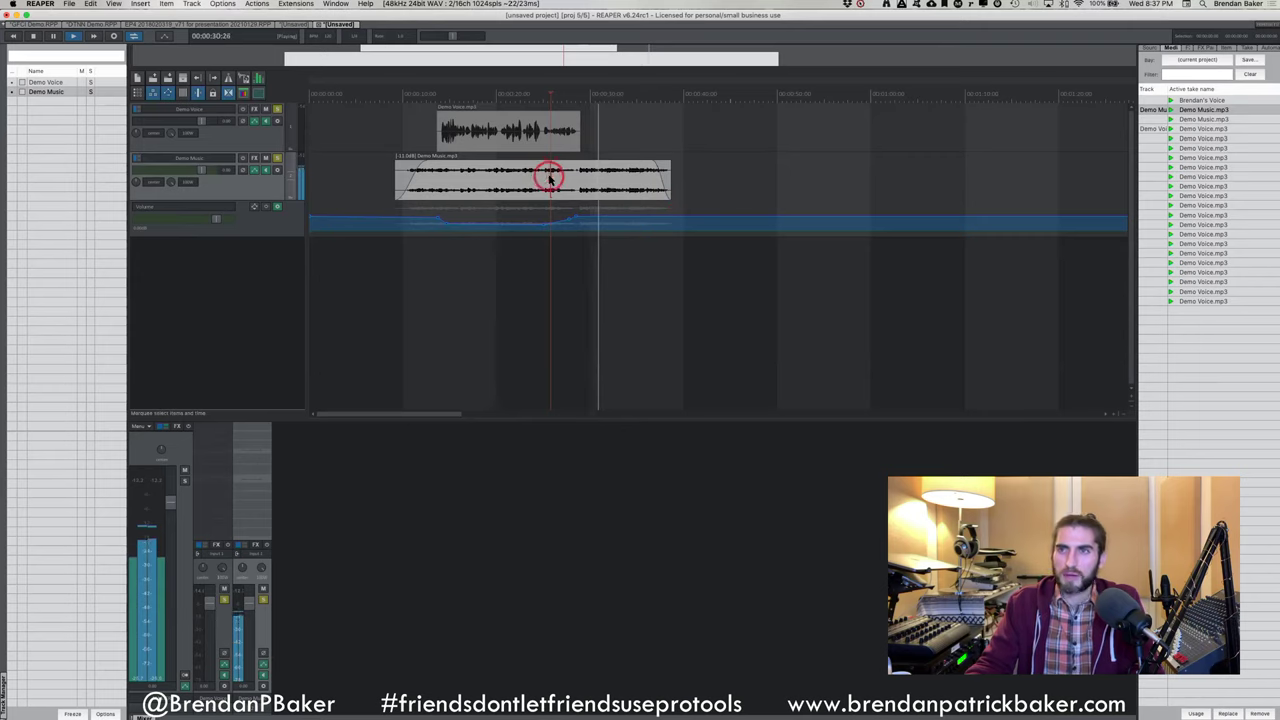
{"action": "key", "text": "space"}
Marquee-select the Demo Voice and Demo Music items and group them
{"action": "left_click_drag", "start_coordinate": [390, 116], "coordinate": [697, 193]}
{"action": "left_click_drag", "start_coordinate": [380, 123], "coordinate": [717, 203]}
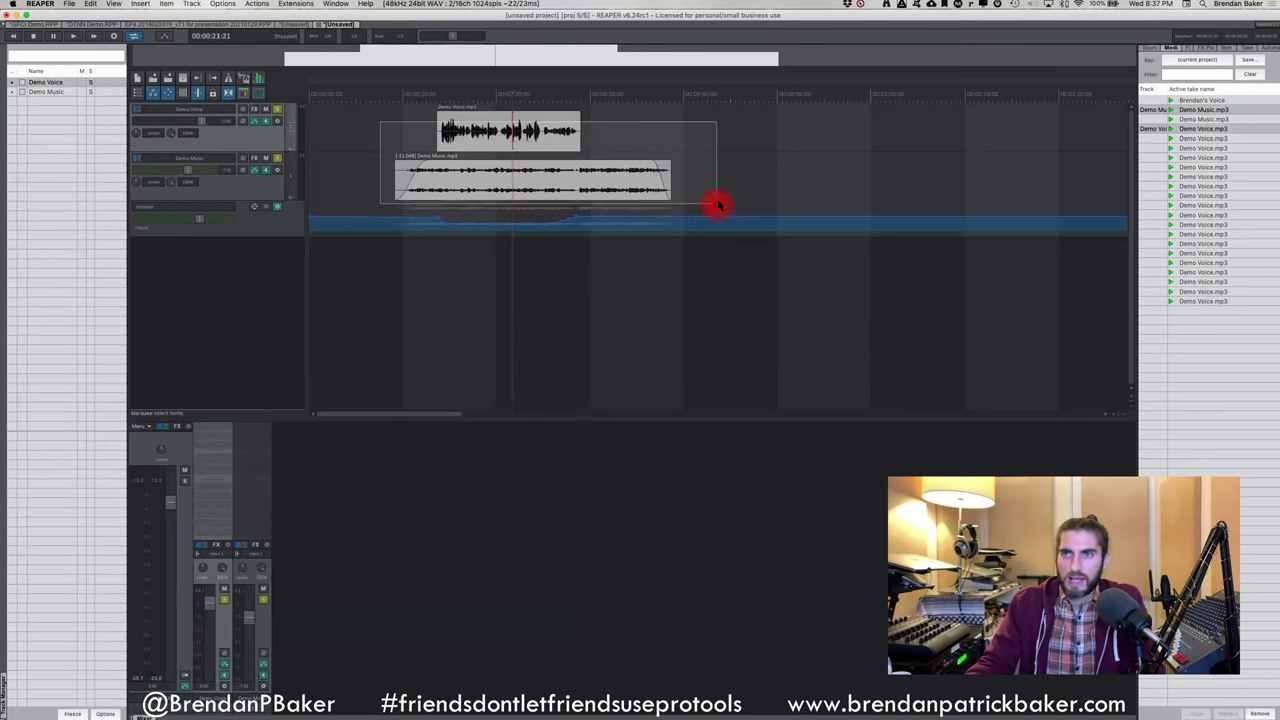
{"action": "left_click", "coordinate": [495, 150]}
{"action": "left_click_drag", "start_coordinate": [390, 130], "coordinate": [736, 199]}
{"action": "left_click", "coordinate": [445, 128]}
{"action": "mouse_move", "coordinate": [437, 146]}
{"action": "left_mouse_down"}
{"action": "mouse_move", "coordinate": [697, 191]}
{"action": "mouse_move", "coordinate": [640, 180]}
{"action": "left_mouse_up"}
{"action": "left_click", "coordinate": [598, 174]}
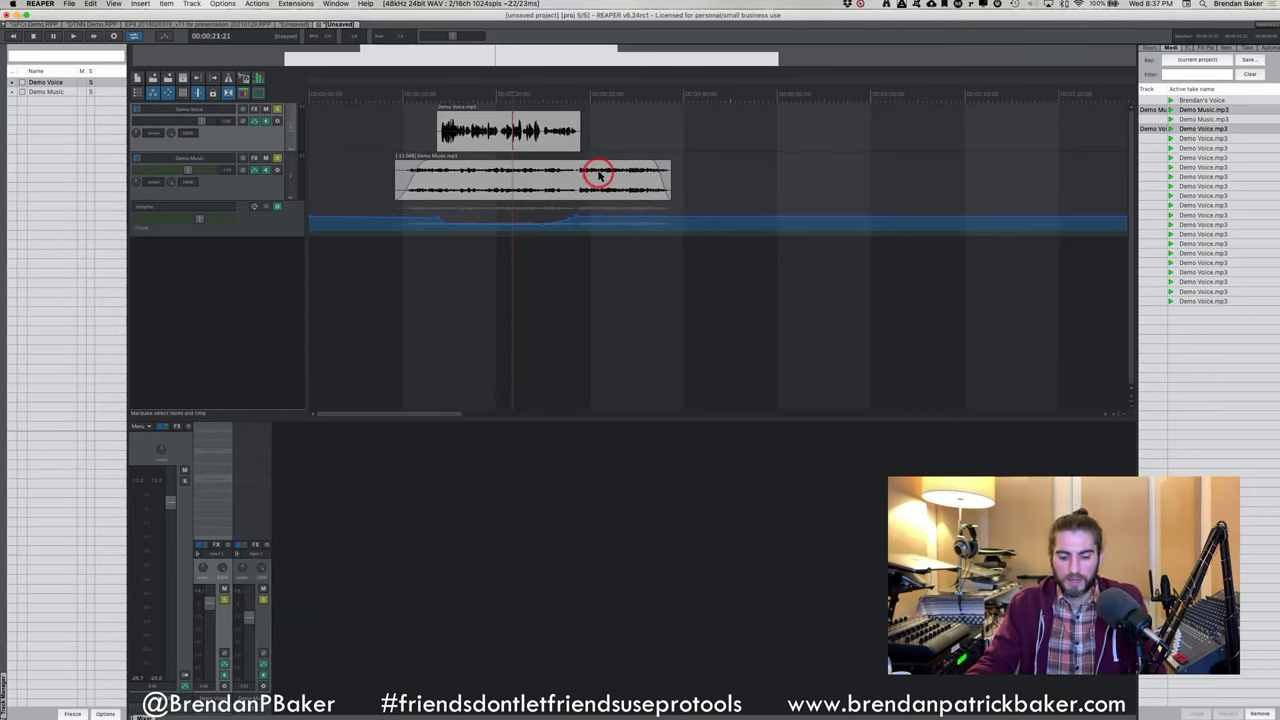
{"action": "key", "text": "super+g"}
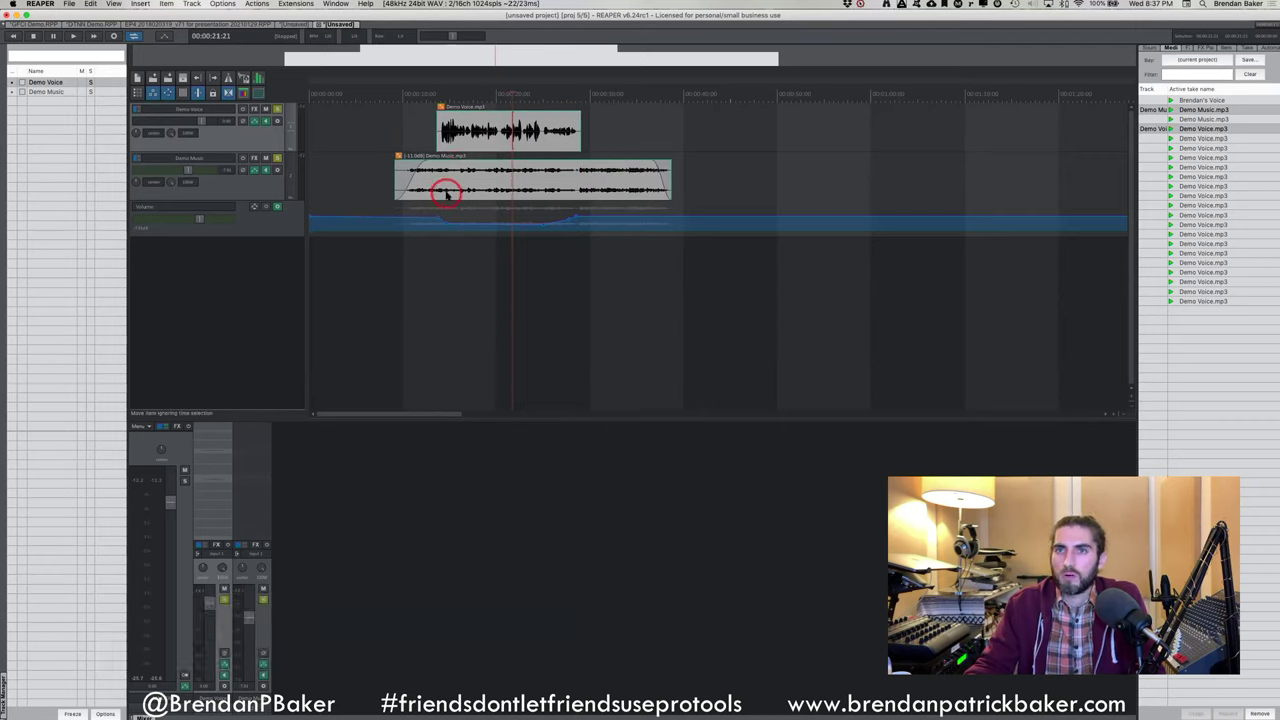
Turn off item grouping and clear the item selection, placing the edit cursor at the start of the Demo Music item
{"action": "left_click_drag", "start_coordinate": [447, 193], "coordinate": [489, 131]}
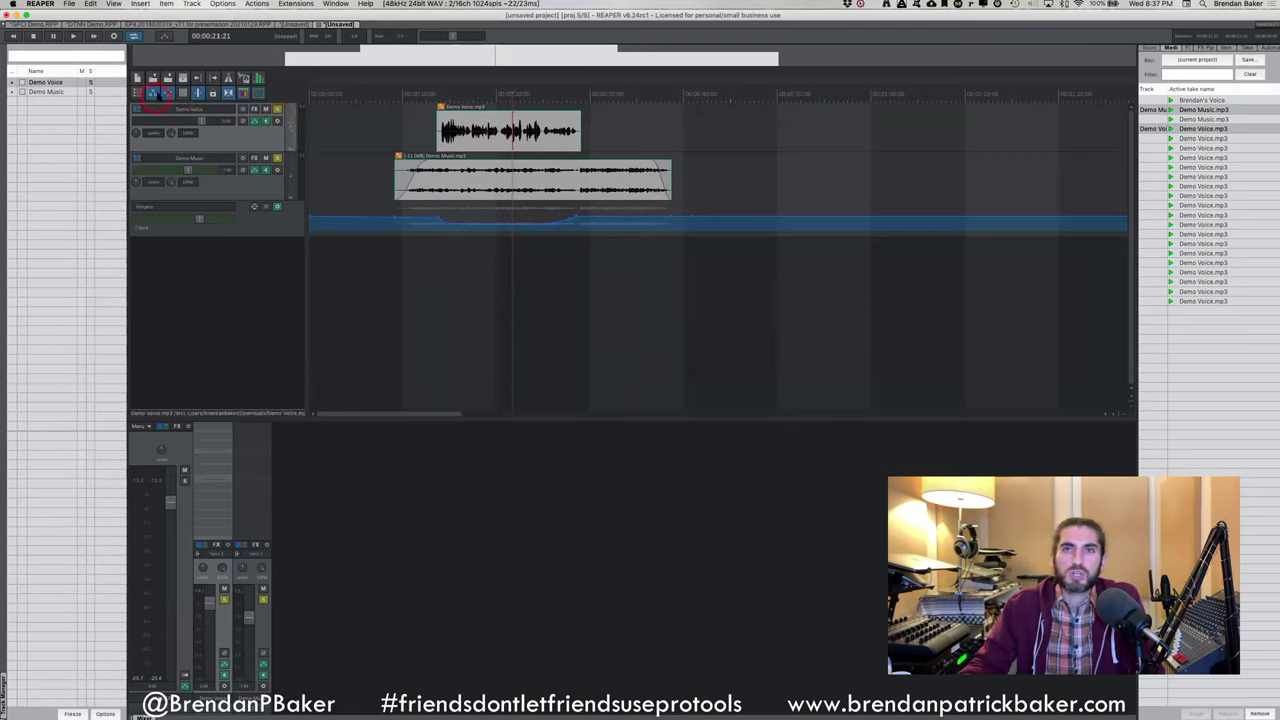
{"action": "left_click", "coordinate": [514, 129]}
{"action": "left_click", "coordinate": [400, 130]}
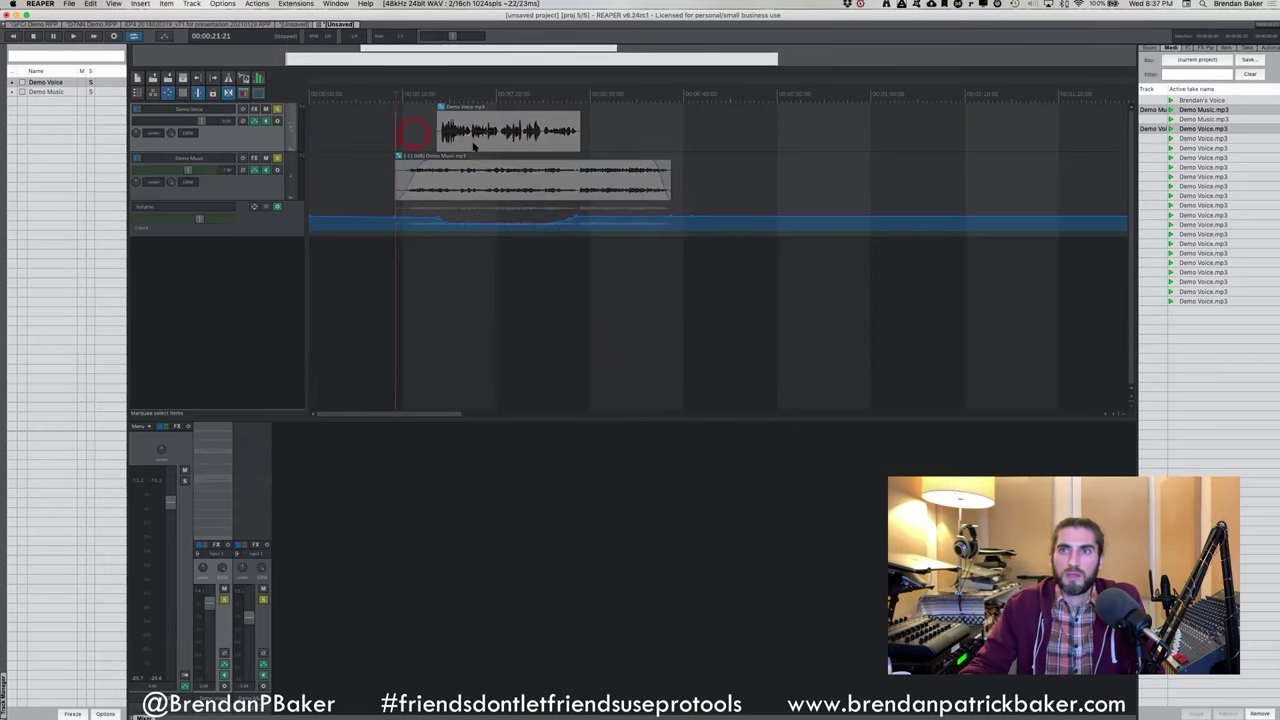
Try moving the Demo Voice item about 10 seconds later on its own while item grouping is off, and undo the move
{"action": "left_click", "coordinate": [482, 147]}
{"action": "left_click_drag", "start_coordinate": [490, 150], "coordinate": [584, 147]}
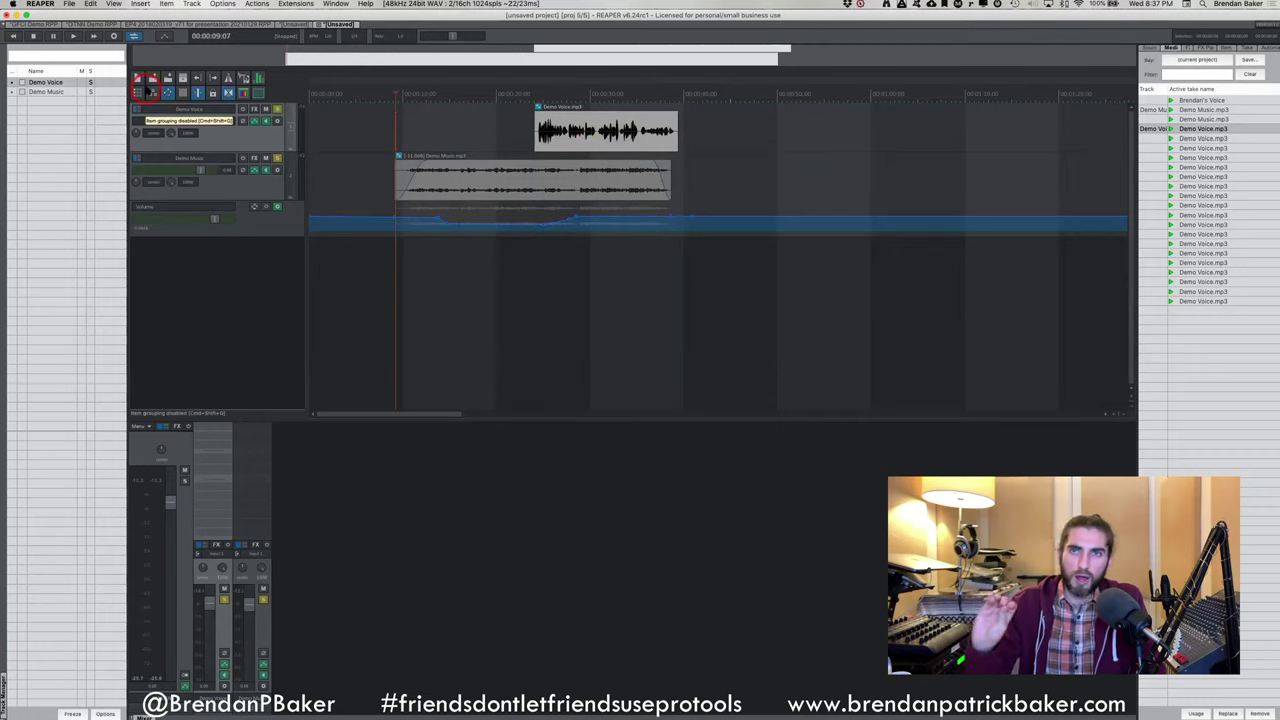
{"action": "key", "text": "super+z"}
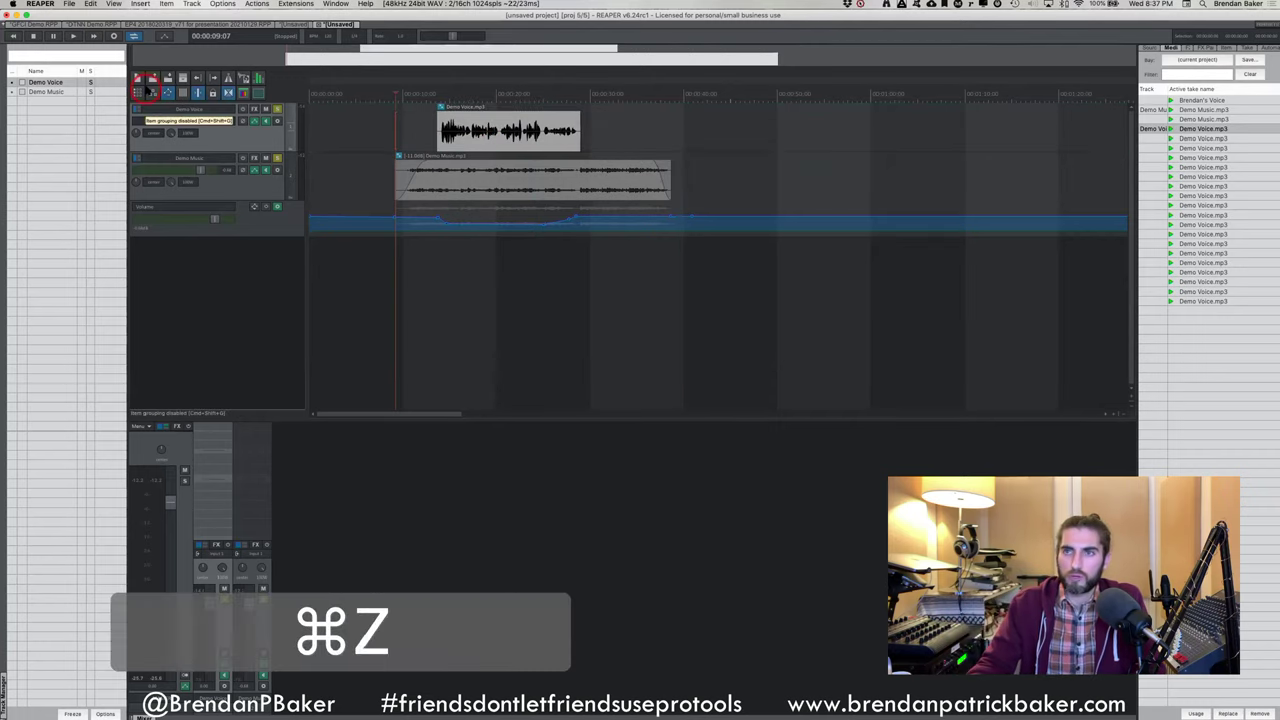
Turn item grouping back on and try shifting the Demo Voice item together with the grouped Demo Music item
{"action": "left_click", "coordinate": [390, 118]}
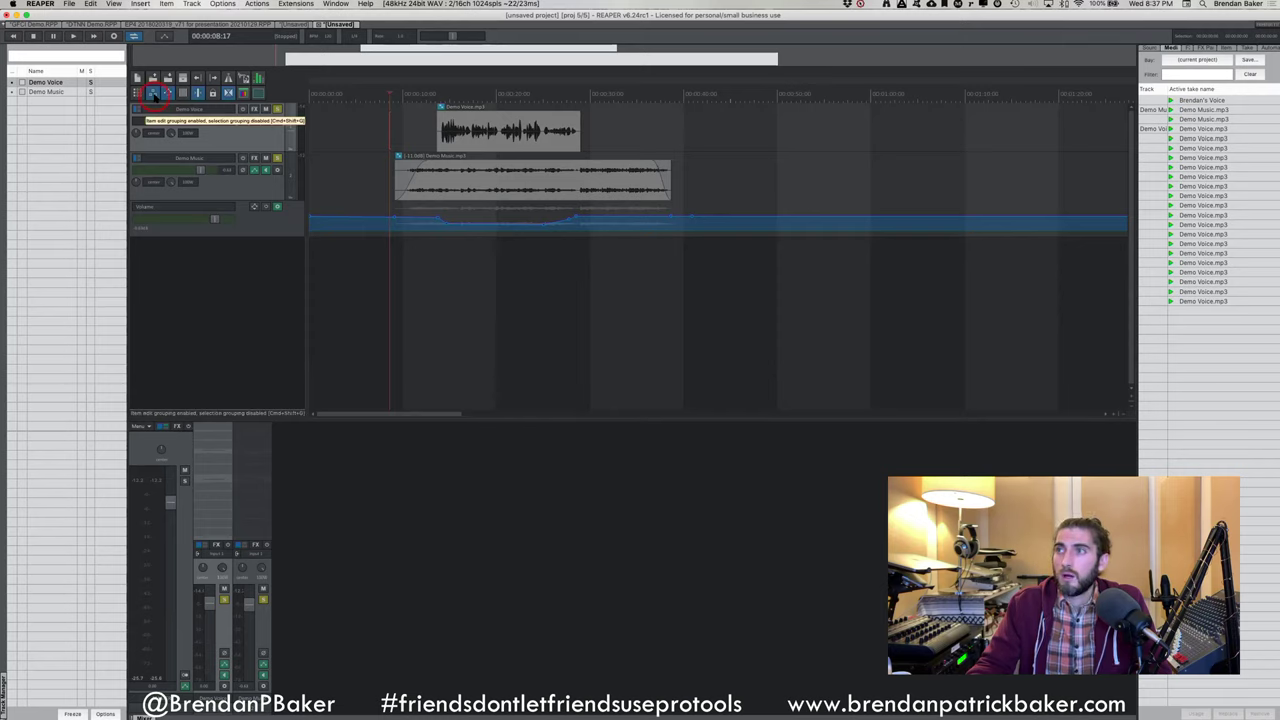
{"action": "left_click", "coordinate": [153, 92]}
{"action": "left_click_drag", "start_coordinate": [480, 146], "coordinate": [555, 150]}
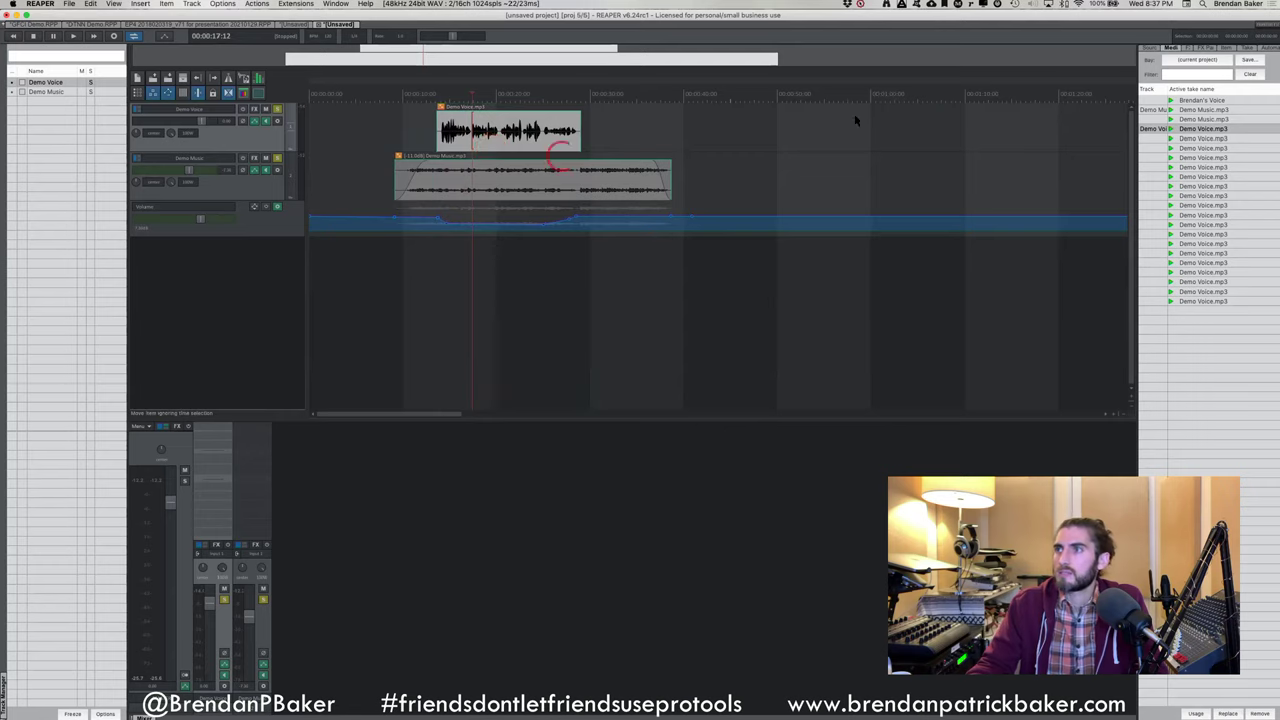
Show the item groups in the project manager, select Group 1 and rename it "INtro"
{"action": "left_click", "coordinate": [1227, 48]}
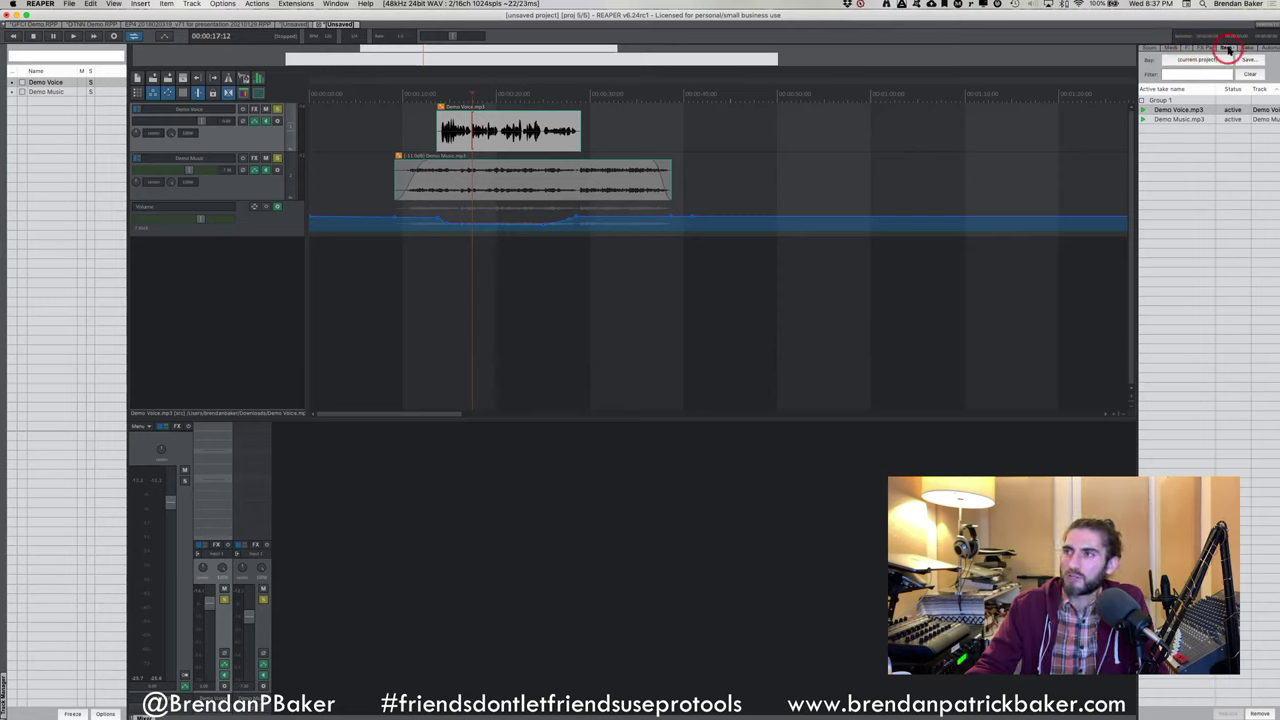
{"action": "right_click", "coordinate": [1163, 101]}
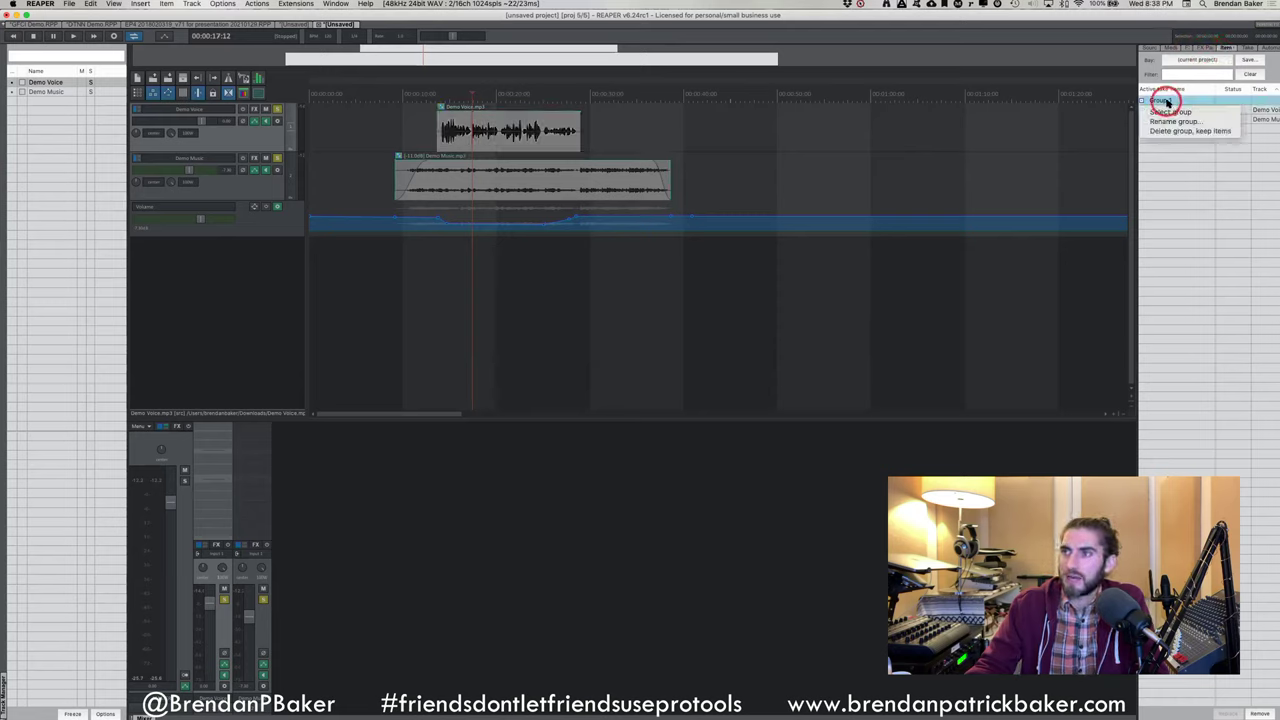
{"action": "left_click", "coordinate": [1167, 101]}
{"action": "right_click", "coordinate": [1166, 100]}
{"action": "left_click", "coordinate": [1172, 112]}
{"action": "right_click", "coordinate": [1170, 110]}
{"action": "left_click", "coordinate": [1171, 120]}
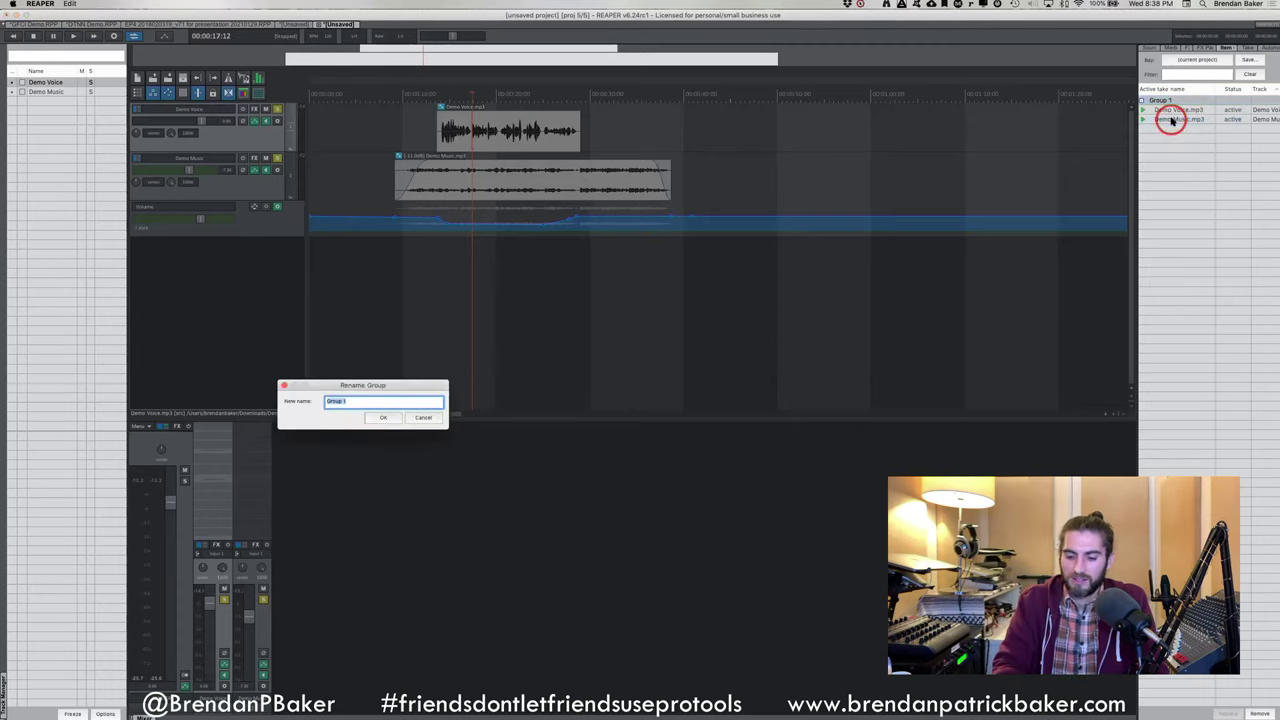
{"action": "type", "text": "Nitro"}
{"action": "key", "text": "Return"}
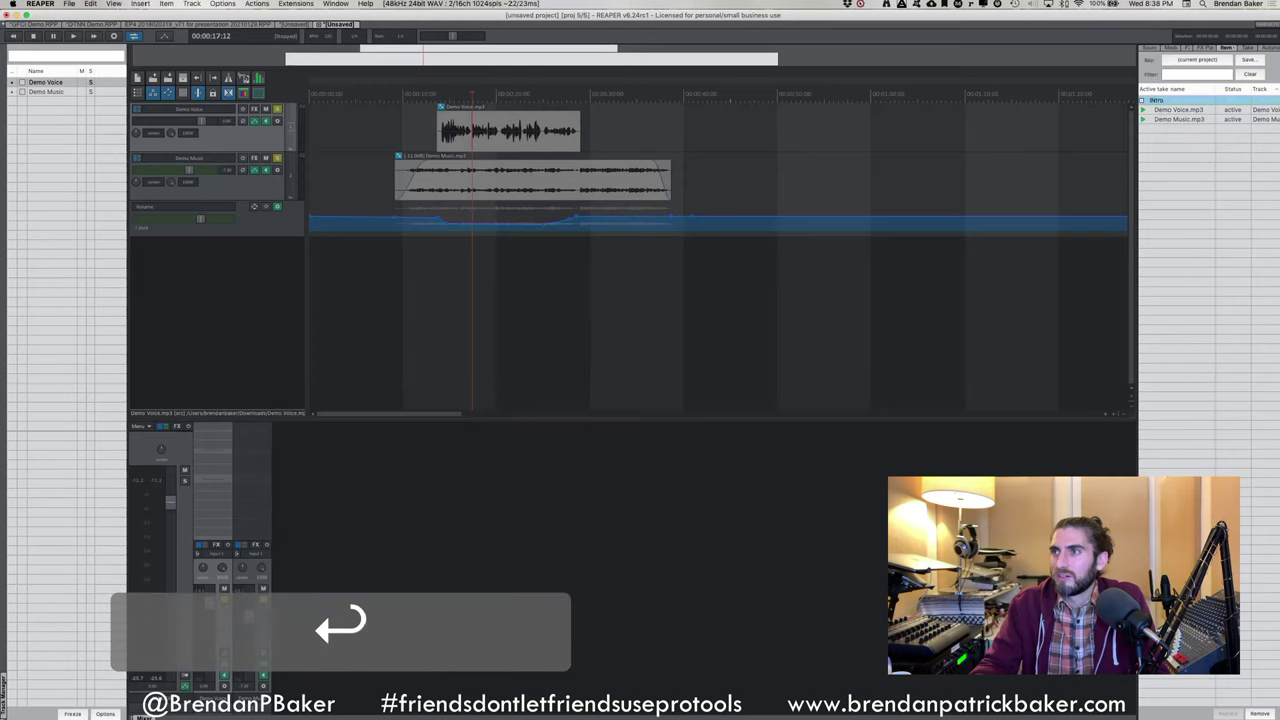
Move the grouped voice and music items about 1.5 seconds later and return the manager to the media item list
{"action": "left_click_drag", "start_coordinate": [528, 134], "coordinate": [548, 137]}
{"action": "left_click", "coordinate": [700, 137]}
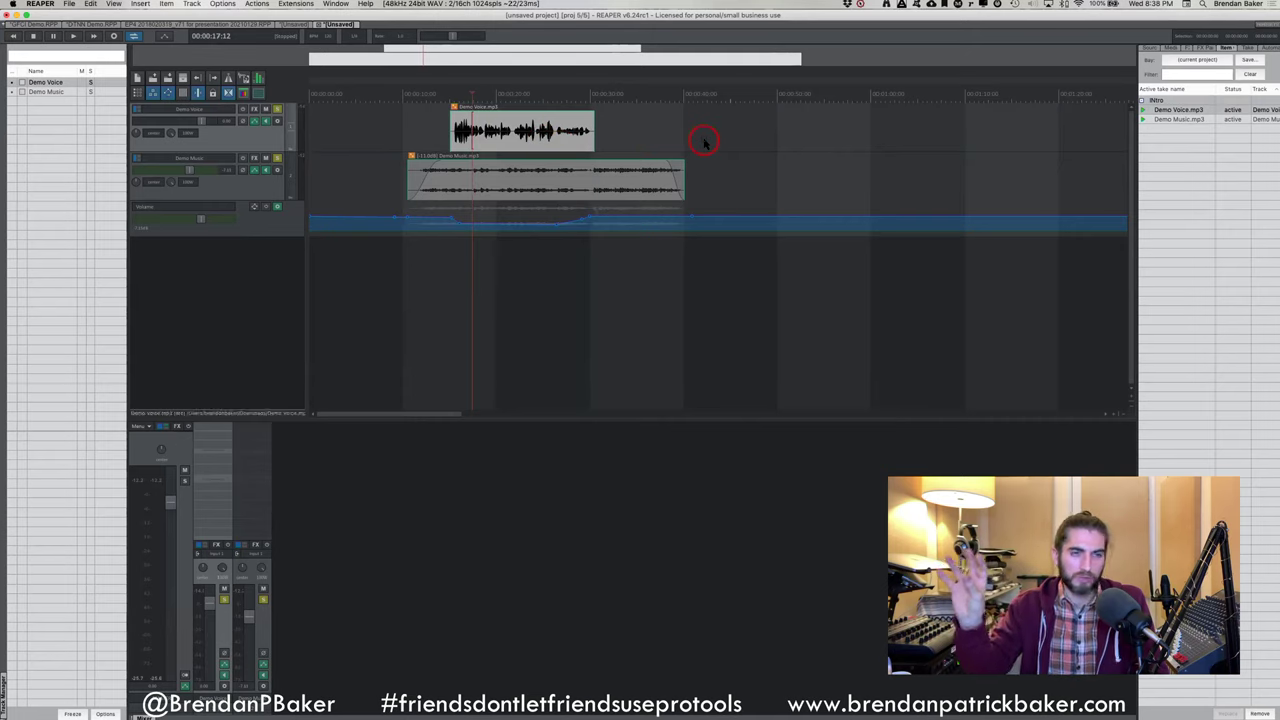
{"action": "left_click", "coordinate": [1150, 60]}
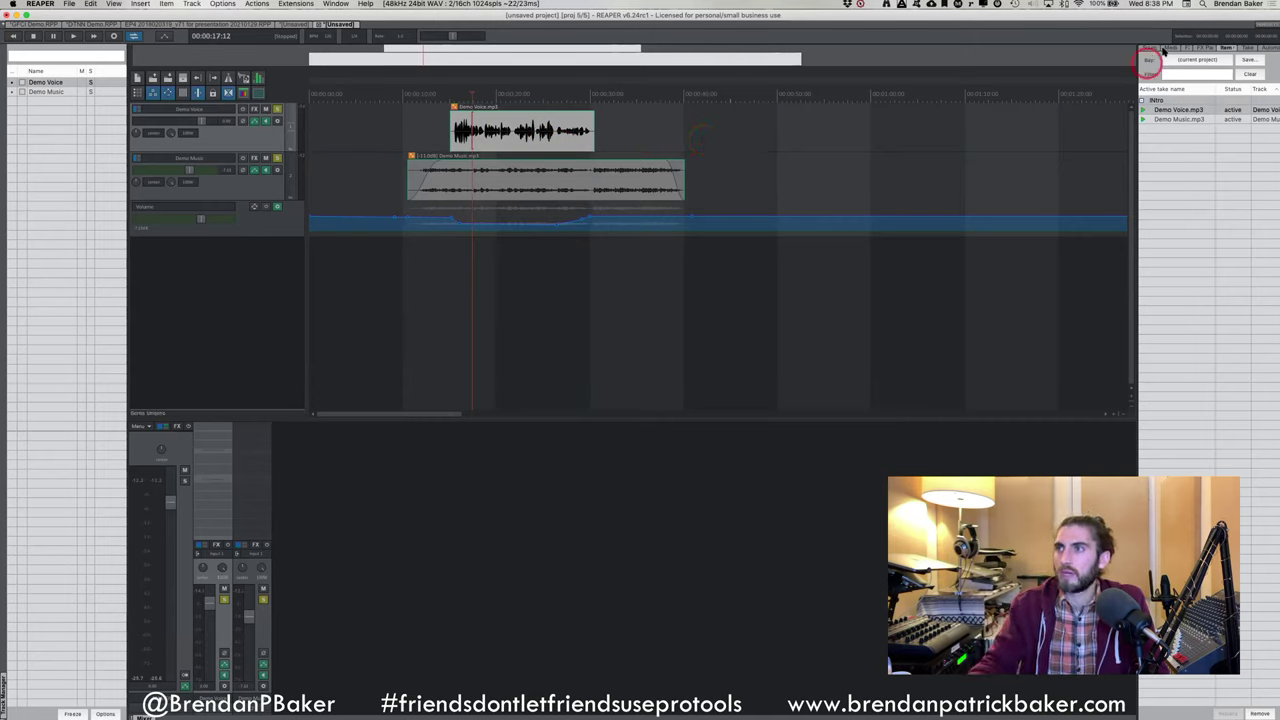
{"action": "left_click", "coordinate": [1172, 50]}
{"action": "left_click", "coordinate": [884, 160]}
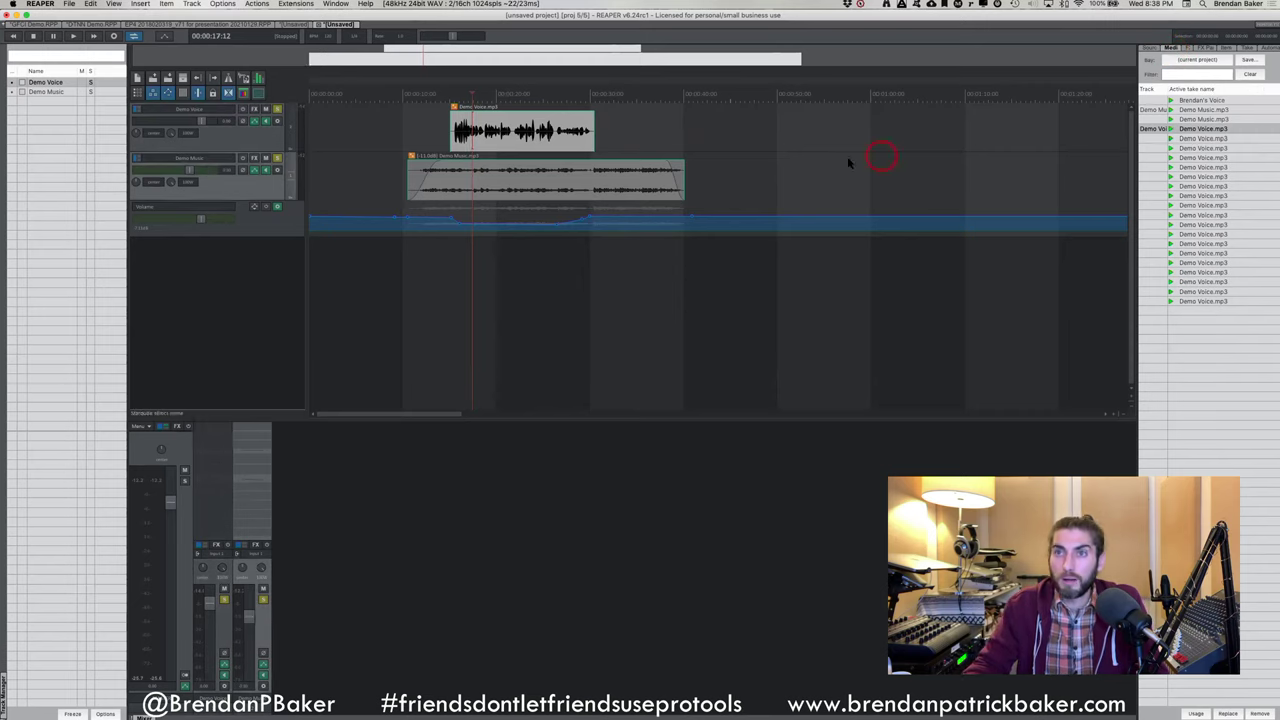
Marquee-select the Demo Voice and Demo Music items and ungroup them
{"action": "left_click", "coordinate": [435, 128]}
{"action": "left_click", "coordinate": [475, 135]}
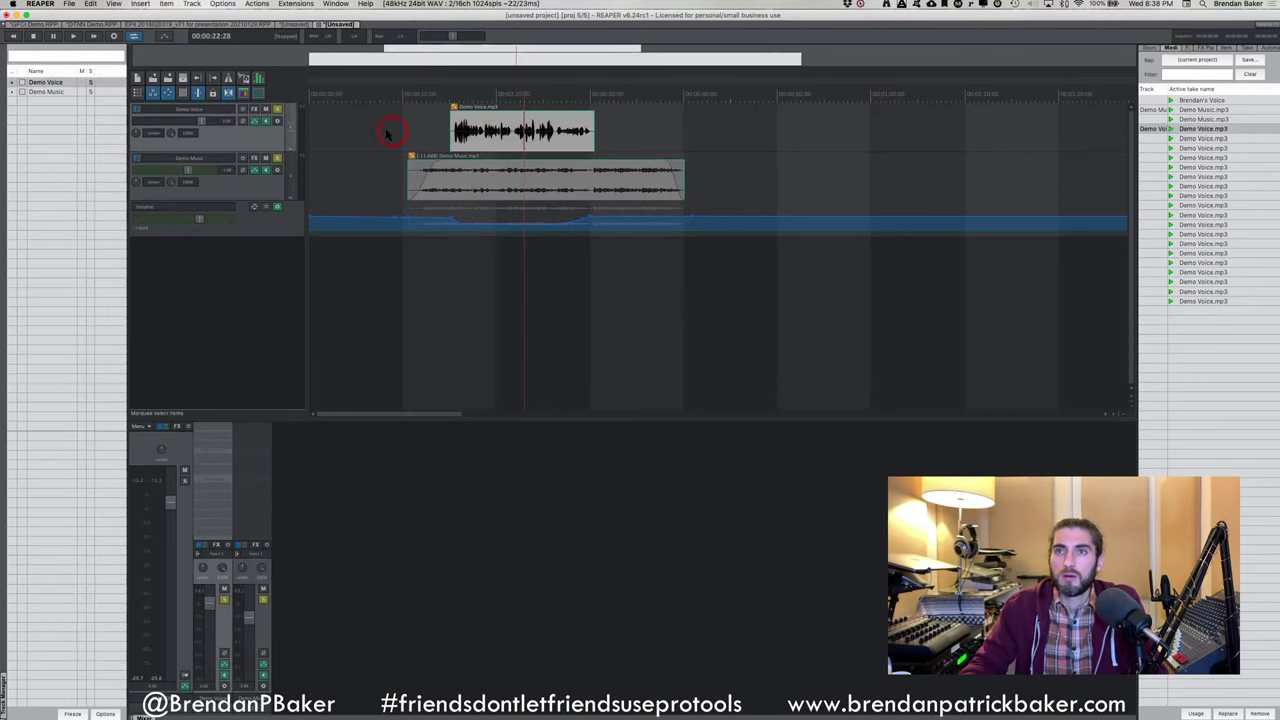
{"action": "left_click_drag", "start_coordinate": [386, 127], "coordinate": [640, 185]}
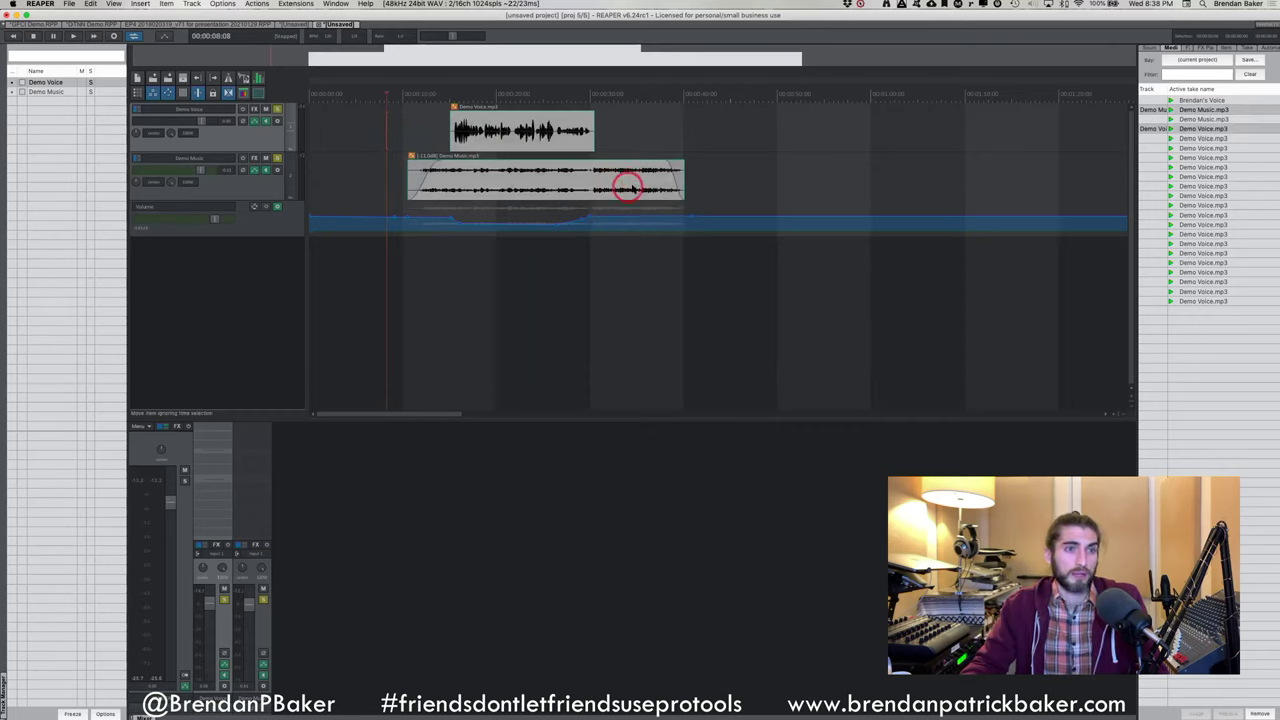
{"action": "left_click", "coordinate": [380, 124]}
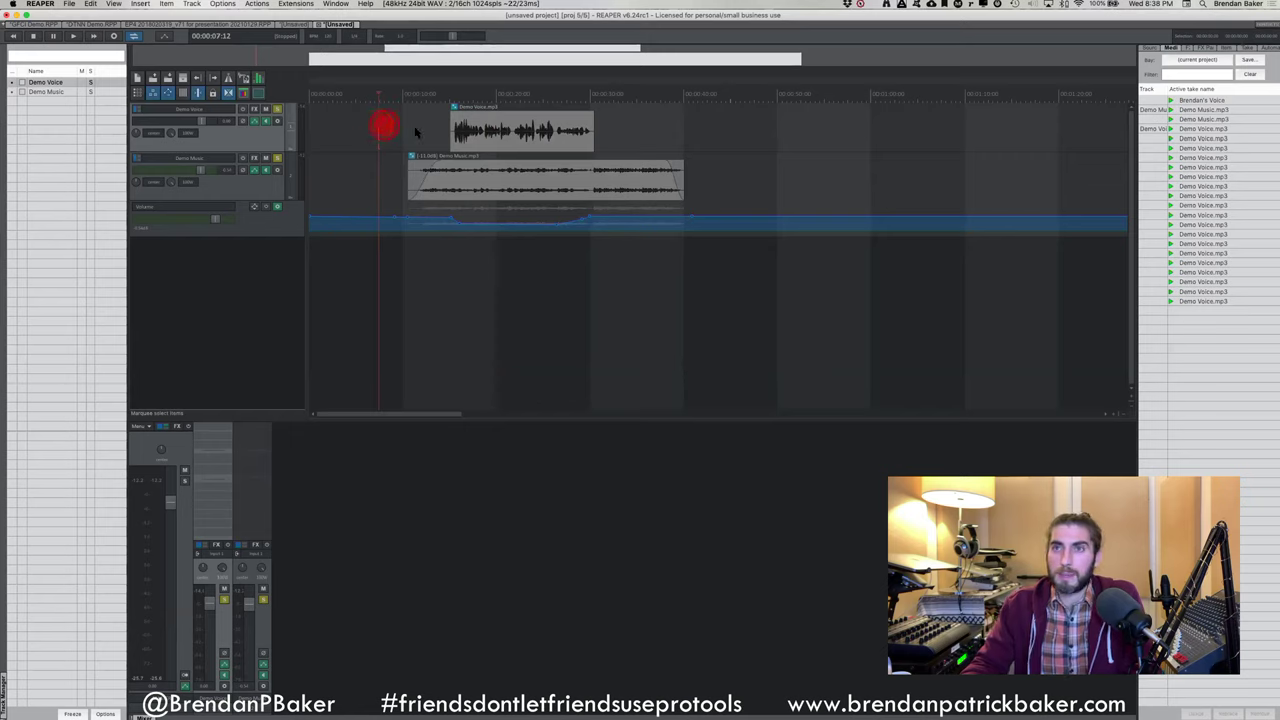
{"action": "left_click_drag", "start_coordinate": [415, 132], "coordinate": [597, 174]}
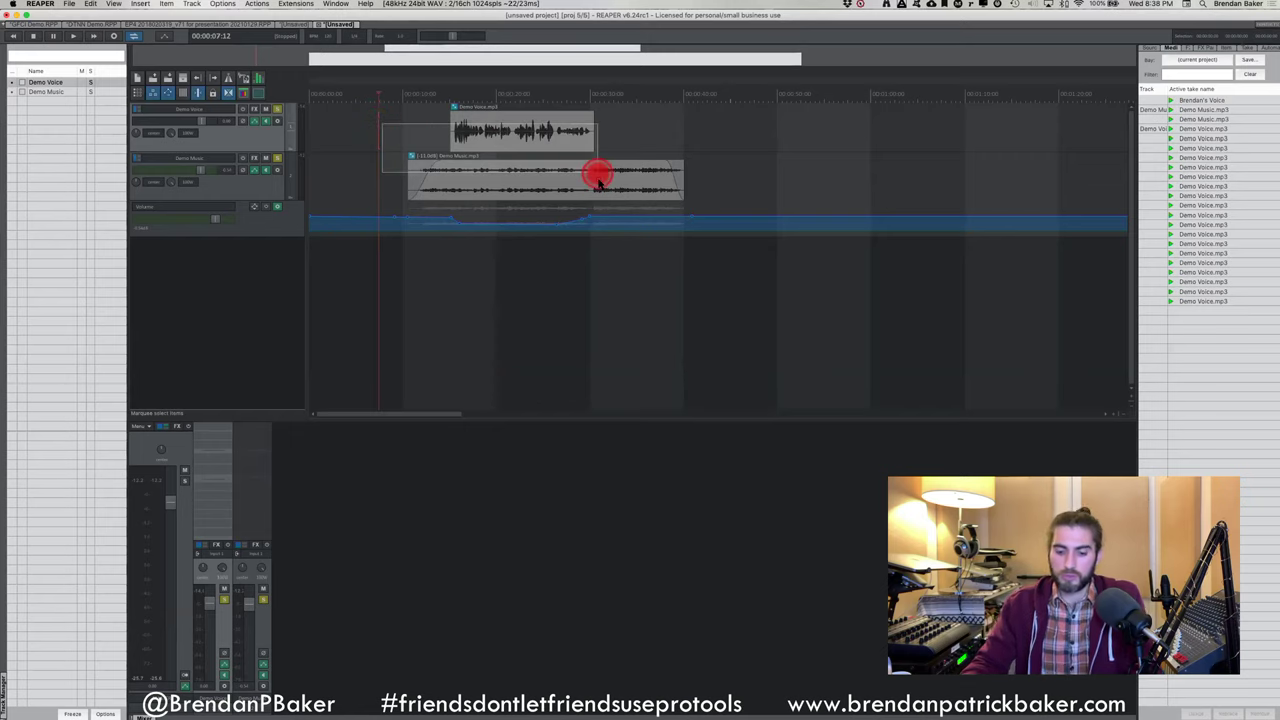
{"action": "left_click", "coordinate": [573, 138], "text": "super"}
{"action": "left_click_drag", "start_coordinate": [394, 120], "coordinate": [582, 176]}
{"action": "key", "text": "super+u"}
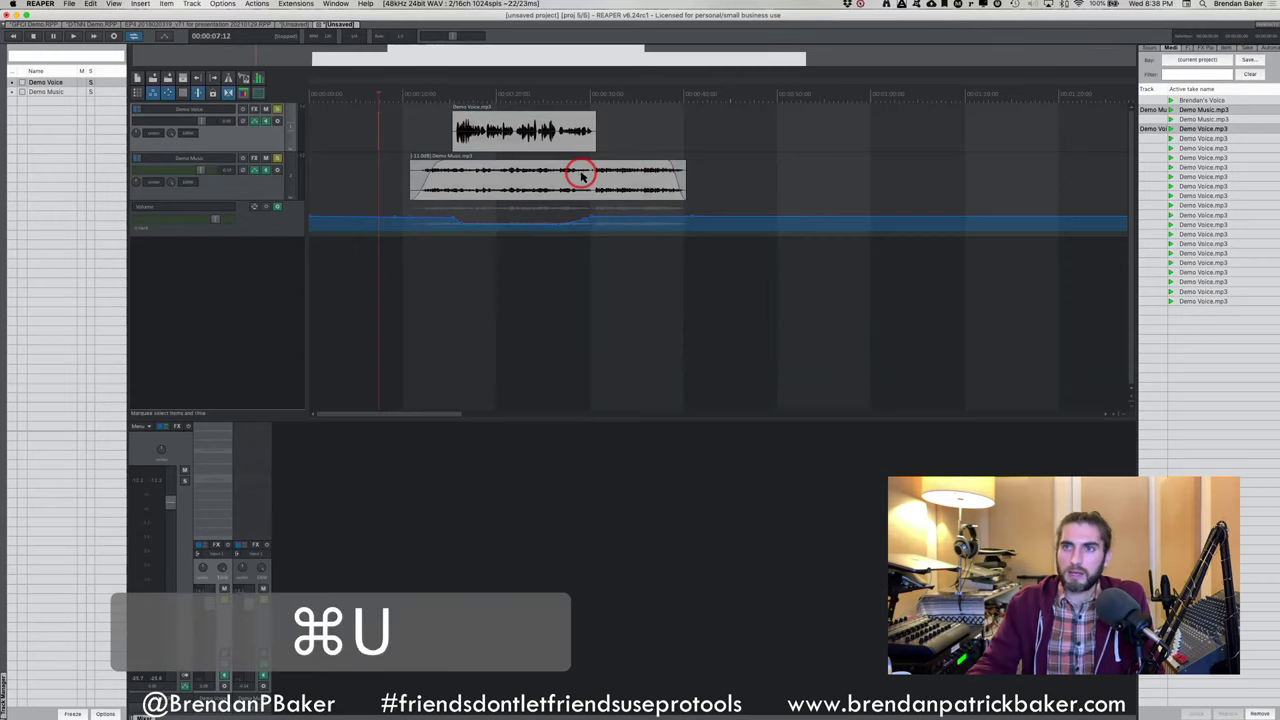
Try shifting the ungrouped Demo Voice item slightly later without the music, and undo the shift
{"action": "left_click", "coordinate": [401, 130]}
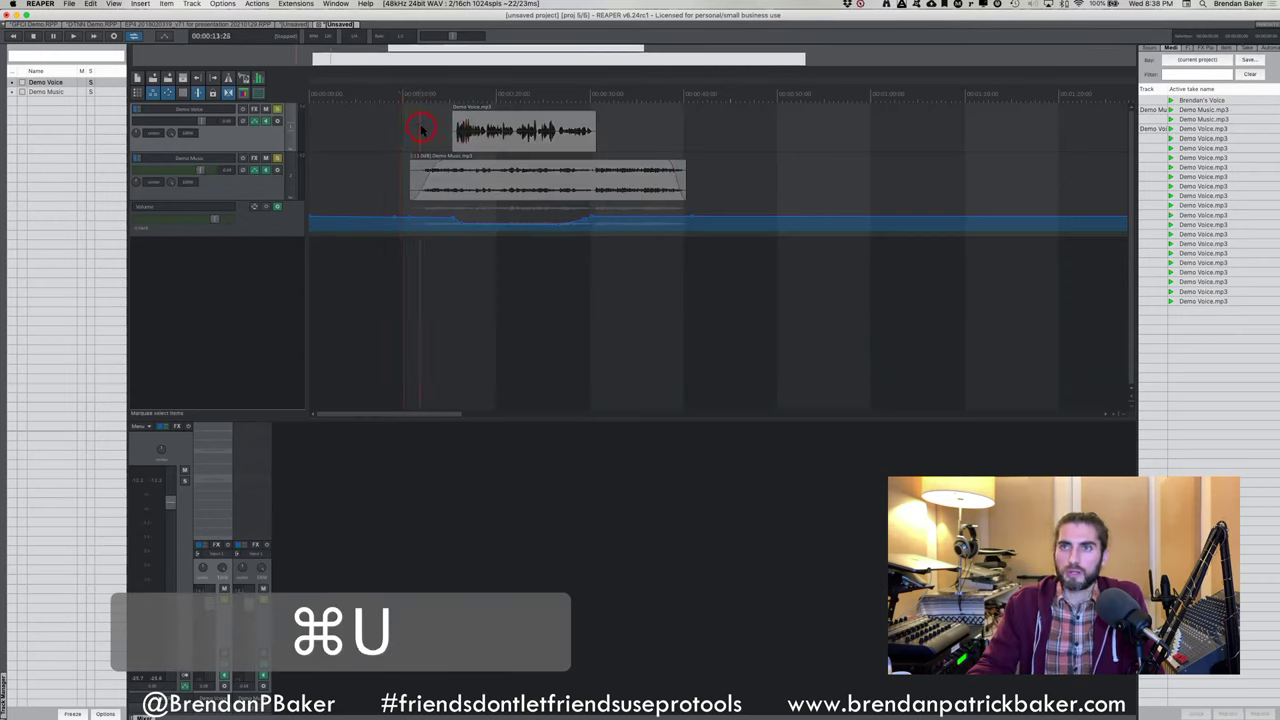
{"action": "mouse_move", "coordinate": [486, 134]}
{"action": "left_mouse_down"}
{"action": "mouse_move", "coordinate": [471, 131]}
{"action": "mouse_move", "coordinate": [510, 140]}
{"action": "left_mouse_up"}
{"action": "key", "text": "super+z"}
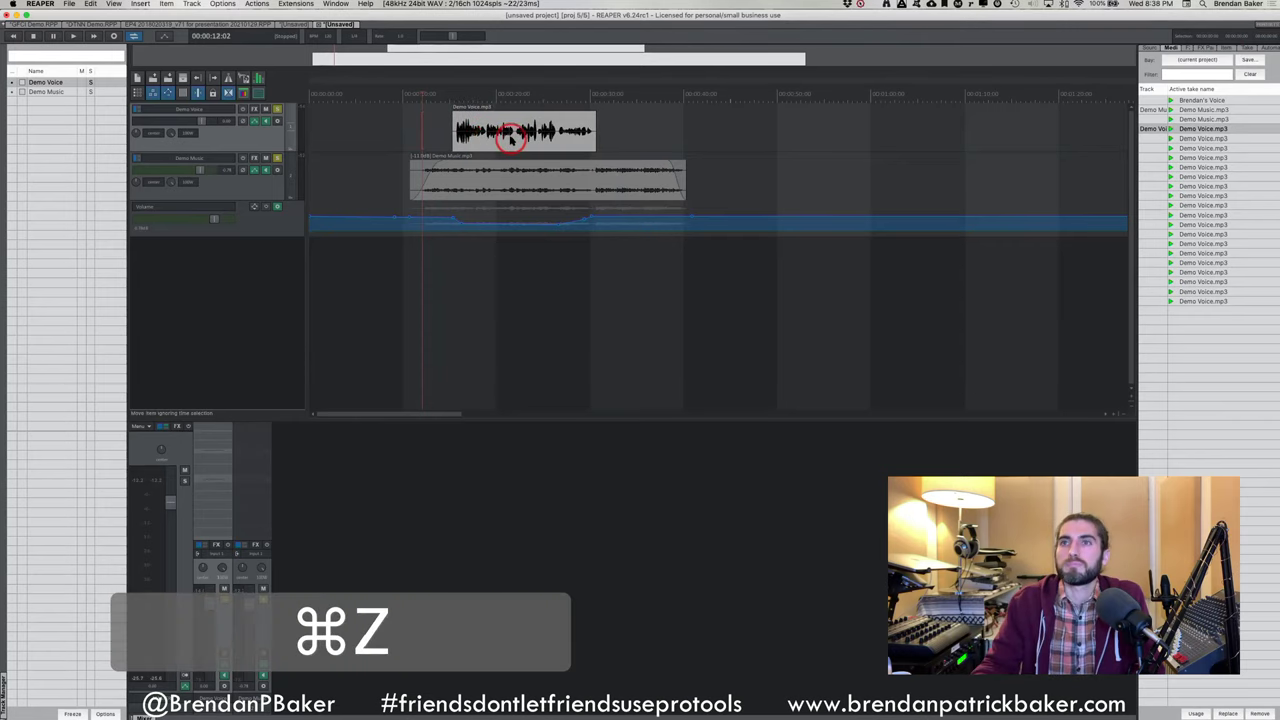
Toggle the option that moves envelope points with media items, and nudge the Demo Music item very slightly later
{"action": "left_click", "coordinate": [168, 93]}
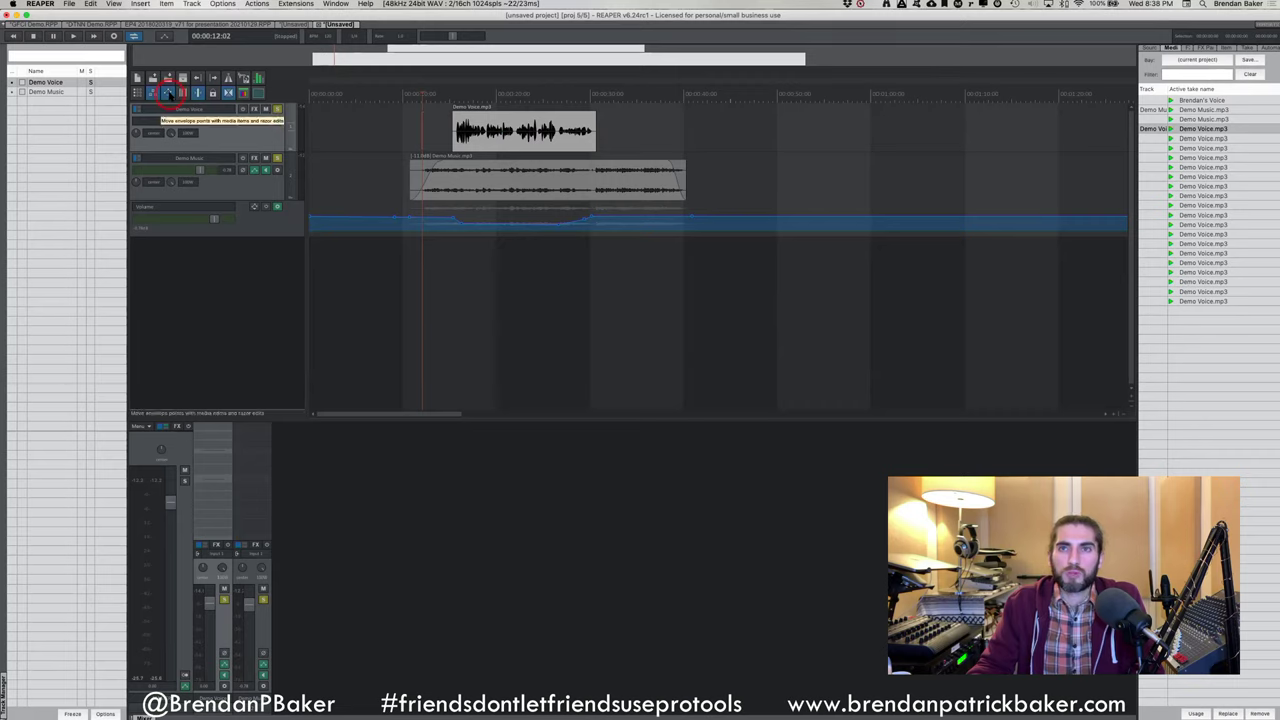
{"action": "left_click", "coordinate": [168, 93]}
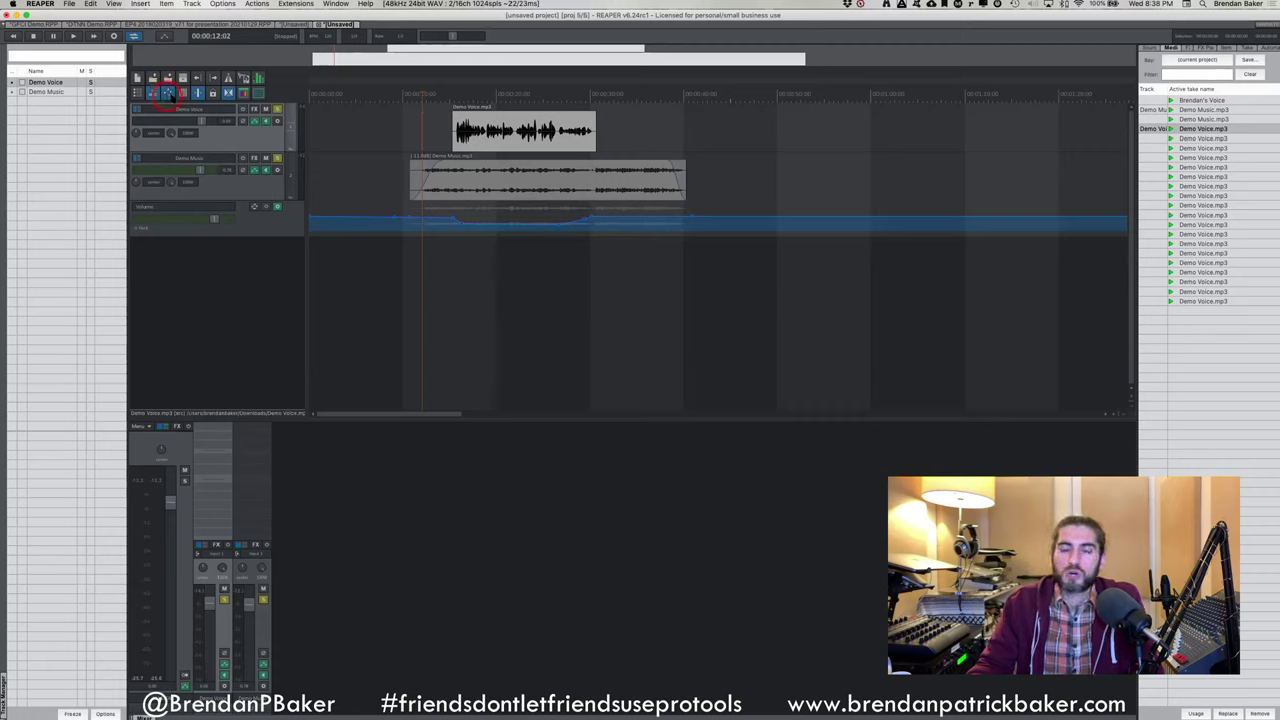
{"action": "left_click_drag", "start_coordinate": [456, 218], "coordinate": [505, 235]}
{"action": "left_click_drag", "start_coordinate": [595, 231], "coordinate": [602, 220]}
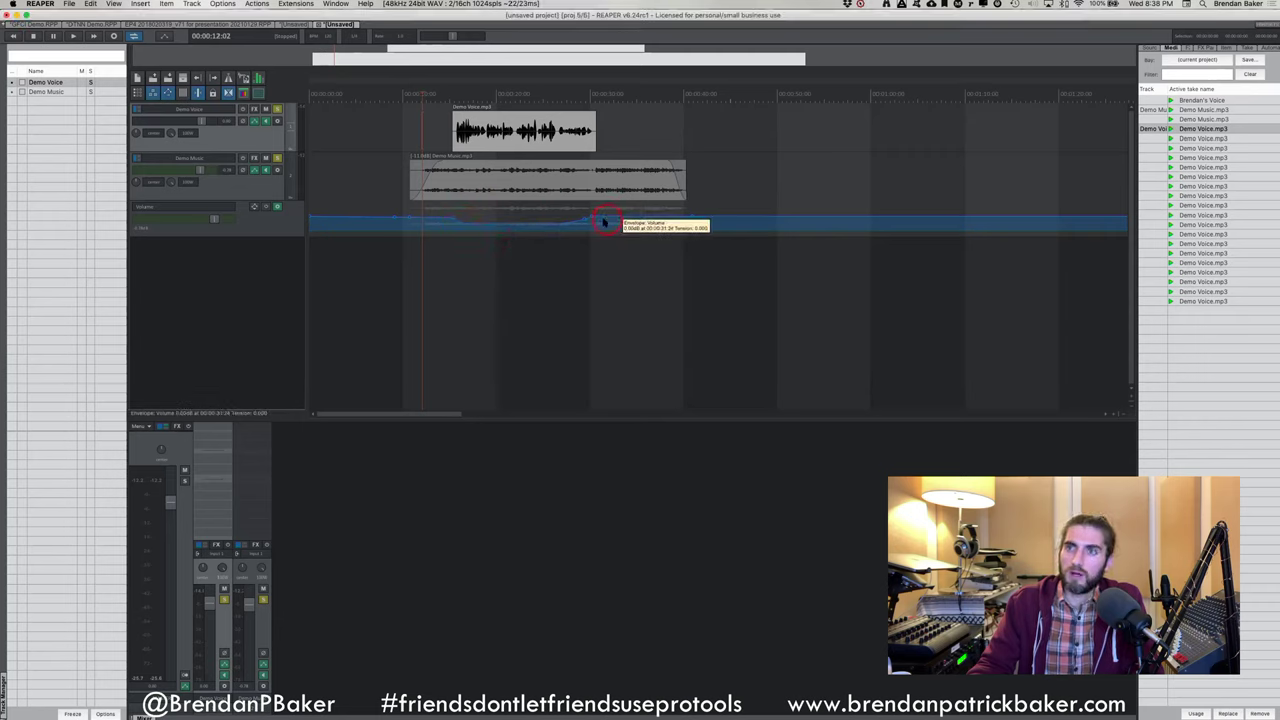
{"action": "mouse_move", "coordinate": [457, 194]}
{"action": "left_mouse_down"}
{"action": "mouse_move", "coordinate": [680, 205]}
{"action": "mouse_move", "coordinate": [467, 186]}
{"action": "left_mouse_up"}
{"action": "left_click", "coordinate": [190, 104]}
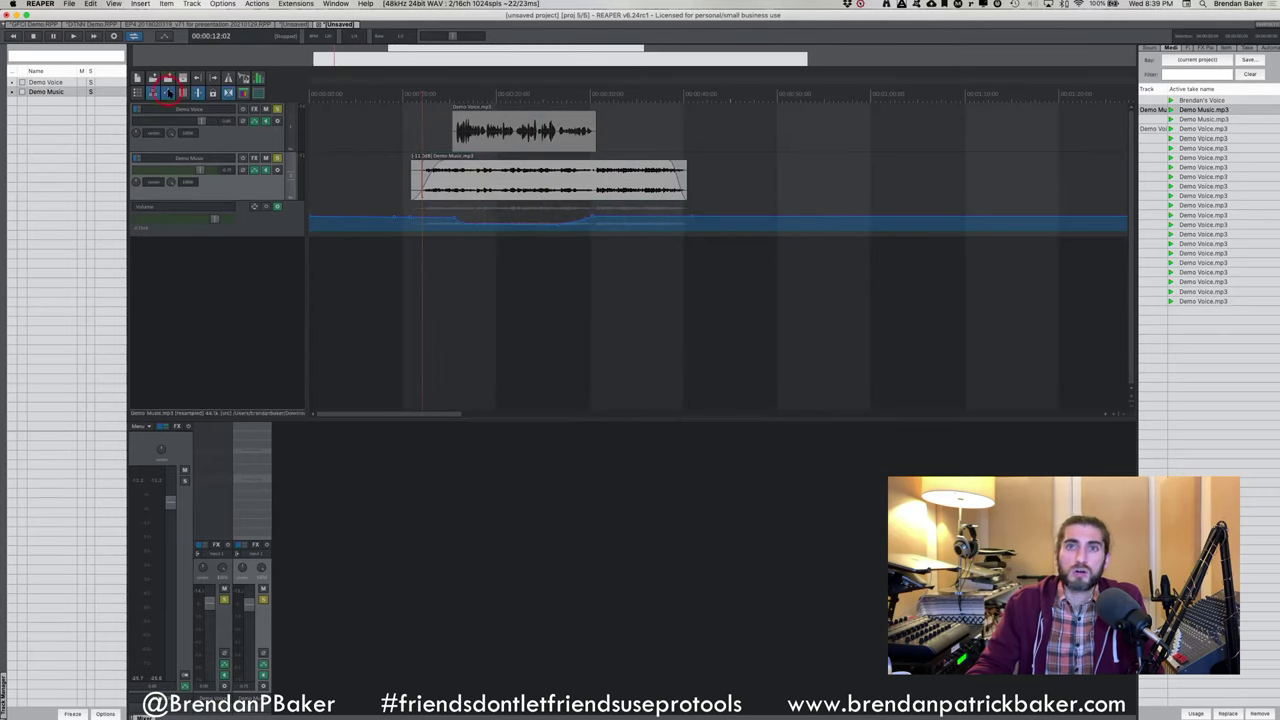
Try moving the Demo Music item far later on the timeline, undo it, and toggle the envelope point movement option off and on
{"action": "left_click", "coordinate": [567, 192]}
{"action": "left_click_drag", "start_coordinate": [566, 193], "coordinate": [790, 195]}
{"action": "key", "text": "super+z"}
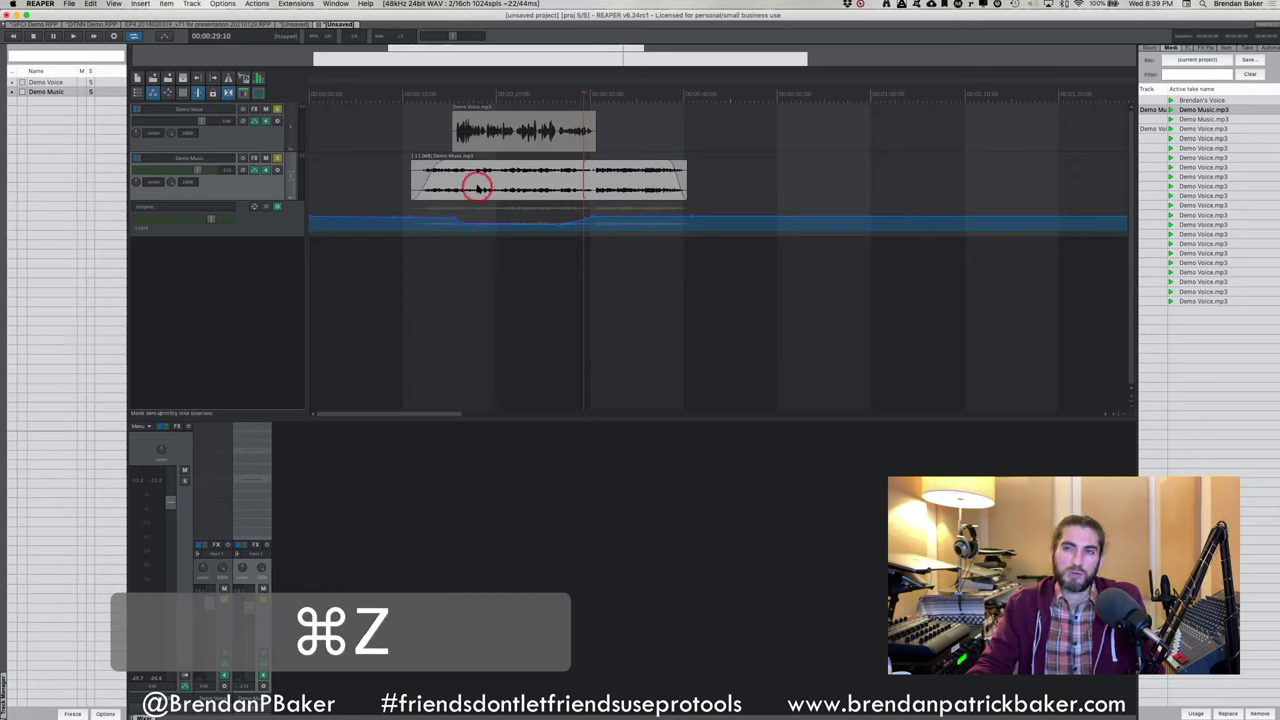
{"action": "left_click", "coordinate": [168, 95]}
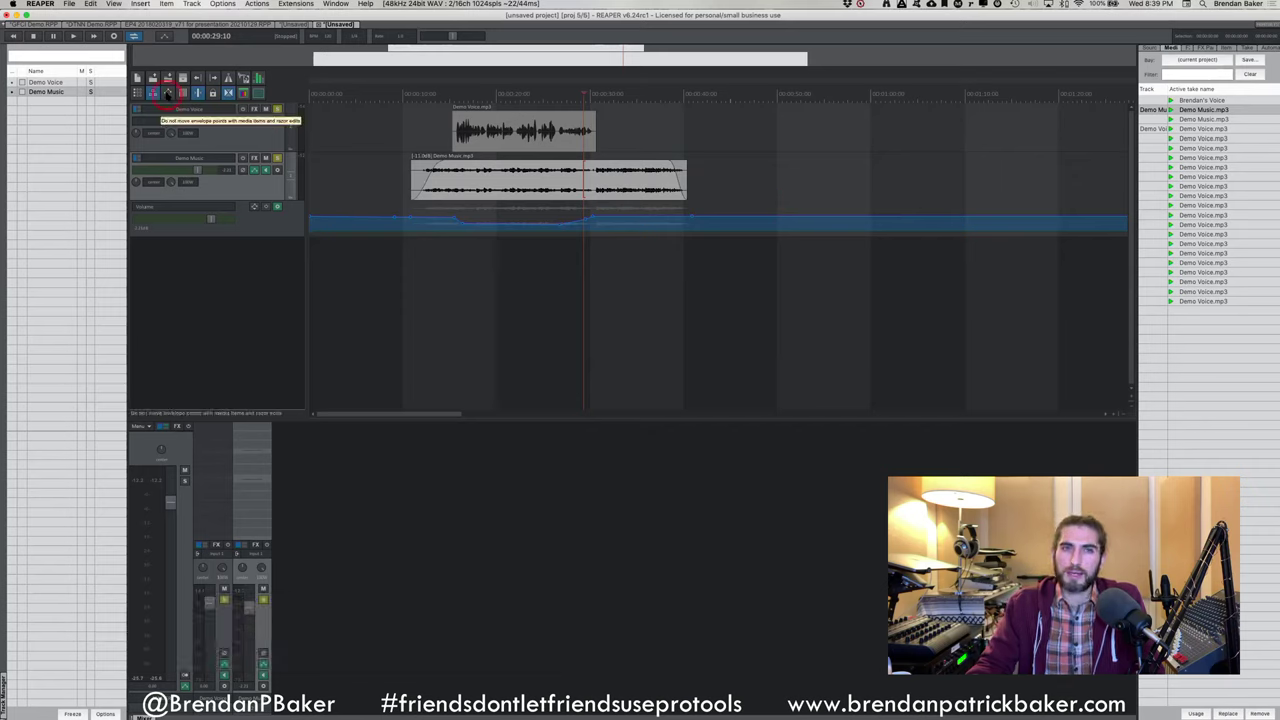
{"action": "left_click", "coordinate": [163, 93]}
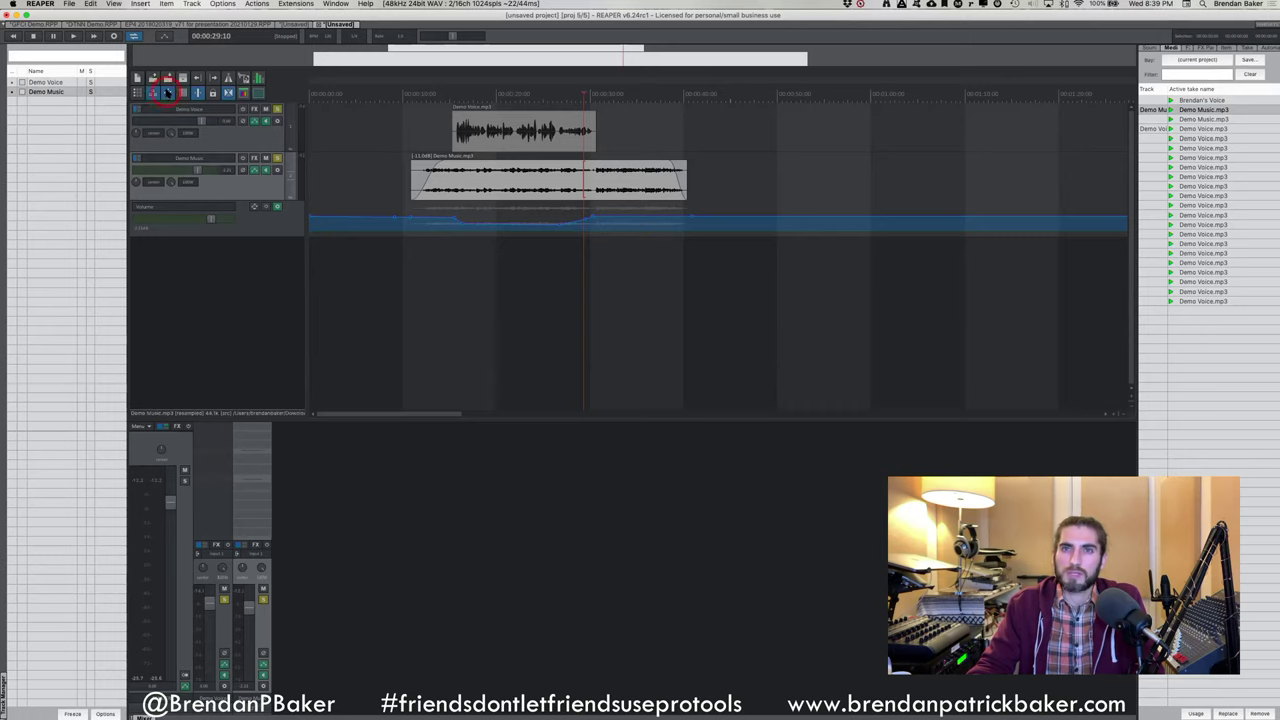
Draw a freehand dip in the Demo Music volume envelope around the start of the Demo Voice item
{"action": "left_click", "coordinate": [336, 143]}
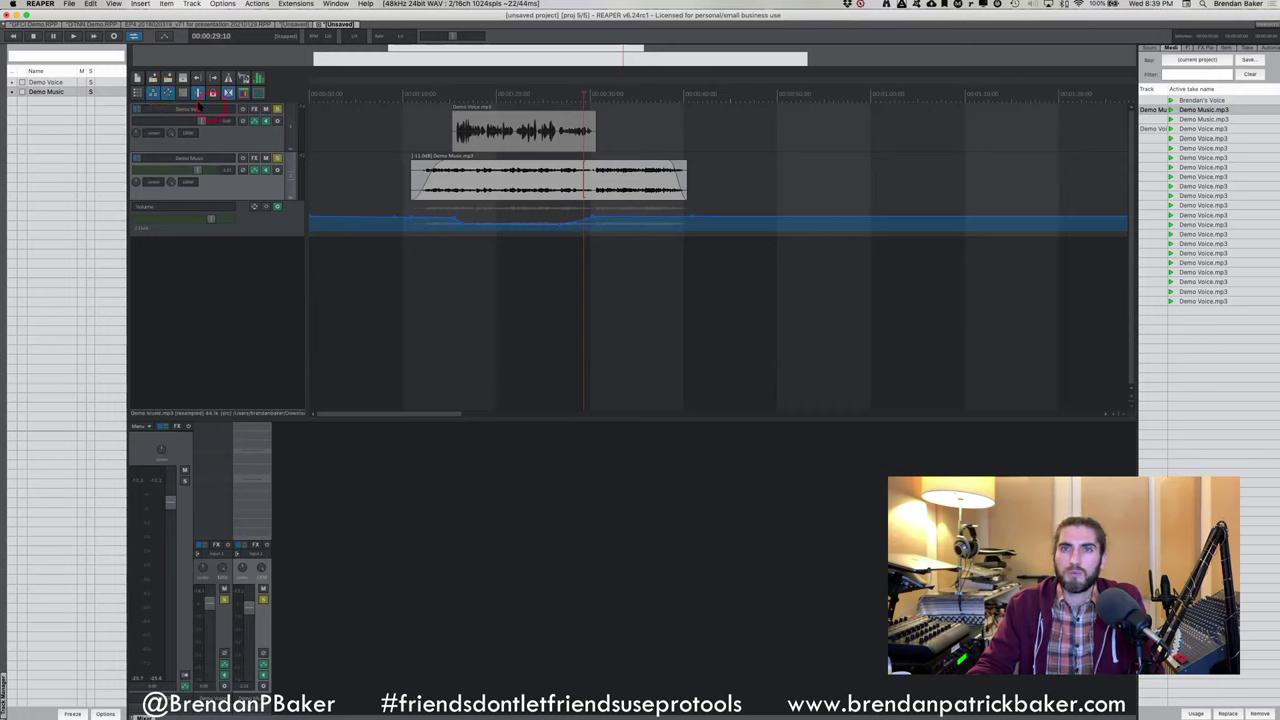
{"action": "left_click", "coordinate": [437, 212]}
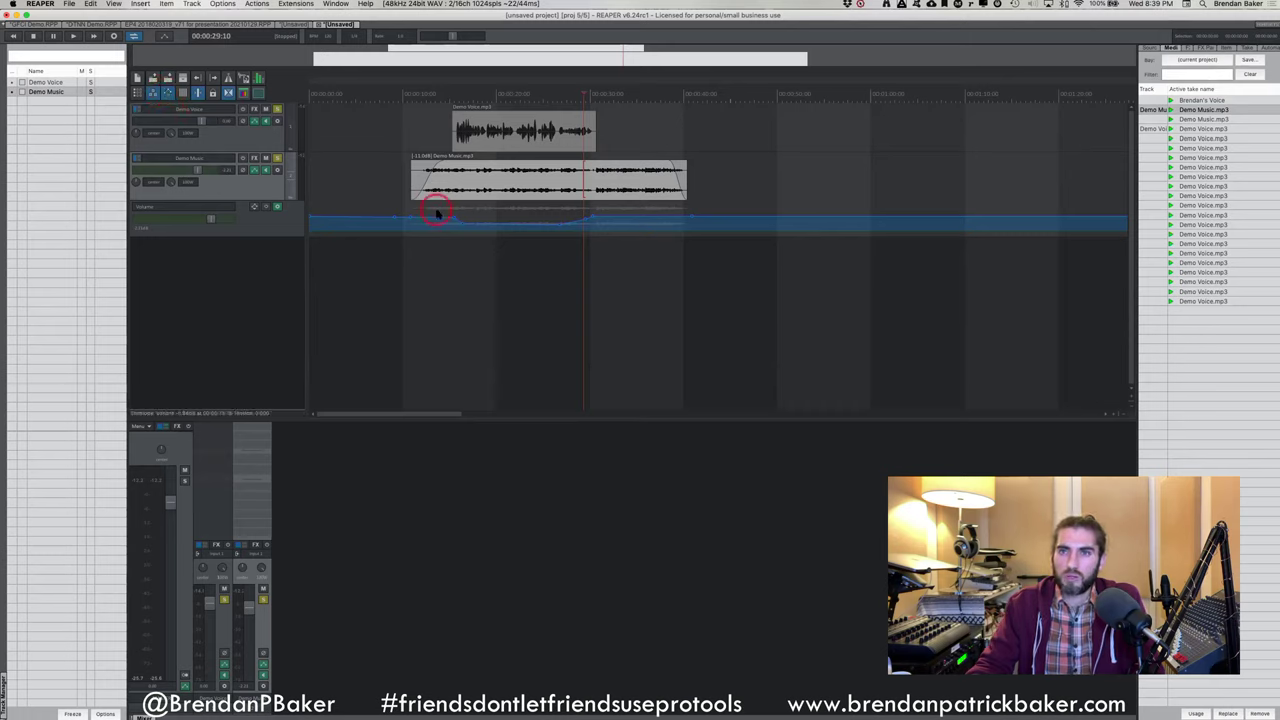
{"action": "left_click_drag", "start_coordinate": [440, 213], "coordinate": [484, 238]}
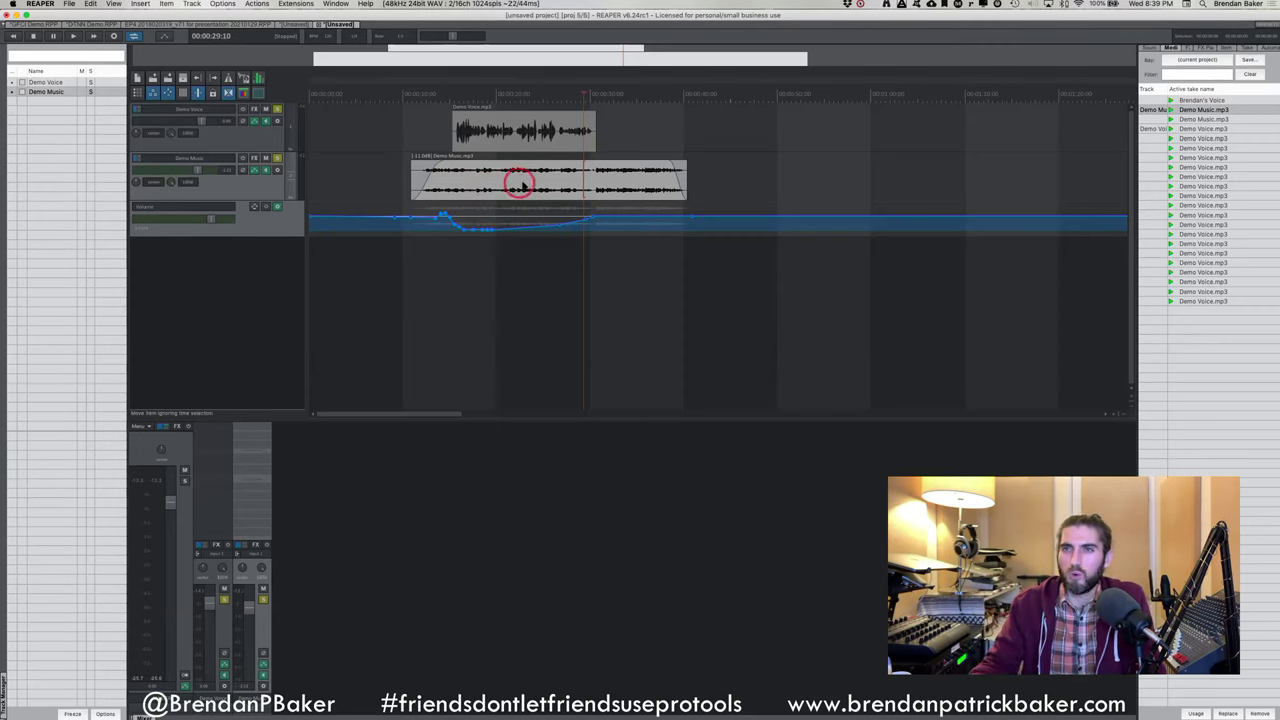
Try moving the Demo Music item earlier to test its envelope points, and undo the moves and the freehand envelope dip
{"action": "key", "text": "1"}
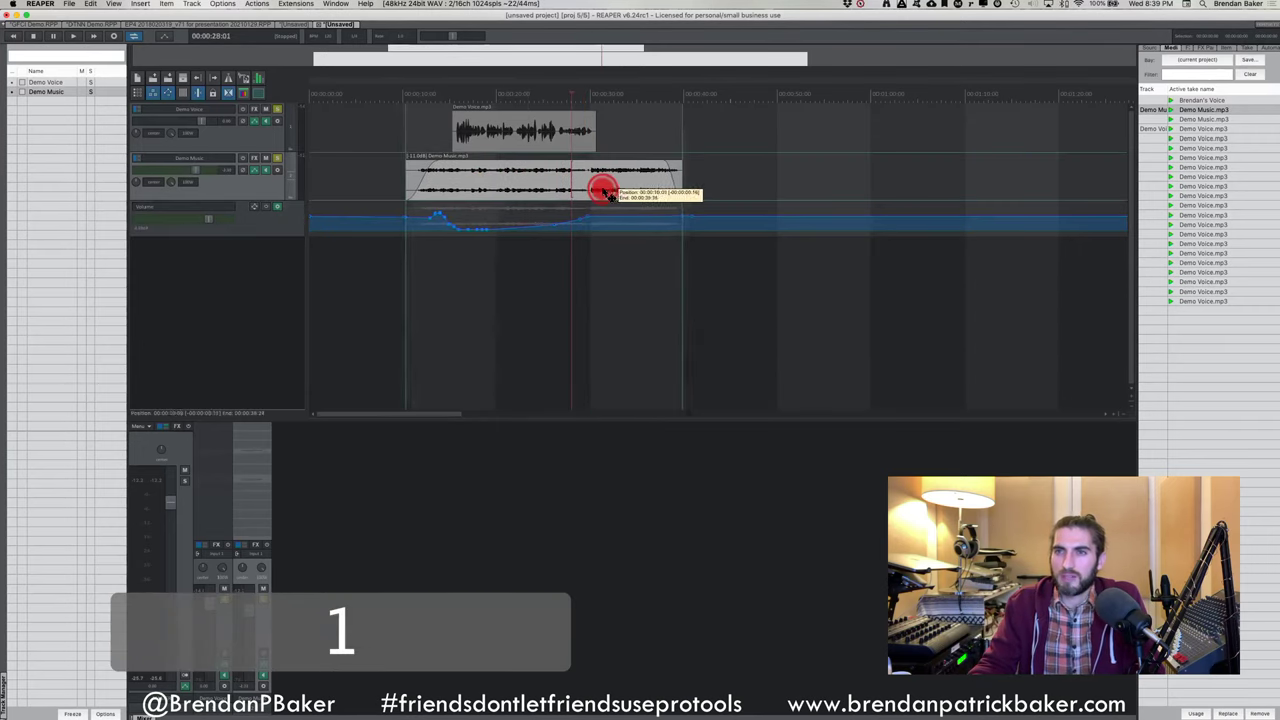
{"action": "key", "text": "super+z"}
{"action": "left_click", "coordinate": [250, 129]}
{"action": "left_click", "coordinate": [173, 93]}
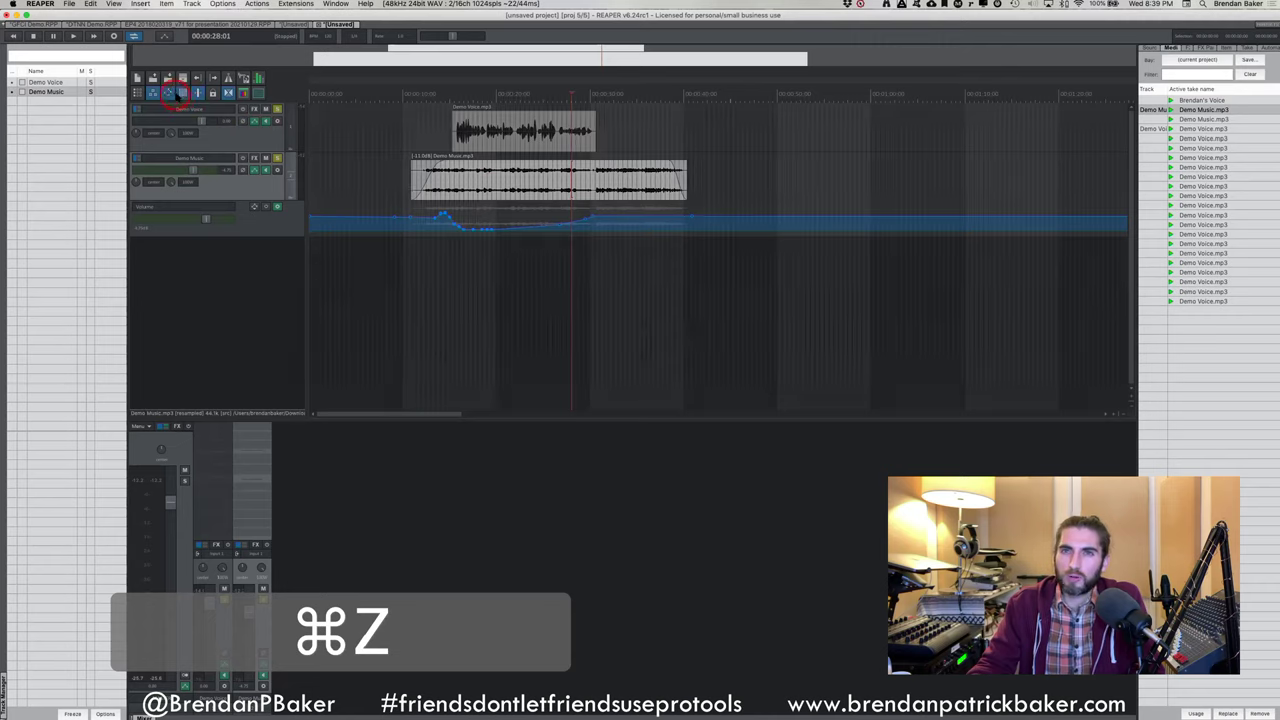
{"action": "left_click_drag", "start_coordinate": [537, 177], "coordinate": [425, 170]}
{"action": "left_click", "coordinate": [242, 130]}
{"action": "key", "text": "super+z"}
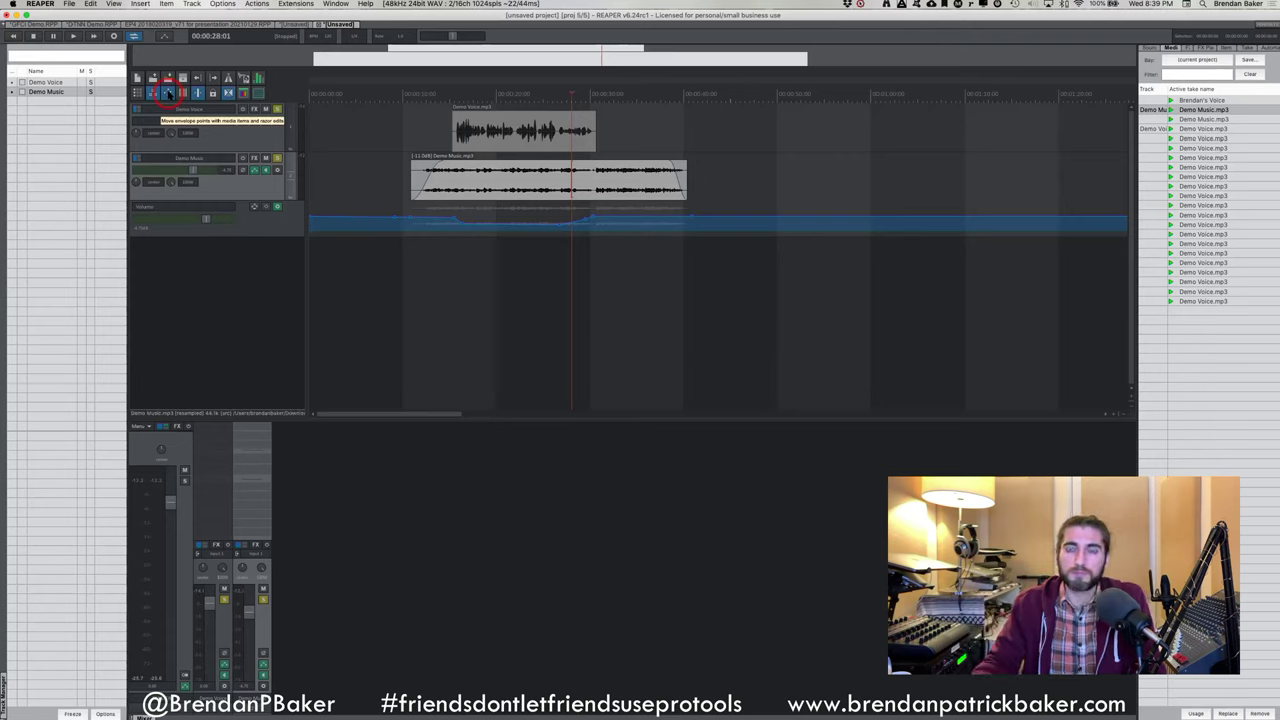
Toggle moving envelope points with media items and turn on the timeline's grid lines
{"action": "left_click", "coordinate": [168, 93]}
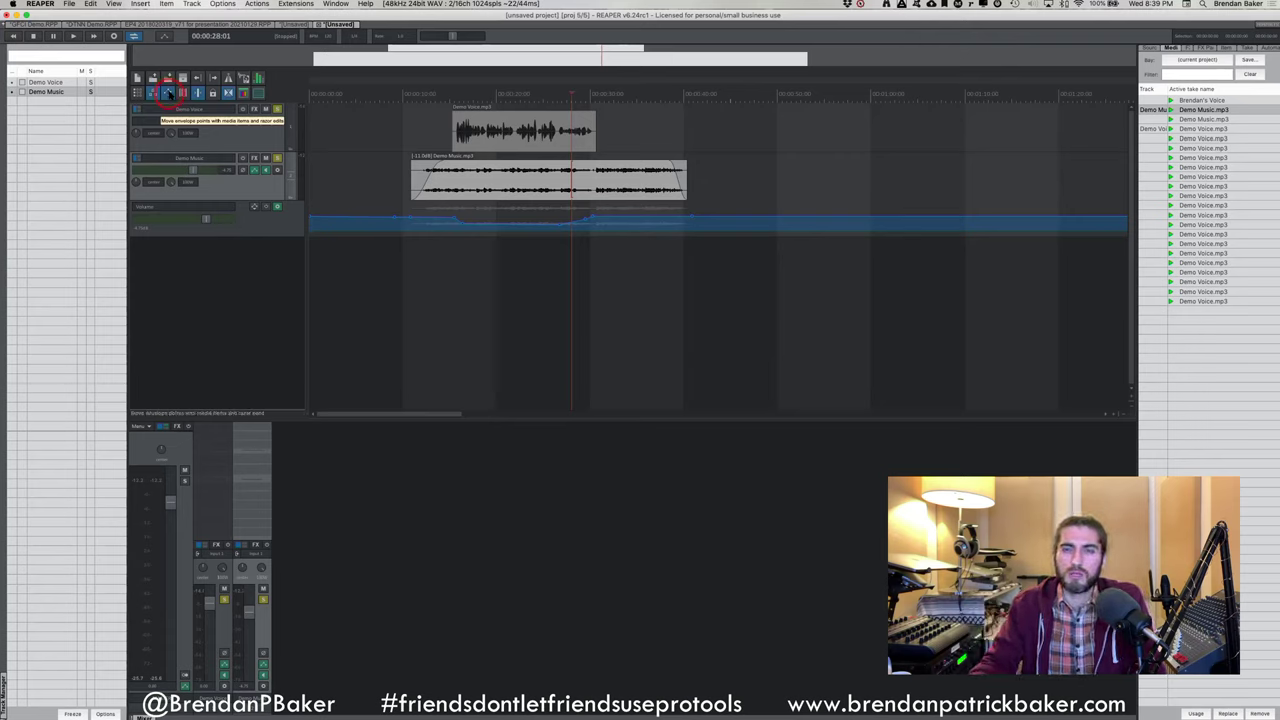
{"action": "left_click", "coordinate": [168, 93]}
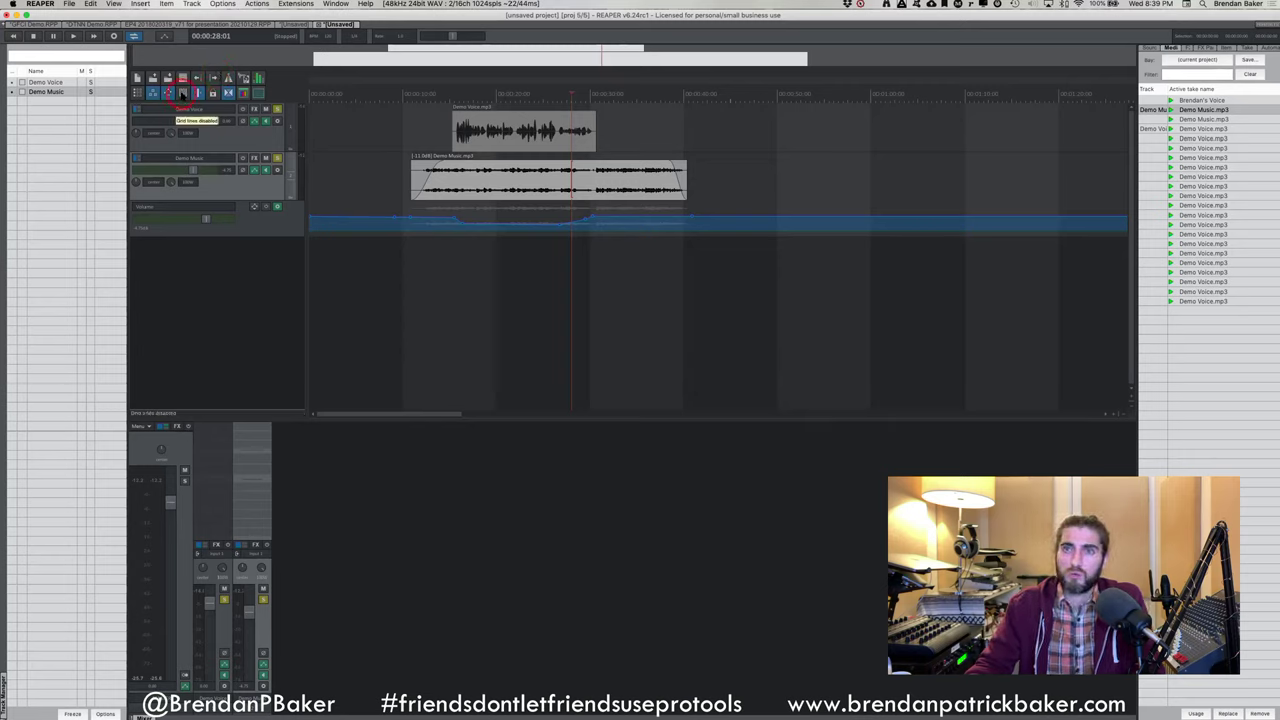
{"action": "left_click", "coordinate": [182, 93]}
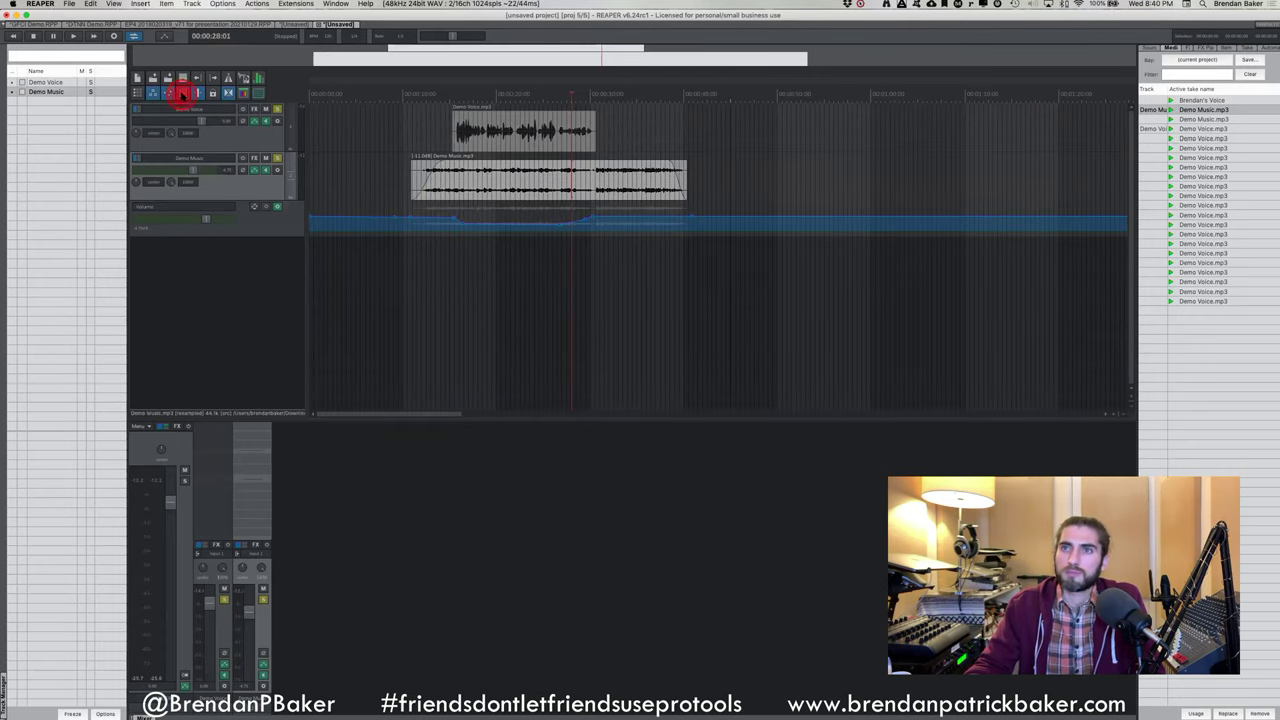
{"action": "scroll", "coordinate": [373, 130], "scroll_direction": "up", "scroll_amount": 5}
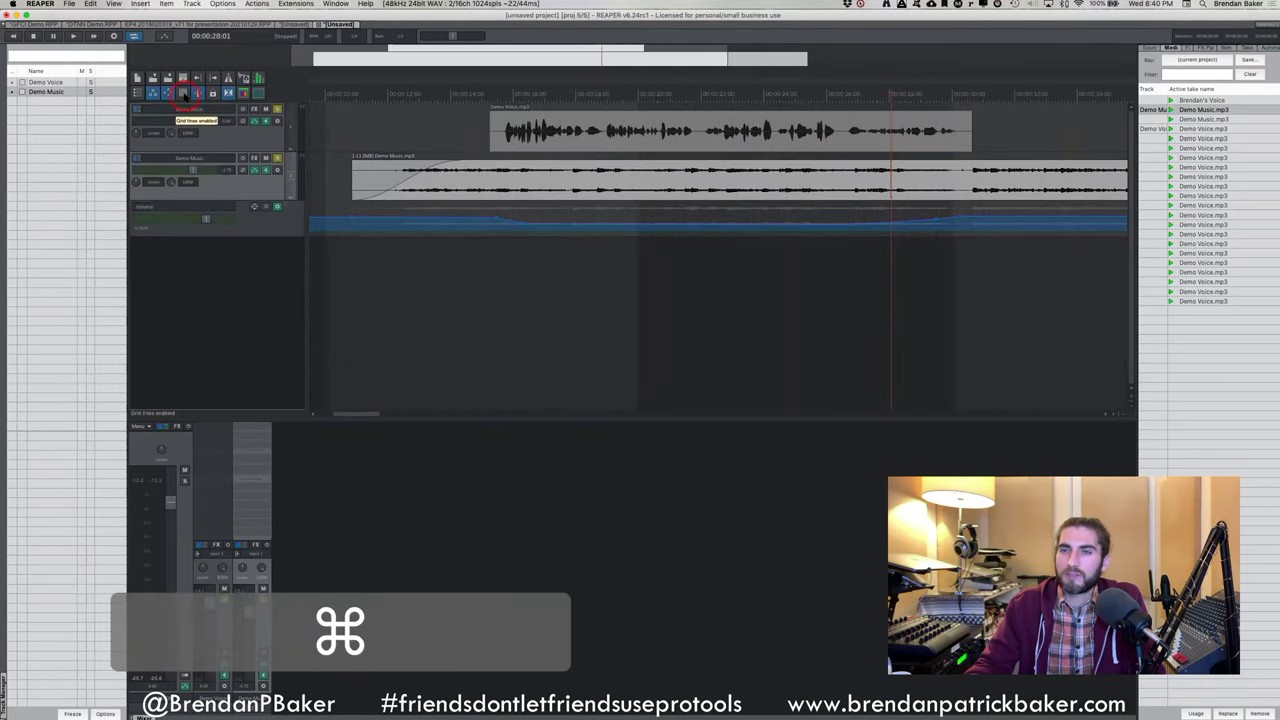
Turn off the timeline's grid lines and move the Demo Voice item earlier, to start just before the Demo Music item
{"action": "left_click", "coordinate": [186, 94]}
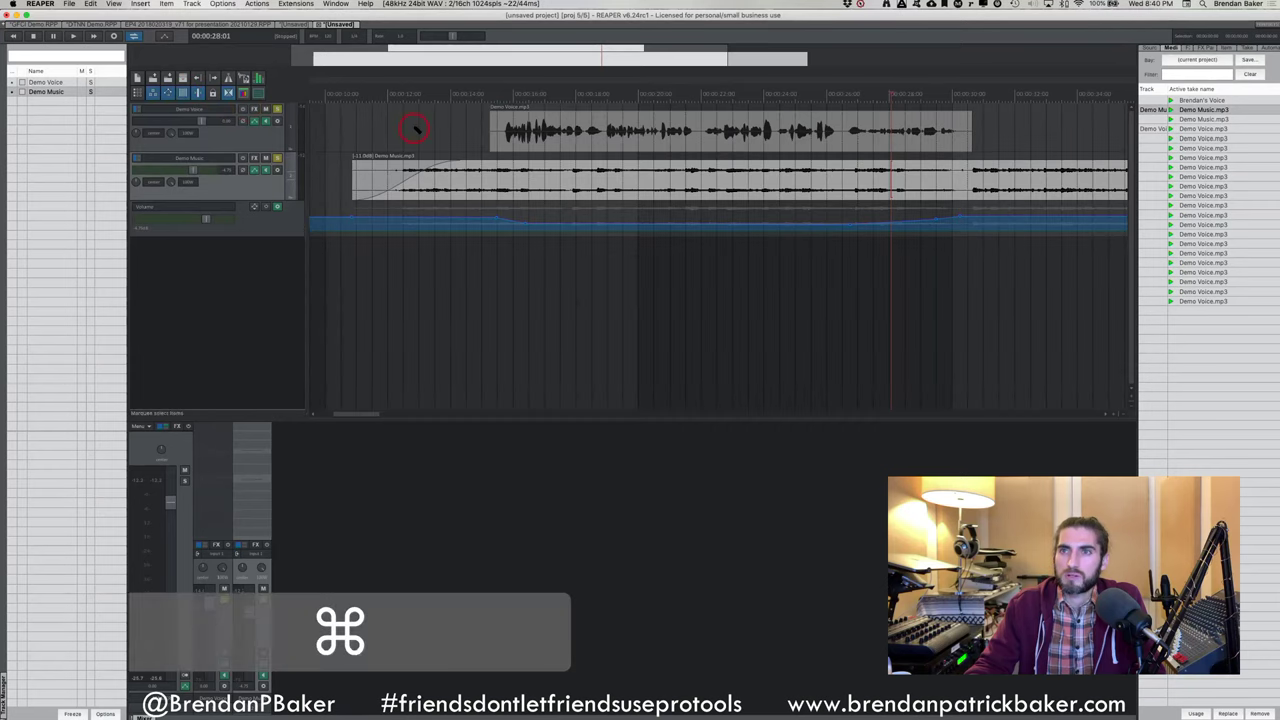
{"action": "scroll", "coordinate": [414, 127], "scroll_direction": "down", "scroll_amount": 5}
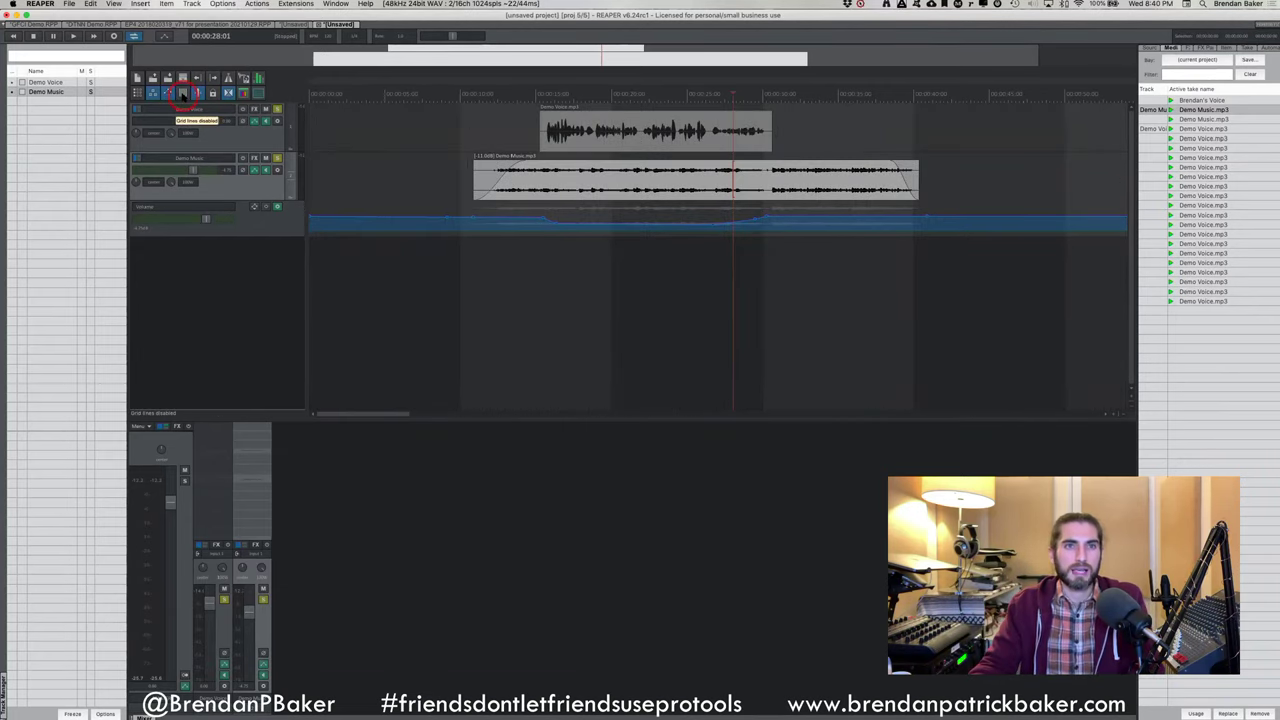
{"action": "left_click", "coordinate": [694, 134]}
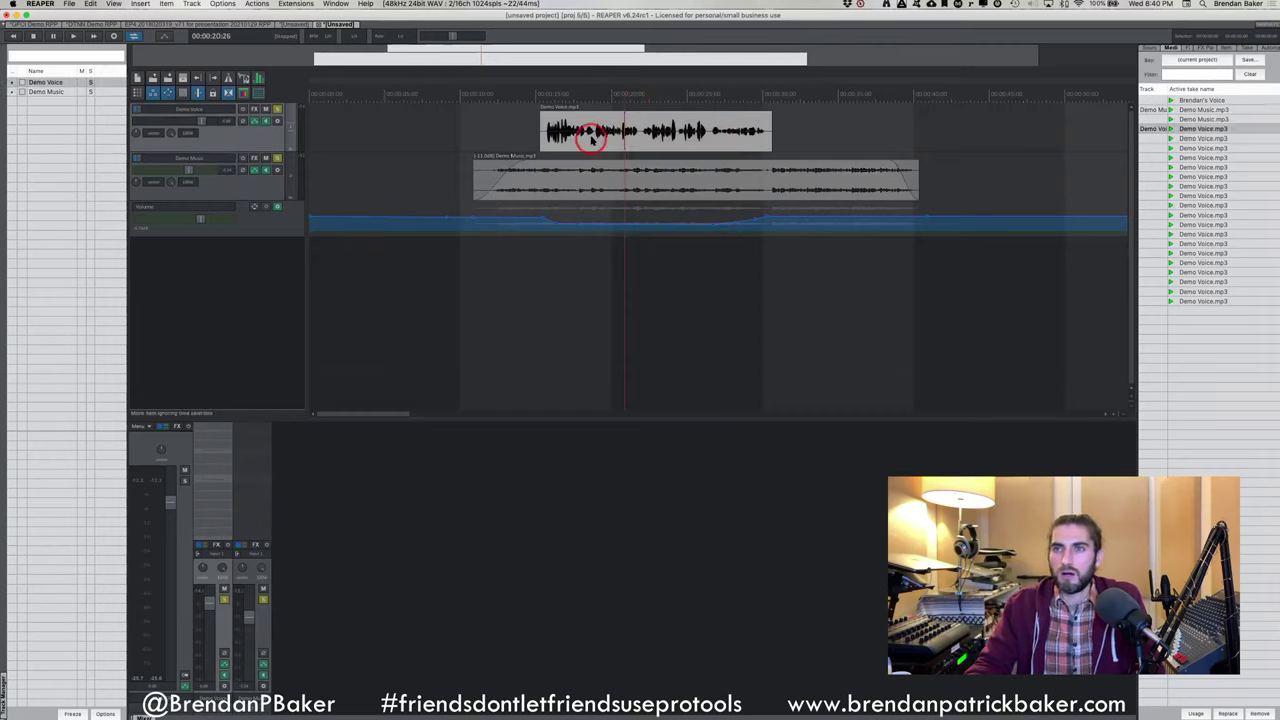
{"action": "left_click_drag", "start_coordinate": [586, 134], "coordinate": [500, 140]}
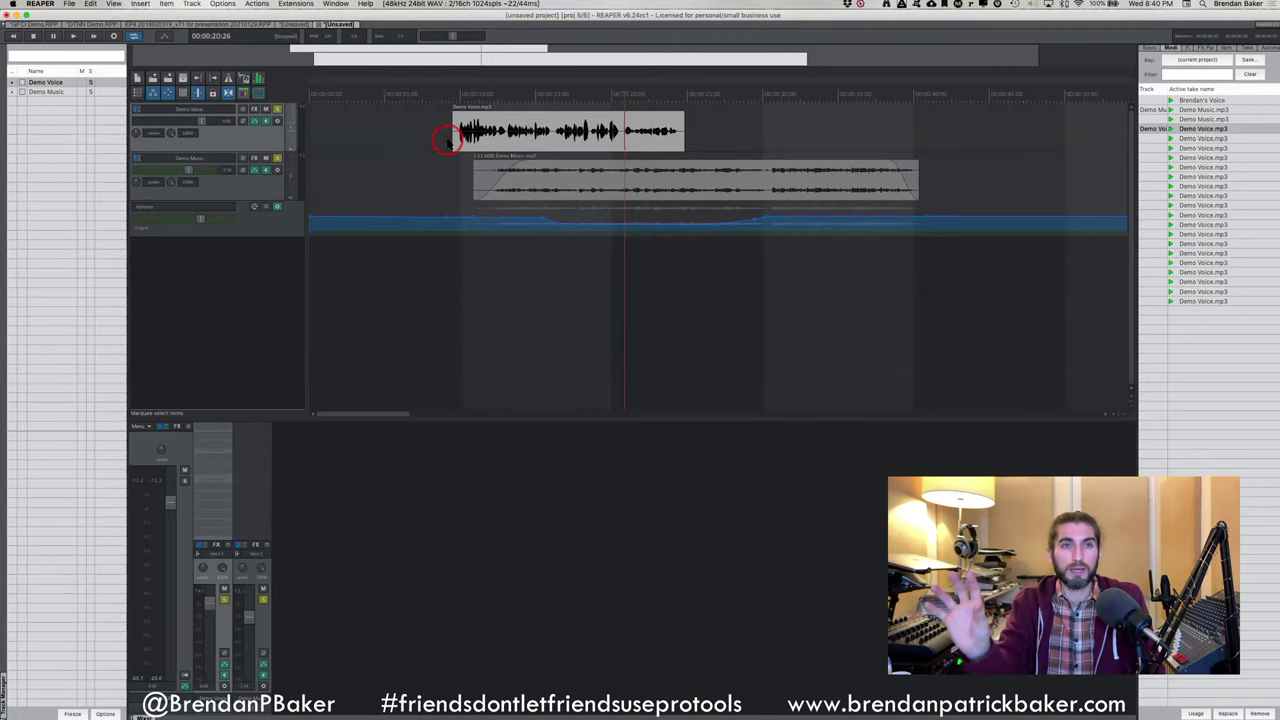
Turn on the grid lines and move the Demo Voice item earlier, to start at about 4 seconds
{"action": "scroll", "coordinate": [450, 138], "scroll_direction": "down", "scroll_amount": 3}
{"action": "scroll", "coordinate": [450, 138], "scroll_direction": "down", "scroll_amount": 5}
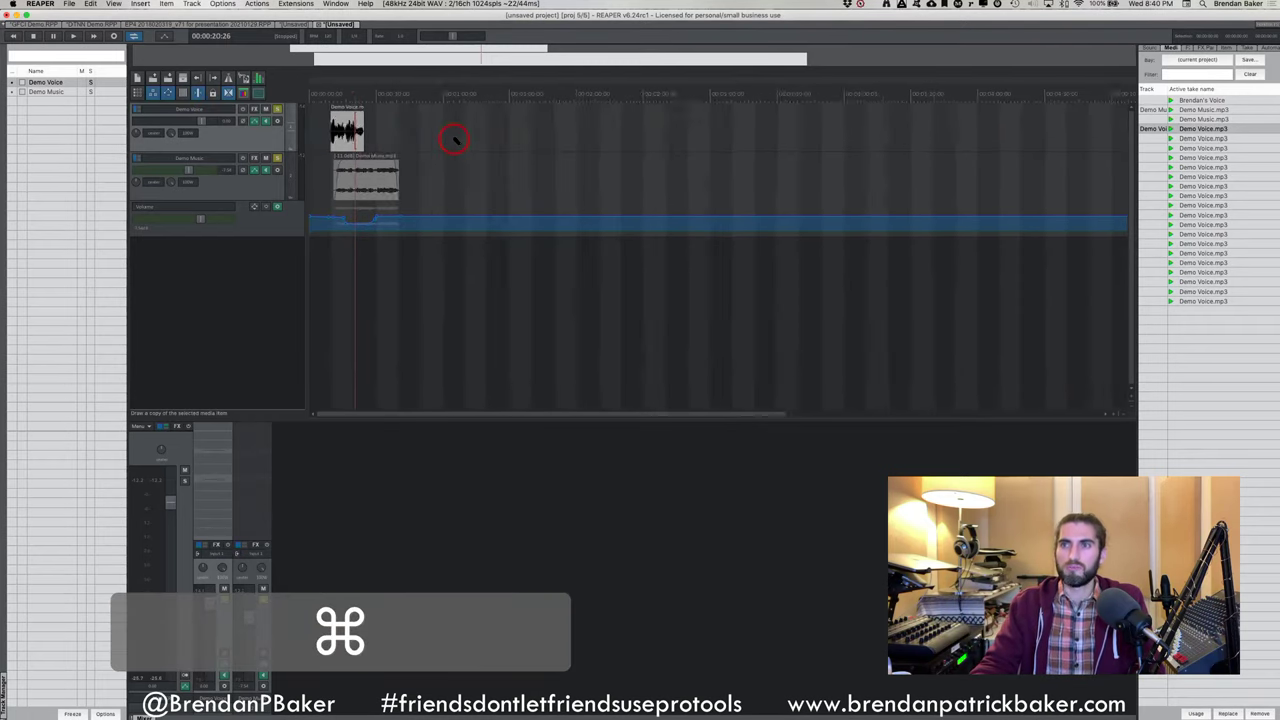
{"action": "scroll", "coordinate": [455, 138], "scroll_direction": "up", "scroll_amount": 5}
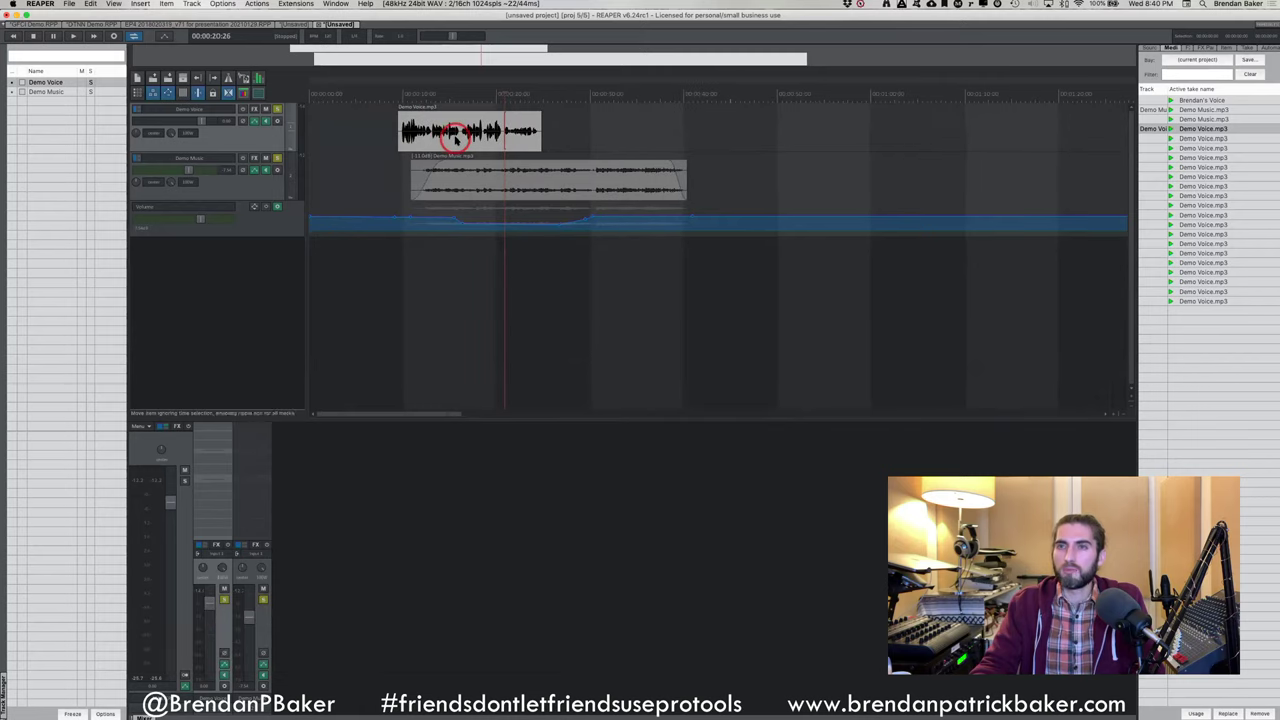
{"action": "scroll", "coordinate": [455, 138], "scroll_direction": "up", "scroll_amount": 5}
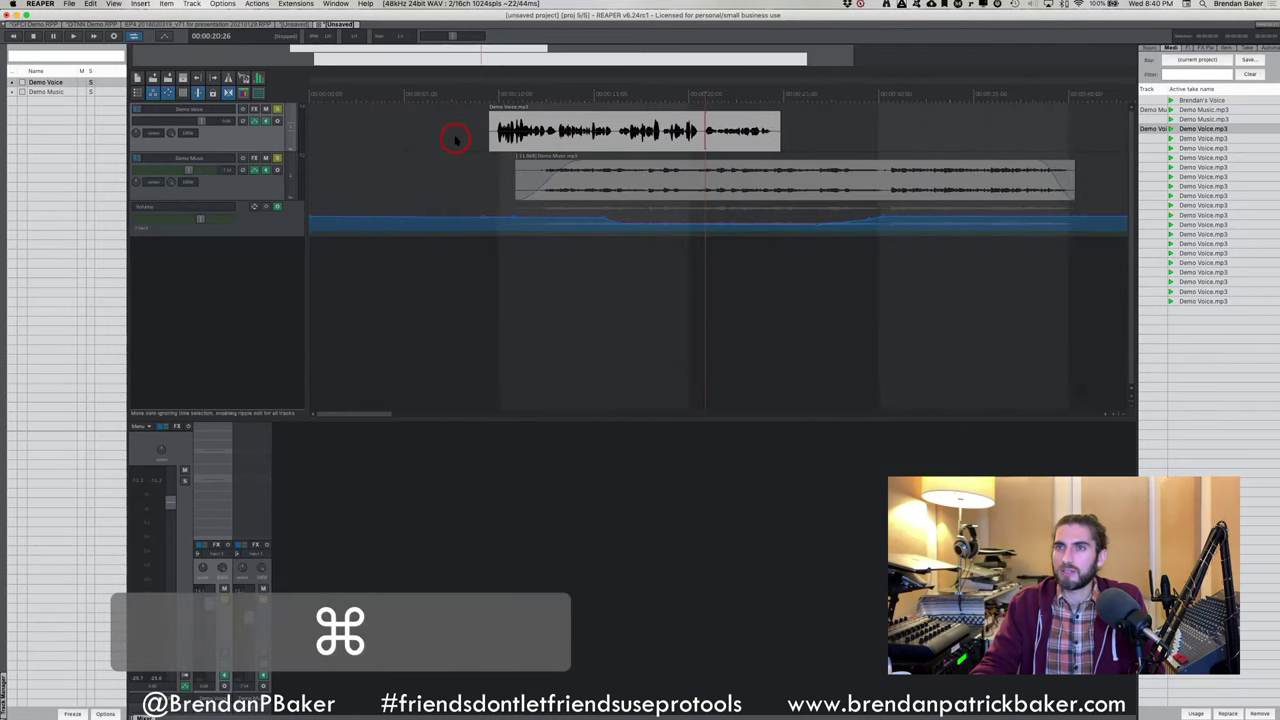
{"action": "scroll", "coordinate": [455, 138], "scroll_direction": "down", "scroll_amount": 2}
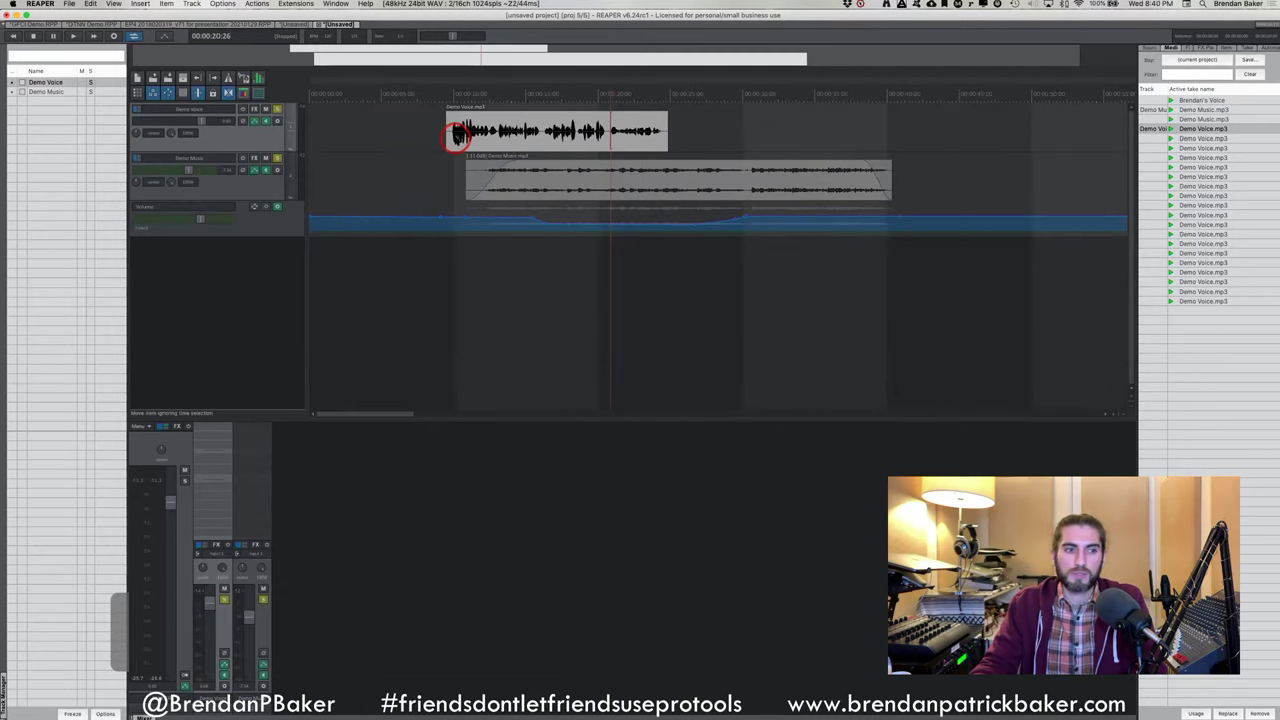
{"action": "key", "text": "alt"}
{"action": "left_click", "coordinate": [510, 140], "text": "alt"}
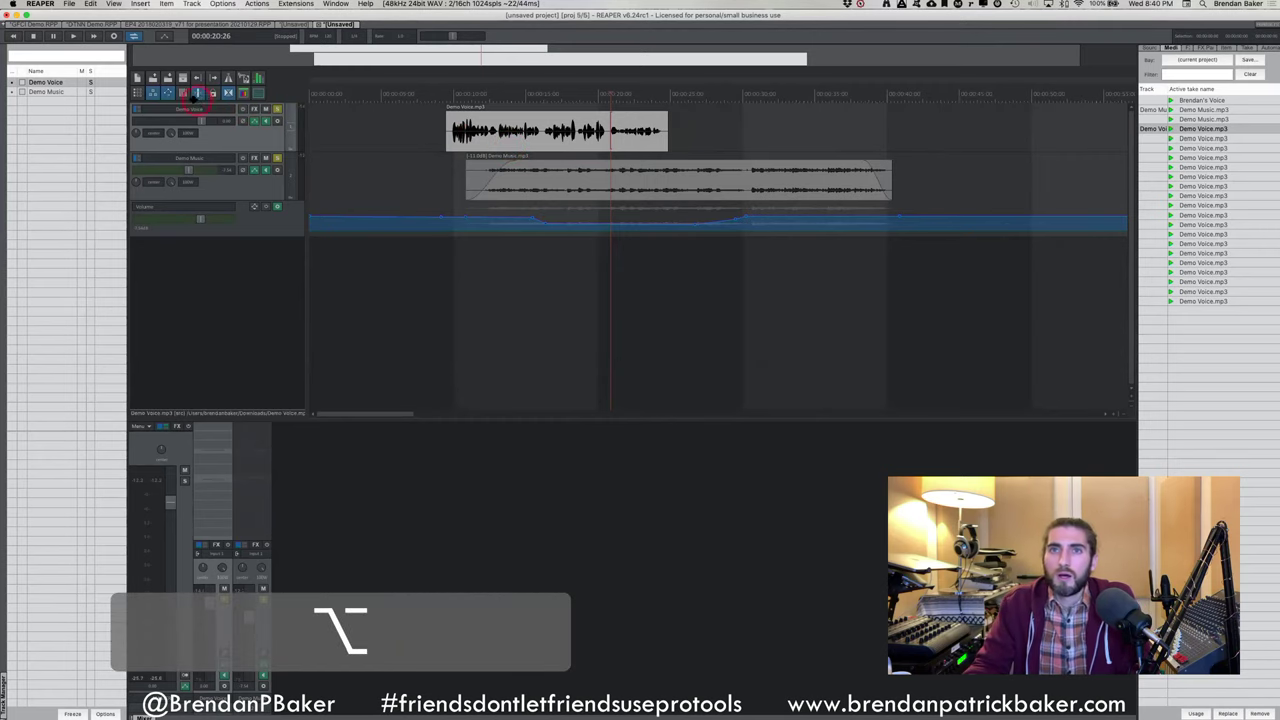
{"action": "left_click", "coordinate": [170, 92]}
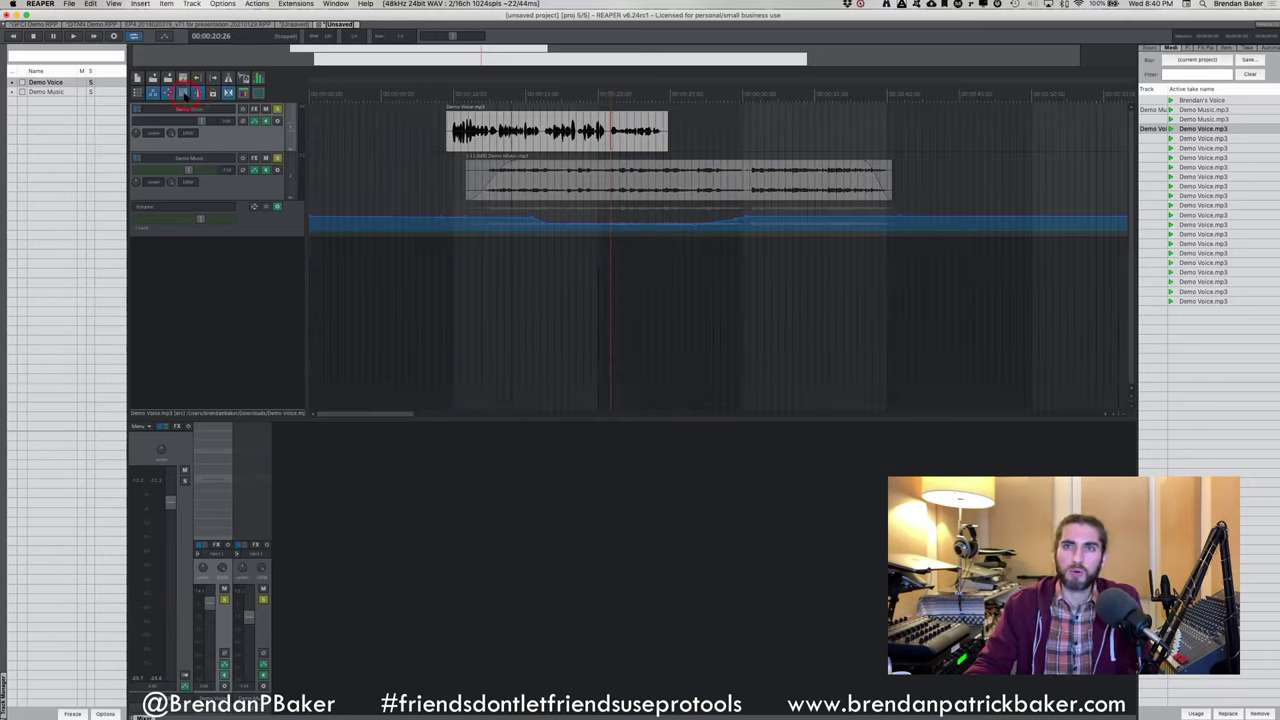
{"action": "left_click", "coordinate": [431, 138]}
{"action": "left_click_drag", "start_coordinate": [442, 135], "coordinate": [388, 139]}
{"action": "scroll", "coordinate": [392, 140], "scroll_direction": "up", "scroll_amount": 5}
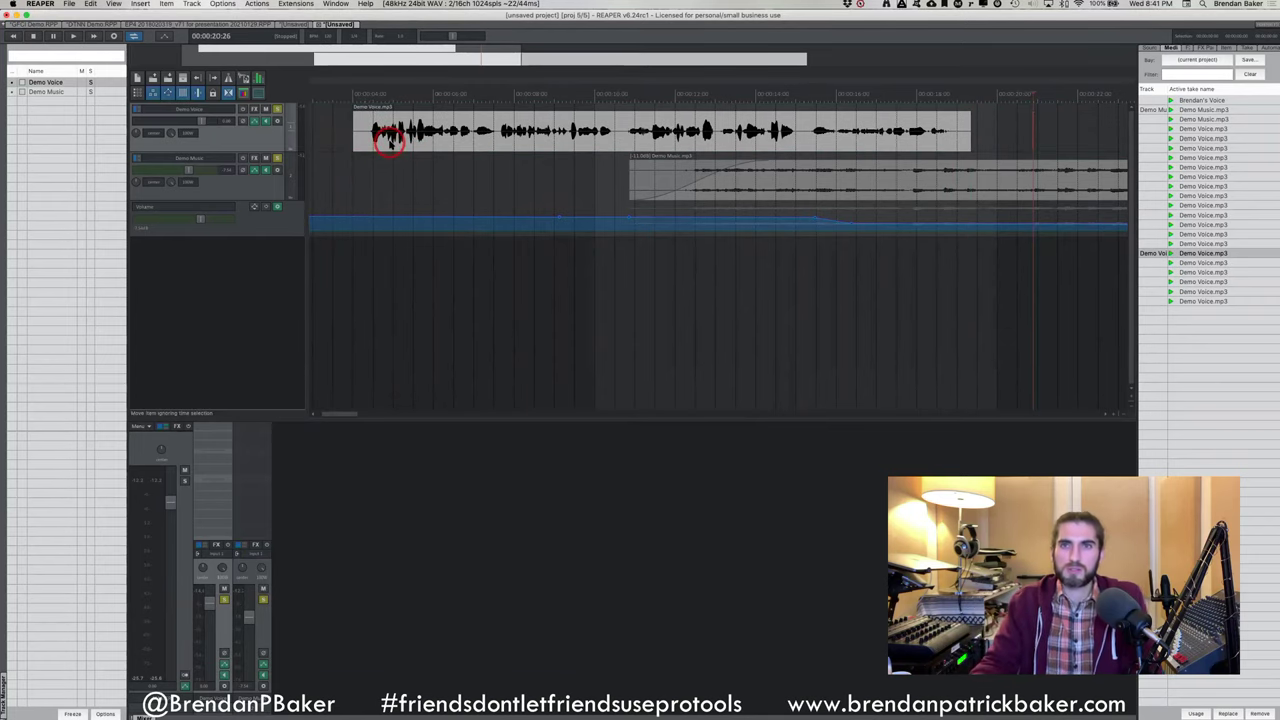
Turn off the grid lines and move the Demo Voice item to the Demo Music item's start, continuing on to the volume envelope dip
{"action": "left_click", "coordinate": [184, 94]}
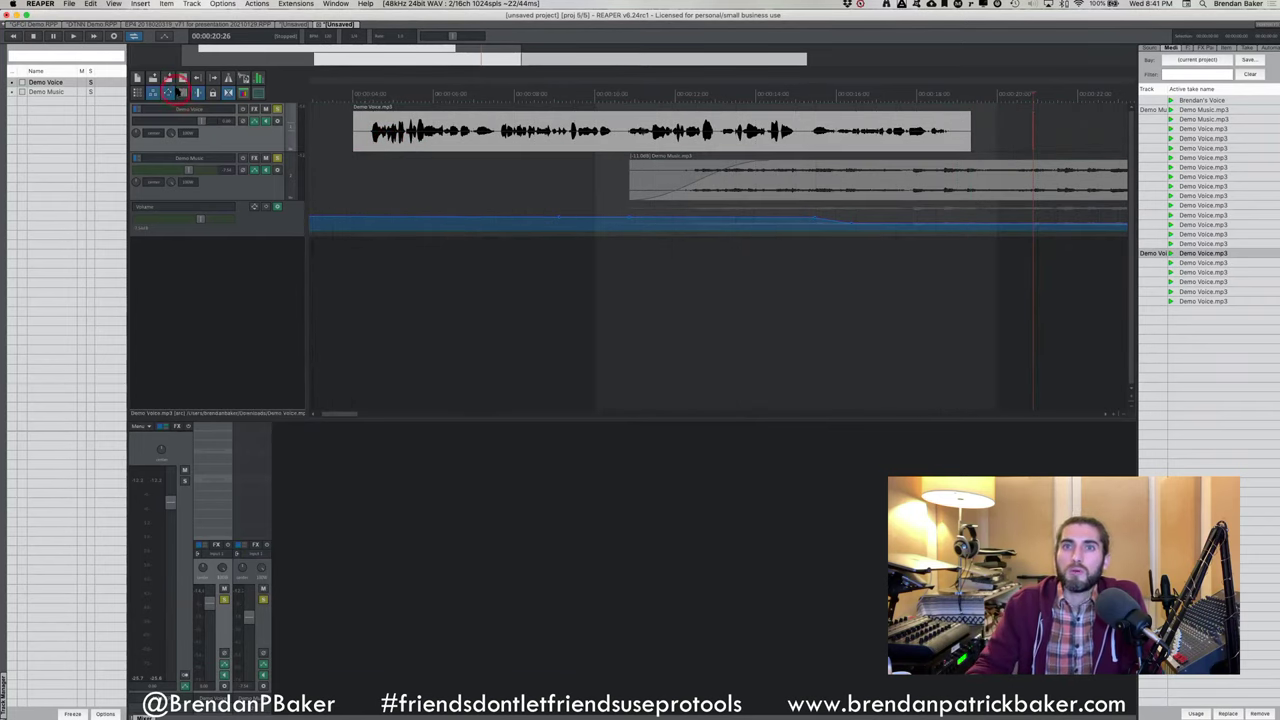
{"action": "left_click_drag", "start_coordinate": [423, 134], "coordinate": [718, 144]}
{"action": "scroll", "coordinate": [720, 144], "scroll_direction": "right", "scroll_amount": 5}
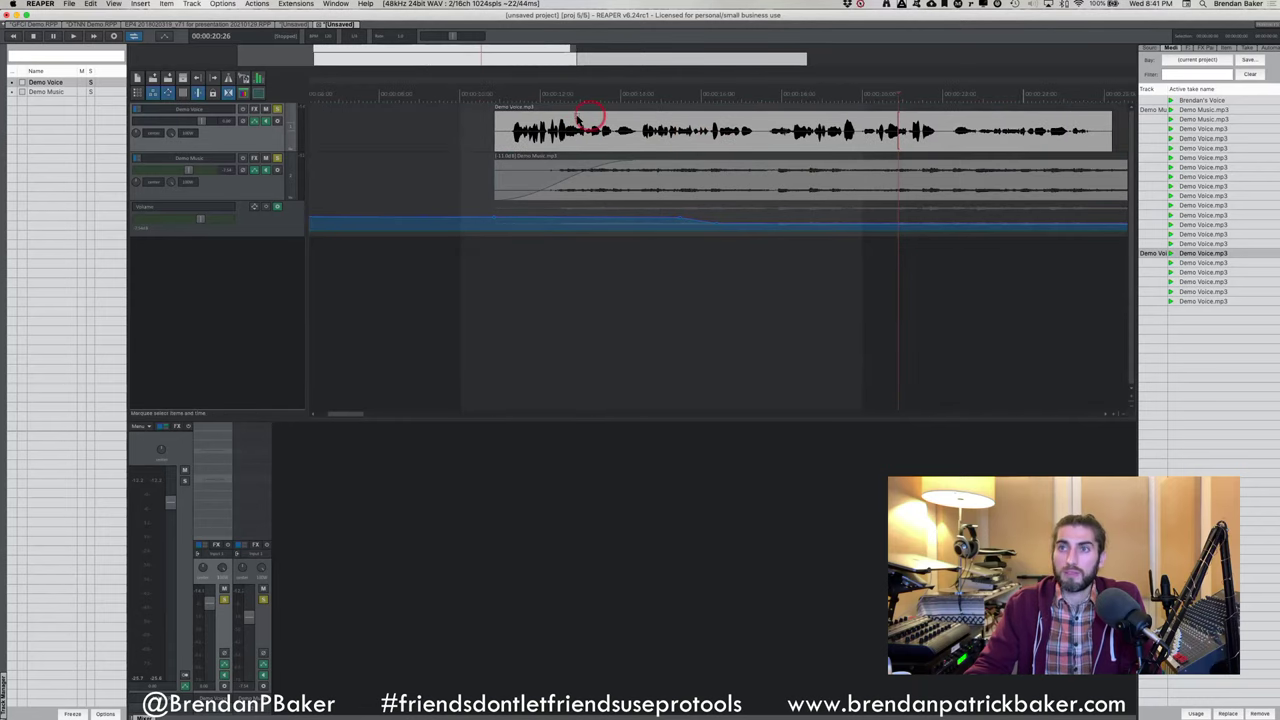
{"action": "left_click_drag", "start_coordinate": [579, 139], "coordinate": [771, 134]}
{"action": "scroll", "coordinate": [771, 134], "scroll_direction": "down", "scroll_amount": 5}
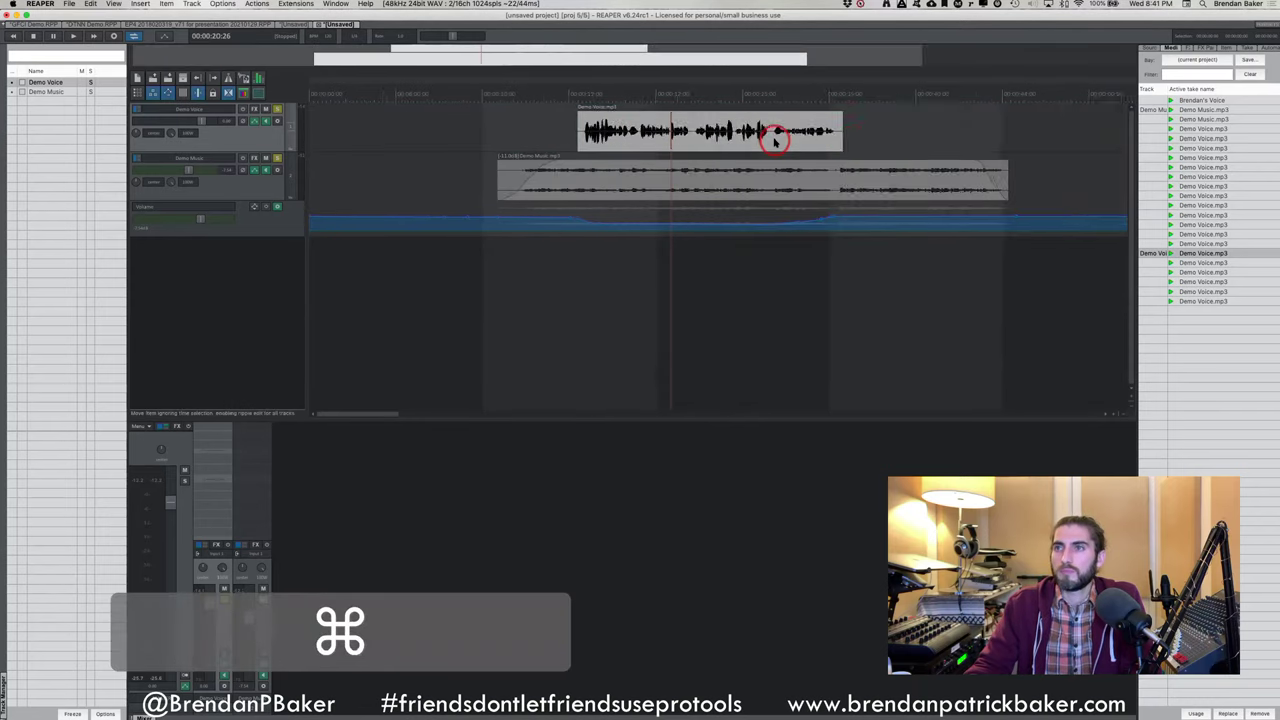
Add an unnamed marker at 00:00:15:28, near the start of the Demo Voice item
{"action": "left_click", "coordinate": [540, 93]}
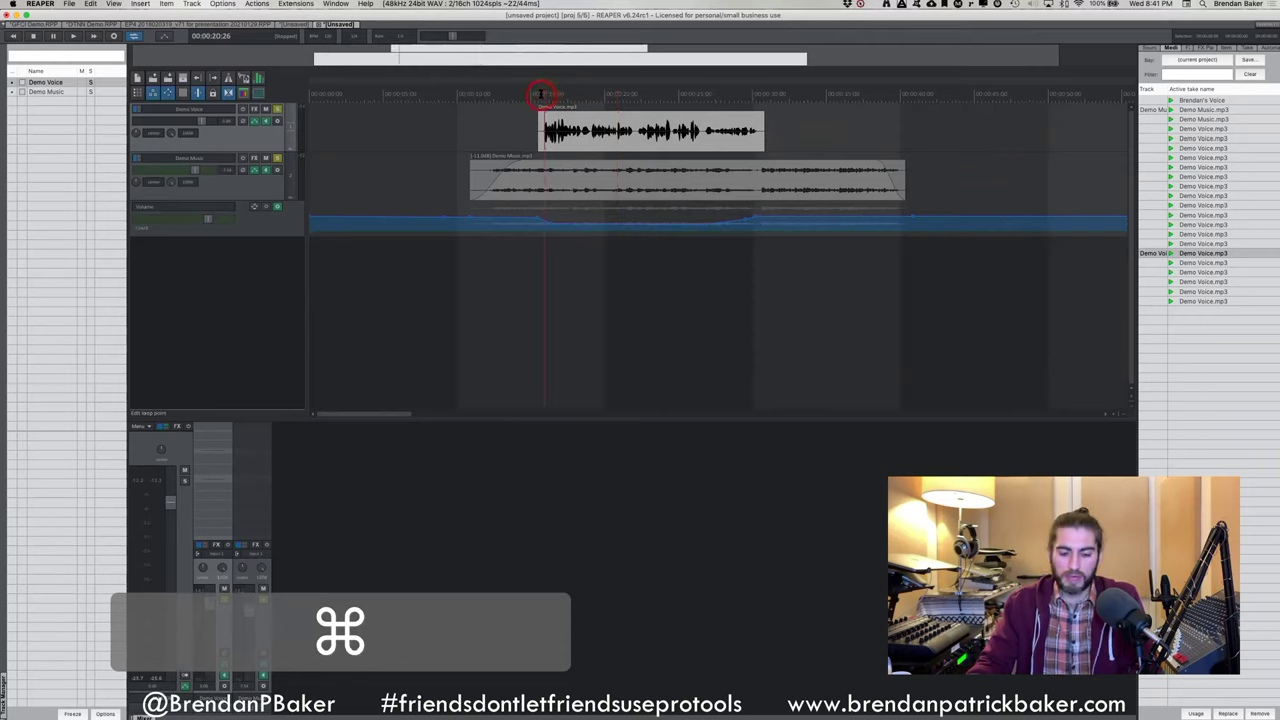
{"action": "key", "text": "shift+m"}
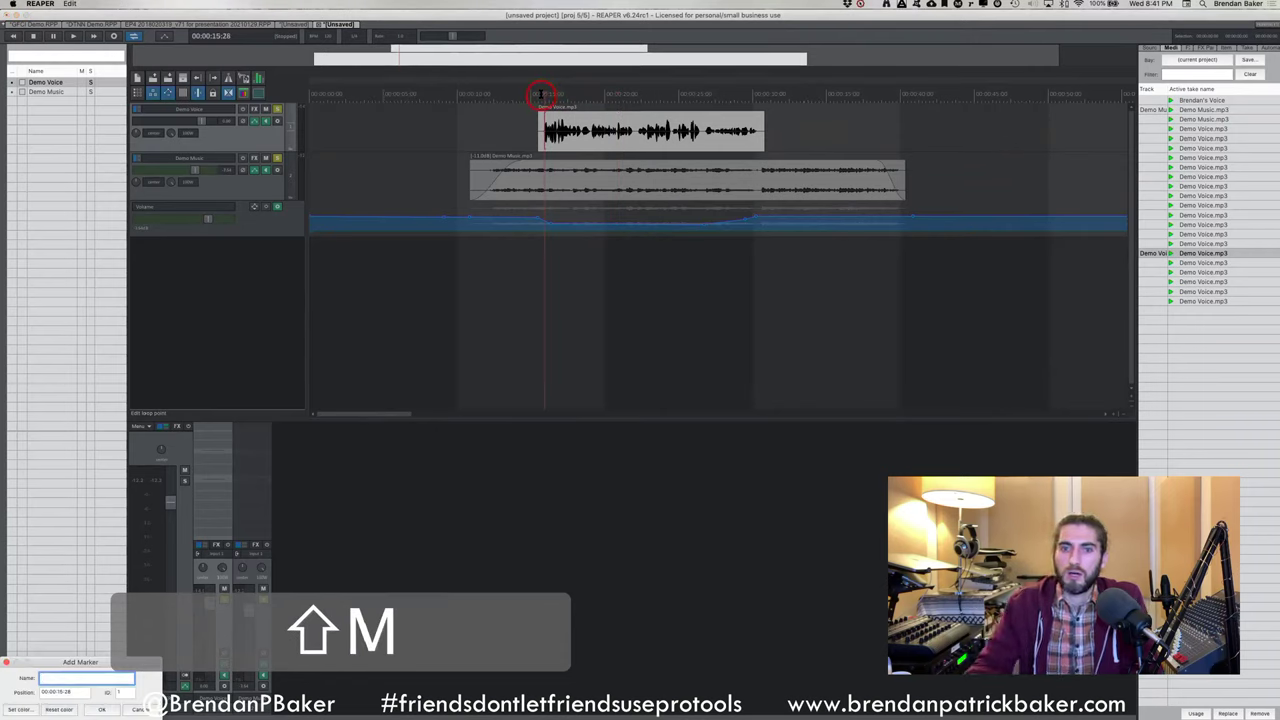
{"action": "mouse_move", "coordinate": [73, 663]}
{"action": "left_mouse_down"}
{"action": "mouse_move", "coordinate": [126, 594]}
{"action": "mouse_move", "coordinate": [295, 107]}
{"action": "mouse_move", "coordinate": [318, 113]}
{"action": "left_mouse_up"}
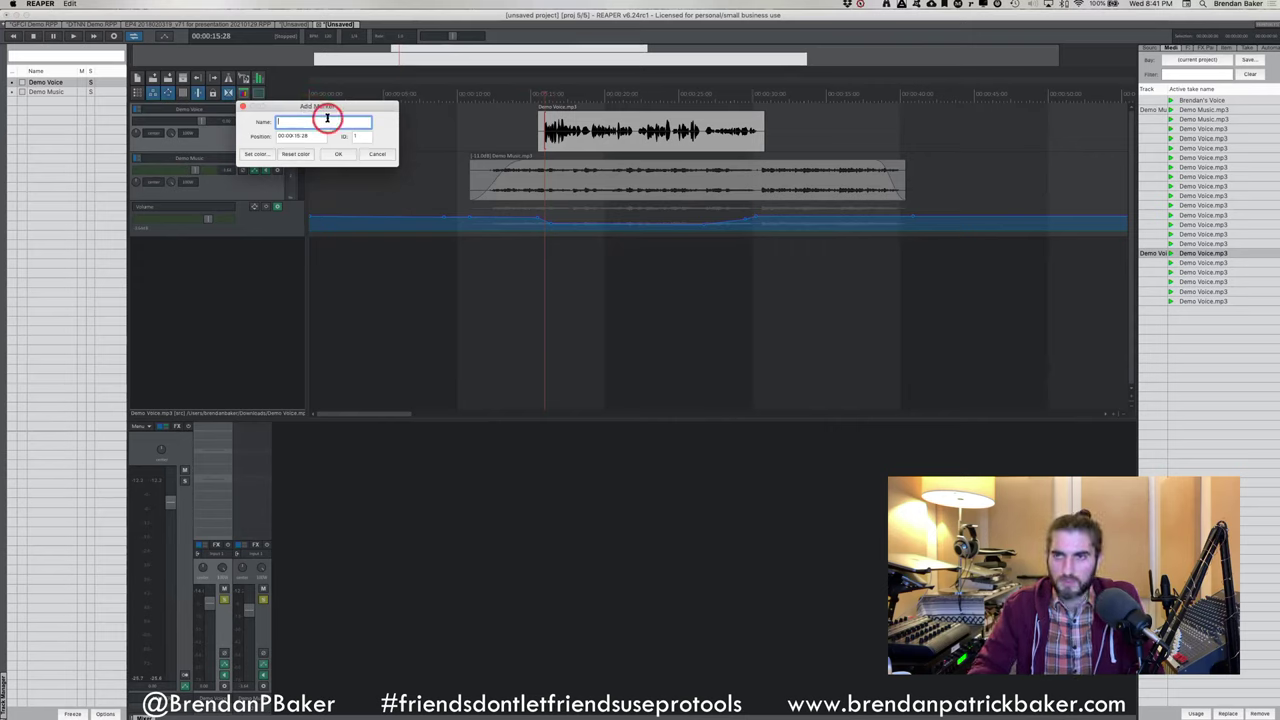
{"action": "key", "text": "Return"}
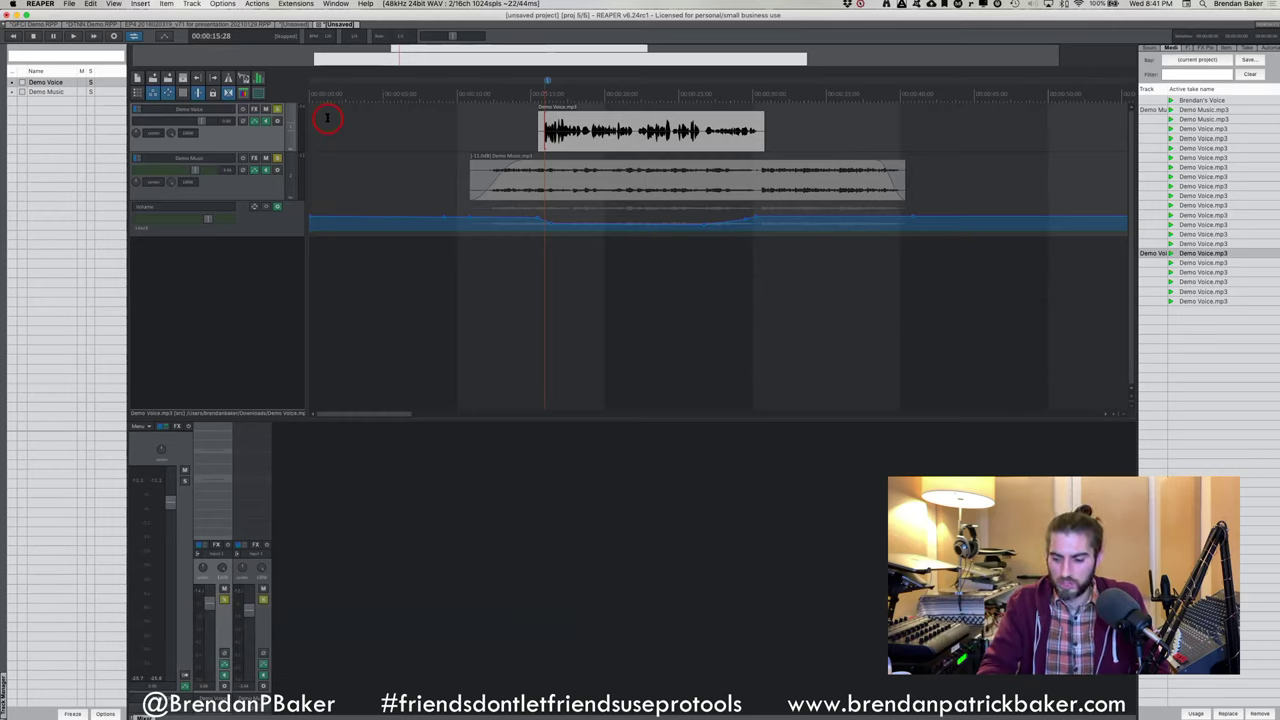
Move the marker earlier to about 14 seconds and snap the start of the Demo Voice item to it
{"action": "left_click", "coordinate": [390, 147]}
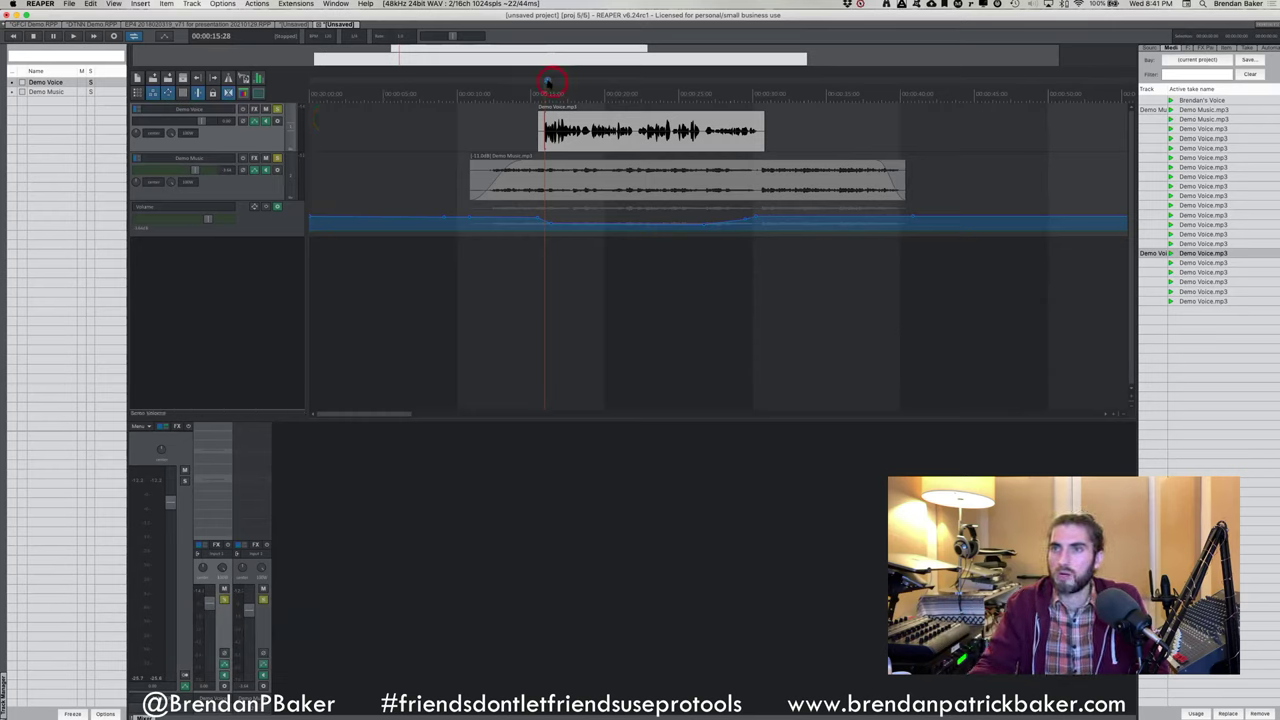
{"action": "left_click_drag", "start_coordinate": [548, 82], "coordinate": [527, 87]}
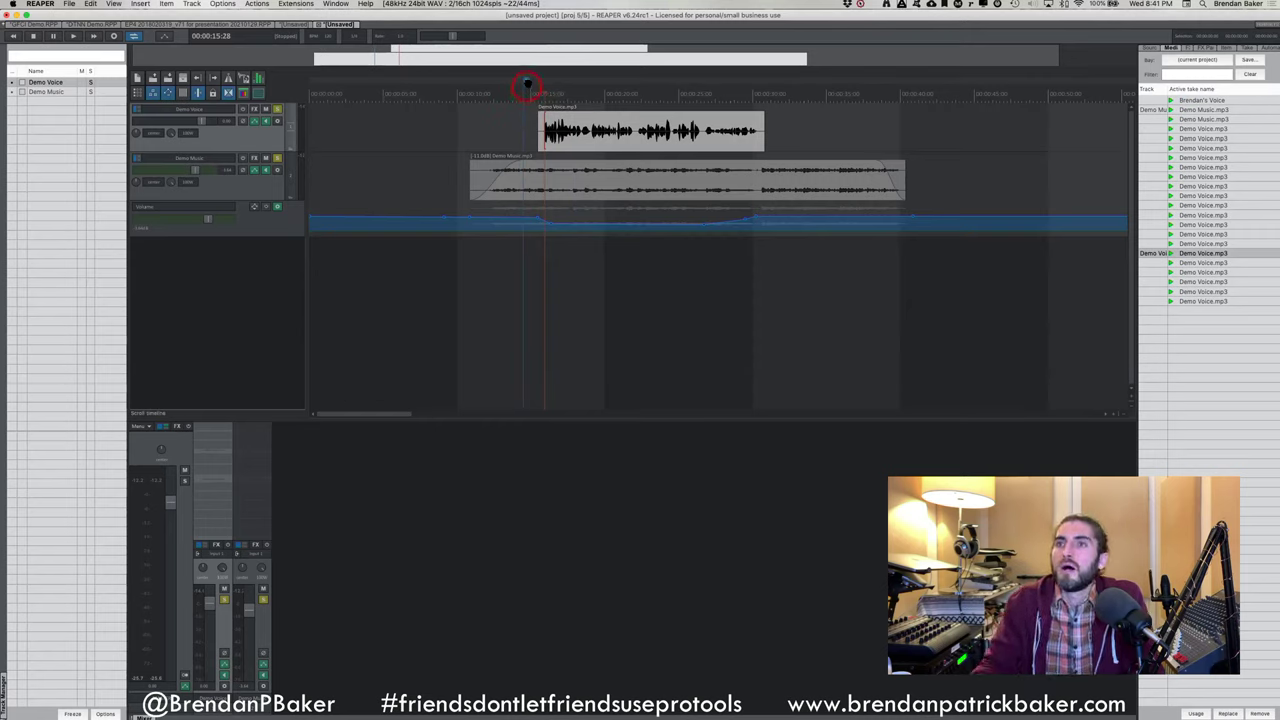
{"action": "left_click", "coordinate": [527, 83]}
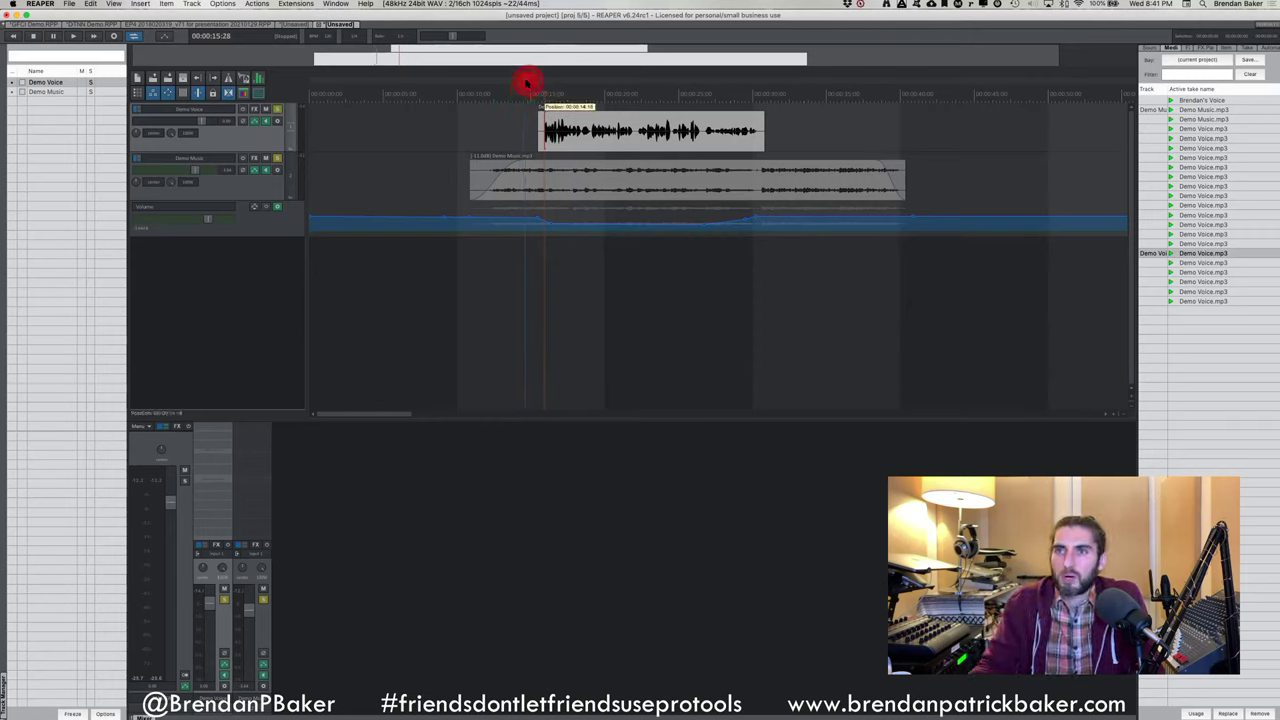
{"action": "left_click_drag", "start_coordinate": [584, 128], "coordinate": [576, 144]}
{"action": "left_click_drag", "start_coordinate": [578, 143], "coordinate": [572, 143]}
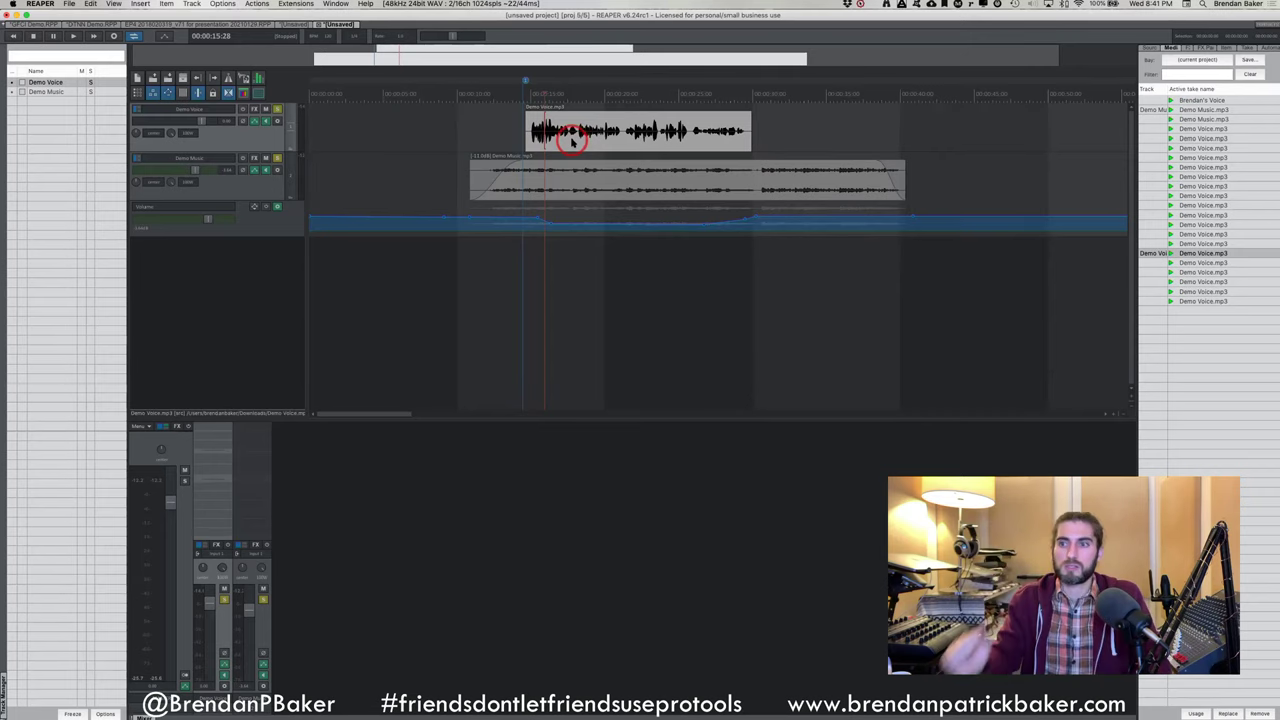
{"action": "scroll", "coordinate": [572, 141], "scroll_direction": "right", "scroll_amount": 2}
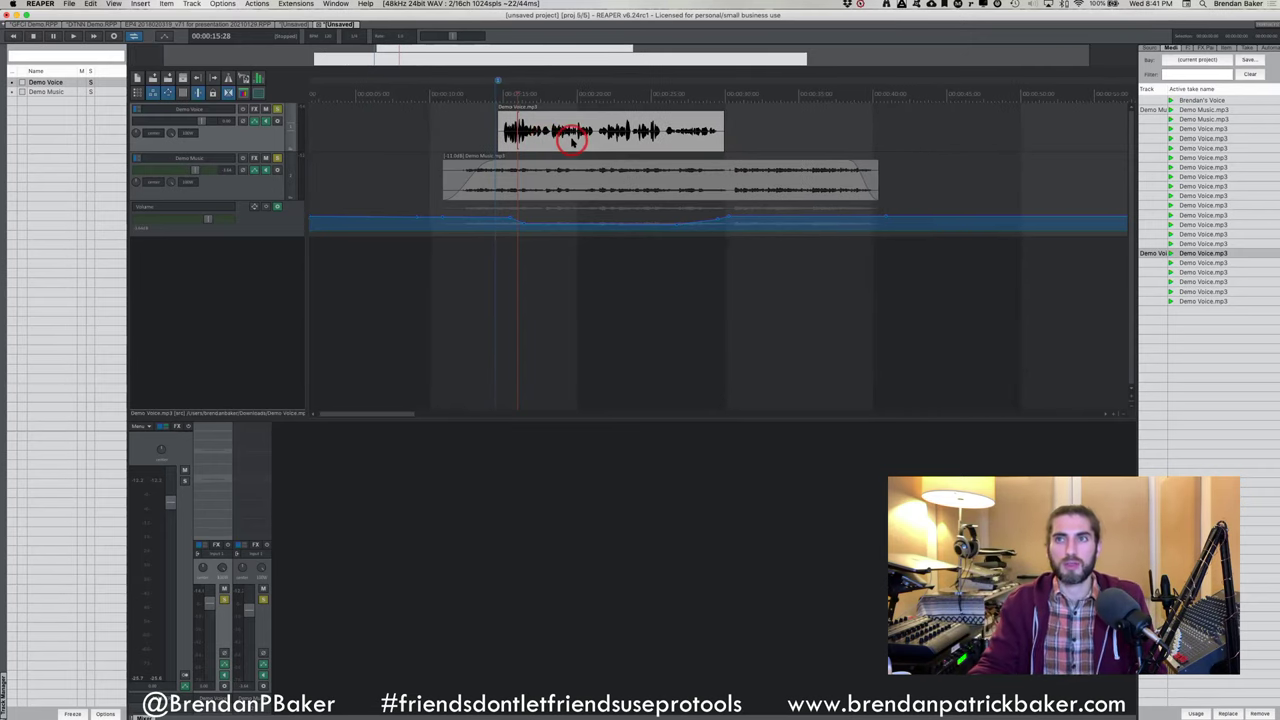
{"action": "left_click_drag", "start_coordinate": [572, 141], "coordinate": [567, 144]}
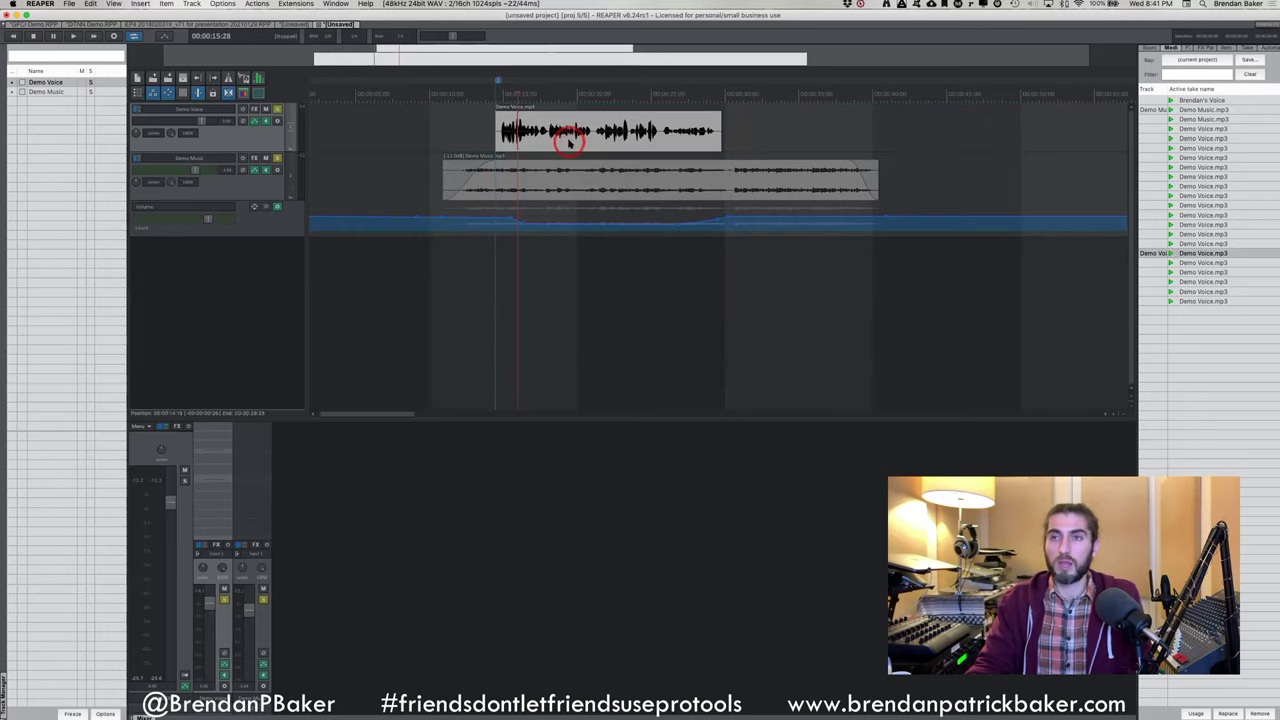
Split a section out of the middle of the Demo Voice item and move it onto the Demo Music track, ahead of the music item
{"action": "left_click", "coordinate": [558, 140]}
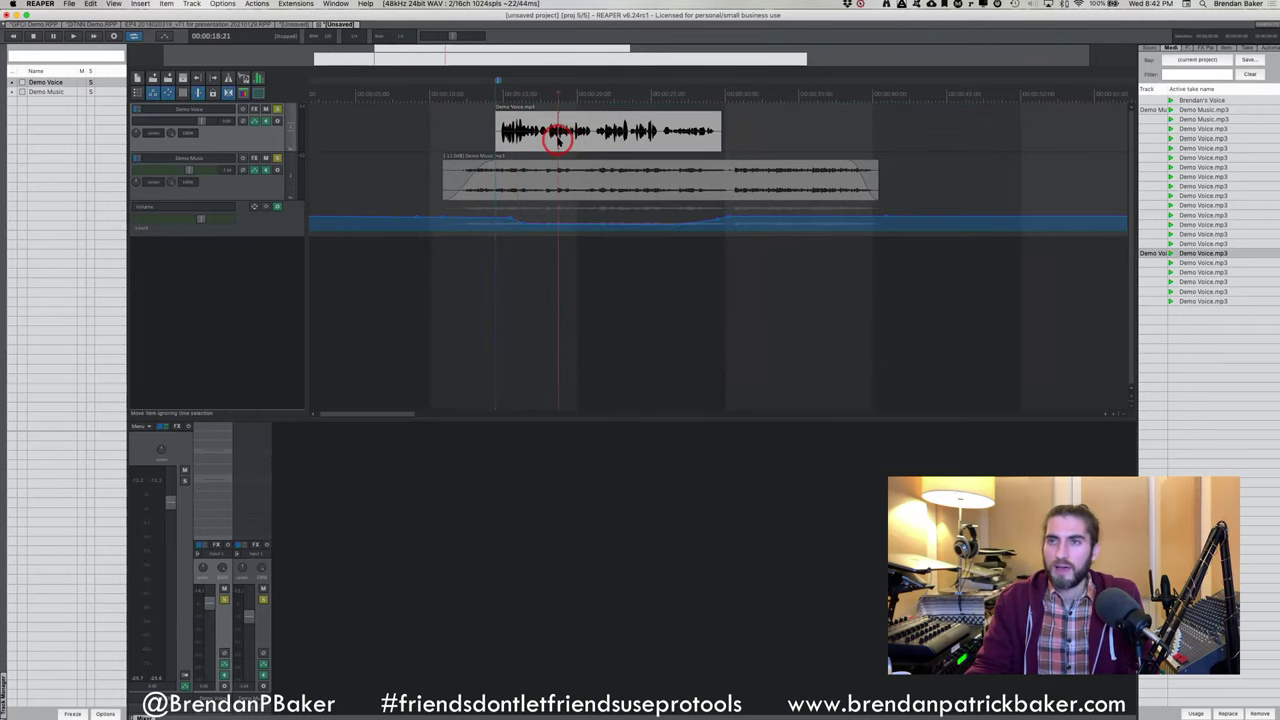
{"action": "scroll", "coordinate": [558, 140], "scroll_direction": "up", "scroll_amount": 2}
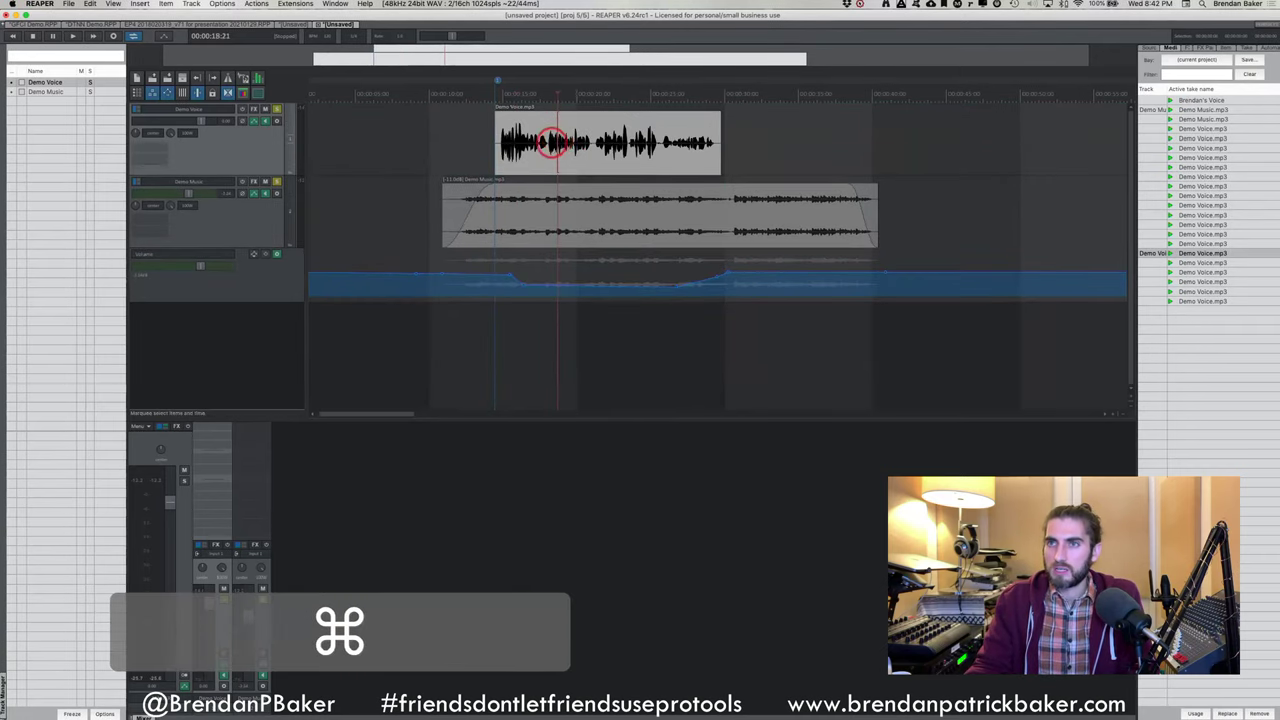
{"action": "left_click", "coordinate": [546, 143]}
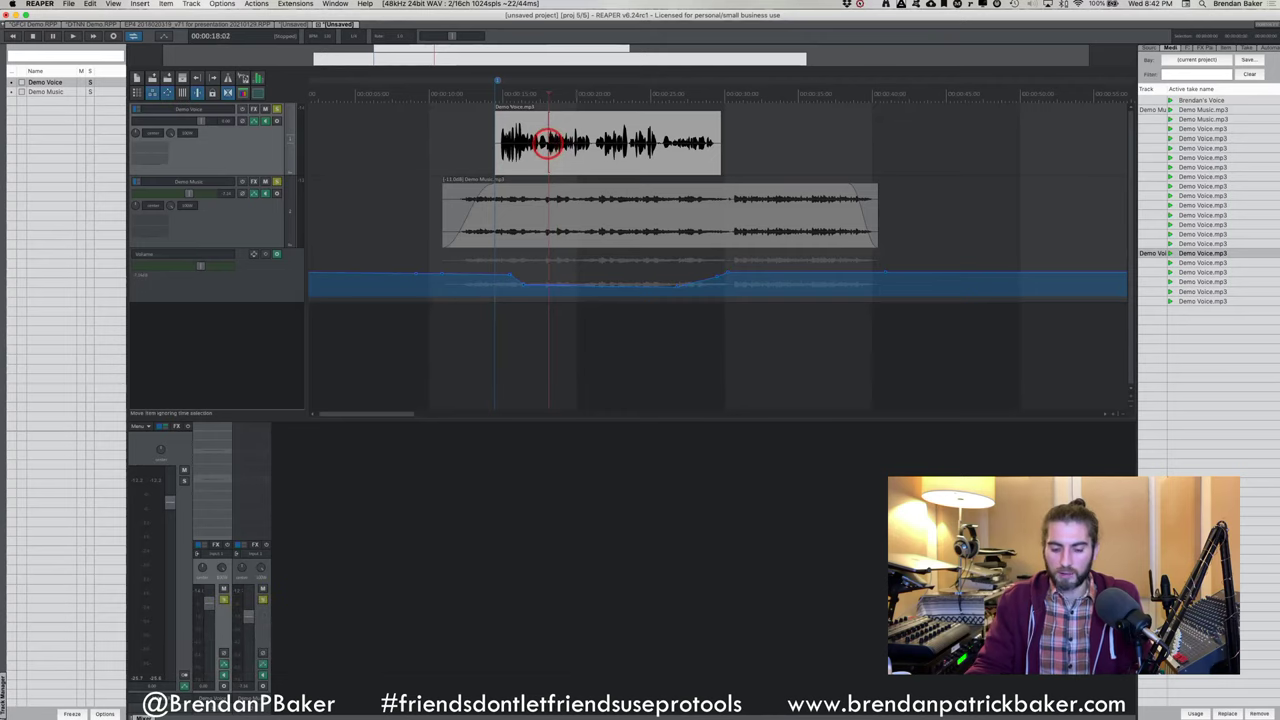
{"action": "key", "text": "b"}
{"action": "left_click_drag", "start_coordinate": [546, 143], "coordinate": [394, 199]}
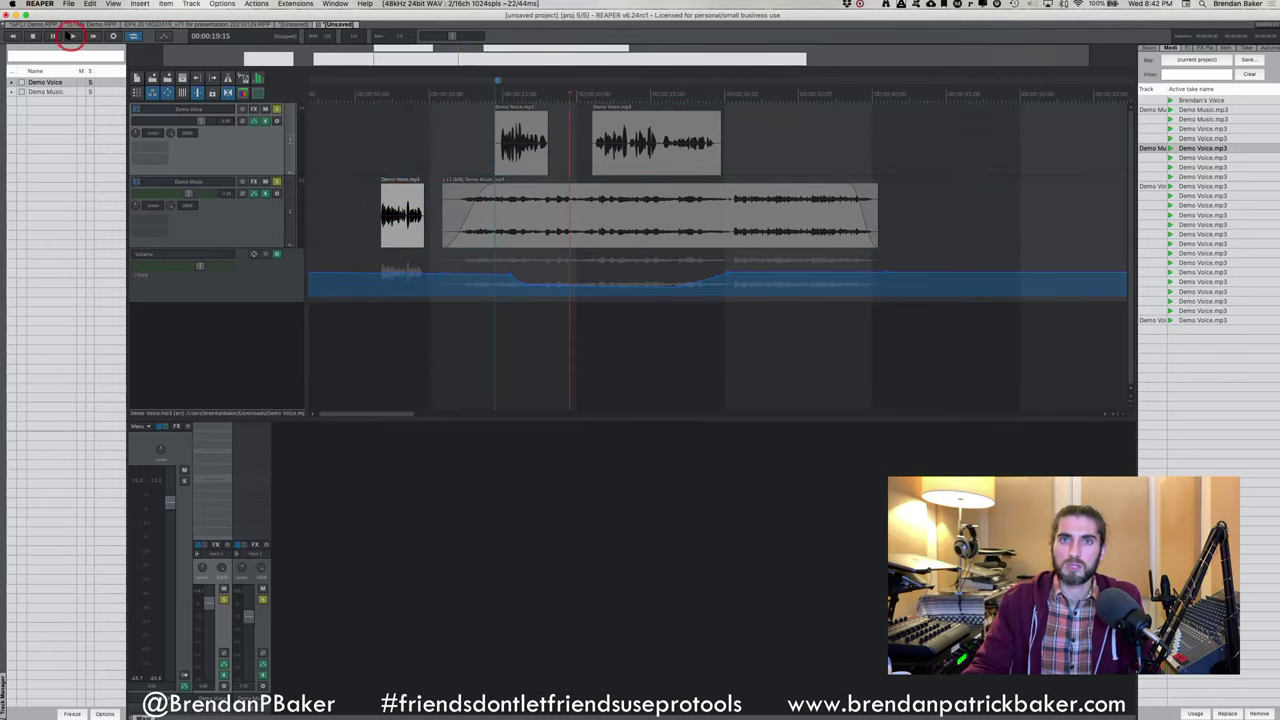
Switch to the GFCI Demo project, examine how its voice, music and SFX items are arranged, and return to the unsaved demo project
{"action": "left_click", "coordinate": [30, 23]}
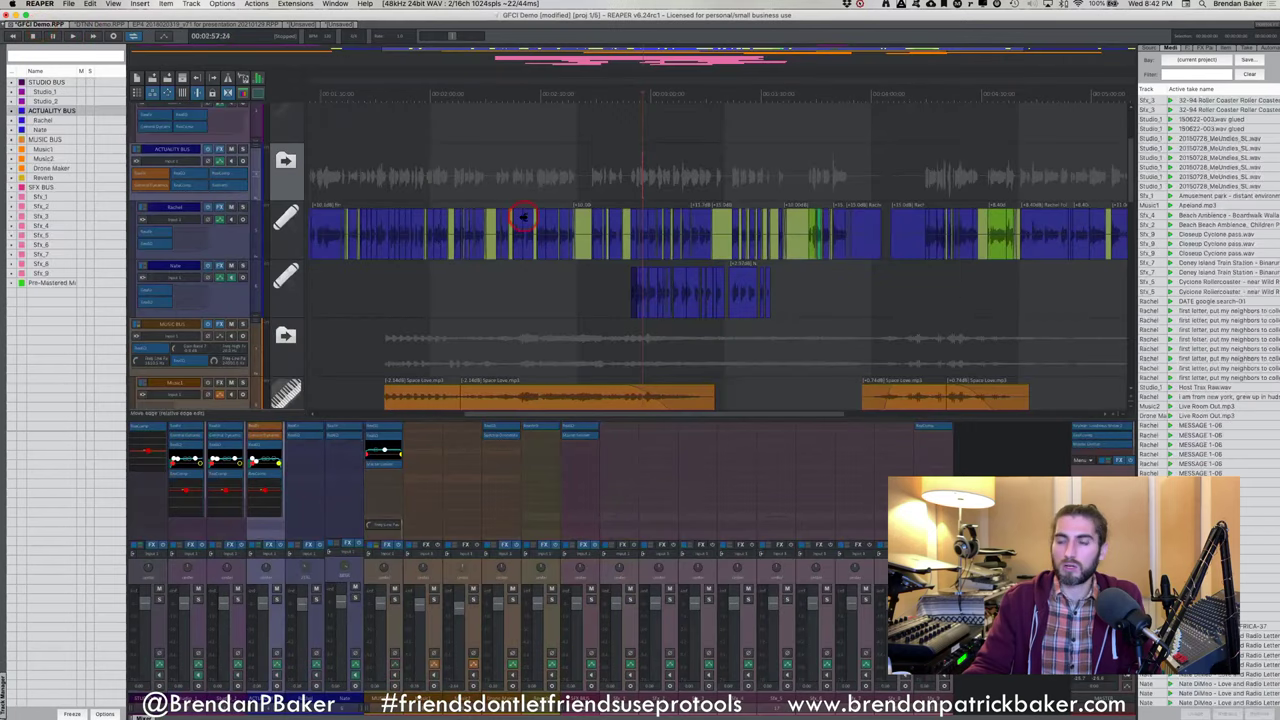
{"action": "scroll", "coordinate": [513, 222], "scroll_direction": "down", "scroll_amount": 5}
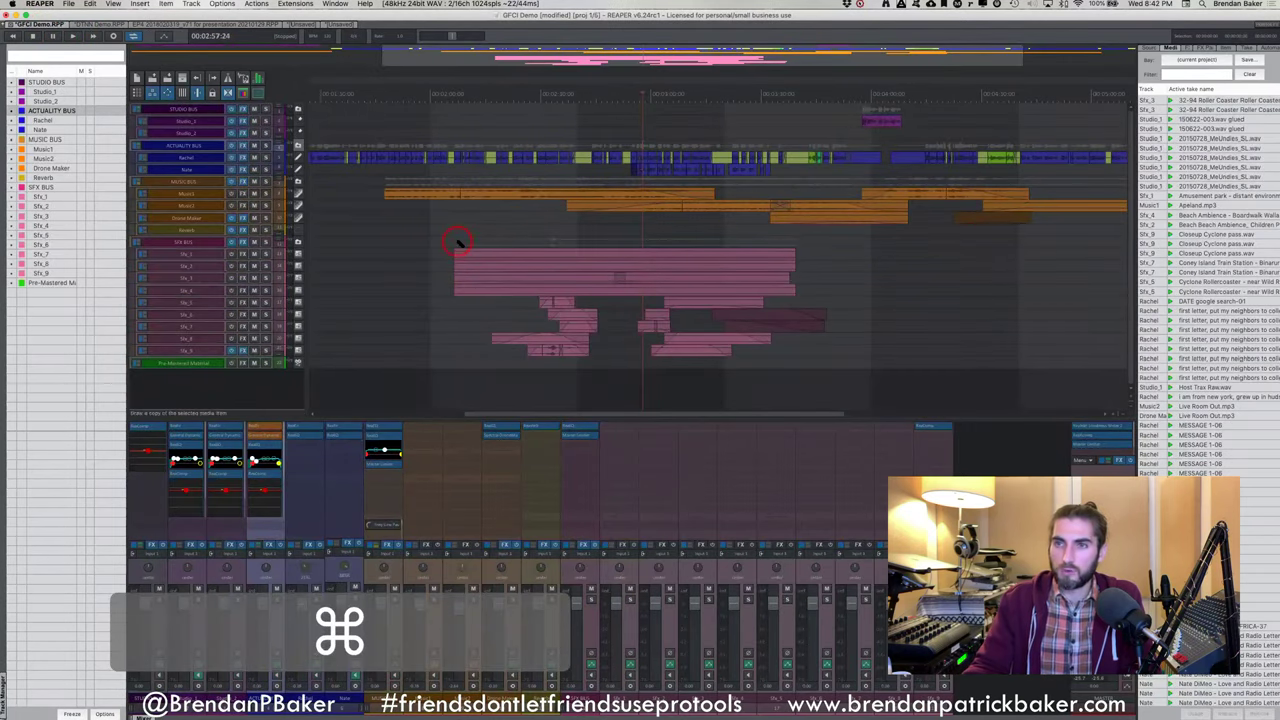
{"action": "scroll", "coordinate": [455, 241], "scroll_direction": "up", "scroll_amount": 2}
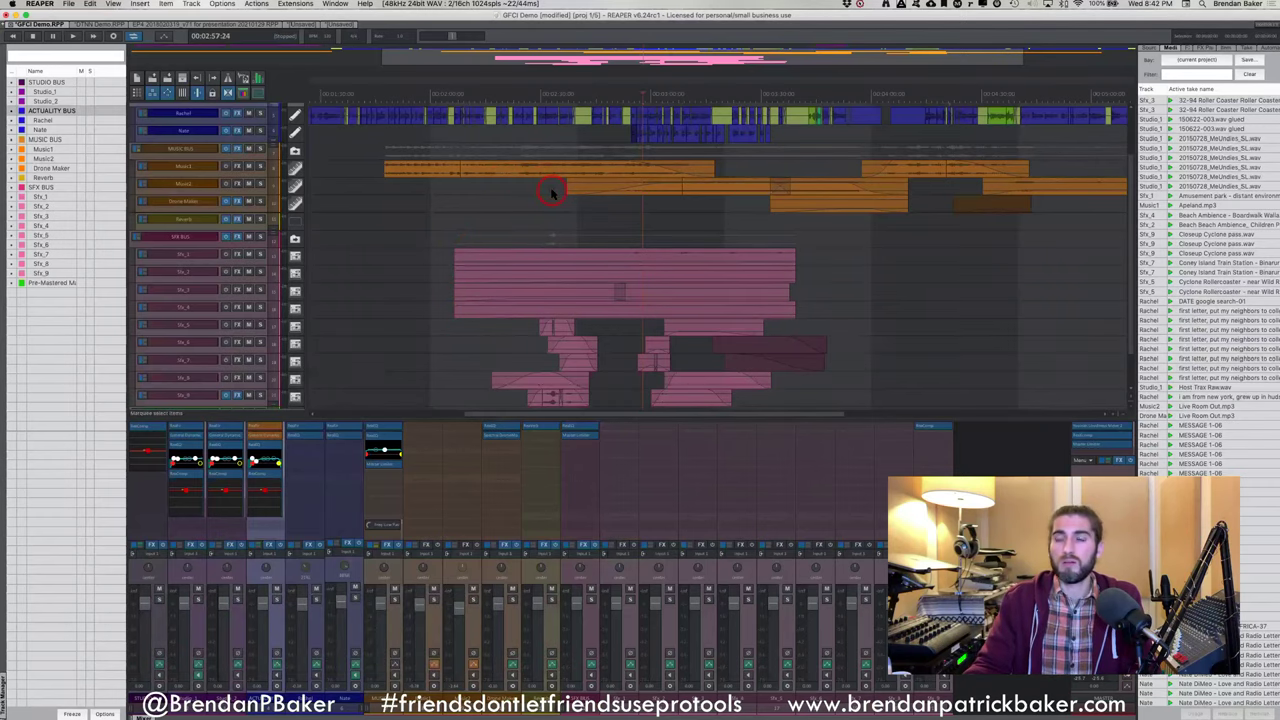
{"action": "scroll", "coordinate": [552, 190], "scroll_direction": "down", "scroll_amount": 3}
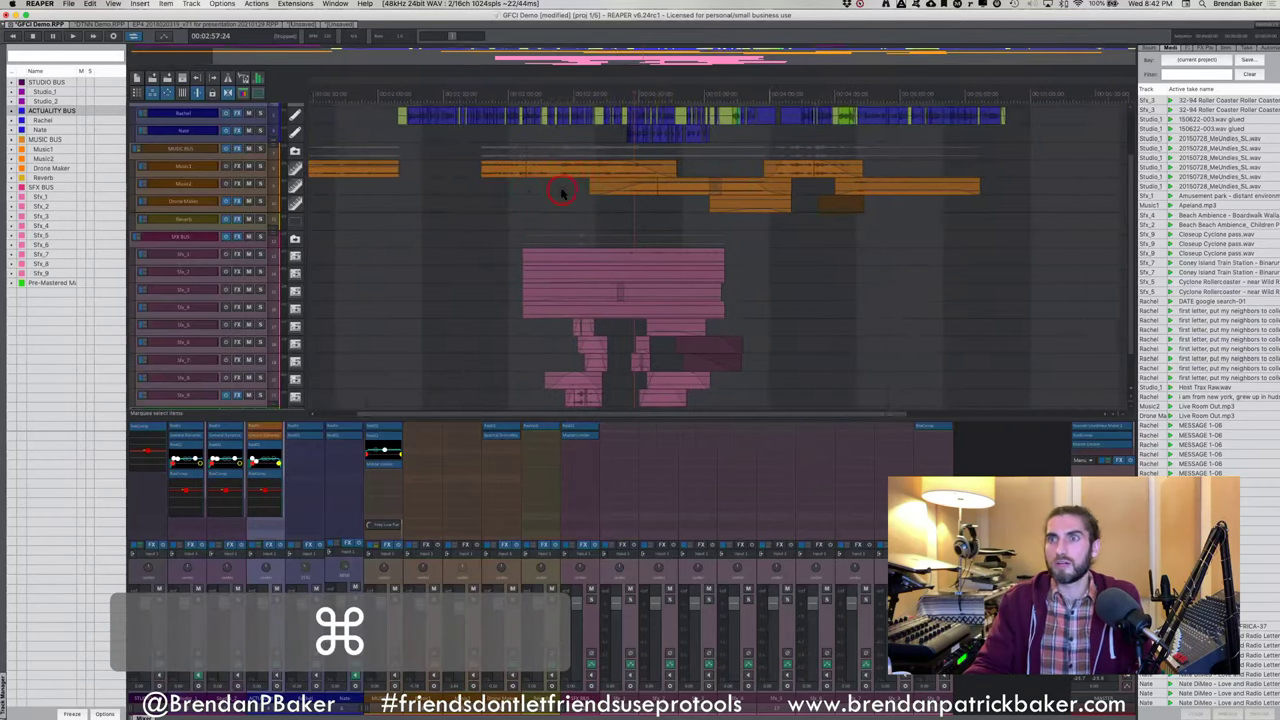
{"action": "scroll", "coordinate": [500, 180], "scroll_direction": "right", "scroll_amount": 3}
{"action": "scroll", "coordinate": [500, 180], "scroll_direction": "up", "scroll_amount": 1}
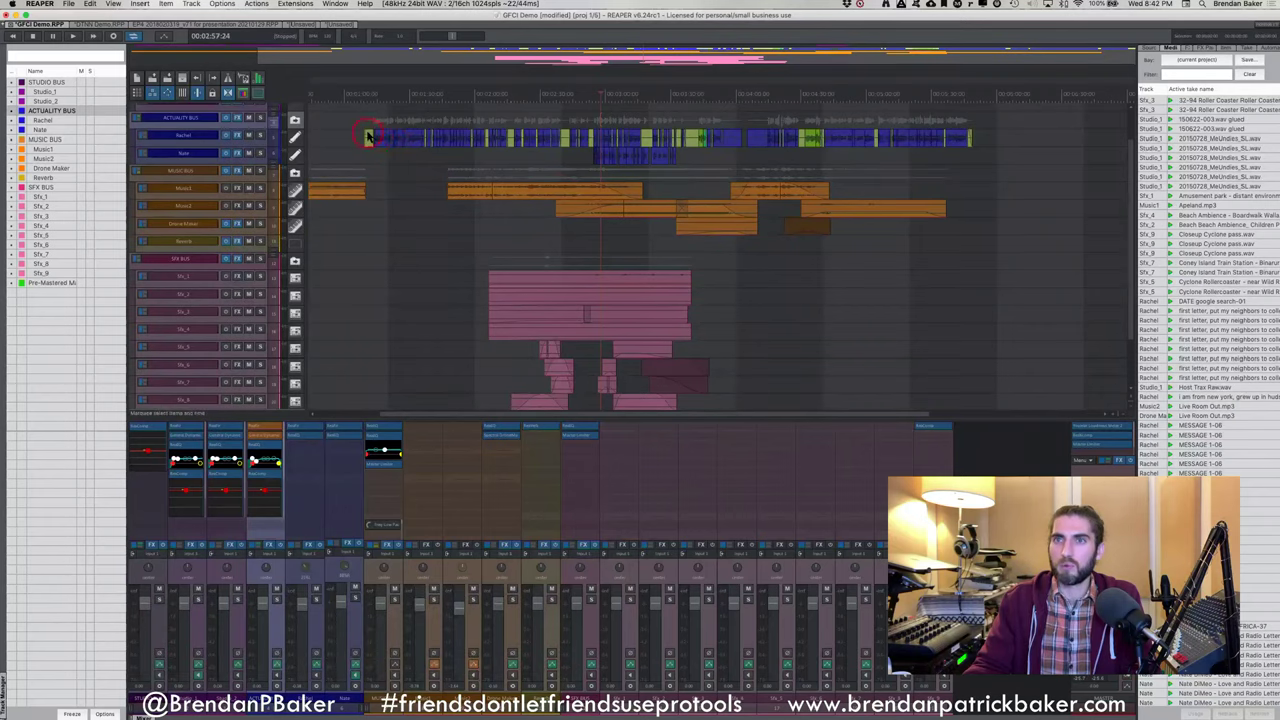
{"action": "left_click", "coordinate": [374, 90]}
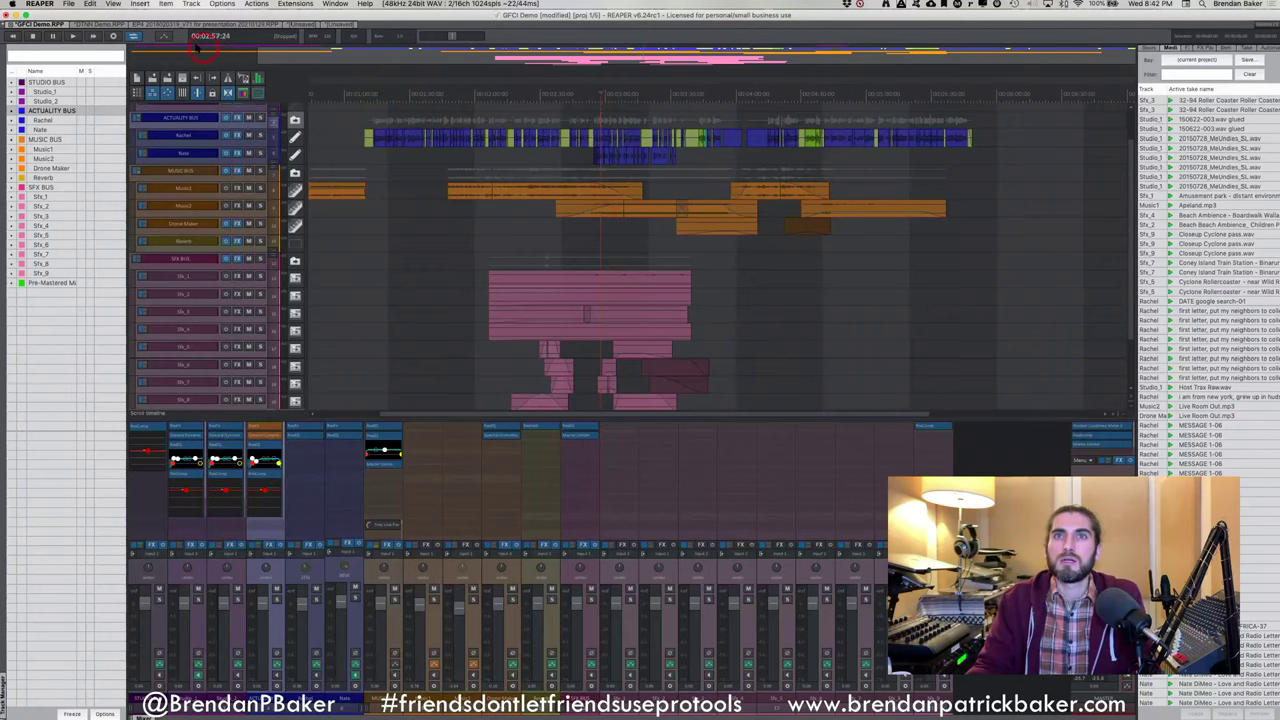
{"action": "left_click", "coordinate": [330, 24]}
{"action": "left_click", "coordinate": [453, 147]}
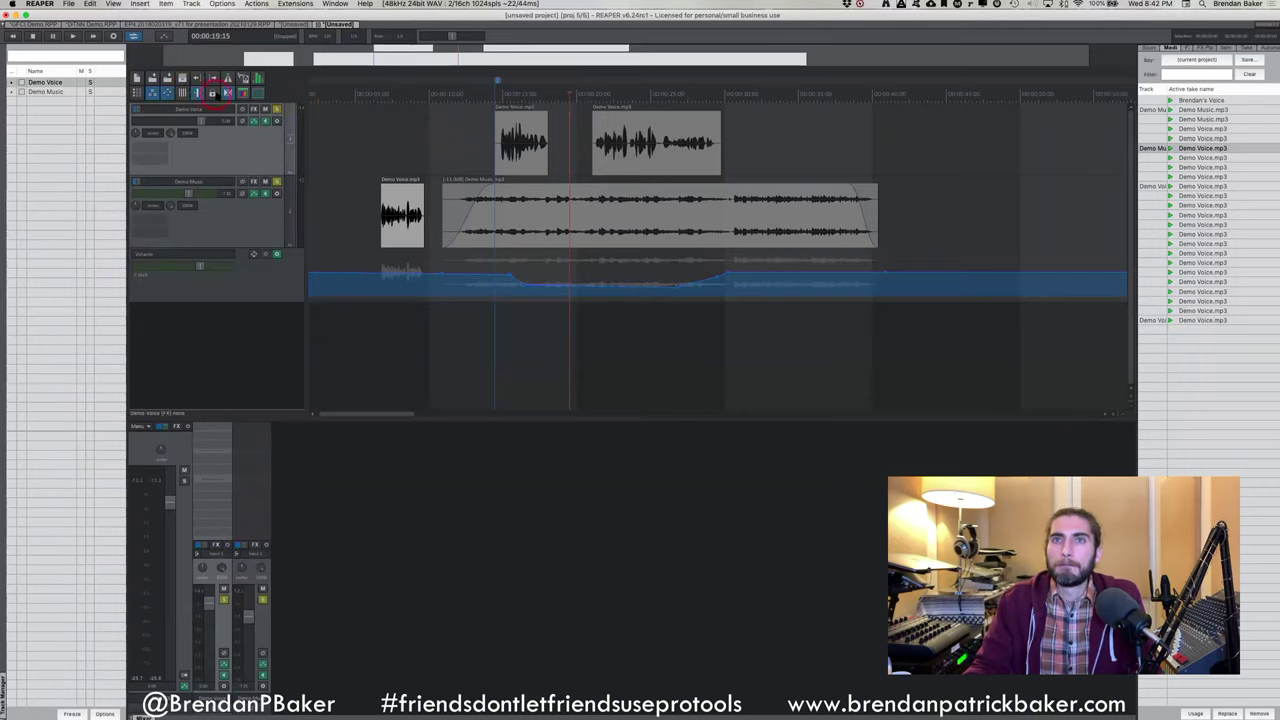
Turn snapping off and move the first item on the Demo Voice track slightly earlier, ahead of the marker
{"action": "left_click", "coordinate": [198, 94]}
{"action": "mouse_move", "coordinate": [490, 147]}
{"action": "left_mouse_down"}
{"action": "mouse_move", "coordinate": [517, 143]}
{"action": "mouse_move", "coordinate": [449, 160]}
{"action": "mouse_move", "coordinate": [480, 165]}
{"action": "left_mouse_up"}
{"action": "left_click", "coordinate": [276, 112]}
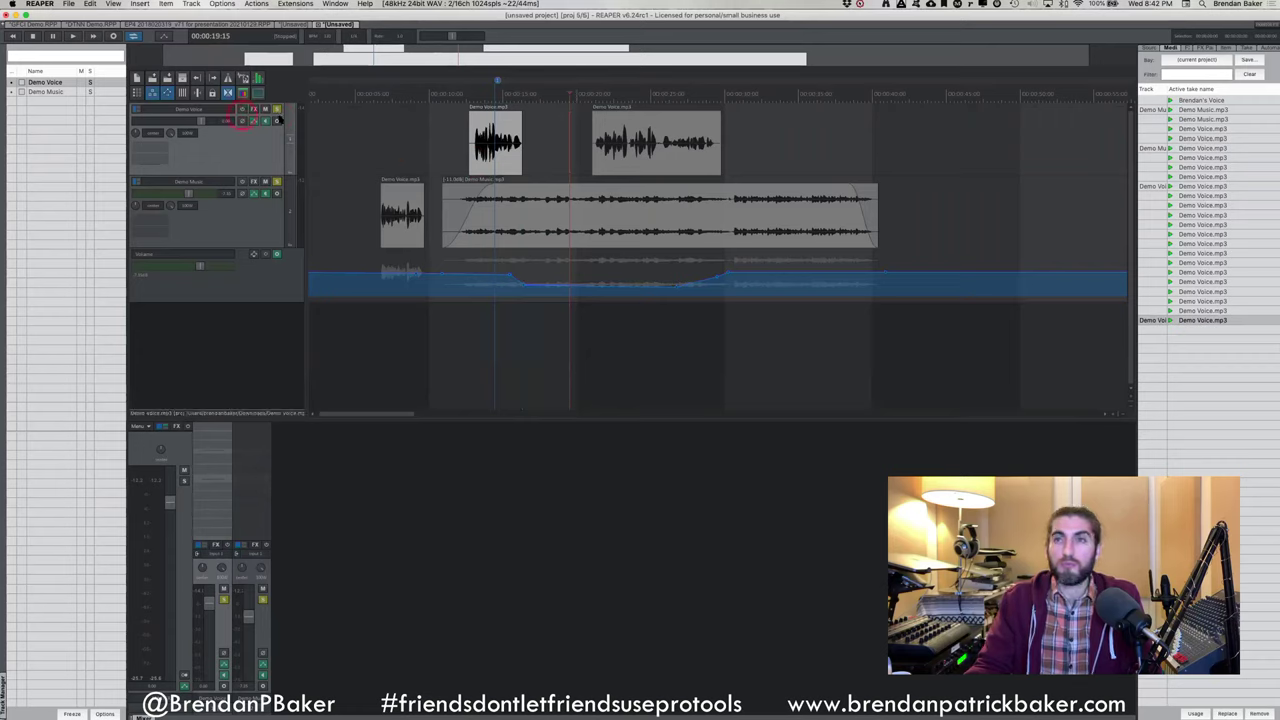
{"action": "left_click", "coordinate": [286, 113]}
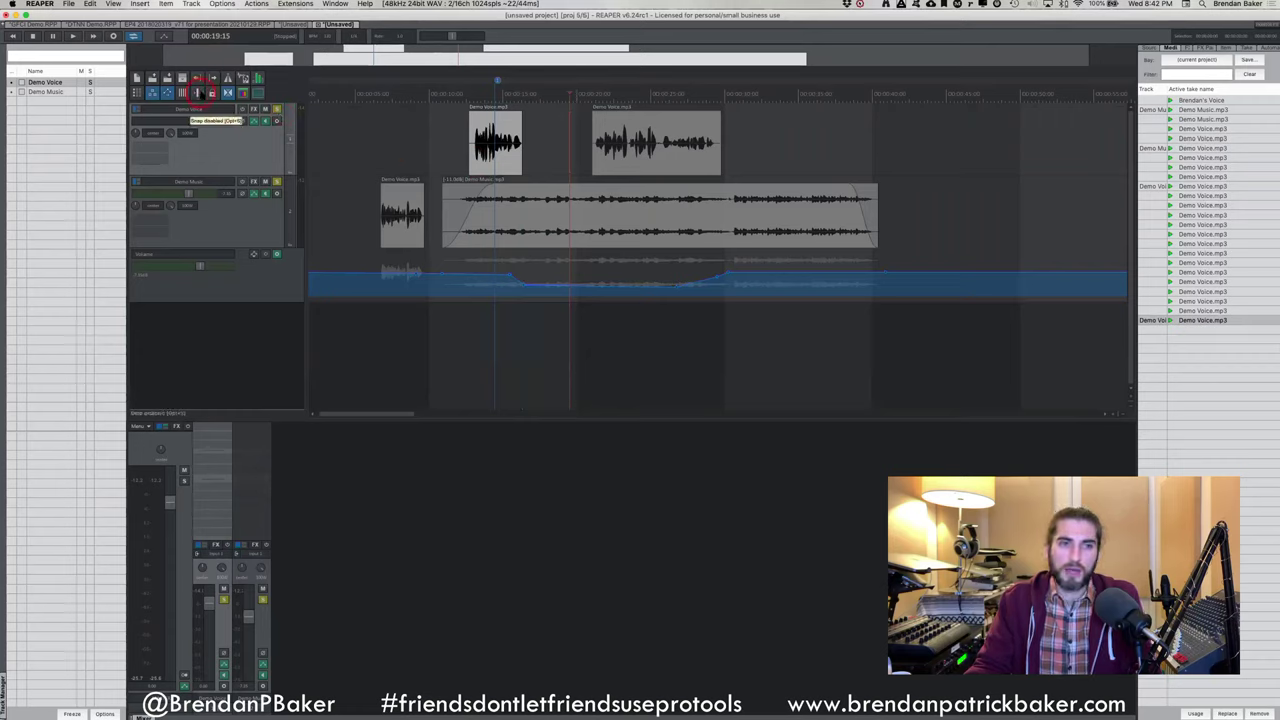
Open the Snap/Grid Settings and examine the grid spacing, snap distance and media item snapping options
{"action": "left_click", "coordinate": [200, 92]}
{"action": "right_click", "coordinate": [198, 92]}
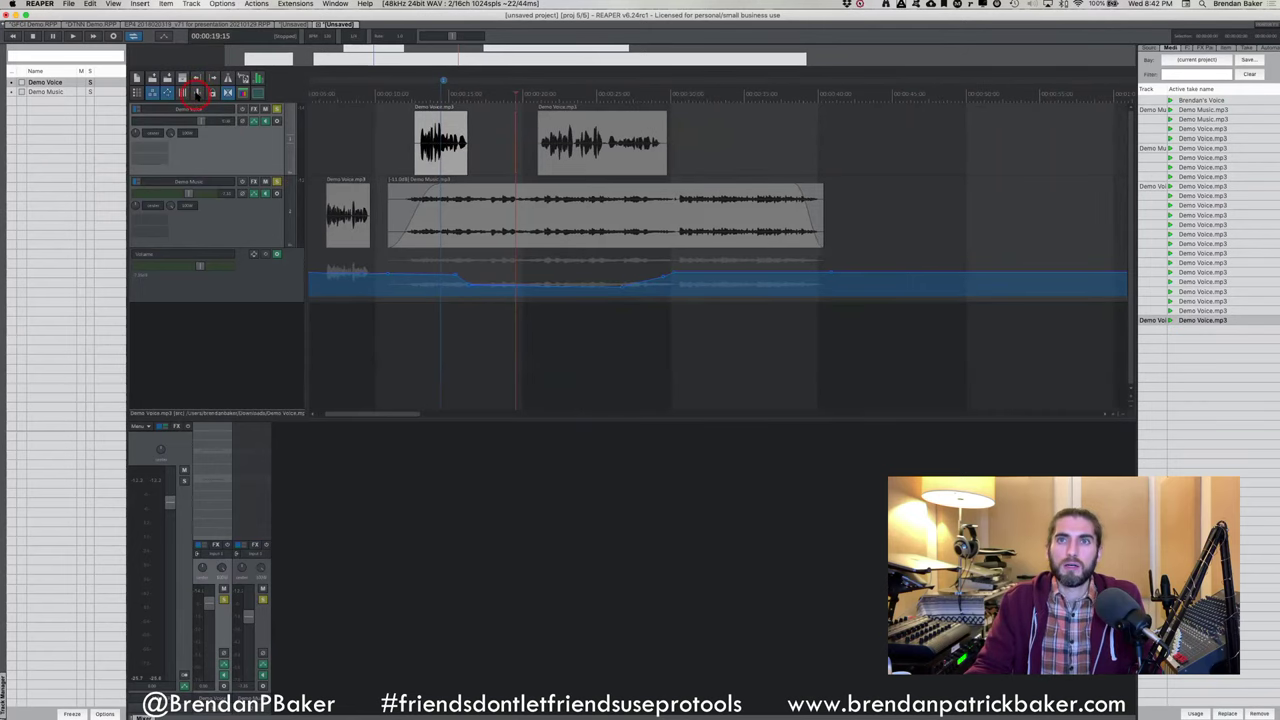
{"action": "left_click_drag", "start_coordinate": [190, 276], "coordinate": [543, 183]}
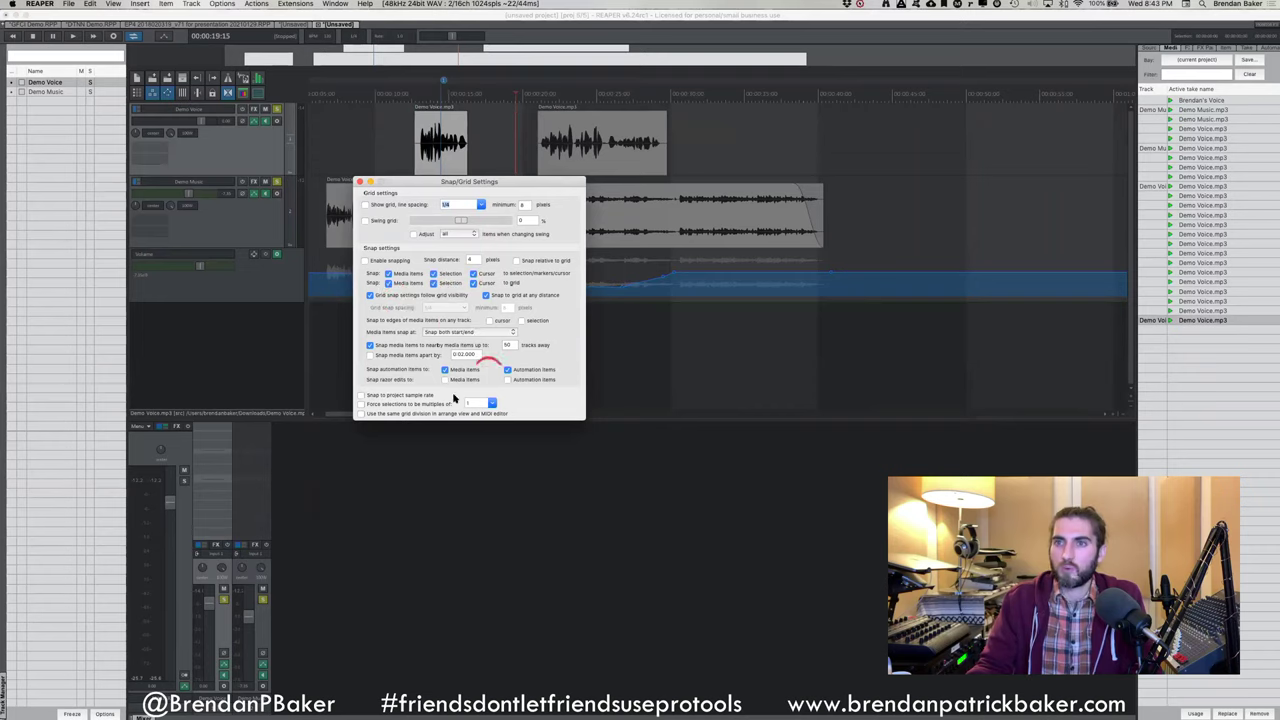
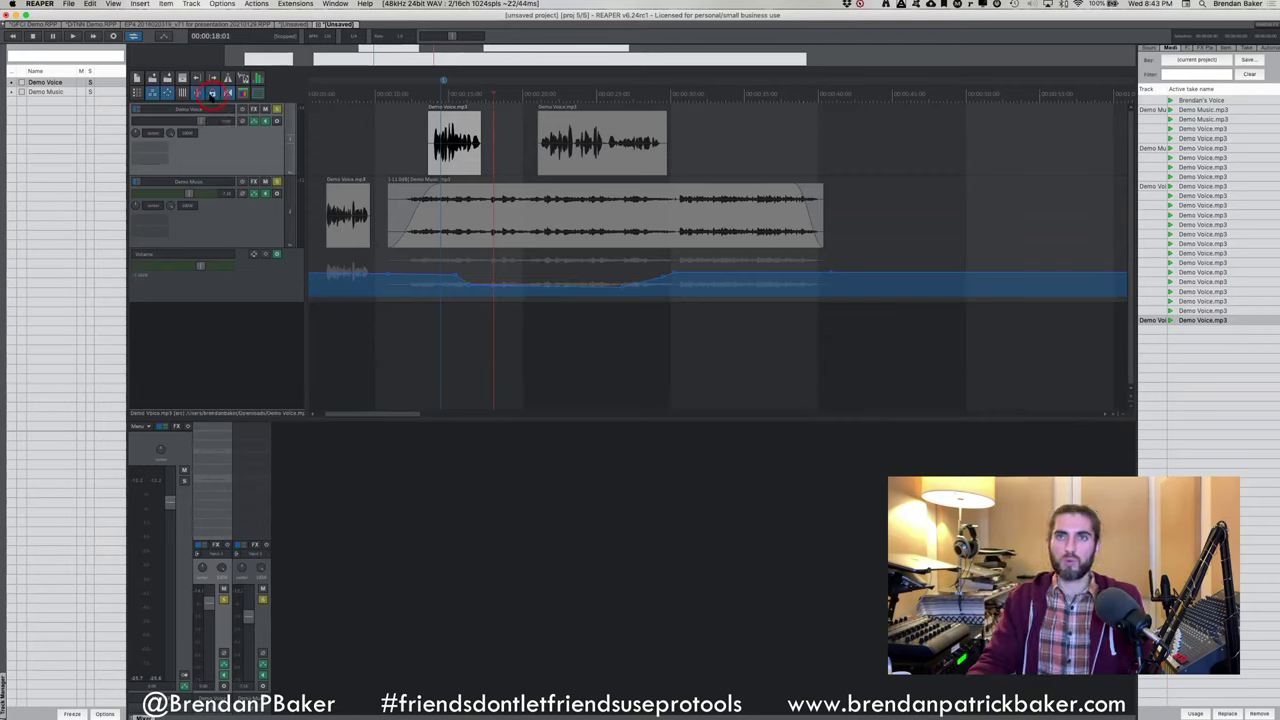
In the Lock Settings, lock items fully, their left/right and up/down movement, and item edges
{"action": "right_click", "coordinate": [212, 93]}
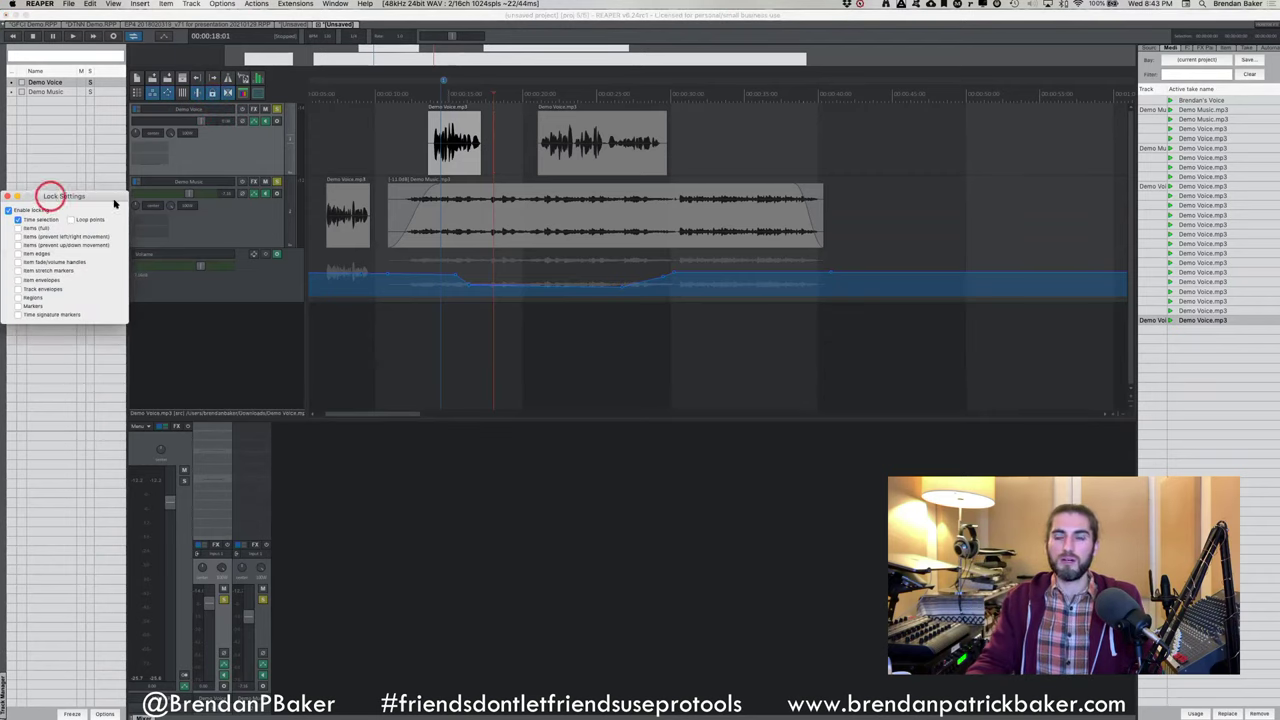
{"action": "left_click_drag", "start_coordinate": [114, 200], "coordinate": [422, 153]}
{"action": "left_click", "coordinate": [324, 180]}
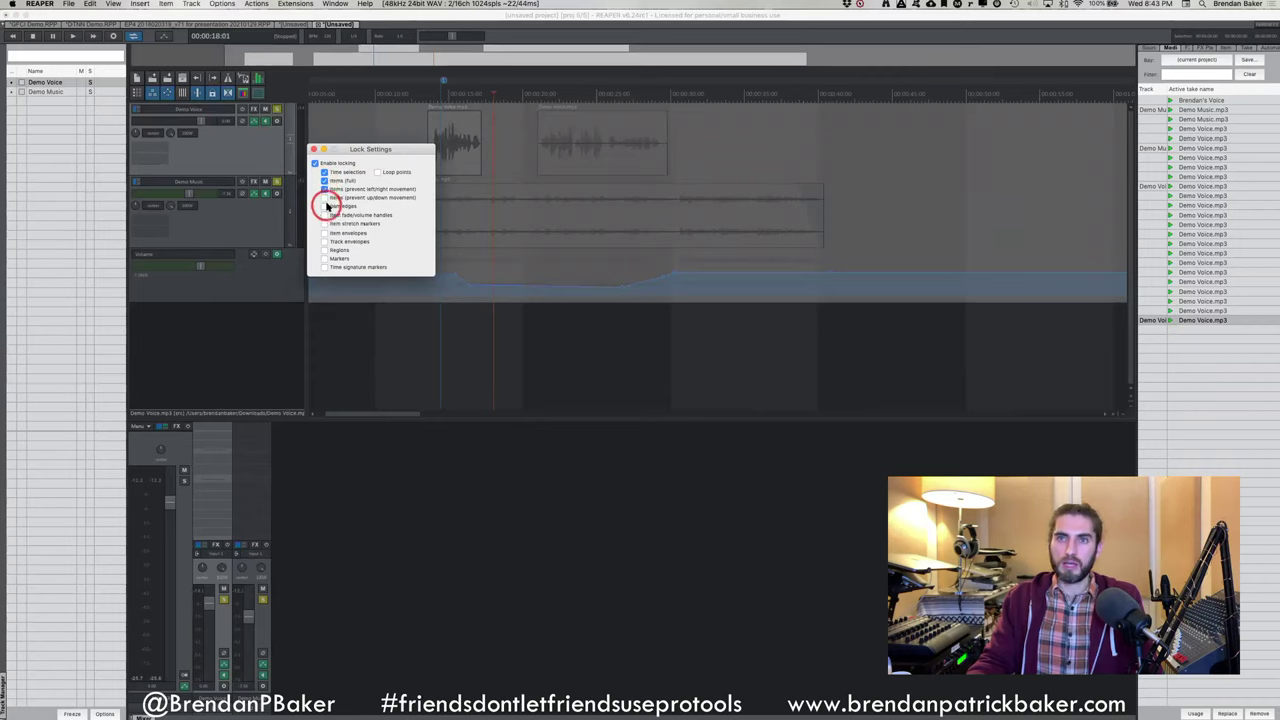
{"action": "left_click", "coordinate": [324, 197]}
{"action": "left_click", "coordinate": [324, 206]}
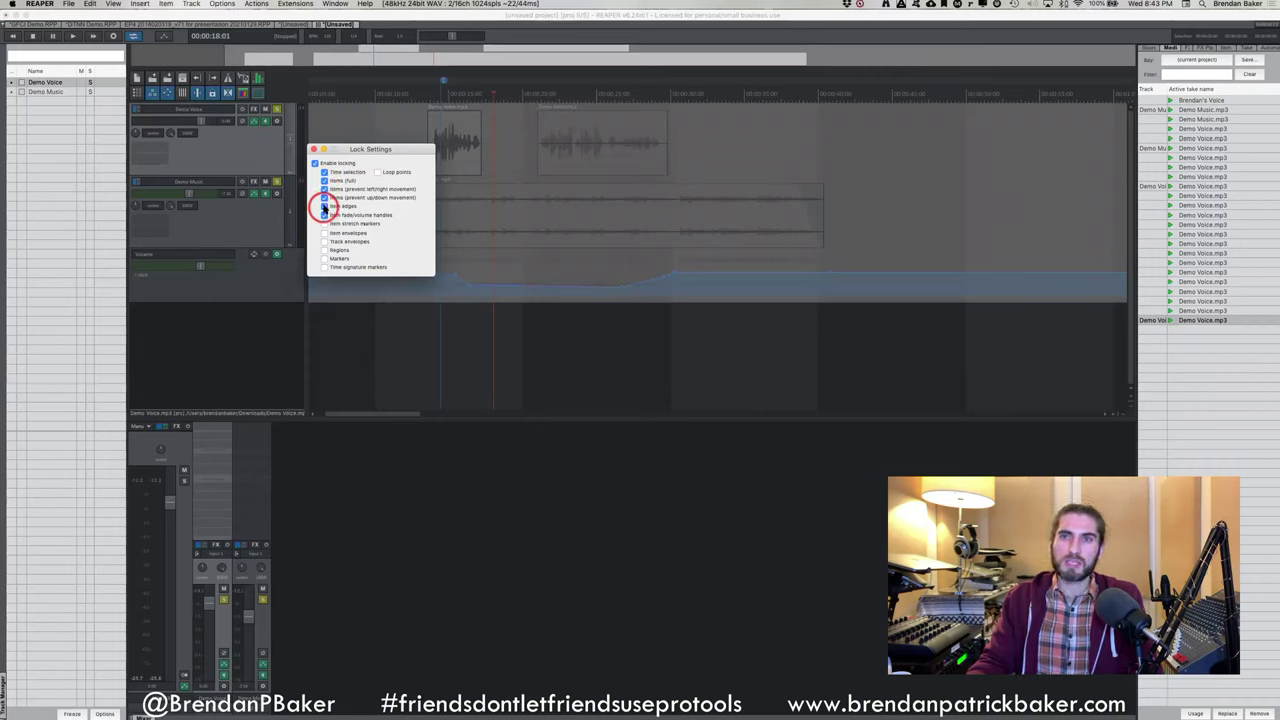
Clear the item locks, disable locking altogether and close the Lock Settings
{"action": "left_click", "coordinate": [324, 197]}
{"action": "left_click", "coordinate": [324, 189]}
{"action": "left_click", "coordinate": [324, 180]}
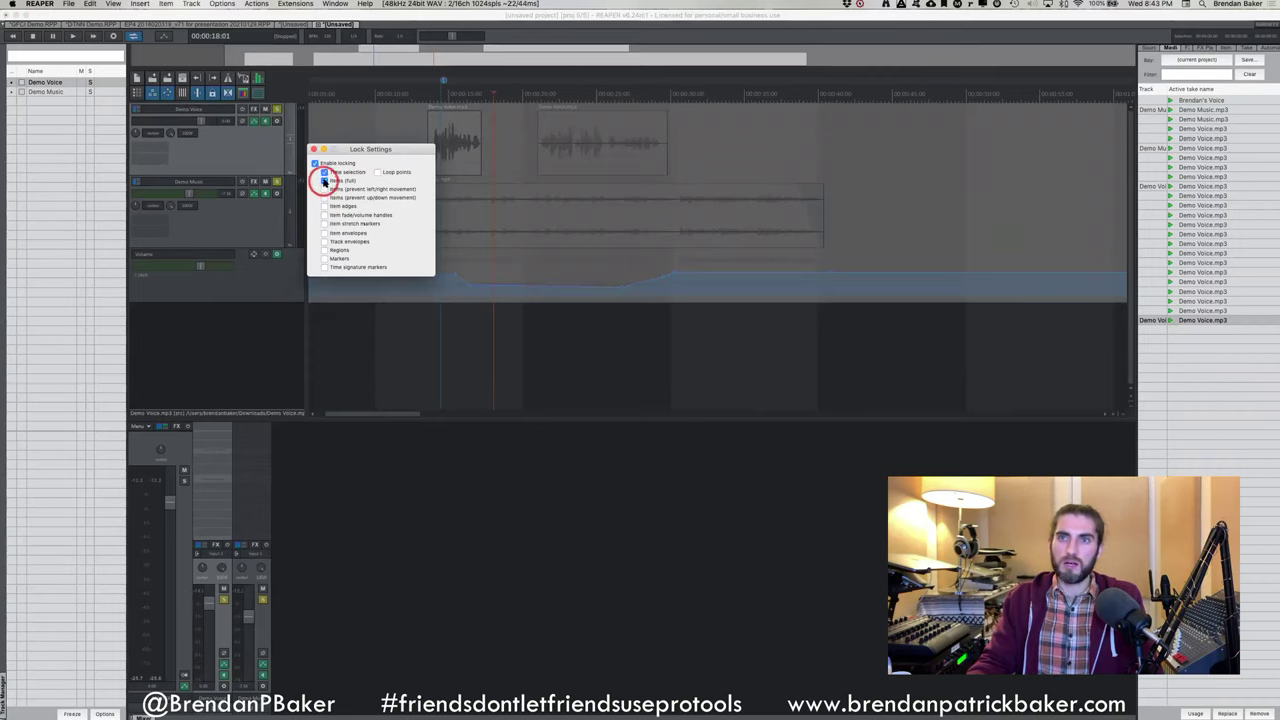
{"action": "left_click", "coordinate": [316, 163]}
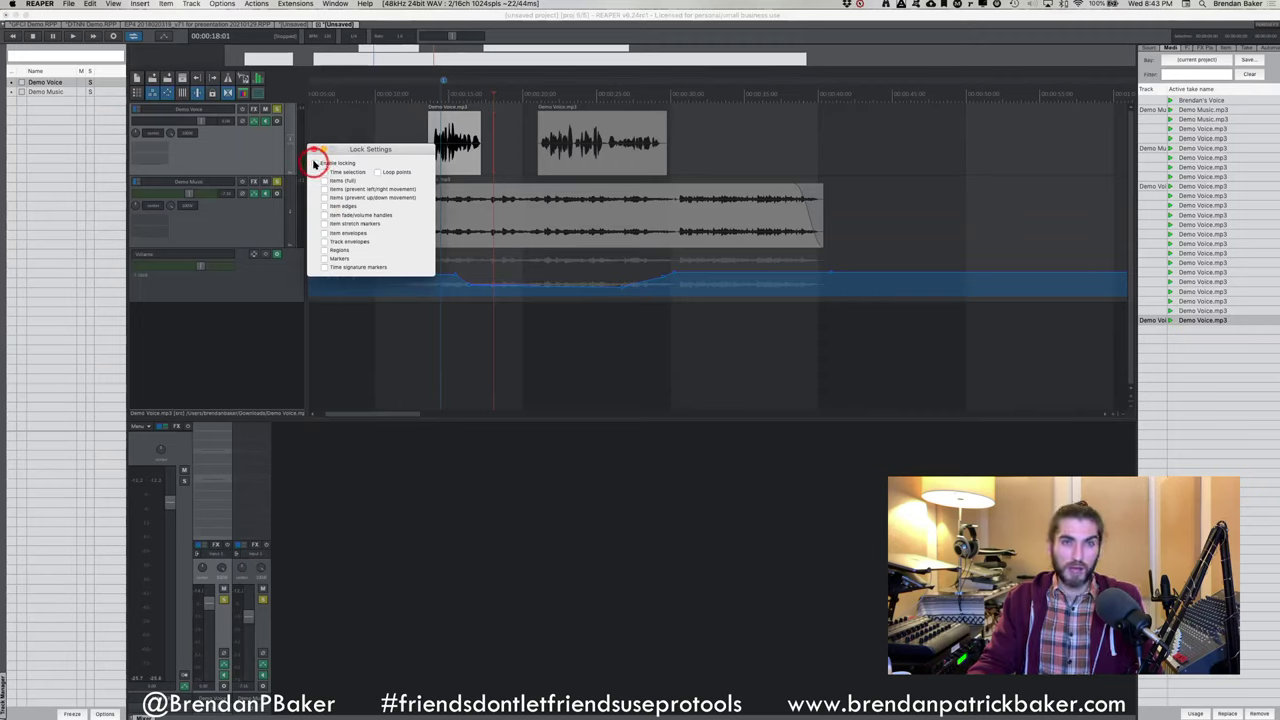
{"action": "left_click", "coordinate": [314, 150]}
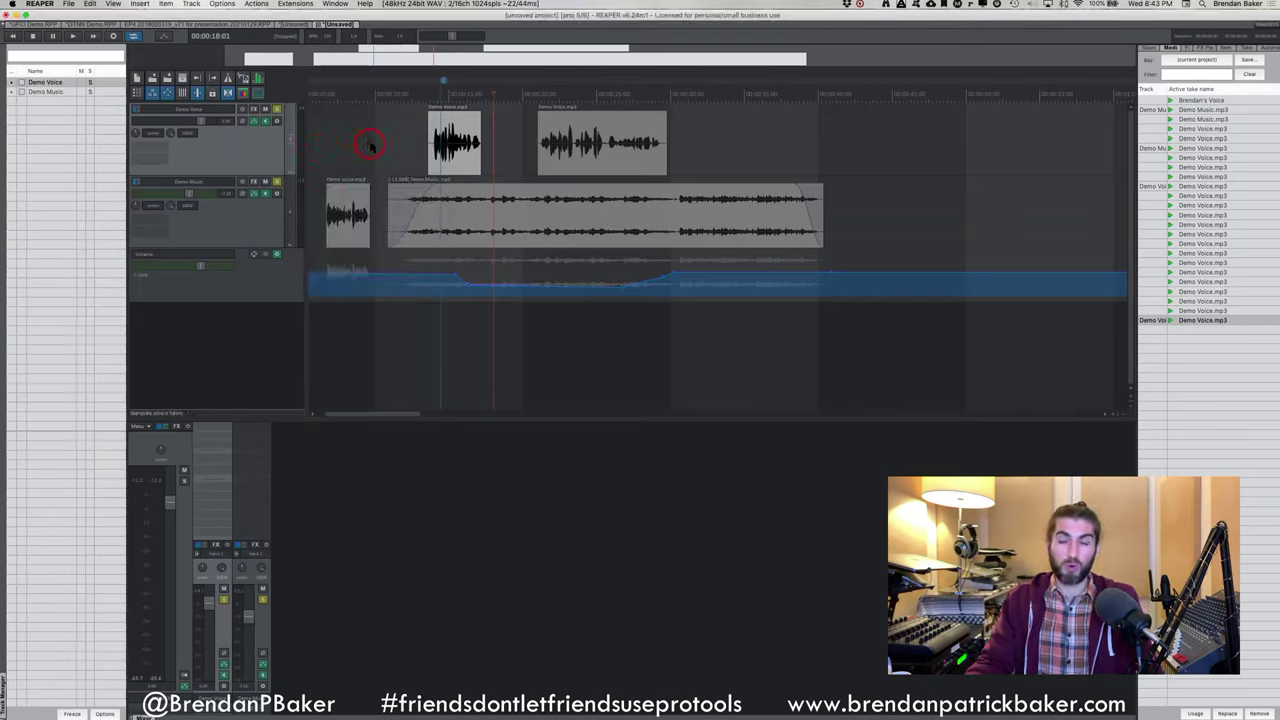
Select the first item on the Demo Voice track together with the Demo Music item
{"action": "left_click", "coordinate": [372, 136]}
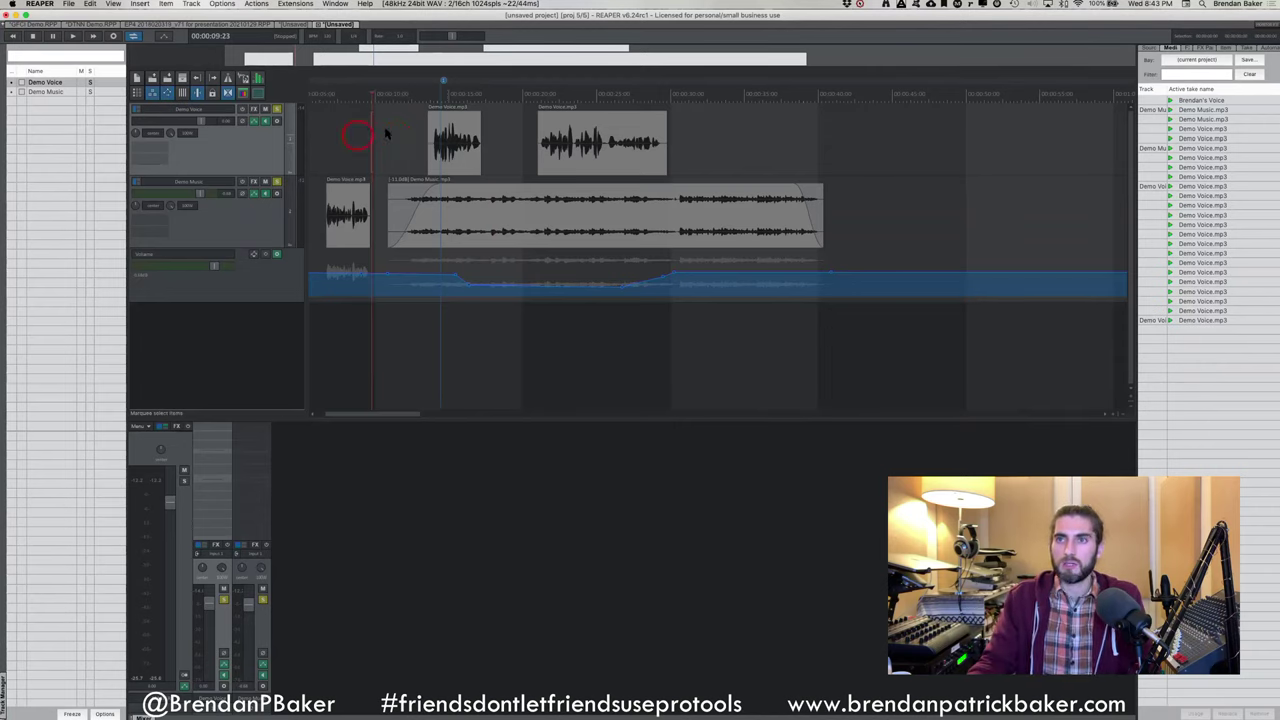
{"action": "left_click", "coordinate": [465, 218]}
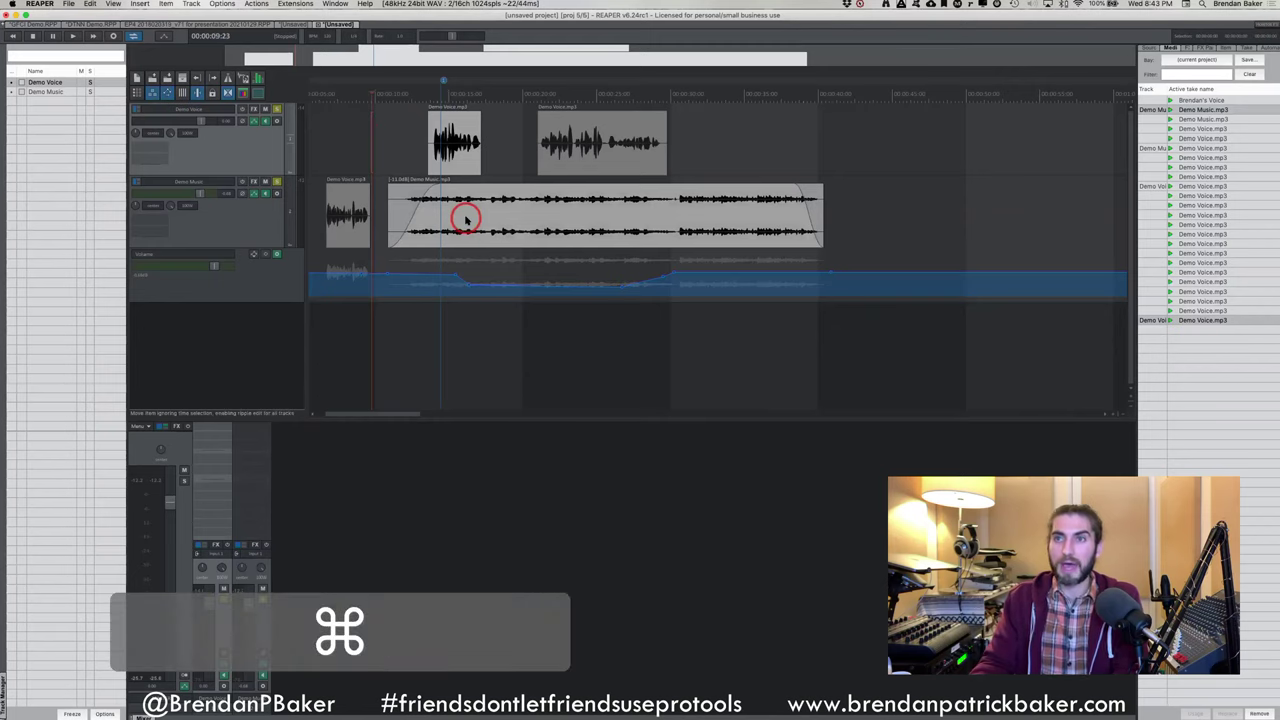
Lock the selected Demo Voice and Demo Music items and try to select them while locked
{"action": "key", "text": "super+l"}
{"action": "left_click", "coordinate": [212, 93]}
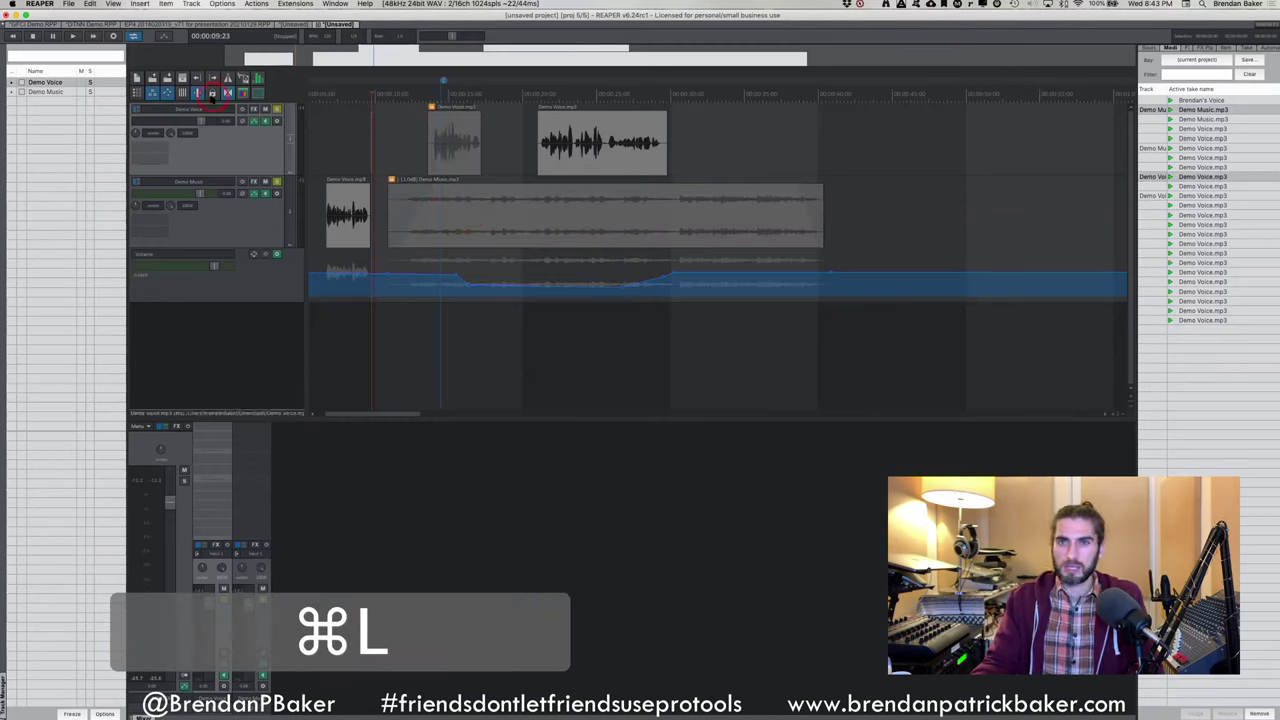
{"action": "left_click", "coordinate": [452, 130]}
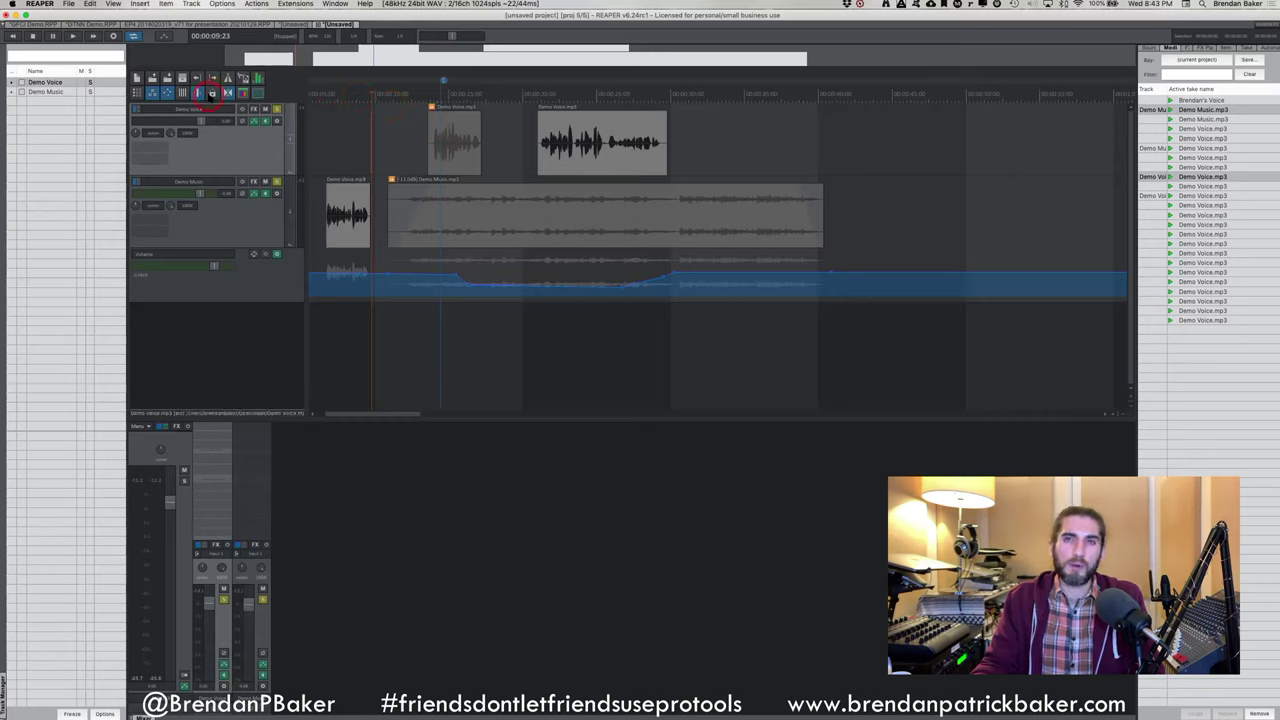
{"action": "left_click", "coordinate": [212, 94]}
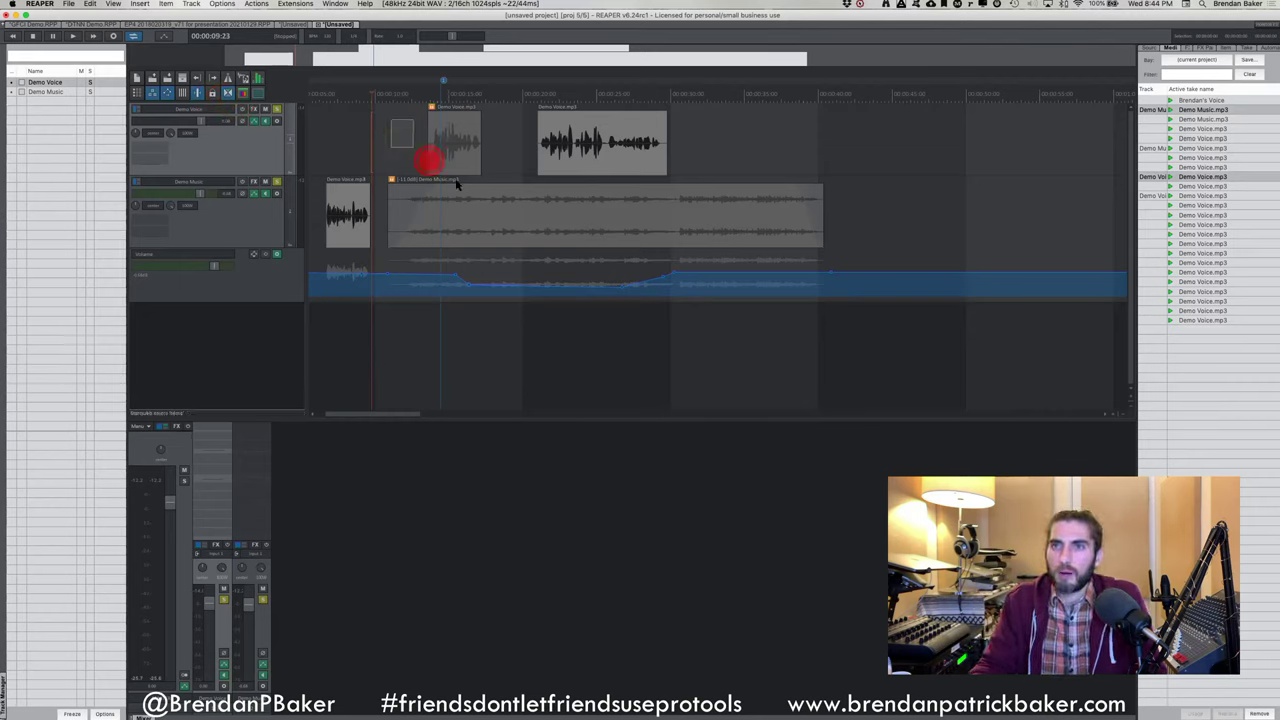
Unlock the Demo Voice and Demo Music items, toggling their lock on and off several times
{"action": "key", "text": "super"}
{"action": "key", "text": "super+l"}
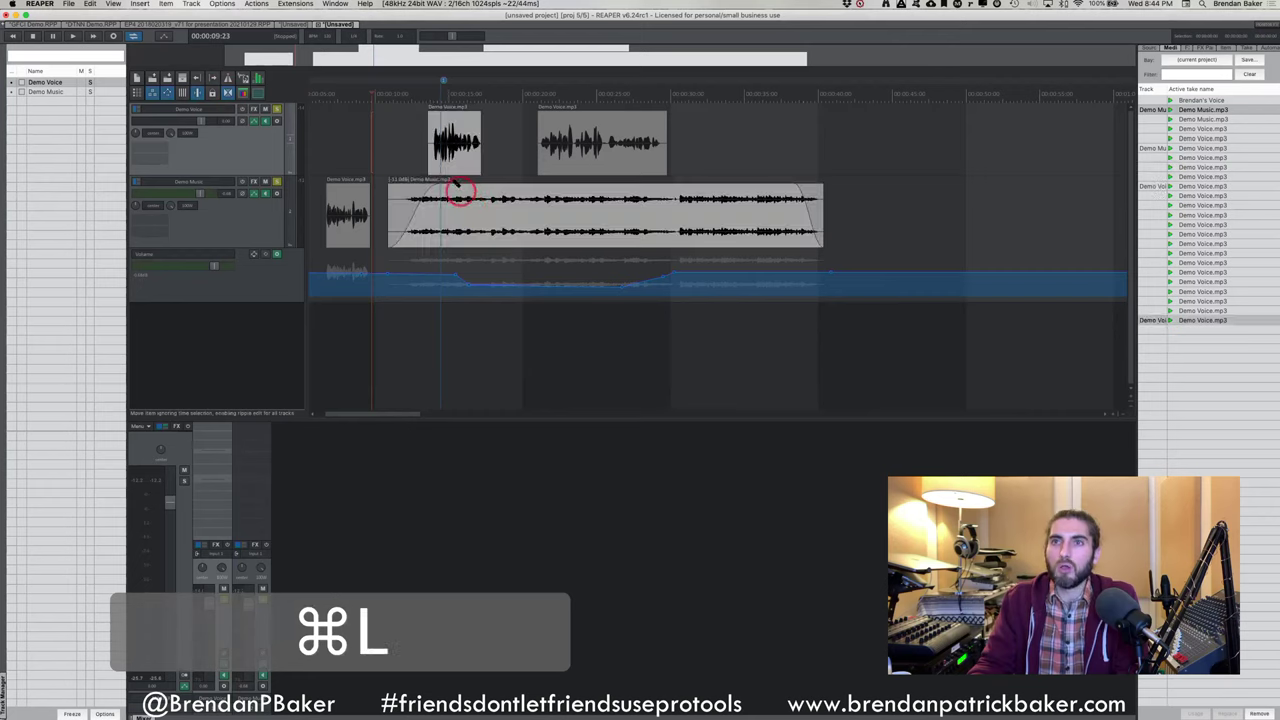
{"action": "key", "text": "super+l"}
{"action": "key", "text": "super+l"}
{"action": "key", "text": "super+l"}
{"action": "key", "text": "super+l"}
{"action": "key", "text": "super+l"}
{"action": "key", "text": "super+l"}
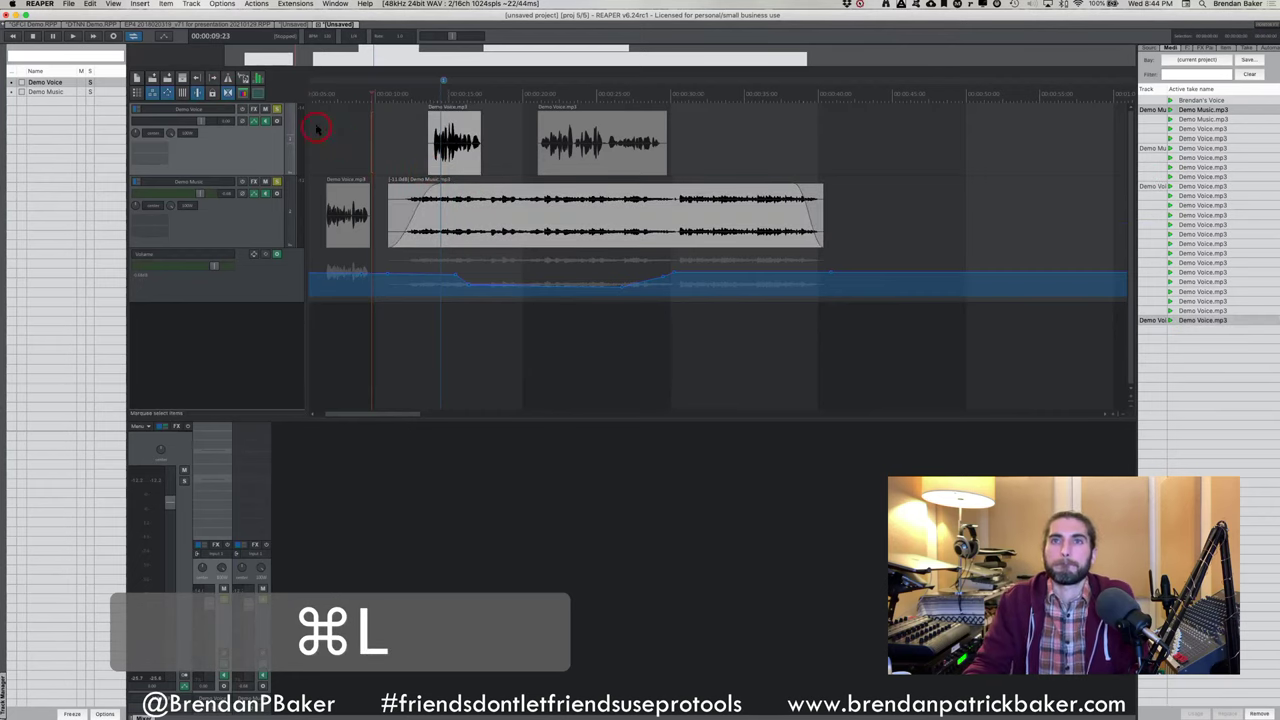
Clear the item selection, select the second Demo Voice item and leave only the Demo Voice track soloed
{"action": "left_click", "coordinate": [361, 127]}
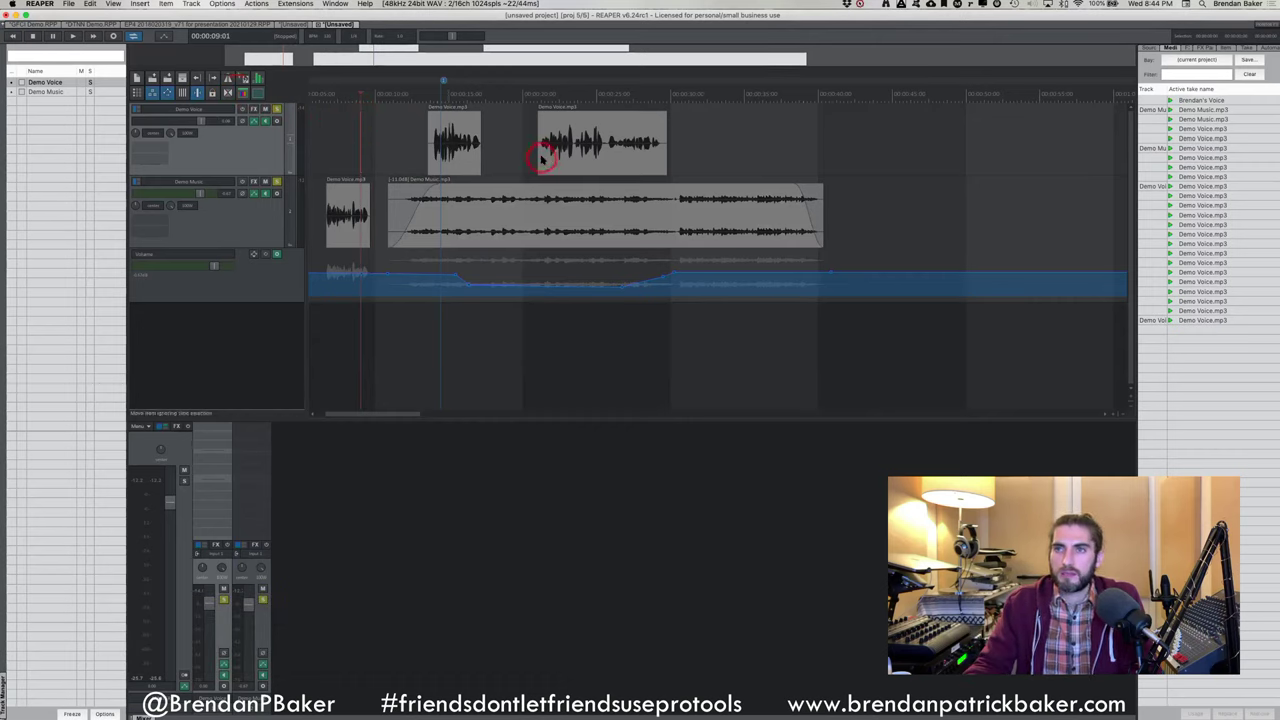
{"action": "left_click", "coordinate": [538, 157]}
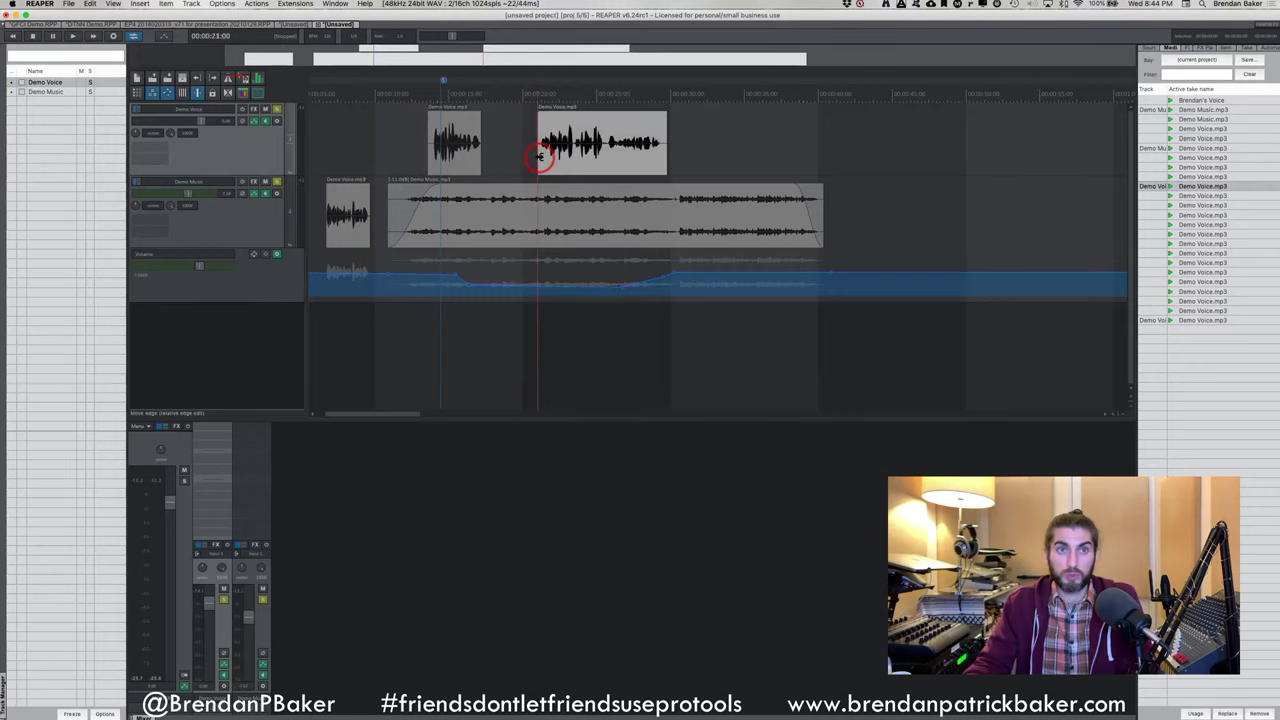
{"action": "scroll", "coordinate": [523, 148], "scroll_direction": "up", "scroll_amount": 3}
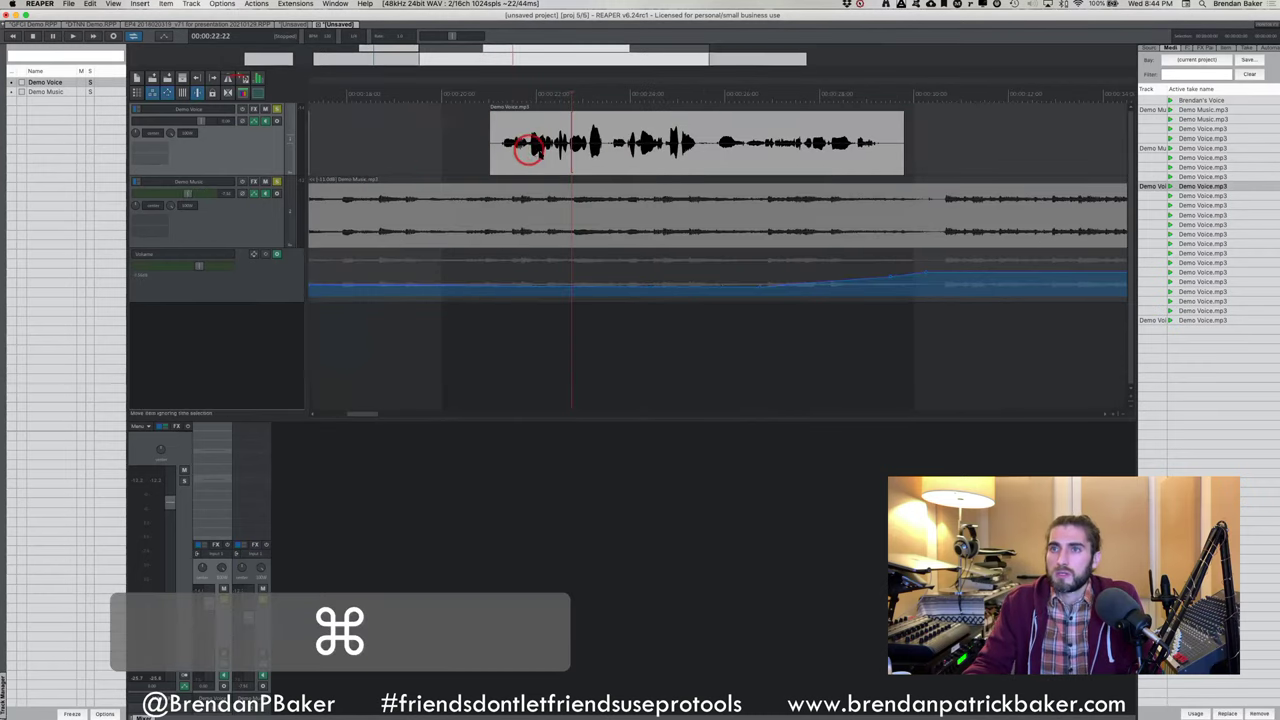
{"action": "key", "text": "shift+s"}
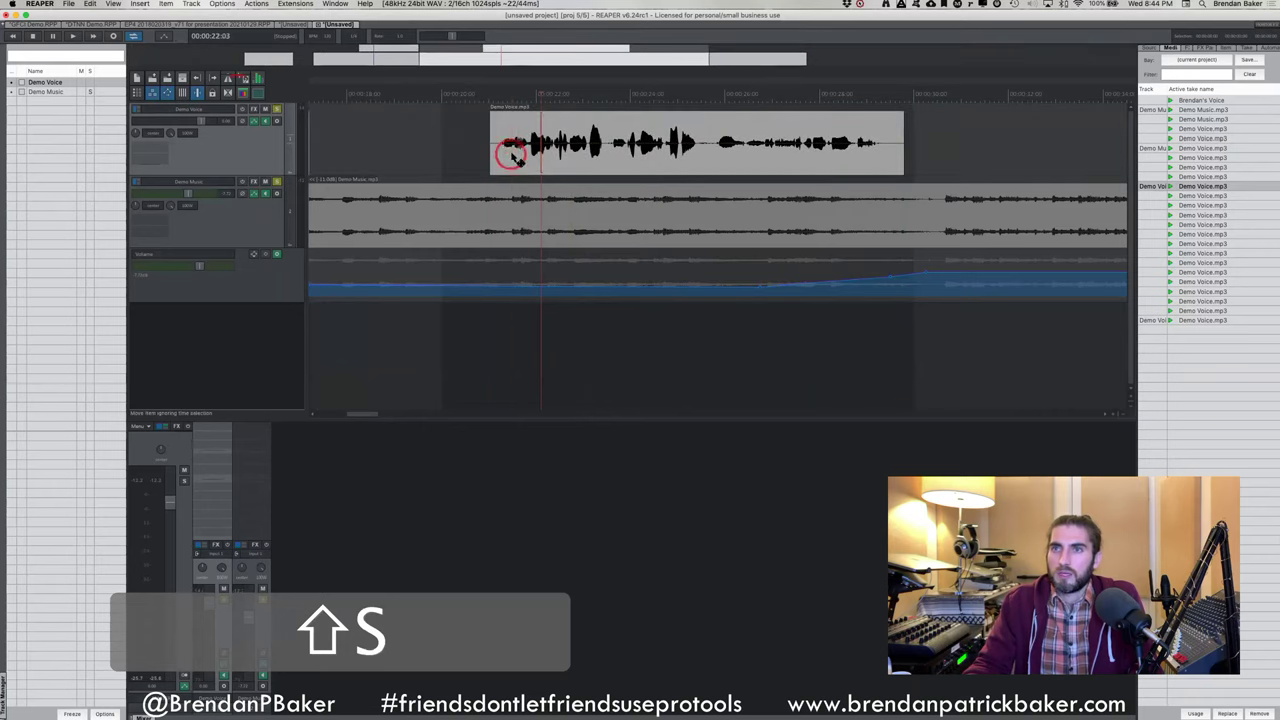
{"action": "left_click", "coordinate": [494, 200]}
Split the second Demo Voice item in the pause at 00:00:23:15
{"action": "left_click", "coordinate": [520, 151]}
{"action": "left_click", "coordinate": [545, 155]}
{"action": "mouse_move", "coordinate": [545, 155]}
{"action": "left_mouse_down"}
{"action": "mouse_move", "coordinate": [645, 145]}
{"action": "mouse_move", "coordinate": [610, 145]}
{"action": "left_mouse_up"}
{"action": "key", "text": "b"}
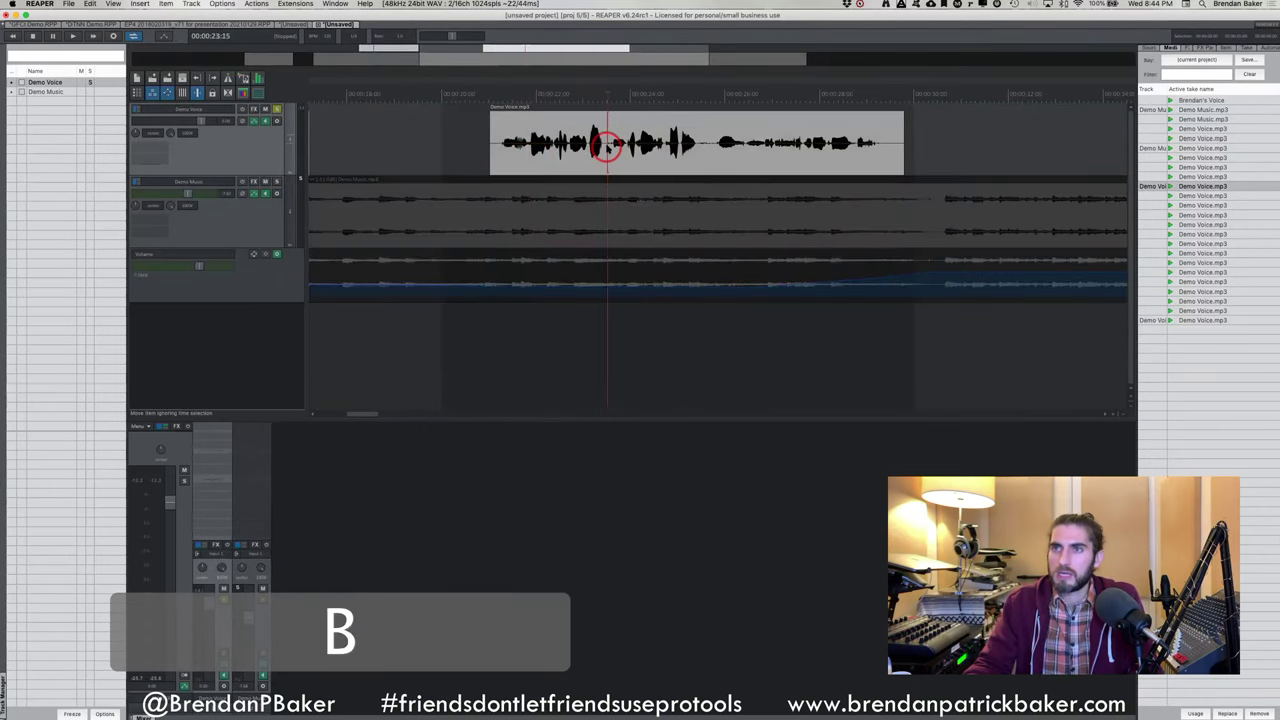
Slide the item after the cut slightly right, then back left to overlap the preceding voice item in a short crossfade
{"action": "left_click", "coordinate": [647, 150]}
{"action": "left_click_drag", "start_coordinate": [655, 163], "coordinate": [660, 161]}
{"action": "left_click", "coordinate": [312, 127]}
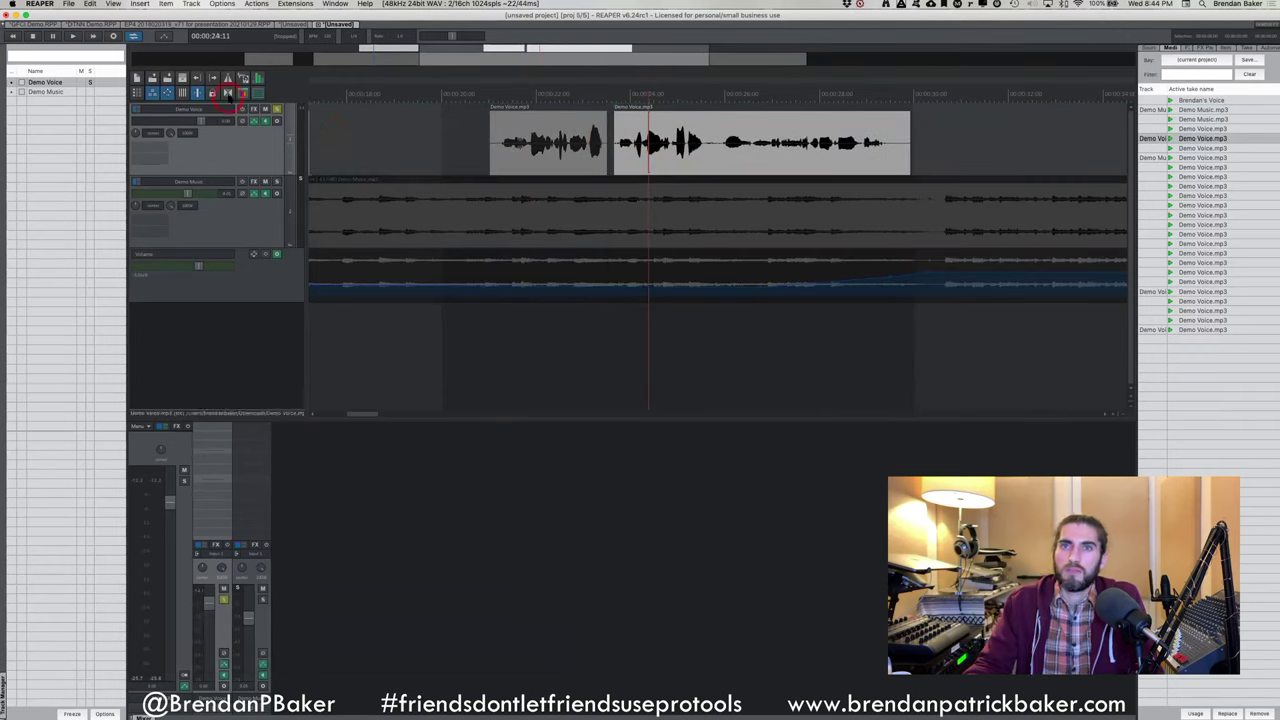
{"action": "left_click_drag", "start_coordinate": [659, 168], "coordinate": [500, 155]}
{"action": "scroll", "coordinate": [626, 154], "scroll_direction": "up", "scroll_amount": 3}
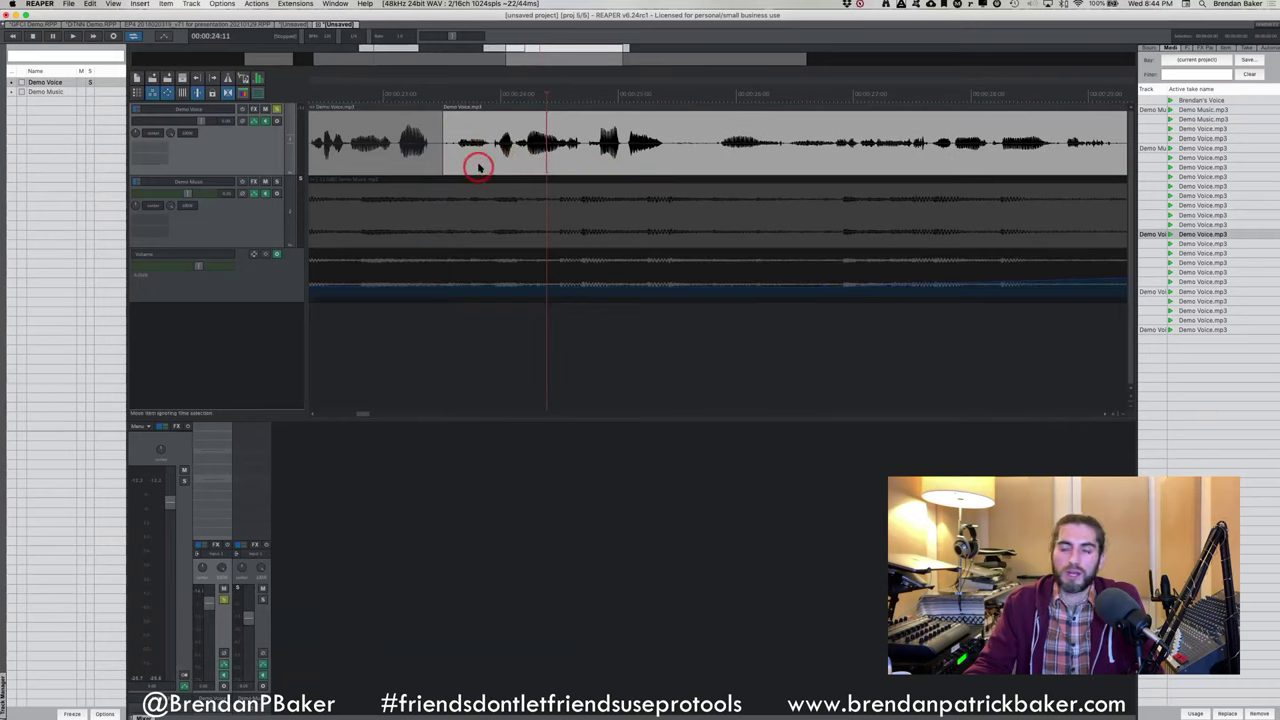
{"action": "left_click", "coordinate": [506, 166]}
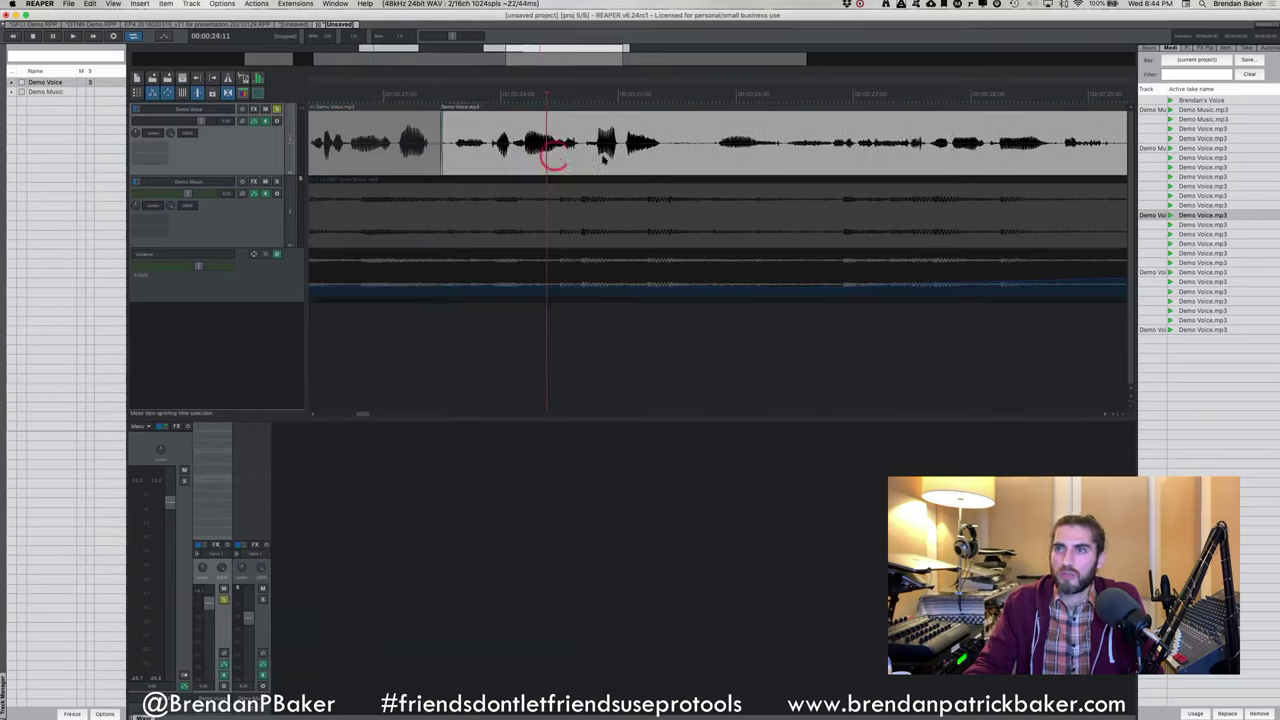
Split the voice item again at 00:00:25:18 and overlap the new piece slightly with the one before it
{"action": "key", "text": "b"}
{"action": "left_click_drag", "start_coordinate": [689, 153], "coordinate": [729, 165]}
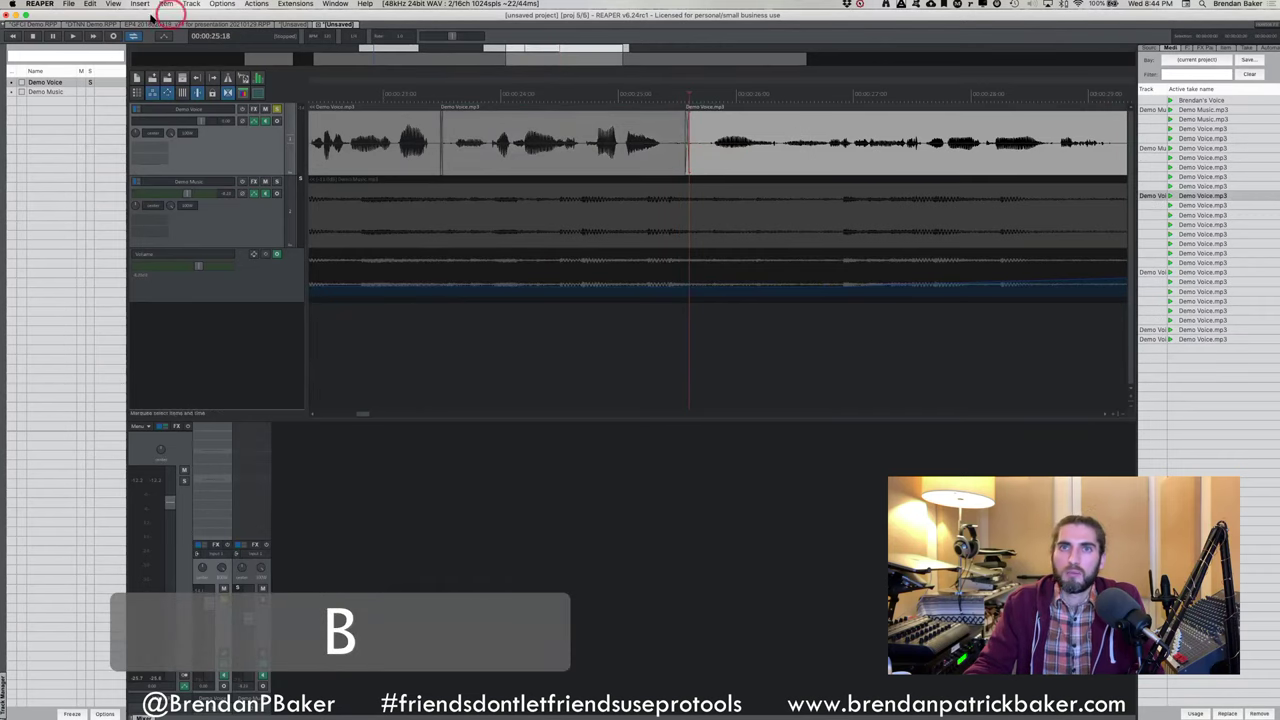
Switch to the GFCI Demo project and examine the crossfades between the dialogue and room tone clips on the actuality tracks
{"action": "left_click", "coordinate": [40, 23]}
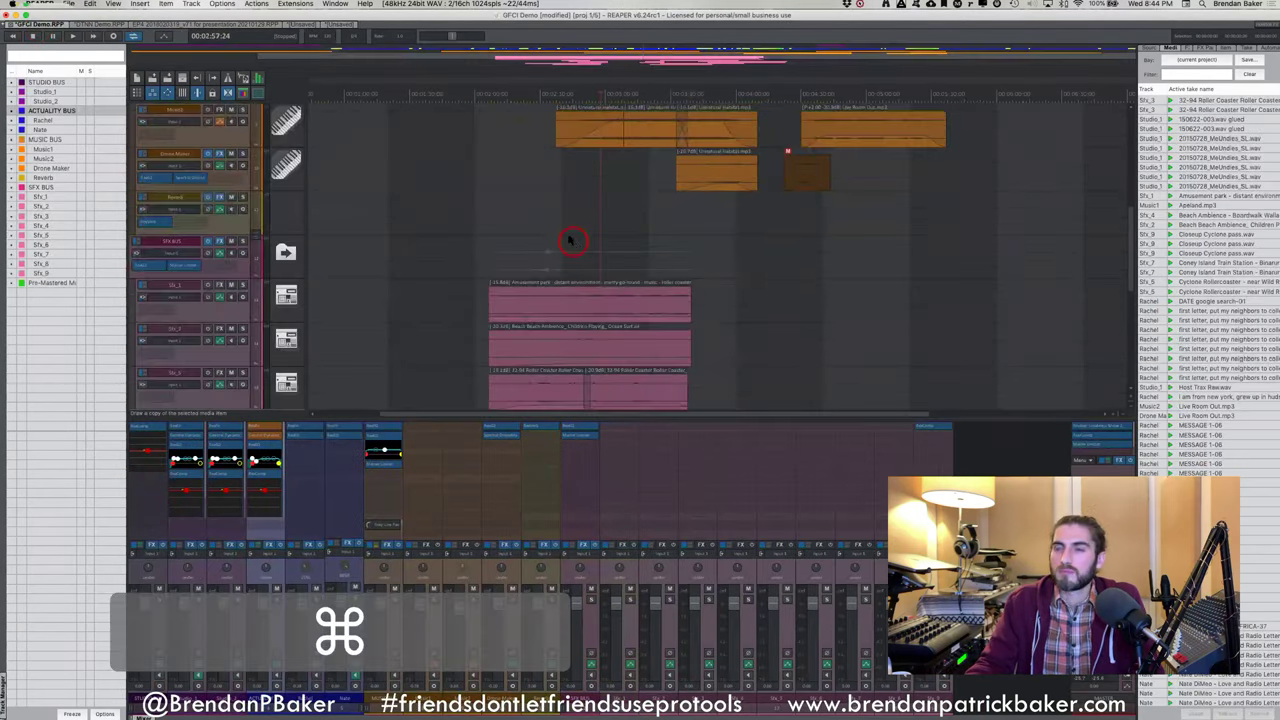
{"action": "scroll", "coordinate": [573, 241], "scroll_direction": "up", "scroll_amount": 5}
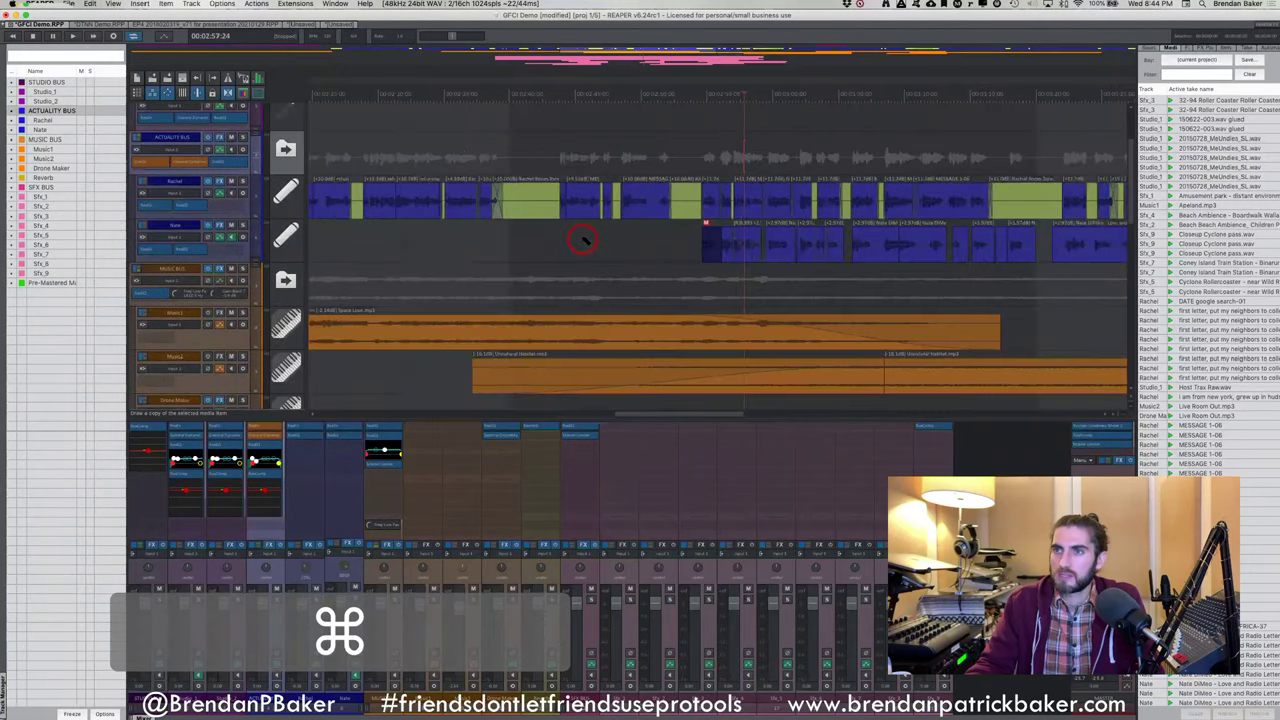
{"action": "scroll", "coordinate": [583, 240], "scroll_direction": "up", "scroll_amount": 2}
{"action": "scroll", "coordinate": [590, 238], "scroll_direction": "up", "scroll_amount": 2}
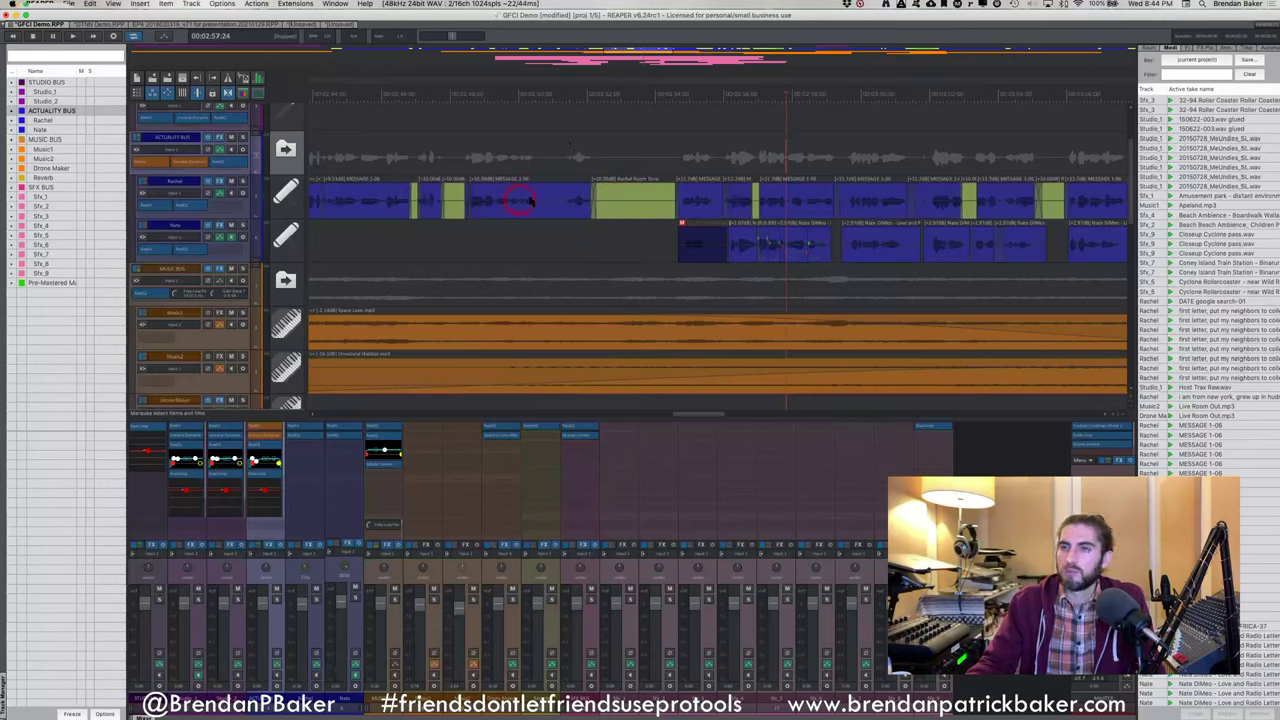
{"action": "scroll", "coordinate": [605, 165], "scroll_direction": "up", "scroll_amount": 3}
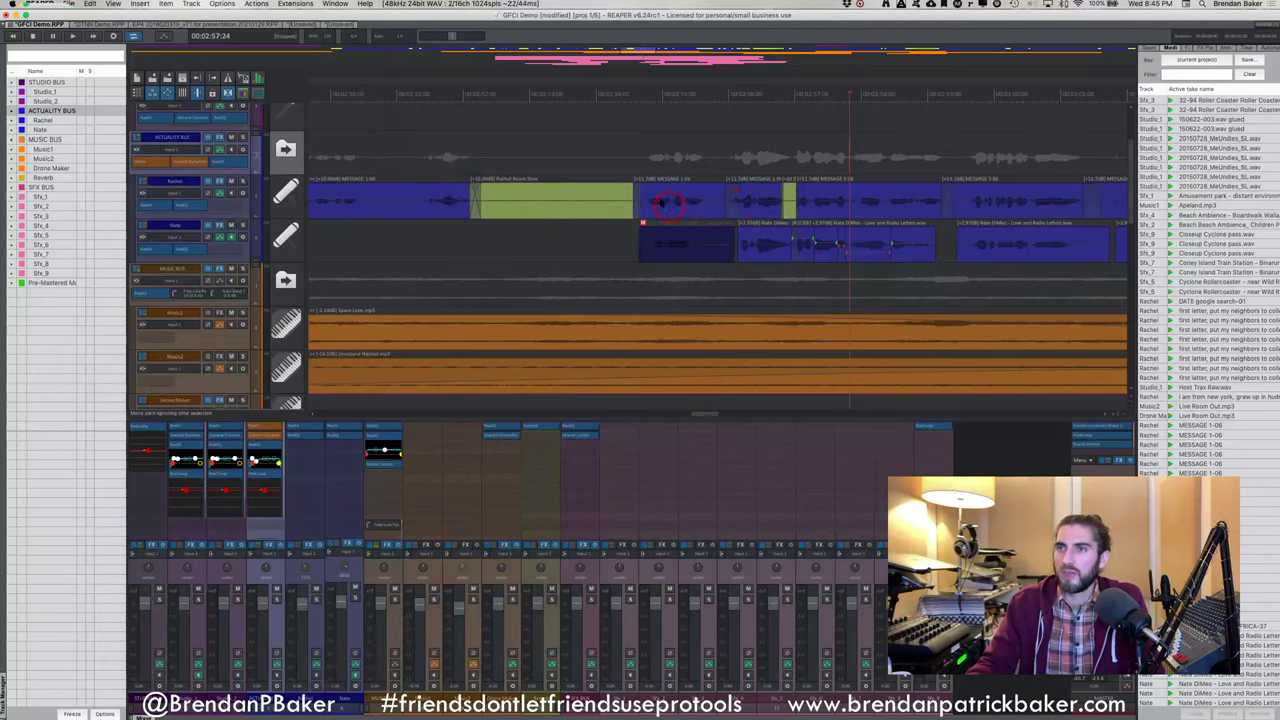
{"action": "scroll", "coordinate": [657, 202], "scroll_direction": "up", "scroll_amount": 3}
{"action": "scroll", "coordinate": [720, 199], "scroll_direction": "up", "scroll_amount": 3}
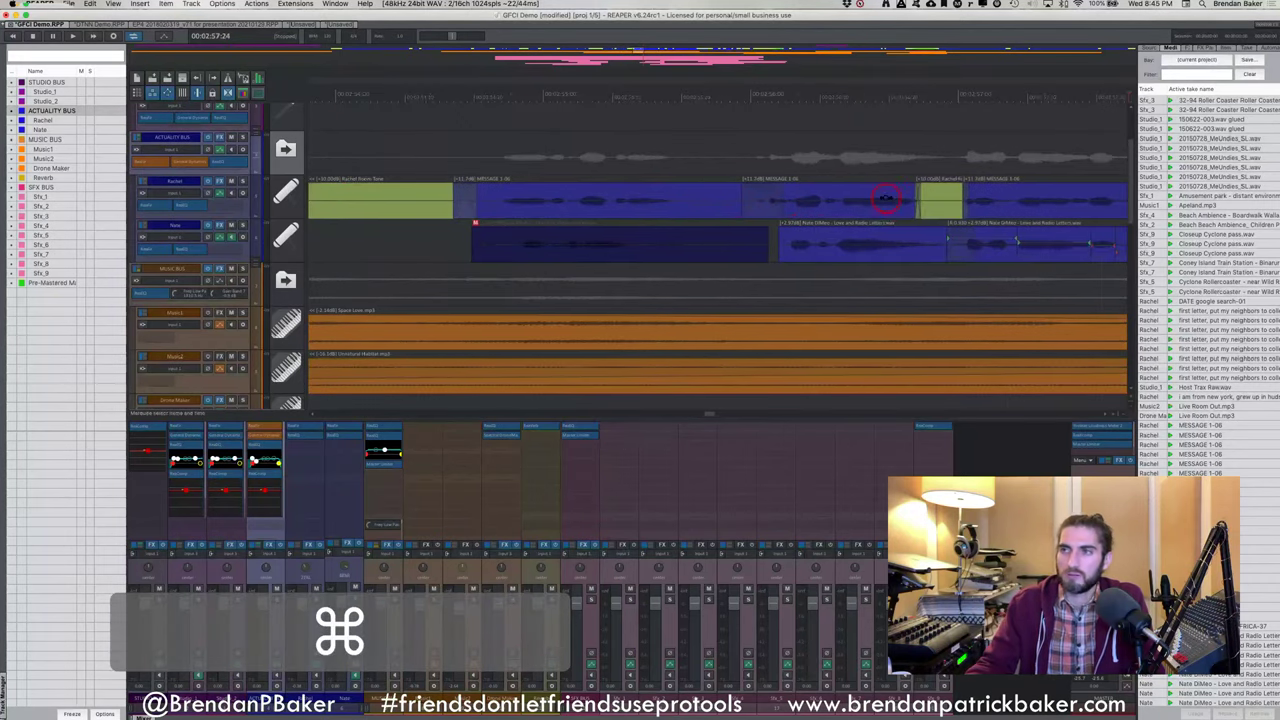
{"action": "scroll", "coordinate": [900, 200], "scroll_direction": "right", "scroll_amount": 2}
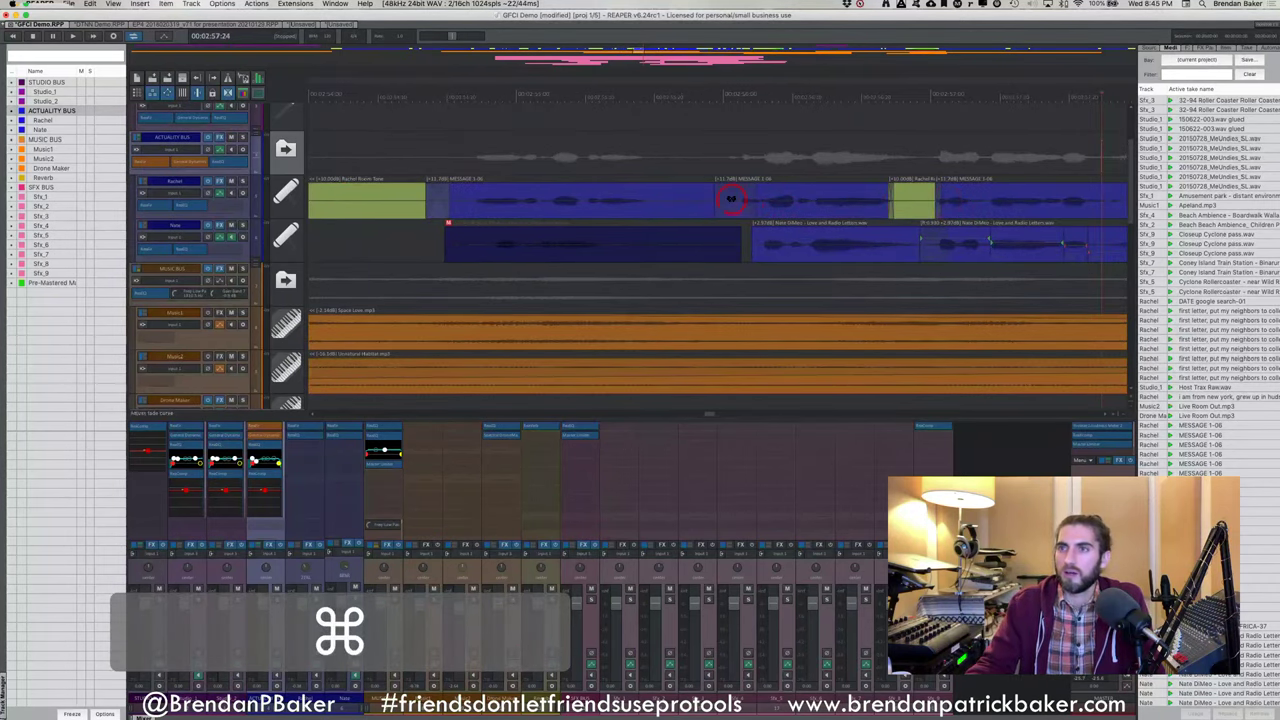
{"action": "scroll", "coordinate": [735, 202], "scroll_direction": "left", "scroll_amount": 10}
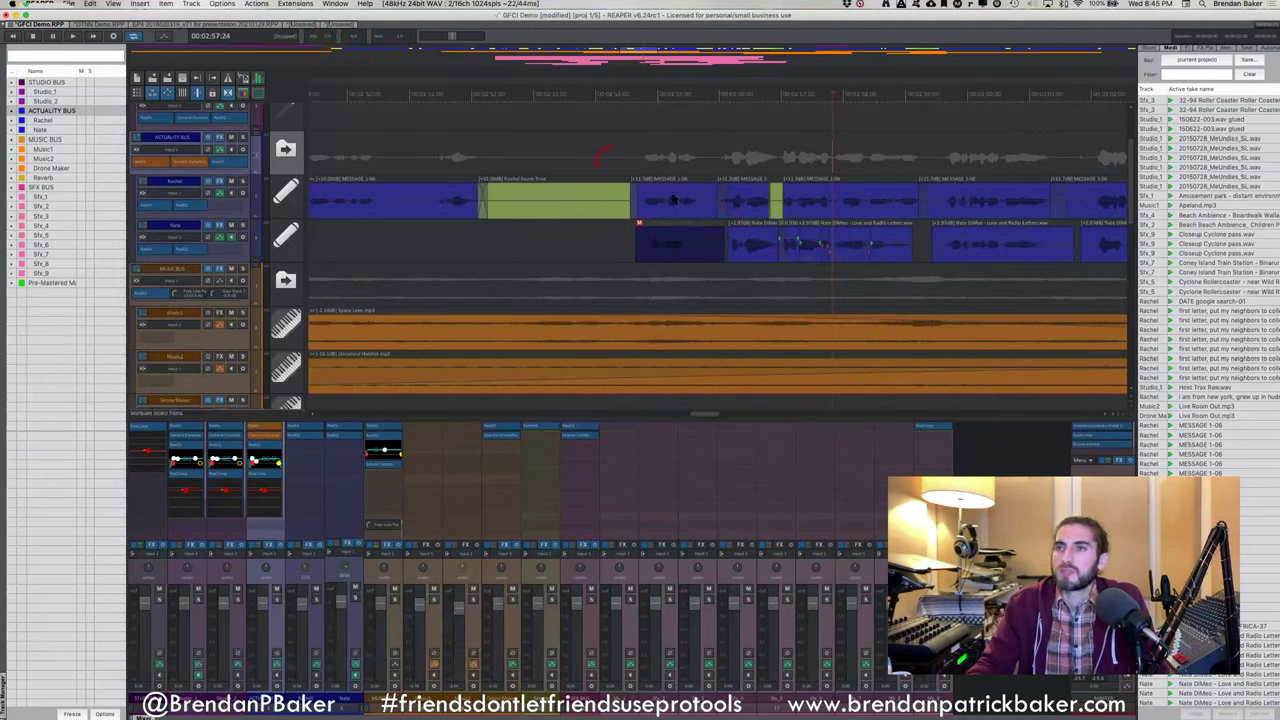
{"action": "scroll", "coordinate": [673, 200], "scroll_direction": "down", "scroll_amount": 3}
{"action": "scroll", "coordinate": [477, 122], "scroll_direction": "down", "scroll_amount": 2}
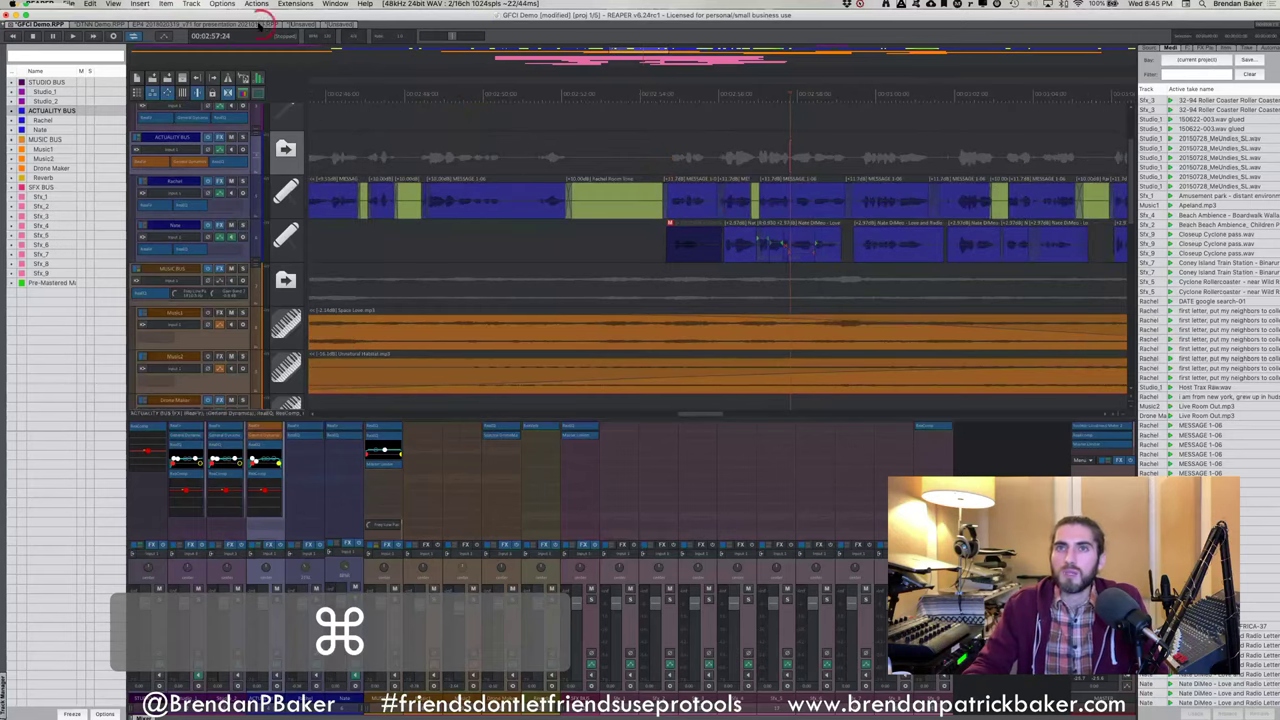
Return to the unsaved demo project and, with auto-crossfade disabled, move the last voice item over the preceding one and away again, trimming it
{"action": "left_click", "coordinate": [335, 23]}
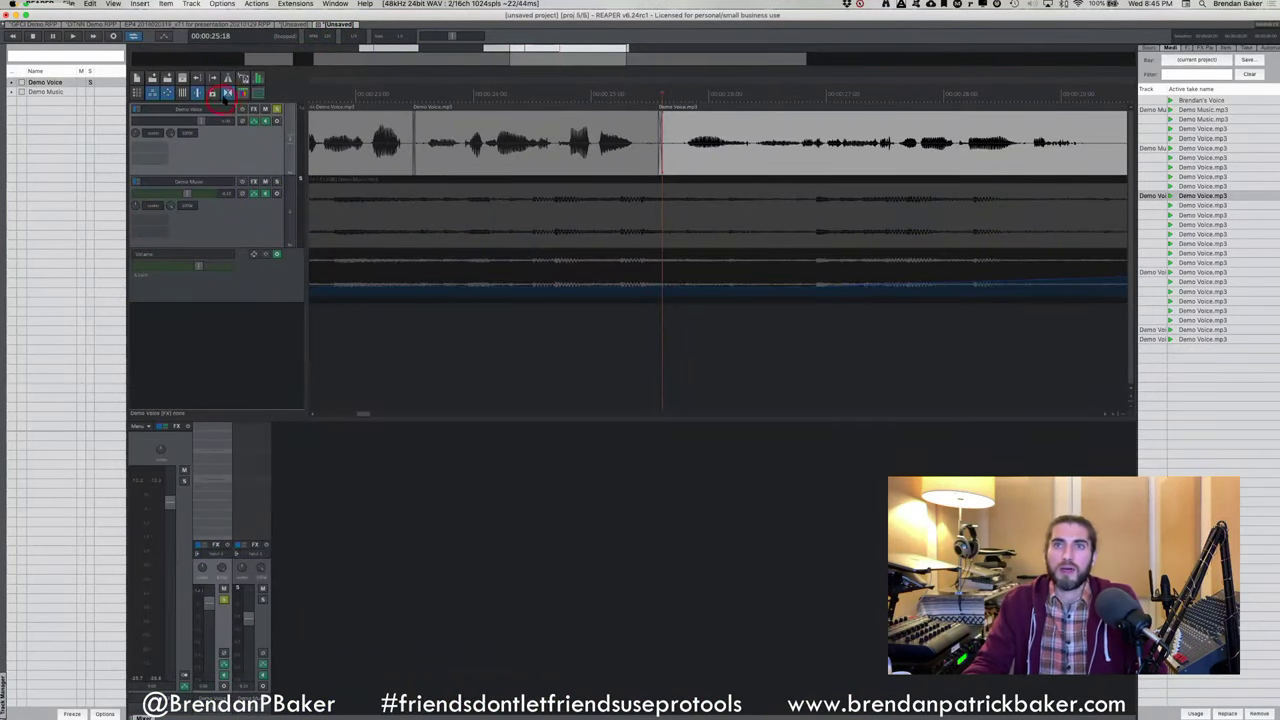
{"action": "left_click_drag", "start_coordinate": [684, 166], "coordinate": [757, 158]}
{"action": "left_click", "coordinate": [701, 118]}
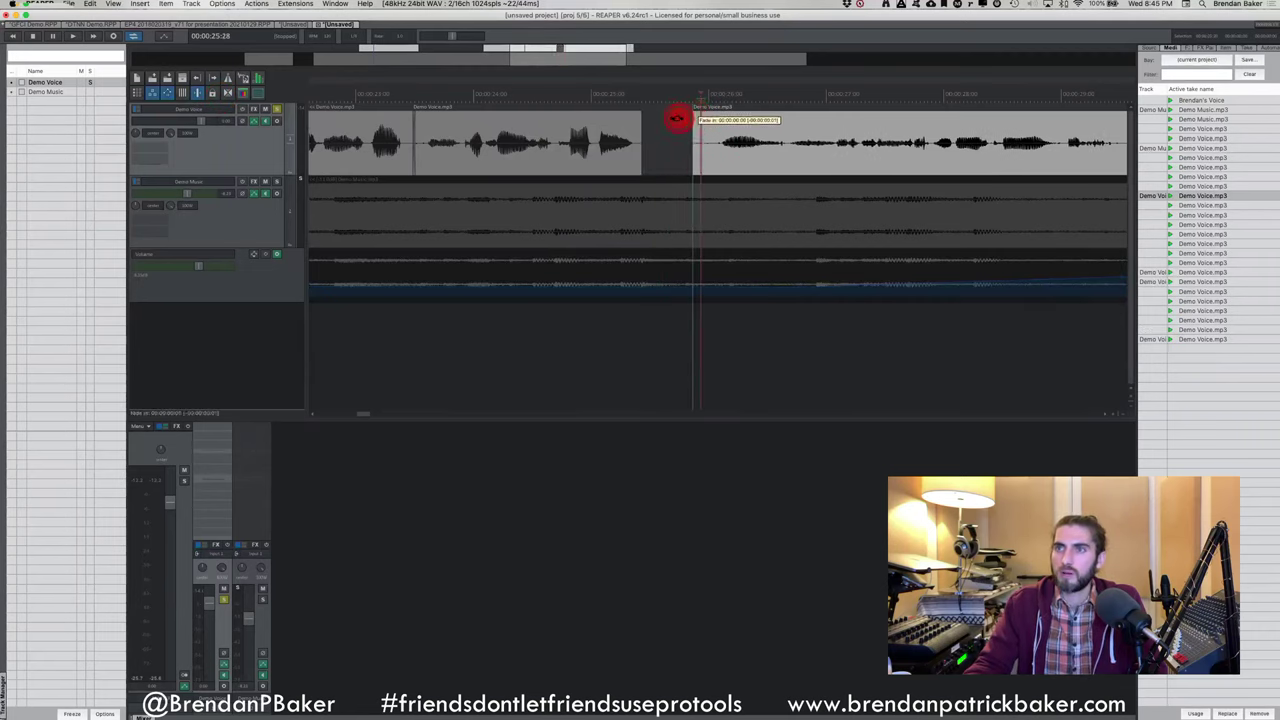
{"action": "left_click_drag", "start_coordinate": [759, 152], "coordinate": [662, 163]}
{"action": "left_click", "coordinate": [550, 125]}
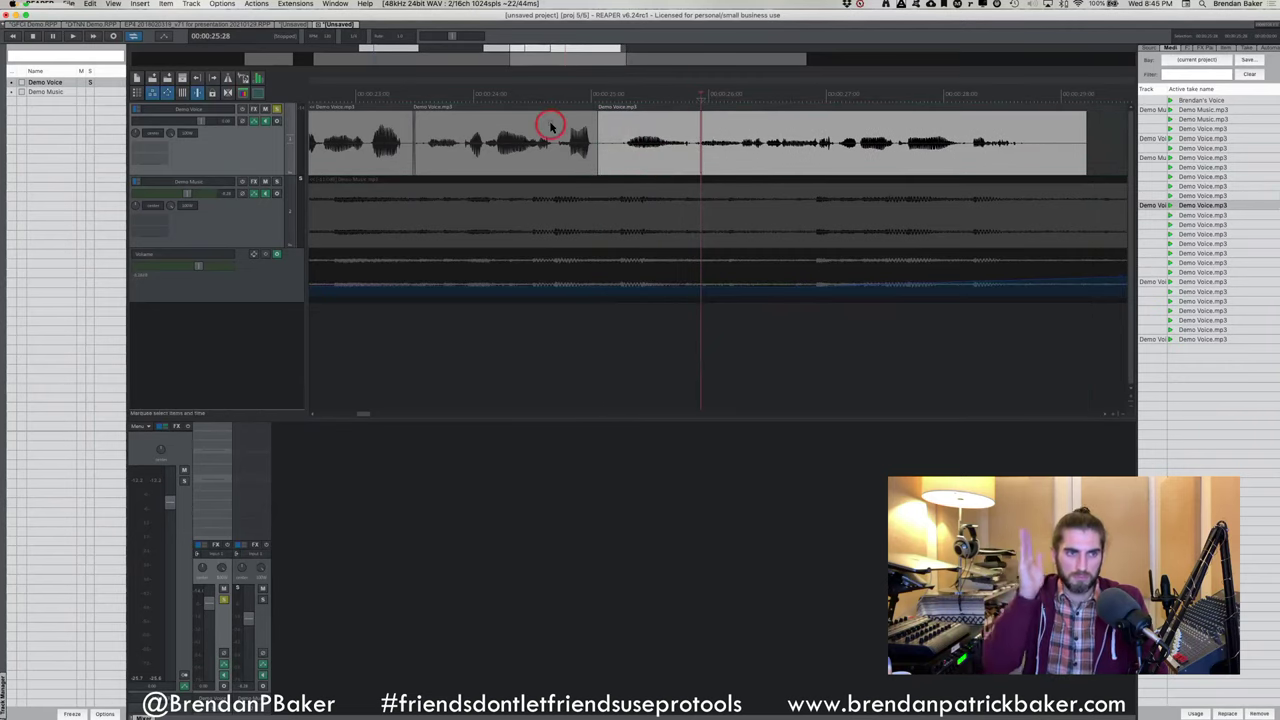
{"action": "left_click_drag", "start_coordinate": [608, 166], "coordinate": [677, 157]}
{"action": "left_click", "coordinate": [606, 120]}
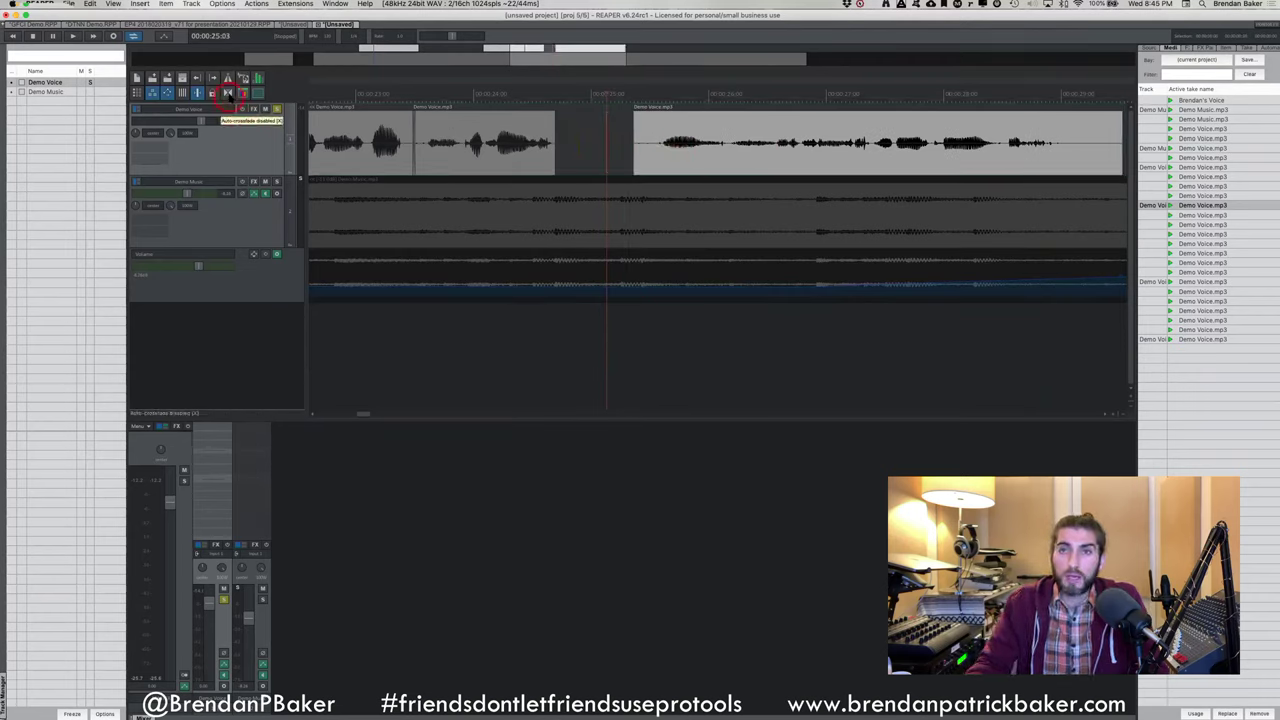
Turn off "Trim content behind media items when editing" and lay the last voice item over the preceding one
{"action": "right_click", "coordinate": [228, 93]}
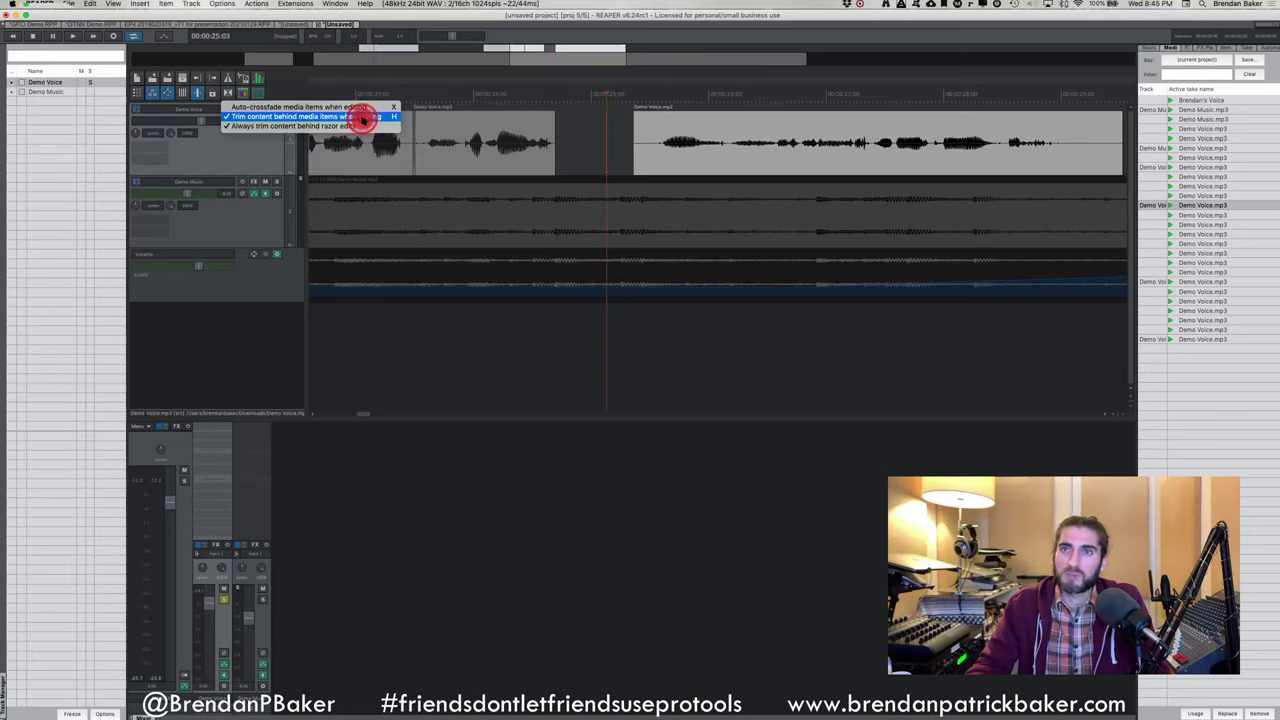
{"action": "left_click", "coordinate": [363, 118]}
{"action": "left_click_drag", "start_coordinate": [694, 151], "coordinate": [576, 165]}
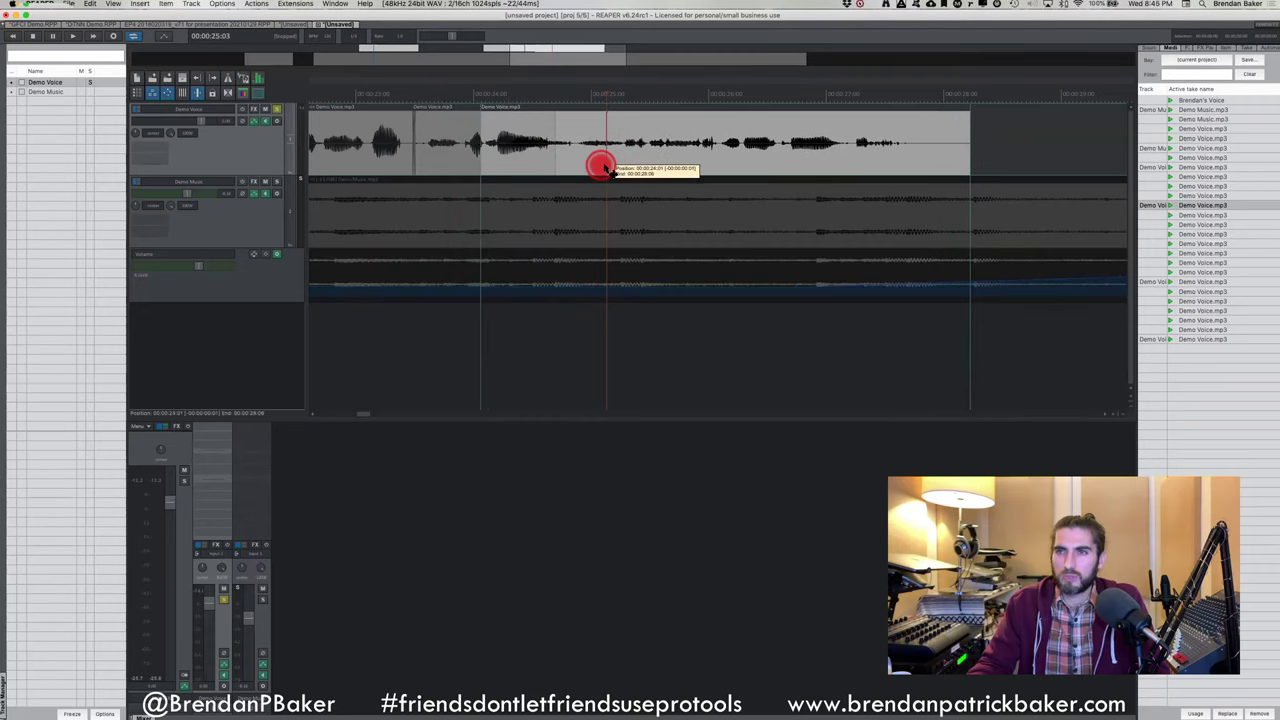
{"action": "left_click", "coordinate": [440, 124]}
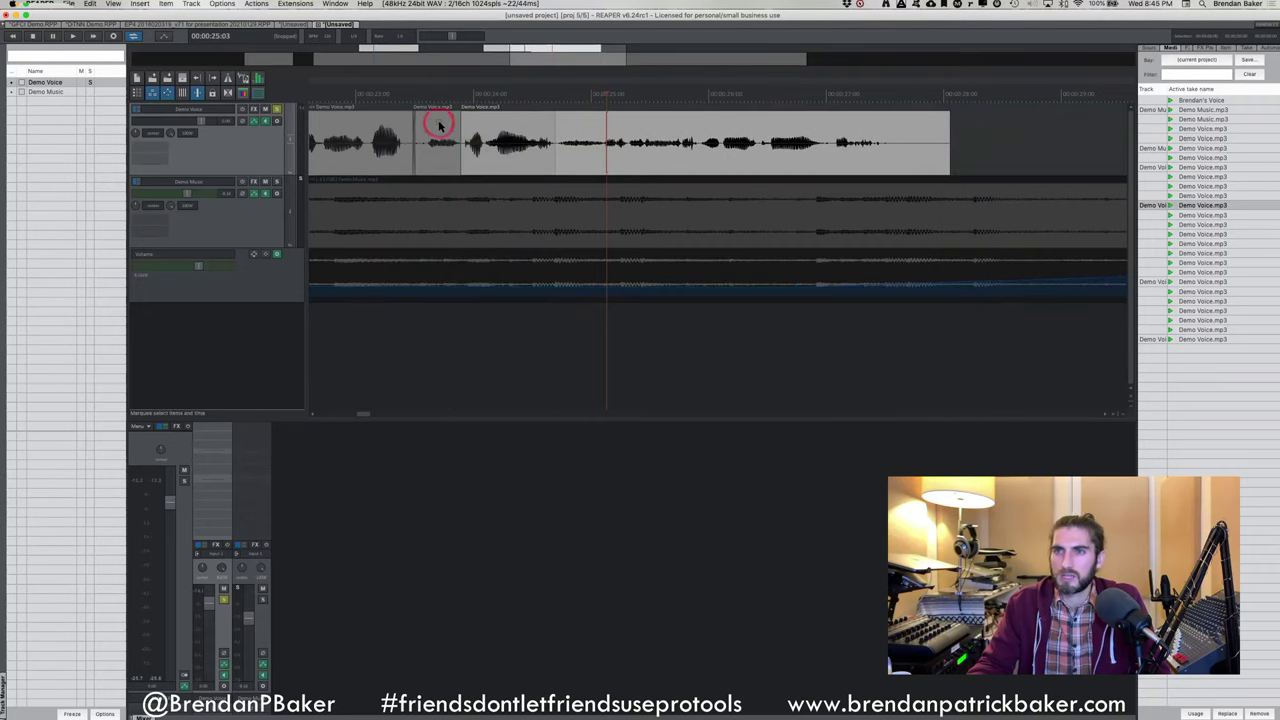
Move the overlapping last voice item back right to the end of the preceding item, near 00:00:24:19
{"action": "left_click", "coordinate": [546, 141]}
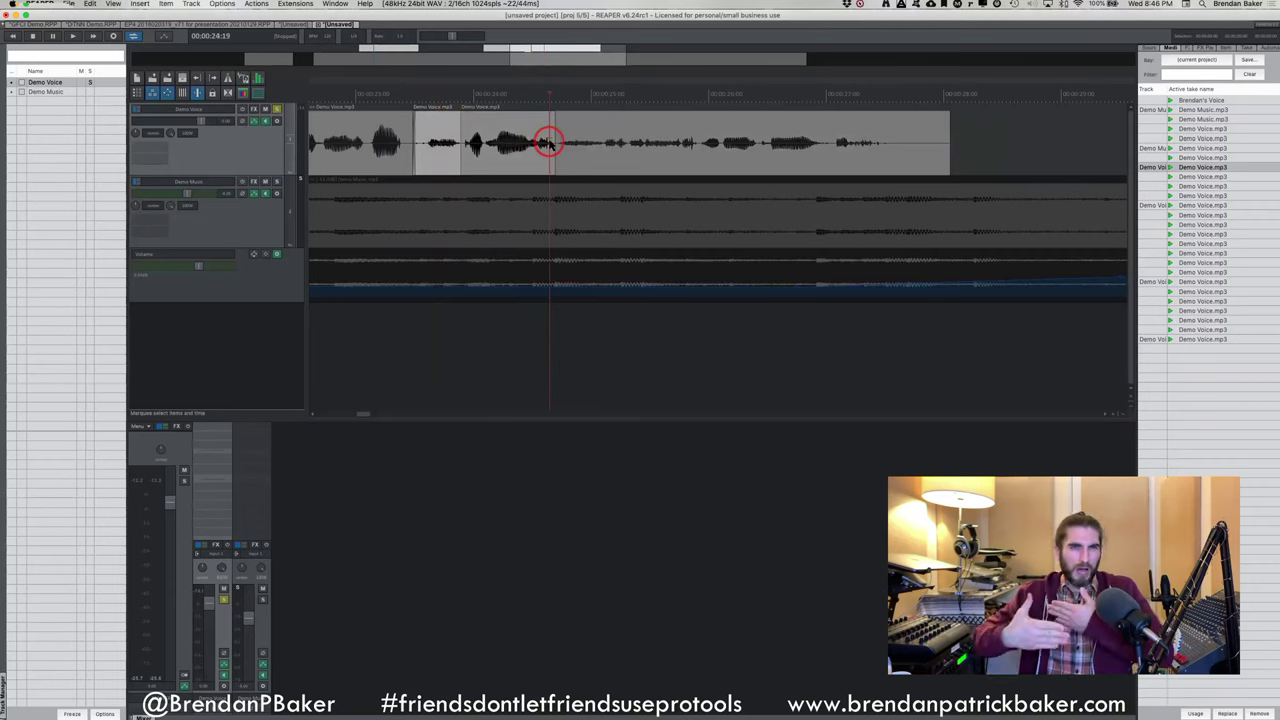
{"action": "left_click", "coordinate": [739, 150]}
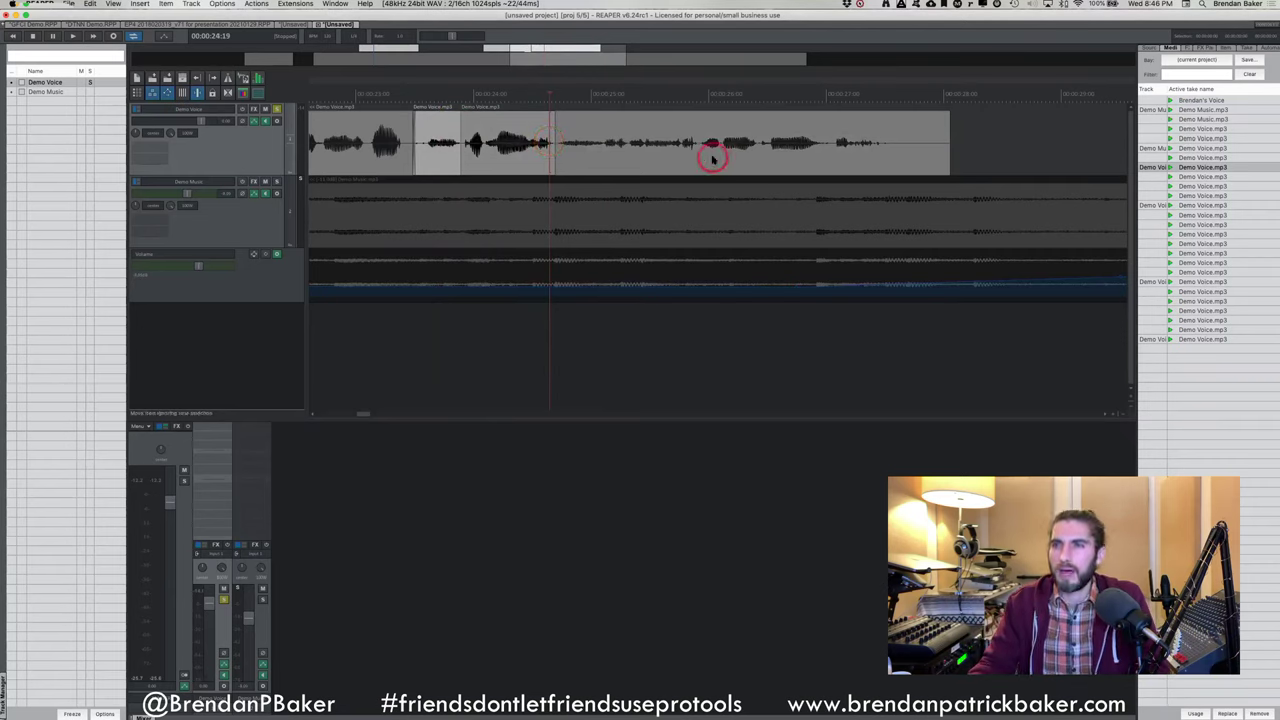
{"action": "left_click_drag", "start_coordinate": [713, 158], "coordinate": [810, 160]}
Re-enable trimming content behind media items and auto-crossfade, then nudge the last voice item left into a short crossfade
{"action": "left_click", "coordinate": [226, 92]}
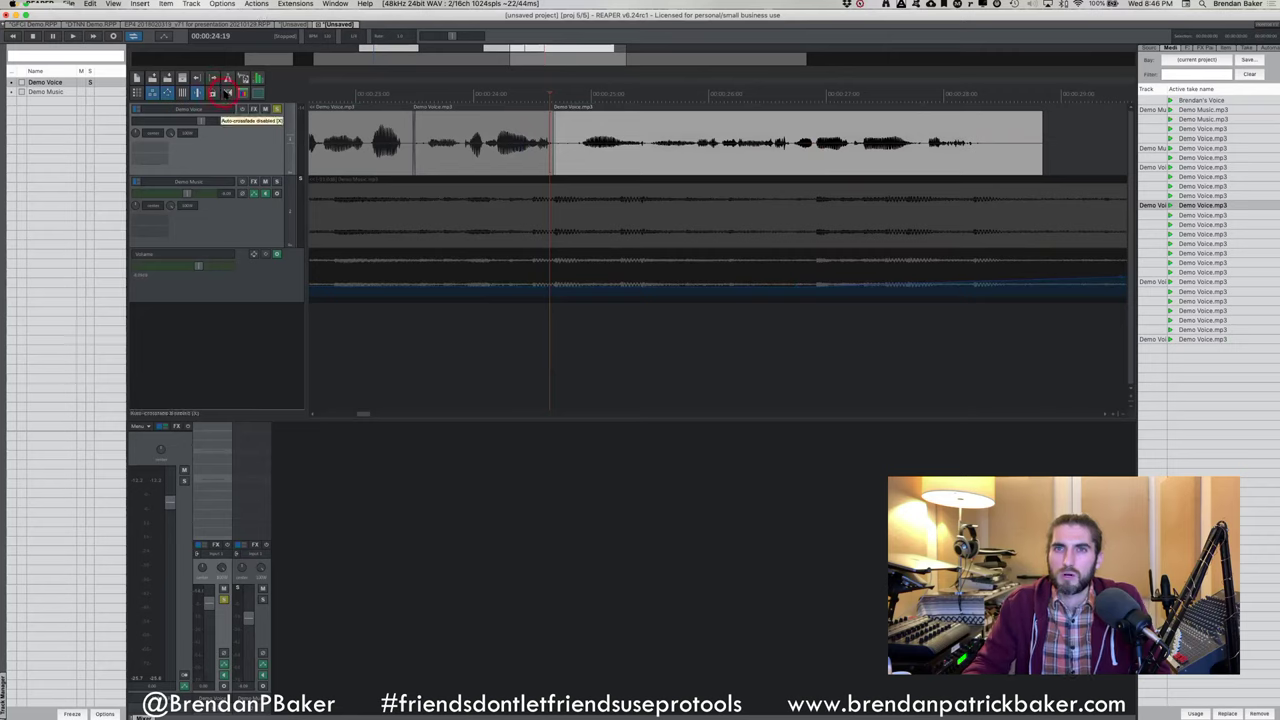
{"action": "right_click", "coordinate": [226, 92]}
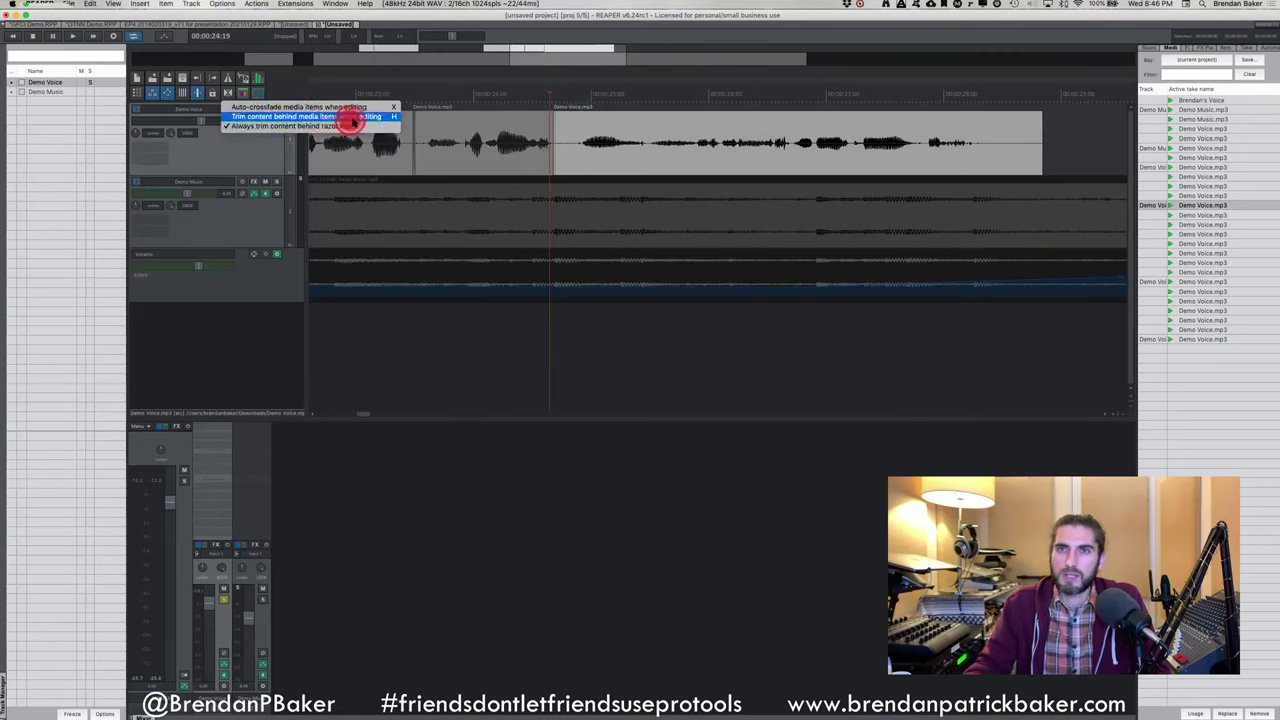
{"action": "left_click", "coordinate": [370, 117]}
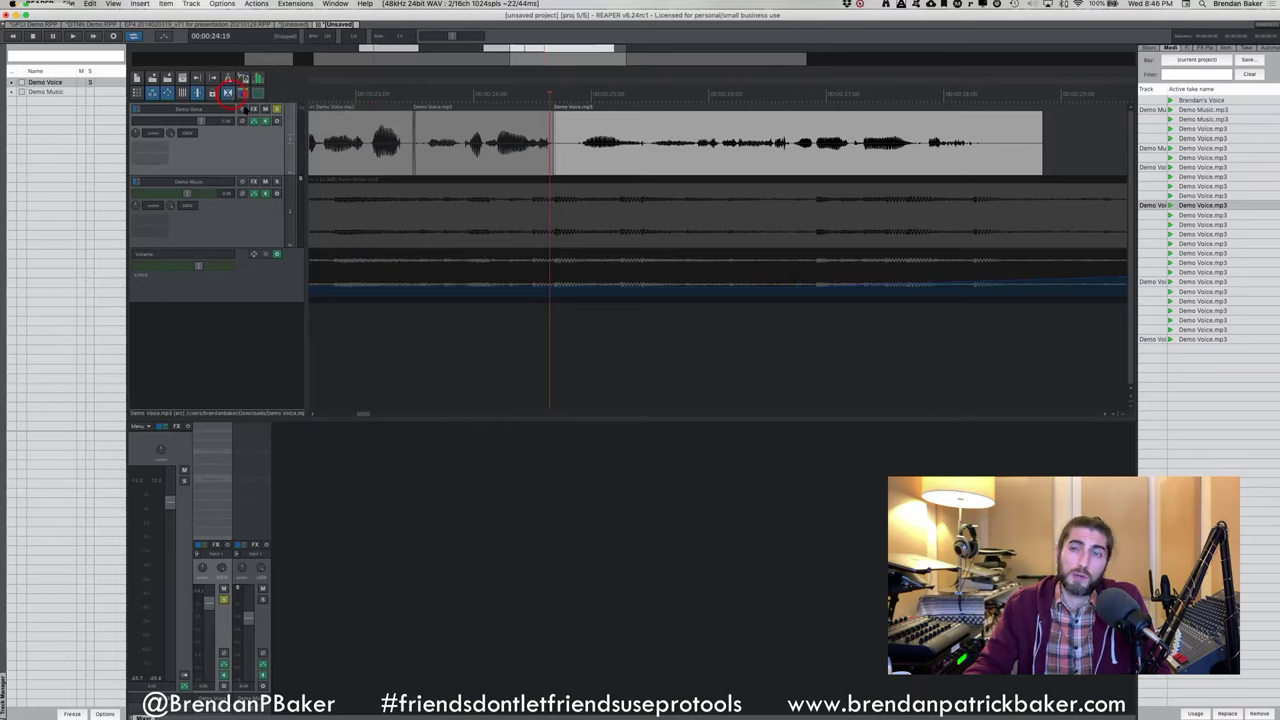
{"action": "left_click_drag", "start_coordinate": [612, 163], "coordinate": [614, 163]}
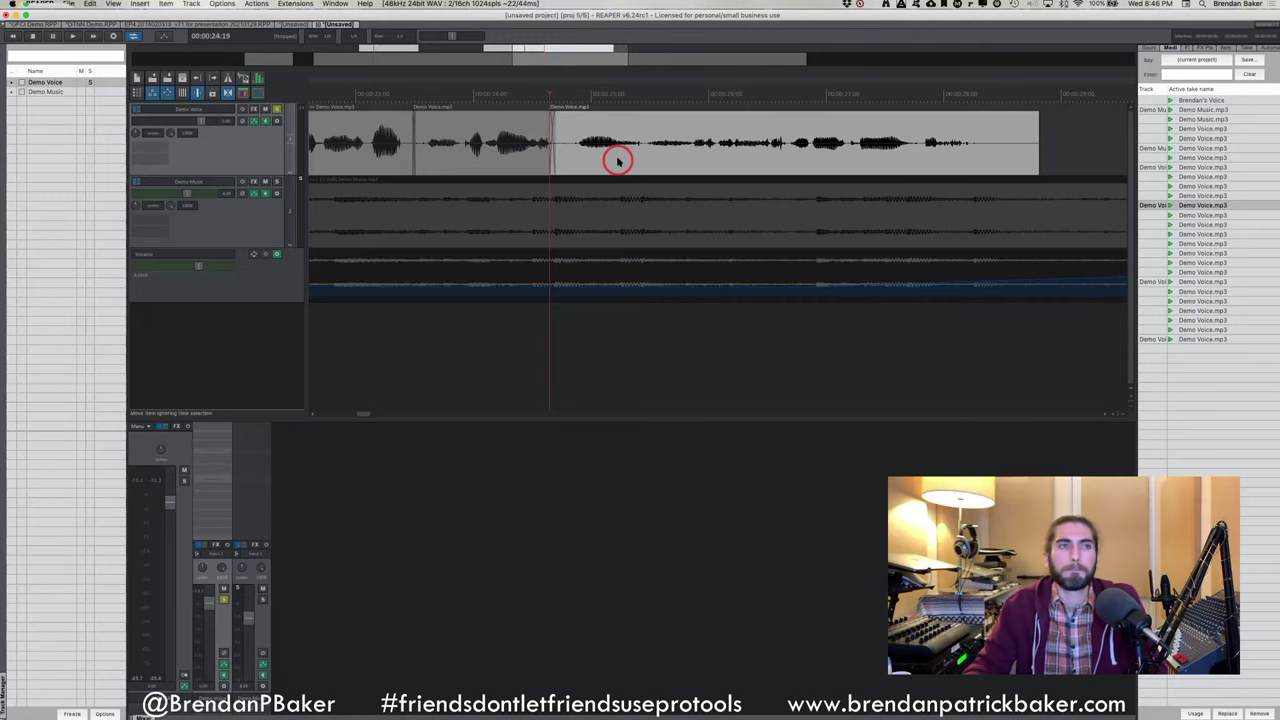
Open the Colour Swatch, place it below the tracks, and bring all voice and music items into view
{"action": "scroll", "coordinate": [486, 225], "scroll_direction": "right", "scroll_amount": 2}
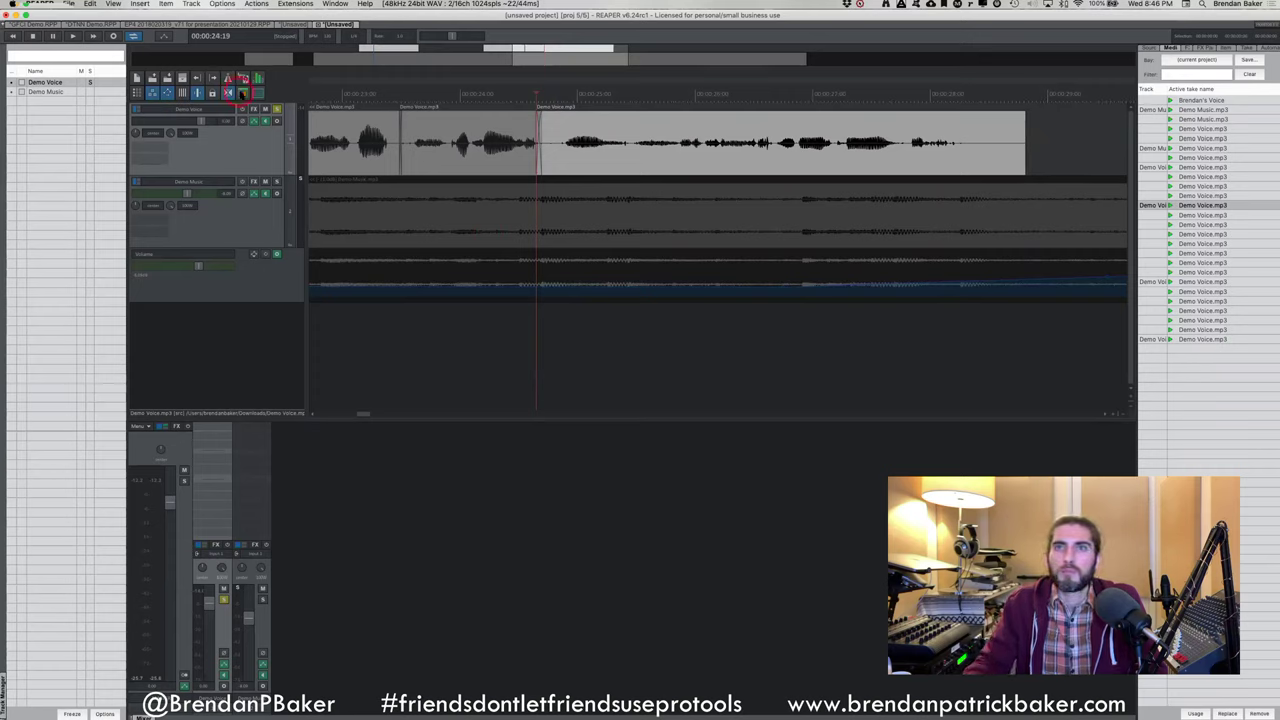
{"action": "left_click", "coordinate": [243, 92]}
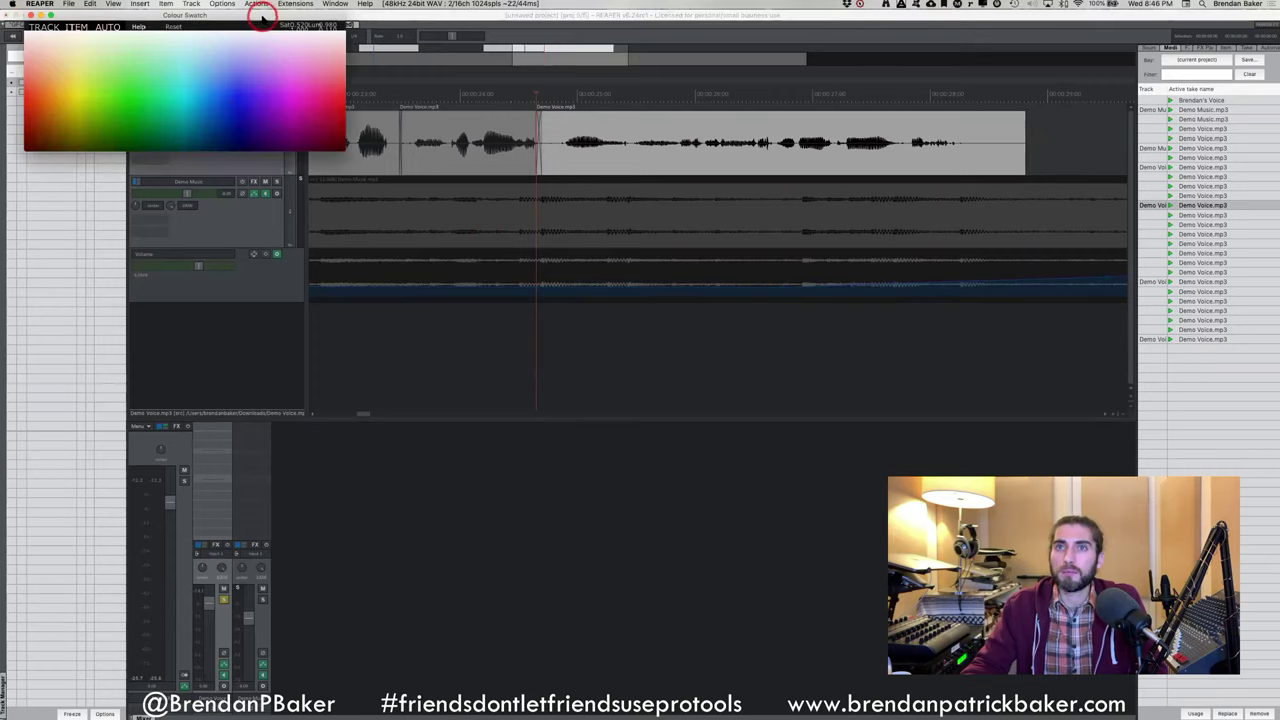
{"action": "left_click_drag", "start_coordinate": [258, 28], "coordinate": [575, 378]}
{"action": "left_click", "coordinate": [500, 131]}
{"action": "scroll", "coordinate": [500, 131], "scroll_direction": "down", "scroll_amount": 2}
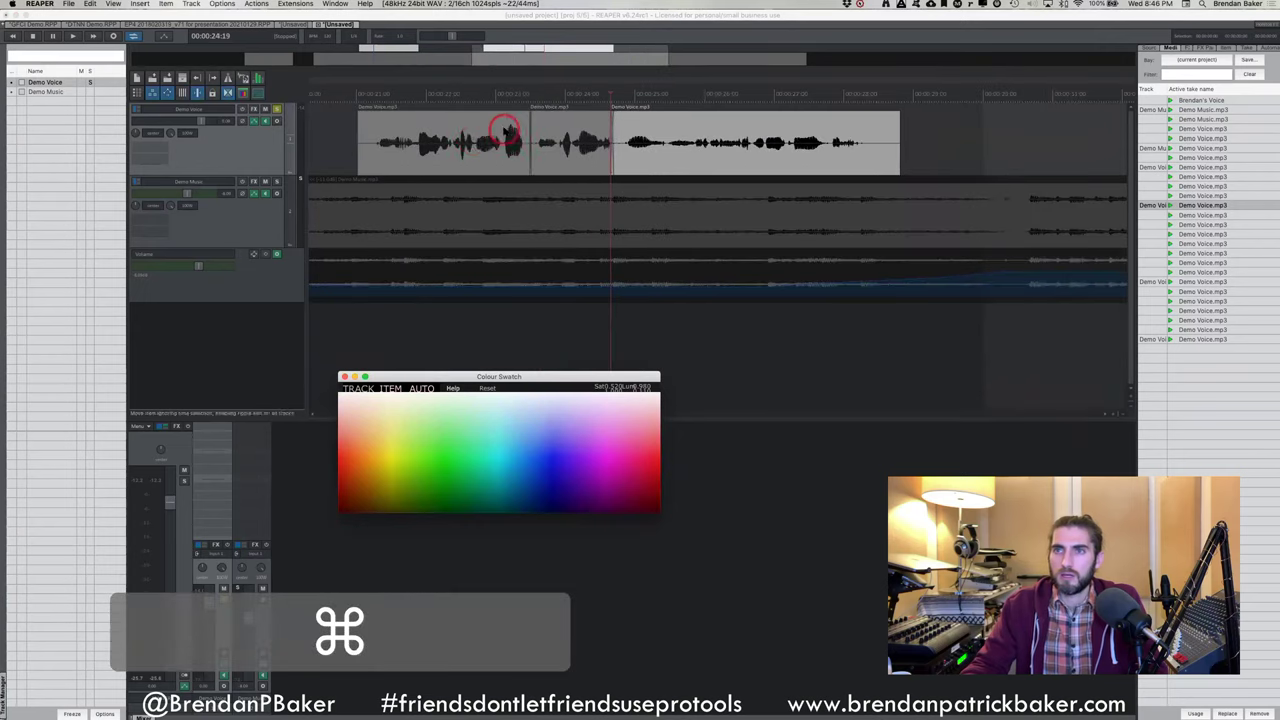
{"action": "scroll", "coordinate": [465, 150], "scroll_direction": "down", "scroll_amount": 2}
{"action": "scroll", "coordinate": [456, 160], "scroll_direction": "down", "scroll_amount": 1}
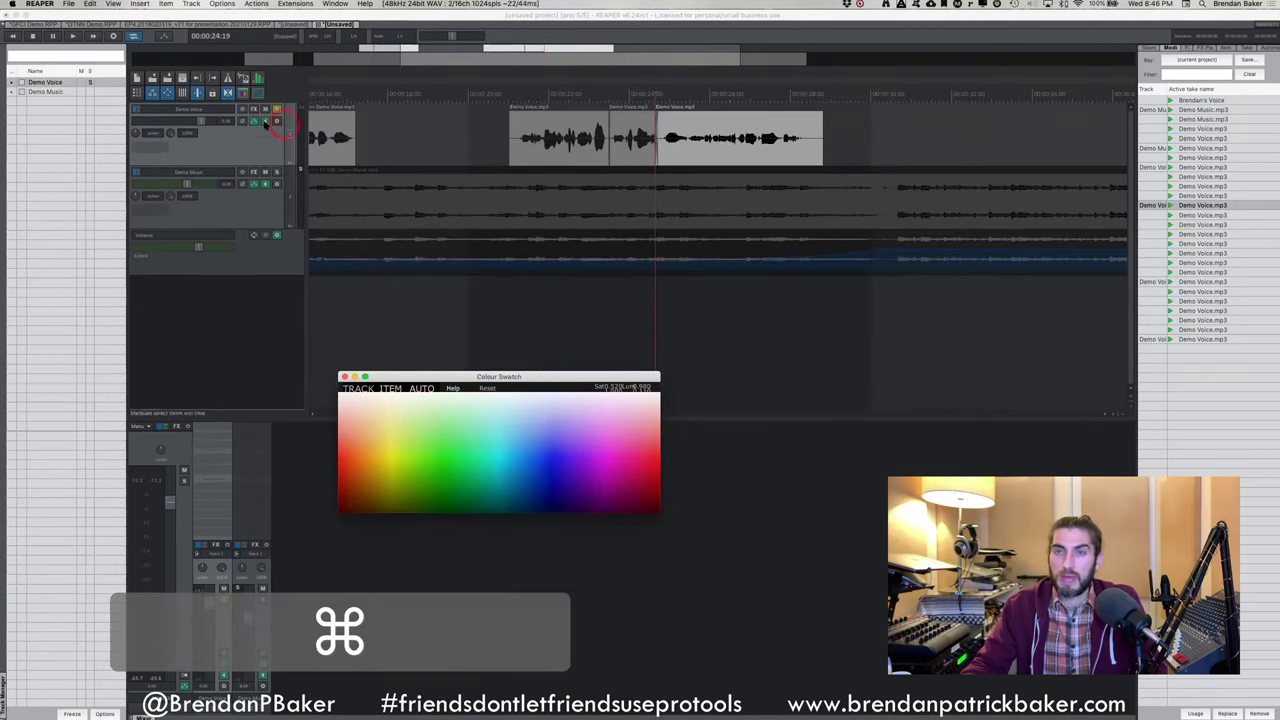
{"action": "scroll", "coordinate": [383, 134], "scroll_direction": "down", "scroll_amount": 2}
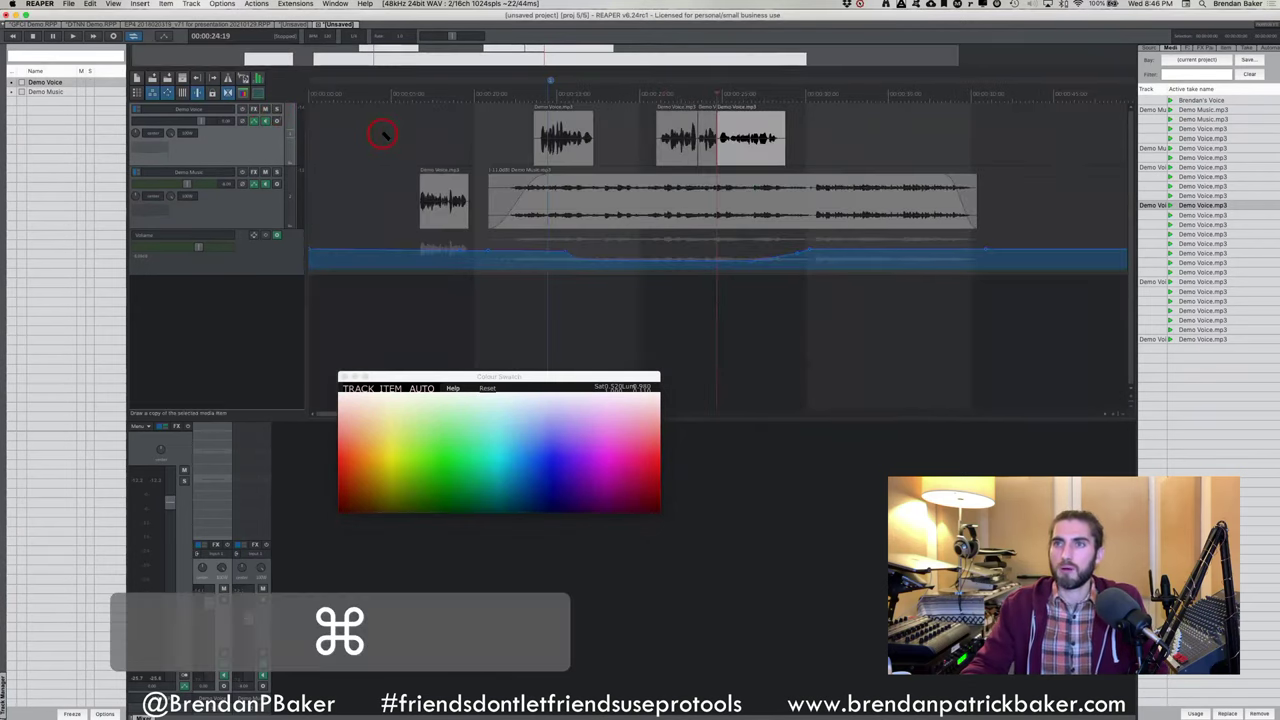
Select the earliest voice item, the Demo Music item and the tracks in turn to see what the Colour Swatch targets
{"action": "left_click", "coordinate": [566, 203]}
{"action": "left_click_drag", "start_coordinate": [468, 160], "coordinate": [431, 190]}
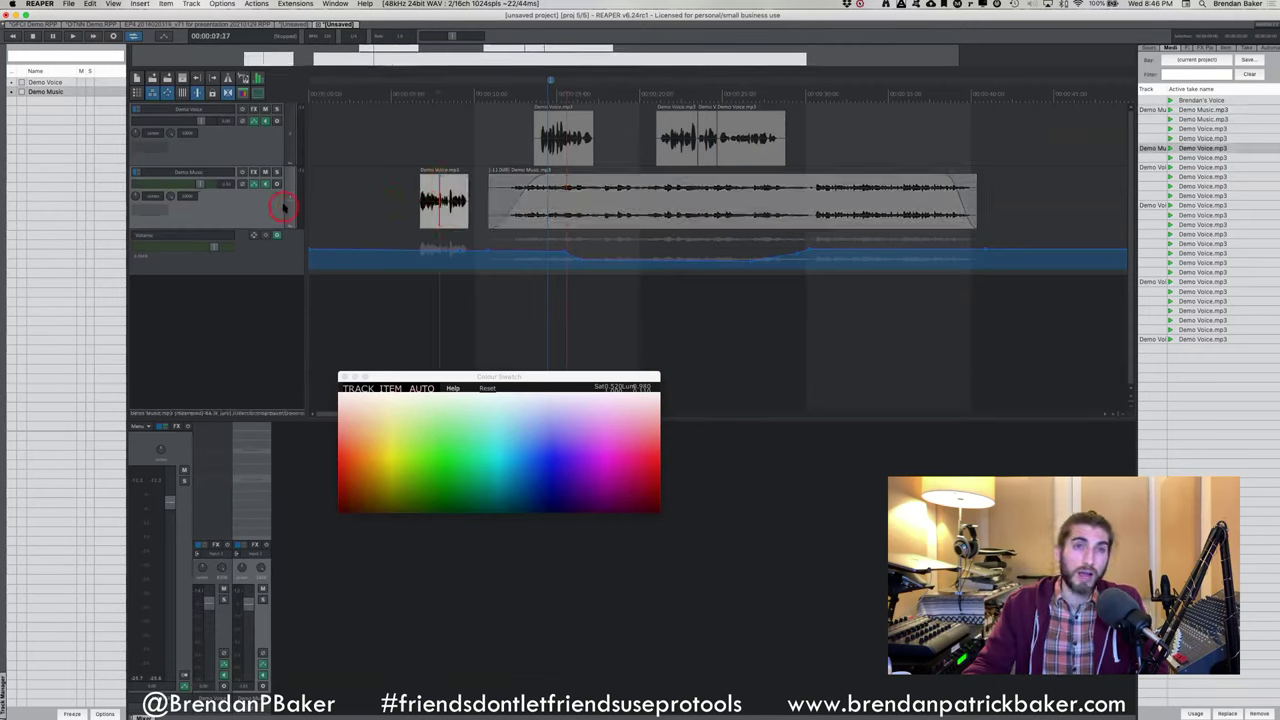
{"action": "left_click", "coordinate": [377, 422]}
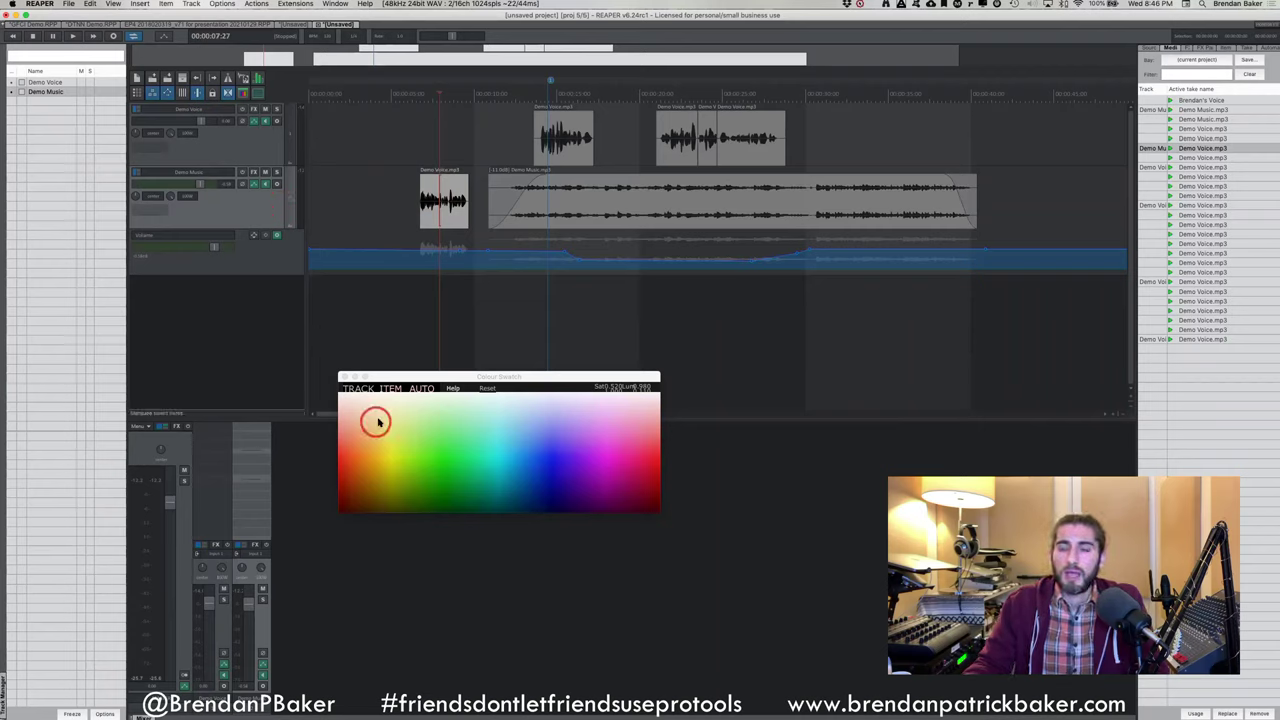
{"action": "left_click", "coordinate": [258, 230]}
{"action": "left_click", "coordinate": [239, 138]}
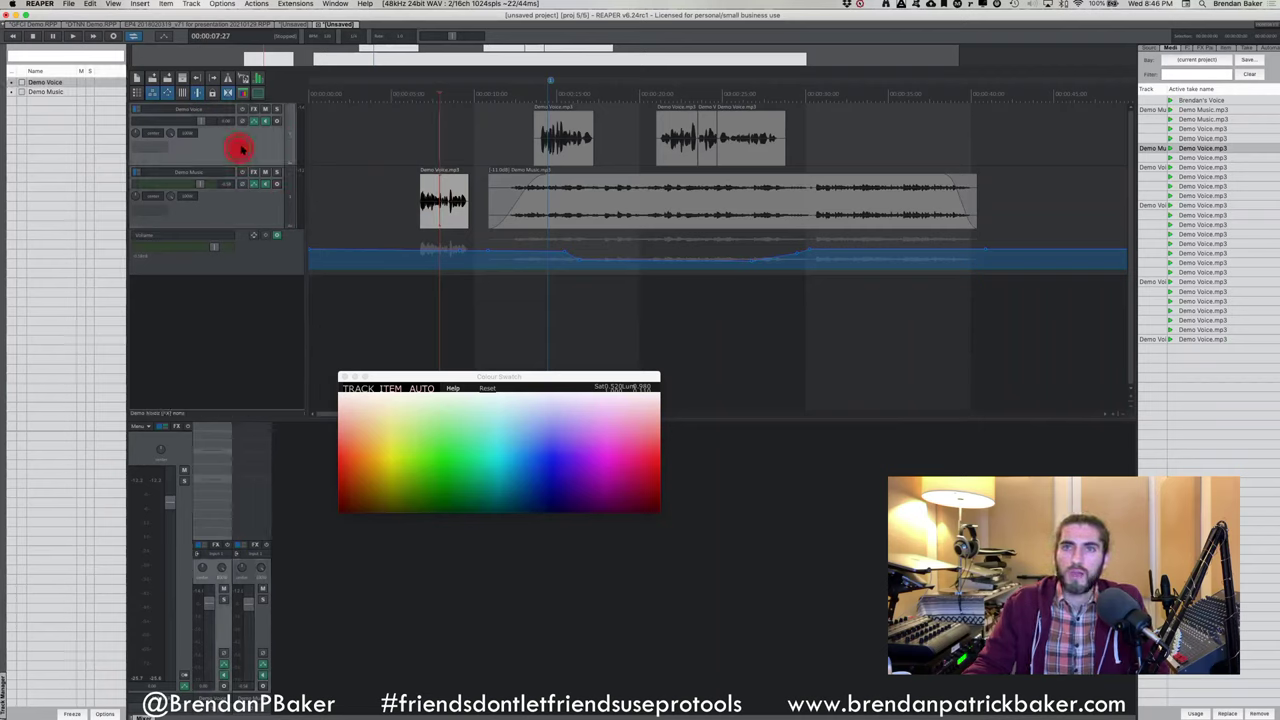
{"action": "left_click", "coordinate": [443, 200]}
{"action": "left_click", "coordinate": [545, 207]}
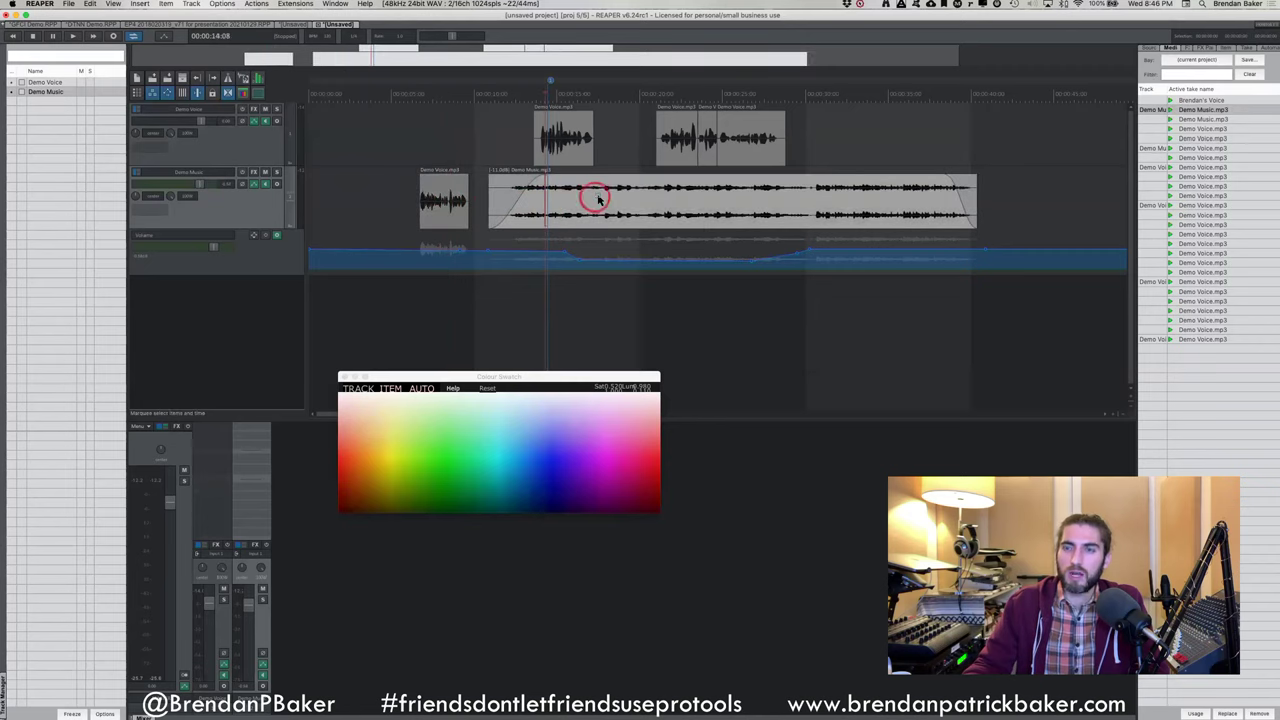
{"action": "left_click", "coordinate": [263, 150]}
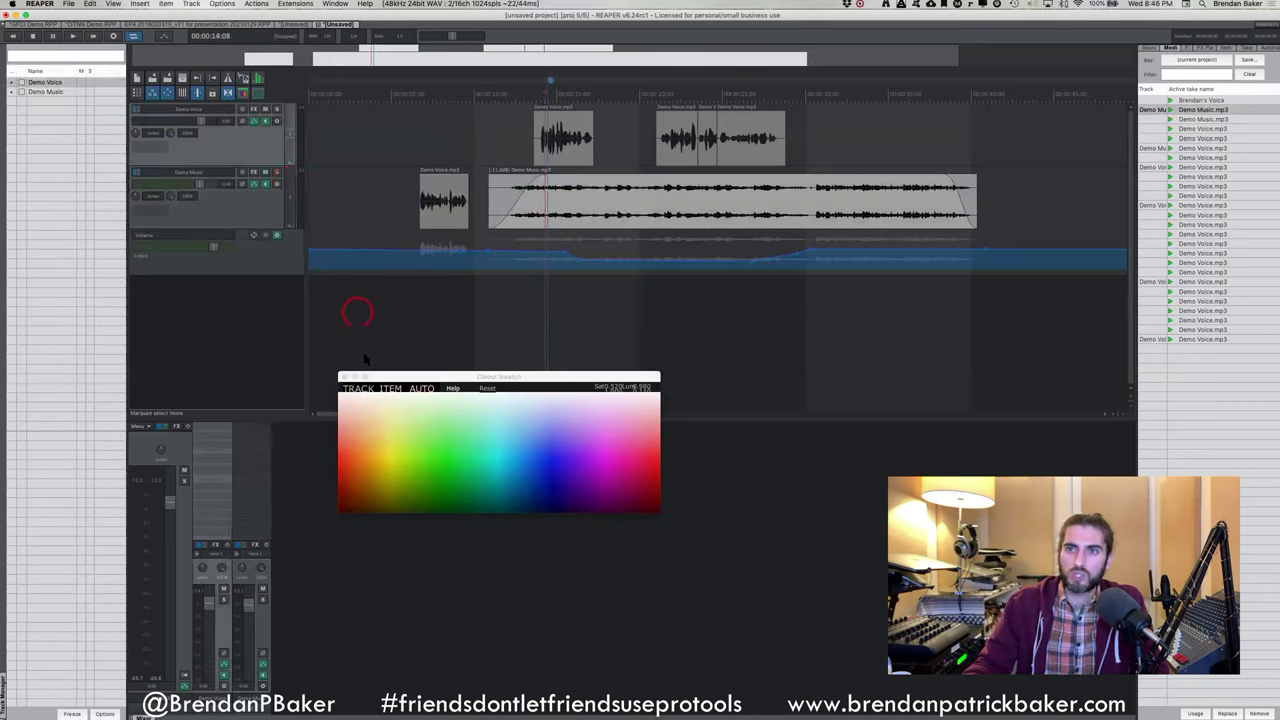
Examine the Colour Swatch's TRACK, ITEM and AUTO target modes with a track and a voice item selected
{"action": "left_click", "coordinate": [390, 388]}
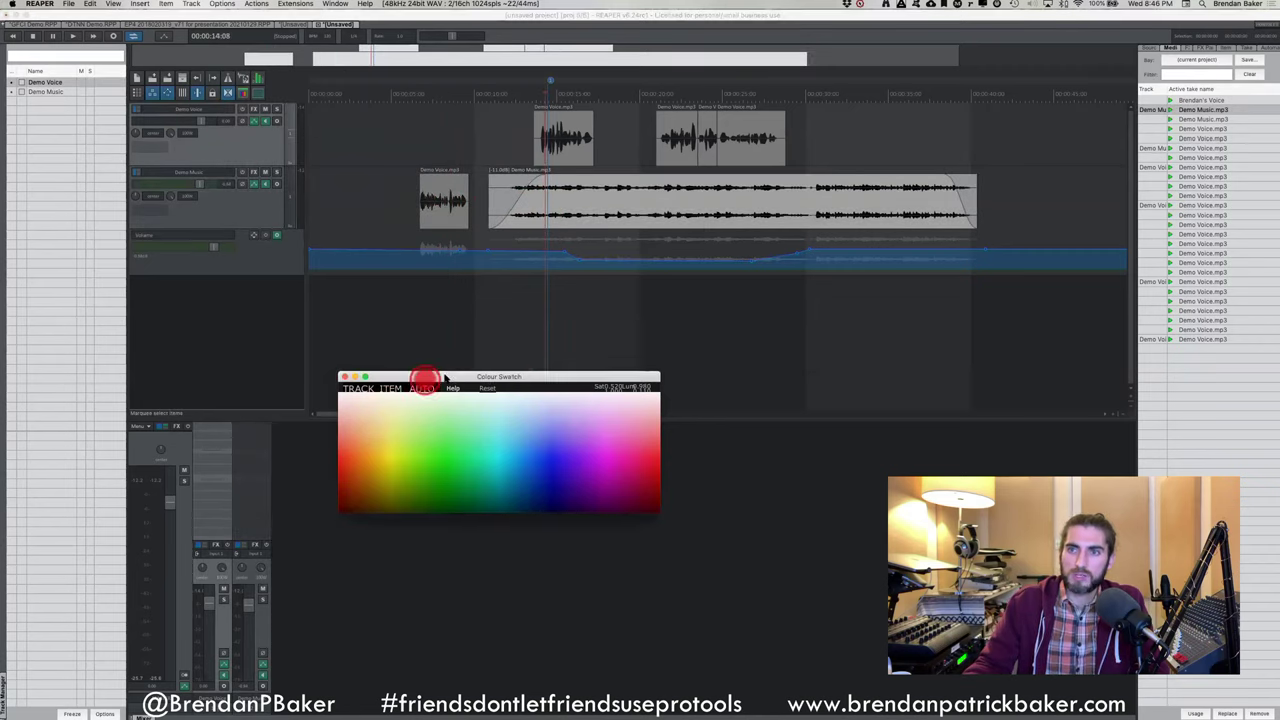
{"action": "left_click_drag", "start_coordinate": [423, 377], "coordinate": [441, 371]}
{"action": "left_click", "coordinate": [428, 386]}
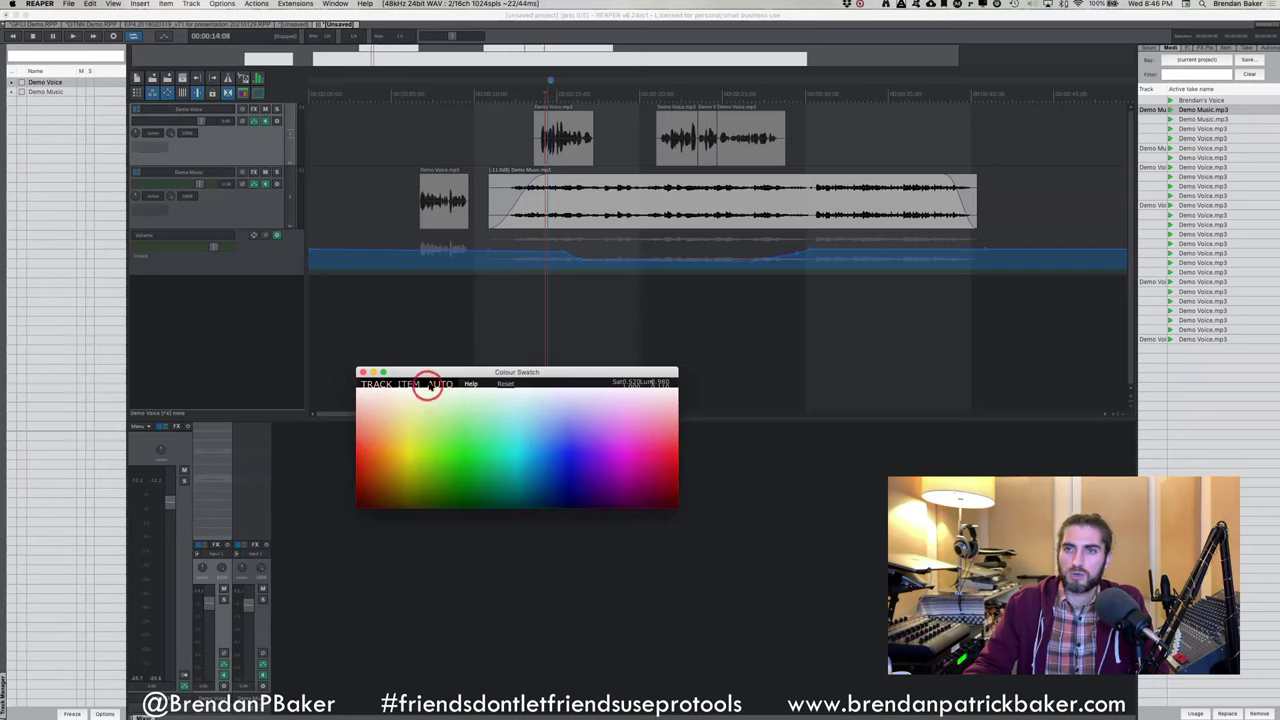
{"action": "left_click", "coordinate": [376, 385]}
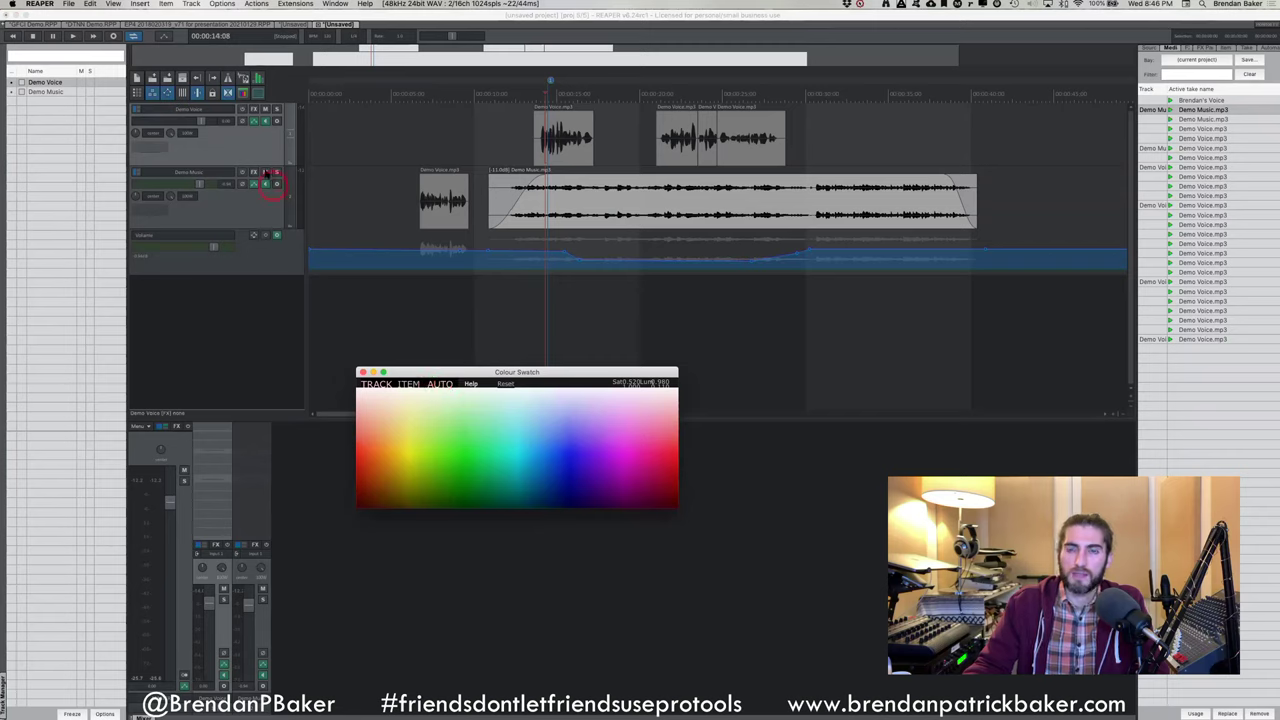
{"action": "left_click", "coordinate": [443, 198]}
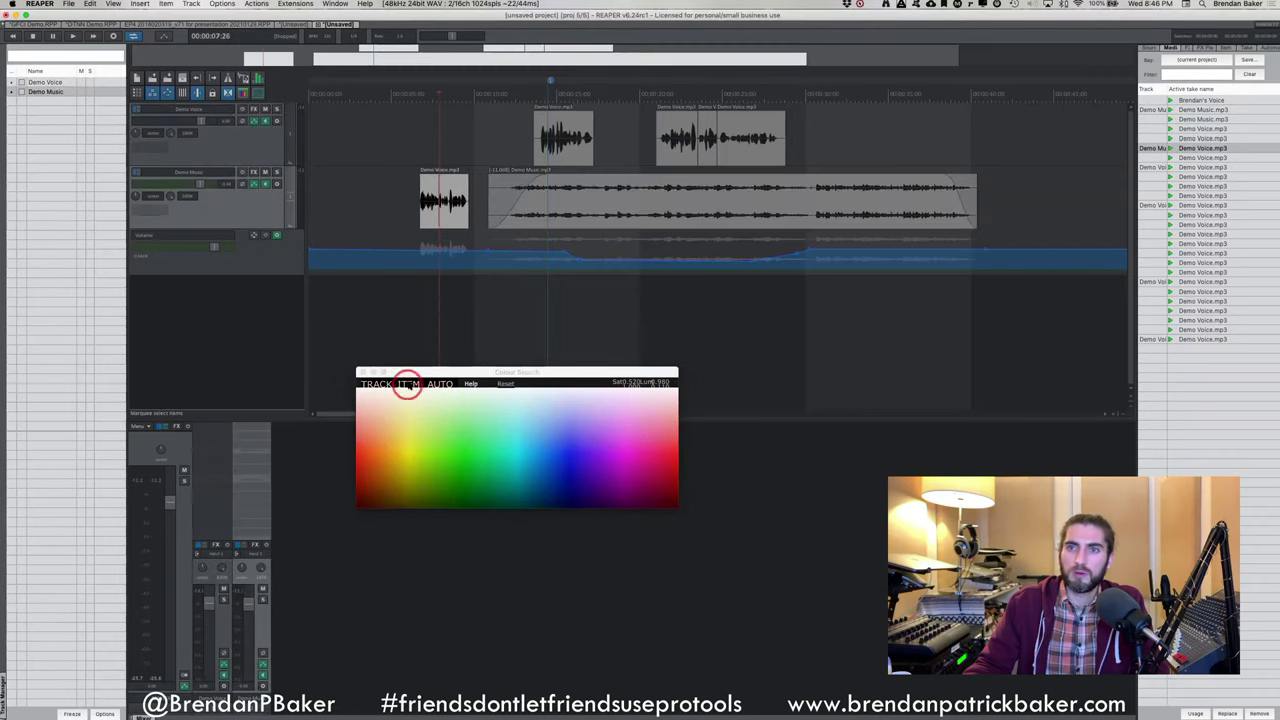
{"action": "left_click", "coordinate": [410, 390]}
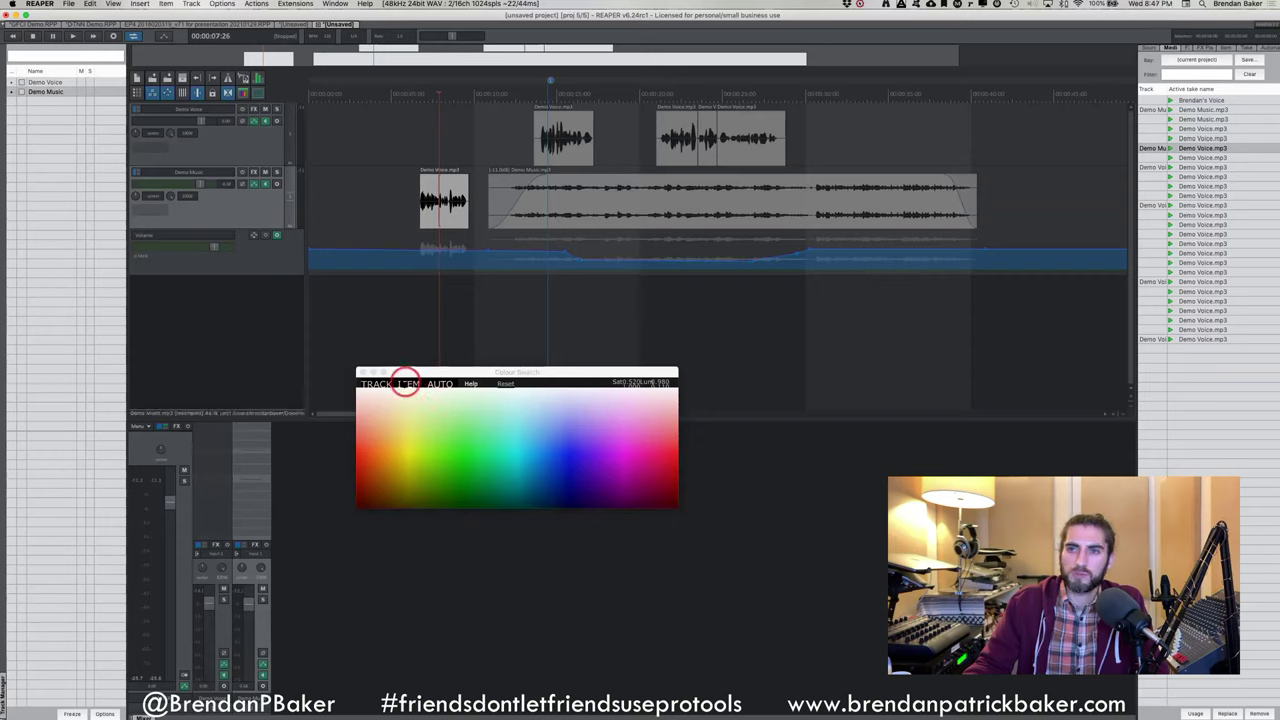
Move the earliest voice item from the Demo Music track up to the Demo Voice track and colour the Demo Music track green
{"action": "left_click", "coordinate": [290, 258]}
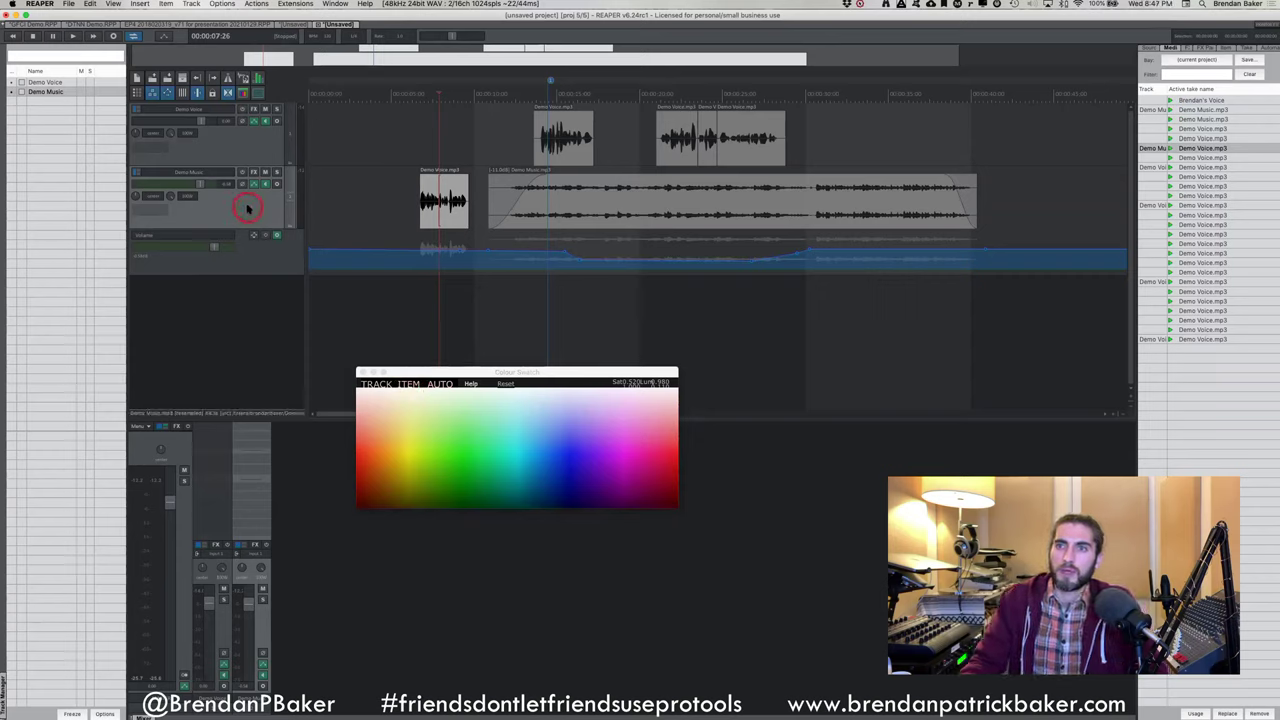
{"action": "left_click", "coordinate": [428, 197]}
{"action": "left_click_drag", "start_coordinate": [437, 218], "coordinate": [437, 157]}
{"action": "left_click", "coordinate": [331, 180]}
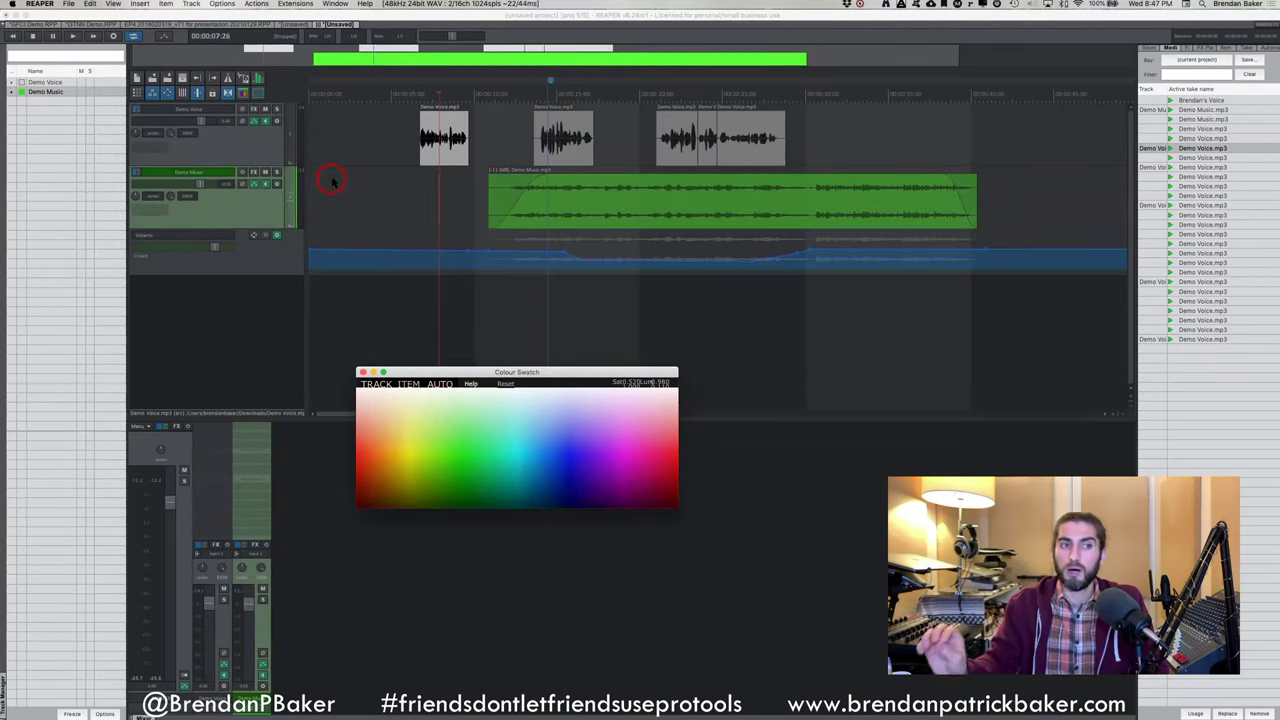
Colour the Demo Voice track teal using the Colour Swatch
{"action": "left_click", "coordinate": [598, 142]}
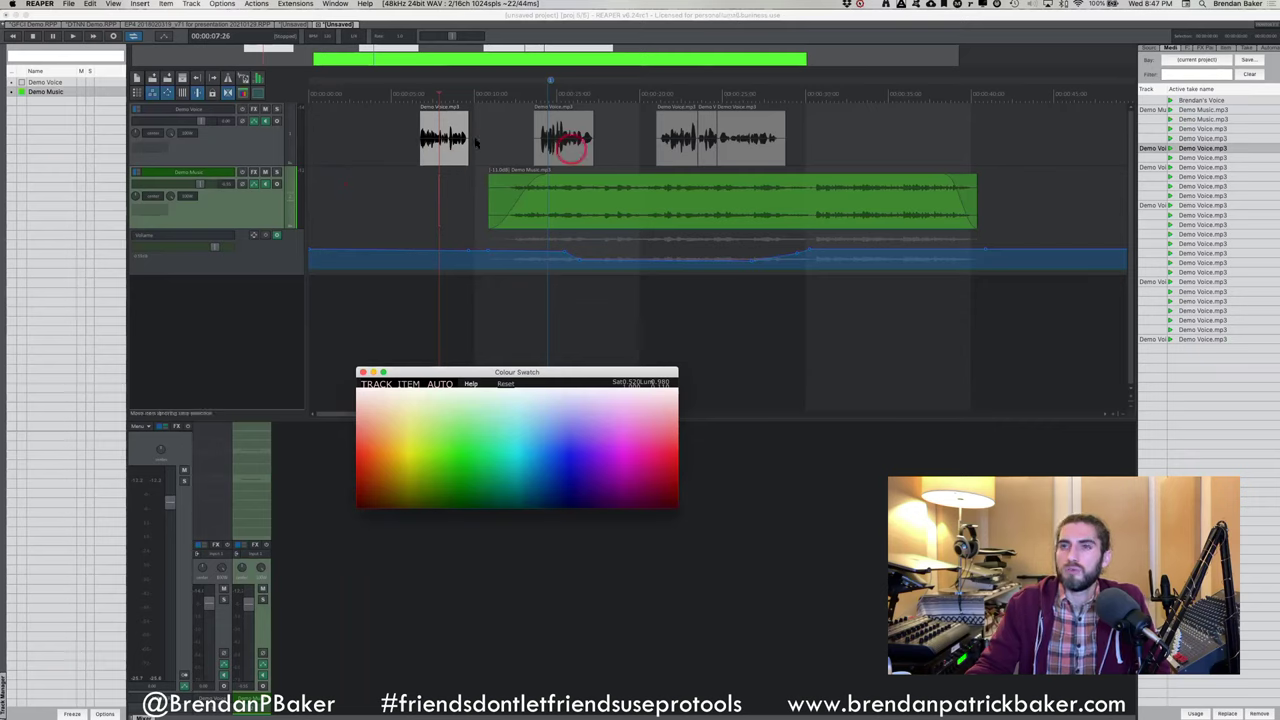
{"action": "left_click", "coordinate": [235, 138]}
{"action": "left_click", "coordinate": [508, 458]}
Colour only the first item on the Demo Voice track blue
{"action": "left_click", "coordinate": [497, 243]}
{"action": "left_click", "coordinate": [458, 415]}
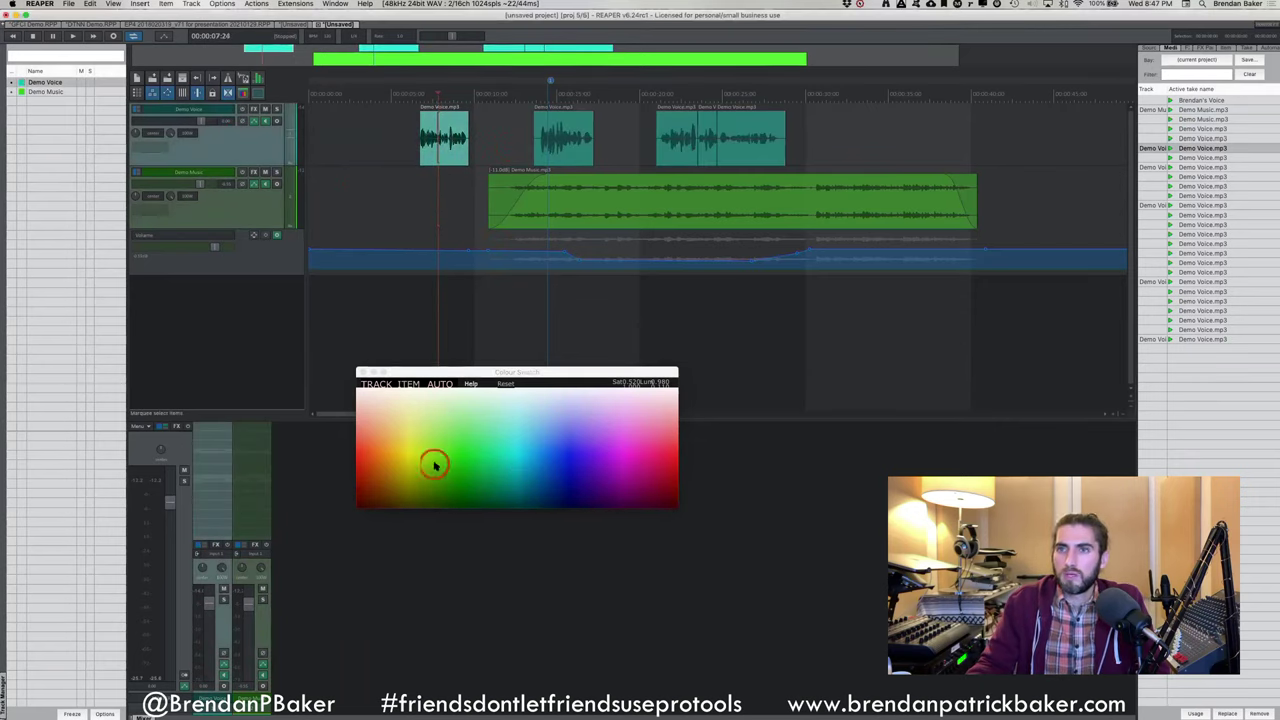
{"action": "left_click", "coordinate": [565, 455]}
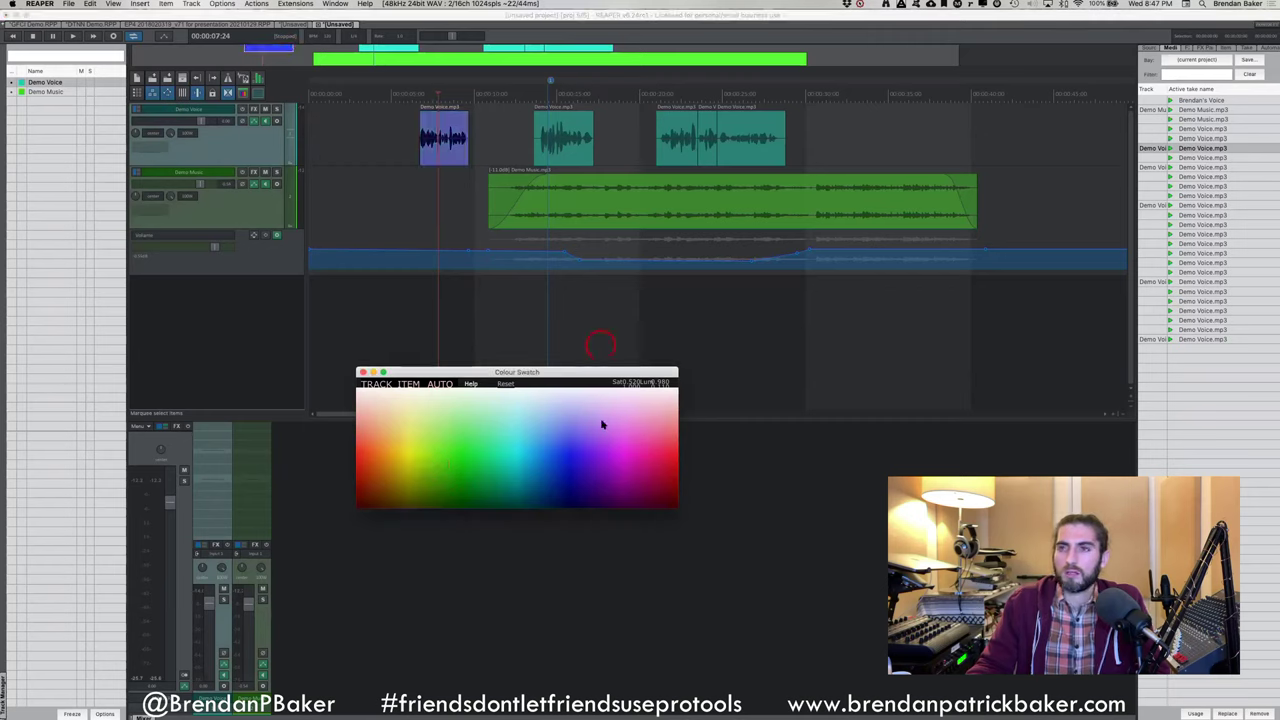
Colour the third item on the Demo Voice track, near 00:00:22, pink
{"action": "left_click", "coordinate": [680, 150]}
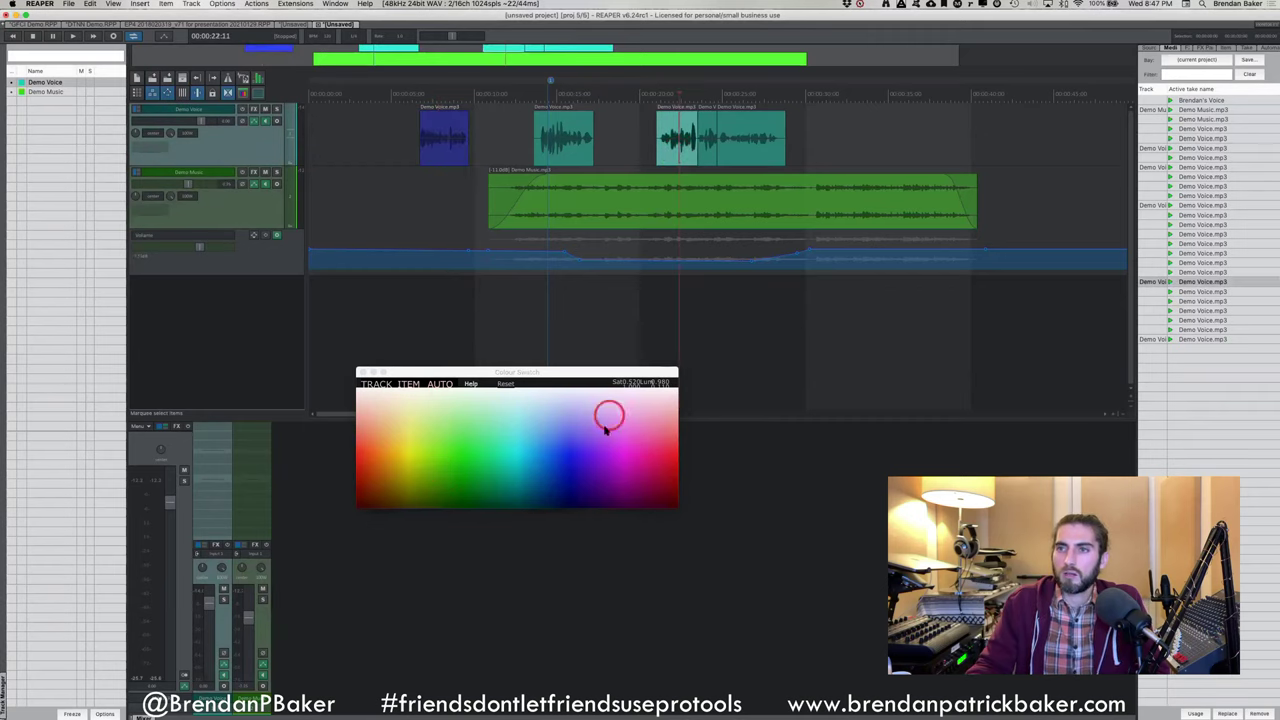
{"action": "left_click", "coordinate": [600, 429]}
{"action": "left_click", "coordinate": [515, 429]}
{"action": "left_click", "coordinate": [630, 413]}
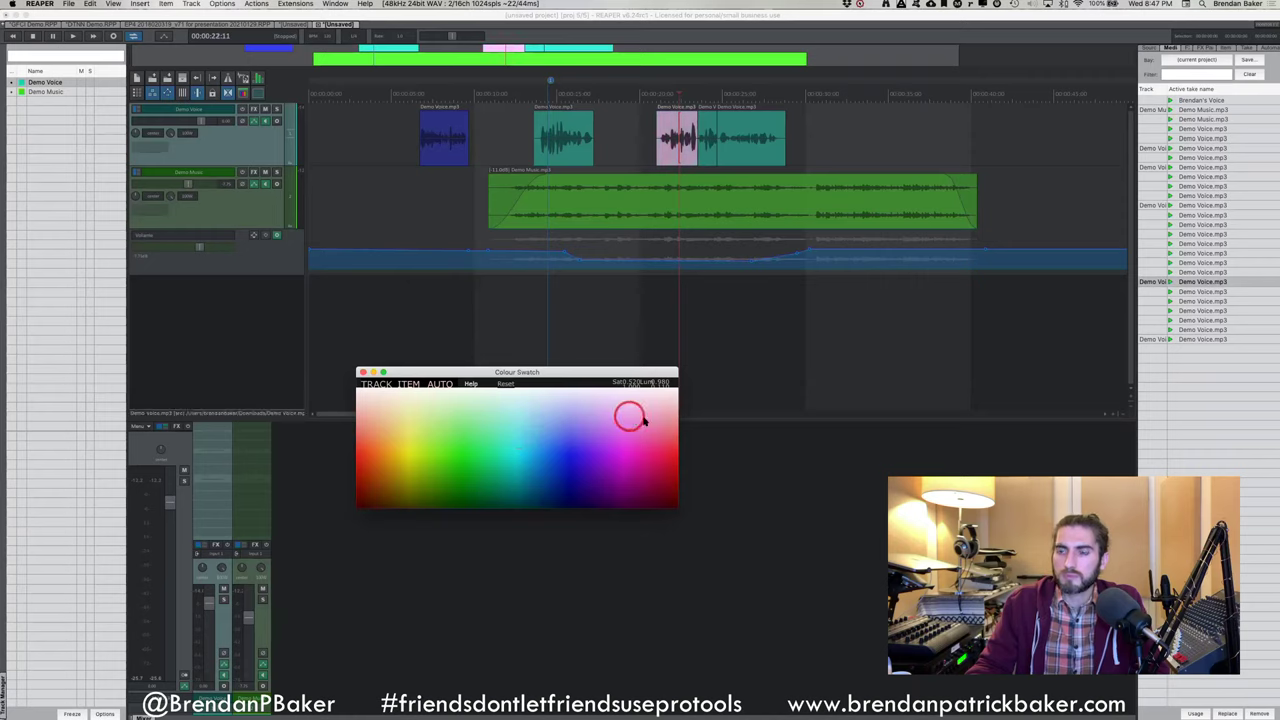
{"action": "left_click", "coordinate": [640, 432]}
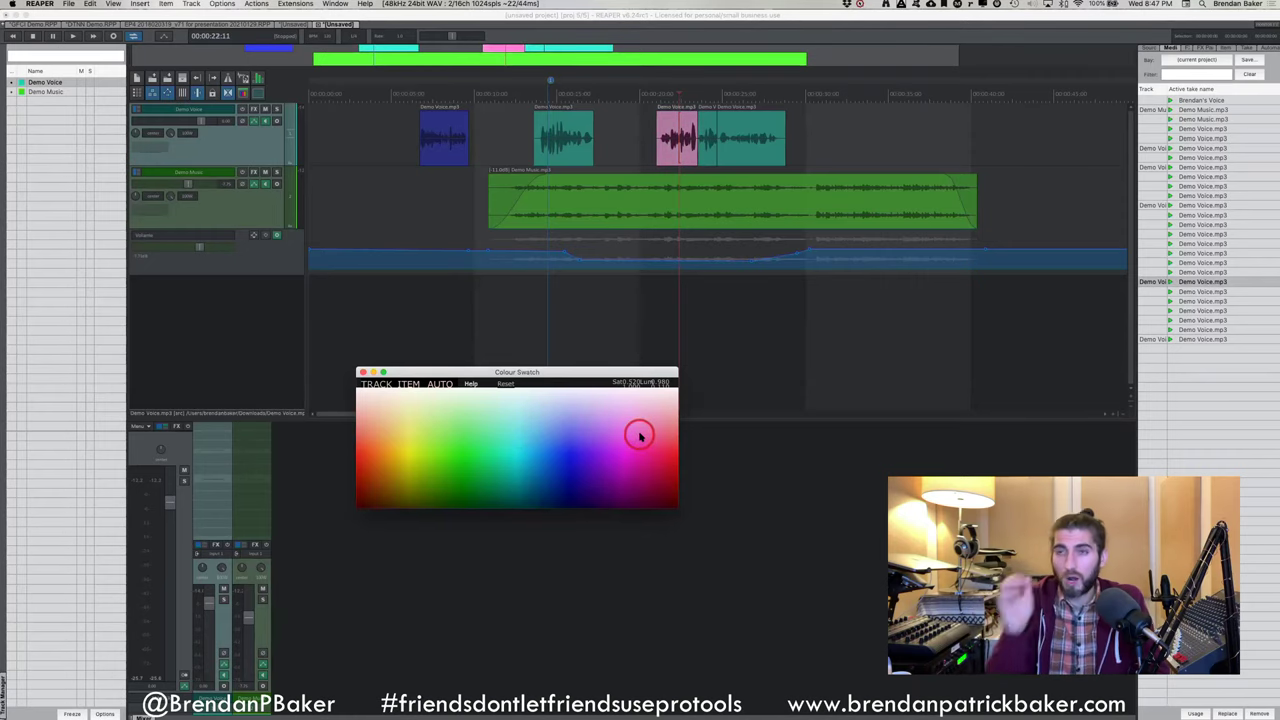
Recolour the first item on the Demo Voice track green
{"action": "left_click", "coordinate": [588, 185]}
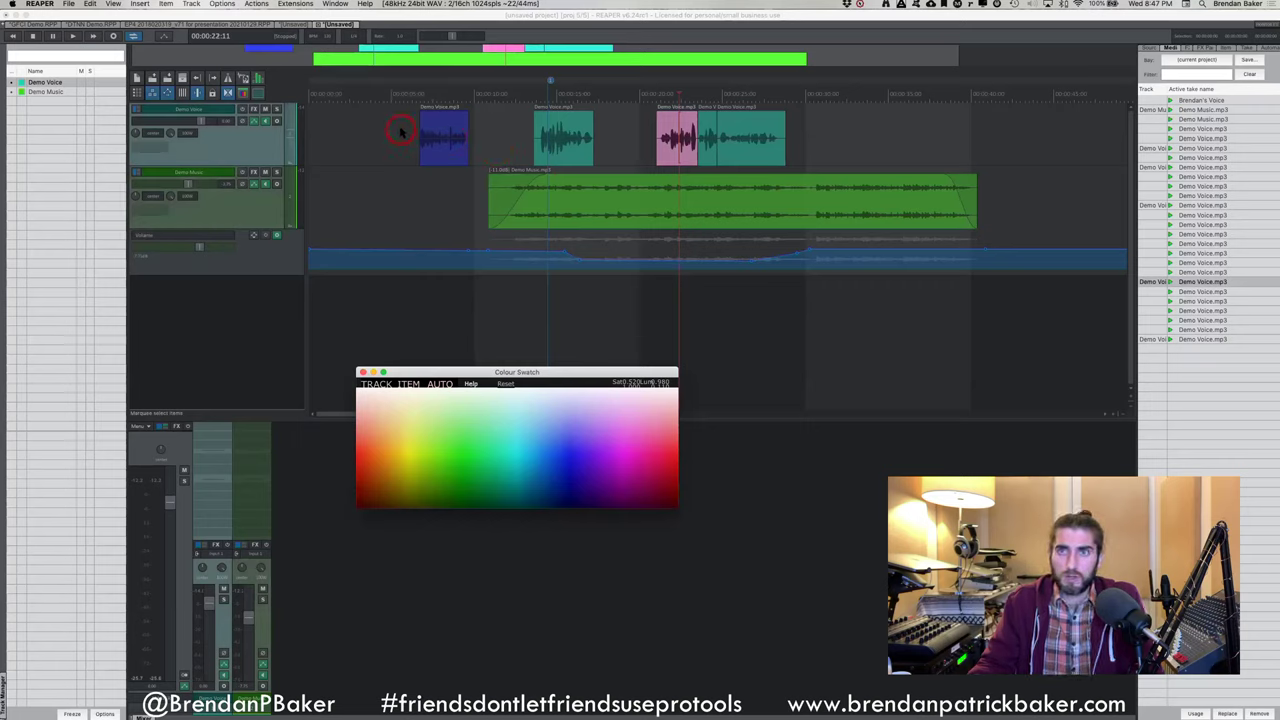
{"action": "left_click", "coordinate": [430, 137]}
{"action": "left_click", "coordinate": [449, 449]}
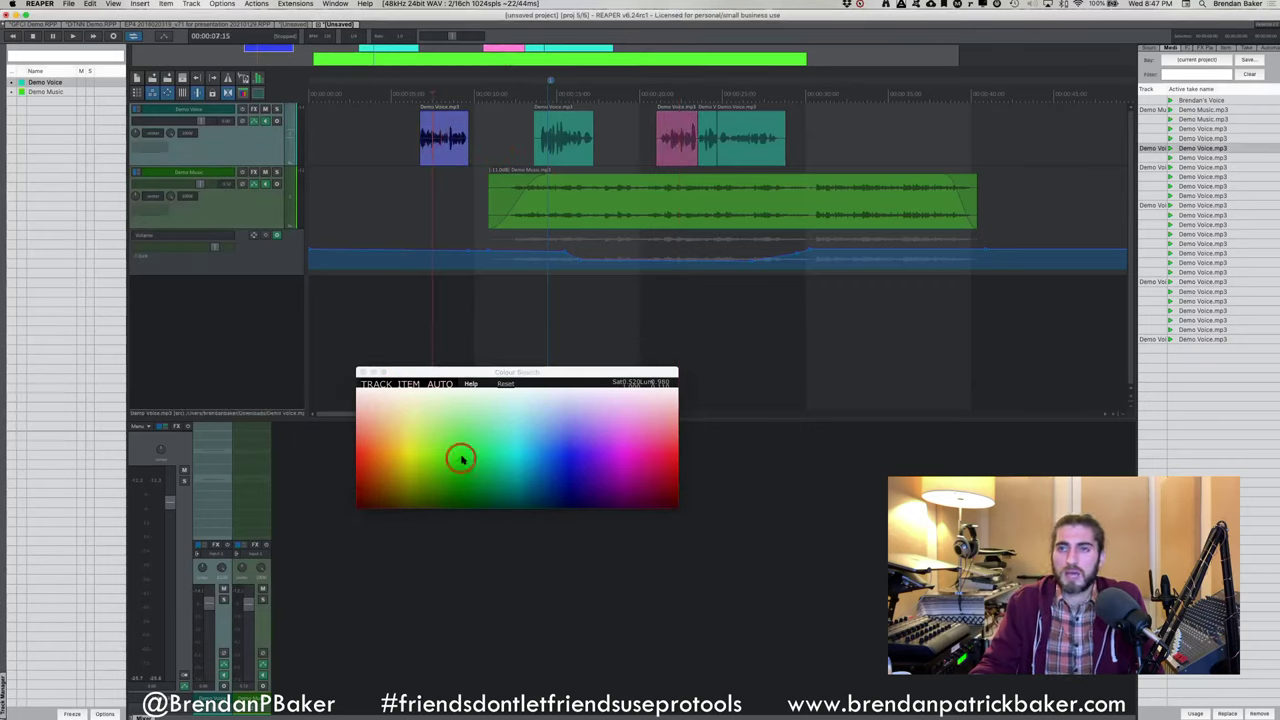
{"action": "left_click", "coordinate": [485, 426]}
Colour the second item on the Demo Voice track, near 00:00:16, yellow
{"action": "left_click", "coordinate": [575, 140]}
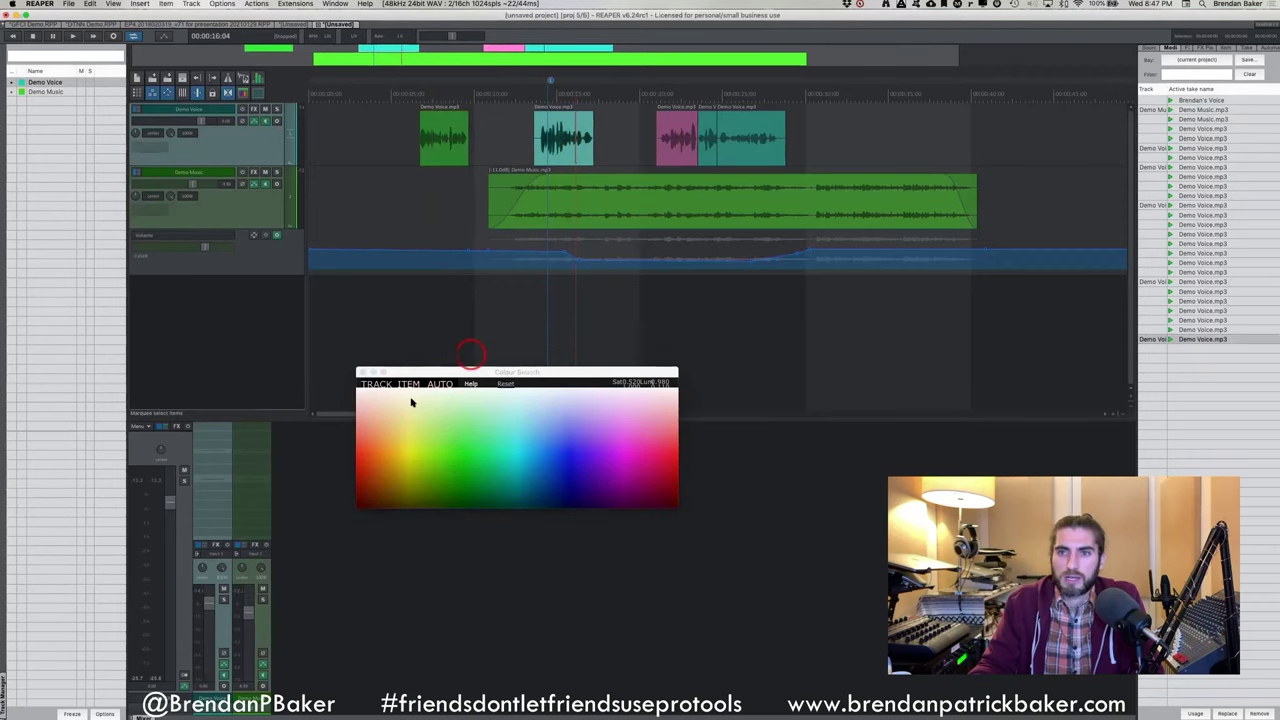
{"action": "left_click", "coordinate": [375, 444]}
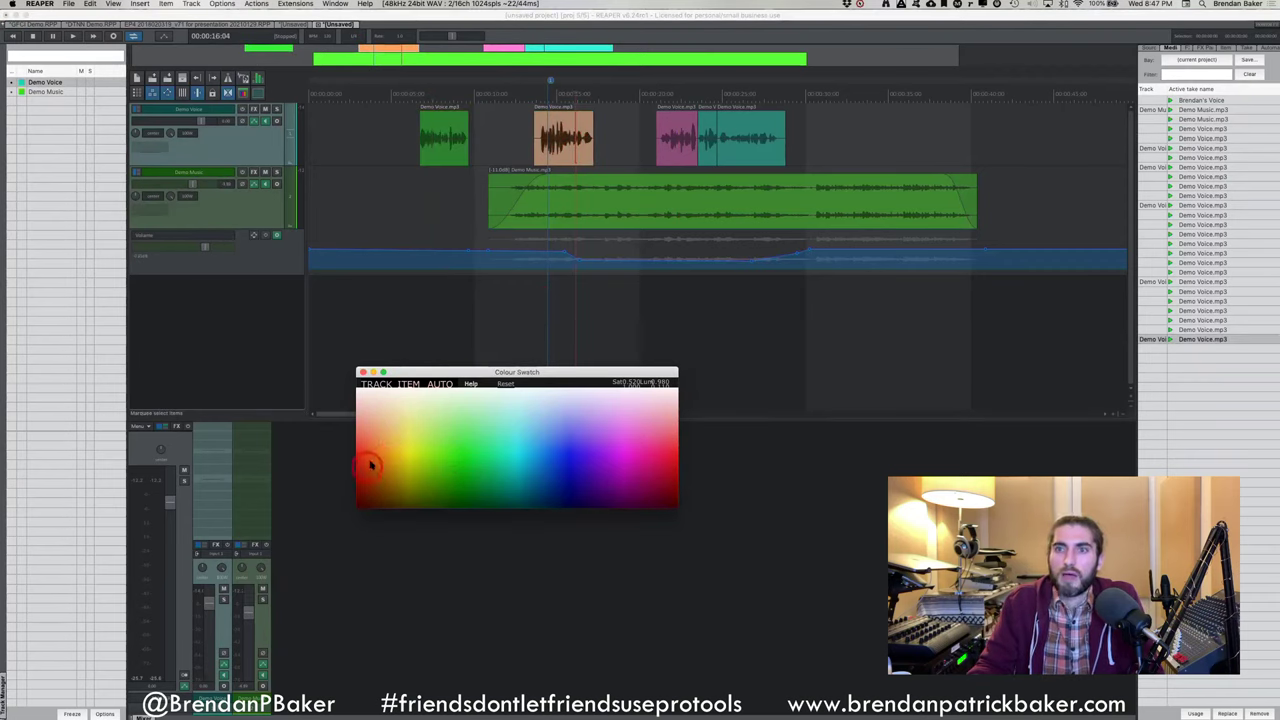
{"action": "left_click", "coordinate": [370, 464]}
{"action": "left_click", "coordinate": [410, 454]}
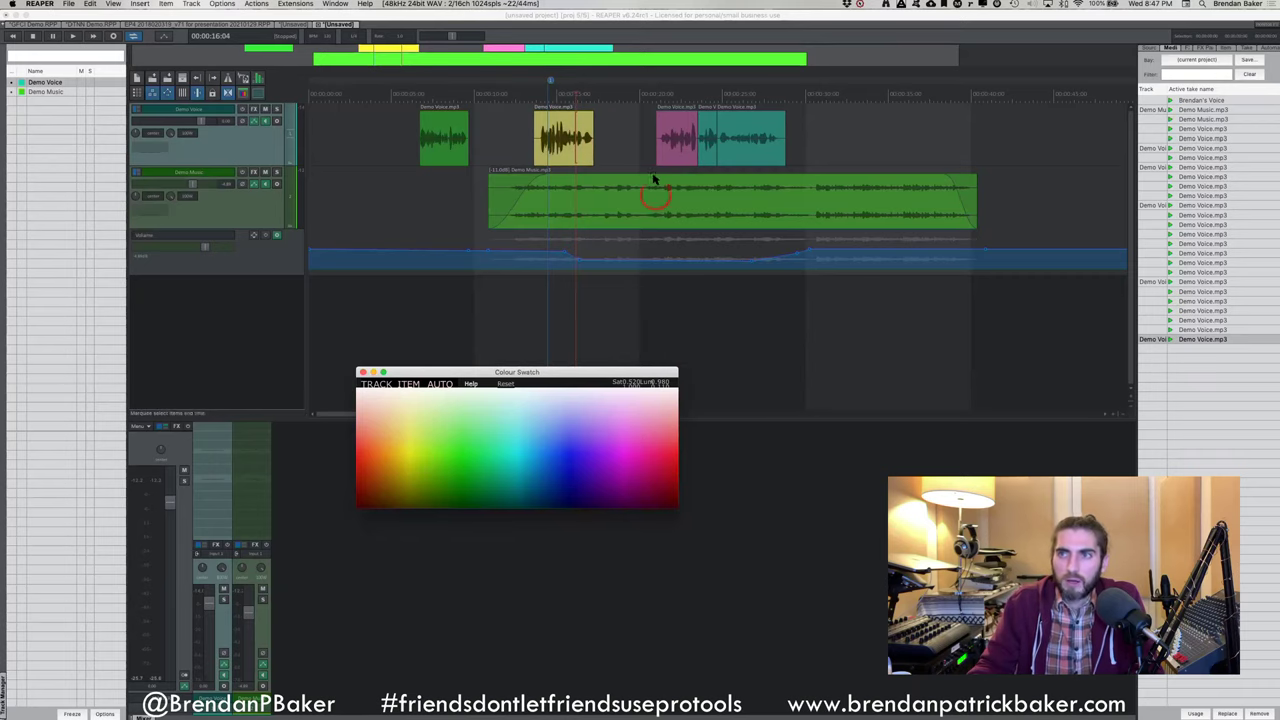
Switch to the GFCI Demo project and examine the item colour coding across its actuality and music tracks
{"action": "scroll", "coordinate": [654, 180], "scroll_direction": "right", "scroll_amount": 2}
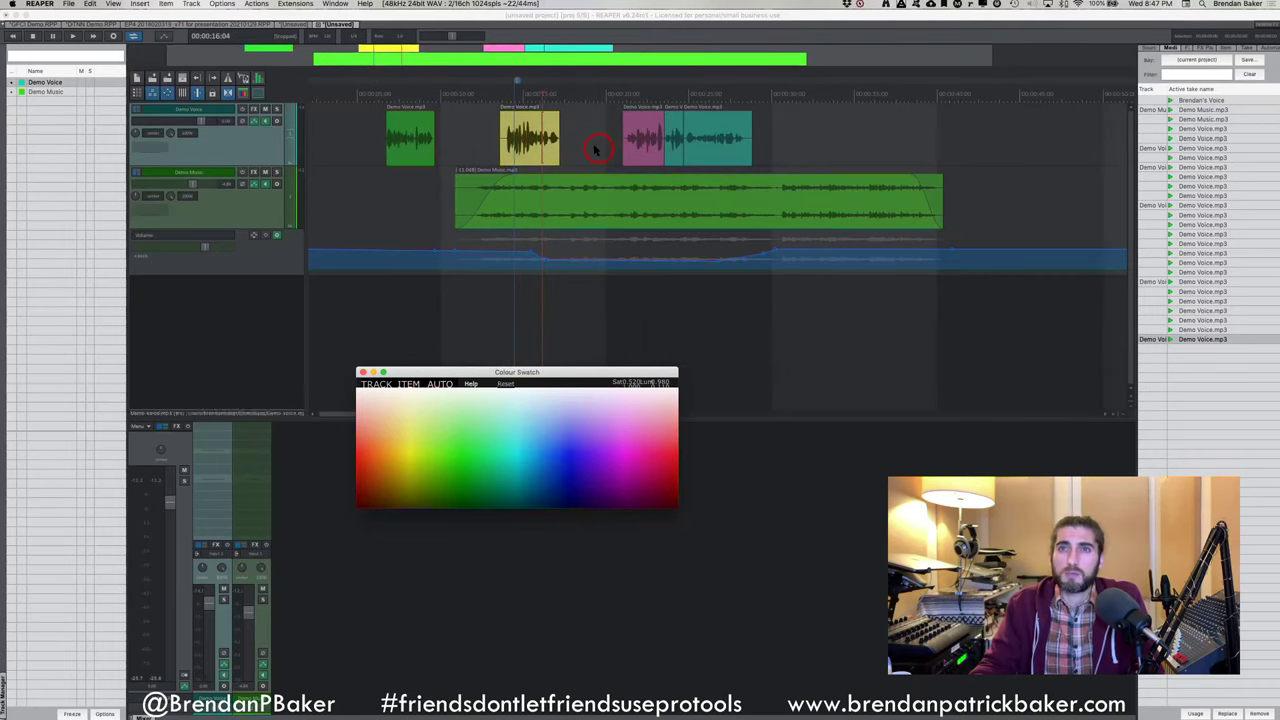
{"action": "left_click", "coordinate": [38, 22]}
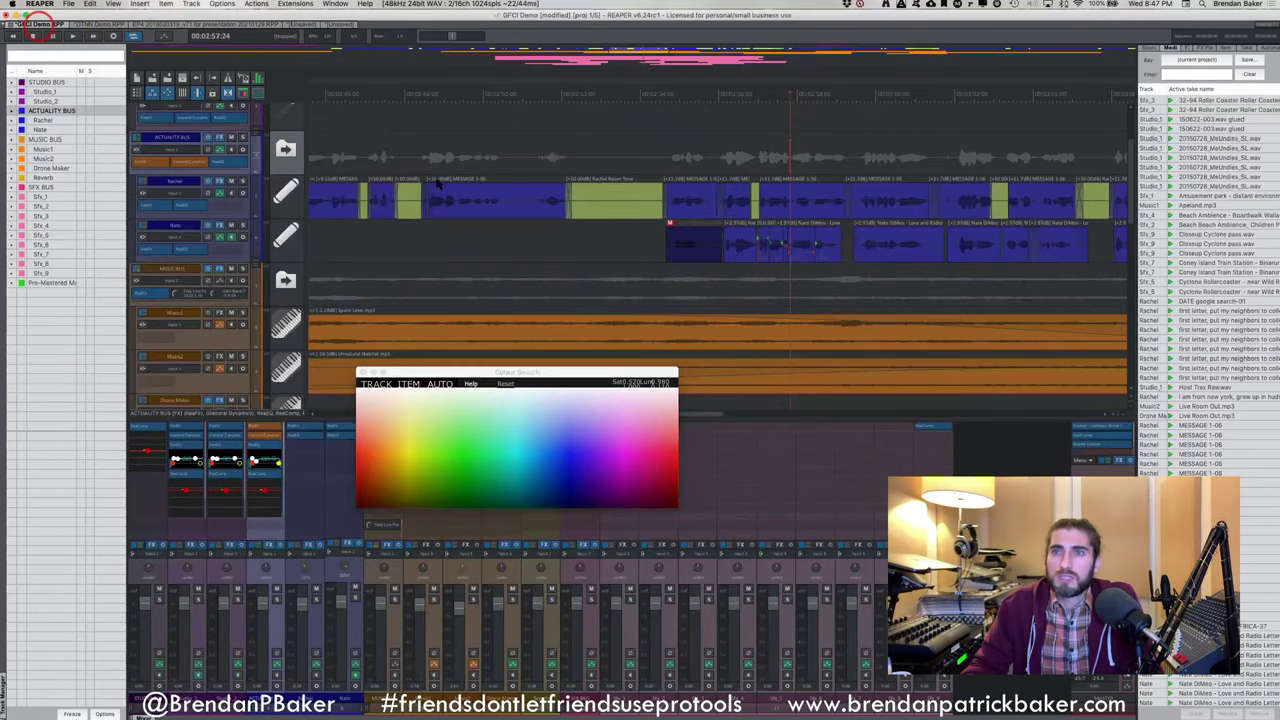
{"action": "left_click", "coordinate": [440, 183], "text": "super"}
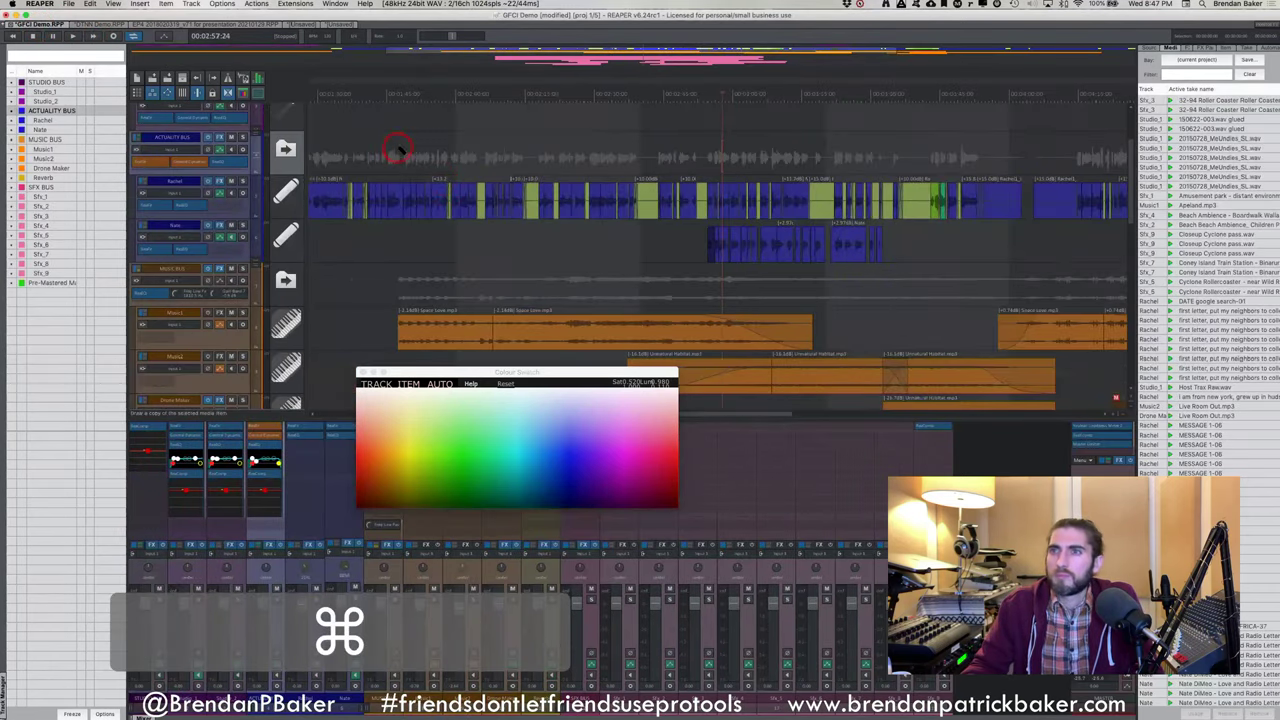
{"action": "left_click", "coordinate": [402, 152], "text": "super"}
Switch to the DTNN Demo project and examine the item colours along the Interview_1 track
{"action": "left_click", "coordinate": [93, 21], "text": "super"}
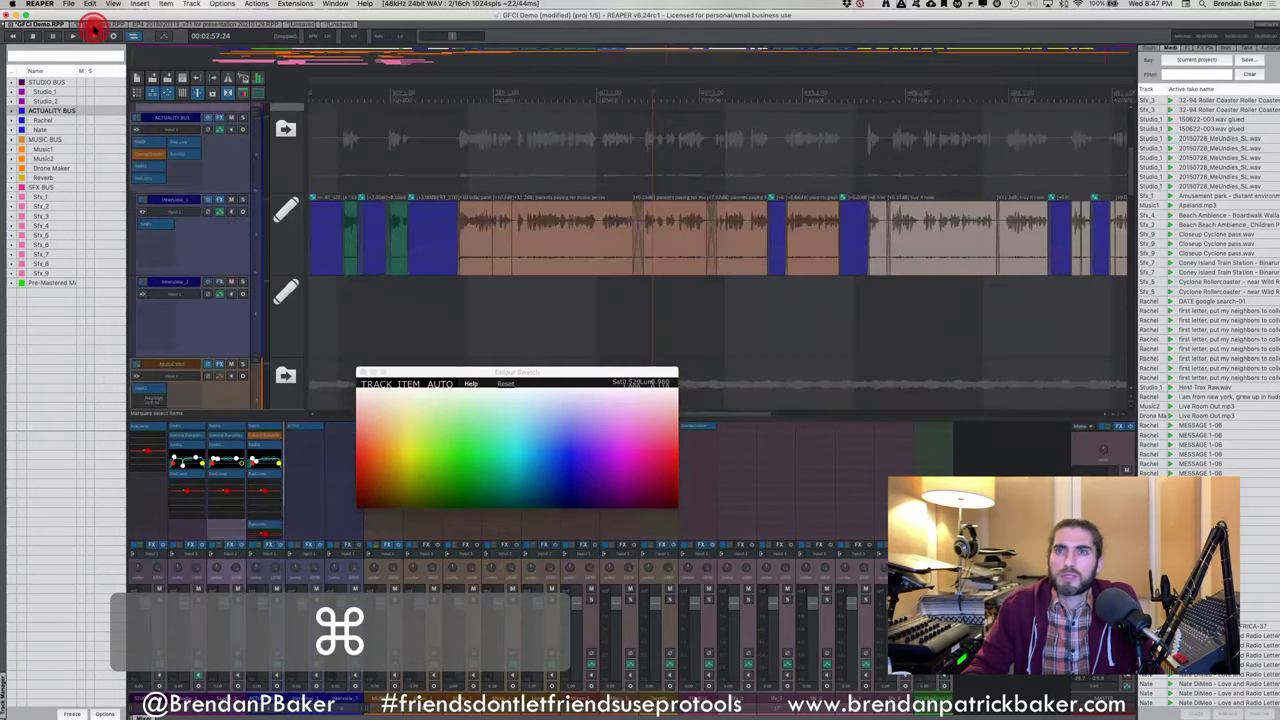
{"action": "left_click", "coordinate": [588, 219], "text": "super"}
{"action": "scroll", "coordinate": [588, 210], "scroll_direction": "down", "scroll_amount": 3}
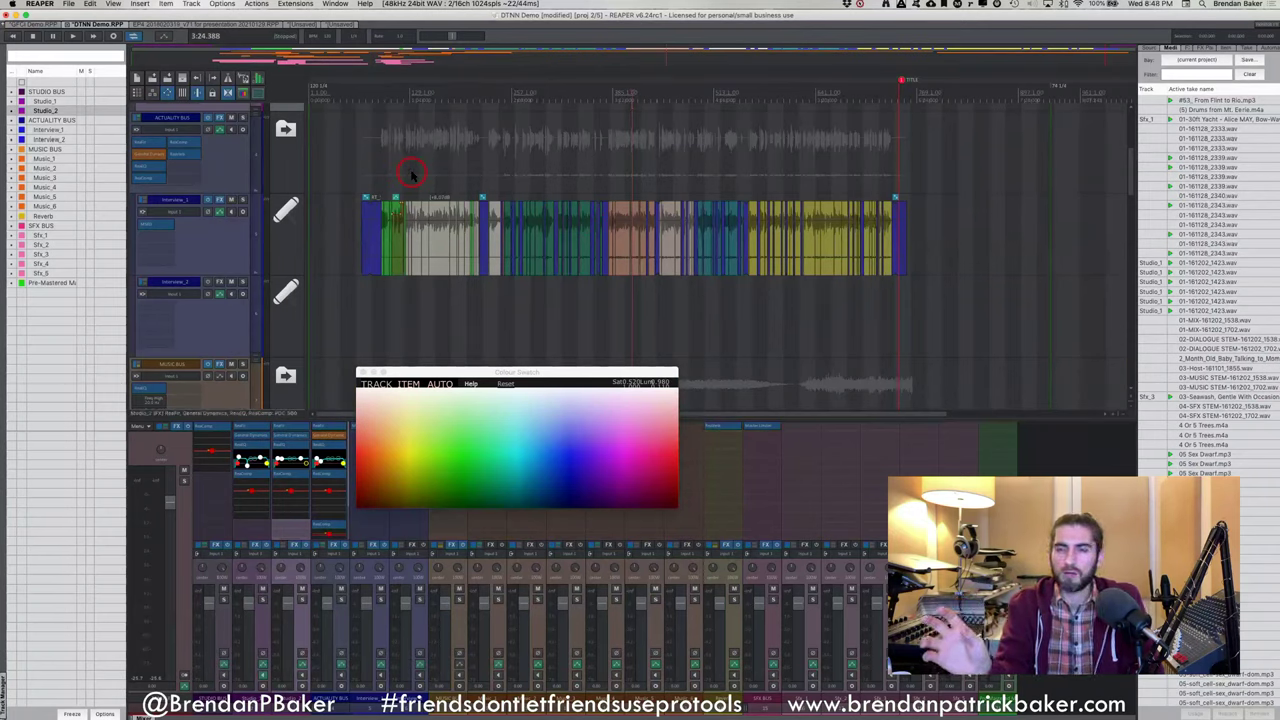
{"action": "scroll", "coordinate": [415, 175], "scroll_direction": "up", "scroll_amount": 4}
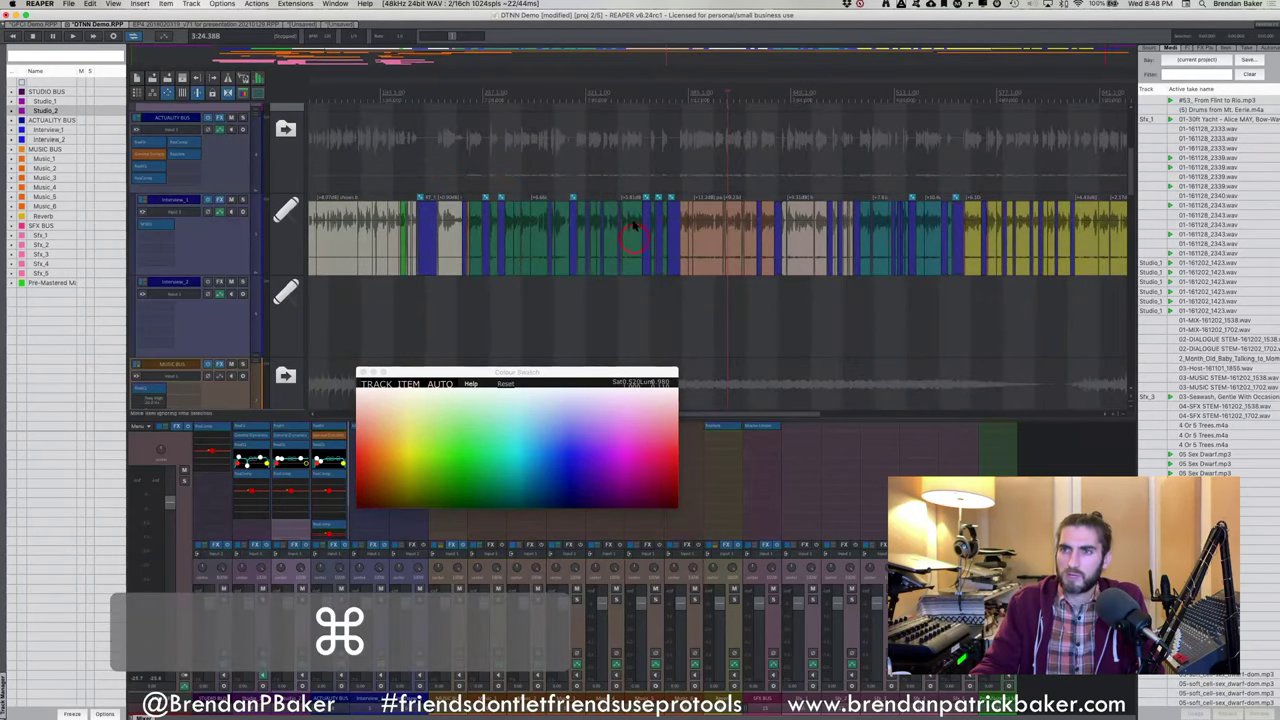
{"action": "scroll", "coordinate": [737, 200], "scroll_direction": "down", "scroll_amount": 2}
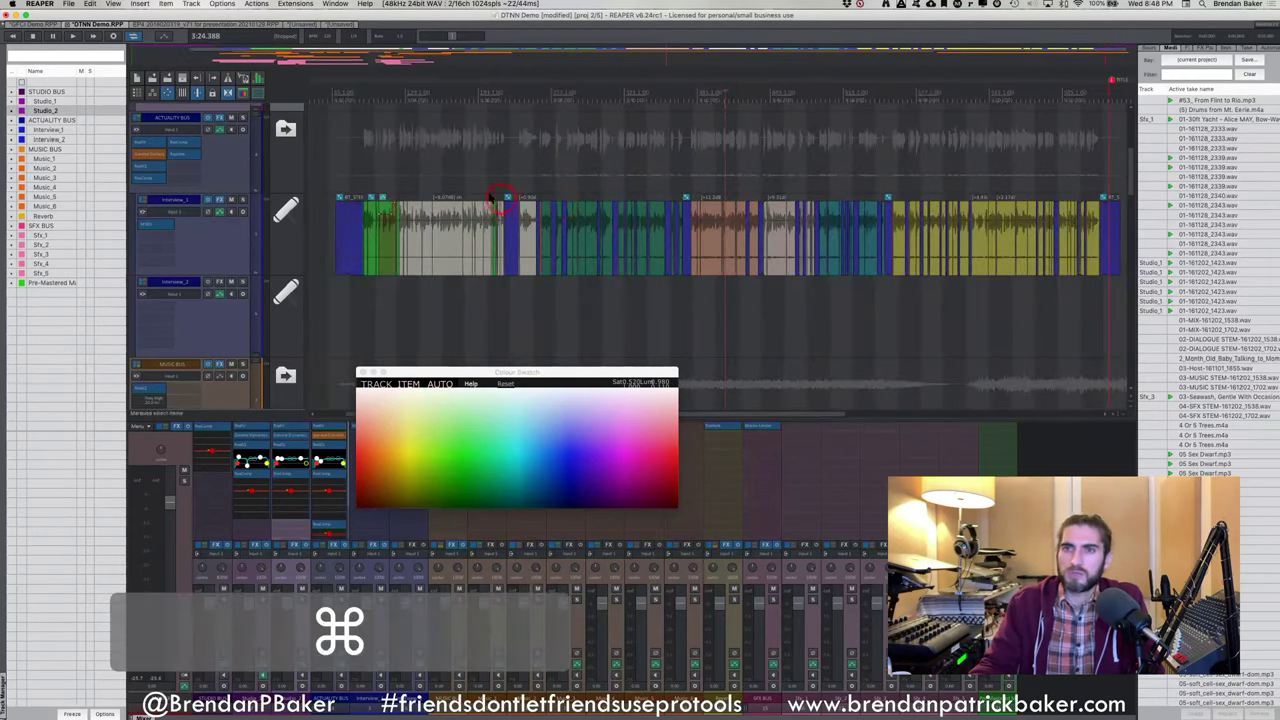
Examine the colour-coded item groups on the Interview_1 track from its opening items through the yellow closing section
{"action": "scroll", "coordinate": [494, 242], "scroll_direction": "up", "scroll_amount": 2}
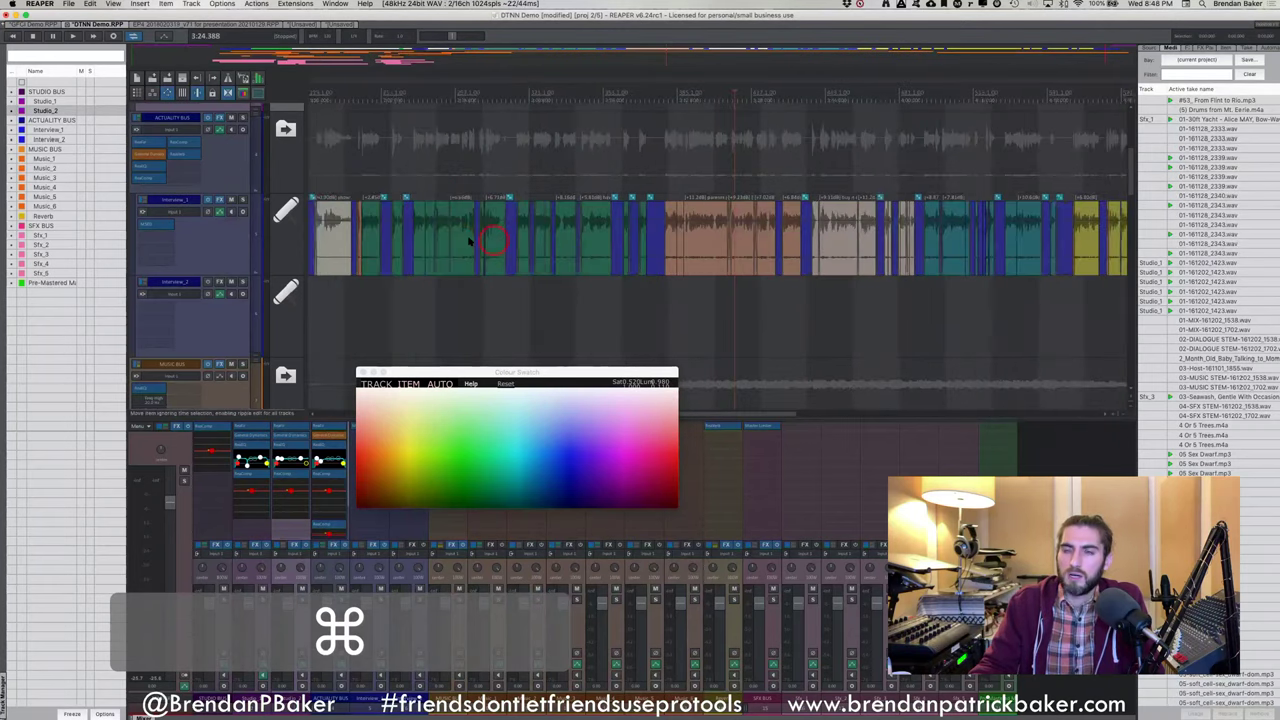
{"action": "scroll", "coordinate": [474, 242], "scroll_direction": "up", "scroll_amount": 2}
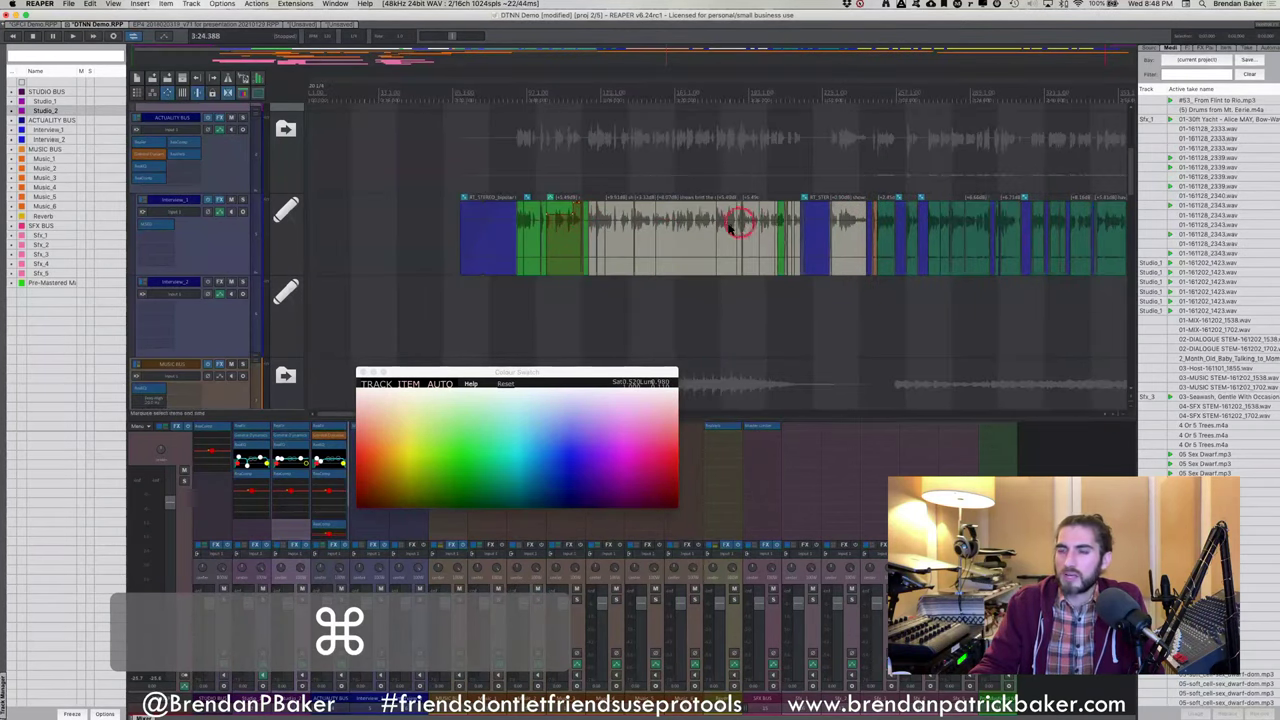
{"action": "left_click", "coordinate": [842, 218]}
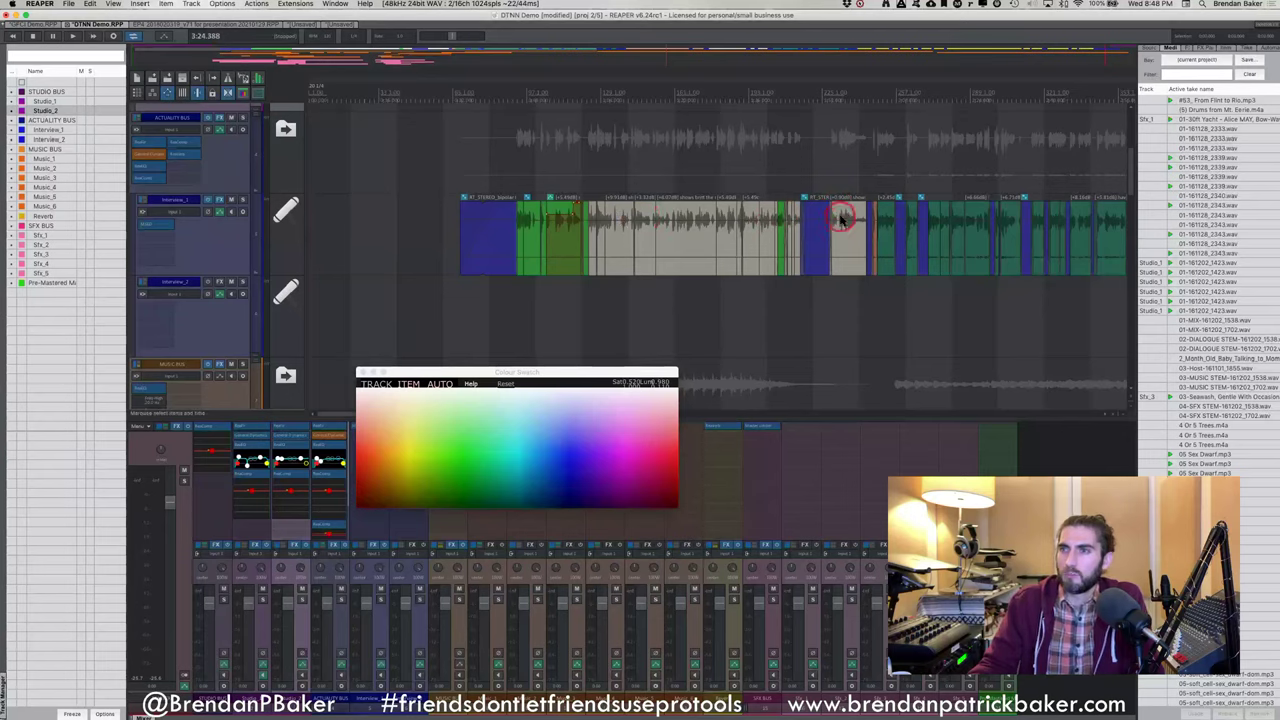
{"action": "left_click", "coordinate": [598, 200]}
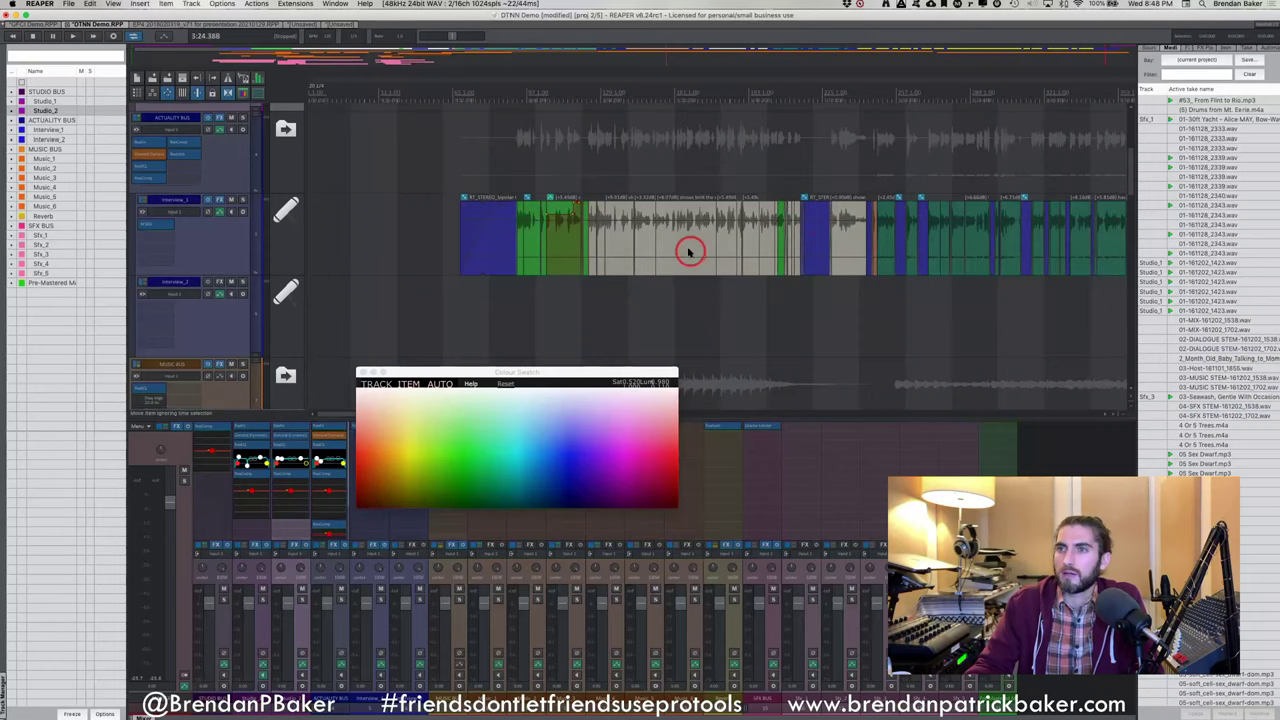
{"action": "scroll", "coordinate": [700, 249], "scroll_direction": "down", "scroll_amount": 2}
{"action": "scroll", "coordinate": [703, 250], "scroll_direction": "right", "scroll_amount": 3}
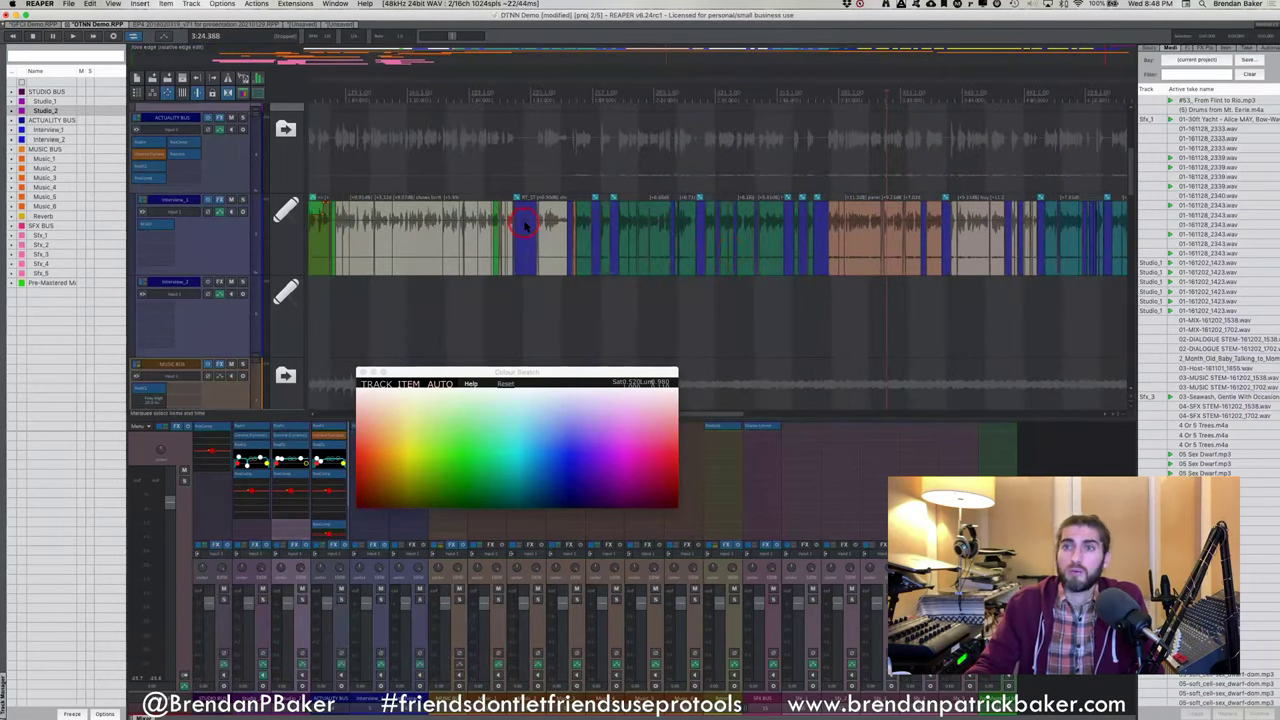
{"action": "left_click", "coordinate": [529, 222]}
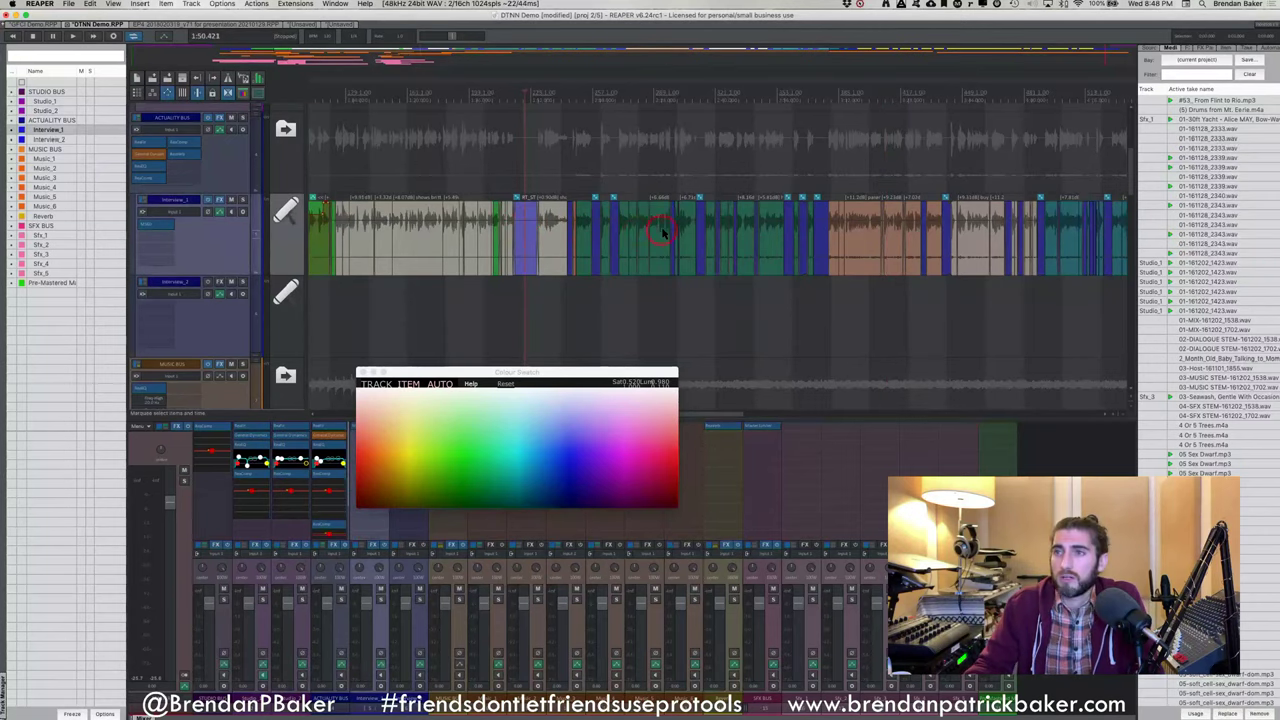
{"action": "scroll", "coordinate": [662, 232], "scroll_direction": "right", "scroll_amount": 6}
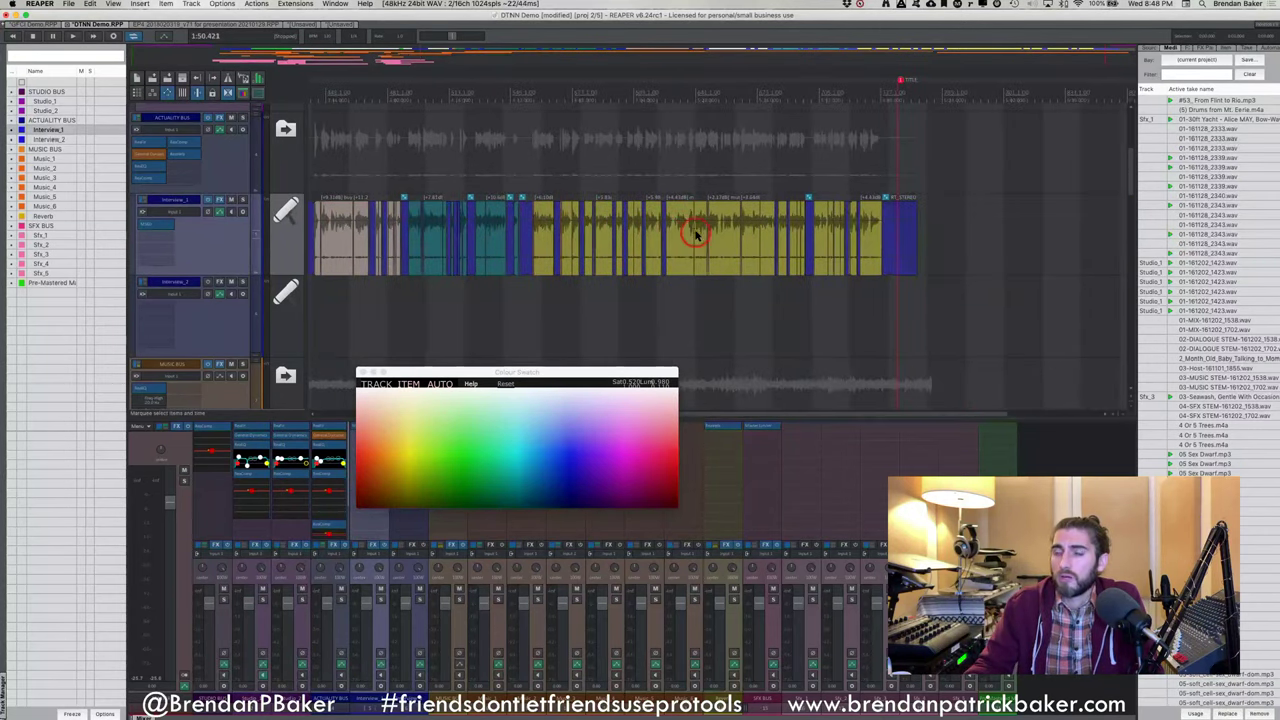
{"action": "scroll", "coordinate": [697, 232], "scroll_direction": "up", "scroll_amount": 2}
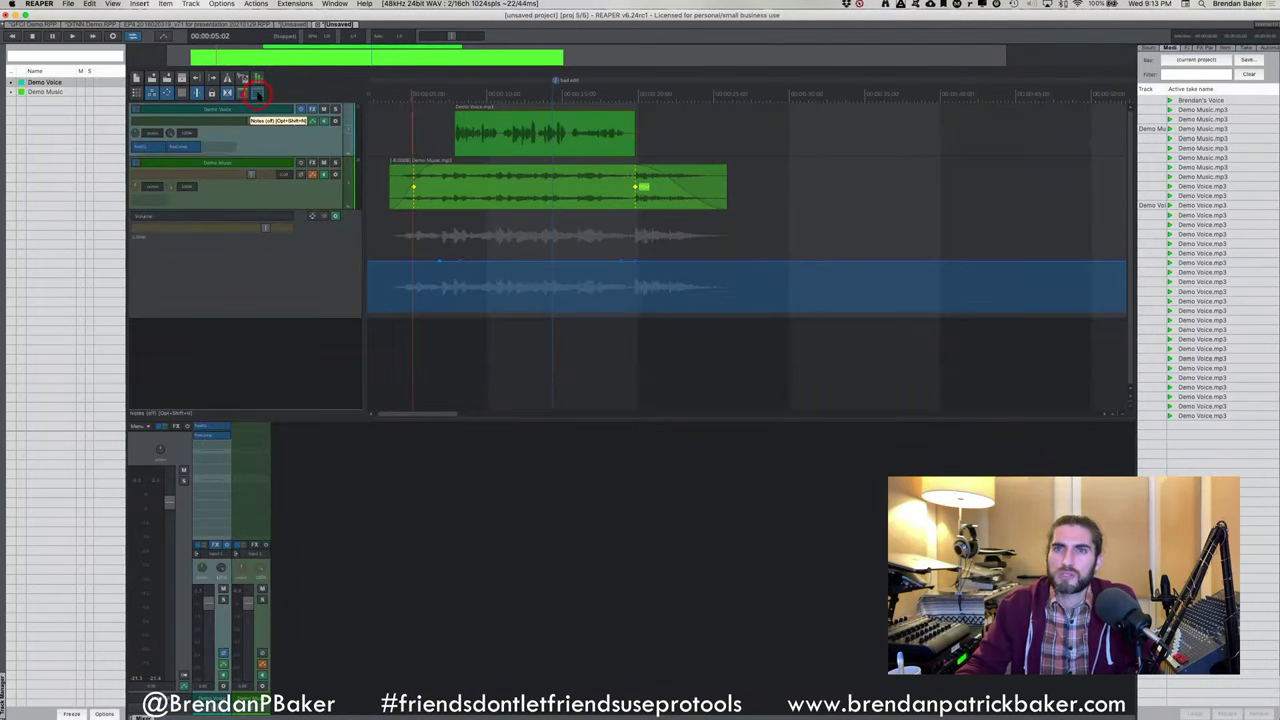
Open the Notes window in the unsaved demo project and place it just below the track controls
{"action": "left_click", "coordinate": [258, 92]}
{"action": "left_click", "coordinate": [313, 396]}
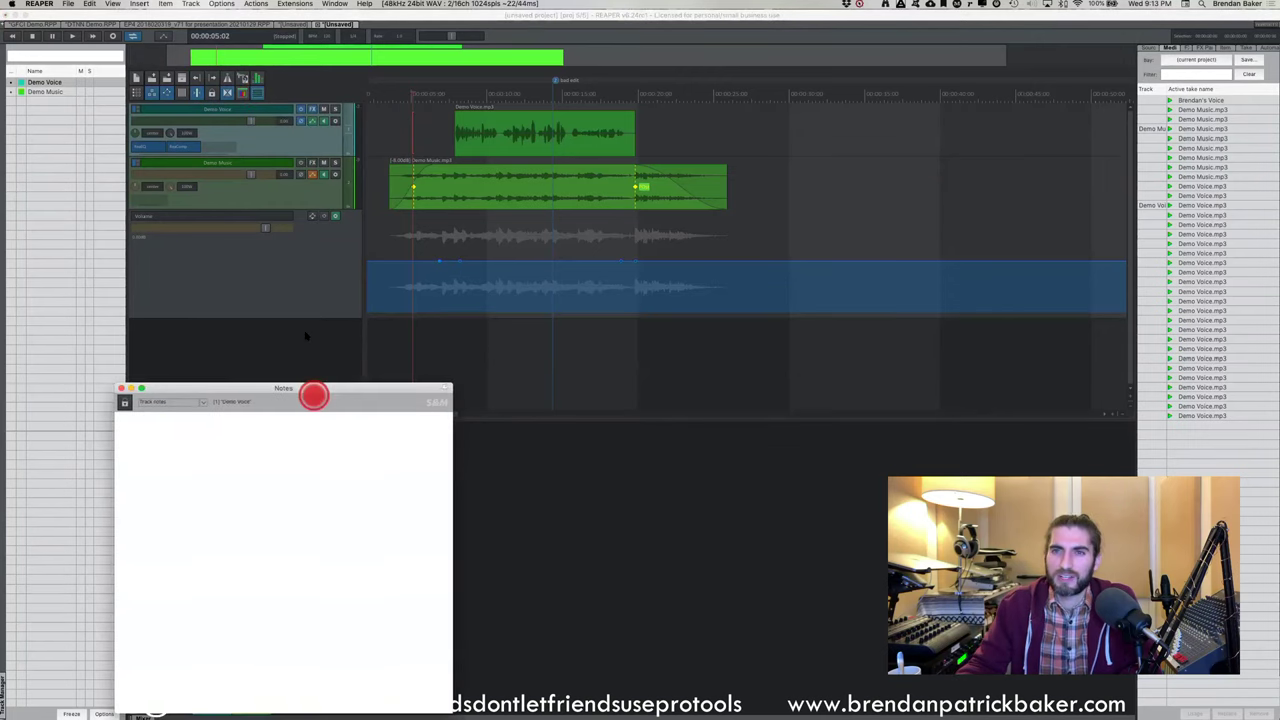
{"action": "left_click_drag", "start_coordinate": [313, 396], "coordinate": [337, 263]}
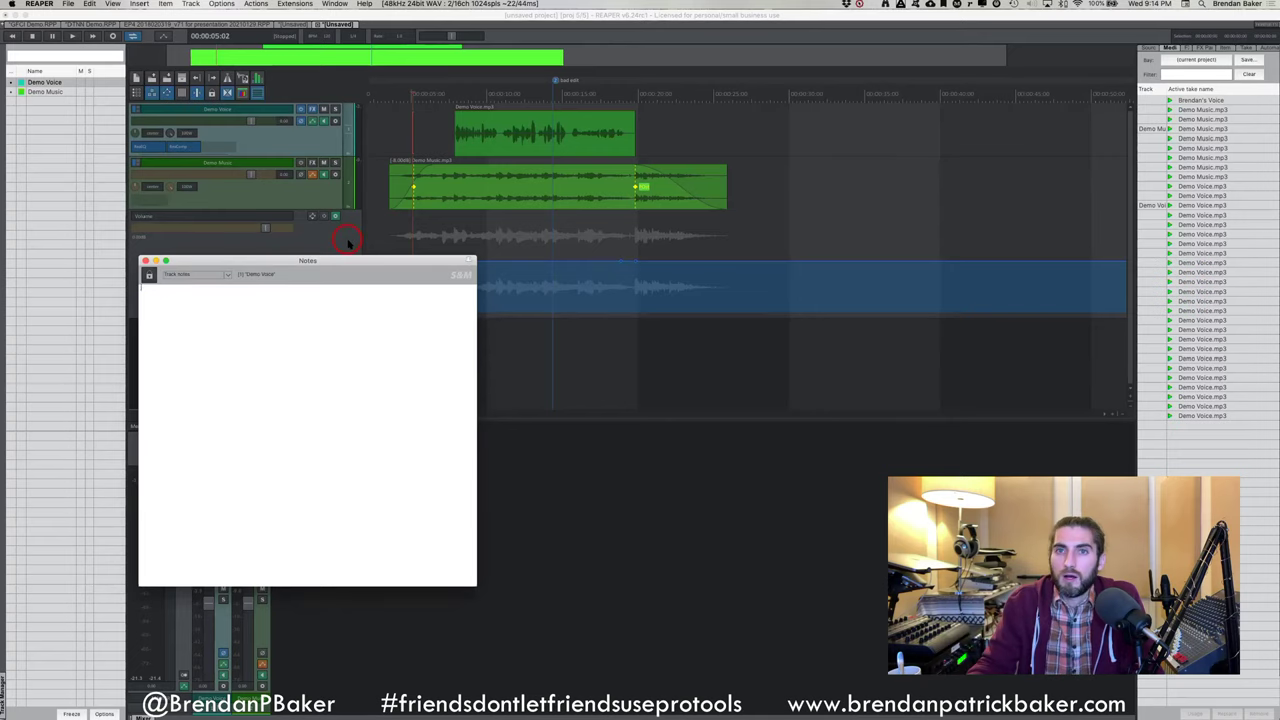
Add the track note "This track is for music" to the Demo Music track
{"action": "left_click", "coordinate": [221, 195]}
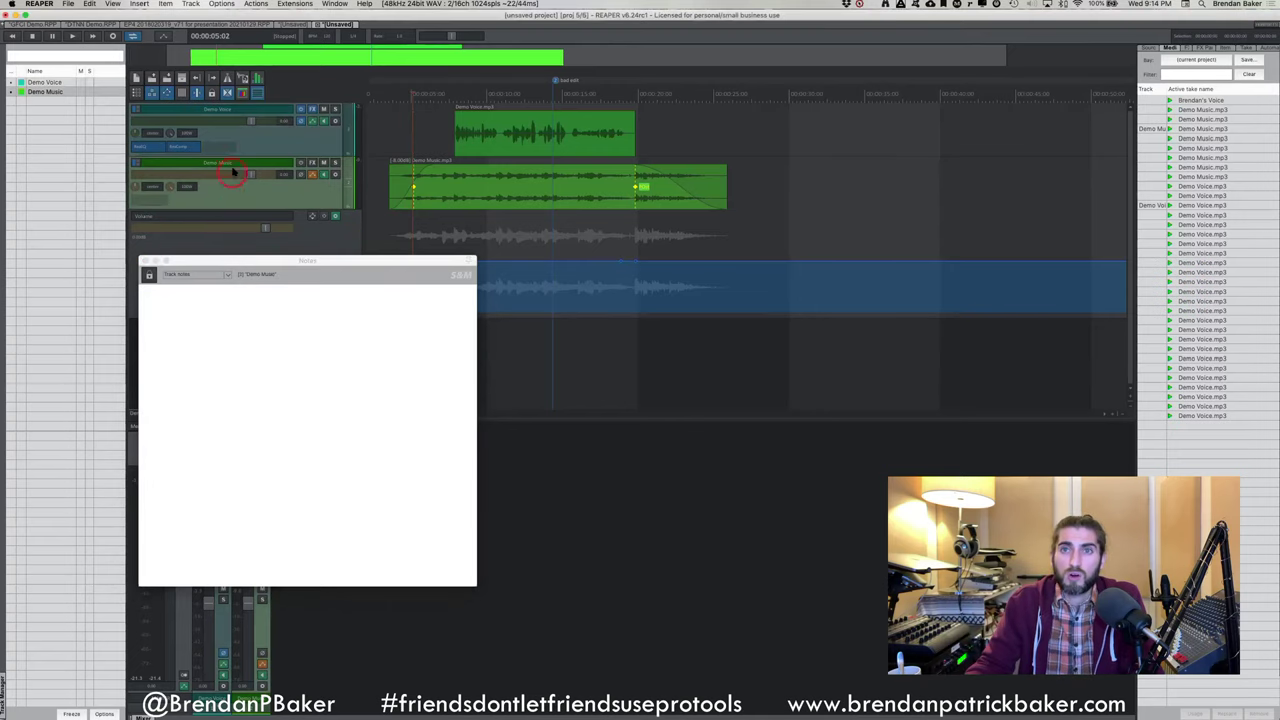
{"action": "left_click", "coordinate": [202, 273]}
{"action": "left_click", "coordinate": [300, 351]}
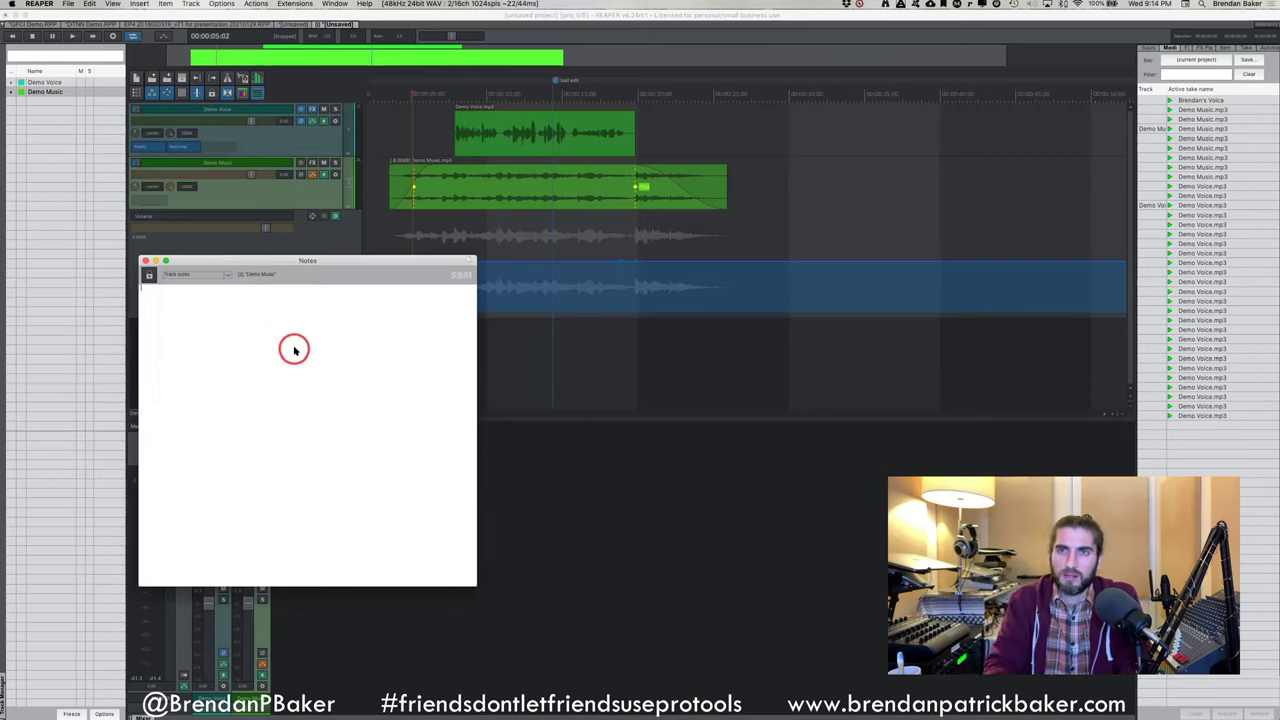
{"action": "key", "text": "shift"}
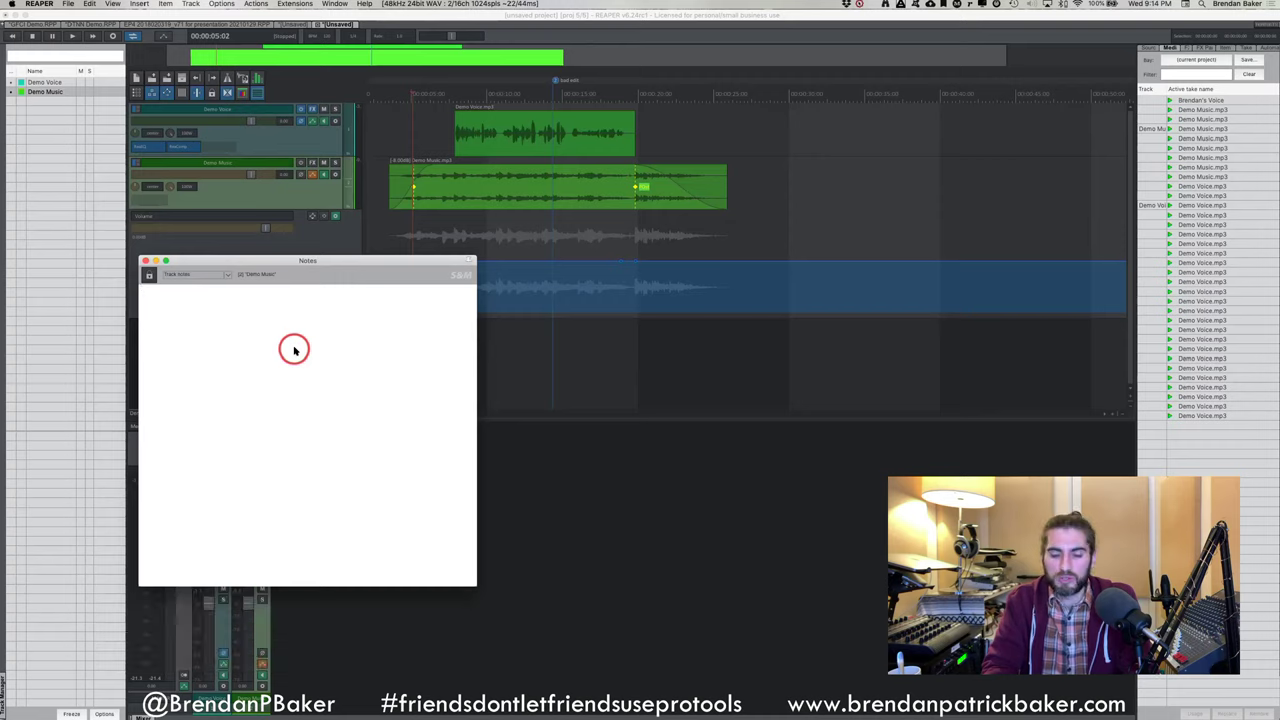
{"action": "type", "text": "This "}
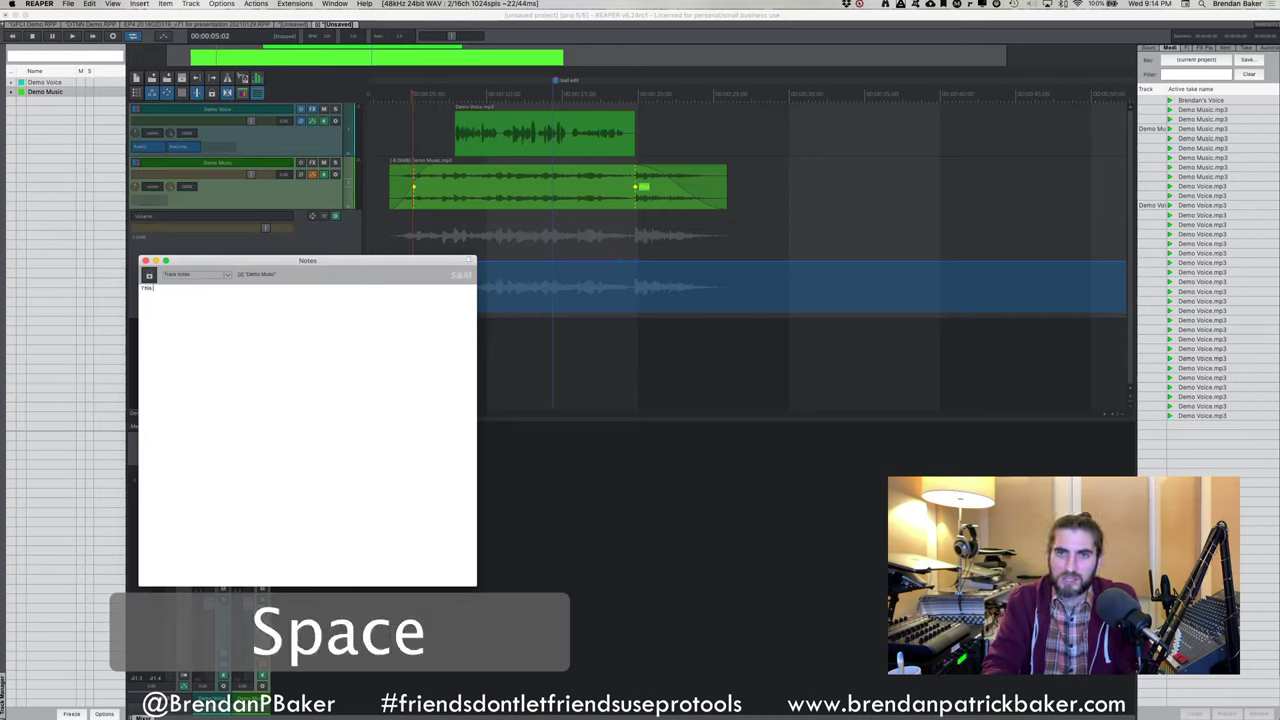
{"action": "type", "text": "track is"}
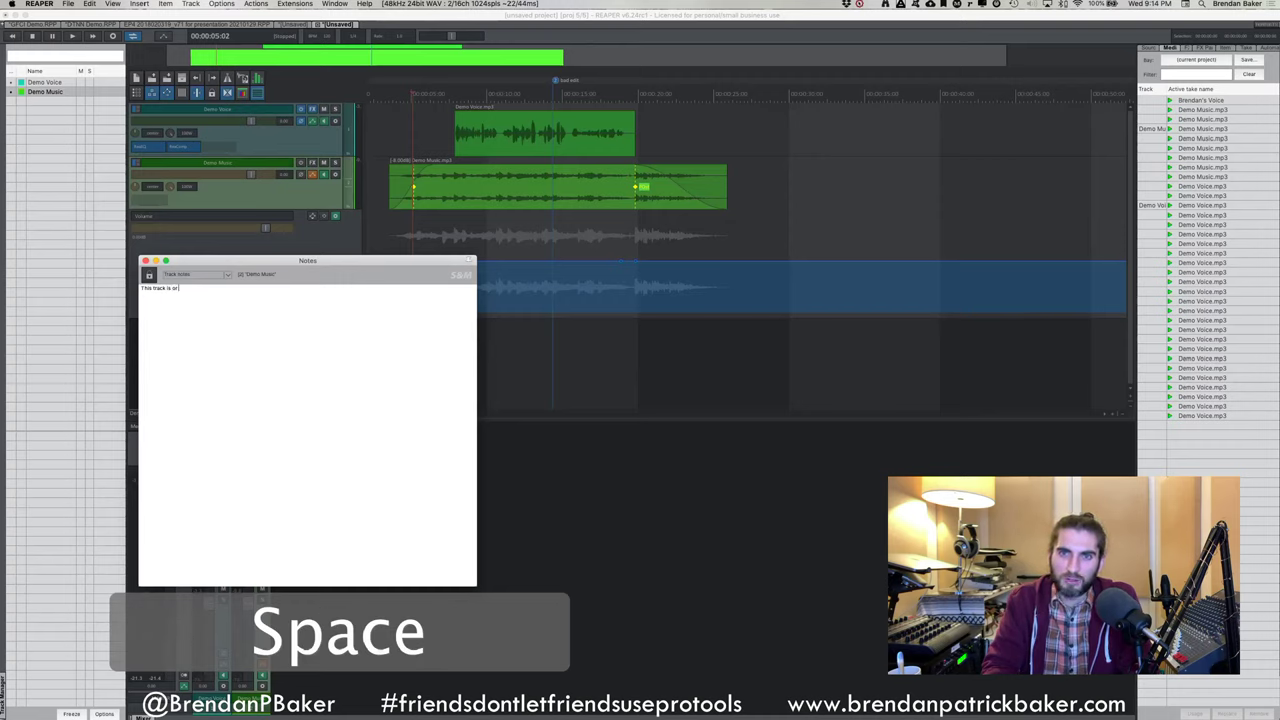
{"action": "key", "text": "BackSpace"}
{"action": "type", "text": "for"}
{"action": "key", "text": "BackSpace"}
{"action": "type", "text": "r mus"}
{"action": "key", "text": "BackSpace"}
{"action": "type", "text": "sic"}
{"action": "key", "text": "Return"}
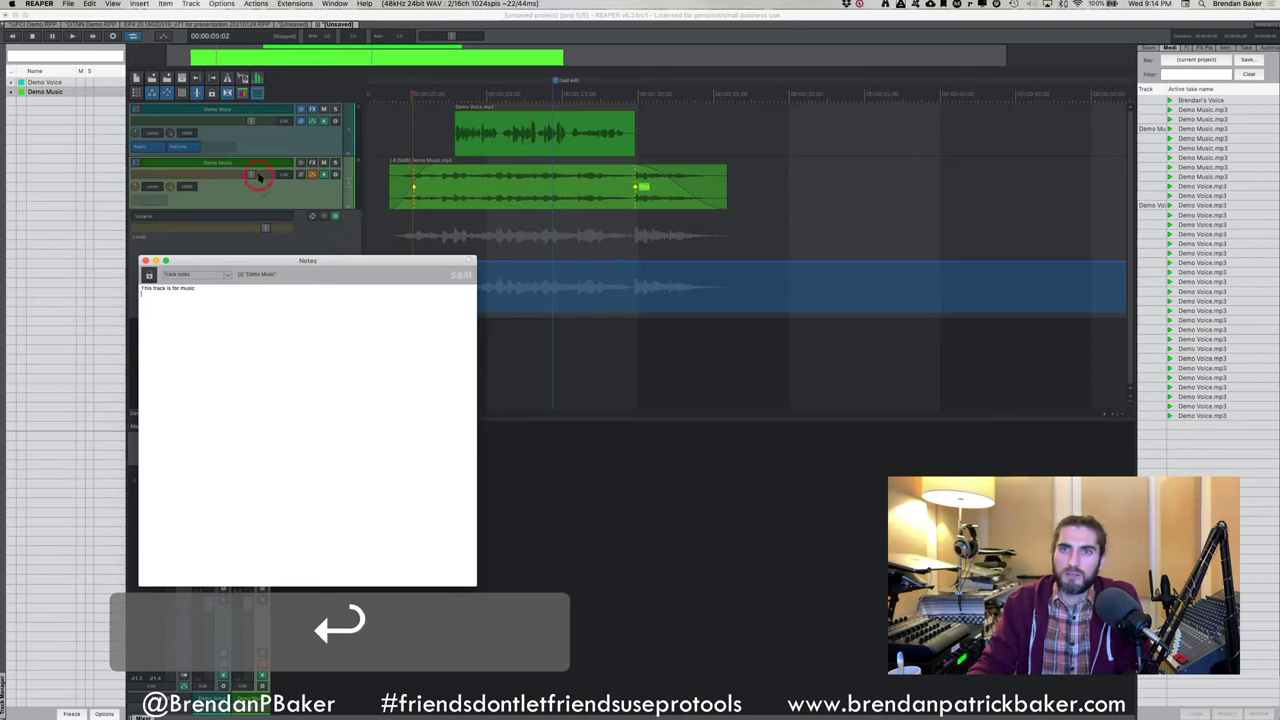
Compare the track notes of Demo Voice and Demo Music by switching the selection between the two tracks
{"action": "left_click_drag", "start_coordinate": [258, 177], "coordinate": [254, 197]}
{"action": "left_click", "coordinate": [214, 300]}
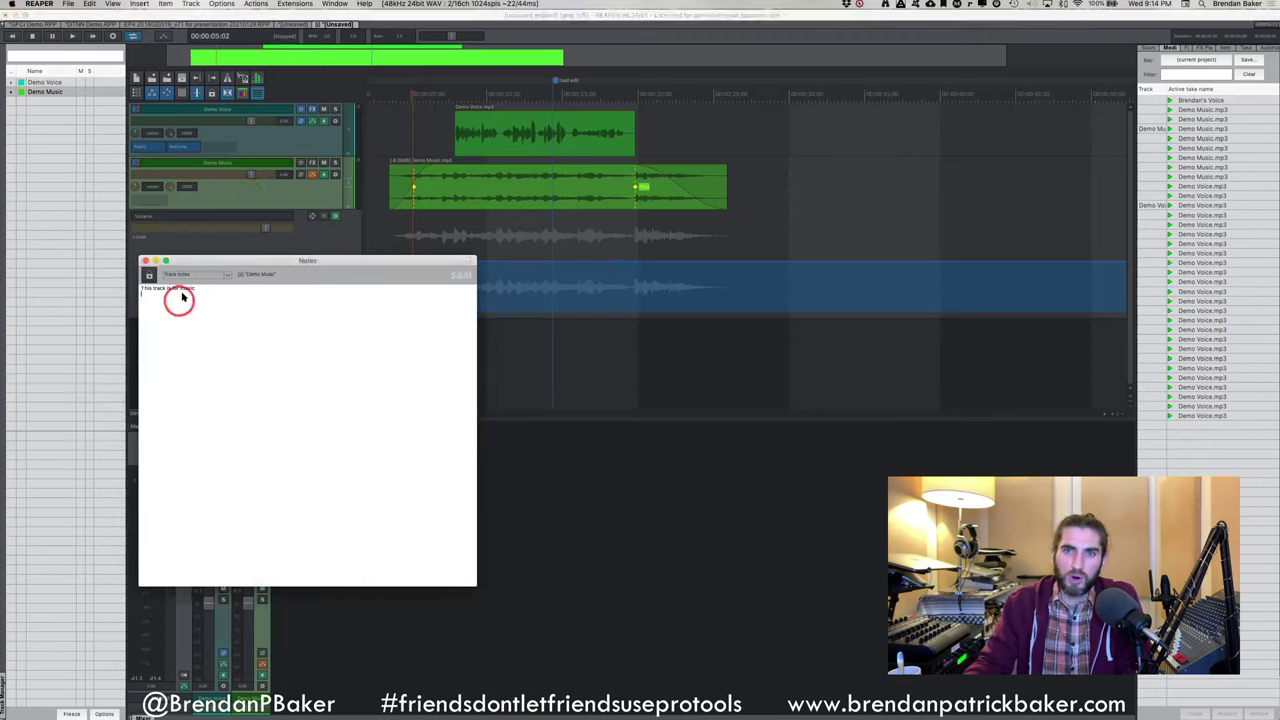
{"action": "left_click", "coordinate": [262, 142]}
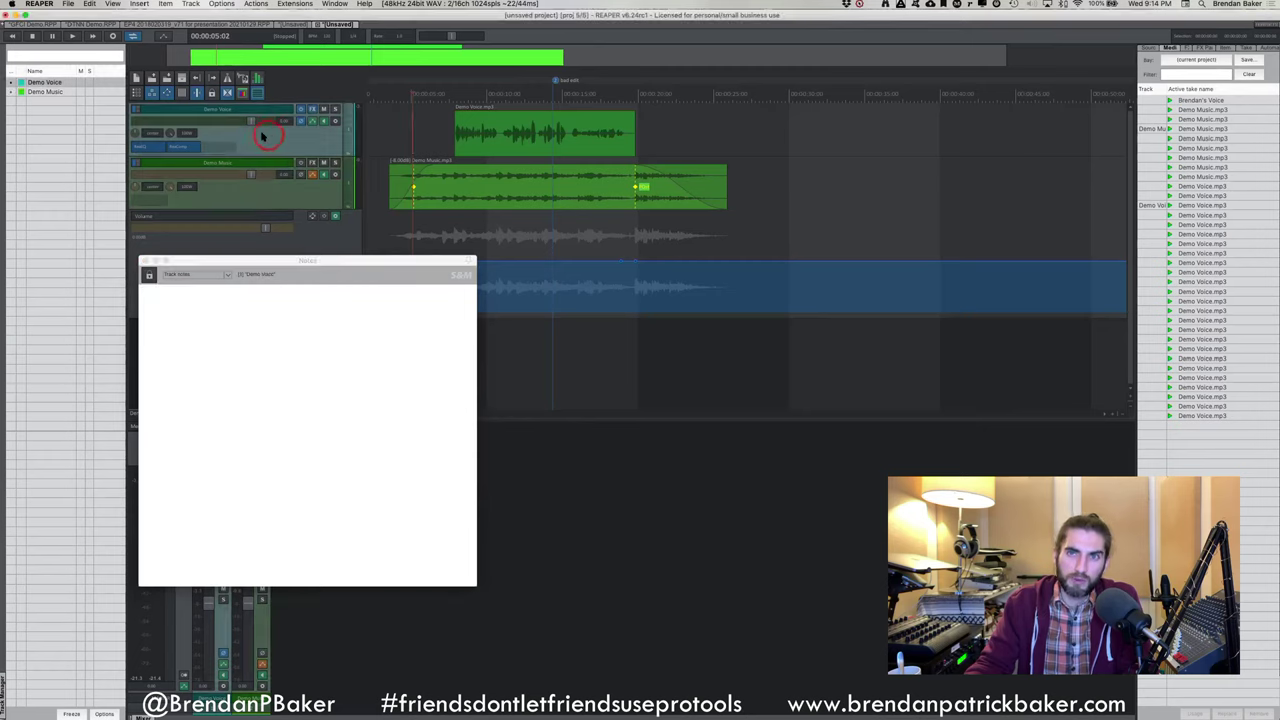
{"action": "left_click", "coordinate": [206, 294]}
{"action": "left_click", "coordinate": [258, 218]}
{"action": "left_click", "coordinate": [263, 196]}
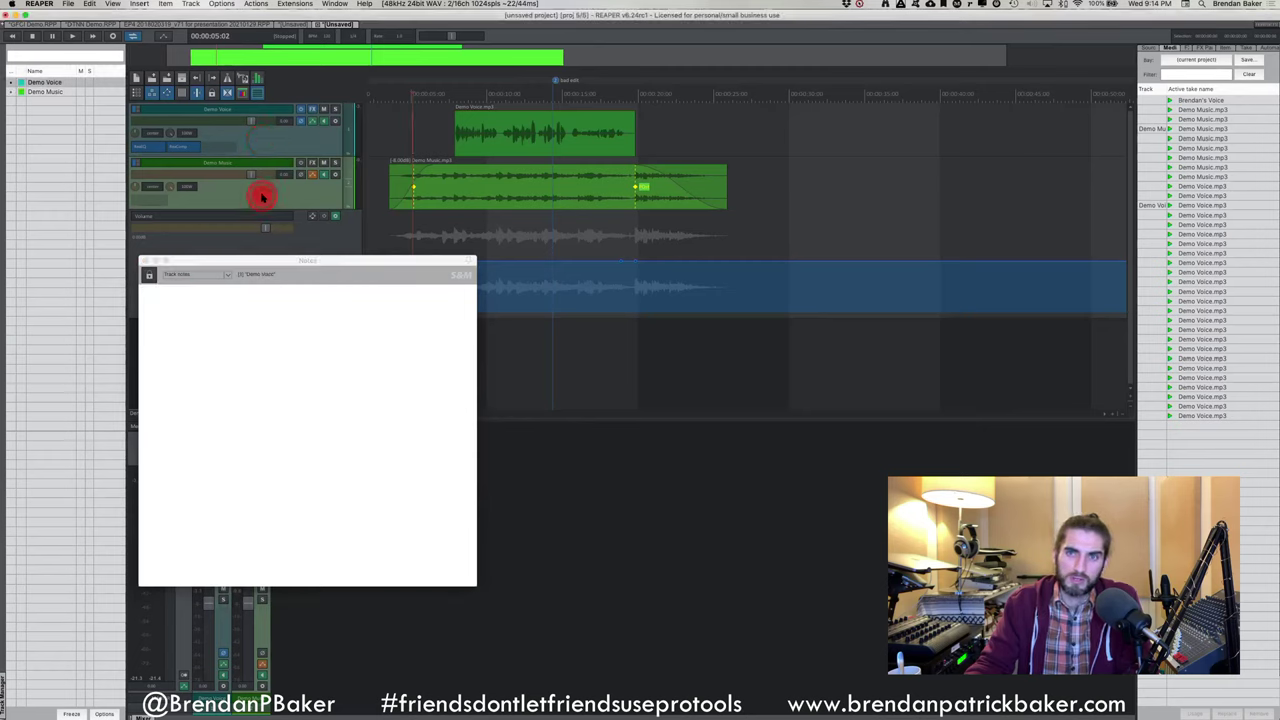
{"action": "left_click", "coordinate": [243, 320]}
{"action": "left_click", "coordinate": [275, 158]}
{"action": "left_click", "coordinate": [266, 200]}
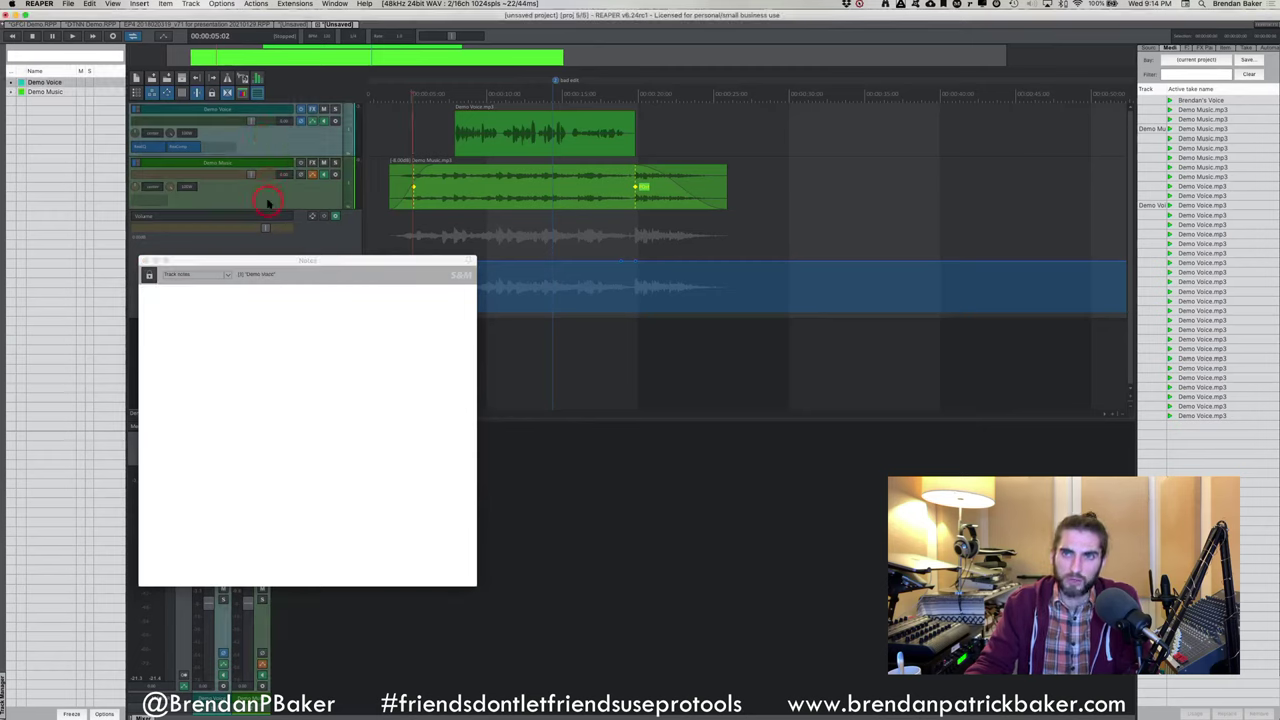
{"action": "left_click", "coordinate": [279, 183]}
{"action": "left_click", "coordinate": [288, 145]}
{"action": "left_click", "coordinate": [281, 195]}
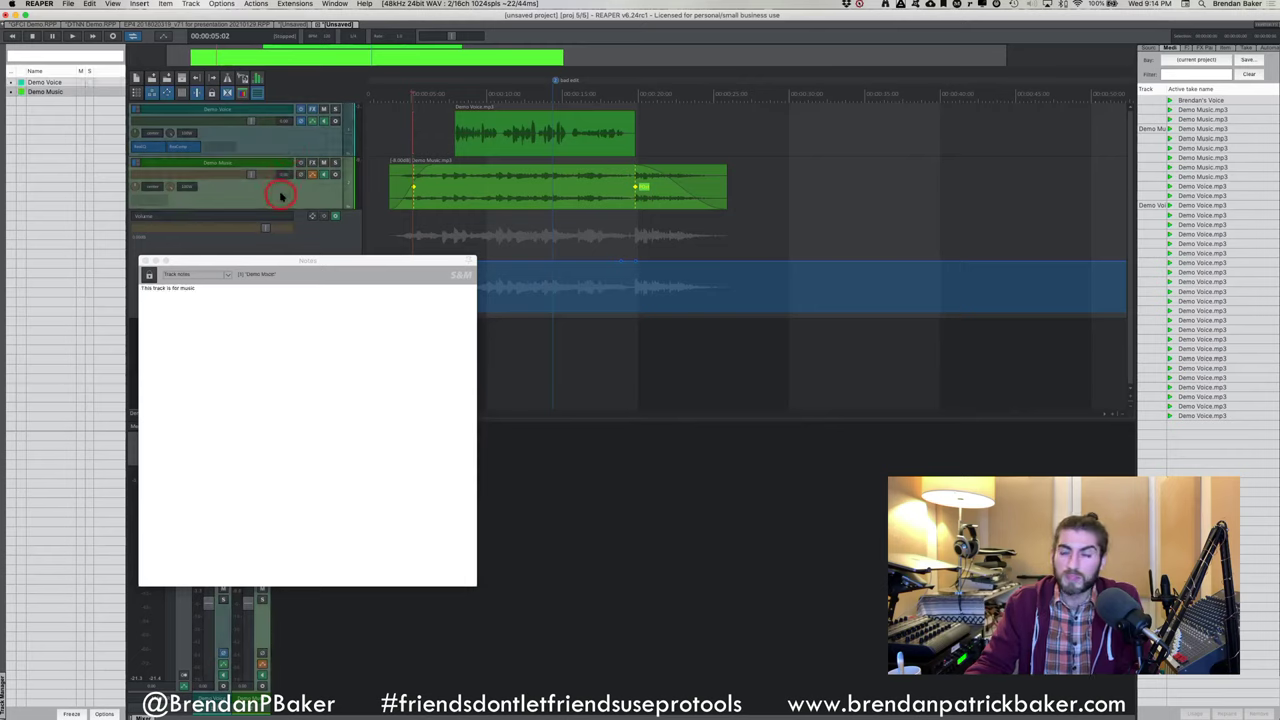
Switch the Notes window to item notes and select the Demo Music.mp3 item
{"action": "left_click", "coordinate": [228, 275]}
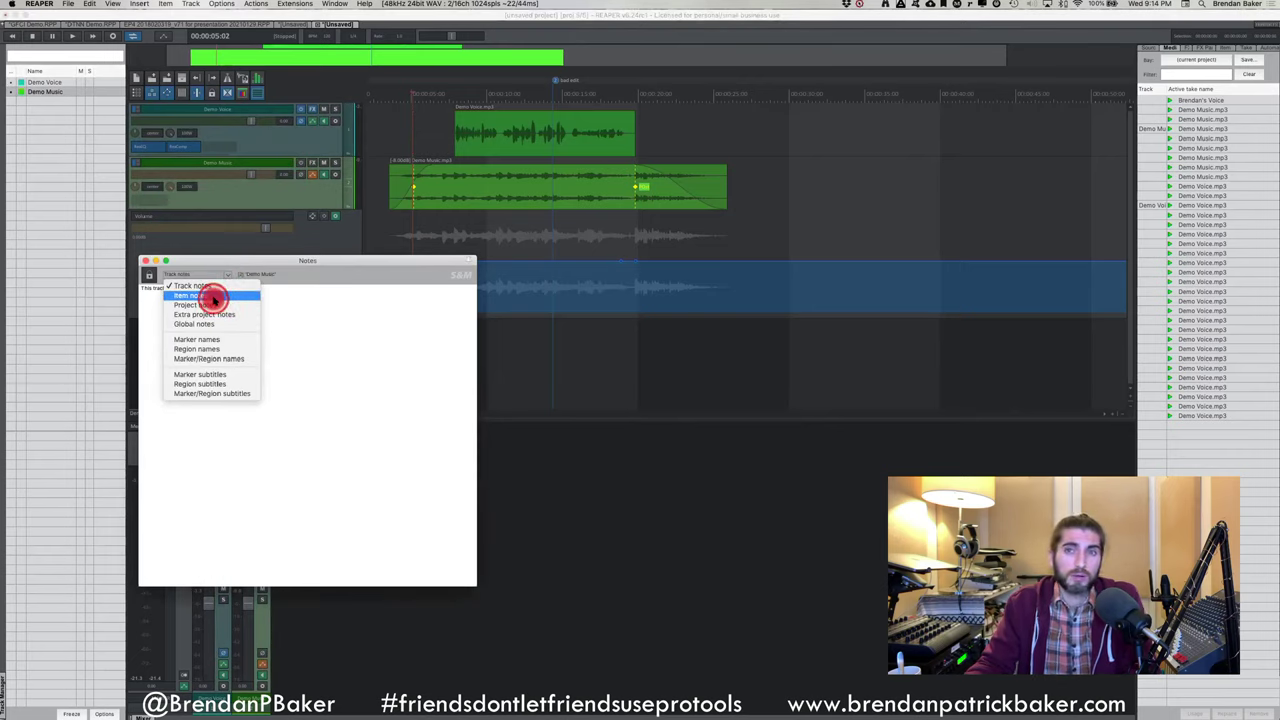
{"action": "left_click", "coordinate": [195, 295]}
{"action": "left_click", "coordinate": [427, 195]}
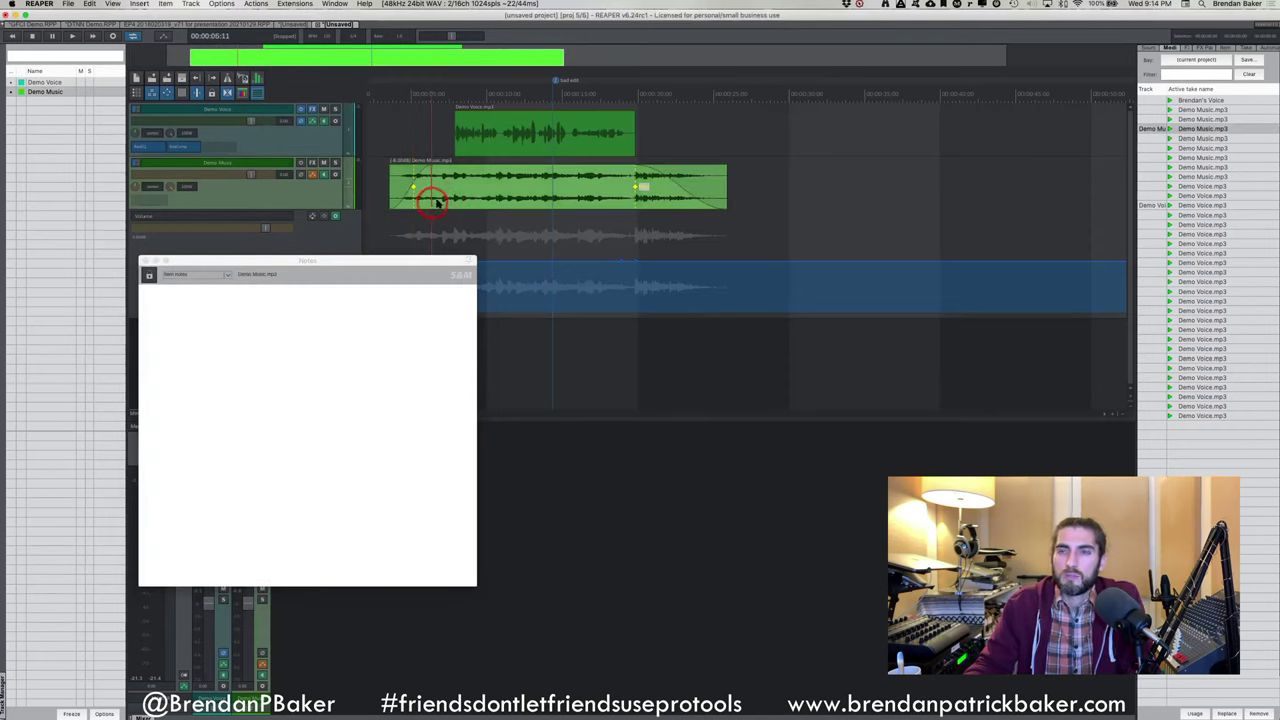
{"action": "double_click", "coordinate": [442, 203]}
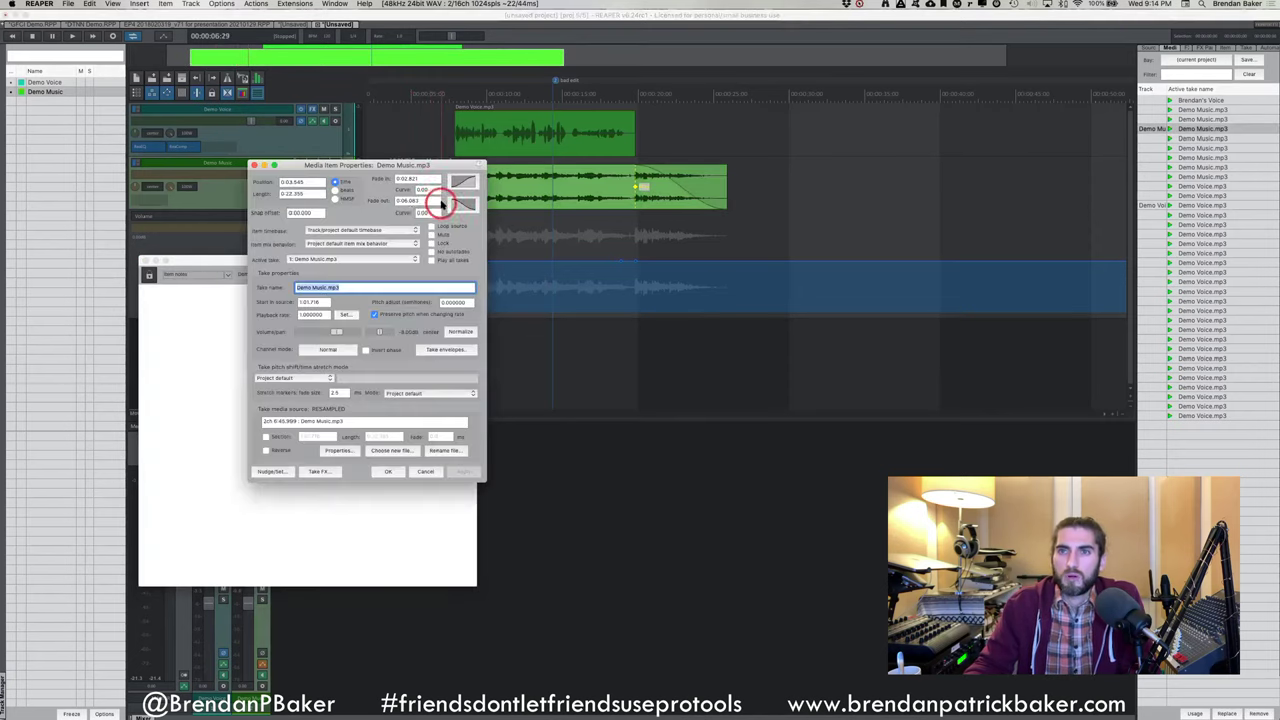
{"action": "left_click", "coordinate": [425, 473]}
{"action": "left_click", "coordinate": [417, 190]}
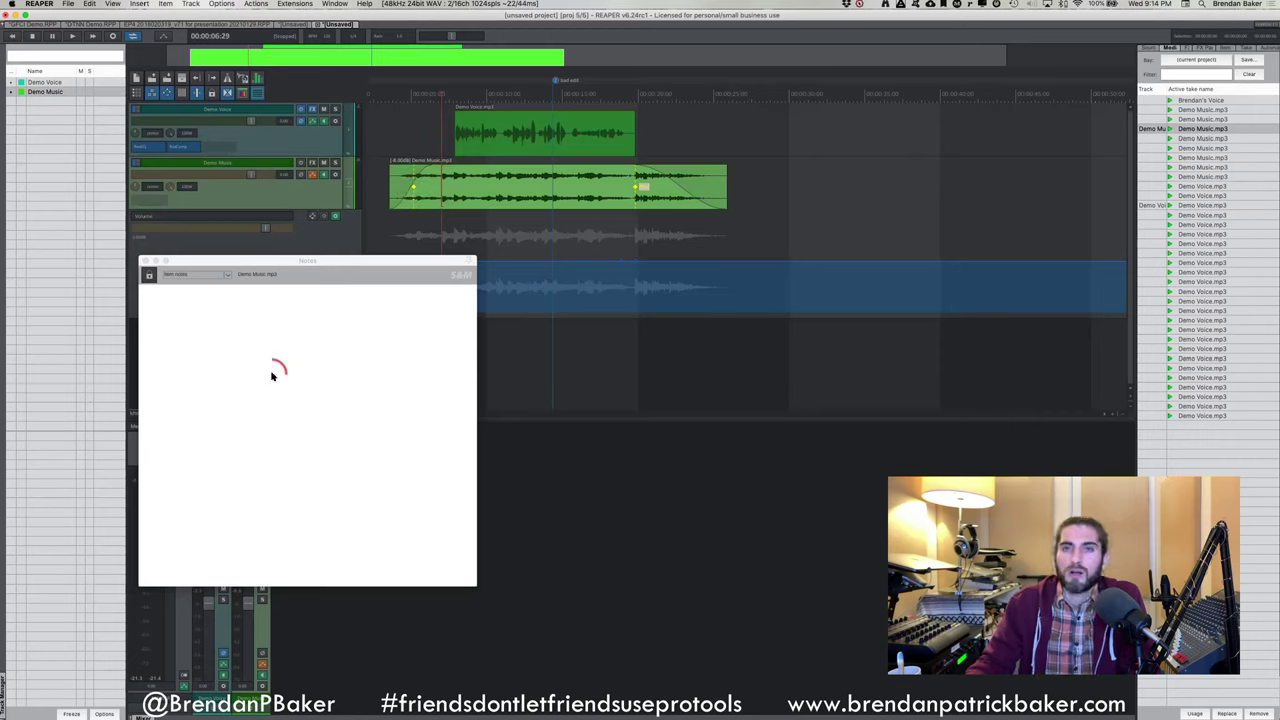
{"action": "left_click", "coordinate": [461, 200]}
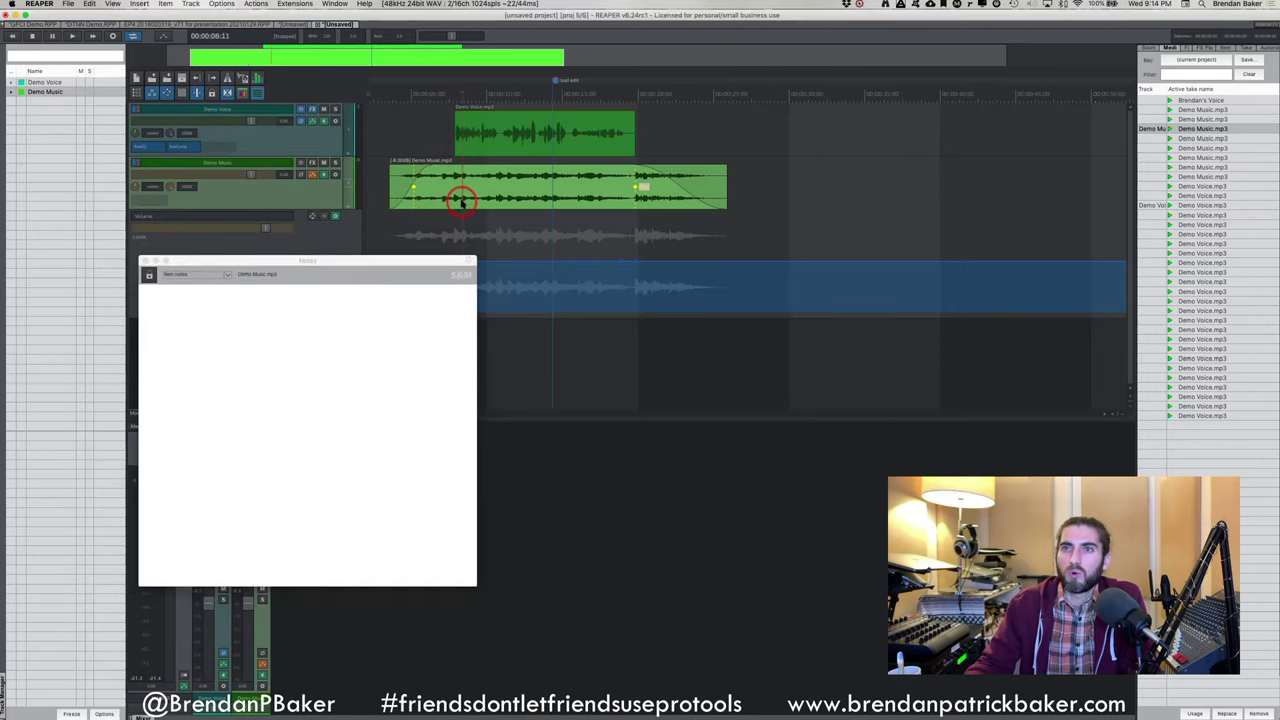
Write the item note "this piece of music just isn't for me!" for Demo Music.mp3, signed with the author's first name
{"action": "left_click", "coordinate": [310, 309]}
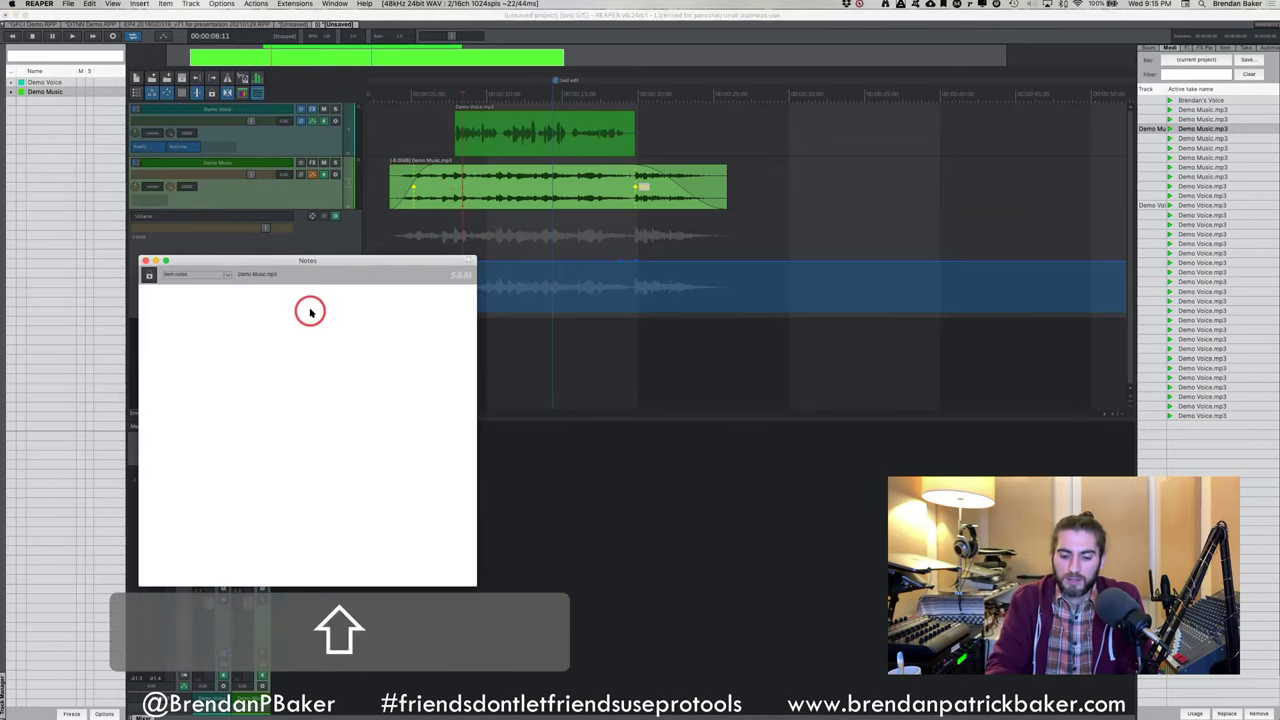
{"action": "type", "text": "This piece of "}
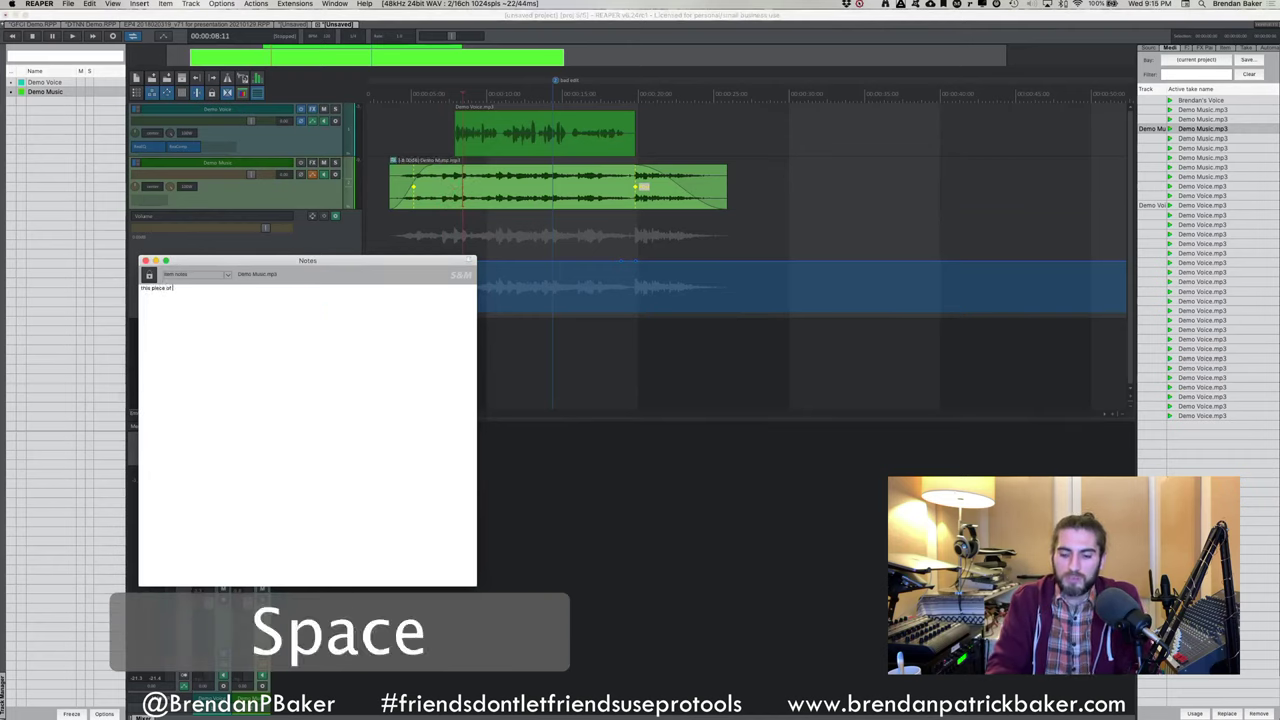
{"action": "type", "text": "music just "}
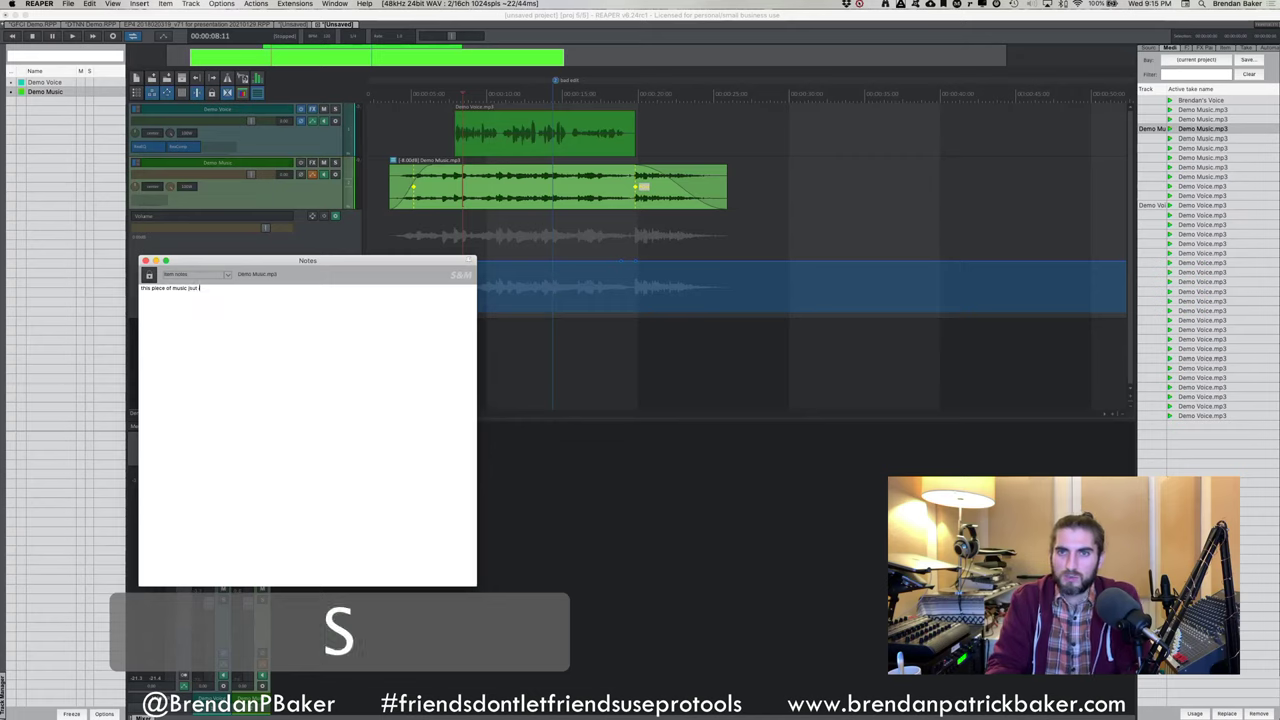
{"action": "type", "text": "isn't for me!"}
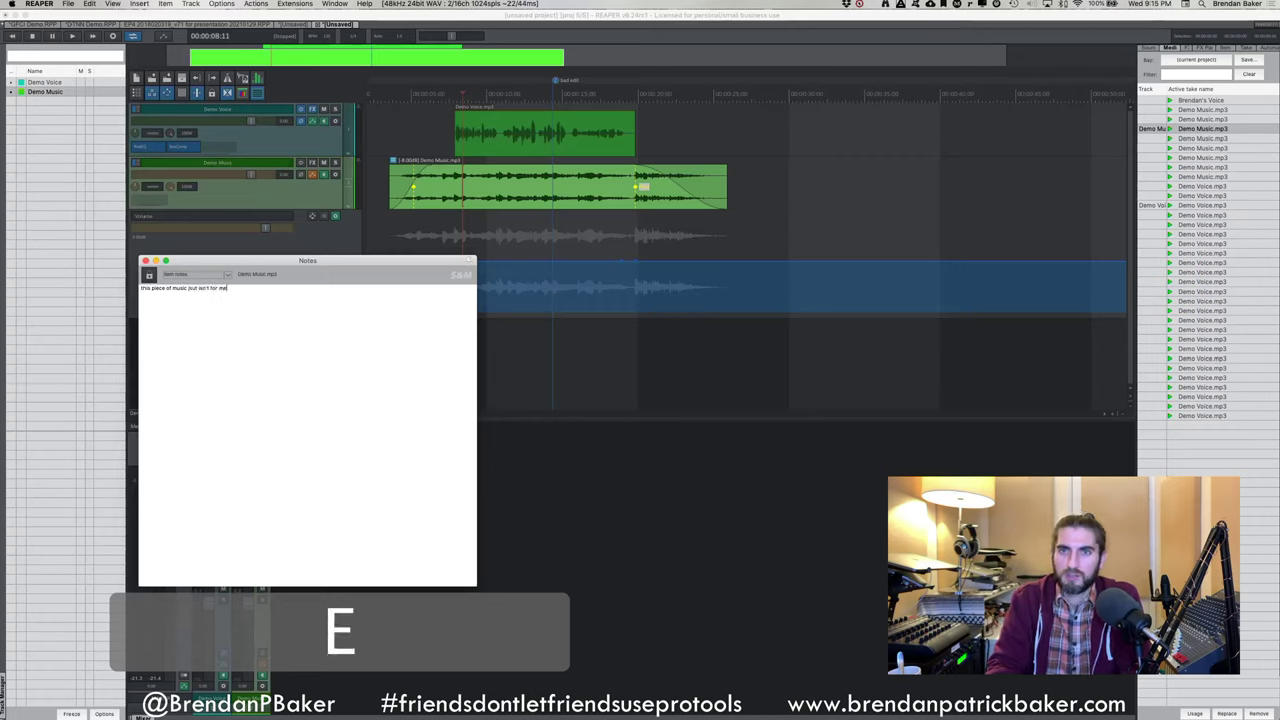
{"action": "key", "text": "Return"}
{"action": "left_click", "coordinate": [339, 312]}
{"action": "type", "text": "- Brendan"}
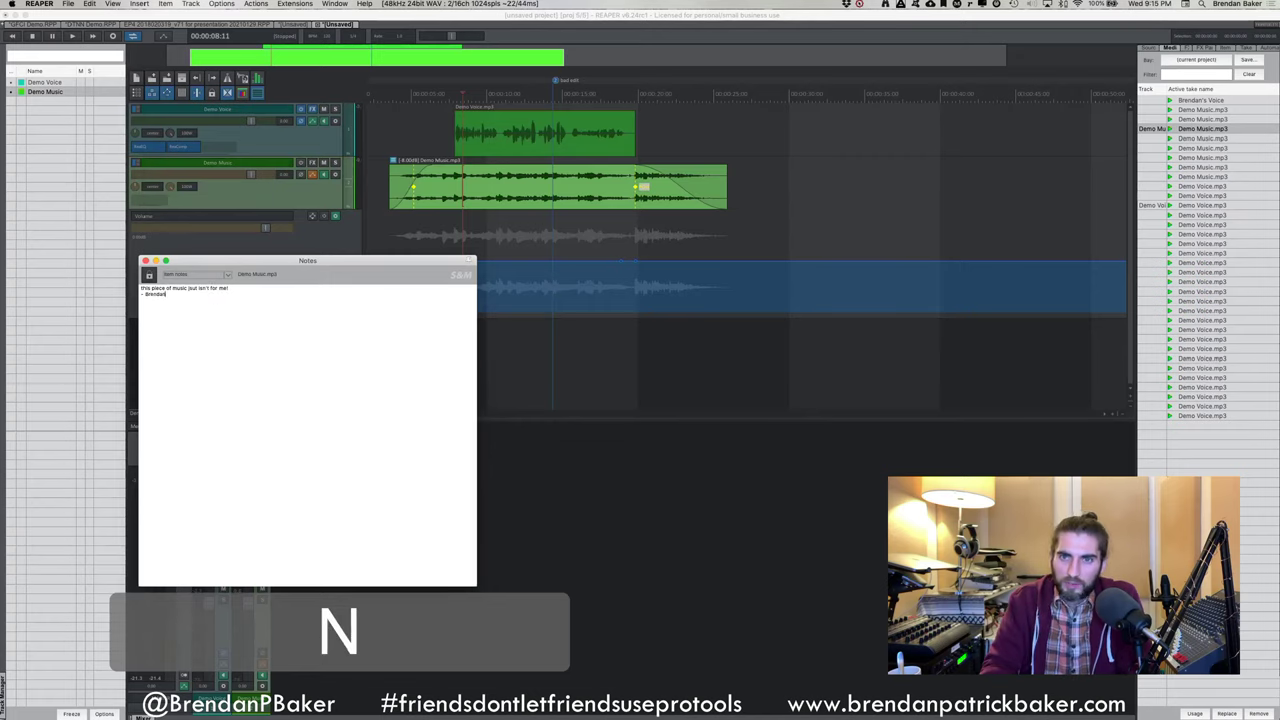
{"action": "key", "text": "Return"}
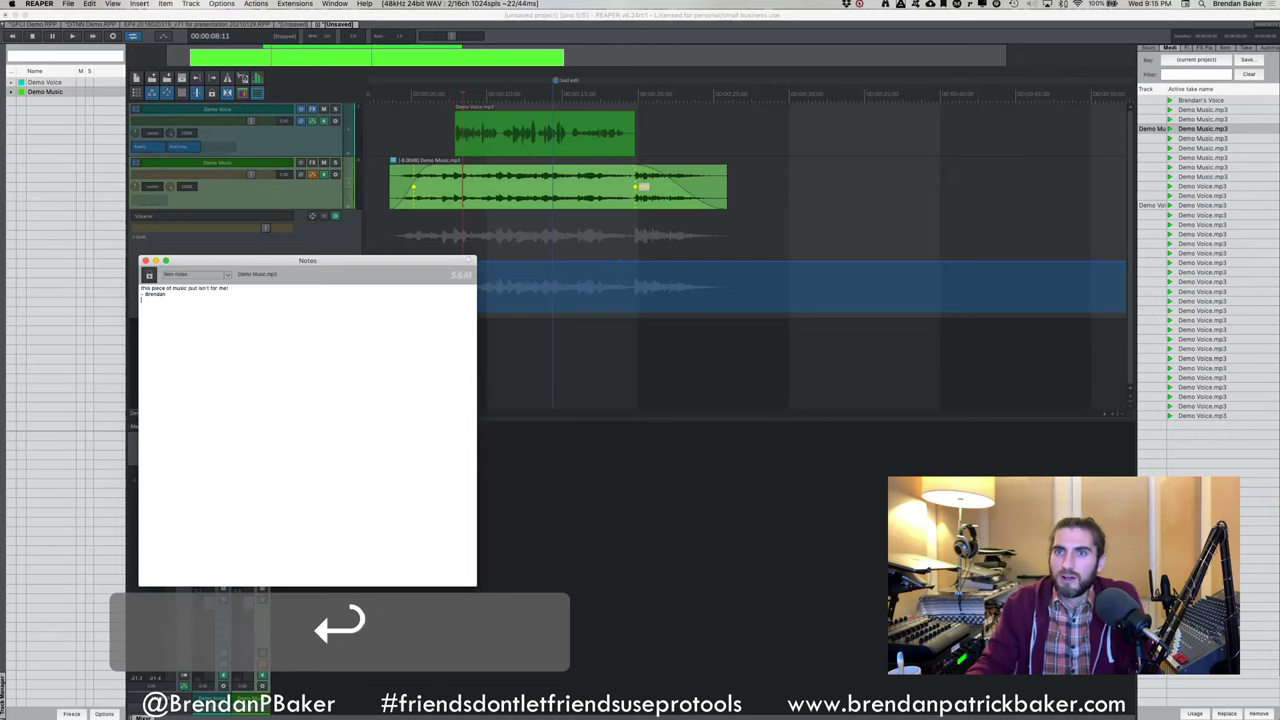
Close the Notes window and open the Demo Music item's own note from its marker on the item
{"action": "left_click", "coordinate": [146, 262]}
{"action": "left_click", "coordinate": [395, 160]}
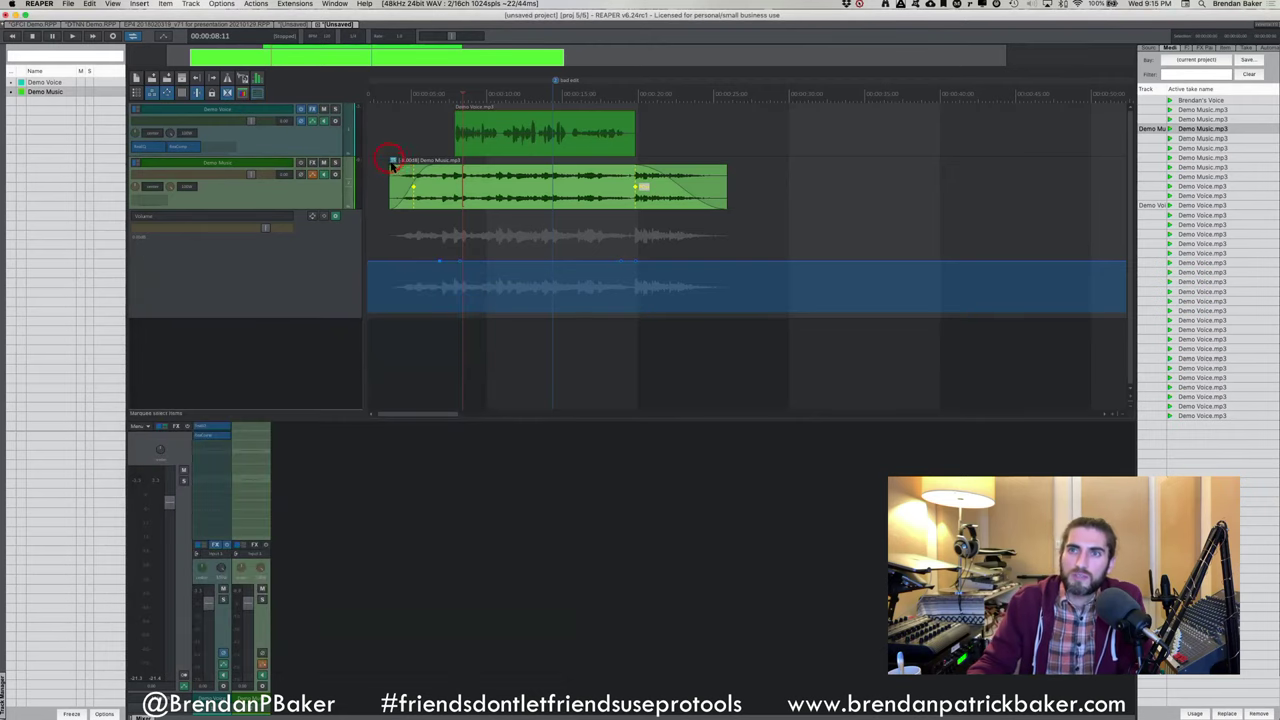
{"action": "left_click_drag", "start_coordinate": [393, 160], "coordinate": [393, 147]}
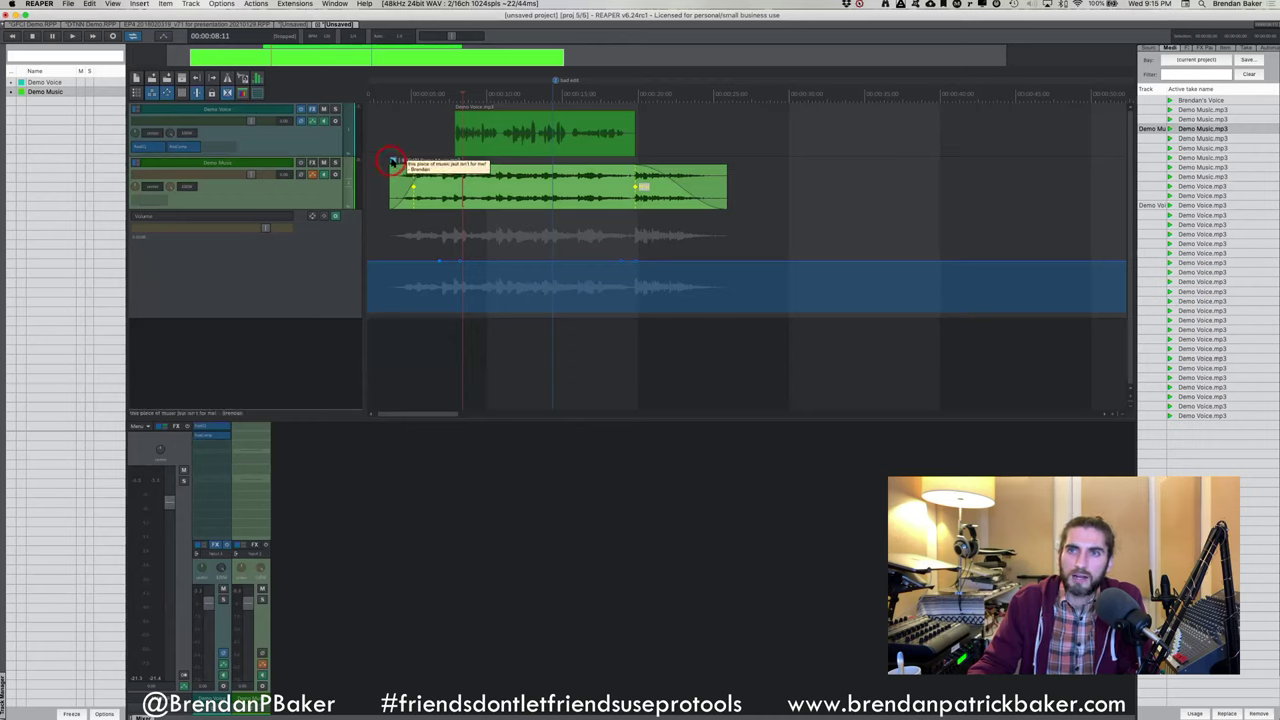
{"action": "double_click", "coordinate": [393, 160]}
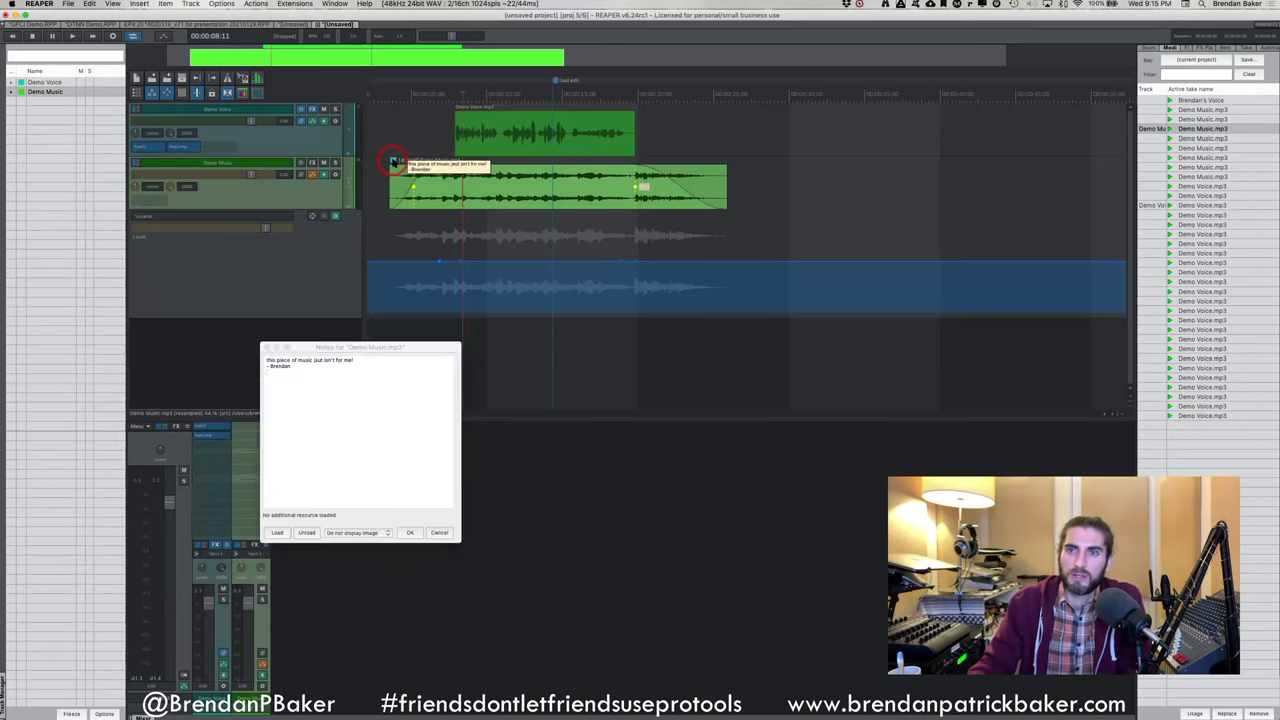
Split the Demo Music item at two points and move its last piece to about 31 seconds on the same track
{"action": "left_click", "coordinate": [268, 347]}
{"action": "left_click", "coordinate": [465, 197]}
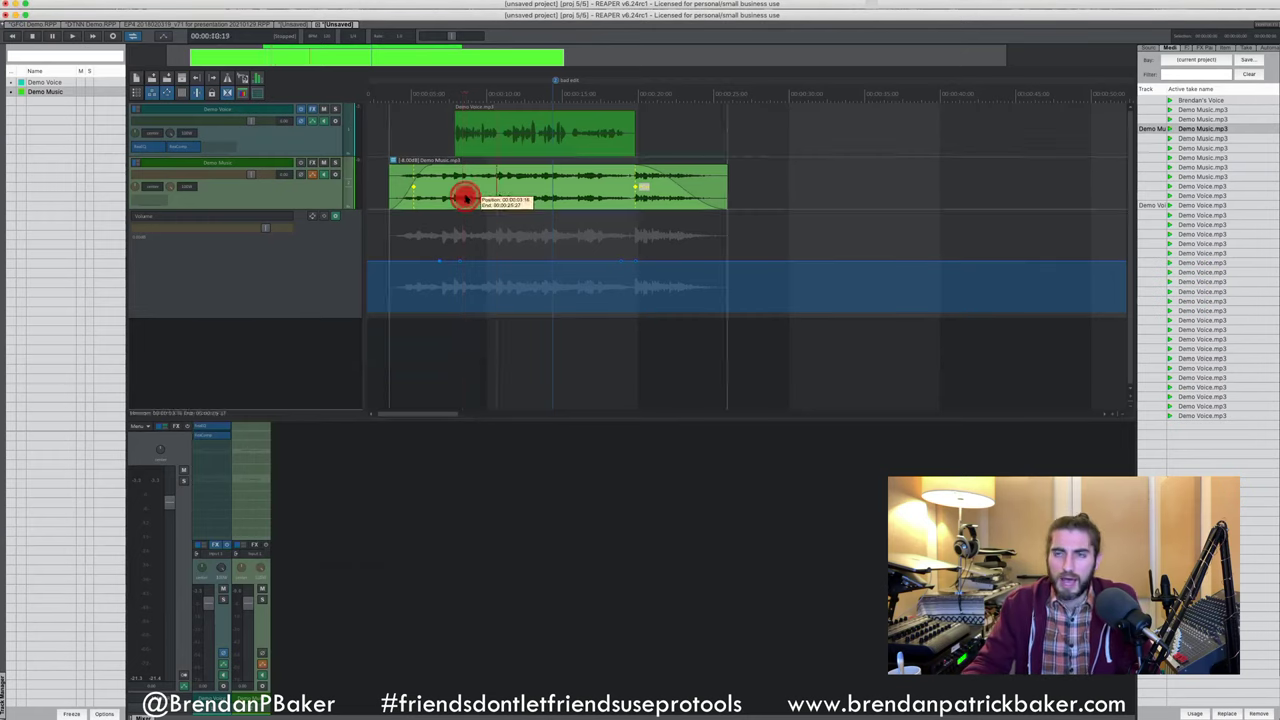
{"action": "key", "text": "b"}
{"action": "key", "text": "b"}
{"action": "left_click", "coordinate": [530, 195]}
{"action": "left_click", "coordinate": [623, 189]}
{"action": "left_click", "coordinate": [610, 200]}
{"action": "left_click_drag", "start_coordinate": [613, 202], "coordinate": [843, 198]}
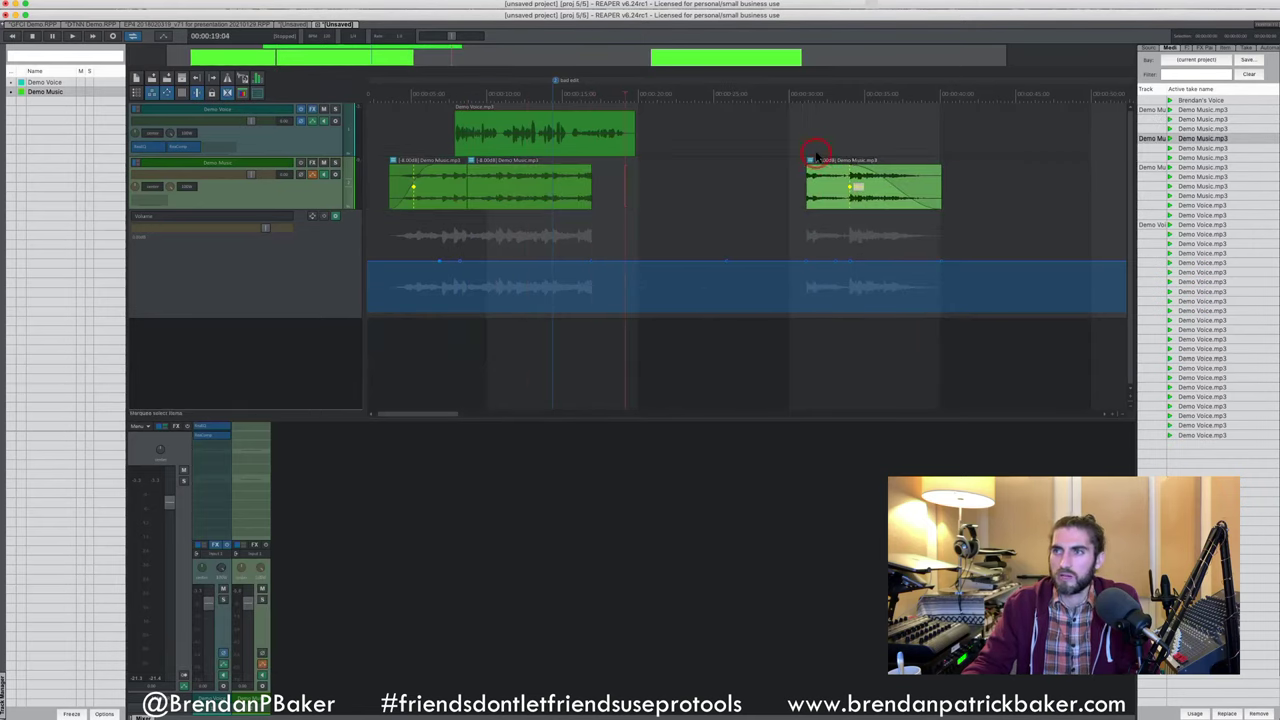
Check the item note carried by the moved Demo Music piece, then undo the move and the splits
{"action": "left_click", "coordinate": [811, 160]}
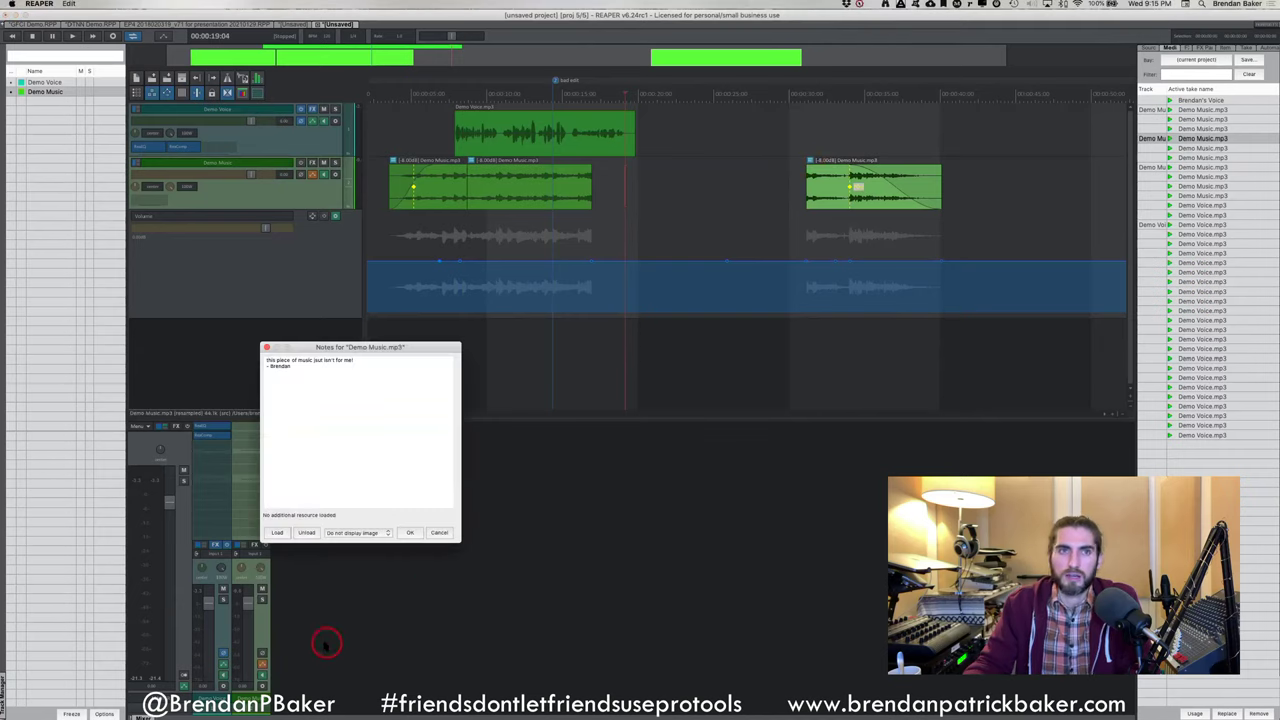
{"action": "left_click", "coordinate": [439, 532]}
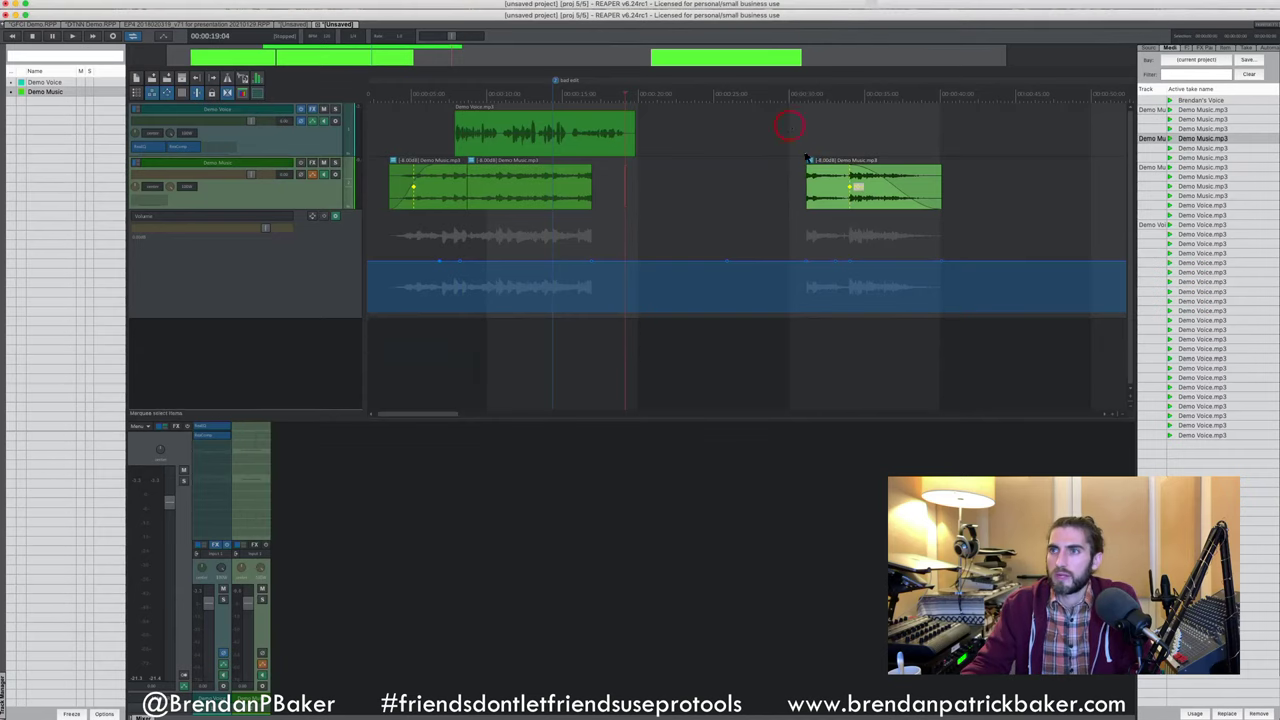
{"action": "key", "text": "super+z"}
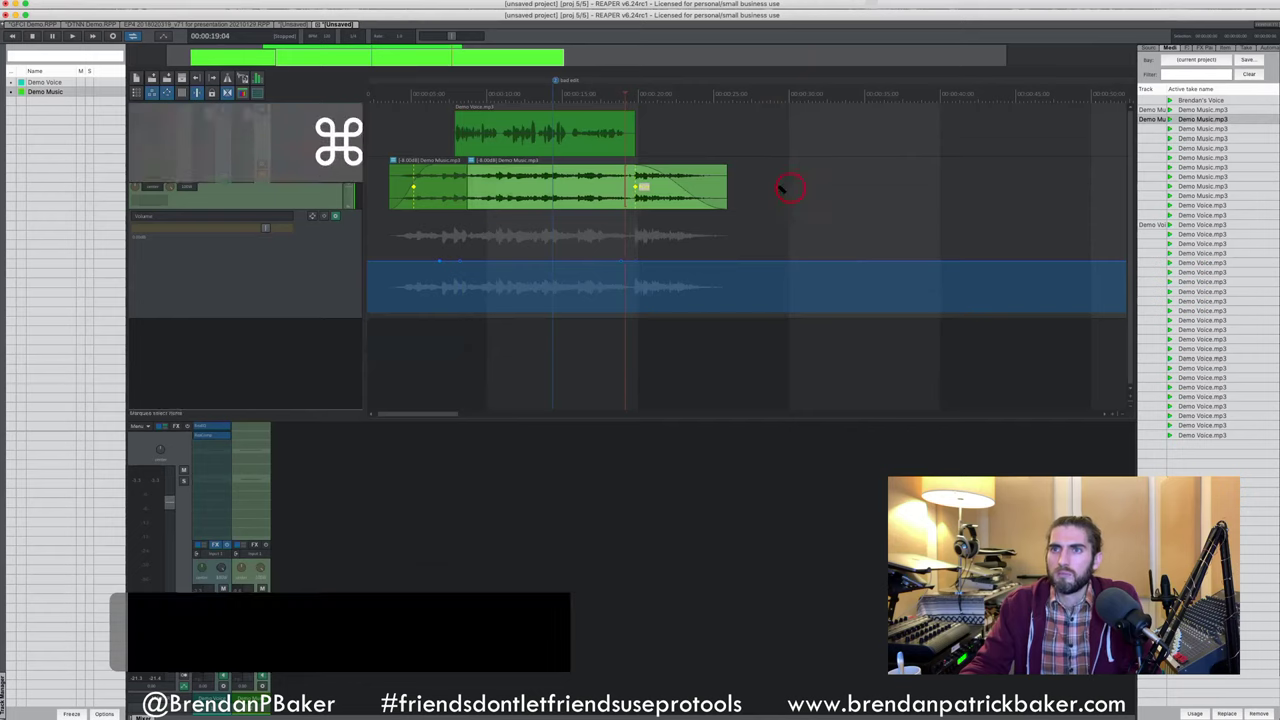
{"action": "key", "text": "super+z"}
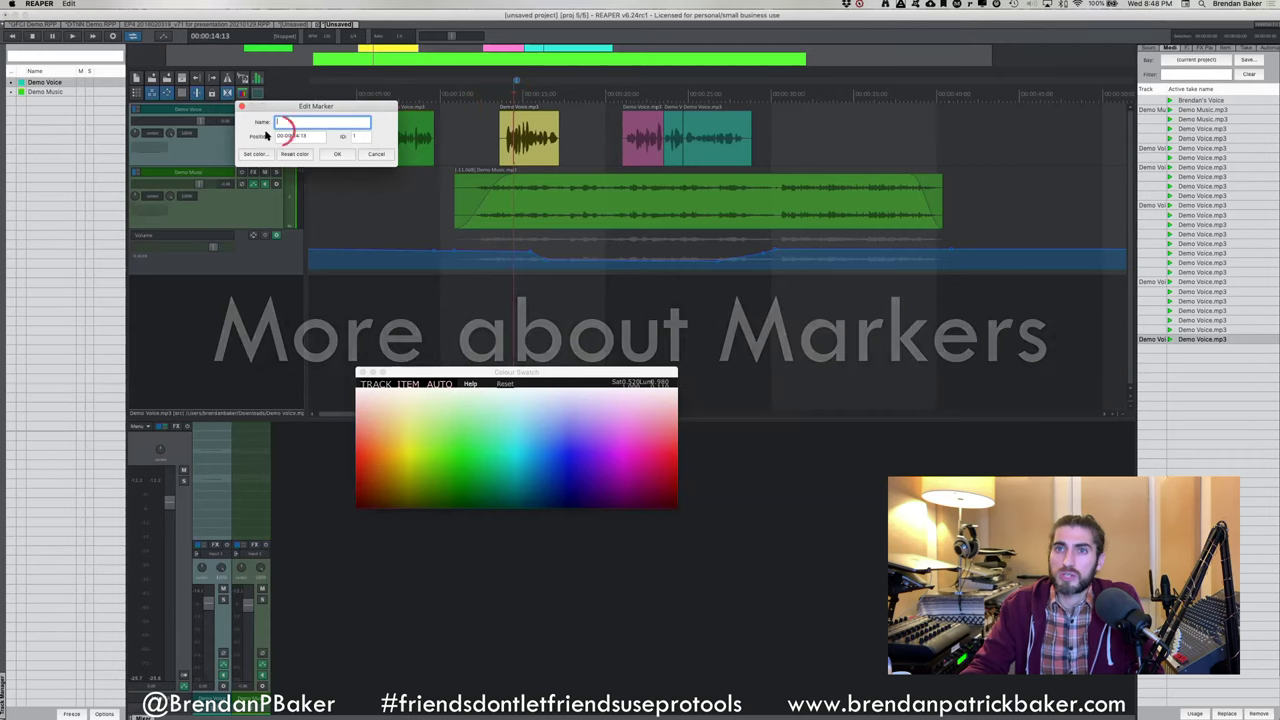
Look at the colour and name settings of the existing marker, then close its edit dialog
{"action": "left_click", "coordinate": [262, 155]}
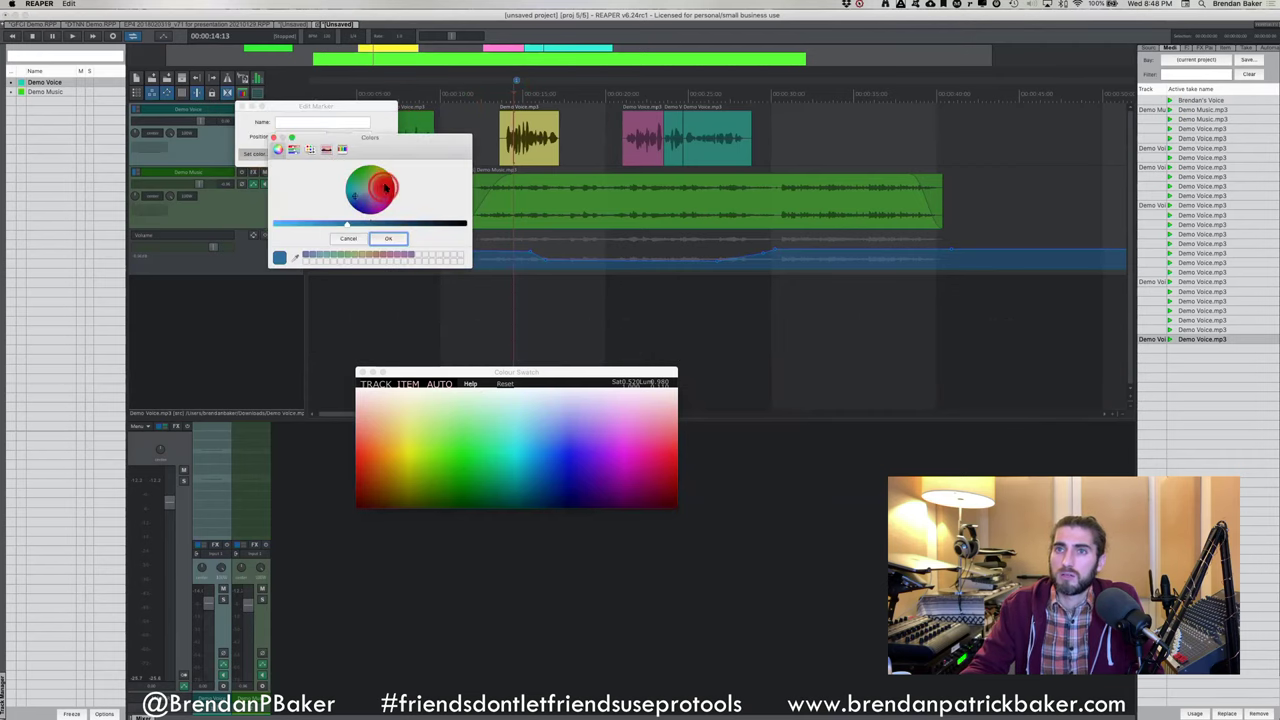
{"action": "left_click", "coordinate": [381, 233]}
{"action": "left_click", "coordinate": [323, 125]}
{"action": "left_click", "coordinate": [250, 108]}
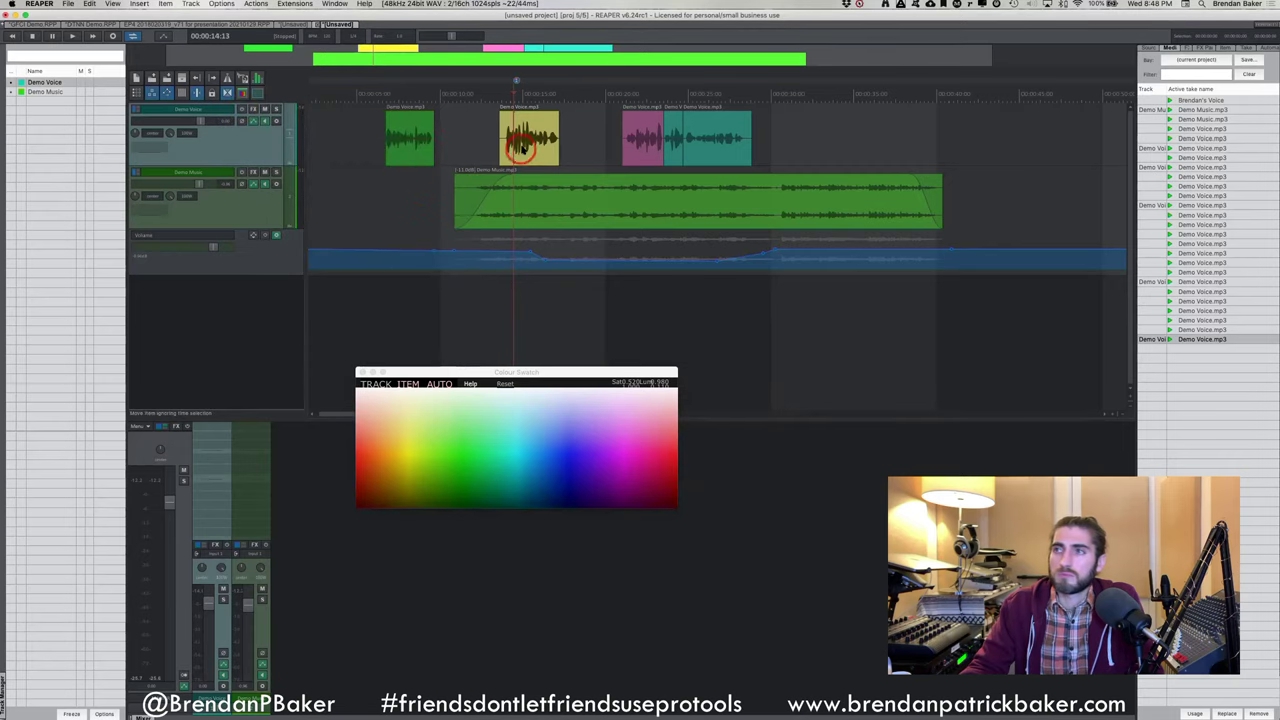
Add a project marker named "bad edit" at 00:00:14:26 over the yellow Demo Voice item
{"action": "scroll", "coordinate": [521, 147], "scroll_direction": "left", "scroll_amount": 1}
{"action": "scroll", "coordinate": [398, 140], "scroll_direction": "up", "scroll_amount": 3}
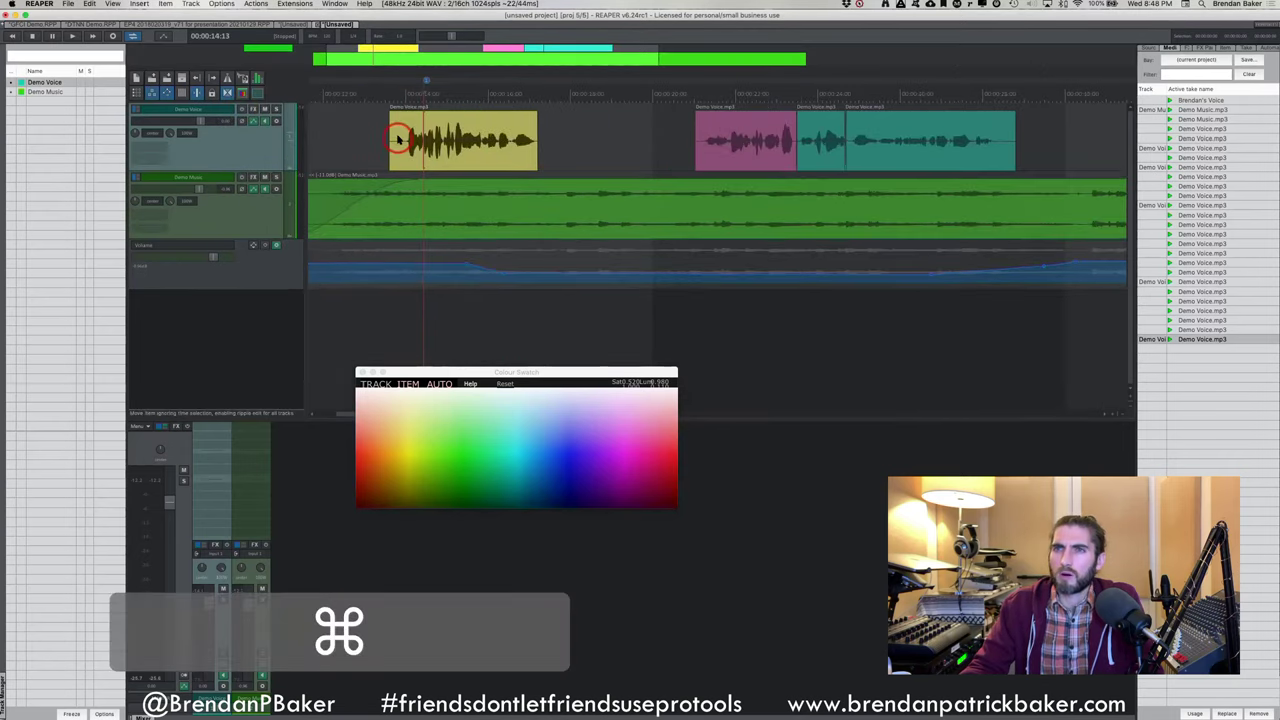
{"action": "scroll", "coordinate": [440, 150], "scroll_direction": "up", "scroll_amount": 2}
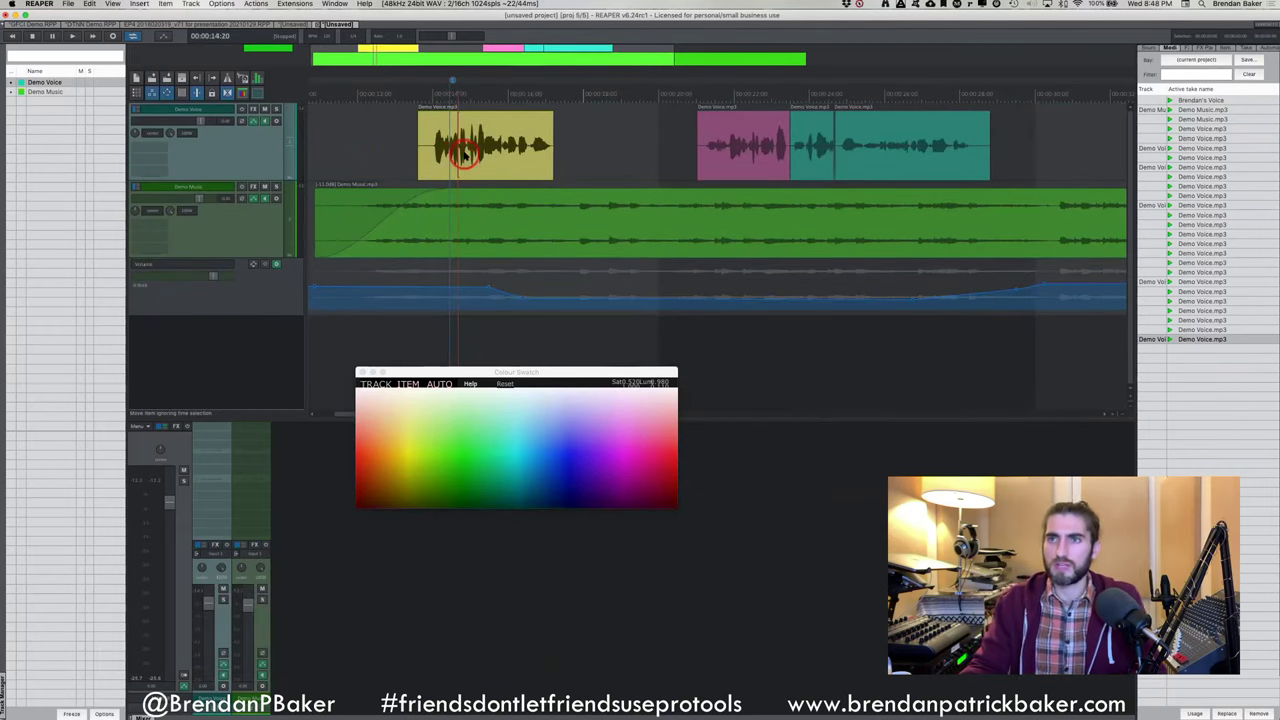
{"action": "key", "text": "shift+m"}
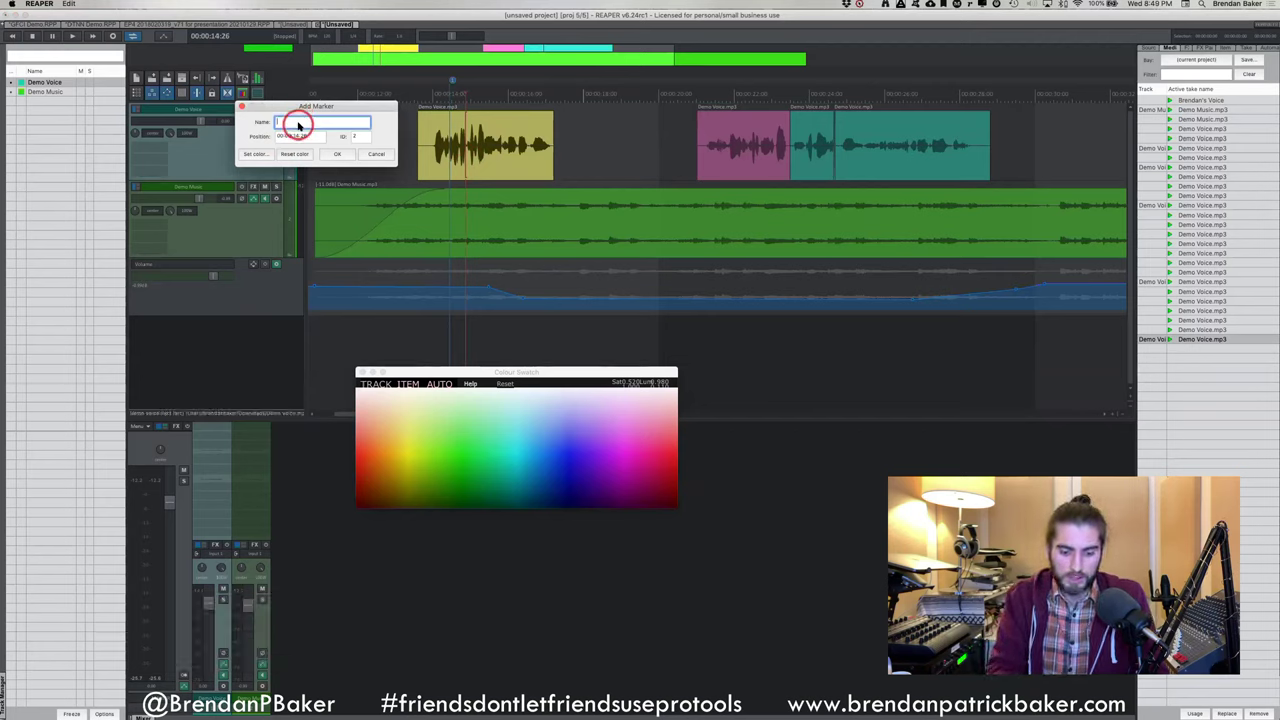
{"action": "type", "text": "bad edit"}
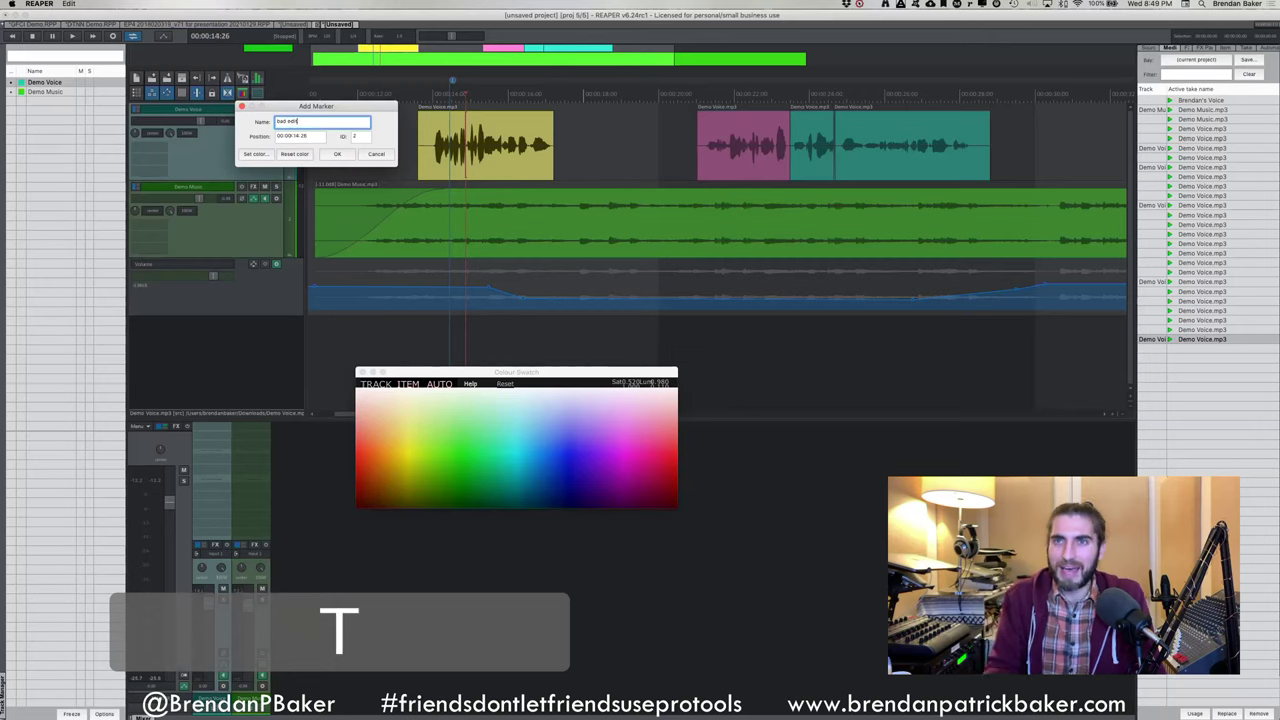
{"action": "key", "text": "Return"}
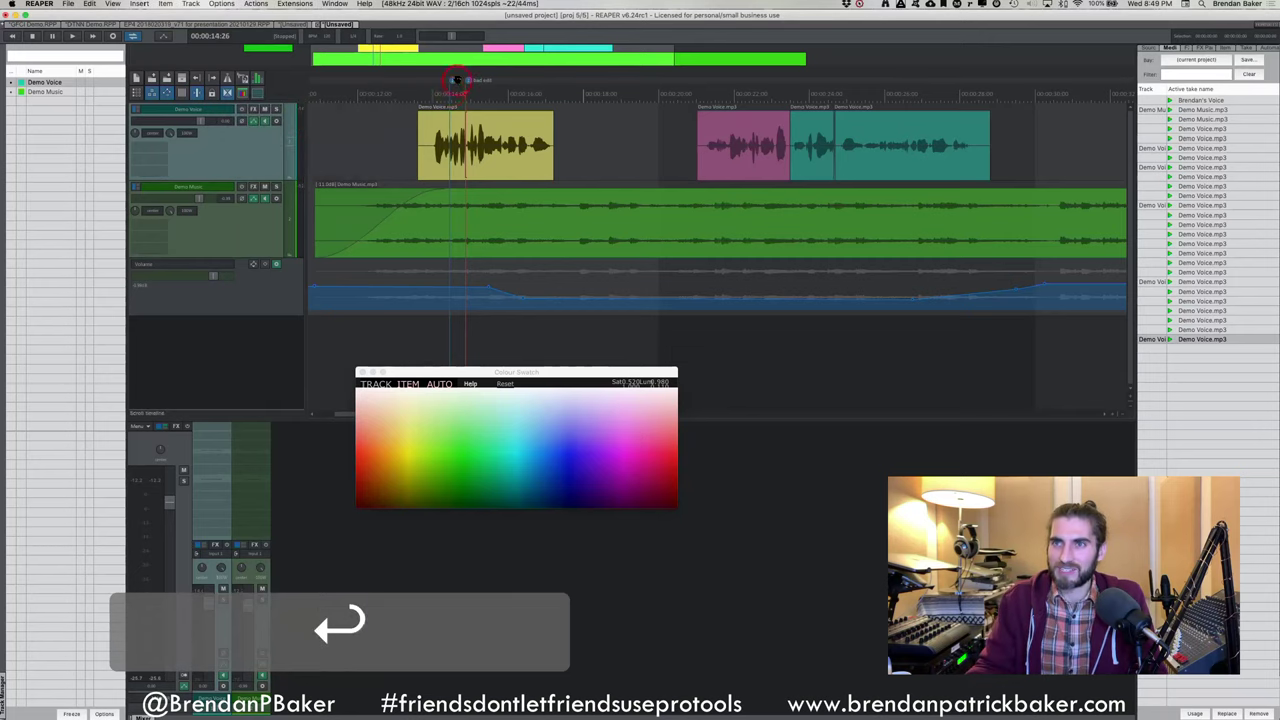
Move the bad edit marker just past the end of the yellow Demo Voice item, then shift that item with ripple editing on all tracks
{"action": "left_click_drag", "start_coordinate": [468, 84], "coordinate": [610, 82]}
{"action": "left_click", "coordinate": [632, 97]}
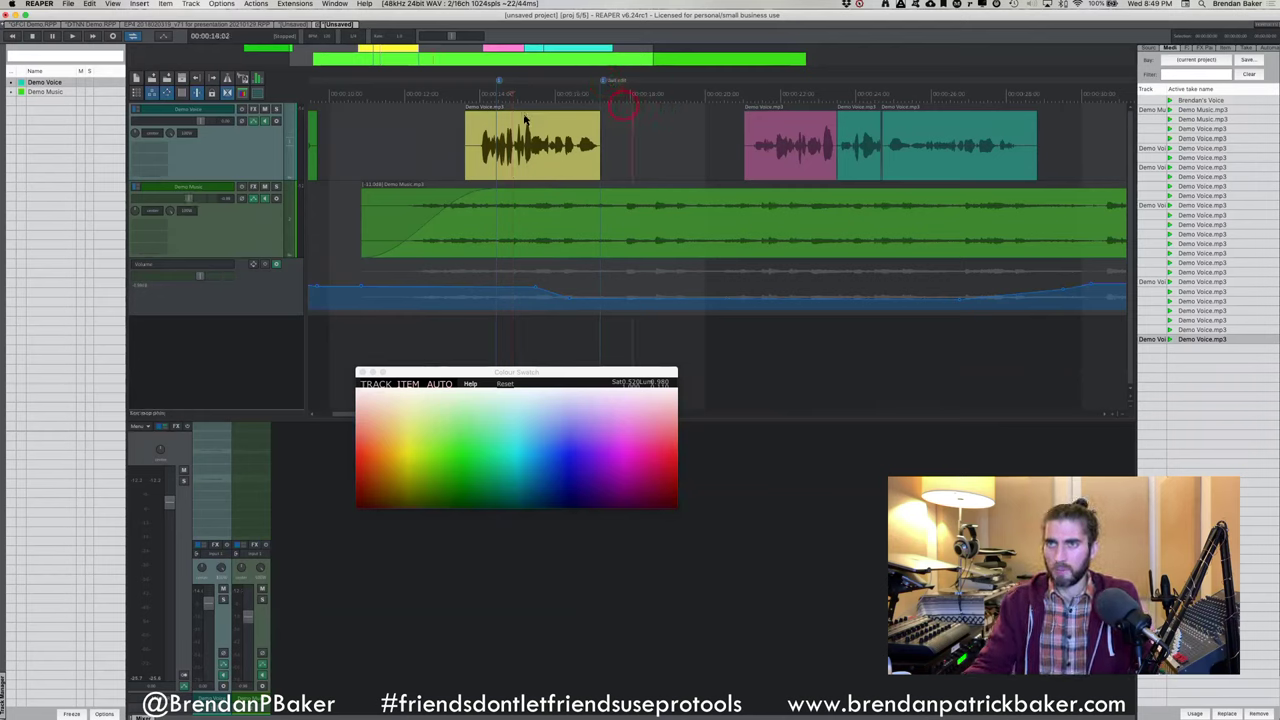
{"action": "mouse_move", "coordinate": [480, 163]}
{"action": "left_mouse_down"}
{"action": "mouse_move", "coordinate": [463, 163]}
{"action": "mouse_move", "coordinate": [480, 166]}
{"action": "left_mouse_up"}
{"action": "left_click", "coordinate": [610, 84]}
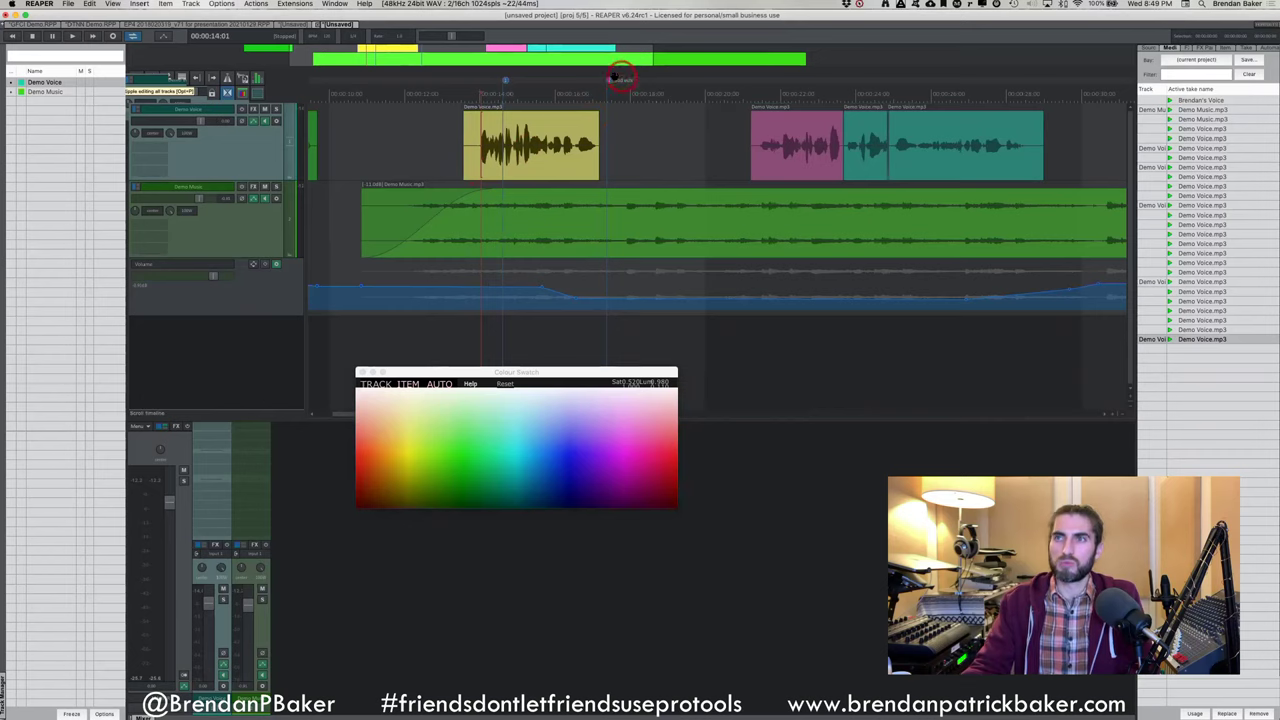
{"action": "mouse_move", "coordinate": [543, 163]}
{"action": "left_mouse_down"}
{"action": "mouse_move", "coordinate": [555, 166]}
{"action": "mouse_move", "coordinate": [515, 148]}
{"action": "left_mouse_up"}
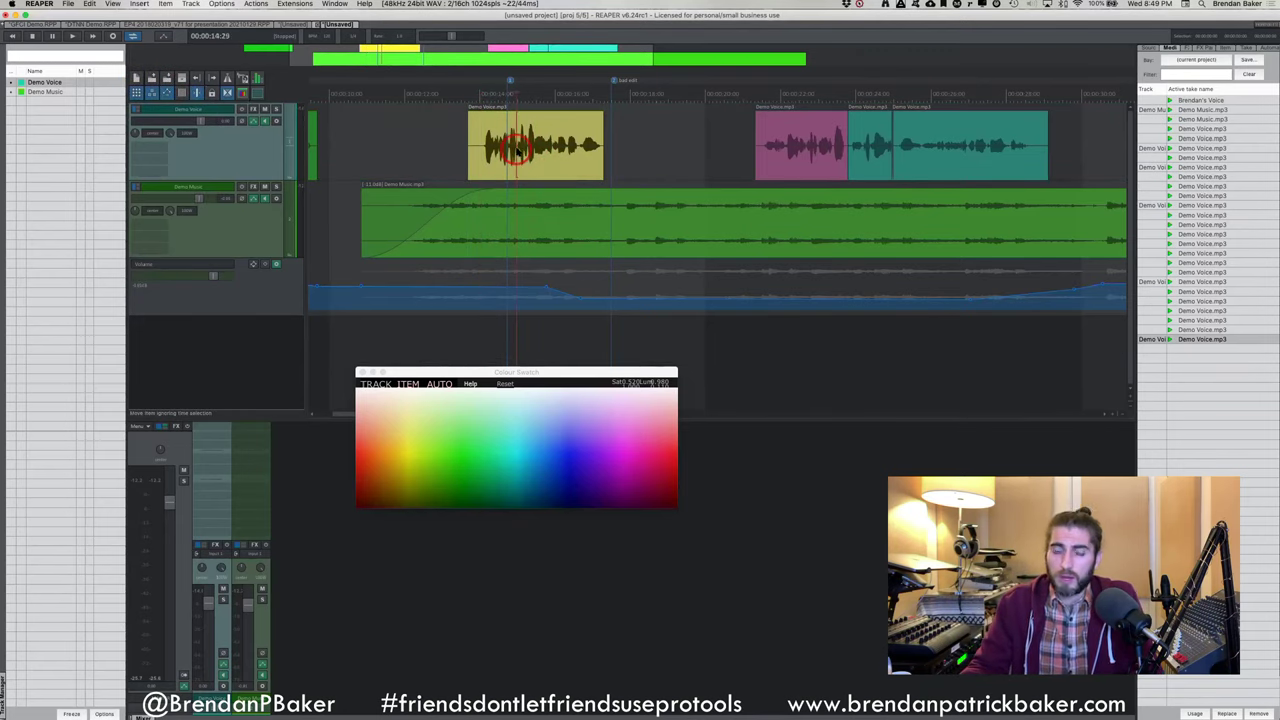
Move the bad edit marker further along the timeline to about 00:00:18
{"action": "scroll", "coordinate": [515, 148], "scroll_direction": "up", "scroll_amount": 3}
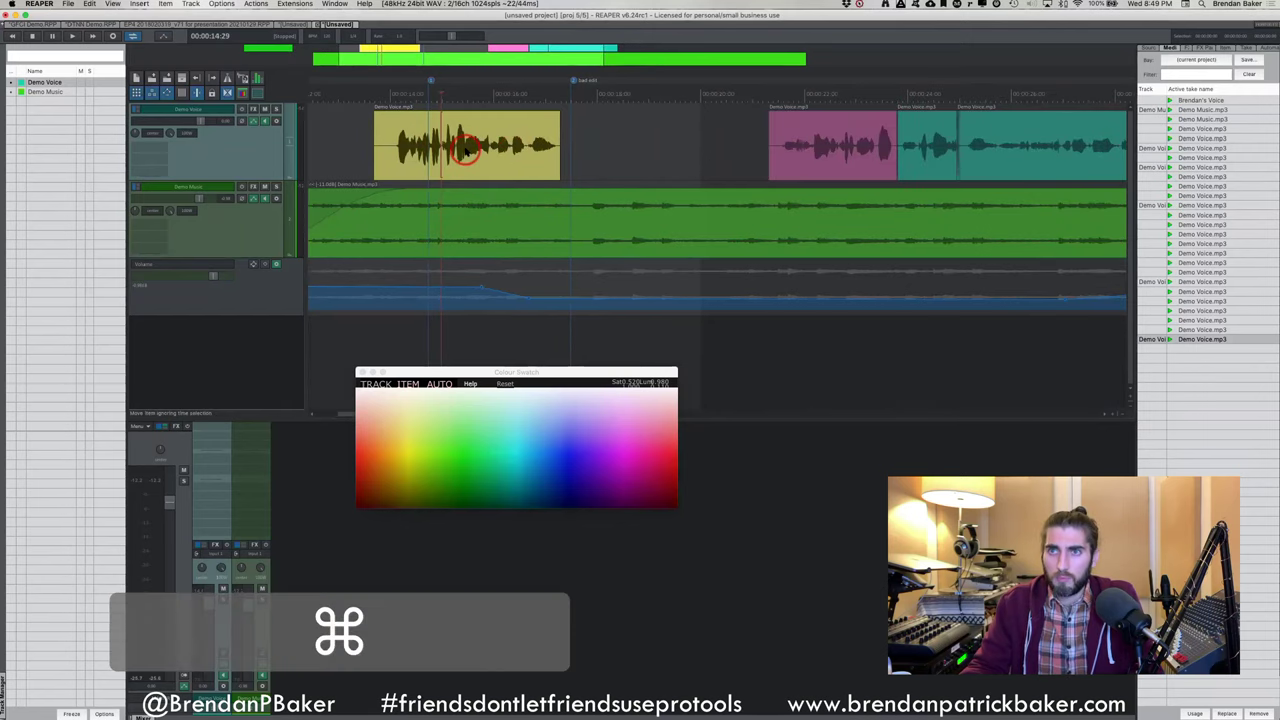
{"action": "scroll", "coordinate": [490, 150], "scroll_direction": "left", "scroll_amount": 2}
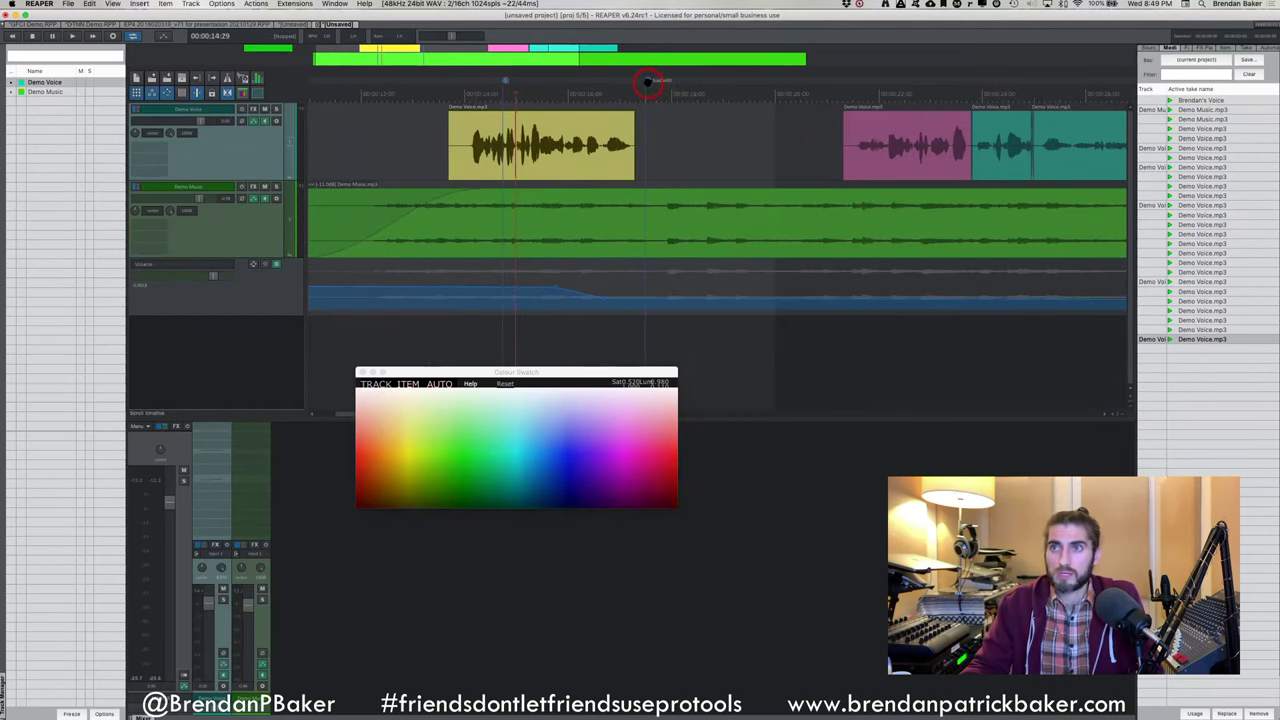
{"action": "left_click_drag", "start_coordinate": [648, 80], "coordinate": [850, 128]}
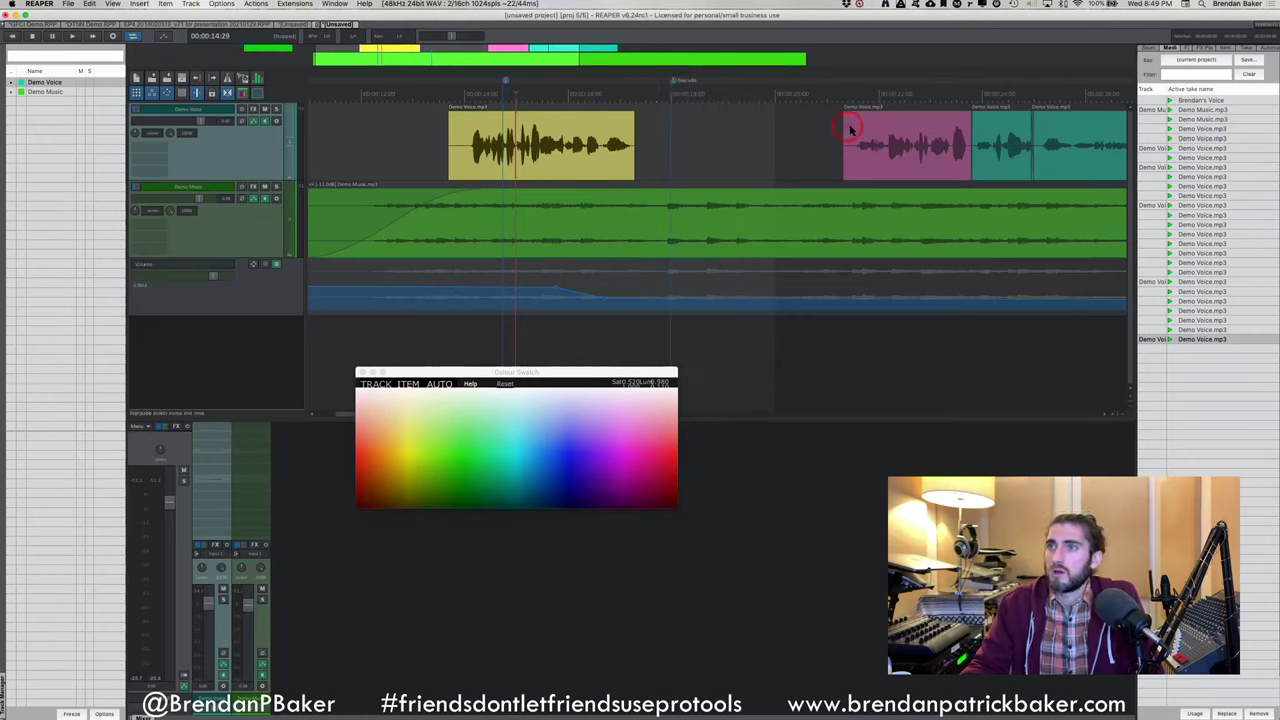
Add a take marker to the Demo Music item, slide it earlier along the item, and add a second take marker
{"action": "left_click", "coordinate": [668, 226]}
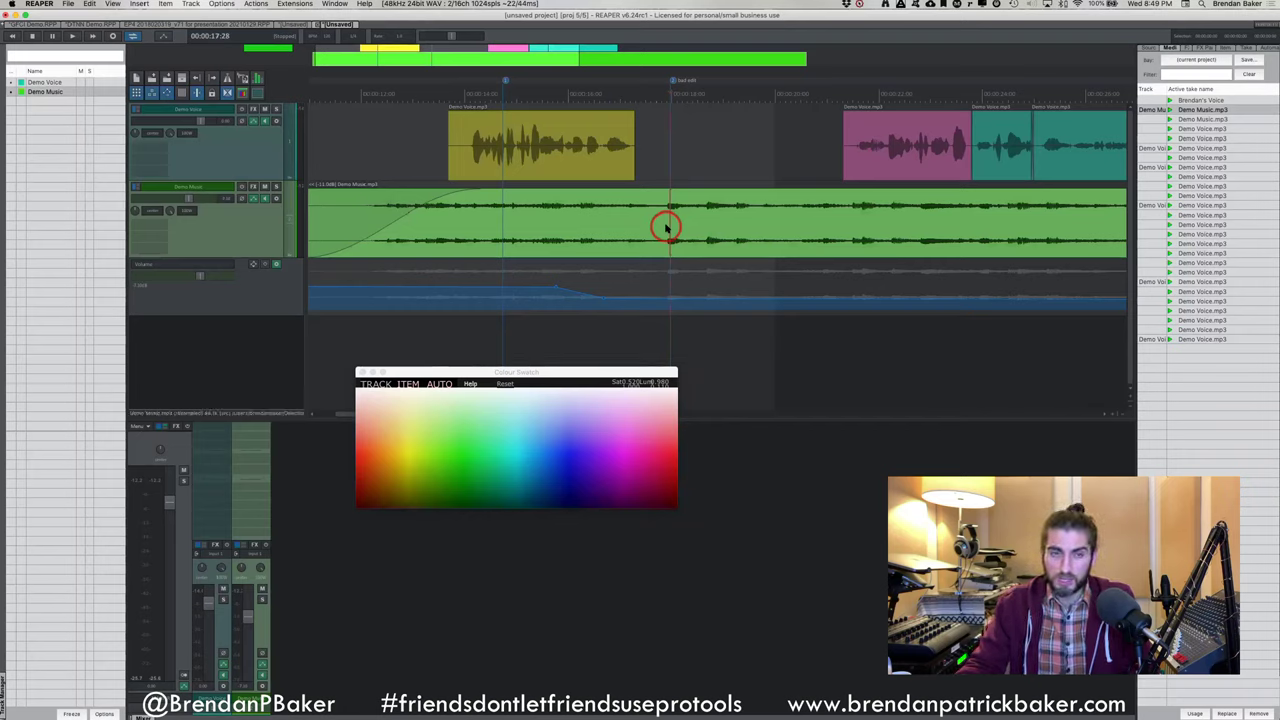
{"action": "key", "text": "alt+shift+m"}
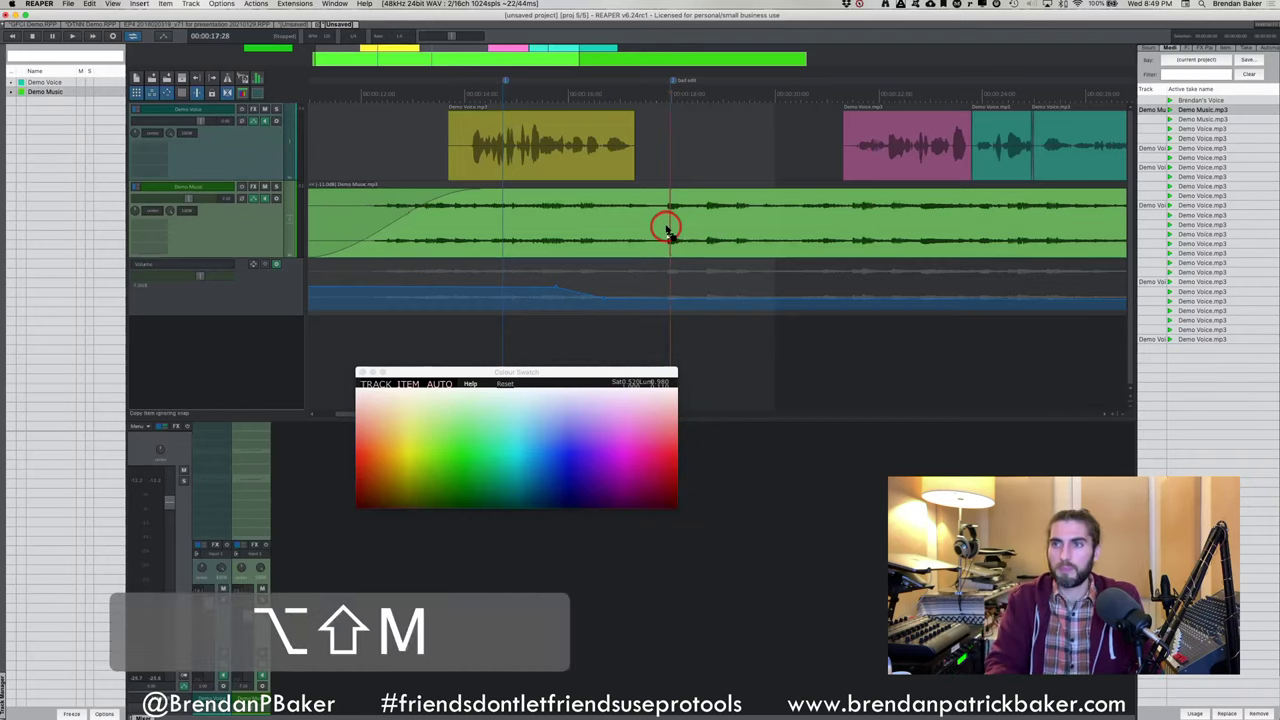
{"action": "mouse_move", "coordinate": [672, 226]}
{"action": "left_mouse_down"}
{"action": "mouse_move", "coordinate": [406, 223]}
{"action": "mouse_move", "coordinate": [665, 228]}
{"action": "mouse_move", "coordinate": [588, 220]}
{"action": "left_mouse_up"}
{"action": "left_click", "coordinate": [617, 223]}
{"action": "key", "text": "alt+shift+m"}
{"action": "key", "text": "r"}
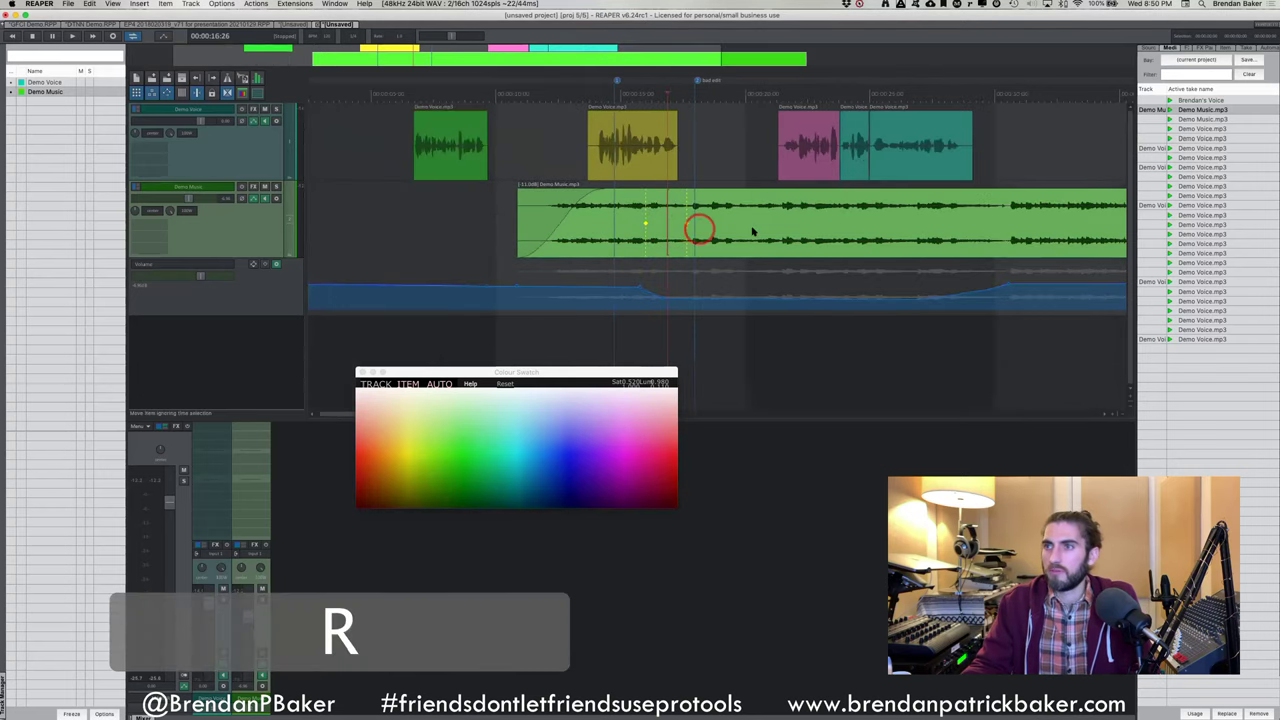
Play the Demo Music item and move its second take marker to the louder section at about 00:00:30
{"action": "left_click", "coordinate": [731, 211]}
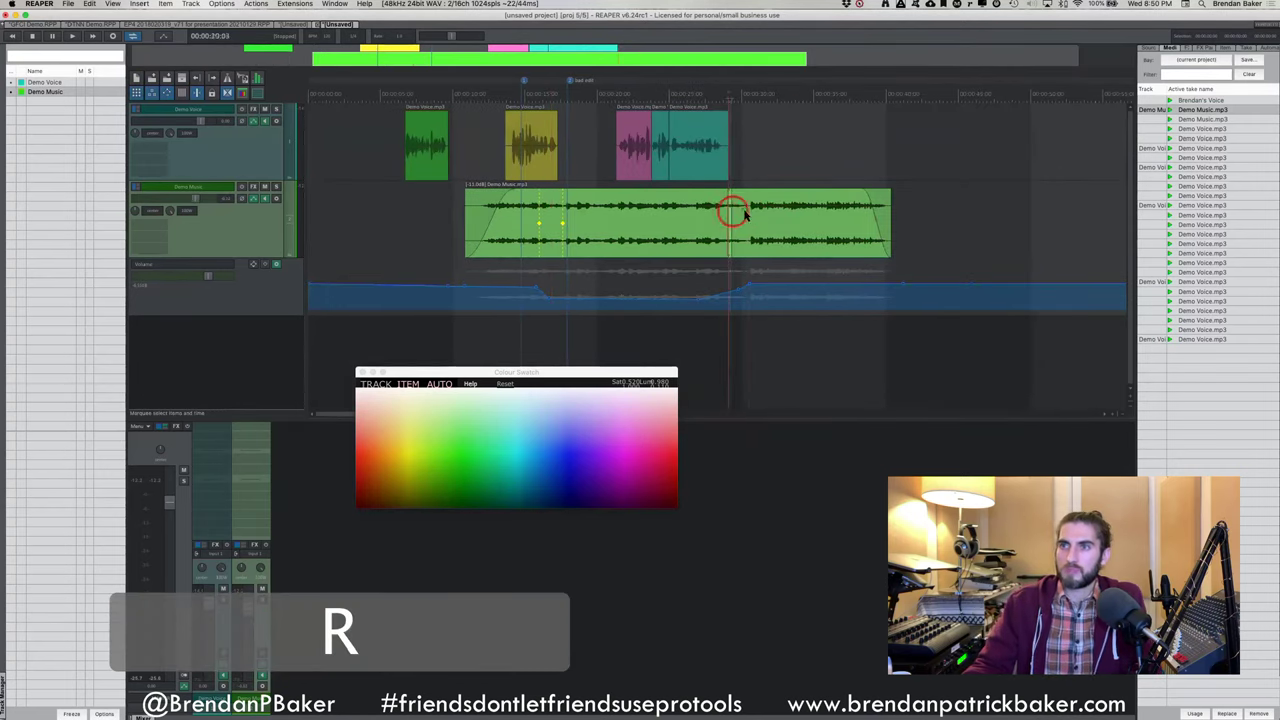
{"action": "key", "text": "space"}
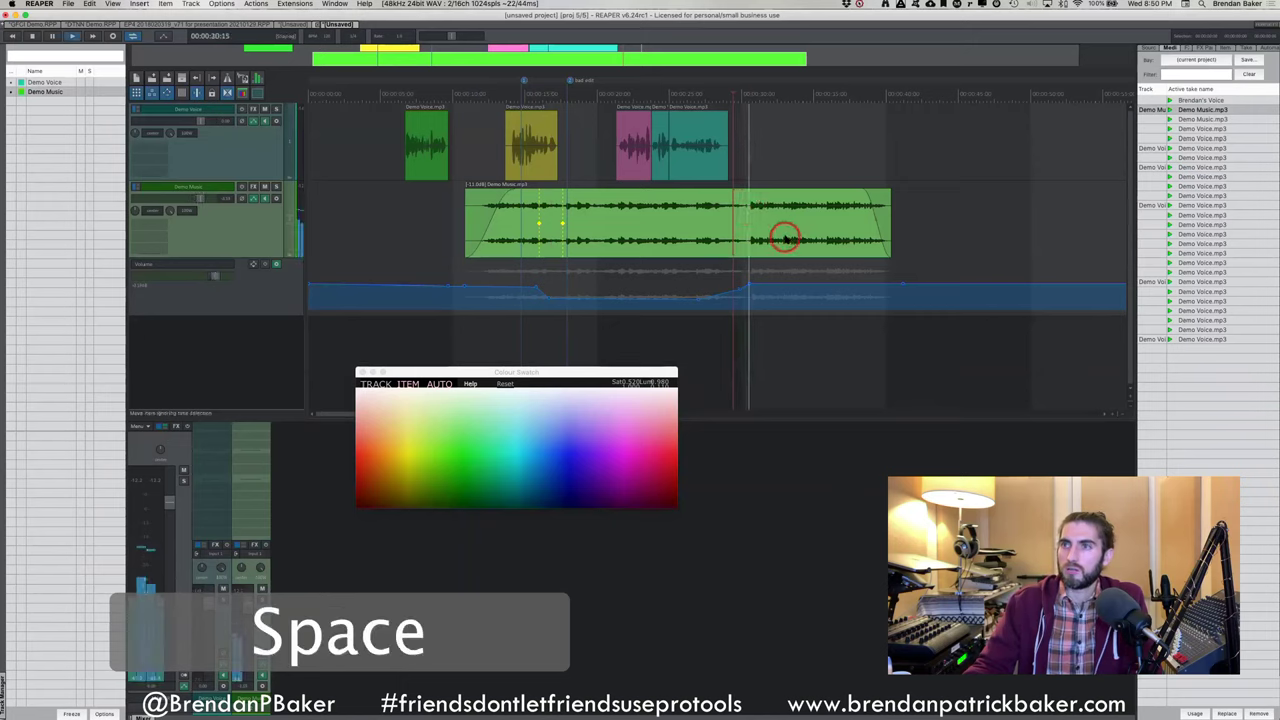
{"action": "mouse_move", "coordinate": [555, 220]}
{"action": "left_mouse_down"}
{"action": "mouse_move", "coordinate": [738, 246]}
{"action": "mouse_move", "coordinate": [752, 232]}
{"action": "left_mouse_up"}
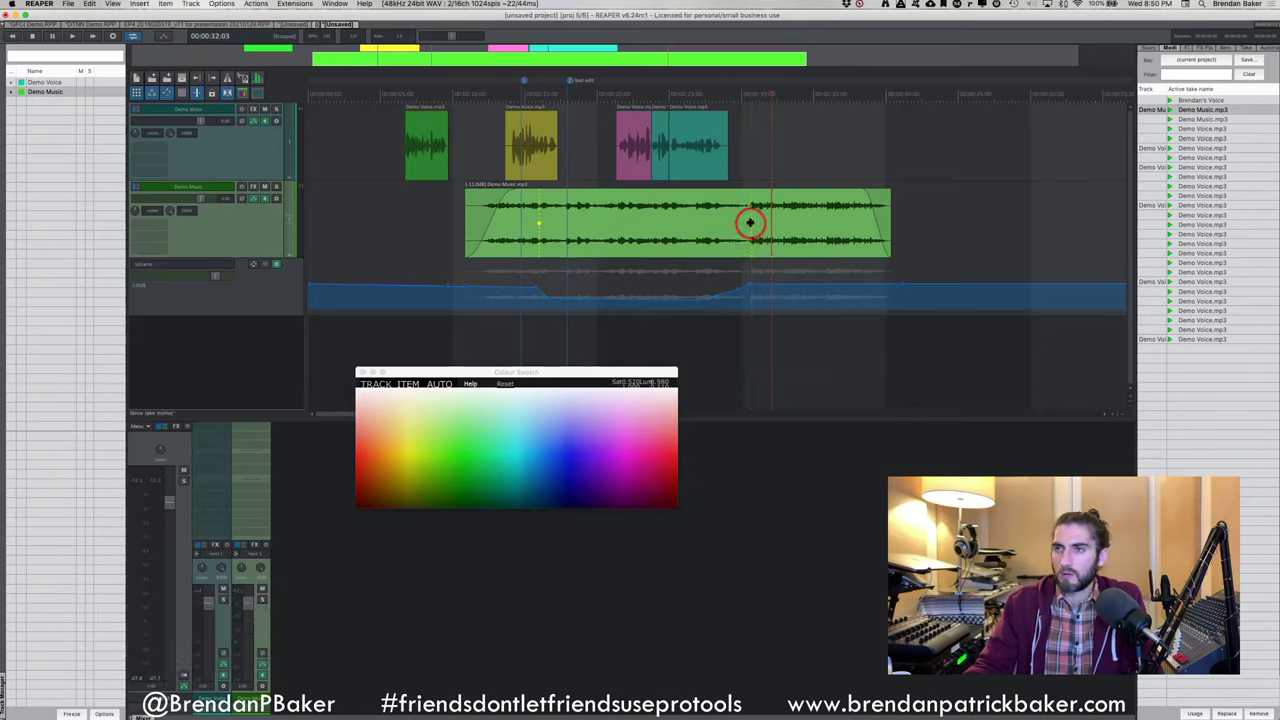
Name the take marker at the start of the louder Demo Music section "Cut"
{"action": "type", "text": "mCut"}
{"action": "key", "text": "Return"}
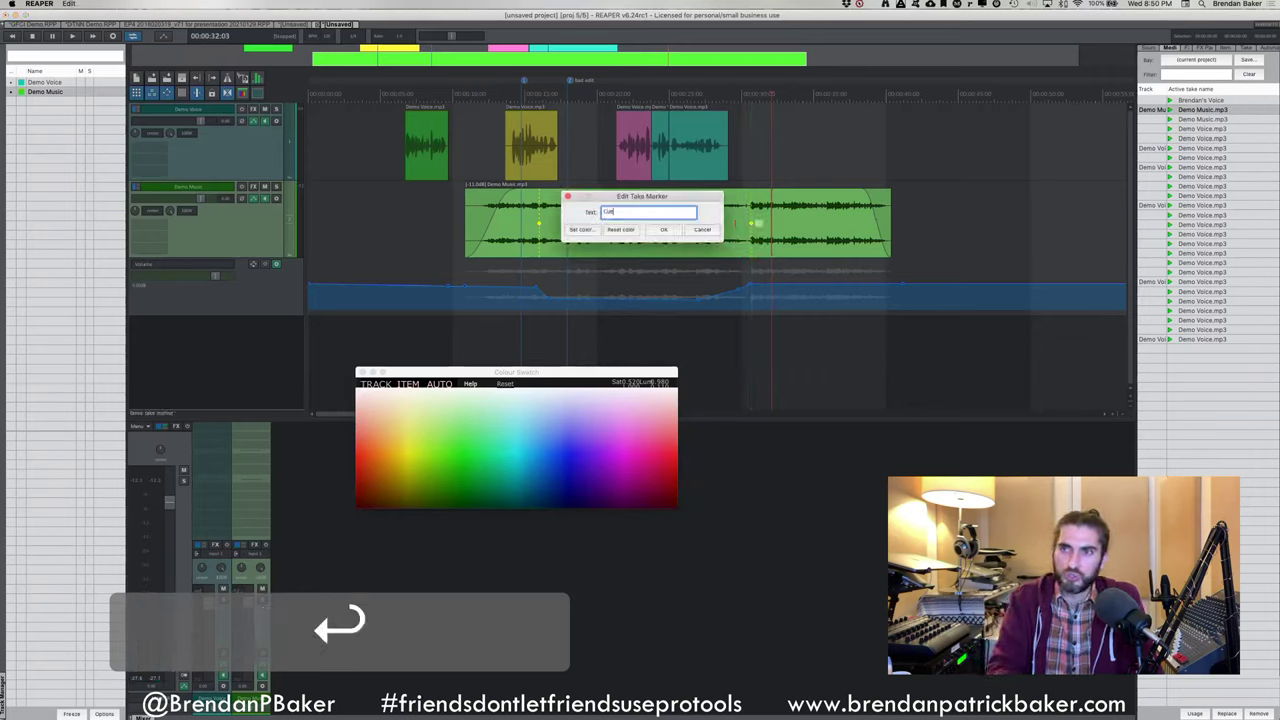
{"action": "double_click", "coordinate": [748, 225]}
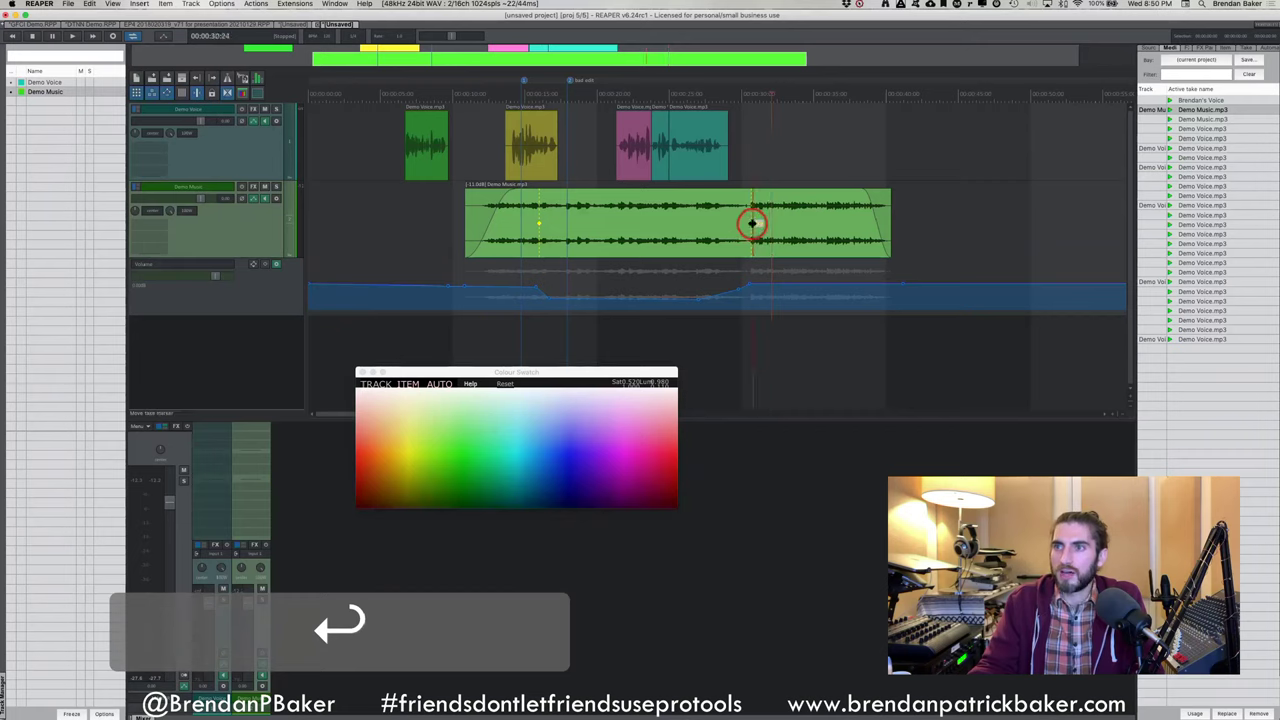
{"action": "left_click", "coordinate": [251, 164]}
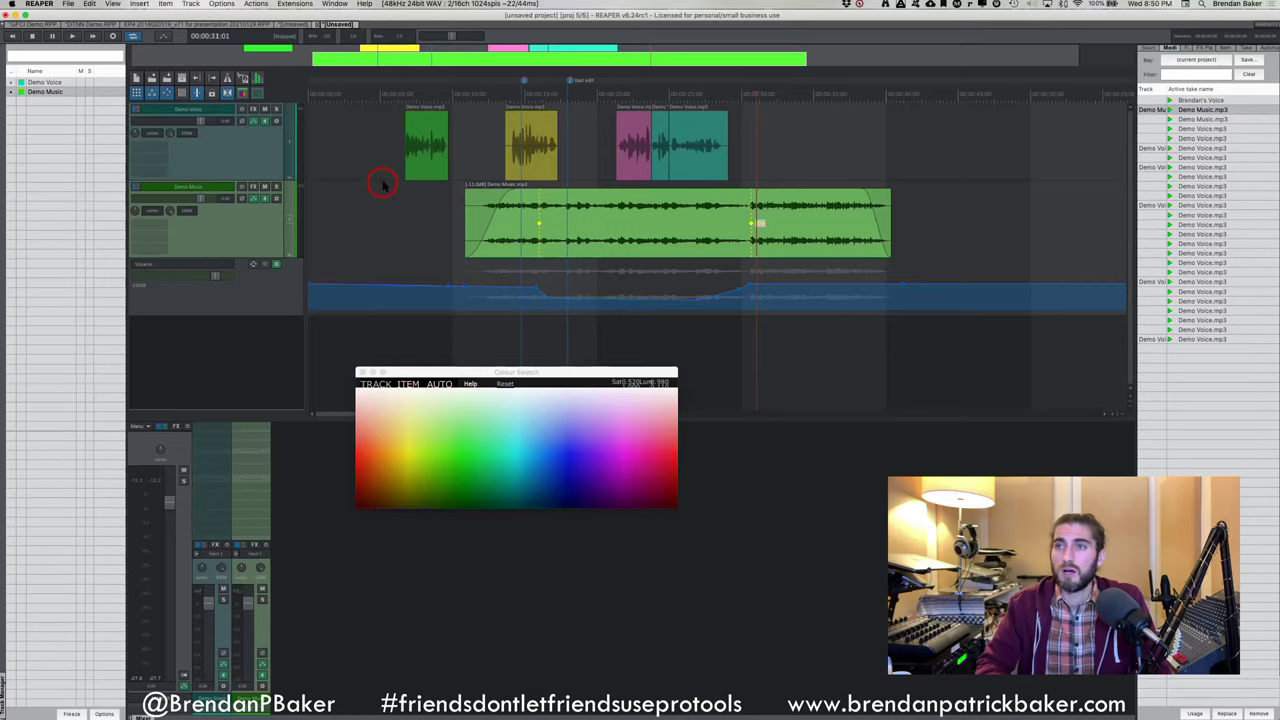
Add a take marker to the yellow Demo Voice item where its speech begins
{"action": "left_click", "coordinate": [530, 132]}
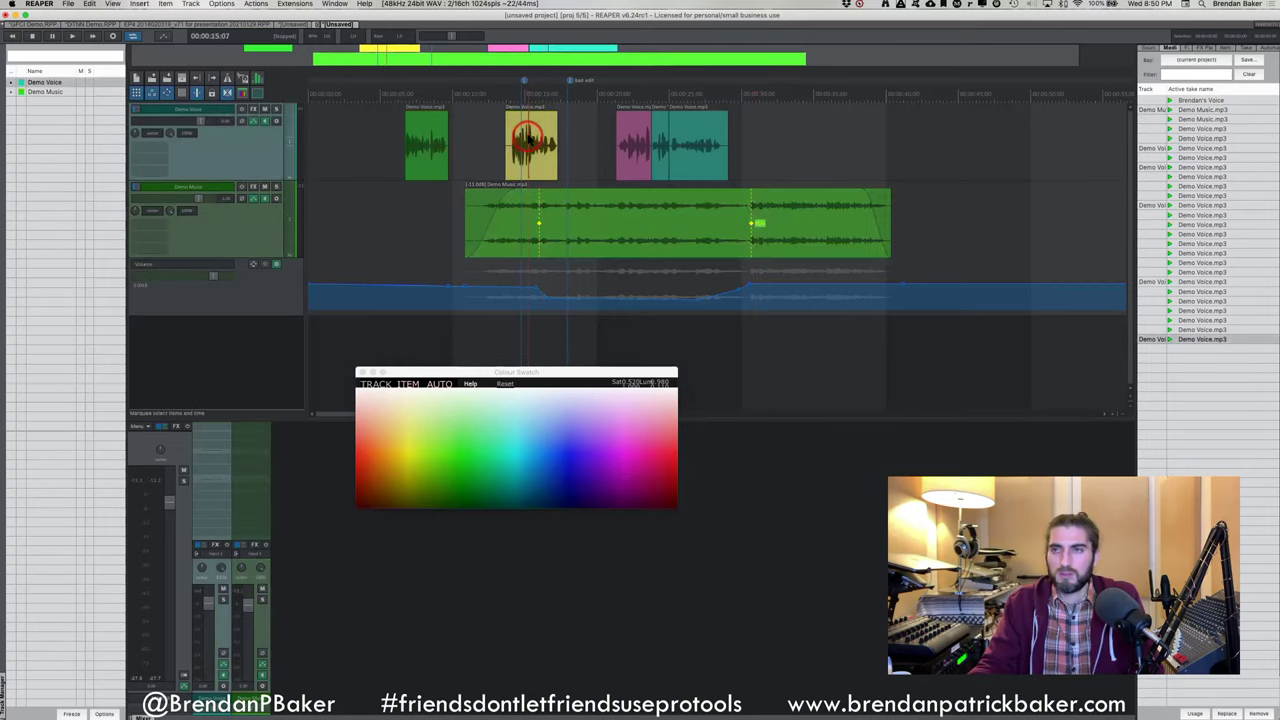
{"action": "scroll", "coordinate": [531, 137], "scroll_direction": "up", "scroll_amount": 3}
{"action": "scroll", "coordinate": [457, 143], "scroll_direction": "down", "scroll_amount": 3}
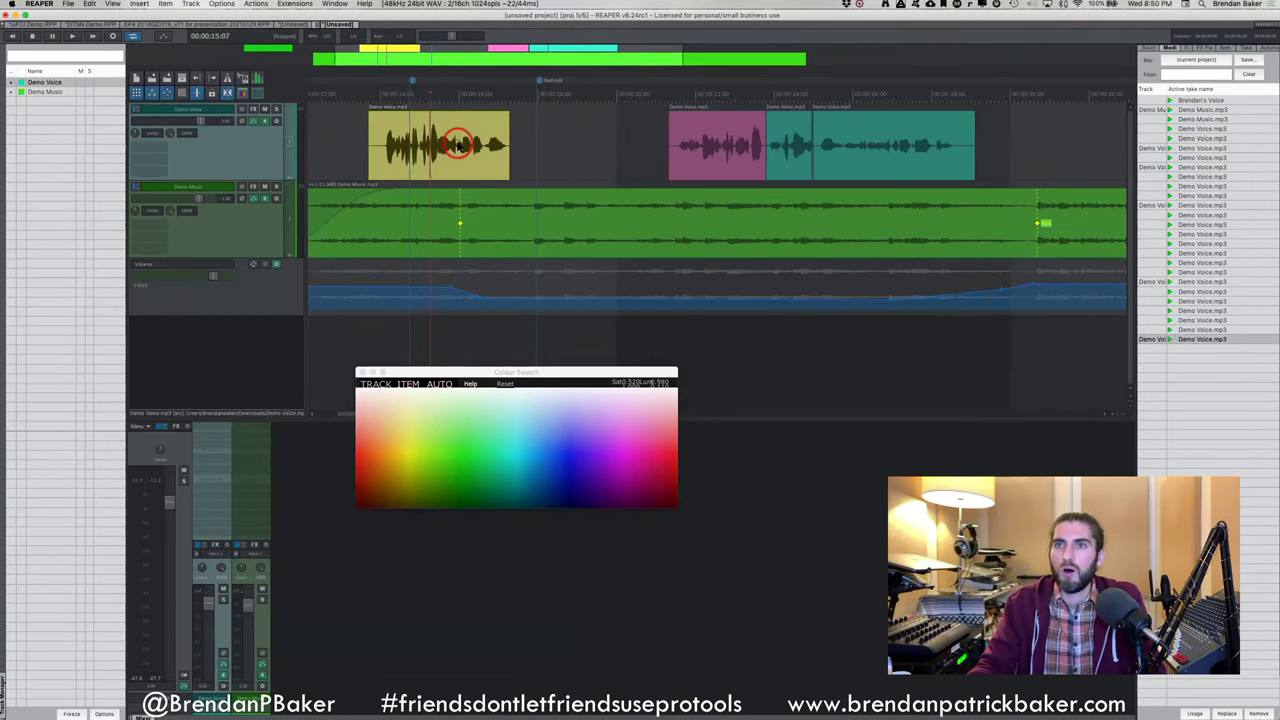
{"action": "left_click_drag", "start_coordinate": [425, 148], "coordinate": [420, 148]}
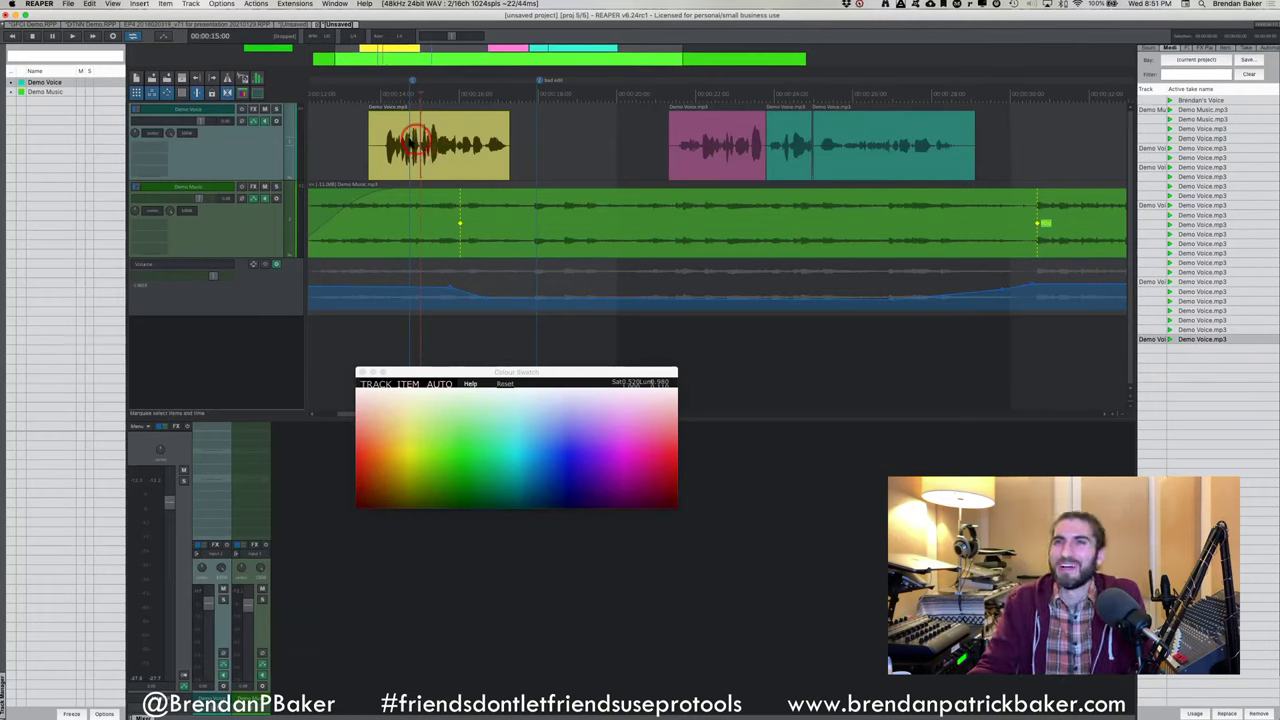
{"action": "left_click", "coordinate": [389, 147]}
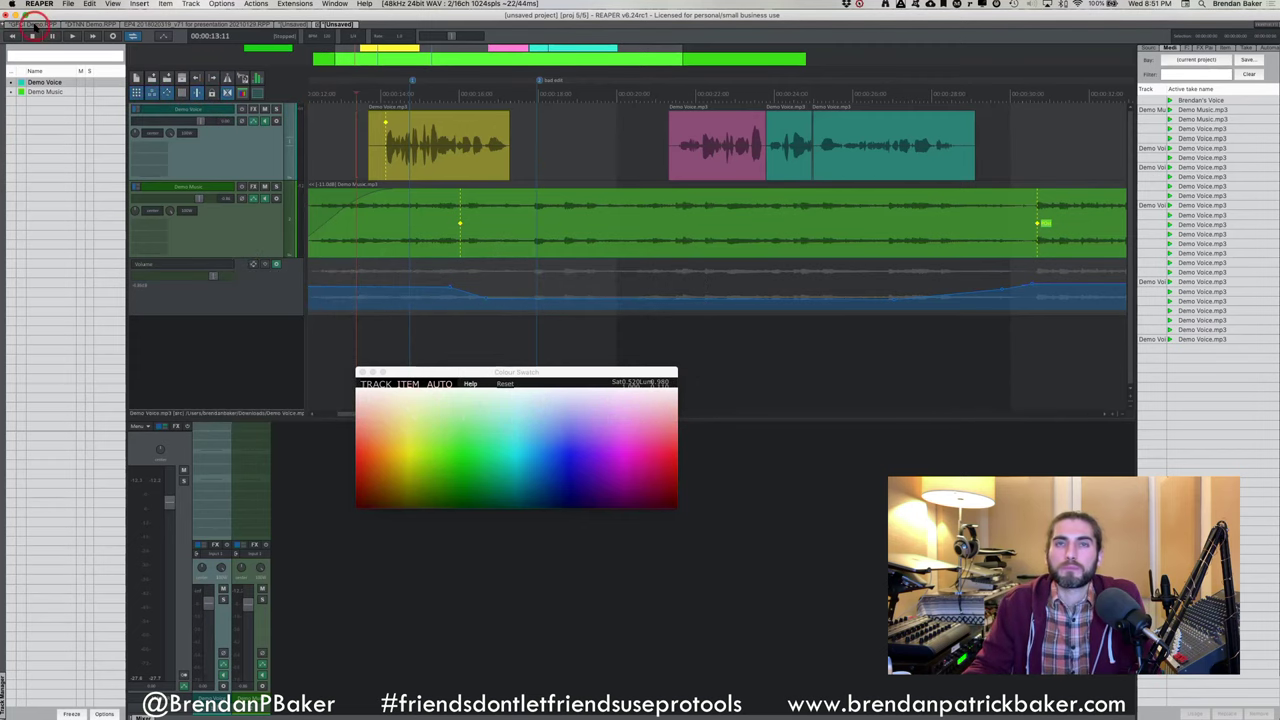
Switch to the PT Comparison Demo session in Pro Tools and bring all the Demo Music clips into view
{"action": "key", "text": "super+Tab"}
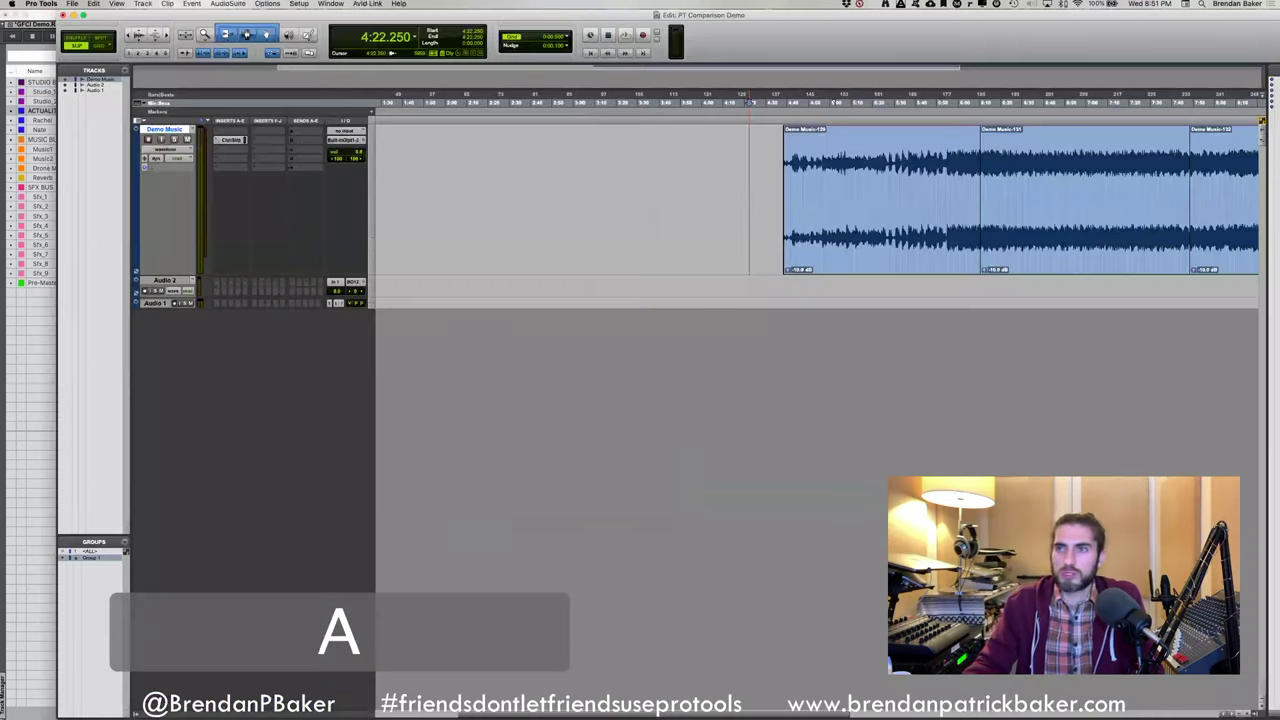
{"action": "left_click_drag", "start_coordinate": [734, 257], "coordinate": [690, 180]}
{"action": "key", "text": "r"}
{"action": "key", "text": "r"}
{"action": "key", "text": "r"}
{"action": "key", "text": "t"}
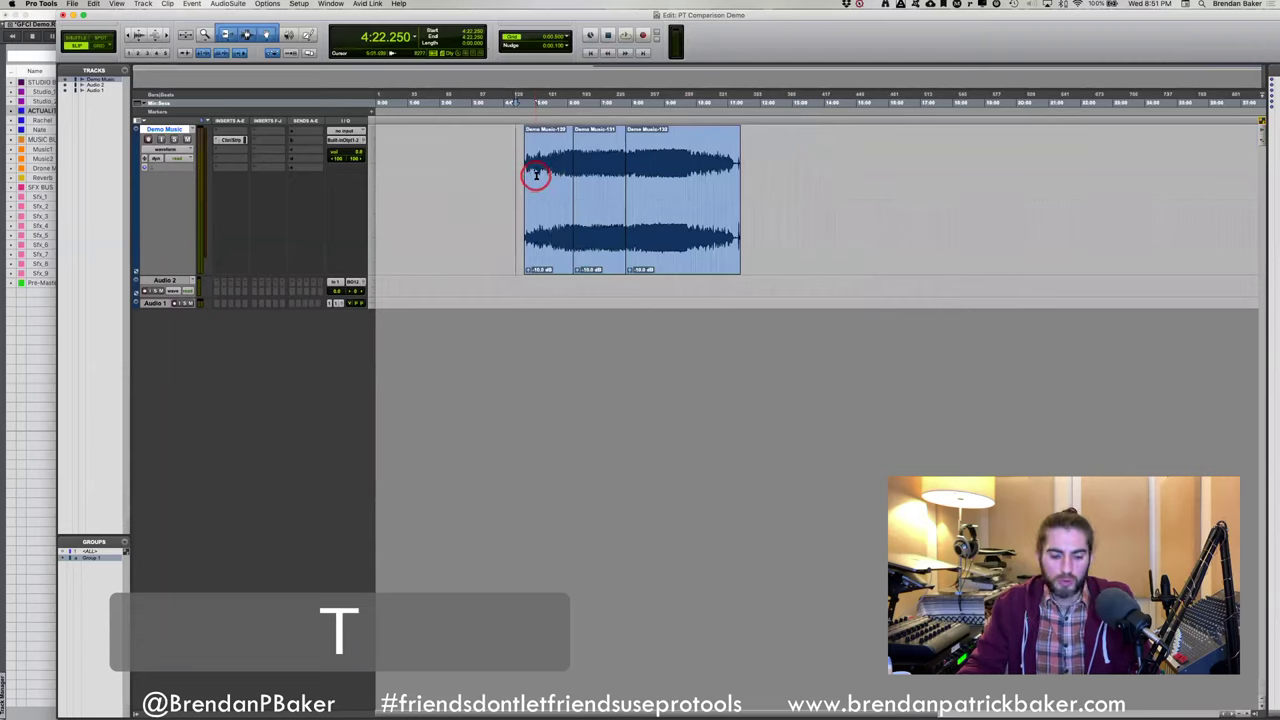
{"action": "left_click_drag", "start_coordinate": [554, 182], "coordinate": [514, 163]}
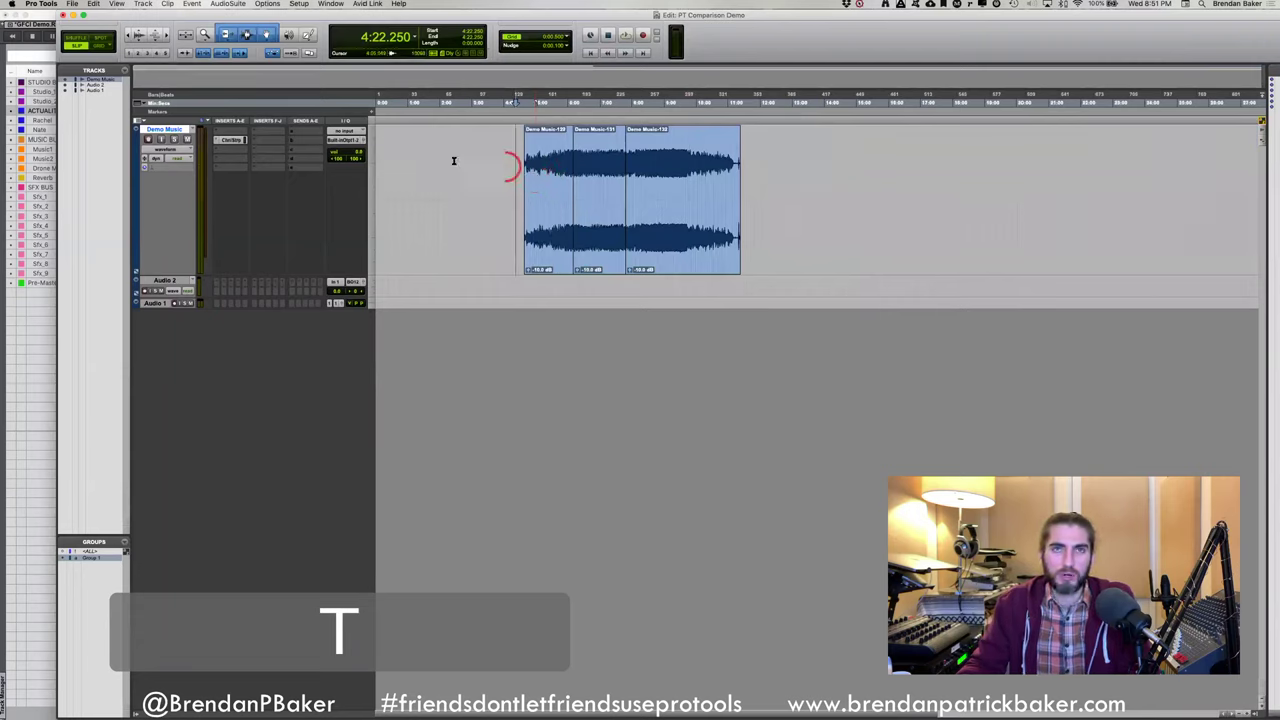
Toggle the edit mode between Shuffle and Slip, and in Slip mode move the middle Demo Music clip past the last clip
{"action": "left_click", "coordinate": [72, 40]}
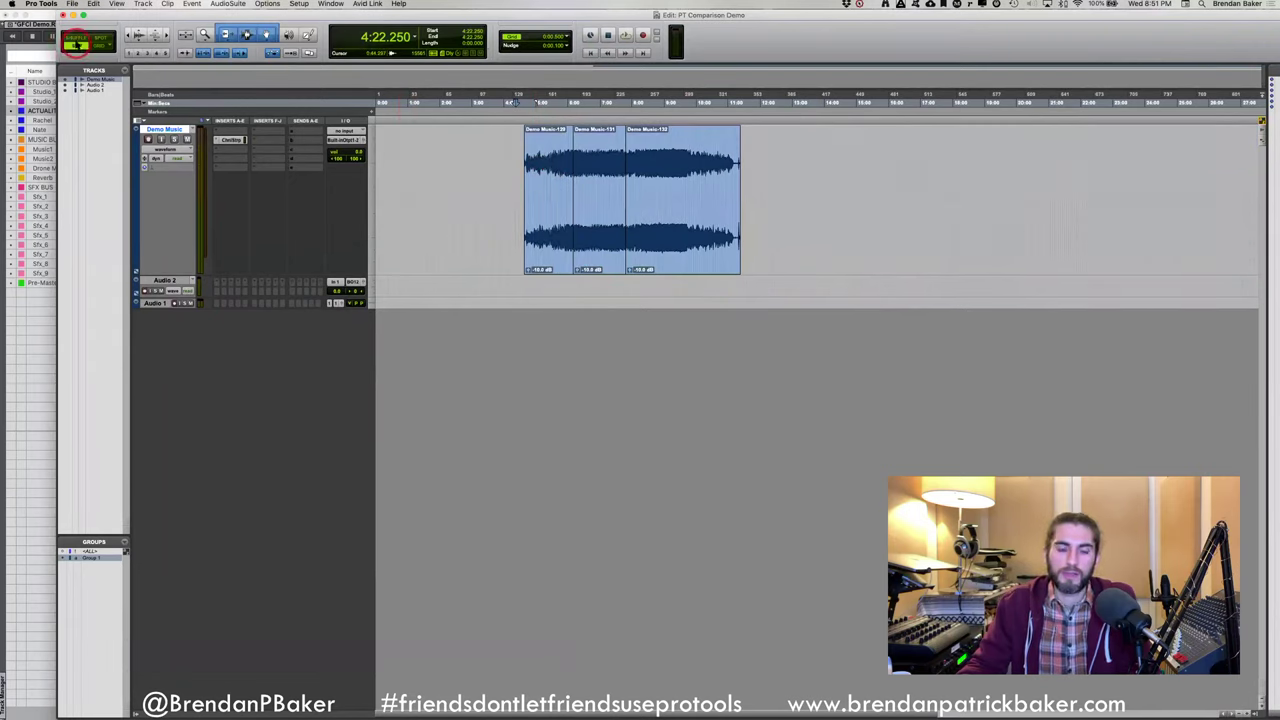
{"action": "key", "text": "F1"}
{"action": "key", "text": "F2"}
{"action": "key", "text": "F1"}
{"action": "key", "text": "F2"}
{"action": "key", "text": "F1"}
{"action": "key", "text": "F2"}
{"action": "left_click_drag", "start_coordinate": [608, 265], "coordinate": [796, 250]}
Split the longest Demo Music clip at four points into five pieces
{"action": "key", "text": "super+3"}
{"action": "left_click", "coordinate": [650, 232]}
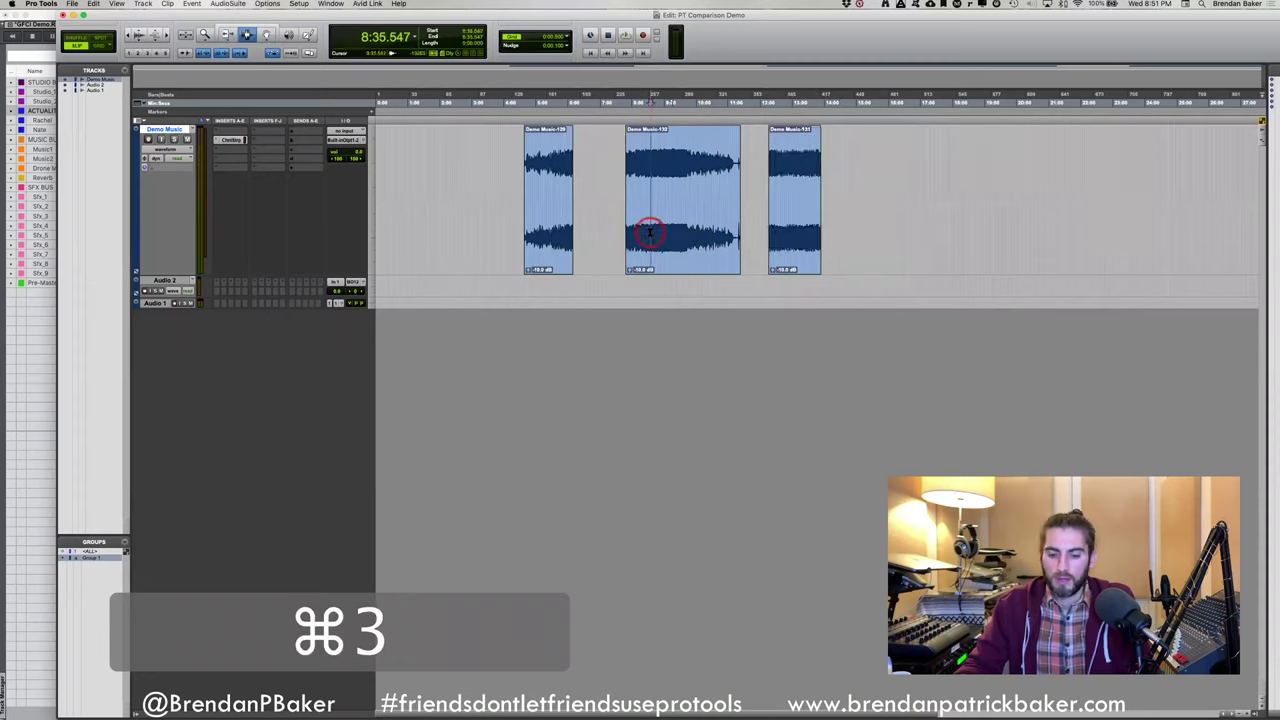
{"action": "key", "text": "b"}
{"action": "left_click", "coordinate": [711, 231]}
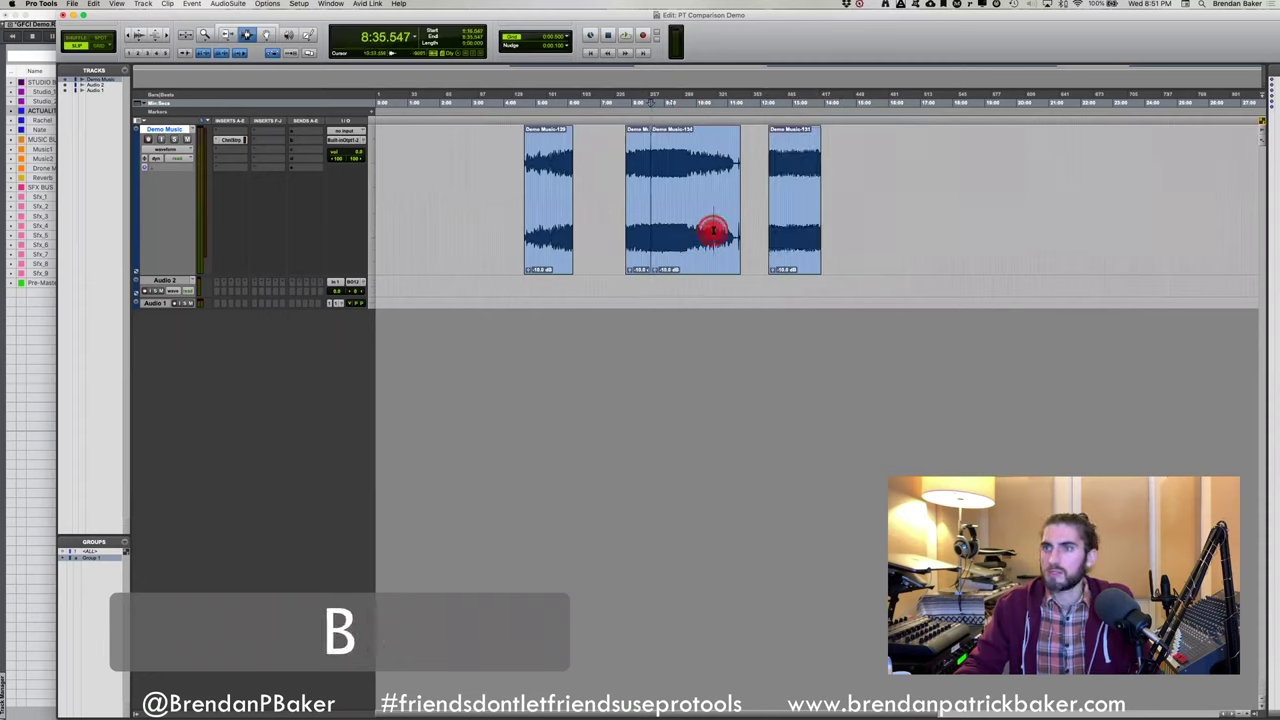
{"action": "key", "text": "b"}
{"action": "left_click_drag", "start_coordinate": [683, 229], "coordinate": [712, 229]}
{"action": "key", "text": "b"}
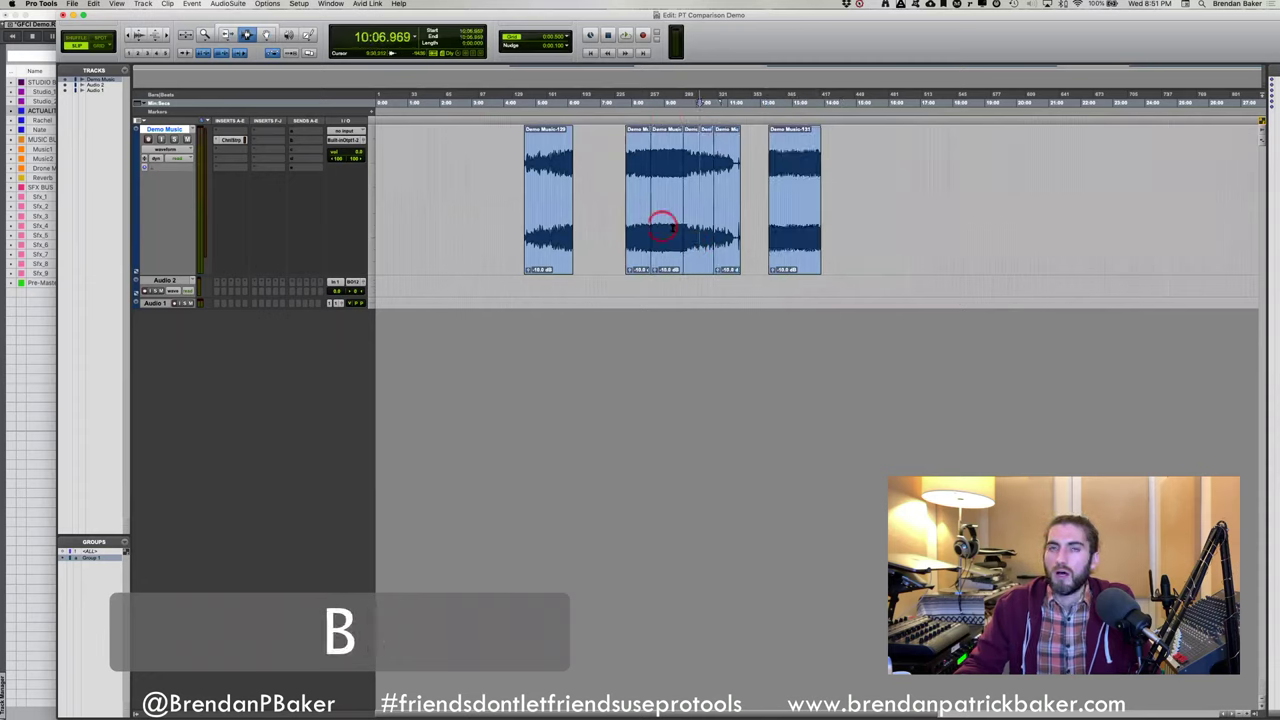
In Shuffle mode, delete the second piece of the split Demo Music clip so the following clips close the gap
{"action": "left_click", "coordinate": [72, 37]}
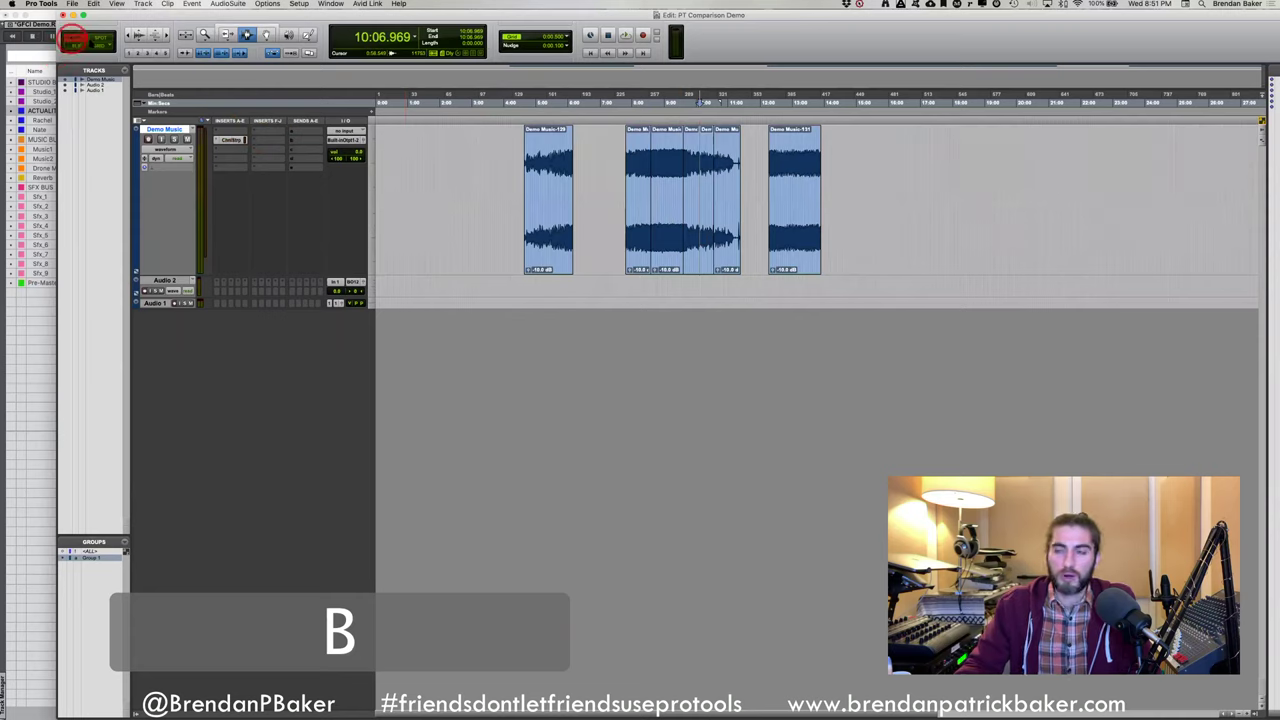
{"action": "key", "text": "super+4"}
{"action": "left_click", "coordinate": [676, 260]}
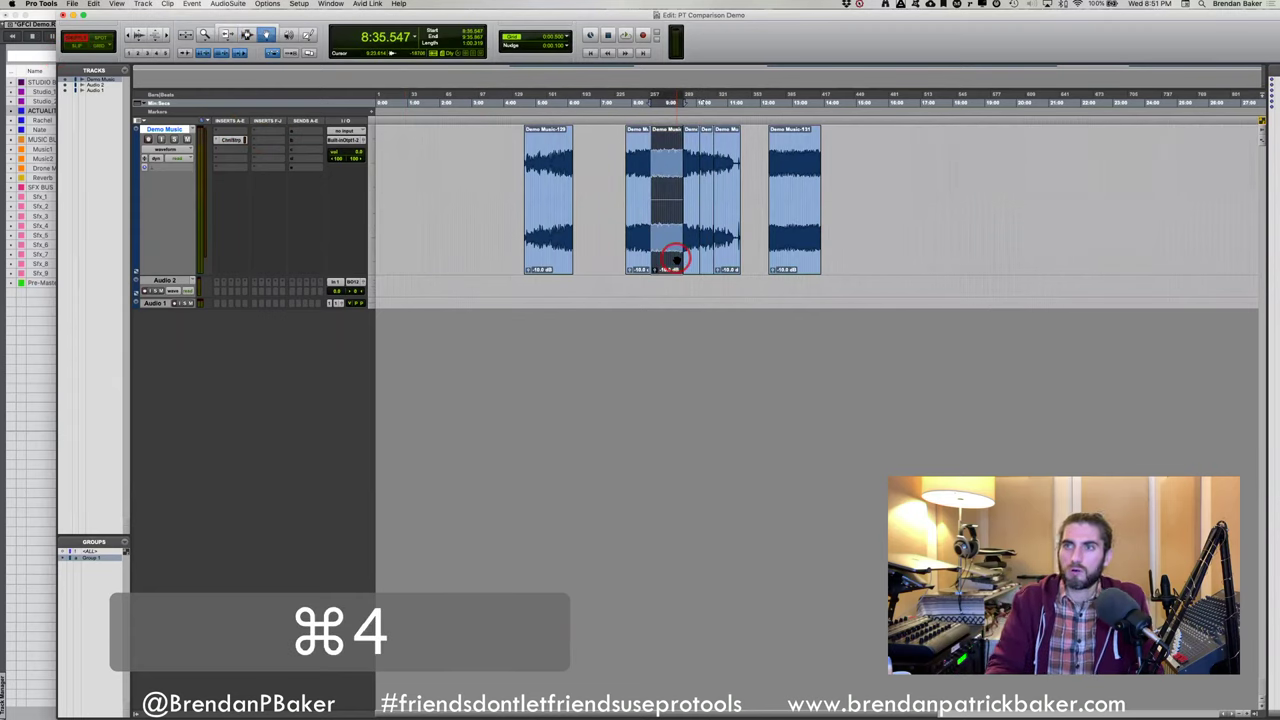
{"action": "key", "text": "BackSpace"}
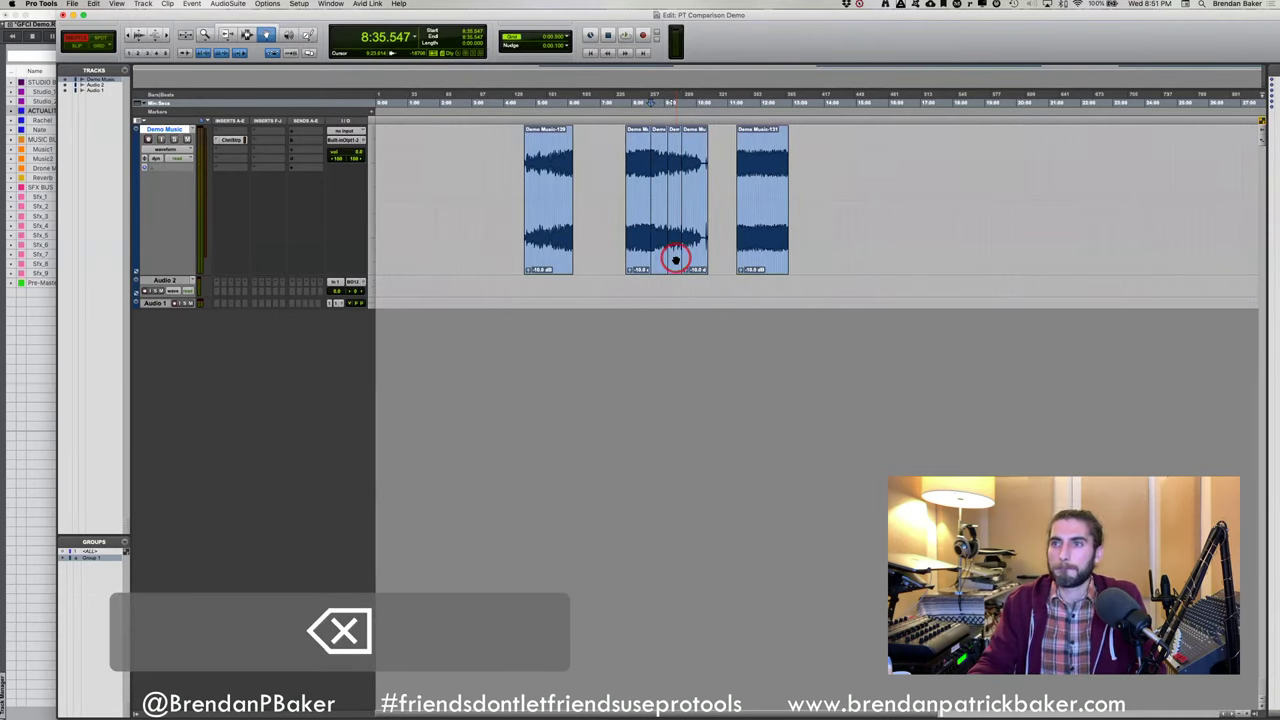
Swap the two short middle Demo Music pieces back and forth in Shuffle mode, and delete the later one
{"action": "left_click", "coordinate": [676, 248]}
{"action": "left_click", "coordinate": [656, 240]}
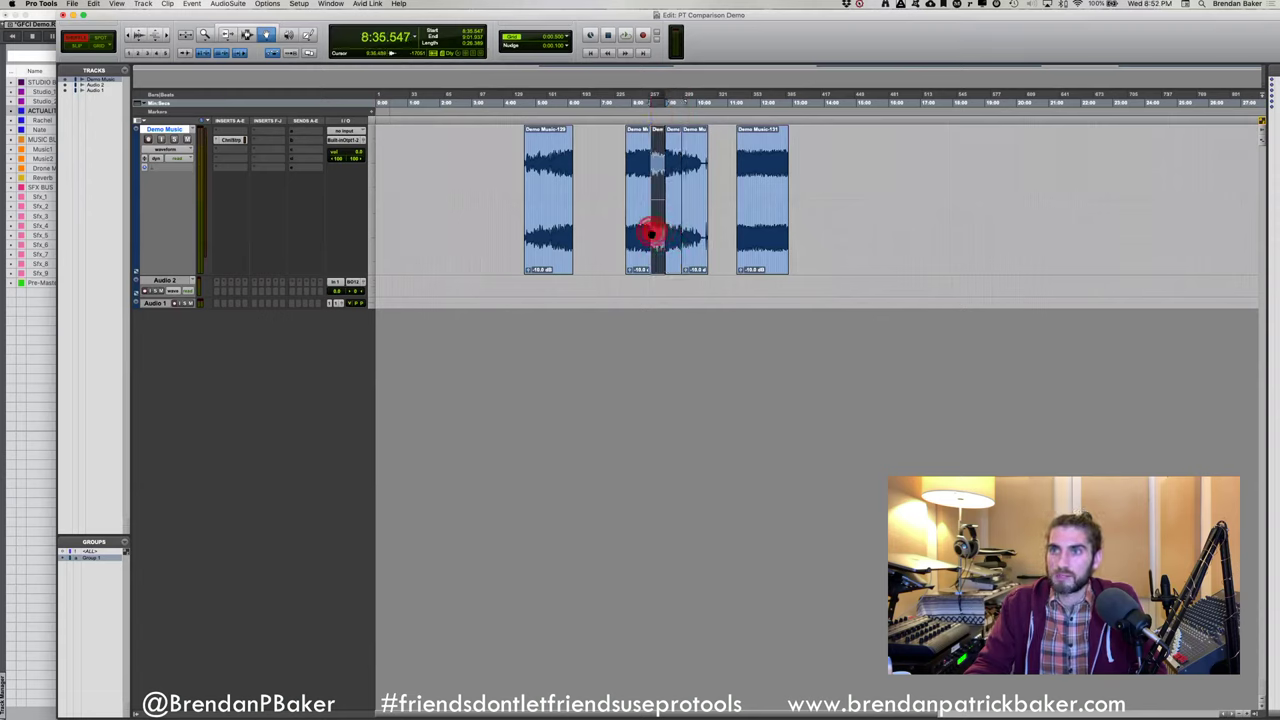
{"action": "left_click", "coordinate": [664, 228]}
{"action": "left_click", "coordinate": [658, 224]}
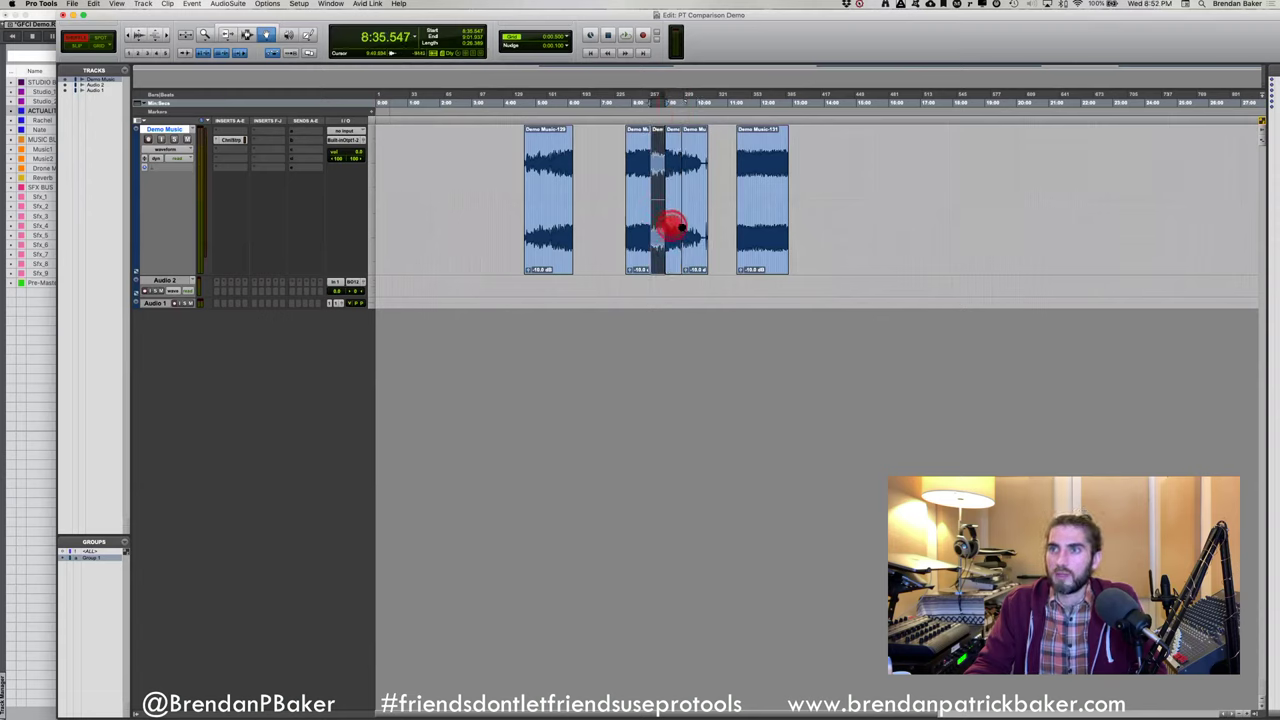
{"action": "left_click", "coordinate": [678, 228]}
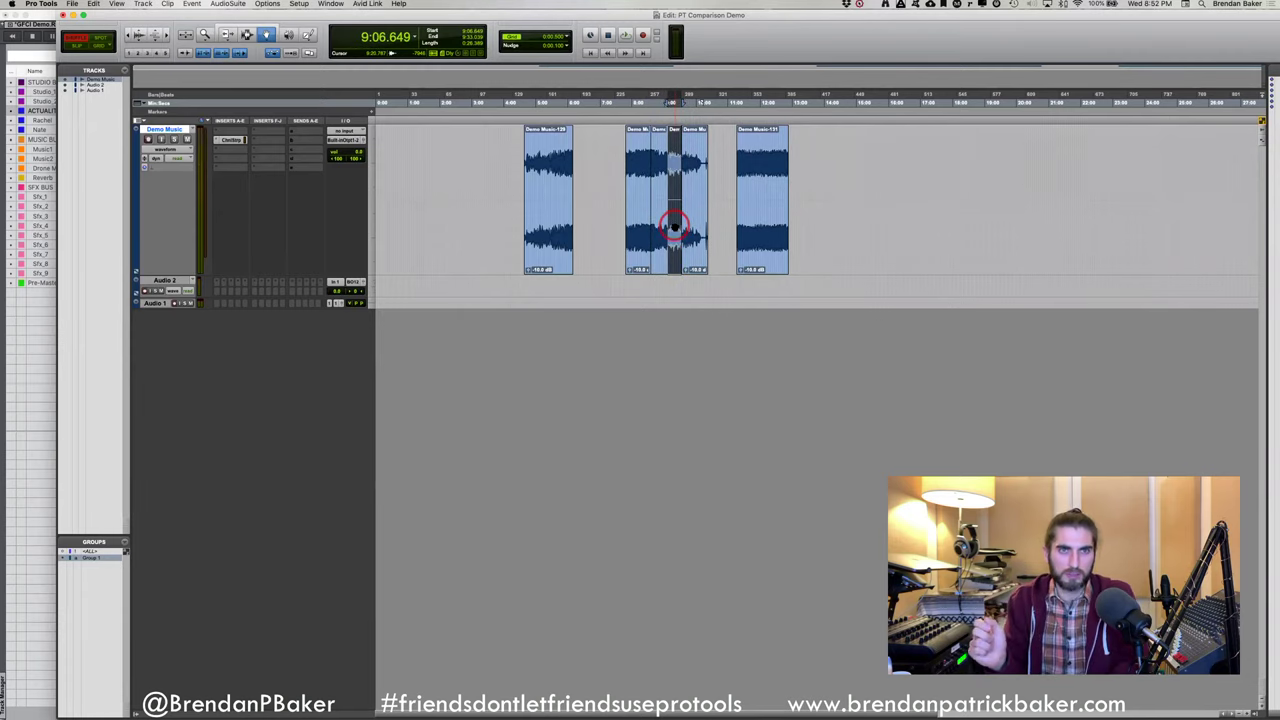
{"action": "key", "text": "BackSpace"}
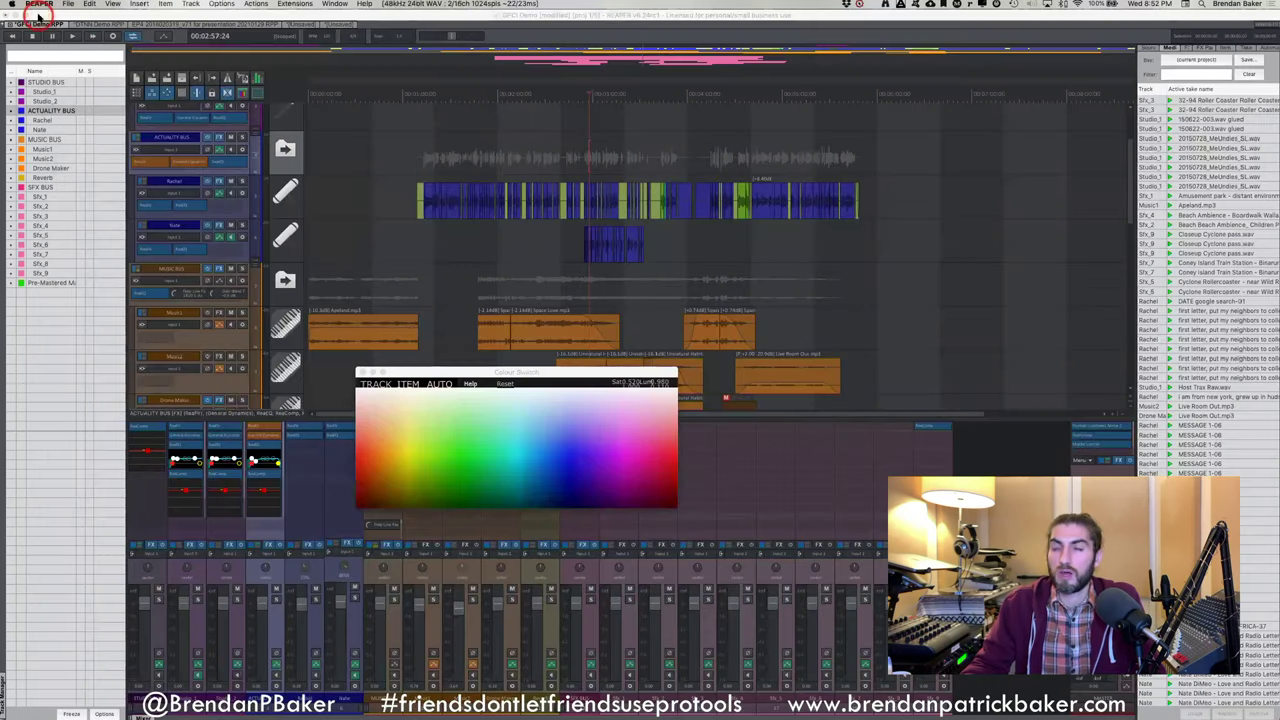
Switch to the DTNN Demo project in REAPER with per-track ripple editing, and try moving a pink Interview_1 item before undoing the move
{"action": "left_click", "coordinate": [447, 160]}
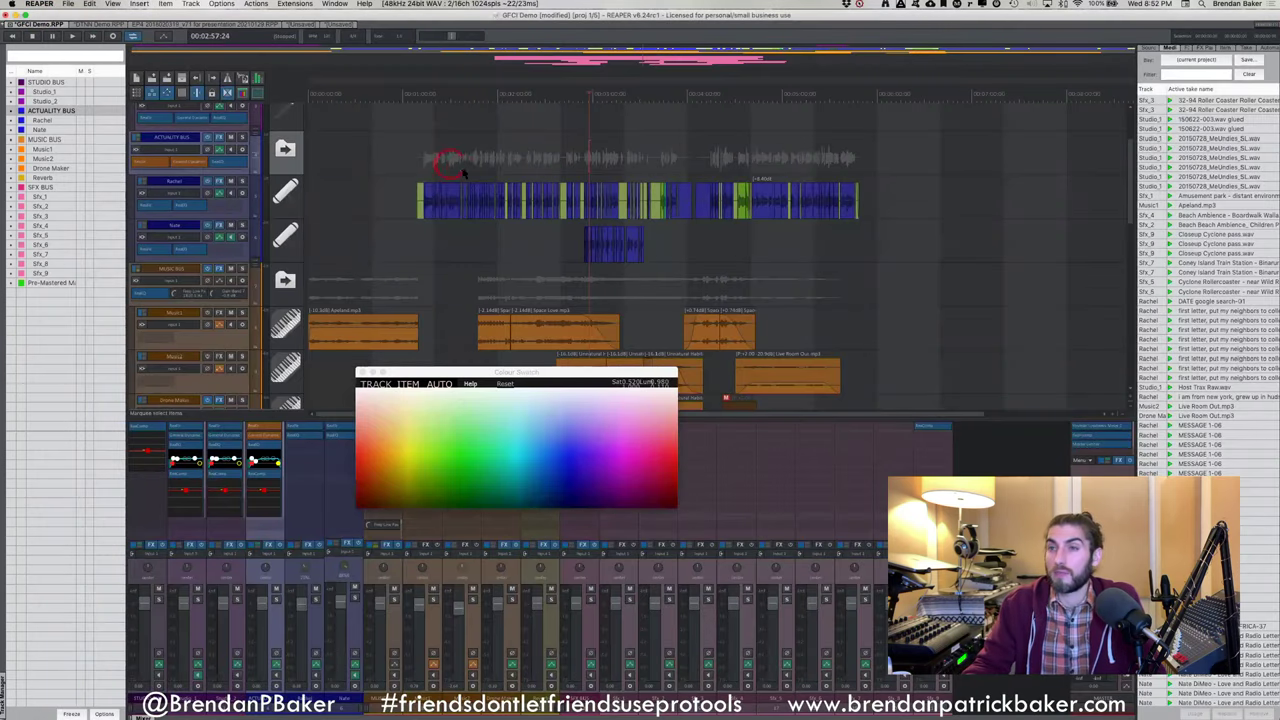
{"action": "left_click", "coordinate": [138, 93]}
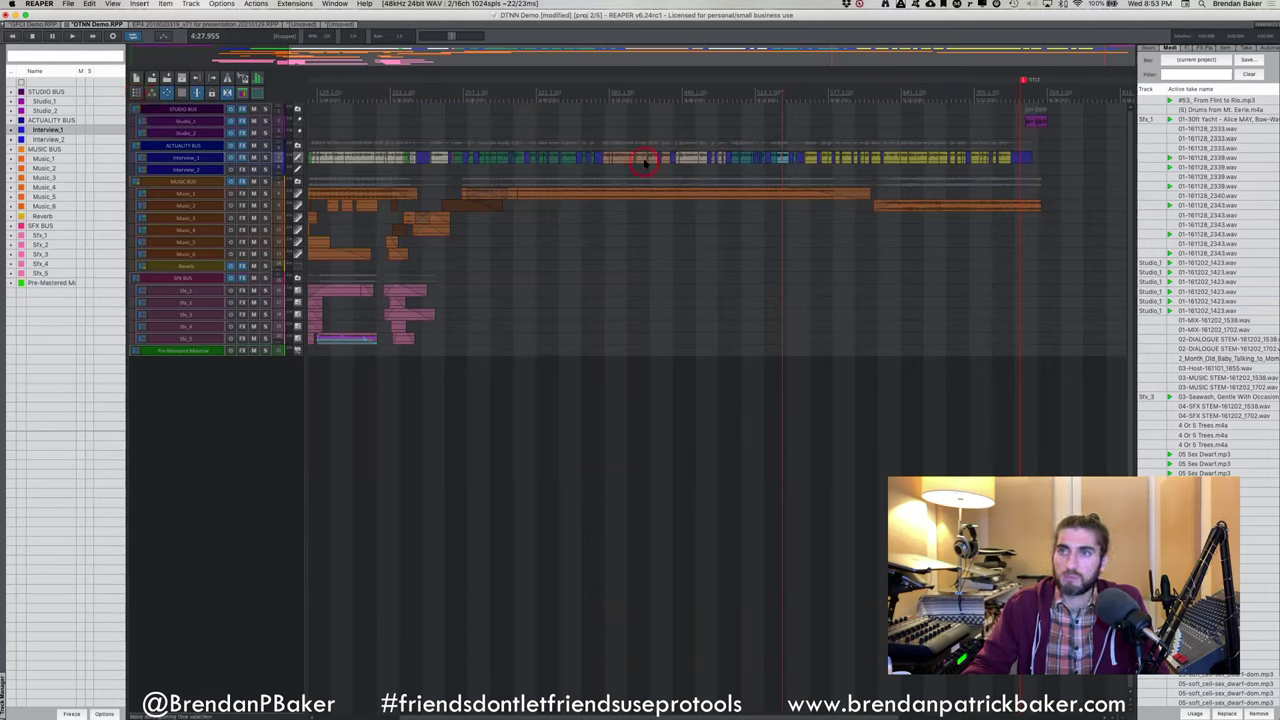
{"action": "left_click_drag", "start_coordinate": [640, 163], "coordinate": [925, 130]}
{"action": "key", "text": "super+z"}
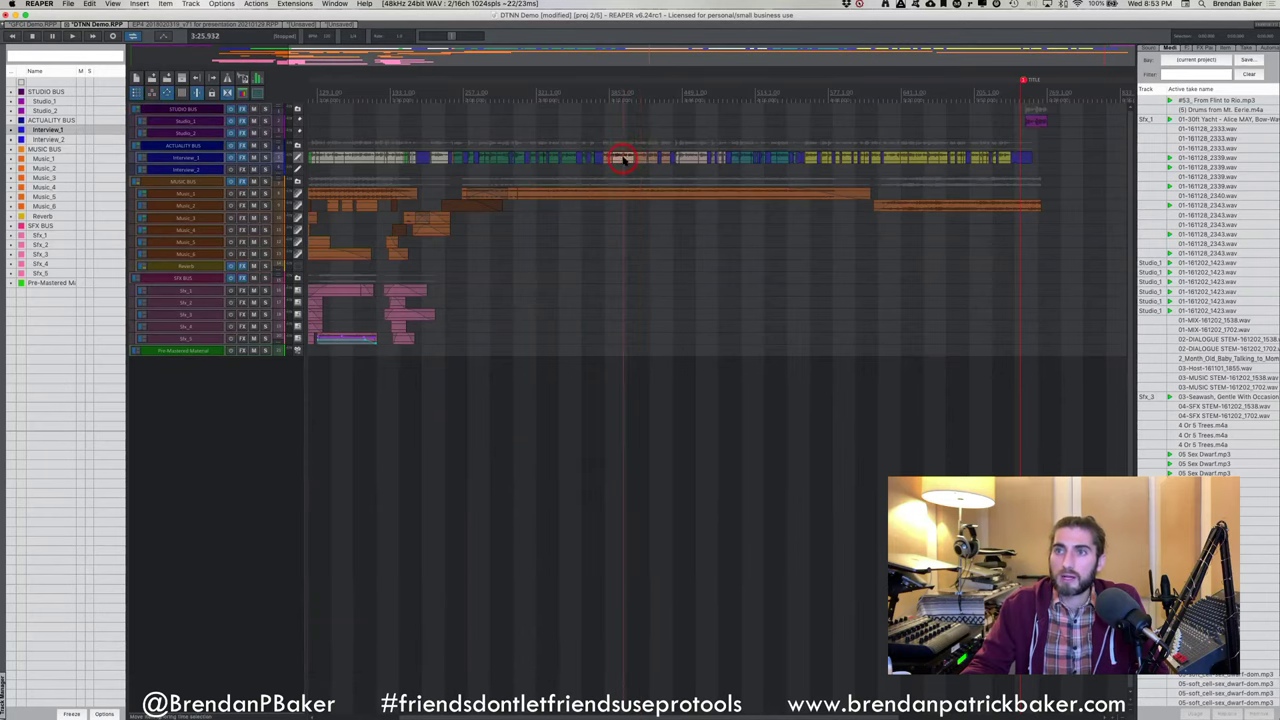
Delete a single pink Interview_1 item with per-track ripple editing, and undo the deletion
{"action": "scroll", "coordinate": [630, 162], "scroll_direction": "up", "scroll_amount": 5}
{"action": "scroll", "coordinate": [634, 168], "scroll_direction": "down", "scroll_amount": 6}
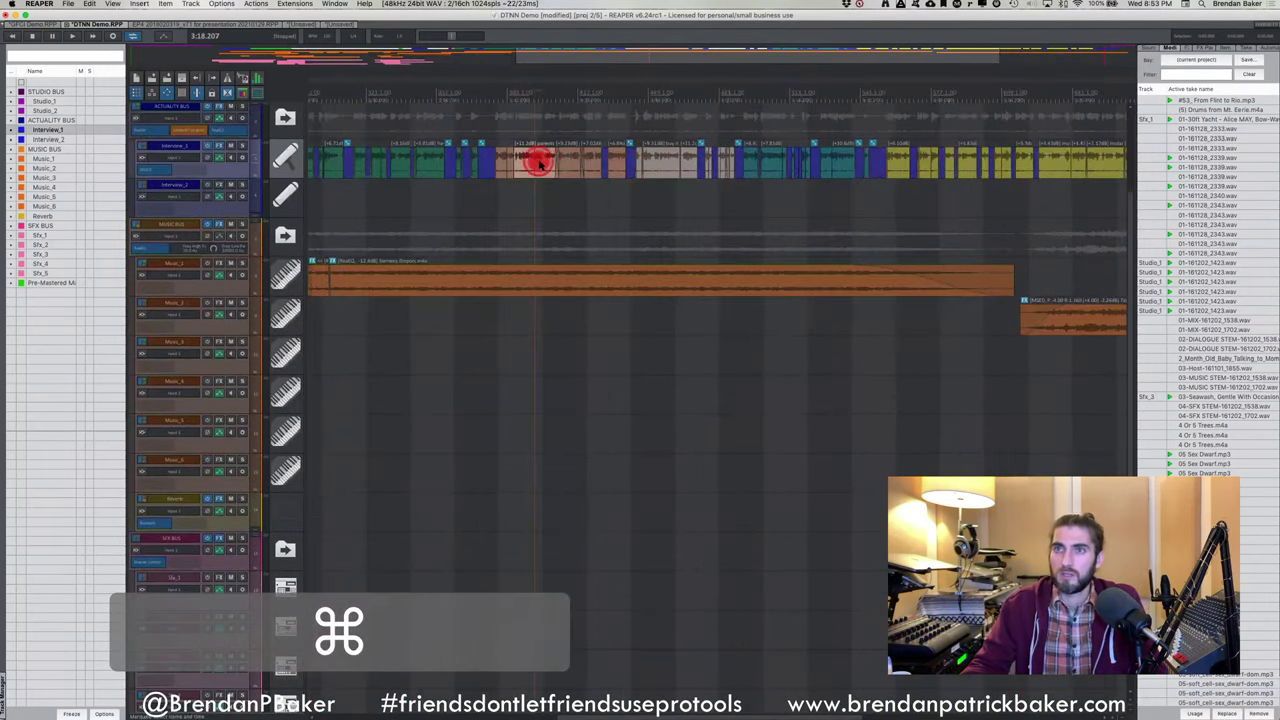
{"action": "key", "text": "BackSpace"}
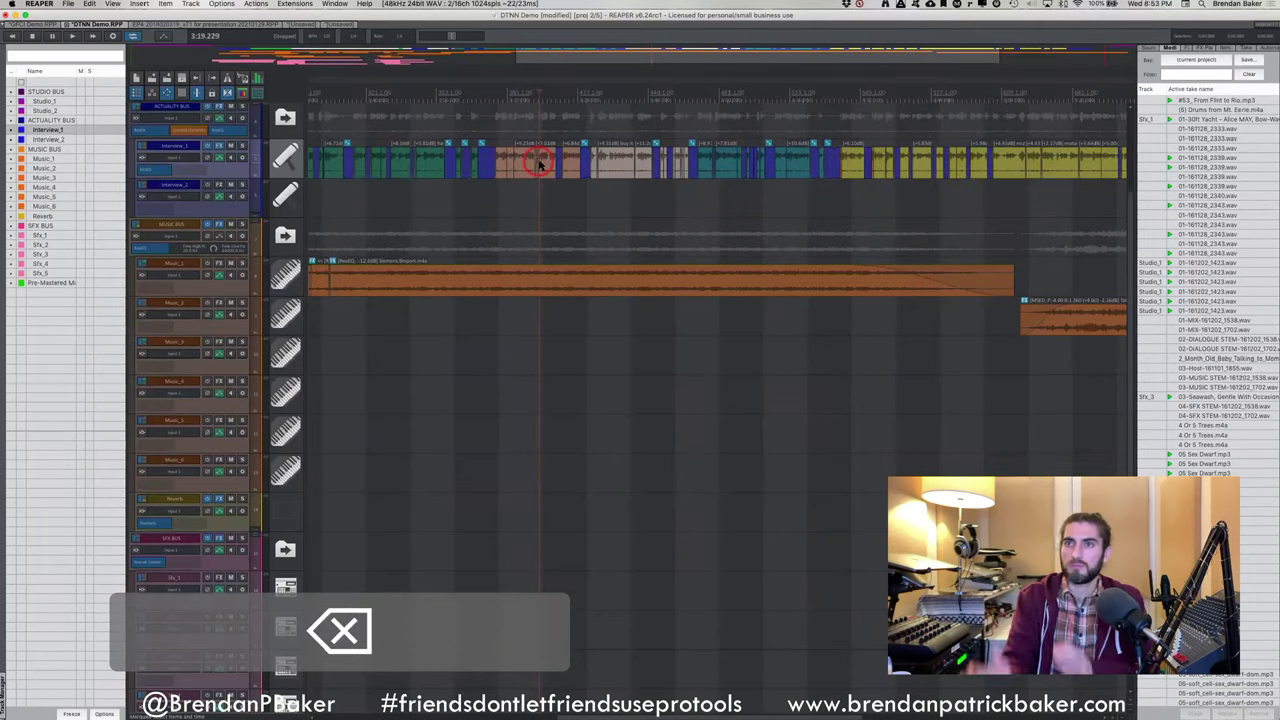
{"action": "key", "text": "super+z"}
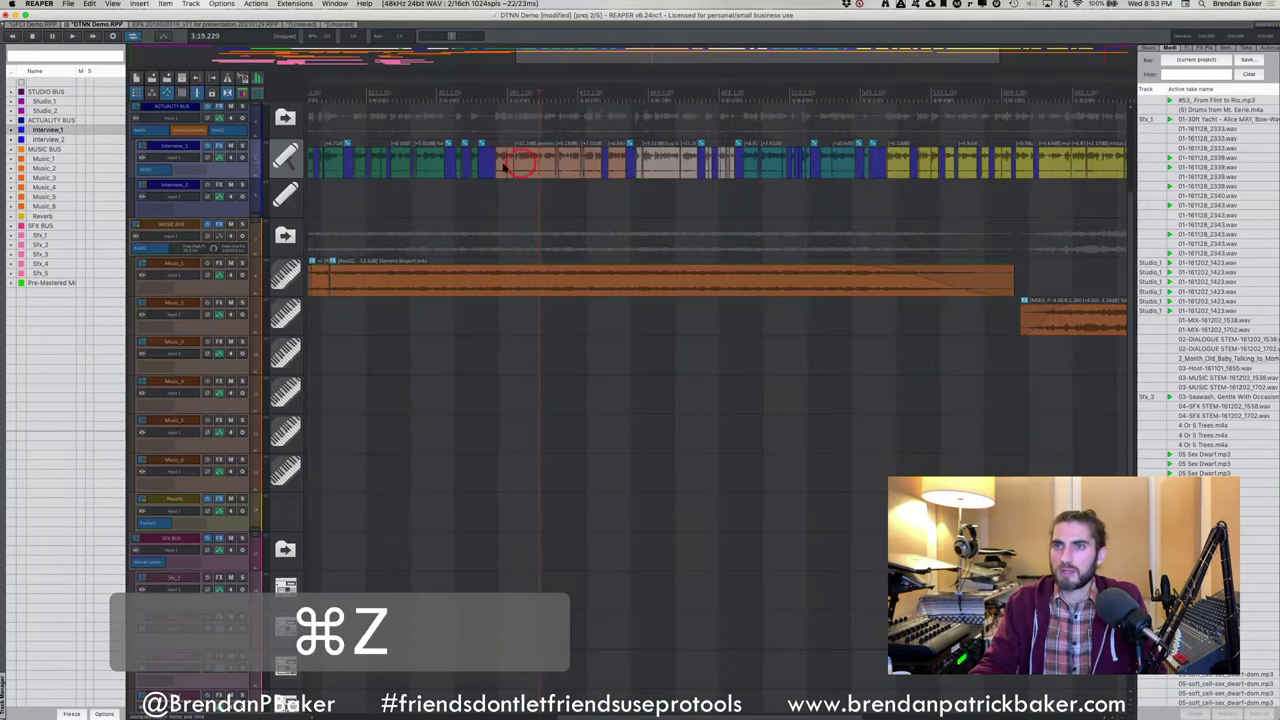
Delete the whole block of pink Interview_1 items with per-track ripple editing and undo it, twice in a row
{"action": "left_click", "coordinate": [614, 168], "text": "shift"}
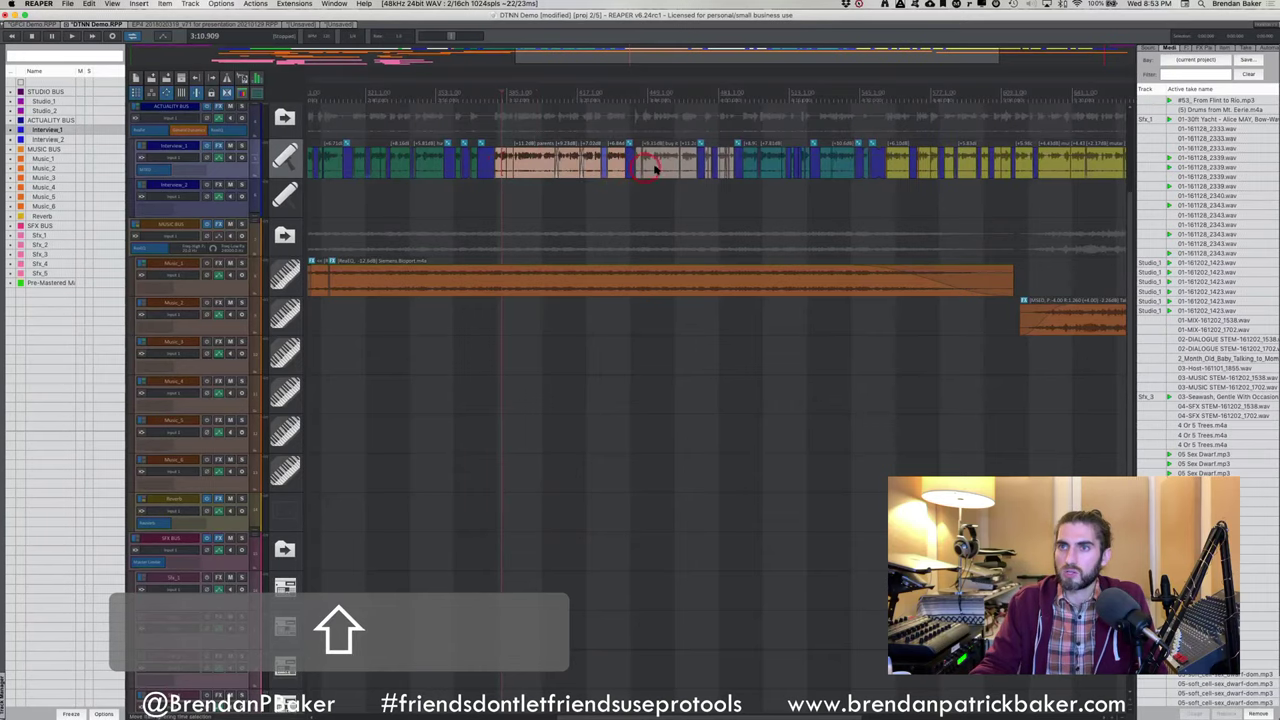
{"action": "key", "text": "BackSpace"}
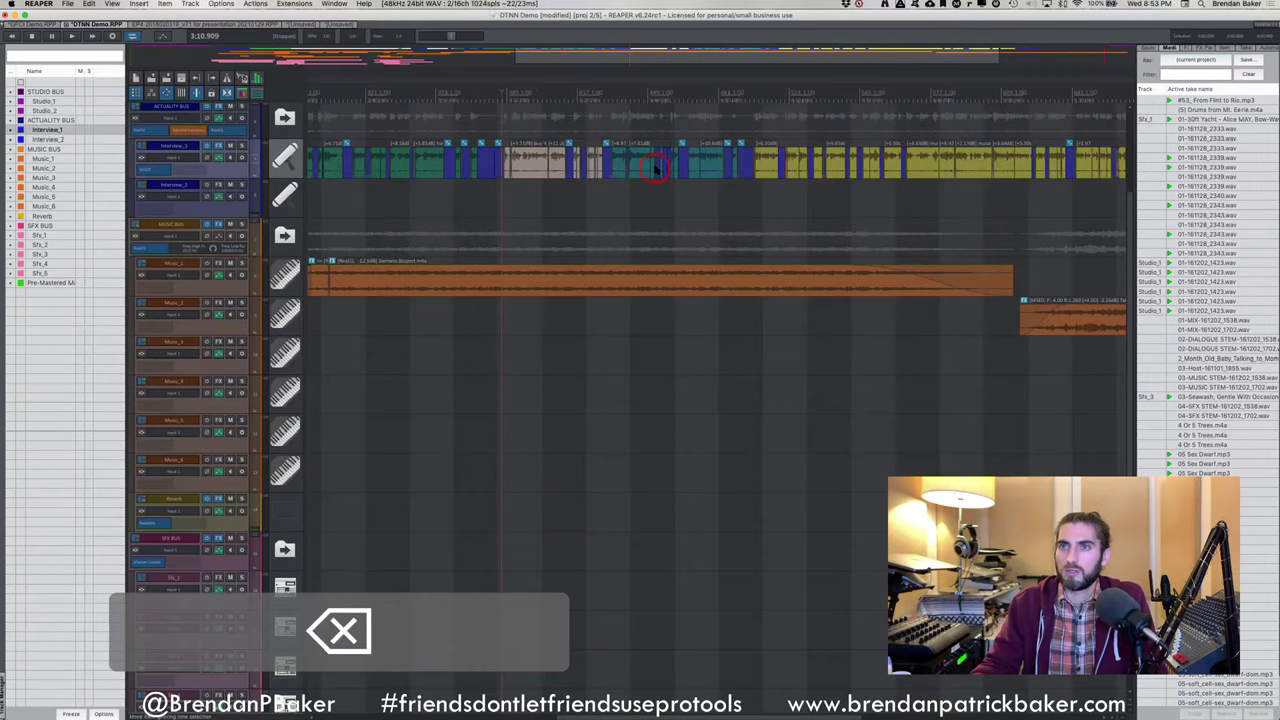
{"action": "scroll", "coordinate": [655, 168], "scroll_direction": "down", "scroll_amount": 3}
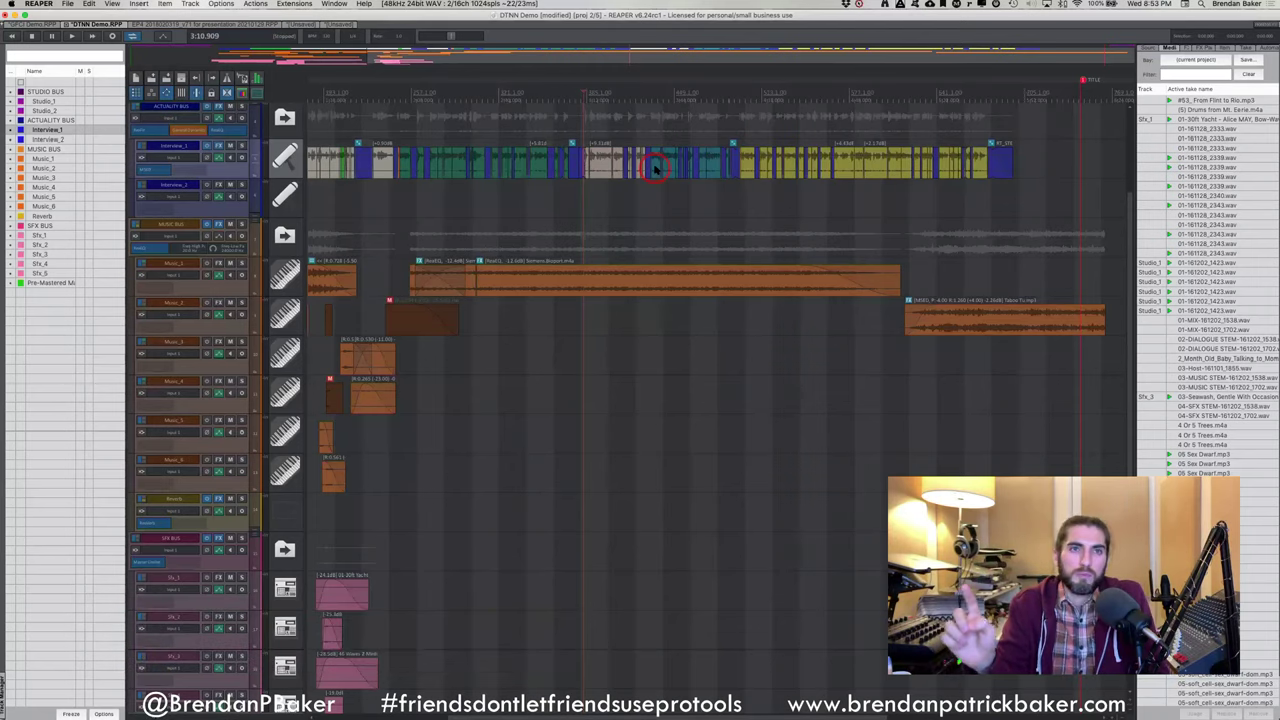
{"action": "key", "text": "super+z"}
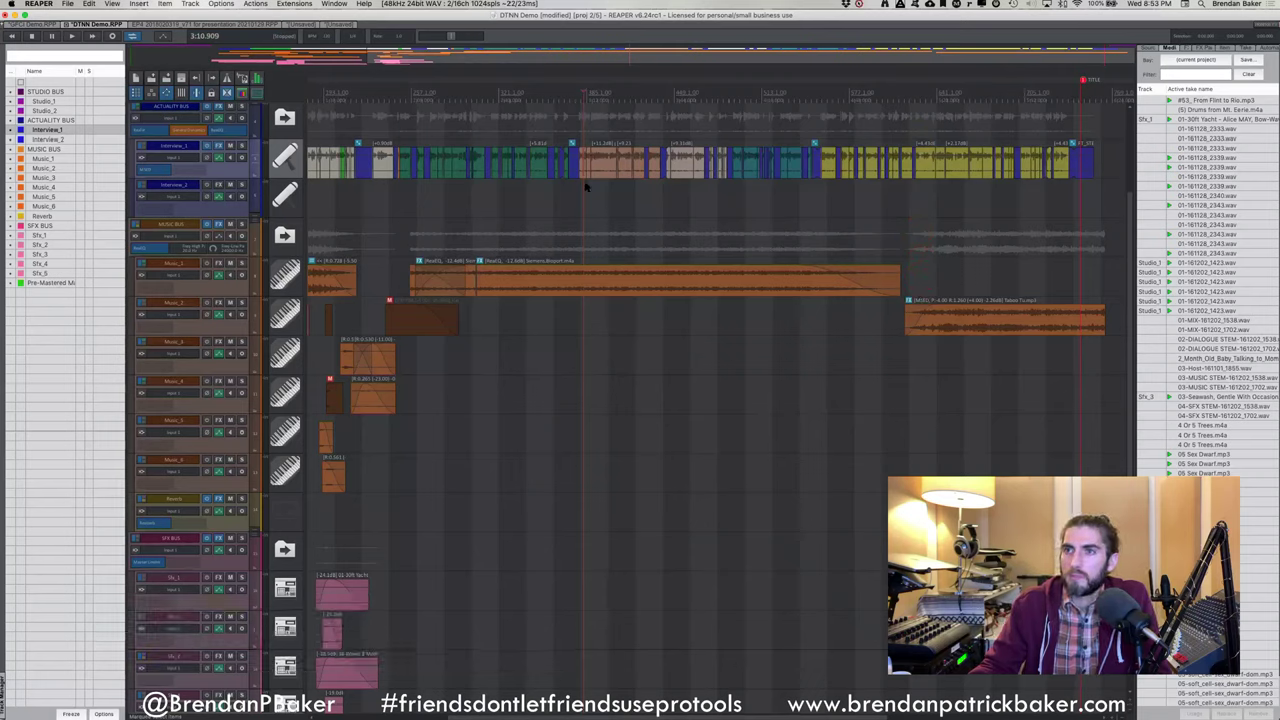
{"action": "left_click", "coordinate": [648, 166], "text": "shift"}
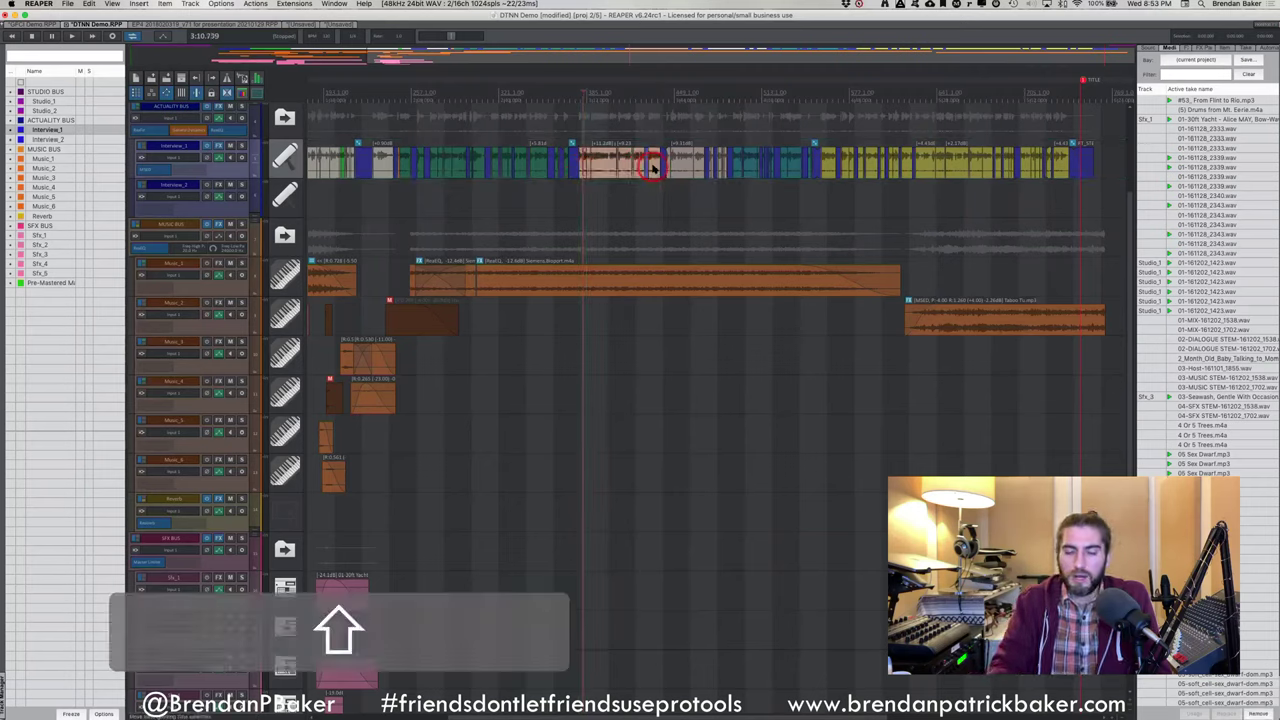
{"action": "key", "text": "BackSpace"}
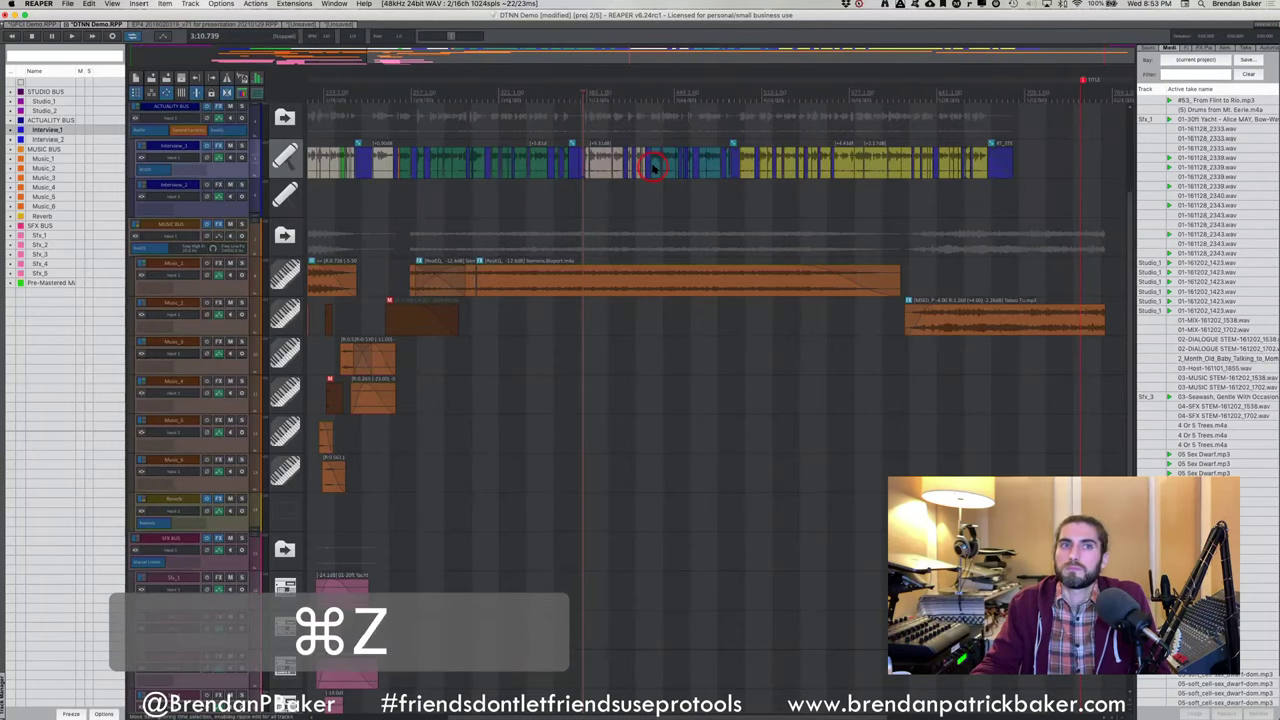
{"action": "key", "text": "super+z"}
Set ripple editing to all tracks and delete the whole block of pink Interview_1 items
{"action": "left_click", "coordinate": [600, 185]}
{"action": "left_click", "coordinate": [586, 168]}
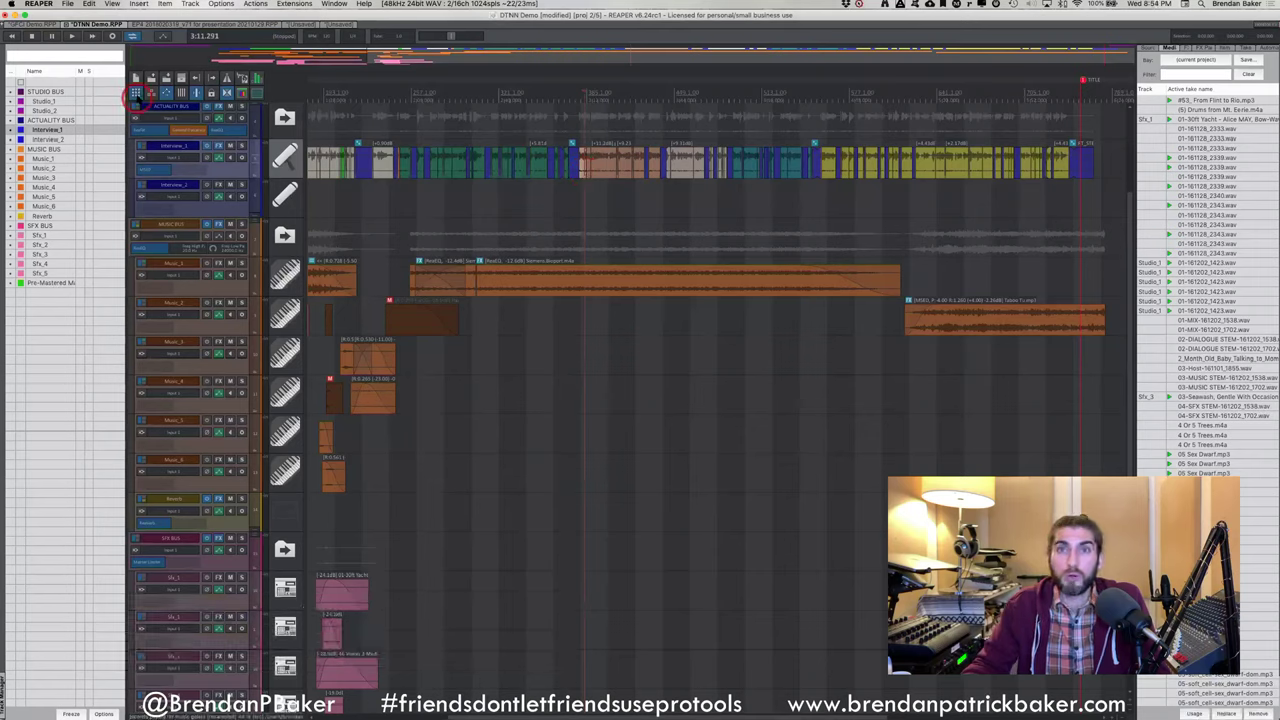
{"action": "left_click", "coordinate": [592, 168]}
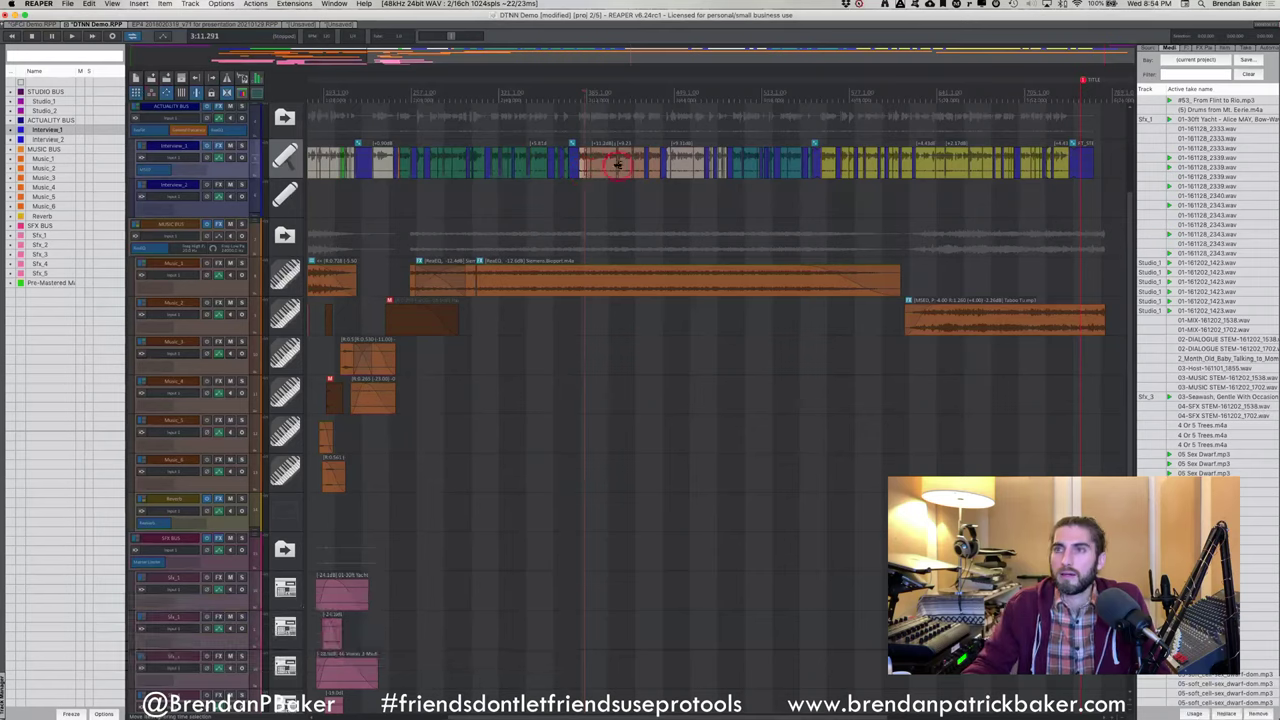
{"action": "left_click", "coordinate": [651, 165]}
{"action": "left_click", "coordinate": [585, 170], "text": "shift"}
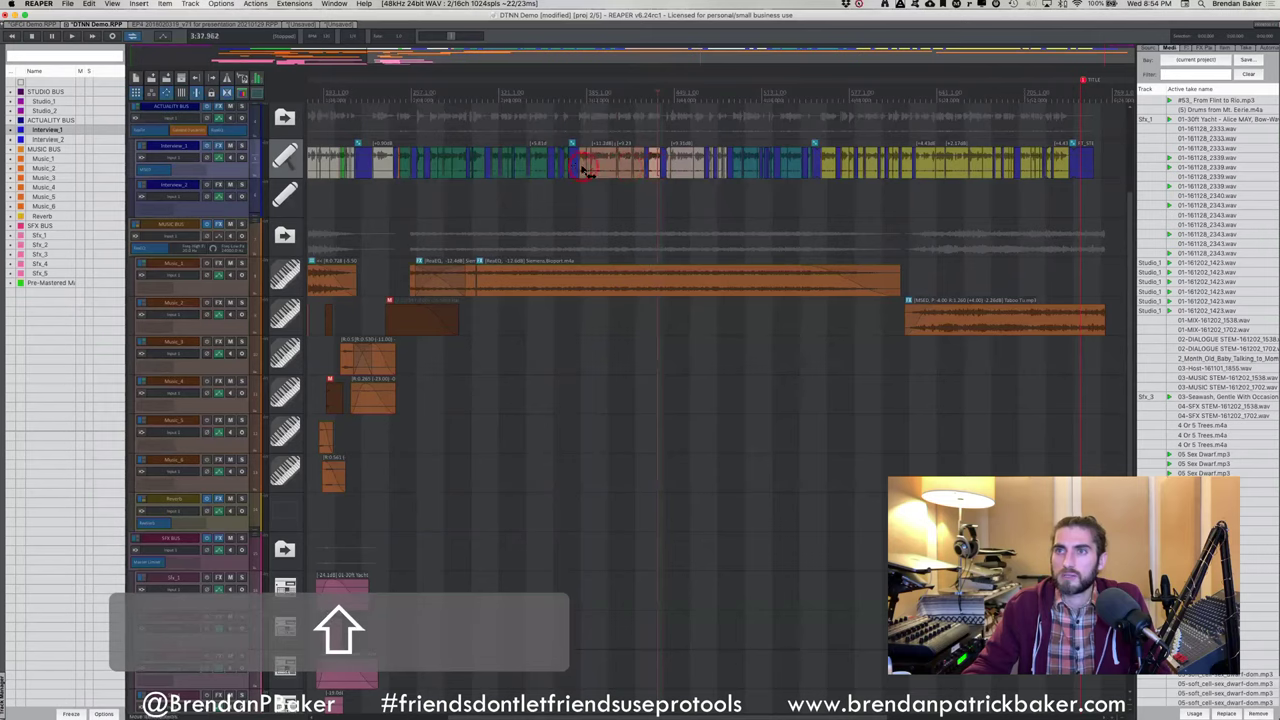
{"action": "left_click", "coordinate": [589, 166]}
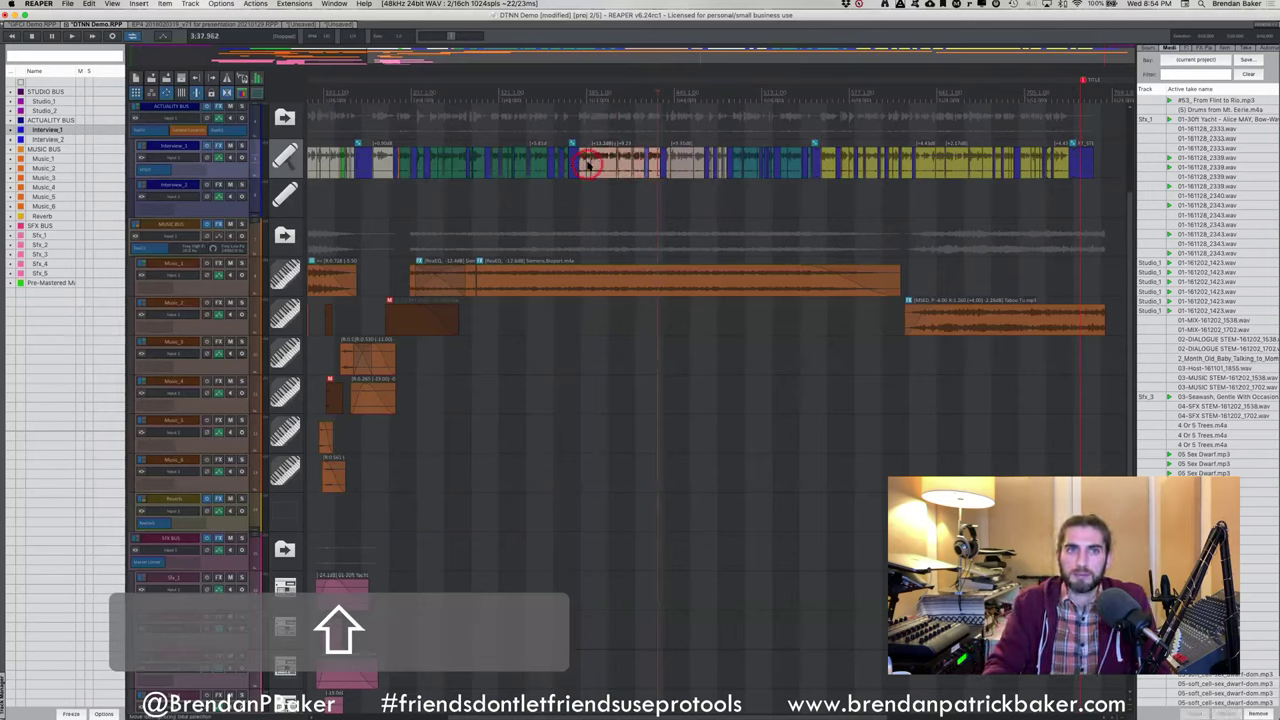
{"action": "key", "text": "BackSpace"}
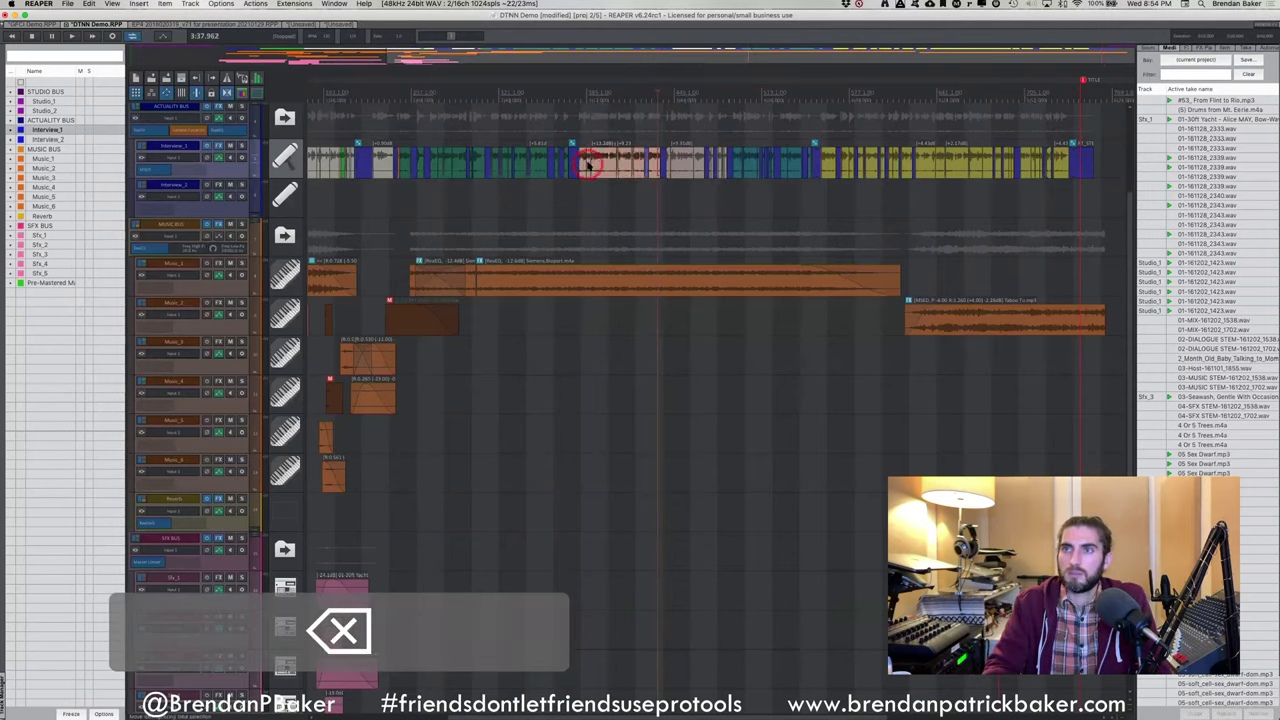
{"action": "key", "text": "BackSpace"}
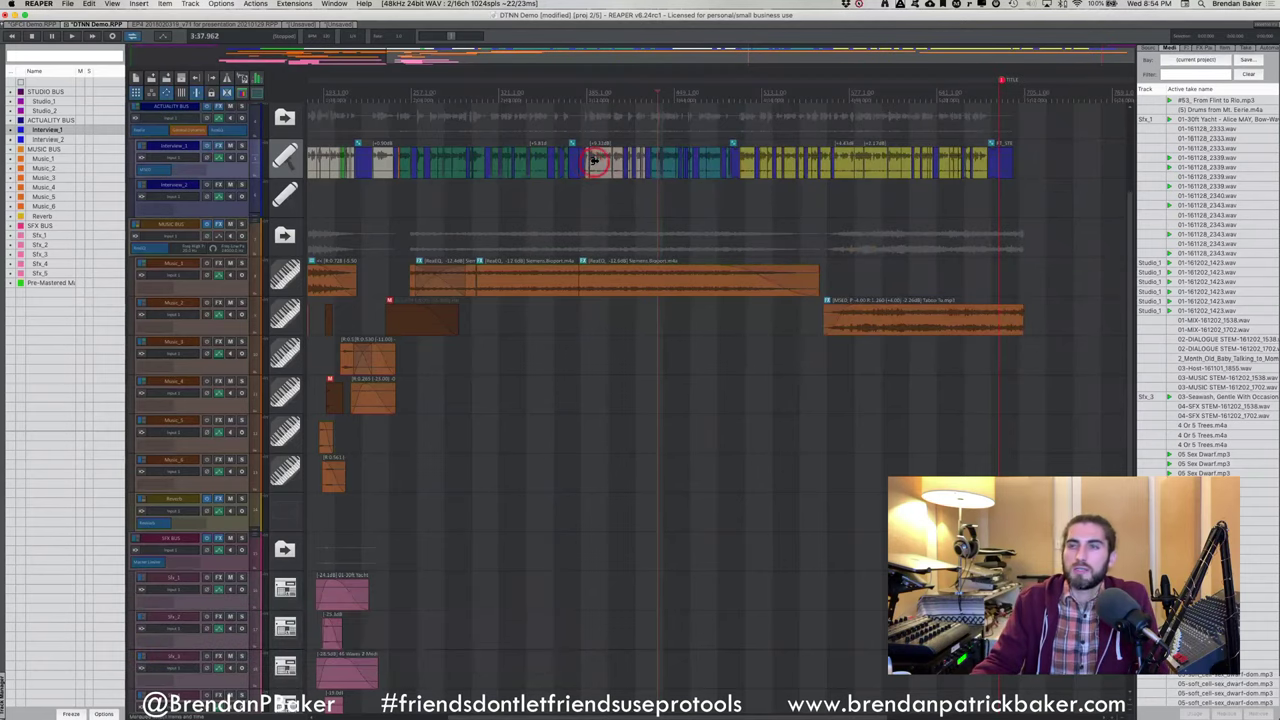
Check the music items around the cut and undo the all-track ripple deletion
{"action": "scroll", "coordinate": [589, 166], "scroll_direction": "right", "scroll_amount": 2}
{"action": "left_click", "coordinate": [578, 326]}
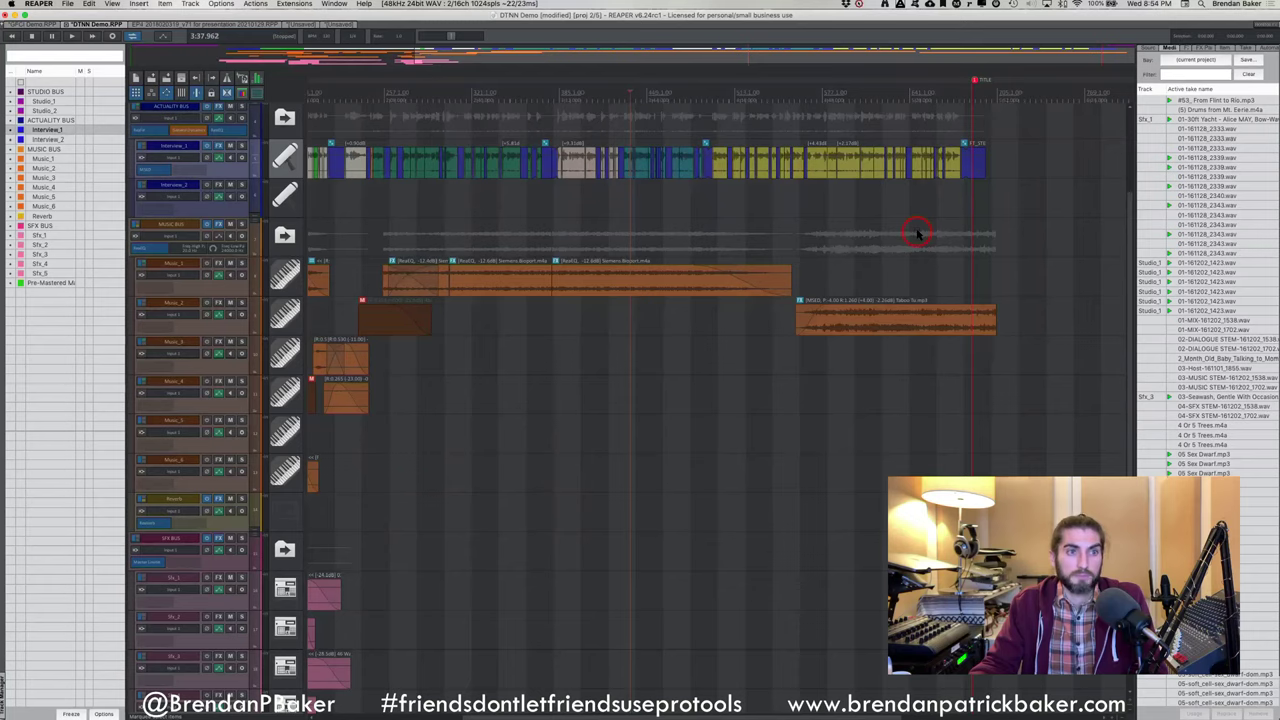
{"action": "key", "text": "super+z"}
Select the full range of pink Interview_1 items again and delete it with ripple editing on all tracks
{"action": "left_click", "coordinate": [549, 160]}
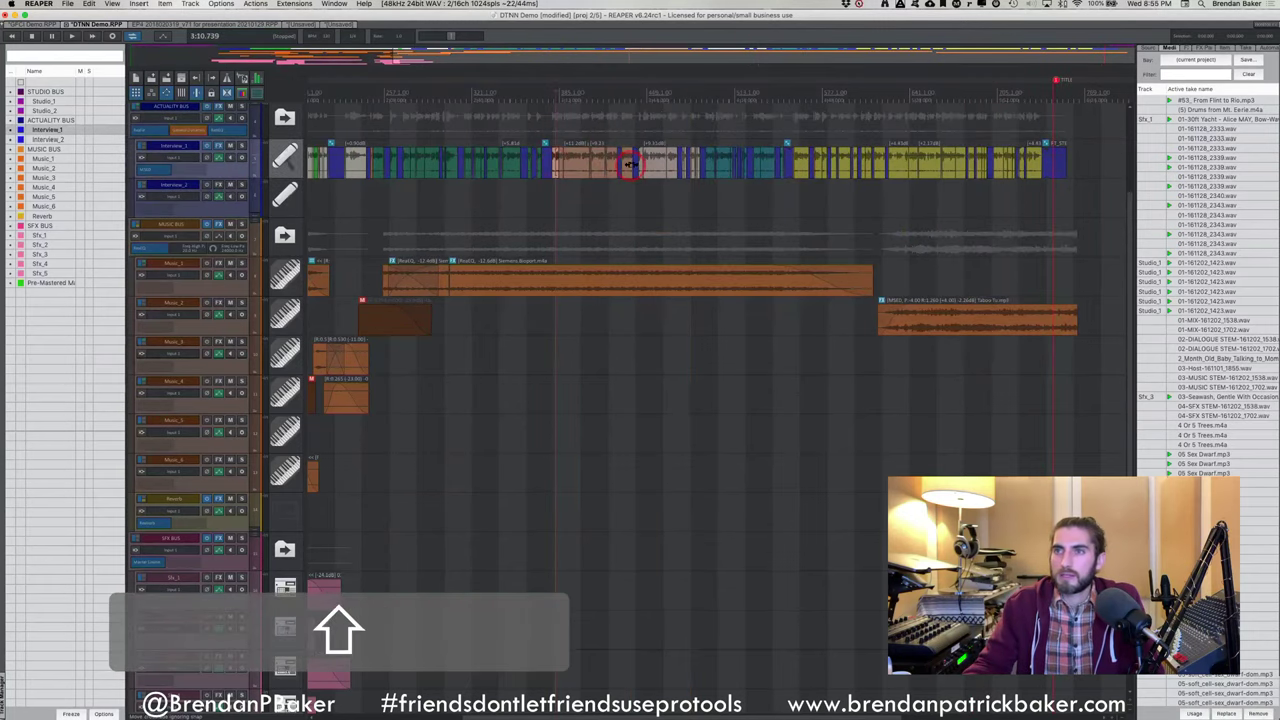
{"action": "left_click", "coordinate": [624, 167], "text": "shift"}
{"action": "key", "text": "3"}
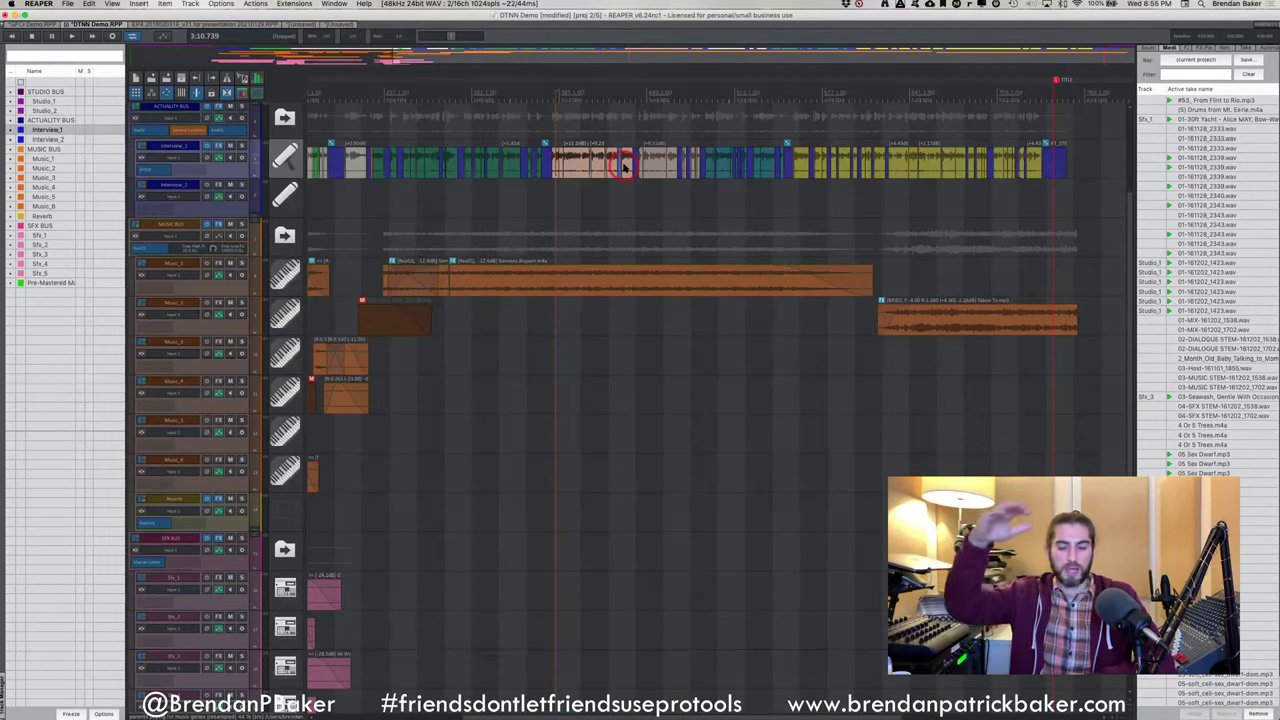
{"action": "key", "text": "BackSpace"}
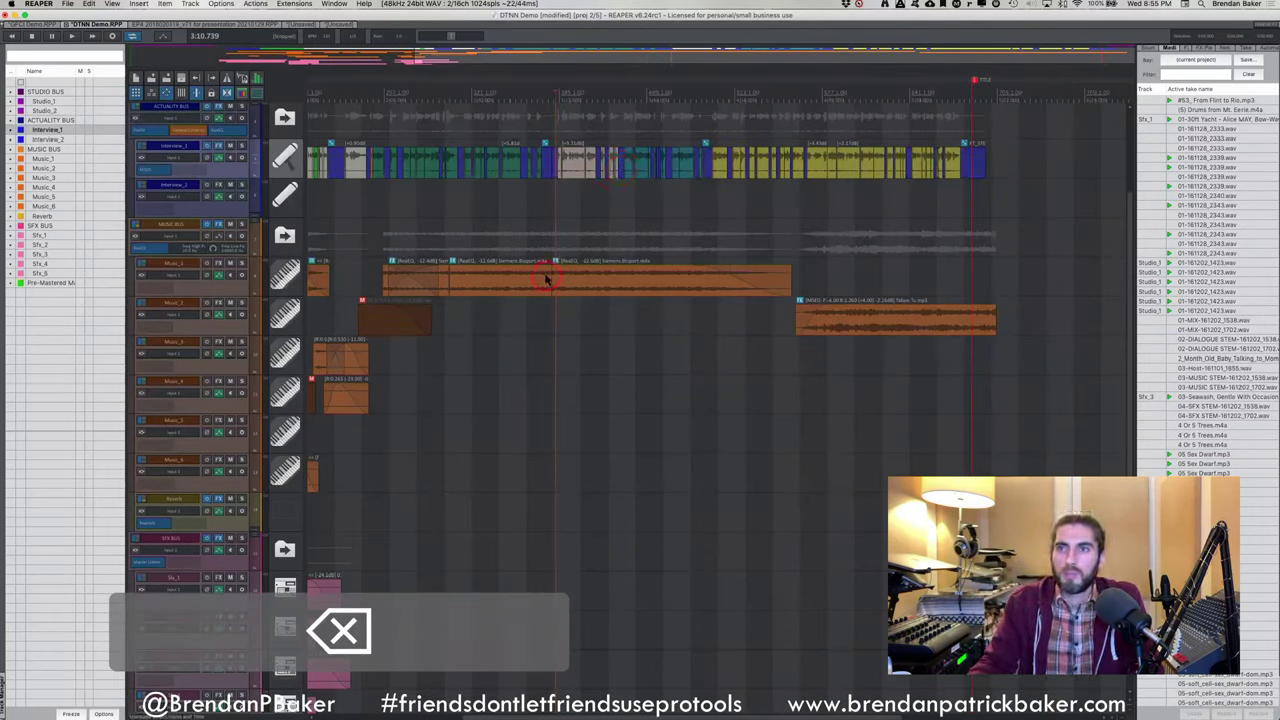
Move the Music_1 item after the cut down to Music_2, and extend the remaining Music_1 item to the same end point
{"action": "left_click_drag", "start_coordinate": [547, 276], "coordinate": [792, 270]}
{"action": "key", "text": "super+z"}
{"action": "left_click", "coordinate": [613, 290]}
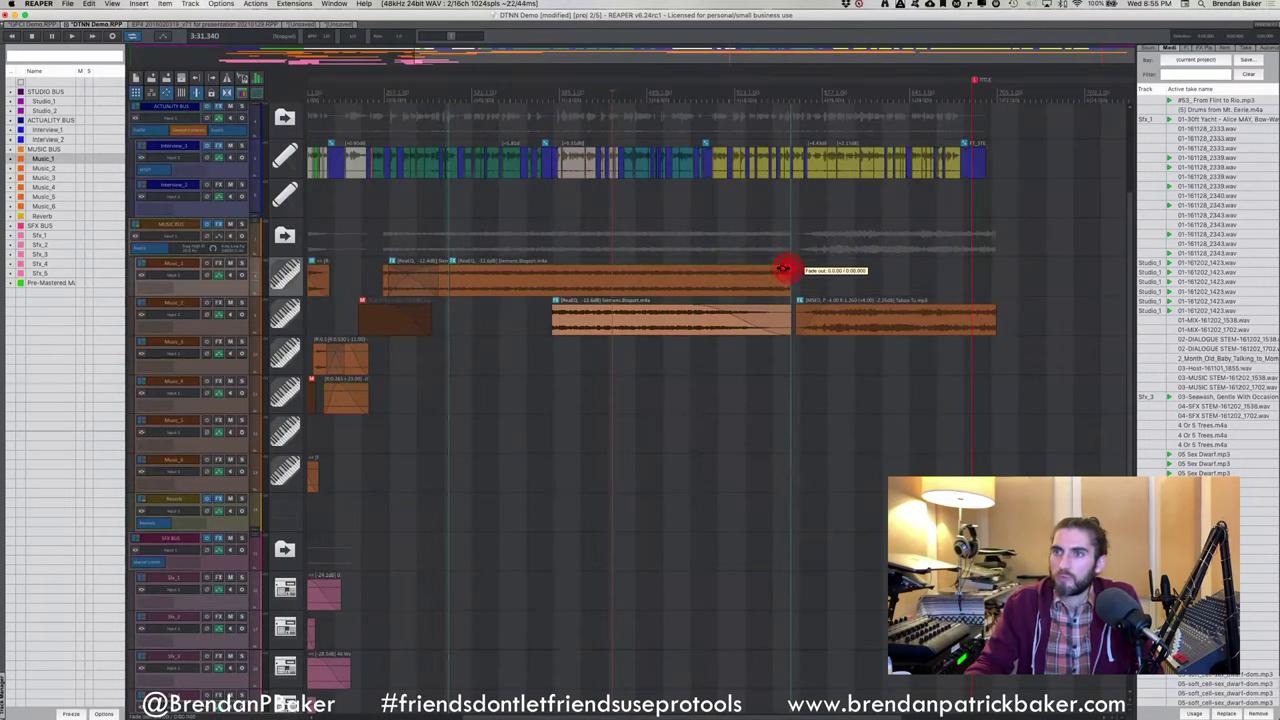
{"action": "left_click_drag", "start_coordinate": [650, 333], "coordinate": [650, 333]}
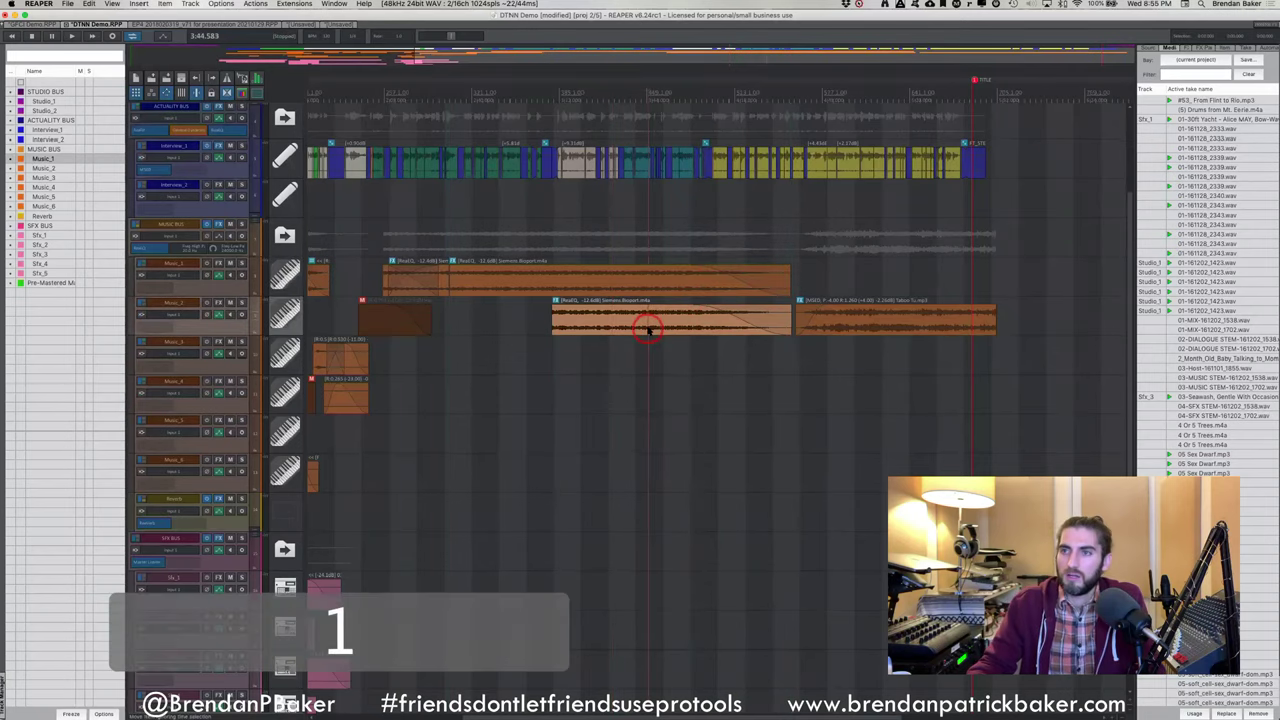
Delete the Music_2 item after the cut, then undo that deletion, the music edits and the removal of the pink Interview_1 items
{"action": "key", "text": "BackSpace"}
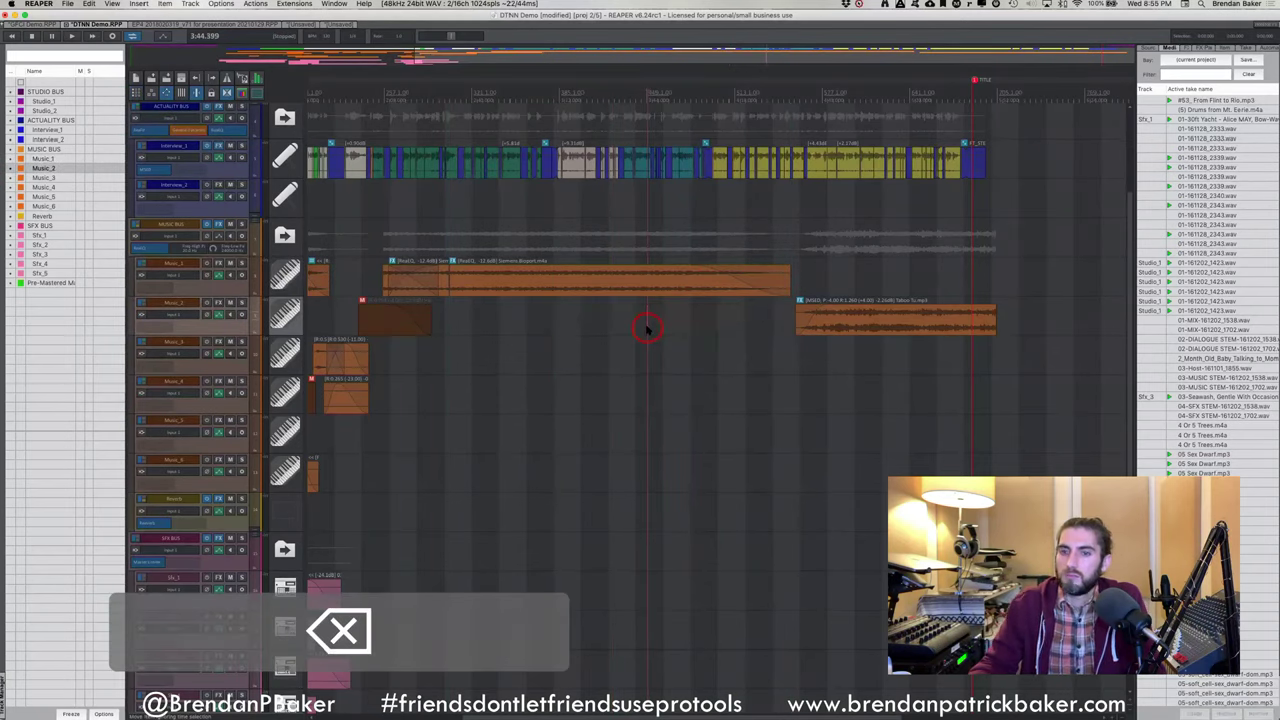
{"action": "key", "text": "super+z"}
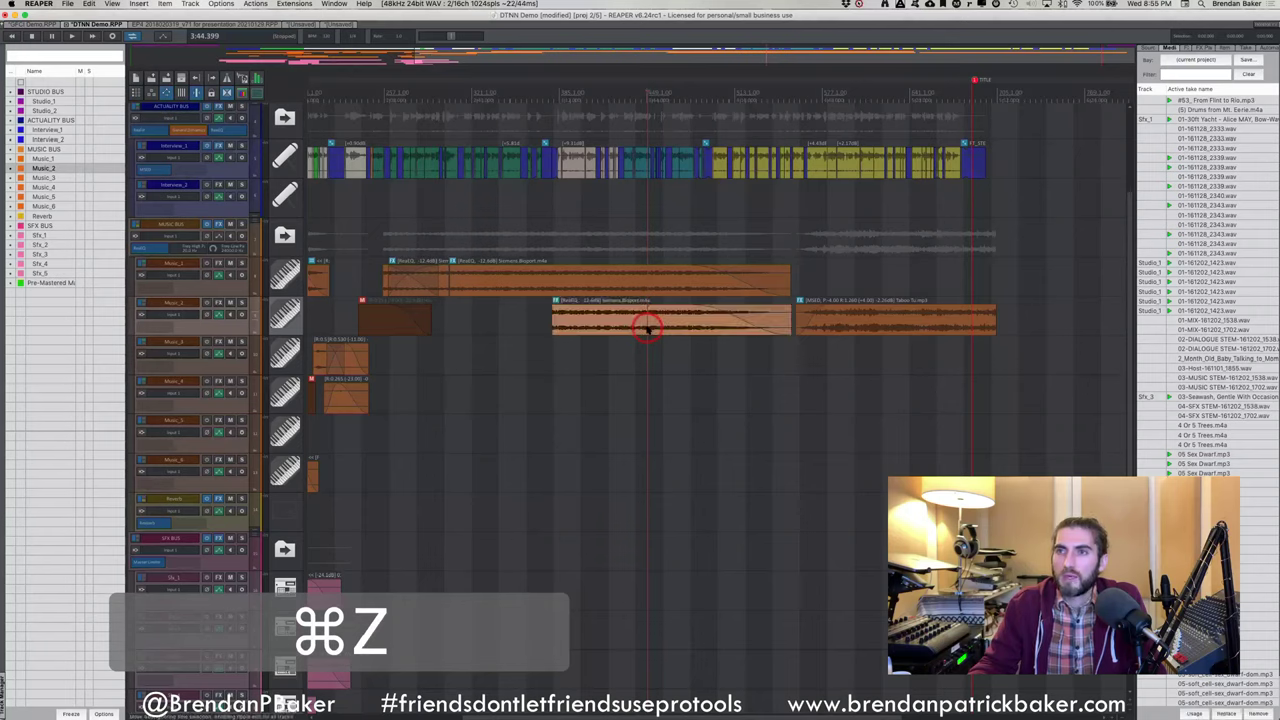
{"action": "key", "text": "super+z"}
{"action": "key", "text": "super+z"}
{"action": "key", "text": "super+z"}
{"action": "key", "text": "super+z"}
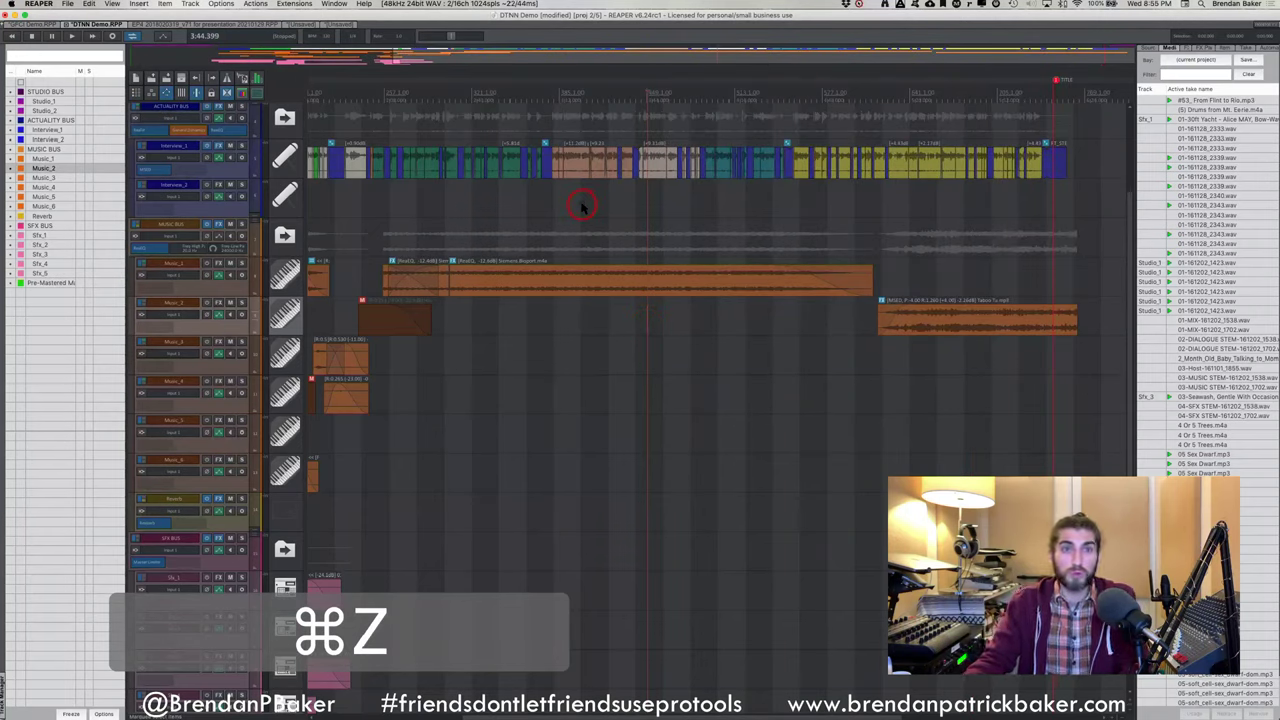
Select all items on every track from the start of the pink Interview_1 block onward, and clear the selection
{"action": "left_click", "coordinate": [553, 164]}
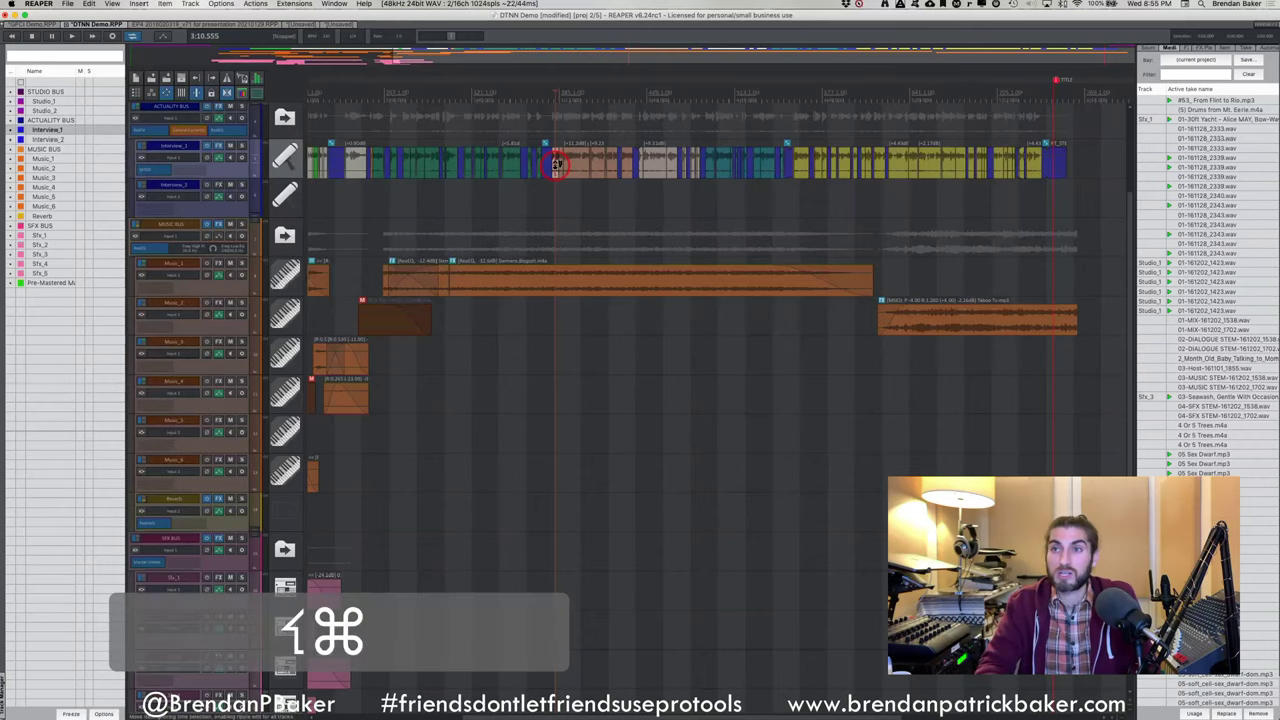
{"action": "key", "text": "shift+super+Return"}
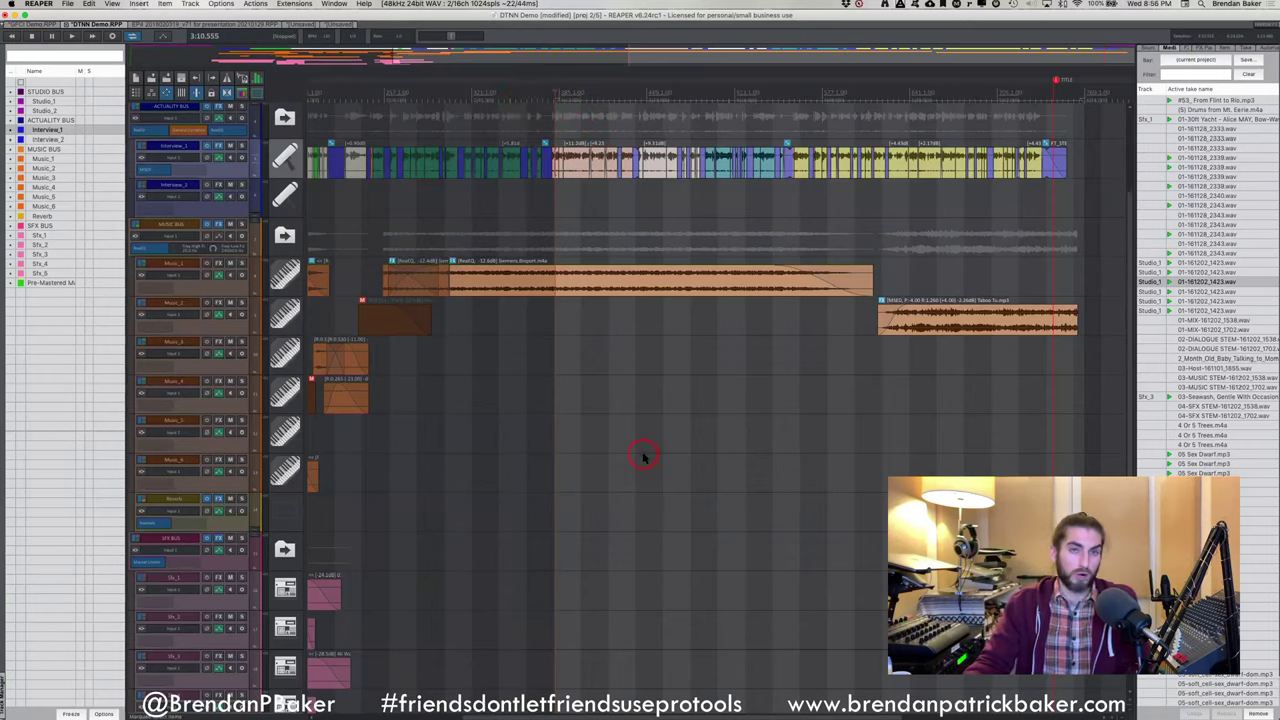
{"action": "left_click", "coordinate": [495, 423]}
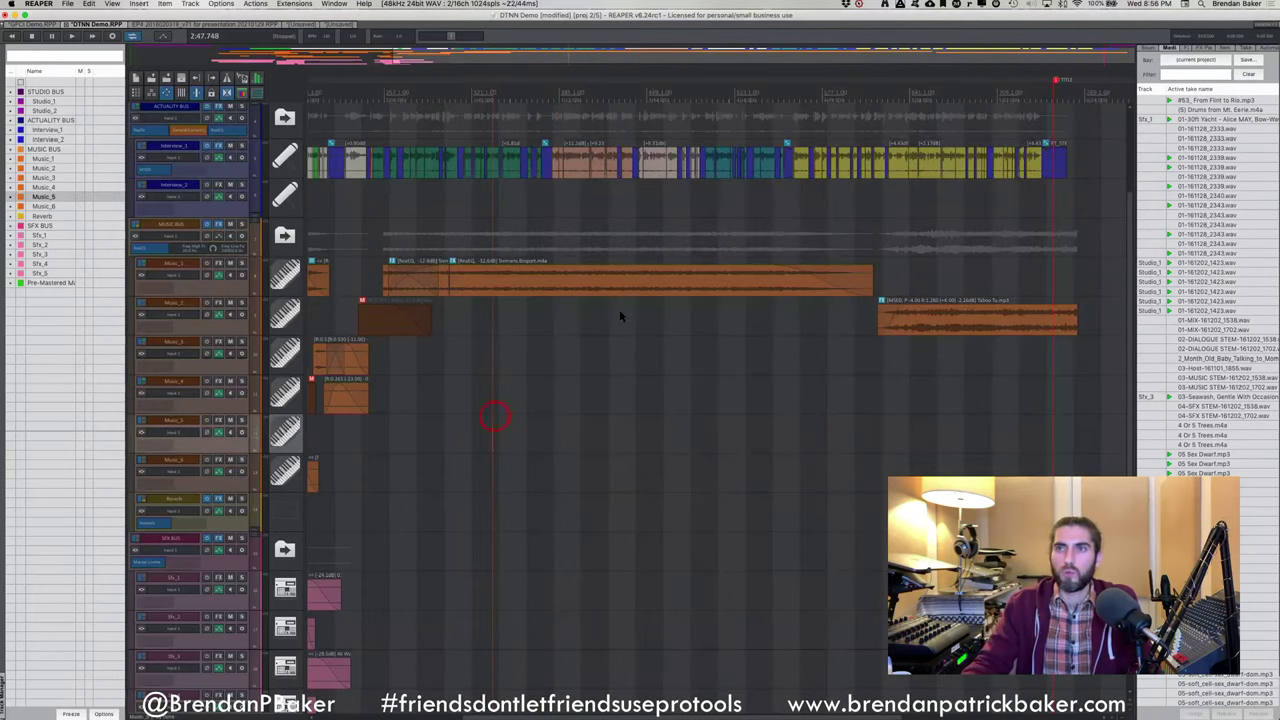
Place the edit cursor at the start of the pink Interview_1 block and check the current ripple editing mode
{"action": "left_click", "coordinate": [554, 163]}
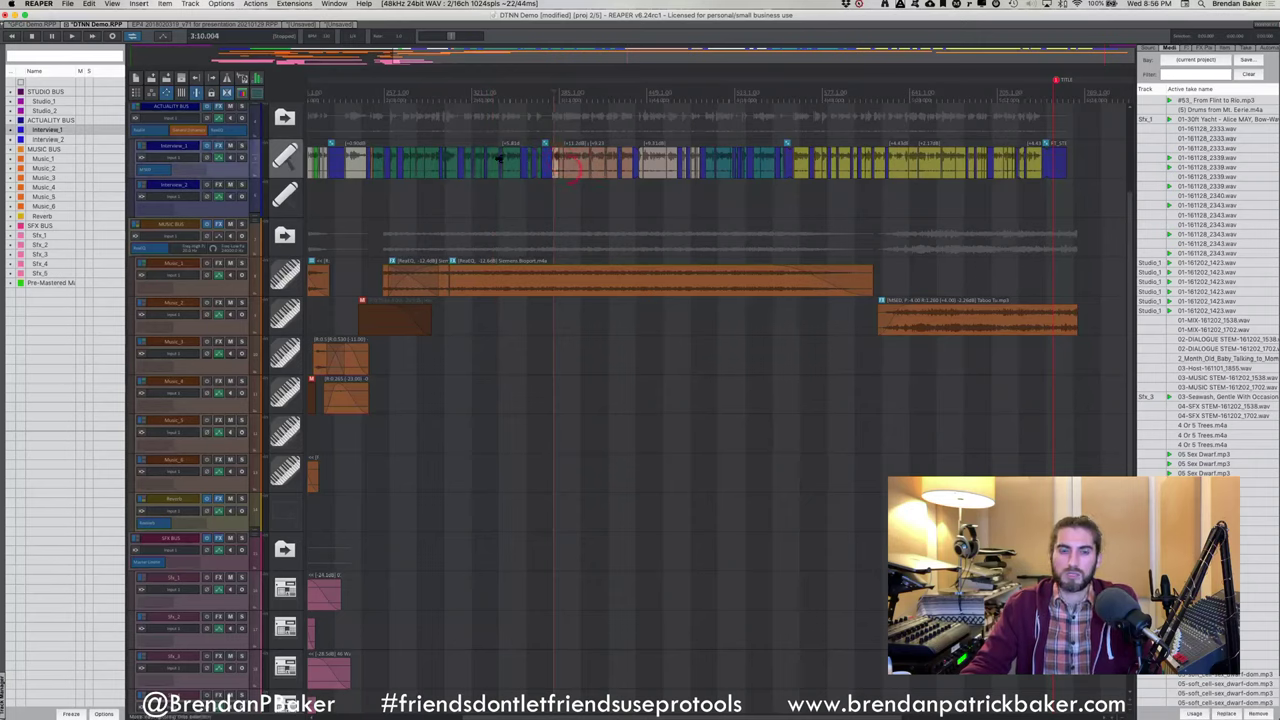
{"action": "key", "text": "3"}
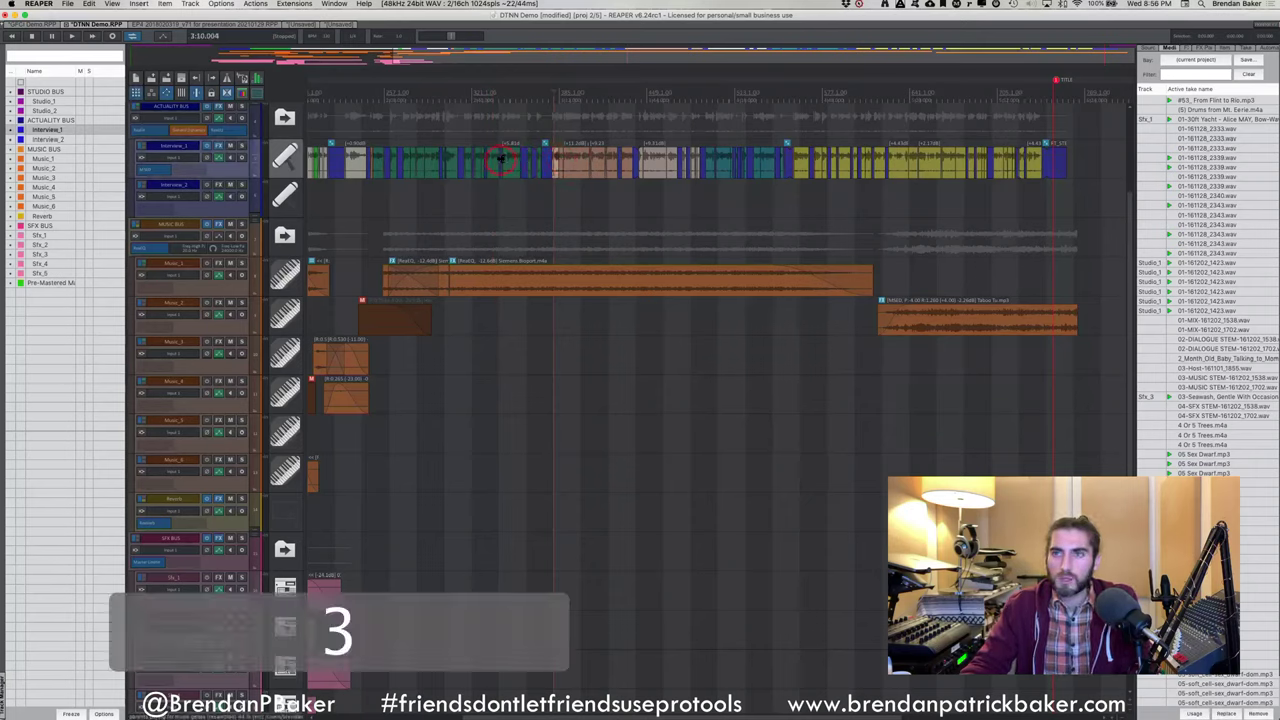
{"action": "left_click_drag", "start_coordinate": [502, 160], "coordinate": [624, 171]}
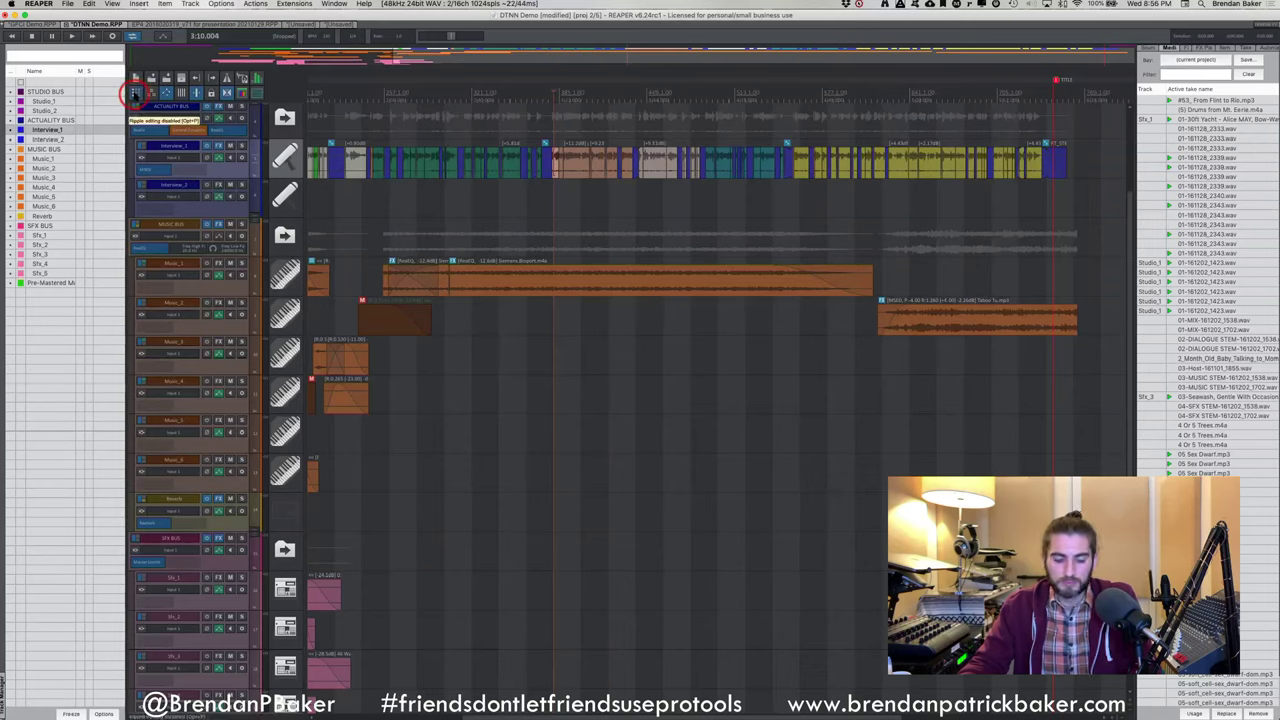
{"action": "left_click", "coordinate": [134, 94]}
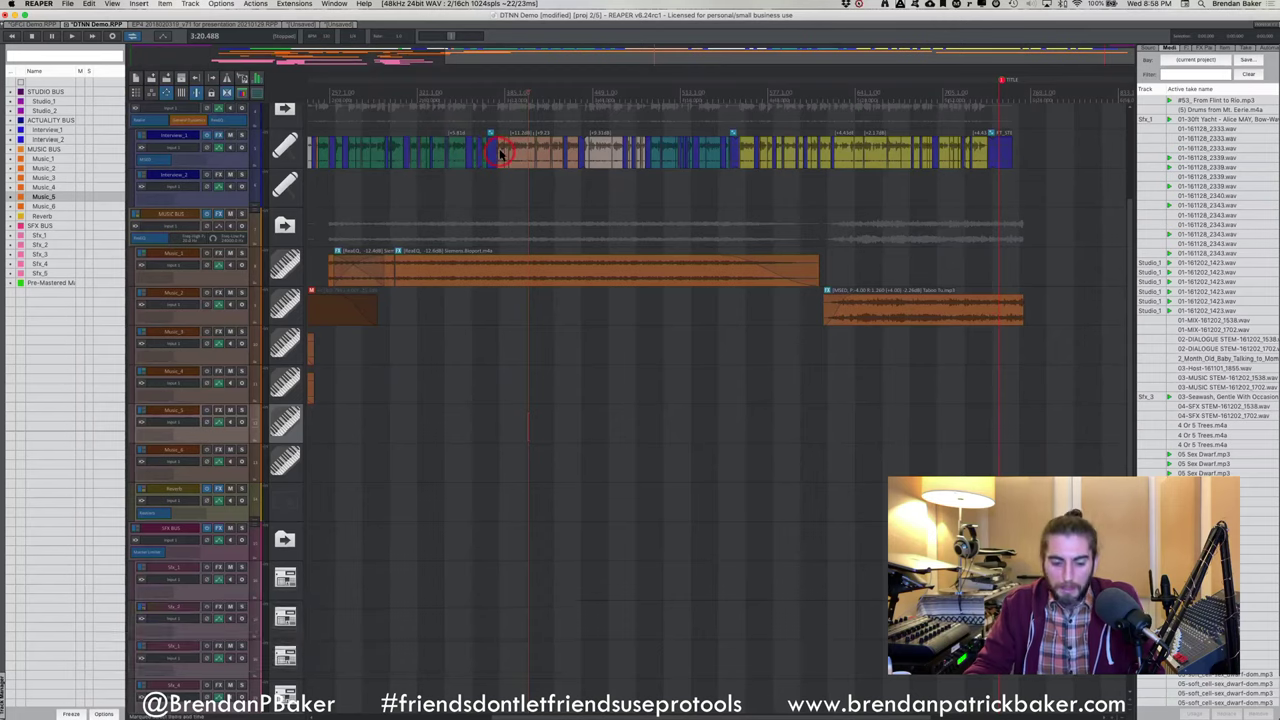
Try moving the pink Interview_1 block and everything after it later with temporary all-track ripple, and undo each move
{"action": "key", "text": "super"}
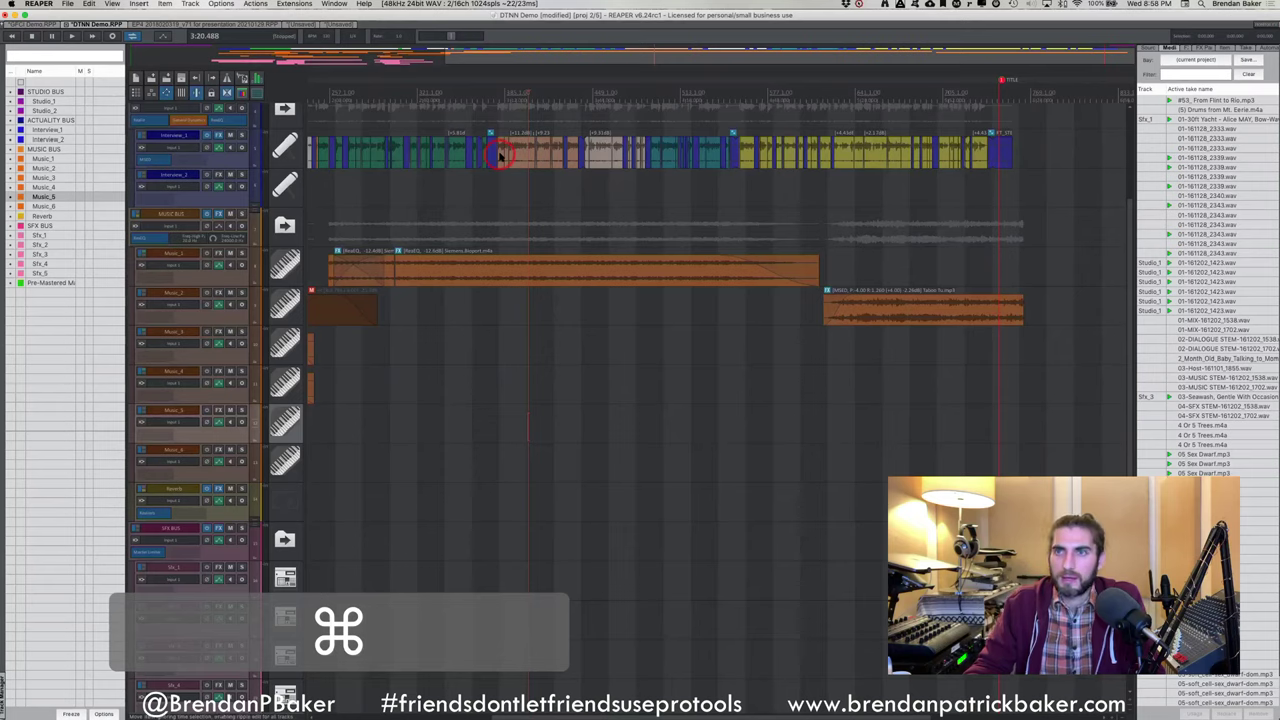
{"action": "left_click_drag", "start_coordinate": [500, 155], "coordinate": [618, 151]}
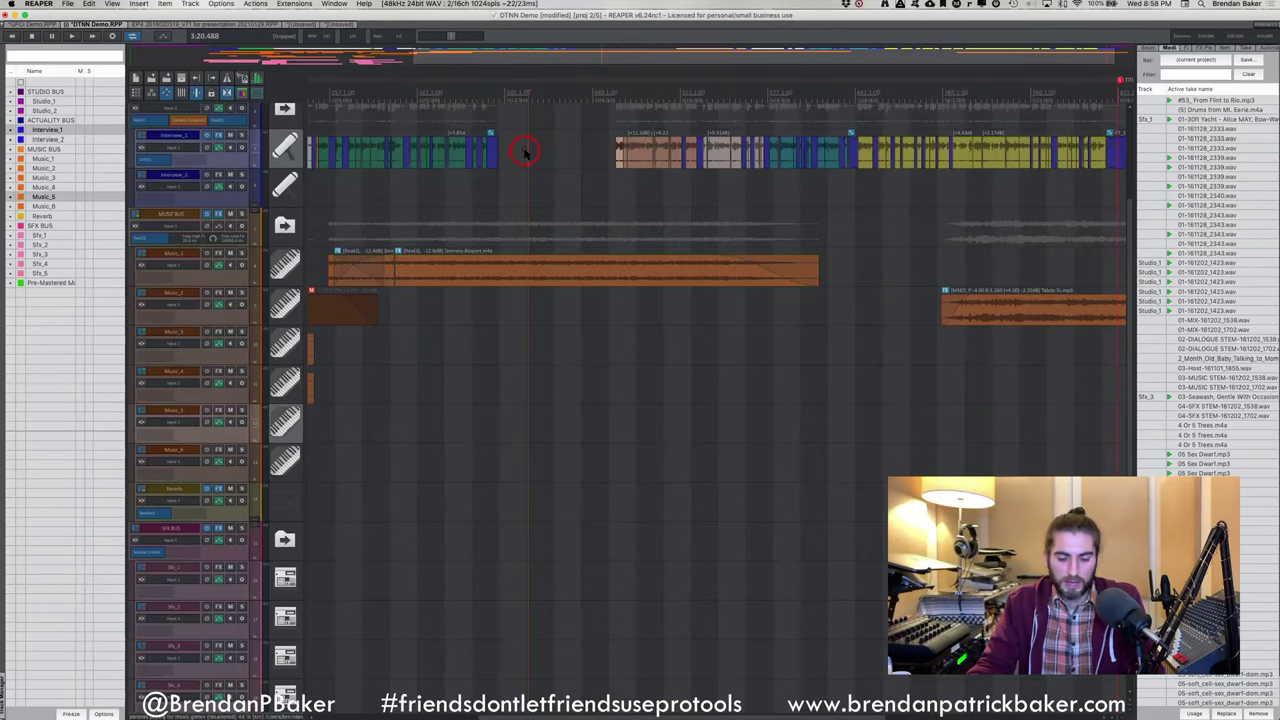
{"action": "key", "text": "super+z"}
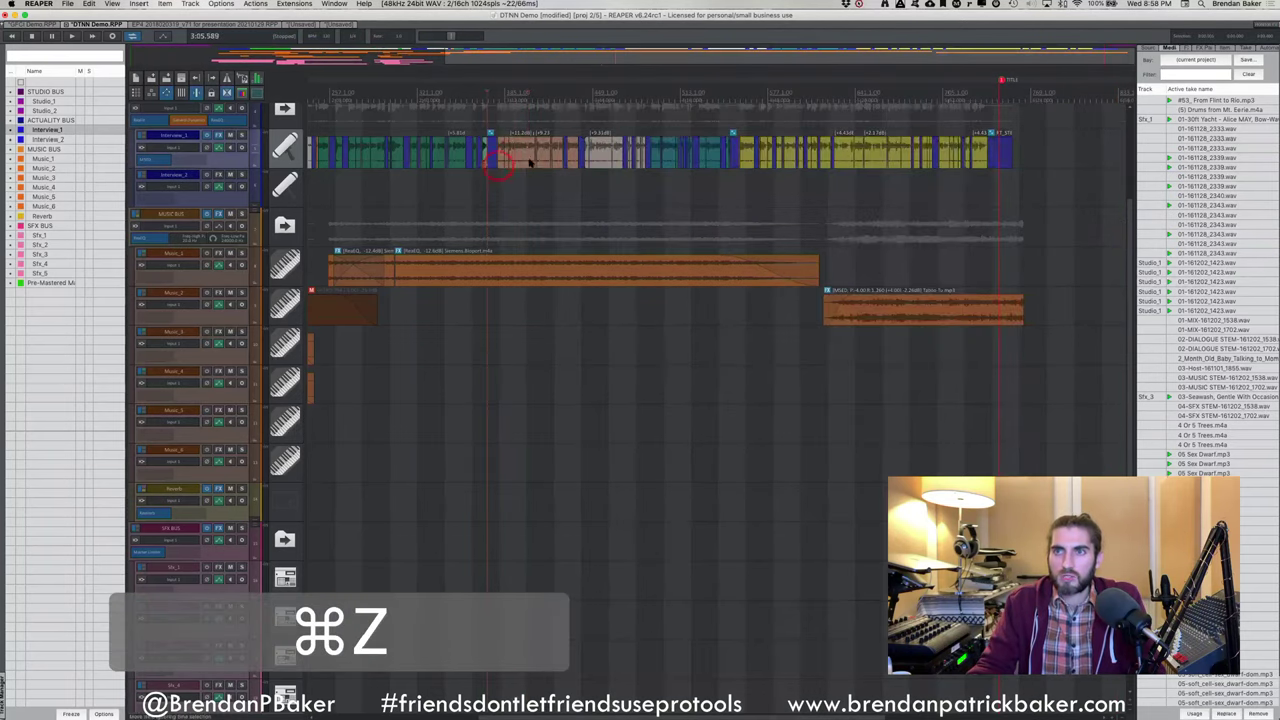
{"action": "left_click_drag", "start_coordinate": [530, 162], "coordinate": [612, 193]}
{"action": "key", "text": "super+z"}
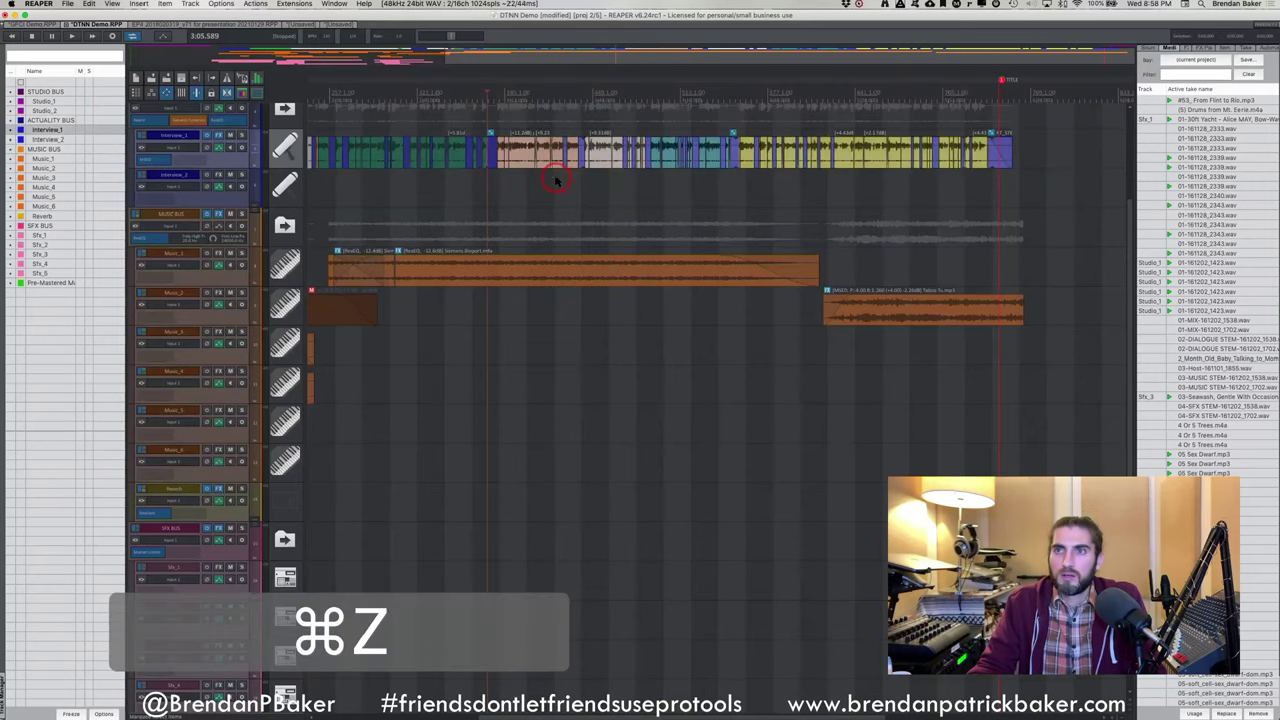
{"action": "left_click", "coordinate": [514, 192]}
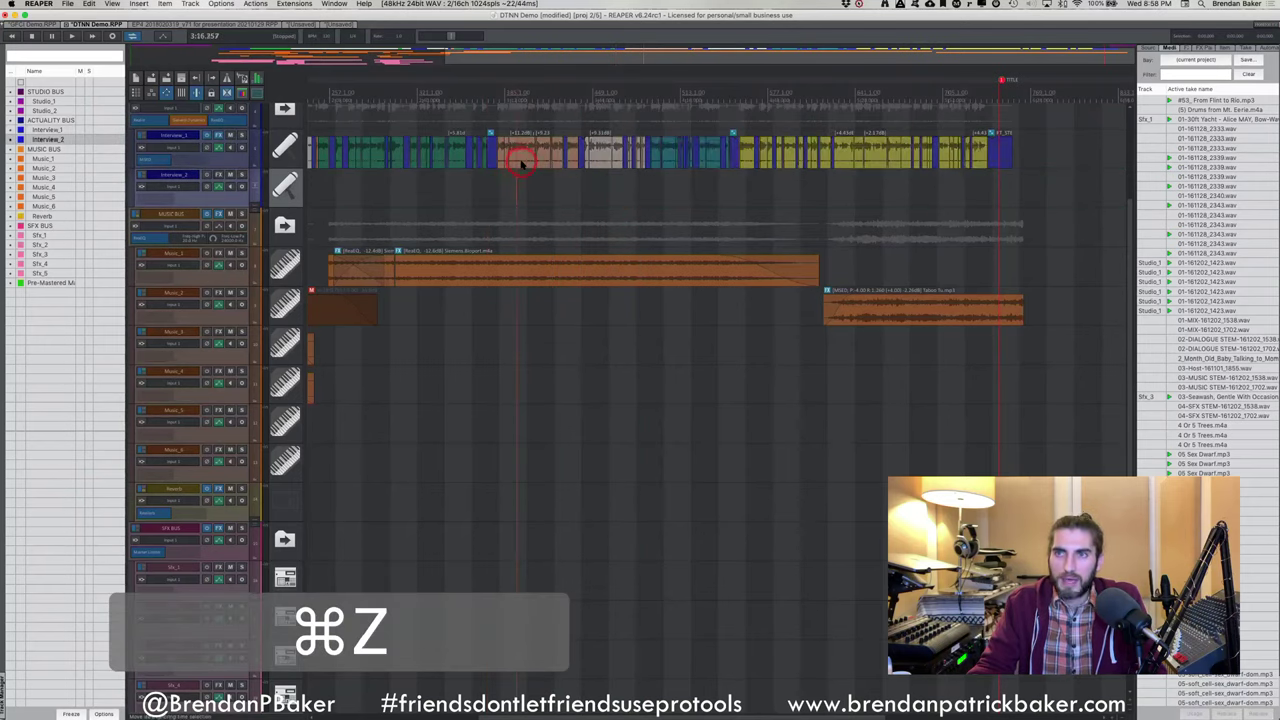
Ripple-move the items on all tracks later from partway into the pink Interview_1 block, and undo the move
{"action": "left_click_drag", "start_coordinate": [525, 162], "coordinate": [661, 160]}
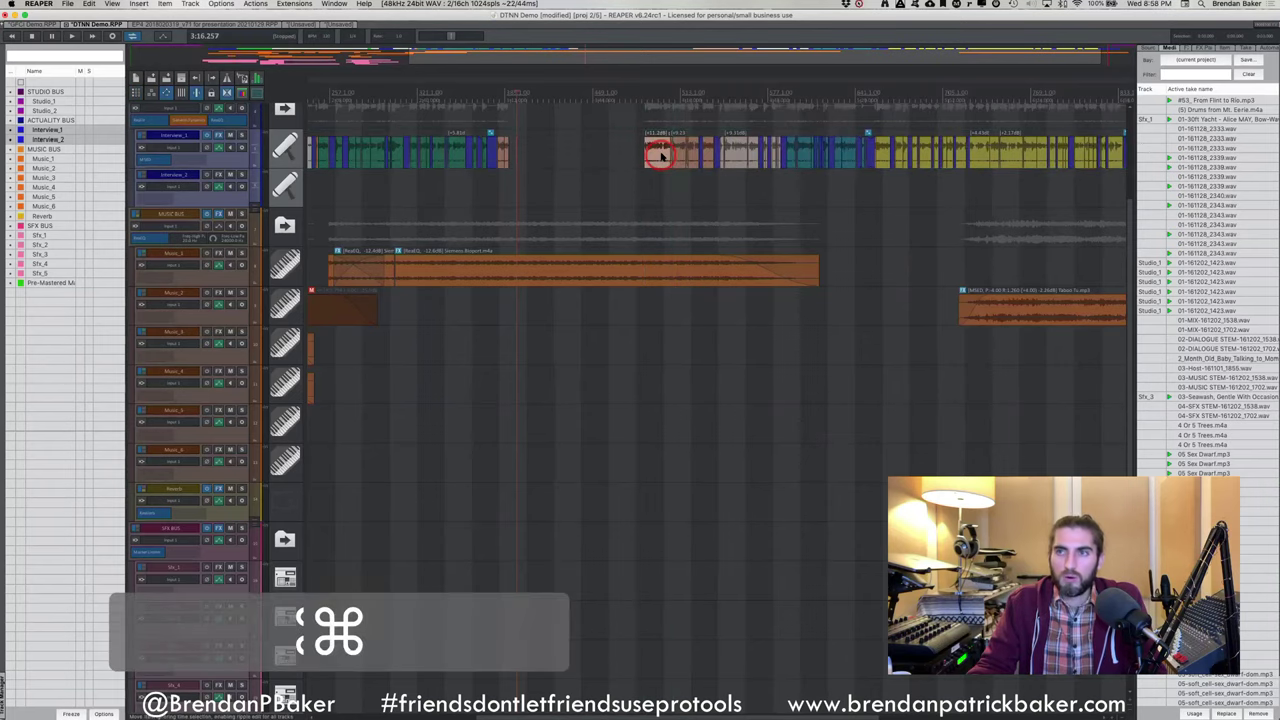
{"action": "key", "text": "super+z"}
{"action": "left_click", "coordinate": [497, 185]}
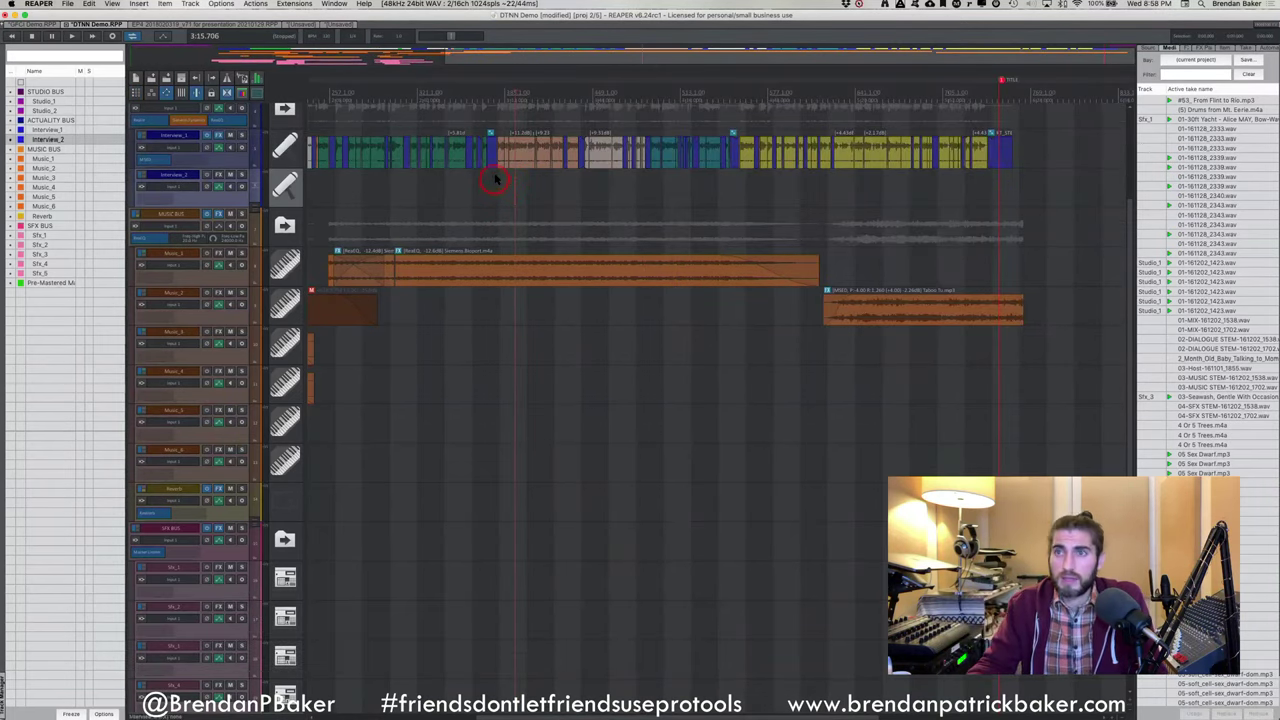
Move the pink Interview_1 block and all later items past the end of the Music_1 item with all-track ripple, and check the shifted music
{"action": "left_click", "coordinate": [500, 162]}
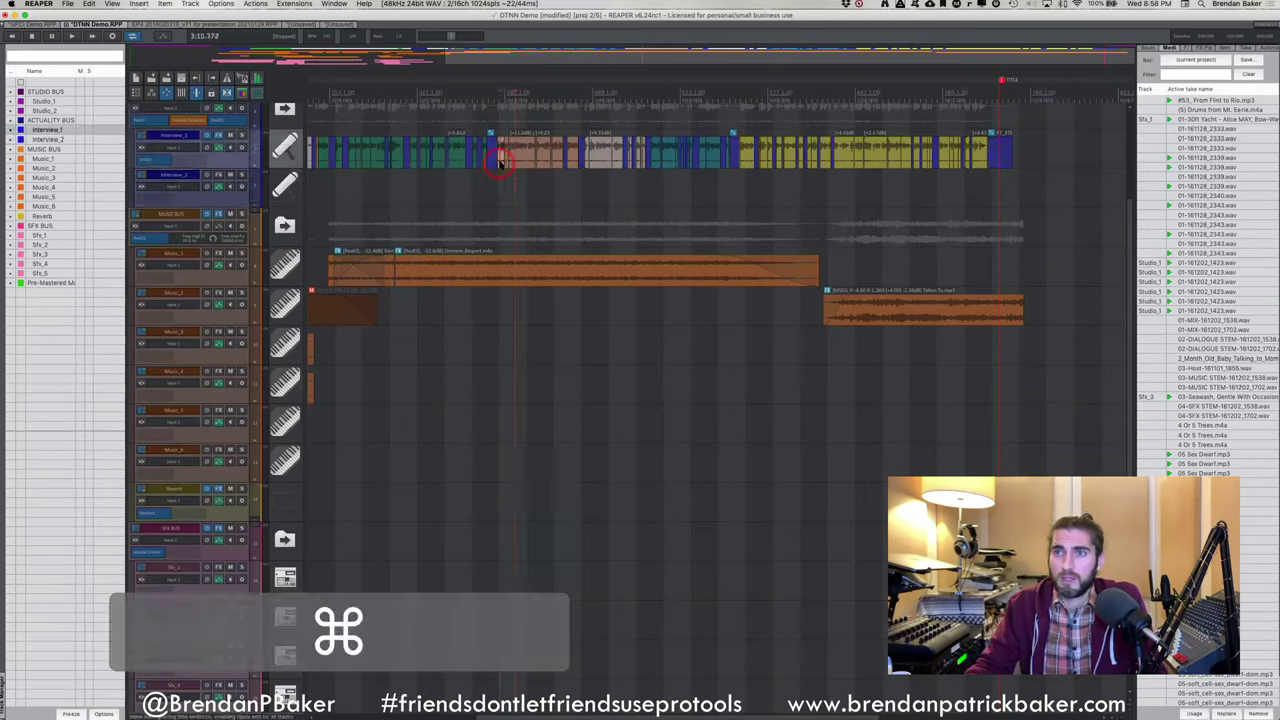
{"action": "left_click_drag", "start_coordinate": [500, 162], "coordinate": [820, 155]}
{"action": "scroll", "coordinate": [820, 155], "scroll_direction": "right", "scroll_amount": 2}
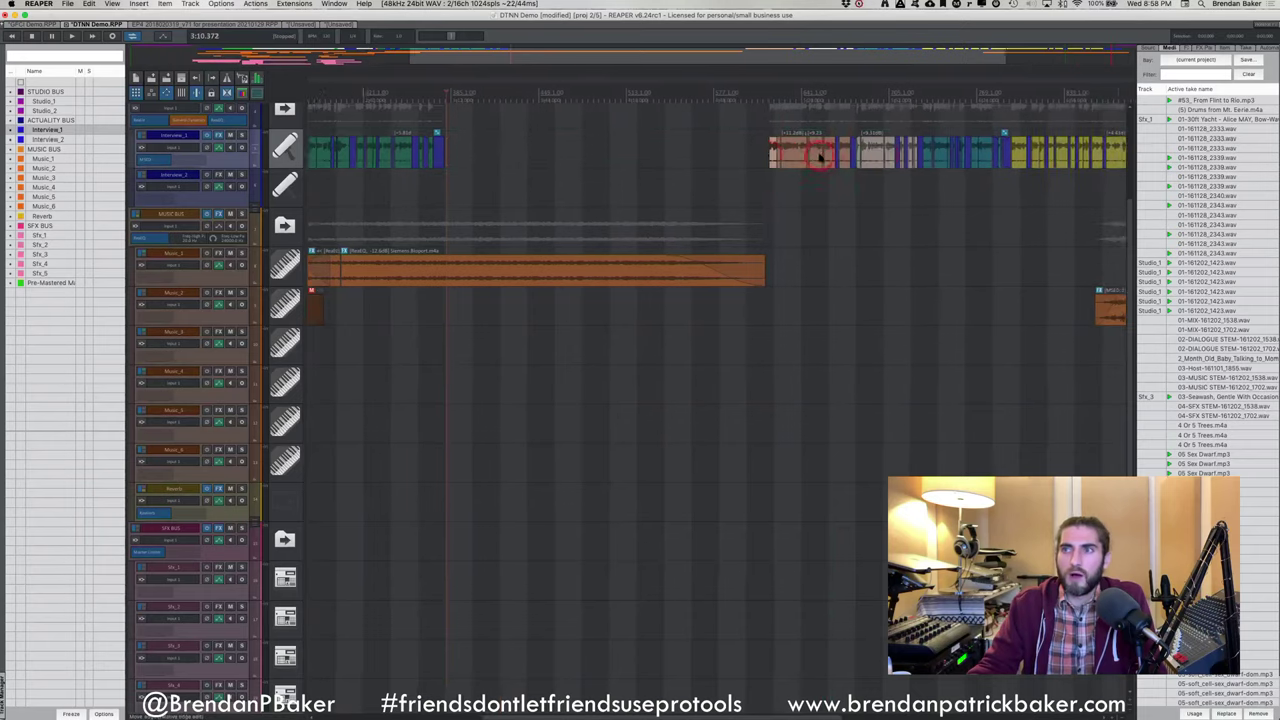
{"action": "scroll", "coordinate": [820, 155], "scroll_direction": "right", "scroll_amount": 2}
{"action": "left_click", "coordinate": [1047, 258]}
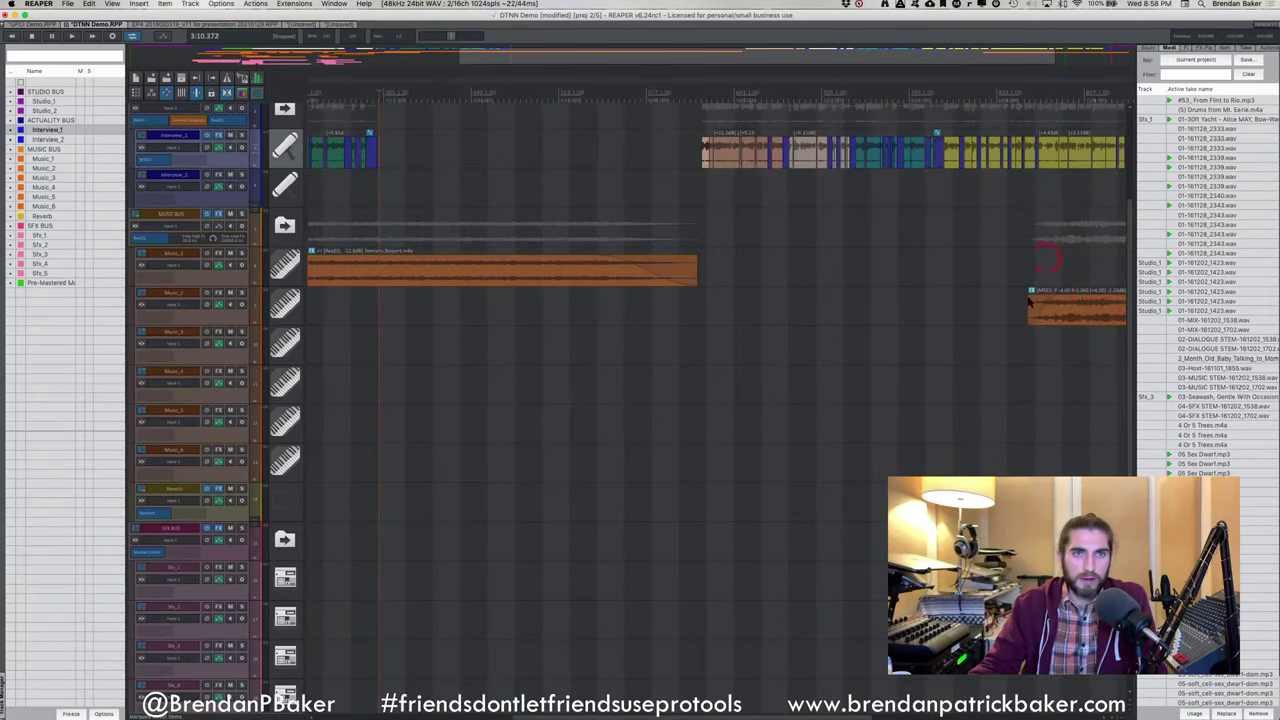
{"action": "left_click", "coordinate": [1050, 258]}
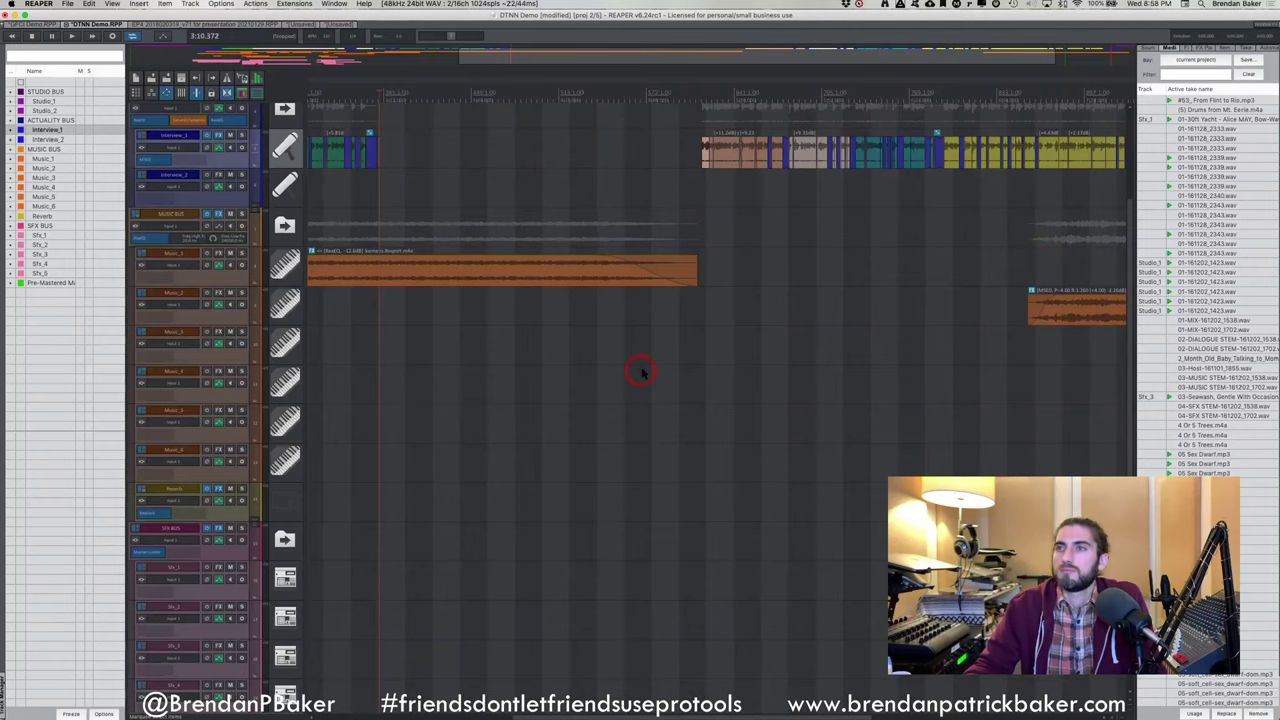
{"action": "key", "text": "super"}
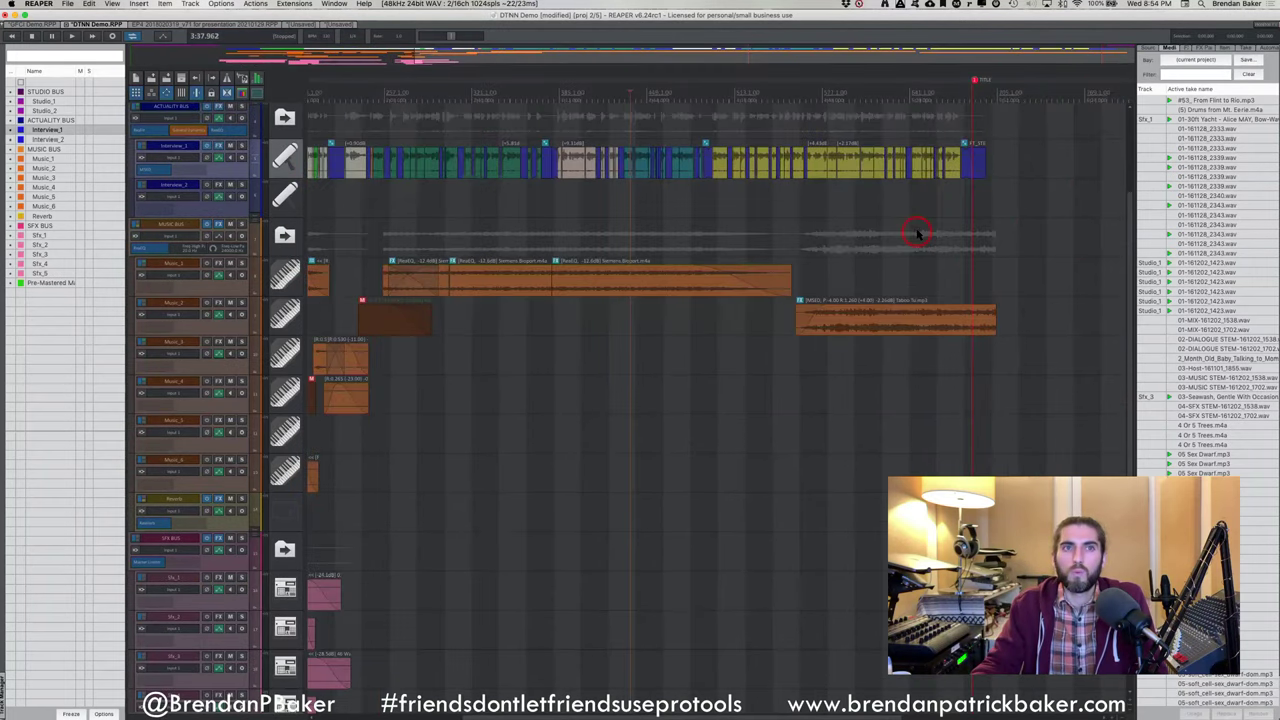
Switch to the EP4 presentation project and look through its music, dialogue, effects and ambience tracks
{"action": "left_click", "coordinate": [206, 34]}
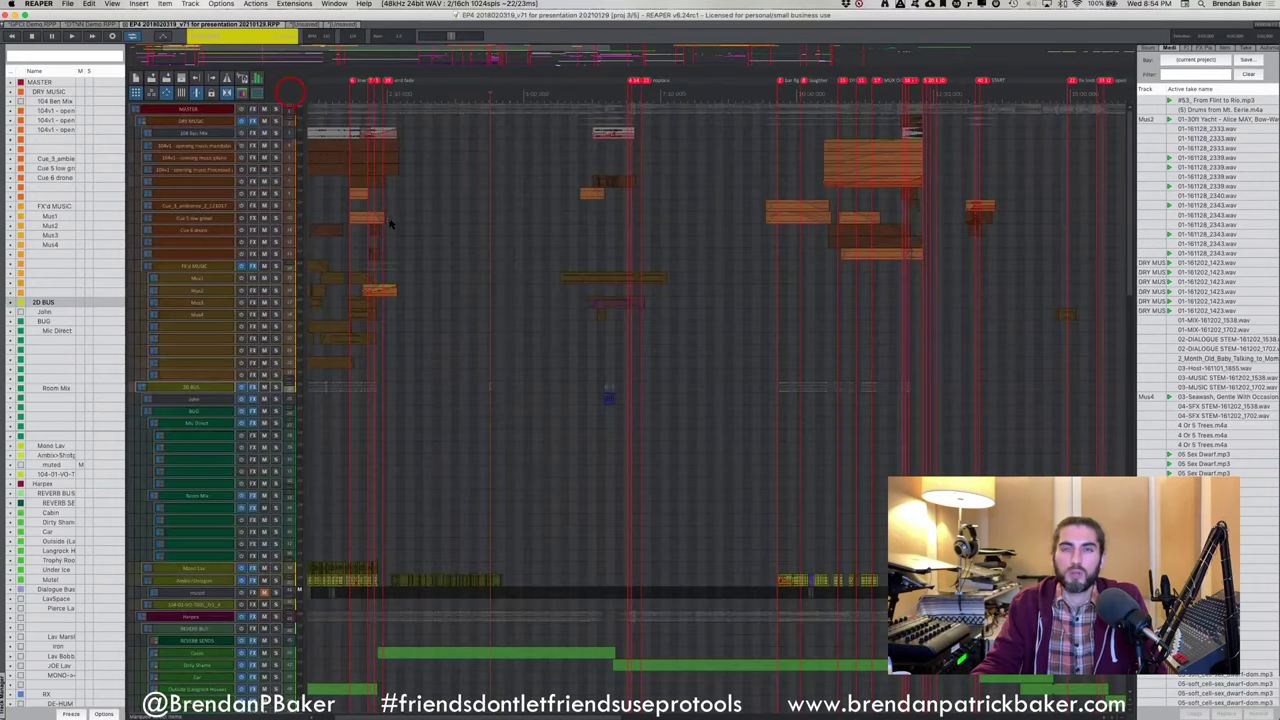
{"action": "left_click", "coordinate": [395, 222], "text": "super"}
{"action": "scroll", "coordinate": [397, 220], "scroll_direction": "down", "scroll_amount": 3}
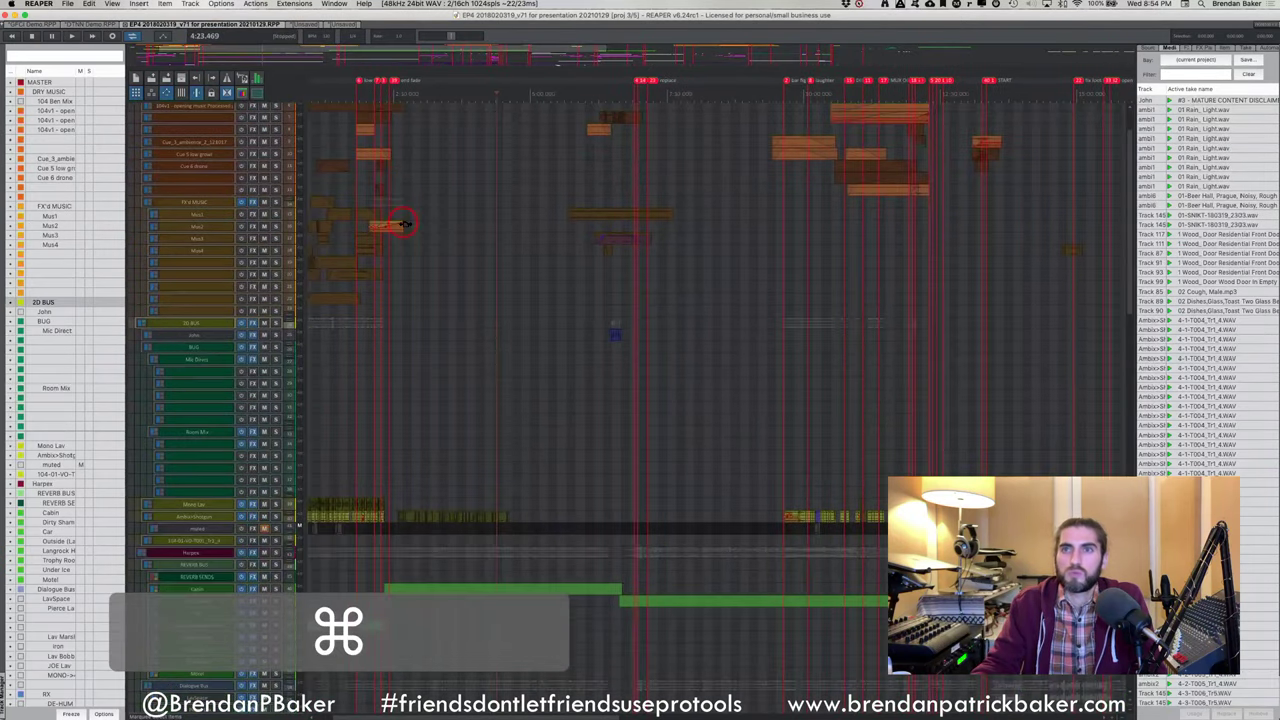
{"action": "left_click", "coordinate": [404, 224], "text": "super"}
{"action": "scroll", "coordinate": [404, 224], "scroll_direction": "down", "scroll_amount": 3}
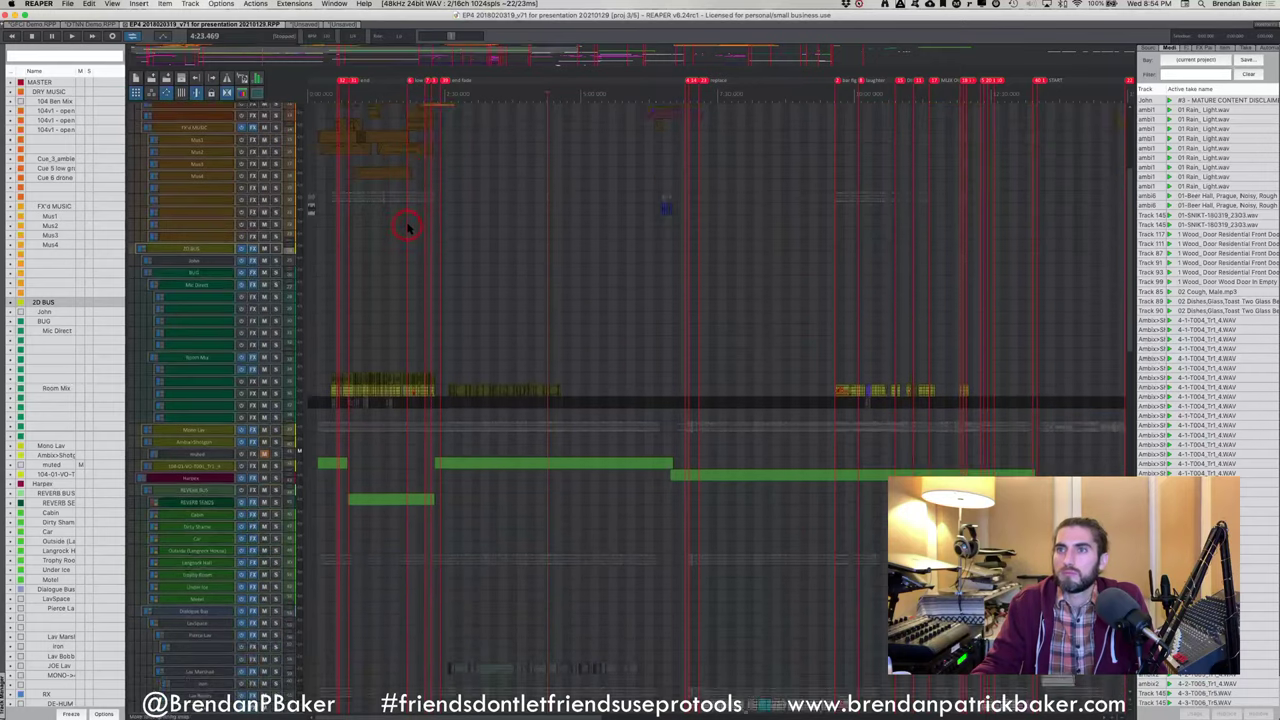
{"action": "scroll", "coordinate": [408, 227], "scroll_direction": "down", "scroll_amount": 3}
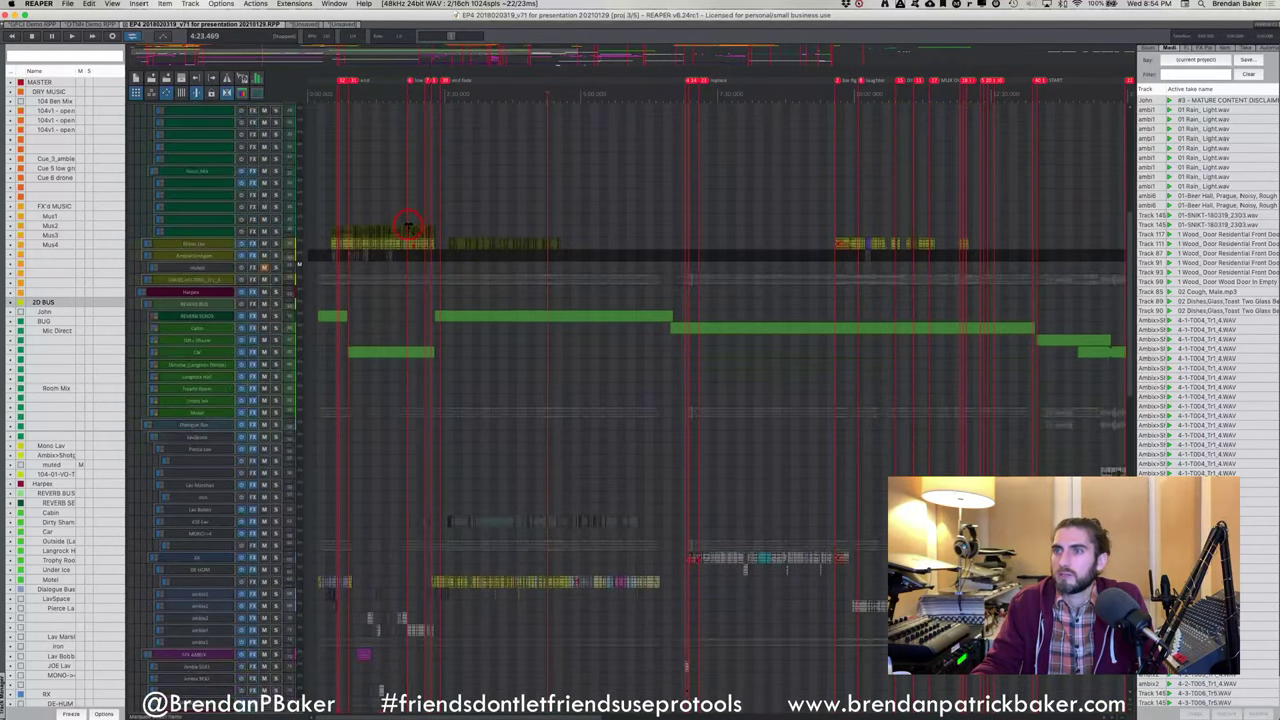
{"action": "scroll", "coordinate": [408, 227], "scroll_direction": "down", "scroll_amount": 5}
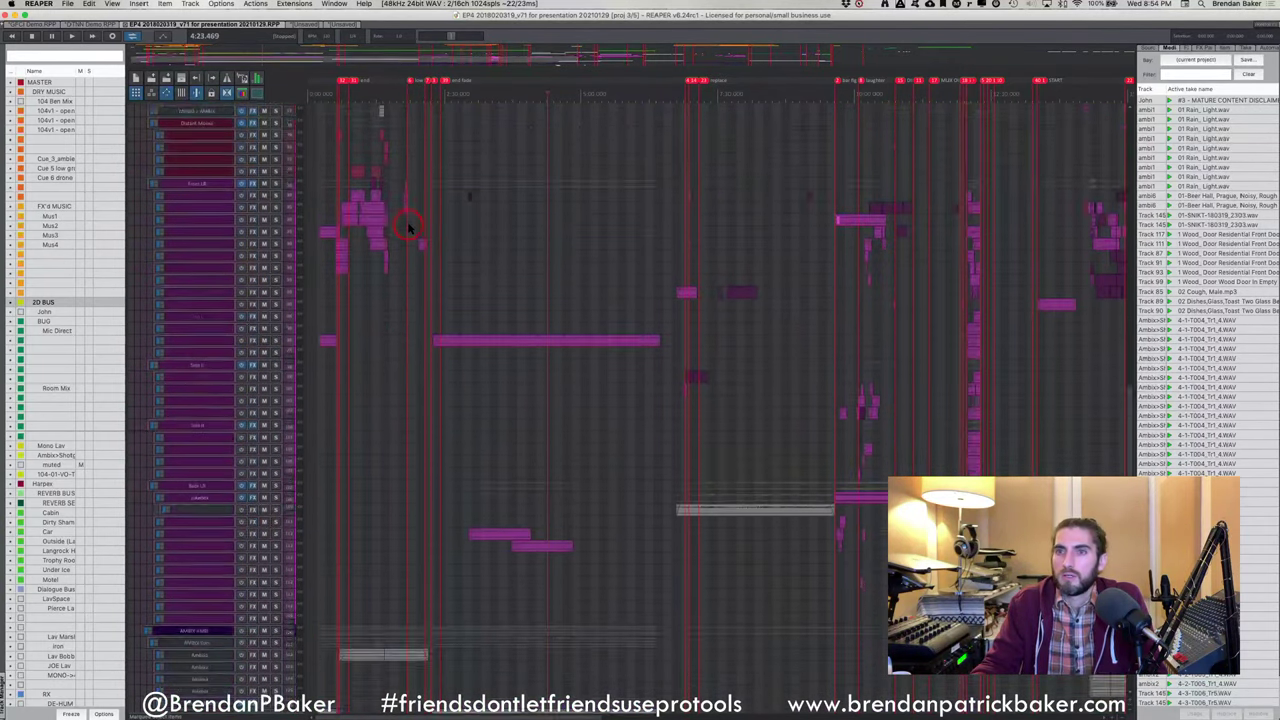
{"action": "scroll", "coordinate": [408, 227], "scroll_direction": "down", "scroll_amount": 5}
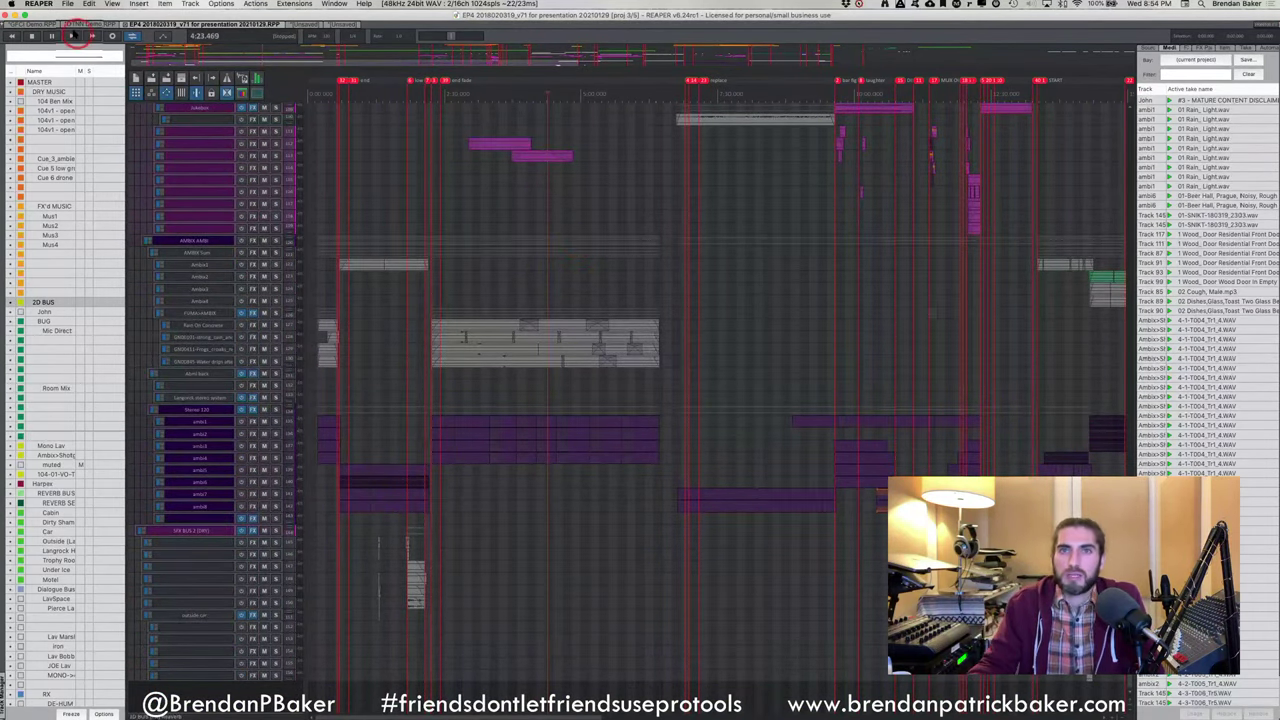
Undo the last ripple move in the OTNN Demo project and show the mixer below the arrangement
{"action": "key", "text": "super+z"}
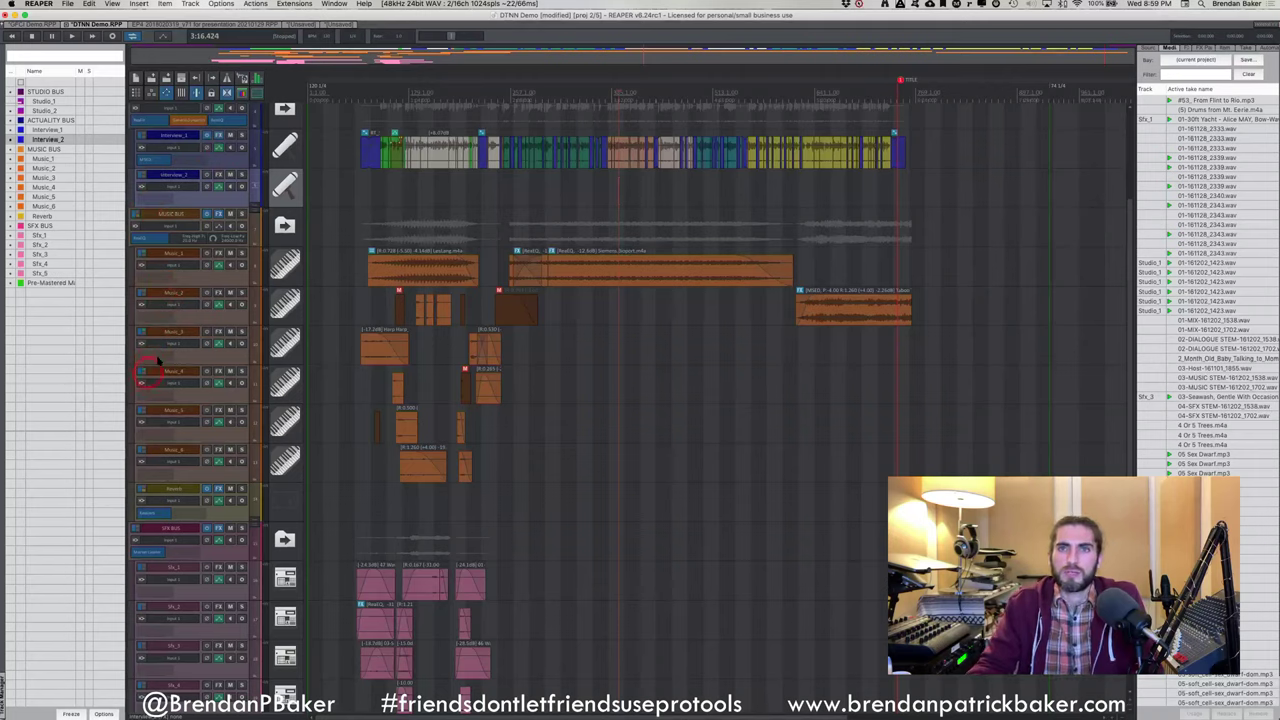
{"action": "left_click", "coordinate": [130, 625]}
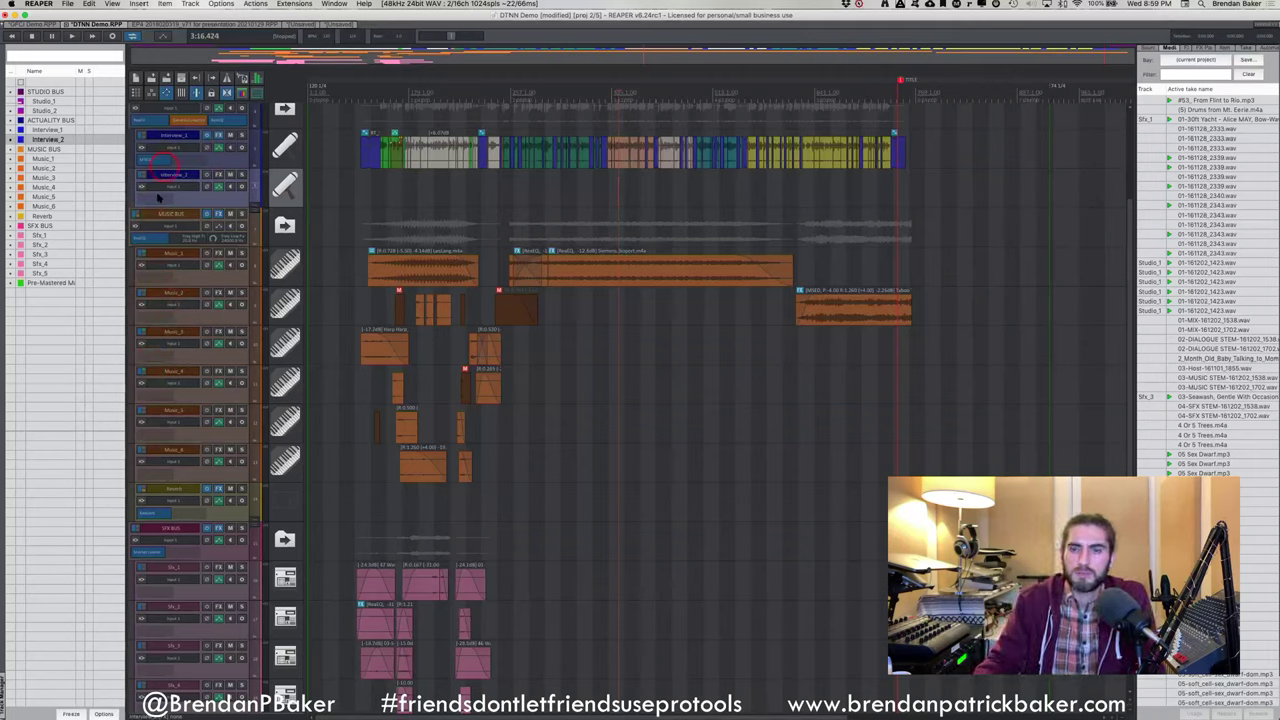
{"action": "left_click", "coordinate": [163, 577]}
{"action": "key", "text": "super+equal"}
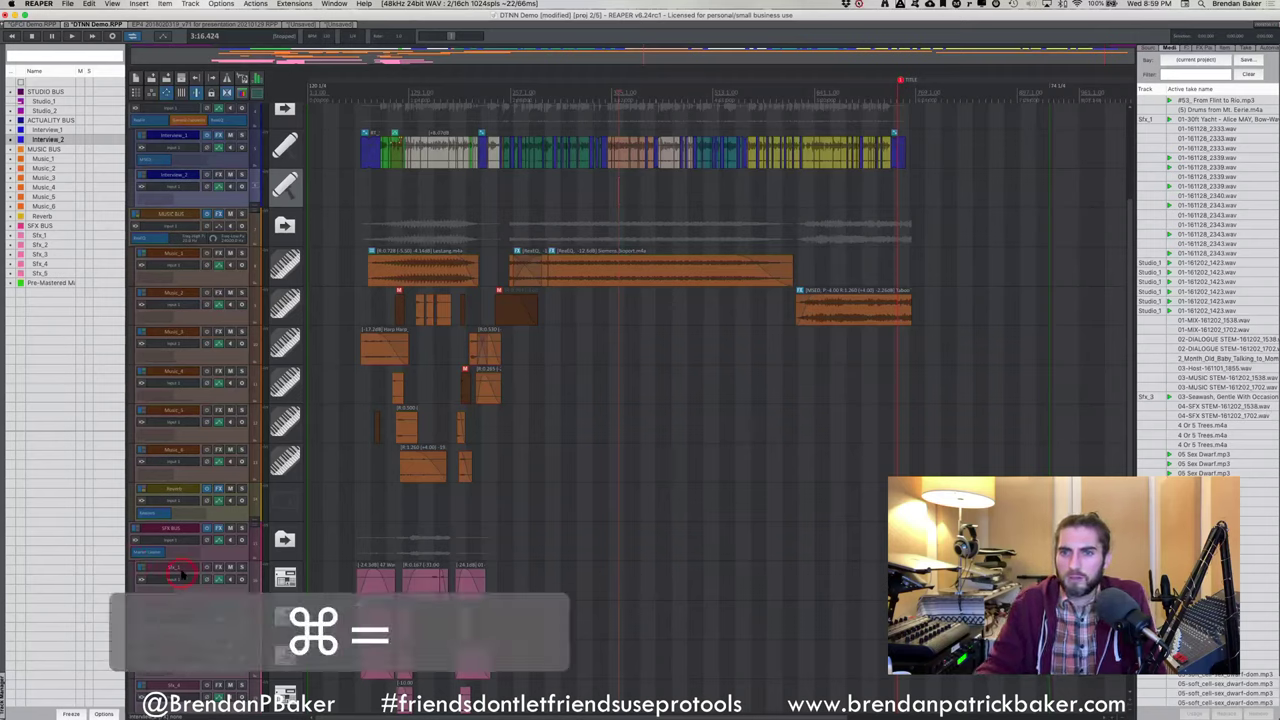
{"action": "left_click", "coordinate": [323, 543]}
{"action": "key", "text": "super+equal"}
{"action": "left_click", "coordinate": [284, 414]}
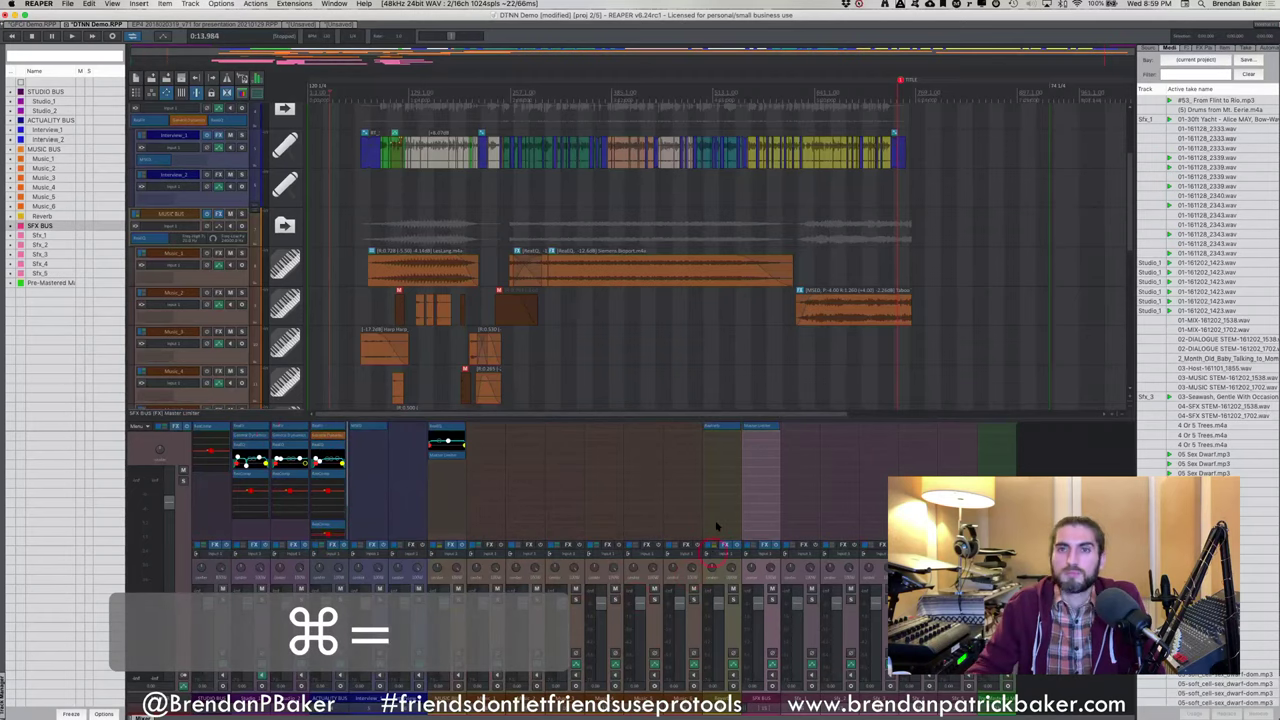
{"action": "left_click", "coordinate": [320, 515]}
{"action": "left_click", "coordinate": [200, 412]}
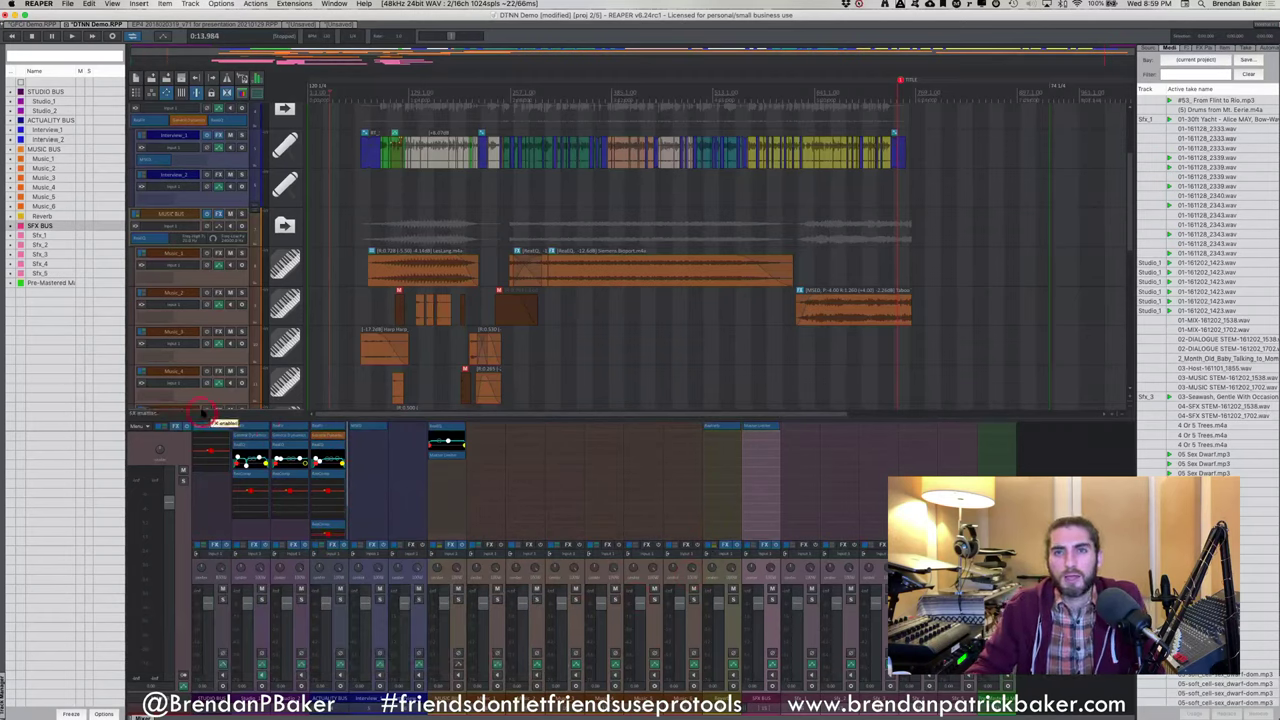
{"action": "left_click", "coordinate": [200, 318]}
{"action": "left_click", "coordinate": [318, 293]}
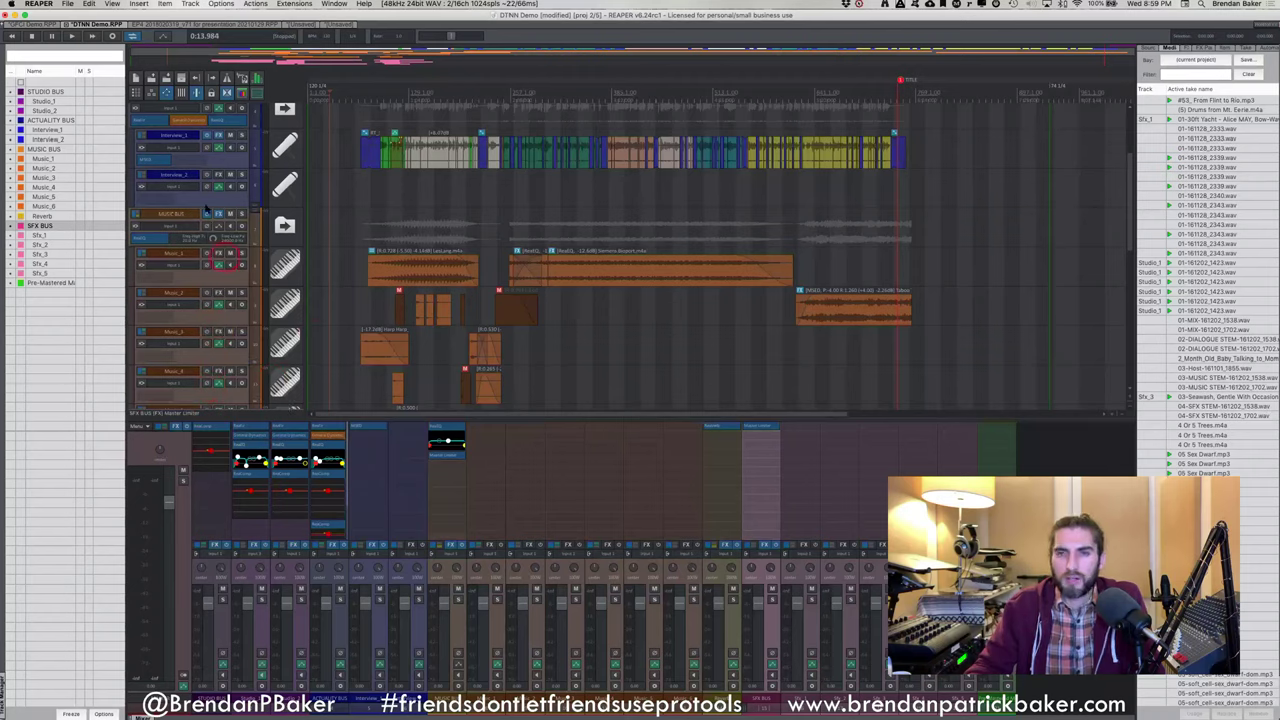
{"action": "left_click", "coordinate": [357, 592]}
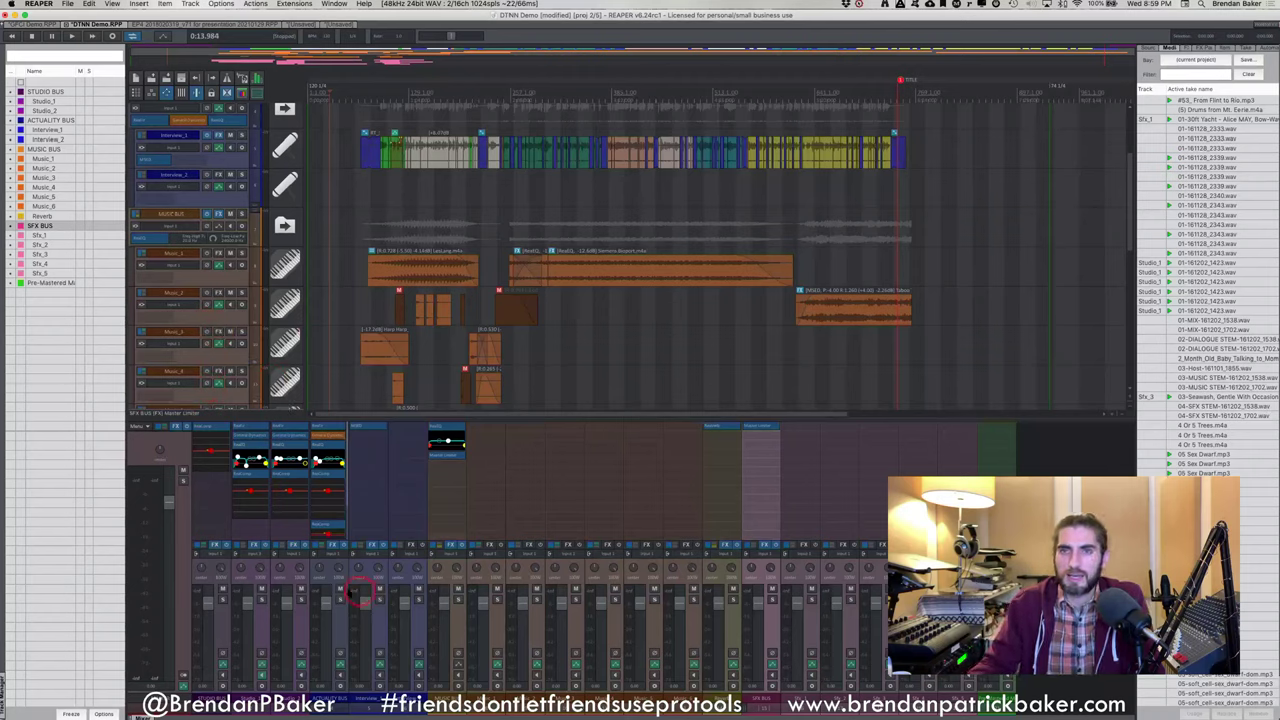
Examine the Studio and Interview track controls in the arrangement against the matching channel strips in the mixer
{"action": "scroll", "coordinate": [252, 178], "scroll_direction": "up", "scroll_amount": 3}
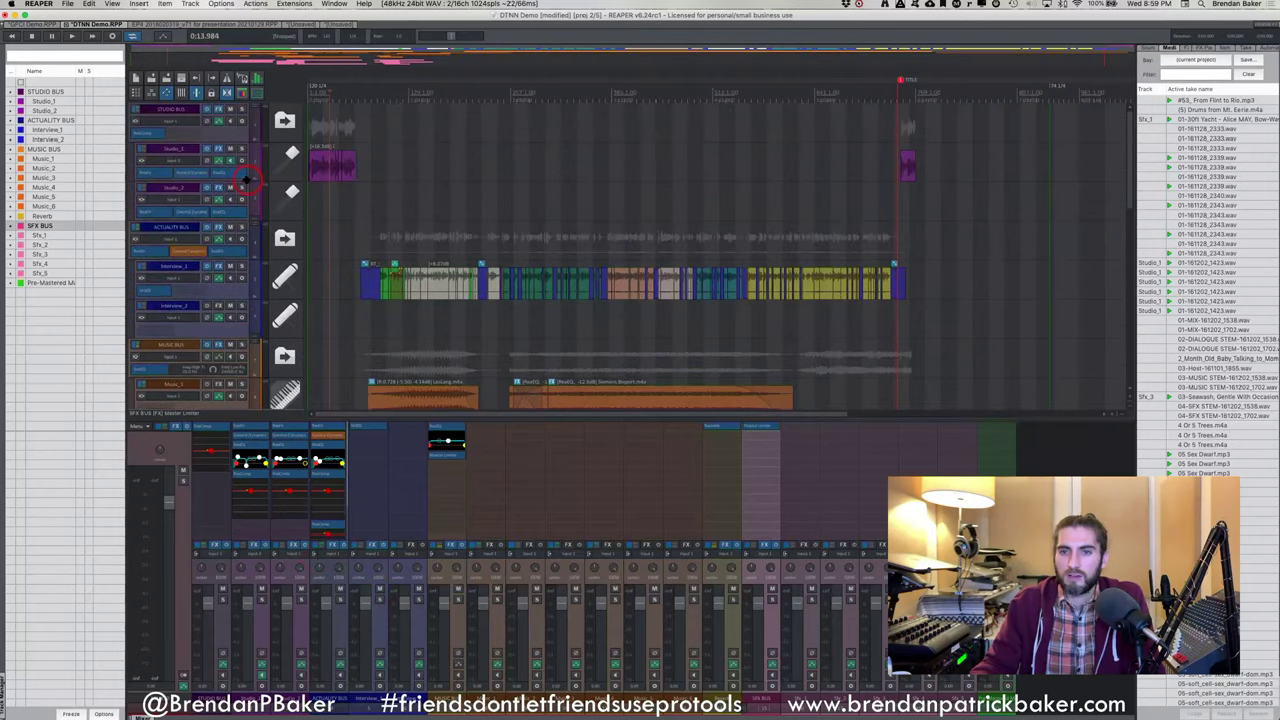
{"action": "left_click", "coordinate": [260, 638]}
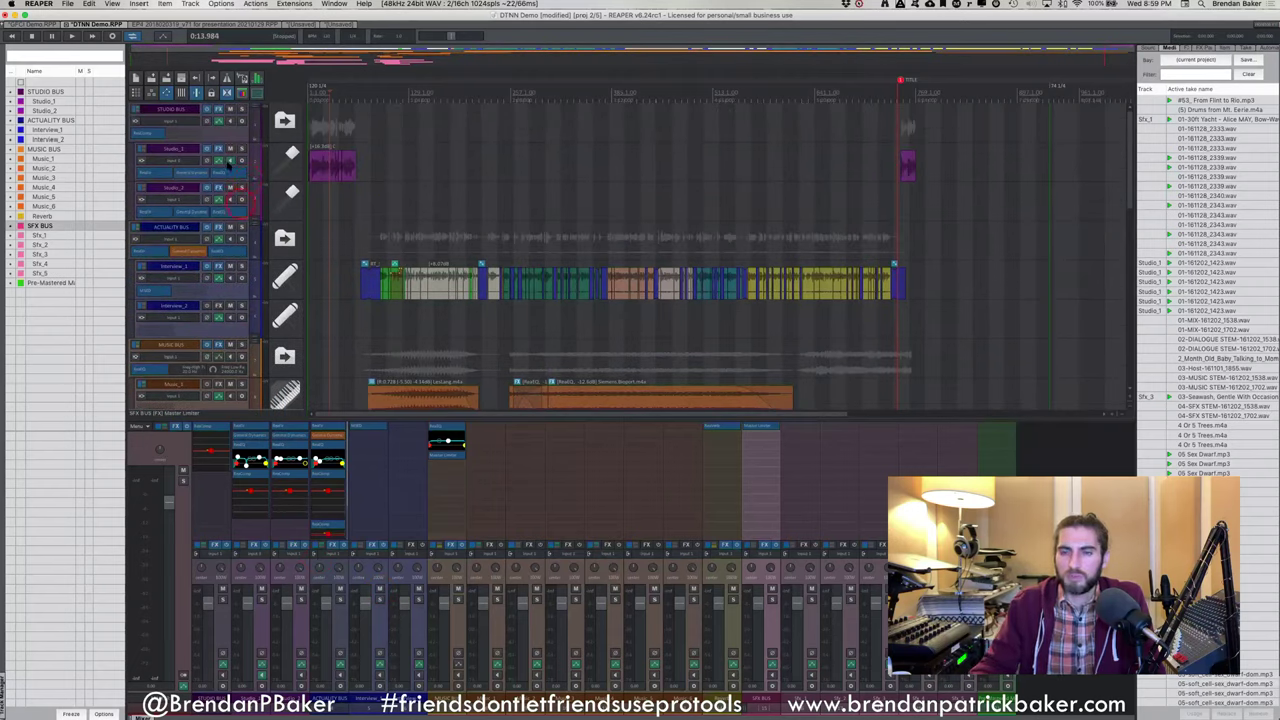
{"action": "left_click", "coordinate": [490, 648]}
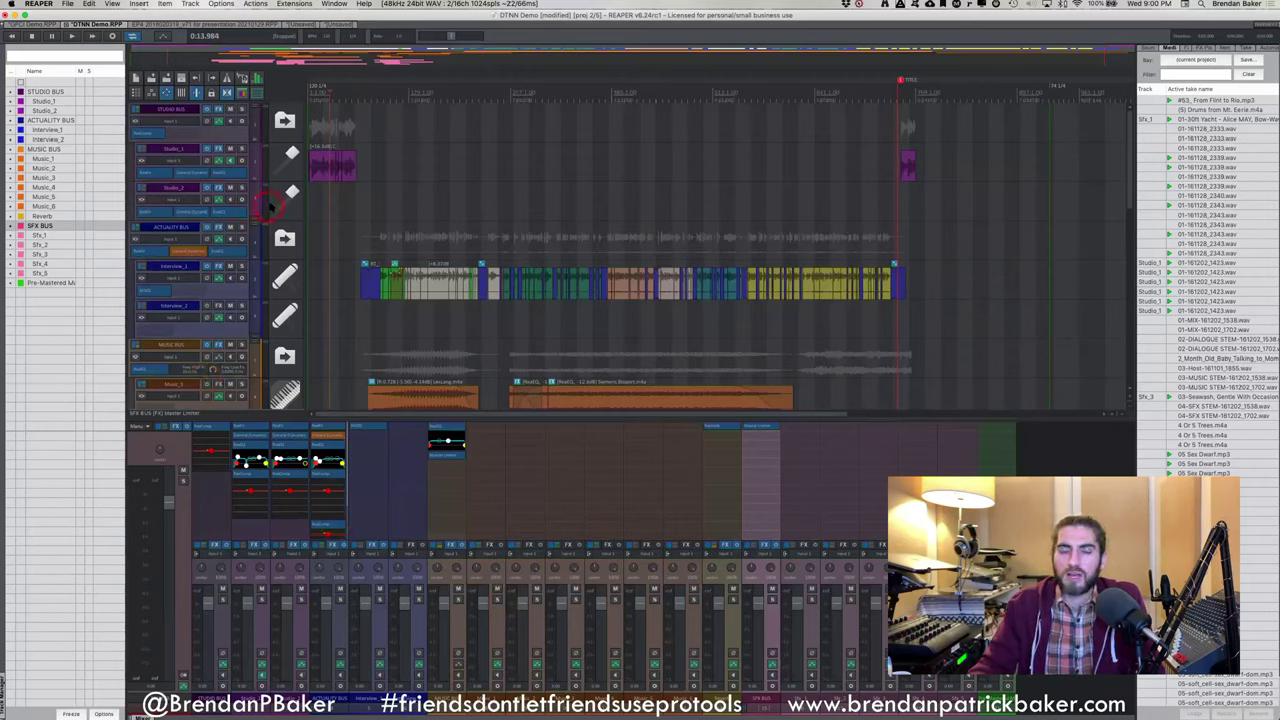
{"action": "left_click", "coordinate": [218, 394]}
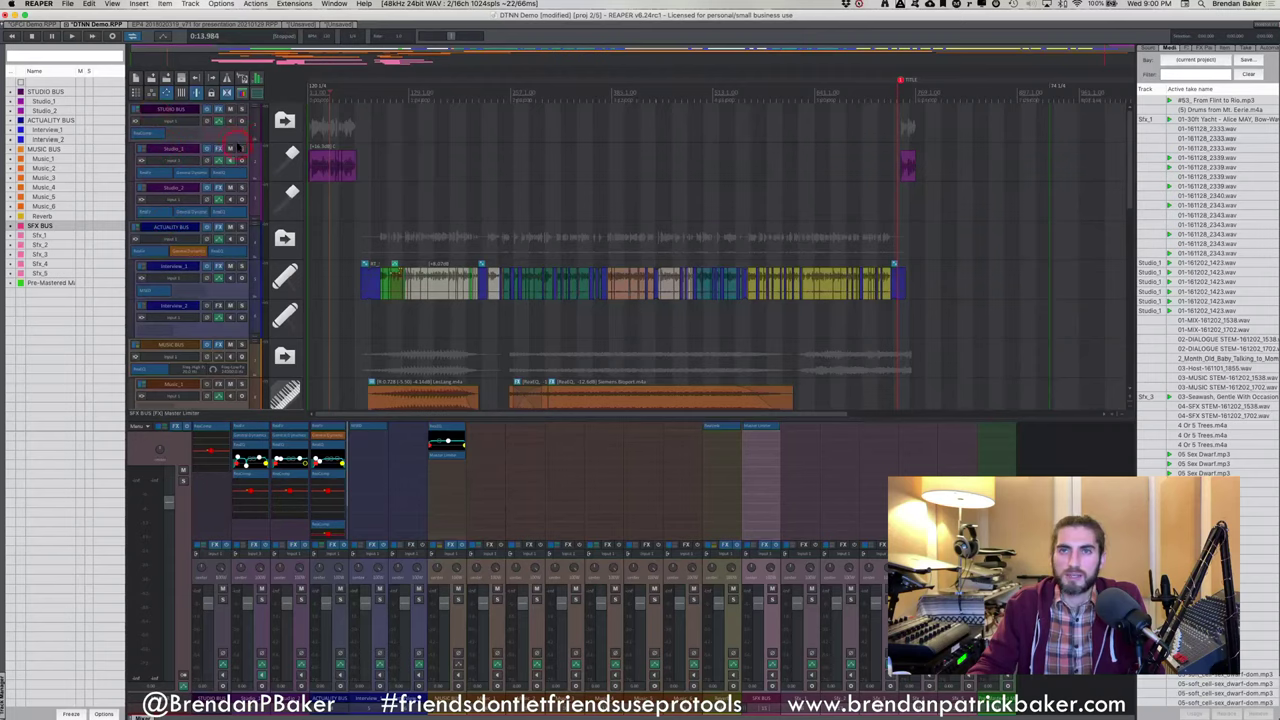
Enlarge the track heights and widen the track control panel to examine the STUDIO BUS controls
{"action": "scroll", "coordinate": [205, 145], "scroll_direction": "up", "scroll_amount": 5, "text": "super"}
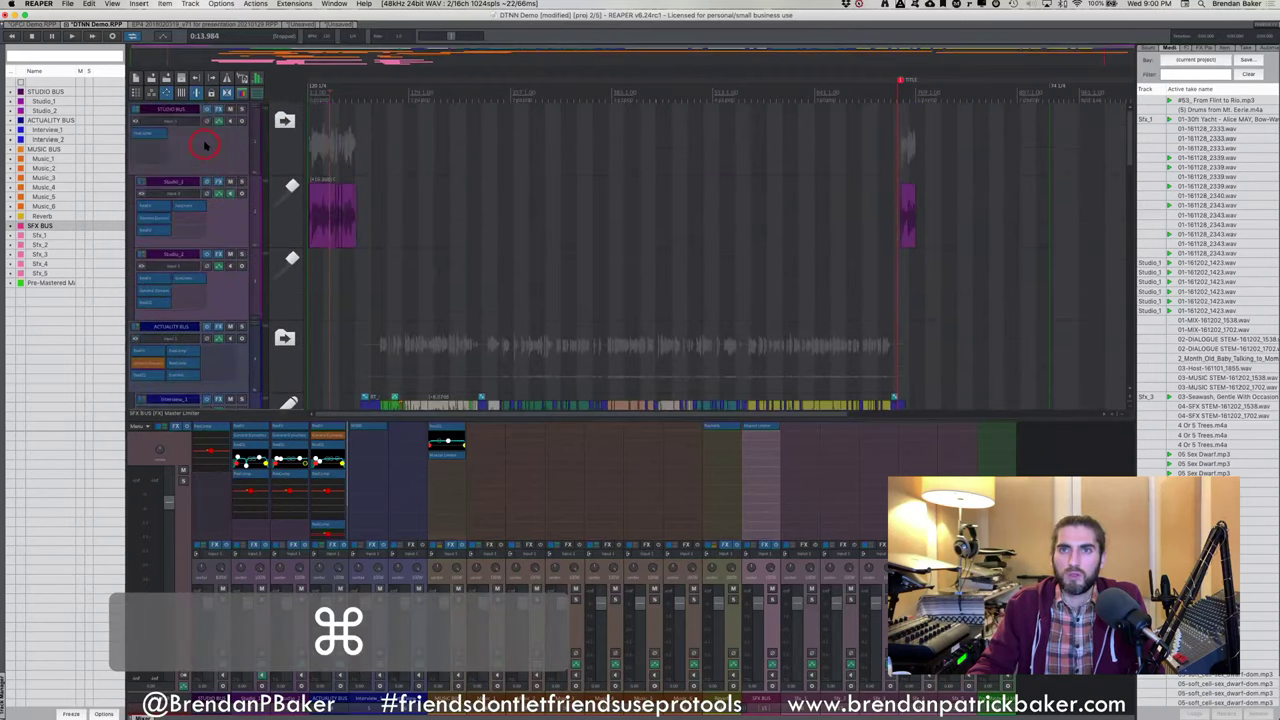
{"action": "scroll", "coordinate": [230, 150], "scroll_direction": "right", "scroll_amount": 3}
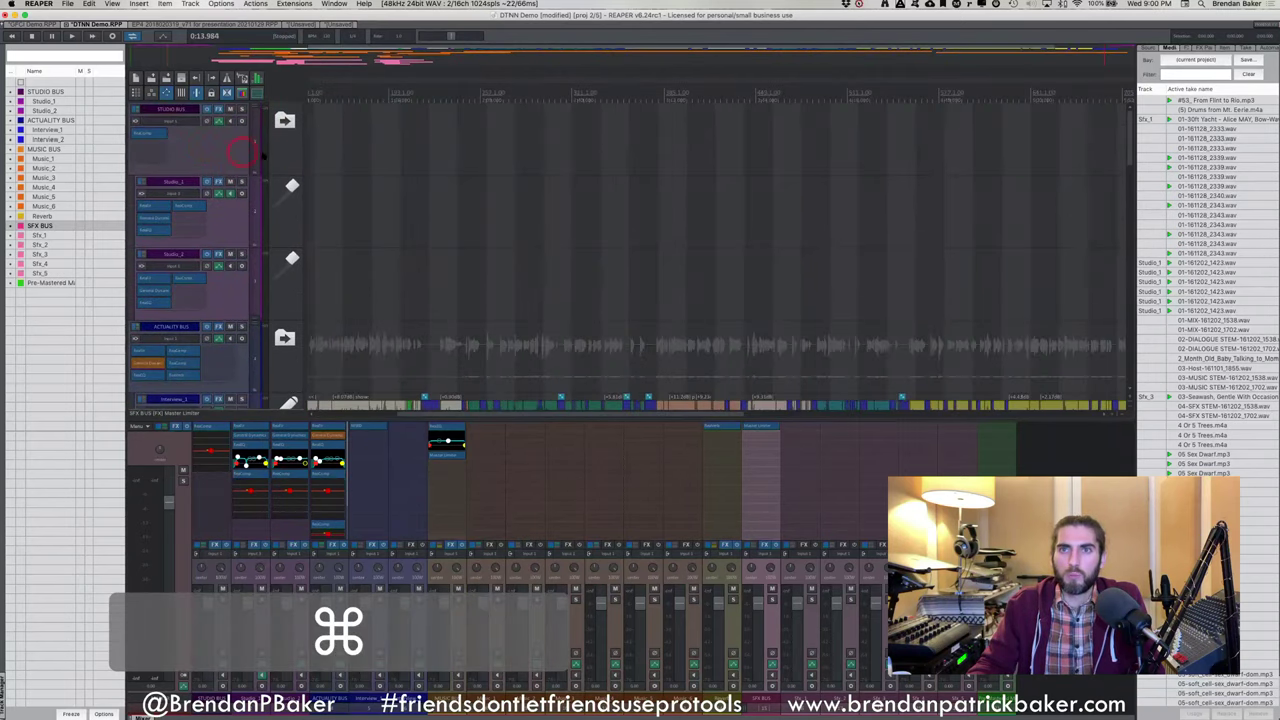
{"action": "left_click_drag", "start_coordinate": [300, 152], "coordinate": [372, 147]}
{"action": "left_click", "coordinate": [176, 143]}
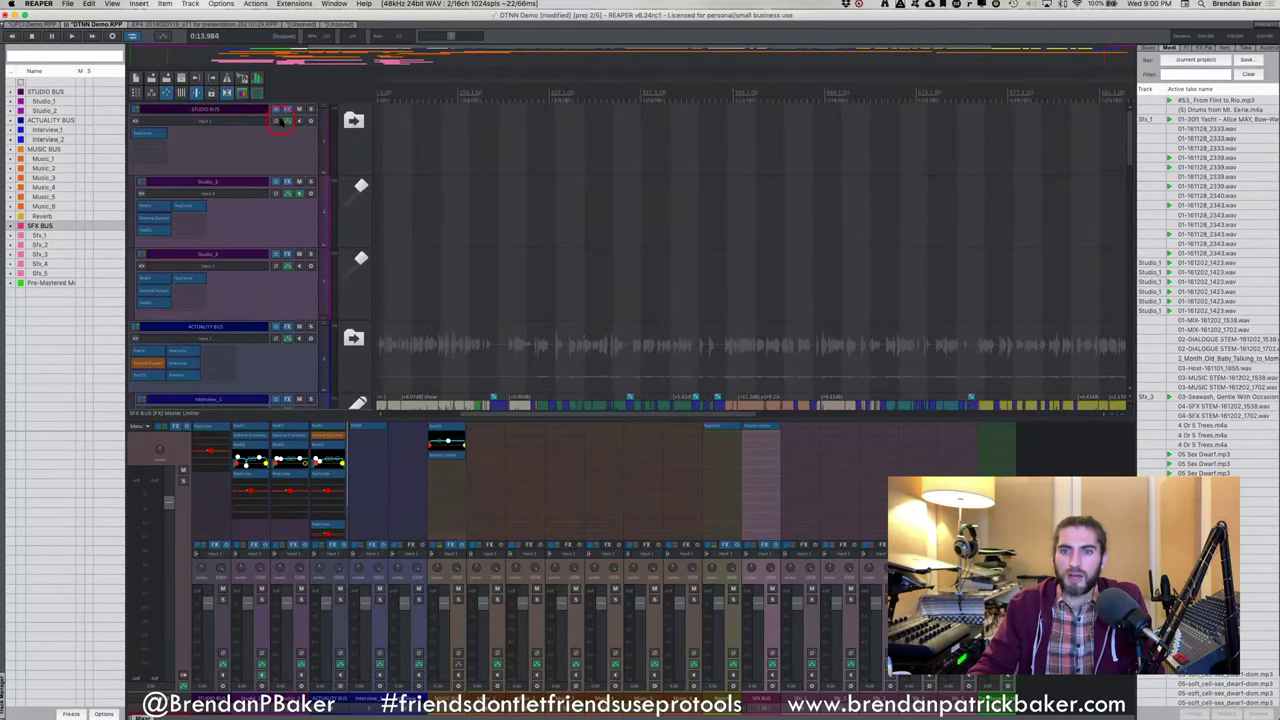
{"action": "left_click", "coordinate": [302, 108]}
{"action": "left_click", "coordinate": [302, 108]}
{"action": "left_click", "coordinate": [311, 112]}
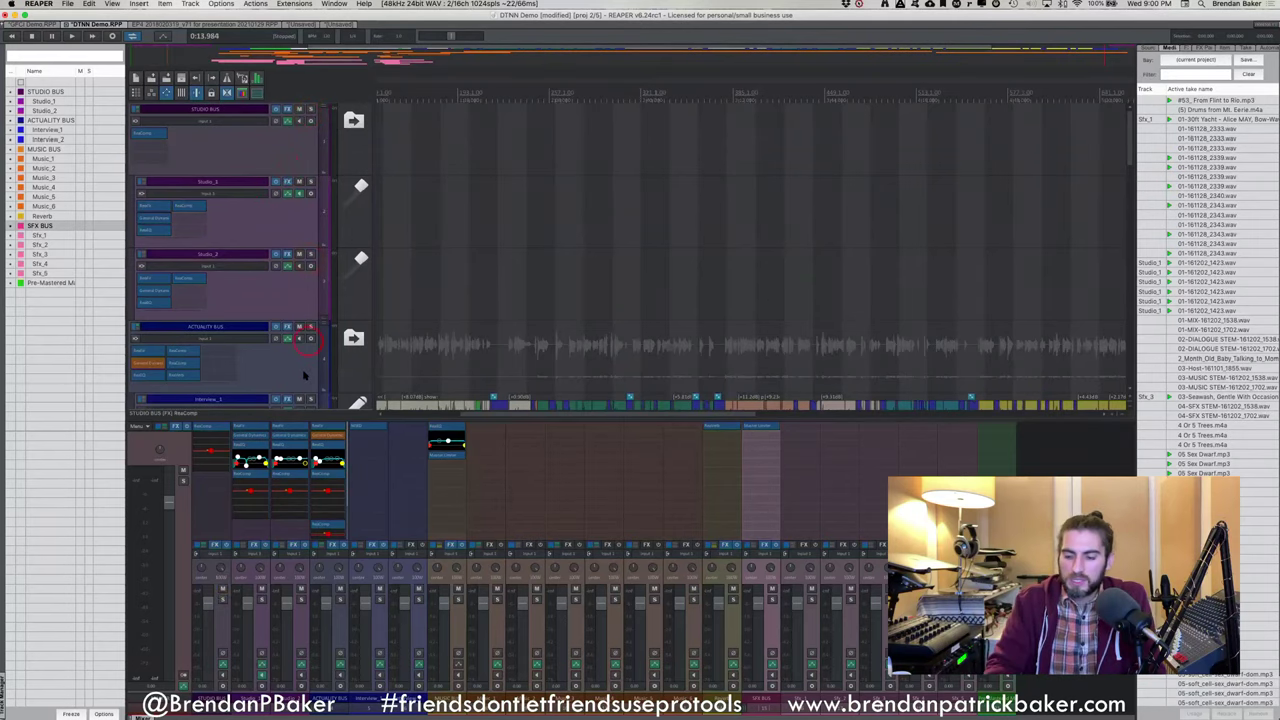
Hide the mixer, shrink the tracks so the whole project fits, and narrow the track control panel
{"action": "left_click", "coordinate": [296, 401]}
{"action": "key", "text": "super+equal"}
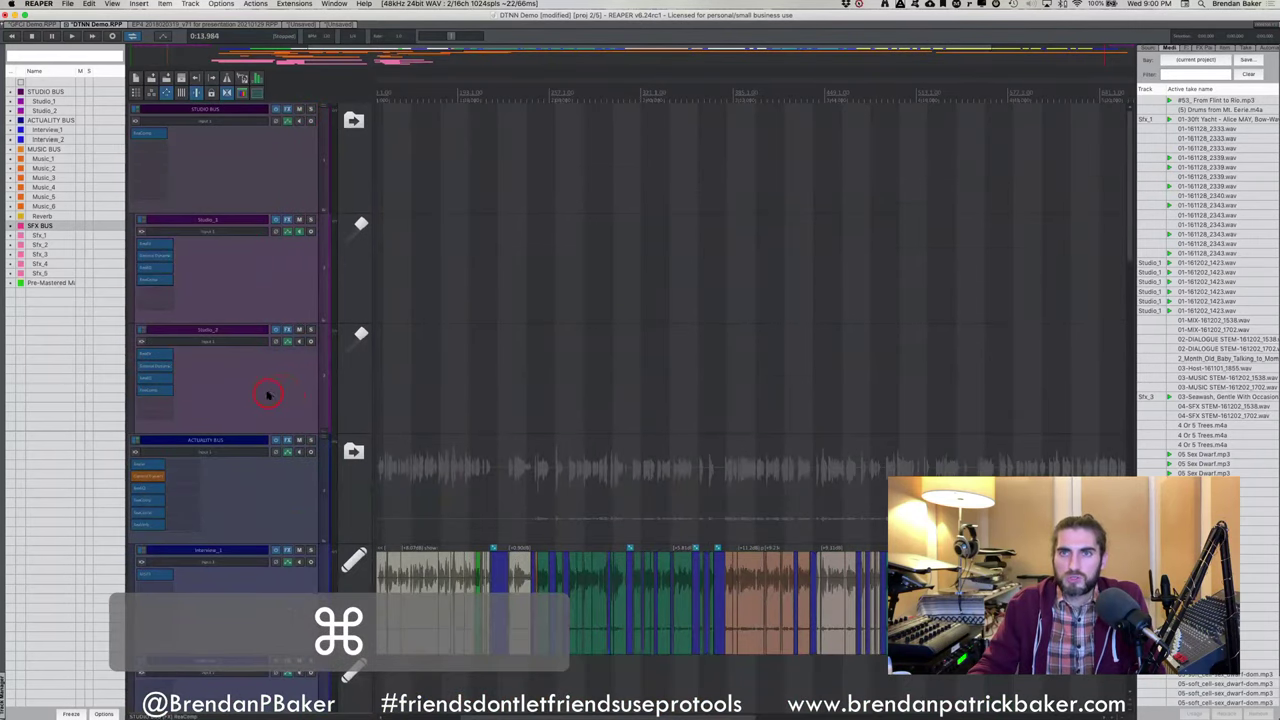
{"action": "key", "text": "super+equal"}
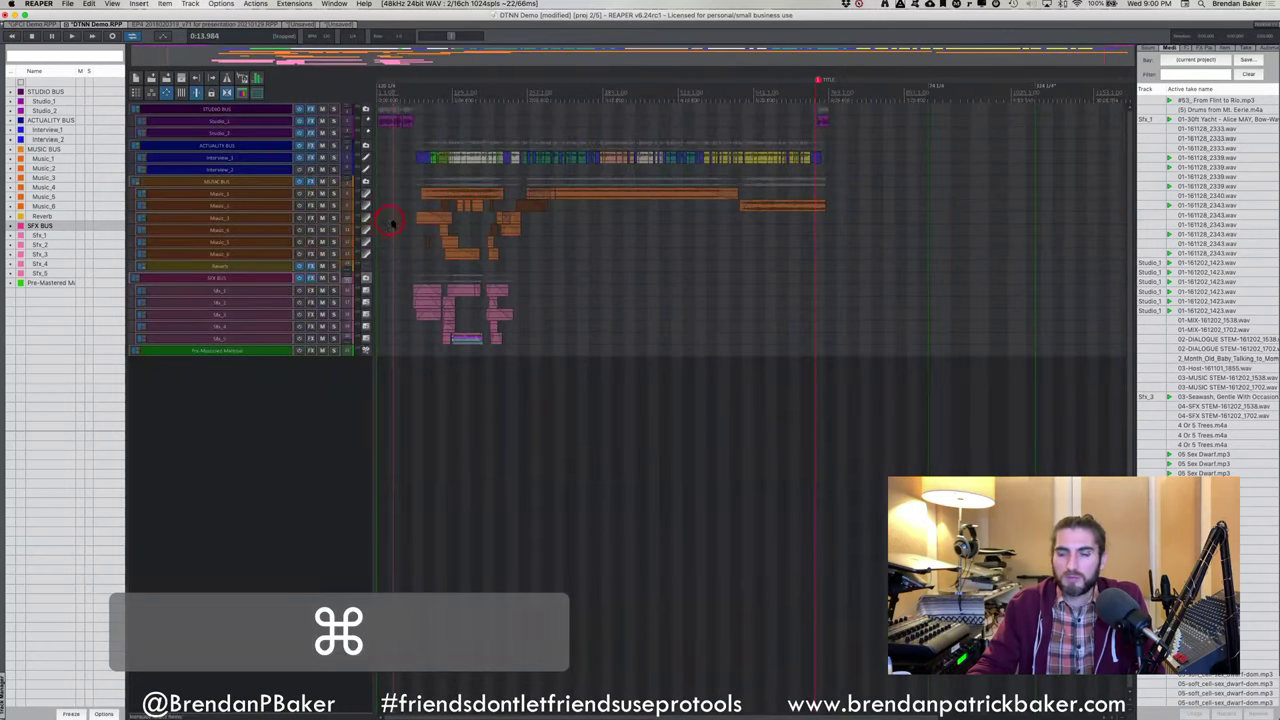
{"action": "left_click_drag", "start_coordinate": [379, 228], "coordinate": [236, 220]}
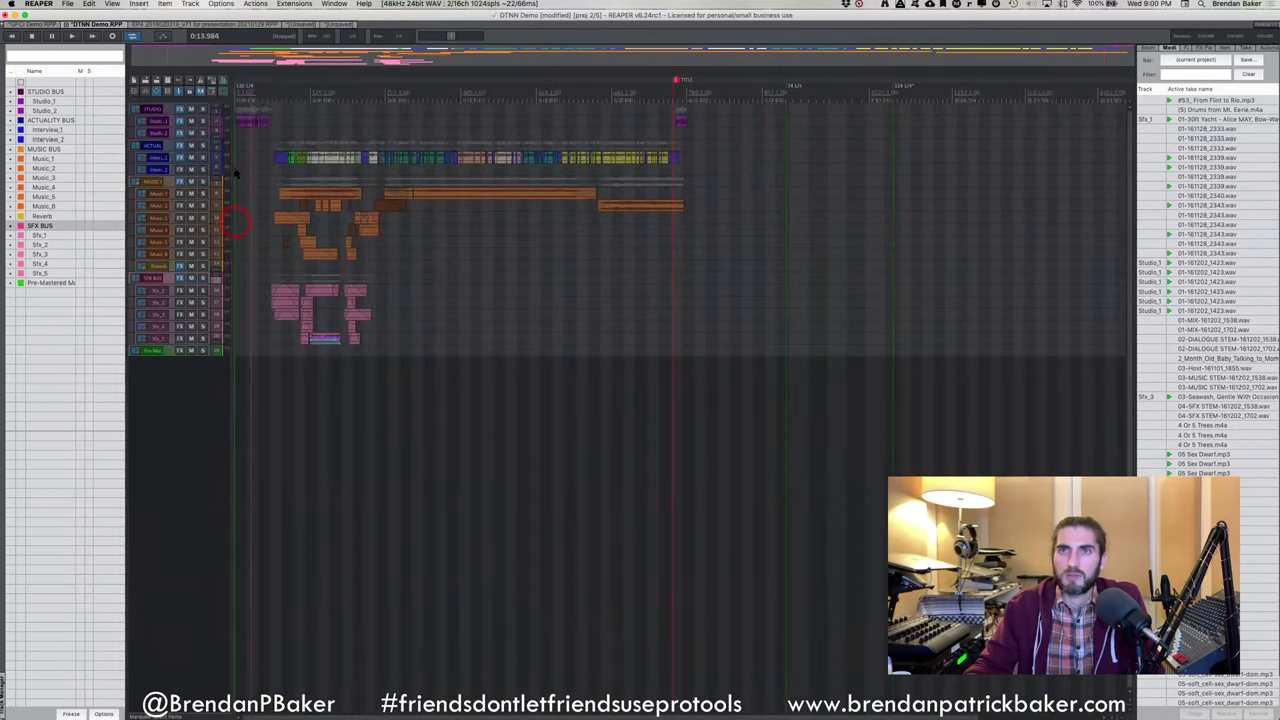
Switch to the unsaved project with the Demo Voice and Demo Music tracks and widen its track control panel
{"action": "left_click", "coordinate": [336, 25]}
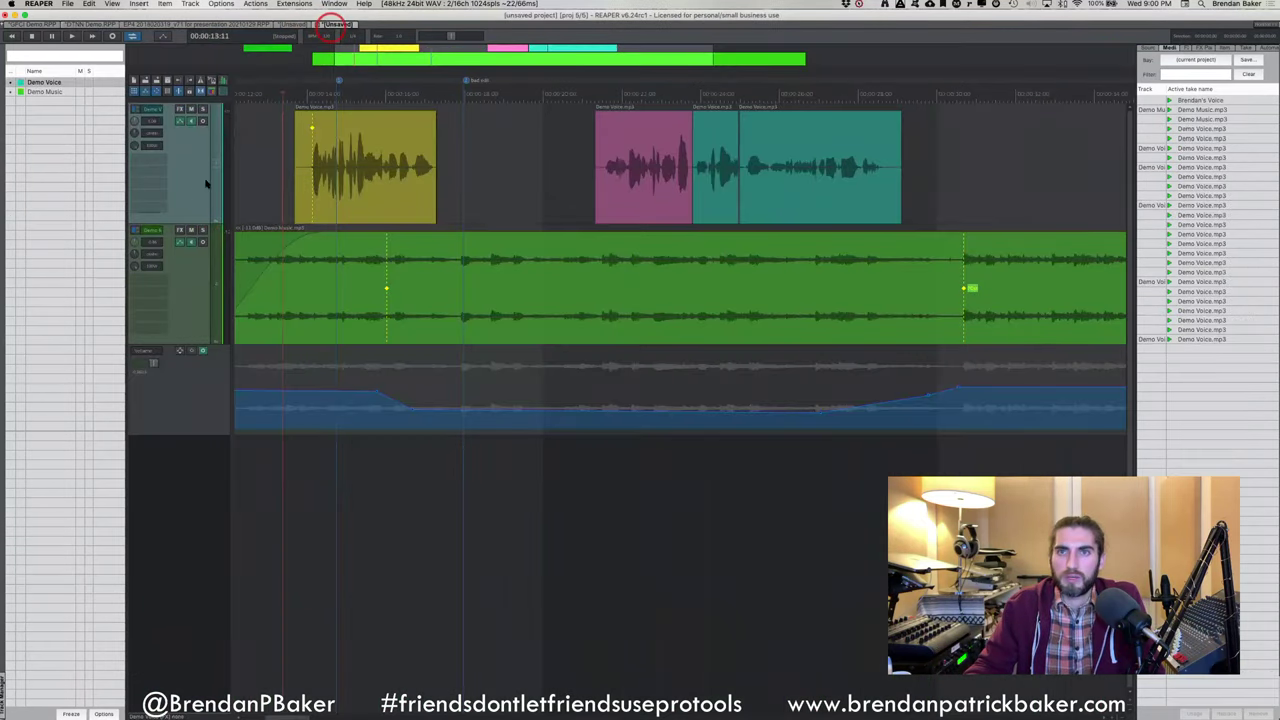
{"action": "left_click_drag", "start_coordinate": [229, 182], "coordinate": [357, 185]}
Lower the Demo Voice track's volume and undo the change
{"action": "left_click_drag", "start_coordinate": [277, 120], "coordinate": [245, 120]}
{"action": "key", "text": "super+z"}
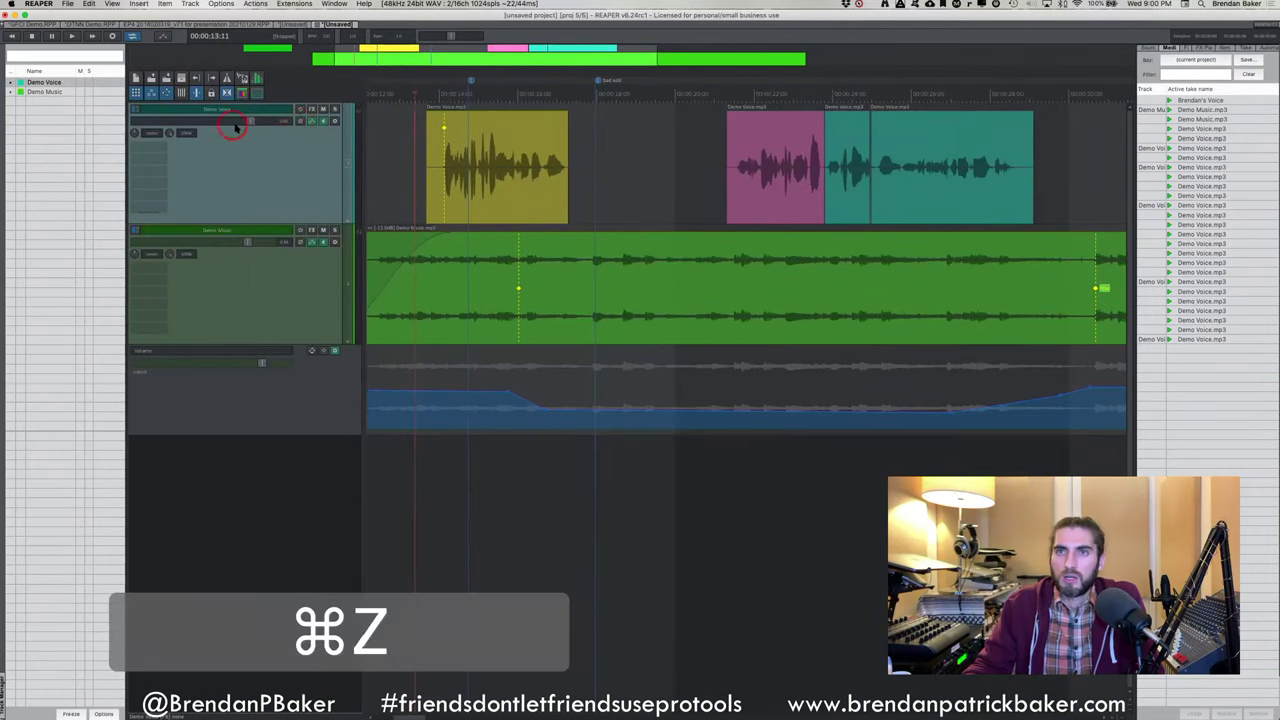
{"action": "left_click", "coordinate": [312, 208]}
{"action": "left_click", "coordinate": [363, 212]}
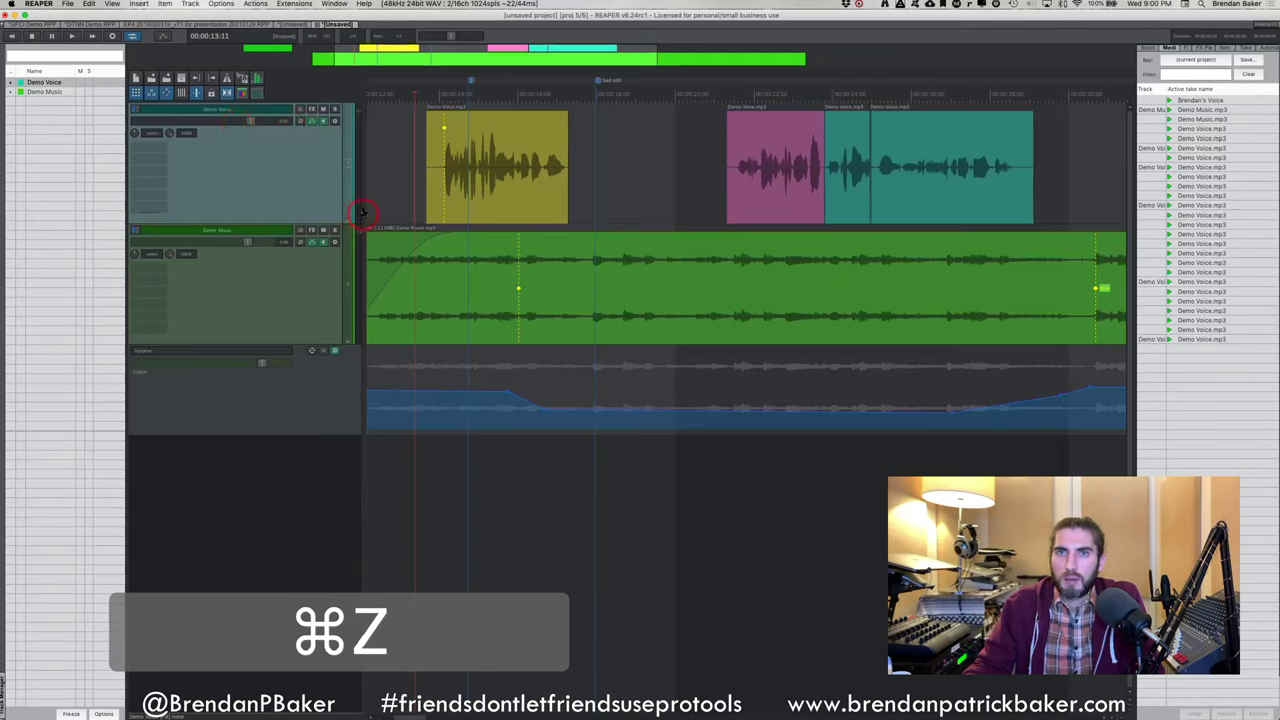
Pan the Demo Voice track to the left and return it to centre
{"action": "left_click", "coordinate": [165, 141]}
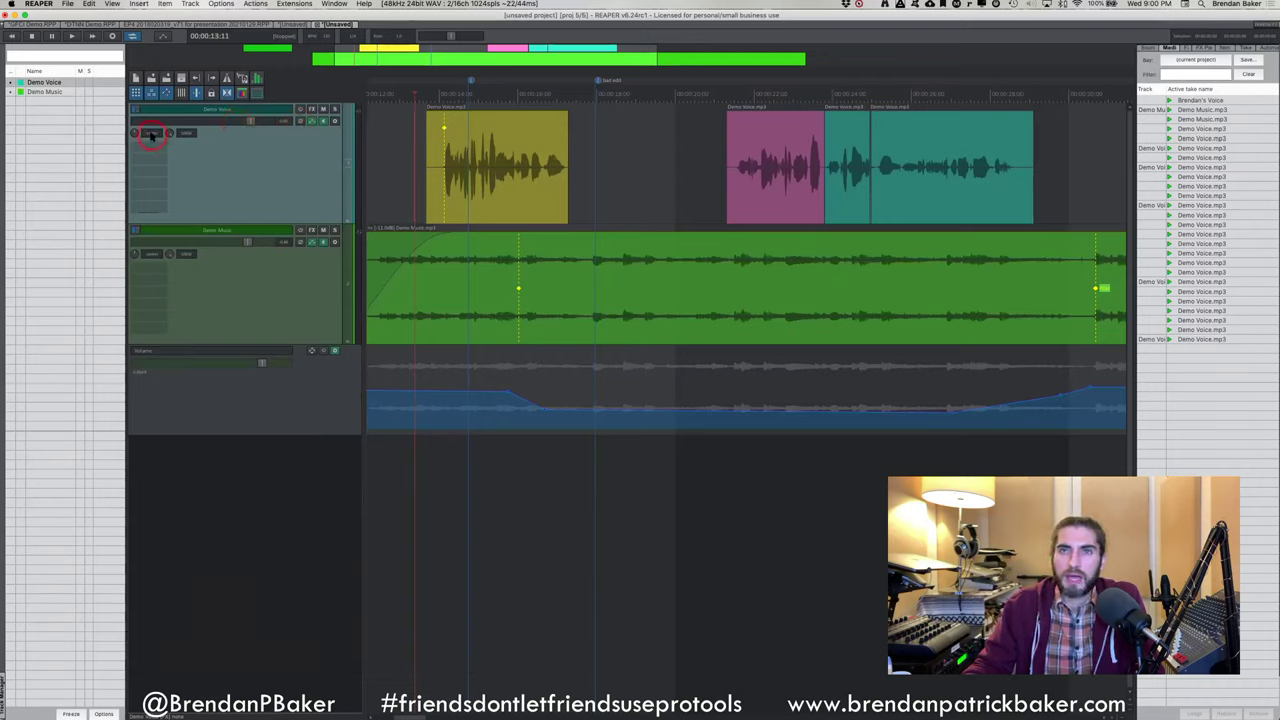
{"action": "left_click", "coordinate": [143, 135]}
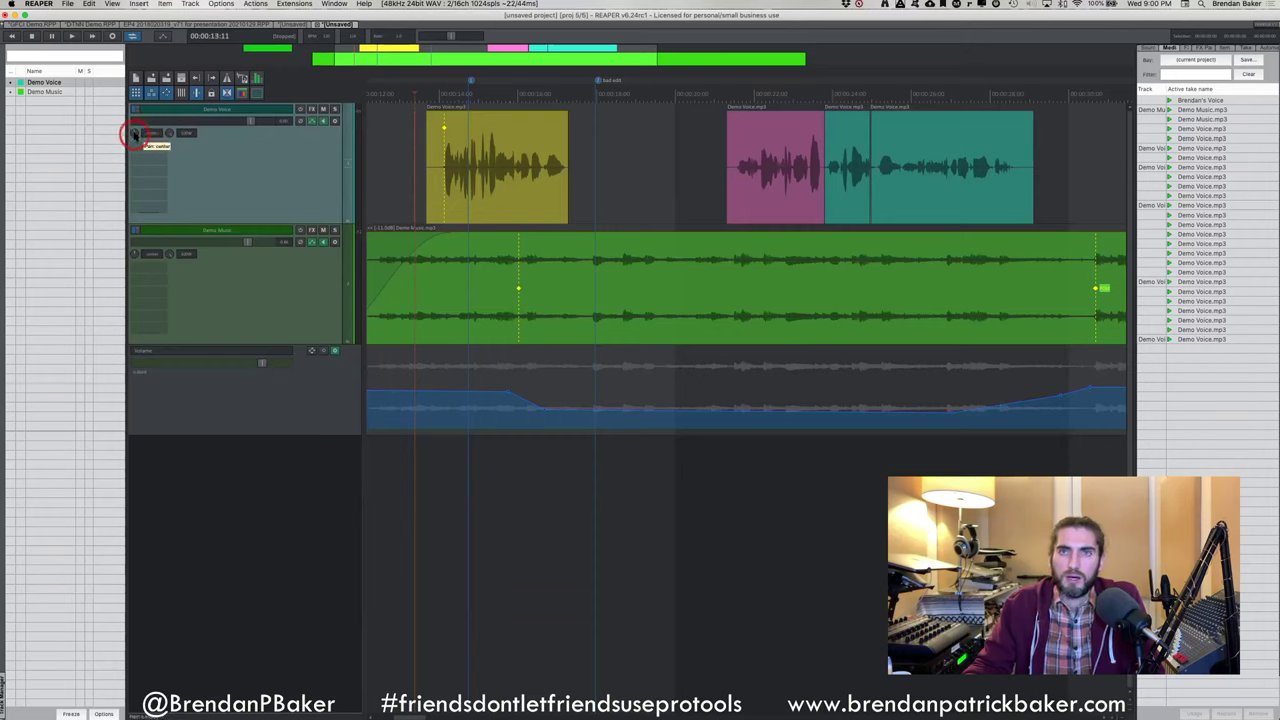
{"action": "mouse_move", "coordinate": [136, 134]}
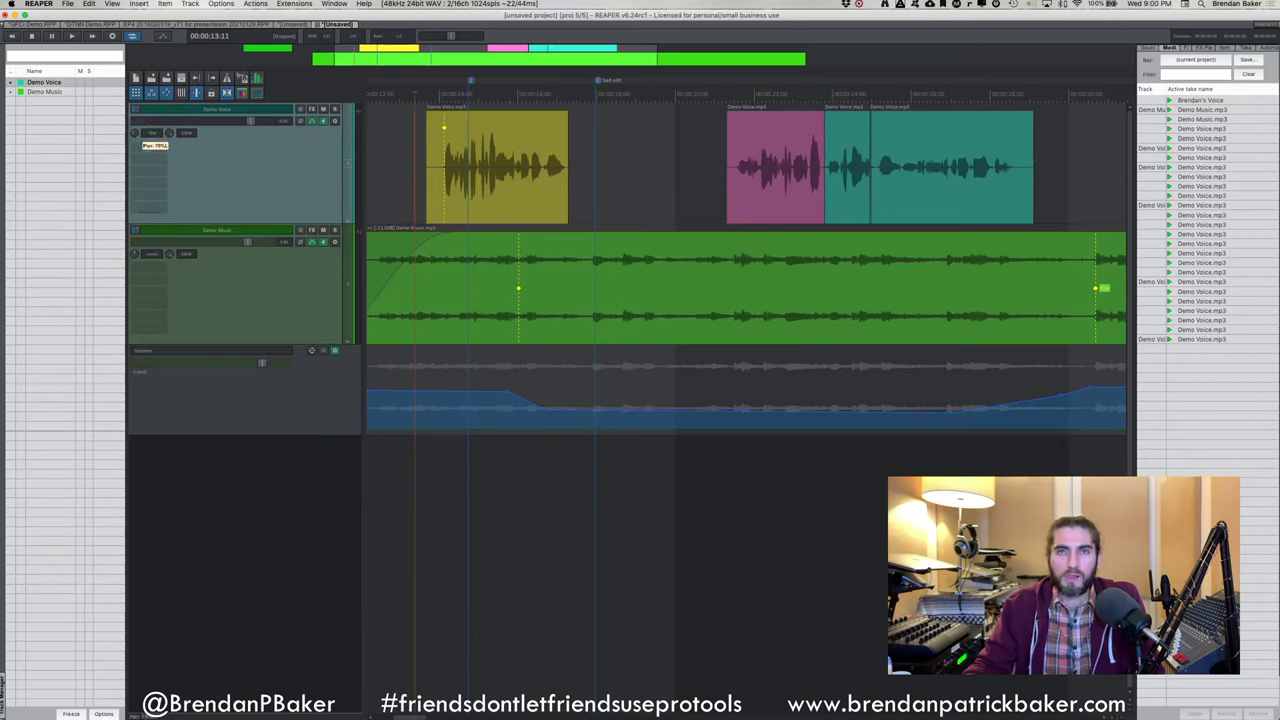
{"action": "left_click", "coordinate": [132, 134]}
Narrow the Demo Voice track's stereo width and reset it to 100%
{"action": "left_click", "coordinate": [186, 134]}
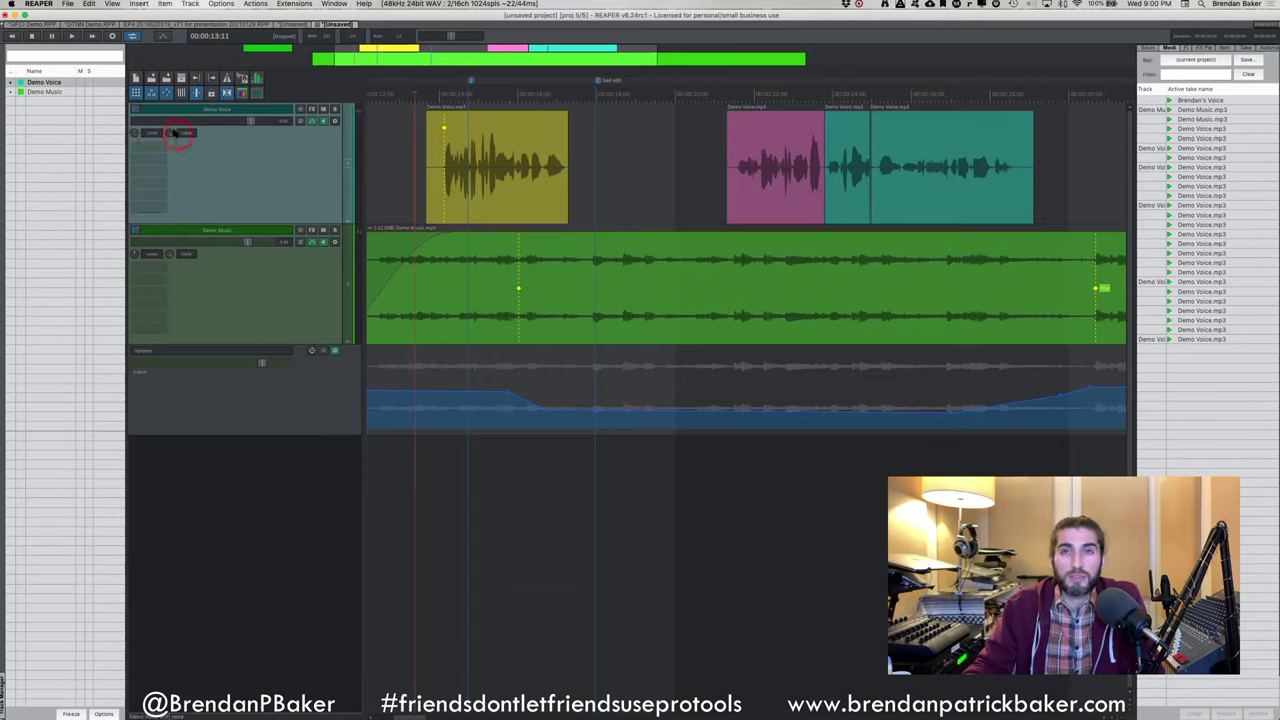
{"action": "mouse_move", "coordinate": [172, 137]}
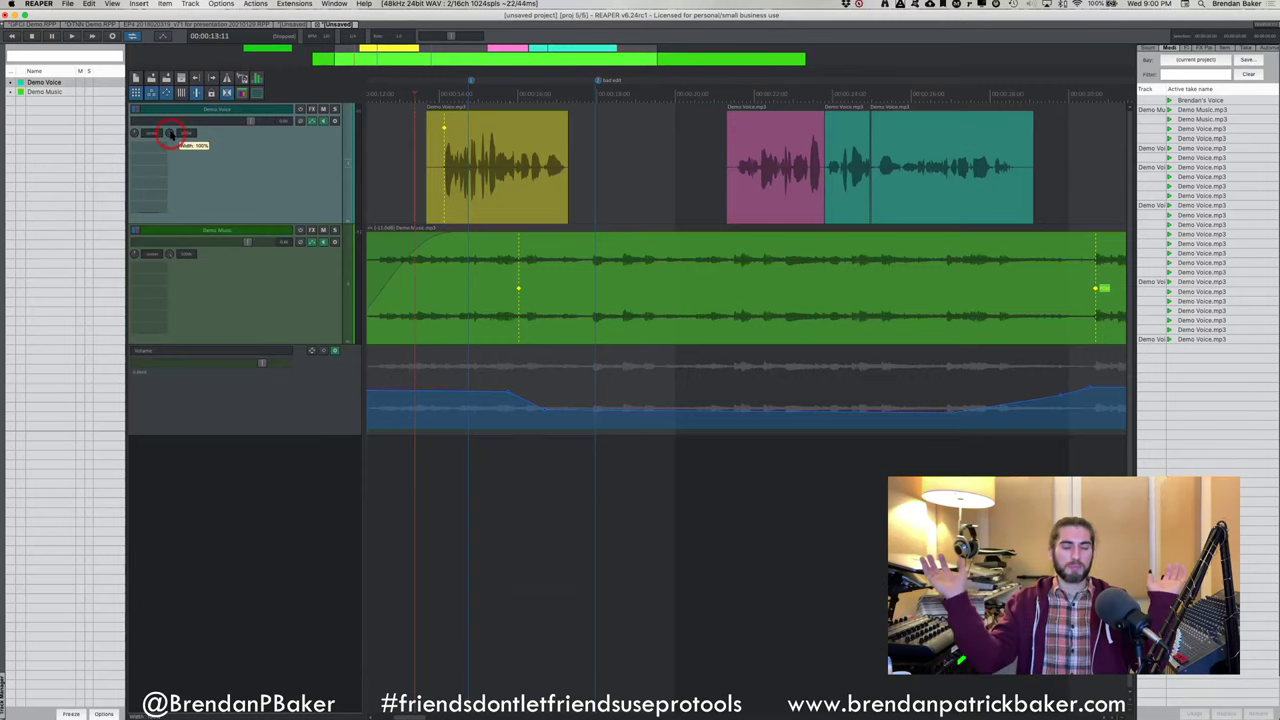
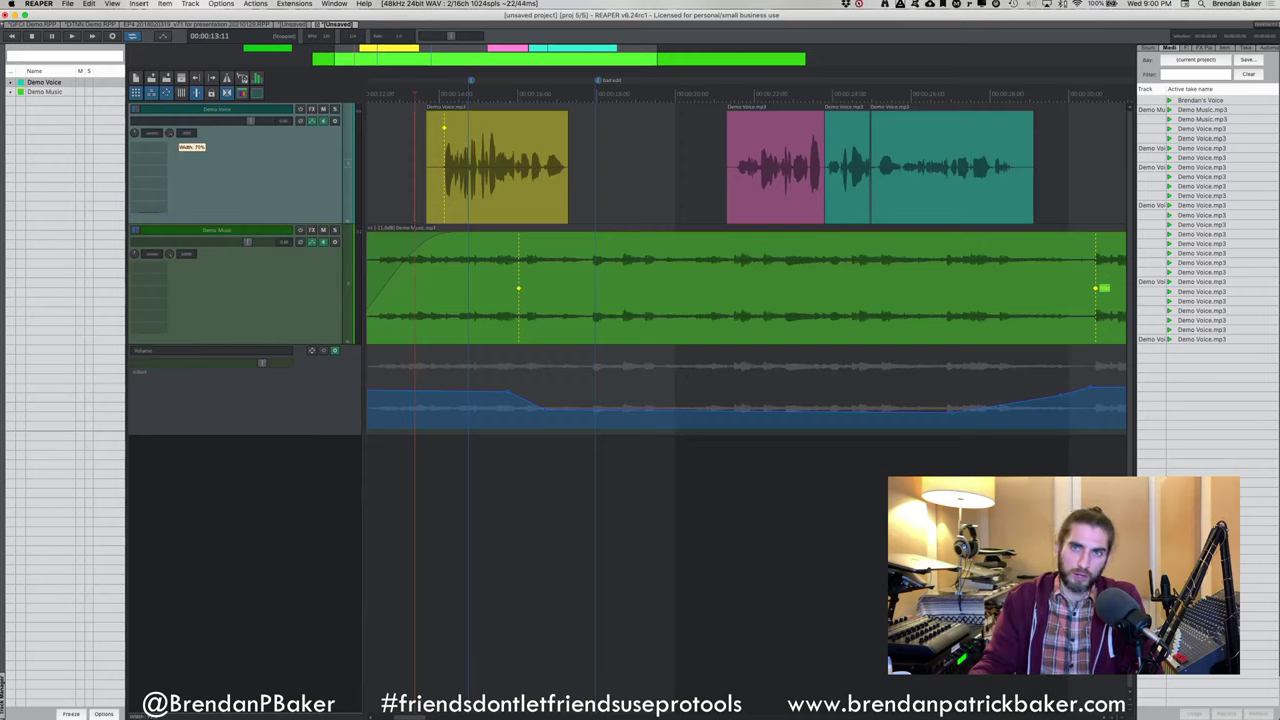
{"action": "mouse_move", "coordinate": [150, 300]}
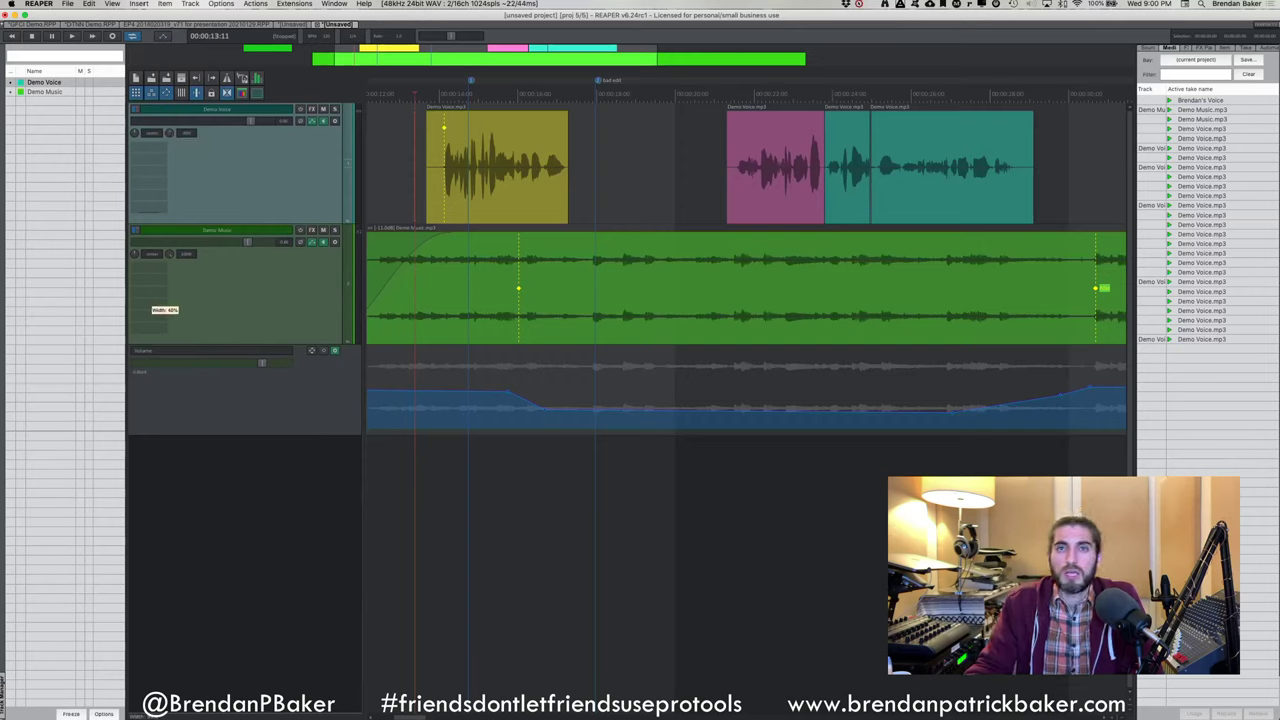
{"action": "left_click", "coordinate": [167, 141]}
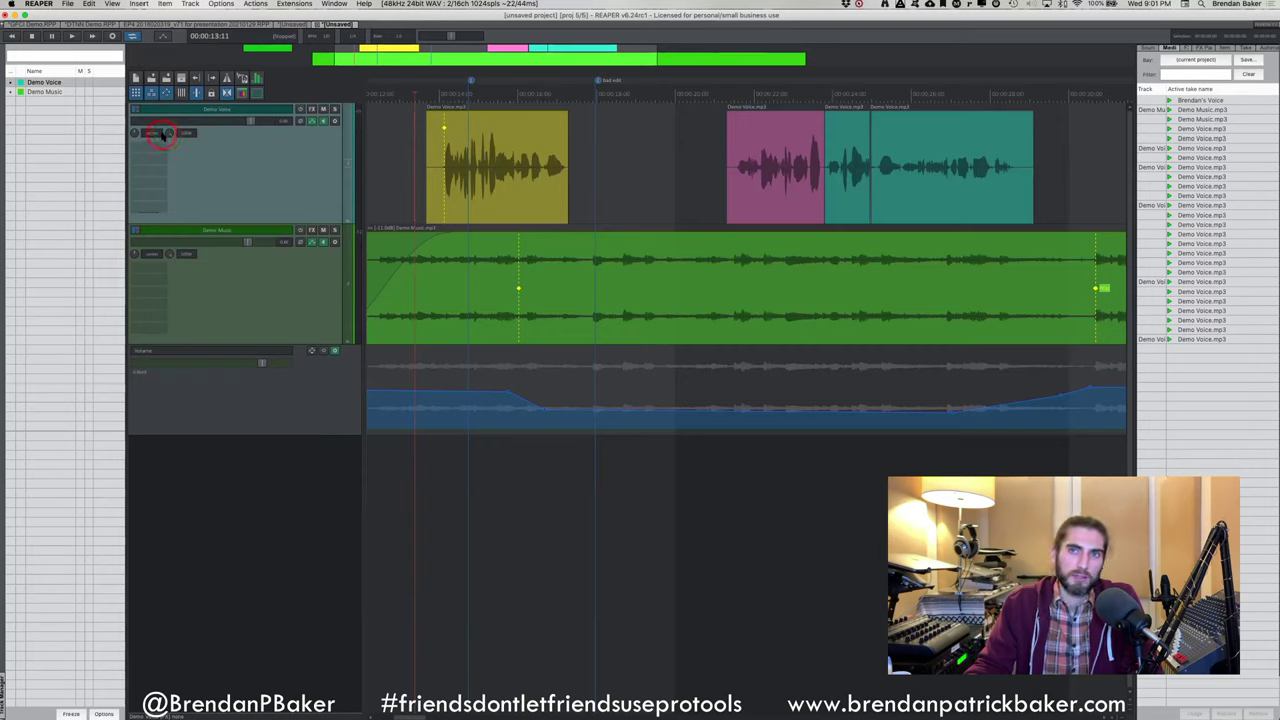
Switch the Demo Voice track's pan mode to Dual pan, try it, and set it back to Stereo pan
{"action": "right_click", "coordinate": [170, 136]}
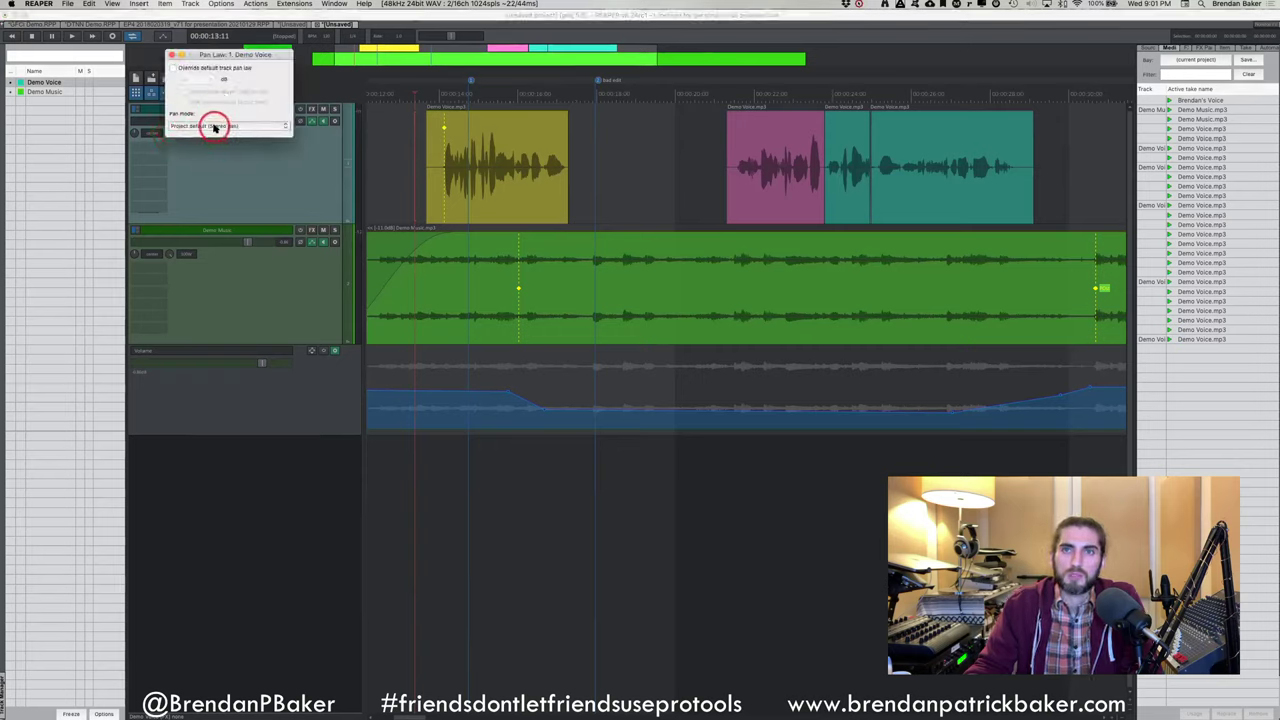
{"action": "left_click", "coordinate": [216, 124]}
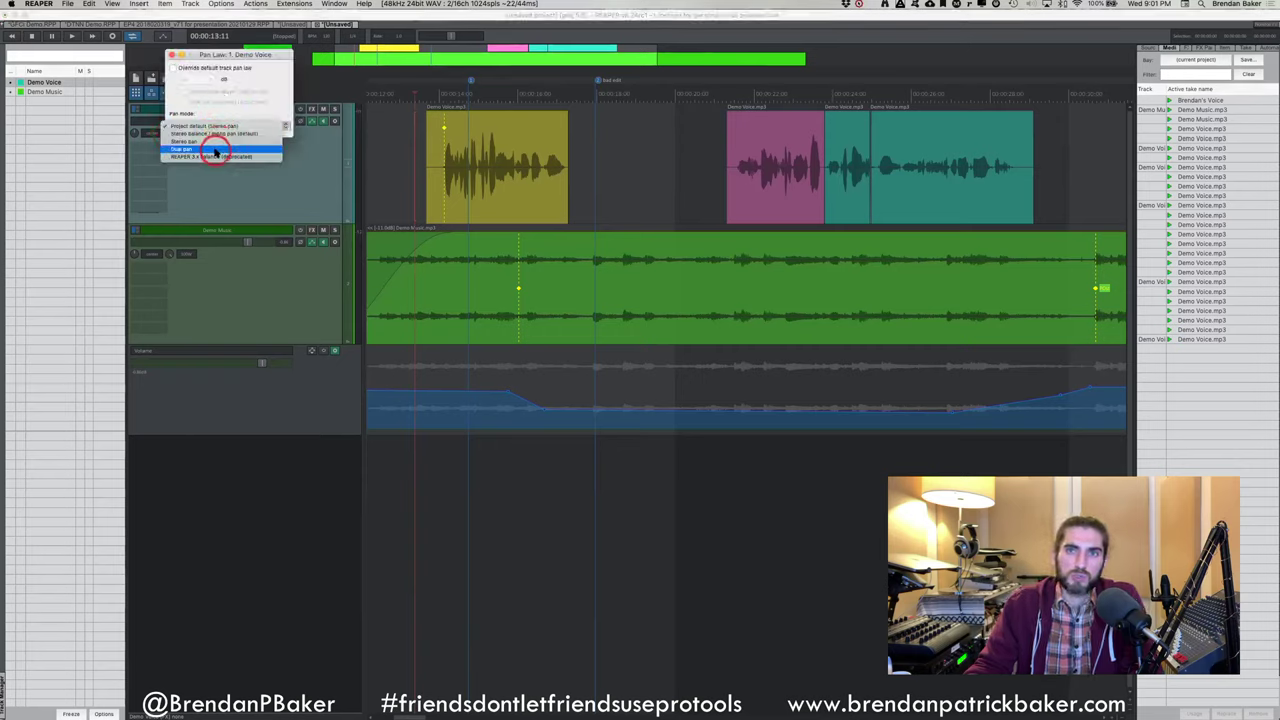
{"action": "key", "text": "Escape"}
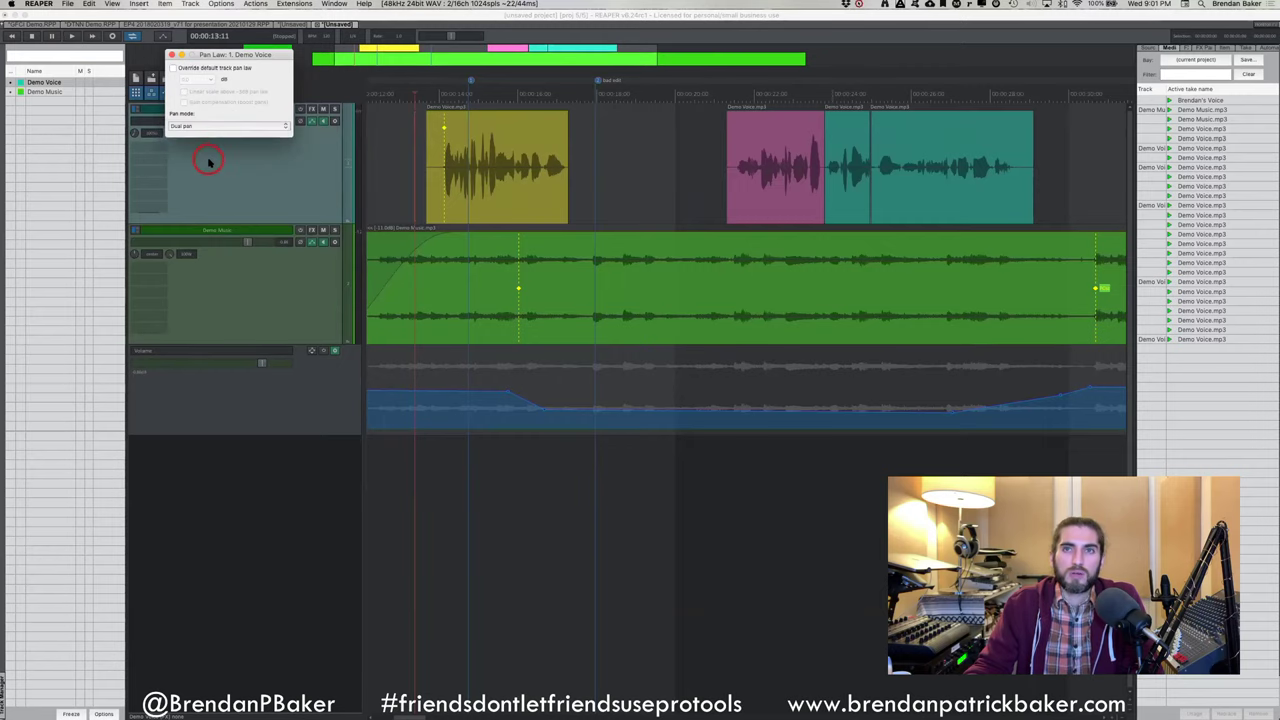
{"action": "left_click", "coordinate": [212, 168]}
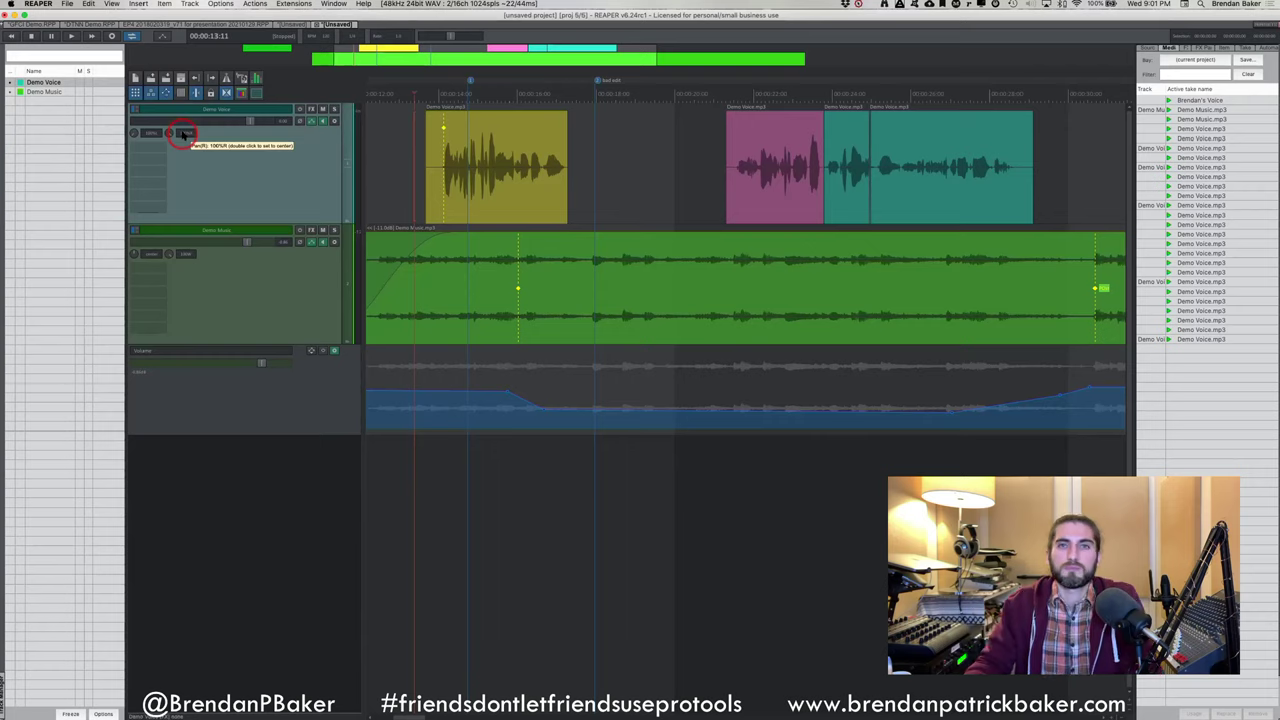
{"action": "right_click", "coordinate": [183, 135]}
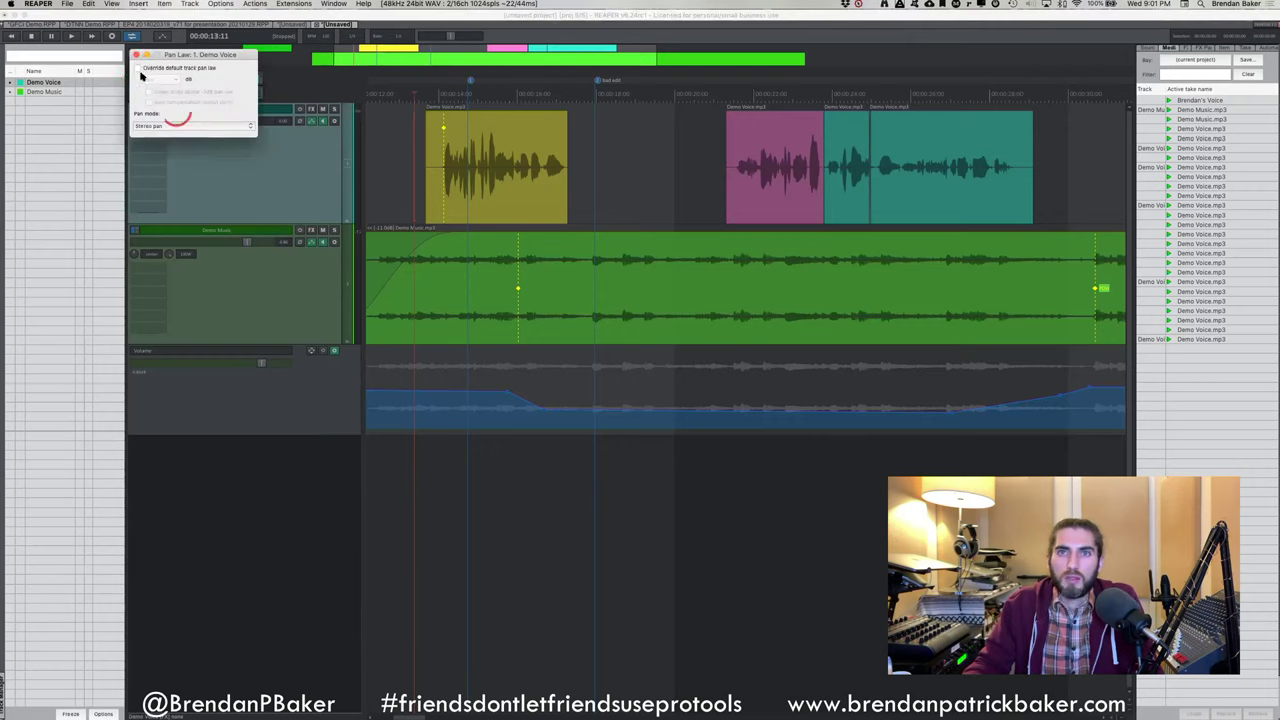
{"action": "left_click", "coordinate": [134, 50]}
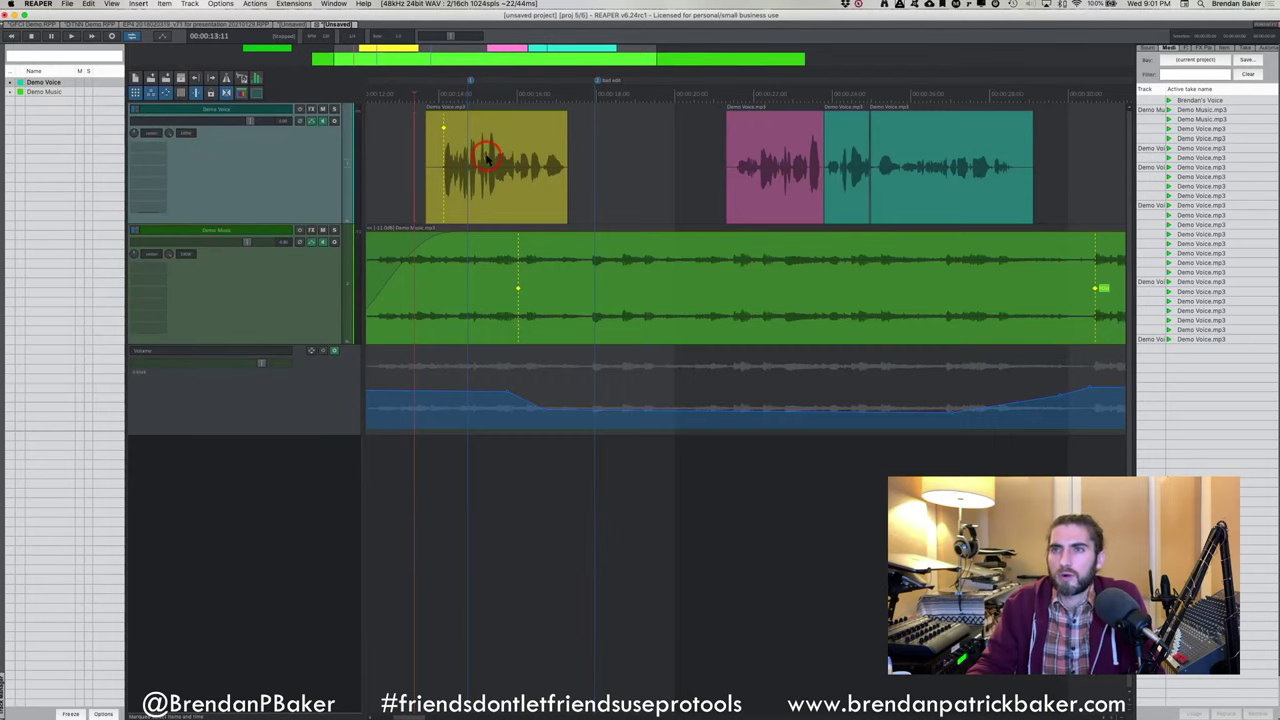
Try the solo and mute controls on the Demo Voice track and turn both off again
{"action": "scroll", "coordinate": [620, 163], "scroll_direction": "down", "scroll_amount": 3}
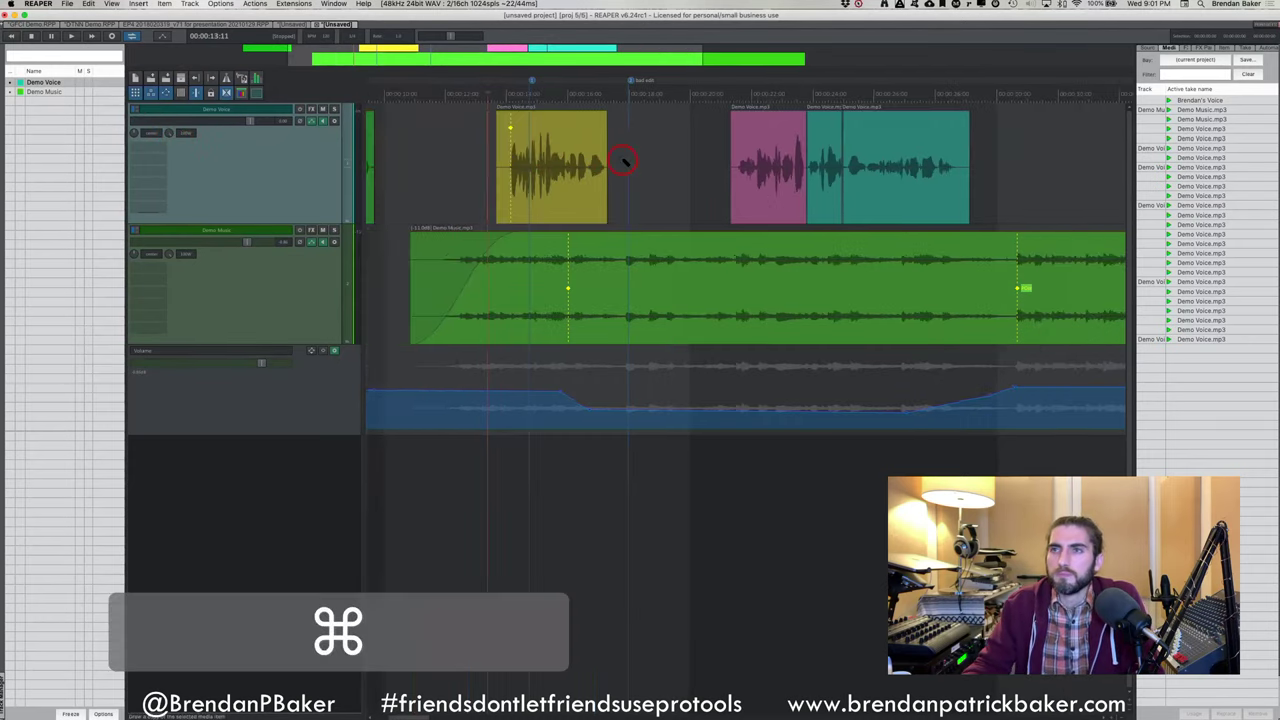
{"action": "scroll", "coordinate": [608, 137], "scroll_direction": "down", "scroll_amount": 3}
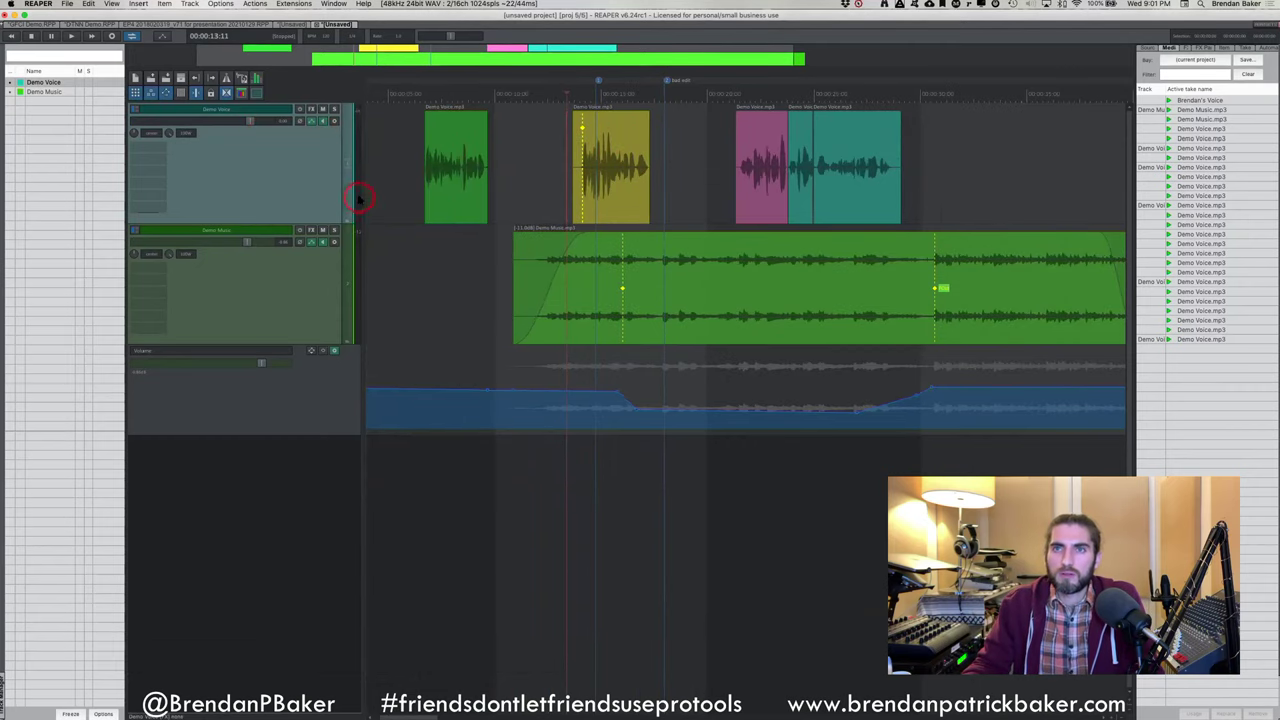
{"action": "scroll", "coordinate": [300, 200], "scroll_direction": "down", "scroll_amount": 5}
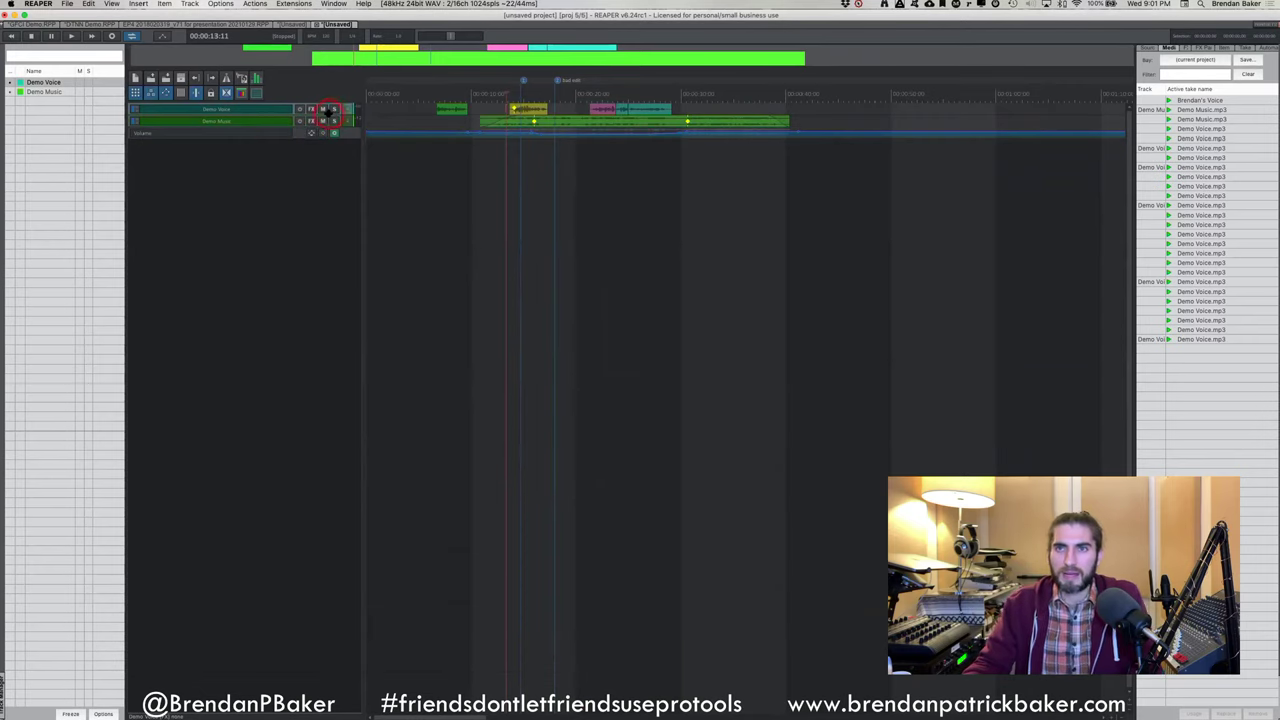
{"action": "key", "text": "shift+s"}
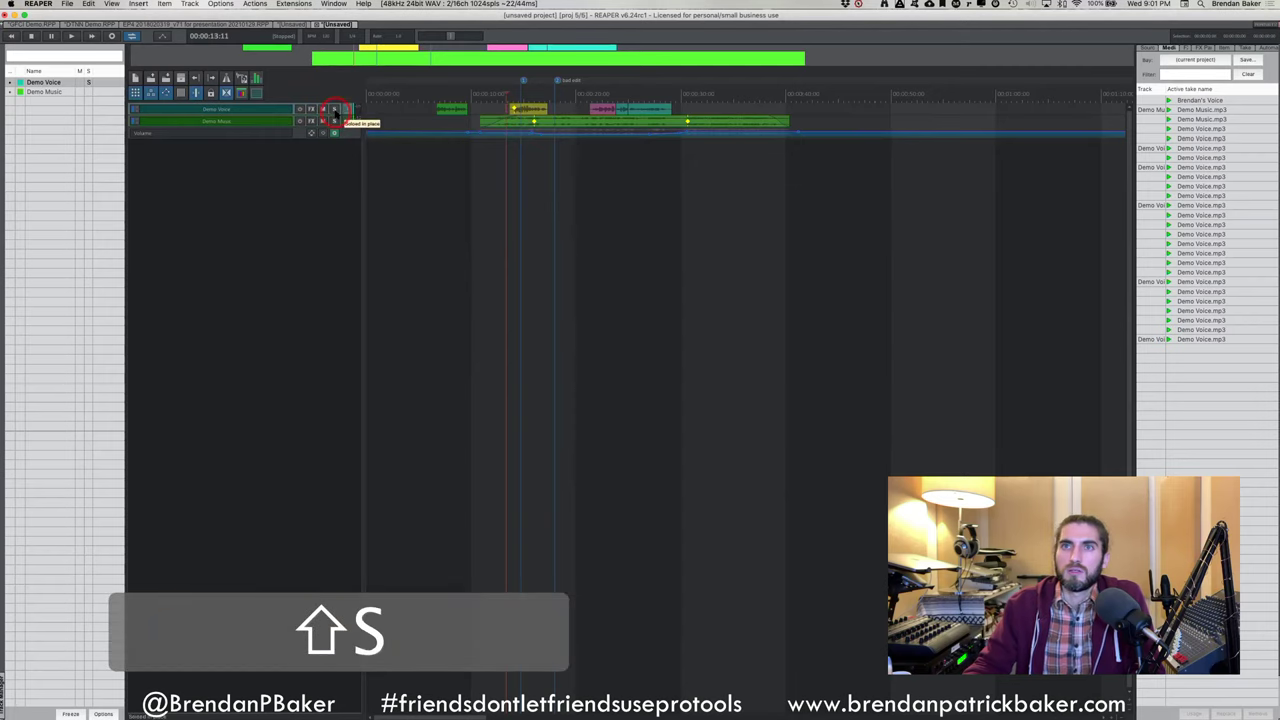
{"action": "left_click", "coordinate": [322, 109]}
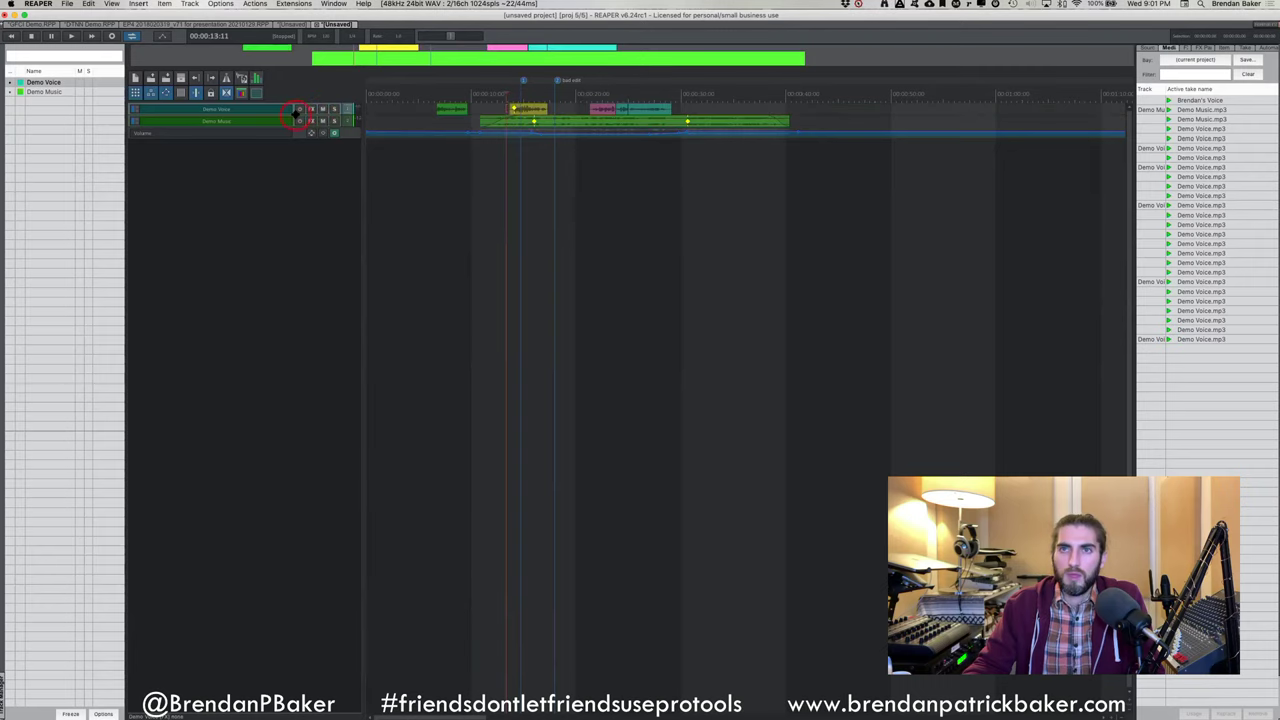
{"action": "mouse_move", "coordinate": [296, 115]}
{"action": "left_mouse_down"}
{"action": "mouse_move", "coordinate": [286, 190]}
{"action": "mouse_move", "coordinate": [305, 110]}
{"action": "left_mouse_up"}
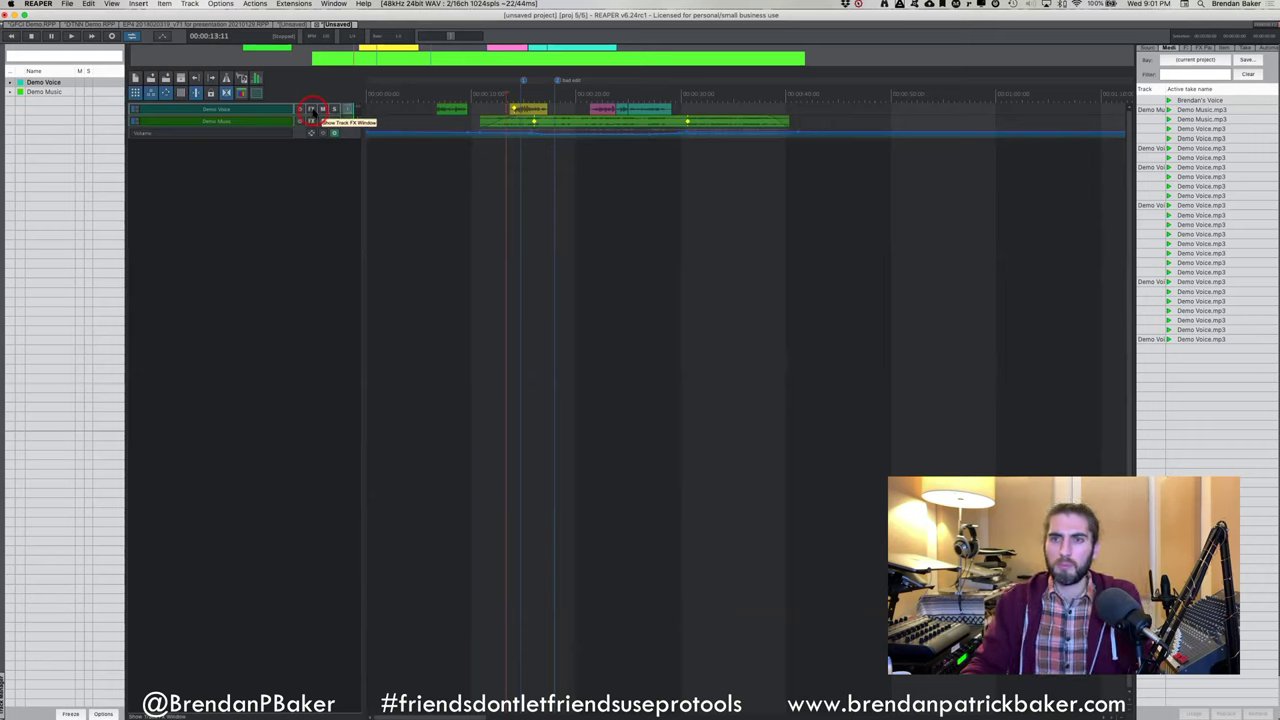
Open the FX window of the Demo Voice track, move it up, and show the mixer below the arrangement
{"action": "left_click", "coordinate": [311, 109]}
{"action": "left_click_drag", "start_coordinate": [440, 520], "coordinate": [420, 334]}
{"action": "key", "text": "super+equal"}
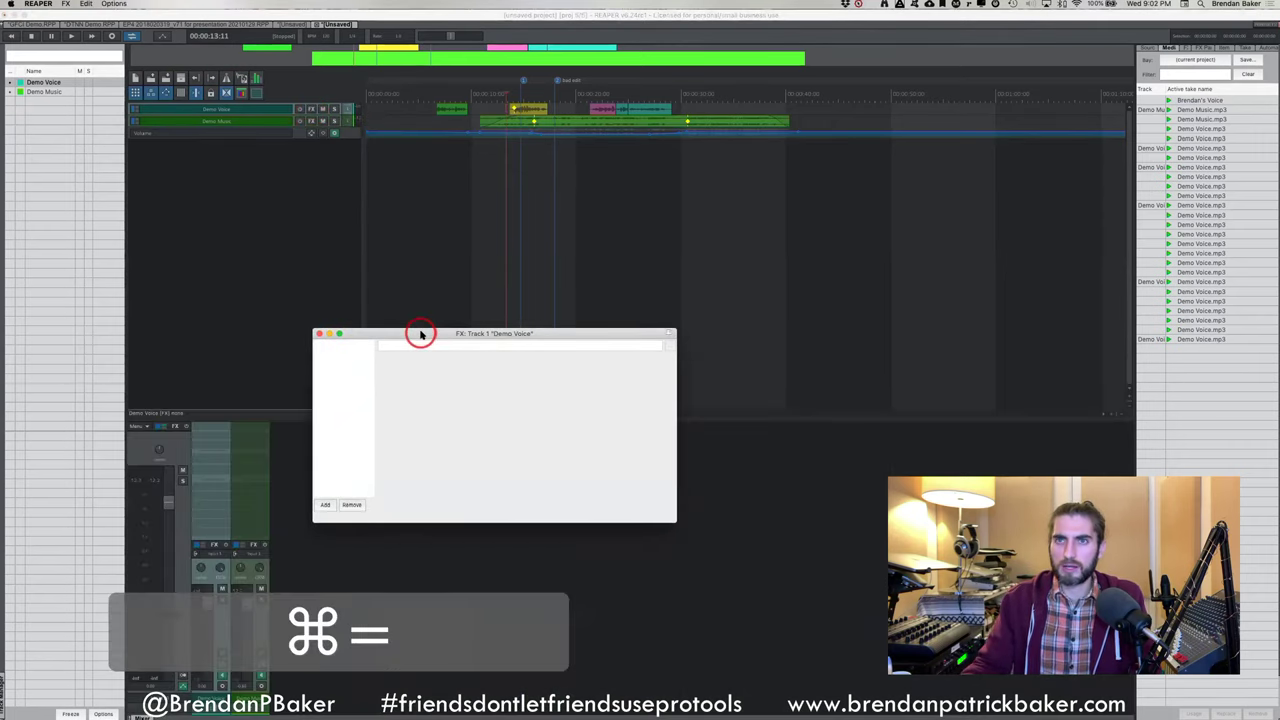
Move the Demo Voice FX window up, open its plug-in browser and filter the list by "reaeq"
{"action": "left_click", "coordinate": [302, 104]}
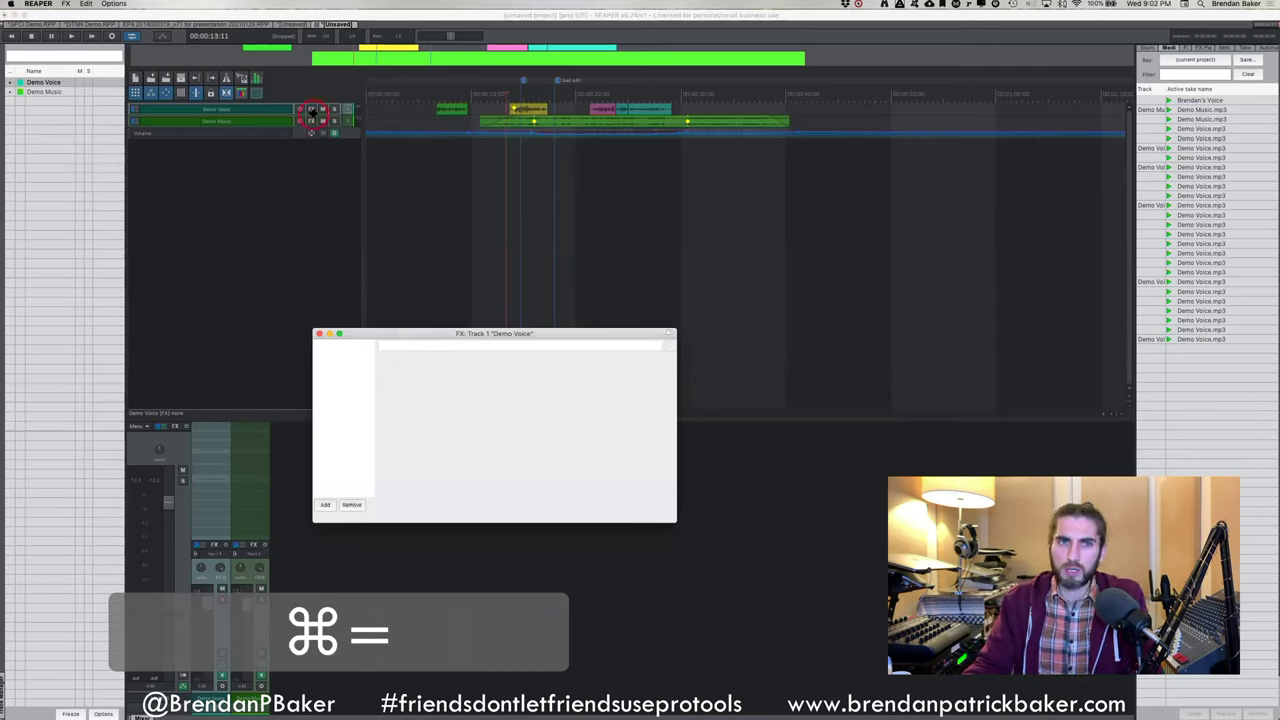
{"action": "left_click", "coordinate": [309, 120]}
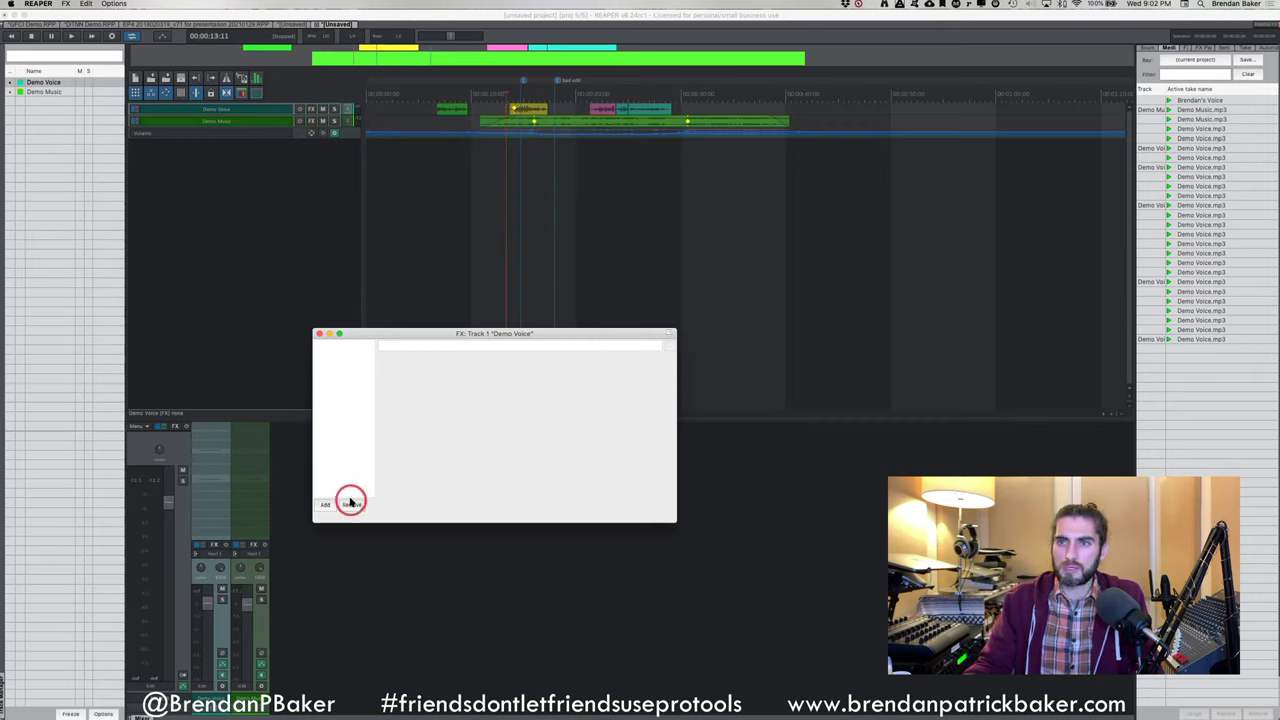
{"action": "left_click_drag", "start_coordinate": [455, 336], "coordinate": [480, 261]}
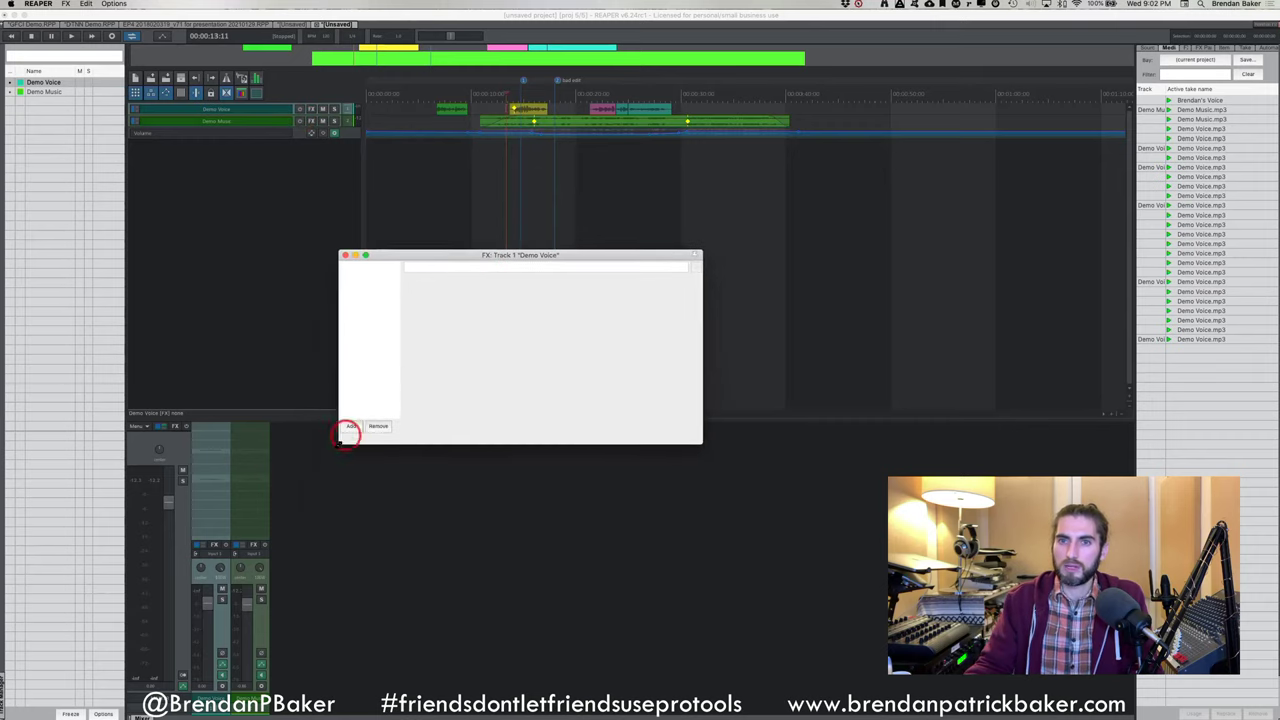
{"action": "left_click", "coordinate": [352, 427]}
{"action": "left_click_drag", "start_coordinate": [229, 463], "coordinate": [640, 180]}
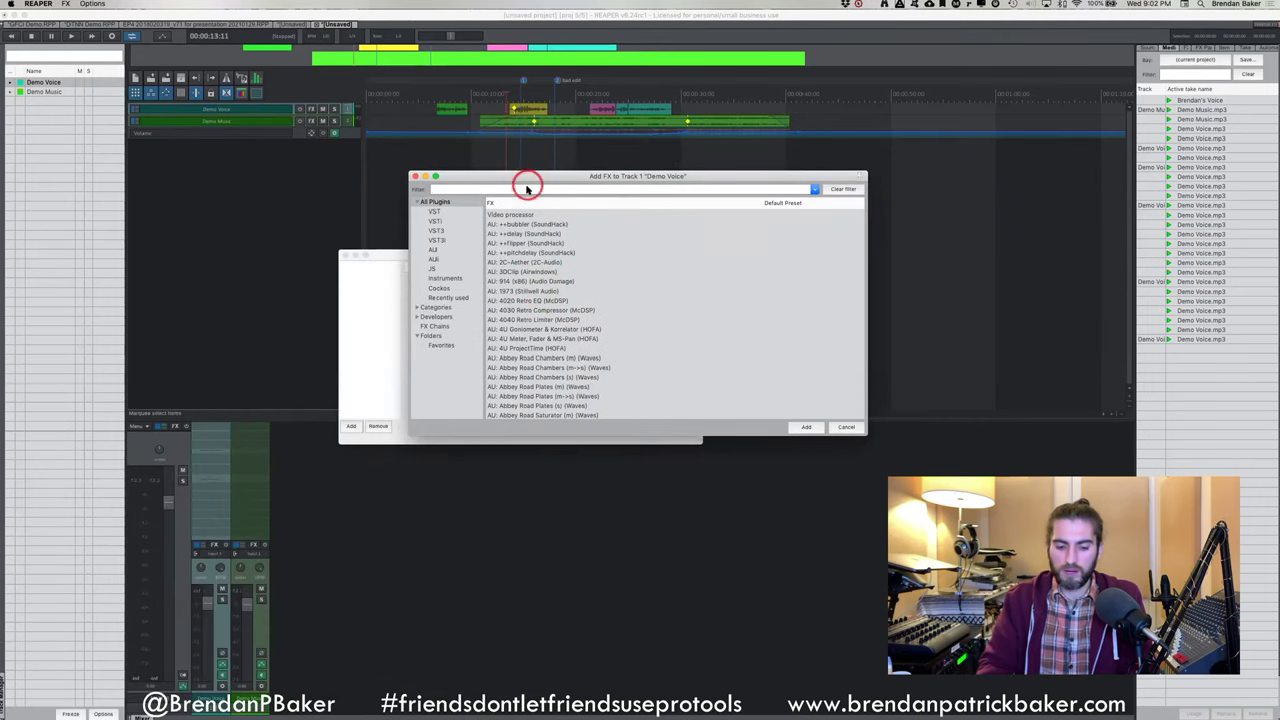
{"action": "type", "text": "reaeq"}
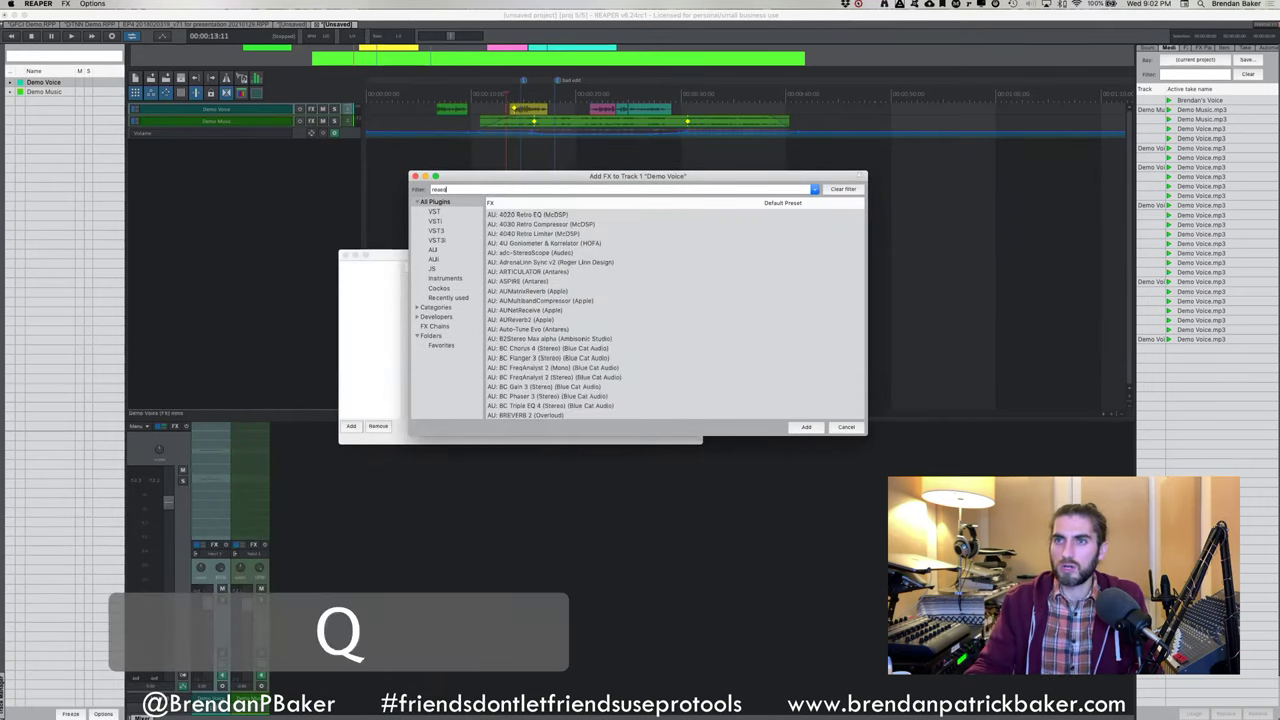
{"action": "left_click", "coordinate": [529, 213]}
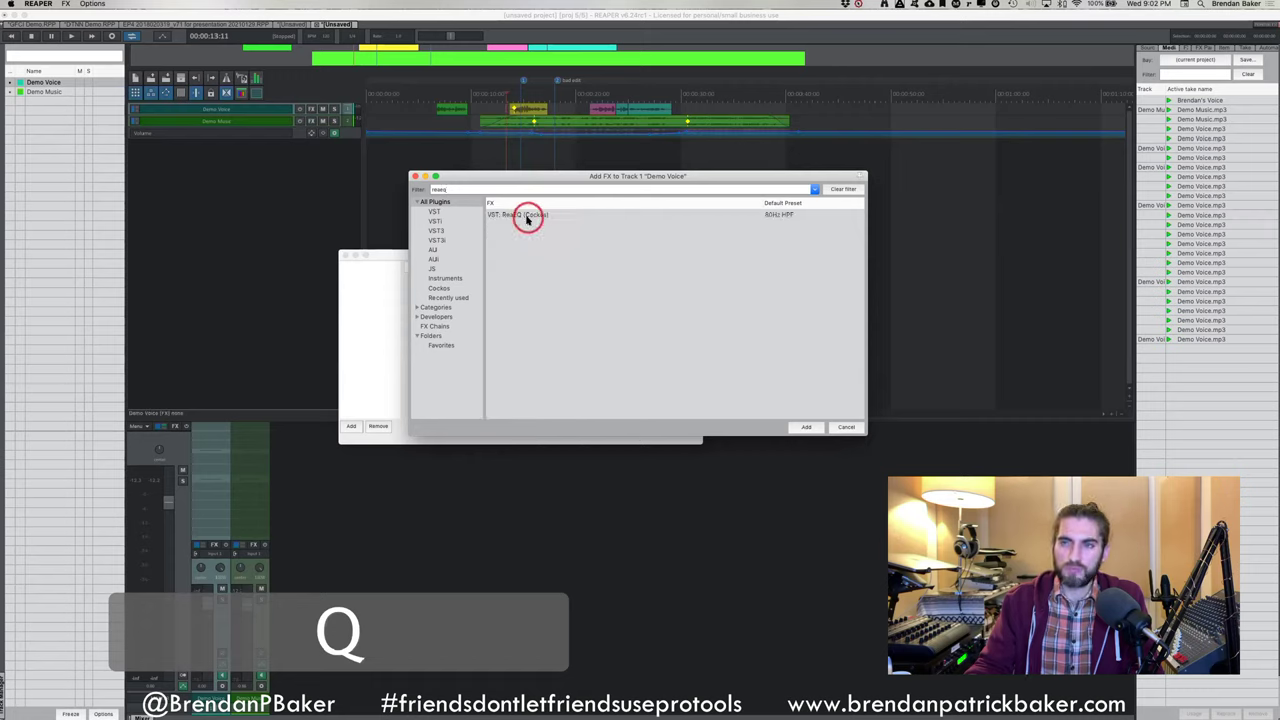
Filter the plug-in list by "eq", look through it, and filter by "req" instead
{"action": "left_click", "coordinate": [434, 189]}
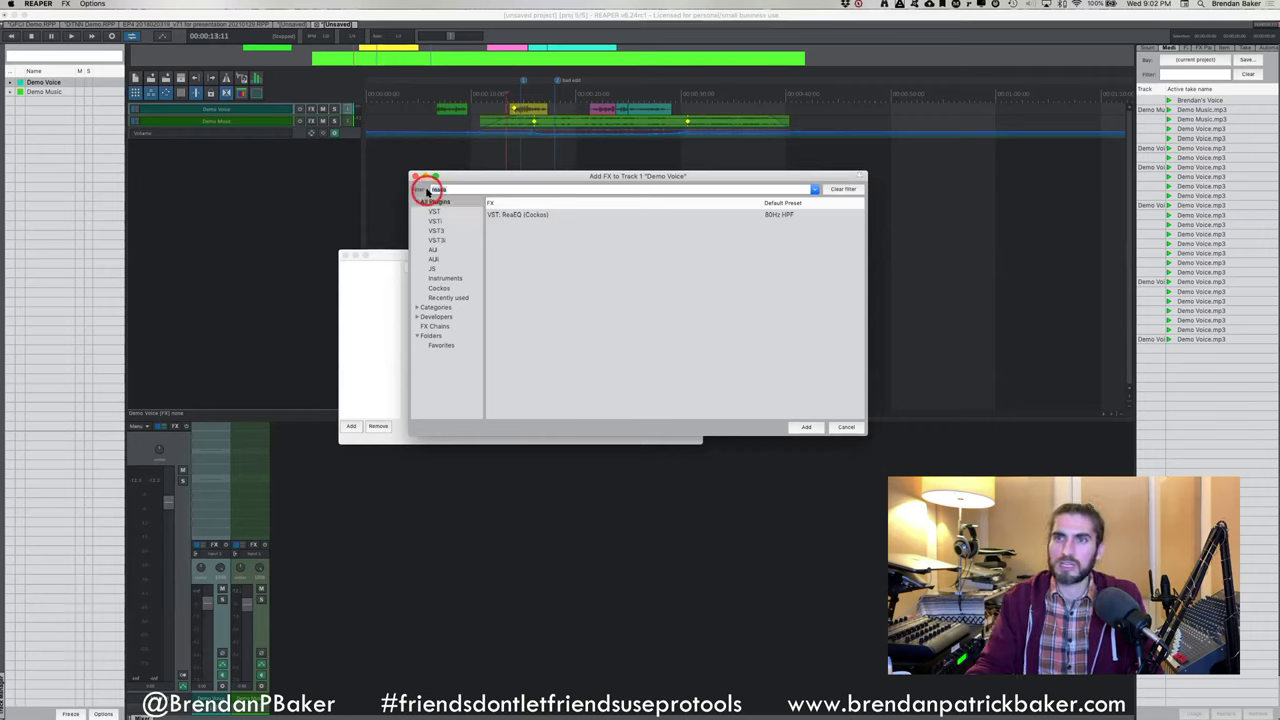
{"action": "type", "text": "eq"}
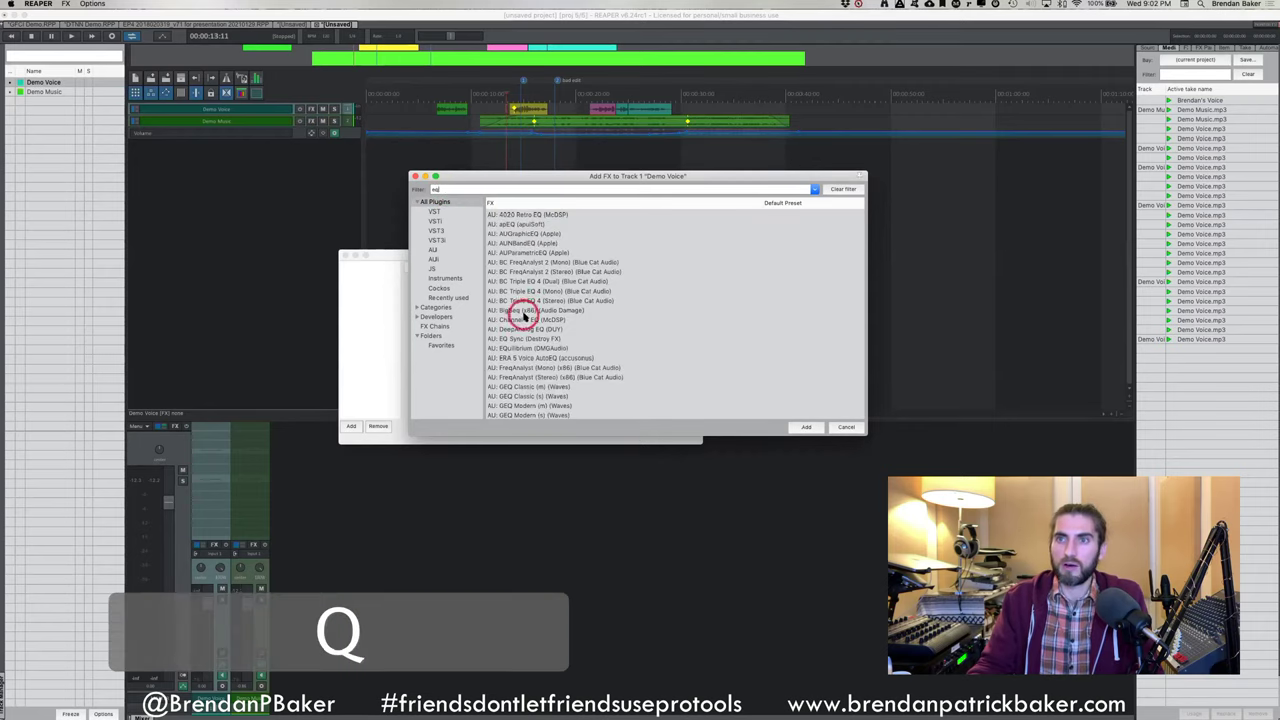
{"action": "scroll", "coordinate": [522, 316], "scroll_direction": "down", "scroll_amount": 10}
{"action": "scroll", "coordinate": [522, 316], "scroll_direction": "up", "scroll_amount": 2}
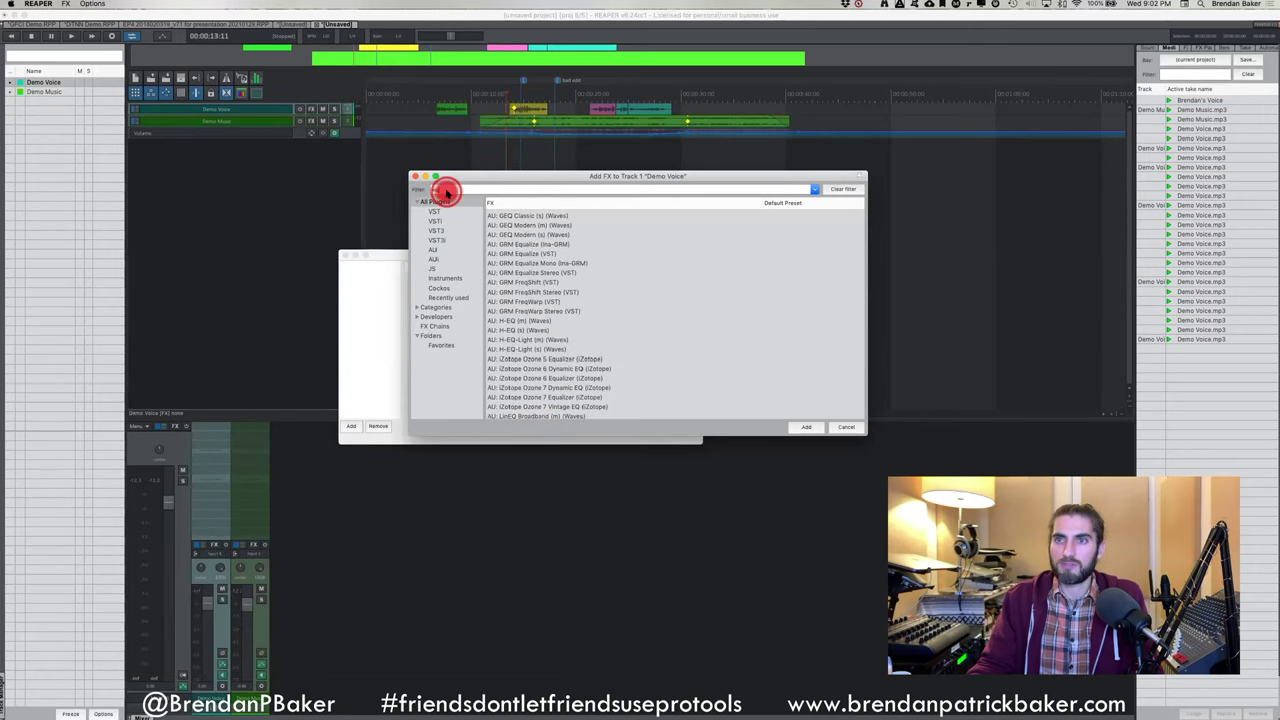
{"action": "left_click", "coordinate": [447, 204]}
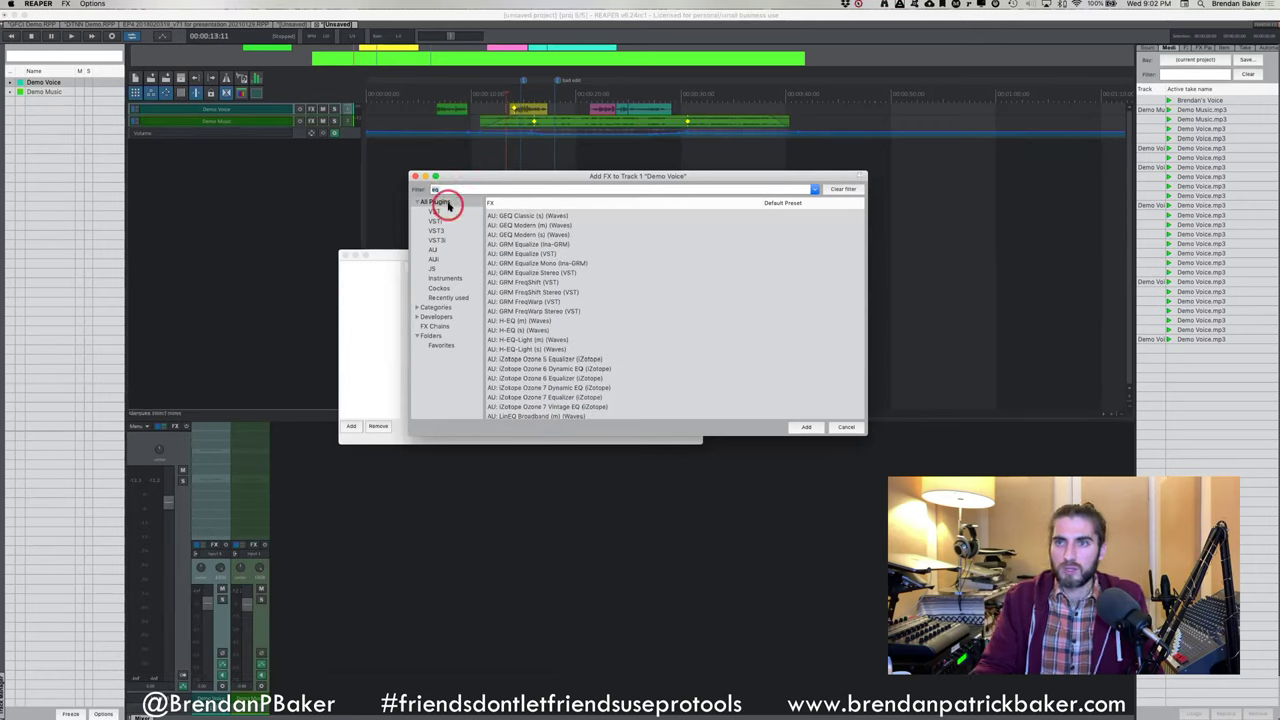
{"action": "type", "text": "req"}
Examine the plug-in browser's Categories and Developers groupings, collapsing each one again
{"action": "left_click", "coordinate": [424, 313]}
{"action": "scroll", "coordinate": [447, 338], "scroll_direction": "down", "scroll_amount": 3}
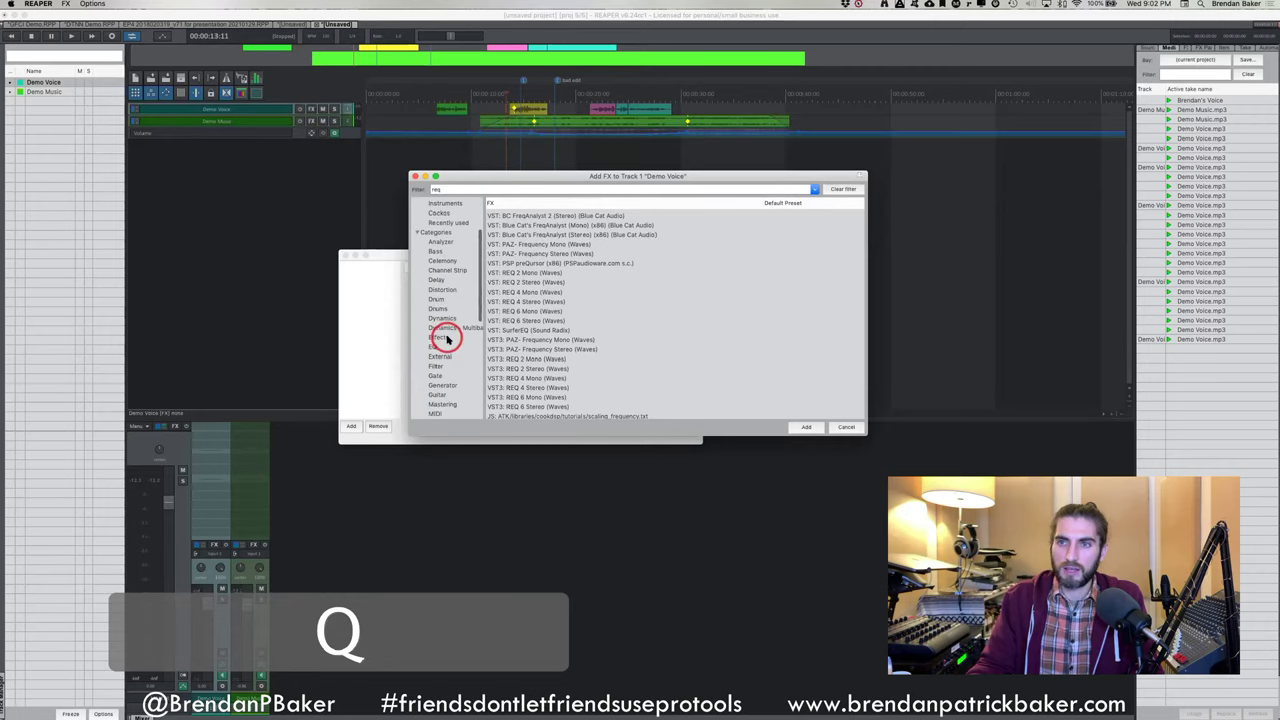
{"action": "scroll", "coordinate": [434, 310], "scroll_direction": "down", "scroll_amount": 2}
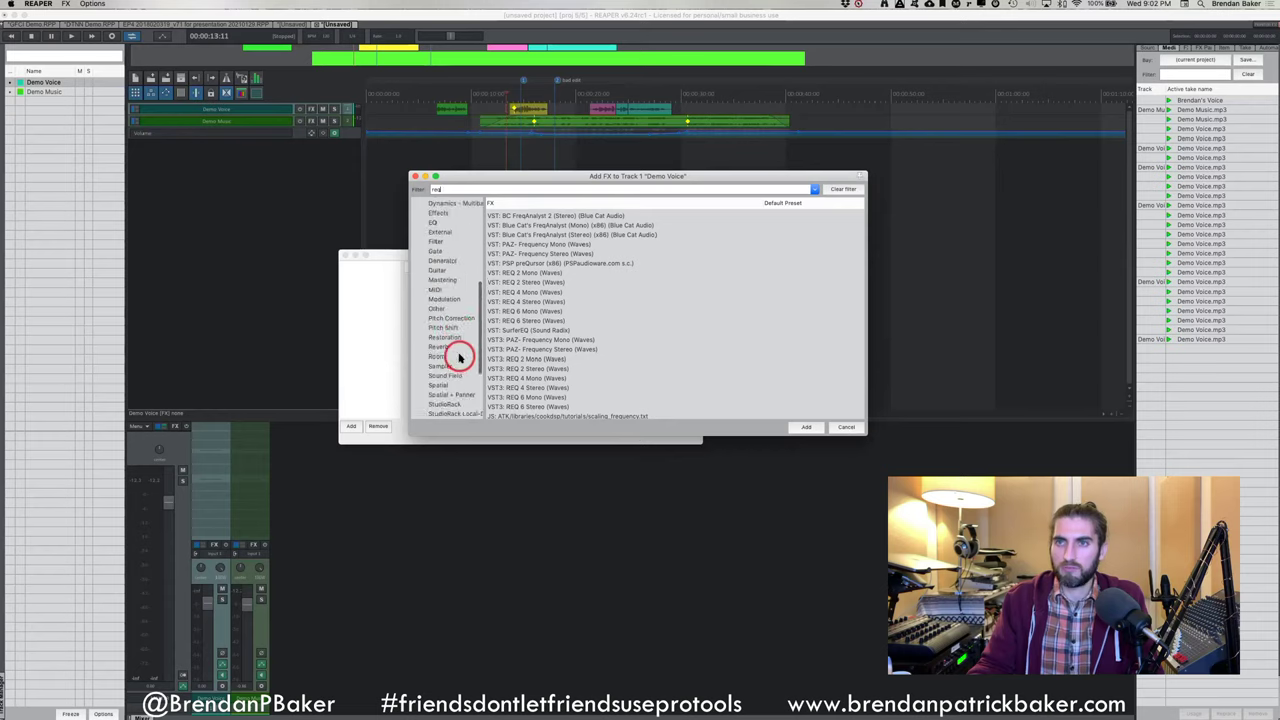
{"action": "scroll", "coordinate": [458, 357], "scroll_direction": "down", "scroll_amount": 1}
{"action": "scroll", "coordinate": [459, 358], "scroll_direction": "up", "scroll_amount": 6}
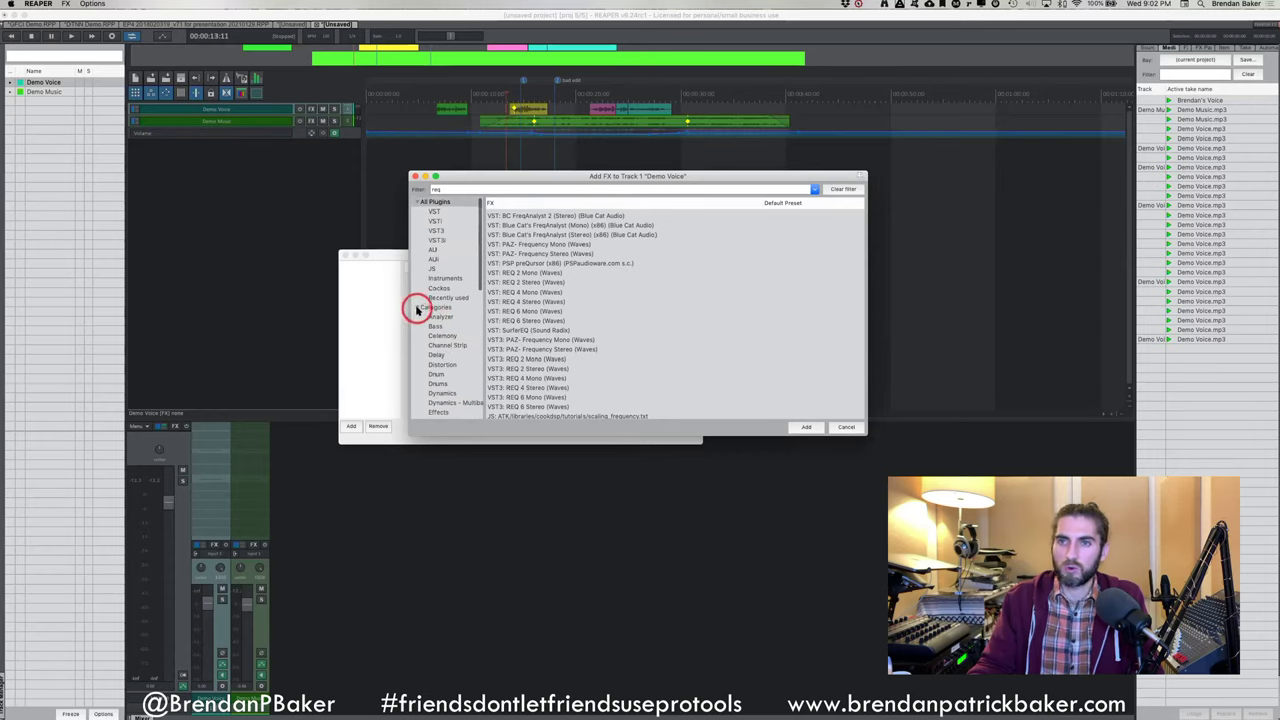
{"action": "left_click", "coordinate": [416, 309]}
{"action": "scroll", "coordinate": [417, 311], "scroll_direction": "down", "scroll_amount": 1}
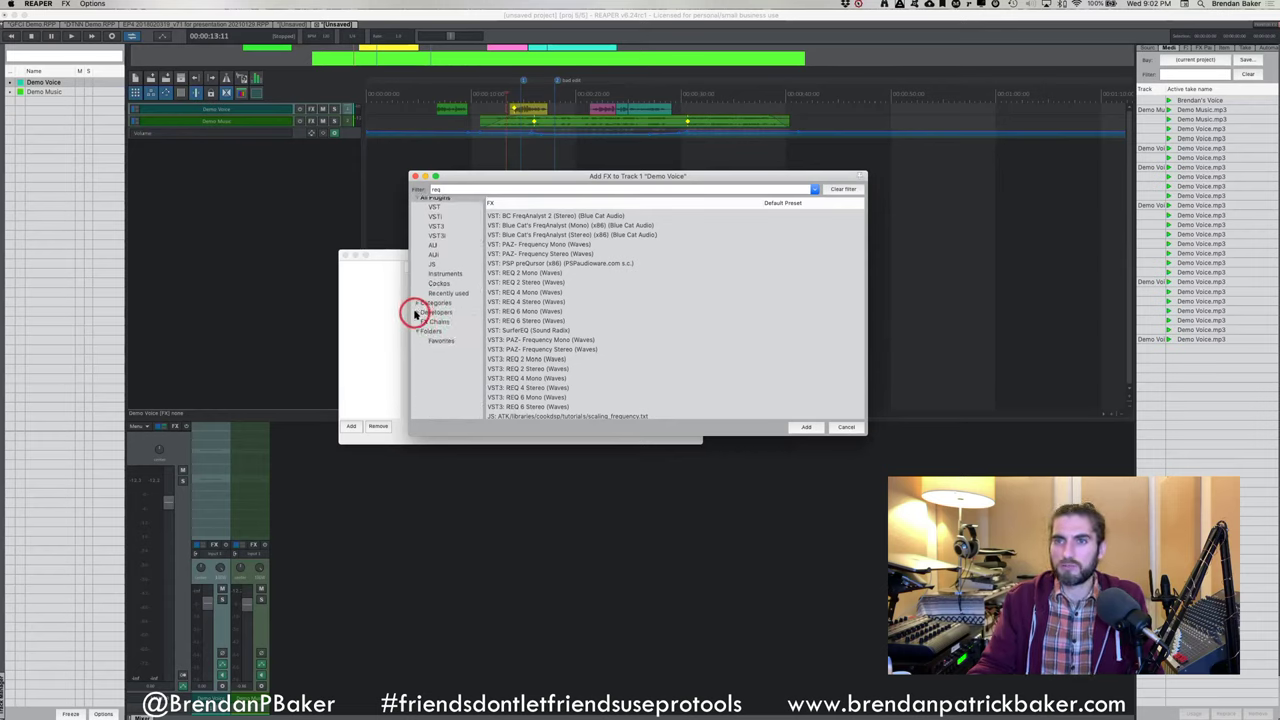
{"action": "left_click", "coordinate": [415, 314]}
{"action": "left_click", "coordinate": [420, 327]}
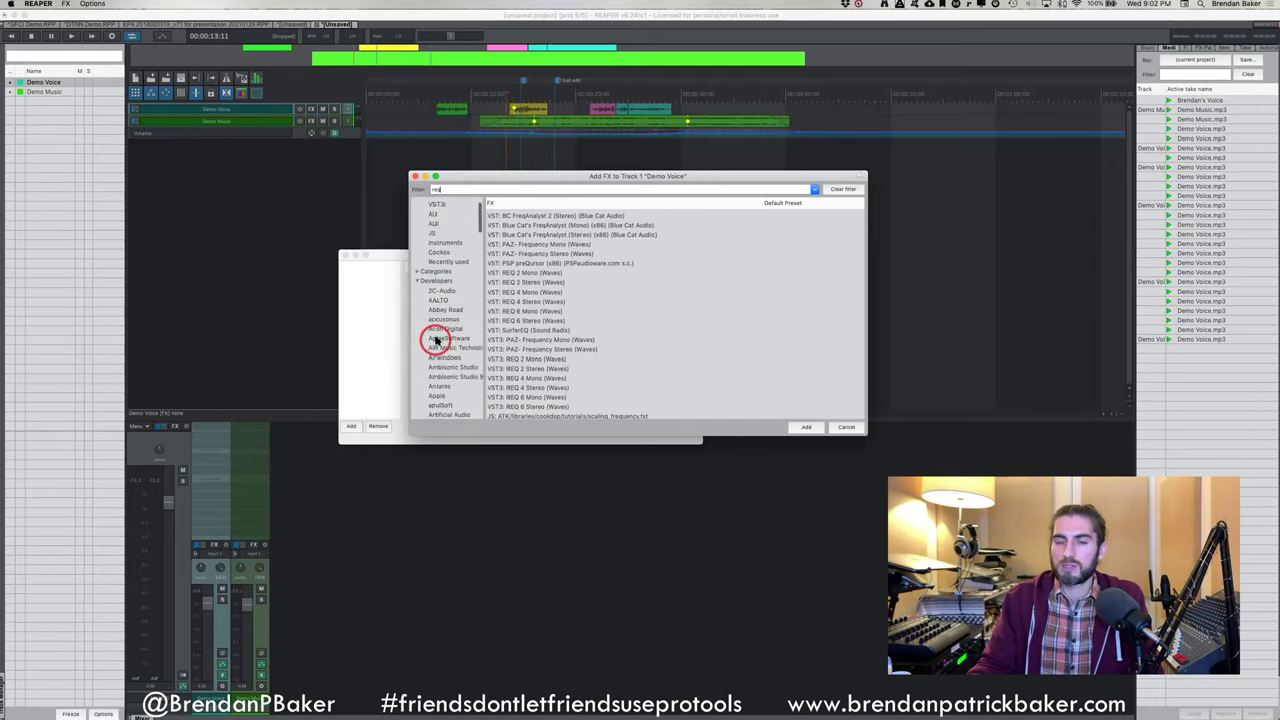
{"action": "left_click", "coordinate": [423, 205]}
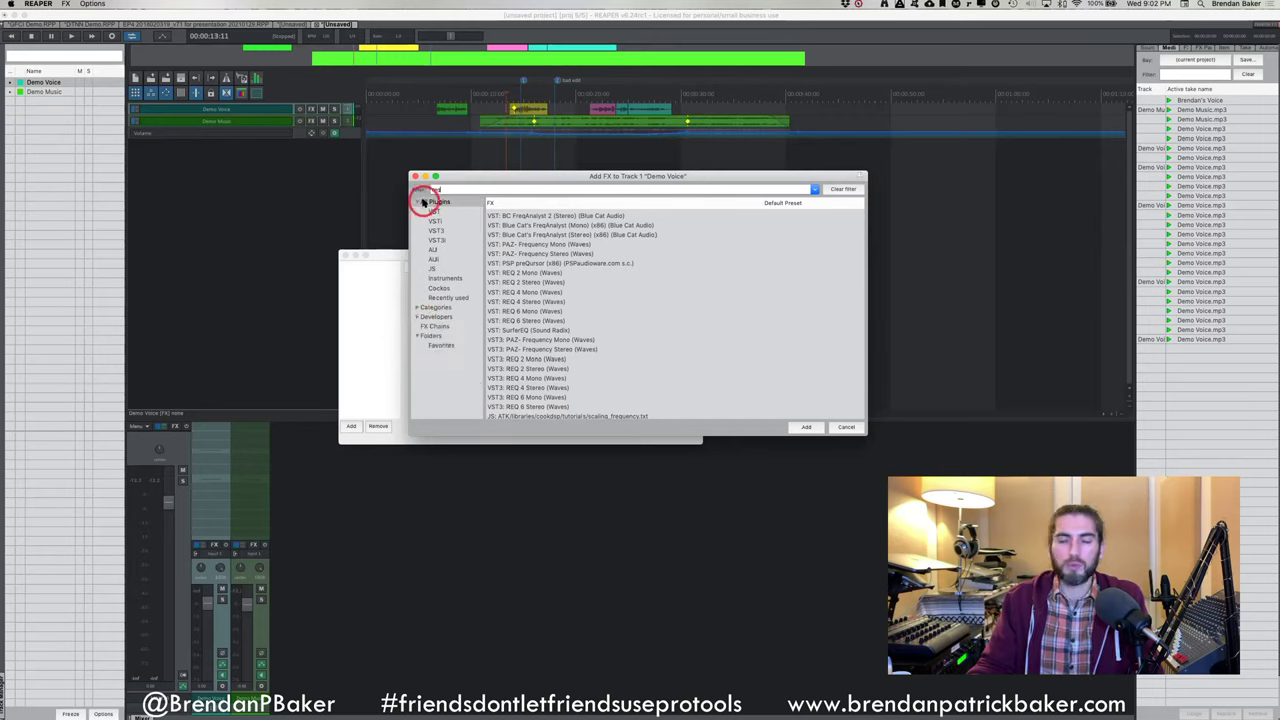
Filter the plug-ins by "reaeq" and add VST: ReaEQ (Cockos) to the Demo Voice track
{"action": "left_click", "coordinate": [452, 190]}
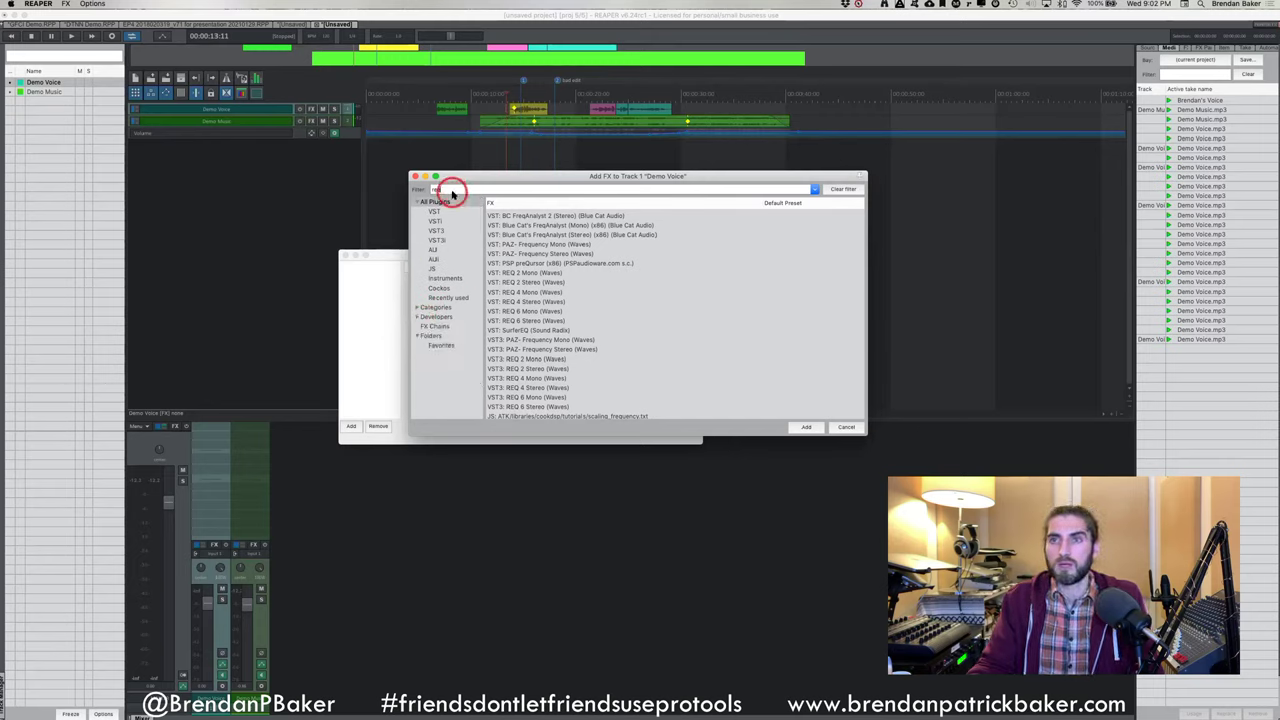
{"action": "left_click", "coordinate": [419, 192]}
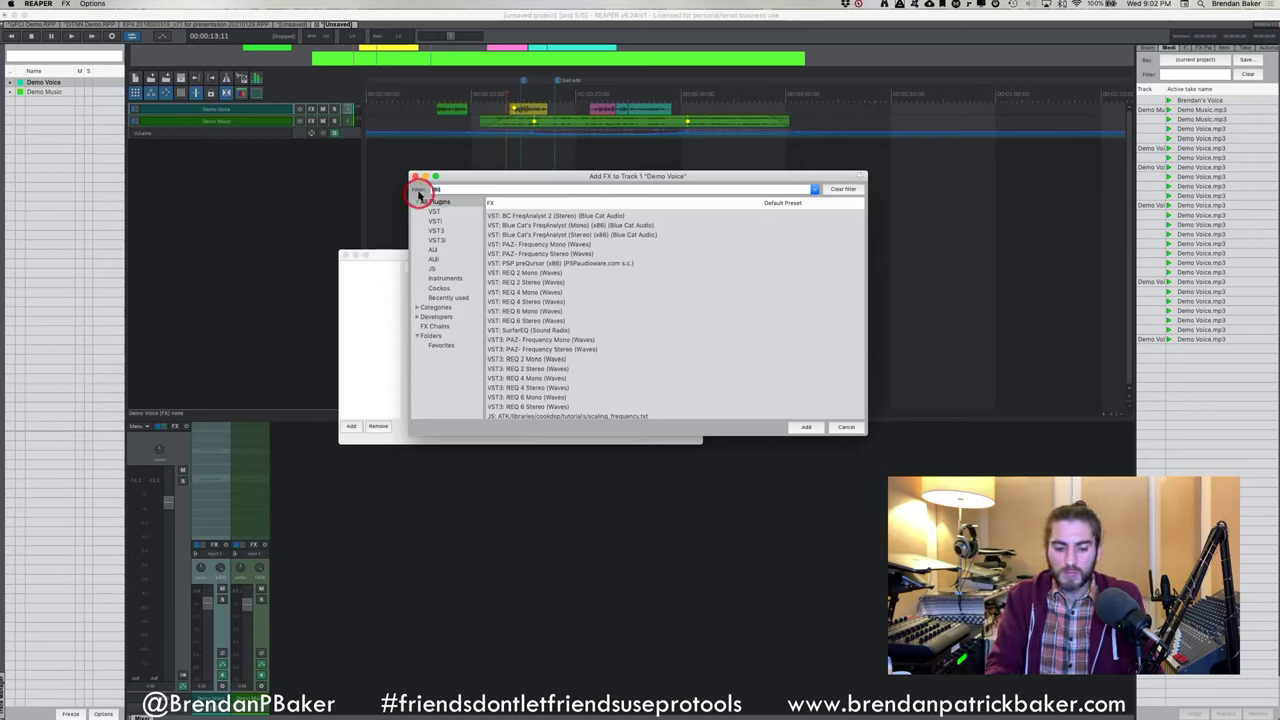
{"action": "key", "text": "BackSpace"}
{"action": "key", "text": "BackSpace"}
{"action": "type", "text": "rea"}
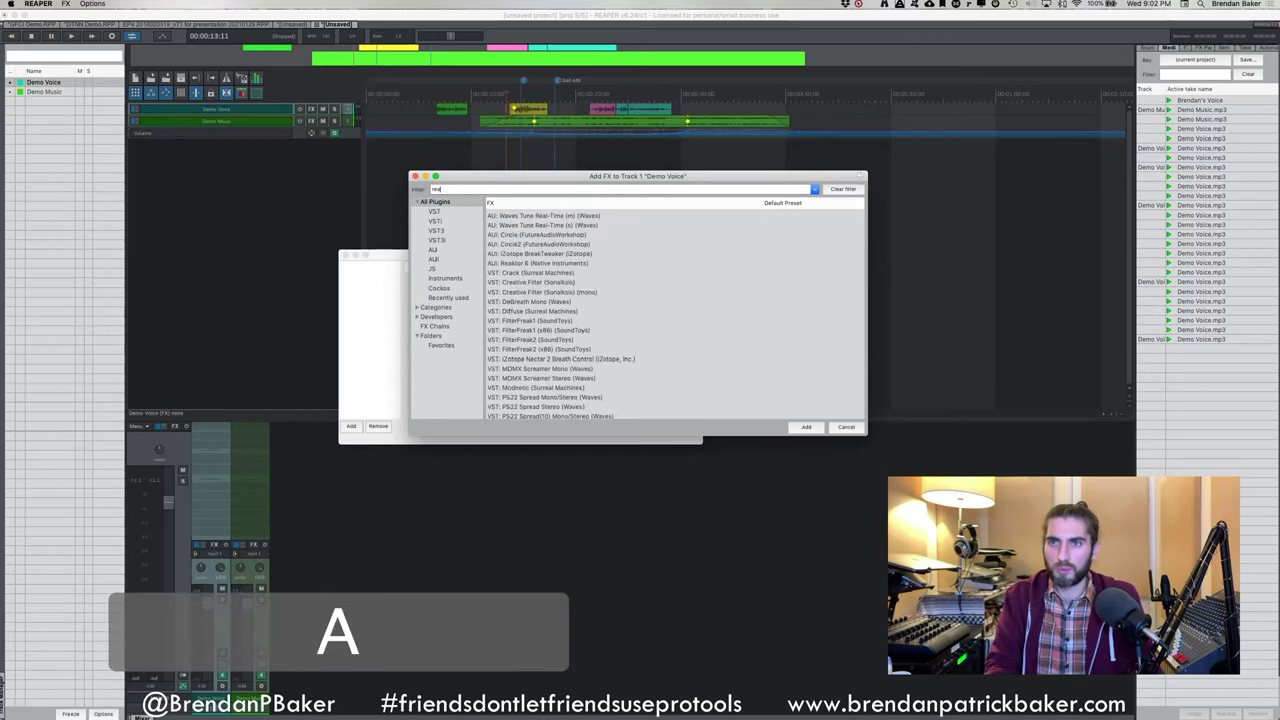
{"action": "key", "text": "BackSpace"}
{"action": "type", "text": "aeq"}
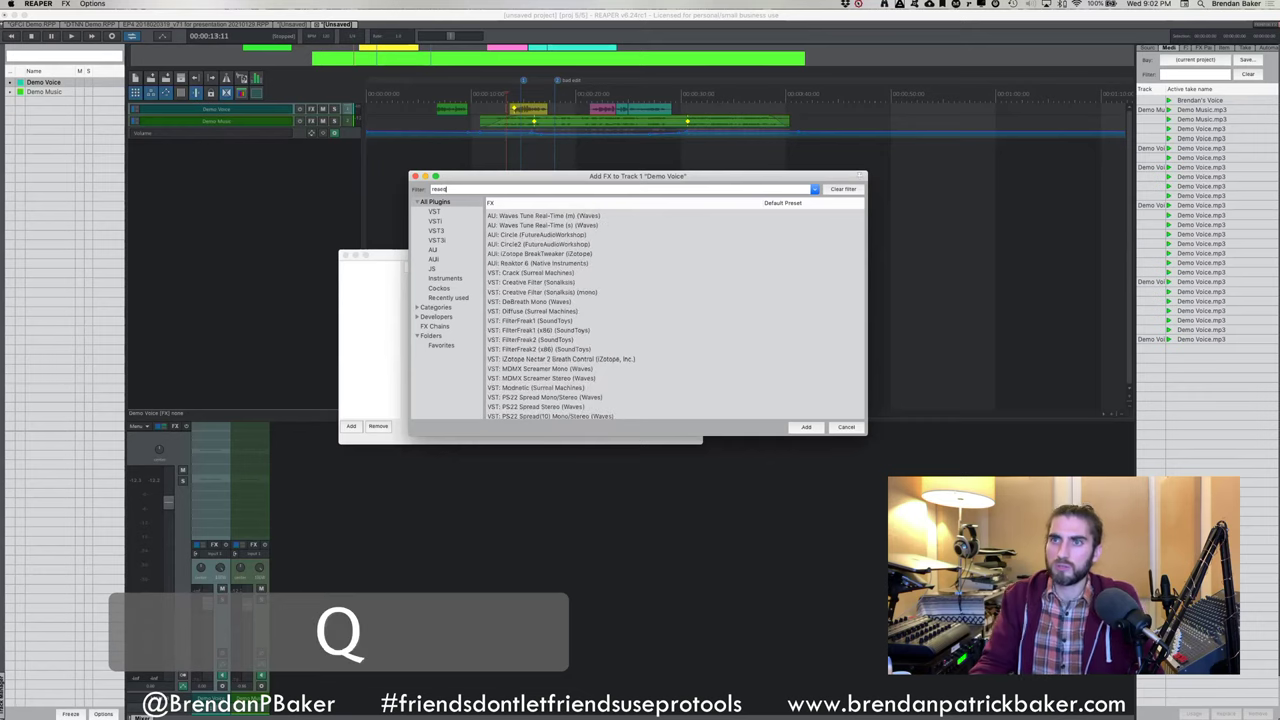
{"action": "left_click", "coordinate": [513, 215]}
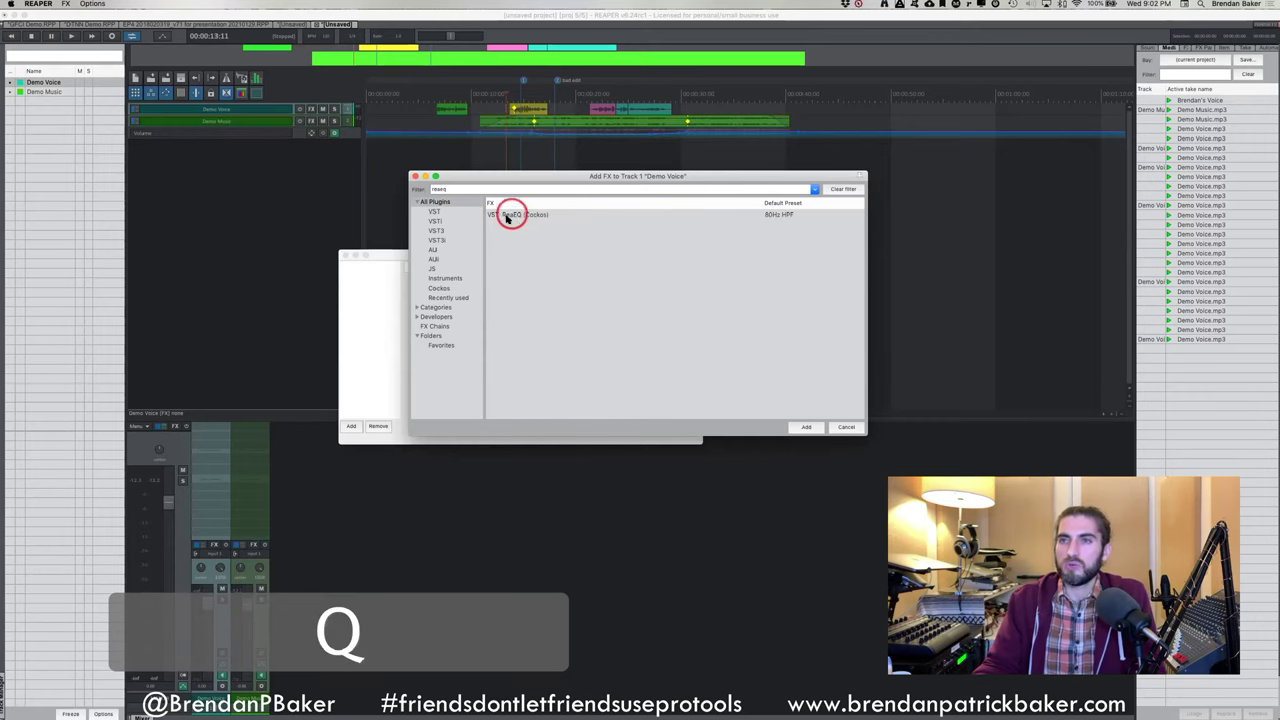
{"action": "double_click", "coordinate": [509, 215]}
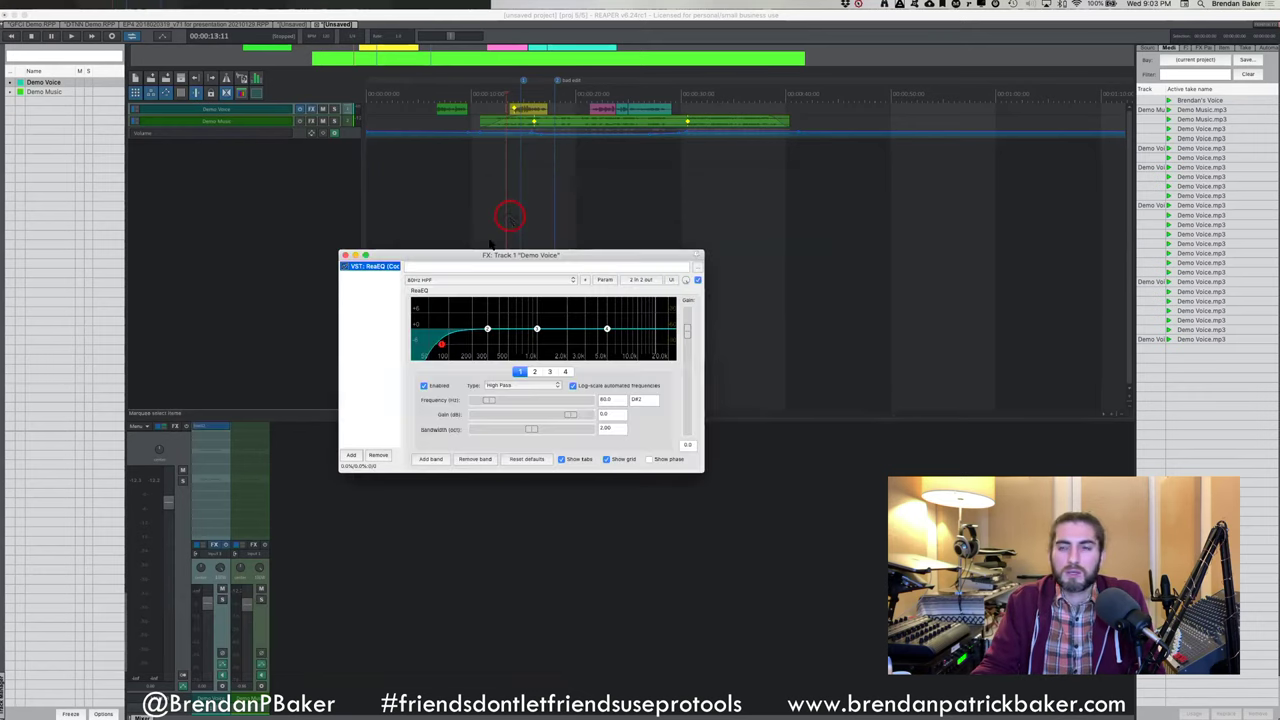
Reposition the FX window below the tracks and bypass the Demo Voice track's whole FX chain
{"action": "left_click", "coordinate": [487, 256]}
{"action": "mouse_move", "coordinate": [487, 256]}
{"action": "left_mouse_down"}
{"action": "mouse_move", "coordinate": [509, 251]}
{"action": "mouse_move", "coordinate": [487, 220]}
{"action": "left_mouse_up"}
{"action": "left_click", "coordinate": [413, 250]}
{"action": "left_click", "coordinate": [378, 340]}
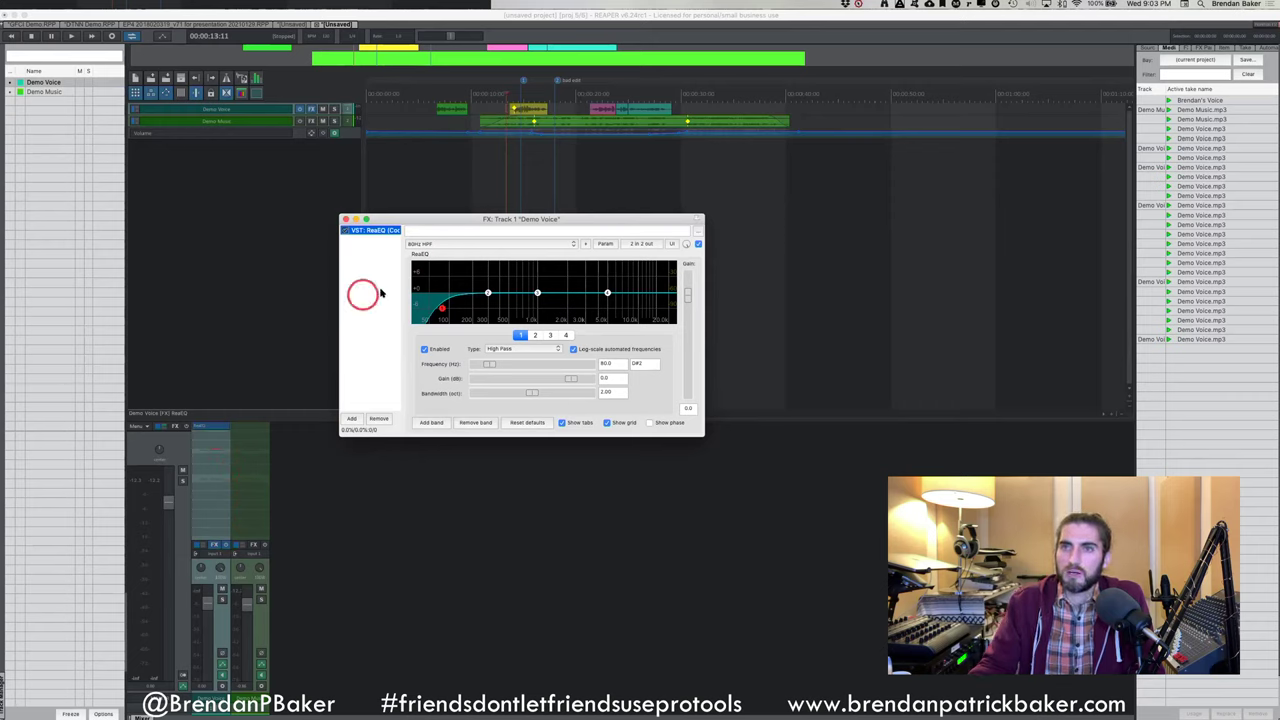
{"action": "left_click", "coordinate": [368, 224]}
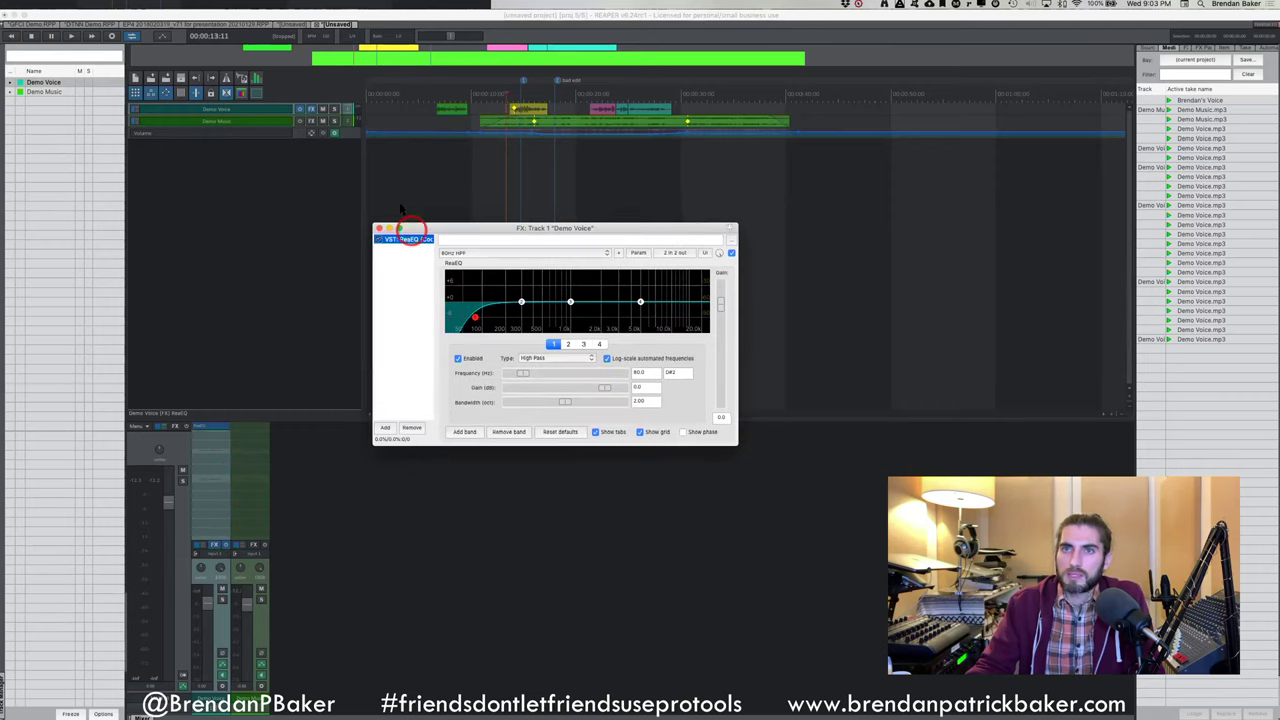
{"action": "left_click", "coordinate": [292, 124]}
{"action": "left_click", "coordinate": [301, 110]}
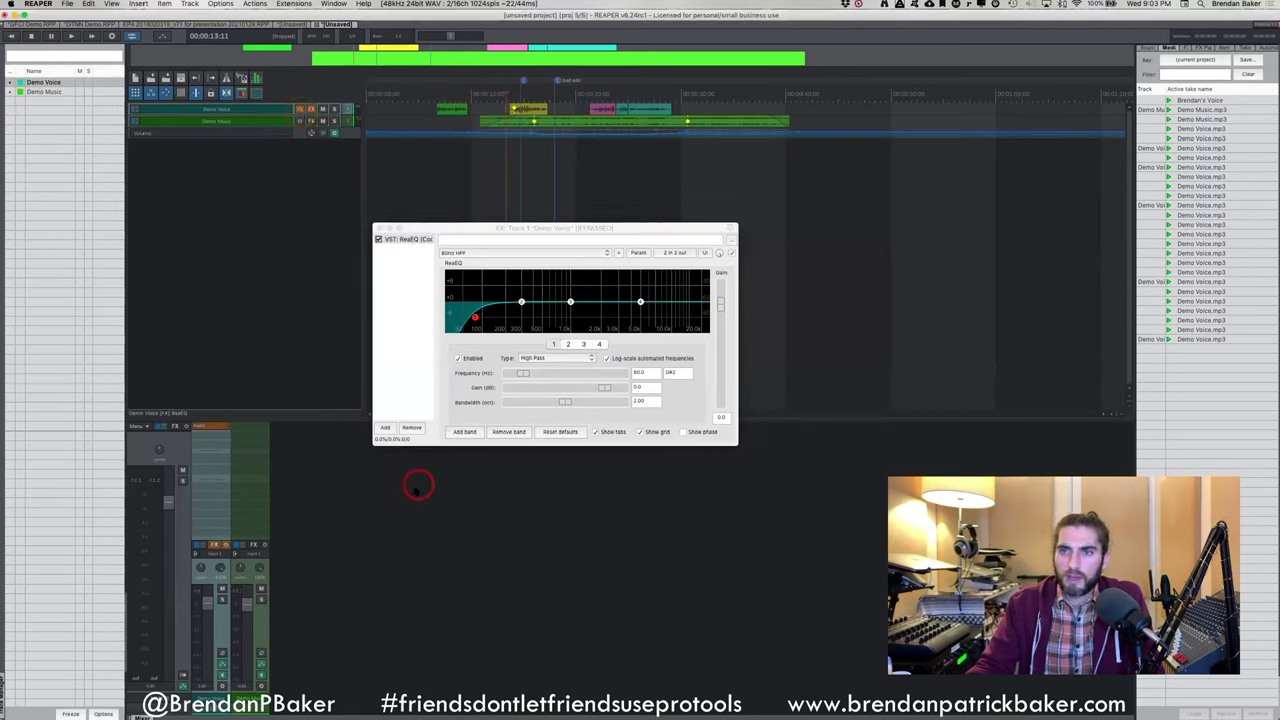
Filter the plug-ins by "reac" and add VST: ReaComp (Cockos) after ReaEQ on the Demo Voice track
{"action": "left_click", "coordinate": [386, 427]}
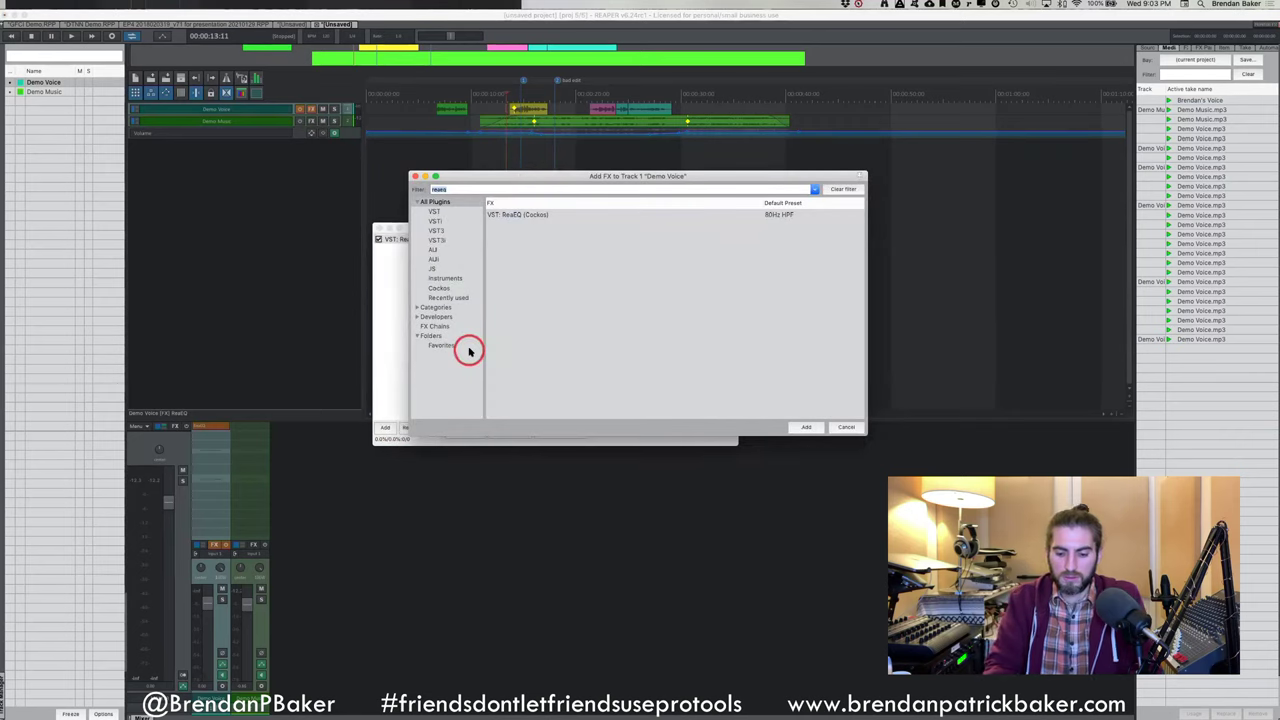
{"action": "type", "text": "reac"}
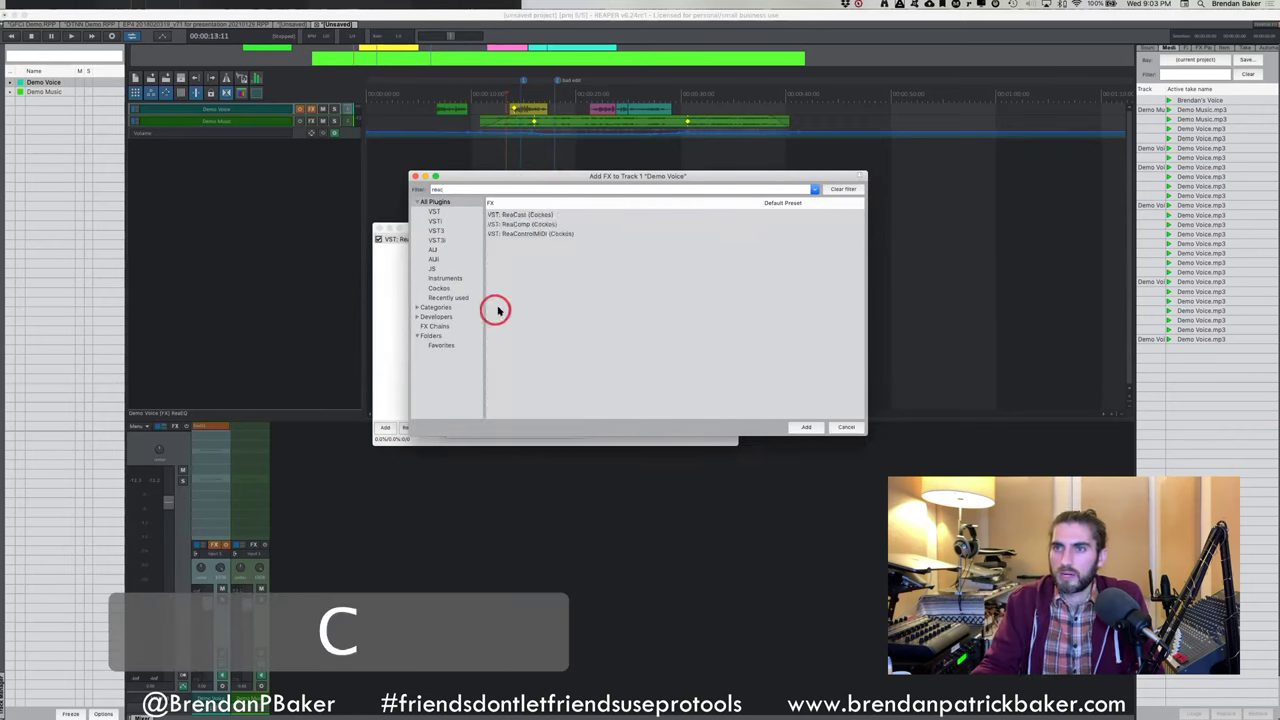
{"action": "left_click", "coordinate": [547, 225]}
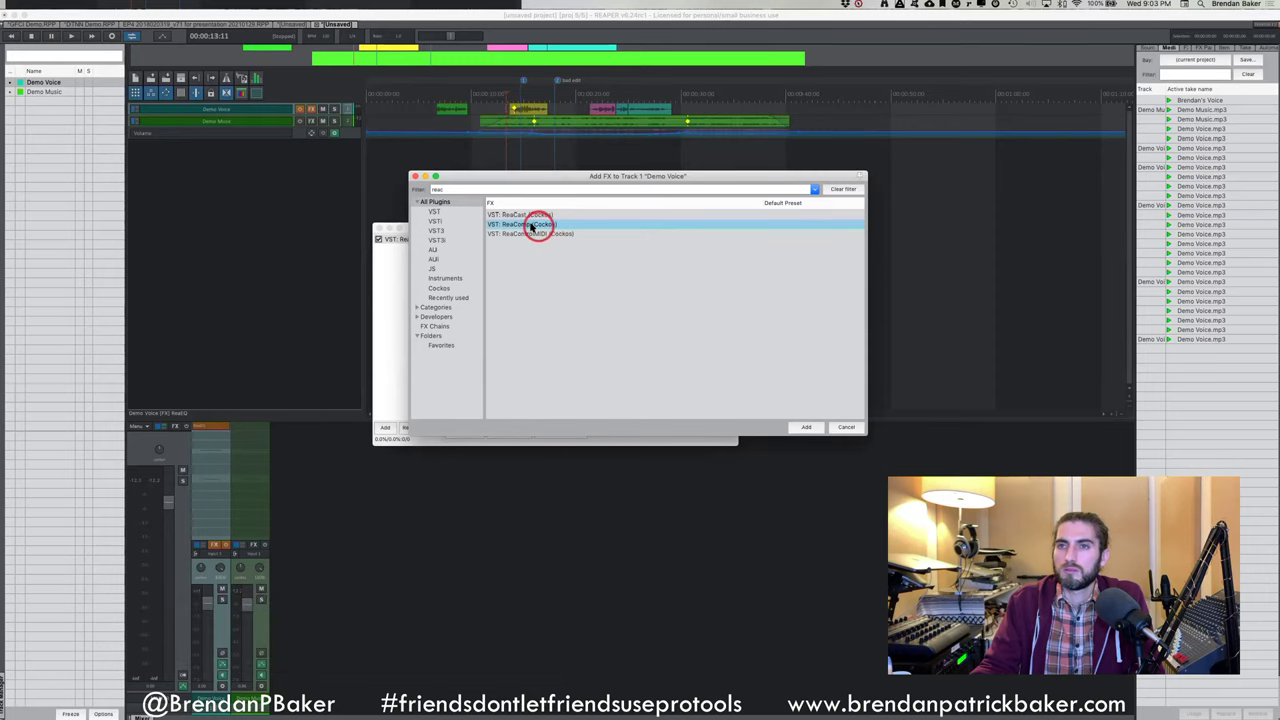
{"action": "double_click", "coordinate": [531, 226]}
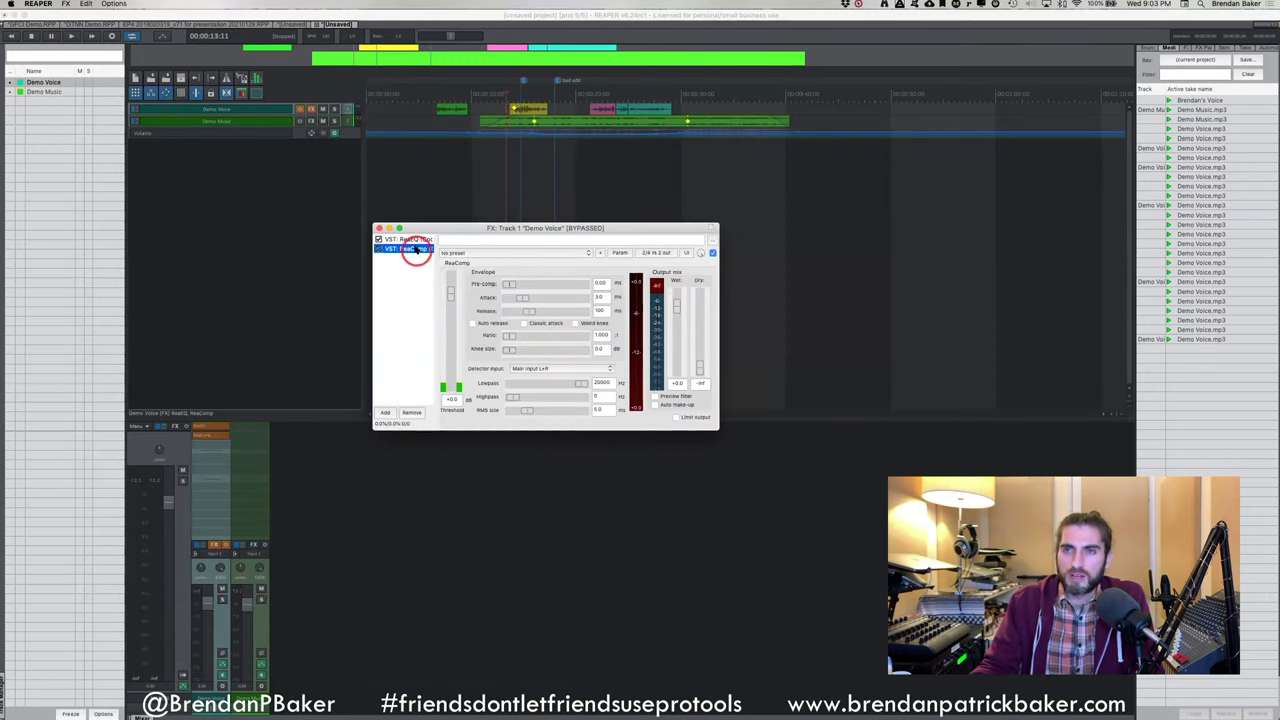
Switch back and forth between the ReaEQ and ReaComp controls in the Demo Voice FX chain
{"action": "left_click", "coordinate": [410, 240]}
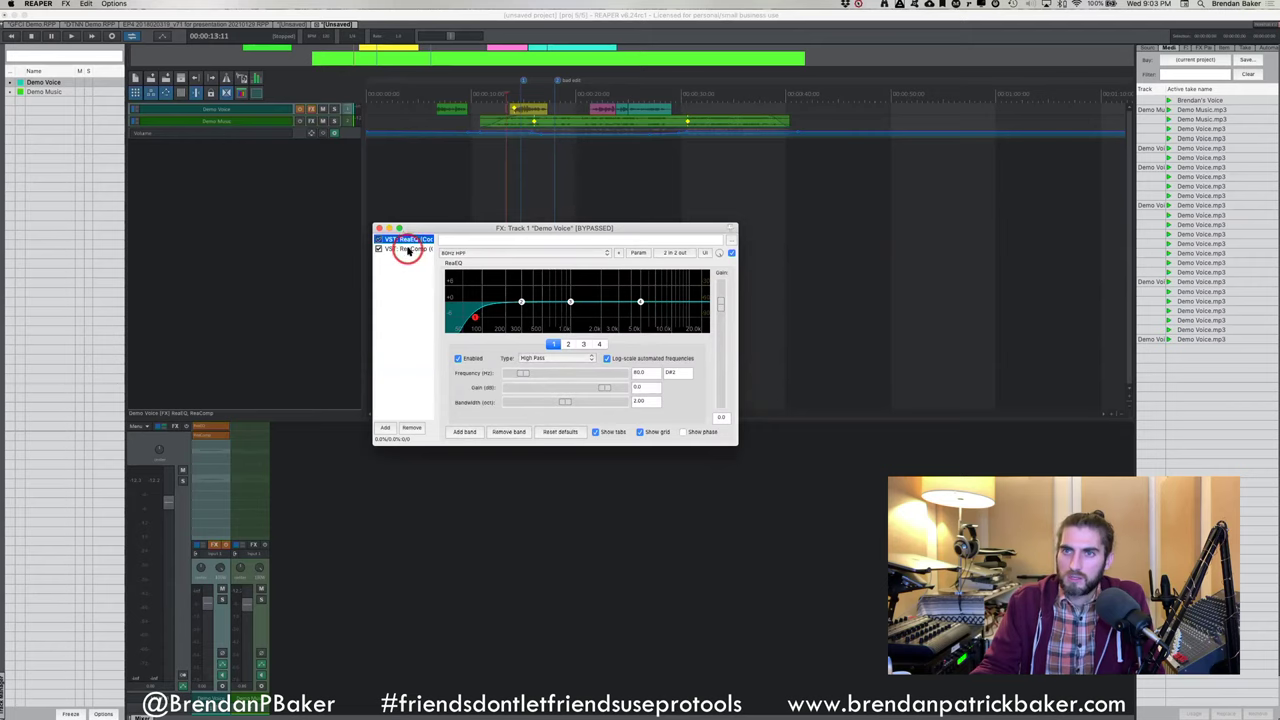
{"action": "left_click", "coordinate": [408, 250]}
{"action": "left_click", "coordinate": [412, 240]}
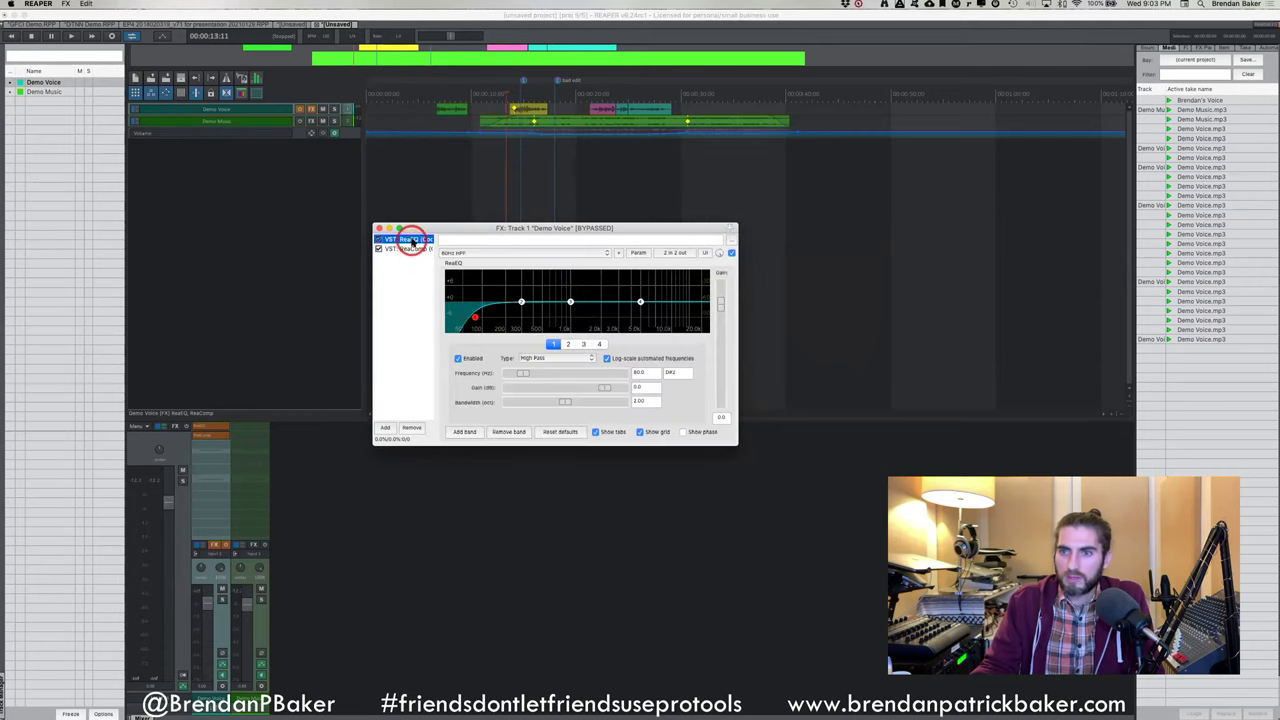
{"action": "double_click", "coordinate": [412, 240]}
{"action": "left_click_drag", "start_coordinate": [474, 491], "coordinate": [897, 372]}
{"action": "left_click", "coordinate": [423, 251]}
{"action": "left_click", "coordinate": [766, 371]}
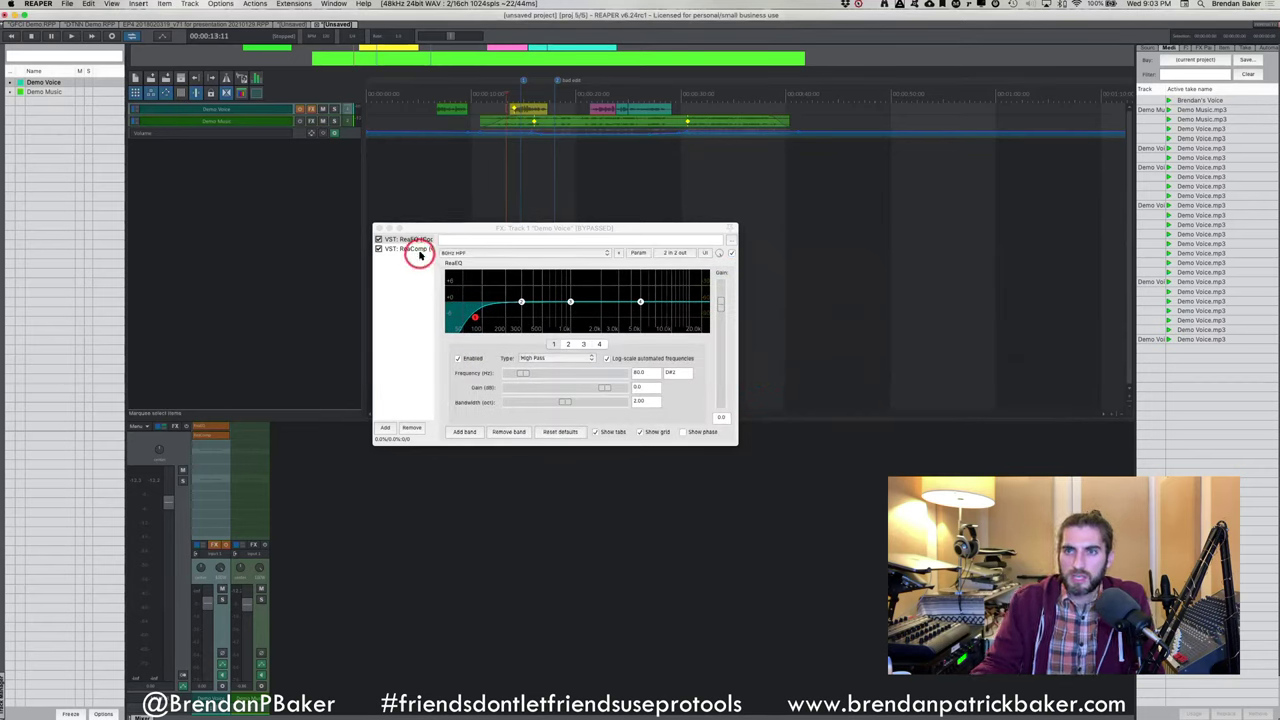
Widen the FX chain's plug-in list to fit the full names, and select ReaEQ followed by ReaComp
{"action": "left_click_drag", "start_coordinate": [402, 250], "coordinate": [478, 243]}
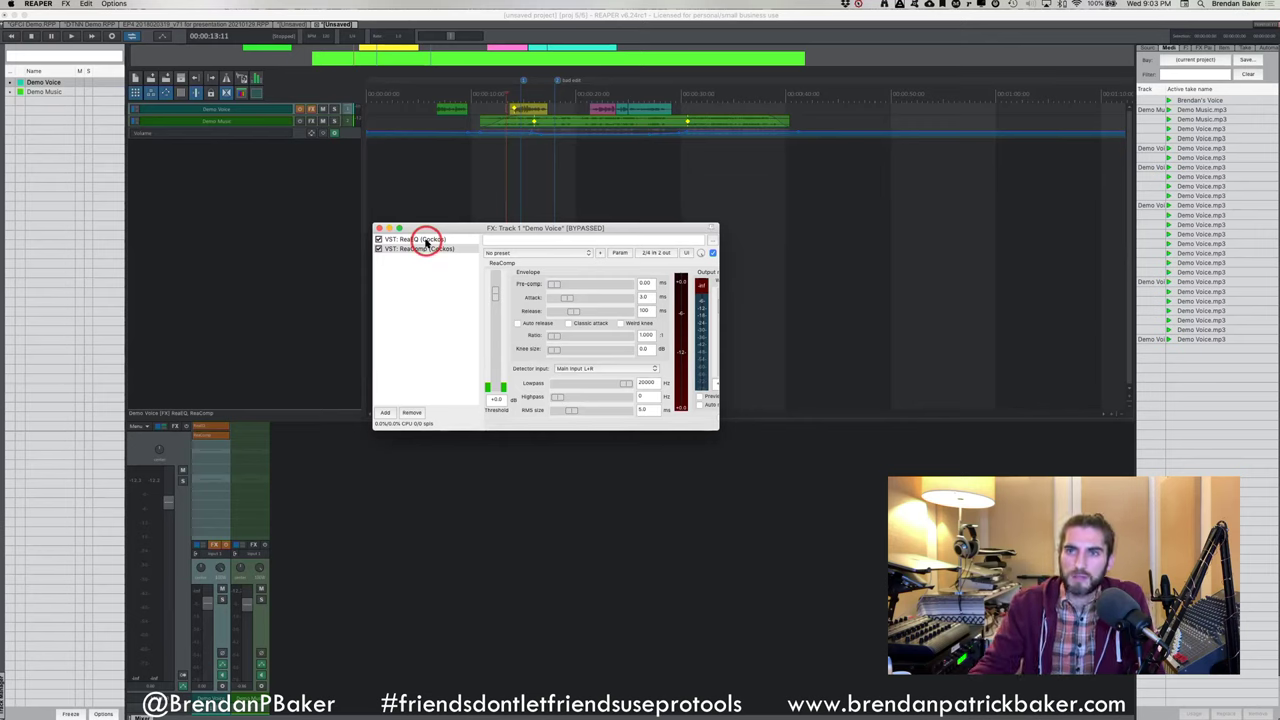
{"action": "left_click", "coordinate": [428, 241]}
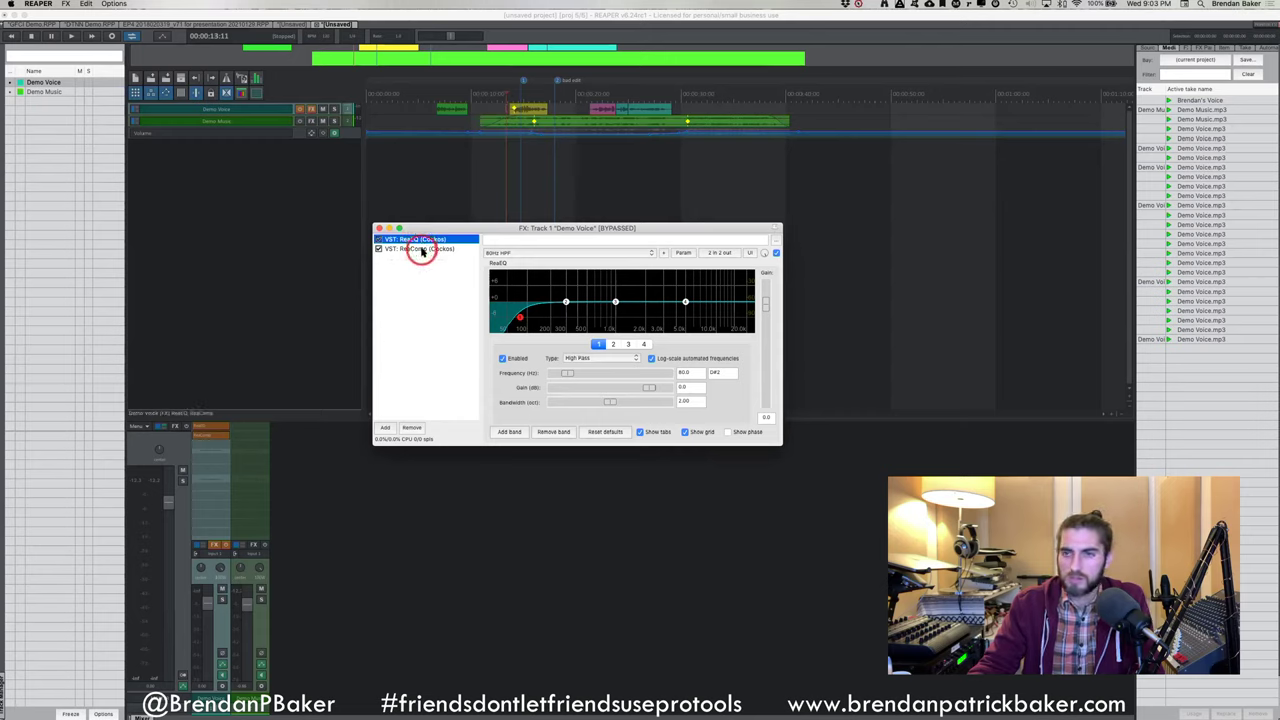
{"action": "left_click", "coordinate": [420, 249]}
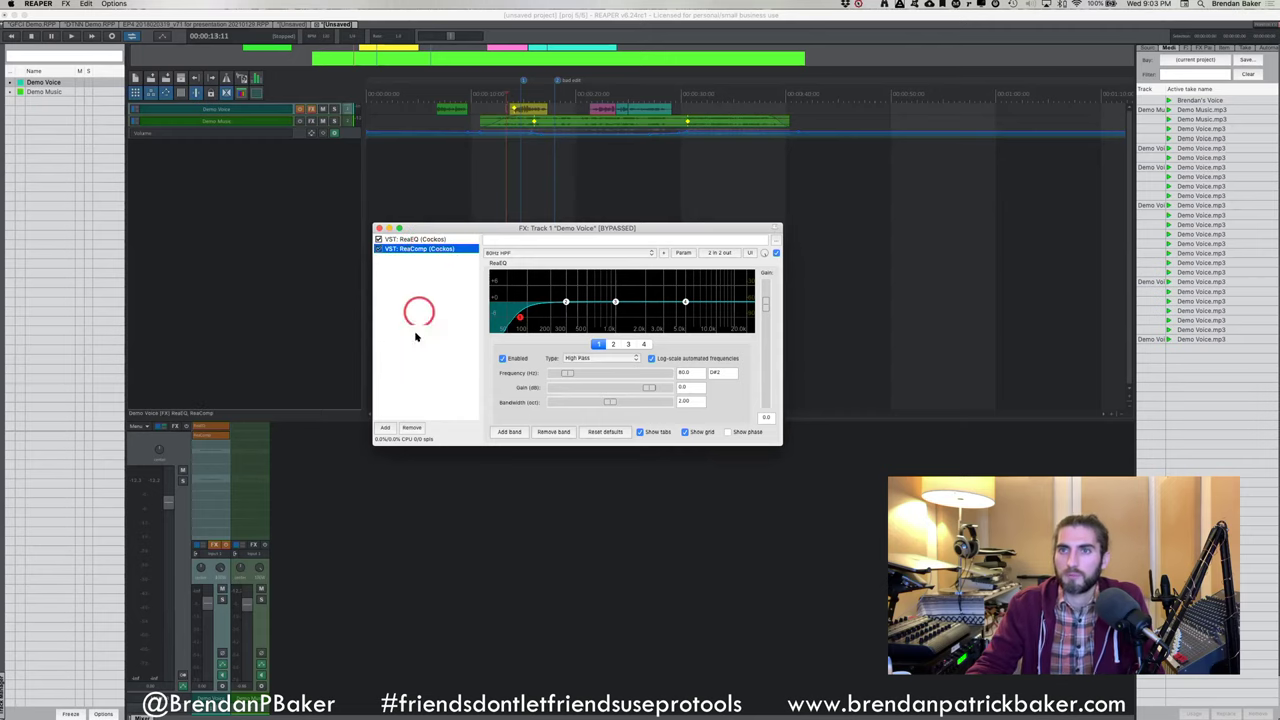
Close the FX window and re-enable the Demo Voice track's whole FX chain from the mixer
{"action": "left_click", "coordinate": [379, 228]}
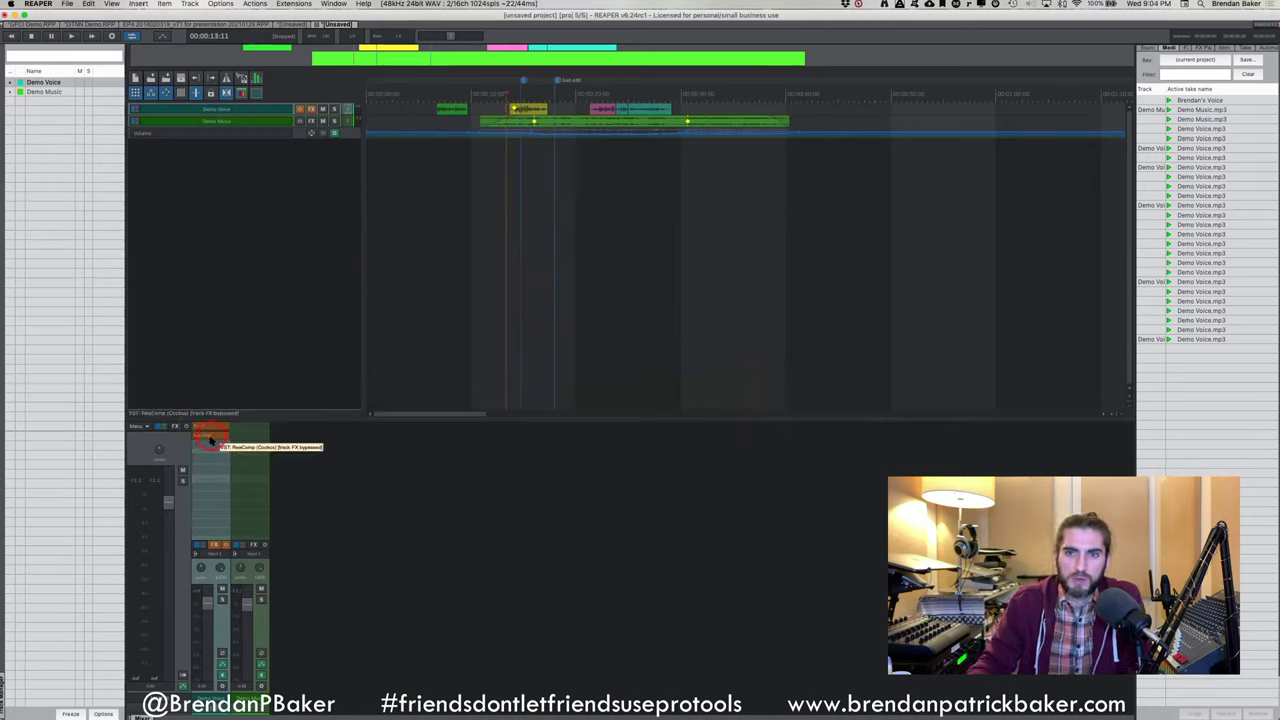
{"action": "left_click", "coordinate": [200, 508]}
{"action": "left_click", "coordinate": [226, 546]}
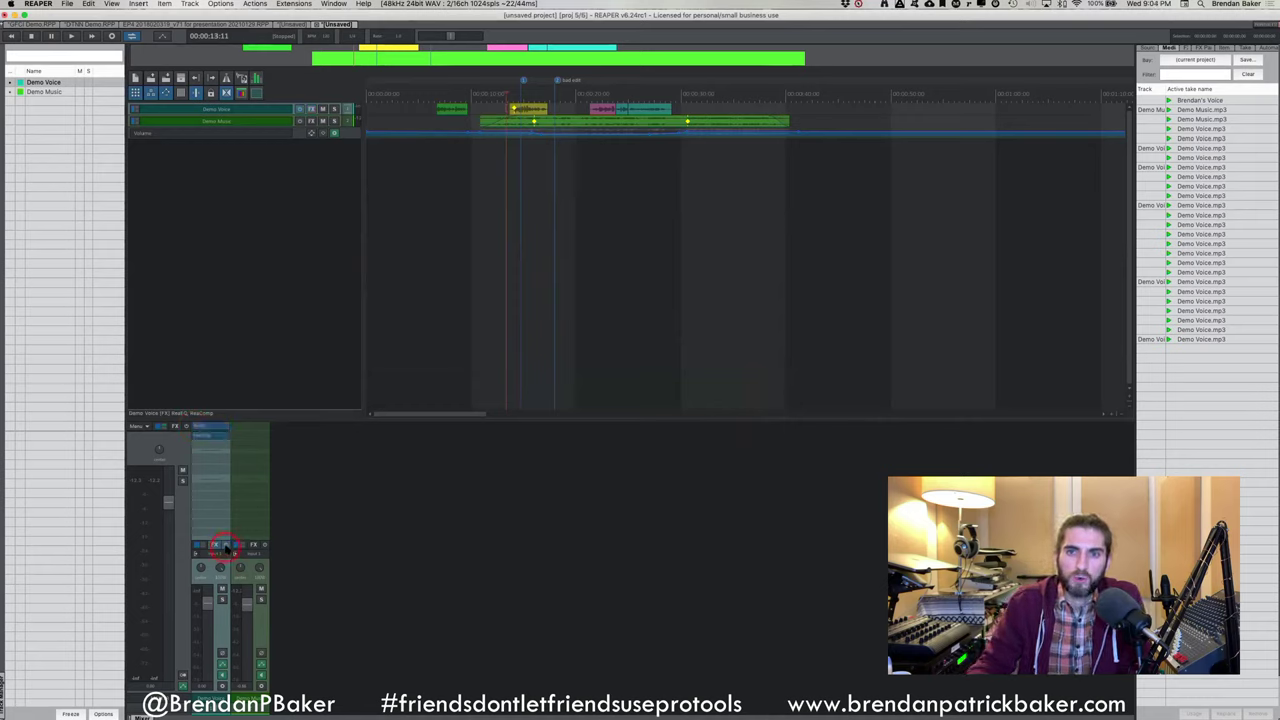
{"action": "left_click", "coordinate": [216, 443]}
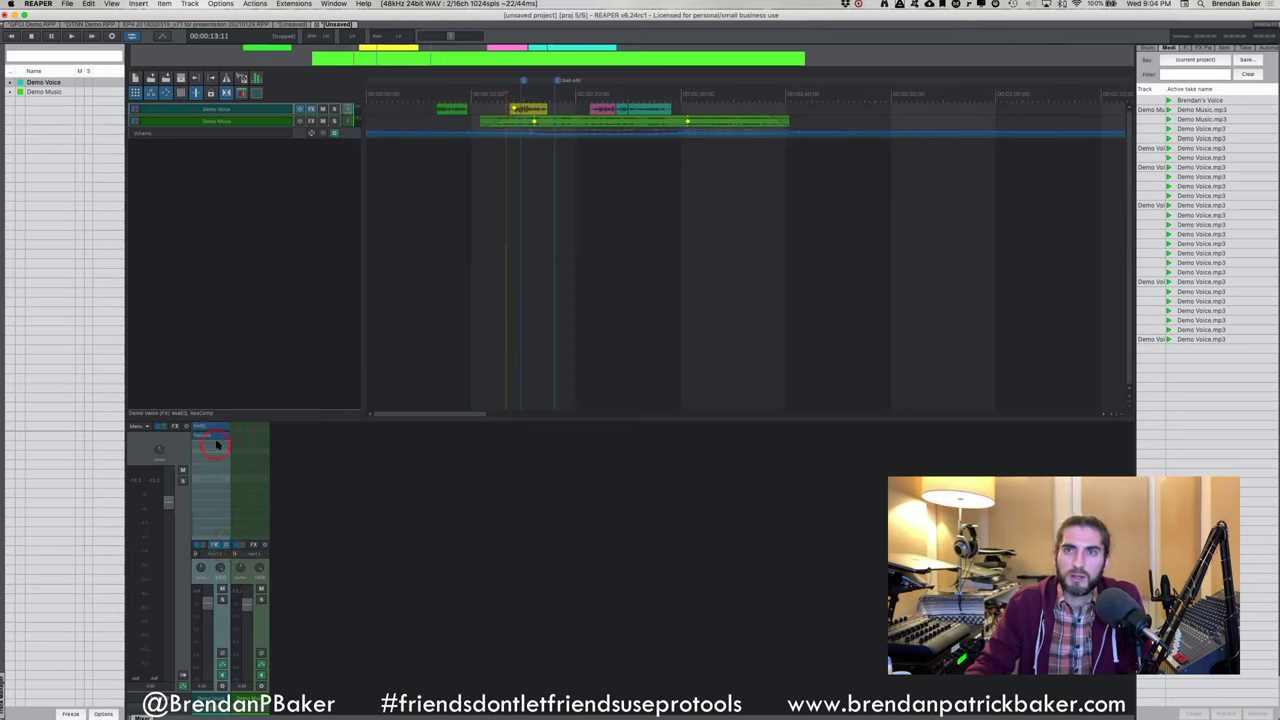
Reopen the Demo Voice FX chain and toggle the individual bypass of ReaComp and ReaEQ off and on
{"action": "left_click", "coordinate": [310, 108]}
{"action": "left_click", "coordinate": [415, 250]}
{"action": "left_click", "coordinate": [380, 250]}
{"action": "left_click", "coordinate": [379, 241]}
{"action": "left_click", "coordinate": [380, 249]}
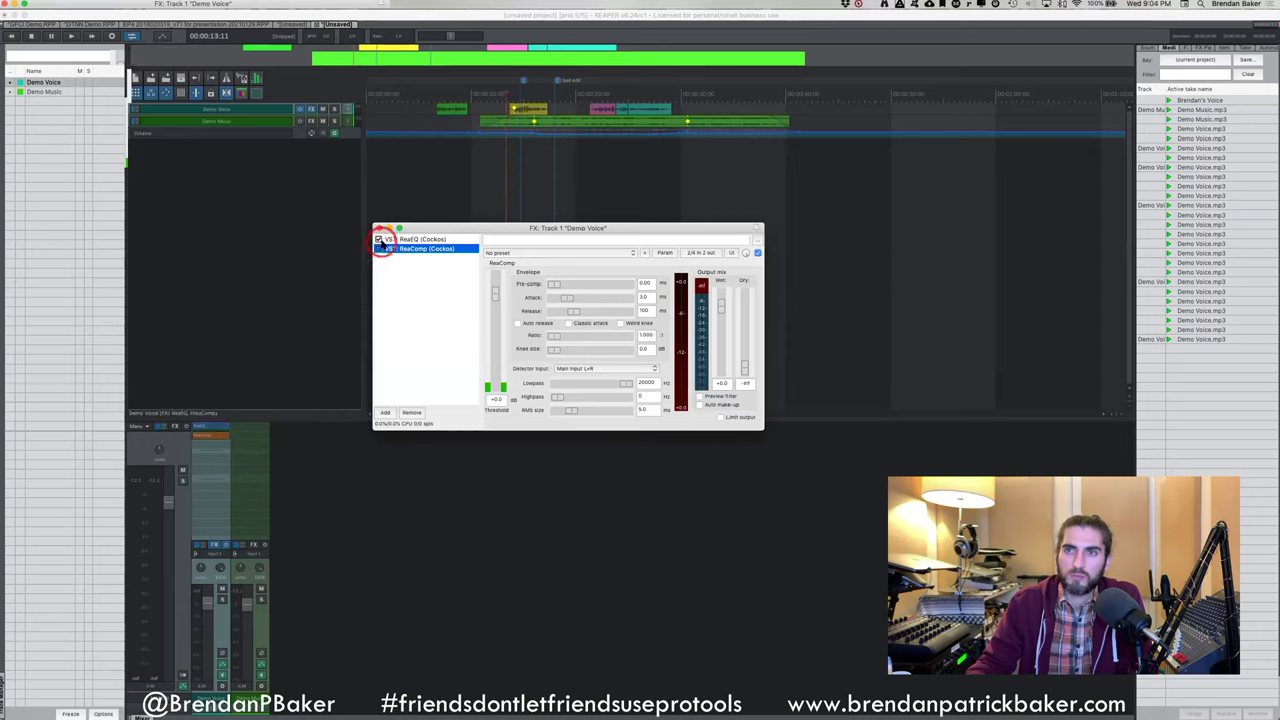
{"action": "left_click", "coordinate": [379, 241]}
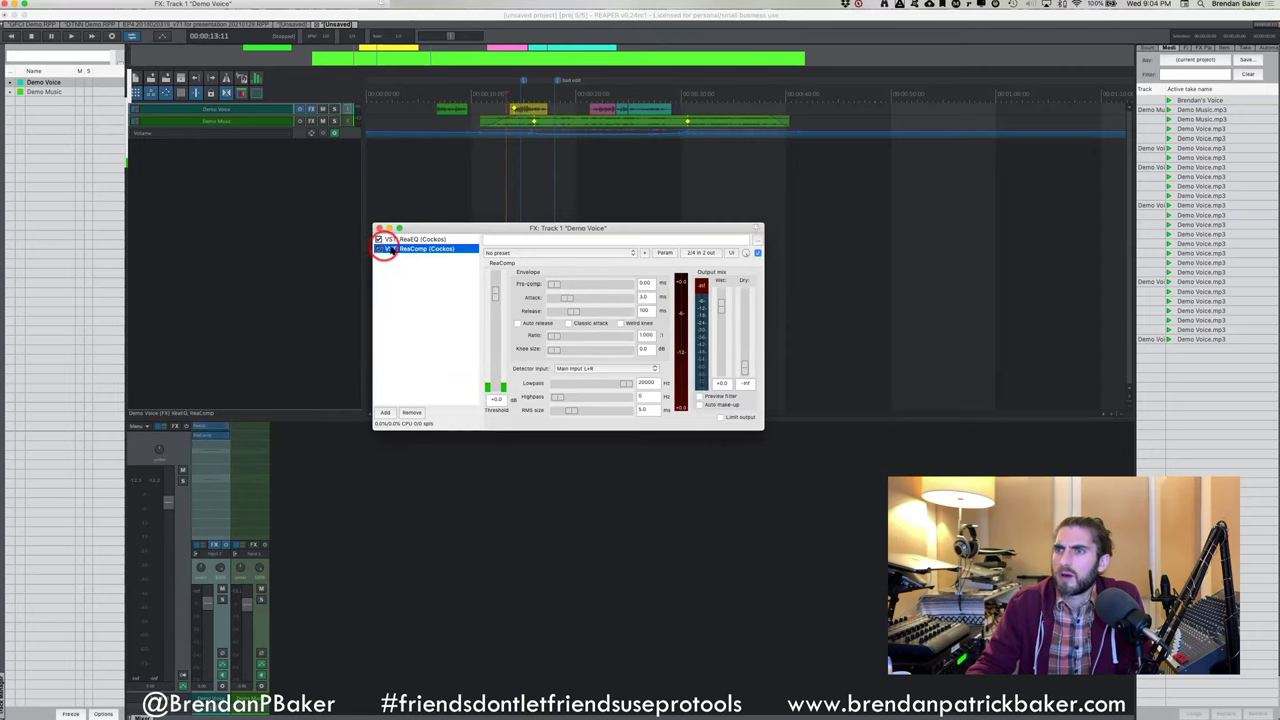
Show ReaEQ's controls and its wet/dry mix in the Demo Voice FX chain, and close the FX window
{"action": "left_click", "coordinate": [411, 243]}
{"action": "left_click", "coordinate": [411, 243]}
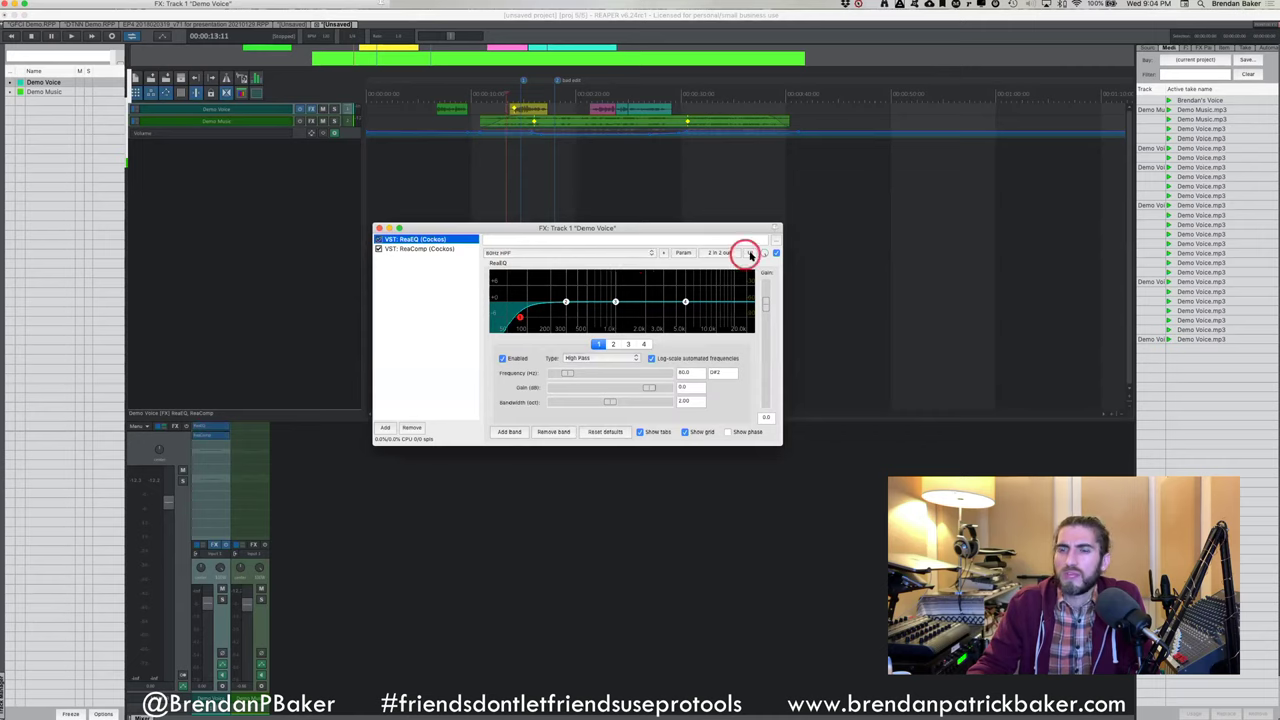
{"action": "left_click", "coordinate": [431, 258]}
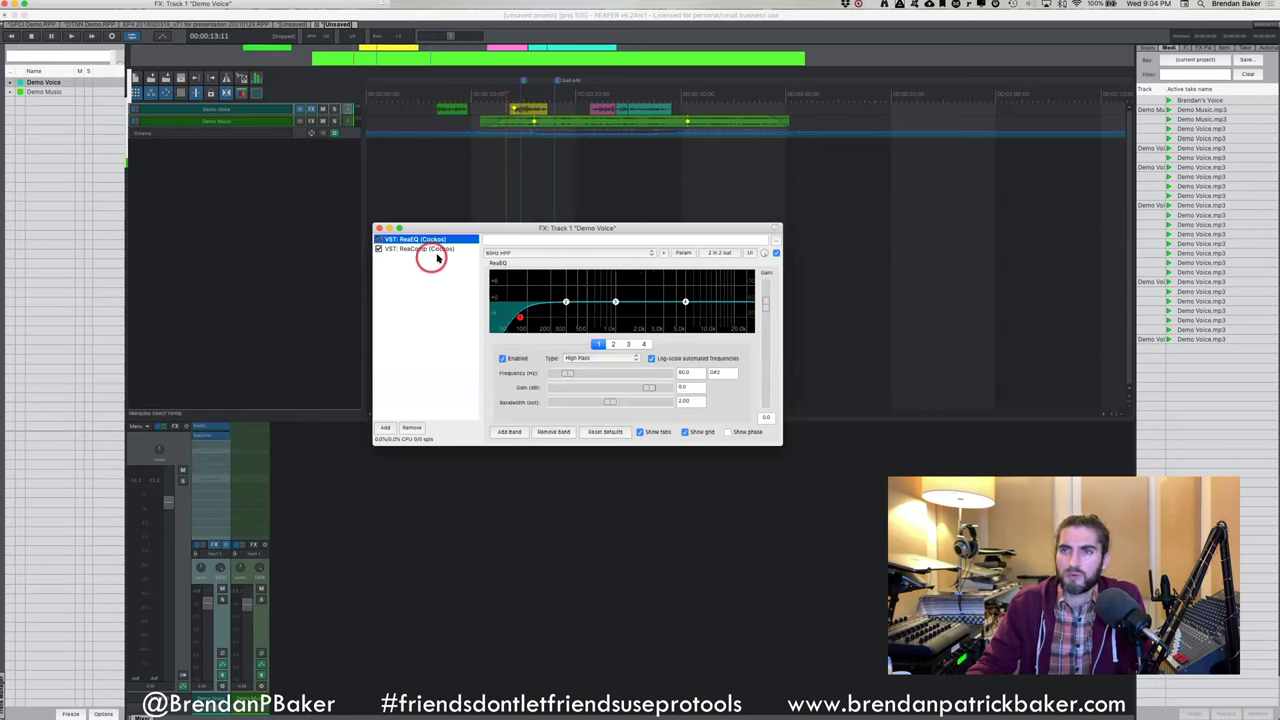
{"action": "mouse_move", "coordinate": [437, 258]}
{"action": "left_mouse_down"}
{"action": "mouse_move", "coordinate": [463, 257]}
{"action": "mouse_move", "coordinate": [437, 246]}
{"action": "mouse_move", "coordinate": [770, 254]}
{"action": "left_mouse_up"}
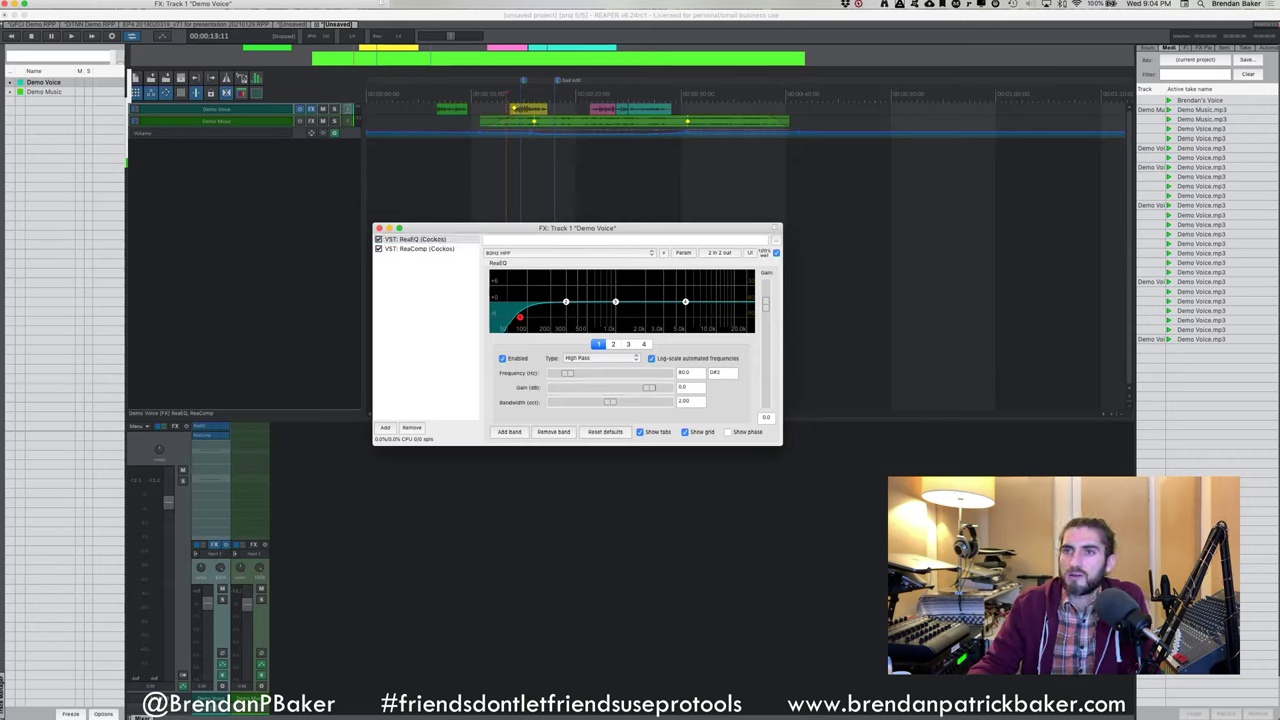
{"action": "left_click", "coordinate": [379, 228]}
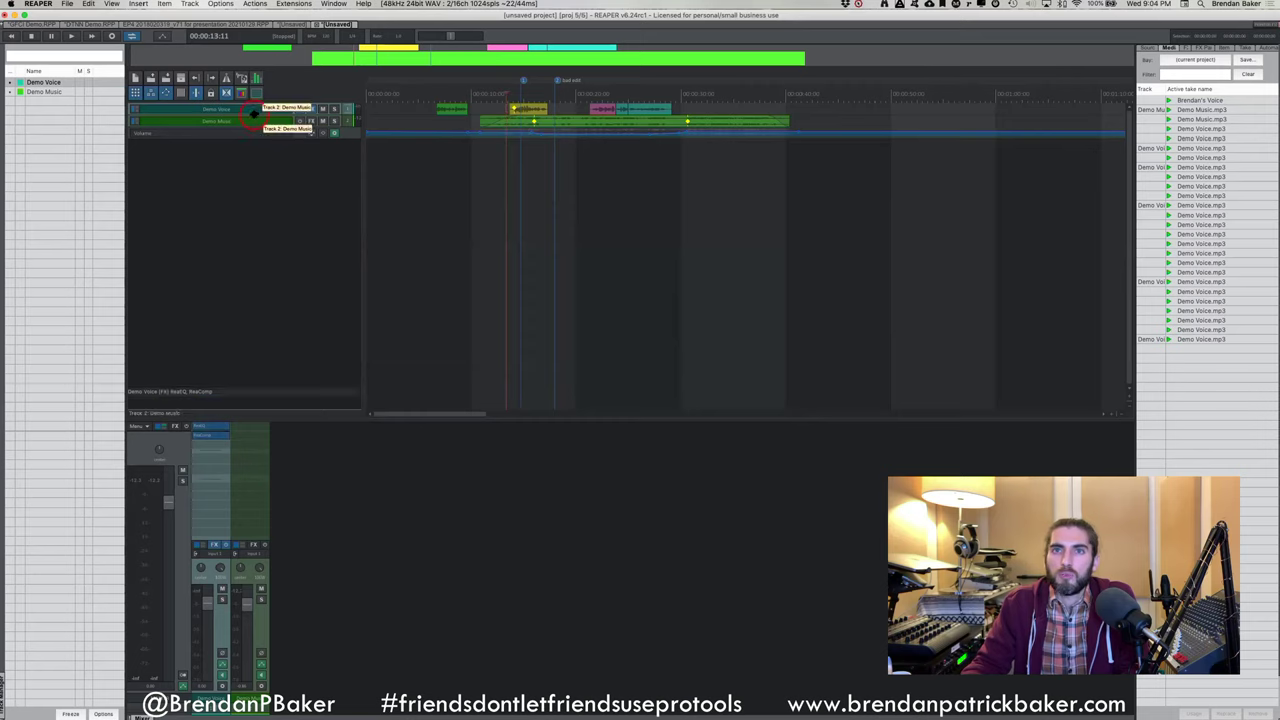
Increase the Demo Voice track's height and open its routing window, placing it below the track
{"action": "left_click_drag", "start_coordinate": [254, 115], "coordinate": [251, 186]}
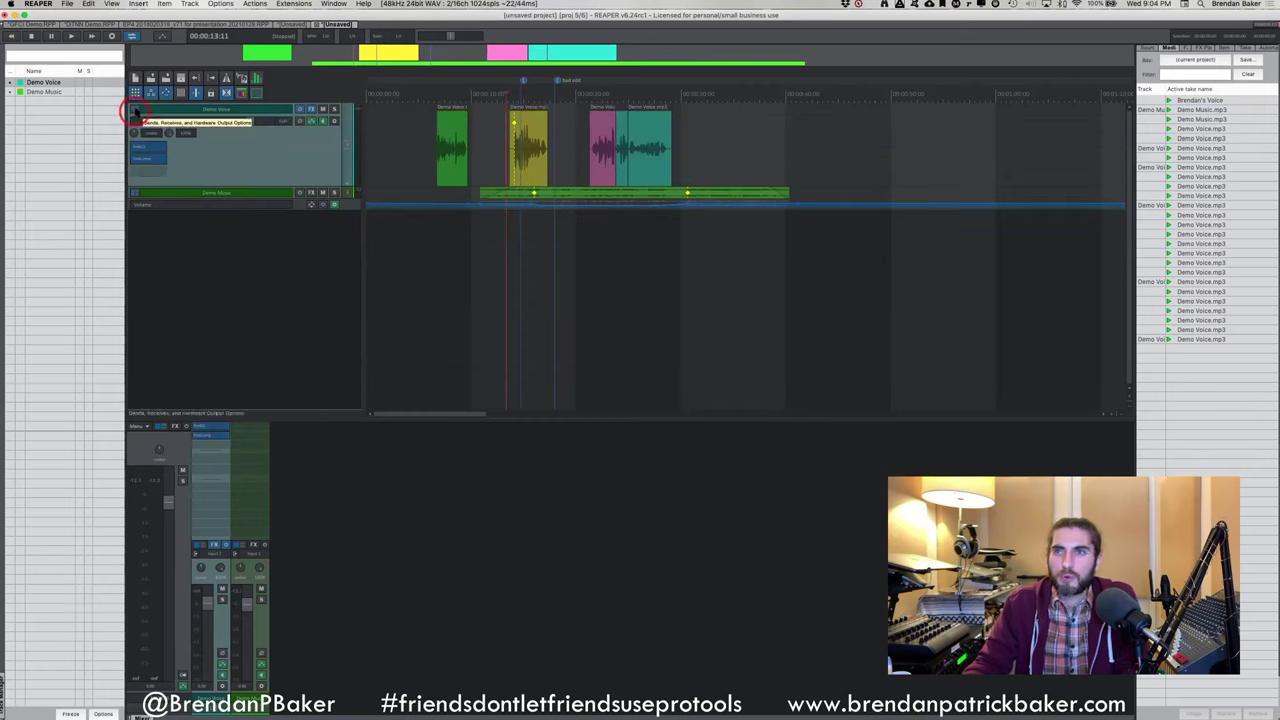
{"action": "left_click", "coordinate": [134, 111]}
{"action": "left_click_drag", "start_coordinate": [519, 111], "coordinate": [474, 236]}
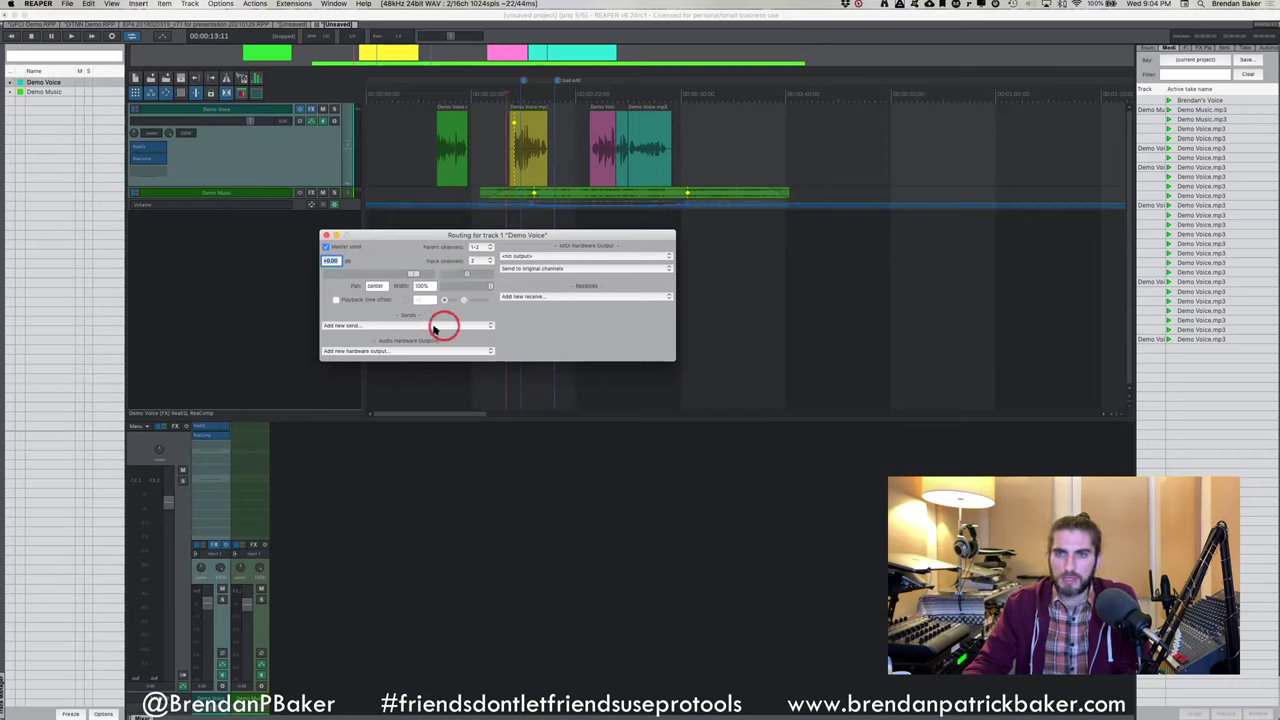
Look through the available send destinations for the Demo Voice track without adding a send
{"action": "left_click", "coordinate": [395, 326]}
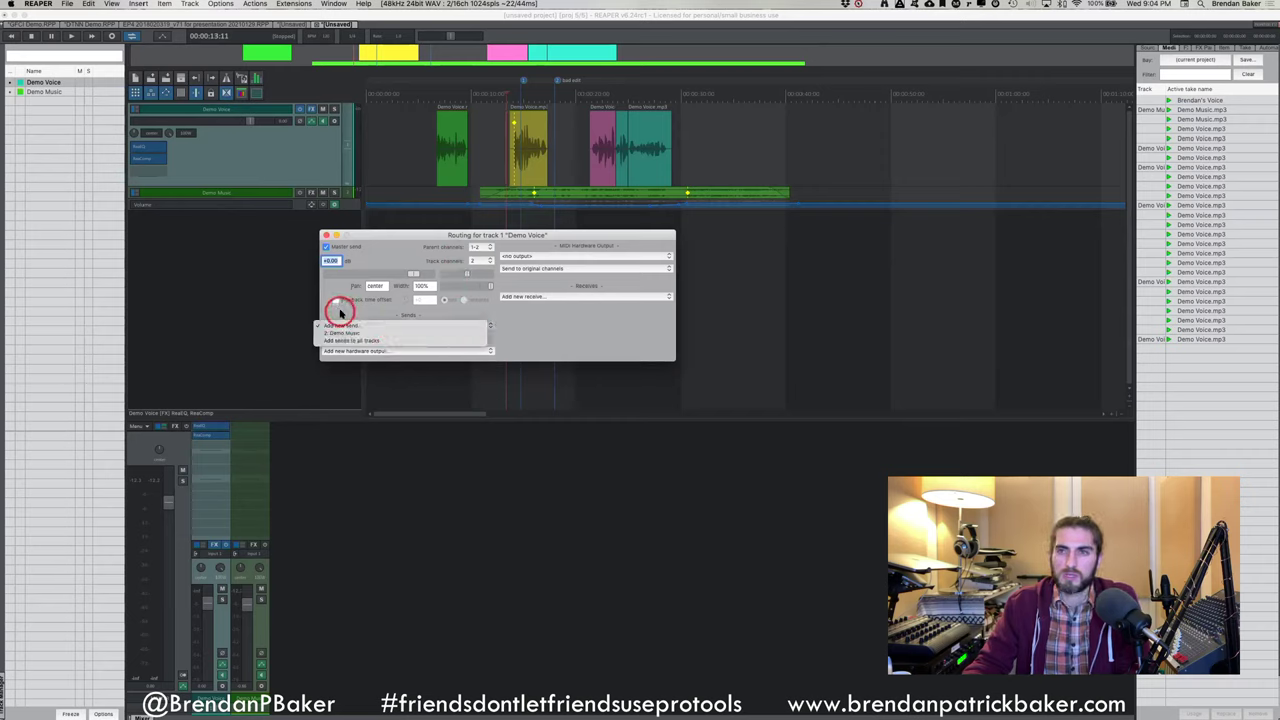
{"action": "left_click", "coordinate": [384, 332]}
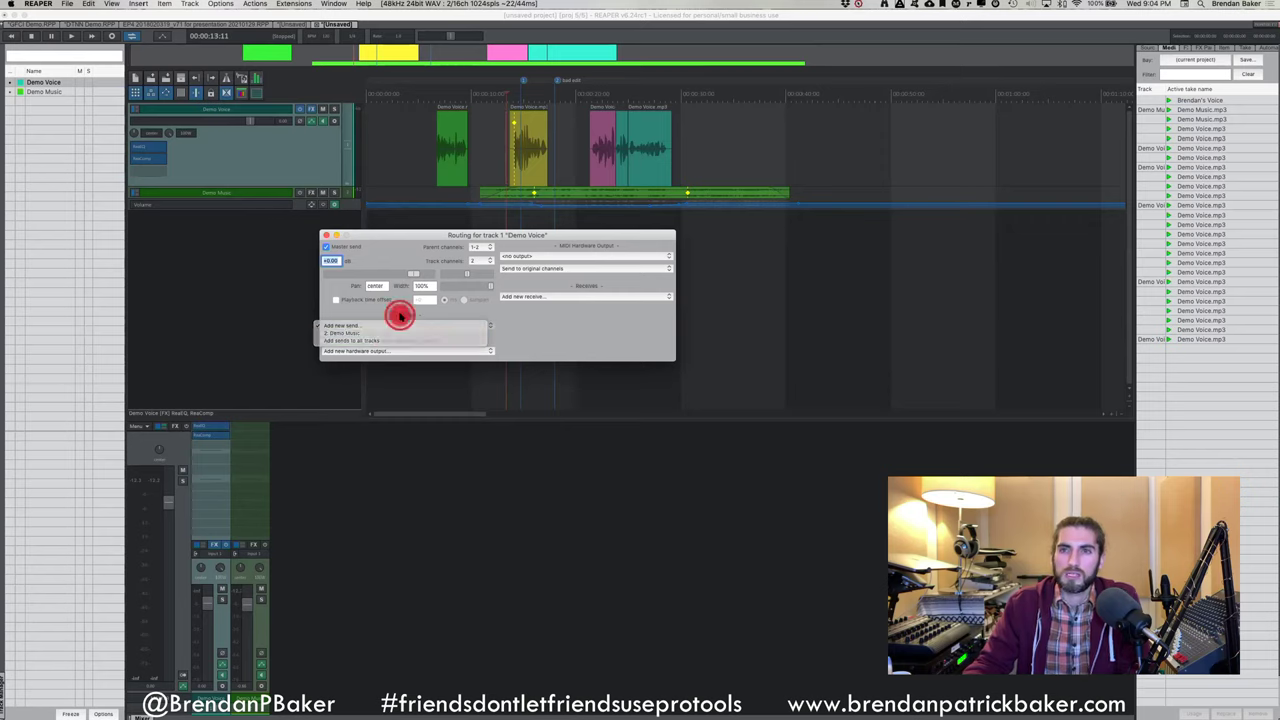
{"action": "left_click", "coordinate": [262, 146]}
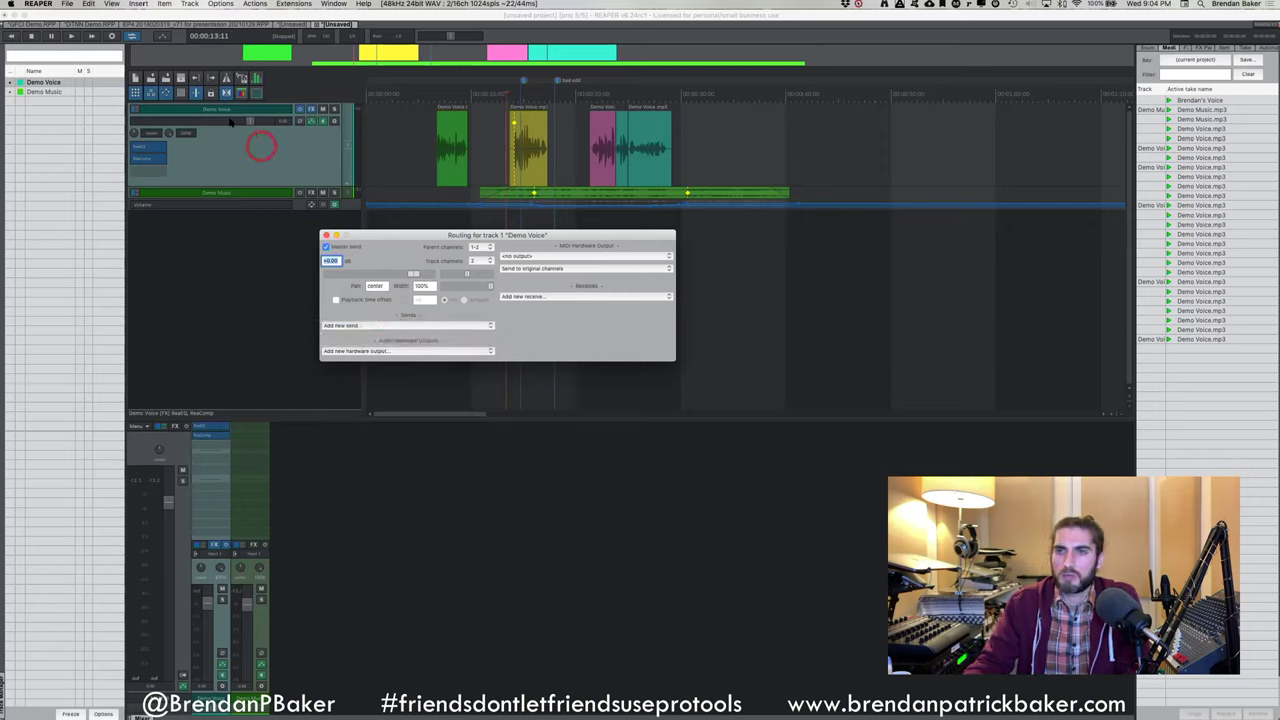
{"action": "left_click", "coordinate": [437, 326]}
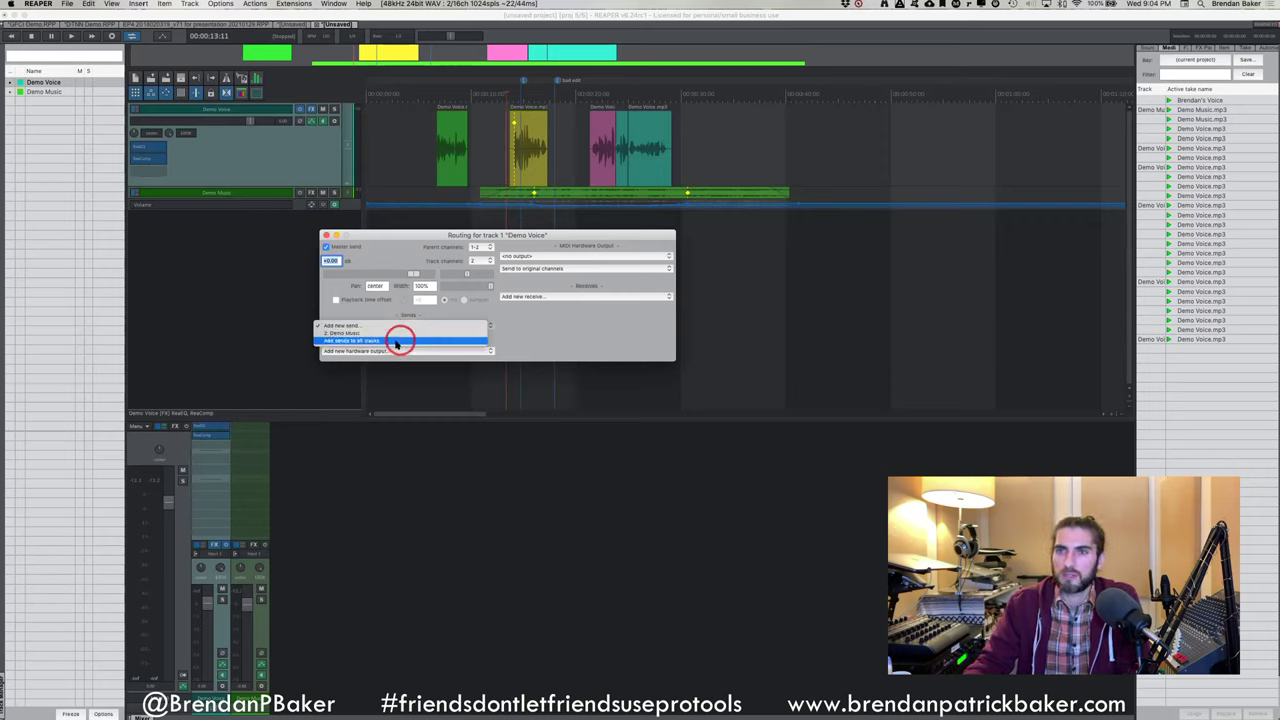
{"action": "left_click", "coordinate": [538, 343]}
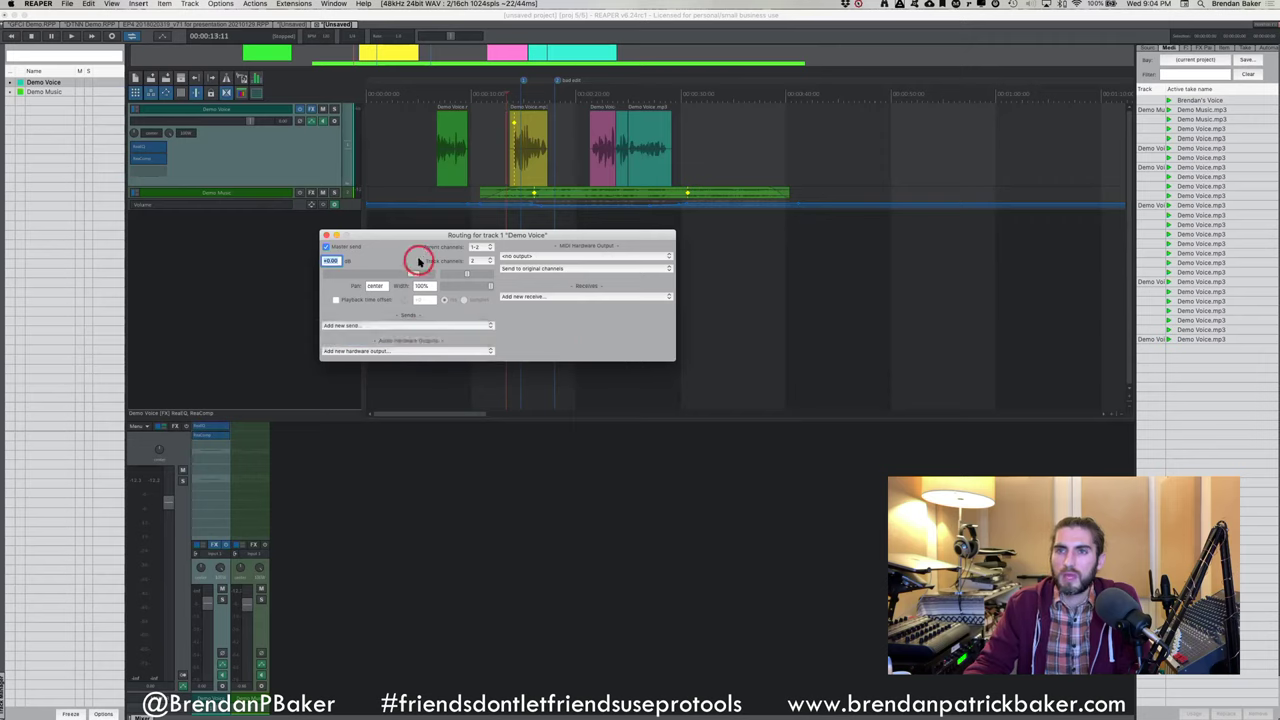
View the track channel count options for Demo Voice without changing them, and close the routing window
{"action": "left_click", "coordinate": [481, 261]}
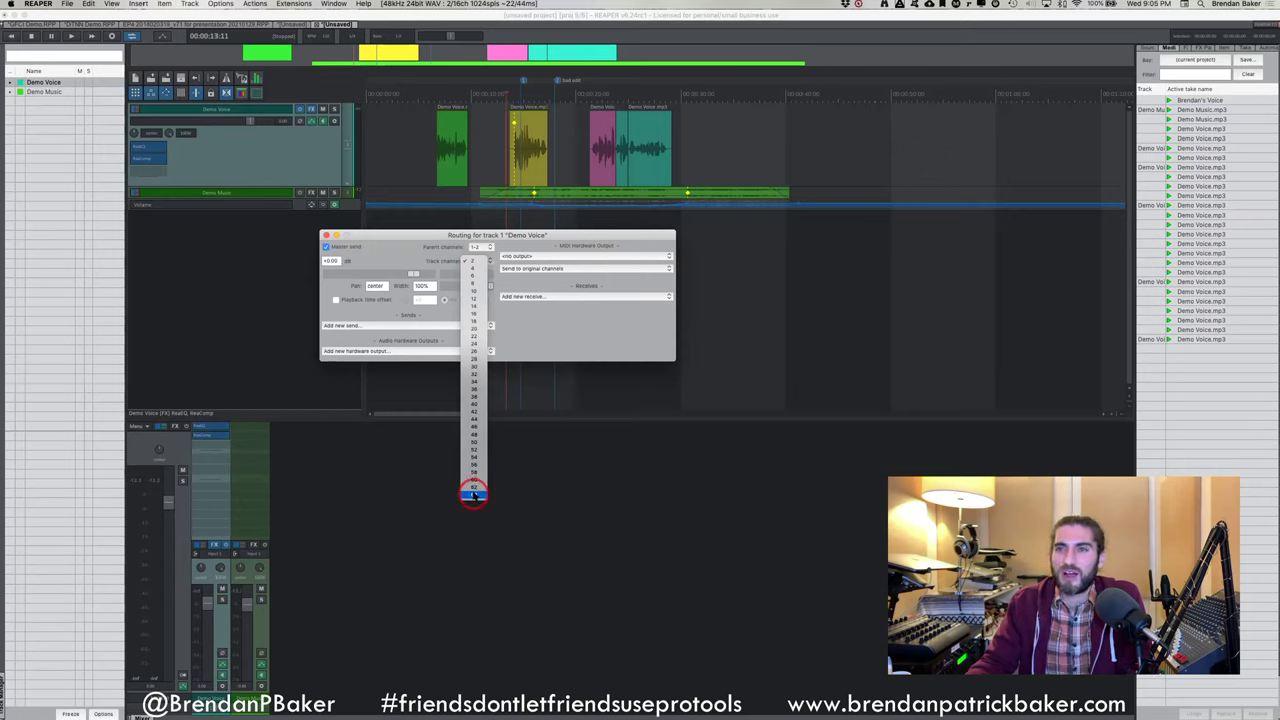
{"action": "left_click", "coordinate": [566, 335]}
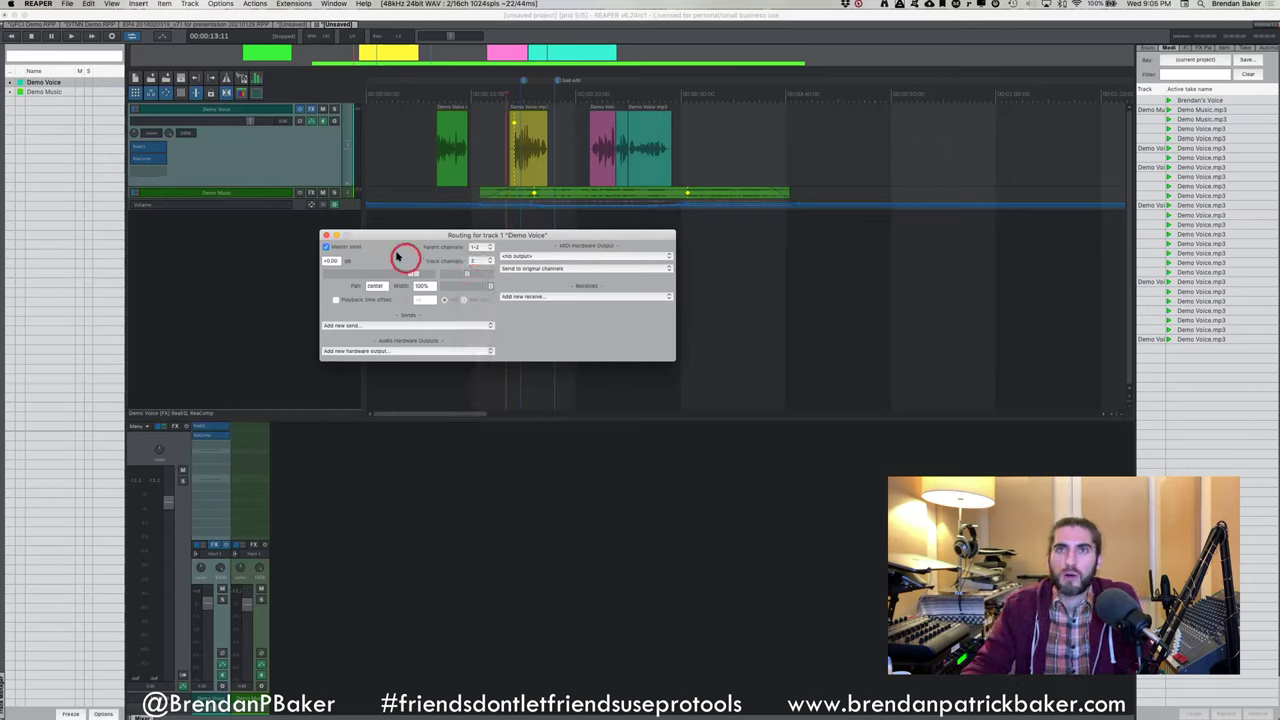
{"action": "left_click_drag", "start_coordinate": [382, 236], "coordinate": [384, 244]}
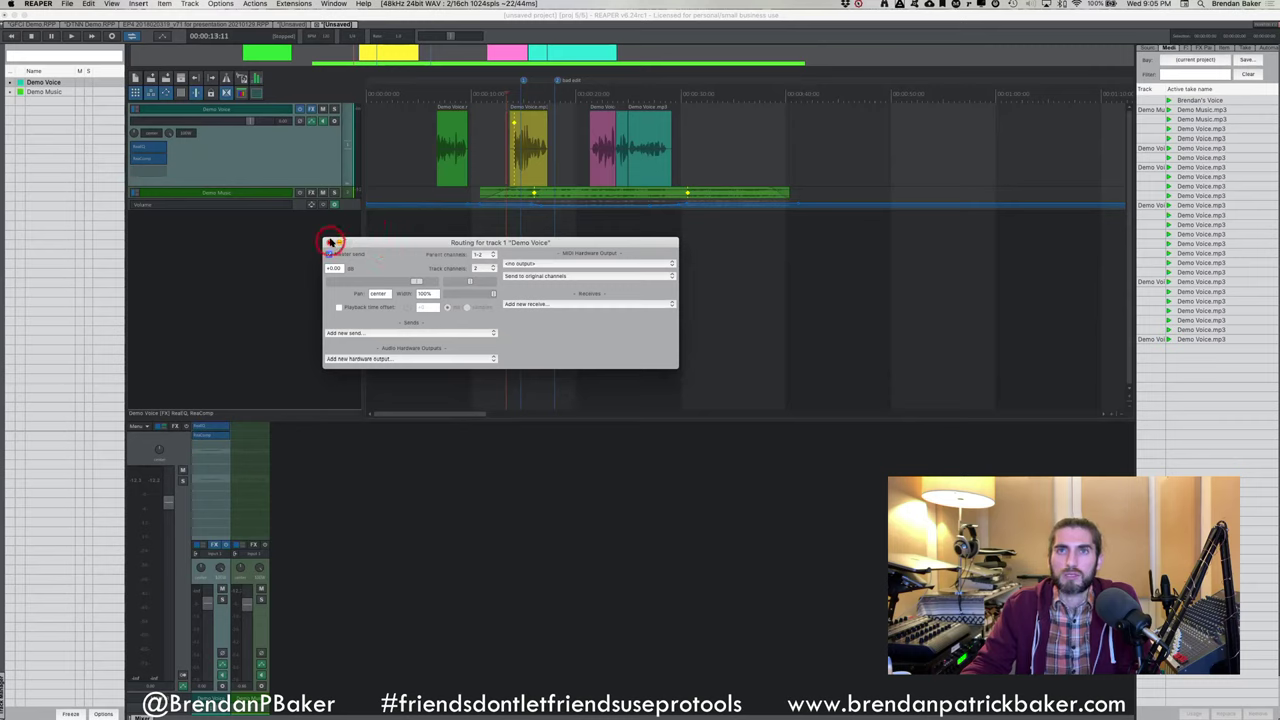
{"action": "left_click", "coordinate": [330, 244]}
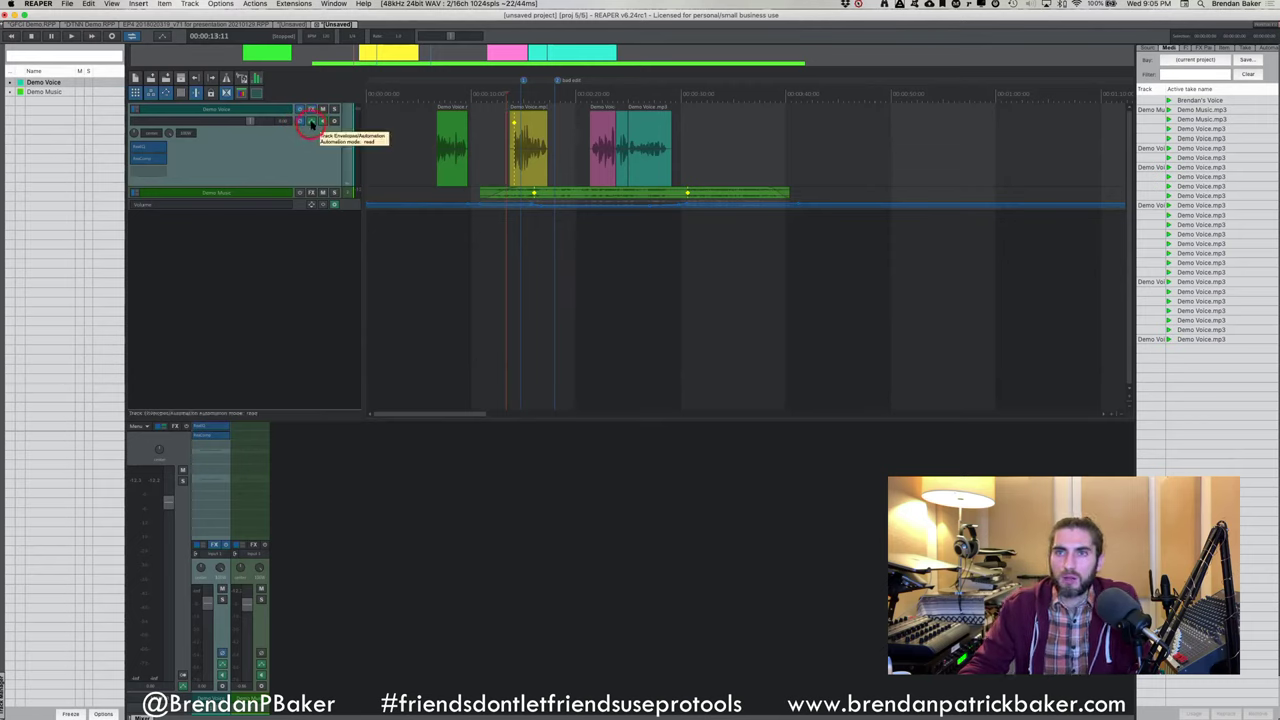
View the Demo Voice track's envelopes window, close it, and make the Demo Voice track even taller
{"action": "left_click", "coordinate": [312, 122]}
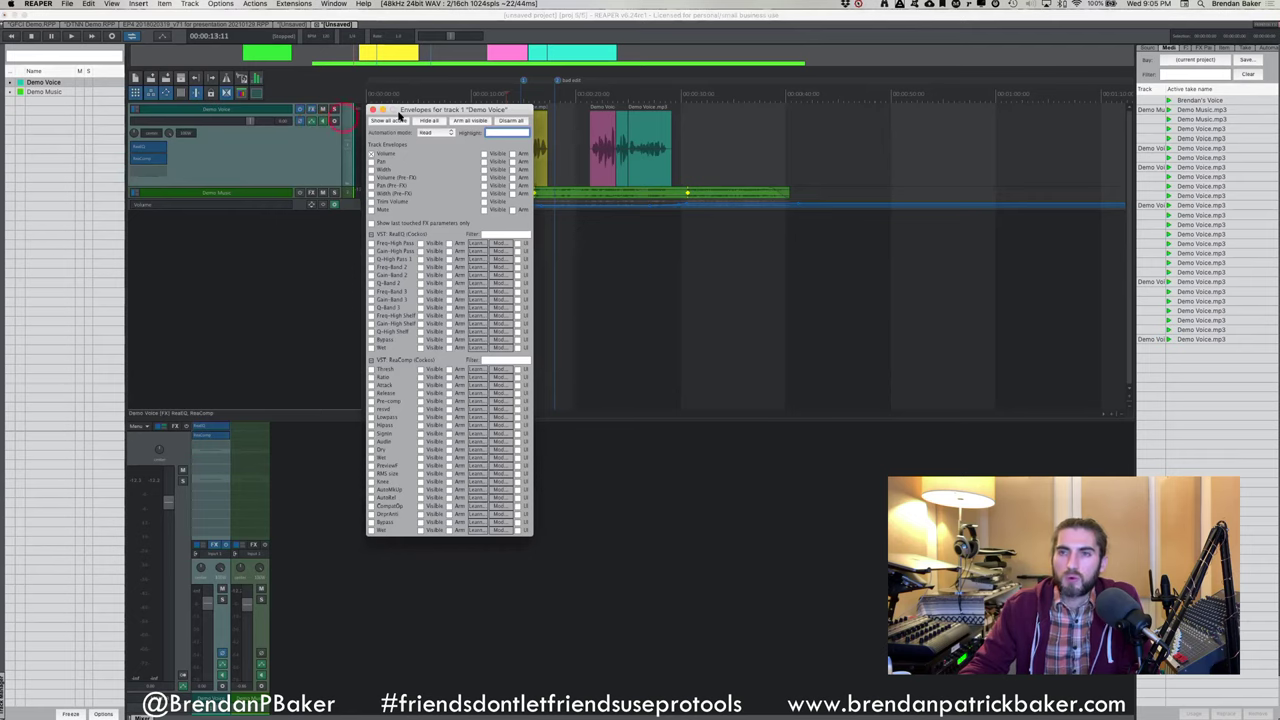
{"action": "left_click_drag", "start_coordinate": [425, 110], "coordinate": [486, 171]}
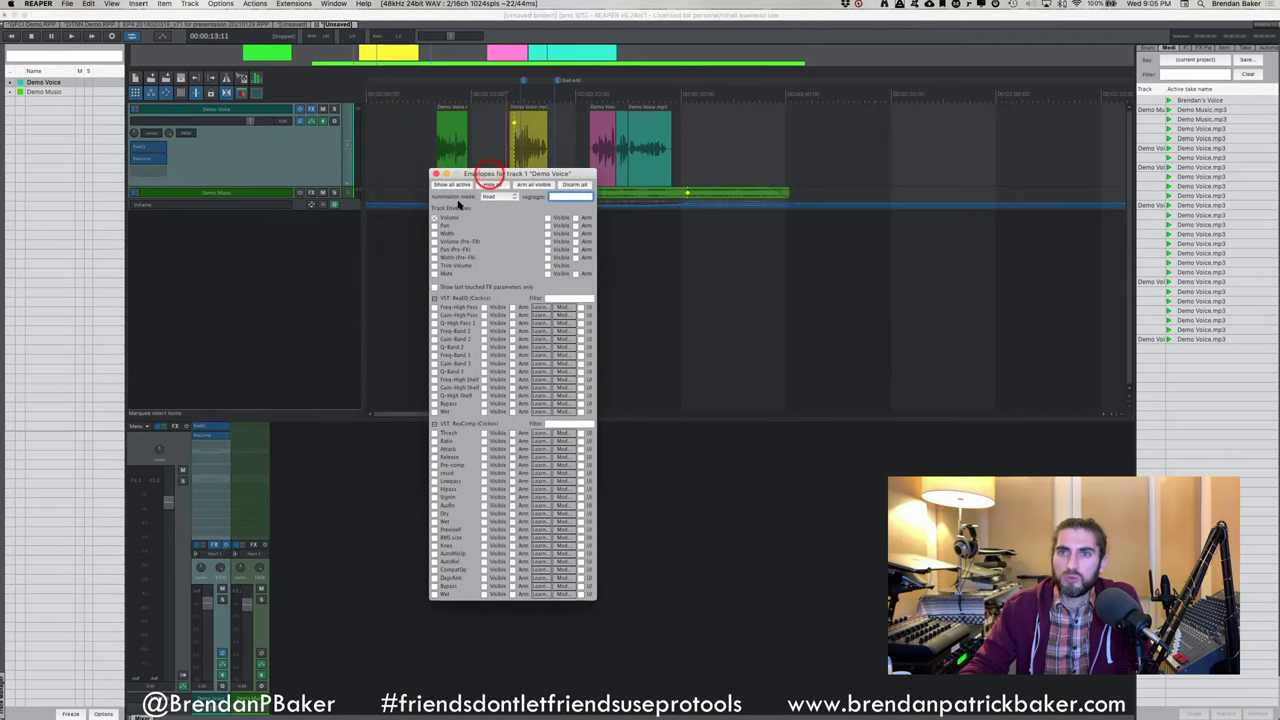
{"action": "left_click_drag", "start_coordinate": [443, 286], "coordinate": [133, 235]}
{"action": "left_click", "coordinate": [290, 203]}
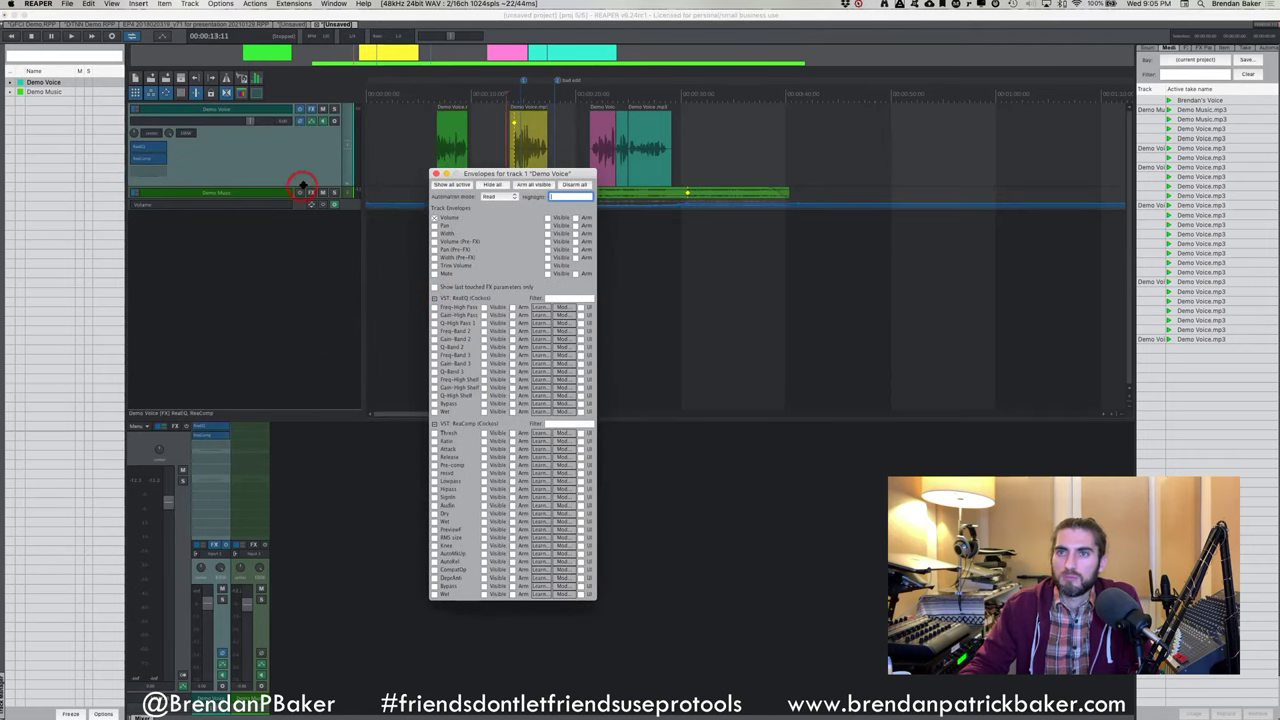
{"action": "left_click_drag", "start_coordinate": [302, 186], "coordinate": [307, 265]}
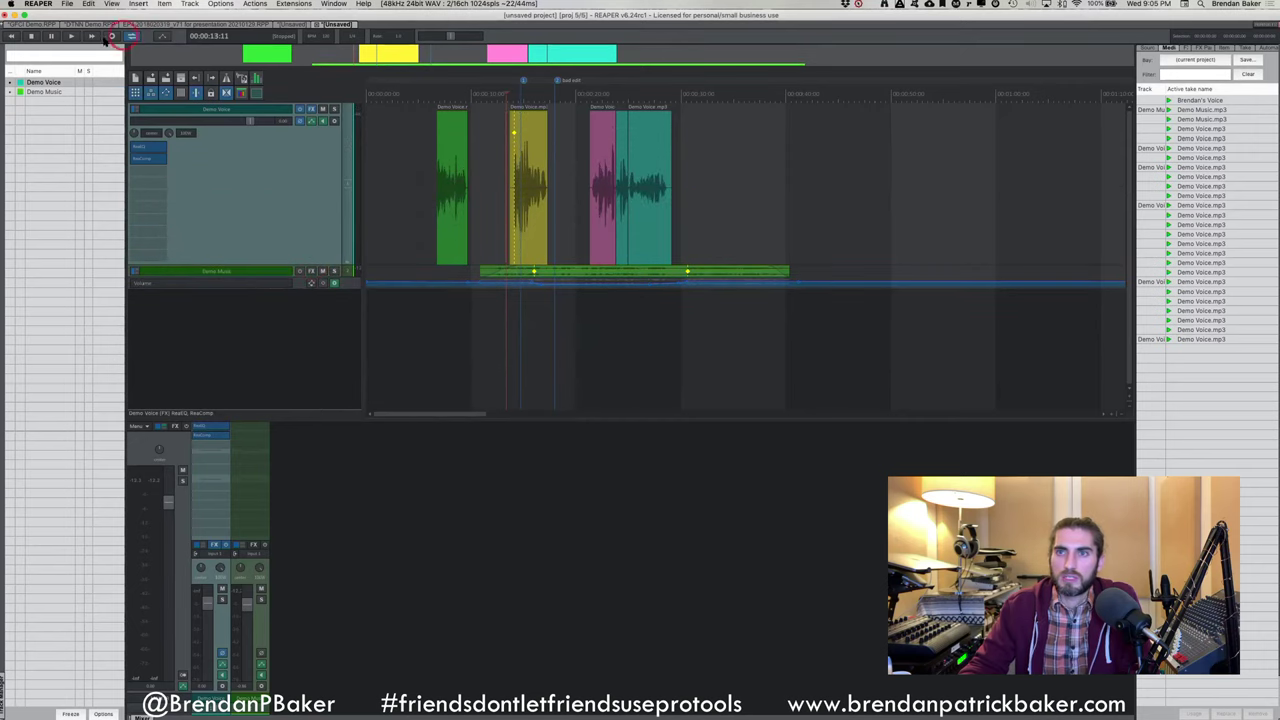
Switch to the GFCI Demo project, show all its track envelopes, and examine the automation on the SFX, actuality and music tracks
{"action": "left_click", "coordinate": [50, 24]}
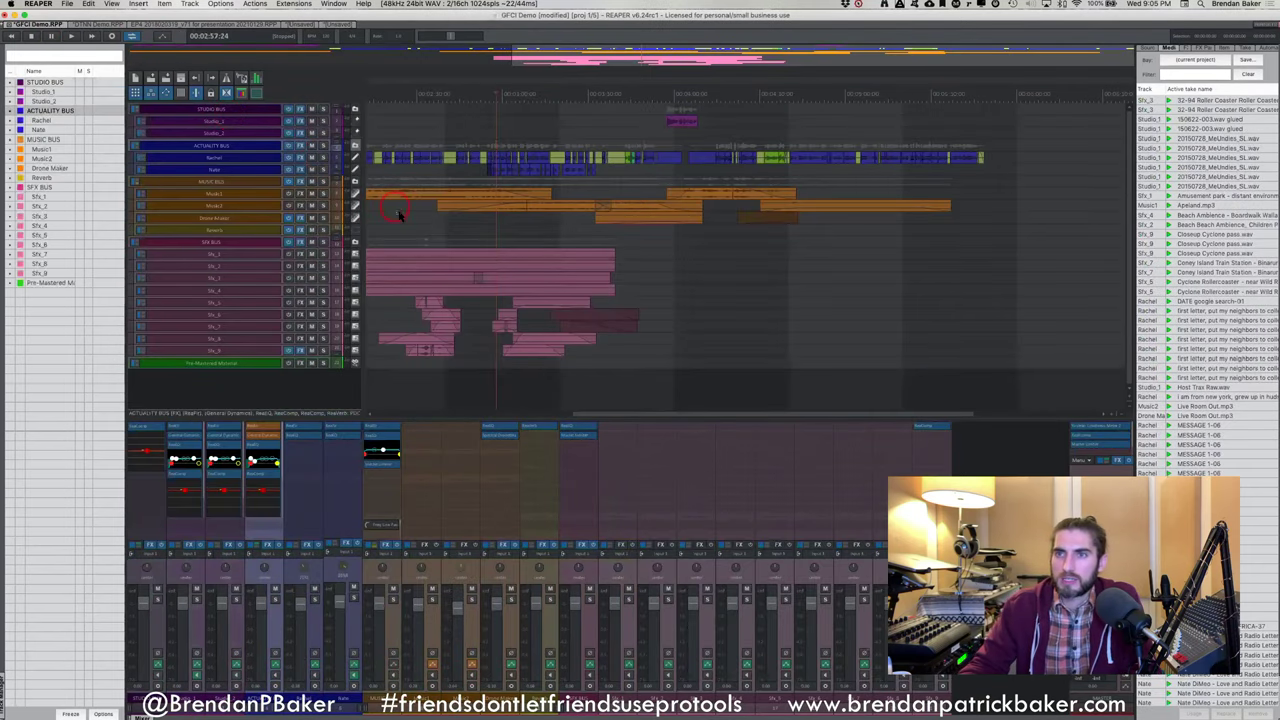
{"action": "key", "text": "q"}
{"action": "left_click", "coordinate": [452, 216]}
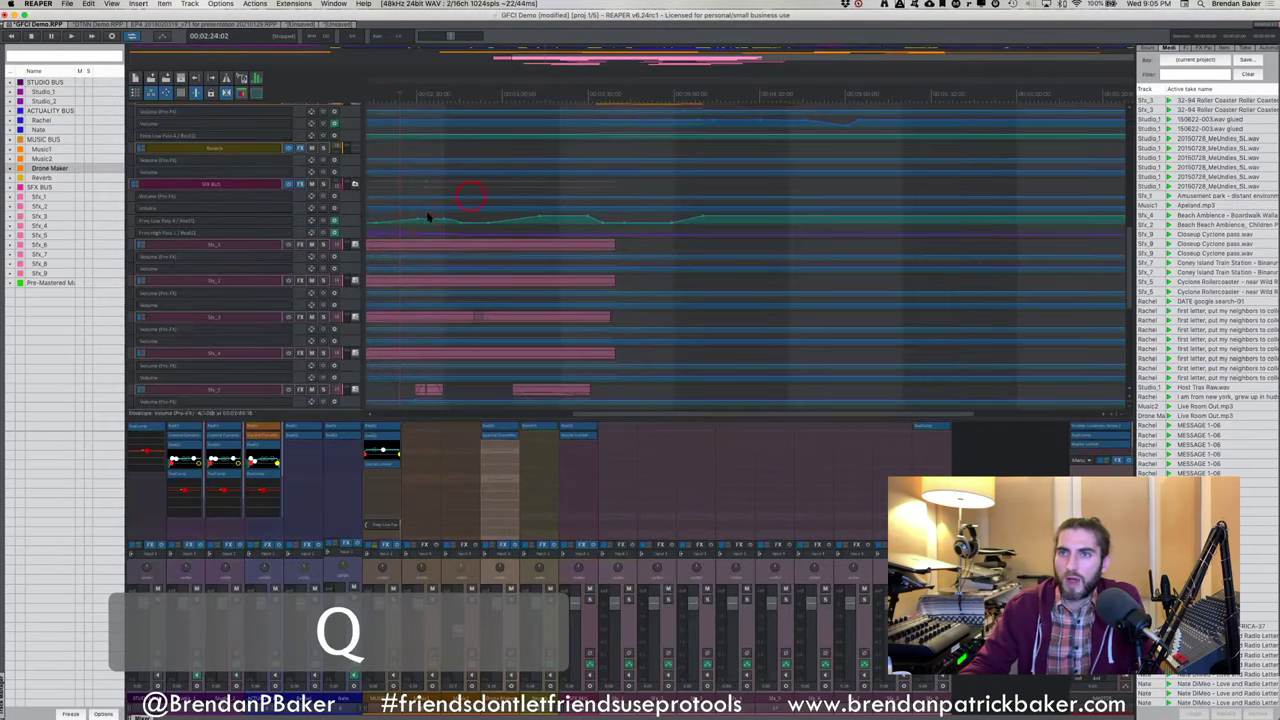
{"action": "left_click", "coordinate": [548, 228]}
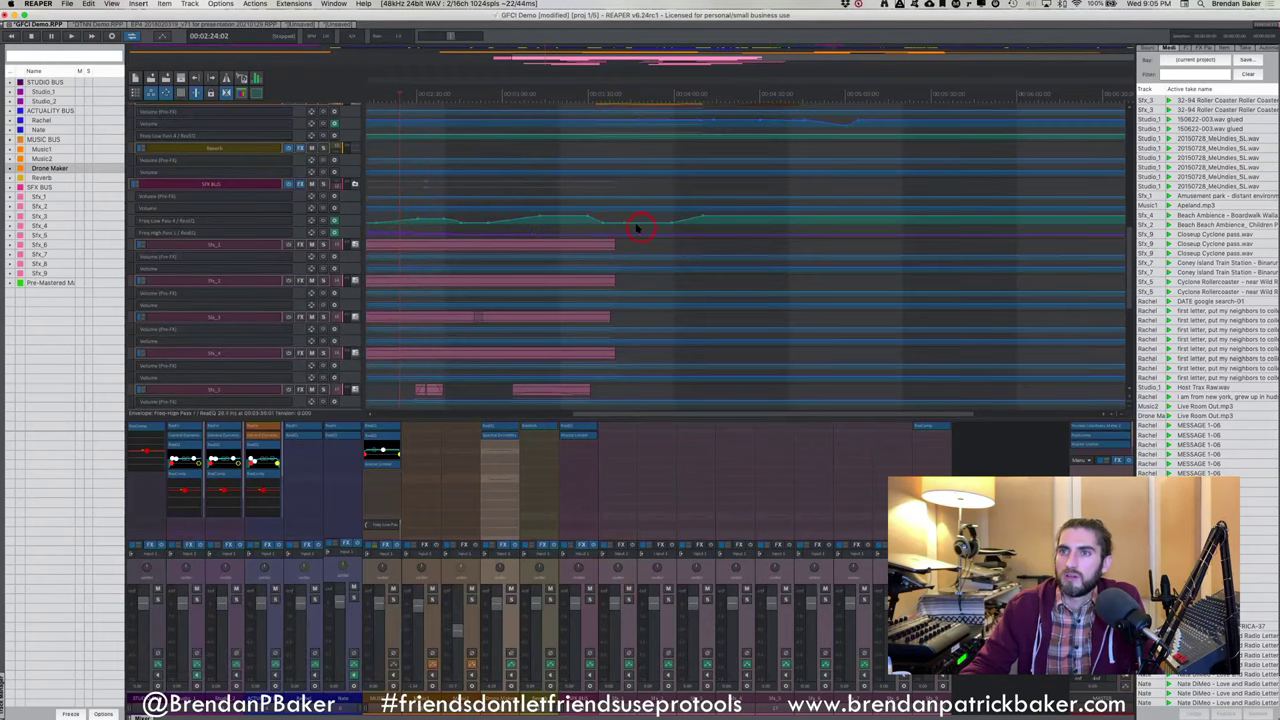
{"action": "scroll", "coordinate": [636, 228], "scroll_direction": "up", "scroll_amount": 3}
{"action": "scroll", "coordinate": [635, 229], "scroll_direction": "up", "scroll_amount": 5}
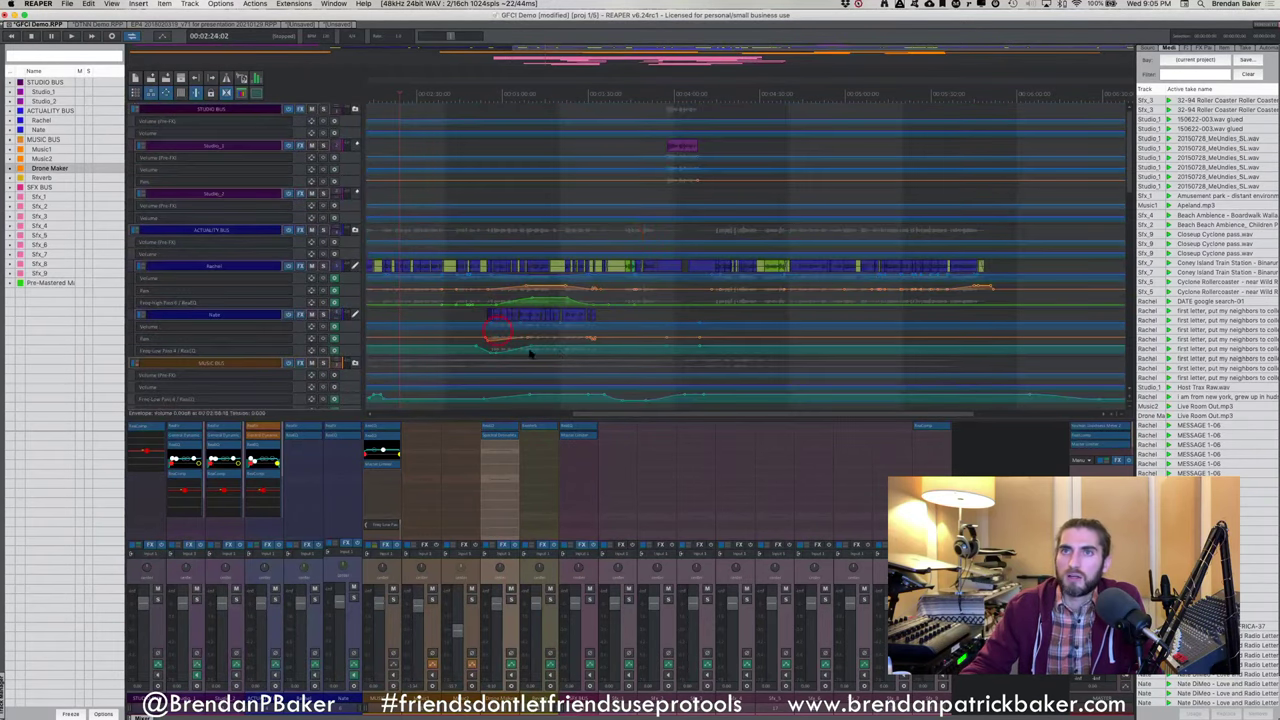
{"action": "left_click", "coordinate": [580, 360]}
Return to the unsaved project and enable ReaEQ's Freq-High Shelf envelope on the Demo Voice track
{"action": "left_click", "coordinate": [338, 23]}
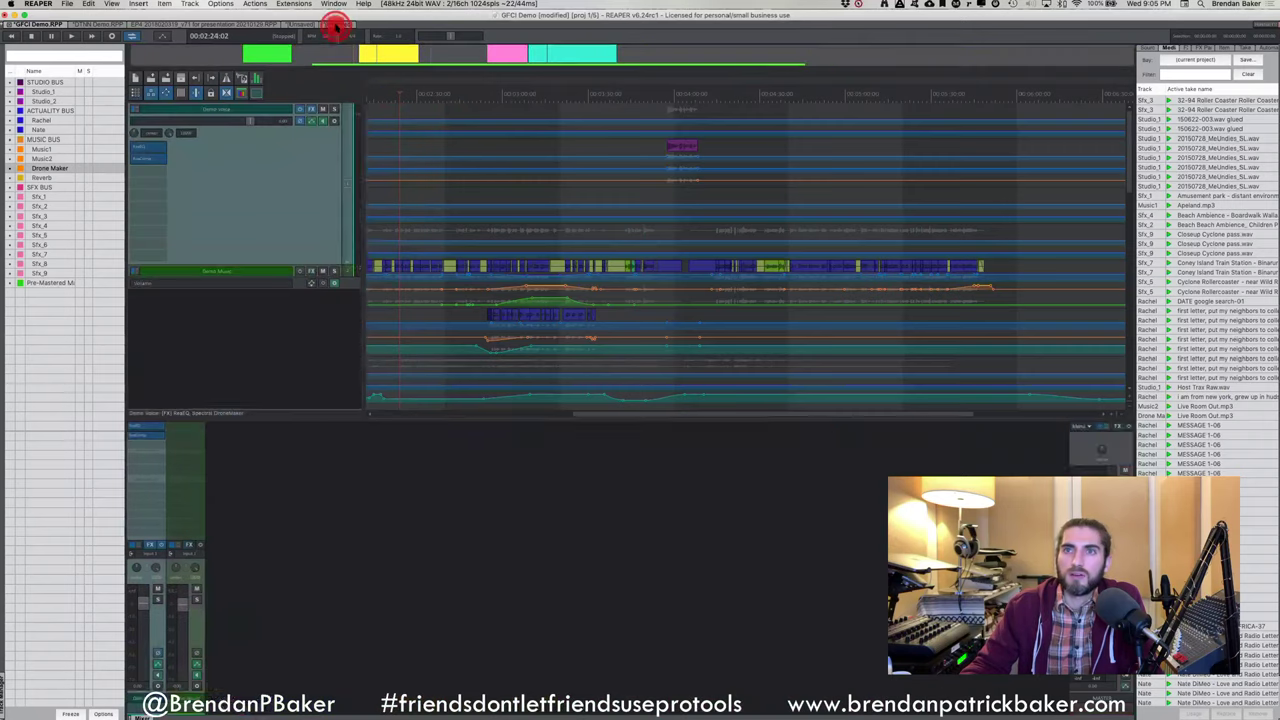
{"action": "left_click", "coordinate": [310, 122]}
{"action": "left_click", "coordinate": [391, 155]}
{"action": "left_click", "coordinate": [434, 175]}
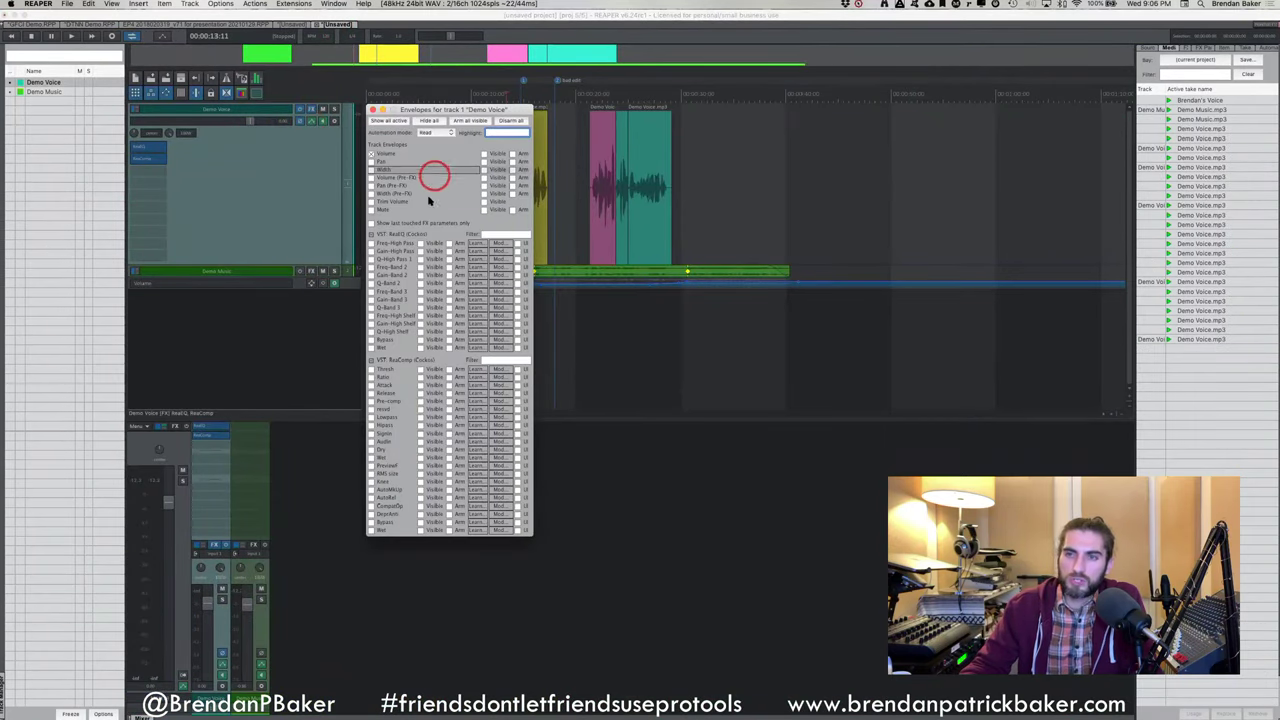
{"action": "mouse_move", "coordinate": [420, 238]}
{"action": "left_mouse_down"}
{"action": "mouse_move", "coordinate": [417, 354]}
{"action": "mouse_move", "coordinate": [403, 240]}
{"action": "mouse_move", "coordinate": [390, 307]}
{"action": "mouse_move", "coordinate": [400, 357]}
{"action": "mouse_move", "coordinate": [408, 294]}
{"action": "mouse_move", "coordinate": [381, 246]}
{"action": "mouse_move", "coordinate": [431, 320]}
{"action": "mouse_move", "coordinate": [386, 243]}
{"action": "mouse_move", "coordinate": [371, 336]}
{"action": "left_mouse_up"}
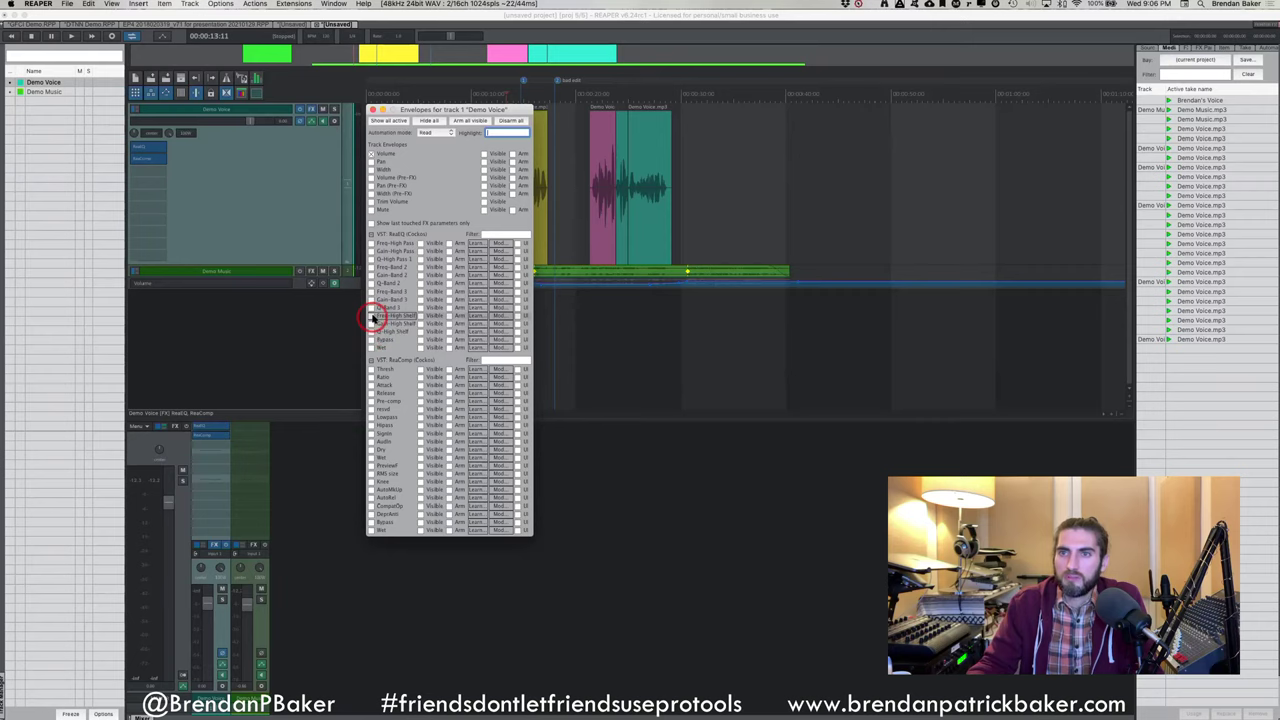
{"action": "left_click", "coordinate": [372, 316]}
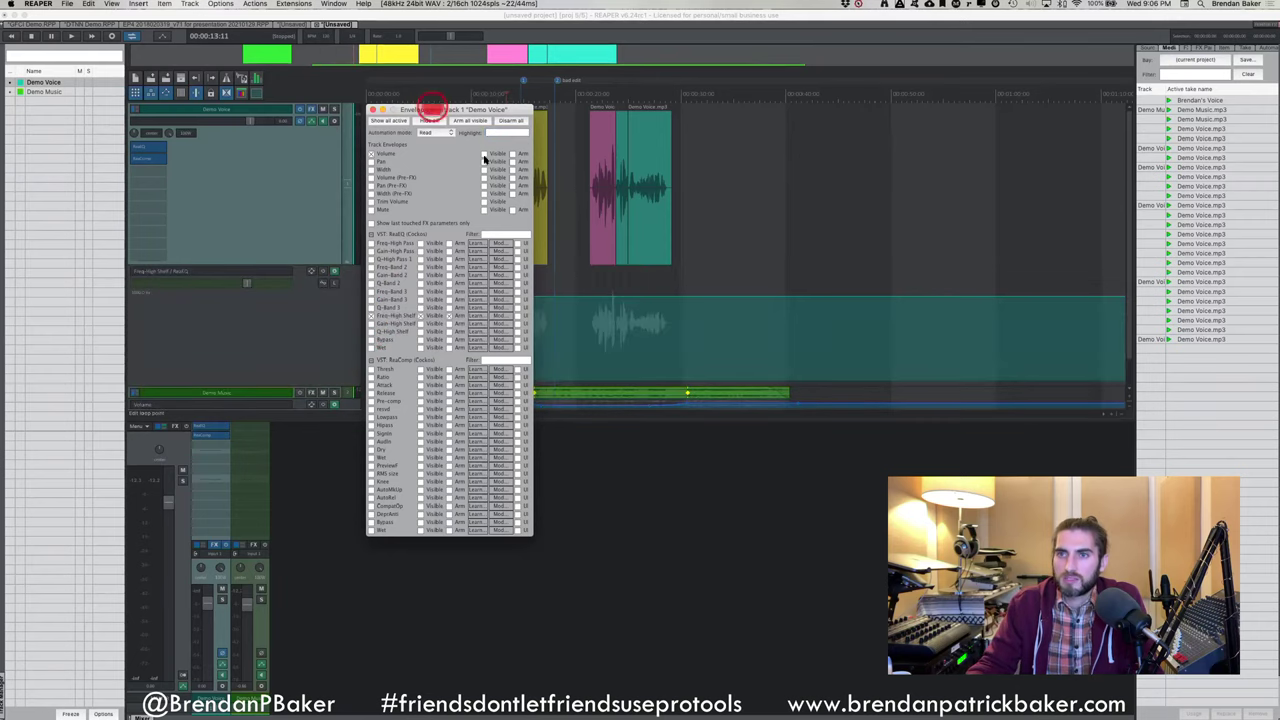
{"action": "left_click_drag", "start_coordinate": [432, 108], "coordinate": [698, 247]}
Add two points to the Freq-High Shelf envelope between the first two voice clips, so that it slopes slightly down
{"action": "left_click", "coordinate": [467, 292], "text": "shift"}
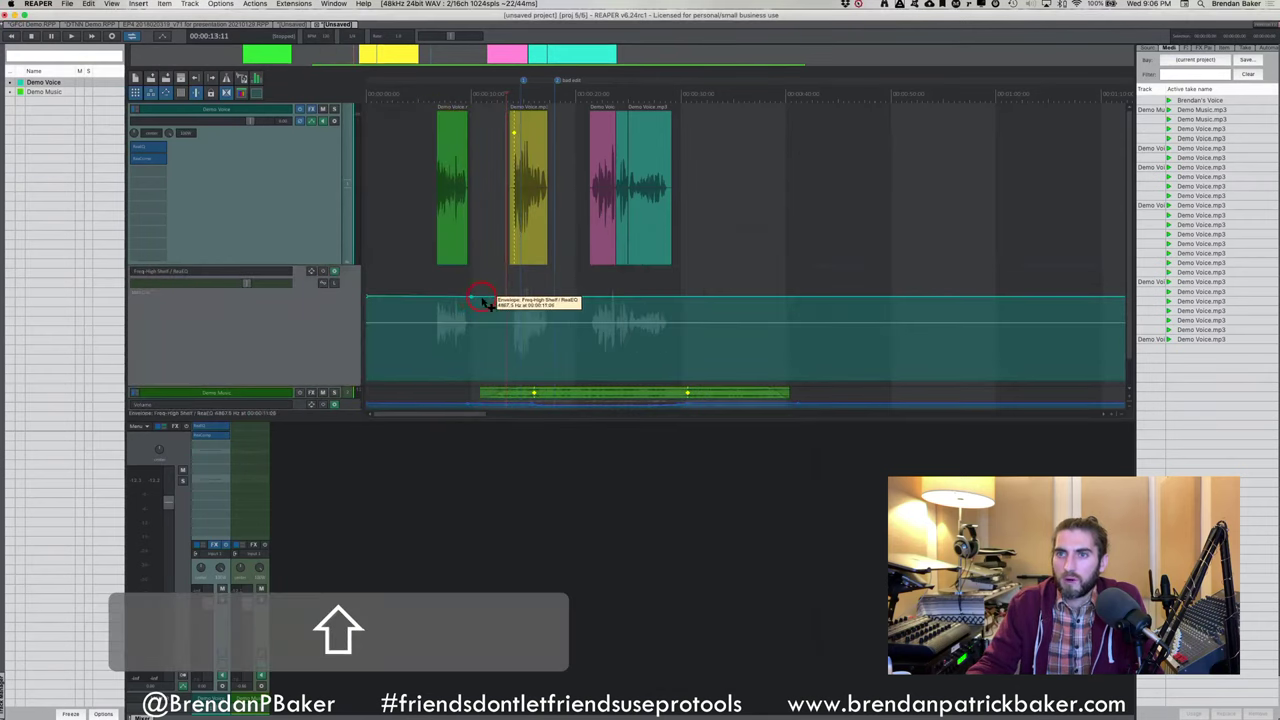
{"action": "left_click", "coordinate": [486, 305], "text": "shift"}
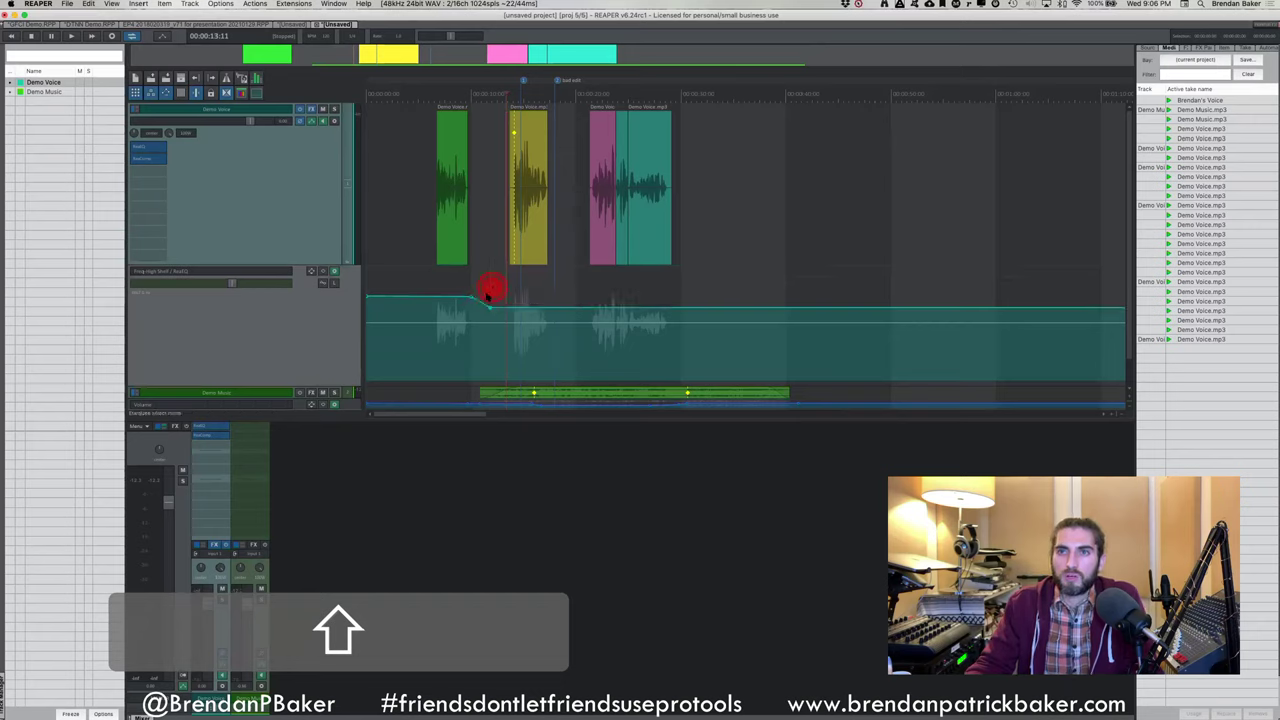
{"action": "left_click", "coordinate": [435, 271]}
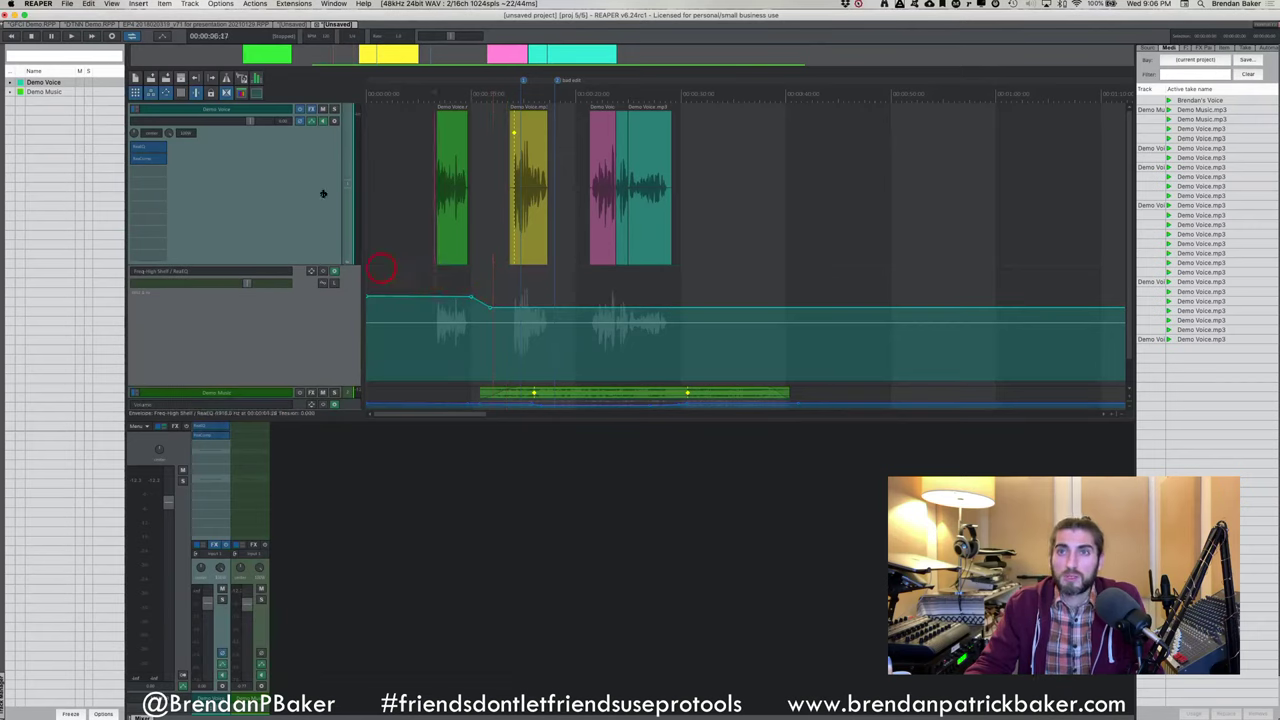
Show the Demo Voice track's Volume envelope from its envelopes window and close the window
{"action": "left_click", "coordinate": [311, 124]}
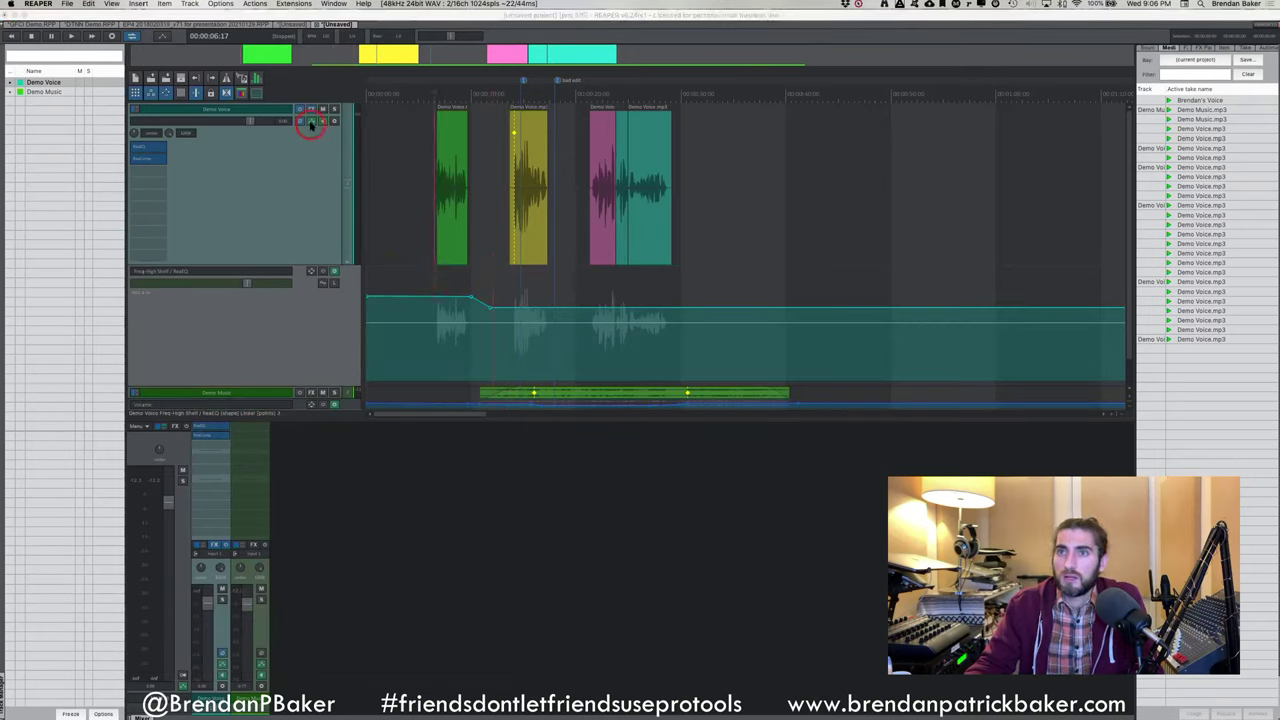
{"action": "left_click", "coordinate": [485, 155]}
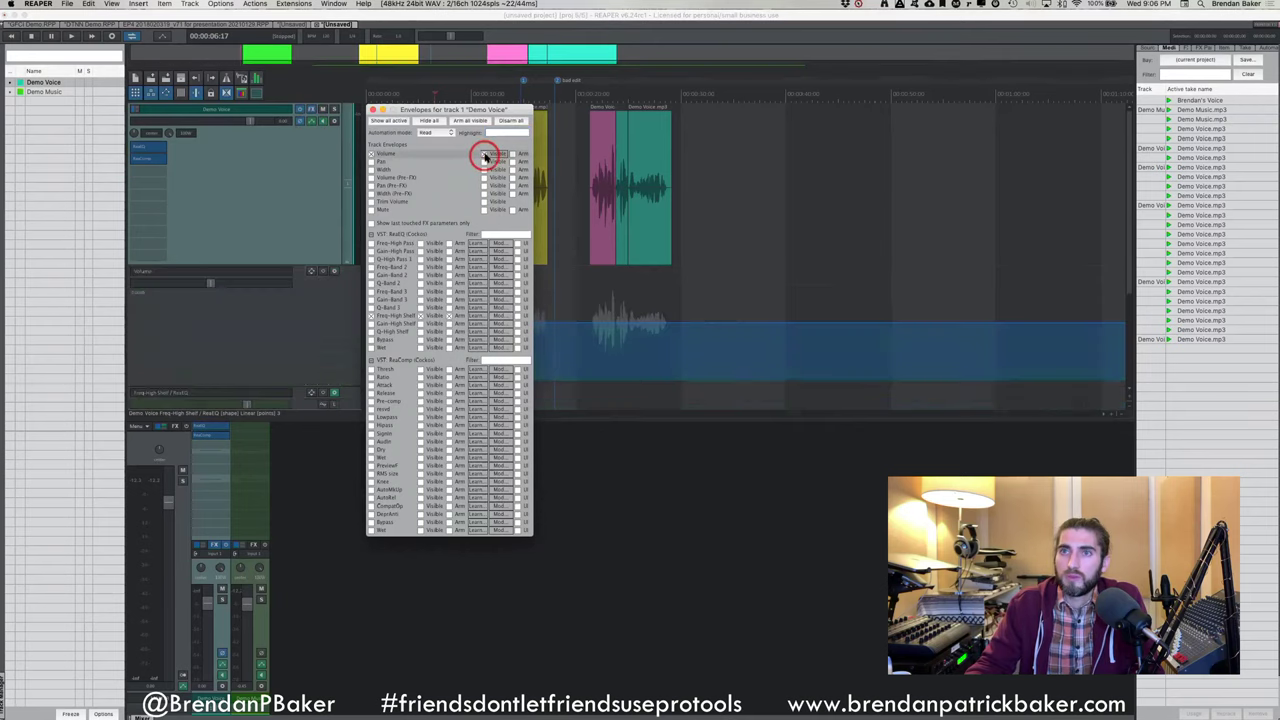
{"action": "left_click", "coordinate": [374, 110]}
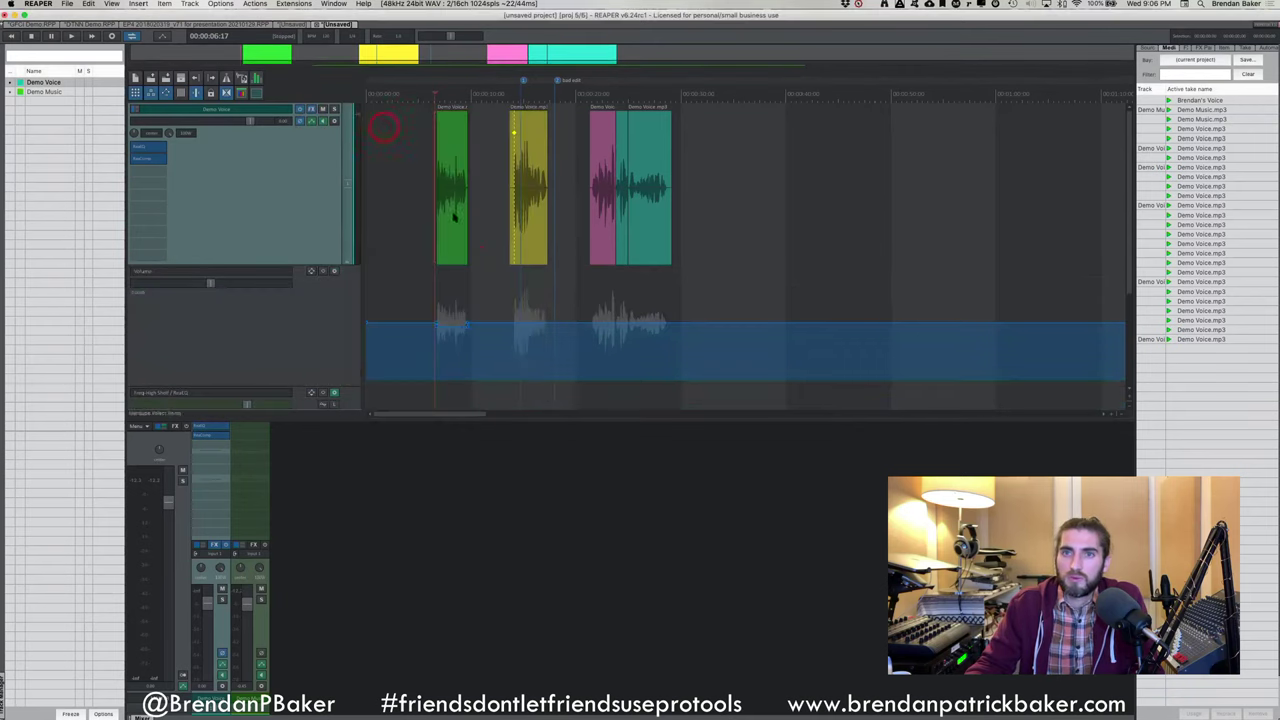
{"action": "left_click", "coordinate": [311, 317], "text": "super"}
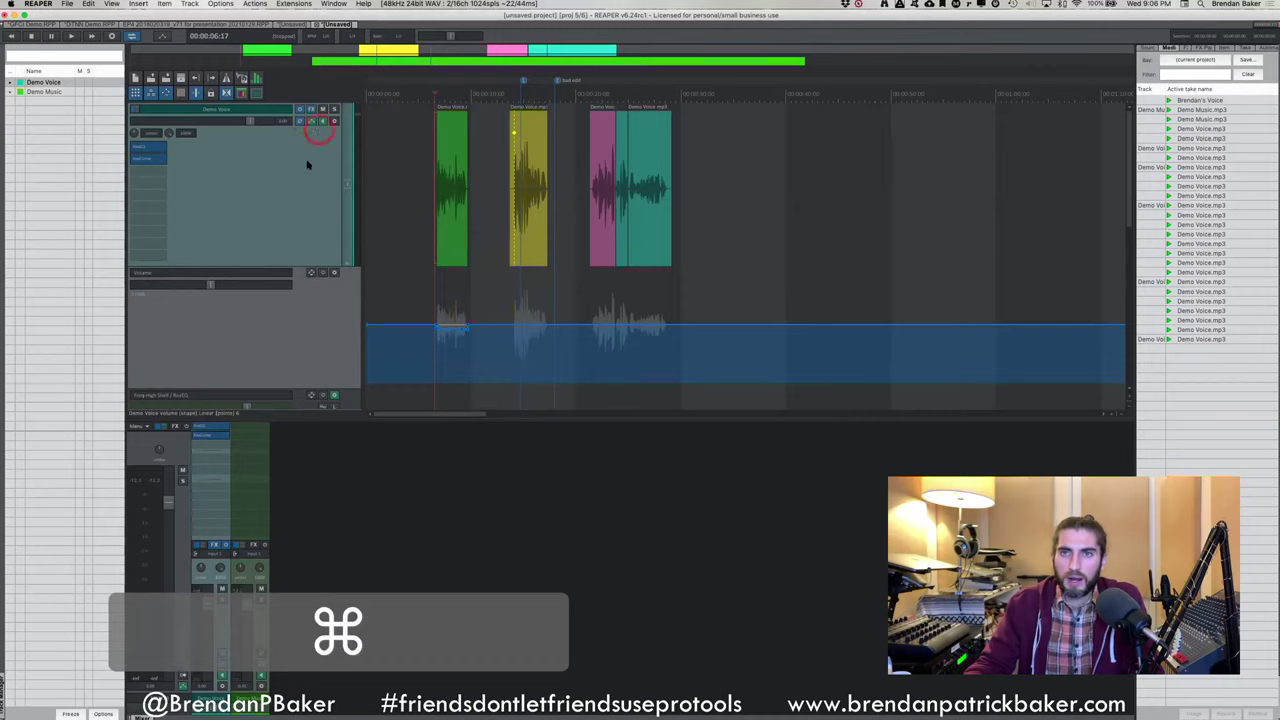
{"action": "left_click", "coordinate": [291, 249]}
{"action": "left_click", "coordinate": [320, 326]}
{"action": "left_click", "coordinate": [334, 291]}
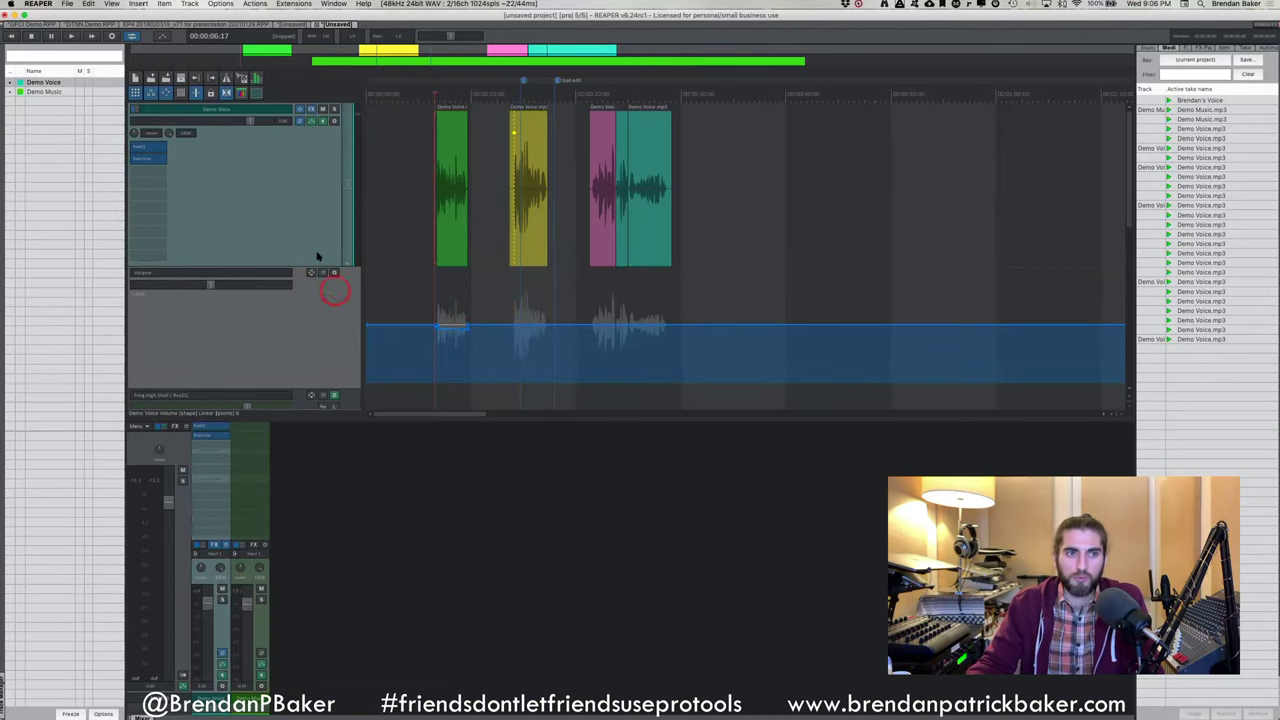
{"action": "left_click", "coordinate": [313, 236]}
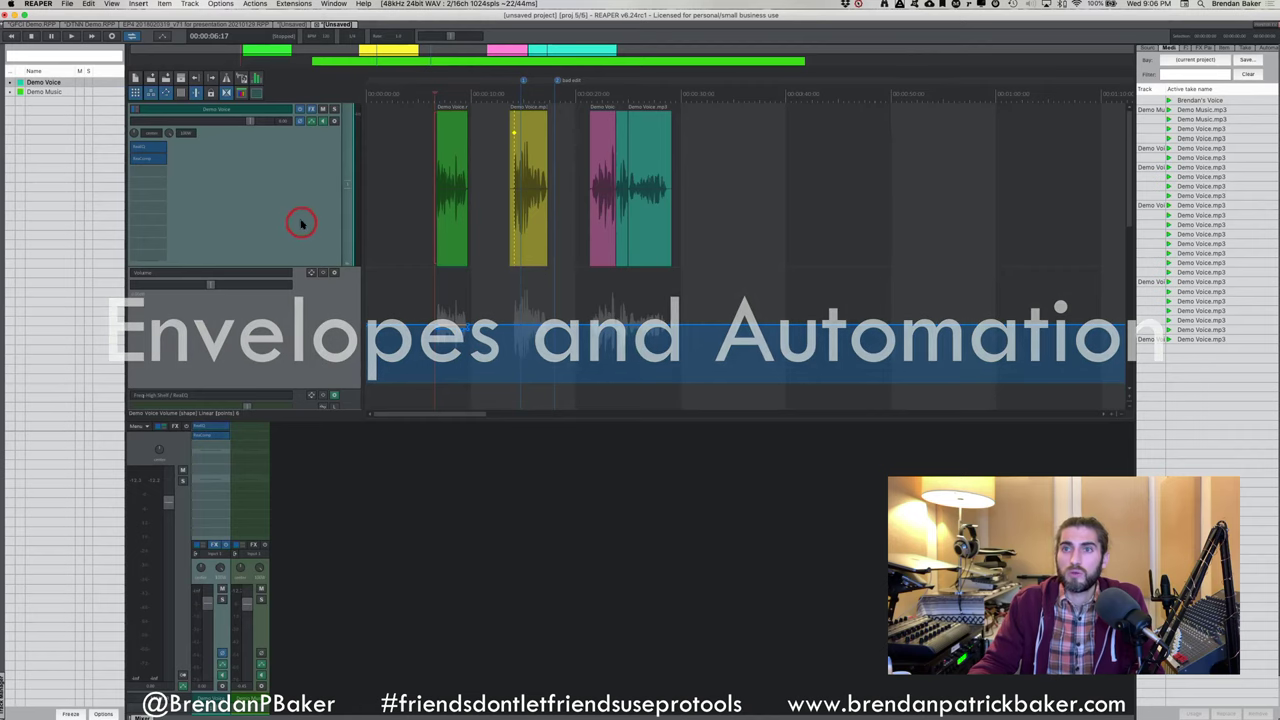
Toggle the Demo Voice track's Volume envelope off and back on
{"action": "key", "text": "v"}
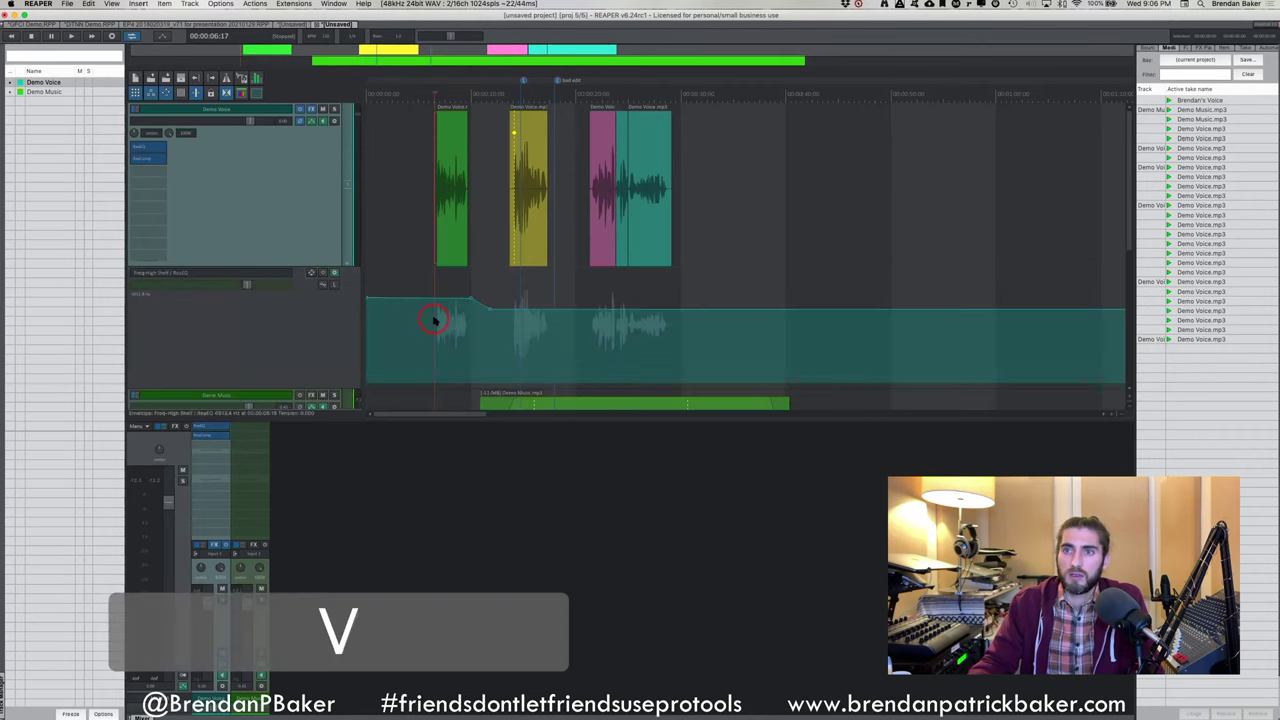
{"action": "left_click", "coordinate": [500, 326]}
{"action": "left_click", "coordinate": [496, 323]}
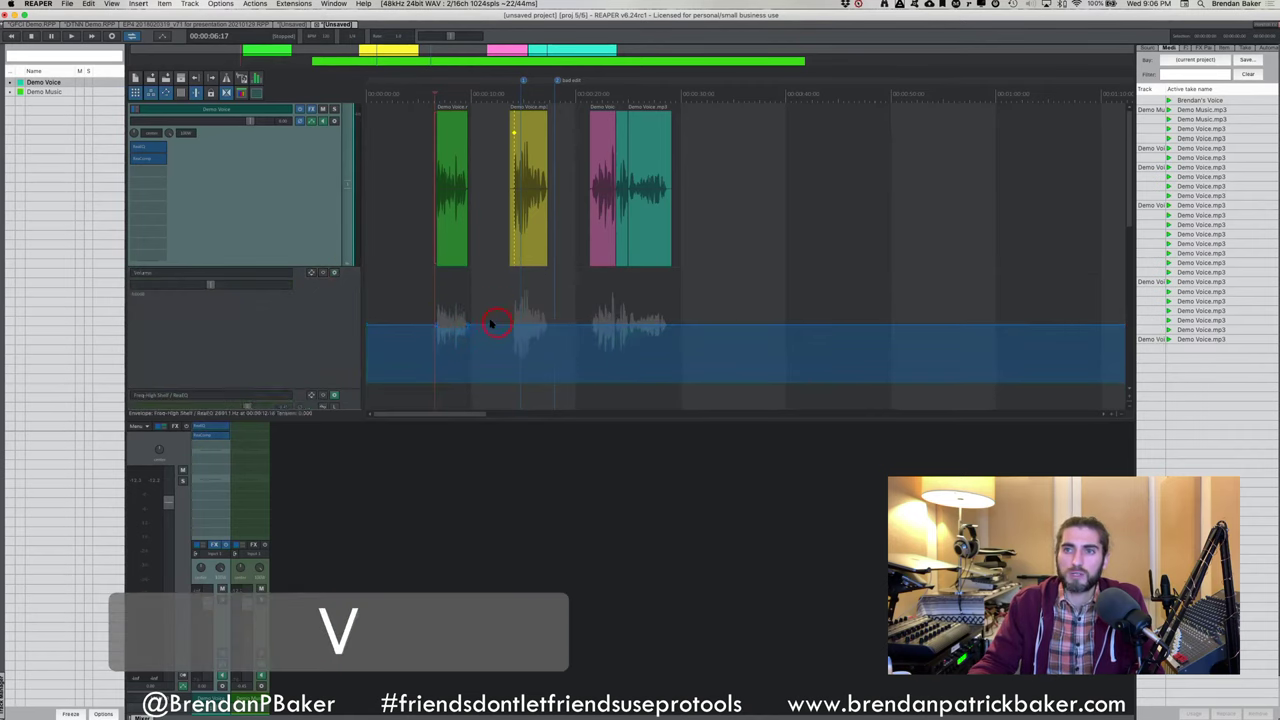
{"action": "left_click", "coordinate": [292, 318]}
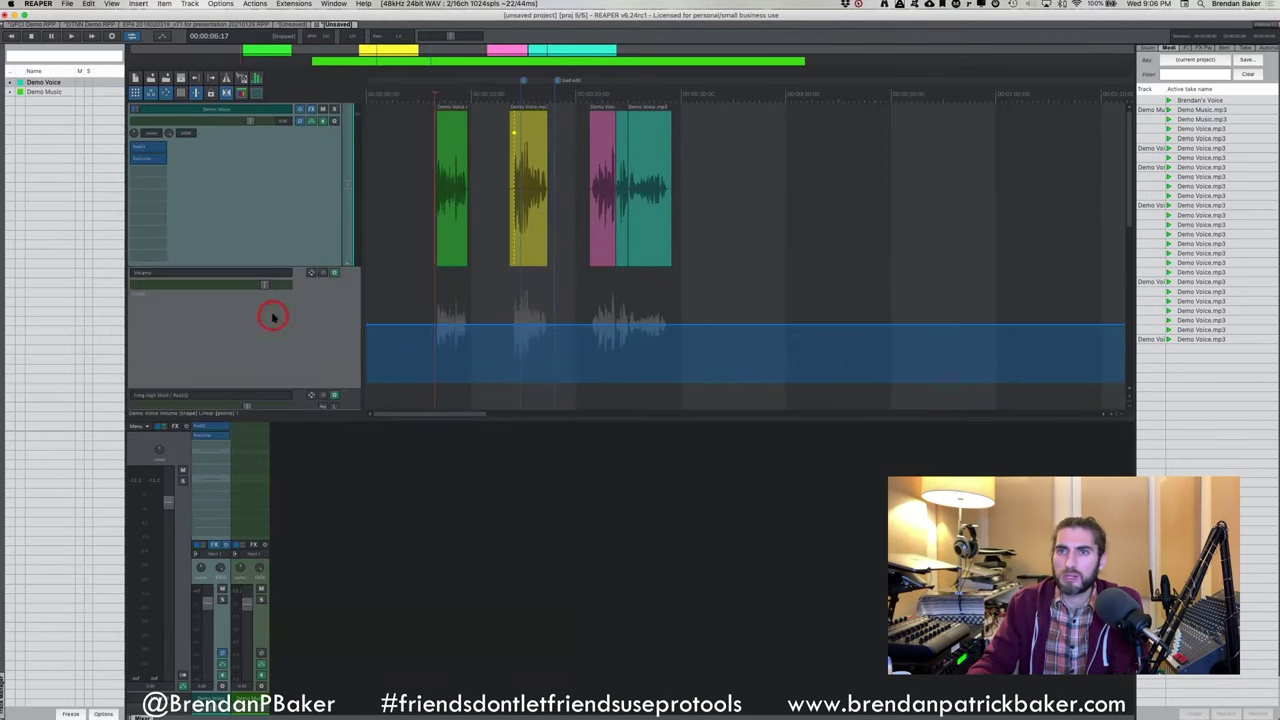
Show the Demo Voice track's Pan envelope and shrink the track heights so that all its envelope lanes fit
{"action": "key", "text": "p"}
{"action": "left_click", "coordinate": [334, 301]}
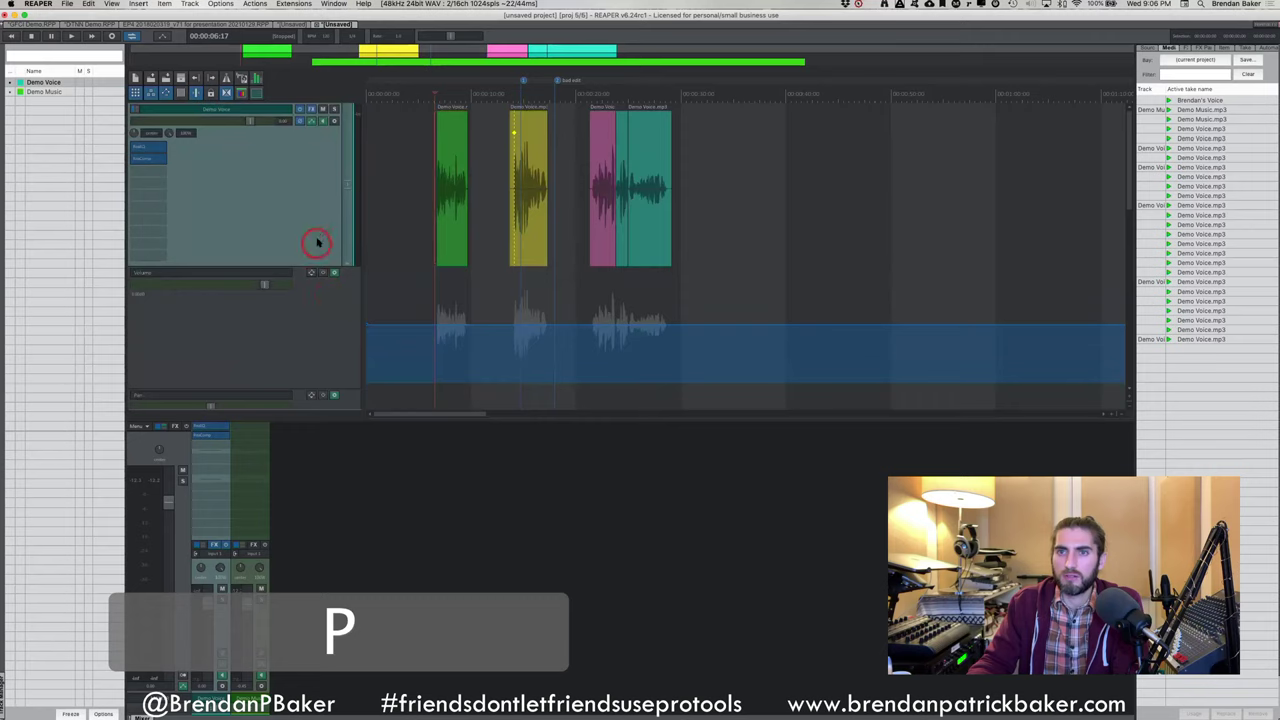
{"action": "scroll", "coordinate": [317, 241], "scroll_direction": "down", "scroll_amount": 5}
{"action": "scroll", "coordinate": [319, 243], "scroll_direction": "down", "scroll_amount": 4}
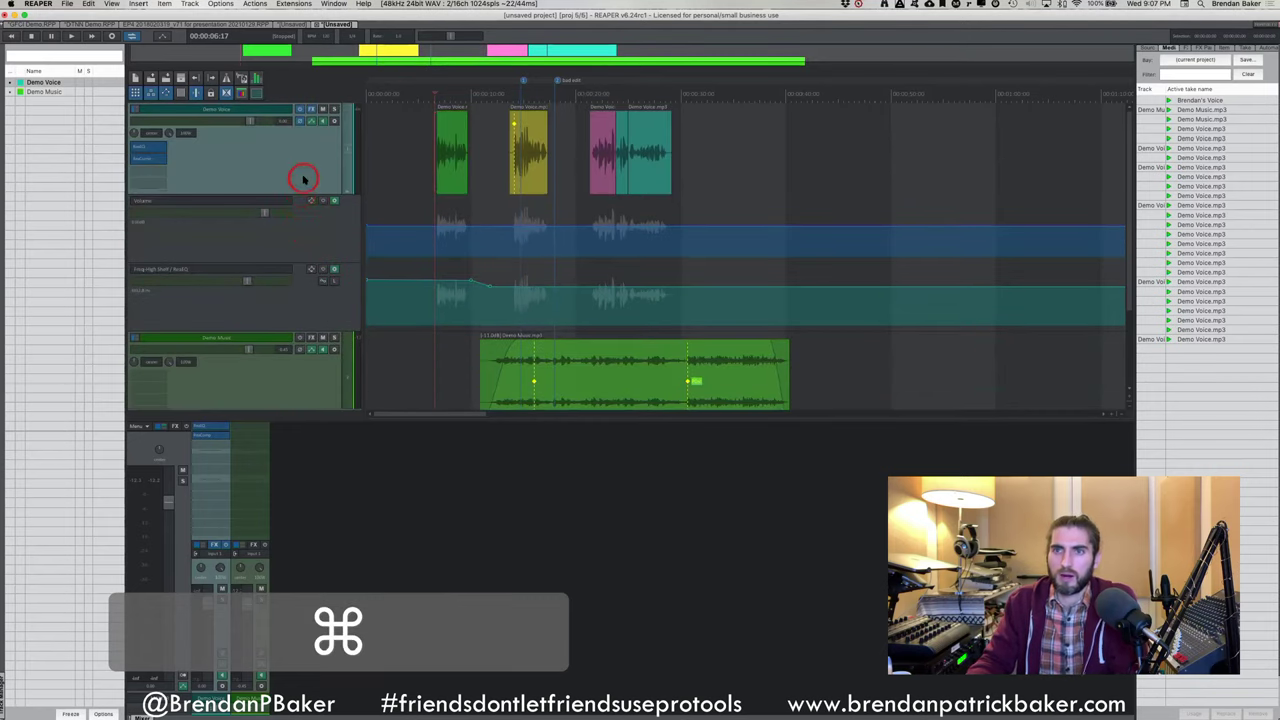
{"action": "key", "text": "p"}
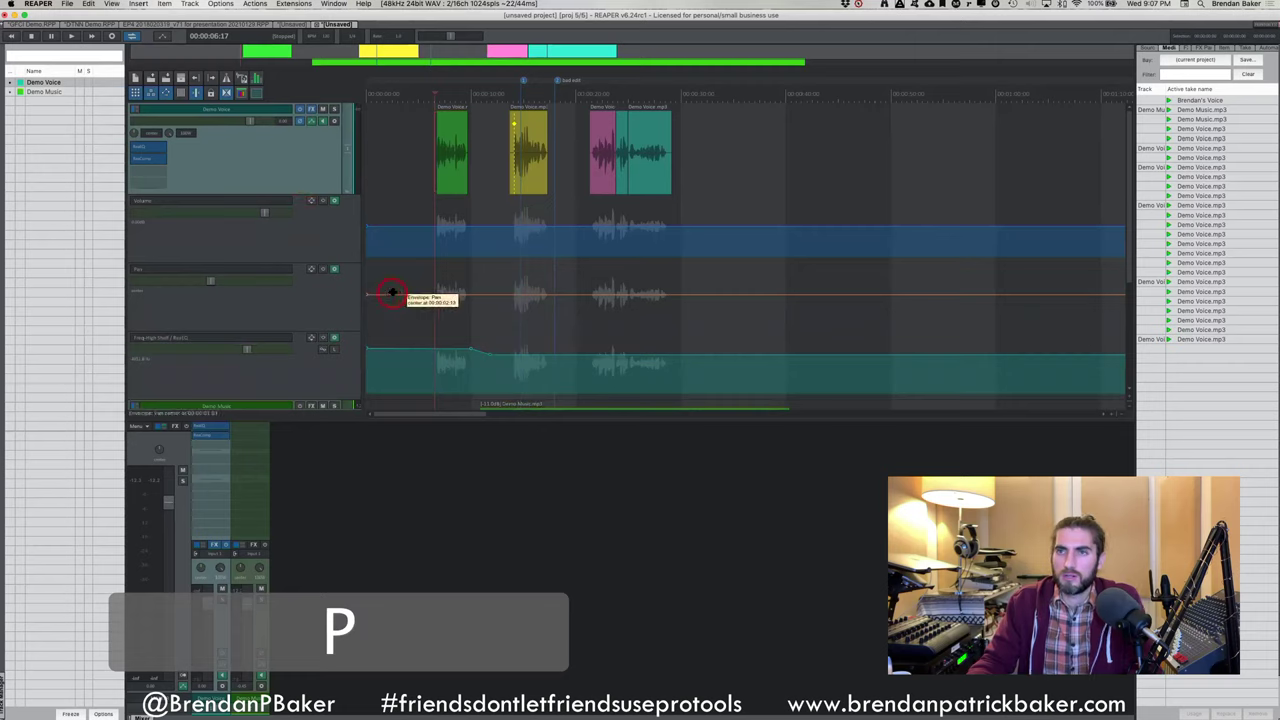
Add two Pan envelope points at the start and end of the first voice clip, swinging from one side to the other, and play it
{"action": "left_click", "coordinate": [445, 296], "text": "shift"}
{"action": "left_click_drag", "start_coordinate": [445, 296], "coordinate": [466, 429]}
{"action": "key", "text": "space"}
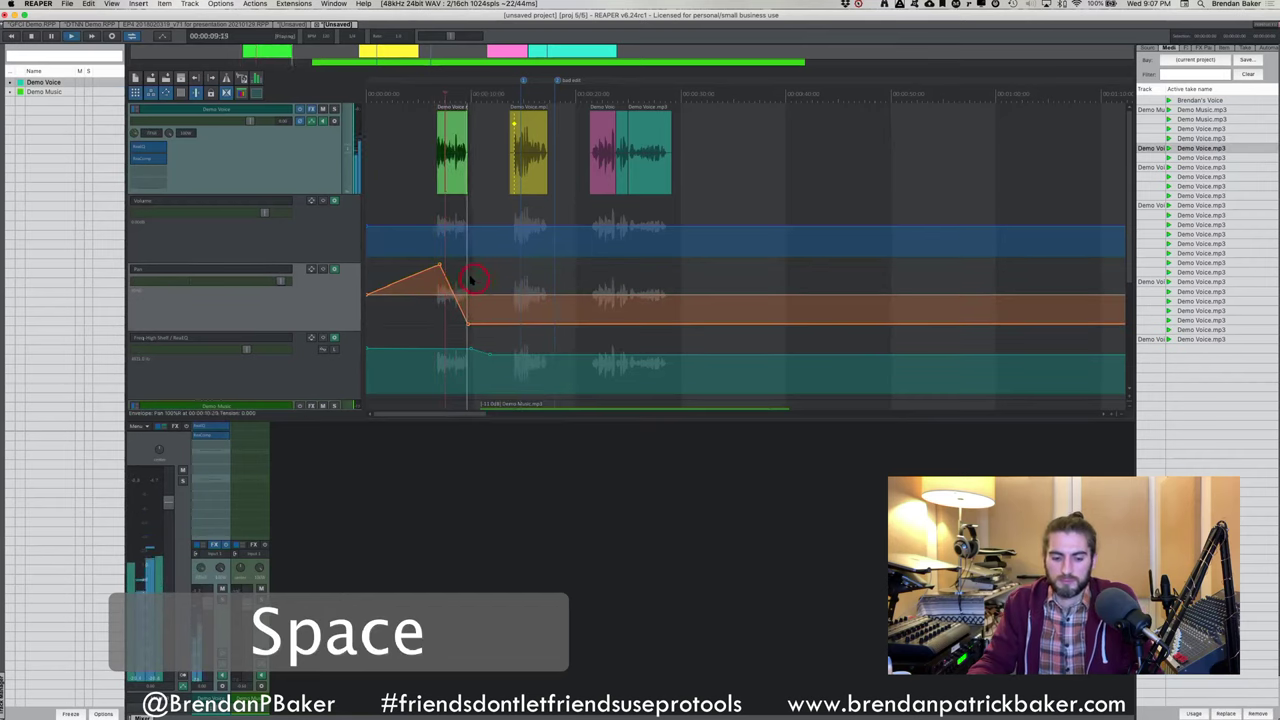
{"action": "key", "text": "space"}
Undo the points added to the Pan envelope
{"action": "key", "text": "super+z"}
{"action": "key", "text": "super+z"}
{"action": "key", "text": "super+z"}
{"action": "key", "text": "super+z"}
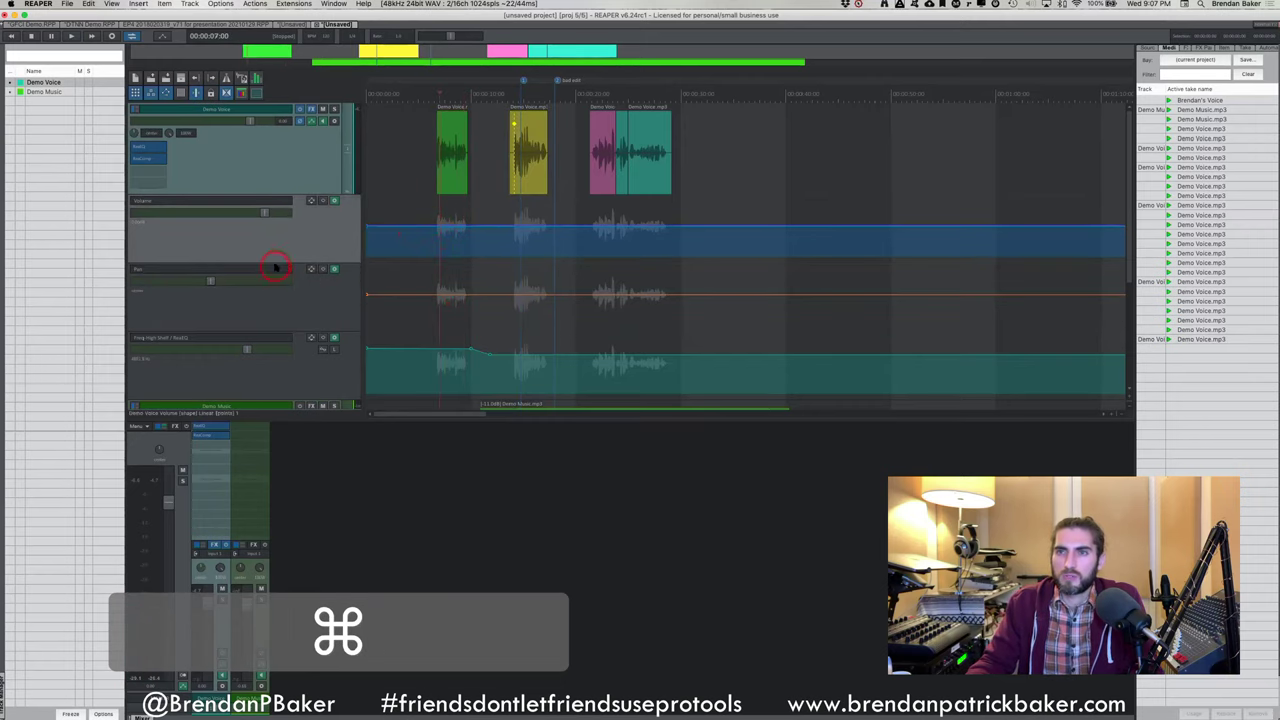
Delete the last three clips on the Demo Voice track, keeping only the first one
{"action": "left_click_drag", "start_coordinate": [286, 262], "coordinate": [316, 292]}
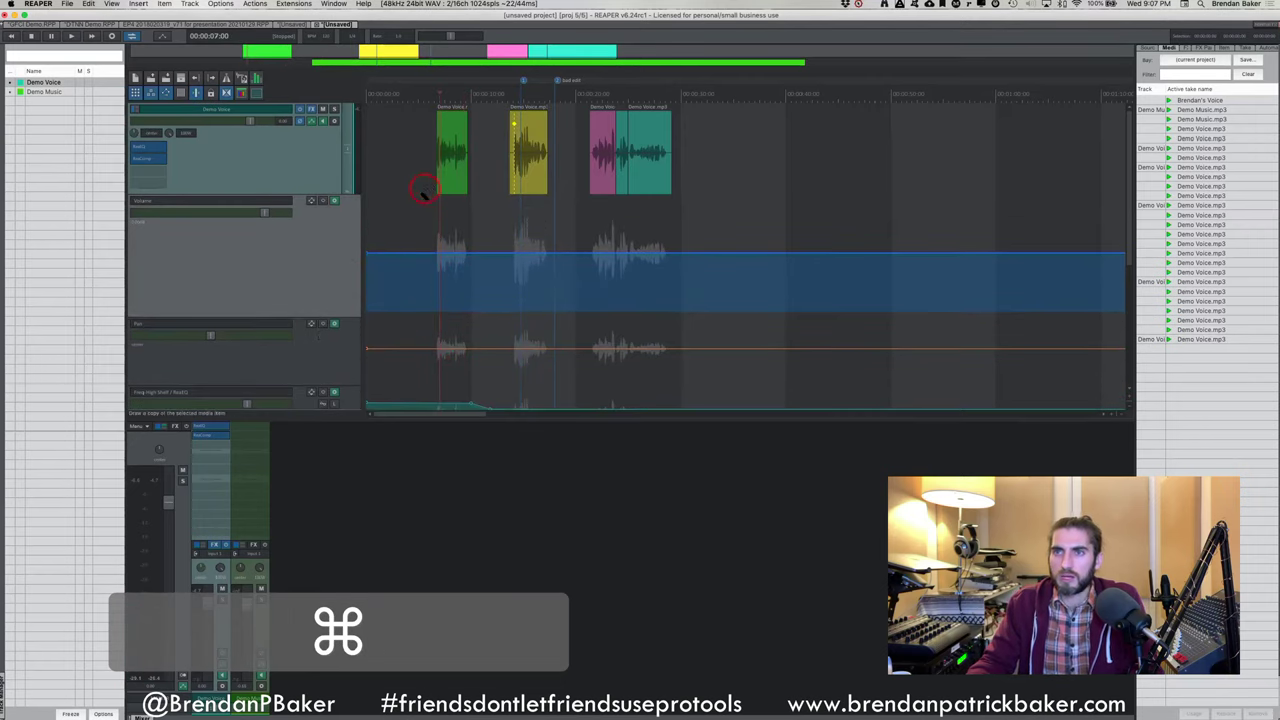
{"action": "scroll", "coordinate": [422, 190], "scroll_direction": "down", "scroll_amount": 5}
{"action": "left_click_drag", "start_coordinate": [484, 128], "coordinate": [664, 136]}
{"action": "key", "text": "BackSpace"}
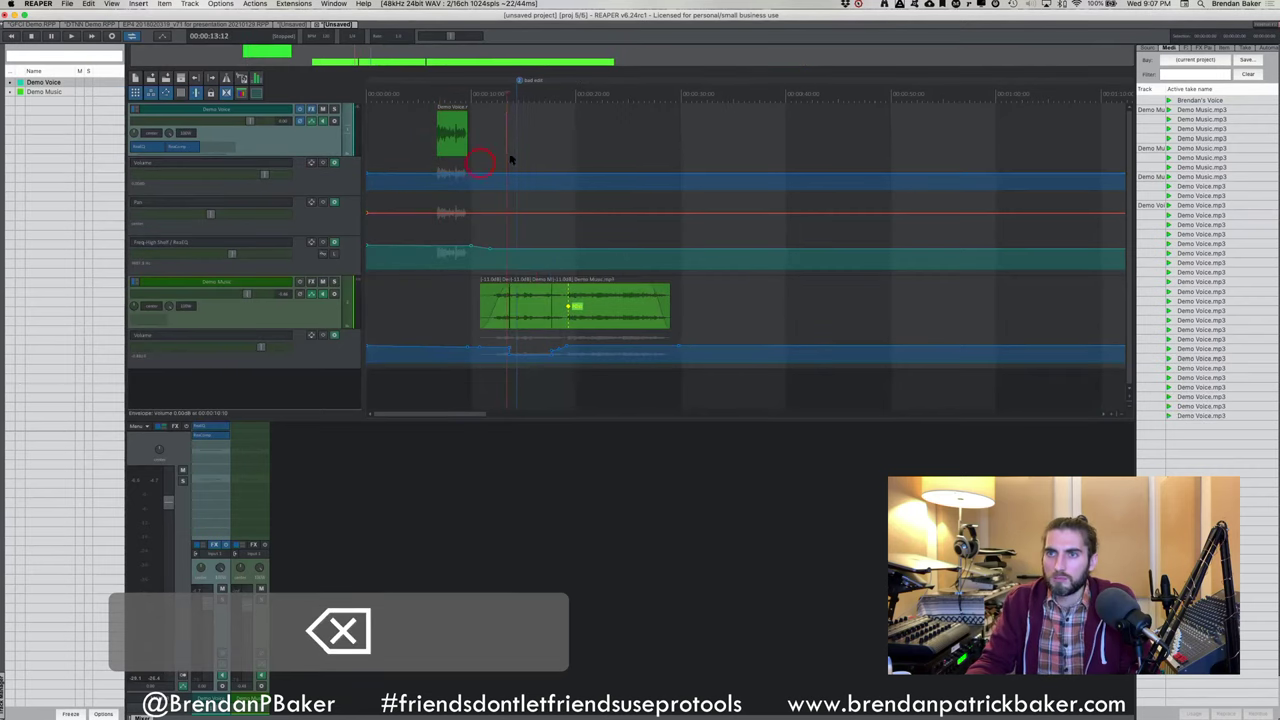
Delete the rest of the music on the Demo Music track, keeping only its short first segment
{"action": "left_click", "coordinate": [512, 306]}
{"action": "key", "text": "1"}
{"action": "left_click", "coordinate": [623, 300], "text": "shift"}
{"action": "key", "text": "BackSpace"}
{"action": "left_click", "coordinate": [520, 312]}
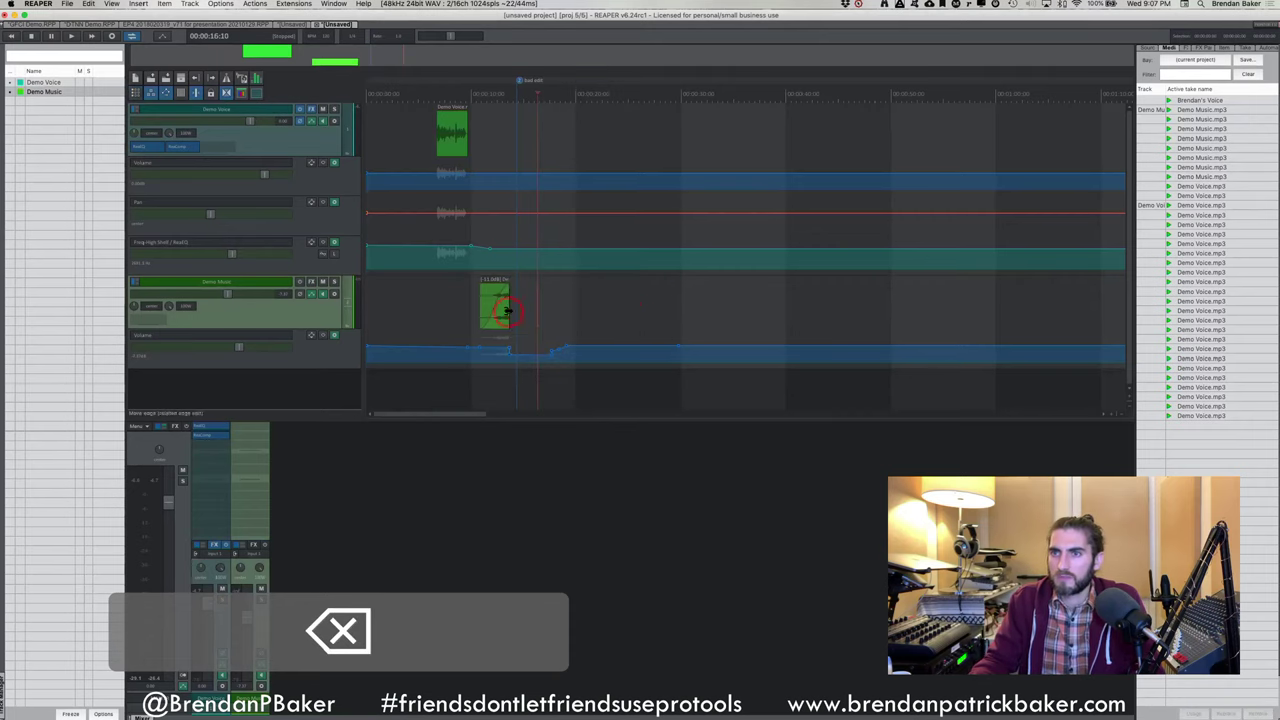
Extend the end of the remaining music clip to about 34 seconds and move the clip to the project start
{"action": "left_click_drag", "start_coordinate": [507, 311], "coordinate": [722, 296]}
{"action": "left_click", "coordinate": [637, 316]}
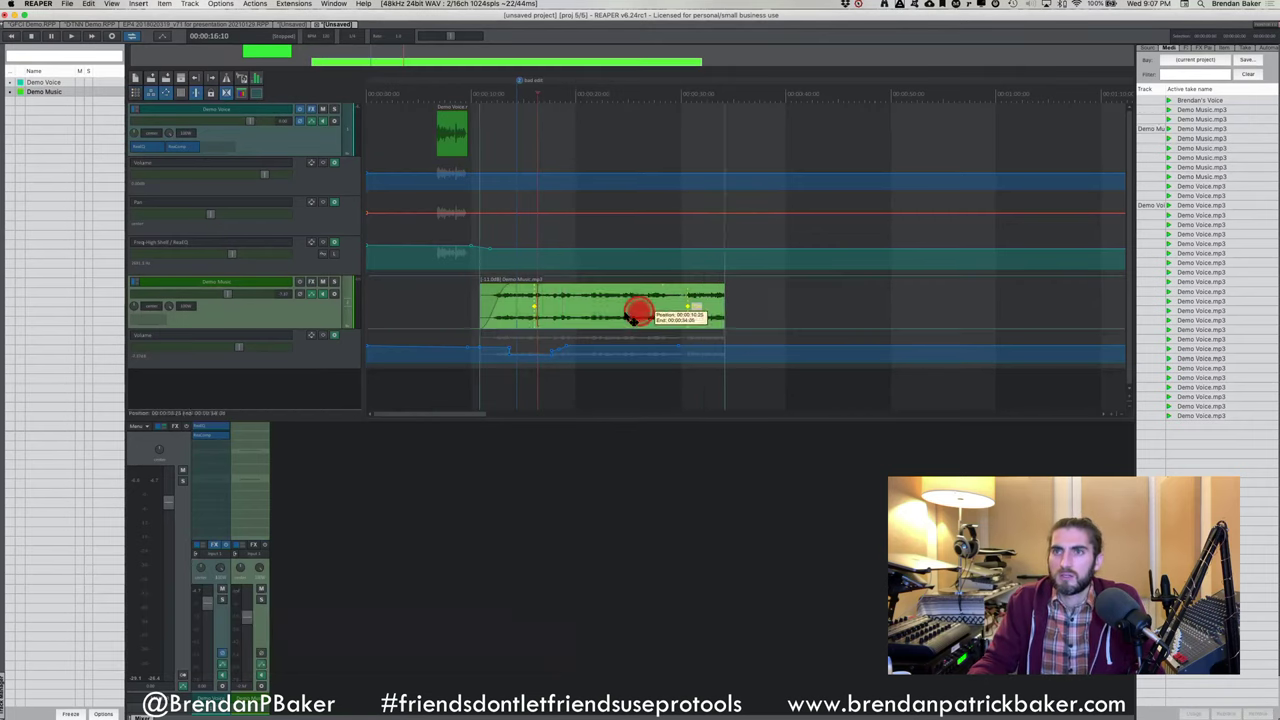
{"action": "left_click_drag", "start_coordinate": [637, 316], "coordinate": [480, 80]}
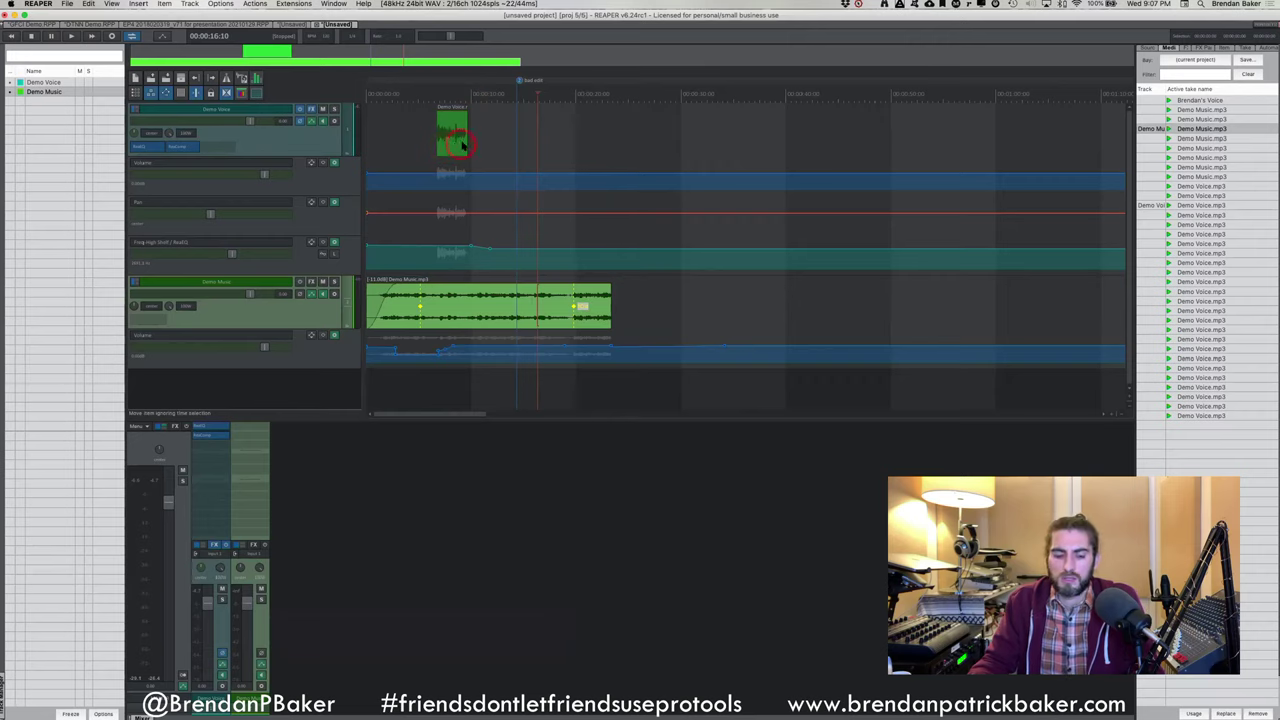
Extend the voice clip's end to just before the 20-second mark and toggle the display of all track envelopes, ending with them hidden
{"action": "left_click_drag", "start_coordinate": [462, 143], "coordinate": [561, 143]}
{"action": "key", "text": "q"}
{"action": "key", "text": "q"}
{"action": "key", "text": "q"}
{"action": "key", "text": "q"}
{"action": "key", "text": "q"}
{"action": "key", "text": "q"}
{"action": "key", "text": "q"}
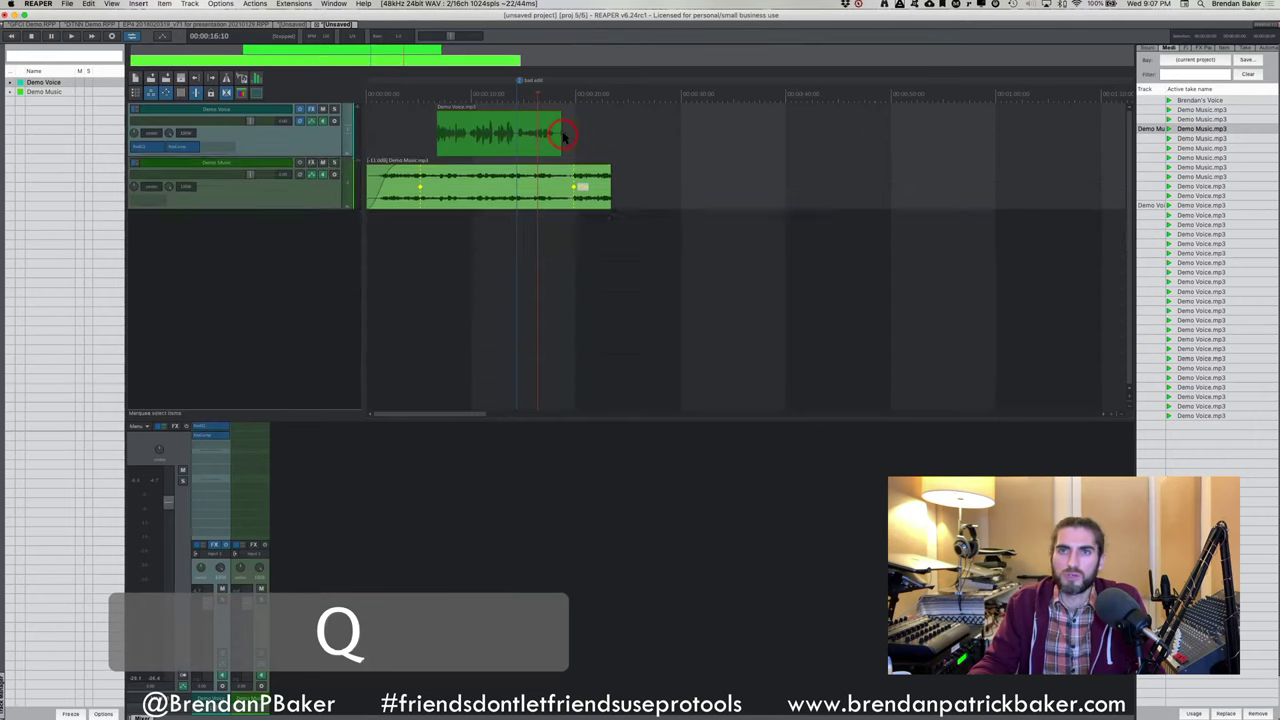
{"action": "key", "text": "q"}
{"action": "key", "text": "q"}
{"action": "key", "text": "q"}
{"action": "key", "text": "q"}
{"action": "key", "text": "q"}
{"action": "key", "text": "q"}
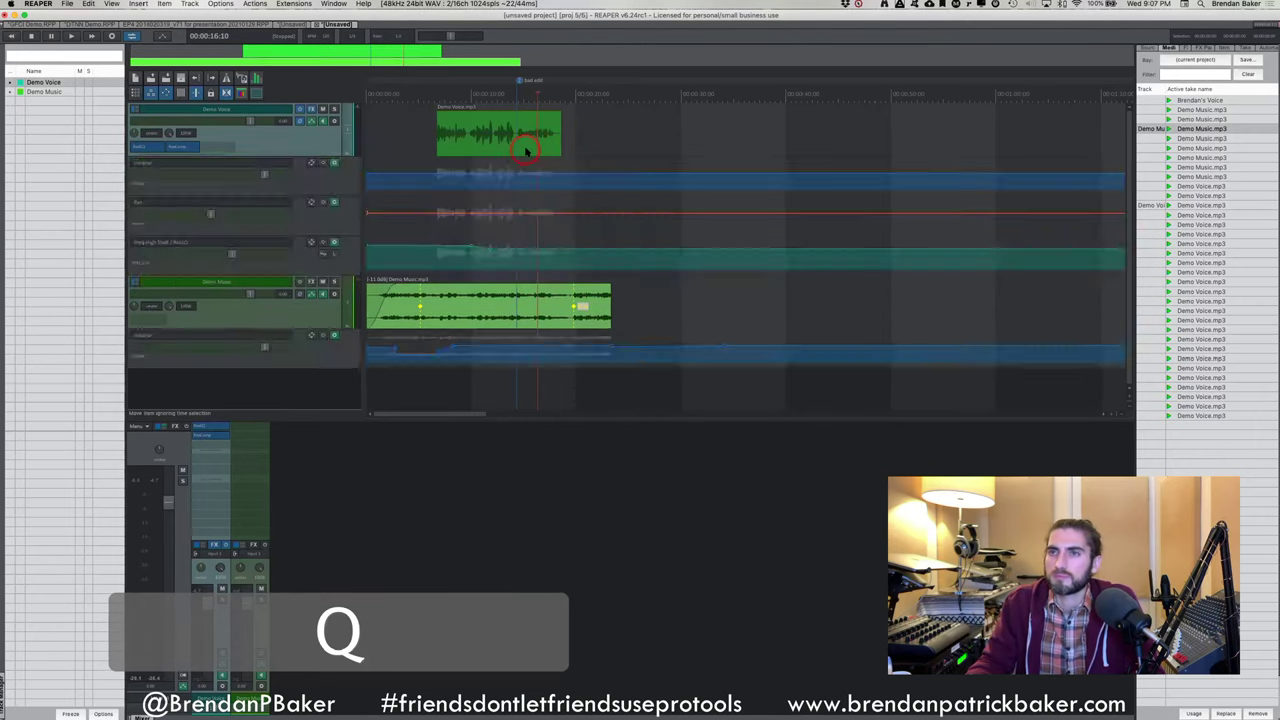
{"action": "key", "text": "q"}
Move the voice clip slightly later and trim the music clip's start so that it begins shortly before the voice
{"action": "left_click_drag", "start_coordinate": [529, 148], "coordinate": [540, 148]}
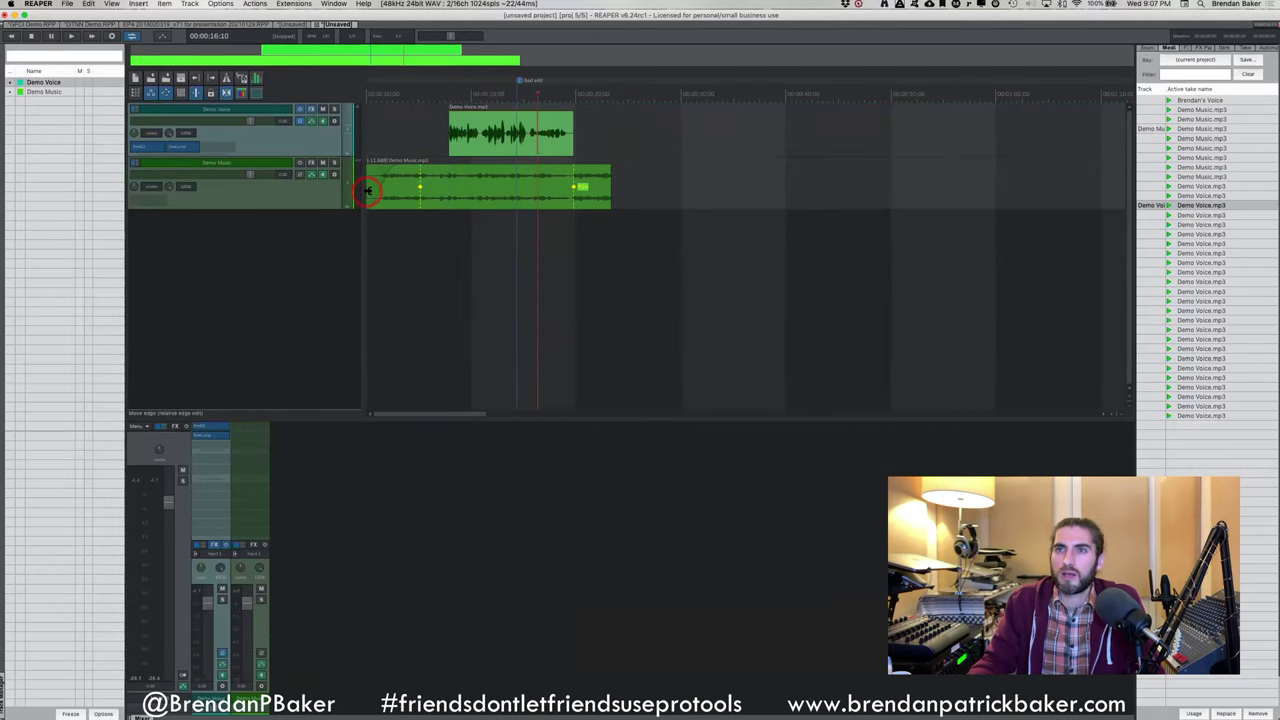
{"action": "left_click_drag", "start_coordinate": [366, 190], "coordinate": [414, 181]}
{"action": "left_click", "coordinate": [302, 197]}
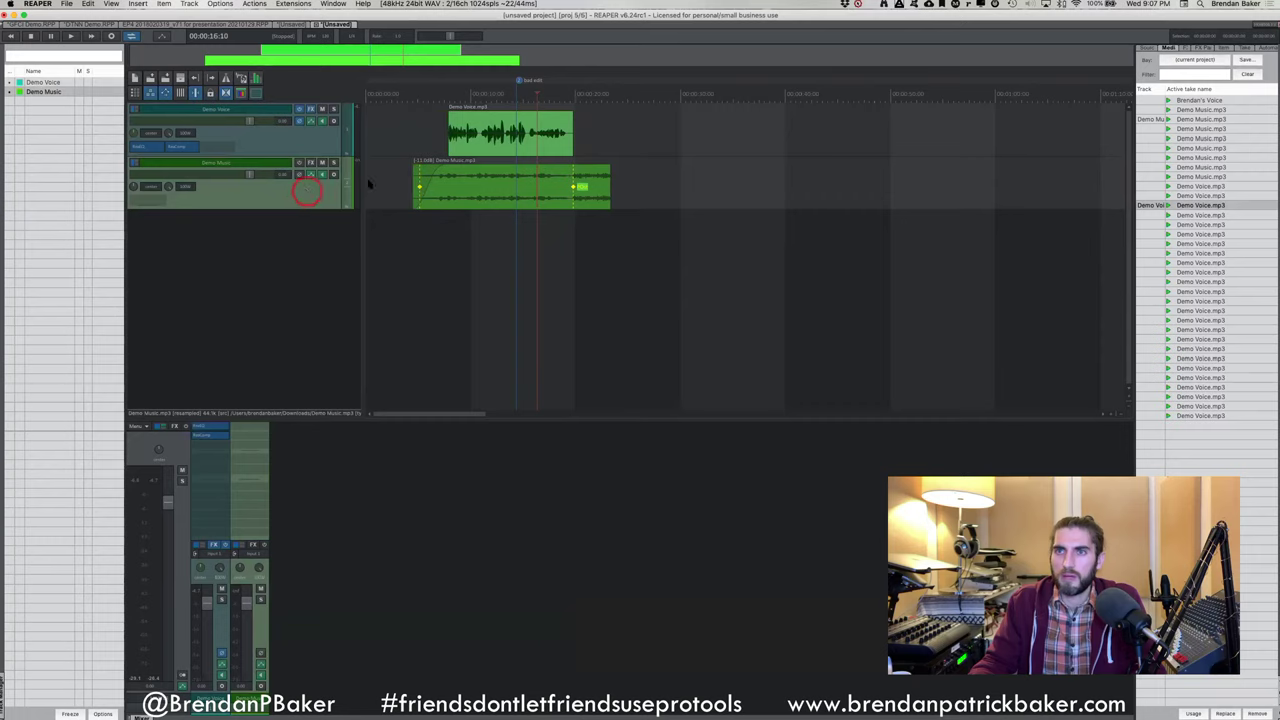
Show the Volume envelope of the Demo Music track
{"action": "left_click", "coordinate": [486, 186]}
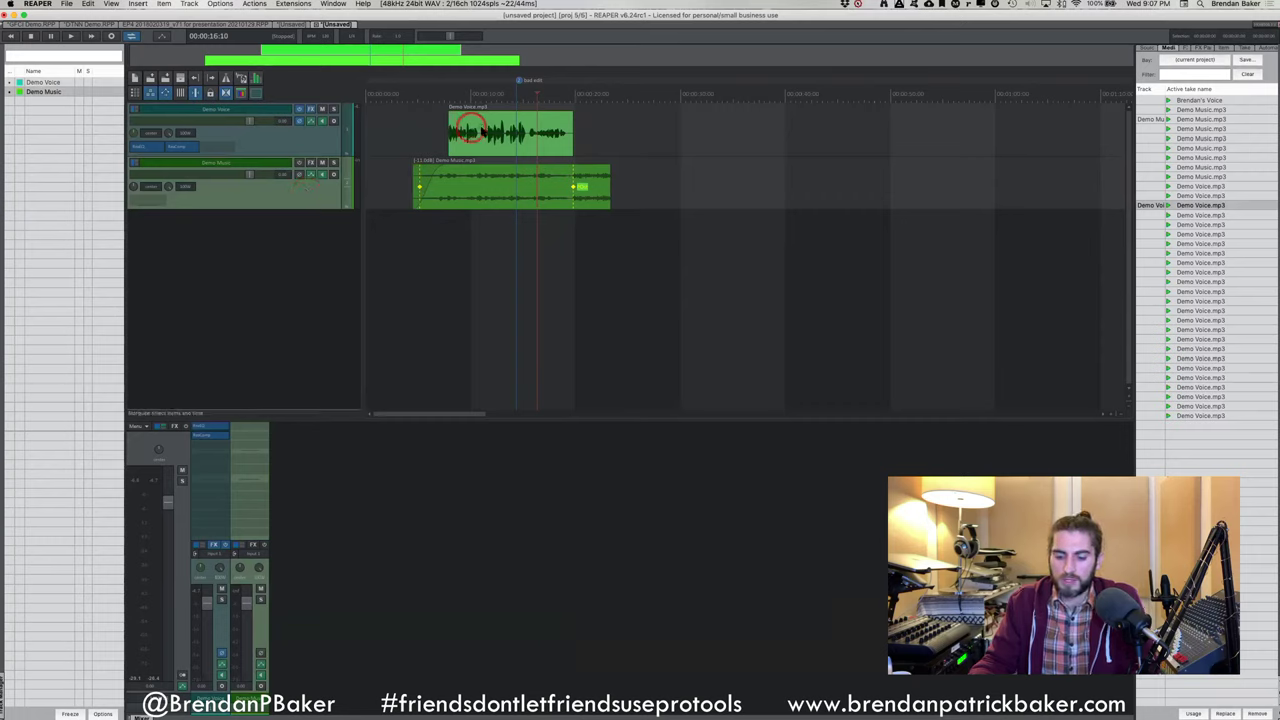
{"action": "left_click", "coordinate": [481, 131]}
{"action": "left_click", "coordinate": [508, 130]}
{"action": "left_click", "coordinate": [474, 190]}
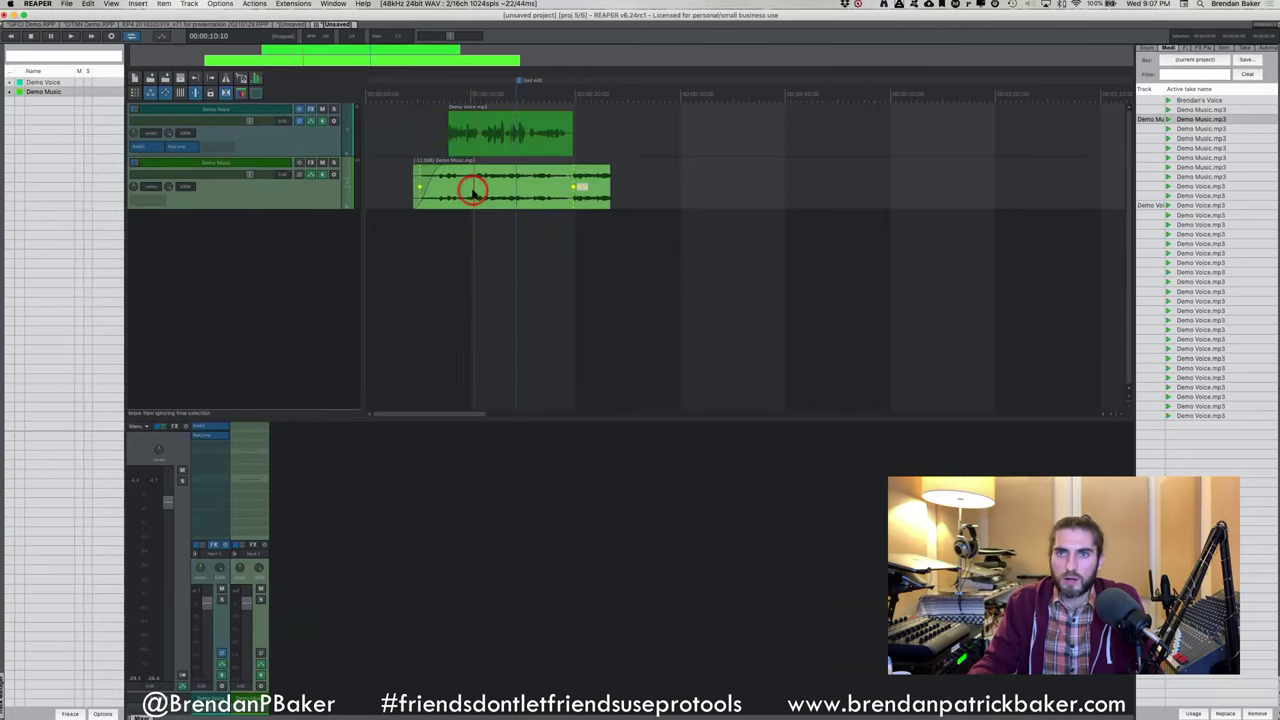
{"action": "left_click", "coordinate": [200, 200]}
{"action": "key", "text": "v"}
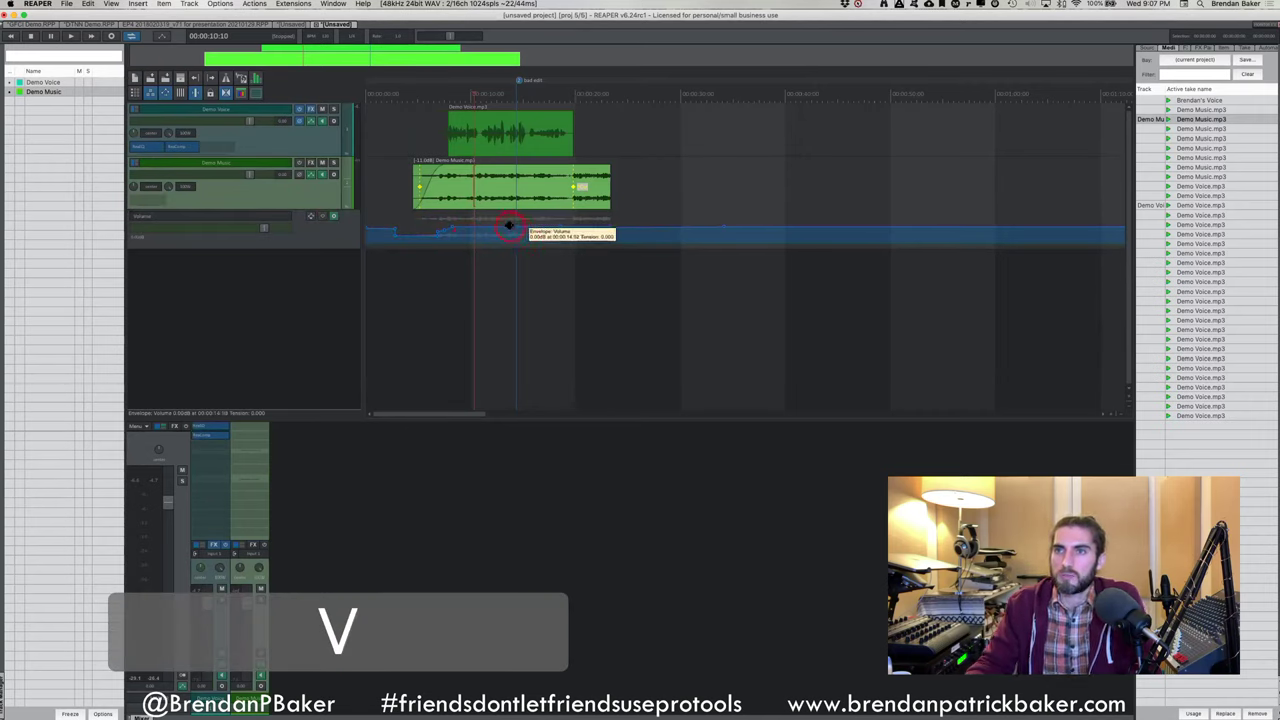
Raise the item volume of the Demo Music clip
{"action": "left_click", "coordinate": [484, 197]}
{"action": "left_click", "coordinate": [475, 162]}
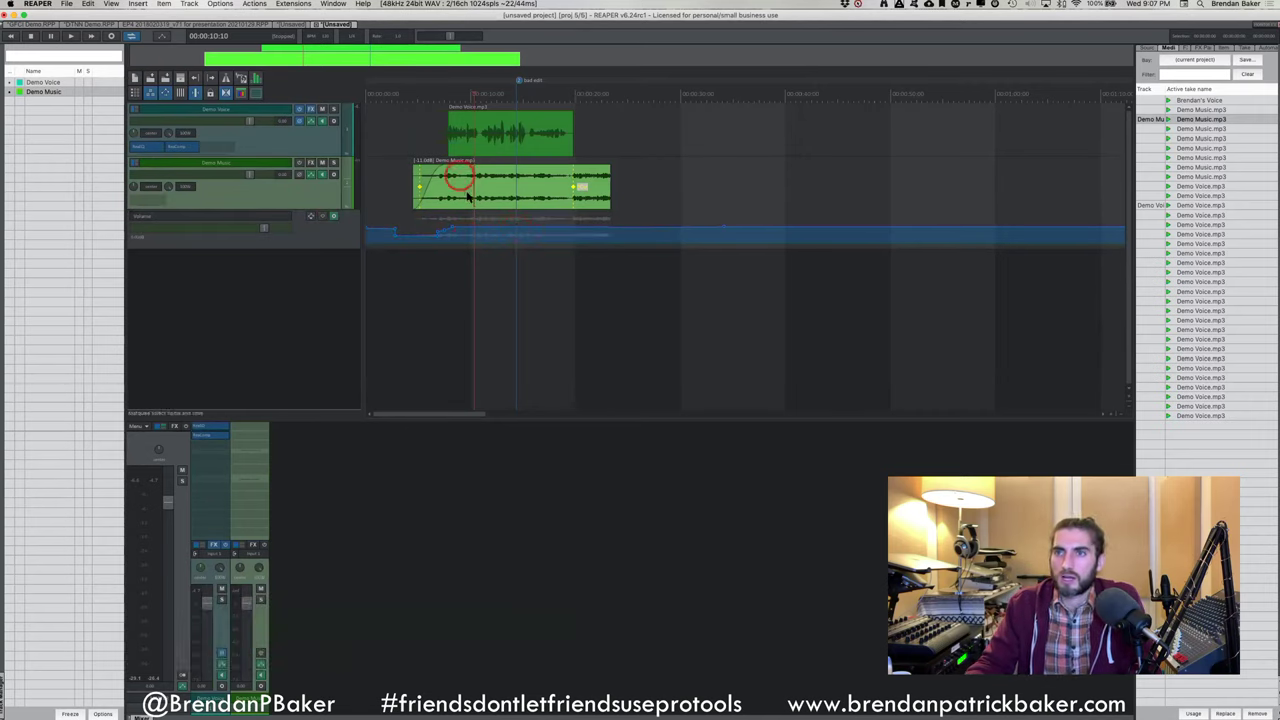
{"action": "left_click", "coordinate": [558, 246]}
{"action": "left_click", "coordinate": [580, 192]}
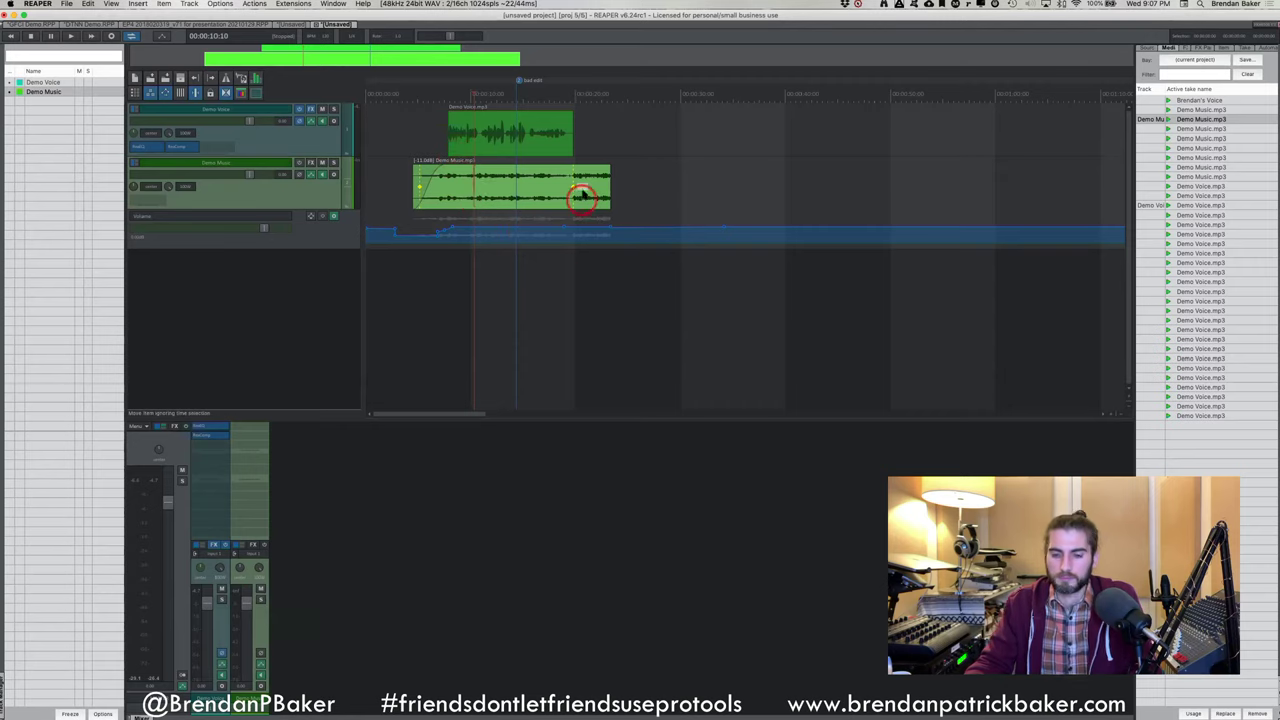
{"action": "left_click", "coordinate": [573, 194]}
{"action": "key", "text": "ctrl+shift+Up"}
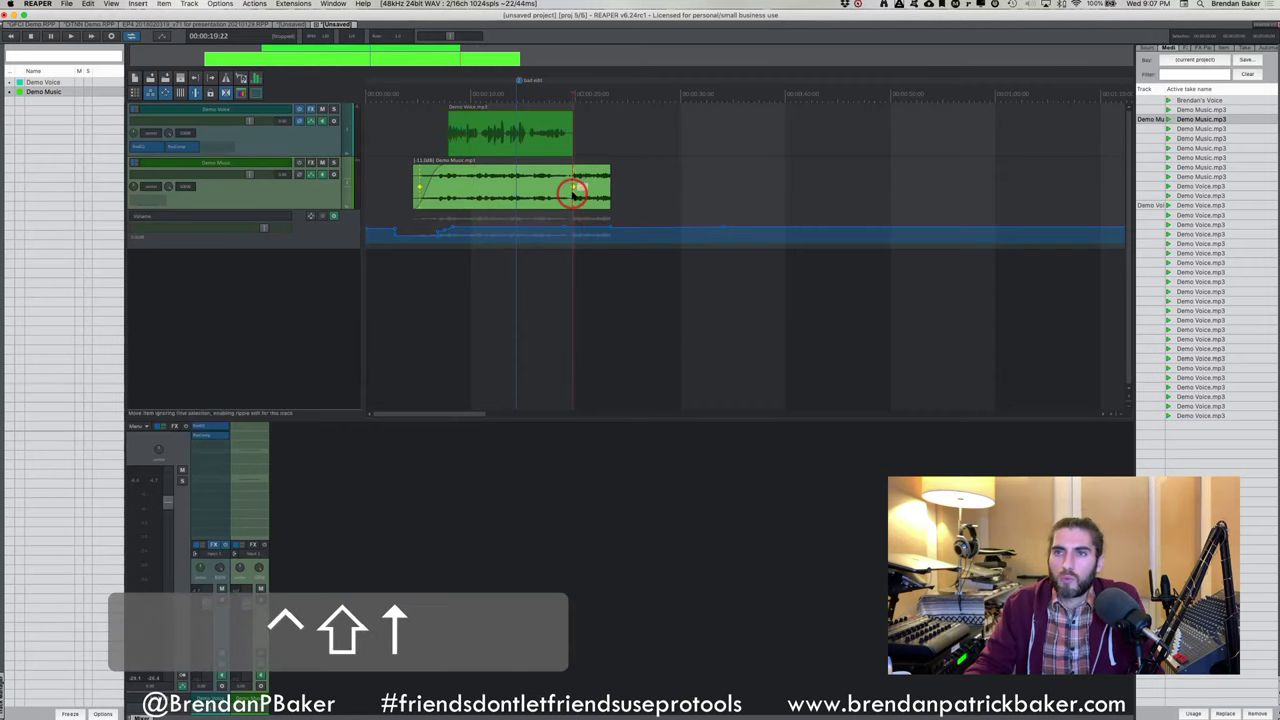
Examine the Demo Music track's Volume envelope along the timeline and its available envelope and automation mode options
{"action": "left_click", "coordinate": [405, 229]}
{"action": "left_click", "coordinate": [420, 232]}
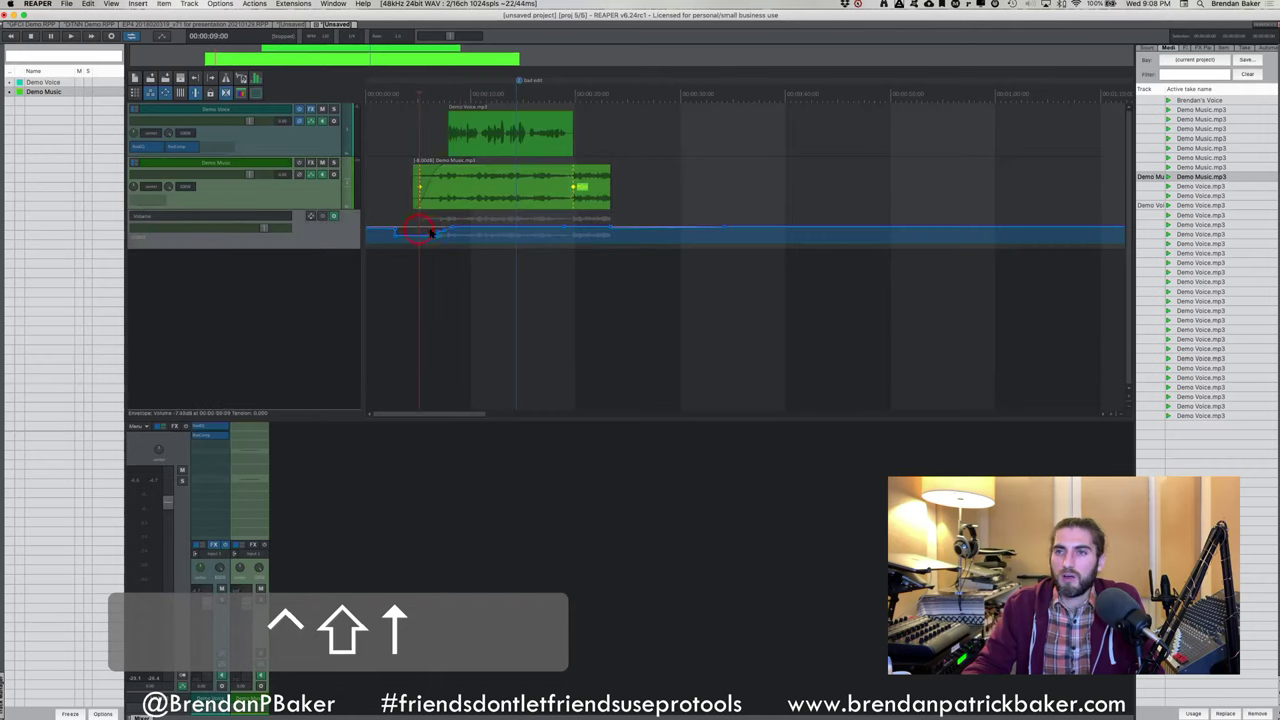
{"action": "left_click", "coordinate": [523, 239]}
{"action": "left_click", "coordinate": [598, 238]}
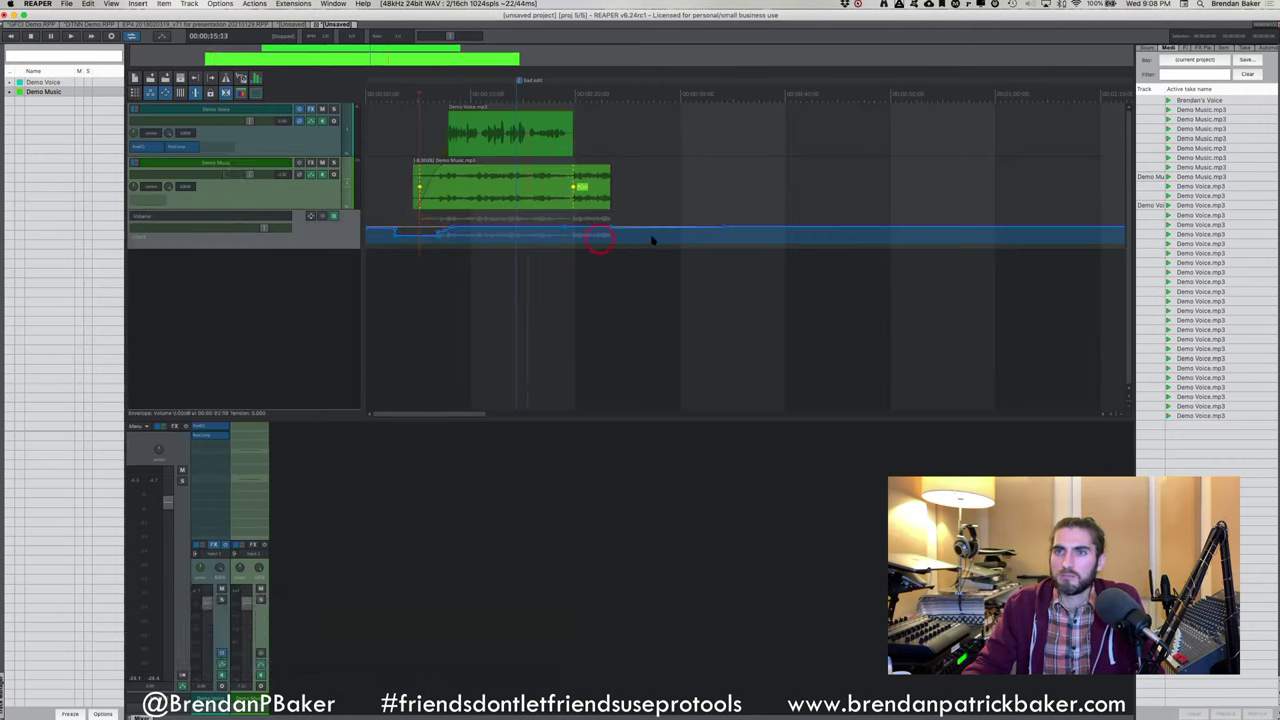
{"action": "left_click", "coordinate": [362, 236]}
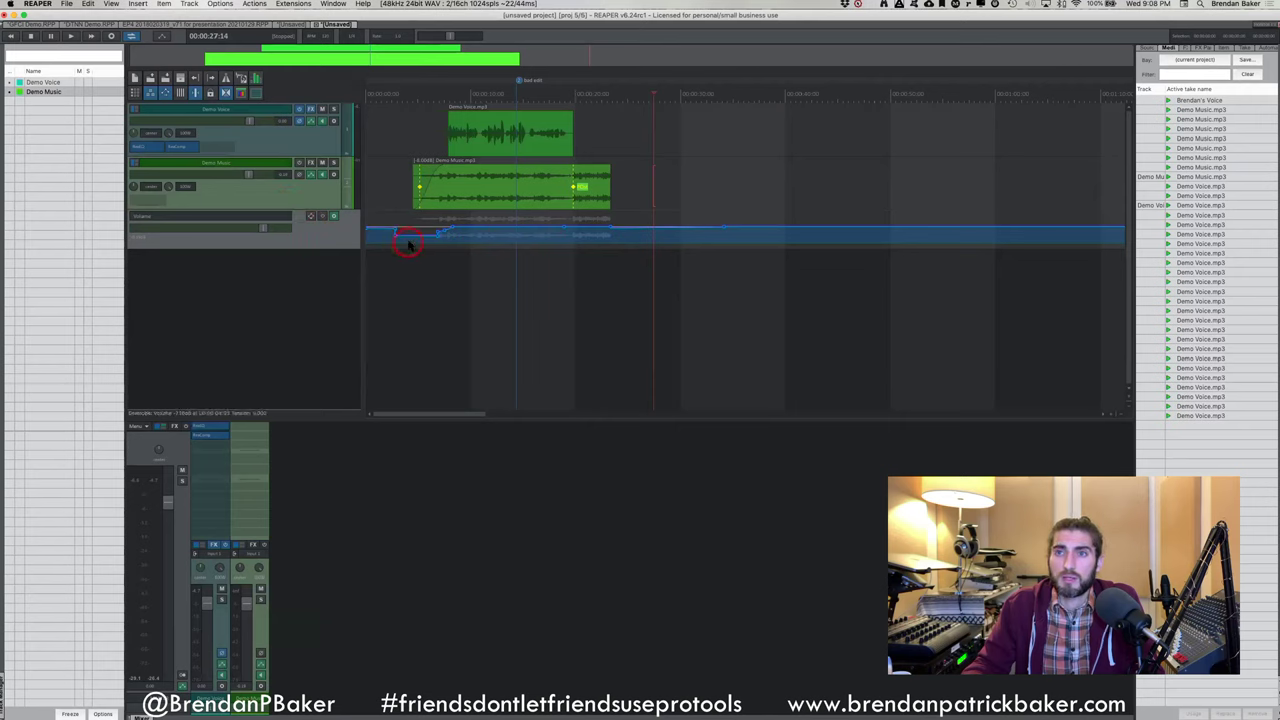
{"action": "left_click", "coordinate": [320, 235]}
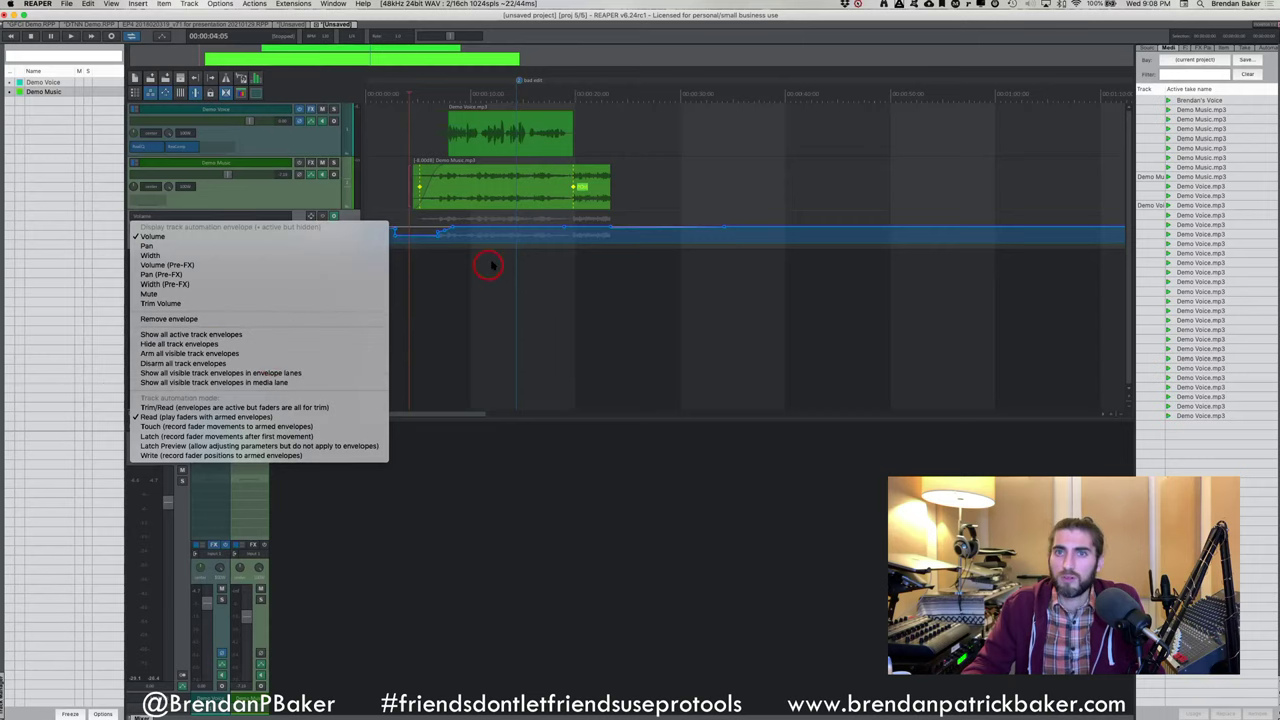
{"action": "left_click", "coordinate": [634, 235]}
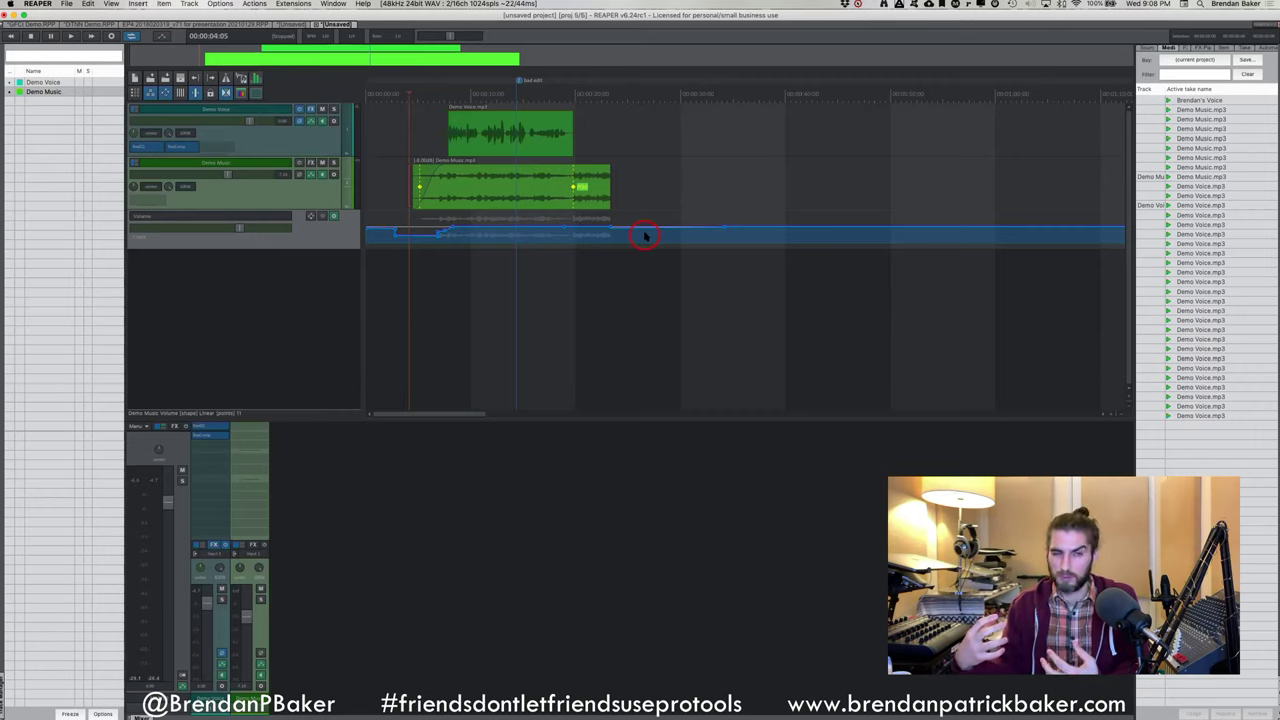
{"action": "left_click", "coordinate": [717, 234]}
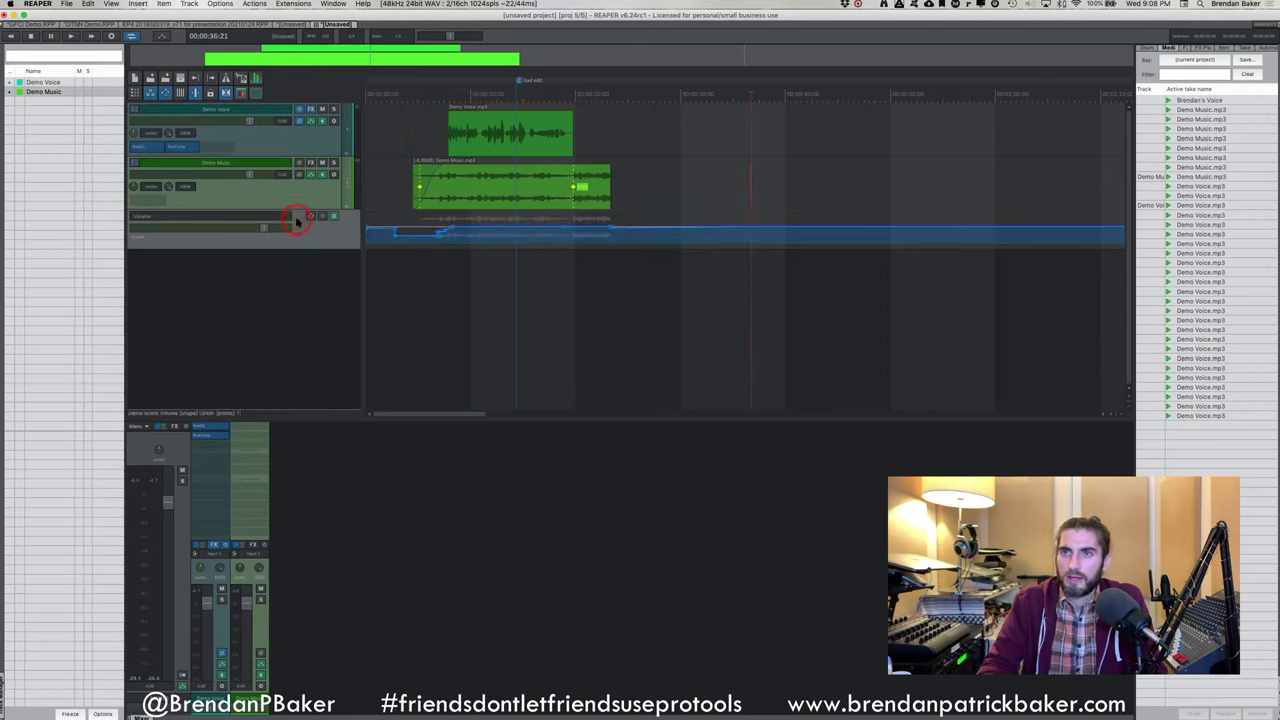
Delete the existing dip points from the Demo Music Volume envelope and make its envelope lane taller
{"action": "key", "text": "BackSpace"}
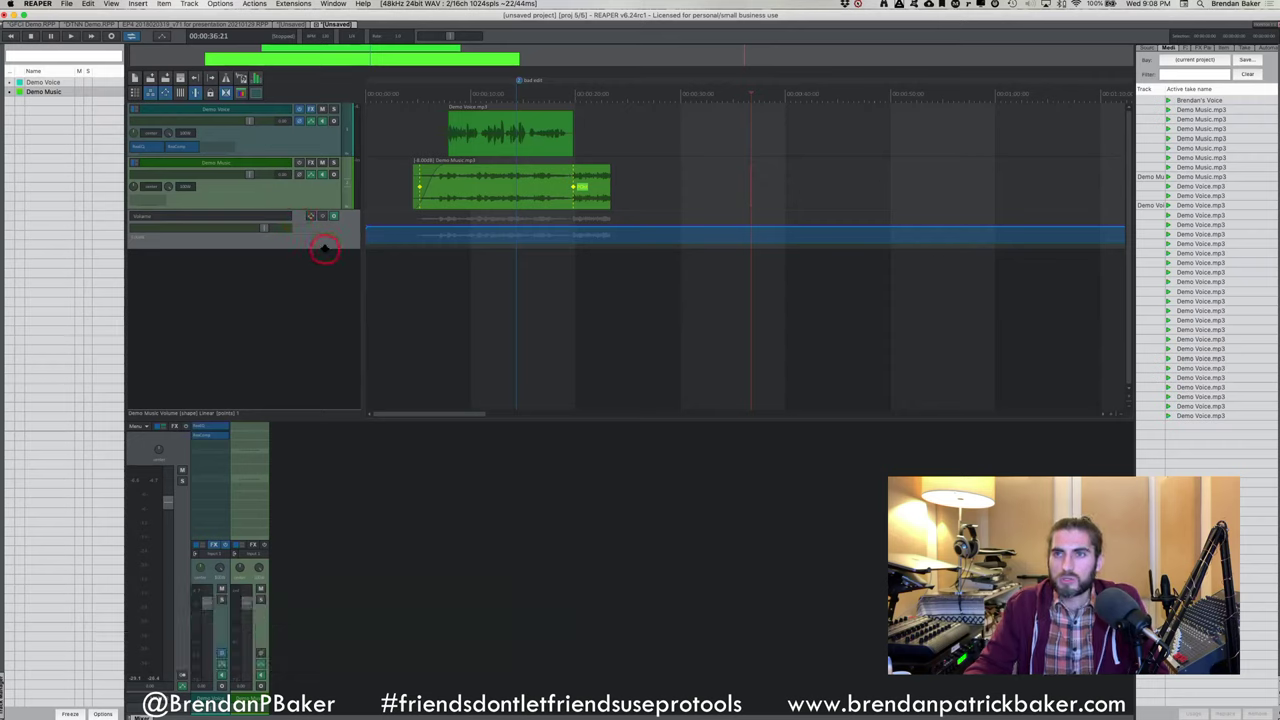
{"action": "left_click_drag", "start_coordinate": [326, 249], "coordinate": [330, 322]}
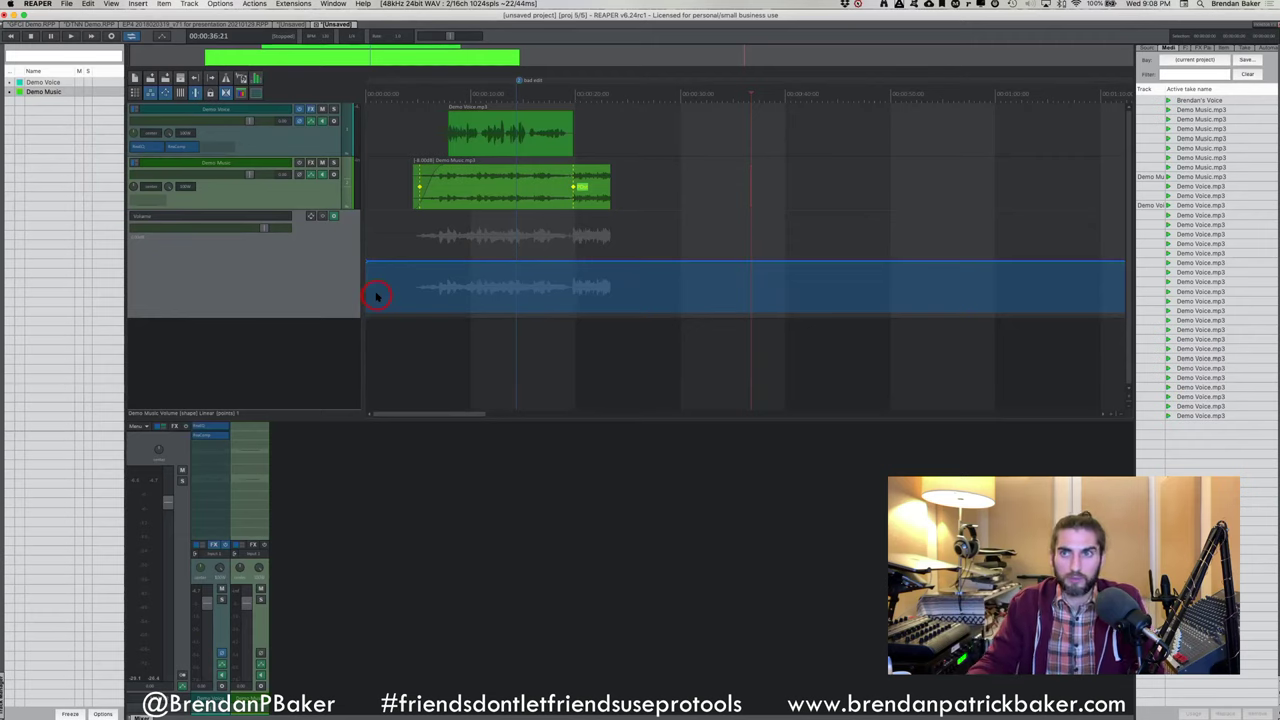
{"action": "left_click", "coordinate": [419, 234]}
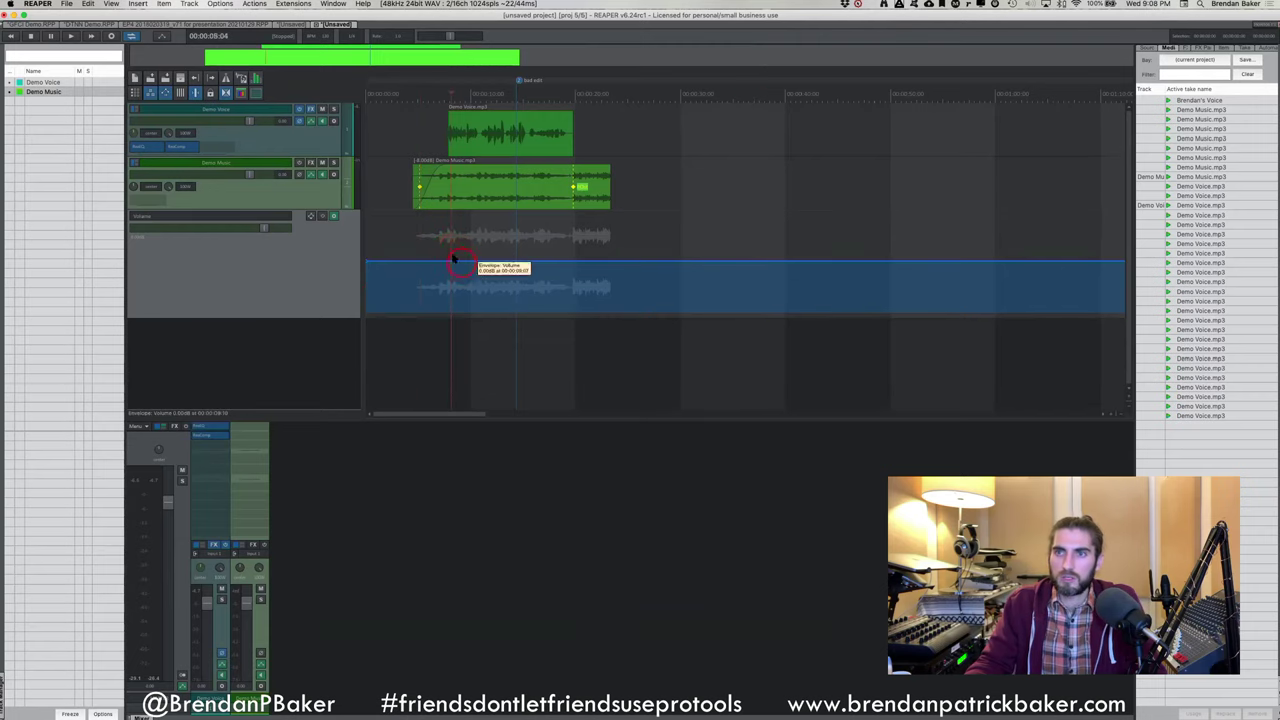
Try to add points on the Volume envelope near the voice clip's start and reshape the line, and undo the edits
{"action": "left_click", "coordinate": [451, 264]}
{"action": "mouse_move", "coordinate": [452, 266]}
{"action": "left_mouse_down"}
{"action": "mouse_move", "coordinate": [531, 263]}
{"action": "mouse_move", "coordinate": [410, 267]}
{"action": "mouse_move", "coordinate": [533, 264]}
{"action": "mouse_move", "coordinate": [466, 260]}
{"action": "left_mouse_up"}
{"action": "key", "text": "alt"}
{"action": "left_click", "coordinate": [447, 261], "text": "shift"}
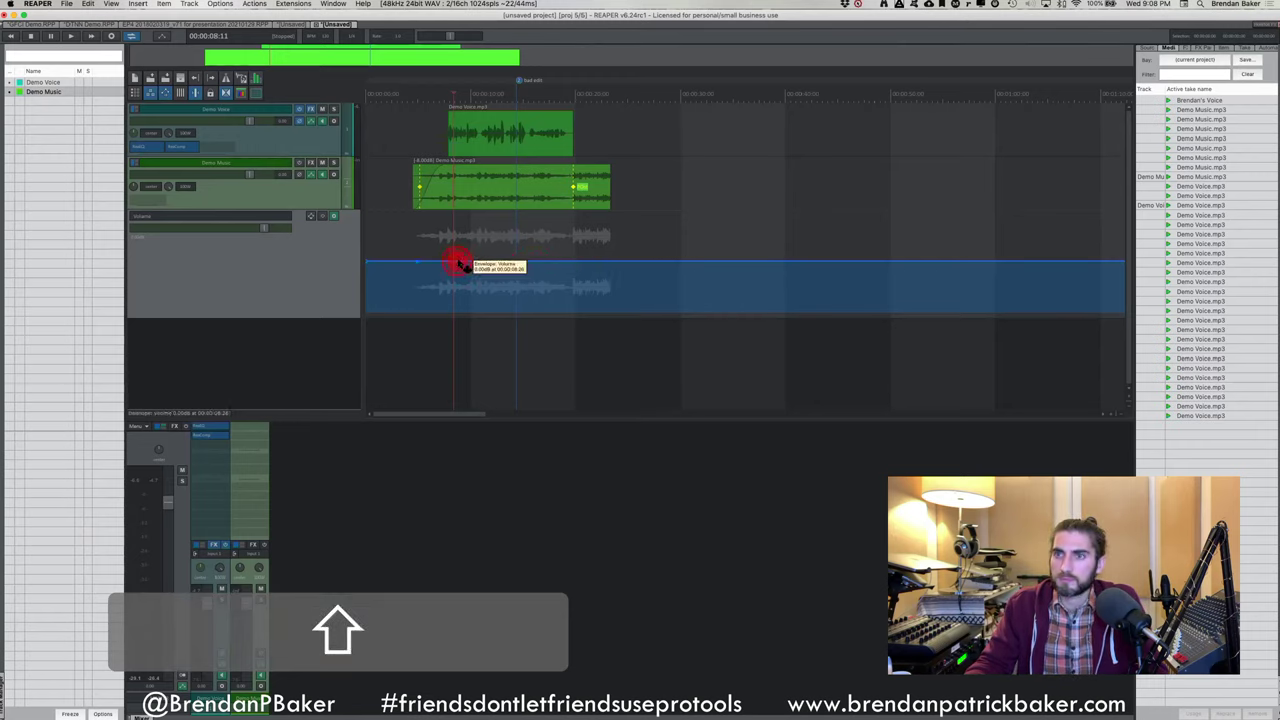
{"action": "mouse_move", "coordinate": [510, 268]}
{"action": "left_mouse_down"}
{"action": "mouse_move", "coordinate": [553, 266]}
{"action": "mouse_move", "coordinate": [466, 261]}
{"action": "mouse_move", "coordinate": [479, 245]}
{"action": "mouse_move", "coordinate": [516, 283]}
{"action": "mouse_move", "coordinate": [556, 256]}
{"action": "mouse_move", "coordinate": [626, 293]}
{"action": "left_mouse_up"}
{"action": "key", "text": "super+z"}
{"action": "key", "text": "super+z"}
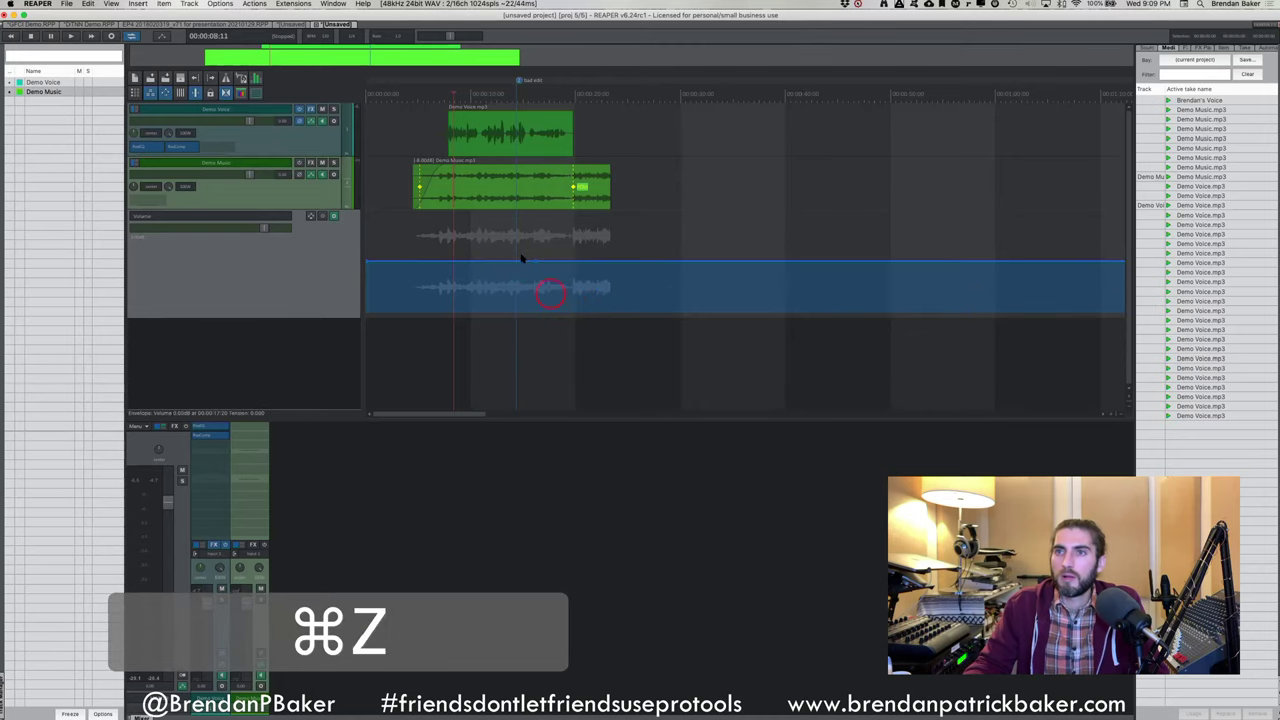
Extend the Demo Music clip's start earlier and its end later, with a fade-out after the voice clip ends
{"action": "scroll", "coordinate": [523, 249], "scroll_direction": "up", "scroll_amount": 2}
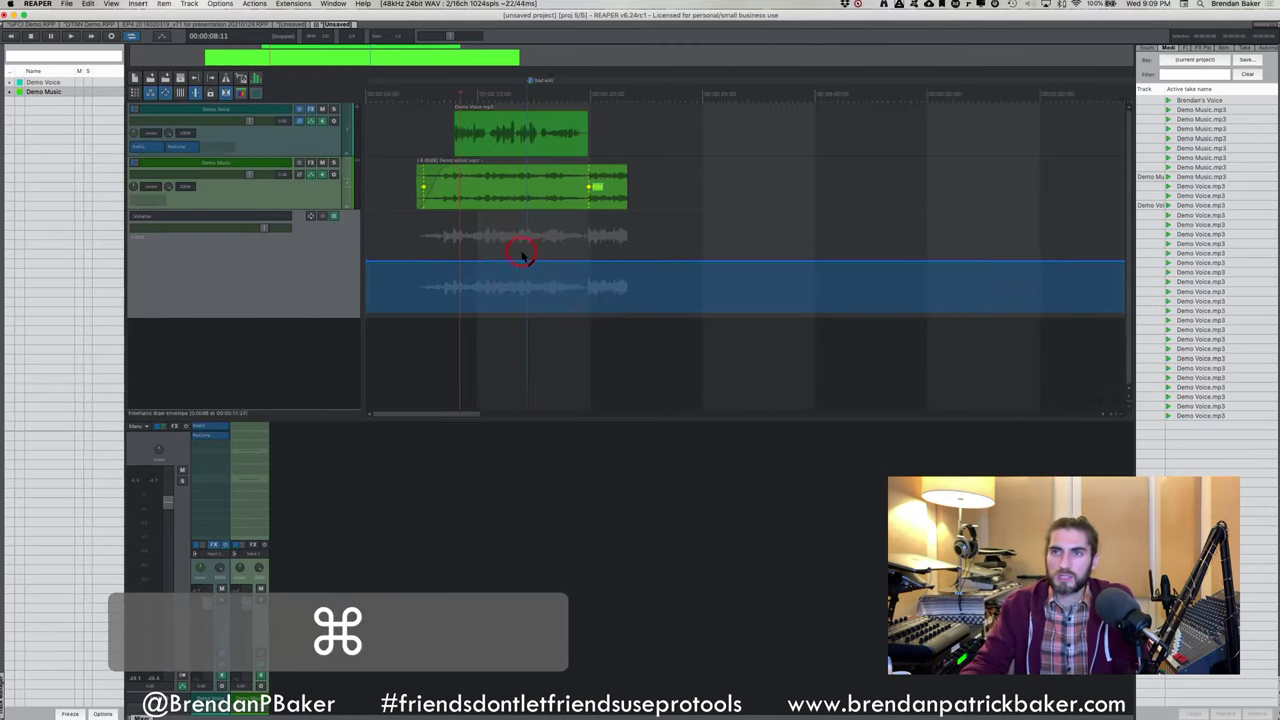
{"action": "left_click", "coordinate": [505, 145]}
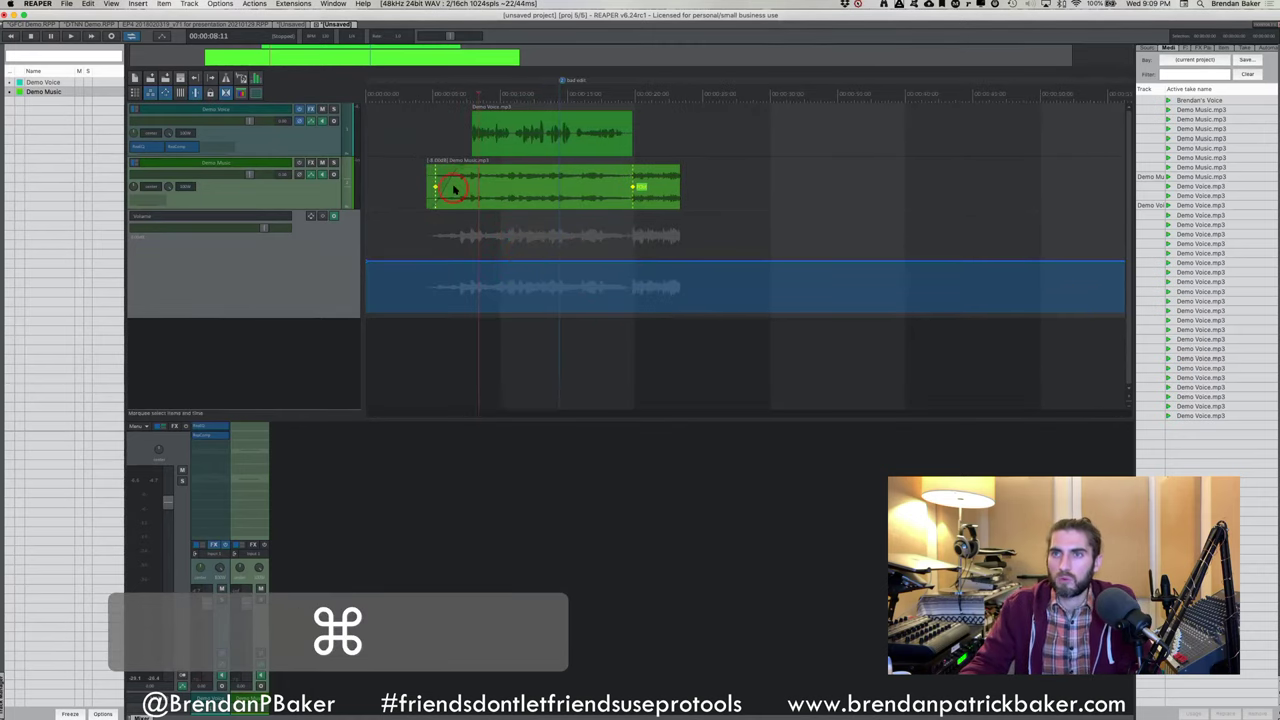
{"action": "left_click_drag", "start_coordinate": [432, 183], "coordinate": [414, 184]}
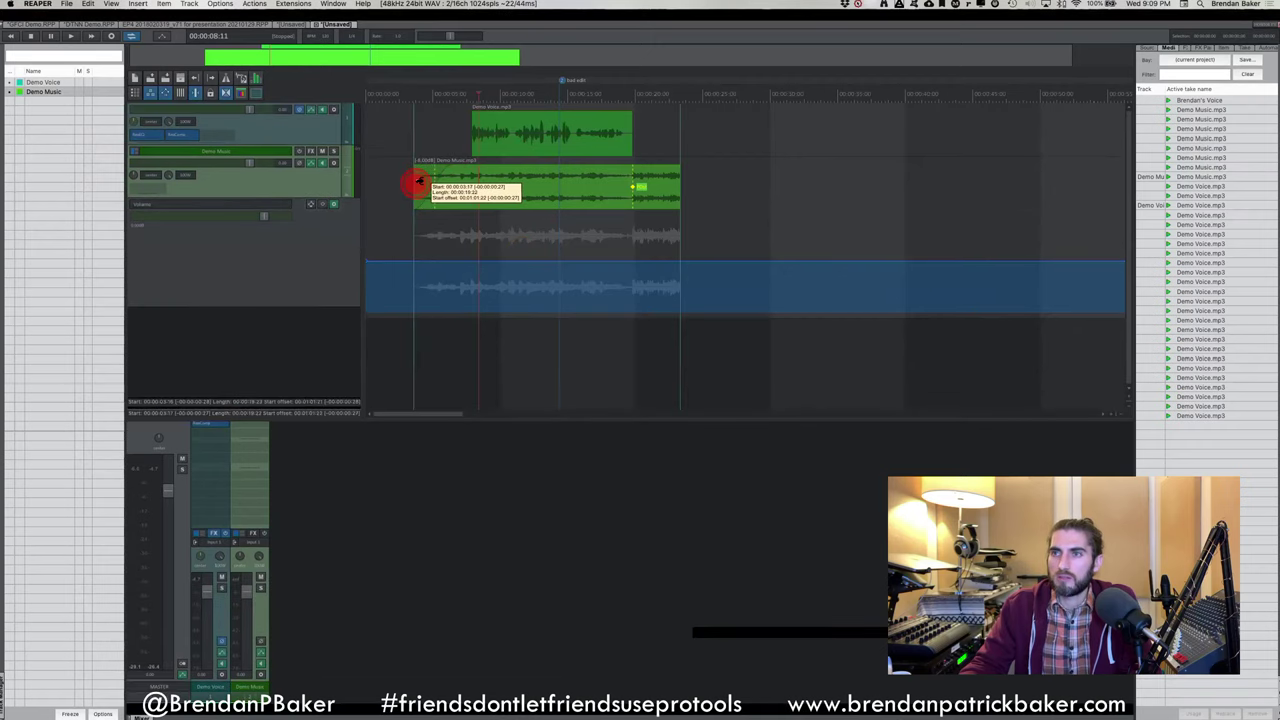
{"action": "left_click_drag", "start_coordinate": [679, 197], "coordinate": [634, 171]}
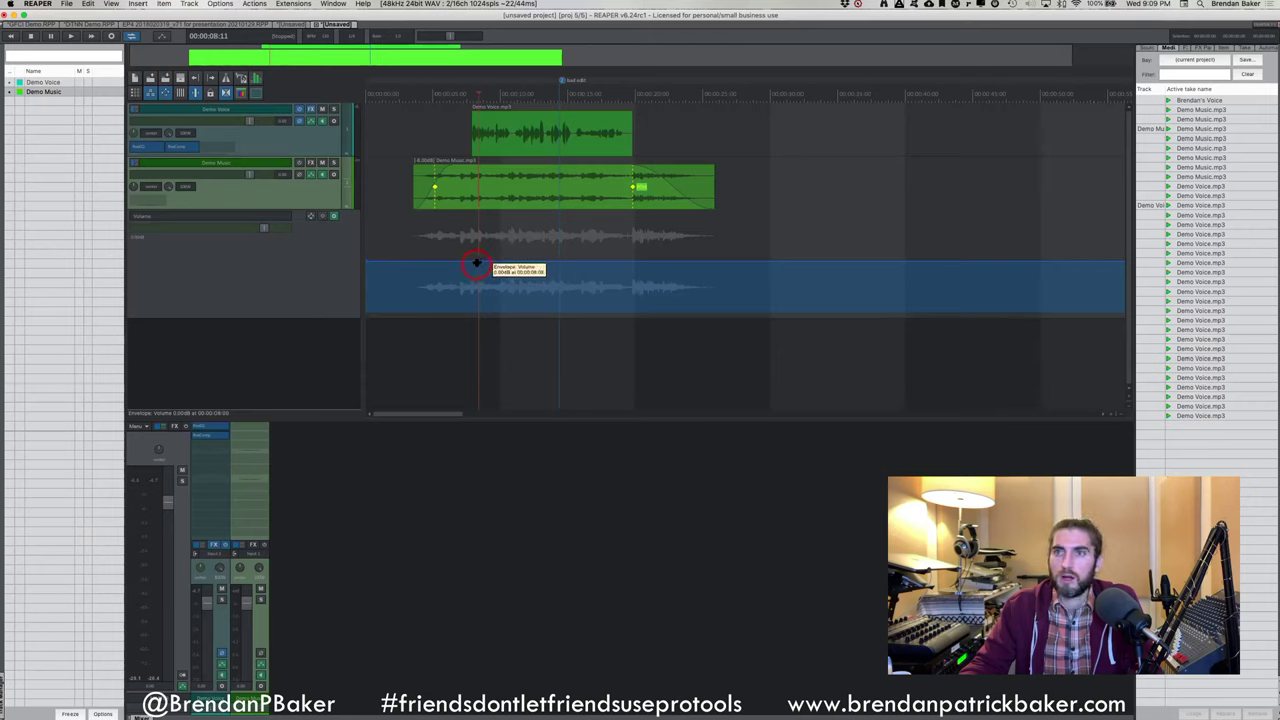
Insert two Volume envelope points around the voice clip's start and two more around its end
{"action": "key", "text": "shift"}
{"action": "left_click", "coordinate": [495, 264], "text": "shift"}
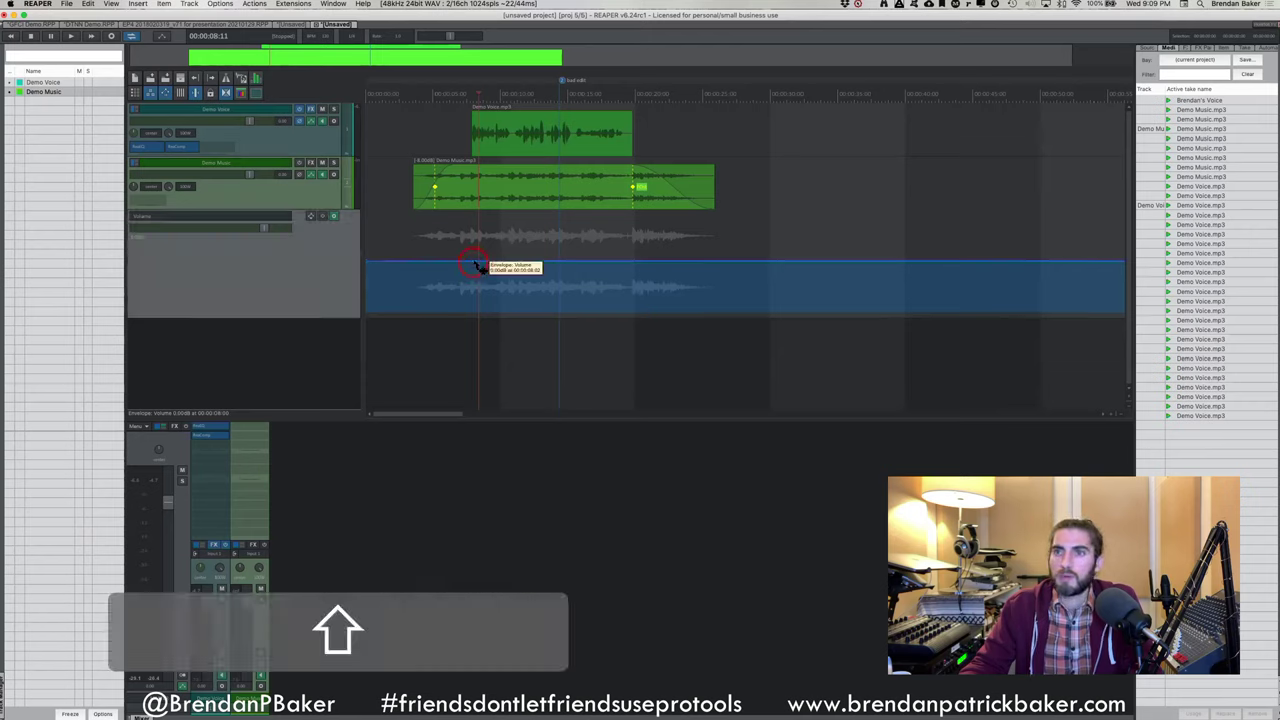
{"action": "left_click", "coordinate": [620, 263], "text": "shift"}
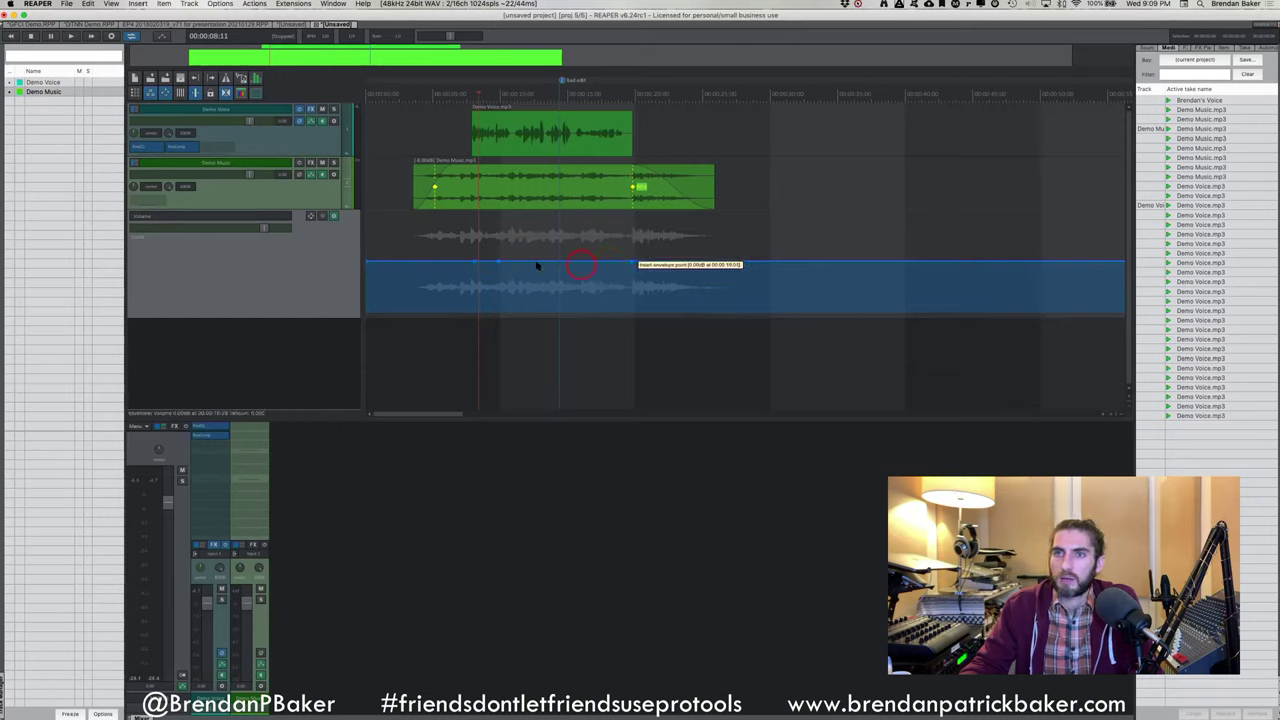
{"action": "left_click", "coordinate": [496, 232]}
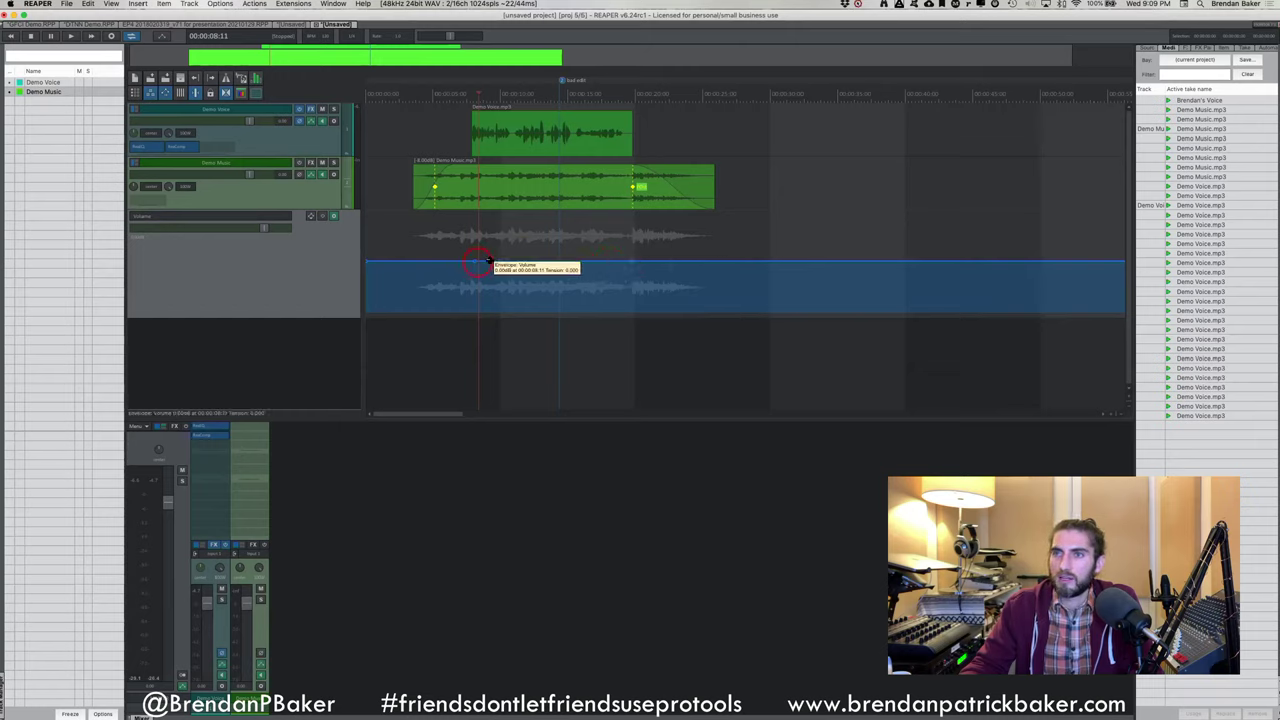
{"action": "left_click", "coordinate": [588, 266]}
{"action": "left_click", "coordinate": [620, 268]}
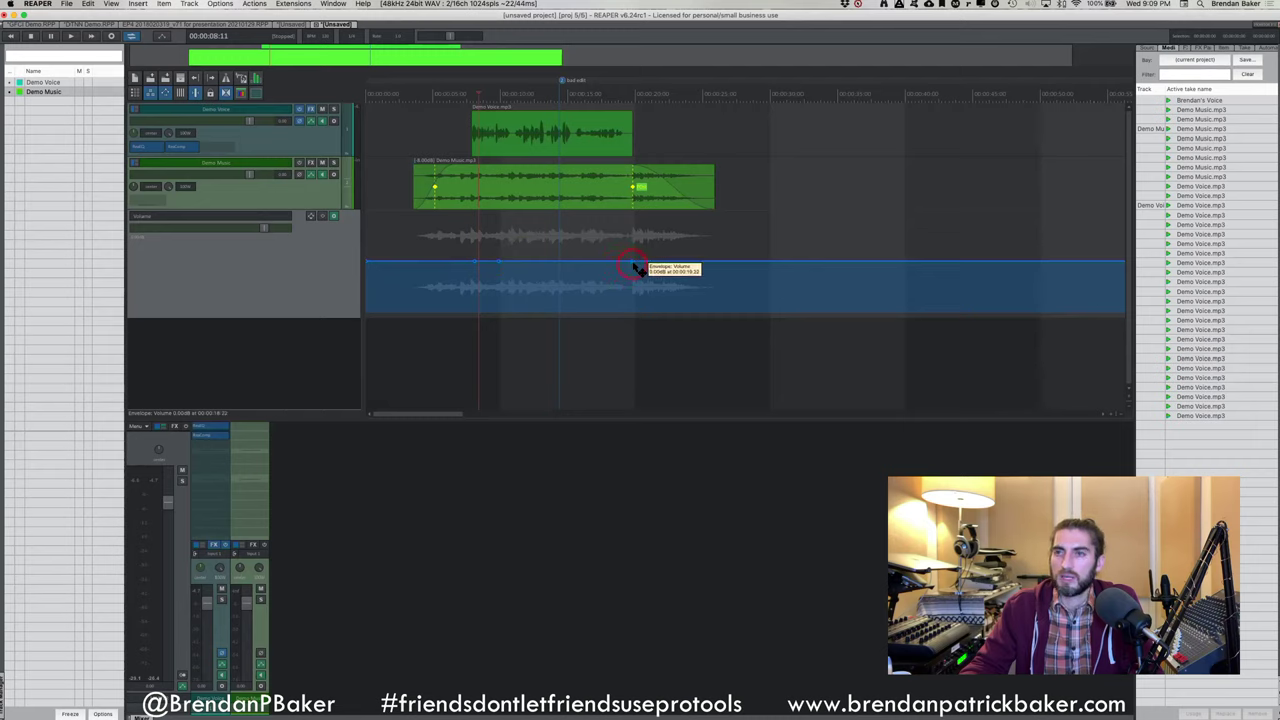
{"action": "left_click", "coordinate": [632, 266]}
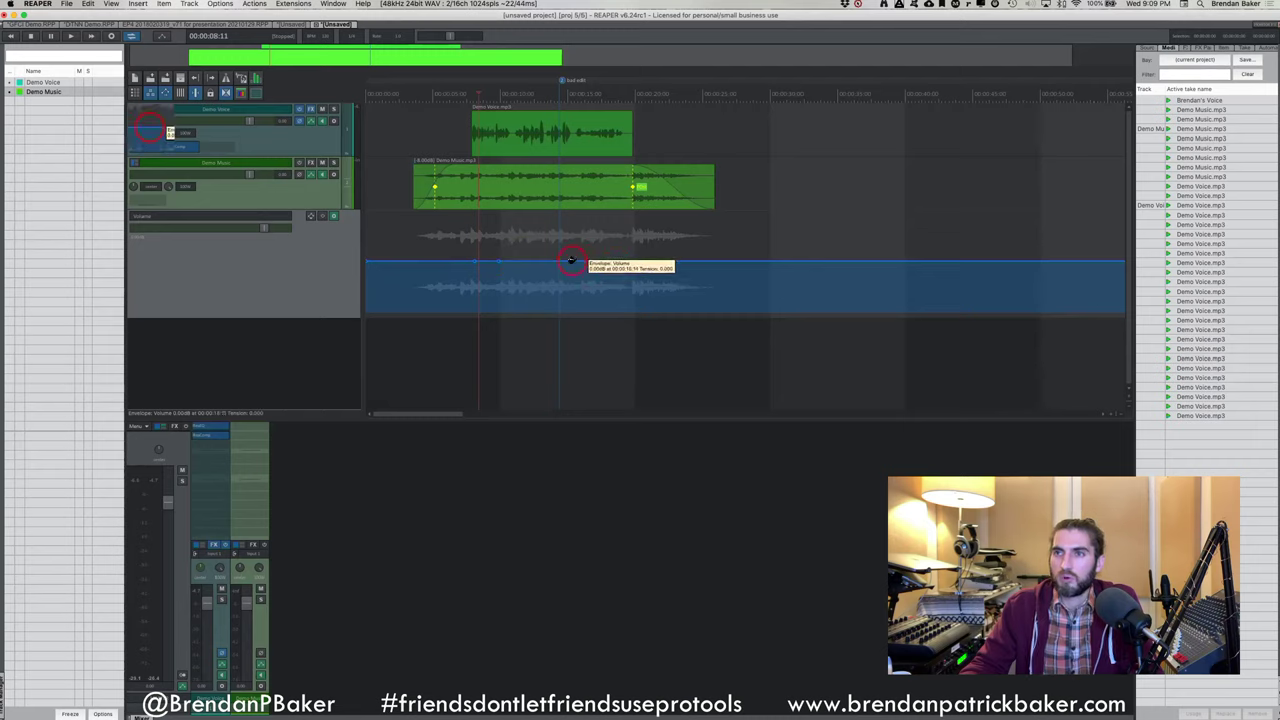
Lower the Volume envelope between the inner points to form a dip under the voice clip, adjusting its corners and deepening it
{"action": "left_click_drag", "start_coordinate": [571, 268], "coordinate": [498, 292]}
{"action": "left_click_drag", "start_coordinate": [500, 296], "coordinate": [486, 289]}
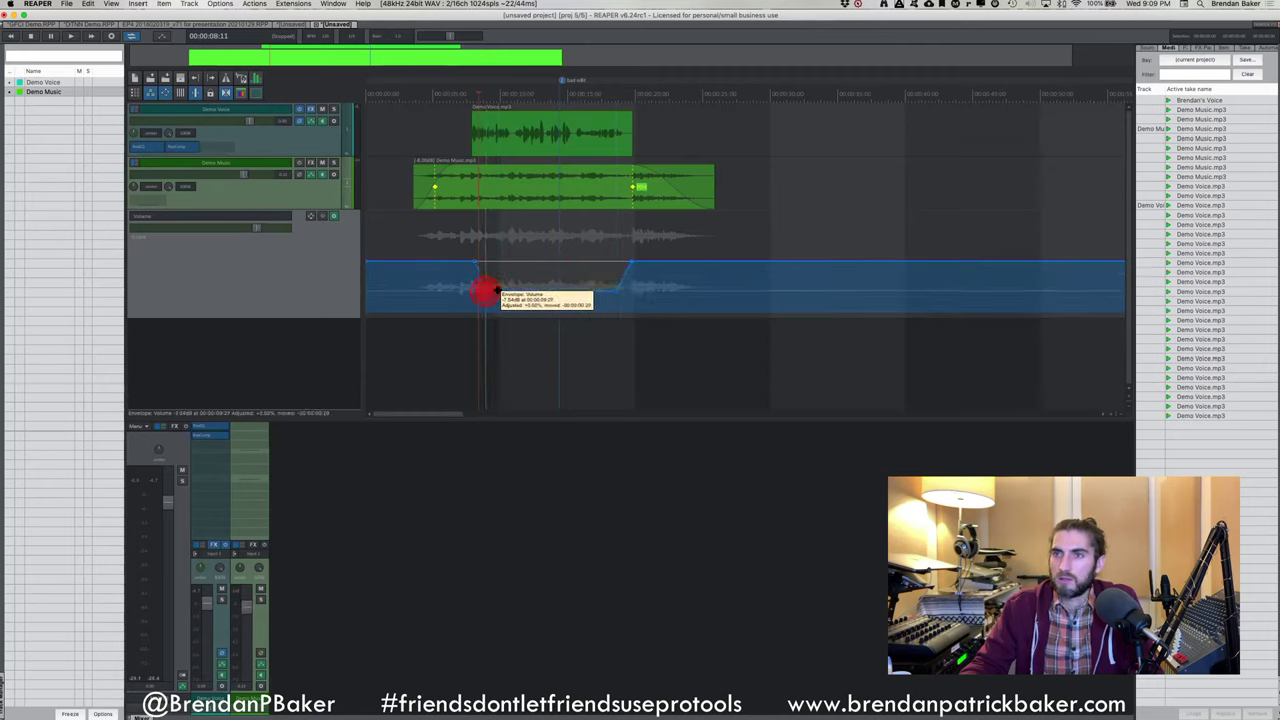
{"action": "left_click", "coordinate": [613, 291]}
{"action": "left_click_drag", "start_coordinate": [613, 291], "coordinate": [567, 294]}
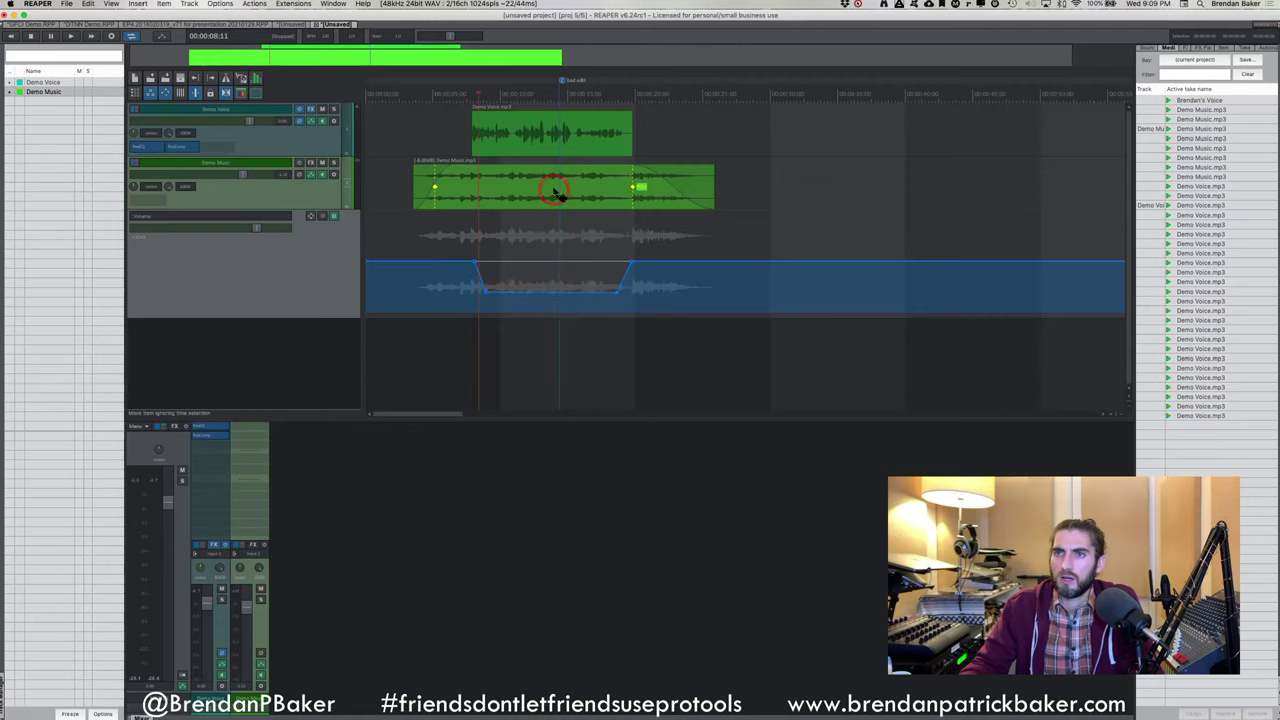
{"action": "left_click", "coordinate": [557, 191]}
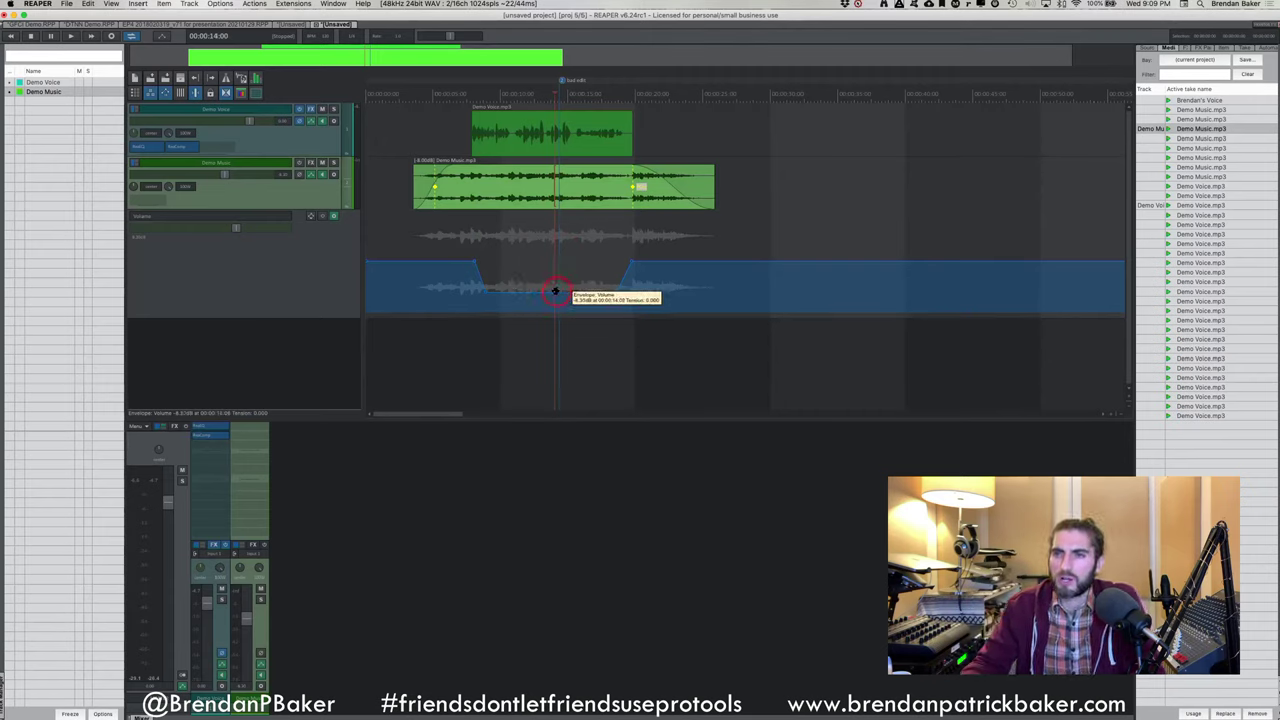
{"action": "left_click_drag", "start_coordinate": [556, 292], "coordinate": [556, 296]}
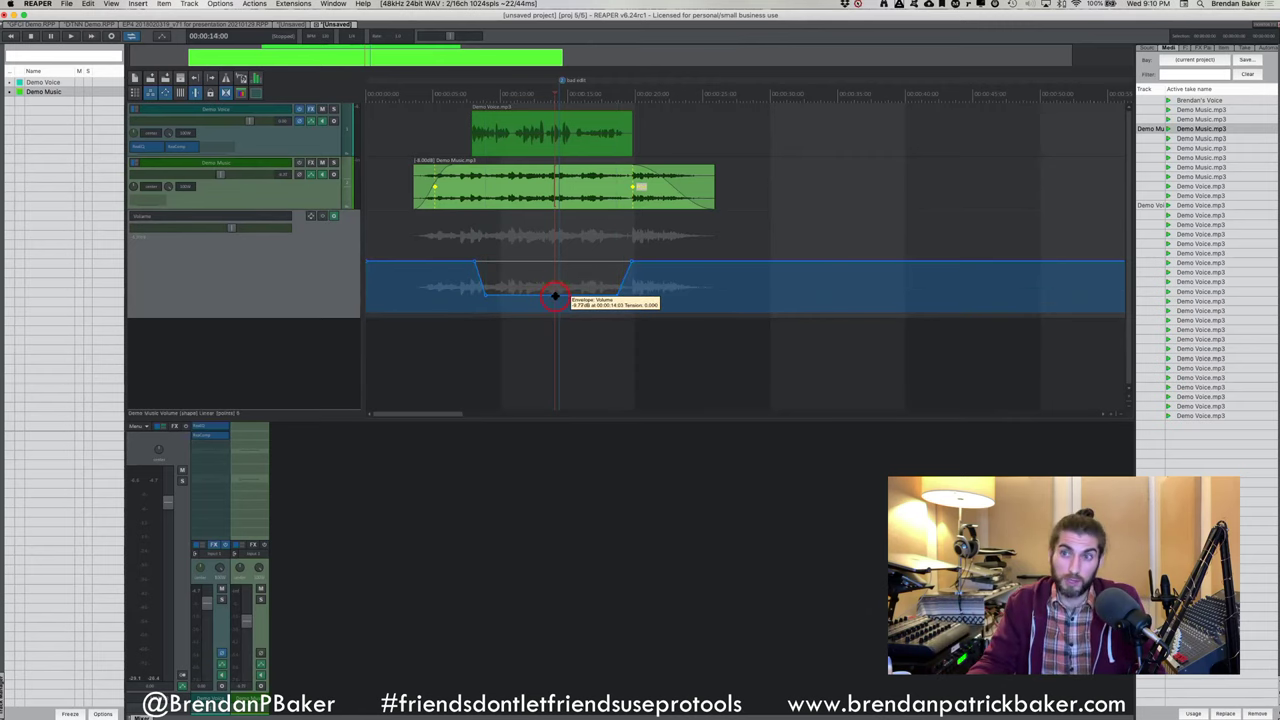
Fine-tune the positions of the two lower corner points of the Volume envelope dip
{"action": "left_click", "coordinate": [539, 240]}
{"action": "left_click", "coordinate": [477, 250]}
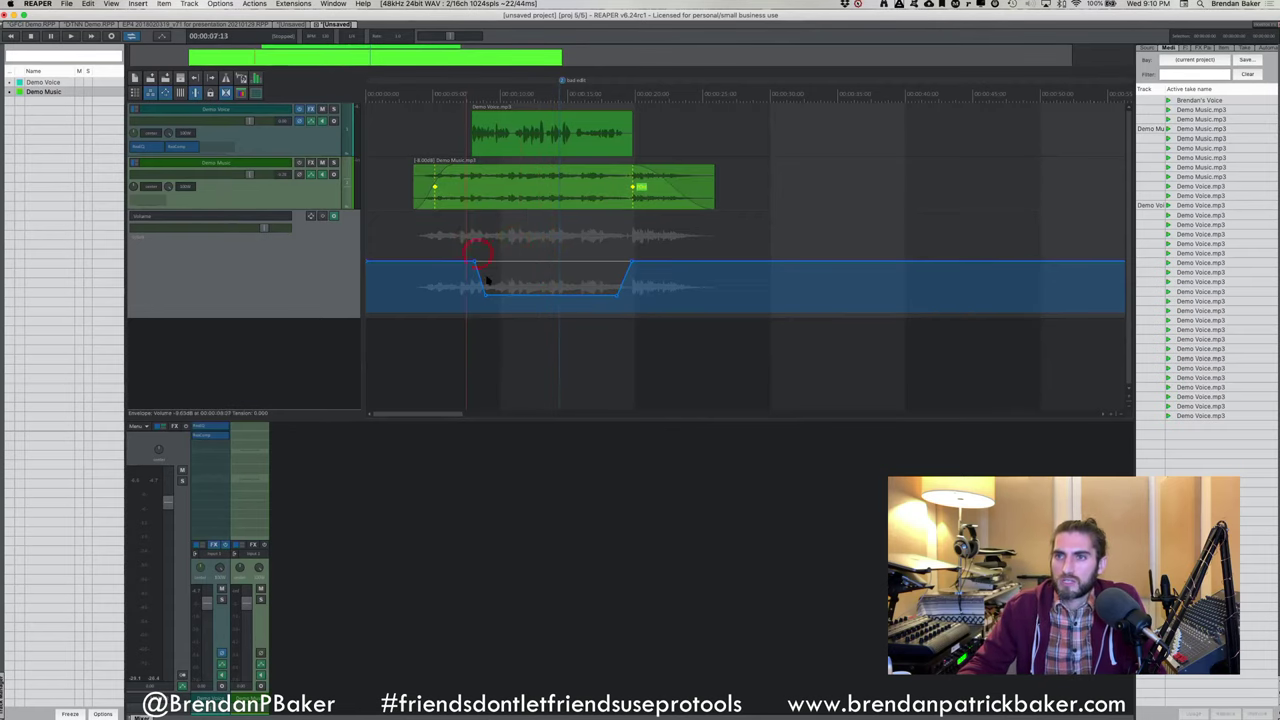
{"action": "scroll", "coordinate": [491, 288], "scroll_direction": "up", "scroll_amount": 3}
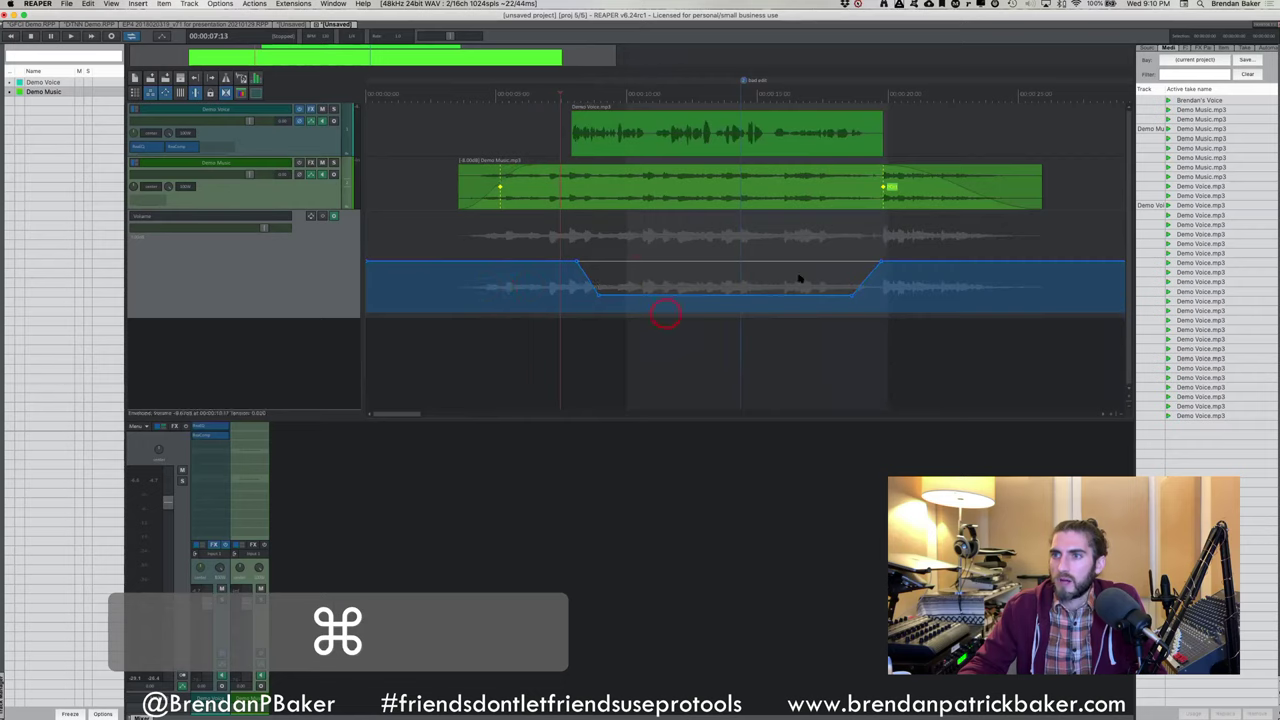
{"action": "left_click_drag", "start_coordinate": [855, 300], "coordinate": [855, 298]}
{"action": "left_click_drag", "start_coordinate": [597, 296], "coordinate": [600, 291]}
Try to smooth the dip's fade-down with extra envelope points, and undo the edit
{"action": "left_click", "coordinate": [589, 277]}
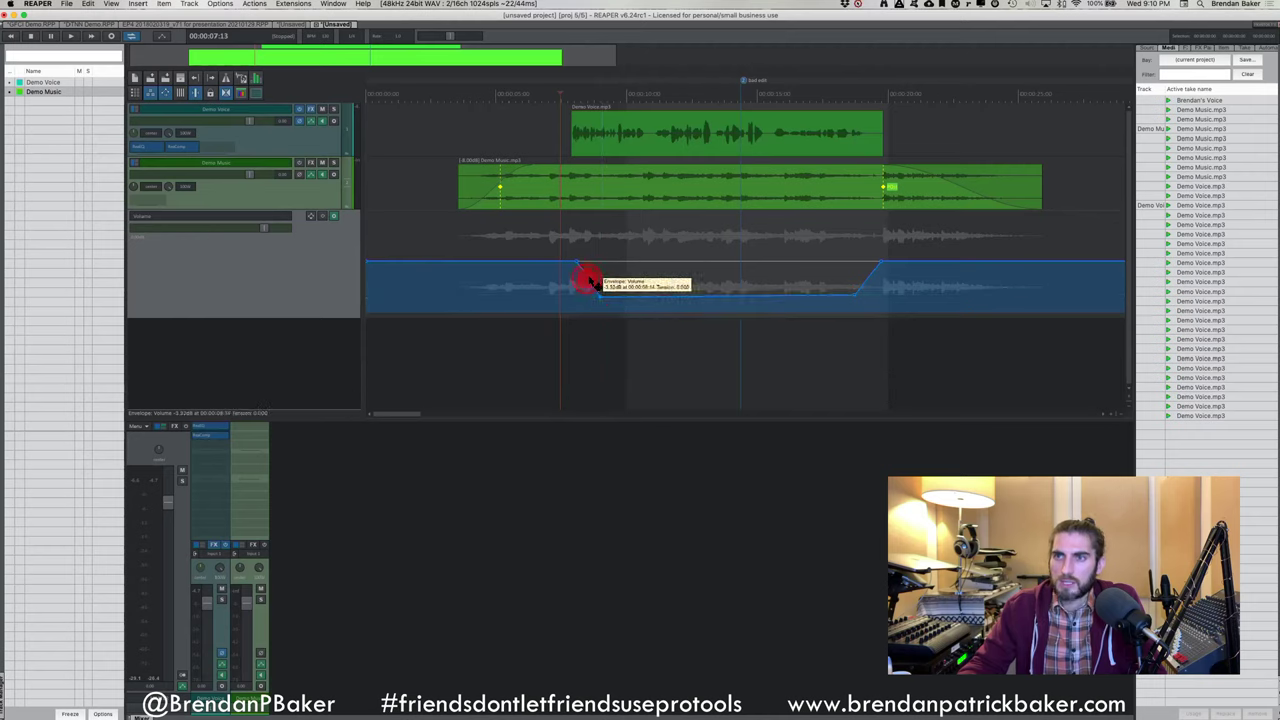
{"action": "key", "text": "shift"}
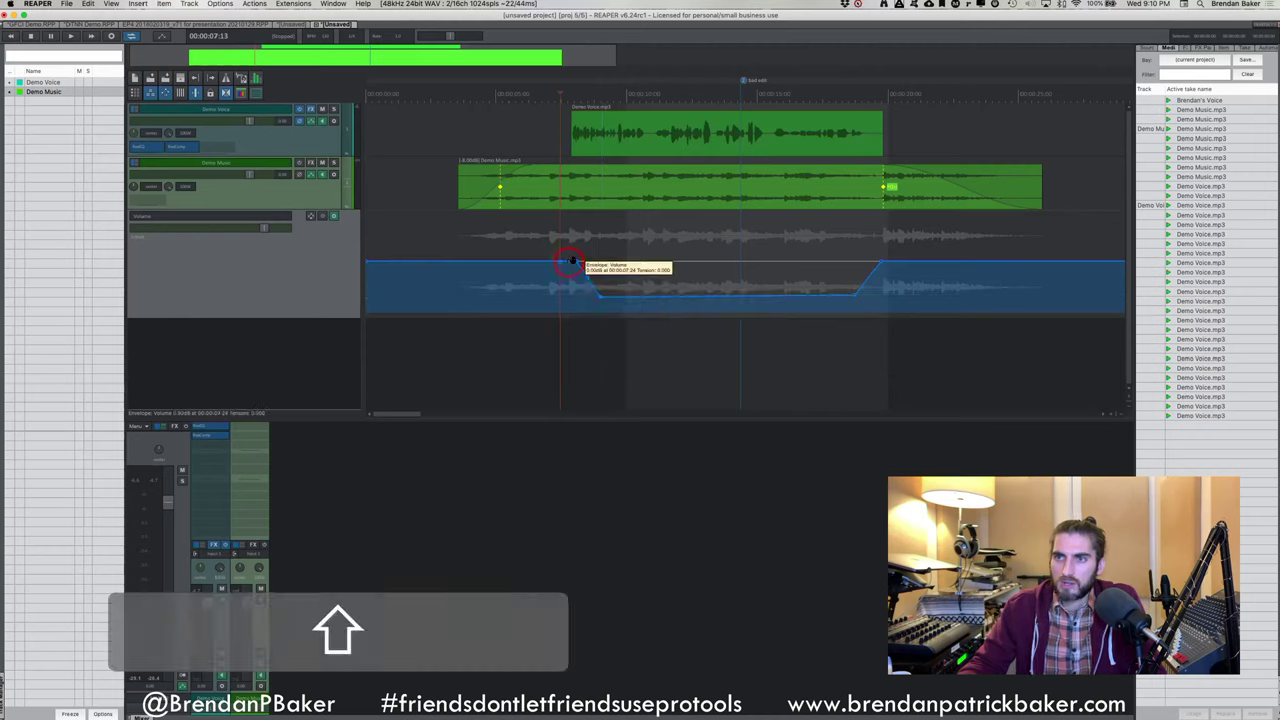
{"action": "left_click_drag", "start_coordinate": [598, 295], "coordinate": [603, 293]}
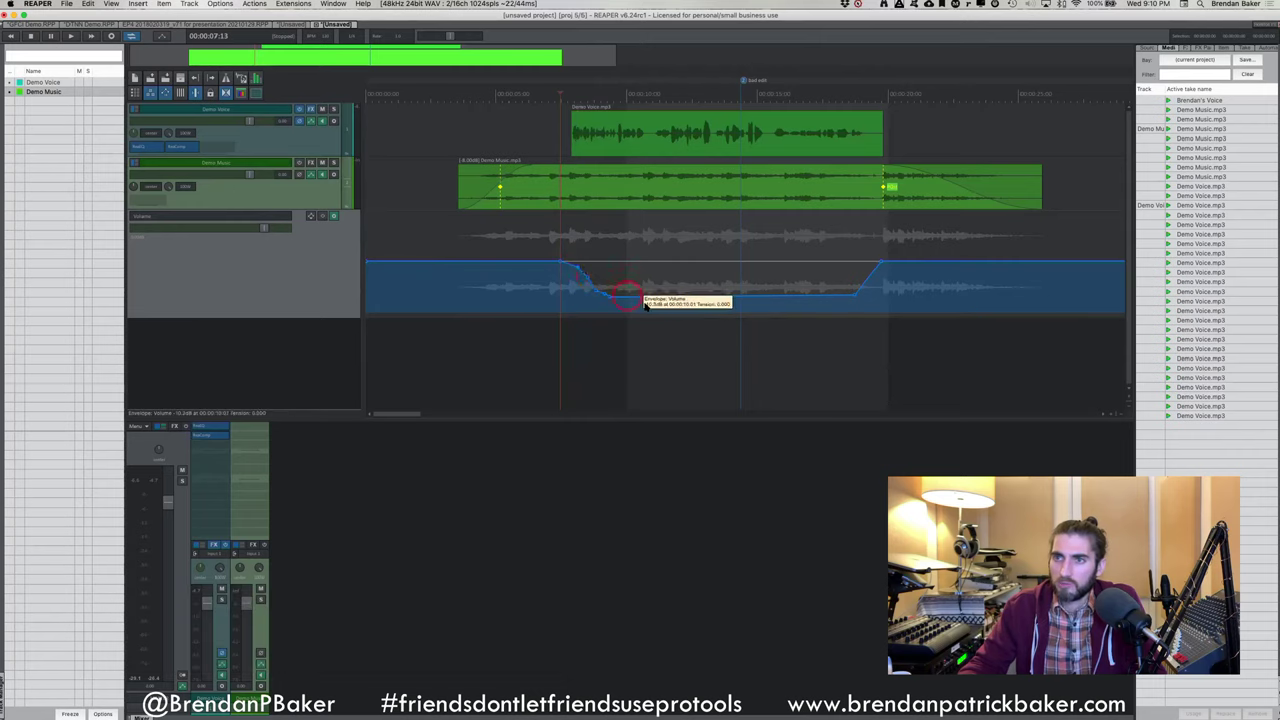
{"action": "key", "text": "super+z"}
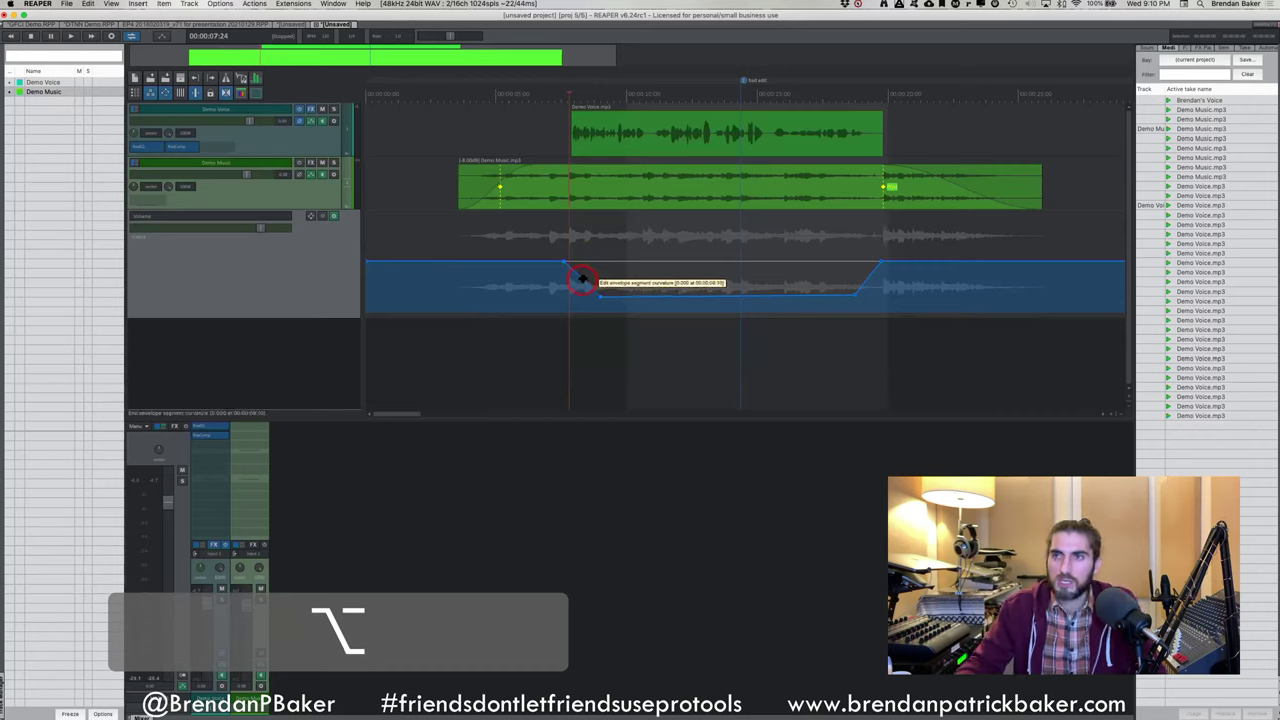
Bend the dip's fade-down segment into a curve and set the envelope's default point shape to Fast end
{"action": "mouse_move", "coordinate": [582, 278]}
{"action": "left_mouse_down"}
{"action": "mouse_move", "coordinate": [566, 289]}
{"action": "mouse_move", "coordinate": [619, 267]}
{"action": "mouse_move", "coordinate": [576, 280]}
{"action": "left_mouse_up"}
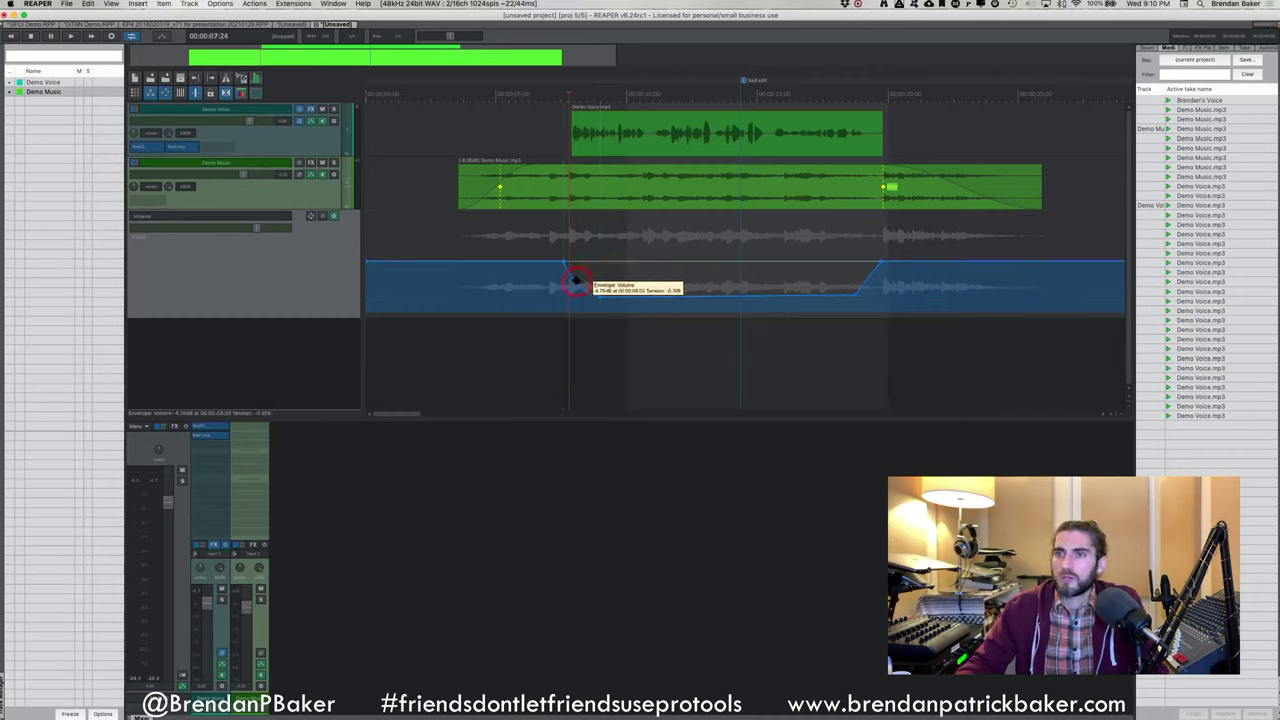
{"action": "right_click", "coordinate": [576, 283]}
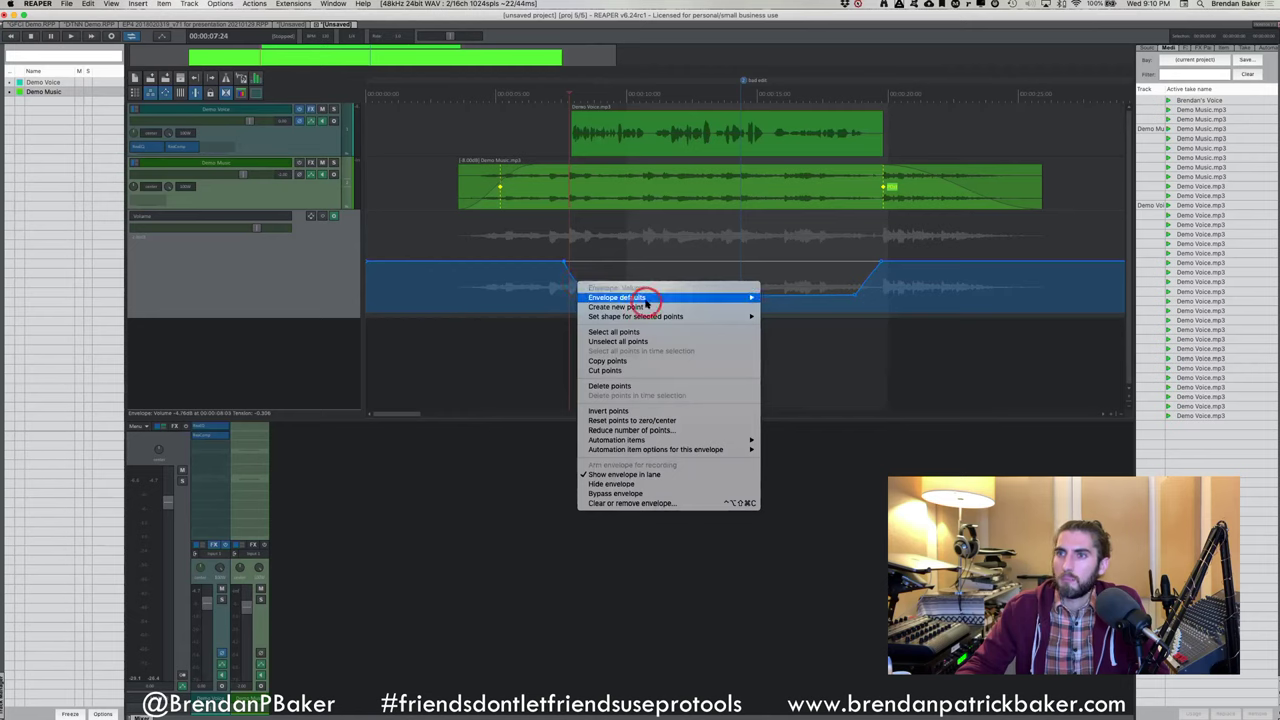
{"action": "mouse_move", "coordinate": [643, 300]}
{"action": "mouse_move", "coordinate": [840, 297]}
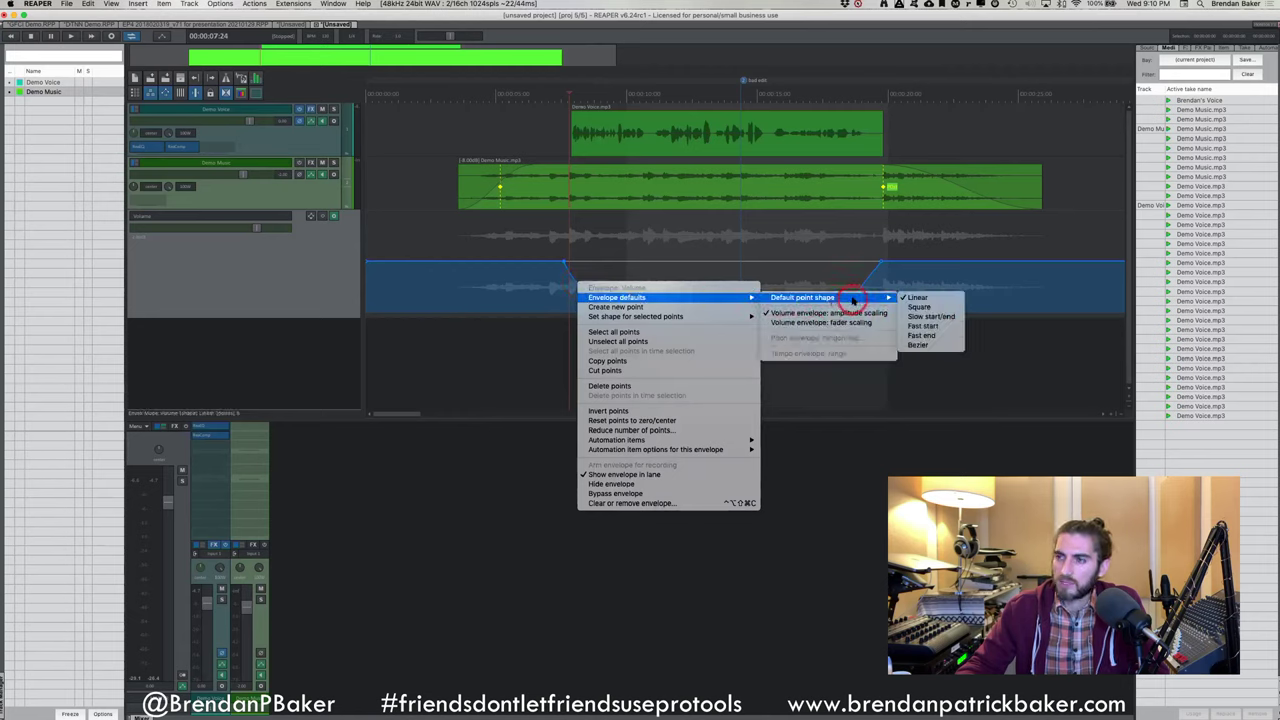
{"action": "left_click", "coordinate": [930, 337]}
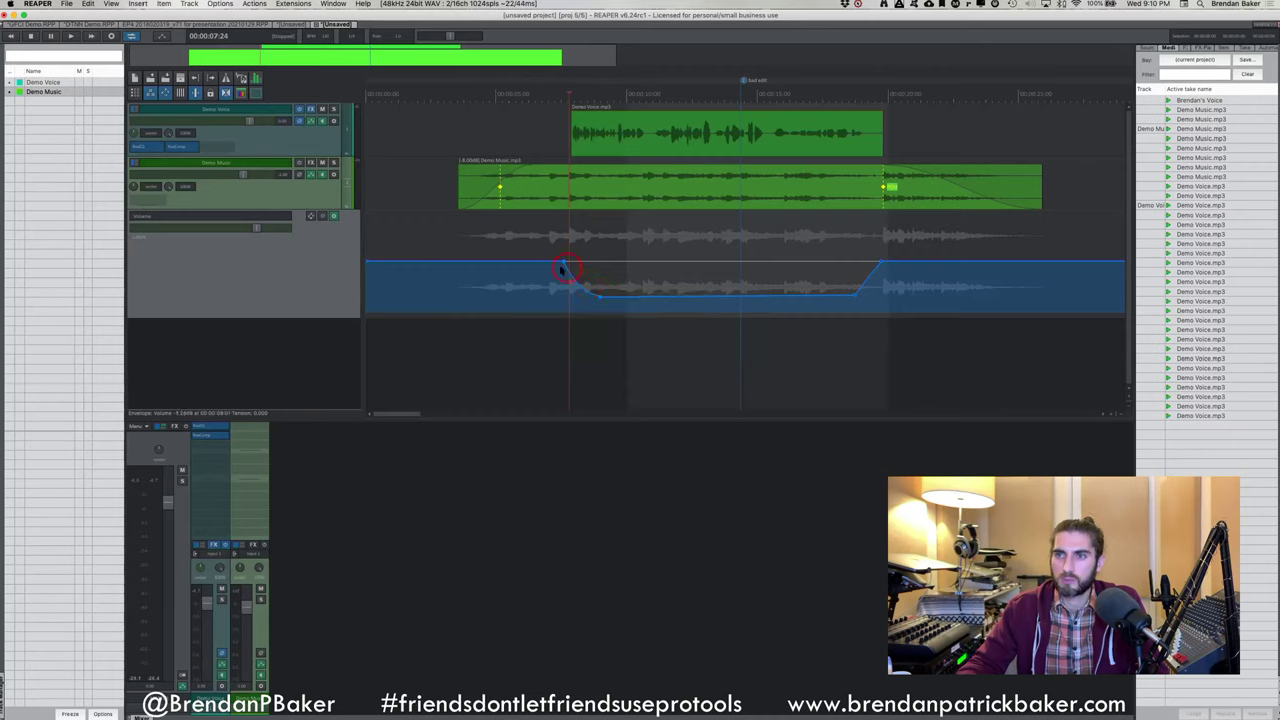
Round off the dip's fade-down and fade-up by adding and shaping curved envelope points at both ends
{"action": "left_click_drag", "start_coordinate": [563, 268], "coordinate": [577, 277]}
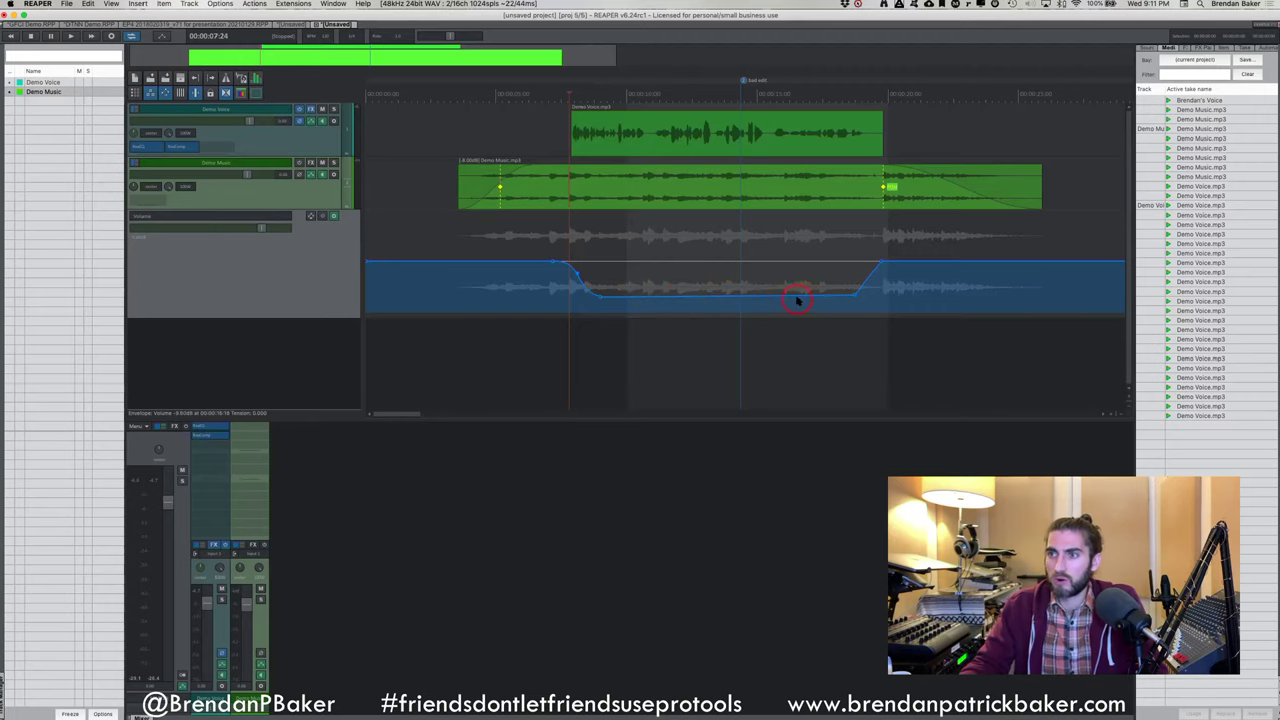
{"action": "key", "text": "super"}
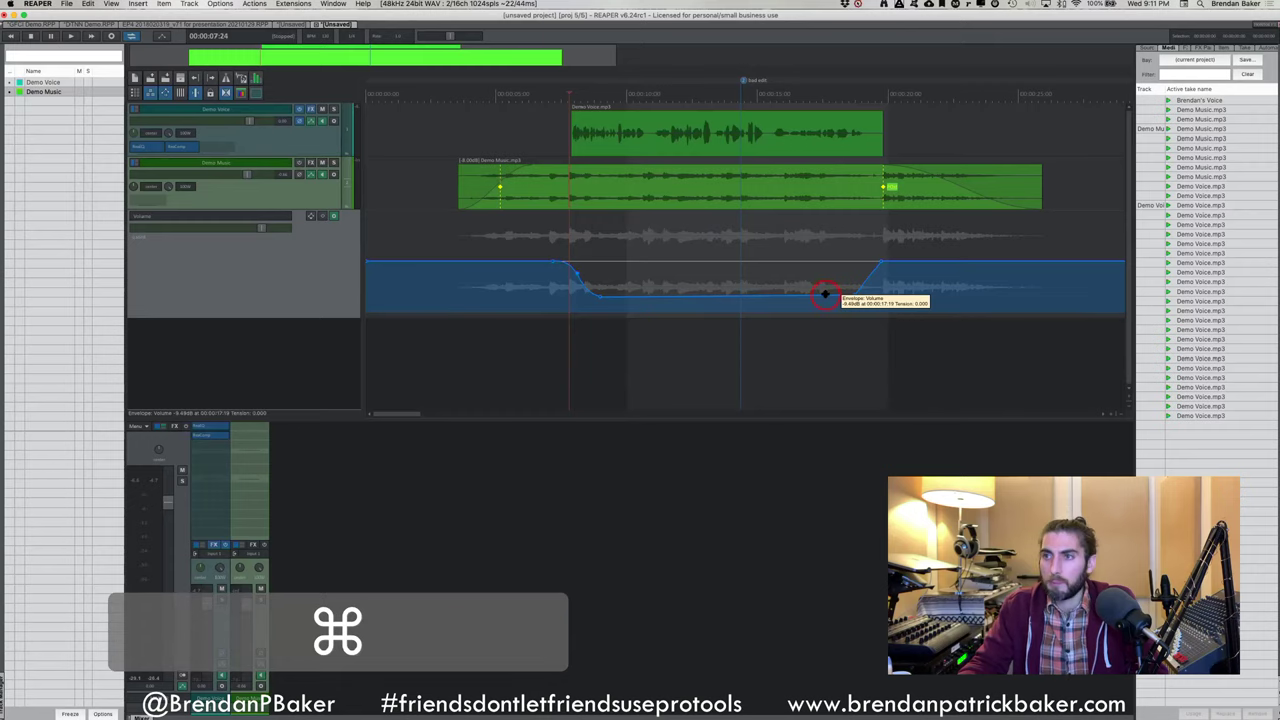
{"action": "left_click_drag", "start_coordinate": [825, 294], "coordinate": [903, 260]}
{"action": "scroll", "coordinate": [449, 246], "scroll_direction": "down", "scroll_amount": 3}
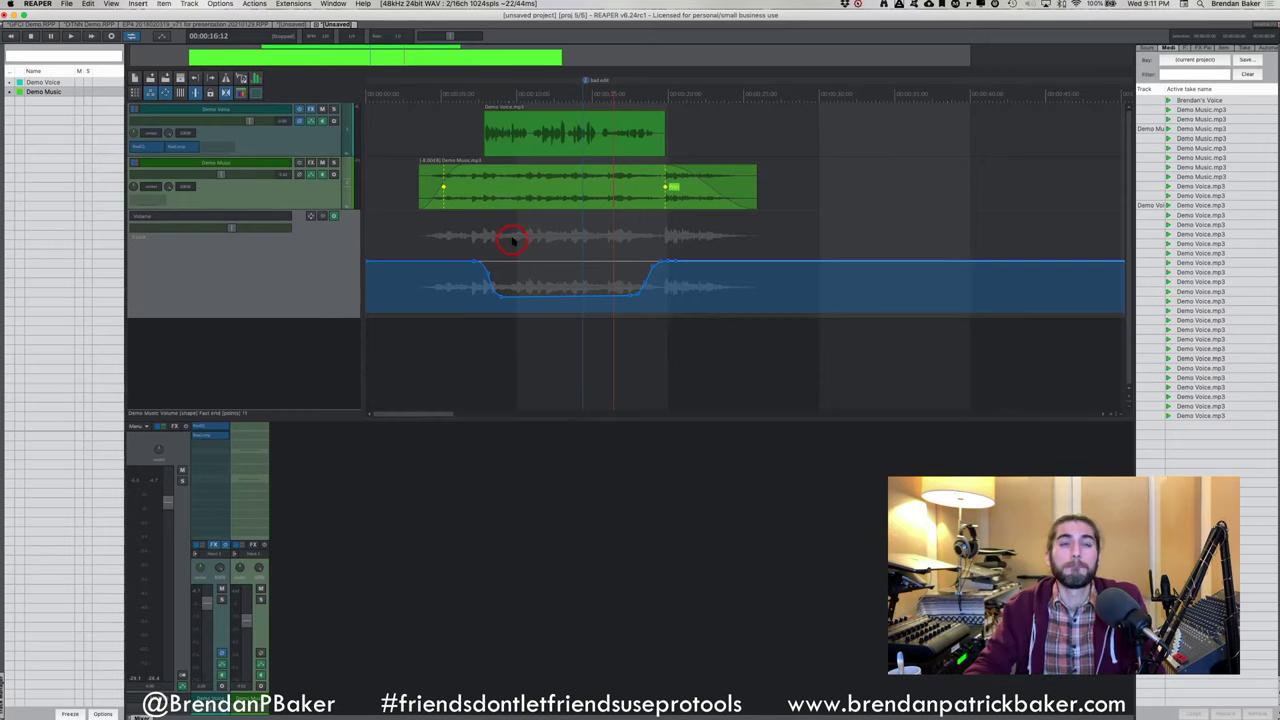
Set the Demo Music track's automation mode to Touch and close its envelope settings
{"action": "left_click", "coordinate": [311, 177]}
{"action": "left_click", "coordinate": [425, 192]}
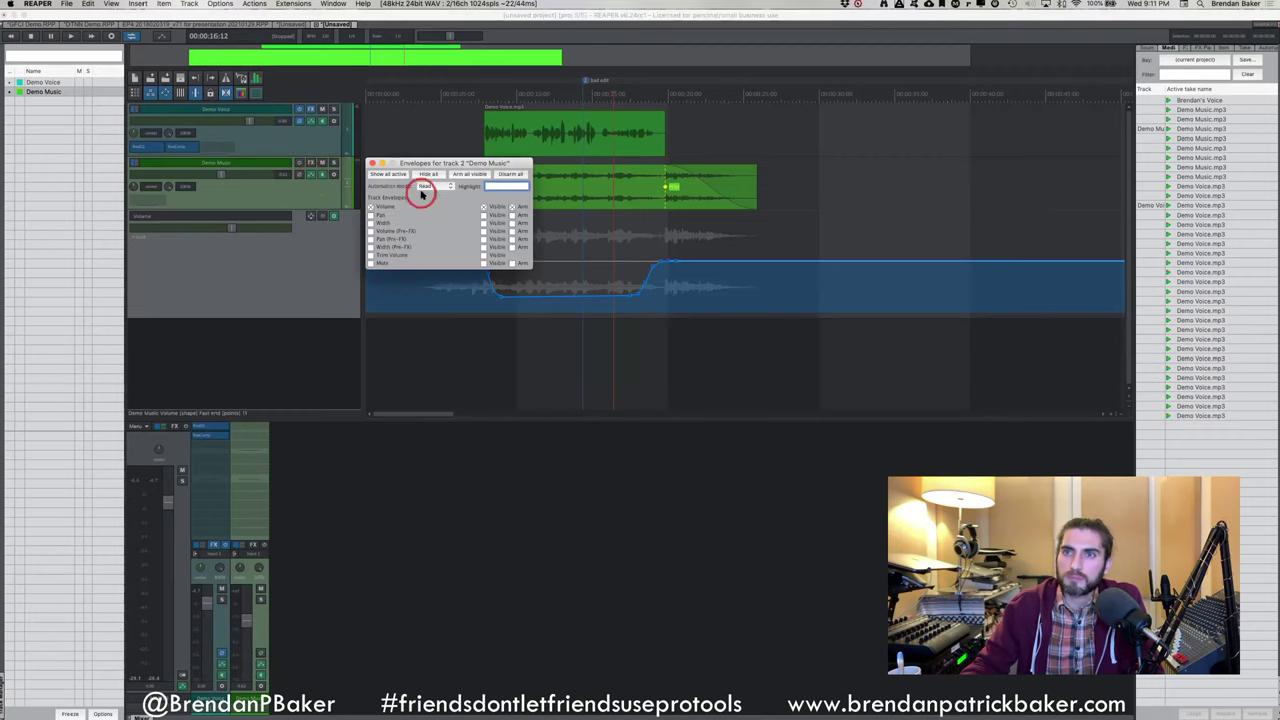
{"action": "left_click", "coordinate": [434, 190]}
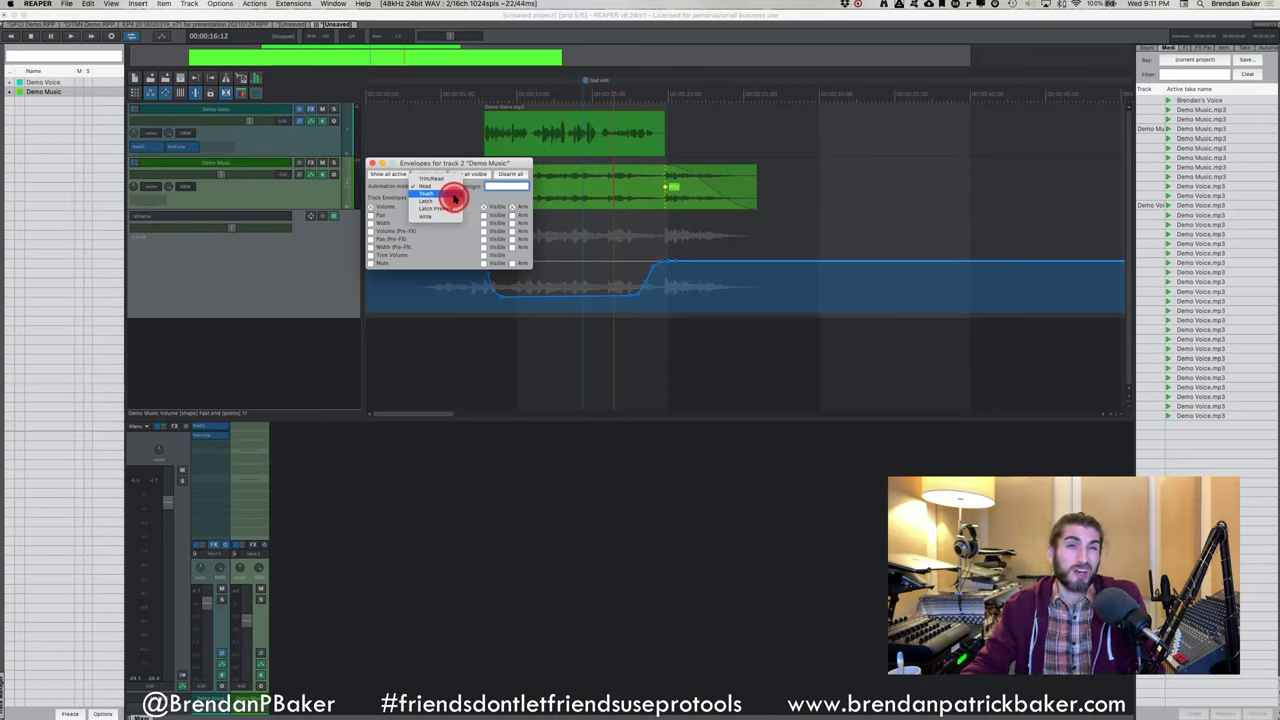
{"action": "left_click", "coordinate": [452, 195]}
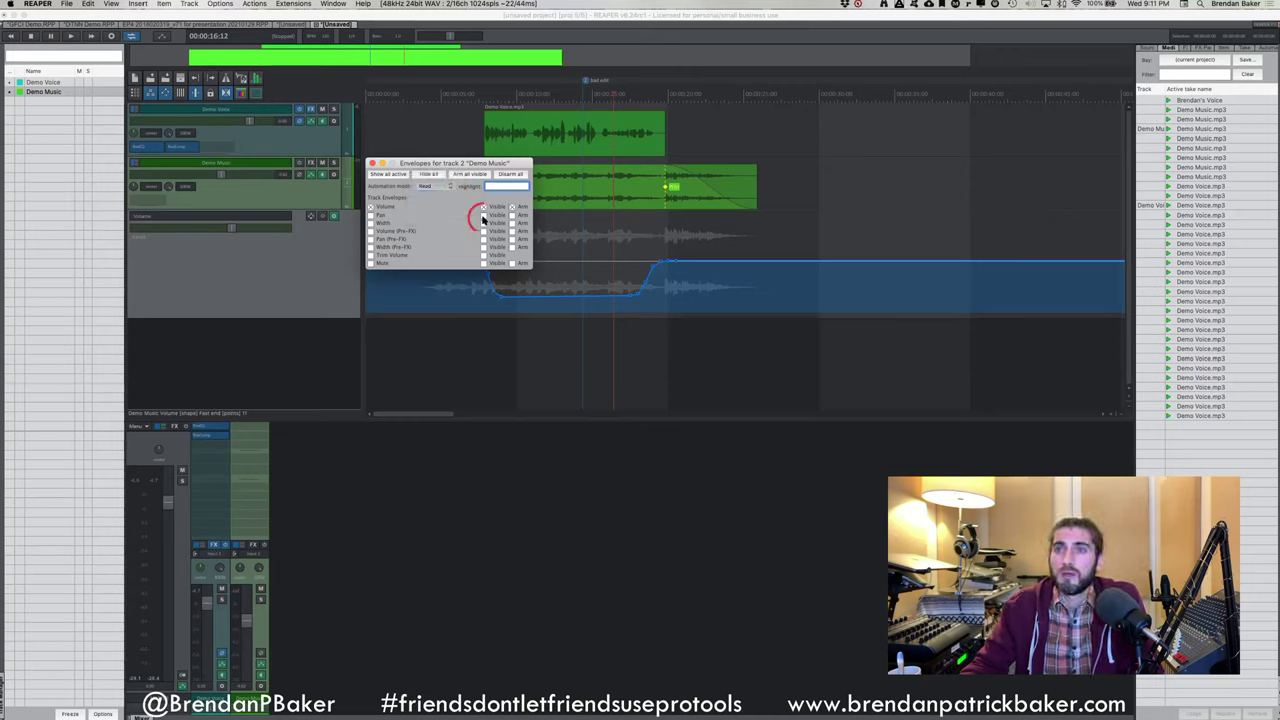
{"action": "left_click", "coordinate": [373, 164]}
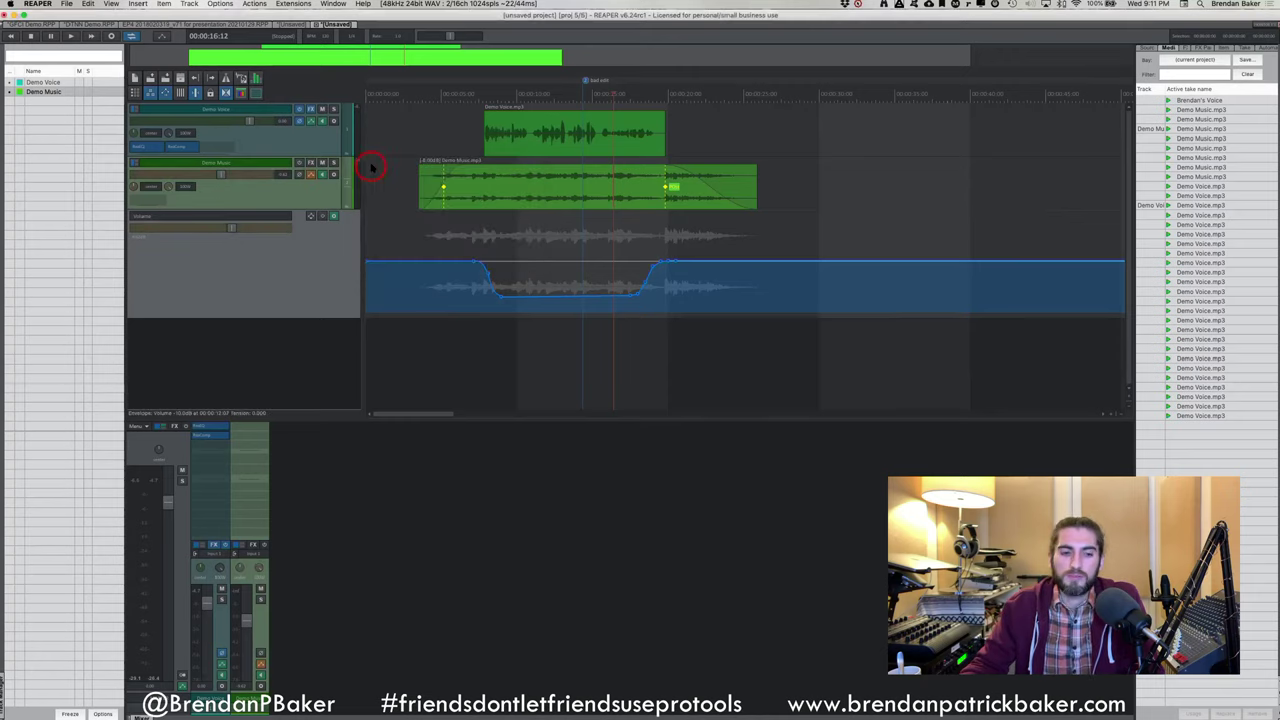
Record volume automation on the Demo Music track by moving its fader during playback from just before the voice clip
{"action": "left_click", "coordinate": [460, 236]}
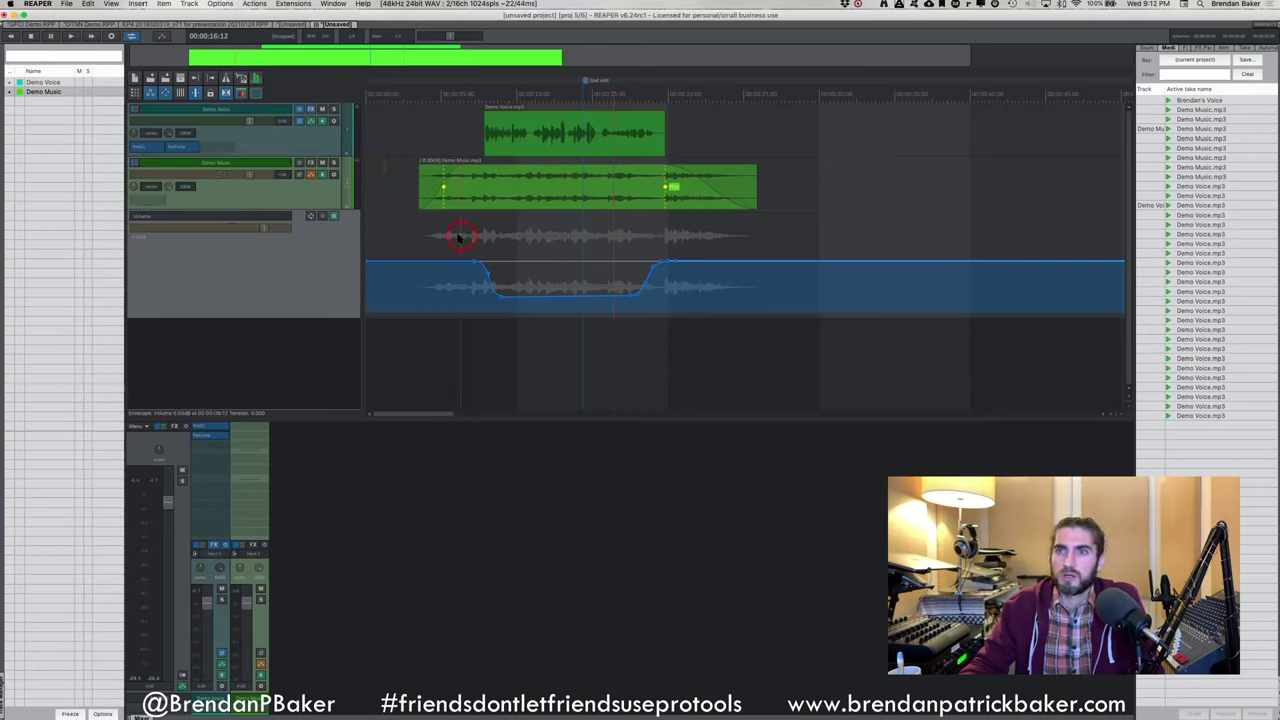
{"action": "left_click", "coordinate": [453, 237]}
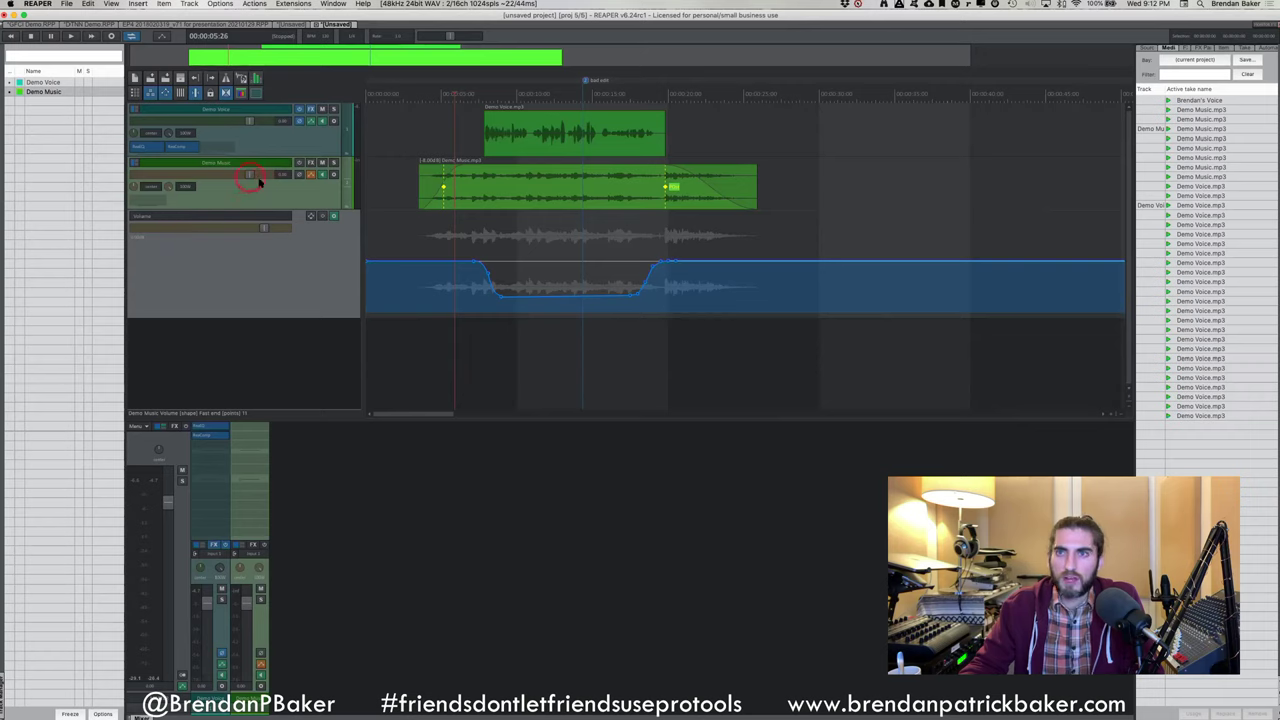
{"action": "left_click", "coordinate": [434, 238]}
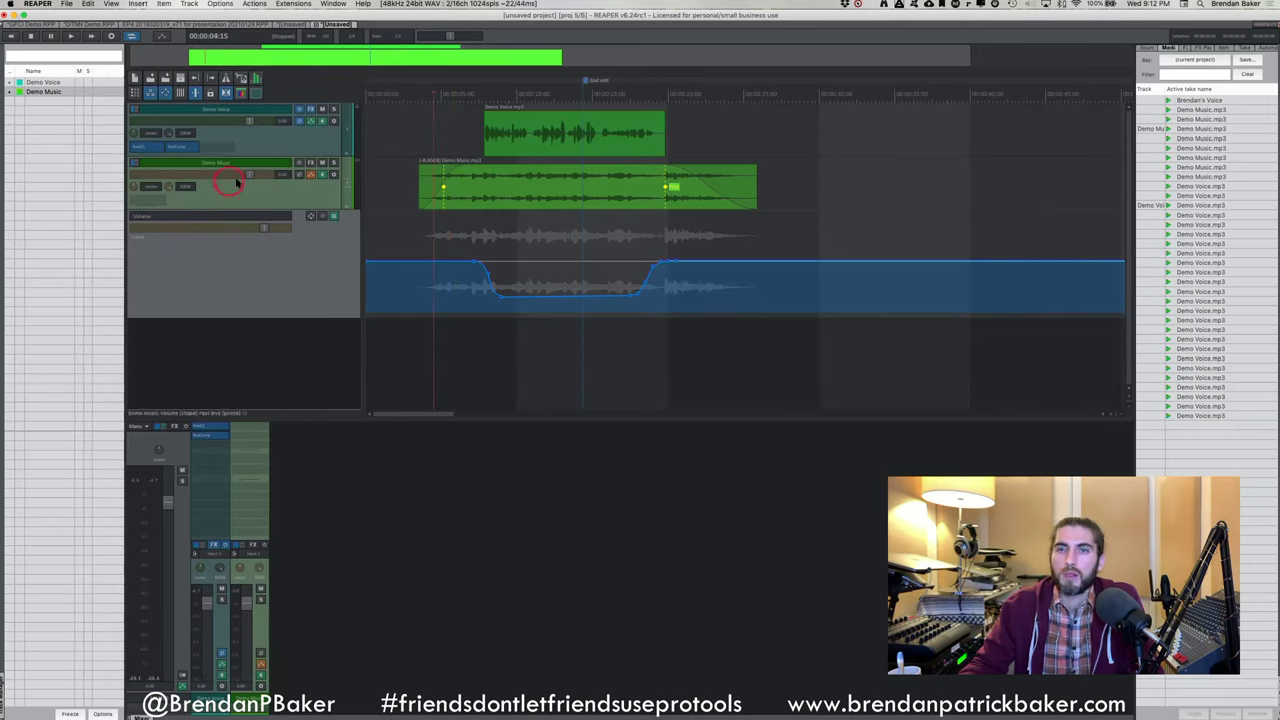
{"action": "key", "text": "space"}
{"action": "mouse_move", "coordinate": [237, 181]}
{"action": "left_mouse_down"}
{"action": "mouse_move", "coordinate": [251, 177]}
{"action": "mouse_move", "coordinate": [216, 177]}
{"action": "mouse_move", "coordinate": [271, 177]}
{"action": "mouse_move", "coordinate": [232, 182]}
{"action": "left_mouse_up"}
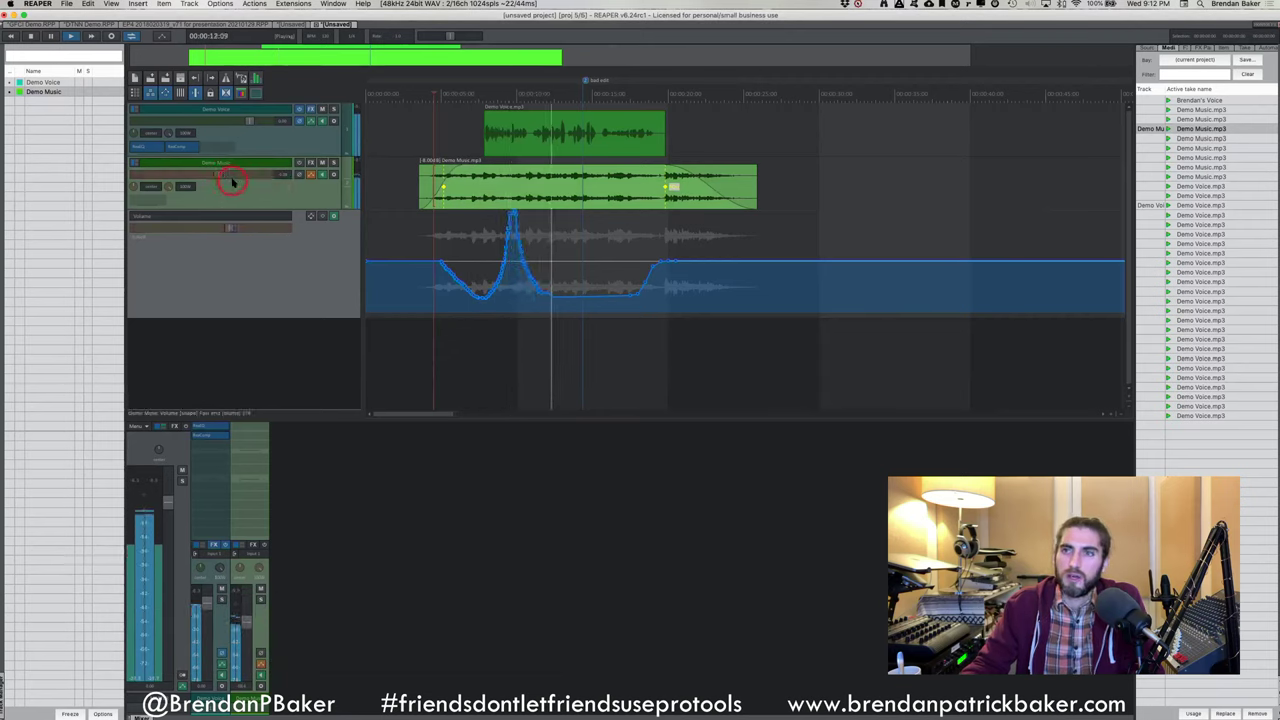
{"action": "key", "text": "space"}
{"action": "left_click", "coordinate": [429, 232]}
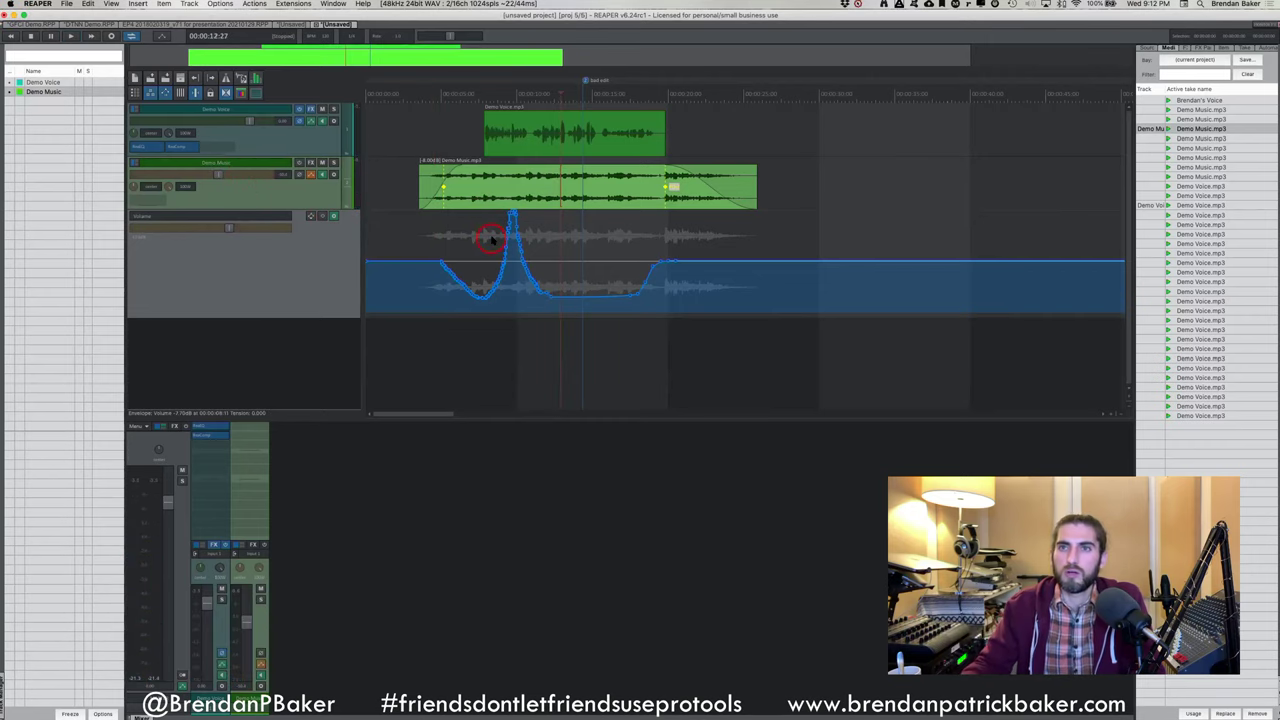
Delete all points of the Demo Music track's volume envelope
{"action": "left_click", "coordinate": [457, 234]}
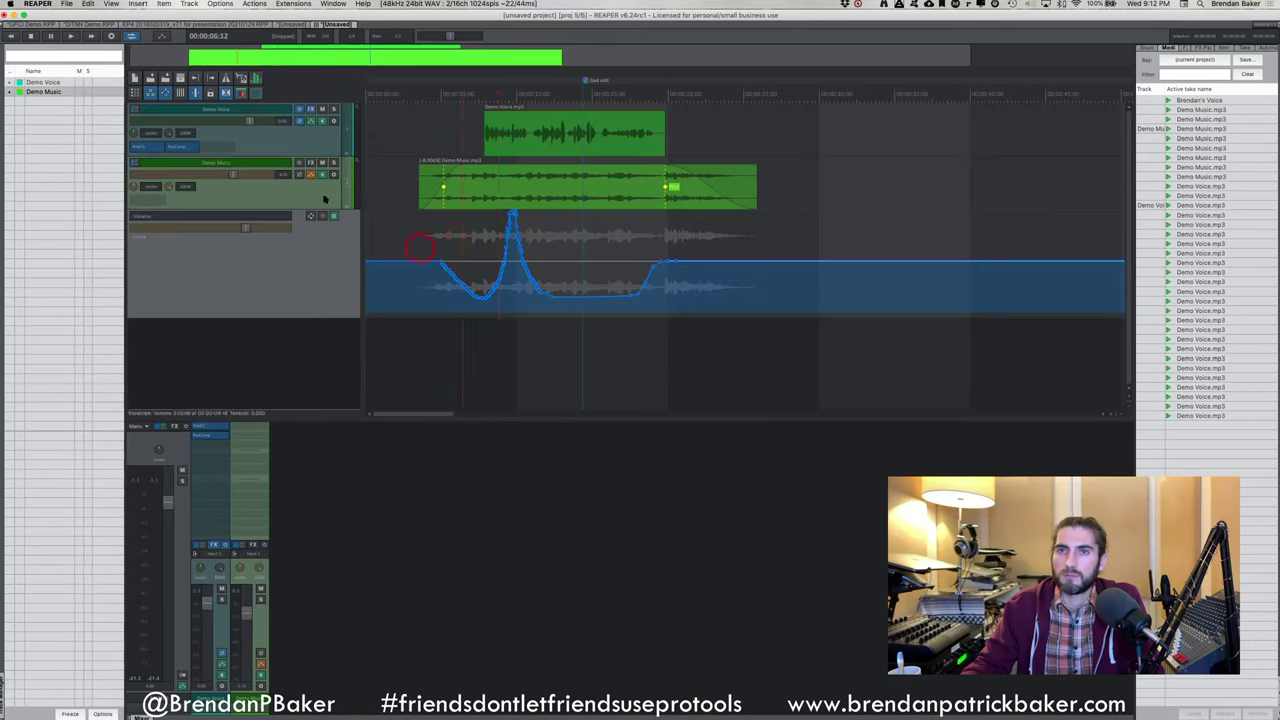
{"action": "left_click", "coordinate": [445, 232]}
{"action": "left_click", "coordinate": [377, 236]}
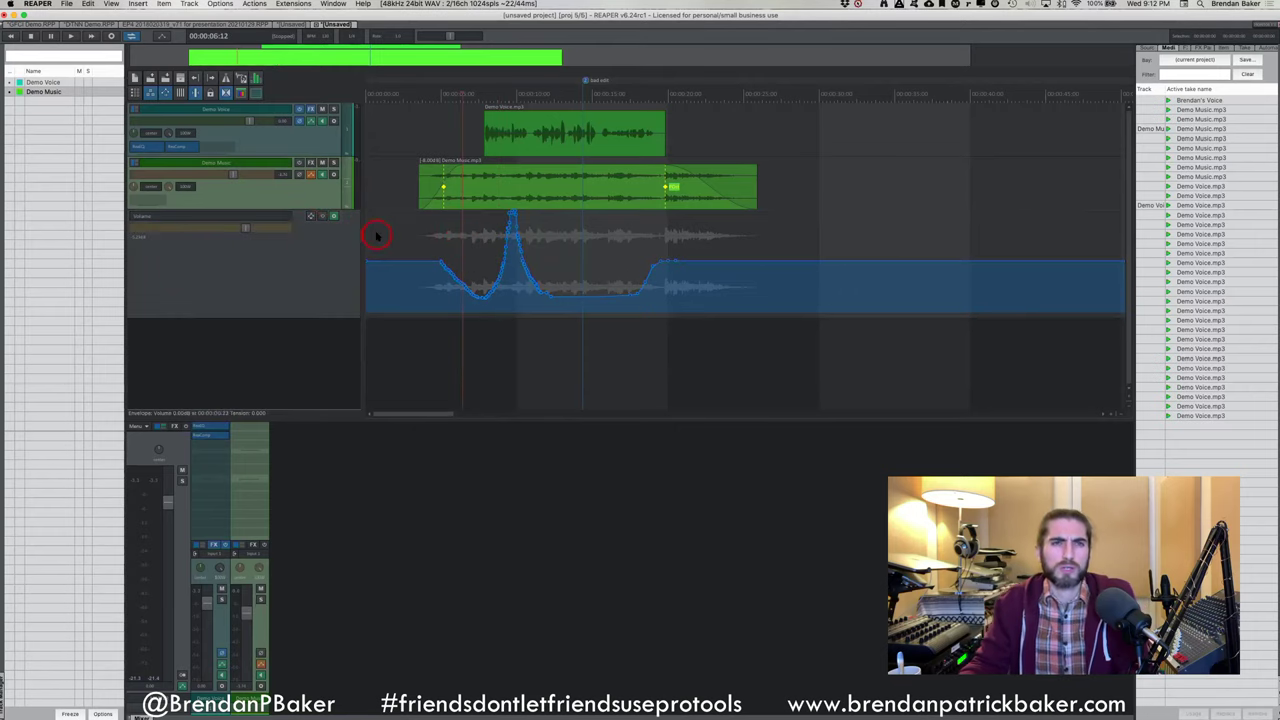
{"action": "left_click", "coordinate": [594, 266]}
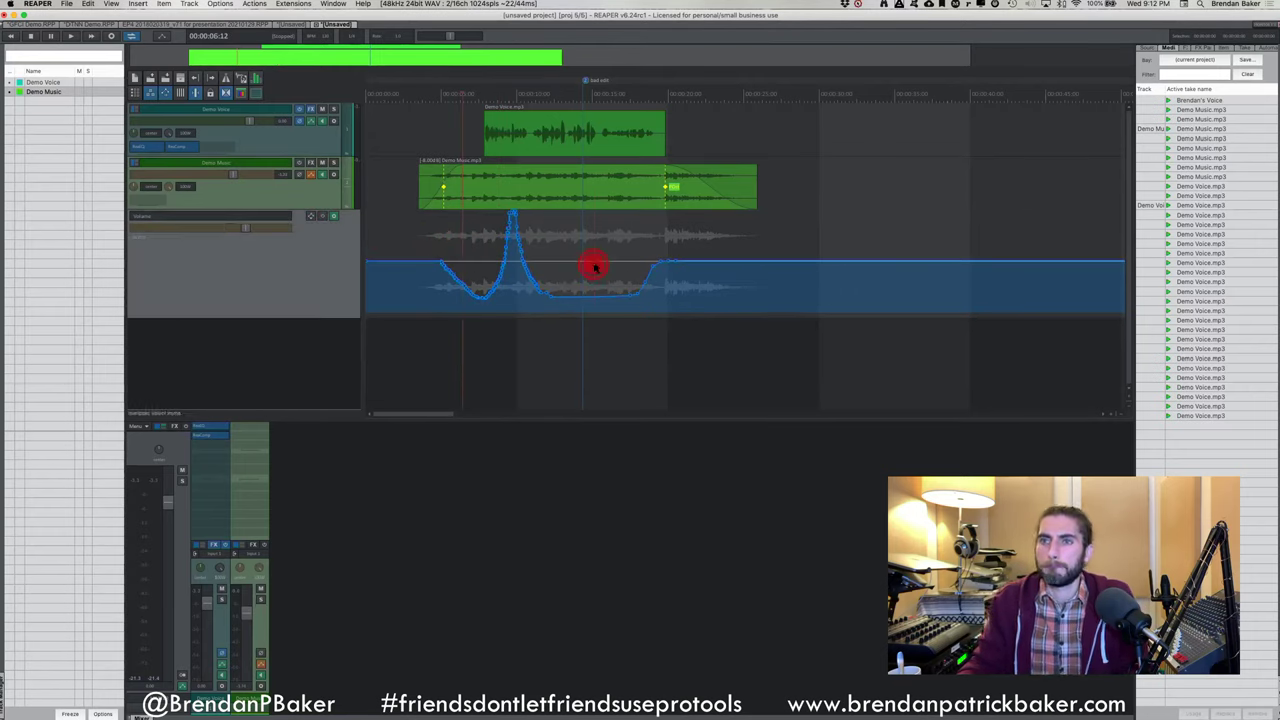
{"action": "left_click", "coordinate": [593, 245], "text": "super"}
{"action": "key", "text": "super+a"}
{"action": "key", "text": "BackSpace"}
Insert 0.00 dB volume envelope points on Demo Music, two near the voice clip's start and one near its end
{"action": "left_click", "coordinate": [488, 263], "text": "shift"}
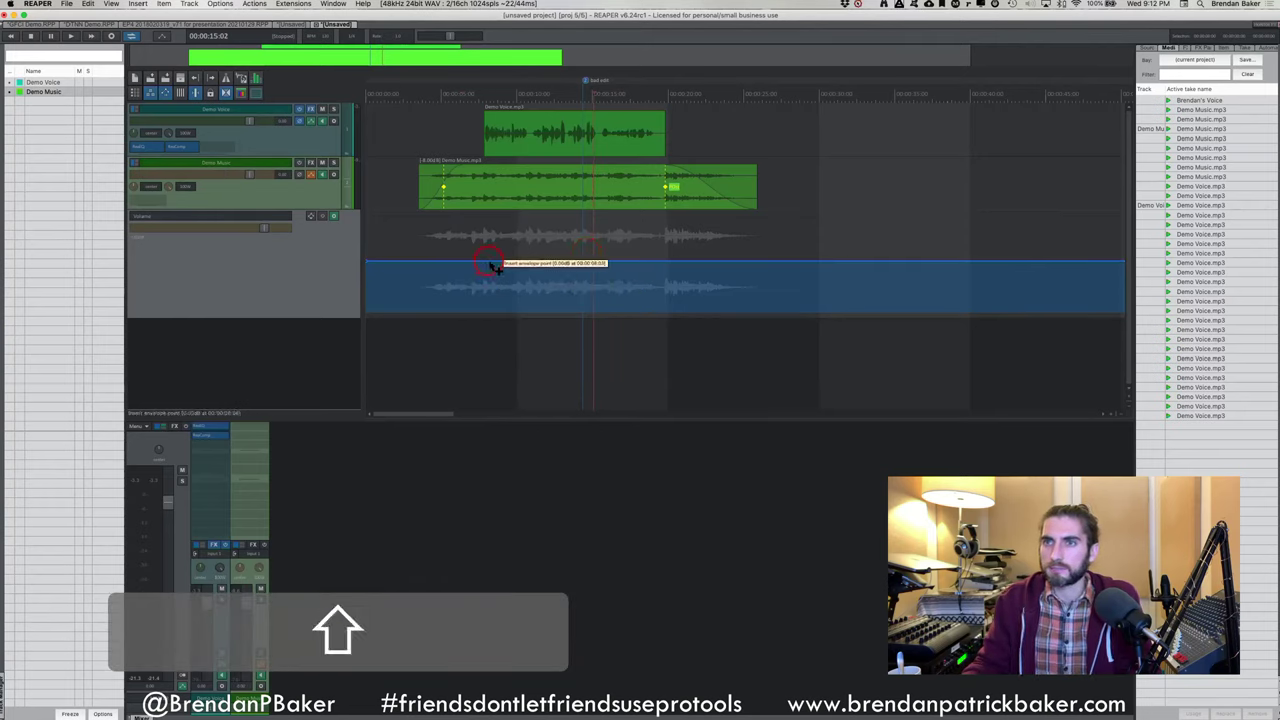
{"action": "left_click", "coordinate": [633, 264], "text": "shift"}
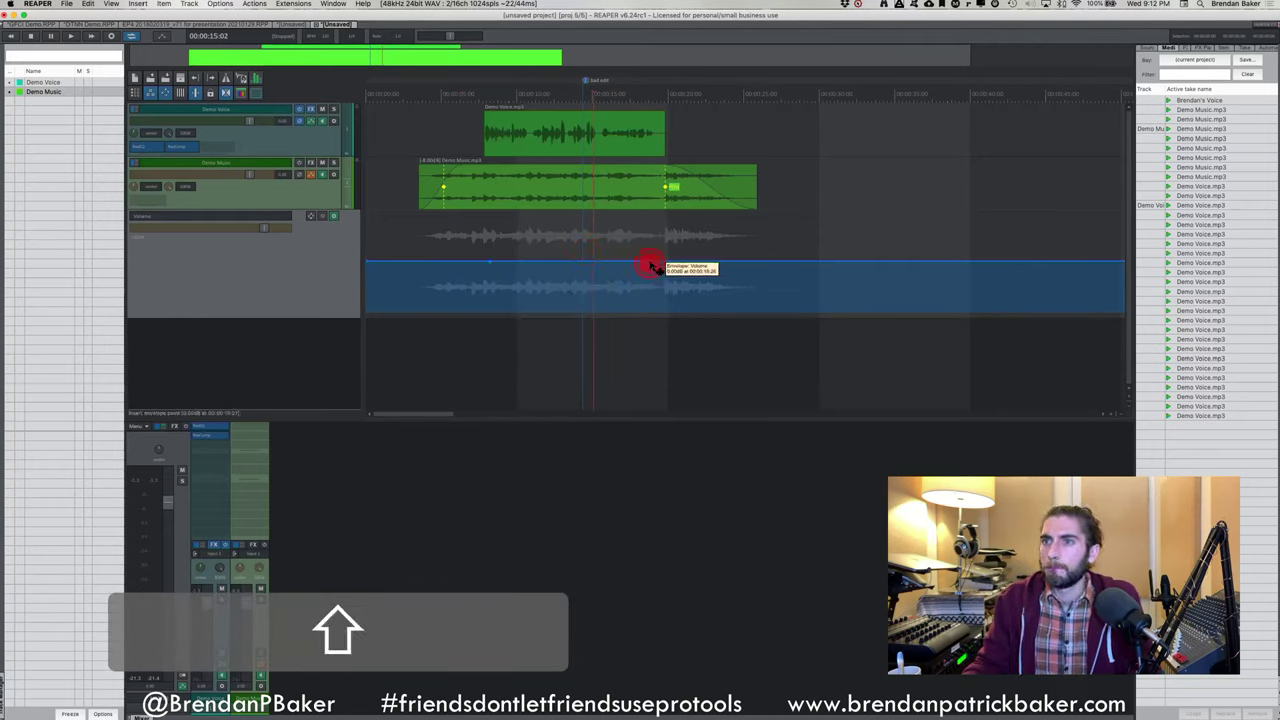
{"action": "left_click", "coordinate": [470, 266], "text": "shift"}
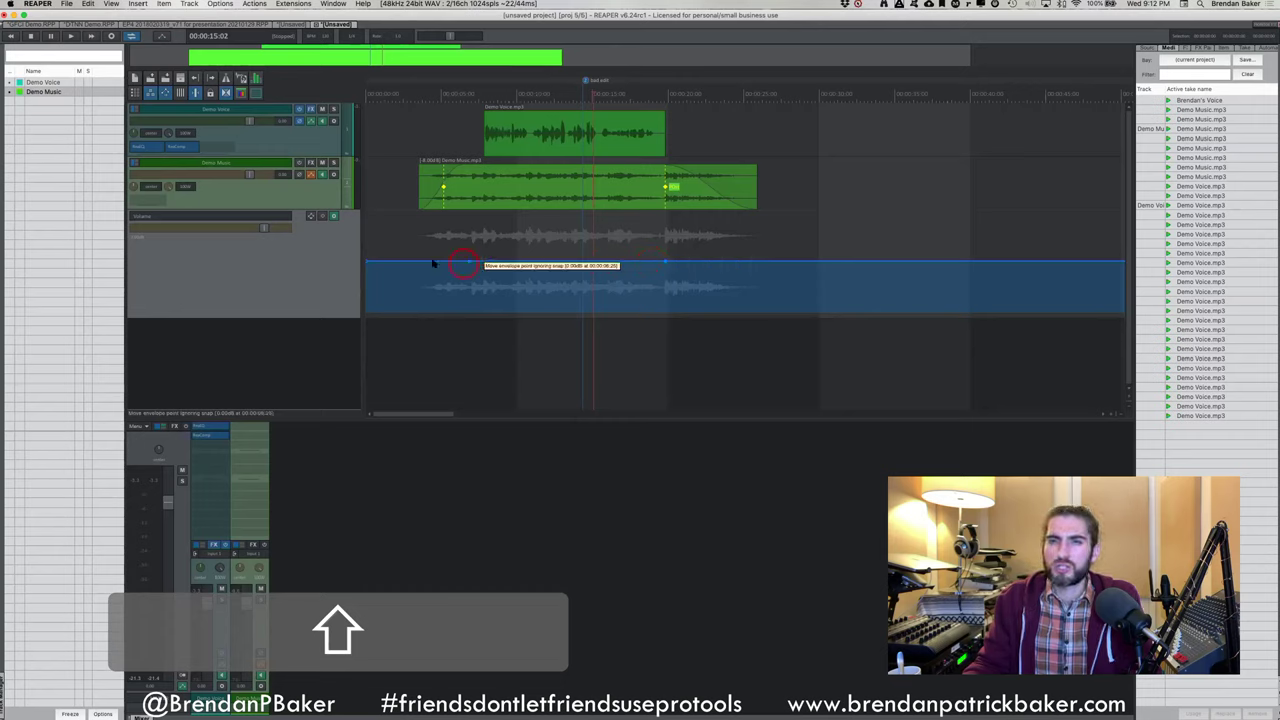
Review the automation modes offered in the Demo Music track's envelopes window, then close it without changing the mode
{"action": "left_click", "coordinate": [298, 174], "text": "shift"}
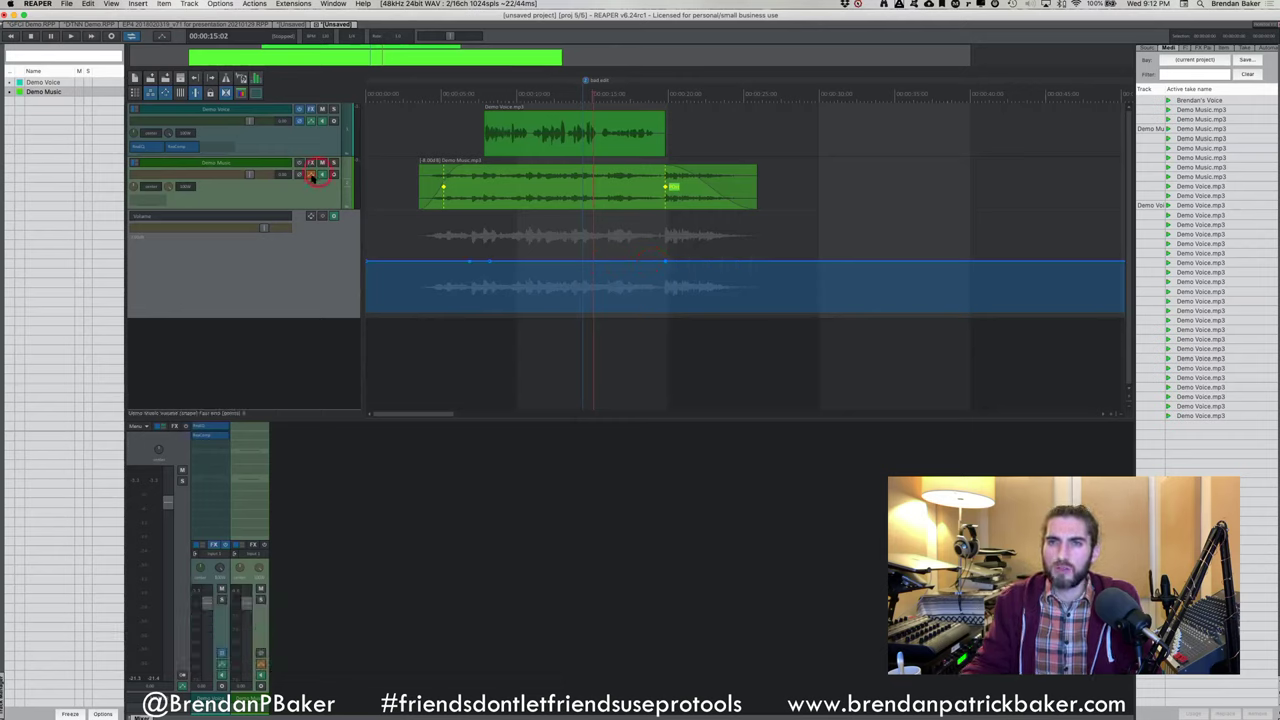
{"action": "left_click", "coordinate": [310, 175]}
{"action": "left_click", "coordinate": [428, 183]}
{"action": "left_click", "coordinate": [430, 190]}
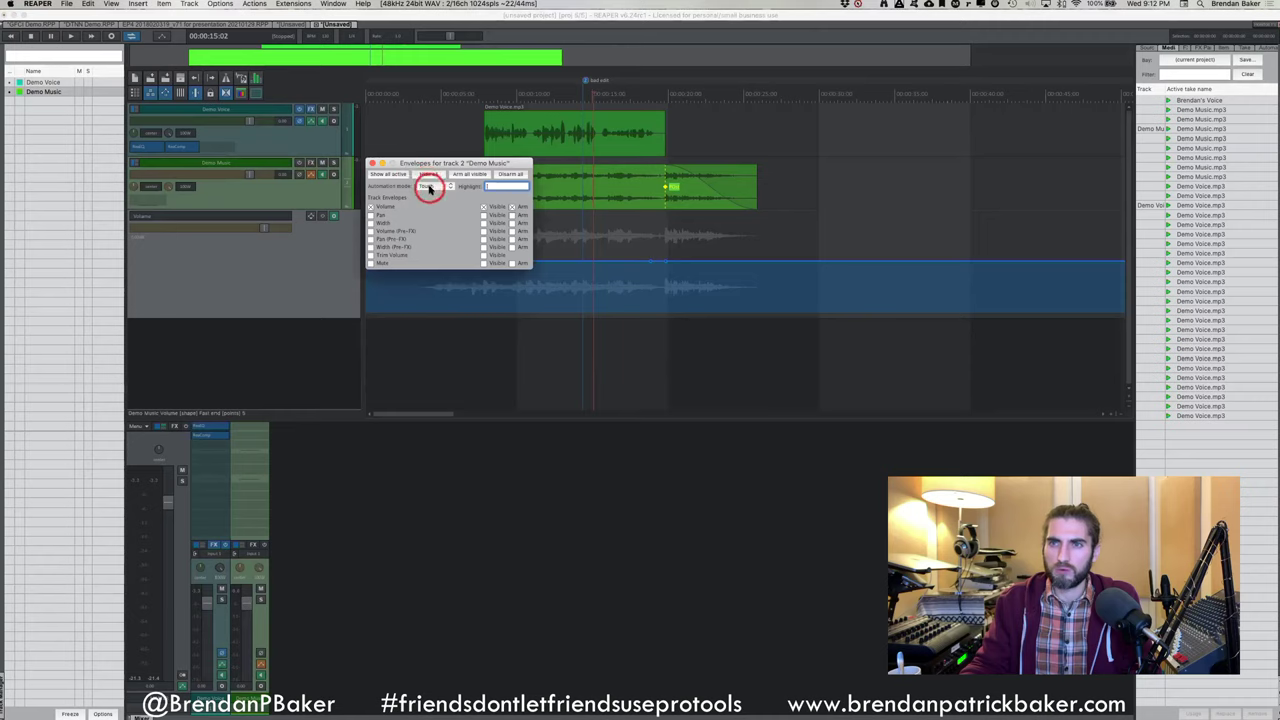
{"action": "left_click_drag", "start_coordinate": [430, 190], "coordinate": [450, 170]}
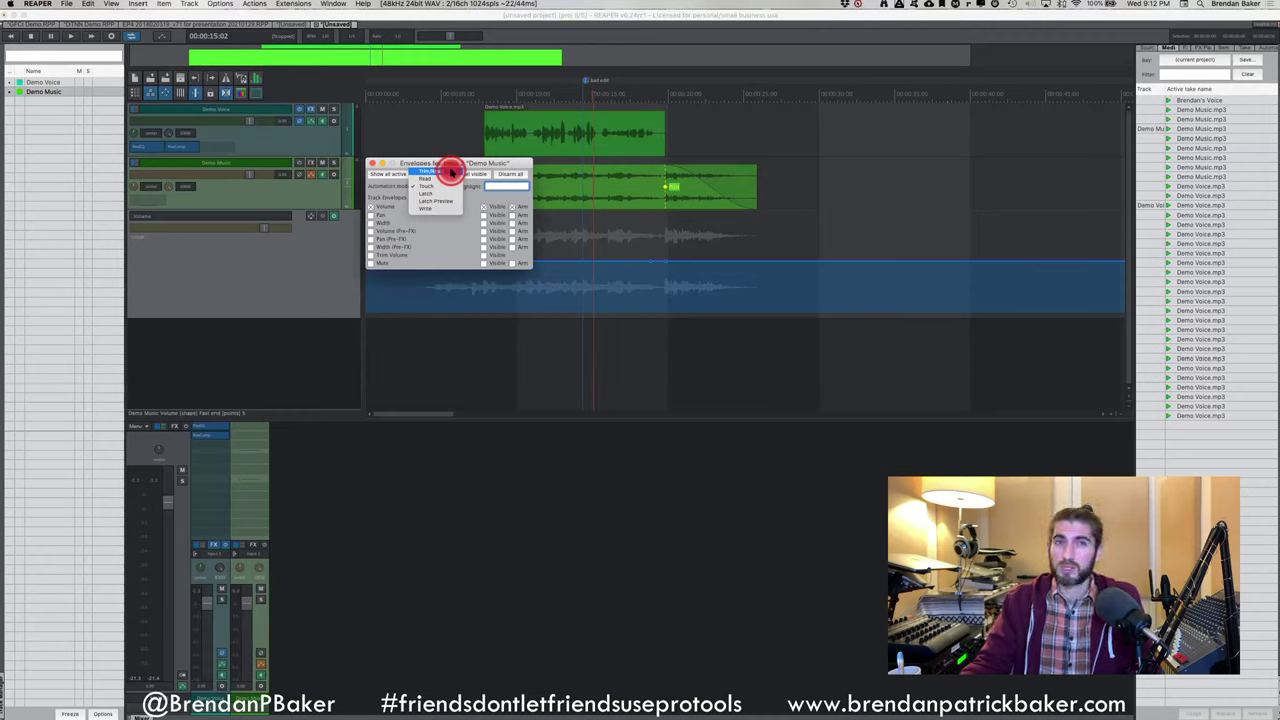
{"action": "left_click_drag", "start_coordinate": [452, 174], "coordinate": [445, 181]}
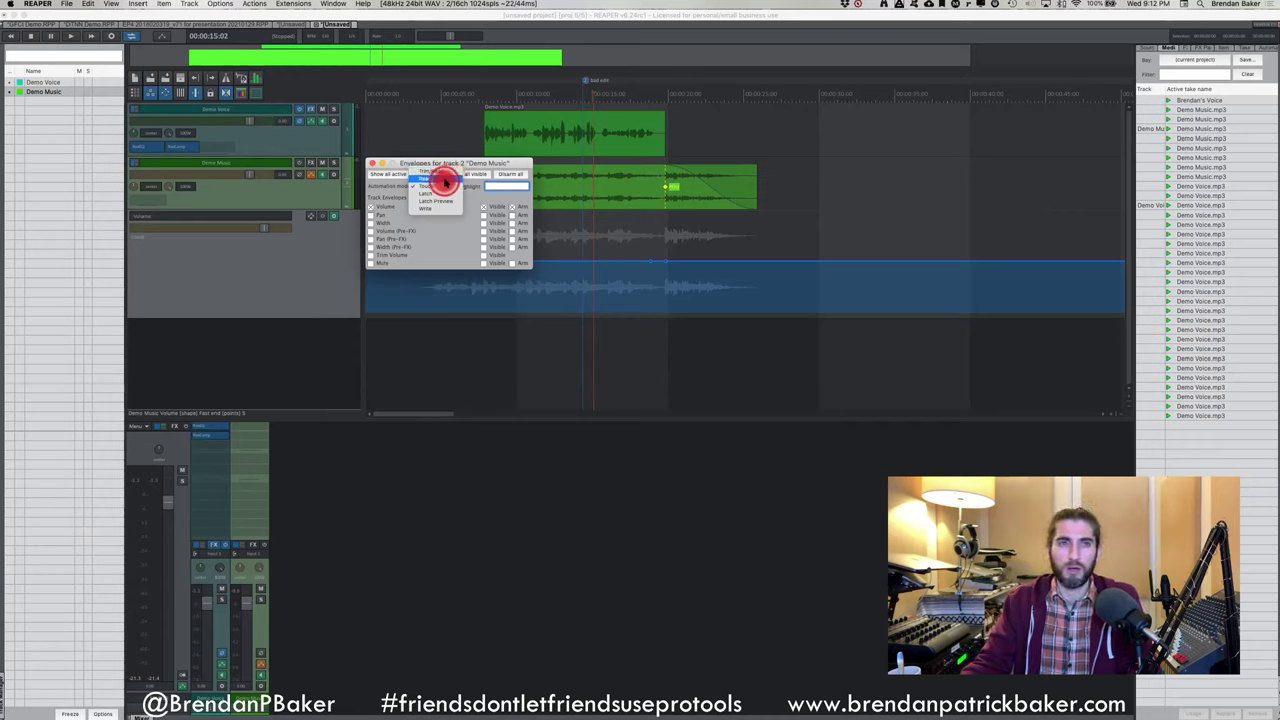
{"action": "left_click_drag", "start_coordinate": [445, 181], "coordinate": [437, 259]}
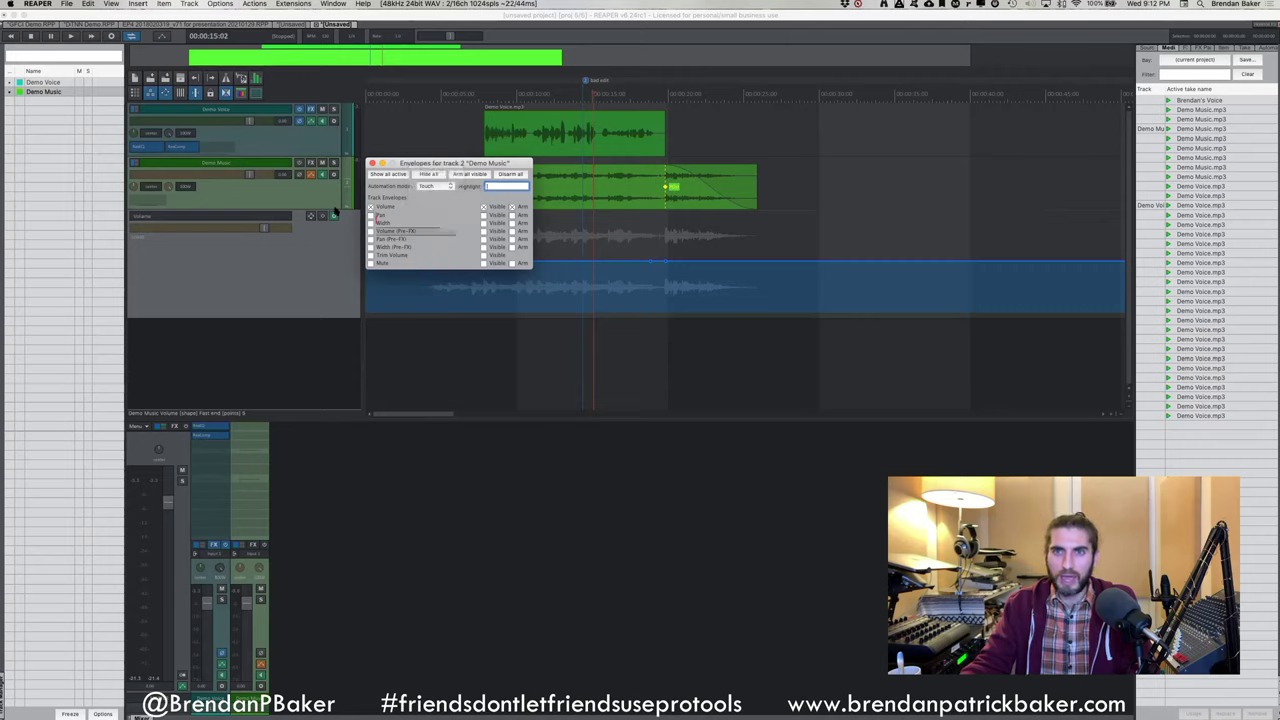
{"action": "left_click", "coordinate": [254, 175]}
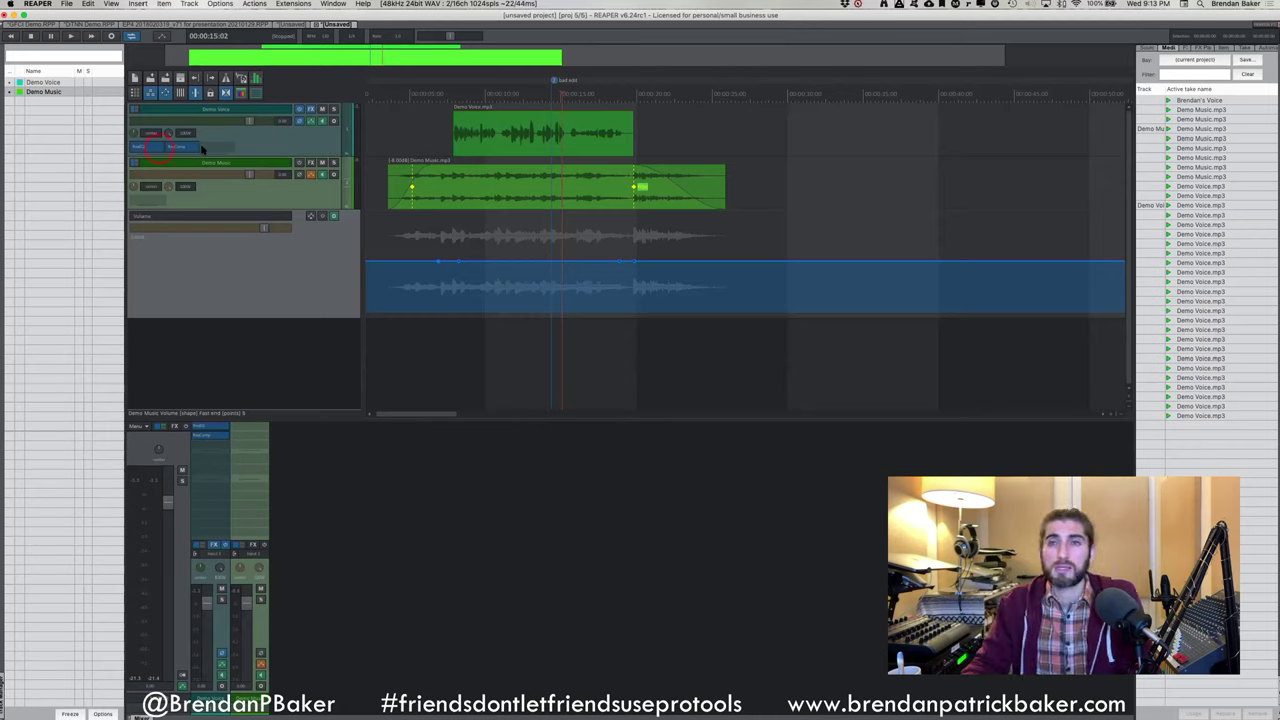
Switch to Finder, move the Downloads window clear of the tracks, and return to the REAPER project with Demo Voice selected
{"action": "left_click", "coordinate": [388, 133]}
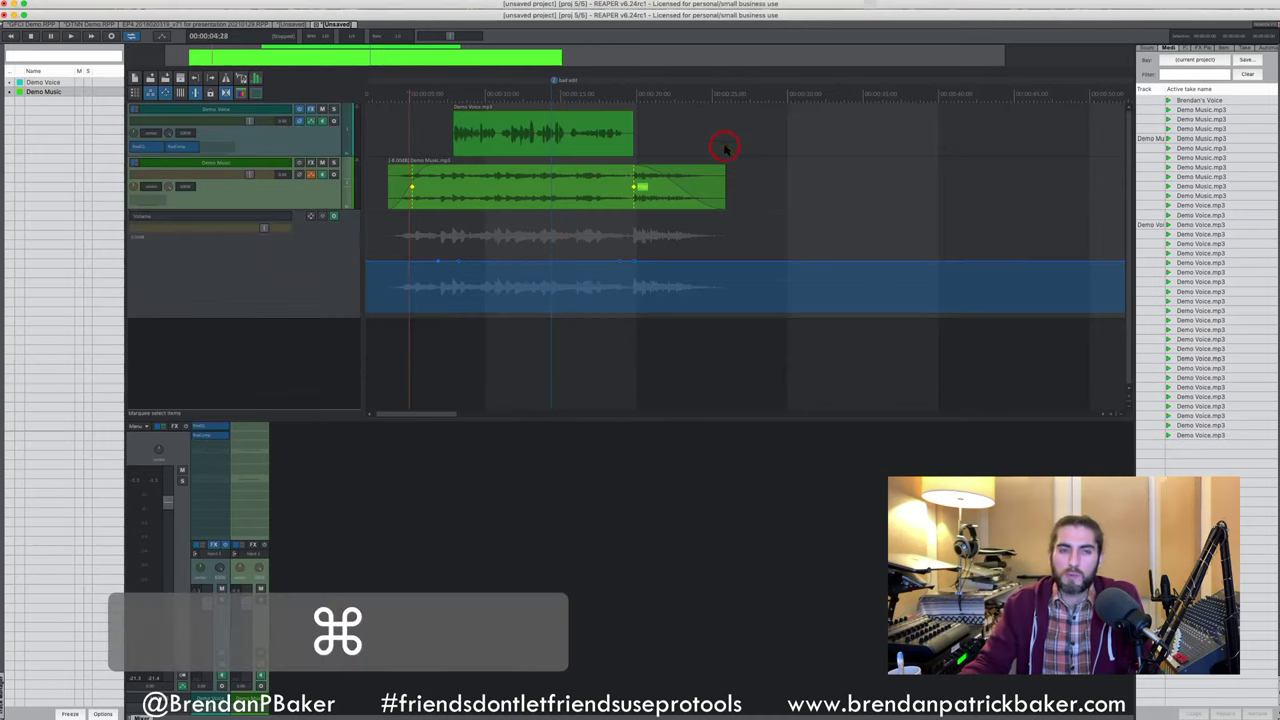
{"action": "left_click", "coordinate": [262, 447]}
{"action": "key", "text": "super+Tab"}
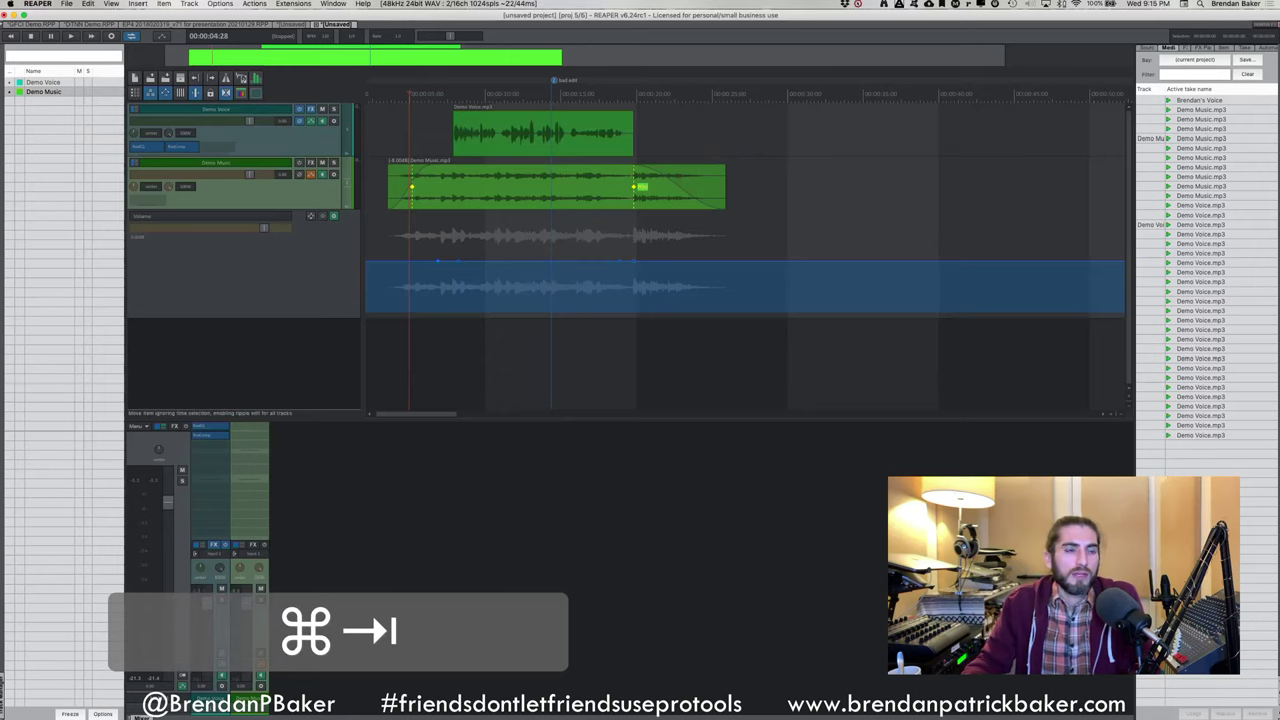
{"action": "key", "text": "a"}
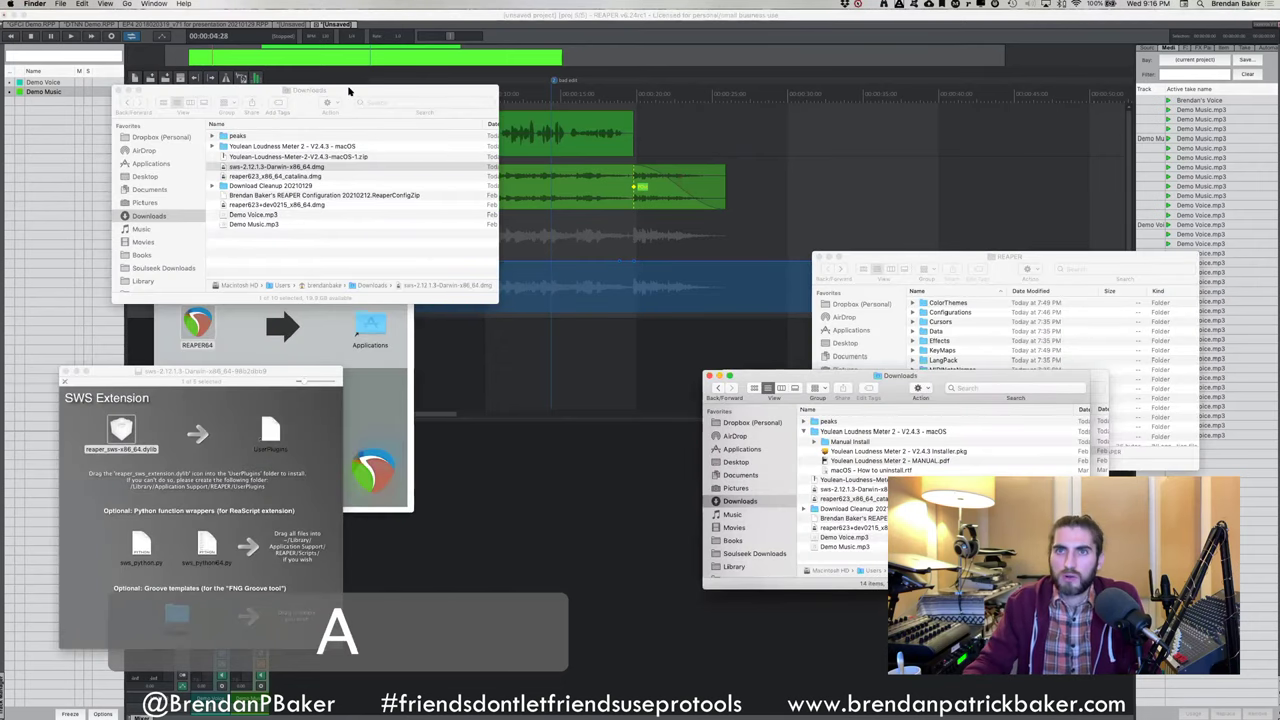
{"action": "left_click_drag", "start_coordinate": [252, 133], "coordinate": [573, 300]}
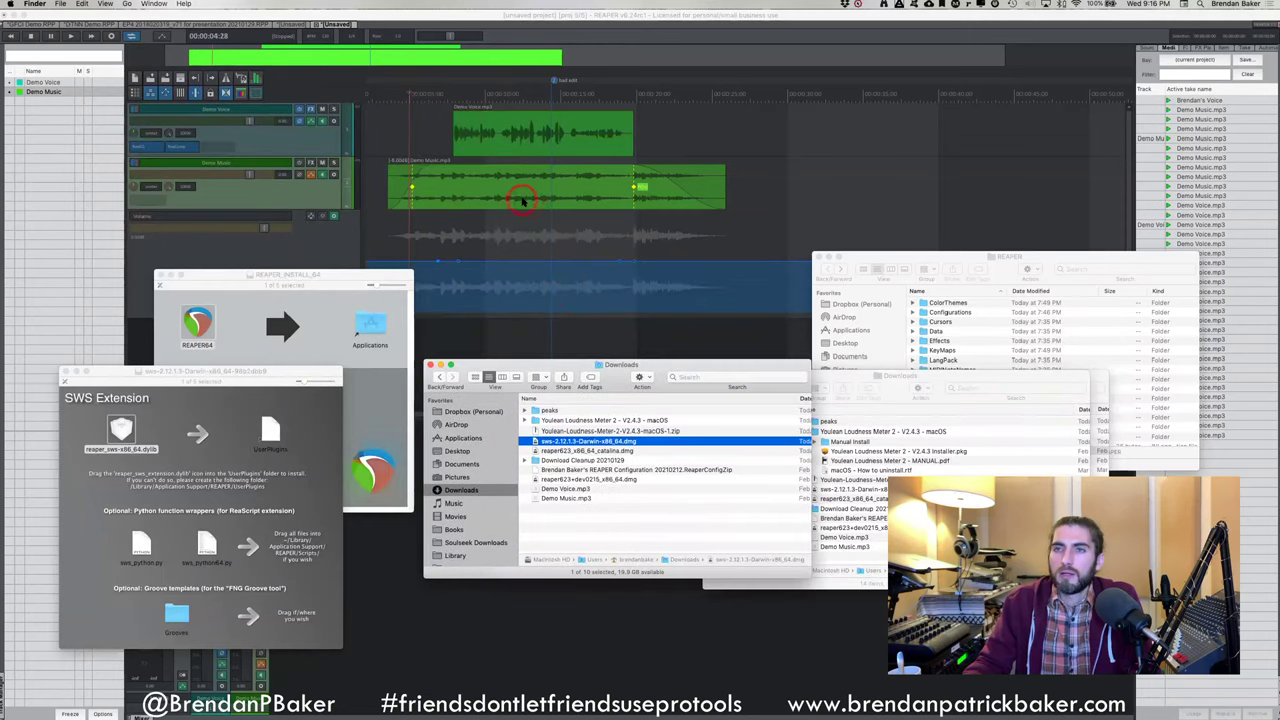
{"action": "left_click", "coordinate": [395, 120]}
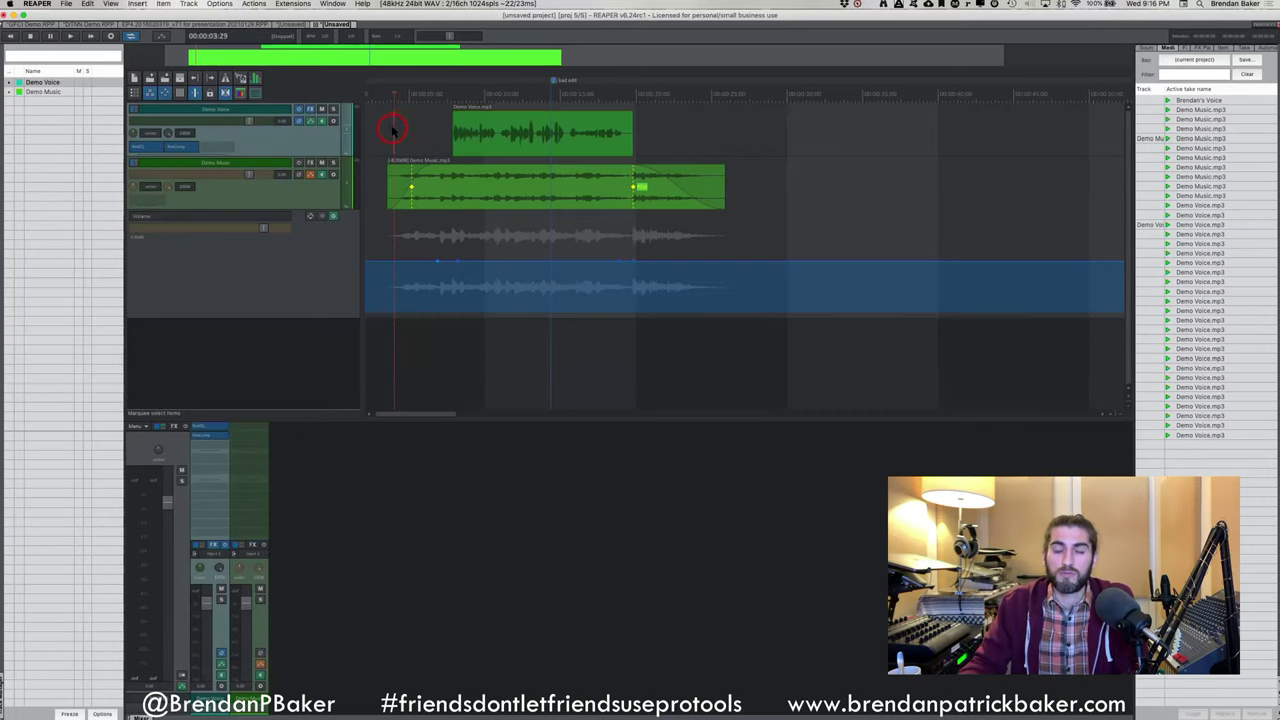
Start saving the unsaved project as a new file with the Desktop as its location
{"action": "left_click", "coordinate": [336, 25]}
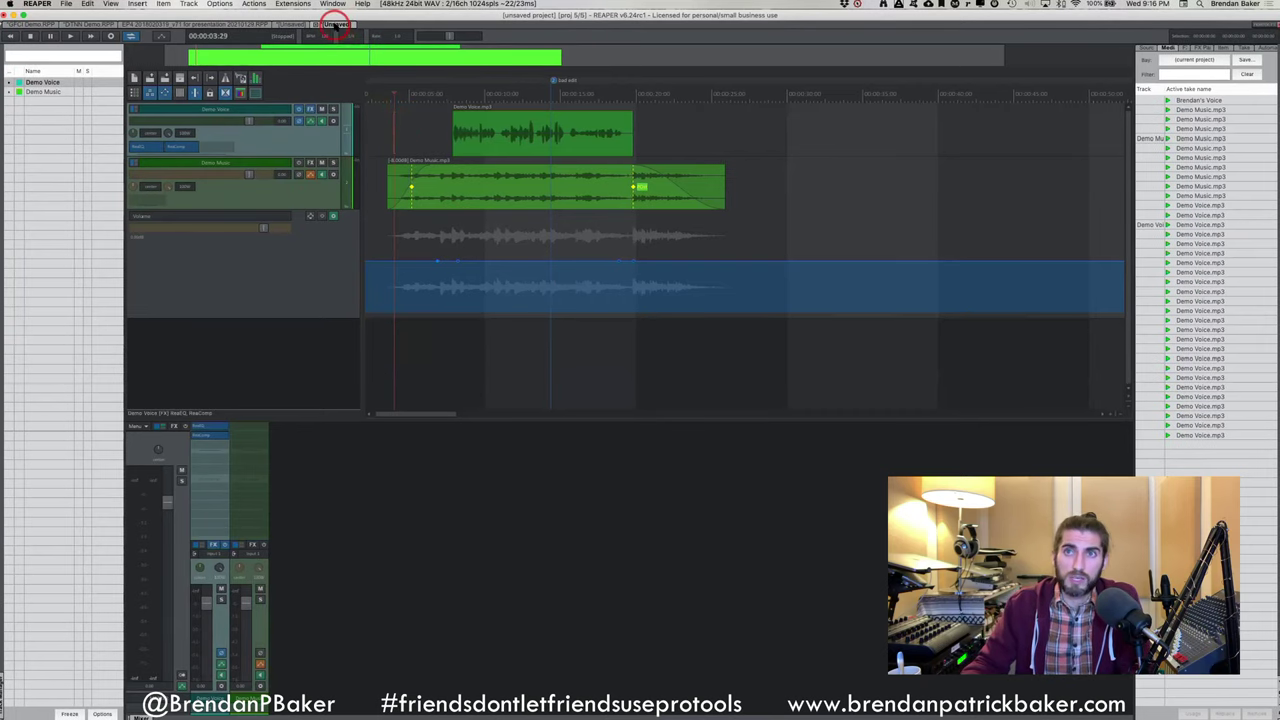
{"action": "left_click", "coordinate": [66, 4]}
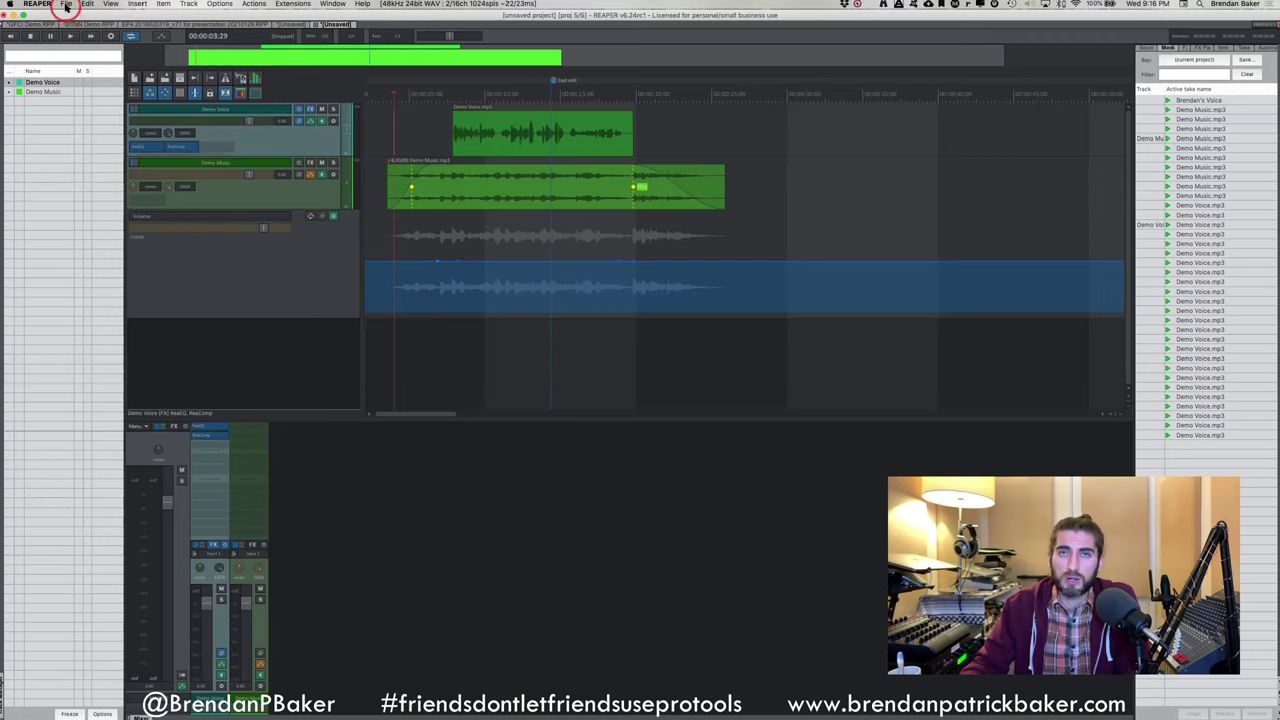
{"action": "left_click", "coordinate": [66, 5]}
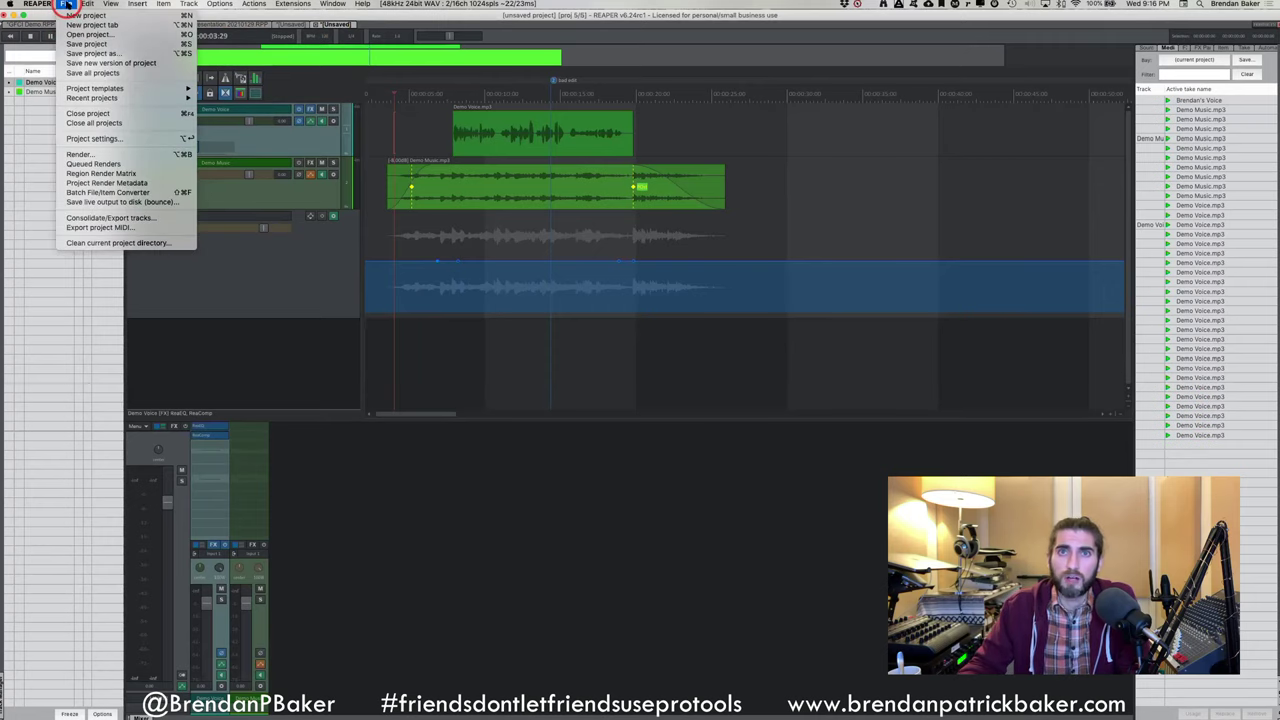
{"action": "left_click", "coordinate": [100, 54]}
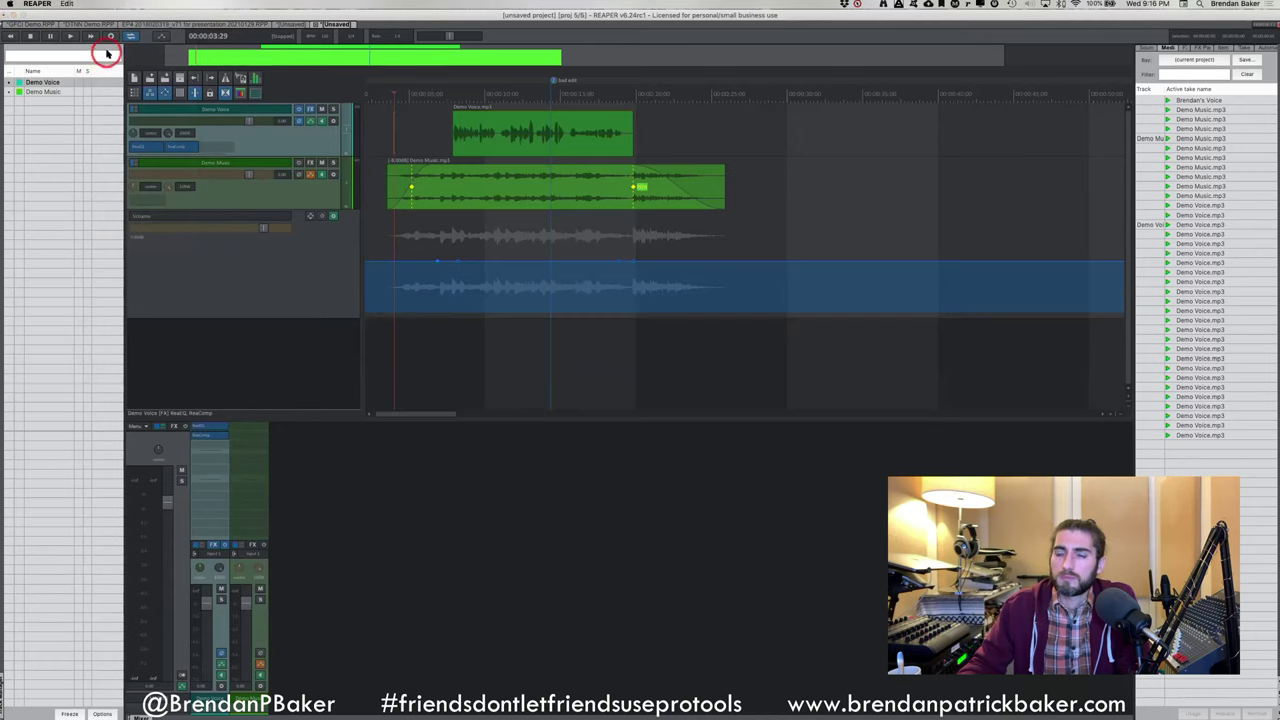
{"action": "left_click", "coordinate": [393, 220]}
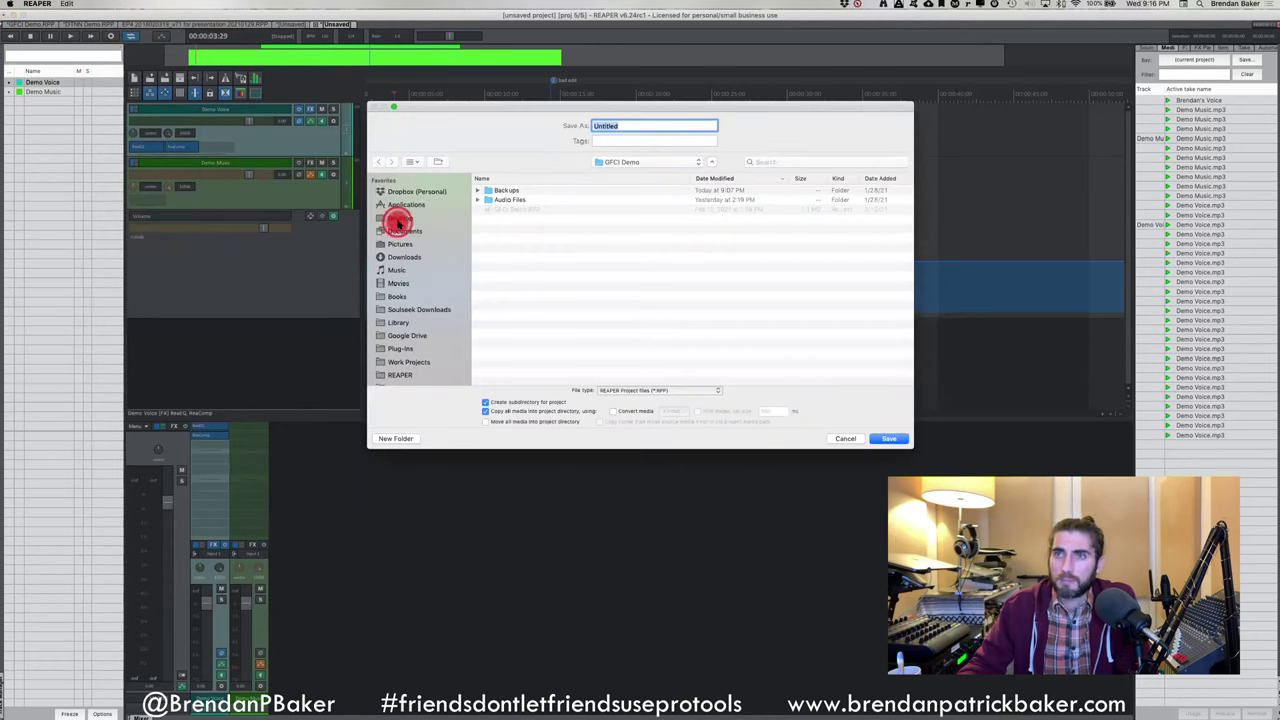
{"action": "left_click", "coordinate": [624, 137]}
{"action": "left_click", "coordinate": [526, 229]}
Replace the default project file name with "Demo Session 2"
{"action": "left_click", "coordinate": [623, 129]}
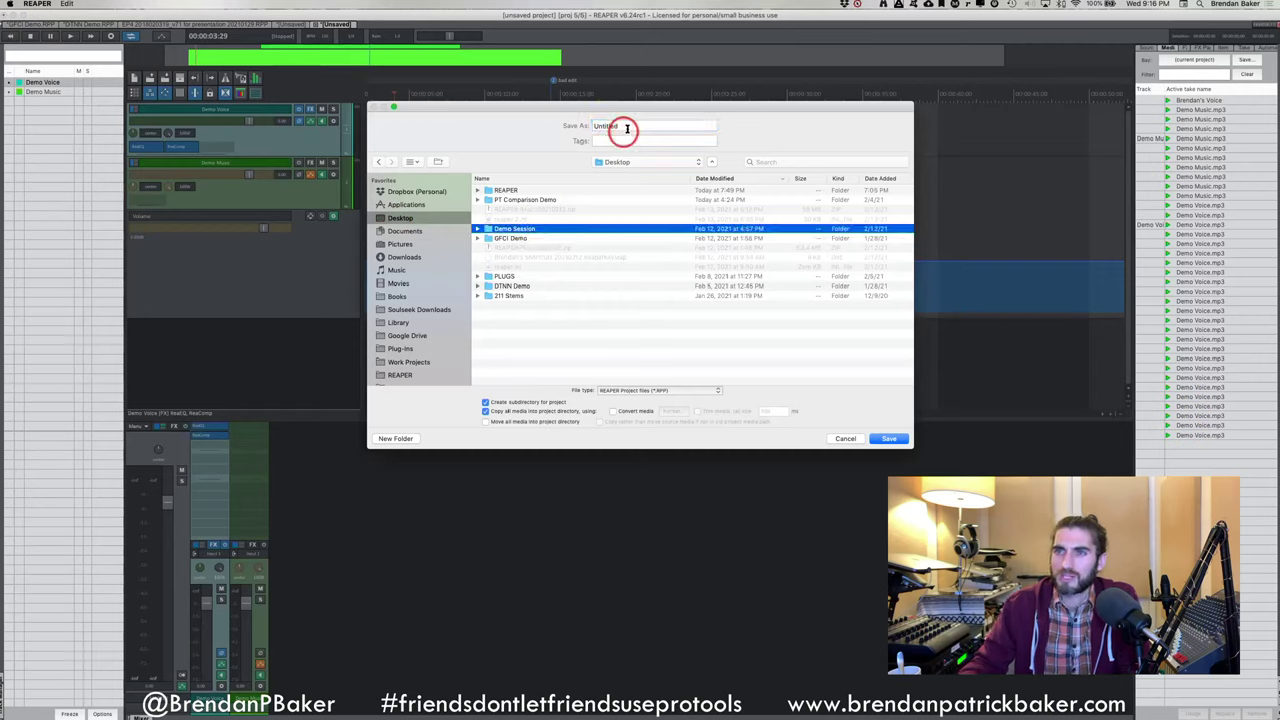
{"action": "key", "text": "BackSpace"}
{"action": "key", "text": "BackSpace"}
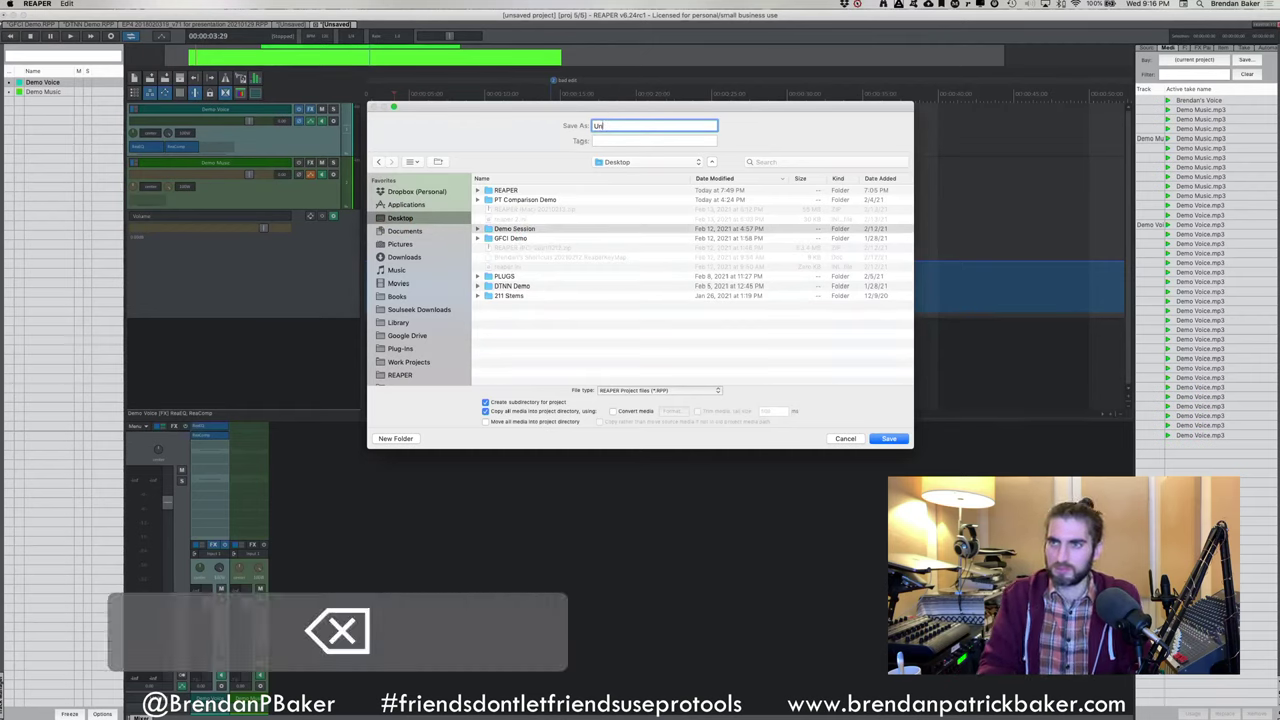
{"action": "key", "text": "BackSpace"}
{"action": "key", "text": "BackSpace"}
{"action": "type", "text": "Demo "}
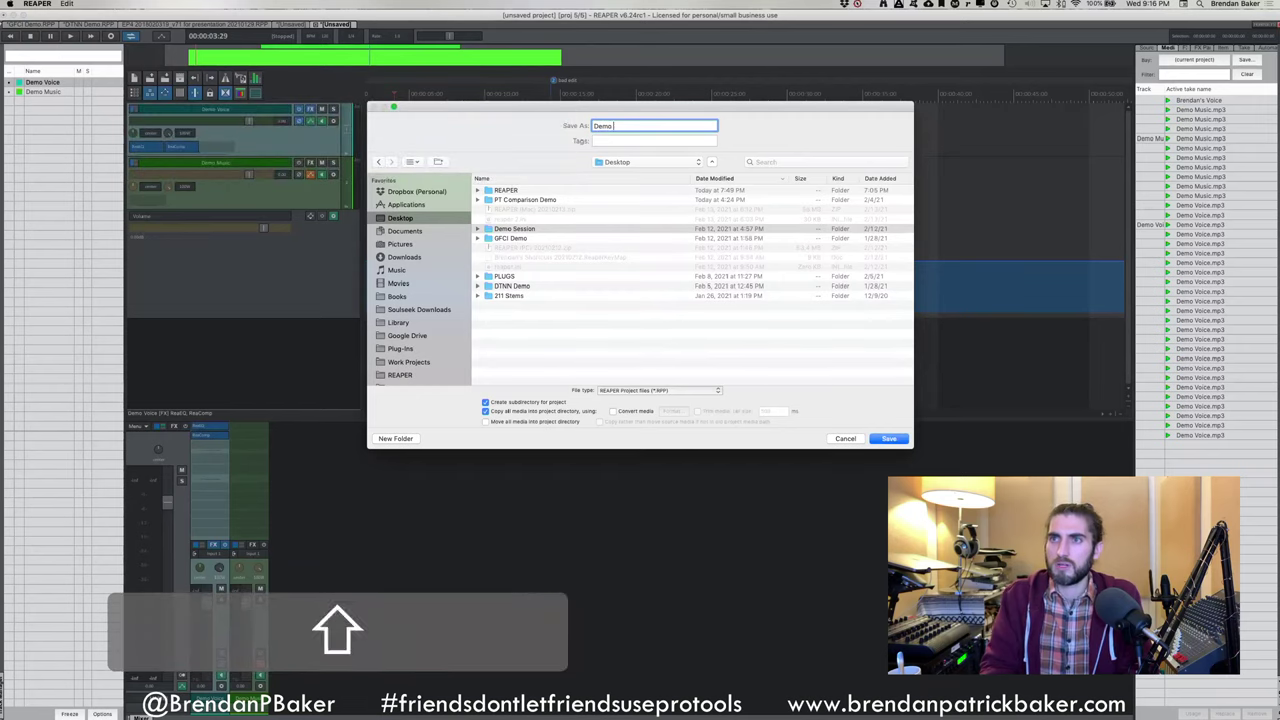
{"action": "type", "text": "Session 2"}
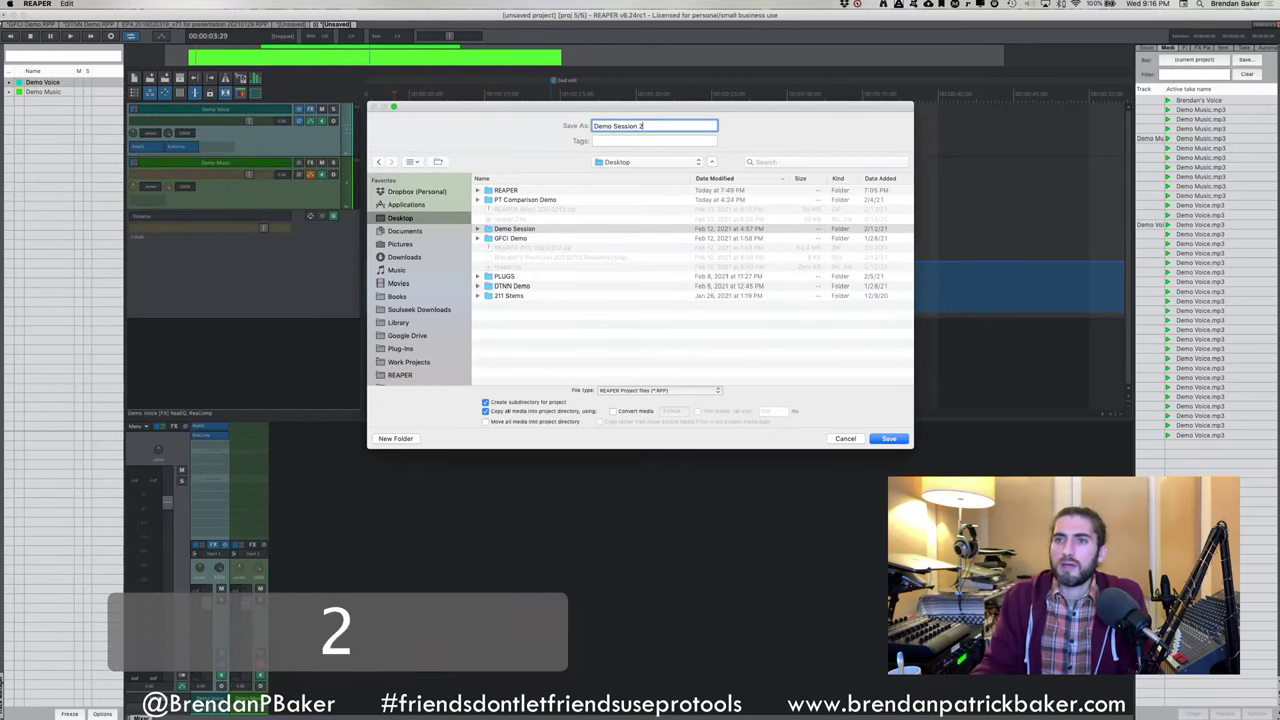
{"action": "left_click", "coordinate": [636, 126]}
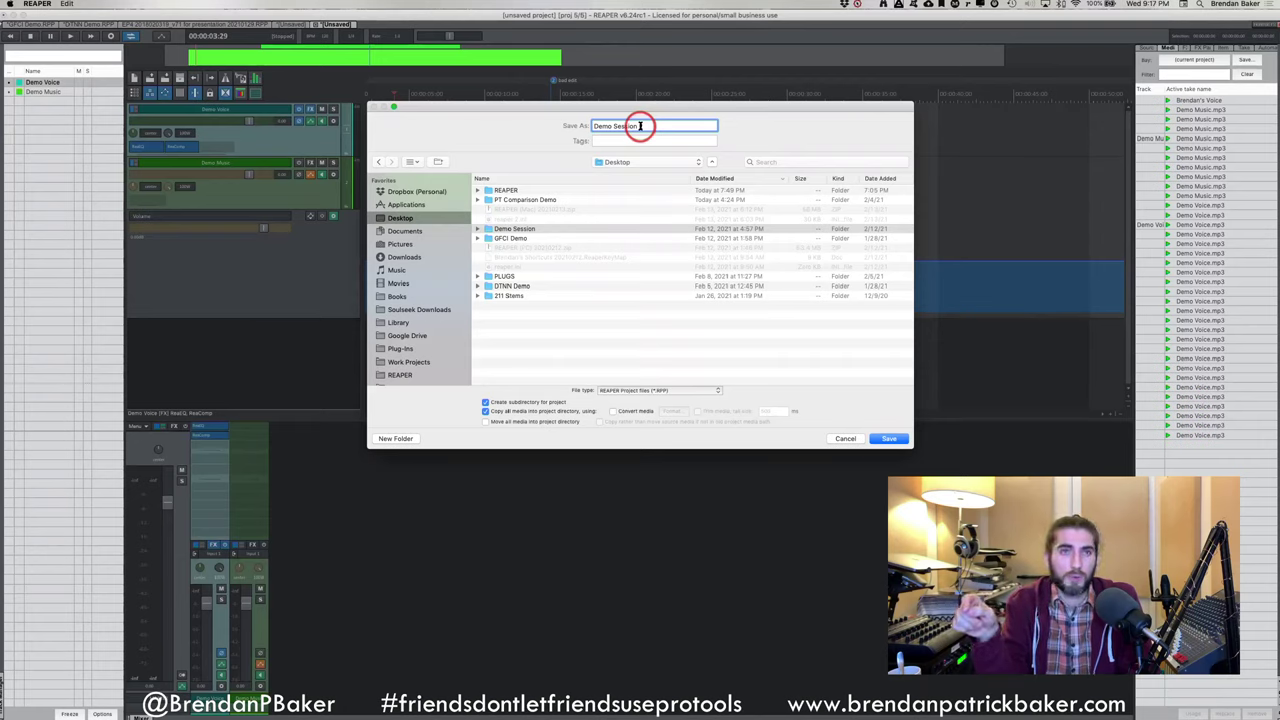
{"action": "type", "text": "2"}
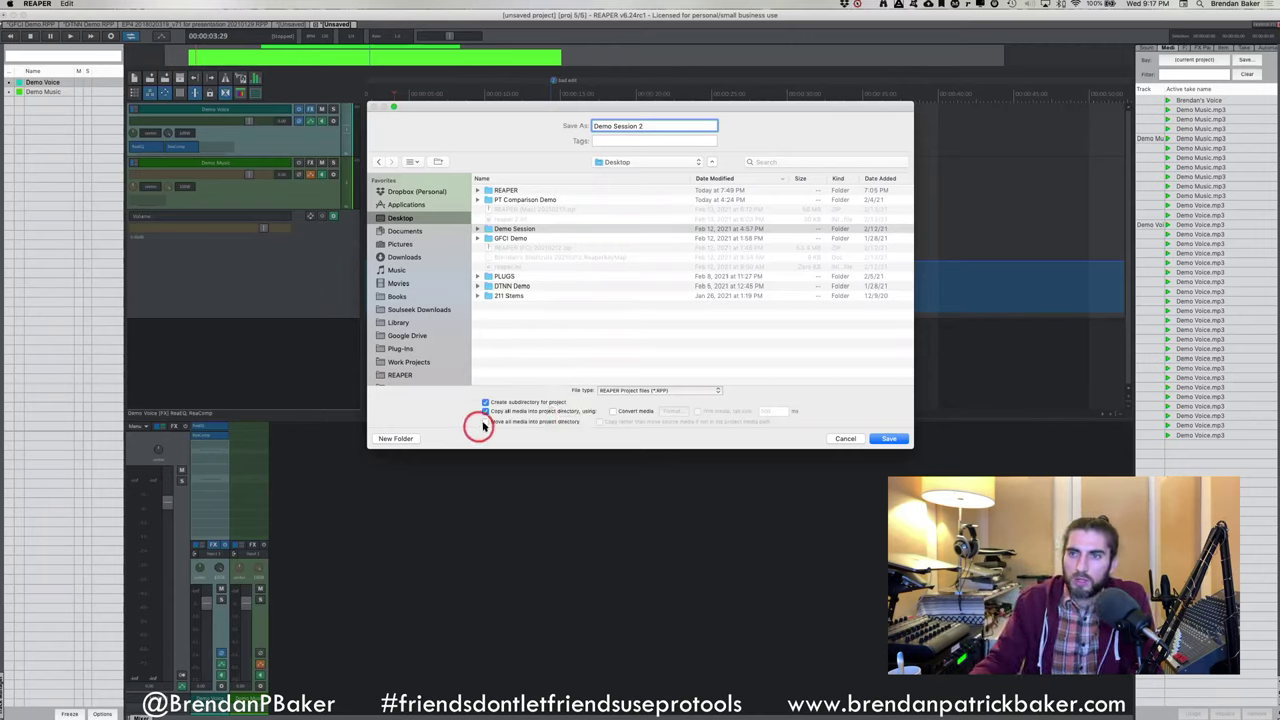
Compare the move and copy media options, keep copying all media into the project directory, and save the project
{"action": "left_click", "coordinate": [485, 421]}
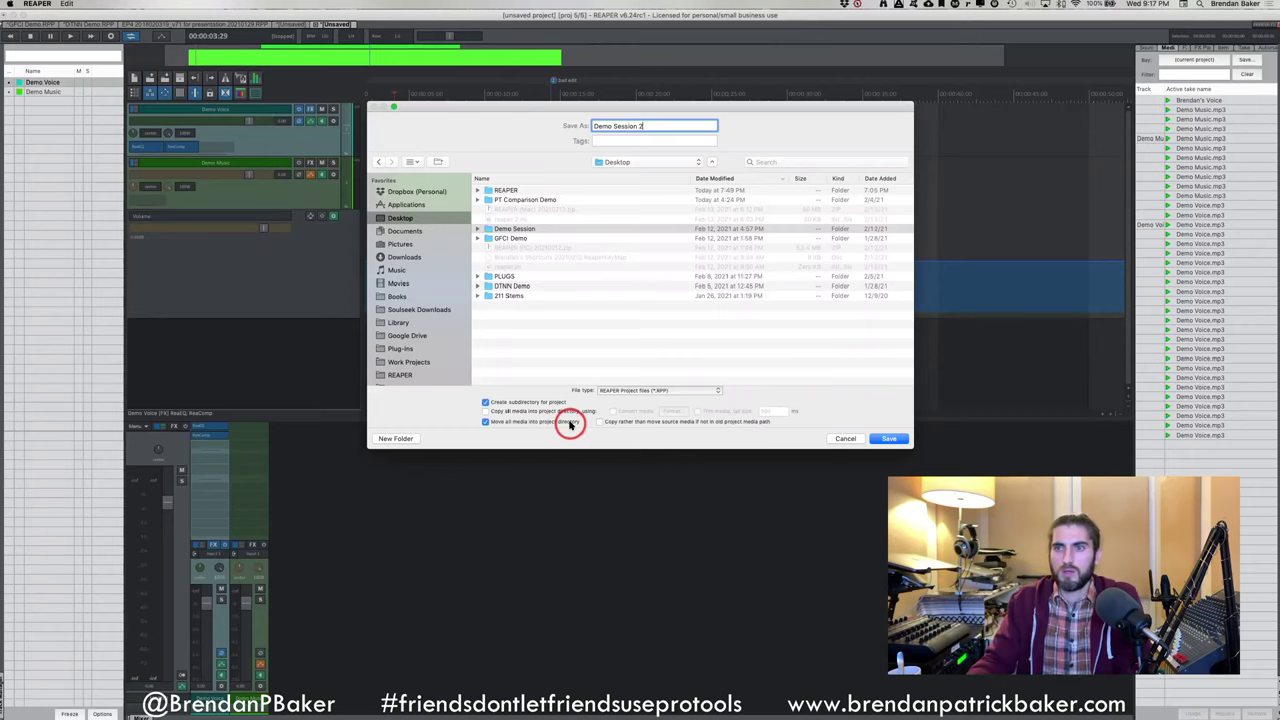
{"action": "left_click", "coordinate": [486, 411]}
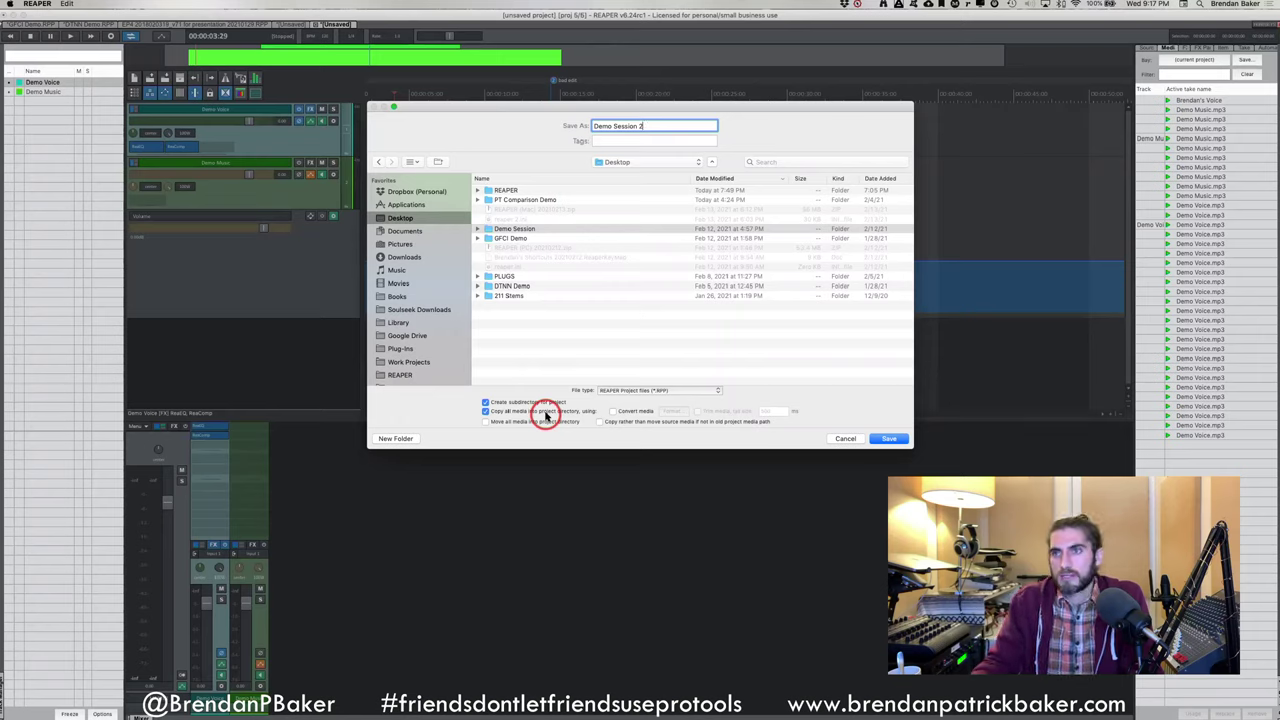
{"action": "left_click", "coordinate": [887, 439]}
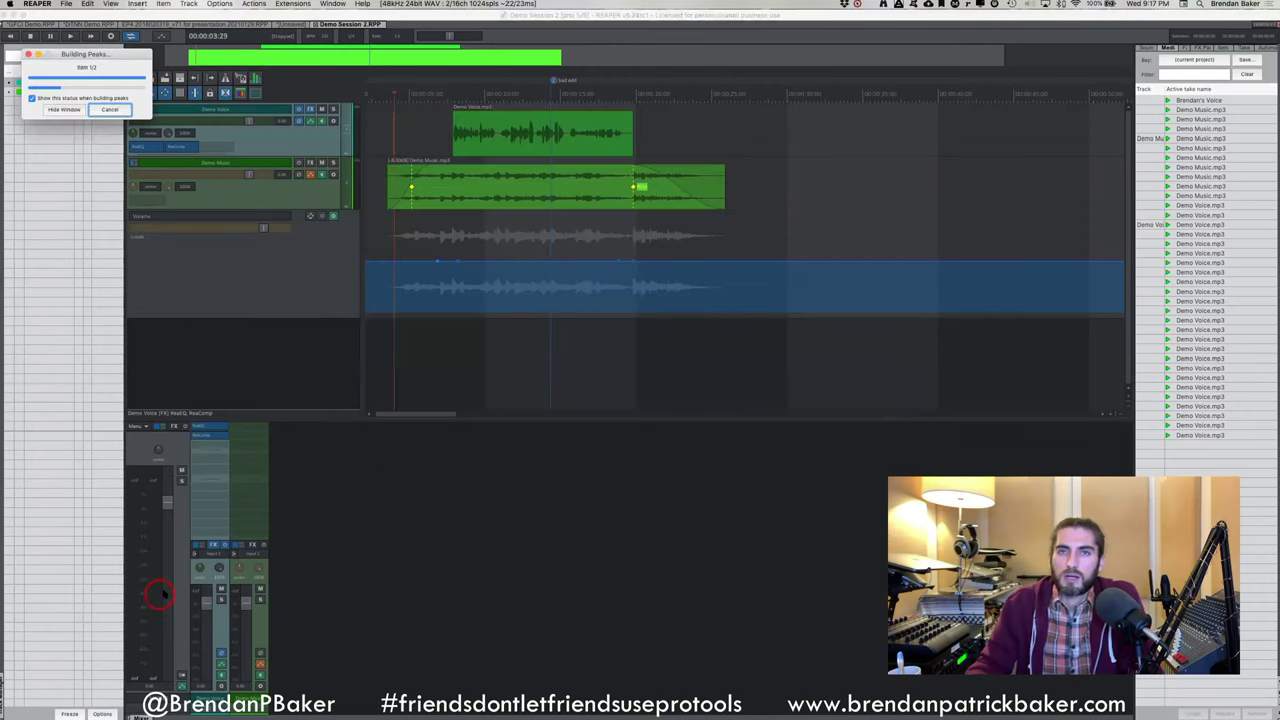
Switch to Finder, show the Desktop folder, and close the other open Finder windows
{"action": "left_click", "coordinate": [97, 90]}
{"action": "key", "text": "super+Tab"}
{"action": "left_click", "coordinate": [115, 170]}
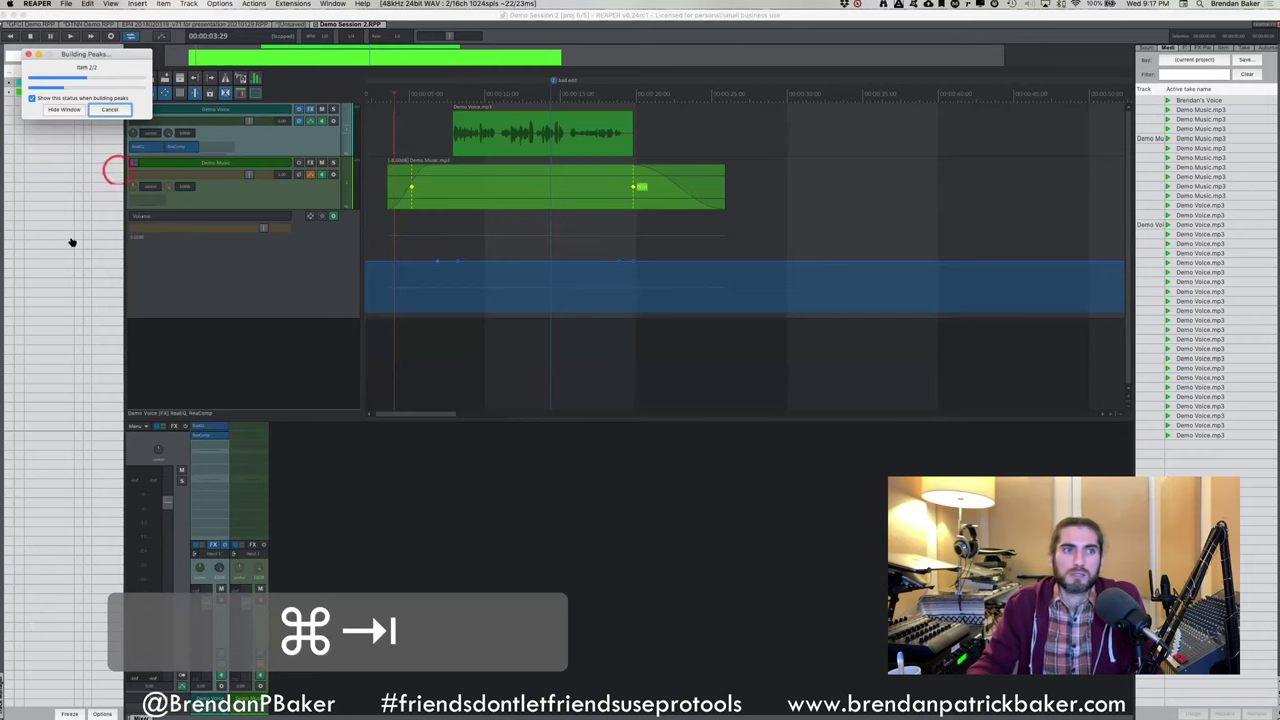
{"action": "key", "text": "a"}
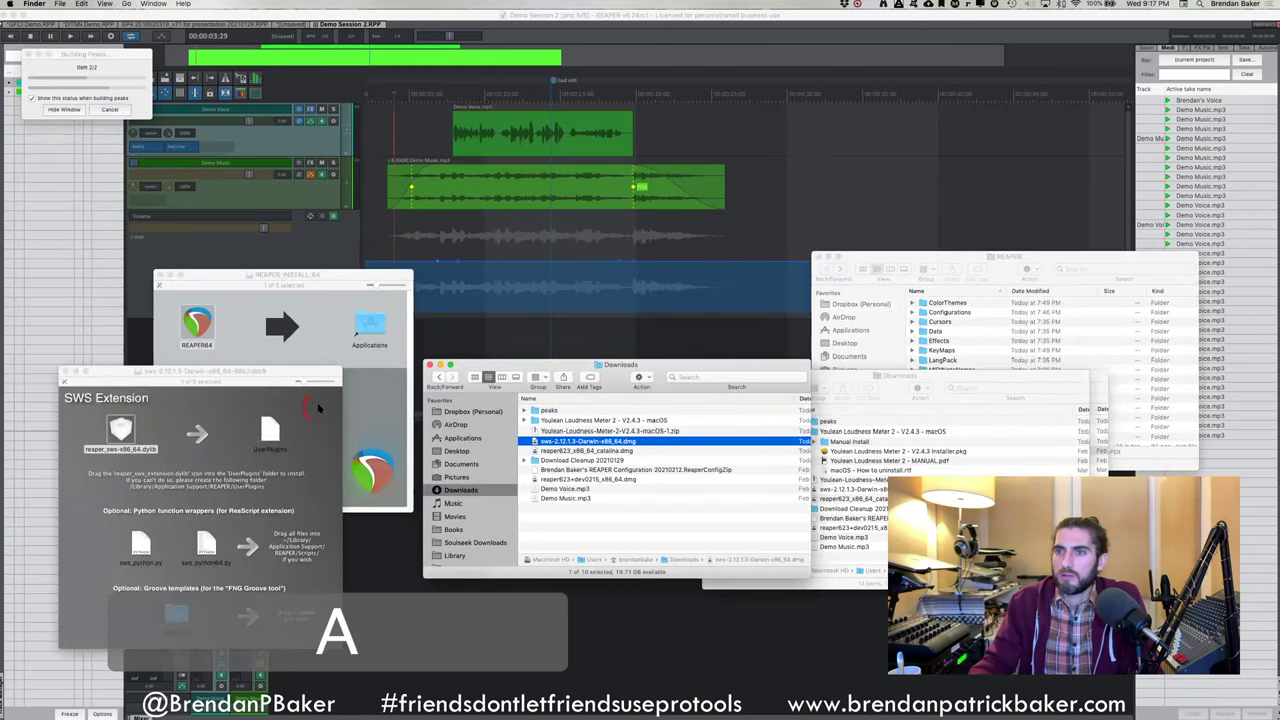
{"action": "left_click", "coordinate": [456, 451]}
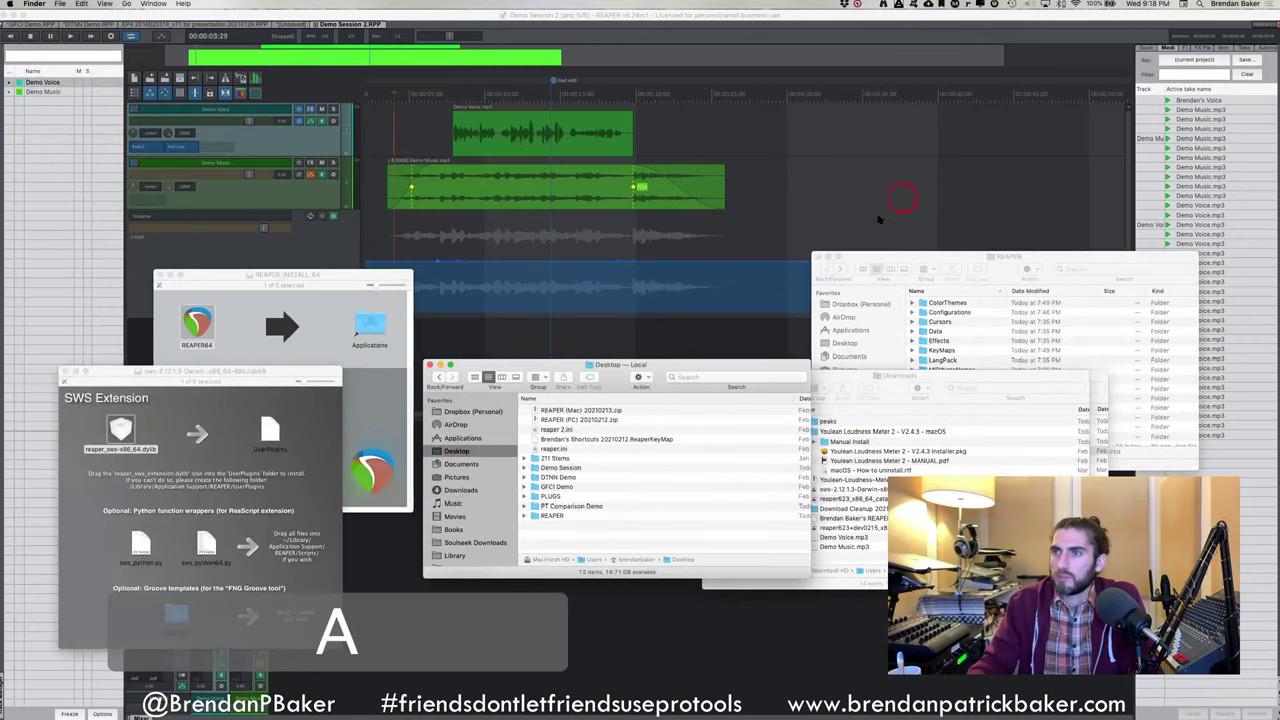
{"action": "left_click", "coordinate": [818, 257]}
{"action": "left_click", "coordinate": [862, 380]}
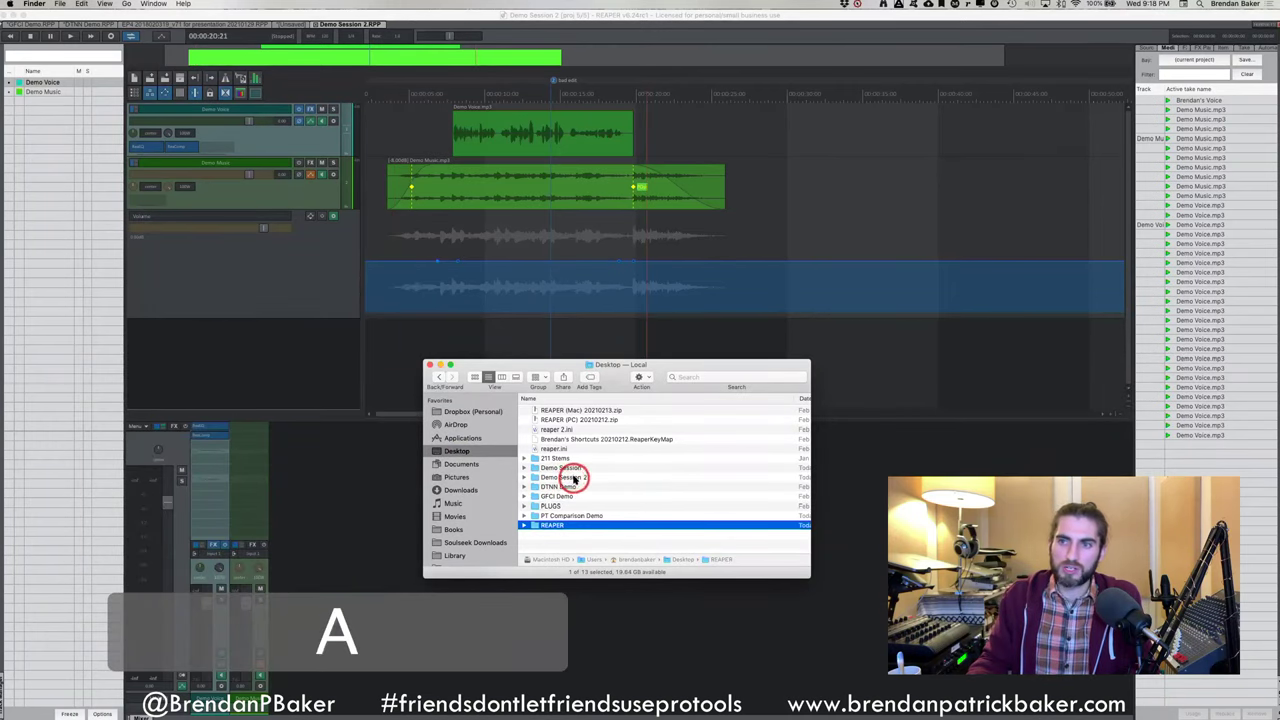
Open the Demo Session 2 folder on the Desktop and inspect the contents of its Audio Files and peaks folders
{"action": "left_click", "coordinate": [574, 479]}
{"action": "double_click", "coordinate": [531, 478]}
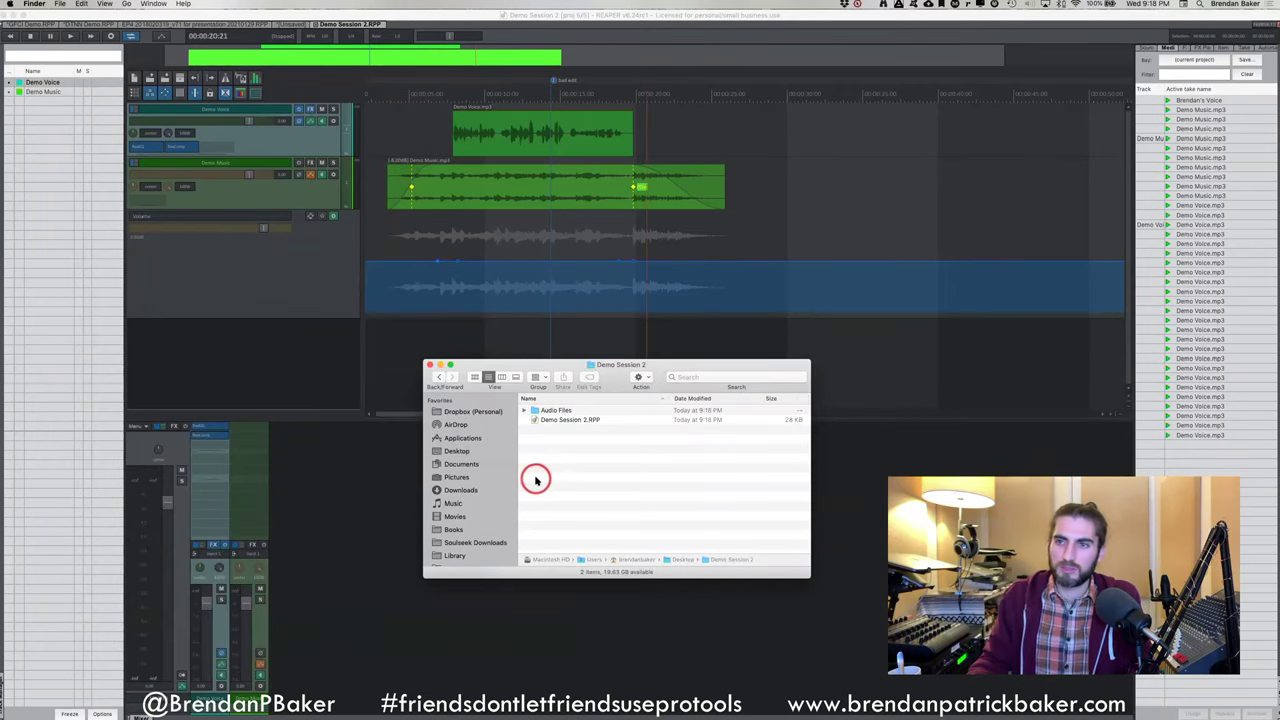
{"action": "left_click", "coordinate": [525, 412]}
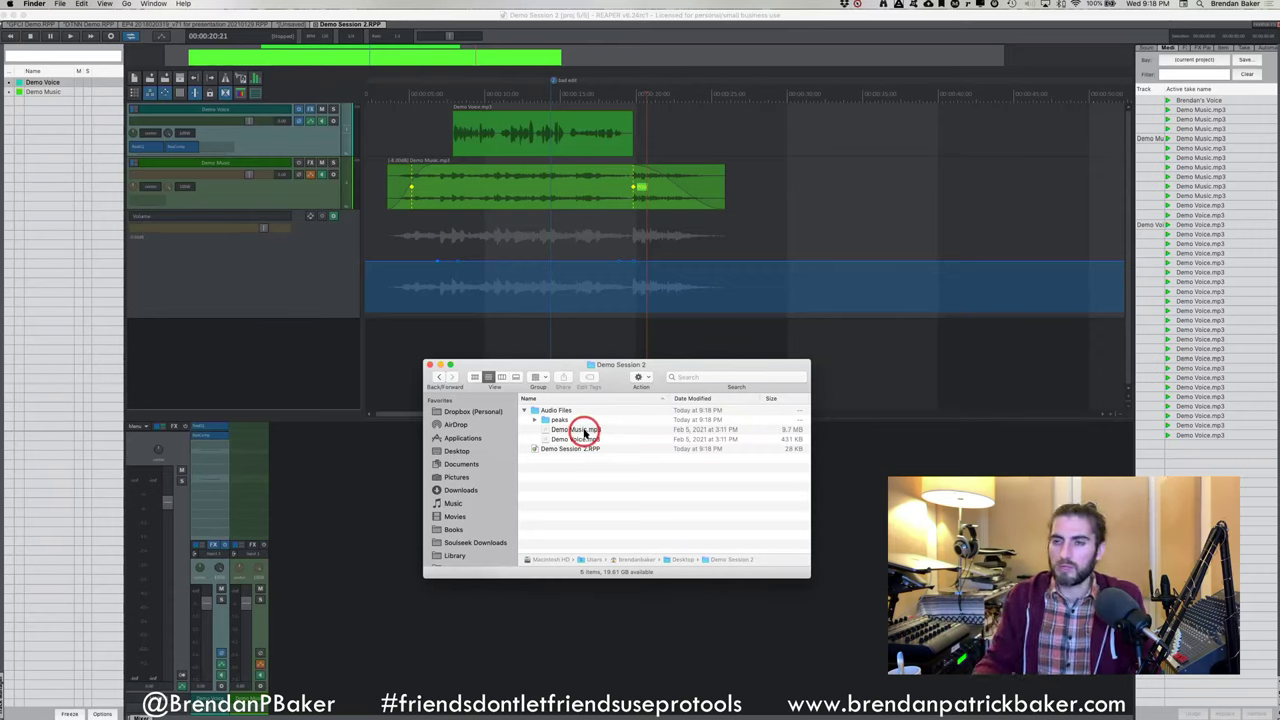
{"action": "left_click", "coordinate": [533, 420]}
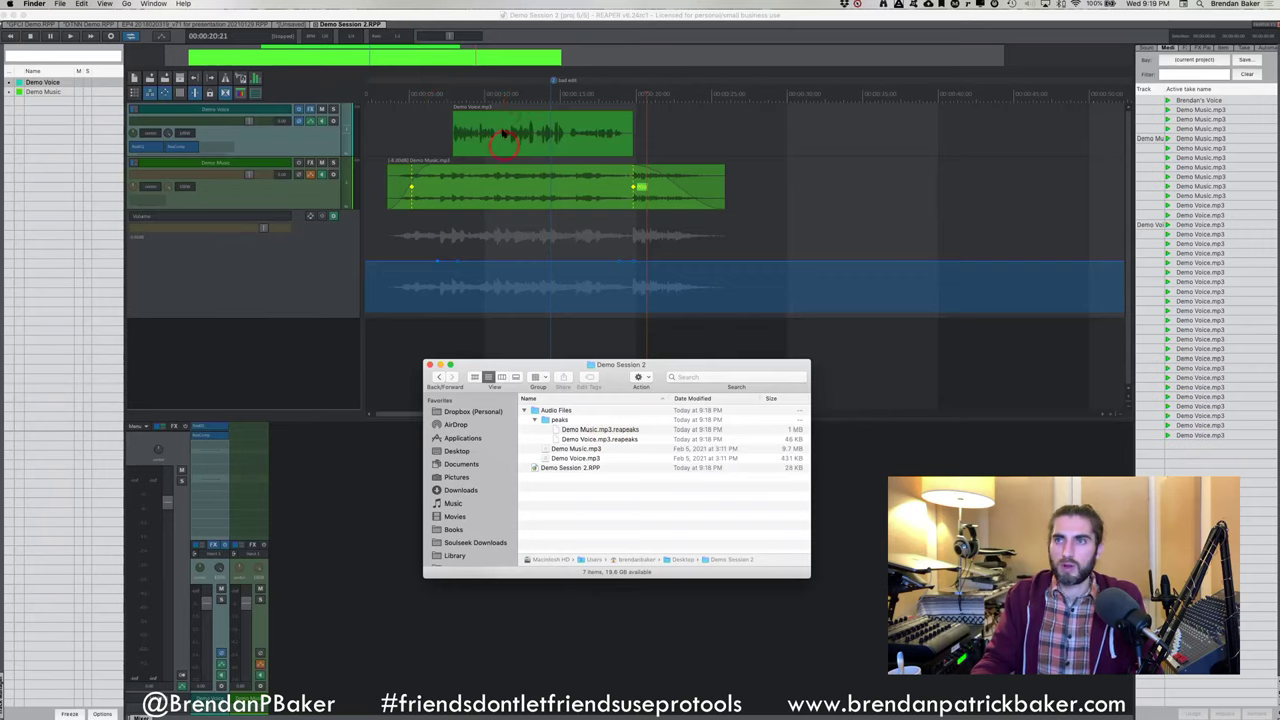
{"action": "left_click", "coordinate": [524, 410]}
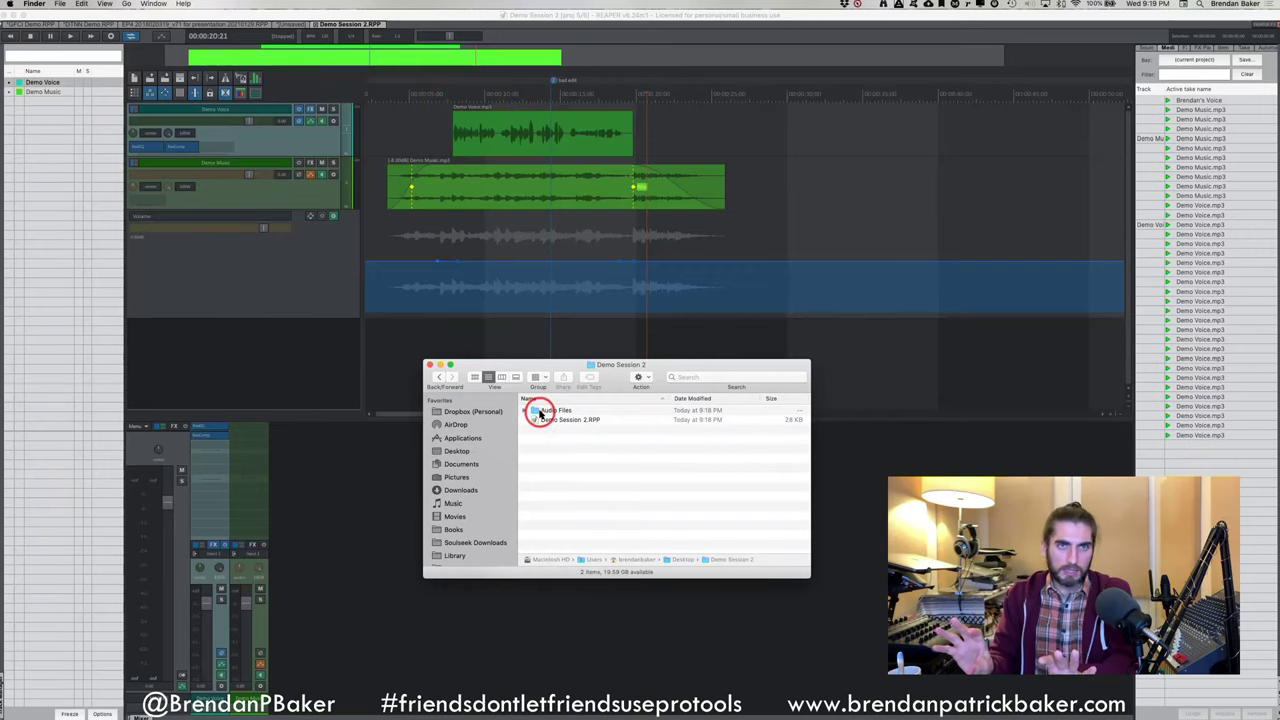
Return to the Desktop folder and copy the Demo Session 2 folder into Dropbox (Personal)
{"action": "left_click", "coordinate": [437, 377]}
{"action": "left_click", "coordinate": [628, 458]}
{"action": "left_click", "coordinate": [572, 480]}
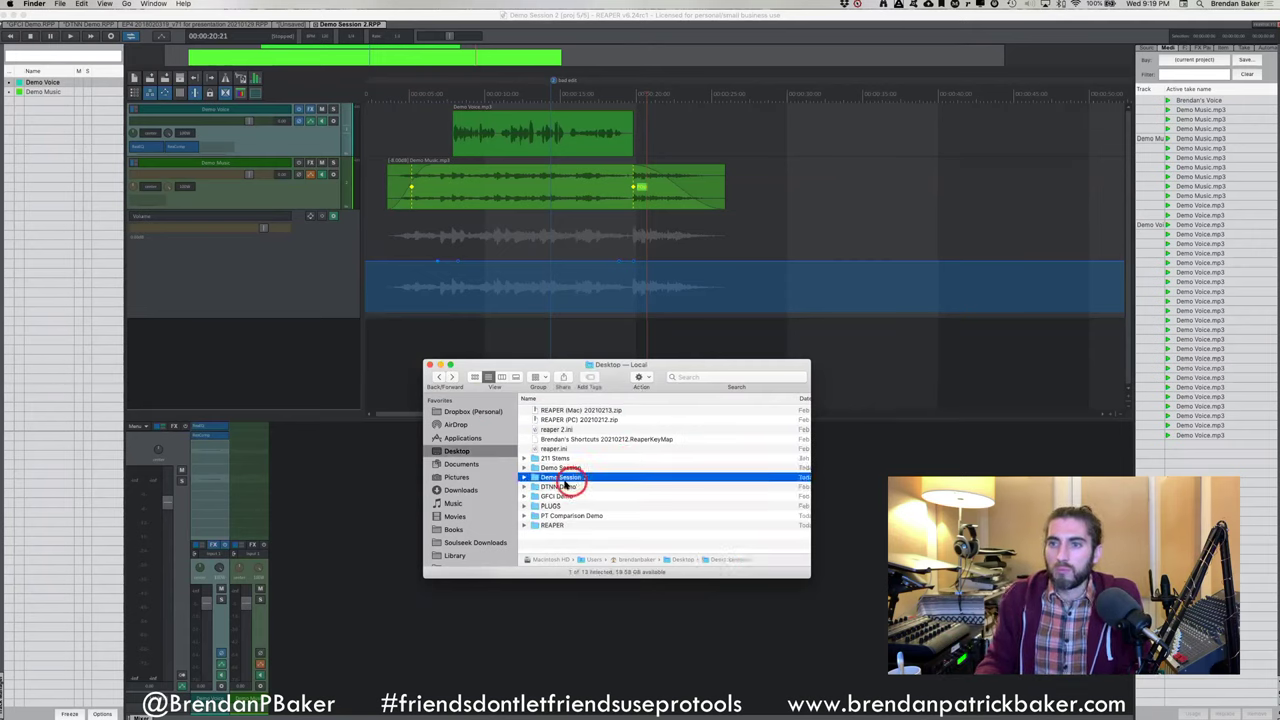
{"action": "left_click_drag", "start_coordinate": [558, 487], "coordinate": [470, 413]}
{"action": "key", "text": "alt"}
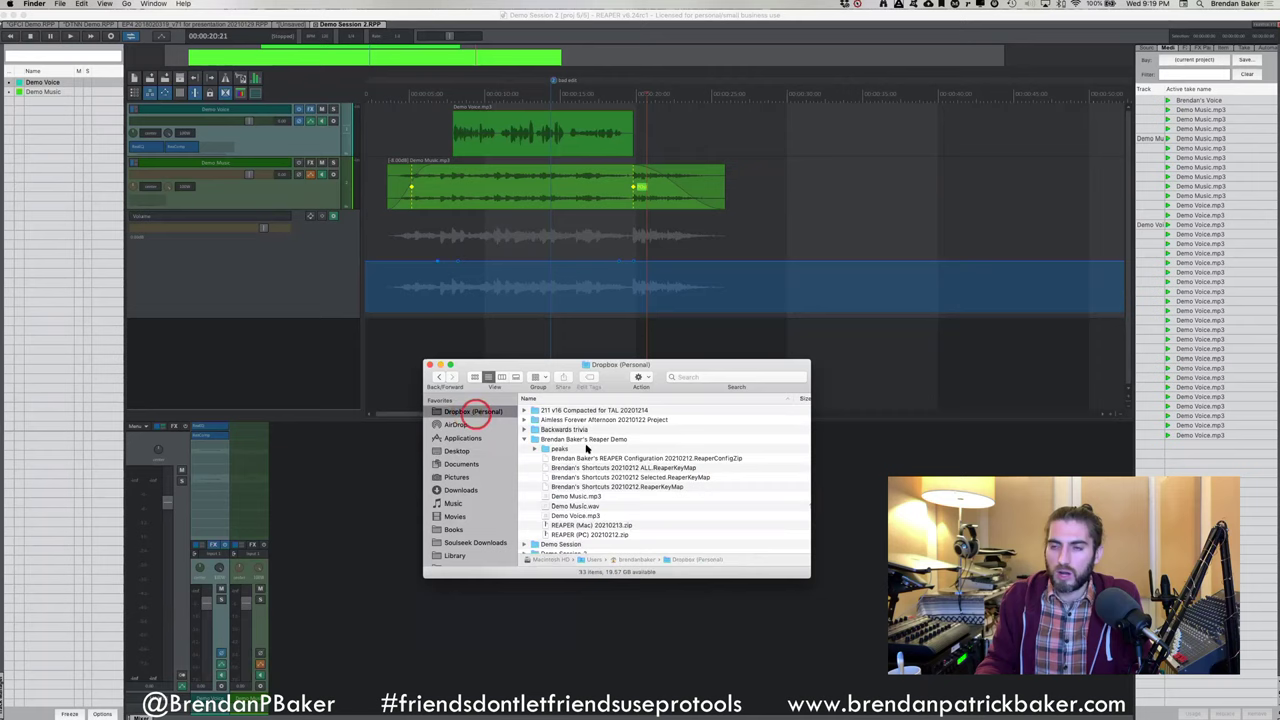
Collapse the expanded Reaper demo folder in Dropbox and open the Demo Session 2 folder there
{"action": "left_click", "coordinate": [523, 439]}
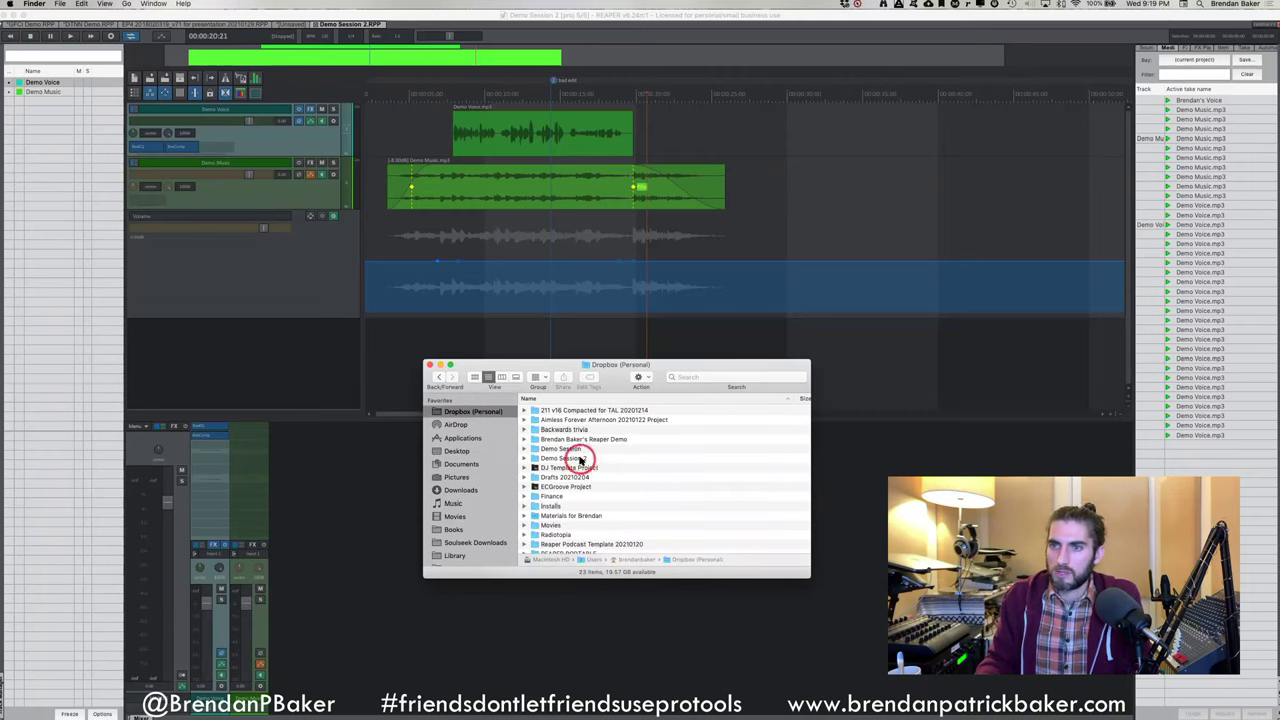
{"action": "left_click", "coordinate": [566, 458]}
{"action": "double_click", "coordinate": [536, 460]}
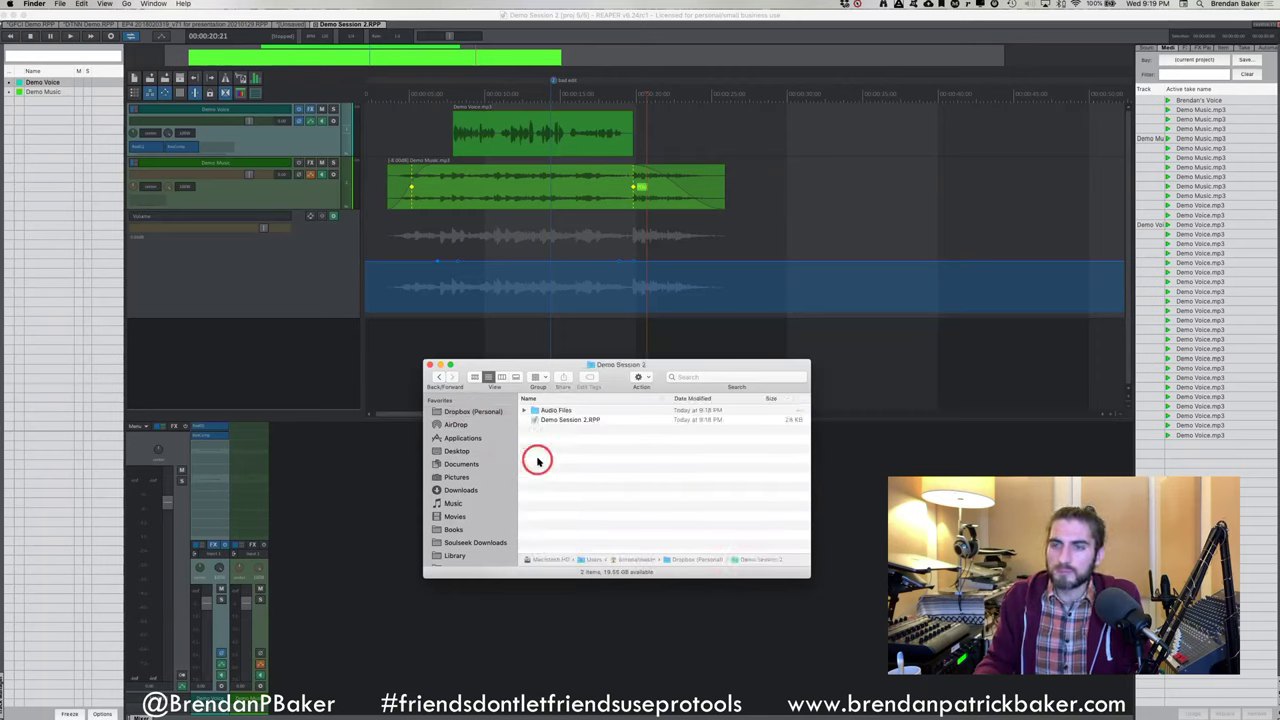
Switch back to REAPER and close the Demo Session 2 project
{"action": "left_click", "coordinate": [360, 340]}
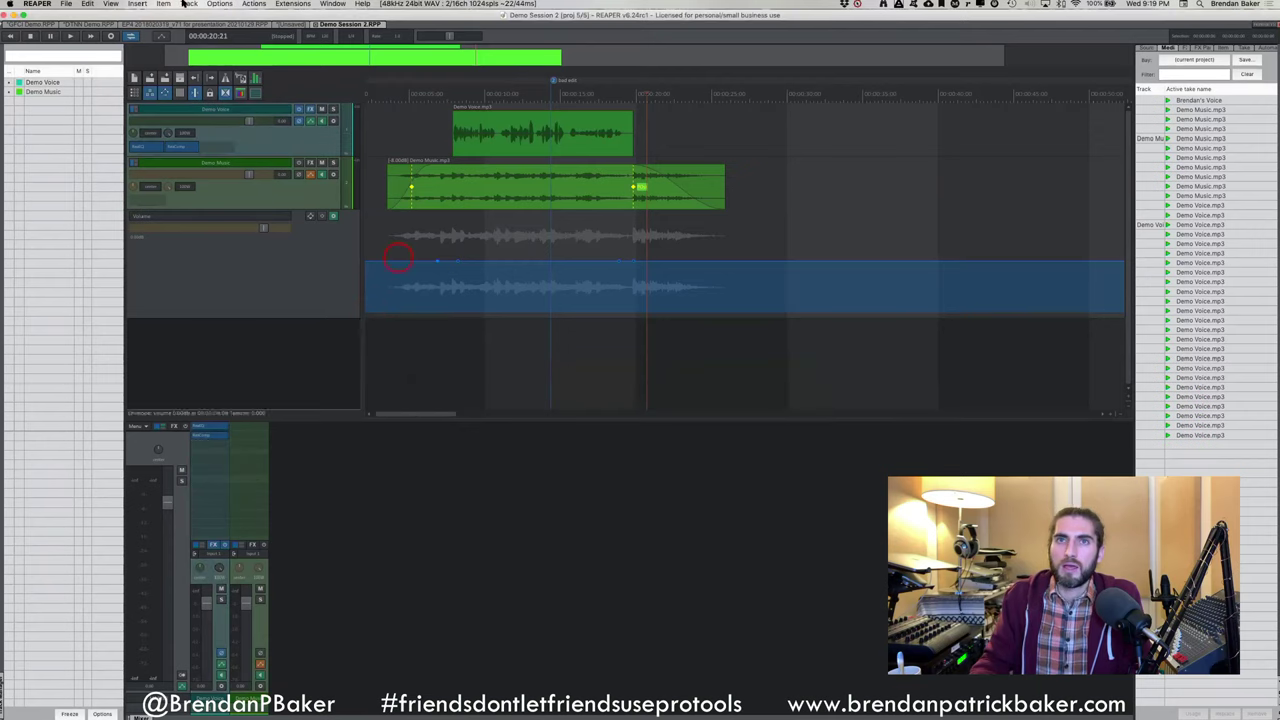
{"action": "left_click", "coordinate": [65, 4]}
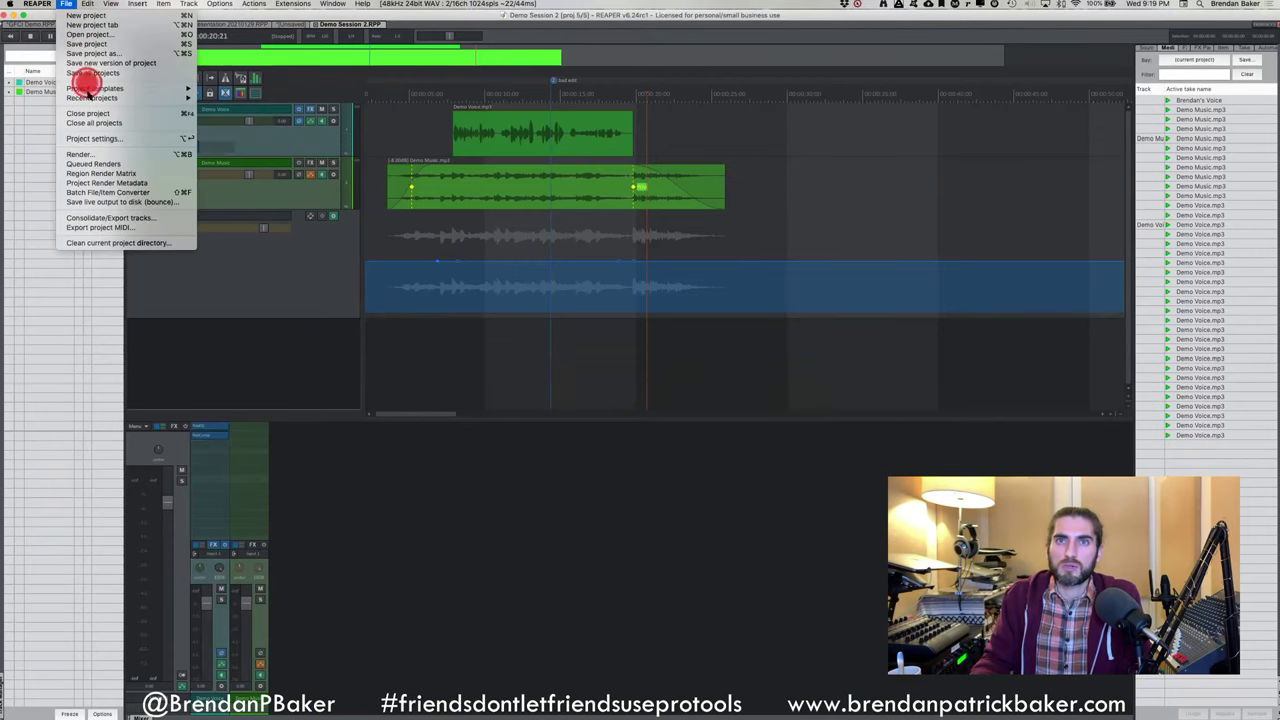
{"action": "left_click", "coordinate": [92, 116]}
Open Demo Session 2.RPP from the Demo Session 2 folder in Dropbox (Personal)
{"action": "left_click", "coordinate": [65, 4]}
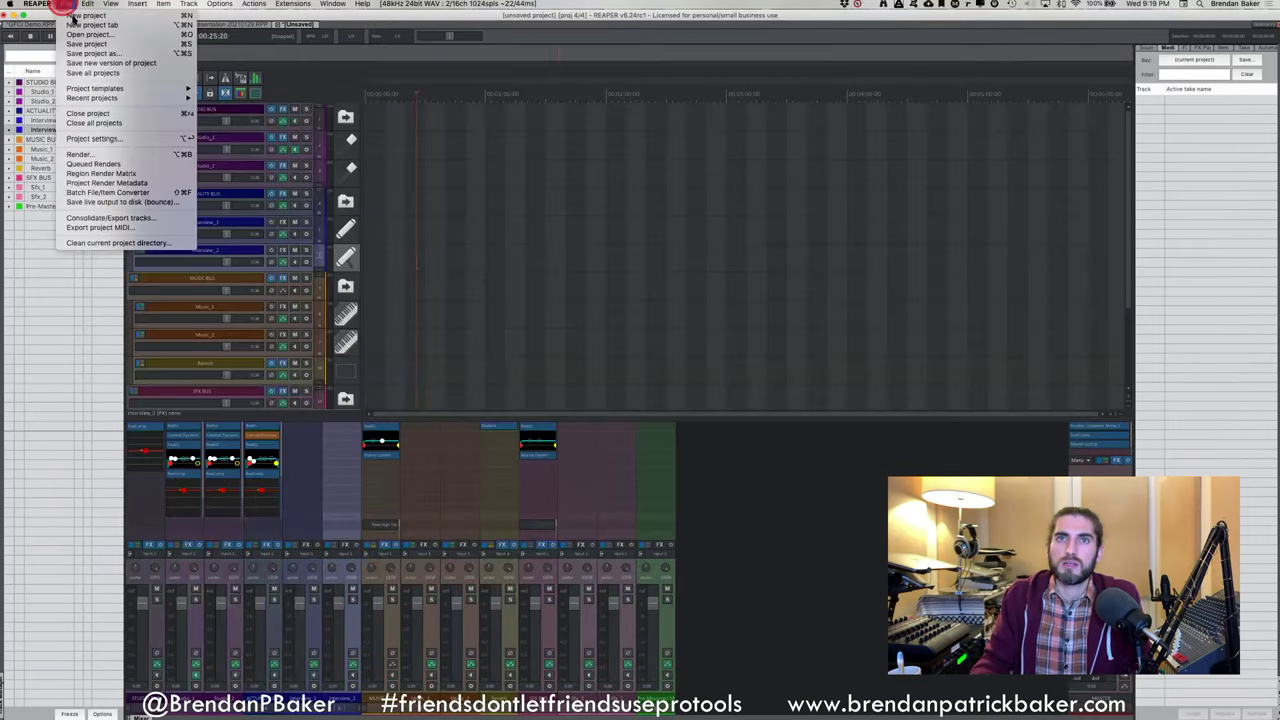
{"action": "left_click", "coordinate": [80, 36]}
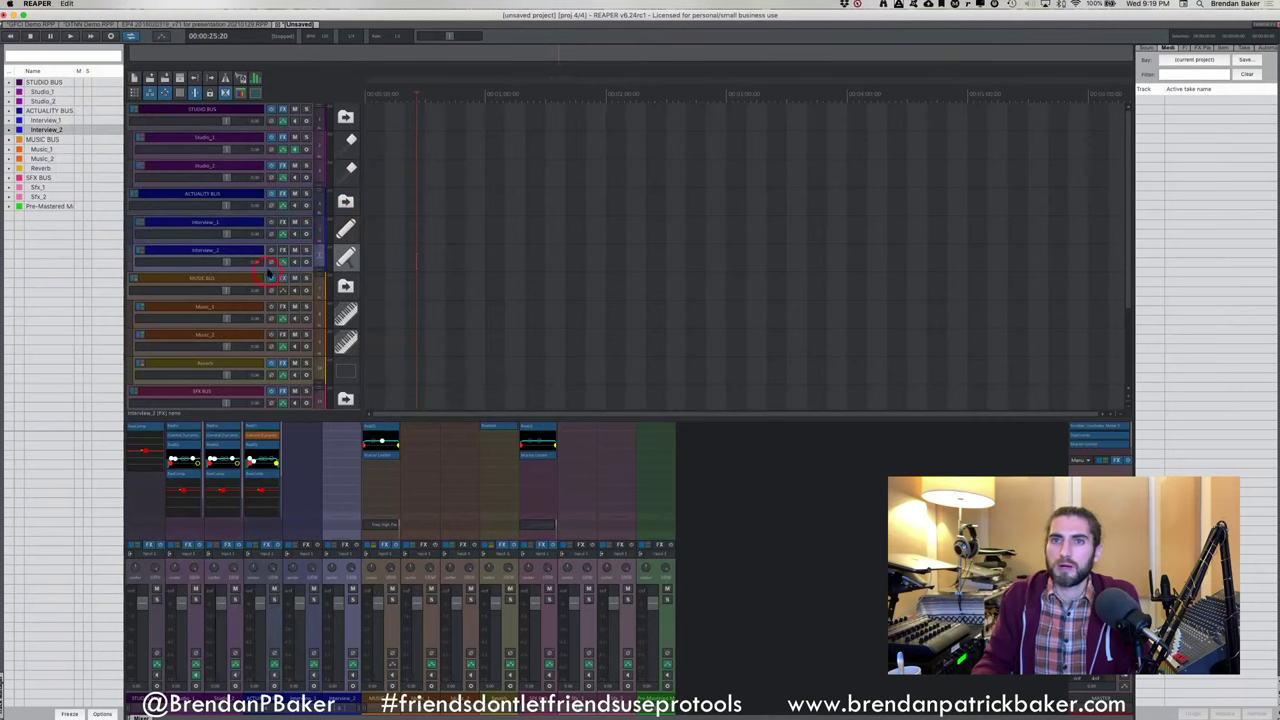
{"action": "left_click", "coordinate": [446, 180]}
{"action": "left_click", "coordinate": [447, 174]}
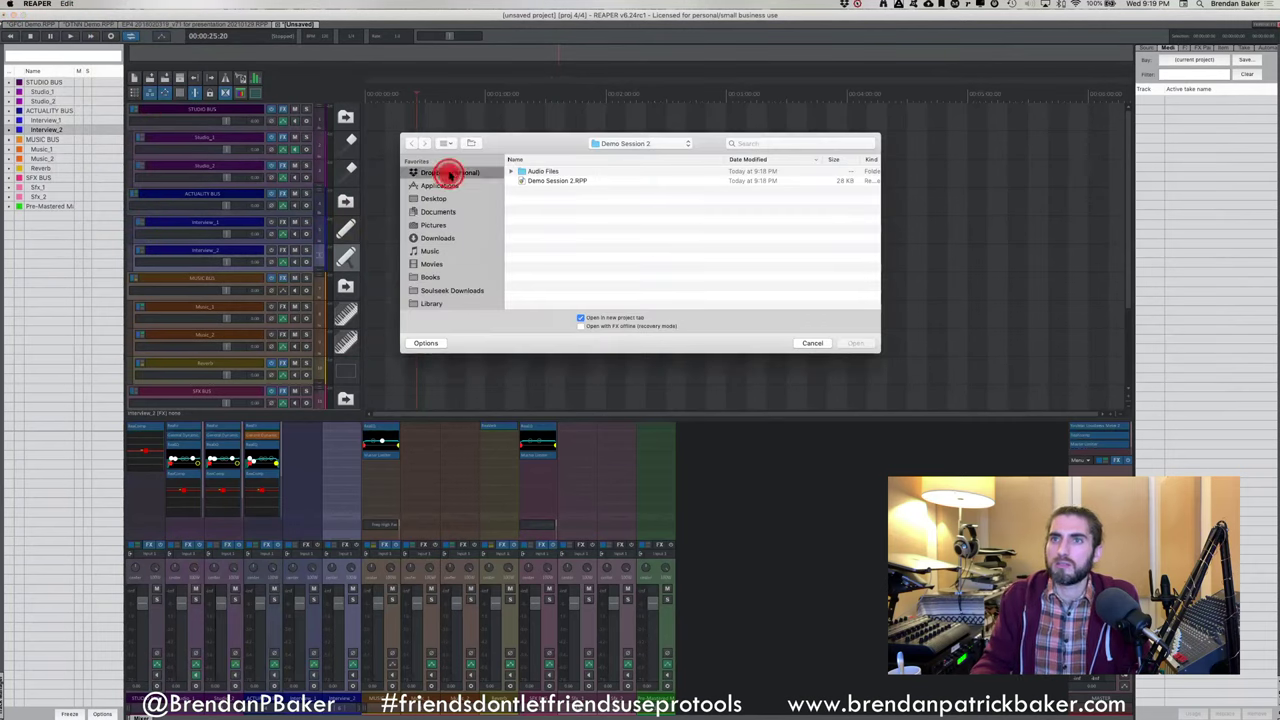
{"action": "double_click", "coordinate": [561, 171]}
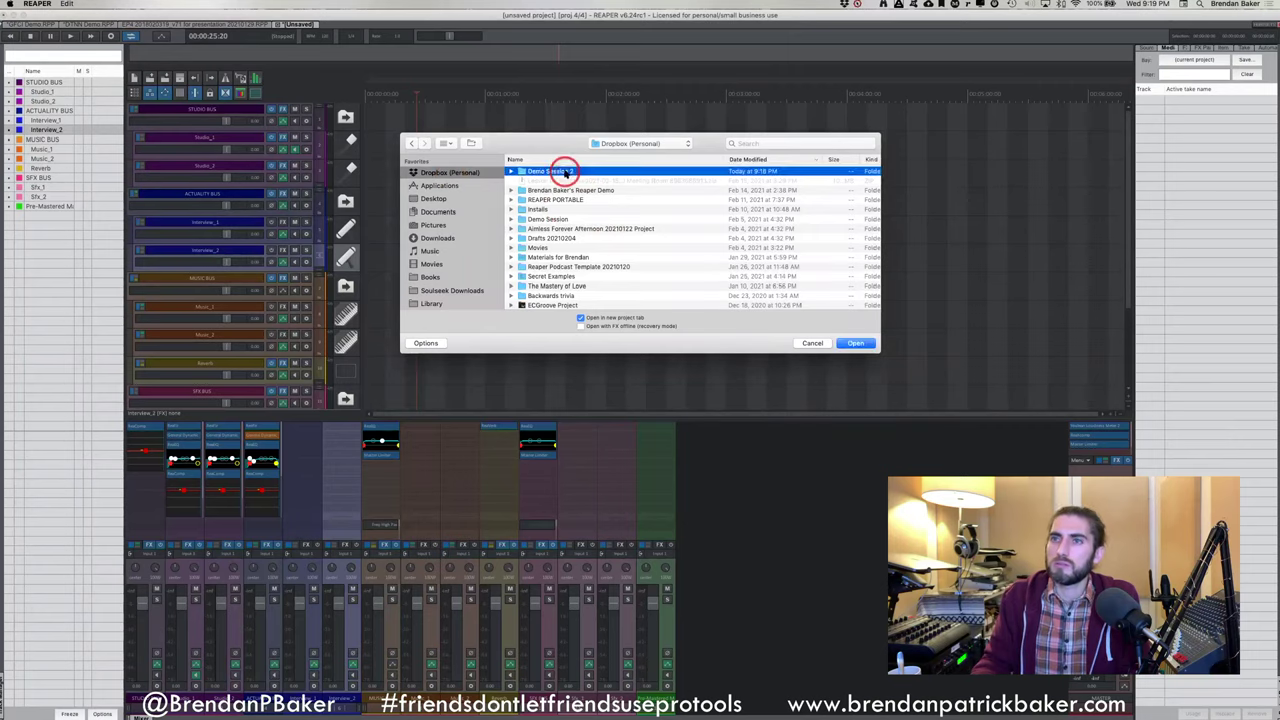
{"action": "left_click", "coordinate": [558, 181]}
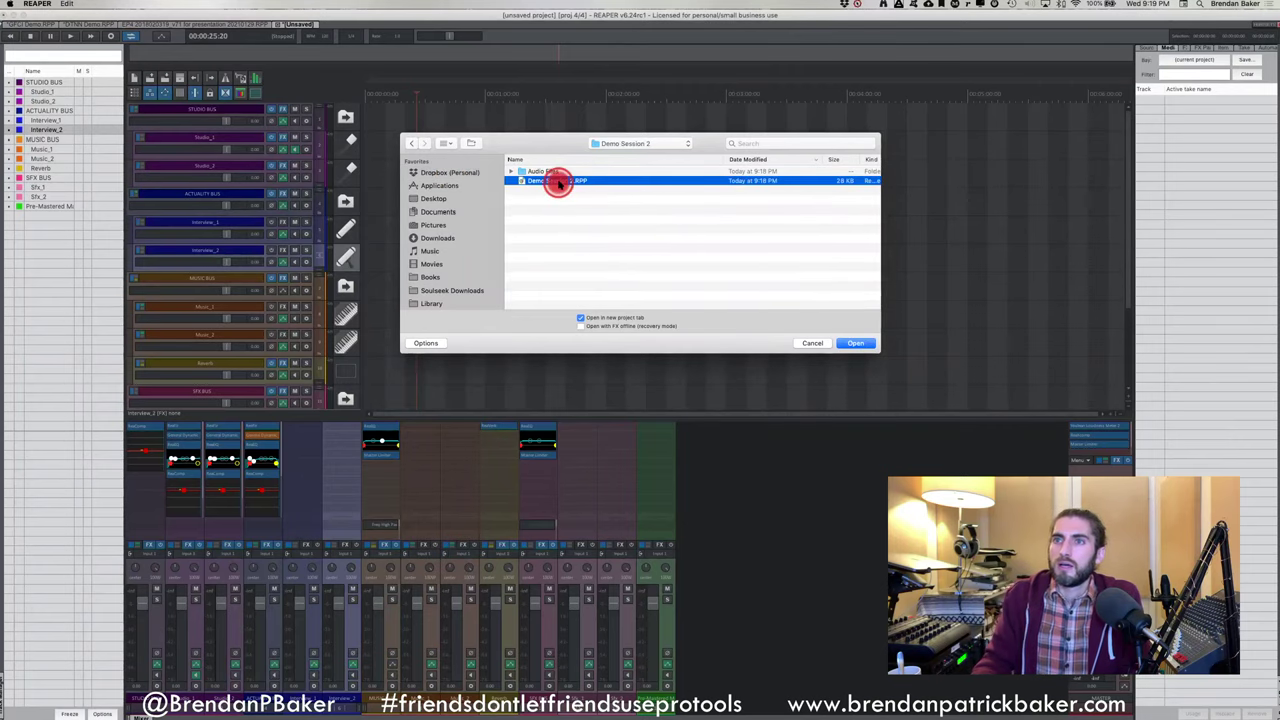
{"action": "double_click", "coordinate": [558, 181]}
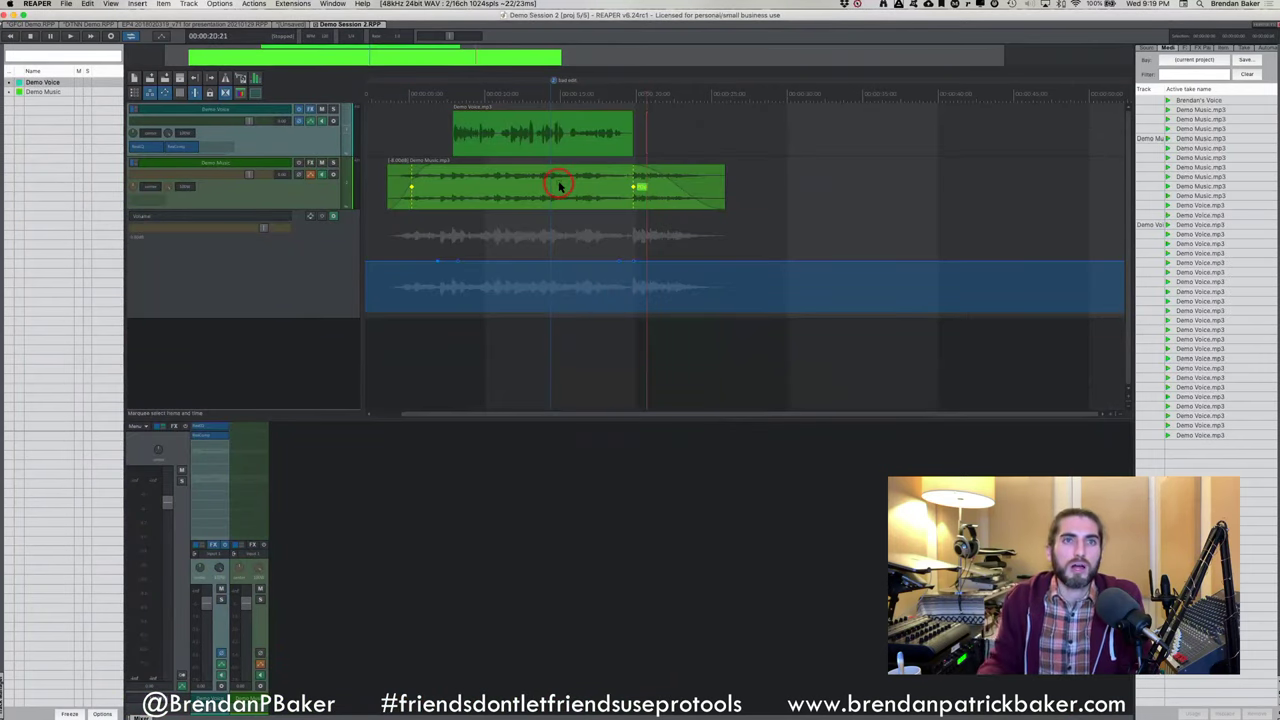
Save the project under the new name "Demo Session 2 20210217 BB v2" in the same project folder
{"action": "left_click", "coordinate": [66, 4]}
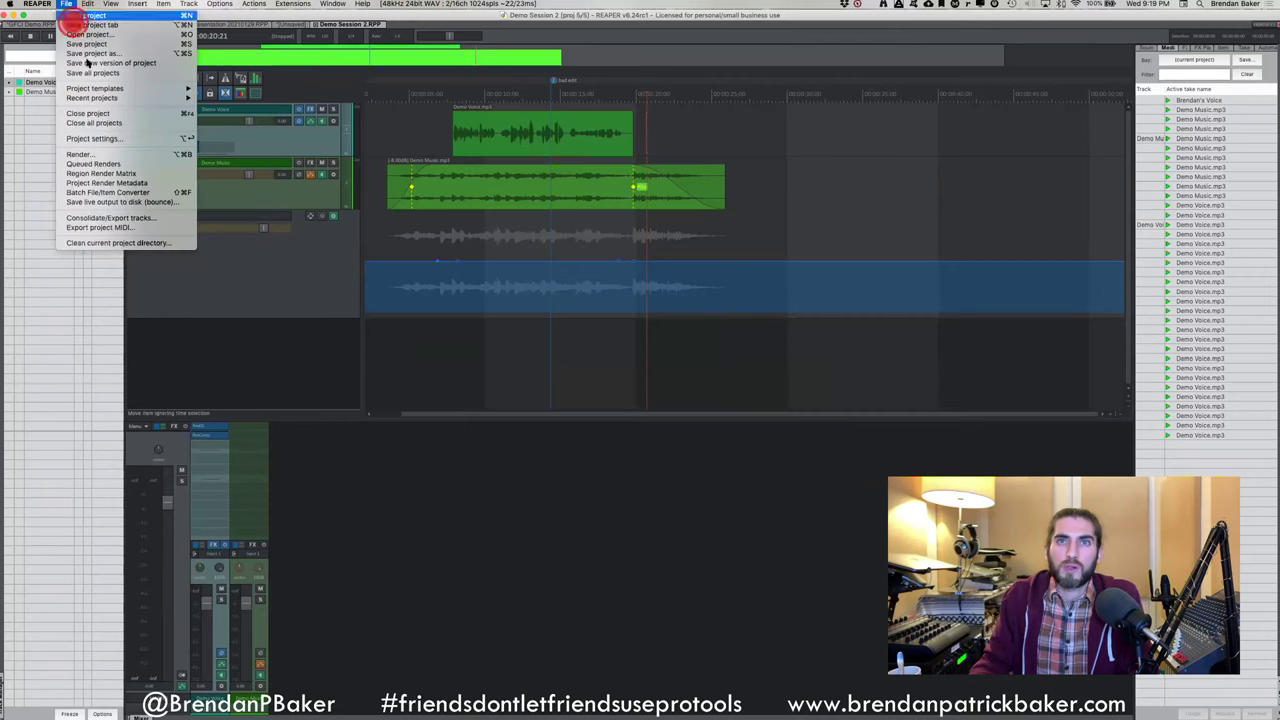
{"action": "left_click", "coordinate": [660, 124]}
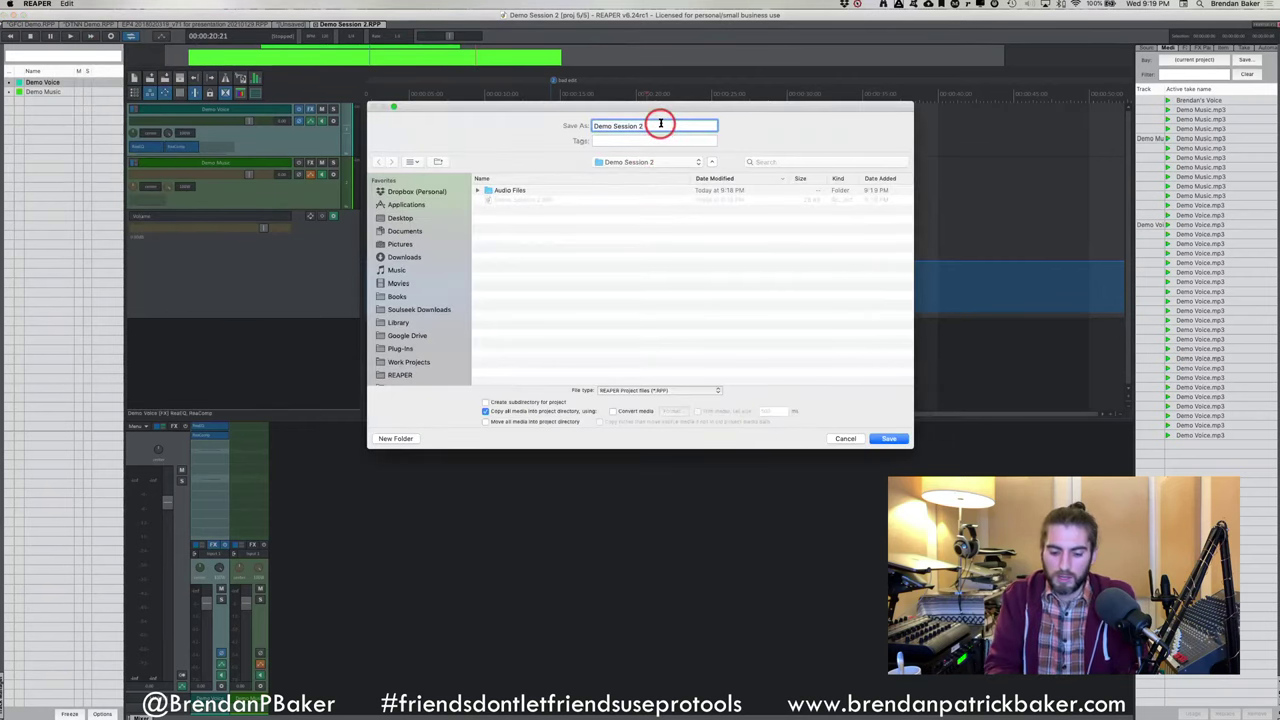
{"action": "type", "text": "20"}
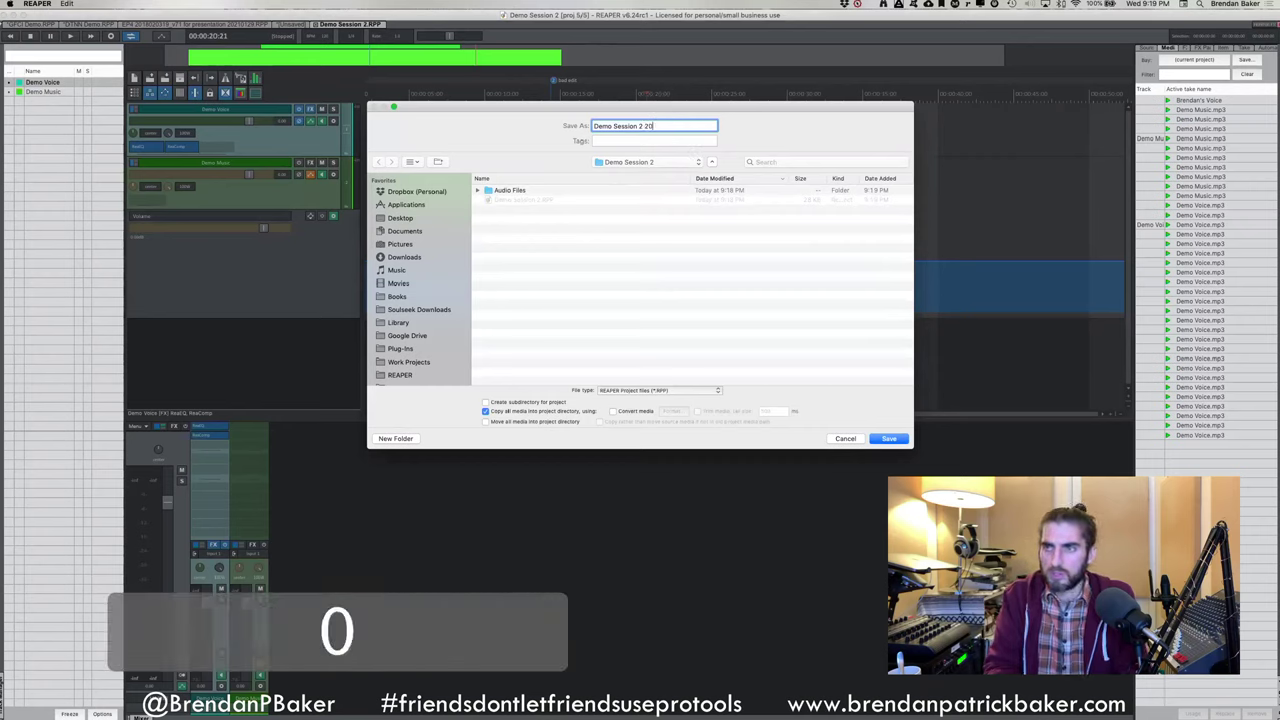
{"action": "type", "text": "2102"}
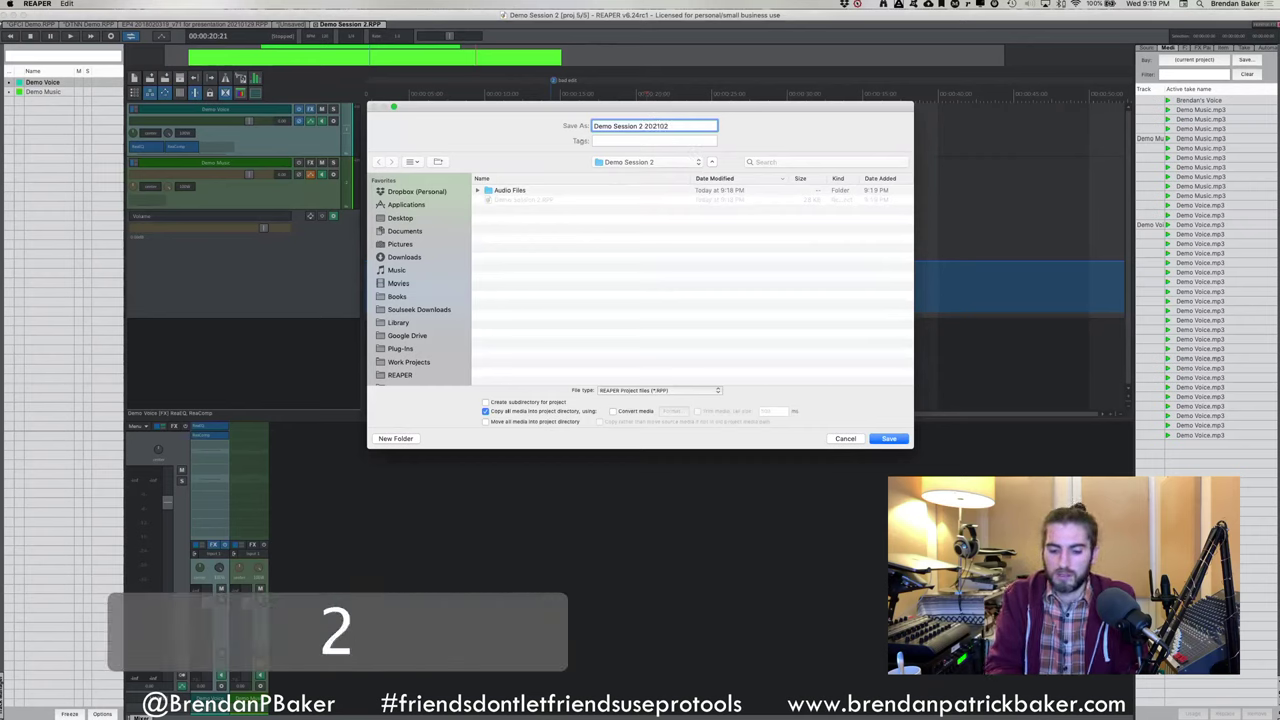
{"action": "type", "text": "17 BB"}
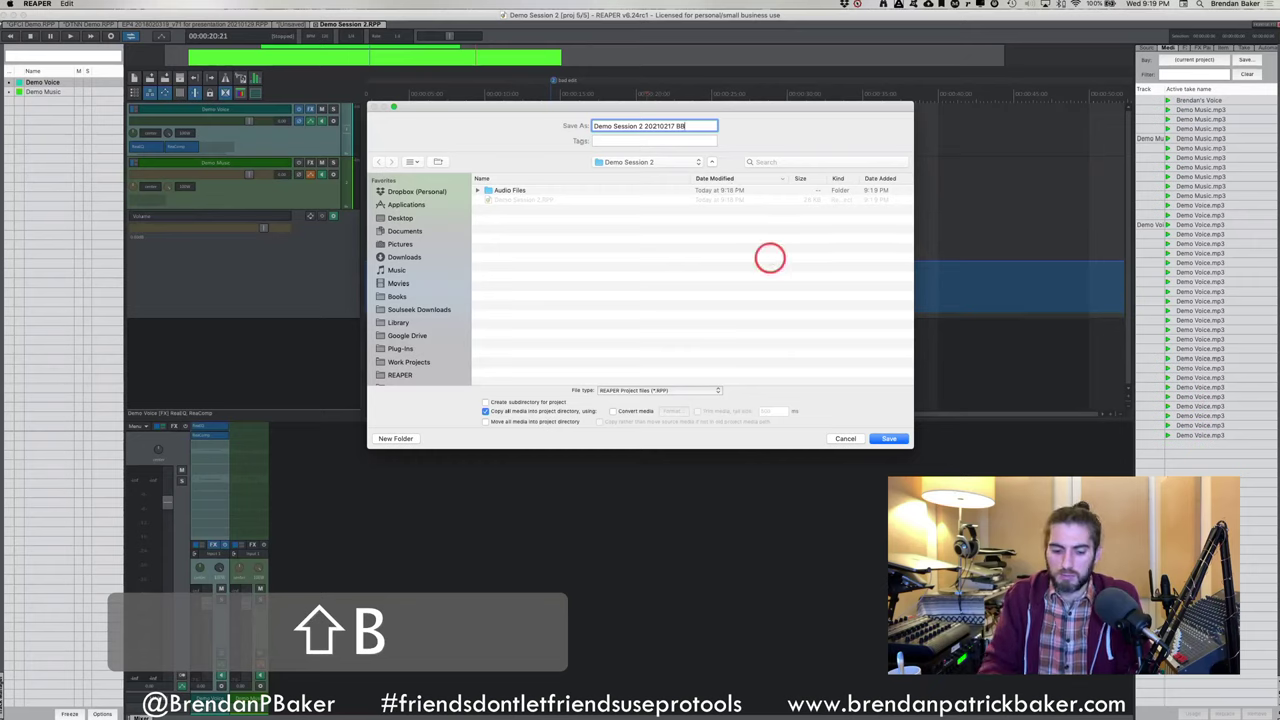
{"action": "type", "text": " v2"}
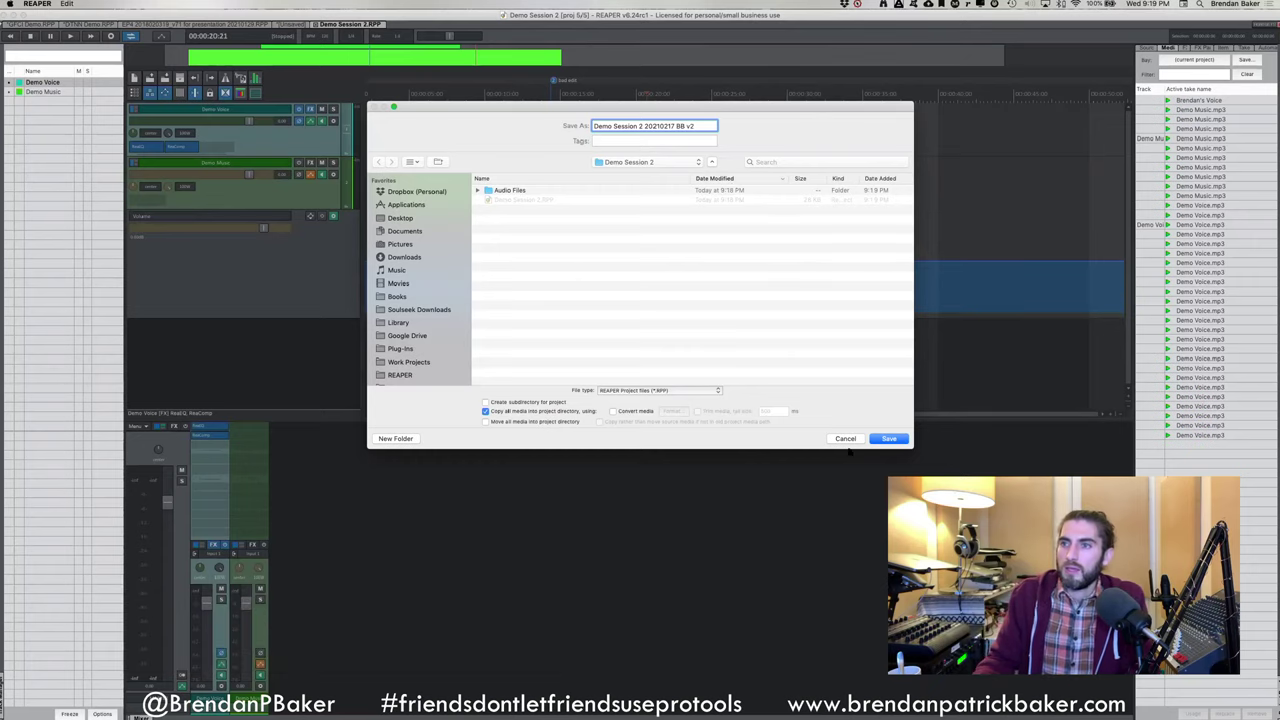
{"action": "left_click", "coordinate": [886, 438]}
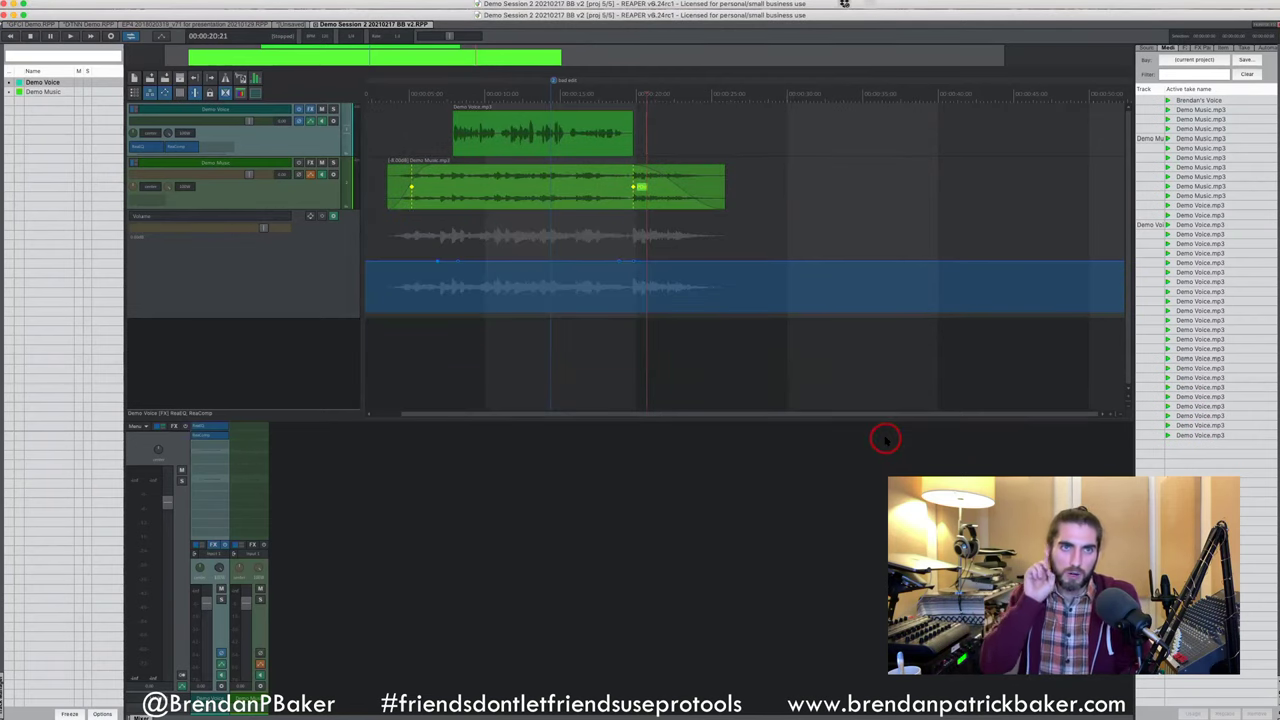
Switch to Finder and check the project files in the Dropbox Demo Session 2 folder
{"action": "key", "text": "super+Tab"}
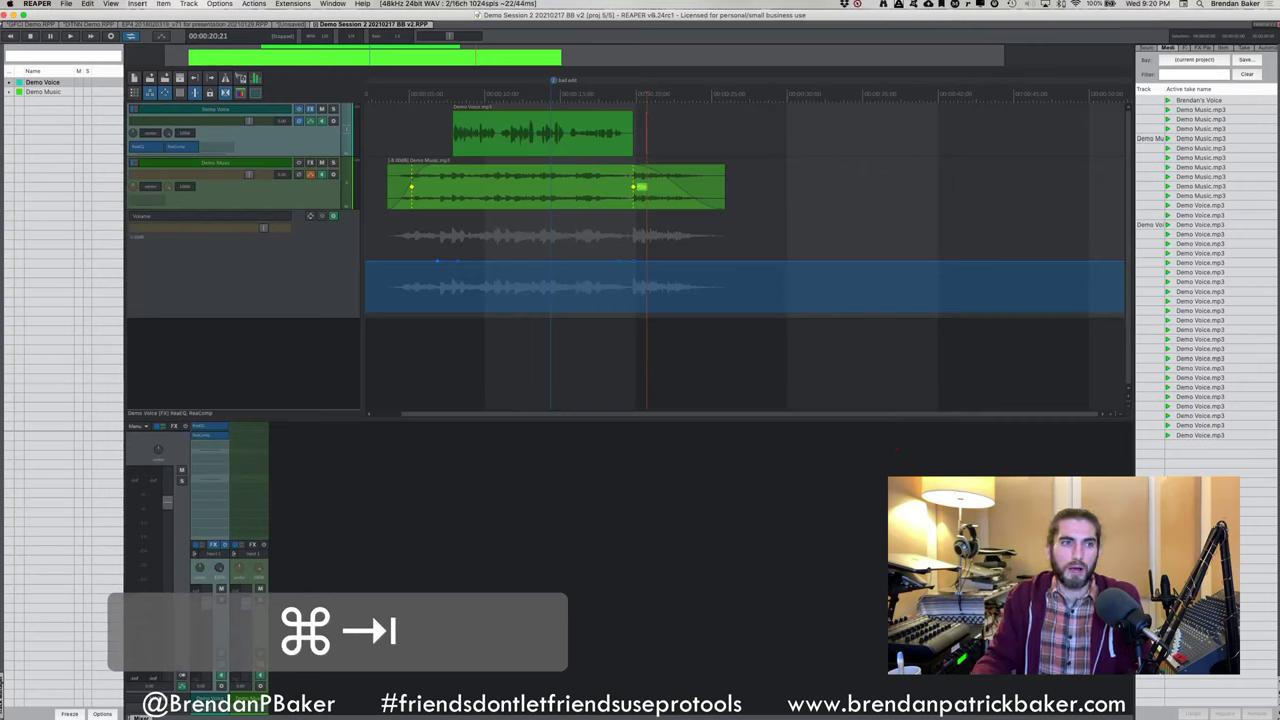
{"action": "key", "text": "super+Tab"}
{"action": "key", "text": "a"}
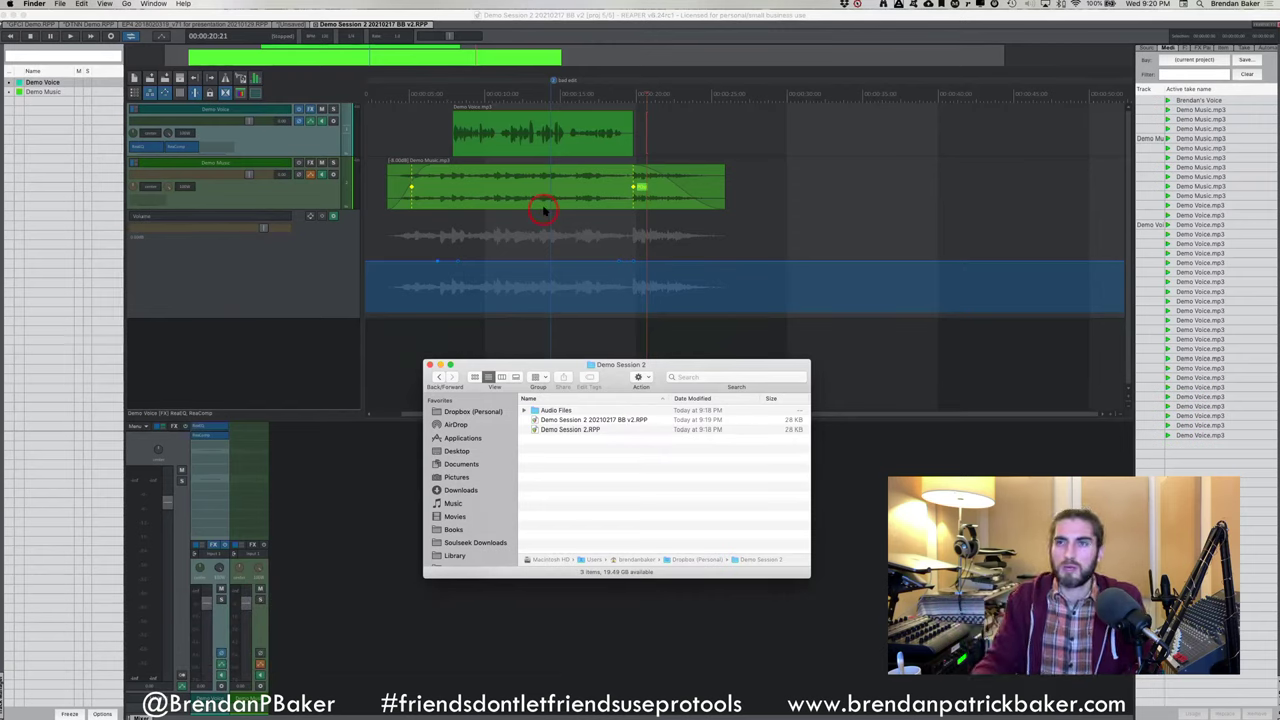
Switch to the EP4 presentation project in REAPER and examine its tracks and arrangement as an example of a large session
{"action": "left_click", "coordinate": [220, 22]}
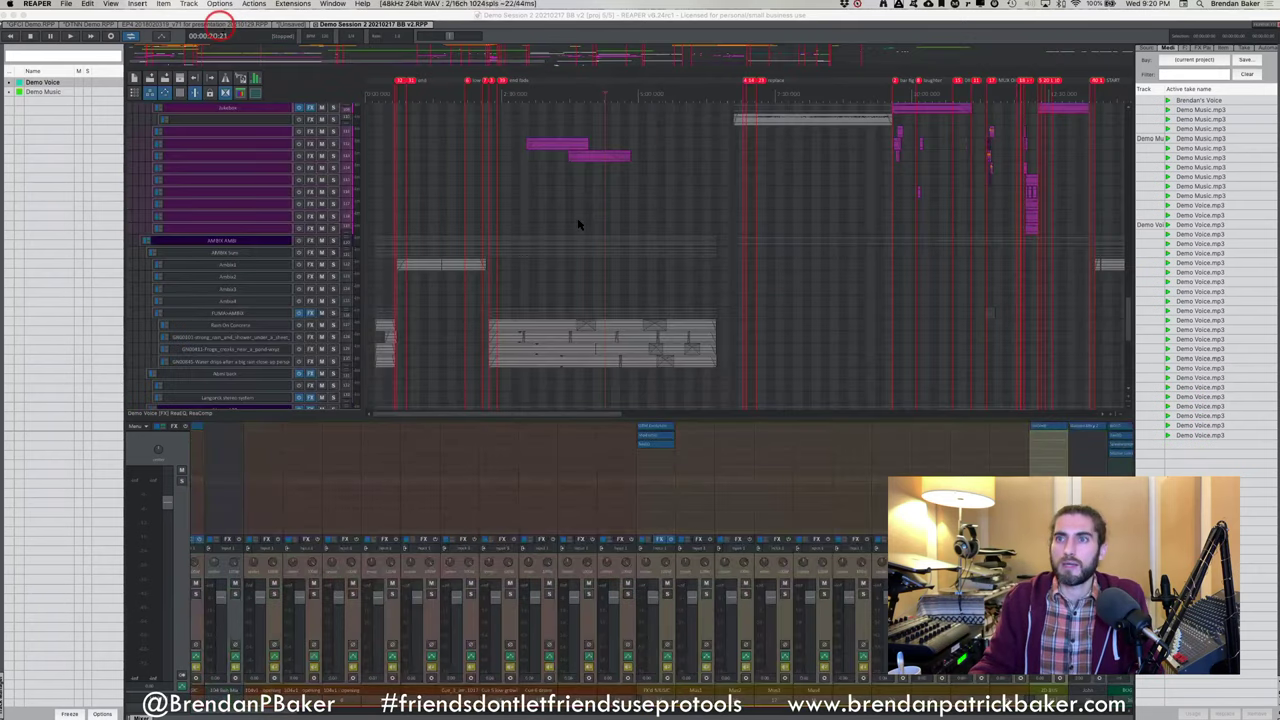
{"action": "key", "text": "ctrl+shift+Tab"}
{"action": "key", "text": "ctrl+shift+Tab"}
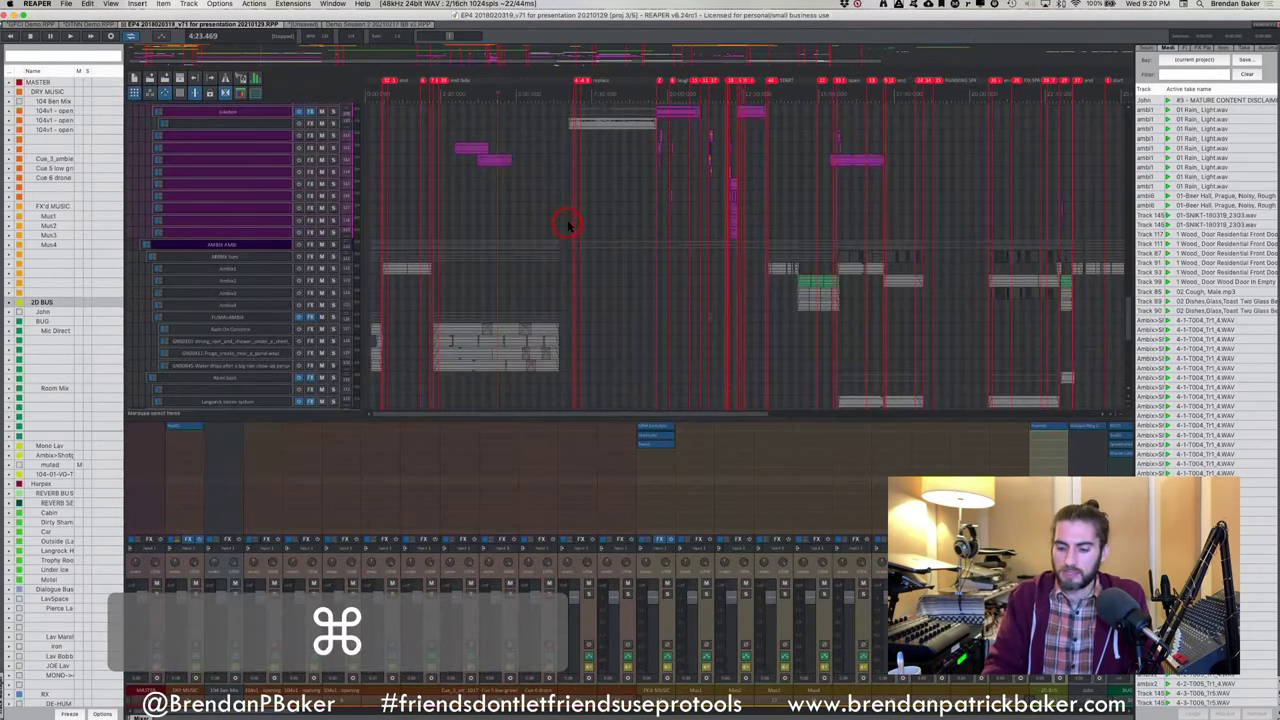
{"action": "key", "text": "ctrl+equal"}
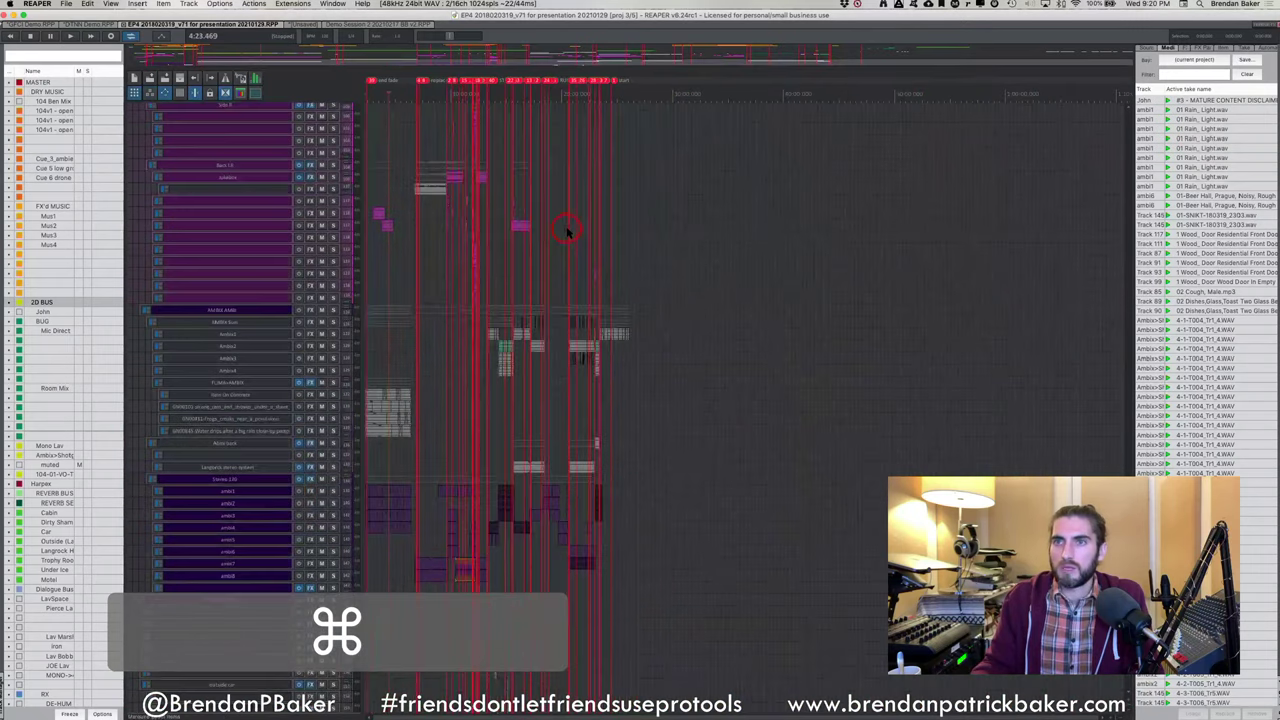
{"action": "scroll", "coordinate": [565, 232], "scroll_direction": "up", "scroll_amount": 10}
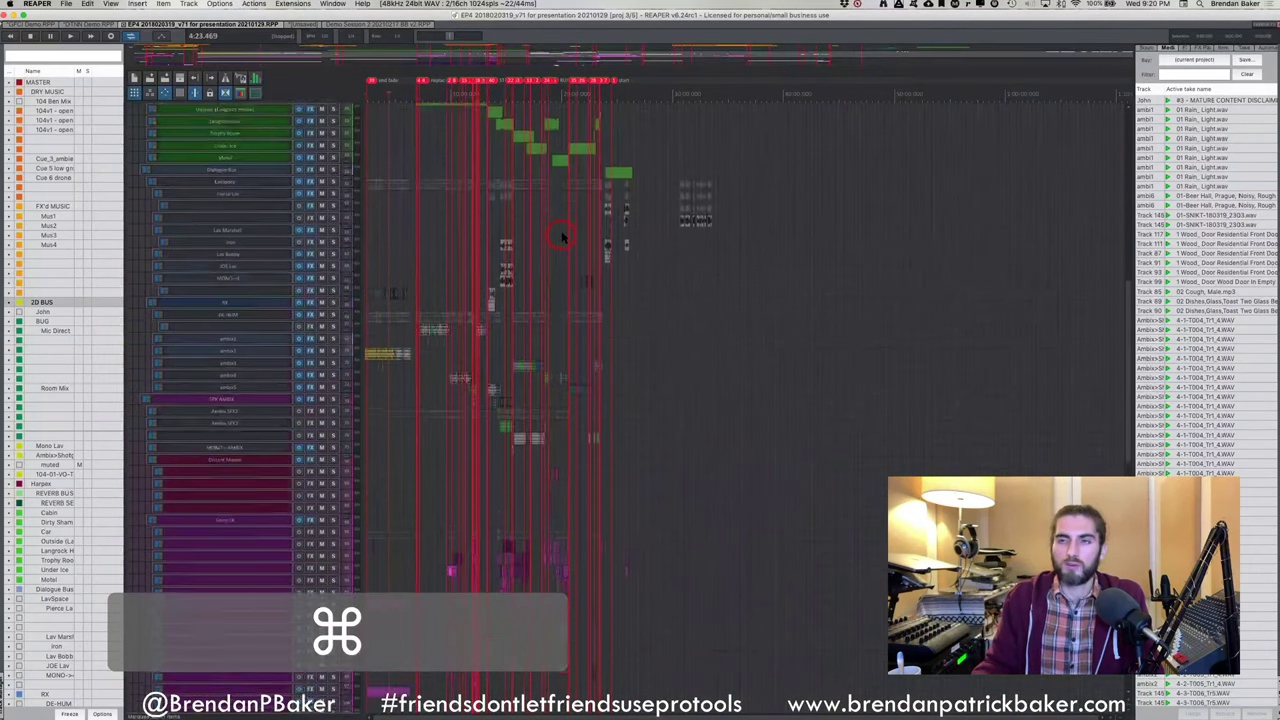
{"action": "scroll", "coordinate": [562, 236], "scroll_direction": "up", "scroll_amount": 5}
{"action": "scroll", "coordinate": [560, 234], "scroll_direction": "up", "scroll_amount": 3, "text": "ctrl"}
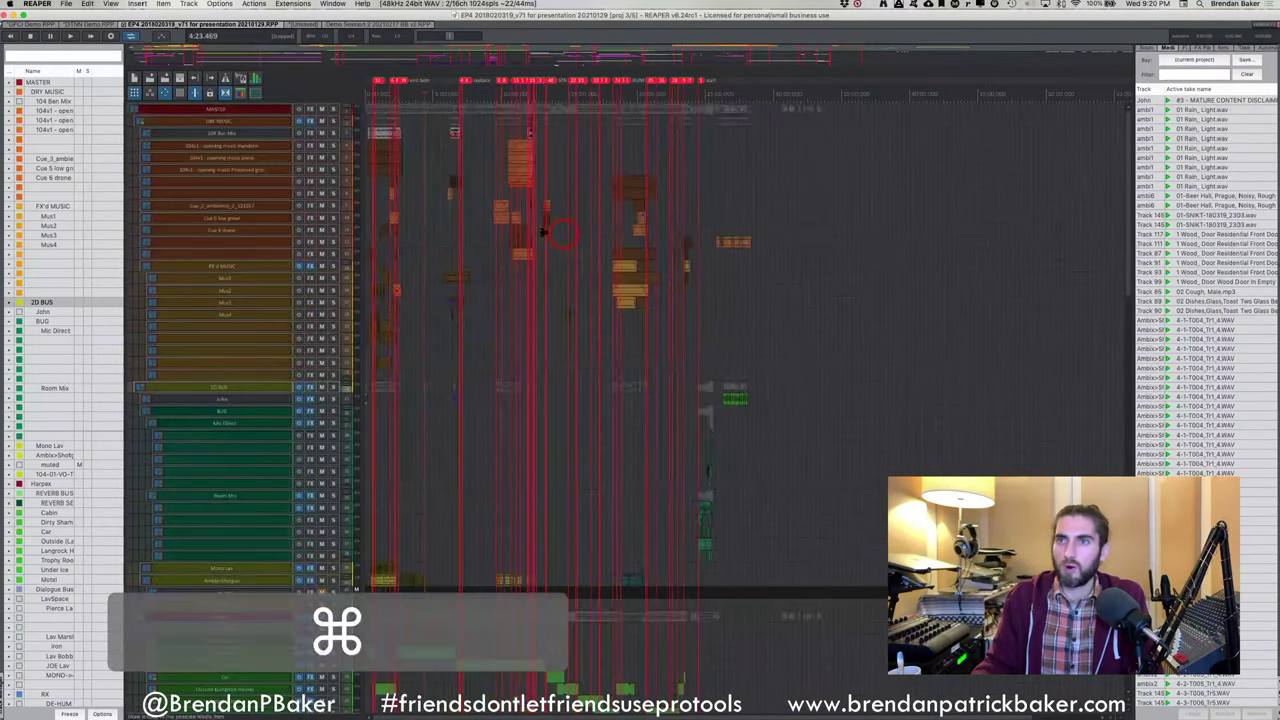
{"action": "scroll", "coordinate": [546, 235], "scroll_direction": "up", "scroll_amount": 4}
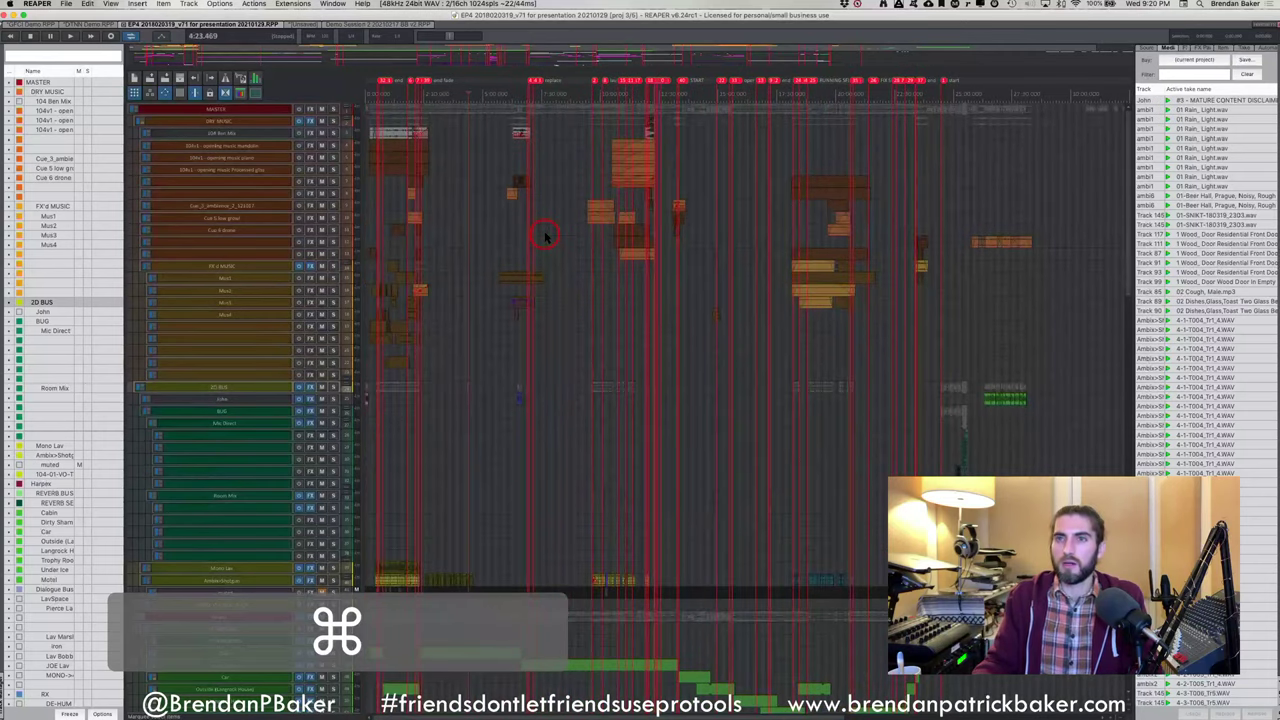
{"action": "scroll", "coordinate": [545, 236], "scroll_direction": "up", "scroll_amount": 2}
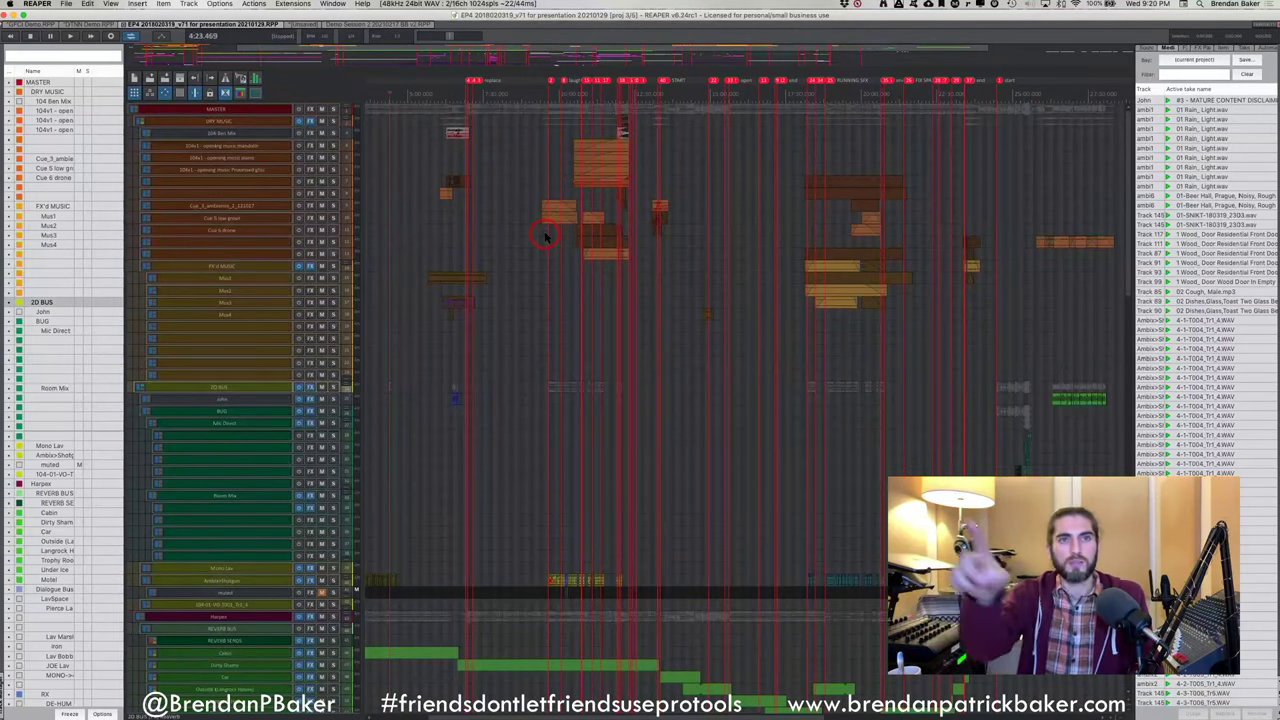
Return to the Demo Session 2 20210217 BB v2 project and place the edit cursor near the end of the music item
{"action": "key", "text": "ctrl+Tab"}
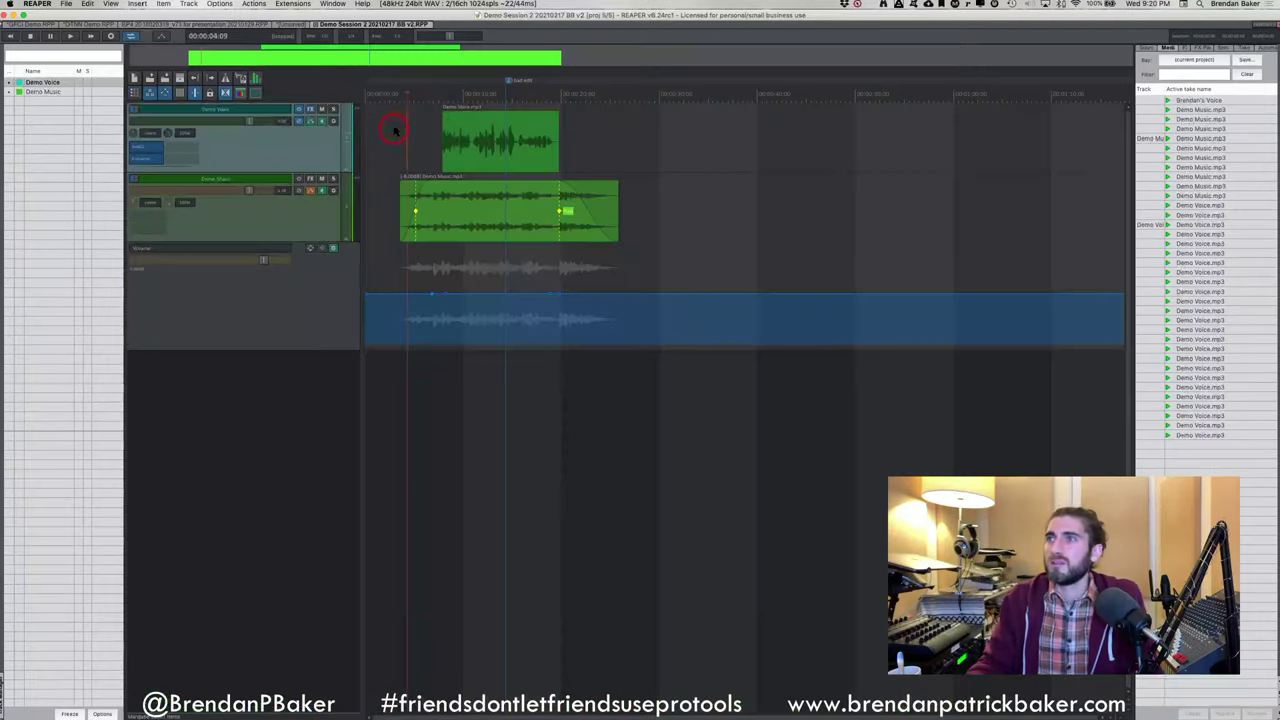
{"action": "left_click", "coordinate": [697, 118]}
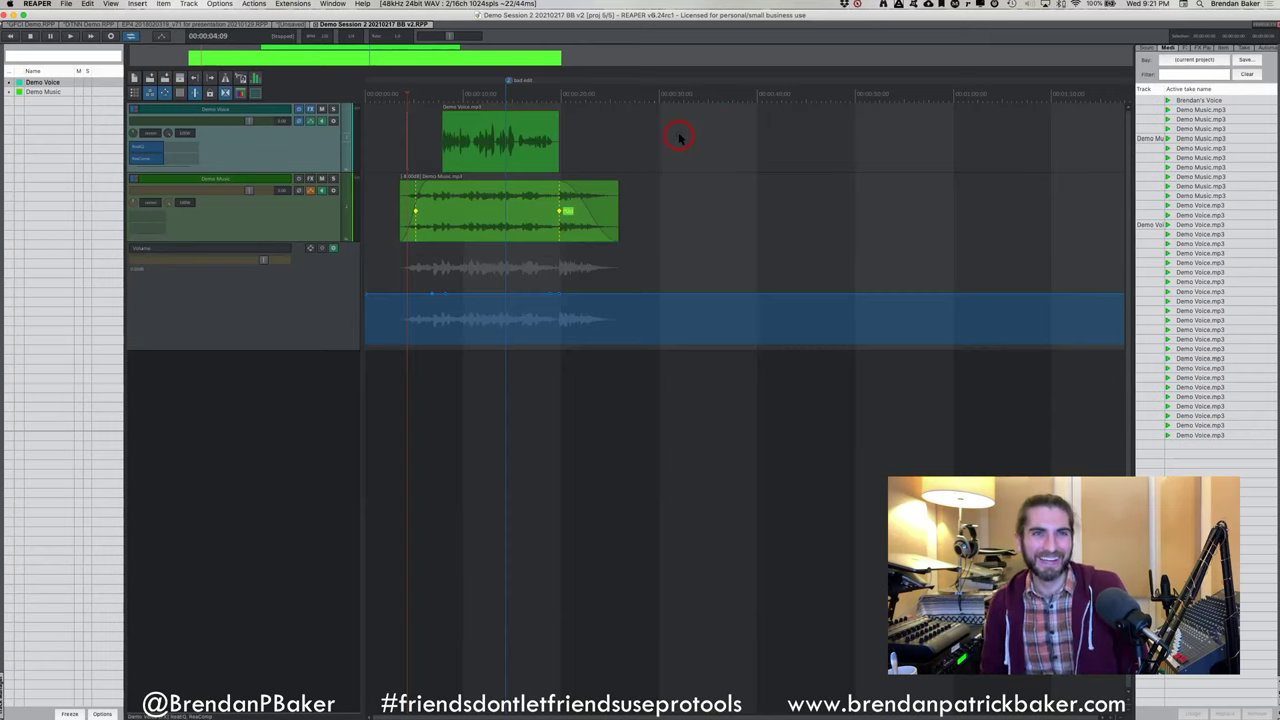
{"action": "left_click", "coordinate": [604, 157]}
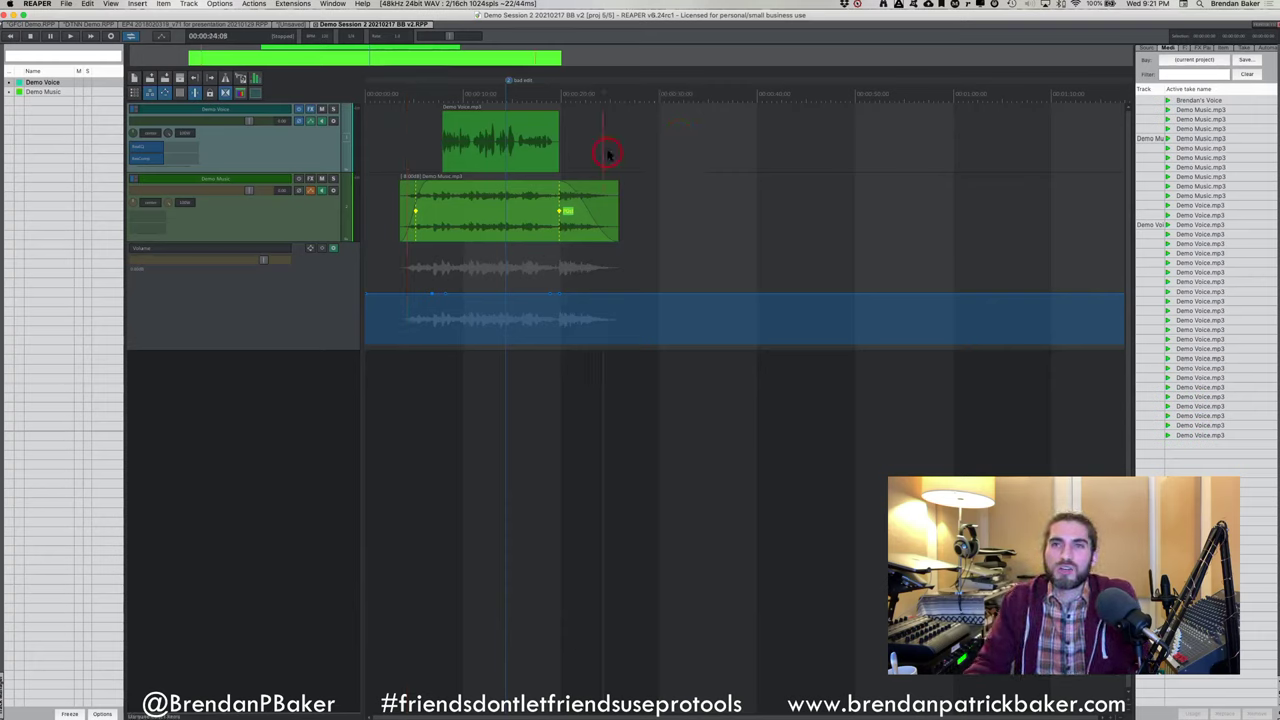
Place the edit cursor in the empty space just after the music item and increase the track heights slightly
{"action": "key", "text": "super+a"}
{"action": "left_click", "coordinate": [632, 142]}
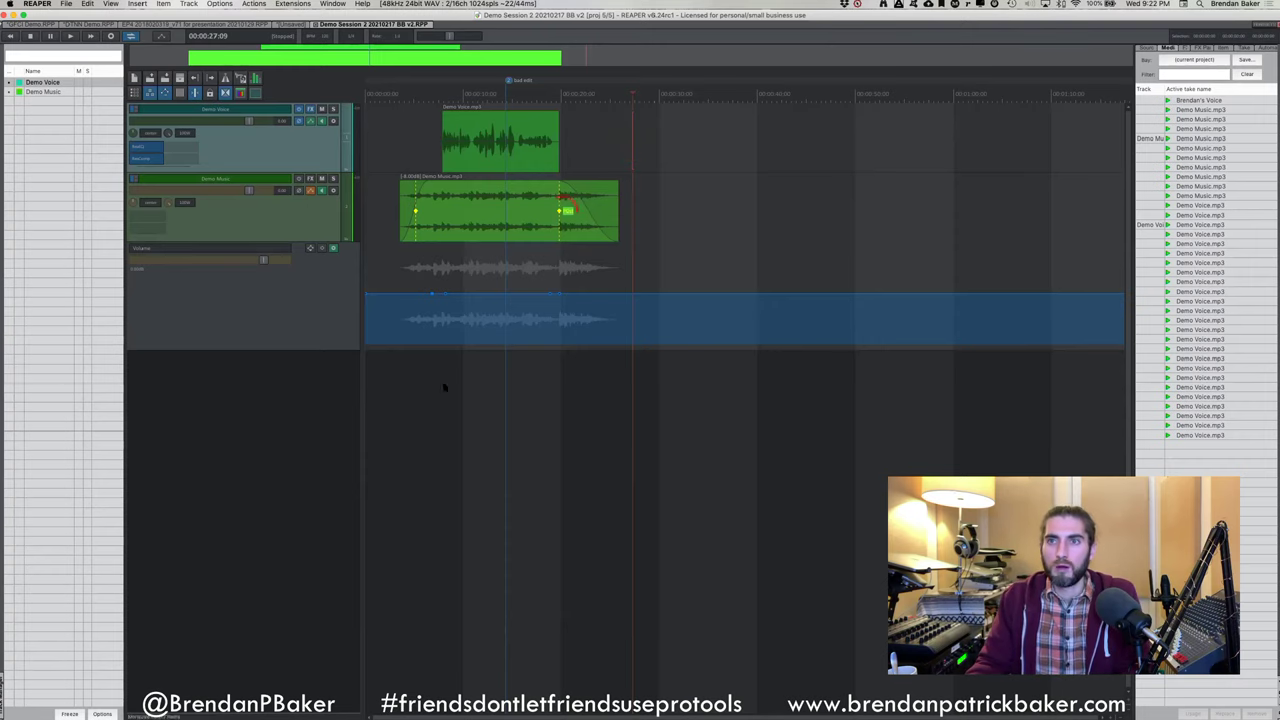
{"action": "scroll", "coordinate": [430, 417], "scroll_direction": "down", "scroll_amount": 4}
{"action": "scroll", "coordinate": [430, 417], "scroll_direction": "up", "scroll_amount": 3}
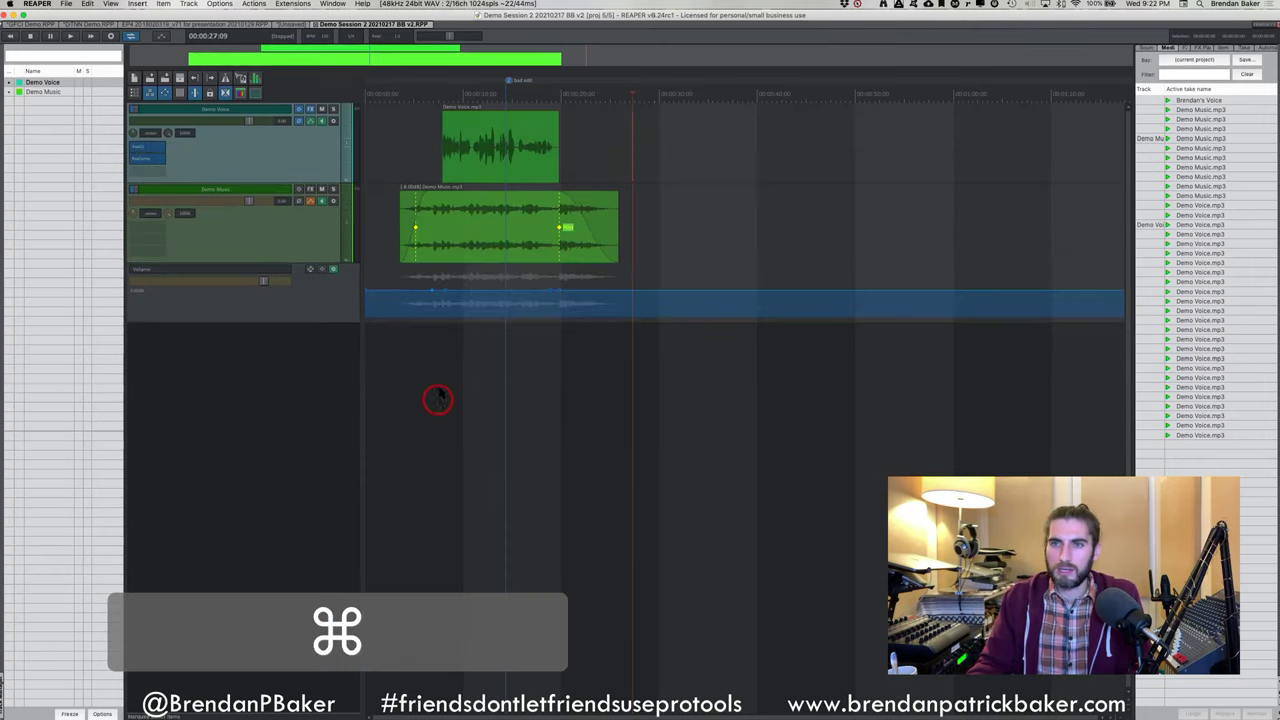
Switch to Finder and import Reaper for Radio 20210205.m4v from the Storage - WD 5TB Zoom Recordings folder onto the Demo Voice track after the existing items
{"action": "key", "text": "super+Tab"}
{"action": "key", "text": "a"}
{"action": "scroll", "coordinate": [483, 517], "scroll_direction": "down", "scroll_amount": 2}
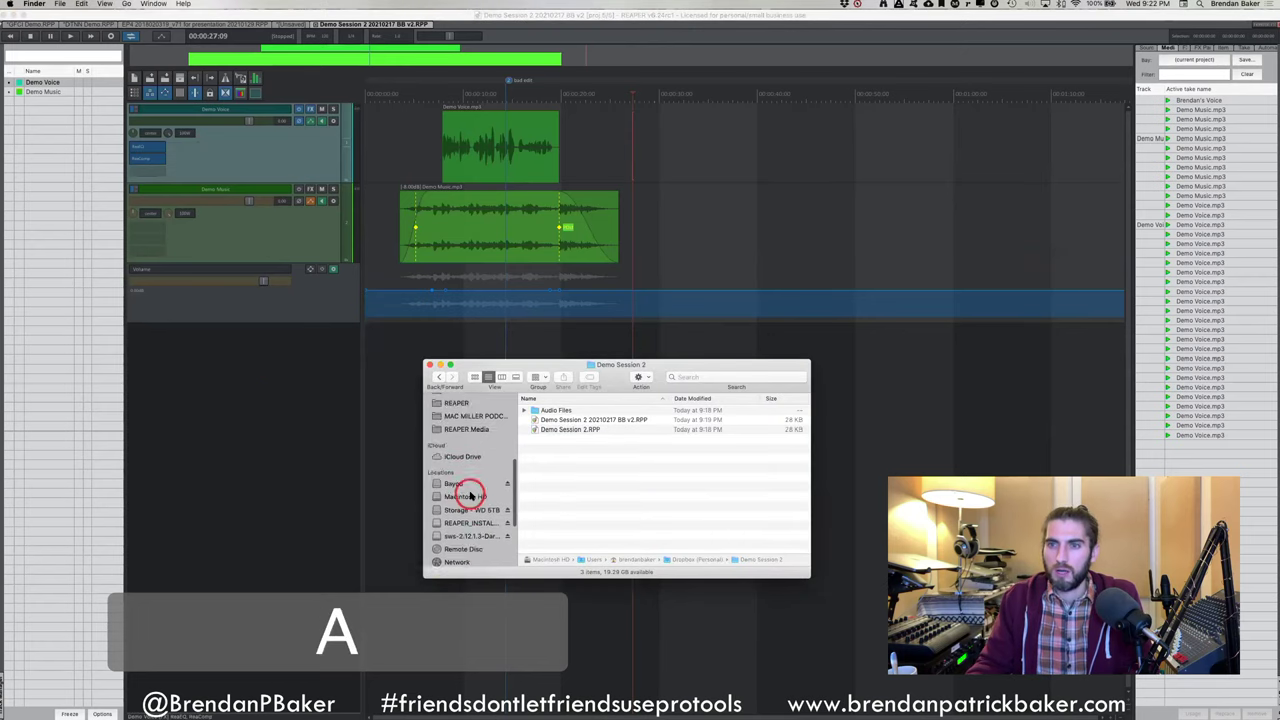
{"action": "scroll", "coordinate": [472, 510], "scroll_direction": "up", "scroll_amount": 3}
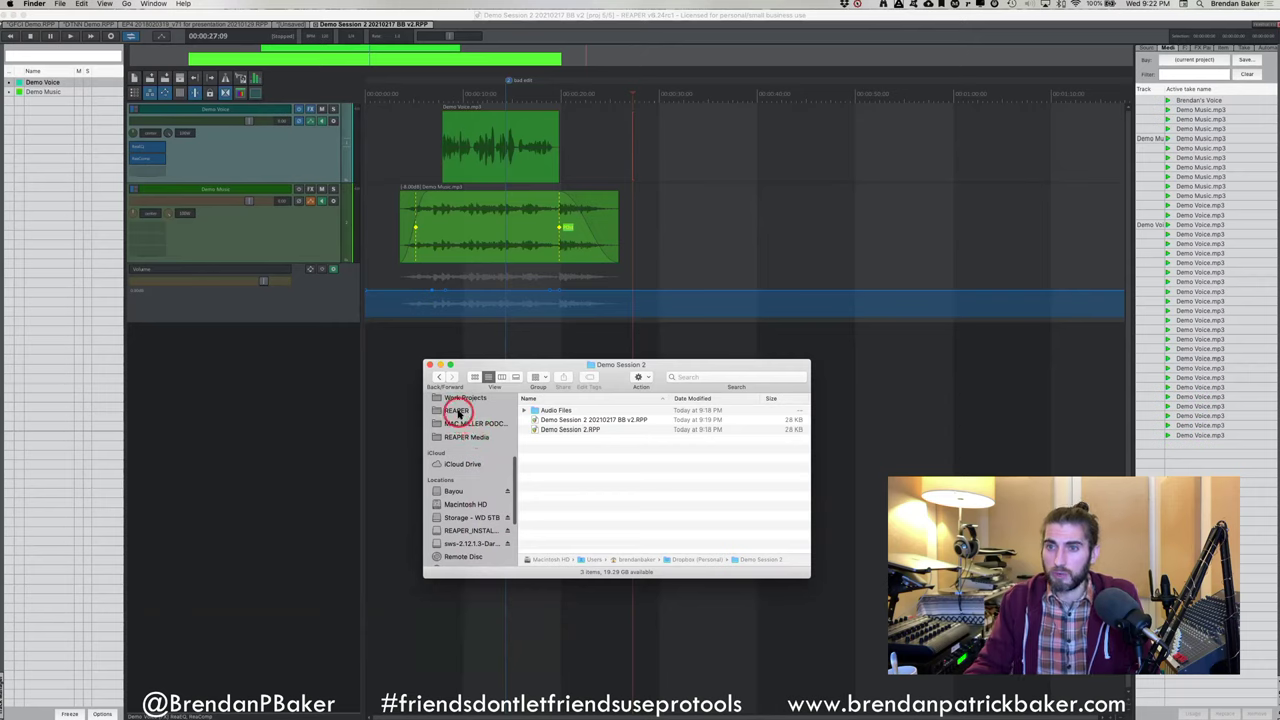
{"action": "left_click", "coordinate": [472, 518]}
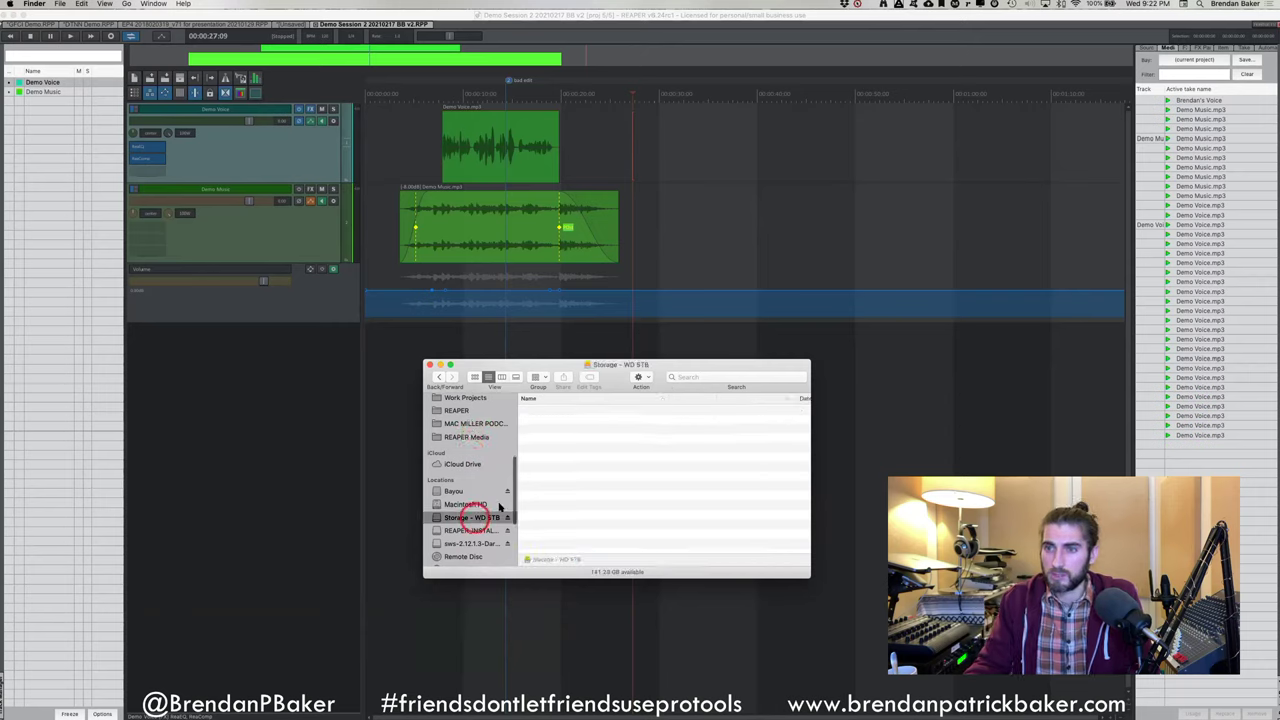
{"action": "double_click", "coordinate": [551, 446]}
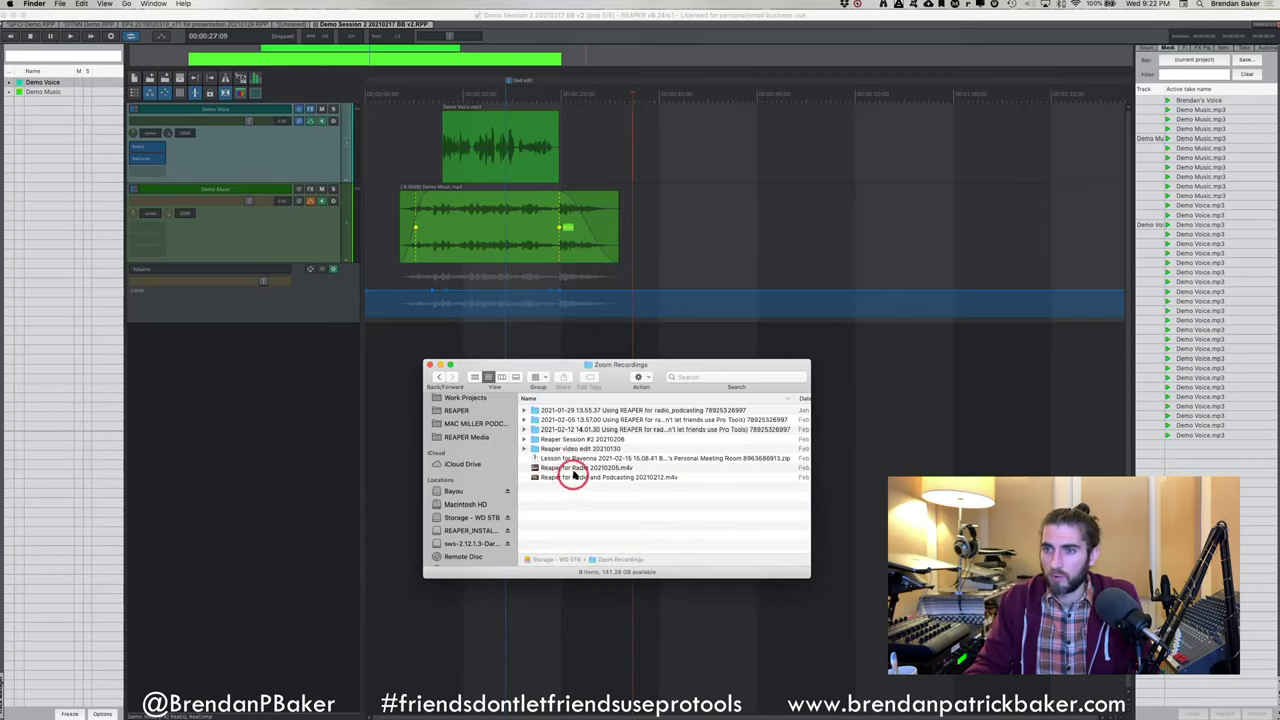
{"action": "left_click_drag", "start_coordinate": [575, 476], "coordinate": [664, 131]}
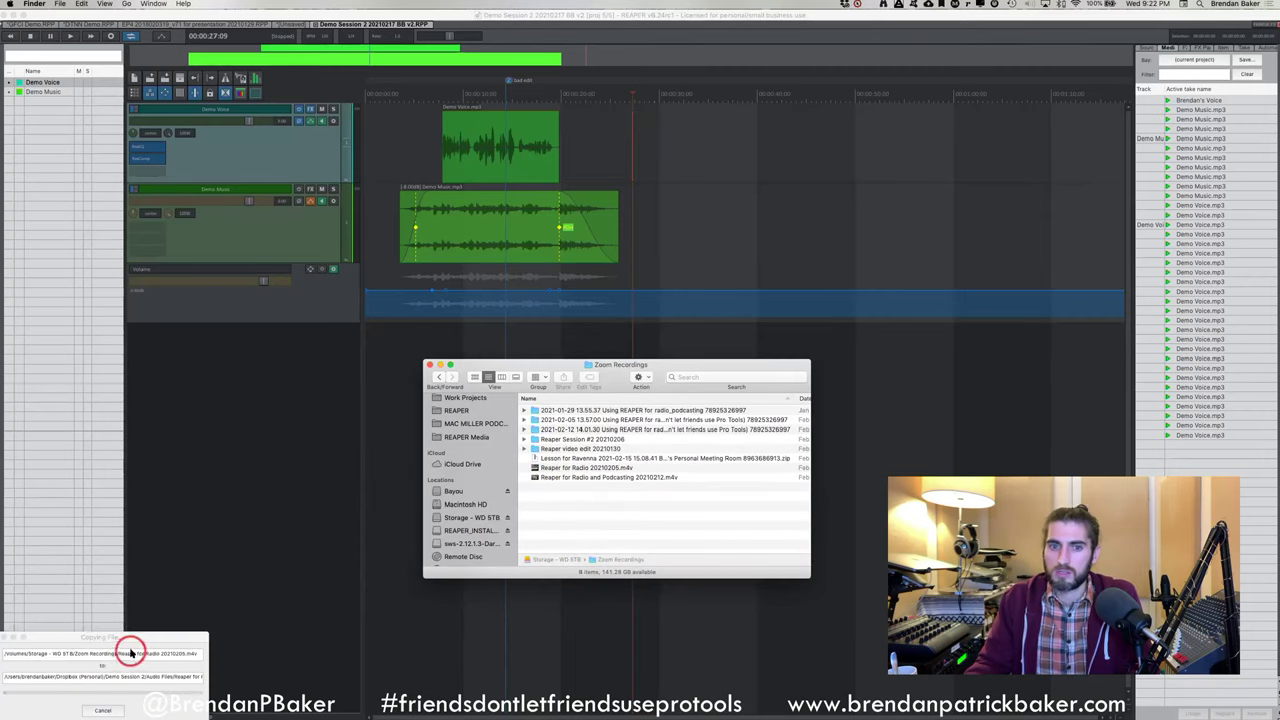
Play the imported video briefly from about the 40-second mark and position the Video Window below the tracks
{"action": "left_click", "coordinate": [764, 92]}
{"action": "key", "text": "space"}
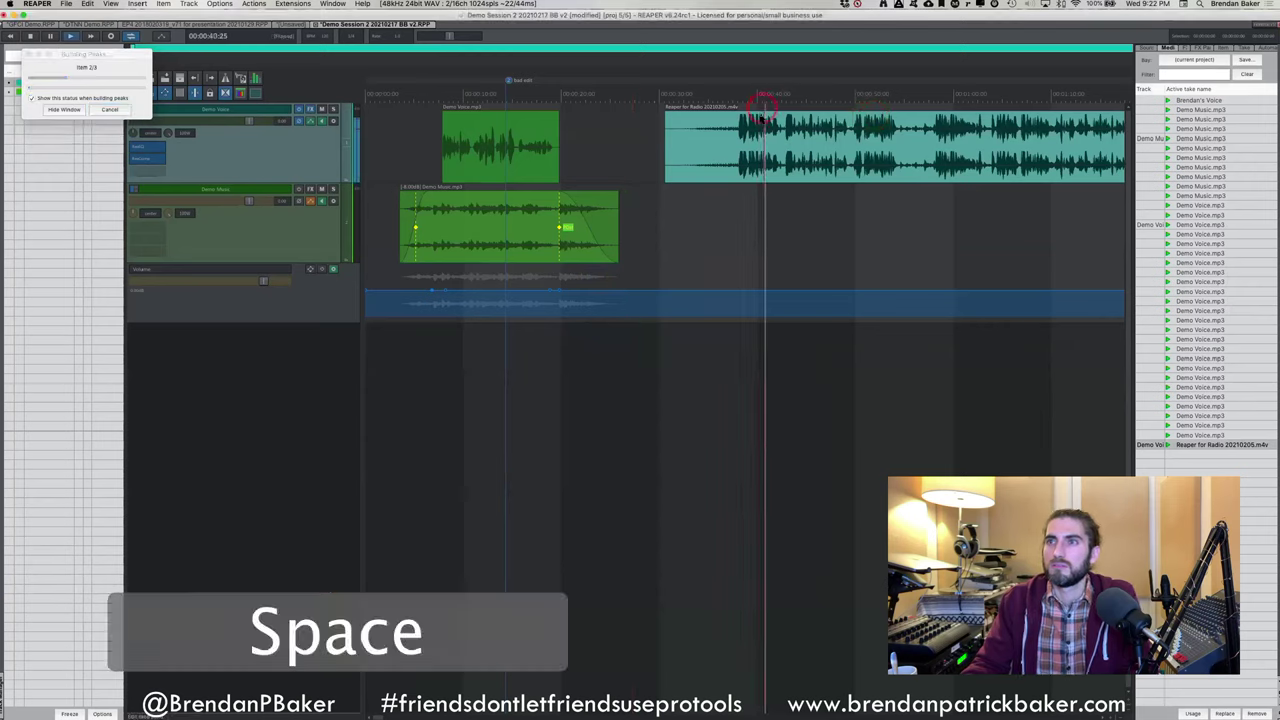
{"action": "key", "text": "space"}
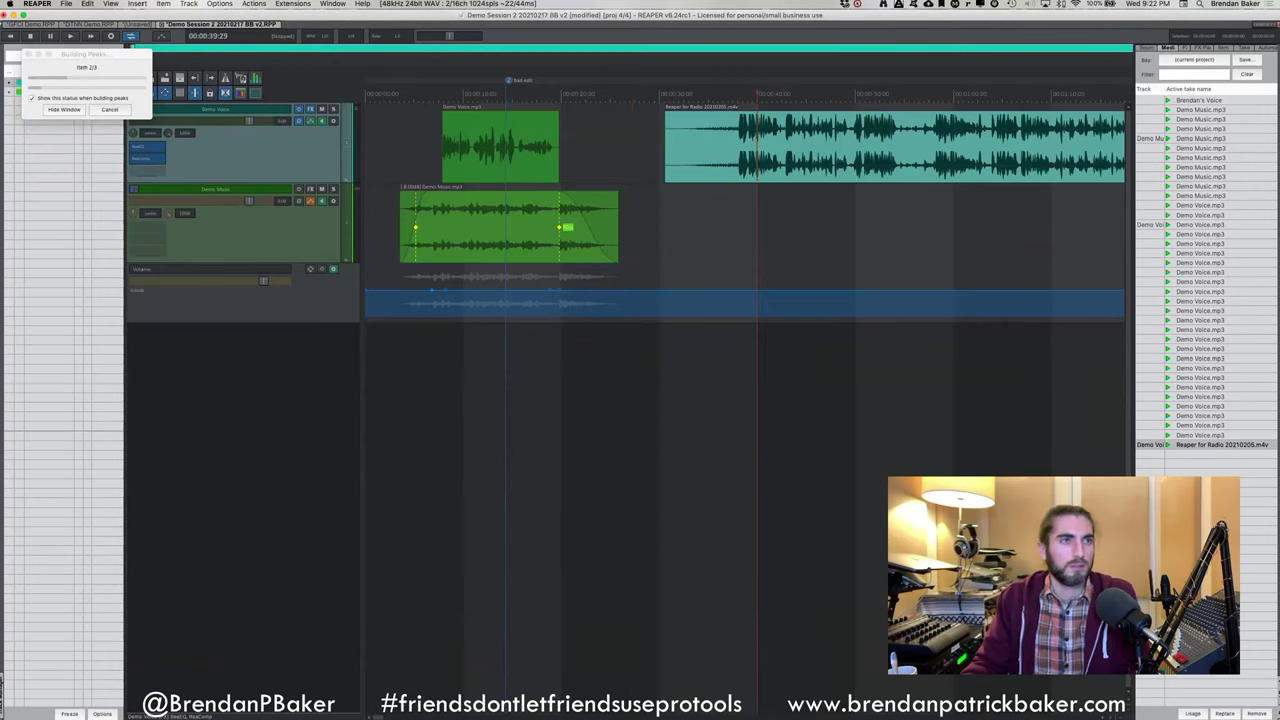
{"action": "left_click_drag", "start_coordinate": [155, 52], "coordinate": [724, 308]}
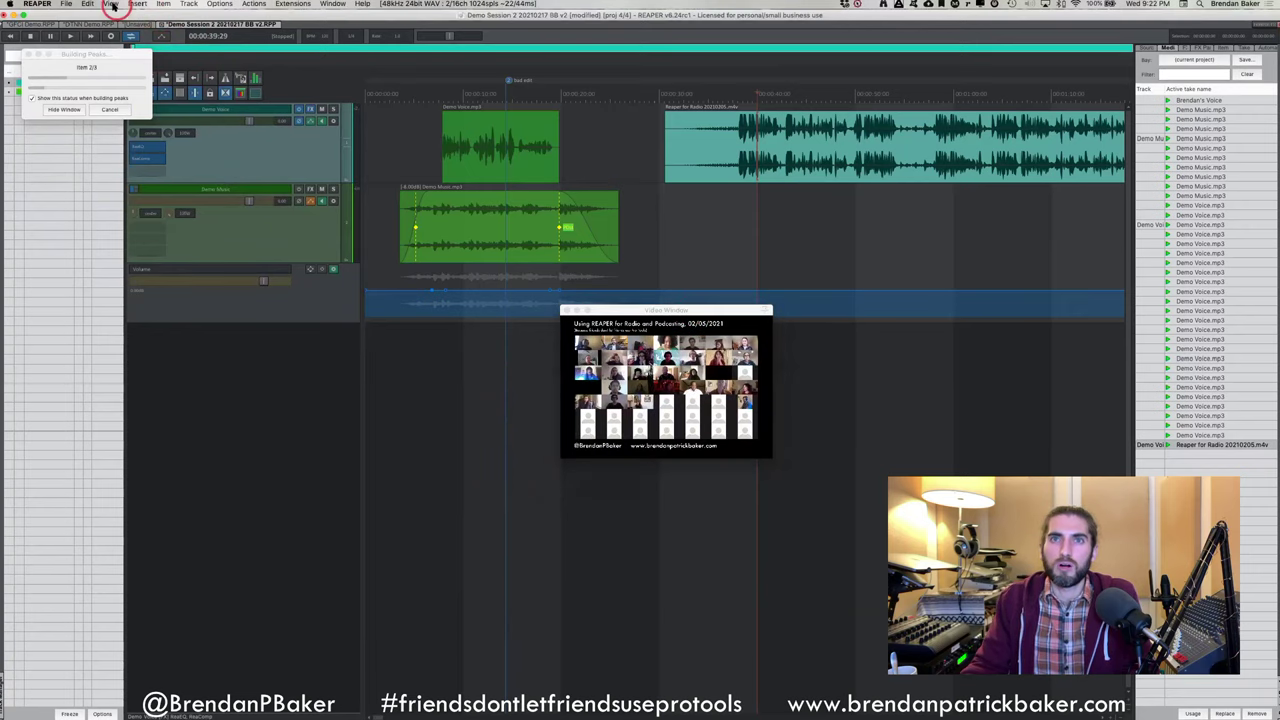
{"action": "left_click", "coordinate": [111, 4]}
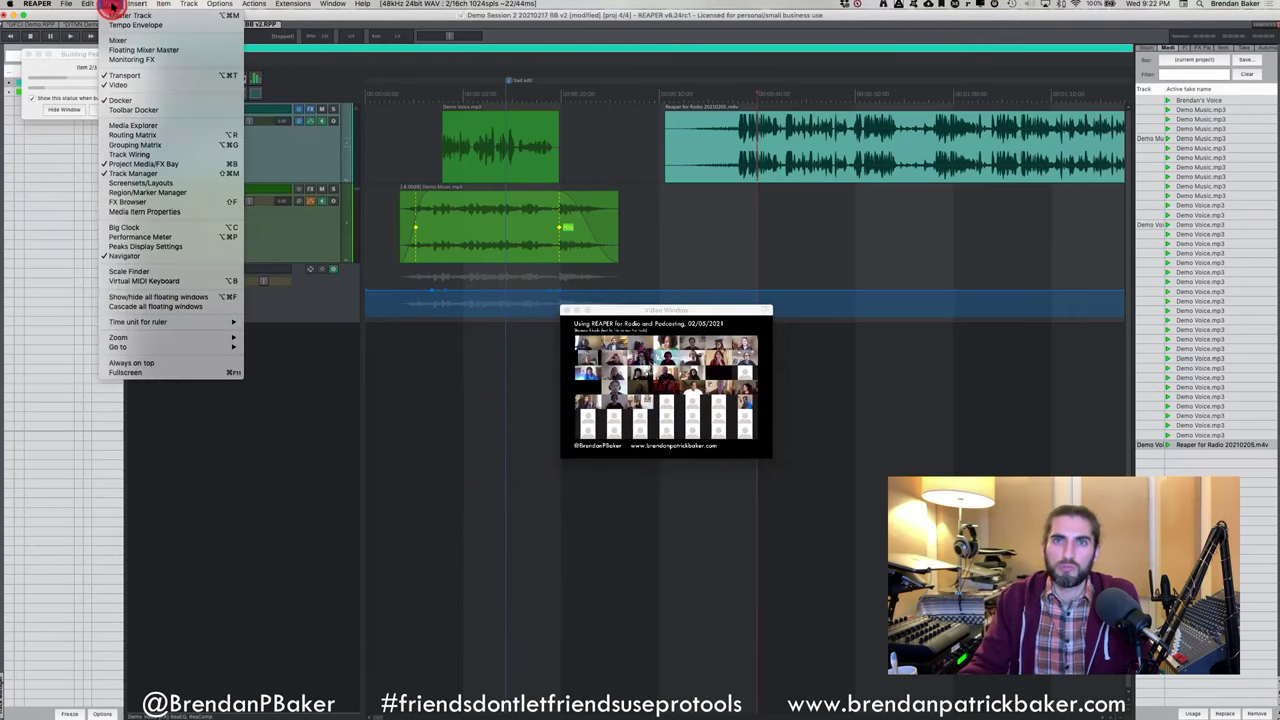
{"action": "left_click", "coordinate": [432, 523]}
{"action": "left_click_drag", "start_coordinate": [749, 306], "coordinate": [656, 338]}
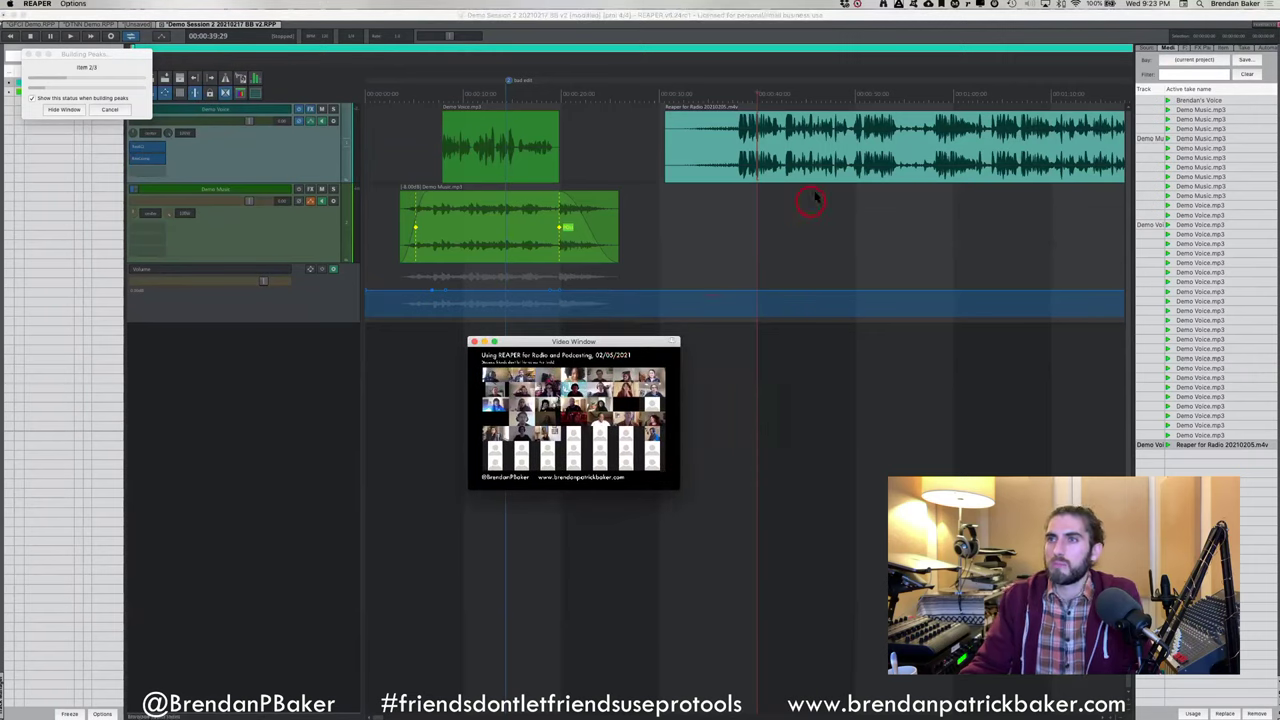
Insert a new track above Demo Voice and move the video item onto it at the project start
{"action": "scroll", "coordinate": [806, 128], "scroll_direction": "right", "scroll_amount": 5}
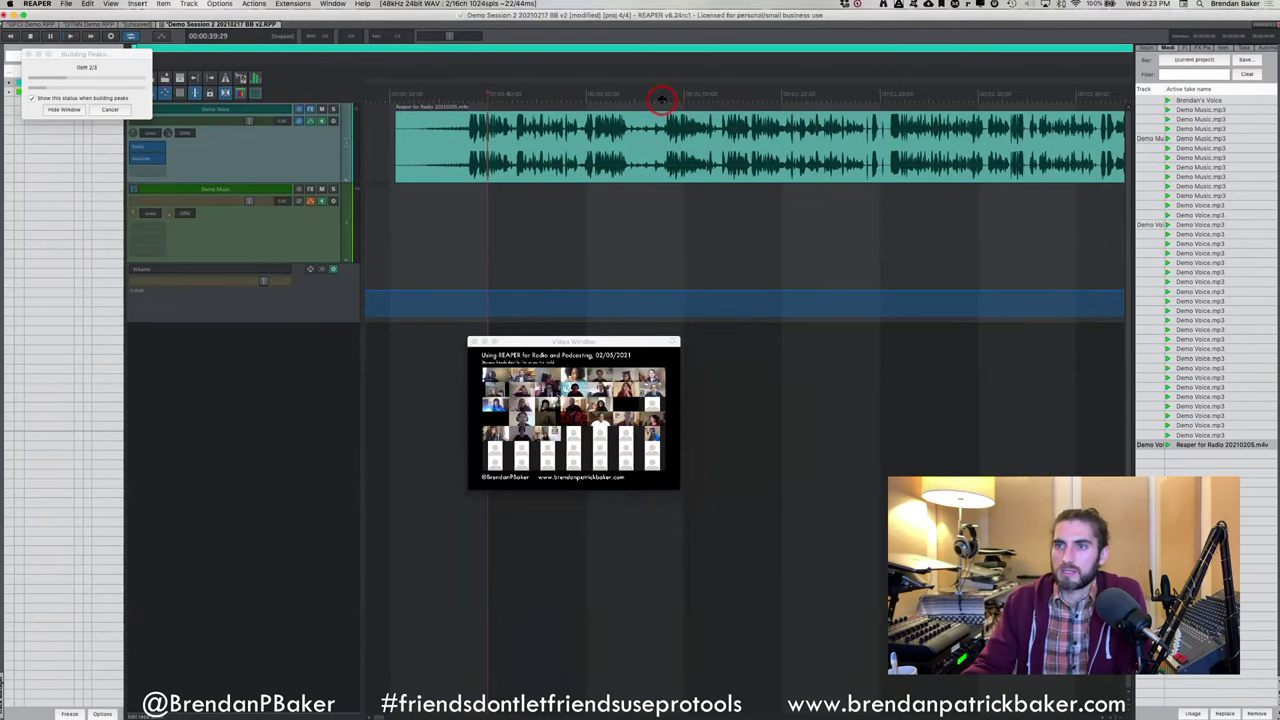
{"action": "key", "text": "space"}
{"action": "scroll", "coordinate": [661, 100], "scroll_direction": "left", "scroll_amount": 5}
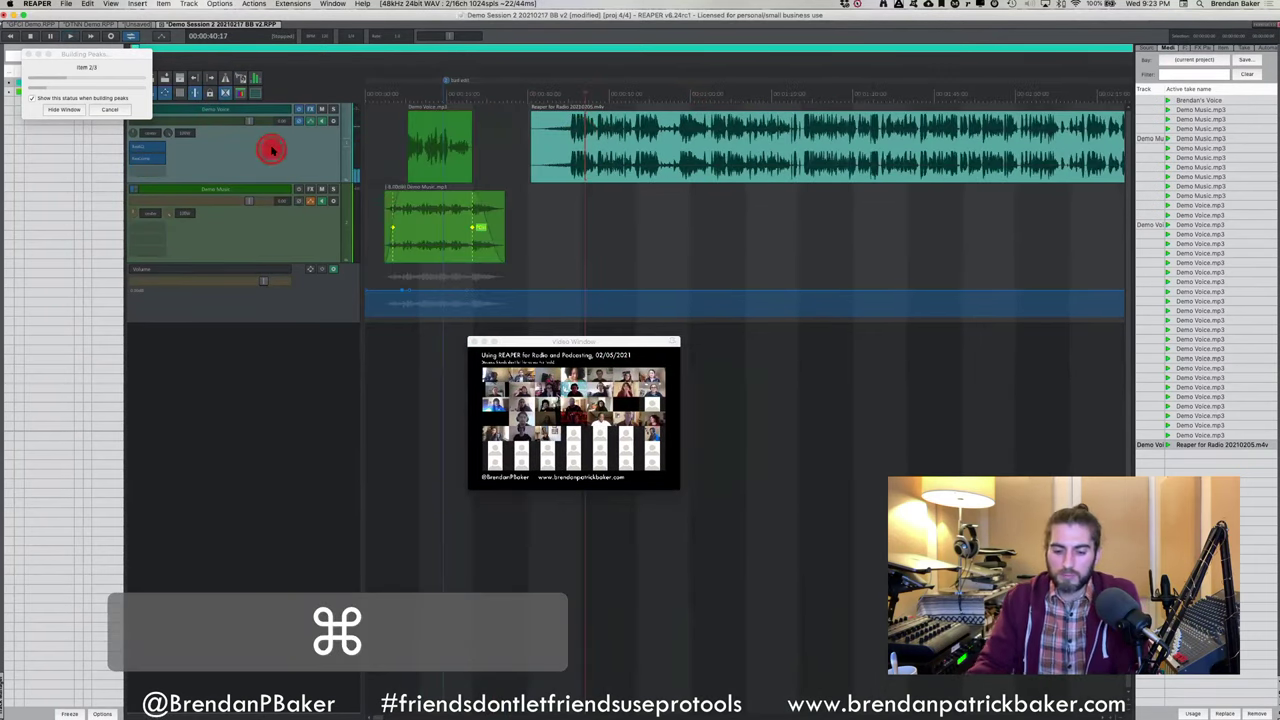
{"action": "key", "text": "super+t"}
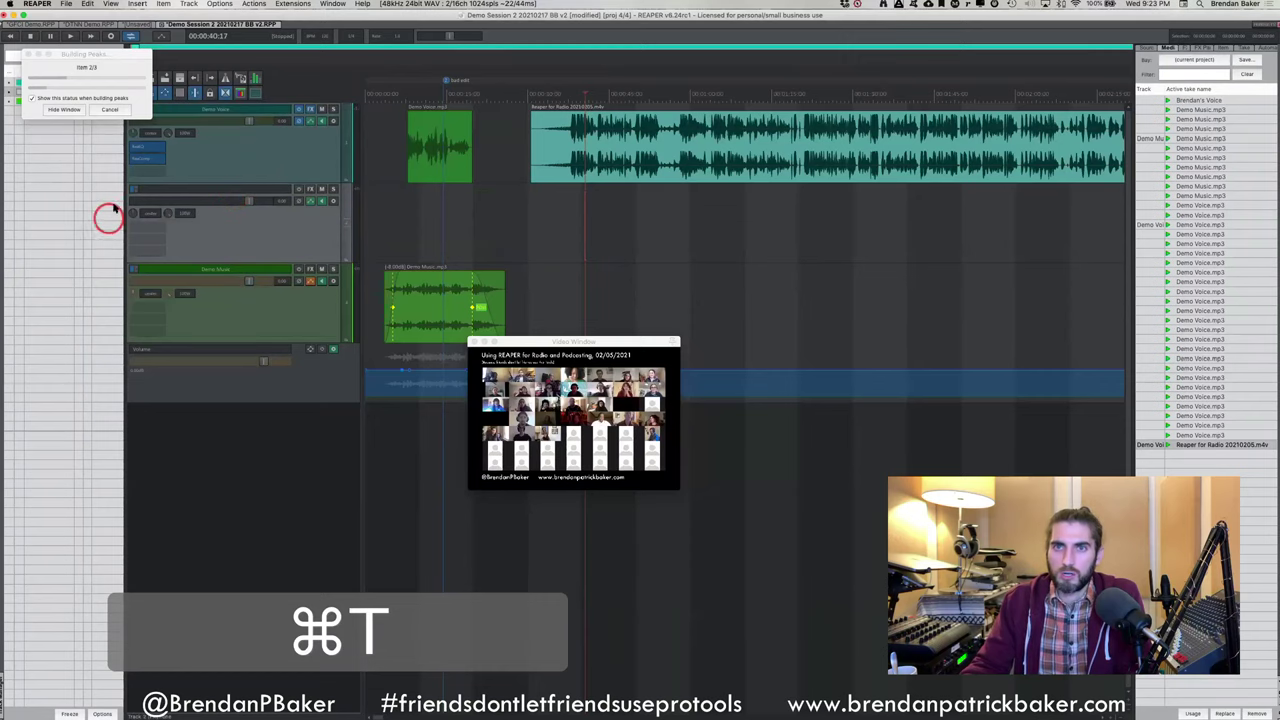
{"action": "left_click_drag", "start_coordinate": [705, 140], "coordinate": [550, 183]}
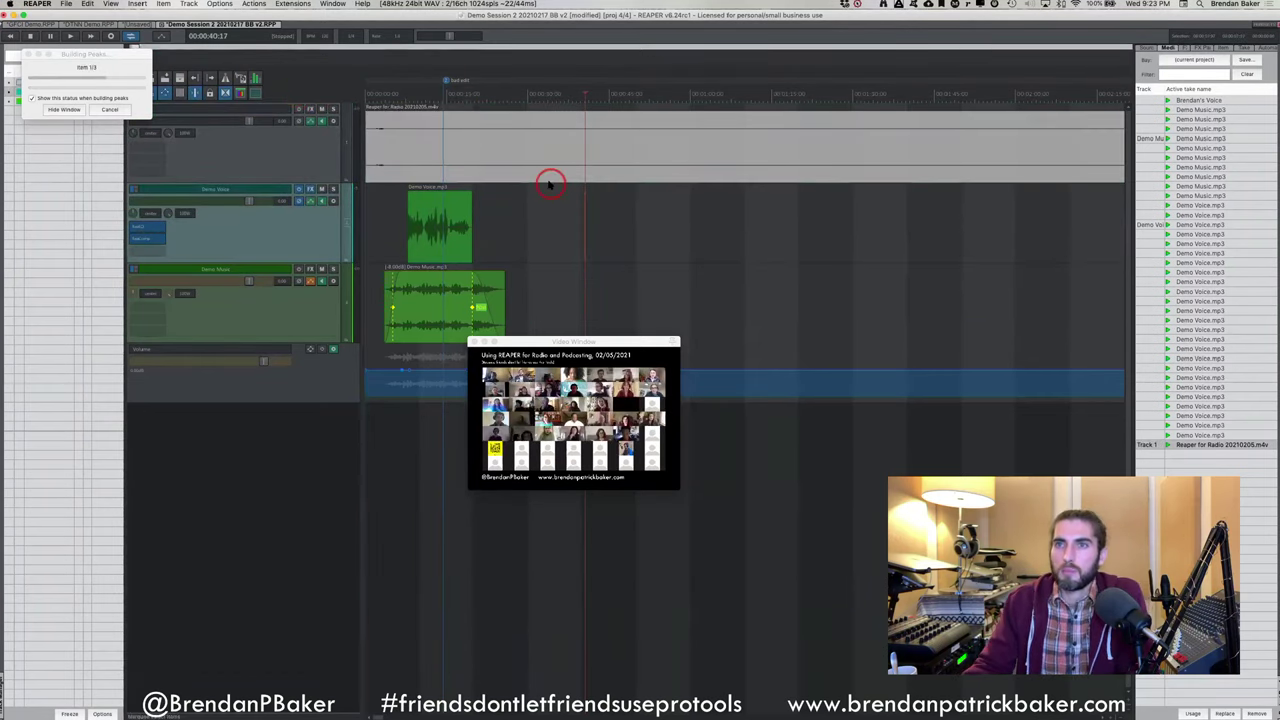
Cut a section out of the video item starting at about 2:50 and move the remaining part earlier to close the gap
{"action": "scroll", "coordinate": [545, 182], "scroll_direction": "down", "scroll_amount": 4}
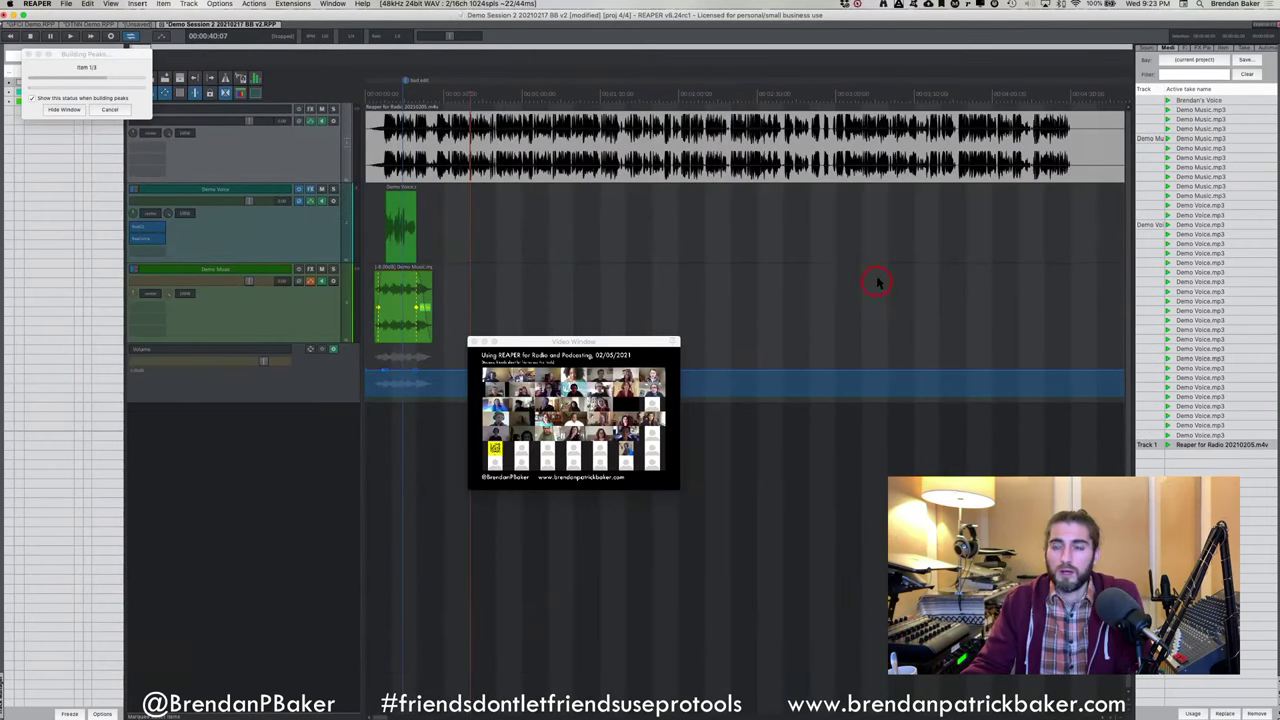
{"action": "scroll", "coordinate": [876, 272], "scroll_direction": "right", "scroll_amount": 5}
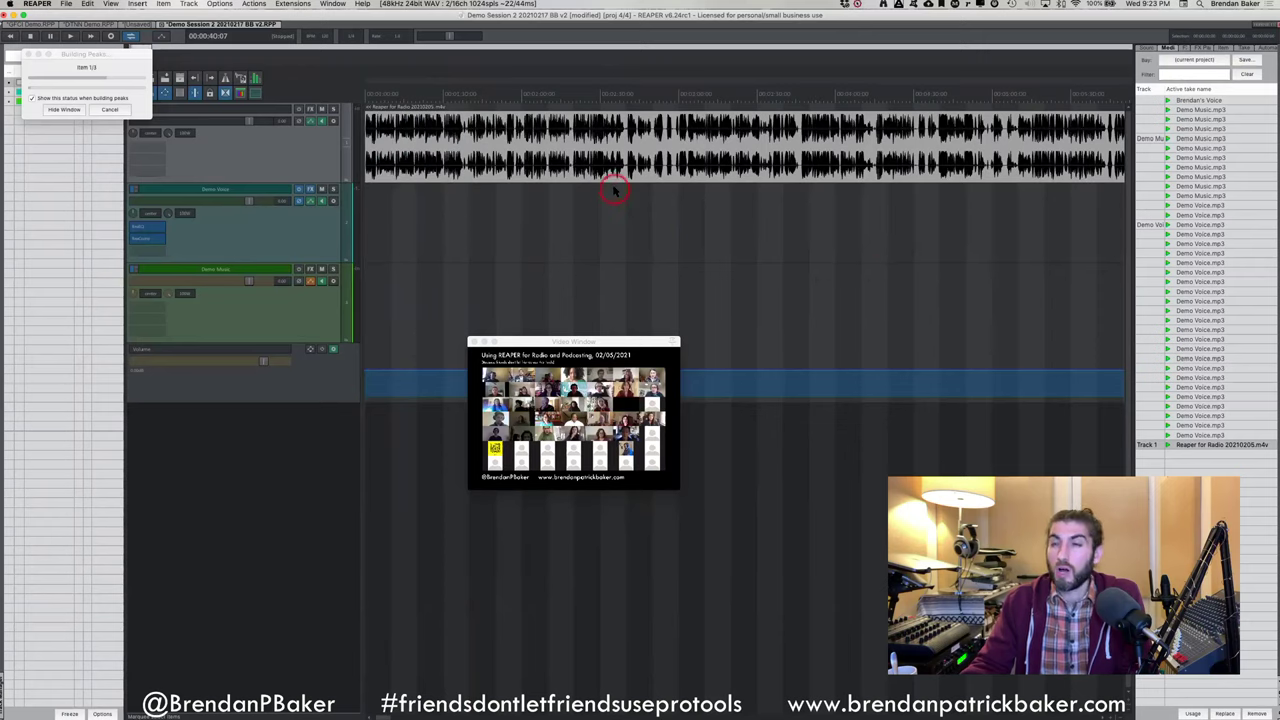
{"action": "scroll", "coordinate": [618, 172], "scroll_direction": "right", "scroll_amount": 5}
{"action": "scroll", "coordinate": [618, 172], "scroll_direction": "right", "scroll_amount": 1}
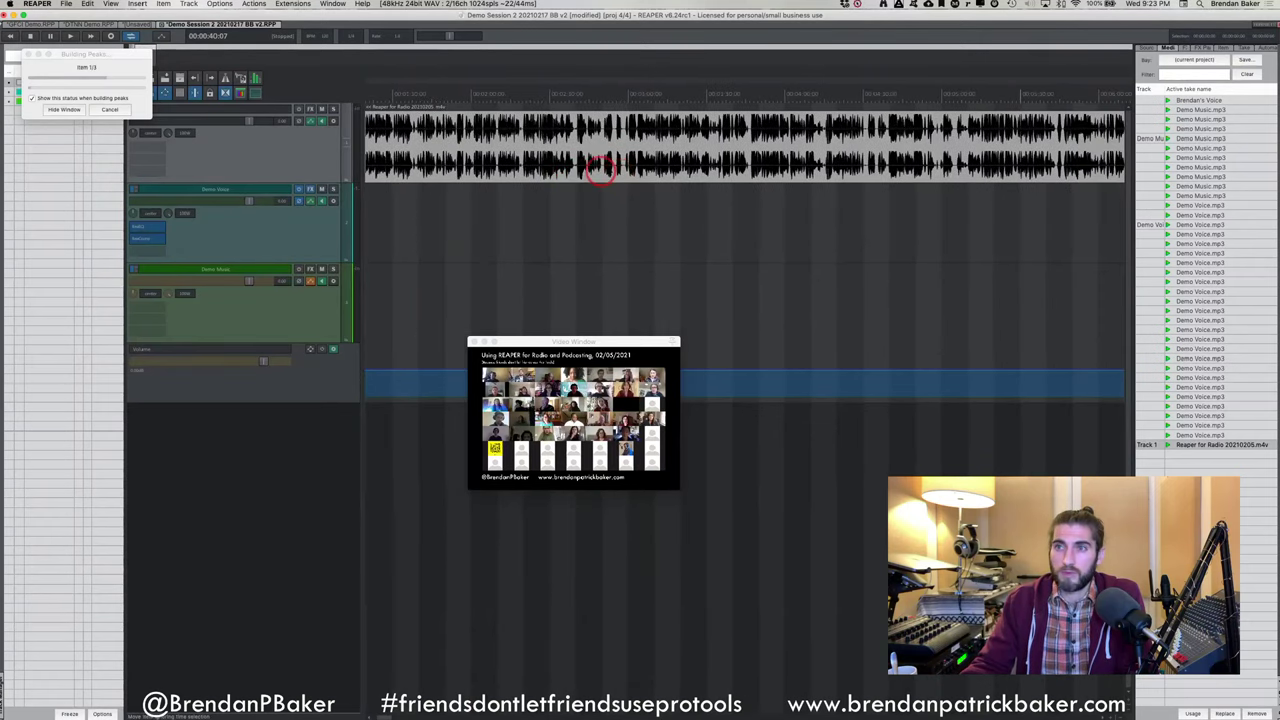
{"action": "left_click", "coordinate": [604, 168]}
{"action": "key", "text": "b"}
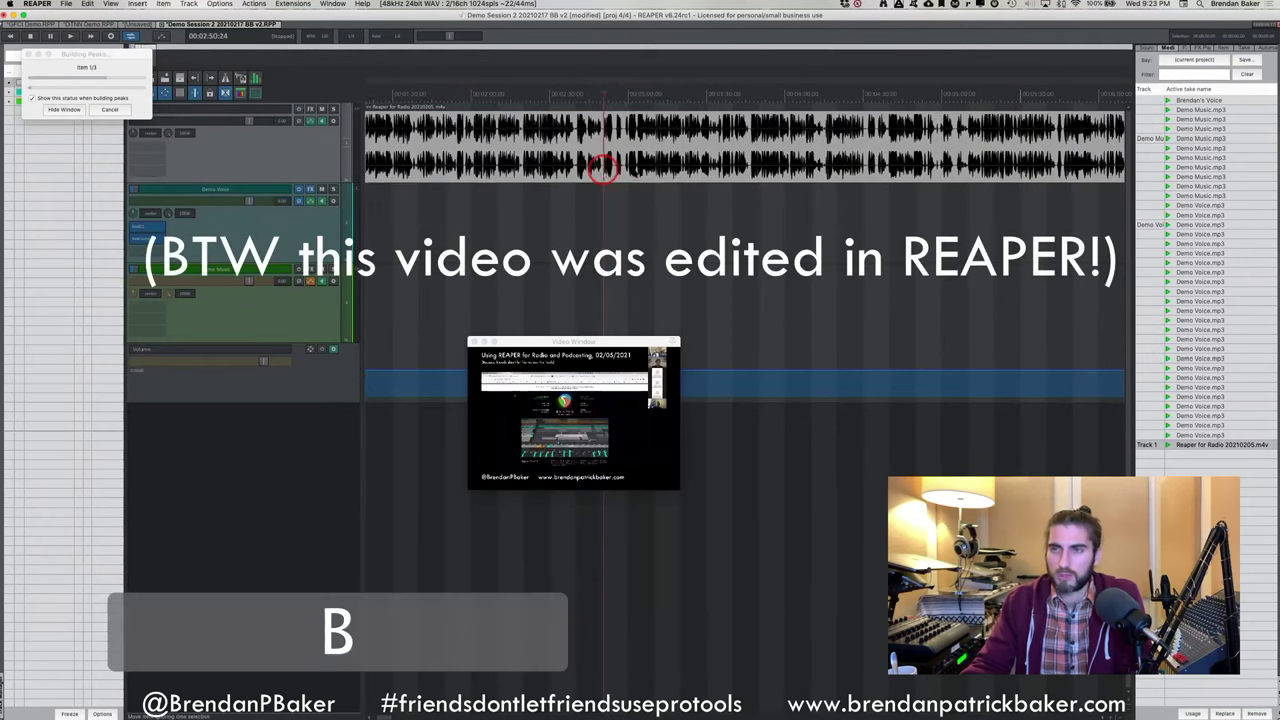
{"action": "left_click", "coordinate": [745, 172]}
{"action": "key", "text": "b"}
{"action": "left_click", "coordinate": [698, 168]}
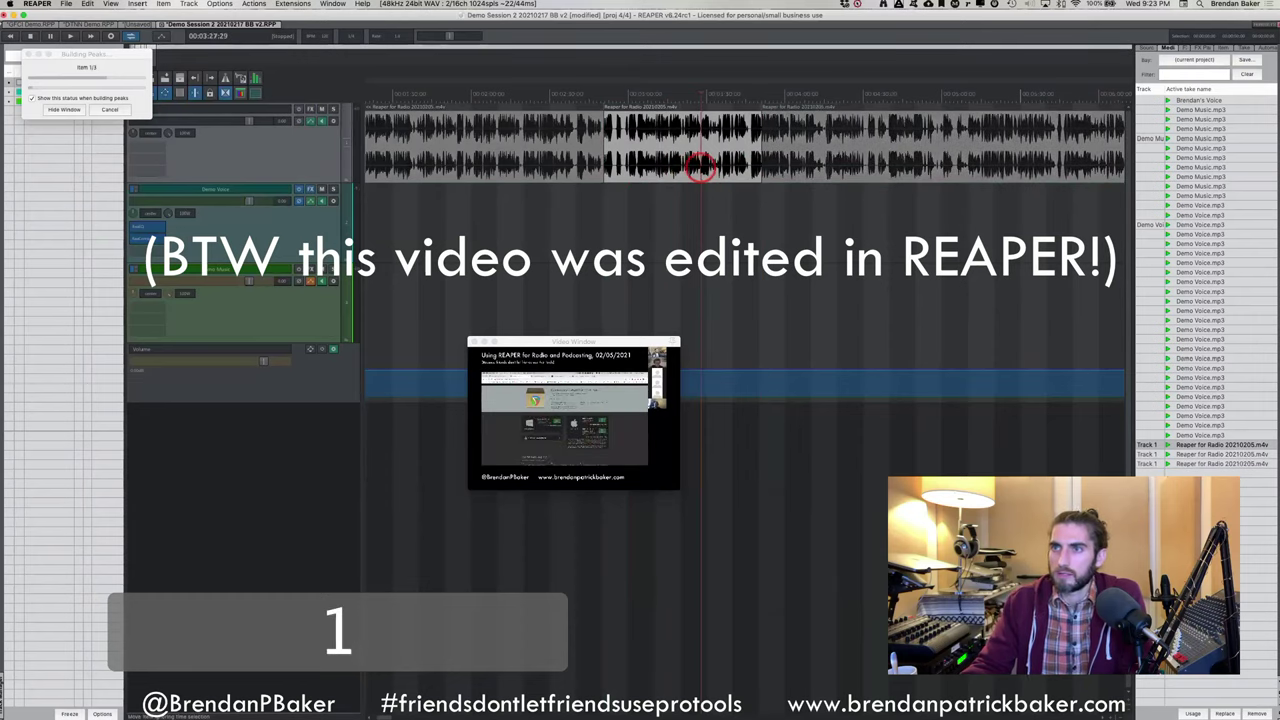
{"action": "key", "text": "BackSpace"}
{"action": "left_click", "coordinate": [826, 165]}
{"action": "mouse_move", "coordinate": [826, 165]}
{"action": "left_mouse_down"}
{"action": "mouse_move", "coordinate": [652, 170]}
{"action": "mouse_move", "coordinate": [665, 168]}
{"action": "left_mouse_up"}
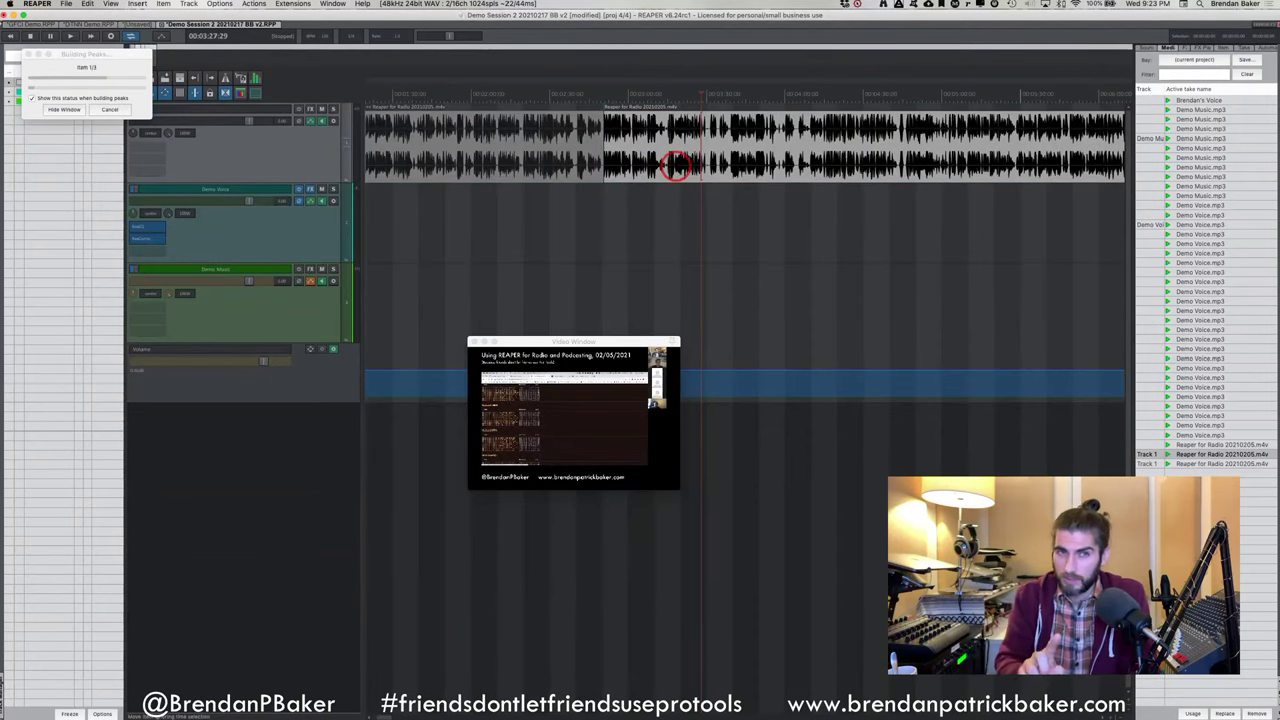
Delete the second piece of the split video item
{"action": "scroll", "coordinate": [676, 165], "scroll_direction": "down", "scroll_amount": 3}
{"action": "mouse_move", "coordinate": [680, 165]}
{"action": "left_mouse_down"}
{"action": "mouse_move", "coordinate": [697, 165]}
{"action": "mouse_move", "coordinate": [667, 175]}
{"action": "left_mouse_up"}
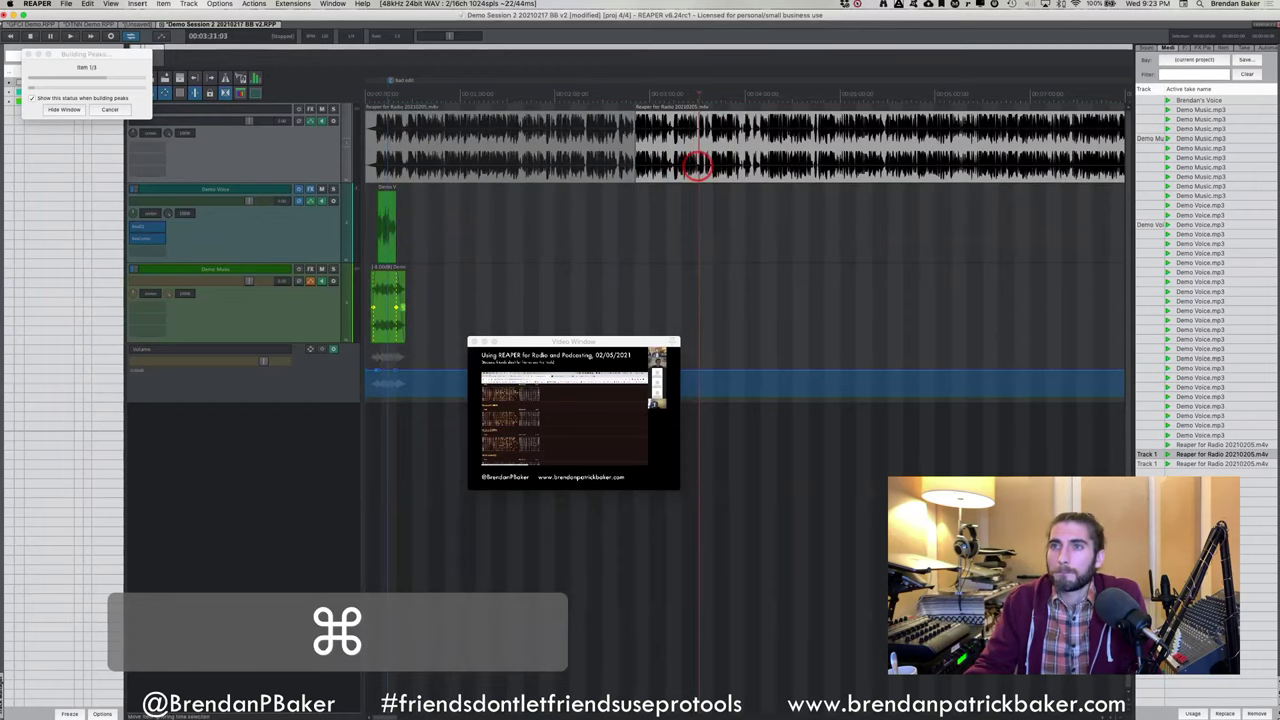
{"action": "key", "text": "BackSpace"}
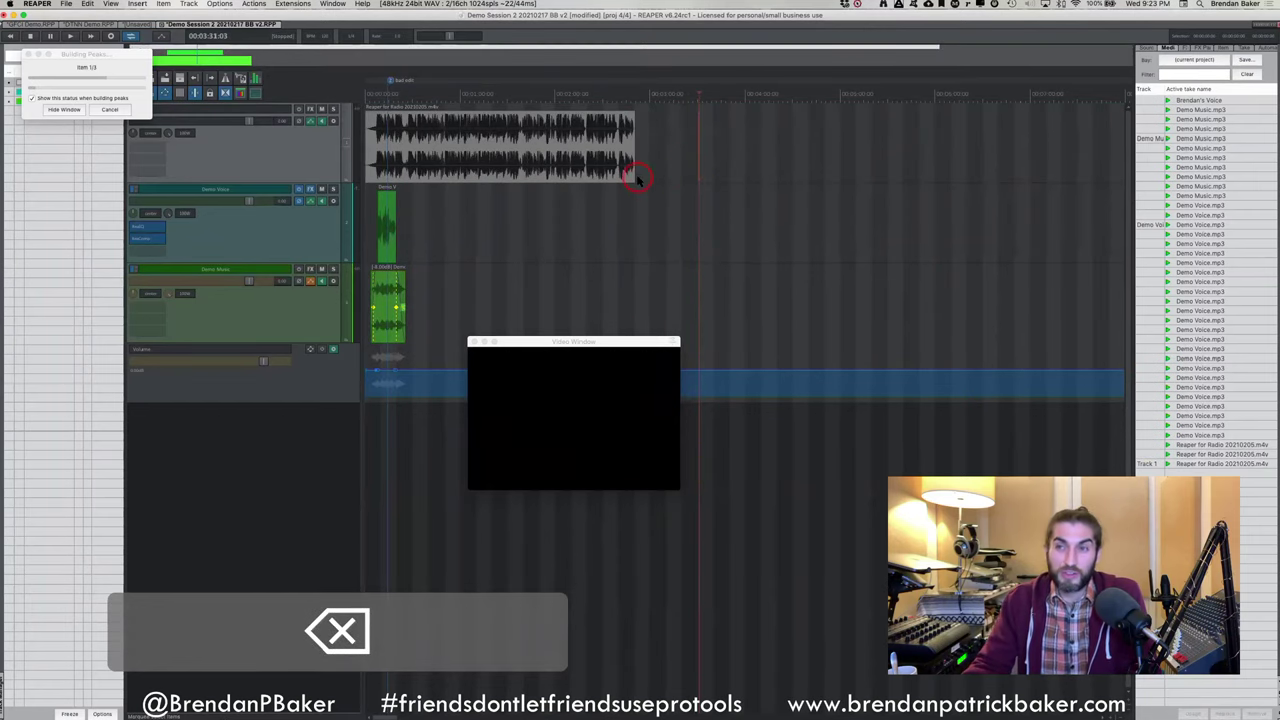
Extend the end of the remaining video piece and delete that piece from the unnamed track
{"action": "left_click_drag", "start_coordinate": [638, 177], "coordinate": [915, 180]}
{"action": "left_click", "coordinate": [437, 157]}
{"action": "key", "text": "BackSpace"}
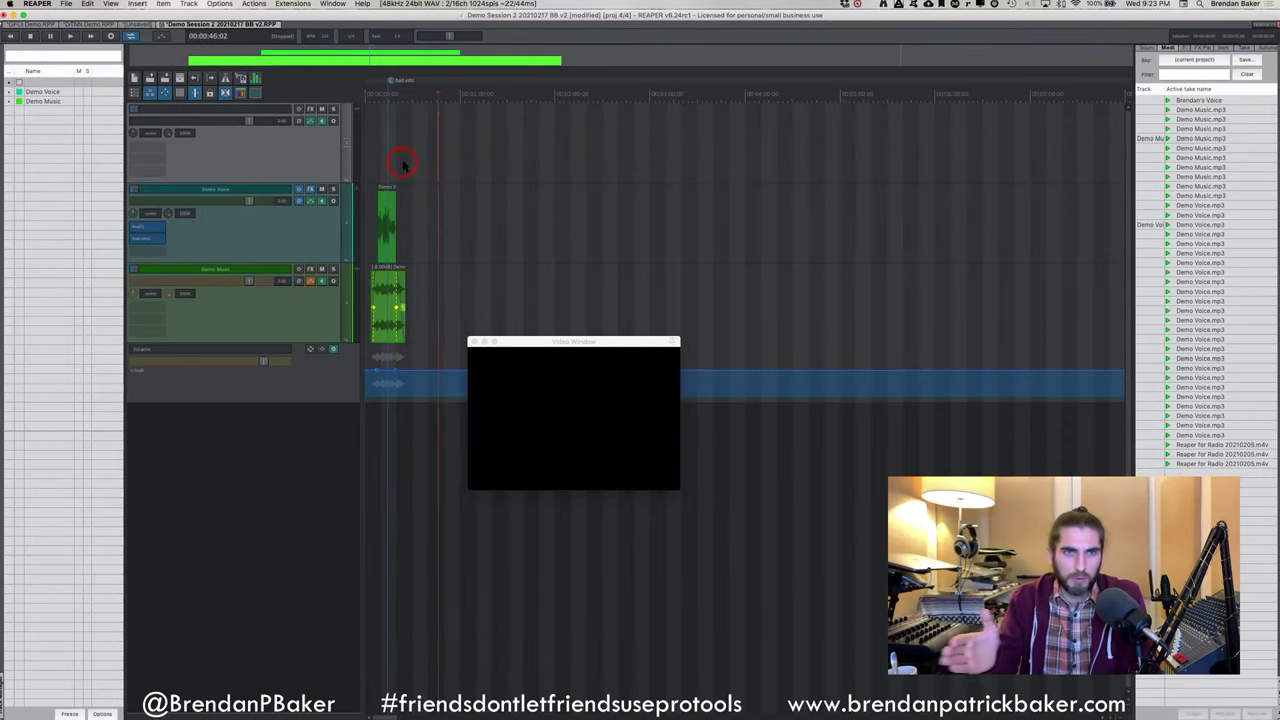
{"action": "left_click", "coordinate": [383, 221]}
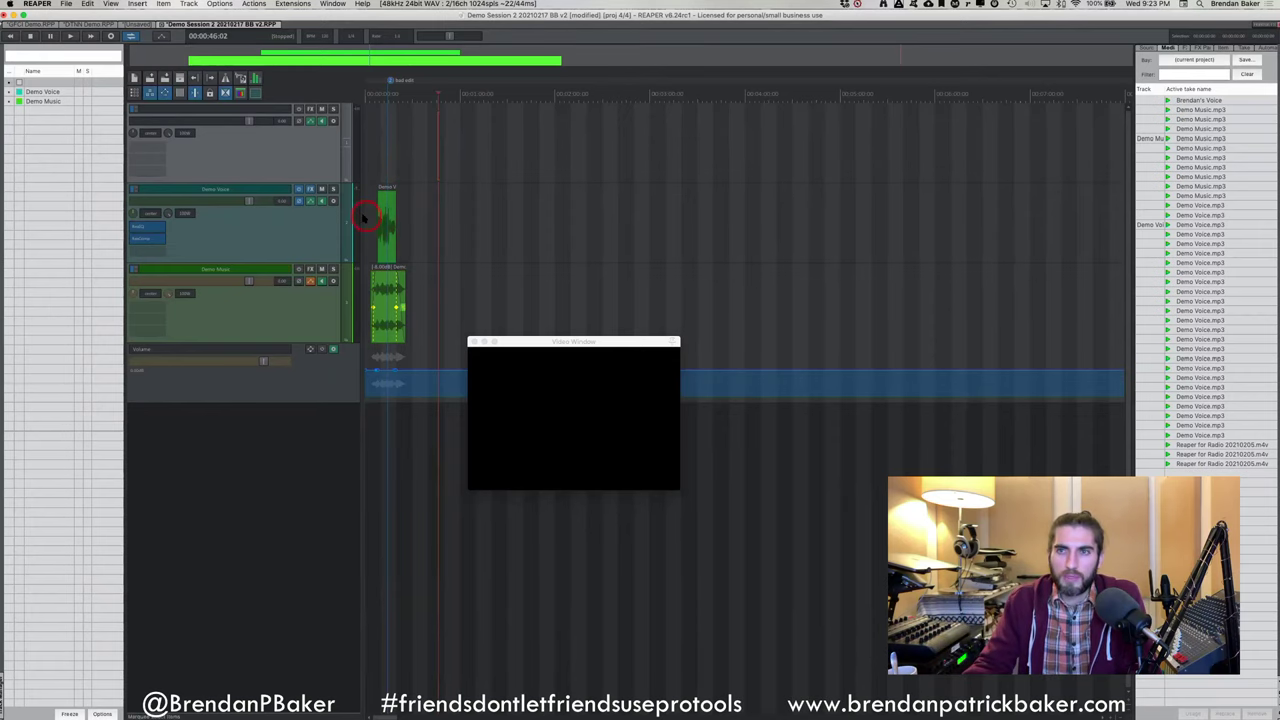
{"action": "left_click", "coordinate": [65, 4]}
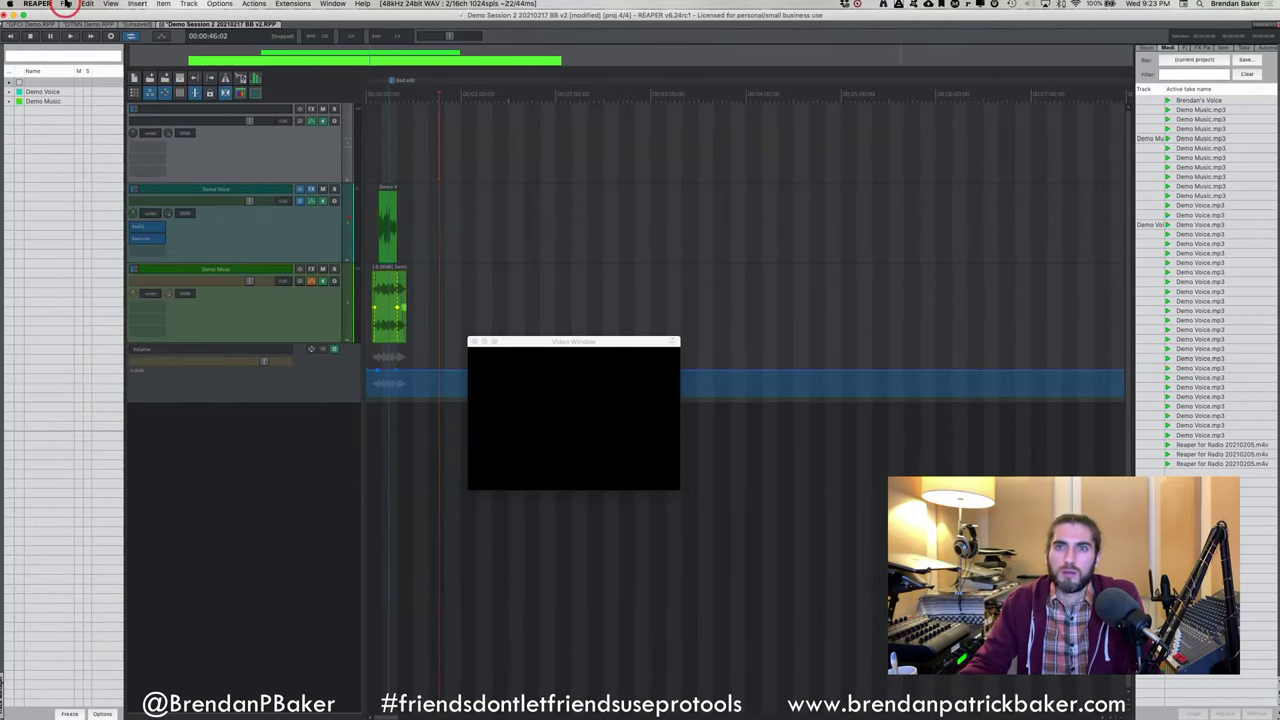
{"action": "left_click", "coordinate": [499, 253]}
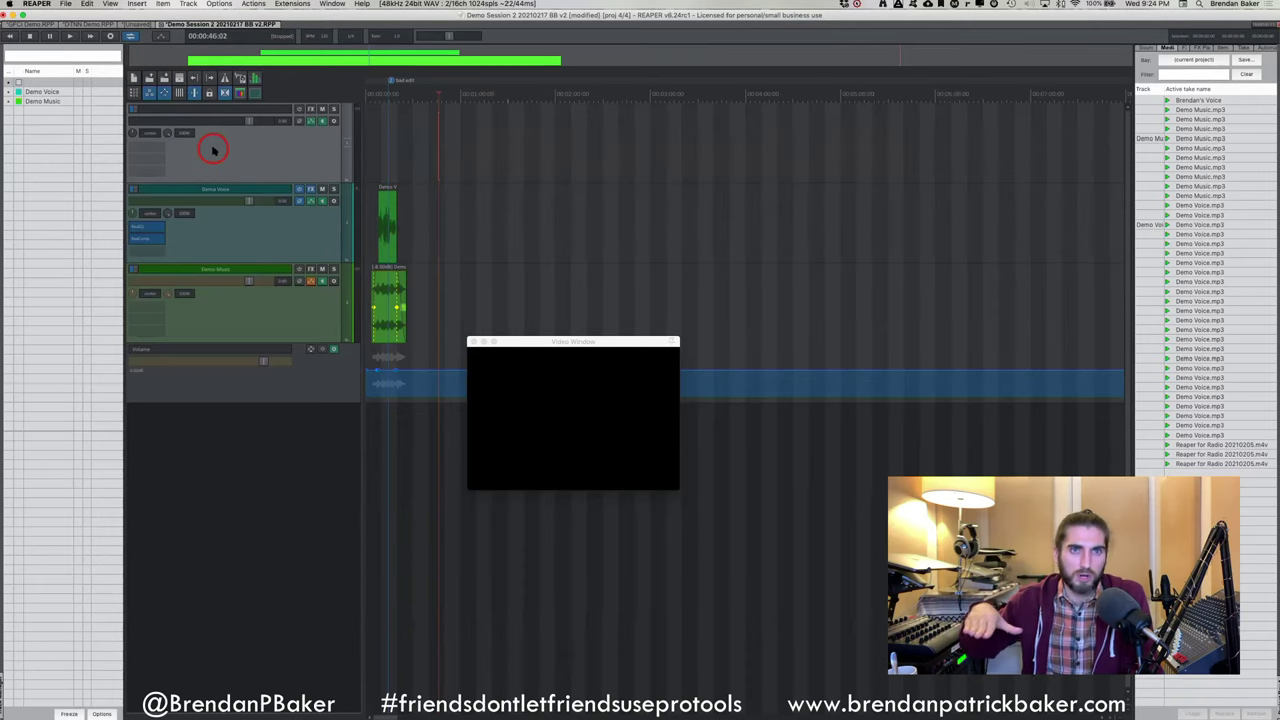
{"action": "left_click", "coordinate": [288, 252]}
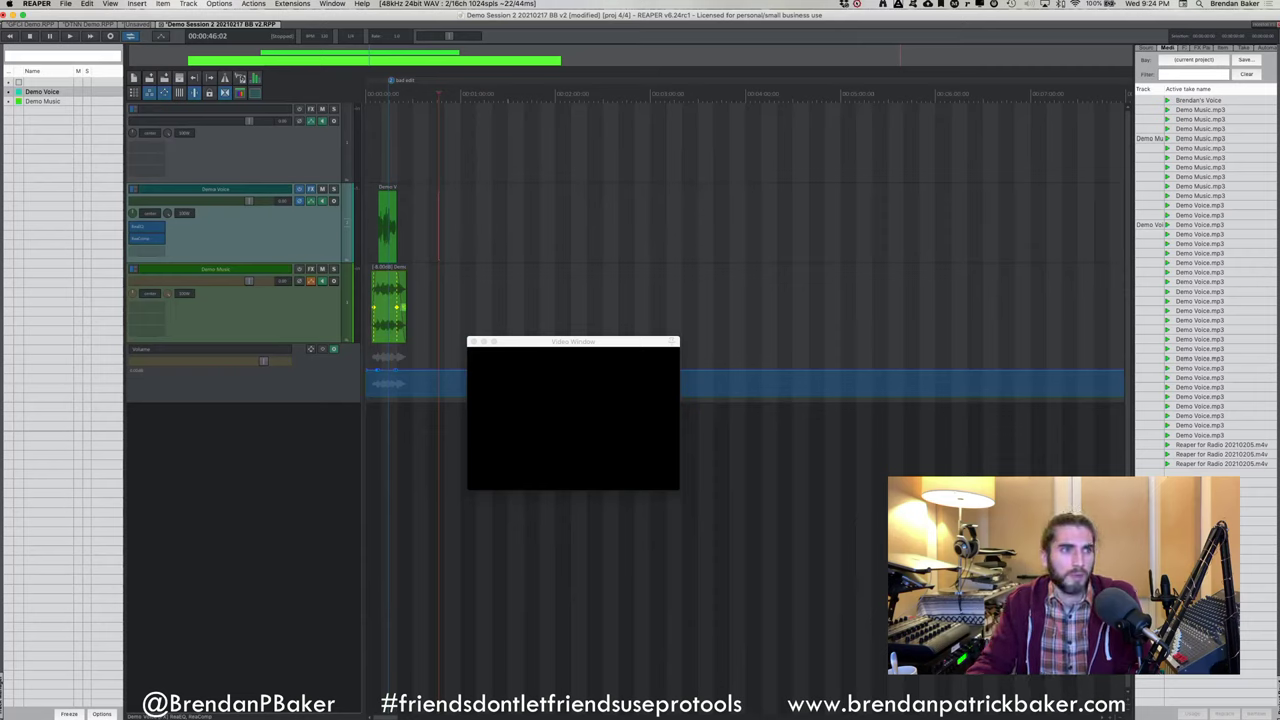
Switch to AATranslator, examine its PTX import and Reaper RPP export settings, and return to the REAPER project
{"action": "key", "text": "super+Tab"}
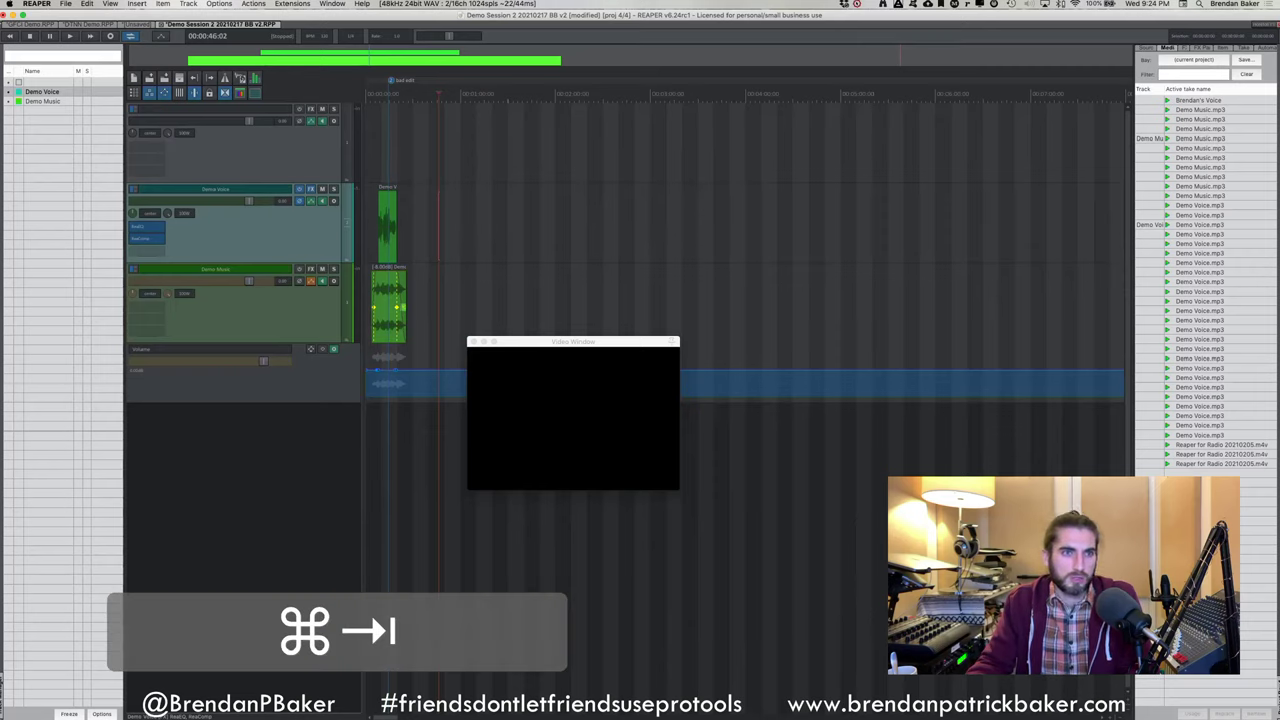
{"action": "key", "text": "a"}
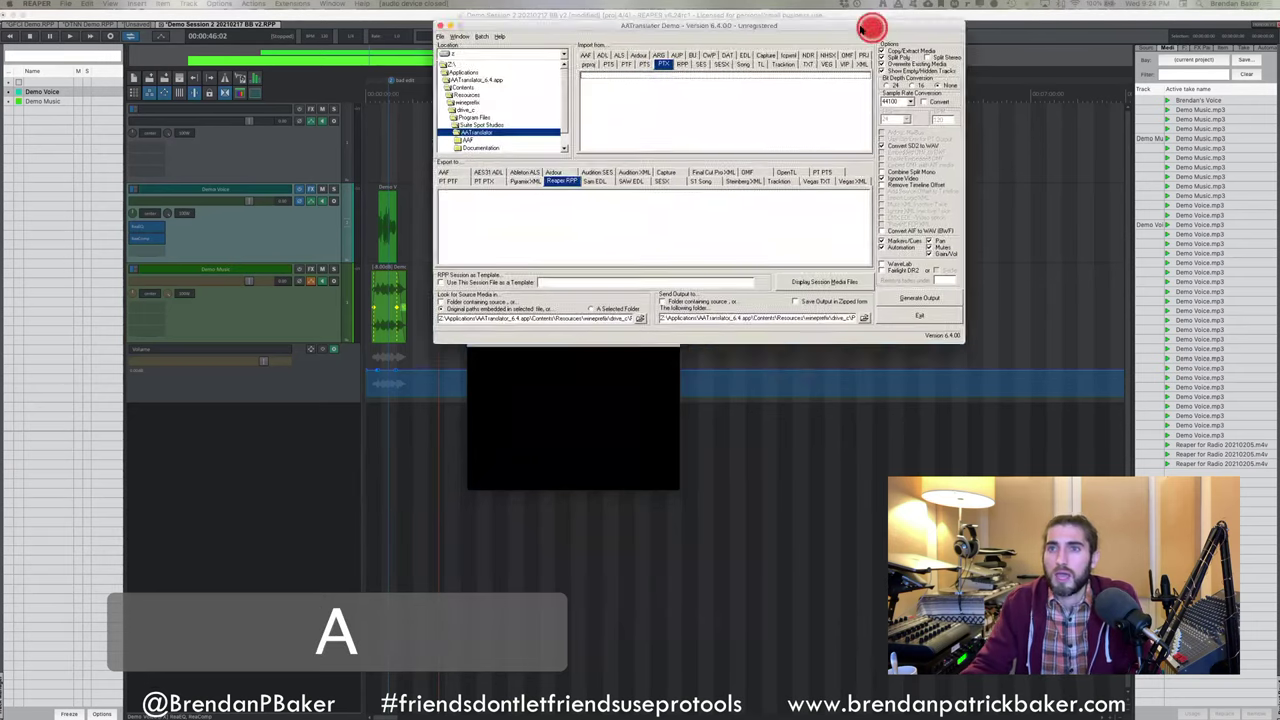
{"action": "left_click_drag", "start_coordinate": [871, 23], "coordinate": [737, 114]}
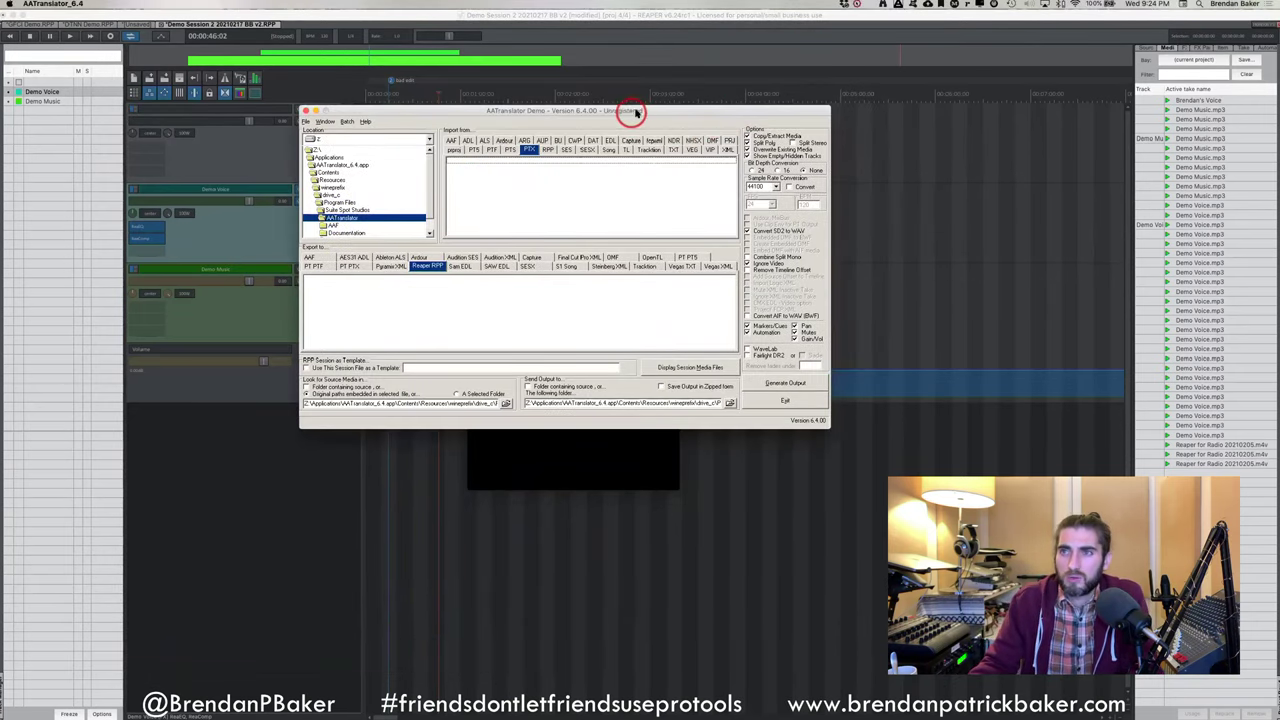
{"action": "left_click_drag", "start_coordinate": [634, 110], "coordinate": [676, 130]}
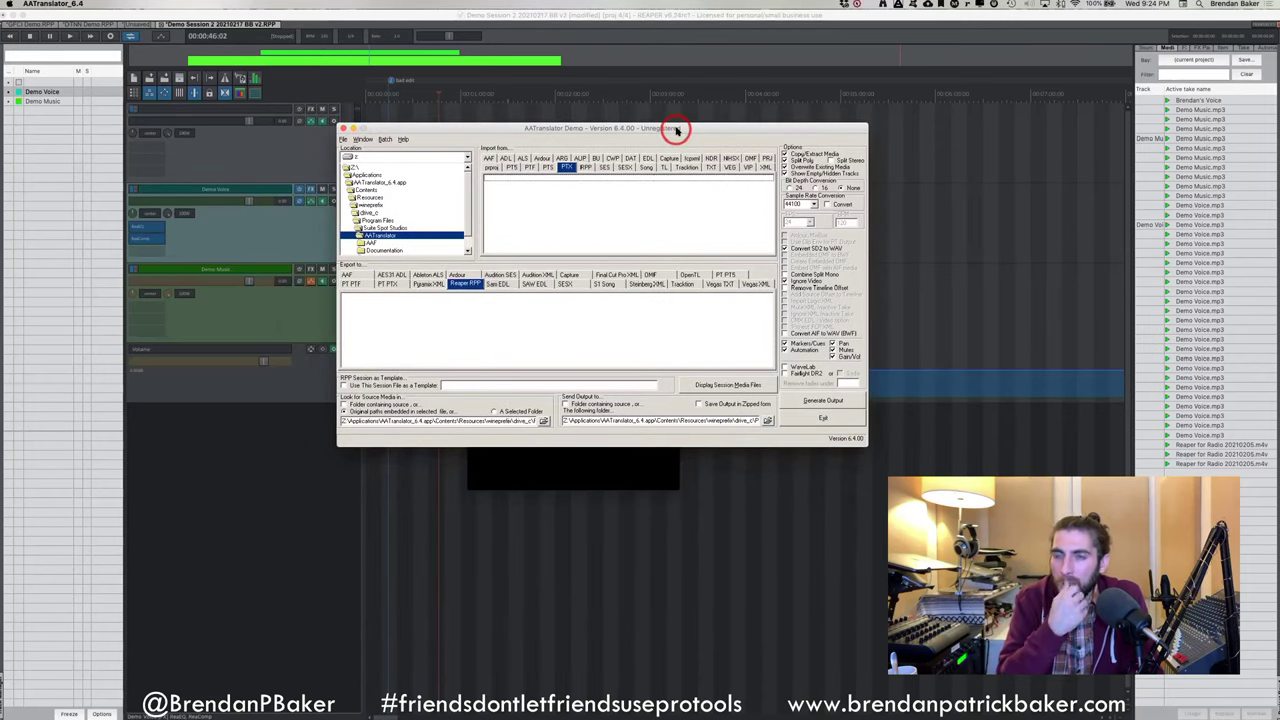
{"action": "left_click", "coordinate": [568, 167]}
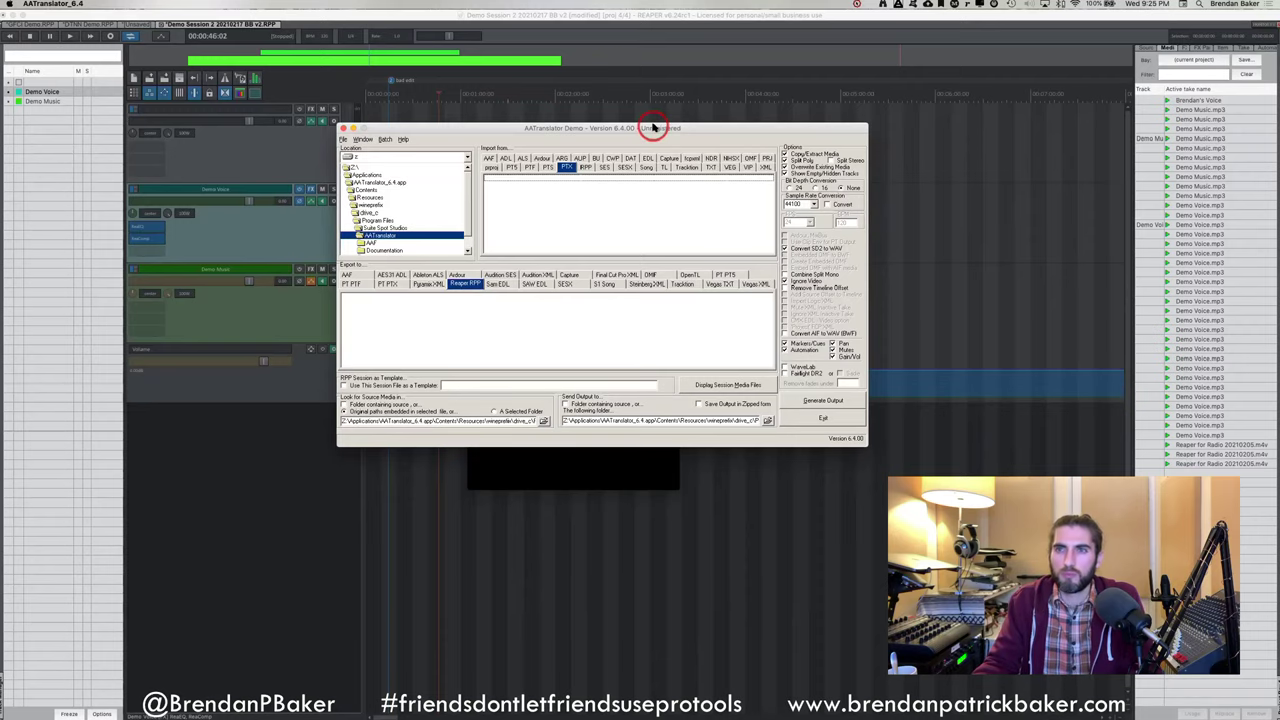
{"action": "left_click", "coordinate": [477, 326]}
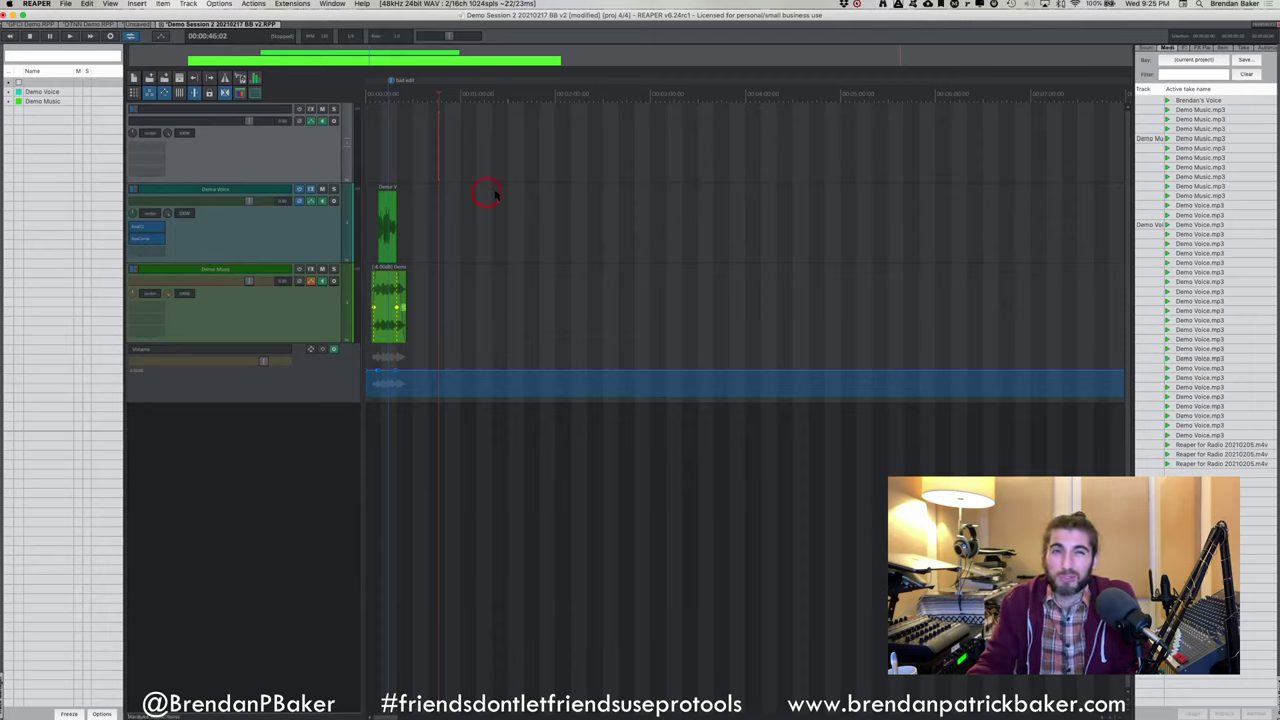
{"action": "left_click", "coordinate": [501, 234]}
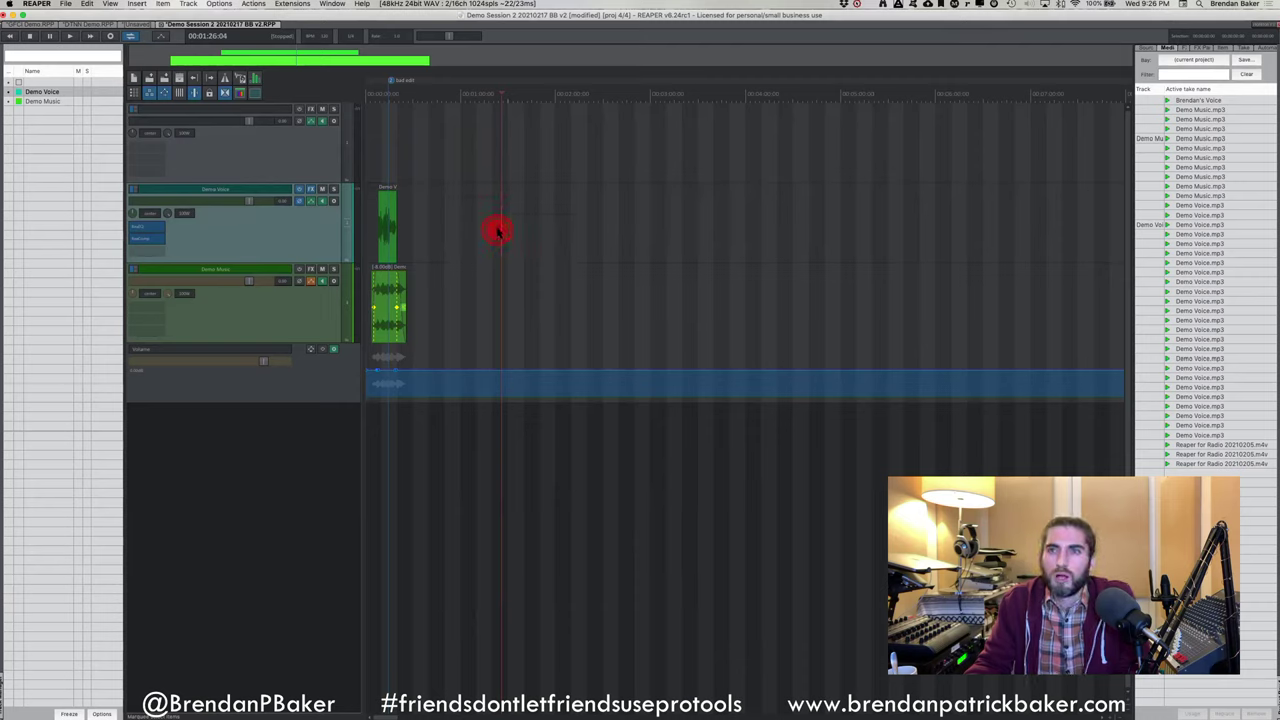
{"action": "left_click", "coordinate": [447, 215]}
{"action": "left_click", "coordinate": [440, 200]}
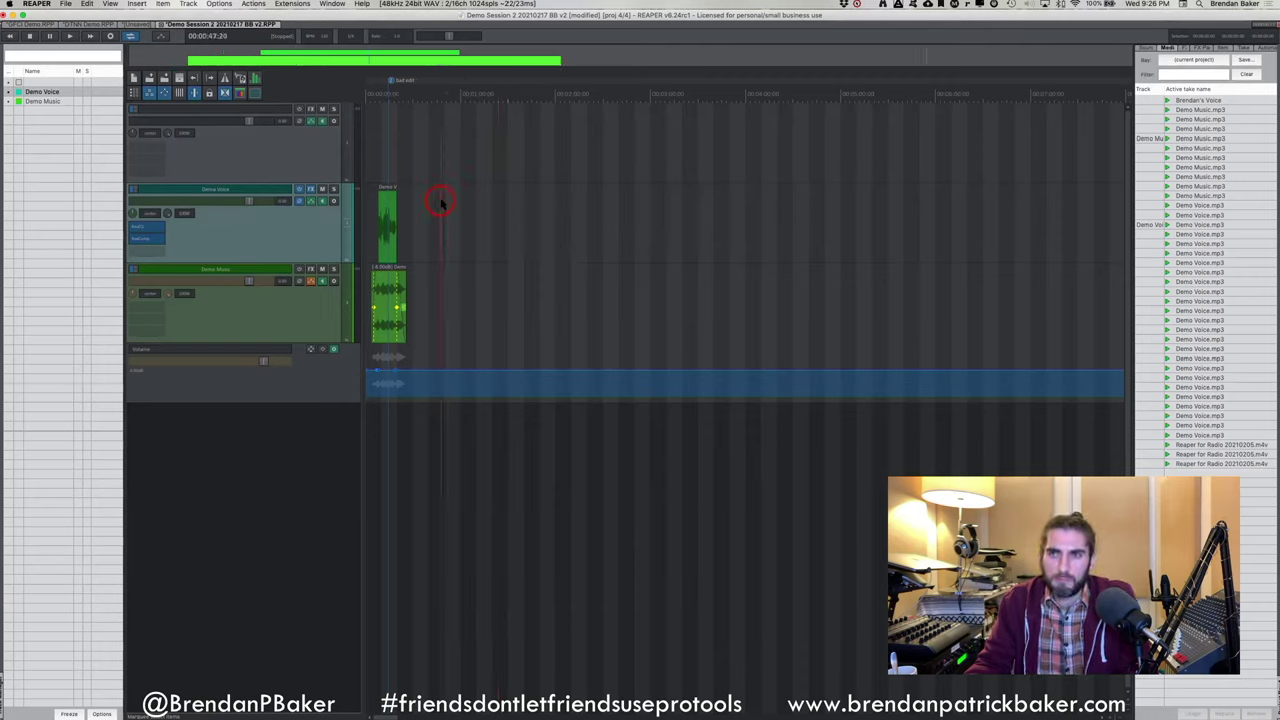
{"action": "left_click", "coordinate": [424, 207]}
Switch to AATranslator and reposition its window over the REAPER project while viewing the import and export format options
{"action": "key", "text": "super+Tab"}
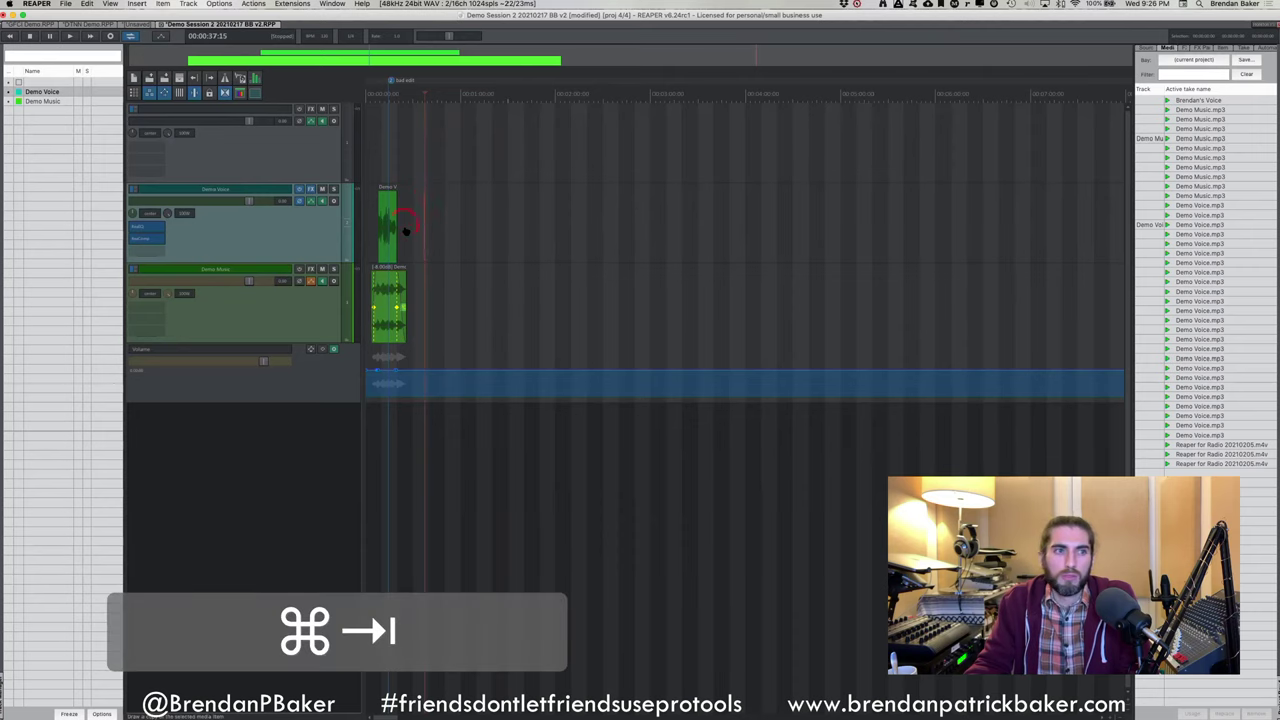
{"action": "left_click_drag", "start_coordinate": [437, 512], "coordinate": [542, 157]}
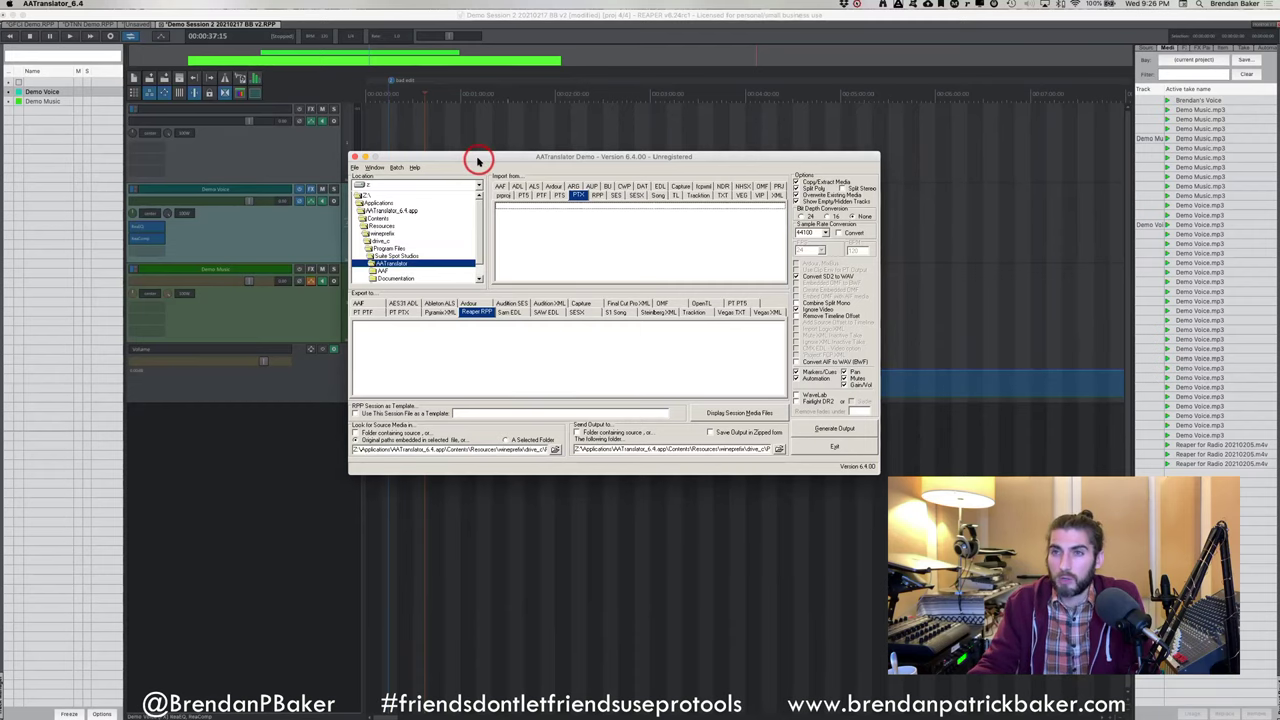
{"action": "left_click_drag", "start_coordinate": [494, 158], "coordinate": [584, 238]}
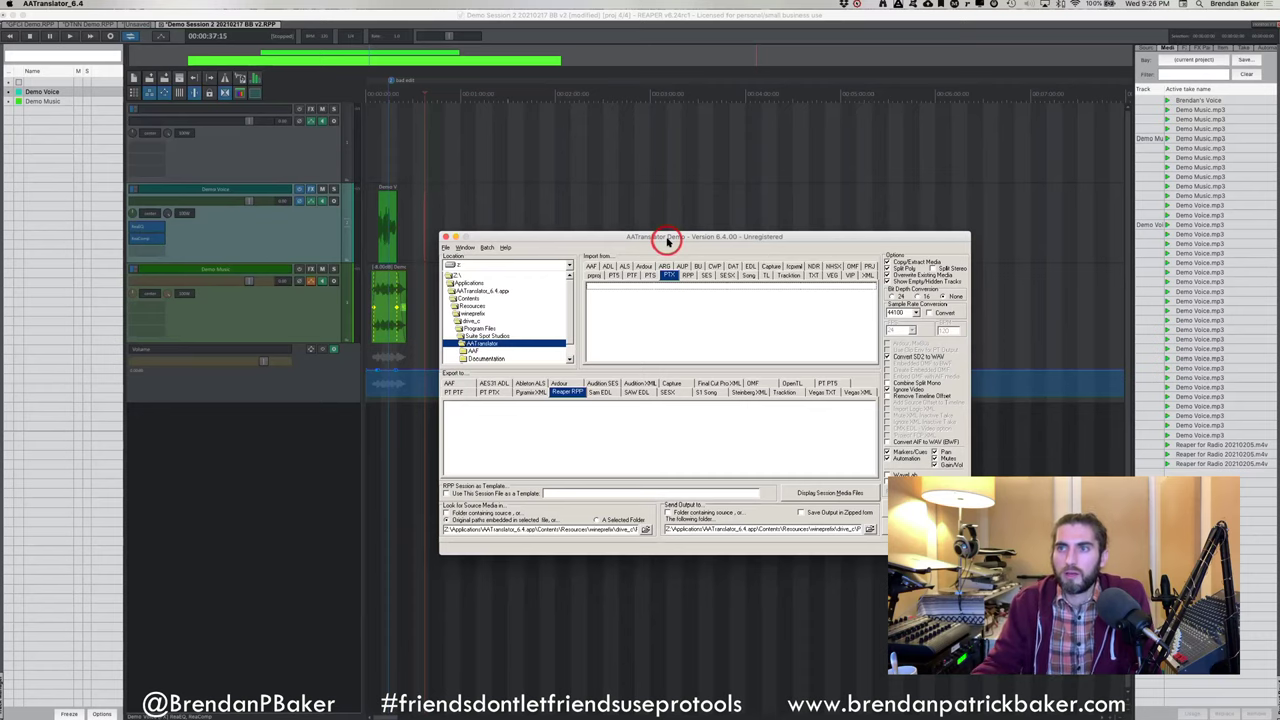
{"action": "mouse_move", "coordinate": [668, 240]}
{"action": "left_mouse_down"}
{"action": "mouse_move", "coordinate": [666, 206]}
{"action": "mouse_move", "coordinate": [657, 214]}
{"action": "mouse_move", "coordinate": [686, 228]}
{"action": "left_mouse_up"}
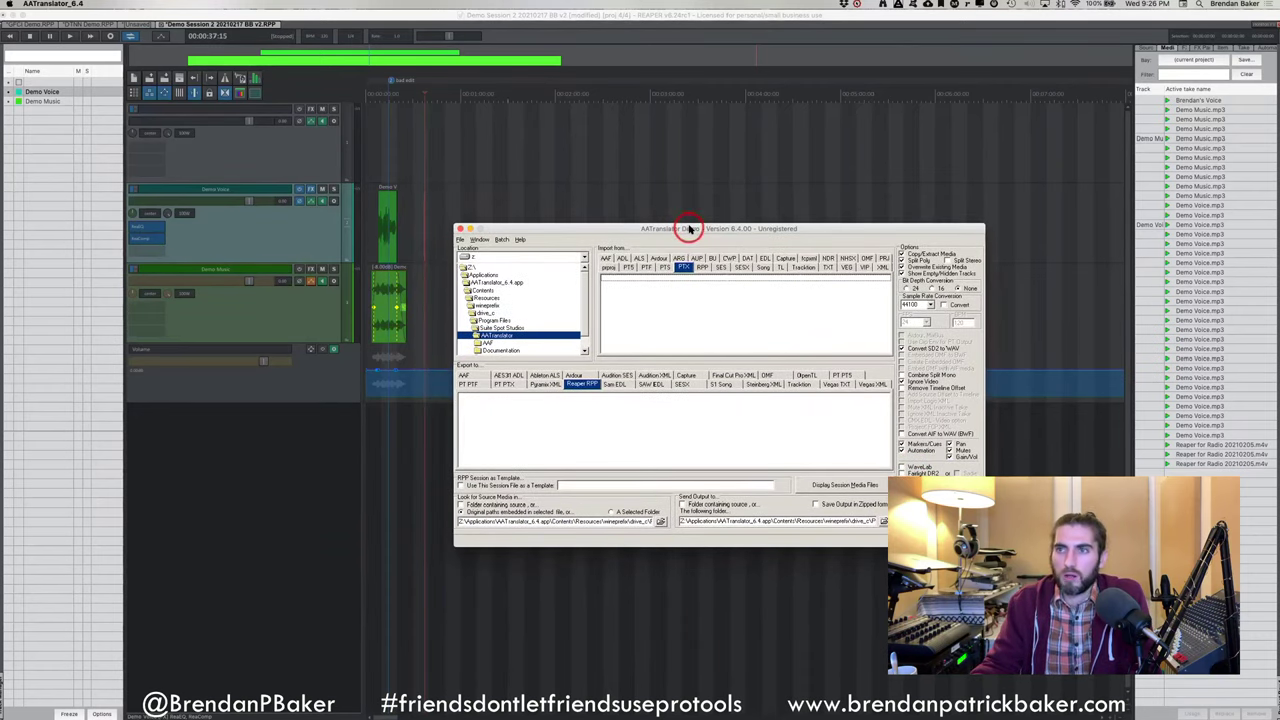
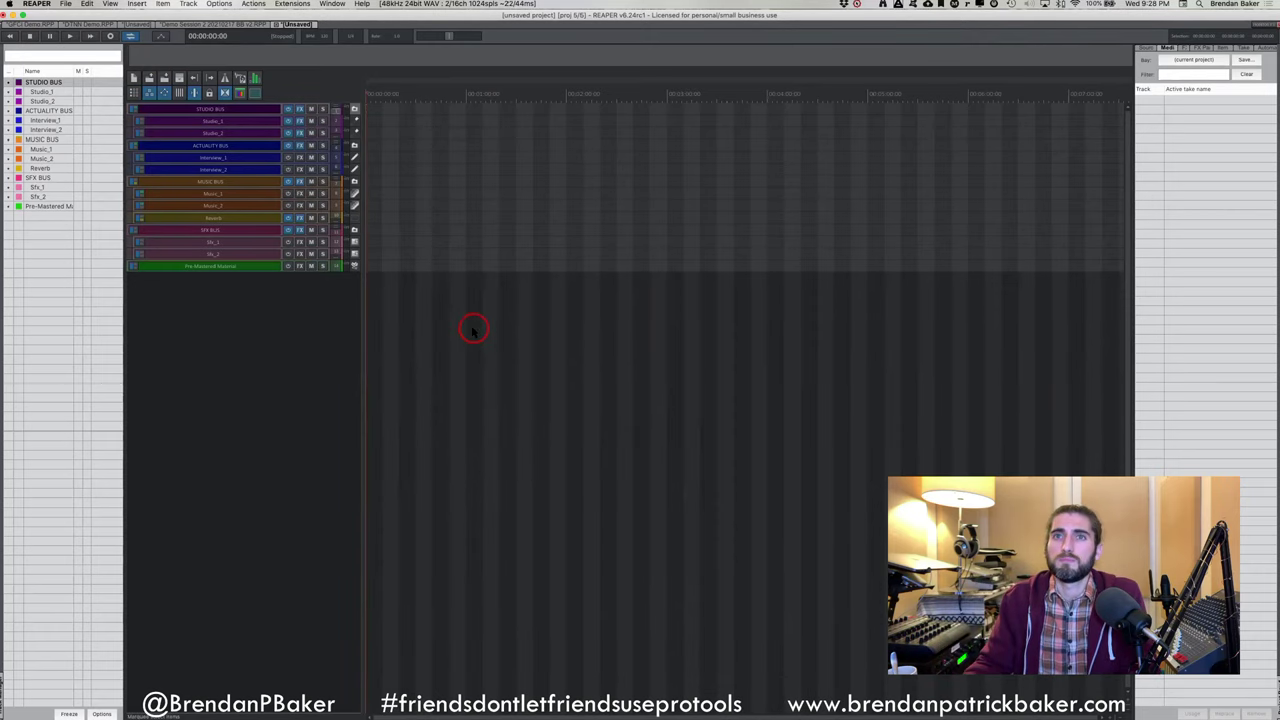
Switch to the Demo Session 2 20210217 BB v2 project and copy its Demo Voice and Demo Music tracks
{"action": "scroll", "coordinate": [474, 323], "scroll_direction": "right", "scroll_amount": 3}
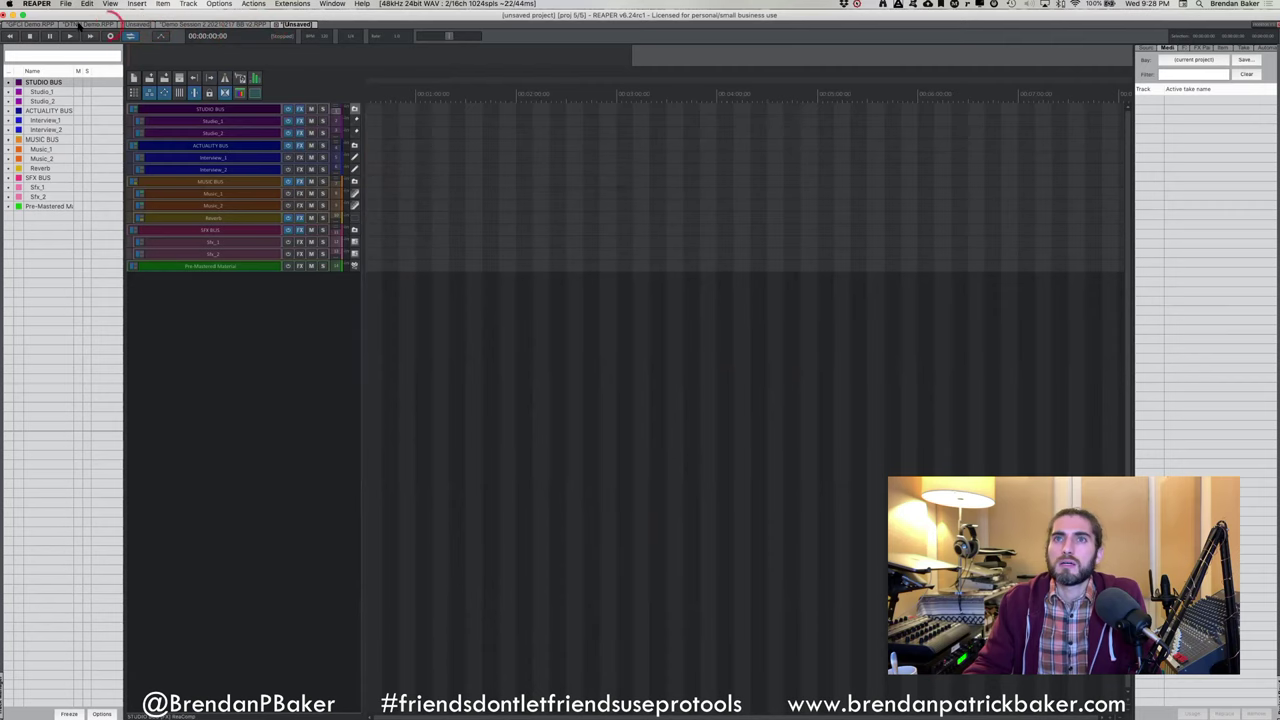
{"action": "left_click", "coordinate": [230, 24]}
{"action": "left_click", "coordinate": [495, 252]}
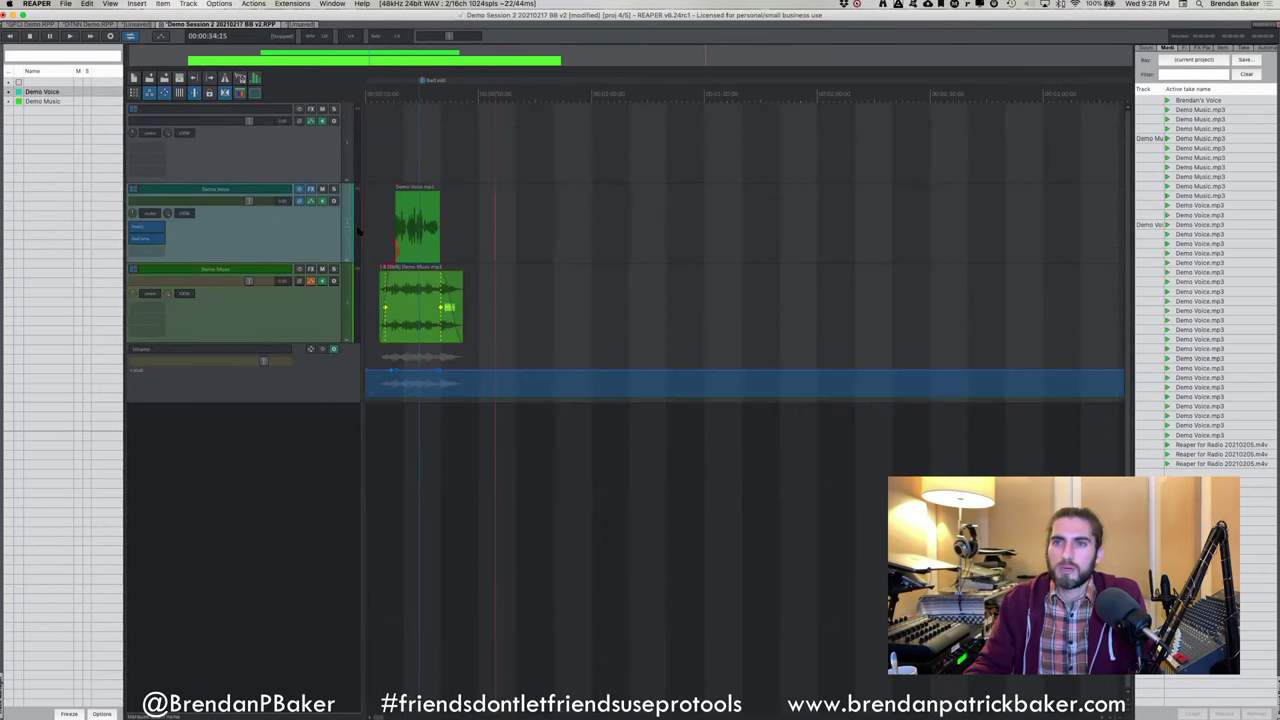
{"action": "scroll", "coordinate": [410, 380], "scroll_direction": "up", "scroll_amount": 2}
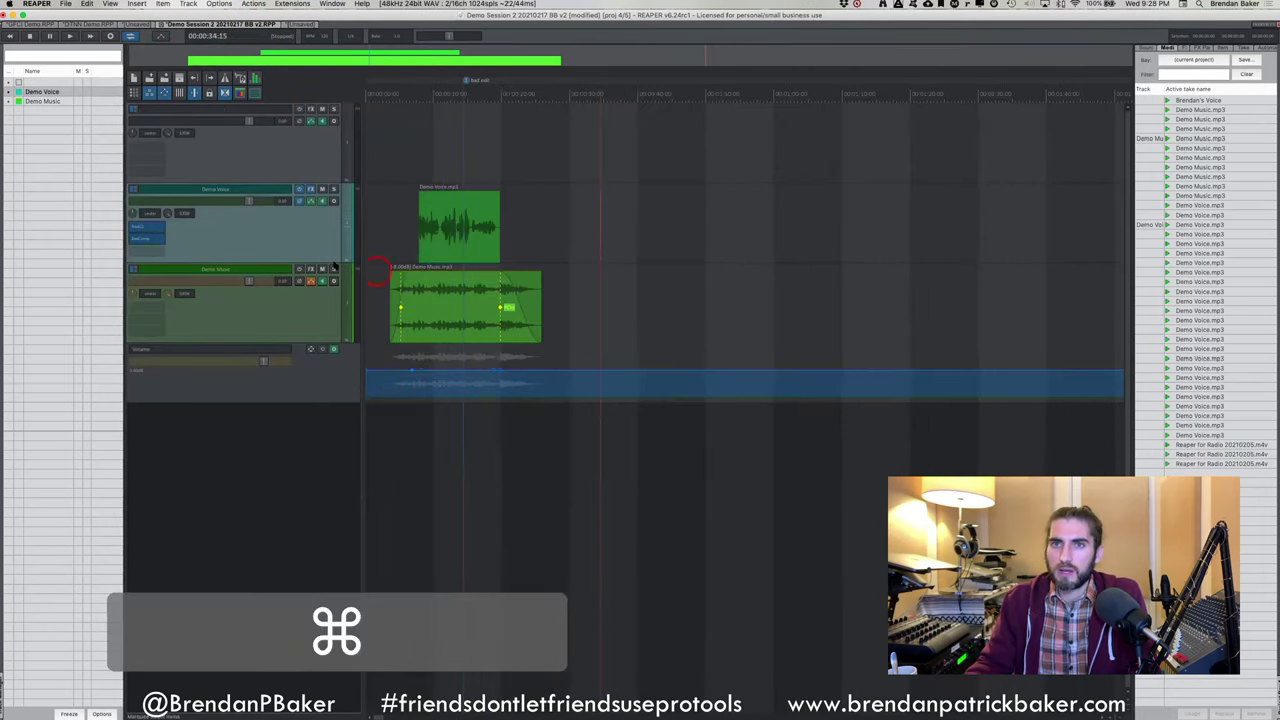
{"action": "key", "text": "shift"}
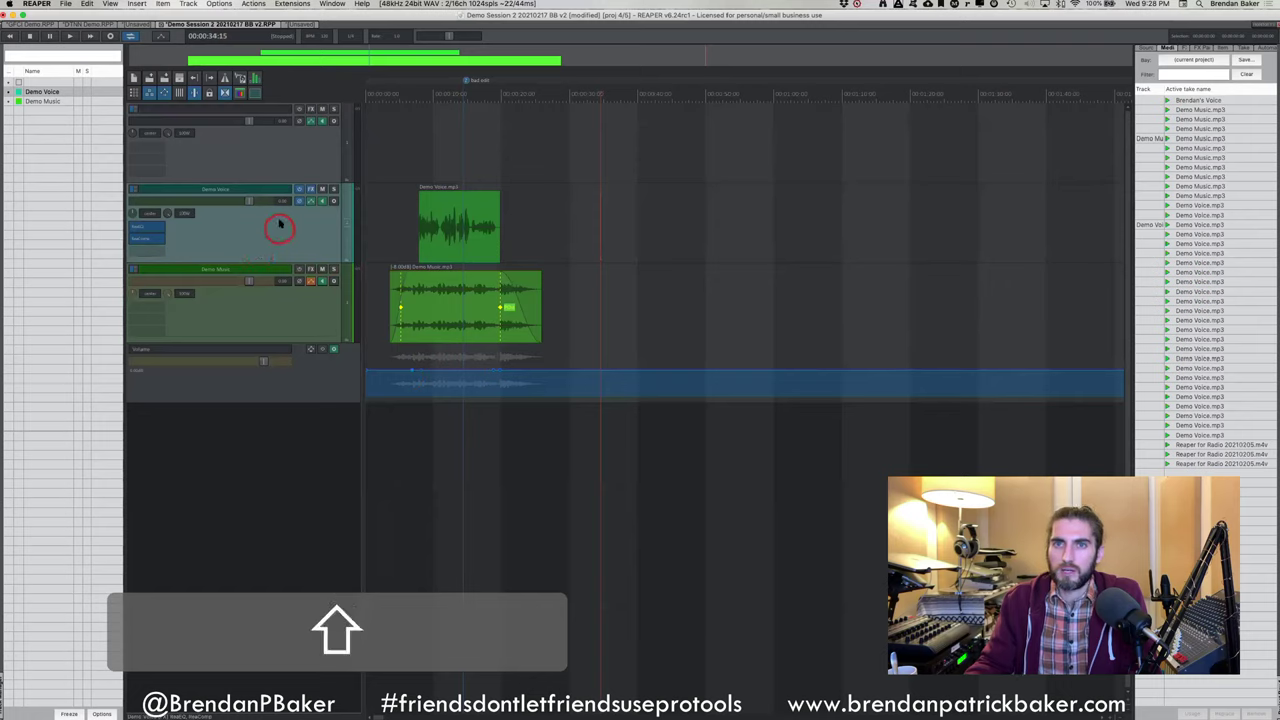
{"action": "left_click", "coordinate": [270, 309], "text": "shift"}
{"action": "key", "text": "super+c"}
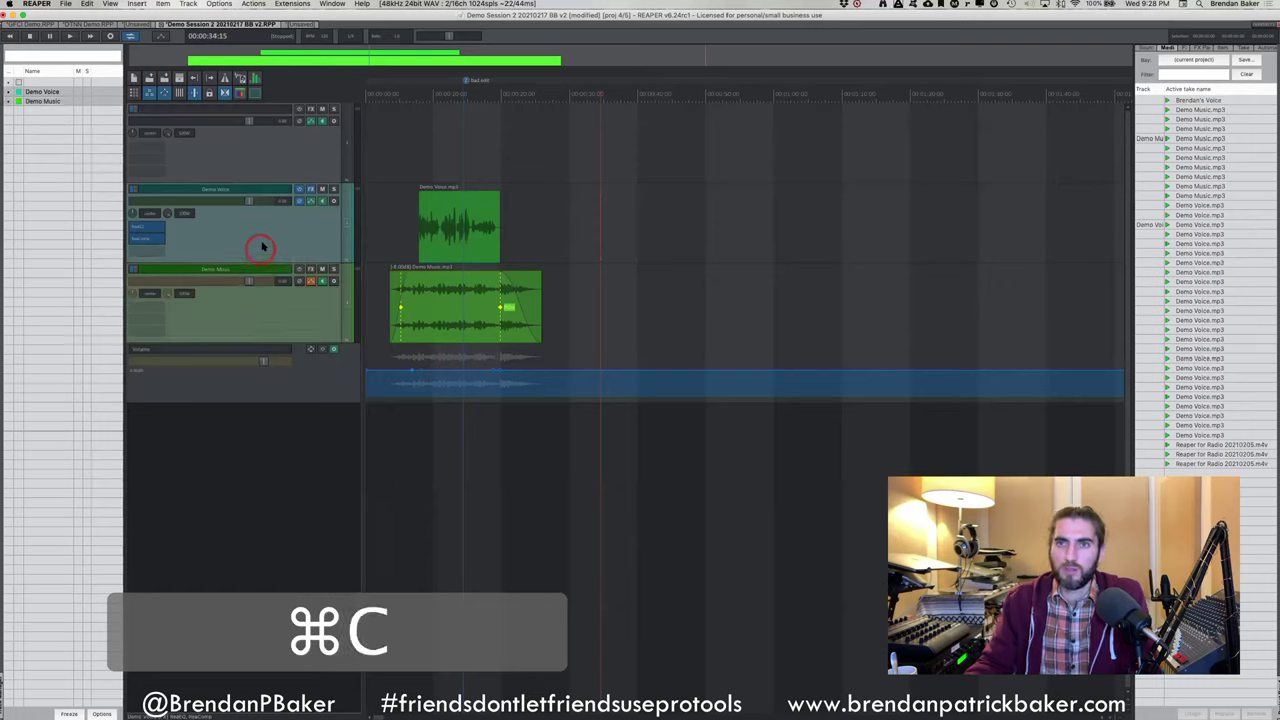
Paste the copied tracks below STUDIO BUS in the unsaved template project
{"action": "left_click", "coordinate": [303, 23]}
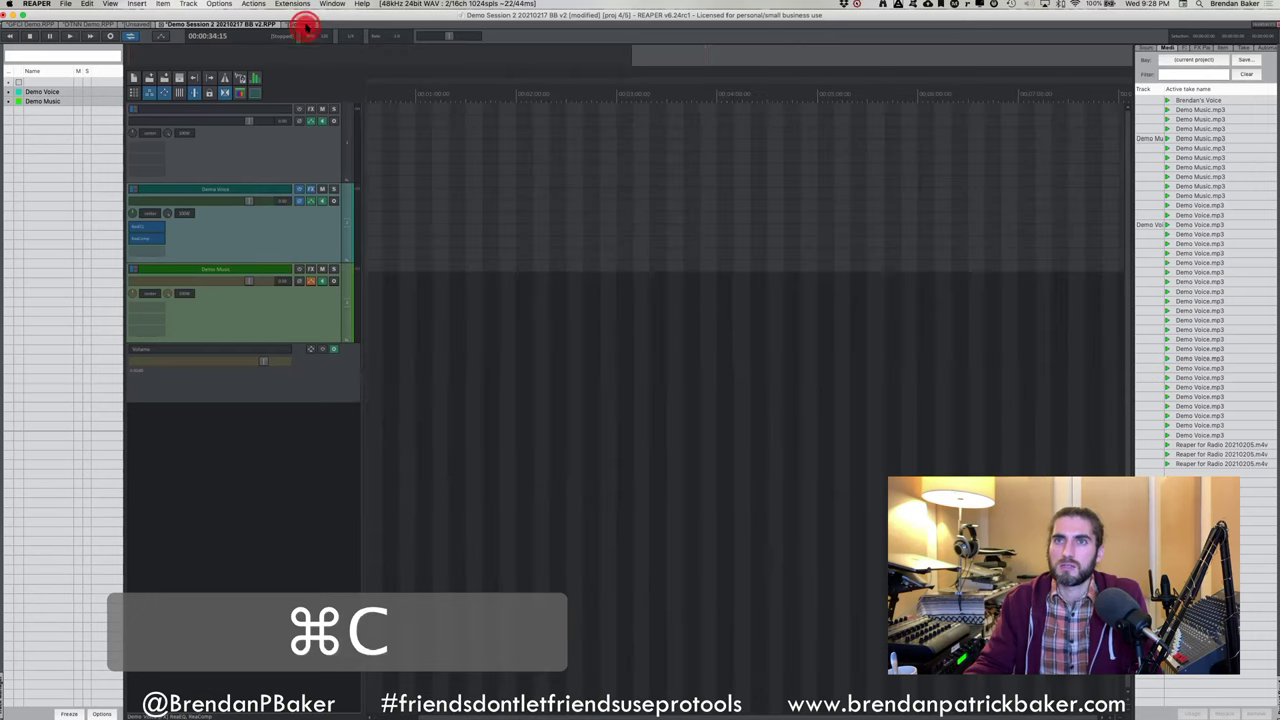
{"action": "key", "text": "super+v"}
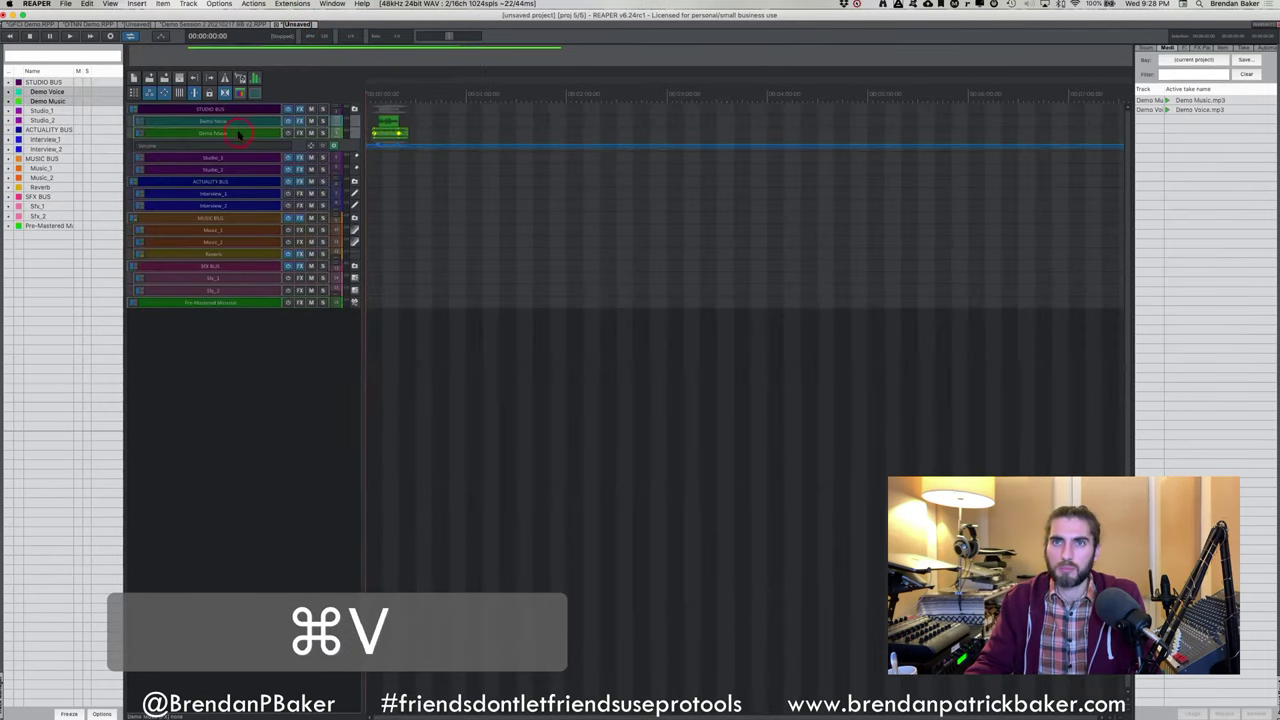
{"action": "left_click", "coordinate": [417, 138]}
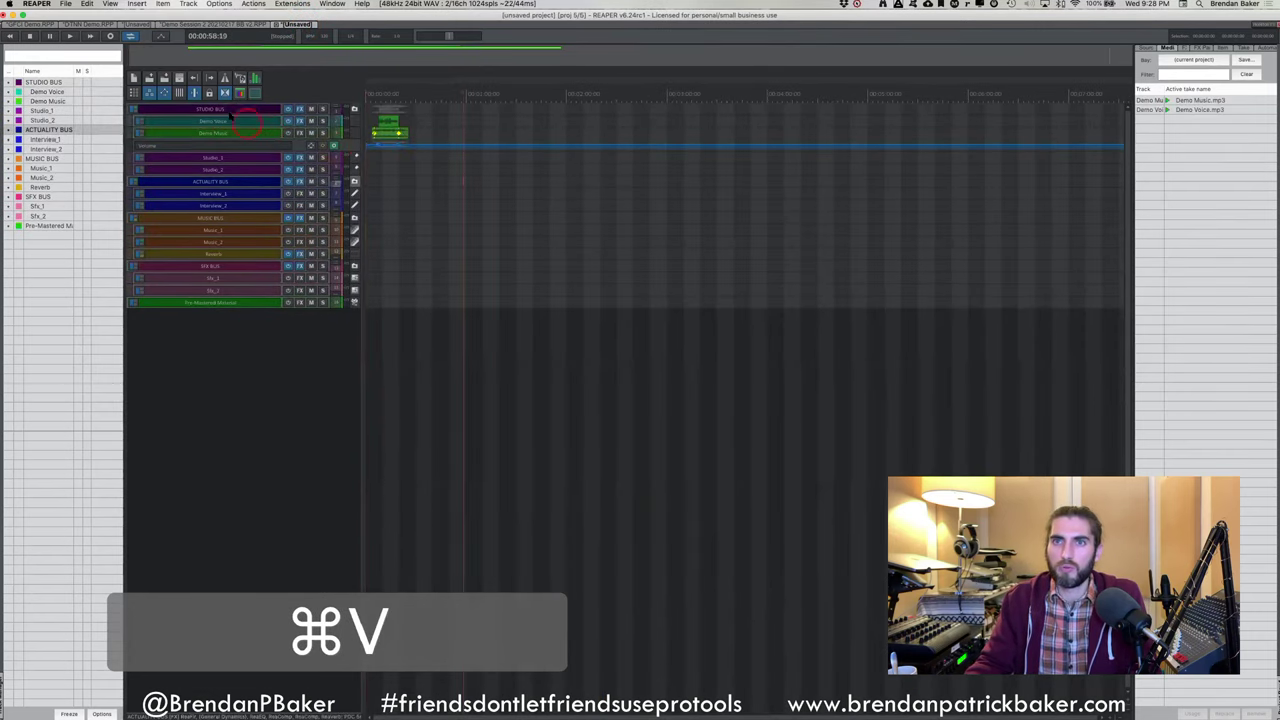
Move the Demo Voice item to the Studio_1 track and the Demo Music item to the Music_1 track
{"action": "left_click", "coordinate": [389, 125]}
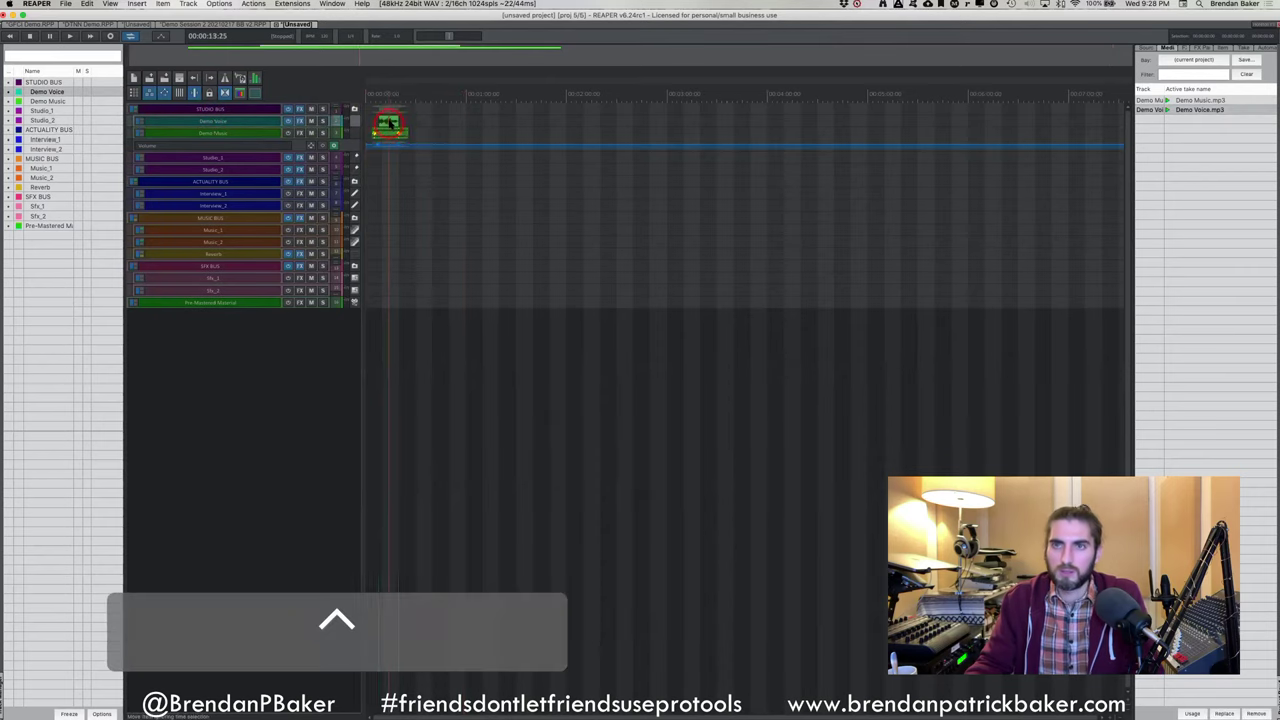
{"action": "left_click_drag", "start_coordinate": [389, 125], "coordinate": [389, 229]}
{"action": "scroll", "coordinate": [325, 166], "scroll_direction": "up", "scroll_amount": 3}
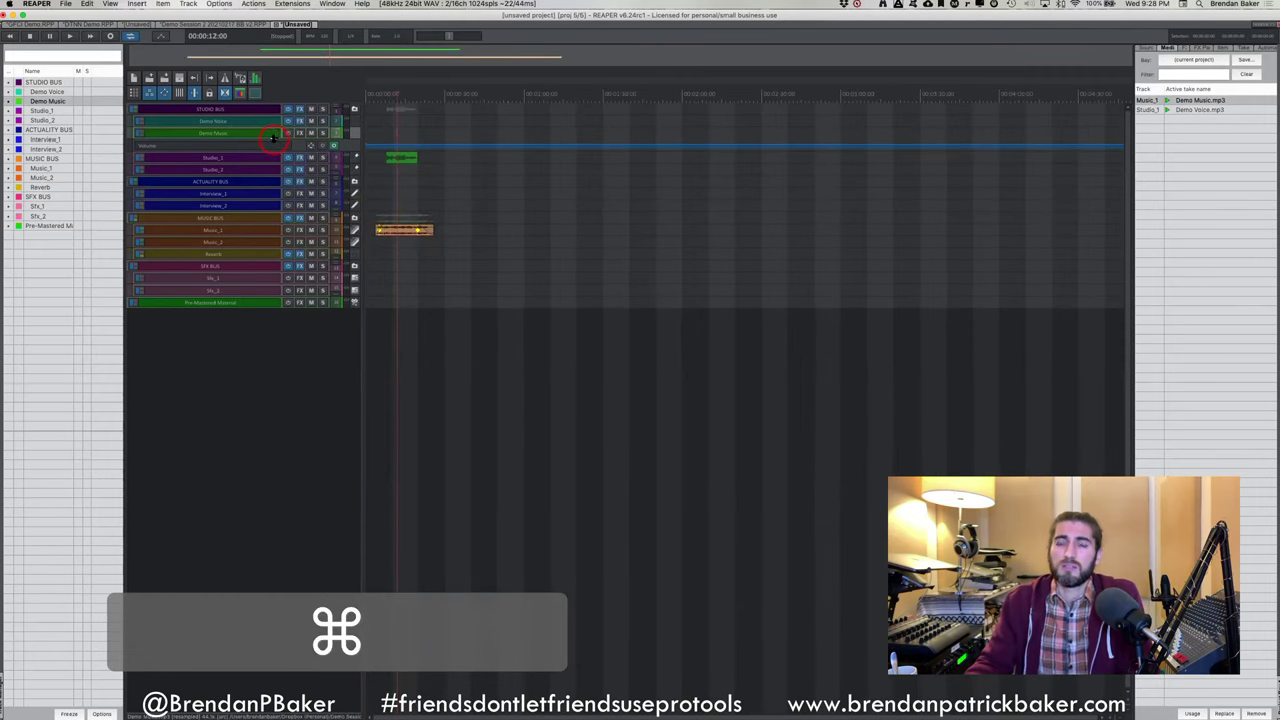
Enlarge the pasted Demo Music track and review the ReaEQ and ReaComp effects on the Demo Voice track
{"action": "left_click_drag", "start_coordinate": [274, 136], "coordinate": [276, 193]}
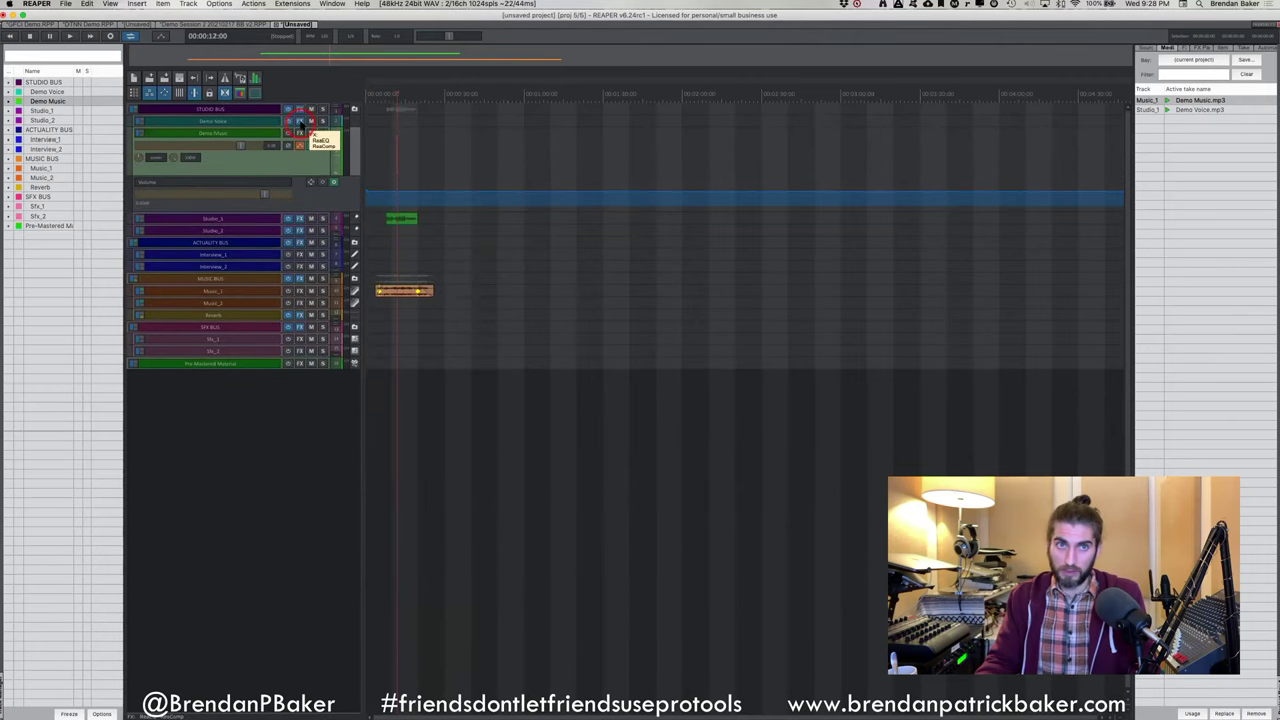
{"action": "left_click", "coordinate": [299, 121]}
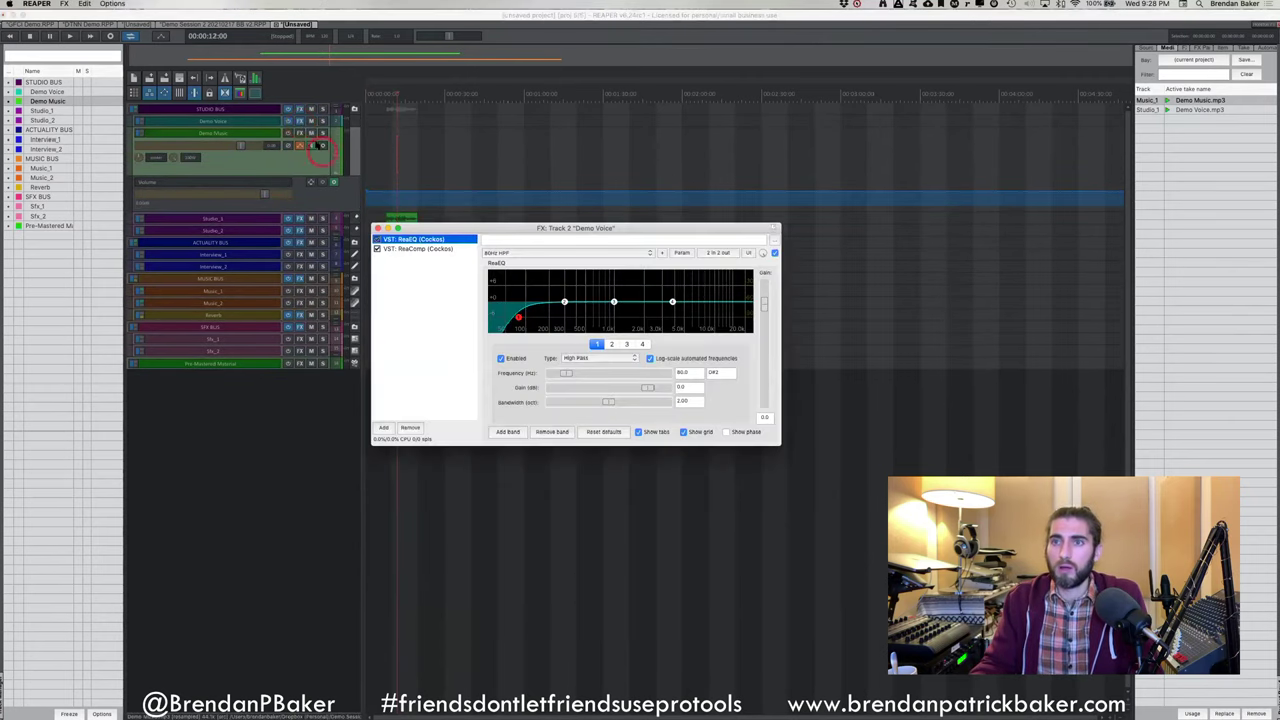
{"action": "mouse_move", "coordinate": [443, 251]}
{"action": "left_mouse_down"}
{"action": "mouse_move", "coordinate": [428, 260]}
{"action": "mouse_move", "coordinate": [436, 246]}
{"action": "mouse_move", "coordinate": [378, 232]}
{"action": "left_mouse_up"}
{"action": "left_click", "coordinate": [378, 231]}
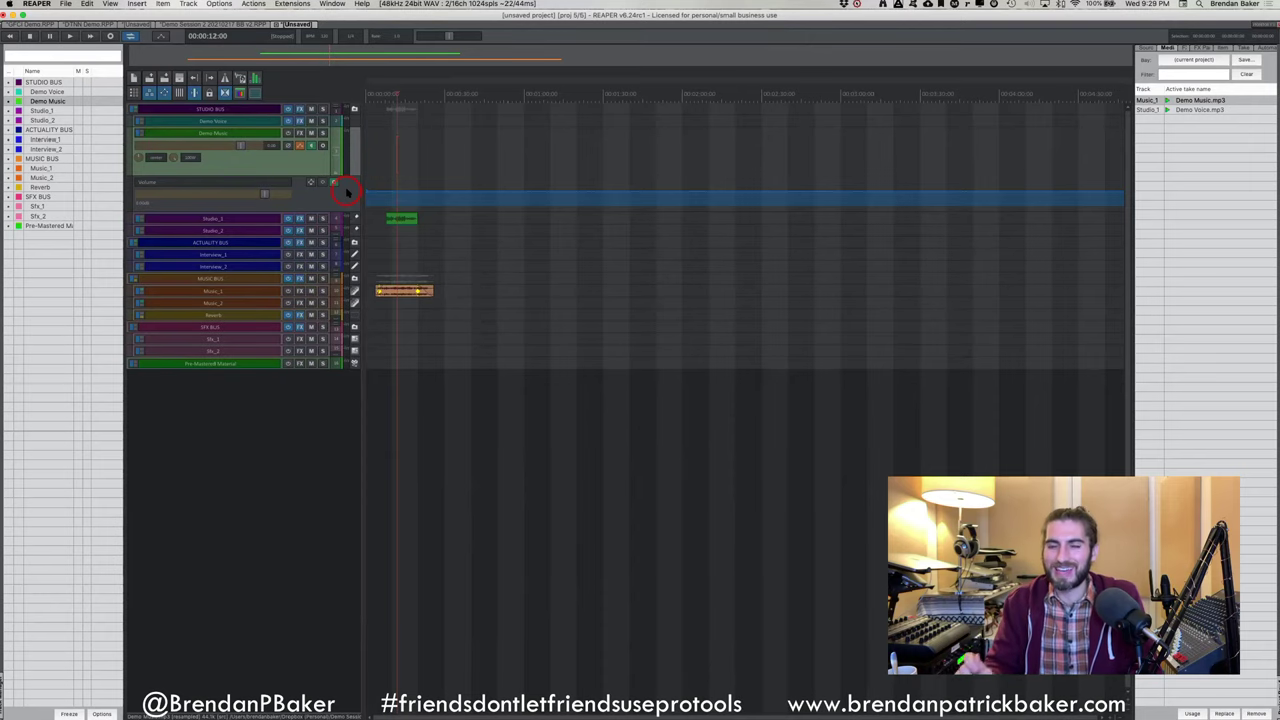
Delete the emptied Demo Voice and Demo Music tracks from the template project
{"action": "left_click", "coordinate": [266, 122]}
{"action": "left_click", "coordinate": [263, 140], "text": "shift"}
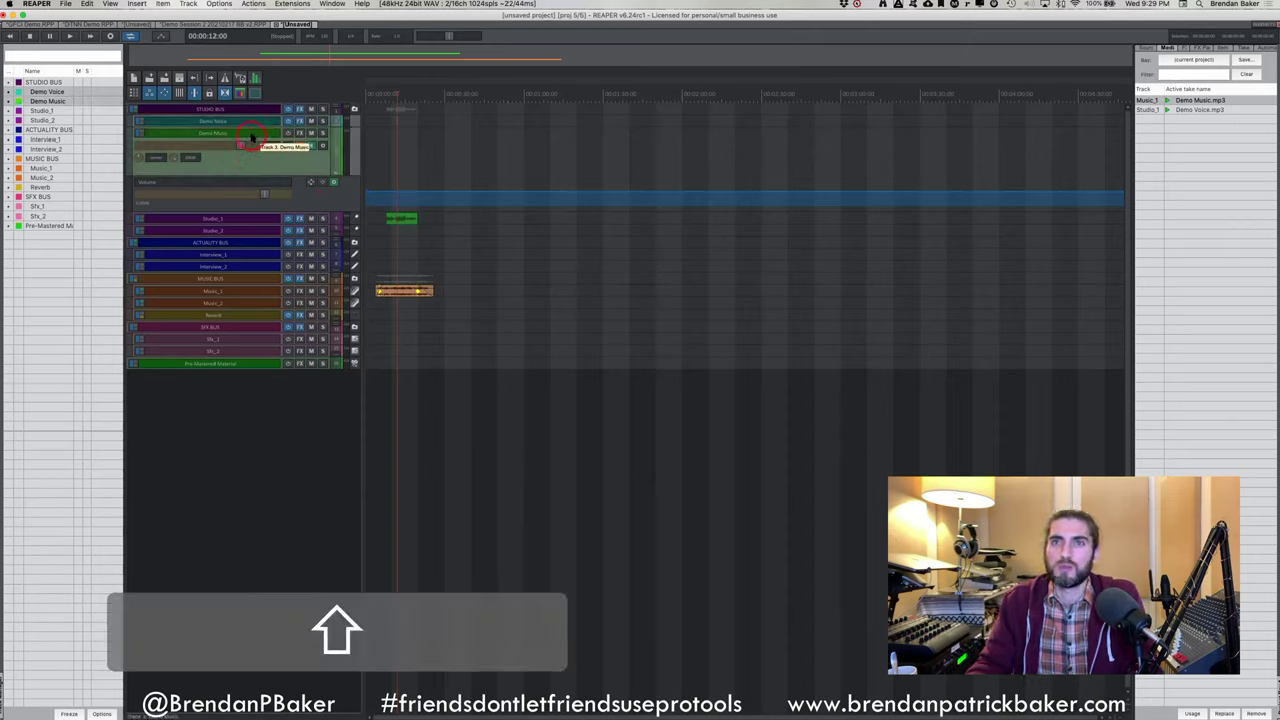
{"action": "key", "text": "BackSpace"}
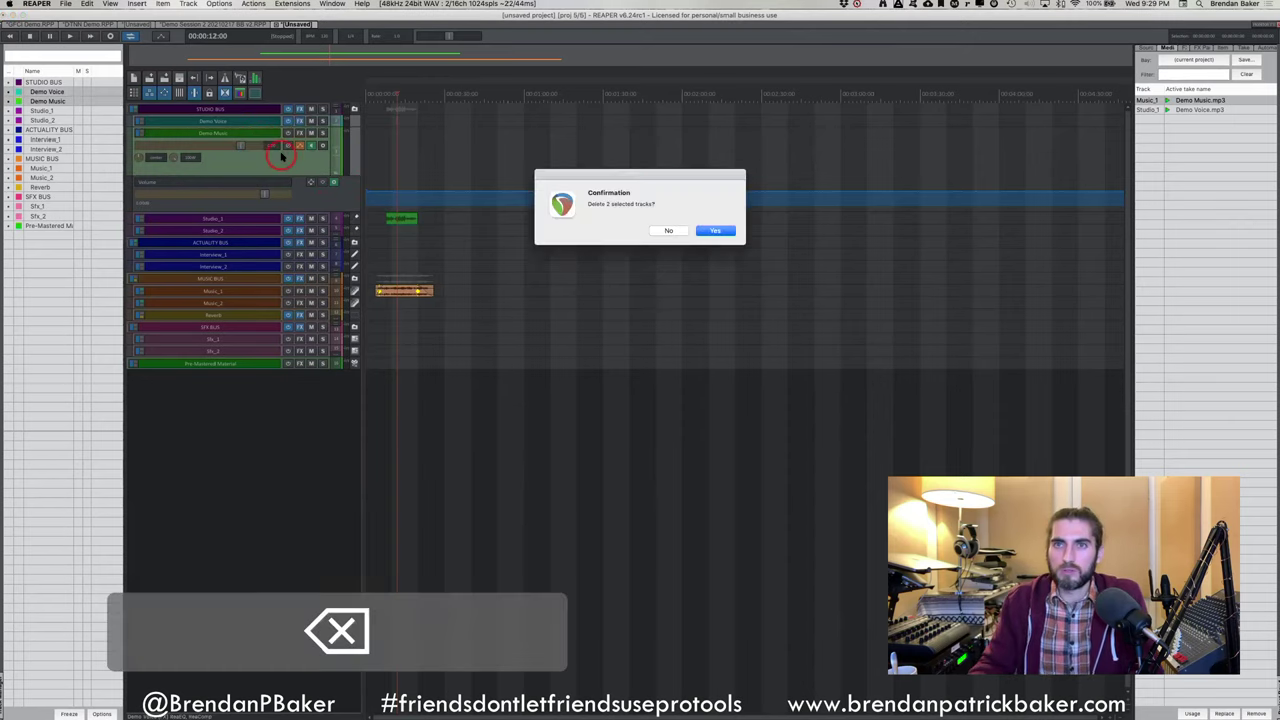
{"action": "left_click", "coordinate": [721, 230]}
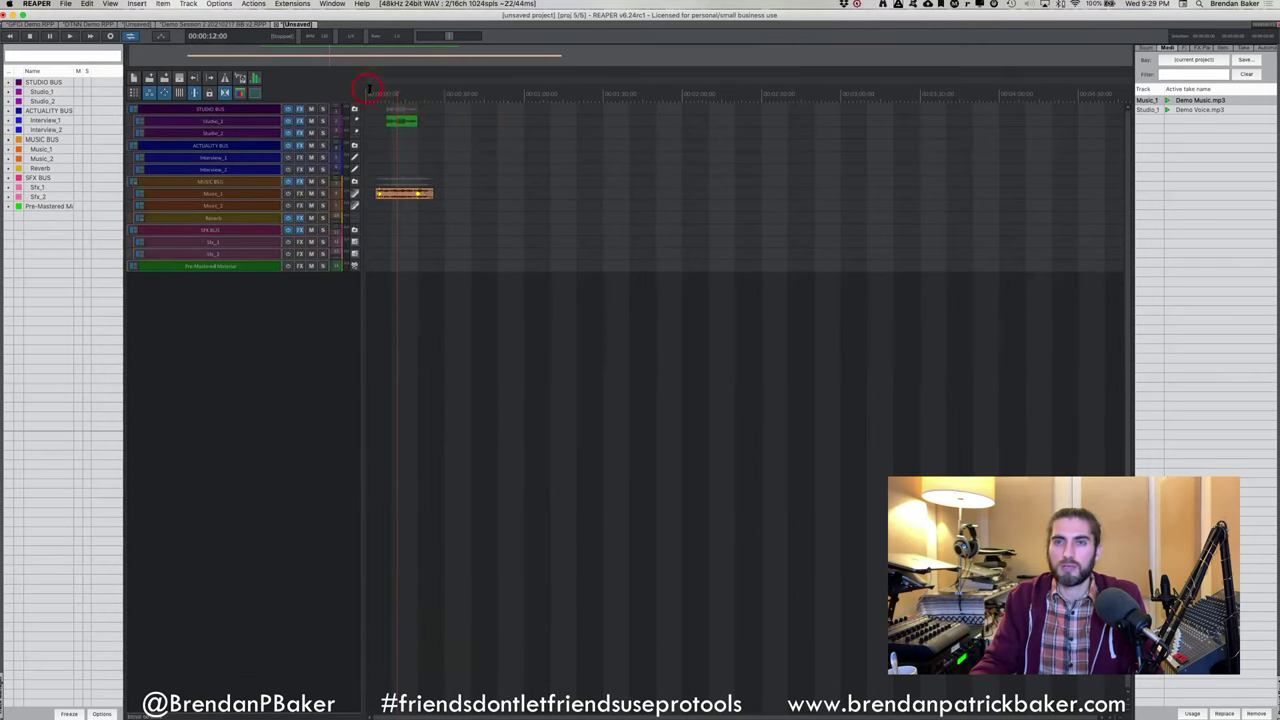
Show the volume envelope of the Music_2 track and lower it over the span of the Demo Voice item
{"action": "scroll", "coordinate": [260, 197], "scroll_direction": "up", "scroll_amount": 8}
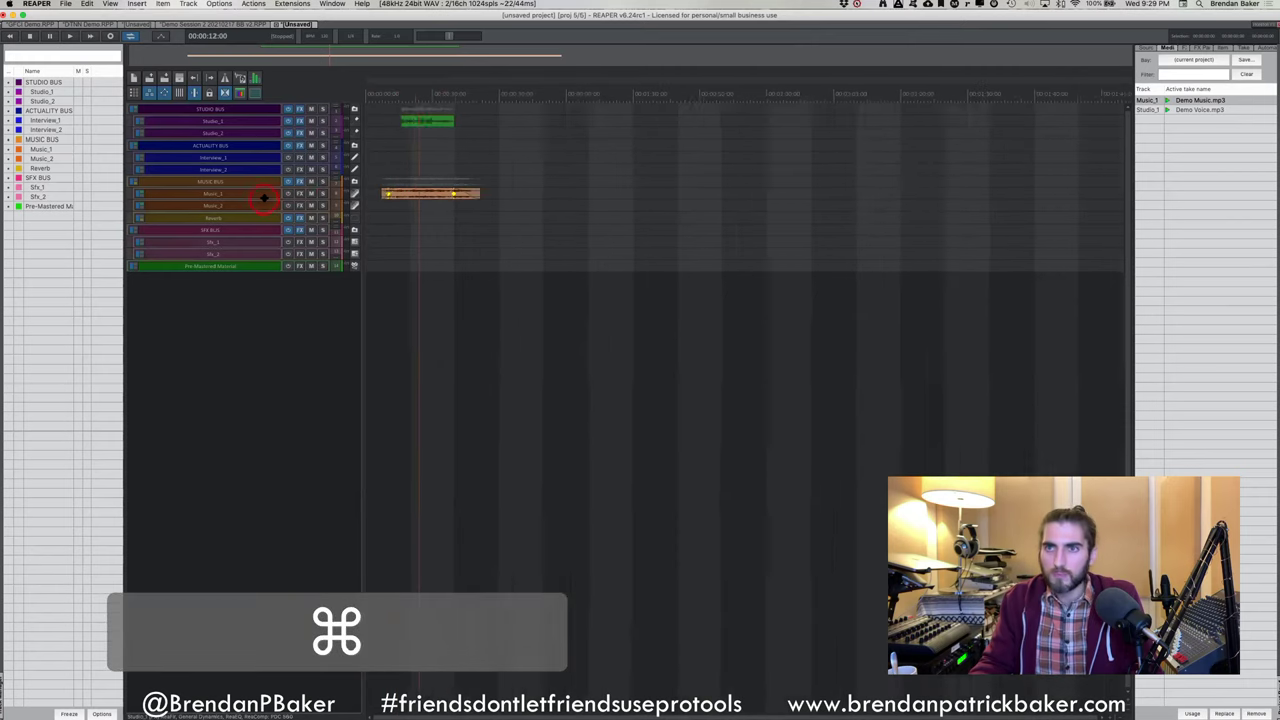
{"action": "scroll", "coordinate": [283, 200], "scroll_direction": "up", "scroll_amount": 3}
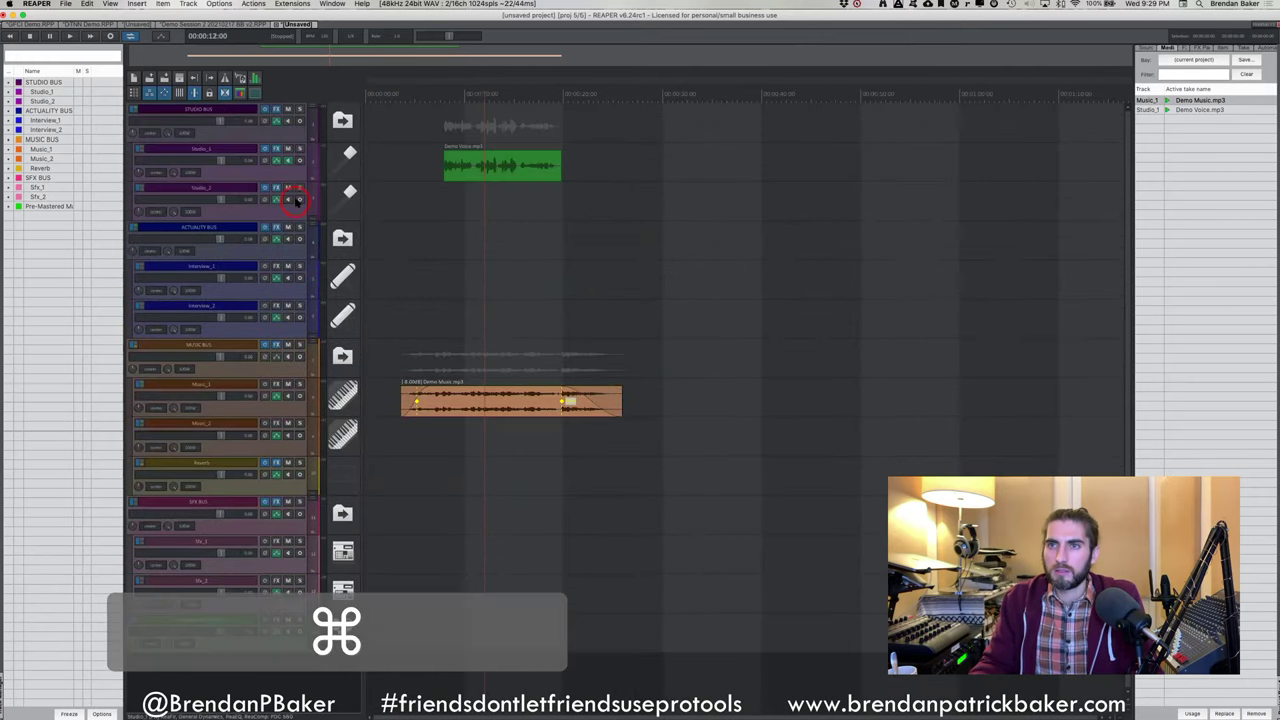
{"action": "left_click", "coordinate": [200, 428]}
{"action": "key", "text": "v"}
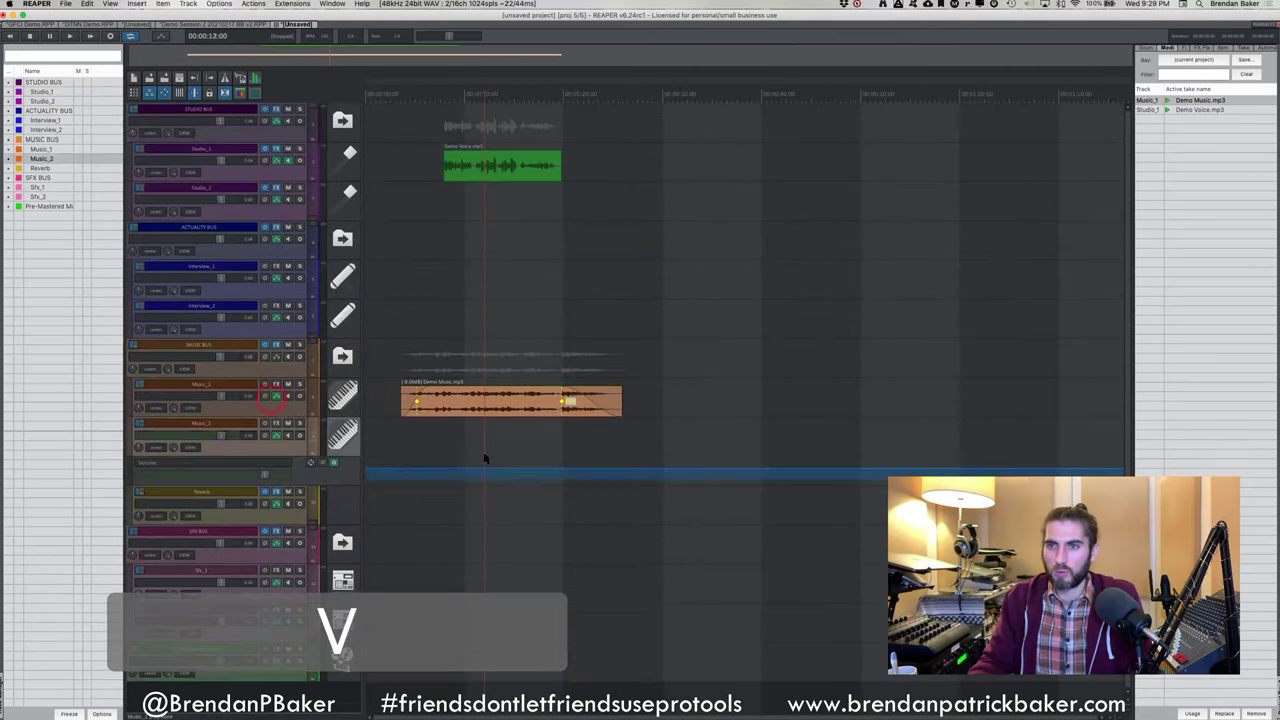
{"action": "left_click_drag", "start_coordinate": [455, 468], "coordinate": [500, 513]}
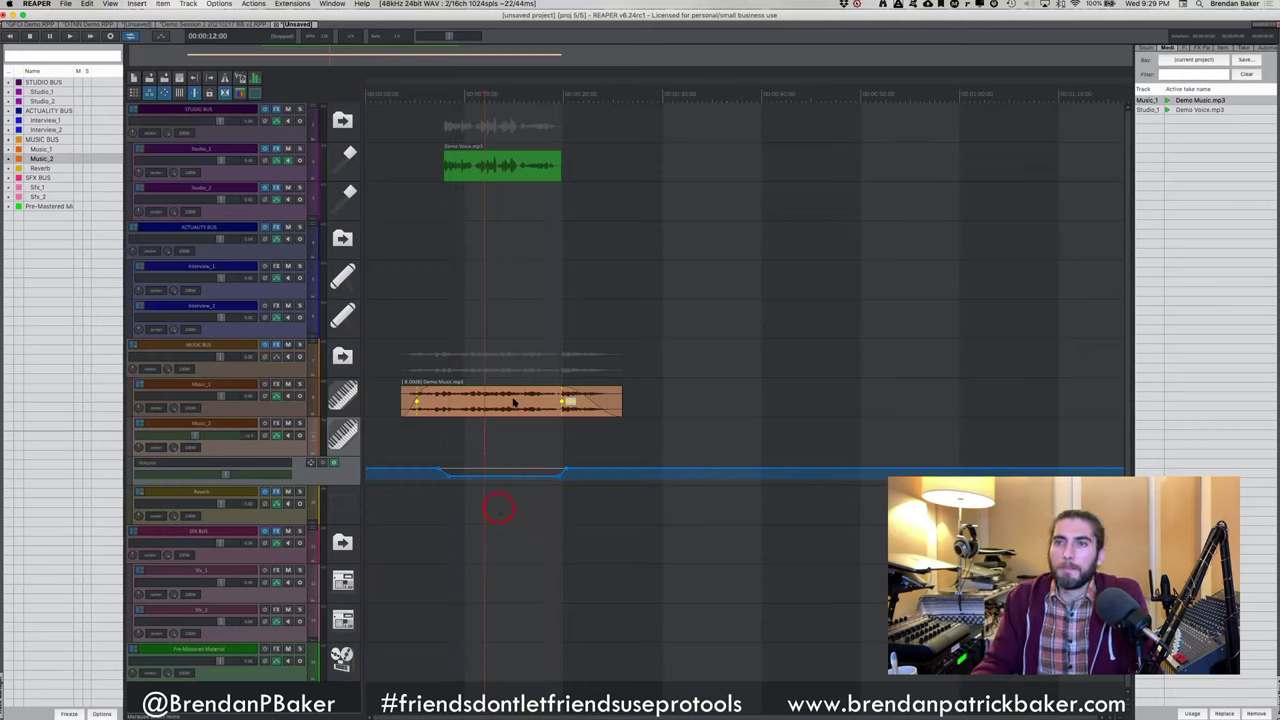
Normalize the Demo Voice item on the Studio_1 track
{"action": "left_click", "coordinate": [532, 238]}
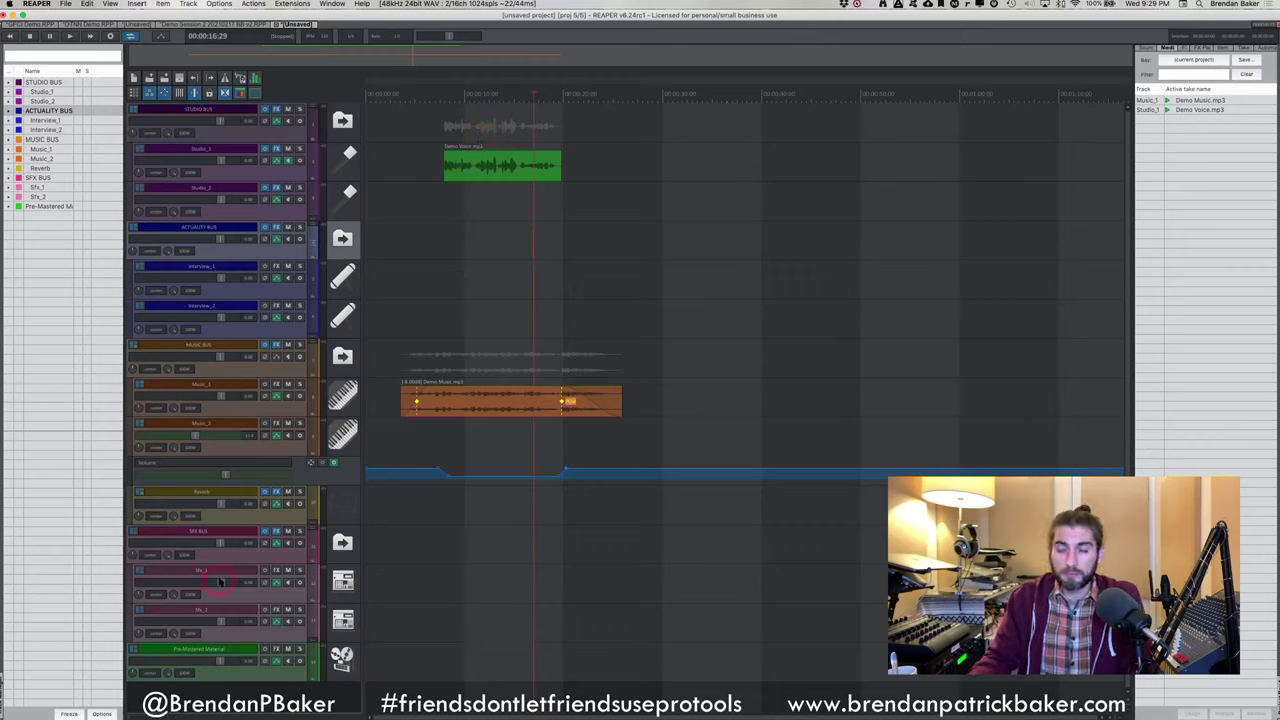
{"action": "left_click", "coordinate": [606, 228]}
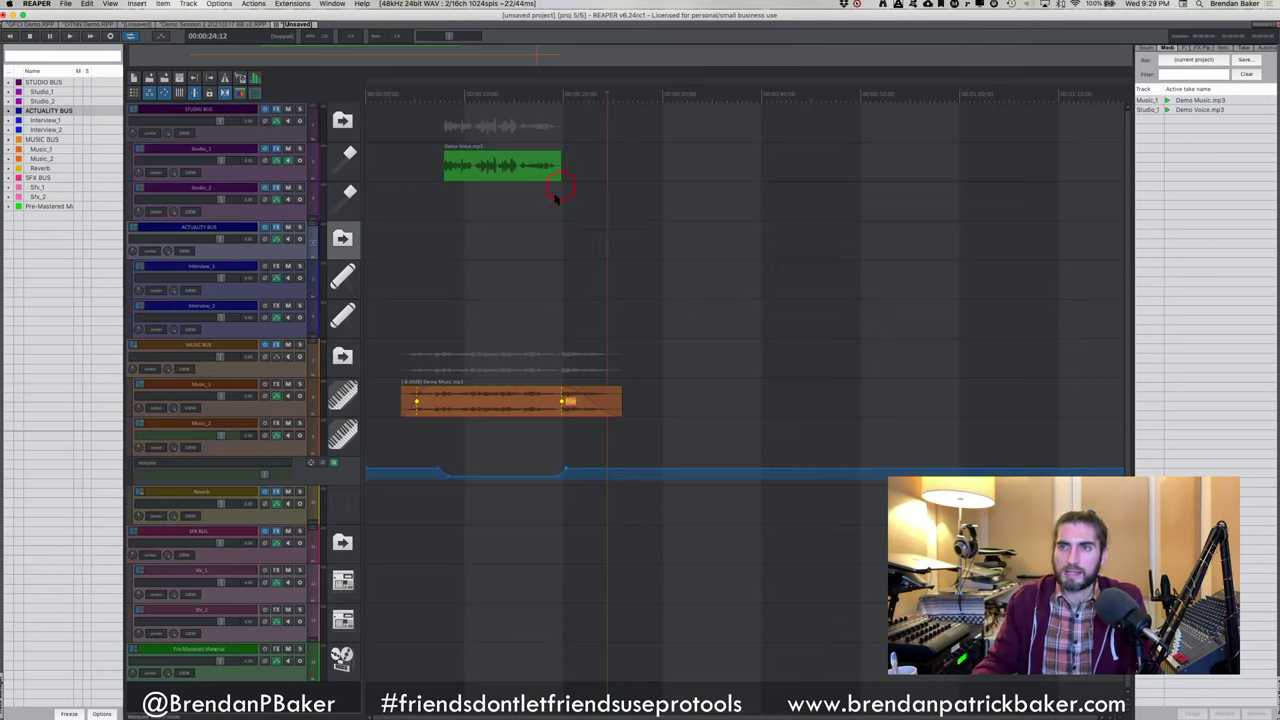
{"action": "left_click", "coordinate": [522, 204]}
{"action": "left_click", "coordinate": [502, 166]}
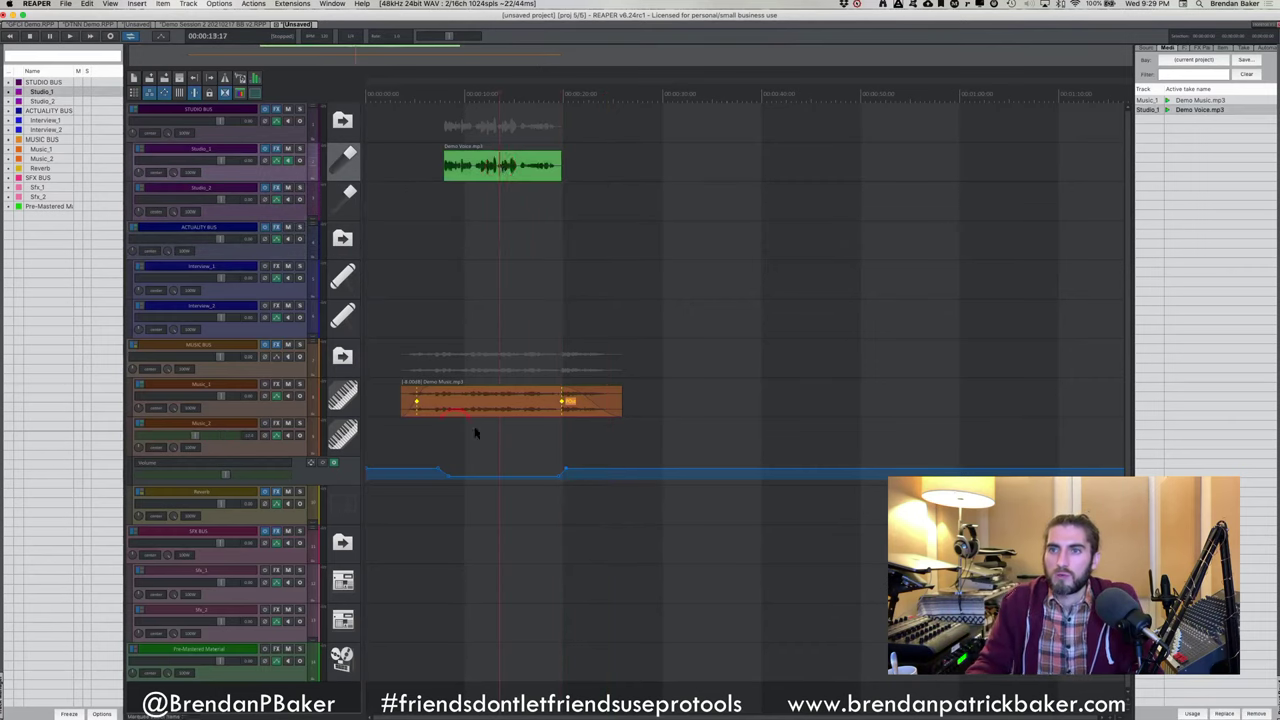
{"action": "left_click", "coordinate": [486, 398]}
{"action": "left_click", "coordinate": [493, 166]}
{"action": "left_click", "coordinate": [548, 197]}
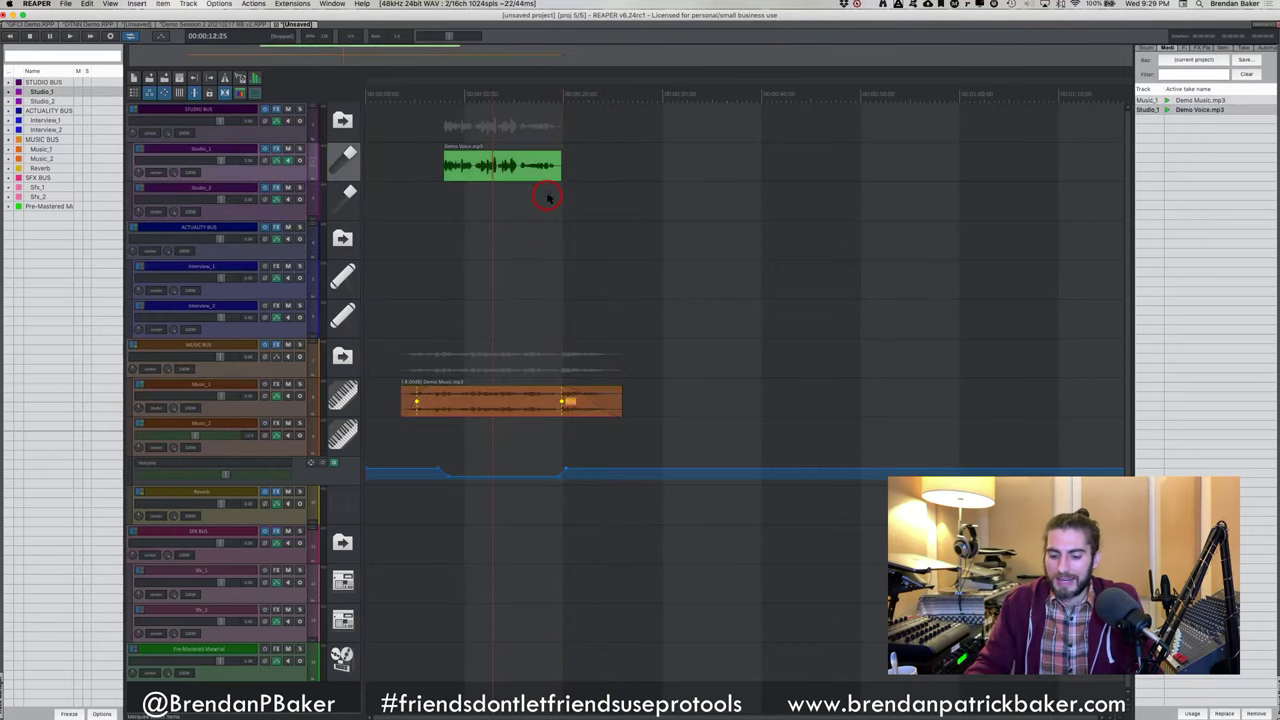
{"action": "key", "text": "n"}
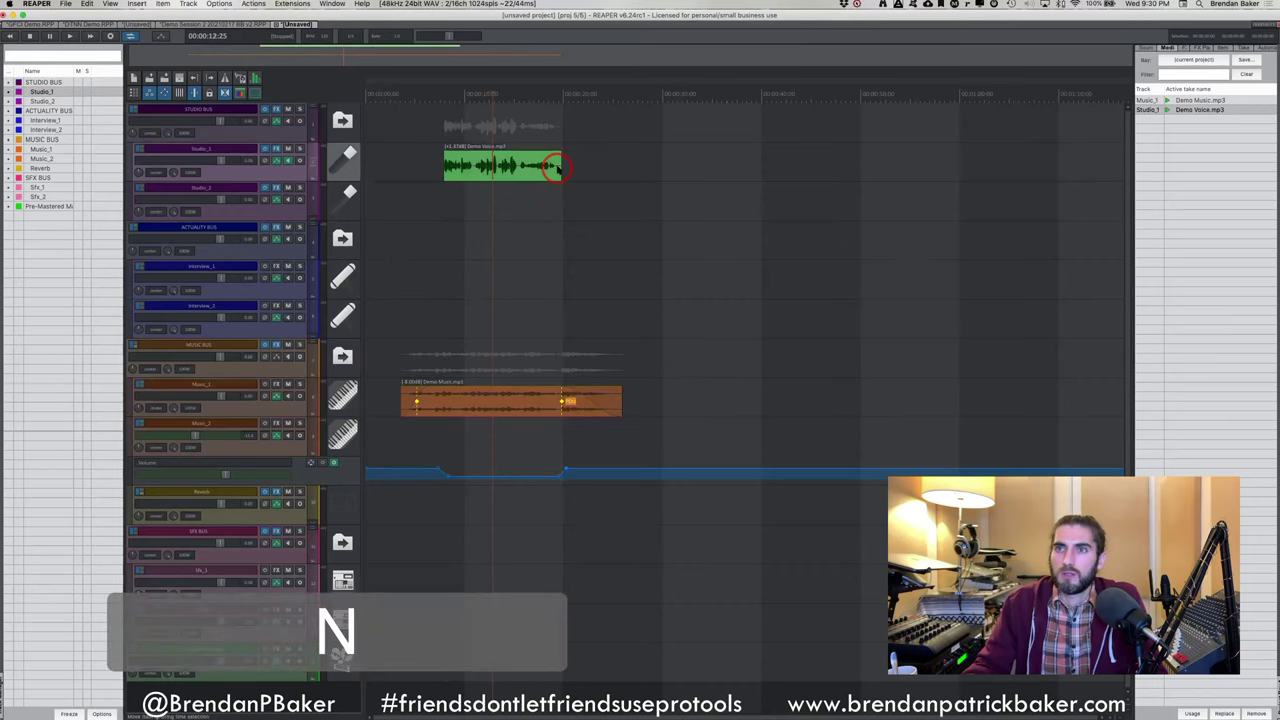
Normalize the Demo Music item on the Music_1 track and place the edit cursor near the start of the voice item
{"action": "left_click", "coordinate": [466, 383]}
{"action": "left_click", "coordinate": [490, 400]}
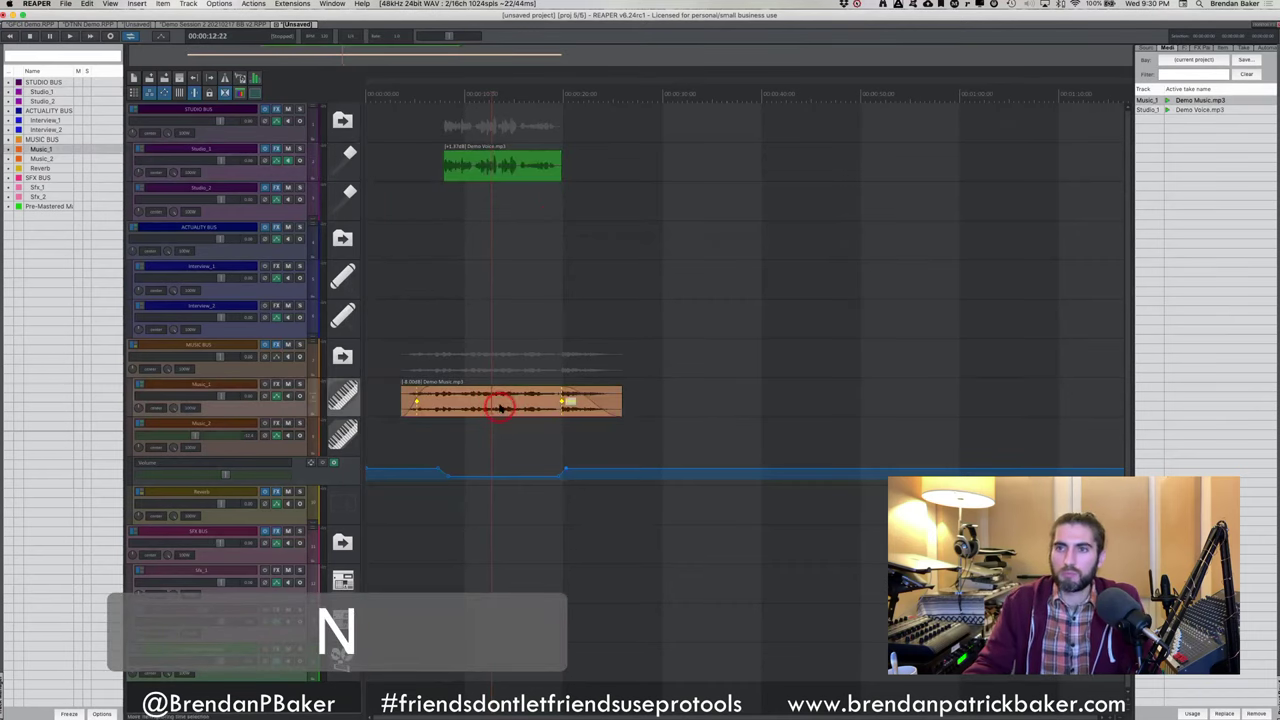
{"action": "key", "text": "n"}
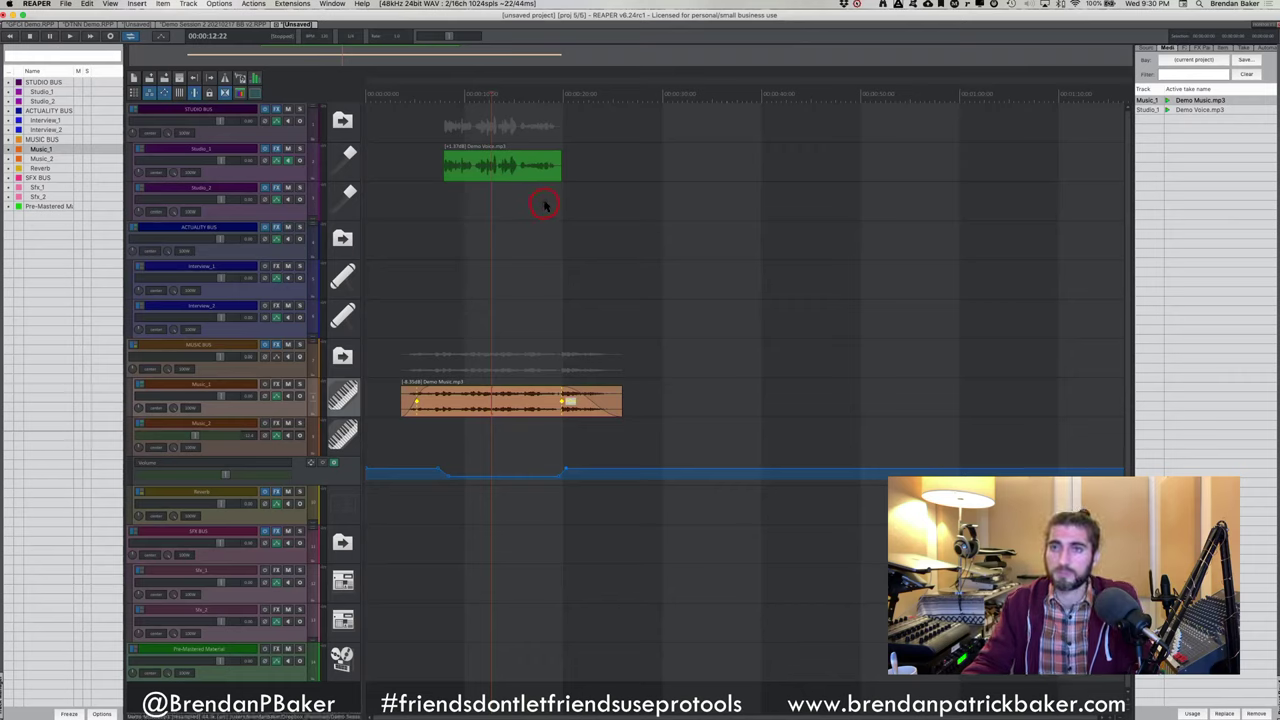
{"action": "left_click", "coordinate": [458, 190]}
{"action": "left_click", "coordinate": [442, 203]}
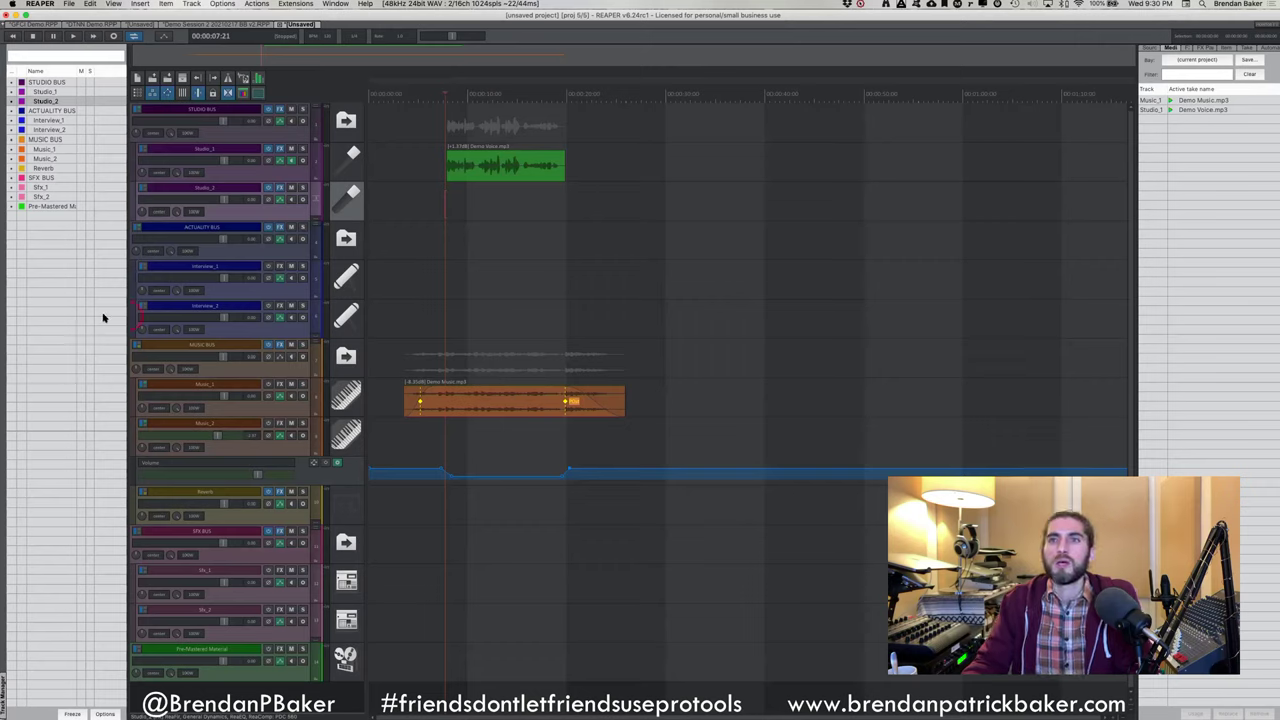
Try normalizing the Demo Voice item on the Studio_1 track and splitting it at about 10 seconds, and undo the changes
{"action": "left_click", "coordinate": [474, 303]}
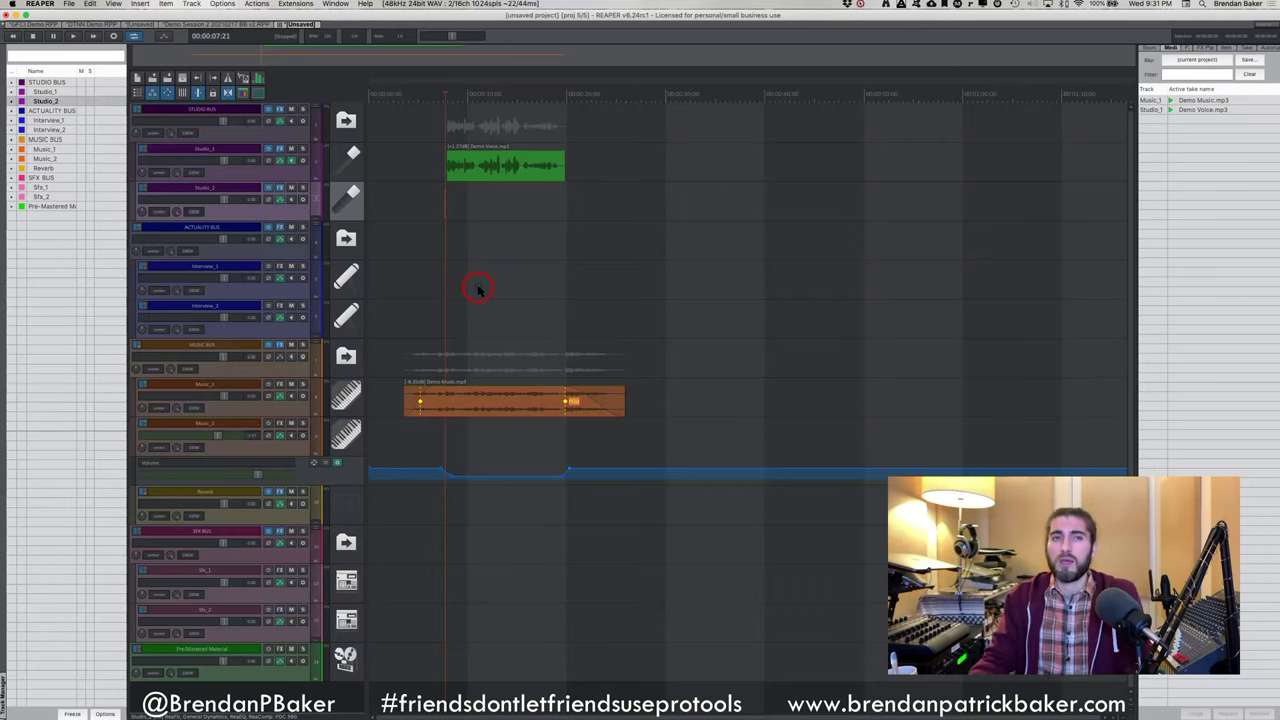
{"action": "left_click", "coordinate": [510, 168]}
{"action": "key", "text": "n"}
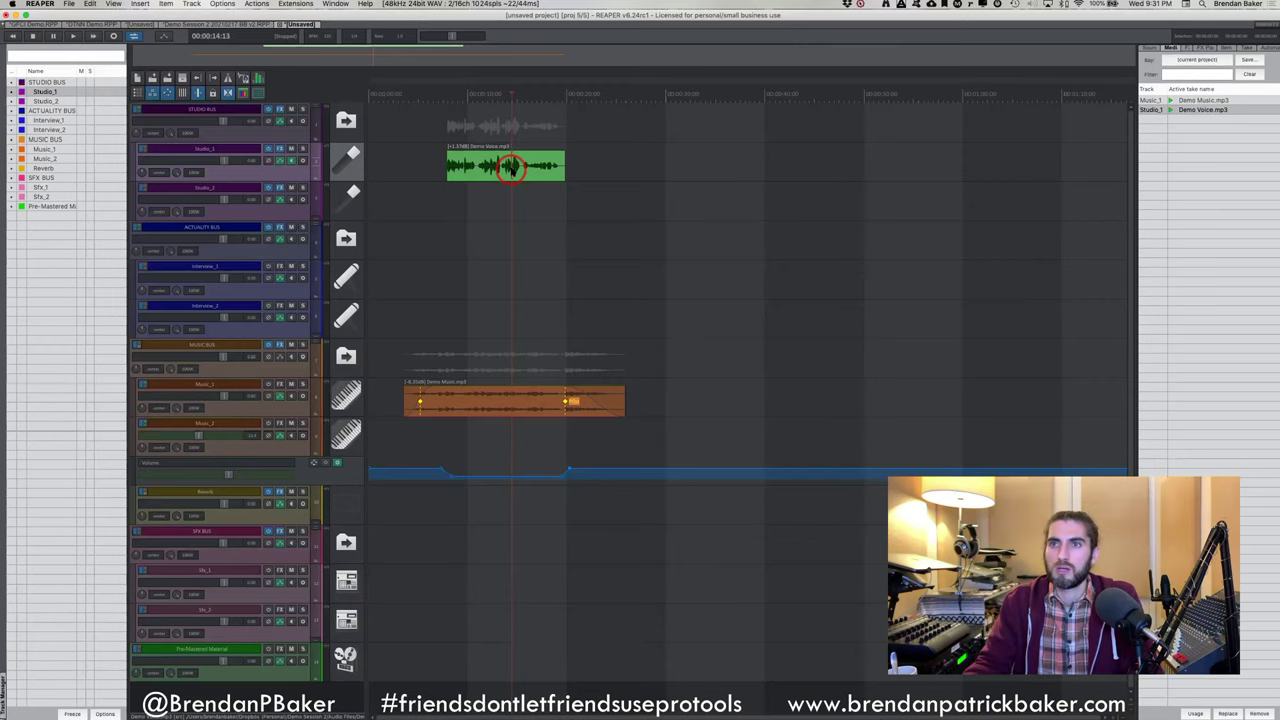
{"action": "scroll", "coordinate": [510, 167], "scroll_direction": "up", "scroll_amount": 3}
{"action": "scroll", "coordinate": [620, 172], "scroll_direction": "down", "scroll_amount": 2}
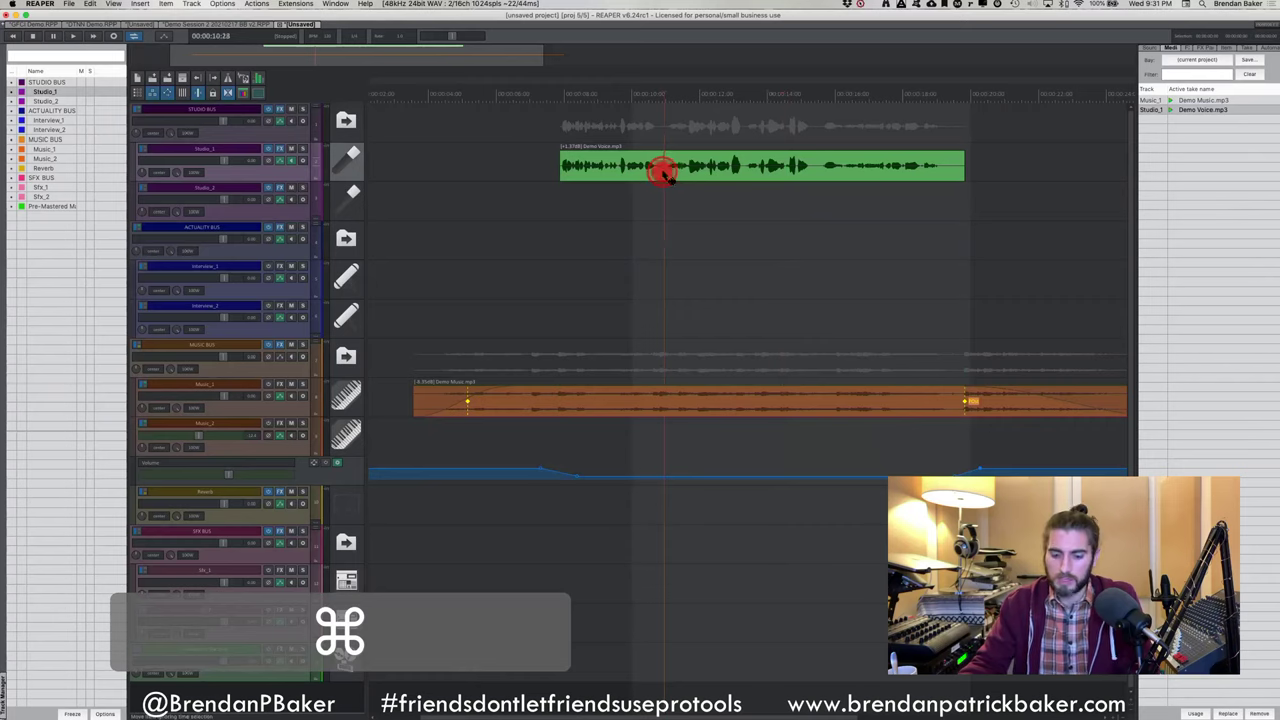
{"action": "key", "text": "b"}
{"action": "key", "text": "super+z"}
{"action": "key", "text": "super+z"}
{"action": "key", "text": "super+z"}
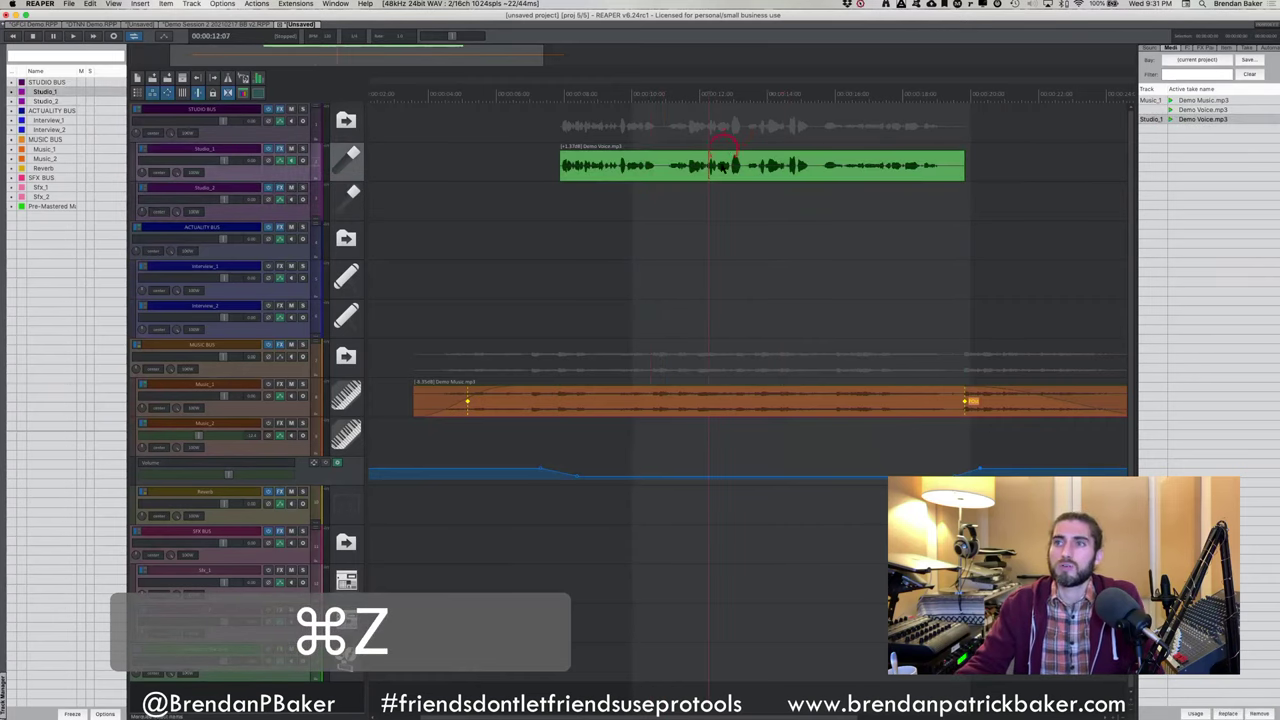
Normalize the loudness of the whole, unsplit Demo Voice item on the Studio_1 track
{"action": "left_click", "coordinate": [724, 168]}
{"action": "key", "text": "n"}
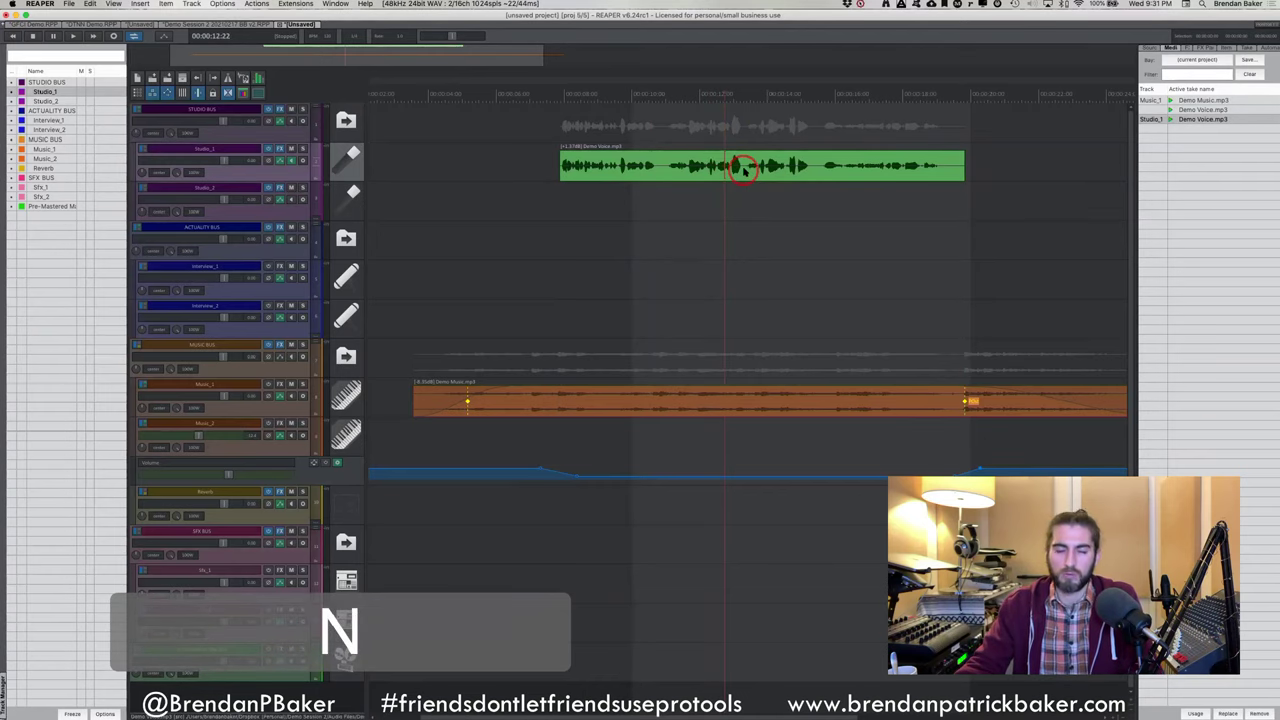
{"action": "scroll", "coordinate": [743, 170], "scroll_direction": "right", "scroll_amount": 5}
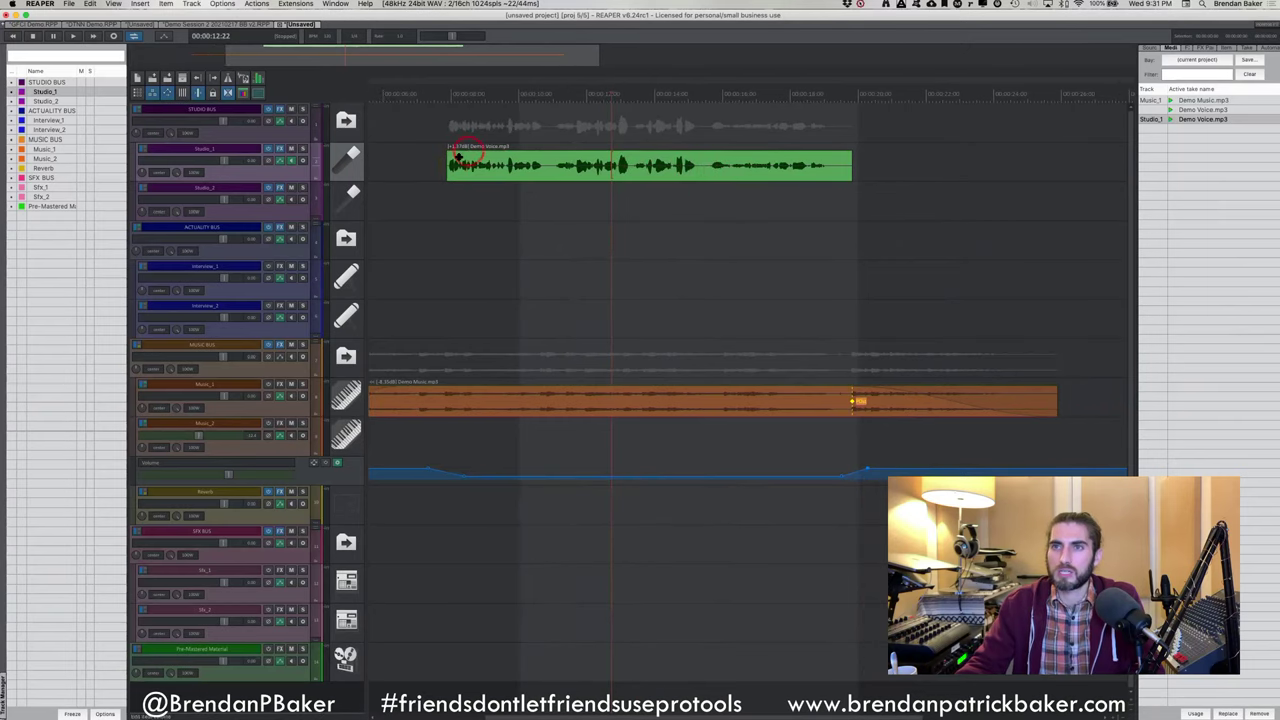
Examine the waveform levels of the Demo Voice item from its opening through the pauses to its closing passage
{"action": "left_click", "coordinate": [452, 150]}
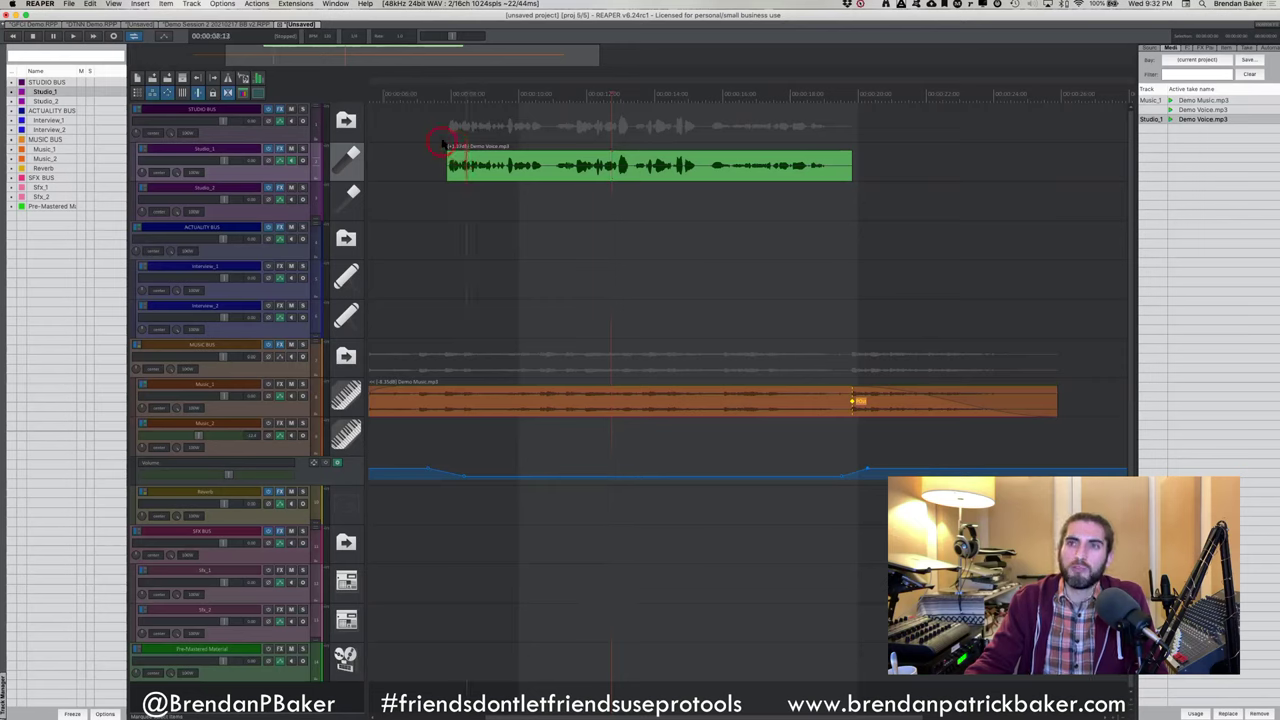
{"action": "key", "text": "super"}
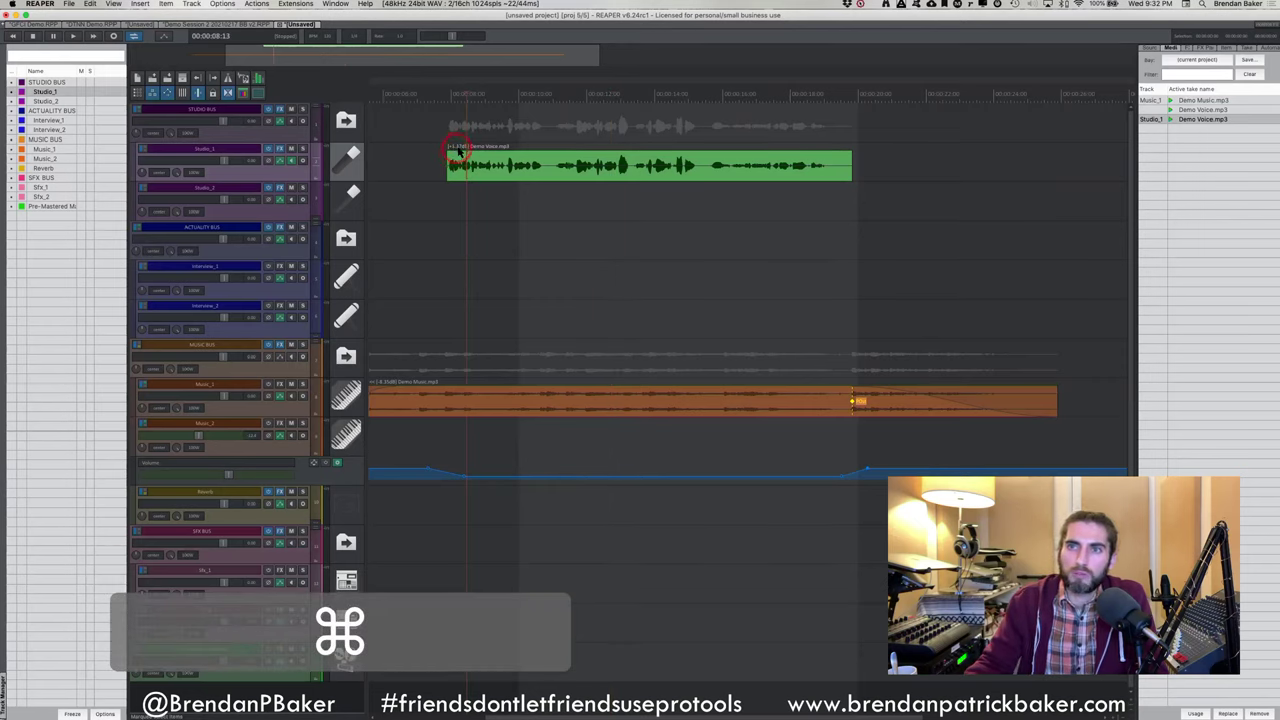
{"action": "left_click_drag", "start_coordinate": [458, 147], "coordinate": [545, 167]}
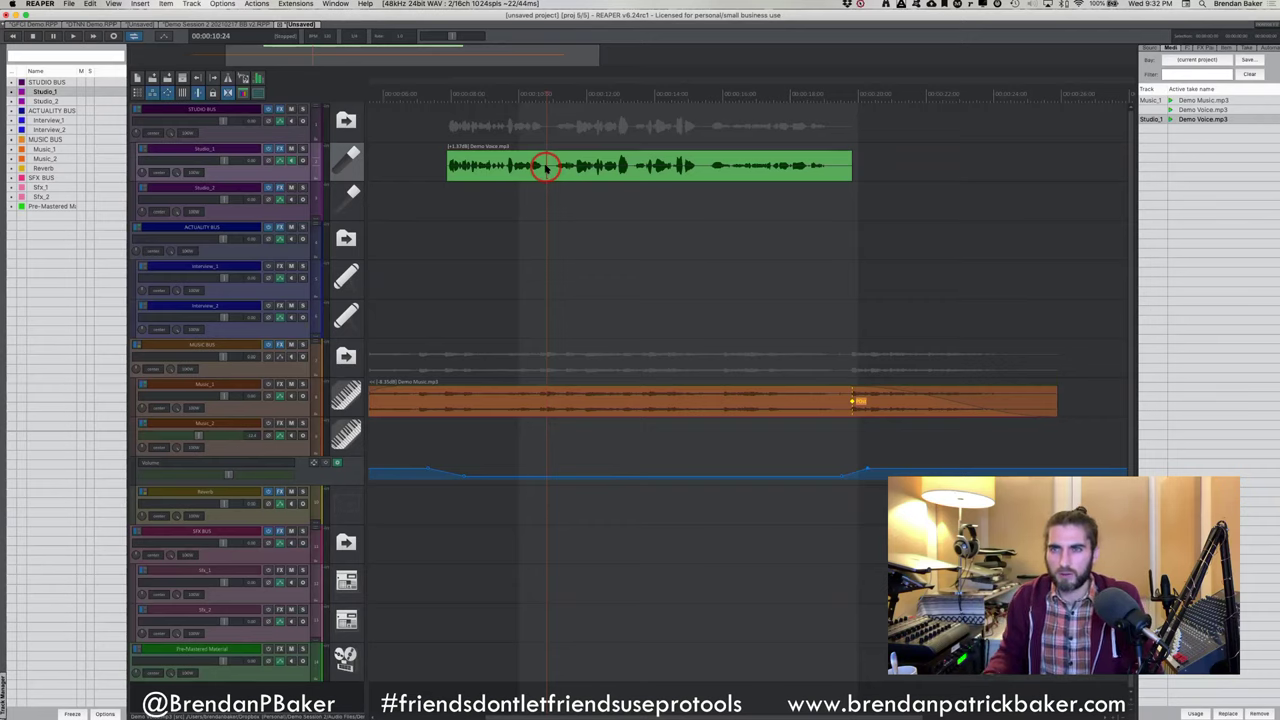
{"action": "left_click_drag", "start_coordinate": [546, 168], "coordinate": [588, 168]}
{"action": "left_click", "coordinate": [493, 153]}
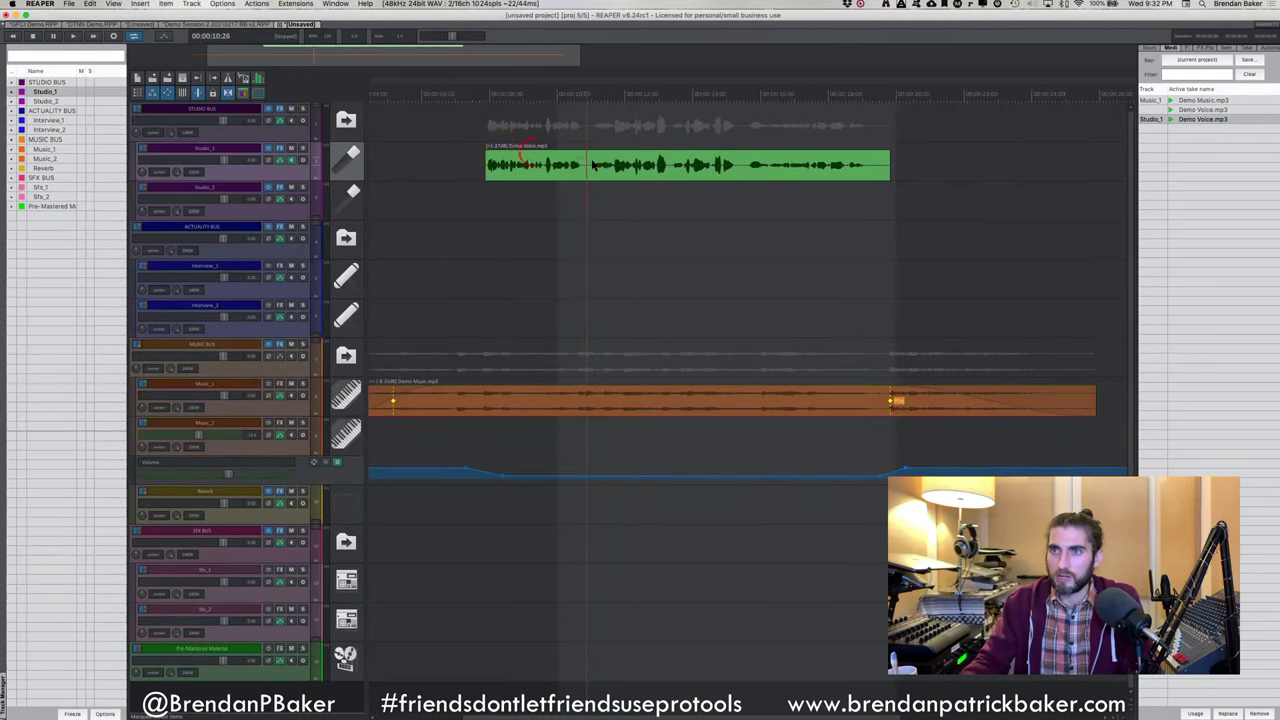
{"action": "left_click", "coordinate": [750, 168]}
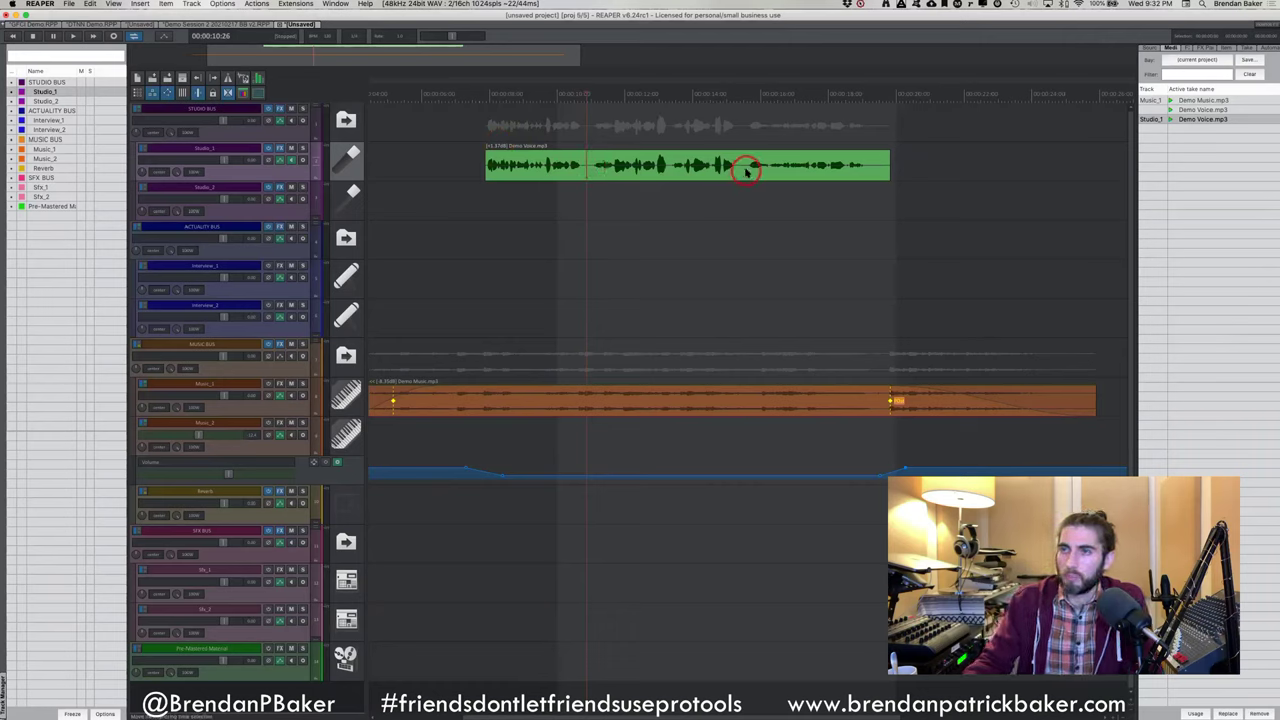
{"action": "left_click", "coordinate": [876, 172]}
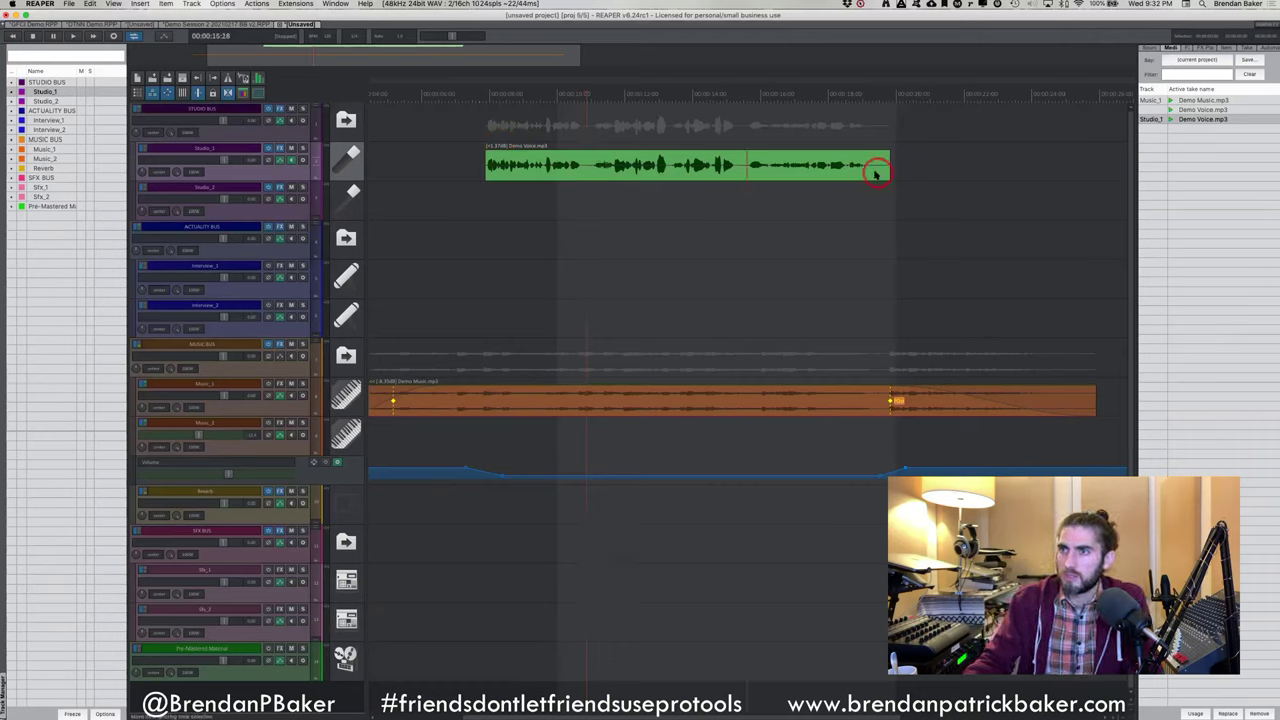
Split the Demo Voice item at about 15 seconds, before its quiet closing passage, normalize that part and pull its start slightly earlier
{"action": "left_click", "coordinate": [740, 170]}
{"action": "key", "text": "b"}
{"action": "left_click", "coordinate": [756, 172]}
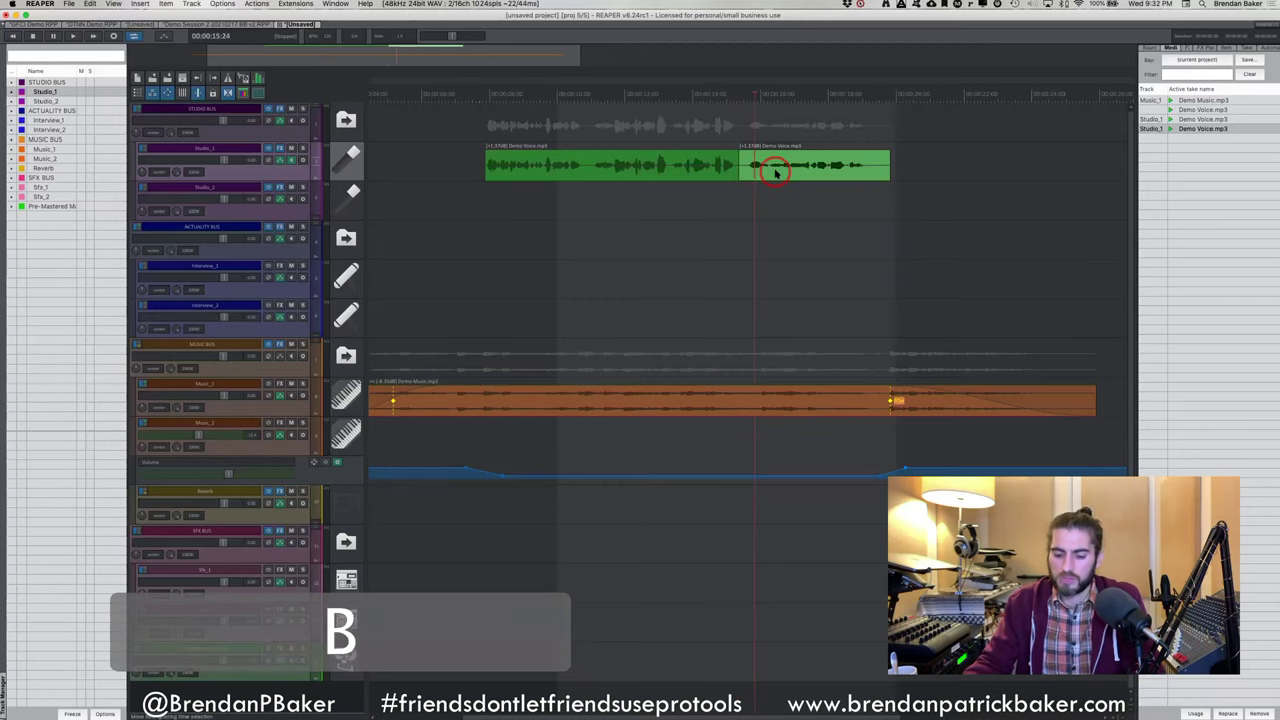
{"action": "key", "text": "n"}
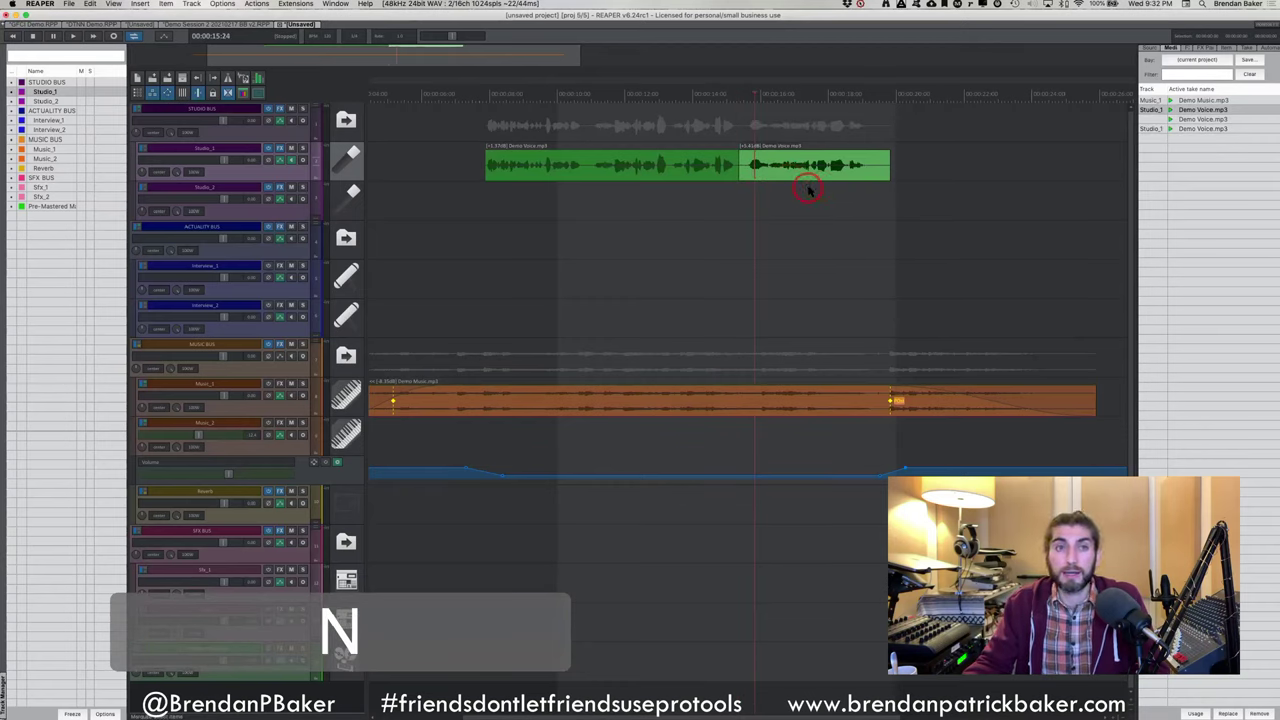
{"action": "left_click", "coordinate": [781, 163]}
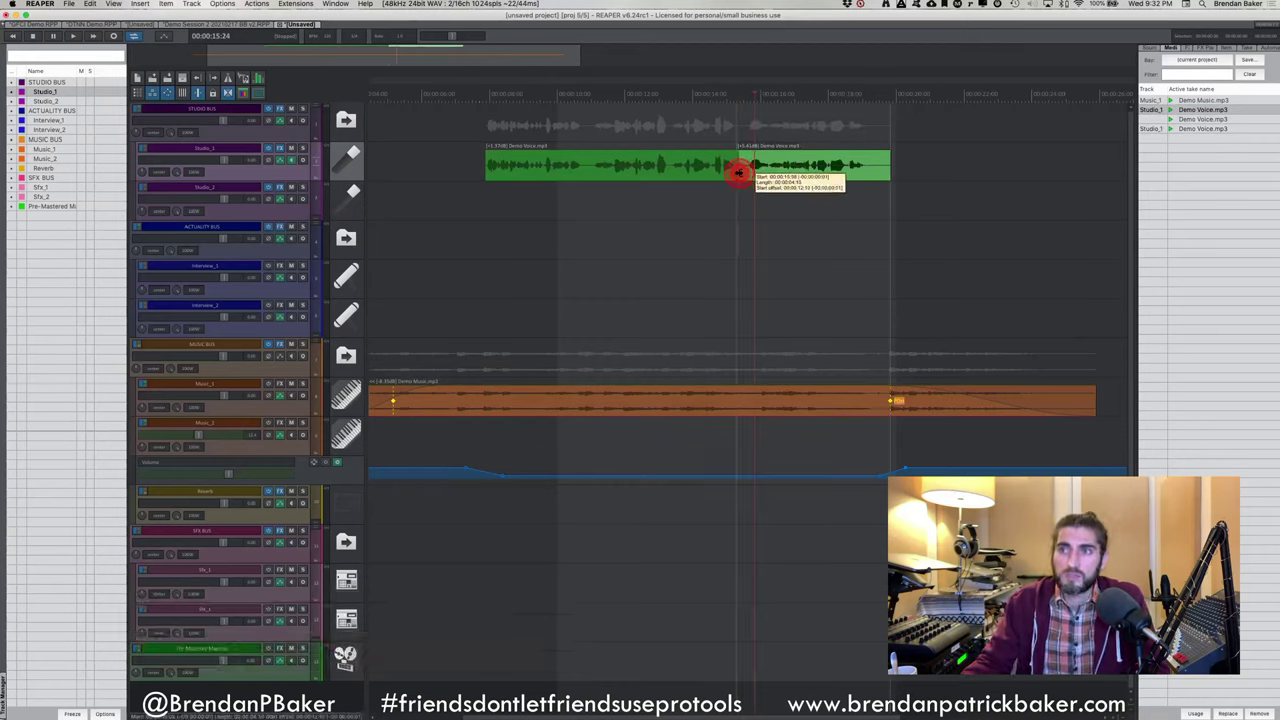
Play back the voice across the split, starting shortly before the normalized closing part
{"action": "left_click", "coordinate": [688, 160]}
{"action": "left_click", "coordinate": [718, 136]}
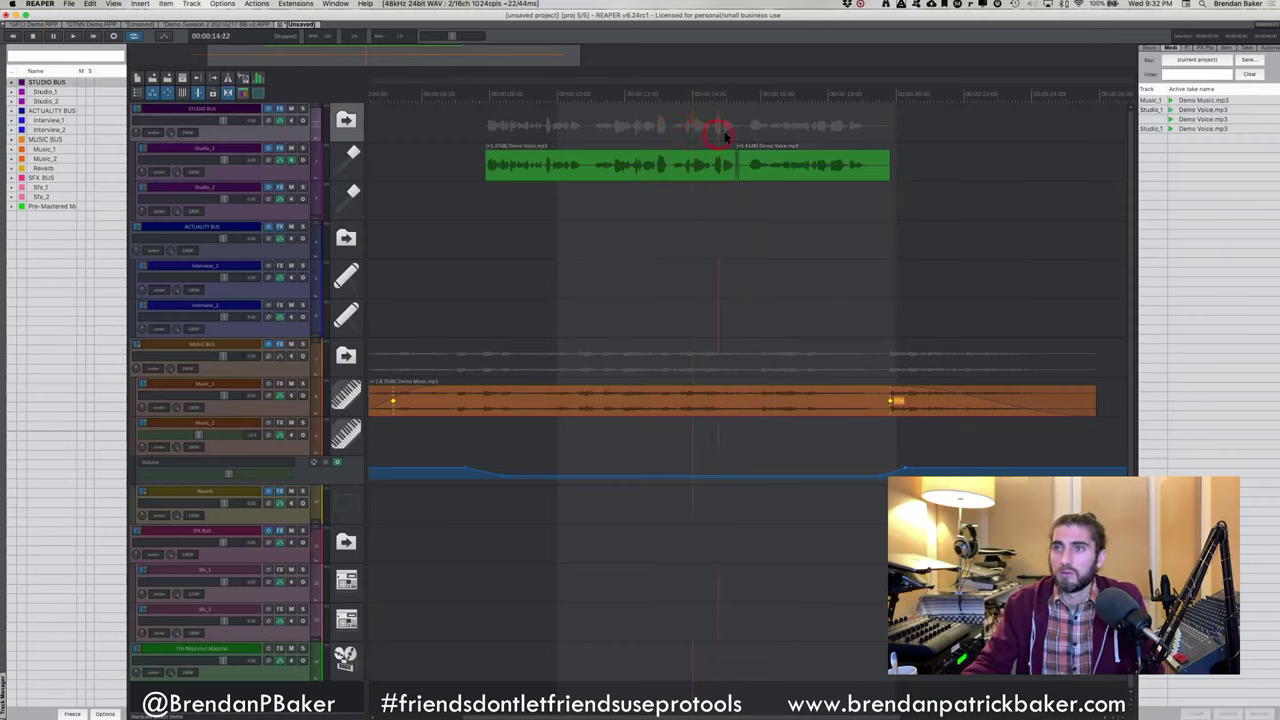
{"action": "key", "text": "space"}
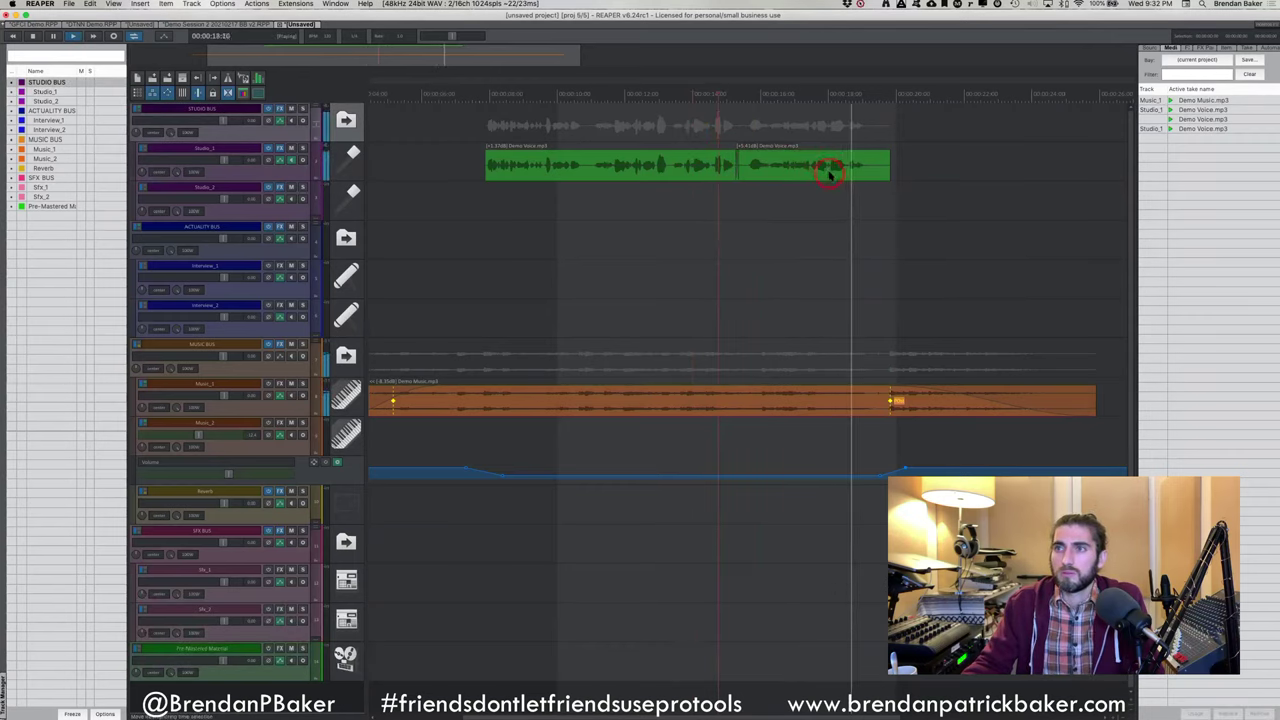
{"action": "key", "text": "space"}
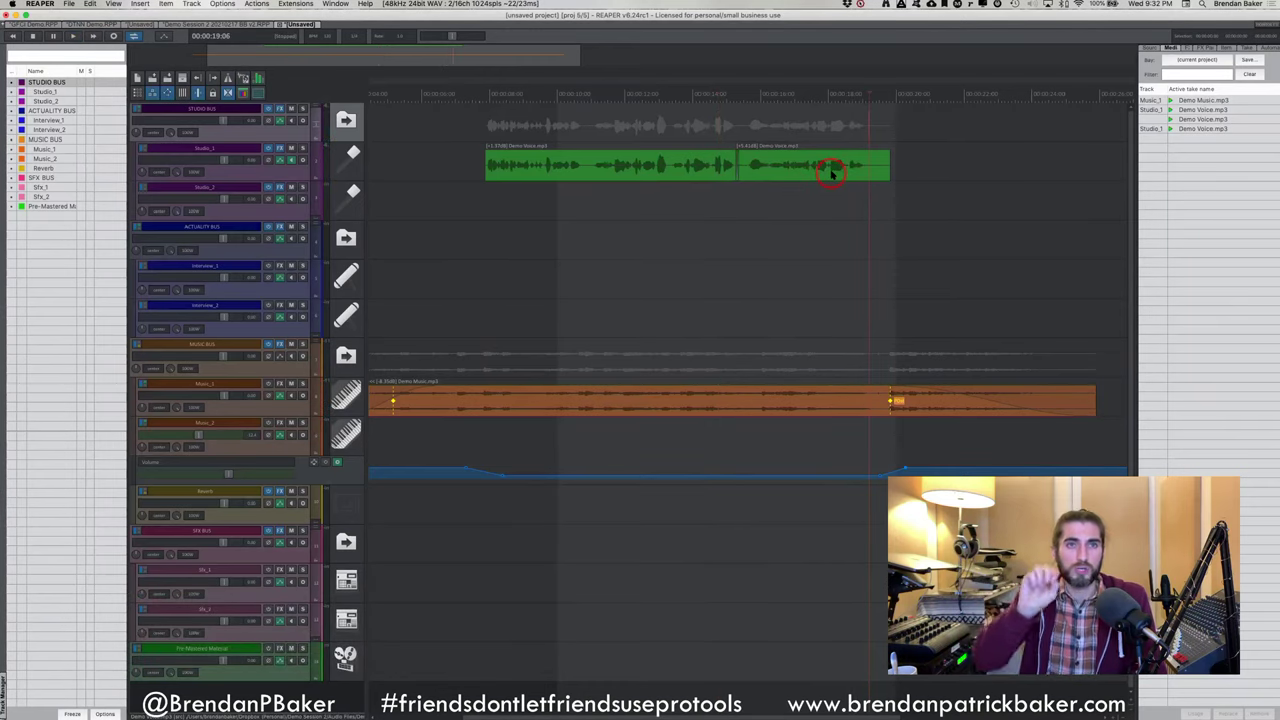
Split the first voice piece at 00:00:10:26 and, after extending its end, the last piece at 00:00:19:12
{"action": "left_click", "coordinate": [588, 177]}
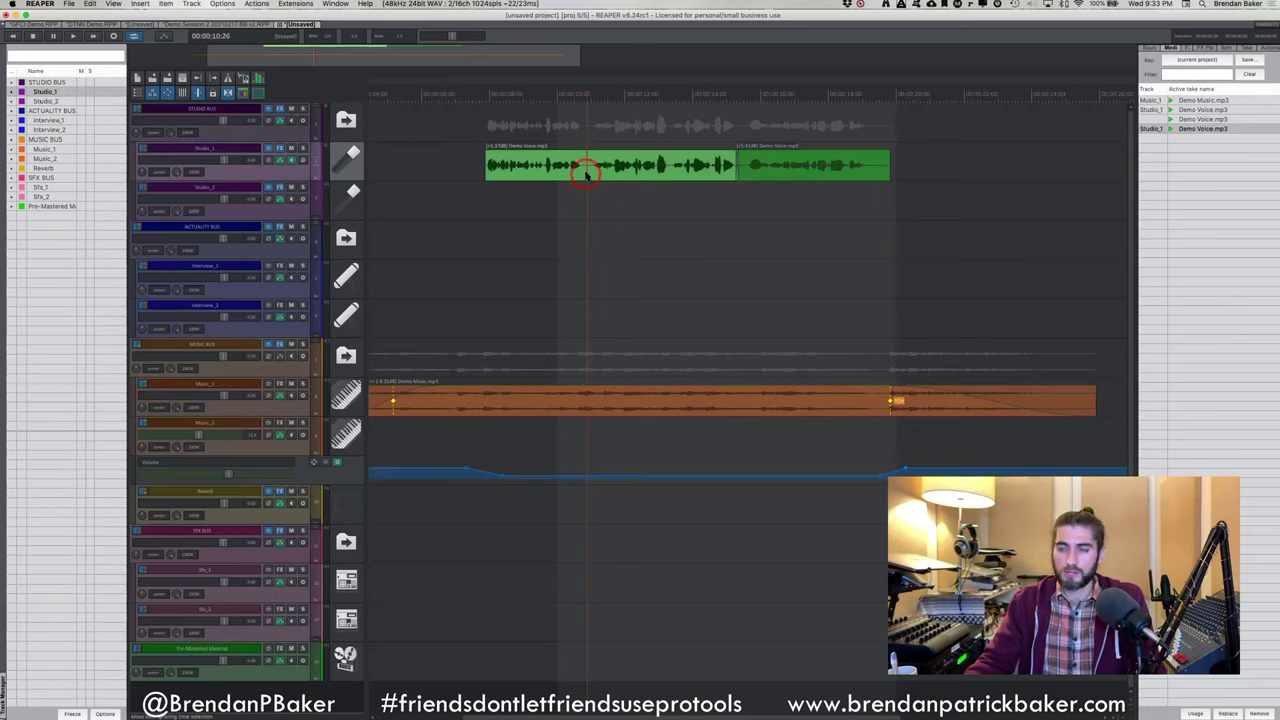
{"action": "key", "text": "b"}
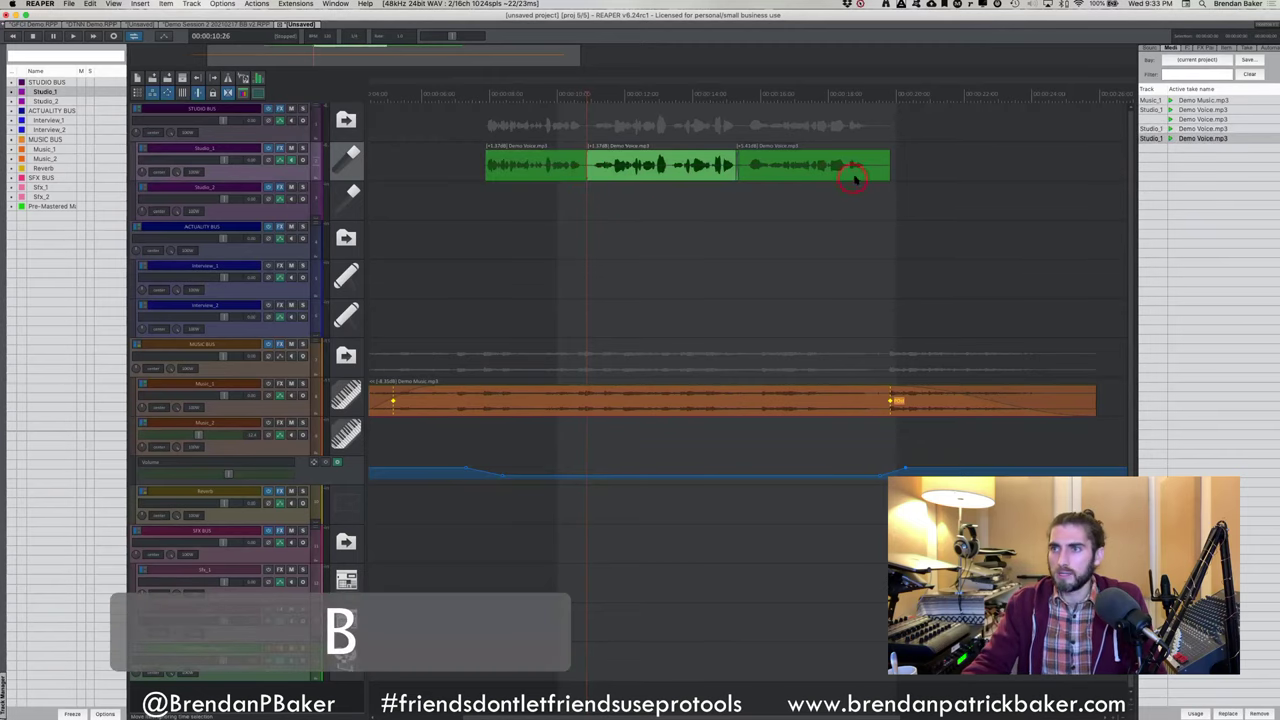
{"action": "left_click_drag", "start_coordinate": [887, 173], "coordinate": [920, 173]}
{"action": "key", "text": "b"}
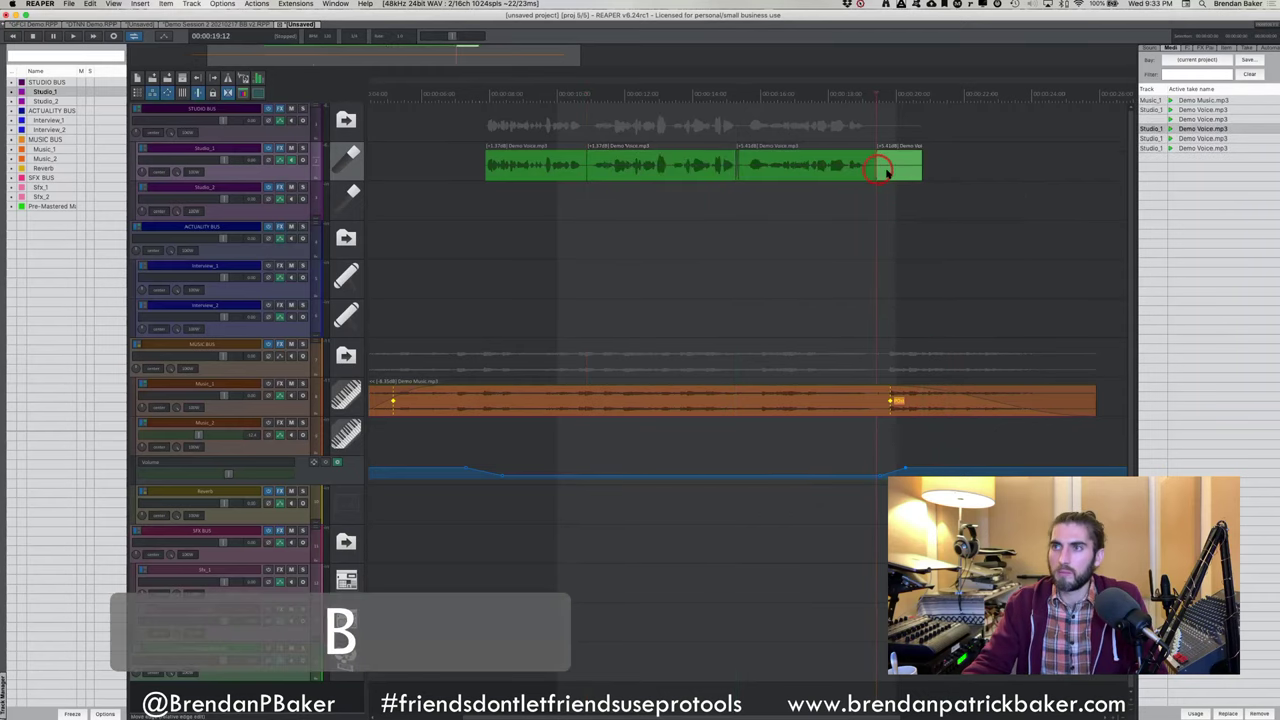
Try normalizing the silent tail piece of the Demo Voice, listen to it, and undo the normalization
{"action": "scroll", "coordinate": [885, 168], "scroll_direction": "right", "scroll_amount": 3}
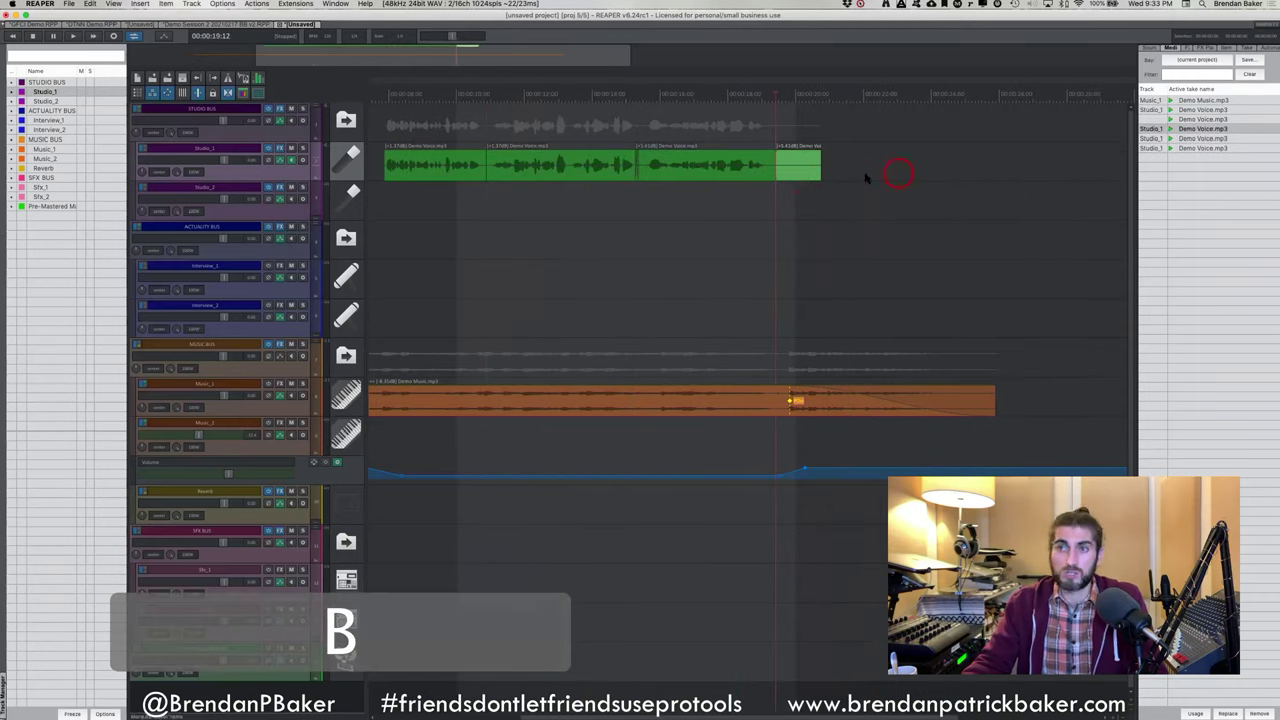
{"action": "left_click", "coordinate": [789, 167]}
{"action": "left_click", "coordinate": [796, 169]}
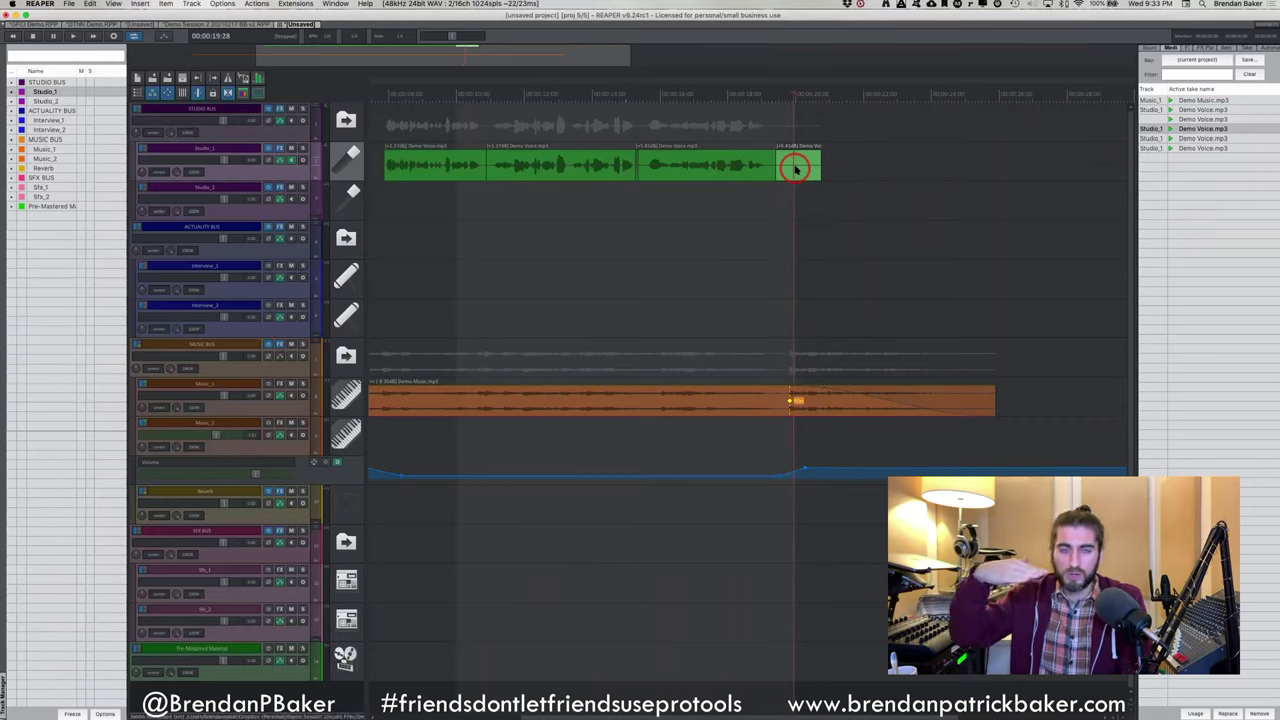
{"action": "key", "text": "n"}
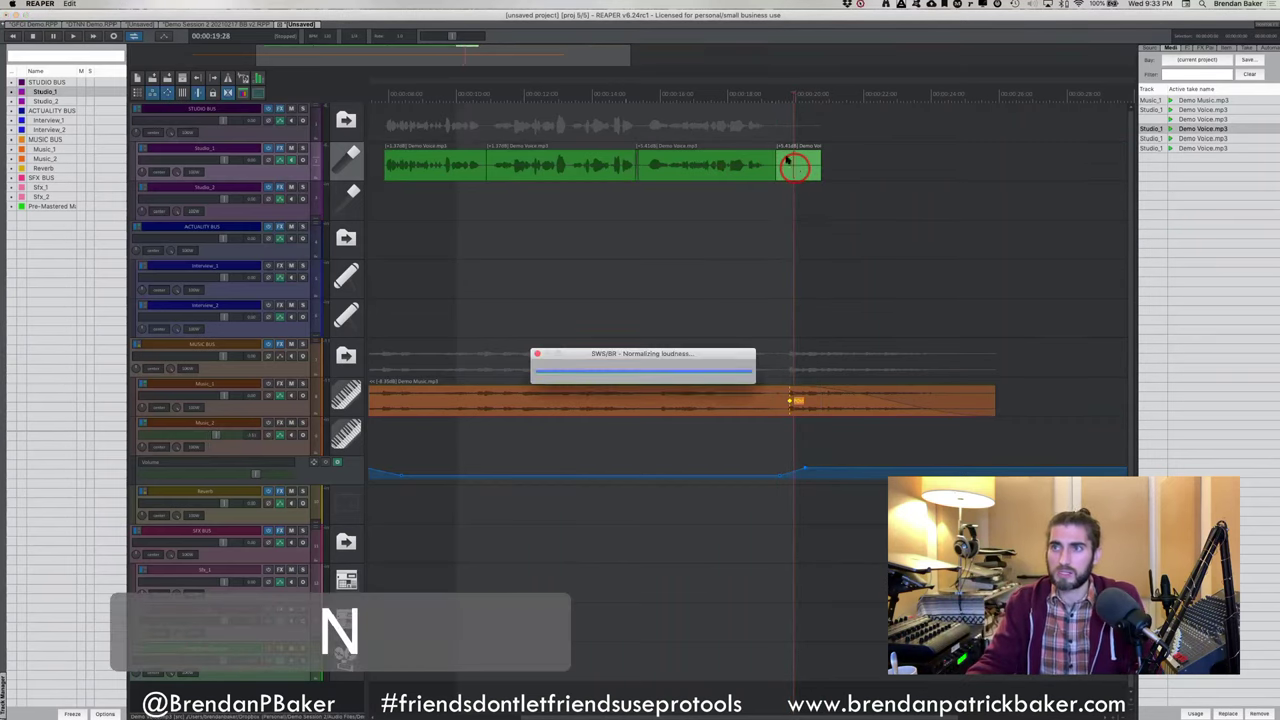
{"action": "key", "text": "space"}
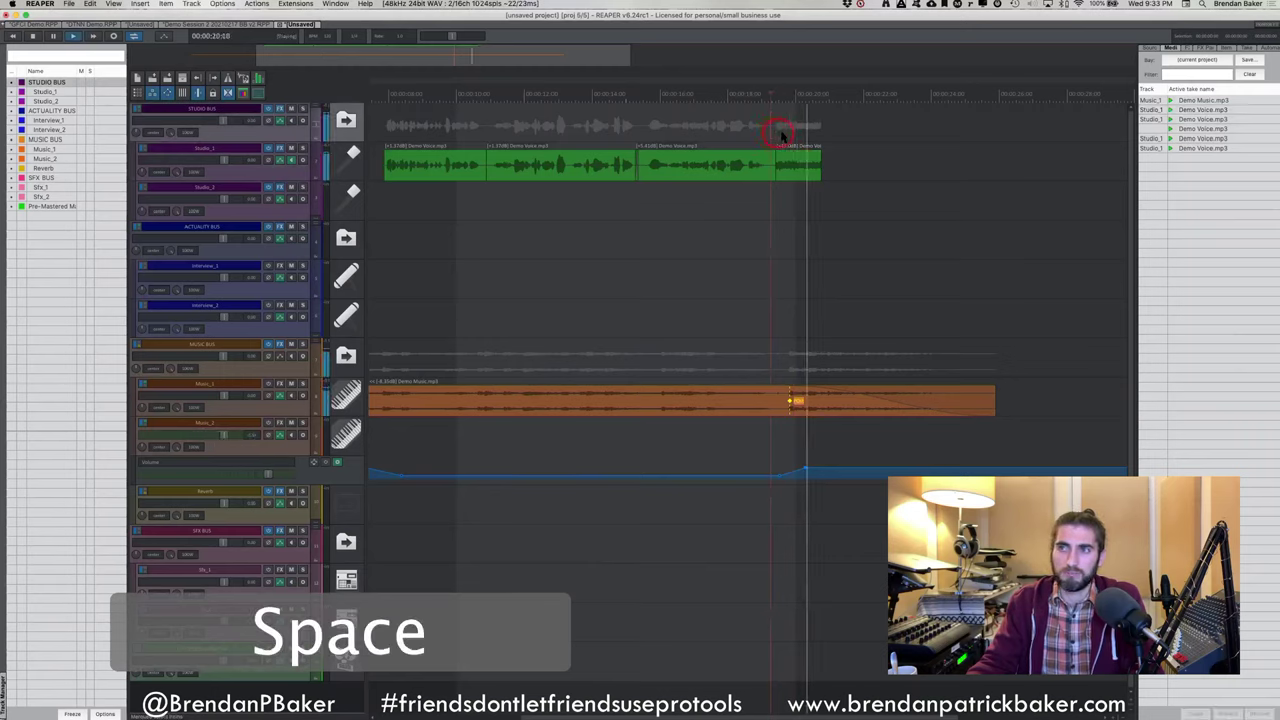
{"action": "left_click", "coordinate": [806, 177]}
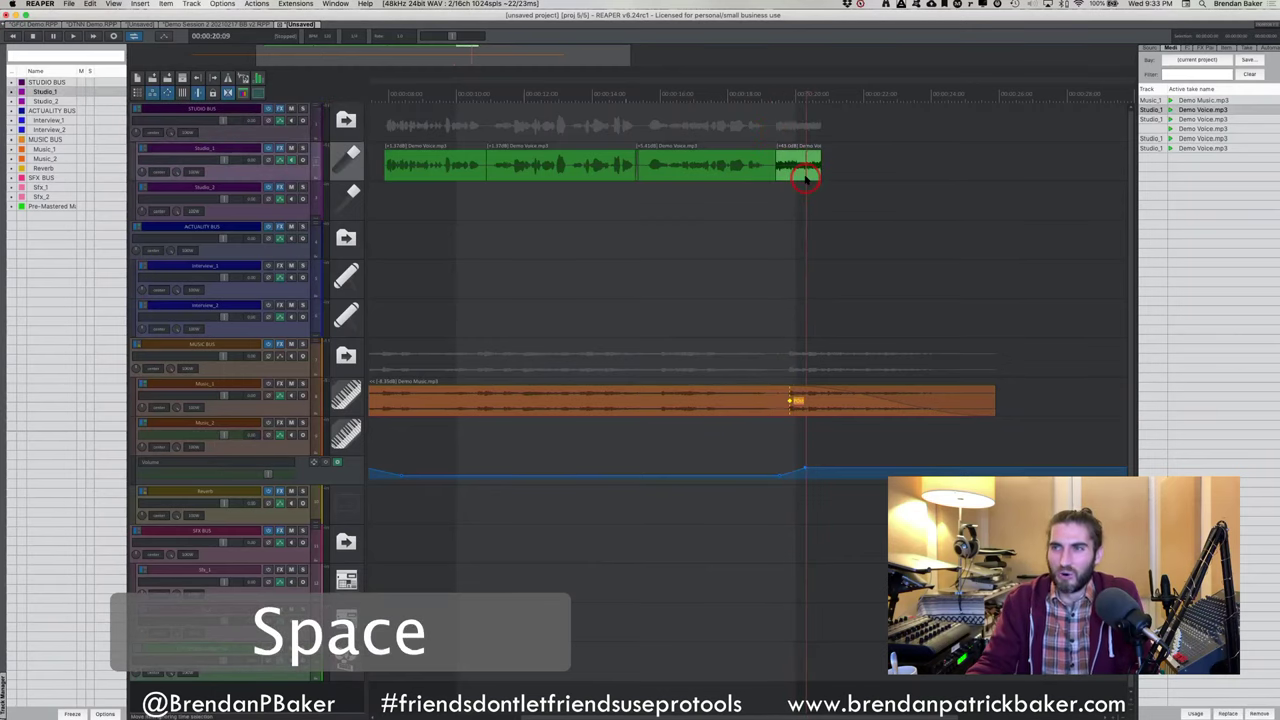
{"action": "key", "text": "super+z"}
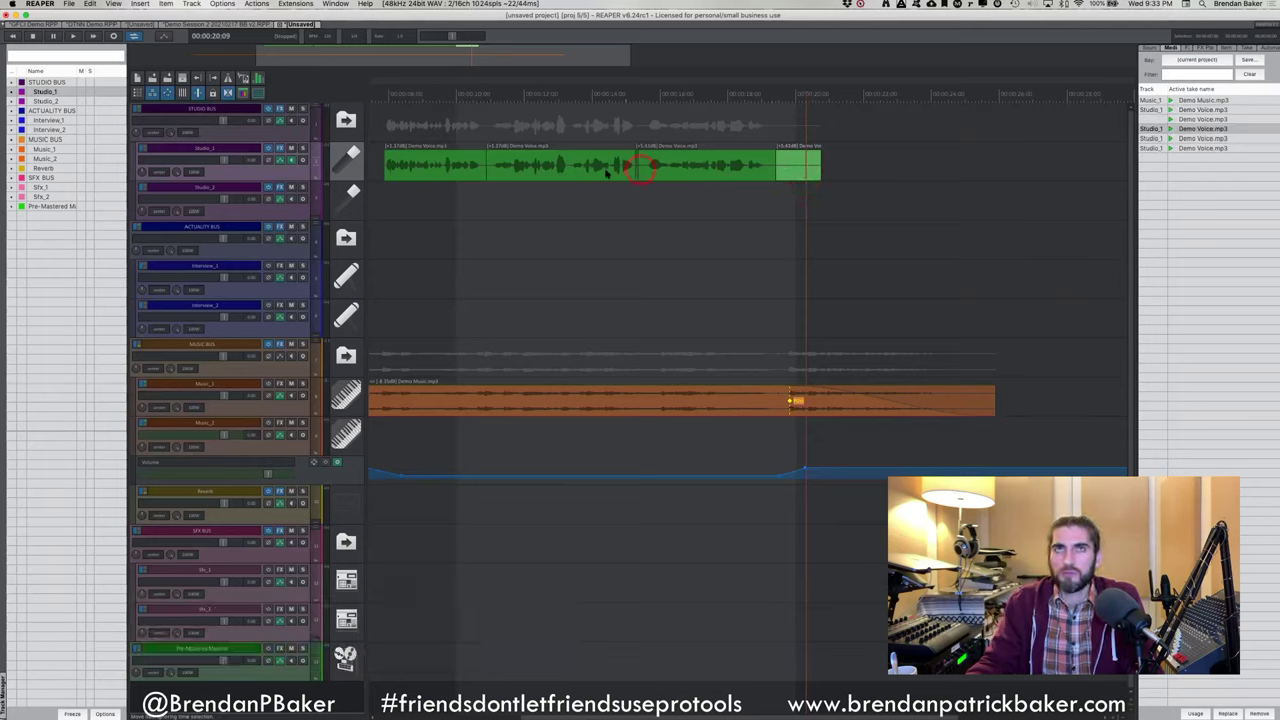
Try cutting the second voice piece into many short segments from 00:00:11:17 onward and normalizing them all together
{"action": "left_click", "coordinate": [660, 166]}
{"action": "left_click", "coordinate": [666, 168]}
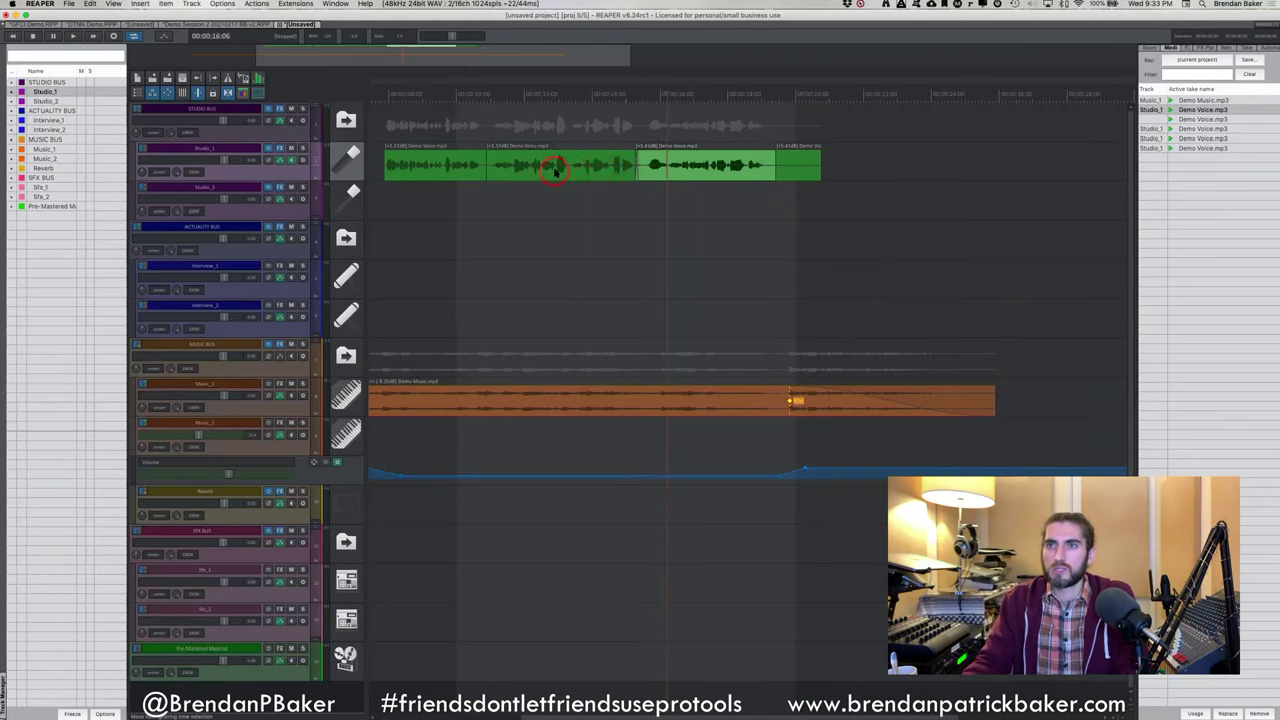
{"action": "left_click", "coordinate": [510, 168]}
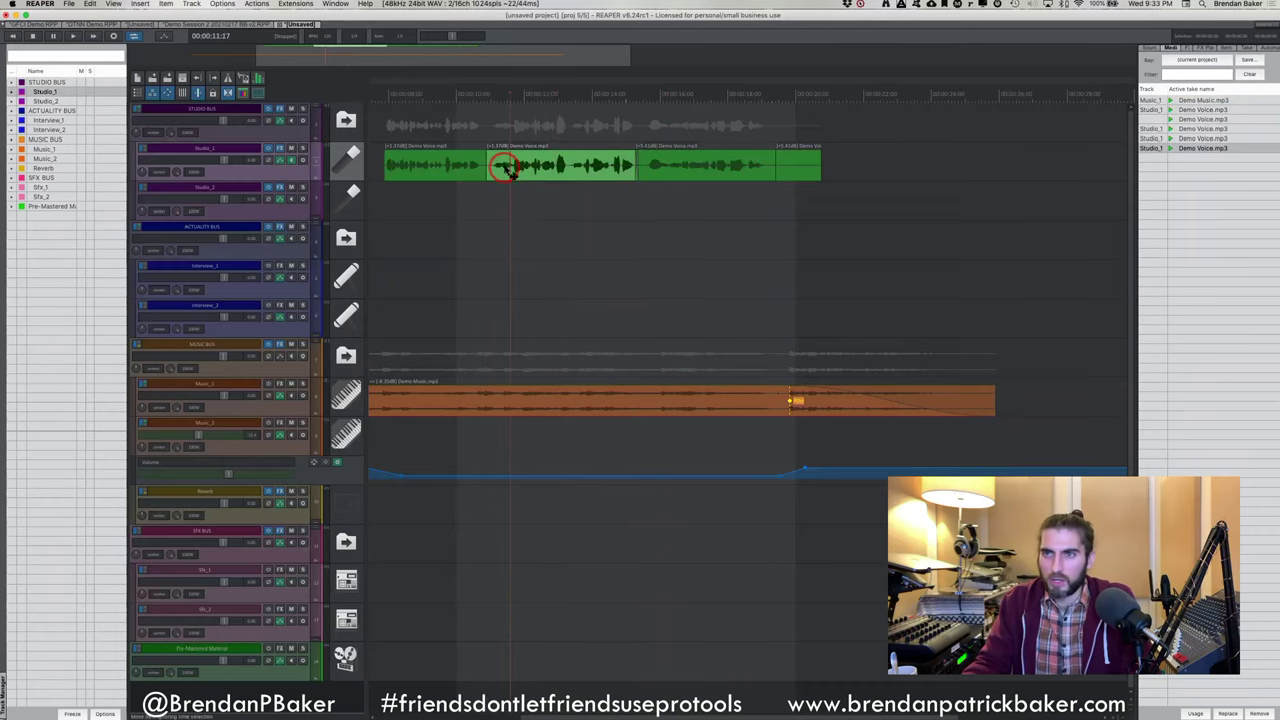
{"action": "key", "text": "b"}
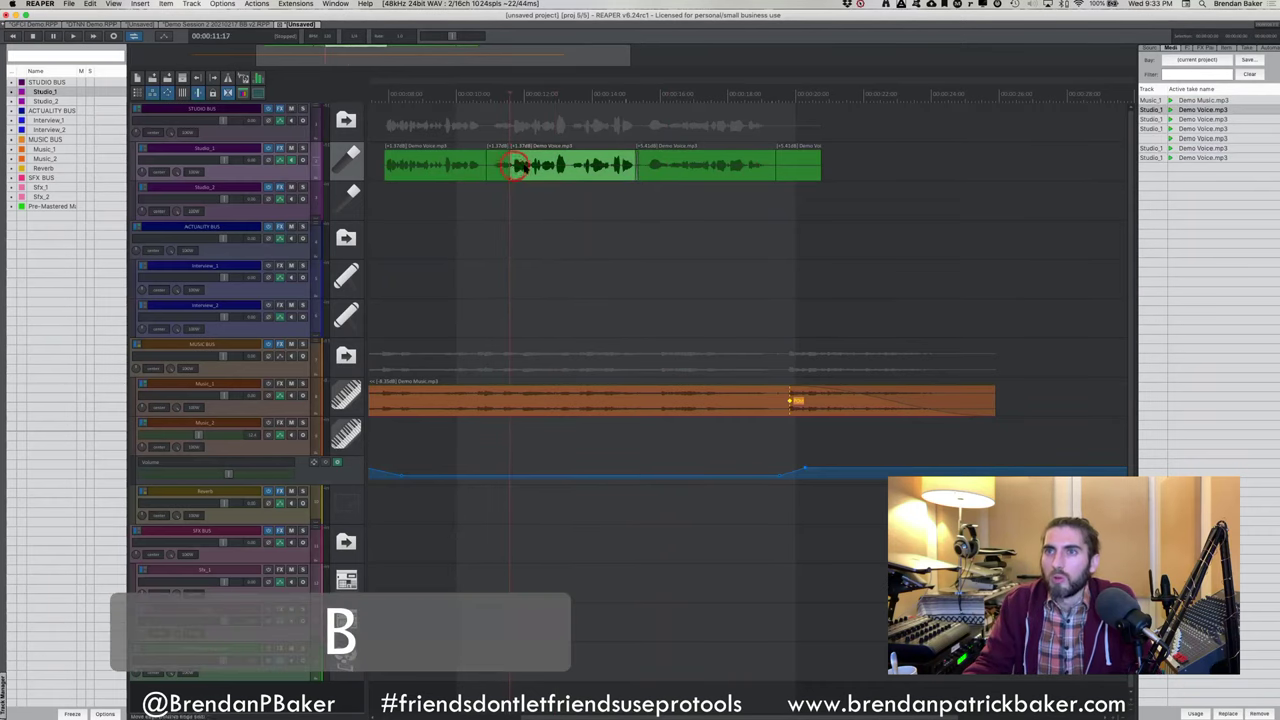
{"action": "left_click_drag", "start_coordinate": [518, 167], "coordinate": [593, 168]}
{"action": "left_click_drag", "start_coordinate": [500, 134], "coordinate": [621, 212]}
{"action": "key", "text": "n"}
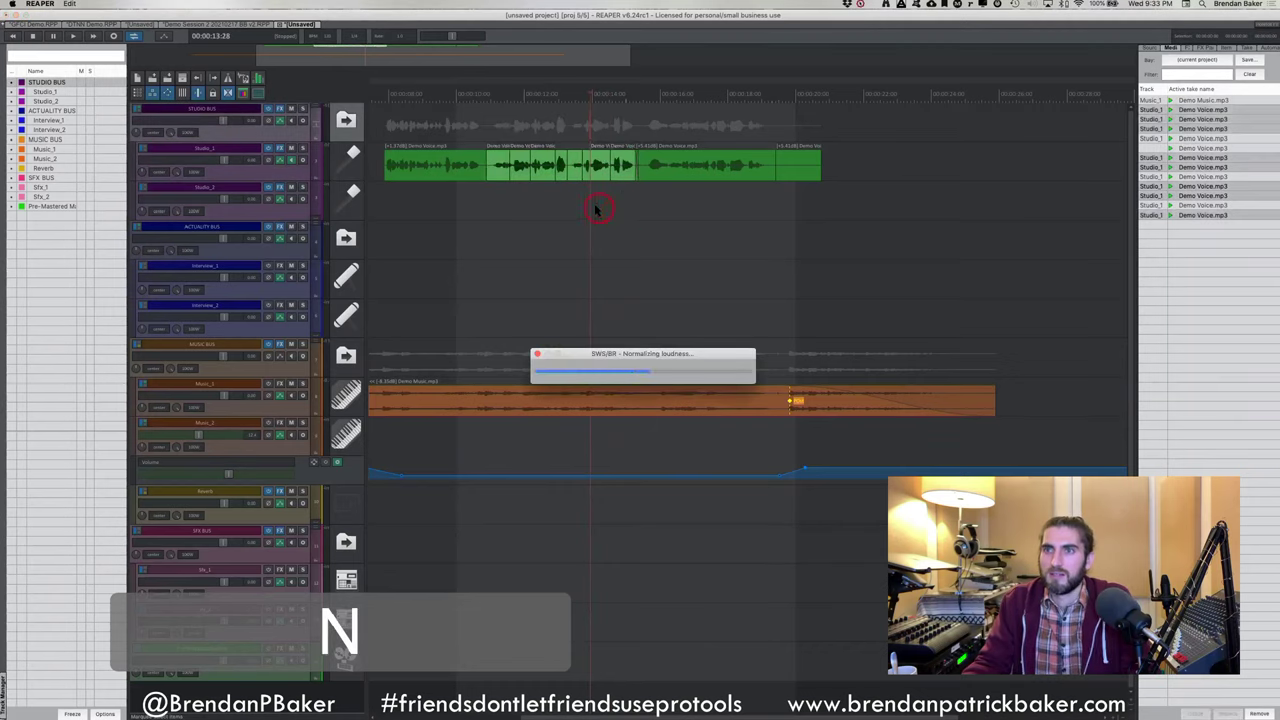
Play back the short, individually normalized voice segments on the Studio_1 track
{"action": "left_click", "coordinate": [490, 118]}
{"action": "key", "text": "space"}
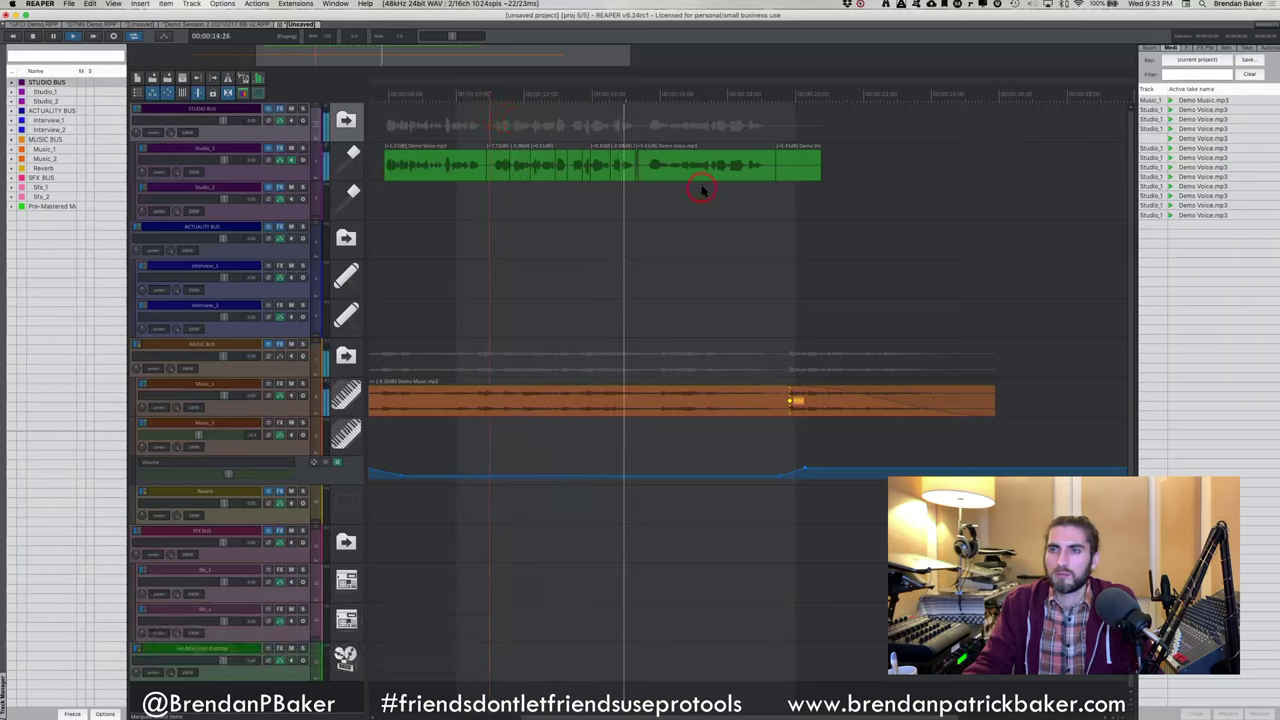
{"action": "key", "text": "space"}
Undo the normalization and the short cuts in the second voice piece, and place the edit cursor at 00:00:15:12
{"action": "left_click", "coordinate": [646, 191]}
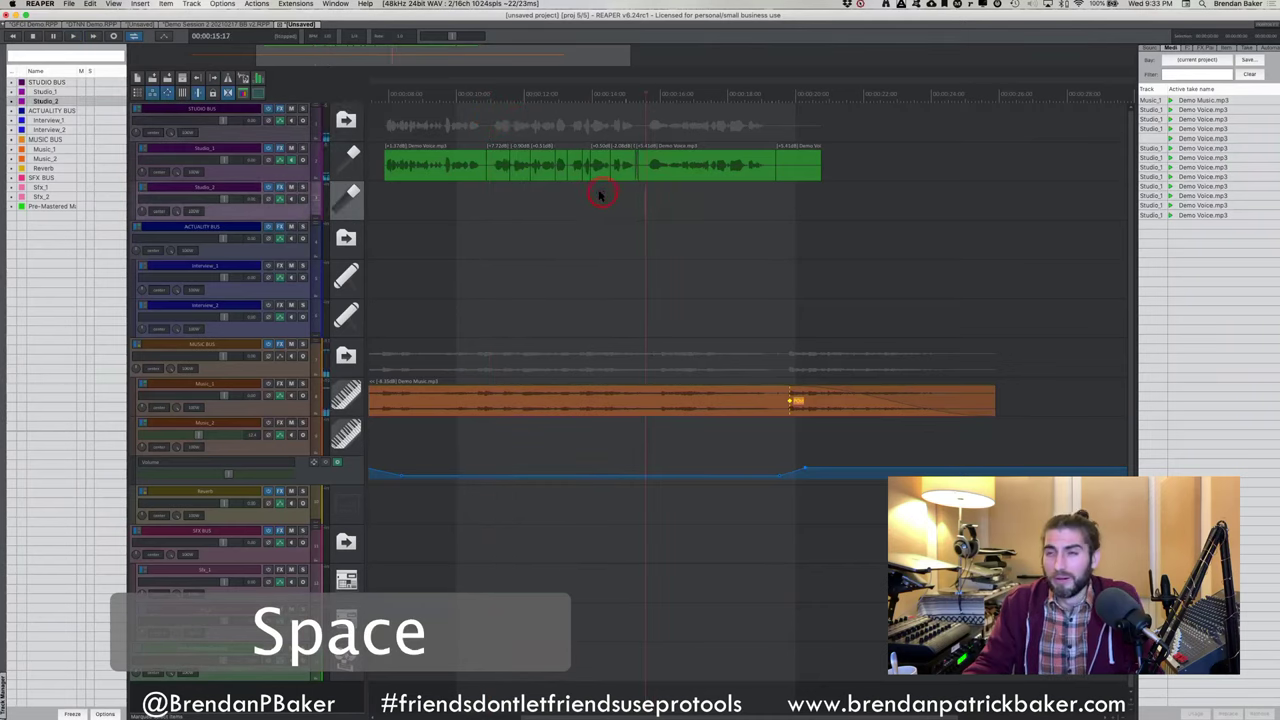
{"action": "key", "text": "super+z"}
{"action": "key", "text": "super+z"}
{"action": "key", "text": "super+z"}
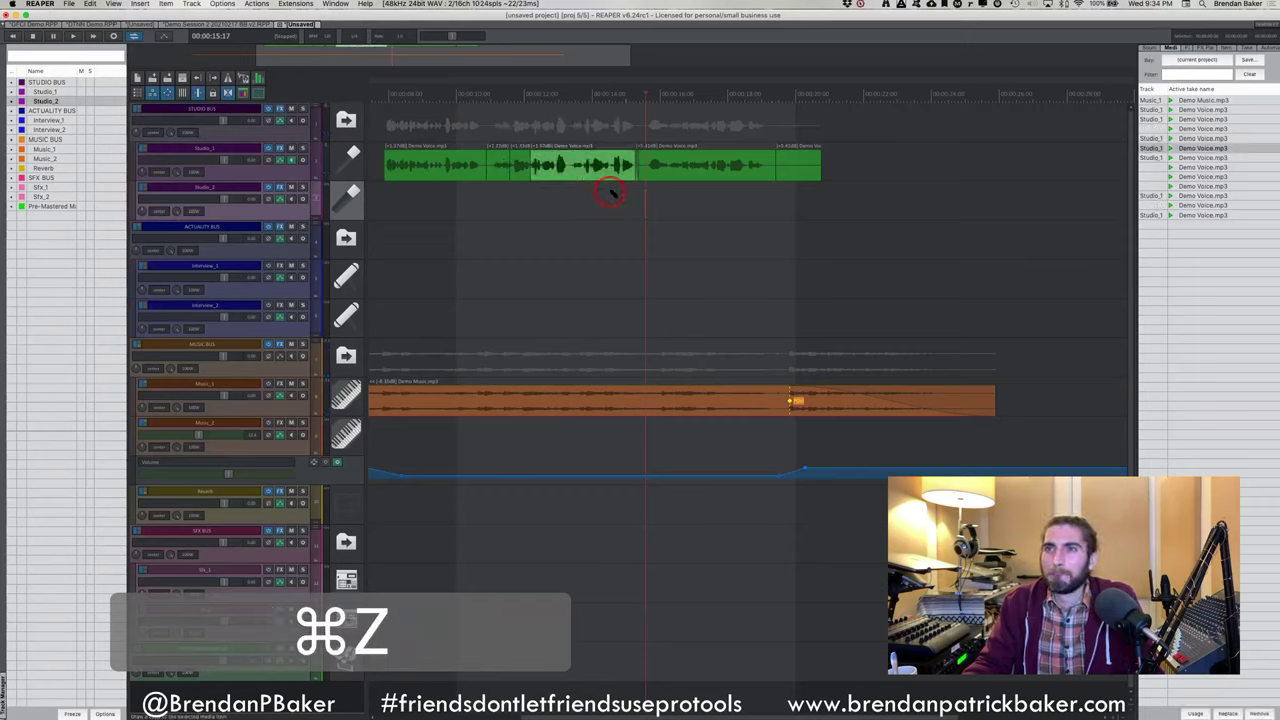
{"action": "key", "text": "super+z"}
{"action": "left_click", "coordinate": [641, 121]}
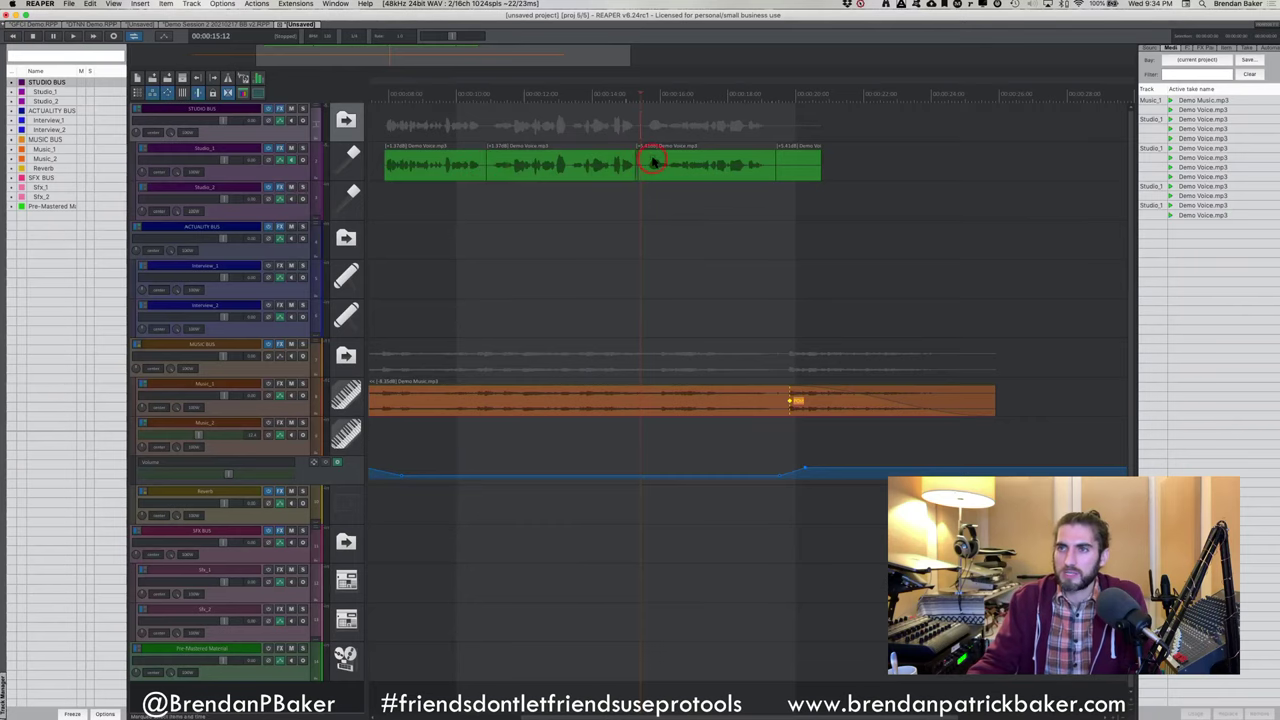
Normalize the loudness of the first, second and third Demo Voice pieces on the Studio_1 track
{"action": "left_click", "coordinate": [528, 165]}
{"action": "key", "text": "n"}
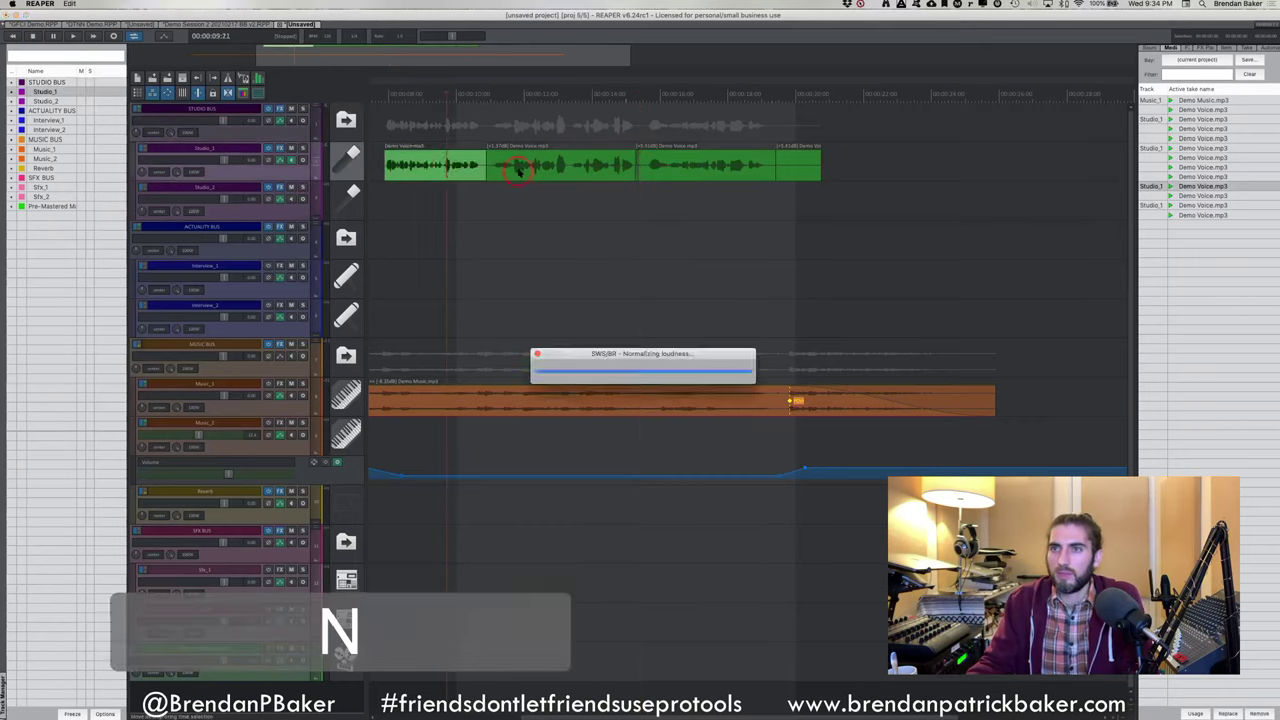
{"action": "left_click", "coordinate": [676, 172]}
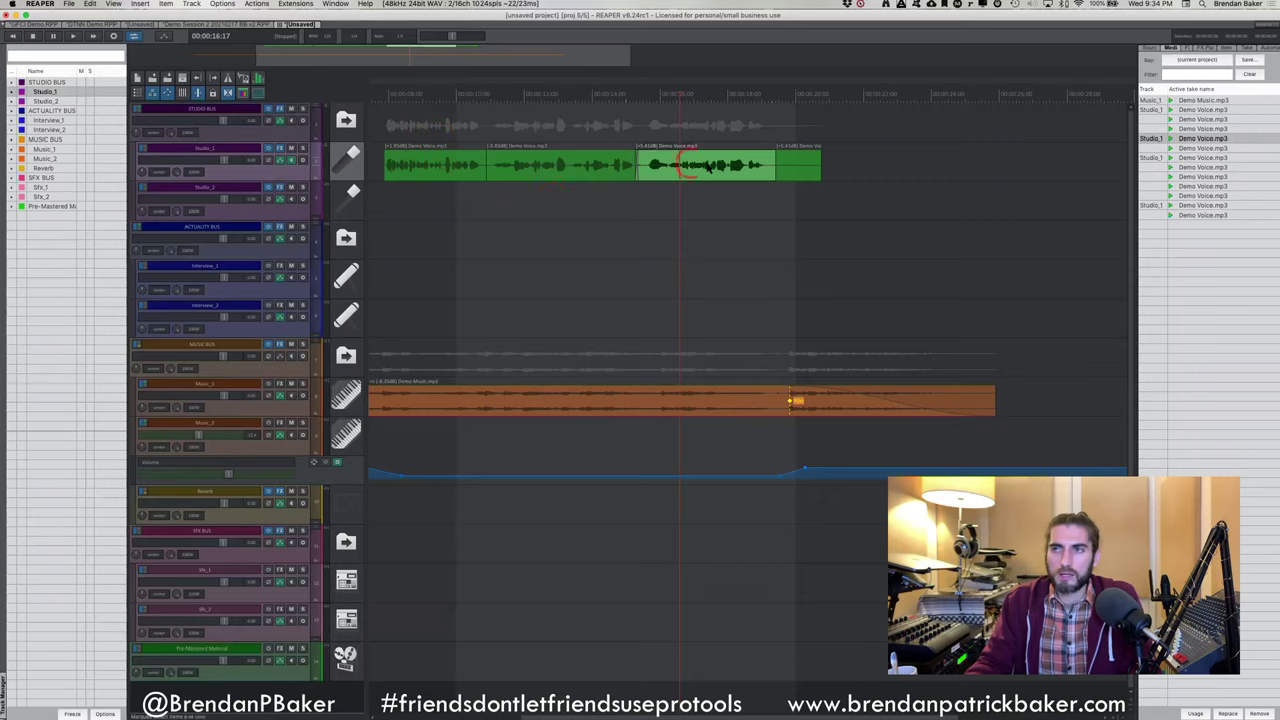
Delete the silent tail piece of the Demo Voice and extend the third piece's end to cover the gap
{"action": "left_click", "coordinate": [806, 167]}
{"action": "key", "text": "1"}
{"action": "key", "text": "BackSpace"}
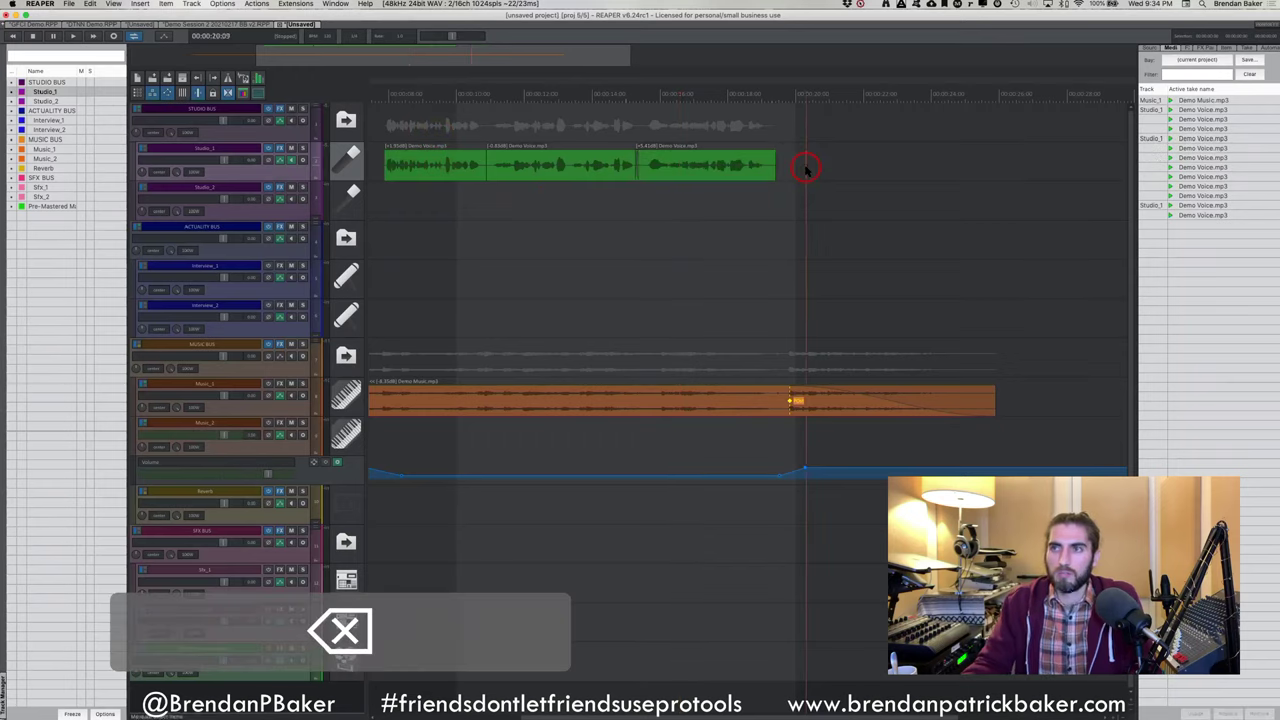
{"action": "left_click", "coordinate": [777, 170]}
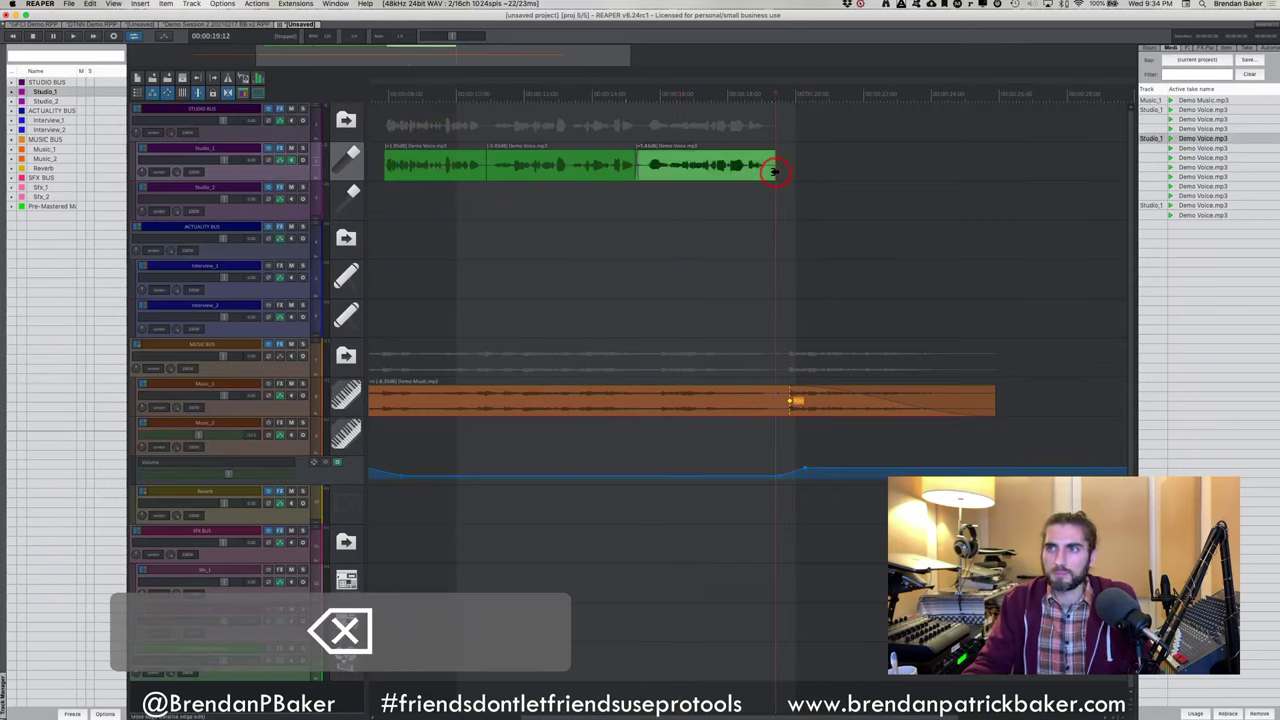
{"action": "mouse_move", "coordinate": [775, 170]}
{"action": "left_mouse_down"}
{"action": "mouse_move", "coordinate": [843, 166]}
{"action": "mouse_move", "coordinate": [814, 167]}
{"action": "left_mouse_up"}
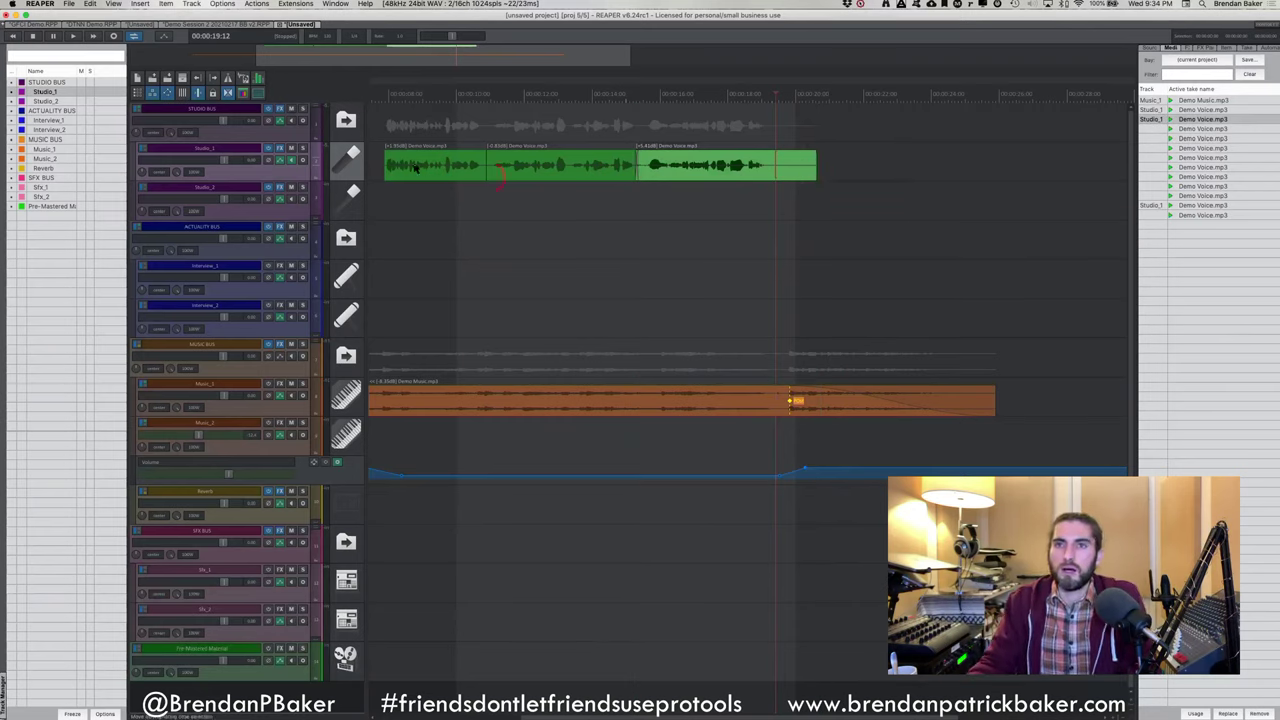
Show the Studio_1 track's volume envelope lane and hide it again
{"action": "left_click", "coordinate": [275, 176]}
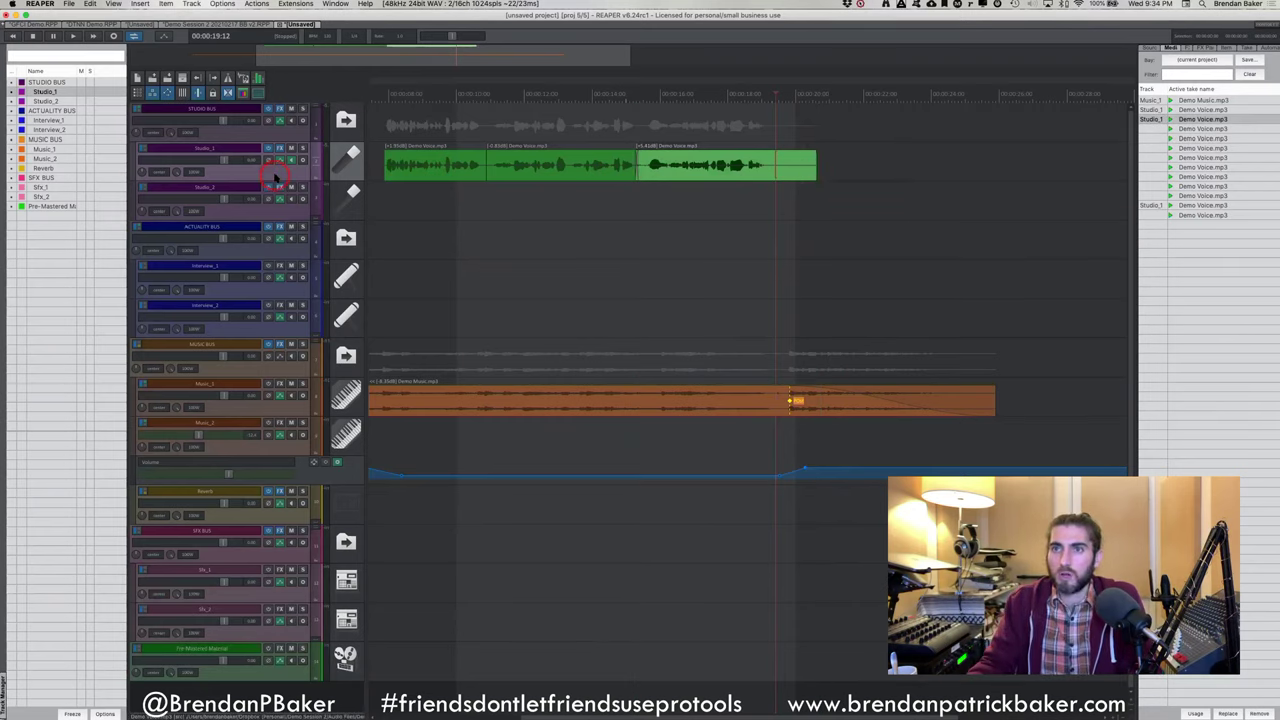
{"action": "key", "text": "v"}
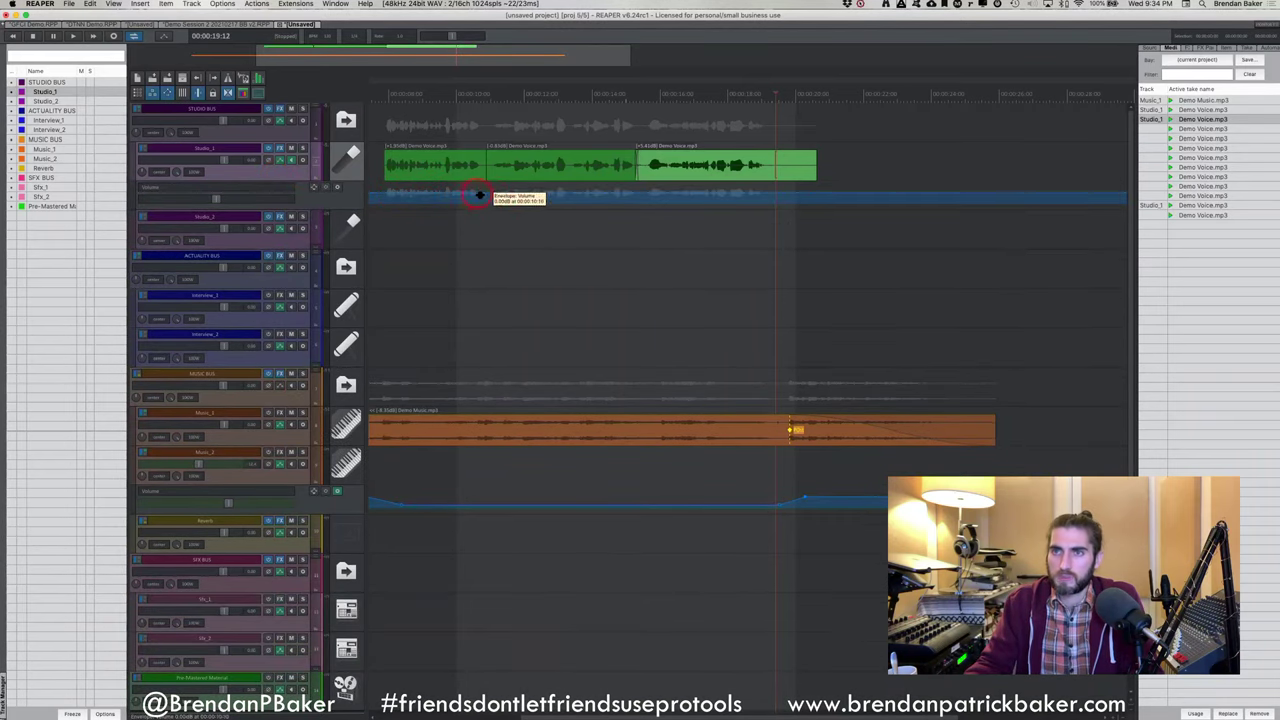
{"action": "left_click", "coordinate": [335, 188]}
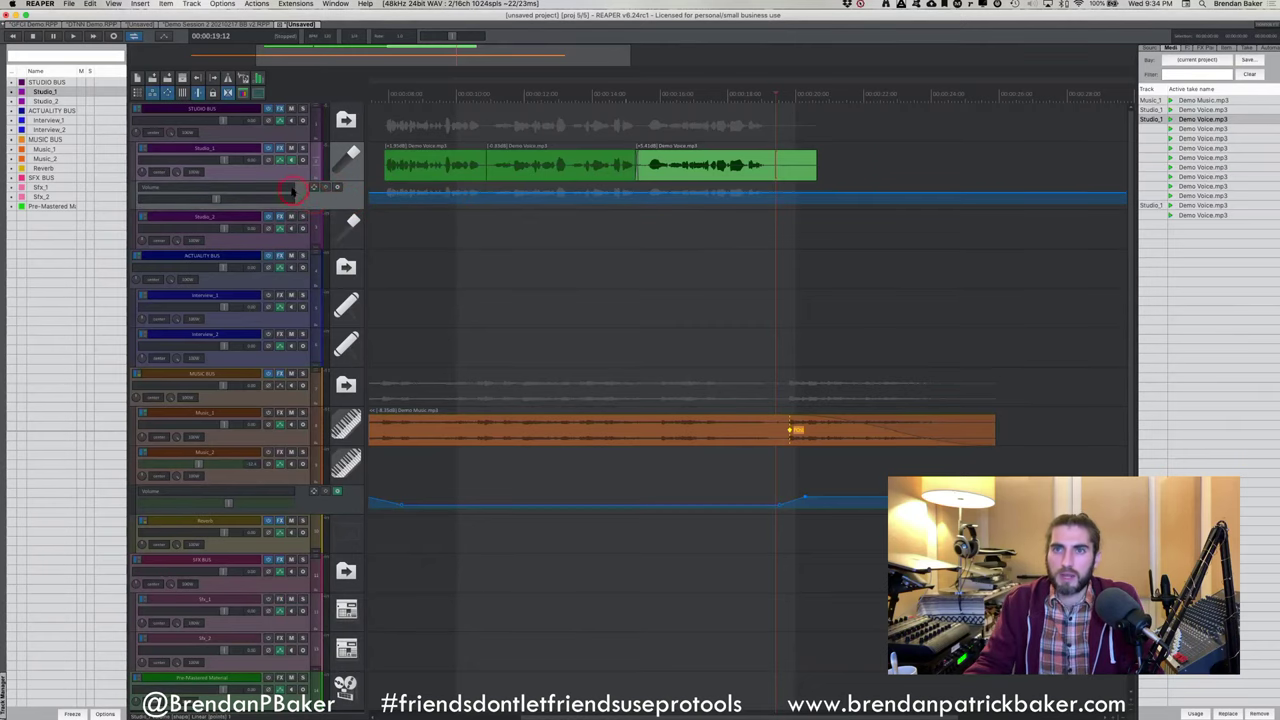
{"action": "key", "text": "v"}
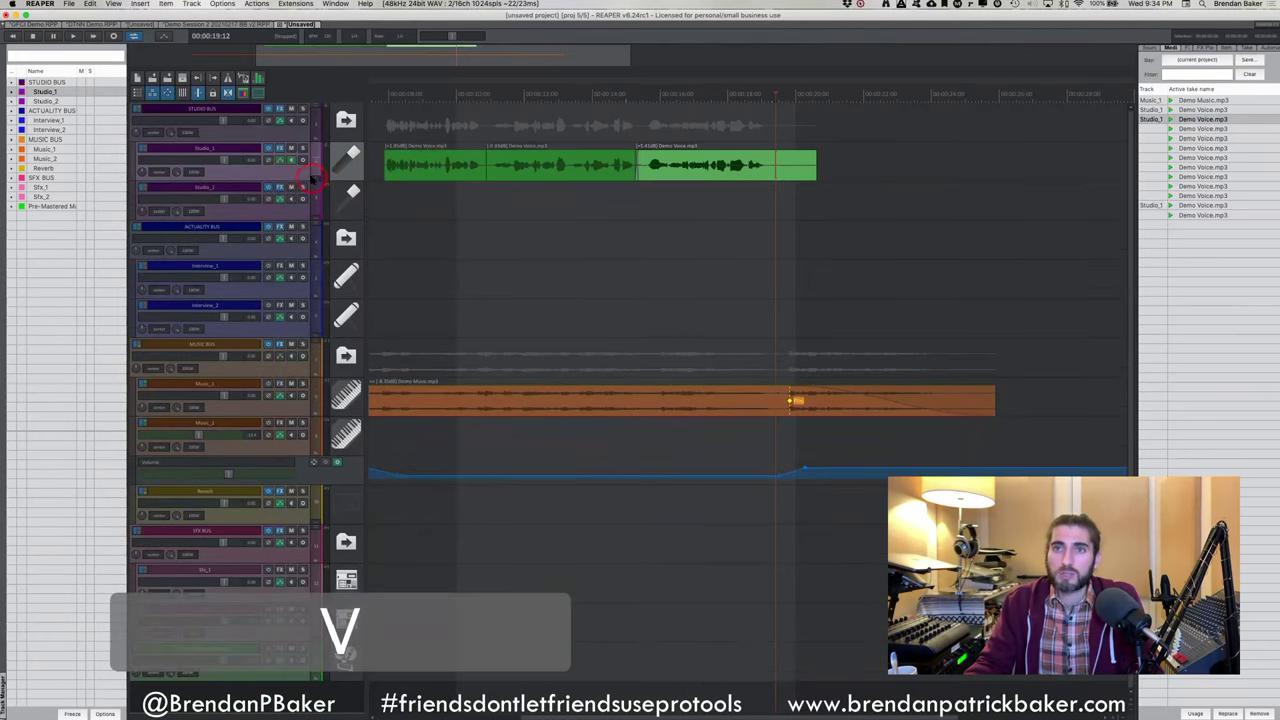
Make the Studio_1 track taller and extend the second voice piece's start slightly over the end of the first piece
{"action": "left_click_drag", "start_coordinate": [293, 181], "coordinate": [289, 247]}
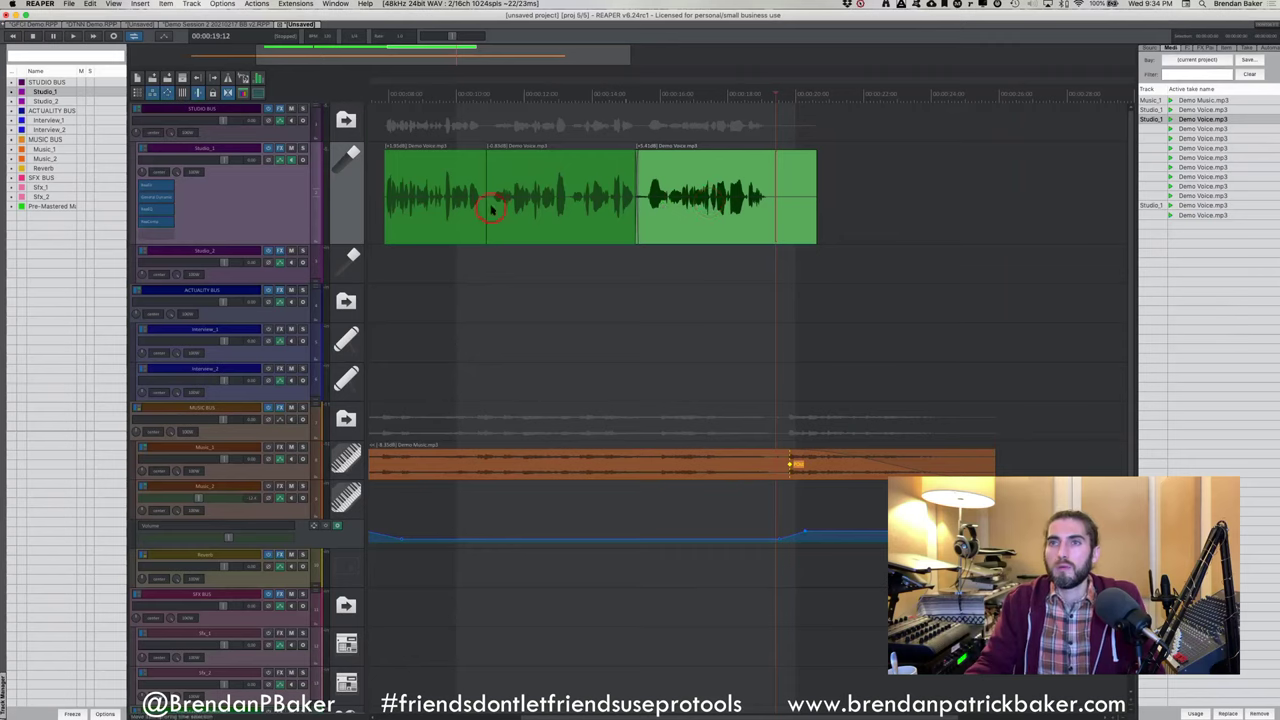
{"action": "left_click_drag", "start_coordinate": [490, 206], "coordinate": [483, 208]}
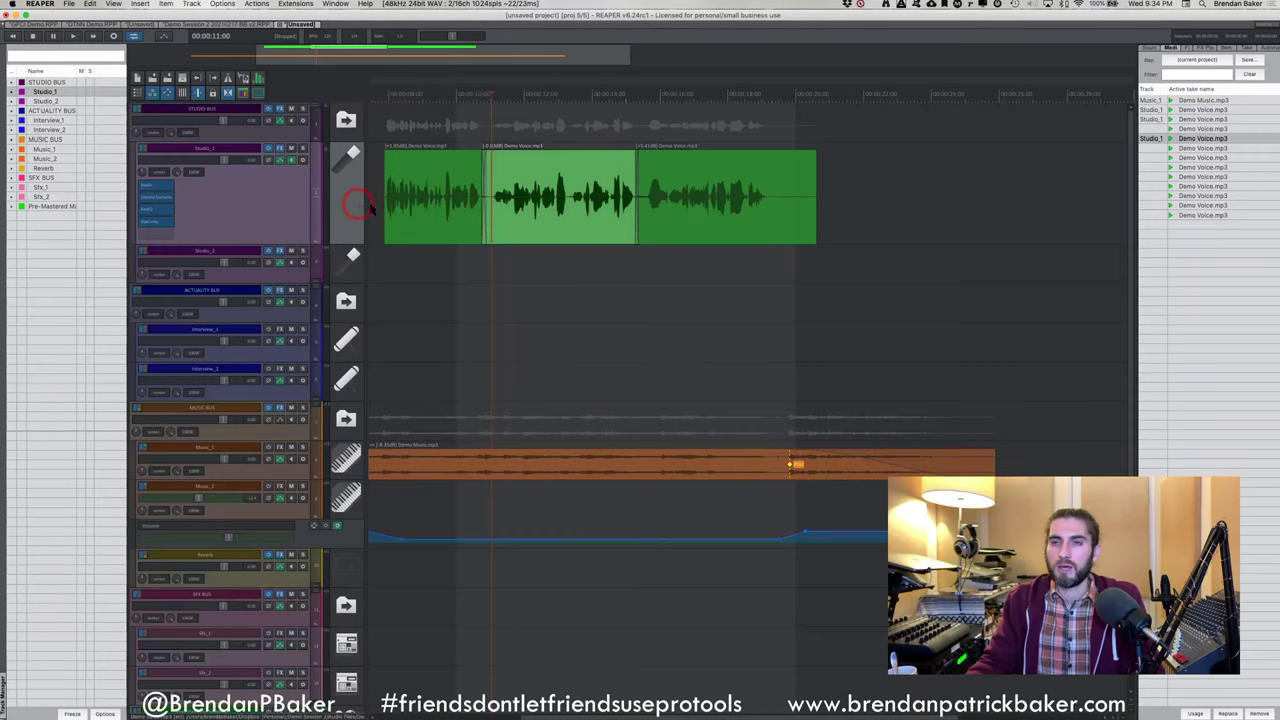
Compare the Studio_1 volume envelope with the voice pieces, select the first piece, and hide the track envelope
{"action": "key", "text": "v"}
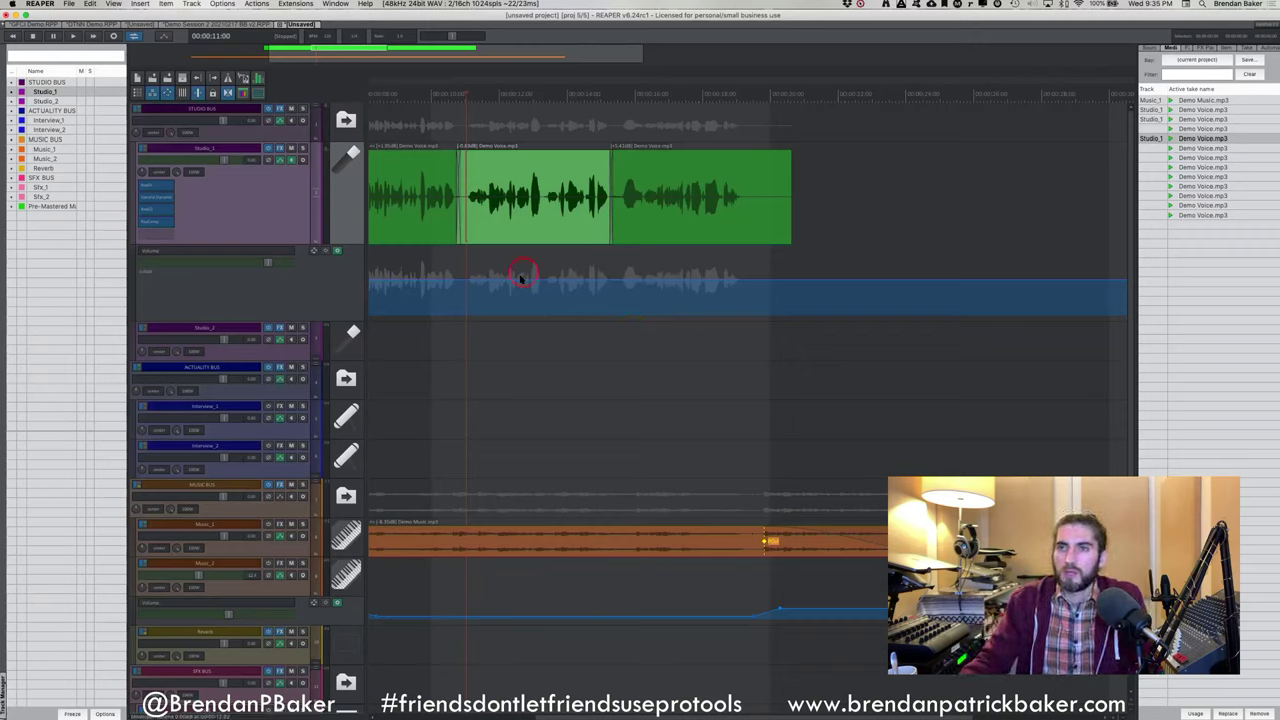
{"action": "left_click", "coordinate": [650, 280]}
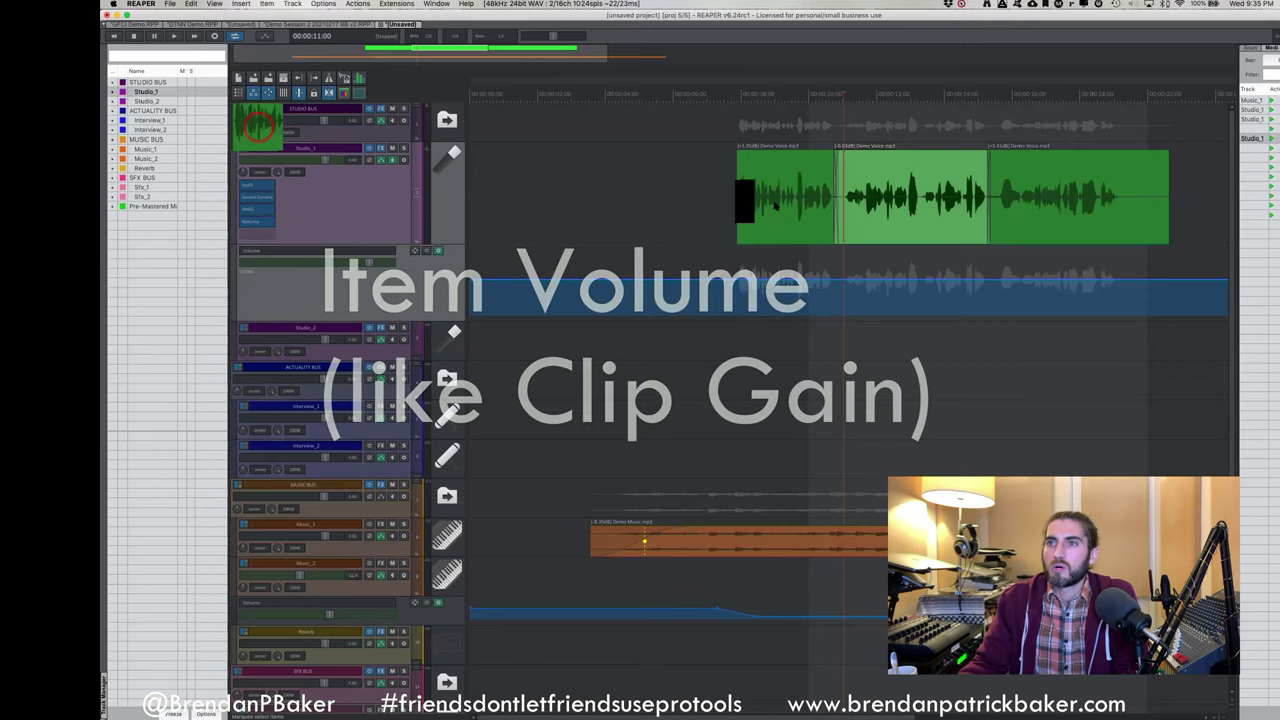
{"action": "left_click", "coordinate": [764, 195]}
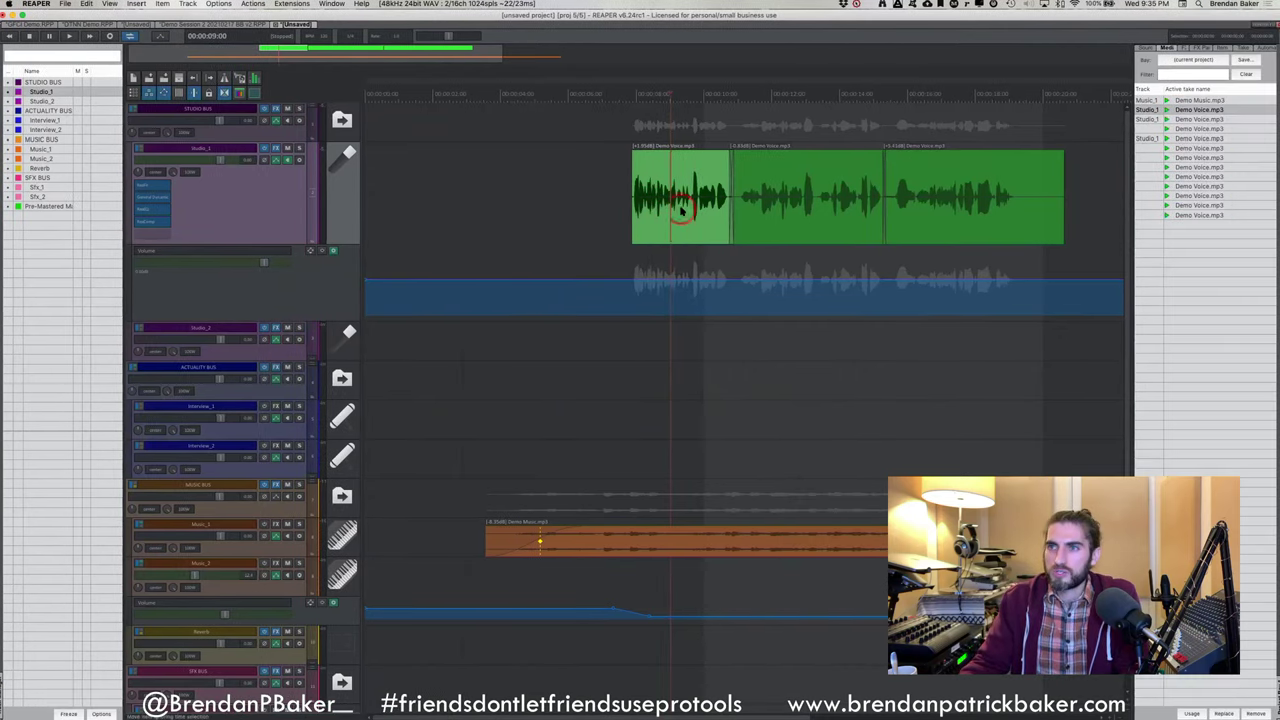
{"action": "left_click", "coordinate": [681, 210]}
{"action": "scroll", "coordinate": [650, 250], "scroll_direction": "right", "scroll_amount": 2}
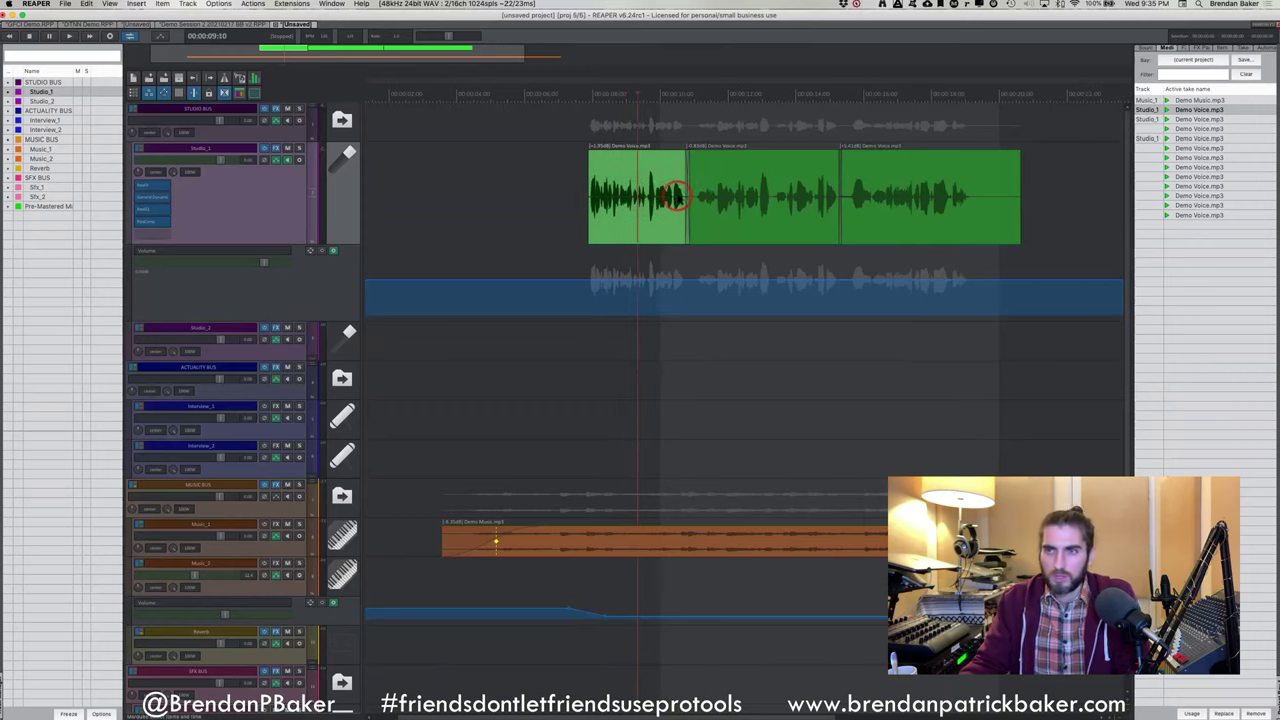
{"action": "left_click", "coordinate": [271, 213]}
{"action": "key", "text": "v"}
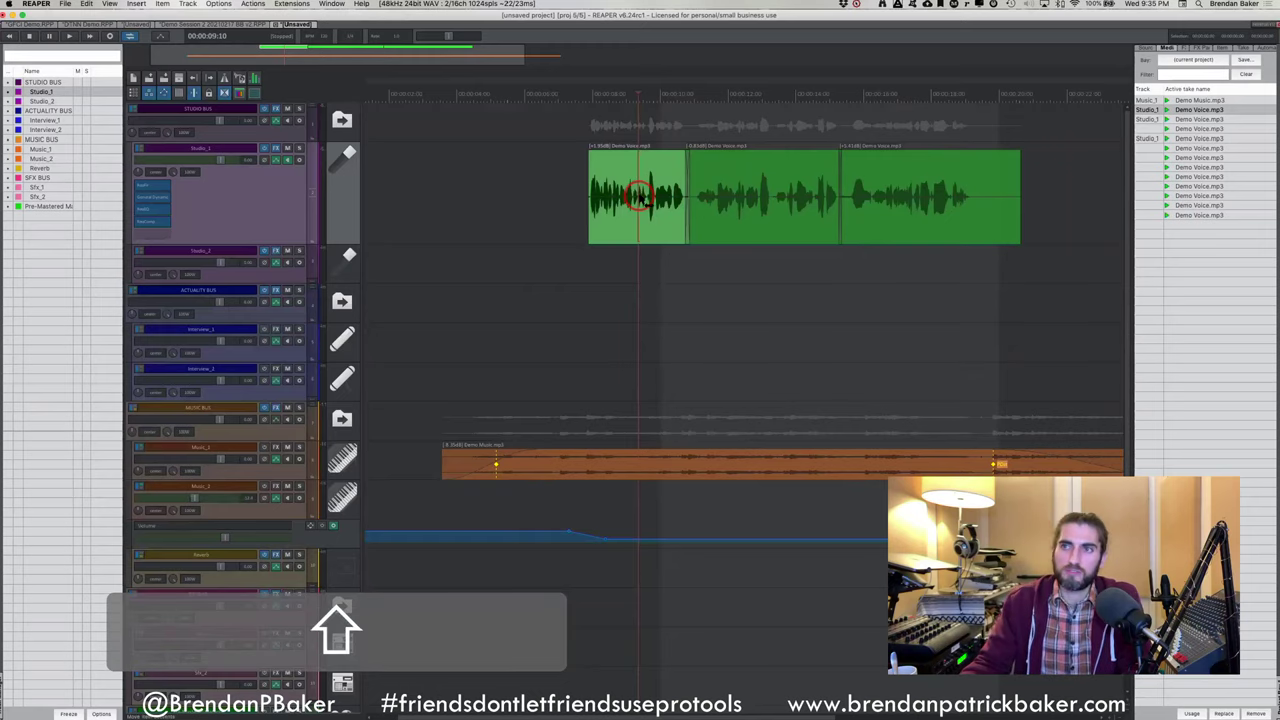
Show the take volume envelope on the first Demo Voice piece and enlarge the track heights for detailed editing
{"action": "key", "text": "shift+v"}
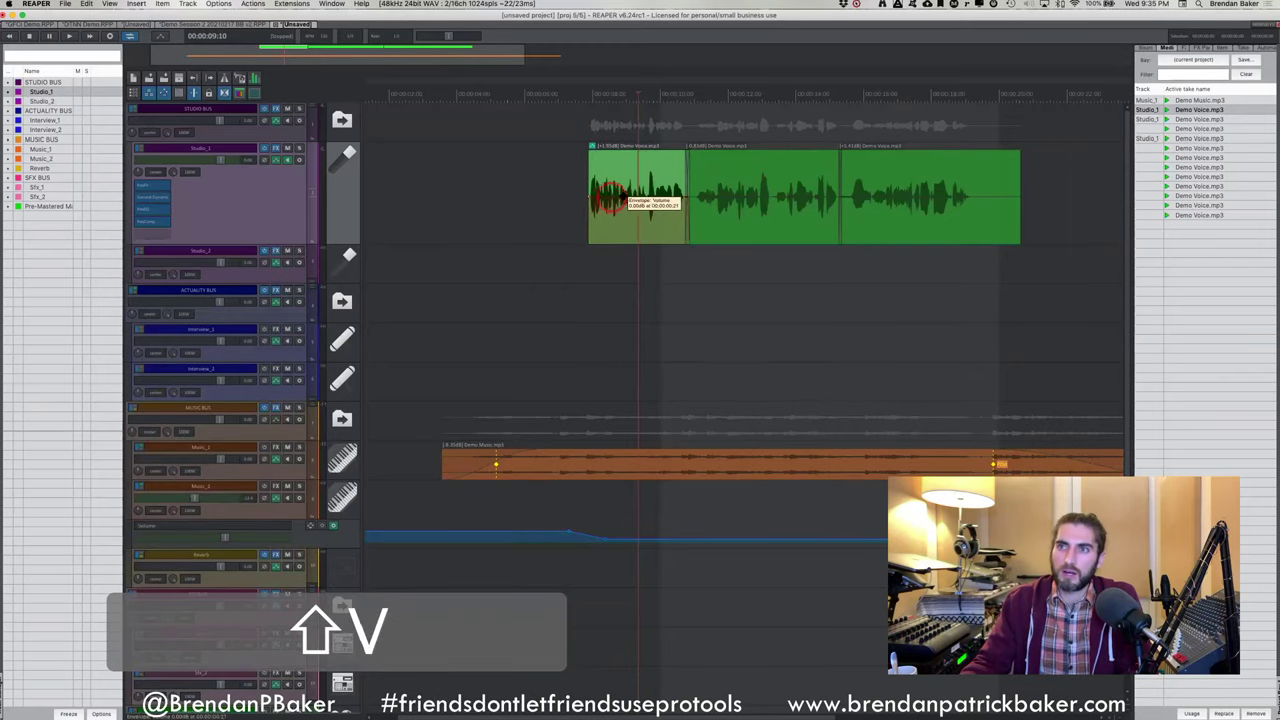
{"action": "scroll", "coordinate": [625, 196], "scroll_direction": "up", "scroll_amount": 3}
{"action": "scroll", "coordinate": [630, 197], "scroll_direction": "up", "scroll_amount": 4}
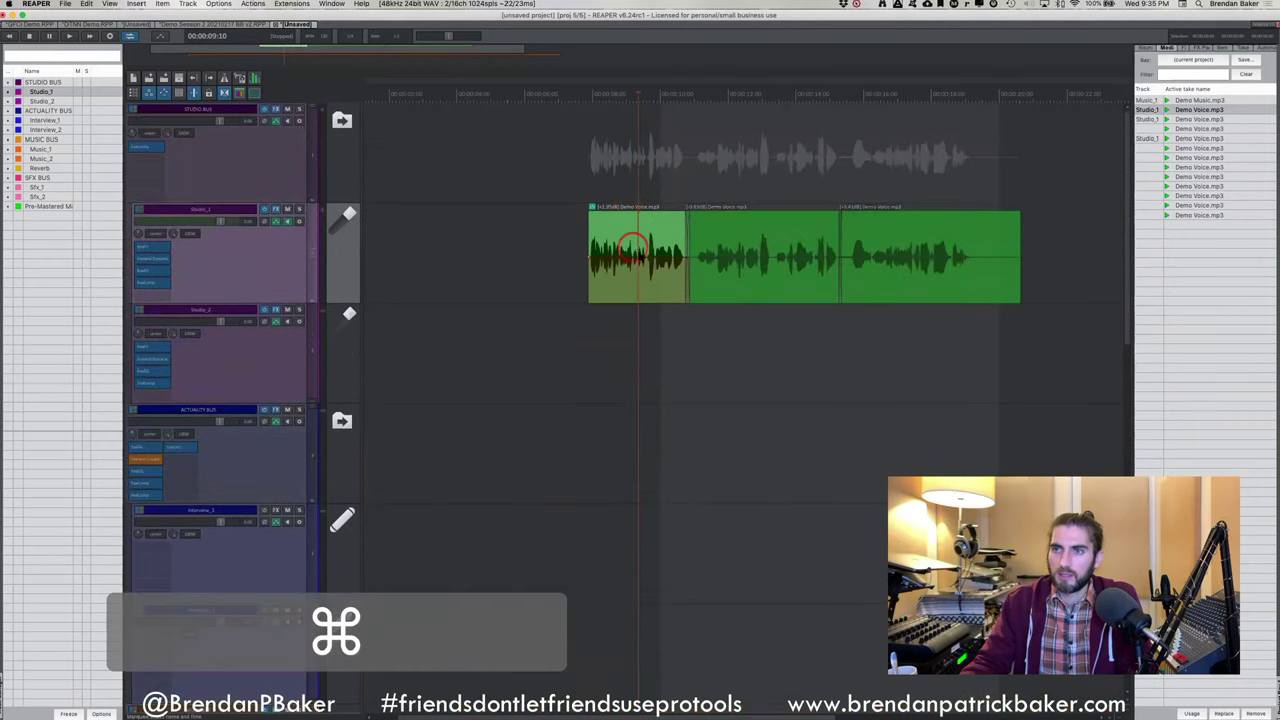
{"action": "left_click", "coordinate": [632, 249]}
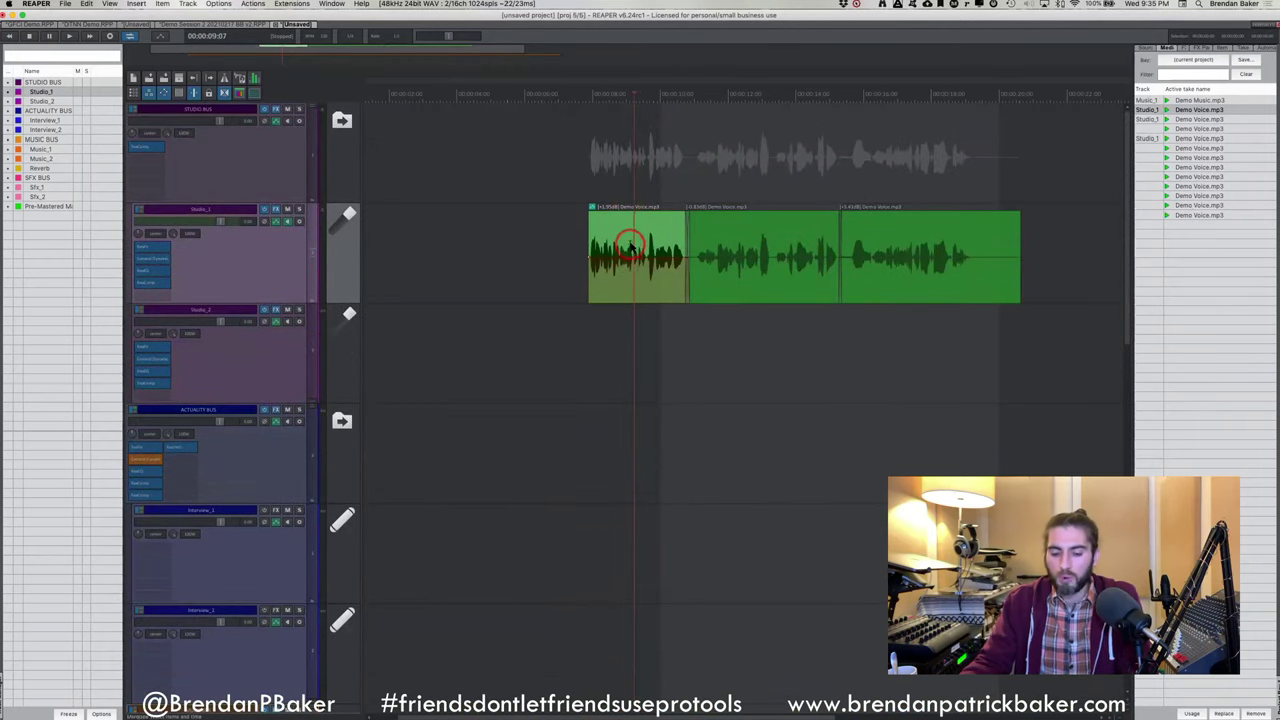
{"action": "left_click", "coordinate": [630, 247]}
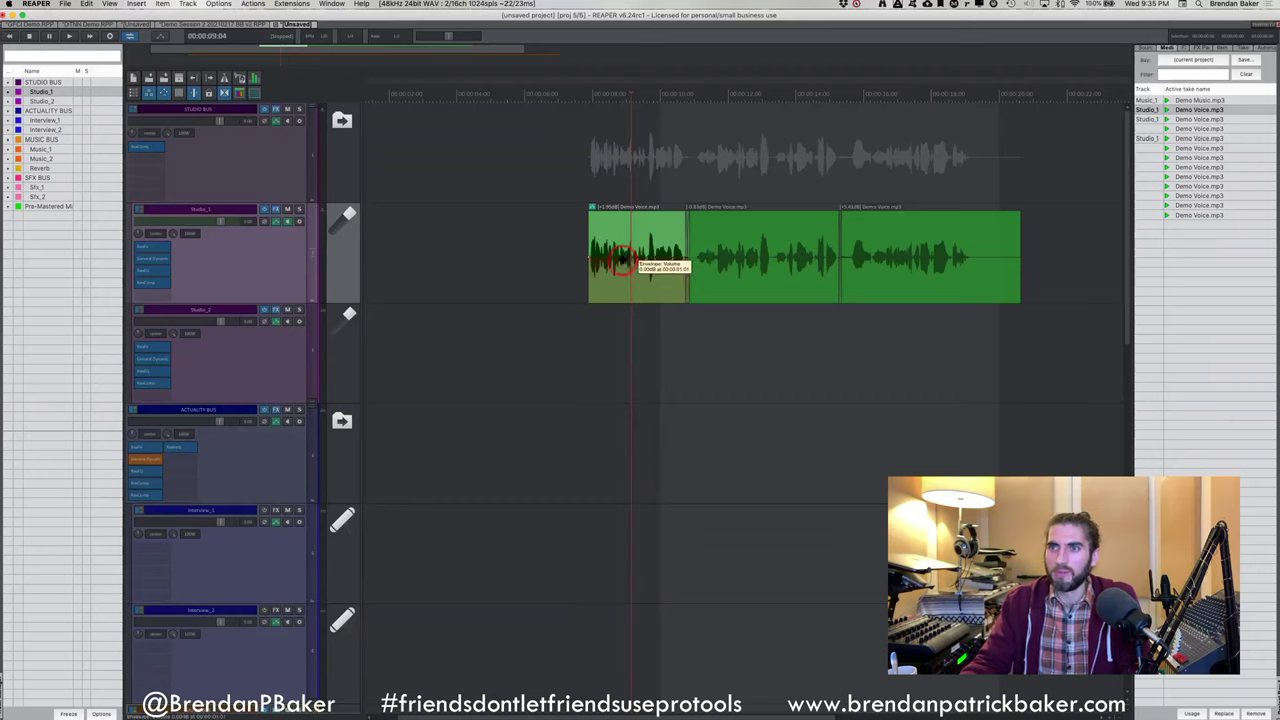
Try raising part of the first voice piece's take volume envelope around 00:00:09 with added points, and play it back
{"action": "key", "text": "shift"}
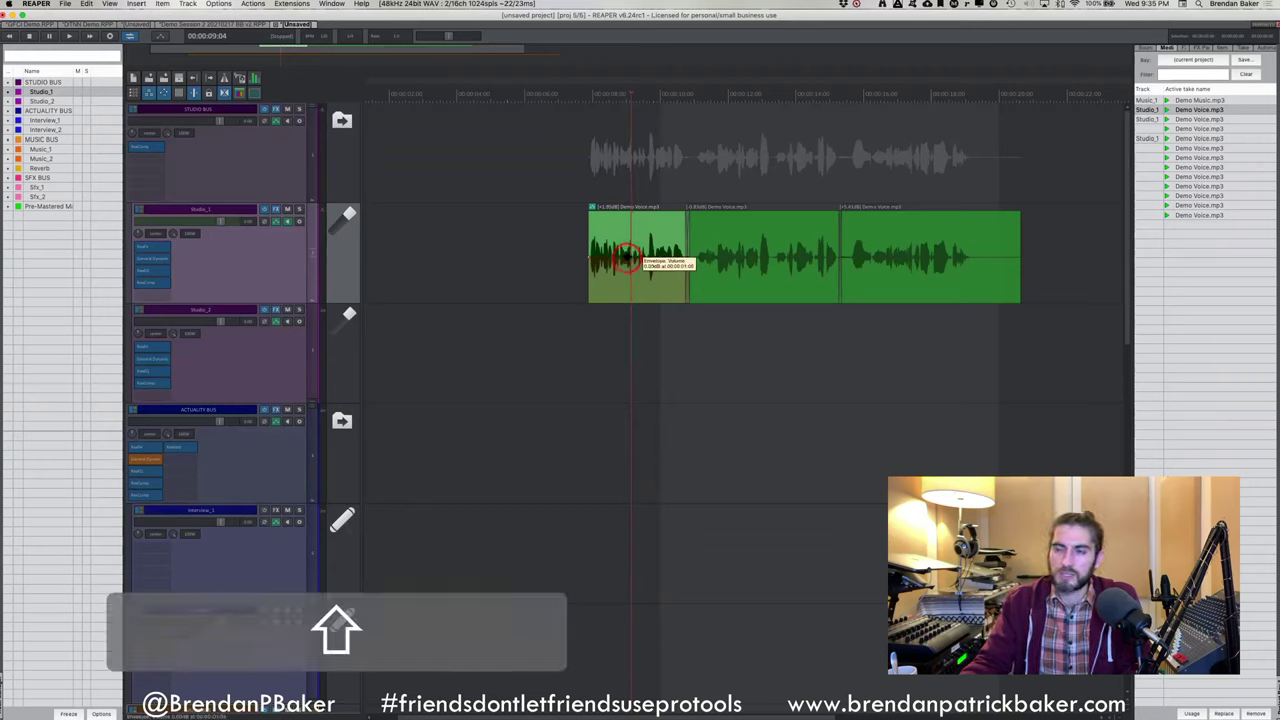
{"action": "mouse_move", "coordinate": [632, 264]}
{"action": "left_mouse_down"}
{"action": "mouse_move", "coordinate": [650, 243]}
{"action": "mouse_move", "coordinate": [645, 263]}
{"action": "mouse_move", "coordinate": [630, 257]}
{"action": "left_mouse_up"}
{"action": "left_click", "coordinate": [622, 248]}
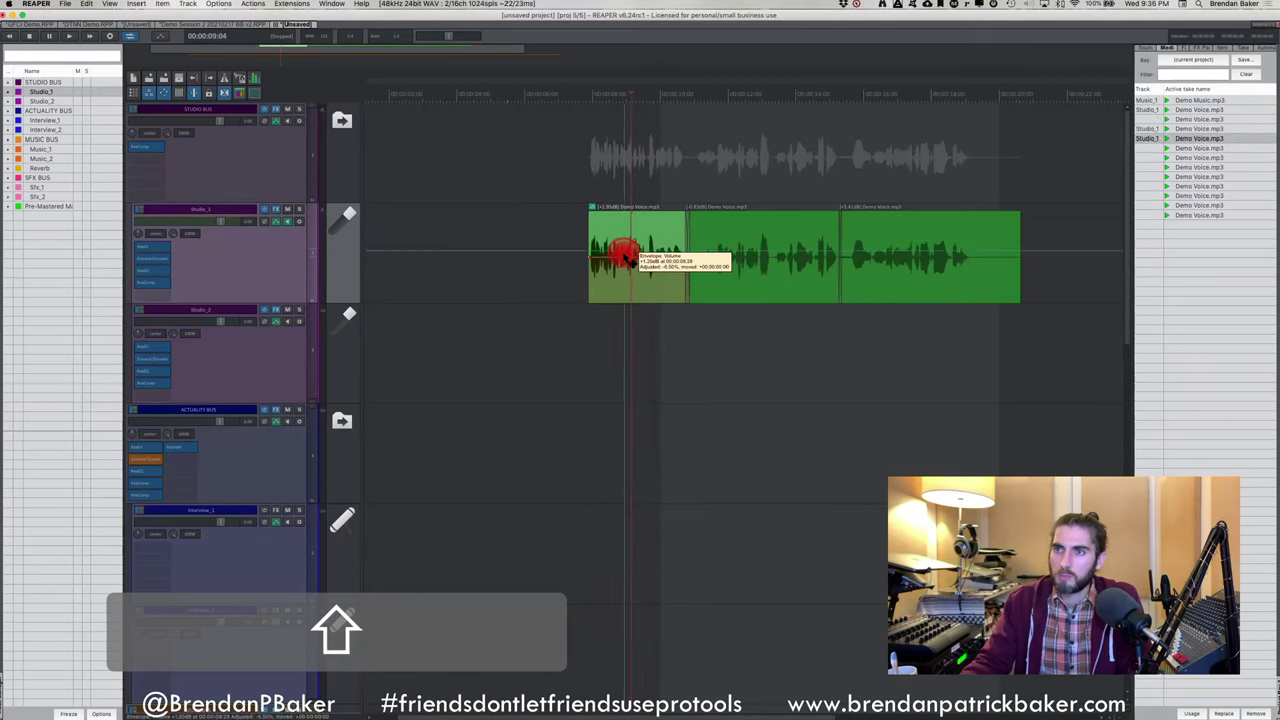
{"action": "mouse_move", "coordinate": [640, 247]}
{"action": "left_mouse_down"}
{"action": "mouse_move", "coordinate": [629, 214]}
{"action": "mouse_move", "coordinate": [597, 220]}
{"action": "mouse_move", "coordinate": [623, 223]}
{"action": "mouse_move", "coordinate": [651, 260]}
{"action": "mouse_move", "coordinate": [646, 250]}
{"action": "left_mouse_up"}
{"action": "key", "text": "space"}
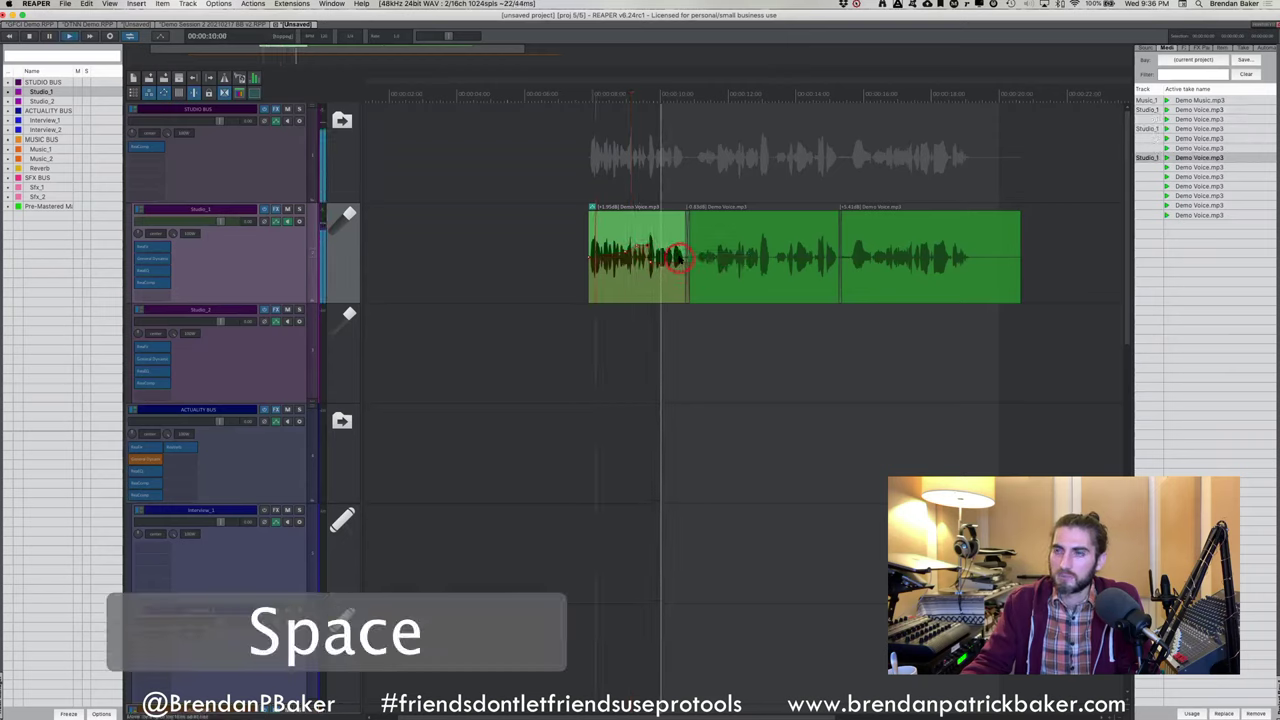
Pull the take volume envelope down into a narrow dip at the loud word near 00:00:09:20 and play it back
{"action": "key", "text": "super+e"}
{"action": "scroll", "coordinate": [656, 249], "scroll_direction": "up", "scroll_amount": 3}
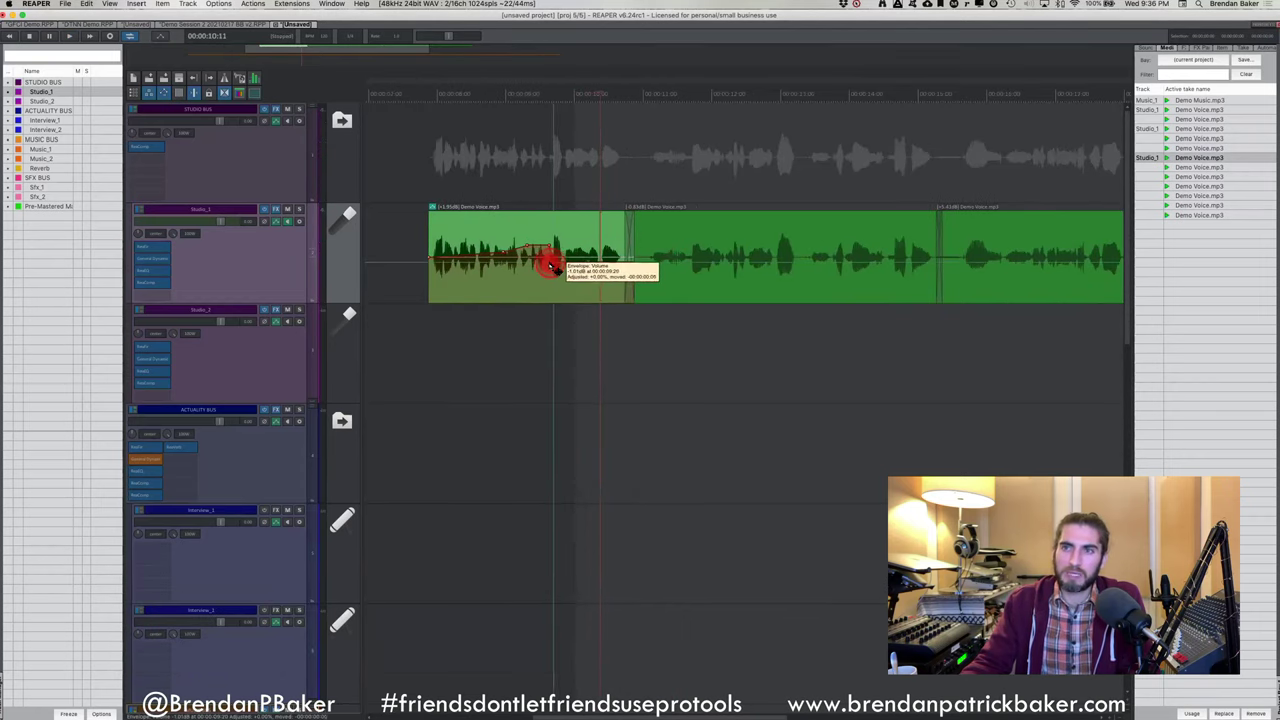
{"action": "mouse_move", "coordinate": [553, 254]}
{"action": "left_mouse_down"}
{"action": "mouse_move", "coordinate": [496, 252]}
{"action": "mouse_move", "coordinate": [566, 258]}
{"action": "mouse_move", "coordinate": [553, 262]}
{"action": "mouse_move", "coordinate": [558, 288]}
{"action": "left_mouse_up"}
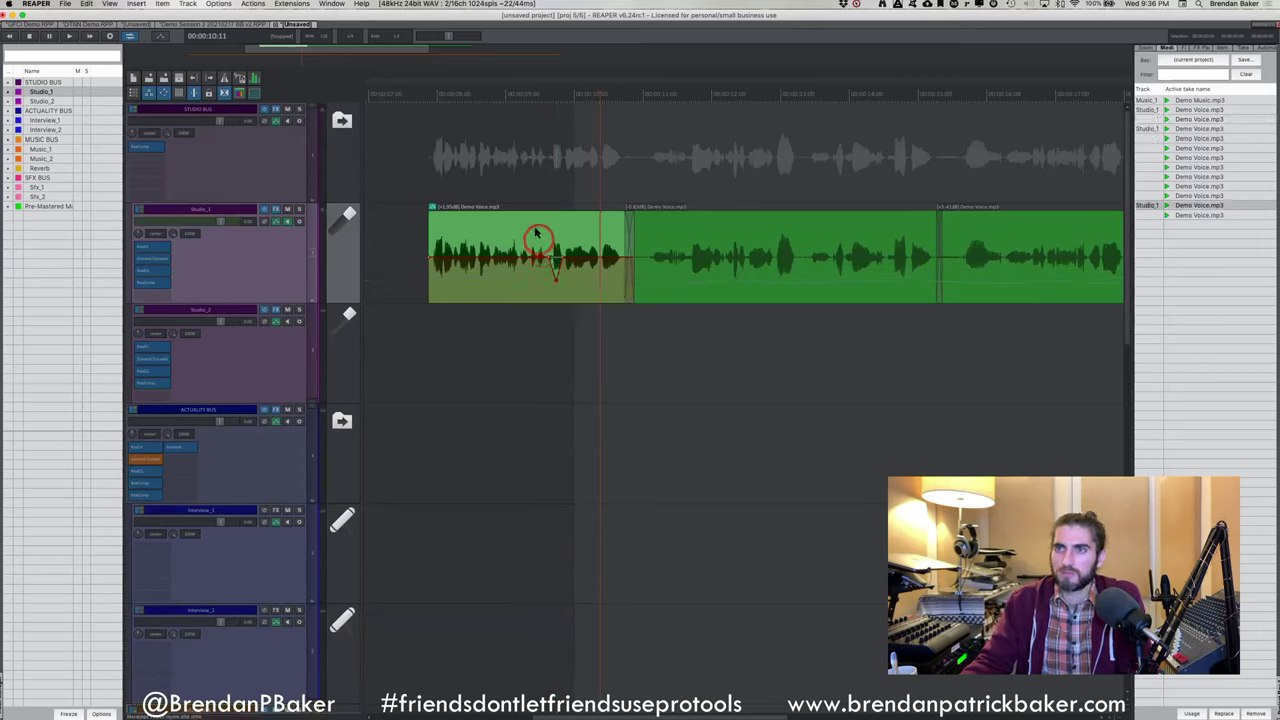
{"action": "key", "text": "space"}
{"action": "key", "text": "space"}
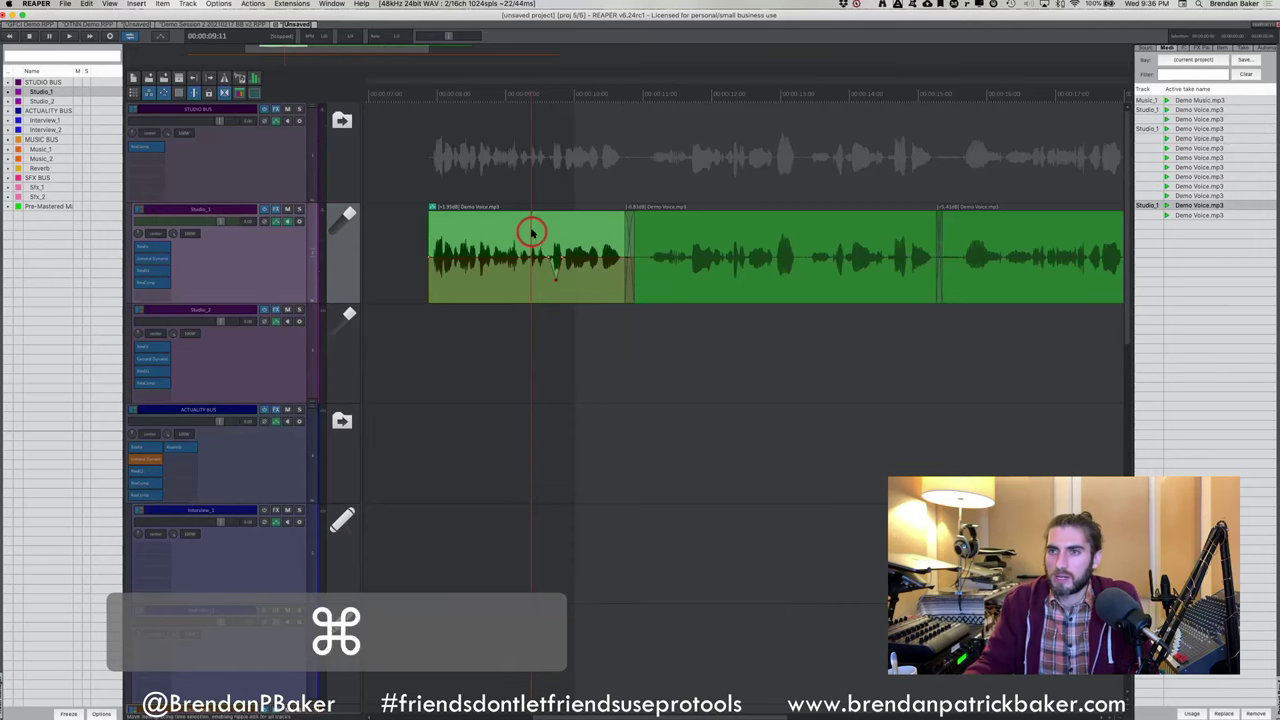
Refine the envelope dip around the loud word in the first voice piece and place the edit cursor at 00:00:09:28
{"action": "scroll", "coordinate": [525, 232], "scroll_direction": "up", "scroll_amount": 5}
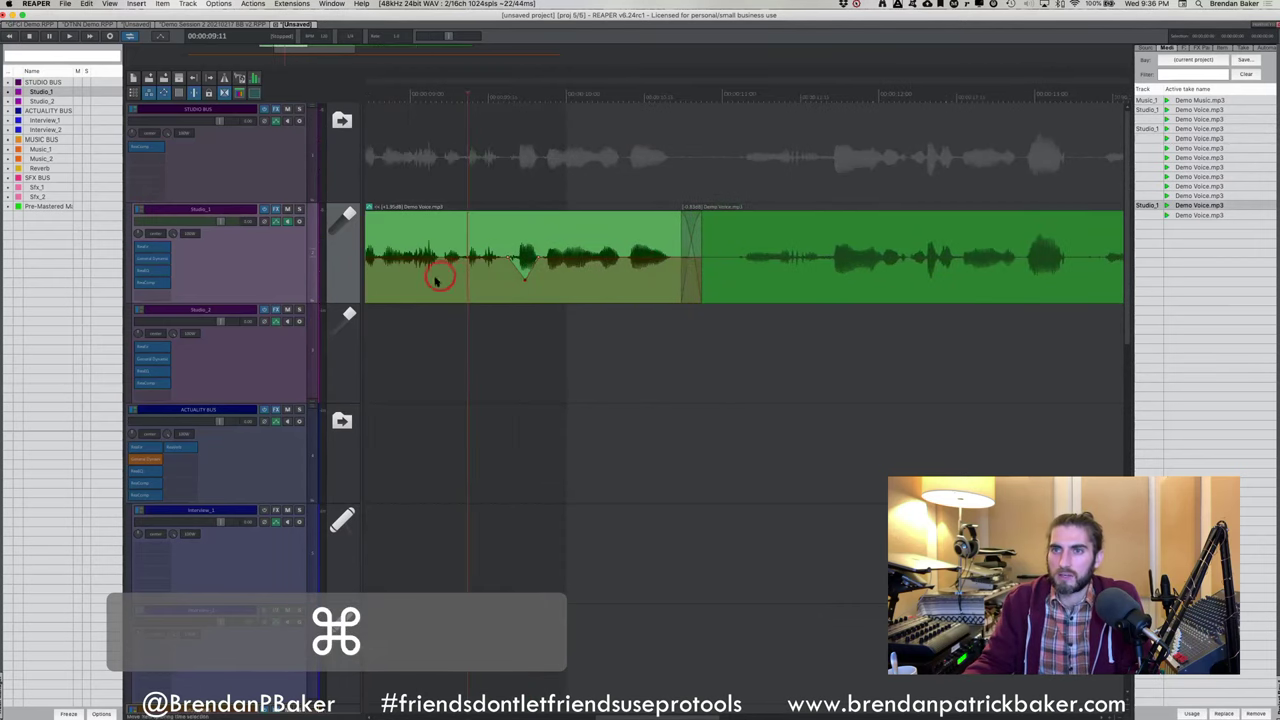
{"action": "left_click", "coordinate": [504, 256]}
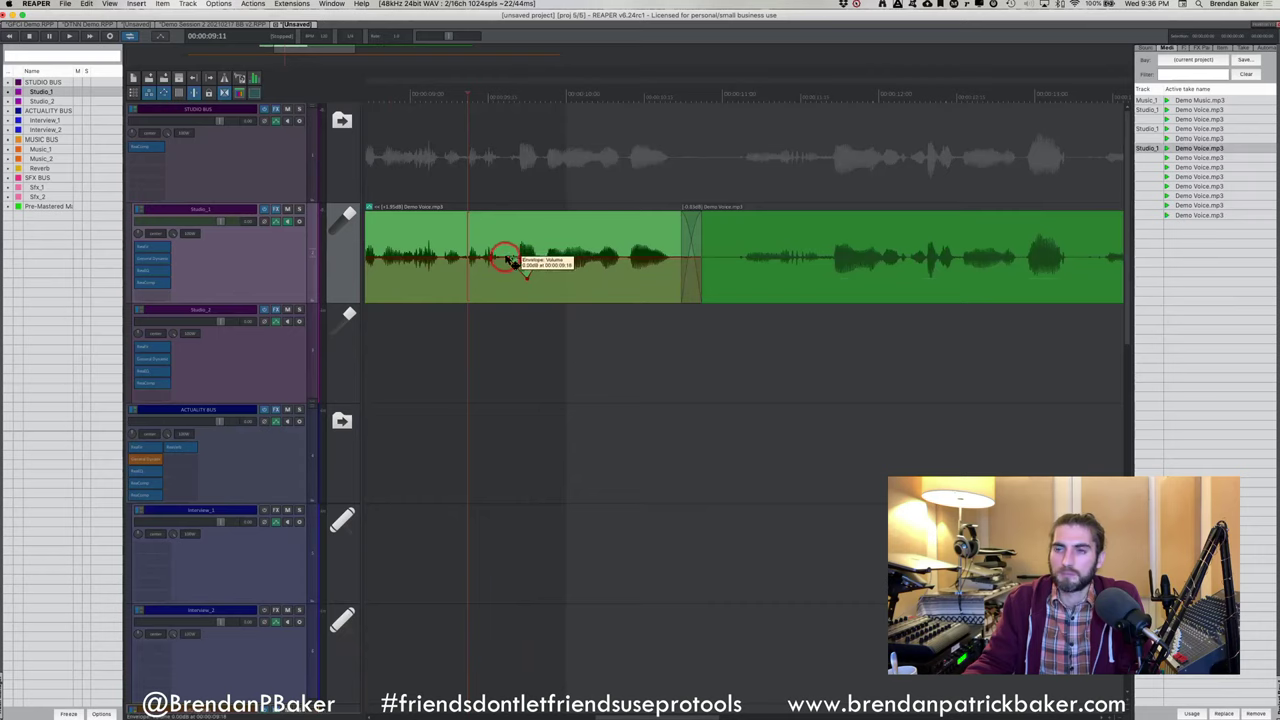
{"action": "left_click", "coordinate": [522, 247]}
{"action": "left_click", "coordinate": [557, 234]}
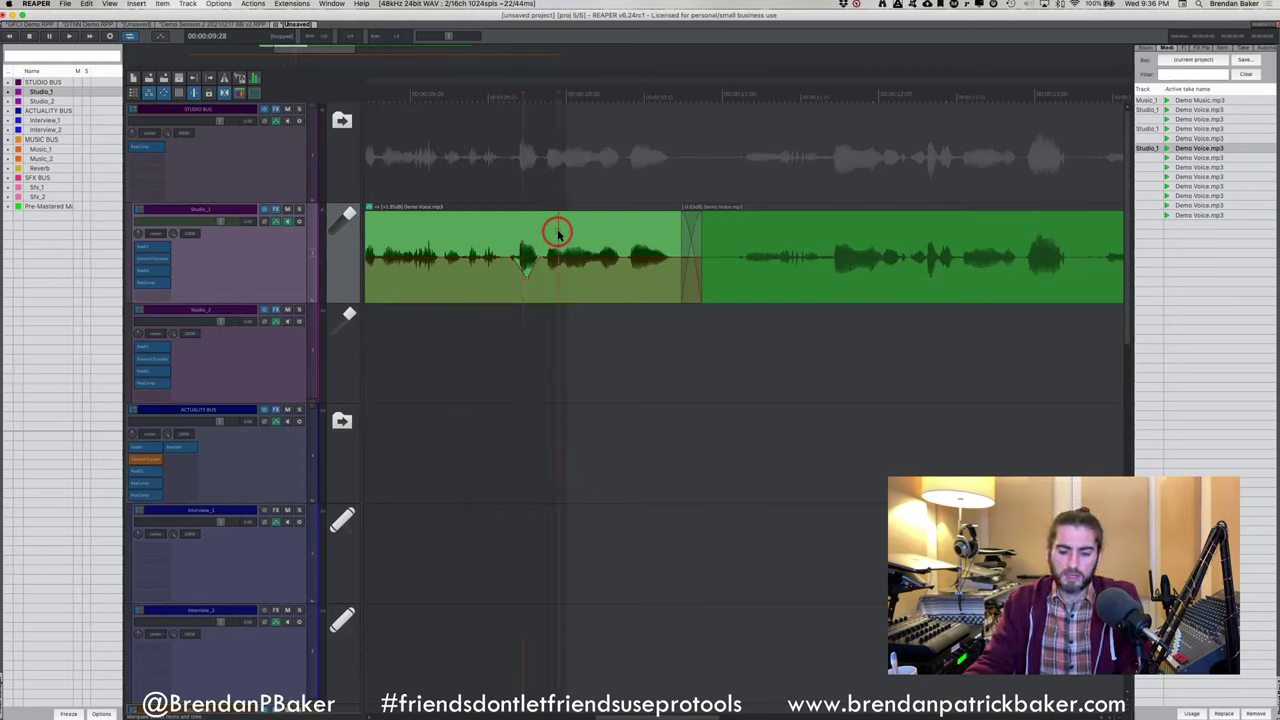
Toggle the first voice piece's take volume envelope off and on, switch it off again, and place the edit cursor before the loud word
{"action": "key", "text": "shift+v"}
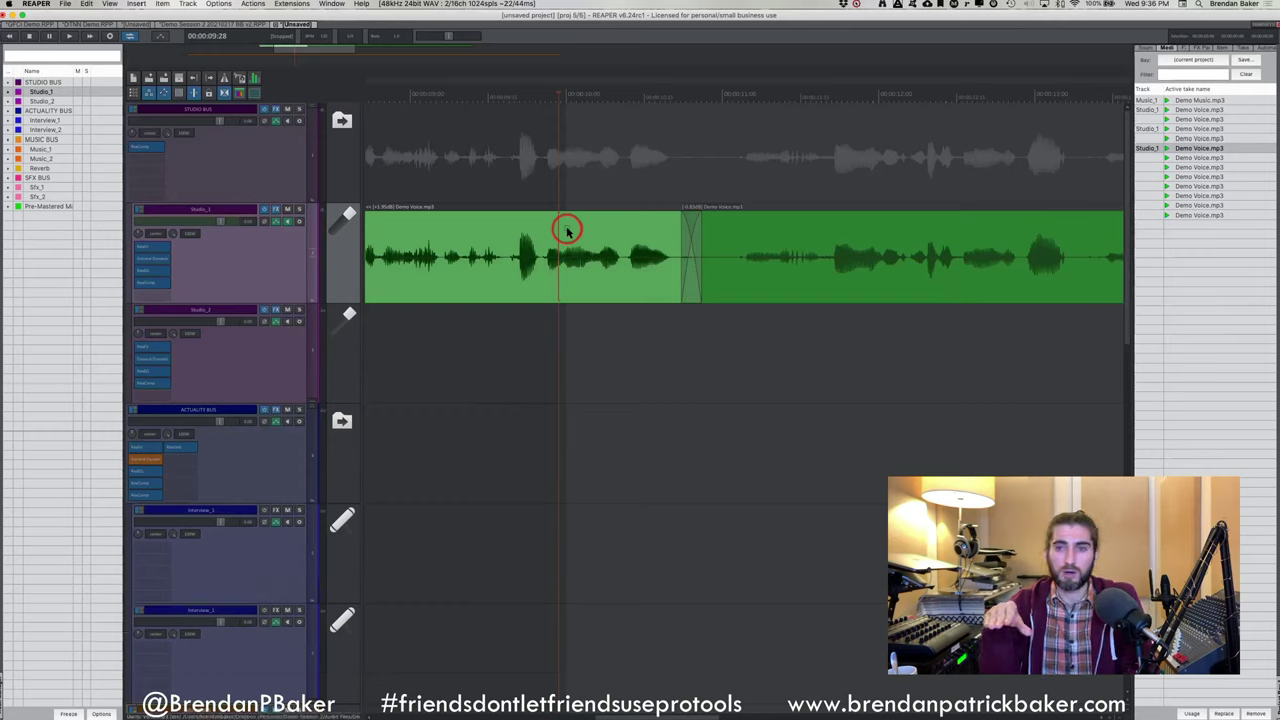
{"action": "key", "text": "shift+v"}
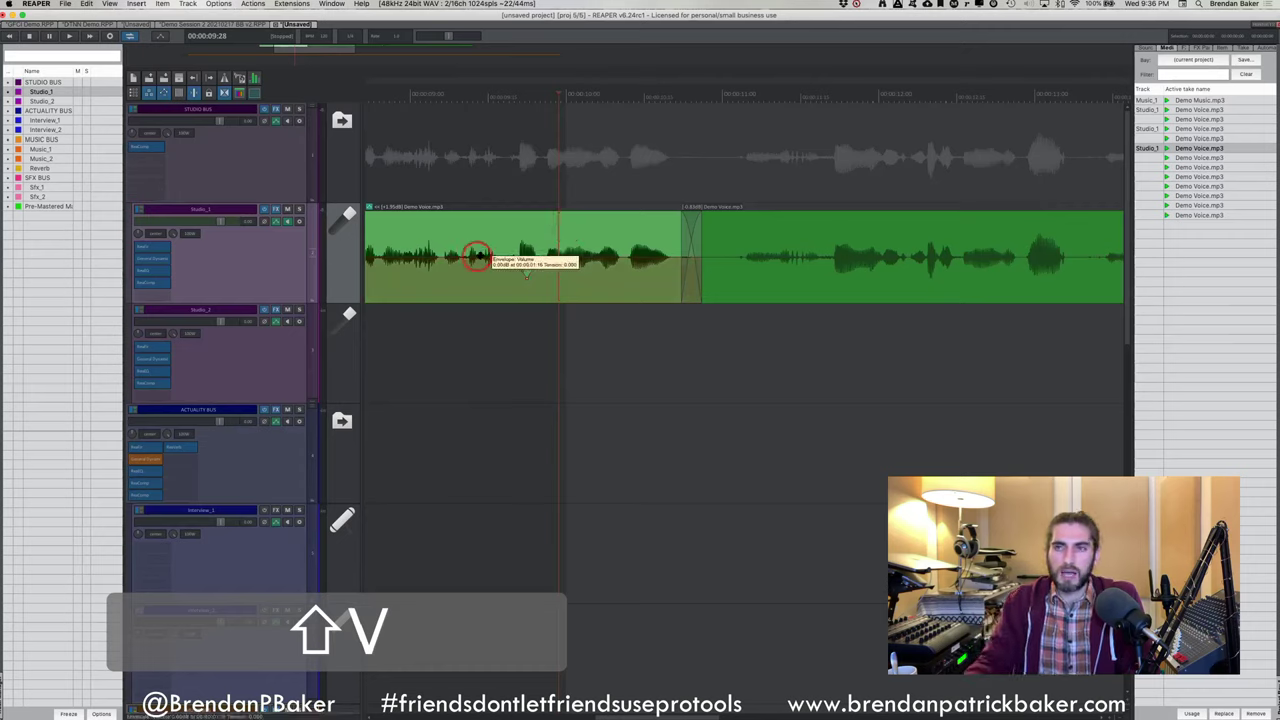
{"action": "left_click", "coordinate": [485, 240]}
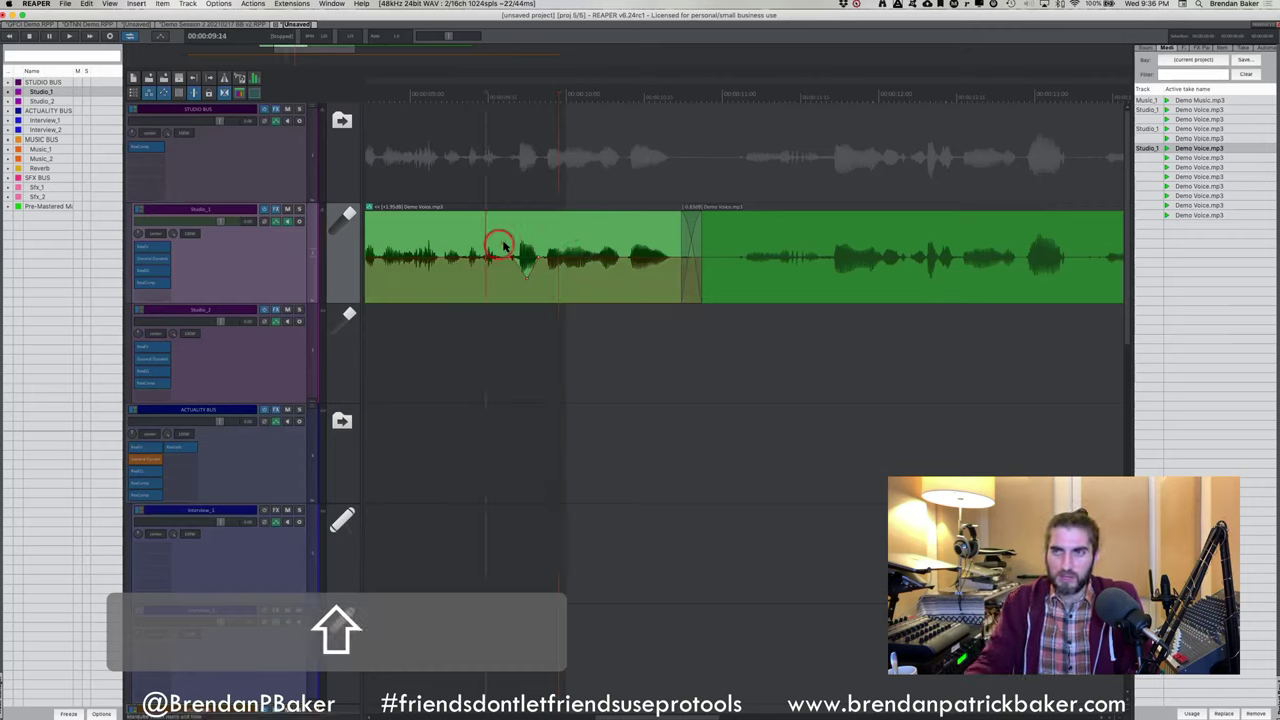
{"action": "mouse_move", "coordinate": [517, 258]}
{"action": "left_mouse_down"}
{"action": "mouse_move", "coordinate": [523, 277]}
{"action": "mouse_move", "coordinate": [530, 240]}
{"action": "left_mouse_up"}
{"action": "left_click", "coordinate": [530, 240]}
{"action": "key", "text": "shift+v"}
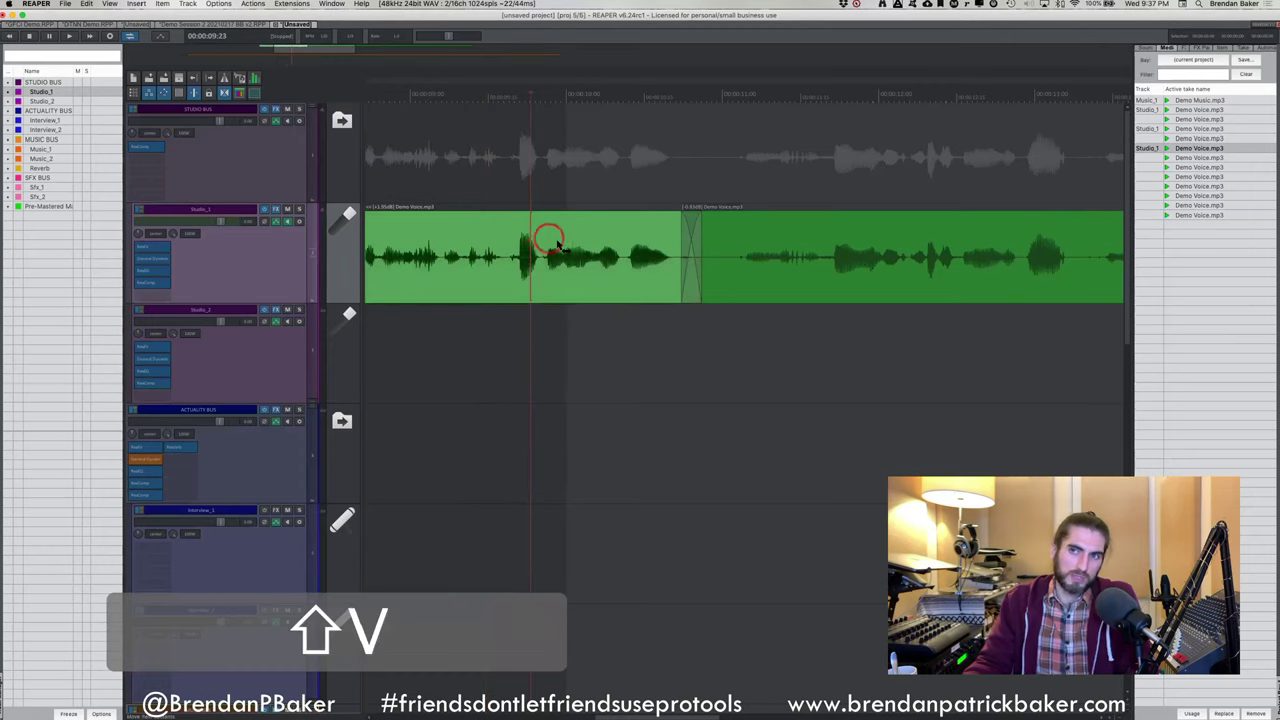
{"action": "left_click", "coordinate": [397, 203]}
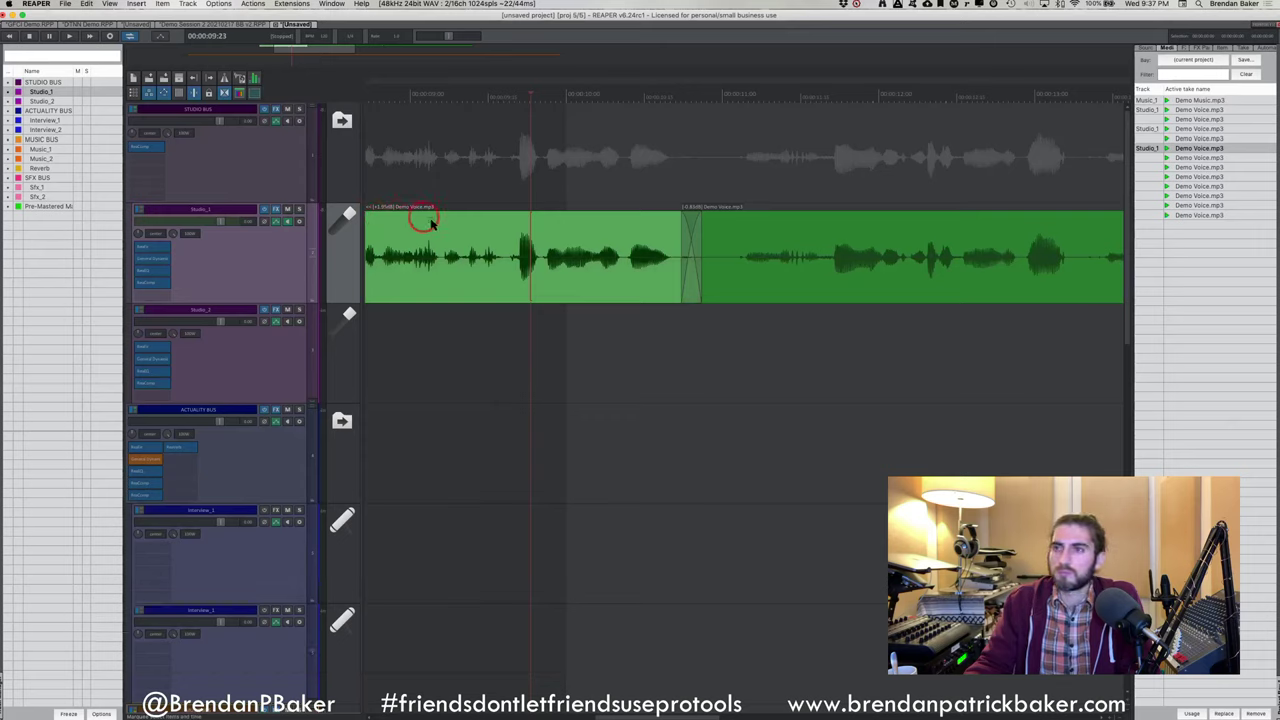
{"action": "left_click", "coordinate": [512, 244]}
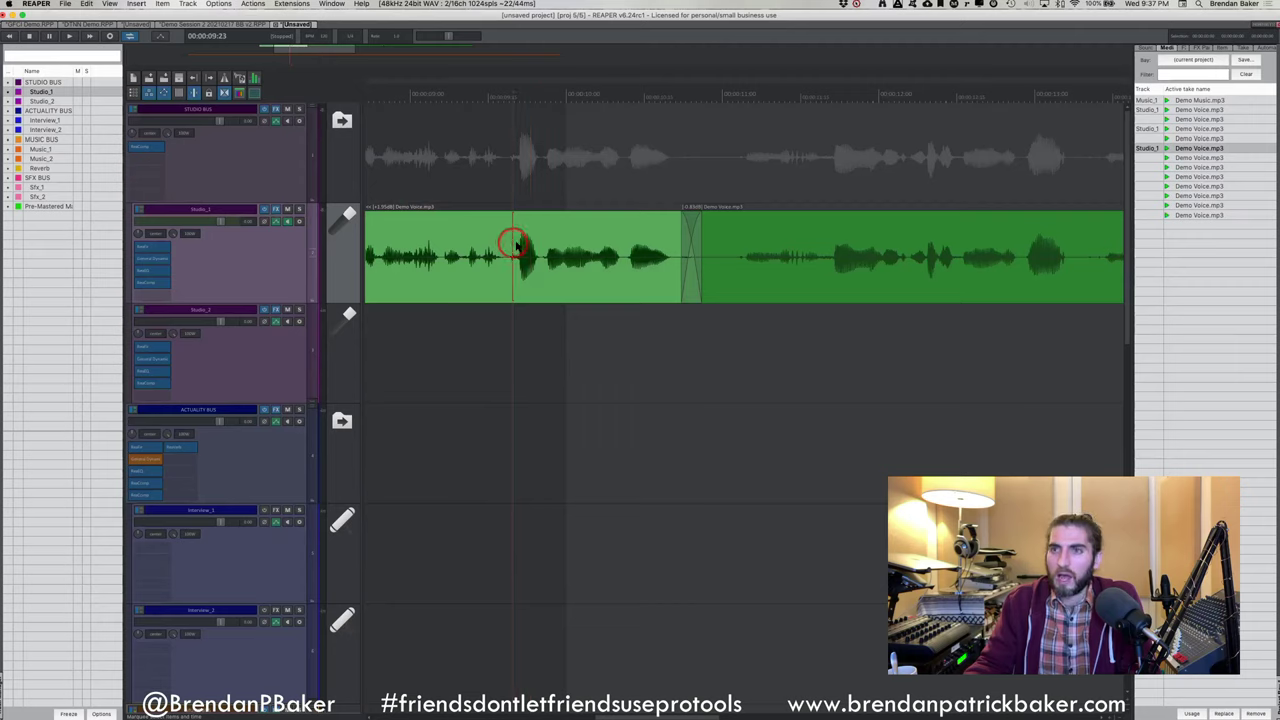
Turn the first voice piece's take volume envelope back on and place the edit cursor at 00:00:10:07
{"action": "key", "text": "shift+v"}
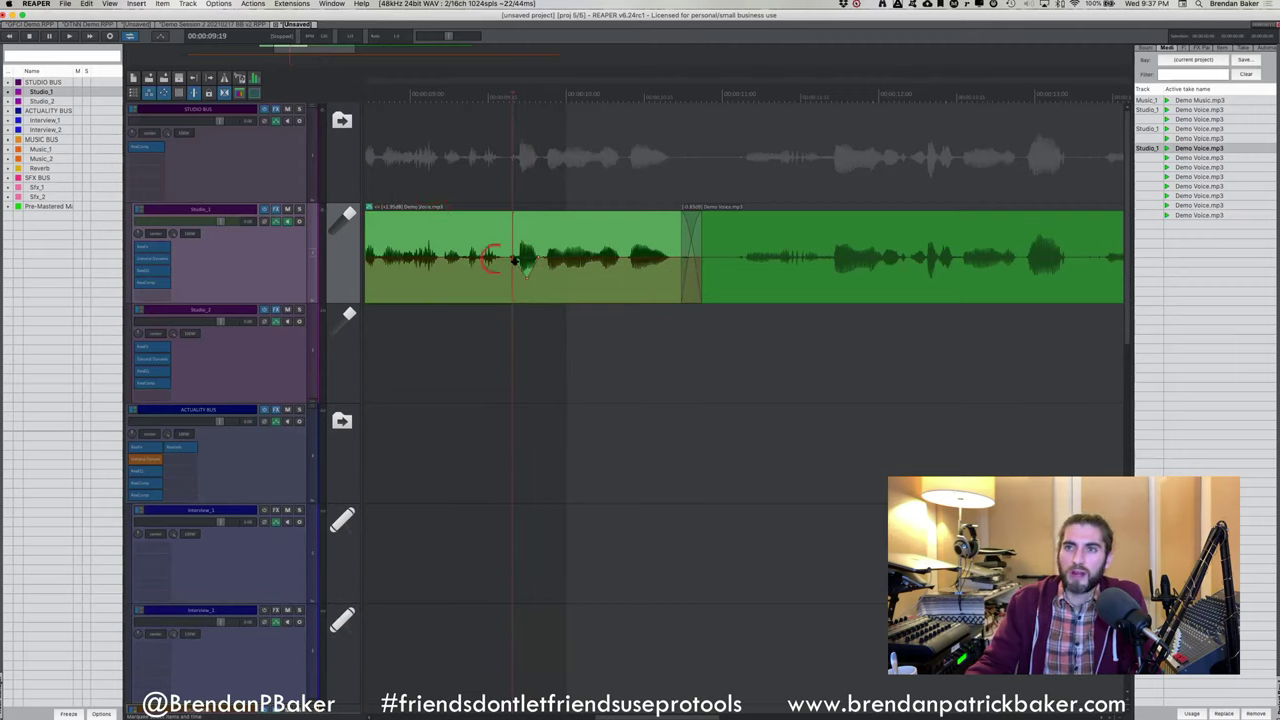
{"action": "left_click", "coordinate": [456, 255]}
{"action": "left_click_drag", "start_coordinate": [458, 257], "coordinate": [526, 264]}
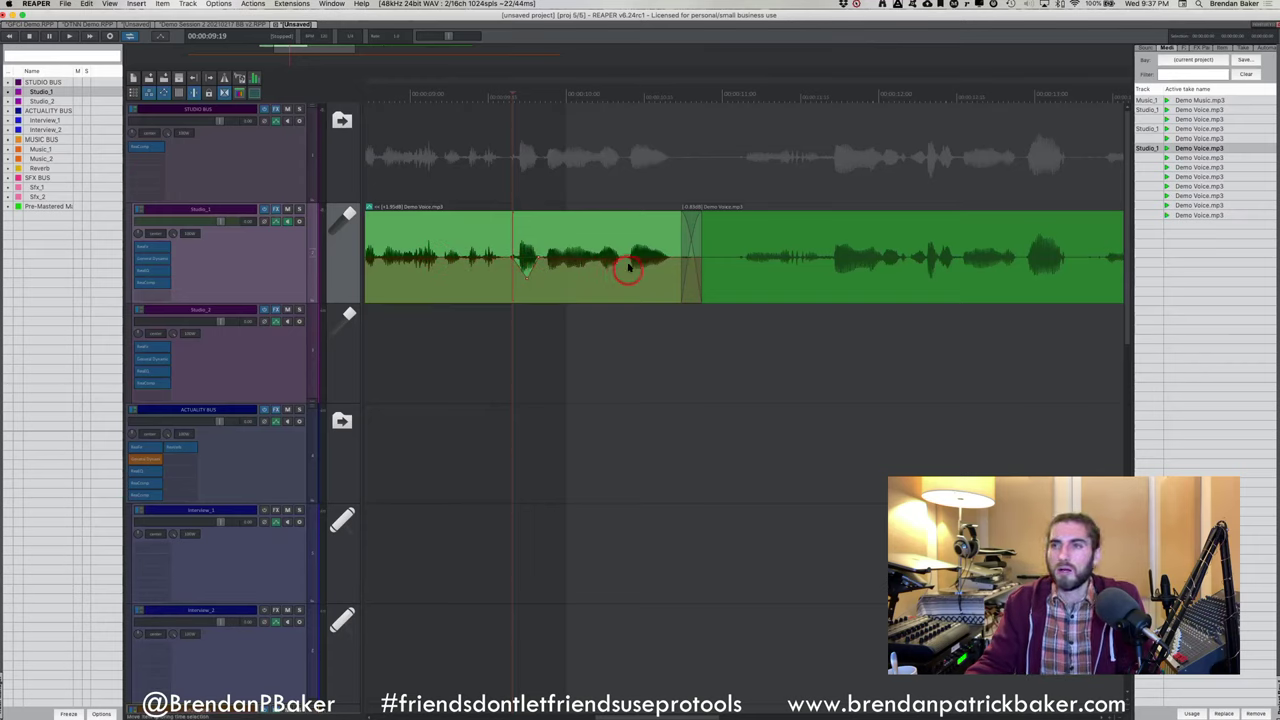
{"action": "left_click", "coordinate": [605, 247]}
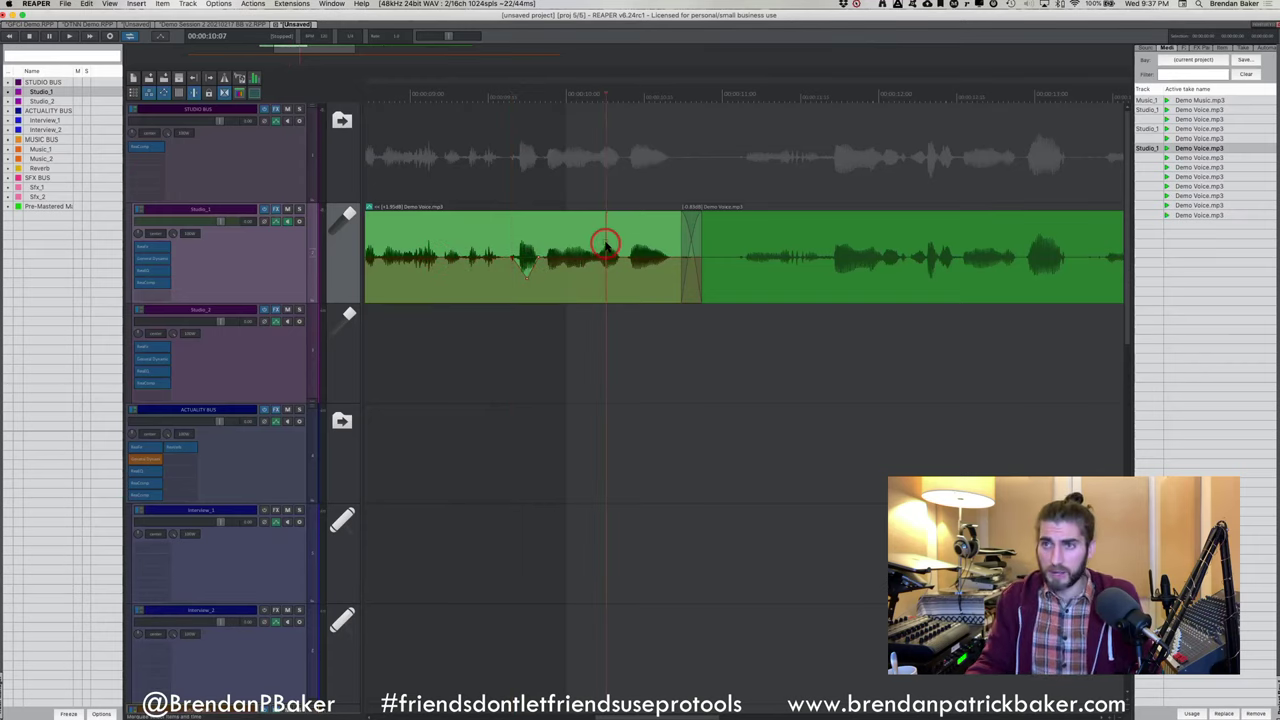
Nudge the second voice piece's item volume down and up repeatedly, then reset it to its original gain
{"action": "left_click", "coordinate": [759, 235]}
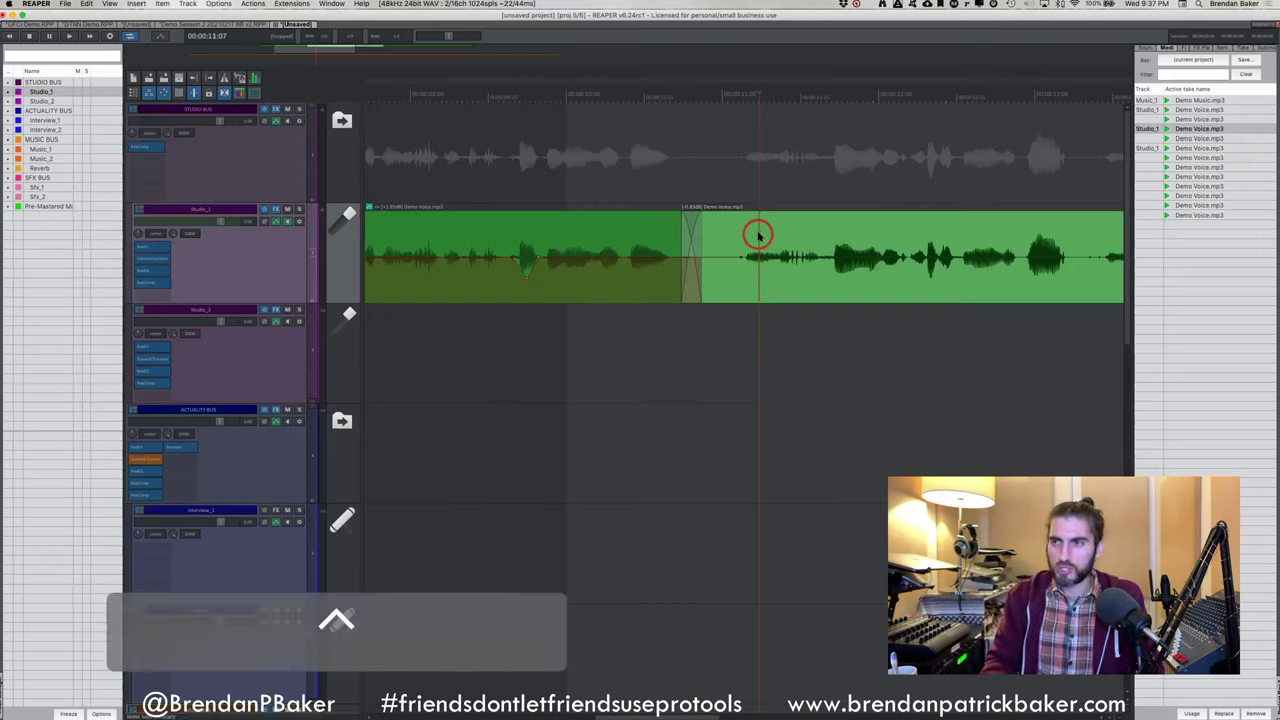
{"action": "key", "text": "ctrl+shift+Down"}
{"action": "key", "text": "ctrl+shift+Down"}
{"action": "key", "text": "ctrl+shift+Down"}
{"action": "key", "text": "ctrl+shift+Down"}
{"action": "key", "text": "ctrl+shift+Down"}
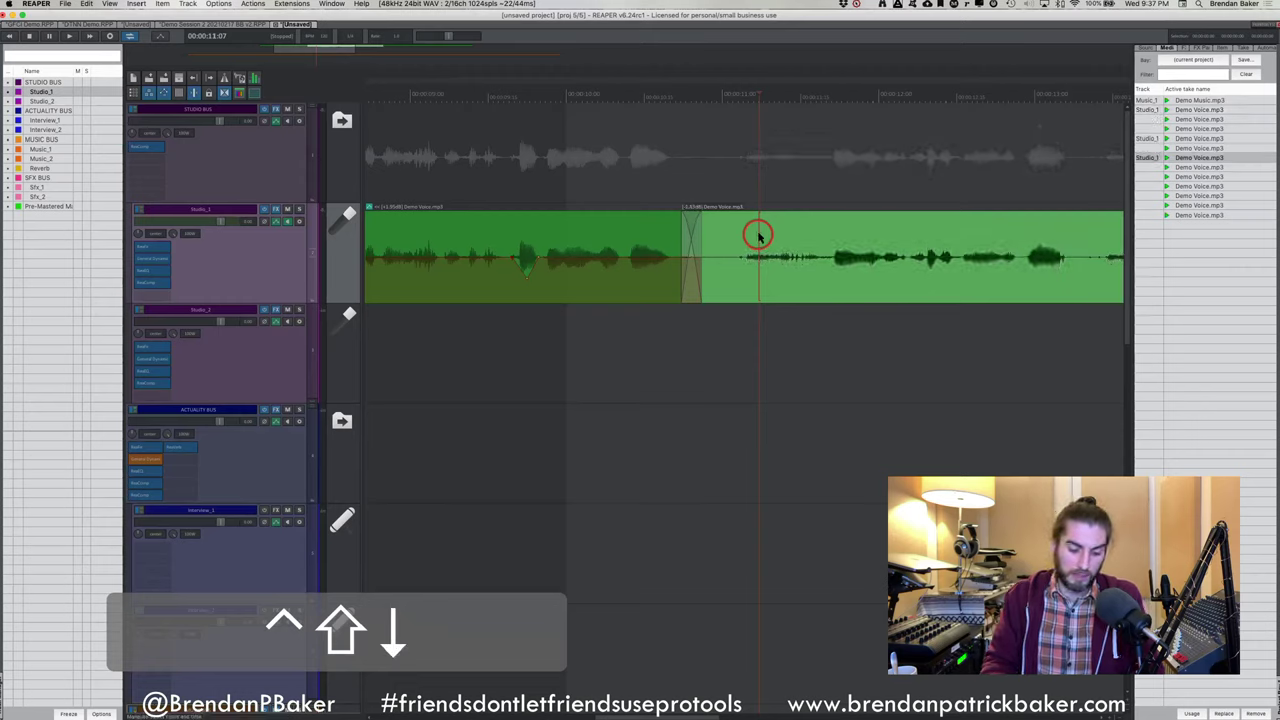
{"action": "key", "text": "ctrl+shift+Up"}
{"action": "key", "text": "ctrl+shift+Up"}
{"action": "key", "text": "ctrl+shift+Up"}
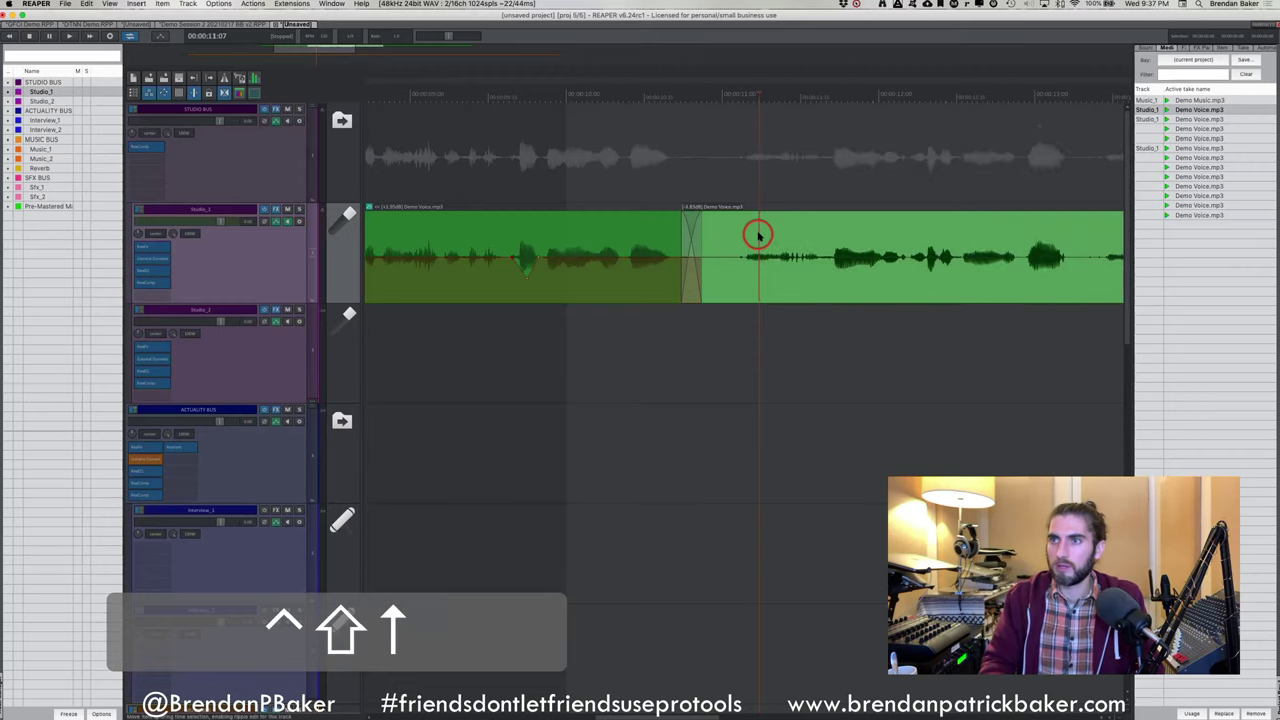
{"action": "key", "text": "ctrl+shift+Down"}
{"action": "key", "text": "ctrl+shift+Down"}
{"action": "key", "text": "ctrl+shift+Down"}
{"action": "key", "text": "ctrl+shift+Down"}
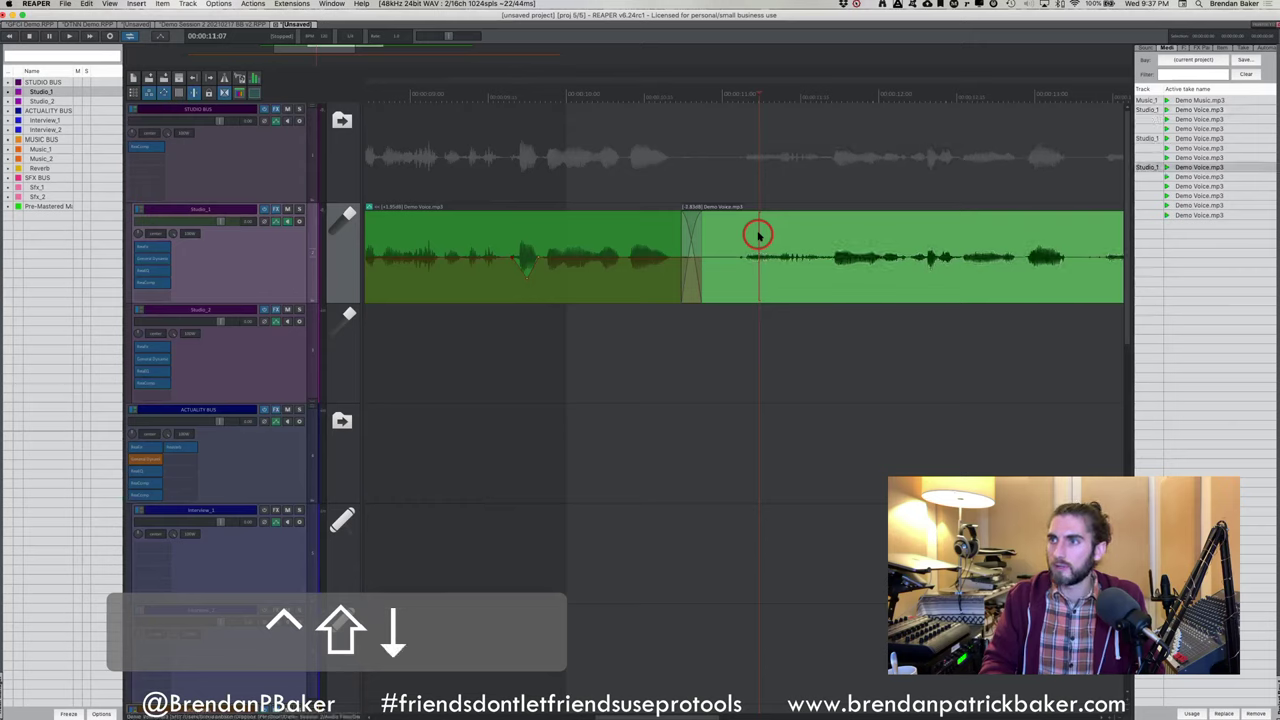
{"action": "key", "text": "ctrl+shift+Up"}
{"action": "key", "text": "ctrl+shift+Up"}
{"action": "key", "text": "ctrl+shift+Up"}
{"action": "key", "text": "ctrl+shift+Up"}
{"action": "key", "text": "ctrl+shift+Down"}
{"action": "key", "text": "ctrl+shift+Down"}
{"action": "key", "text": "ctrl+shift+Down"}
{"action": "key", "text": "ctrl+shift+Down"}
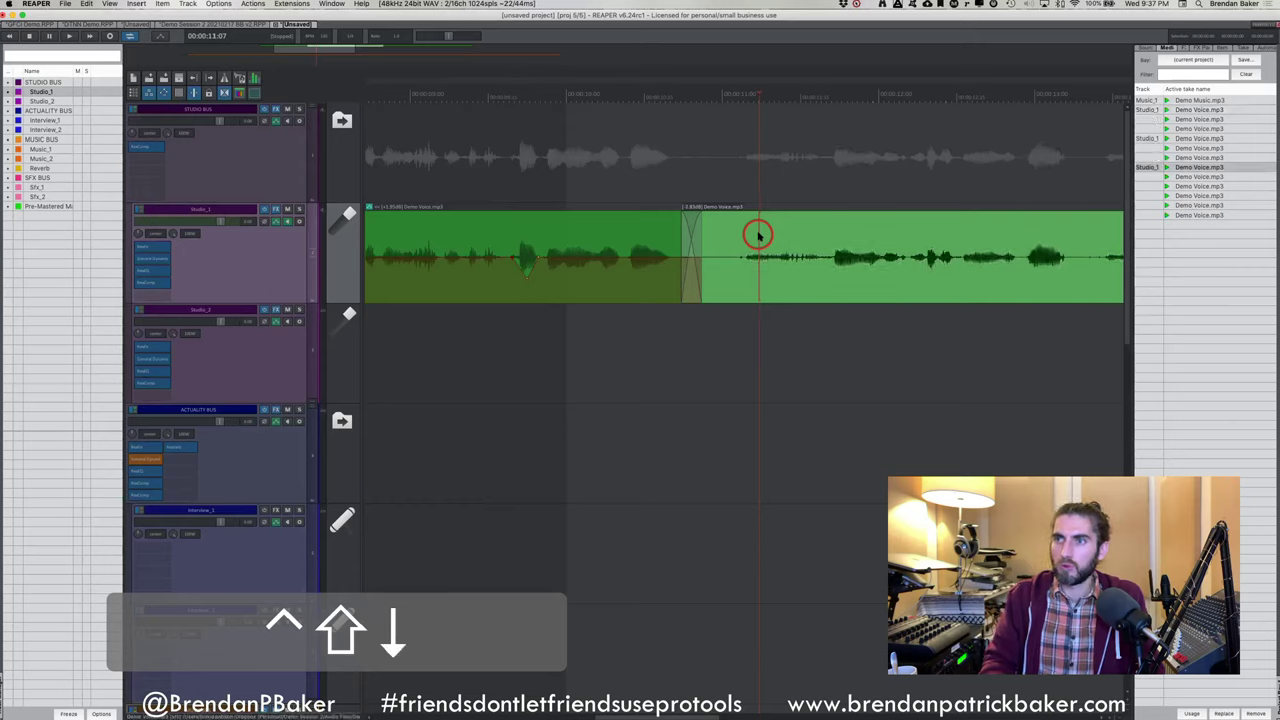
{"action": "key", "text": "ctrl+shift+Up"}
{"action": "key", "text": "ctrl+shift+Up"}
{"action": "key", "text": "ctrl+shift+Up"}
{"action": "key", "text": "ctrl+shift+Up"}
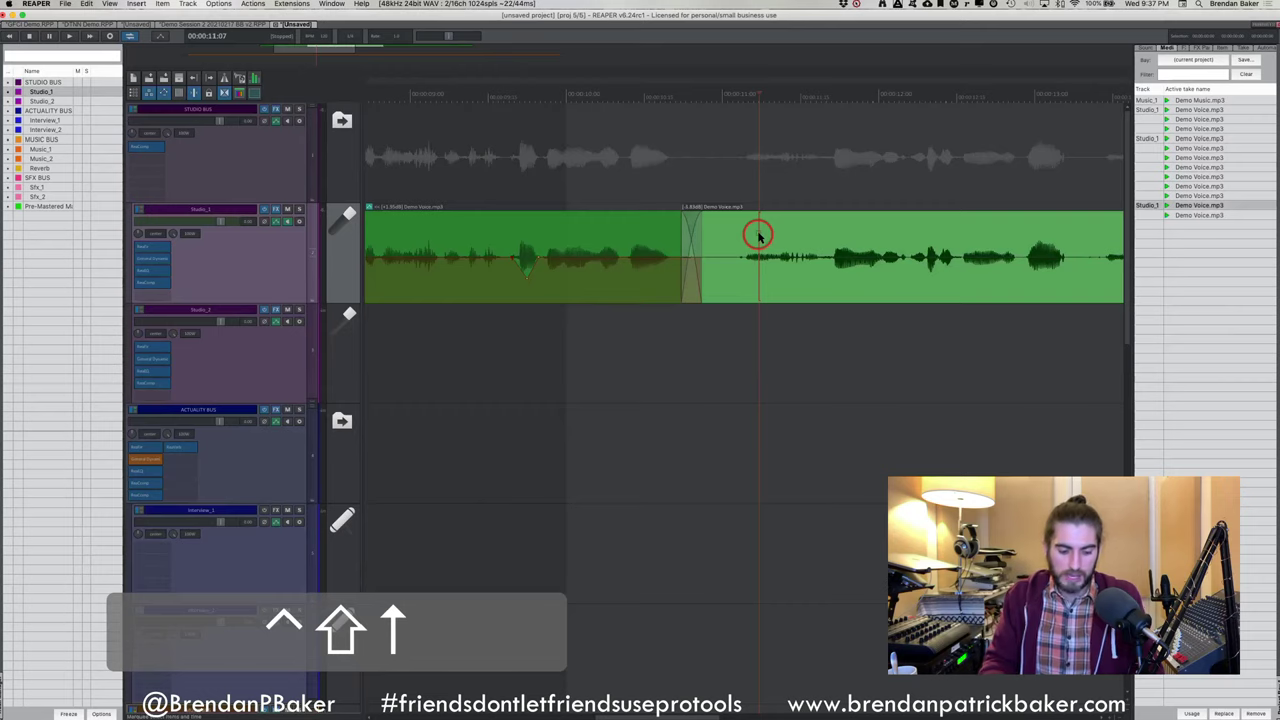
{"action": "key", "text": "ctrl+shift+Right"}
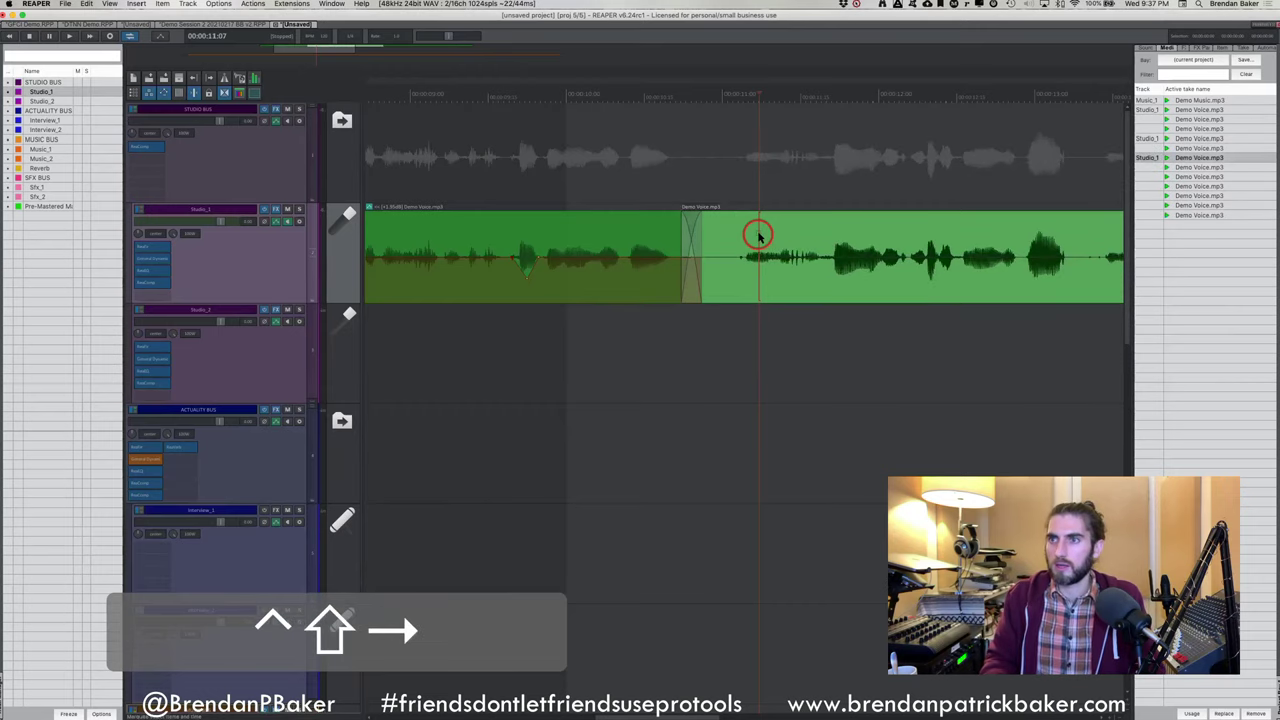
Normalize the second voice piece, then select all three voice pieces on Studio_1 and normalize them
{"action": "key", "text": "r"}
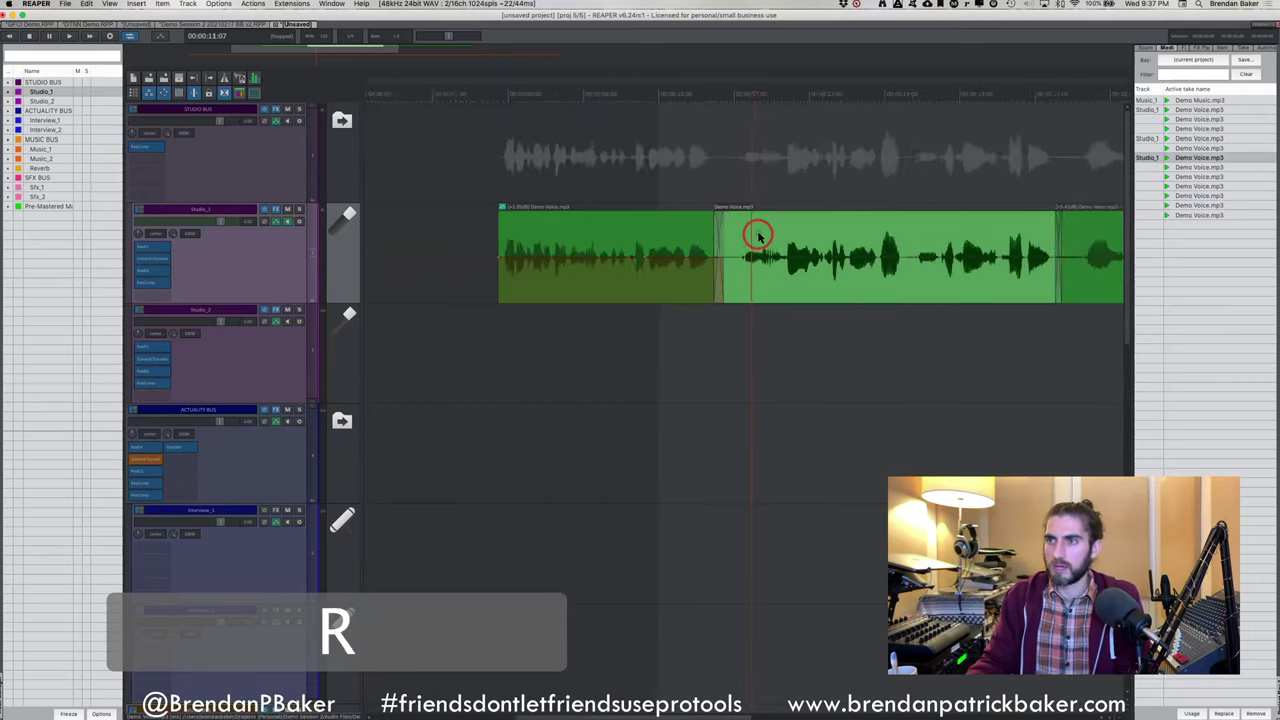
{"action": "left_click", "coordinate": [773, 252]}
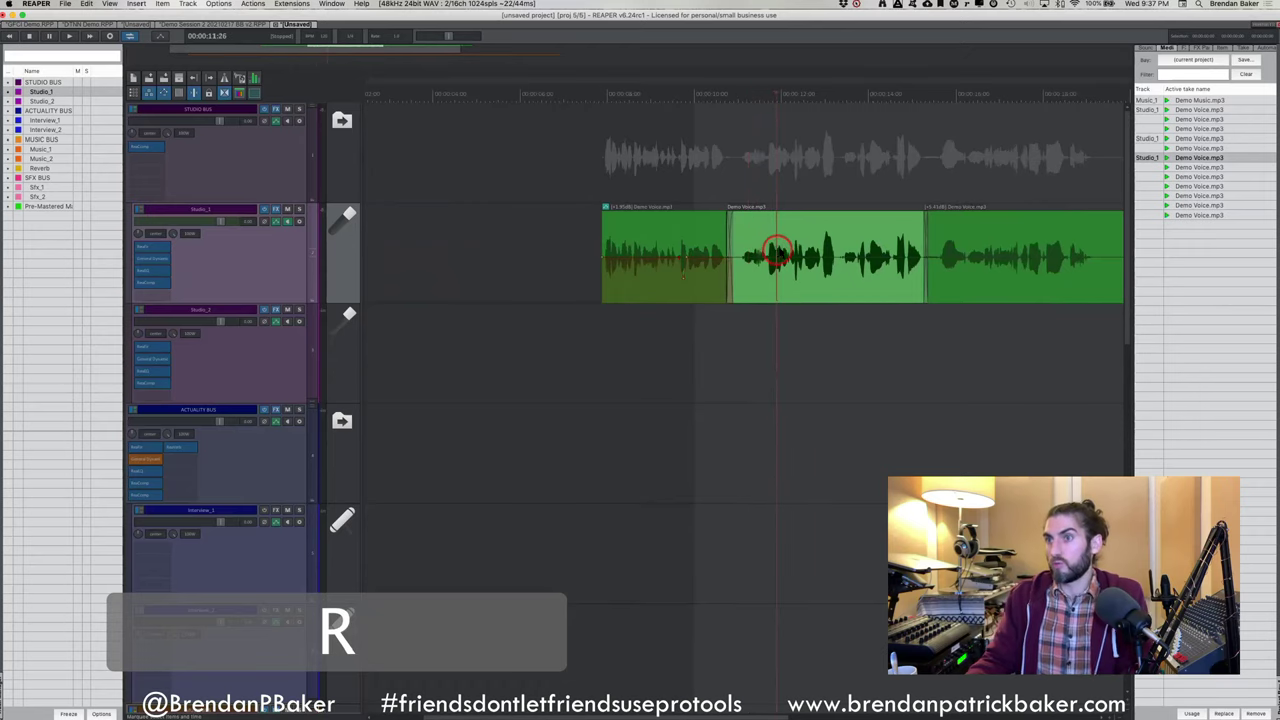
{"action": "key", "text": "n"}
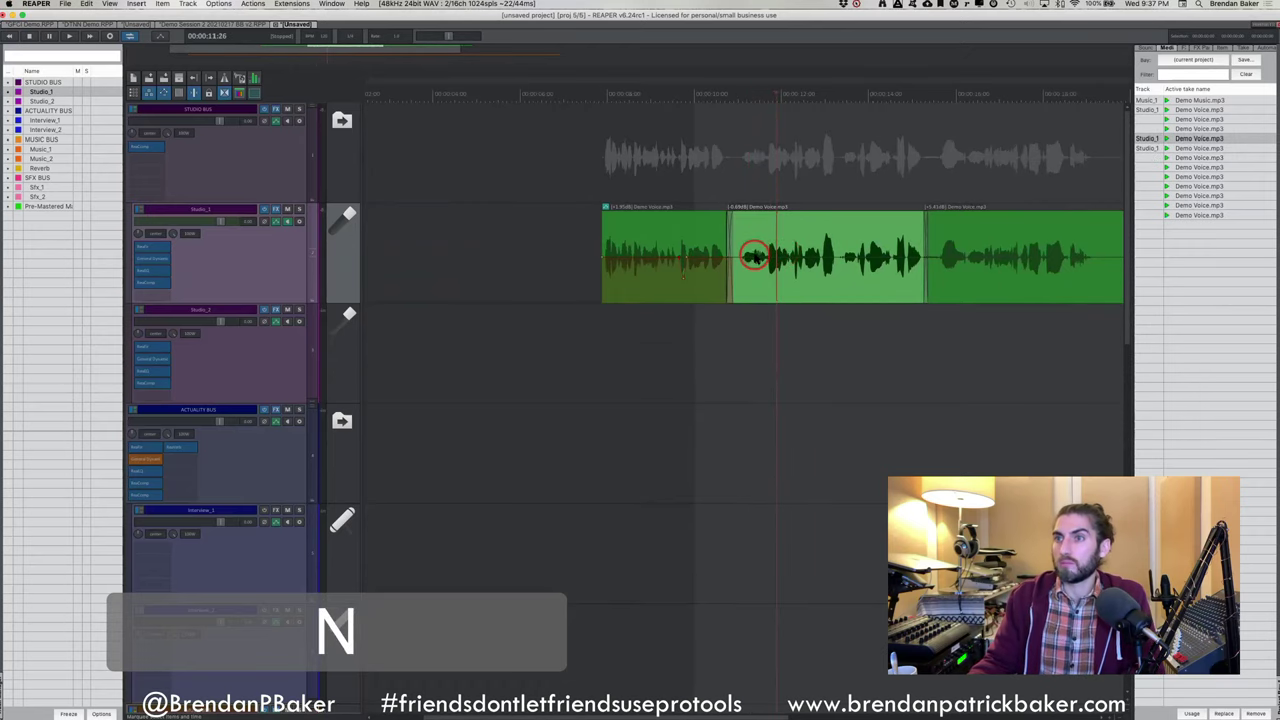
{"action": "scroll", "coordinate": [755, 255], "scroll_direction": "right", "scroll_amount": 4}
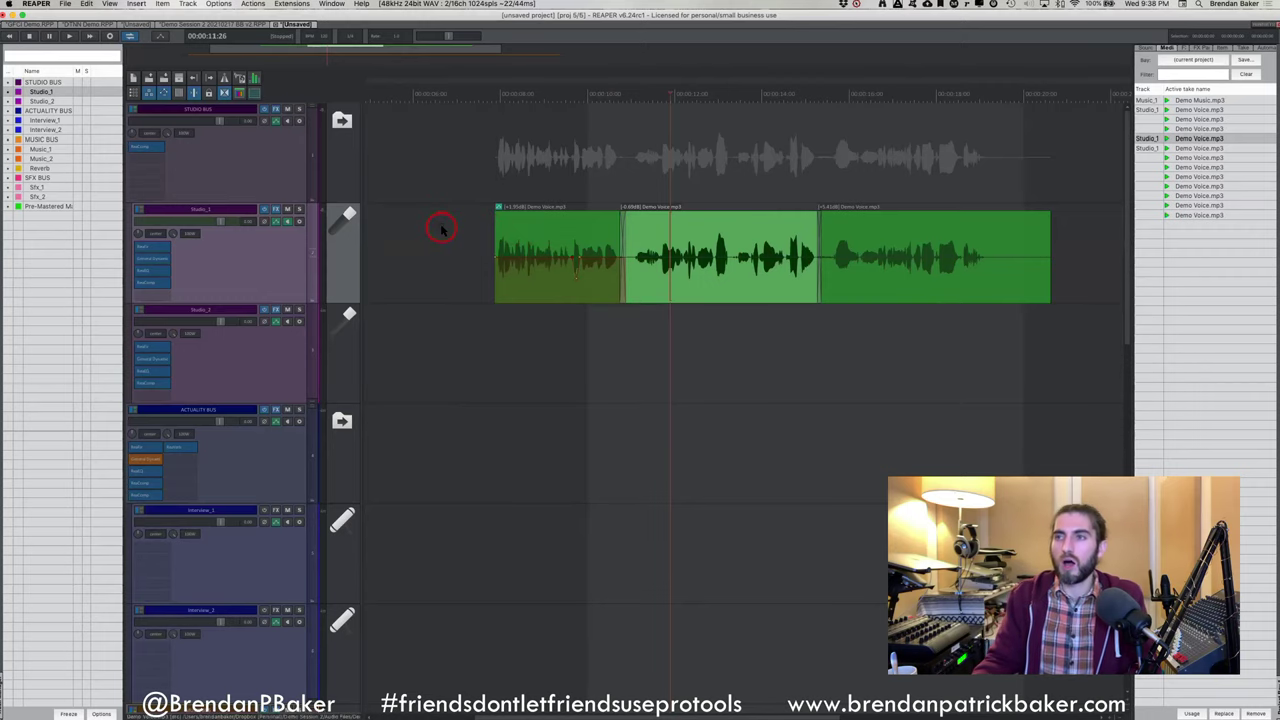
{"action": "scroll", "coordinate": [437, 223], "scroll_direction": "right", "scroll_amount": 1}
{"action": "left_click_drag", "start_coordinate": [478, 234], "coordinate": [885, 242]}
{"action": "key", "text": "n"}
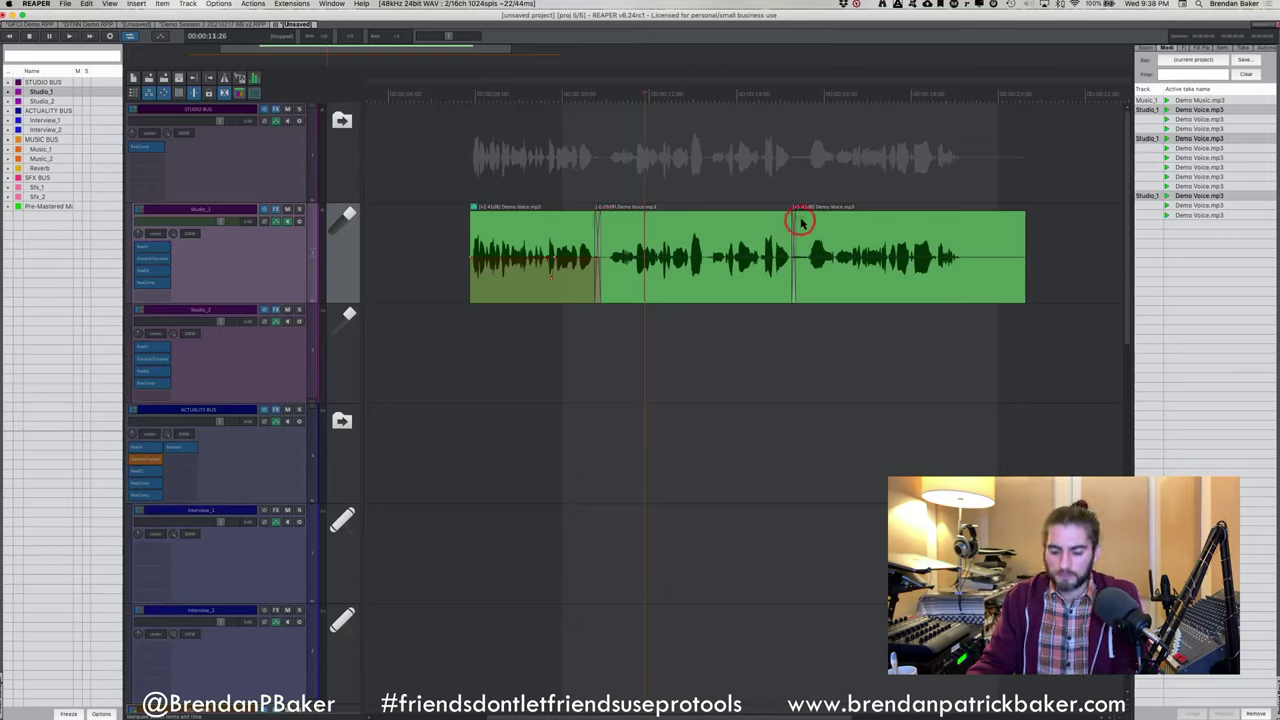
Widen the crossfade between the second and third voice pieces across the pause near 00:00:15
{"action": "left_click_drag", "start_coordinate": [797, 218], "coordinate": [806, 216]}
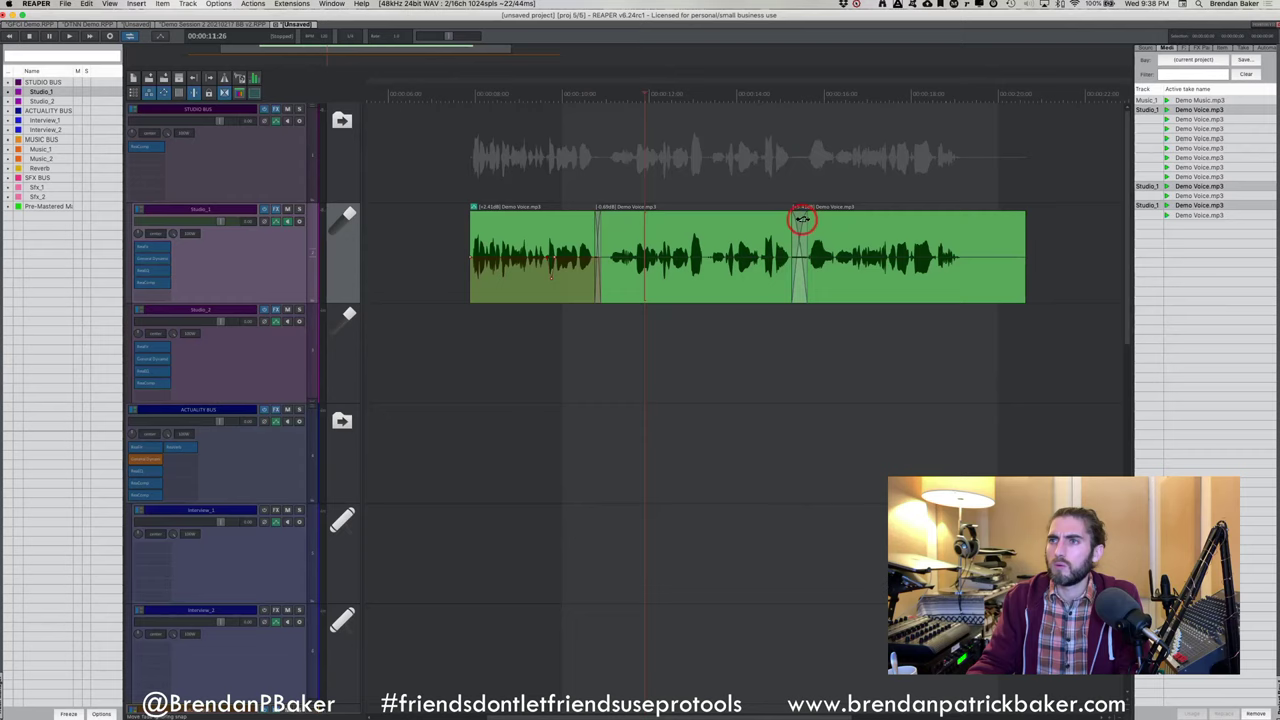
{"action": "scroll", "coordinate": [802, 218], "scroll_direction": "left", "scroll_amount": 3}
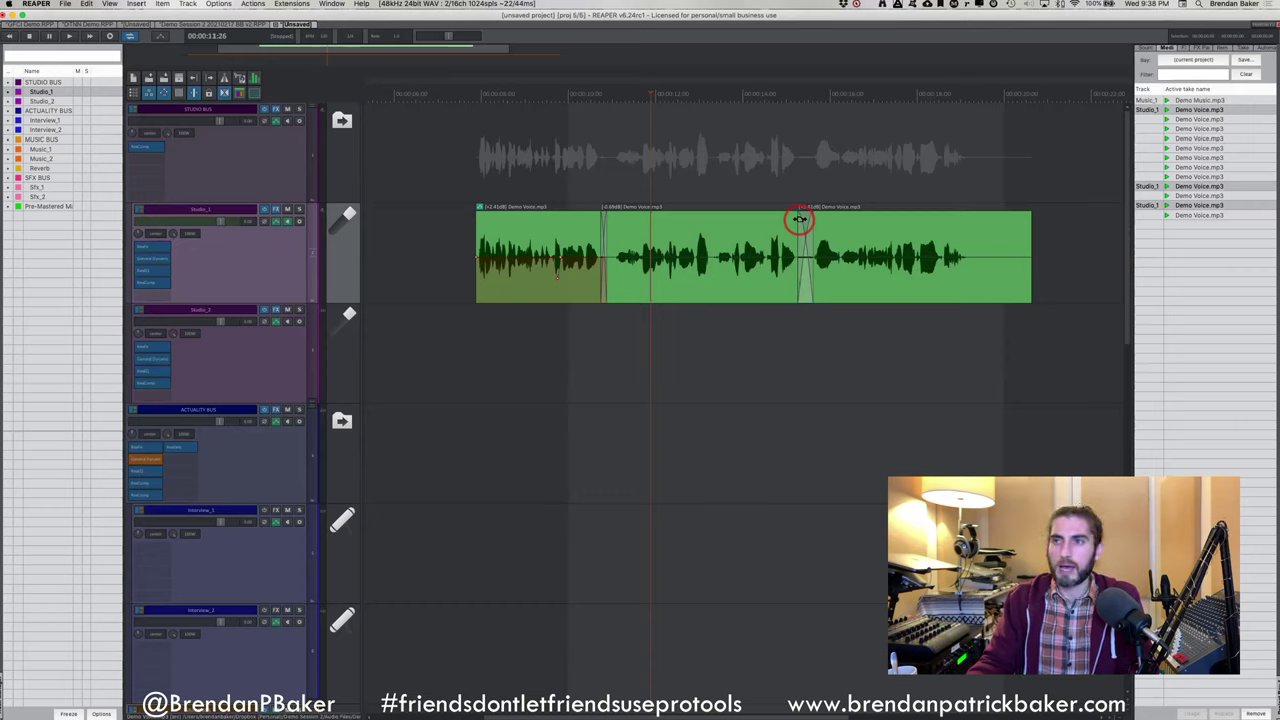
{"action": "left_click_drag", "start_coordinate": [797, 221], "coordinate": [763, 230]}
{"action": "left_click", "coordinate": [607, 212]}
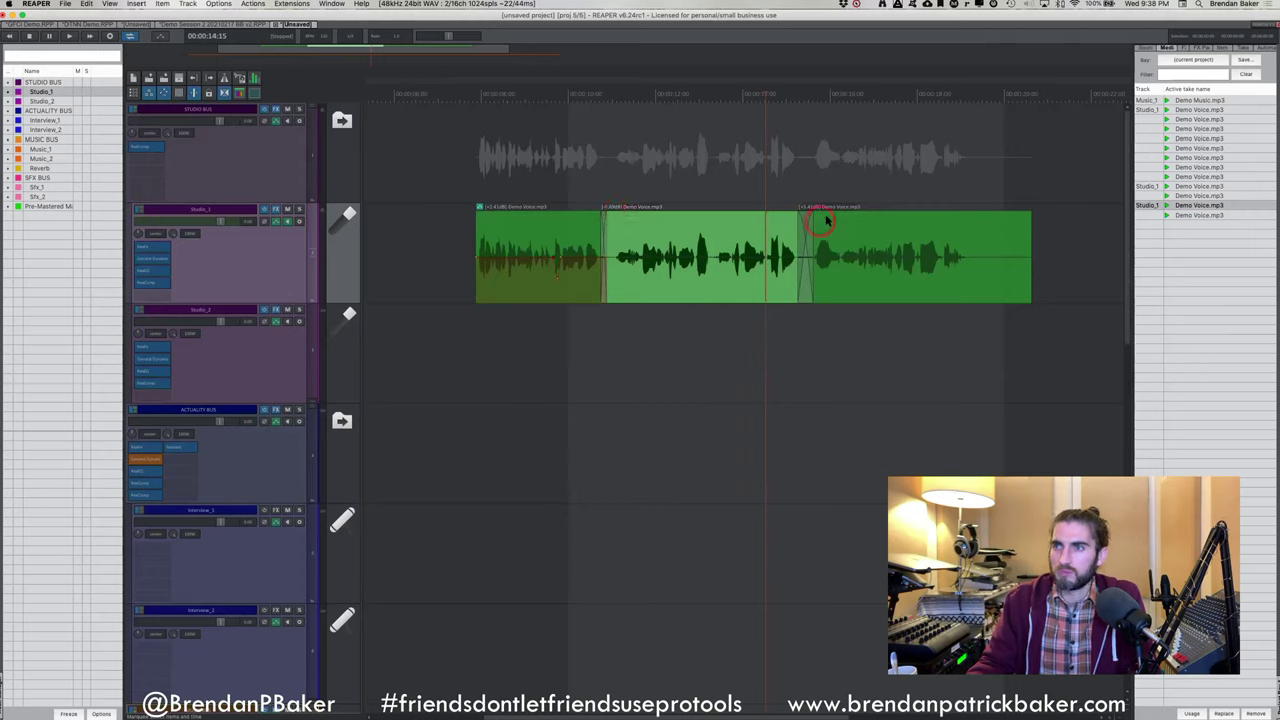
{"action": "left_click", "coordinate": [795, 225]}
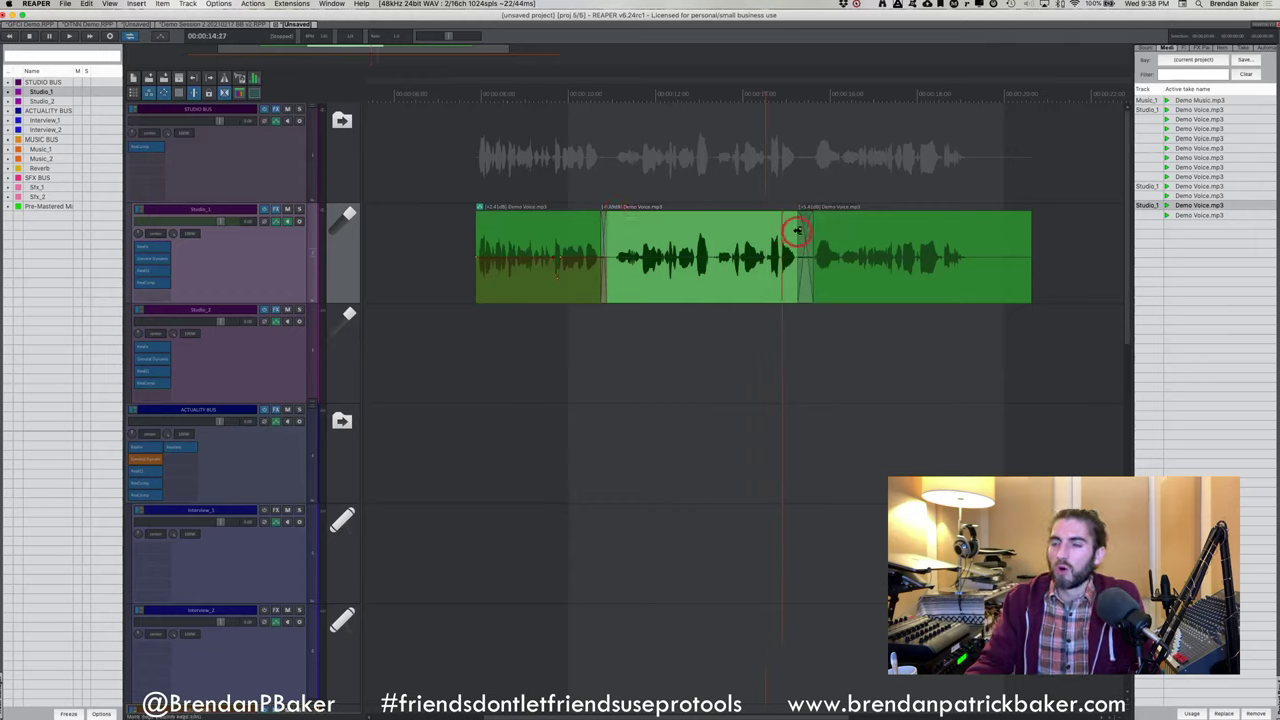
{"action": "left_click_drag", "start_coordinate": [795, 225], "coordinate": [811, 228]}
Play back the transition between the second and third voice pieces, then narrow the crossfade and shift it to the third phrase's start
{"action": "left_click", "coordinate": [786, 165]}
{"action": "key", "text": "space"}
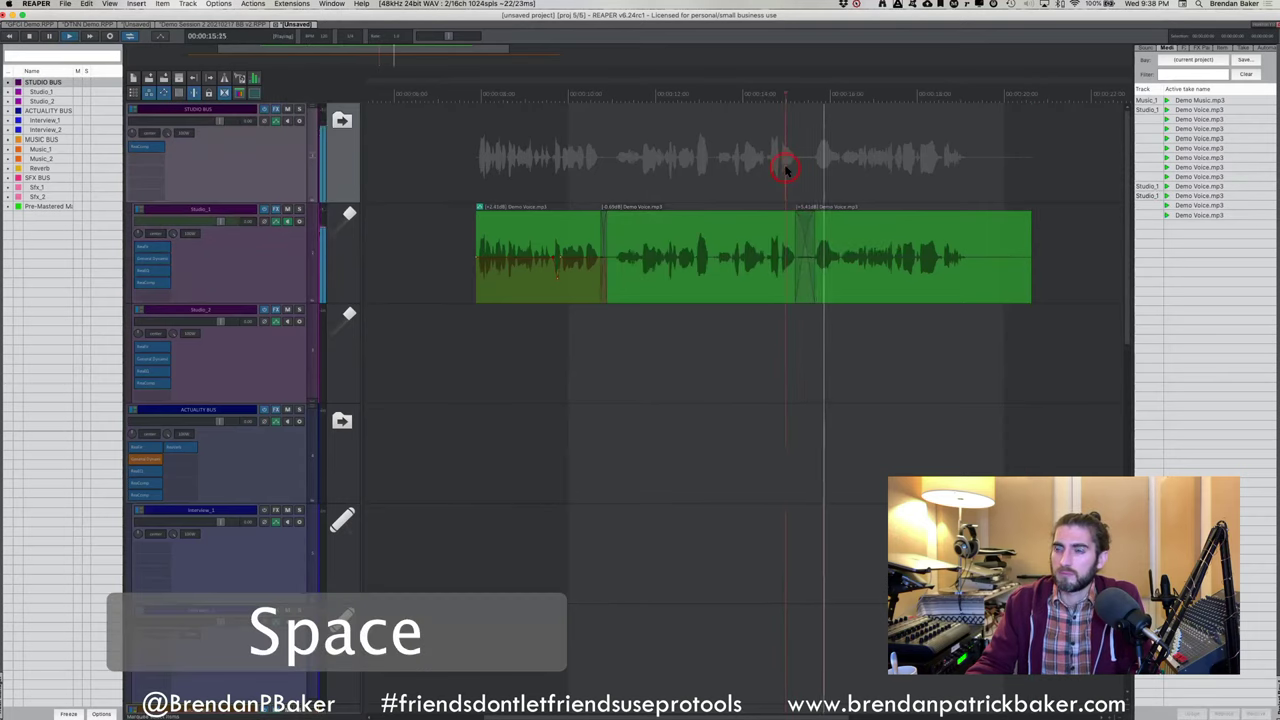
{"action": "key", "text": "space"}
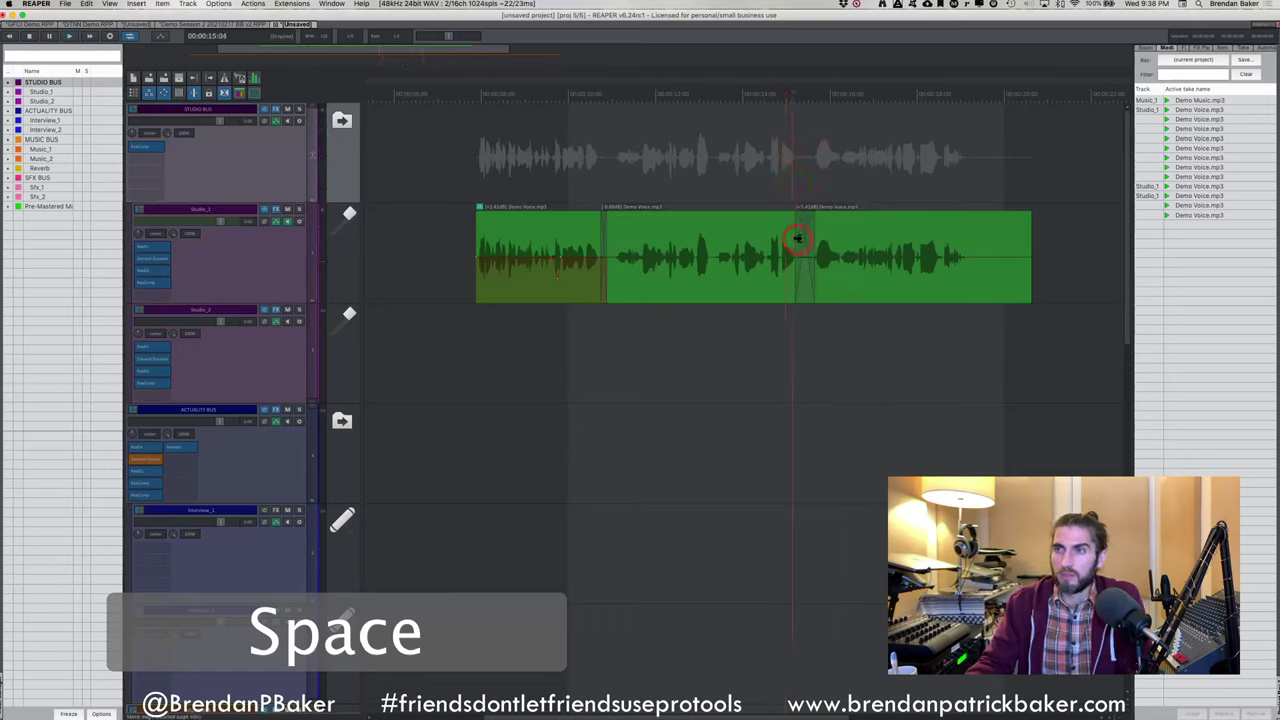
{"action": "left_click_drag", "start_coordinate": [797, 238], "coordinate": [814, 230]}
{"action": "left_click", "coordinate": [763, 257]}
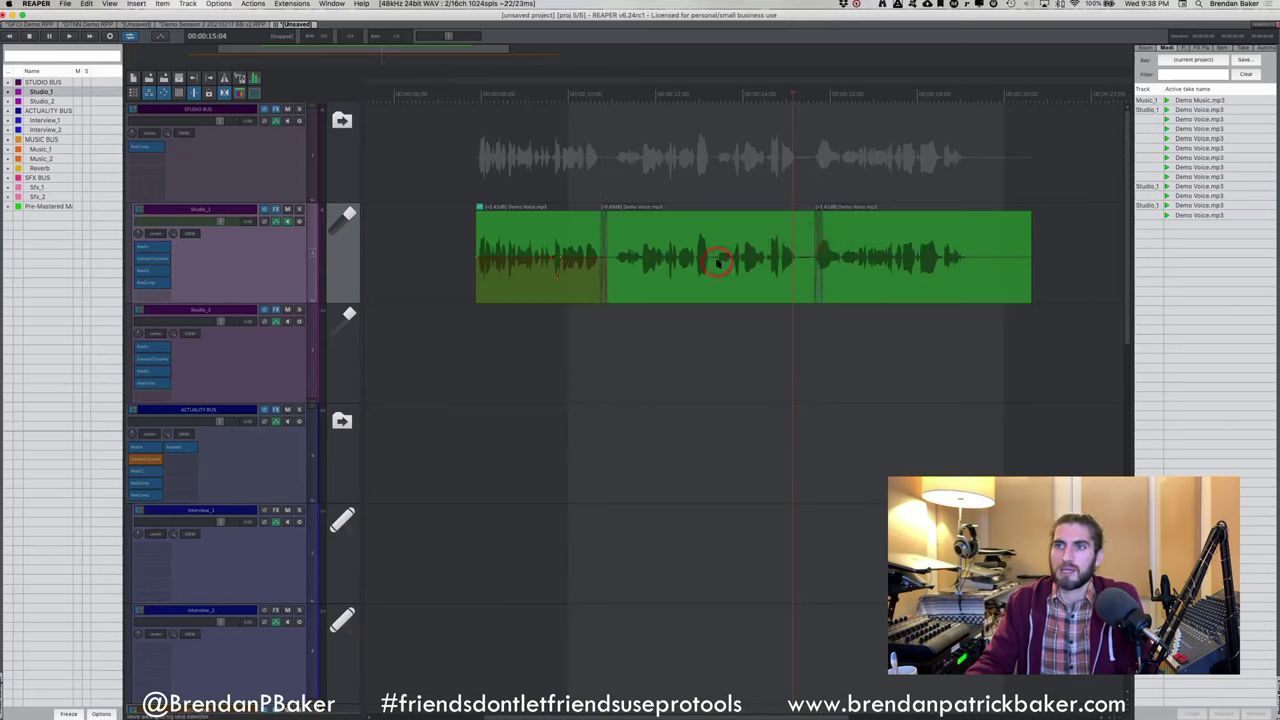
Split the second voice piece at 00:00:13:12 and normalize each of the two halves
{"action": "left_click", "coordinate": [714, 263]}
{"action": "key", "text": "b"}
{"action": "left_click", "coordinate": [757, 268]}
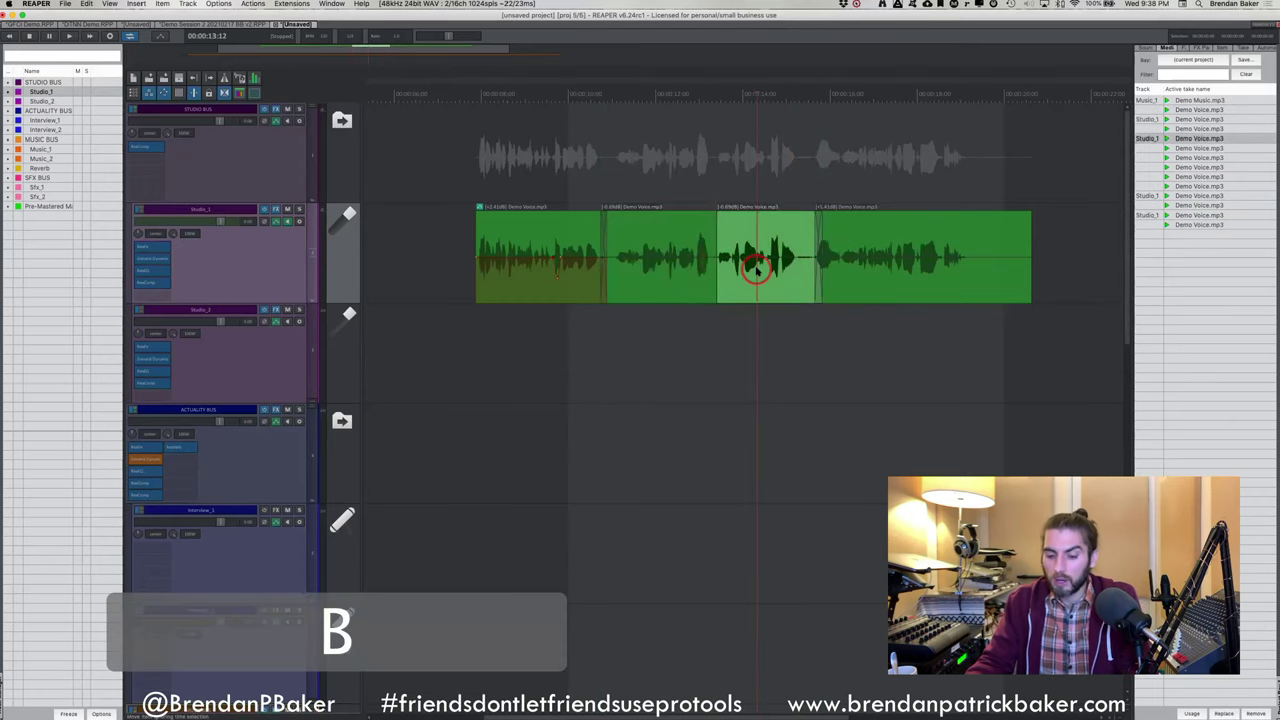
{"action": "key", "text": "n"}
{"action": "left_click", "coordinate": [634, 240]}
{"action": "key", "text": "n"}
{"action": "left_click", "coordinate": [793, 255]}
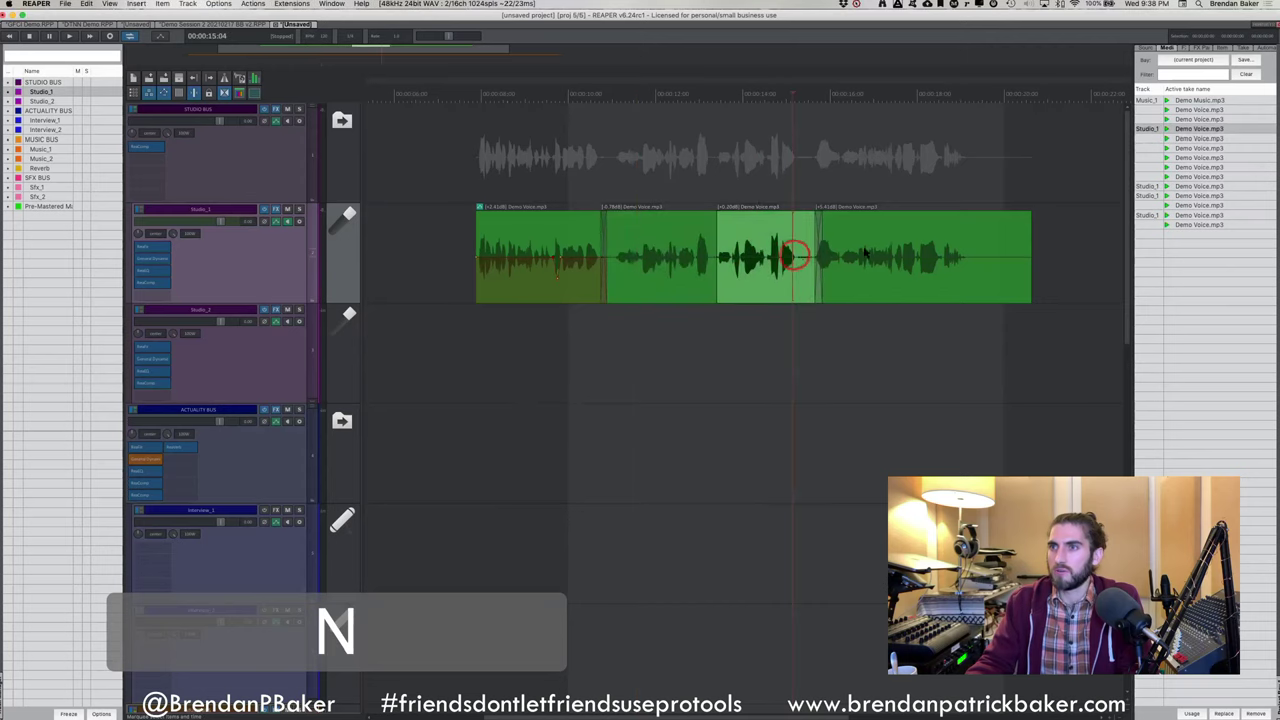
{"action": "left_click", "coordinate": [865, 253]}
{"action": "left_click", "coordinate": [768, 255]}
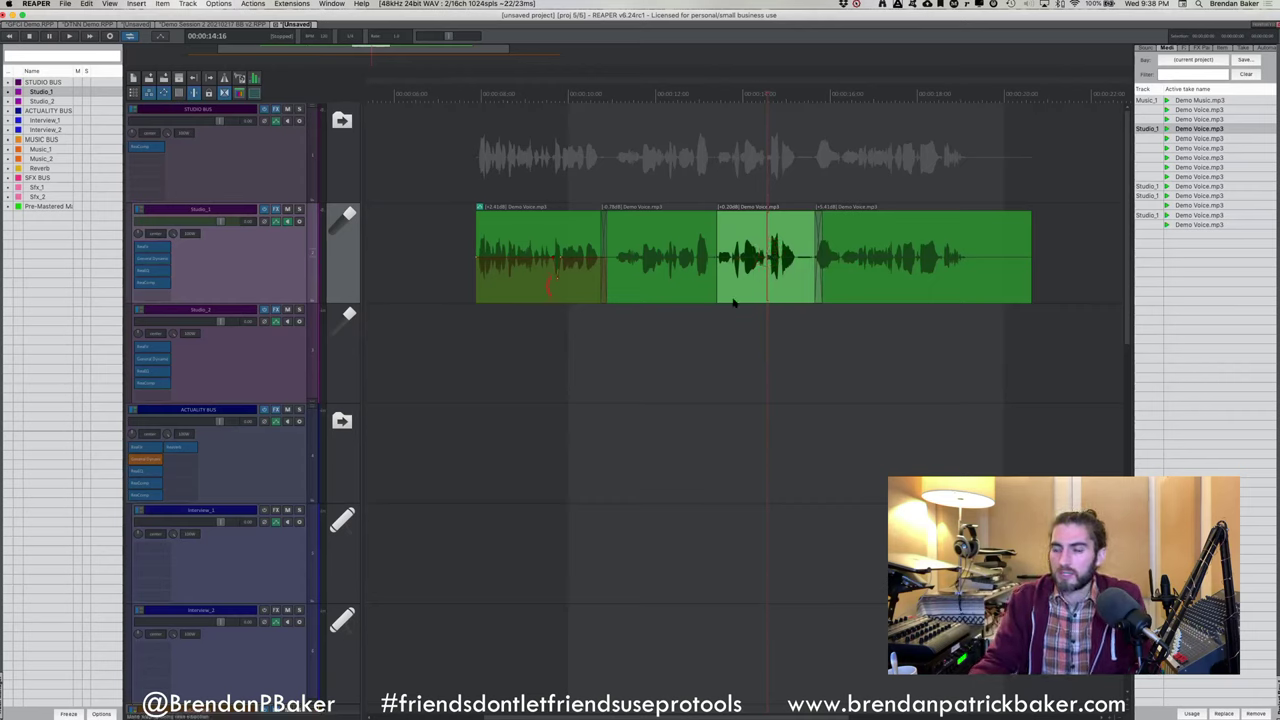
{"action": "left_click", "coordinate": [788, 230]}
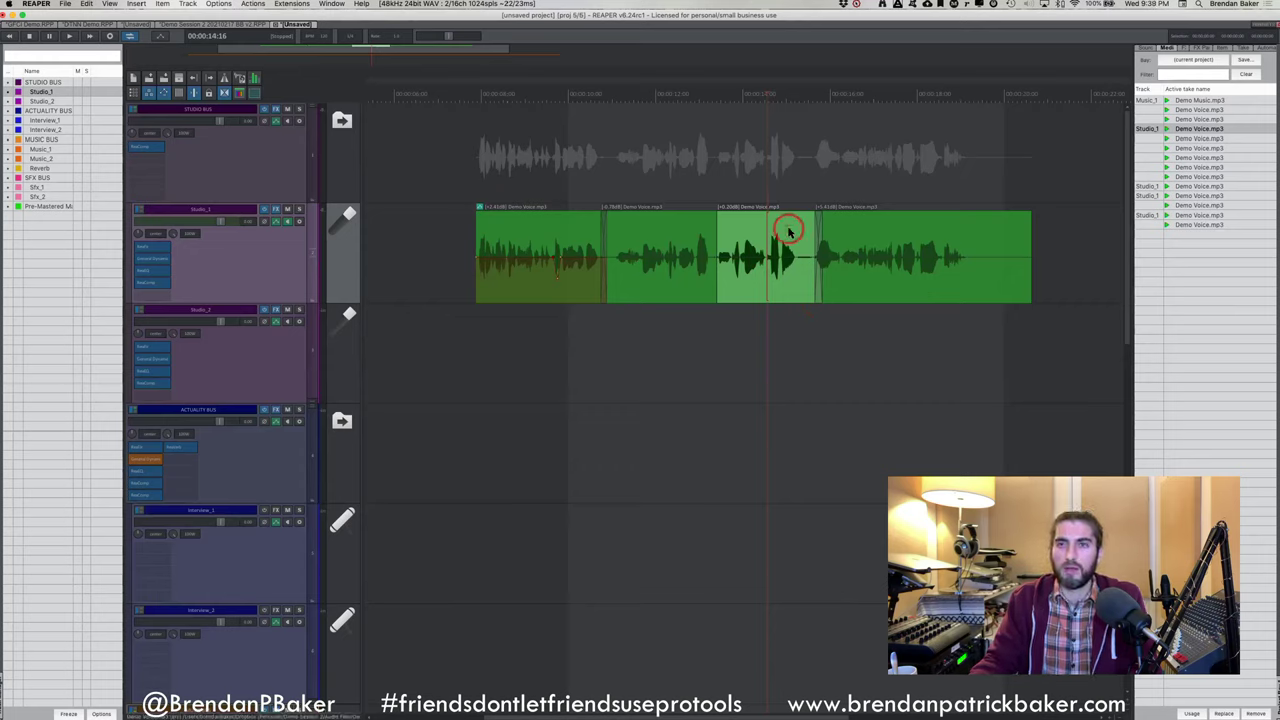
Show the Studio_1 track's volume envelope lane and hide it again
{"action": "left_click", "coordinate": [271, 260]}
{"action": "key", "text": "v"}
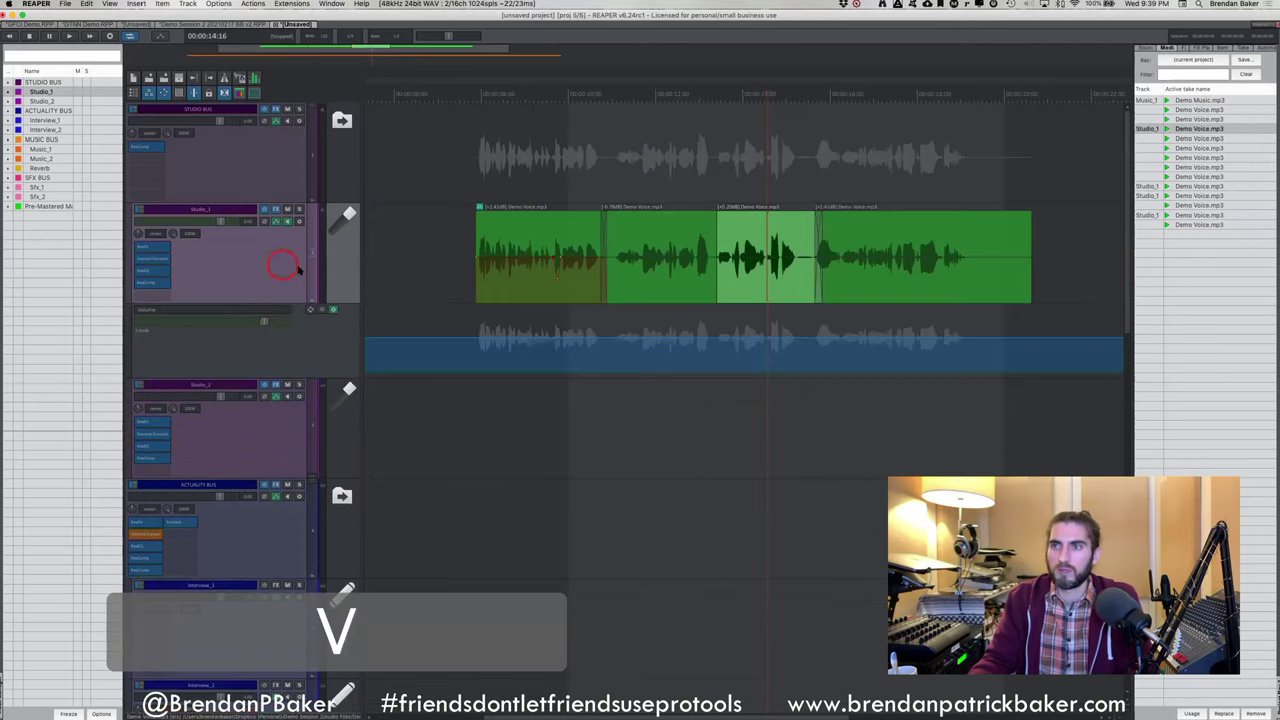
{"action": "scroll", "coordinate": [749, 314], "scroll_direction": "down", "scroll_amount": 3}
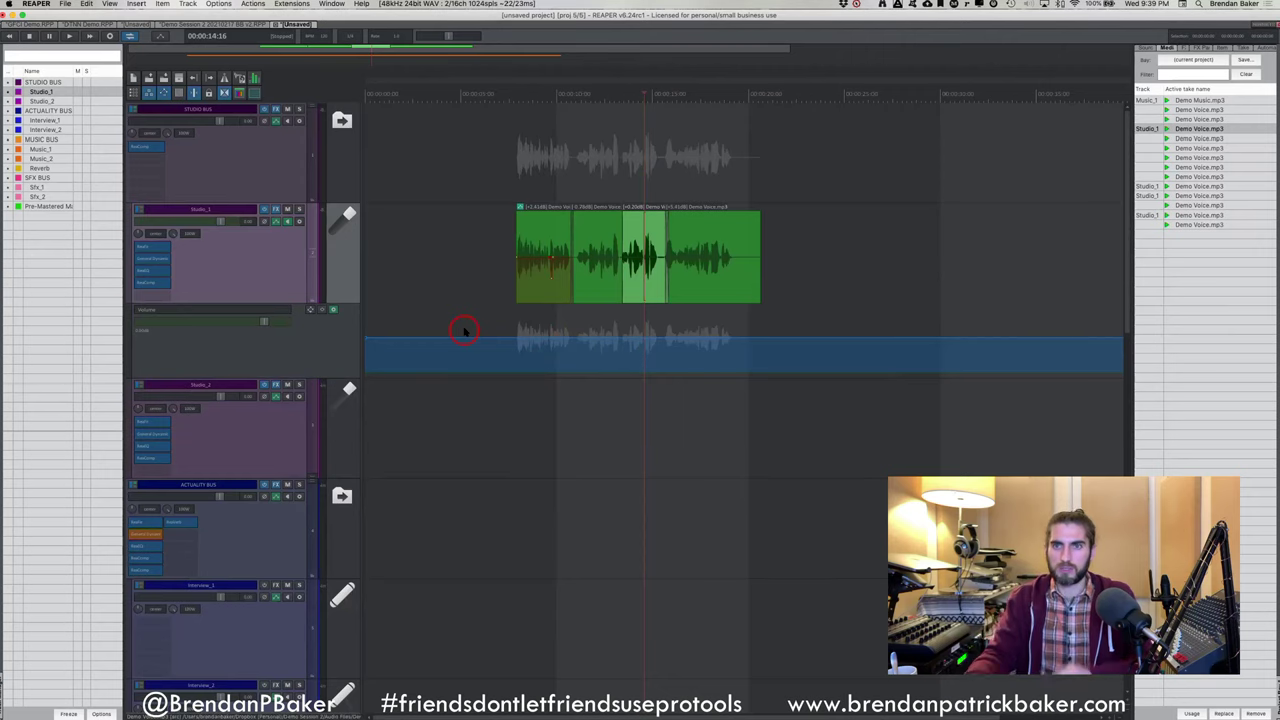
{"action": "key", "text": "v"}
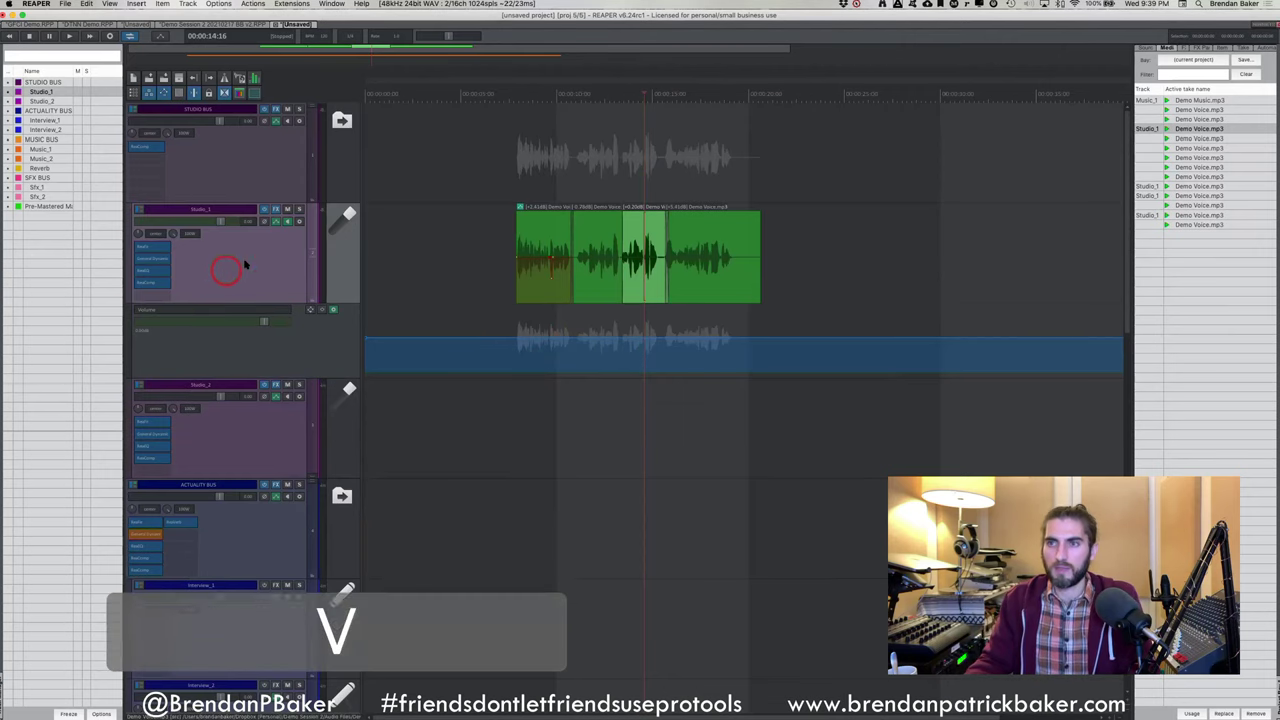
Normalize the Demo Music item on Music_1 and place the edit cursor at its take marker at 00:00:19:24
{"action": "scroll", "coordinate": [437, 303], "scroll_direction": "down", "scroll_amount": 2, "text": "super"}
{"action": "scroll", "coordinate": [449, 297], "scroll_direction": "down", "scroll_amount": 2, "text": "super"}
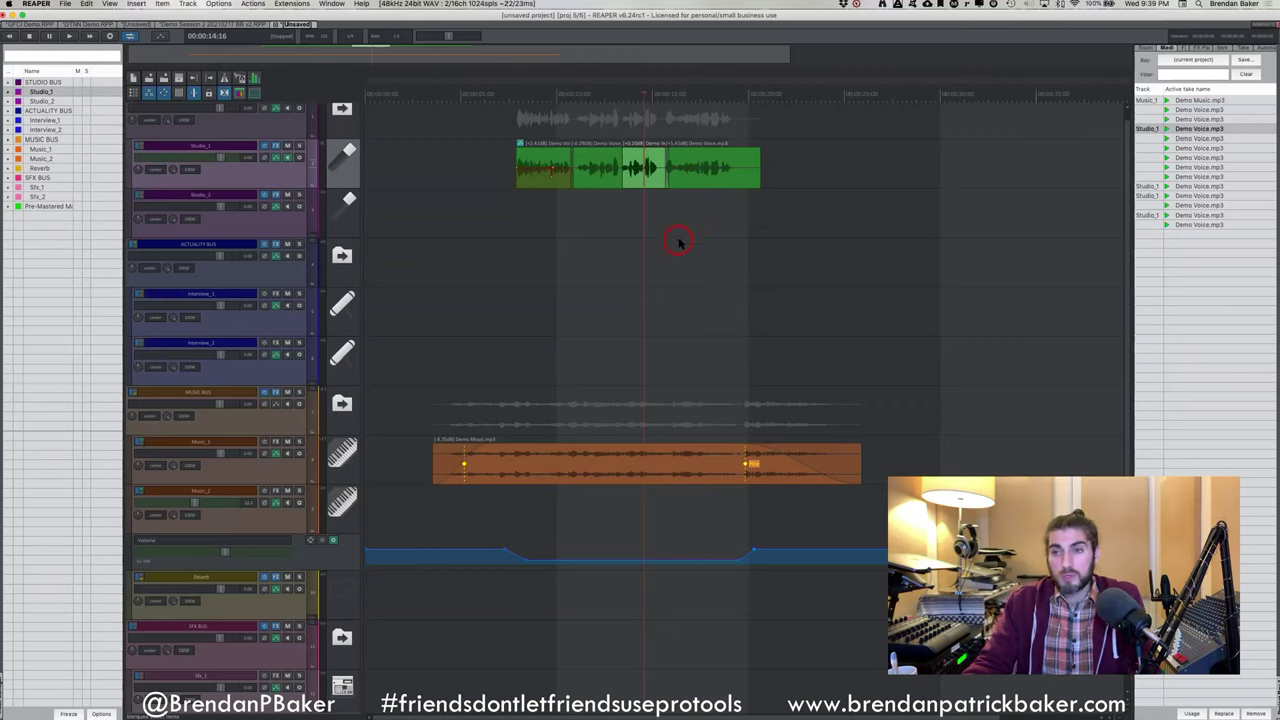
{"action": "left_click", "coordinate": [564, 463]}
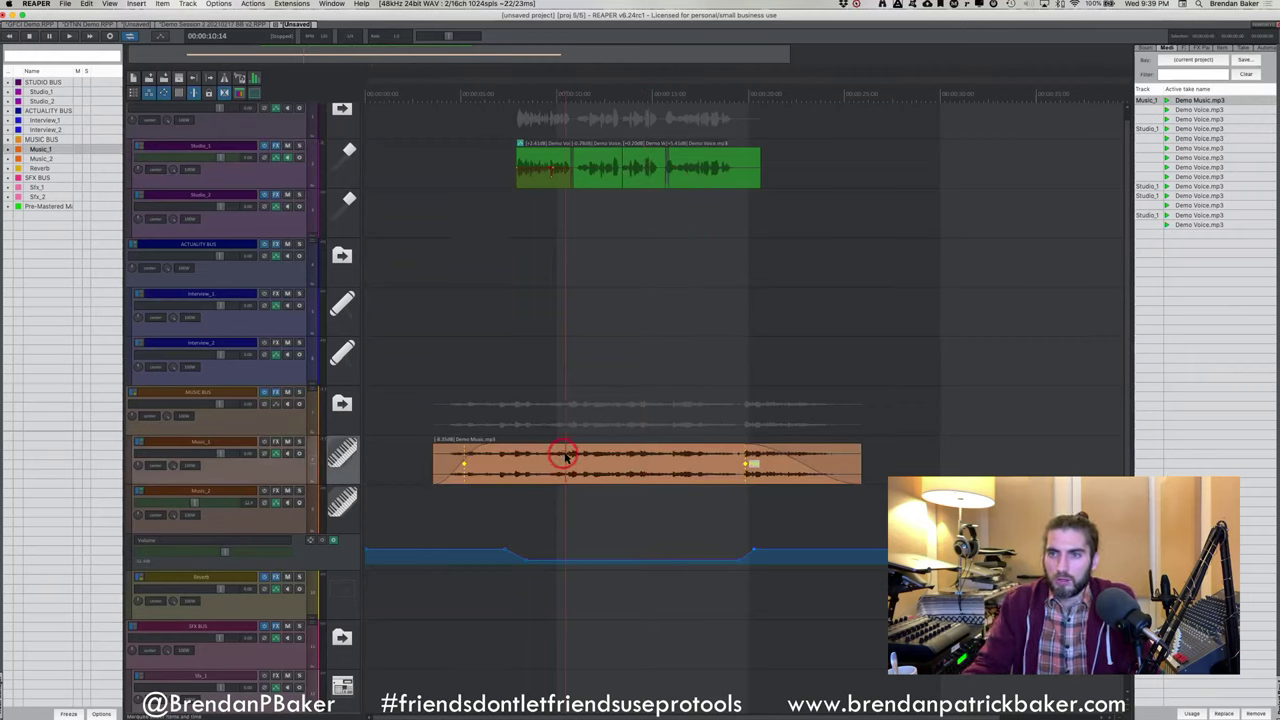
{"action": "key", "text": "n"}
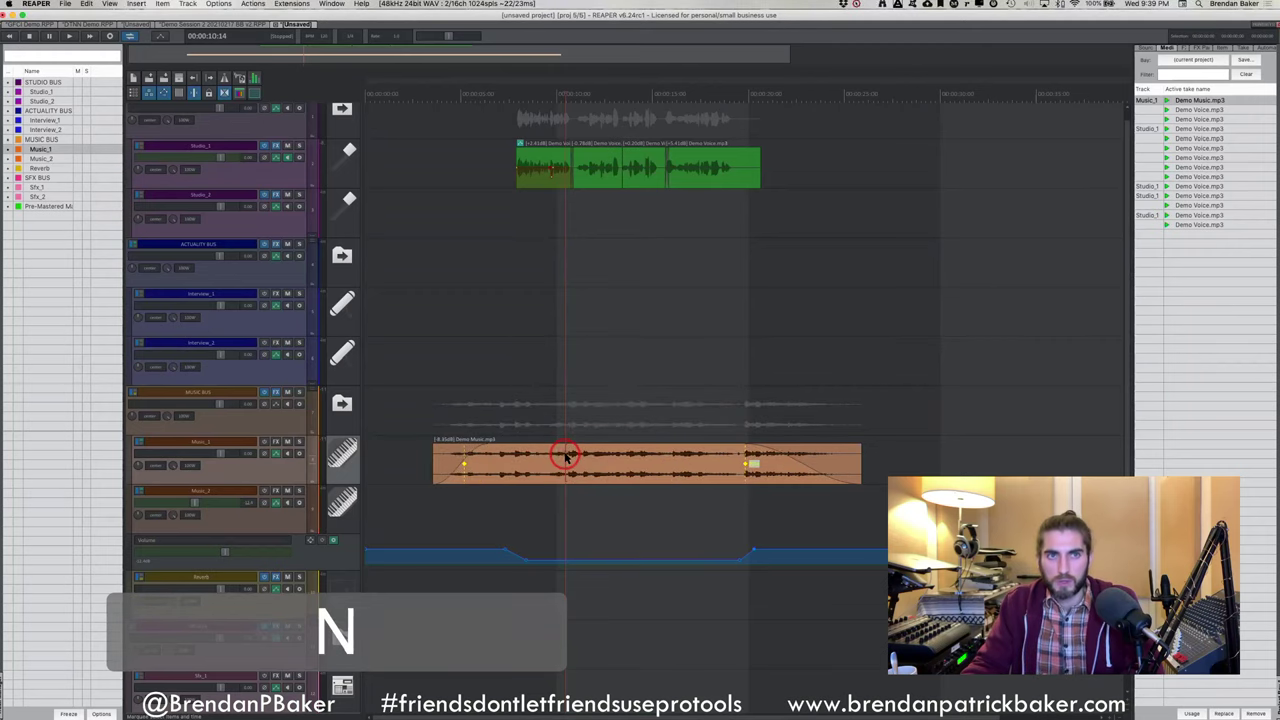
{"action": "scroll", "coordinate": [565, 456], "scroll_direction": "right", "scroll_amount": 3}
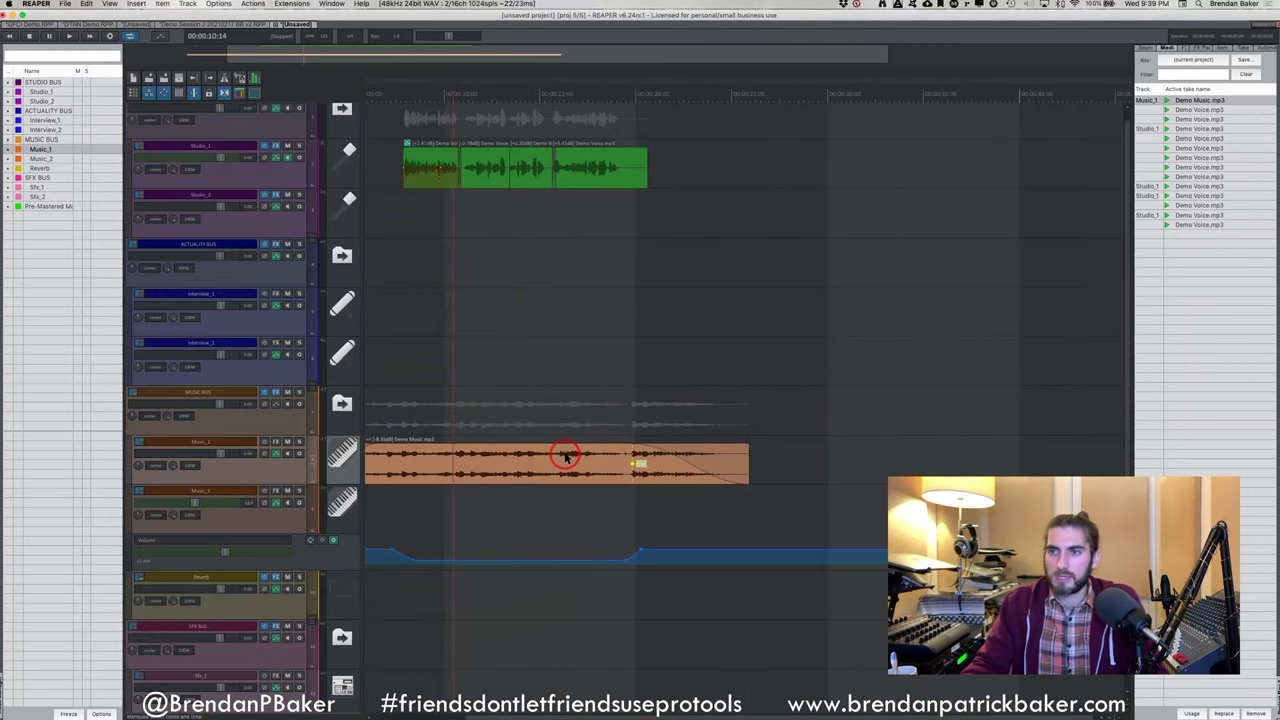
{"action": "left_click", "coordinate": [632, 462]}
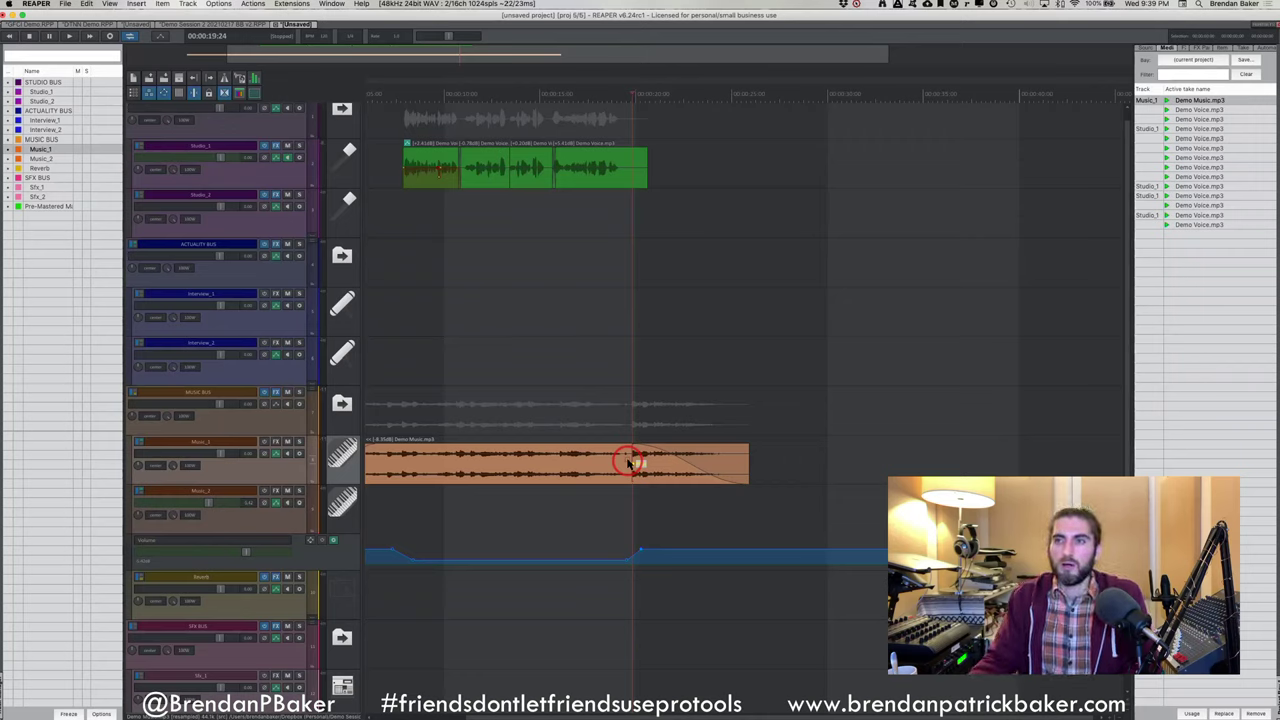
{"action": "scroll", "coordinate": [628, 462], "scroll_direction": "down", "scroll_amount": 1}
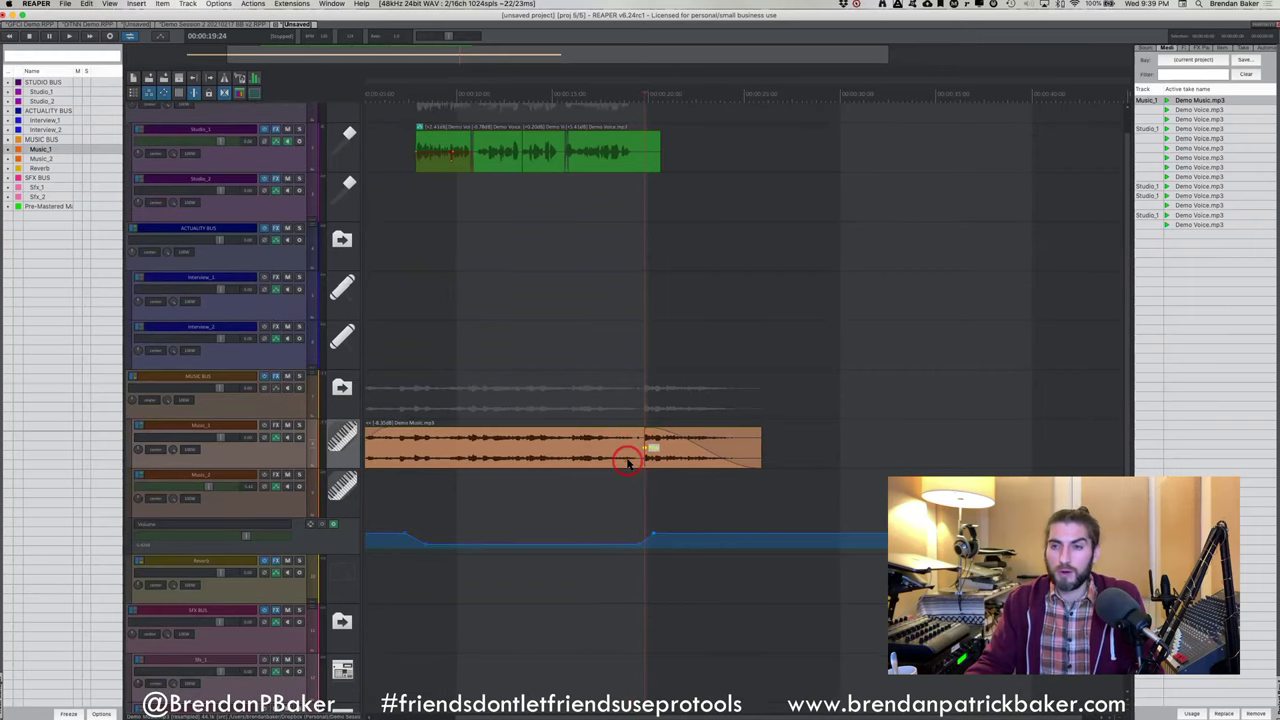
Normalize the Demo Music item again and enlarge the Music_2 volume envelope lane to inspect its dip
{"action": "left_click", "coordinate": [534, 394]}
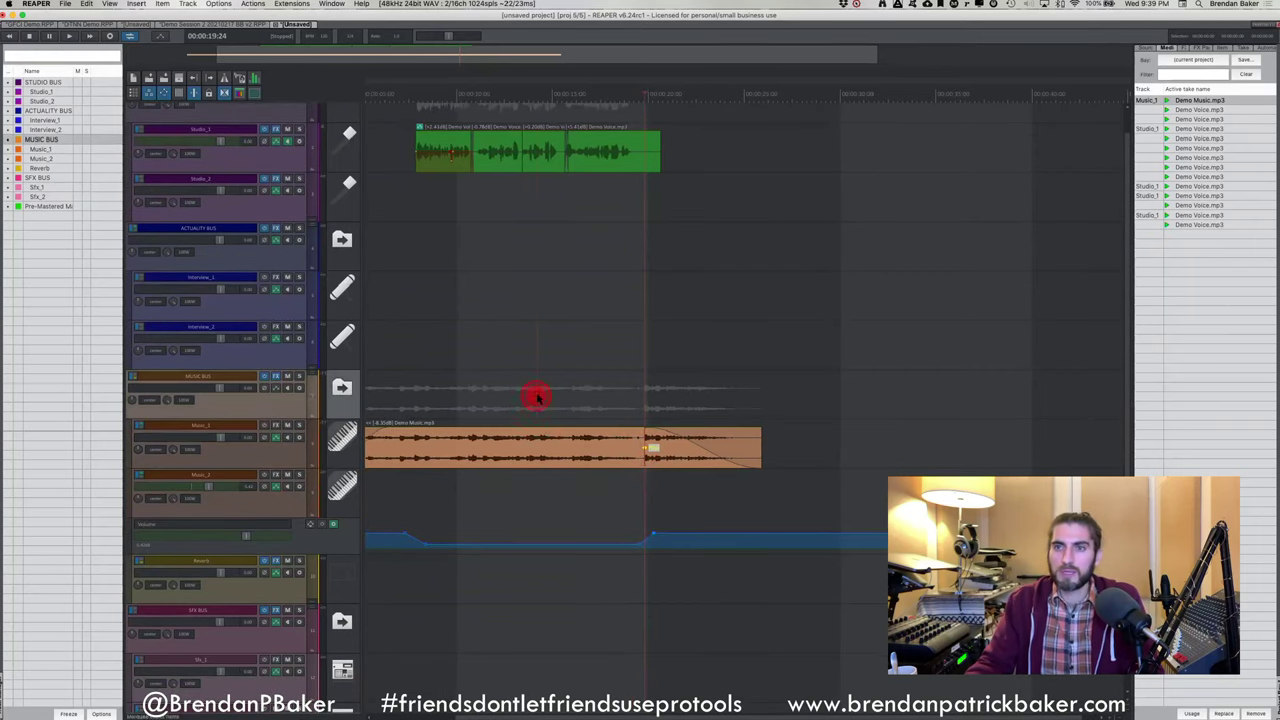
{"action": "left_click", "coordinate": [514, 449]}
{"action": "key", "text": "n"}
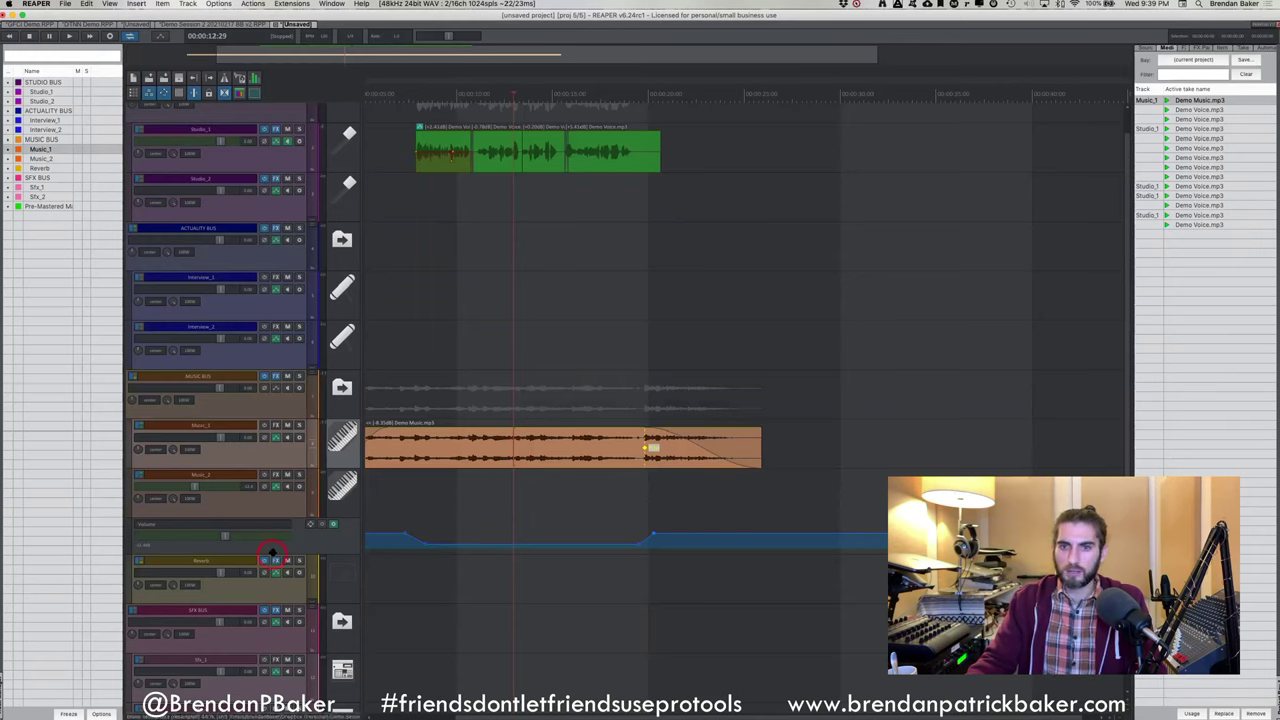
{"action": "left_click_drag", "start_coordinate": [272, 550], "coordinate": [271, 588]}
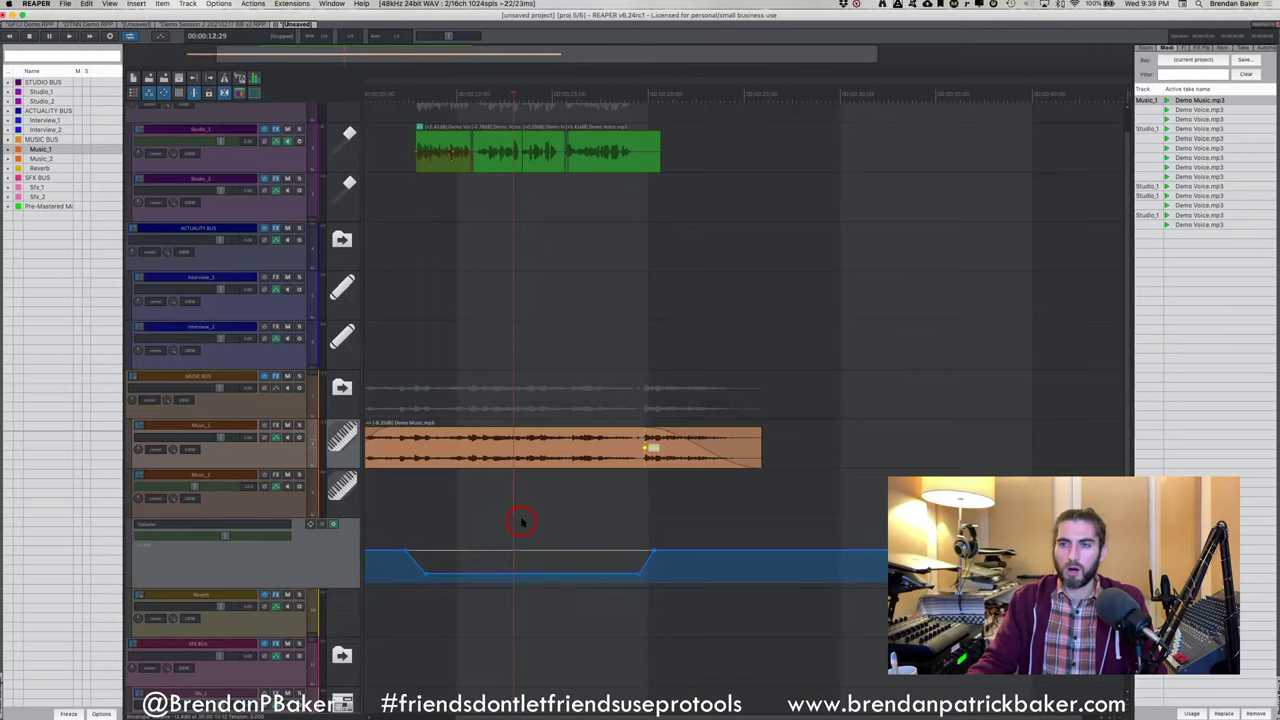
{"action": "scroll", "coordinate": [521, 521], "scroll_direction": "left", "scroll_amount": 2}
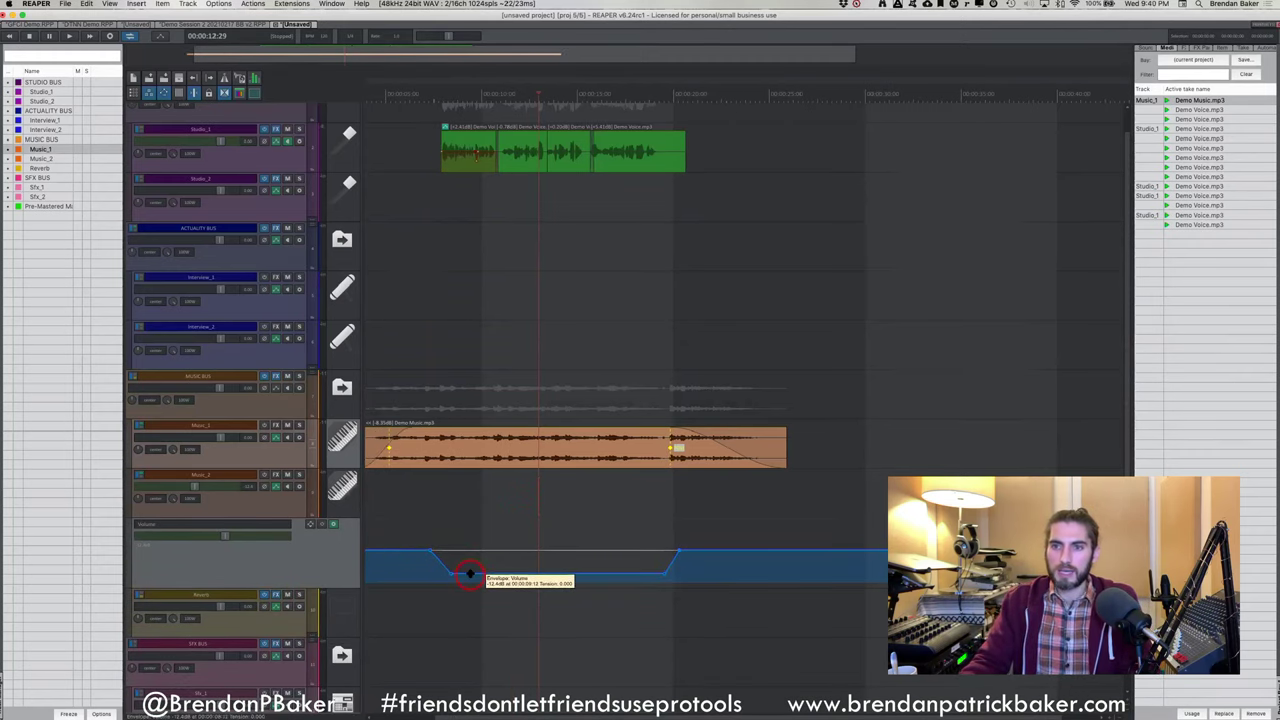
{"action": "left_click", "coordinate": [470, 573]}
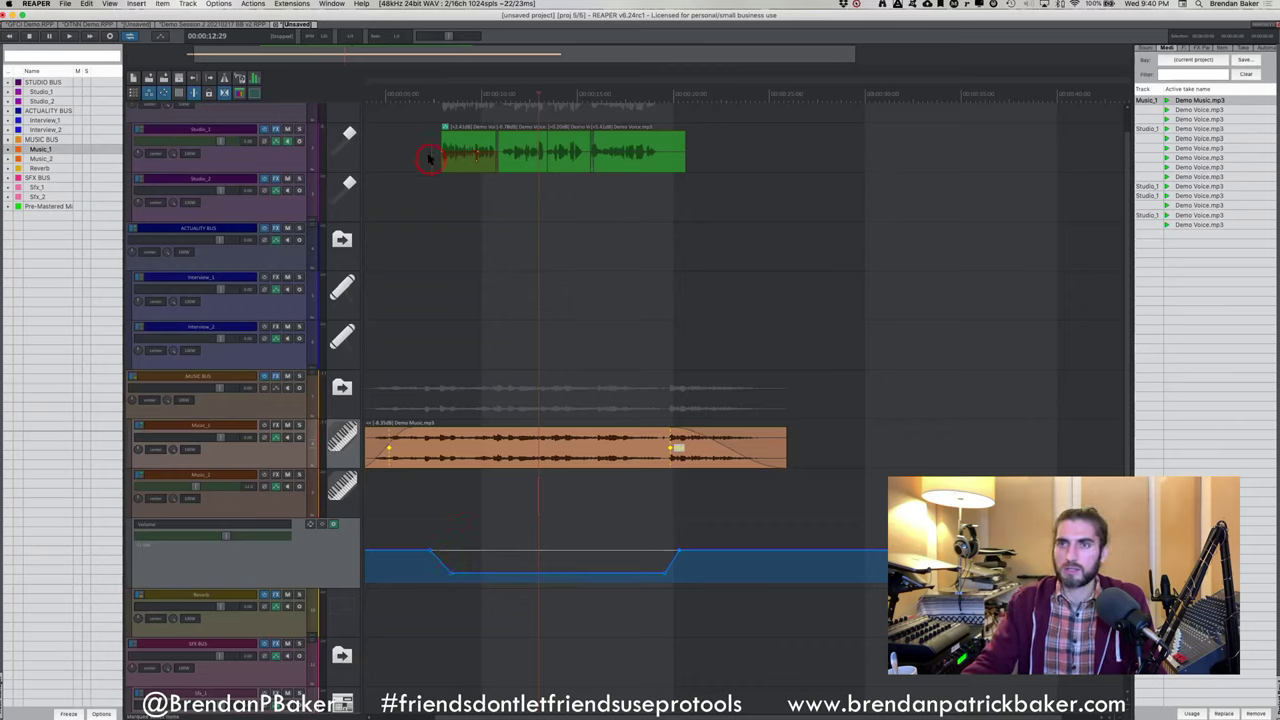
Play from just before the voice, extend the first voice piece's start earlier, and shift the start of the music envelope dip to match
{"action": "left_click", "coordinate": [428, 157]}
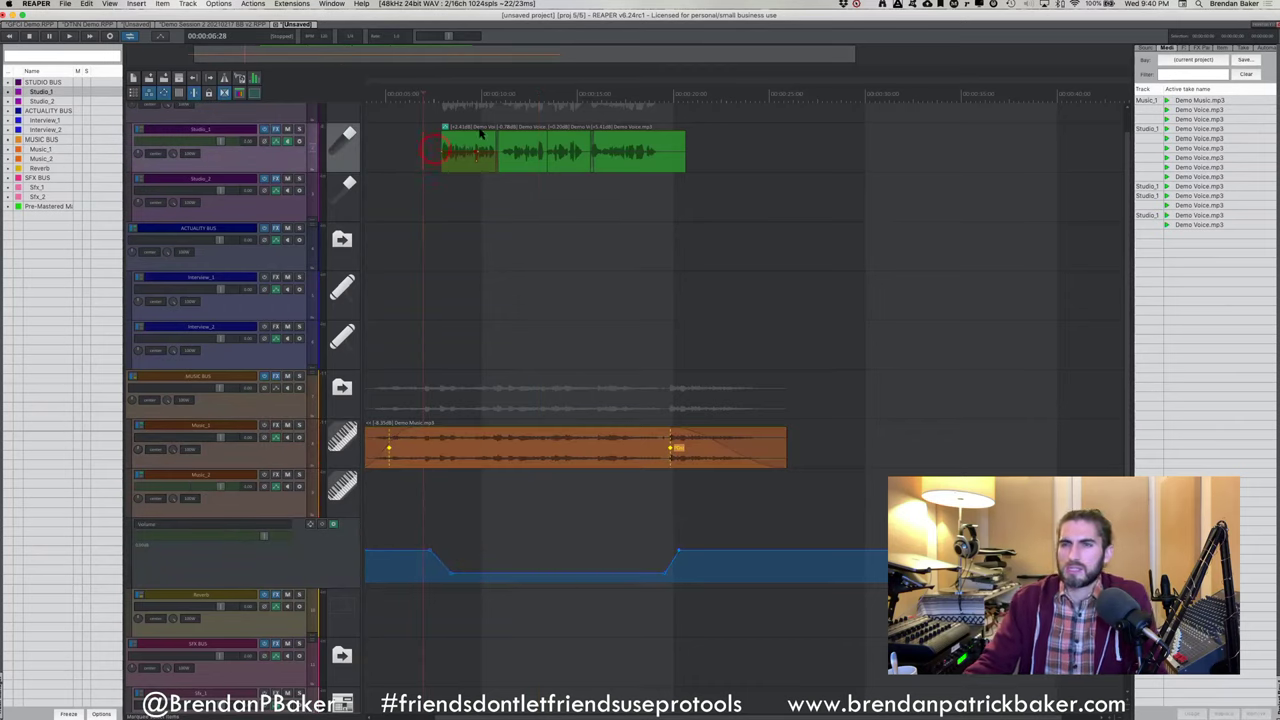
{"action": "left_click", "coordinate": [420, 242]}
{"action": "key", "text": "space"}
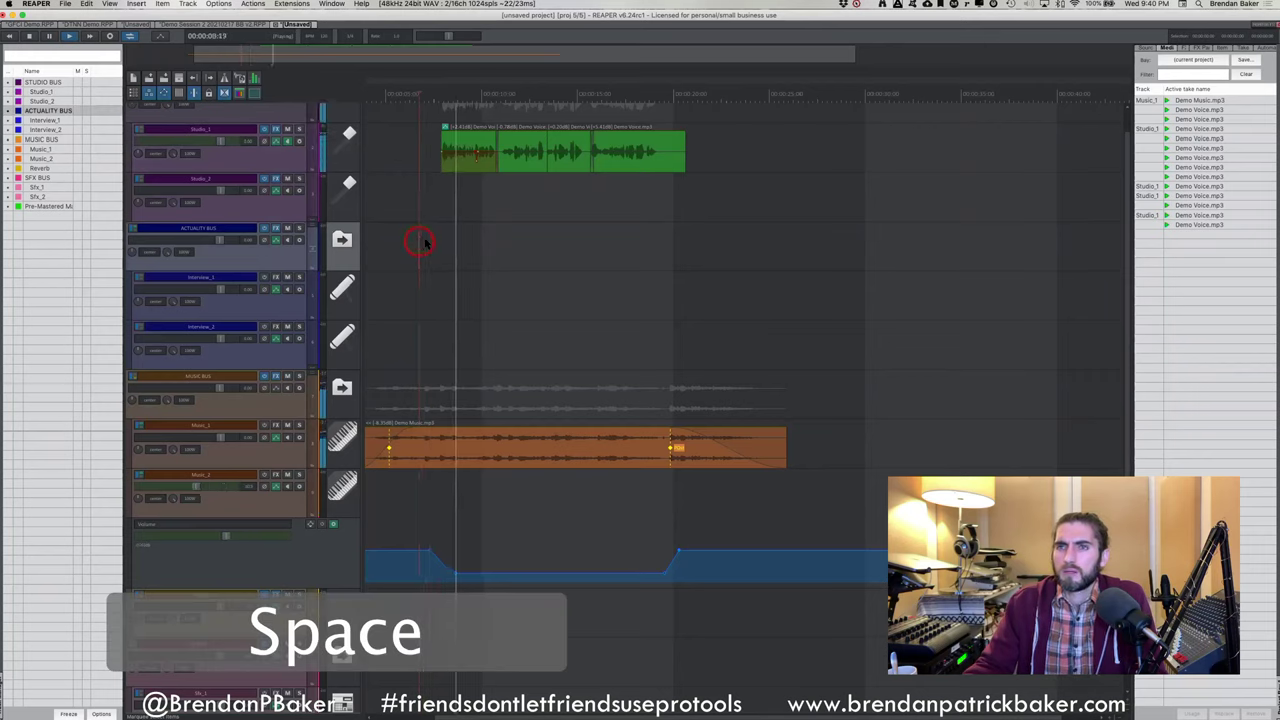
{"action": "left_click_drag", "start_coordinate": [443, 157], "coordinate": [377, 175]}
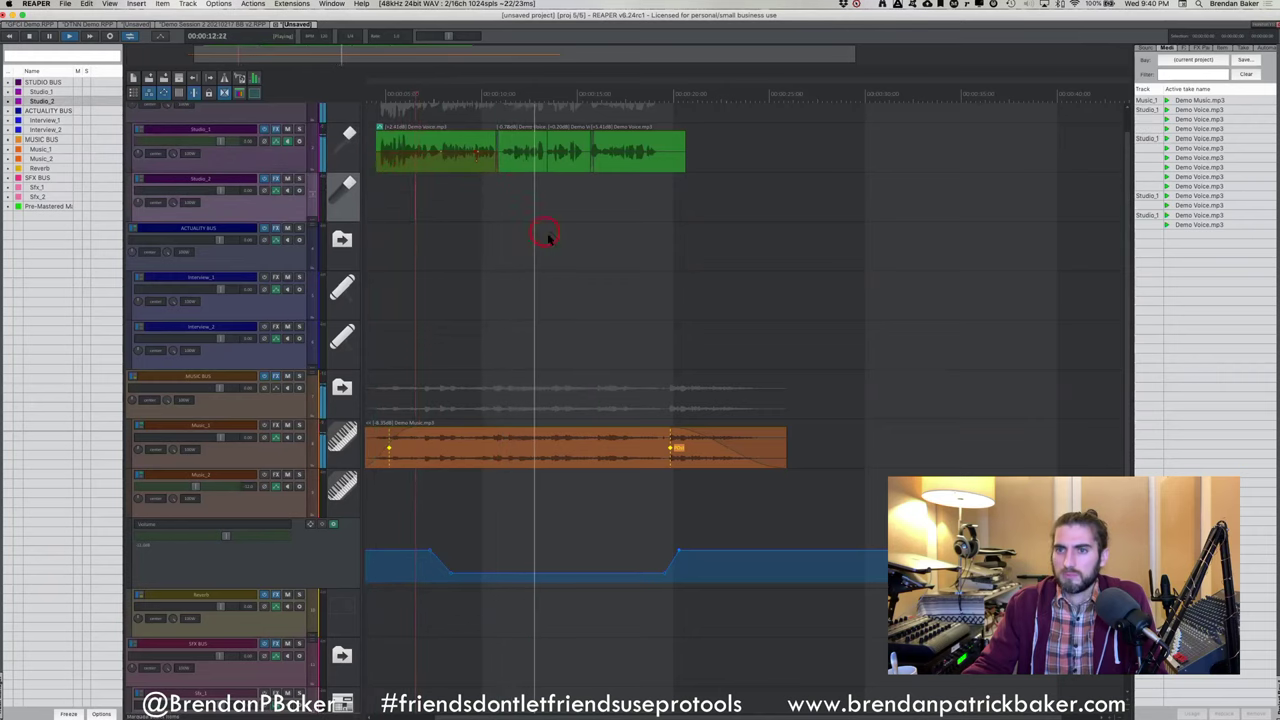
{"action": "left_click", "coordinate": [410, 552], "text": "shift"}
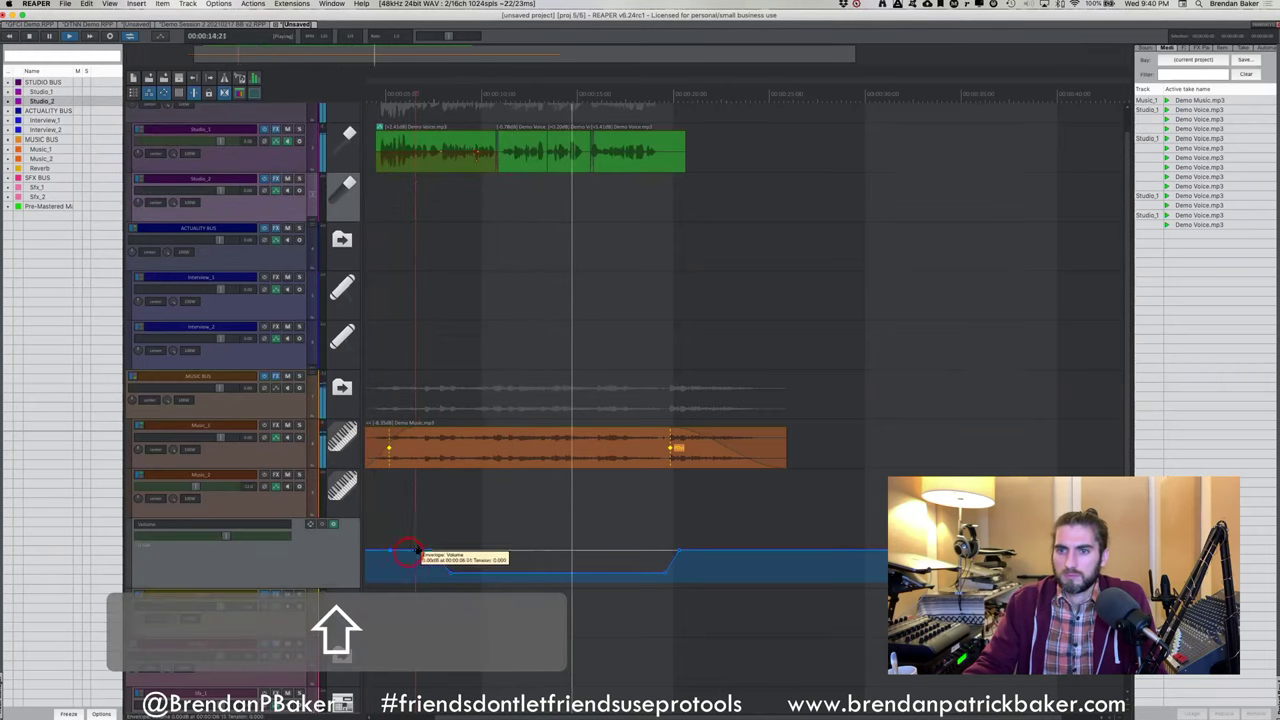
{"action": "left_click_drag", "start_coordinate": [410, 552], "coordinate": [400, 586]}
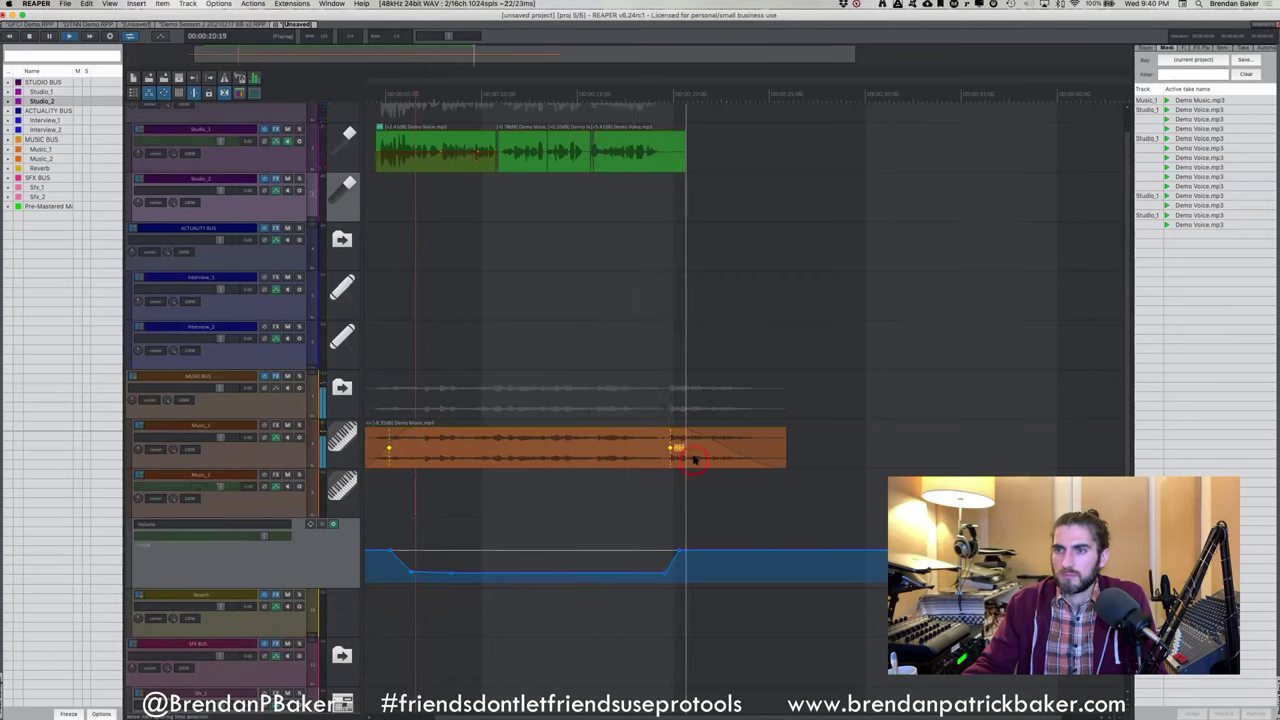
Play back the music swell from about 00:00:19:07, checking the envelope rise against the take marker, and undo the last change
{"action": "left_click", "coordinate": [658, 449]}
{"action": "key", "text": "space"}
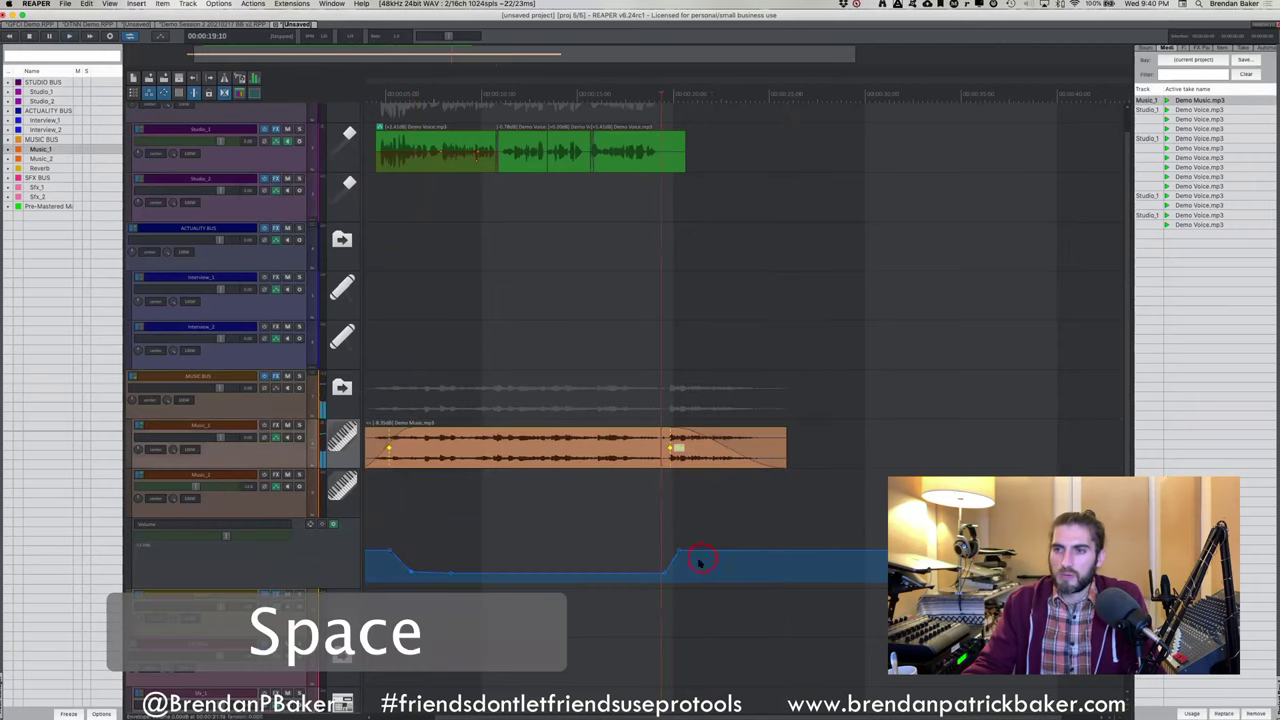
{"action": "left_click", "coordinate": [666, 449]}
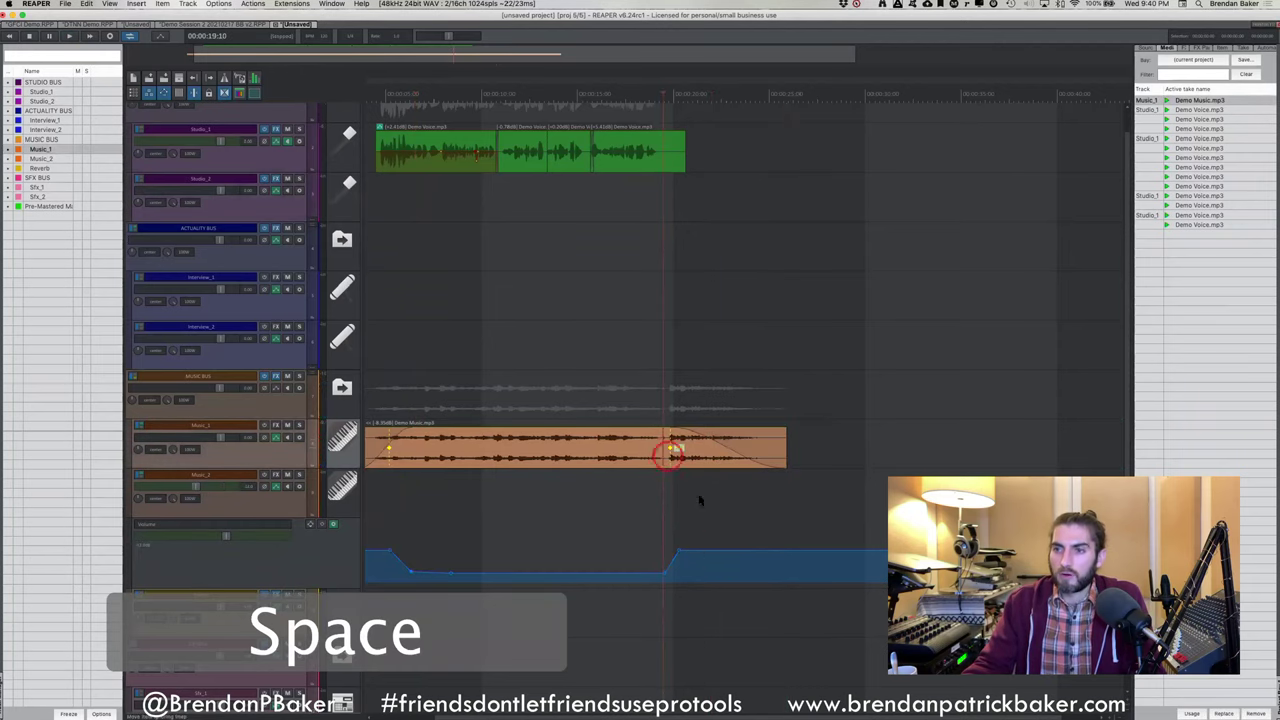
{"action": "left_click", "coordinate": [692, 550]}
{"action": "key", "text": "super+z"}
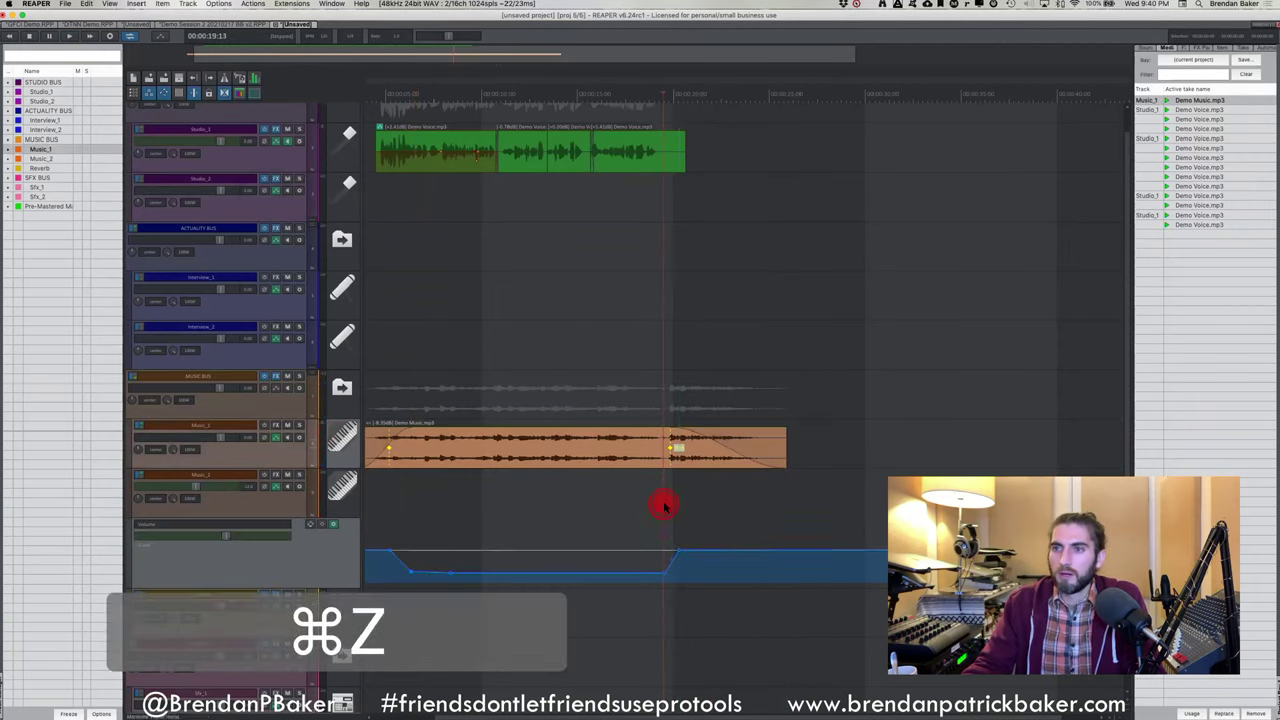
{"action": "left_click", "coordinate": [663, 445]}
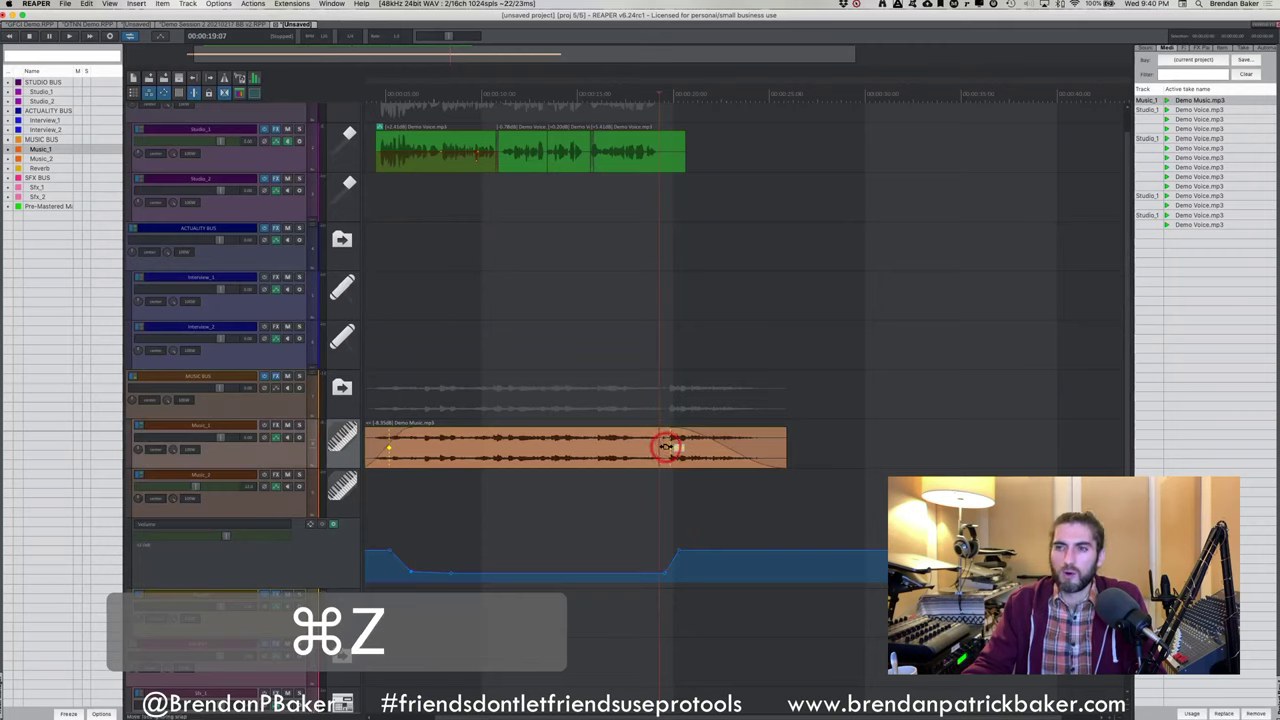
{"action": "key", "text": "space"}
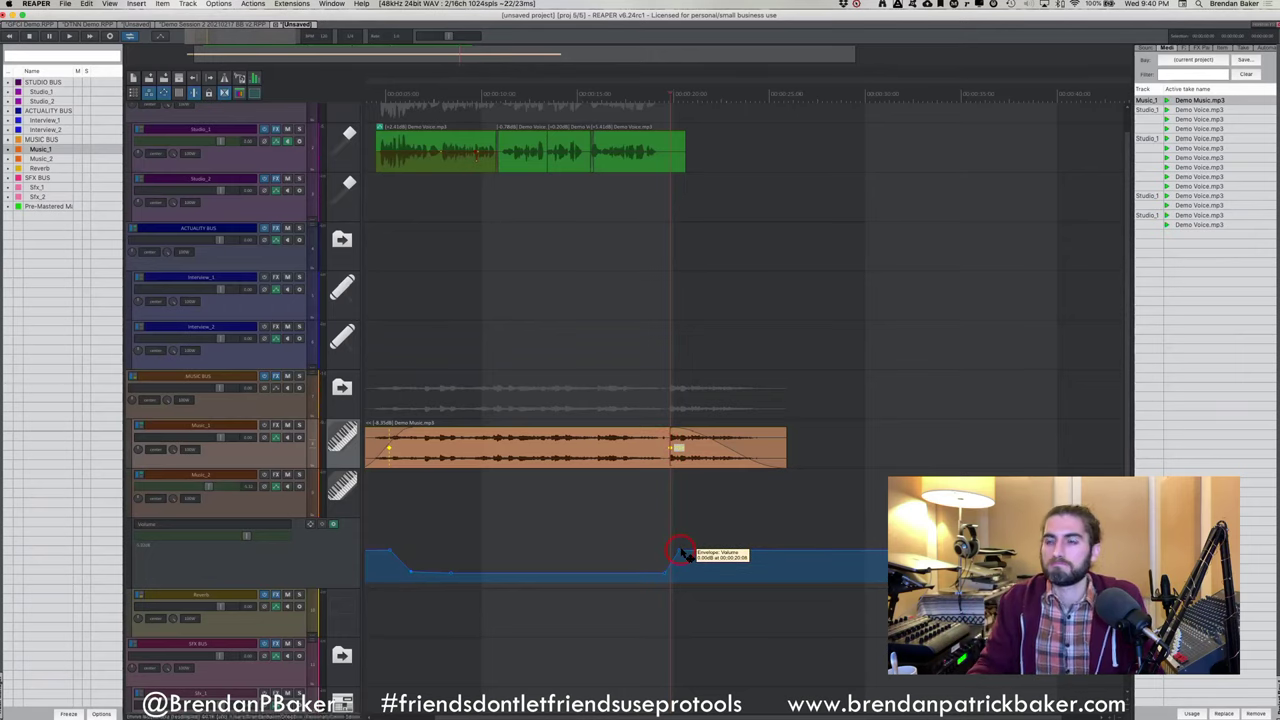
{"action": "key", "text": "space"}
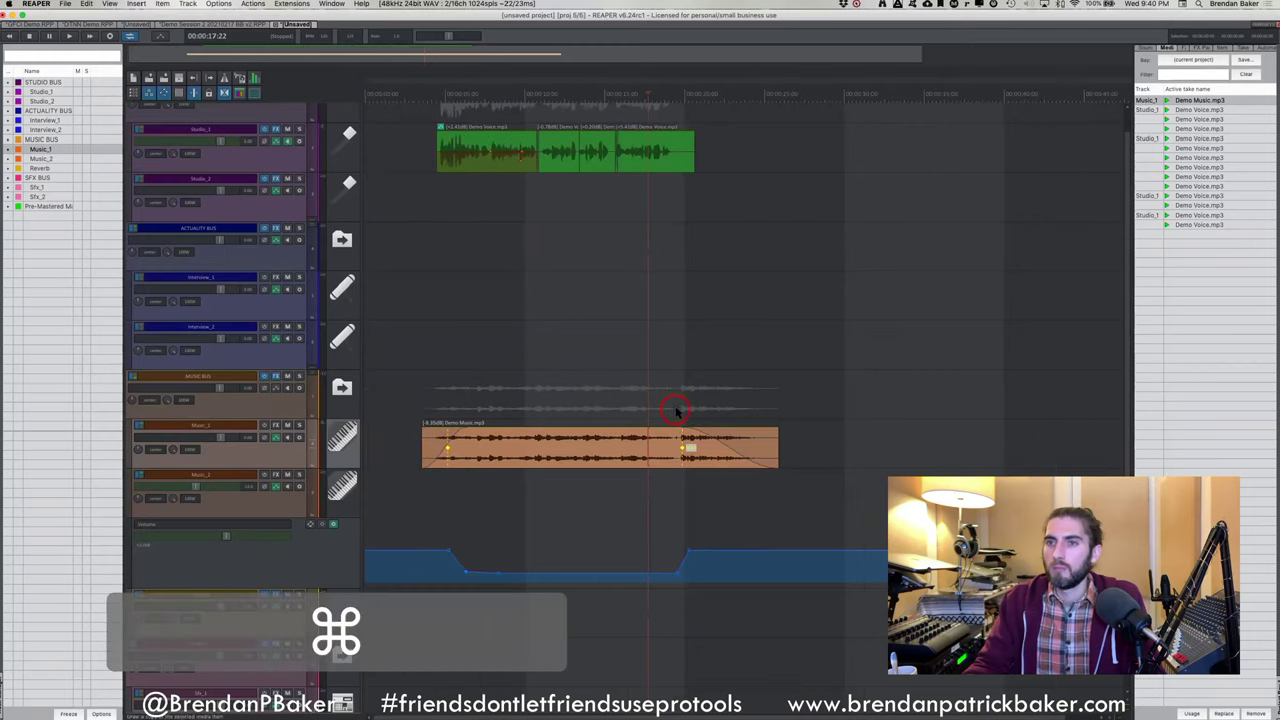
{"action": "scroll", "coordinate": [676, 410], "scroll_direction": "down", "scroll_amount": 2}
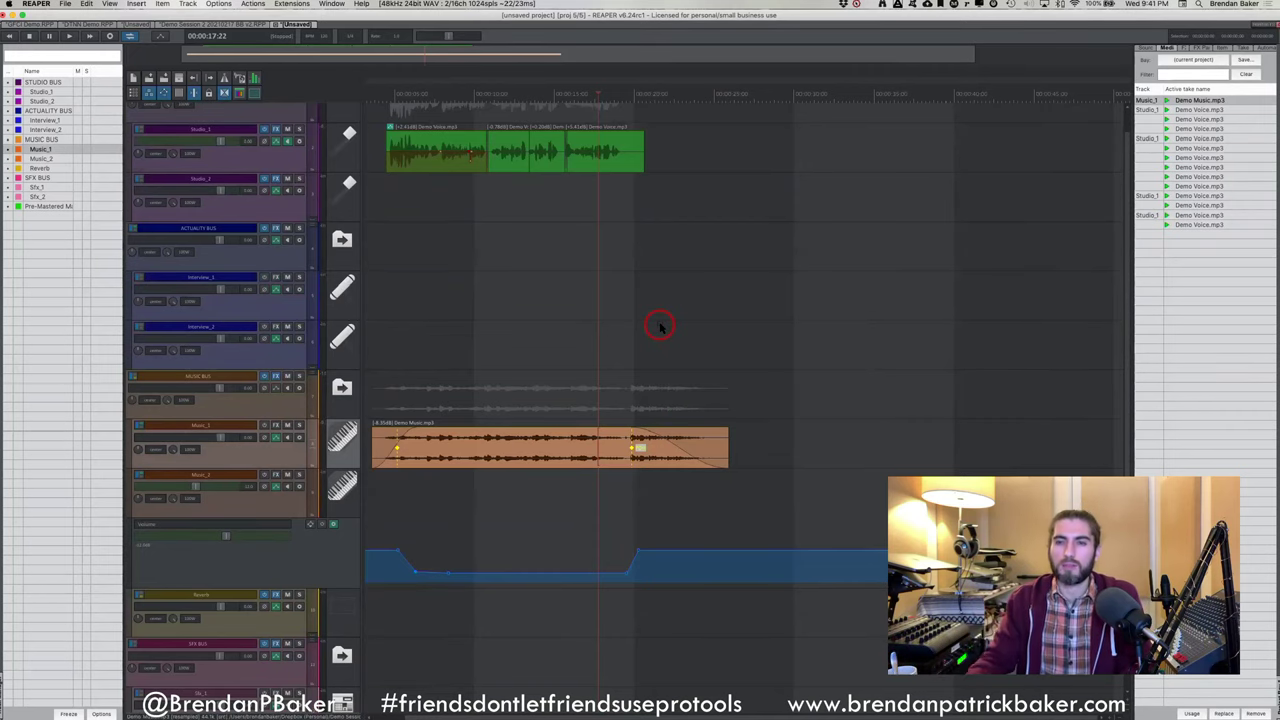
{"action": "left_click", "coordinate": [643, 550]}
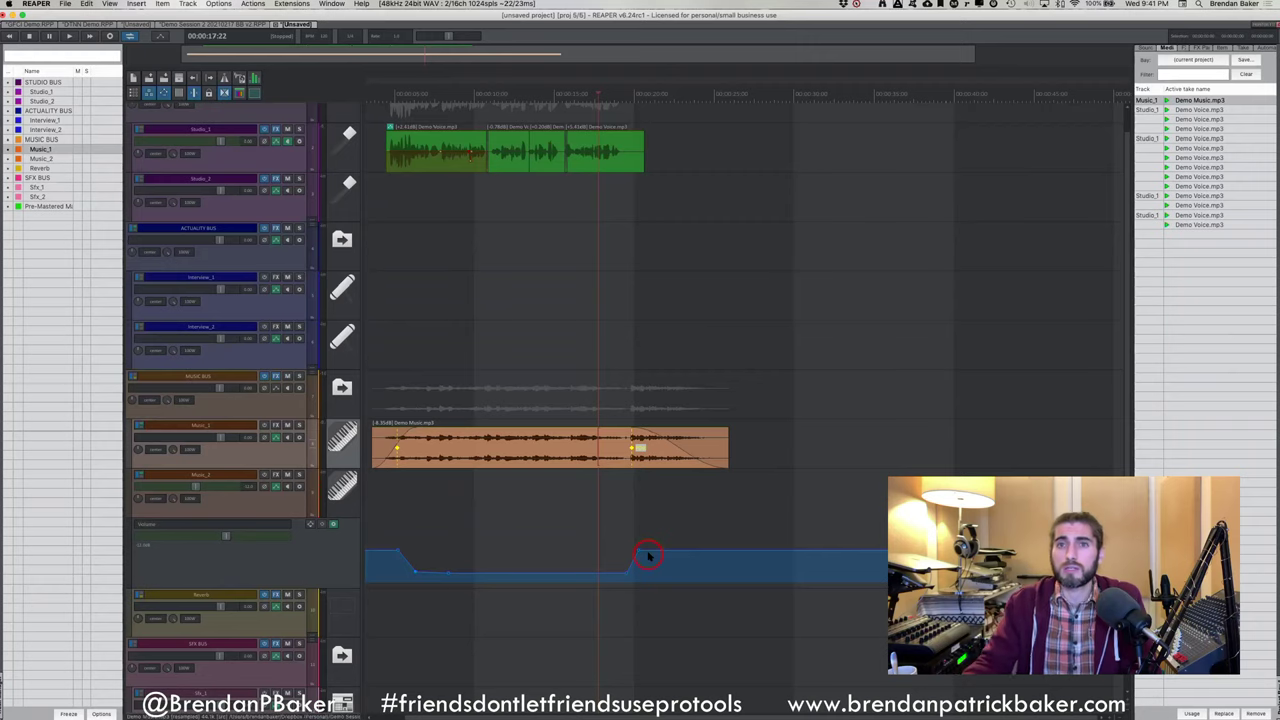
{"action": "scroll", "coordinate": [498, 341], "scroll_direction": "left", "scroll_amount": 2}
{"action": "scroll", "coordinate": [497, 340], "scroll_direction": "up", "scroll_amount": 2}
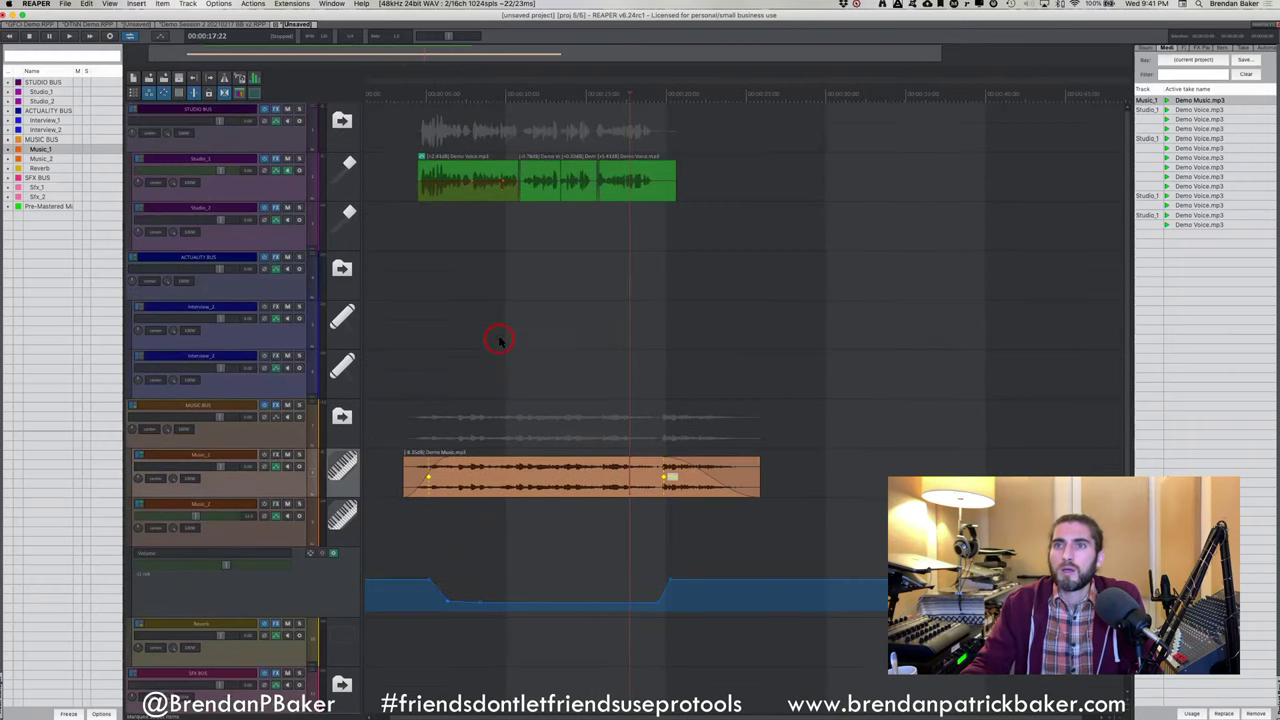
{"action": "scroll", "coordinate": [493, 315], "scroll_direction": "down", "scroll_amount": 1}
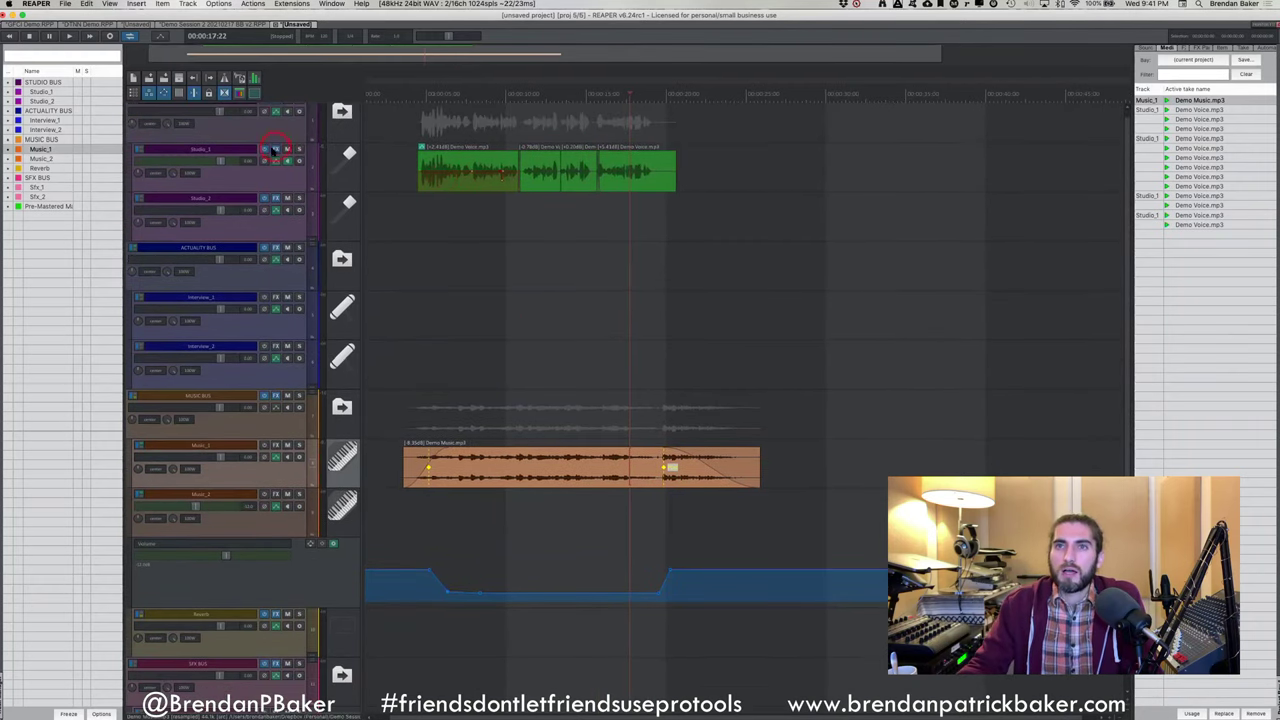
{"action": "scroll", "coordinate": [262, 150], "scroll_direction": "down", "scroll_amount": 4}
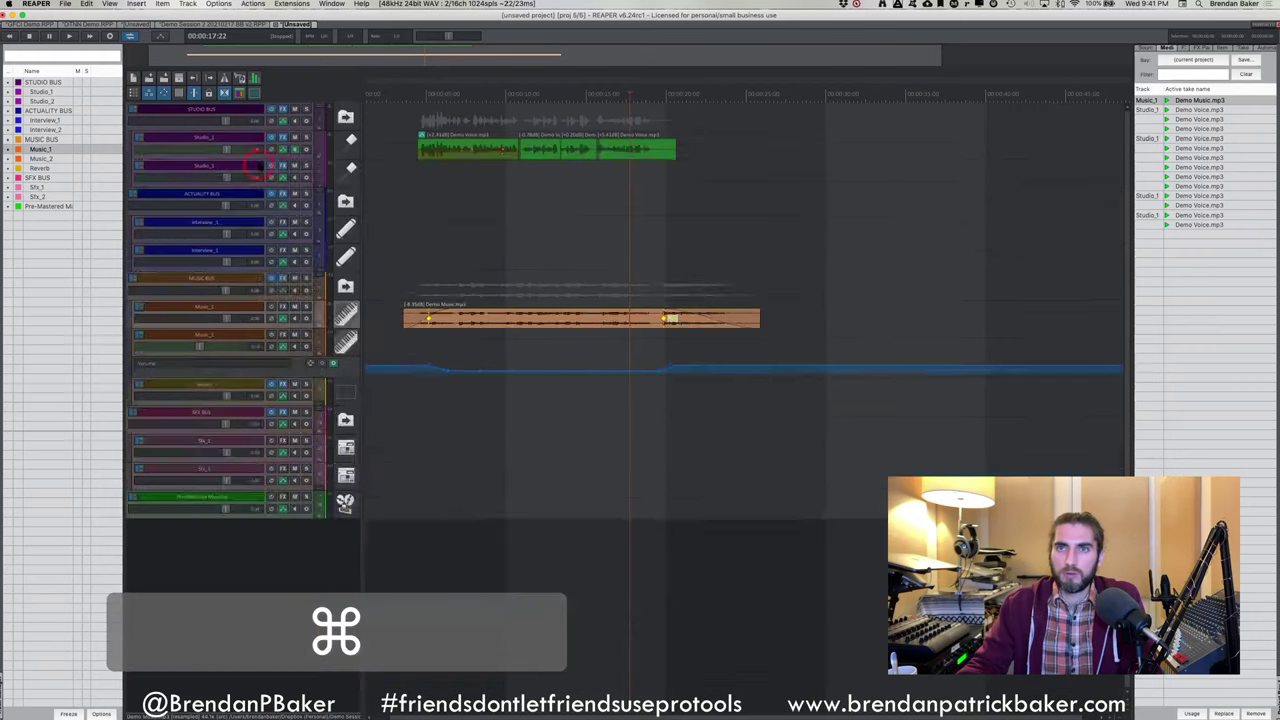
{"action": "scroll", "coordinate": [262, 165], "scroll_direction": "up", "scroll_amount": 4}
{"action": "scroll", "coordinate": [262, 165], "scroll_direction": "up", "scroll_amount": 5}
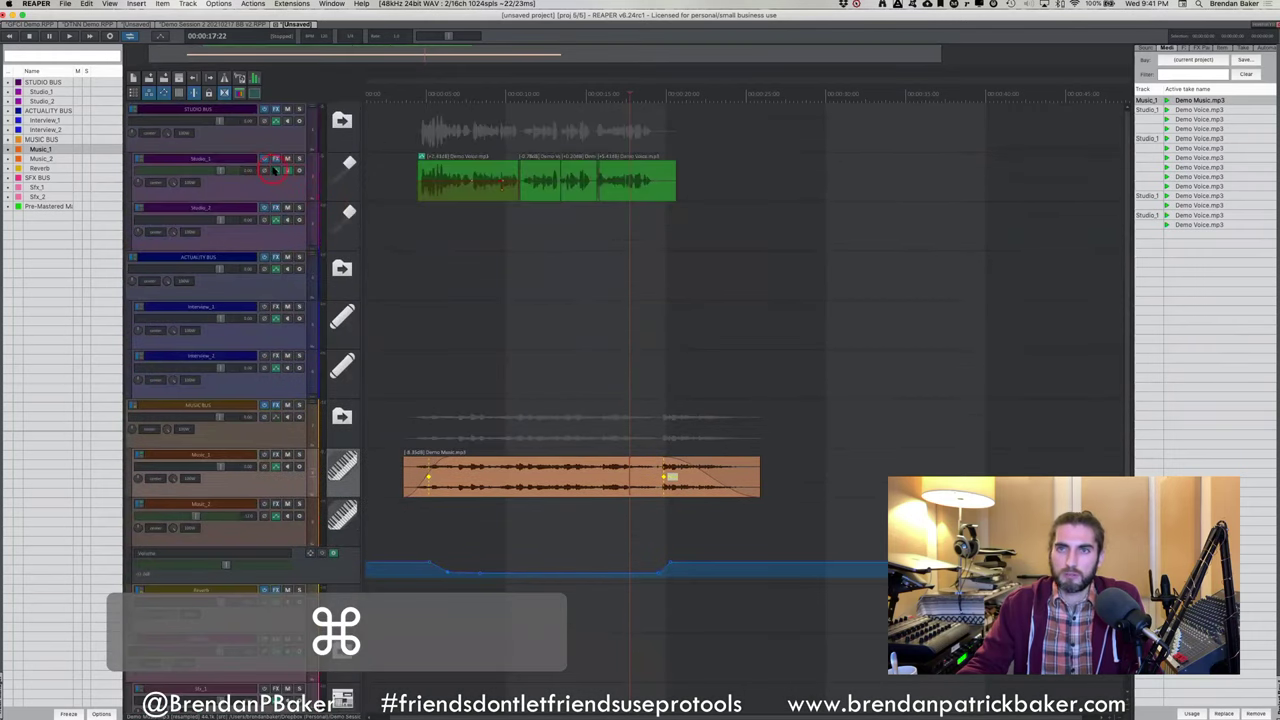
{"action": "scroll", "coordinate": [280, 161], "scroll_direction": "right", "scroll_amount": 2}
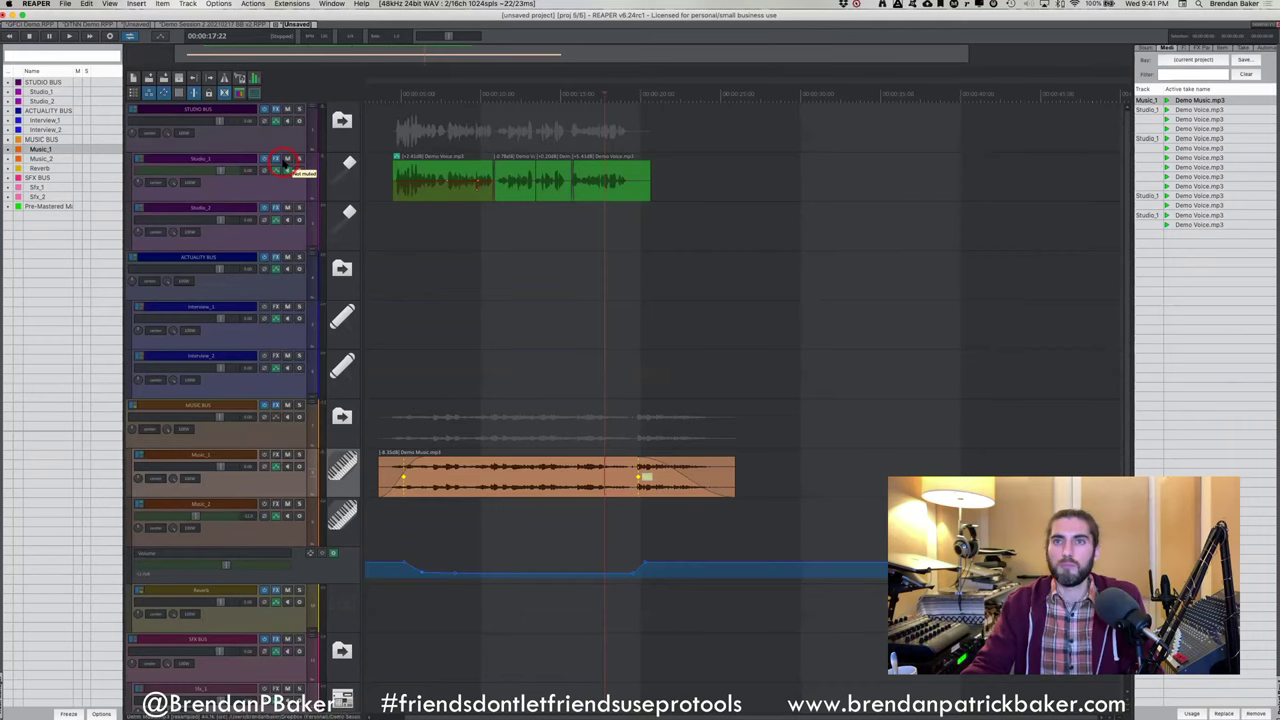
{"action": "scroll", "coordinate": [285, 163], "scroll_direction": "right", "scroll_amount": 2}
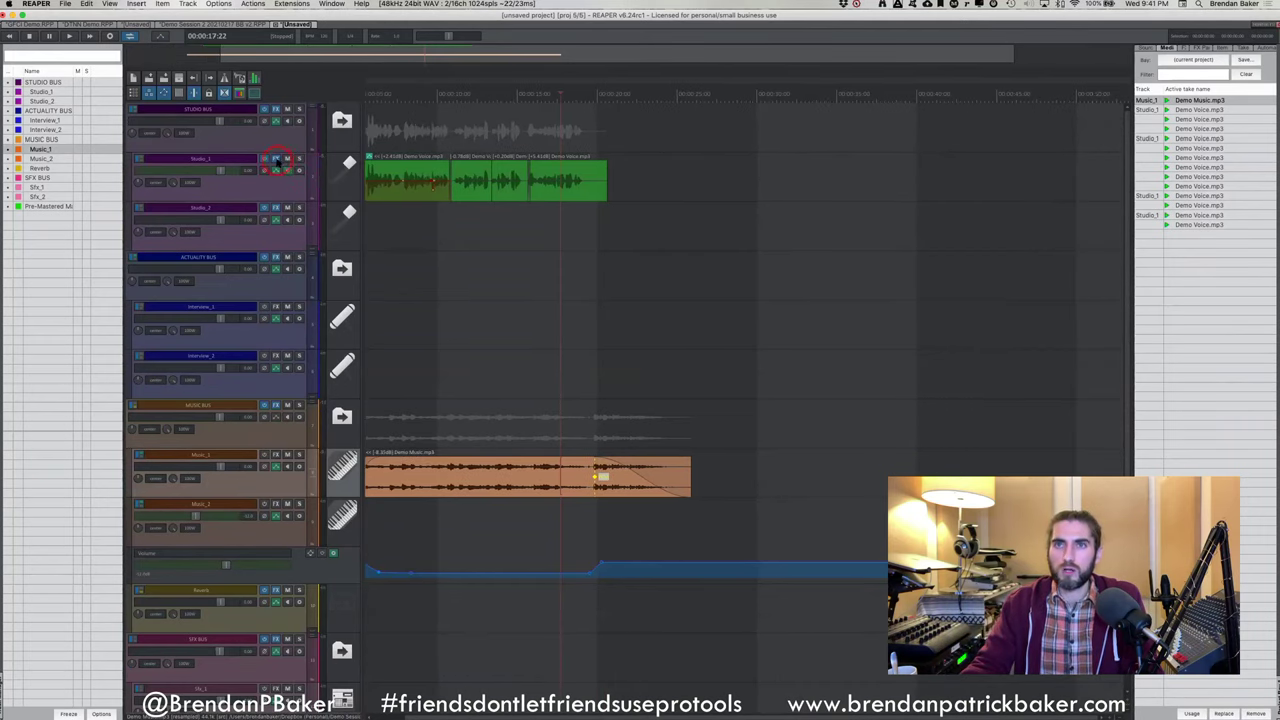
{"action": "scroll", "coordinate": [290, 160], "scroll_direction": "left", "scroll_amount": 3}
{"action": "scroll", "coordinate": [290, 160], "scroll_direction": "left", "scroll_amount": 1}
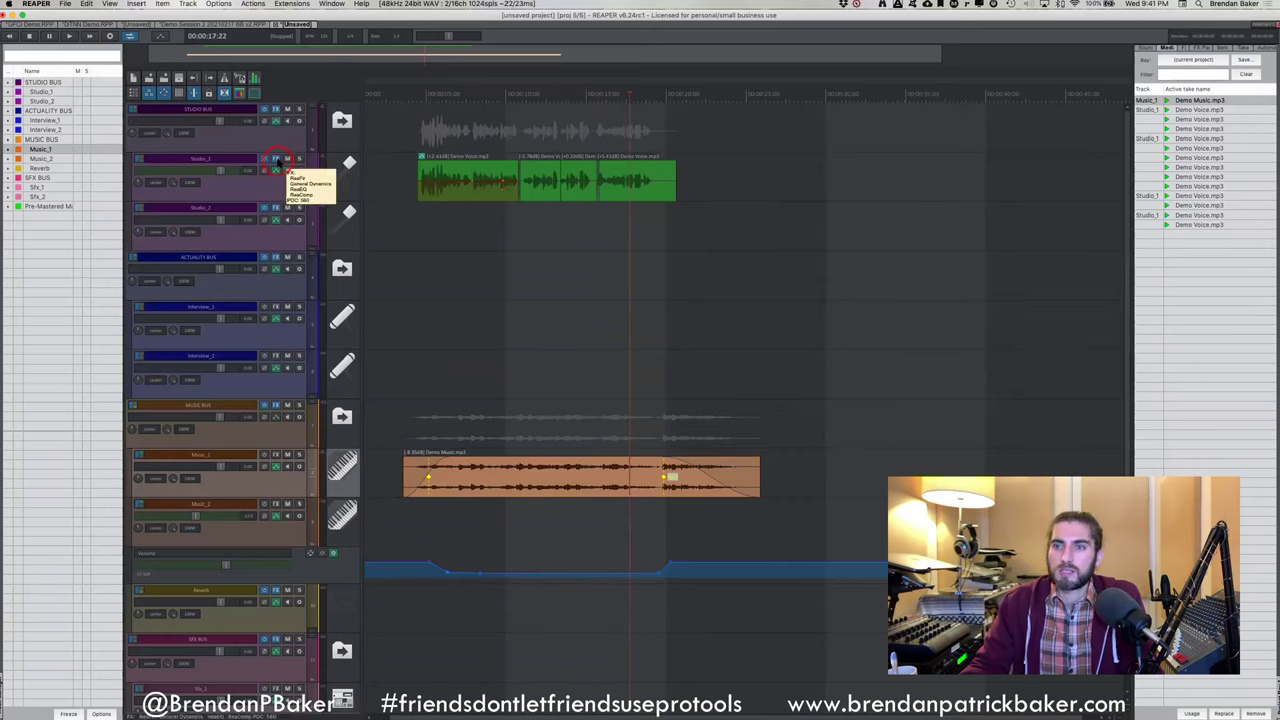
Open the Studio_1 track's FX chain showing ReaComp and move its window clear of the voice and music tracks
{"action": "left_click", "coordinate": [276, 159]}
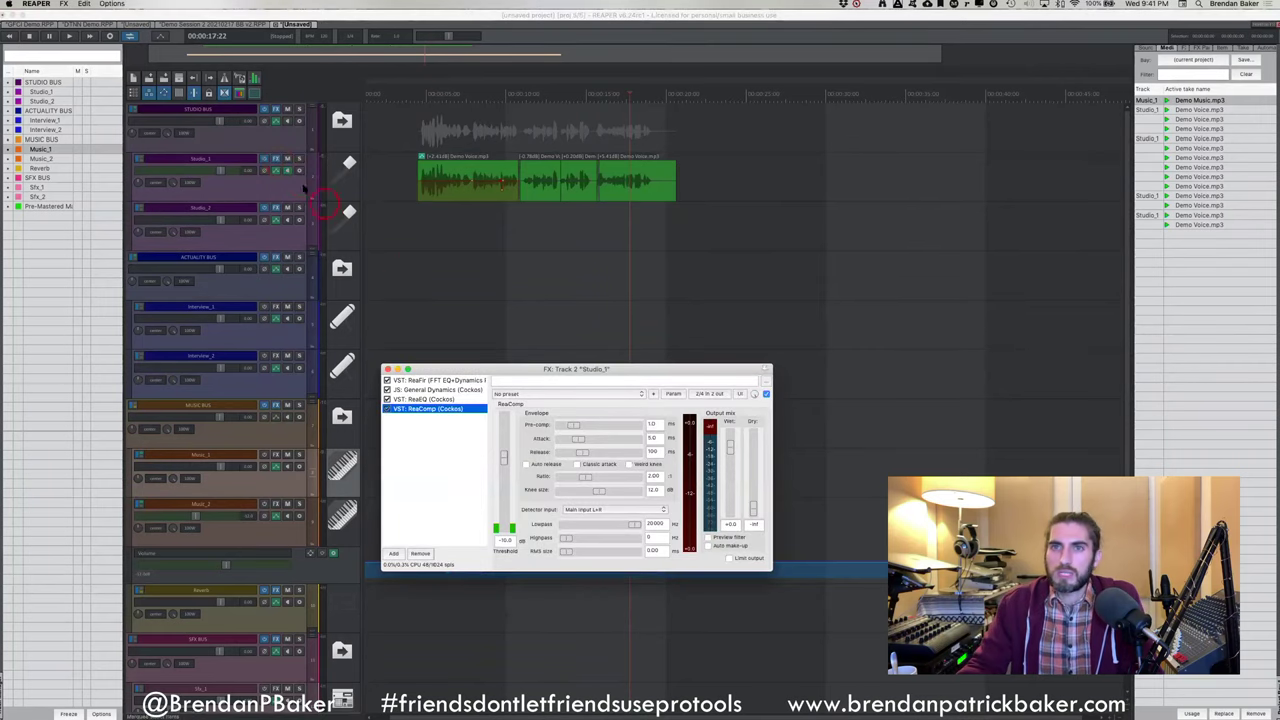
{"action": "left_click", "coordinate": [268, 214]}
{"action": "left_click_drag", "start_coordinate": [268, 214], "coordinate": [443, 362]}
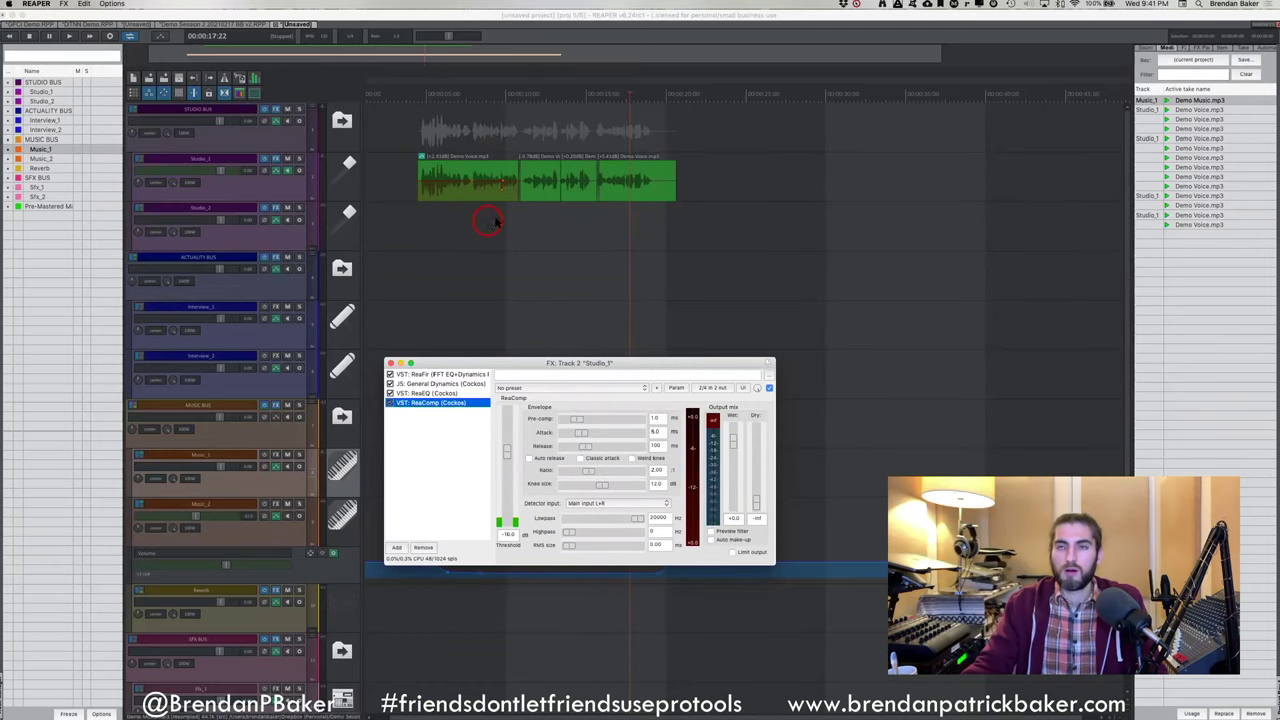
{"action": "scroll", "coordinate": [488, 215], "scroll_direction": "right", "scroll_amount": 5}
{"action": "scroll", "coordinate": [488, 212], "scroll_direction": "left", "scroll_amount": 3}
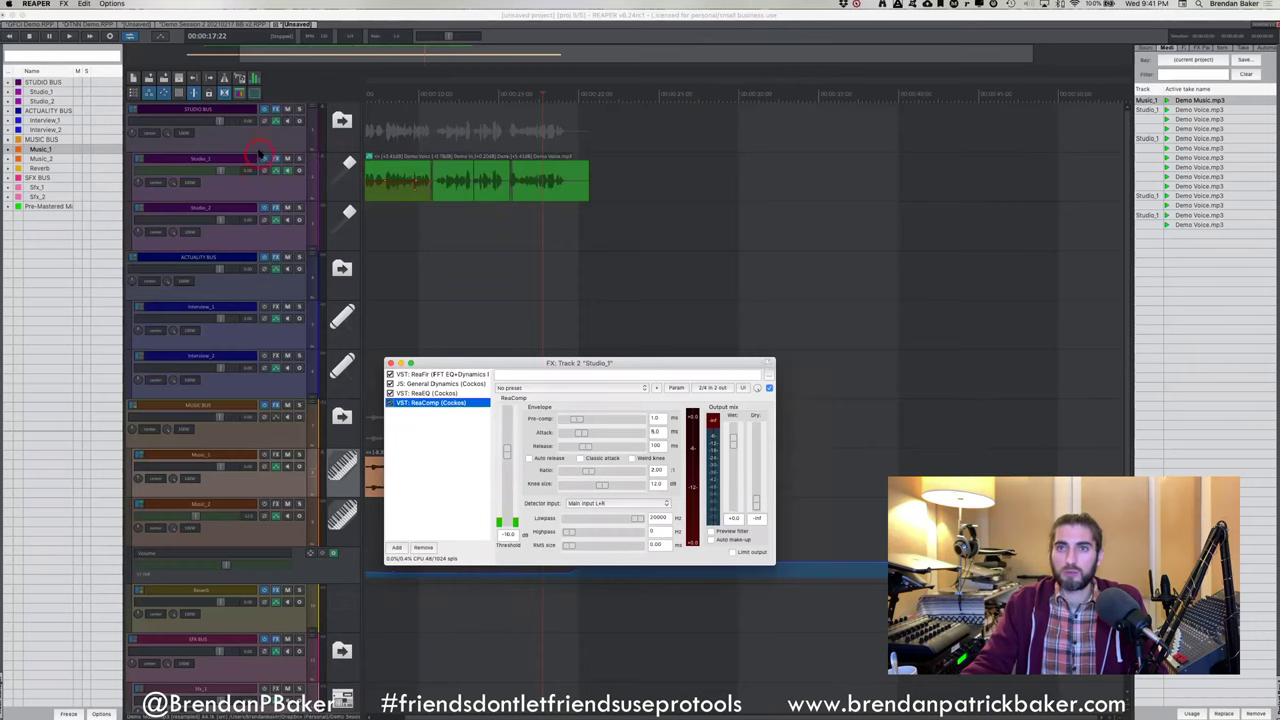
{"action": "scroll", "coordinate": [415, 350], "scroll_direction": "down", "scroll_amount": 1}
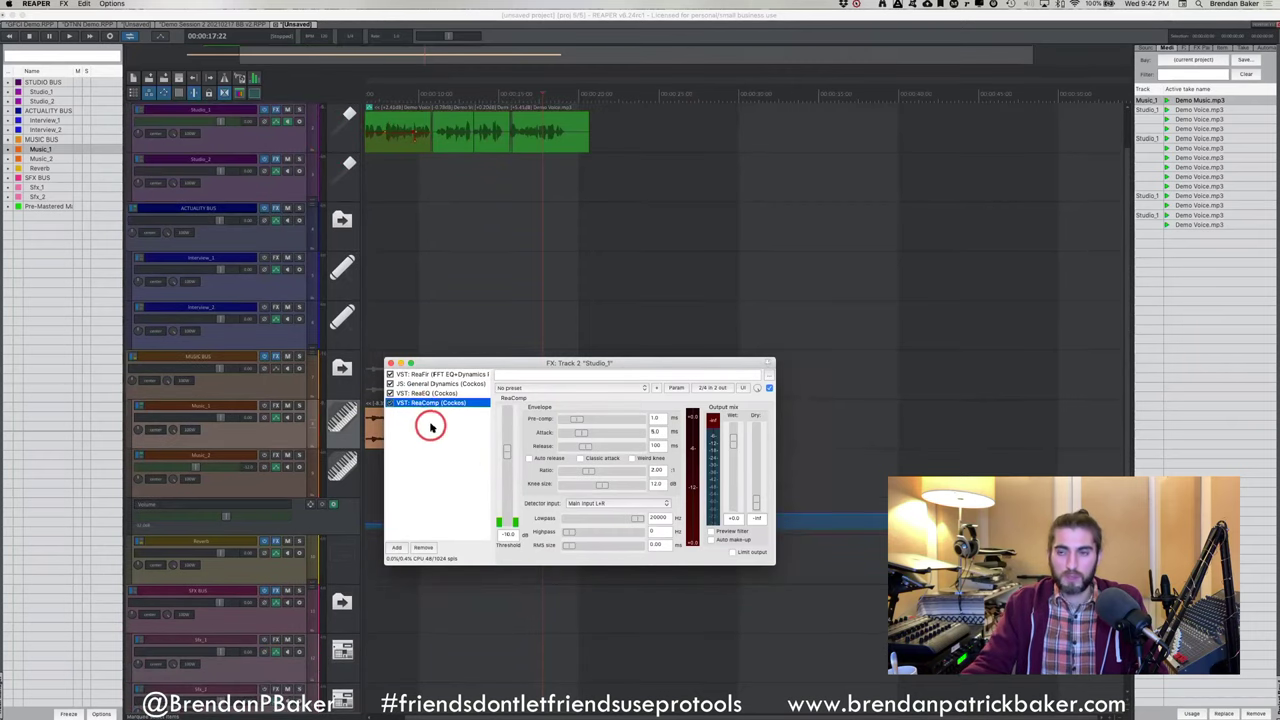
{"action": "left_click_drag", "start_coordinate": [457, 366], "coordinate": [556, 374]}
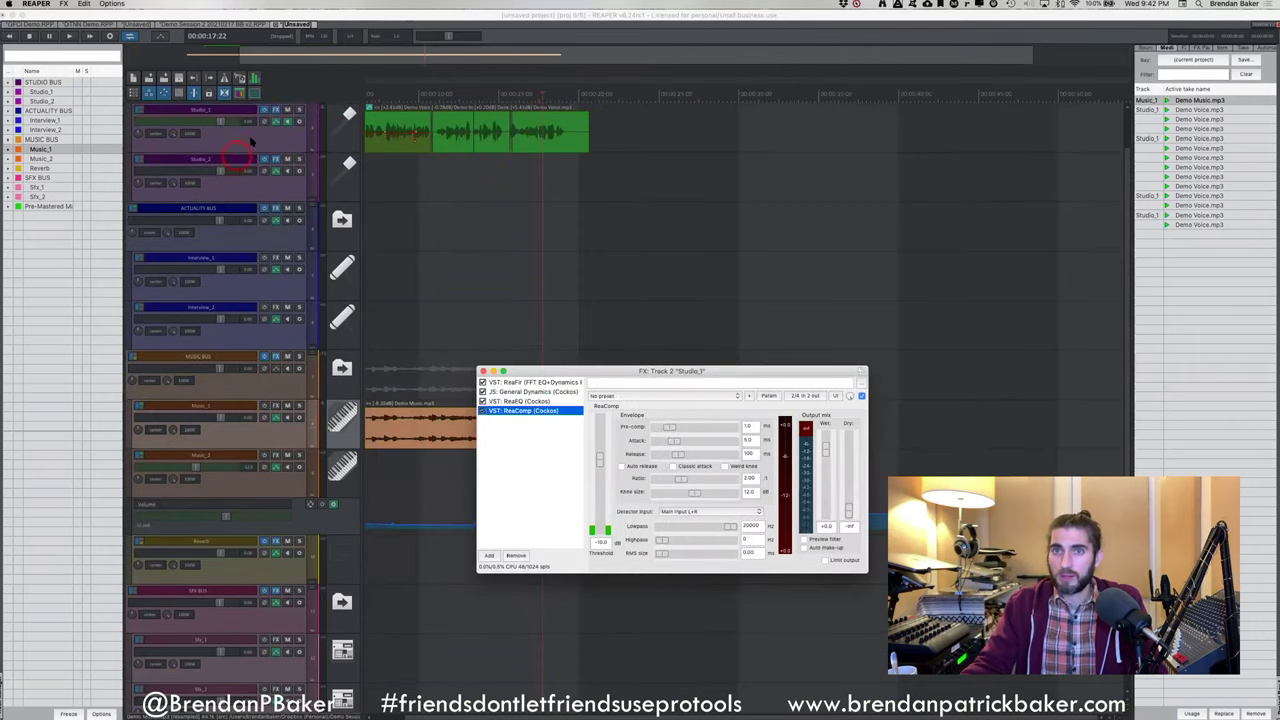
Show the Studio_1 track's volume envelope lane and inspect it beneath the voice pieces
{"action": "left_click", "coordinate": [250, 138]}
{"action": "key", "text": "v"}
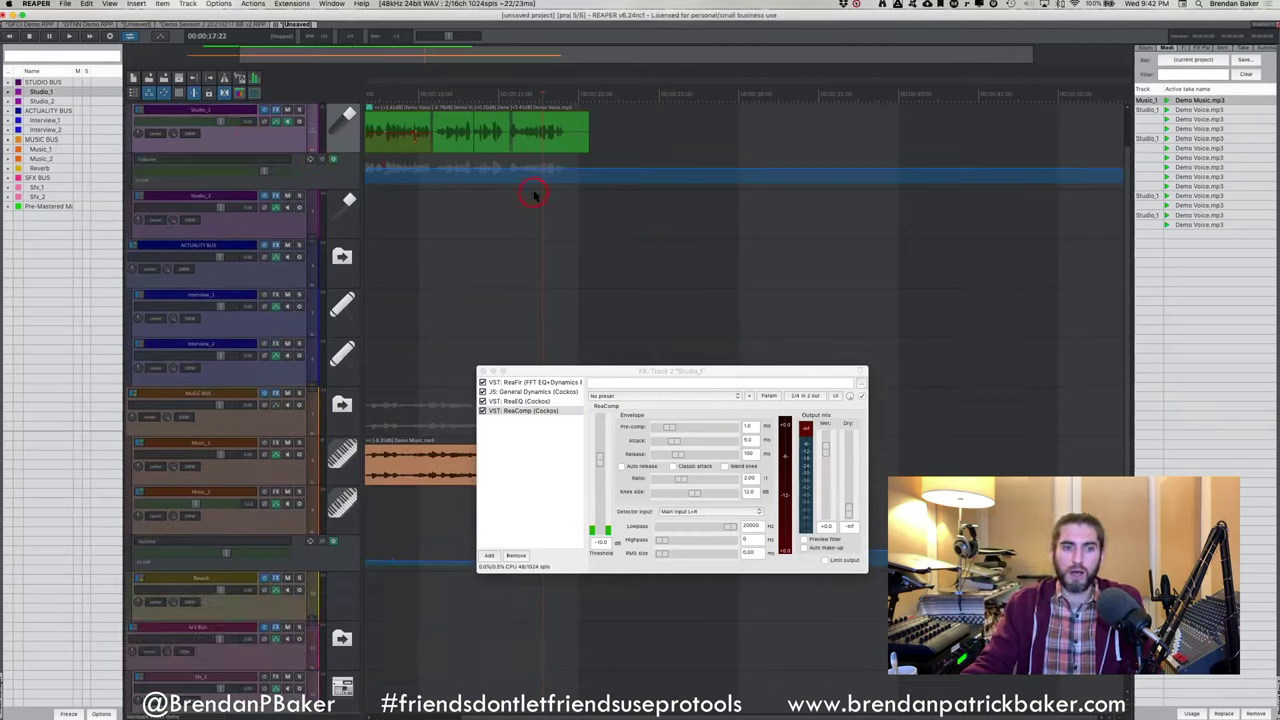
{"action": "scroll", "coordinate": [450, 172], "scroll_direction": "left", "scroll_amount": 4}
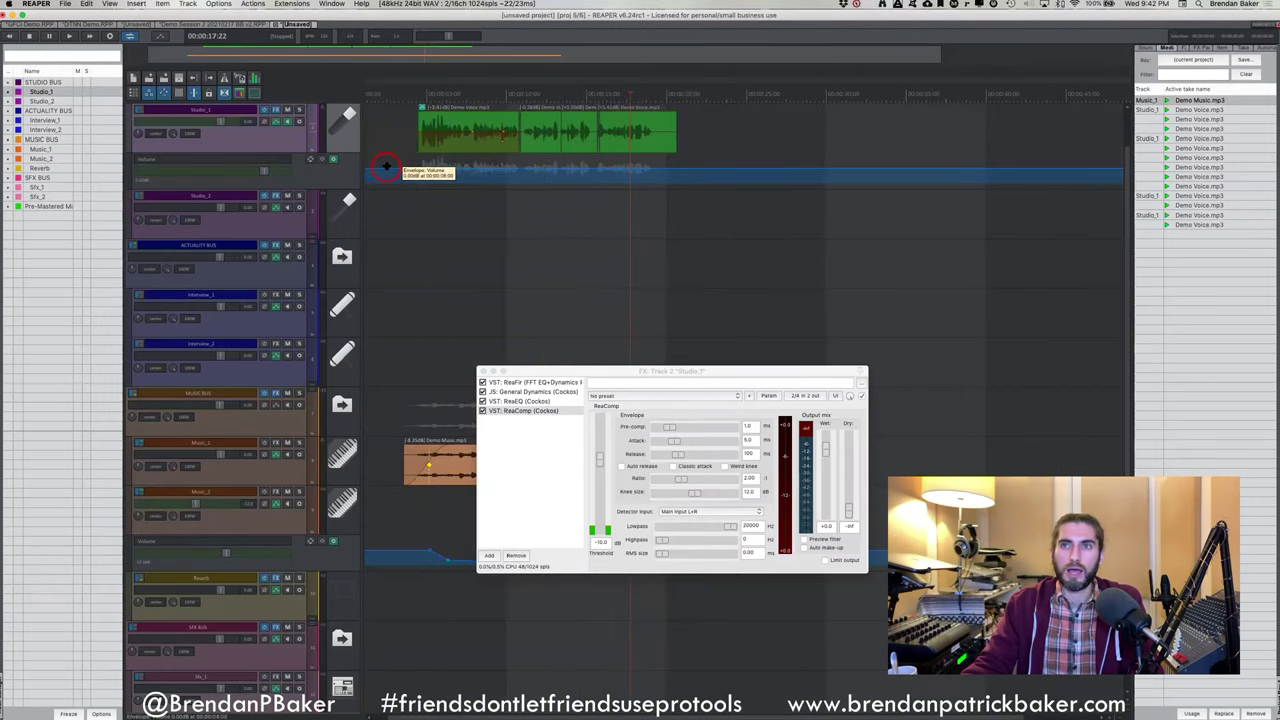
{"action": "left_click", "coordinate": [457, 152]}
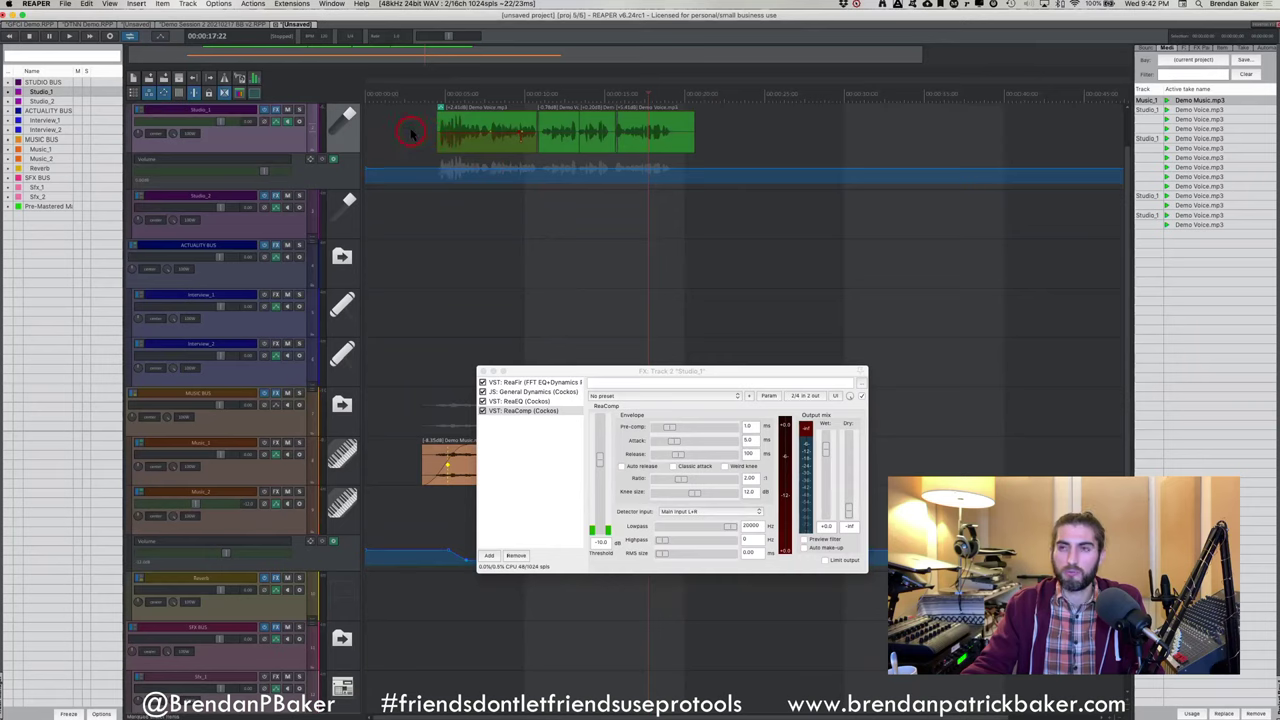
{"action": "left_click", "coordinate": [650, 136]}
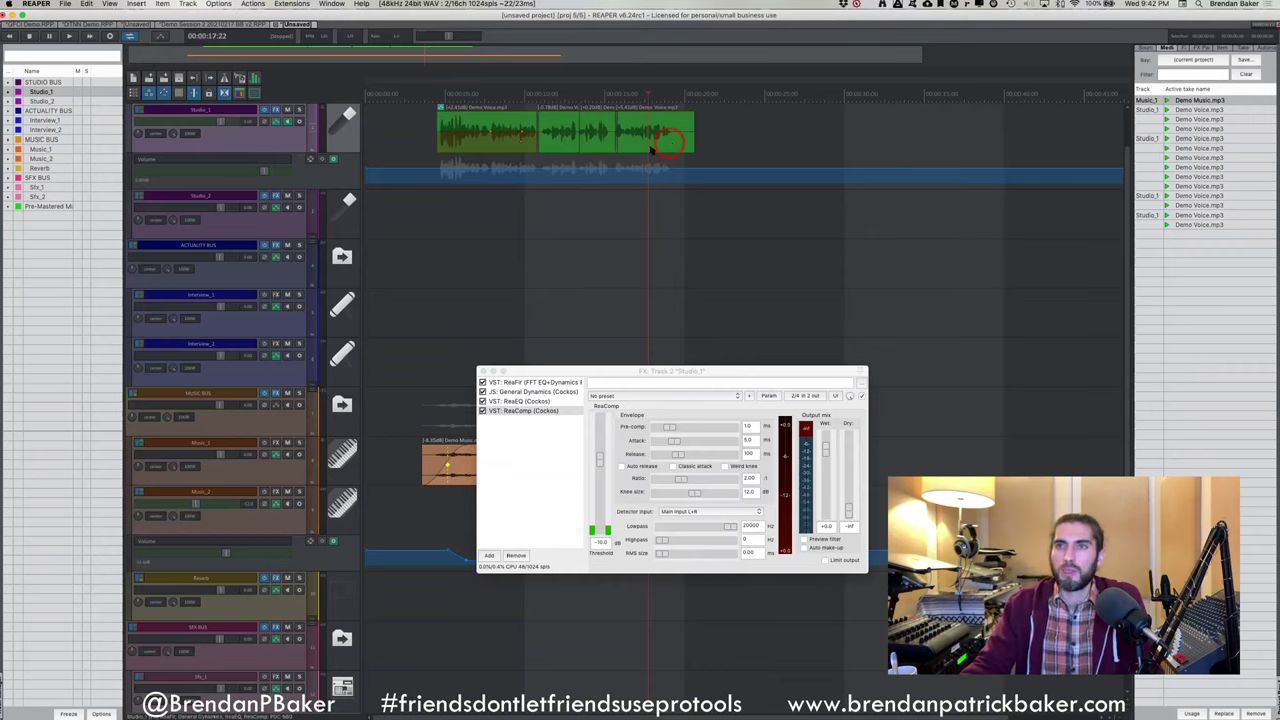
{"action": "left_click", "coordinate": [441, 168]}
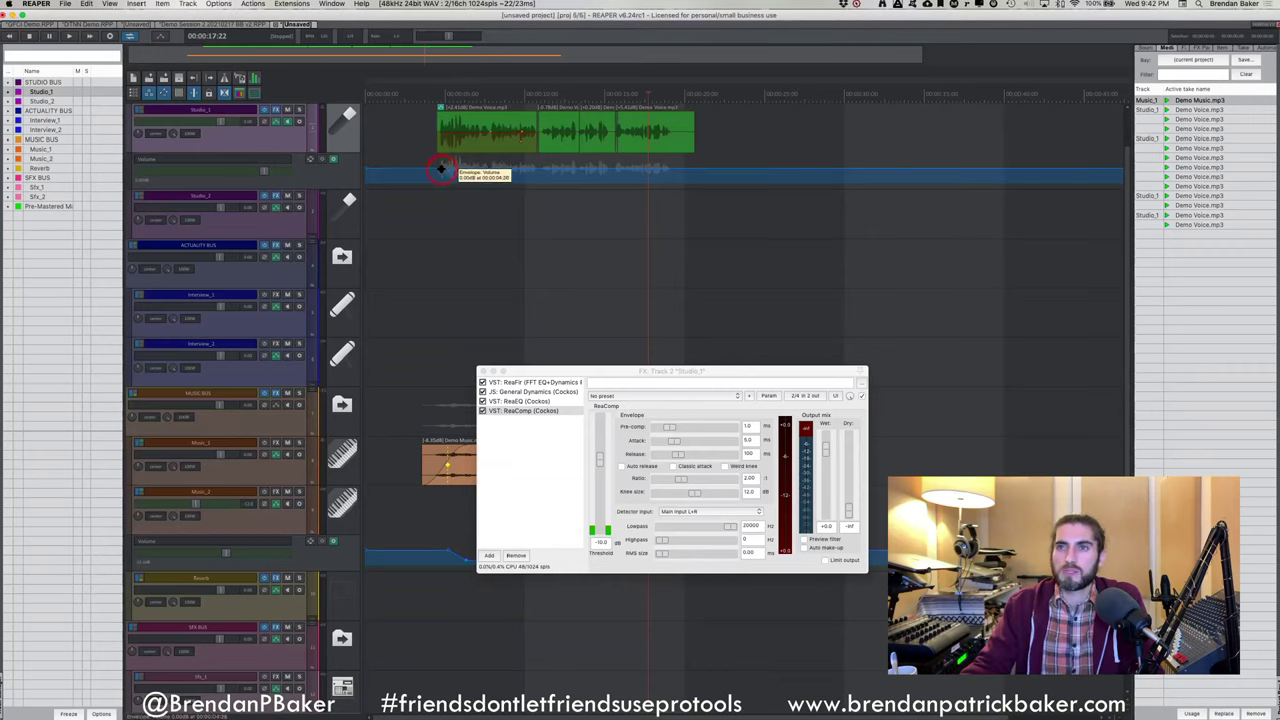
Move the Studio_1 FX window up clear of the music envelope and display its ReaFir effect
{"action": "left_click", "coordinate": [570, 174]}
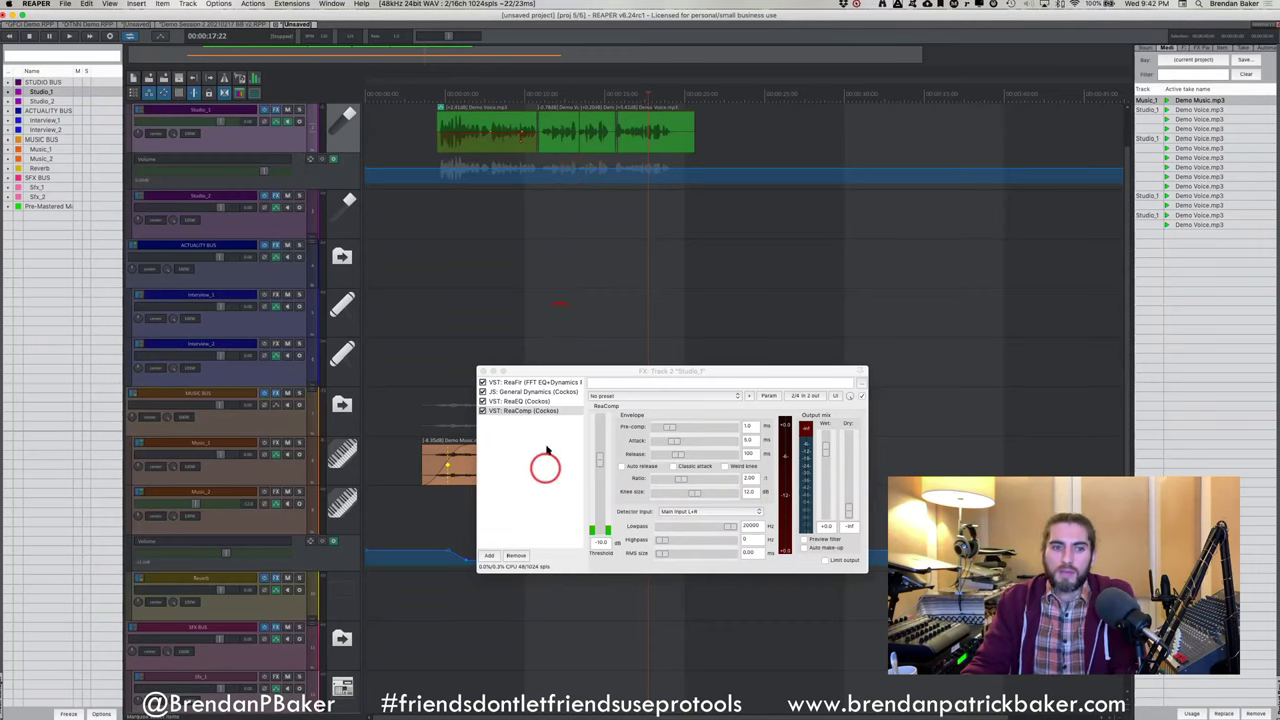
{"action": "left_click_drag", "start_coordinate": [543, 368], "coordinate": [536, 268]}
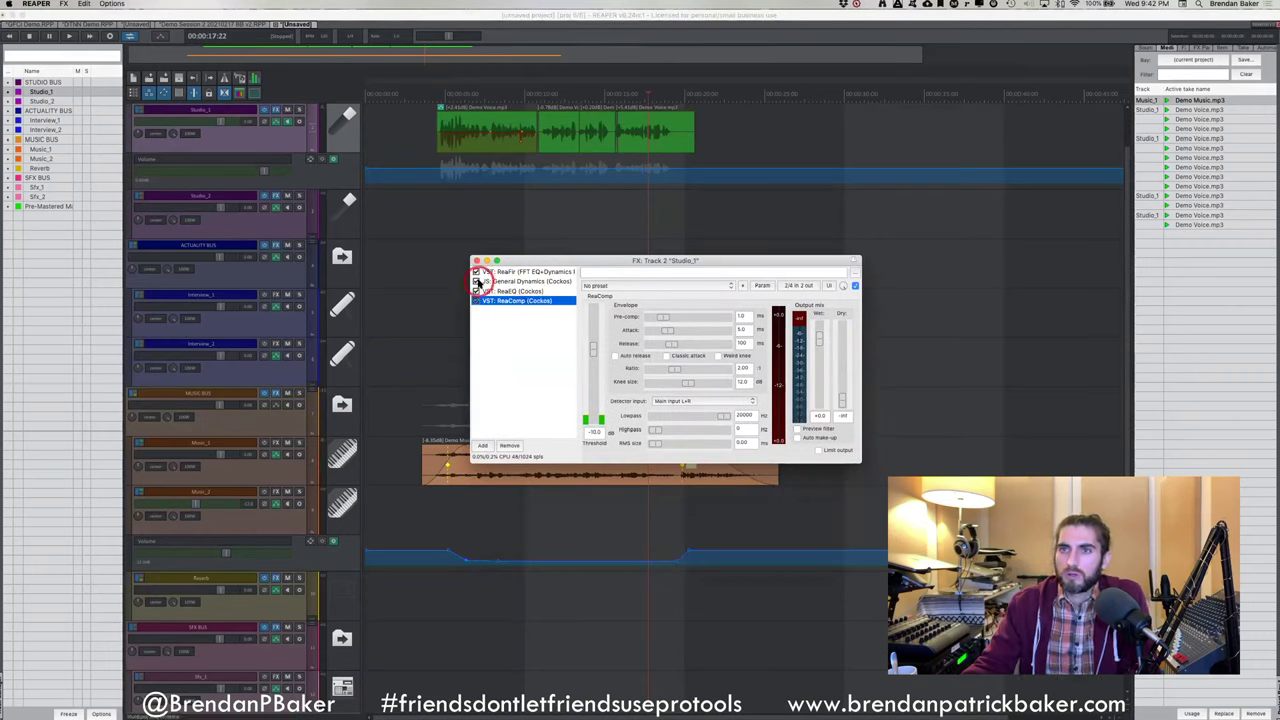
{"action": "left_click", "coordinate": [510, 273]}
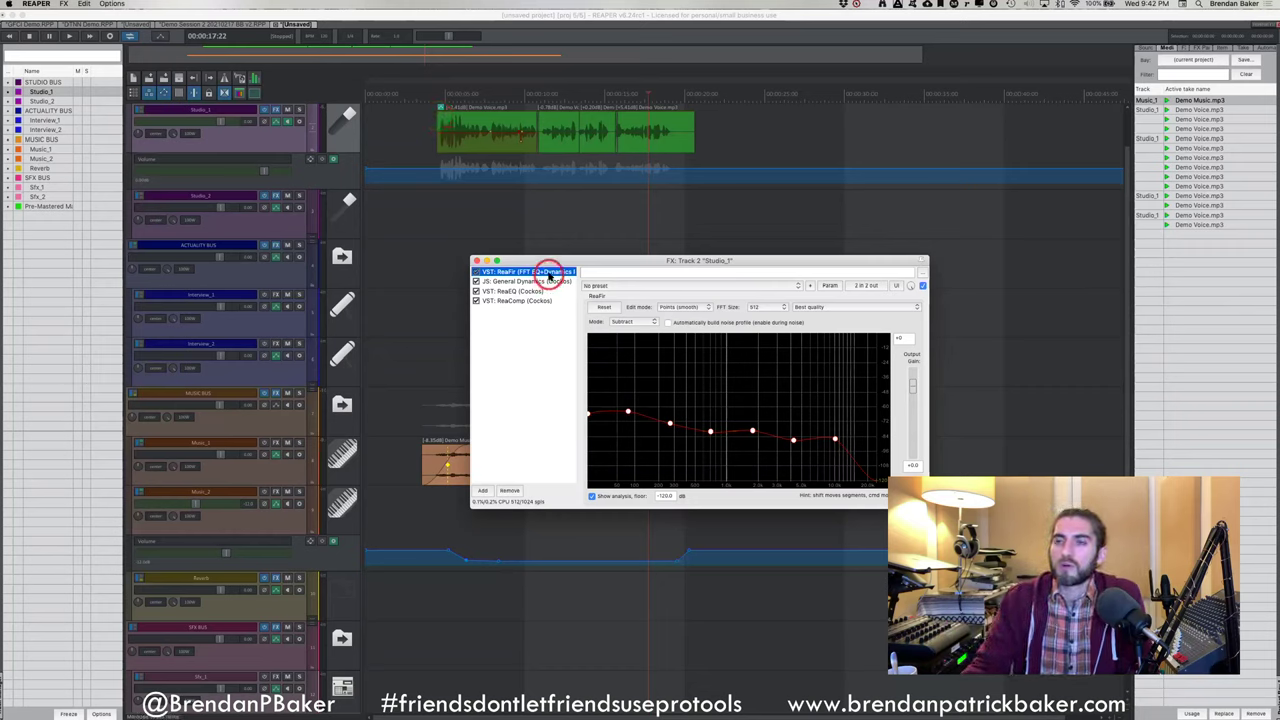
{"action": "mouse_move", "coordinate": [549, 275]}
{"action": "left_mouse_down"}
{"action": "mouse_move", "coordinate": [534, 273]}
{"action": "mouse_move", "coordinate": [542, 266]}
{"action": "left_mouse_up"}
Examine the silent tail of the last voice piece alongside ReaFir's Subtract mode and noise profile settings
{"action": "left_click_drag", "start_coordinate": [680, 137], "coordinate": [674, 137]}
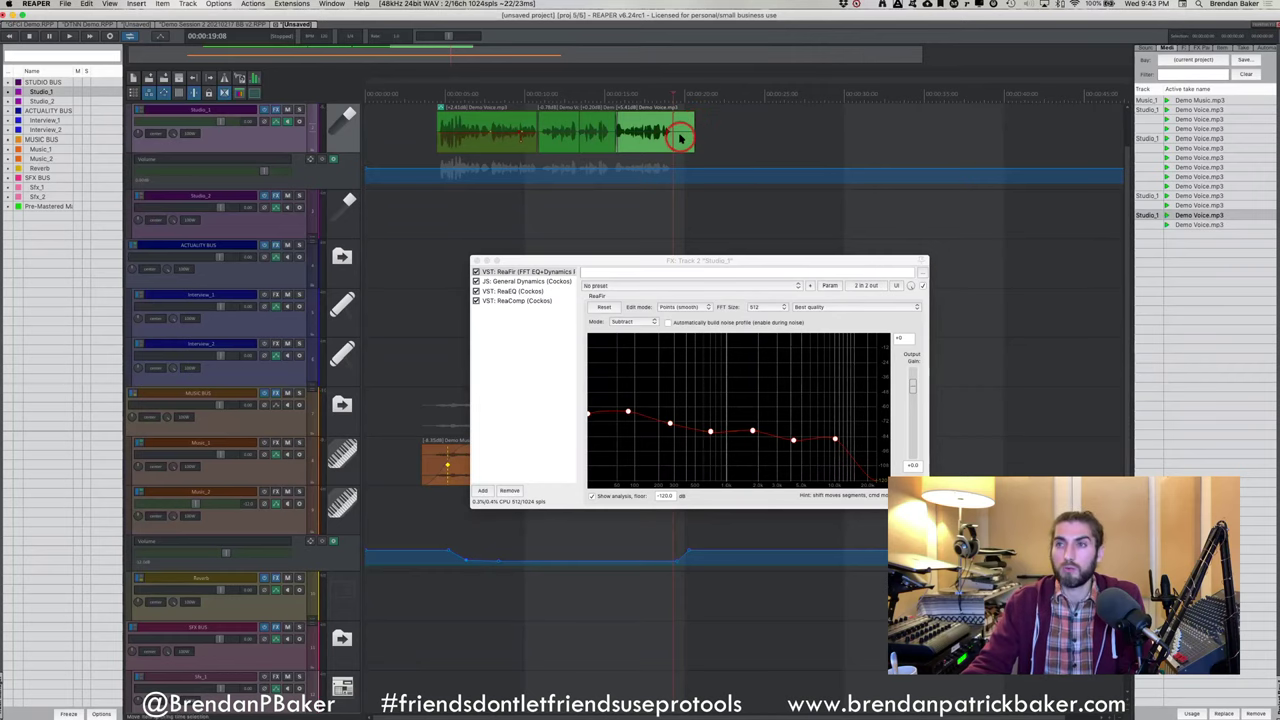
{"action": "key", "text": "super"}
{"action": "scroll", "coordinate": [657, 133], "scroll_direction": "up", "scroll_amount": 5}
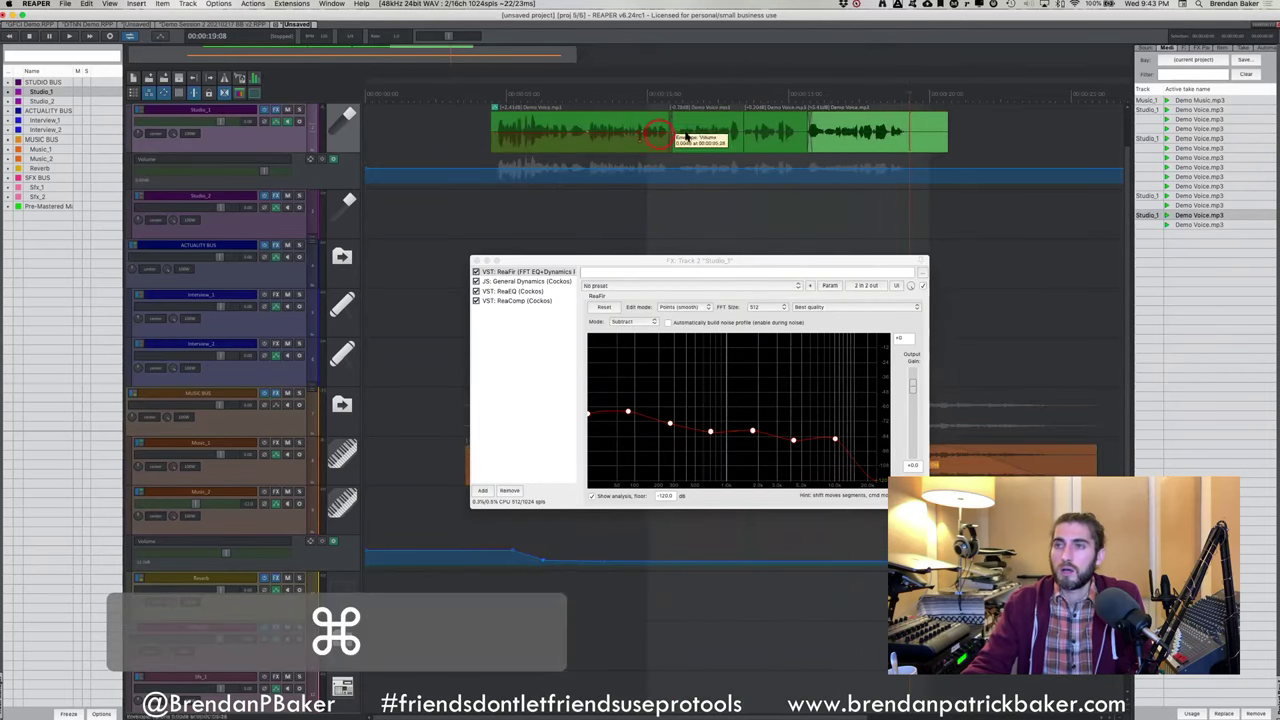
{"action": "left_click", "coordinate": [527, 280]}
{"action": "left_click", "coordinate": [530, 271]}
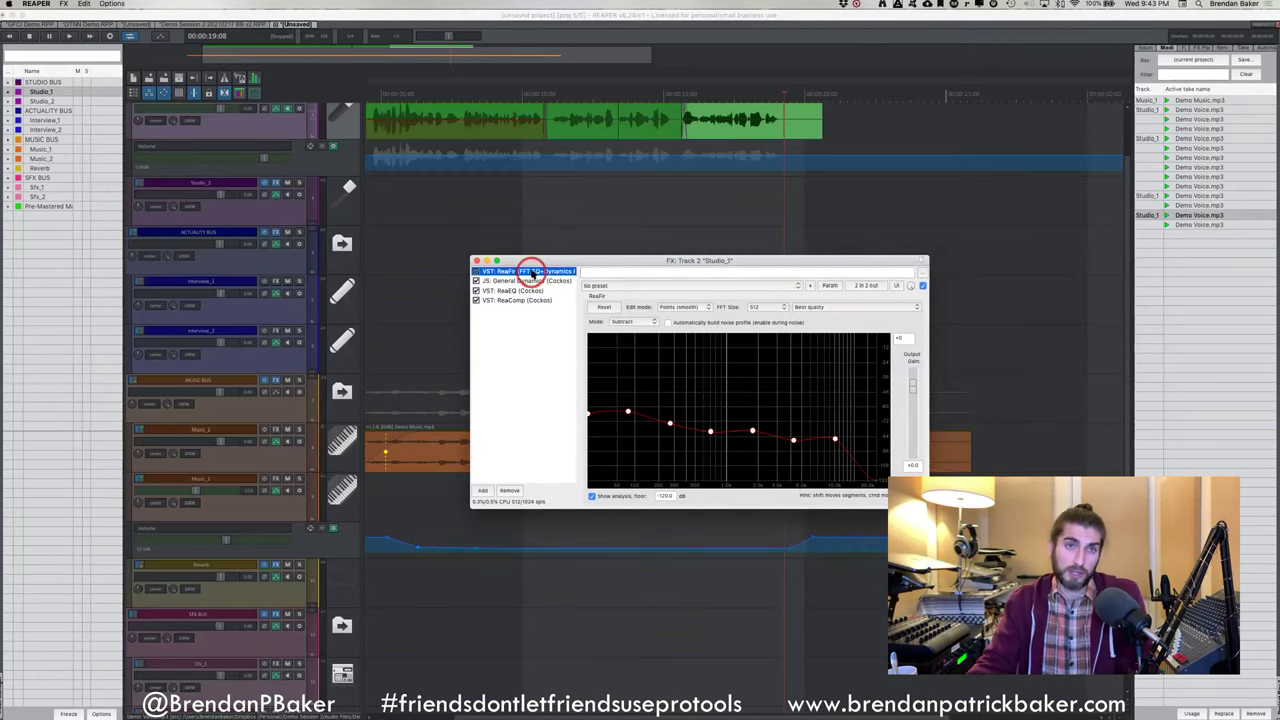
{"action": "left_click", "coordinate": [533, 272]}
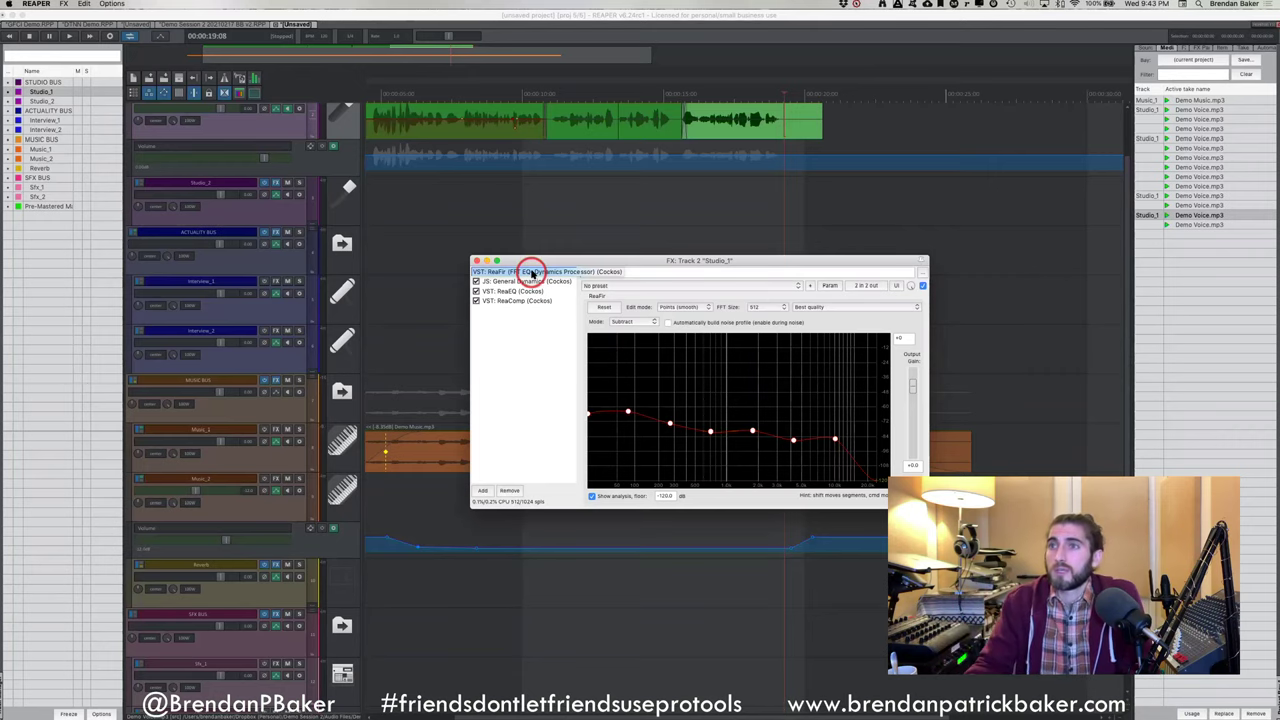
{"action": "scroll", "coordinate": [801, 180], "scroll_direction": "up", "scroll_amount": 3}
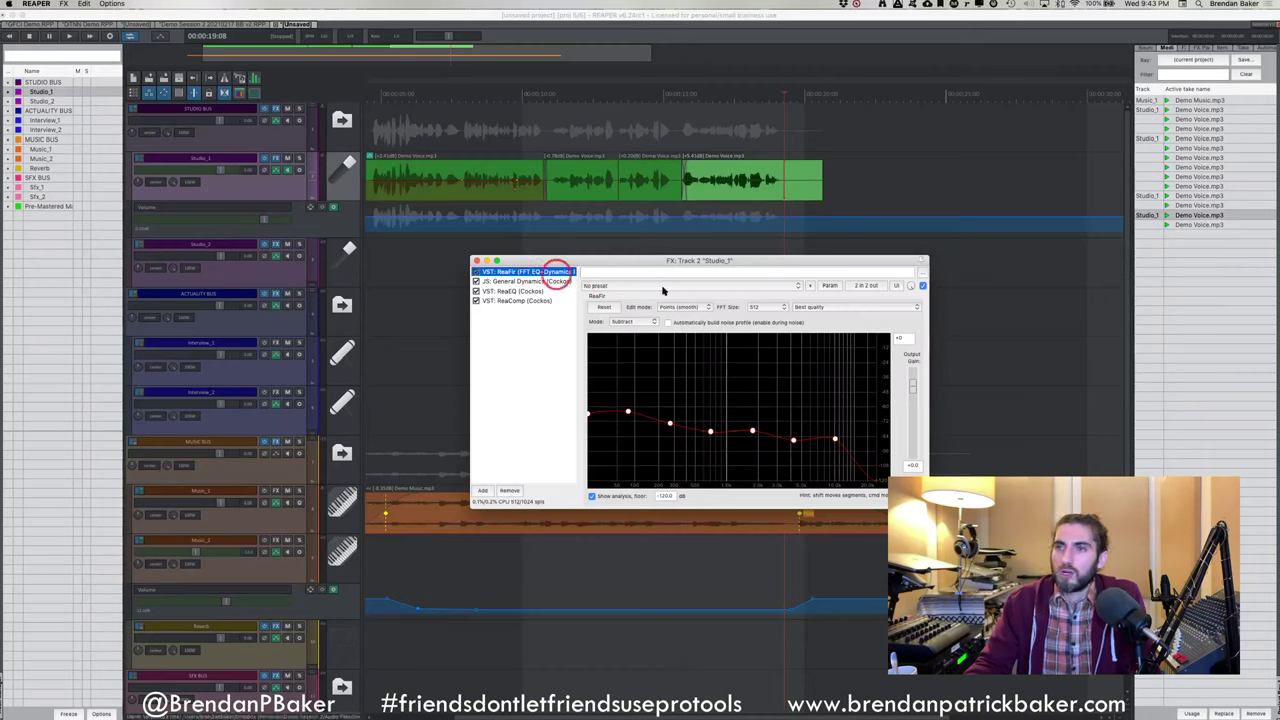
{"action": "left_click", "coordinate": [717, 288]}
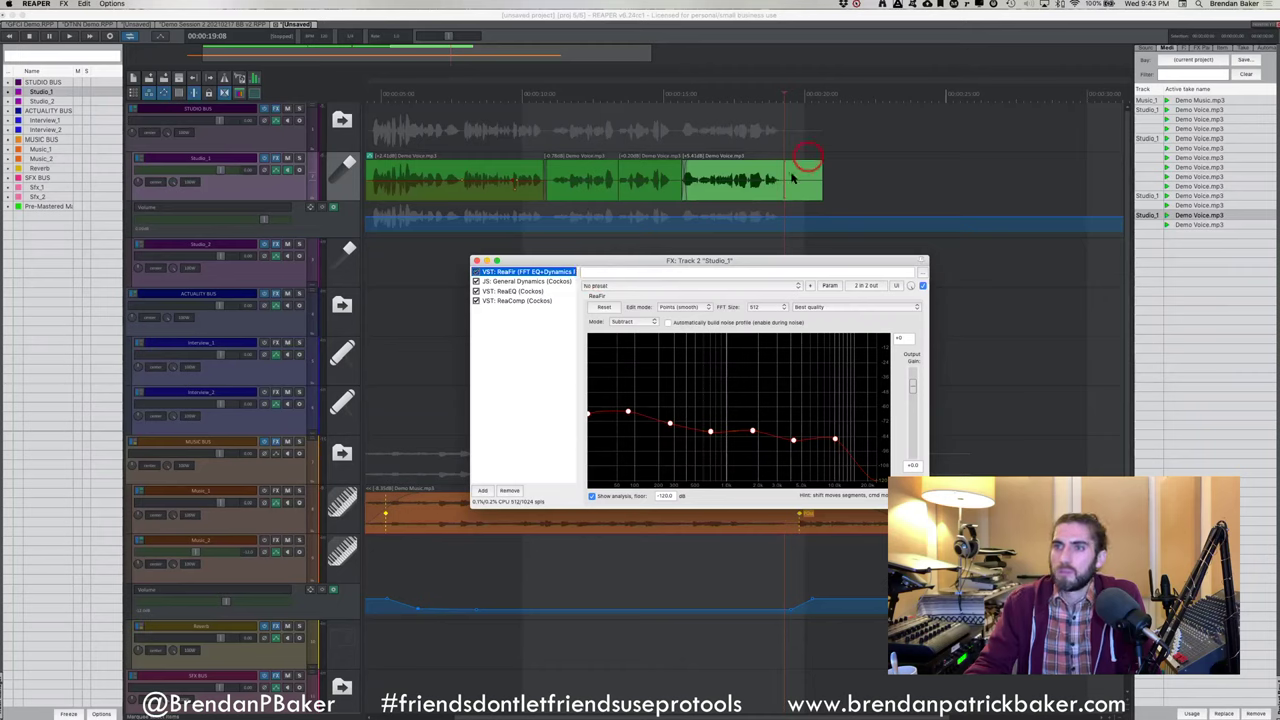
{"action": "left_click", "coordinate": [607, 310]}
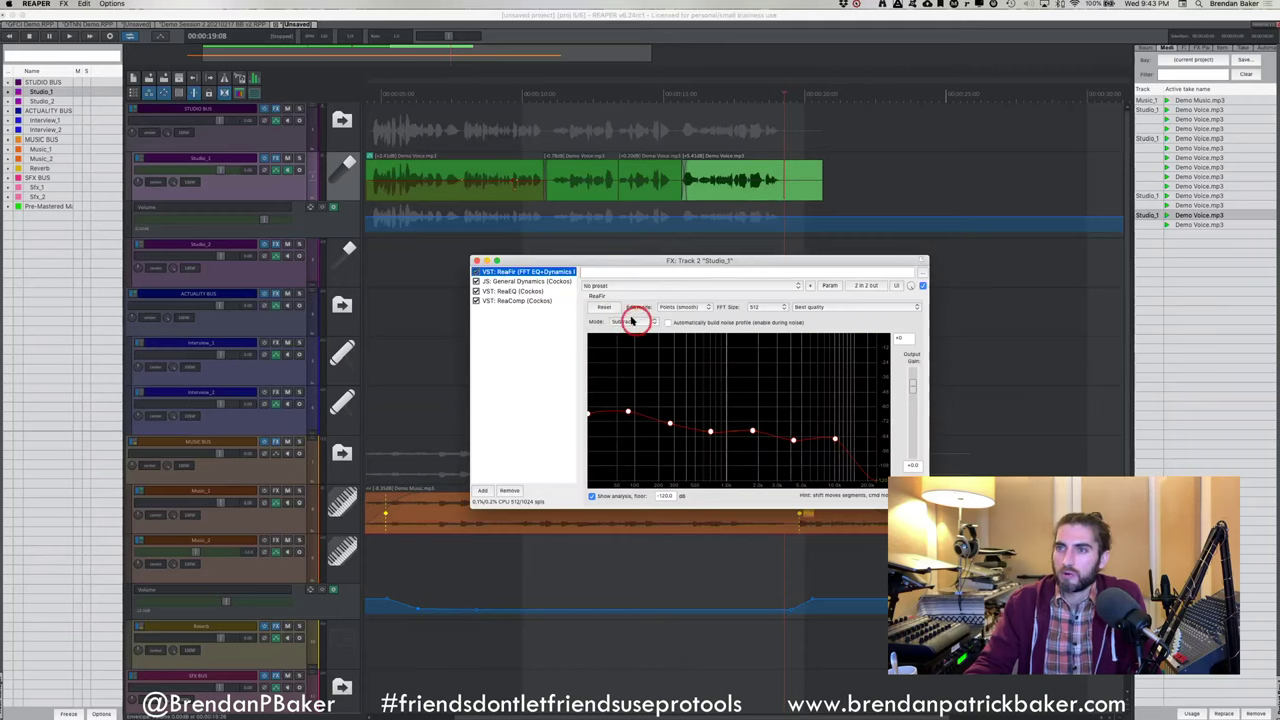
Split the last voice piece just after the speech ends, at about 00:00:19:12, isolating its silent tail
{"action": "left_click", "coordinate": [788, 178]}
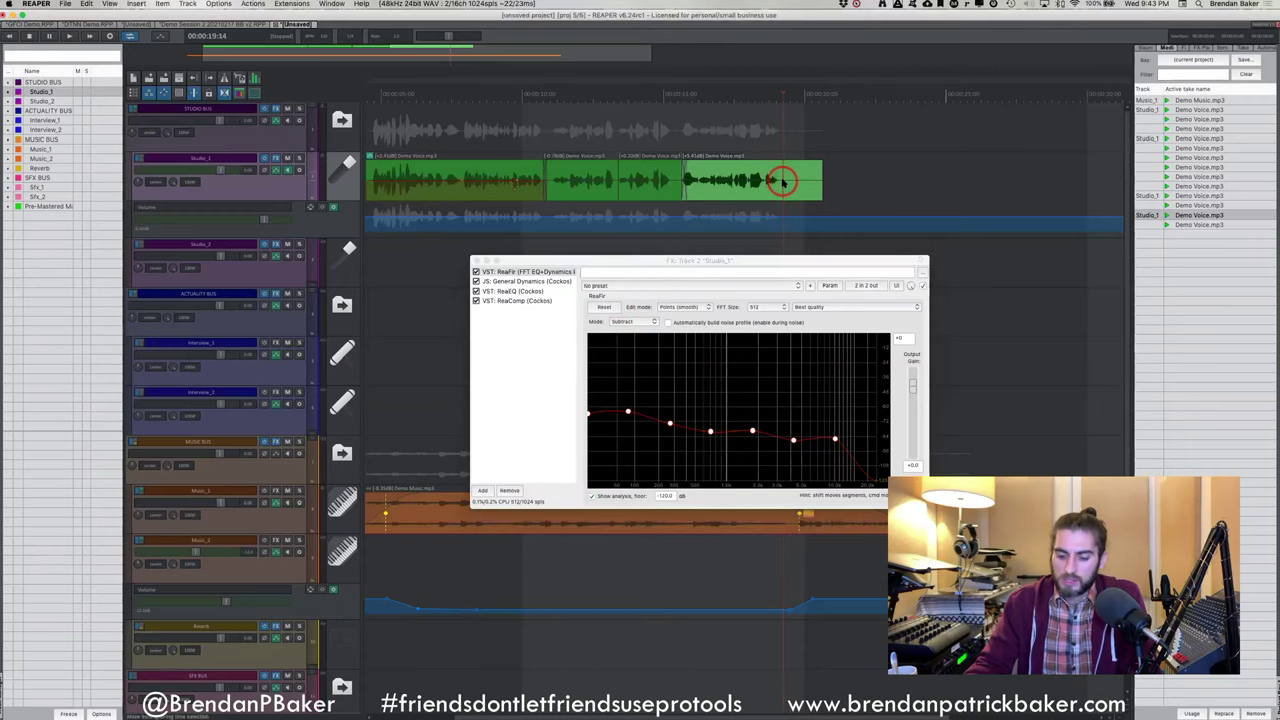
{"action": "key", "text": "b"}
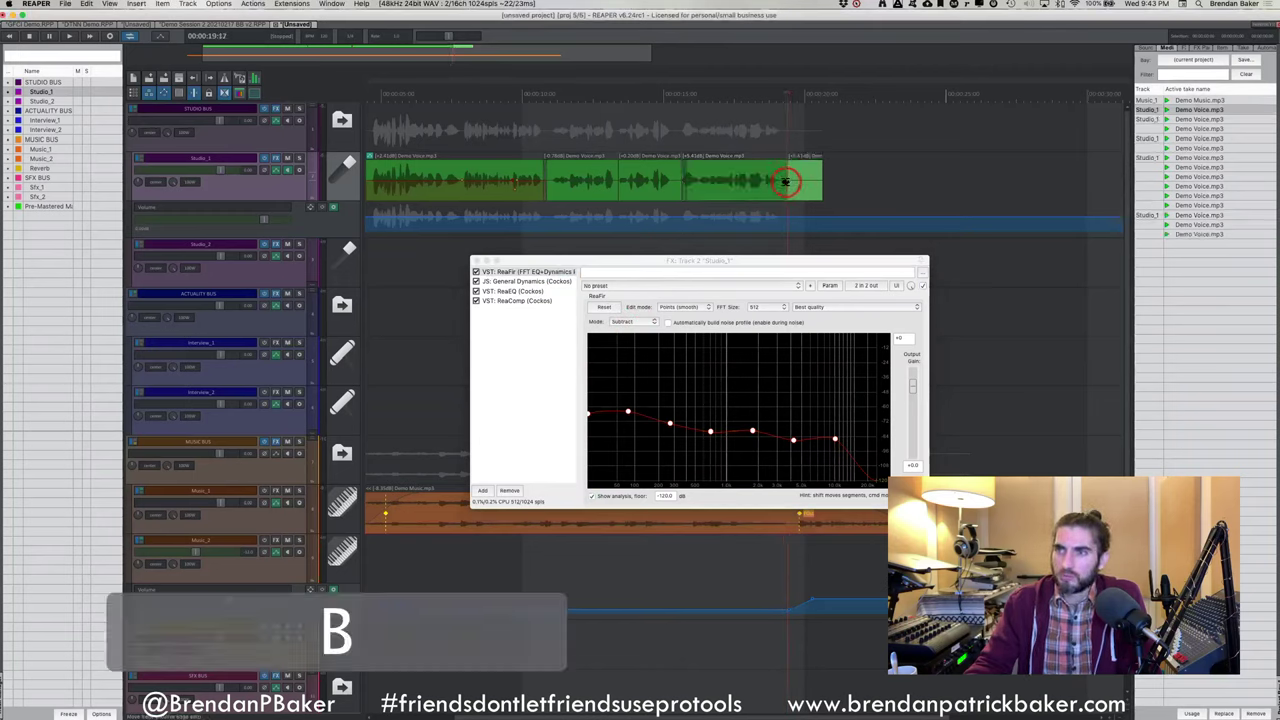
{"action": "left_click", "coordinate": [792, 182]}
Set the time selection to the length of the silent tail piece so that only the room tone loops
{"action": "key", "text": "c"}
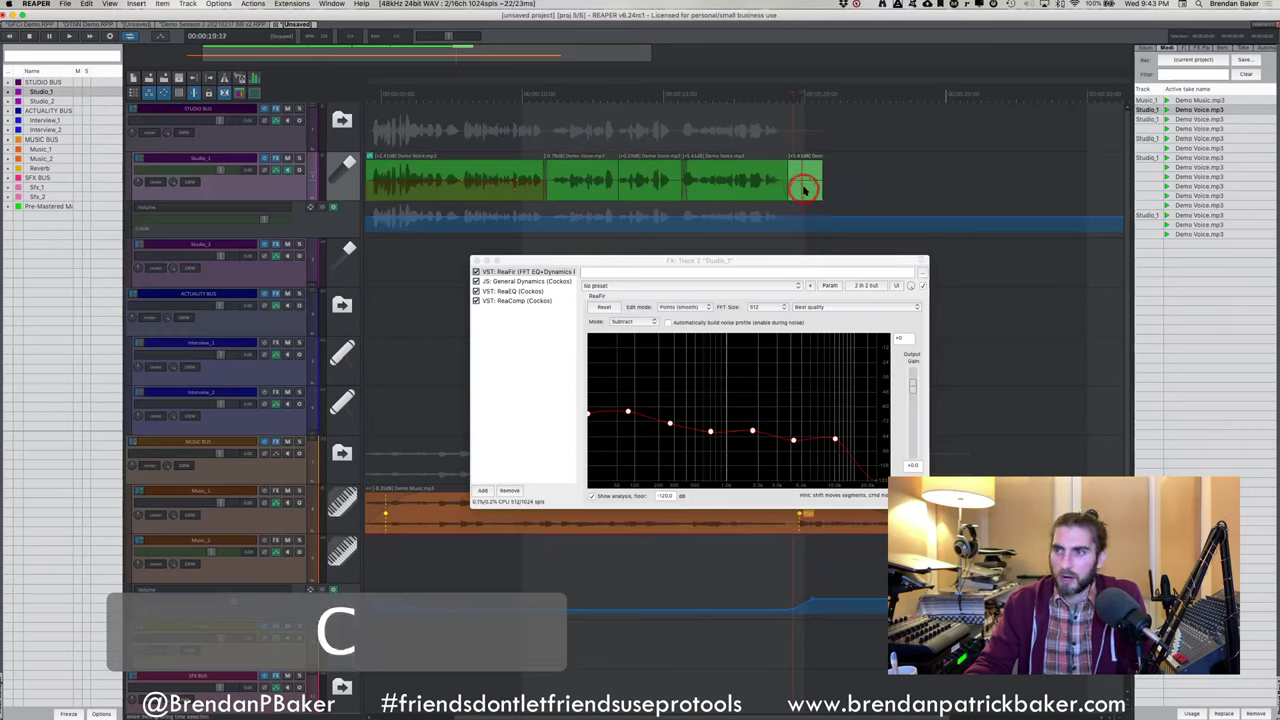
{"action": "left_click", "coordinate": [805, 188]}
{"action": "left_click", "coordinate": [235, 52]}
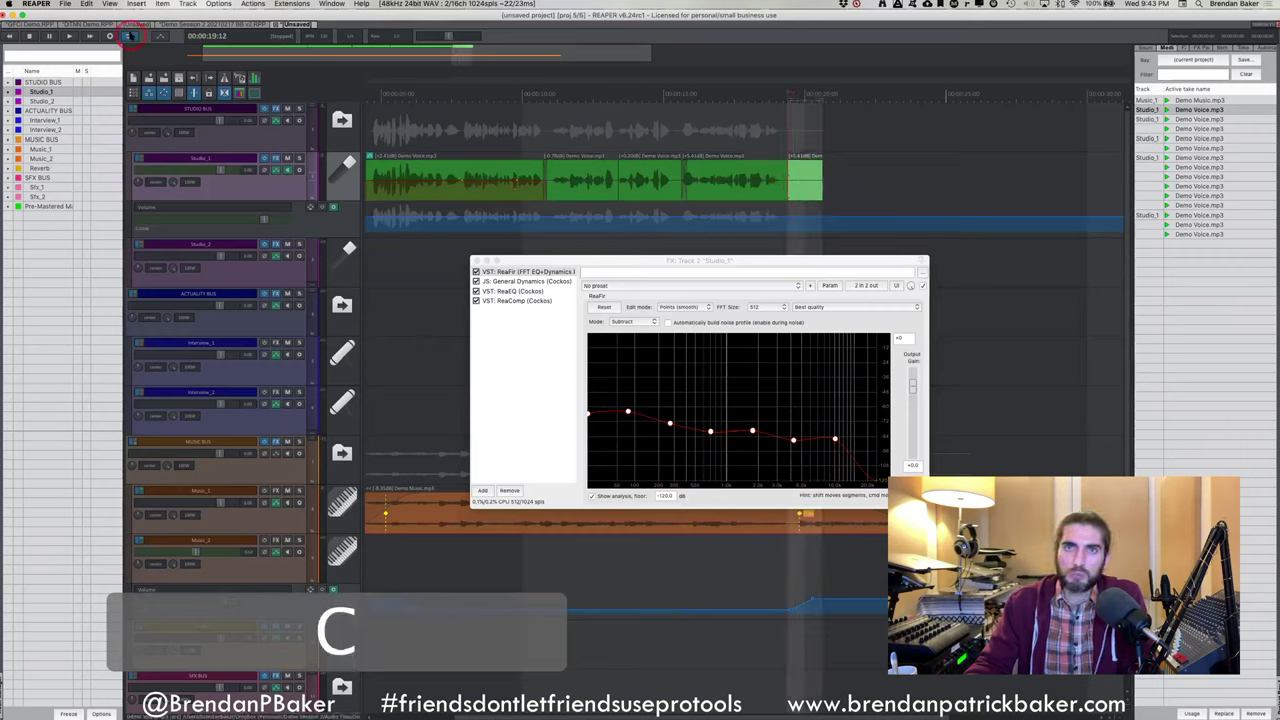
{"action": "left_click", "coordinate": [712, 176]}
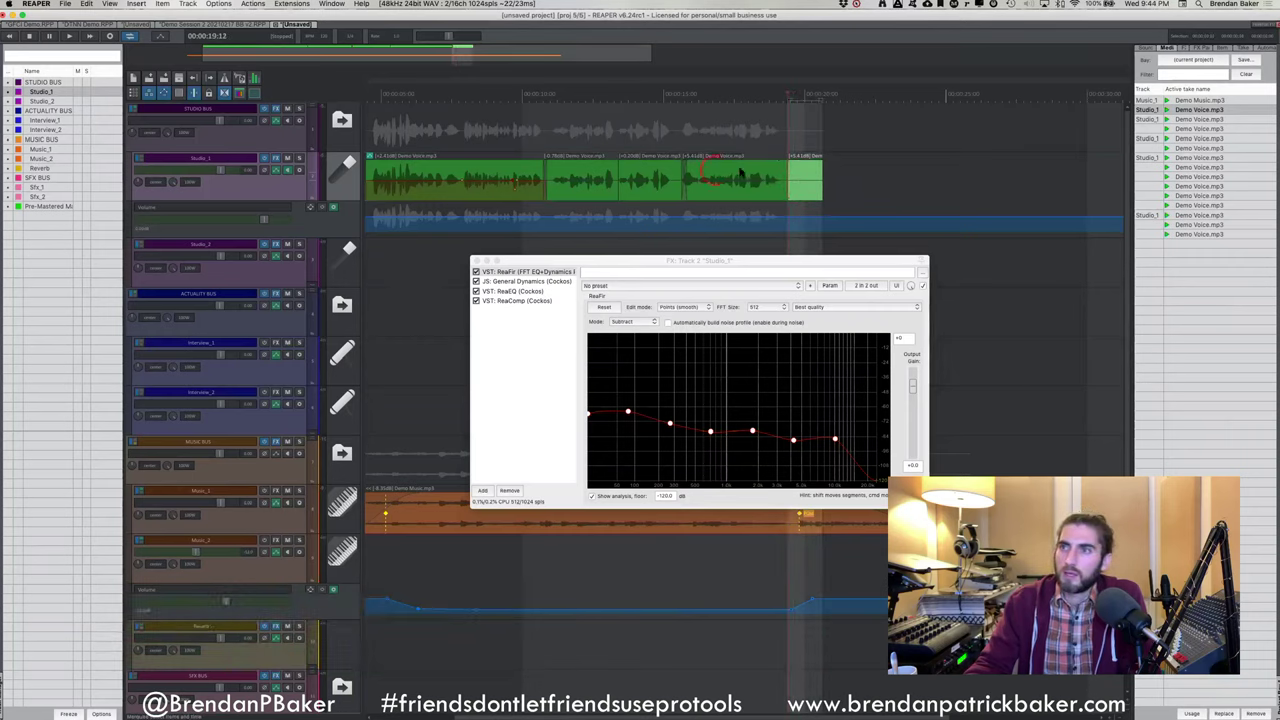
{"action": "left_click", "coordinate": [803, 181]}
{"action": "key", "text": "c"}
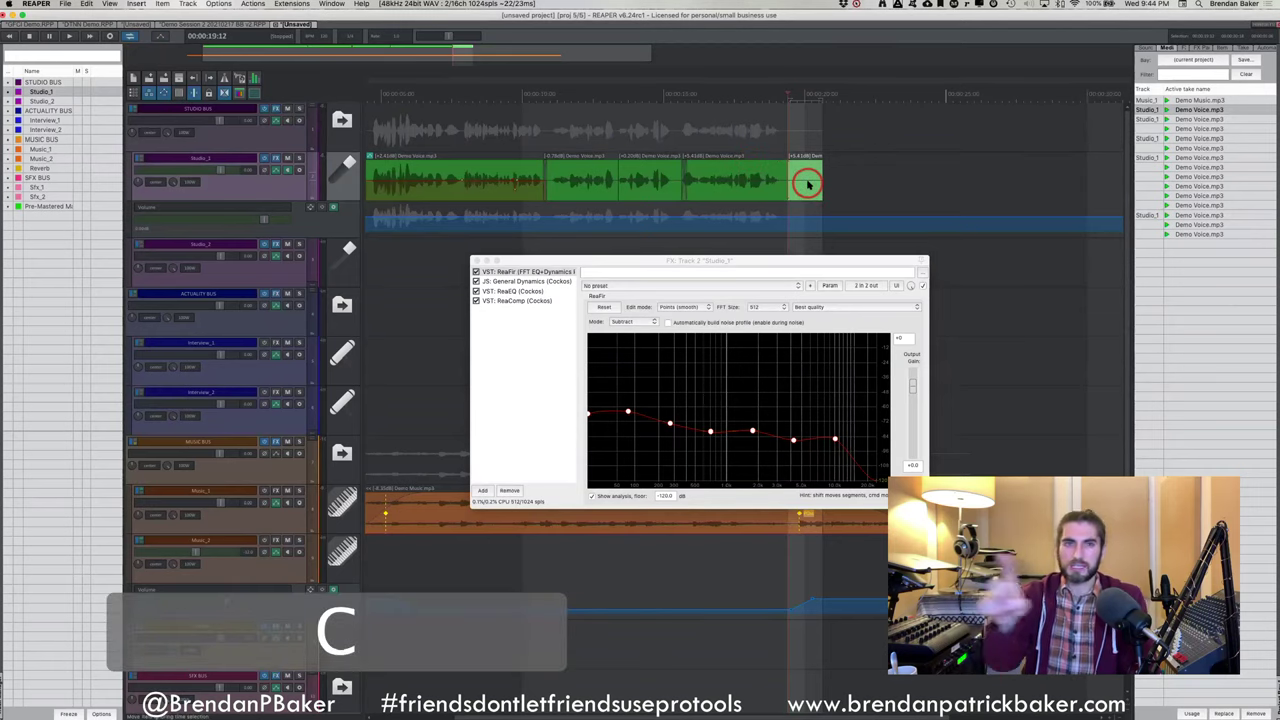
{"action": "left_click", "coordinate": [809, 183]}
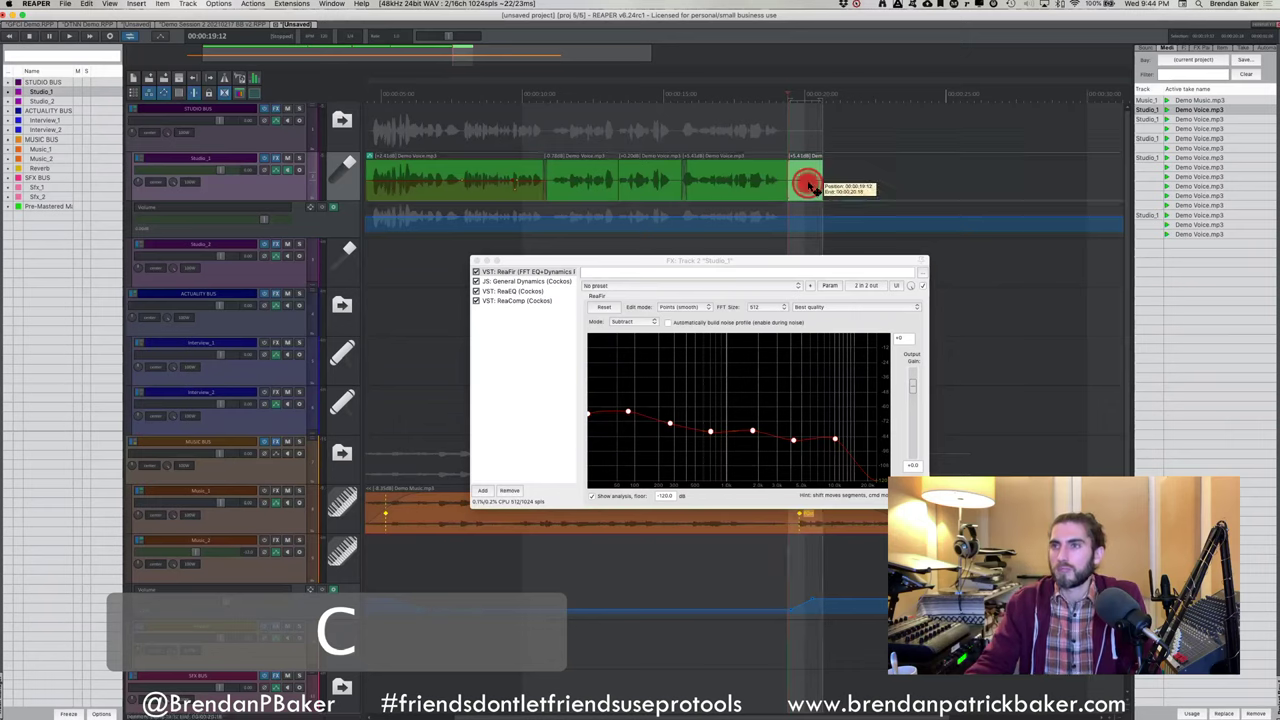
{"action": "left_click", "coordinate": [809, 183]}
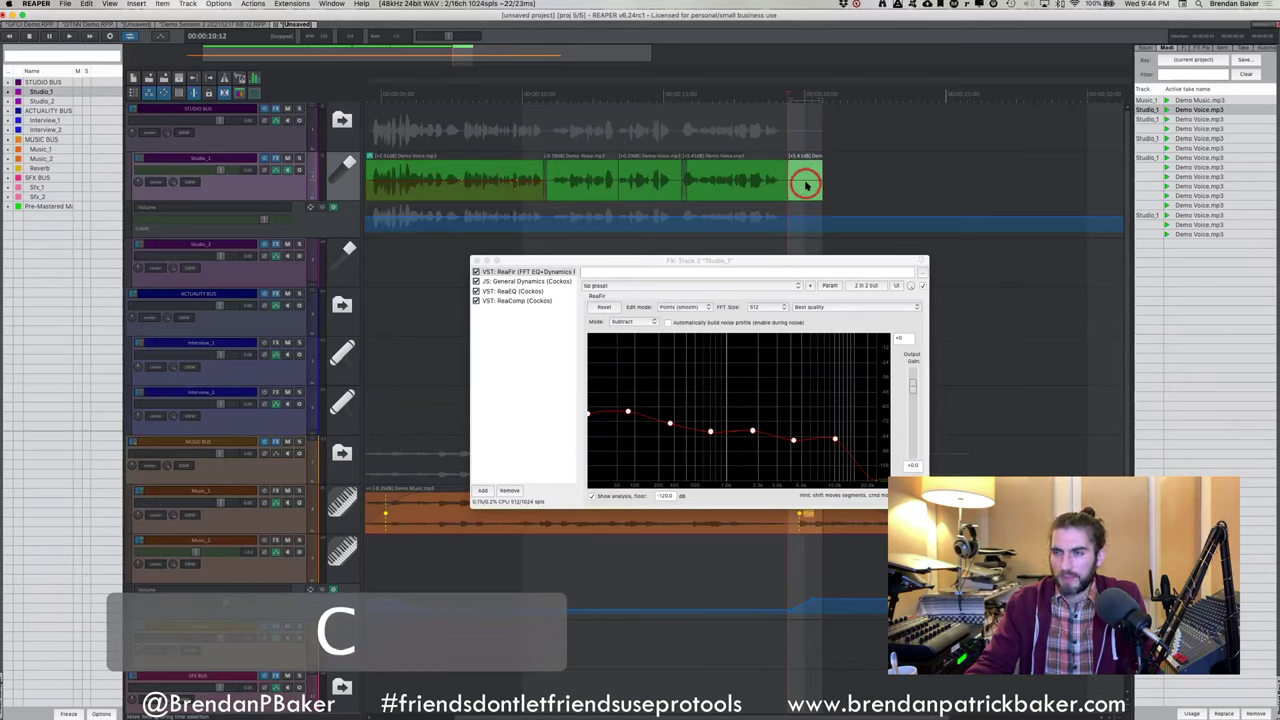
{"action": "left_click", "coordinate": [799, 182]}
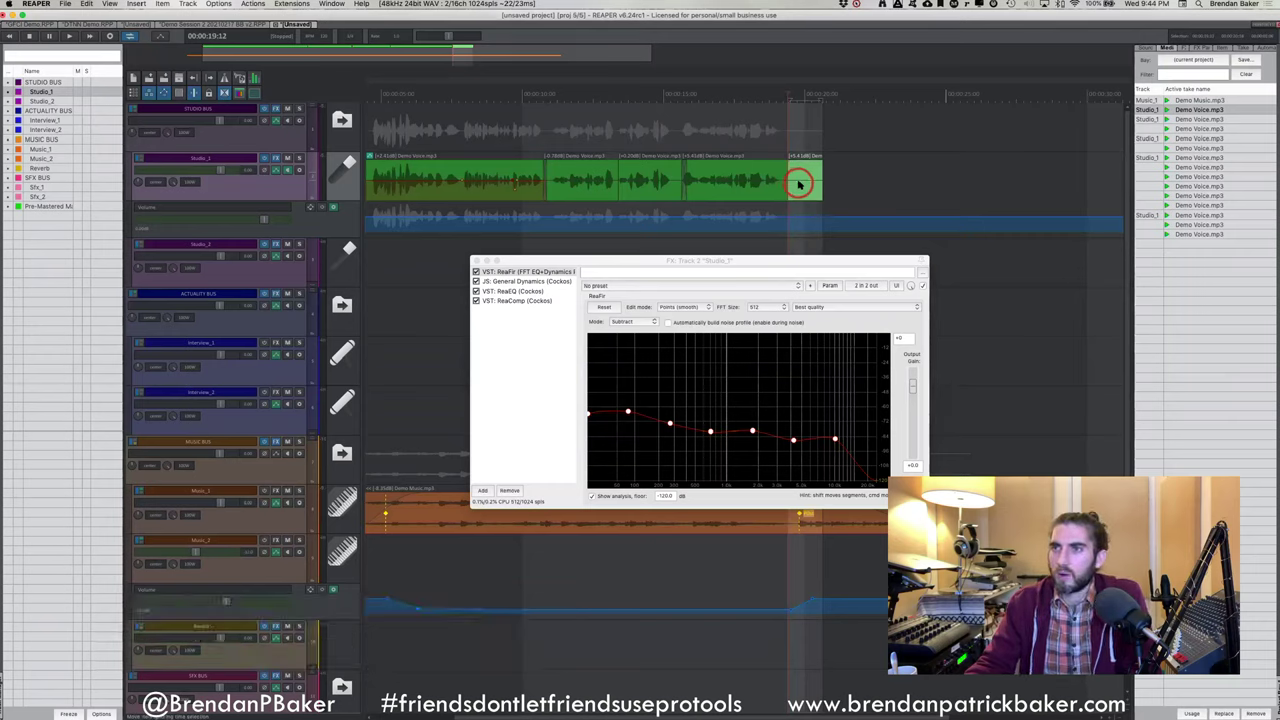
{"action": "key", "text": "c"}
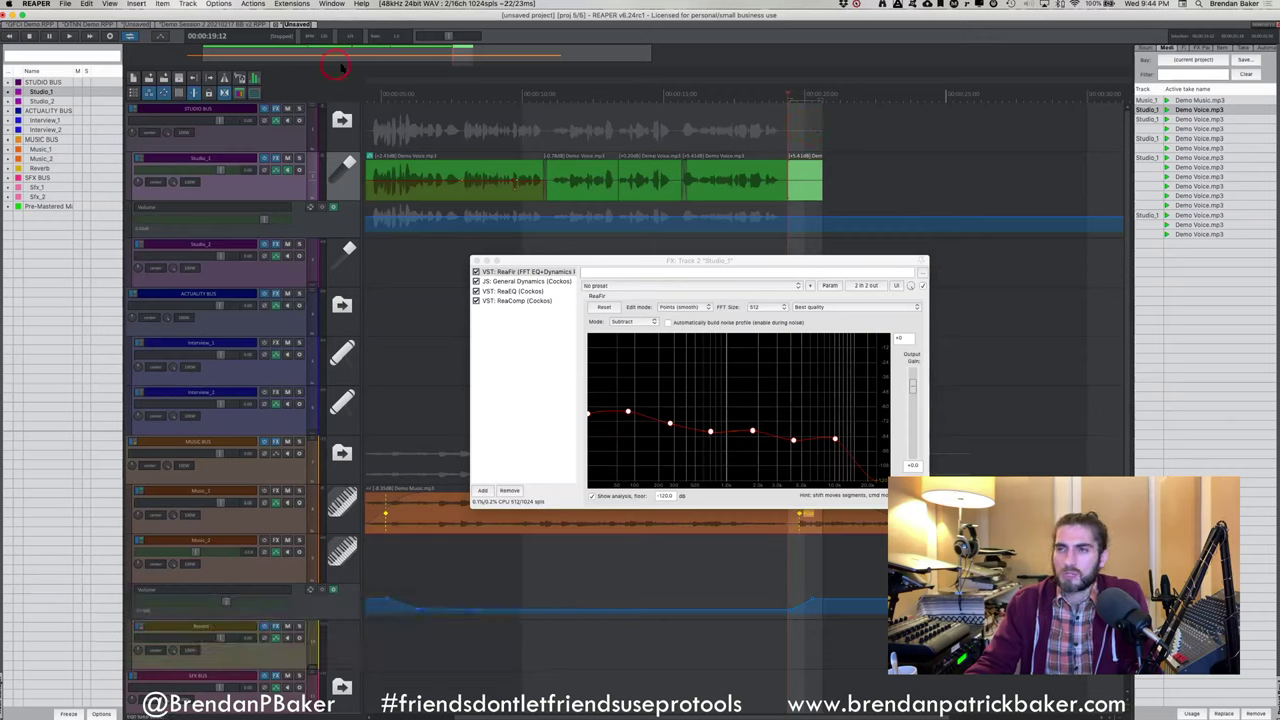
Mute Music_1, solo Studio_1 and start looped playback of the silent tail piece
{"action": "key", "text": "space"}
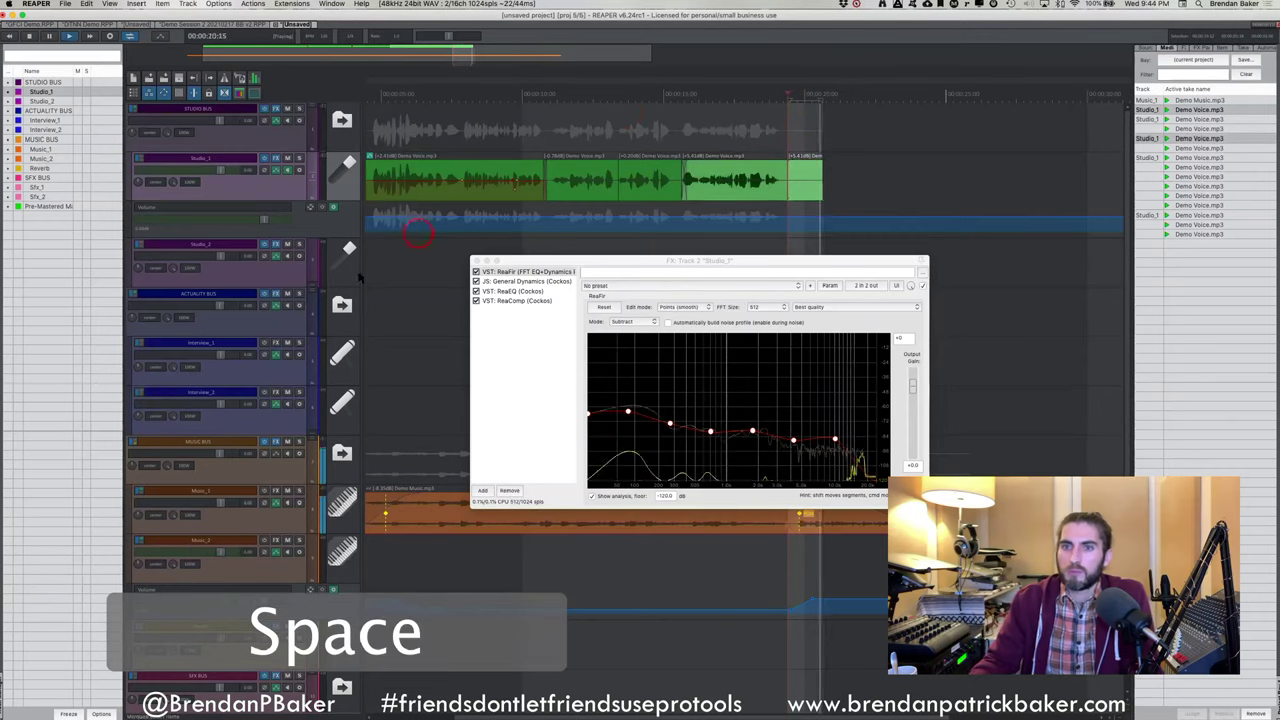
{"action": "left_click", "coordinate": [287, 491]}
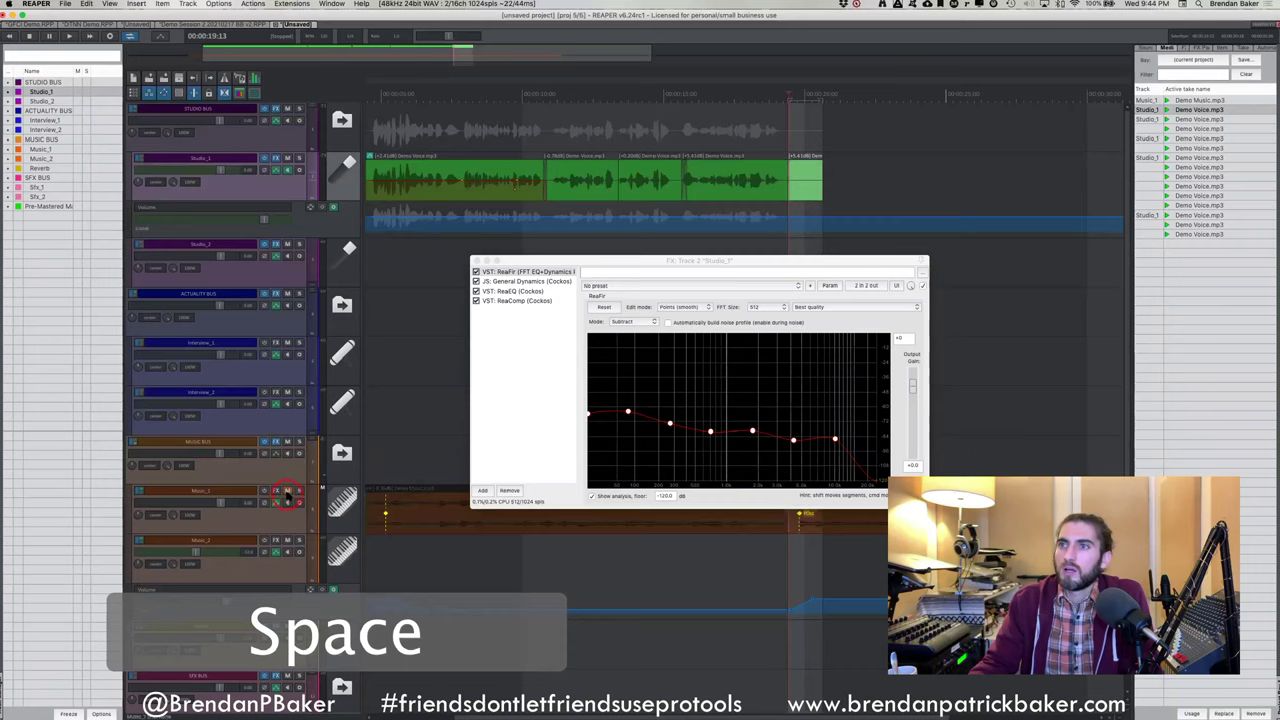
{"action": "left_click", "coordinate": [808, 177]}
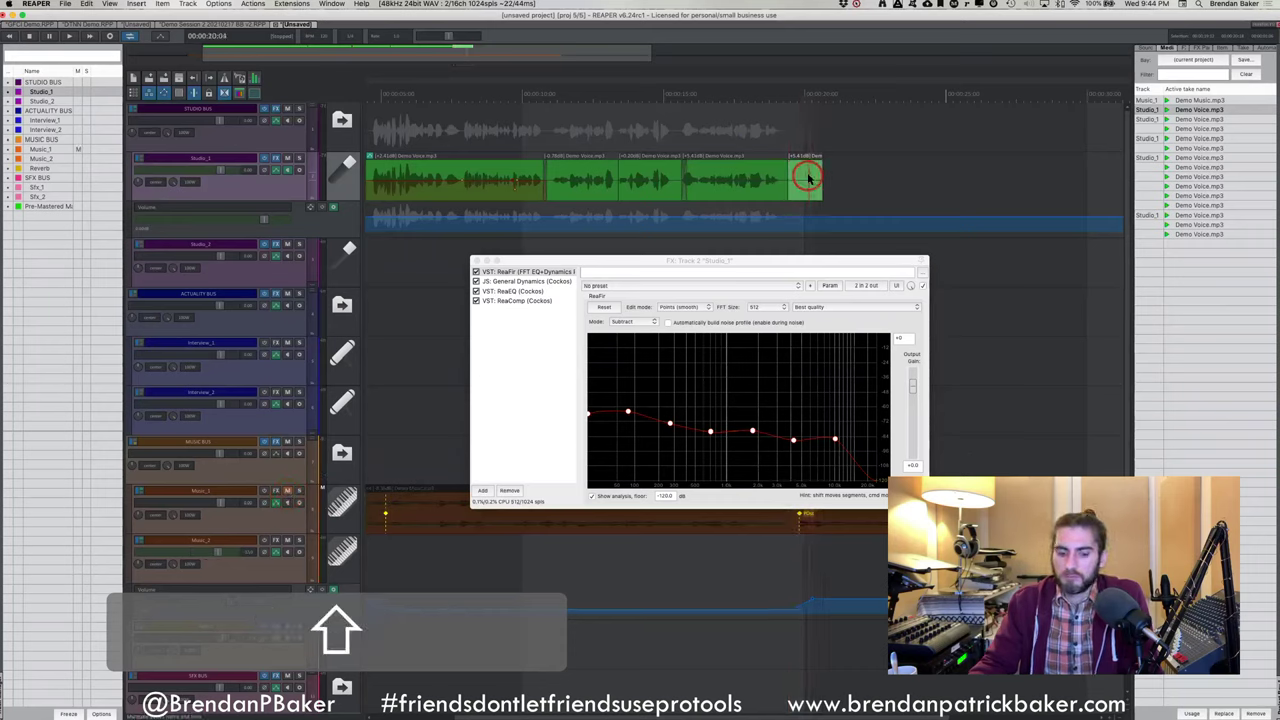
{"action": "key", "text": "shift+s"}
{"action": "key", "text": "space"}
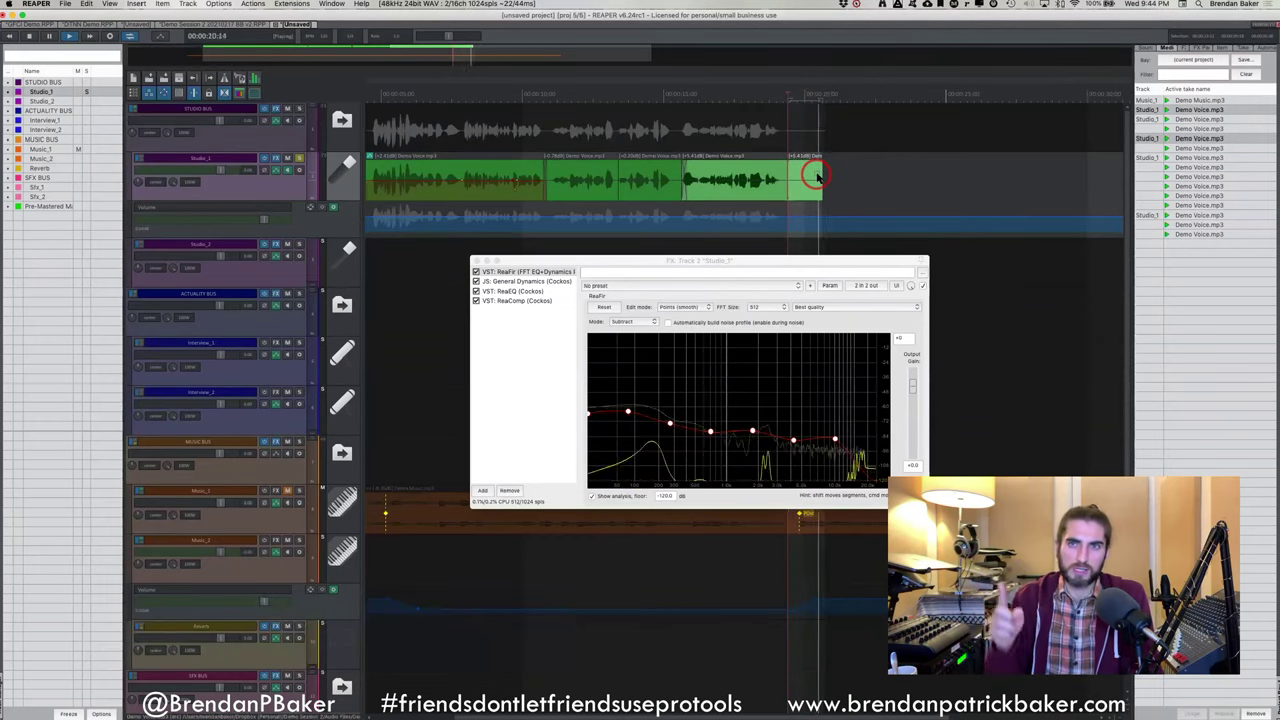
Reset ReaFir's curve, automatically build a new noise profile from the looping room tone, and end the capture and playback
{"action": "left_click", "coordinate": [606, 308]}
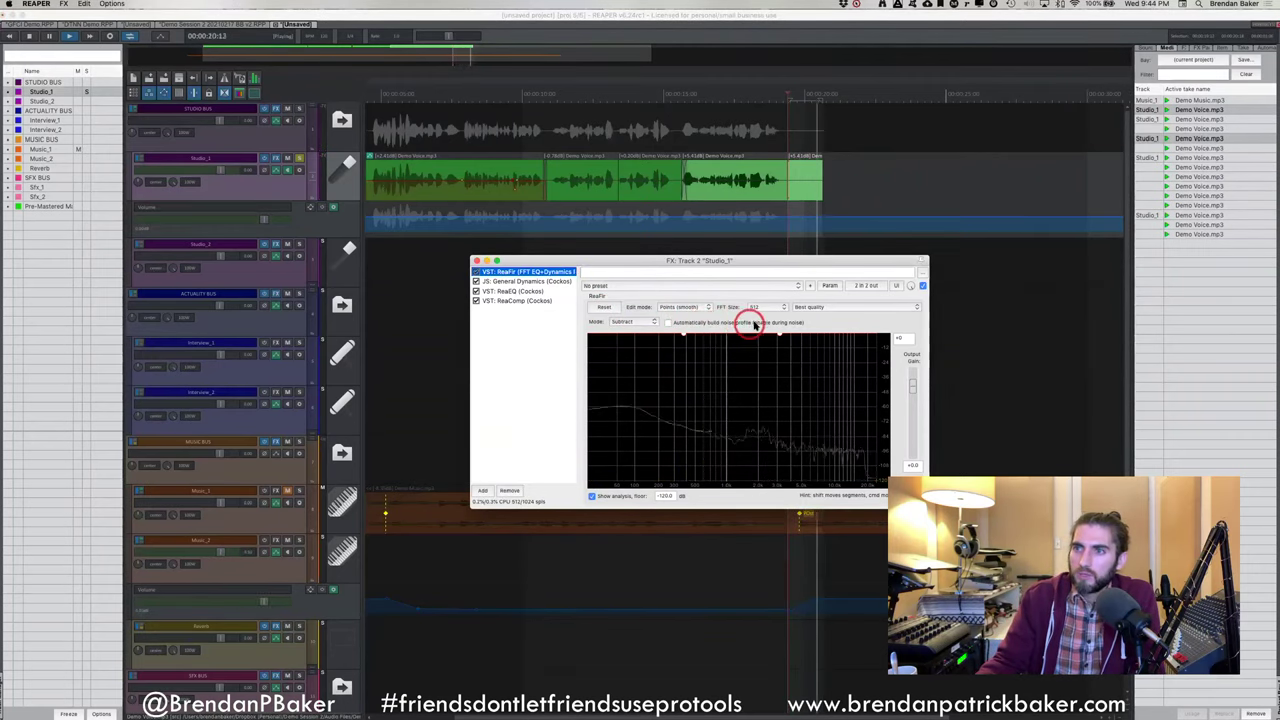
{"action": "left_click", "coordinate": [669, 324]}
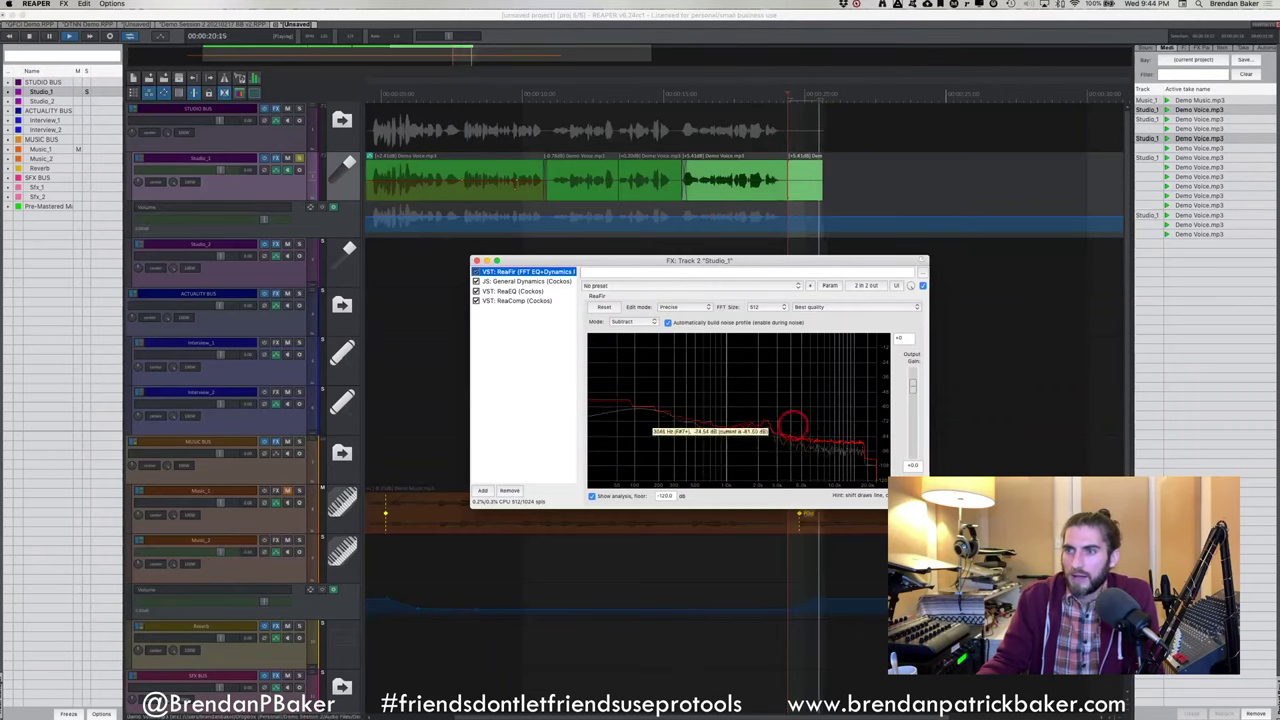
{"action": "left_click", "coordinate": [668, 323]}
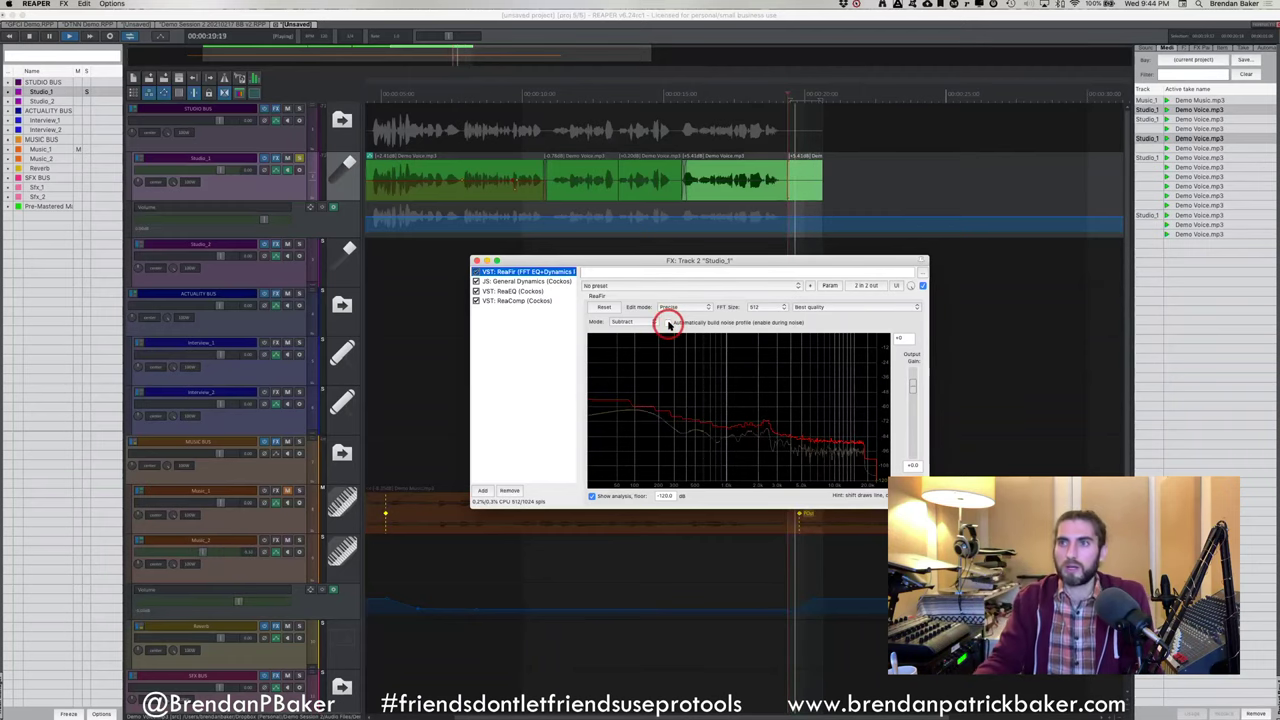
{"action": "key", "text": "space"}
Play the last voice piece from its opening crossfade to hear ReaFir's noise subtraction, and ignore the iCloud photo storage alert
{"action": "left_click", "coordinate": [706, 132]}
{"action": "left_click", "coordinate": [693, 95]}
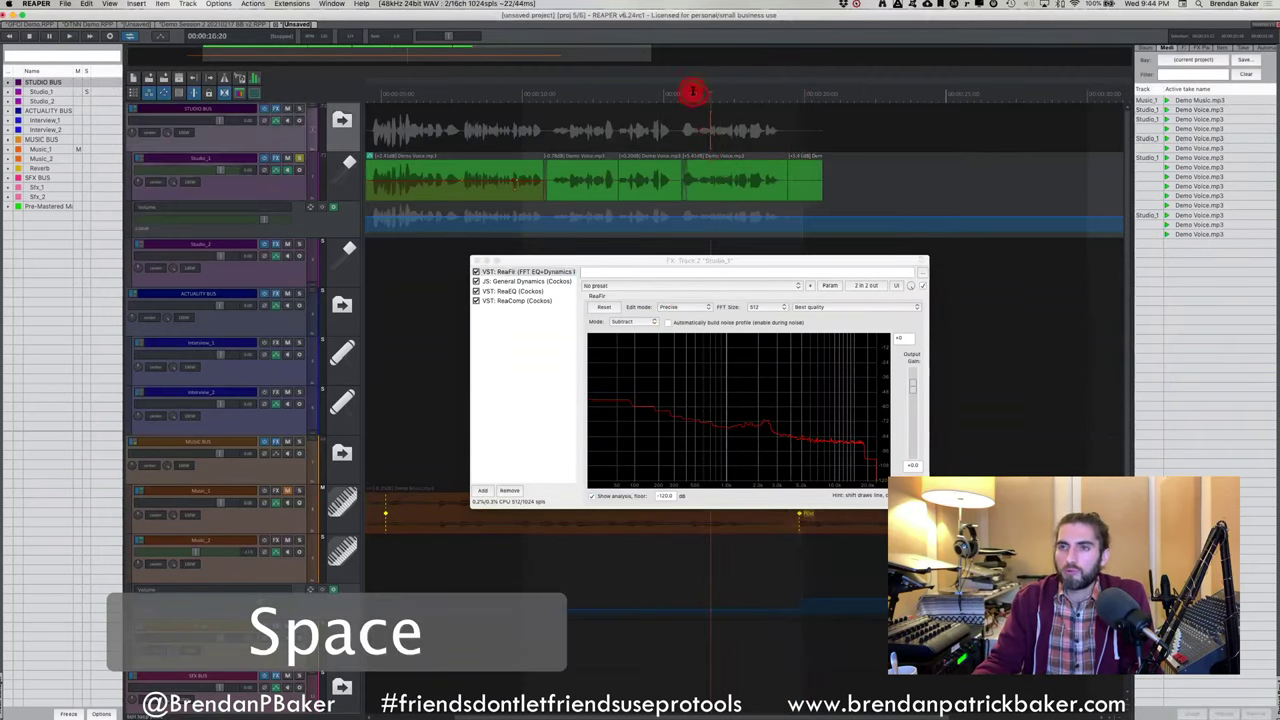
{"action": "left_click", "coordinate": [695, 178]}
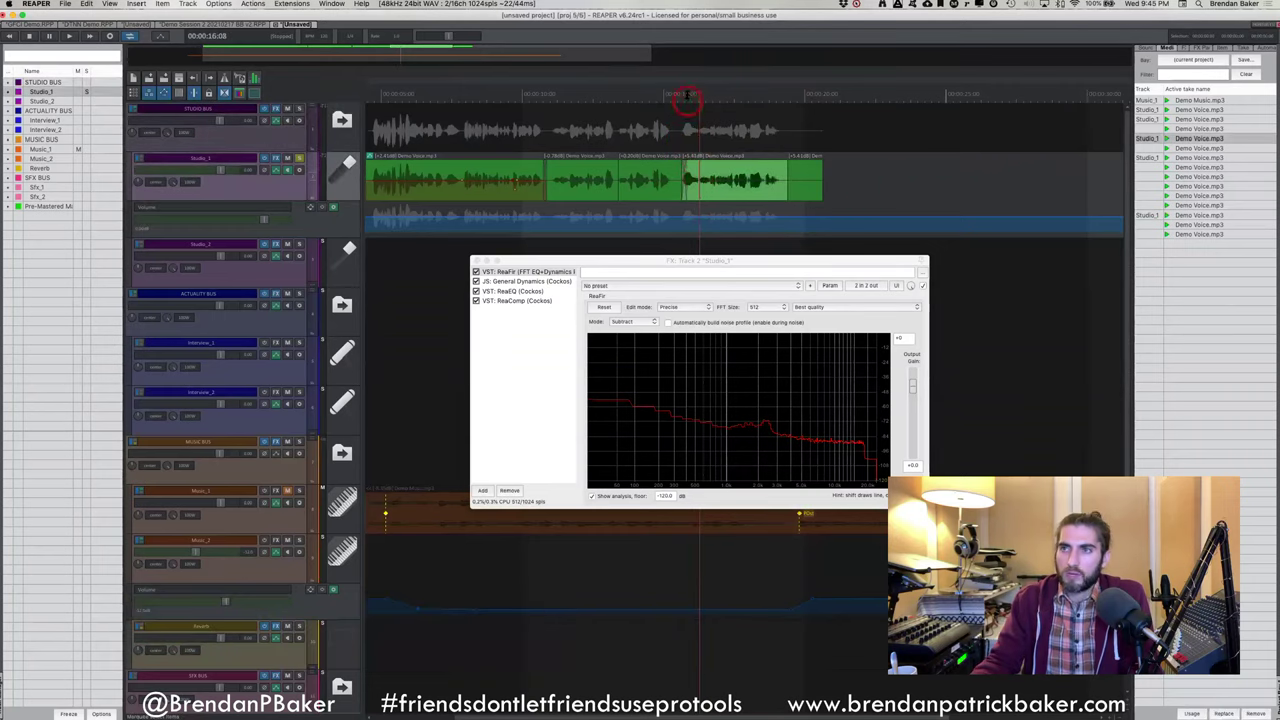
{"action": "left_click", "coordinate": [686, 95]}
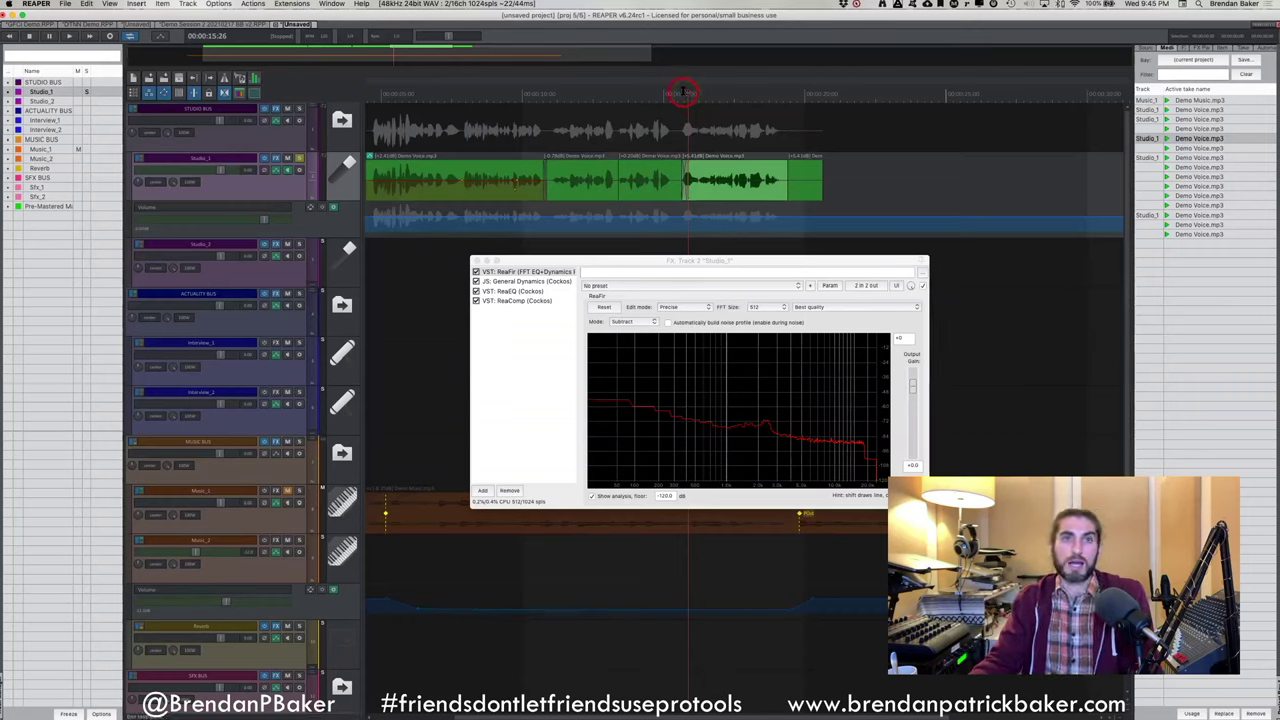
{"action": "key", "text": "space"}
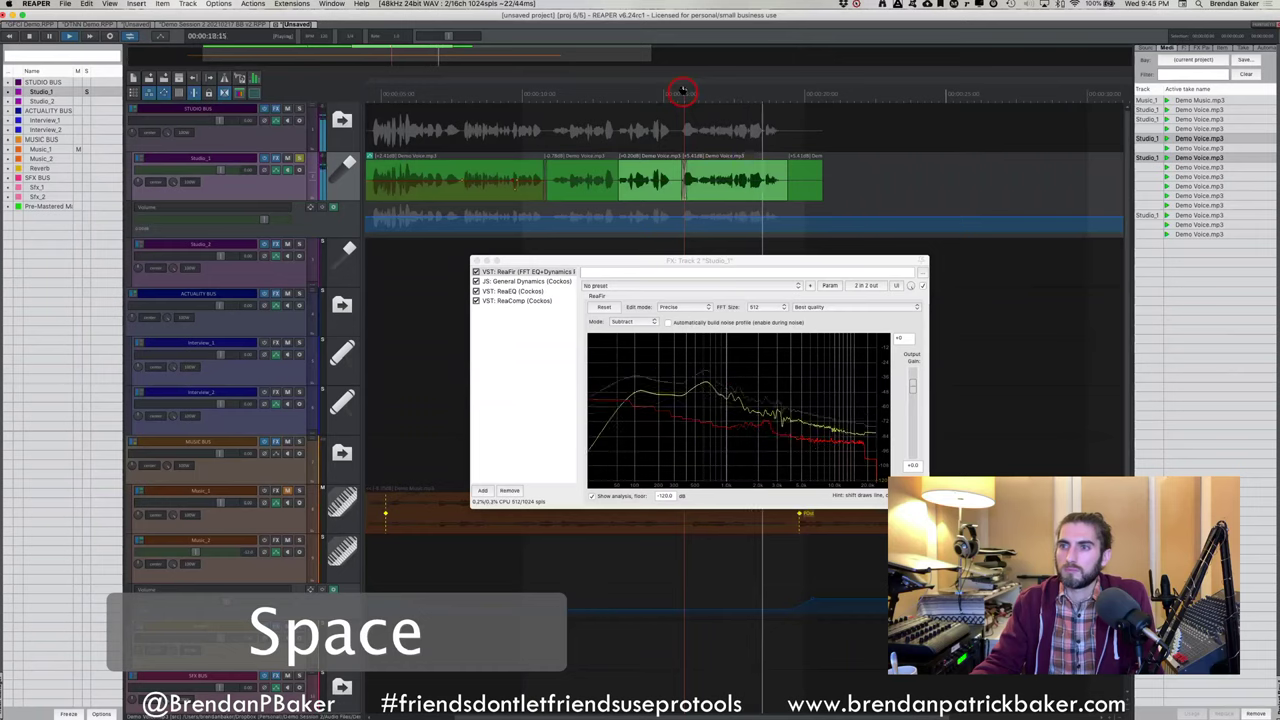
{"action": "key", "text": "space"}
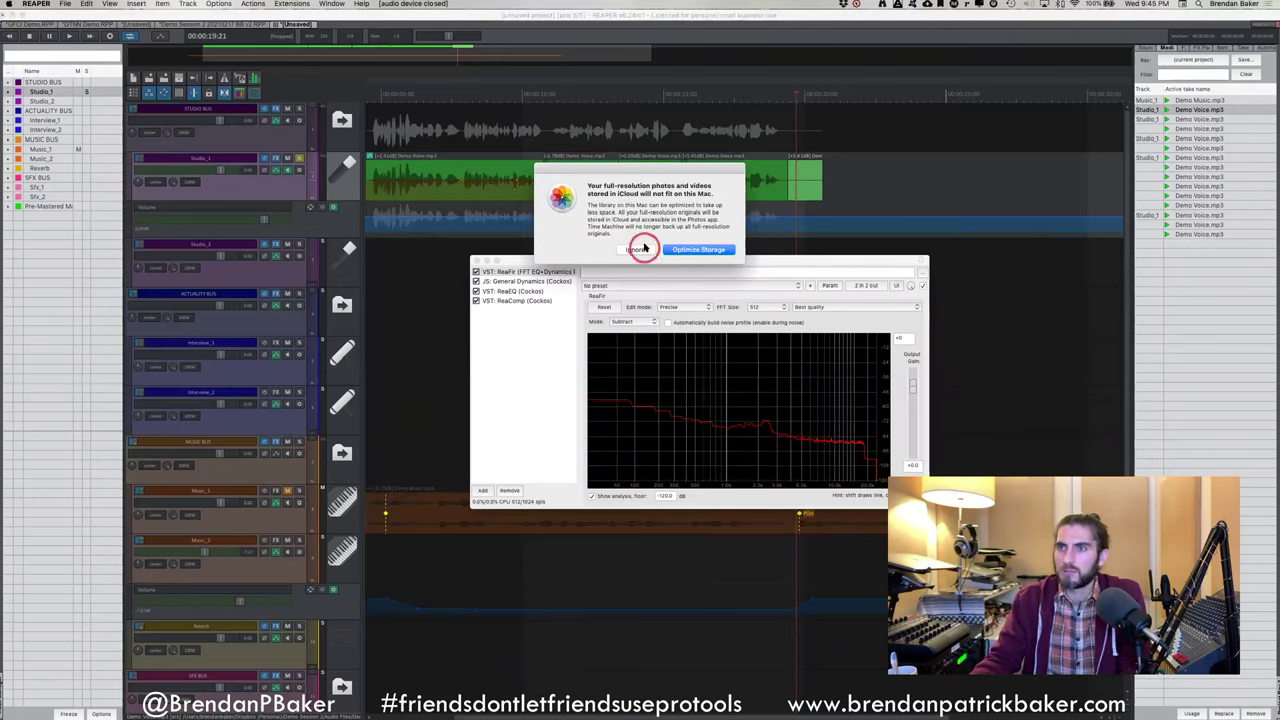
{"action": "left_click", "coordinate": [643, 250]}
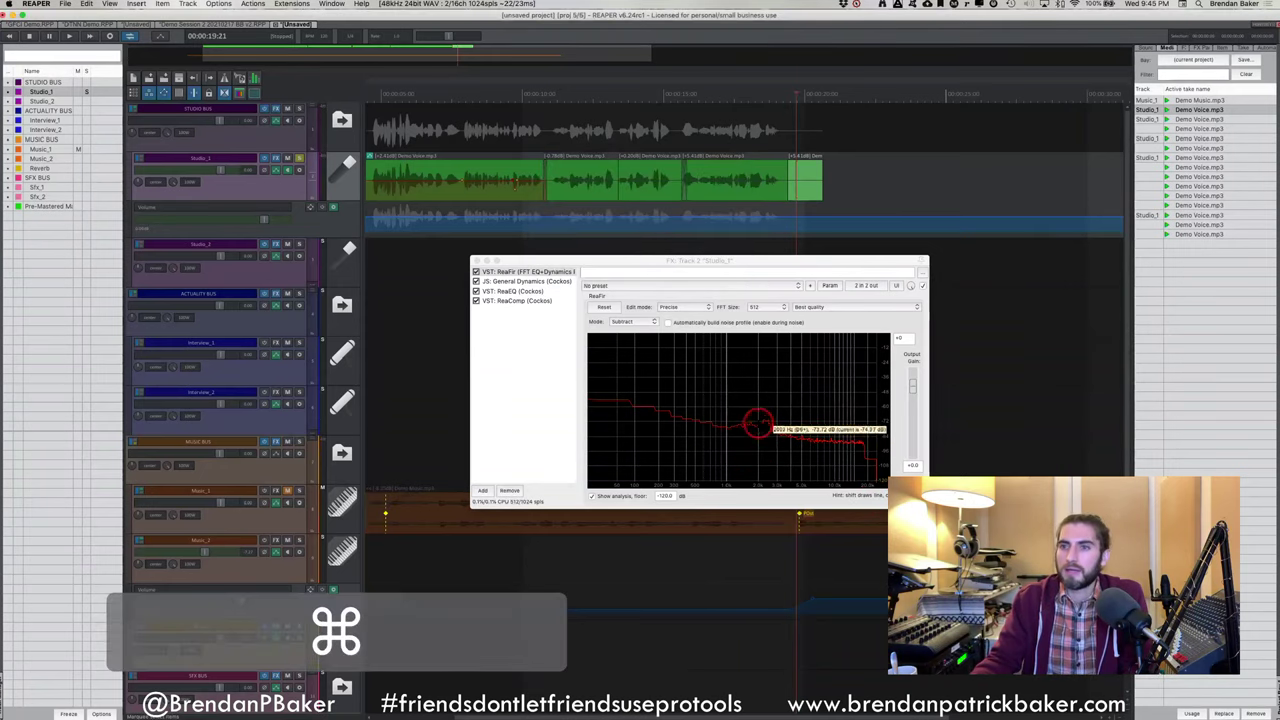
Raise the whole ReaFir noise profile curve well above the captured noise level while listening to the voice
{"action": "left_click", "coordinate": [758, 430], "text": "super"}
{"action": "mouse_move", "coordinate": [758, 430]}
{"action": "left_mouse_down"}
{"action": "mouse_move", "coordinate": [767, 435]}
{"action": "mouse_move", "coordinate": [688, 173]}
{"action": "mouse_move", "coordinate": [780, 433]}
{"action": "mouse_move", "coordinate": [782, 324]}
{"action": "mouse_move", "coordinate": [774, 418]}
{"action": "mouse_move", "coordinate": [672, 90]}
{"action": "mouse_move", "coordinate": [740, 412]}
{"action": "mouse_move", "coordinate": [750, 319]}
{"action": "mouse_move", "coordinate": [738, 296]}
{"action": "mouse_move", "coordinate": [788, 382]}
{"action": "mouse_move", "coordinate": [825, 381]}
{"action": "mouse_move", "coordinate": [815, 400]}
{"action": "mouse_move", "coordinate": [826, 430]}
{"action": "mouse_move", "coordinate": [787, 436]}
{"action": "mouse_move", "coordinate": [766, 417]}
{"action": "mouse_move", "coordinate": [600, 385]}
{"action": "left_mouse_up"}
{"action": "key", "text": "space"}
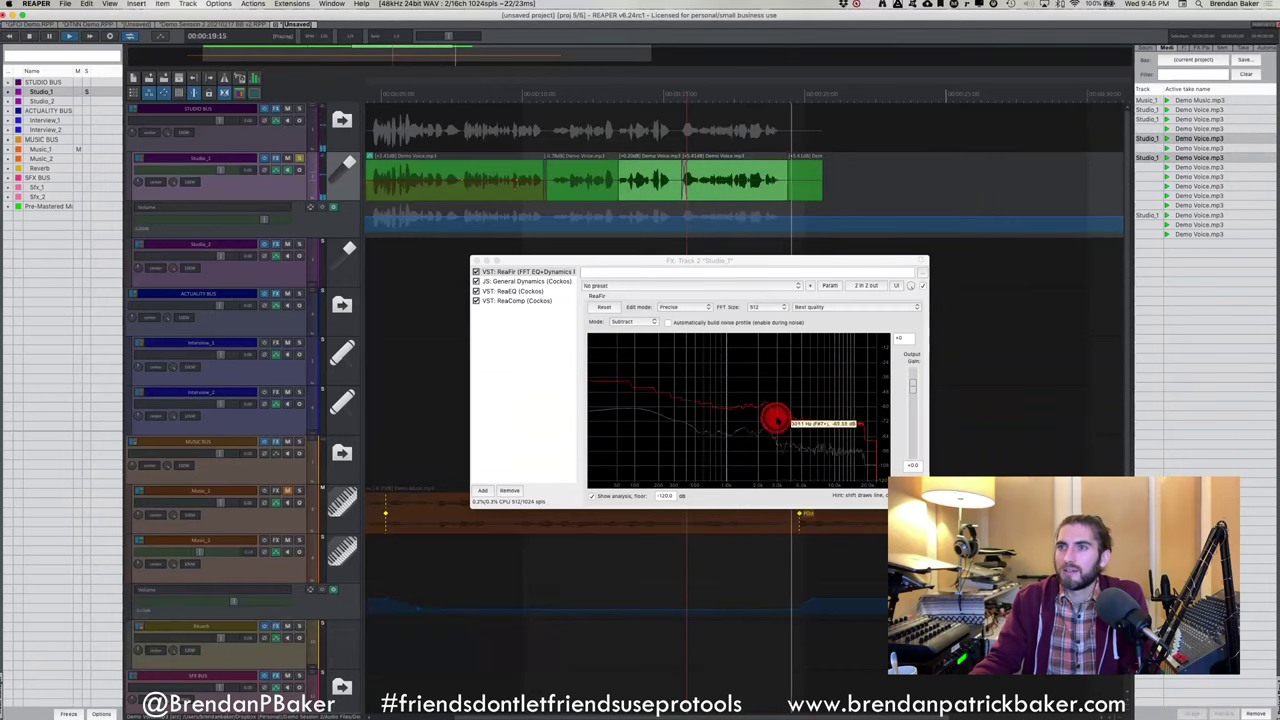
{"action": "key", "text": "space"}
Play back the last voice pieces from around 00:00:15 to hear the stronger noise reduction
{"action": "left_click", "coordinate": [708, 165]}
{"action": "left_click", "coordinate": [671, 90]}
{"action": "key", "text": "space"}
{"action": "key", "text": "space"}
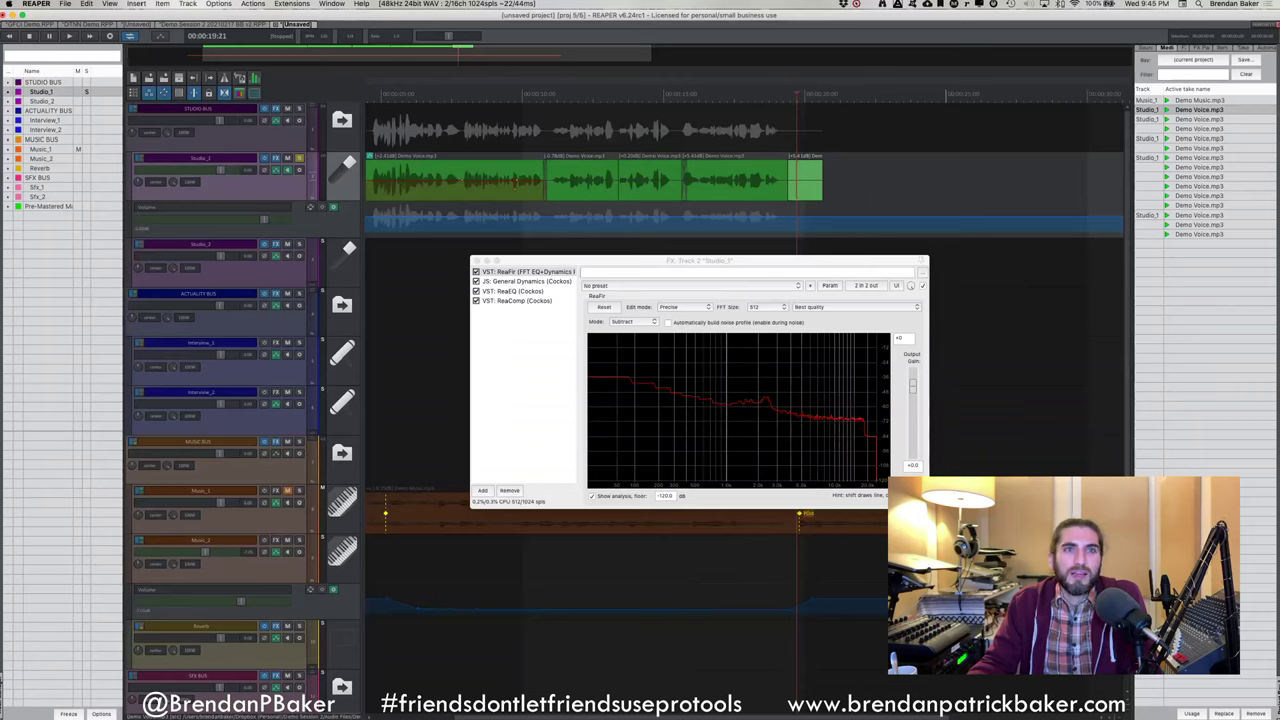
Lower ReaFir's whole noise profile curve well below its raised level and play the voice from about 00:00:16 to hear it
{"action": "mouse_move", "coordinate": [777, 335]}
{"action": "left_mouse_down"}
{"action": "mouse_move", "coordinate": [766, 406]}
{"action": "mouse_move", "coordinate": [777, 462]}
{"action": "left_mouse_up"}
{"action": "left_click", "coordinate": [688, 127]}
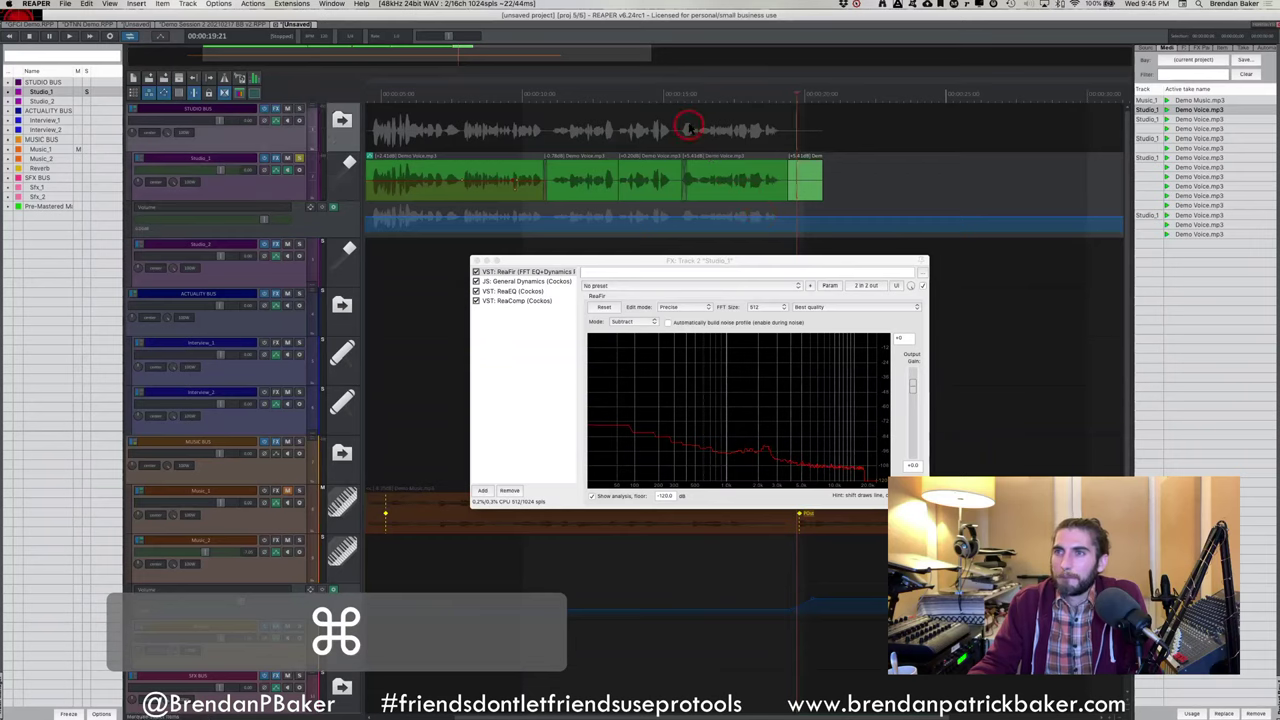
{"action": "key", "text": "space"}
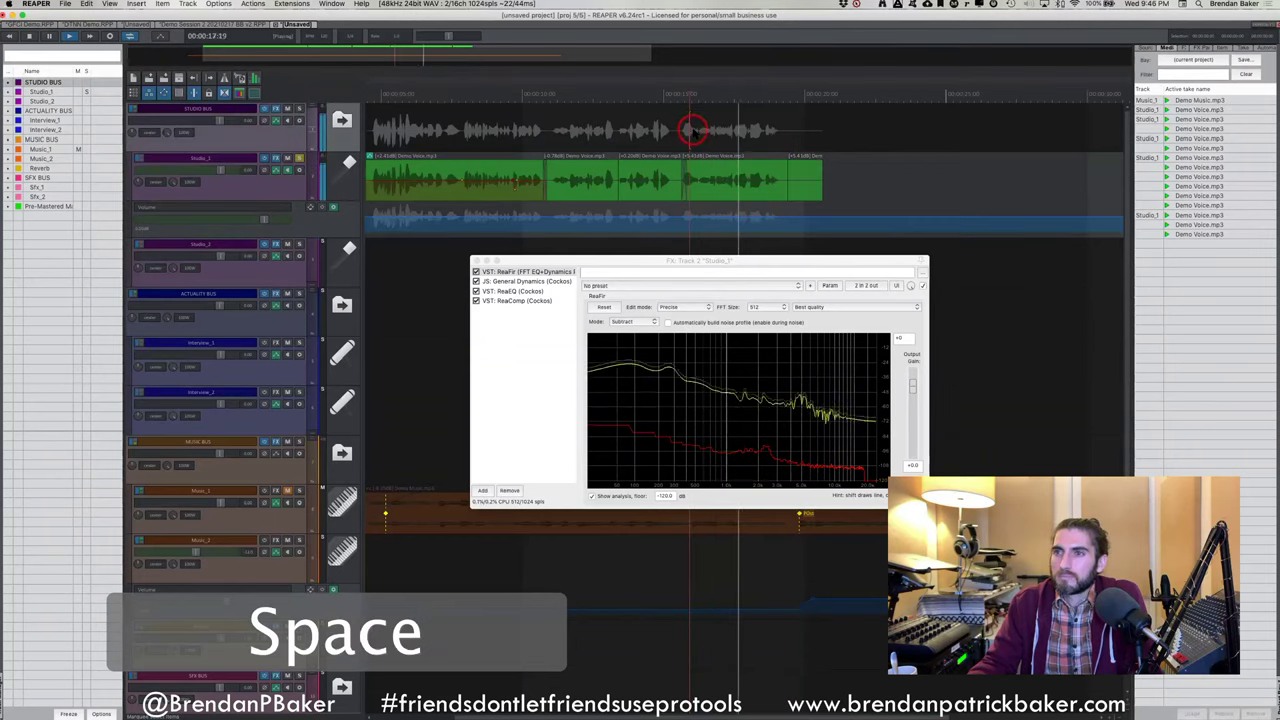
{"action": "key", "text": "space"}
Examine the General Dynamics curve and settings on Studio_1, comparing the plugin with ReaFir in the effects chain
{"action": "left_click", "coordinate": [499, 317]}
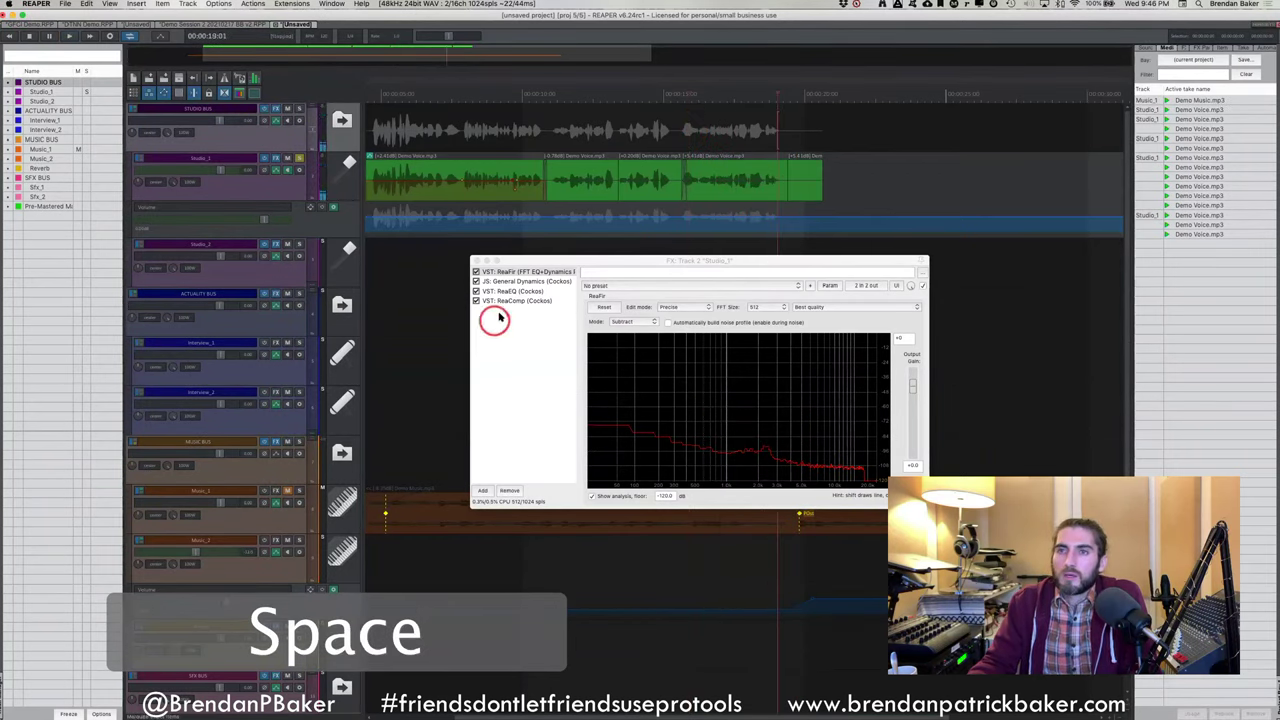
{"action": "left_click_drag", "start_coordinate": [505, 273], "coordinate": [540, 280]}
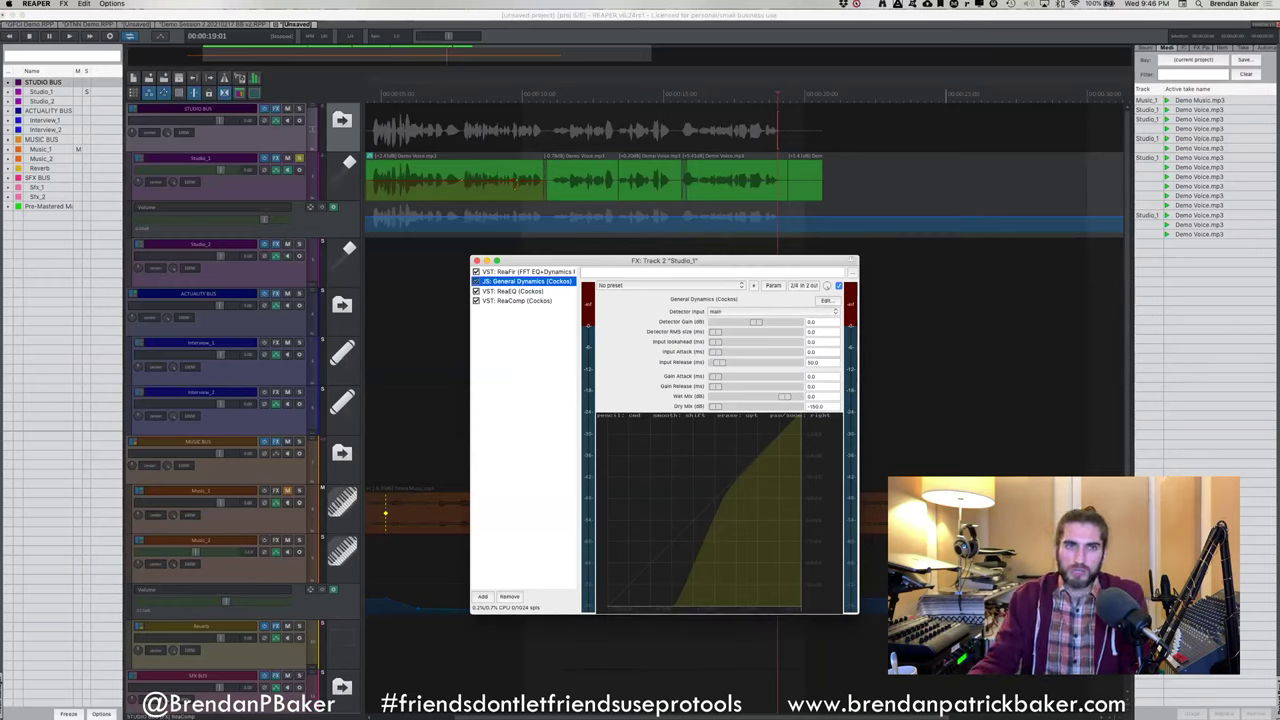
{"action": "left_click", "coordinate": [492, 282]}
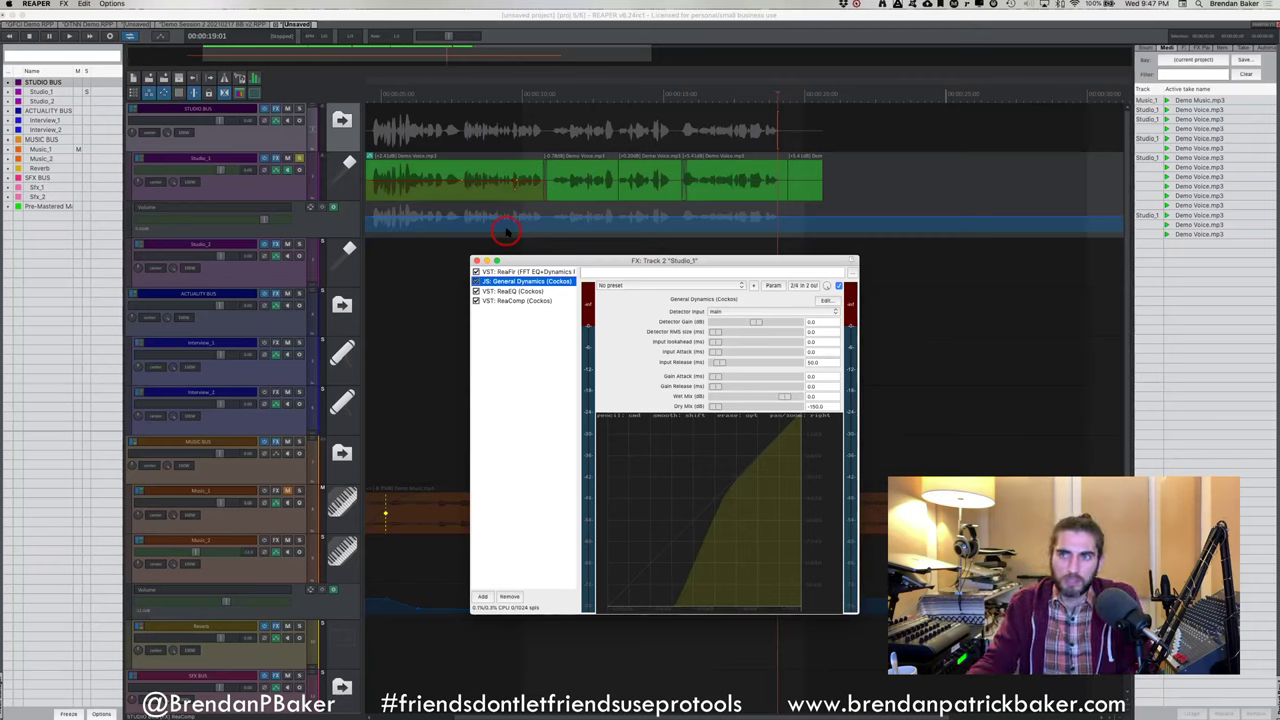
{"action": "left_click_drag", "start_coordinate": [496, 229], "coordinate": [513, 214]}
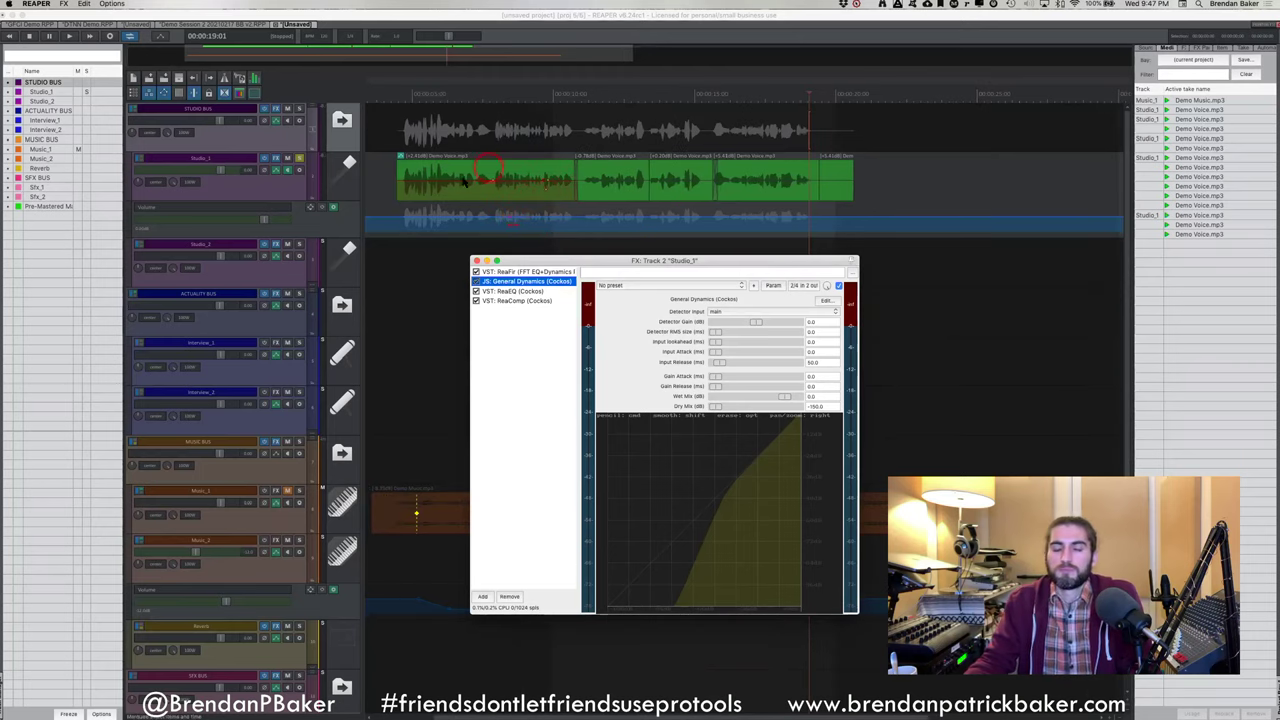
{"action": "left_click", "coordinate": [314, 170]}
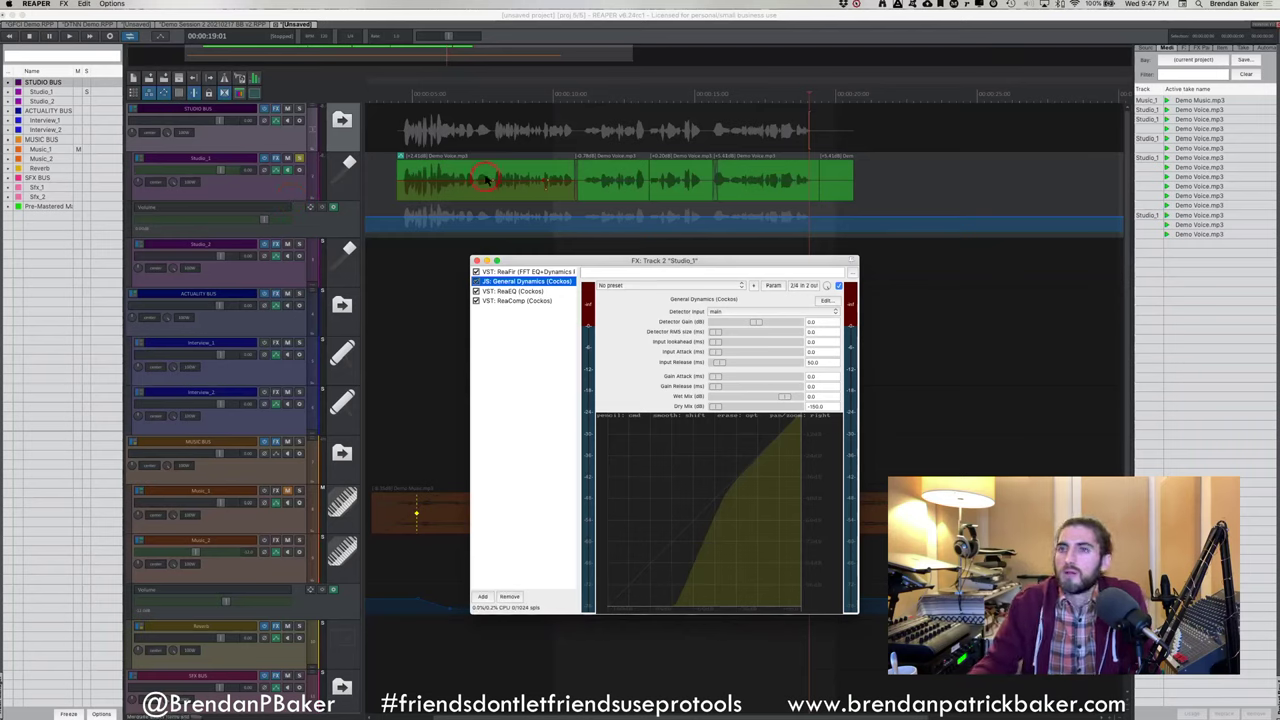
{"action": "left_click", "coordinate": [543, 272]}
{"action": "left_click", "coordinate": [545, 280]}
{"action": "left_click", "coordinate": [546, 272]}
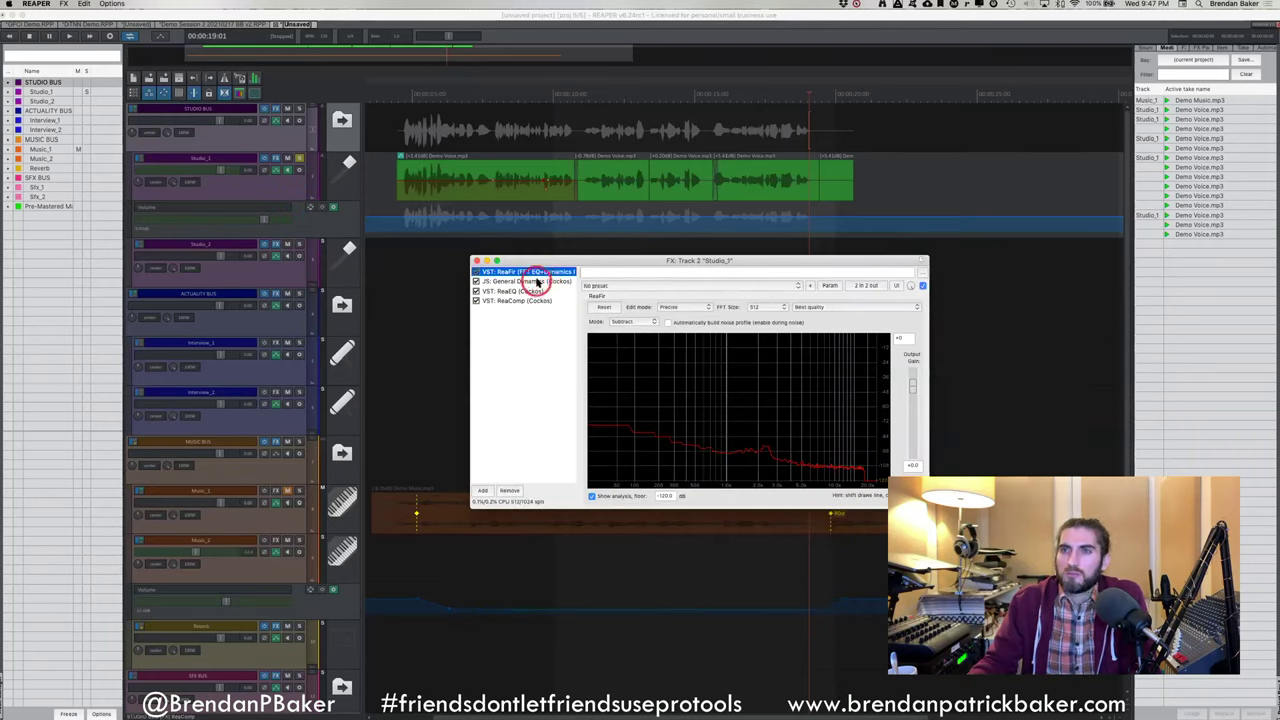
{"action": "left_click", "coordinate": [538, 281]}
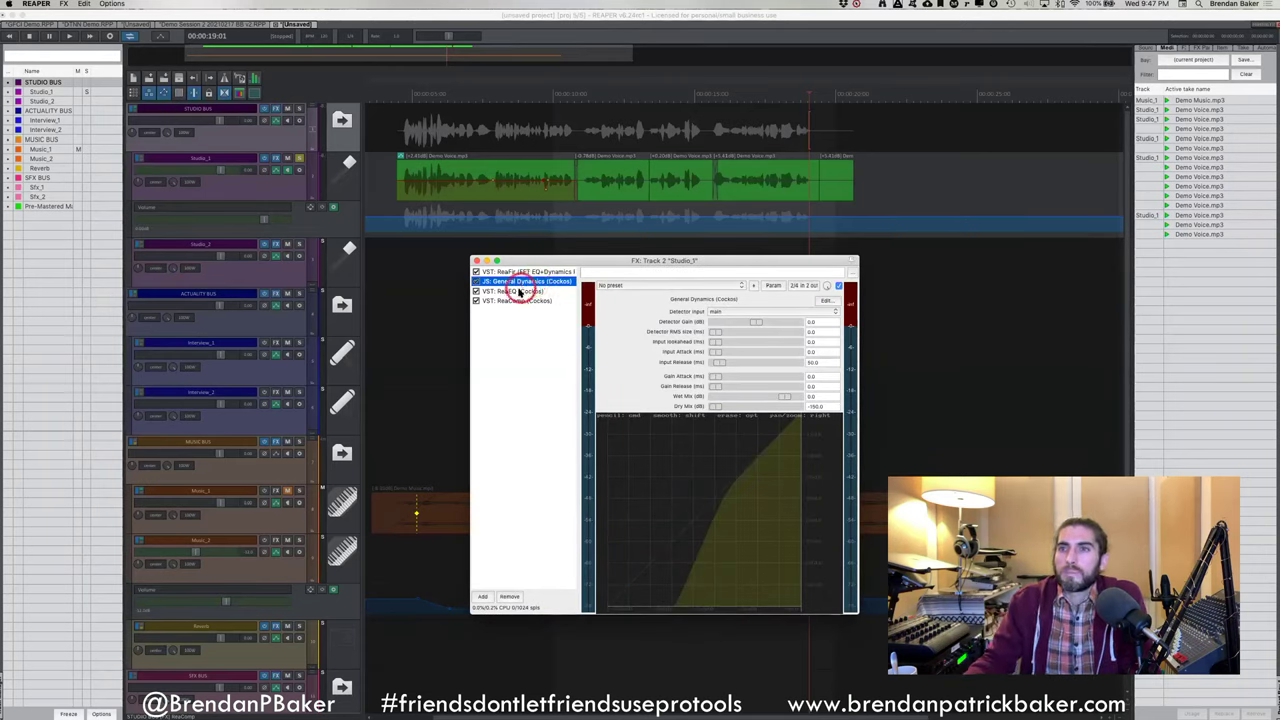
Show ReaEQ on Studio_1, nudge the high-pass band's frequency slightly upward, and inspect bands 2, 3 and 5
{"action": "left_click", "coordinate": [517, 290]}
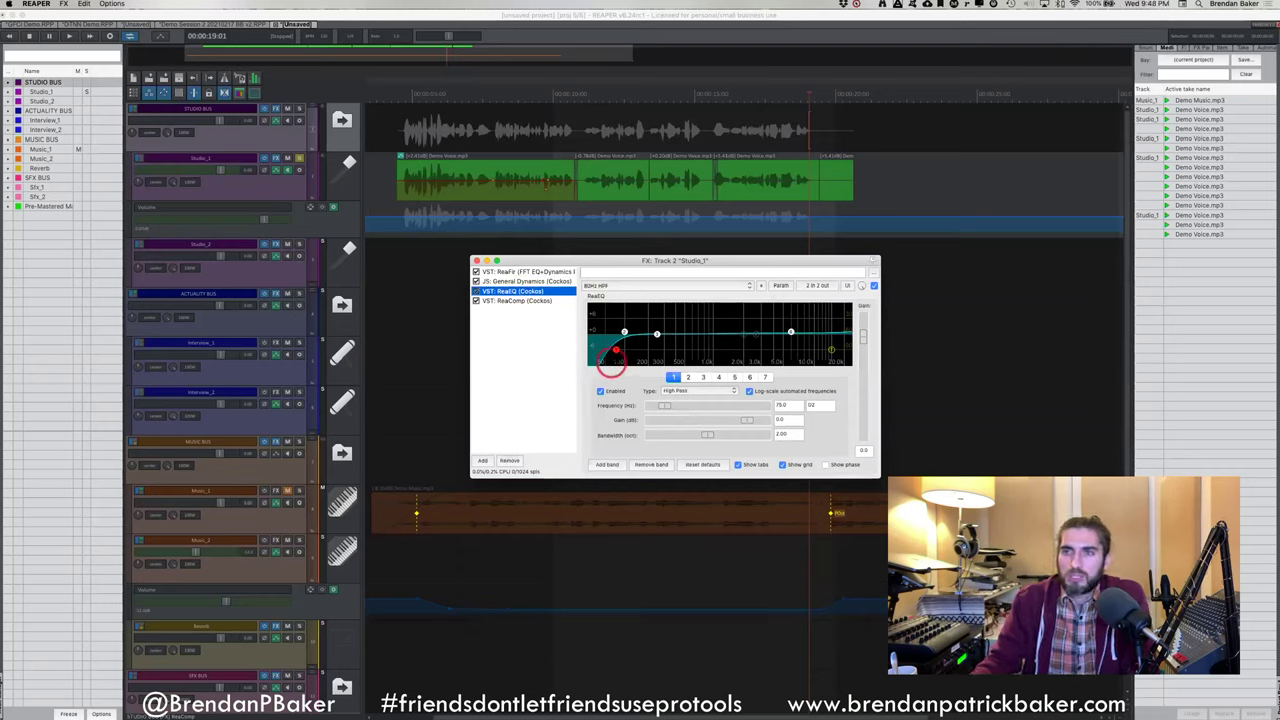
{"action": "left_click_drag", "start_coordinate": [610, 353], "coordinate": [615, 351]}
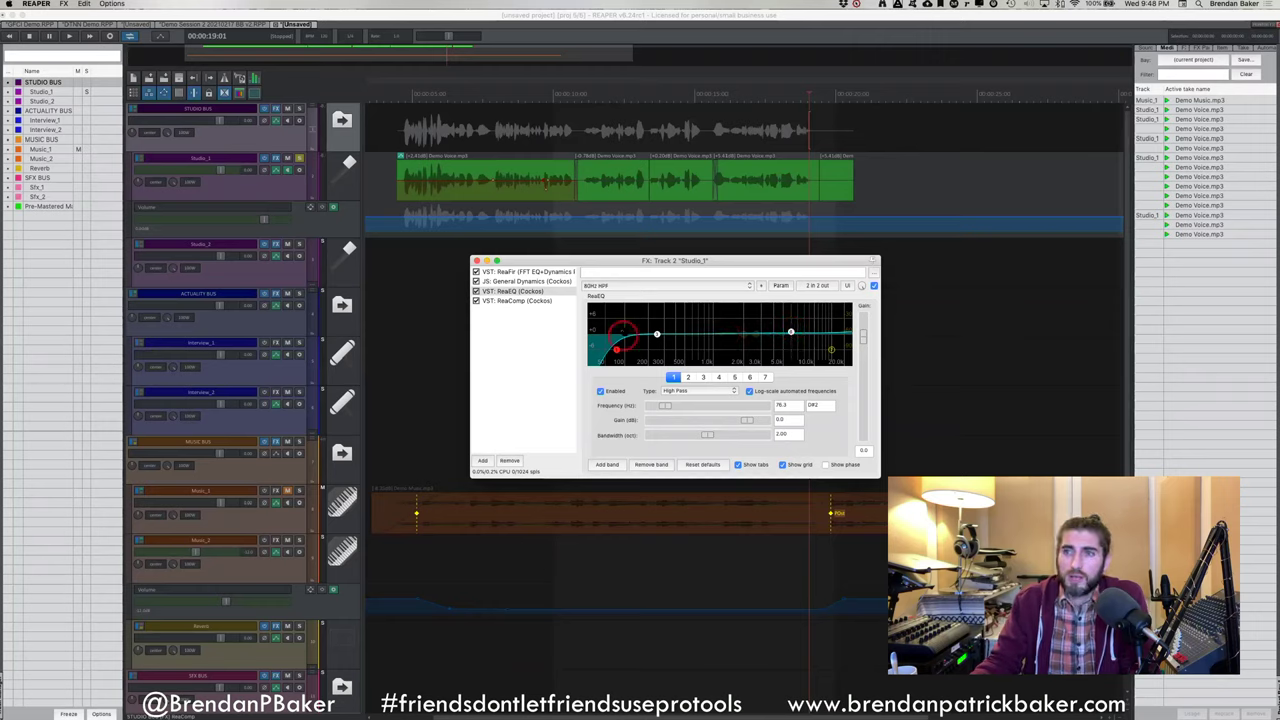
{"action": "left_click", "coordinate": [624, 333]}
{"action": "left_click", "coordinate": [656, 333]}
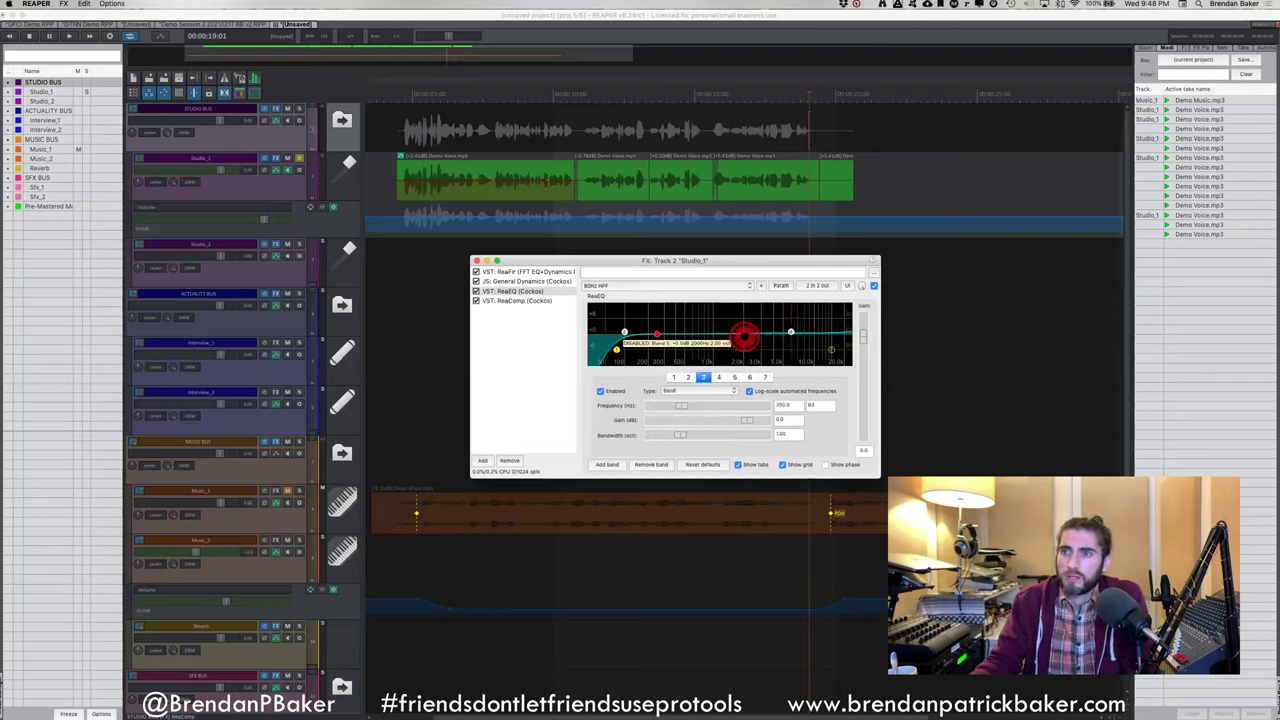
{"action": "left_click", "coordinate": [750, 342]}
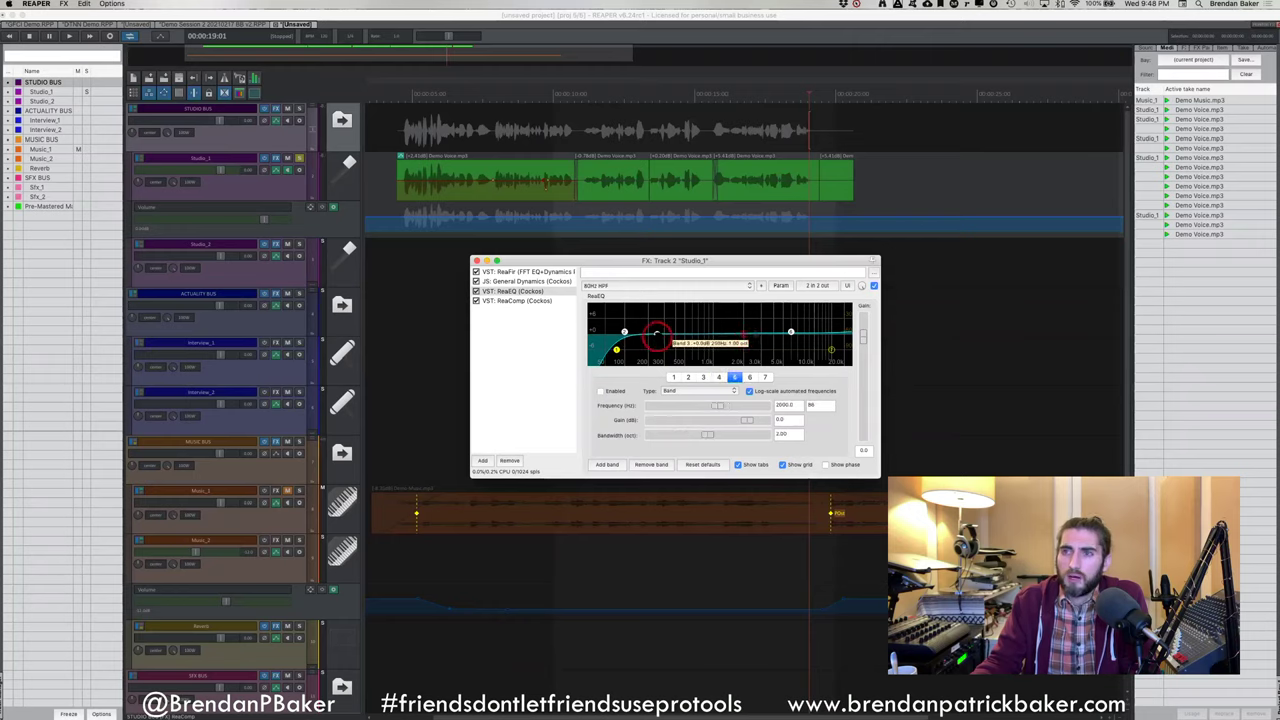
Move ReaEQ's low shelf band to about 105 Hz with slightly more gain while playing the voice from about 00:00:08
{"action": "left_click", "coordinate": [622, 330]}
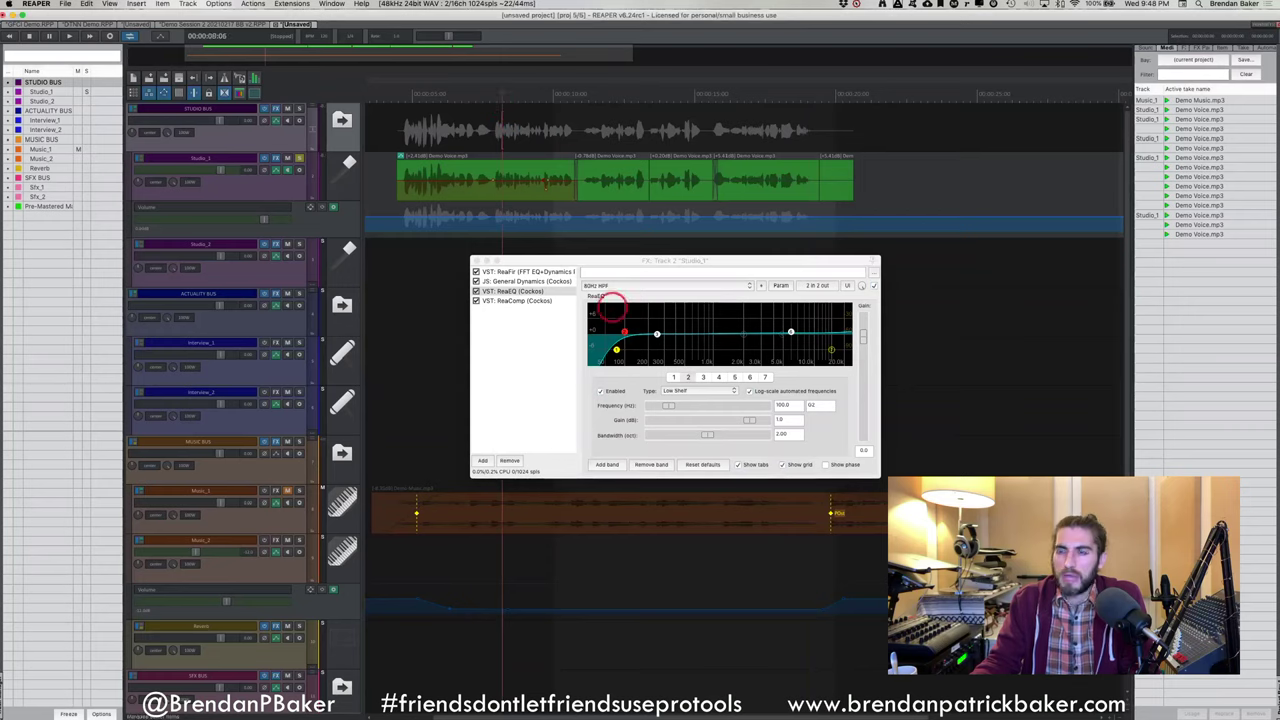
{"action": "key", "text": "space"}
{"action": "mouse_move", "coordinate": [624, 331]}
{"action": "left_mouse_down"}
{"action": "mouse_move", "coordinate": [620, 284]}
{"action": "mouse_move", "coordinate": [622, 353]}
{"action": "mouse_move", "coordinate": [611, 340]}
{"action": "mouse_move", "coordinate": [622, 330]}
{"action": "left_mouse_up"}
{"action": "key", "text": "space"}
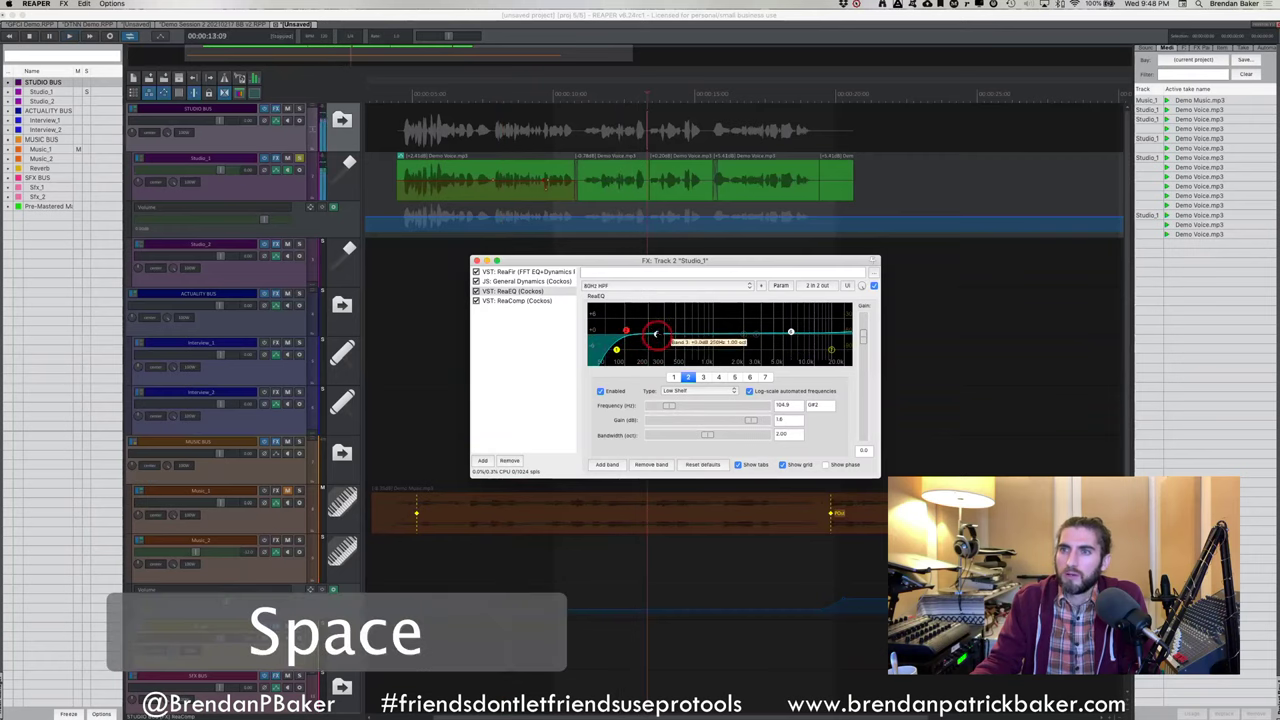
Cut ReaEQ's band 3 at 250 Hz to about -3.9 dB while playing the voice from about 00:00:07
{"action": "left_click", "coordinate": [657, 337]}
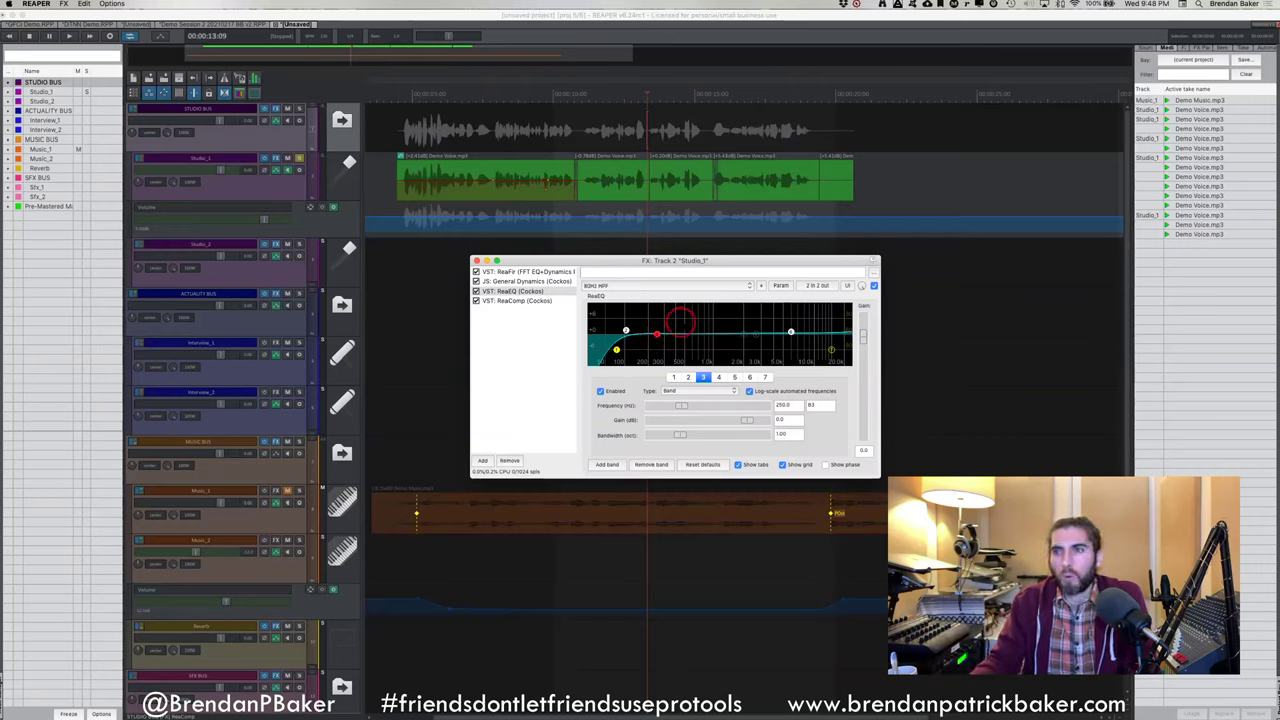
{"action": "left_click", "coordinate": [469, 87]}
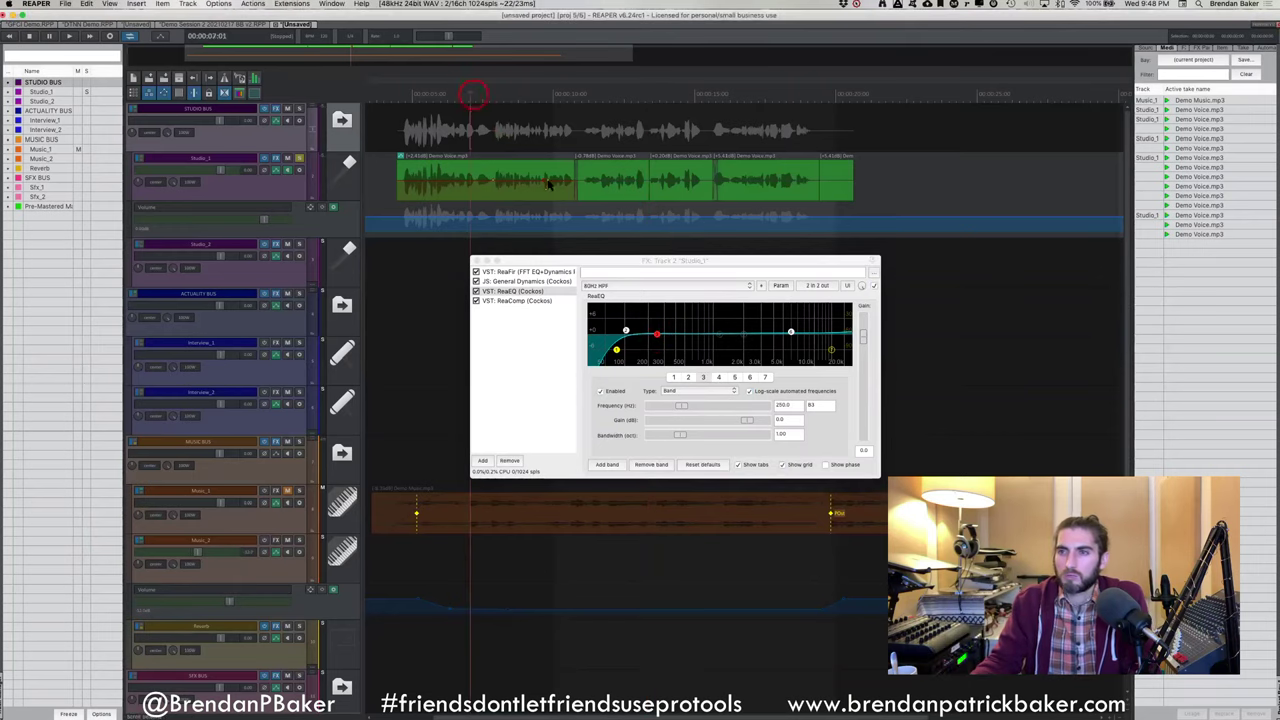
{"action": "key", "text": "space"}
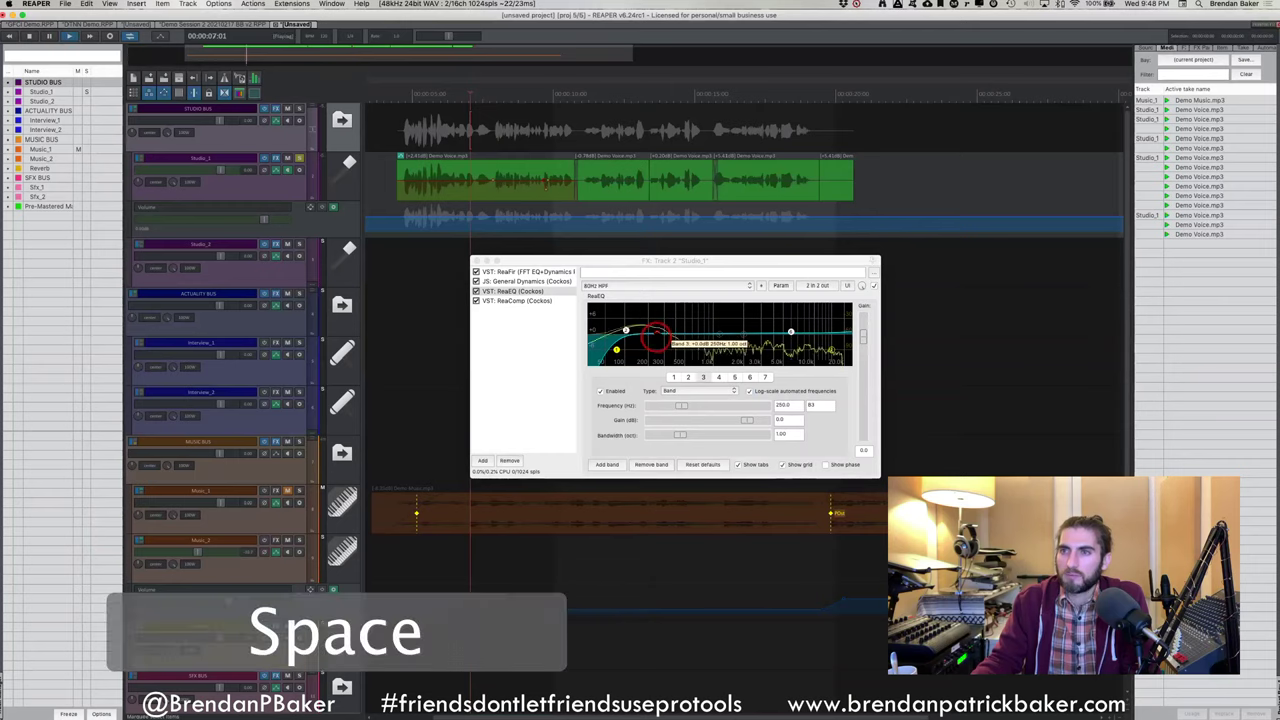
{"action": "mouse_move", "coordinate": [656, 337]}
{"action": "left_mouse_down"}
{"action": "mouse_move", "coordinate": [655, 357]}
{"action": "mouse_move", "coordinate": [655, 344]}
{"action": "left_mouse_up"}
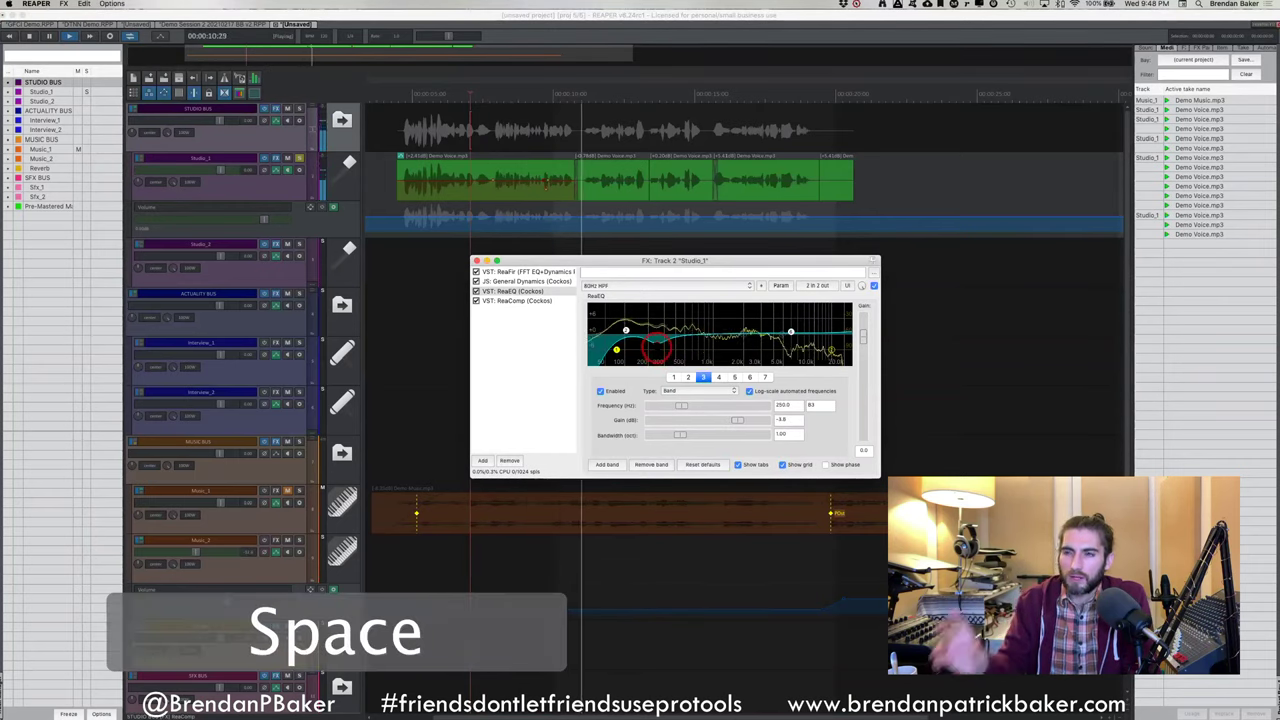
{"action": "key", "text": "space"}
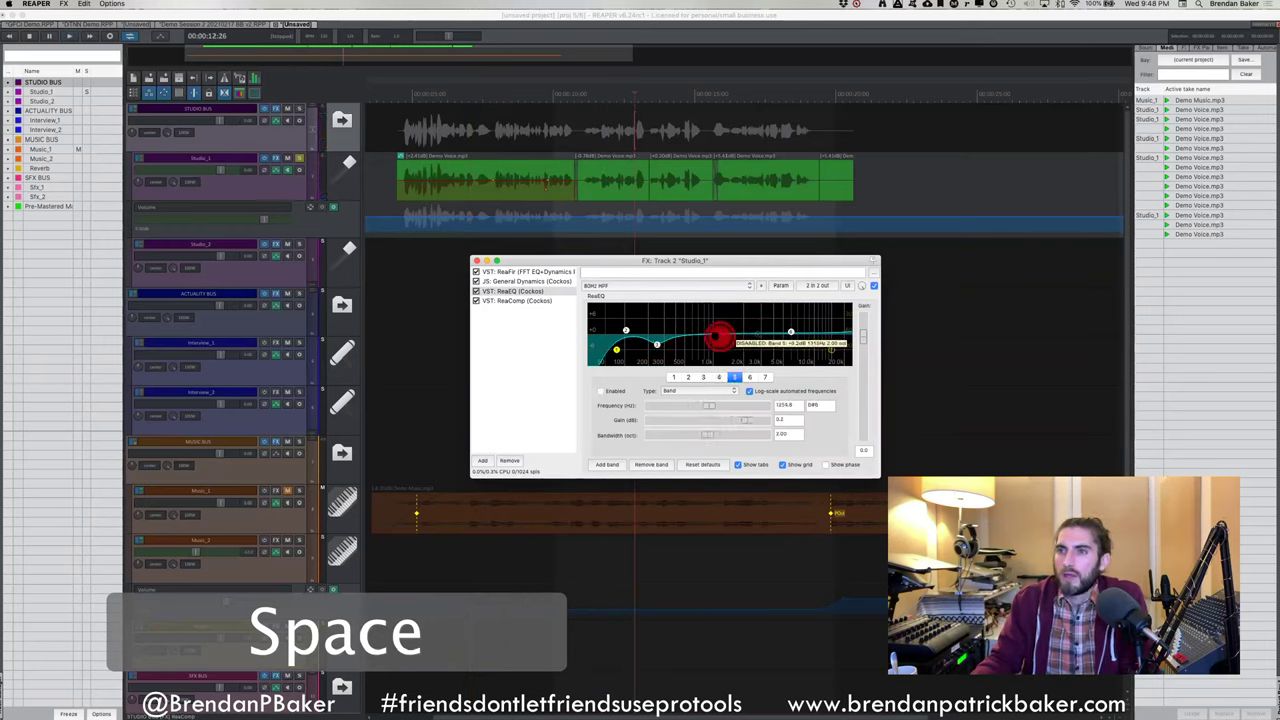
Move ReaEQ's high shelf band down to just under 3 kHz with about 0.2 dB gain, and select band 4
{"action": "left_click", "coordinate": [790, 331]}
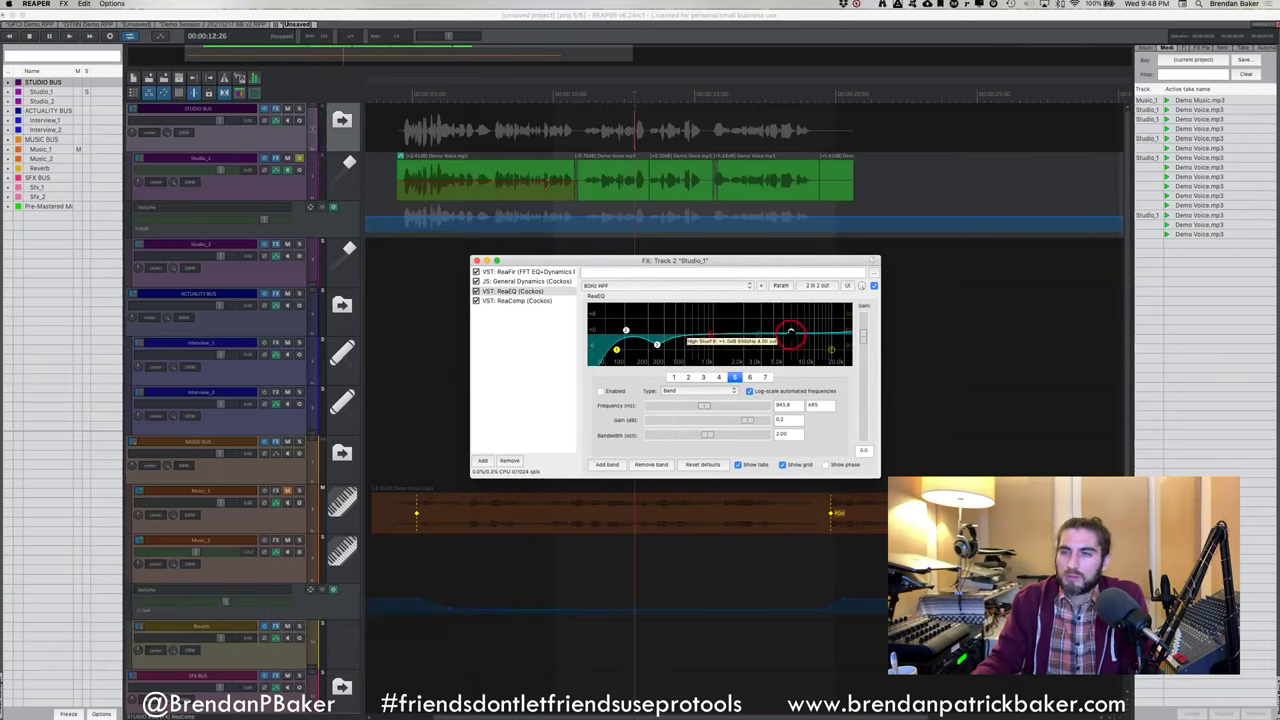
{"action": "left_click_drag", "start_coordinate": [790, 333], "coordinate": [758, 336]}
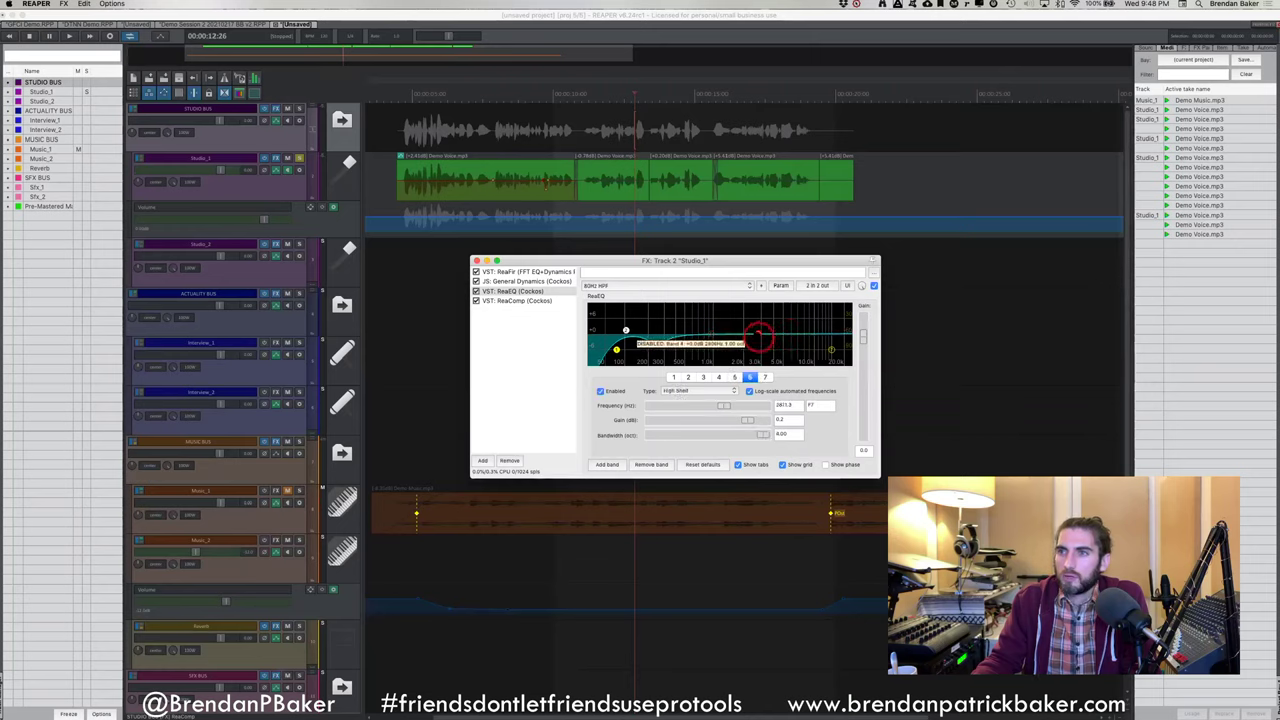
{"action": "left_click", "coordinate": [748, 337]}
{"action": "left_click", "coordinate": [149, 129]}
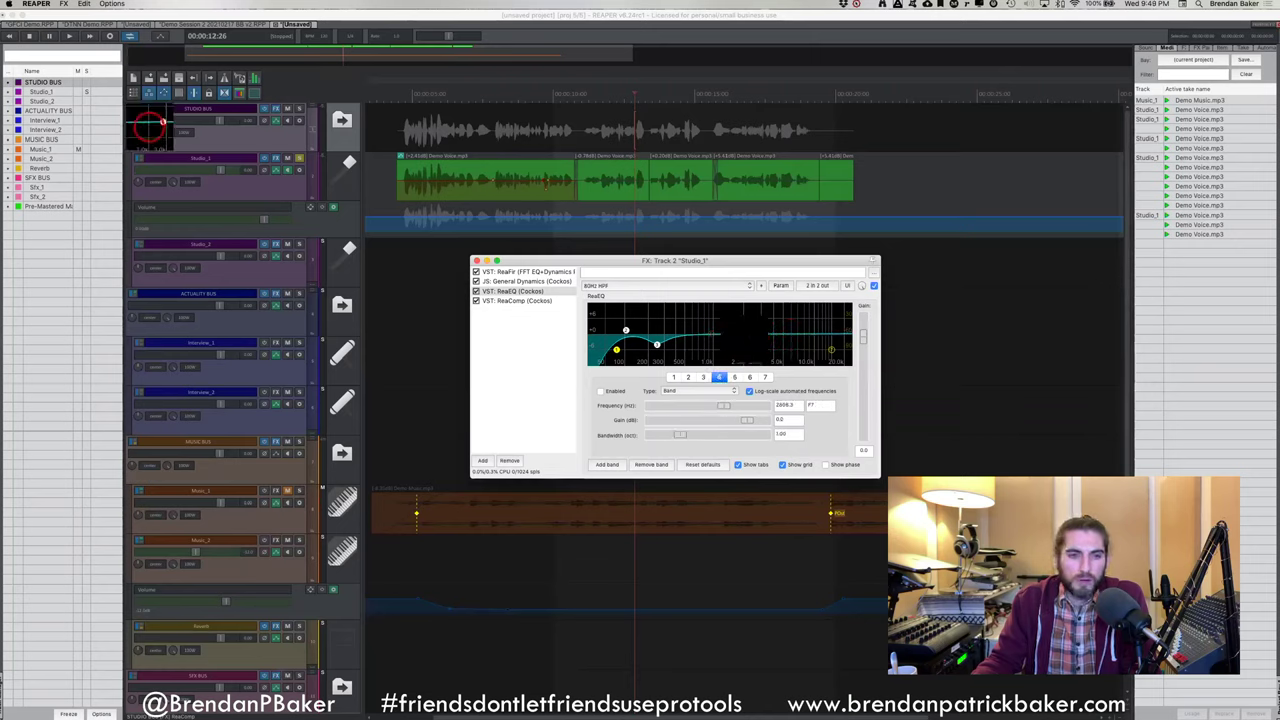
Review the ReaComp settings on Studio_1 with the edit cursor near 00:00:05, and close the effects chain
{"action": "left_click", "coordinate": [531, 300]}
{"action": "left_click_drag", "start_coordinate": [689, 259], "coordinate": [619, 199]}
{"action": "left_click", "coordinate": [418, 93]}
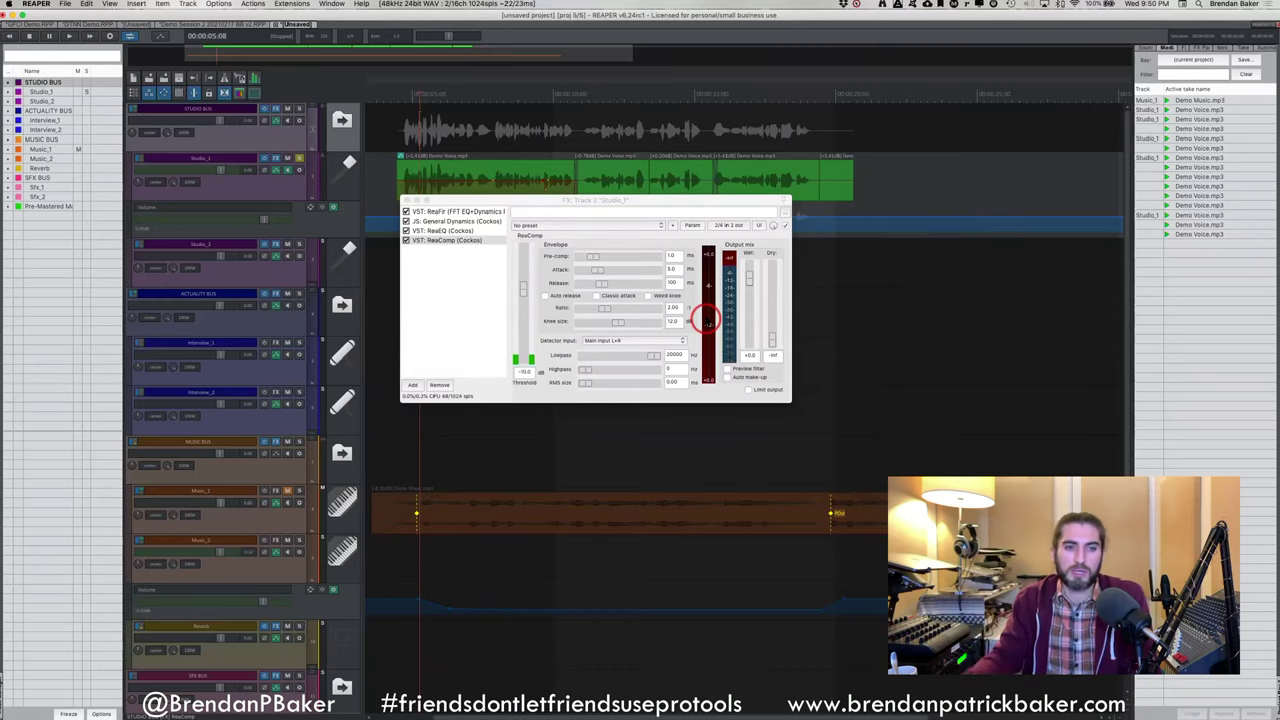
{"action": "left_click", "coordinate": [408, 201]}
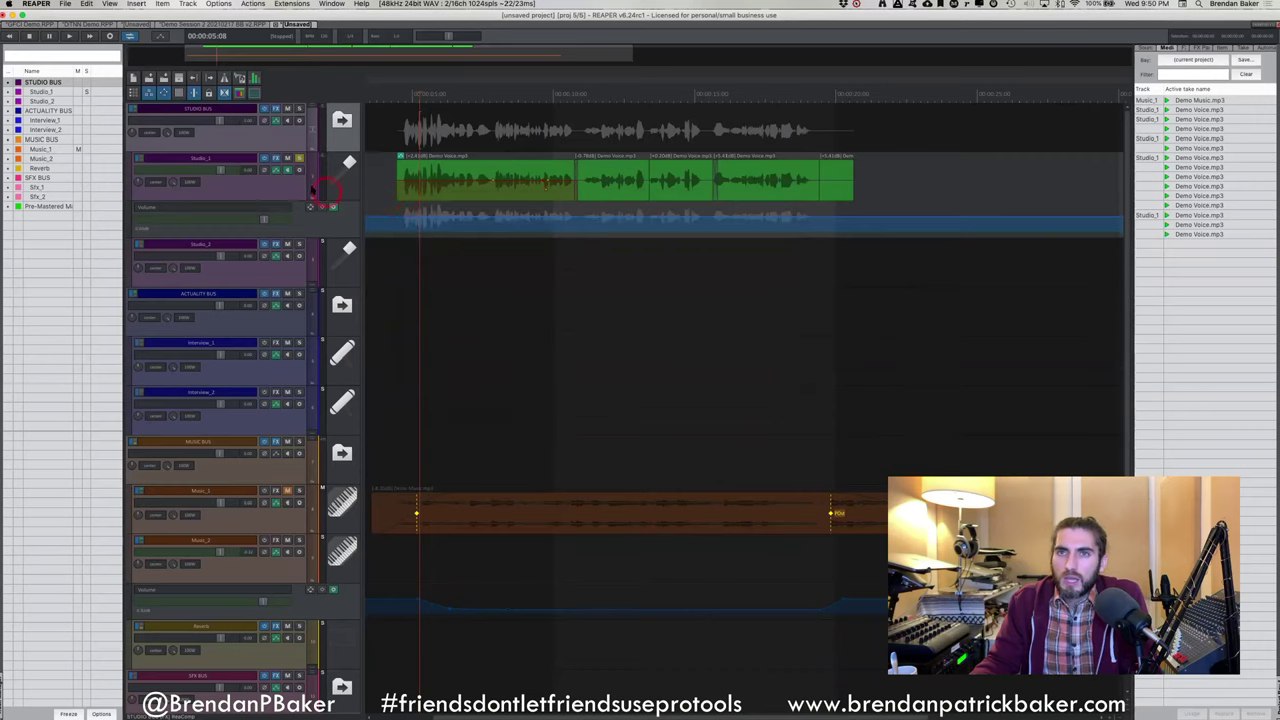
Show Studio_2's effects chain, move its window clear of the track controls, and select the Studio_2 track
{"action": "left_click", "coordinate": [277, 247]}
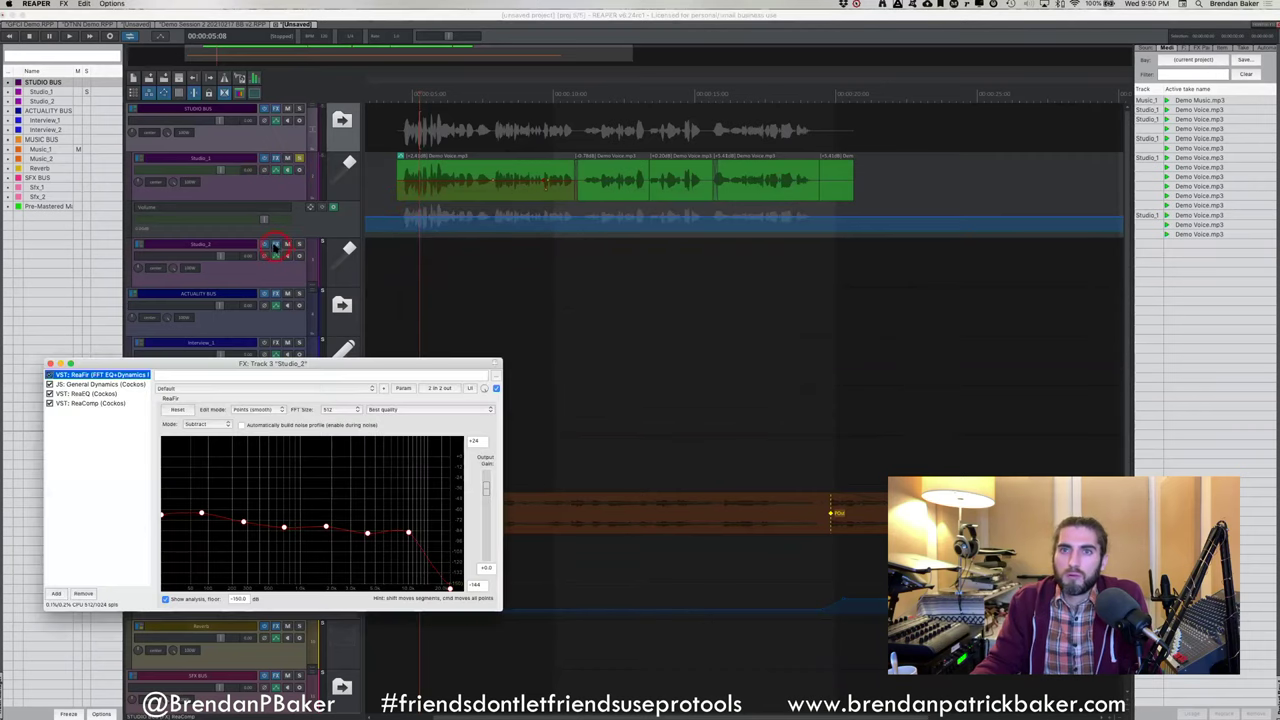
{"action": "left_click_drag", "start_coordinate": [177, 364], "coordinate": [490, 352]}
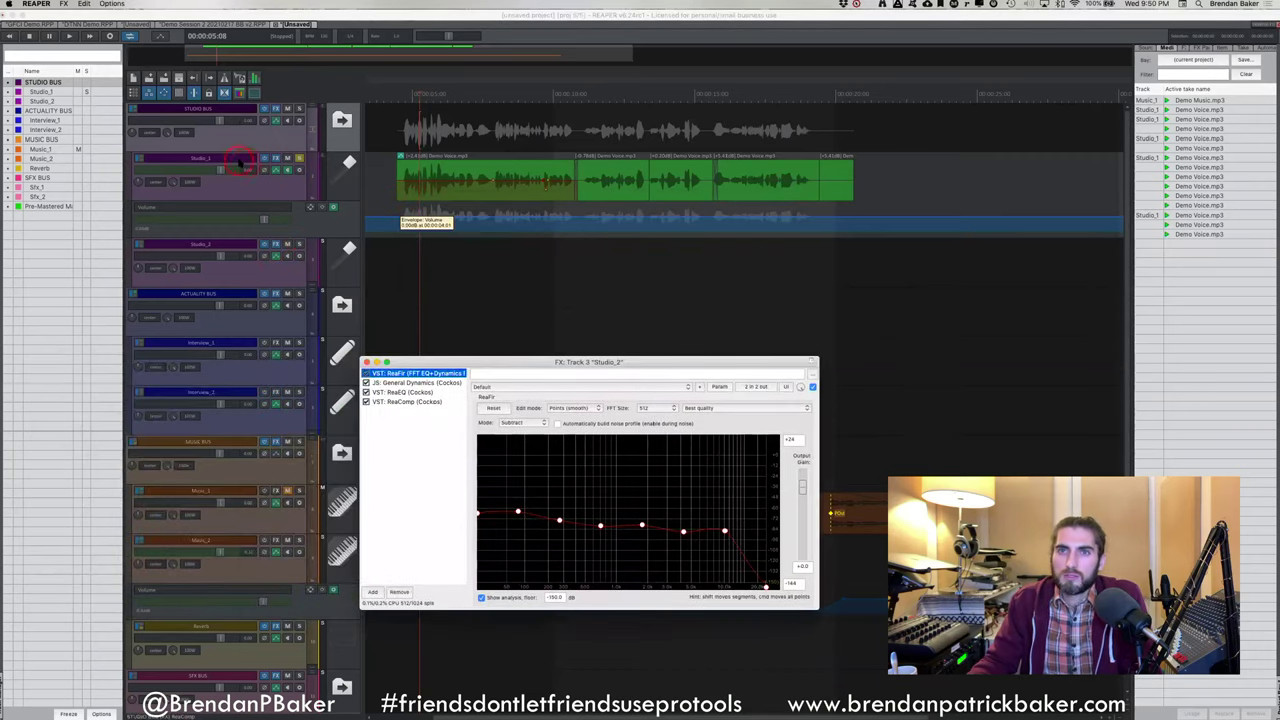
{"action": "left_click", "coordinate": [229, 160]}
{"action": "left_click", "coordinate": [225, 248]}
{"action": "left_click", "coordinate": [223, 166]}
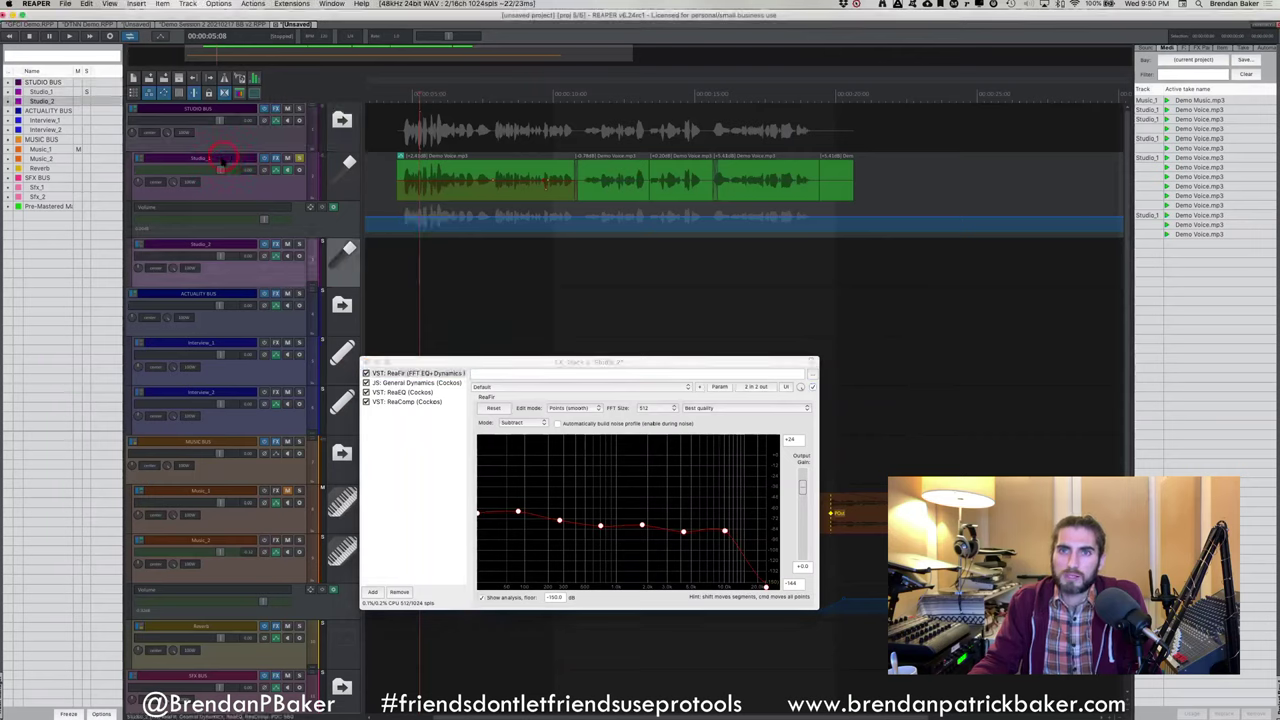
{"action": "left_click", "coordinate": [223, 248]}
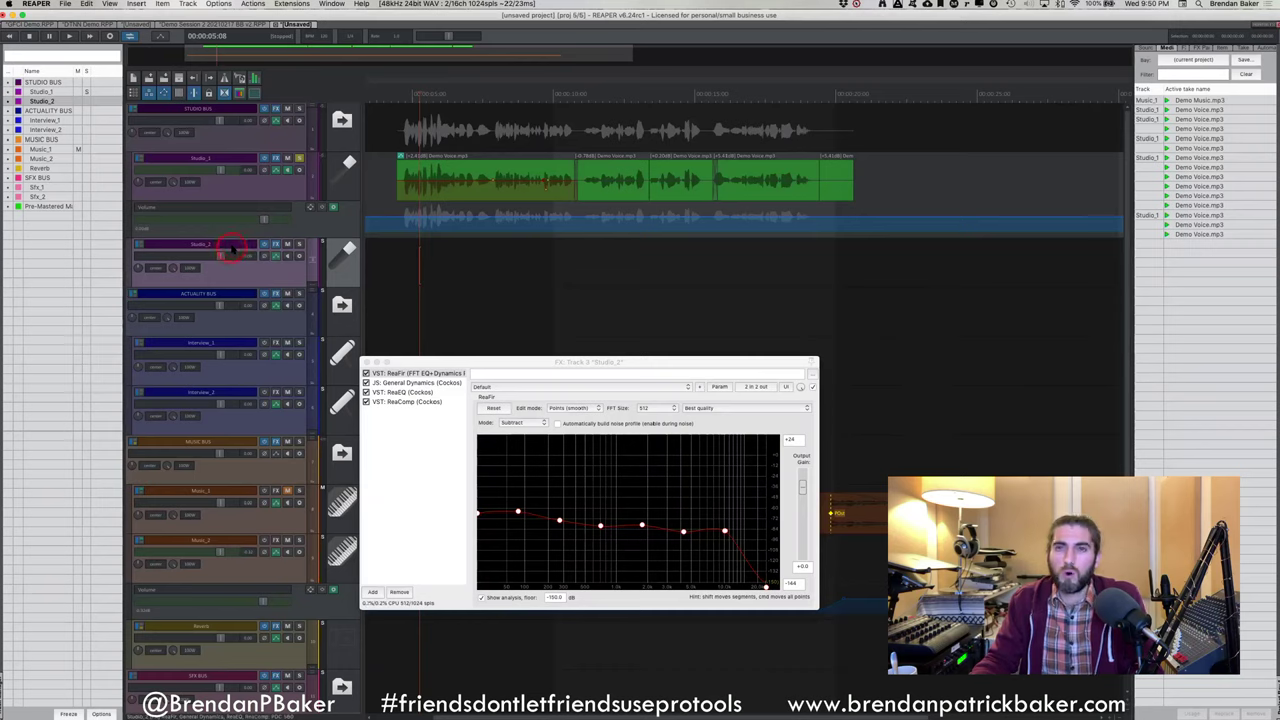
Duplicate the Studio_2 track and rename the copy Studio_3
{"action": "right_click", "coordinate": [229, 249]}
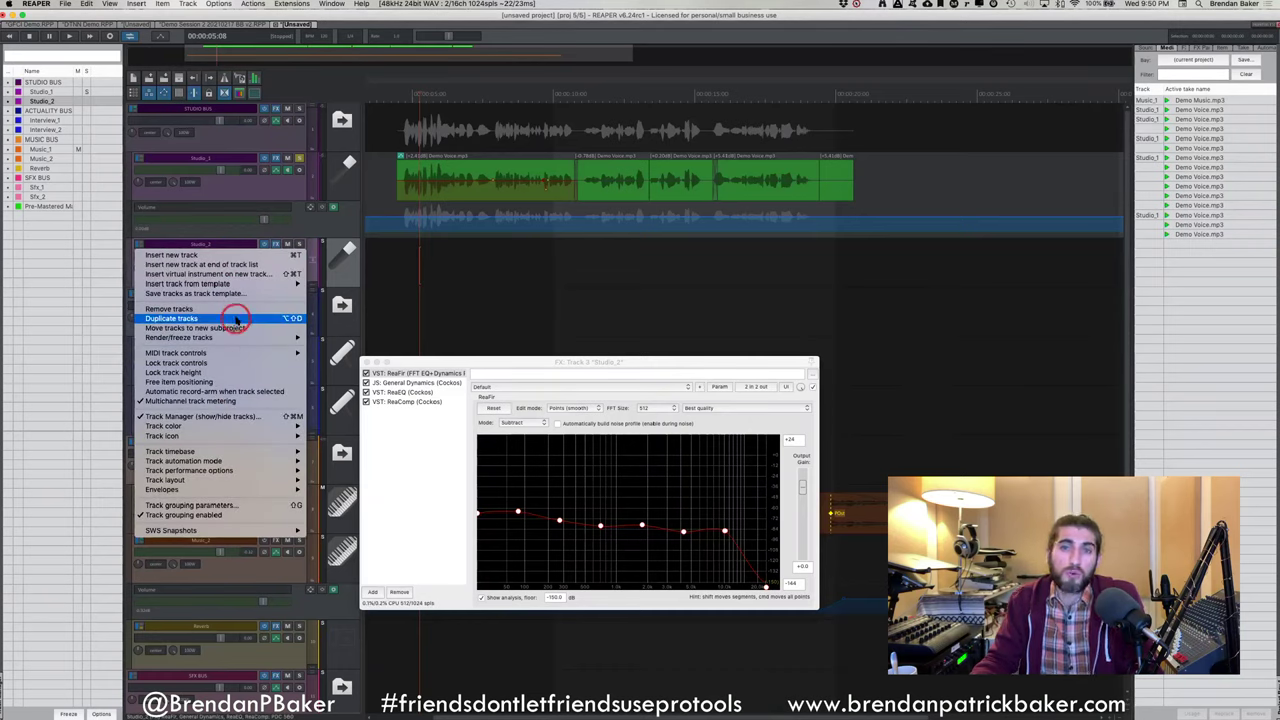
{"action": "left_click", "coordinate": [236, 318]}
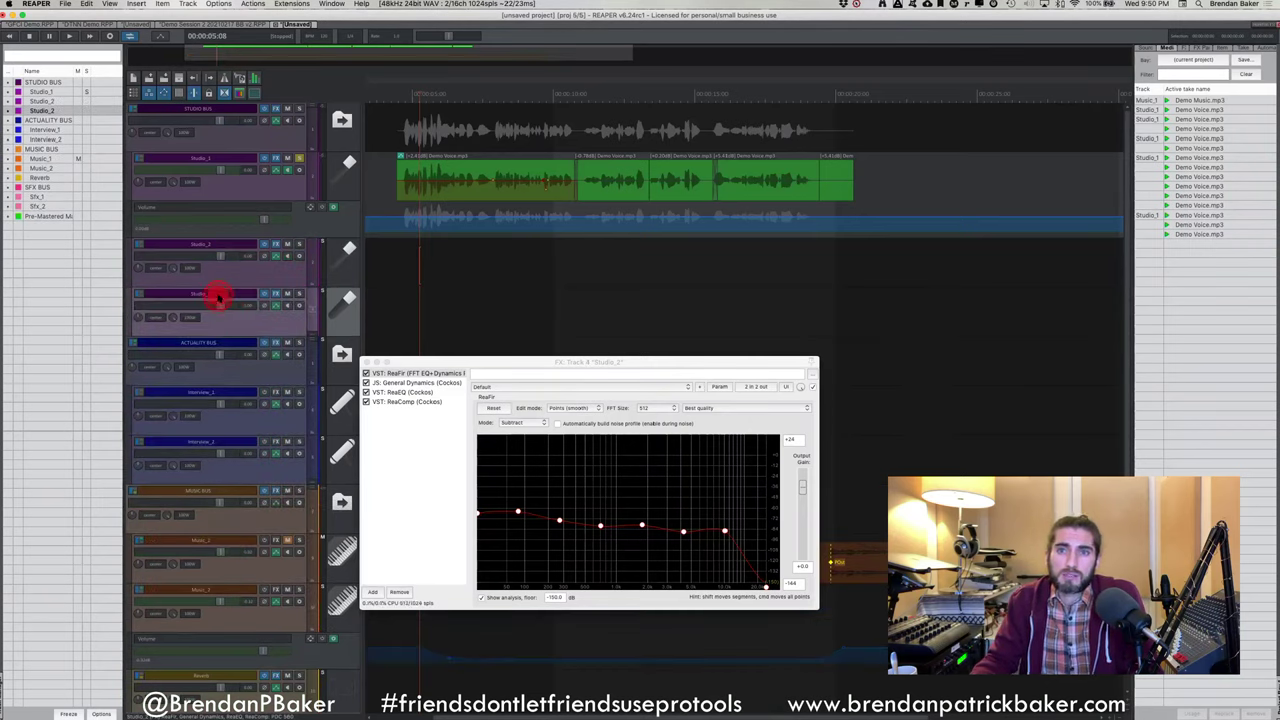
{"action": "double_click", "coordinate": [222, 298]}
{"action": "key", "text": "BackSpace"}
{"action": "type", "text": "3"}
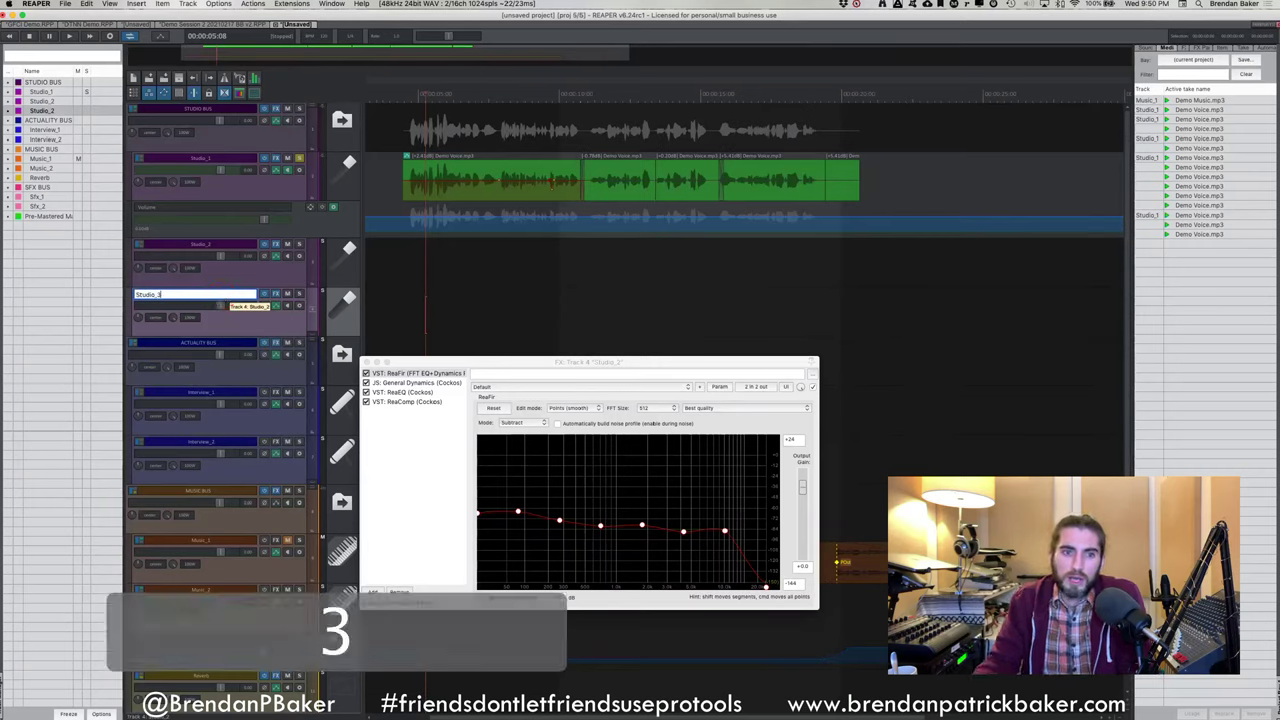
{"action": "left_click", "coordinate": [223, 278]}
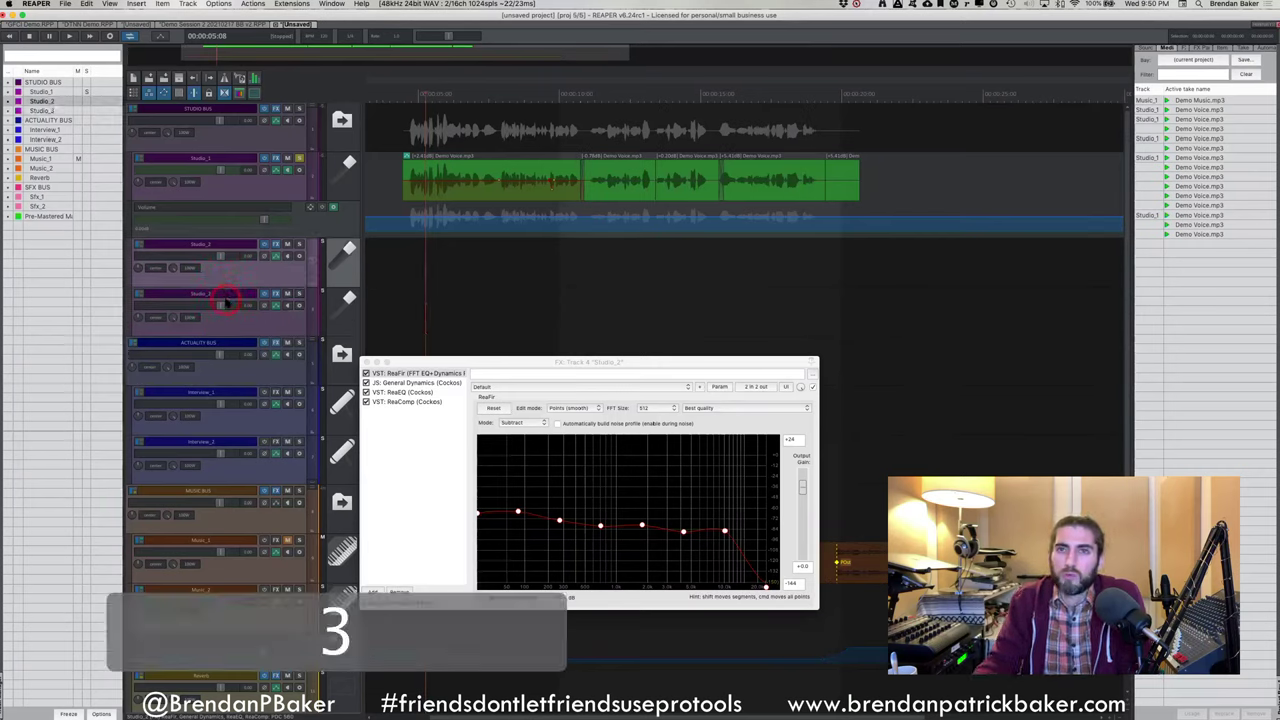
Delete the Studio_2 and Studio_3 tracks together from the STUDIO BUS folder
{"action": "left_click", "coordinate": [228, 292]}
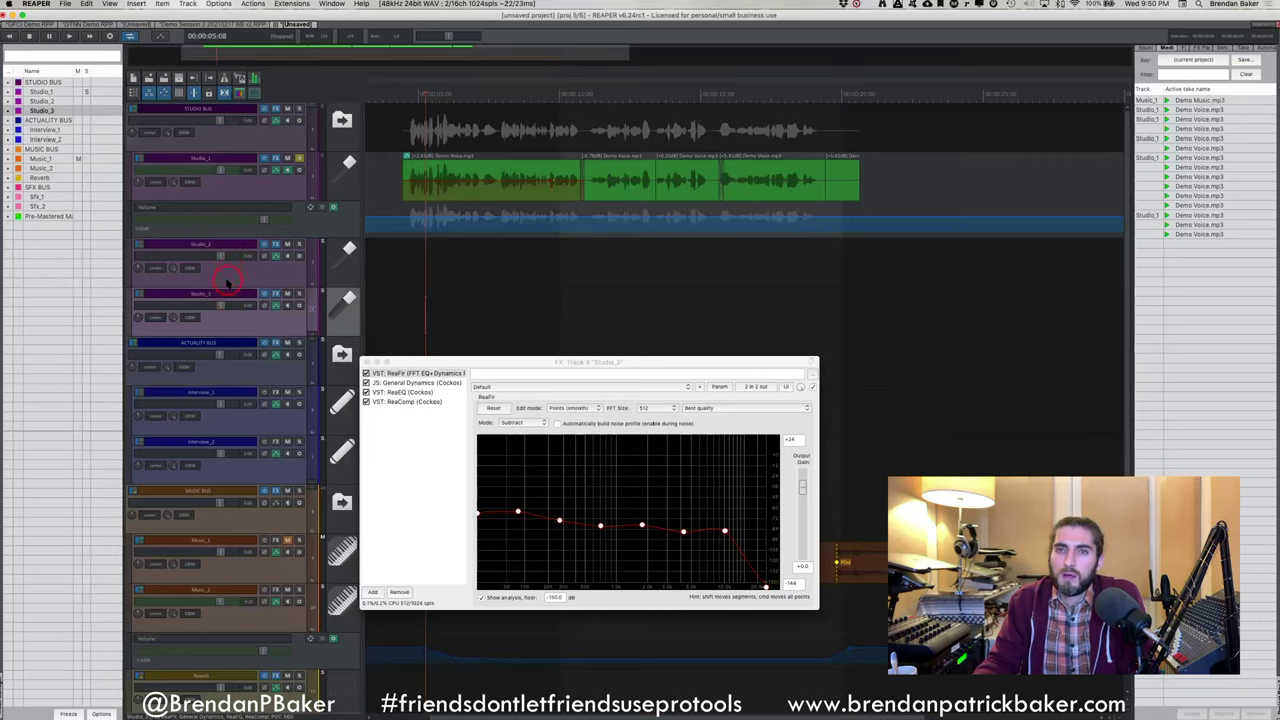
{"action": "left_click", "coordinate": [229, 247], "text": "shift"}
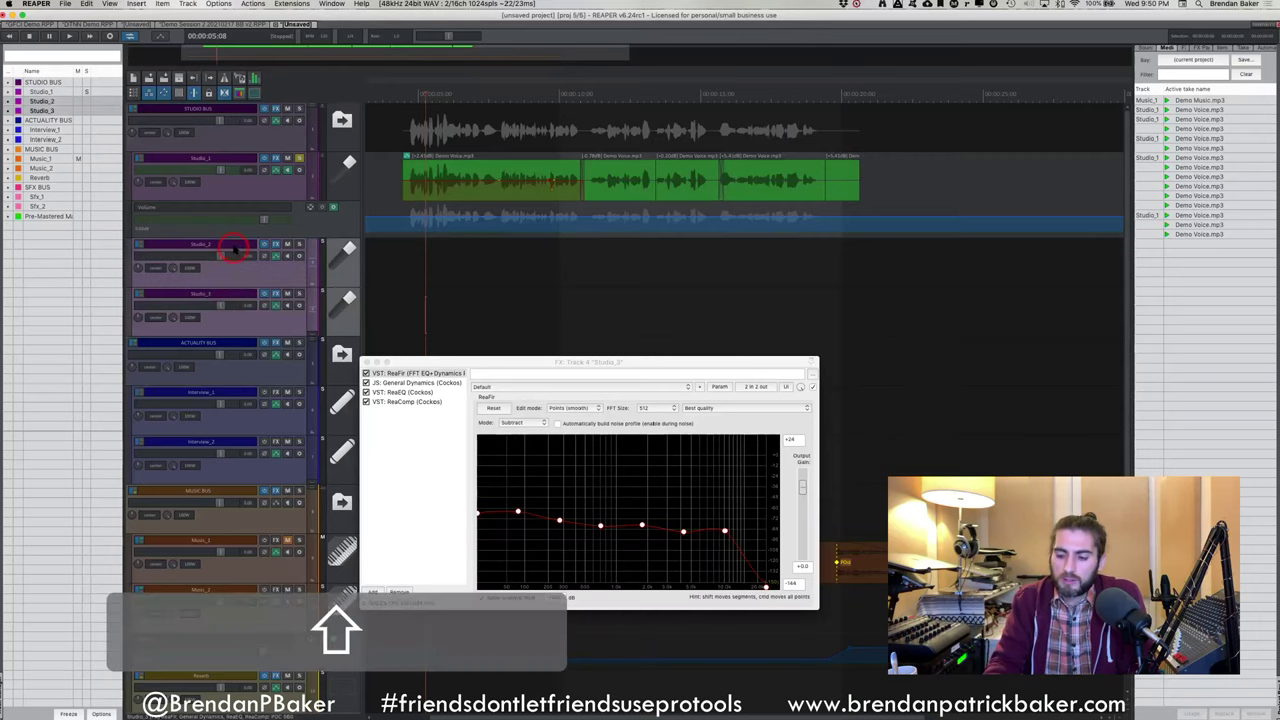
{"action": "key", "text": "BackSpace"}
{"action": "key", "text": "Return"}
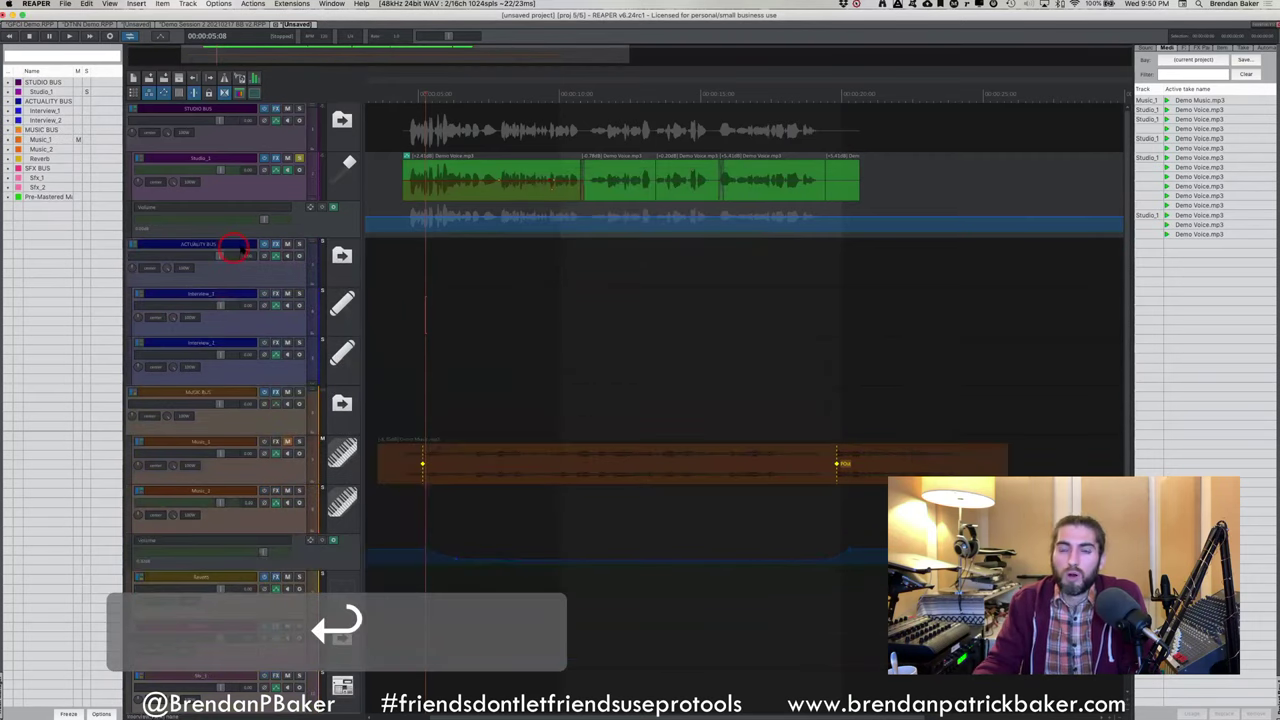
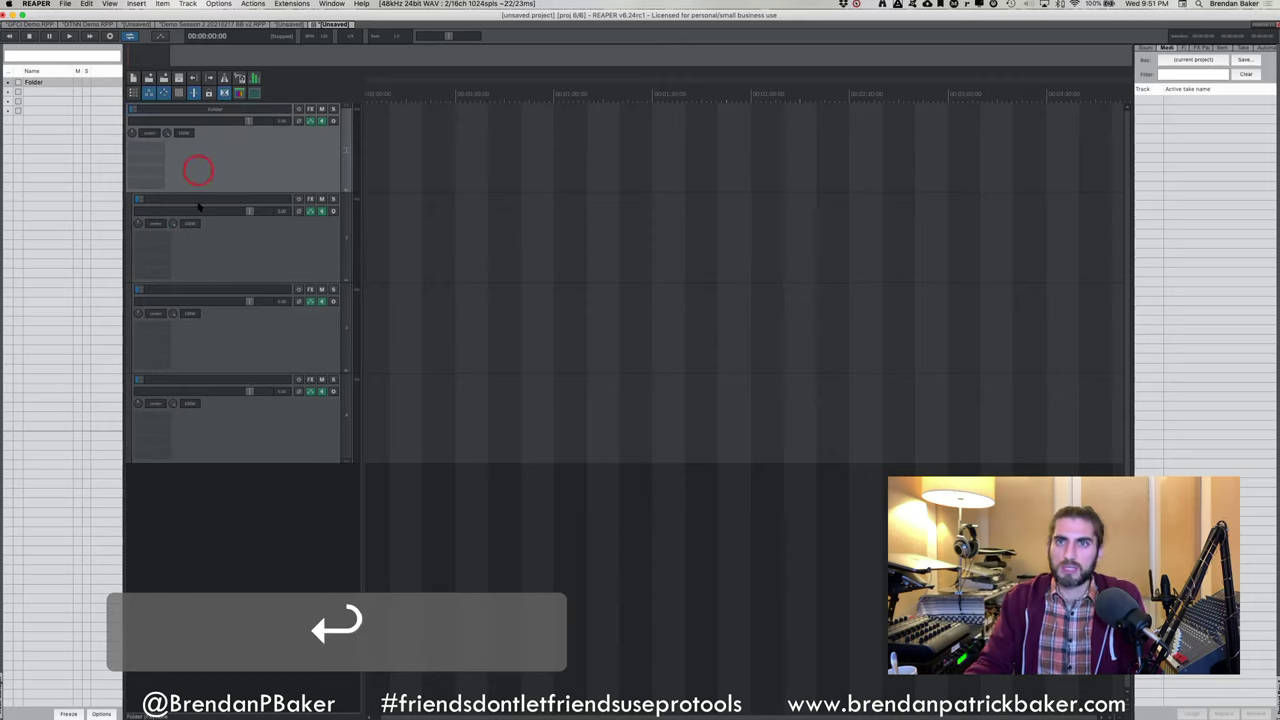
In the project with the Folder track, name the first child track 1 and the last child track 3
{"action": "left_click", "coordinate": [245, 258]}
{"action": "double_click", "coordinate": [214, 203]}
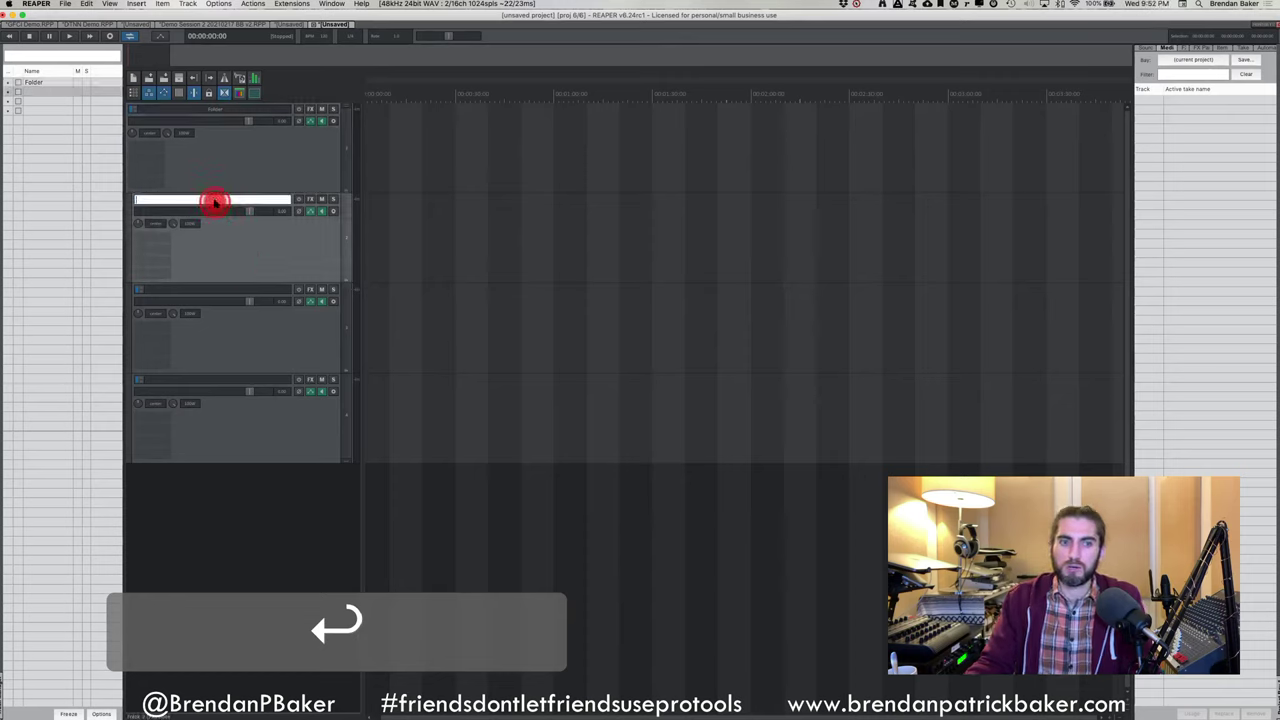
{"action": "type", "text": "1"}
{"action": "left_click", "coordinate": [214, 293]}
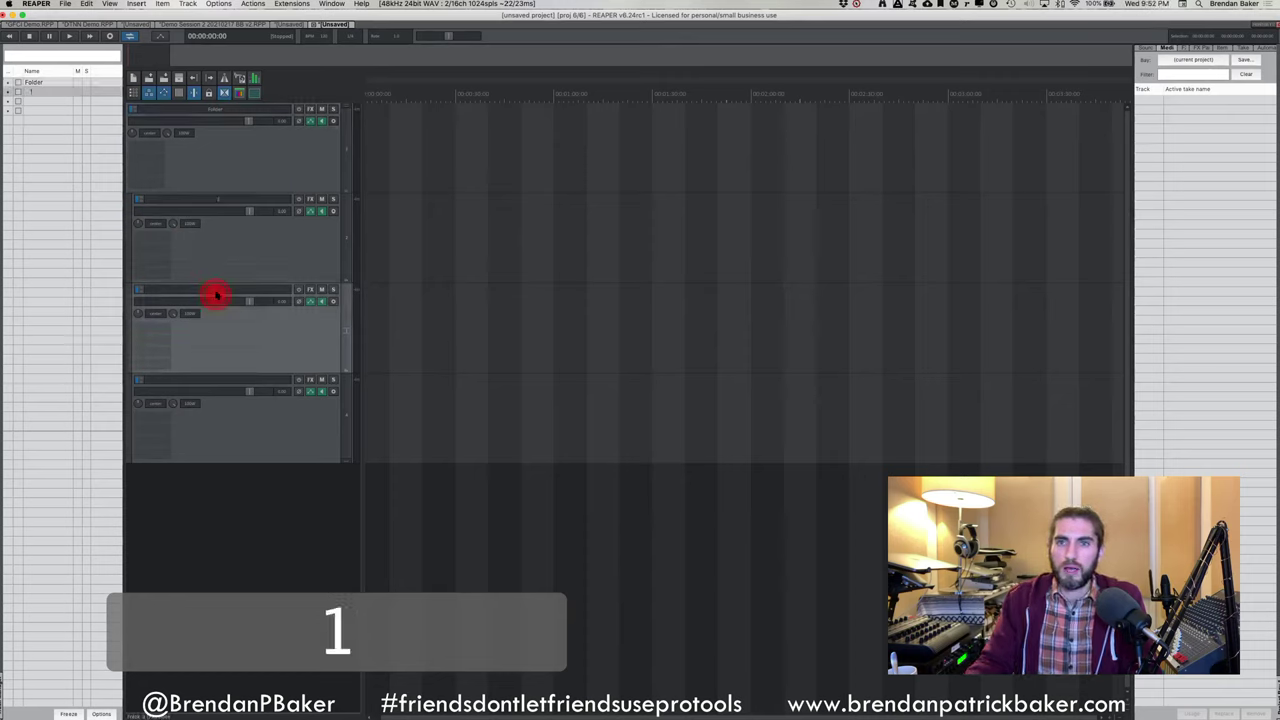
{"action": "left_click", "coordinate": [226, 396]}
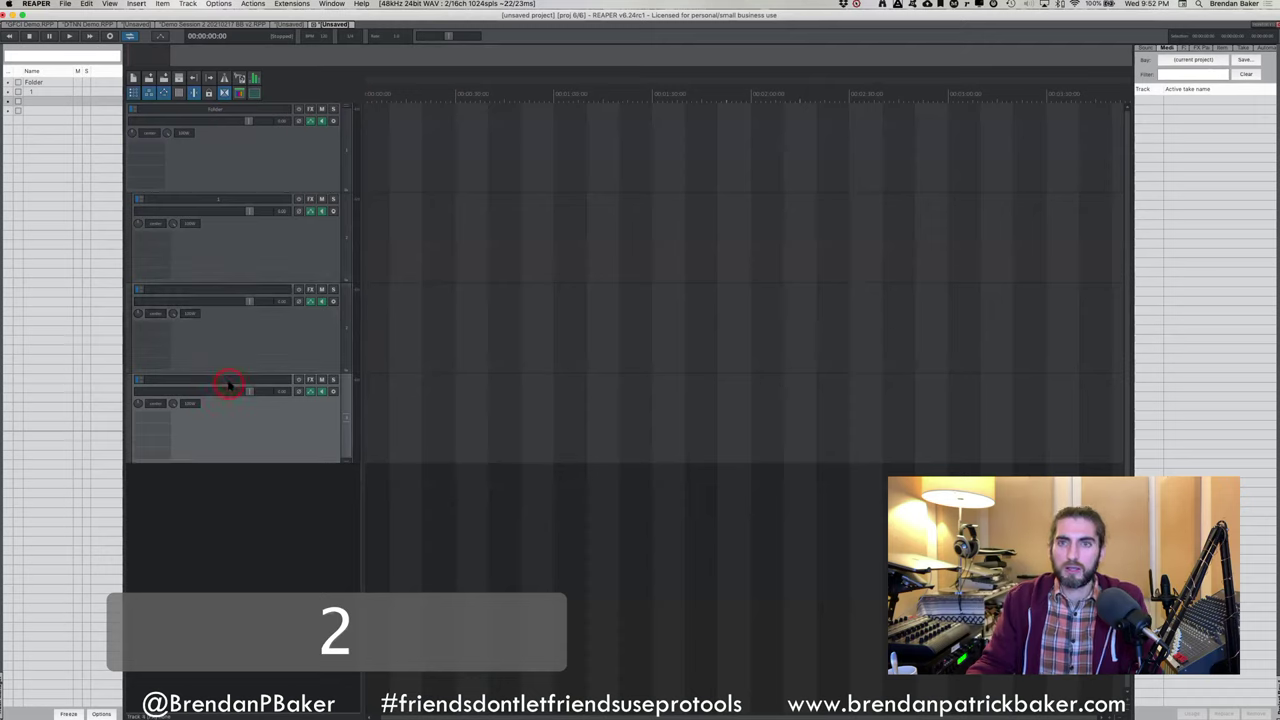
{"action": "double_click", "coordinate": [250, 381]}
{"action": "type", "text": "3"}
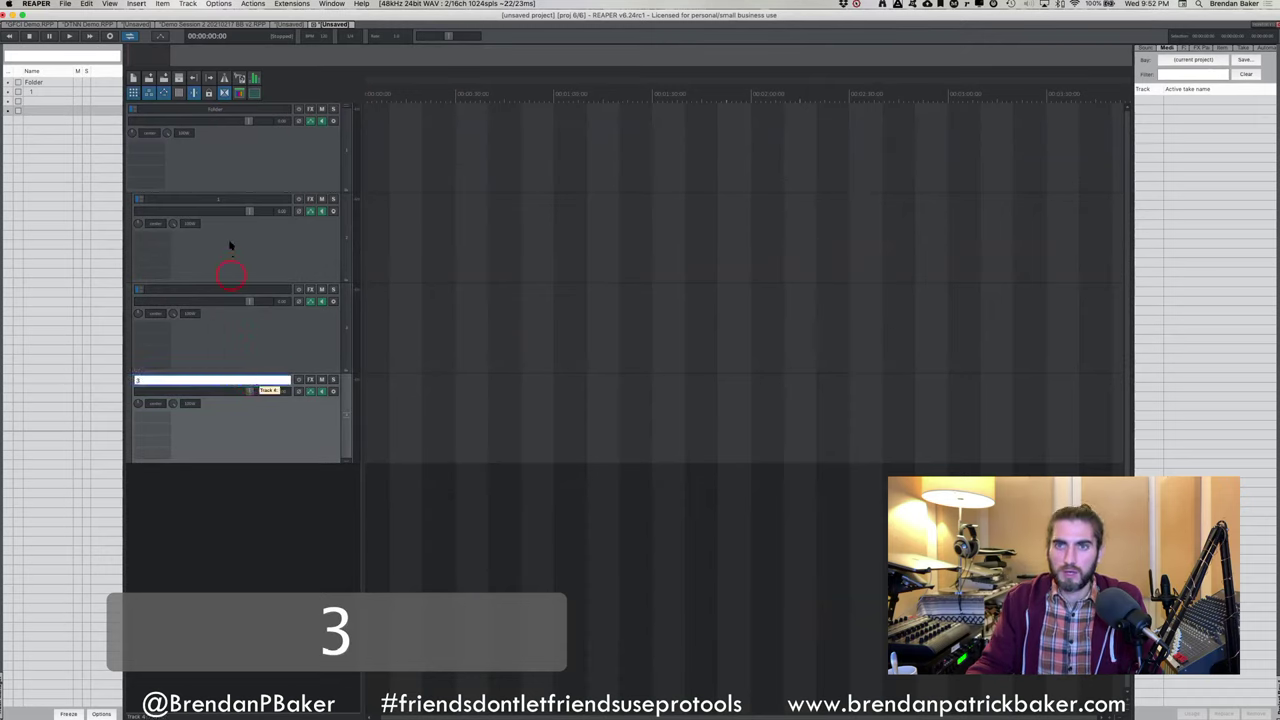
{"action": "left_click", "coordinate": [219, 291]}
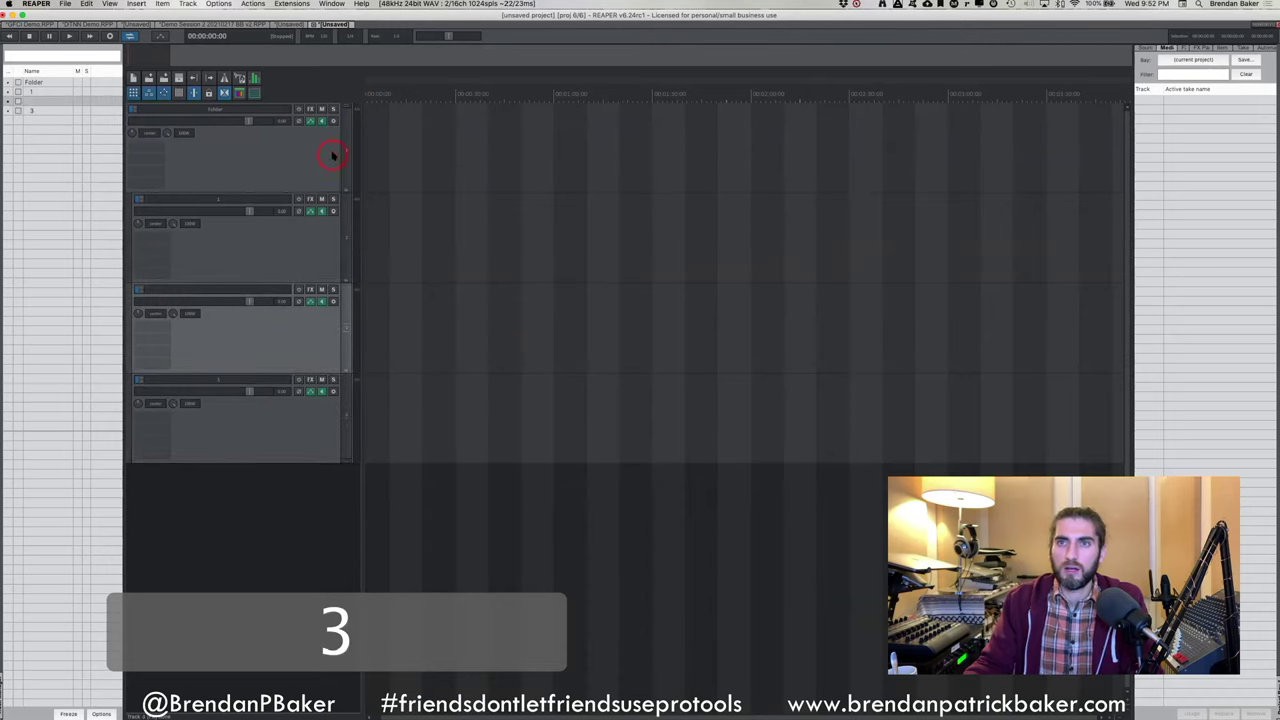
Mute the Folder track to silence all its child tracks, and unmute it again
{"action": "left_click", "coordinate": [228, 318]}
{"action": "left_click", "coordinate": [323, 88]}
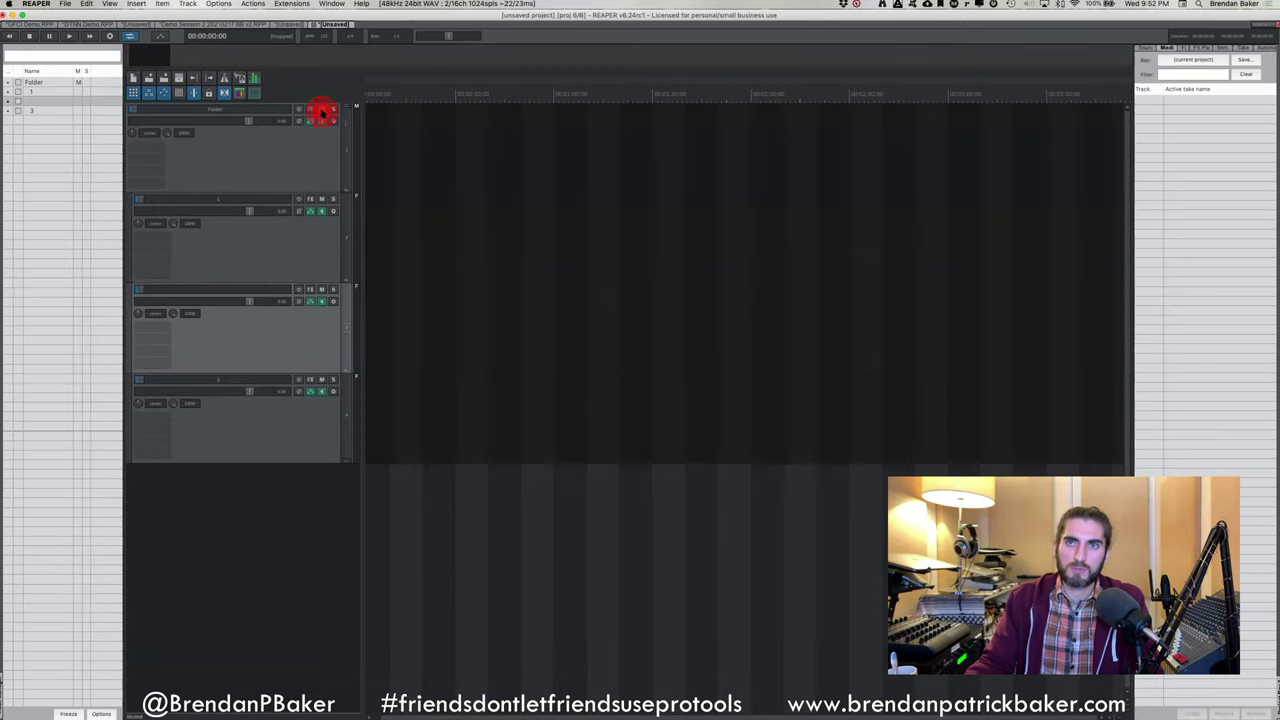
{"action": "left_click", "coordinate": [307, 140]}
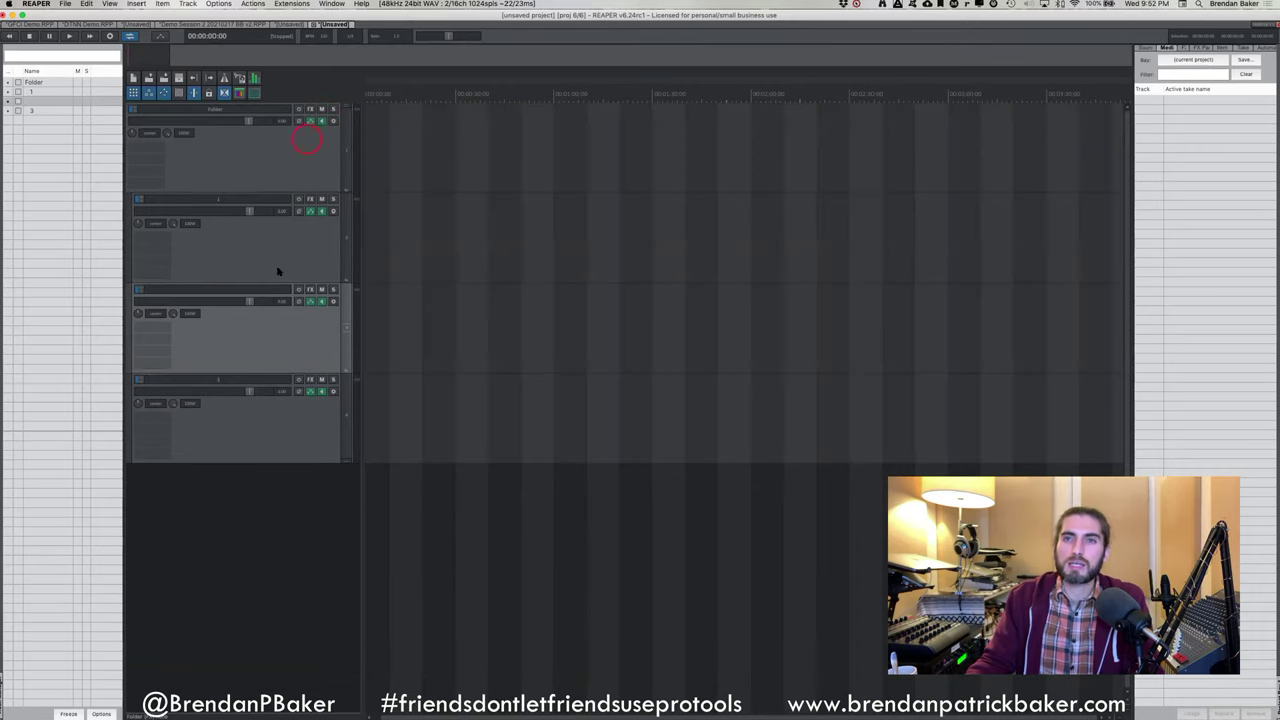
{"action": "left_click", "coordinate": [189, 343]}
{"action": "left_click", "coordinate": [303, 255]}
{"action": "left_click", "coordinate": [200, 337]}
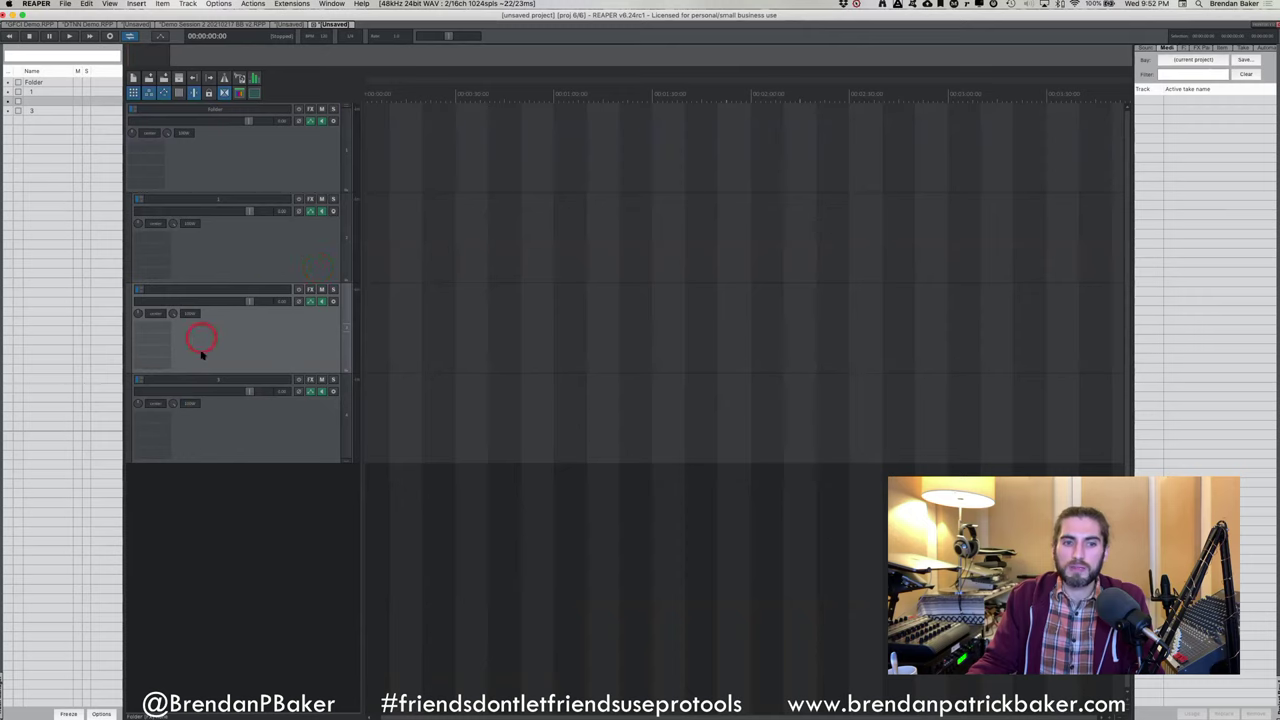
{"action": "left_click", "coordinate": [241, 288]}
{"action": "left_click", "coordinate": [161, 445]}
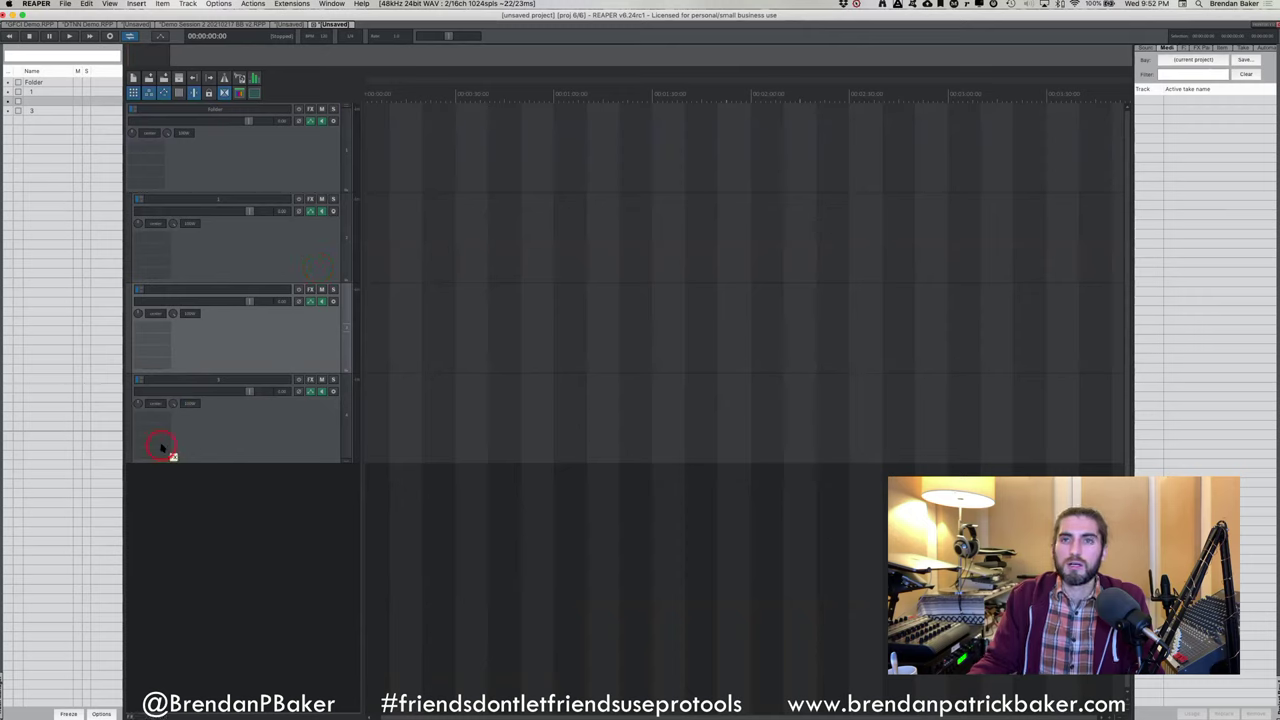
{"action": "left_click", "coordinate": [177, 345]}
{"action": "left_click", "coordinate": [237, 367]}
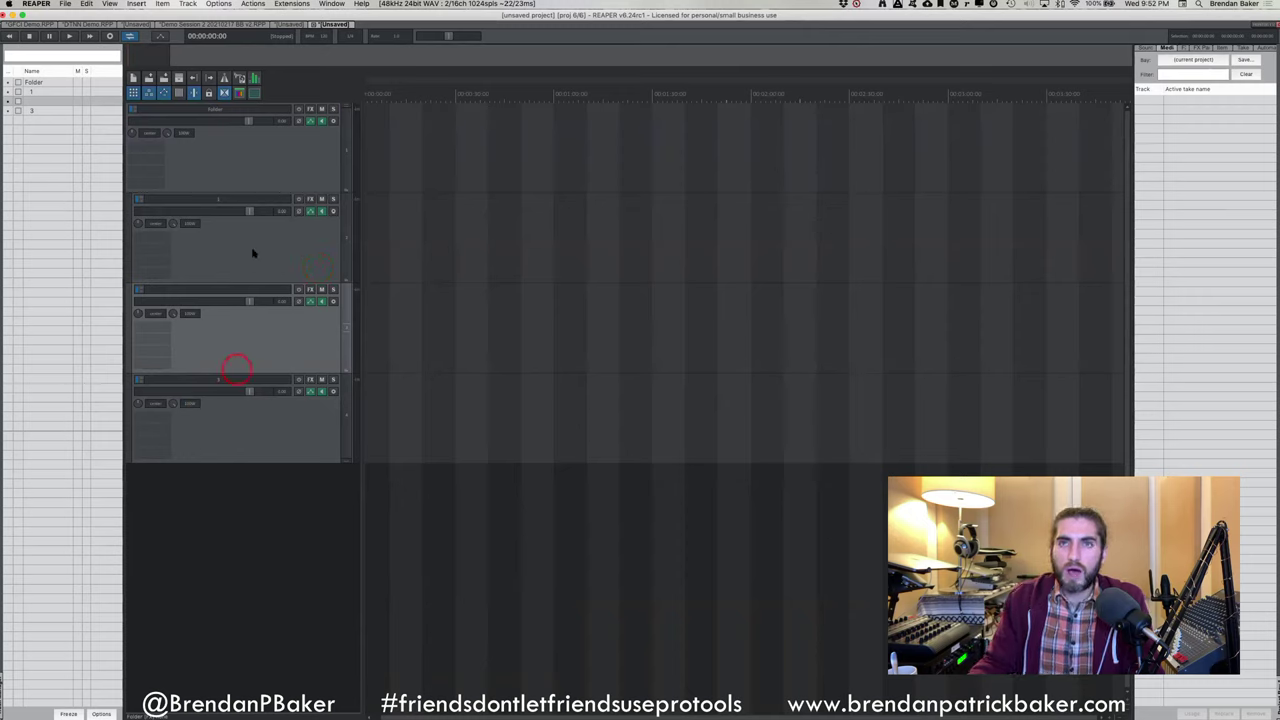
{"action": "left_click", "coordinate": [219, 127]}
{"action": "left_click", "coordinate": [24, 662]}
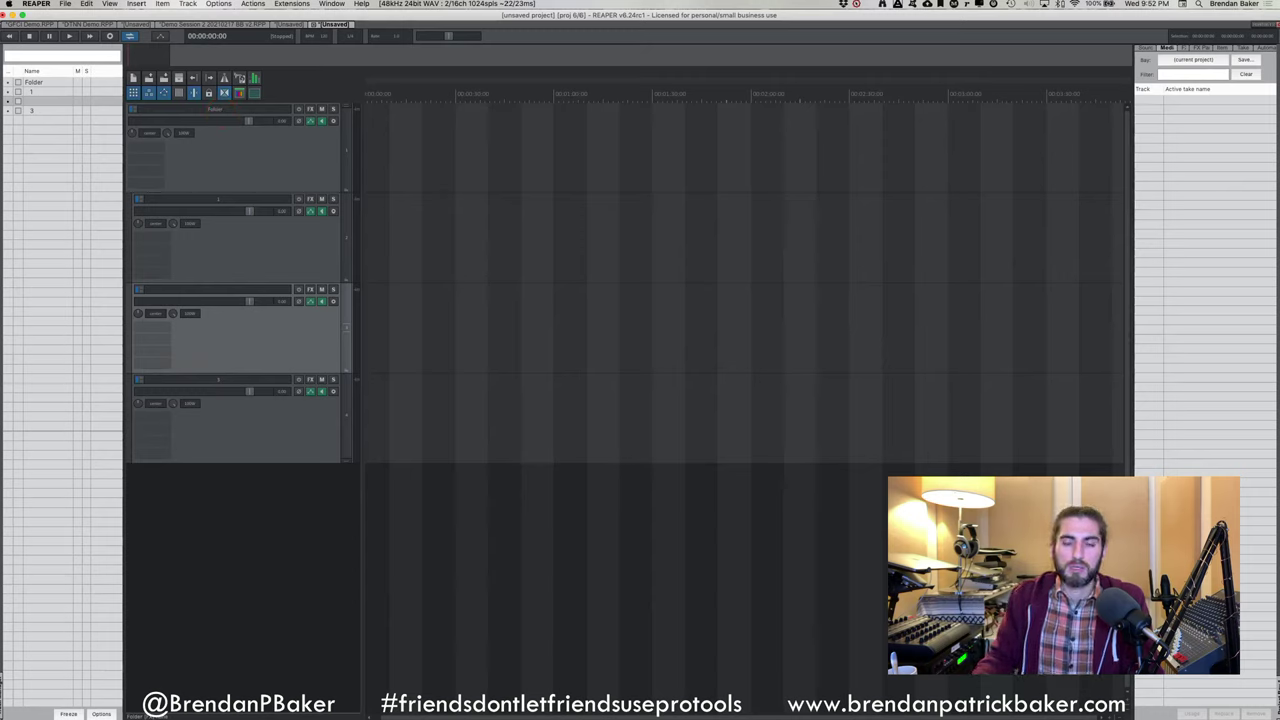
{"action": "left_click", "coordinate": [222, 388]}
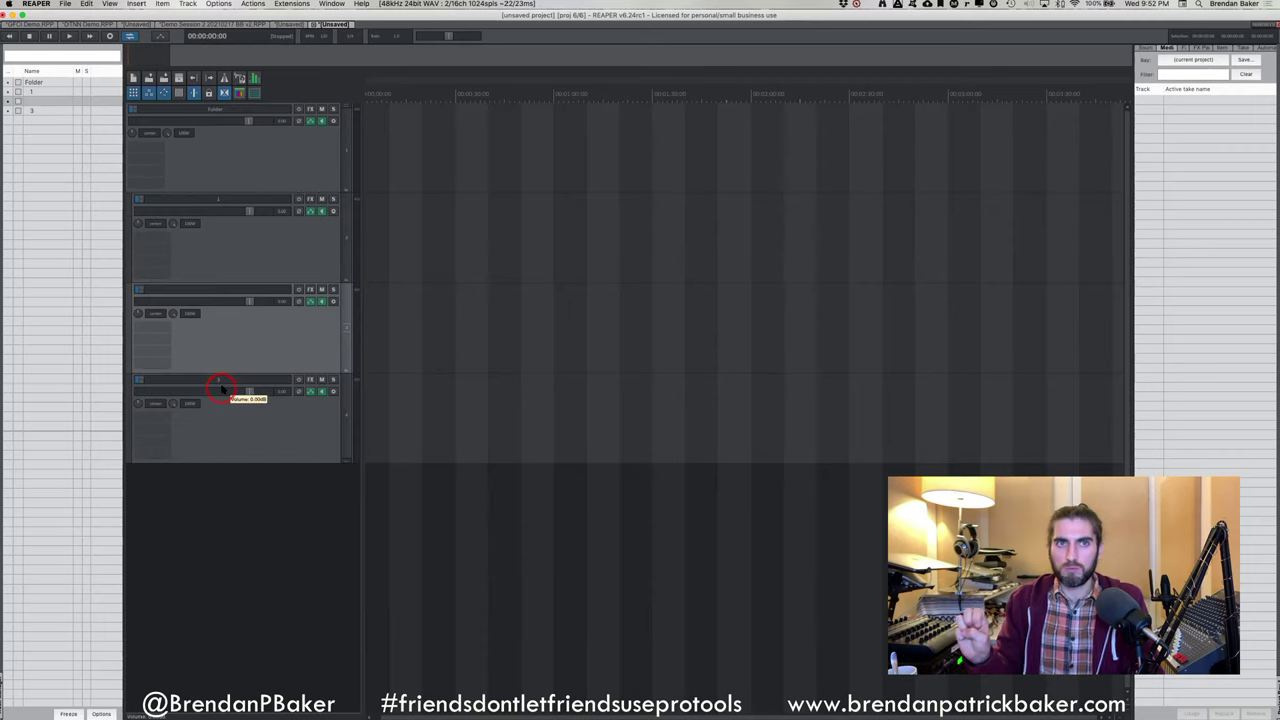
{"action": "left_click", "coordinate": [334, 122]}
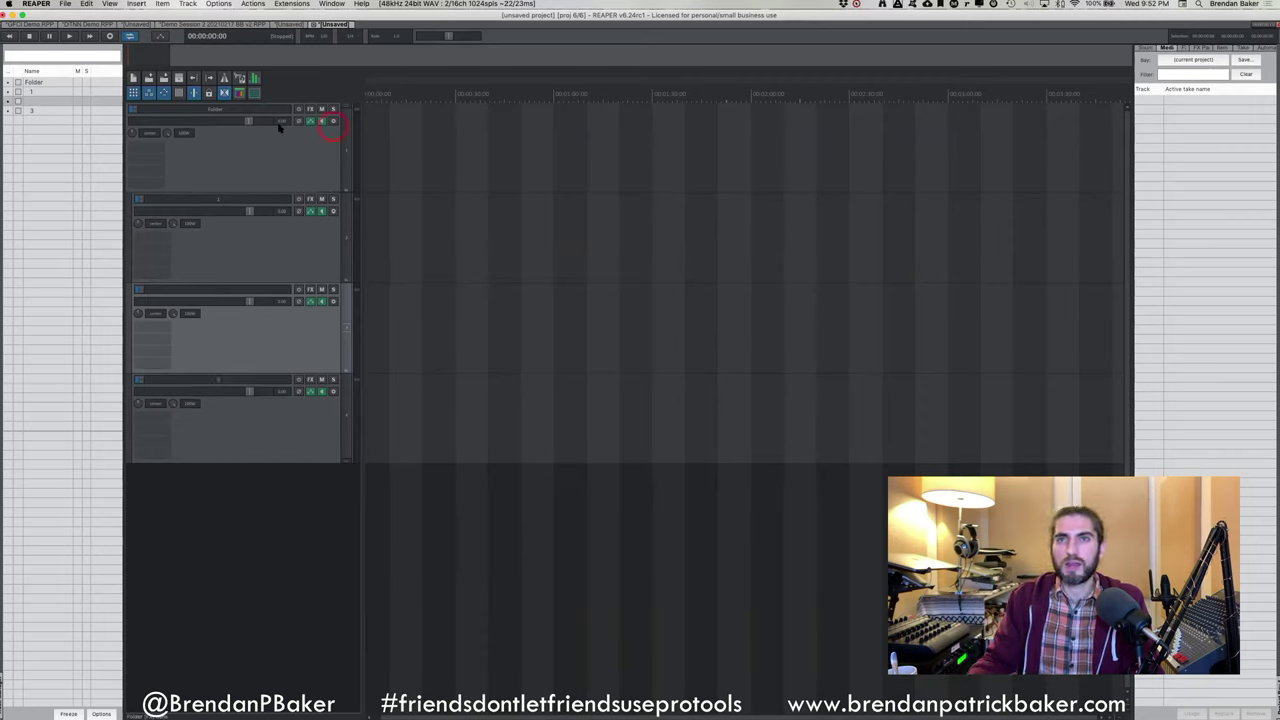
Lower the Folder track's volume fader and return it to 0.00 dB
{"action": "mouse_move", "coordinate": [247, 124]}
{"action": "left_mouse_down"}
{"action": "mouse_move", "coordinate": [211, 120]}
{"action": "mouse_move", "coordinate": [226, 114]}
{"action": "mouse_move", "coordinate": [255, 147]}
{"action": "left_mouse_up"}
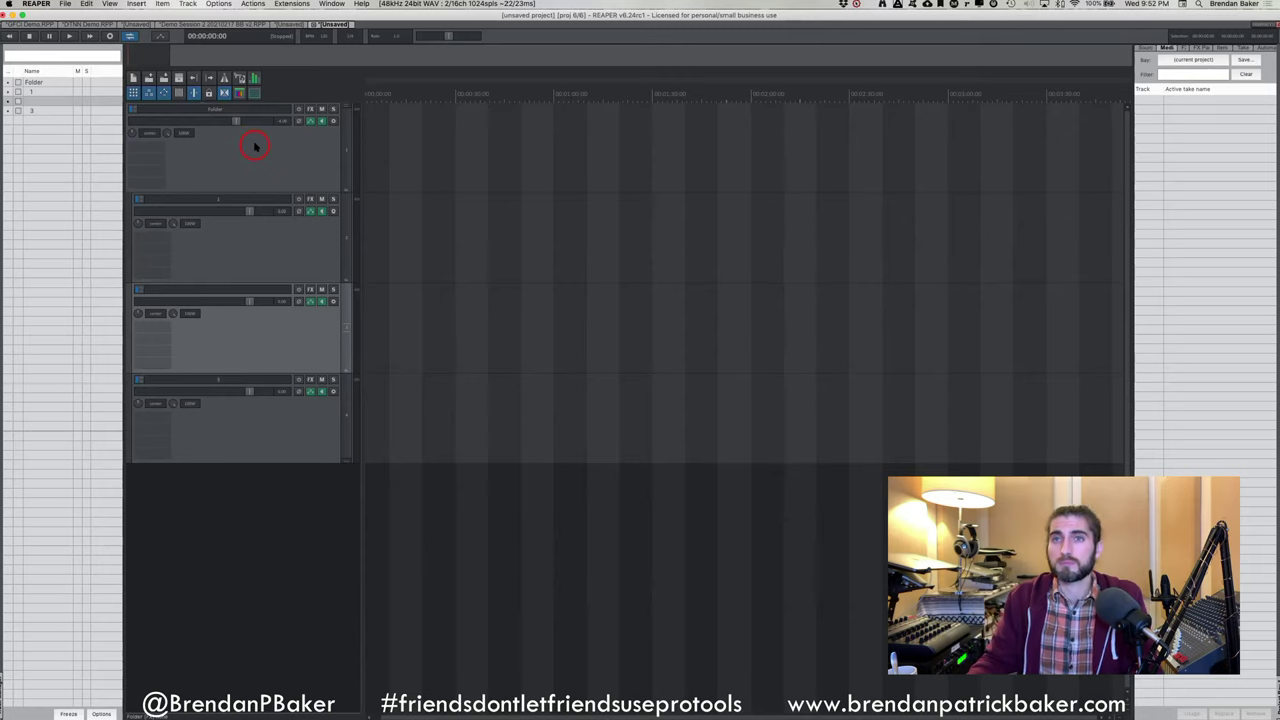
{"action": "left_click", "coordinate": [255, 147]}
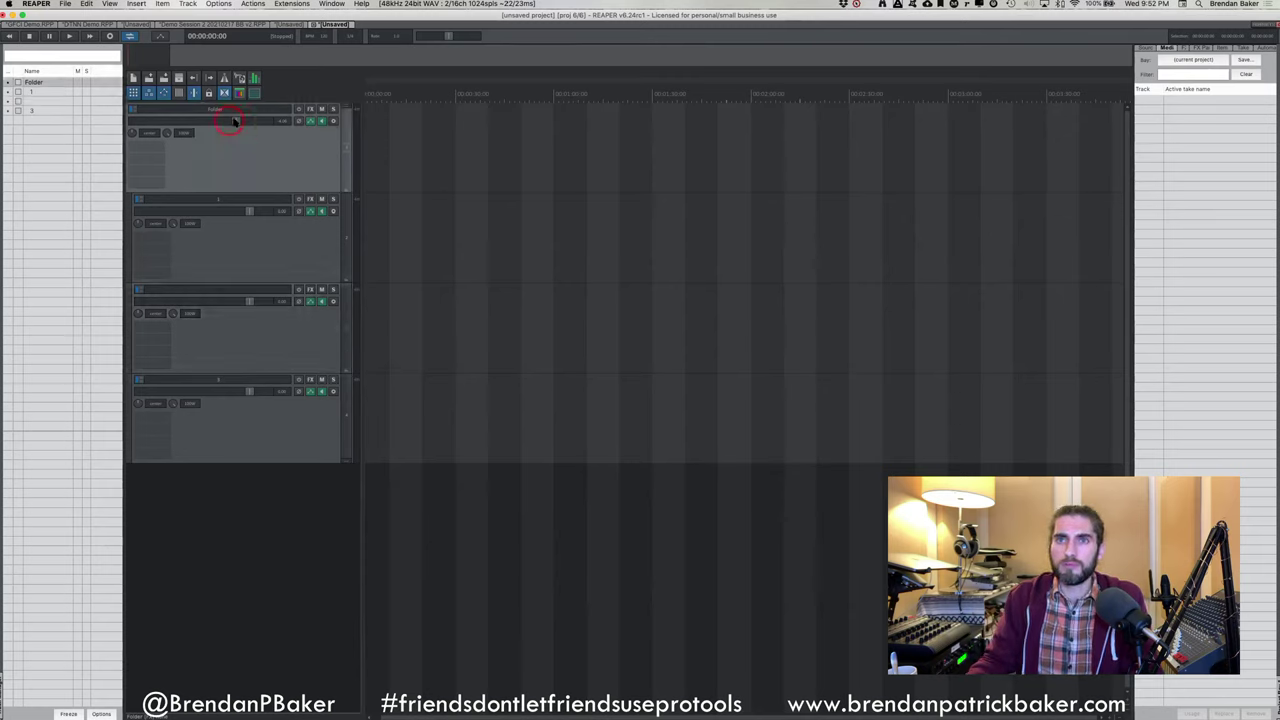
{"action": "left_click_drag", "start_coordinate": [236, 122], "coordinate": [249, 120]}
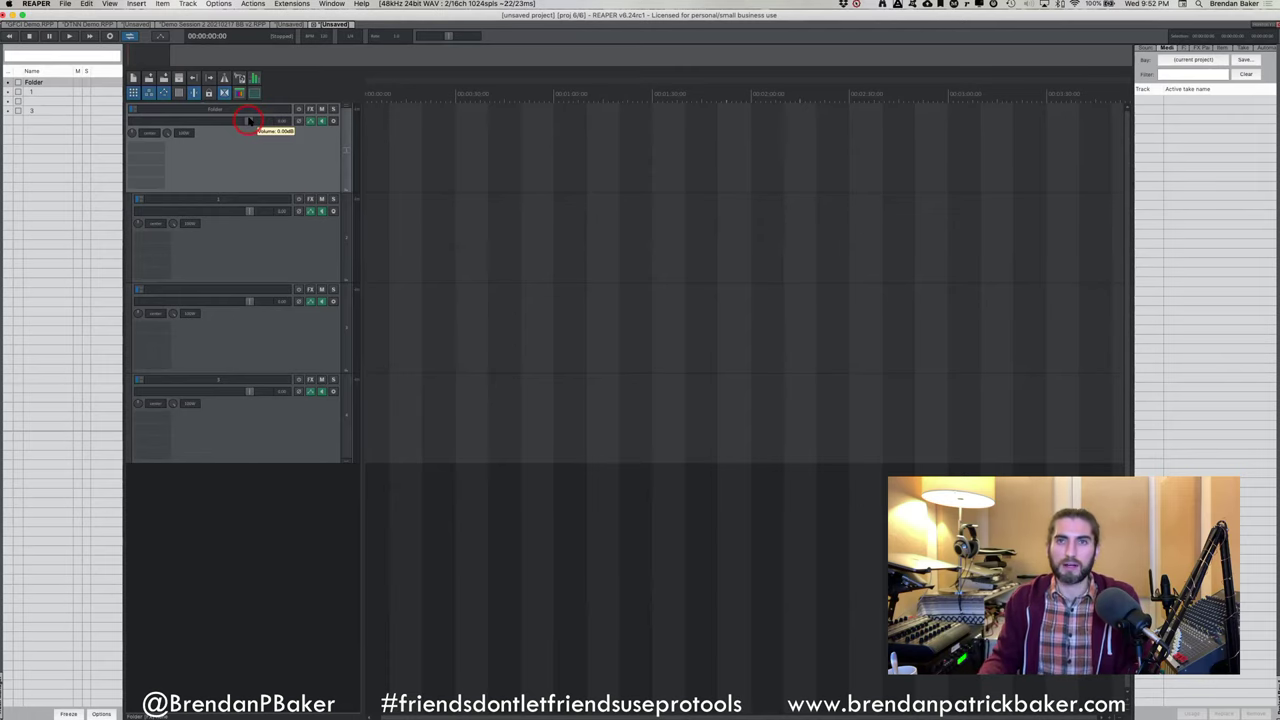
Move the three child tracks out of the folder to above the Folder track, and undo the move
{"action": "left_click", "coordinate": [271, 220]}
{"action": "mouse_move", "coordinate": [243, 381]}
{"action": "left_mouse_down"}
{"action": "mouse_move", "coordinate": [224, 209]}
{"action": "mouse_move", "coordinate": [241, 107]}
{"action": "left_mouse_up"}
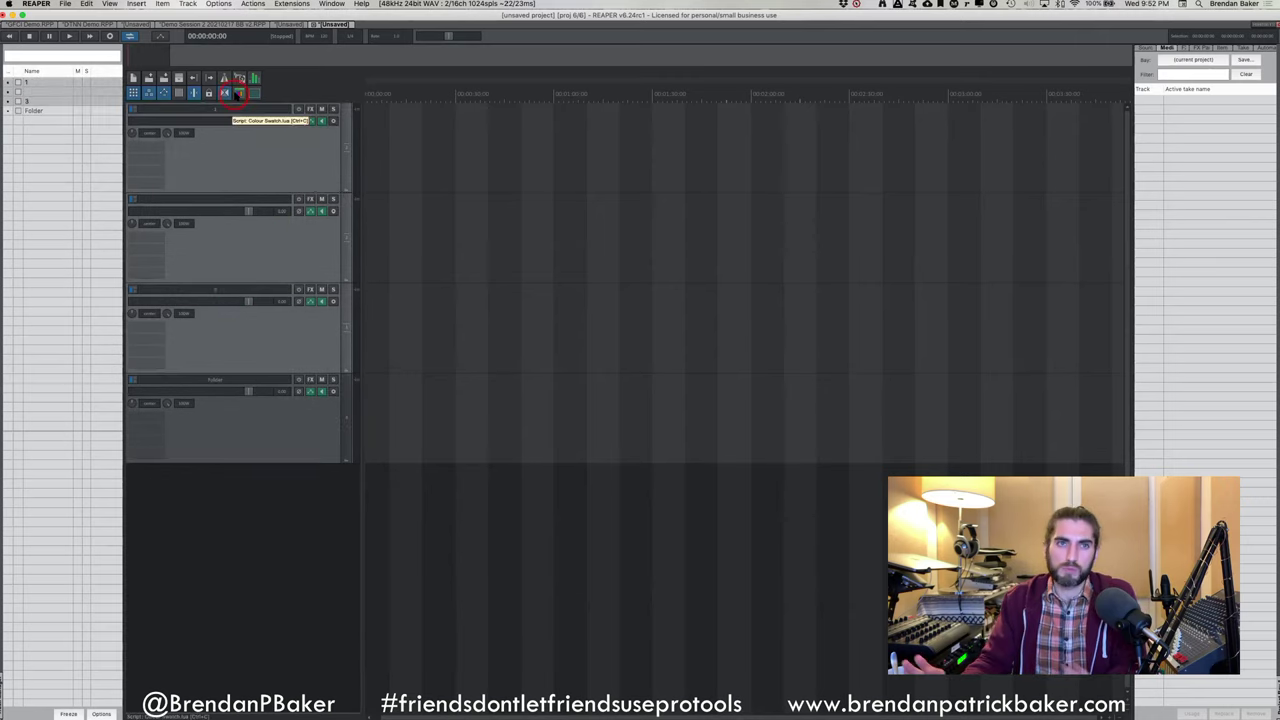
{"action": "key", "text": "super+z"}
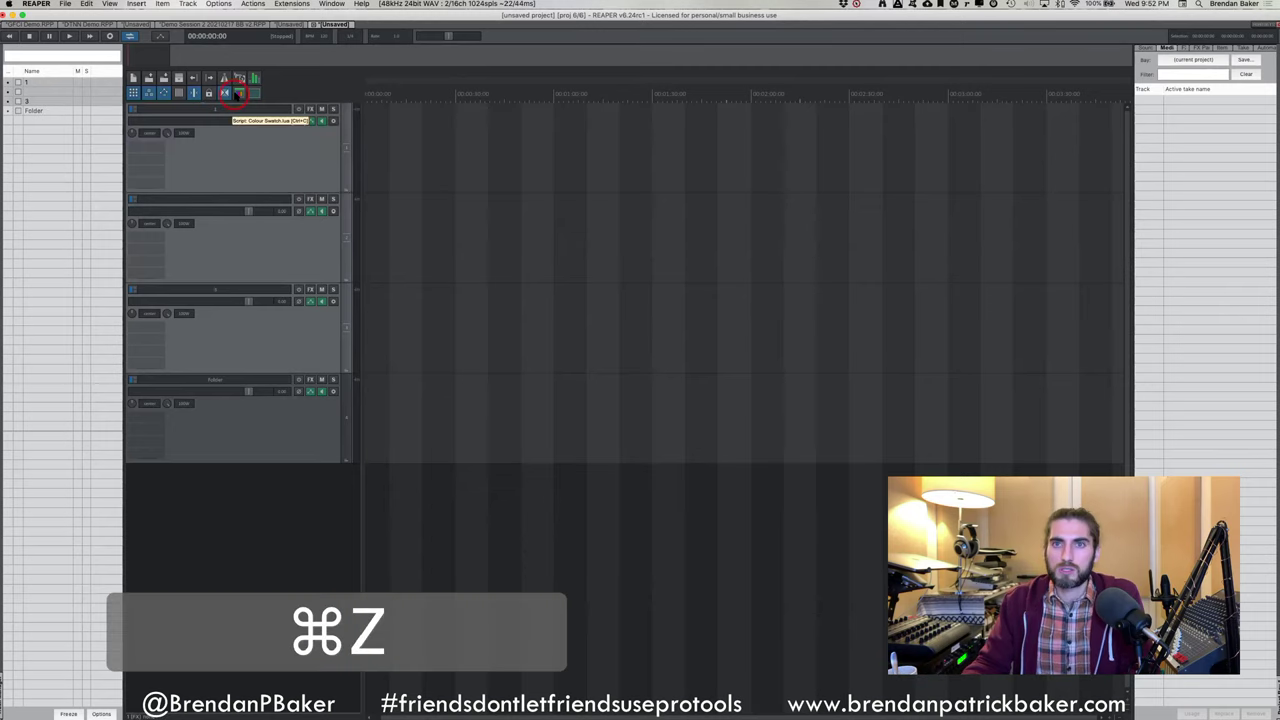
{"action": "key", "text": "super+z"}
Name the unnamed middle child track 2
{"action": "left_click", "coordinate": [402, 240]}
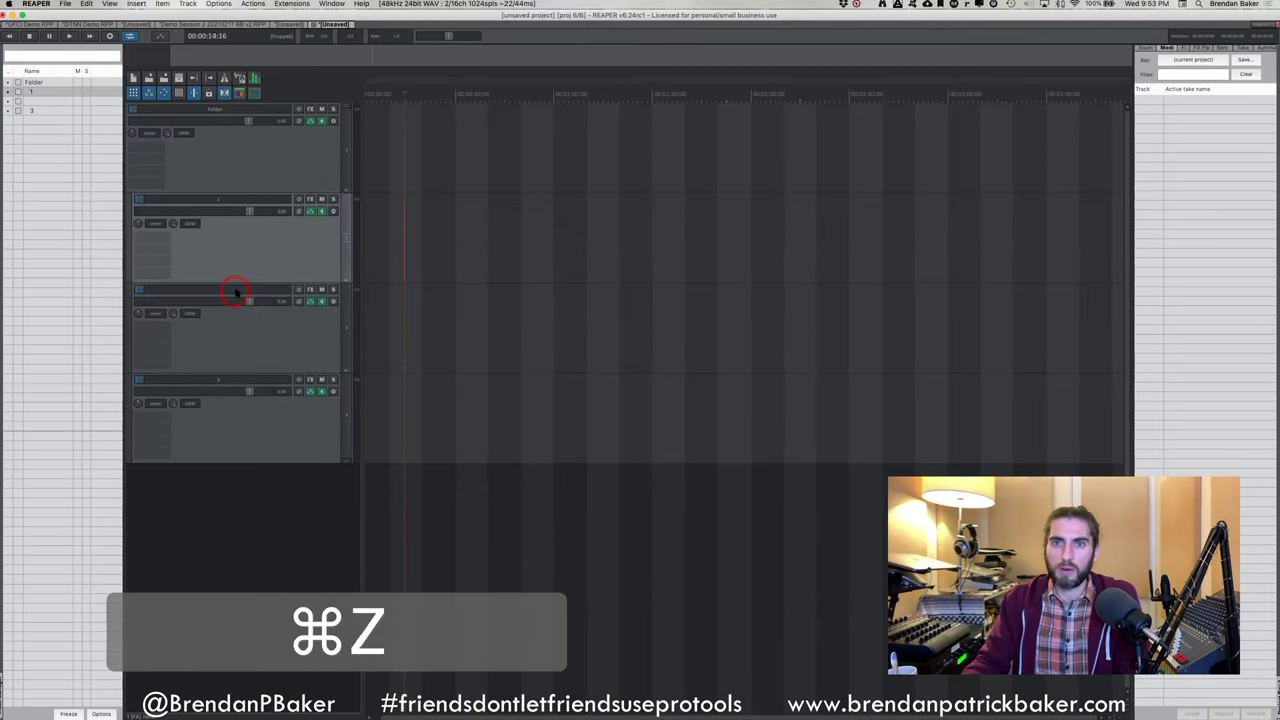
{"action": "double_click", "coordinate": [237, 291]}
{"action": "type", "text": "2"}
{"action": "left_click", "coordinate": [264, 352]}
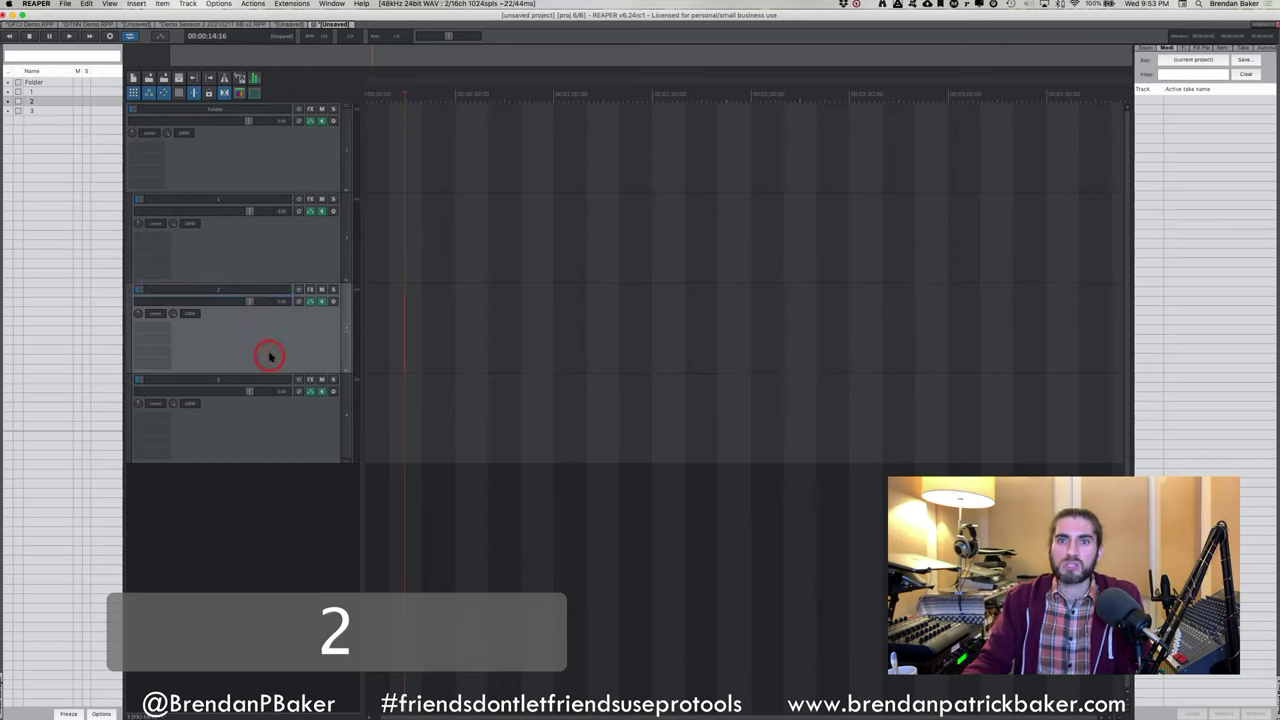
Inspect the parent send in track 2's routing window, close the window and select the Folder track
{"action": "left_click", "coordinate": [190, 310]}
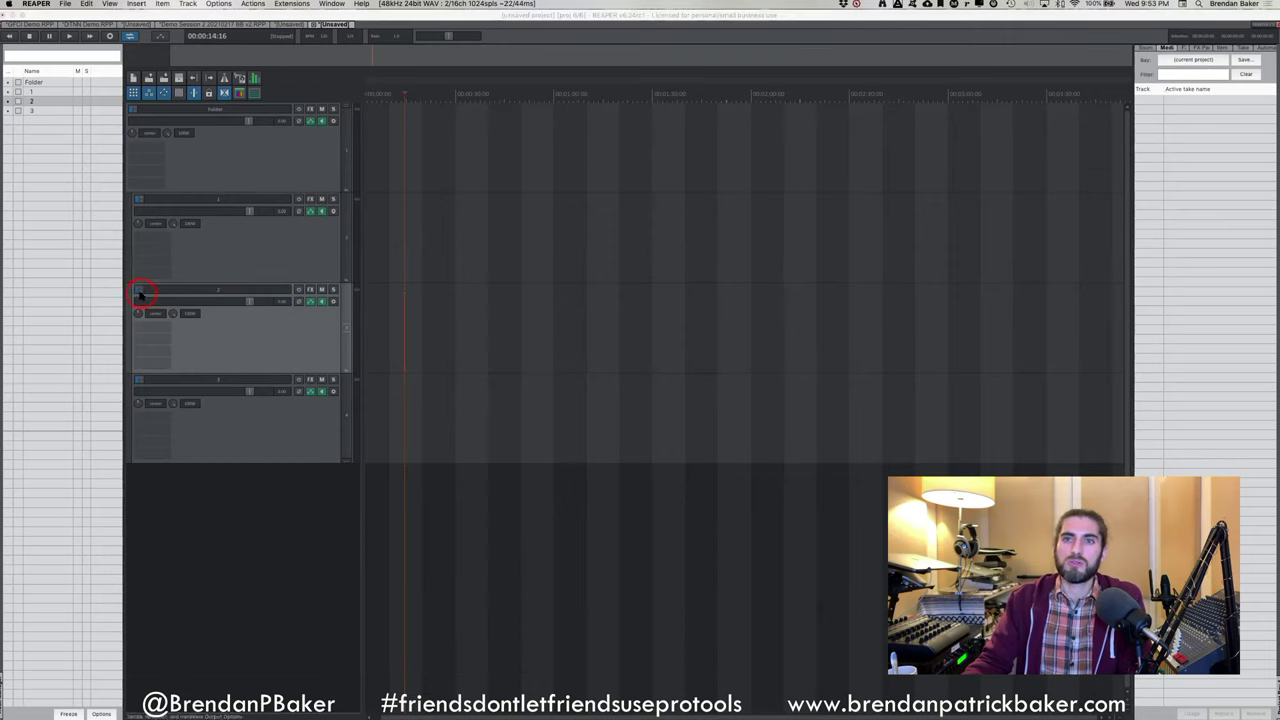
{"action": "left_click", "coordinate": [141, 293]}
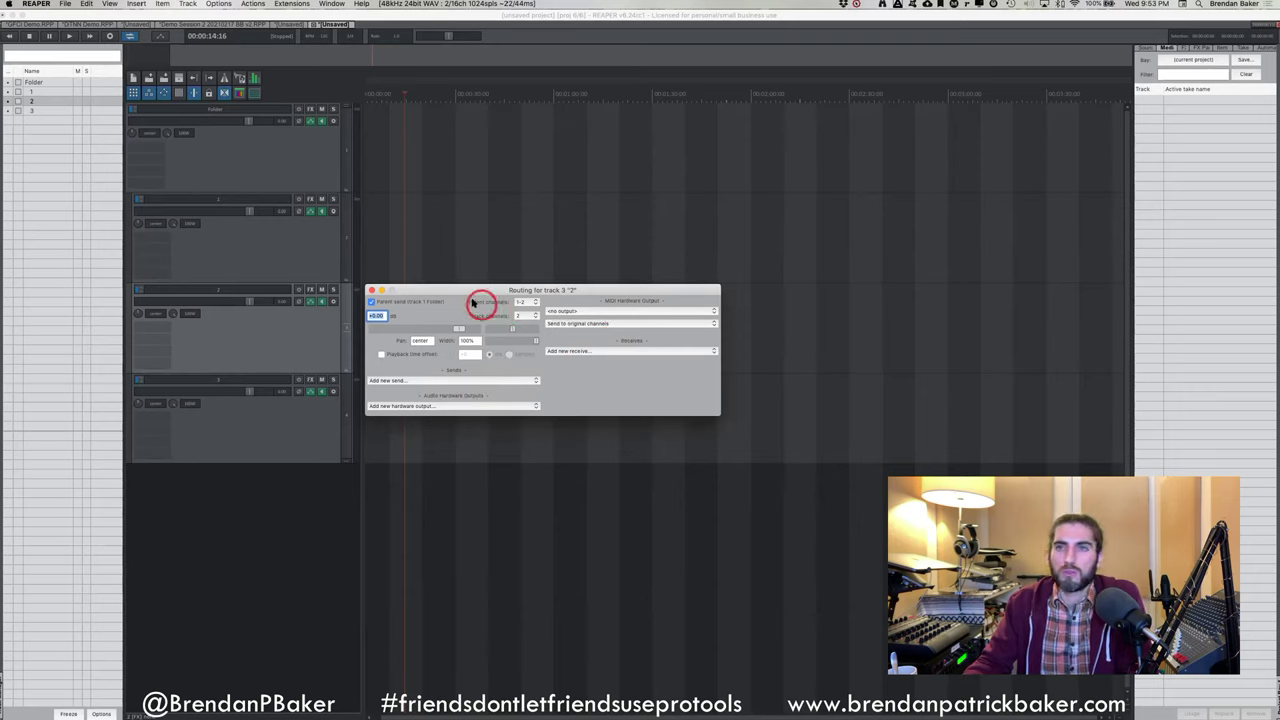
{"action": "left_click", "coordinate": [371, 290]}
{"action": "left_click", "coordinate": [286, 178]}
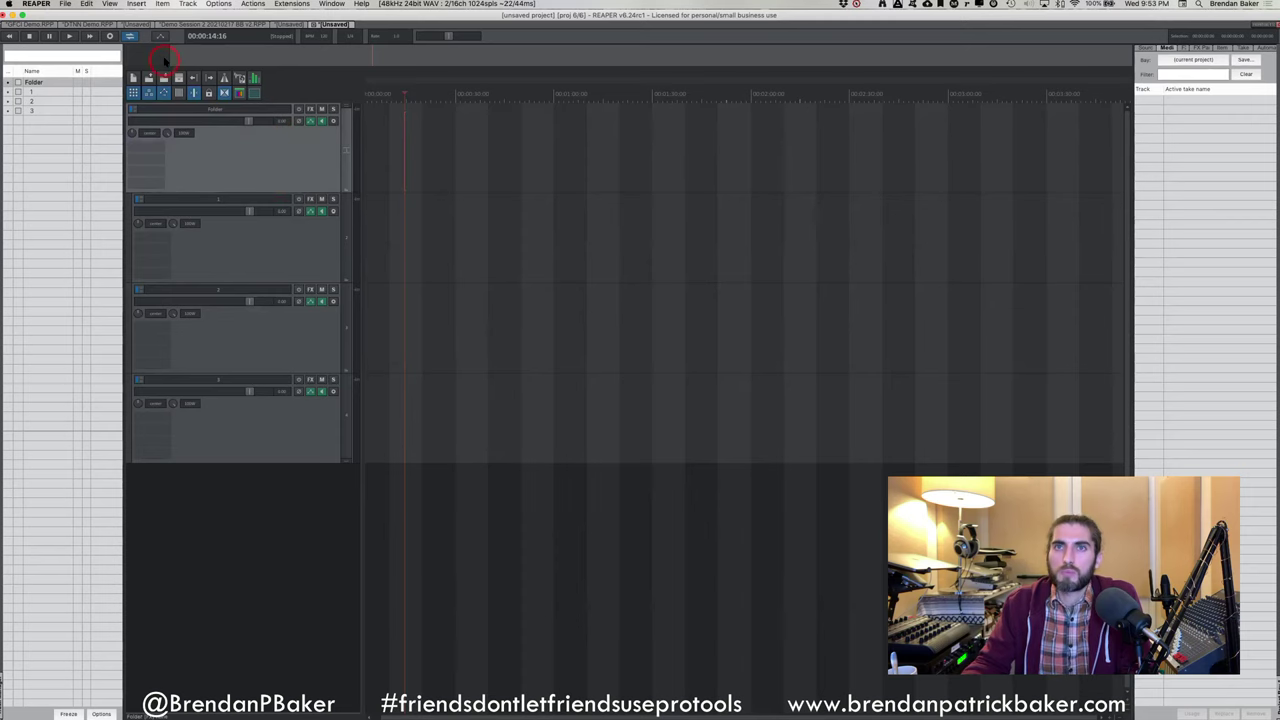
Switch to the GFCI Demo project, hide its track envelopes and examine how the clips are arranged under each bus
{"action": "left_click", "coordinate": [45, 23]}
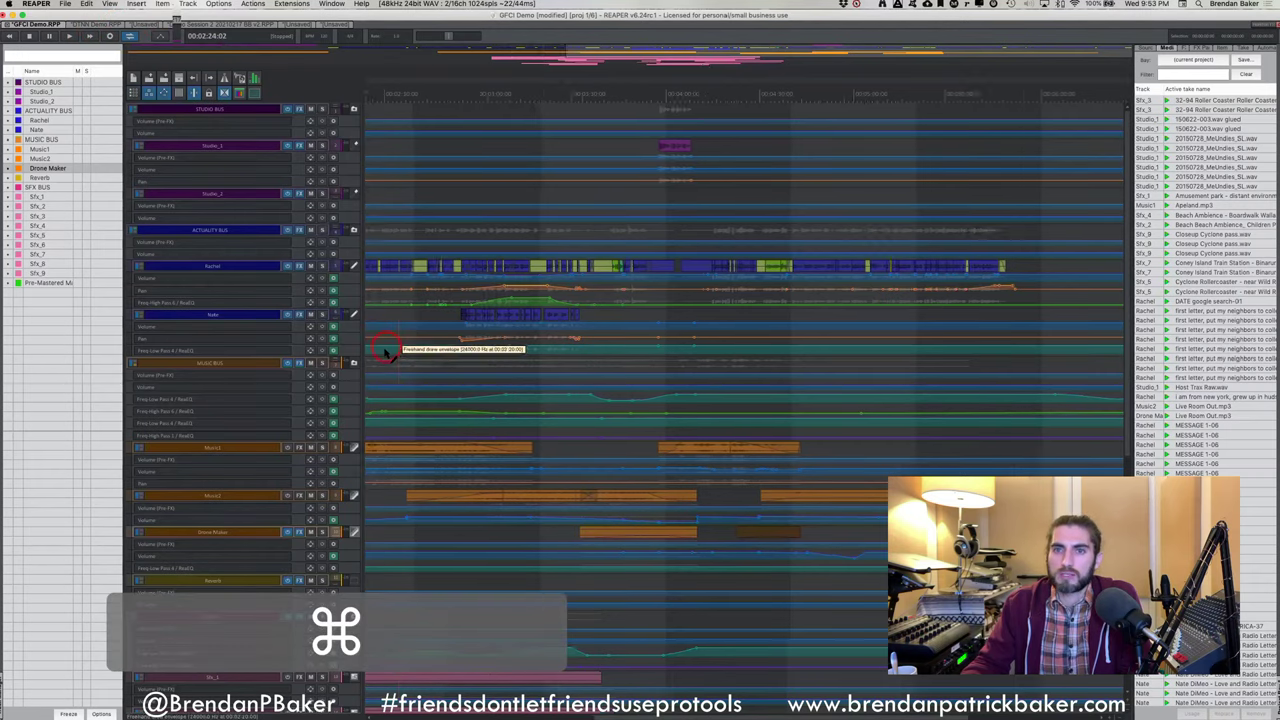
{"action": "scroll", "coordinate": [405, 348], "scroll_direction": "up", "scroll_amount": 3}
{"action": "scroll", "coordinate": [417, 344], "scroll_direction": "up", "scroll_amount": 5}
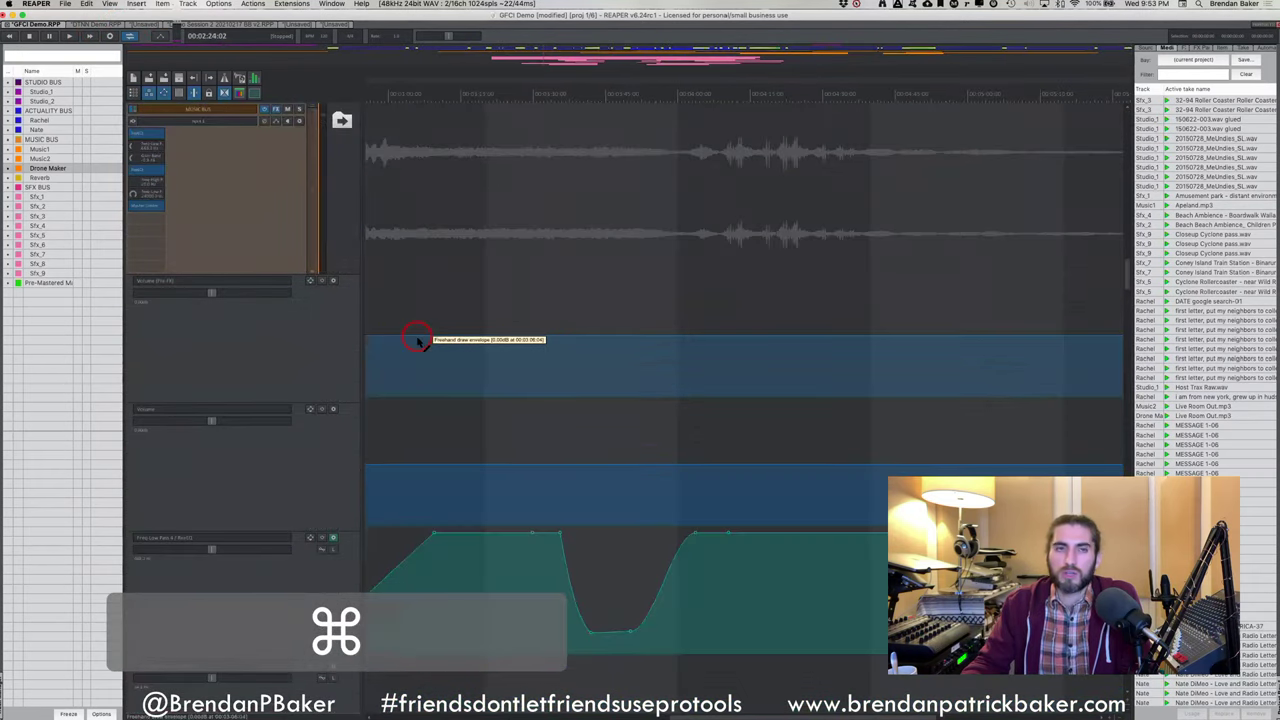
{"action": "scroll", "coordinate": [417, 344], "scroll_direction": "down", "scroll_amount": 5}
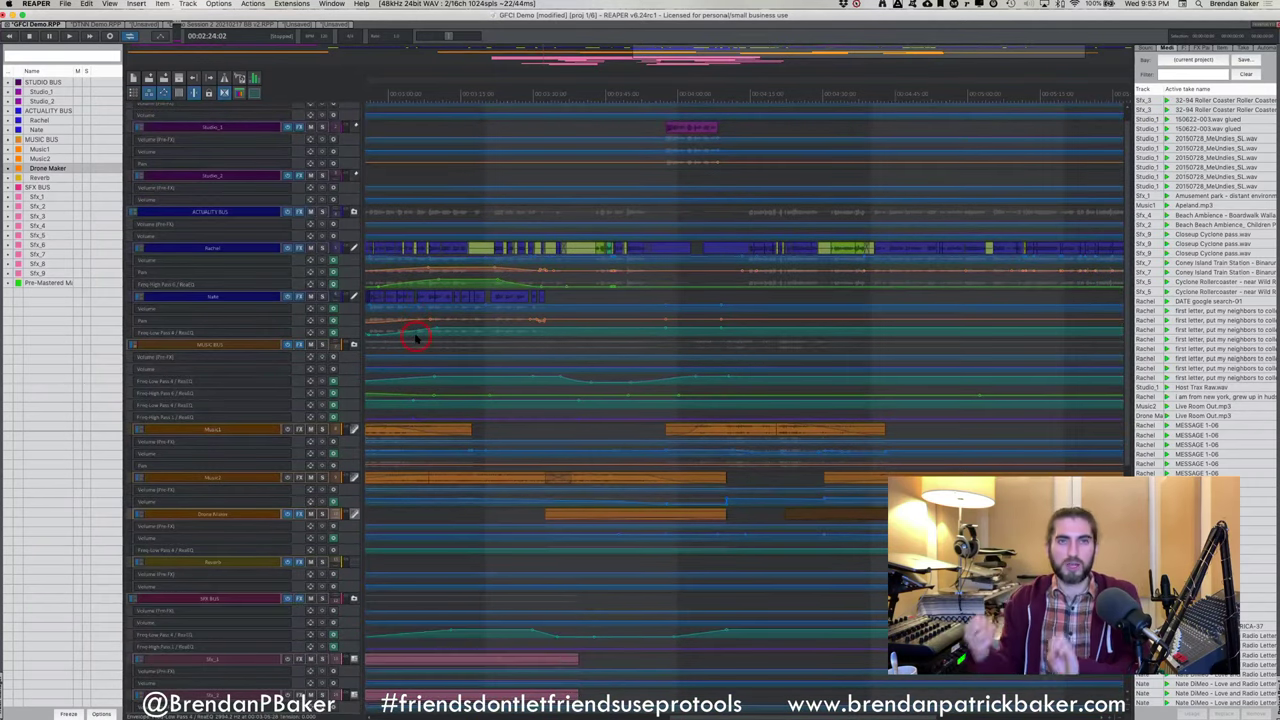
{"action": "key", "text": "q"}
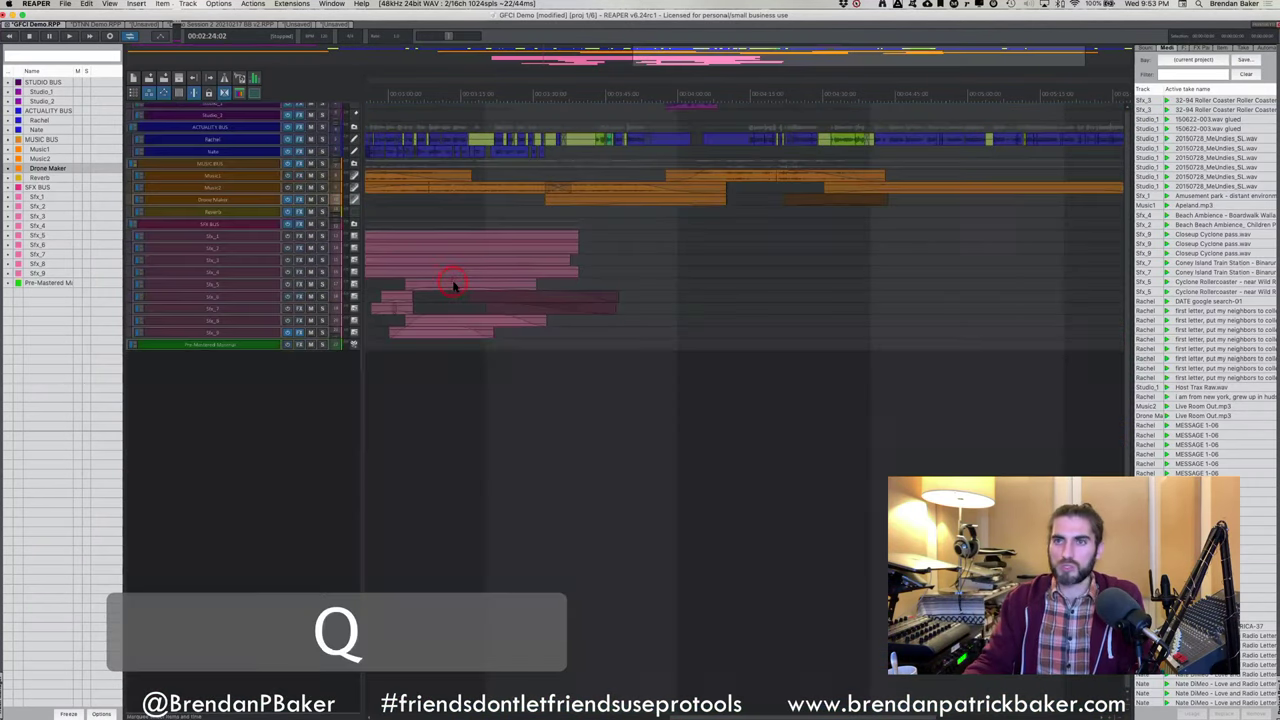
{"action": "scroll", "coordinate": [512, 286], "scroll_direction": "up", "scroll_amount": 2}
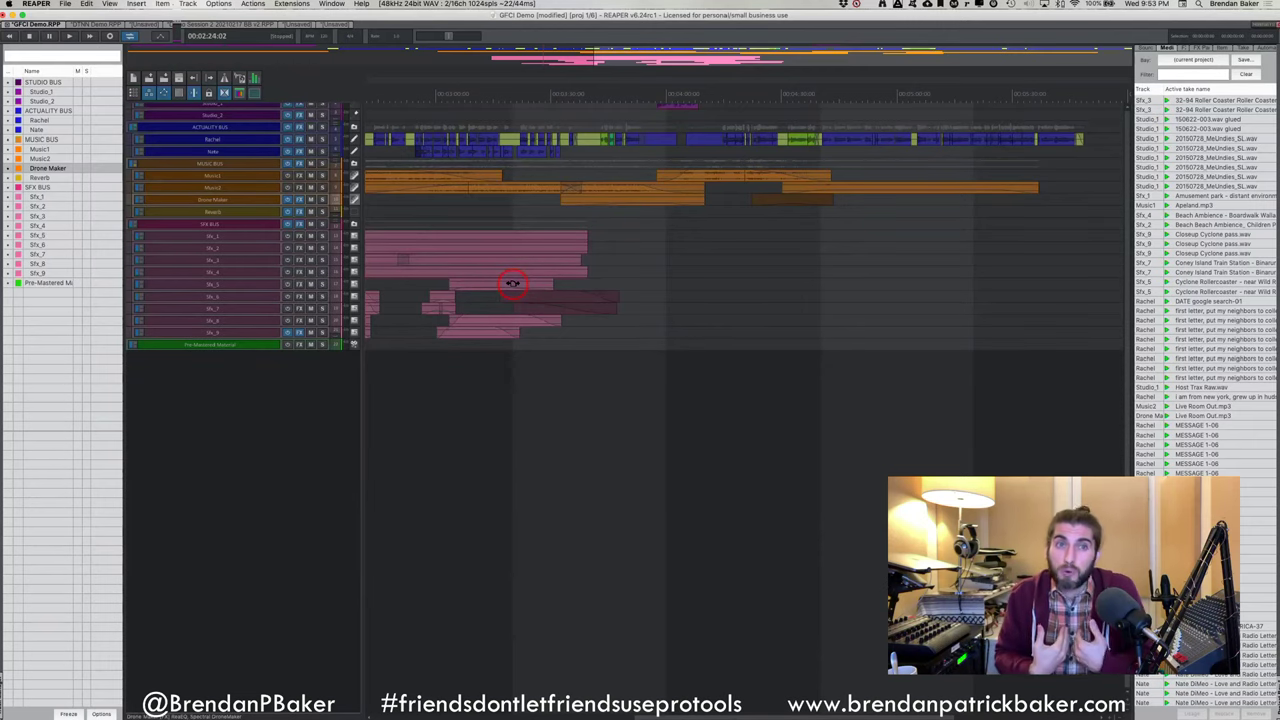
{"action": "scroll", "coordinate": [537, 237], "scroll_direction": "down", "scroll_amount": 5}
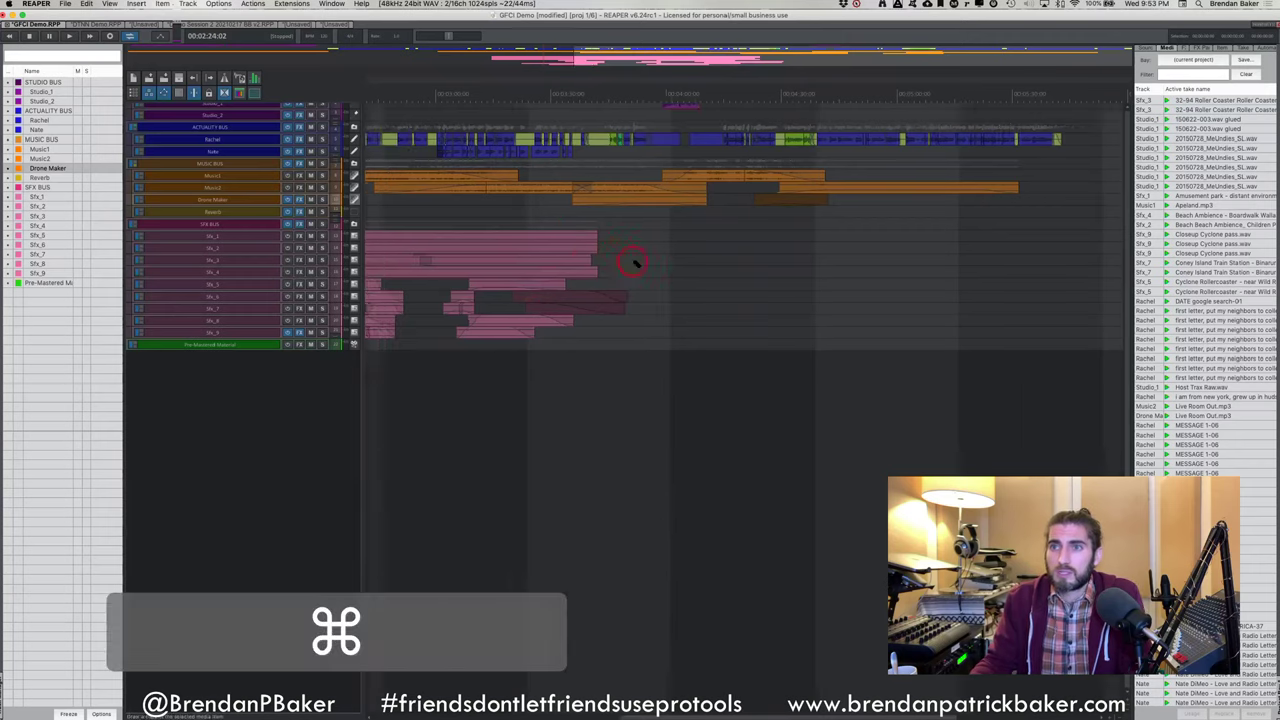
{"action": "scroll", "coordinate": [624, 260], "scroll_direction": "up", "scroll_amount": 5}
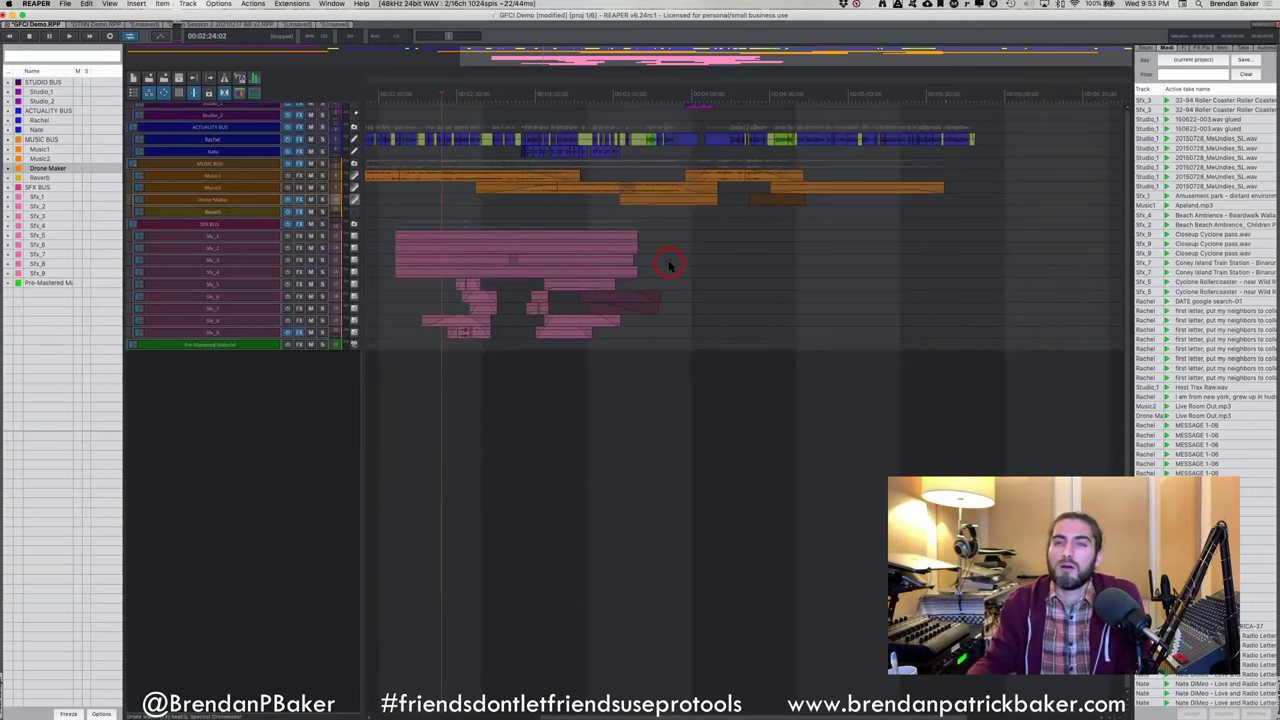
{"action": "scroll", "coordinate": [578, 208], "scroll_direction": "down", "scroll_amount": 3}
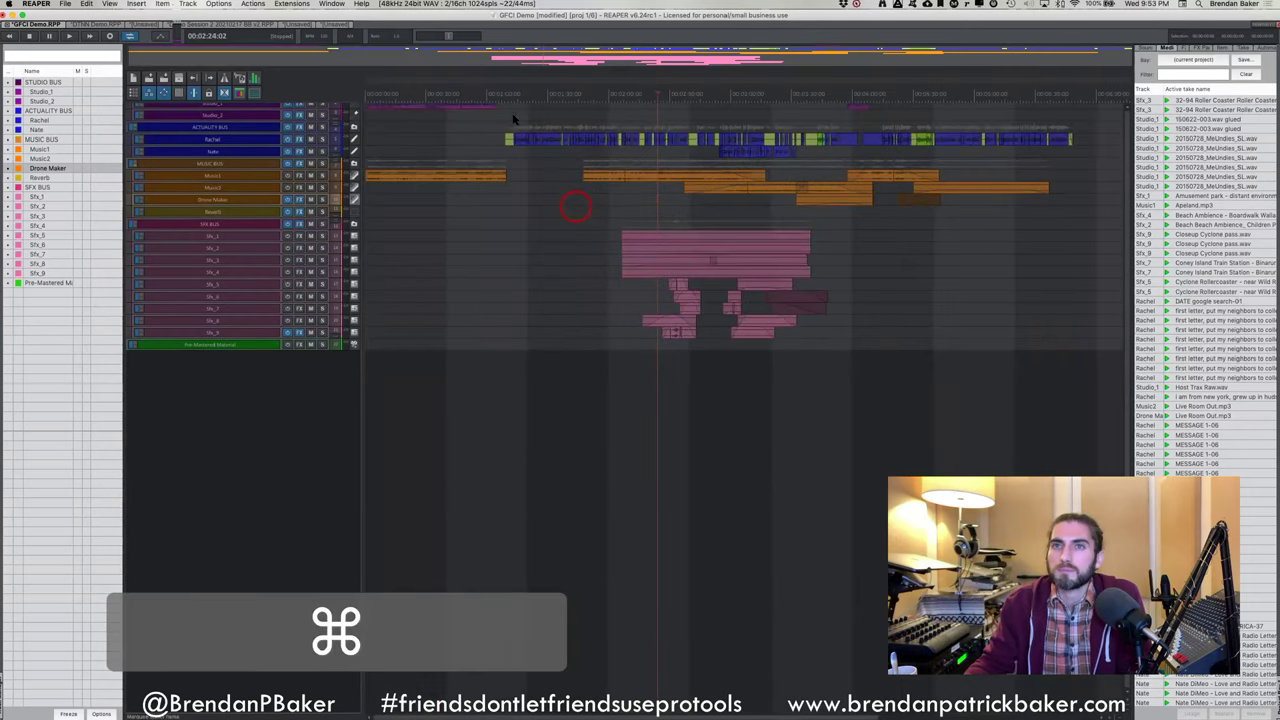
Switch to the unsaved project containing the demo voice and music clips and select the Studio_1 track
{"action": "left_click", "coordinate": [333, 24]}
{"action": "left_click", "coordinate": [297, 27]}
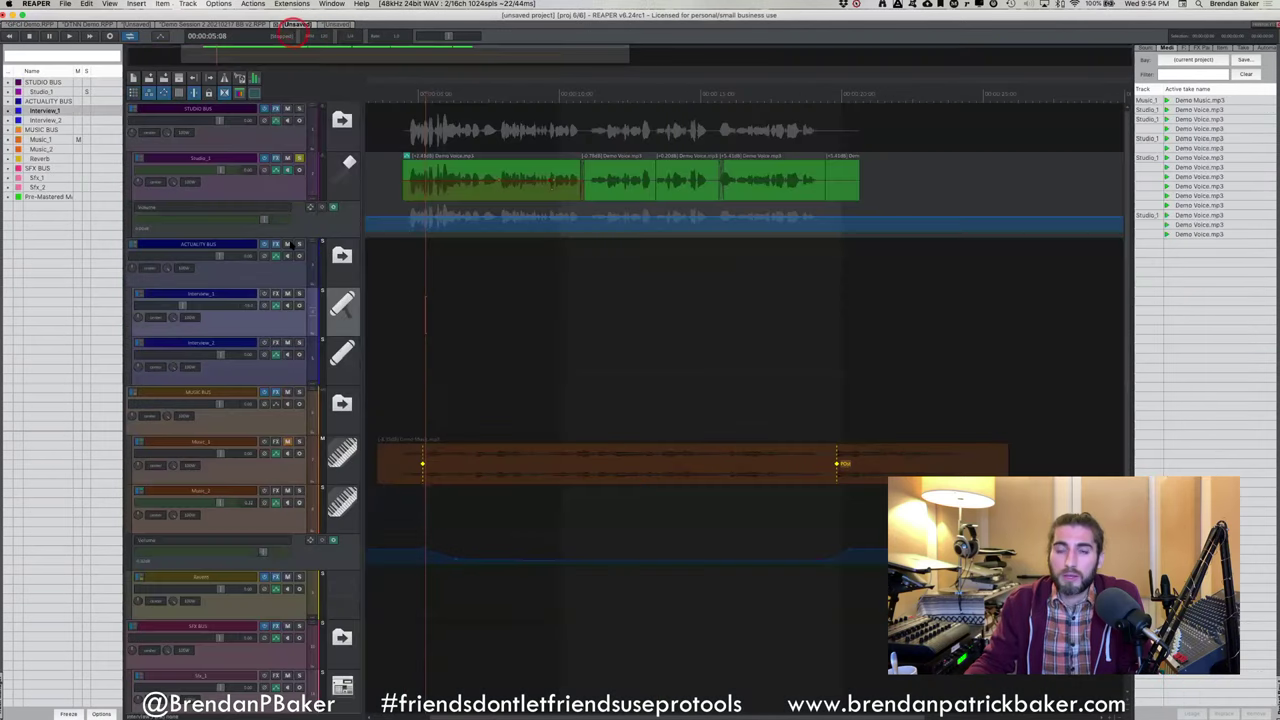
{"action": "scroll", "coordinate": [285, 348], "scroll_direction": "down", "scroll_amount": 3}
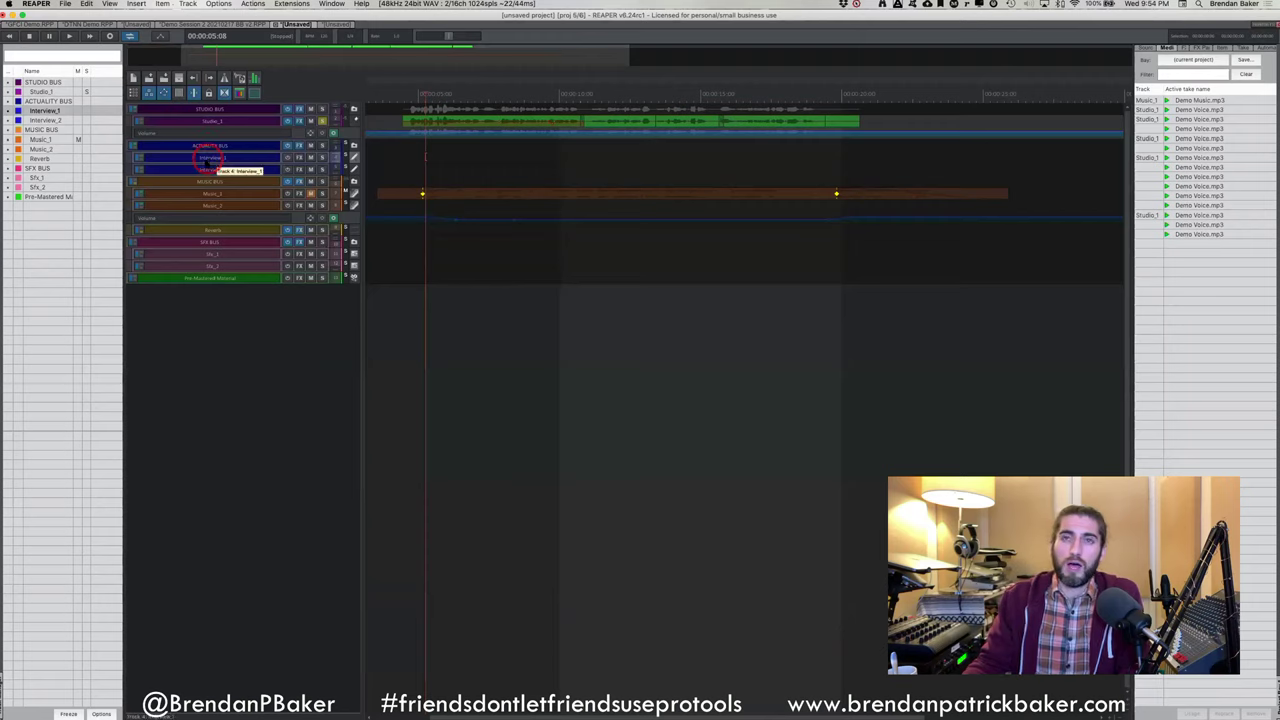
{"action": "left_click", "coordinate": [211, 122]}
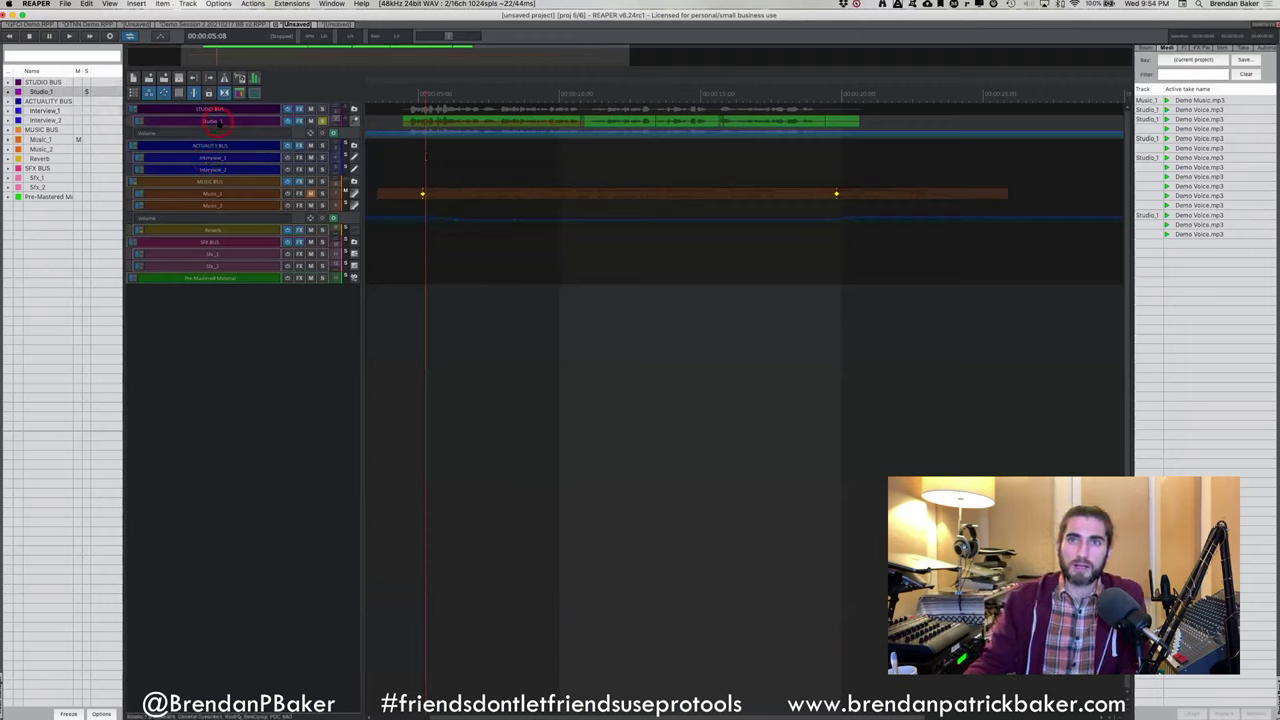
Inspect the ReaComp compressor on the STUDIO BUS folder track, close its FX window and select the Interview_1 track
{"action": "left_click", "coordinate": [270, 108]}
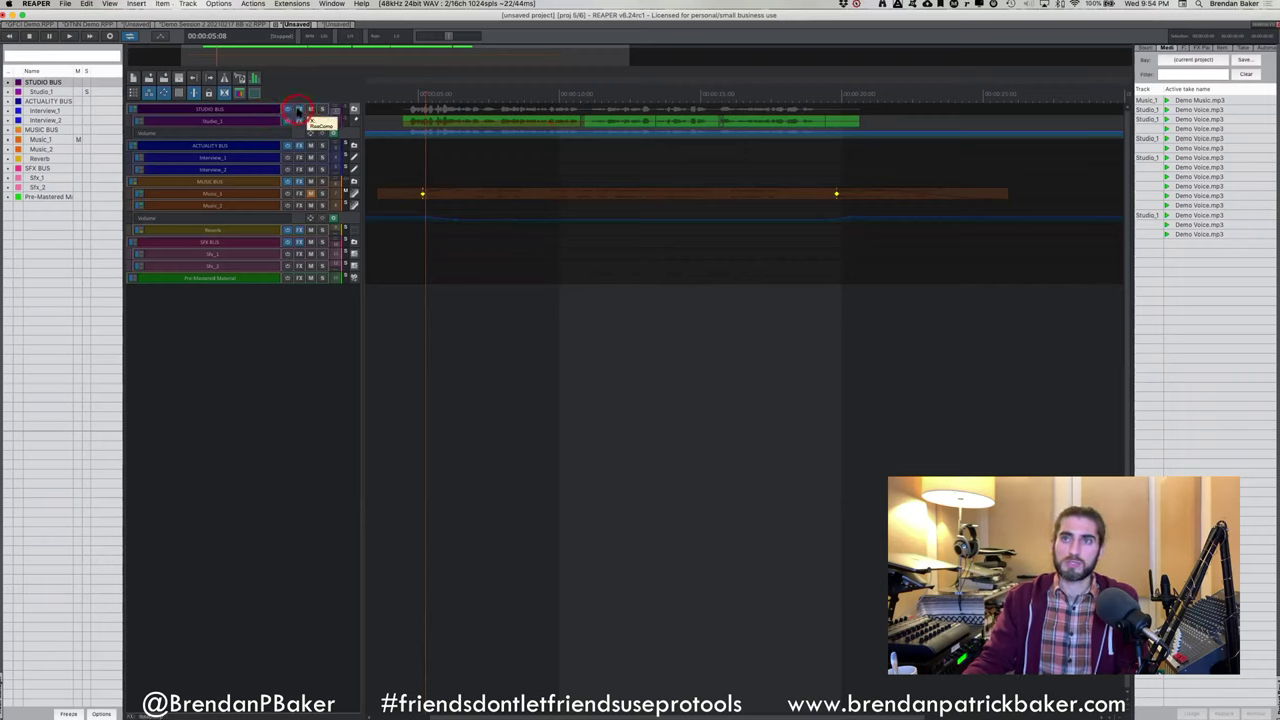
{"action": "left_click", "coordinate": [298, 109]}
{"action": "left_click", "coordinate": [243, 116]}
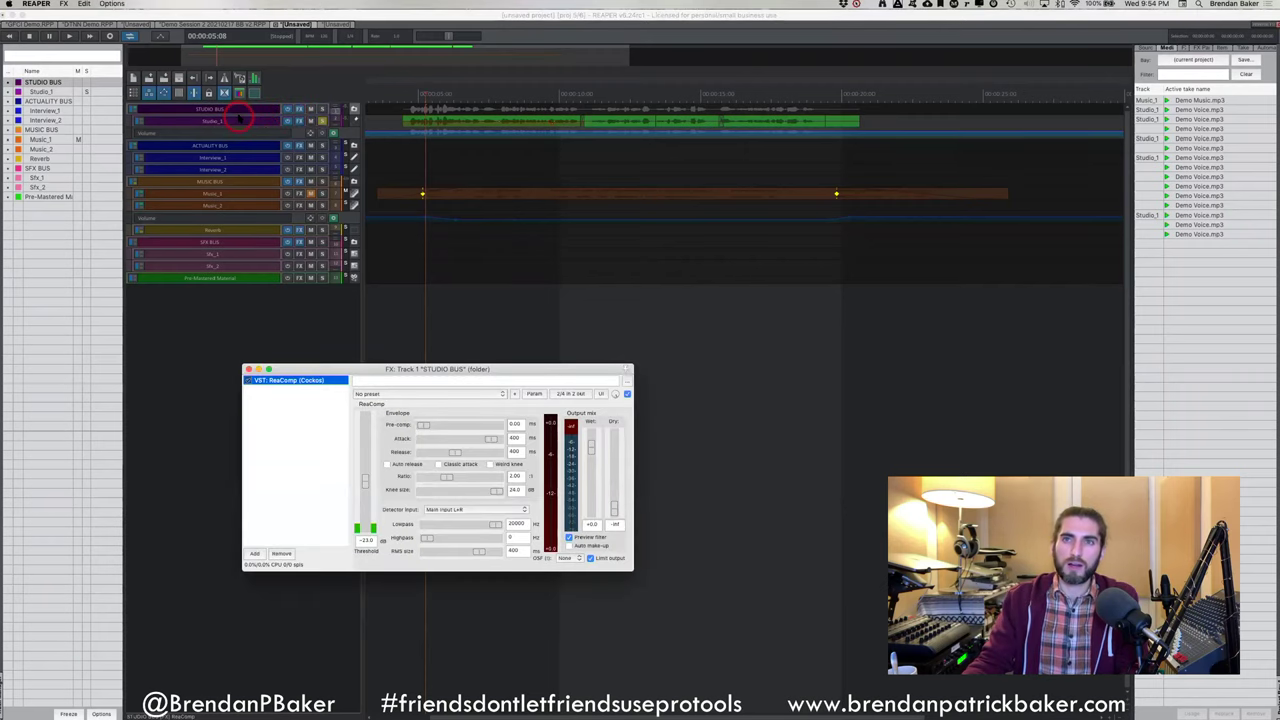
{"action": "left_click_drag", "start_coordinate": [337, 491], "coordinate": [320, 440]}
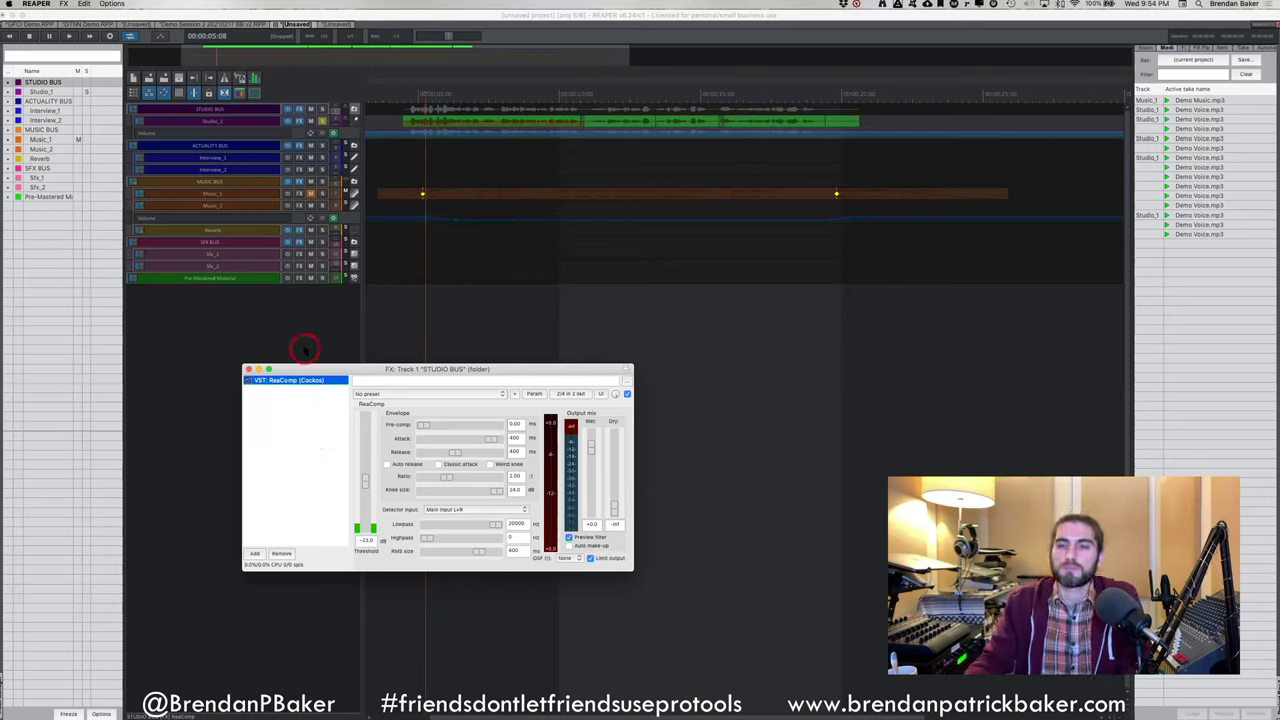
{"action": "left_click", "coordinate": [249, 369]}
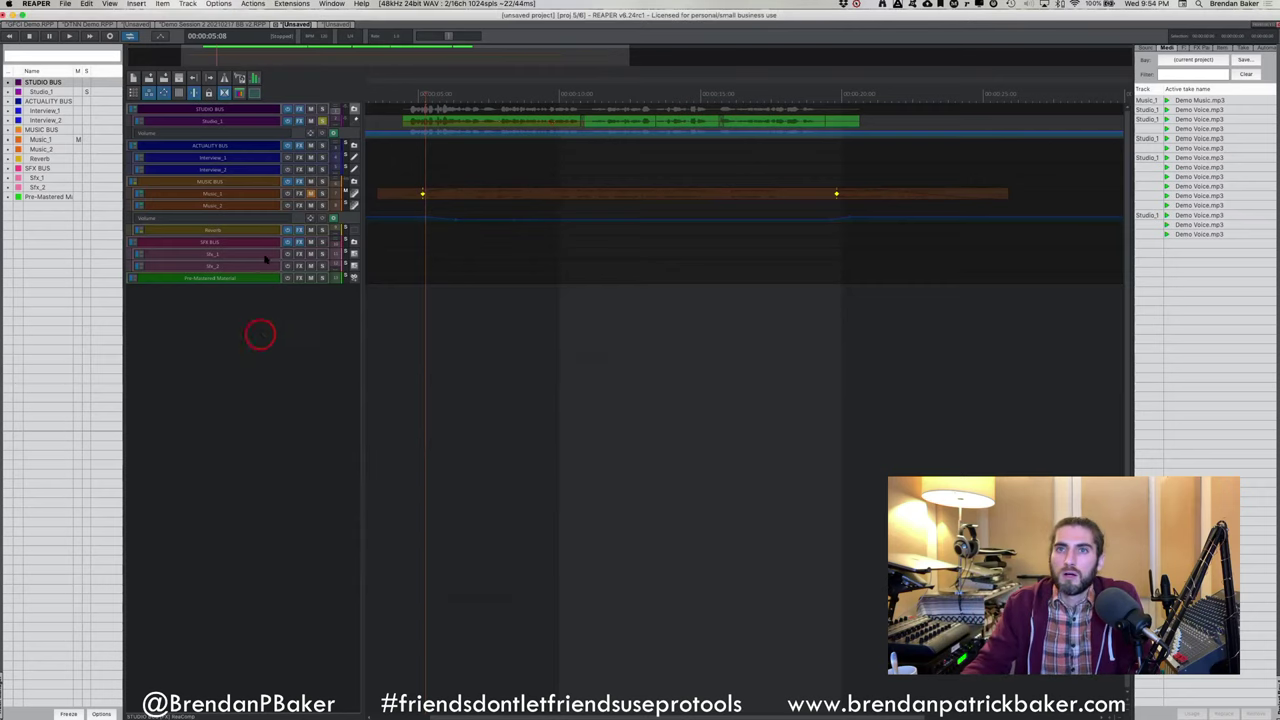
{"action": "left_click", "coordinate": [272, 157]}
{"action": "scroll", "coordinate": [262, 166], "scroll_direction": "up", "scroll_amount": 3}
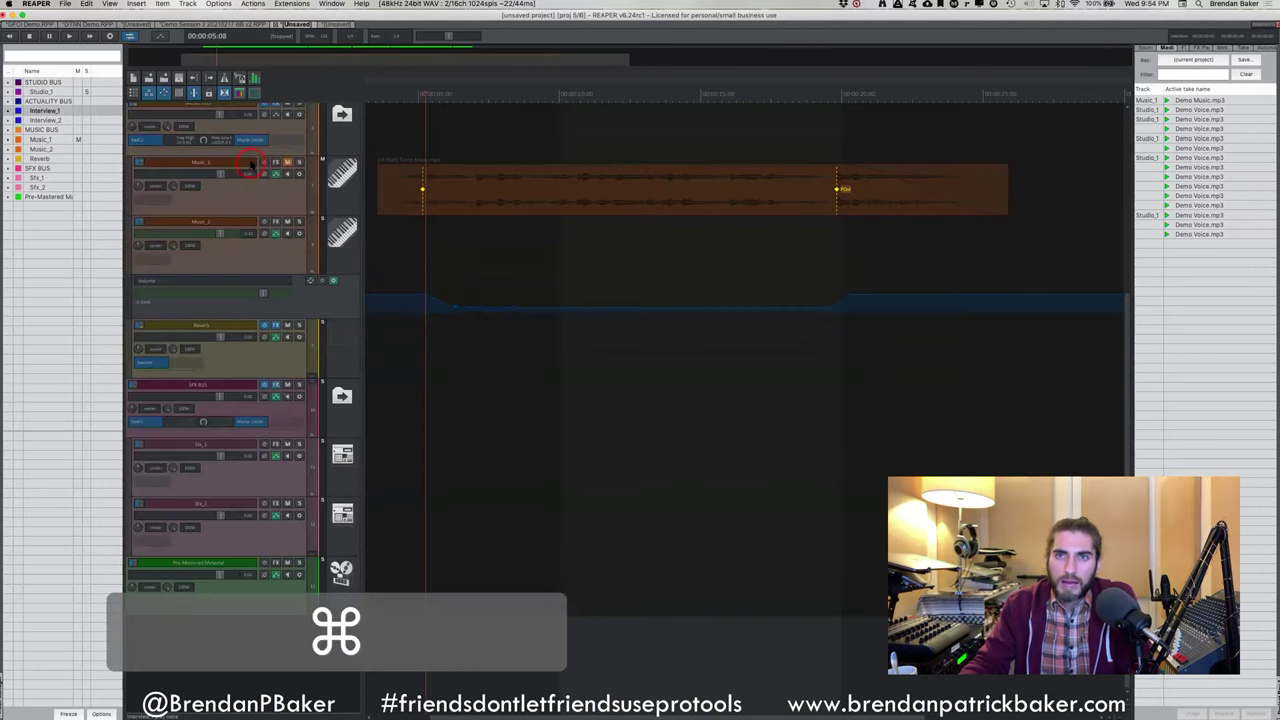
Fit all tracks in view, select the Interview tracks and inspect the effects chain of their ACTUALITY BUS folder
{"action": "scroll", "coordinate": [270, 175], "scroll_direction": "down", "scroll_amount": 3}
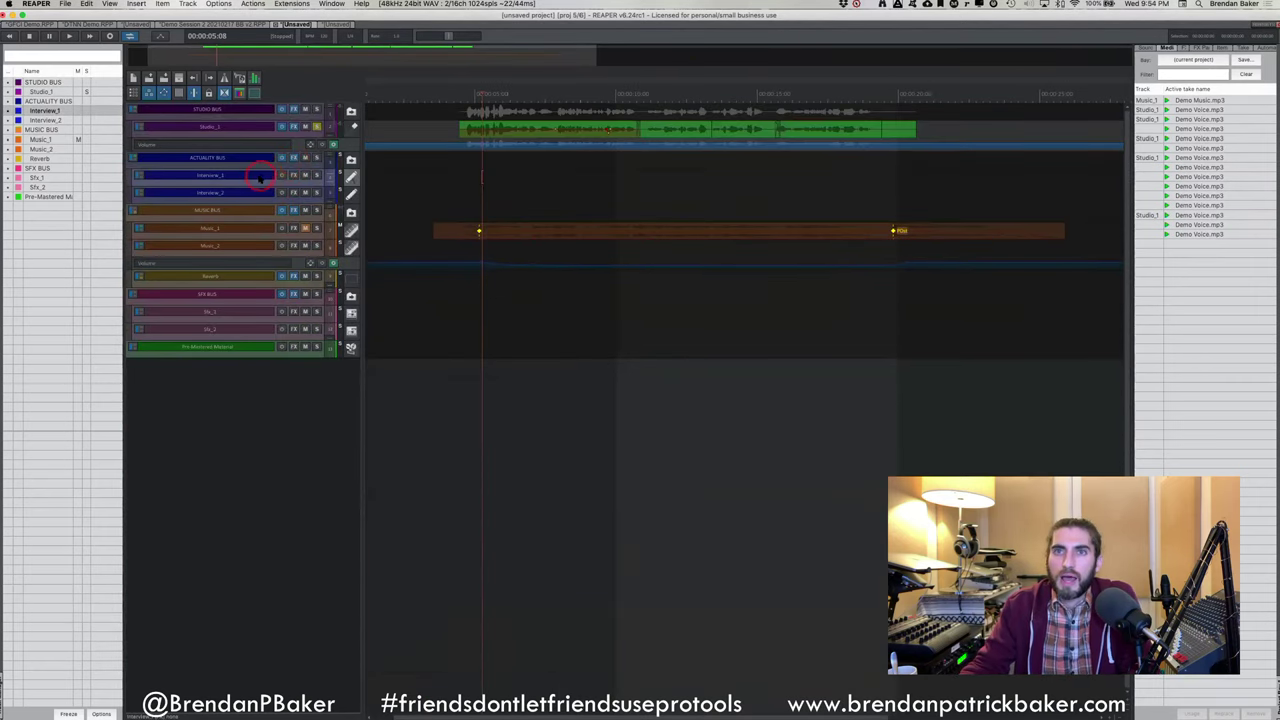
{"action": "left_click", "coordinate": [257, 192]}
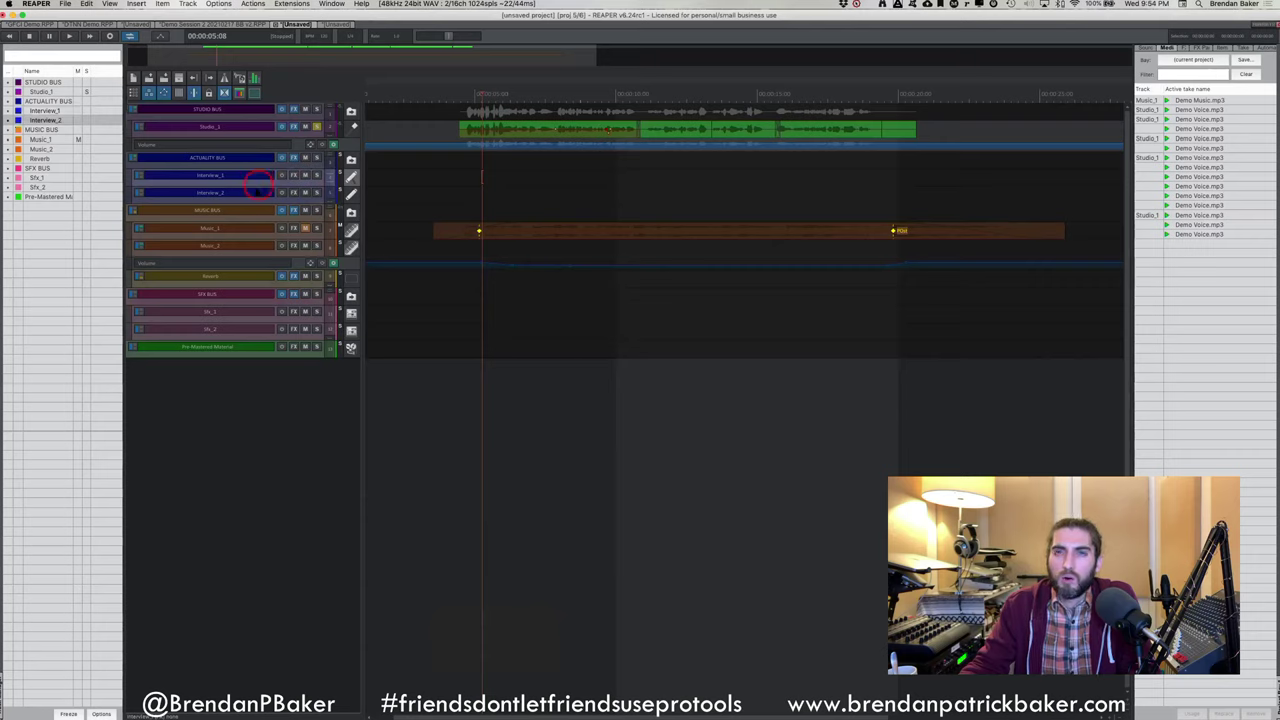
{"action": "left_click", "coordinate": [255, 176]}
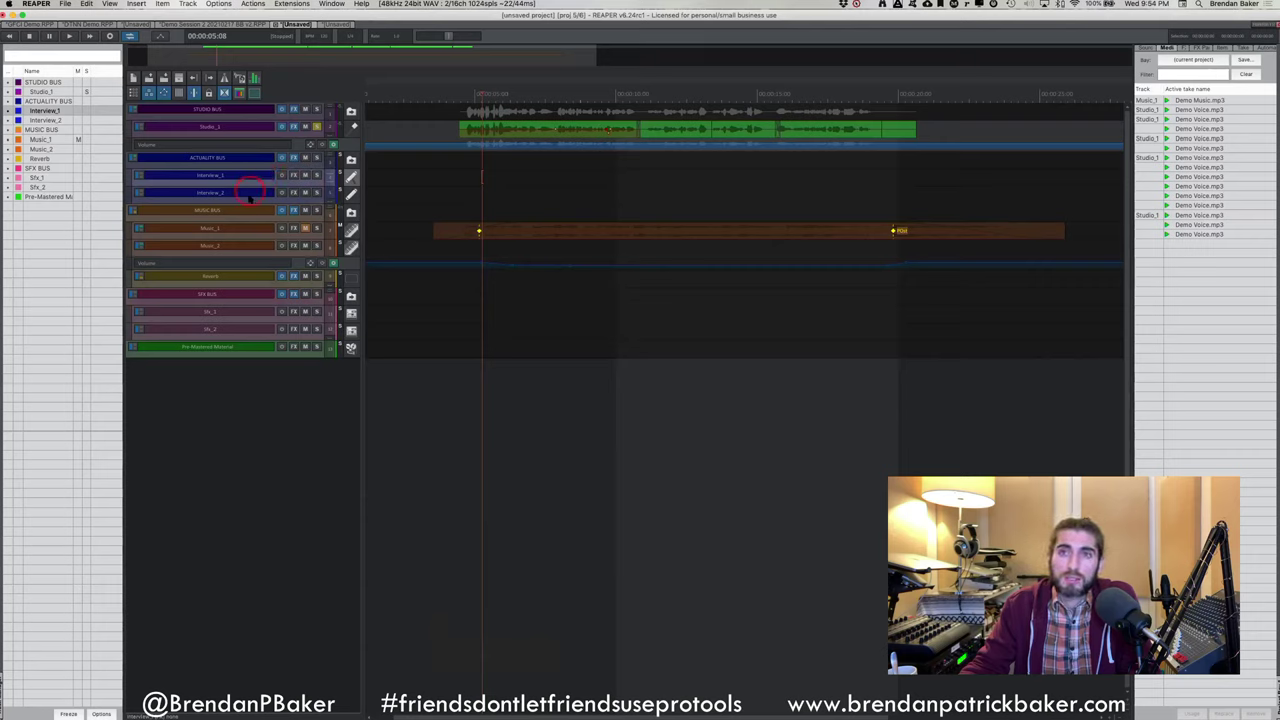
{"action": "left_click", "coordinate": [250, 192]}
{"action": "left_click", "coordinate": [292, 158]}
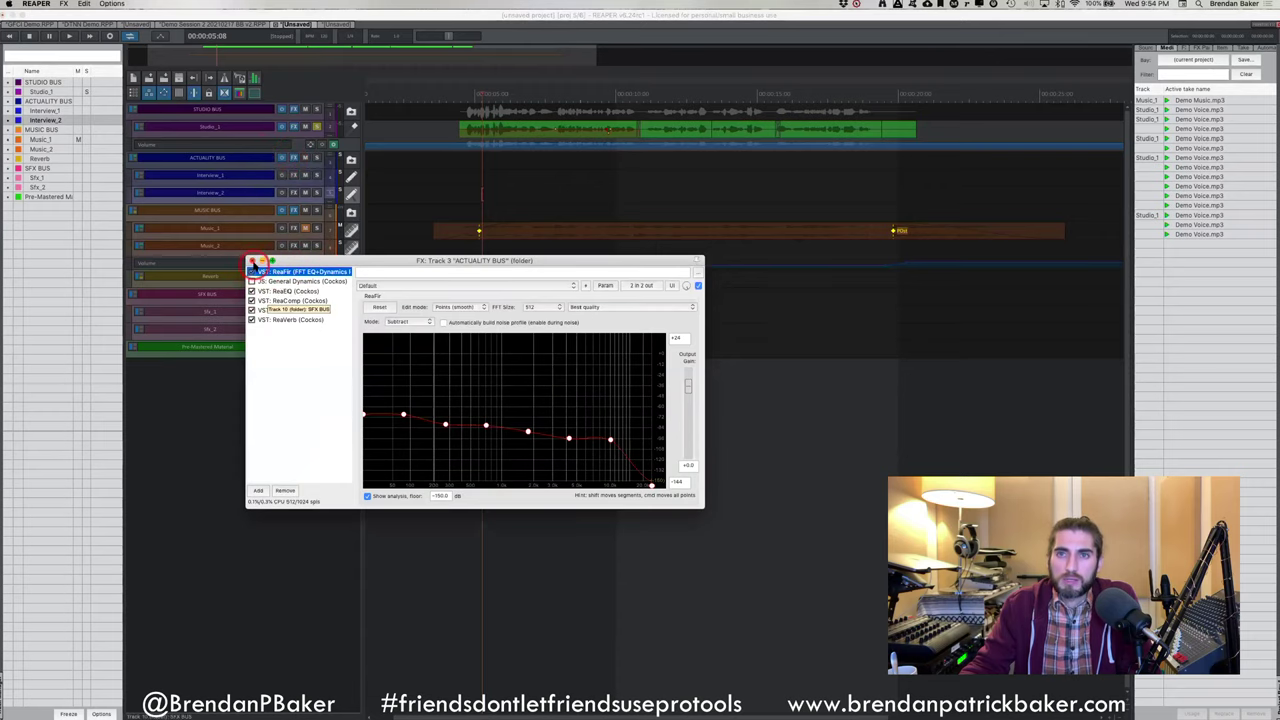
{"action": "left_click", "coordinate": [251, 261]}
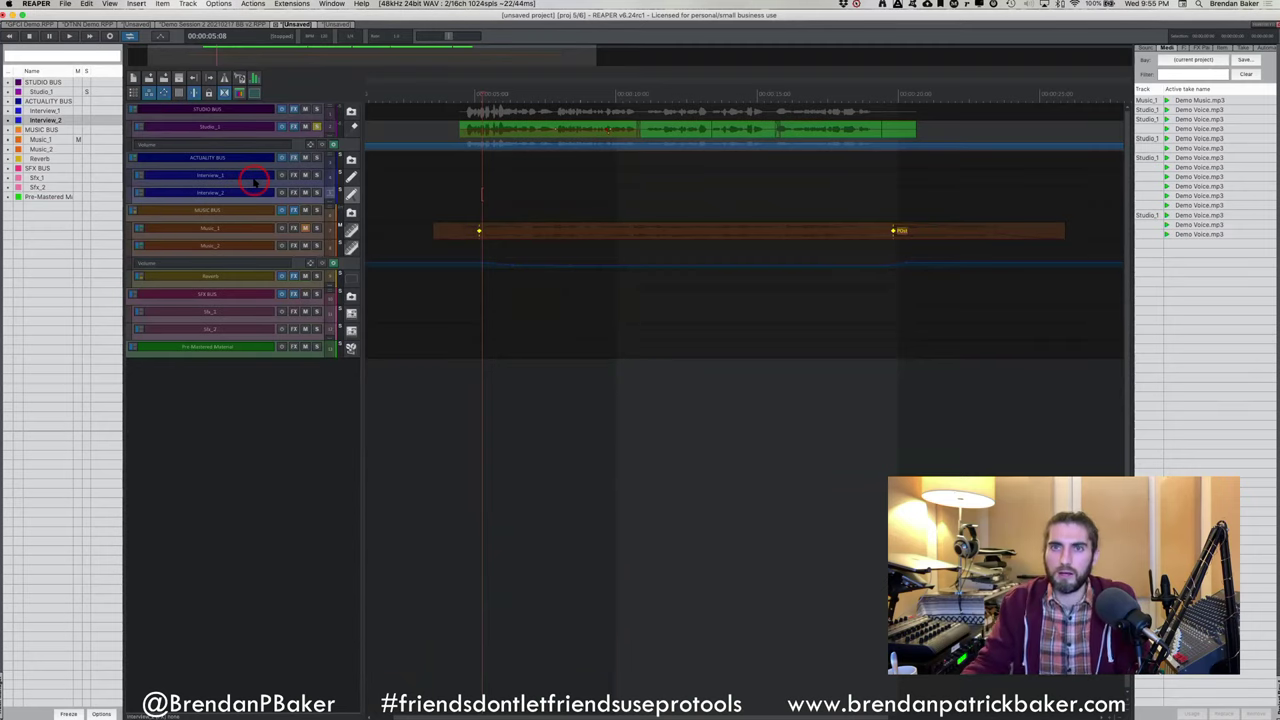
Reopen the ACTUALITY BUS effects chain and toggle its ReaFir plugin off and back on
{"action": "left_click", "coordinate": [292, 159]}
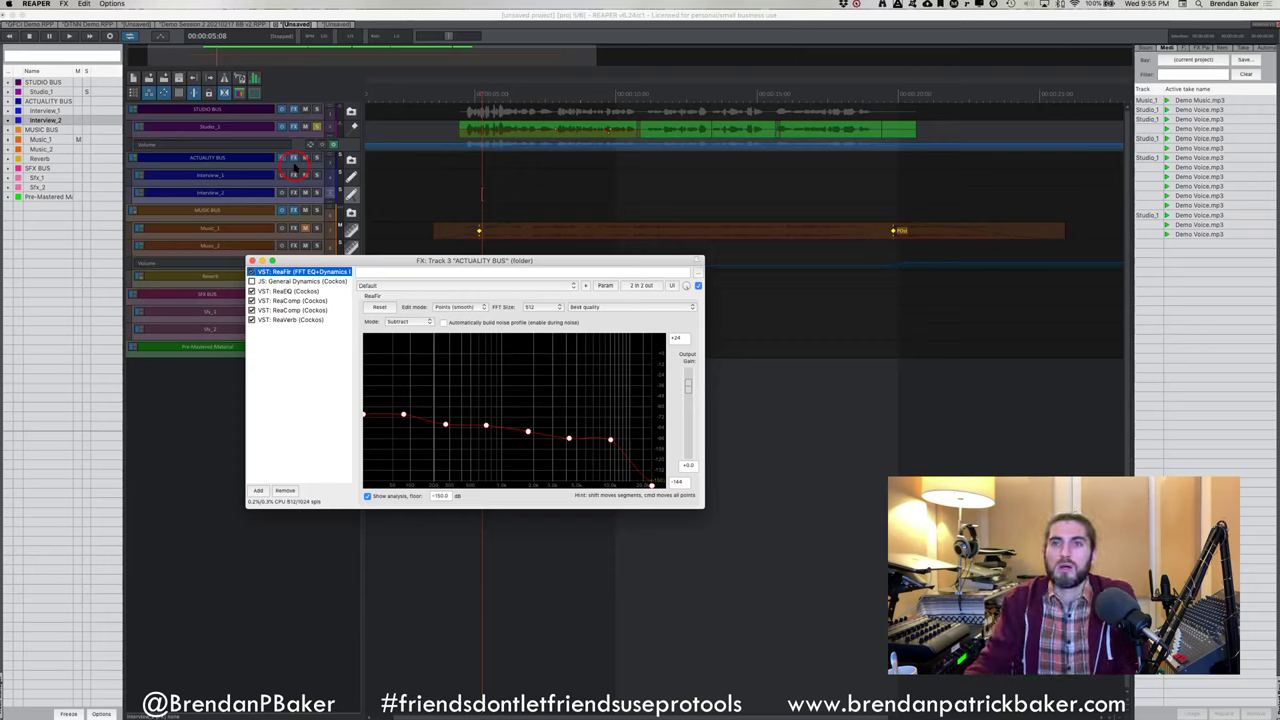
{"action": "left_click", "coordinate": [279, 191]}
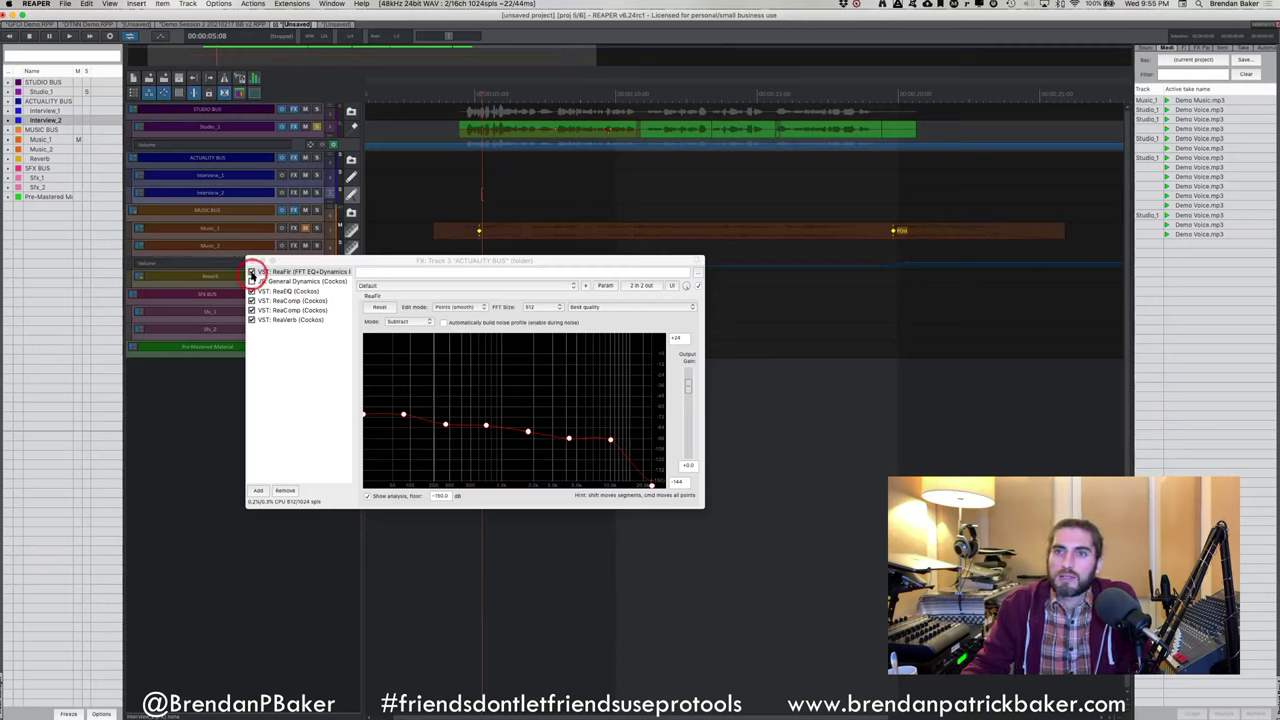
{"action": "left_click", "coordinate": [254, 274]}
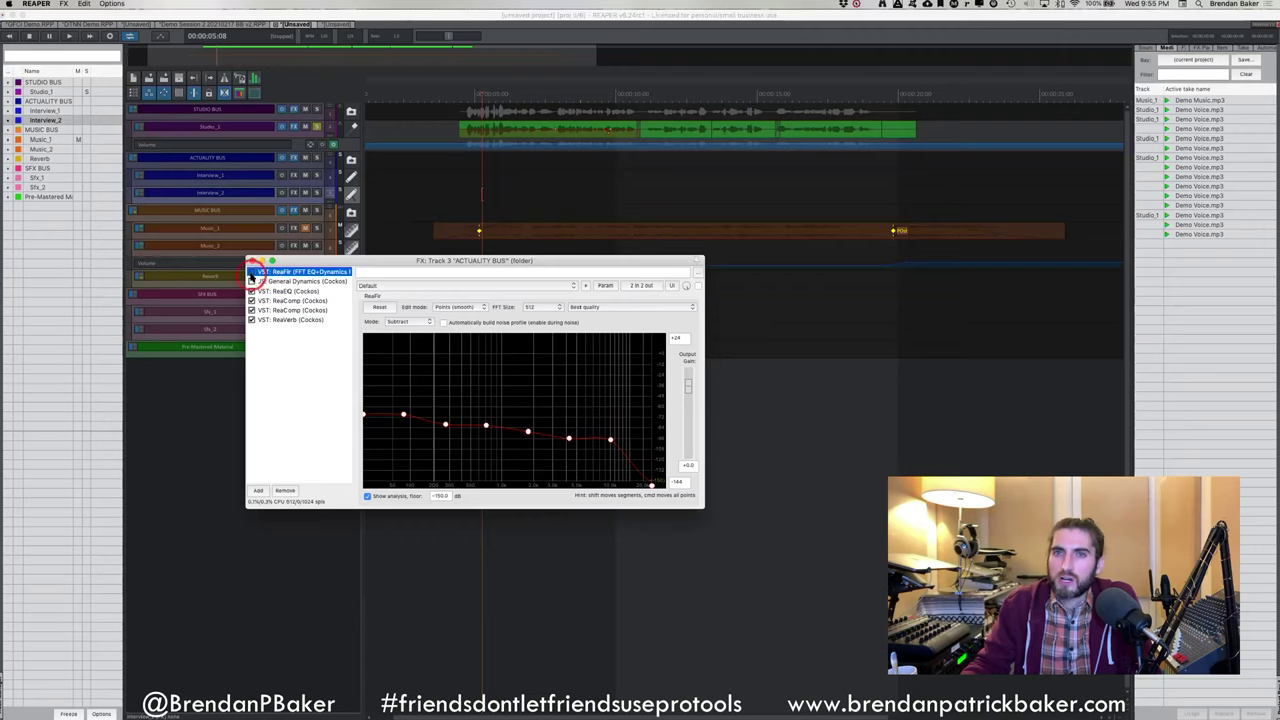
{"action": "left_click", "coordinate": [253, 272]}
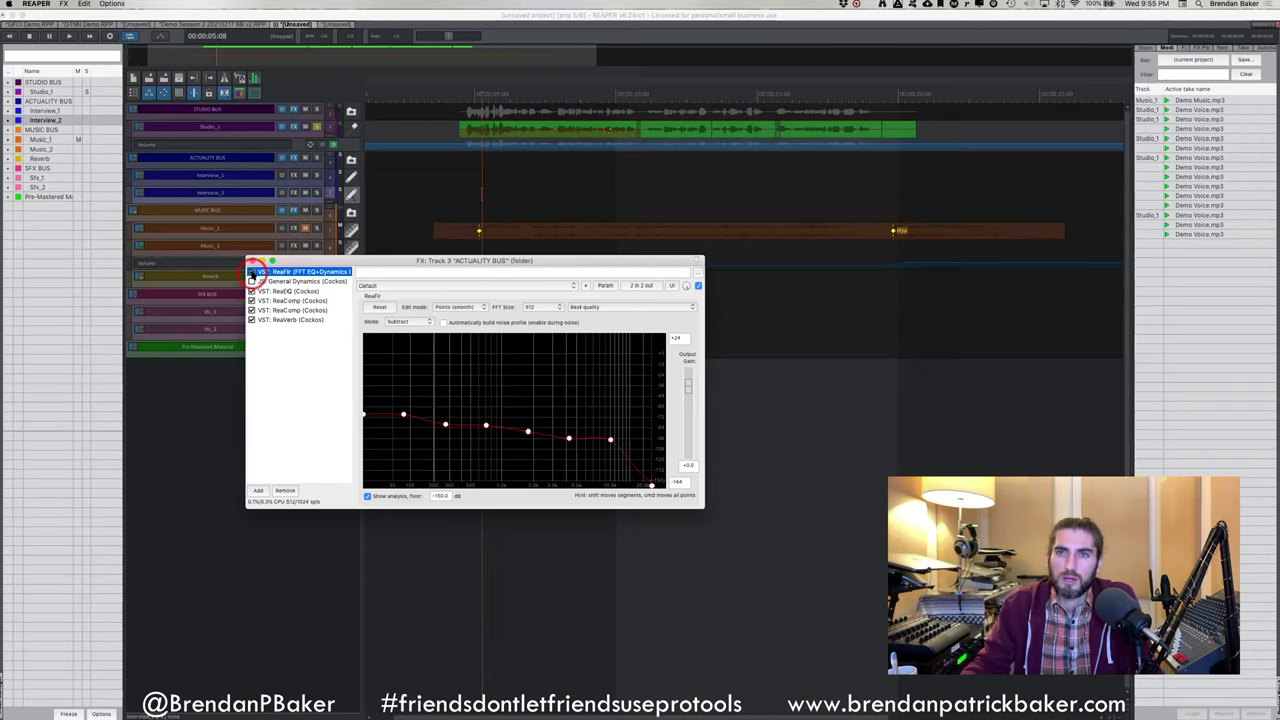
{"action": "left_click", "coordinate": [253, 272]}
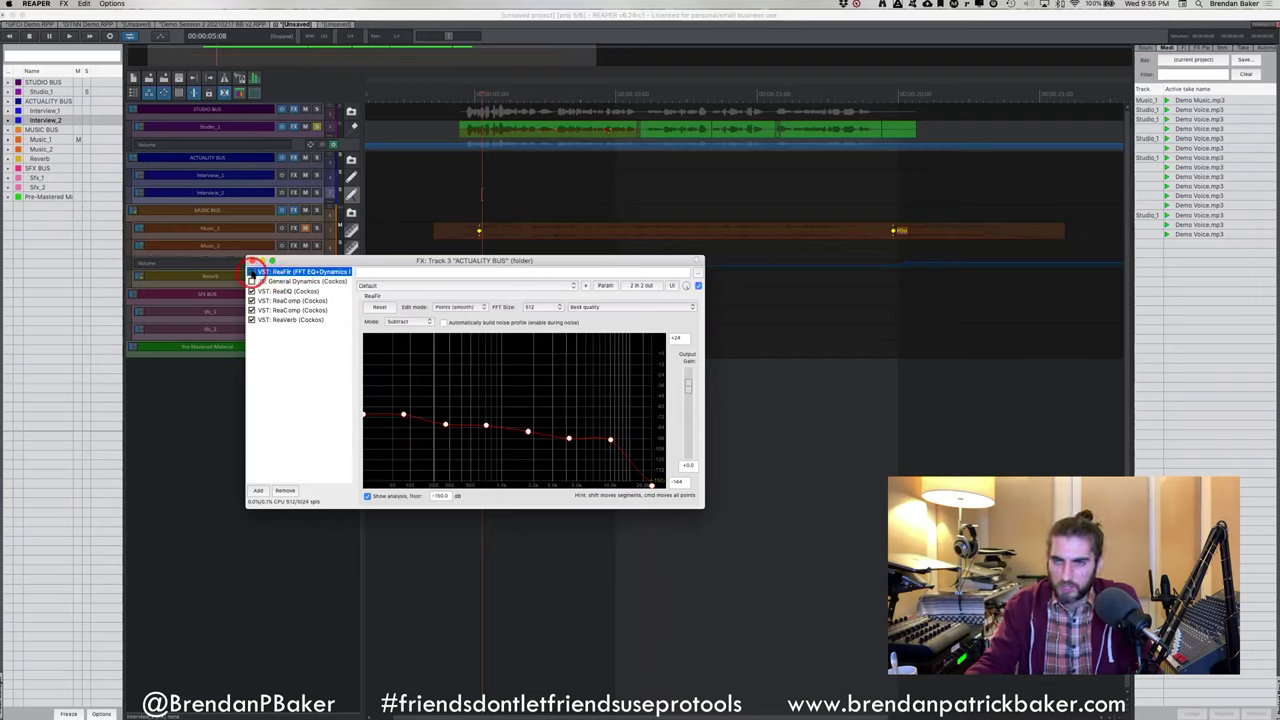
Review the General Dynamics plugin and the high-pass, low-pass and low-mid bands of ReaEQ on the ACTUALITY BUS
{"action": "left_click", "coordinate": [295, 281]}
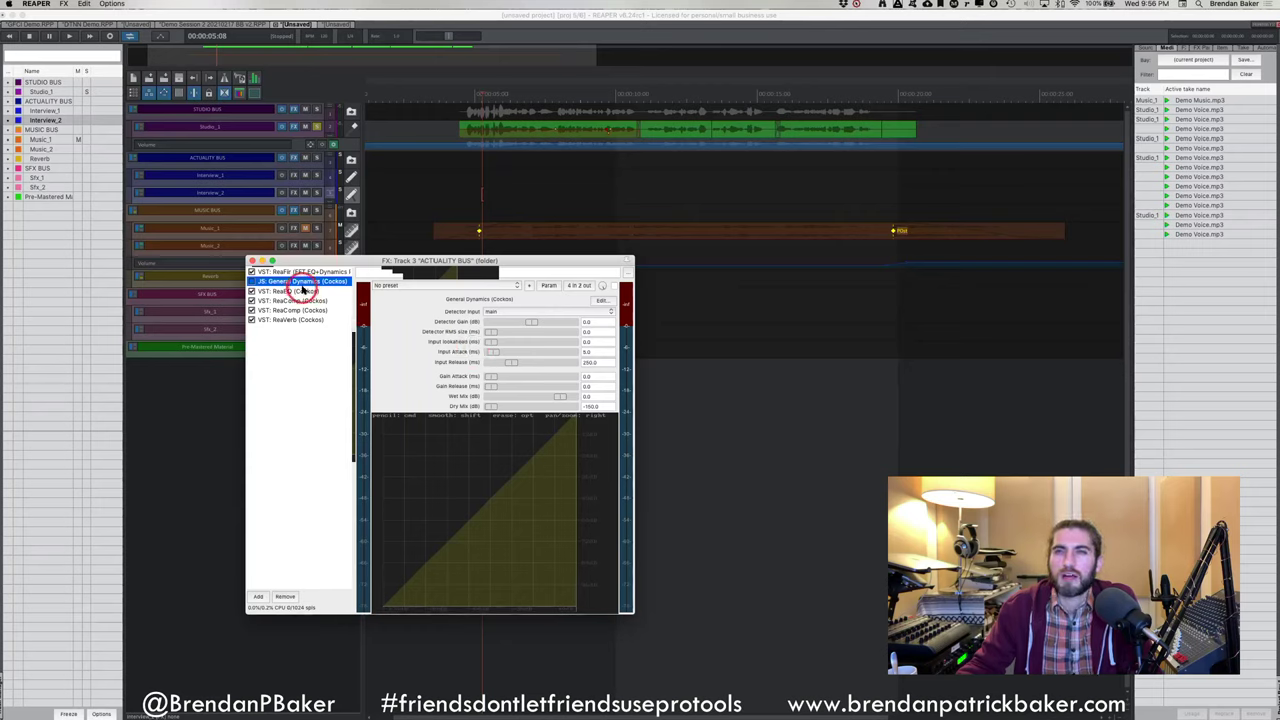
{"action": "left_click_drag", "start_coordinate": [303, 289], "coordinate": [296, 287]}
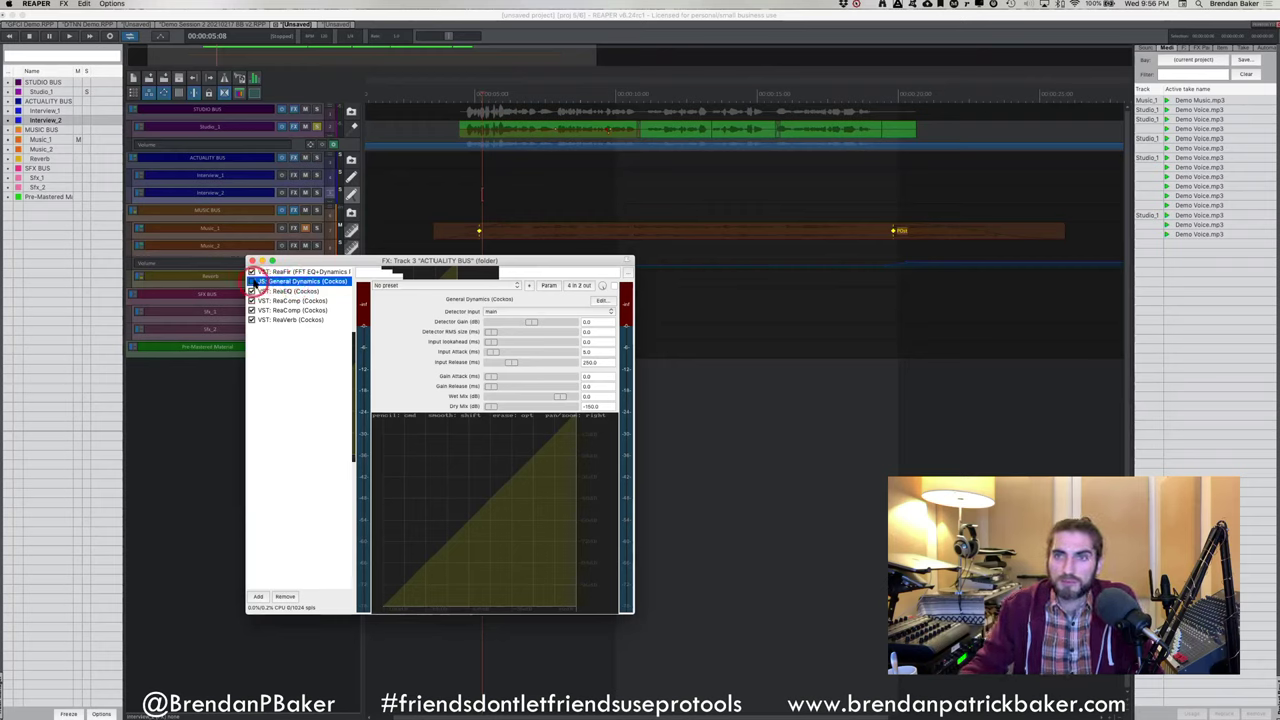
{"action": "left_click", "coordinate": [297, 295]}
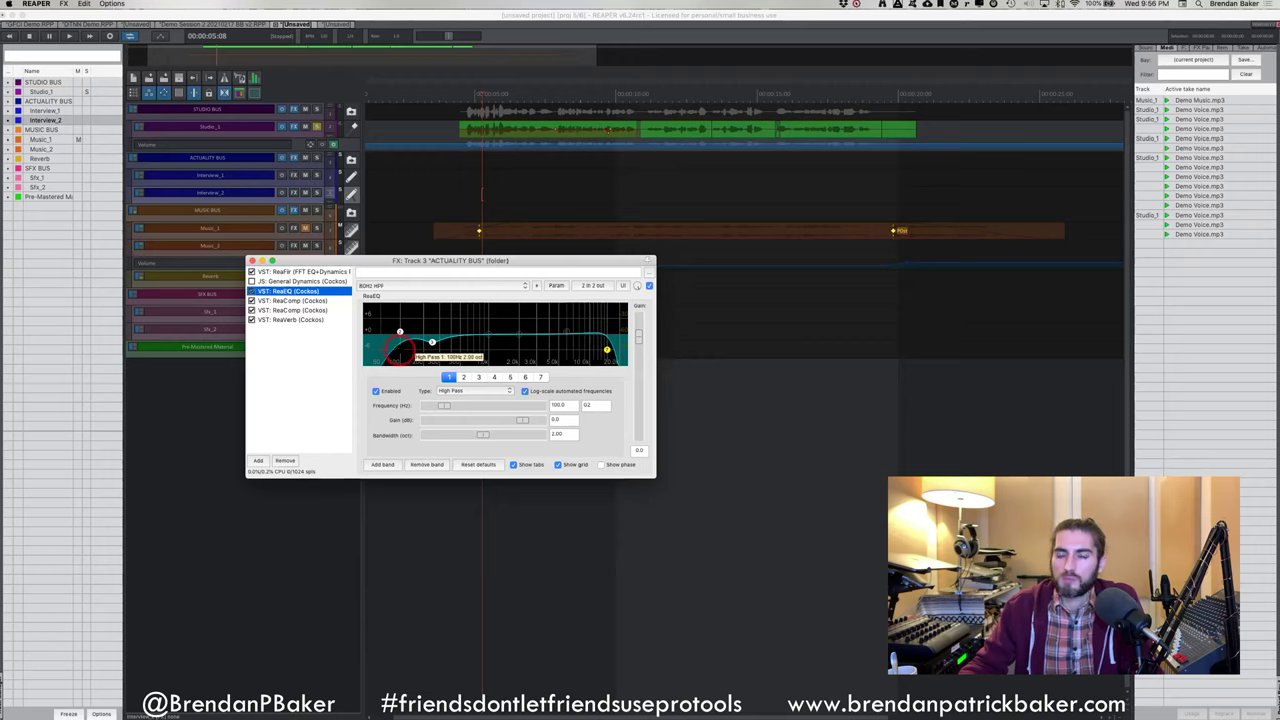
{"action": "left_click", "coordinate": [400, 350]}
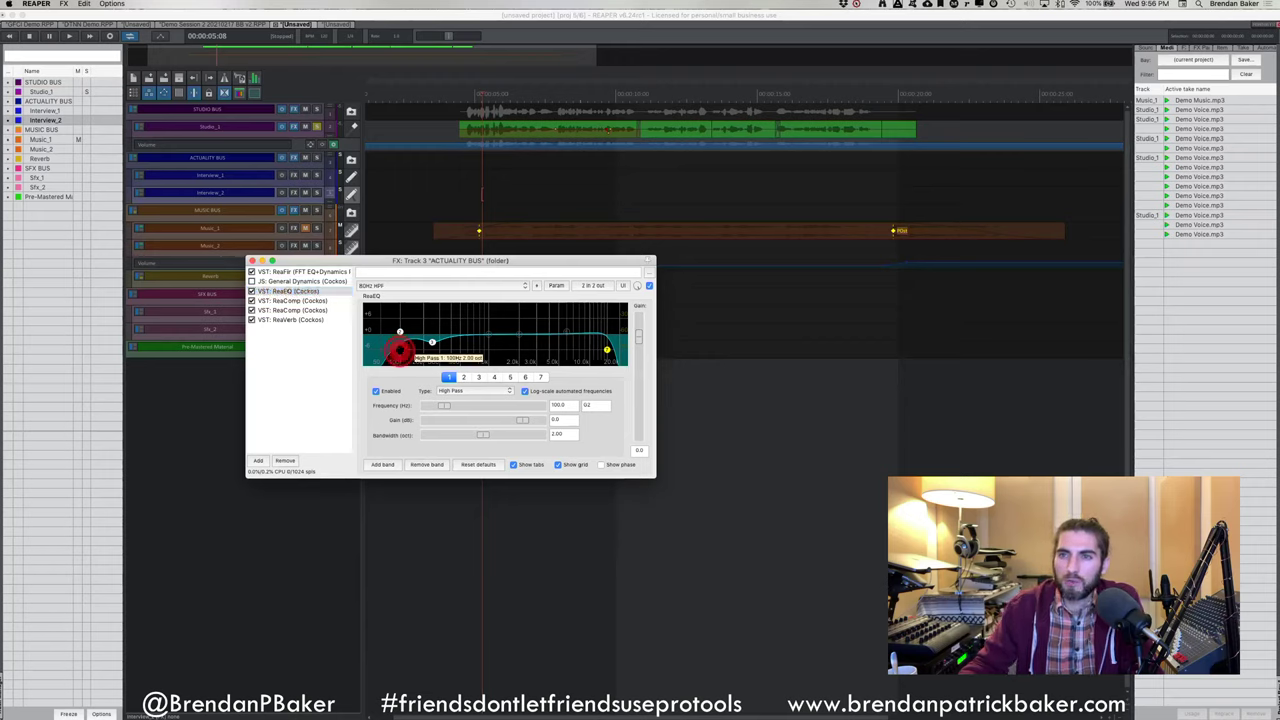
{"action": "left_click", "coordinate": [605, 350]}
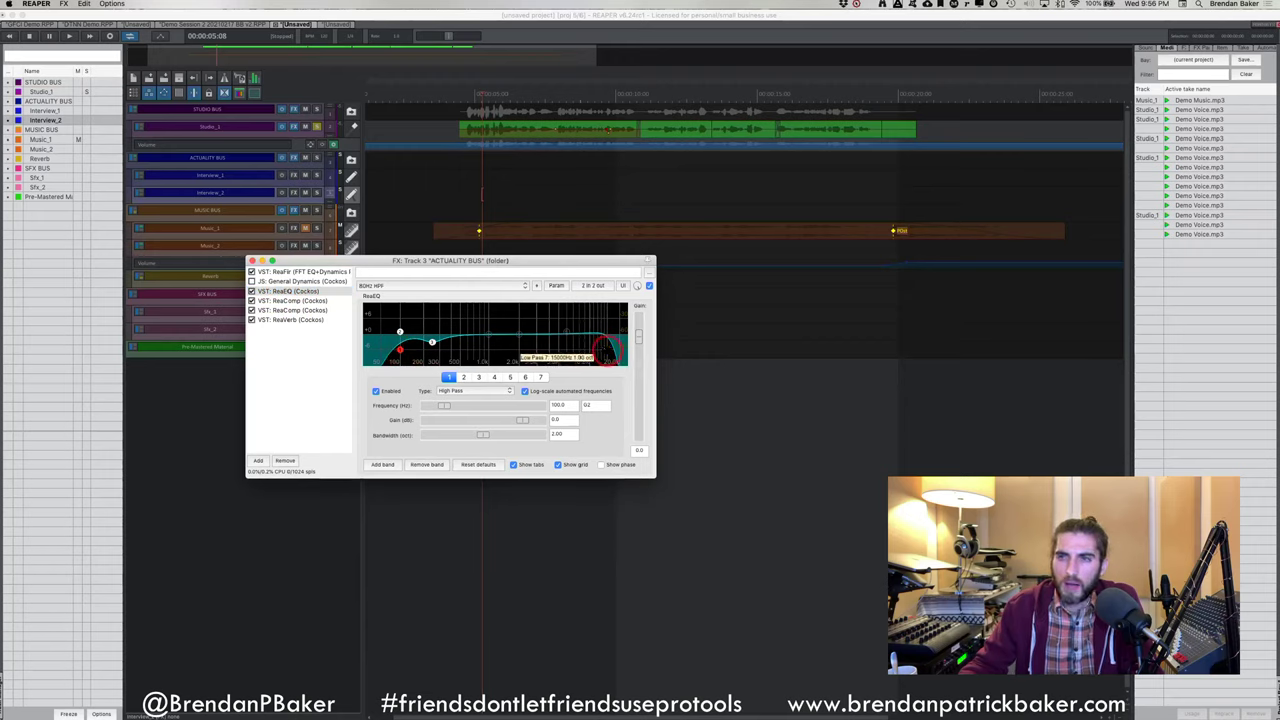
{"action": "left_click", "coordinate": [432, 343]}
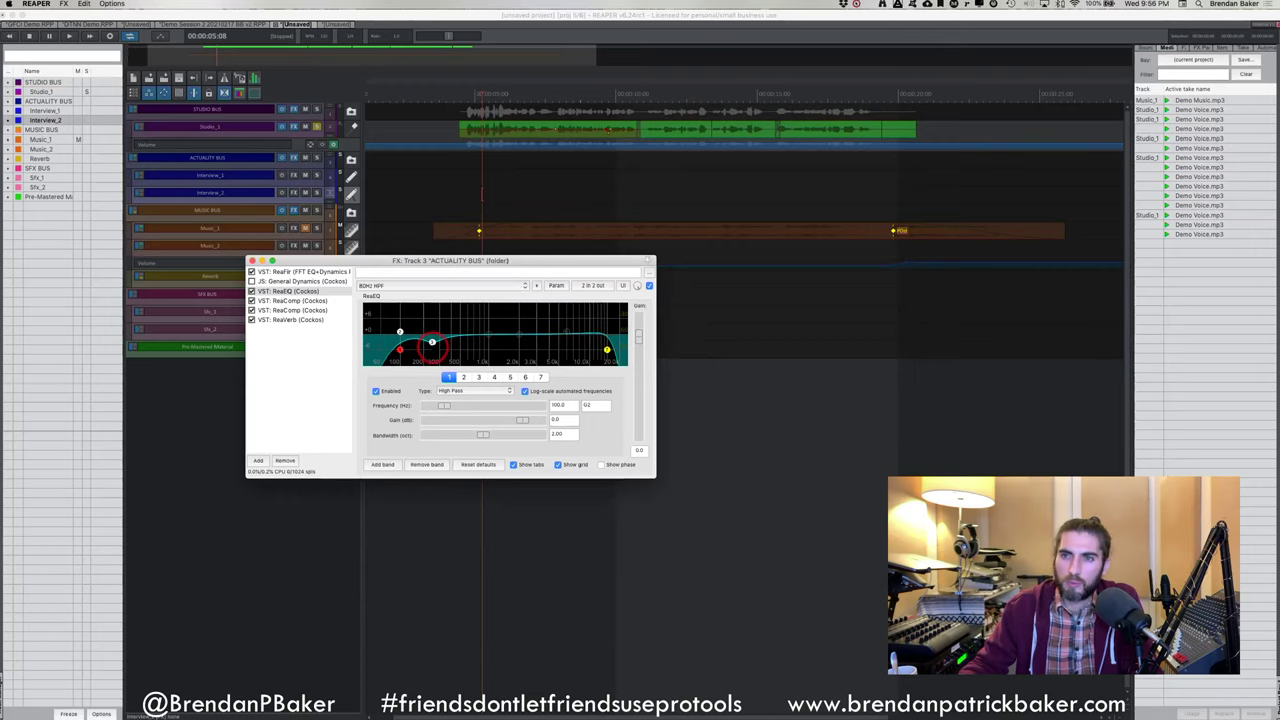
{"action": "mouse_move", "coordinate": [432, 343]}
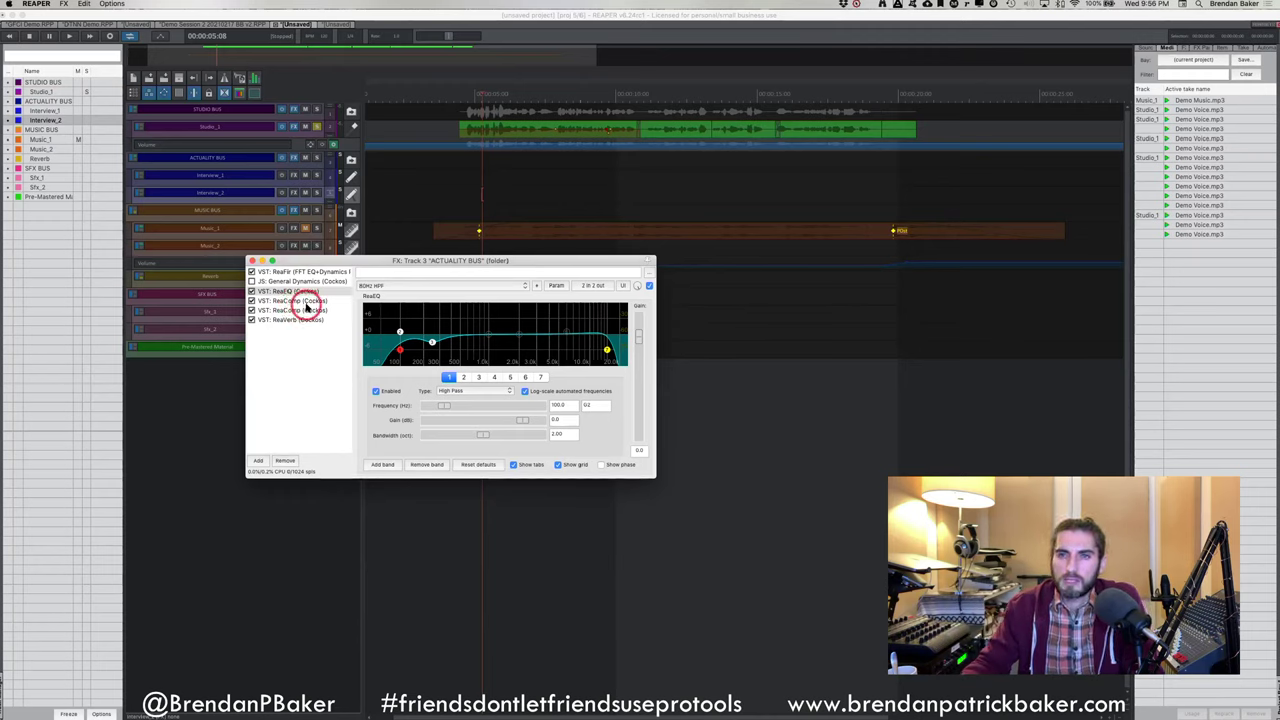
Review the settings of both ReaComp compressors and the ReaVerb plugin on the ACTUALITY BUS
{"action": "left_click", "coordinate": [306, 301]}
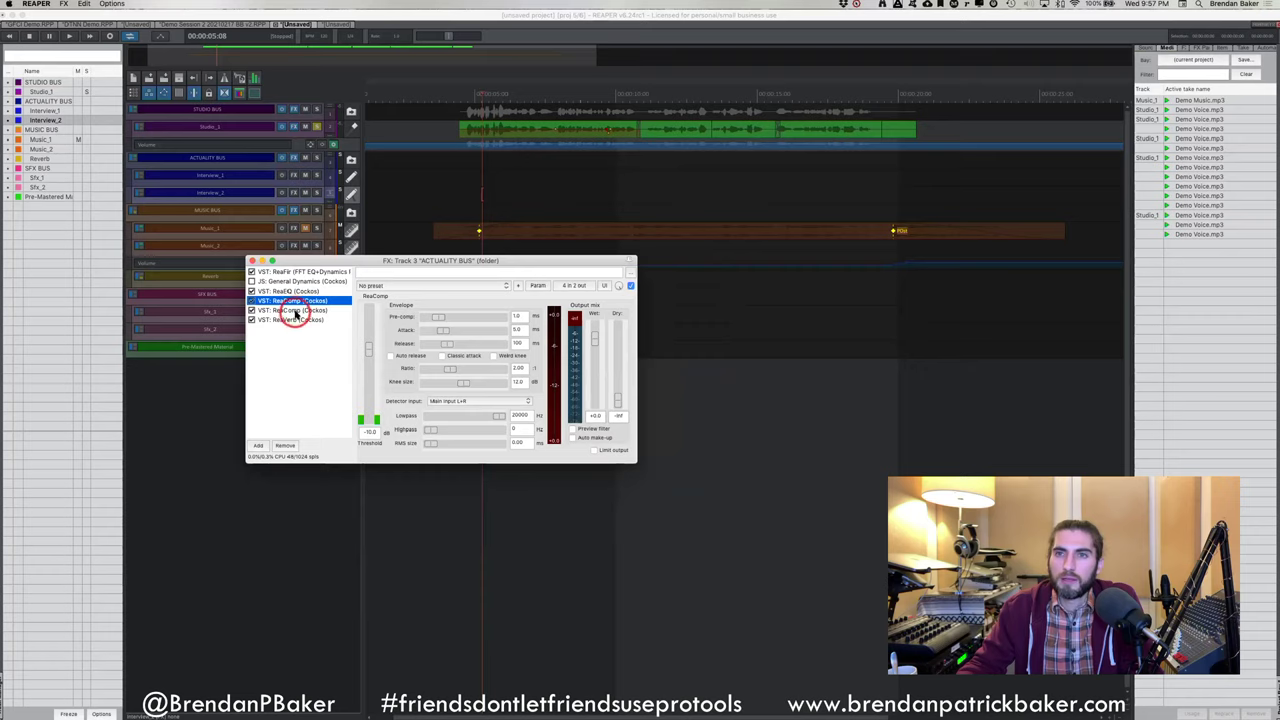
{"action": "mouse_move", "coordinate": [296, 313]}
{"action": "left_mouse_down"}
{"action": "mouse_move", "coordinate": [300, 300]}
{"action": "mouse_move", "coordinate": [298, 320]}
{"action": "left_mouse_up"}
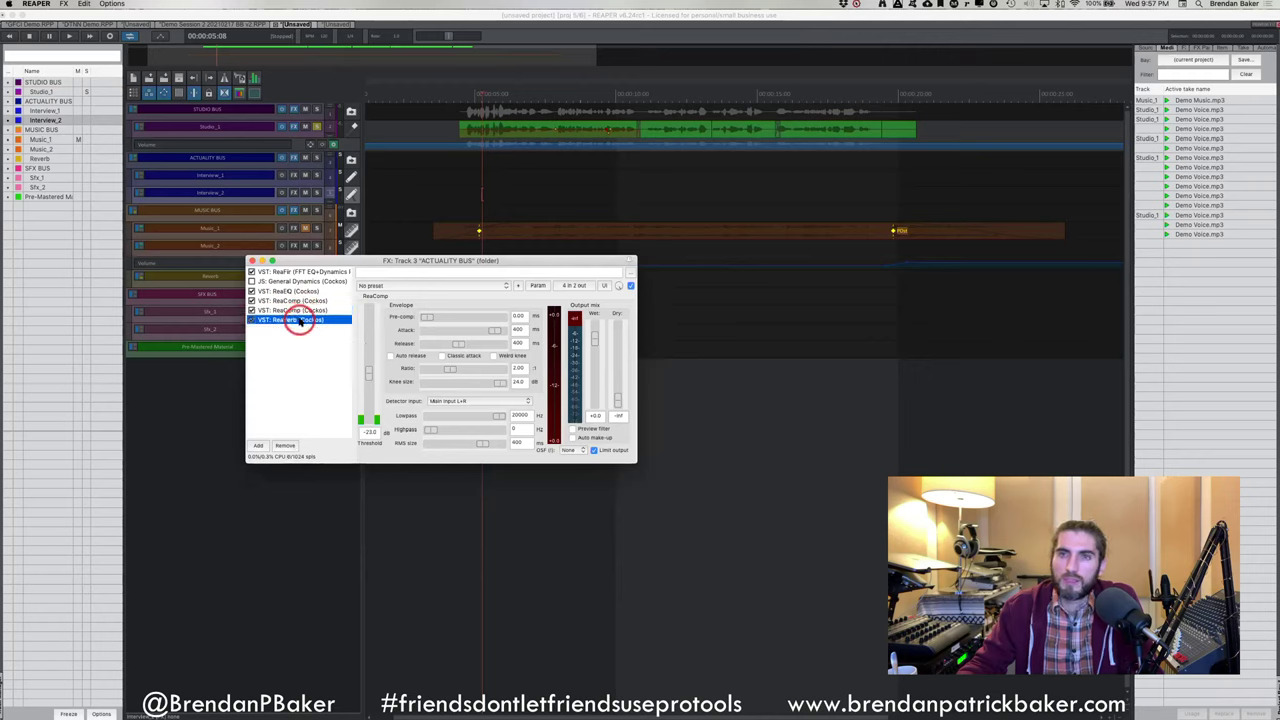
{"action": "left_click", "coordinate": [298, 320]}
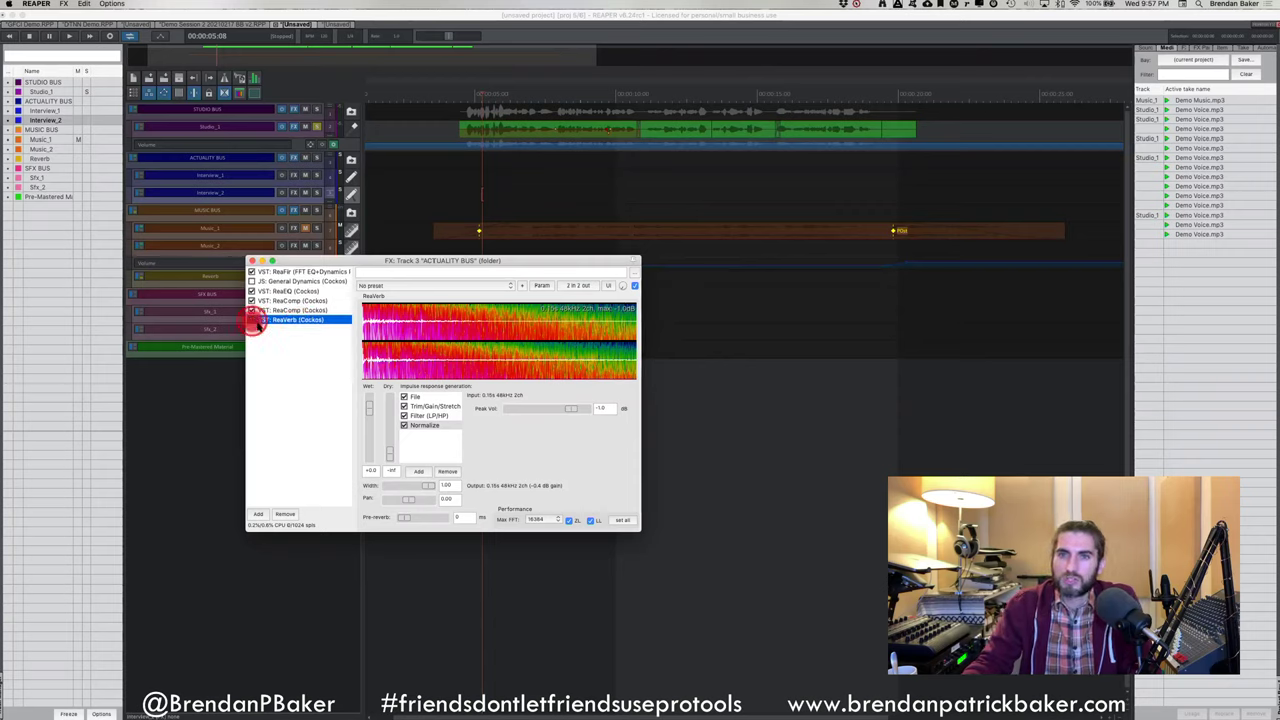
Bypass ReaVerb on the ACTUALITY BUS and close its effects chain
{"action": "left_click", "coordinate": [254, 320]}
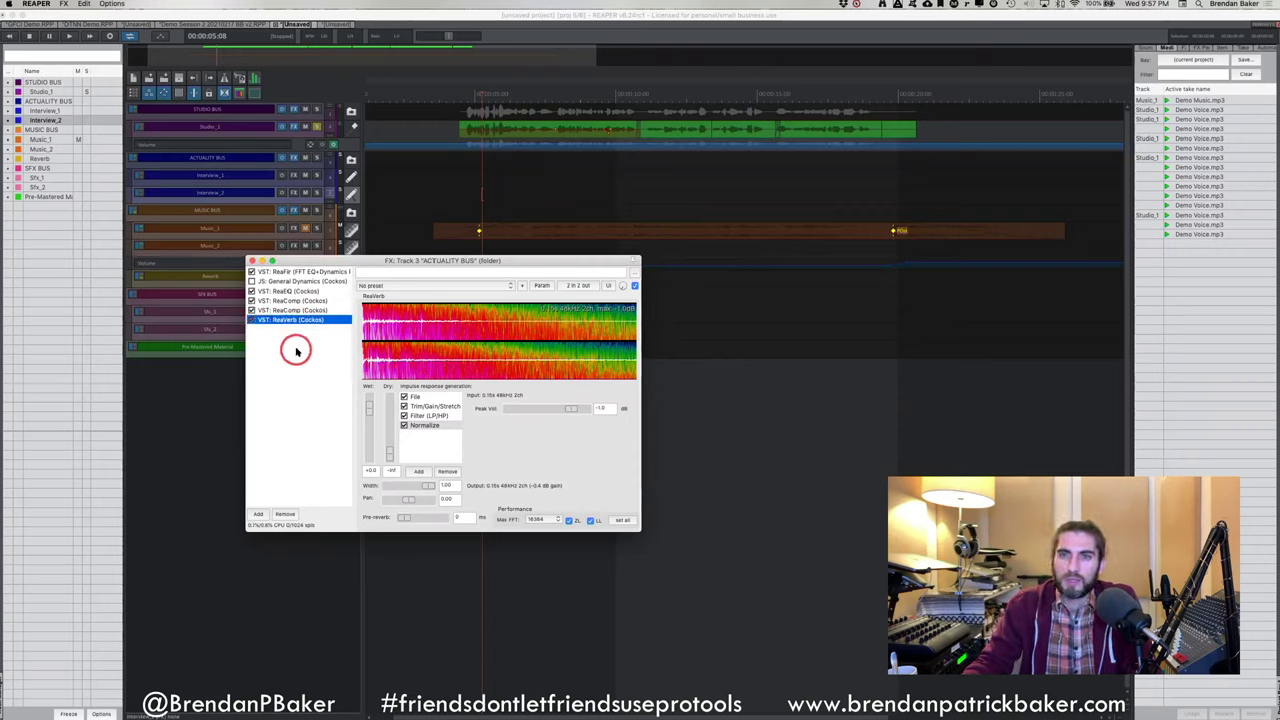
{"action": "left_click", "coordinate": [254, 320]}
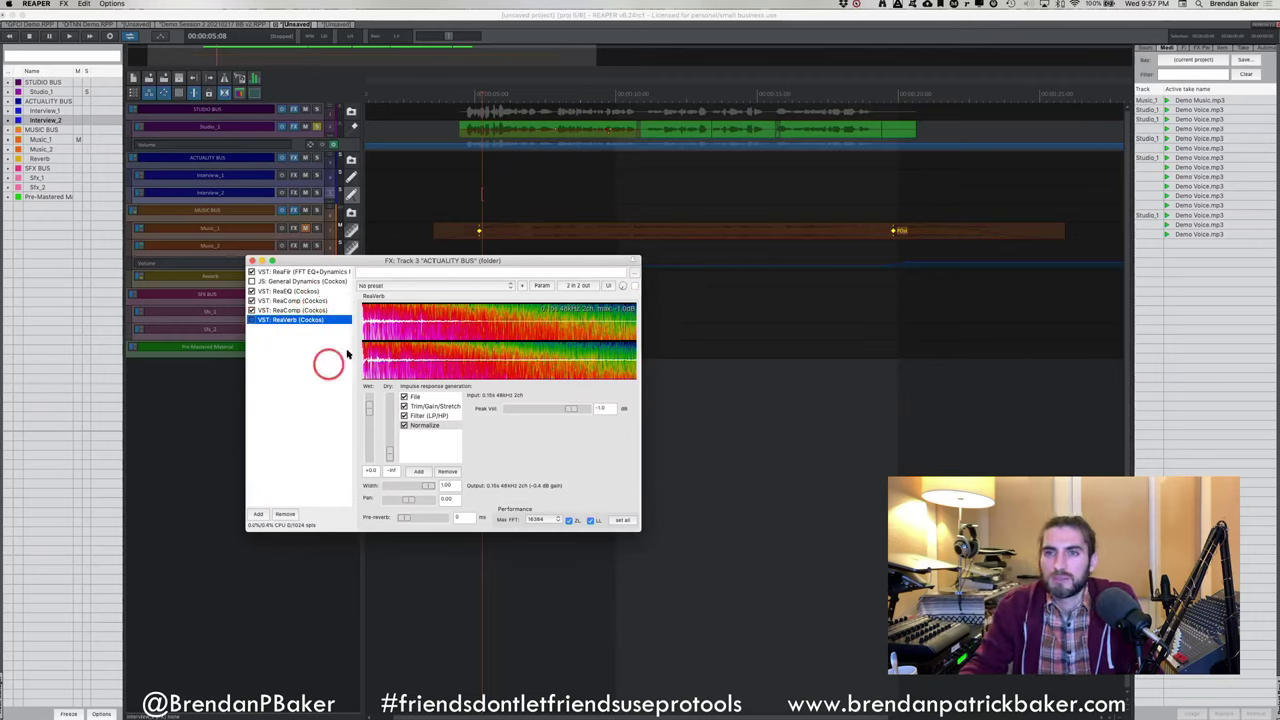
{"action": "left_click", "coordinate": [253, 268]}
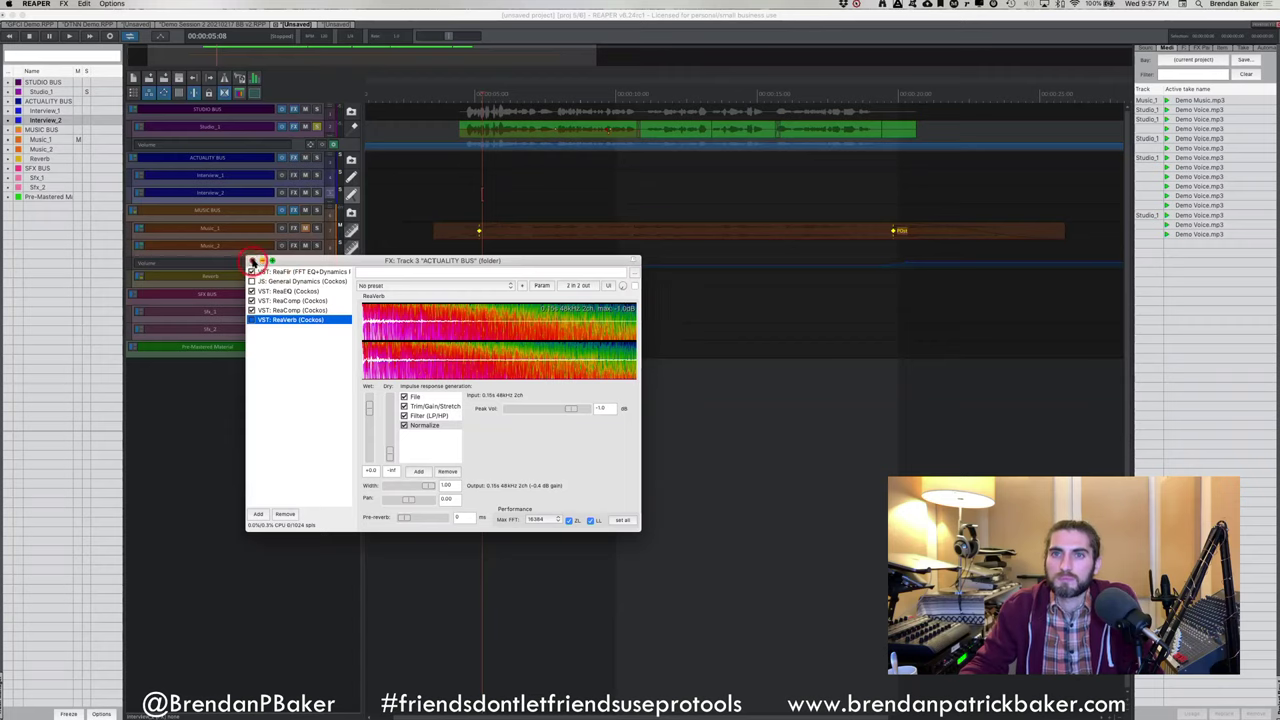
Turn off solo on the Studio_1 track
{"action": "left_click", "coordinate": [461, 190]}
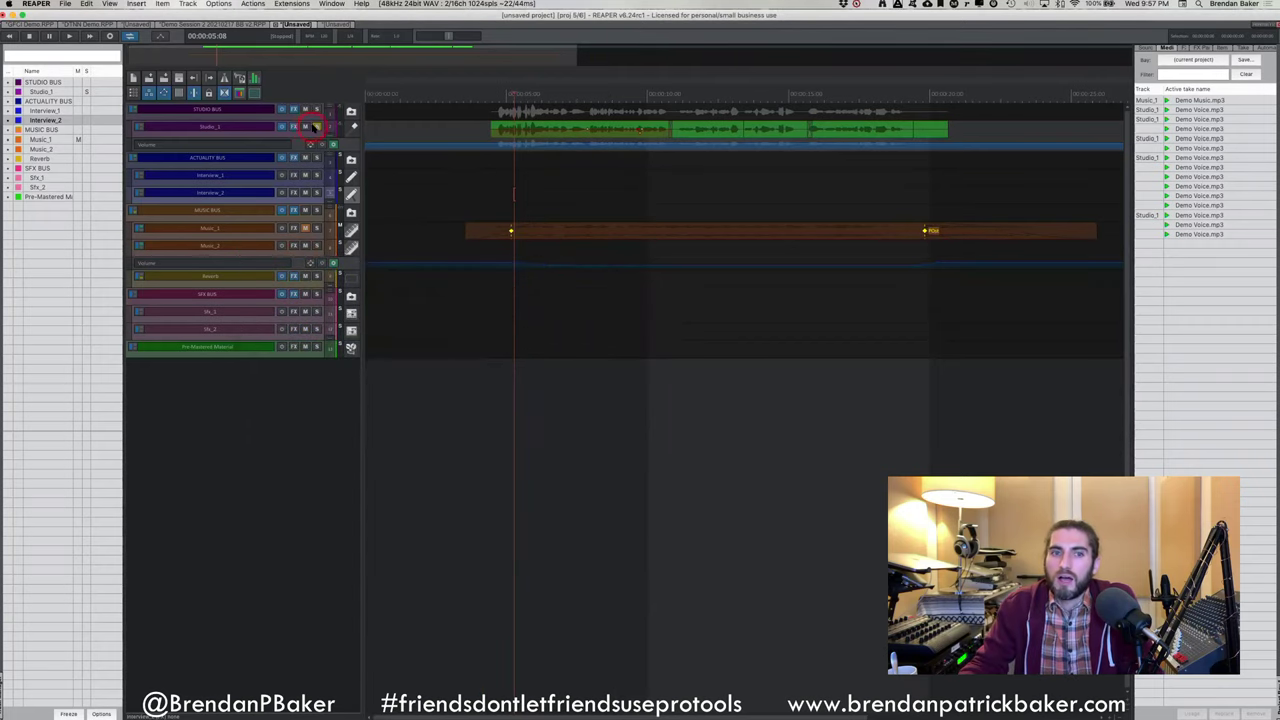
{"action": "left_click", "coordinate": [487, 215]}
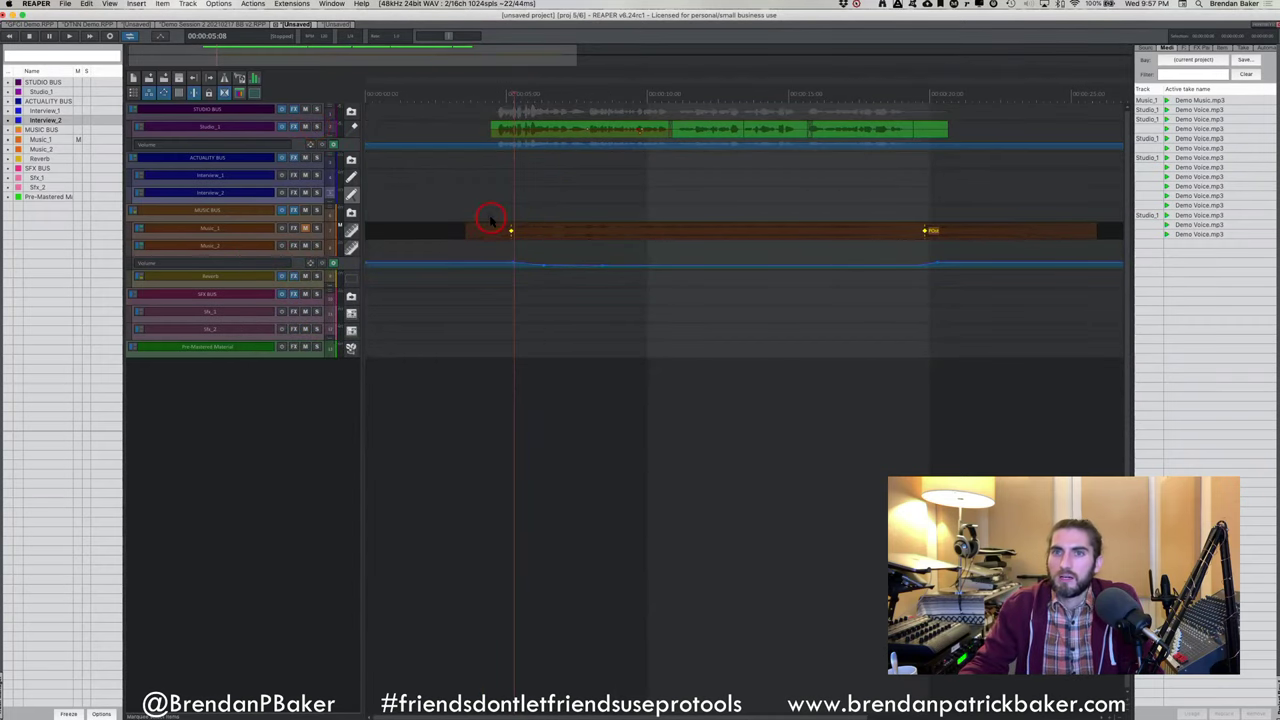
Open the effects chain of the MUSIC BUS folder track and unmute the Music_1 track
{"action": "left_click", "coordinate": [232, 212]}
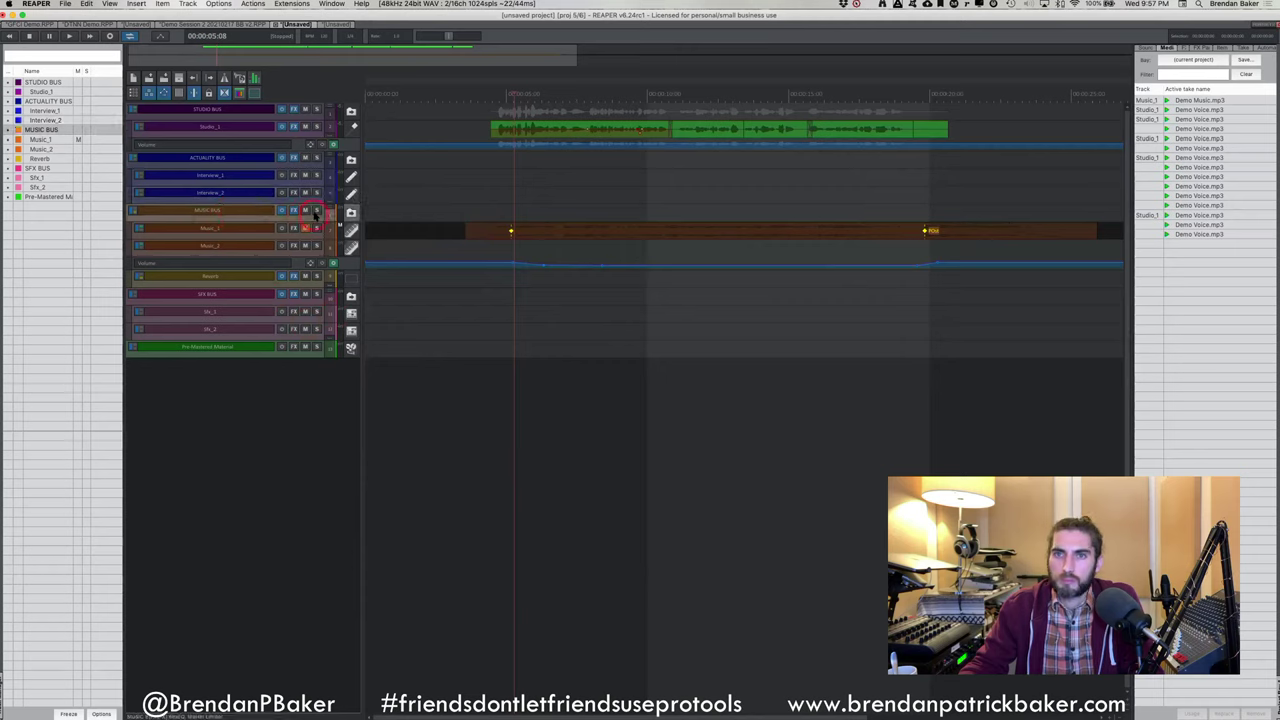
{"action": "left_click", "coordinate": [293, 211]}
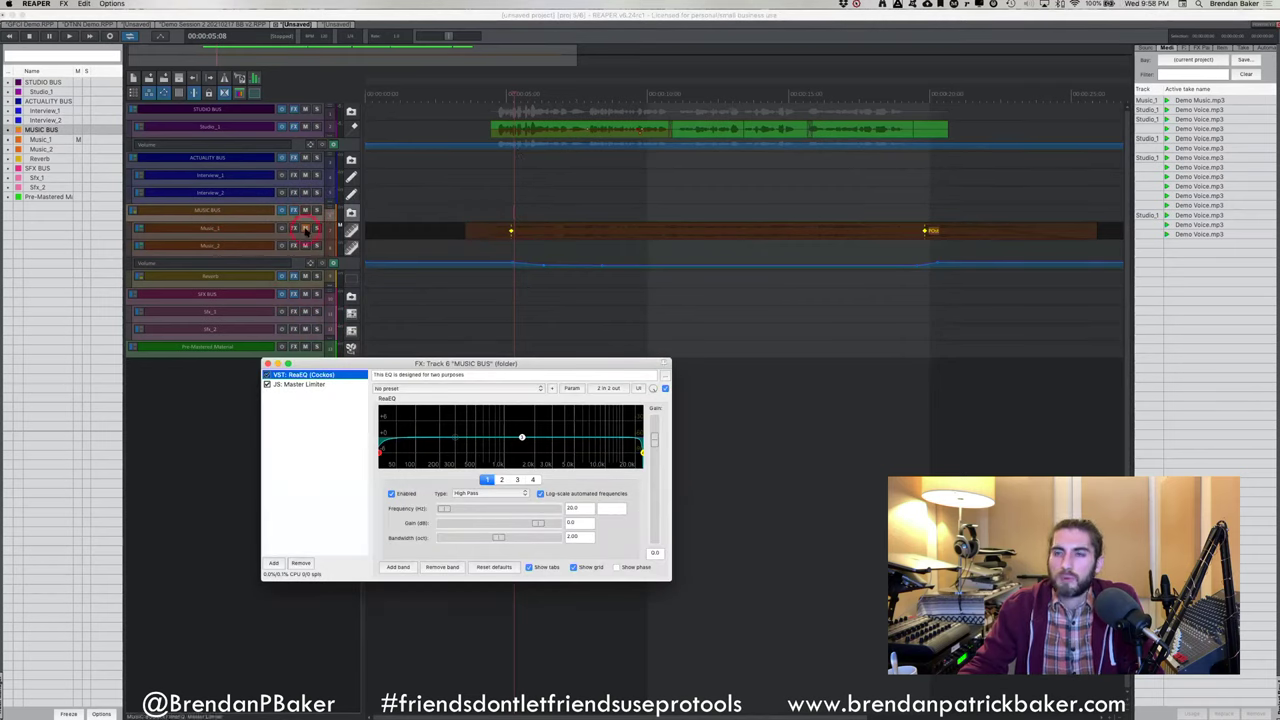
{"action": "left_click", "coordinate": [528, 234]}
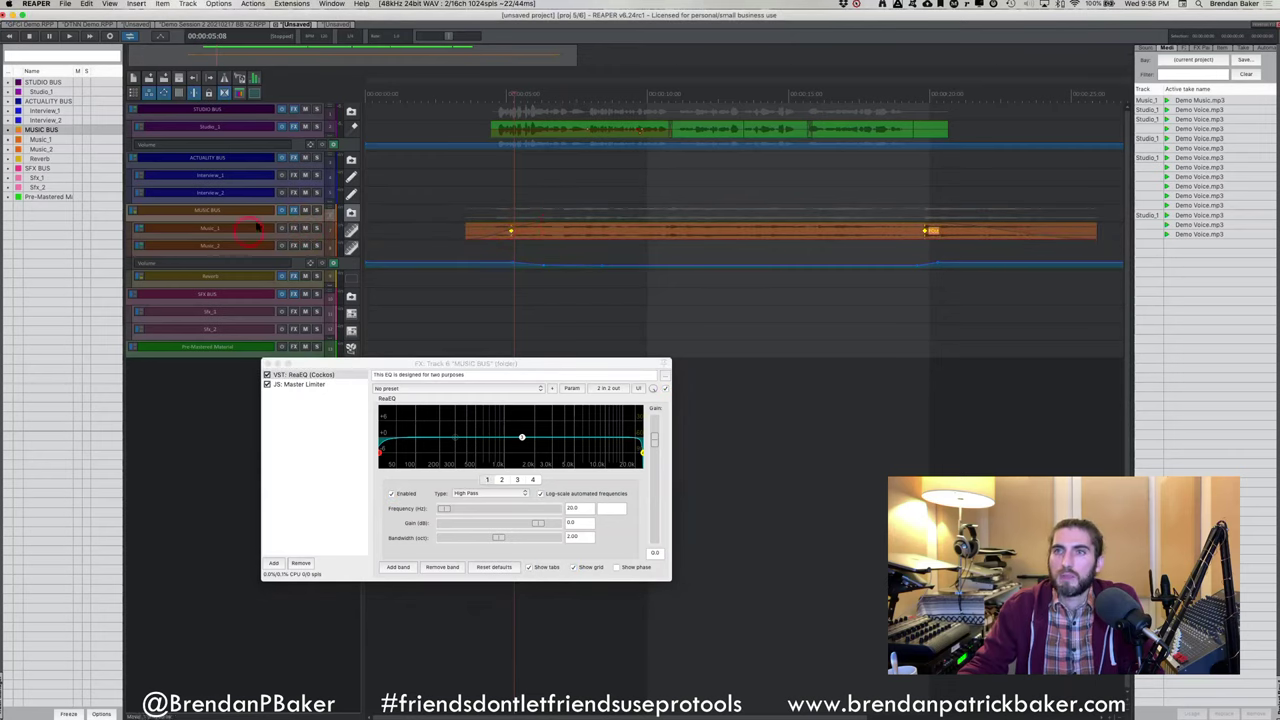
{"action": "left_click", "coordinate": [343, 378]}
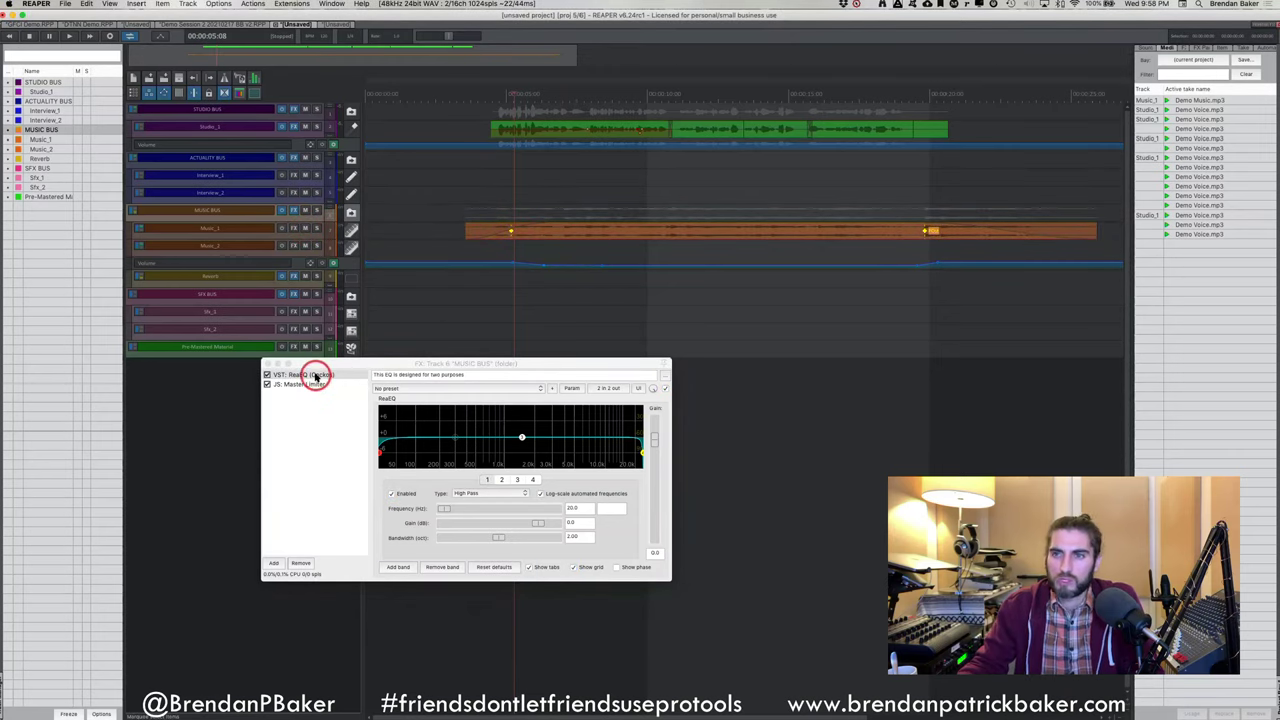
{"action": "left_click", "coordinate": [650, 455]}
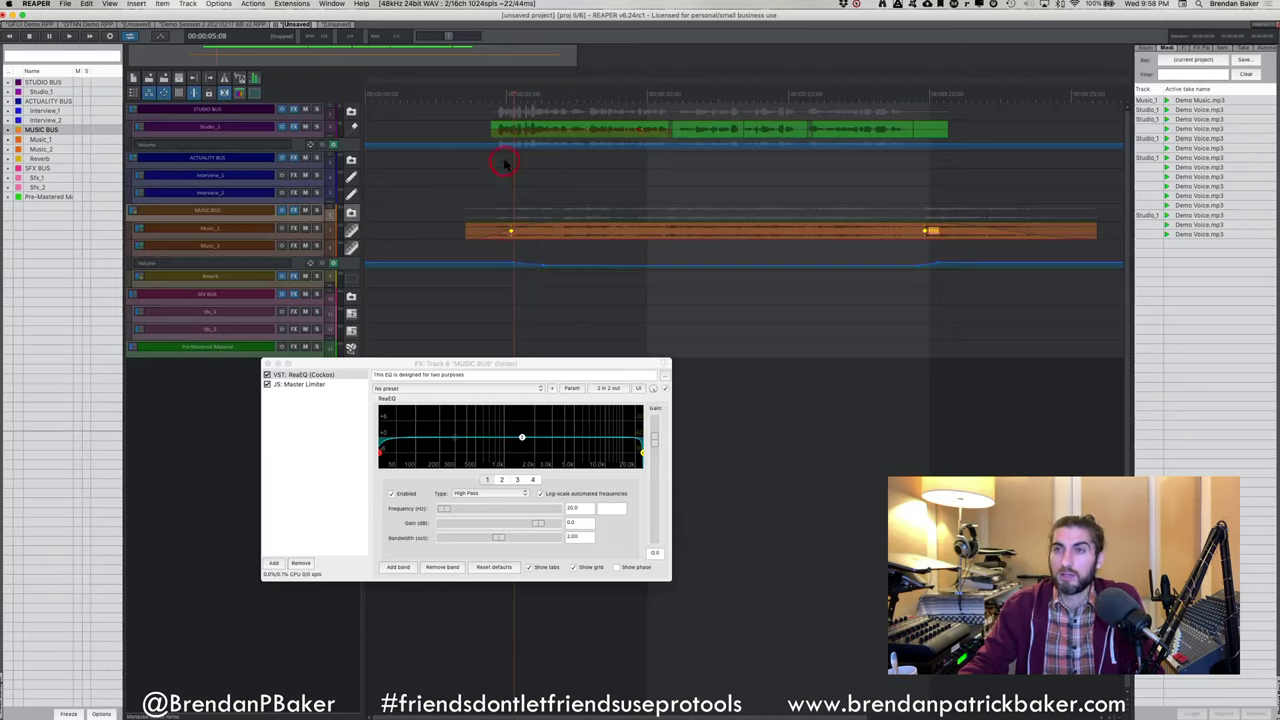
Play the session from just before the music's volume dip until past the Post marker, and stop playback
{"action": "left_click", "coordinate": [497, 97]}
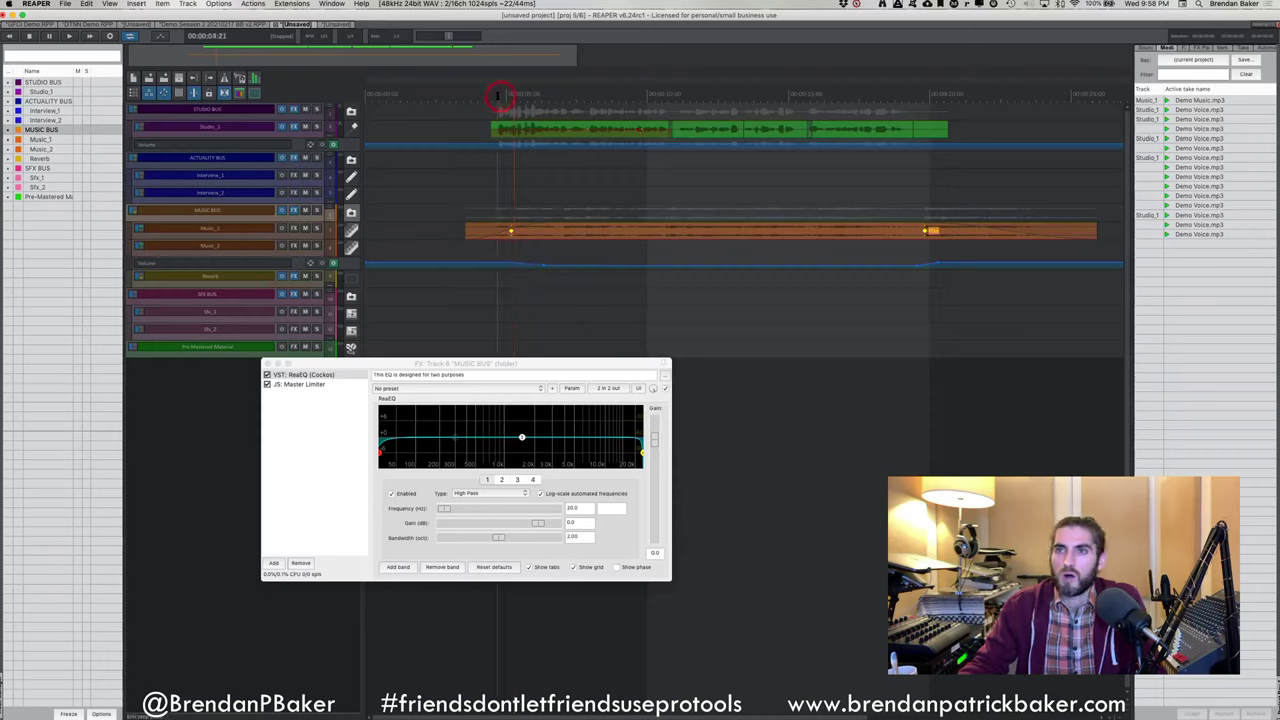
{"action": "left_click", "coordinate": [485, 97]}
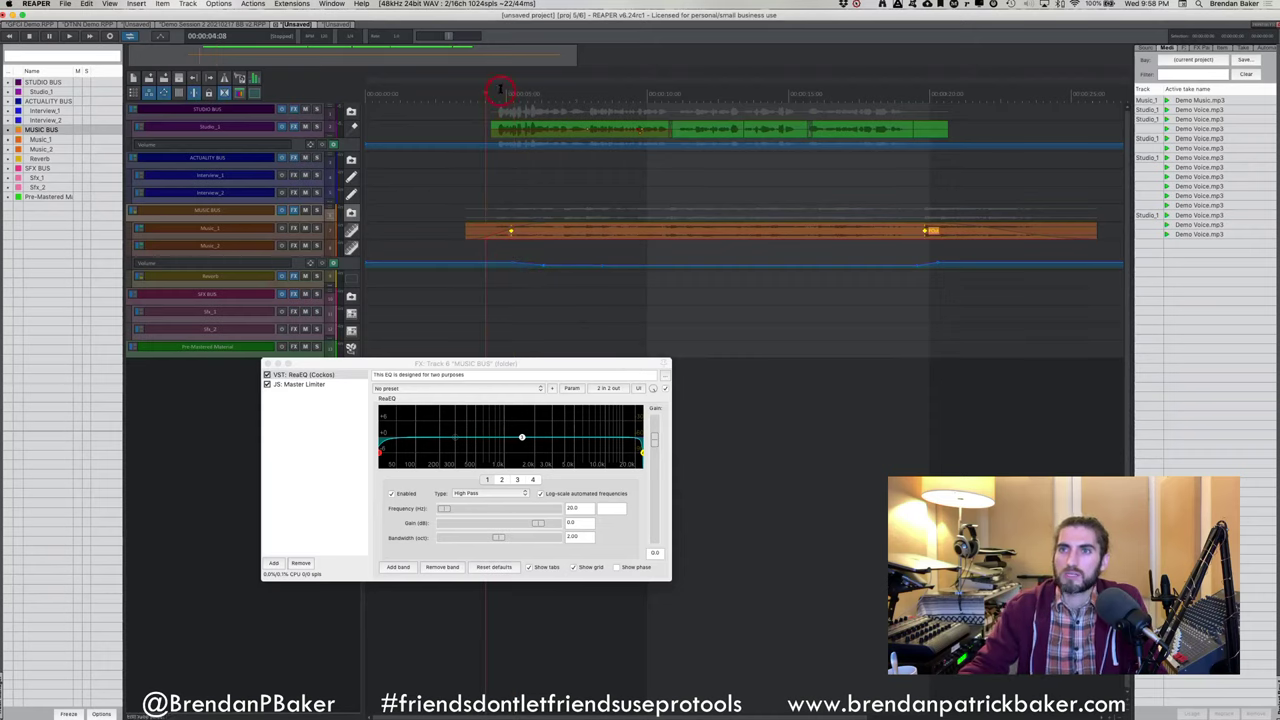
{"action": "key", "text": "space"}
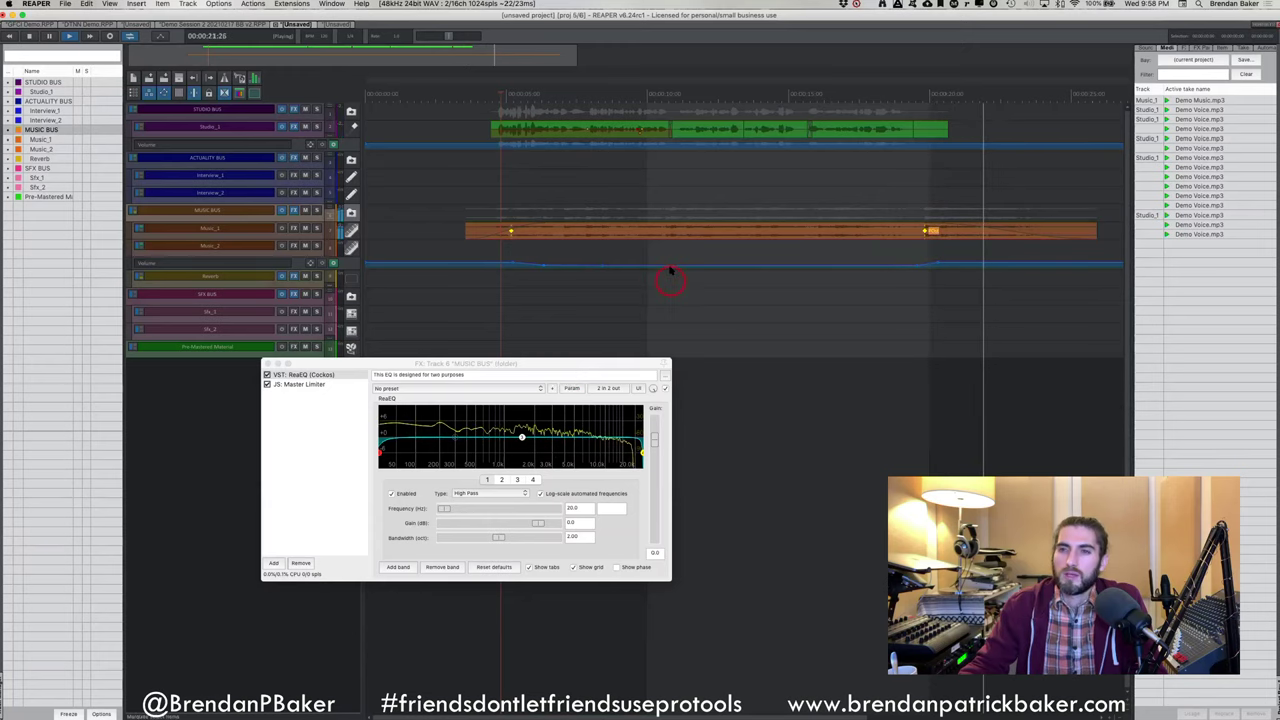
{"action": "key", "text": "space"}
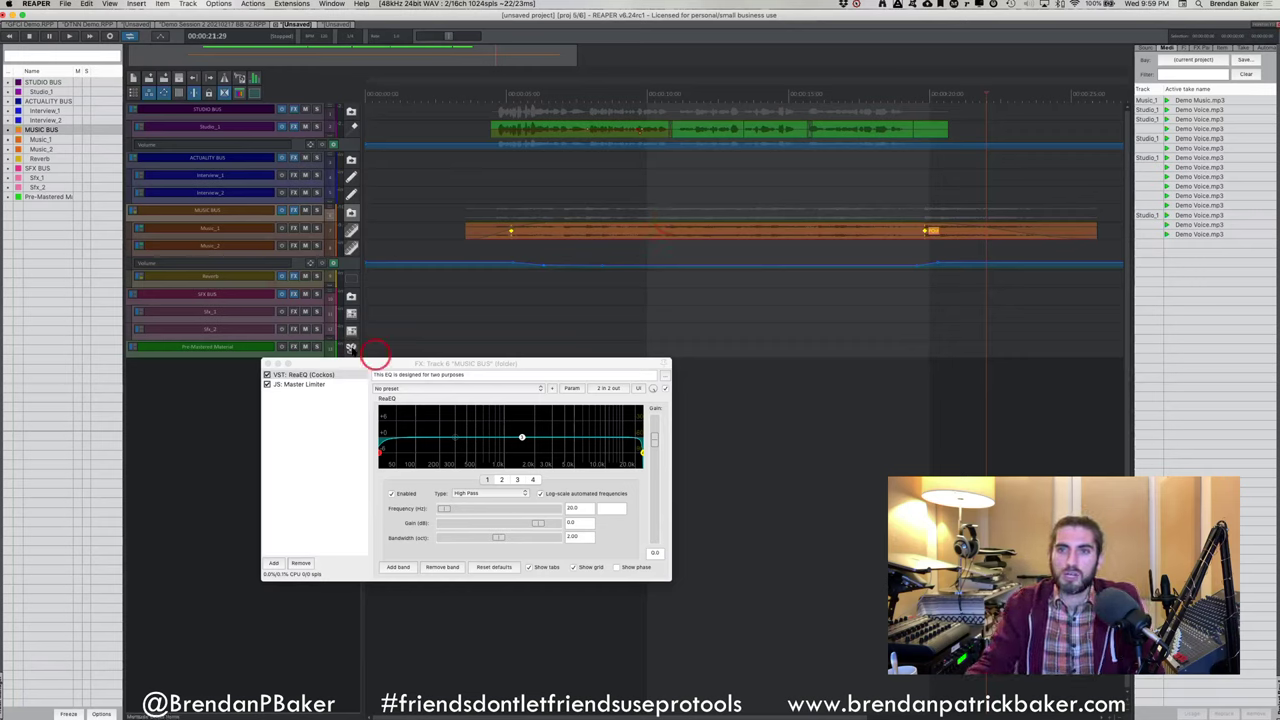
Review the ReaEQ settings on the MUSIC BUS and close its effects chain
{"action": "left_click", "coordinate": [294, 373]}
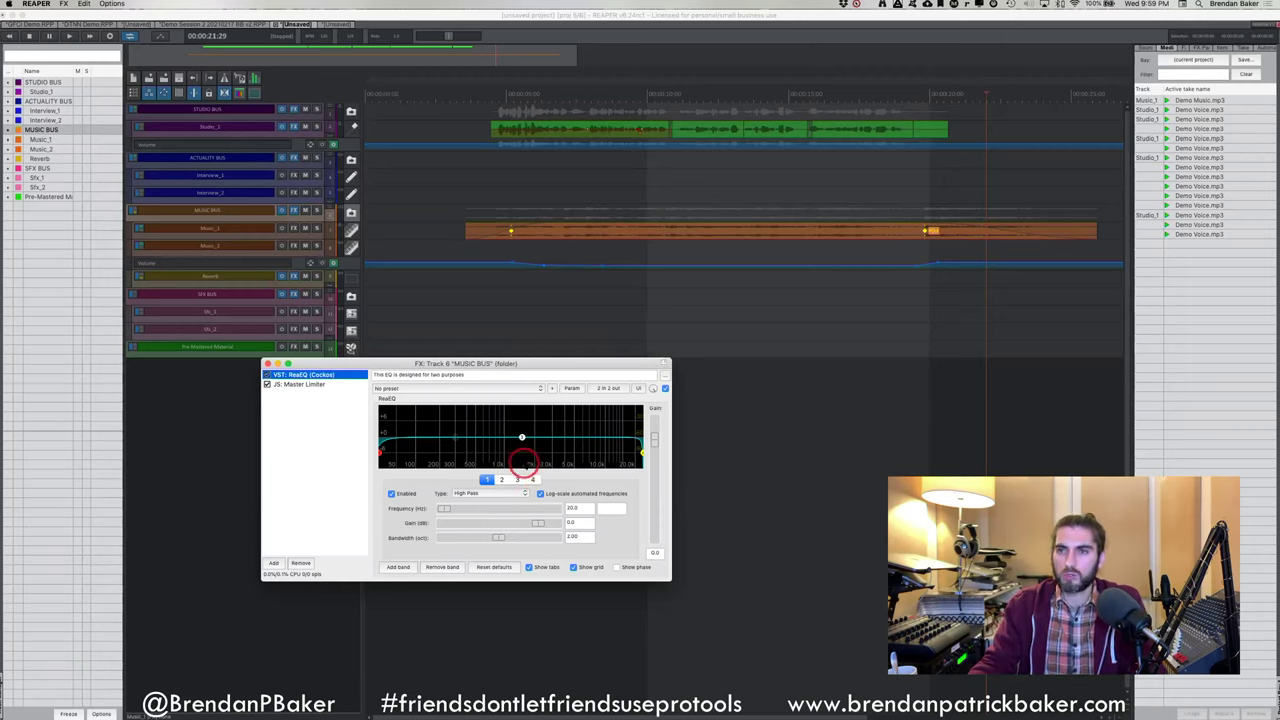
{"action": "mouse_move", "coordinate": [521, 437]}
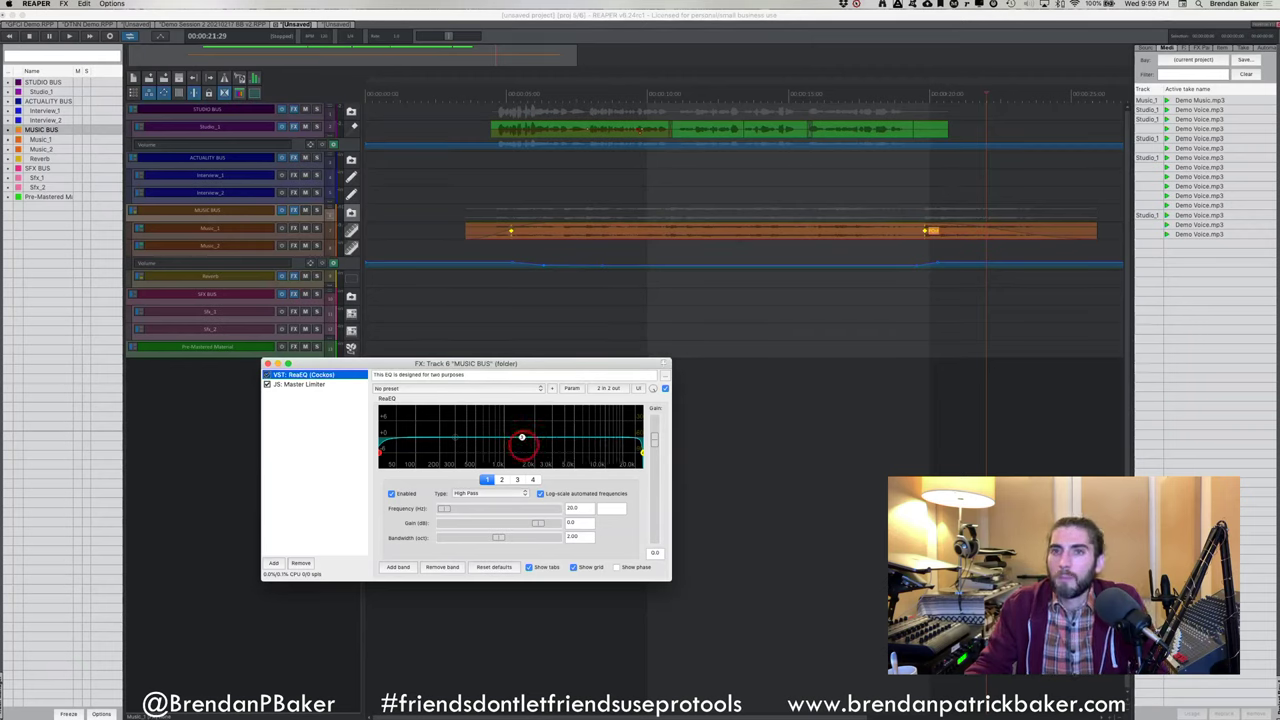
{"action": "left_click", "coordinate": [251, 230]}
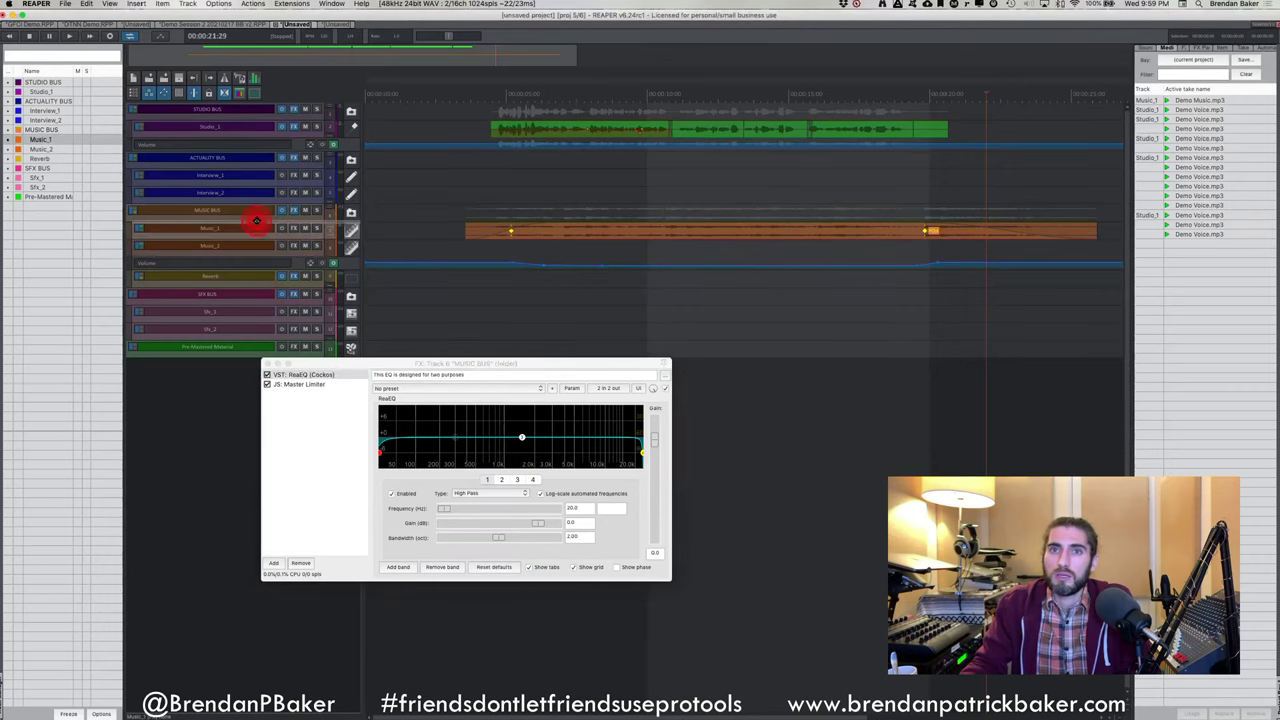
{"action": "scroll", "coordinate": [249, 232], "scroll_direction": "up", "scroll_amount": 3}
{"action": "scroll", "coordinate": [249, 232], "scroll_direction": "up", "scroll_amount": 2}
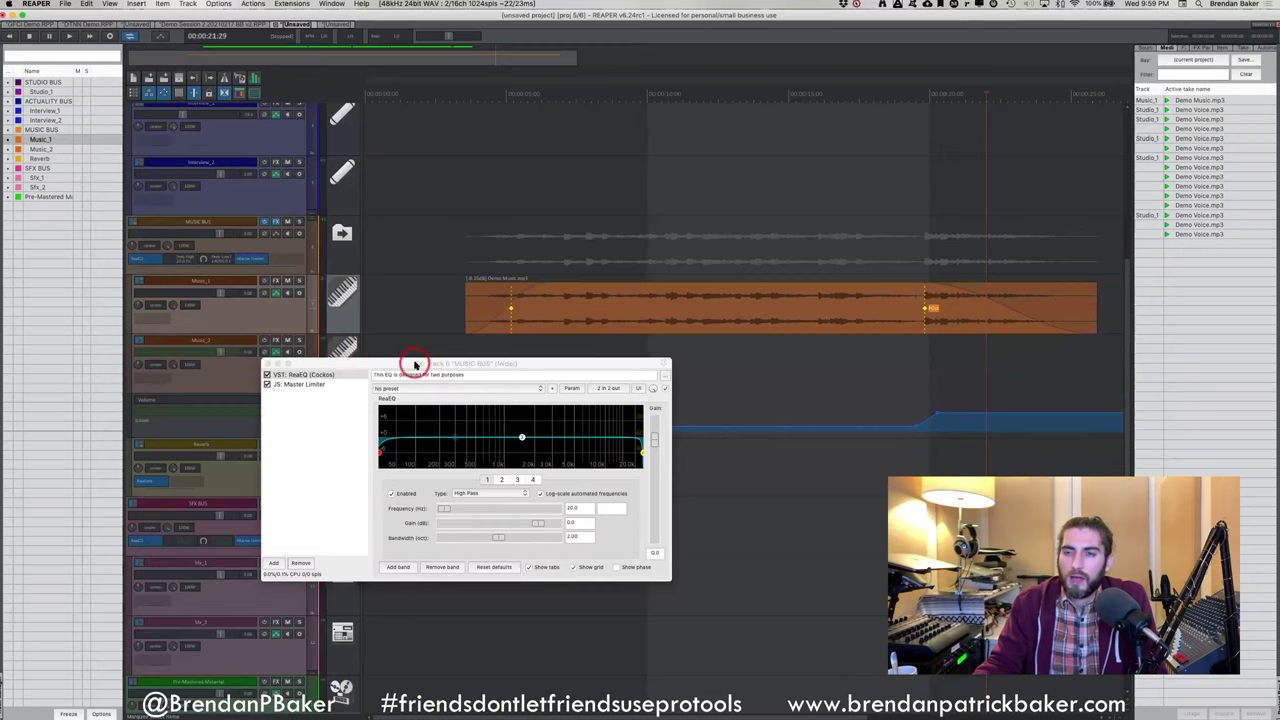
{"action": "left_click_drag", "start_coordinate": [415, 364], "coordinate": [455, 453]}
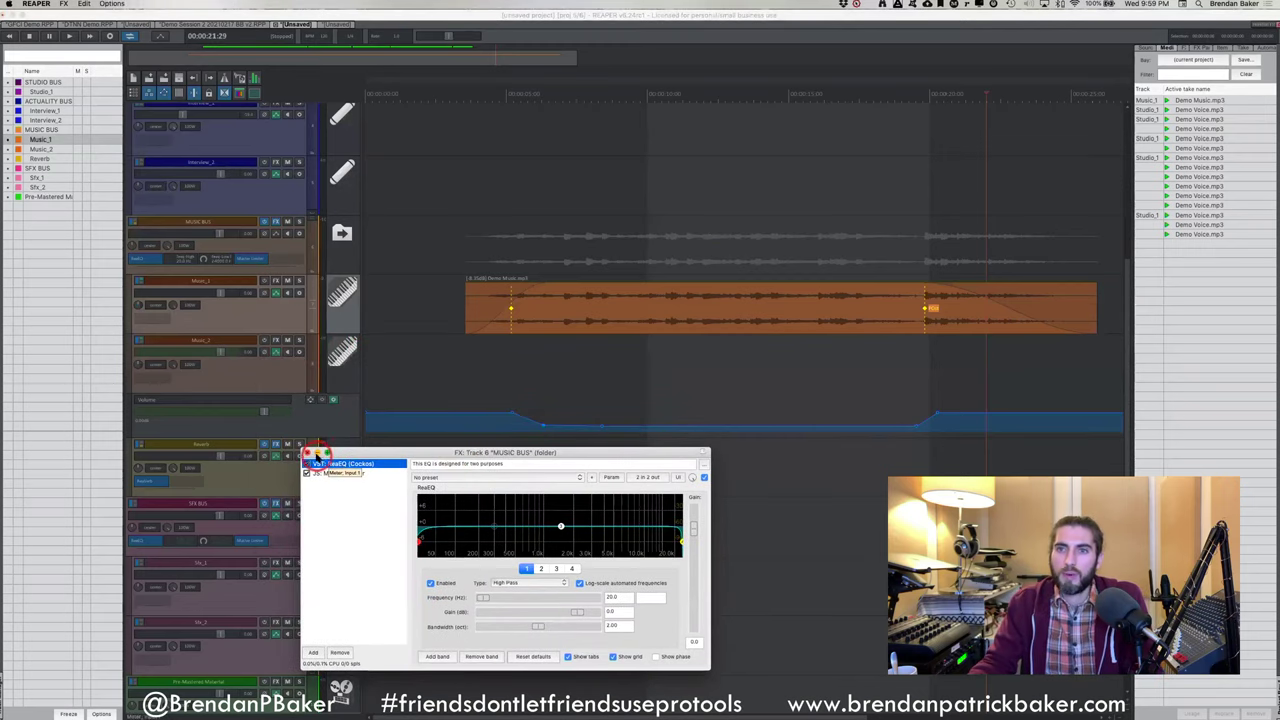
{"action": "left_click", "coordinate": [308, 452]}
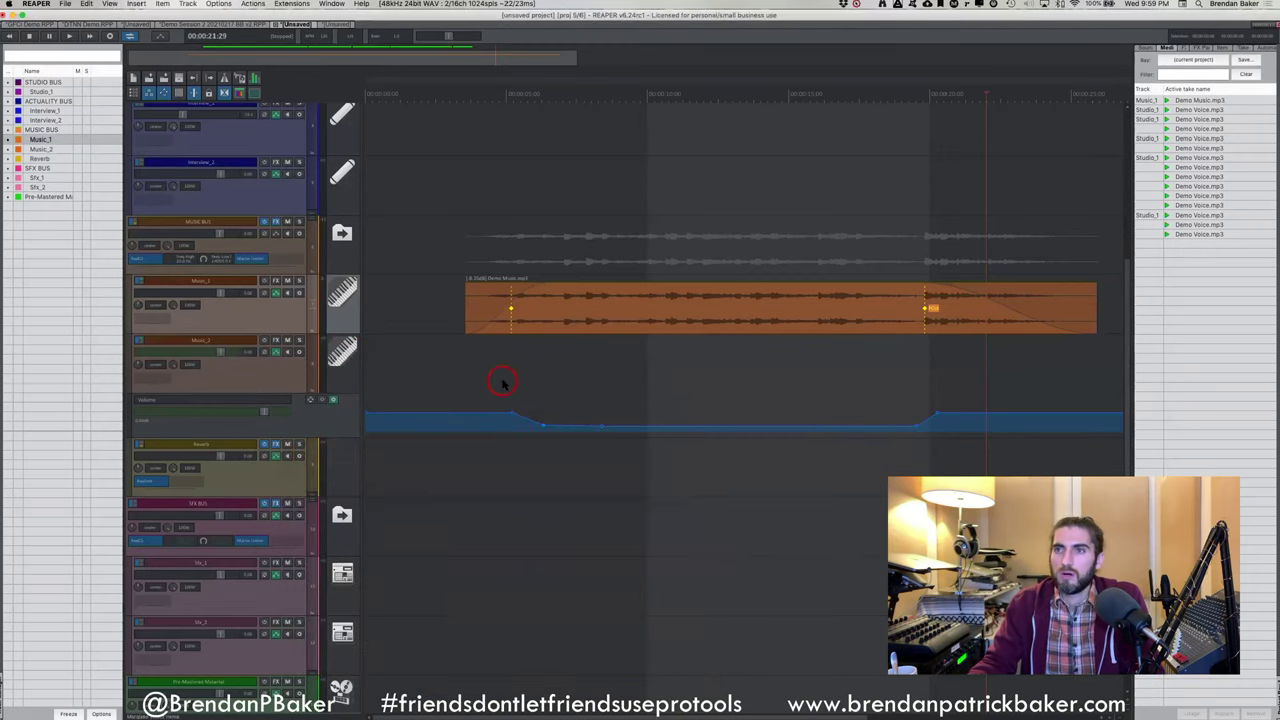
Select the MUSIC BUS track and show the hidden automation envelope lanes, including its ReaEQ low-pass and high-pass frequency envelopes
{"action": "scroll", "coordinate": [500, 378], "scroll_direction": "down", "scroll_amount": 3}
{"action": "scroll", "coordinate": [495, 375], "scroll_direction": "down", "scroll_amount": 2, "text": "super"}
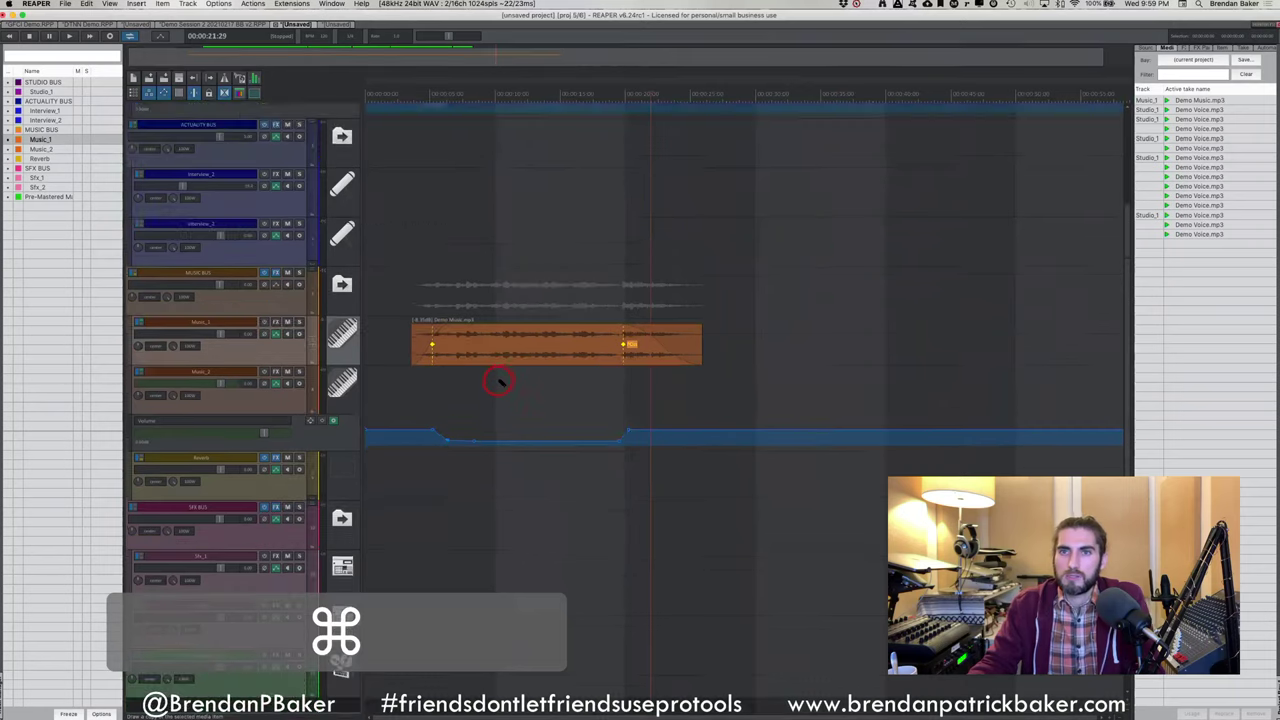
{"action": "left_click", "coordinate": [362, 278]}
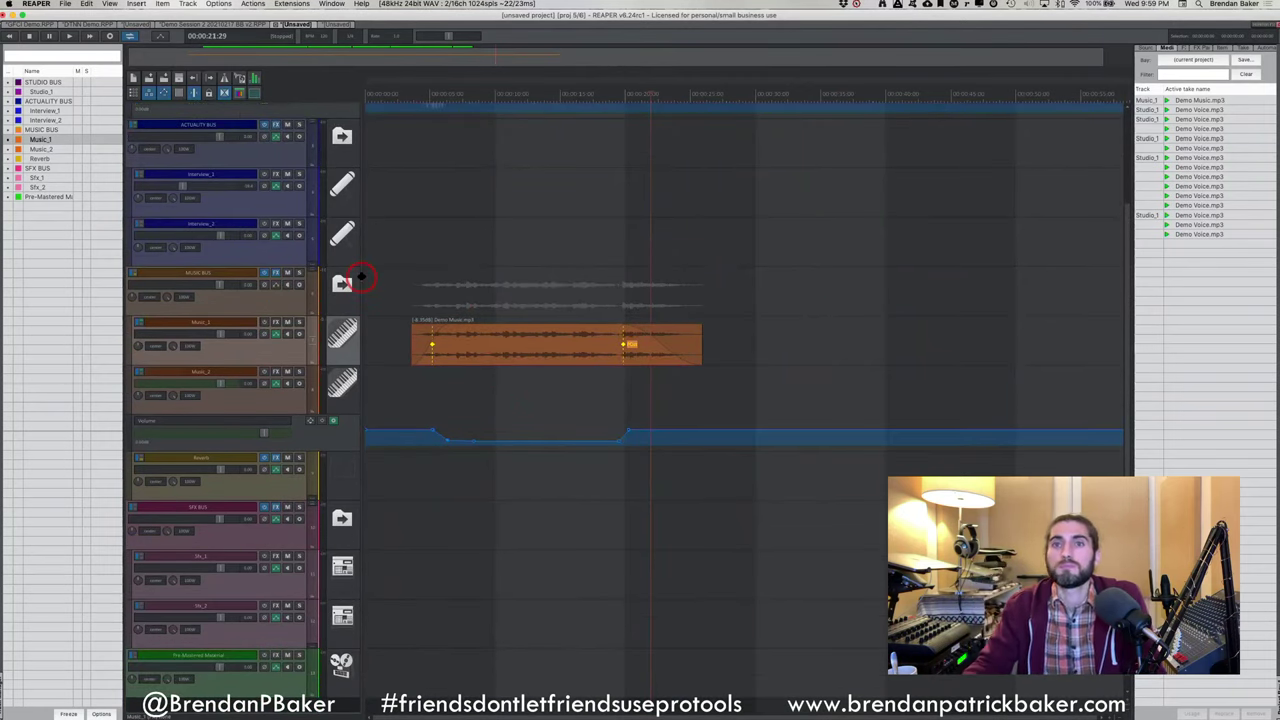
{"action": "scroll", "coordinate": [247, 302], "scroll_direction": "up", "scroll_amount": 4, "text": "super"}
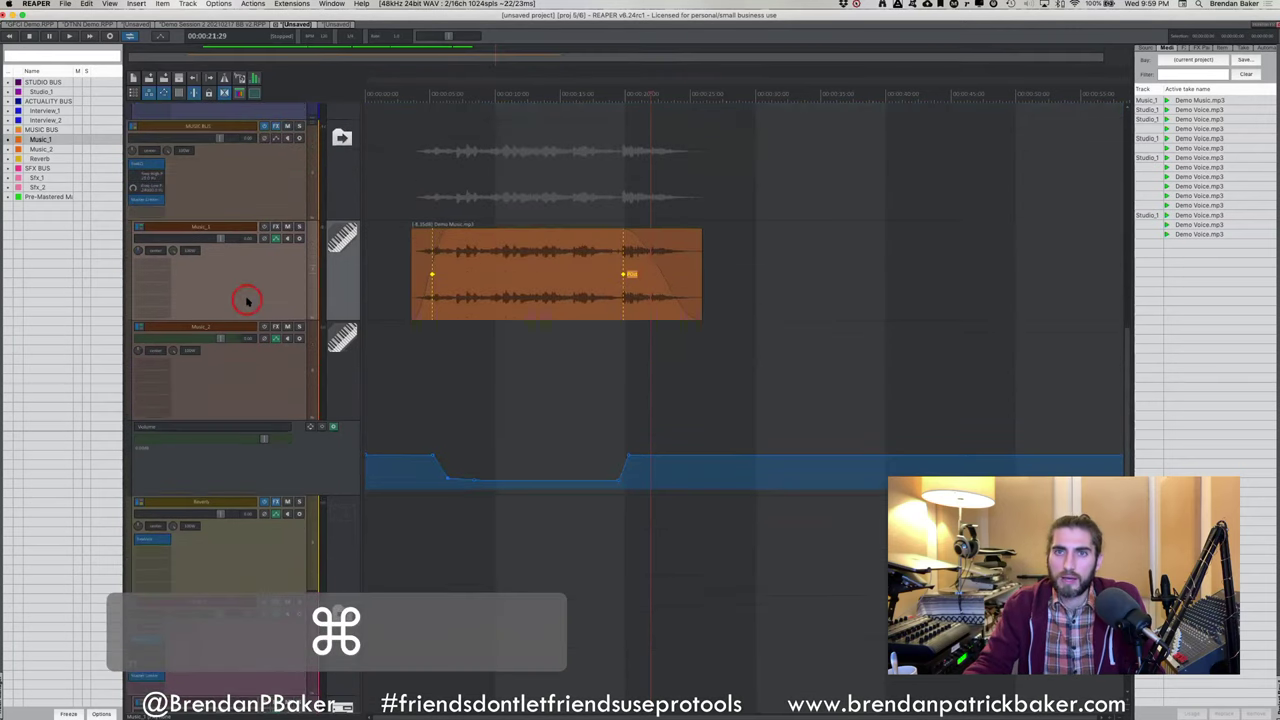
{"action": "left_click", "coordinate": [231, 186]}
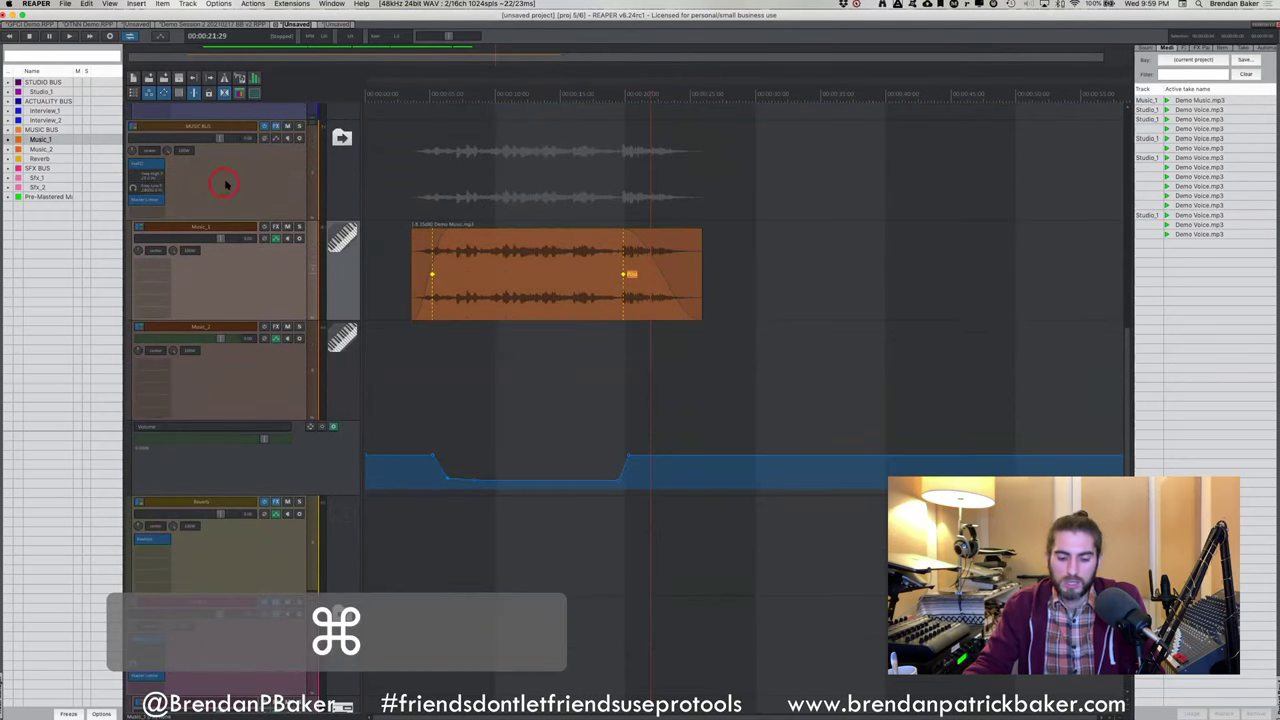
{"action": "key", "text": "q"}
{"action": "key", "text": "q"}
{"action": "key", "text": "q"}
{"action": "key", "text": "q"}
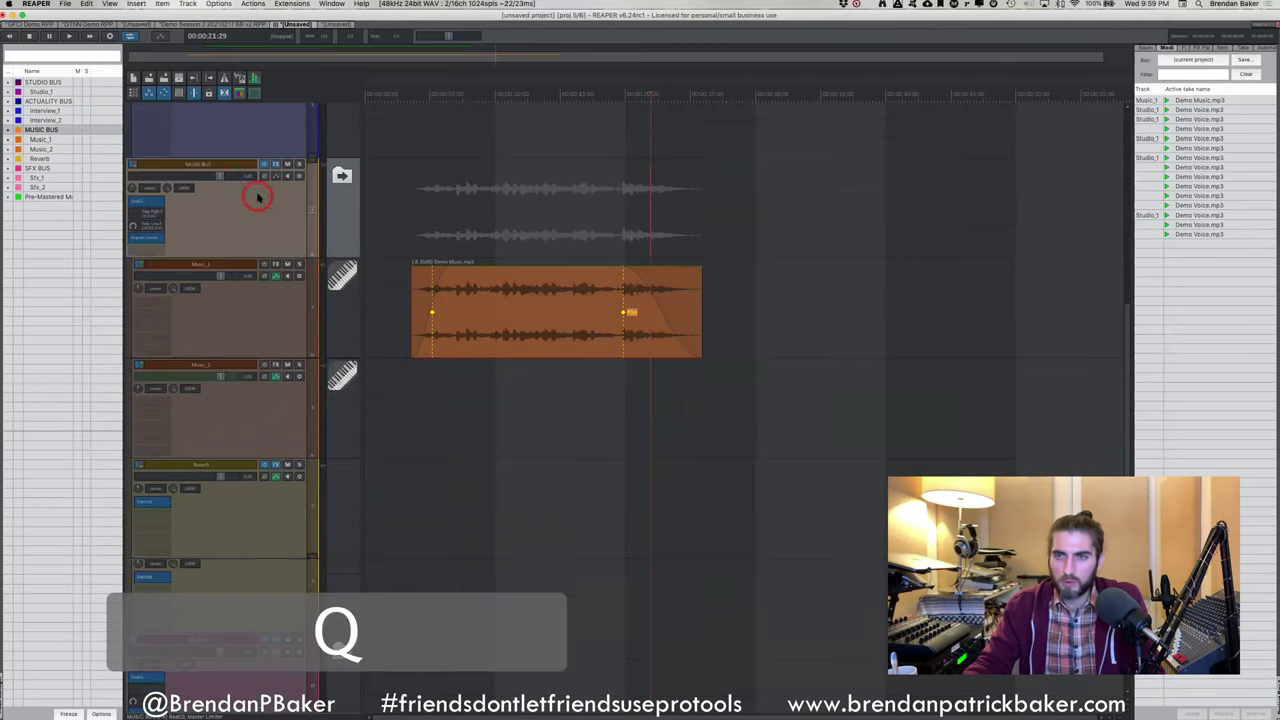
{"action": "key", "text": "q"}
{"action": "key", "text": "q"}
{"action": "key", "text": "q"}
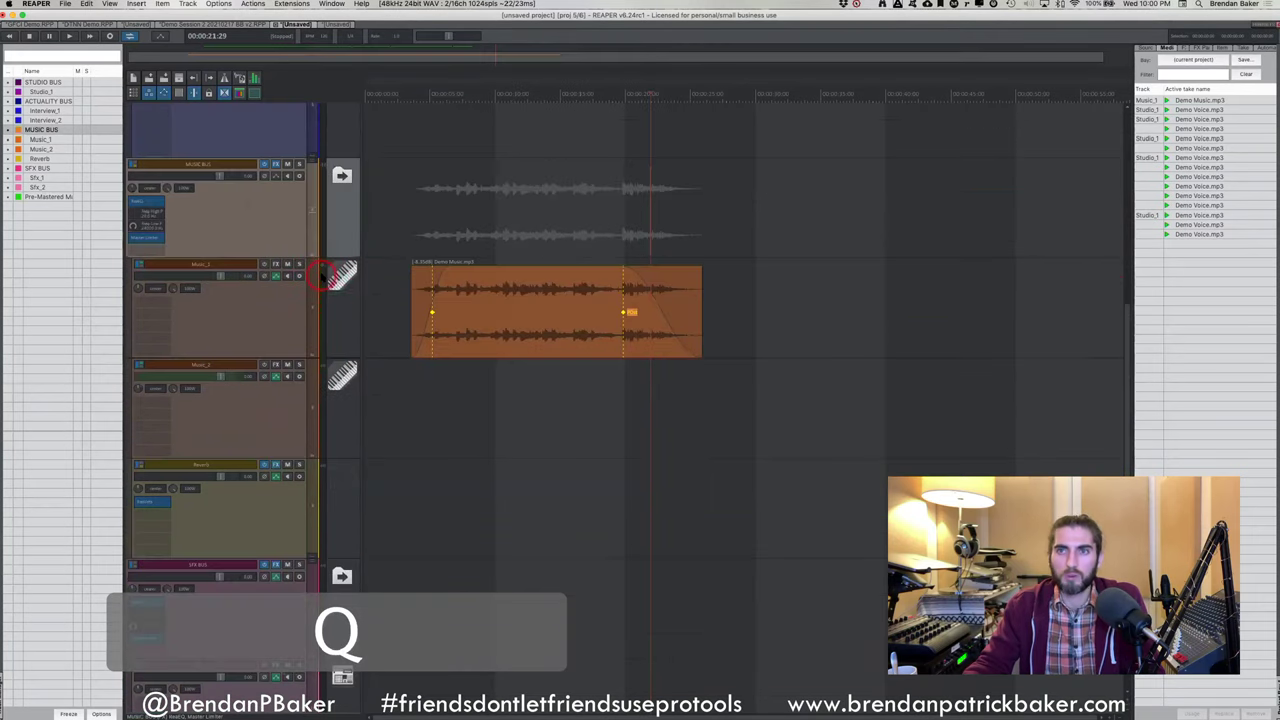
{"action": "scroll", "coordinate": [356, 314], "scroll_direction": "down", "scroll_amount": 5}
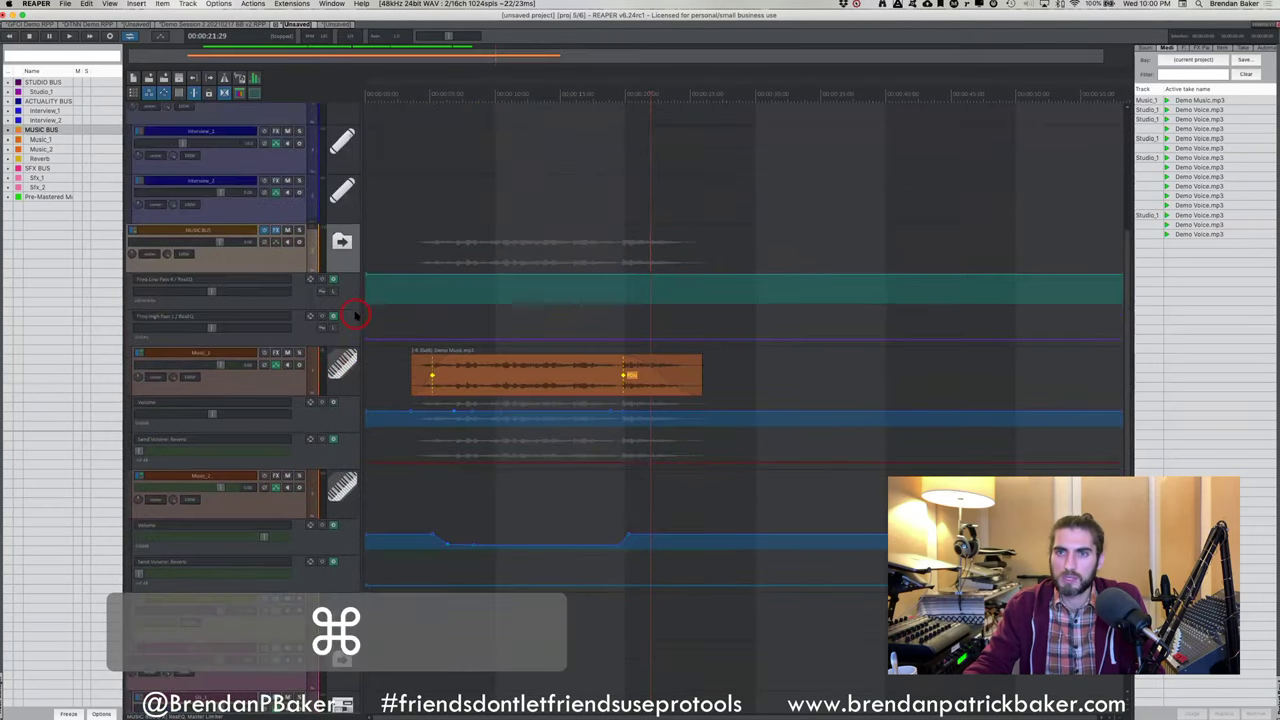
{"action": "key", "text": "q"}
{"action": "key", "text": "q"}
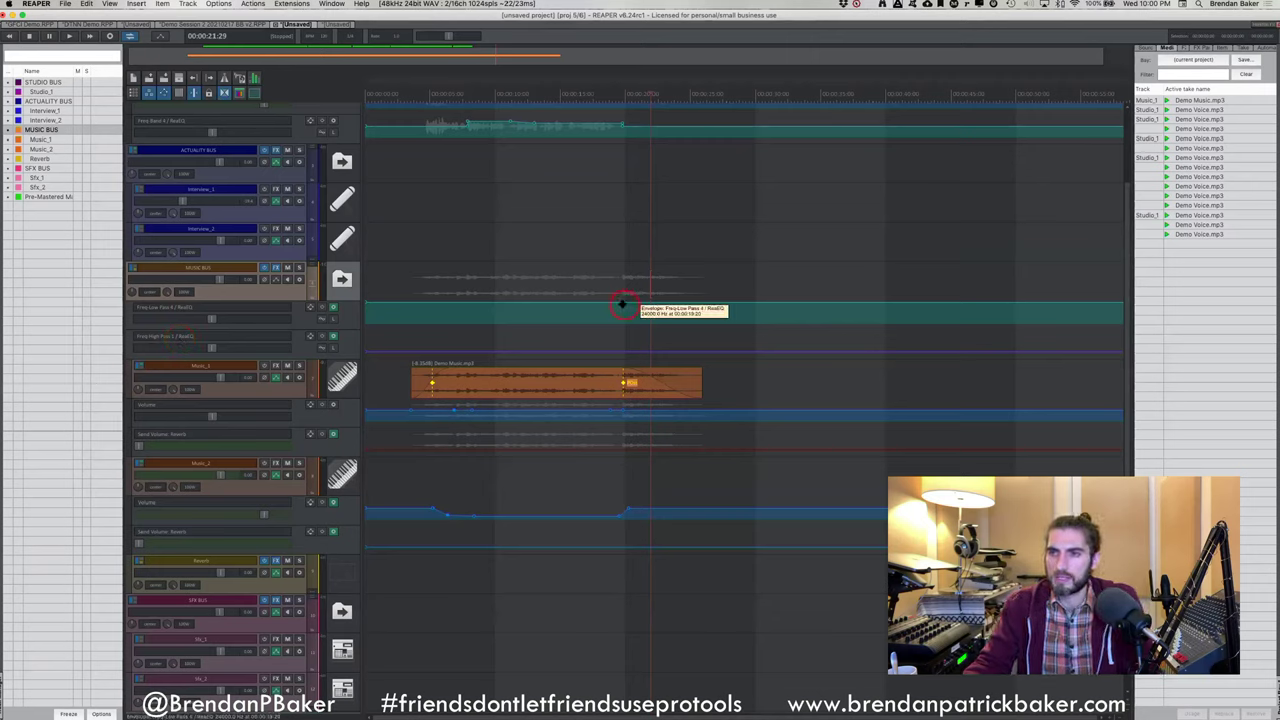
Add points to the MUSIC BUS low-pass frequency envelope near the Post marker, dropping it steeply to 20 Hz
{"action": "left_click", "coordinate": [622, 303]}
{"action": "left_click_drag", "start_coordinate": [622, 303], "coordinate": [629, 457]}
{"action": "key", "text": "shift"}
Open the effects chain of the MUSIC BUS and move its window clear of the envelope drop
{"action": "left_click", "coordinate": [278, 285]}
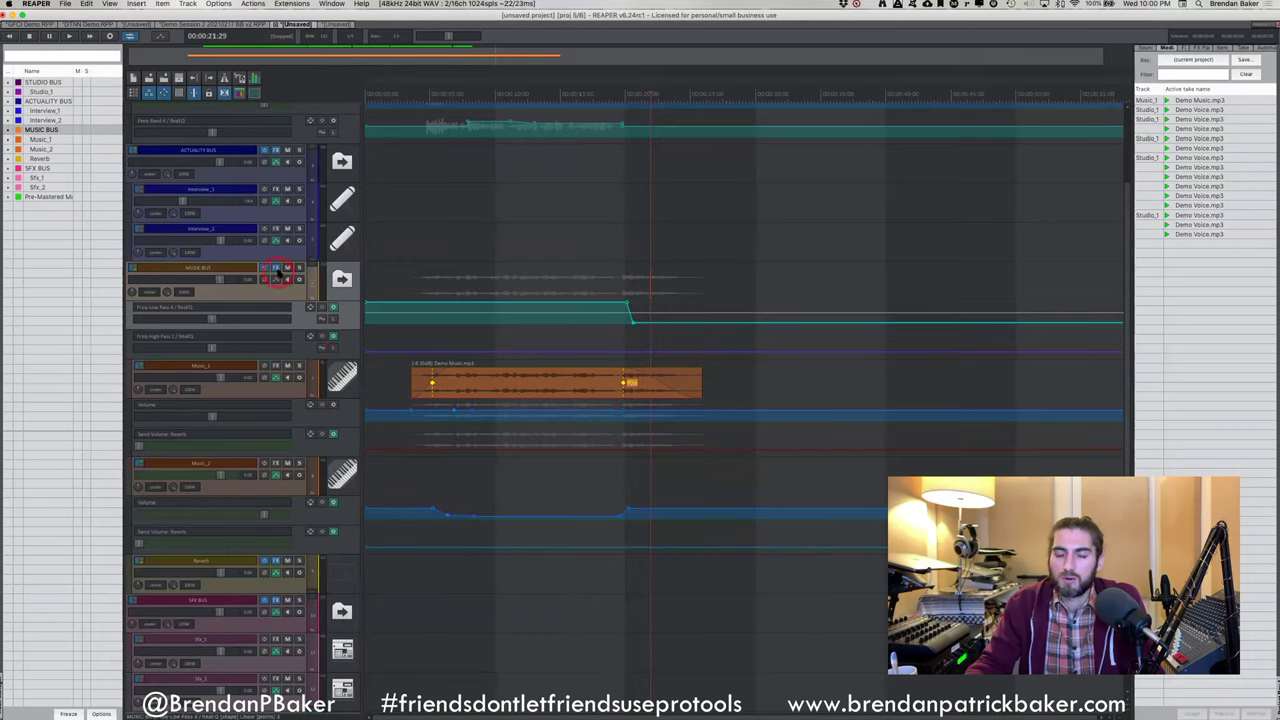
{"action": "left_click", "coordinate": [277, 272]}
{"action": "left_click", "coordinate": [277, 272]}
{"action": "left_click", "coordinate": [277, 272]}
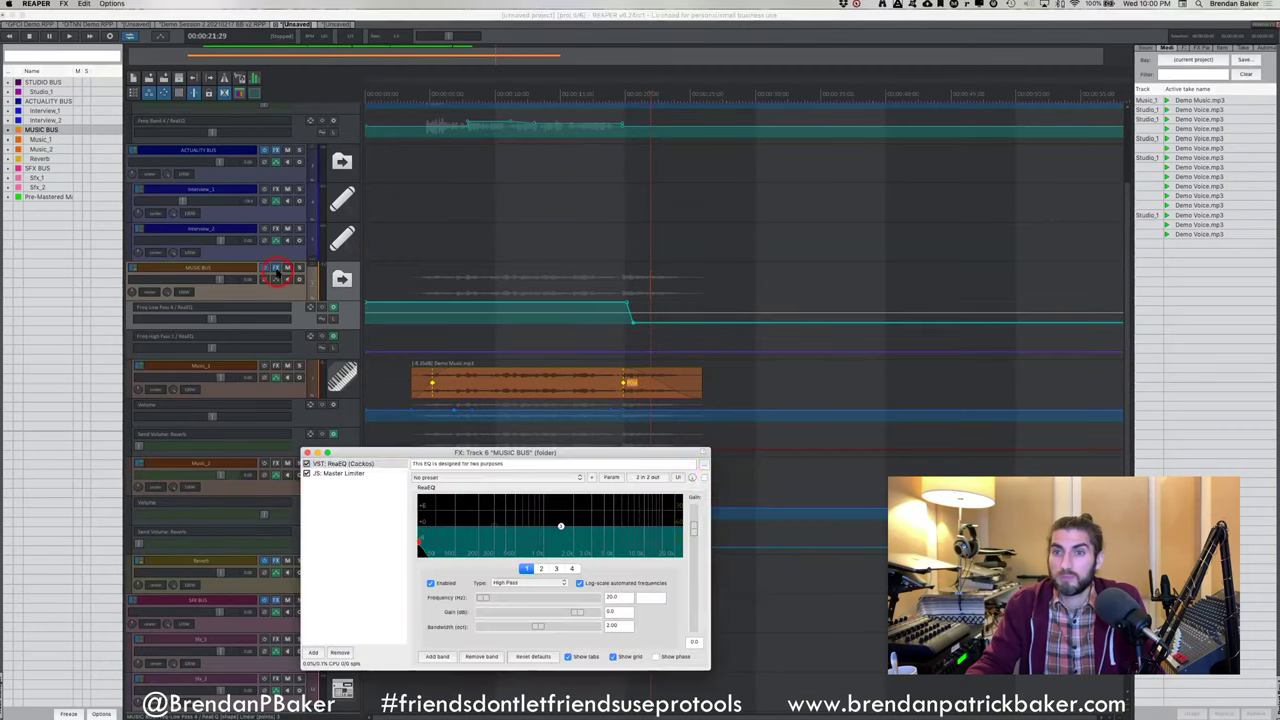
{"action": "left_click", "coordinate": [550, 446]}
{"action": "left_click_drag", "start_coordinate": [538, 453], "coordinate": [396, 166]}
Play the session from 00:00:18:01 through the low-pass drop while watching ReaEQ, and stop playback
{"action": "left_click", "coordinate": [599, 94]}
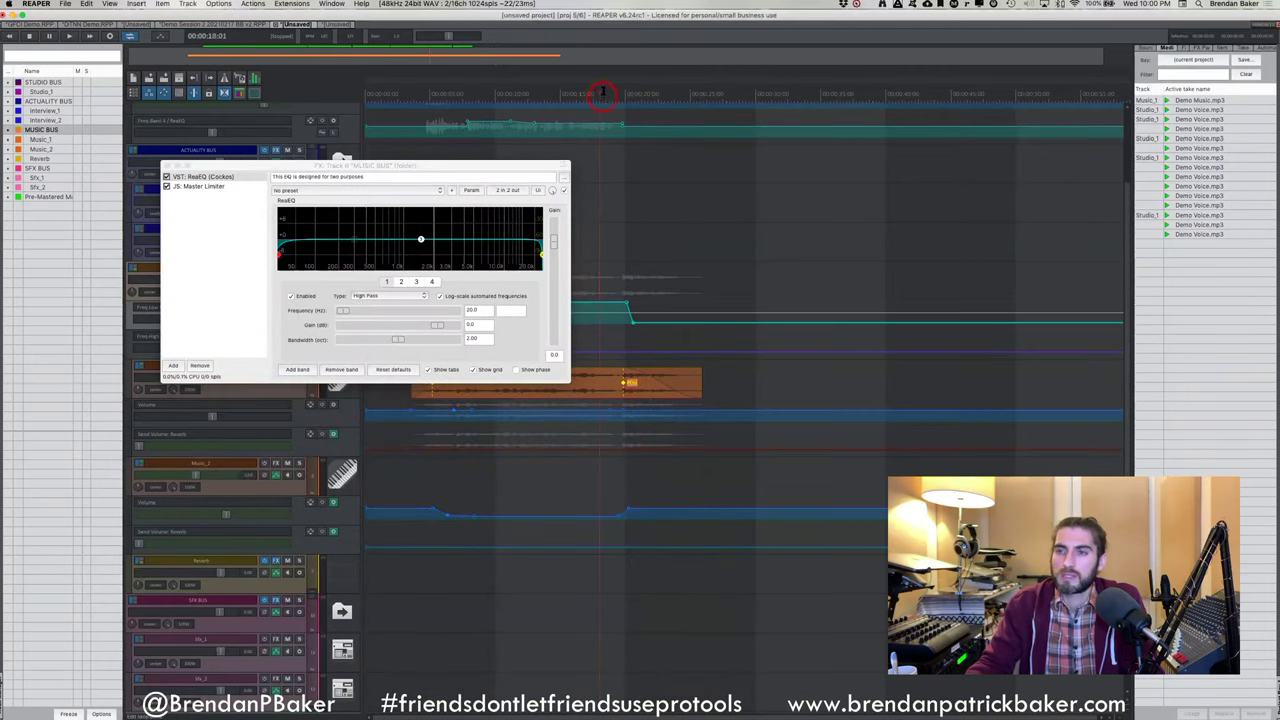
{"action": "key", "text": "space"}
{"action": "left_click", "coordinate": [507, 298]}
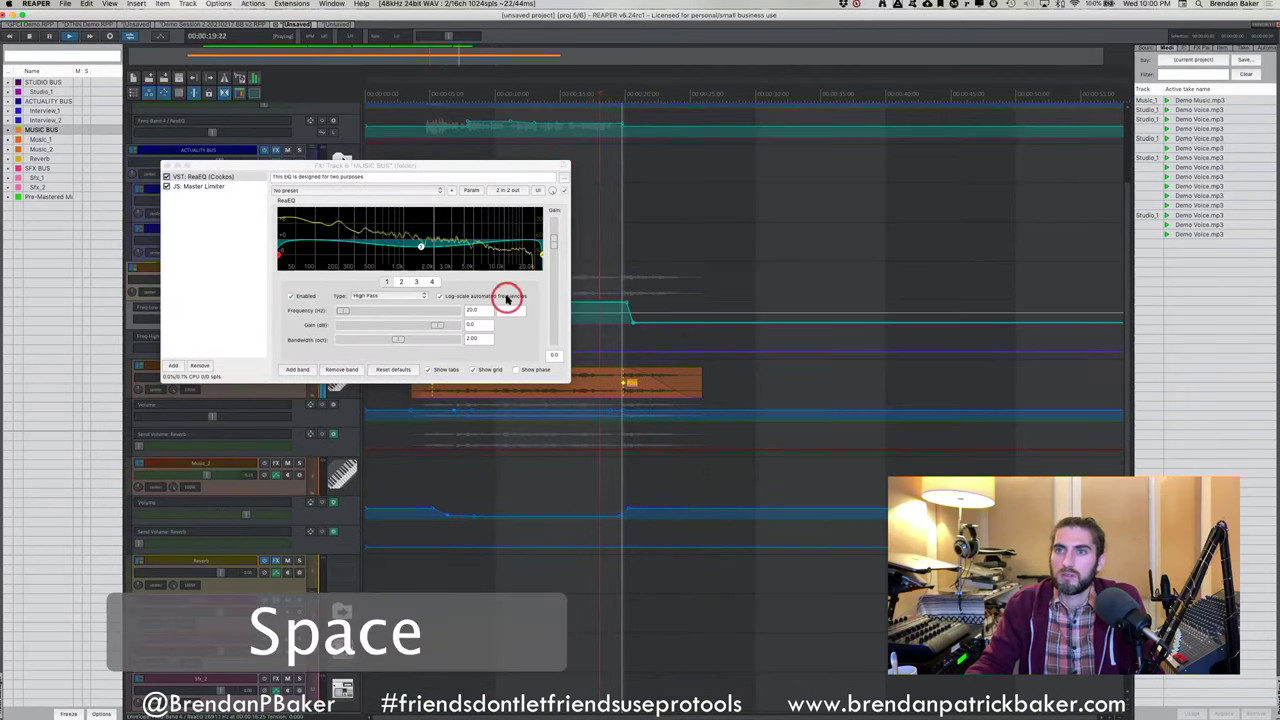
{"action": "left_click", "coordinate": [680, 371]}
{"action": "key", "text": "space"}
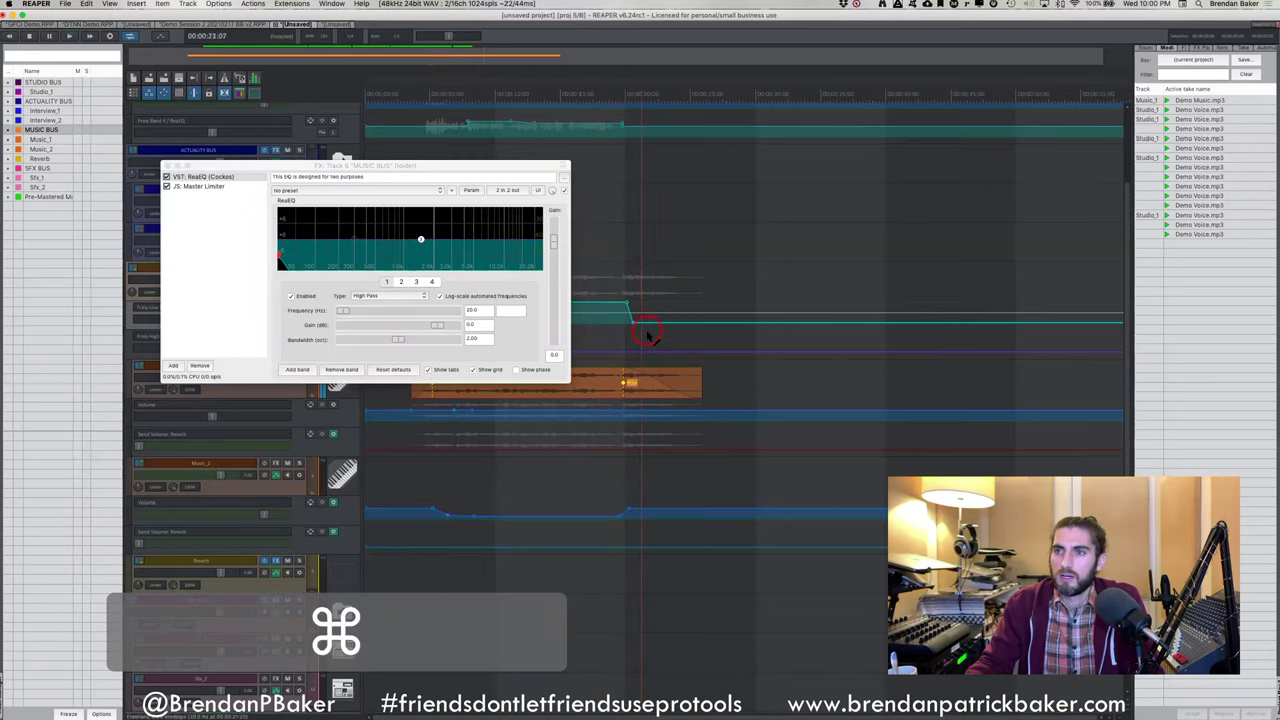
Move the 20 Hz point of the low-pass envelope to the edit cursor to lengthen the ramp
{"action": "scroll", "coordinate": [646, 332], "scroll_direction": "up", "scroll_amount": 2}
{"action": "scroll", "coordinate": [660, 332], "scroll_direction": "down", "scroll_amount": 1}
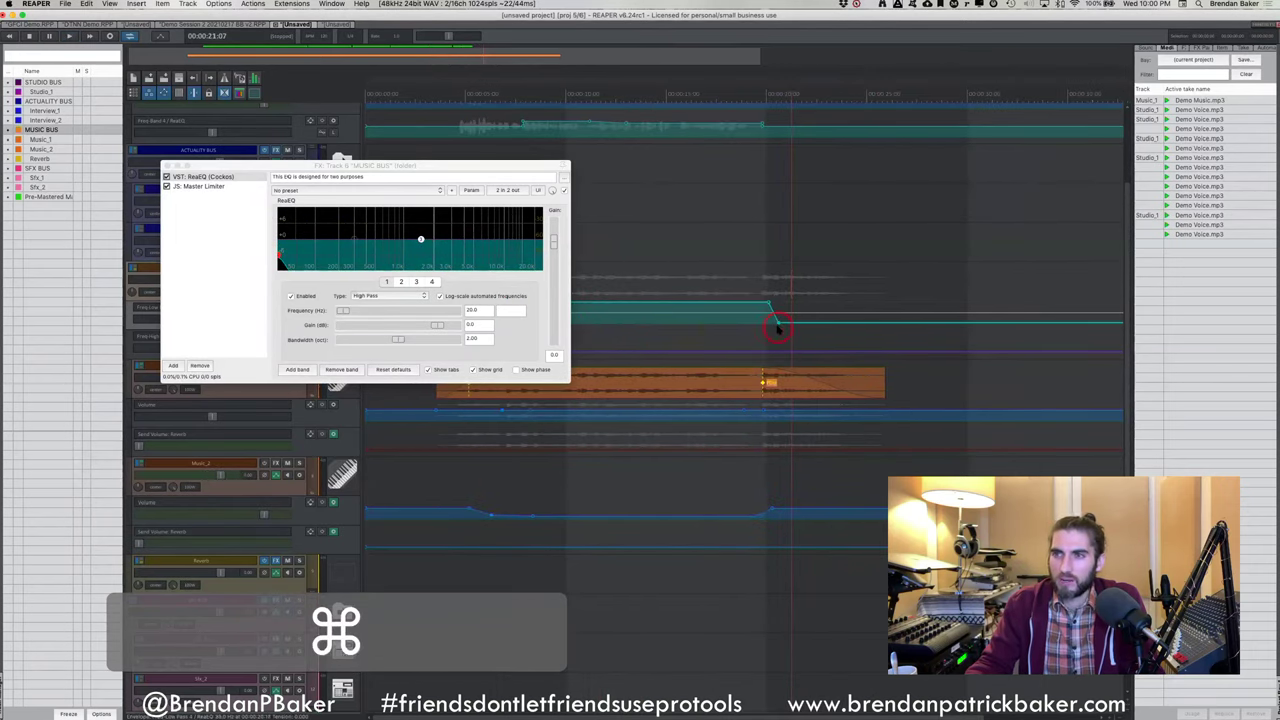
{"action": "left_click_drag", "start_coordinate": [779, 325], "coordinate": [783, 328]}
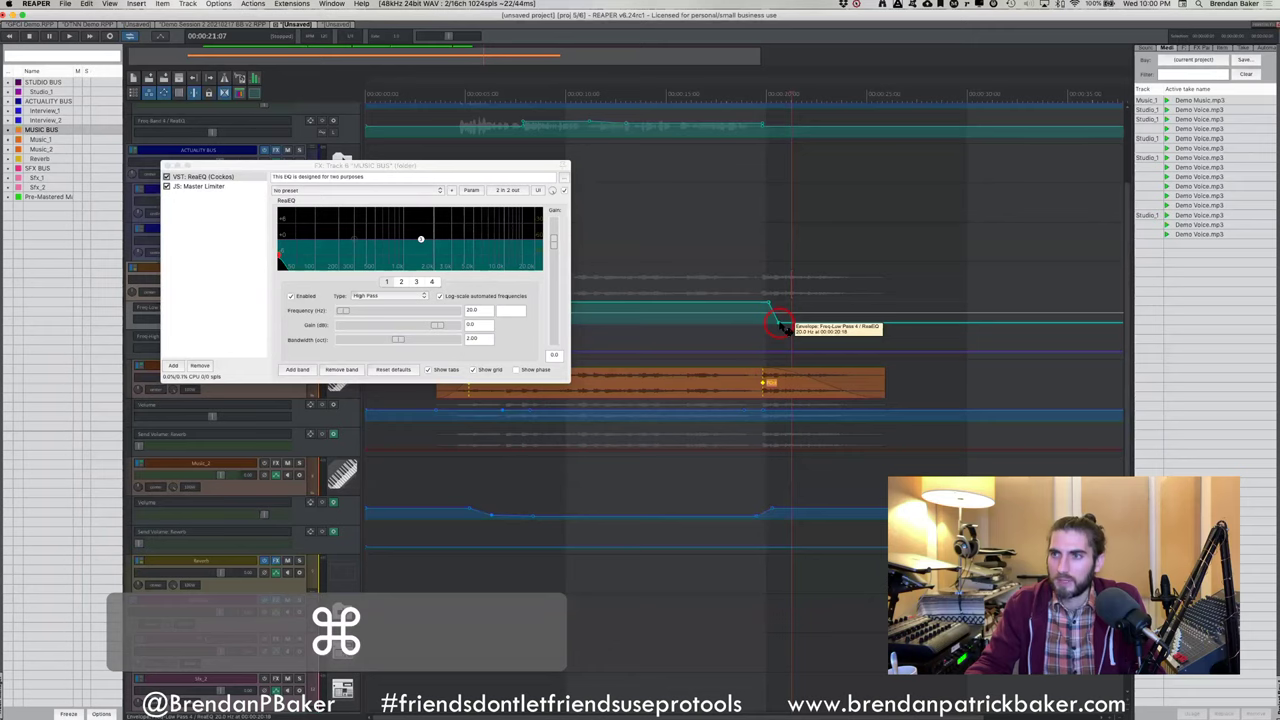
{"action": "key", "text": "alt"}
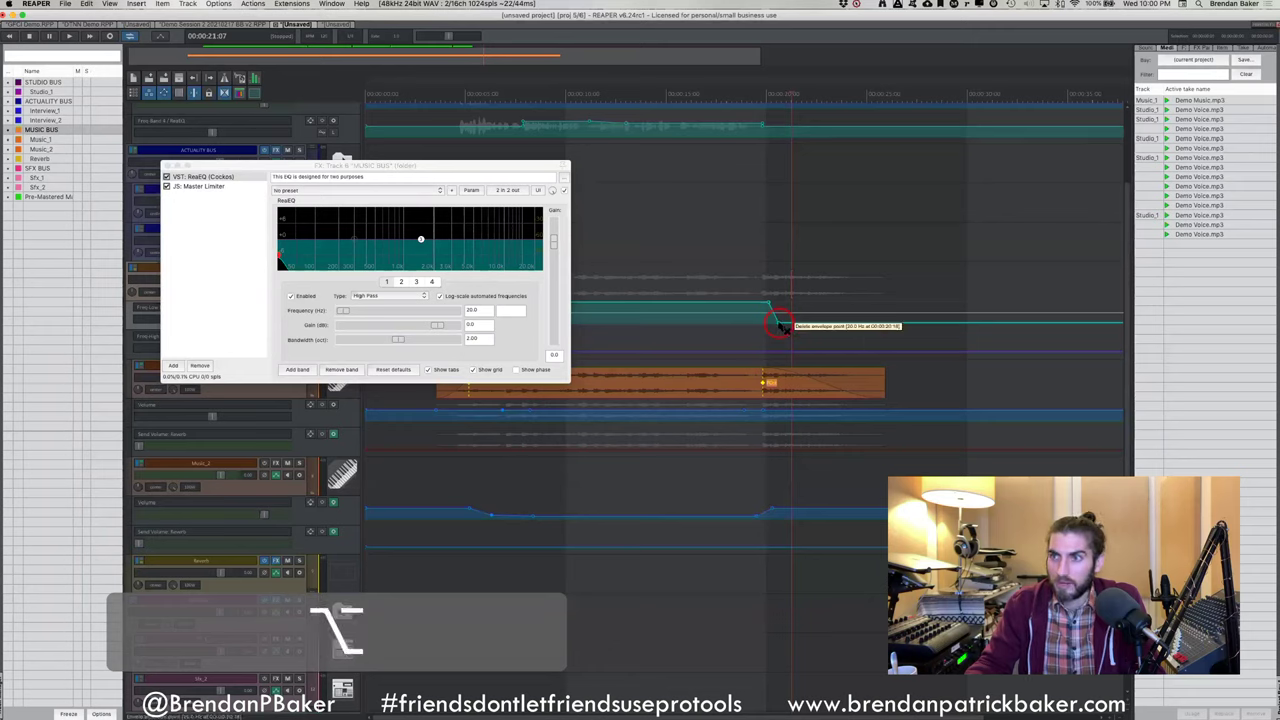
{"action": "left_click_drag", "start_coordinate": [793, 327], "coordinate": [748, 322]}
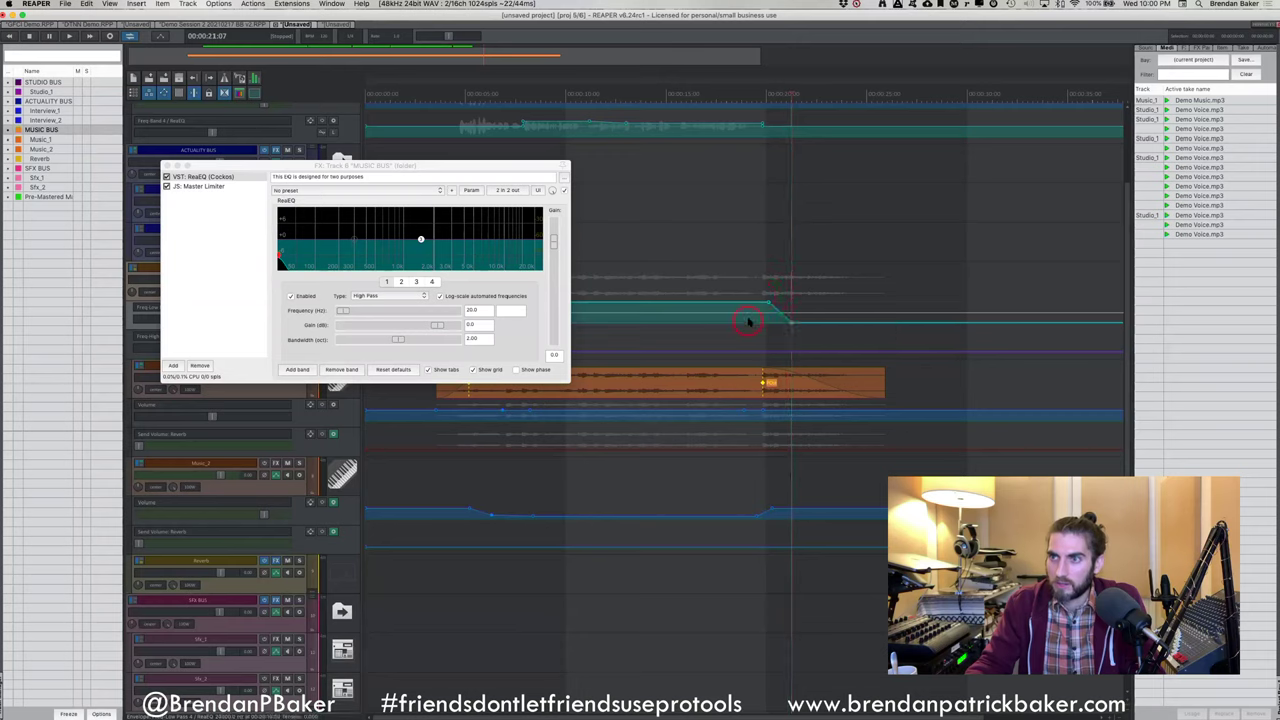
Solo the MUSIC BUS and play through the low-pass ramp, with the effects window placed below the envelope
{"action": "left_click", "coordinate": [731, 383]}
{"action": "key", "text": "shift"}
{"action": "left_click_drag", "start_coordinate": [355, 170], "coordinate": [363, 393]}
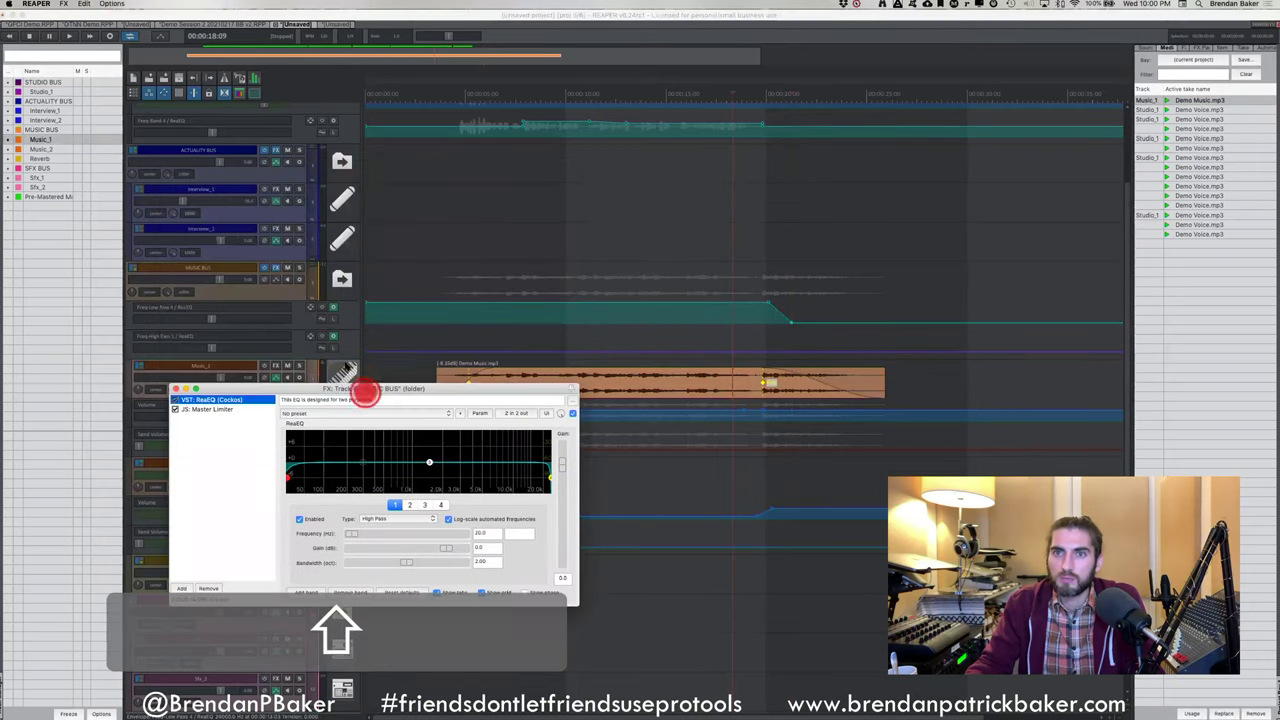
{"action": "left_click", "coordinate": [845, 265]}
{"action": "key", "text": "shift+s"}
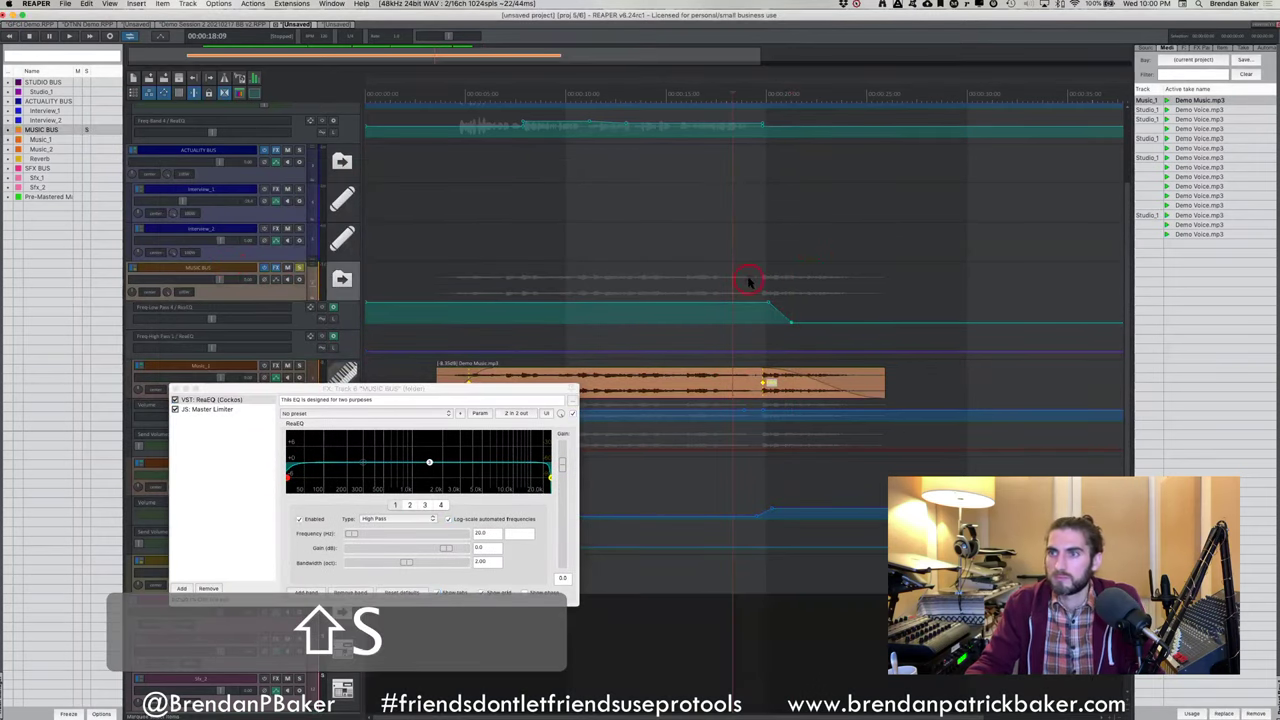
{"action": "key", "text": "space"}
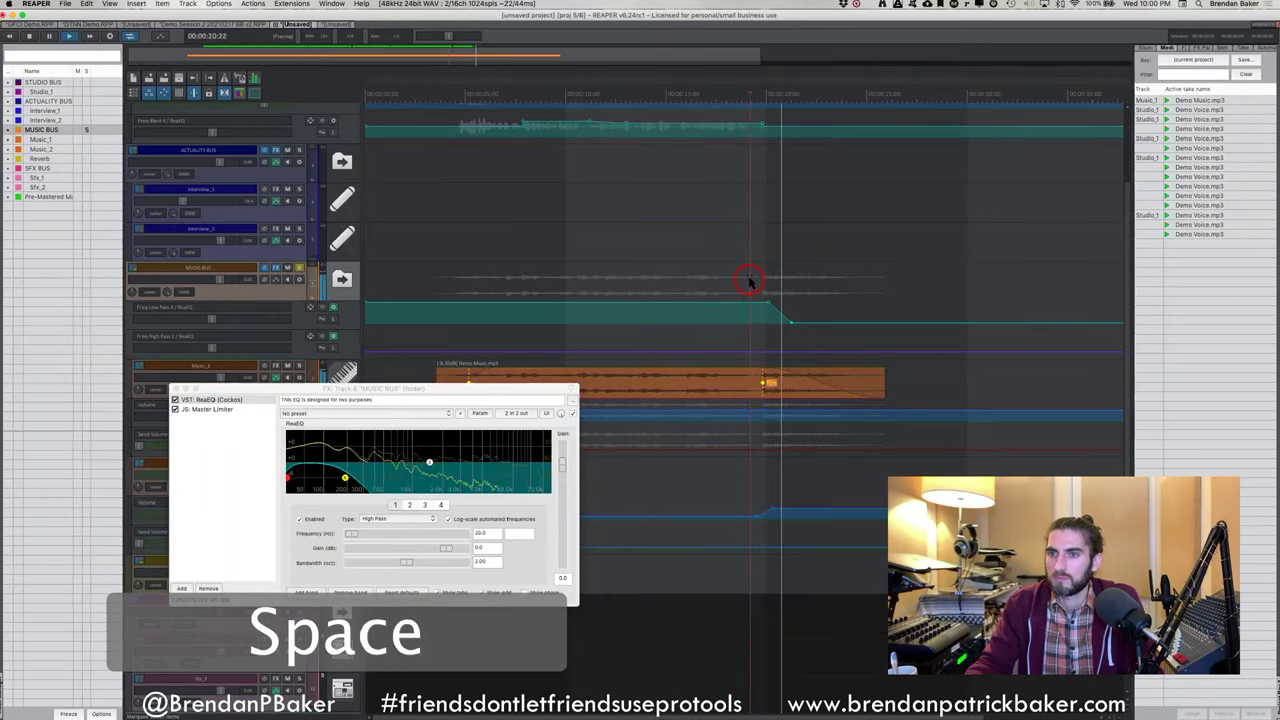
{"action": "key", "text": "space"}
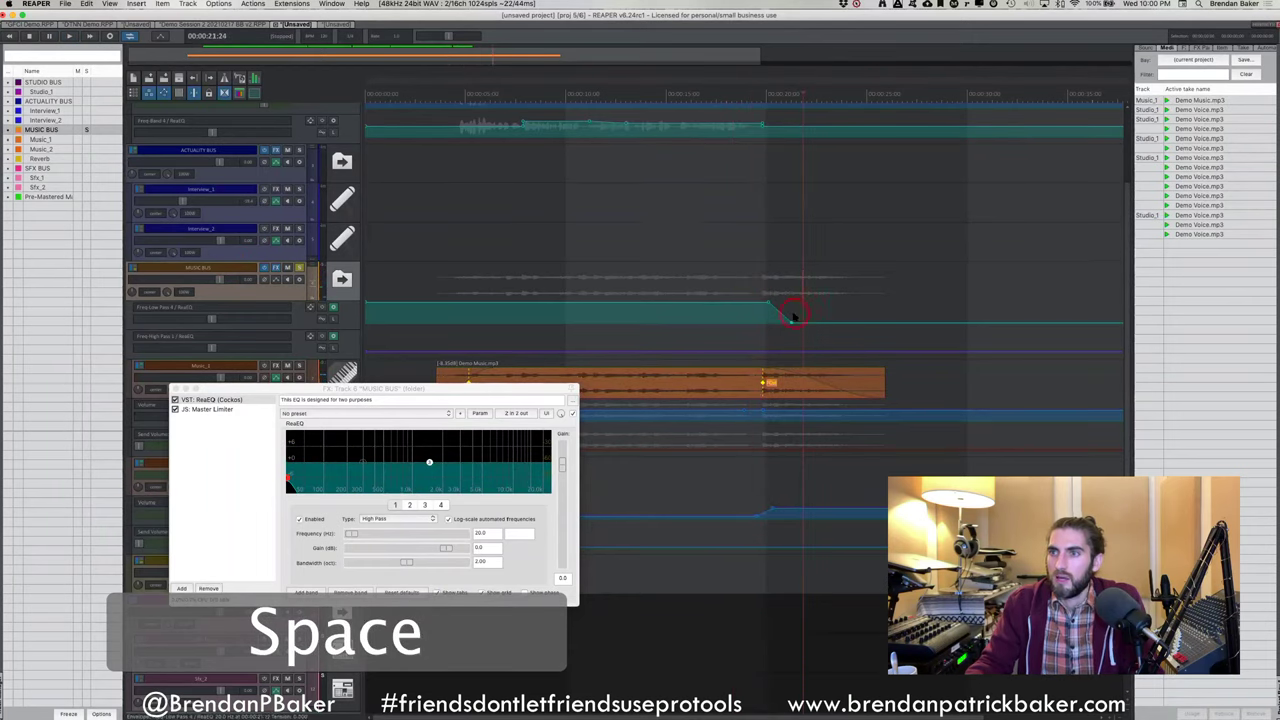
Move the 20 Hz low-pass envelope point to about 00:00:23:27 for a much longer ramp
{"action": "left_click", "coordinate": [794, 324]}
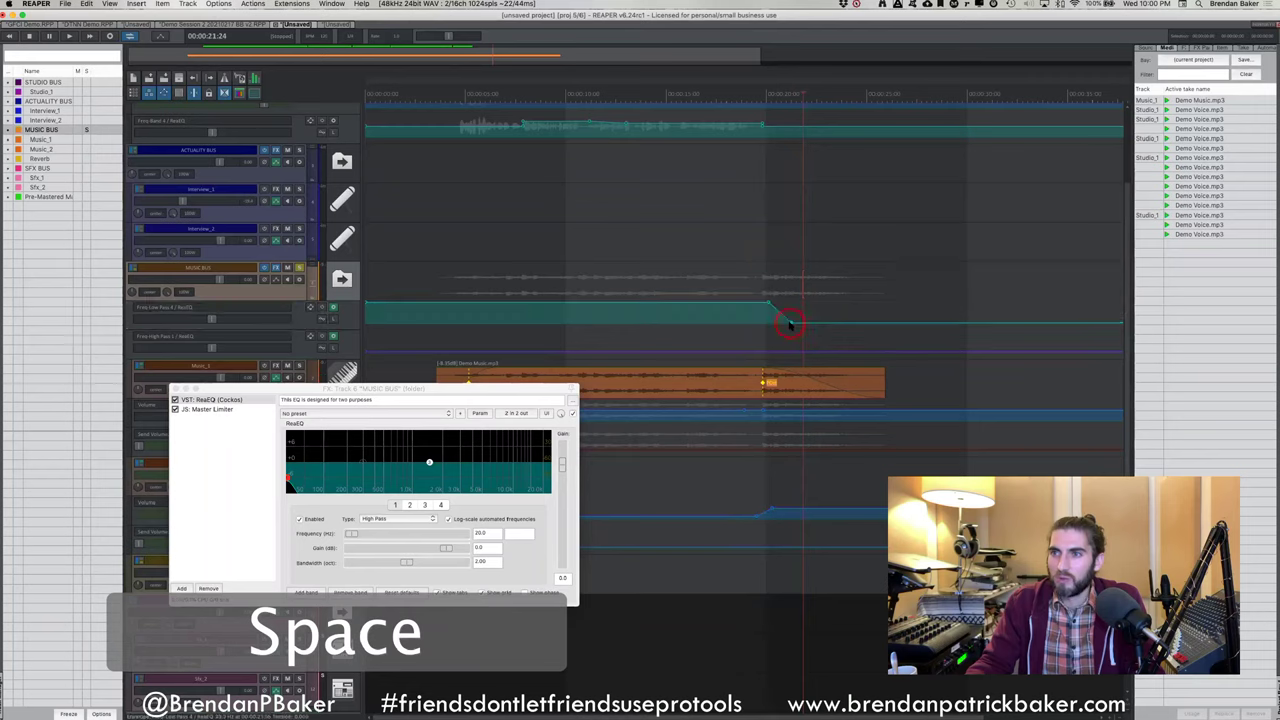
{"action": "left_click", "coordinate": [791, 323]}
{"action": "left_click", "coordinate": [798, 321]}
{"action": "left_click_drag", "start_coordinate": [793, 324], "coordinate": [842, 334]}
Play the soloed MUSIC BUS from the start of the long low-pass ramp to just past its end, and stop
{"action": "left_click", "coordinate": [770, 271]}
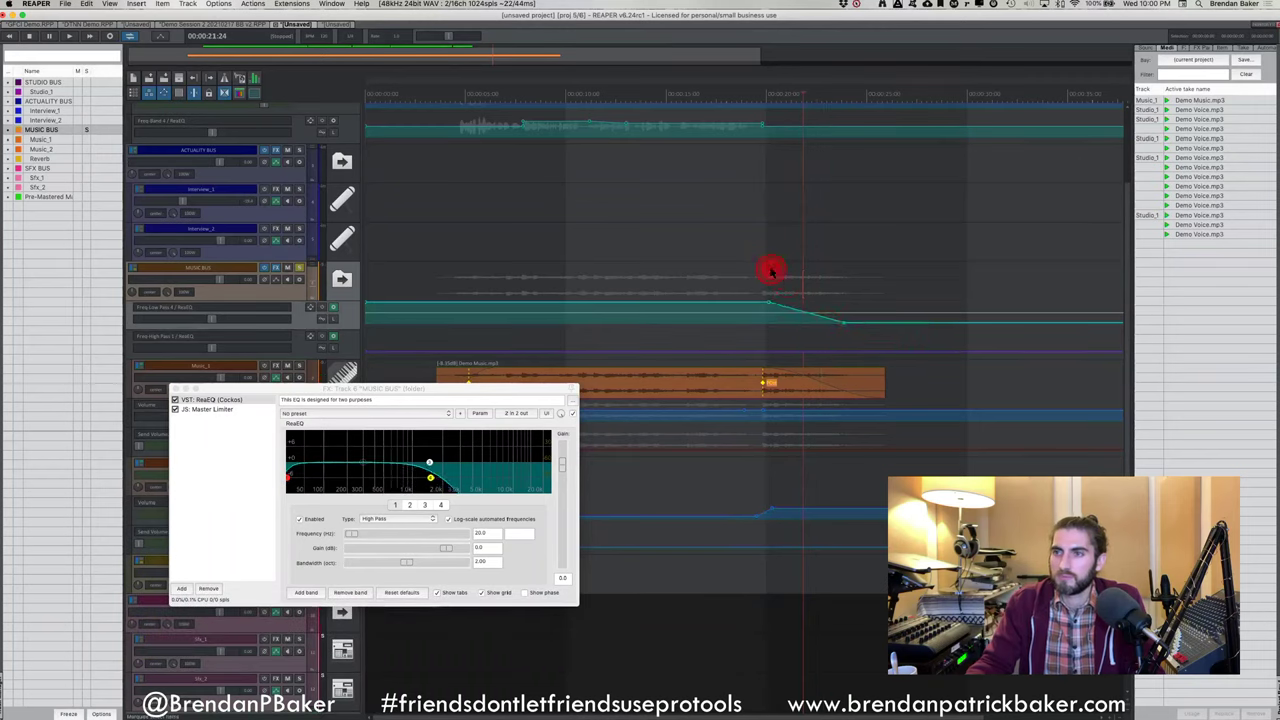
{"action": "key", "text": "space"}
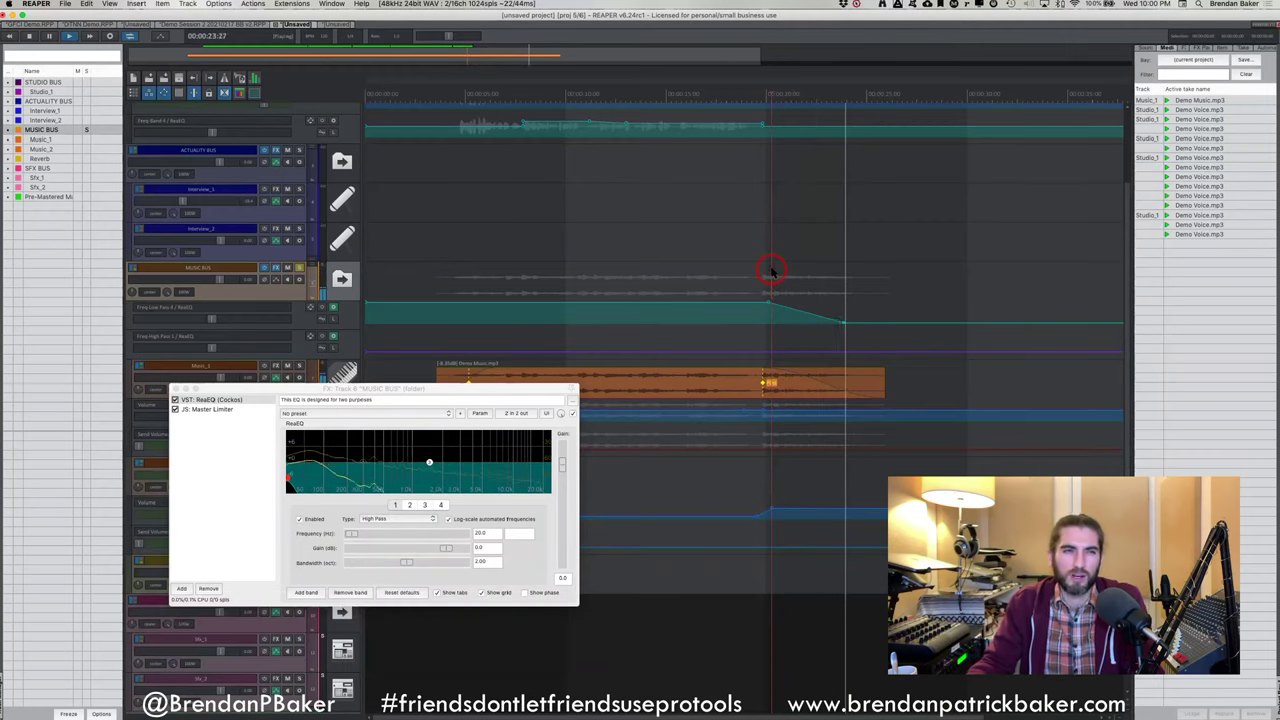
{"action": "key", "text": "space"}
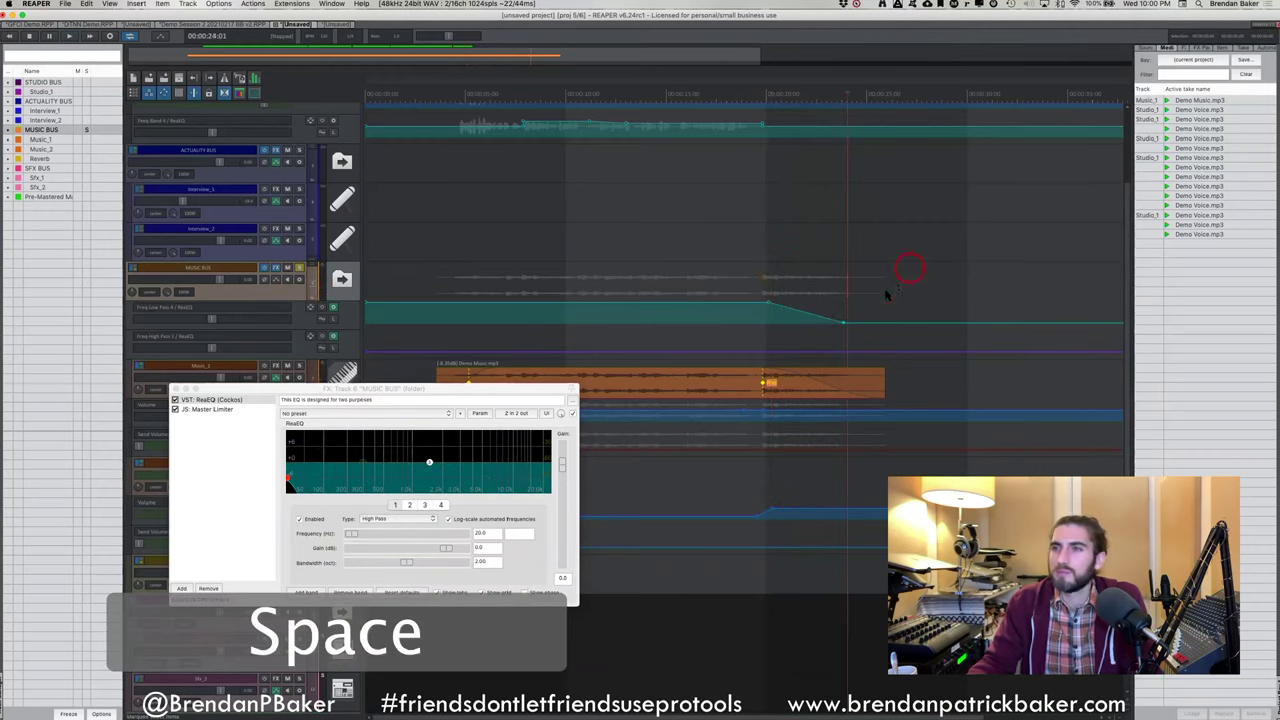
Delete the 20 Hz point at the end of the ramp from the MUSIC BUS low-pass envelope
{"action": "left_click", "coordinate": [834, 325]}
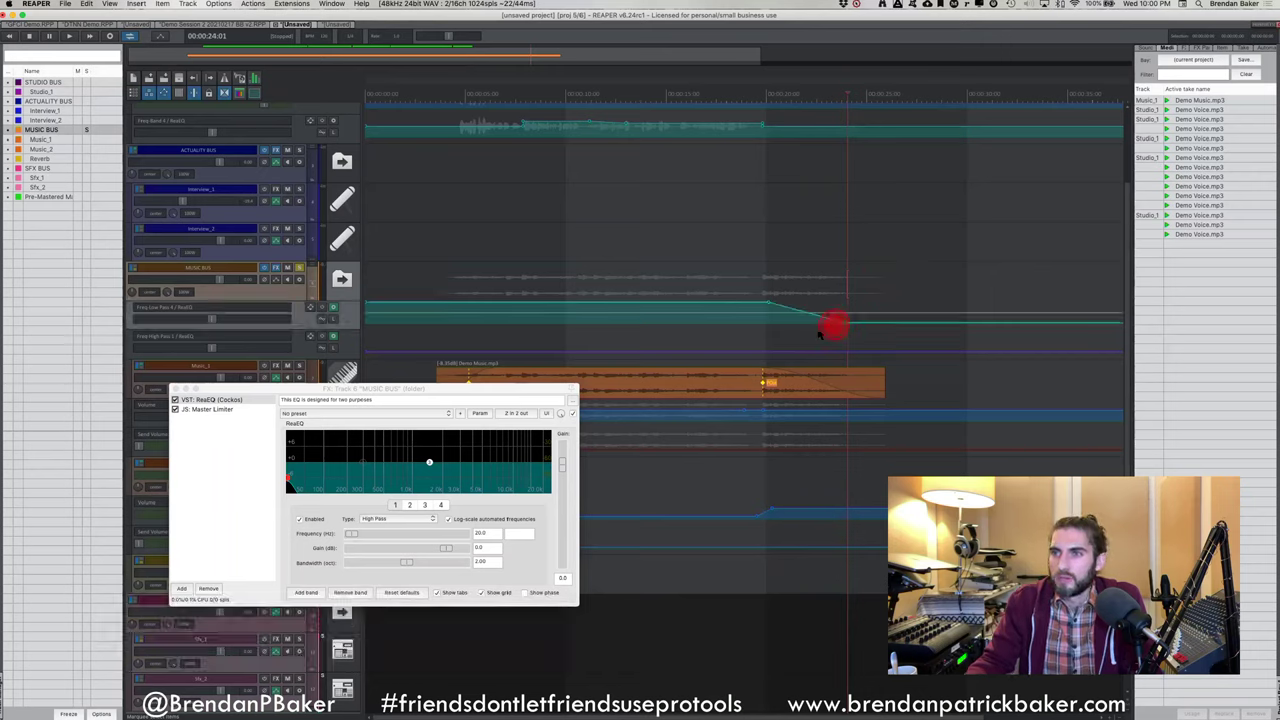
{"action": "key", "text": "alt"}
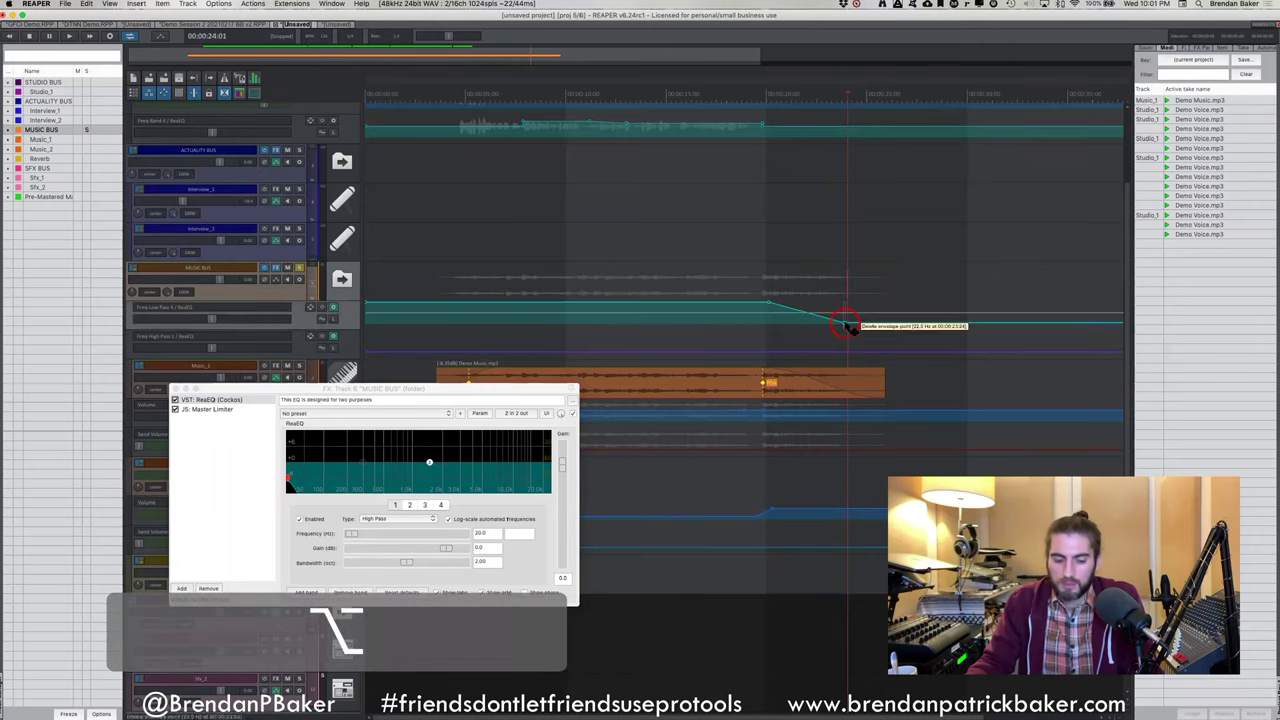
{"action": "left_click", "coordinate": [850, 326], "text": "alt"}
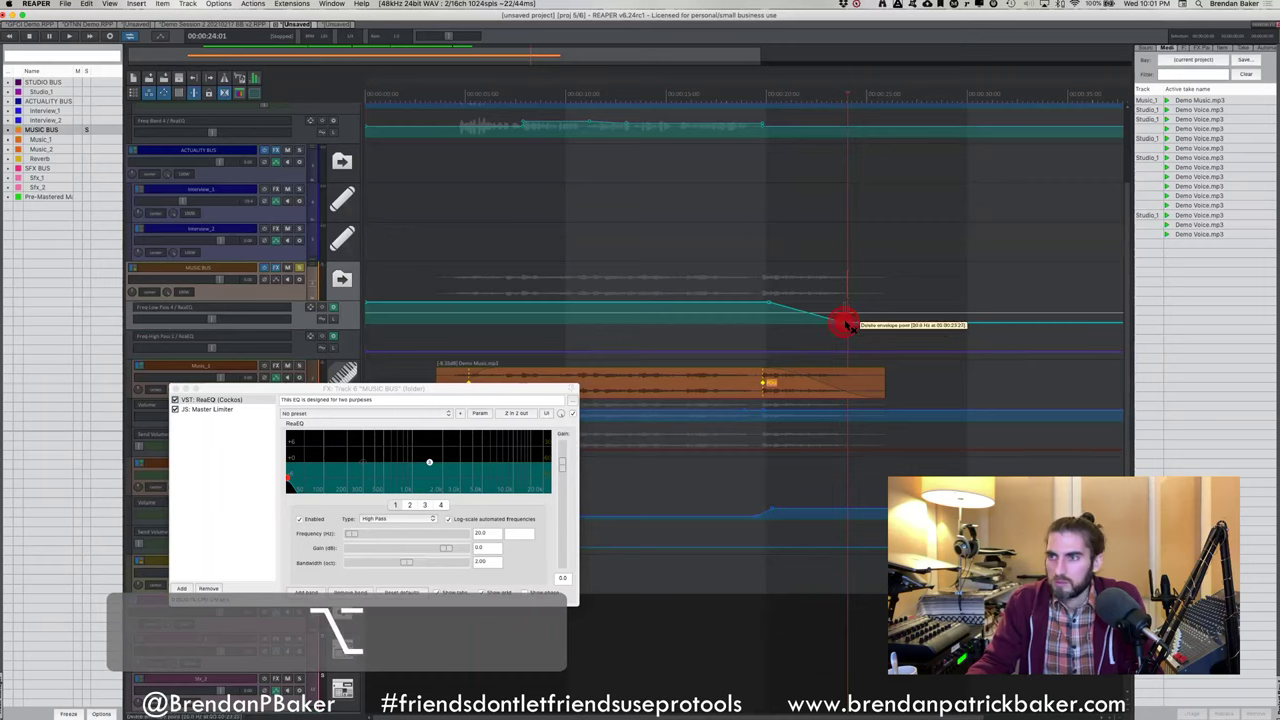
{"action": "left_click", "coordinate": [845, 324], "text": "alt"}
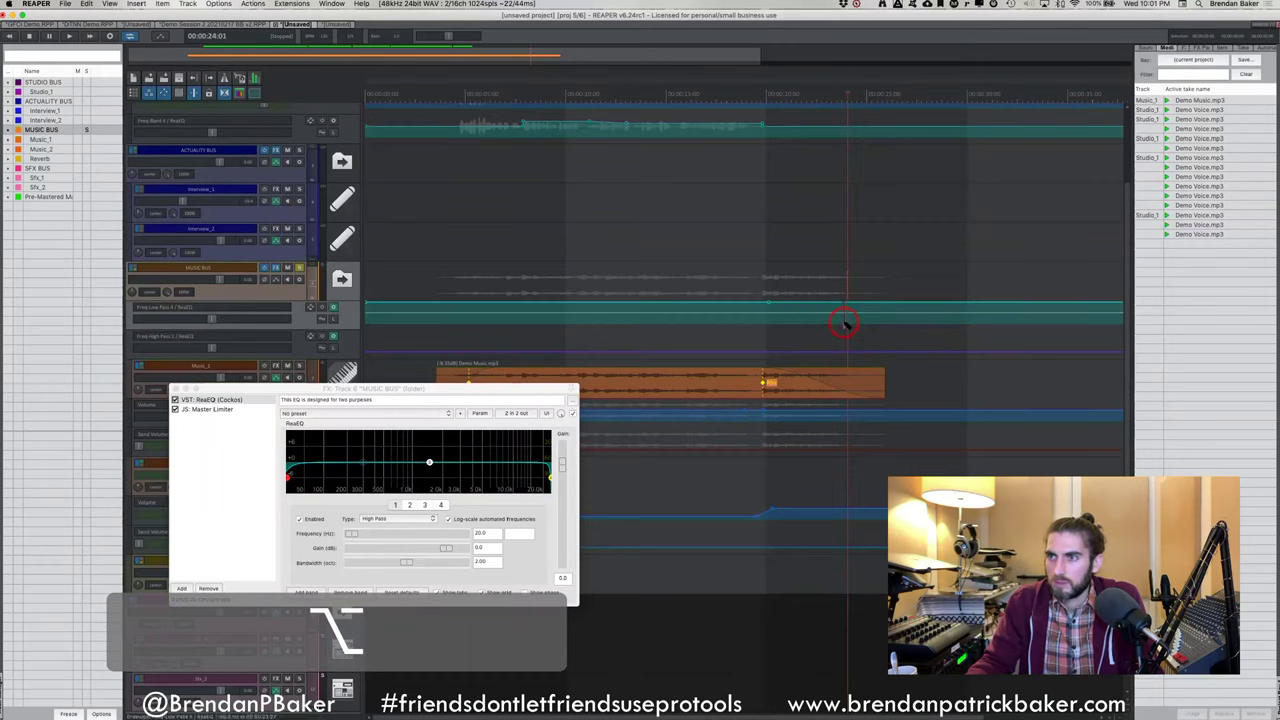
Try to delete the leftover points near 00:00:24 from the MUSIC BUS low-pass envelope
{"action": "left_click", "coordinate": [848, 322]}
{"action": "key", "text": "BackSpace"}
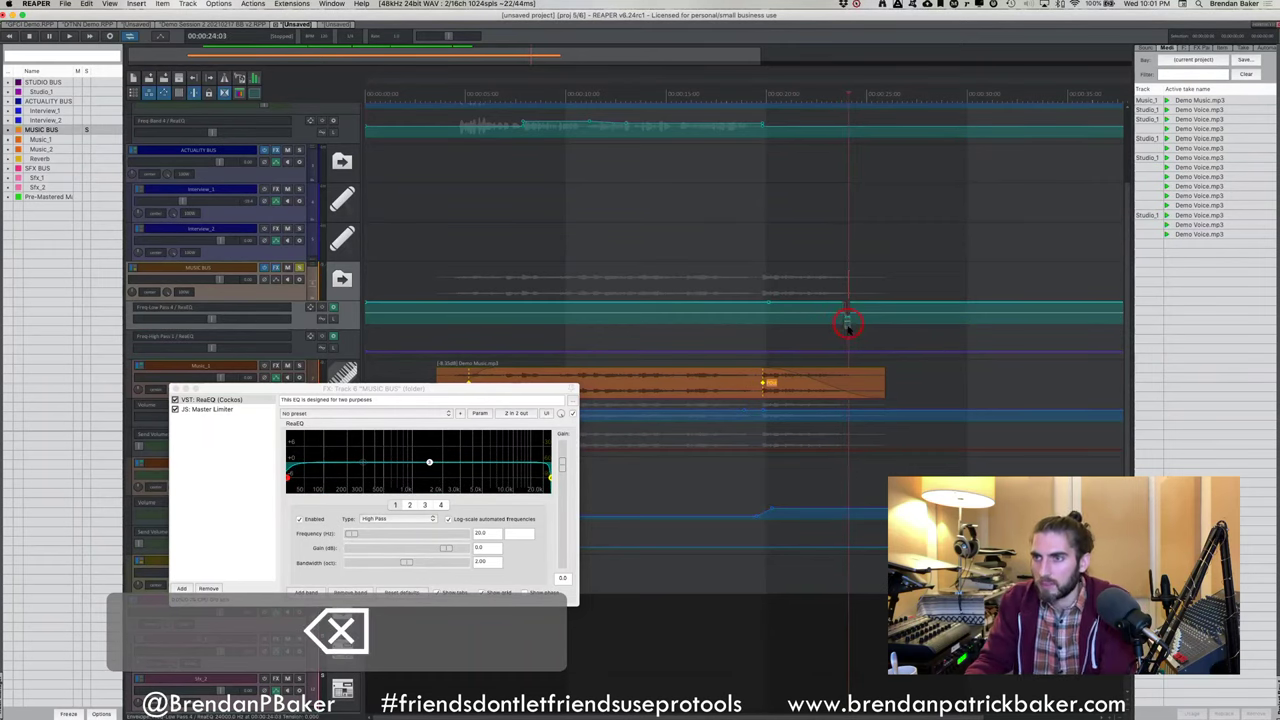
{"action": "right_click", "coordinate": [846, 327]}
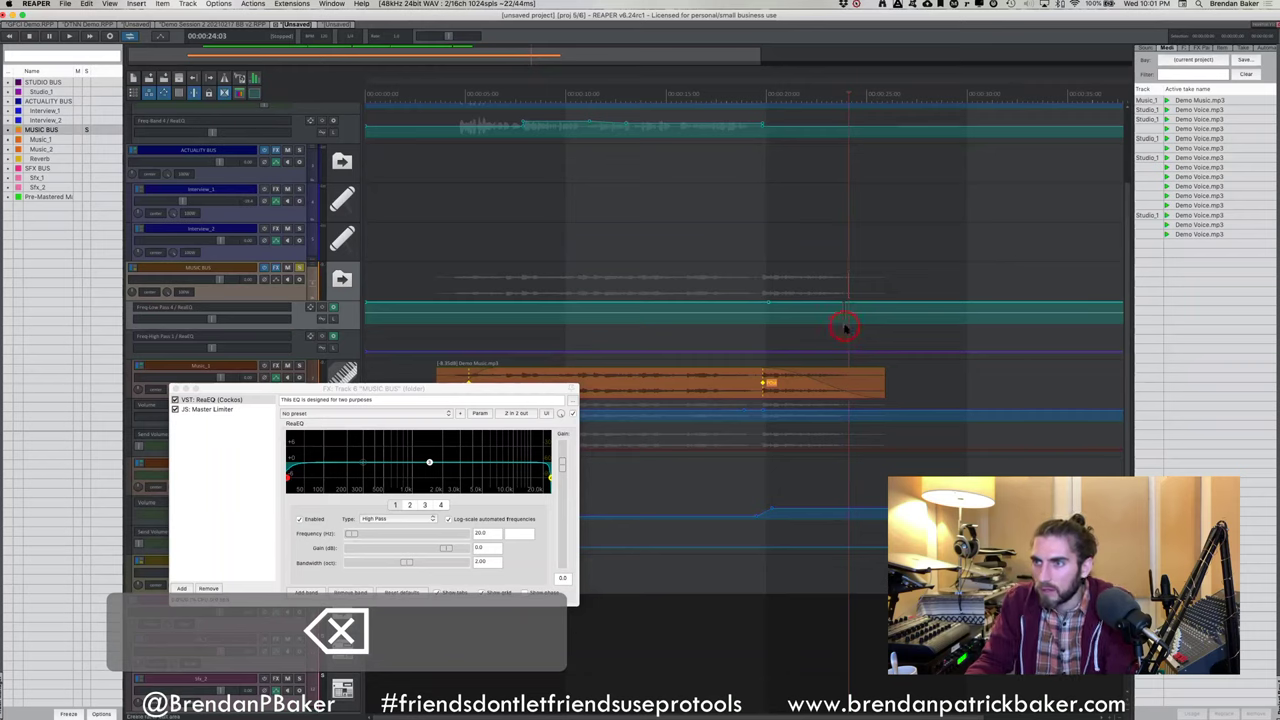
{"action": "right_click", "coordinate": [845, 328]}
{"action": "left_click", "coordinate": [845, 328]}
{"action": "key", "text": "BackSpace"}
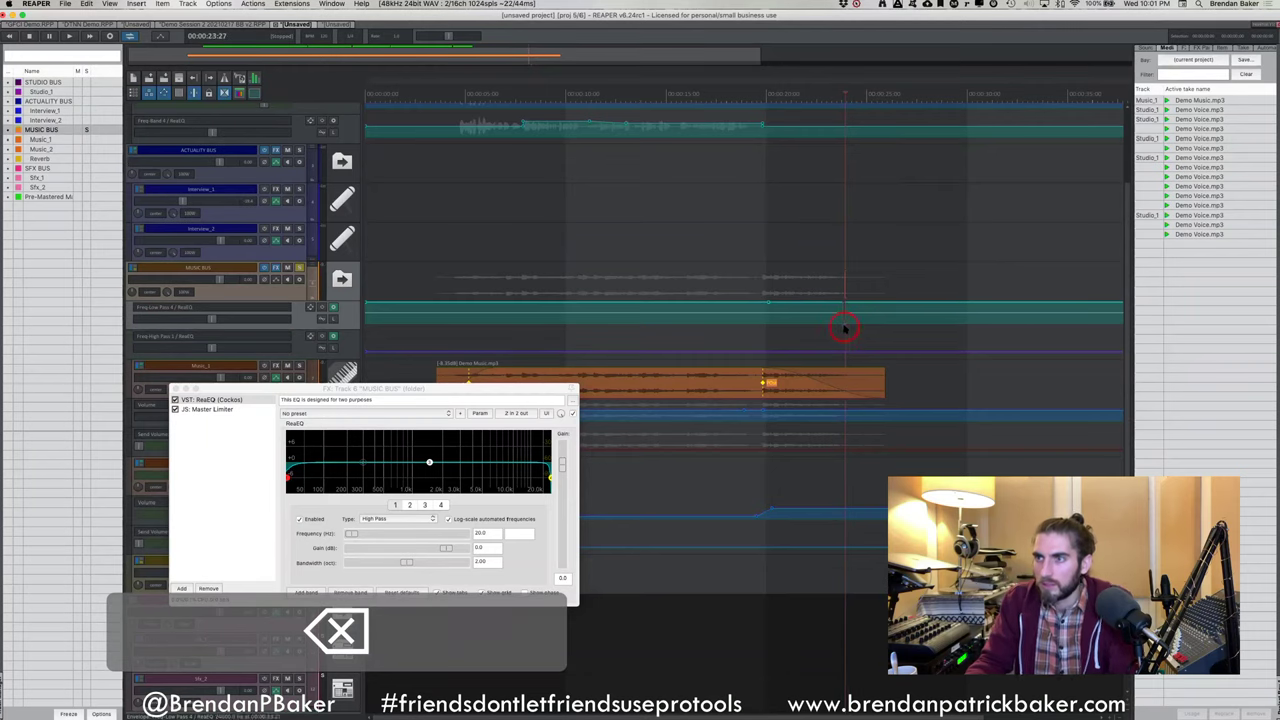
{"action": "left_click", "coordinate": [851, 323]}
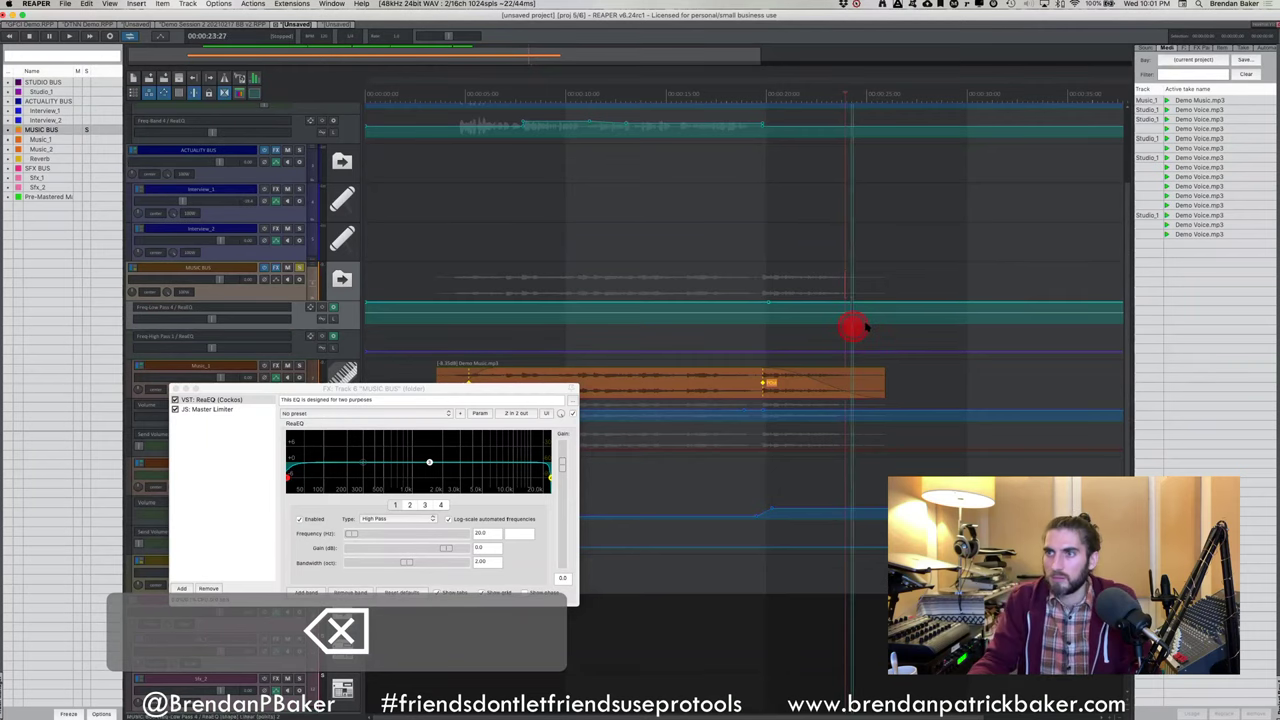
Ramp the MUSIC BUS high-pass envelope up to 24000 Hz just after 00:00:20 and play through the ramp
{"action": "left_click", "coordinate": [775, 353], "text": "shift"}
{"action": "left_click_drag", "start_coordinate": [777, 353], "coordinate": [791, 75]}
{"action": "left_click", "coordinate": [759, 89]}
{"action": "key", "text": "space"}
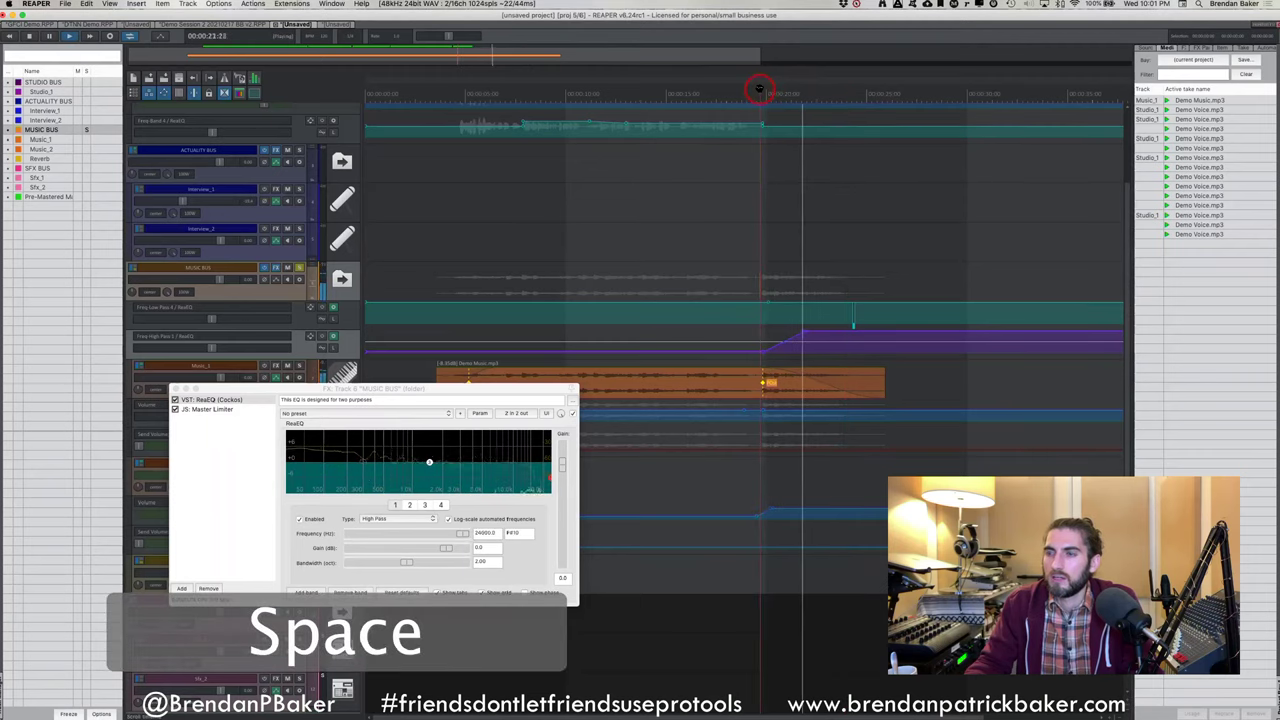
{"action": "key", "text": "space"}
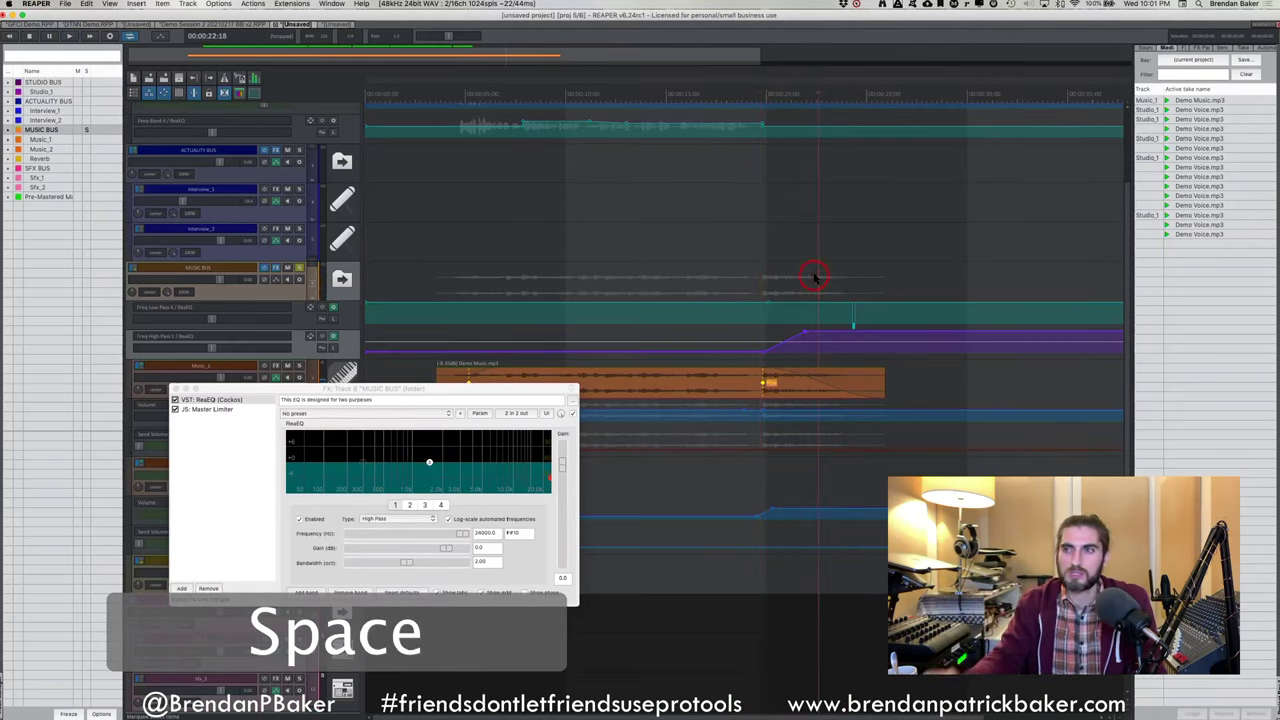
{"action": "key", "text": "space"}
{"action": "key", "text": "space"}
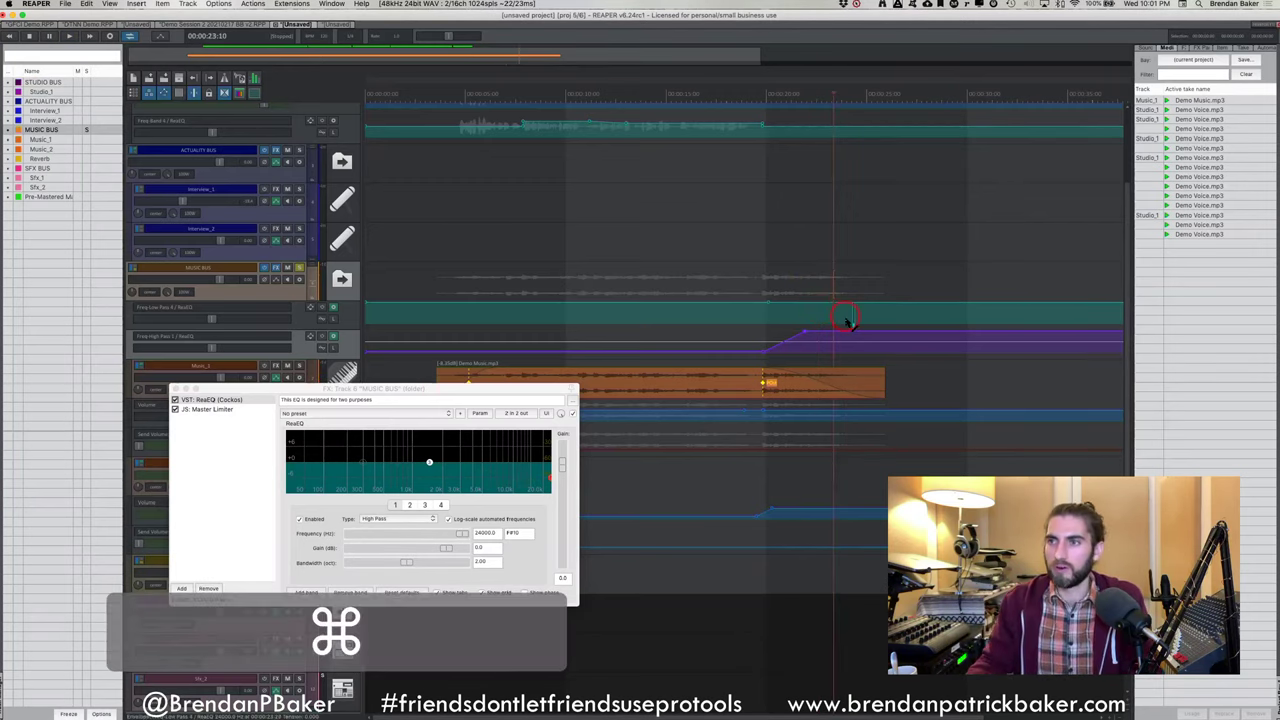
Lower the MUSIC BUS high-pass ramp to about 245 Hz and dip the low-pass envelope between about 00:00:10 and 00:00:20
{"action": "scroll", "coordinate": [845, 316], "scroll_direction": "down", "scroll_amount": 2}
{"action": "left_click_drag", "start_coordinate": [720, 340], "coordinate": [716, 410]}
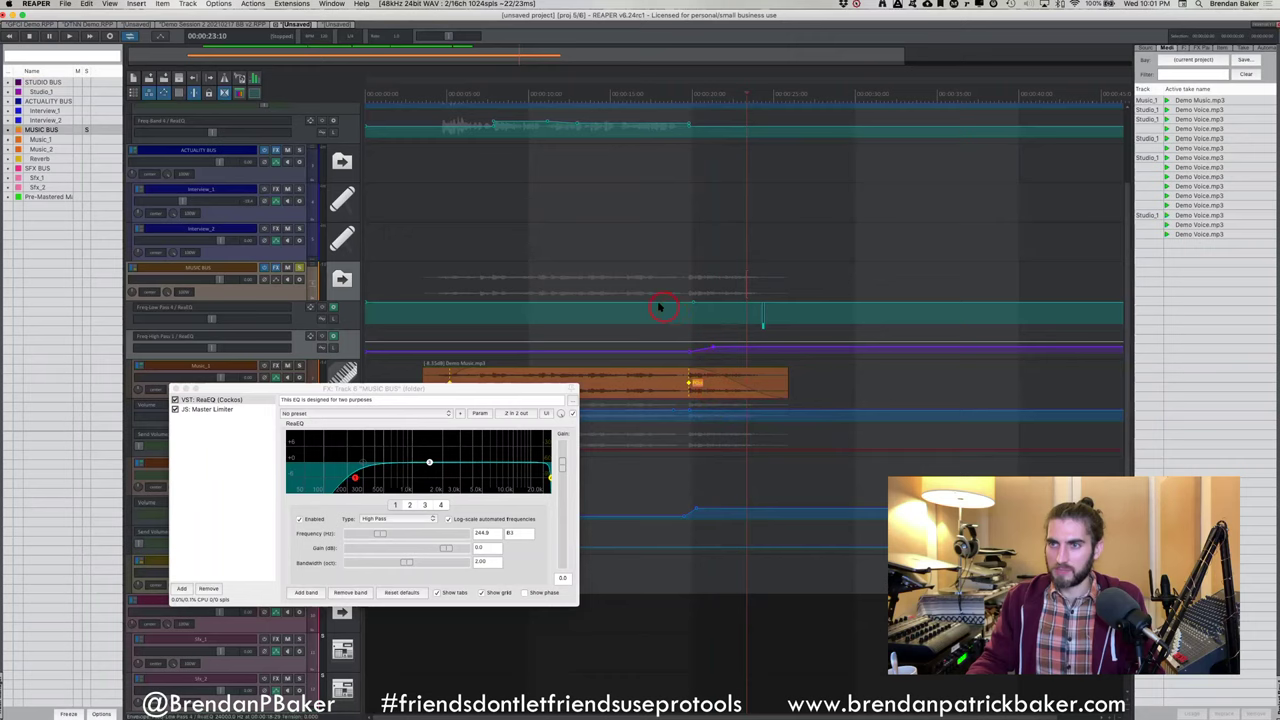
{"action": "left_click", "coordinate": [541, 302], "text": "shift"}
{"action": "mouse_move", "coordinate": [541, 302]}
{"action": "left_mouse_down"}
{"action": "mouse_move", "coordinate": [652, 305]}
{"action": "mouse_move", "coordinate": [634, 314]}
{"action": "mouse_move", "coordinate": [630, 347]}
{"action": "left_mouse_up"}
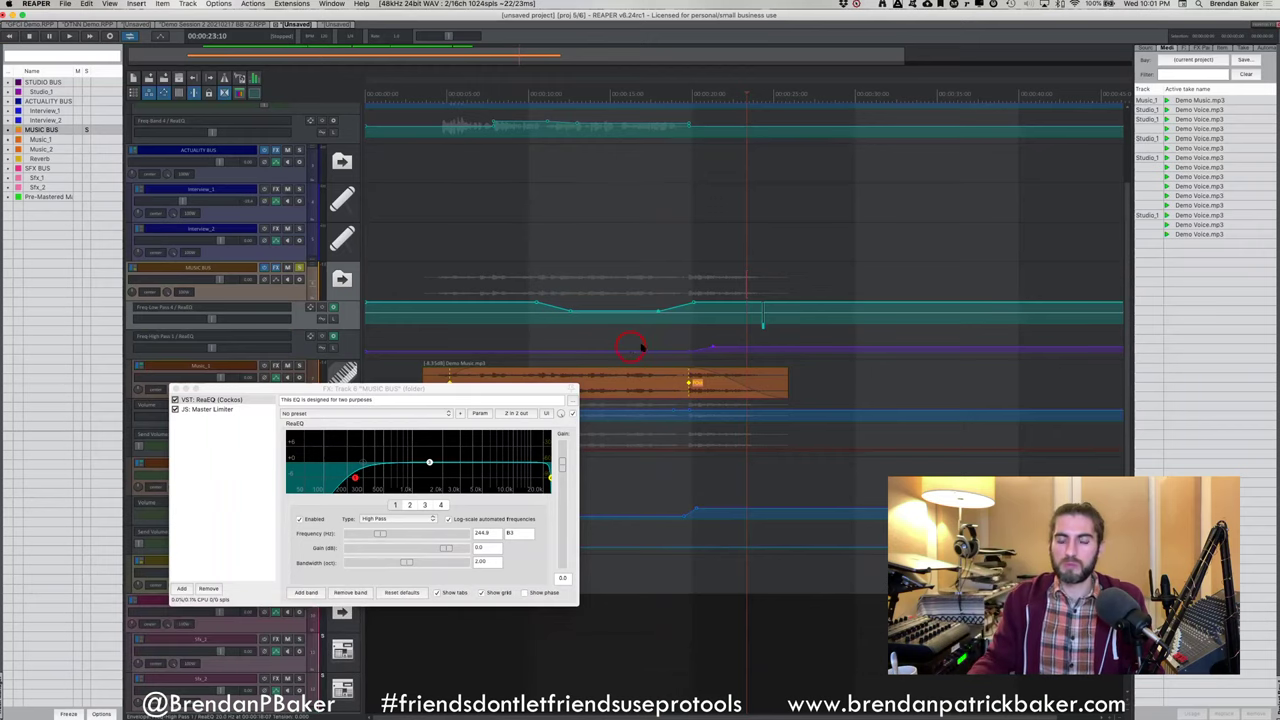
Play from inside the low-pass dip to past the start of the high-pass ramp, and stop
{"action": "scroll", "coordinate": [640, 347], "scroll_direction": "right", "scroll_amount": 2}
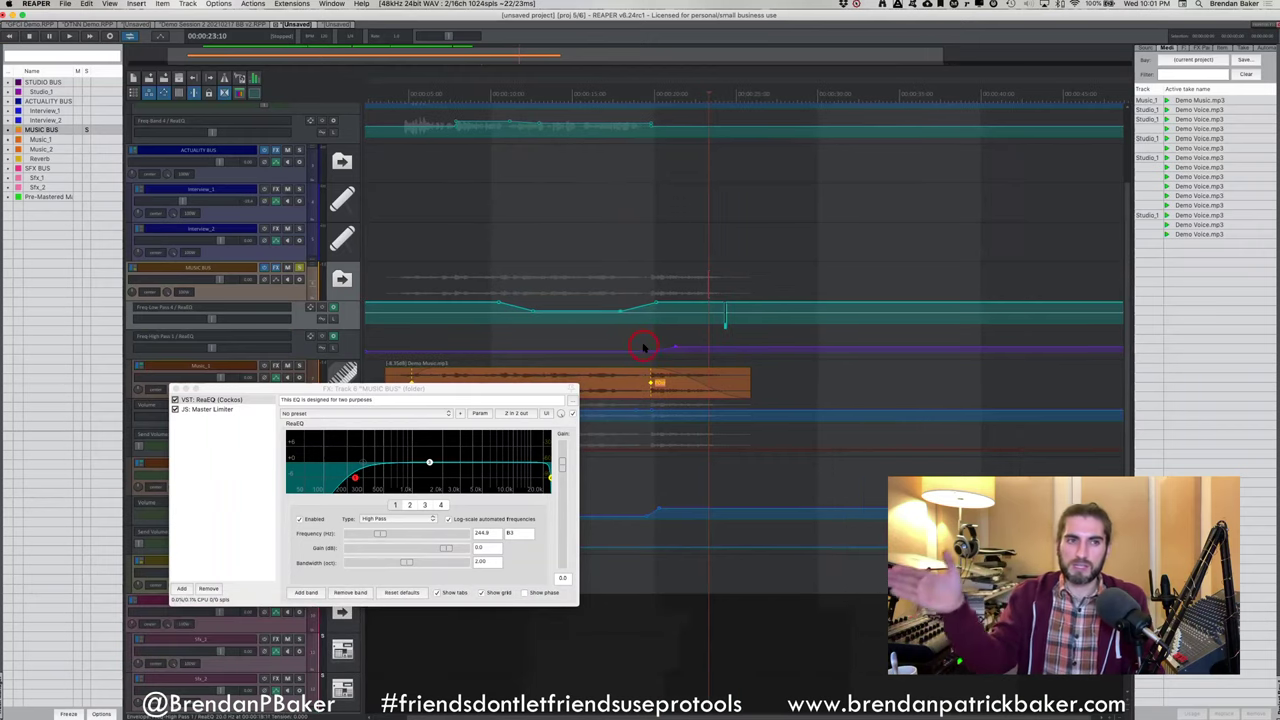
{"action": "left_click", "coordinate": [528, 94]}
{"action": "key", "text": "space"}
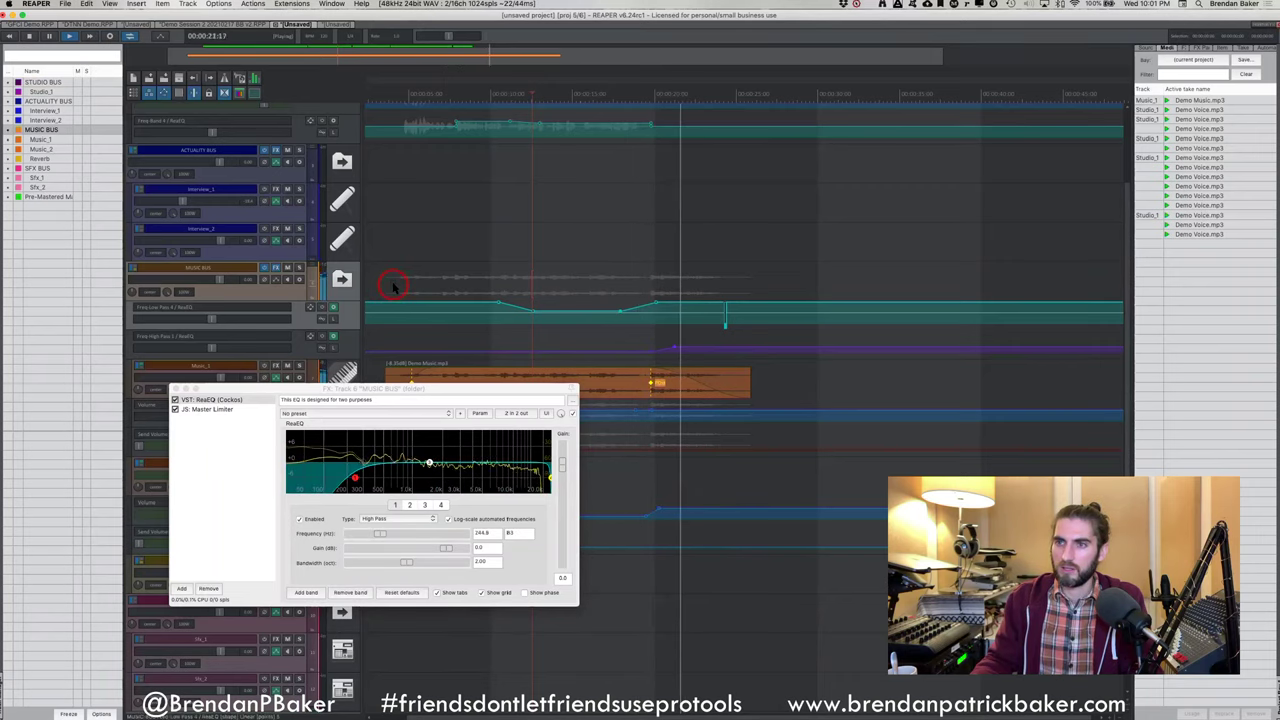
{"action": "key", "text": "space"}
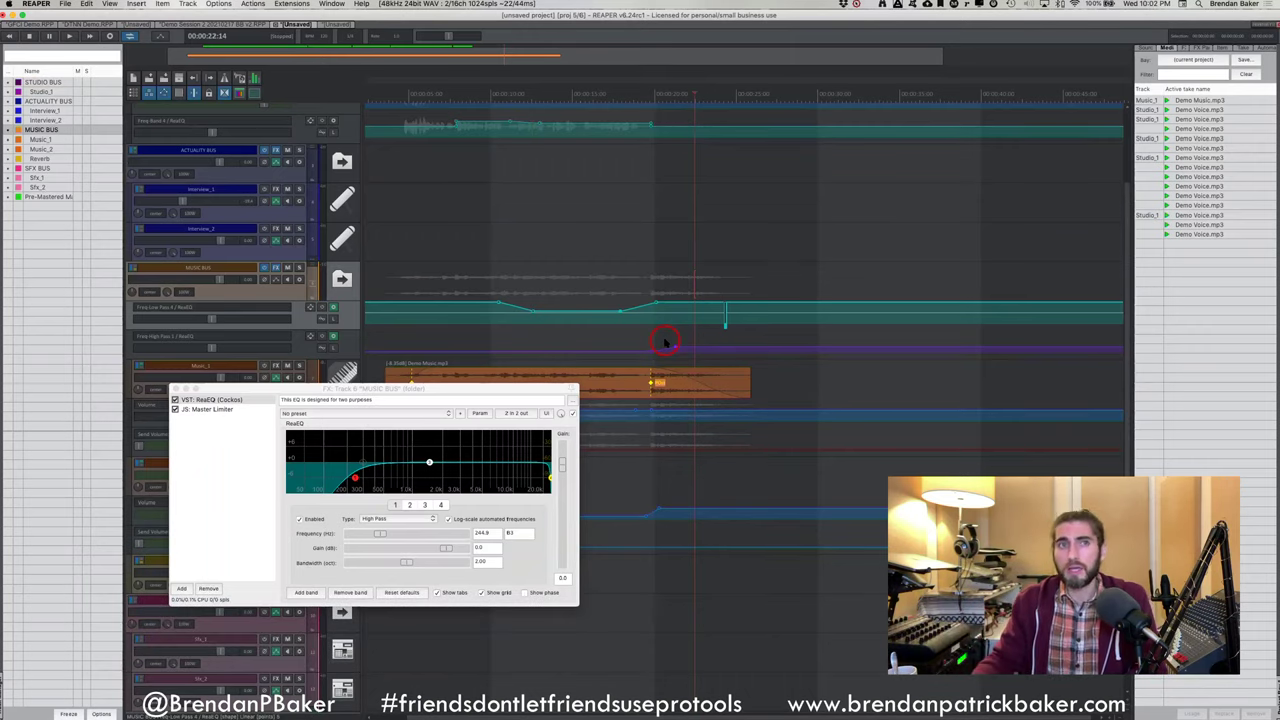
Check the Night Shift and Do Not Disturb settings in the macOS Notification Center, and close it
{"action": "left_click", "coordinate": [1271, 5]}
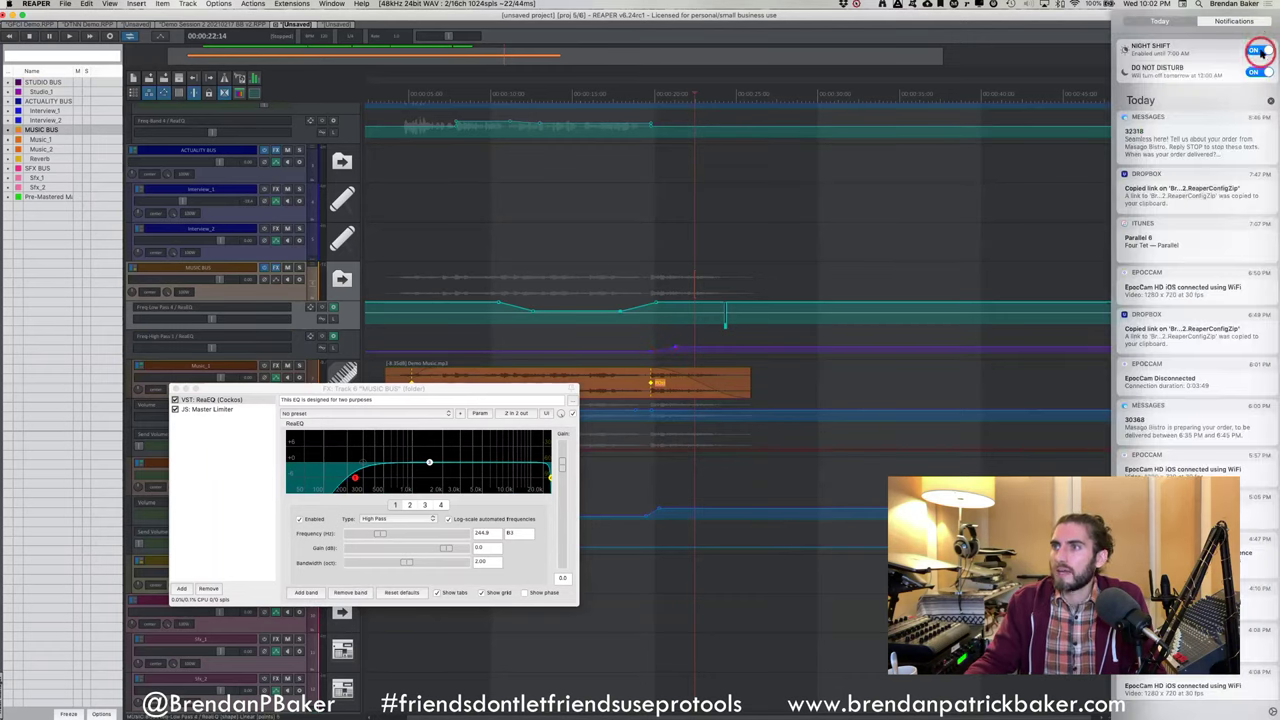
{"action": "left_click", "coordinate": [719, 201]}
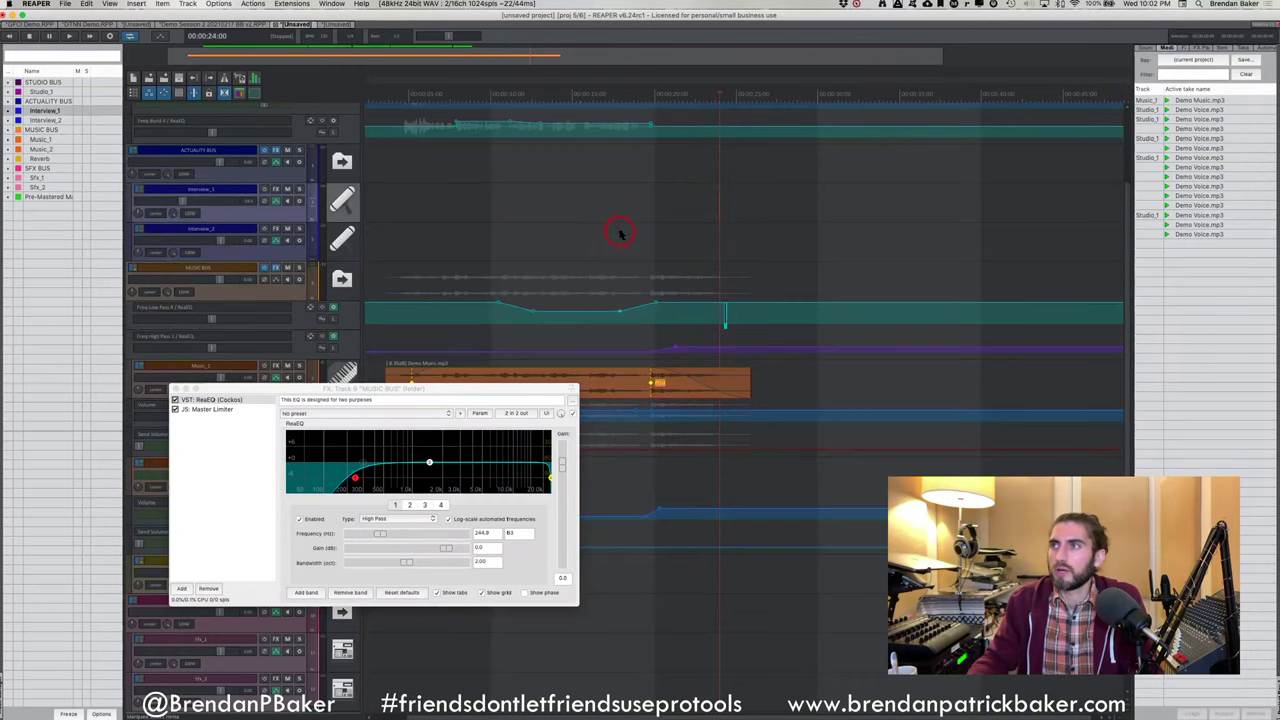
Open the MUSIC BUS effects chain, review its ReaEQ and Master Limiter settings, and close it
{"action": "key", "text": "super"}
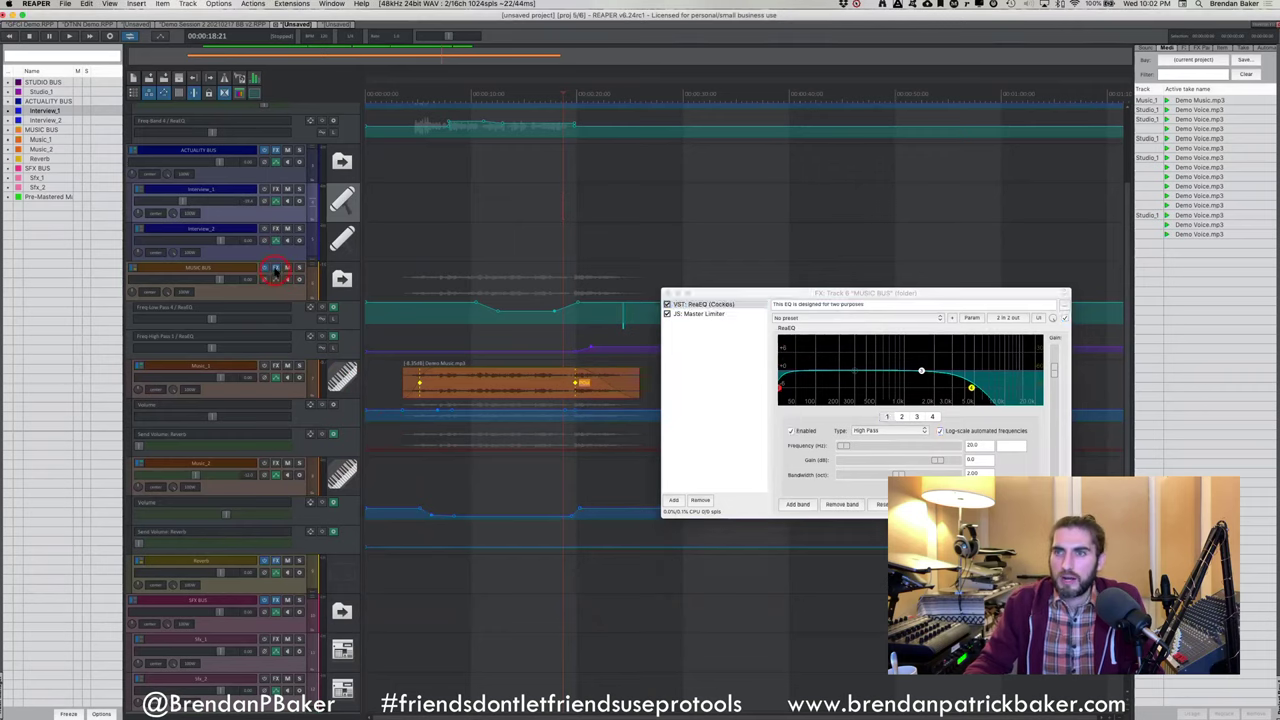
{"action": "left_click", "coordinate": [276, 272]}
{"action": "left_click", "coordinate": [276, 272]}
{"action": "left_click", "coordinate": [803, 319]}
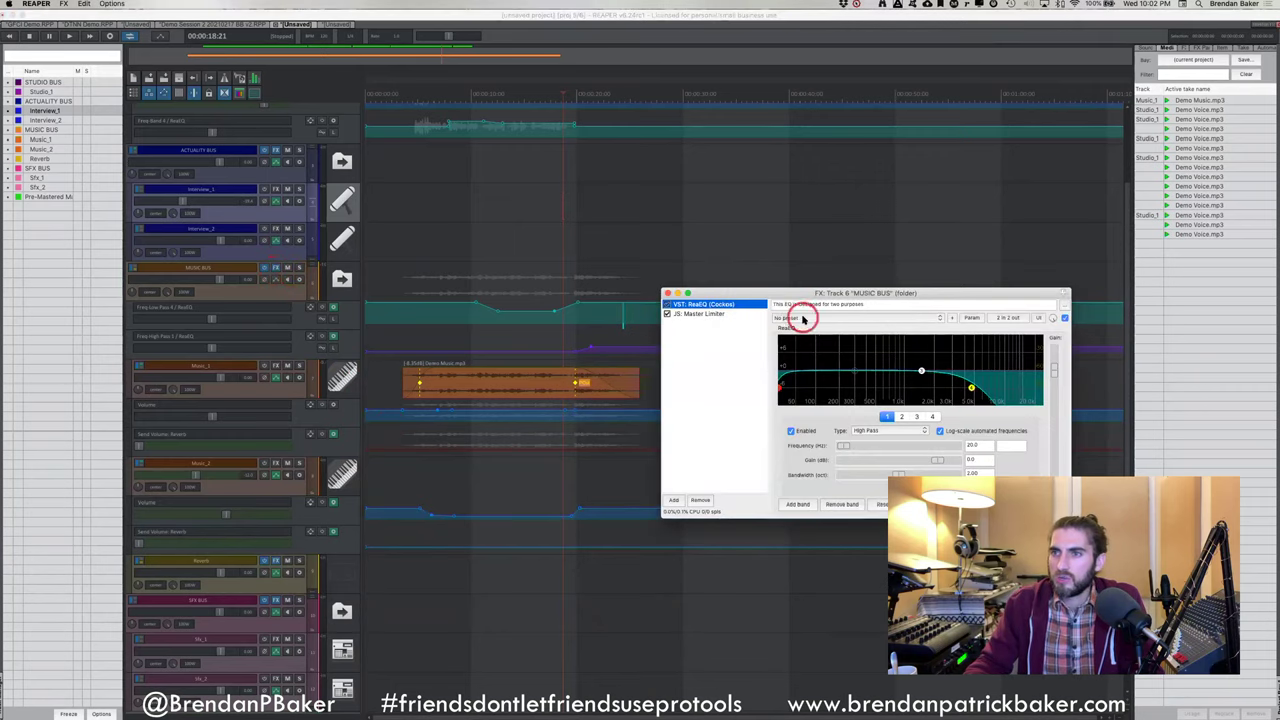
{"action": "left_click", "coordinate": [702, 314]}
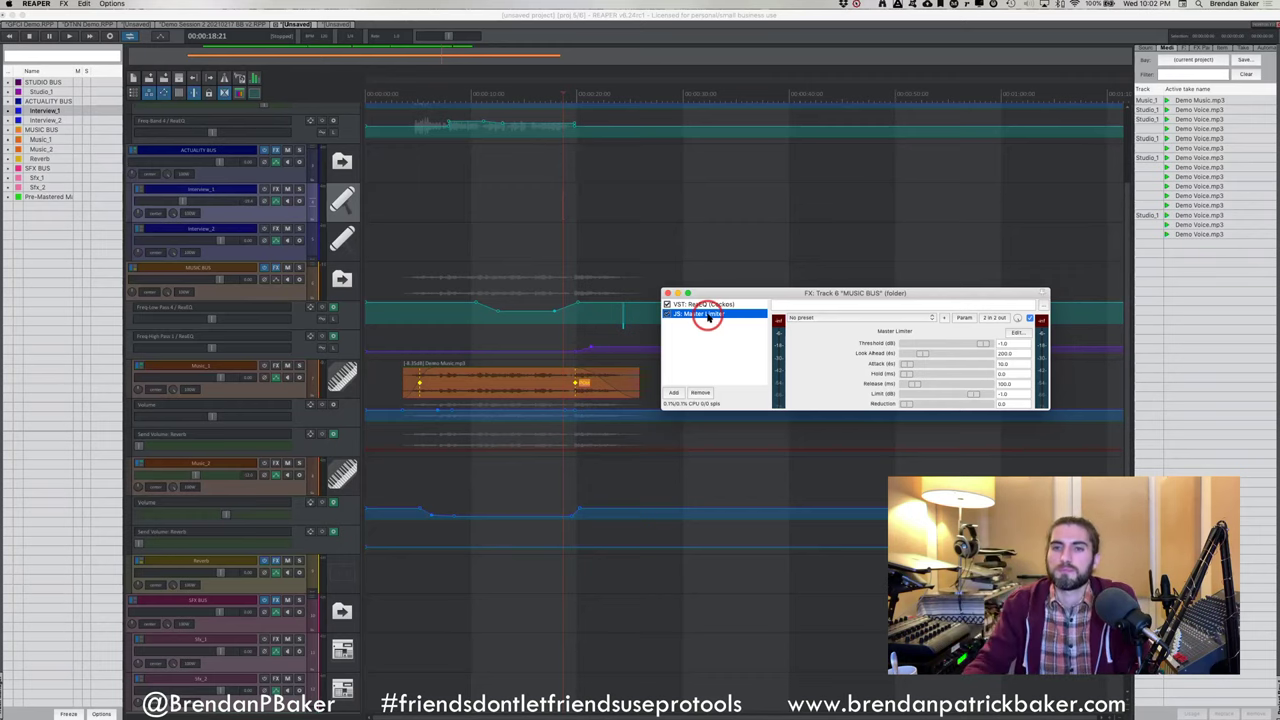
{"action": "left_click", "coordinate": [355, 588]}
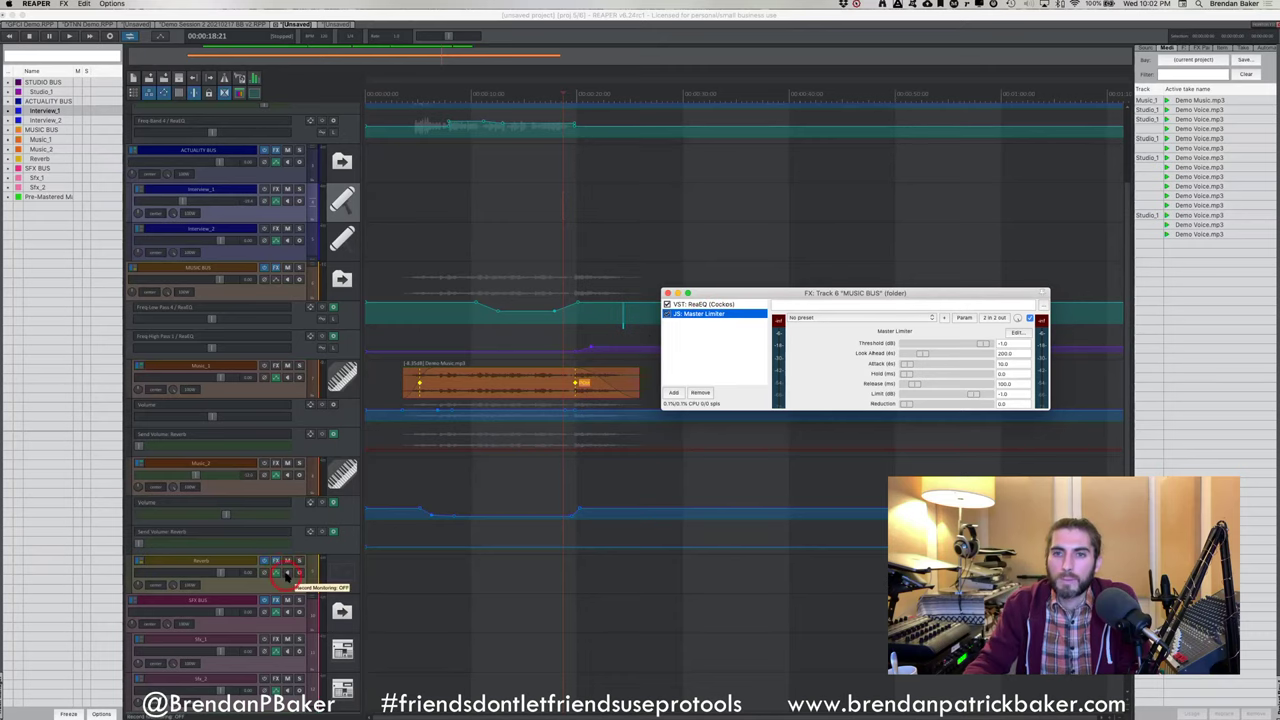
{"action": "scroll", "coordinate": [295, 490], "scroll_direction": "down", "scroll_amount": 1}
{"action": "scroll", "coordinate": [275, 527], "scroll_direction": "down", "scroll_amount": 1}
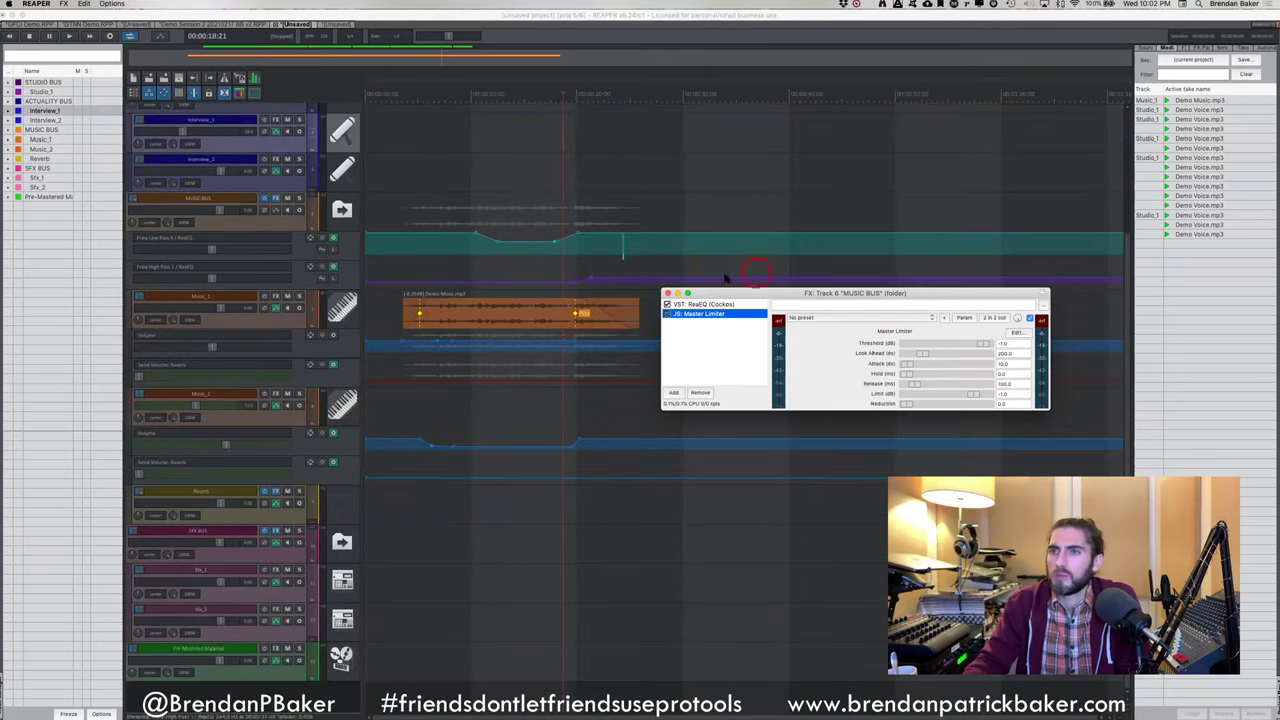
{"action": "left_click", "coordinate": [668, 293]}
{"action": "left_click", "coordinate": [518, 348]}
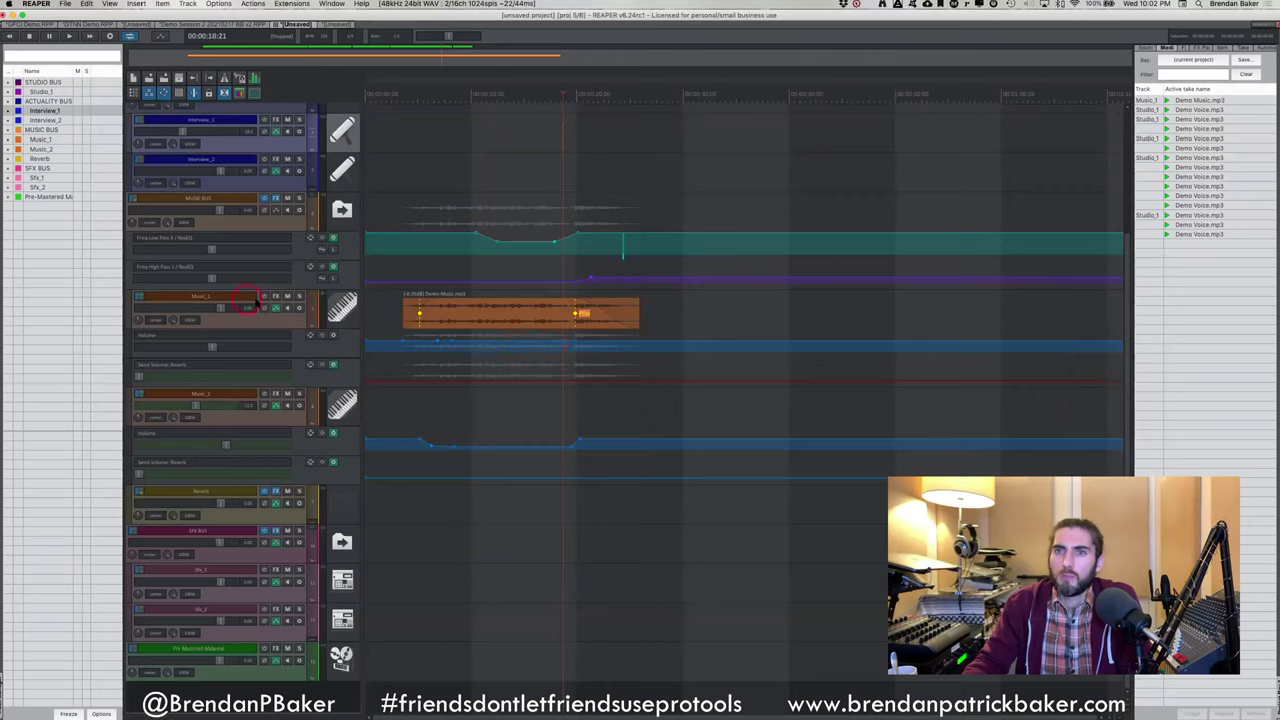
Select the Music_1, Music_2 and Reverb tracks in turn to point out the music folder's routing
{"action": "left_click", "coordinate": [218, 285]}
{"action": "left_click", "coordinate": [195, 397]}
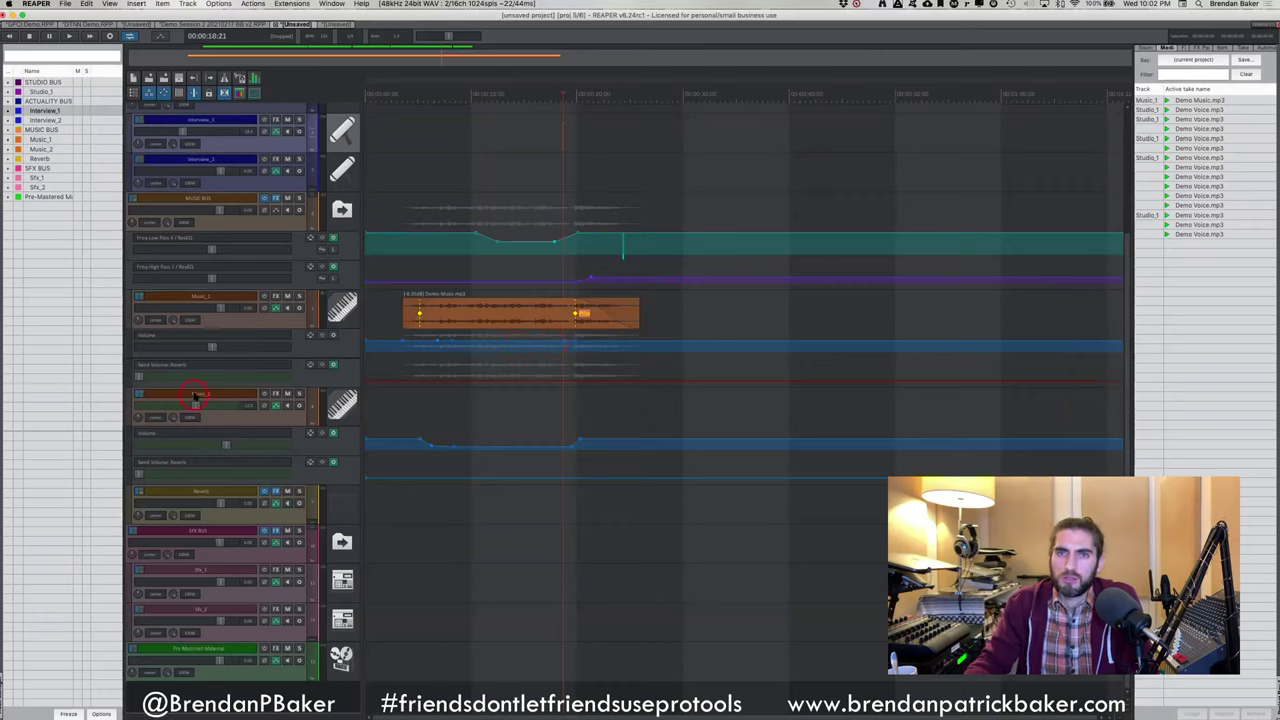
{"action": "left_click", "coordinate": [206, 295]}
{"action": "left_click", "coordinate": [213, 397]}
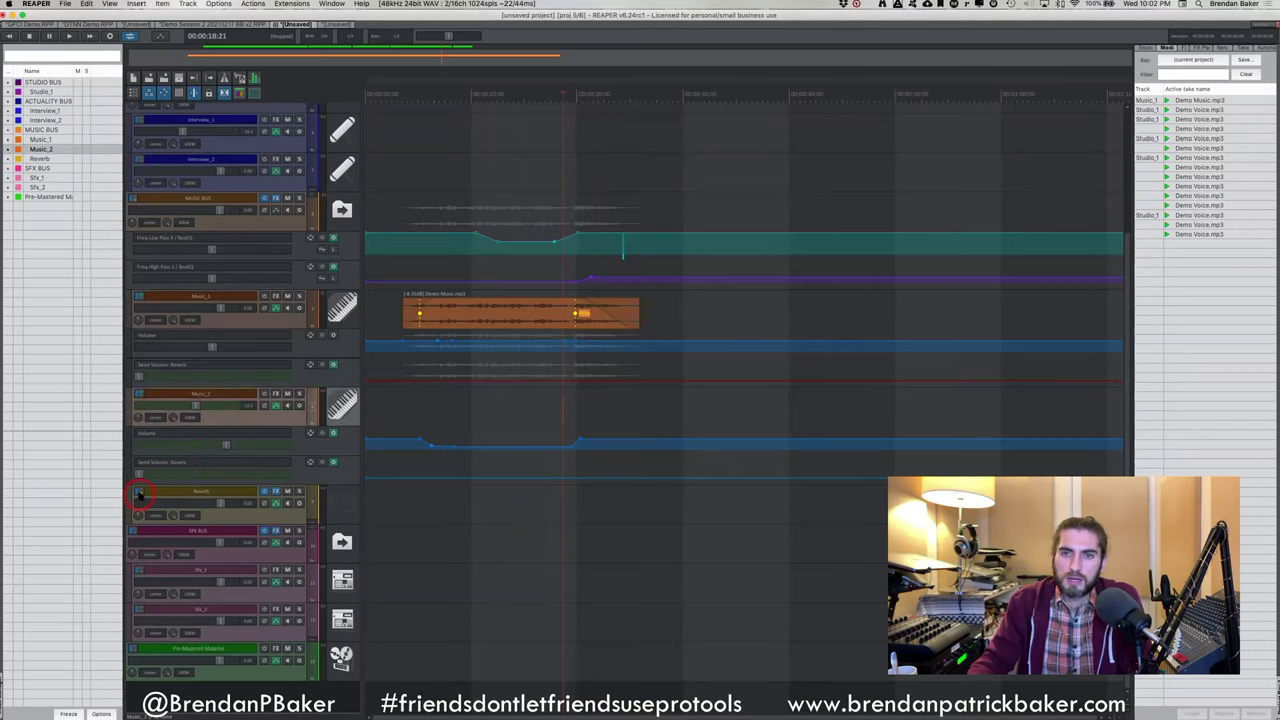
{"action": "left_click", "coordinate": [202, 491]}
Ramp up the Music_1 reverb send volume envelope from about 00:00:20
{"action": "scroll", "coordinate": [554, 374], "scroll_direction": "right", "scroll_amount": 1}
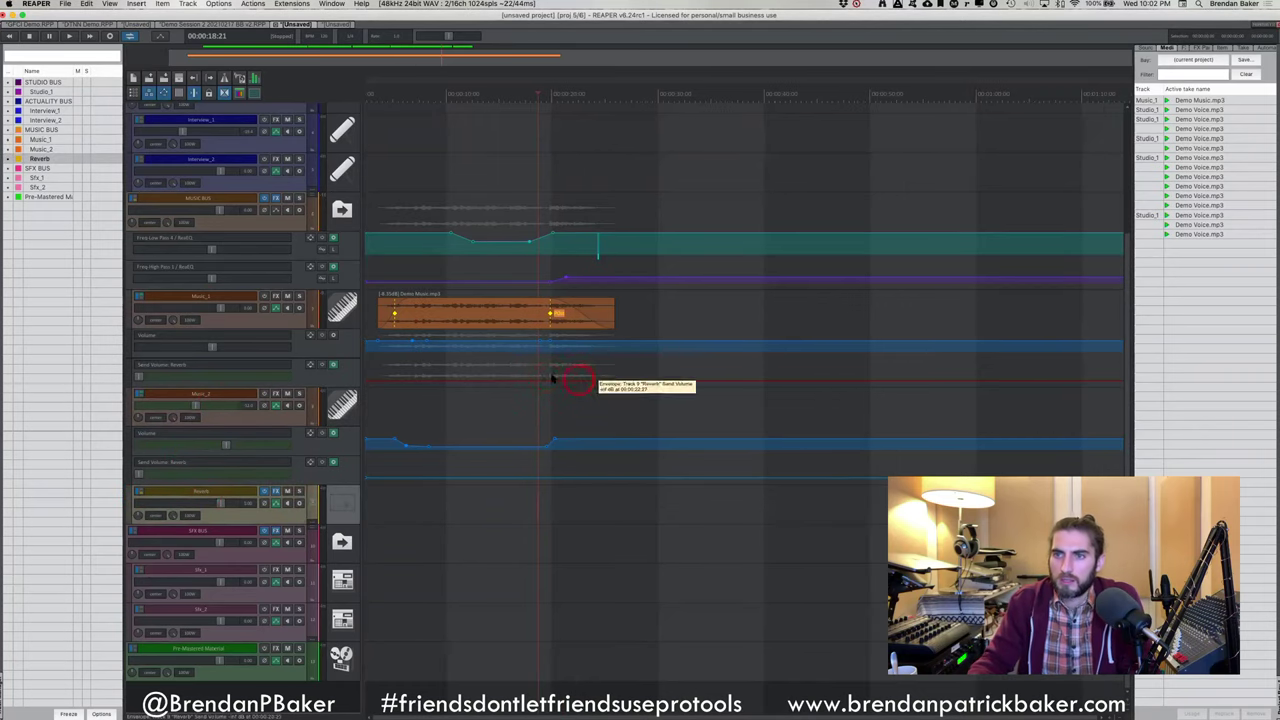
{"action": "left_click", "coordinate": [545, 377]}
{"action": "left_click_drag", "start_coordinate": [548, 380], "coordinate": [549, 311]}
Play the Music_1 clip from just before the reverb send ramp, and stop
{"action": "left_click", "coordinate": [549, 311]}
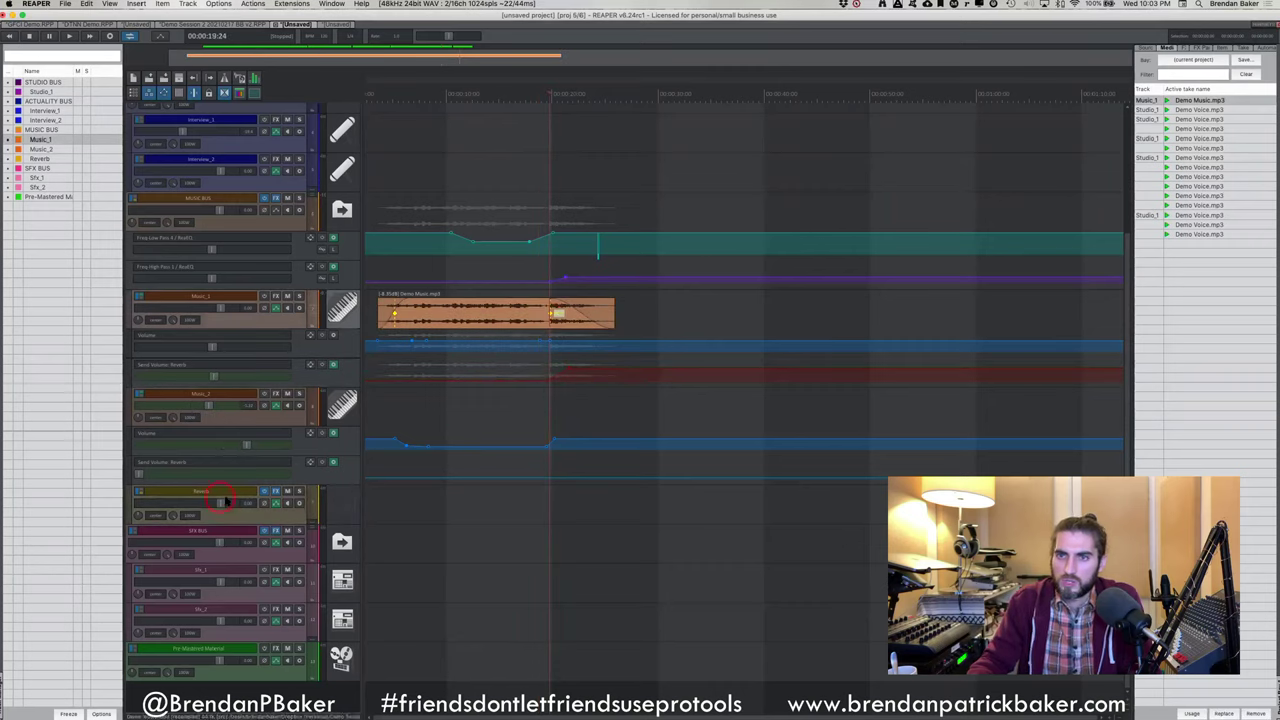
{"action": "left_click", "coordinate": [550, 372]}
{"action": "key", "text": "space"}
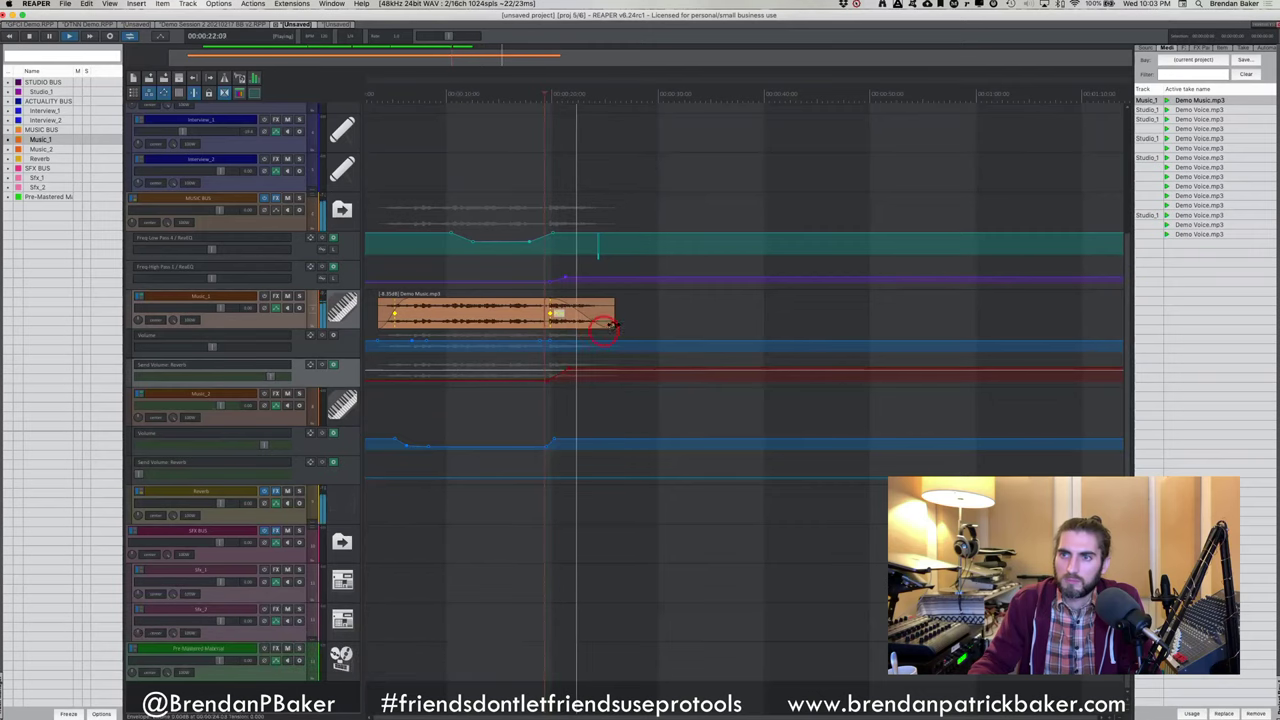
{"action": "key", "text": "space"}
Shorten the Demo Music clip to end at about 00:00:22 and ramp the MUSIC BUS low-pass envelope down by that point
{"action": "left_click_drag", "start_coordinate": [601, 318], "coordinate": [555, 300]}
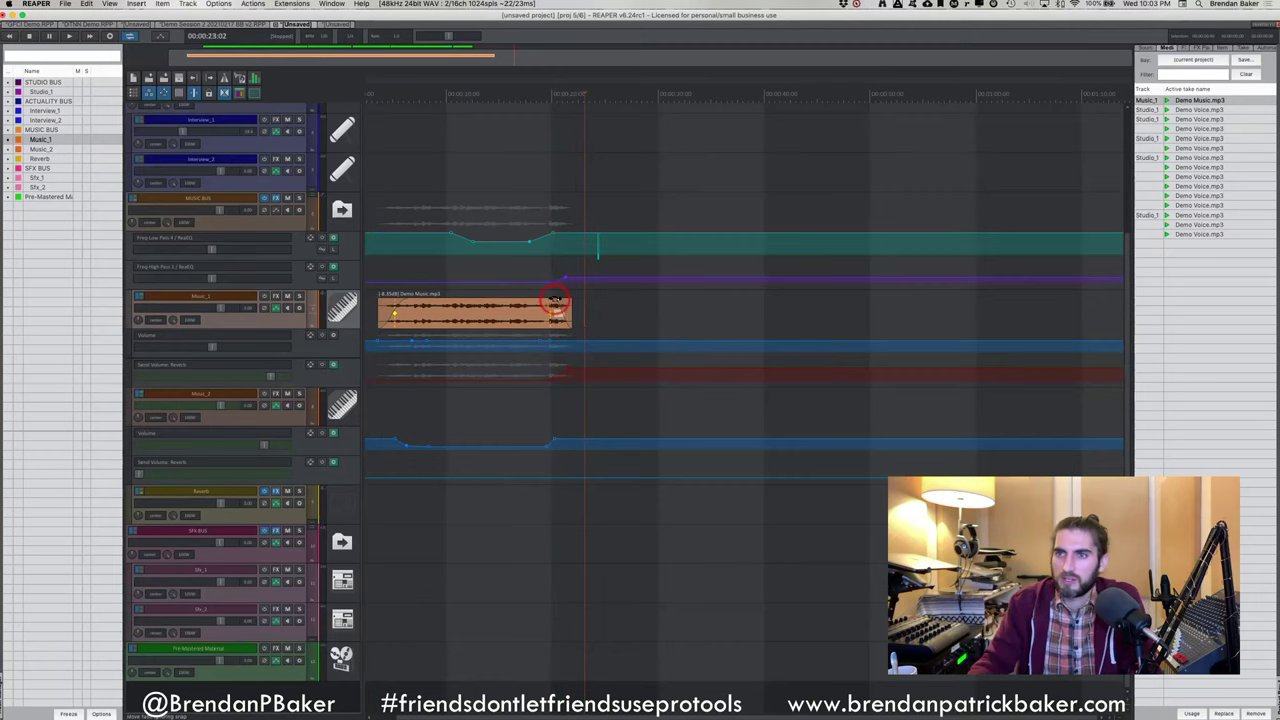
{"action": "left_click", "coordinate": [571, 234], "text": "shift"}
{"action": "left_click_drag", "start_coordinate": [571, 234], "coordinate": [568, 378]}
{"action": "left_click", "coordinate": [558, 207]}
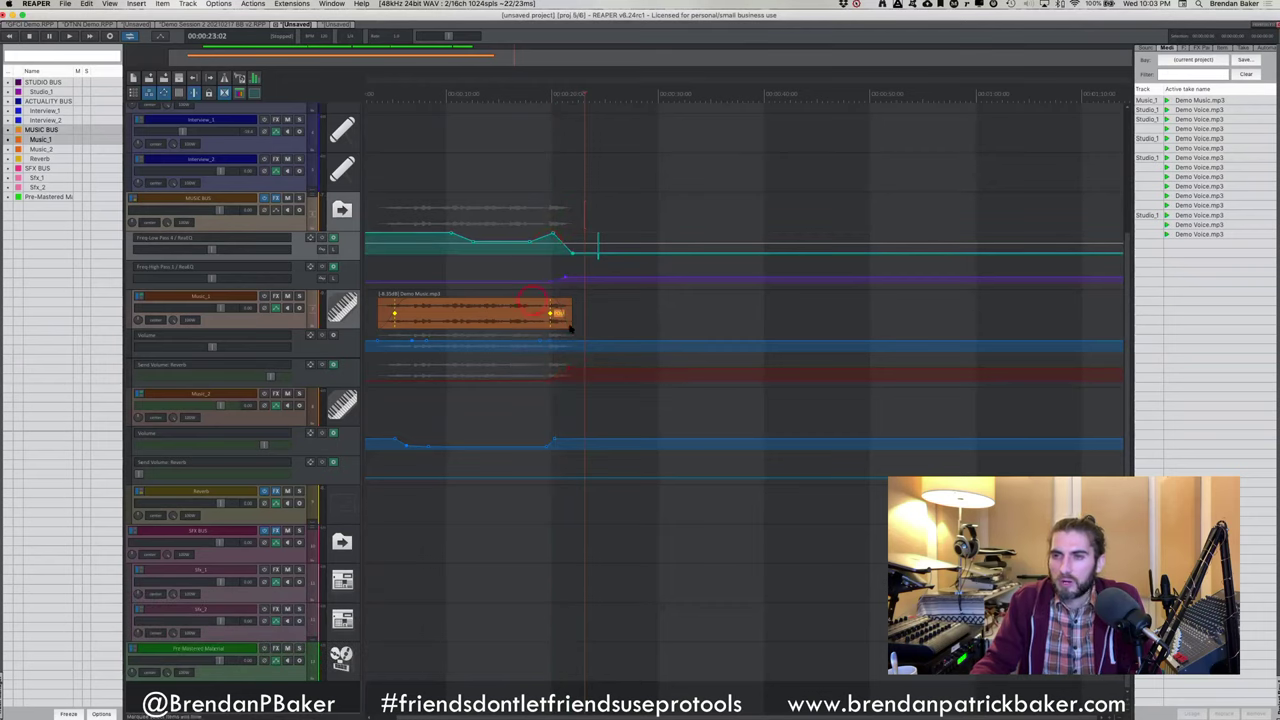
Play through the shortened clip's ending with the low-pass ramp and the reverb tail, and stop
{"action": "left_click", "coordinate": [537, 180]}
{"action": "key", "text": "space"}
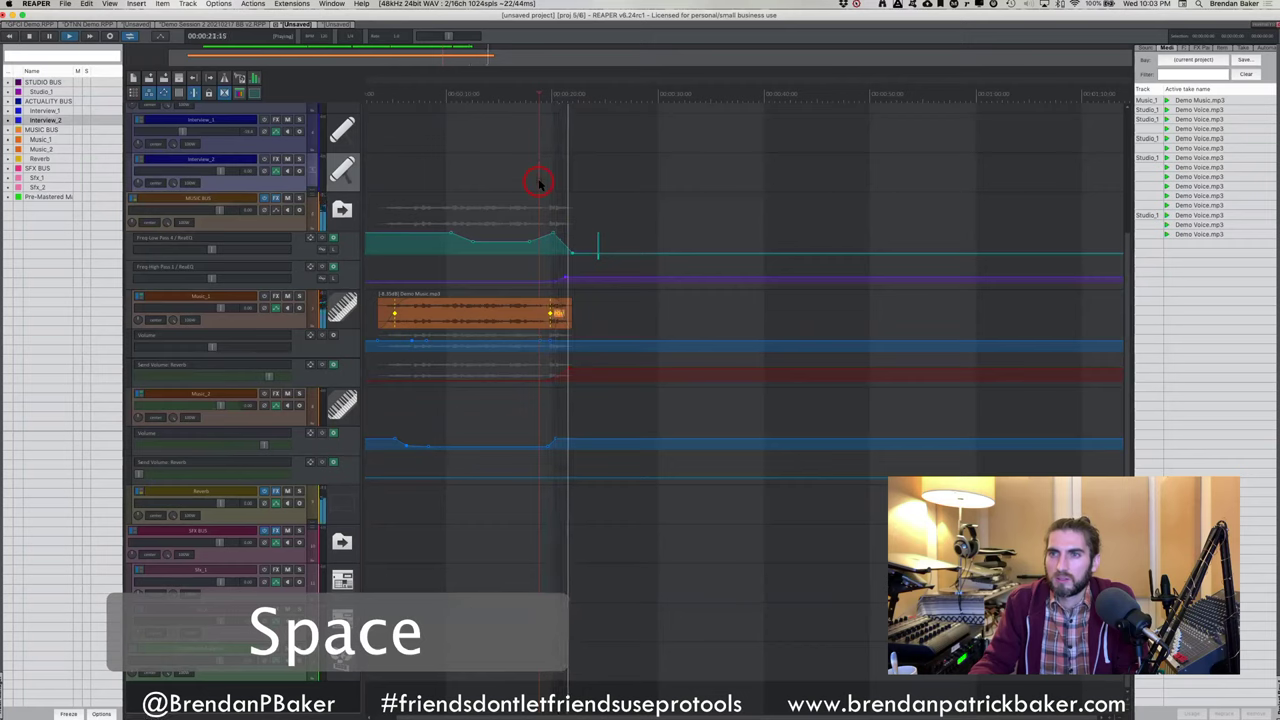
{"action": "key", "text": "space"}
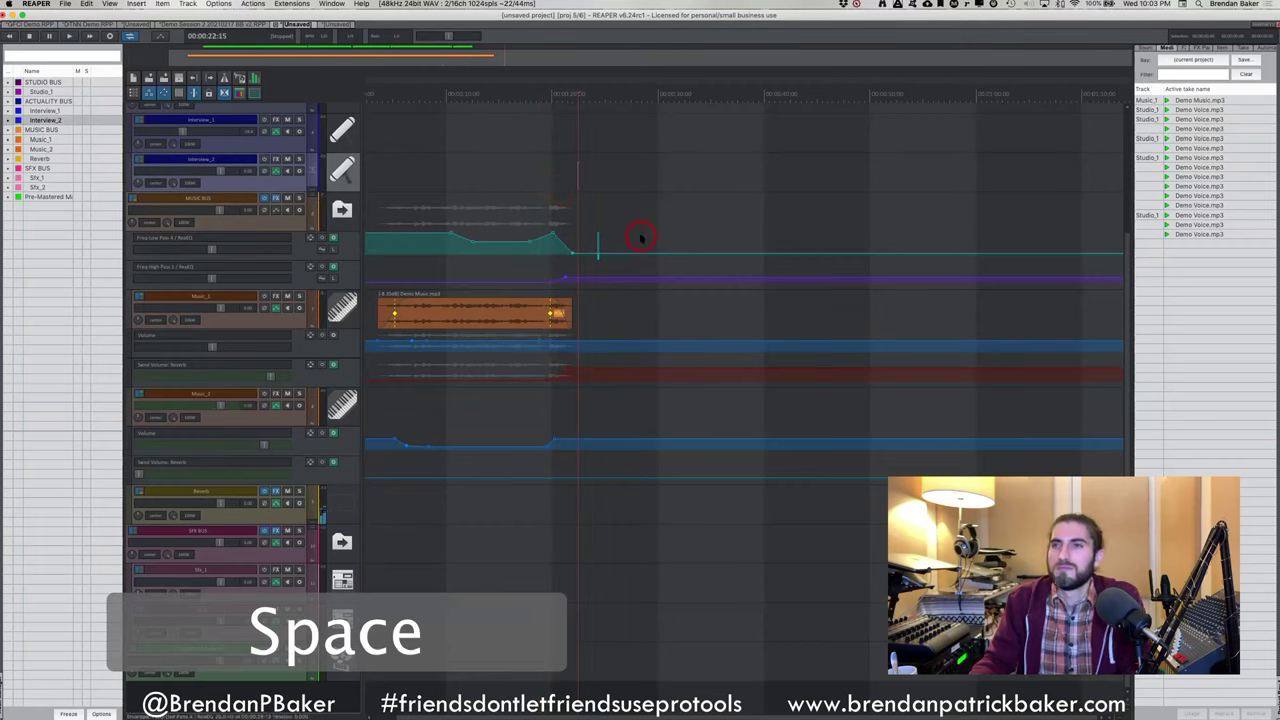
{"action": "key", "text": "space"}
{"action": "key", "text": "space"}
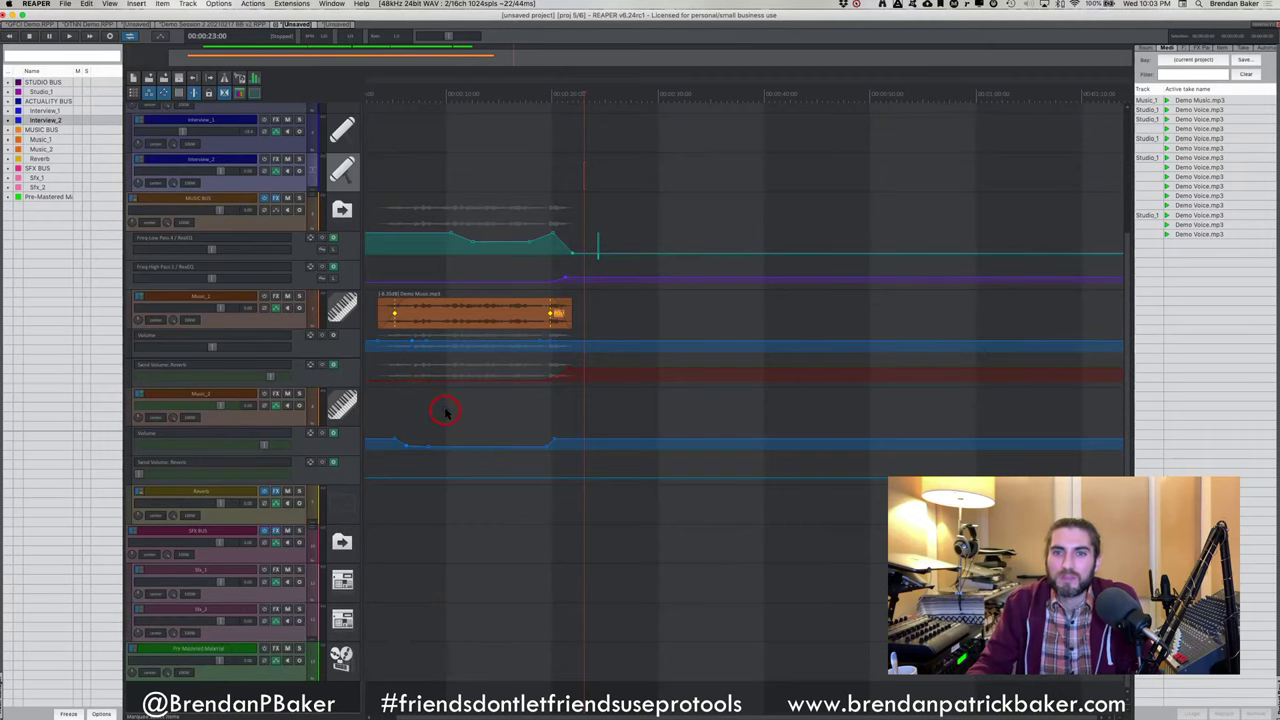
Review ReaEQ and Master Limiter in the SFX BUS effects chain, close it, and select the Pre-Mastered Material track
{"action": "left_click", "coordinate": [282, 532], "text": "super"}
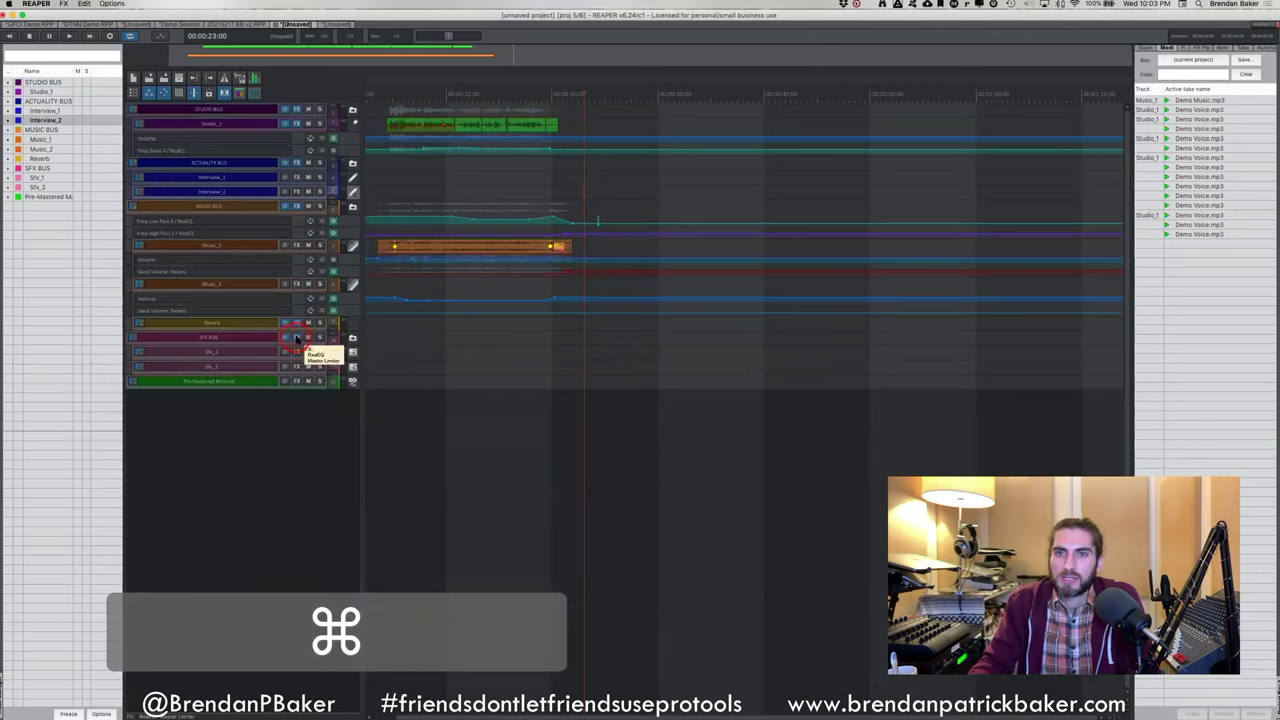
{"action": "left_click", "coordinate": [296, 338]}
{"action": "left_click_drag", "start_coordinate": [224, 368], "coordinate": [451, 374]}
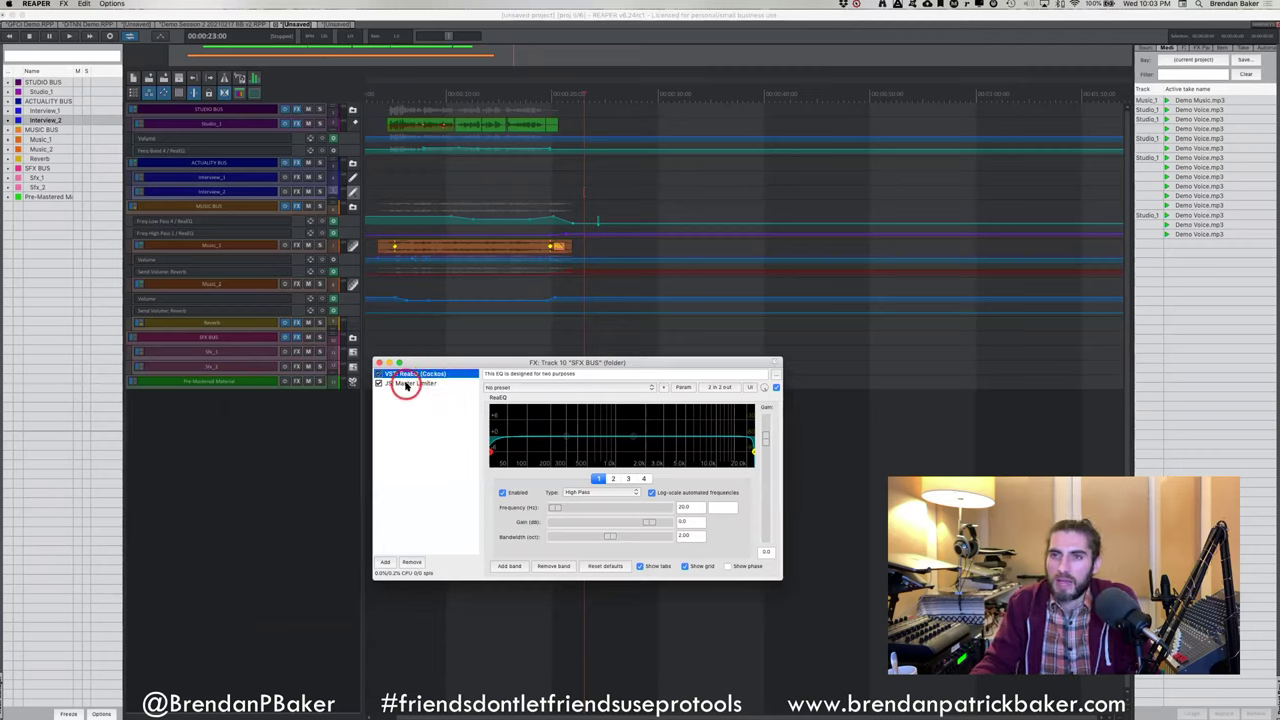
{"action": "left_click", "coordinate": [410, 383]}
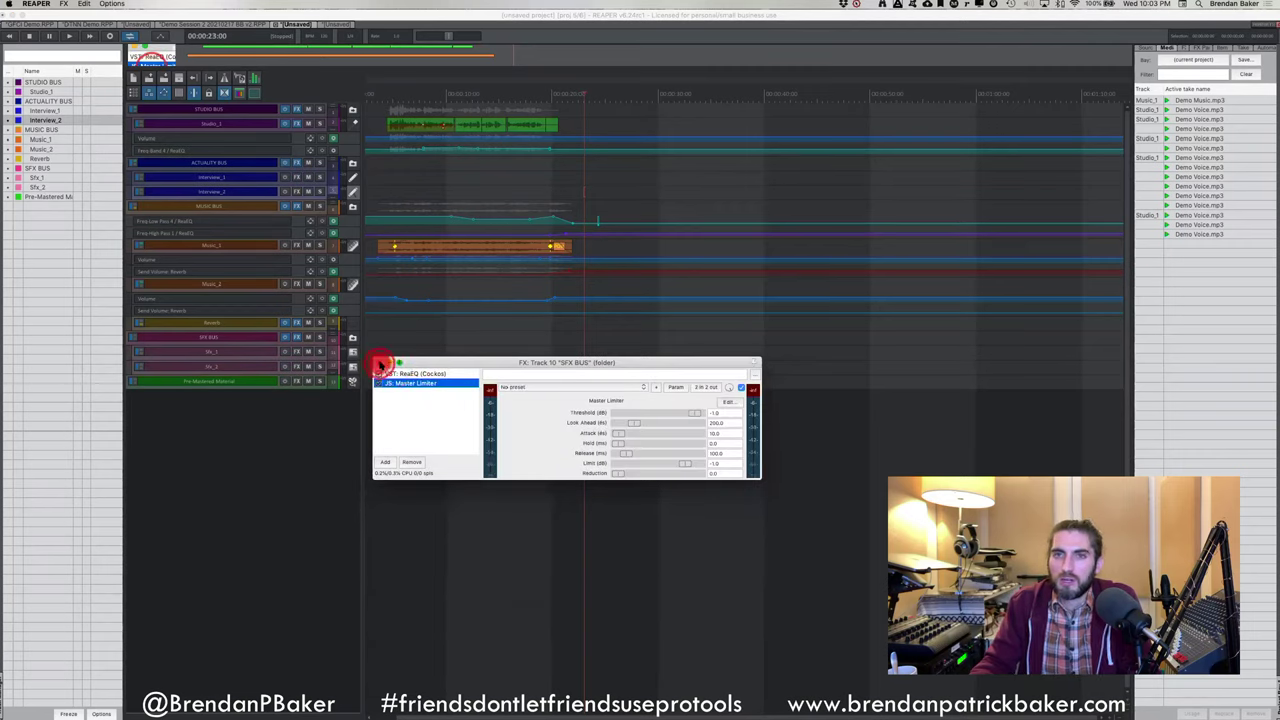
{"action": "left_click", "coordinate": [377, 362]}
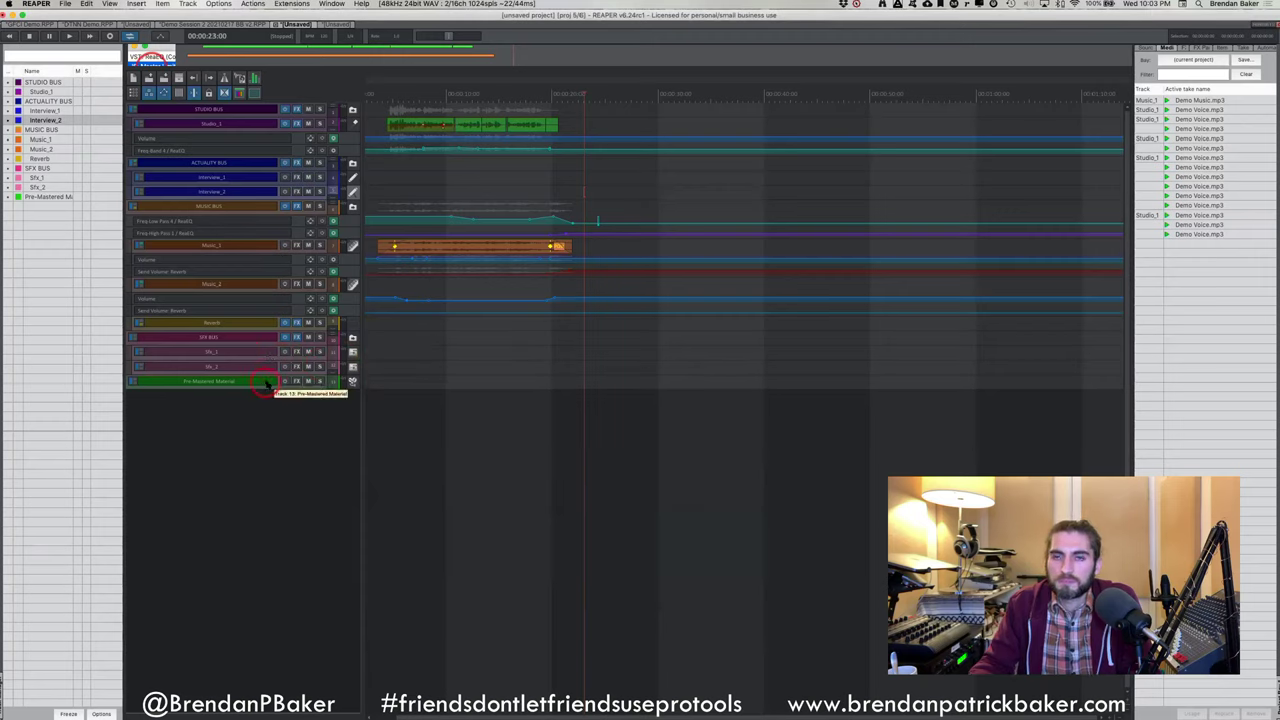
{"action": "left_click", "coordinate": [261, 384]}
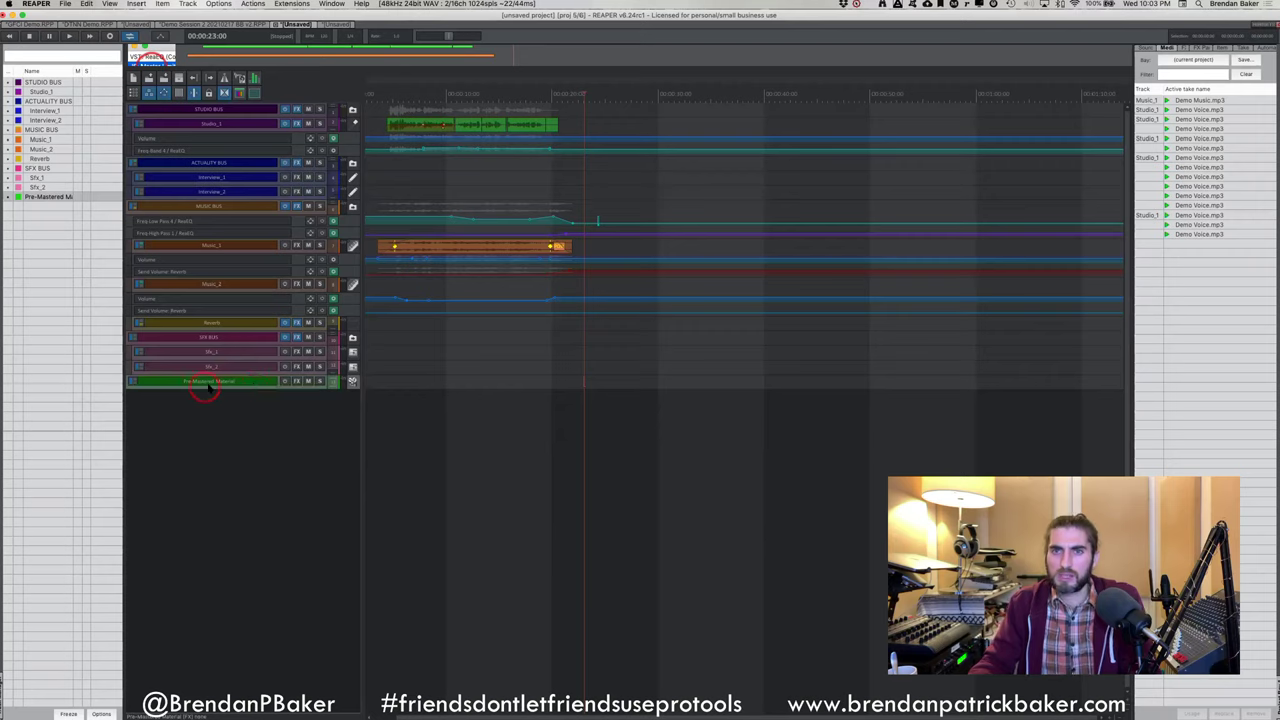
Enlarge the Pre-Mastered Material track, show the master track strip beside the arrangement, and deselect the track
{"action": "left_click_drag", "start_coordinate": [245, 390], "coordinate": [249, 463]}
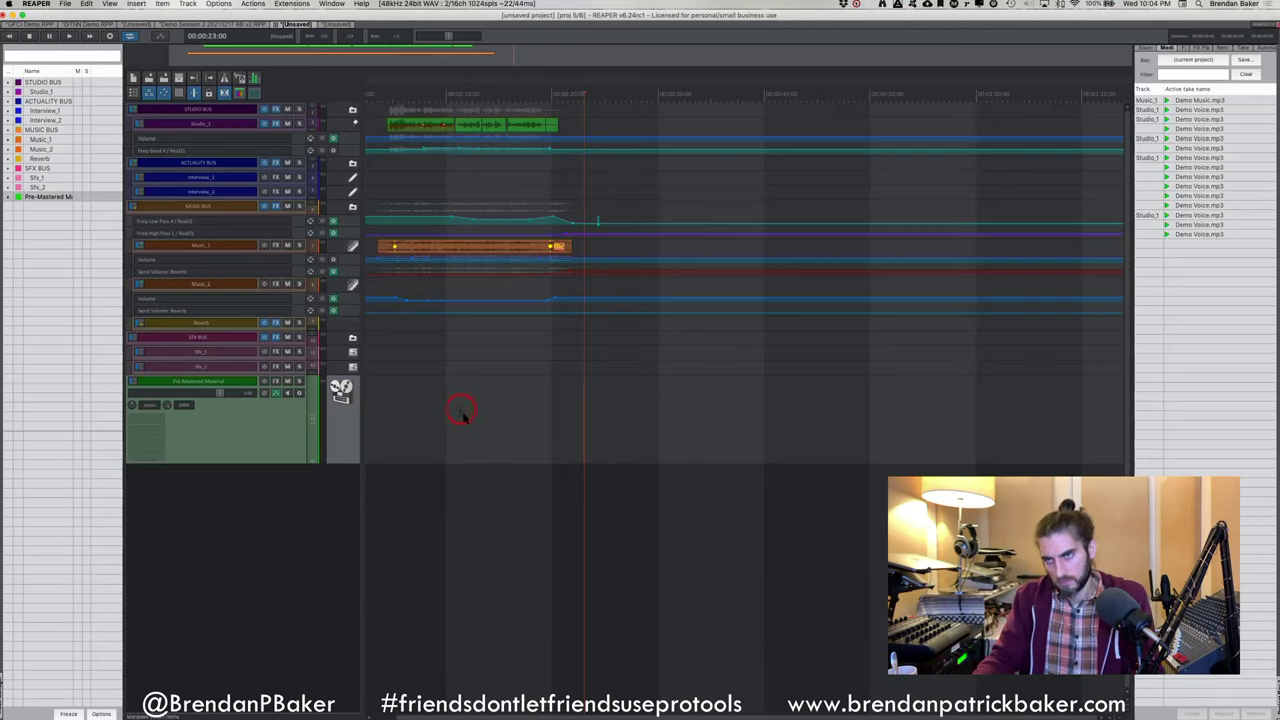
{"action": "scroll", "coordinate": [474, 414], "scroll_direction": "down", "scroll_amount": 2}
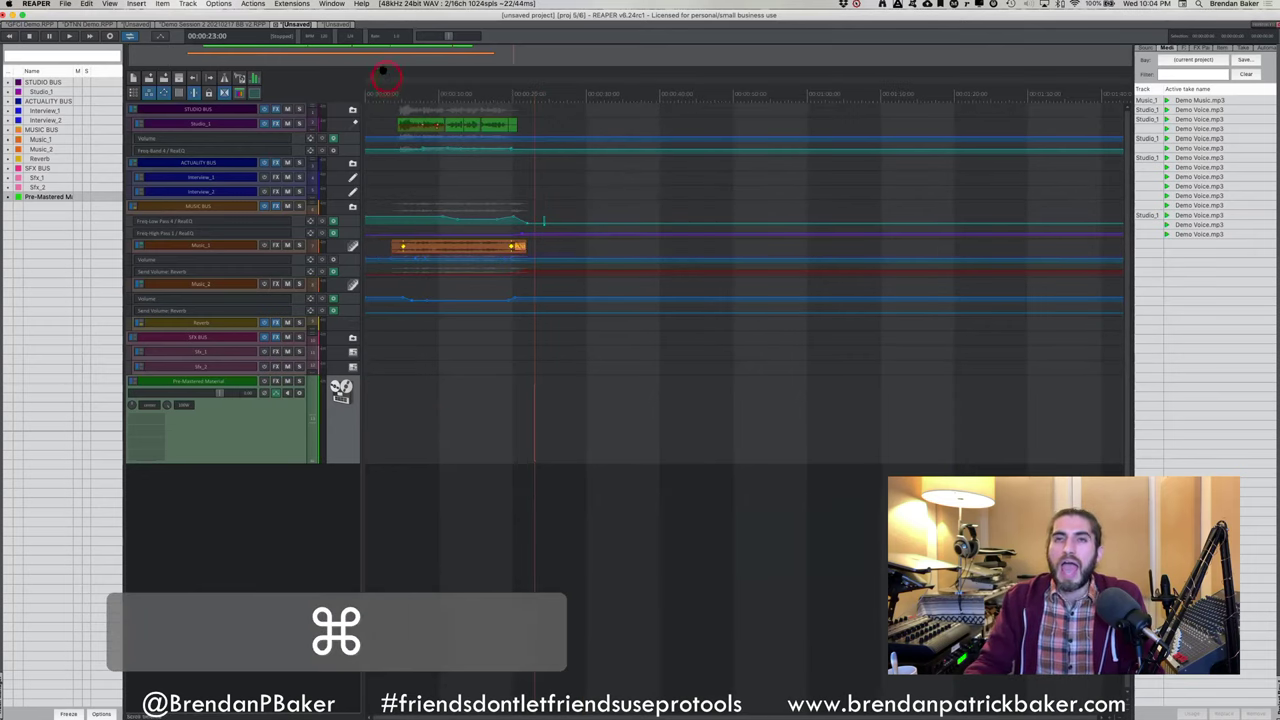
{"action": "left_click", "coordinate": [255, 77]}
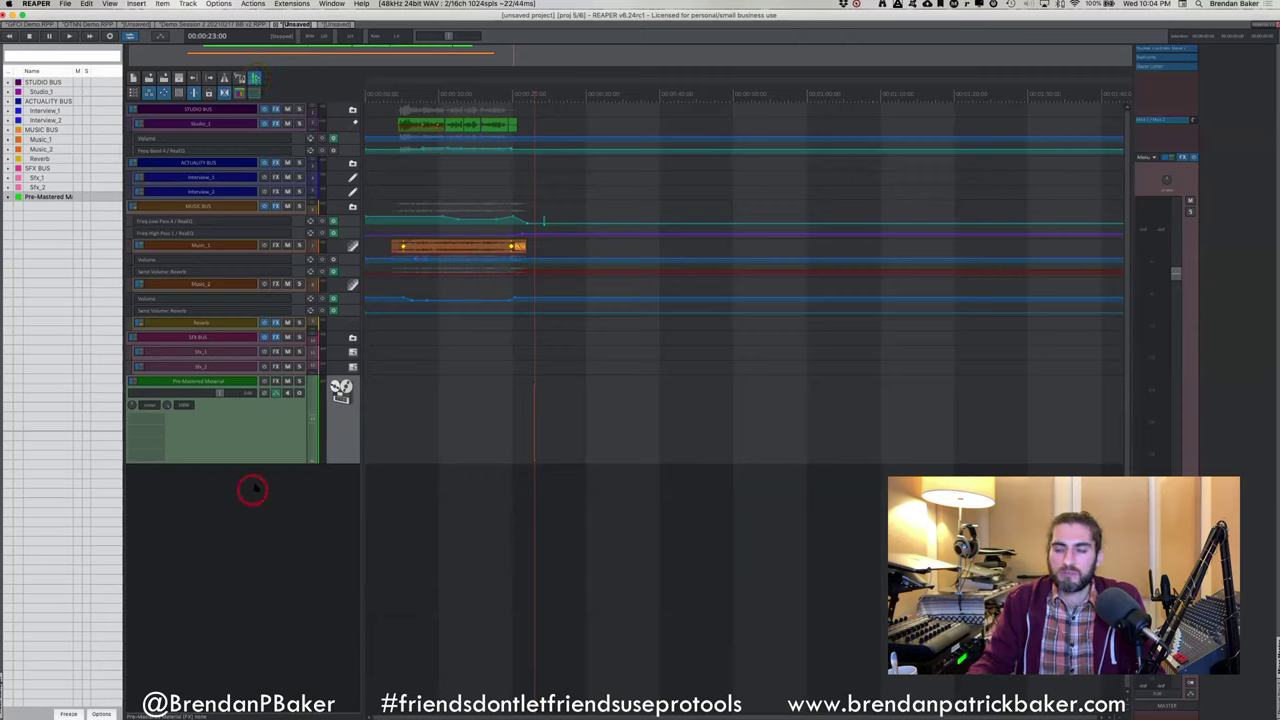
{"action": "left_click", "coordinate": [263, 542]}
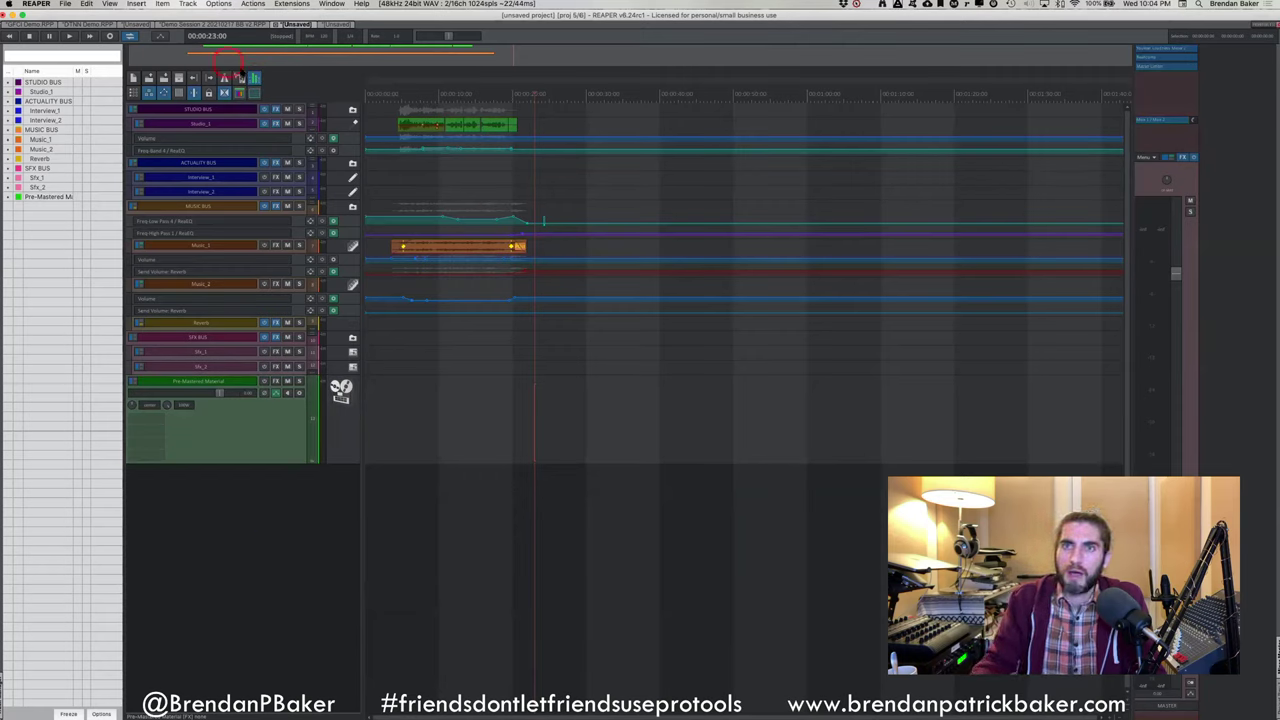
Toggle the master track strip off and on, and show and hide the full mixer
{"action": "left_click", "coordinate": [255, 78]}
{"action": "left_click", "coordinate": [255, 78]}
{"action": "left_click", "coordinate": [255, 78]}
{"action": "left_click", "coordinate": [255, 78]}
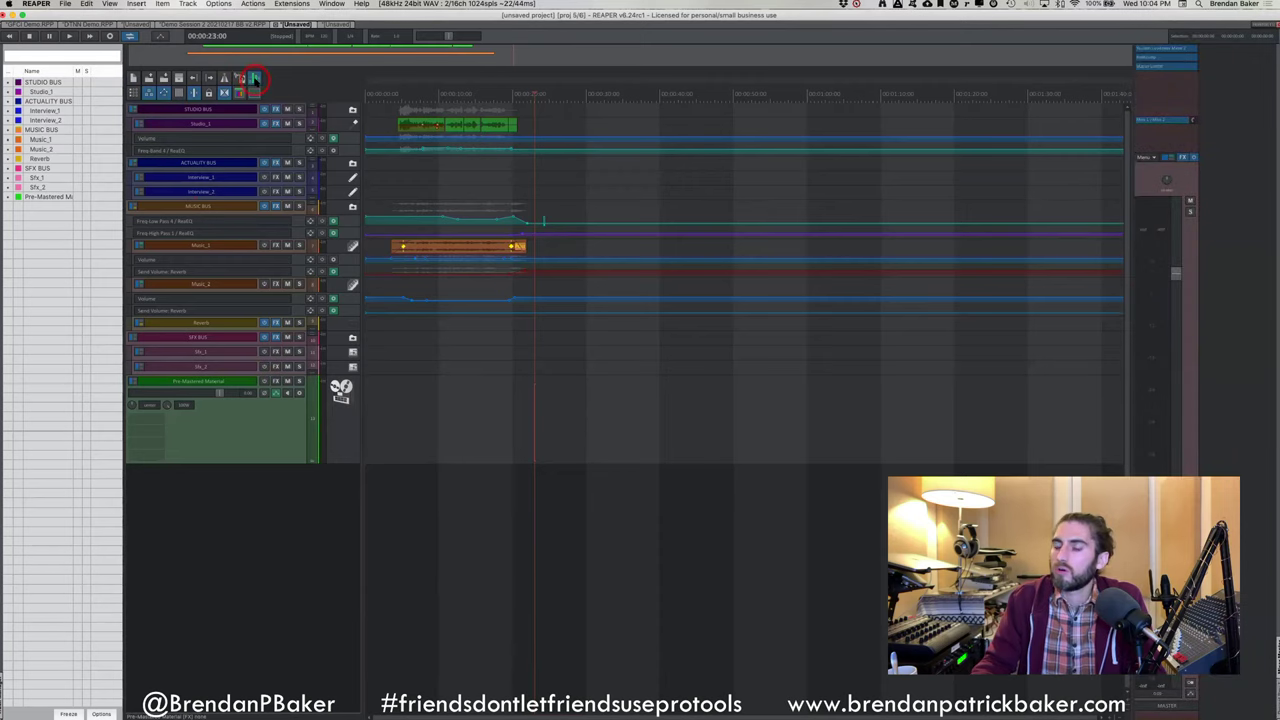
{"action": "key", "text": "super+equal"}
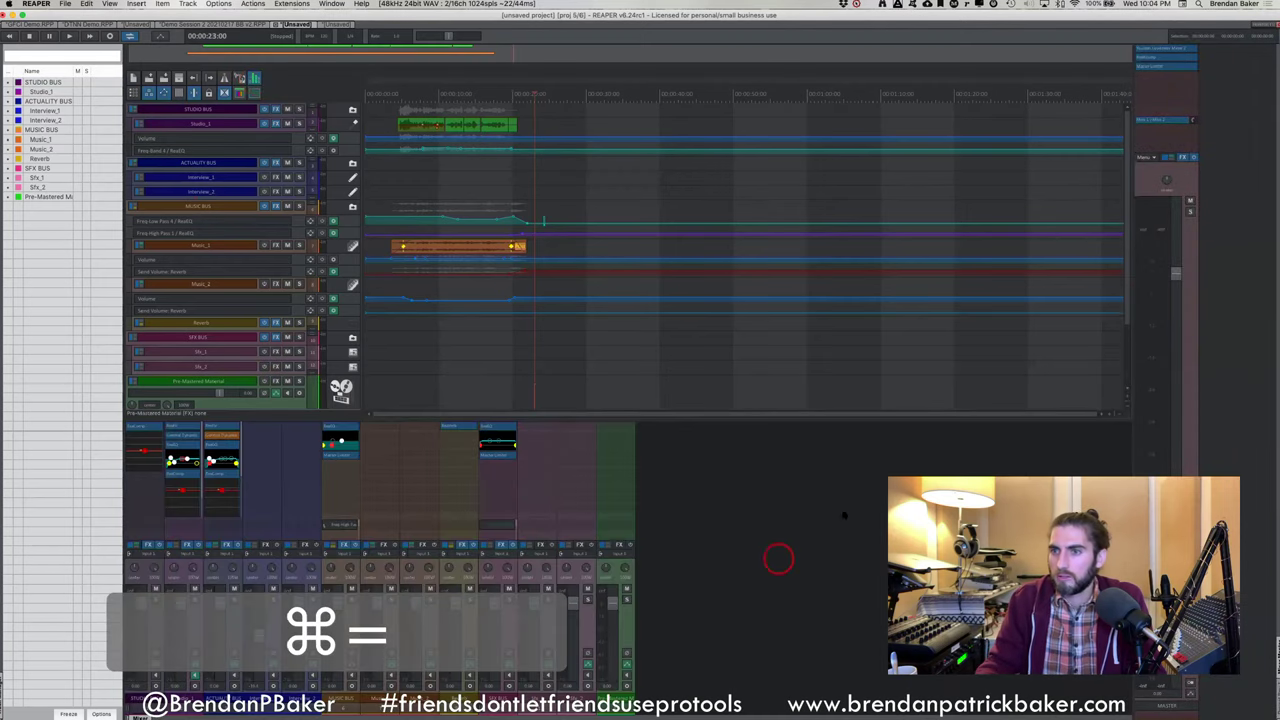
{"action": "key", "text": "super+equal"}
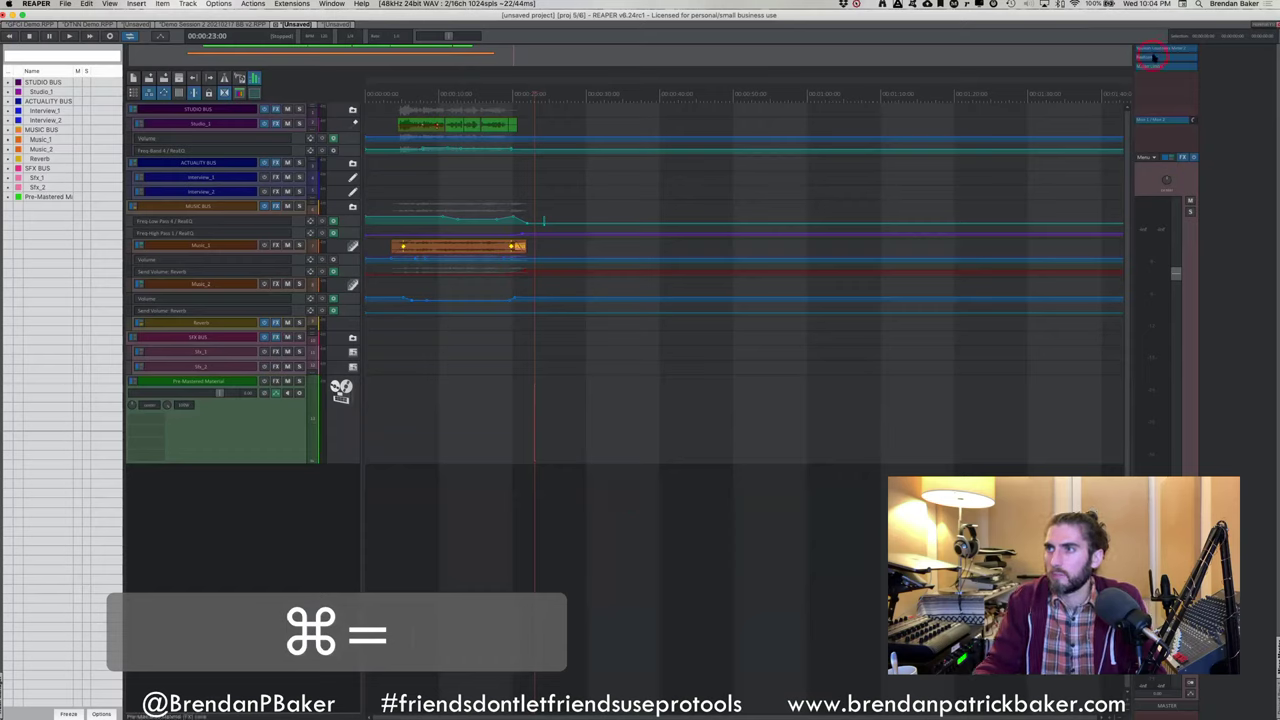
Open the master track's effects chain, display Youlean Loudness Meter 2, and move the window clear of the upper tracks
{"action": "left_click", "coordinate": [1183, 157]}
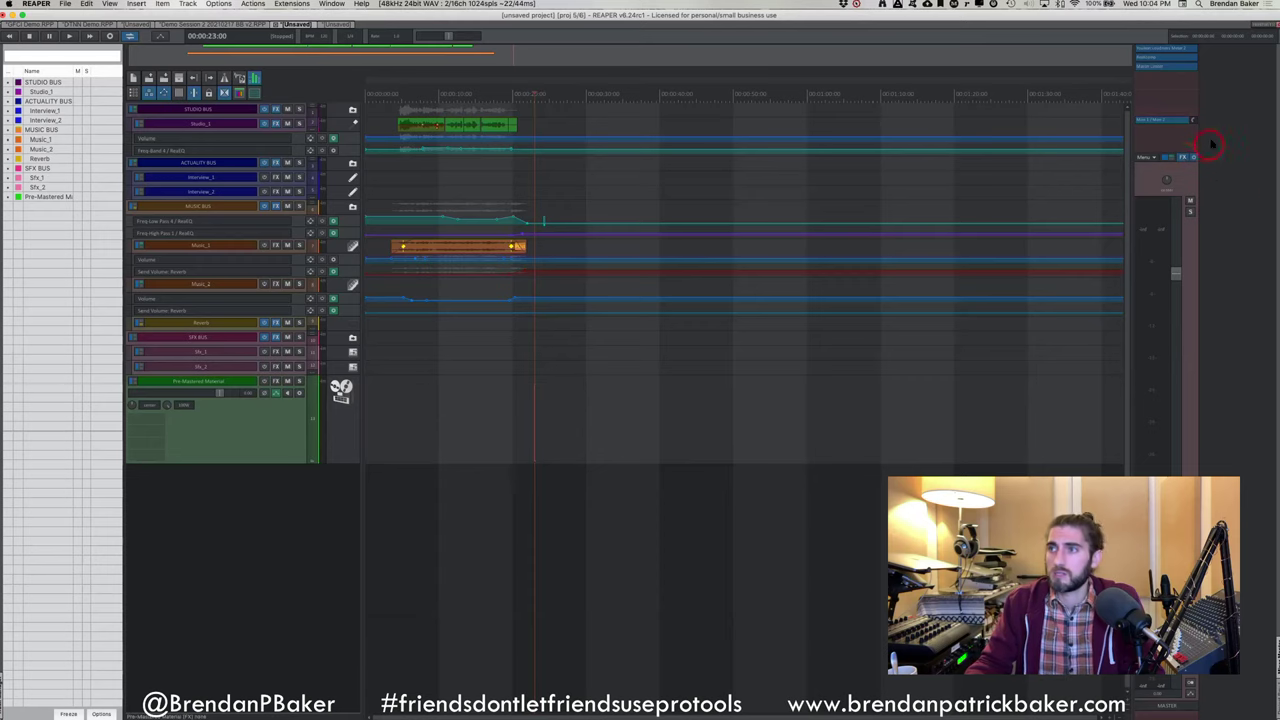
{"action": "left_click", "coordinate": [1183, 157]}
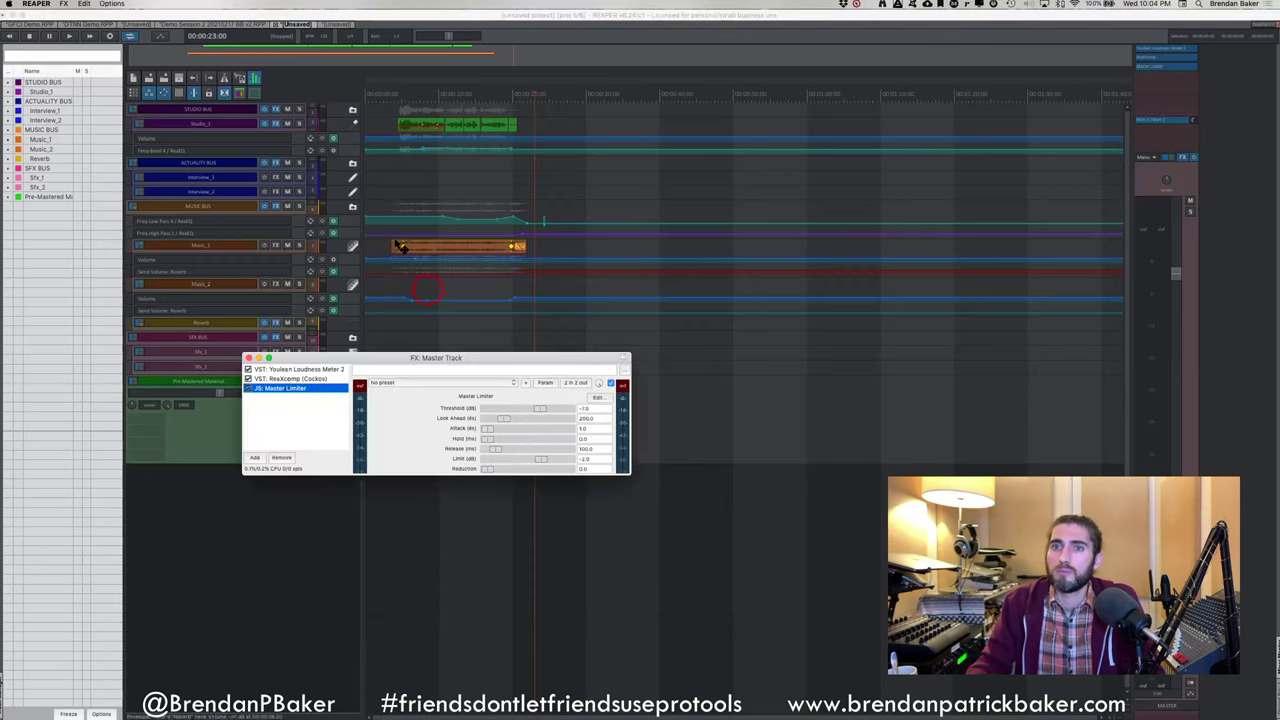
{"action": "left_click", "coordinate": [300, 369]}
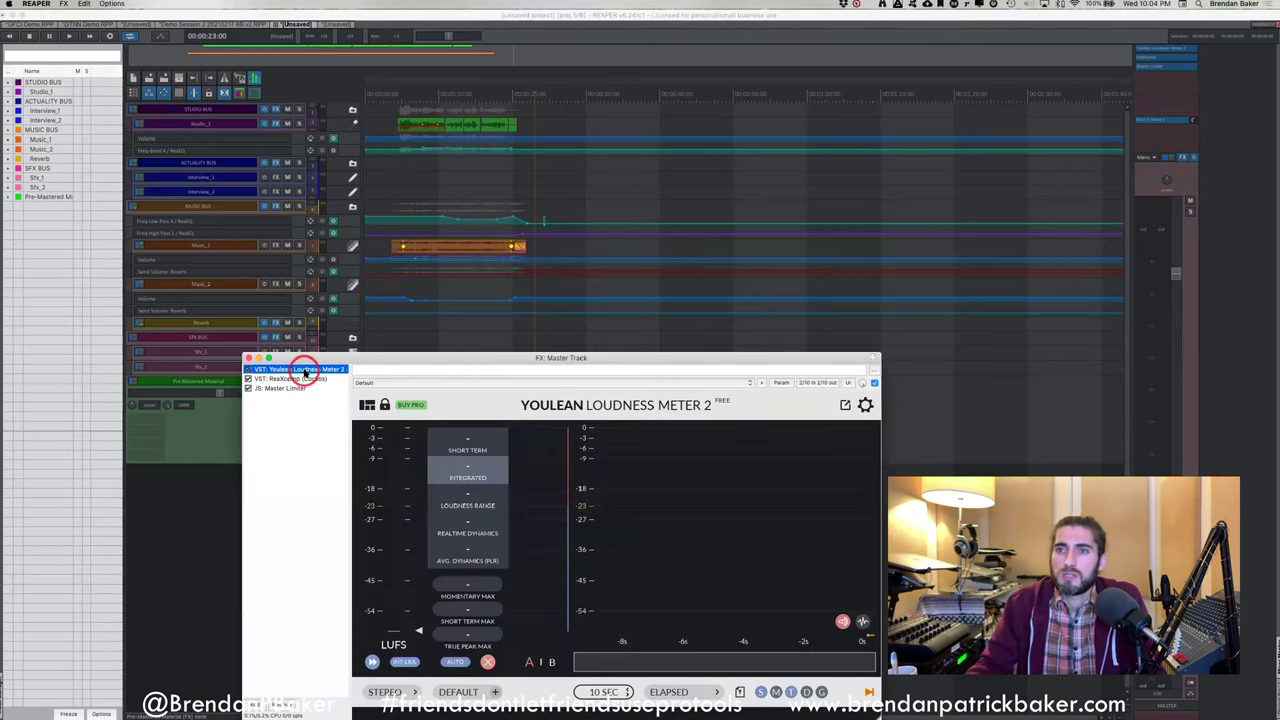
{"action": "left_click_drag", "start_coordinate": [457, 363], "coordinate": [330, 340]}
Play the mix from about 00:00:05 to 00:00:20 while metering its loudness, and stop
{"action": "left_click", "coordinate": [402, 92]}
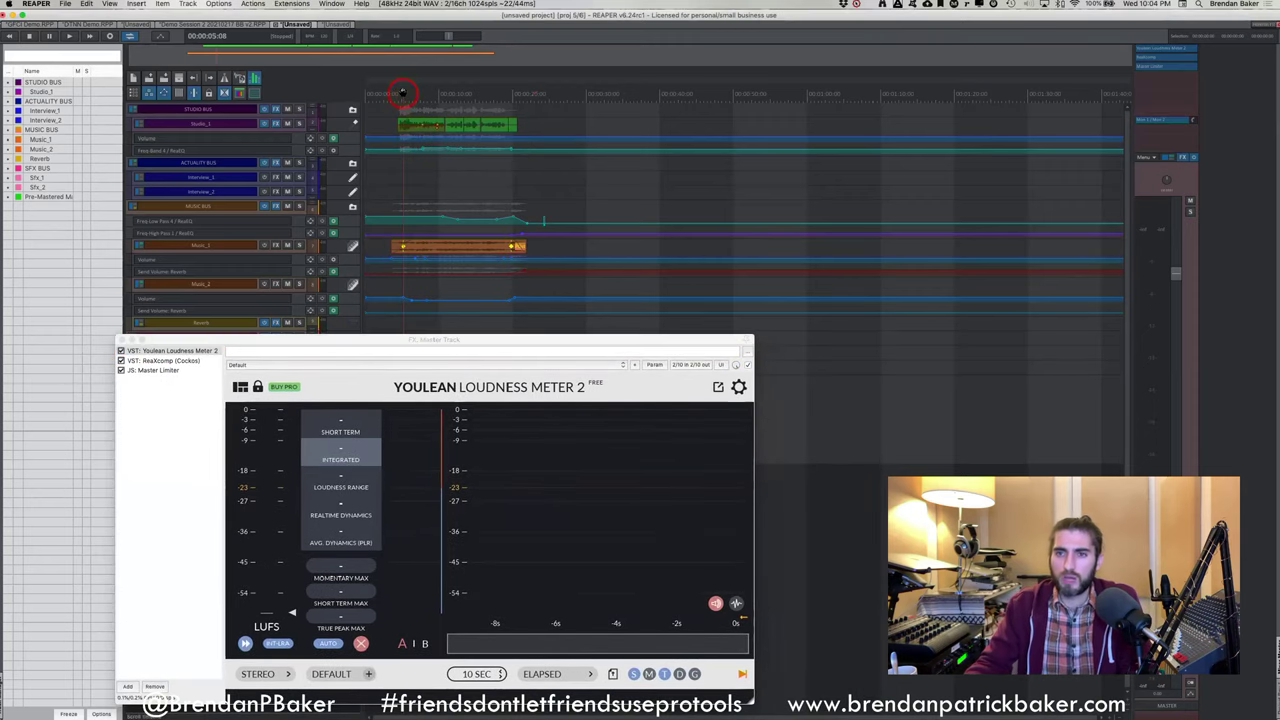
{"action": "scroll", "coordinate": [402, 100], "scroll_direction": "up", "scroll_amount": 5}
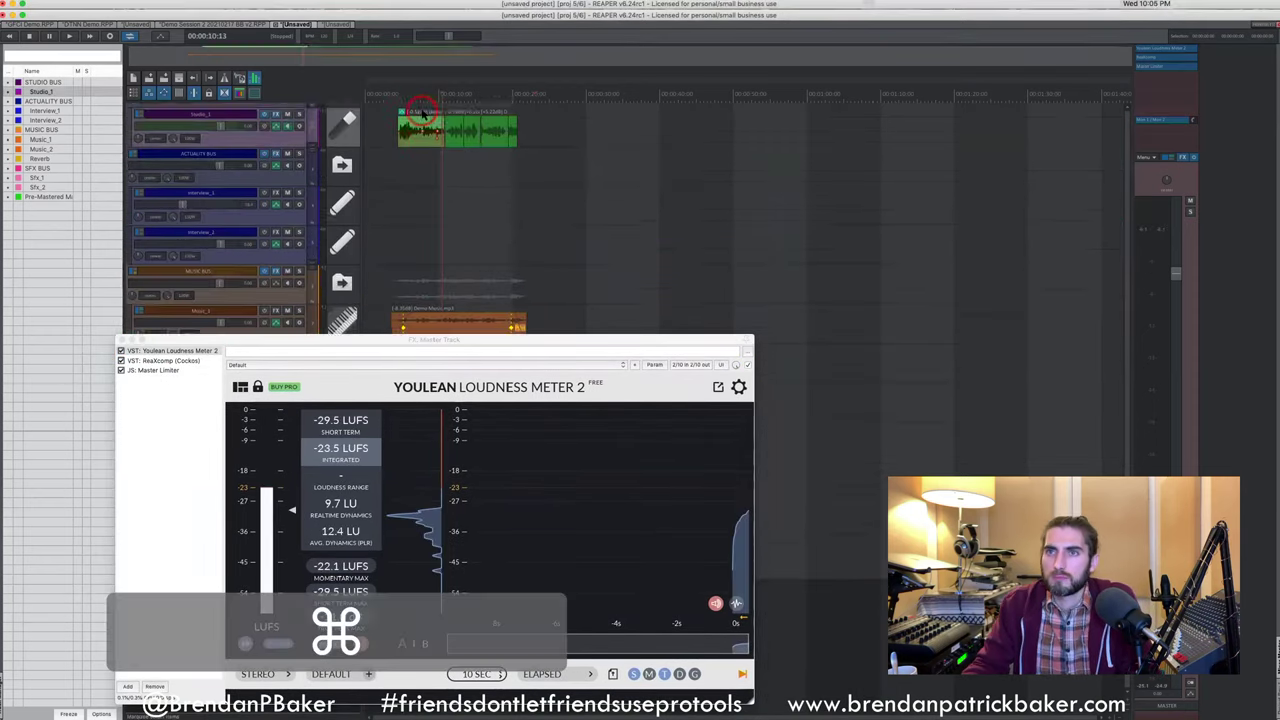
{"action": "key", "text": "space"}
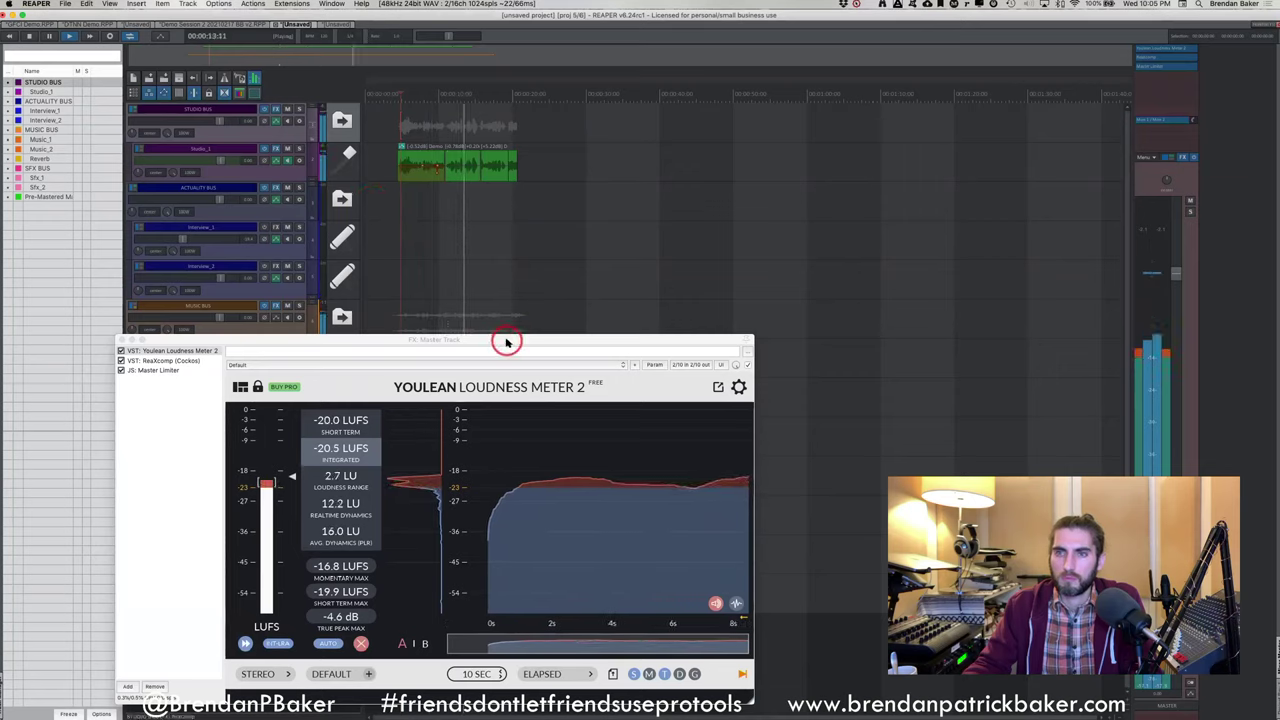
{"action": "left_click", "coordinate": [235, 175]}
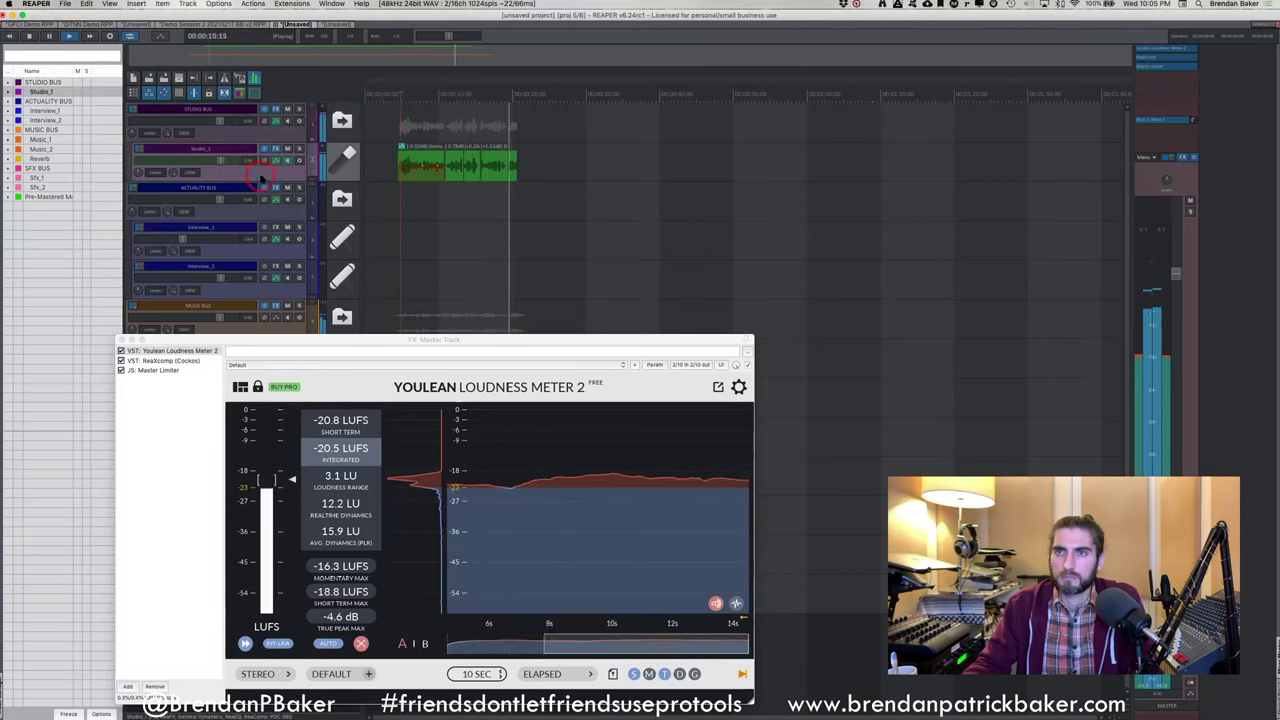
{"action": "key", "text": "space"}
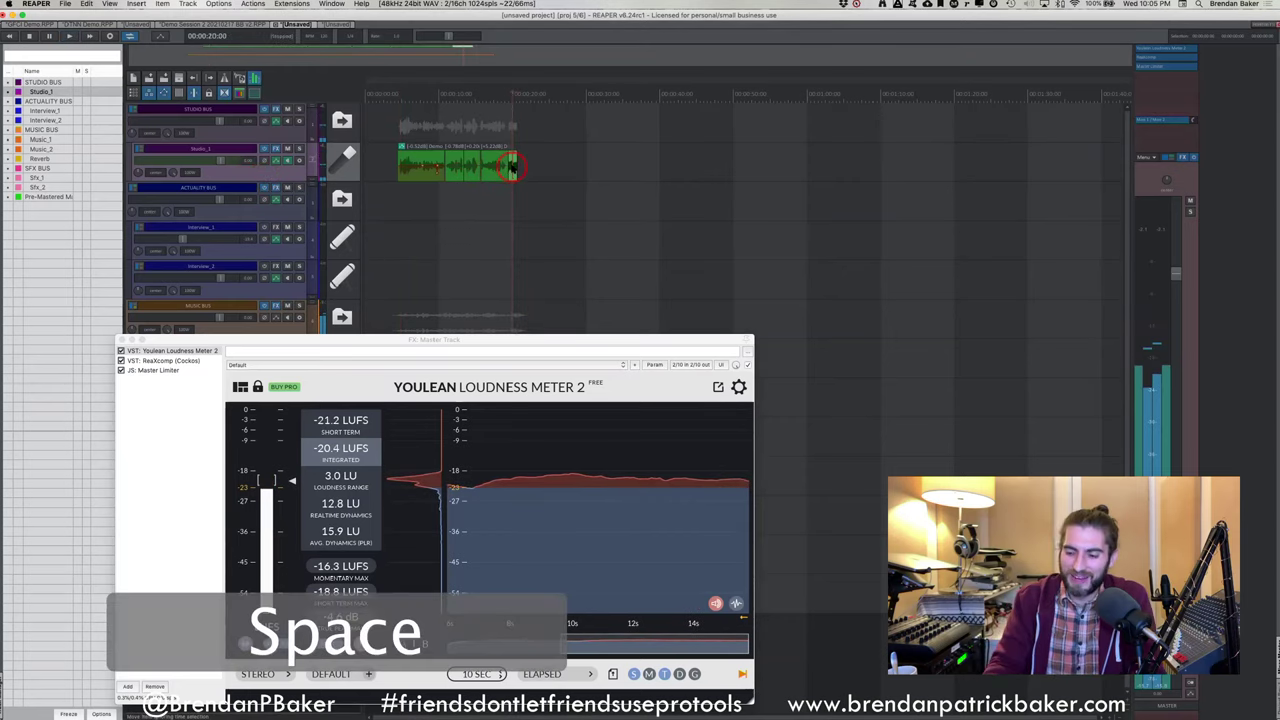
Delete the short leftover clip at the end of Studio_1 and hide the first Demo Voice clip's volume envelope
{"action": "key", "text": "BackSpace"}
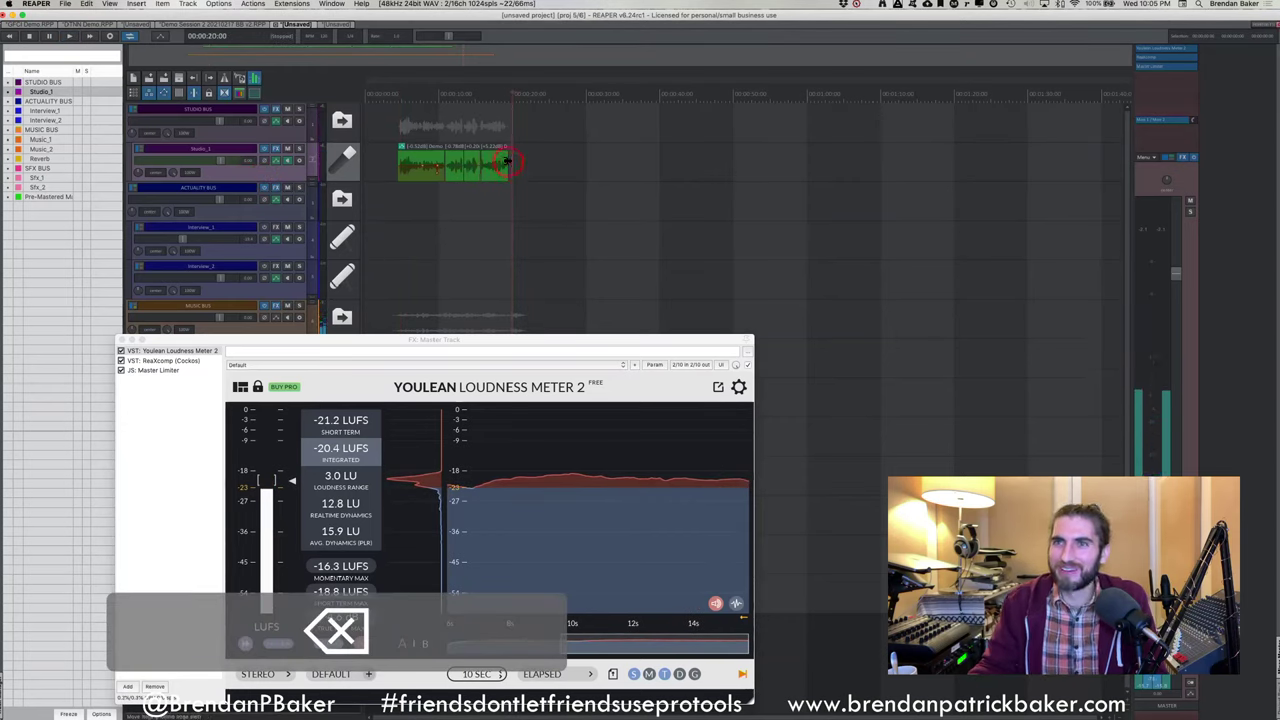
{"action": "left_click", "coordinate": [414, 170]}
{"action": "key", "text": "shift+v"}
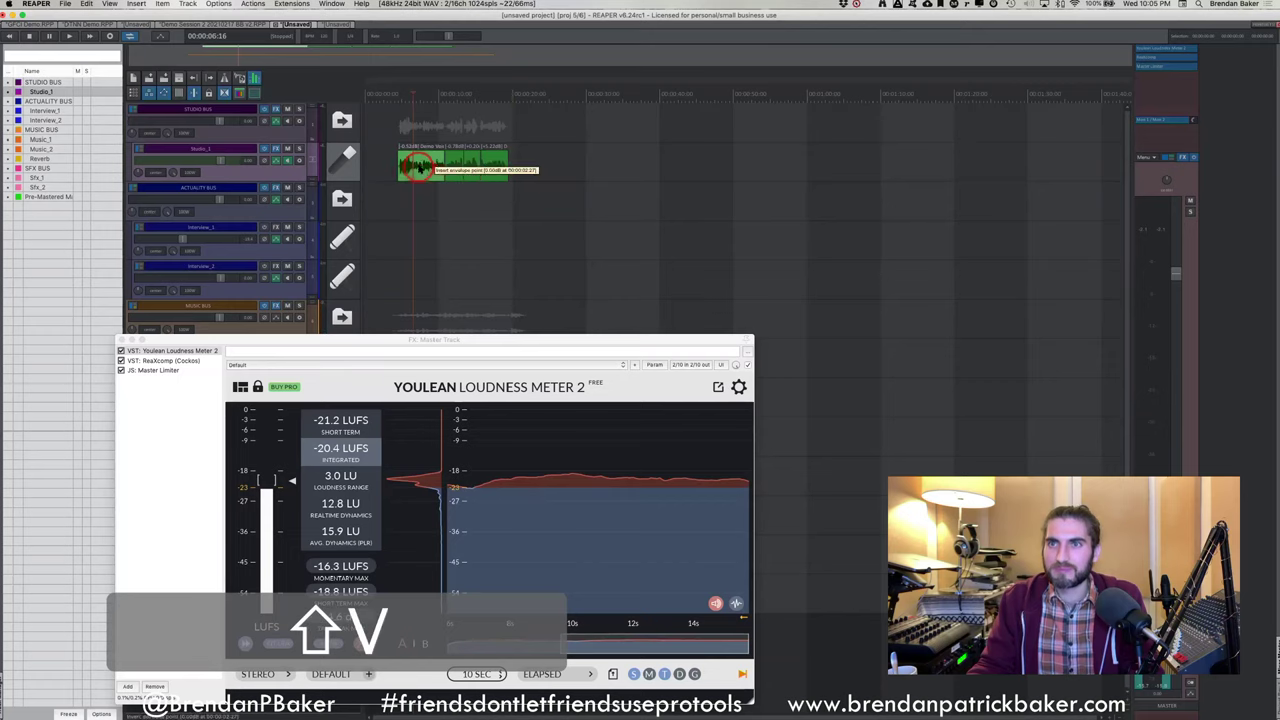
{"action": "scroll", "coordinate": [421, 166], "scroll_direction": "up", "scroll_amount": 2}
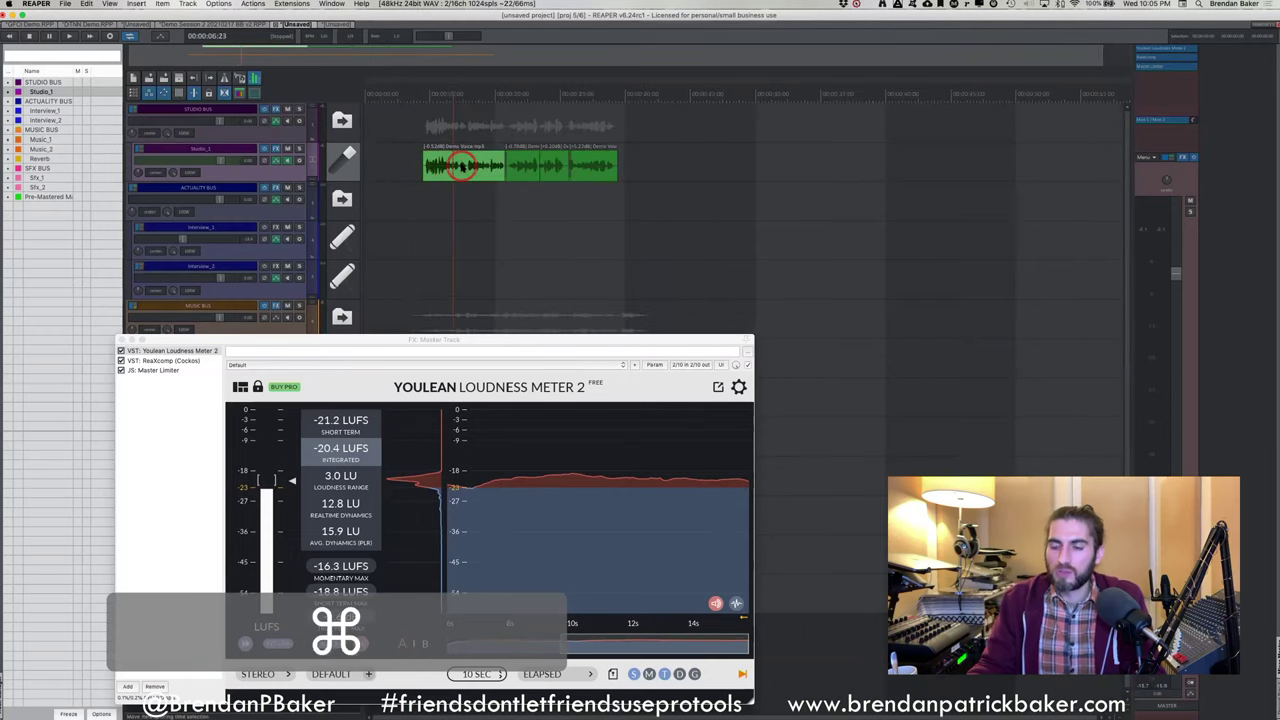
Split the first Demo Voice clip at about 00:00:07 and normalize the two resulting clips separately
{"action": "mouse_move", "coordinate": [563, 540]}
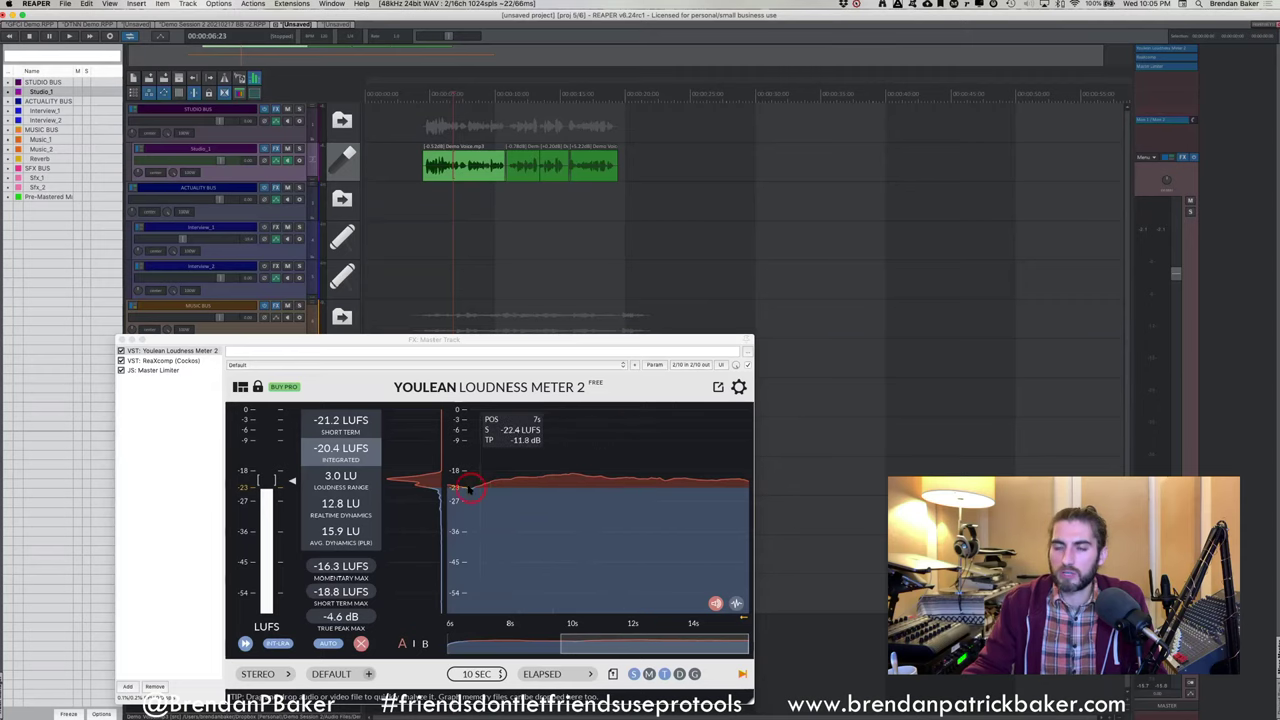
{"action": "scroll", "coordinate": [470, 175], "scroll_direction": "up", "scroll_amount": 5}
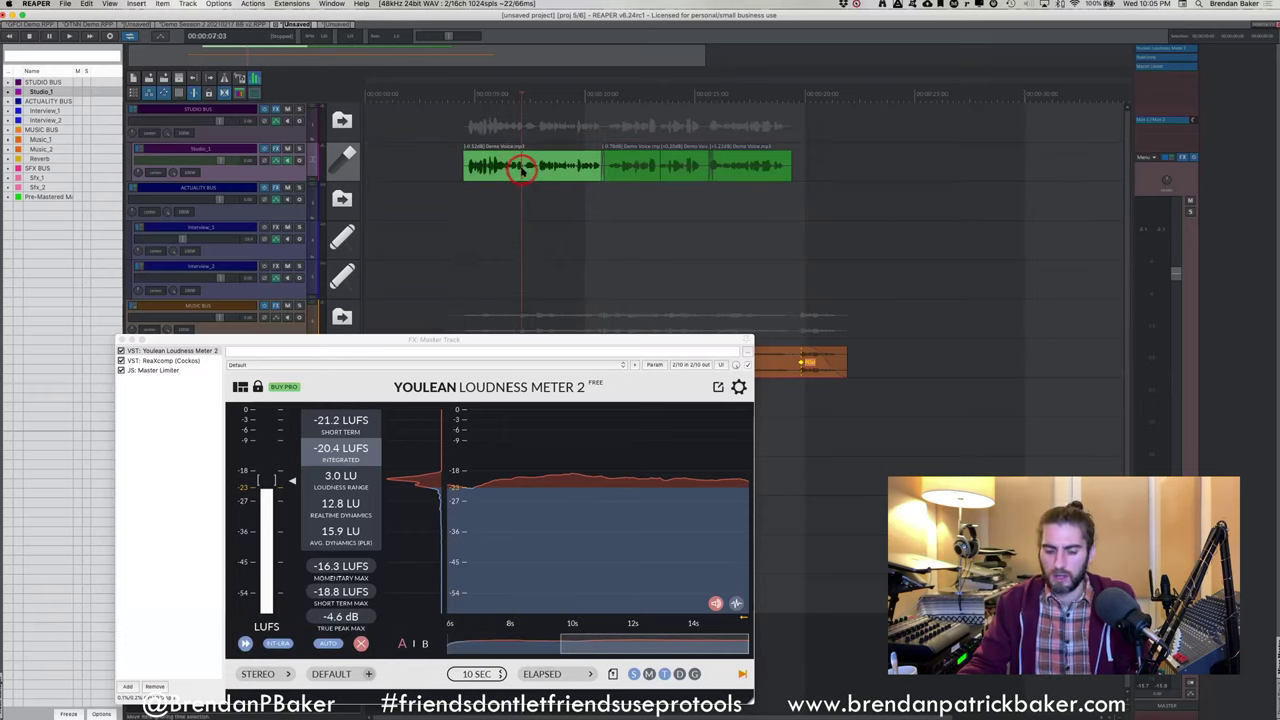
{"action": "key", "text": "b"}
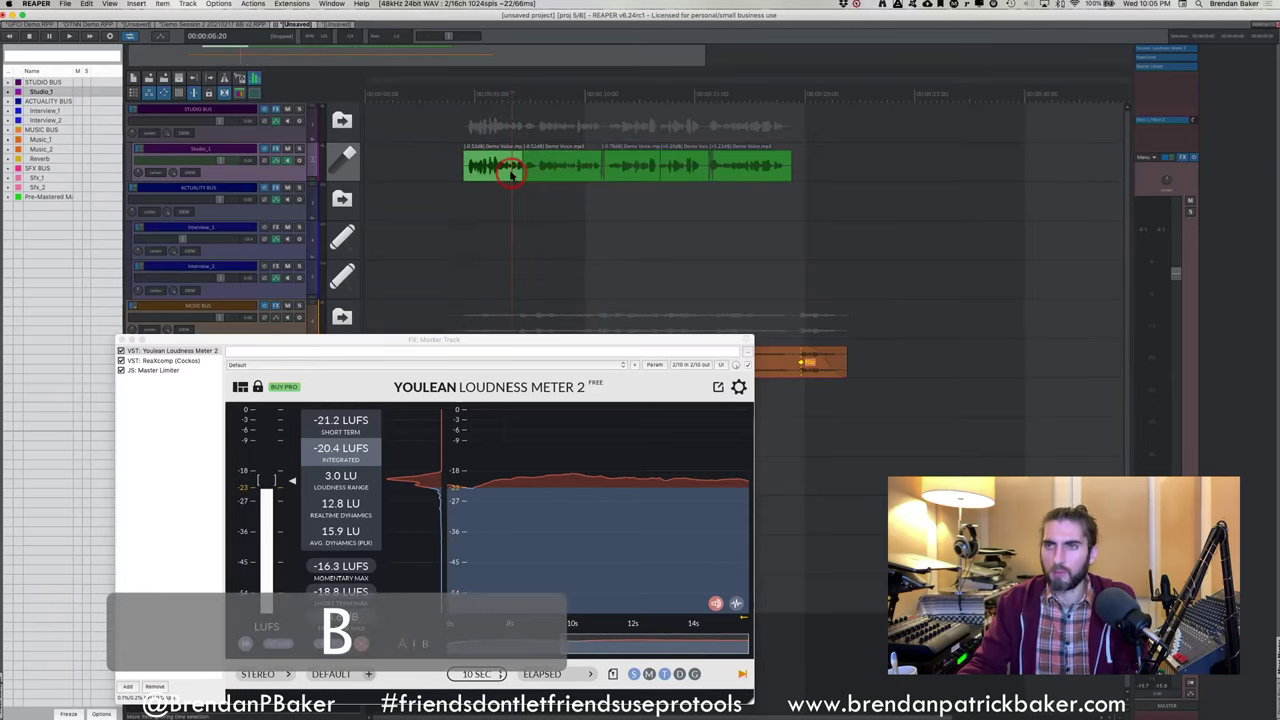
{"action": "key", "text": "n"}
{"action": "left_click", "coordinate": [536, 173]}
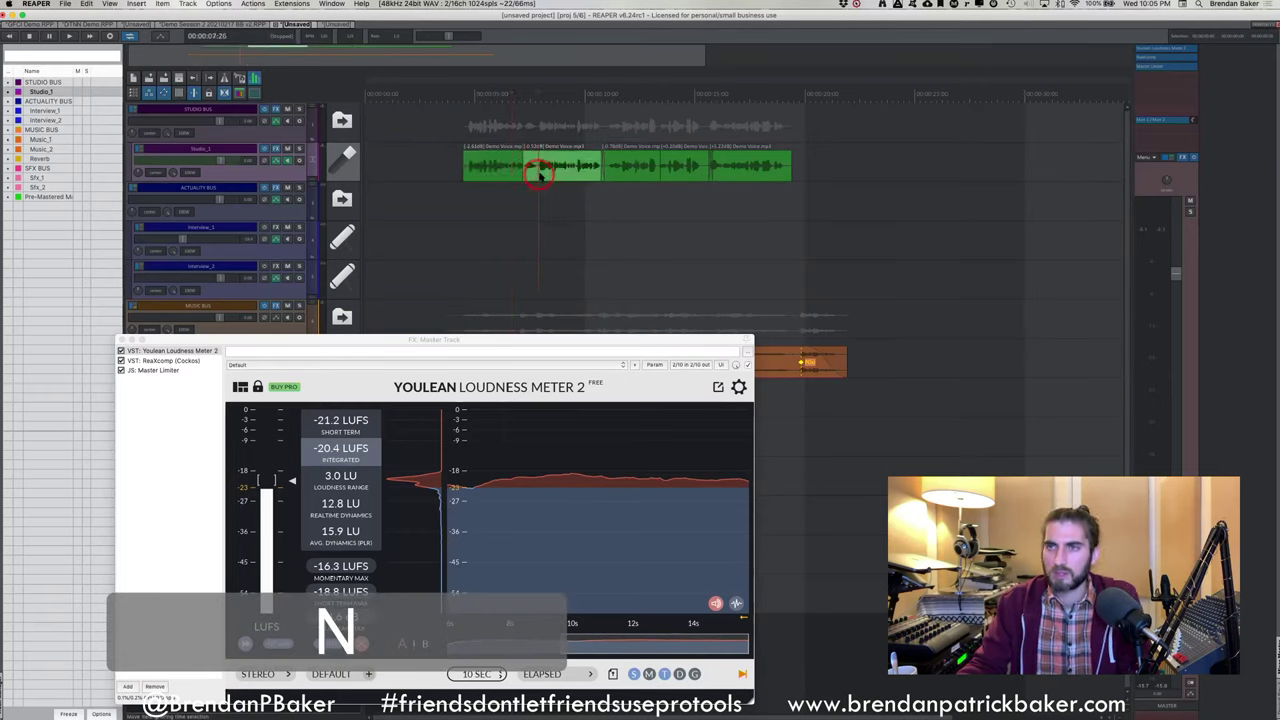
Show the Studio_1 track's volume envelope and check its level alongside the master track fader
{"action": "left_click", "coordinate": [269, 172]}
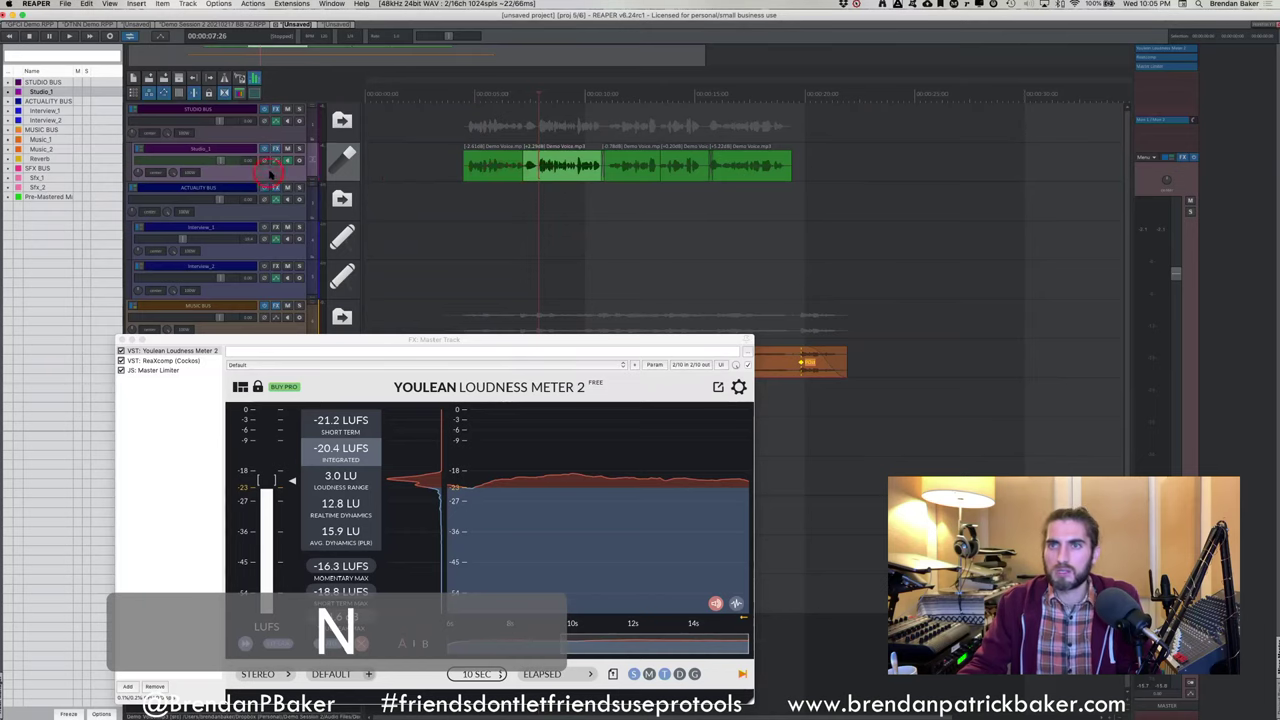
{"action": "key", "text": "v"}
{"action": "left_click", "coordinate": [473, 194]}
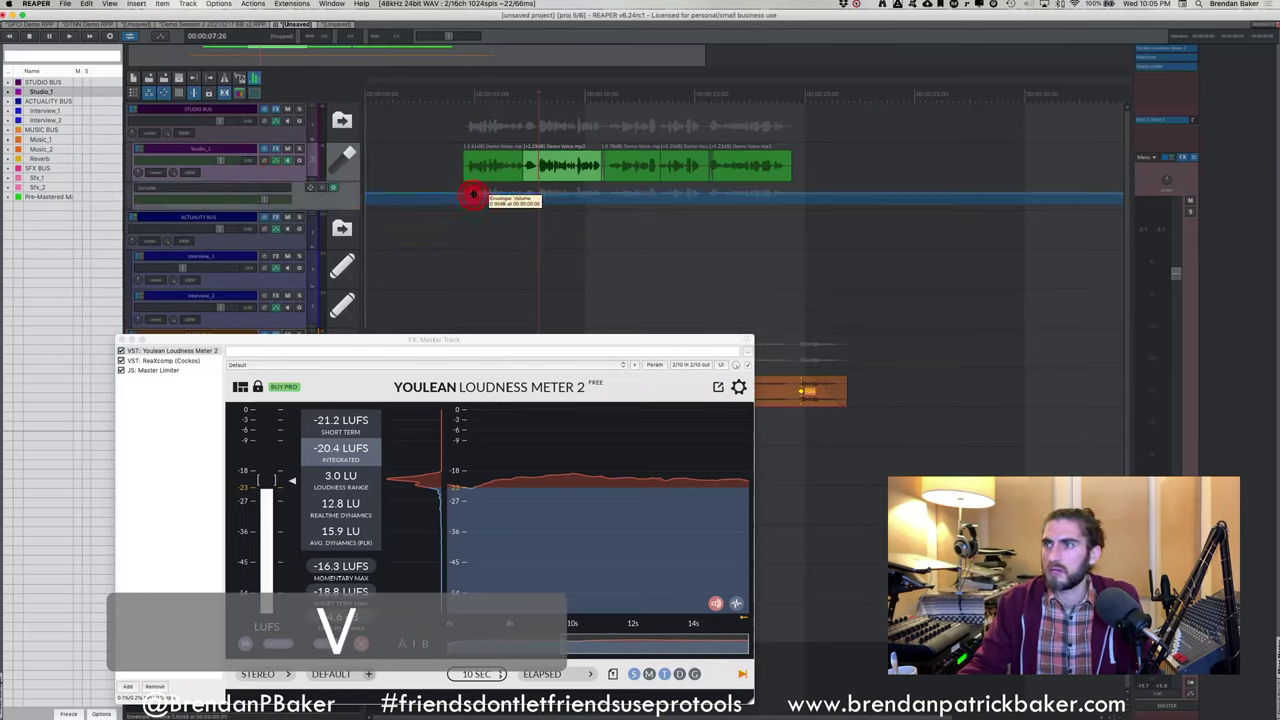
{"action": "left_click", "coordinate": [1178, 276]}
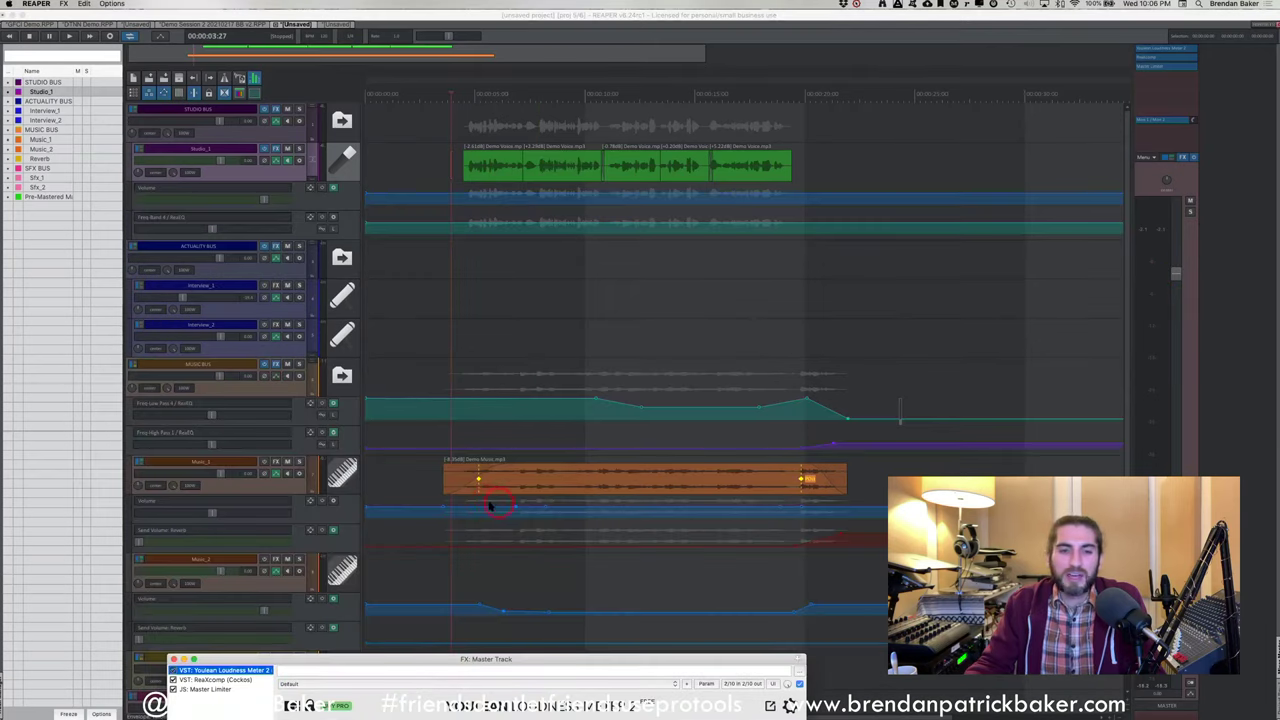
Hide the envelopes on all tracks and show only the Music_1 volume envelope
{"action": "left_click", "coordinate": [475, 503]}
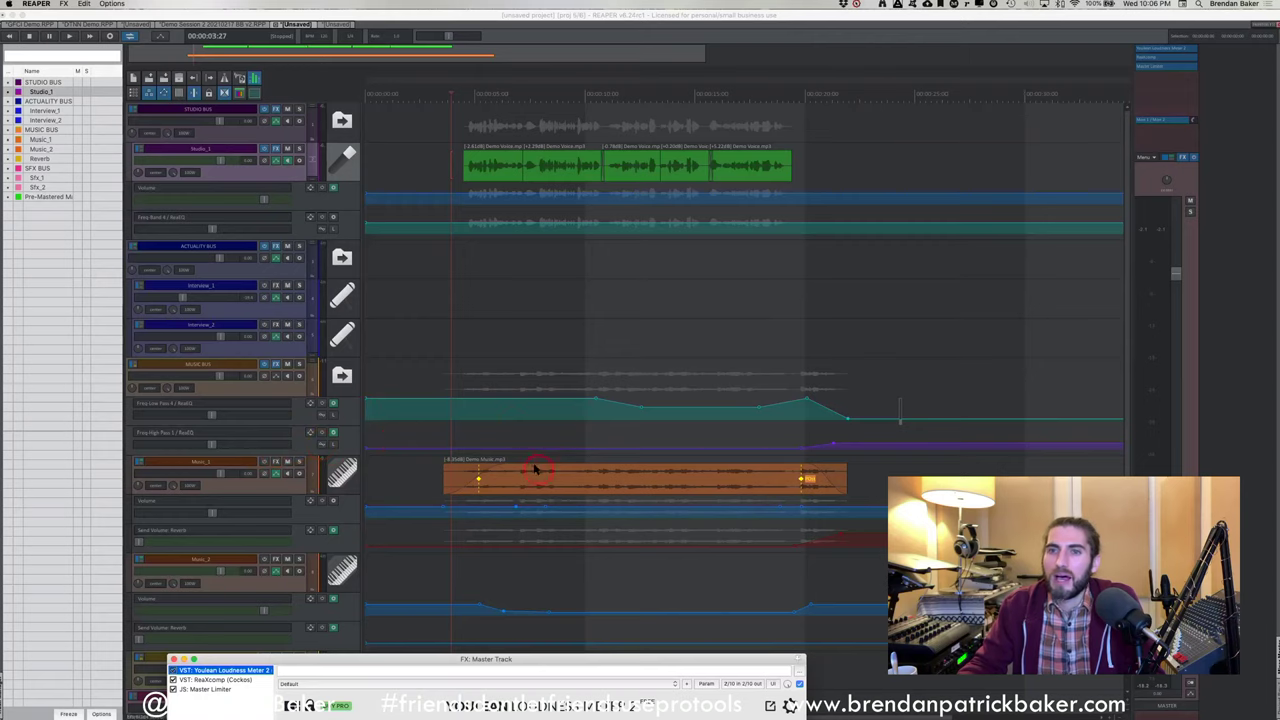
{"action": "scroll", "coordinate": [386, 448], "scroll_direction": "down", "scroll_amount": 5}
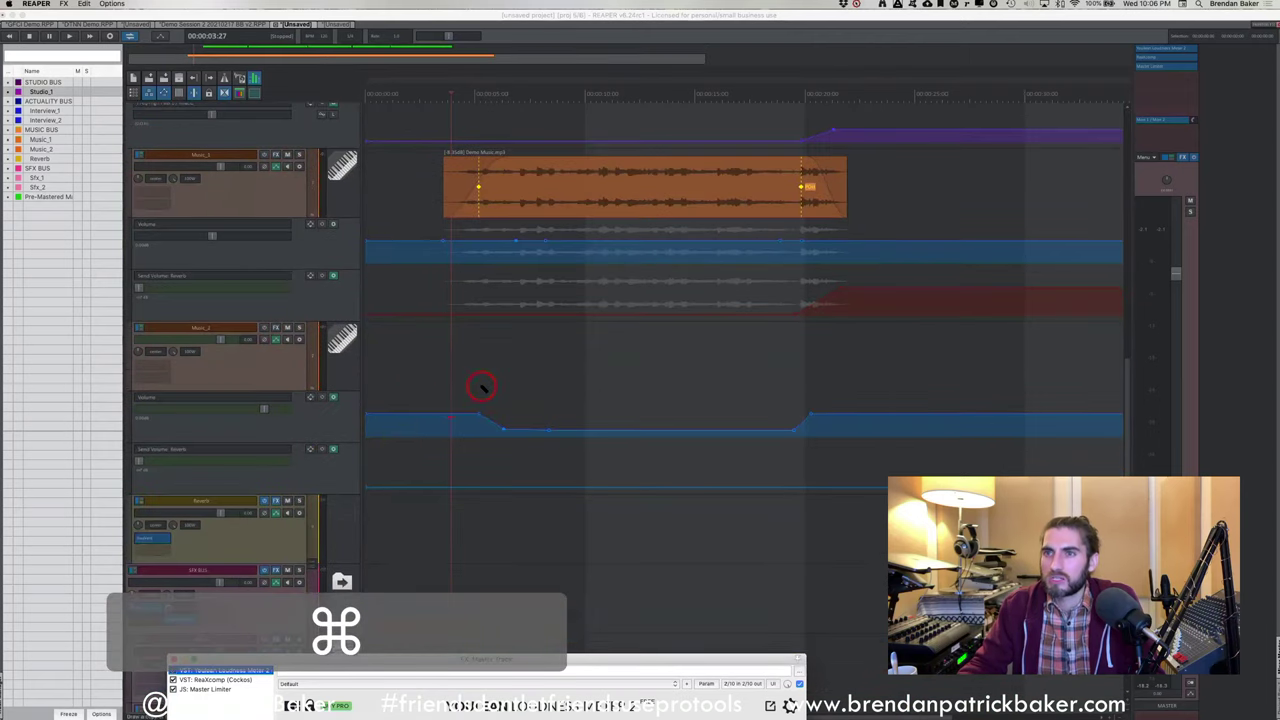
{"action": "scroll", "coordinate": [481, 386], "scroll_direction": "down", "scroll_amount": 8}
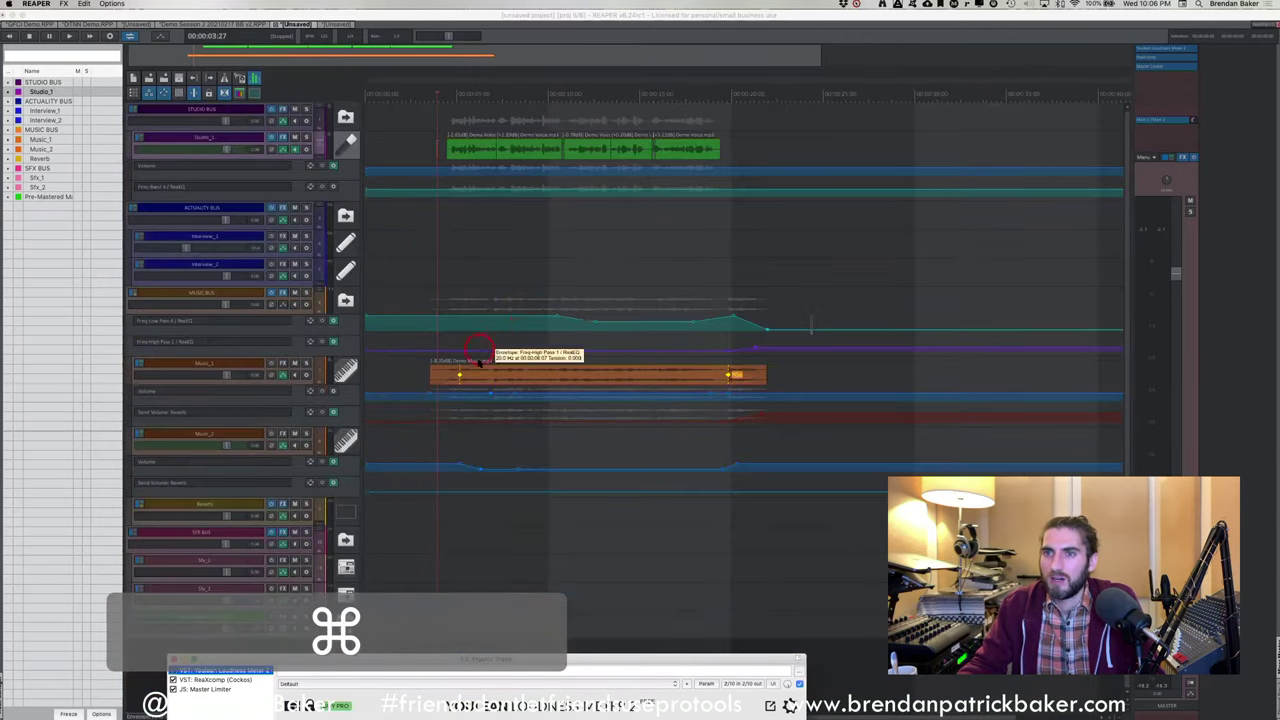
{"action": "left_click", "coordinate": [471, 443], "text": "shift"}
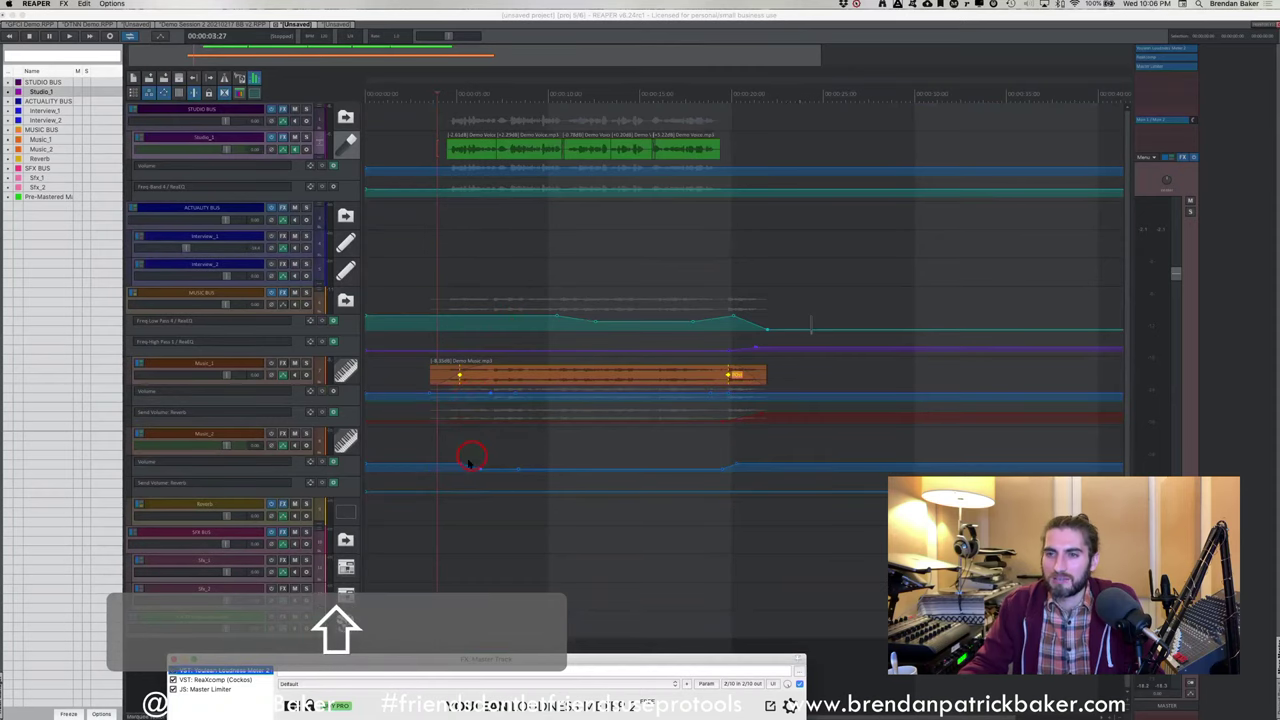
{"action": "key", "text": "q"}
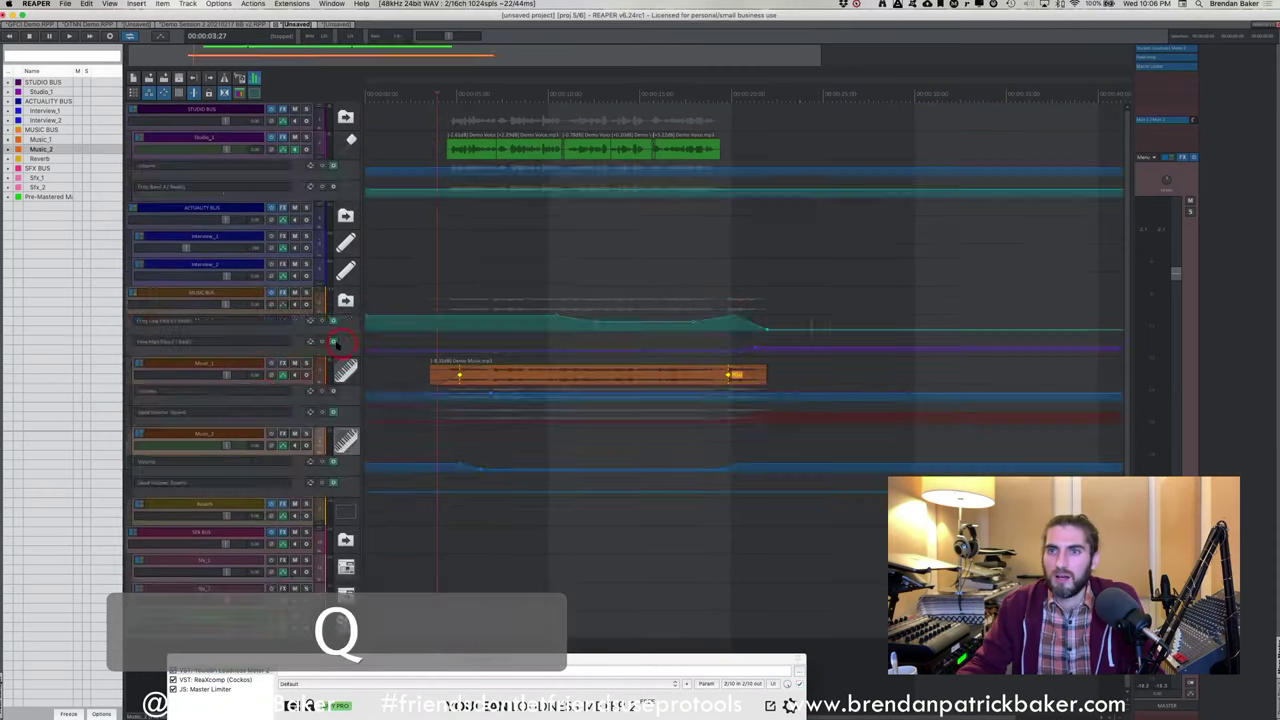
{"action": "left_click", "coordinate": [252, 297]}
{"action": "key", "text": "v"}
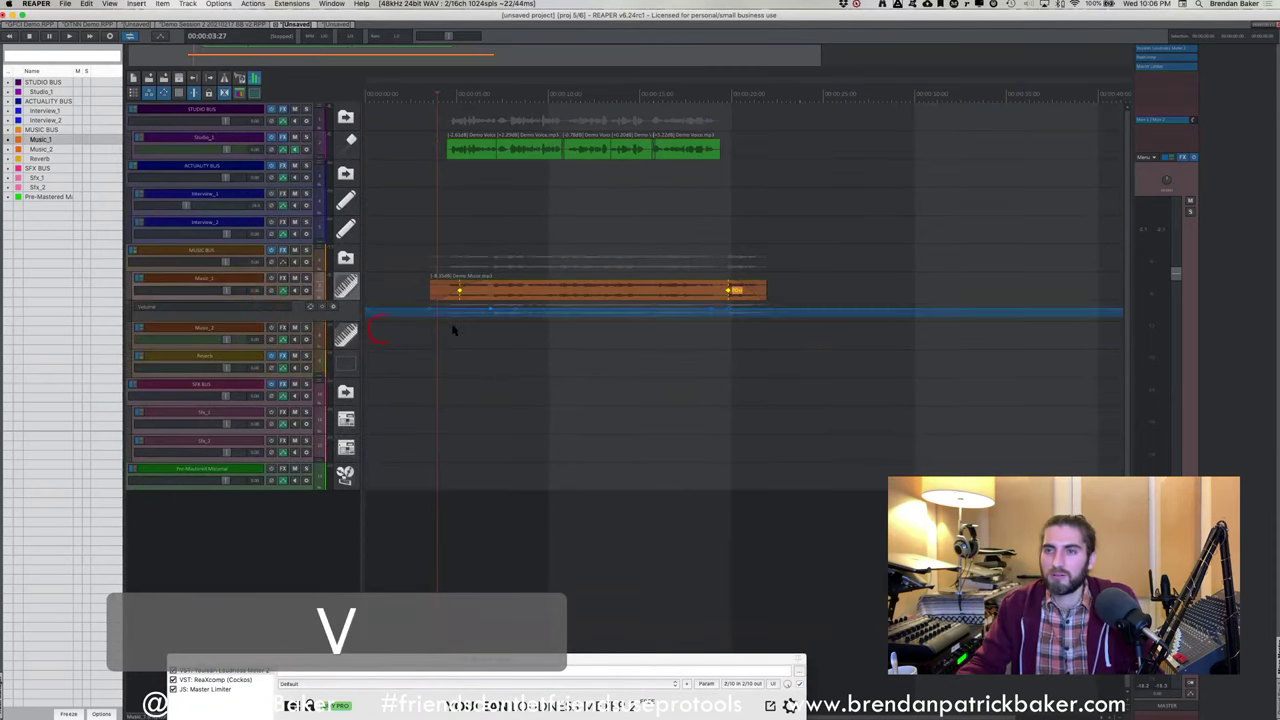
{"action": "left_click", "coordinate": [443, 323]}
Duck the Music_1 volume envelope under the voice from about 00:00:05 to 00:00:20, curving the ramps at both ends
{"action": "scroll", "coordinate": [440, 327], "scroll_direction": "up", "scroll_amount": 5}
{"action": "scroll", "coordinate": [440, 327], "scroll_direction": "down", "scroll_amount": 5}
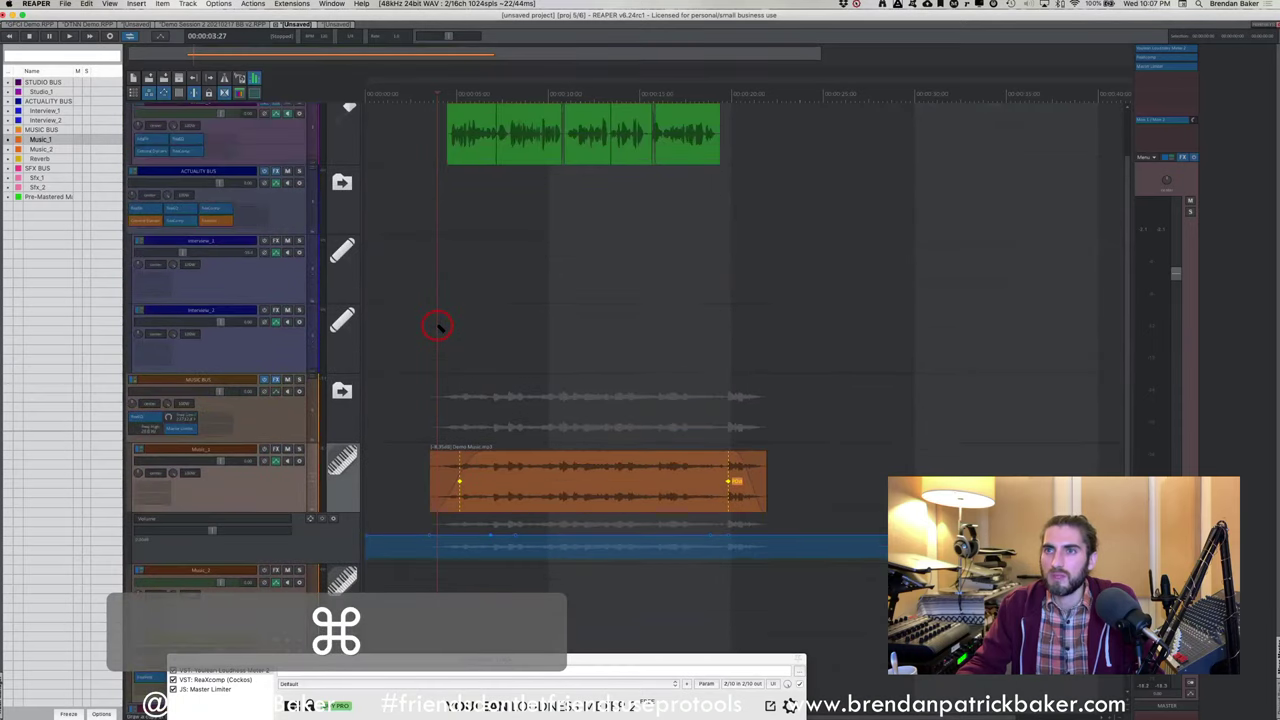
{"action": "left_click_drag", "start_coordinate": [462, 540], "coordinate": [710, 557]}
{"action": "left_click", "coordinate": [514, 519]}
{"action": "key", "text": "alt"}
{"action": "left_click", "coordinate": [465, 522], "text": "alt"}
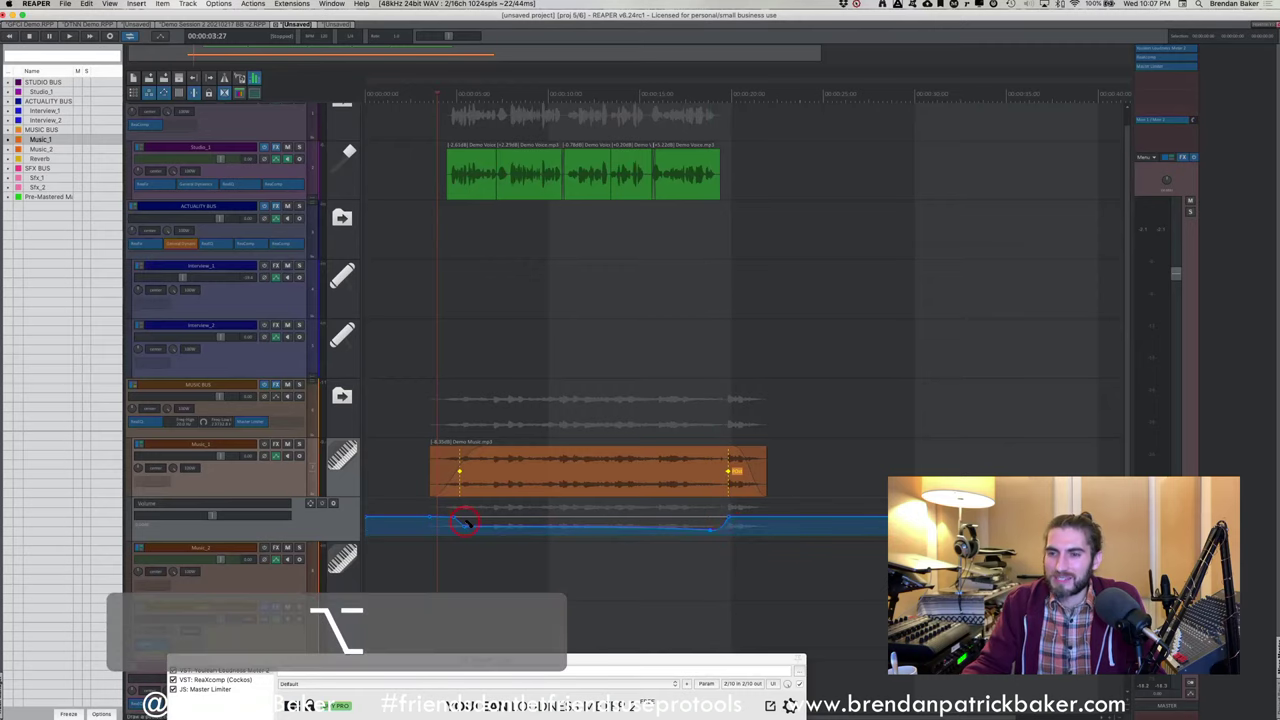
{"action": "scroll", "coordinate": [467, 505], "scroll_direction": "up", "scroll_amount": 3}
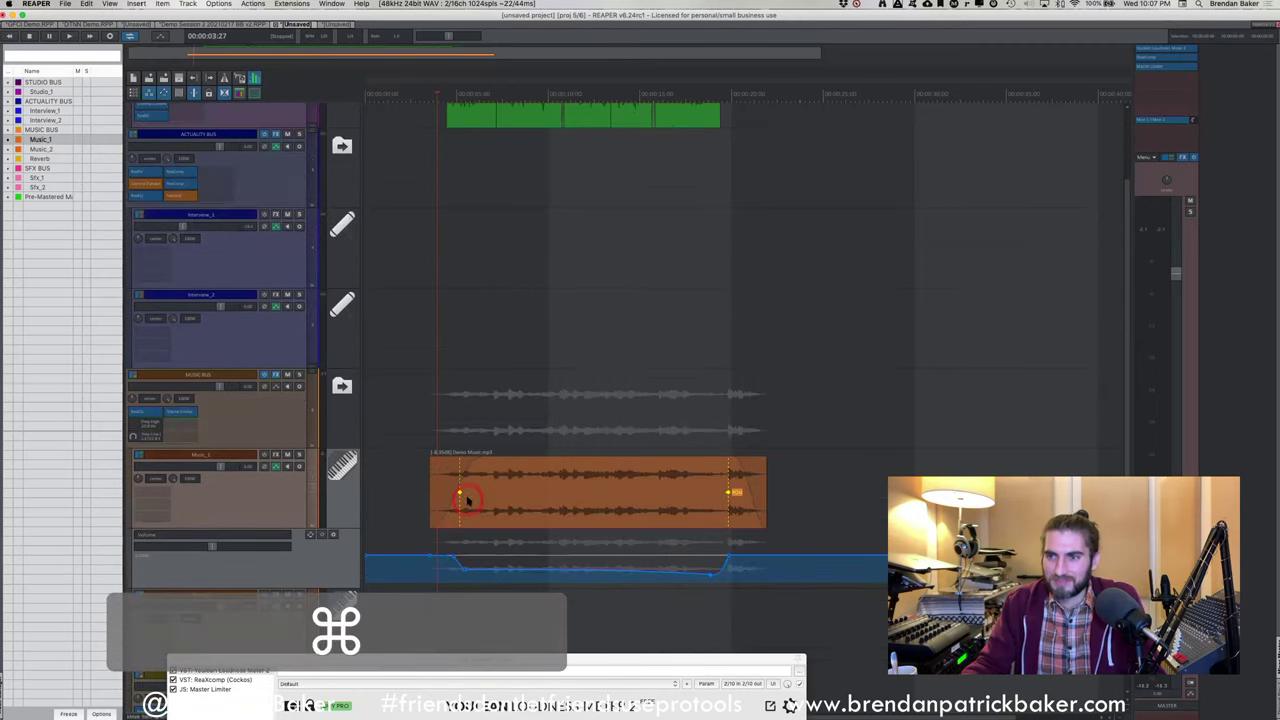
{"action": "left_click_drag", "start_coordinate": [465, 517], "coordinate": [457, 523]}
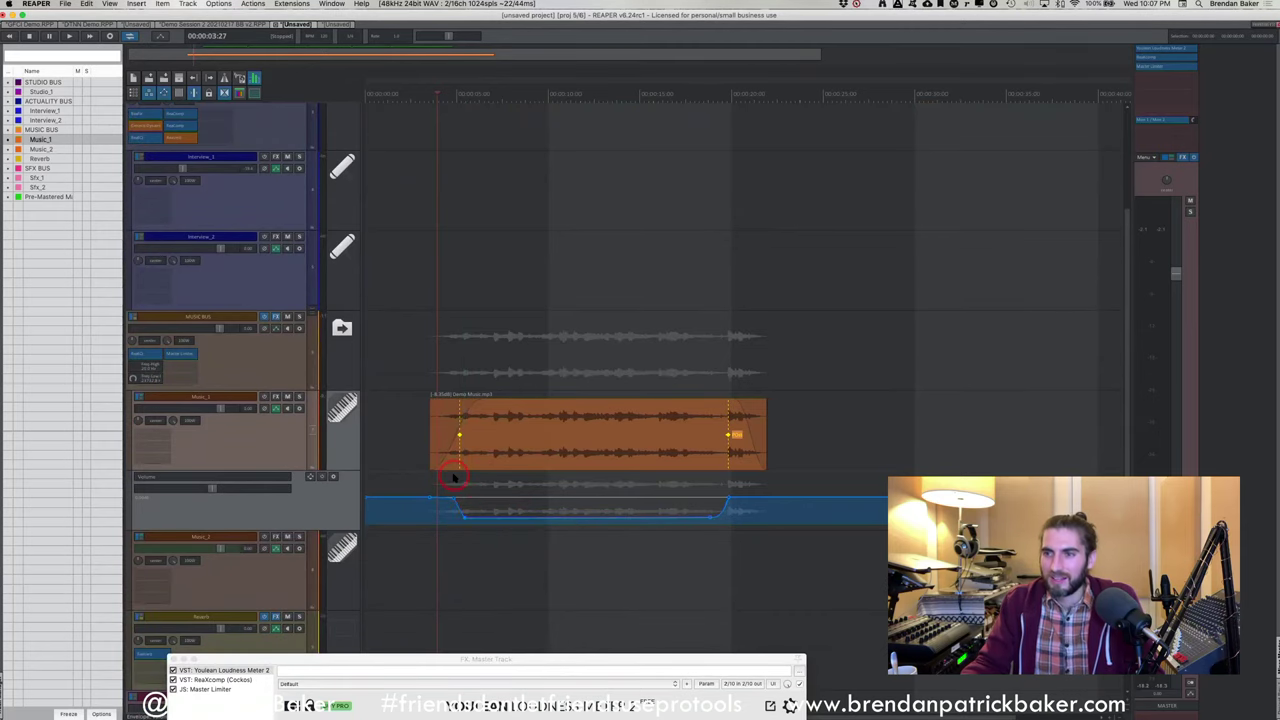
Play the ducked voice-and-music mix to the end while monitoring its loudness in the master track's Youlean Loudness Meter 2
{"action": "key", "text": "space"}
{"action": "scroll", "coordinate": [424, 428], "scroll_direction": "down", "scroll_amount": 3}
{"action": "scroll", "coordinate": [424, 428], "scroll_direction": "down", "scroll_amount": 2}
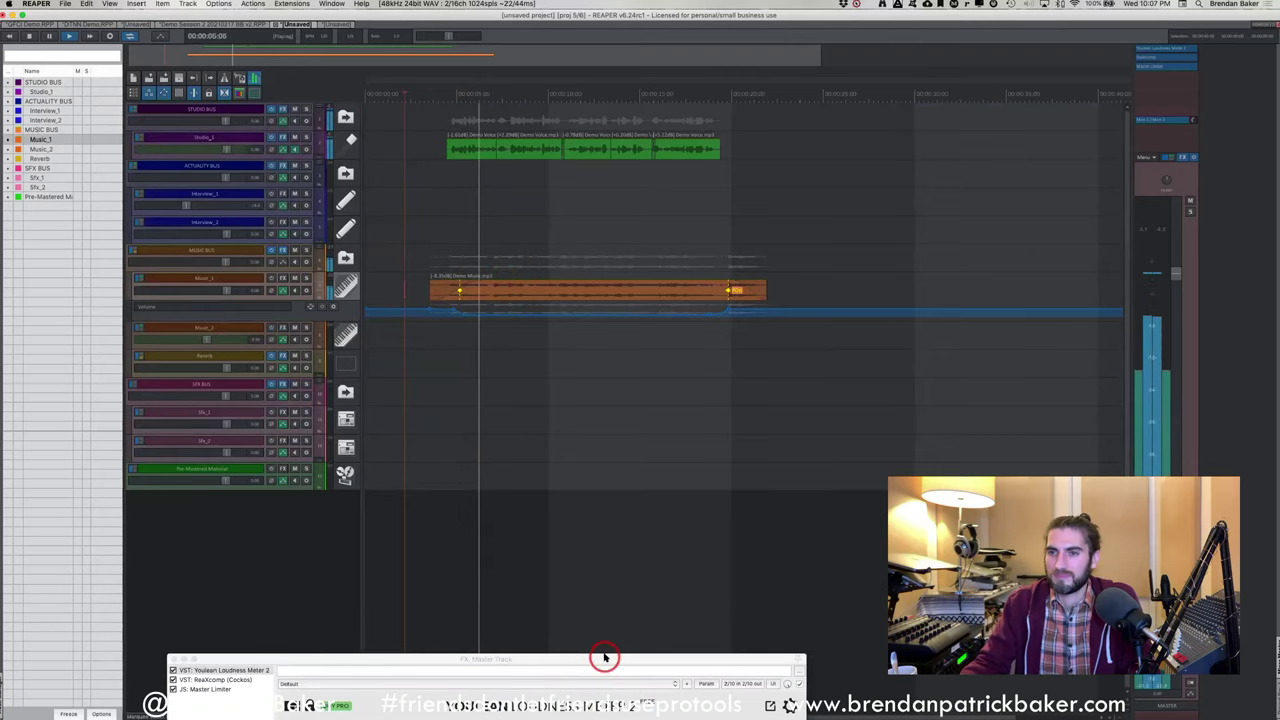
{"action": "left_click_drag", "start_coordinate": [600, 657], "coordinate": [535, 232]}
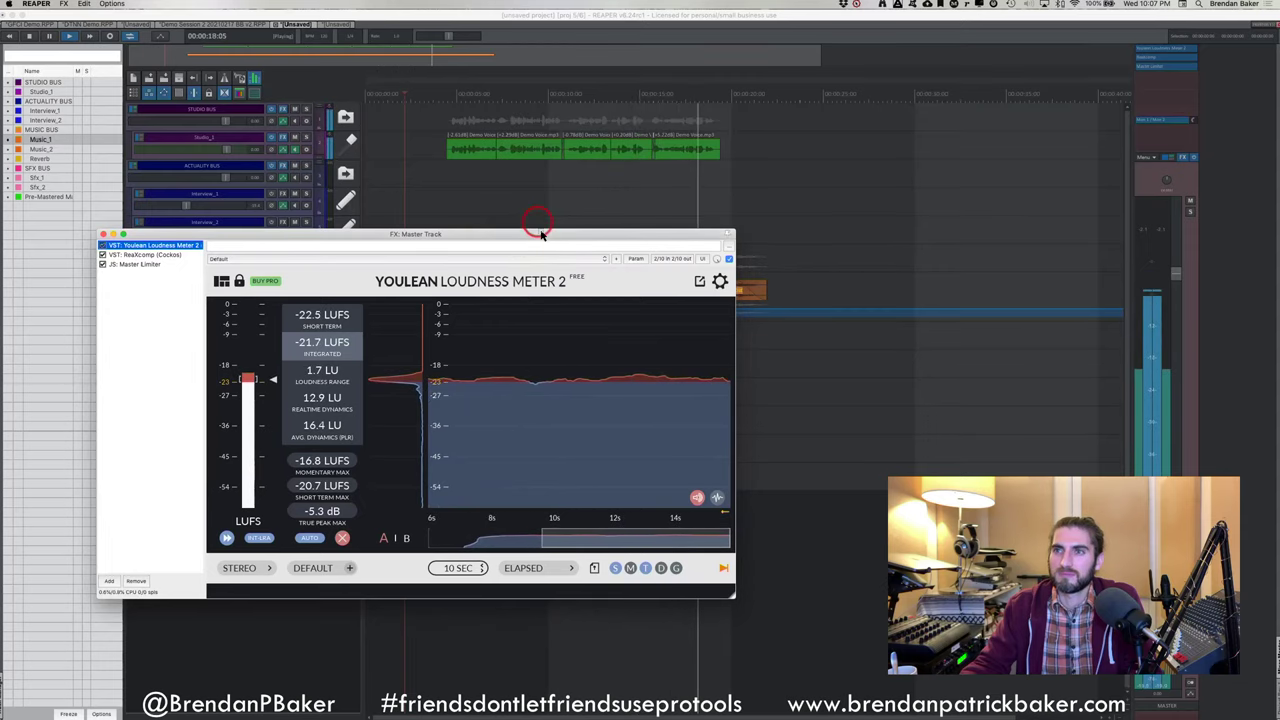
{"action": "left_click_drag", "start_coordinate": [548, 234], "coordinate": [577, 489]}
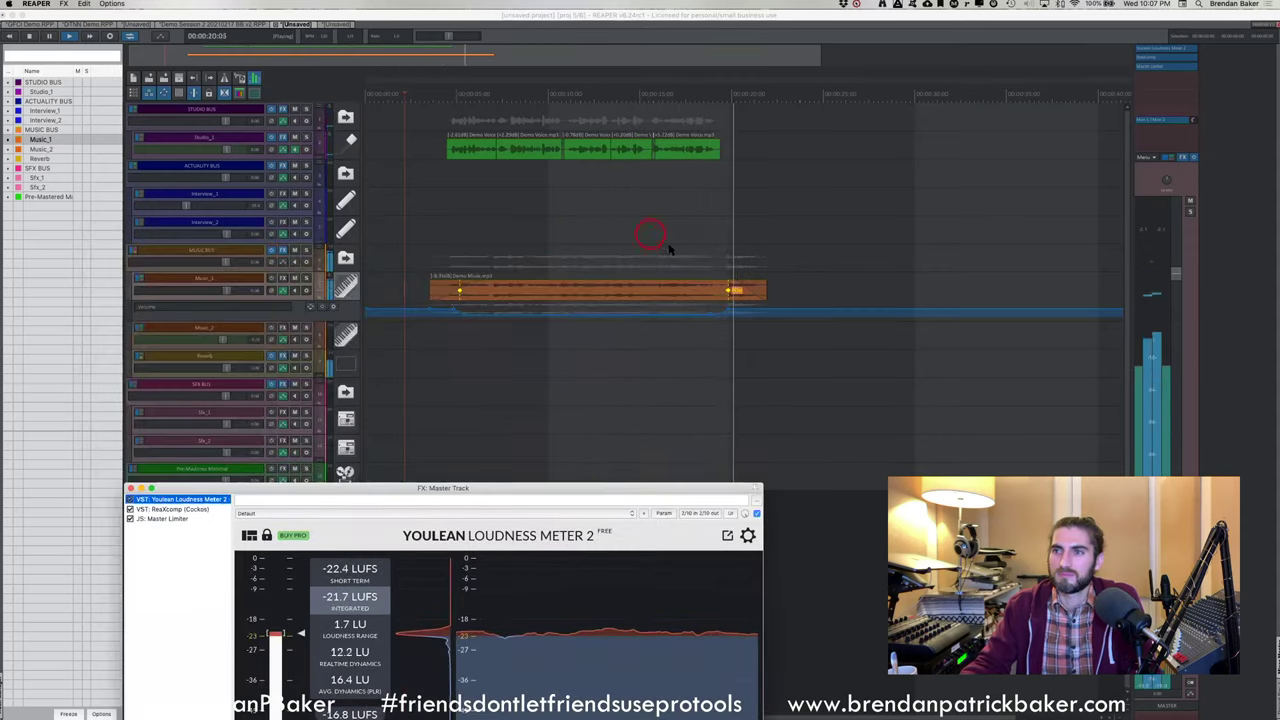
{"action": "left_click", "coordinate": [629, 234]}
{"action": "key", "text": "space"}
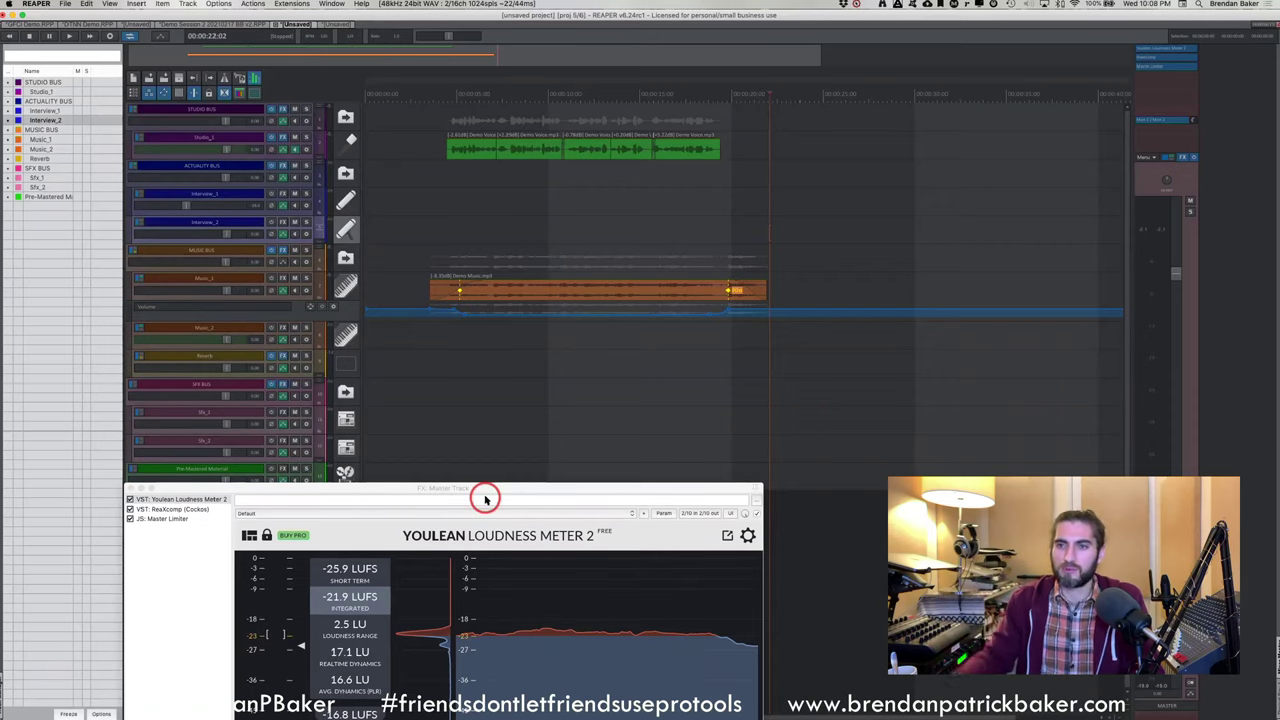
Reposition the master loudness meter below the clips and examine its integrated, short-term and true peak readings
{"action": "left_click_drag", "start_coordinate": [609, 491], "coordinate": [682, 360]}
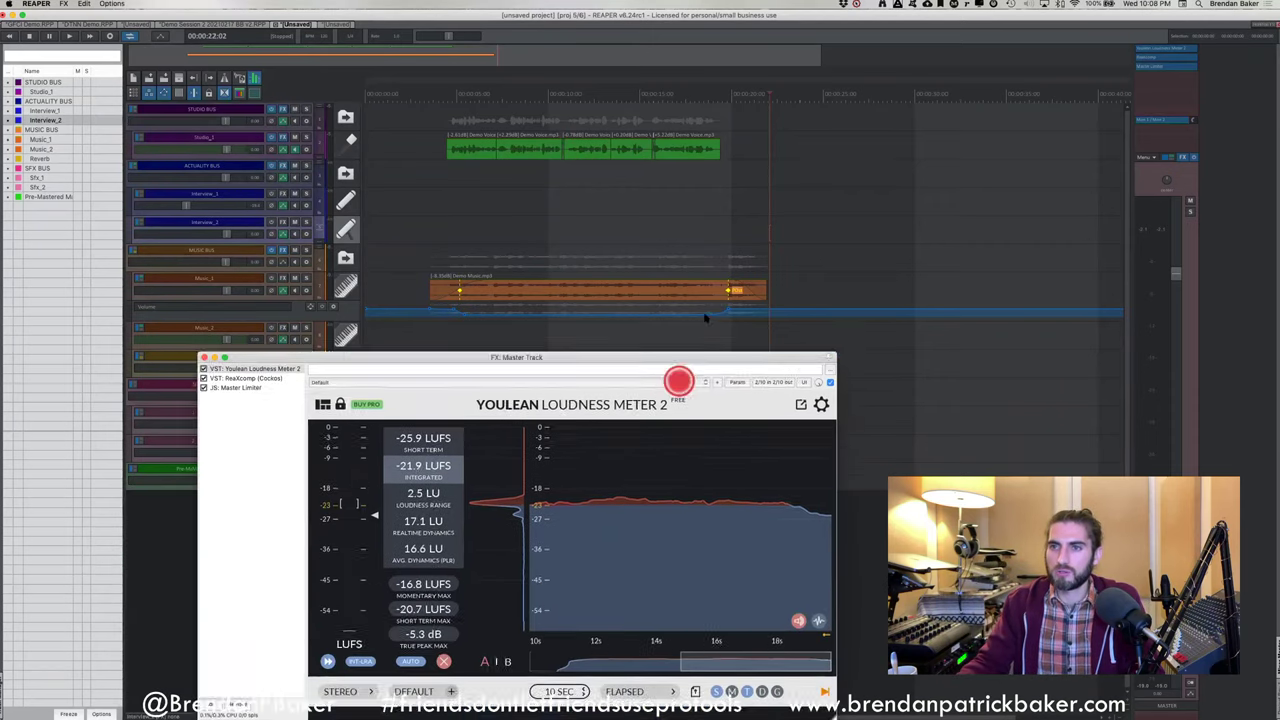
{"action": "left_click_drag", "start_coordinate": [704, 318], "coordinate": [700, 323]}
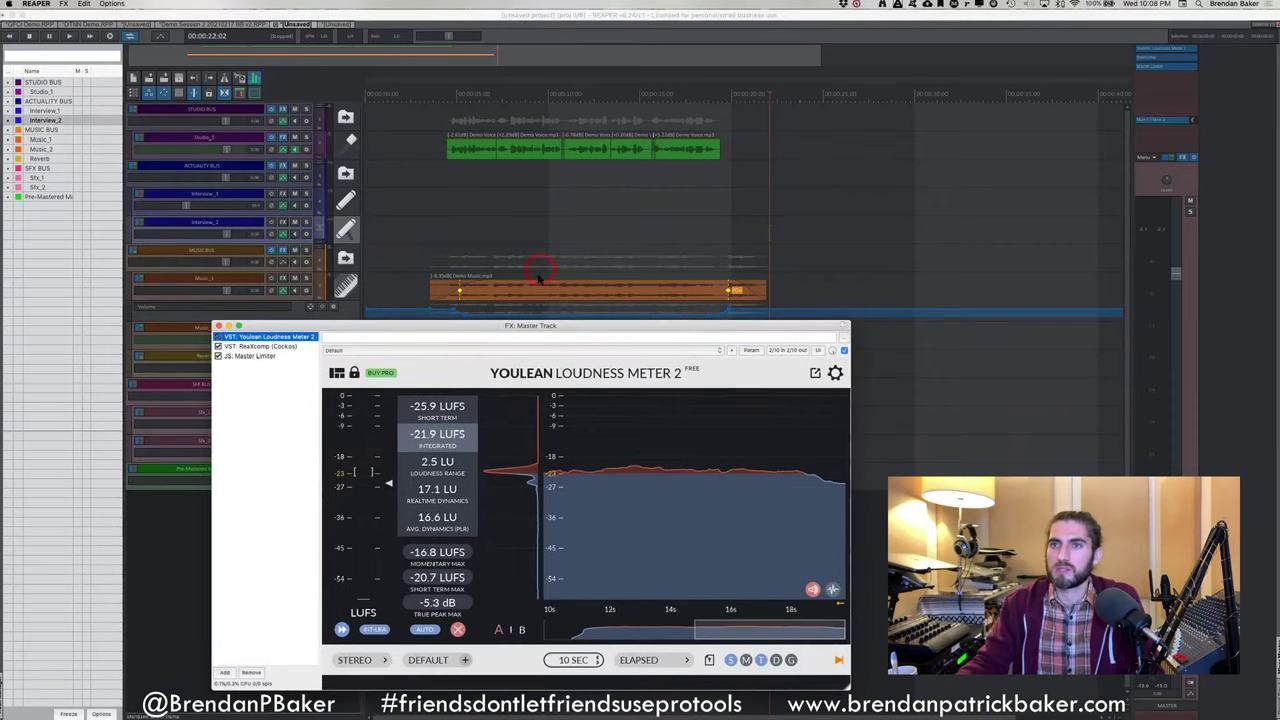
{"action": "left_click_drag", "start_coordinate": [551, 331], "coordinate": [580, 360]}
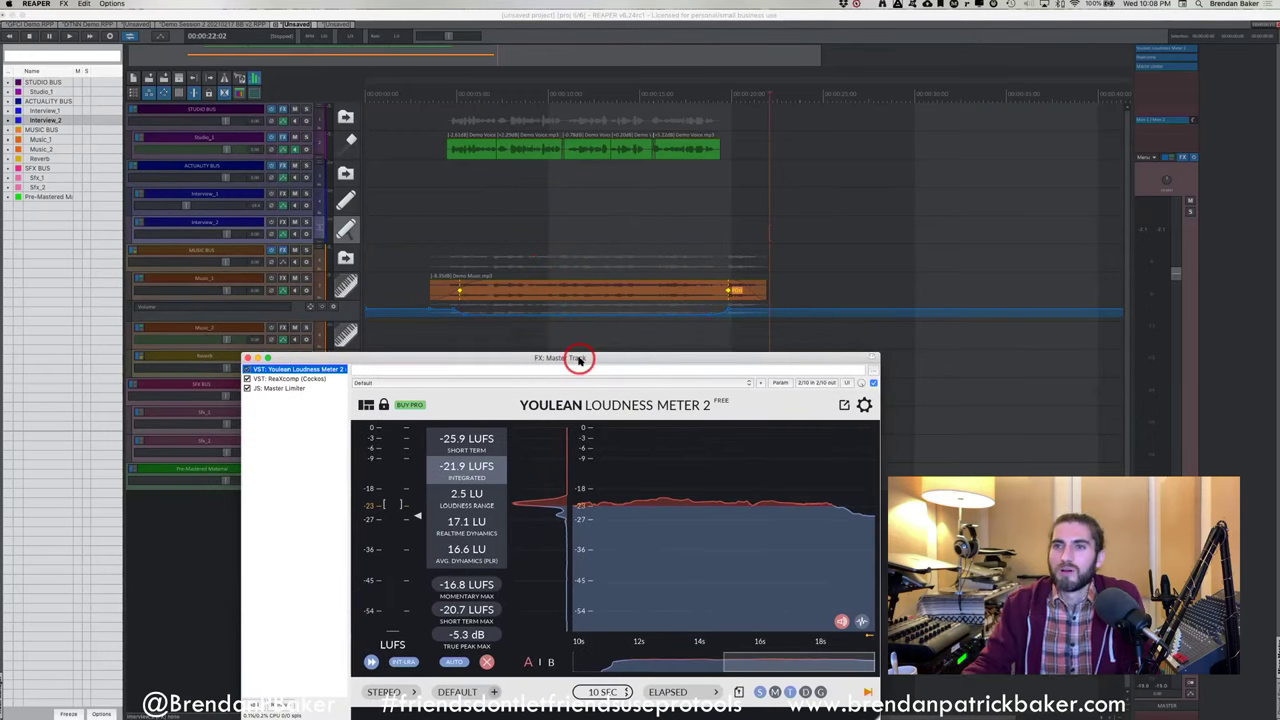
{"action": "scroll", "coordinate": [560, 223], "scroll_direction": "down", "scroll_amount": 2}
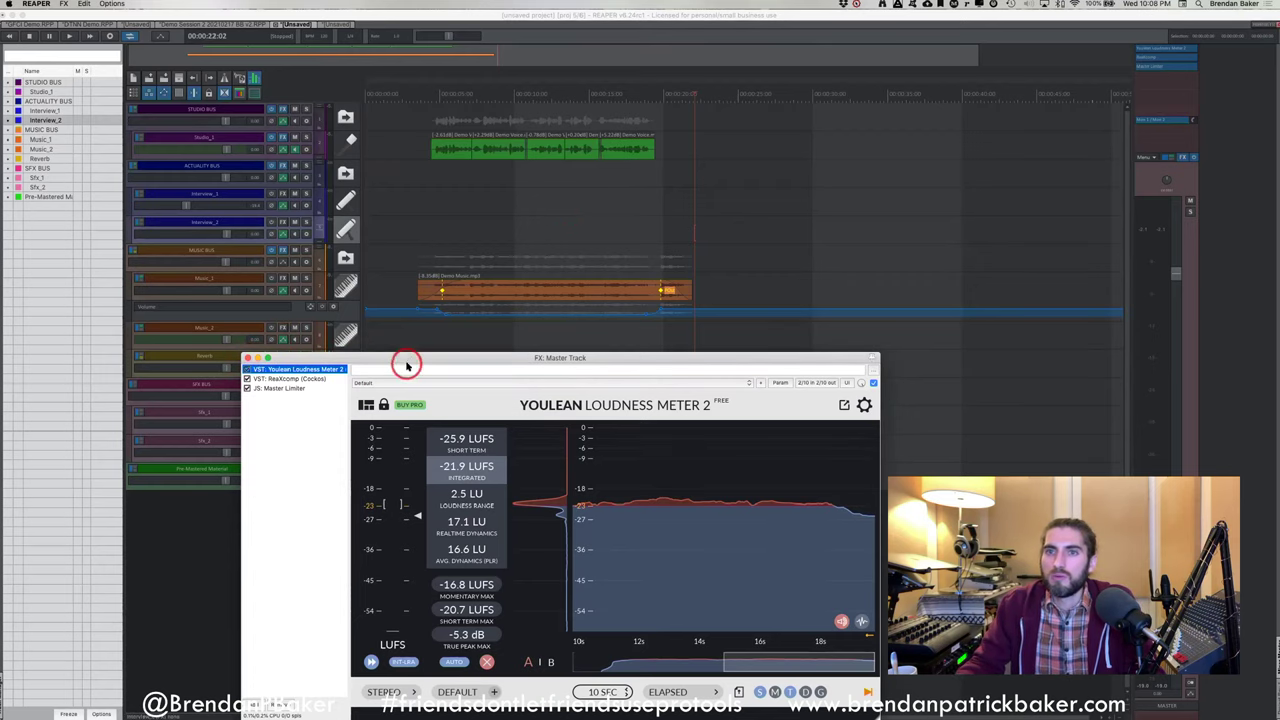
Show the ReaXcomp band settings in the master track's effects chain and bypass ReaXcomp
{"action": "left_click_drag", "start_coordinate": [434, 366], "coordinate": [349, 203]}
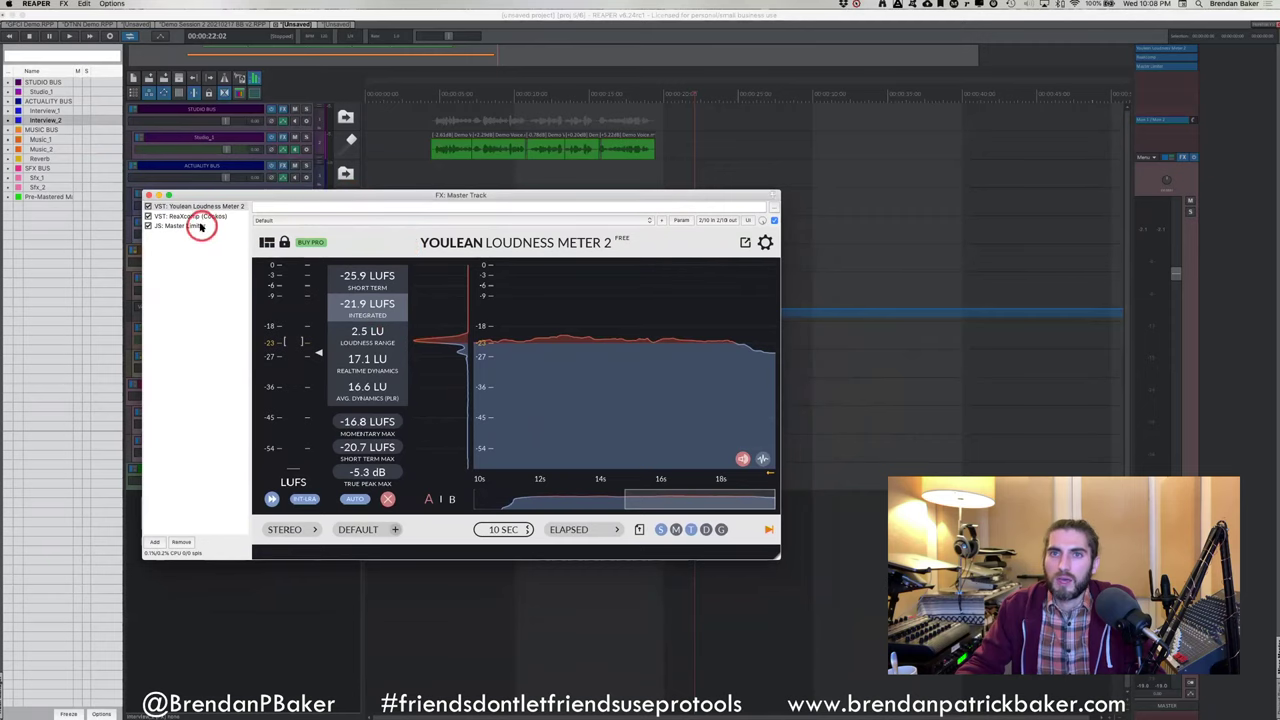
{"action": "left_click", "coordinate": [176, 216]}
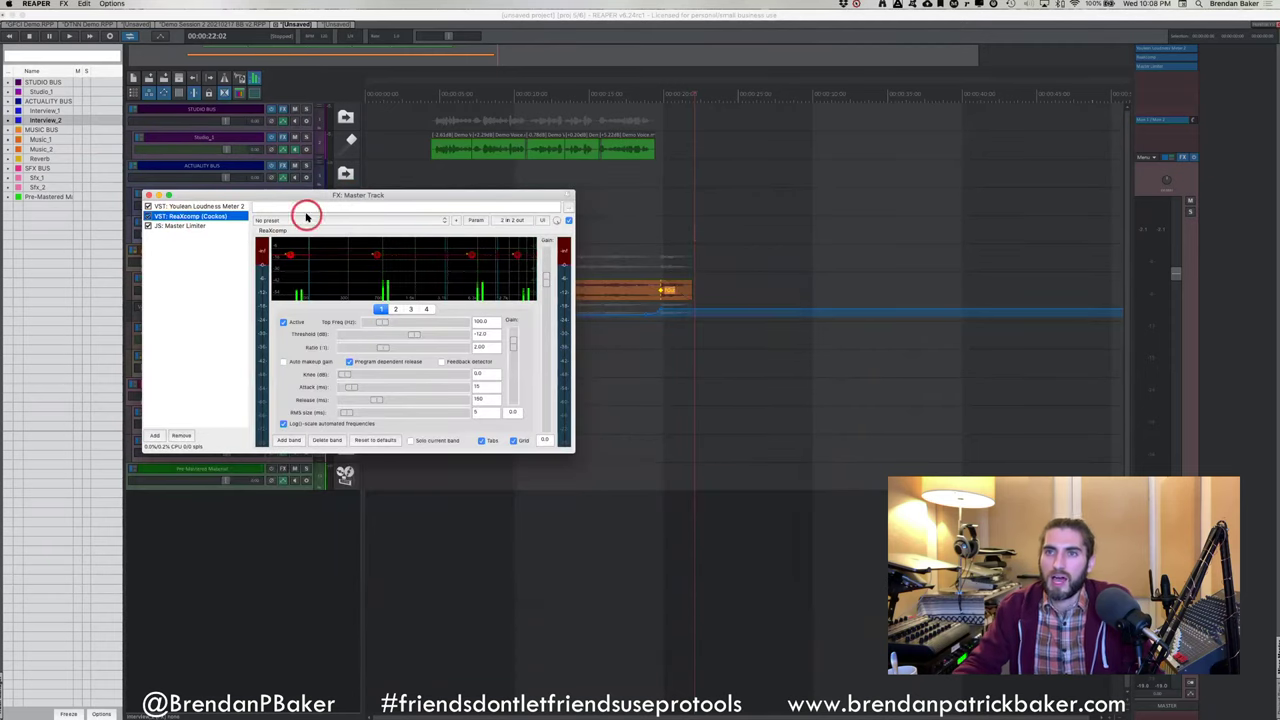
{"action": "mouse_move", "coordinate": [290, 257]}
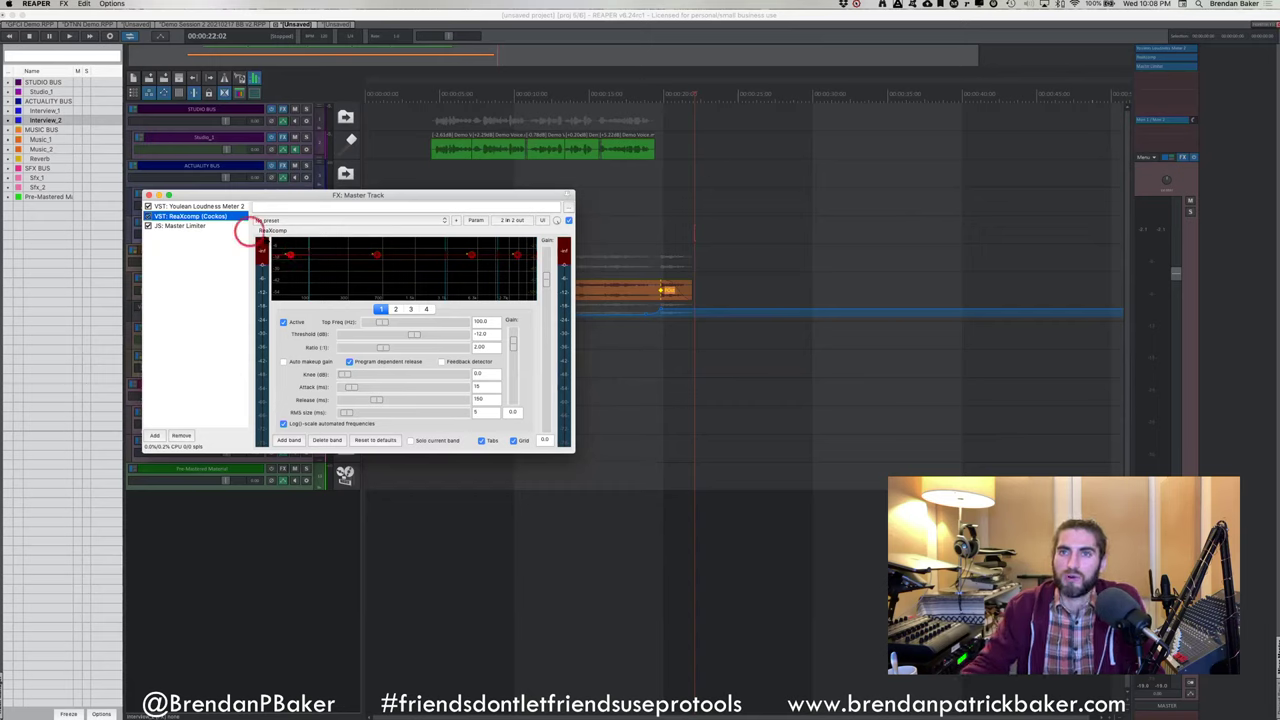
{"action": "left_click", "coordinate": [310, 275]}
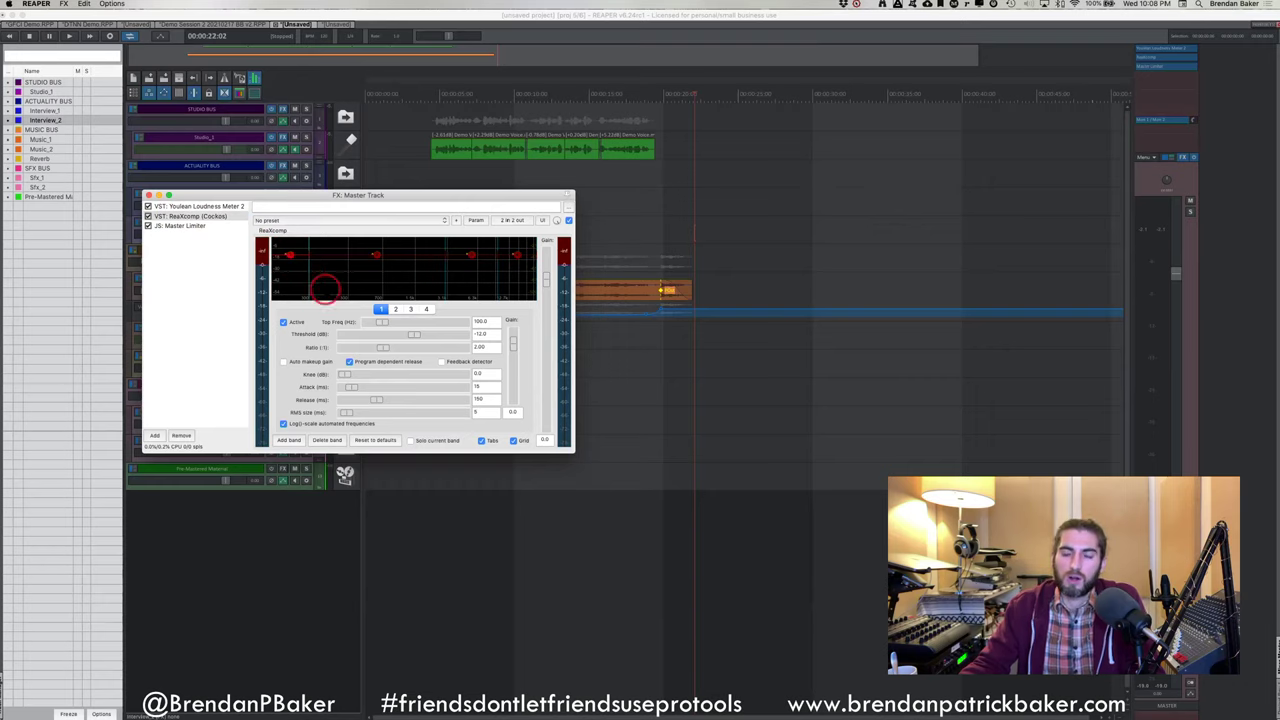
{"action": "left_click", "coordinate": [148, 216]}
Show the Master Limiter in the master effects chain and examine its threshold and limit settings
{"action": "left_click", "coordinate": [188, 227]}
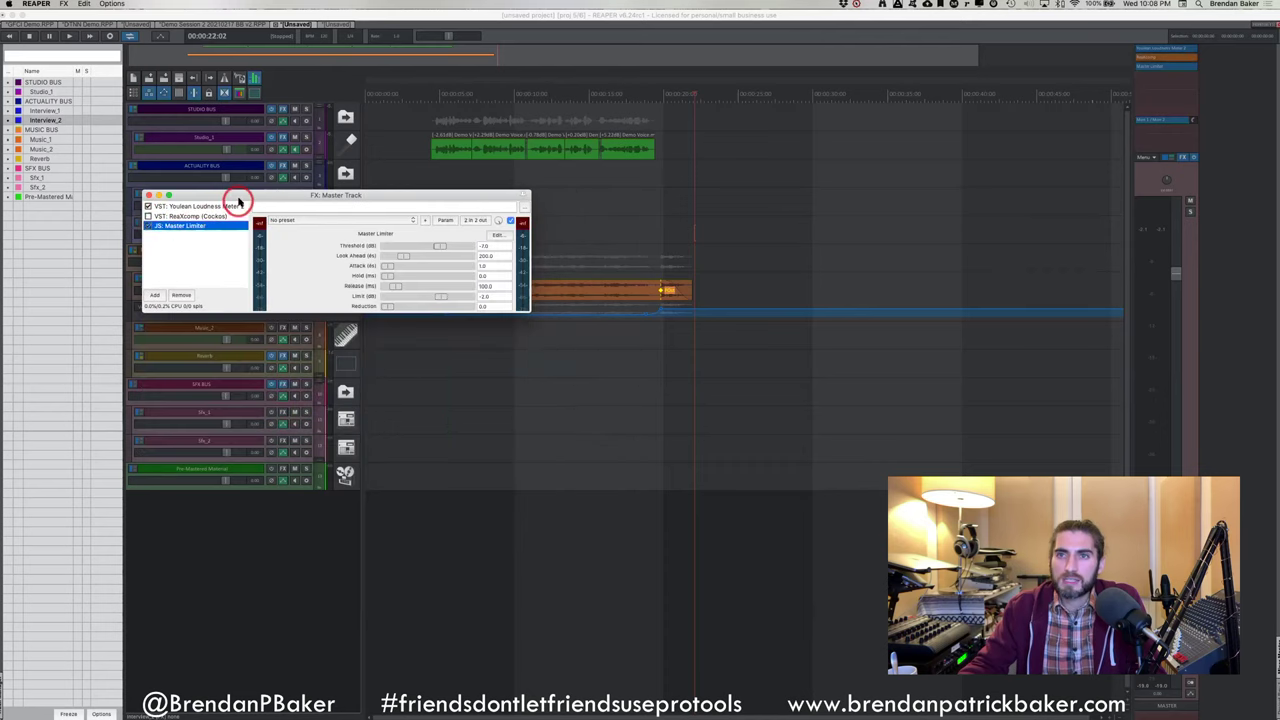
{"action": "left_click_drag", "start_coordinate": [234, 197], "coordinate": [478, 408]}
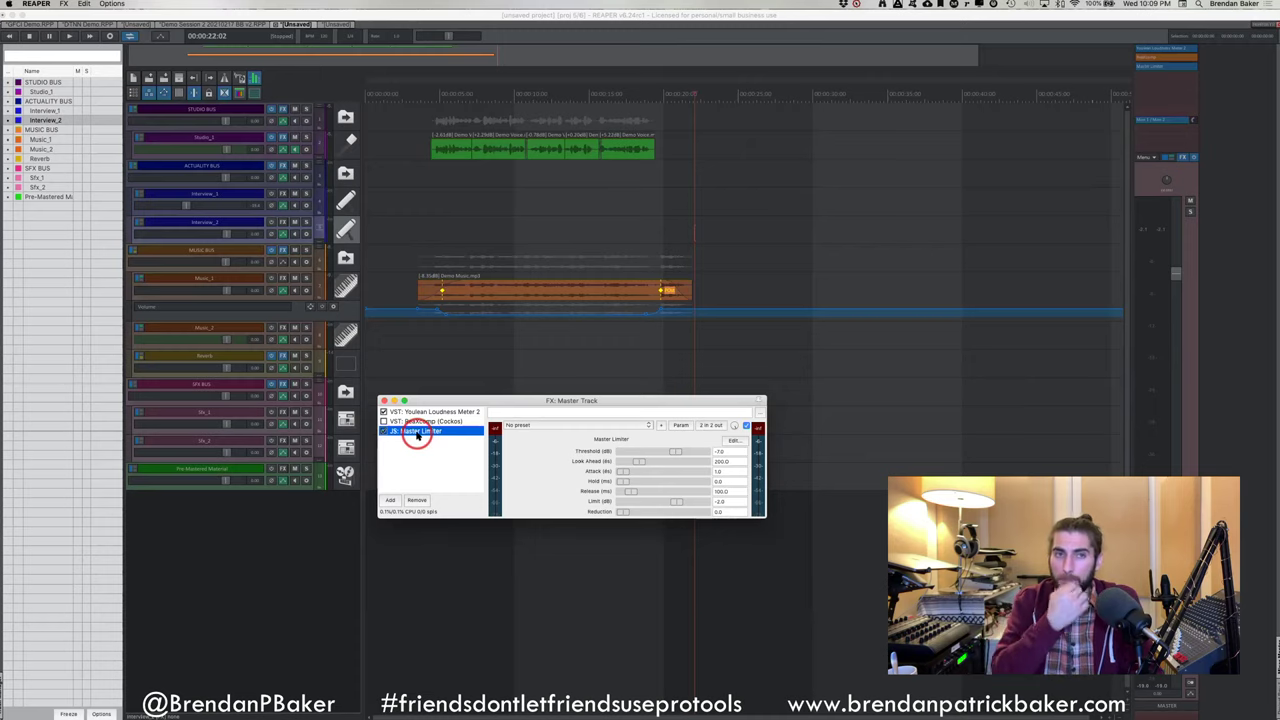
{"action": "left_click", "coordinate": [462, 387]}
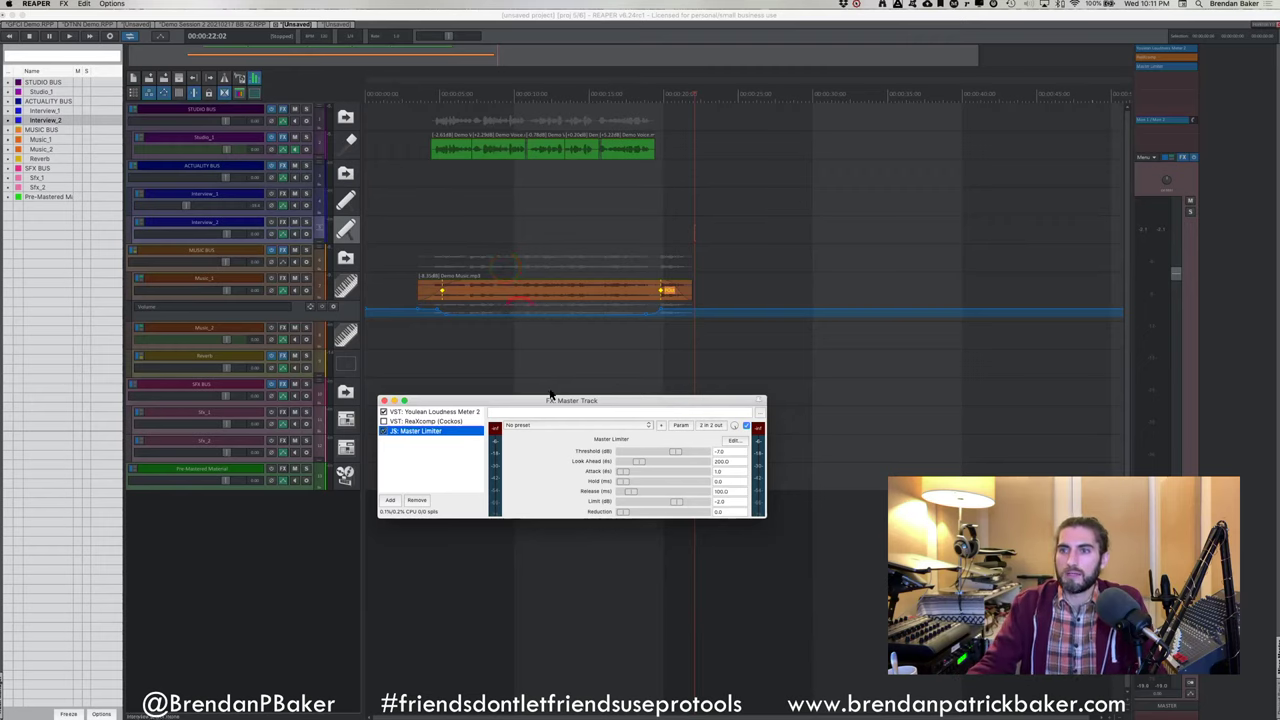
{"action": "left_click_drag", "start_coordinate": [729, 503], "coordinate": [719, 503]}
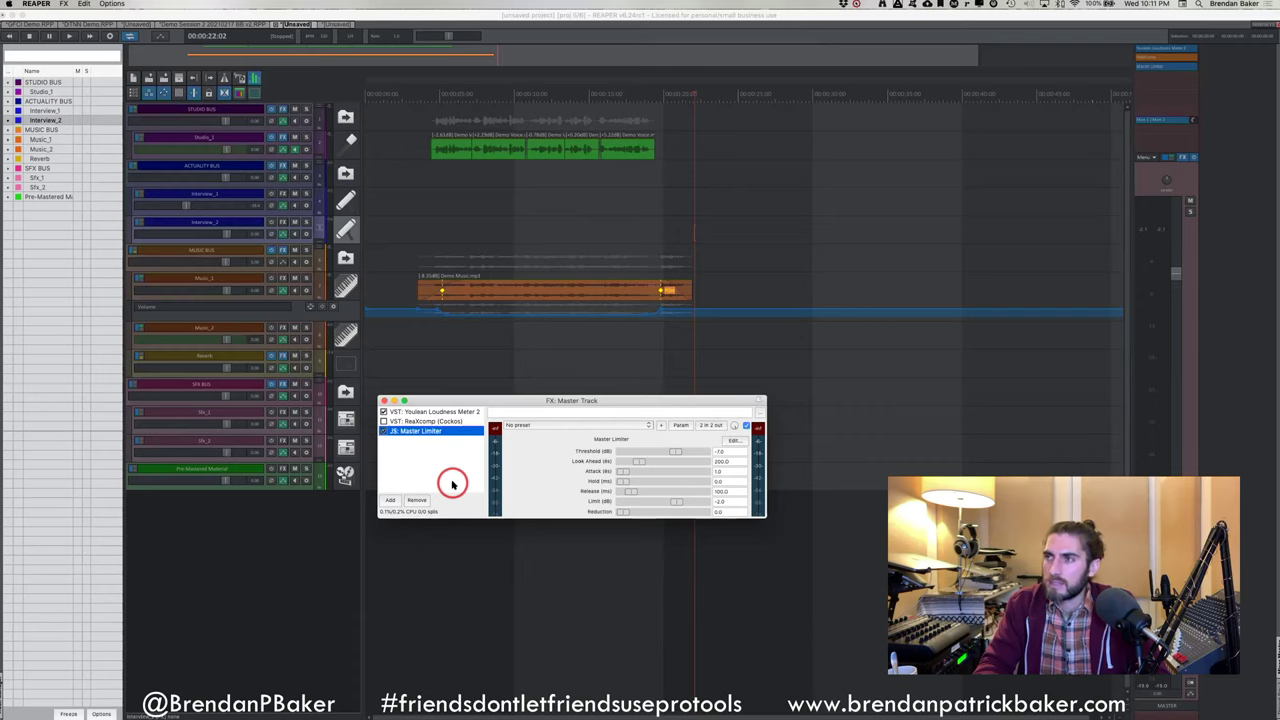
{"action": "left_click_drag", "start_coordinate": [452, 484], "coordinate": [464, 475]}
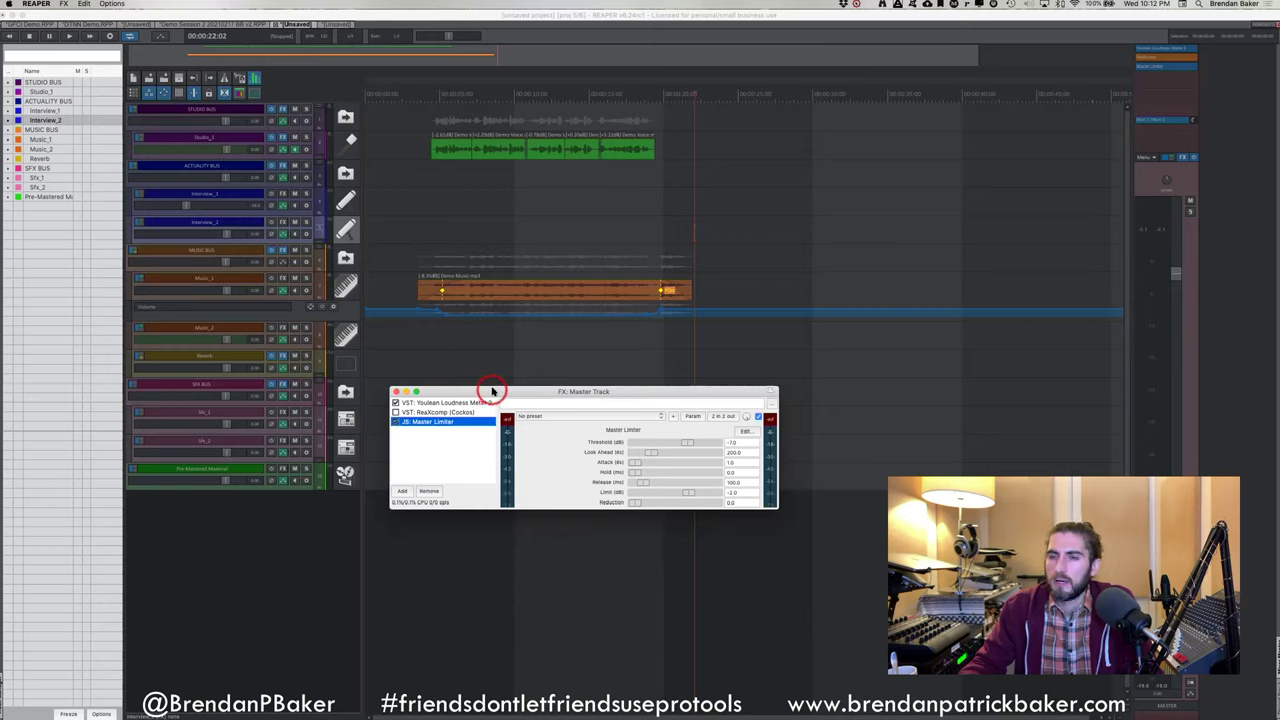
{"action": "left_click_drag", "start_coordinate": [492, 391], "coordinate": [493, 393]}
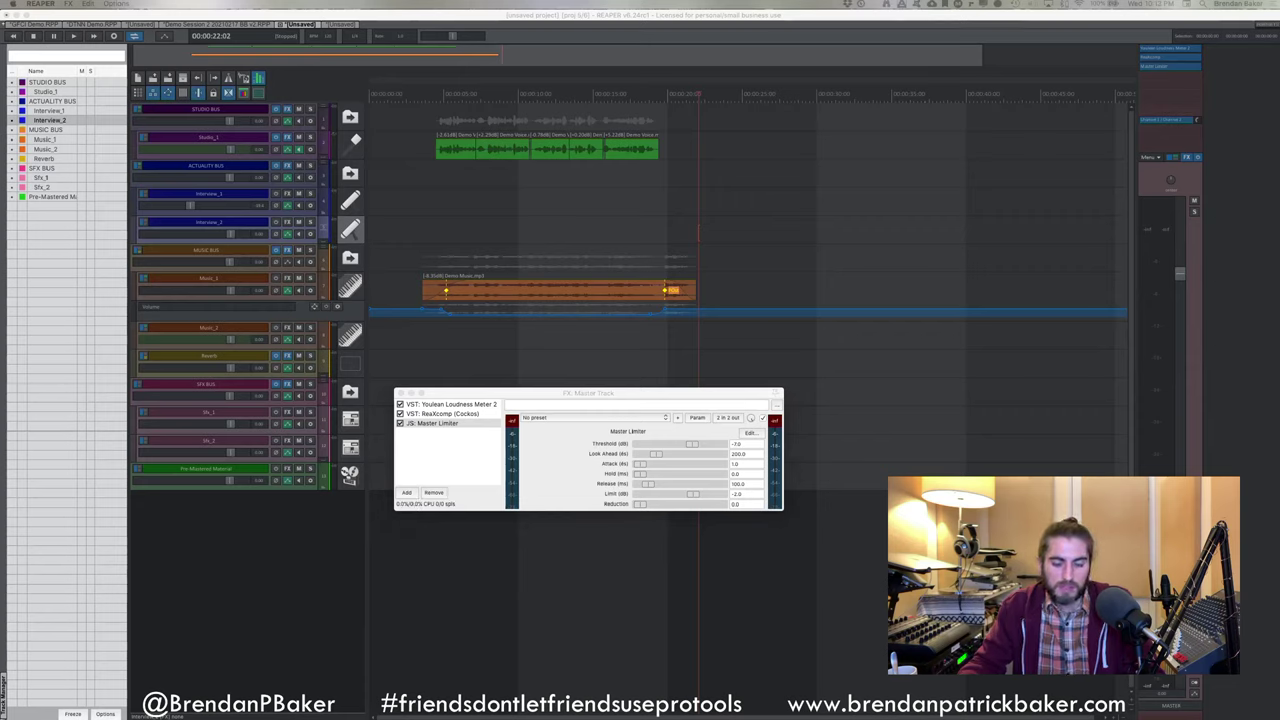
{"action": "key", "text": "super+c"}
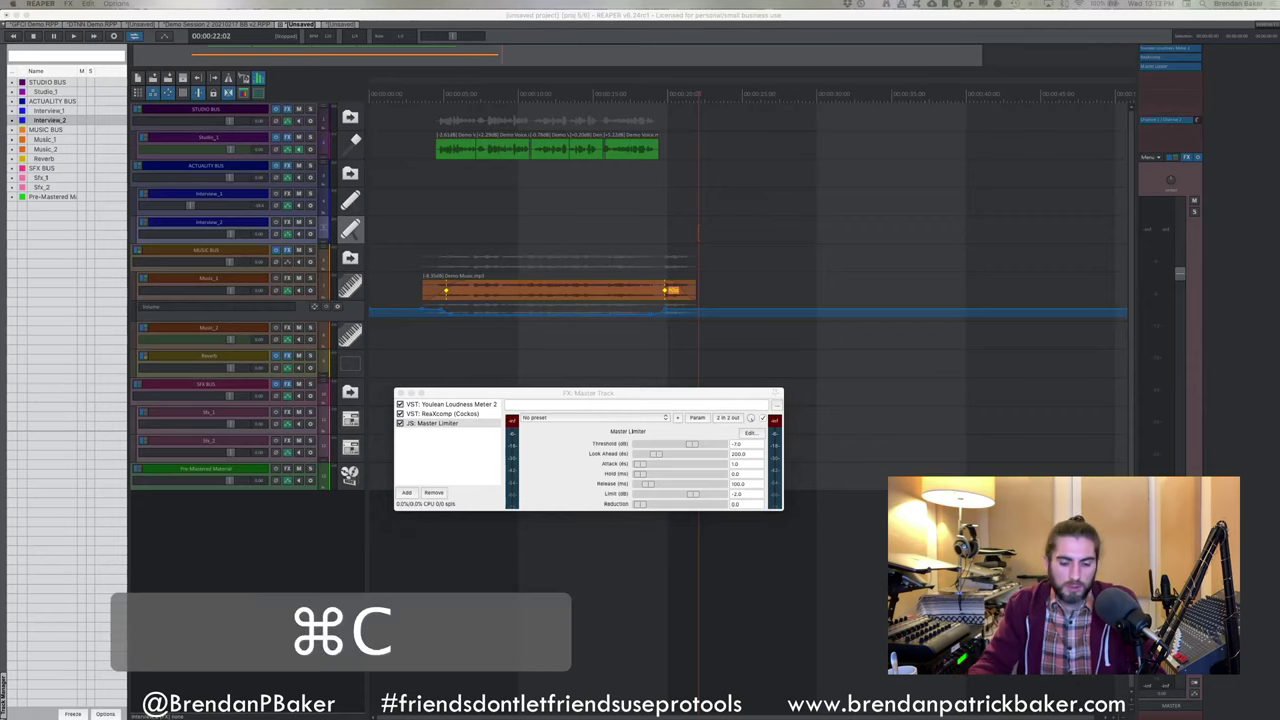
{"action": "key", "text": "super+v"}
{"action": "key", "text": "Return"}
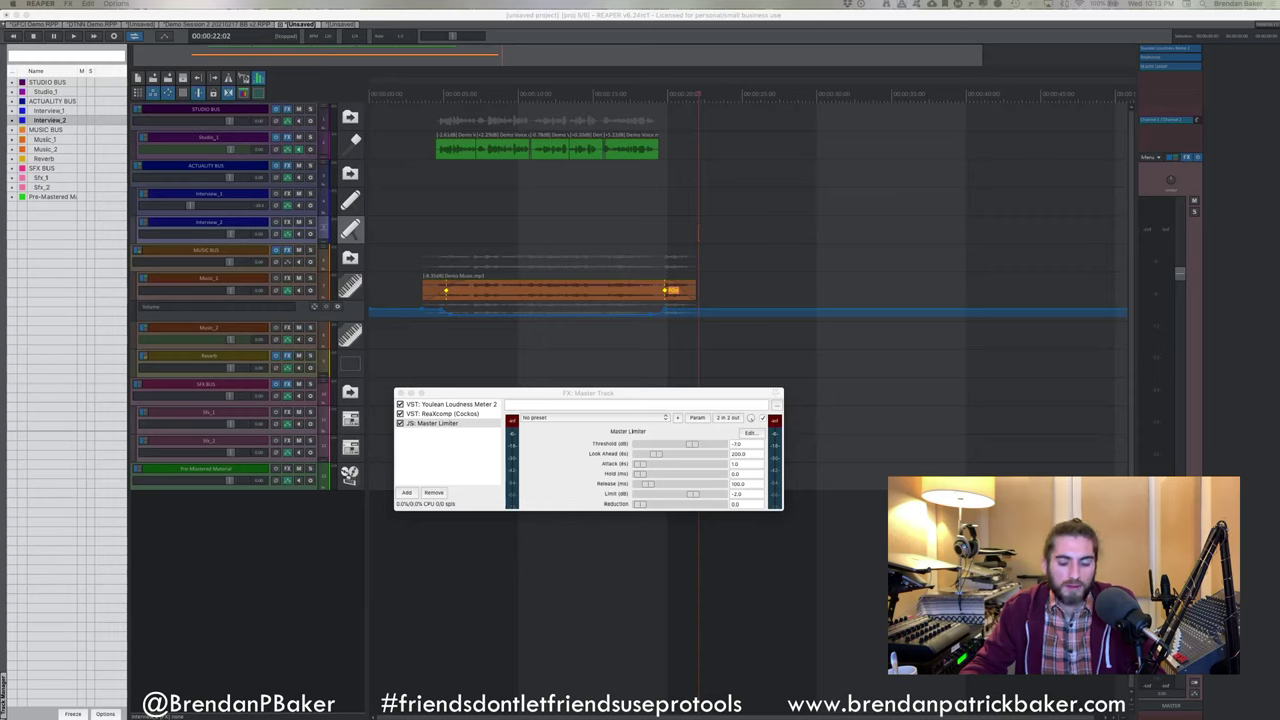
{"action": "key", "text": "super+c"}
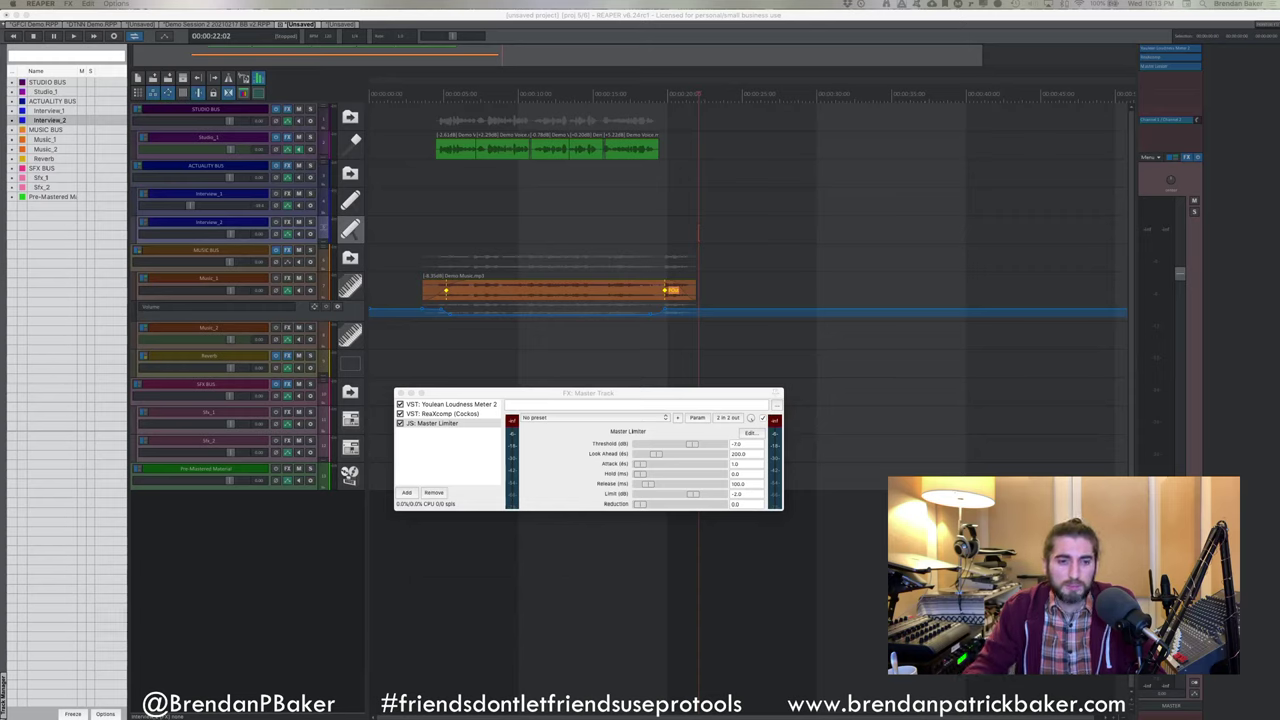
{"action": "key", "text": "super+v"}
{"action": "key", "text": "Return"}
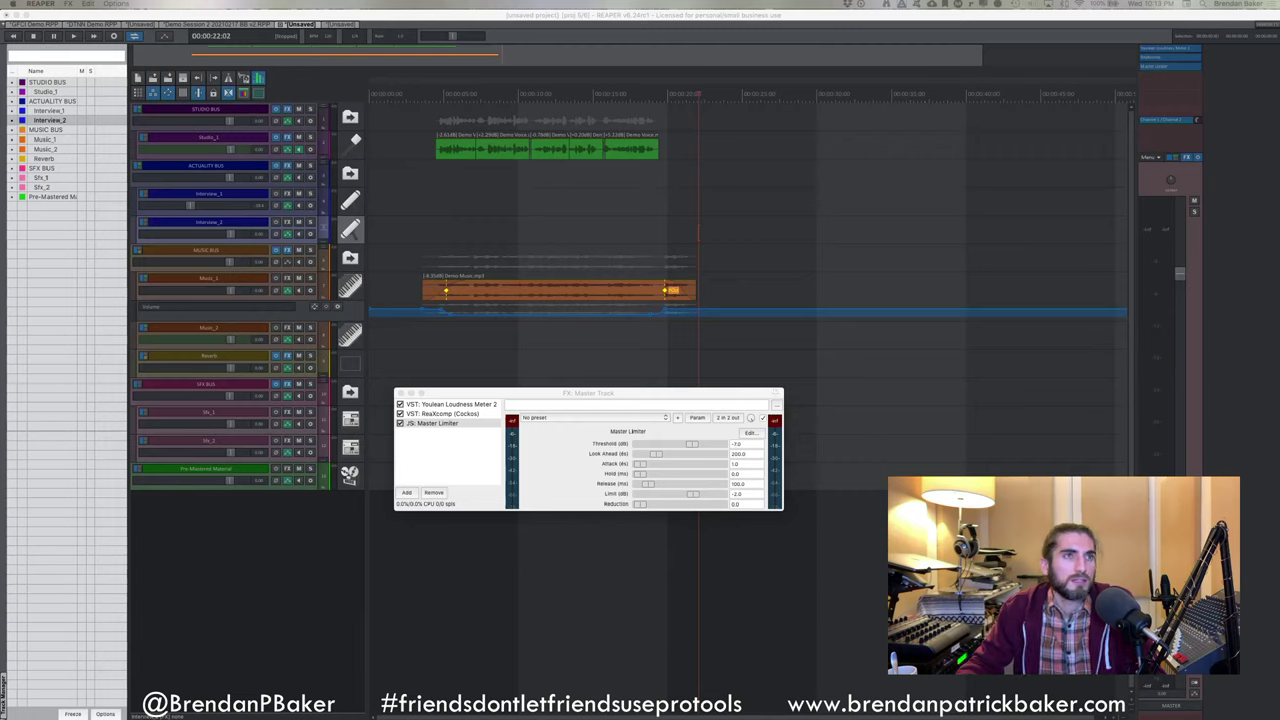
{"action": "key", "text": "super+c"}
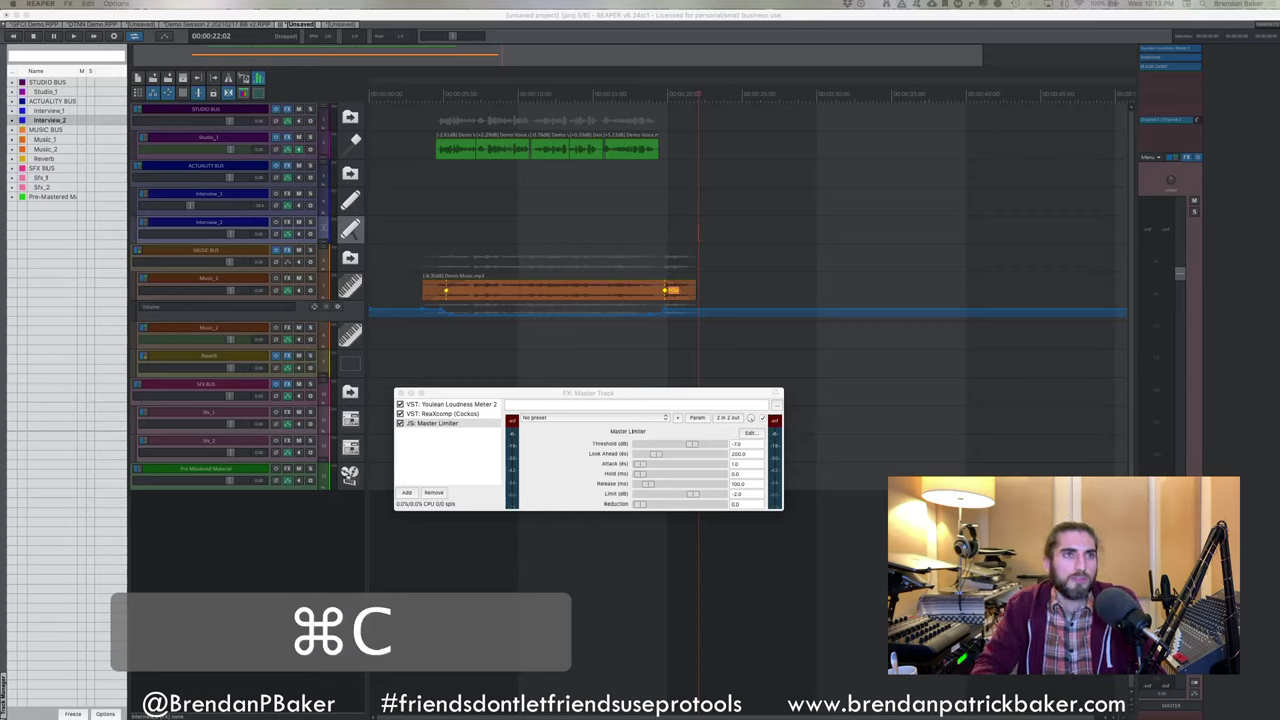
{"action": "key", "text": "super+v"}
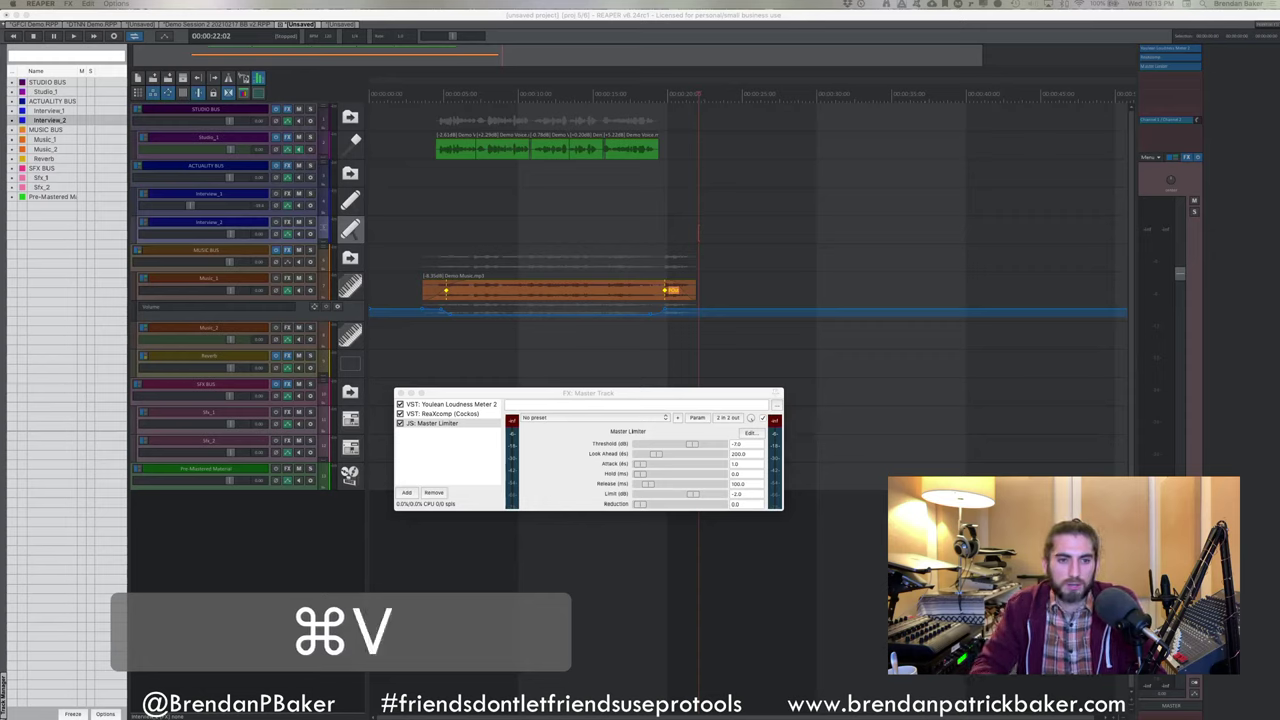
{"action": "key", "text": "Return"}
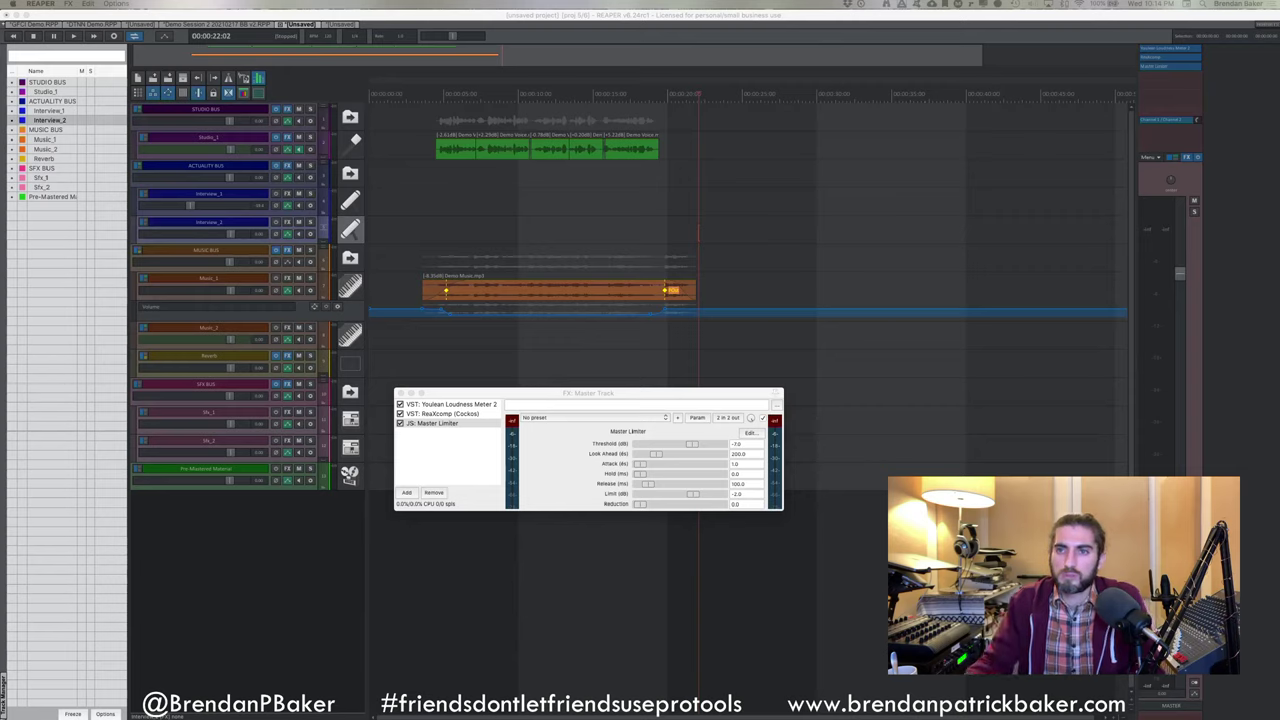
Close the master track's effects window and show the session from the start of the timeline
{"action": "left_click", "coordinate": [397, 394]}
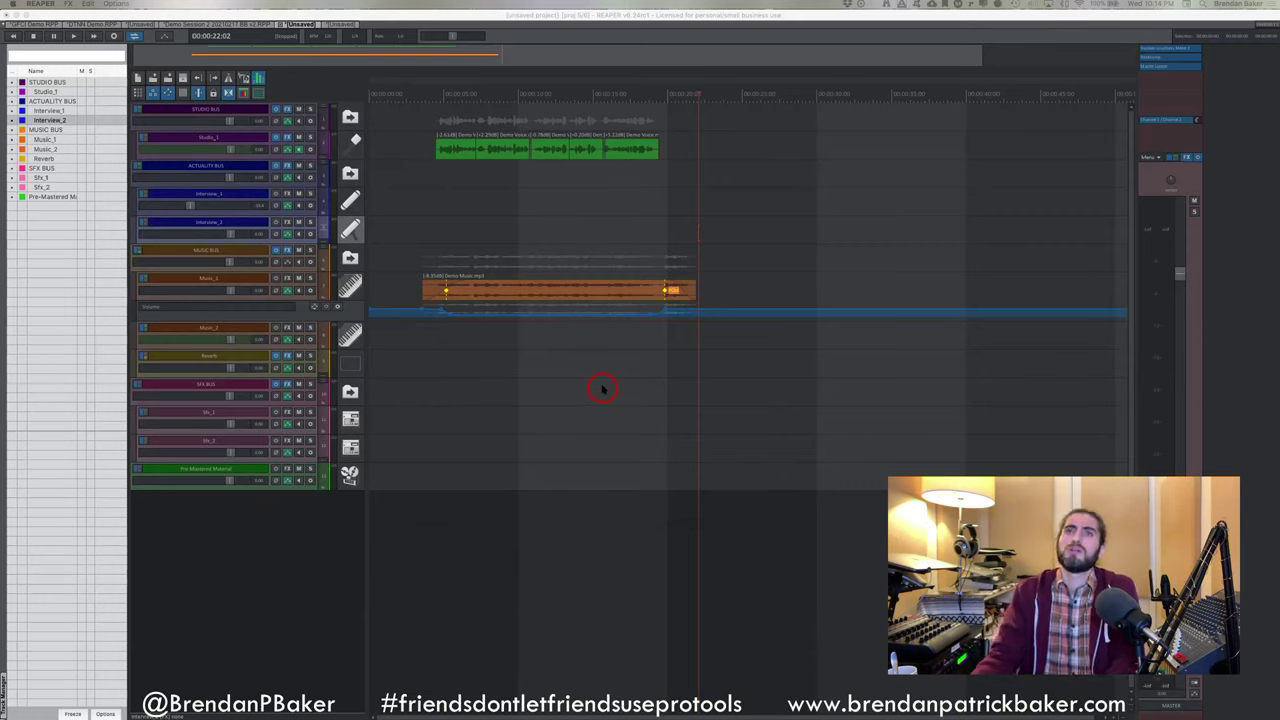
{"action": "scroll", "coordinate": [688, 203], "scroll_direction": "down", "scroll_amount": 2}
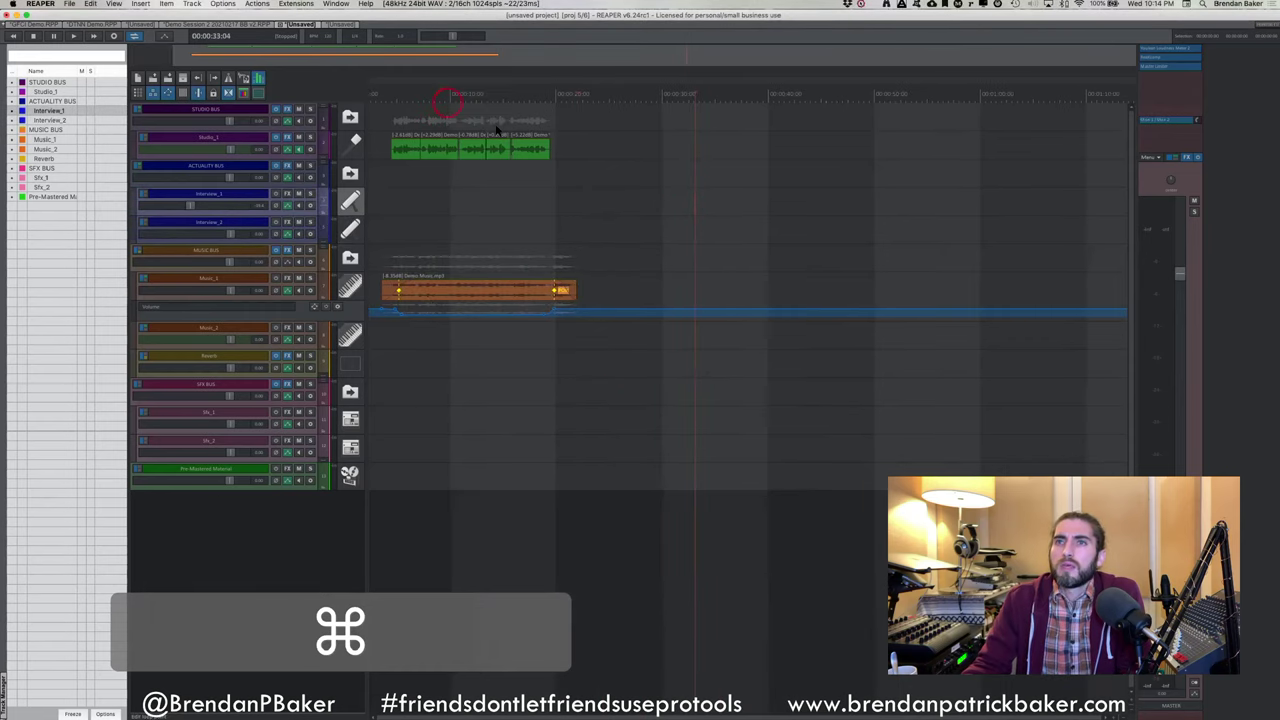
{"action": "scroll", "coordinate": [497, 128], "scroll_direction": "left", "scroll_amount": 1}
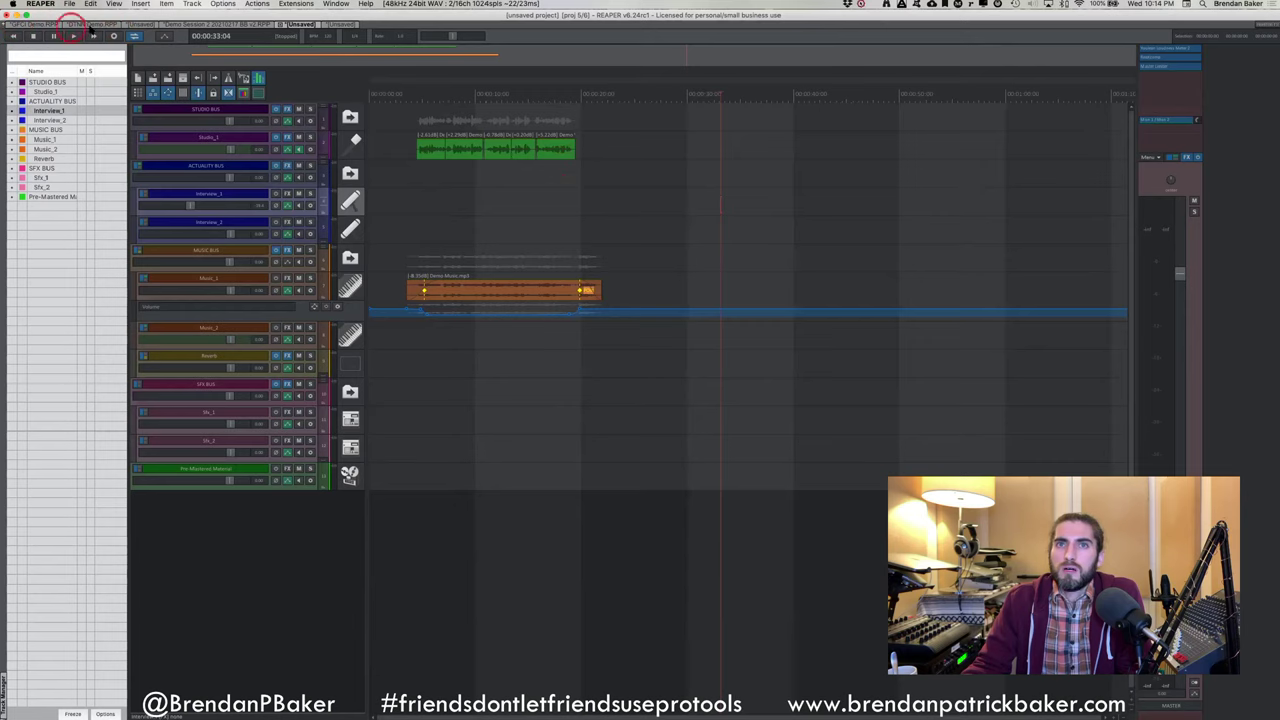
View the DTNN Demo project and return to the unsaved project containing the demo voice and music clips
{"action": "left_click", "coordinate": [106, 24]}
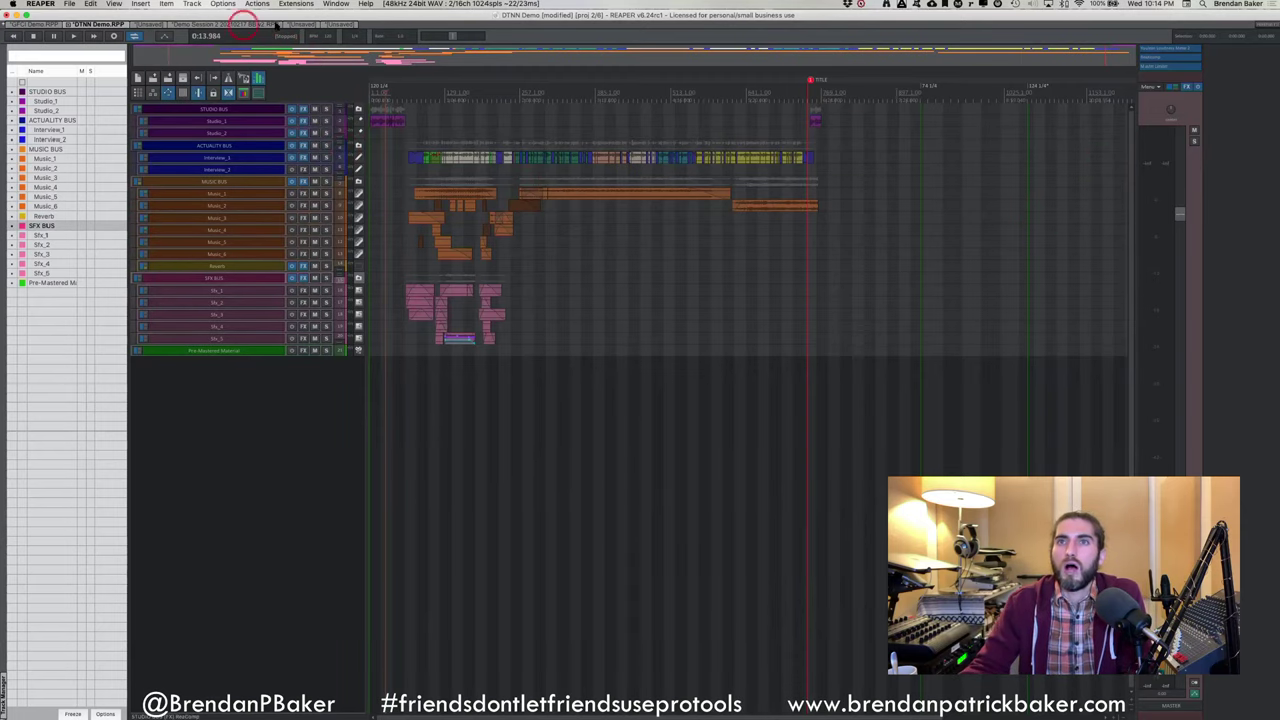
{"action": "left_click", "coordinate": [340, 23]}
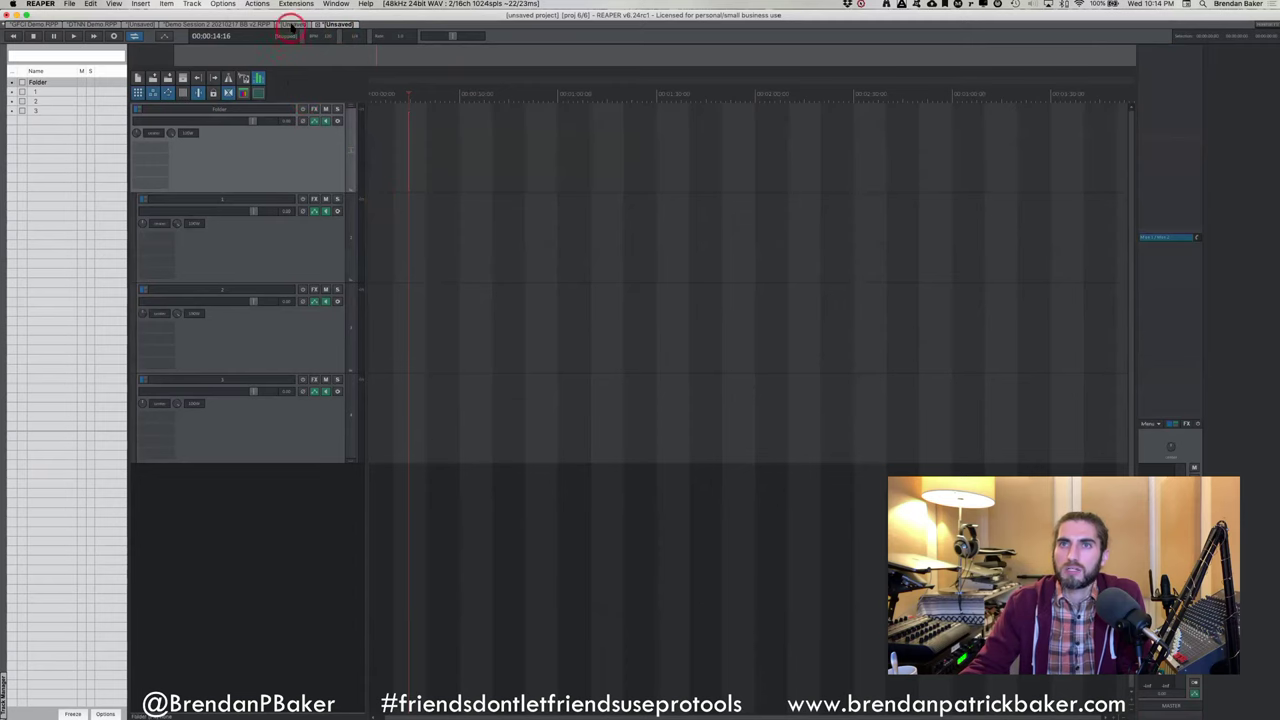
{"action": "left_click", "coordinate": [289, 24]}
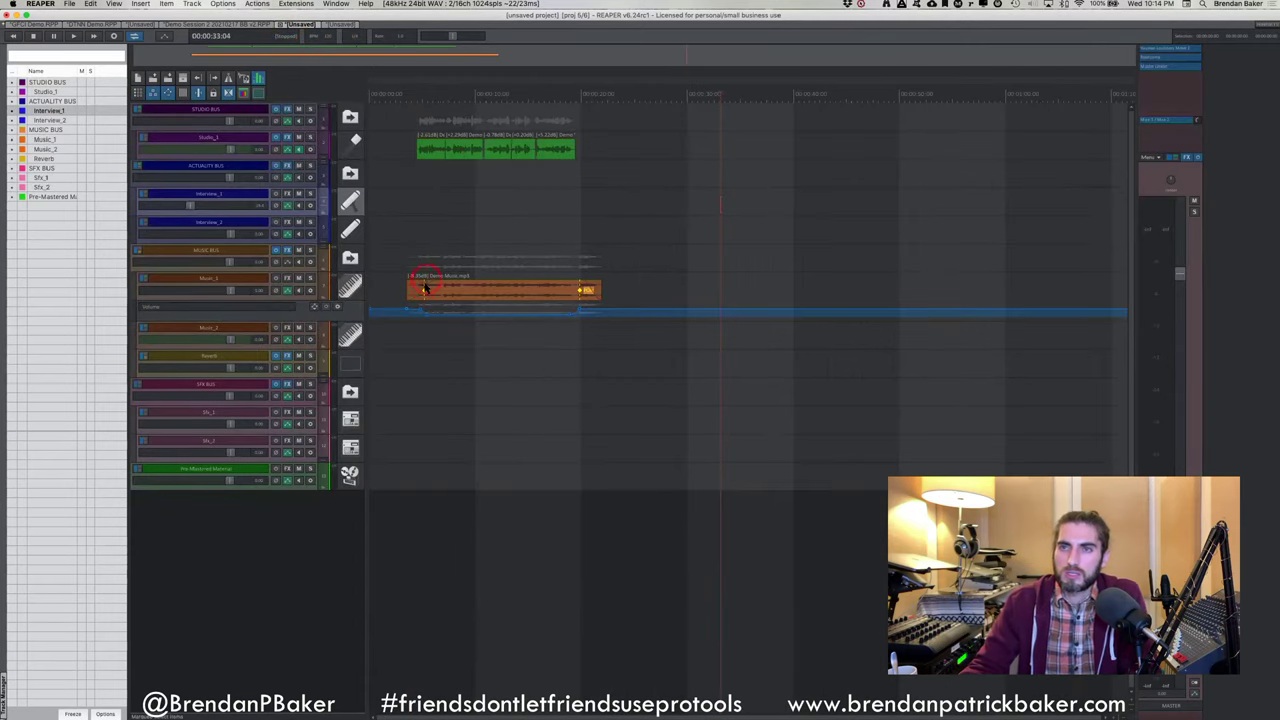
Try setting the time selection from the selected clips and by marking a range on the ruler, clearing each one
{"action": "left_click_drag", "start_coordinate": [394, 115], "coordinate": [632, 318]}
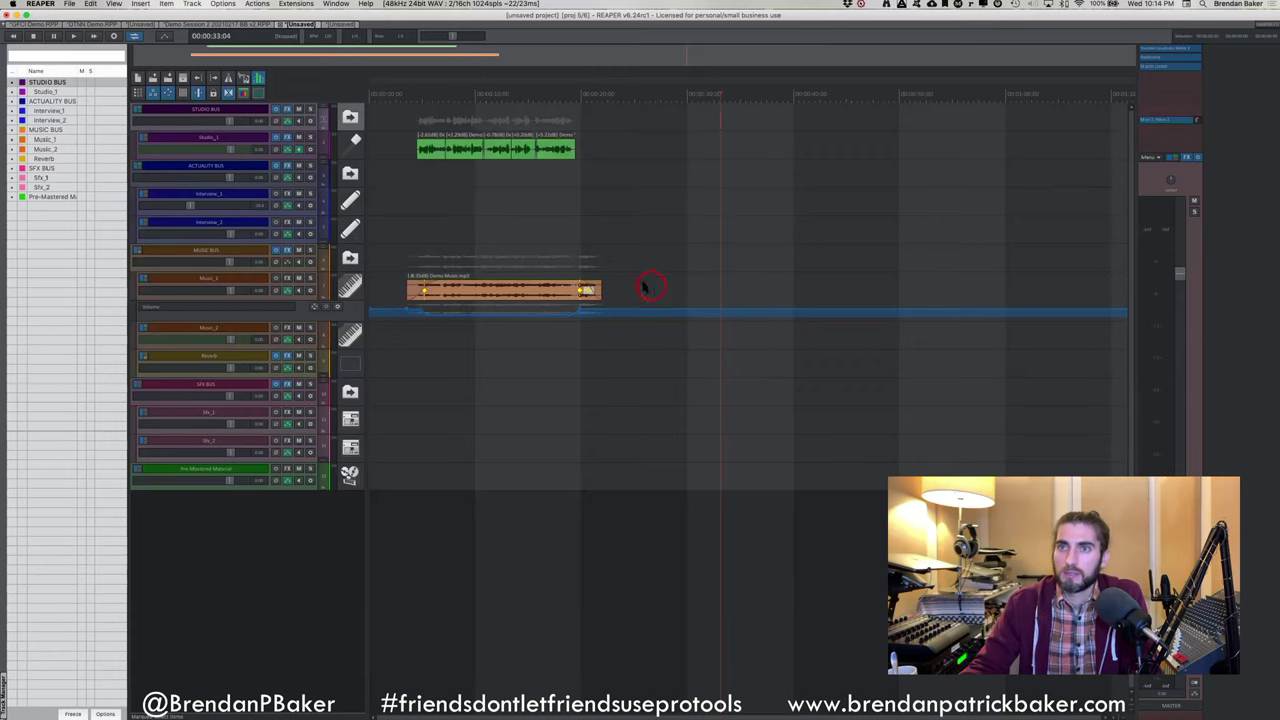
{"action": "key", "text": "c"}
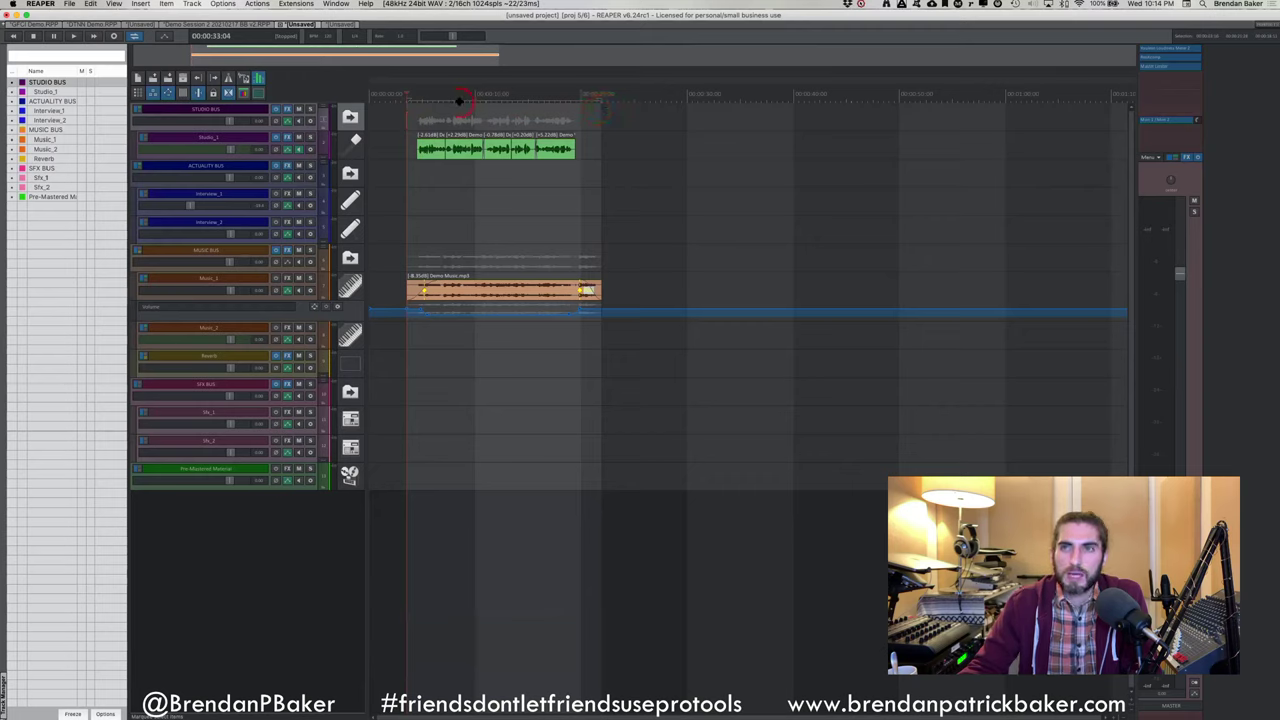
{"action": "left_click", "coordinate": [380, 145]}
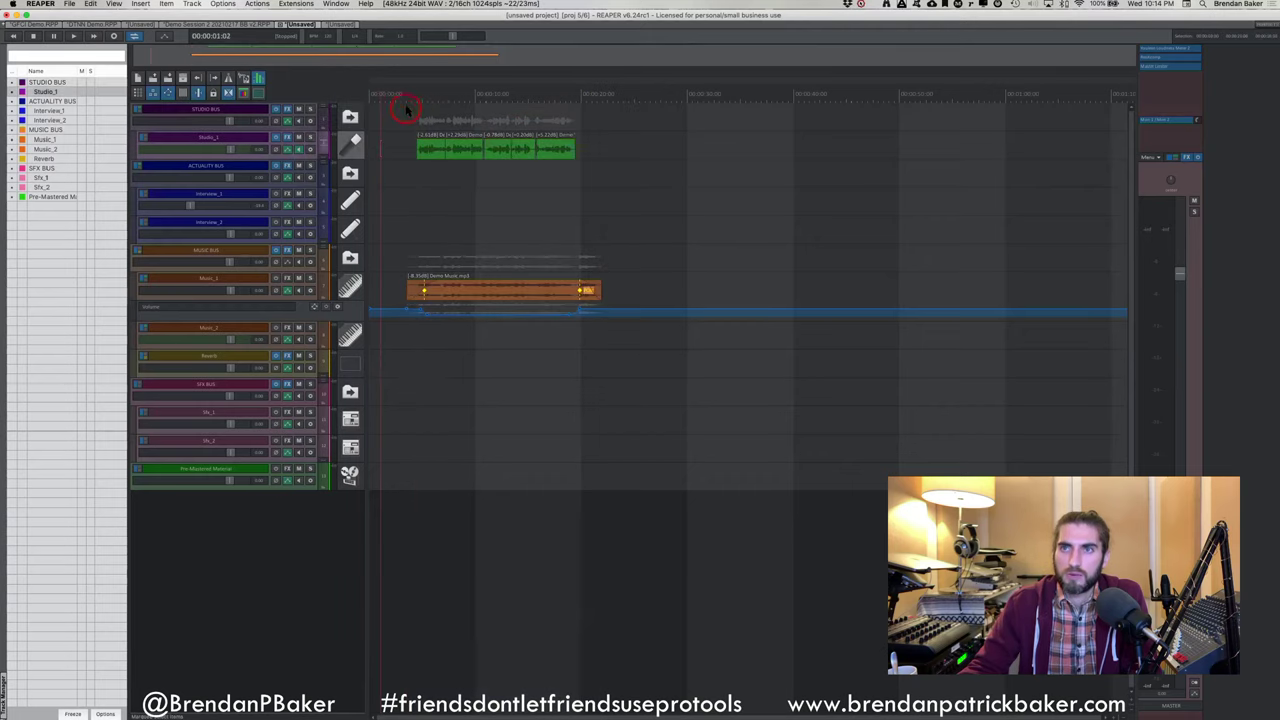
{"action": "left_click_drag", "start_coordinate": [412, 94], "coordinate": [565, 92]}
{"action": "left_click", "coordinate": [452, 118]}
Select all the Demo Voice and Demo Music clips and set the time selection to their full extent
{"action": "left_click_drag", "start_coordinate": [389, 117], "coordinate": [630, 295]}
{"action": "key", "text": "c"}
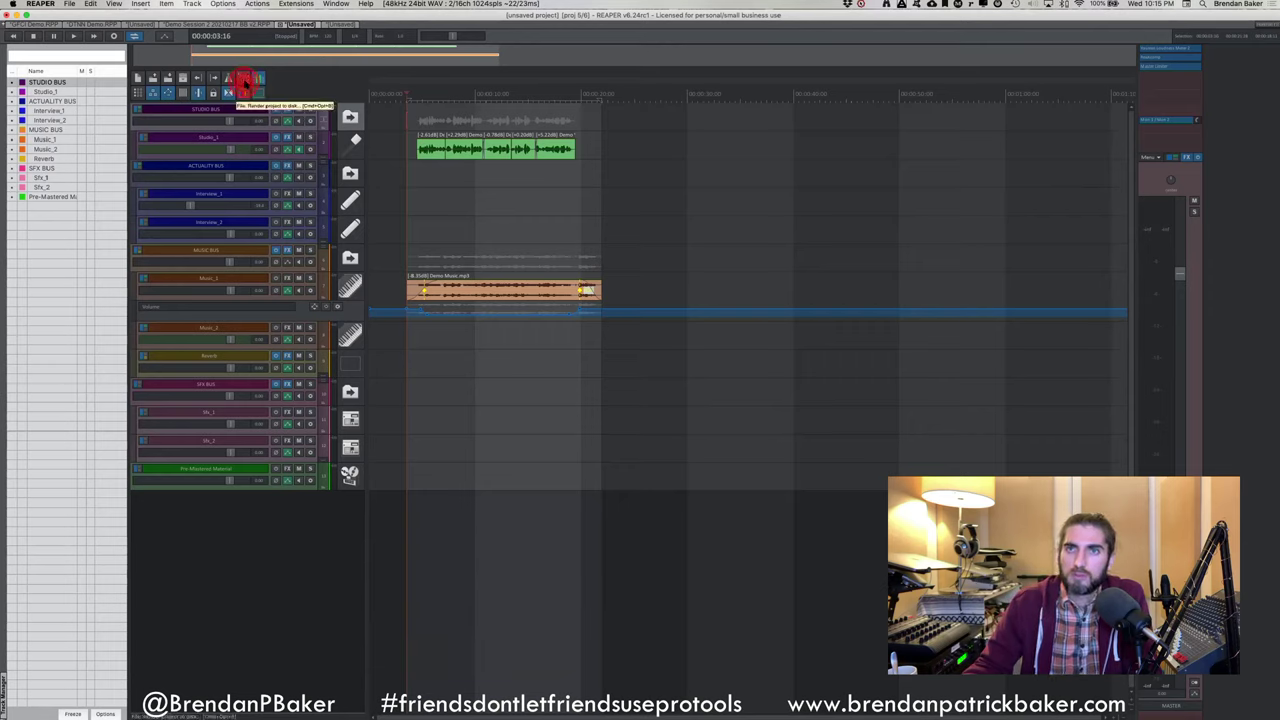
{"action": "left_click", "coordinate": [244, 79]}
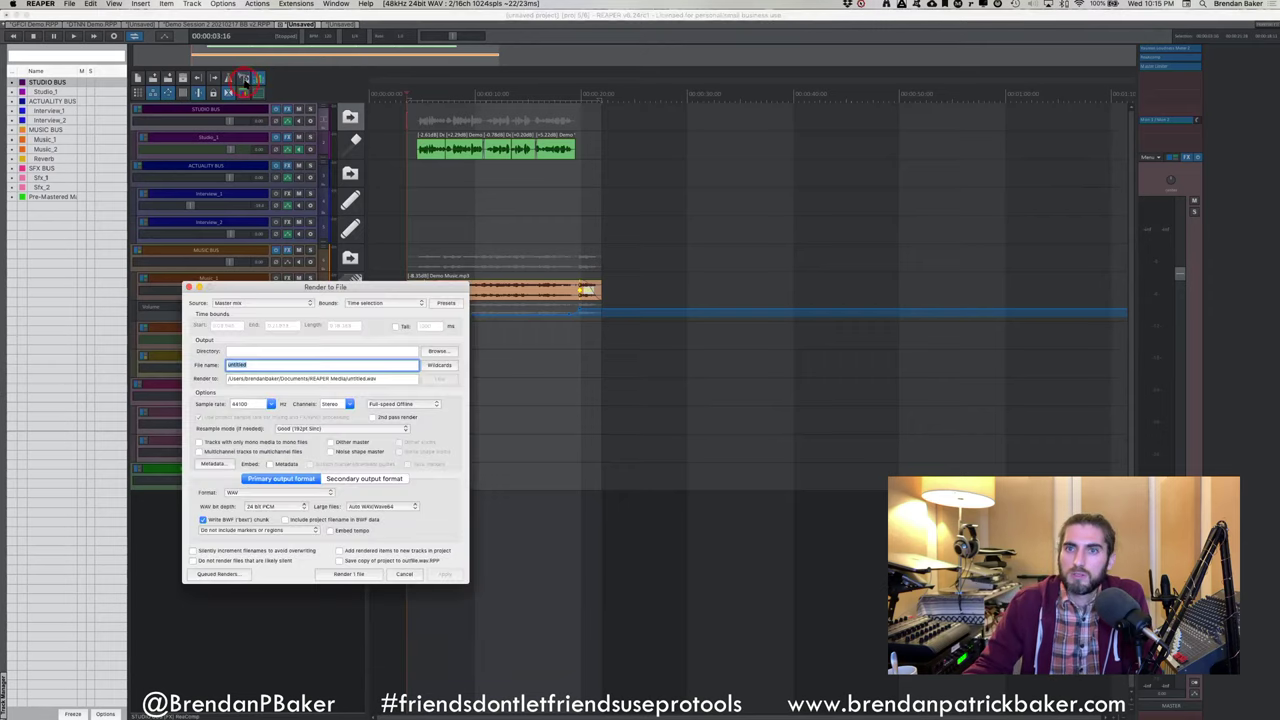
{"action": "left_click", "coordinate": [187, 287]}
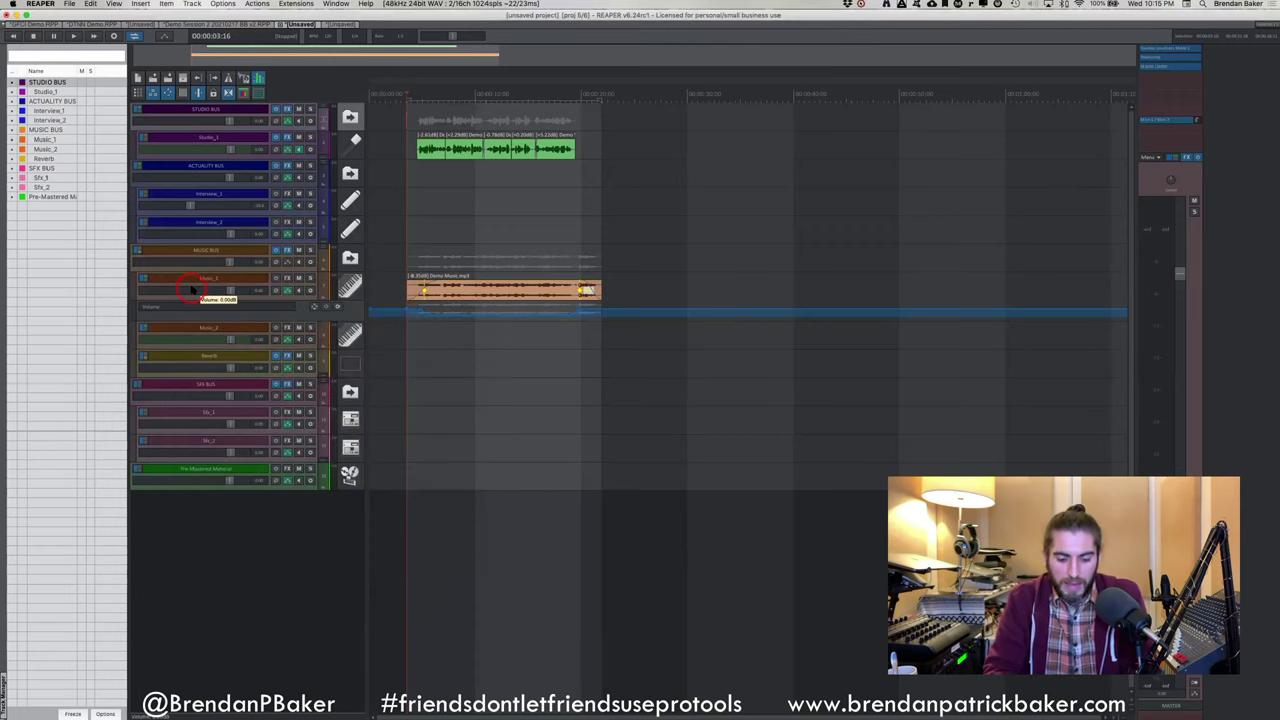
{"action": "key", "text": "alt+super+r"}
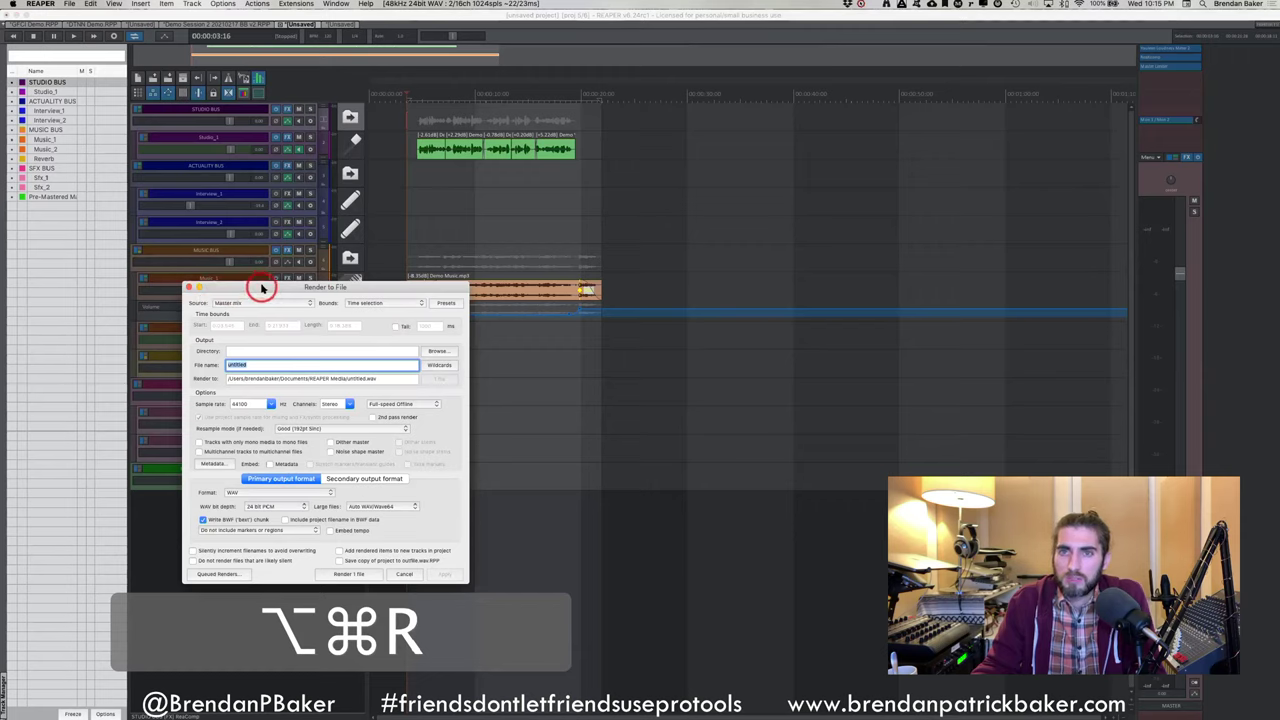
{"action": "left_click", "coordinate": [187, 287]}
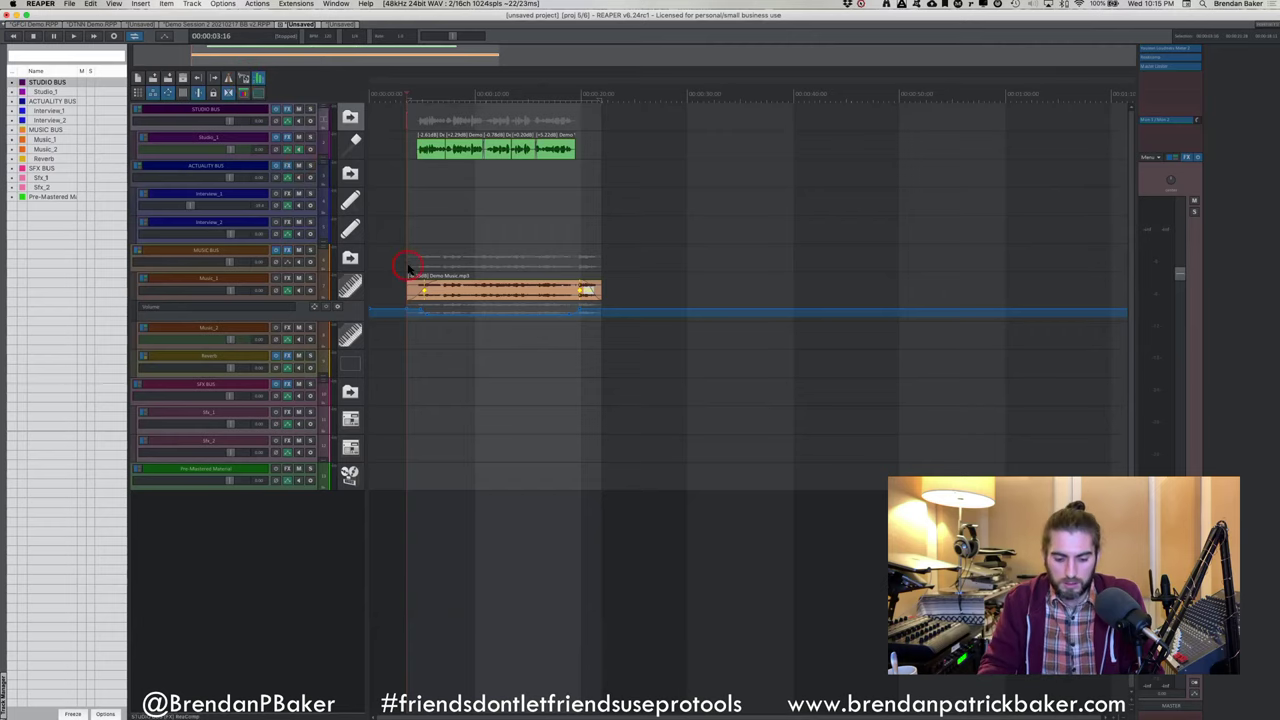
Open the Render to File settings with Master mix as the source and Time selection as the bounds
{"action": "key", "text": "alt+super+b"}
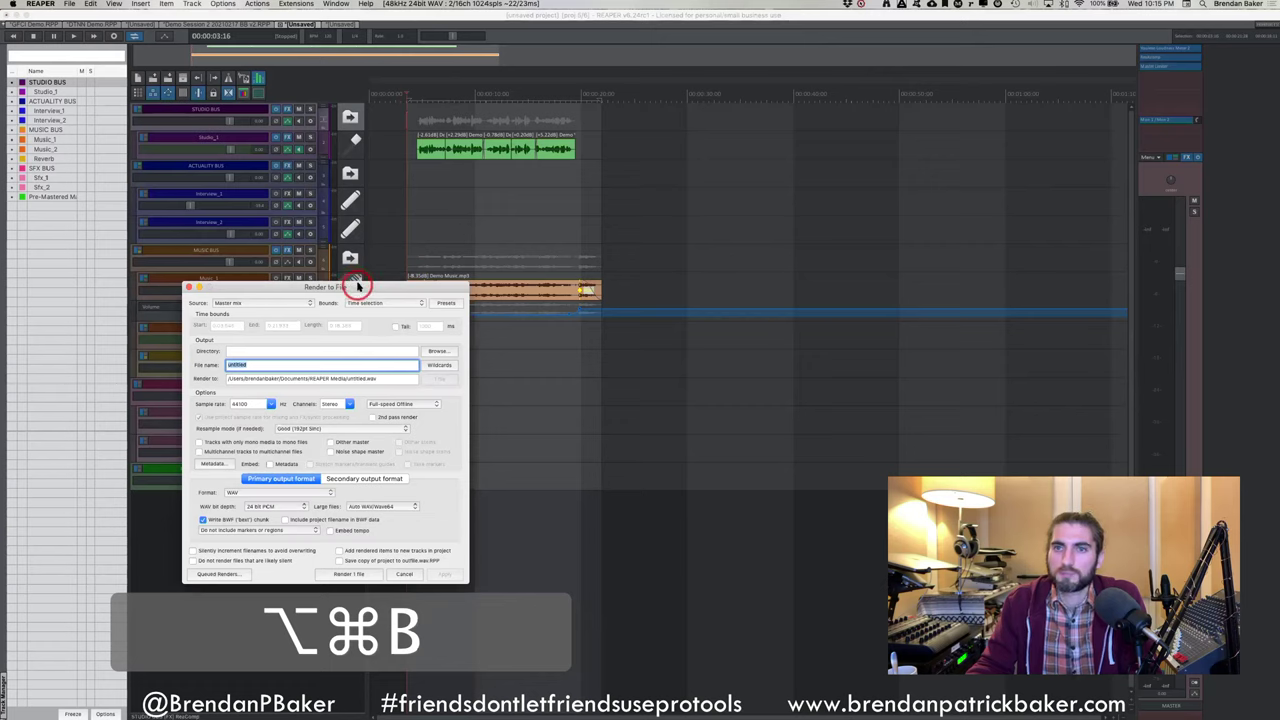
{"action": "left_click_drag", "start_coordinate": [359, 287], "coordinate": [427, 259]}
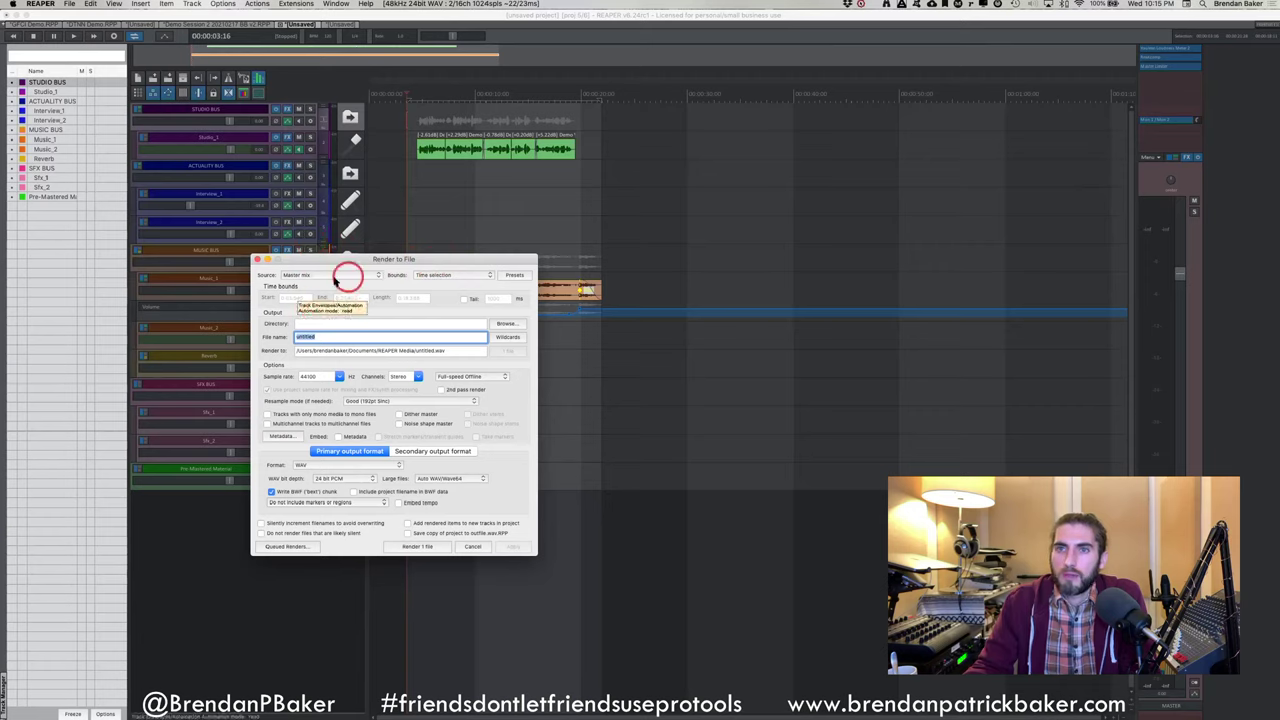
{"action": "left_click", "coordinate": [328, 276]}
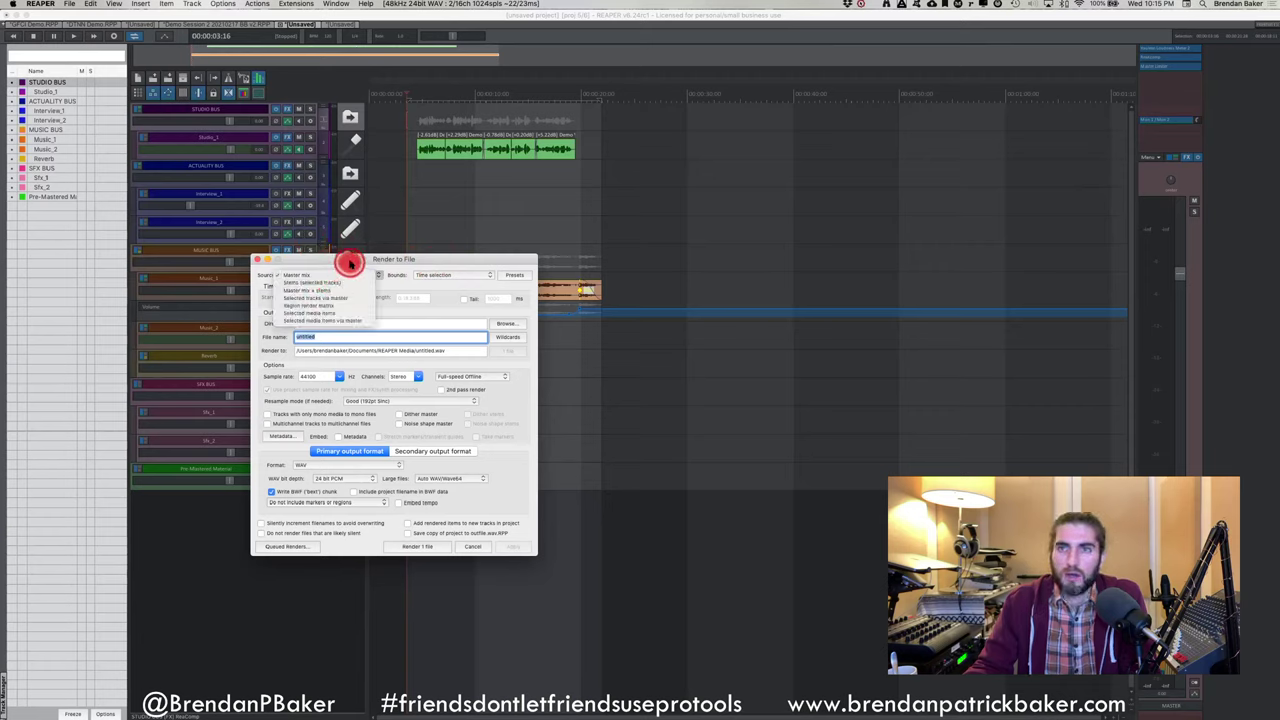
{"action": "left_click", "coordinate": [352, 261]}
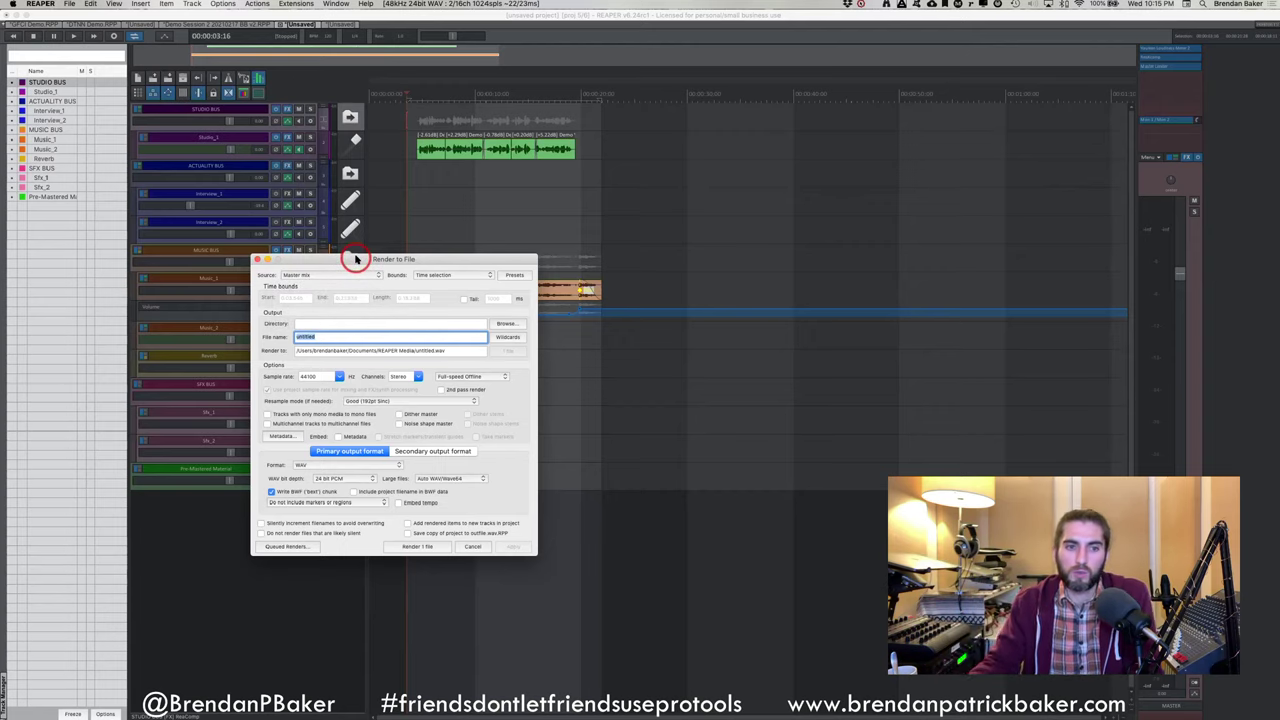
{"action": "left_click", "coordinate": [448, 275]}
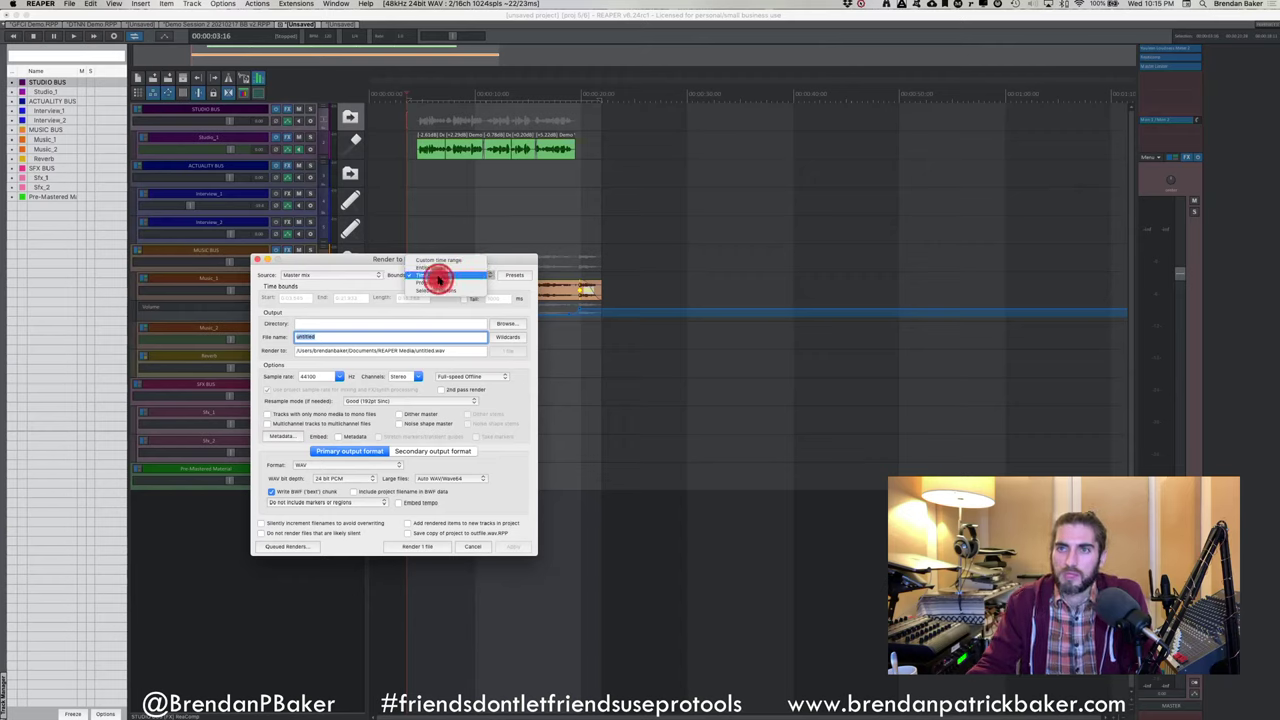
{"action": "left_click", "coordinate": [438, 276]}
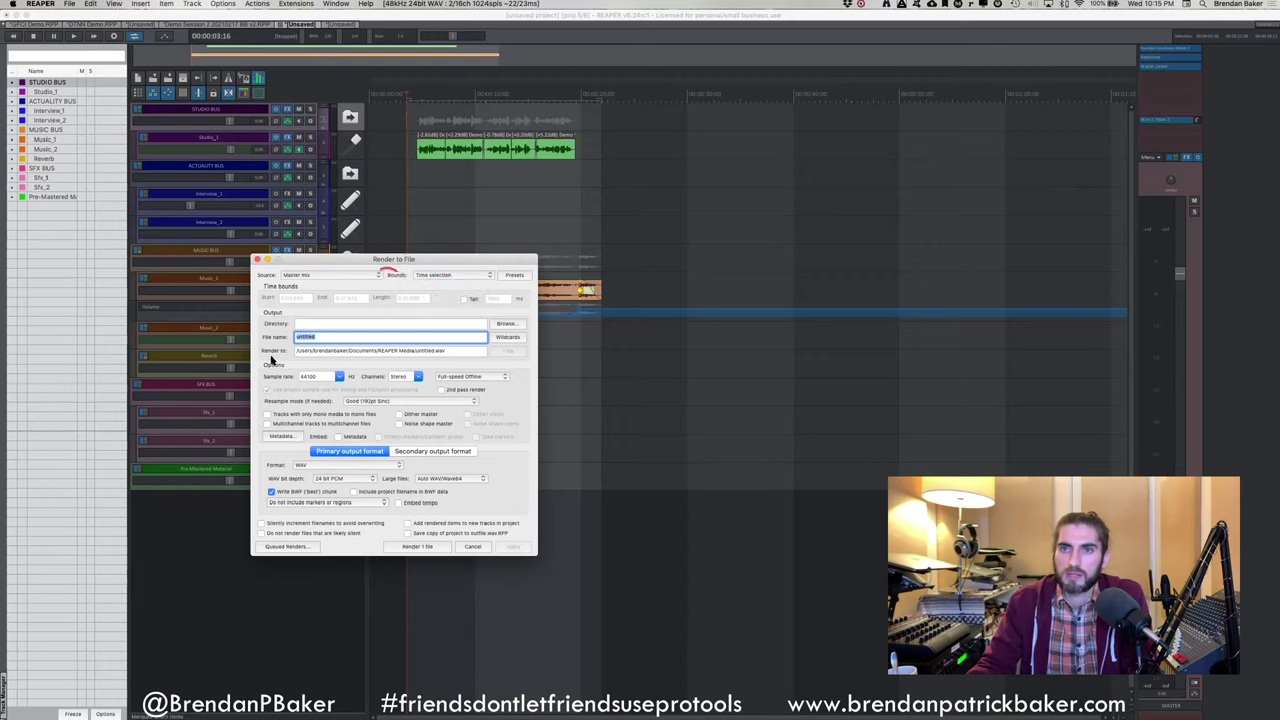
{"action": "left_click", "coordinate": [492, 220]}
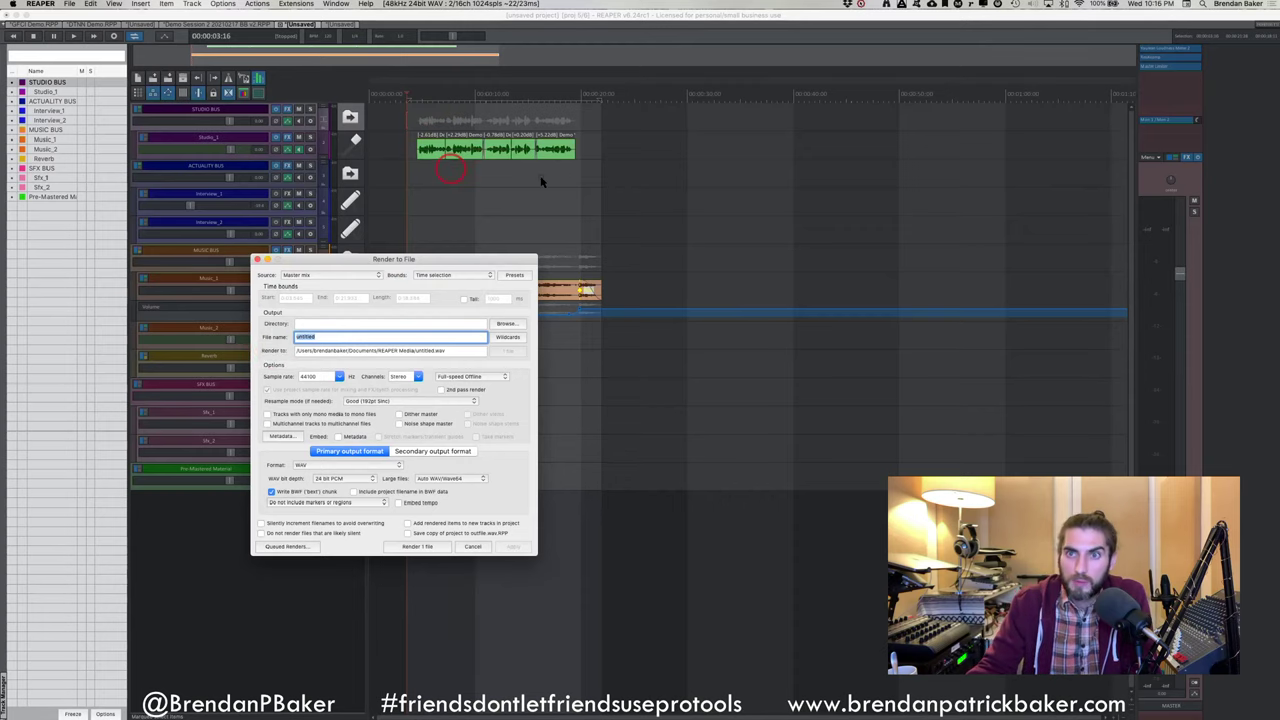
{"action": "left_click", "coordinate": [304, 296]}
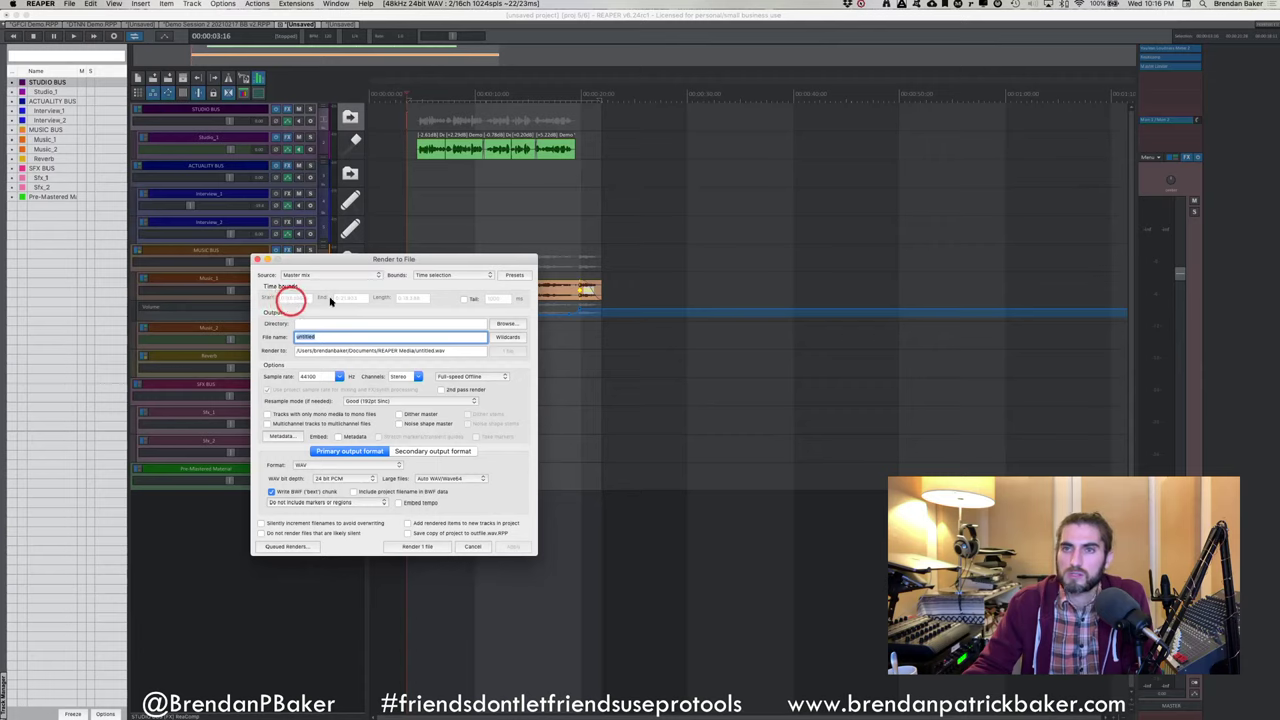
{"action": "left_click", "coordinate": [347, 300]}
{"action": "left_click", "coordinate": [428, 299]}
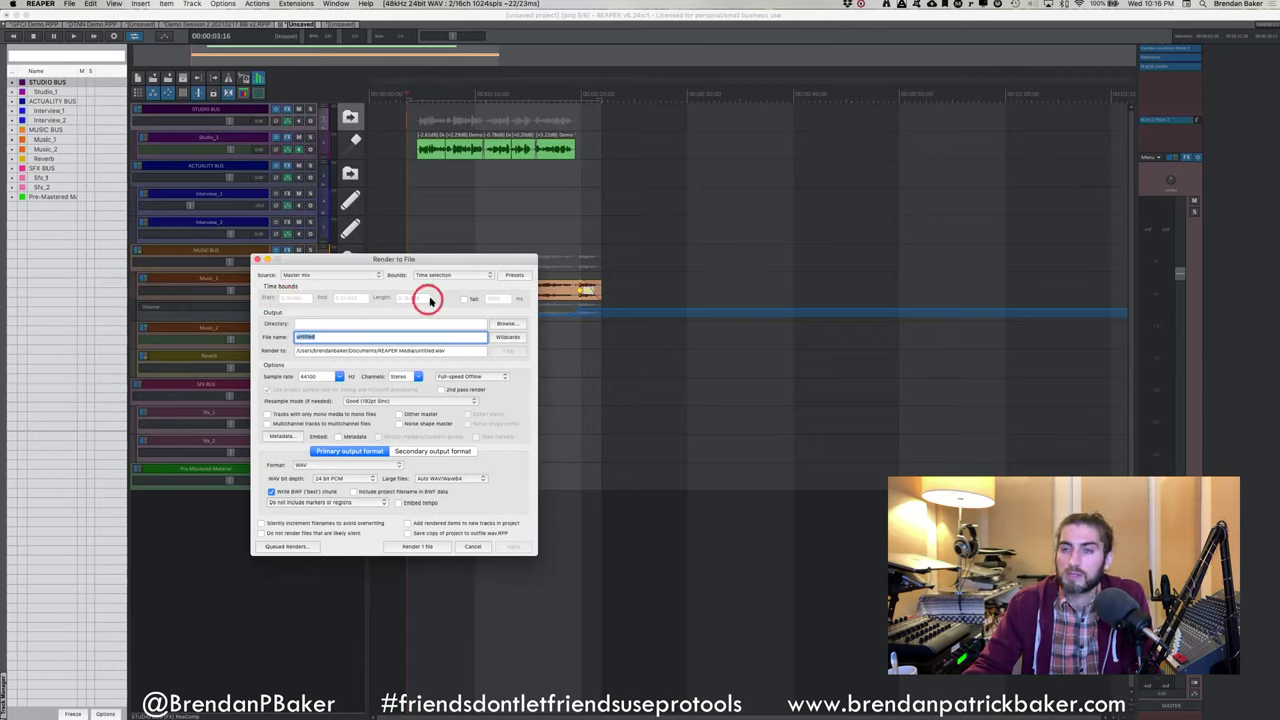
Enable the render tail and set its length to 1000 ms
{"action": "left_click", "coordinate": [464, 299]}
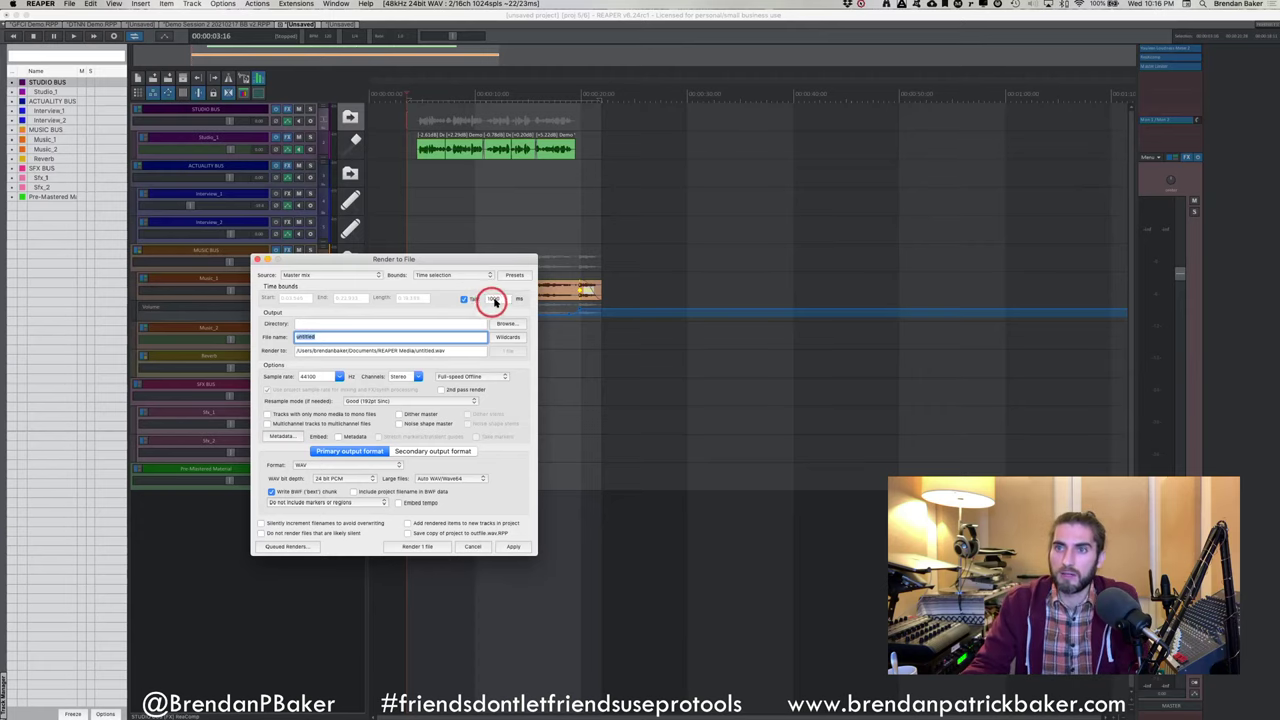
{"action": "left_click", "coordinate": [491, 299]}
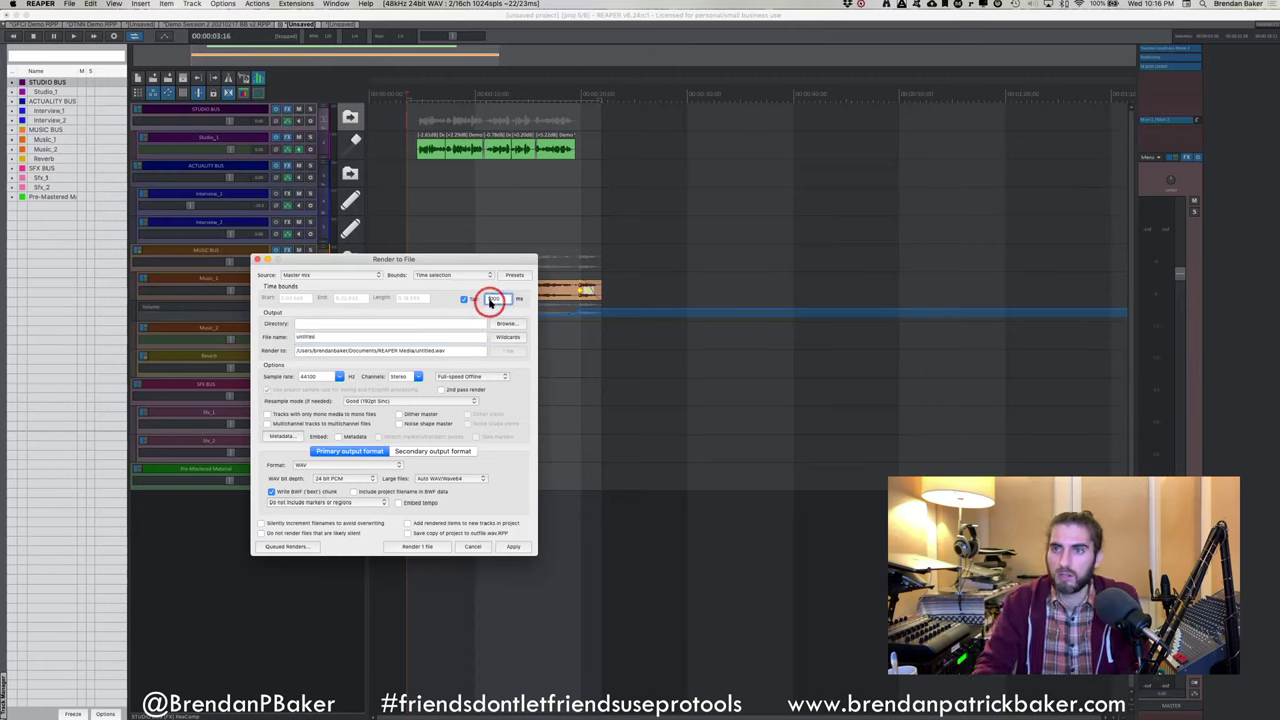
{"action": "type", "text": "3"}
{"action": "key", "text": "BackSpace"}
{"action": "type", "text": "21"}
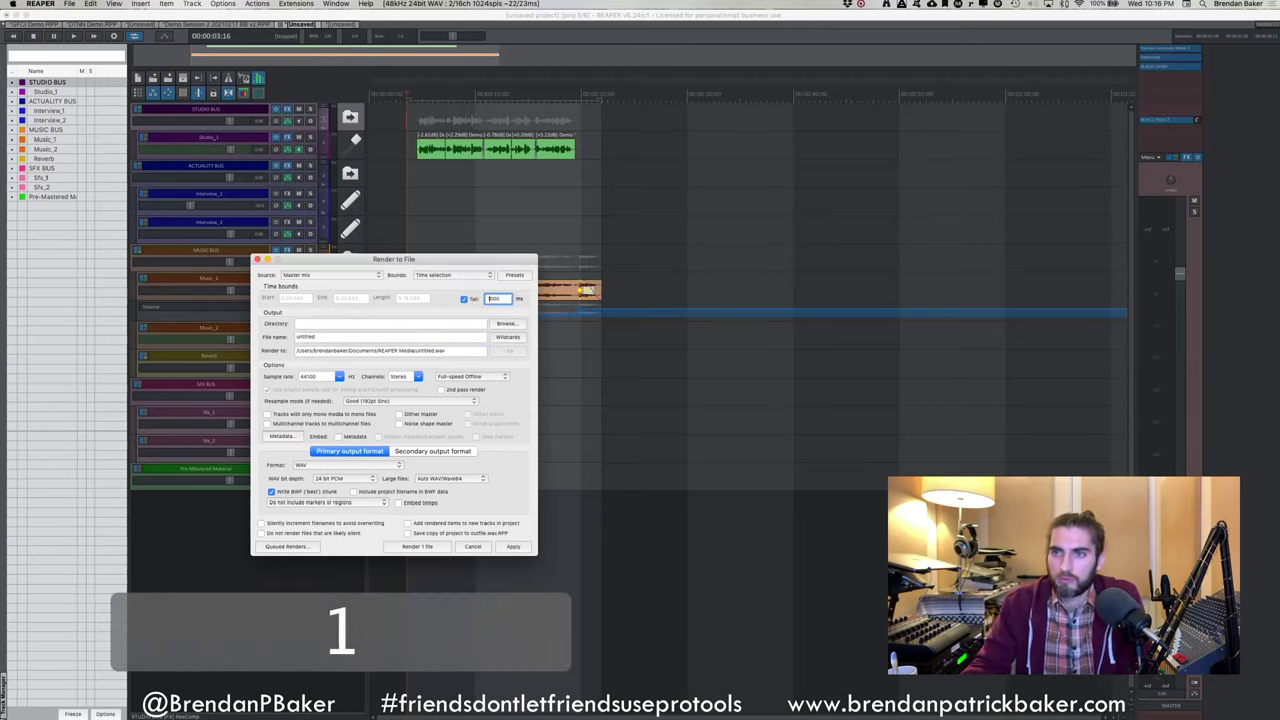
{"action": "left_click_drag", "start_coordinate": [482, 300], "coordinate": [450, 302]}
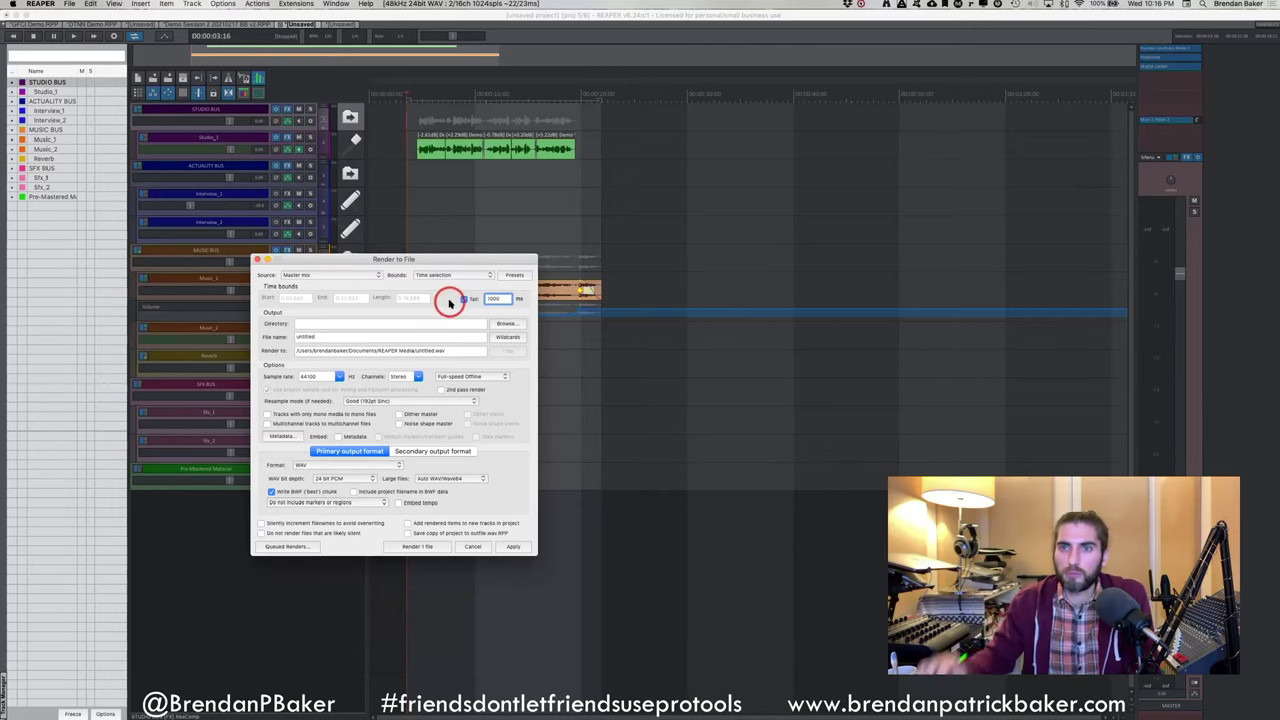
{"action": "left_click", "coordinate": [371, 309]}
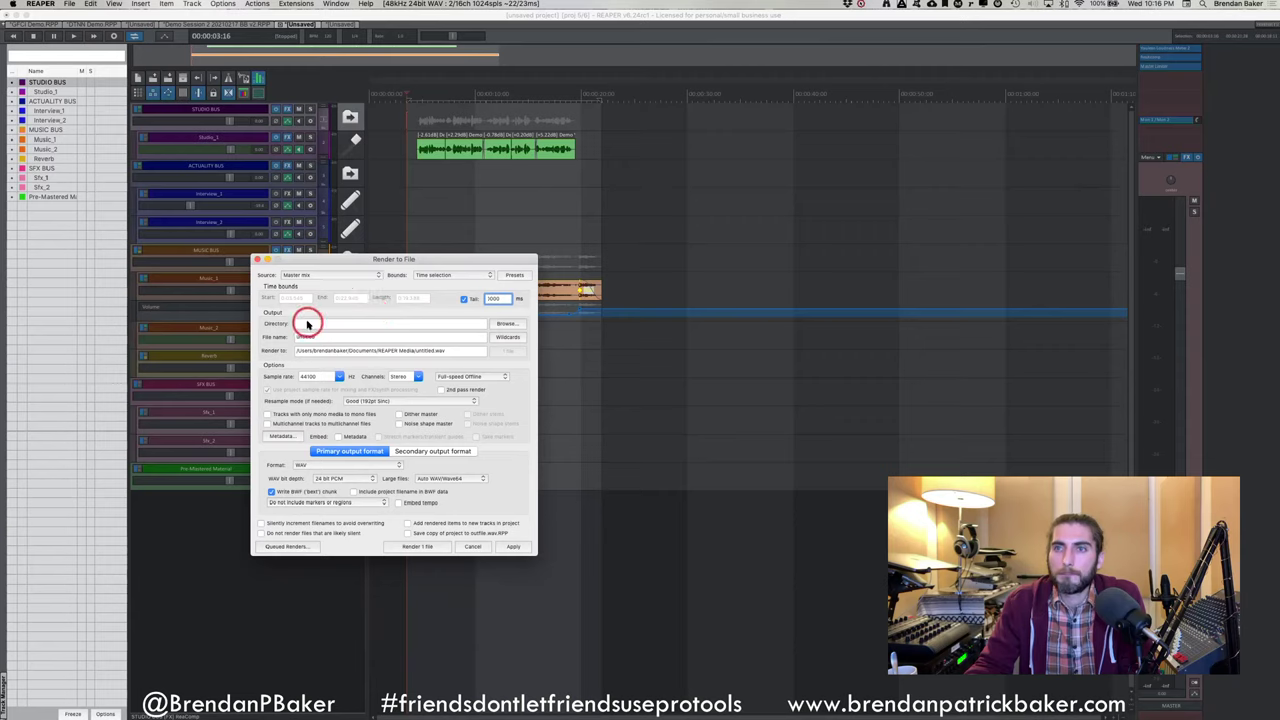
Set the render output directory to the Desktop and name the file Demo Export
{"action": "left_click", "coordinate": [509, 325]}
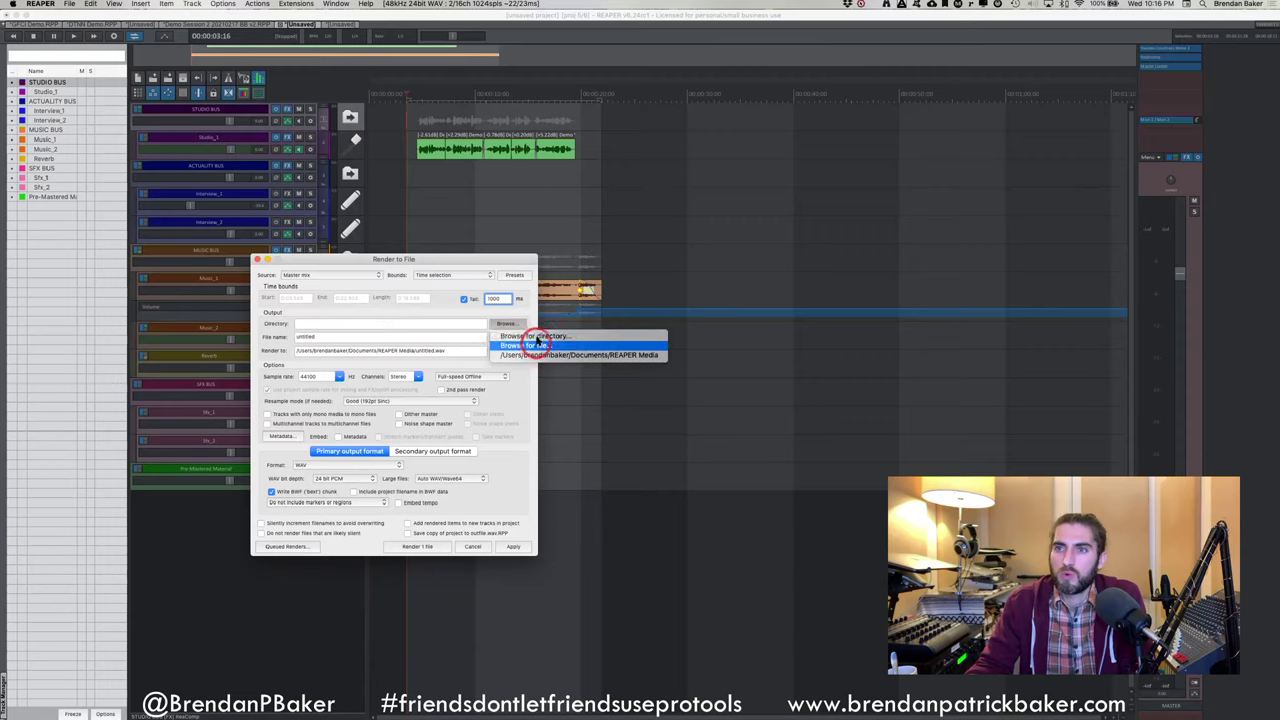
{"action": "left_click", "coordinate": [533, 338]}
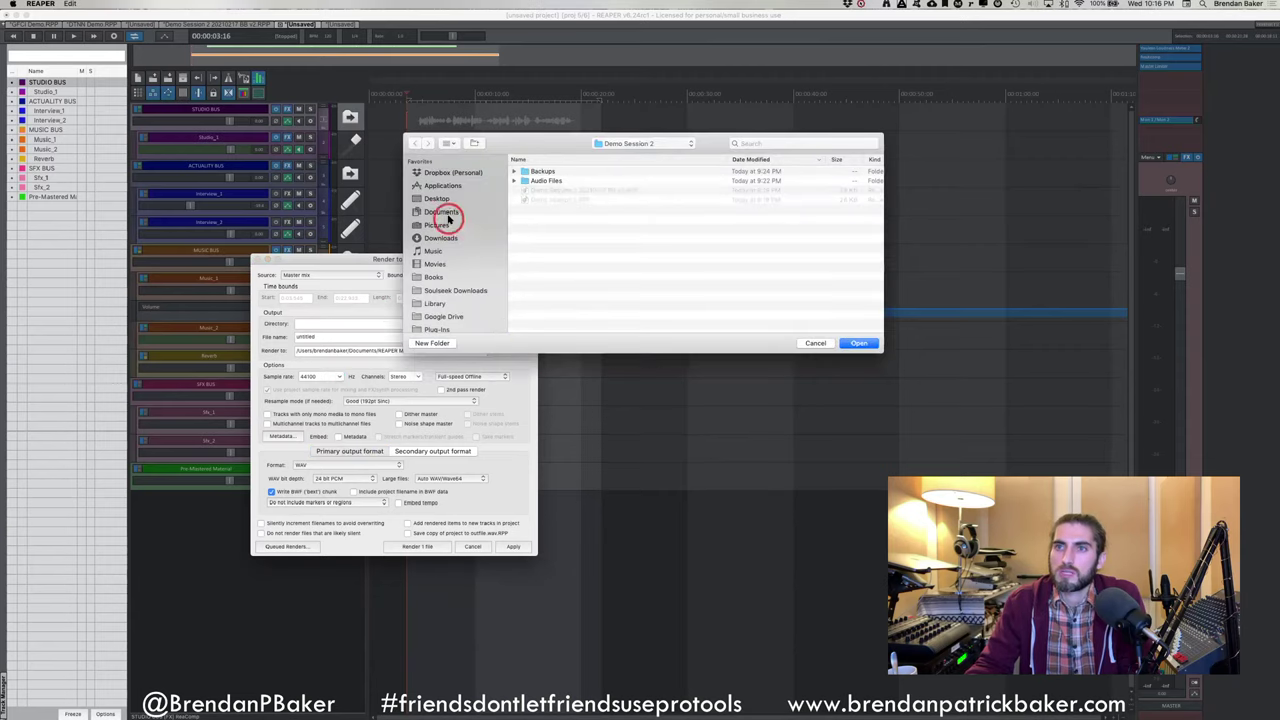
{"action": "left_click", "coordinate": [440, 199]}
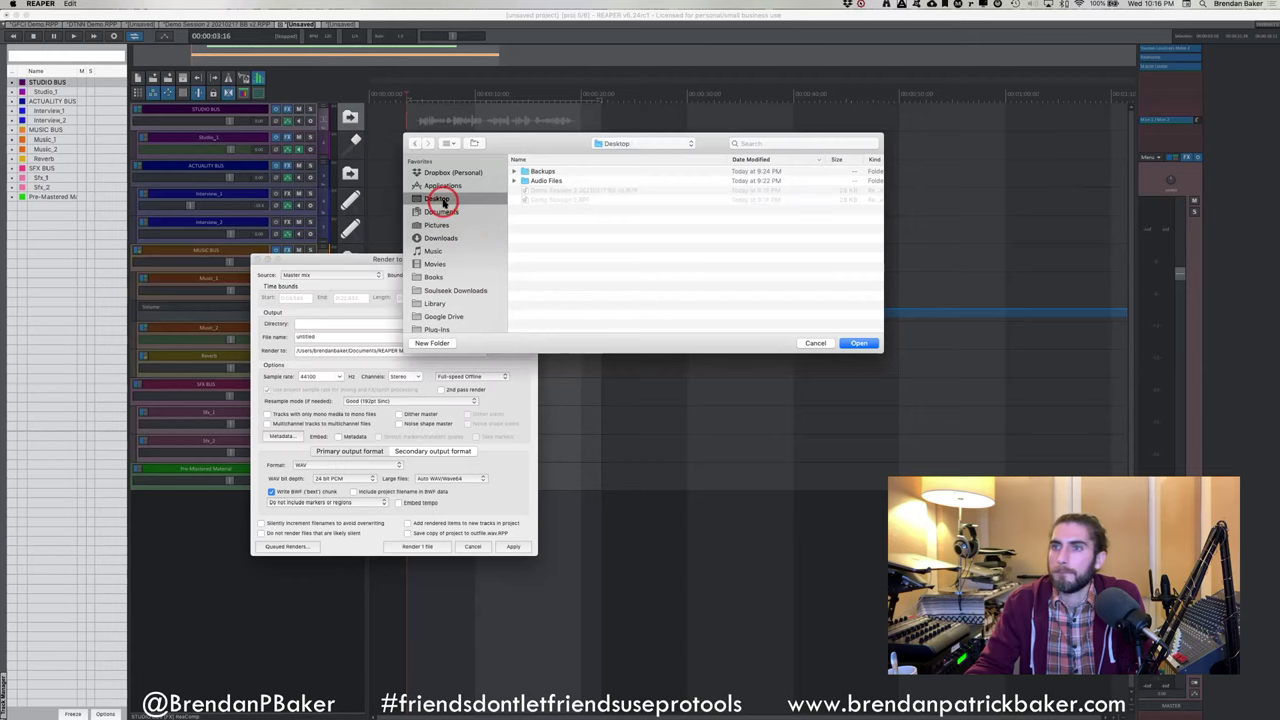
{"action": "left_click", "coordinate": [860, 341]}
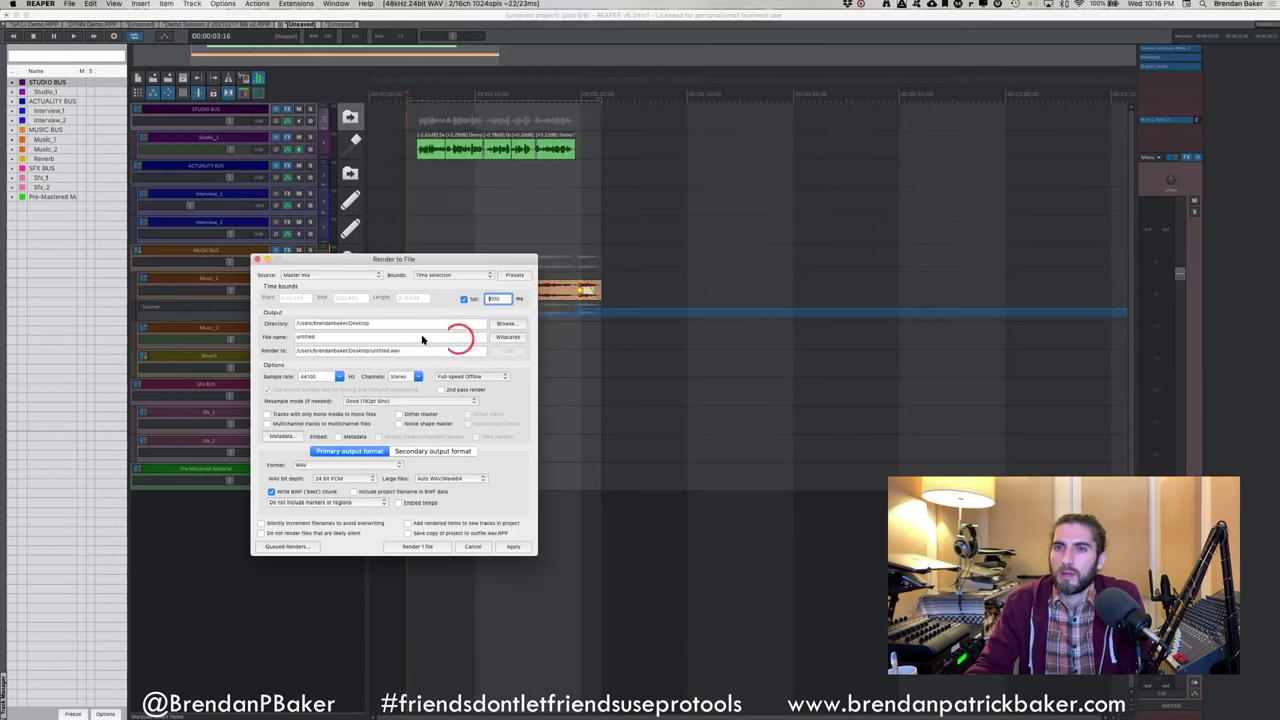
{"action": "double_click", "coordinate": [276, 337]}
{"action": "type", "text": "Dem"}
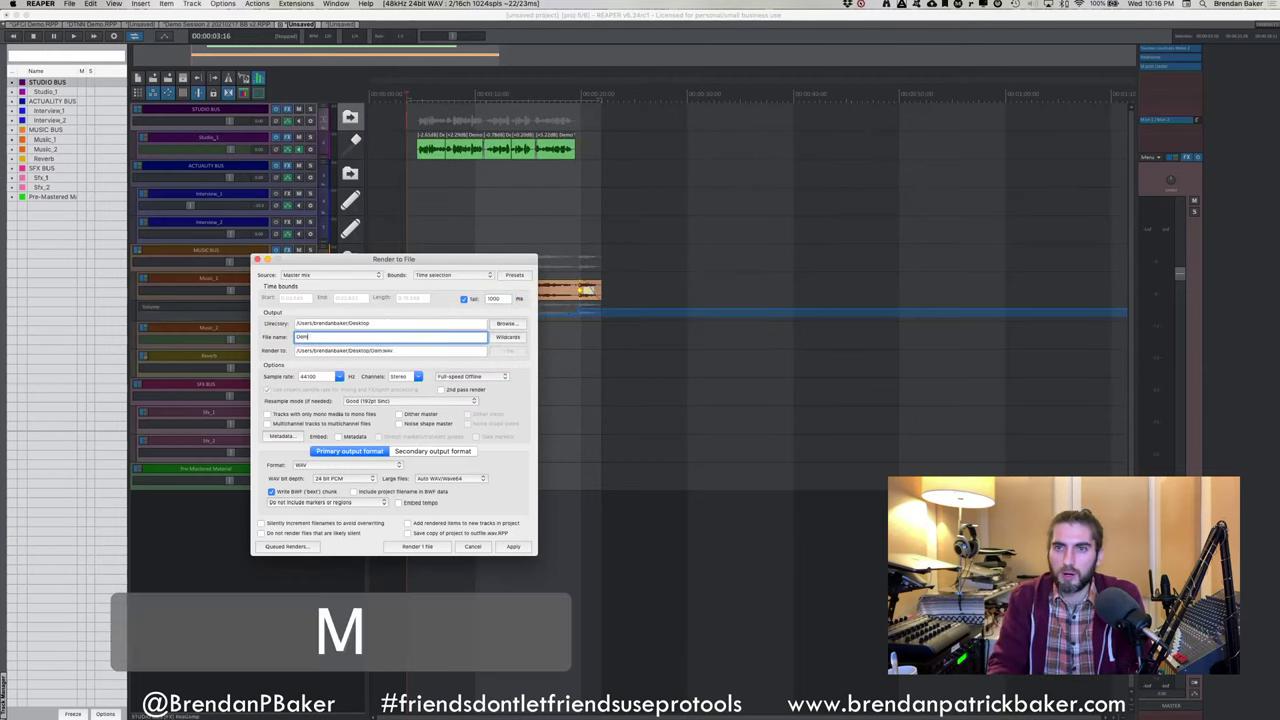
{"action": "type", "text": "o Export"}
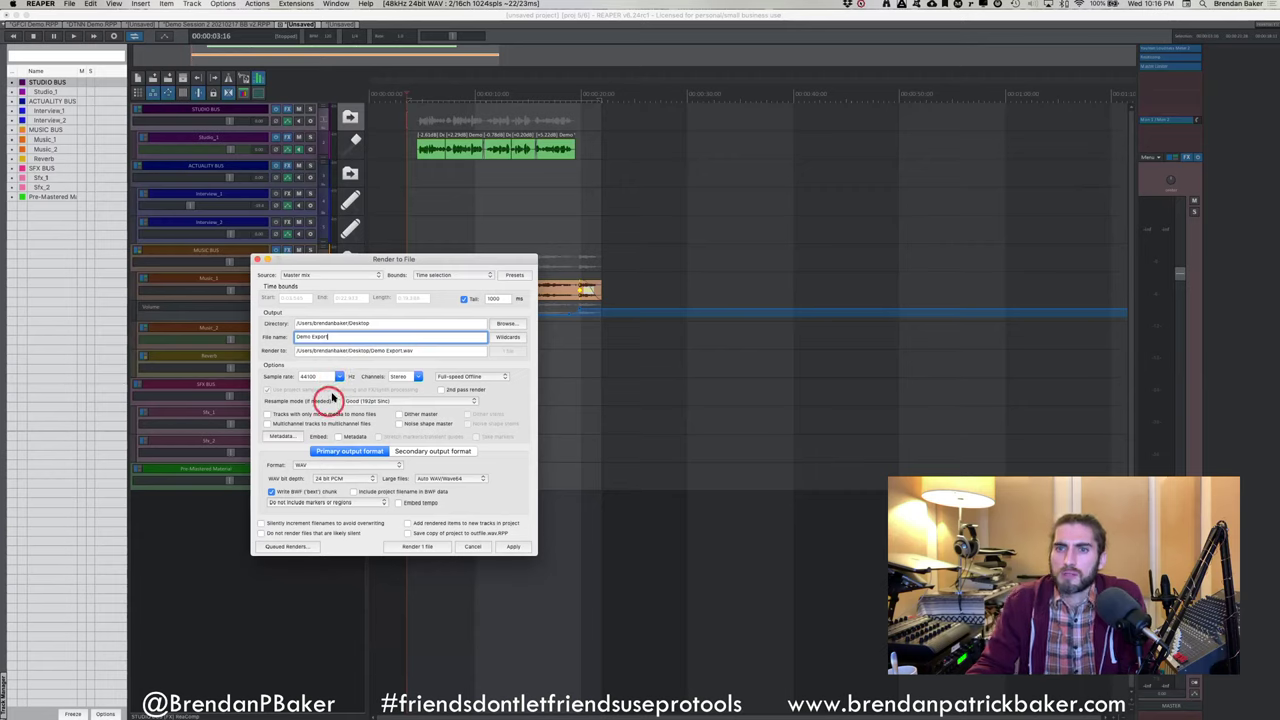
Set the primary output format to MP3 with a 192 kbps constant bitrate and render the file
{"action": "left_click", "coordinate": [312, 466]}
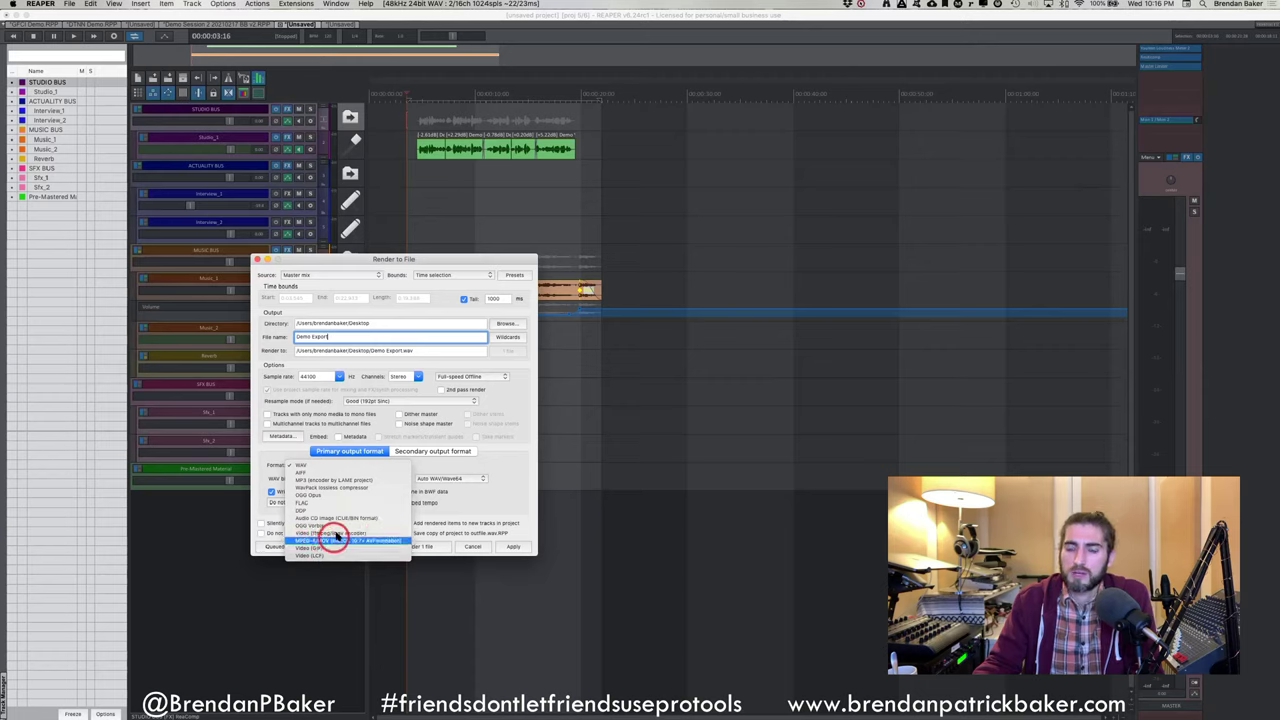
{"action": "left_click", "coordinate": [312, 481]}
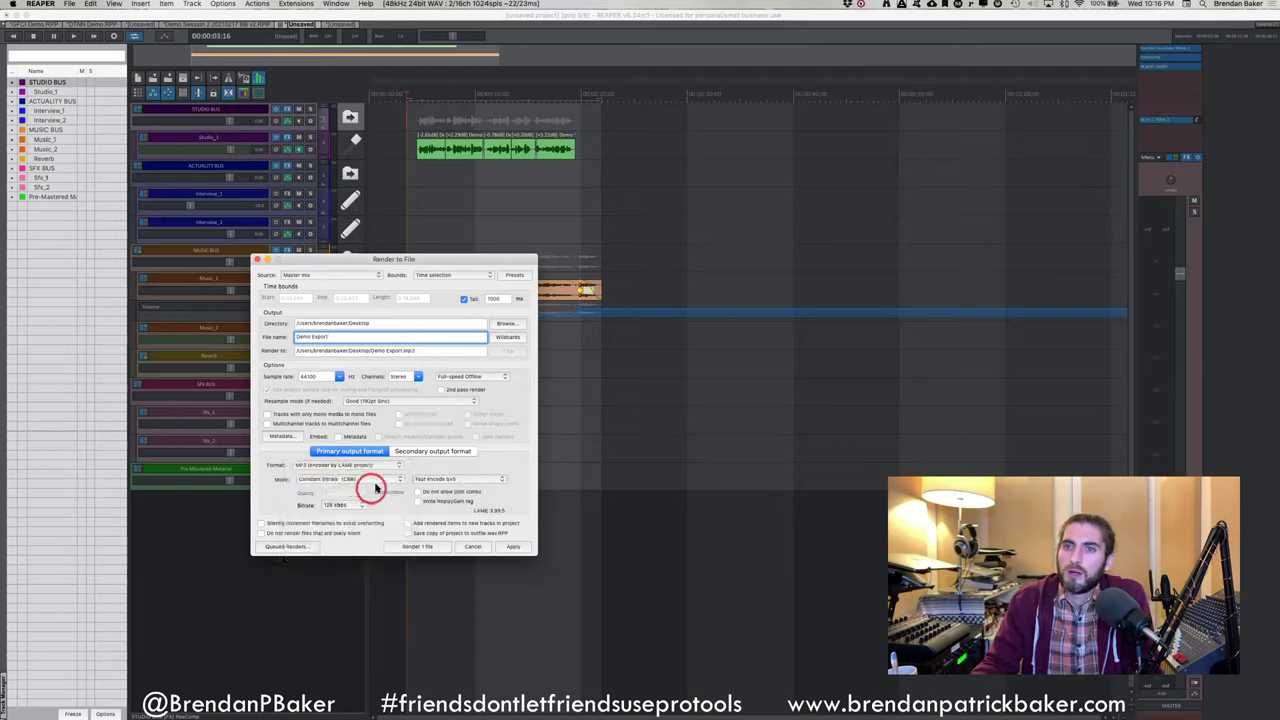
{"action": "left_click", "coordinate": [343, 506]}
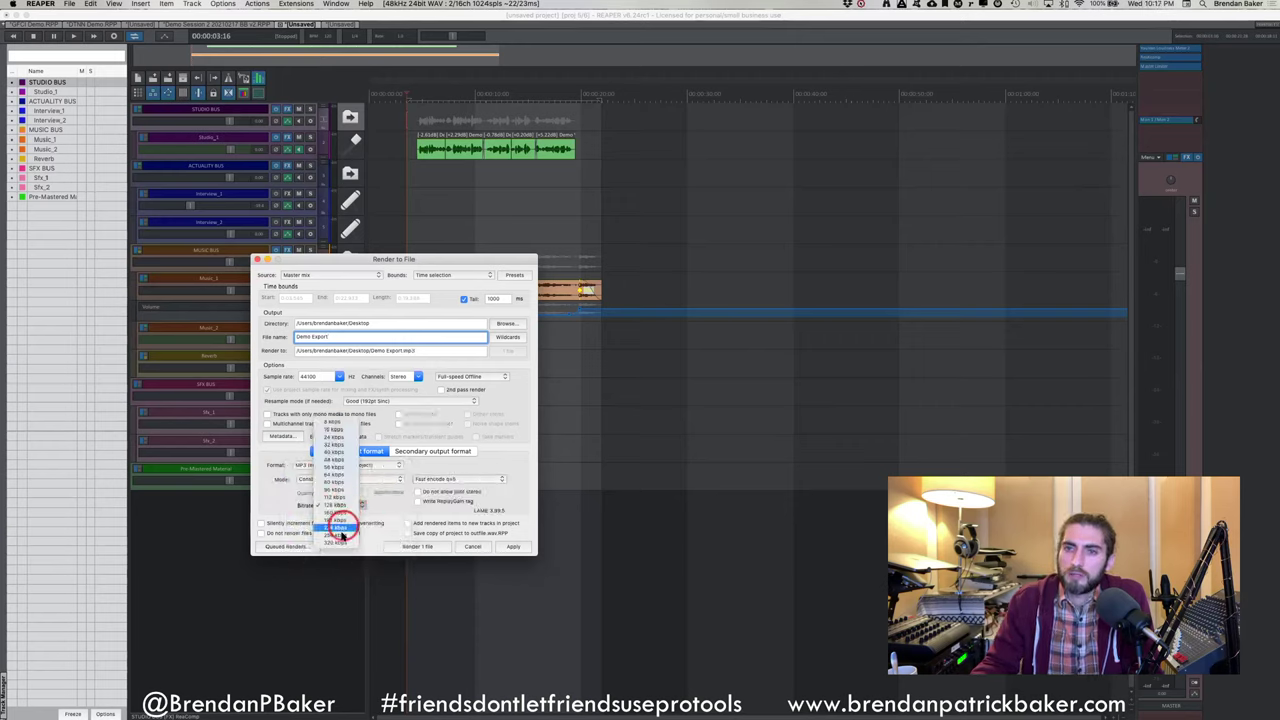
{"action": "left_click", "coordinate": [345, 520]}
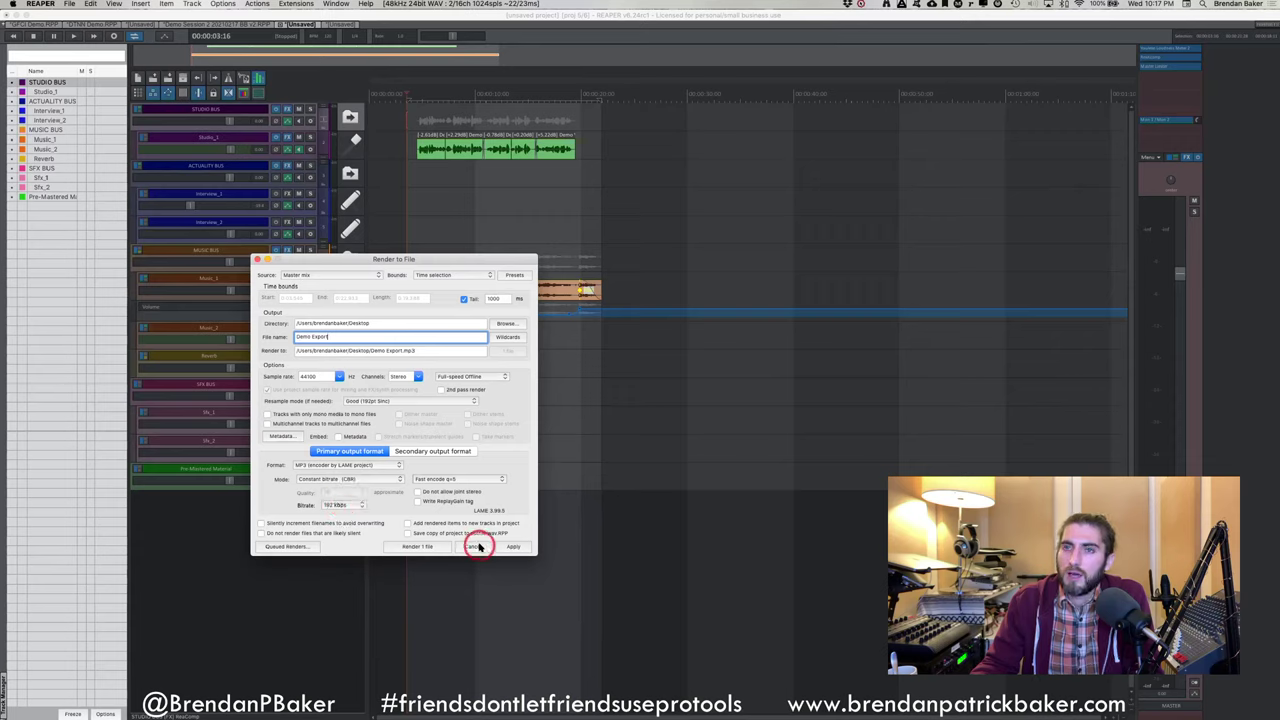
{"action": "left_click", "coordinate": [417, 546]}
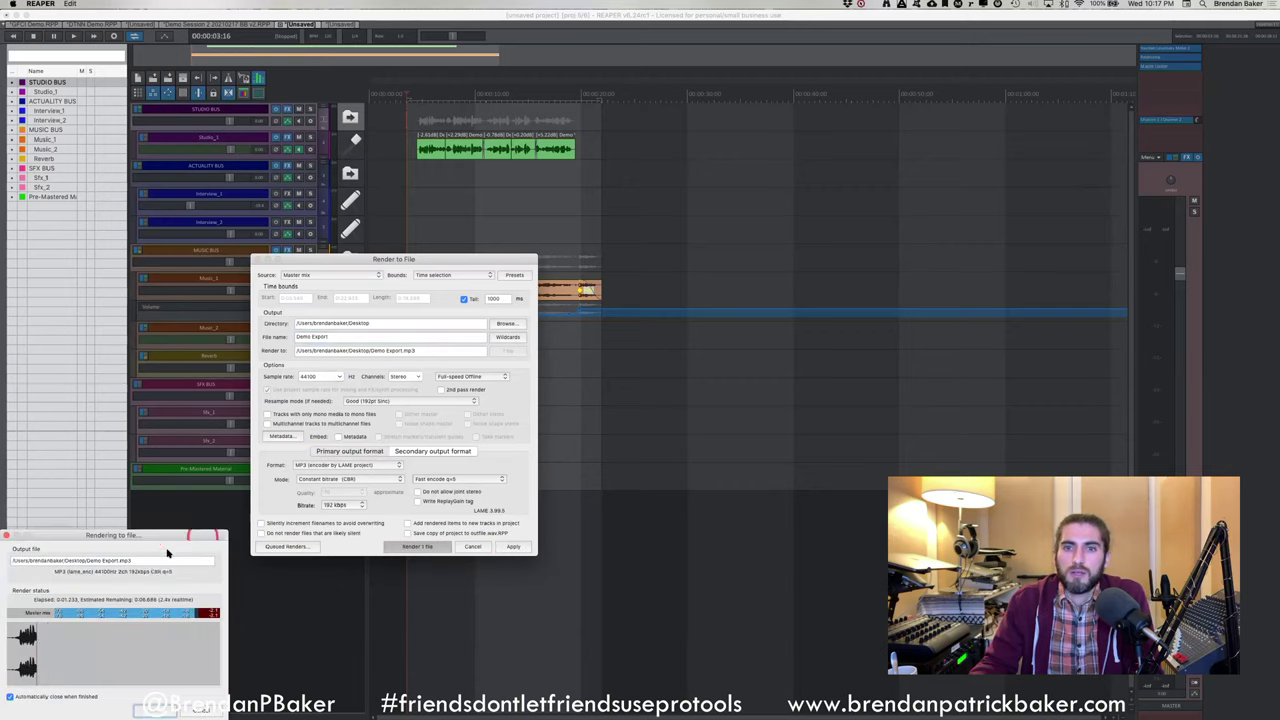
{"action": "left_click_drag", "start_coordinate": [151, 531], "coordinate": [658, 314]}
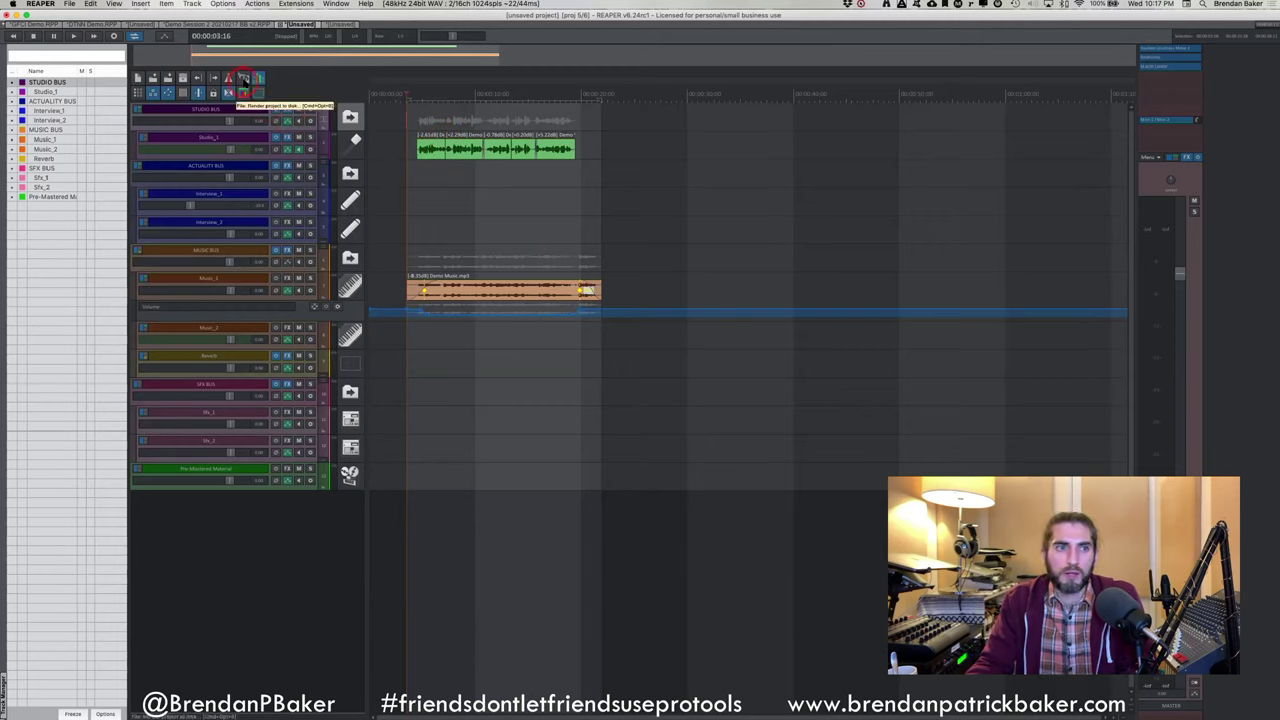
Reopen the render settings beside the clips, deselect the clips, and set the render source to Stems (selected tracks)
{"action": "left_click", "coordinate": [243, 79]}
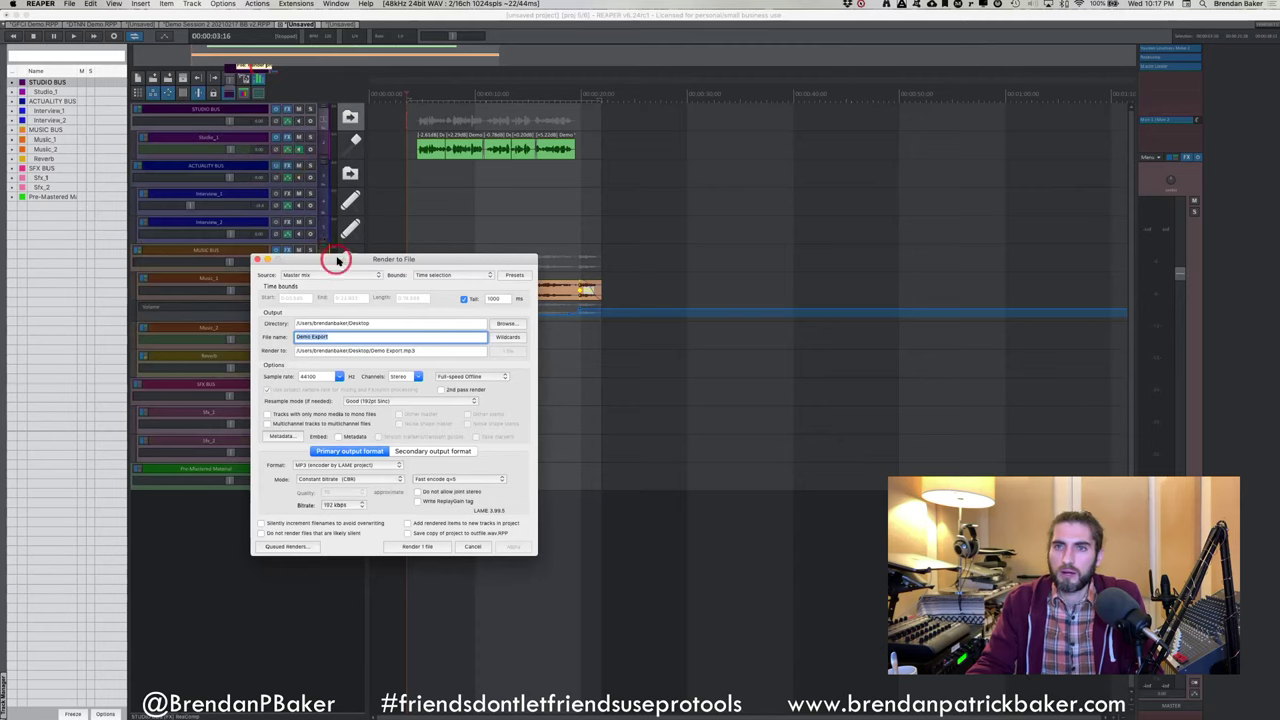
{"action": "left_click_drag", "start_coordinate": [339, 260], "coordinate": [727, 174]}
{"action": "left_click", "coordinate": [620, 228]}
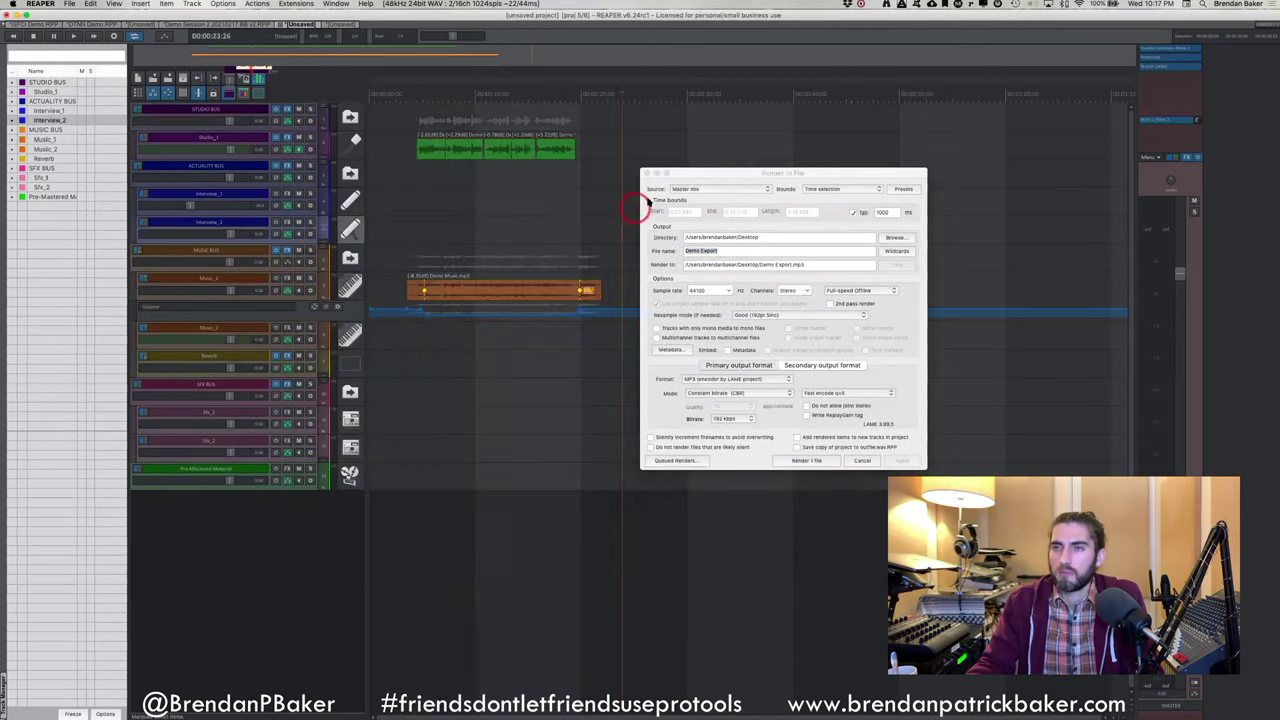
{"action": "left_click", "coordinate": [692, 179]}
{"action": "left_click", "coordinate": [694, 189]}
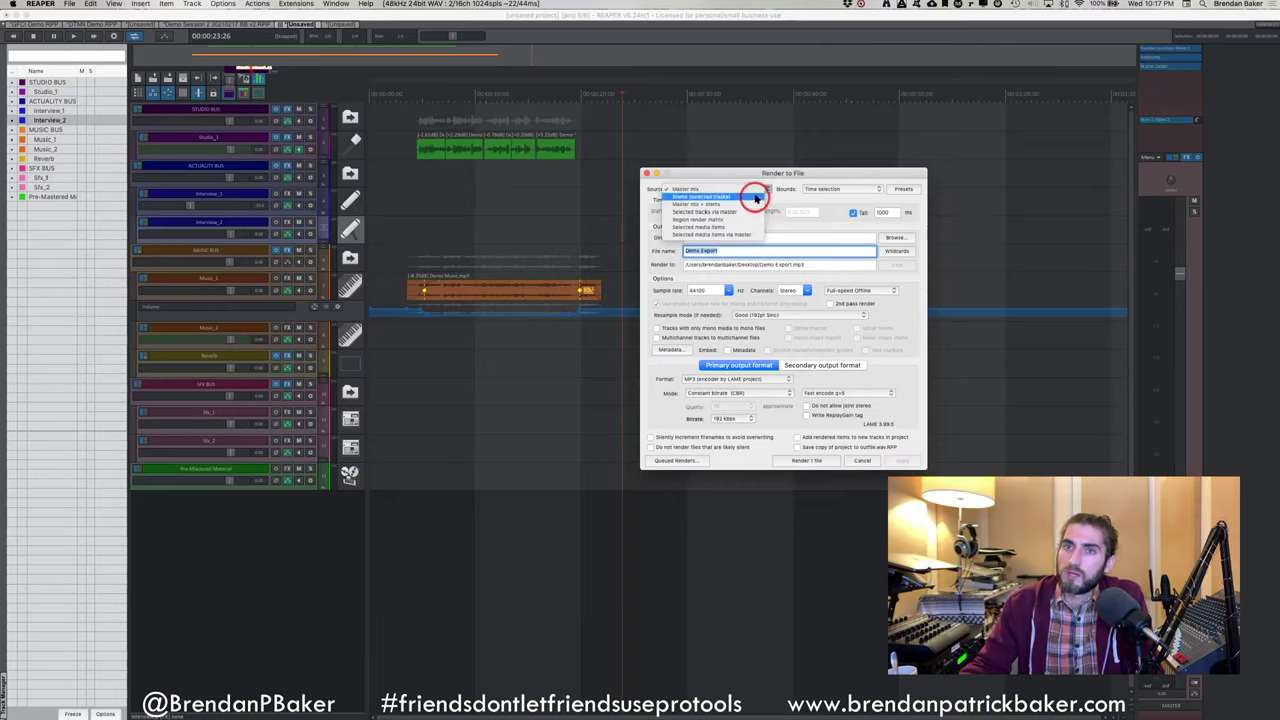
{"action": "left_click", "coordinate": [752, 196]}
Select the STUDIO, ACTUALITY, MUSIC and SFX bus tracks together as the stems for the render
{"action": "left_click", "coordinate": [220, 115]}
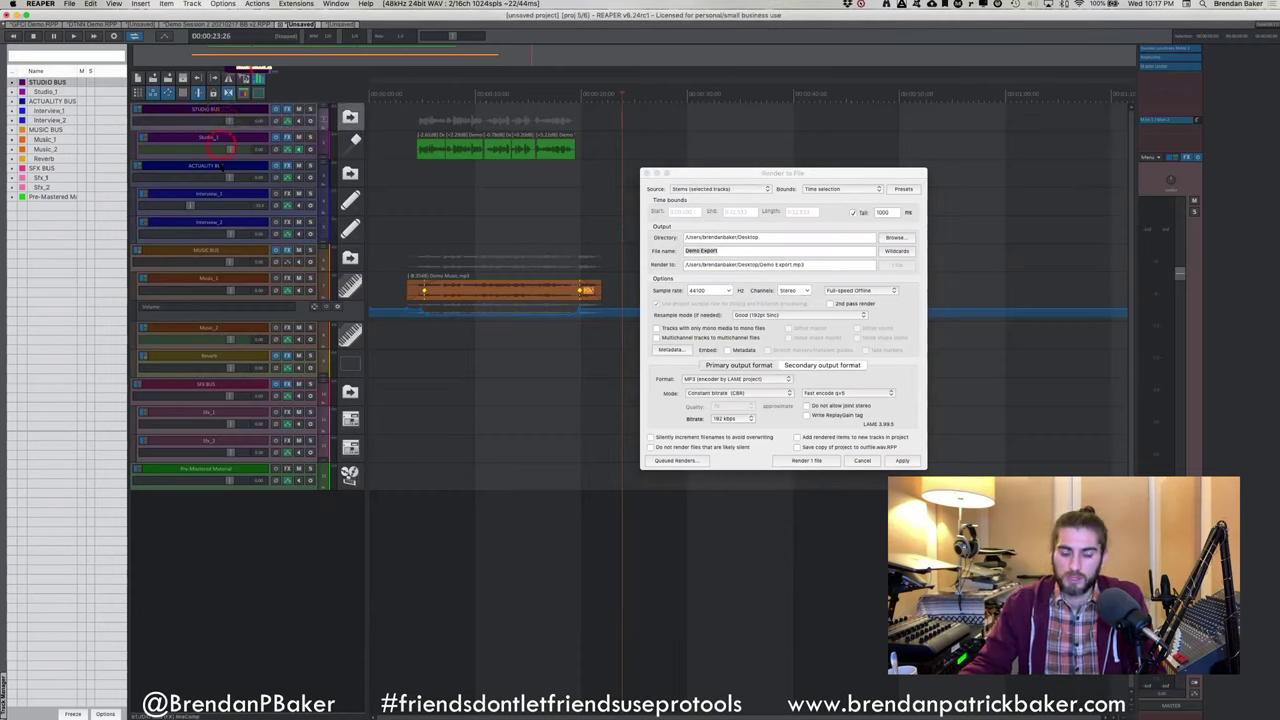
{"action": "left_click", "coordinate": [216, 168]}
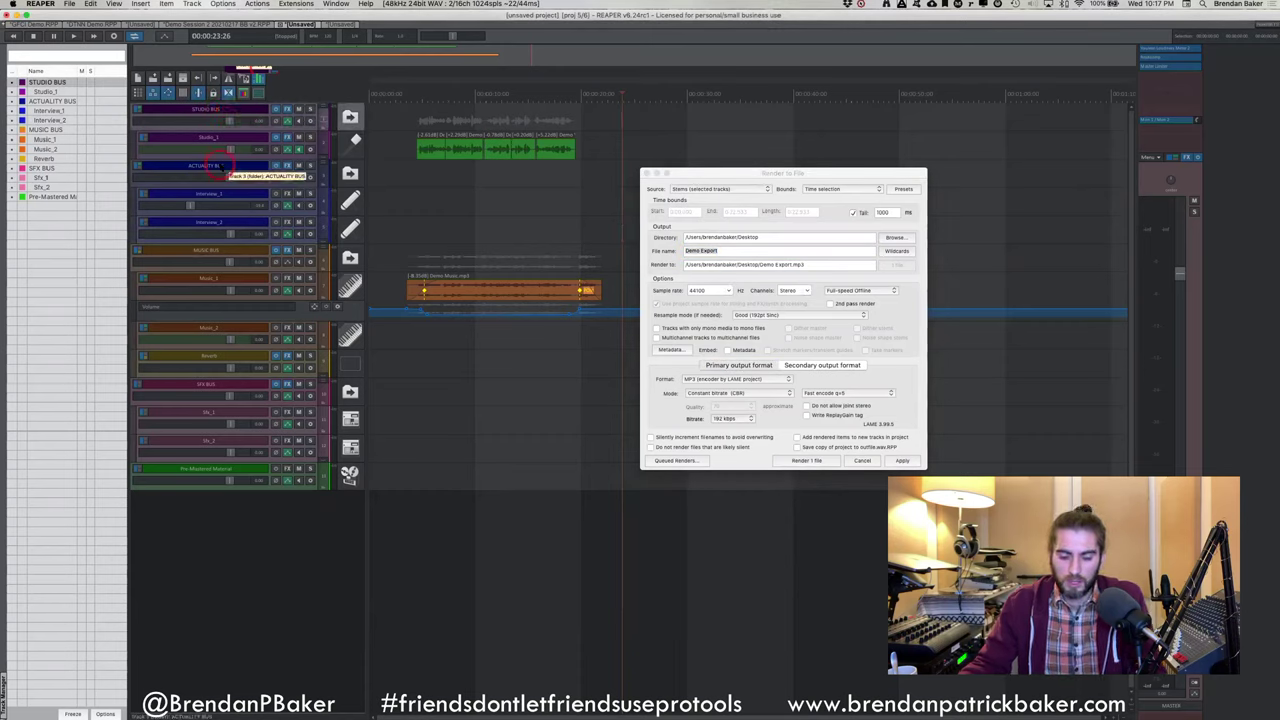
{"action": "left_click", "coordinate": [225, 252], "text": "super"}
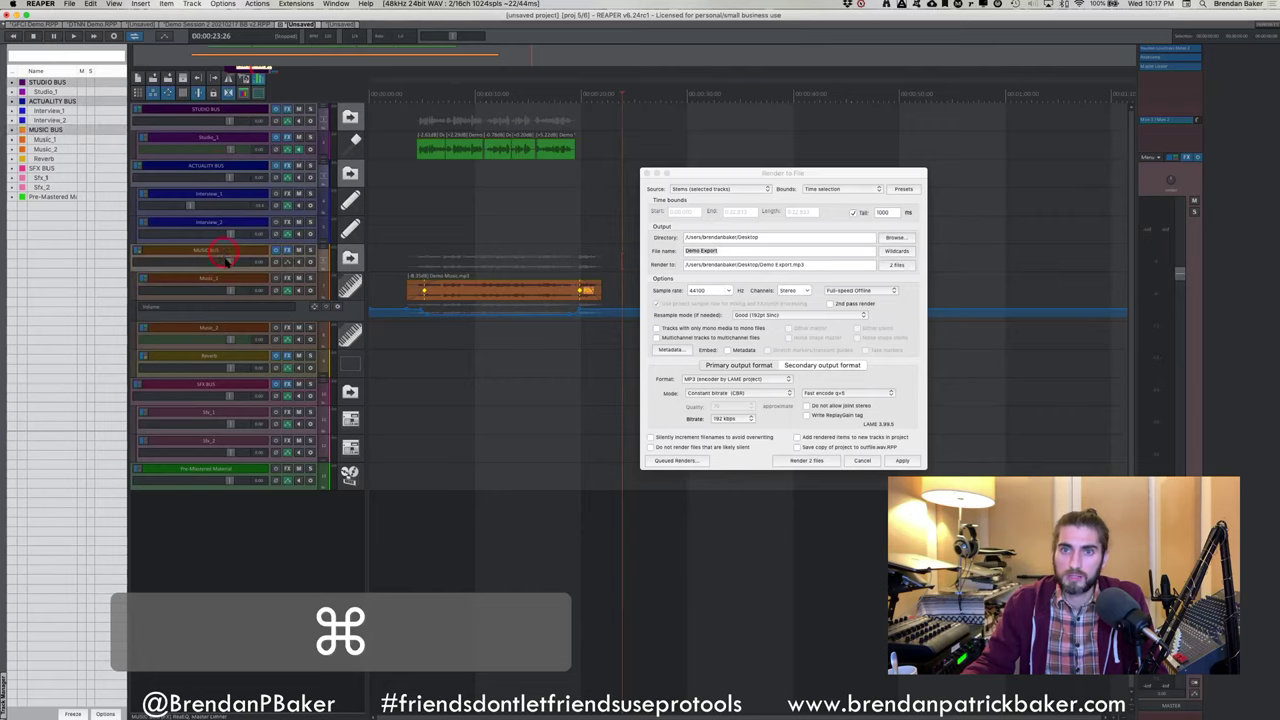
{"action": "left_click", "coordinate": [222, 388], "text": "super"}
{"action": "left_click", "coordinate": [199, 326], "text": "super"}
{"action": "left_click", "coordinate": [218, 392], "text": "super"}
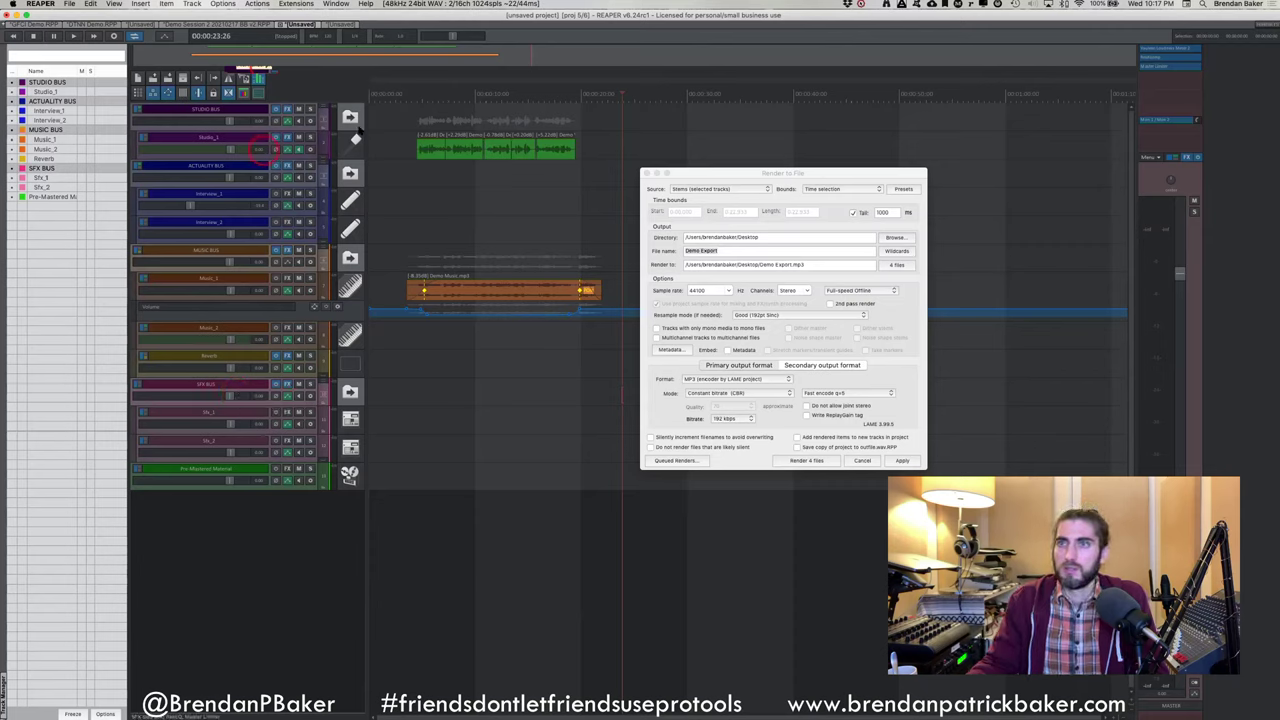
Review the render source choices, keep Stems (selected tracks), and render the four bus stems
{"action": "left_click_drag", "start_coordinate": [706, 171], "coordinate": [612, 139]}
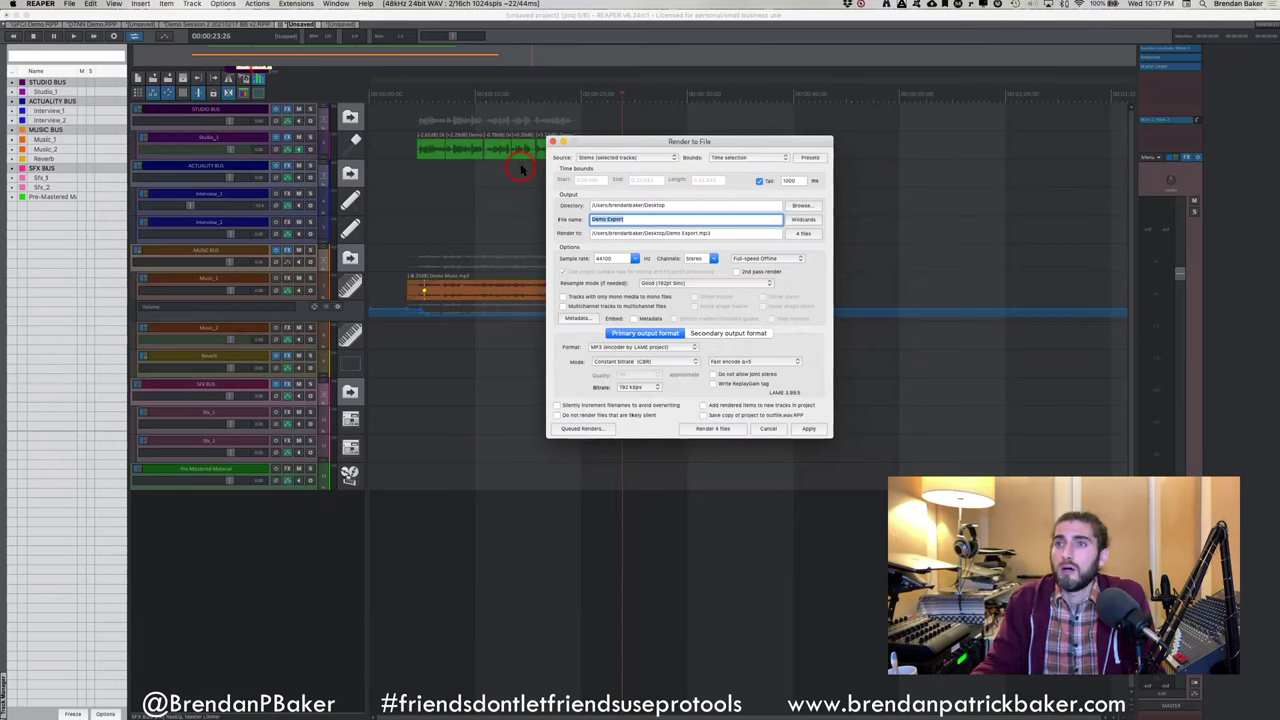
{"action": "left_click", "coordinate": [623, 158]}
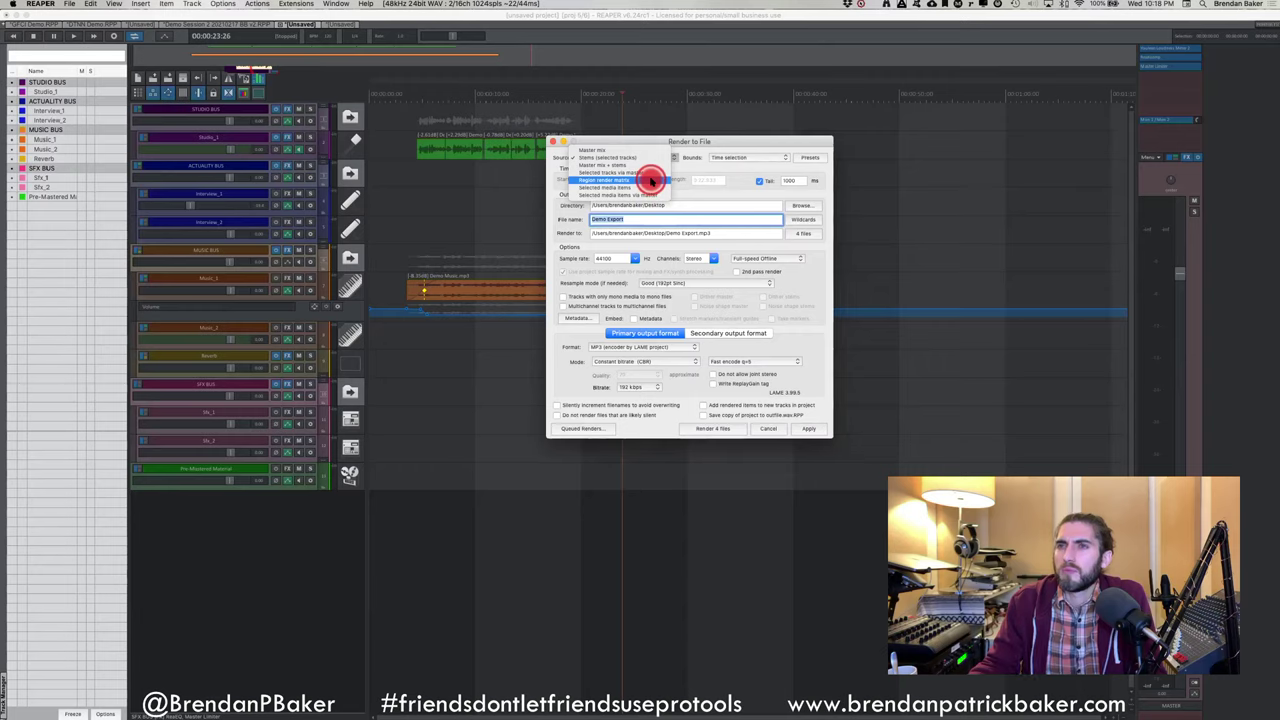
{"action": "left_click", "coordinate": [730, 204]}
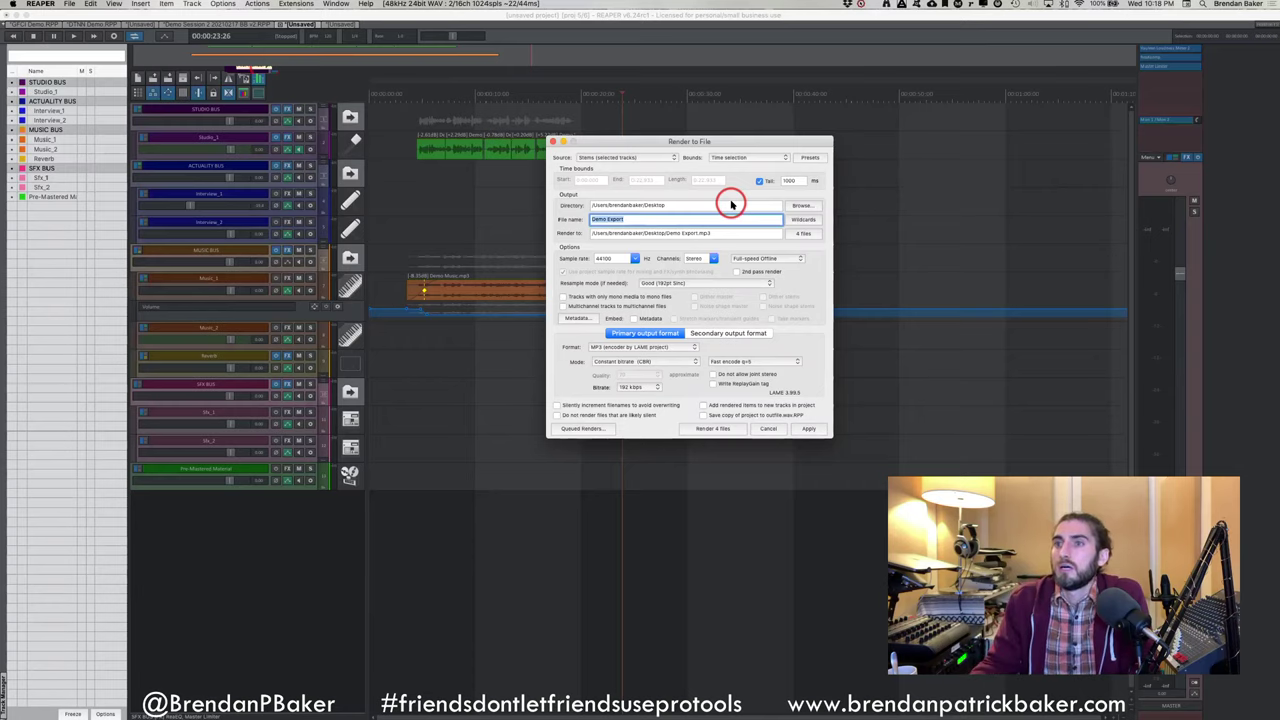
{"action": "left_click", "coordinate": [710, 429]}
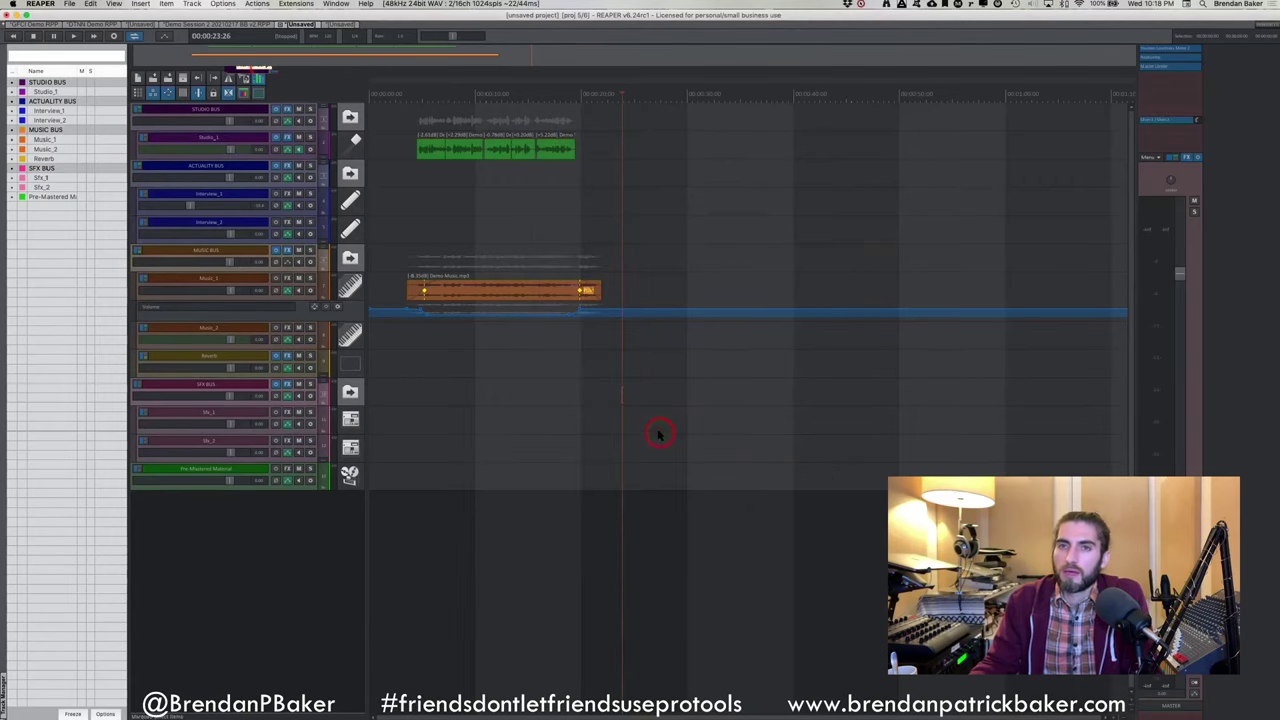
Switch to Finder and show the contents of the Desktop folder
{"action": "key", "text": "super+Tab"}
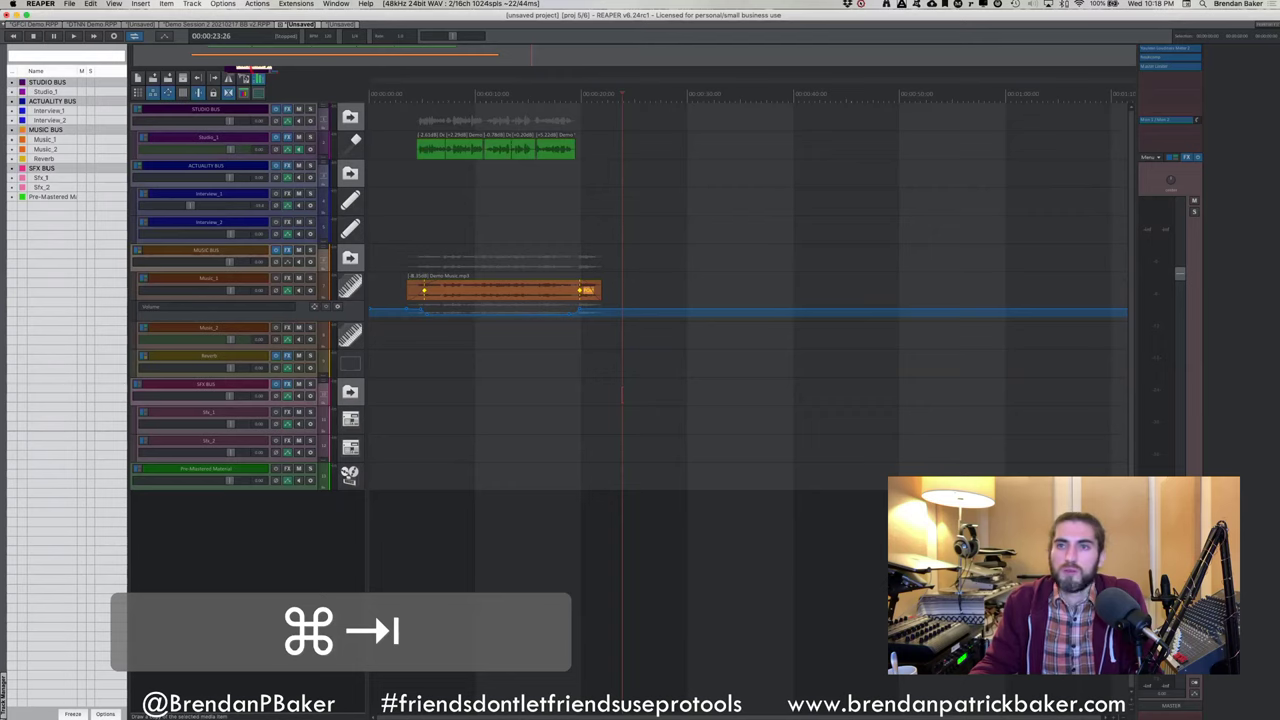
{"action": "key", "text": "a"}
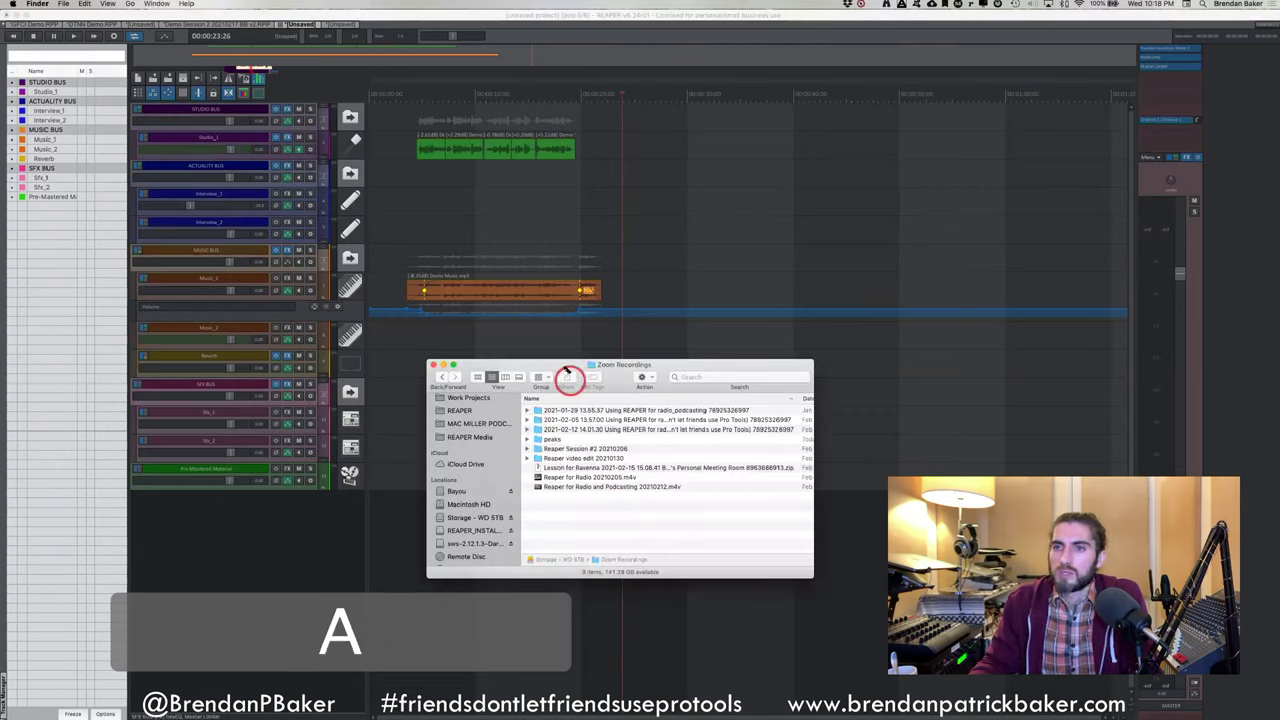
{"action": "left_click_drag", "start_coordinate": [566, 372], "coordinate": [724, 350]}
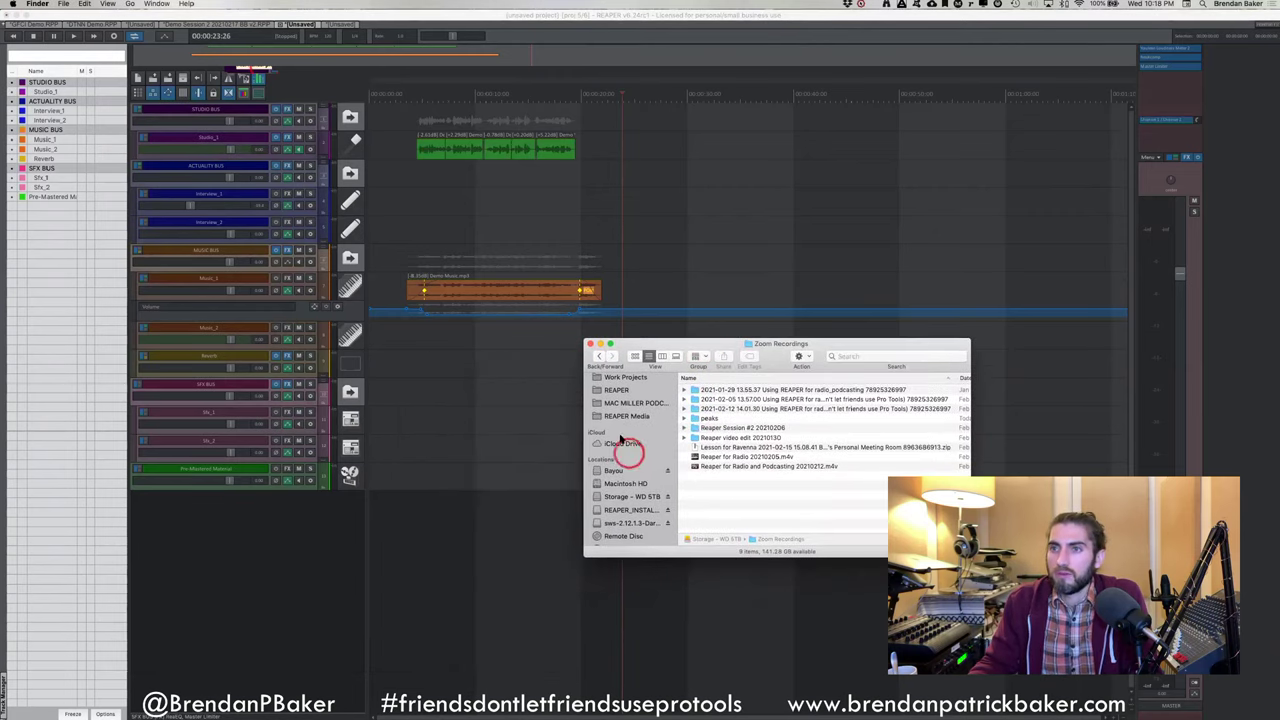
{"action": "scroll", "coordinate": [620, 440], "scroll_direction": "up", "scroll_amount": 5}
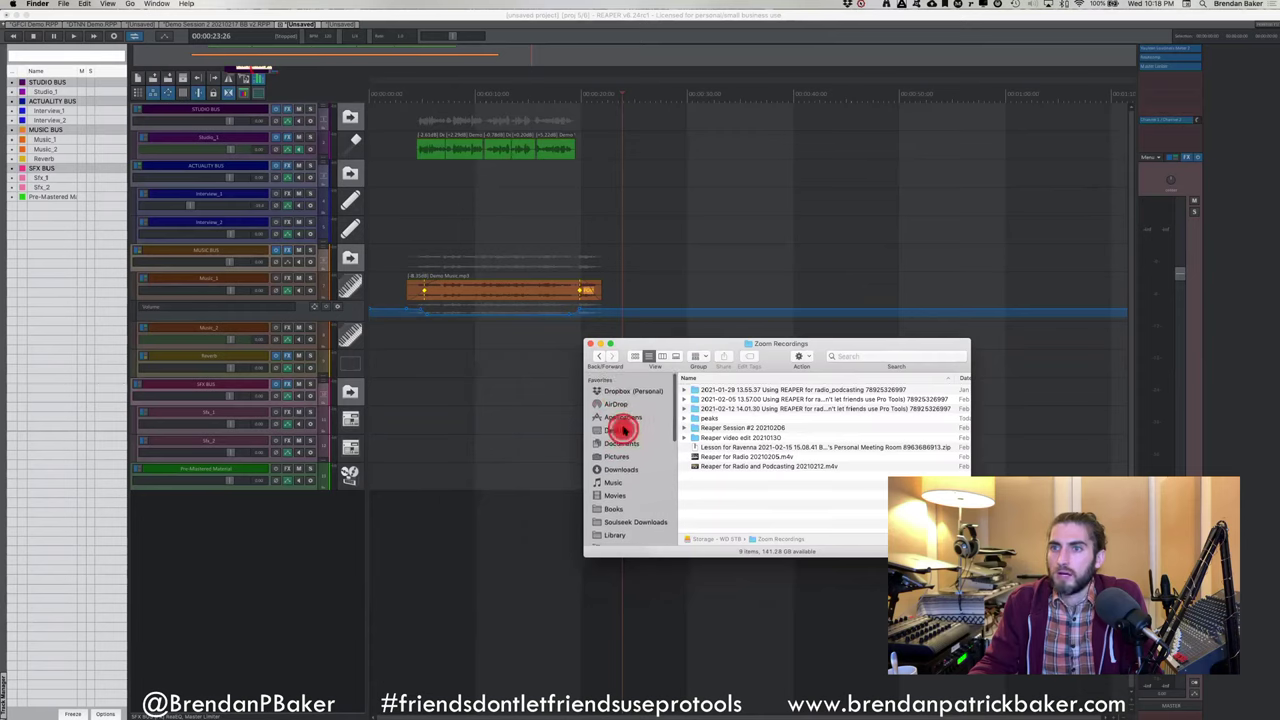
{"action": "left_click", "coordinate": [621, 430]}
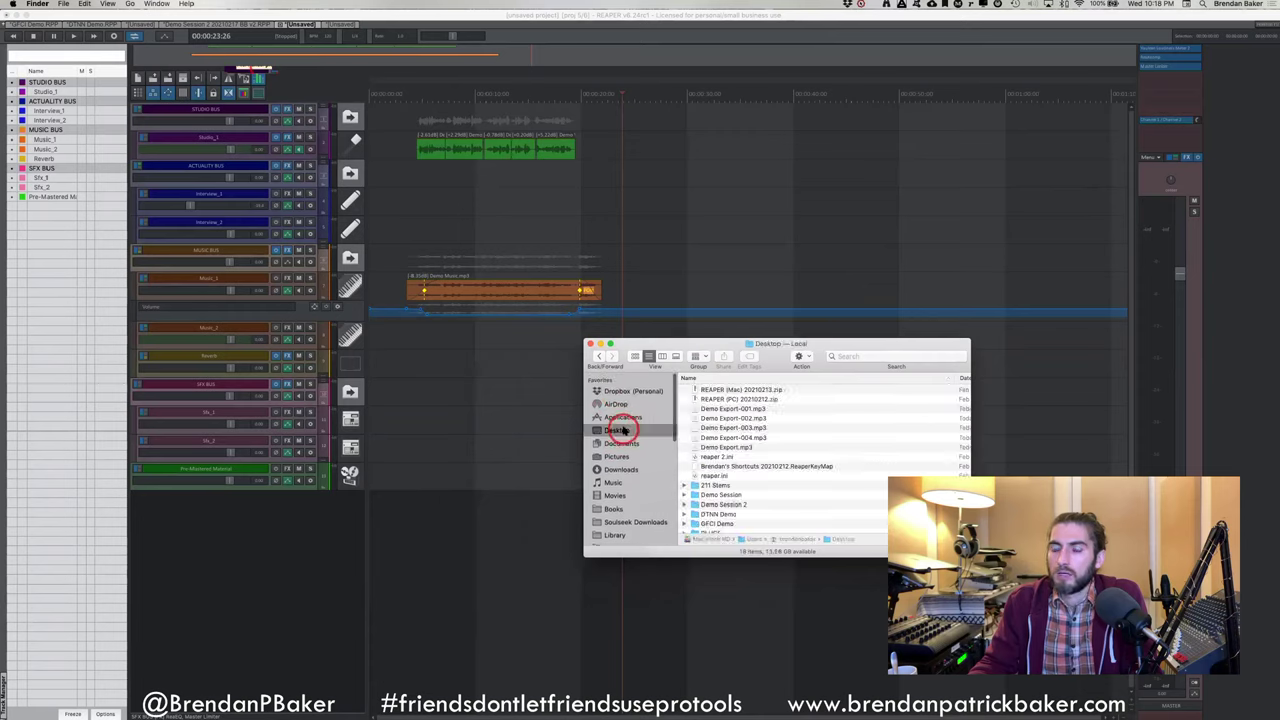
Highlight the exported stems Demo Export-001.mp3 to Demo Export-004.mp3, and close the Finder window
{"action": "left_click", "coordinate": [745, 410]}
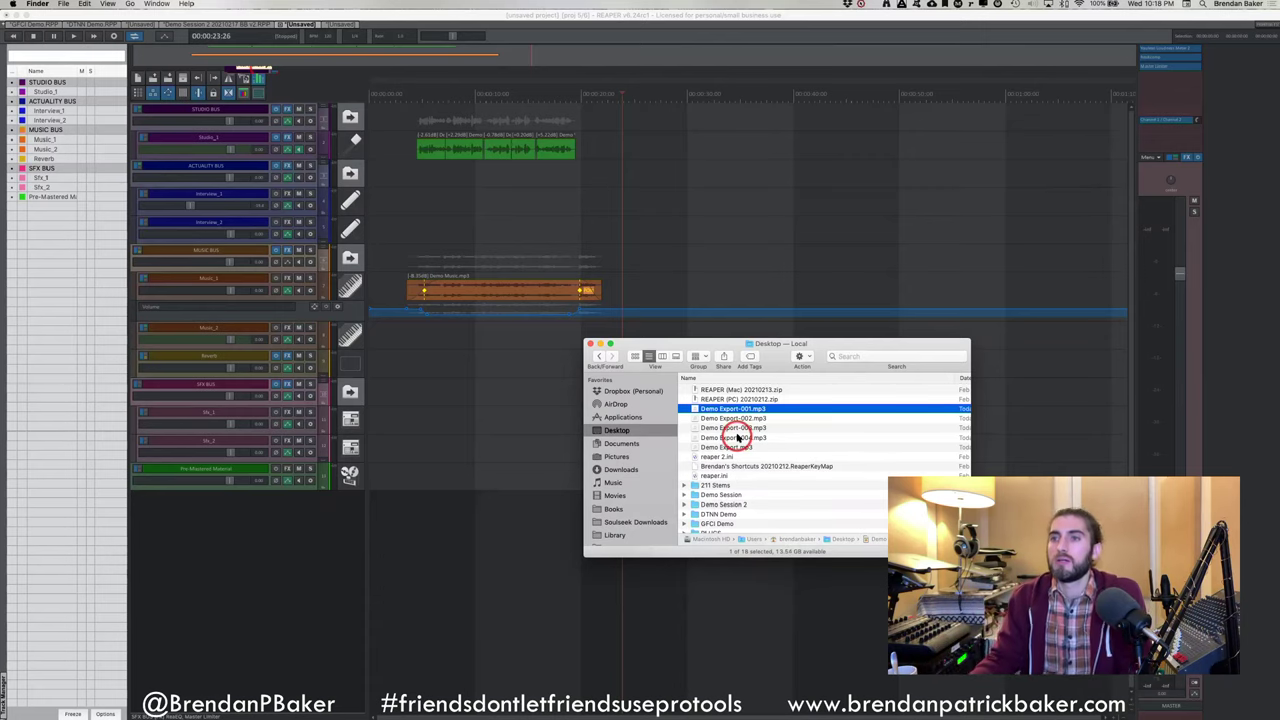
{"action": "left_click", "coordinate": [737, 437], "text": "shift"}
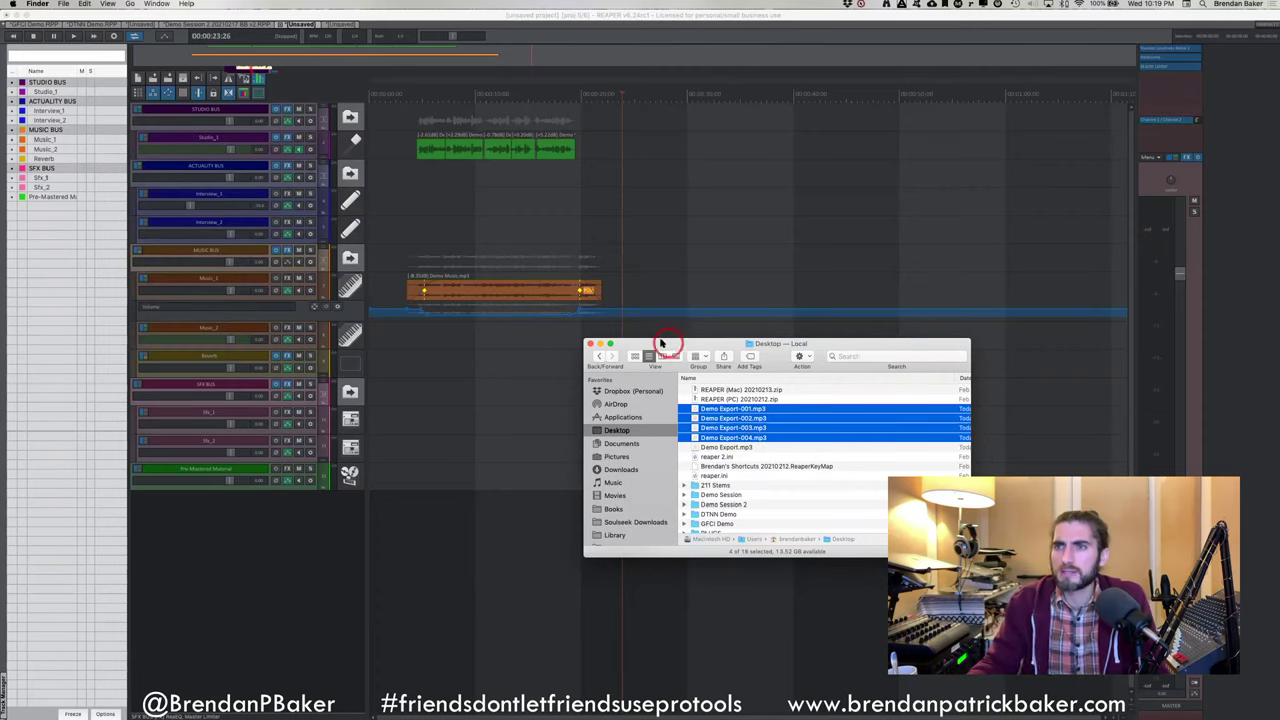
{"action": "left_click", "coordinate": [590, 344]}
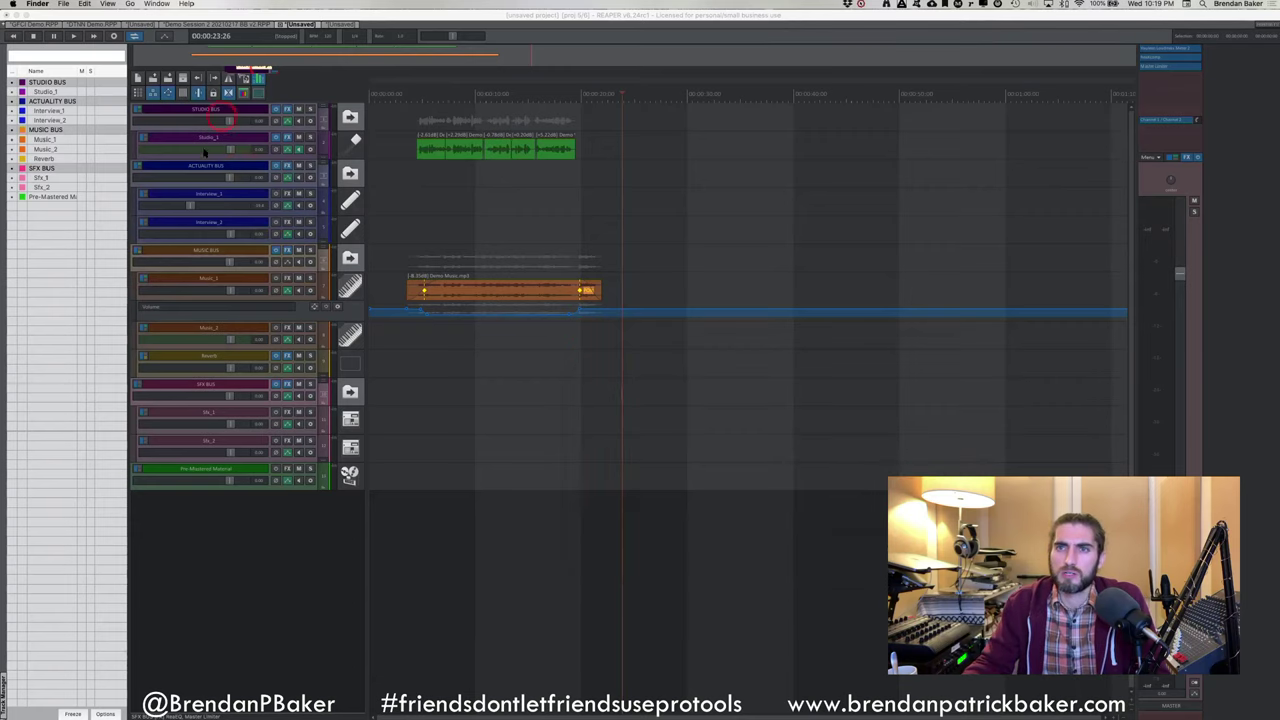
{"action": "left_click", "coordinate": [419, 212]}
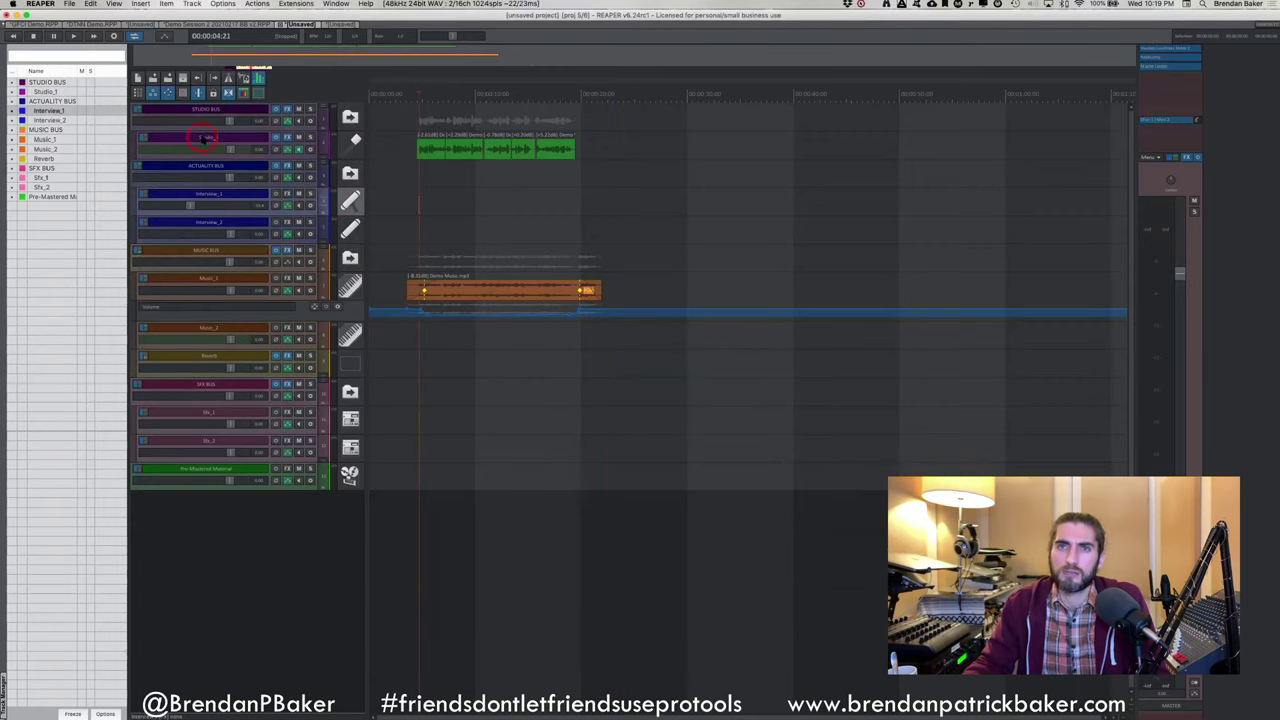
{"action": "left_click", "coordinate": [235, 143]}
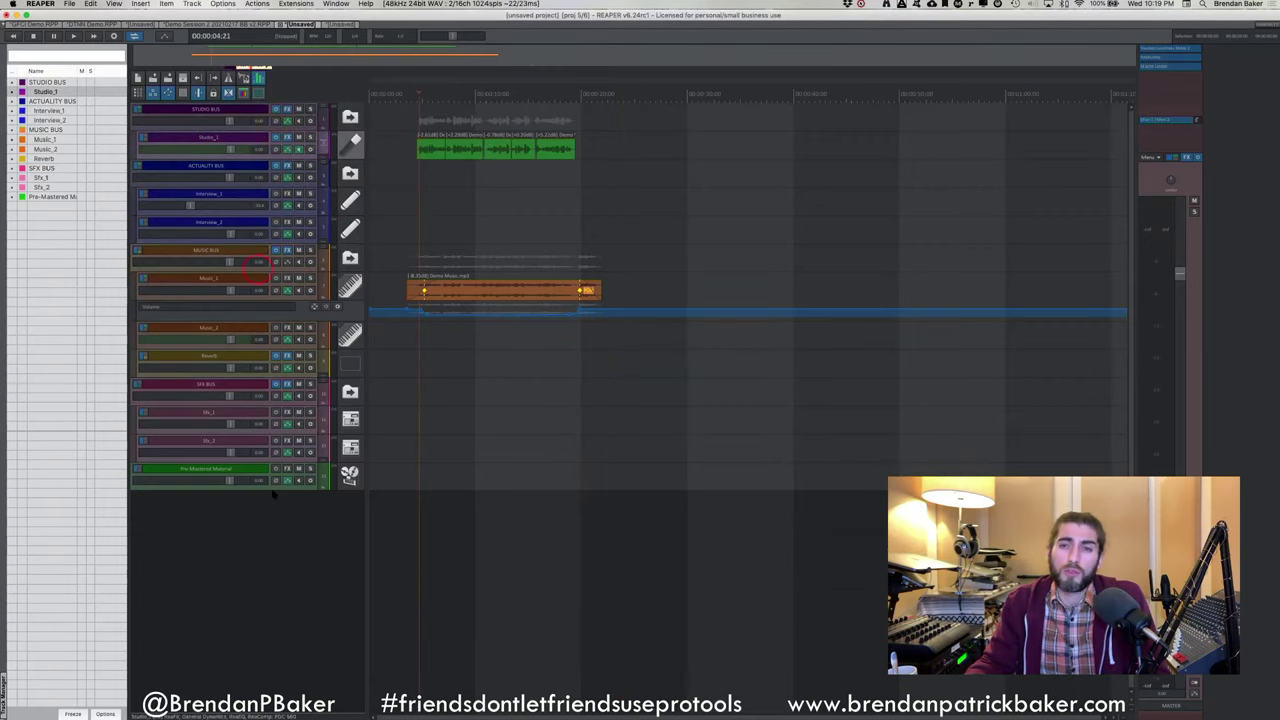
{"action": "left_click", "coordinate": [500, 205]}
{"action": "left_click", "coordinate": [545, 198]}
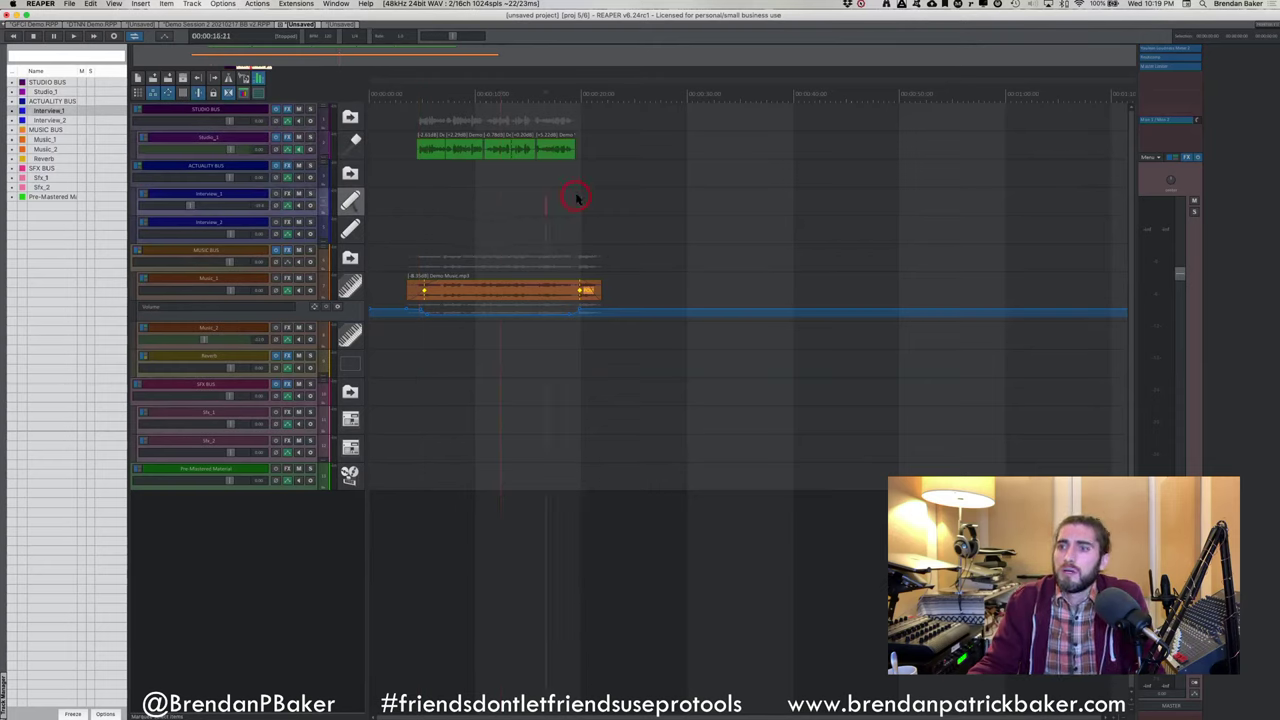
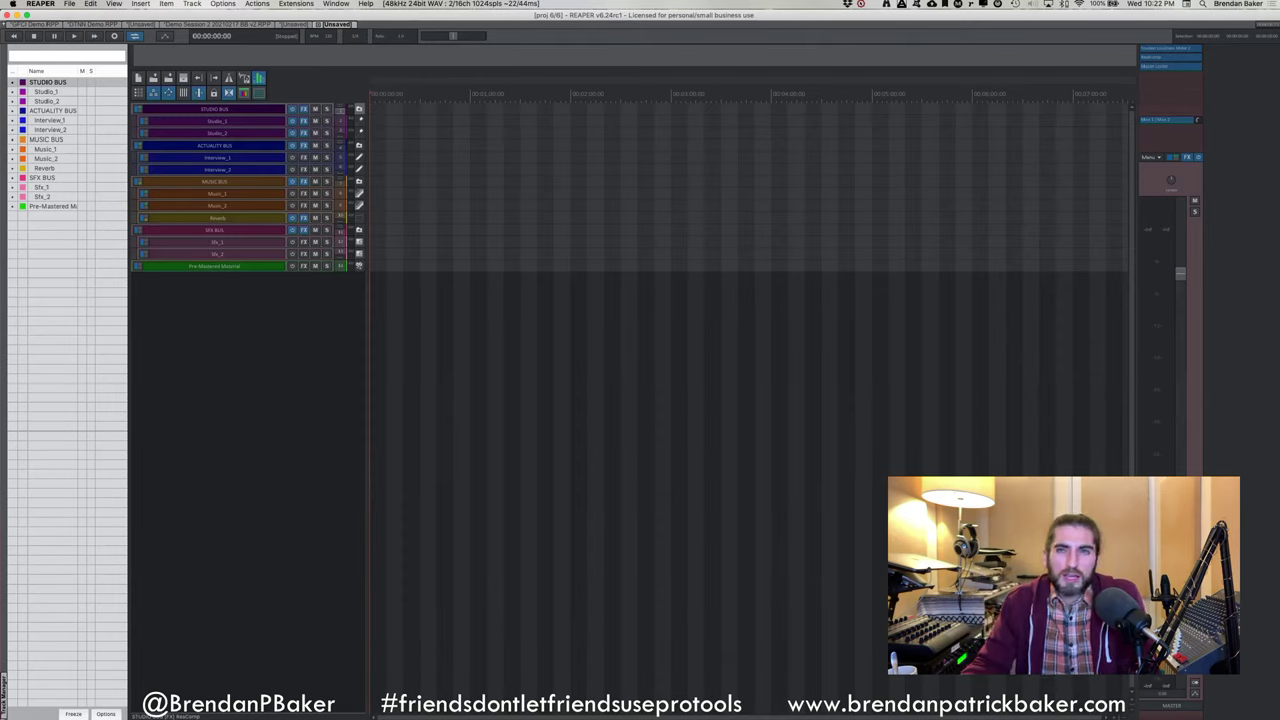
{"action": "left_click", "coordinate": [214, 242]}
{"action": "left_click", "coordinate": [243, 150]}
{"action": "left_click", "coordinate": [287, 121]}
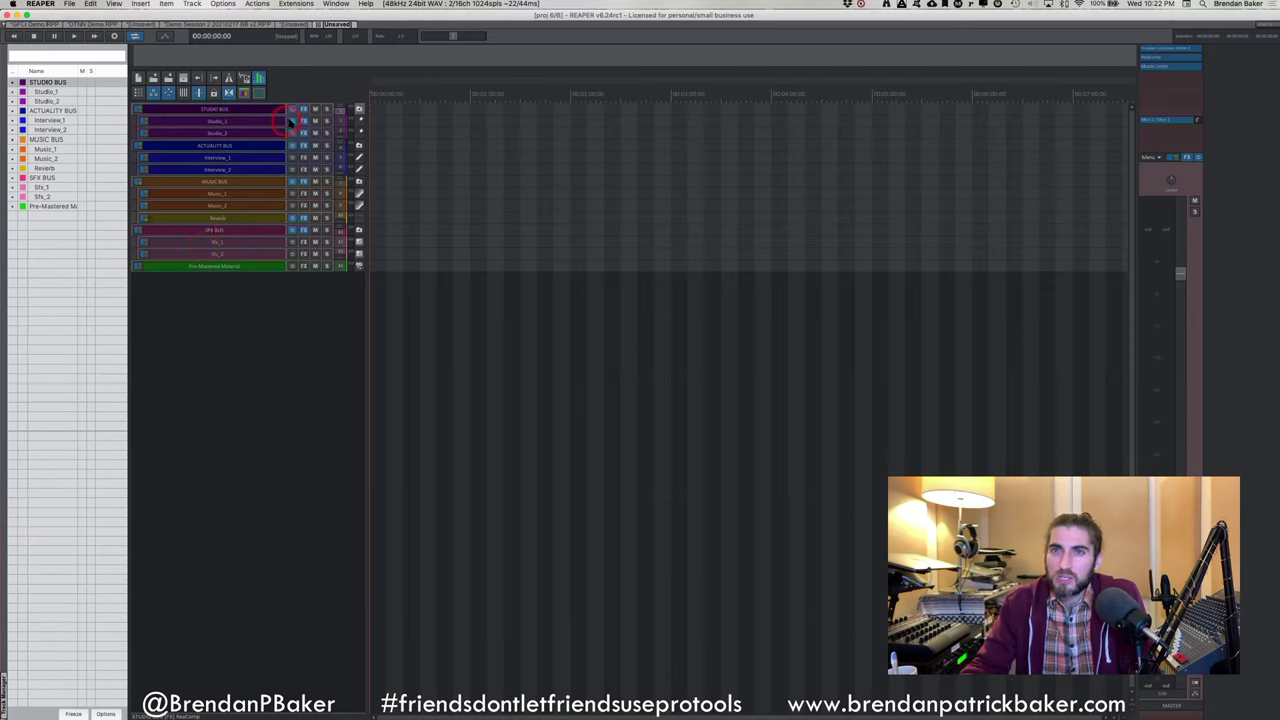
{"action": "left_click", "coordinate": [298, 160]}
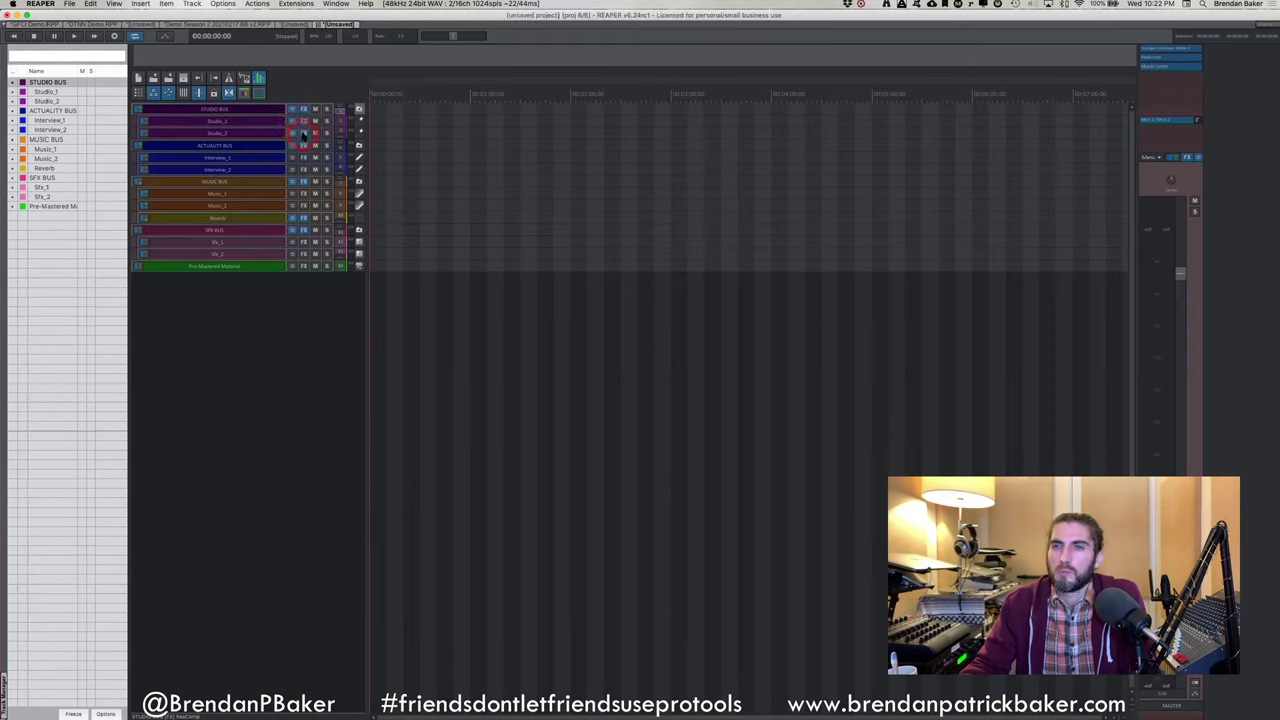
Open the Studio_2 track's effects chain and bring up the high-pass band in ReaEQ
{"action": "left_click", "coordinate": [303, 133]}
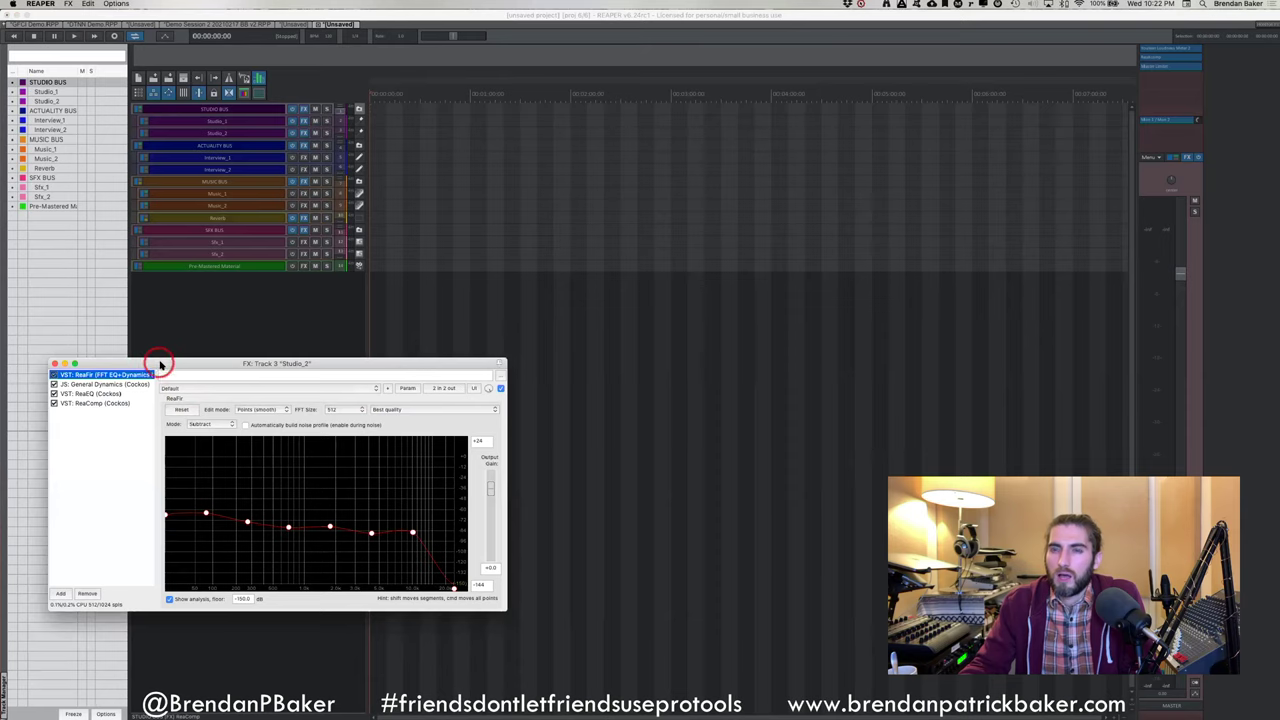
{"action": "left_click_drag", "start_coordinate": [160, 363], "coordinate": [445, 319]}
{"action": "left_click", "coordinate": [383, 355]}
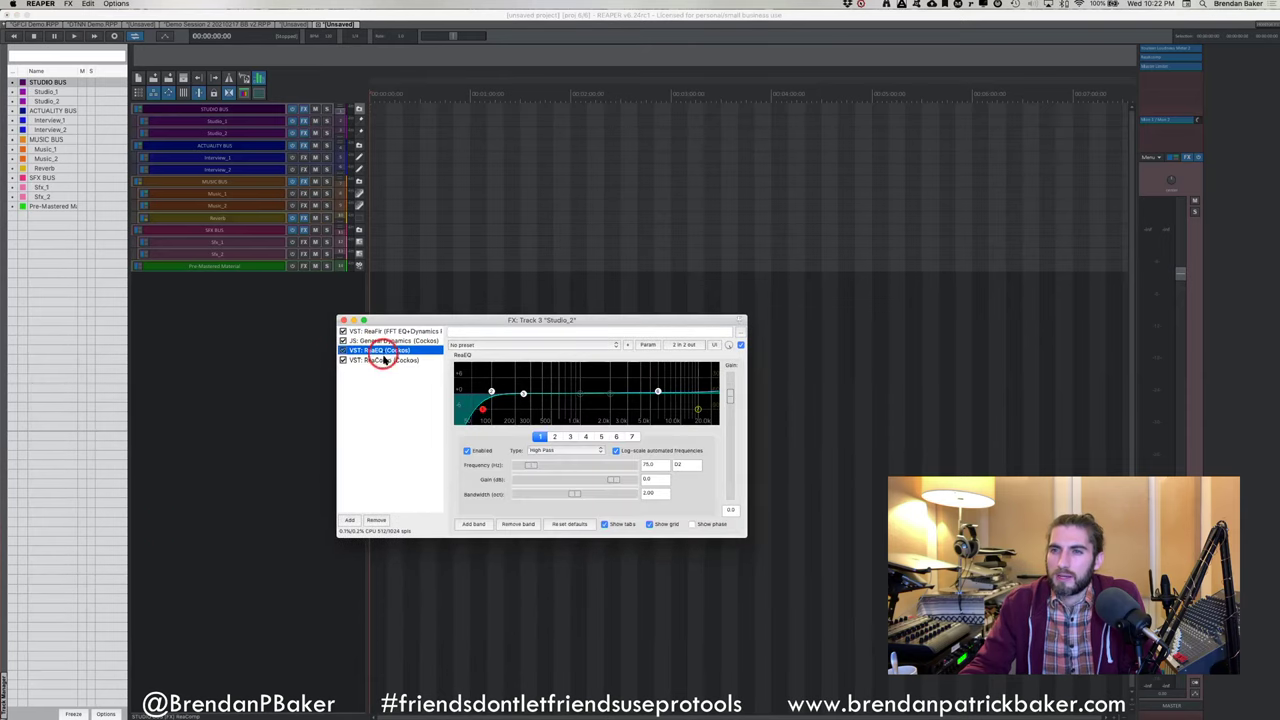
{"action": "left_click", "coordinate": [482, 410]}
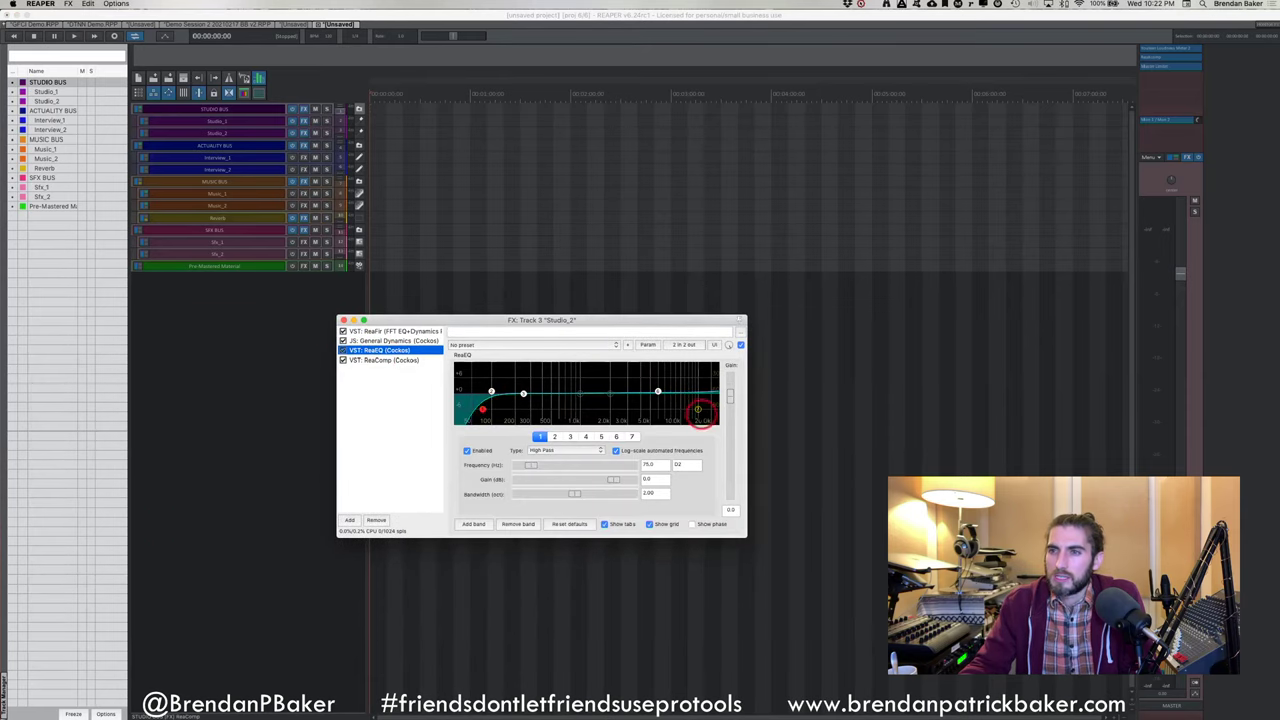
Enable ReaEQ's low-pass band 7, lower its cutoff to about 12.6 kHz, and raise it back to the high end of the spectrum
{"action": "left_click", "coordinate": [631, 437]}
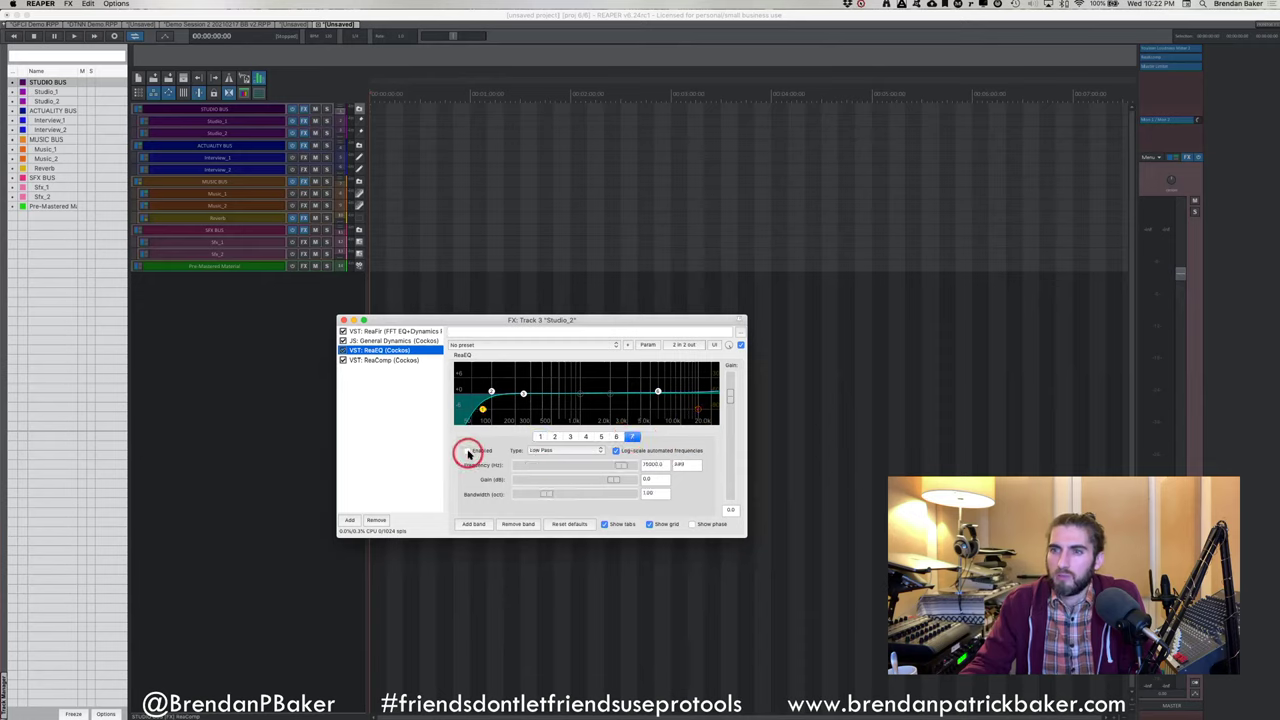
{"action": "left_click", "coordinate": [466, 451]}
{"action": "mouse_move", "coordinate": [700, 410]}
{"action": "left_mouse_down"}
{"action": "mouse_move", "coordinate": [665, 408]}
{"action": "mouse_move", "coordinate": [688, 409]}
{"action": "left_mouse_up"}
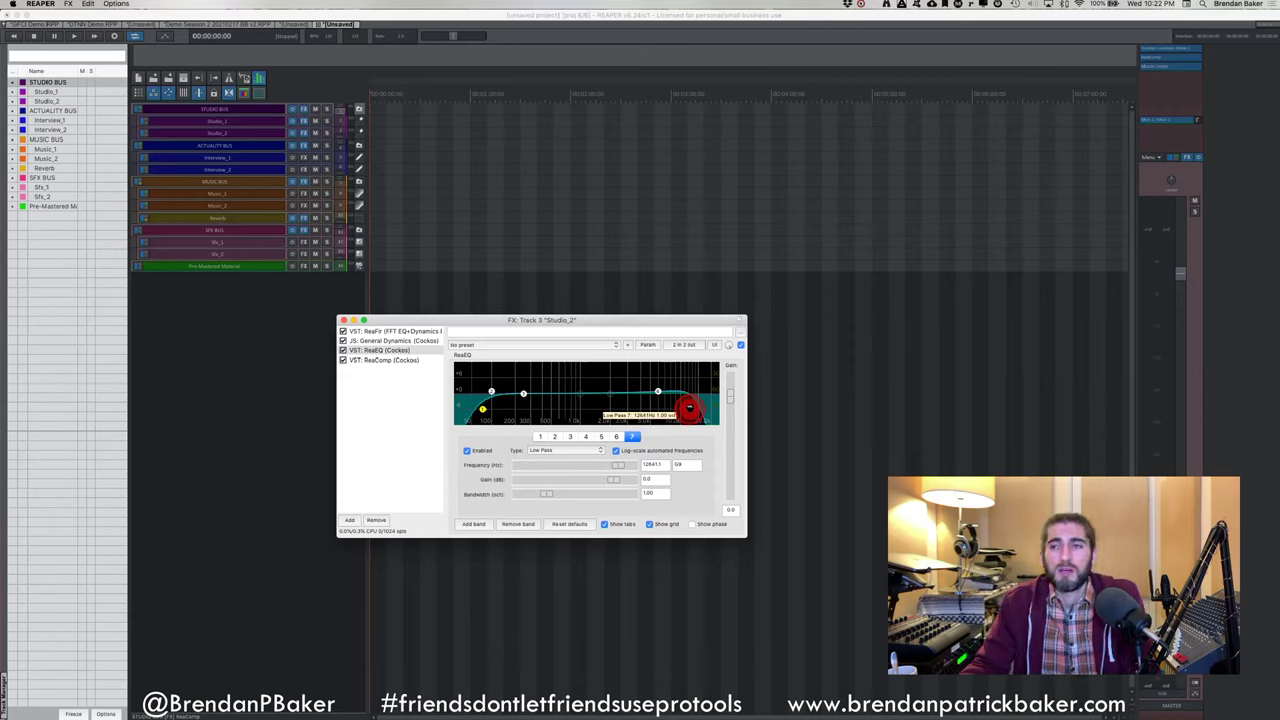
{"action": "mouse_move", "coordinate": [689, 407]}
{"action": "left_mouse_down"}
{"action": "mouse_move", "coordinate": [731, 393]}
{"action": "mouse_move", "coordinate": [711, 397]}
{"action": "left_mouse_up"}
Shape ReaEQ band 3 into a low-mid cut of about -3.8 dB at about 257 Hz
{"action": "left_click_drag", "start_coordinate": [480, 406], "coordinate": [521, 405]}
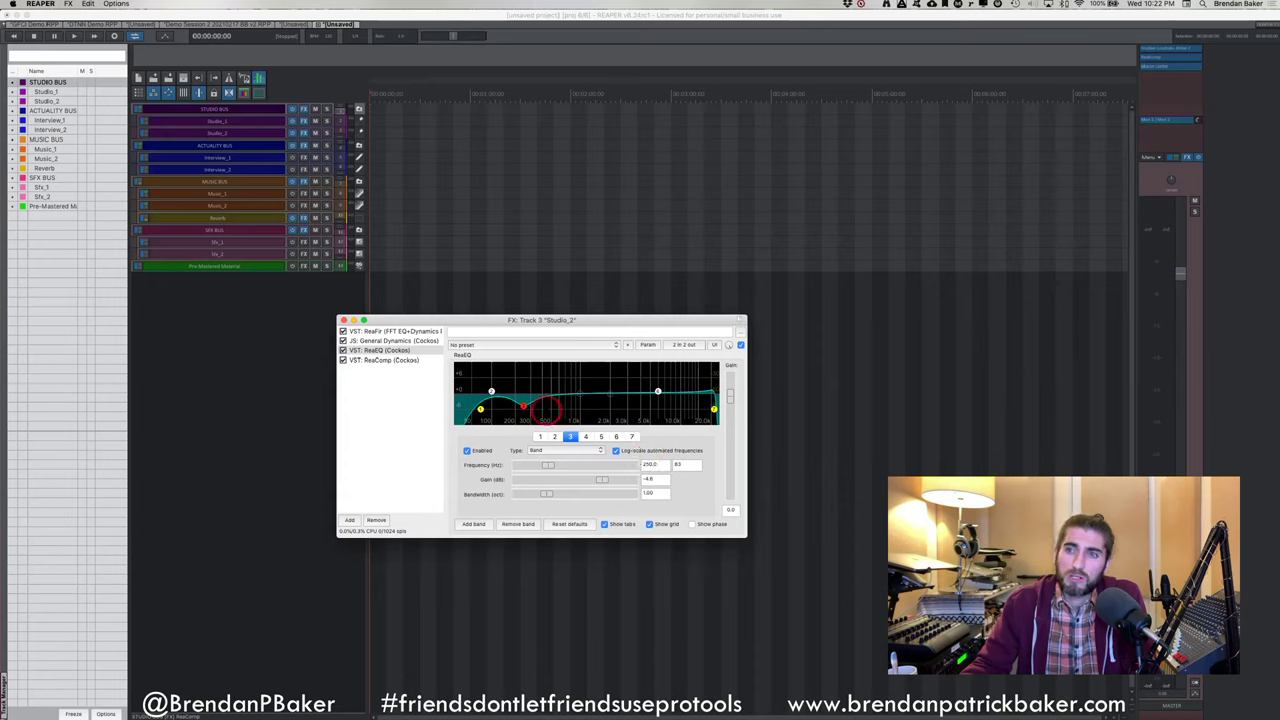
{"action": "mouse_move", "coordinate": [521, 405]}
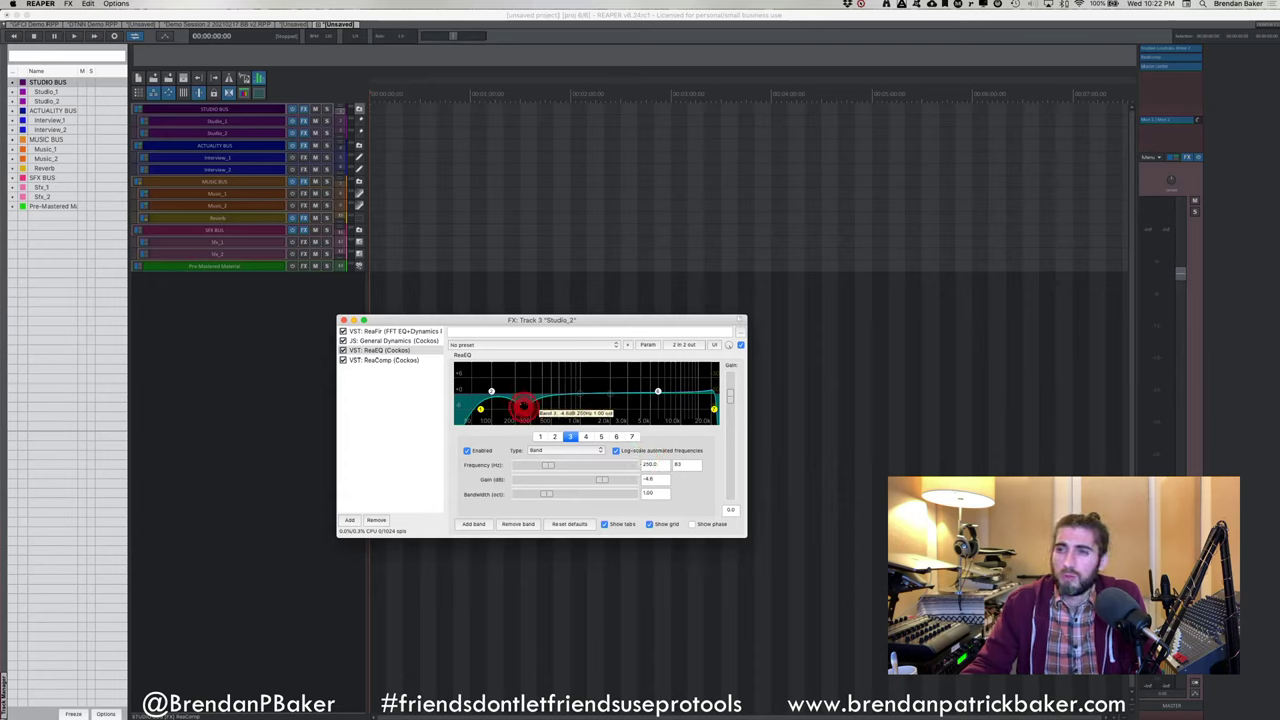
{"action": "left_click_drag", "start_coordinate": [521, 405], "coordinate": [523, 402]}
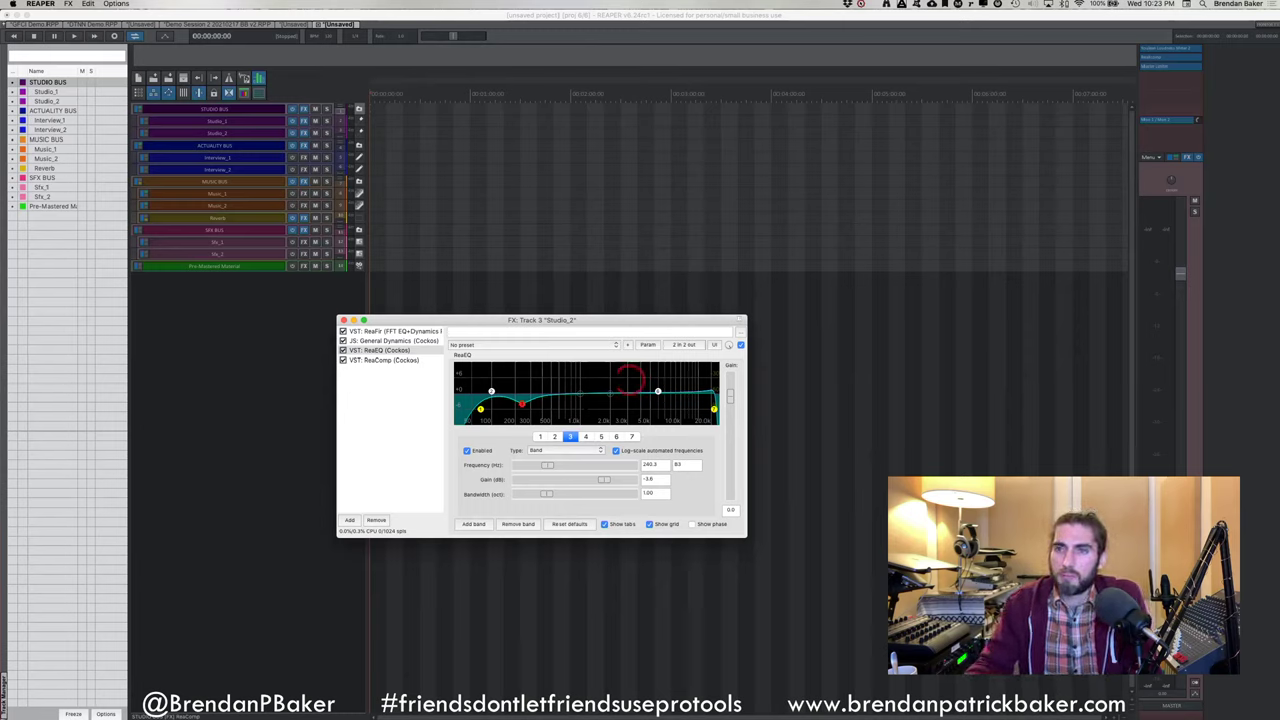
{"action": "mouse_move", "coordinate": [521, 403]}
{"action": "left_mouse_down"}
{"action": "mouse_move", "coordinate": [520, 354]}
{"action": "mouse_move", "coordinate": [538, 362]}
{"action": "mouse_move", "coordinate": [511, 366]}
{"action": "mouse_move", "coordinate": [614, 369]}
{"action": "mouse_move", "coordinate": [503, 362]}
{"action": "mouse_move", "coordinate": [523, 361]}
{"action": "mouse_move", "coordinate": [523, 423]}
{"action": "mouse_move", "coordinate": [521, 406]}
{"action": "mouse_move", "coordinate": [490, 400]}
{"action": "mouse_move", "coordinate": [525, 399]}
{"action": "left_mouse_up"}
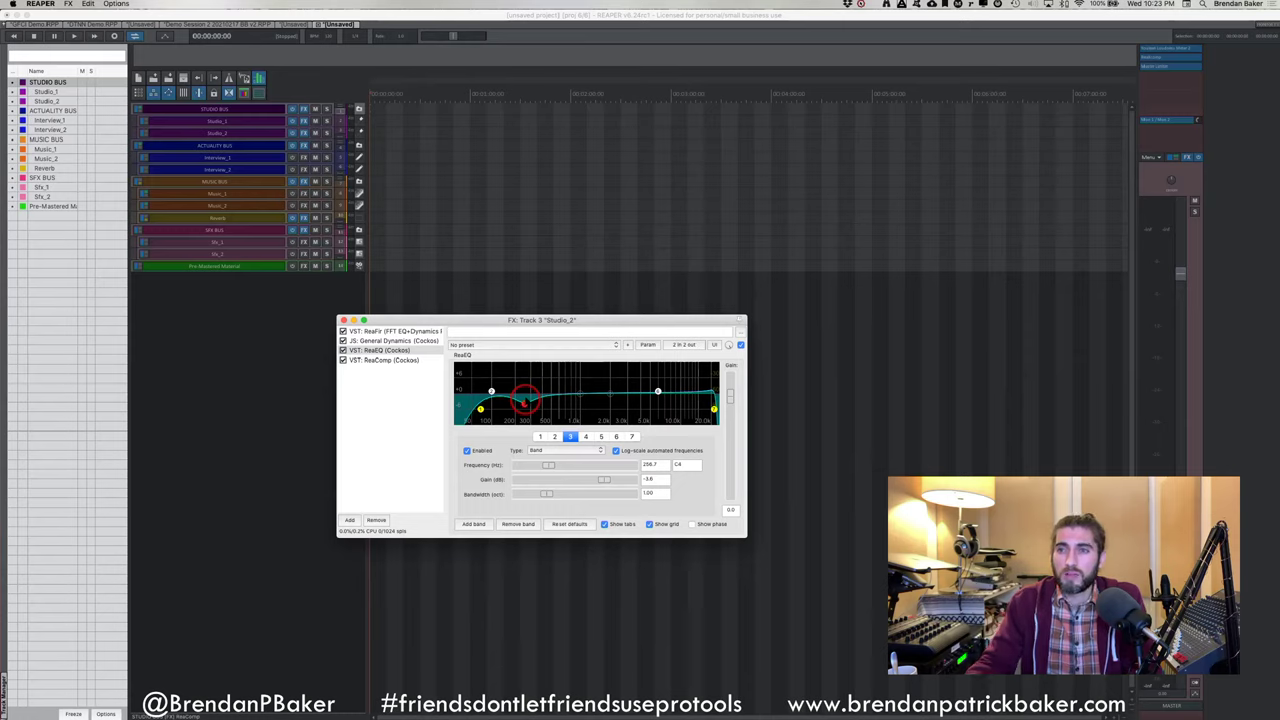
Enable ReaEQ band 4 and turn it into a very narrow notch of about -12.5 dB at about 1.6 kHz
{"action": "left_click", "coordinate": [581, 388]}
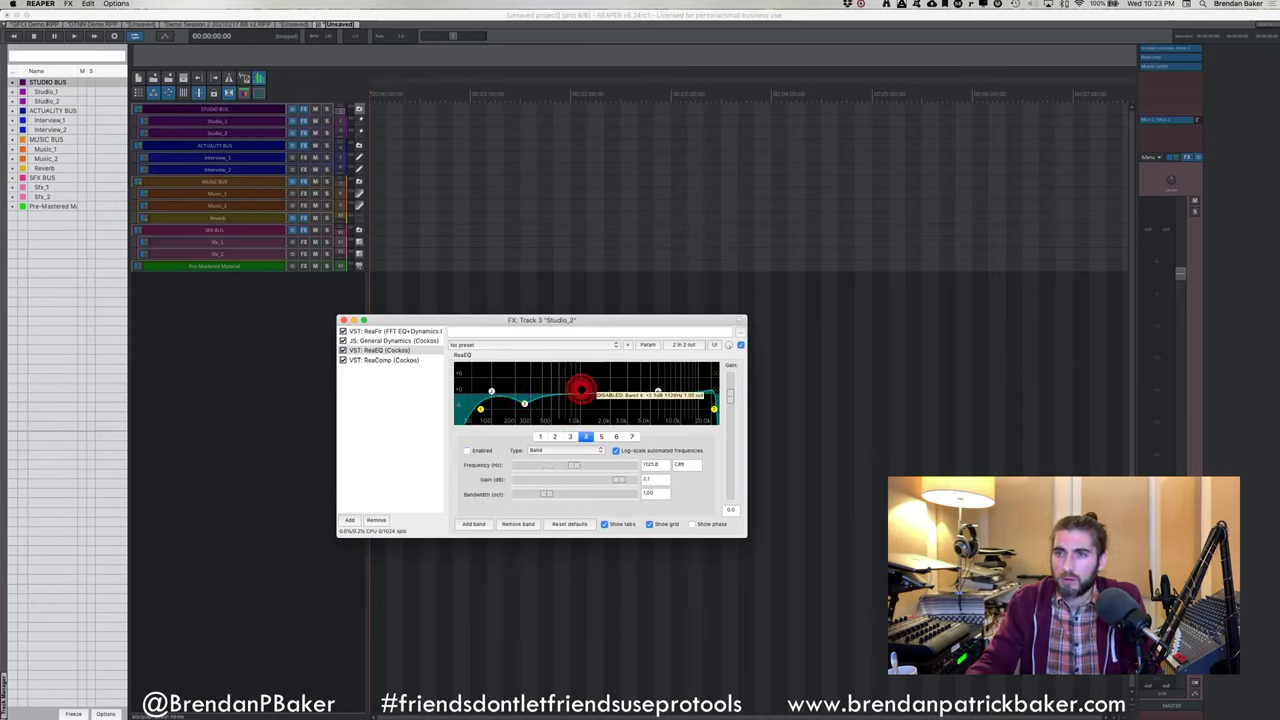
{"action": "left_click", "coordinate": [467, 451]}
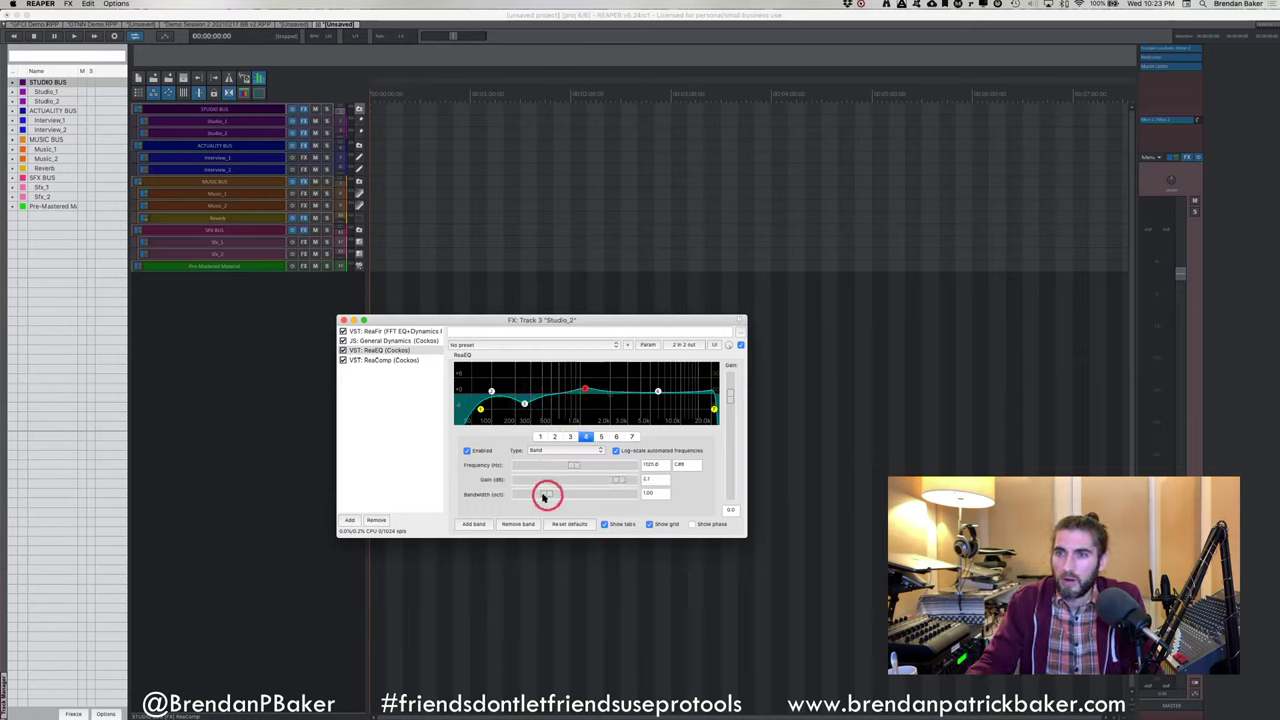
{"action": "left_click_drag", "start_coordinate": [543, 497], "coordinate": [480, 491]}
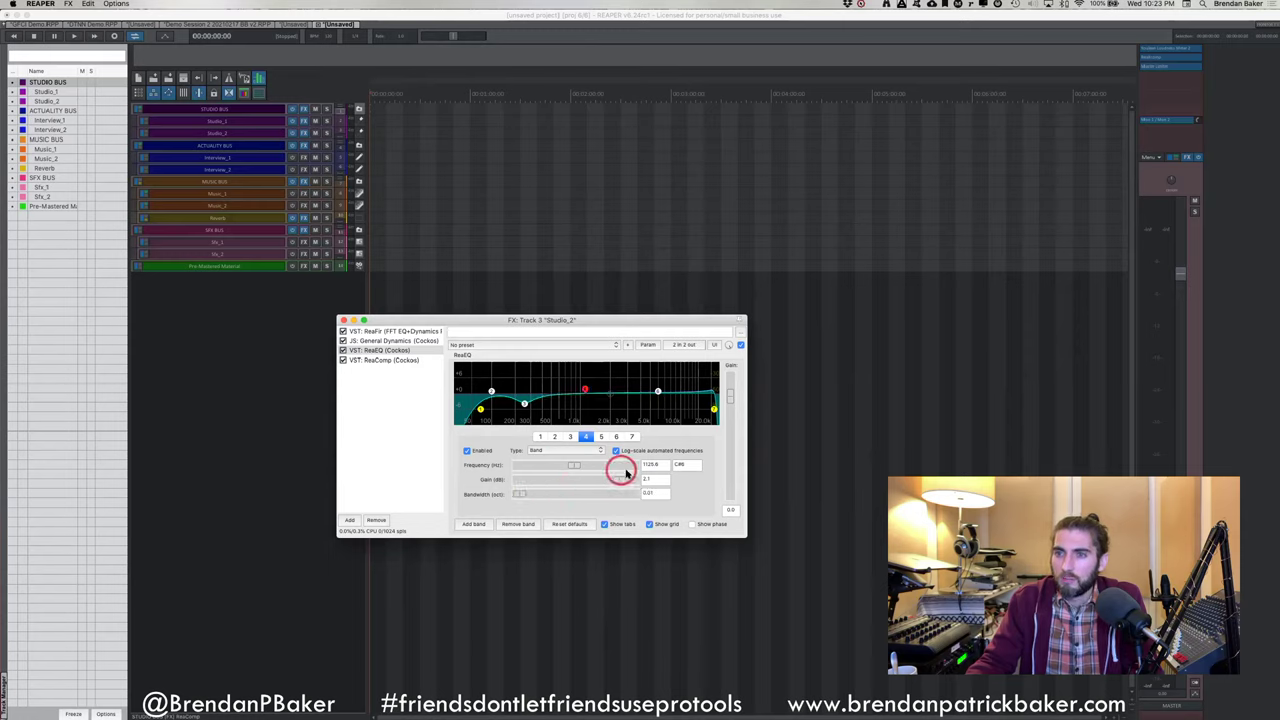
{"action": "left_click_drag", "start_coordinate": [571, 465], "coordinate": [524, 491]}
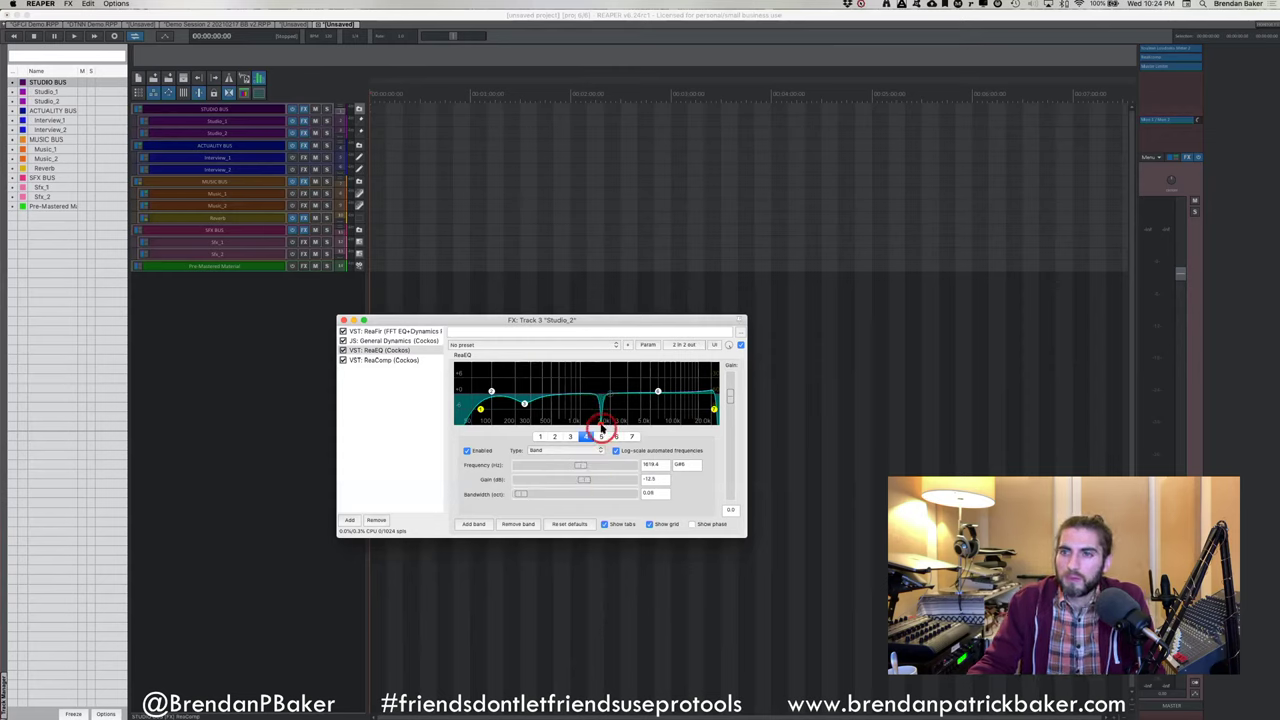
Move ReaEQ's band 4 notch to about 1.4 kHz, reduce its depth to about -7.8 dB, and close the Studio_2 effects chain
{"action": "left_click_drag", "start_coordinate": [601, 428], "coordinate": [595, 410]}
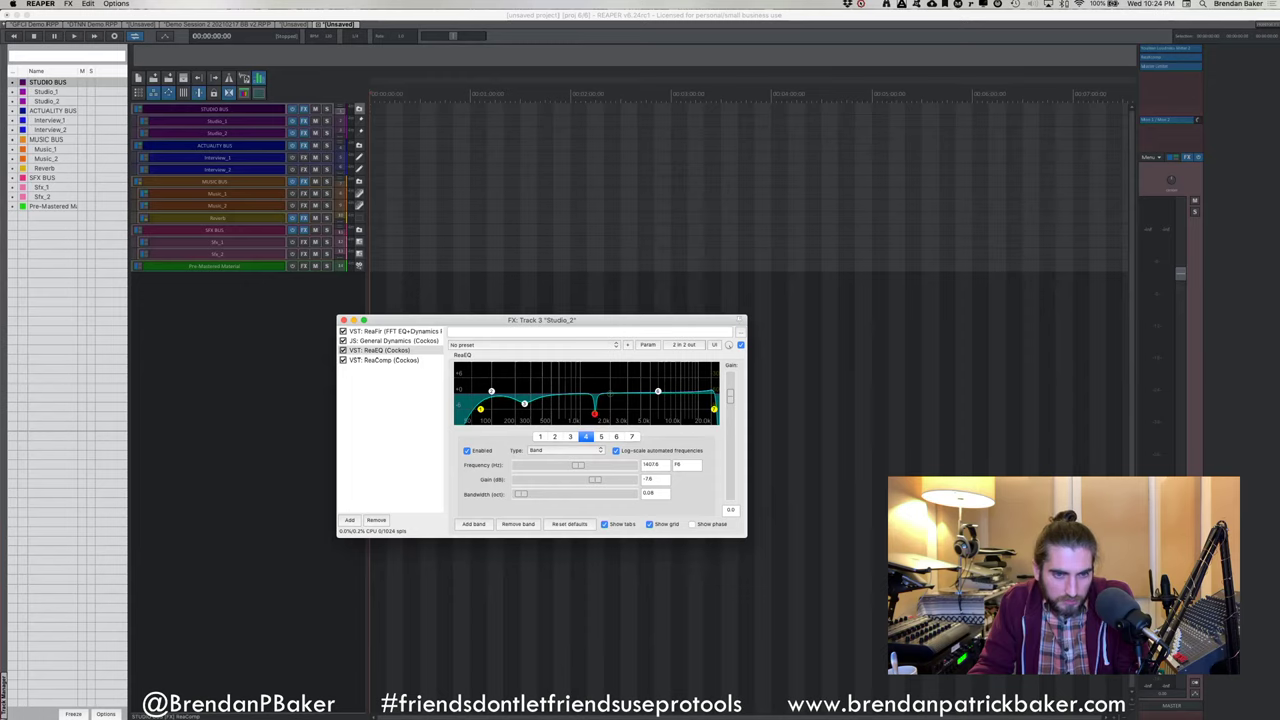
{"action": "left_click", "coordinate": [343, 320]}
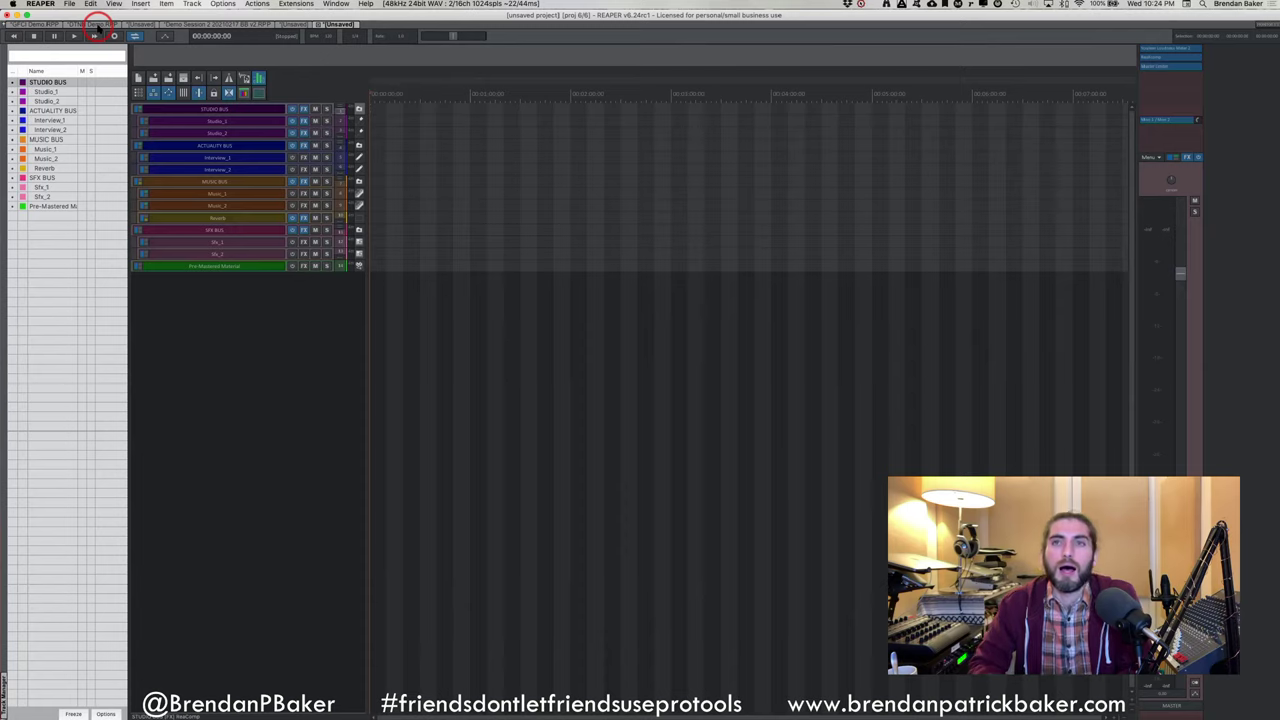
{"action": "left_click", "coordinate": [305, 310]}
{"action": "left_click", "coordinate": [330, 355]}
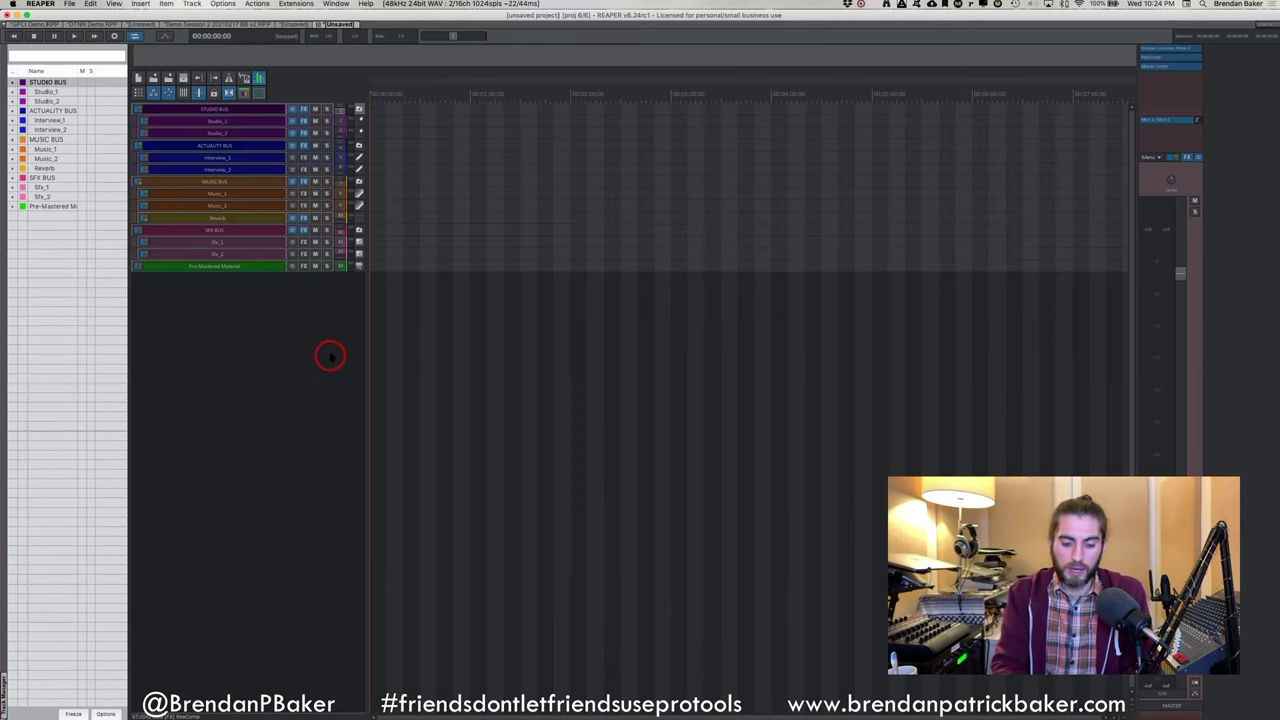
Set the render output directory to the Desktop, apply it, and reopen the render settings to check it
{"action": "key", "text": "alt+super+r"}
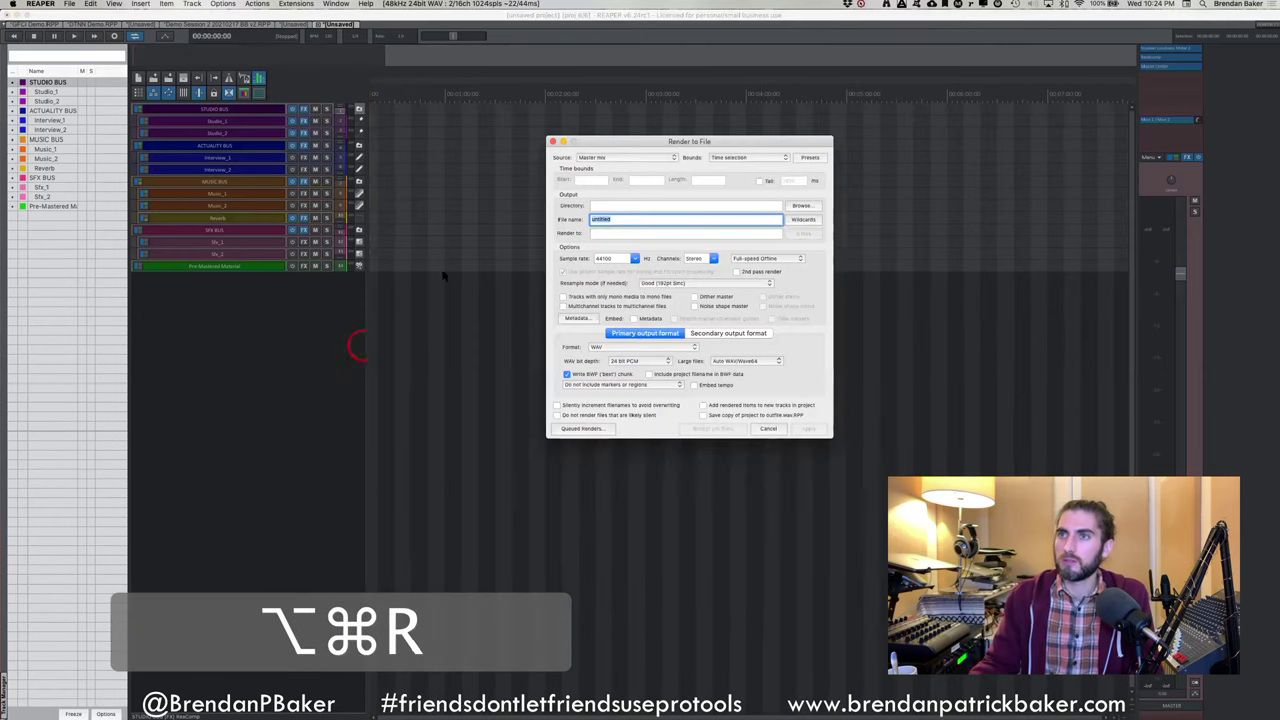
{"action": "left_click_drag", "start_coordinate": [720, 140], "coordinate": [528, 140]}
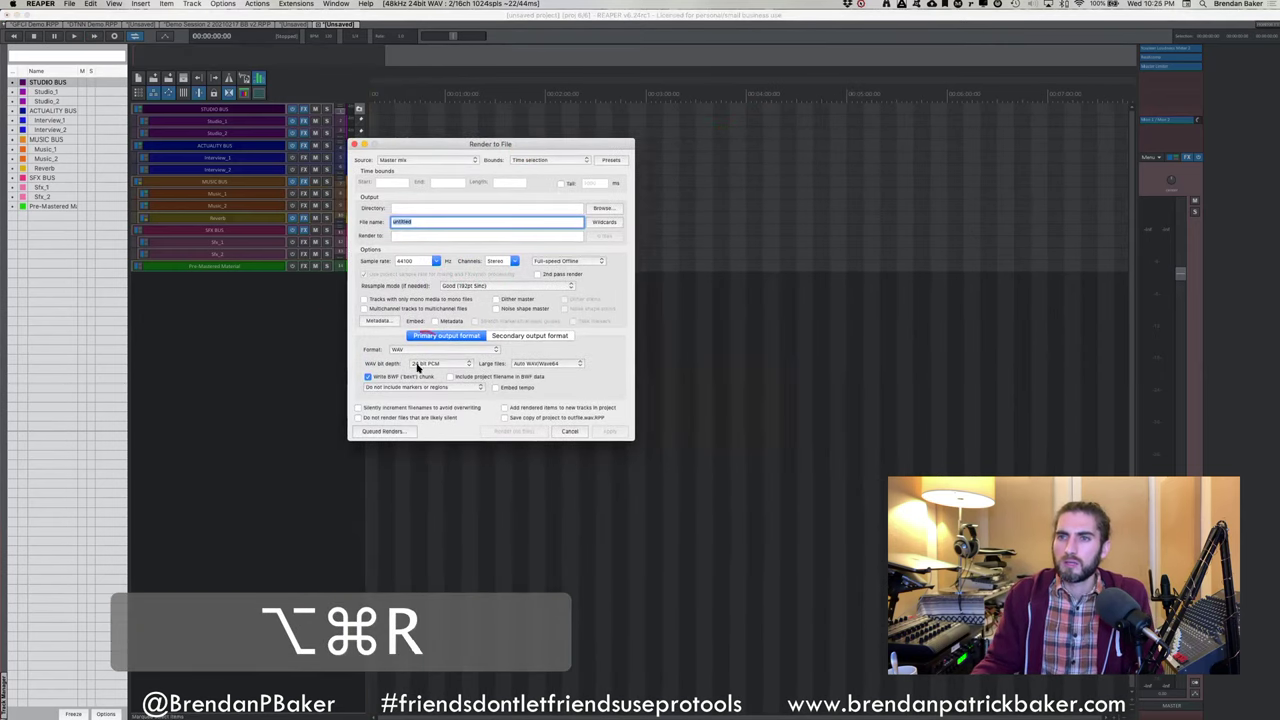
{"action": "left_click", "coordinate": [520, 409]}
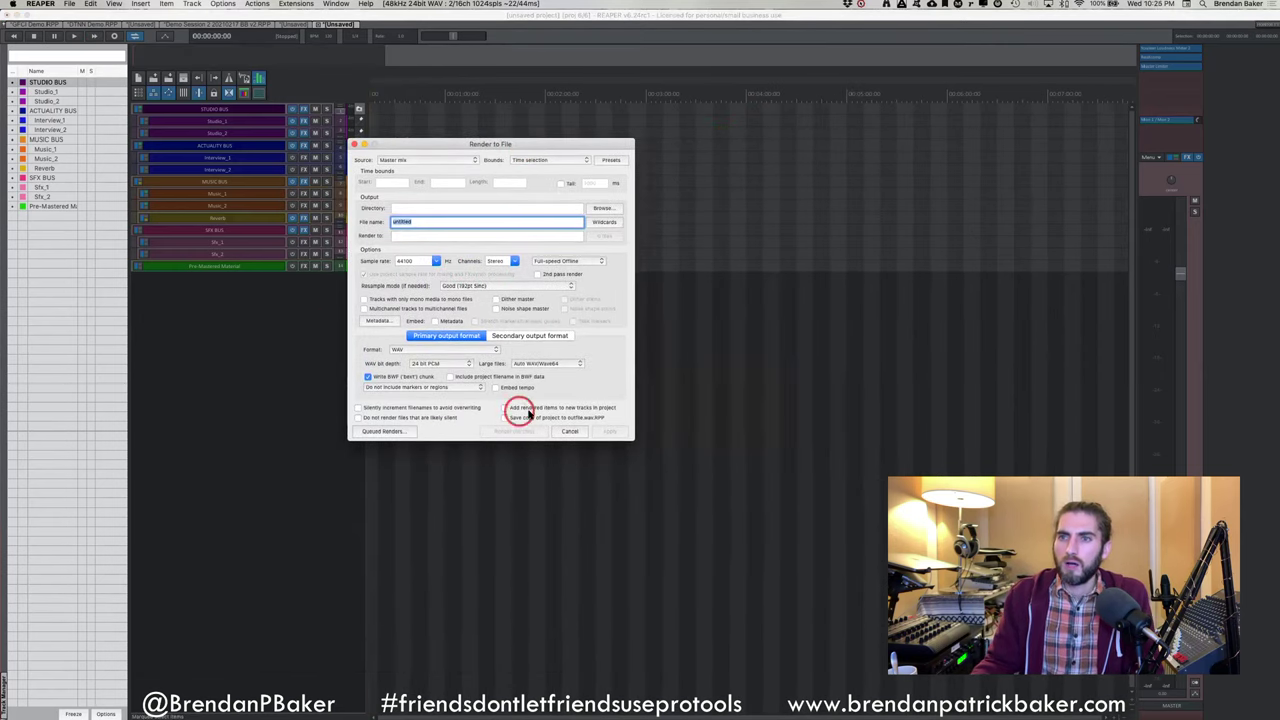
{"action": "left_click", "coordinate": [407, 207]}
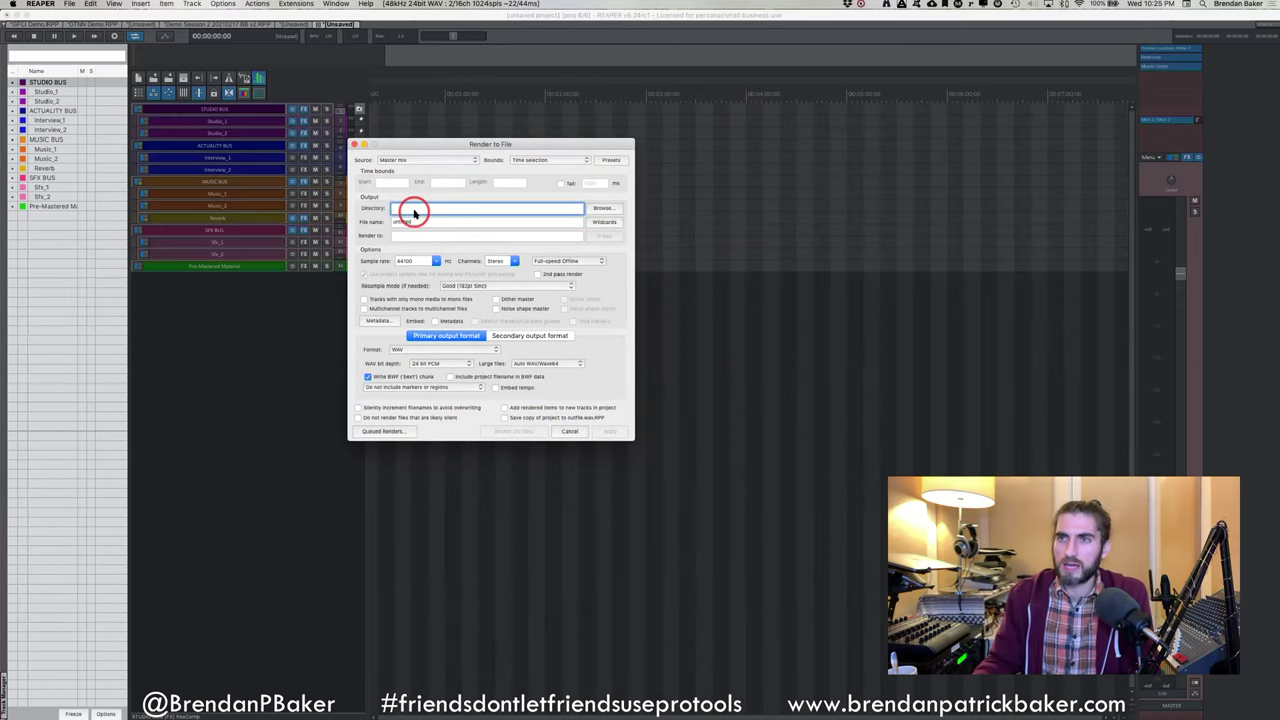
{"action": "left_click", "coordinate": [605, 208]}
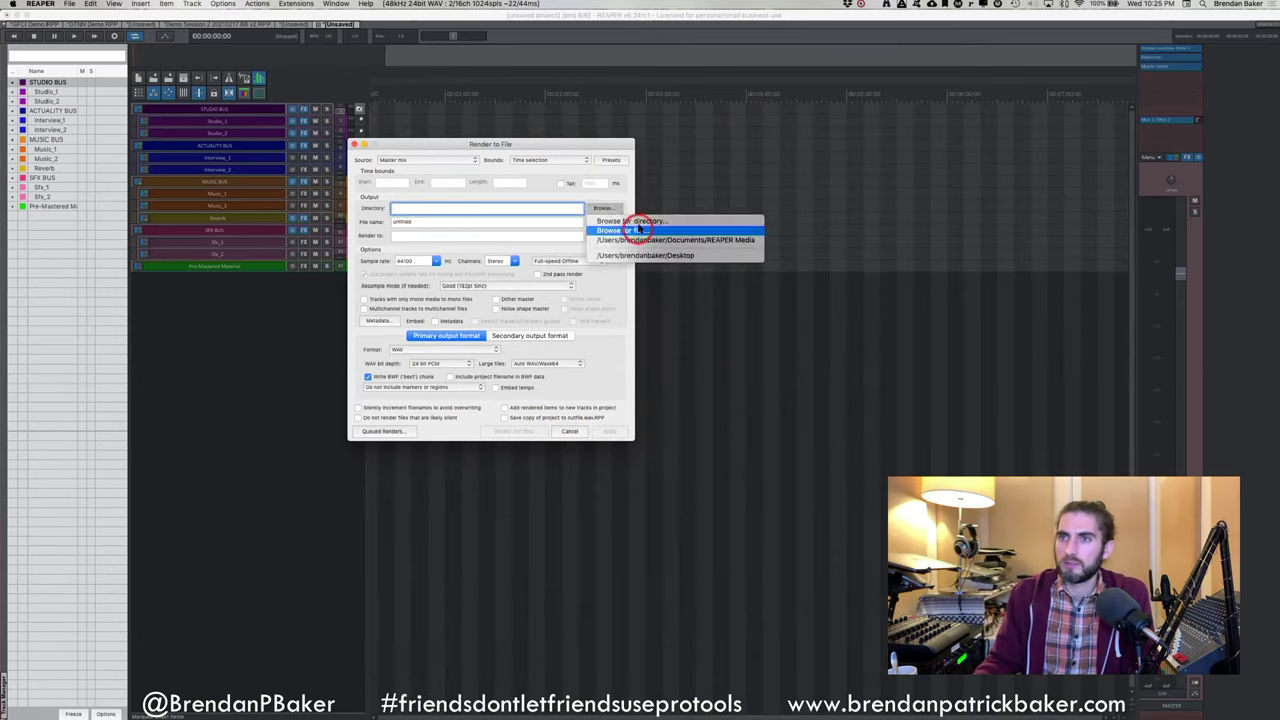
{"action": "left_click", "coordinate": [624, 221]}
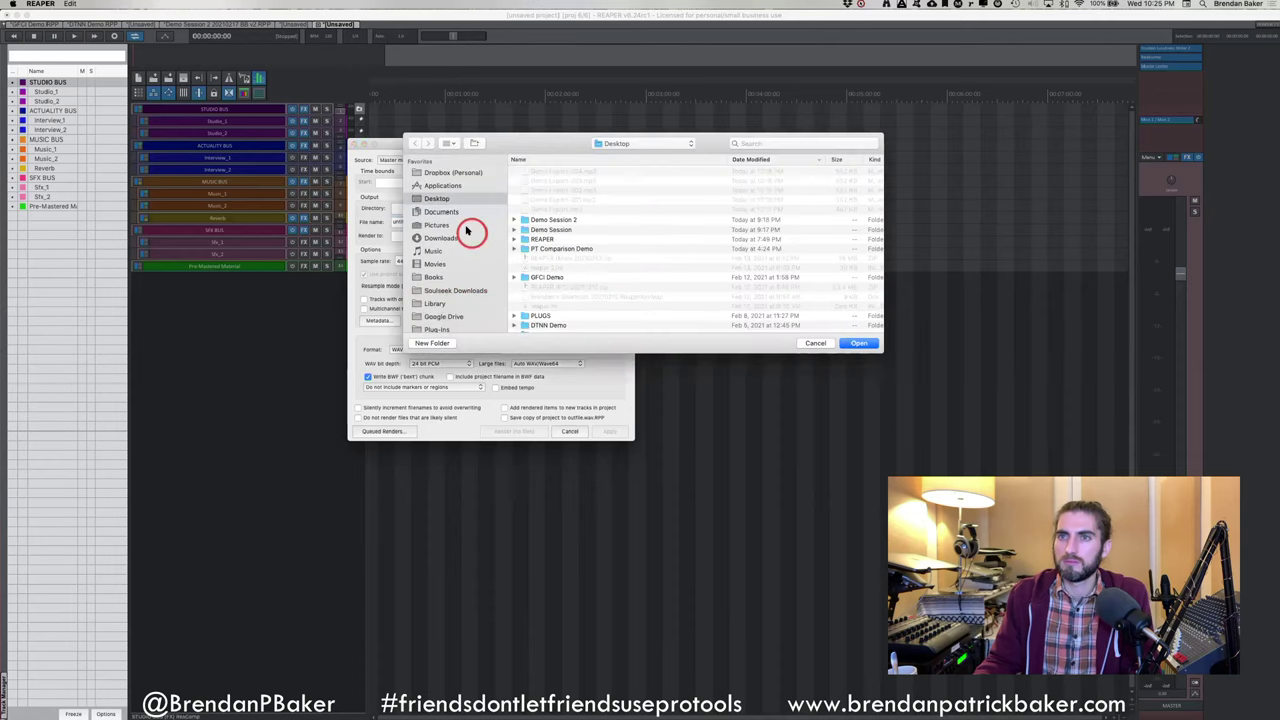
{"action": "left_click", "coordinate": [862, 343]}
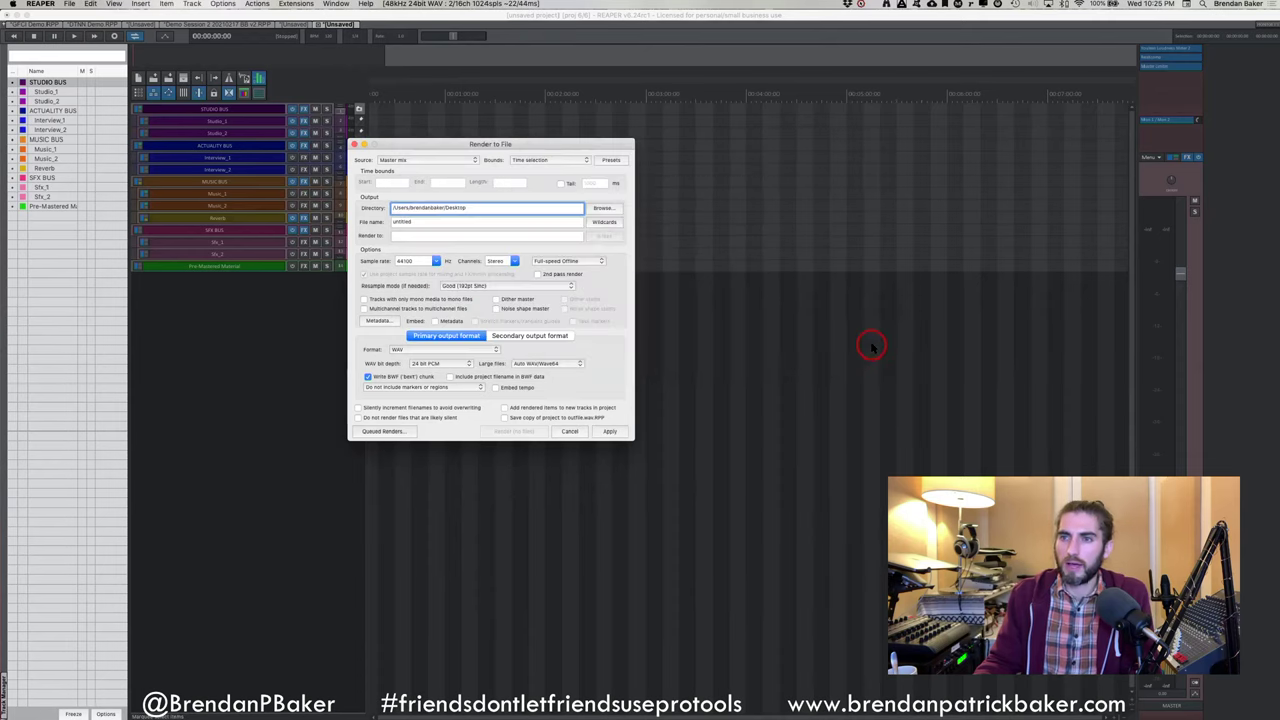
{"action": "left_click", "coordinate": [611, 432]}
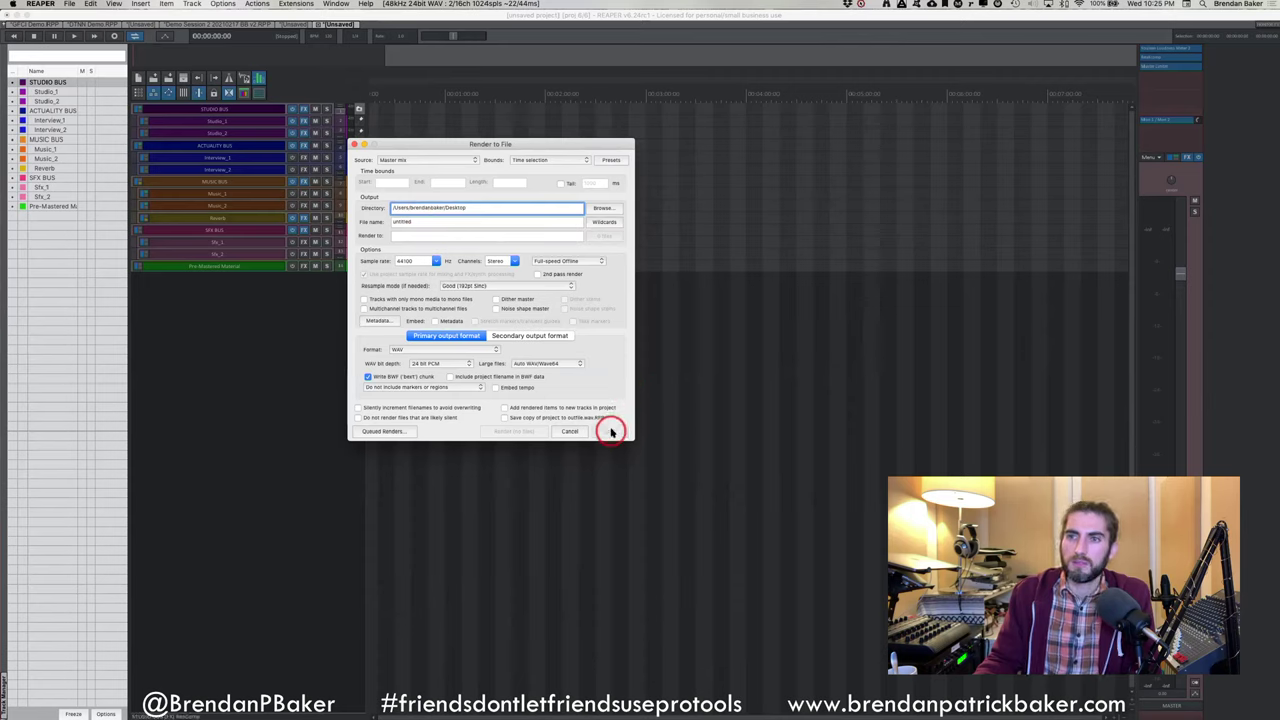
{"action": "left_click", "coordinate": [355, 146]}
{"action": "key", "text": "alt+super+r"}
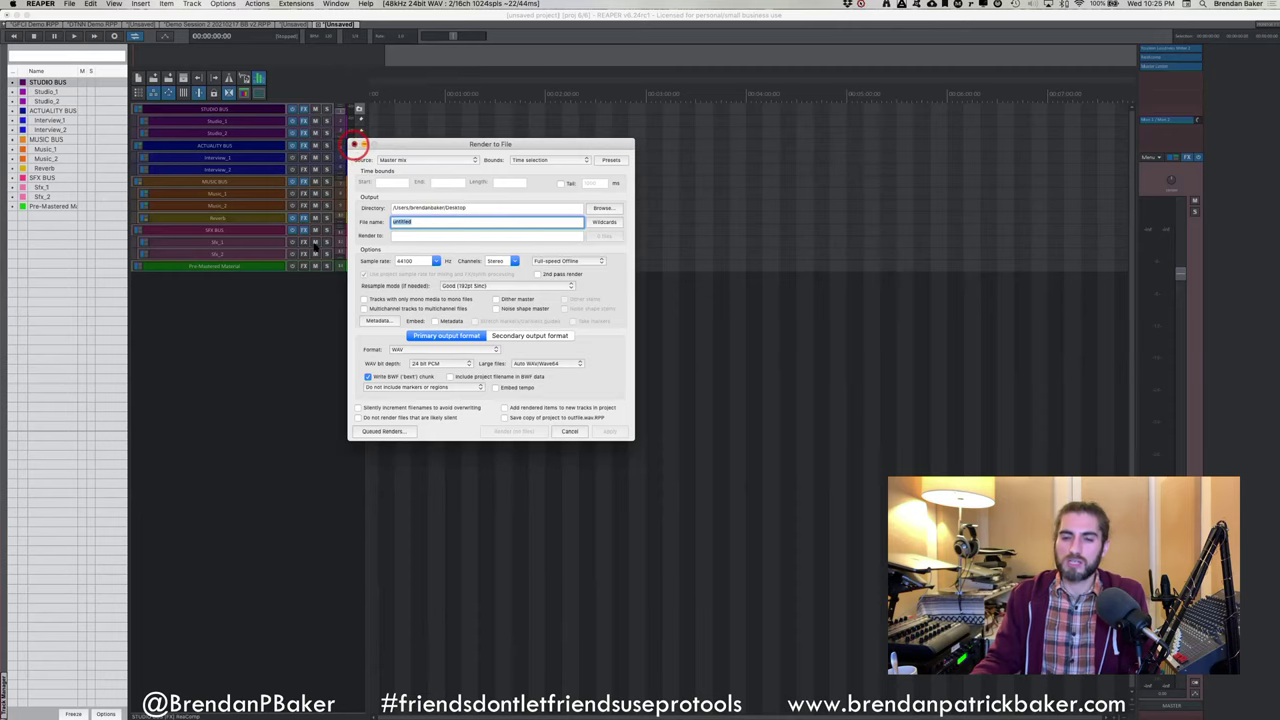
{"action": "left_click", "coordinate": [354, 144]}
Look through the preferences, including Buffering, Playback and Recording, and examine the filename format for recorded files
{"action": "key", "text": "super+comma"}
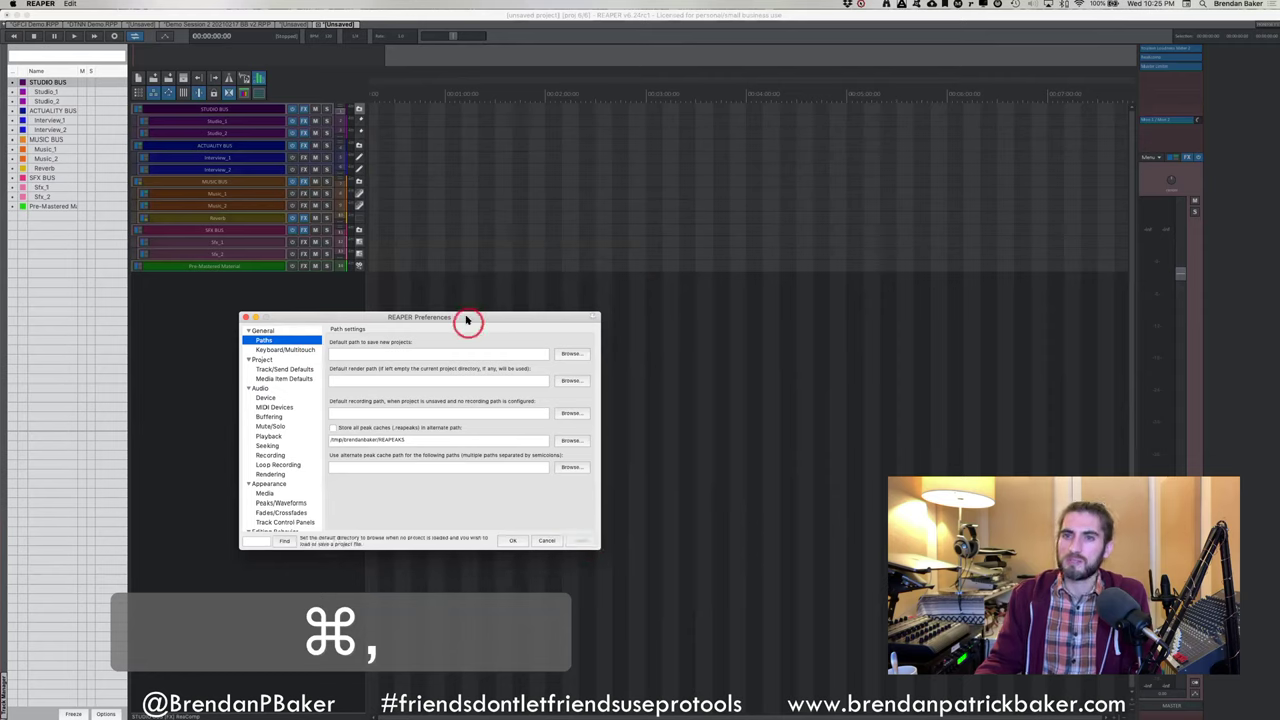
{"action": "left_click_drag", "start_coordinate": [468, 317], "coordinate": [450, 261]}
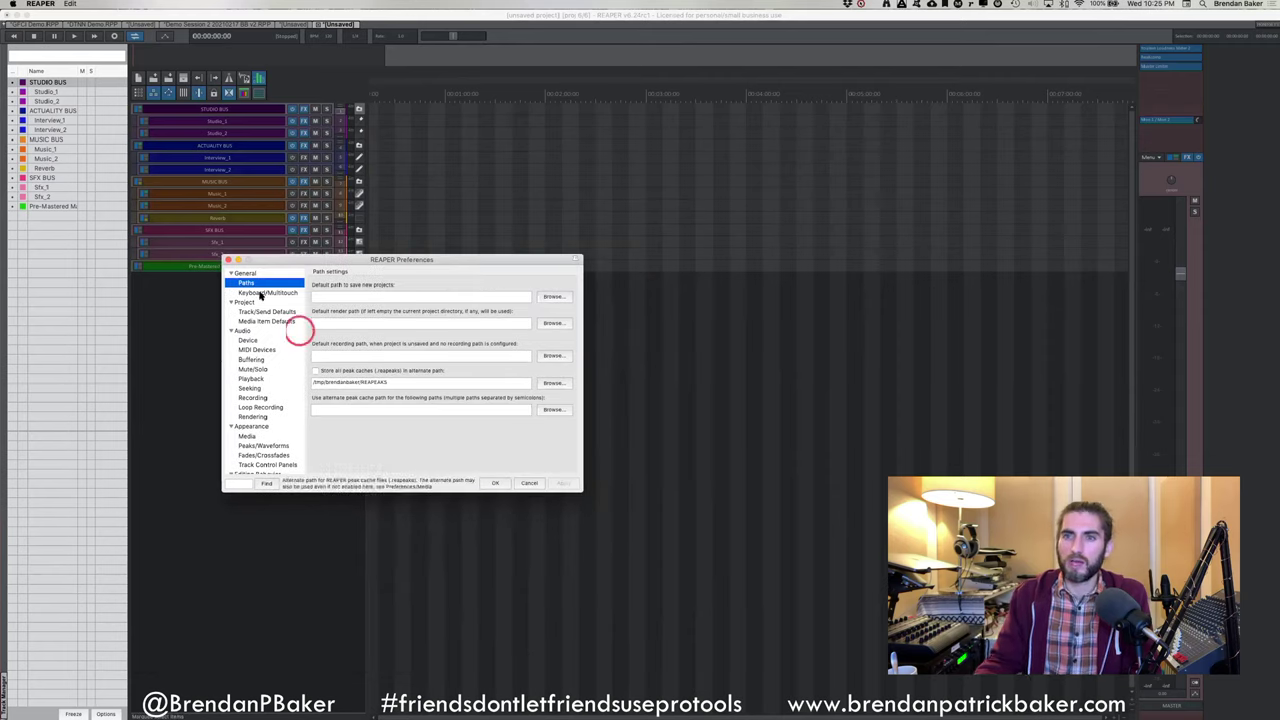
{"action": "left_click", "coordinate": [249, 312]}
{"action": "left_click", "coordinate": [250, 359]}
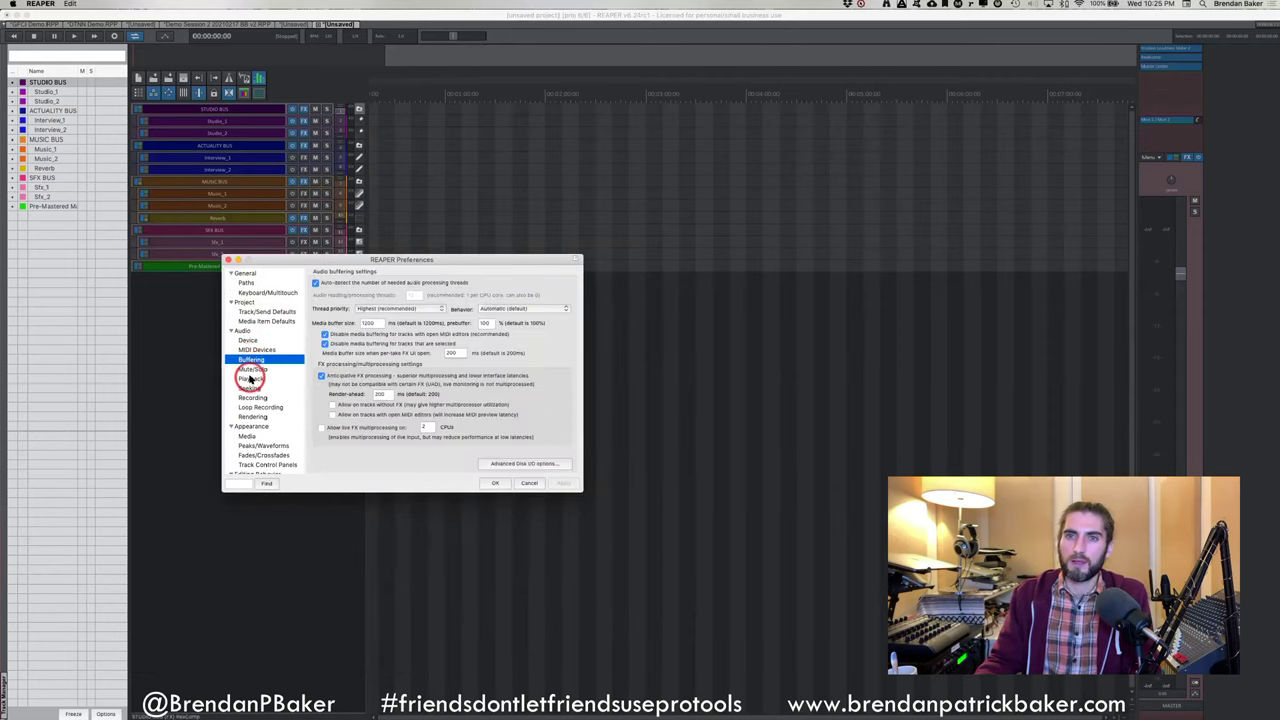
{"action": "left_click", "coordinate": [250, 379]}
{"action": "left_click", "coordinate": [252, 397]}
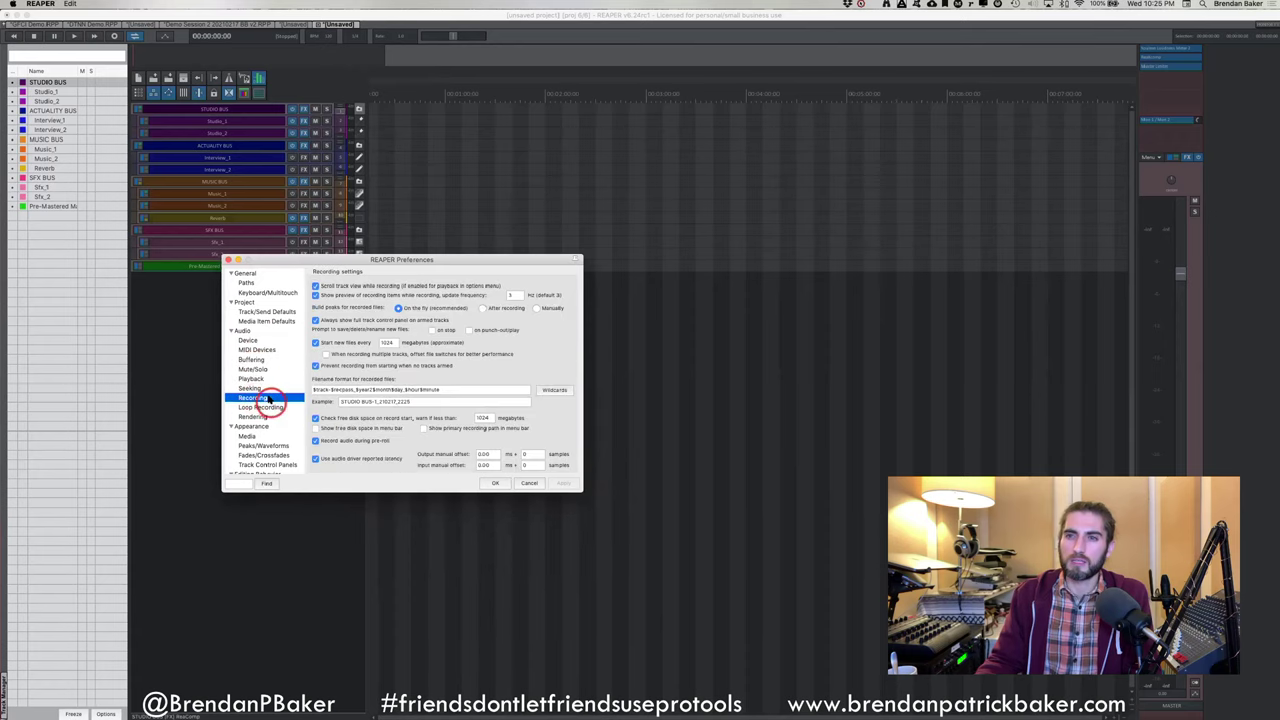
{"action": "left_click", "coordinate": [567, 484]}
{"action": "left_click", "coordinate": [374, 381]}
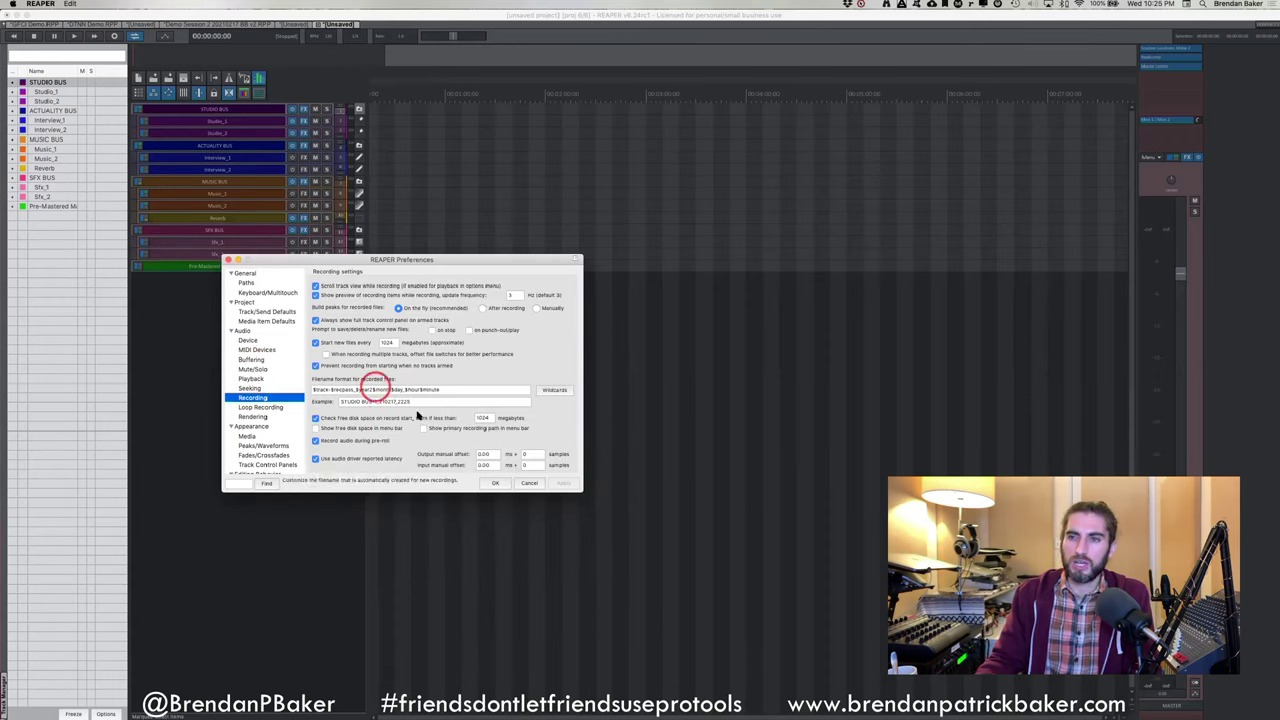
{"action": "left_click", "coordinate": [566, 483]}
{"action": "left_click", "coordinate": [579, 406]}
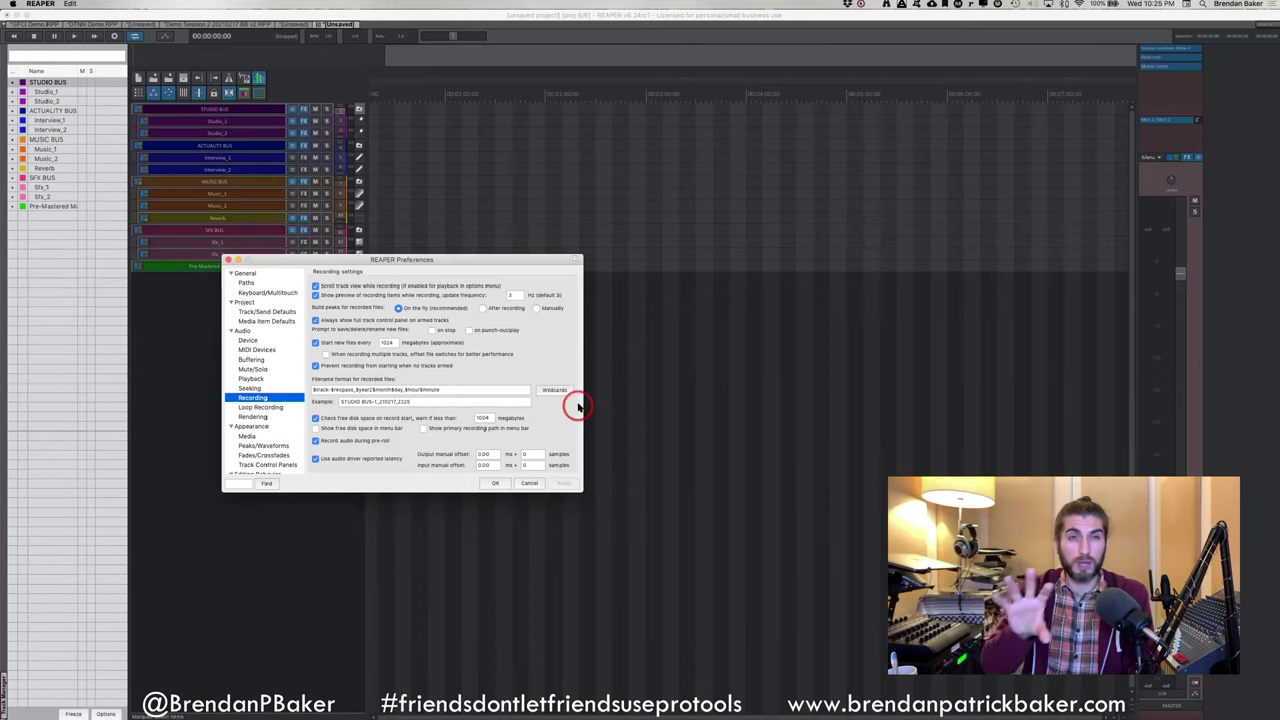
{"action": "left_click", "coordinate": [494, 483]}
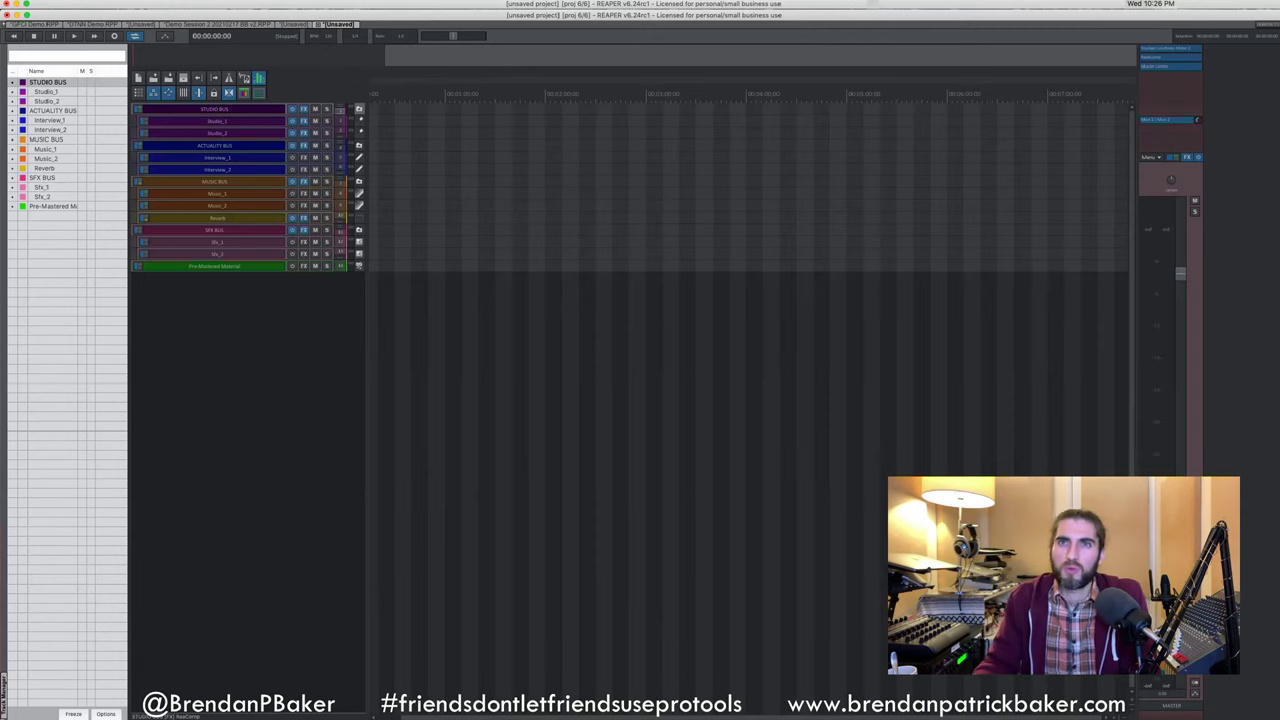
Switch to the open project containing the demo voice and music, and solo the Studio_1 track
{"action": "left_click", "coordinate": [298, 23]}
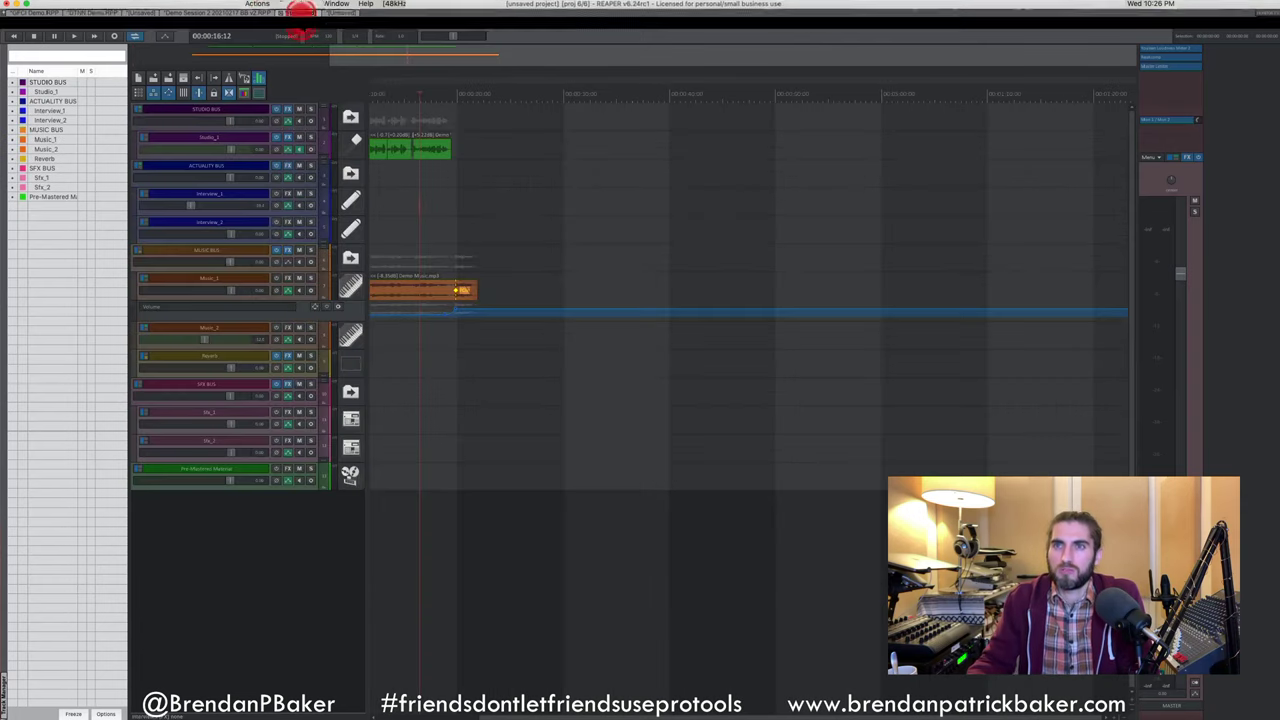
{"action": "left_click", "coordinate": [533, 196]}
{"action": "left_click", "coordinate": [311, 146]}
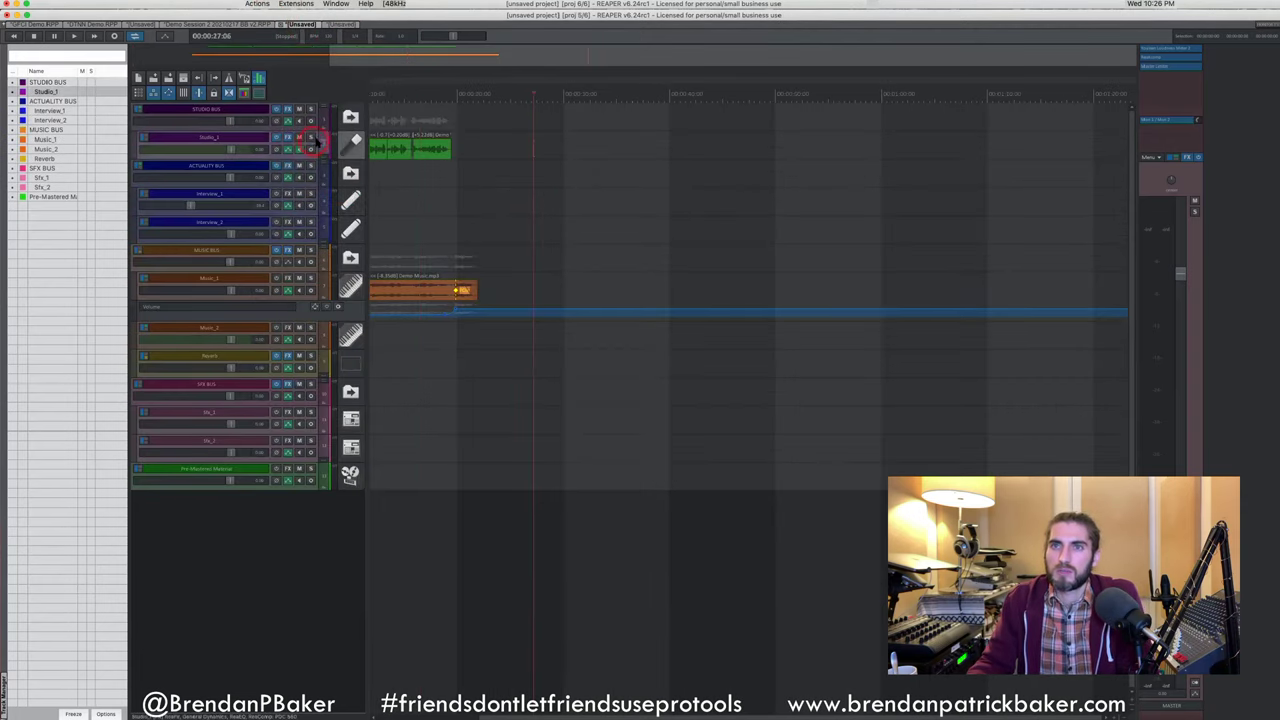
{"action": "scroll", "coordinate": [290, 150], "scroll_direction": "up", "scroll_amount": 3}
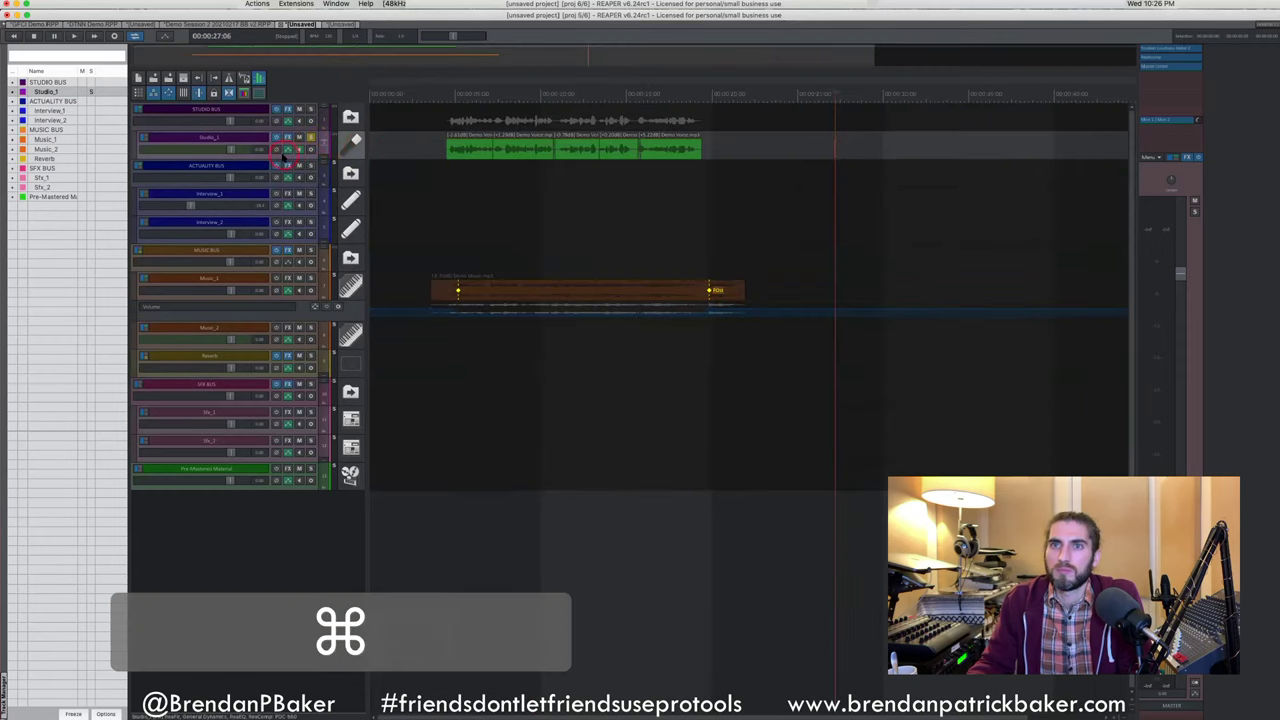
Open ReaEQ in the Studio_1 track's effects chain and disable its band 3 low-mid cut
{"action": "left_click", "coordinate": [298, 146]}
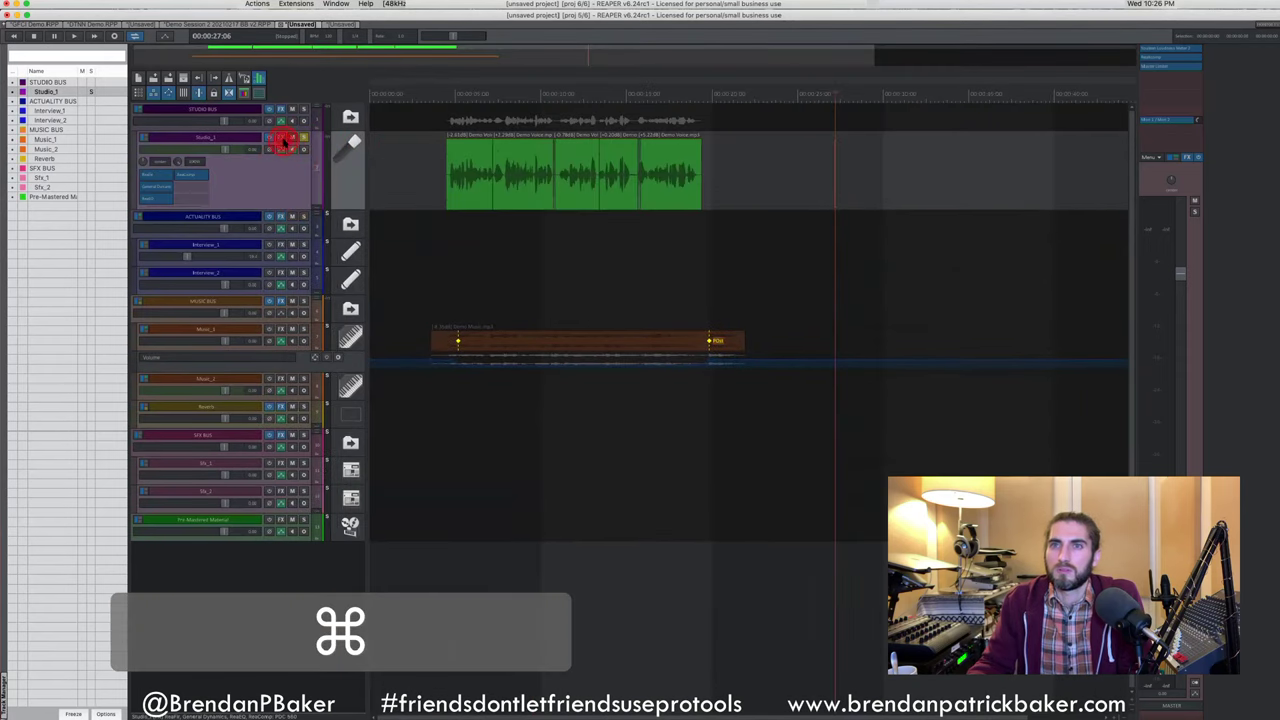
{"action": "left_click", "coordinate": [283, 142]}
{"action": "left_click", "coordinate": [443, 230]}
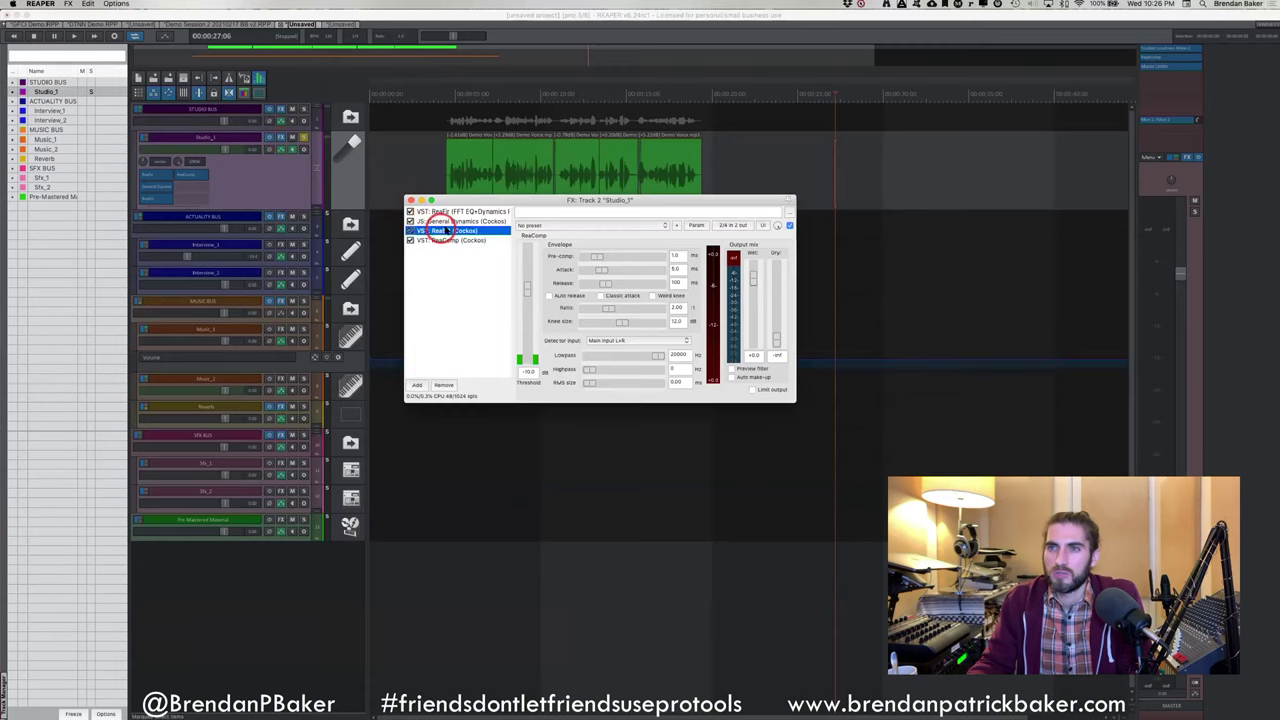
{"action": "left_click", "coordinate": [567, 333]}
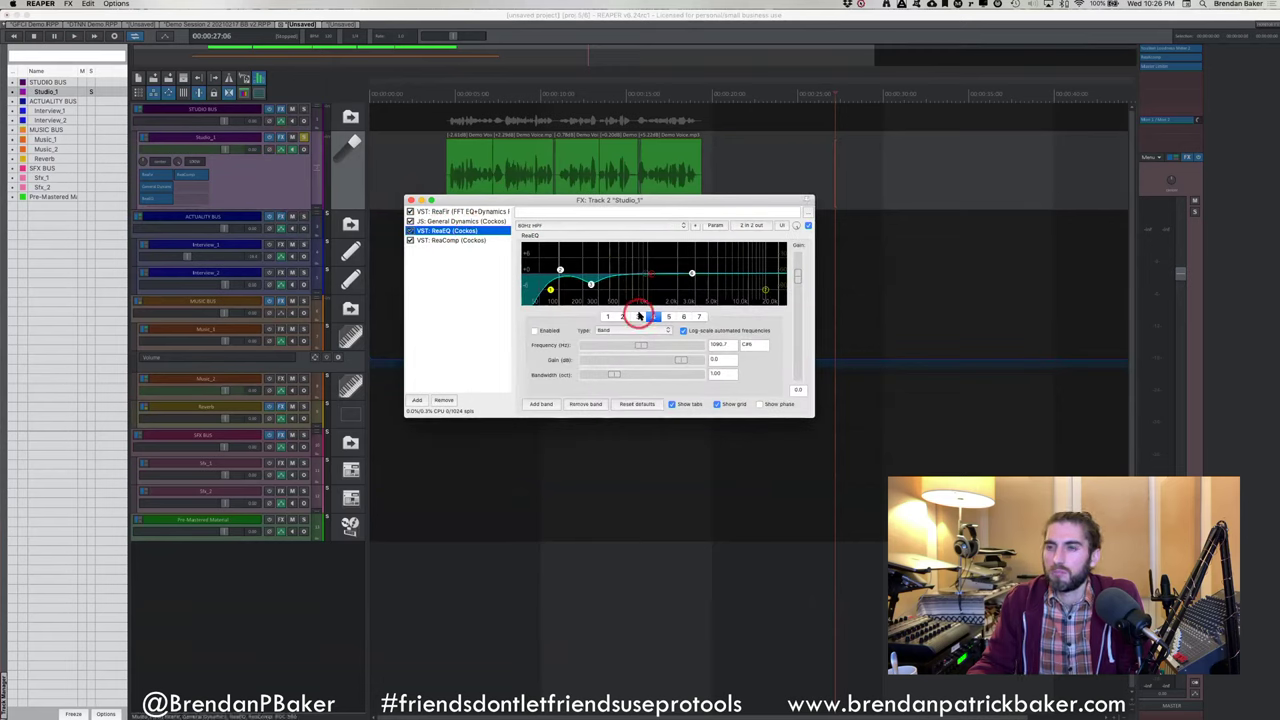
{"action": "left_click", "coordinate": [638, 316]}
{"action": "left_click", "coordinate": [535, 331]}
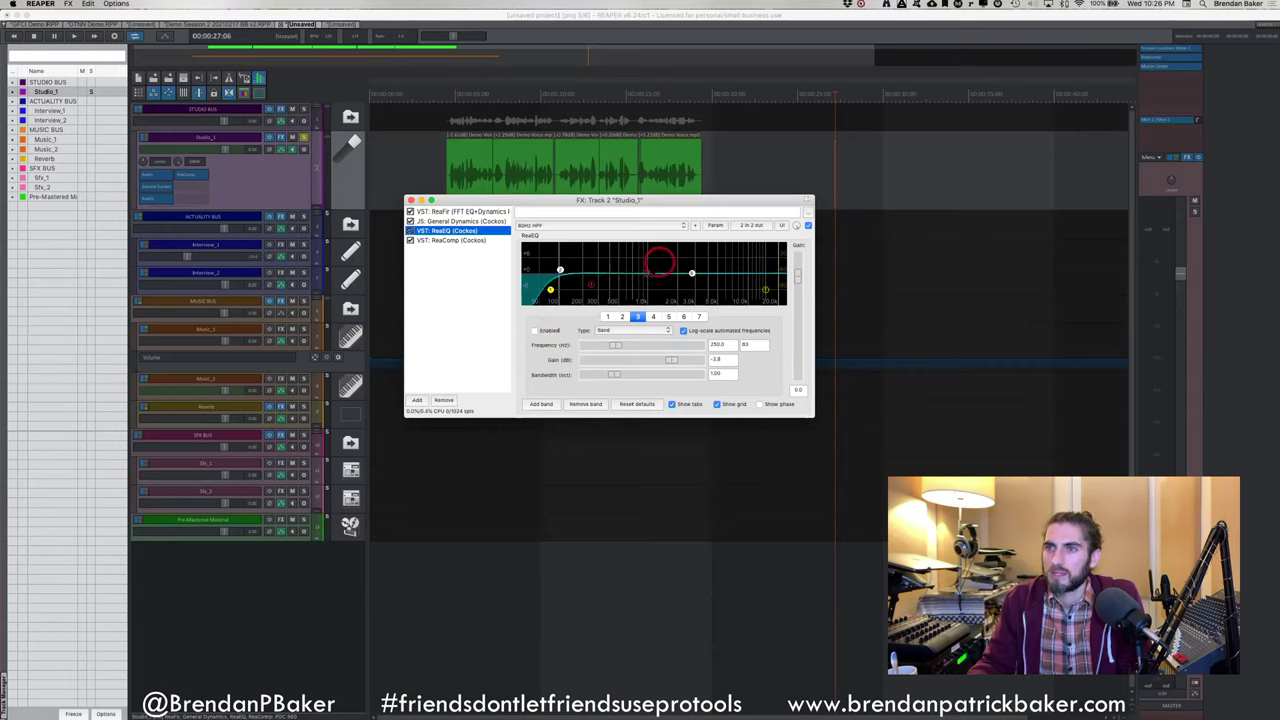
Raise ReaEQ band 4 to a boost of about 7.2 dB at about 1.09 kHz and enable it
{"action": "left_click", "coordinate": [653, 316]}
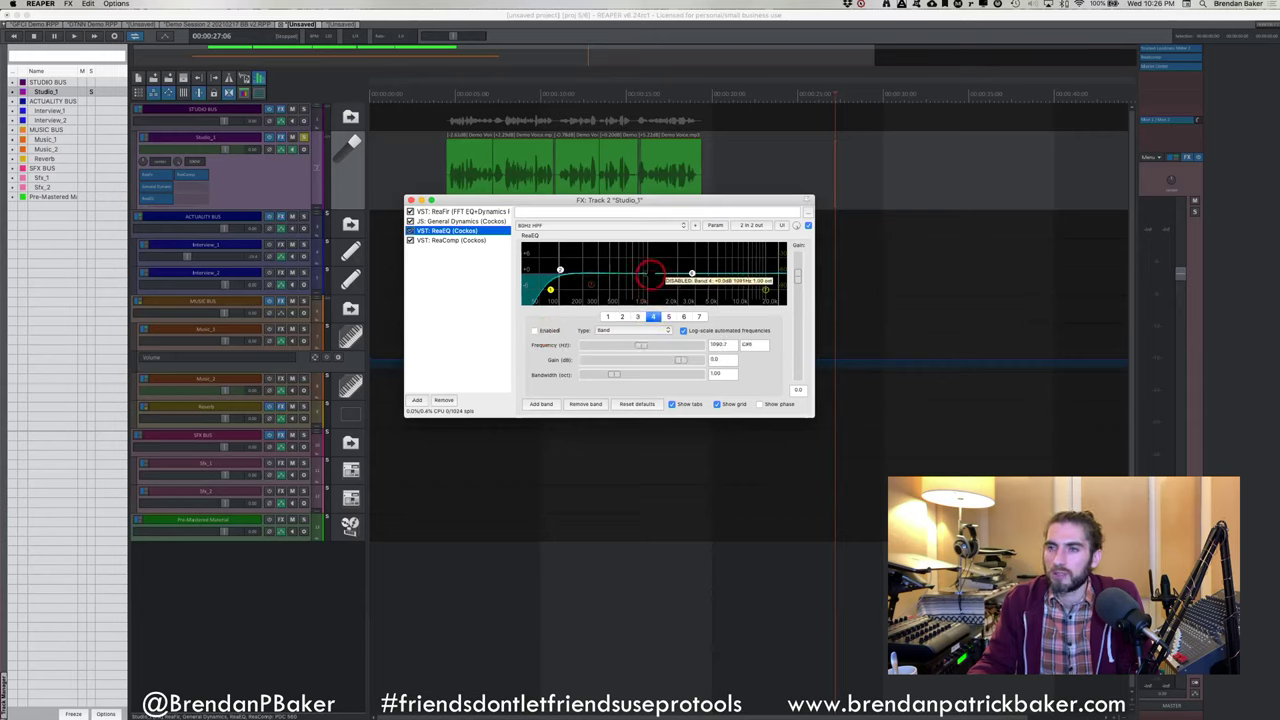
{"action": "left_click_drag", "start_coordinate": [650, 272], "coordinate": [651, 254]}
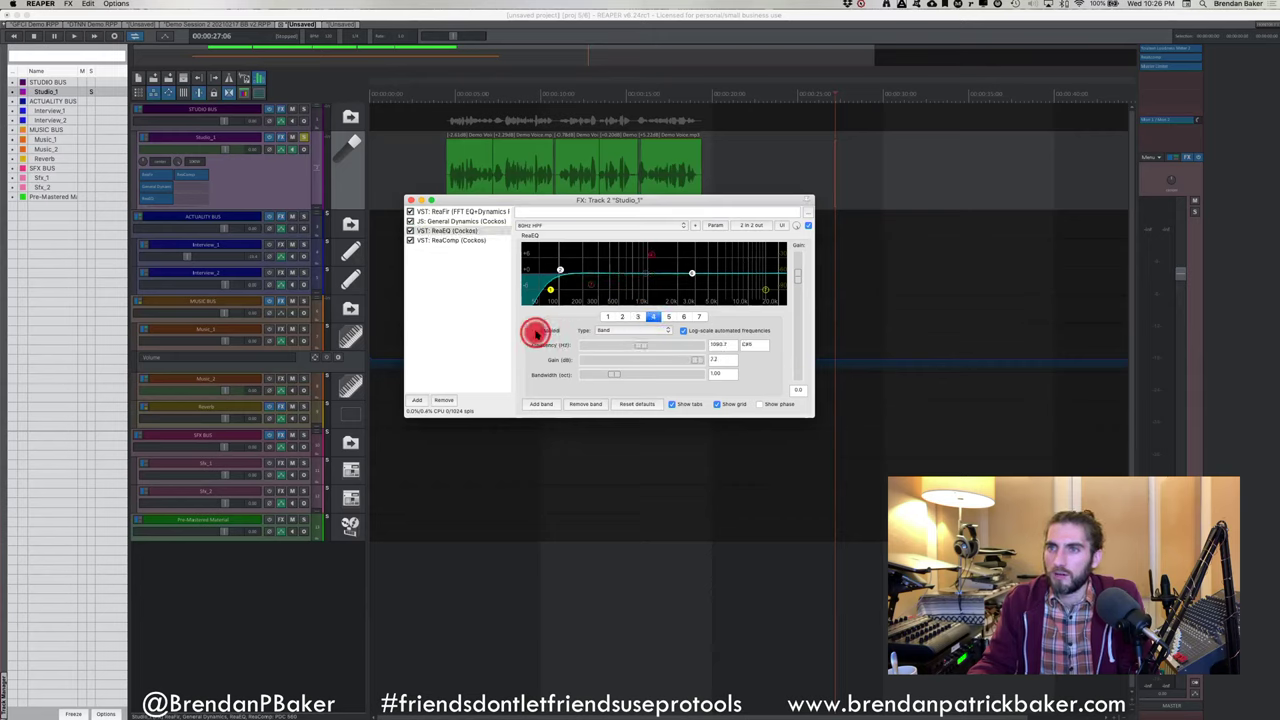
{"action": "left_click", "coordinate": [535, 331]}
Set the time selection to the first Studio_1 voice clip and sweep the boosted band 4 across the spectrum while it plays
{"action": "left_click", "coordinate": [457, 177]}
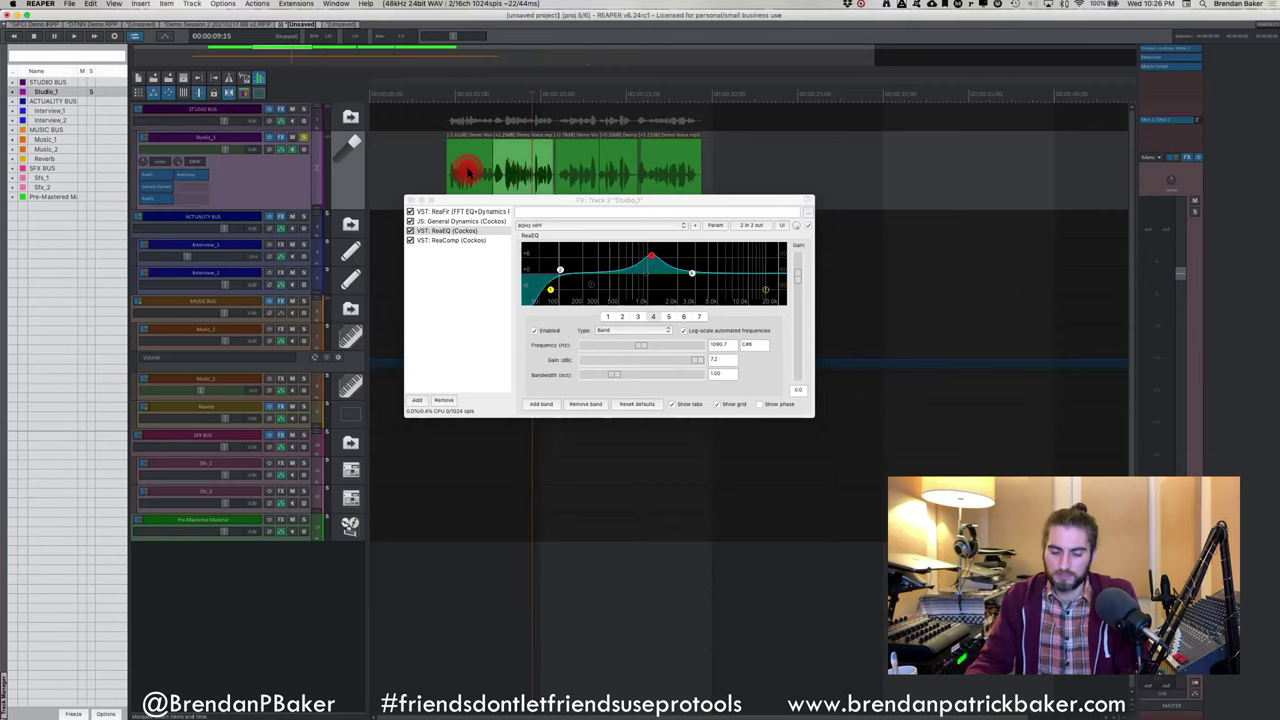
{"action": "key", "text": "c"}
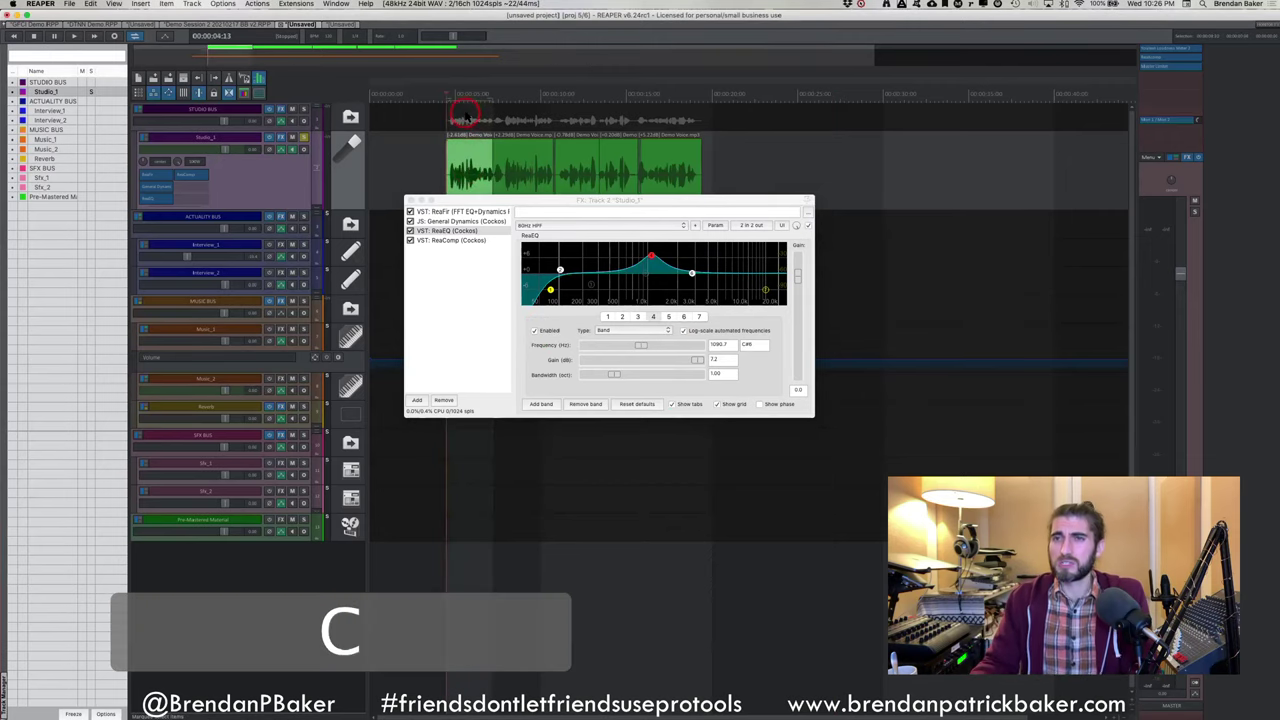
{"action": "left_click", "coordinate": [598, 188]}
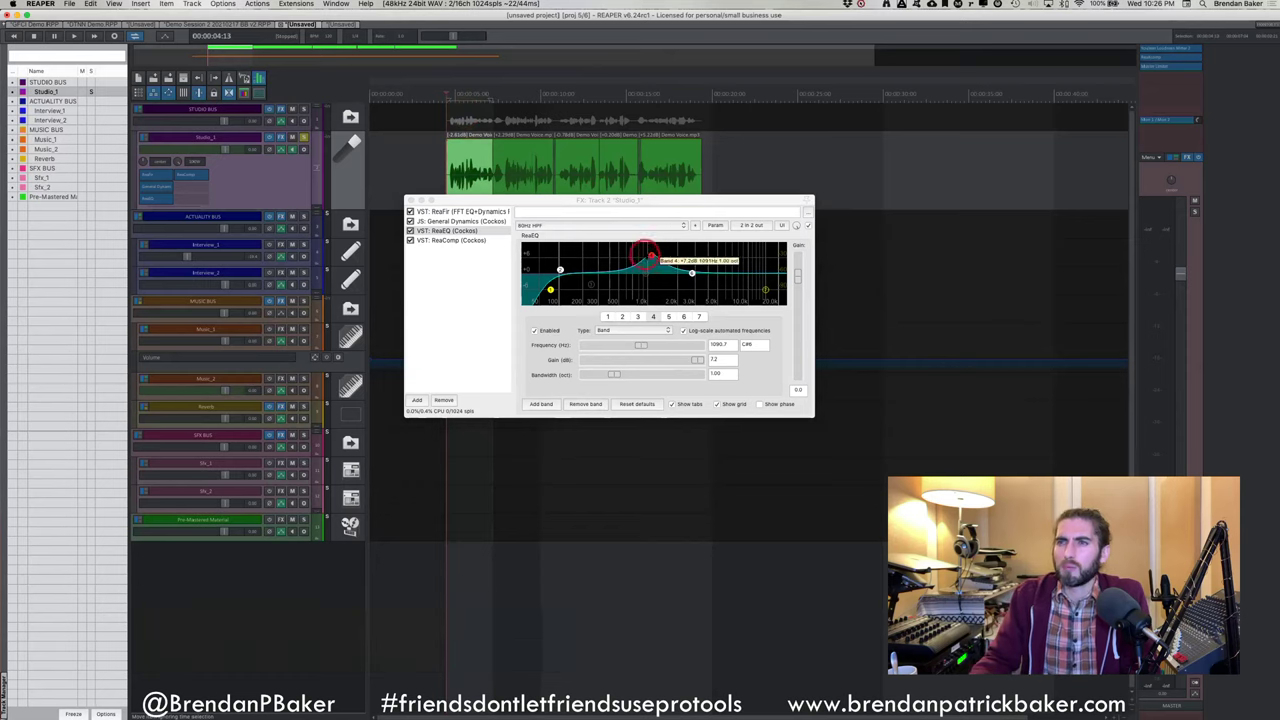
{"action": "key", "text": "space"}
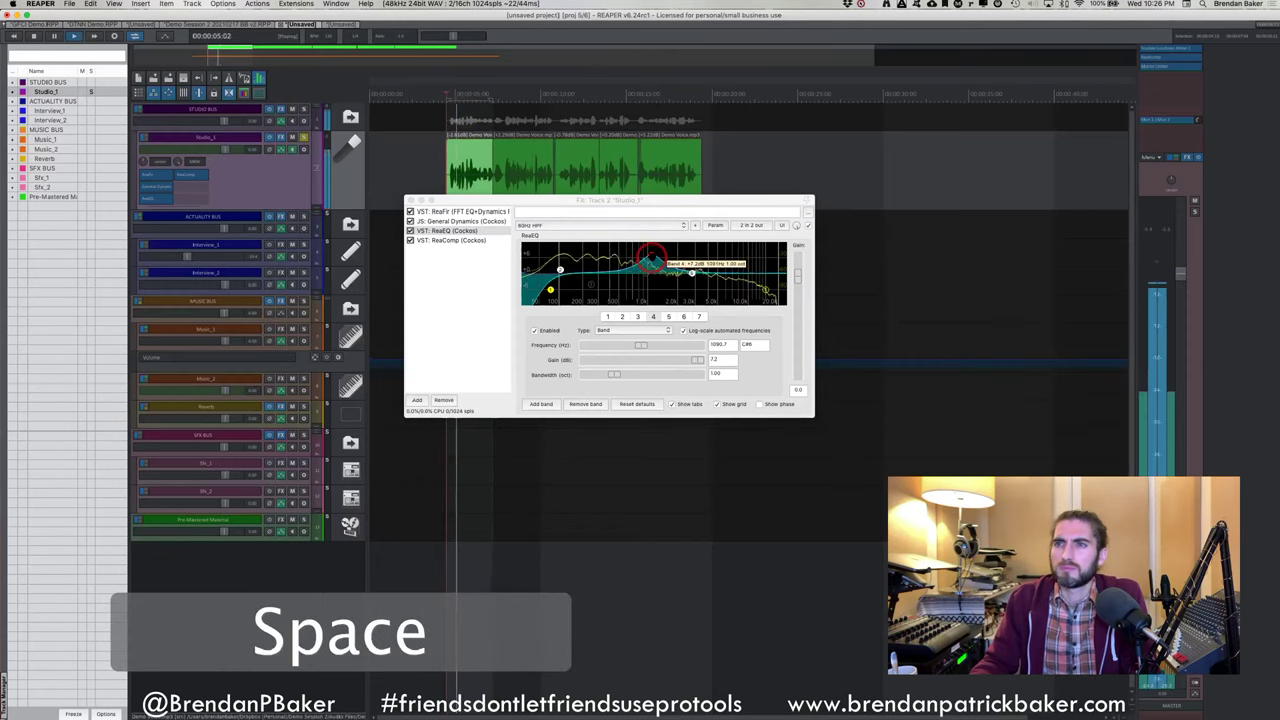
{"action": "left_click_drag", "start_coordinate": [651, 258], "coordinate": [590, 252]}
{"action": "key", "text": "space"}
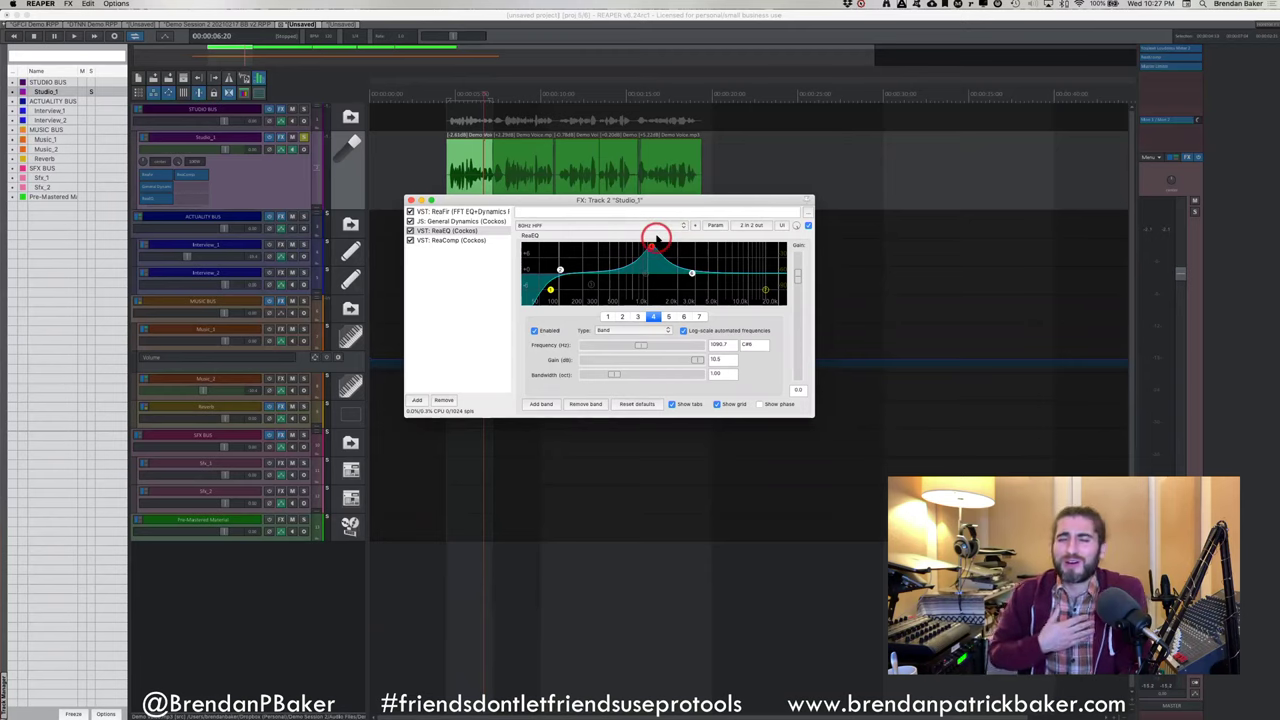
Lower band 4 to a gentle boost of about 2.7 dB at about 1347 Hz
{"action": "left_click_drag", "start_coordinate": [656, 237], "coordinate": [650, 253]}
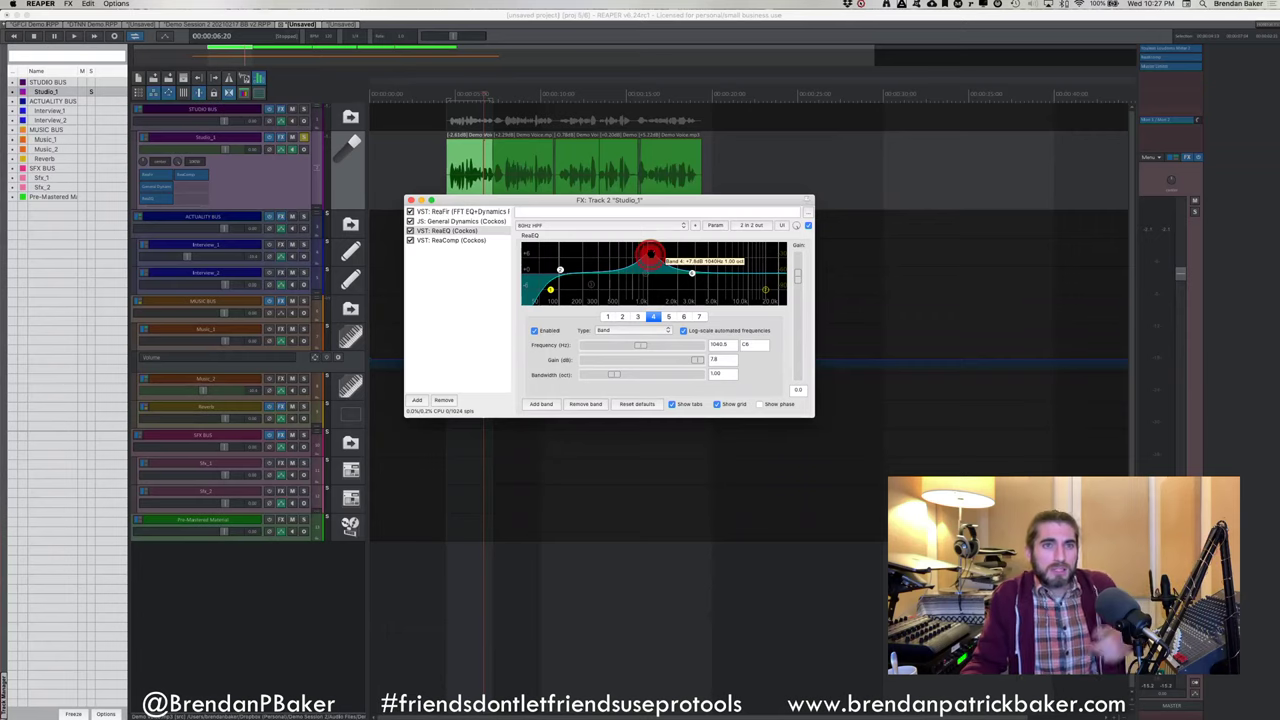
{"action": "mouse_move", "coordinate": [650, 254]}
{"action": "left_mouse_down"}
{"action": "mouse_move", "coordinate": [677, 231]}
{"action": "mouse_move", "coordinate": [654, 243]}
{"action": "mouse_move", "coordinate": [662, 268]}
{"action": "left_mouse_up"}
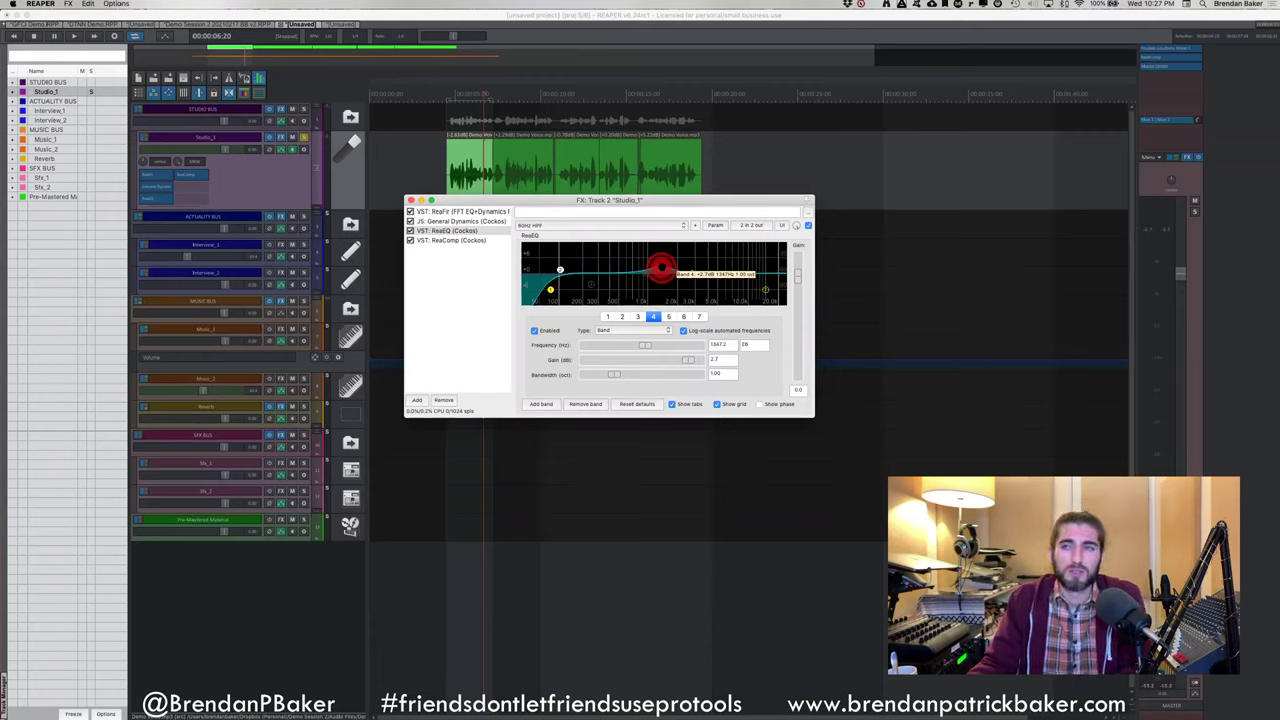
Exaggerate ReaEQ band 4 into a strong boost, pull it to a full cut, and restore a gentle boost at about 1.09 kHz
{"action": "mouse_move", "coordinate": [662, 268]}
{"action": "left_mouse_down"}
{"action": "mouse_move", "coordinate": [637, 252]}
{"action": "mouse_move", "coordinate": [651, 262]}
{"action": "left_mouse_up"}
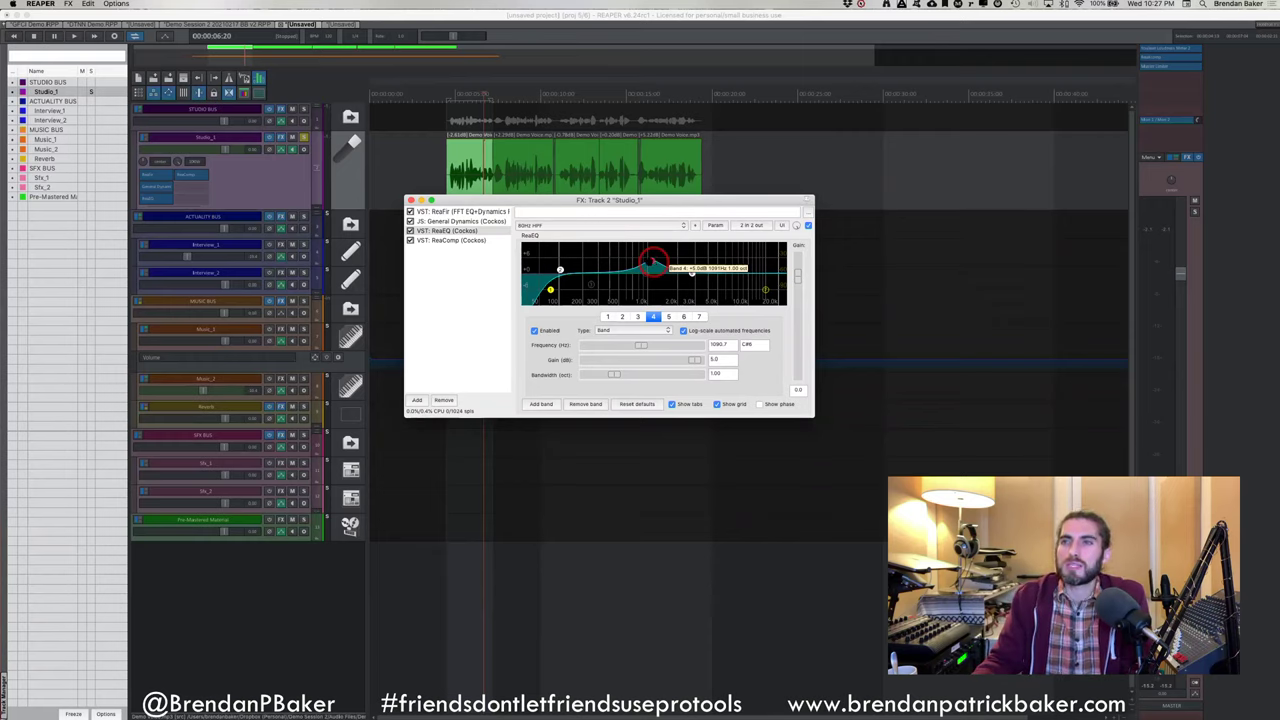
{"action": "mouse_move", "coordinate": [652, 262]}
{"action": "left_mouse_down"}
{"action": "mouse_move", "coordinate": [612, 270]}
{"action": "mouse_move", "coordinate": [664, 252]}
{"action": "left_mouse_up"}
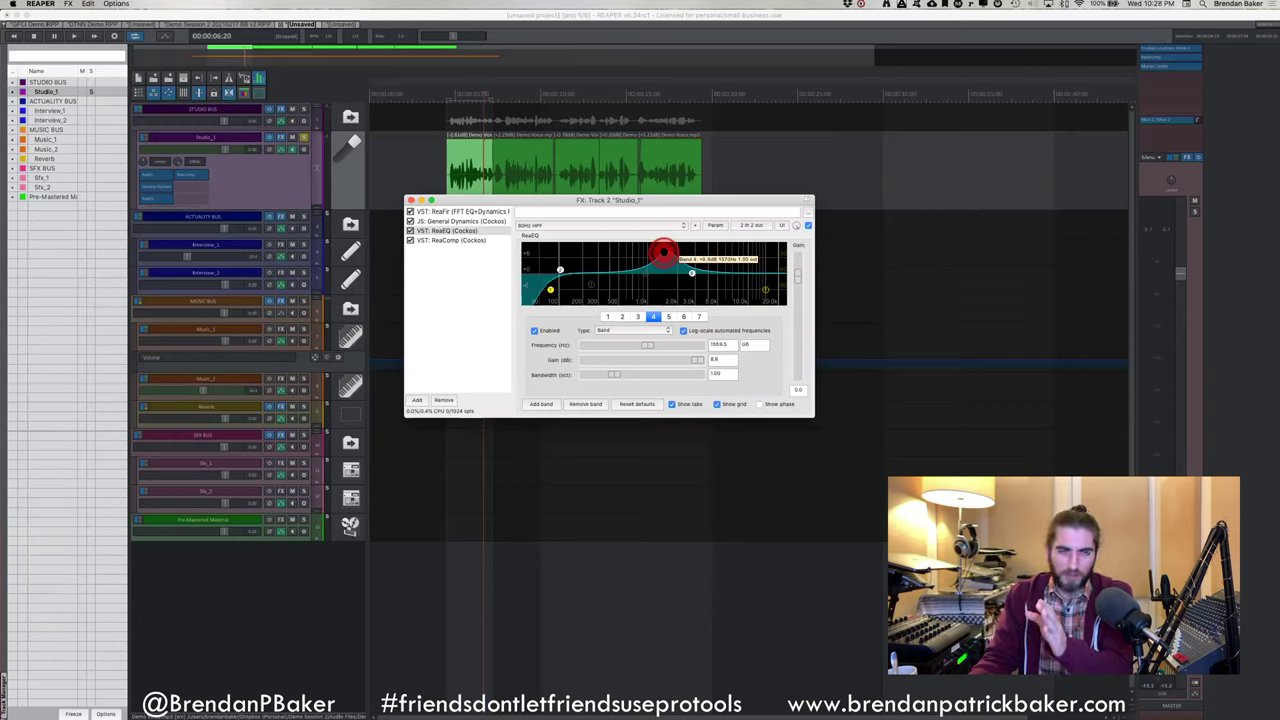
{"action": "left_click_drag", "start_coordinate": [663, 252], "coordinate": [666, 322]}
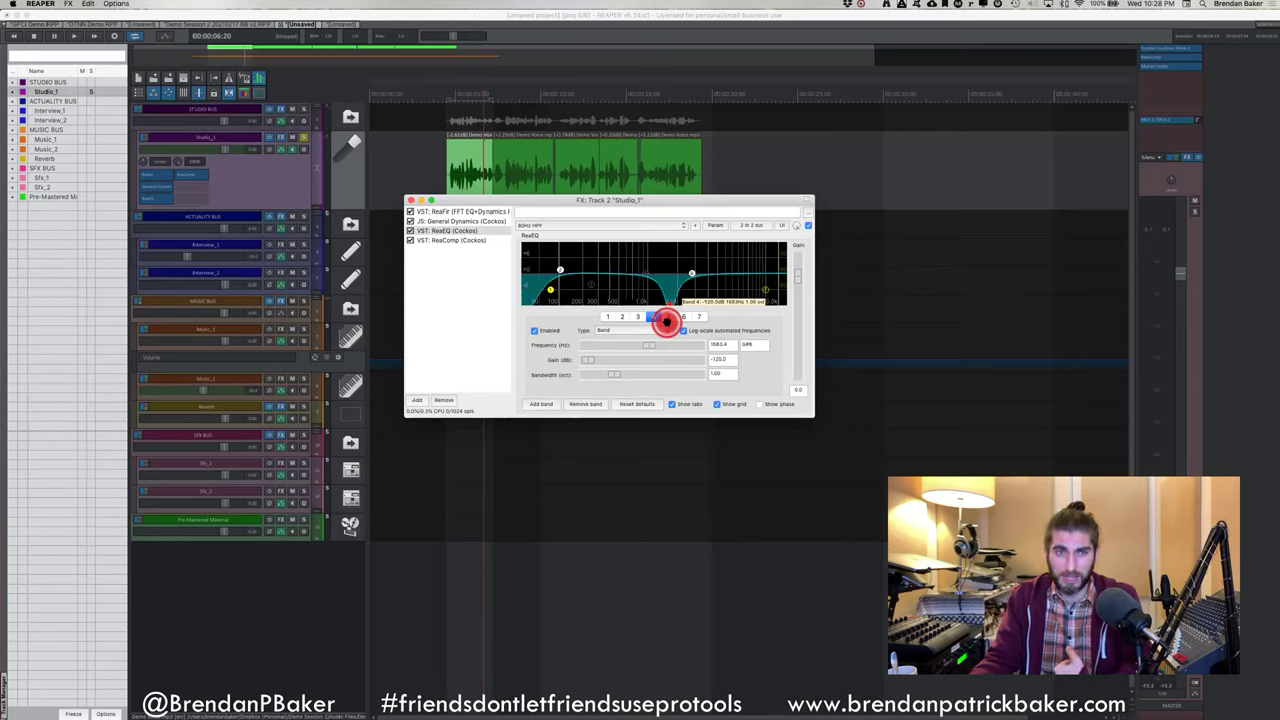
{"action": "left_click_drag", "start_coordinate": [666, 322], "coordinate": [657, 267]}
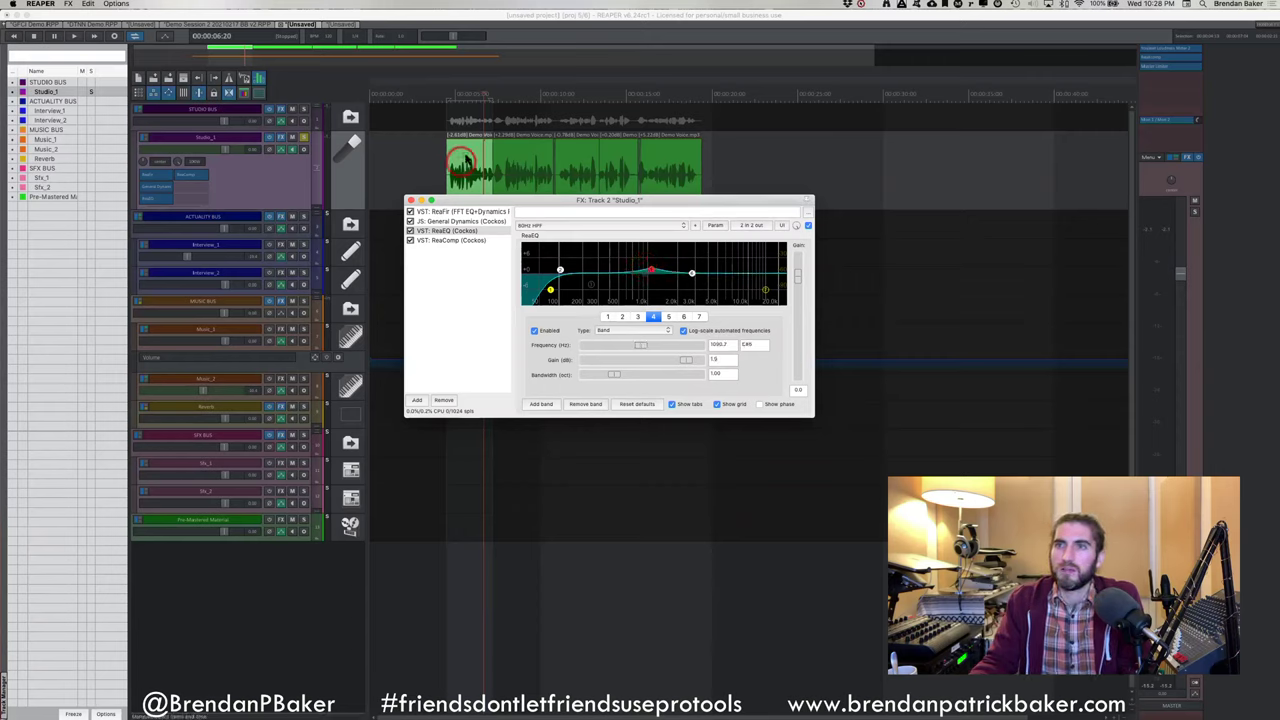
Play the Studio_1 voice from the start while sweeping band 4 upward, and settle it at about 1.5 dB near 1.09 kHz
{"action": "left_click", "coordinate": [443, 97]}
{"action": "key", "text": "space"}
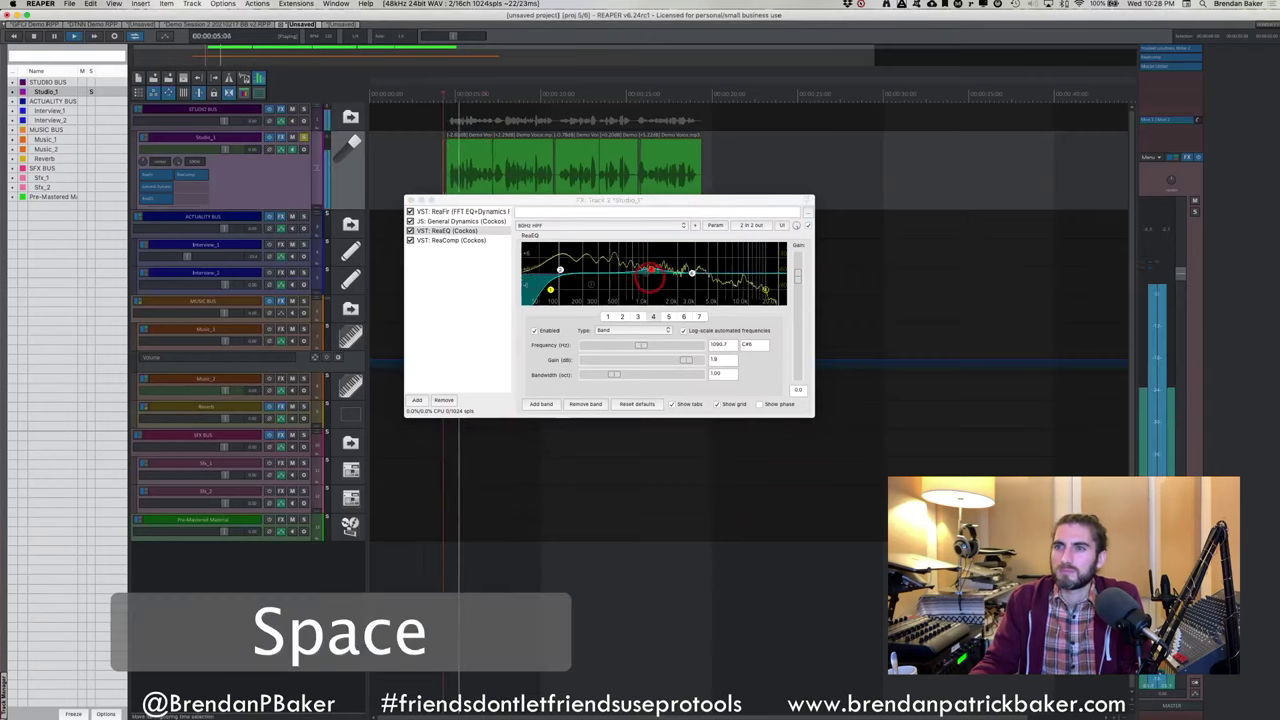
{"action": "left_click", "coordinate": [650, 270]}
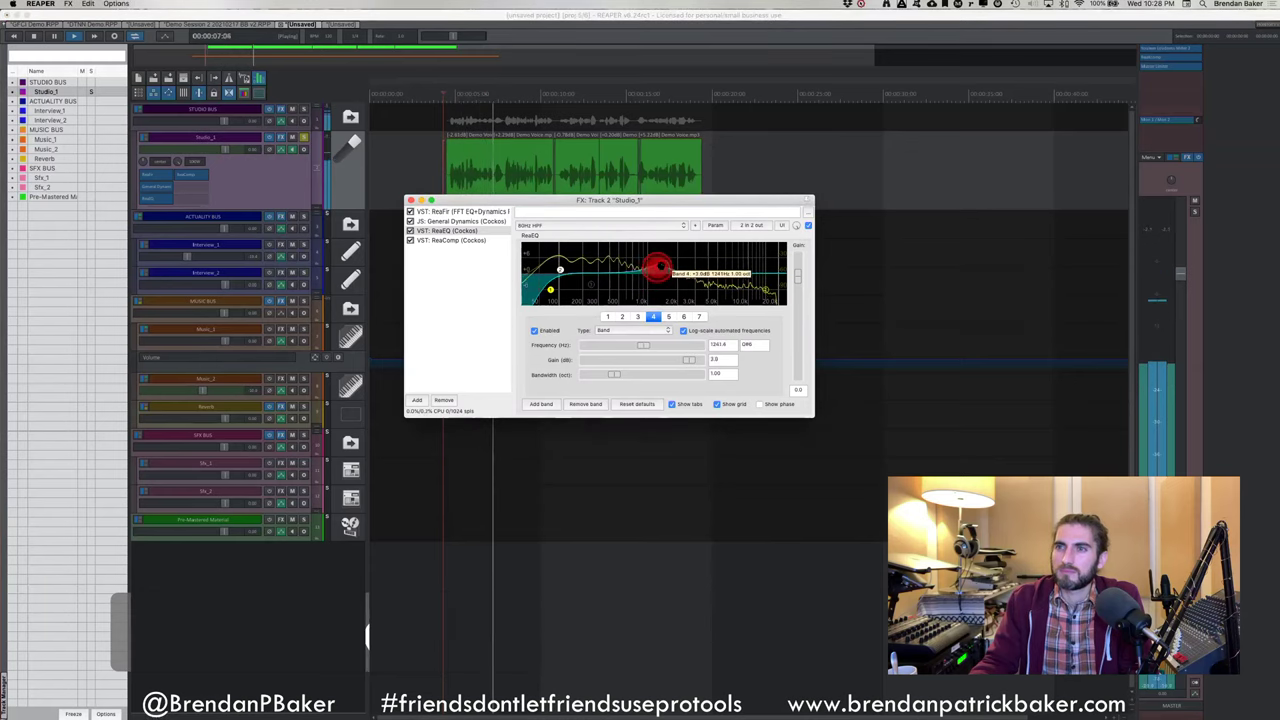
{"action": "left_click_drag", "start_coordinate": [650, 270], "coordinate": [713, 266]}
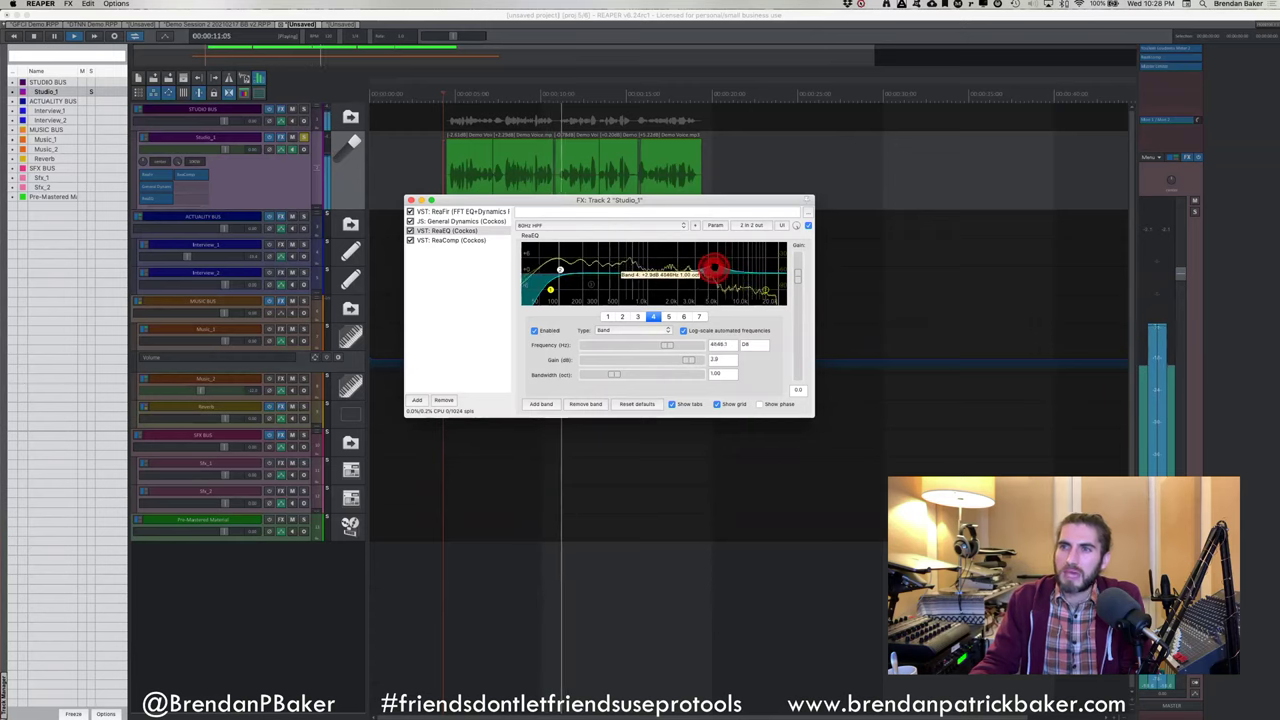
{"action": "key", "text": "space"}
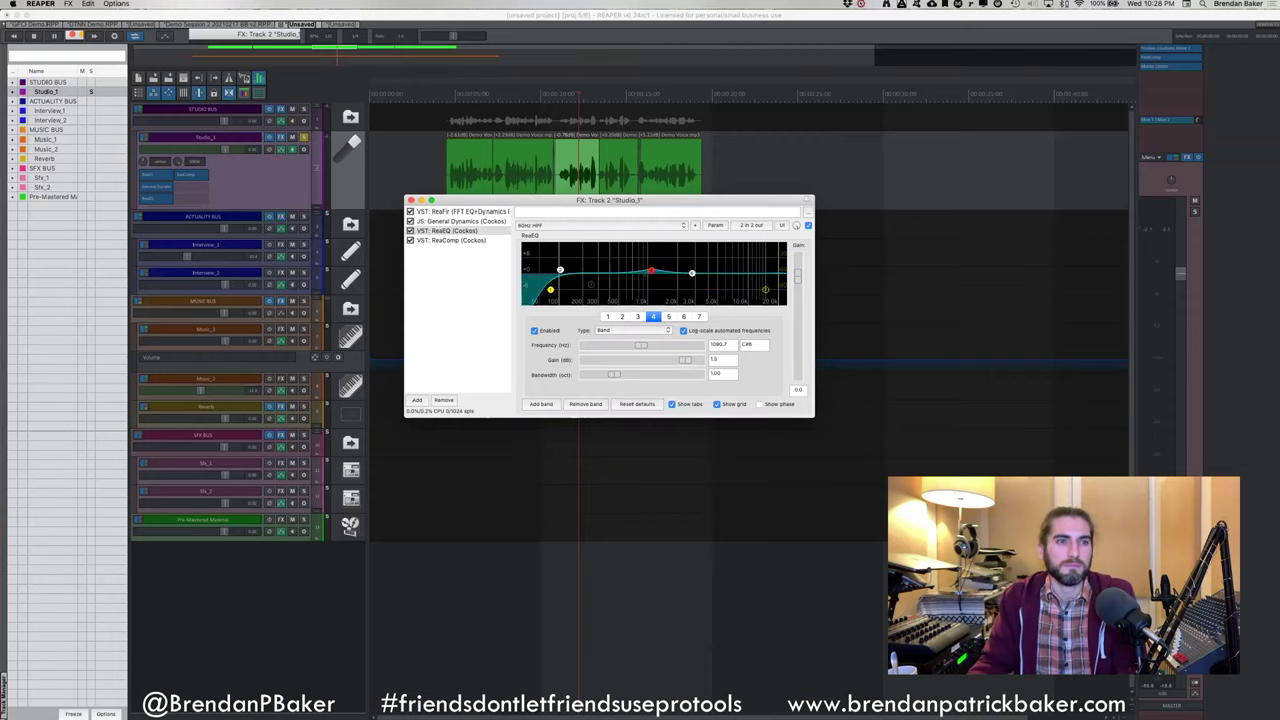
Move the Studio_1 effects window clear of the arranged clips and select the second voice clip
{"action": "left_click", "coordinate": [212, 577]}
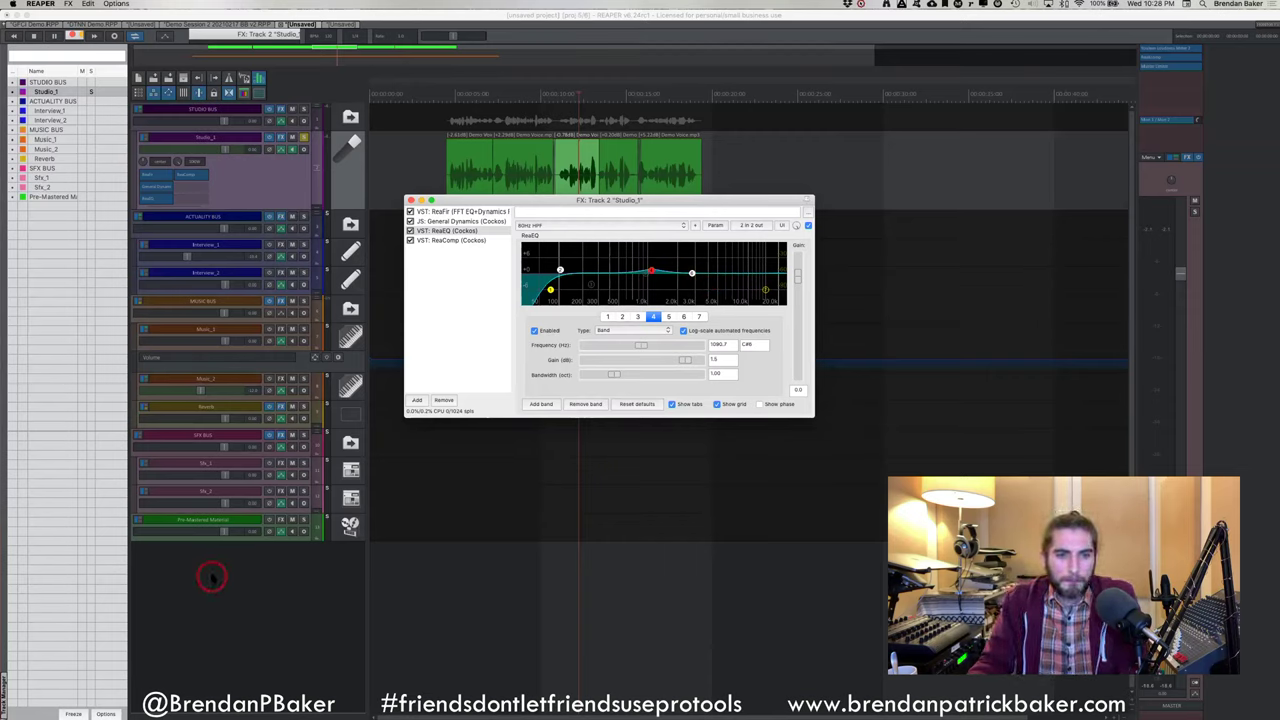
{"action": "left_click", "coordinate": [293, 440]}
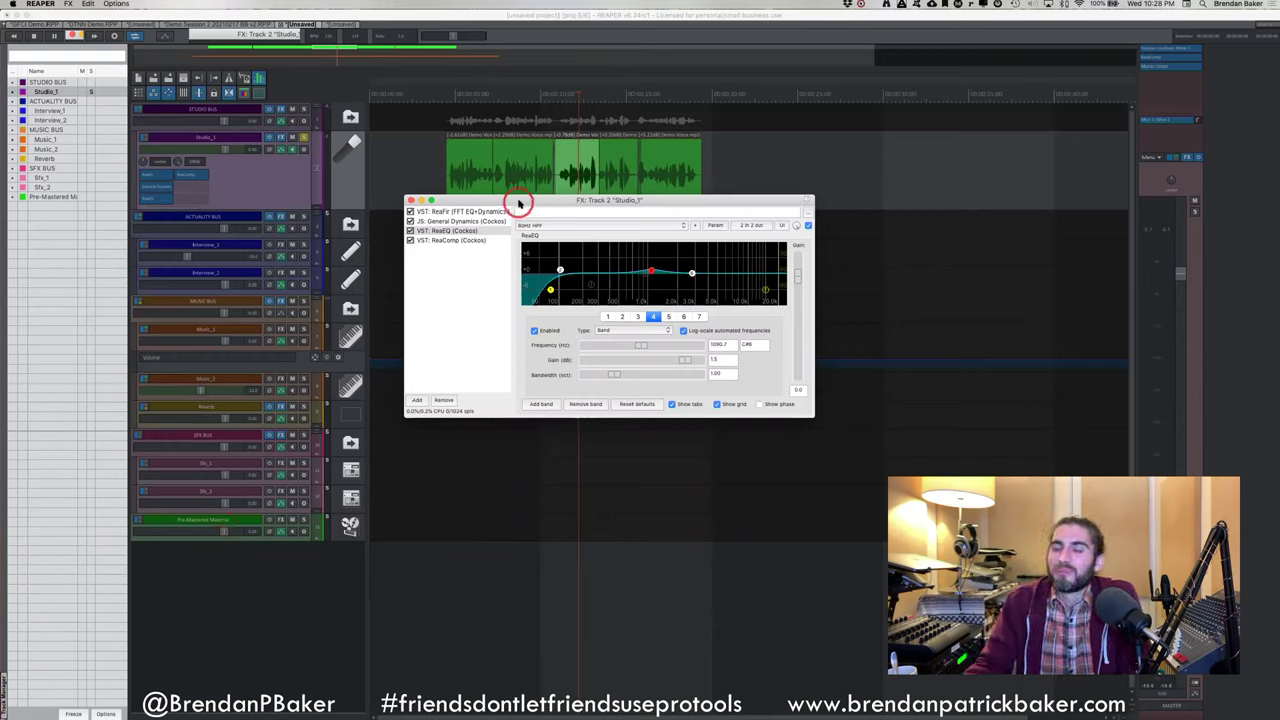
{"action": "left_click_drag", "start_coordinate": [521, 202], "coordinate": [580, 350]}
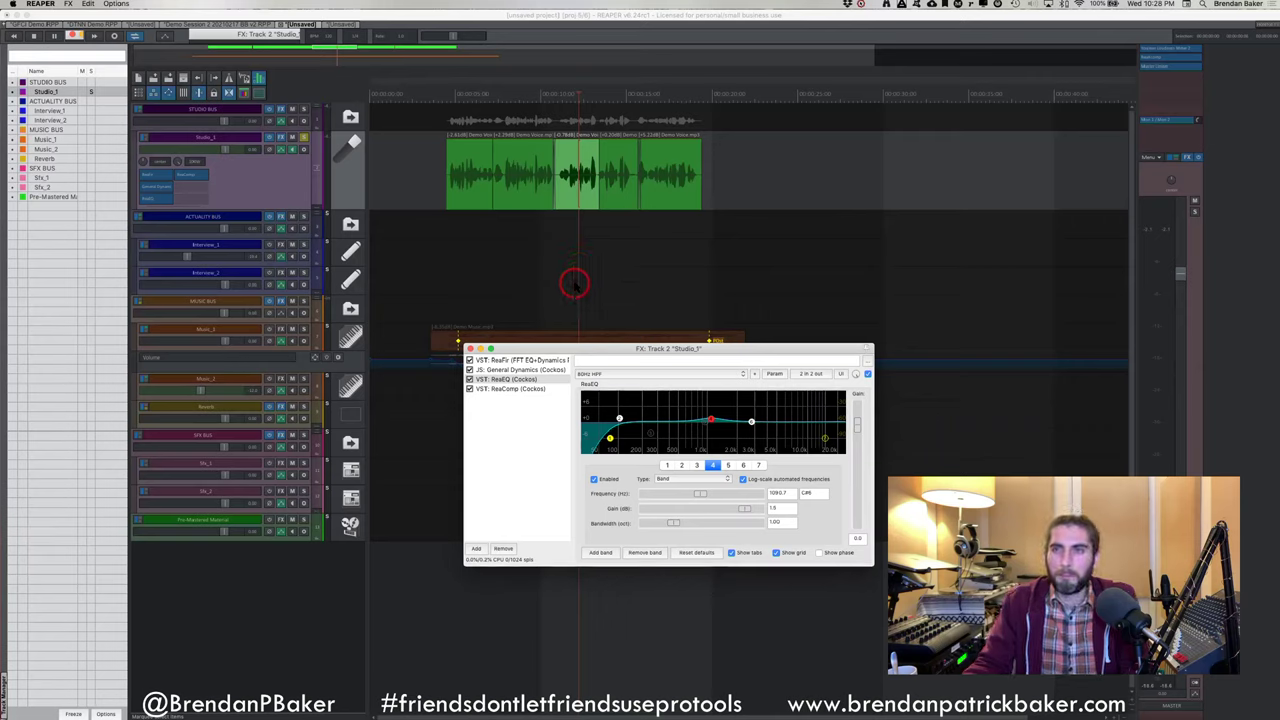
{"action": "scroll", "coordinate": [660, 210], "scroll_direction": "right", "scroll_amount": 2}
{"action": "left_click", "coordinate": [709, 174]}
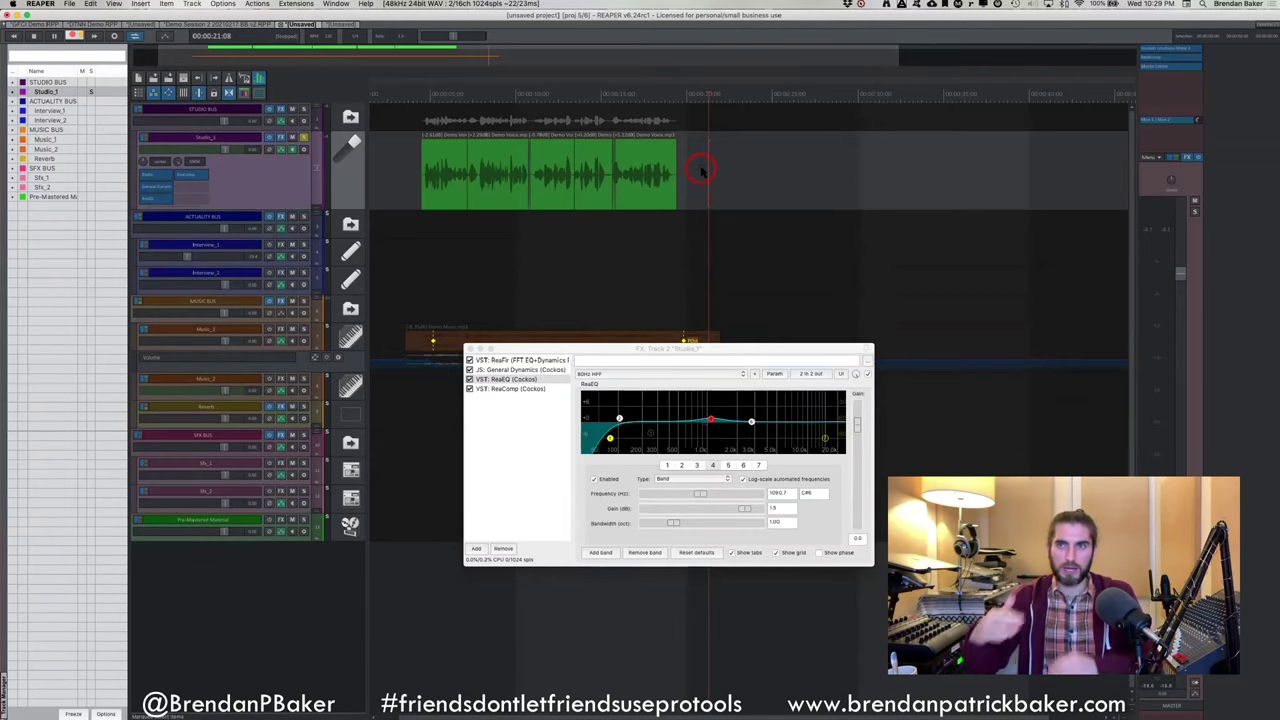
{"action": "scroll", "coordinate": [703, 170], "scroll_direction": "left", "scroll_amount": 2}
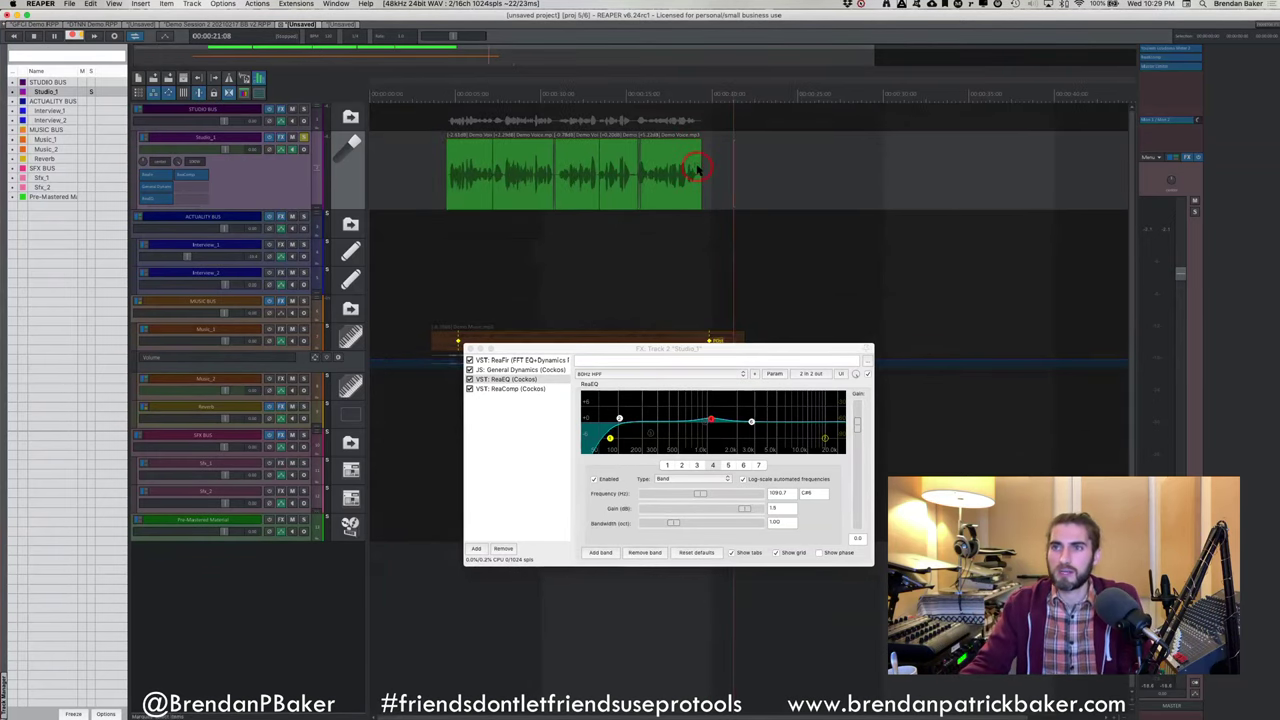
{"action": "left_click", "coordinate": [529, 179]}
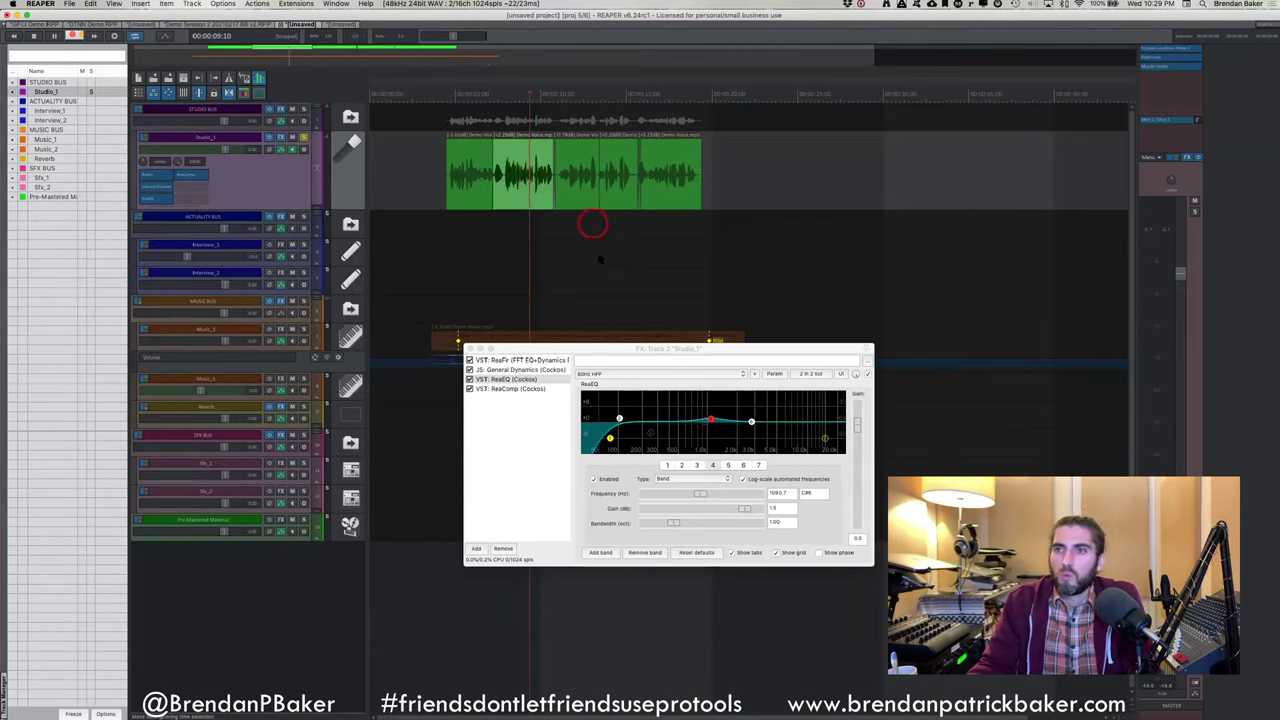
{"action": "left_click_drag", "start_coordinate": [654, 349], "coordinate": [694, 459]}
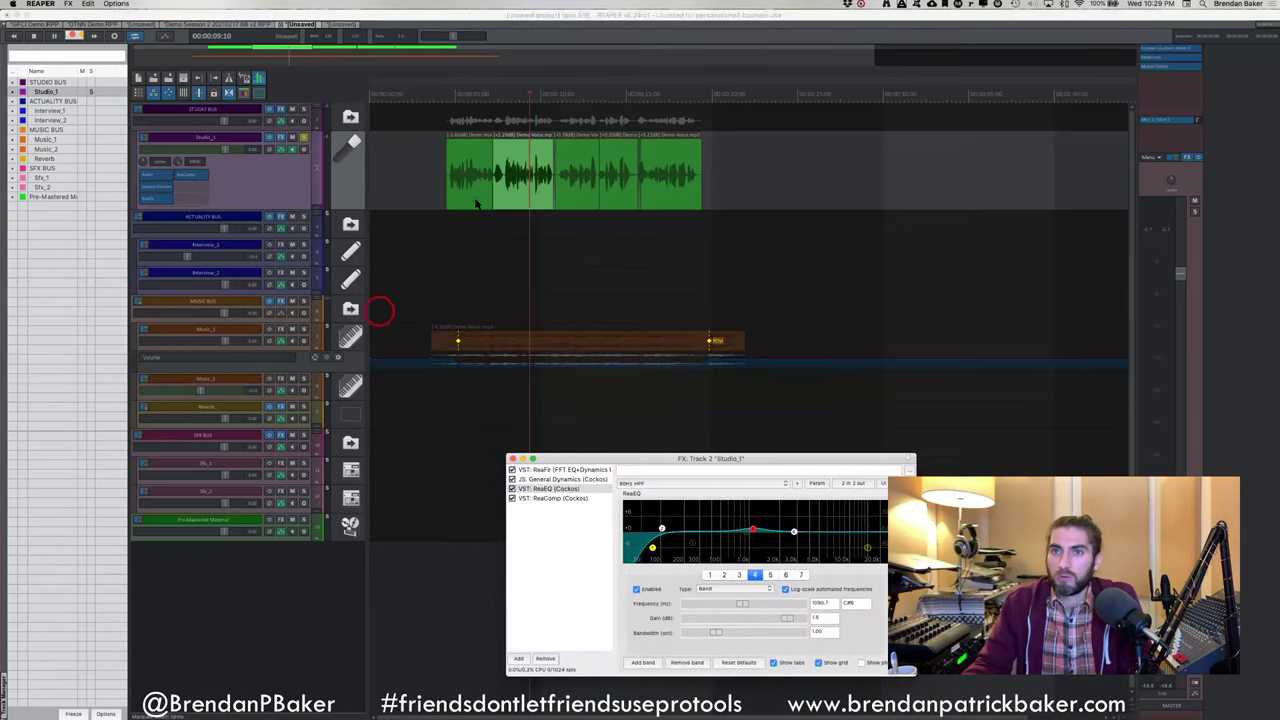
Unsolo Studio_1 and split the Music_1 clip at about 00:00:13:18
{"action": "left_click", "coordinate": [330, 146]}
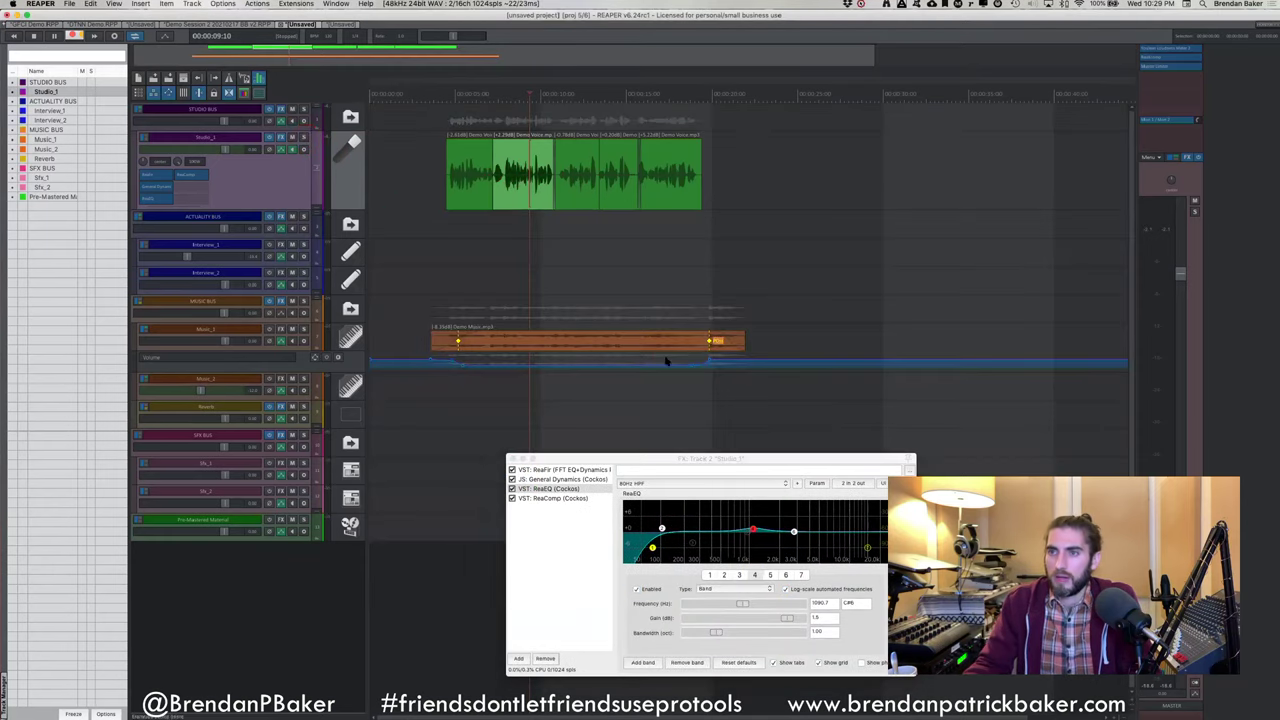
{"action": "scroll", "coordinate": [654, 345], "scroll_direction": "up", "scroll_amount": 3}
{"action": "mouse_move", "coordinate": [630, 240]}
{"action": "left_mouse_down"}
{"action": "mouse_move", "coordinate": [540, 255]}
{"action": "mouse_move", "coordinate": [643, 248]}
{"action": "mouse_move", "coordinate": [613, 250]}
{"action": "left_mouse_up"}
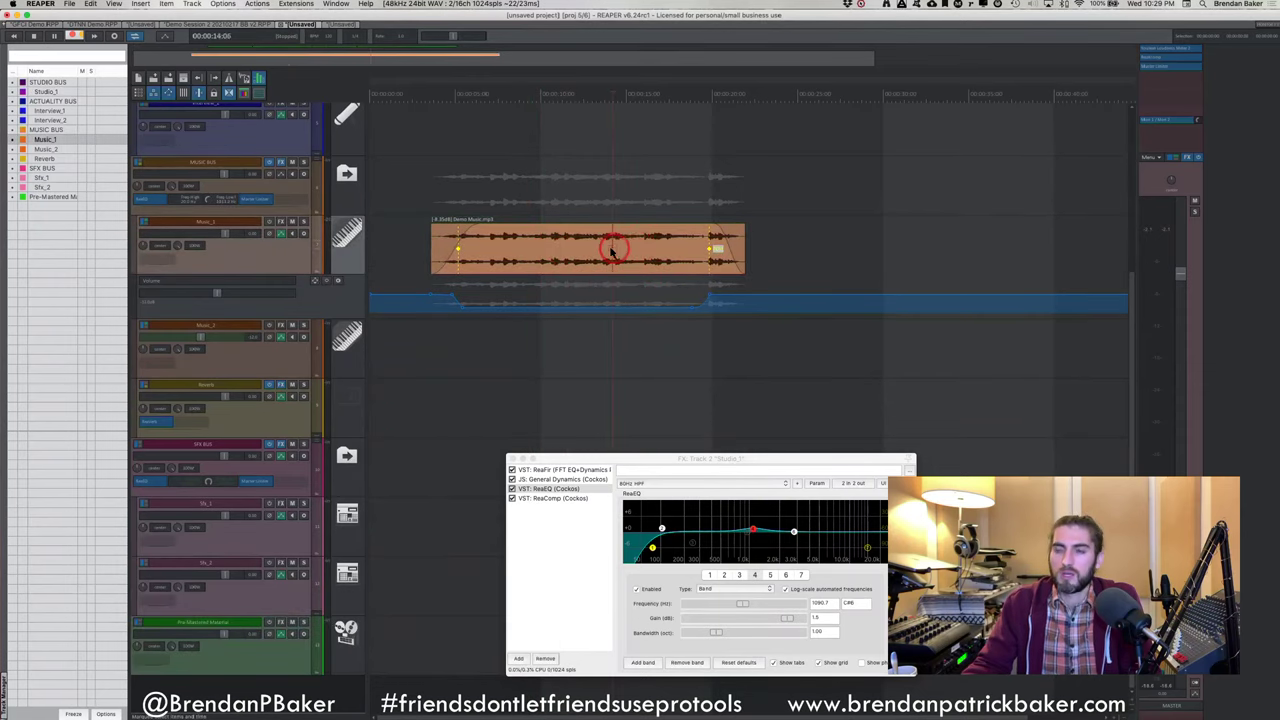
{"action": "key", "text": "b"}
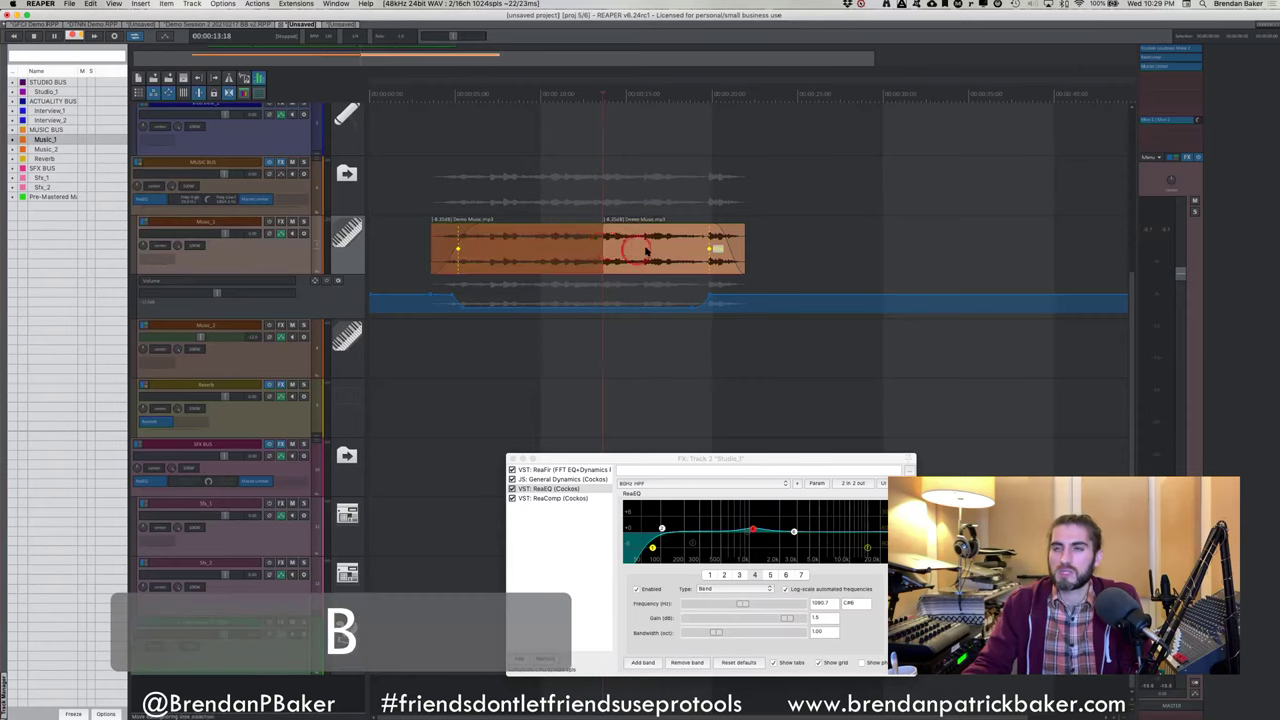
Open the item effects chain of the second Music_1 clip and add ReaEQ (Cockos) to it
{"action": "left_click", "coordinate": [286, 240]}
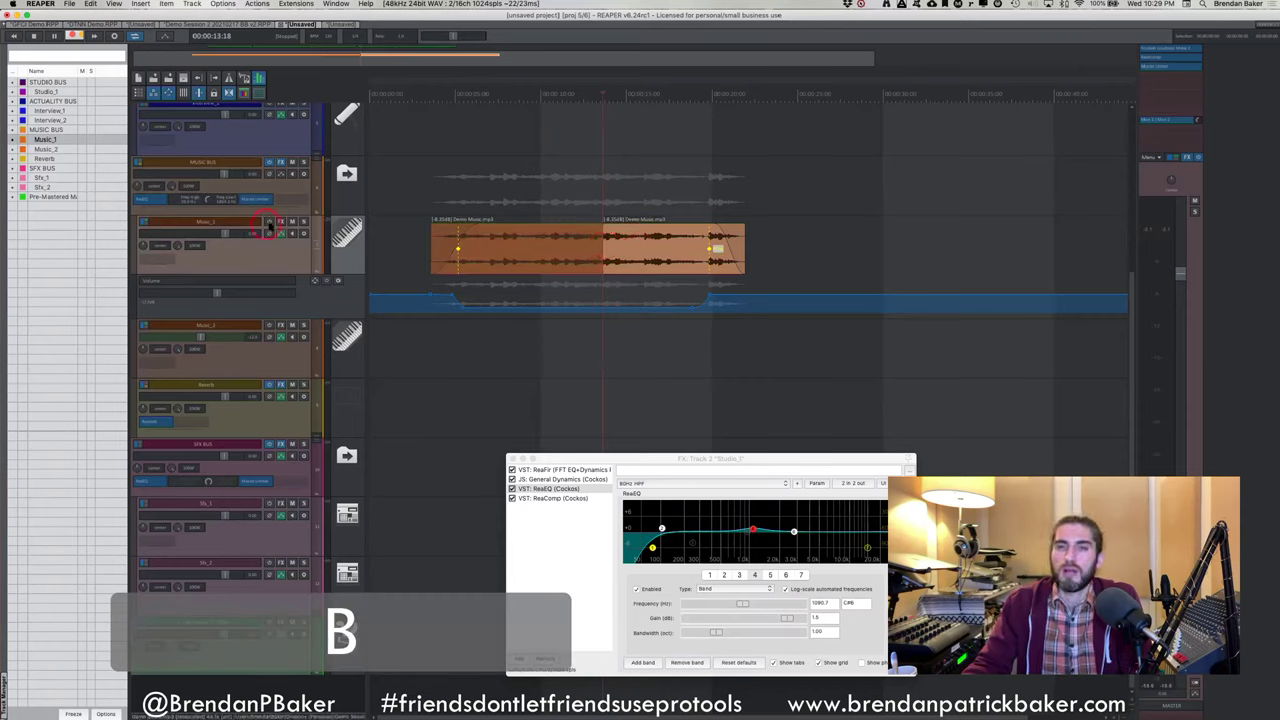
{"action": "left_click", "coordinate": [270, 238]}
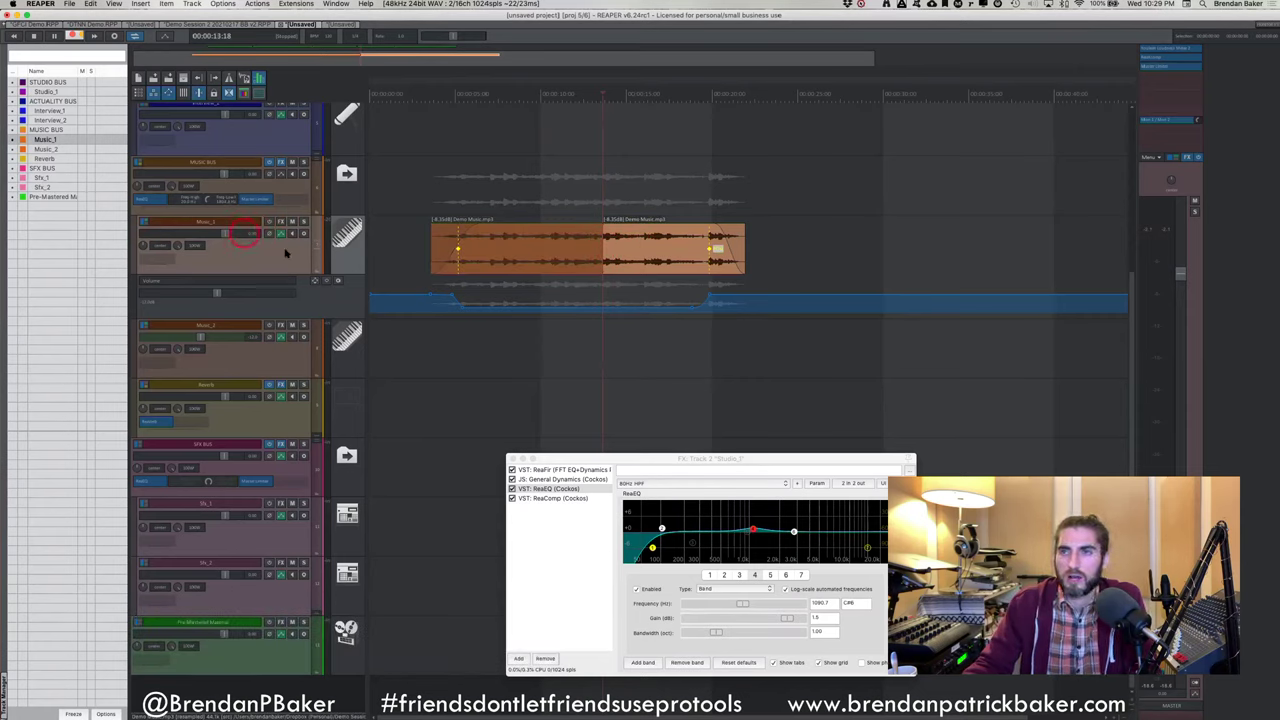
{"action": "left_click", "coordinate": [624, 257]}
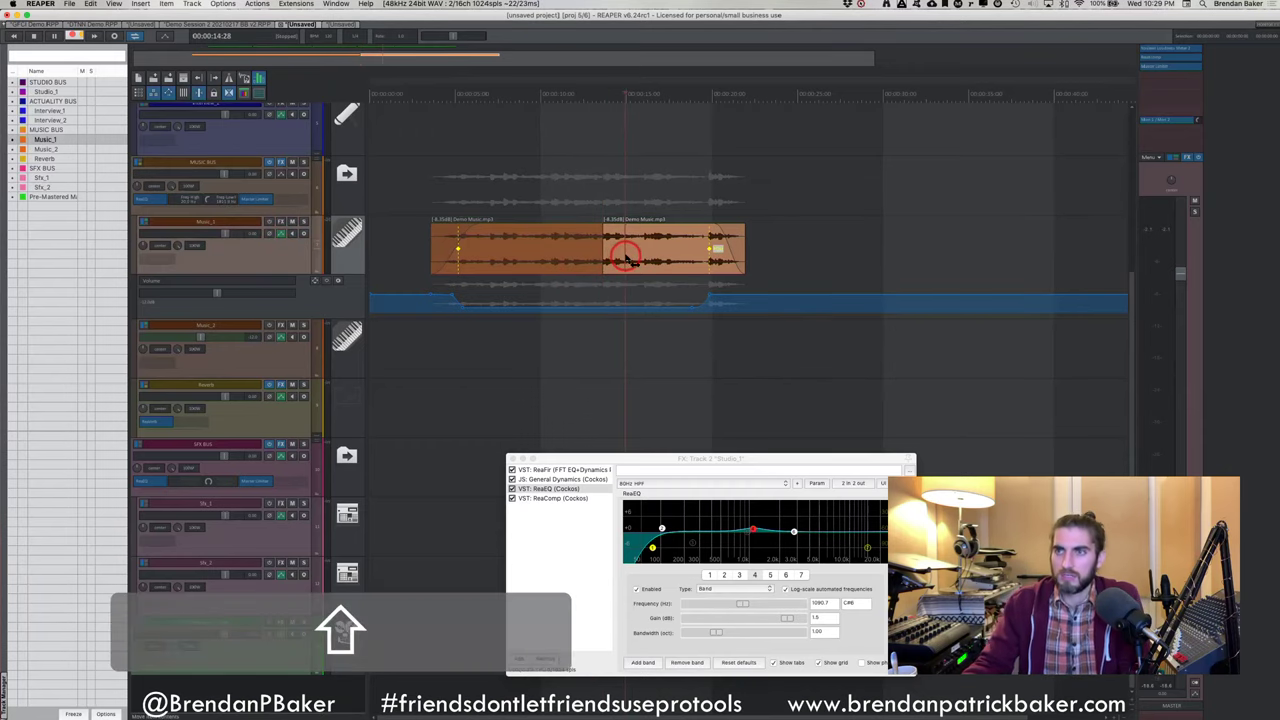
{"action": "key", "text": "shift+e"}
{"action": "left_click_drag", "start_coordinate": [291, 277], "coordinate": [1001, 158]}
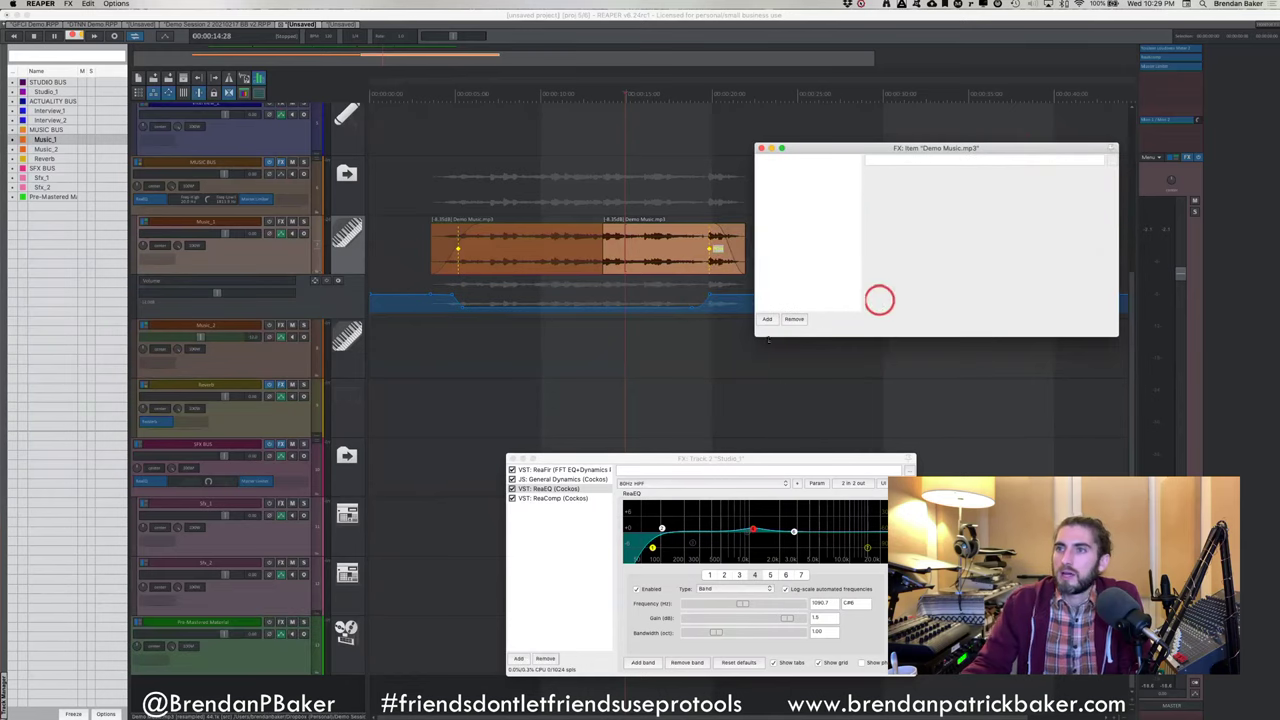
{"action": "left_click", "coordinate": [767, 319]}
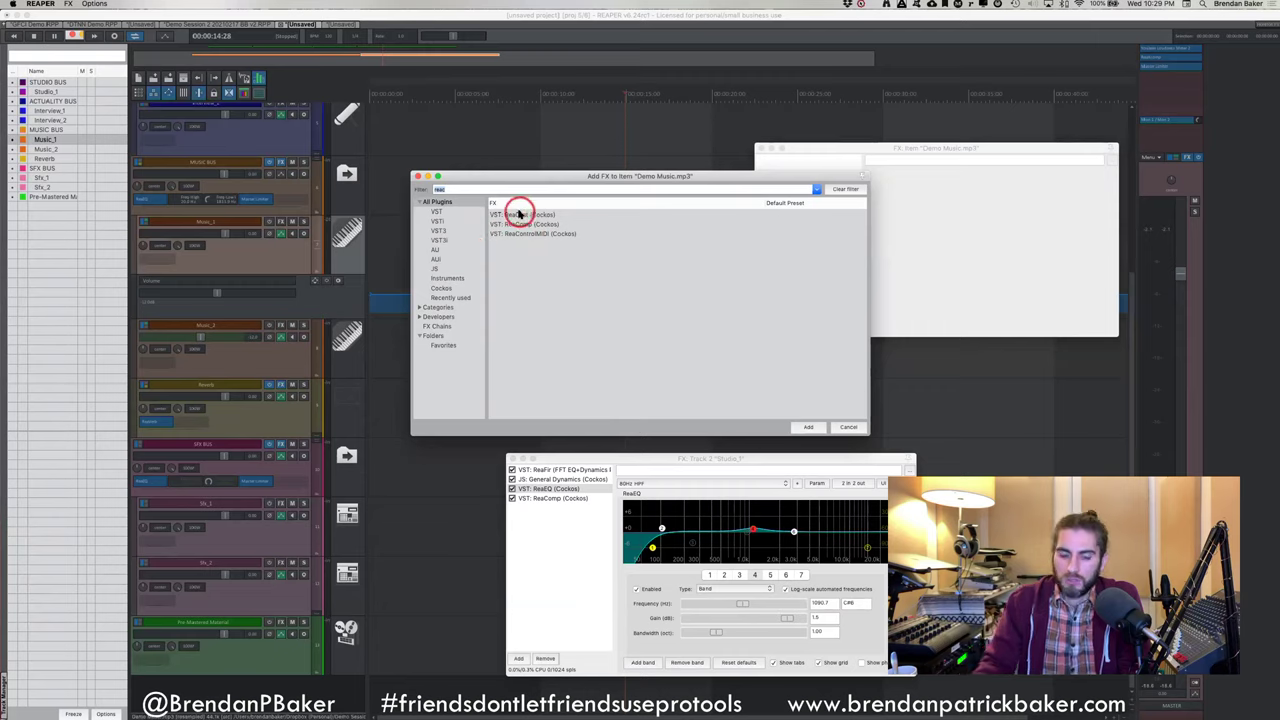
{"action": "type", "text": "re"}
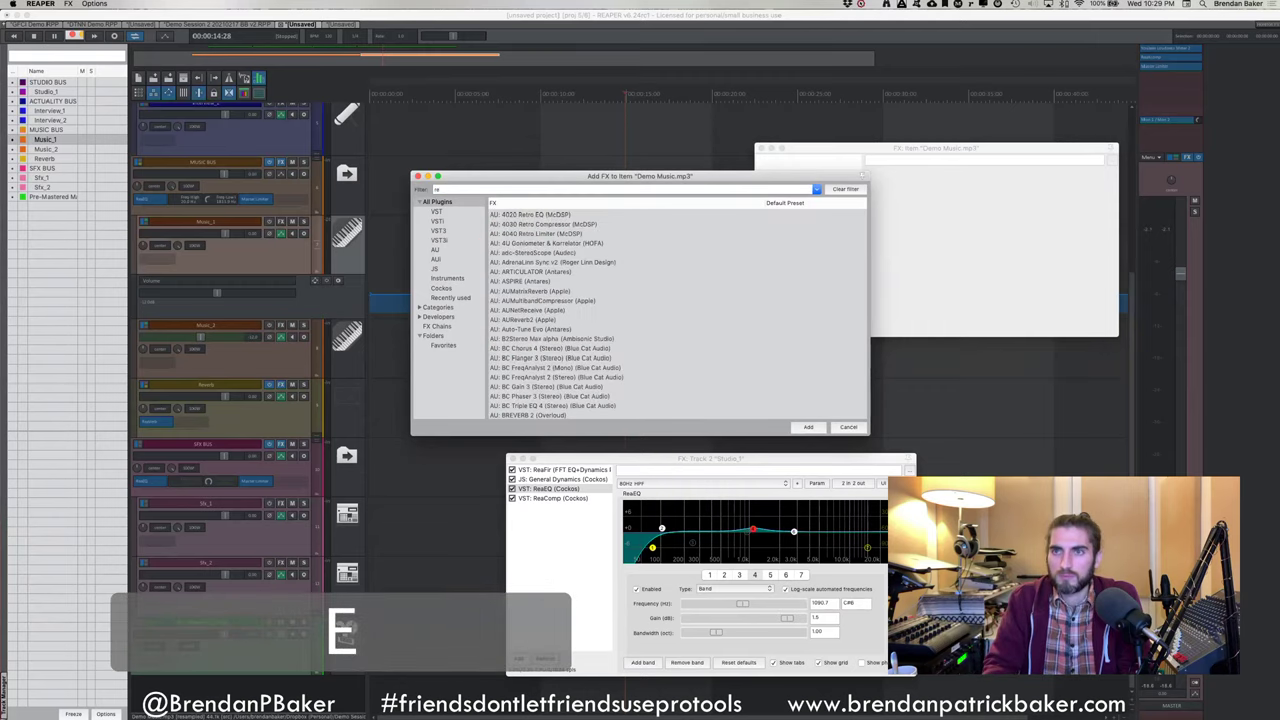
{"action": "type", "text": "aeq"}
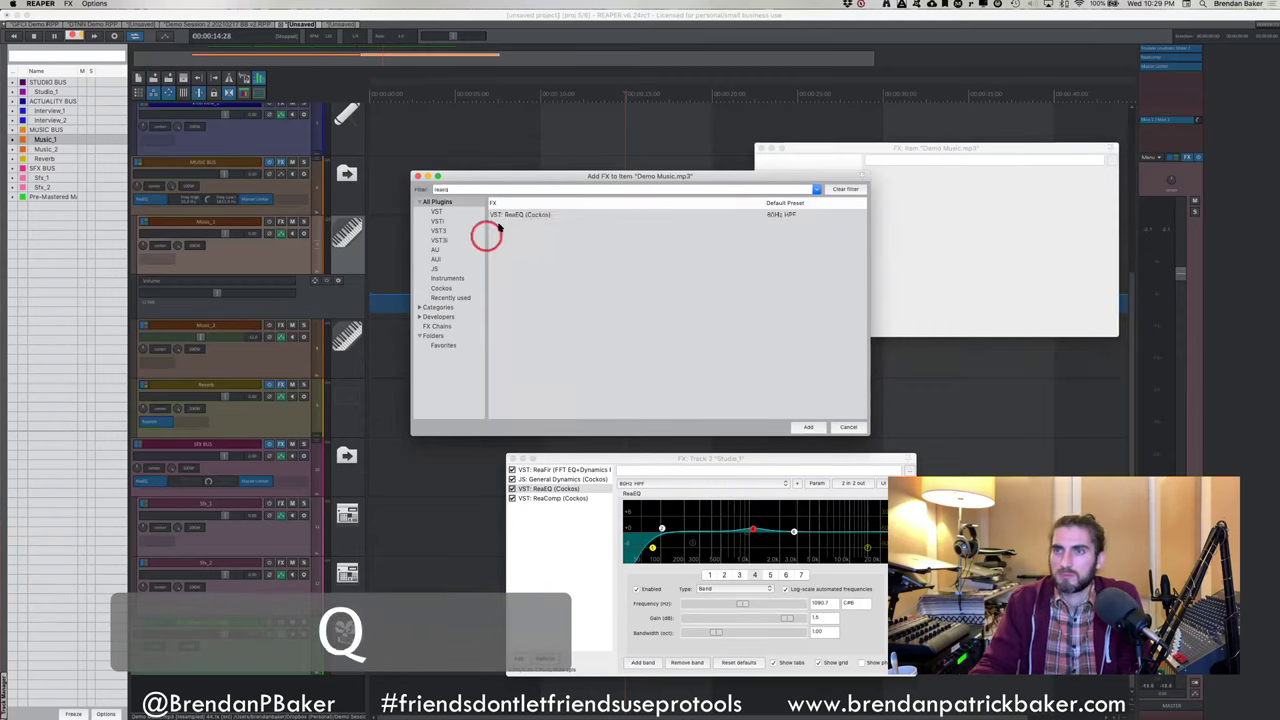
{"action": "left_click", "coordinate": [510, 216]}
{"action": "double_click", "coordinate": [510, 216]}
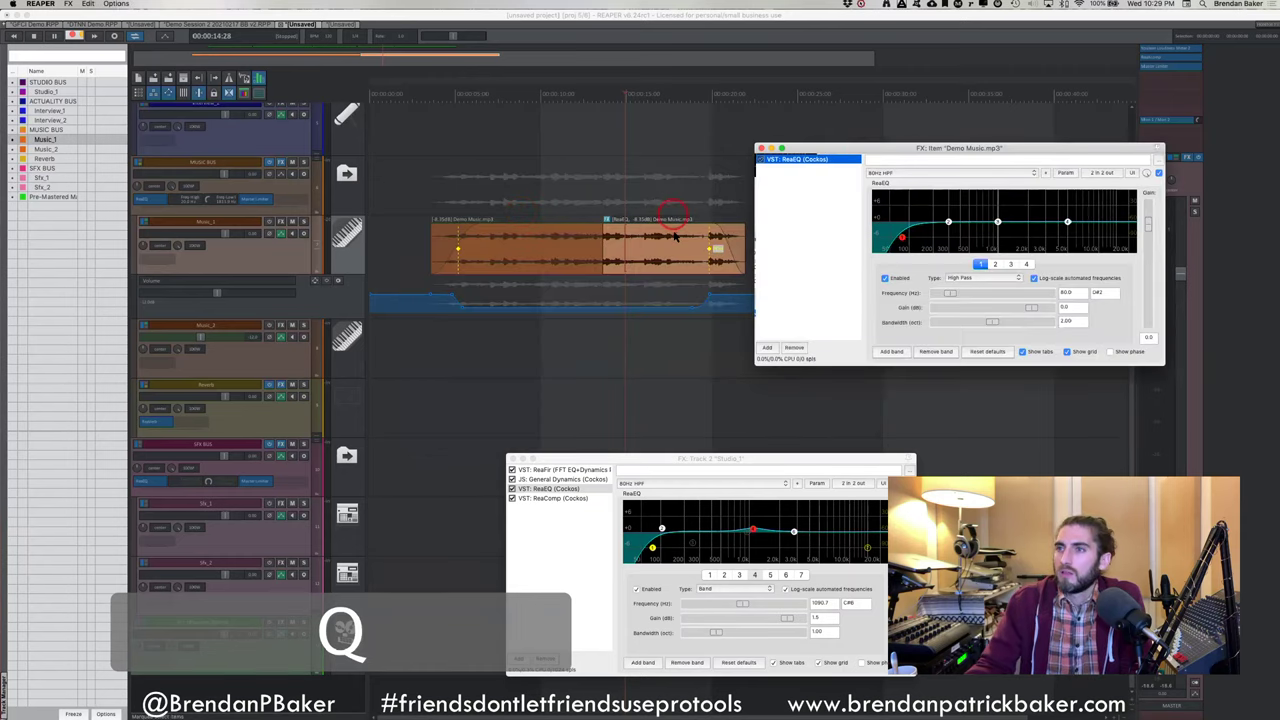
Pull band 4, the high shelf of the music clip's ReaEQ, down to a full cut at about 1278 Hz
{"action": "left_click_drag", "start_coordinate": [1067, 221], "coordinate": [1012, 264]}
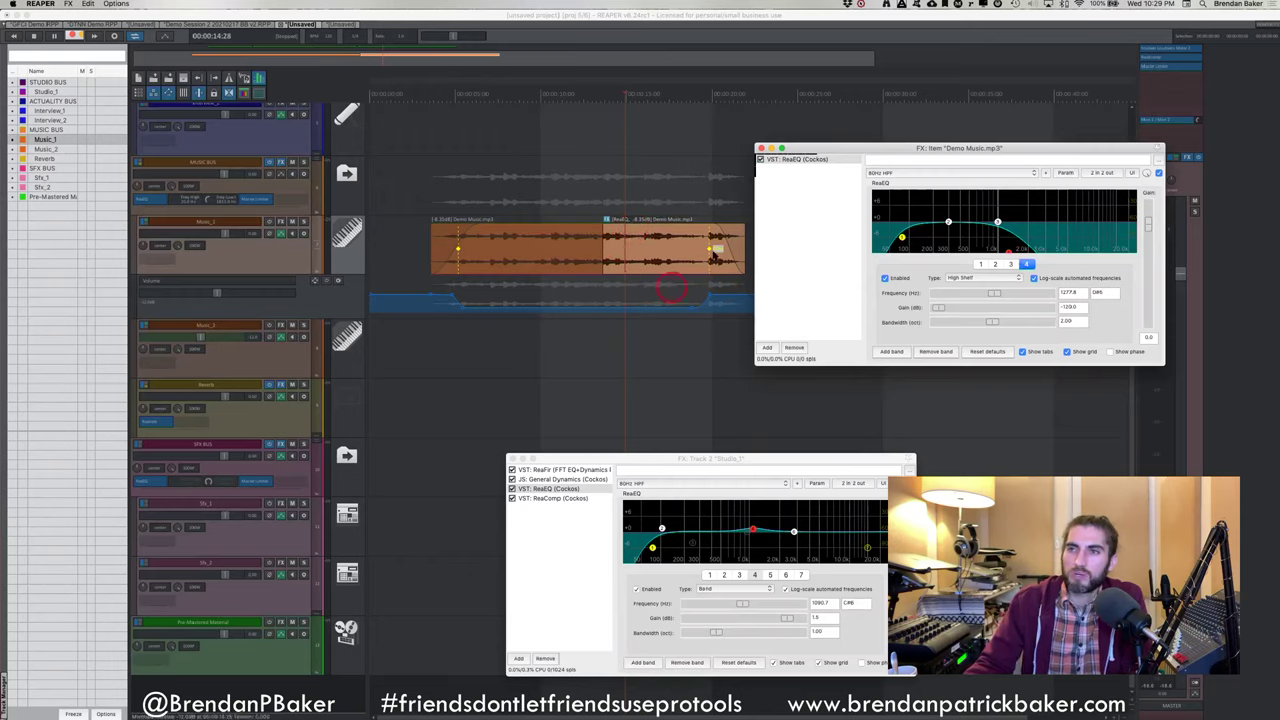
{"action": "left_click", "coordinate": [627, 238]}
{"action": "left_click", "coordinate": [660, 252]}
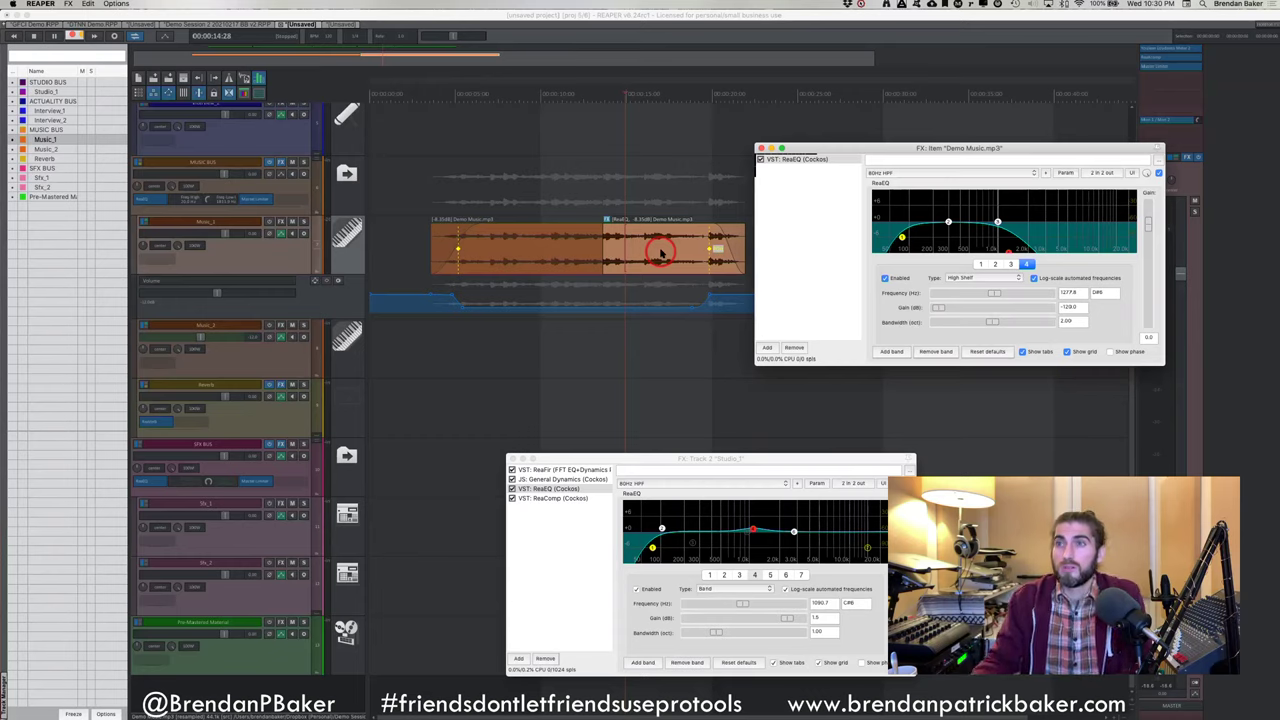
{"action": "left_click", "coordinate": [803, 251]}
{"action": "left_click", "coordinate": [1000, 241]}
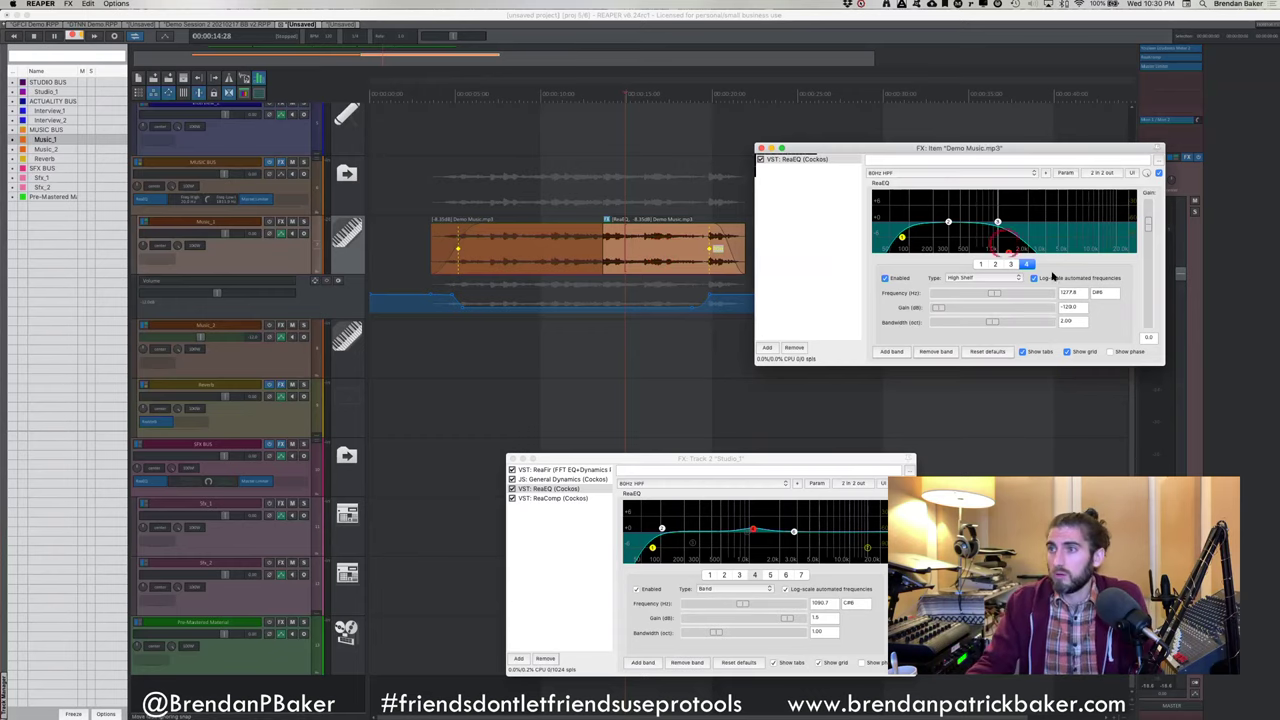
Try the Low Shelf type on band 4 of the music clip's ReaEQ, change it to Low Pass and re-enable the band
{"action": "left_click", "coordinate": [985, 277]}
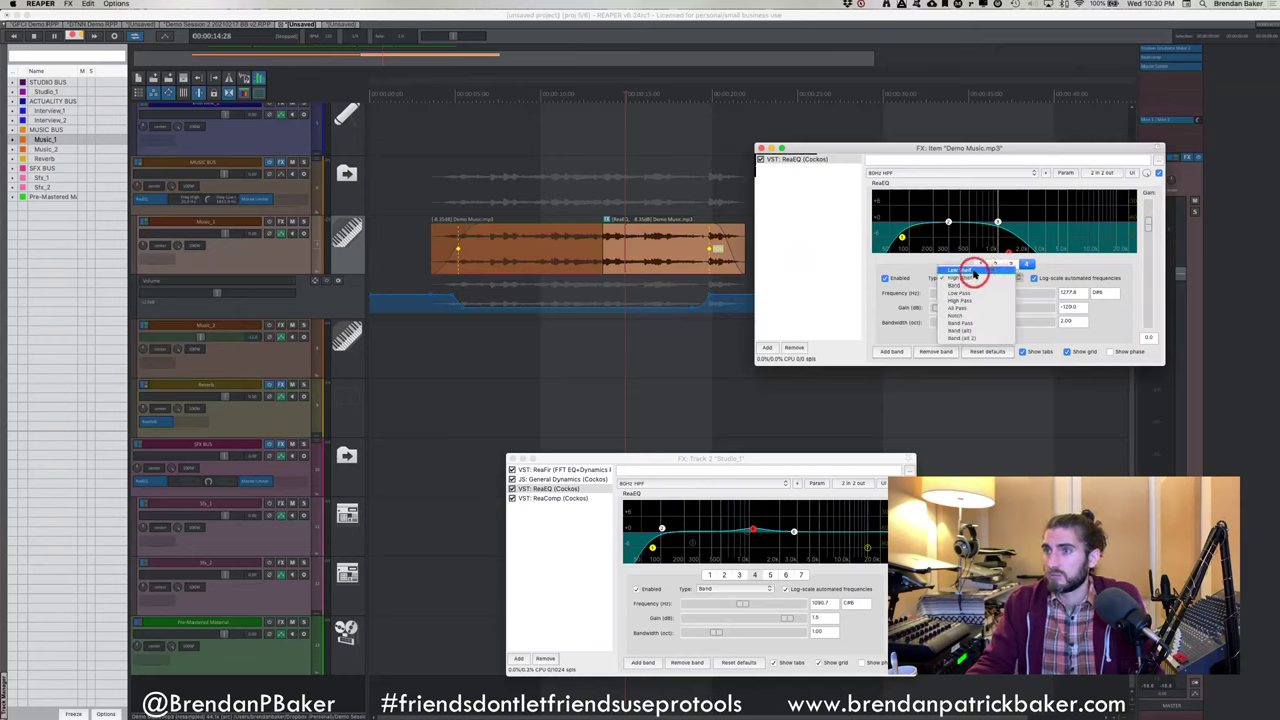
{"action": "left_click", "coordinate": [975, 272]}
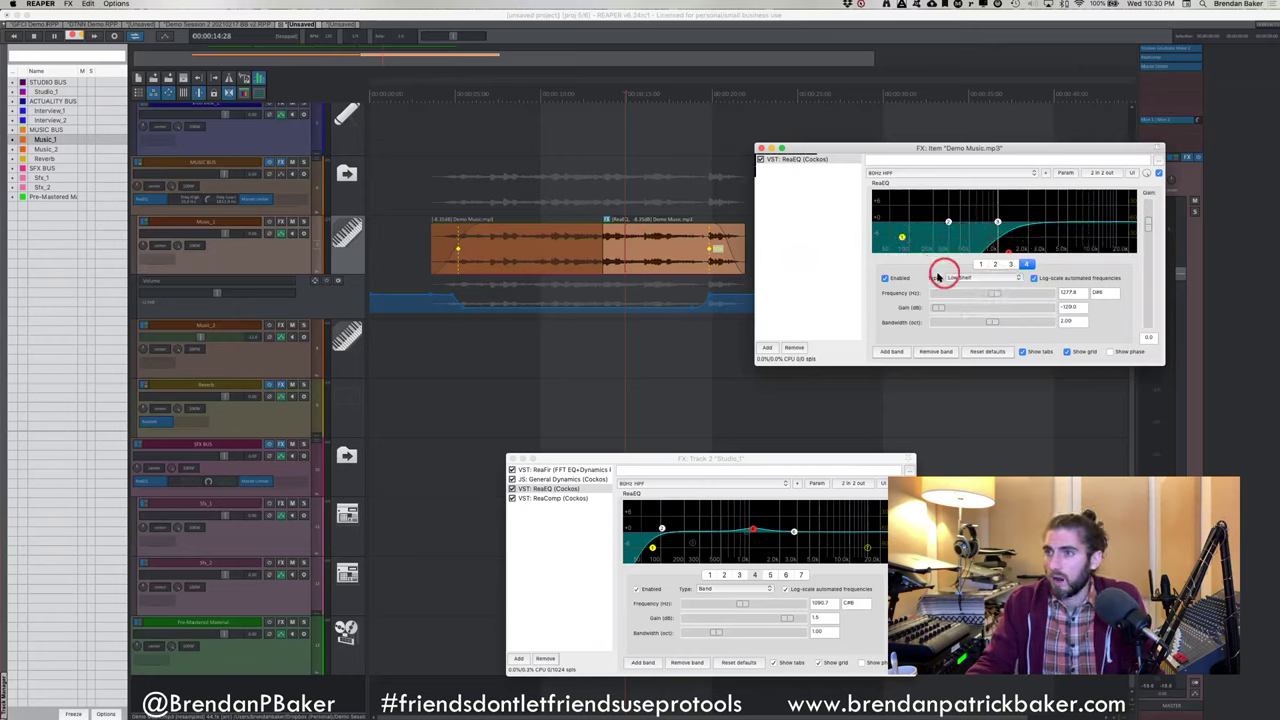
{"action": "left_click", "coordinate": [884, 277]}
{"action": "left_click", "coordinate": [1026, 264]}
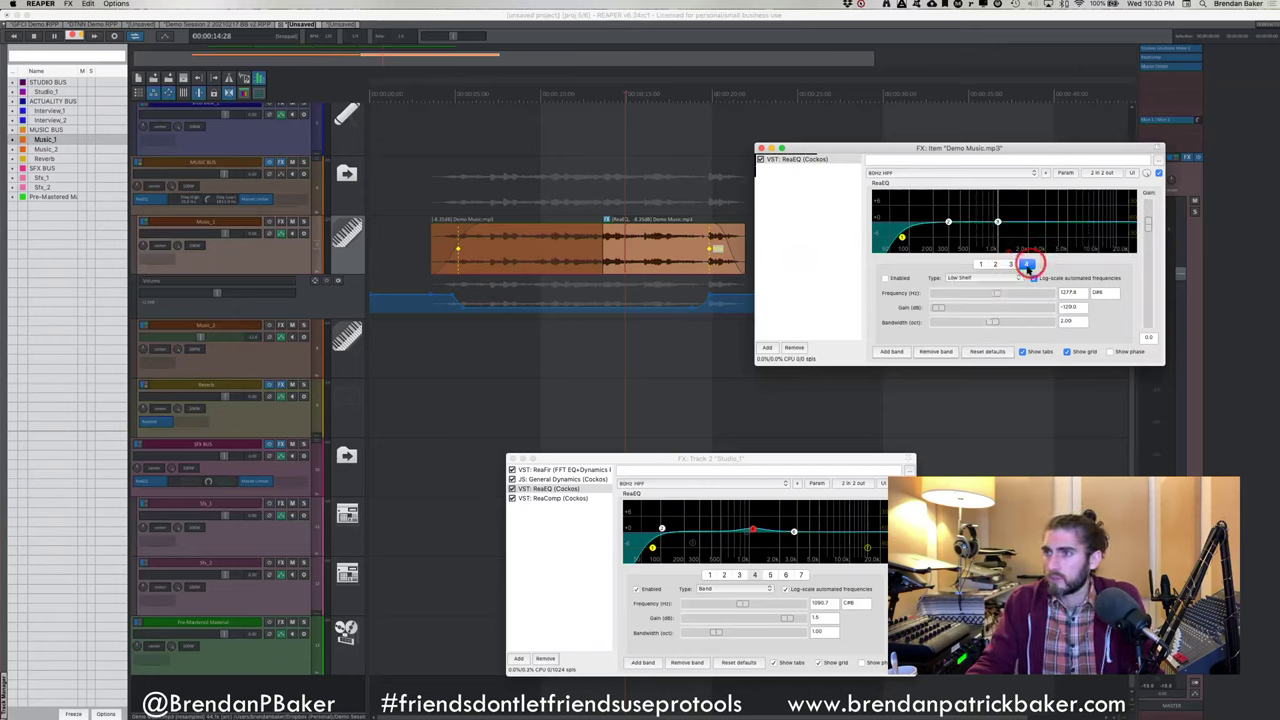
{"action": "left_click", "coordinate": [1003, 278]}
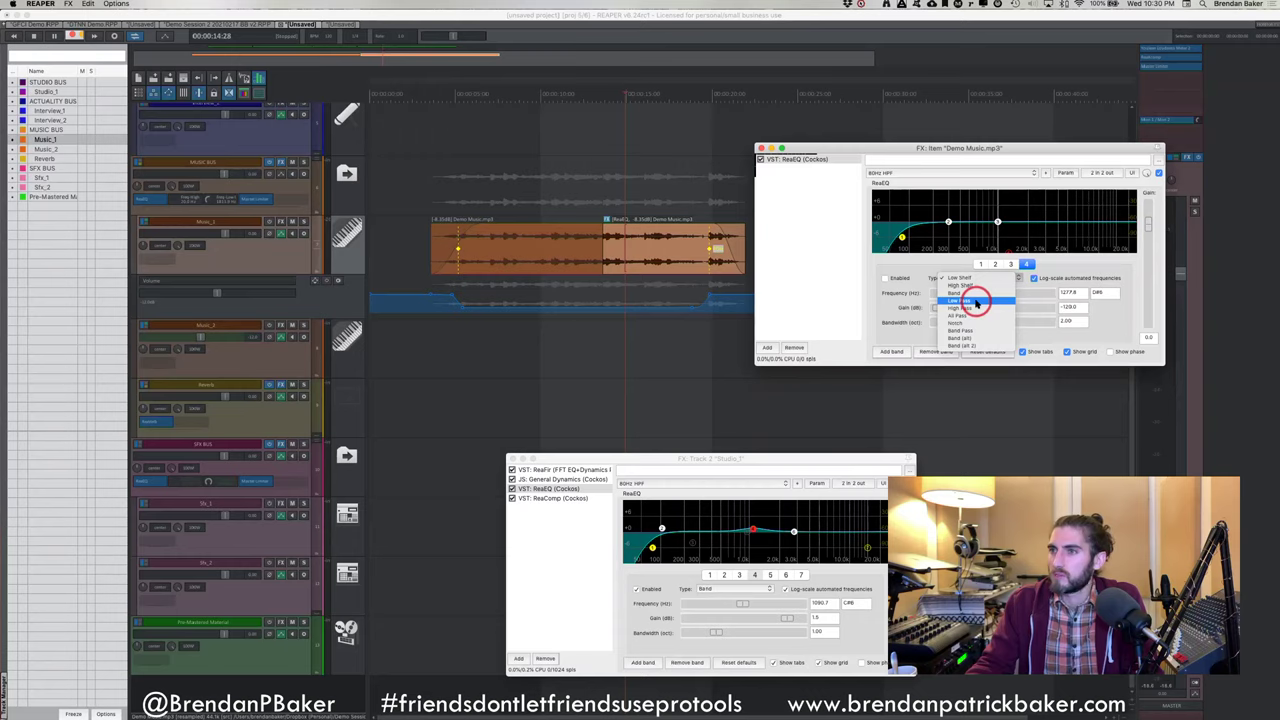
{"action": "left_click", "coordinate": [976, 302]}
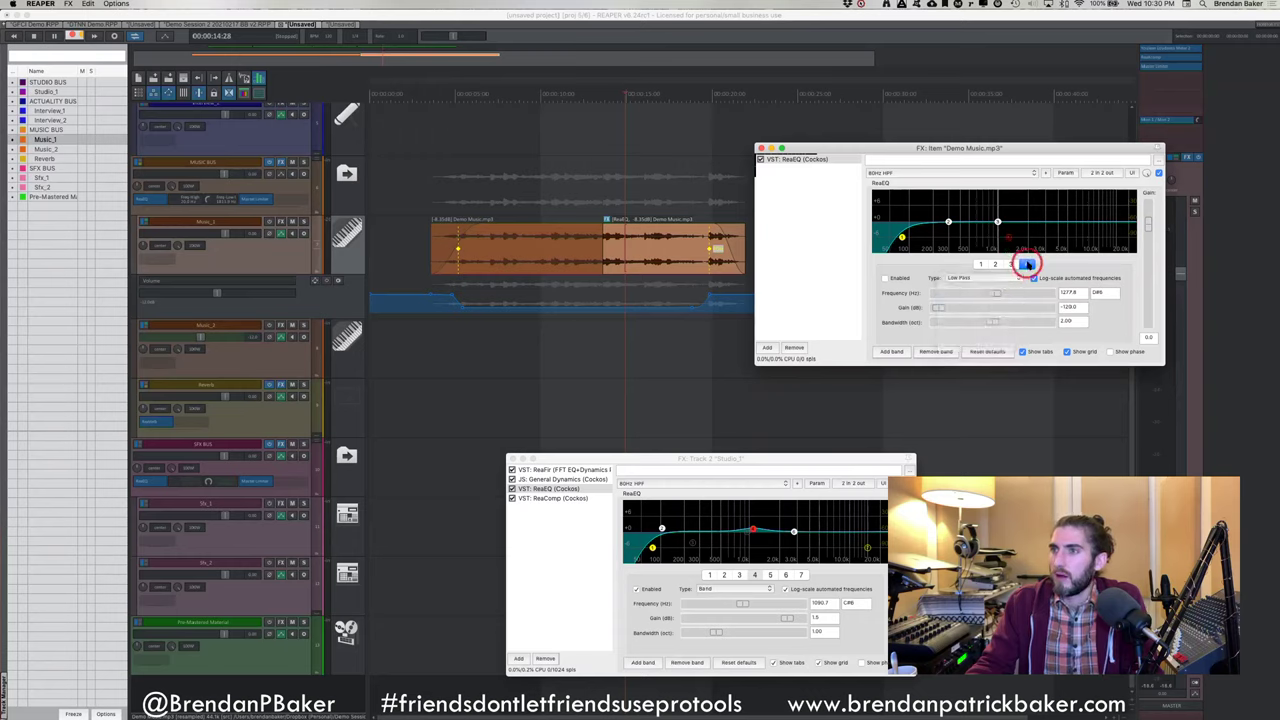
{"action": "left_click", "coordinate": [884, 278]}
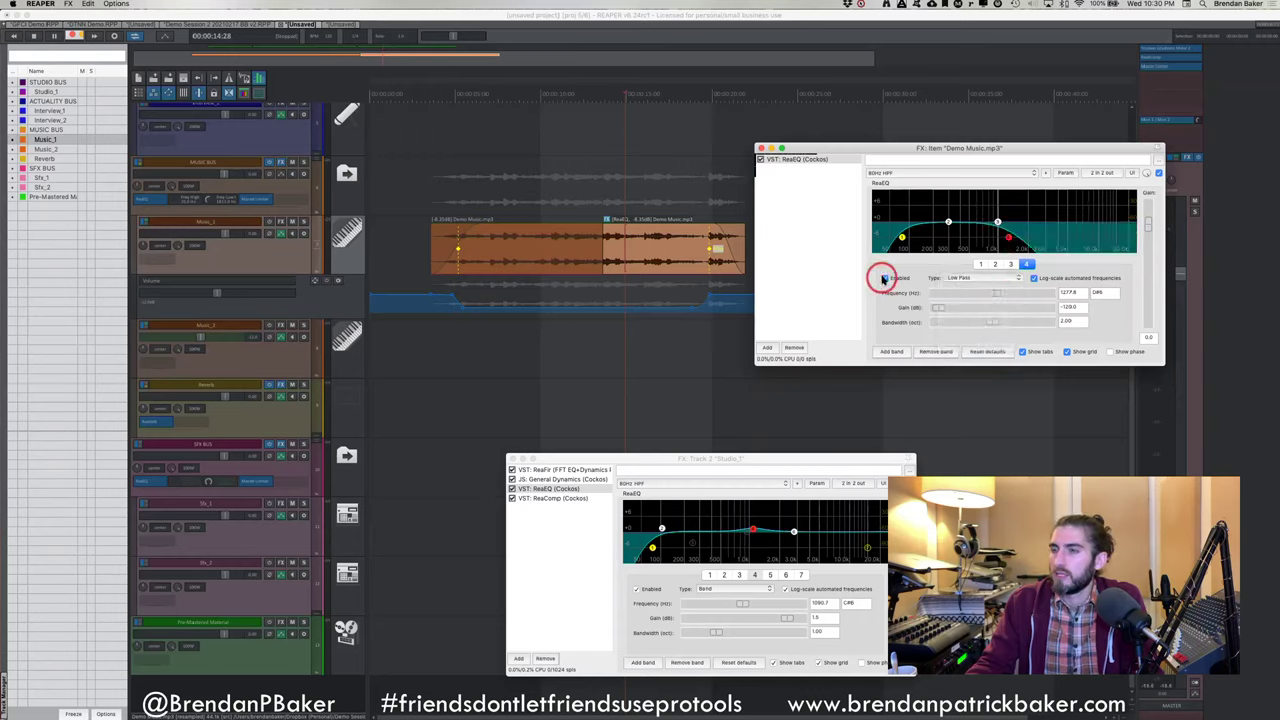
Look at the take envelopes of the second music clip, and compare them with the track envelopes of Music_1
{"action": "left_click", "coordinate": [657, 266]}
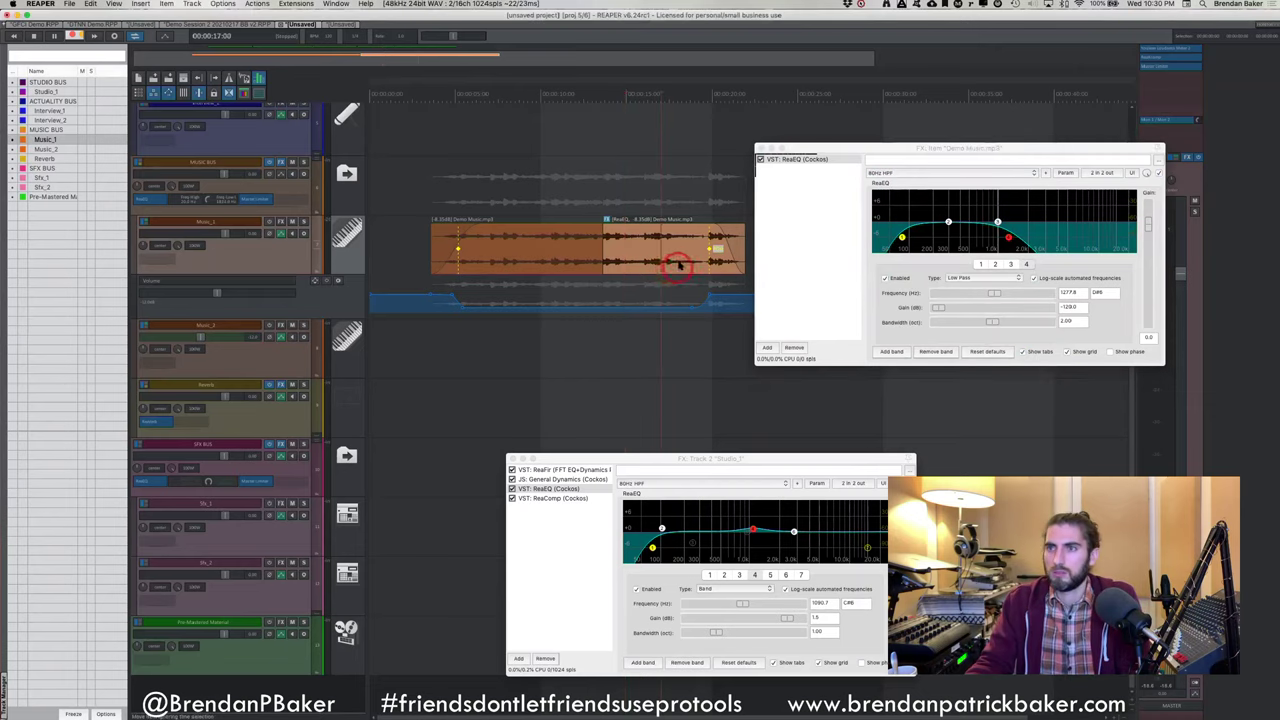
{"action": "key", "text": "shift+super+e"}
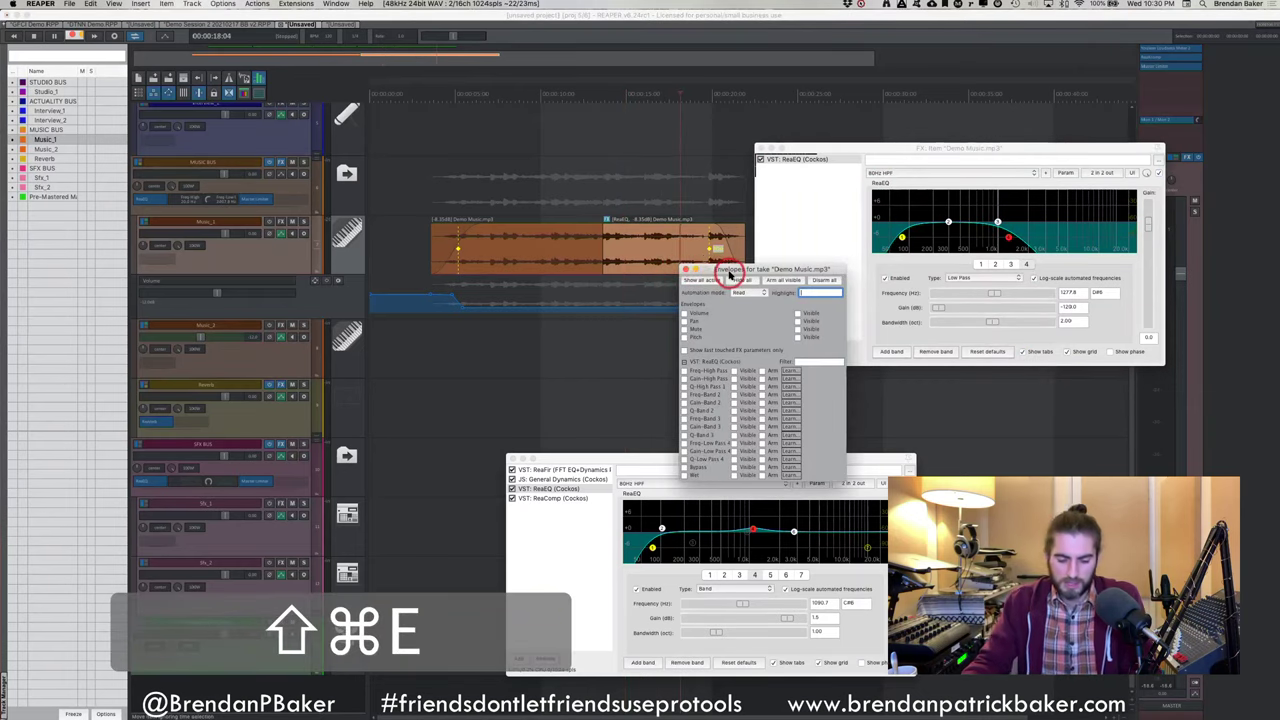
{"action": "left_click_drag", "start_coordinate": [732, 272], "coordinate": [760, 262]}
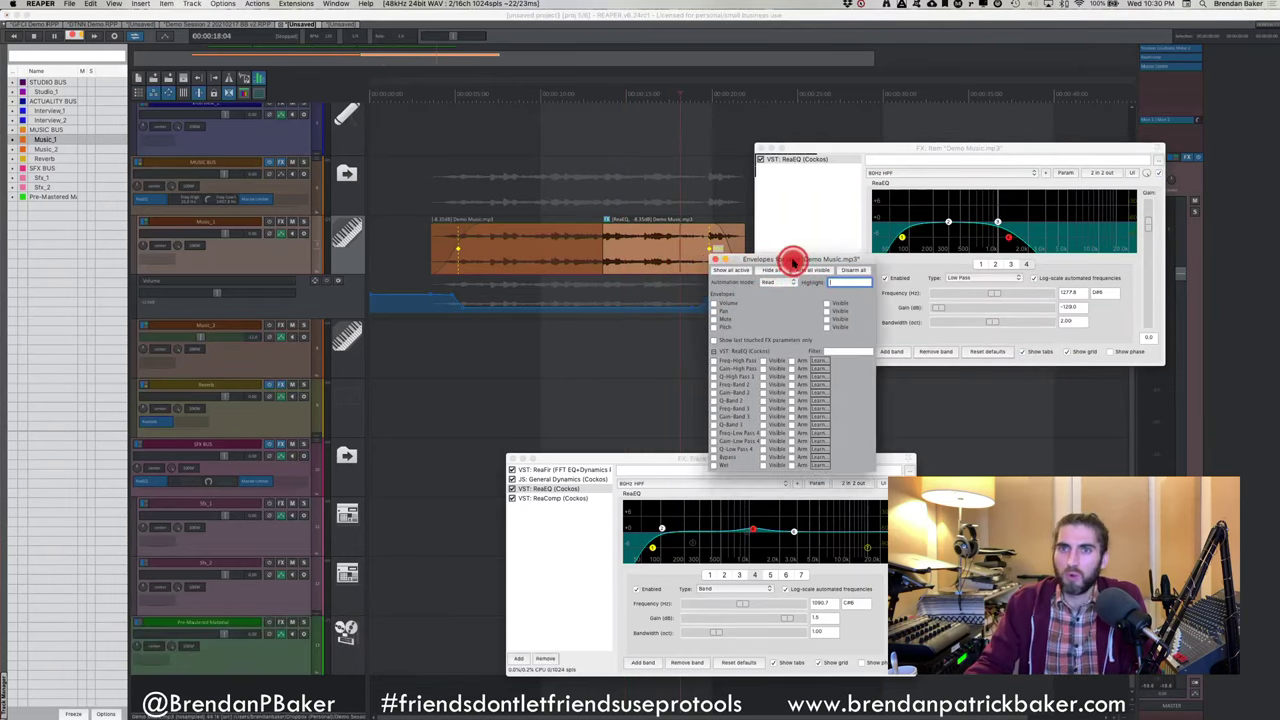
{"action": "left_click", "coordinate": [292, 238]}
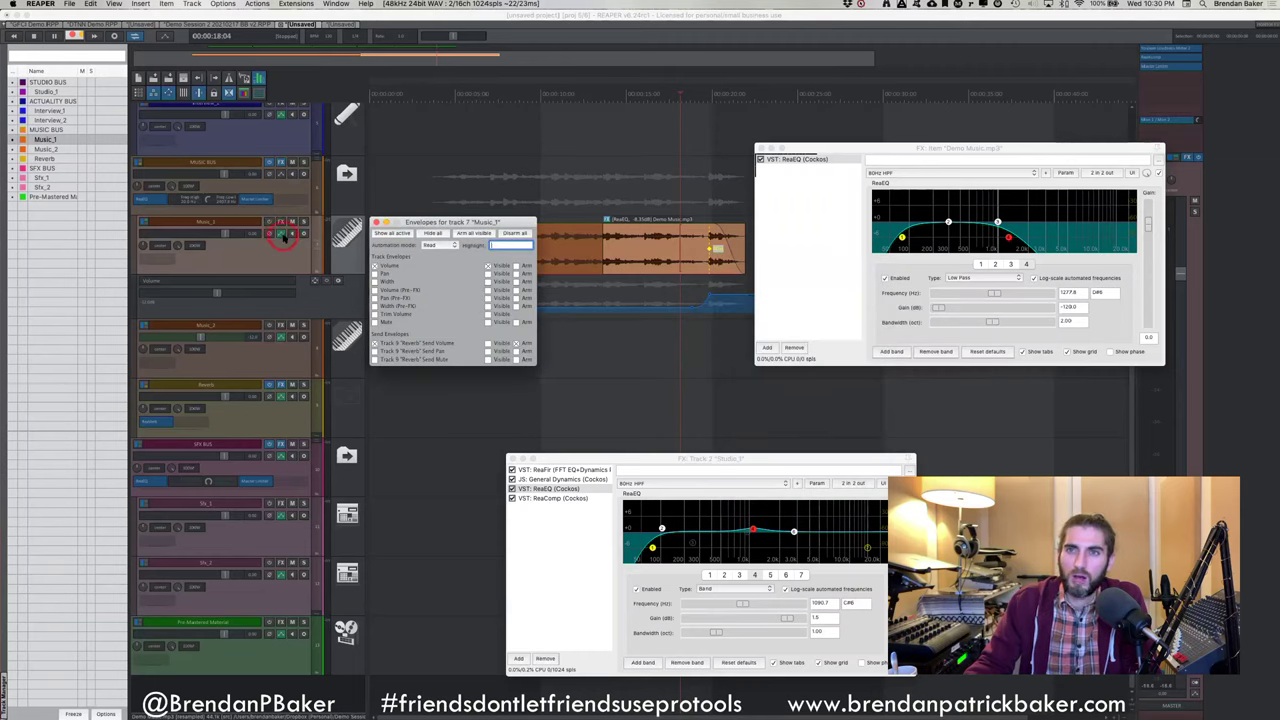
{"action": "left_click", "coordinate": [378, 222]}
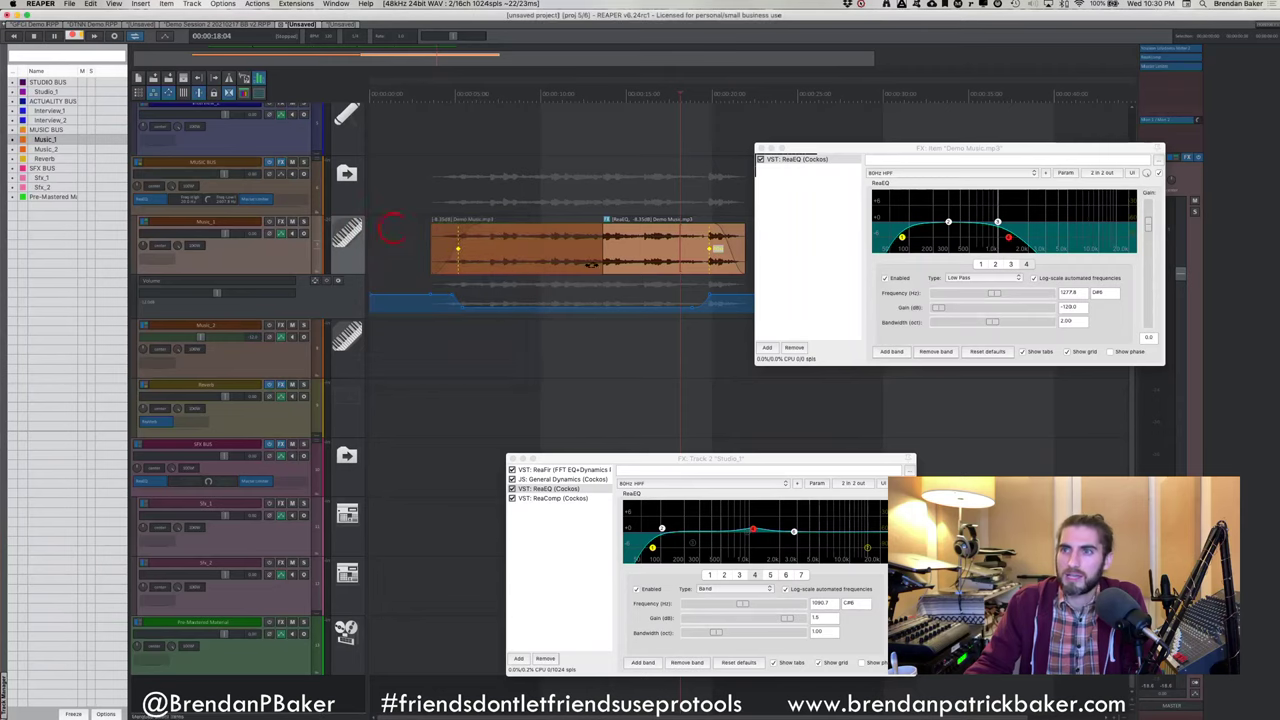
Enable the Freq-Low Pass 4 take envelope on the second music clip and draw a rise followed by a sharp mid-clip dip
{"action": "left_click", "coordinate": [667, 256]}
{"action": "key", "text": "shift+super+e"}
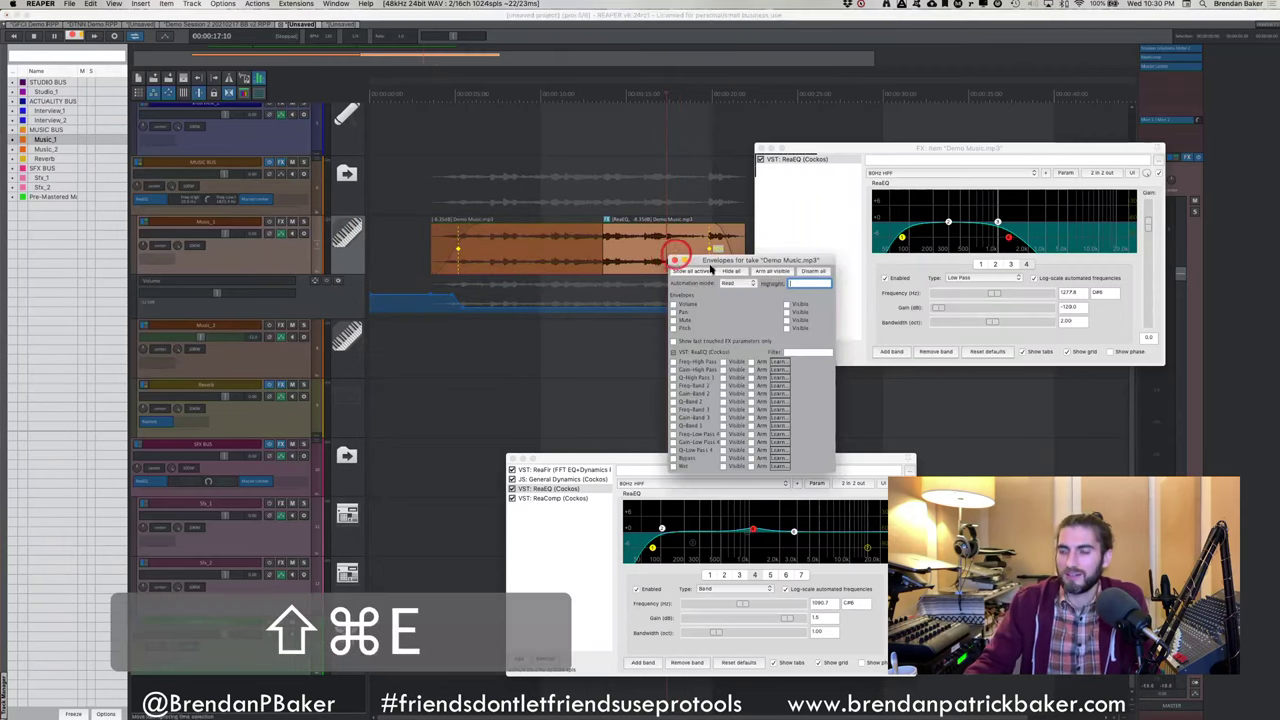
{"action": "left_click", "coordinate": [732, 264]}
{"action": "left_click_drag", "start_coordinate": [735, 262], "coordinate": [817, 266]}
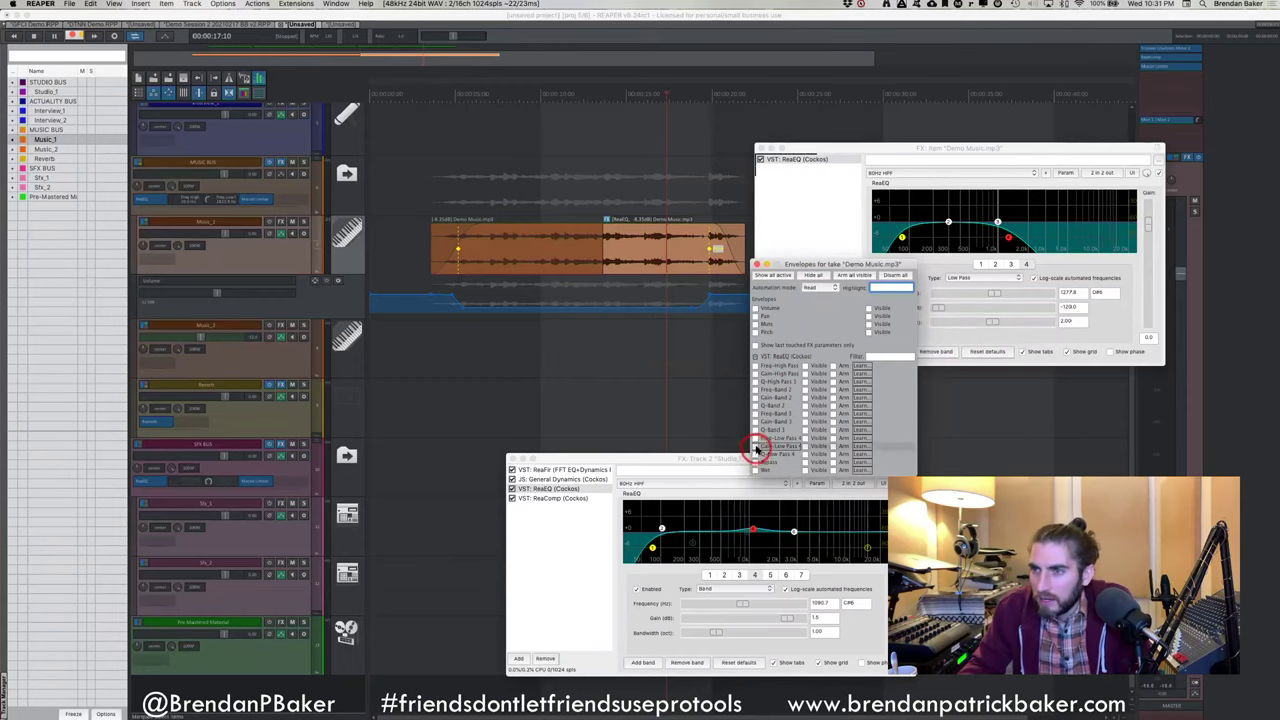
{"action": "left_click", "coordinate": [757, 438]}
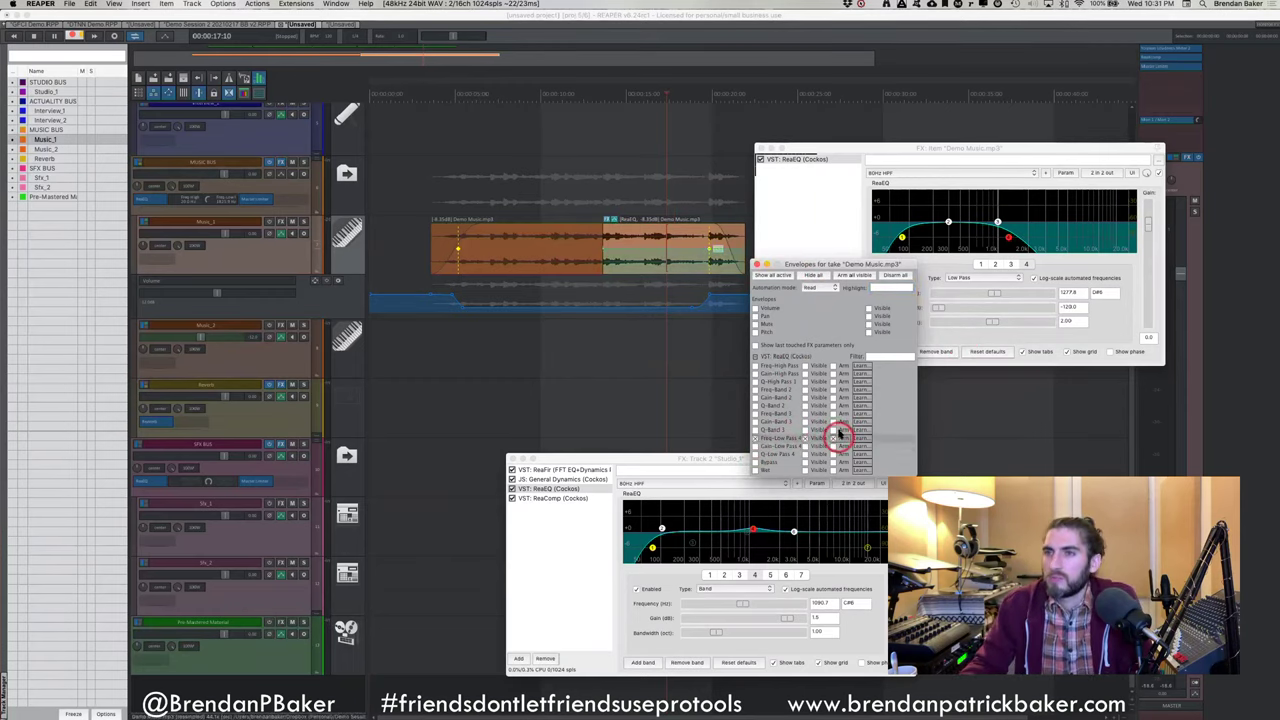
{"action": "left_click", "coordinate": [760, 265]}
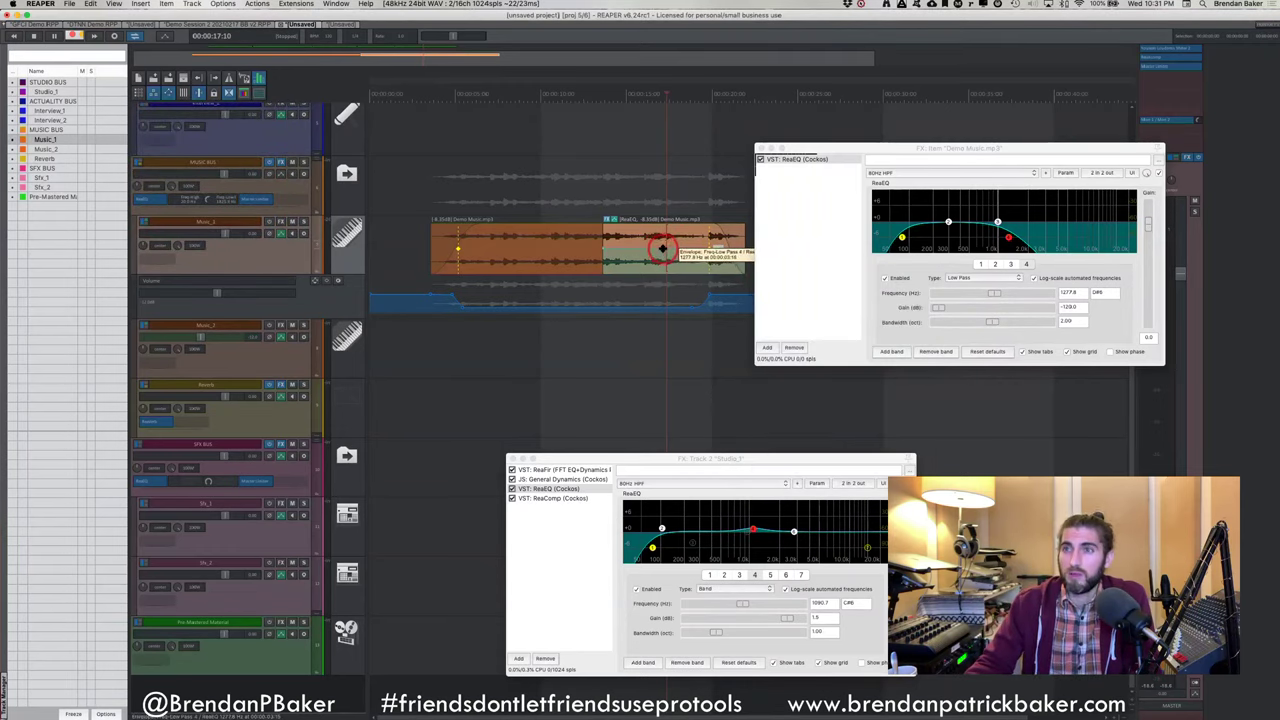
{"action": "key", "text": "shift"}
{"action": "left_click_drag", "start_coordinate": [668, 252], "coordinate": [652, 155]}
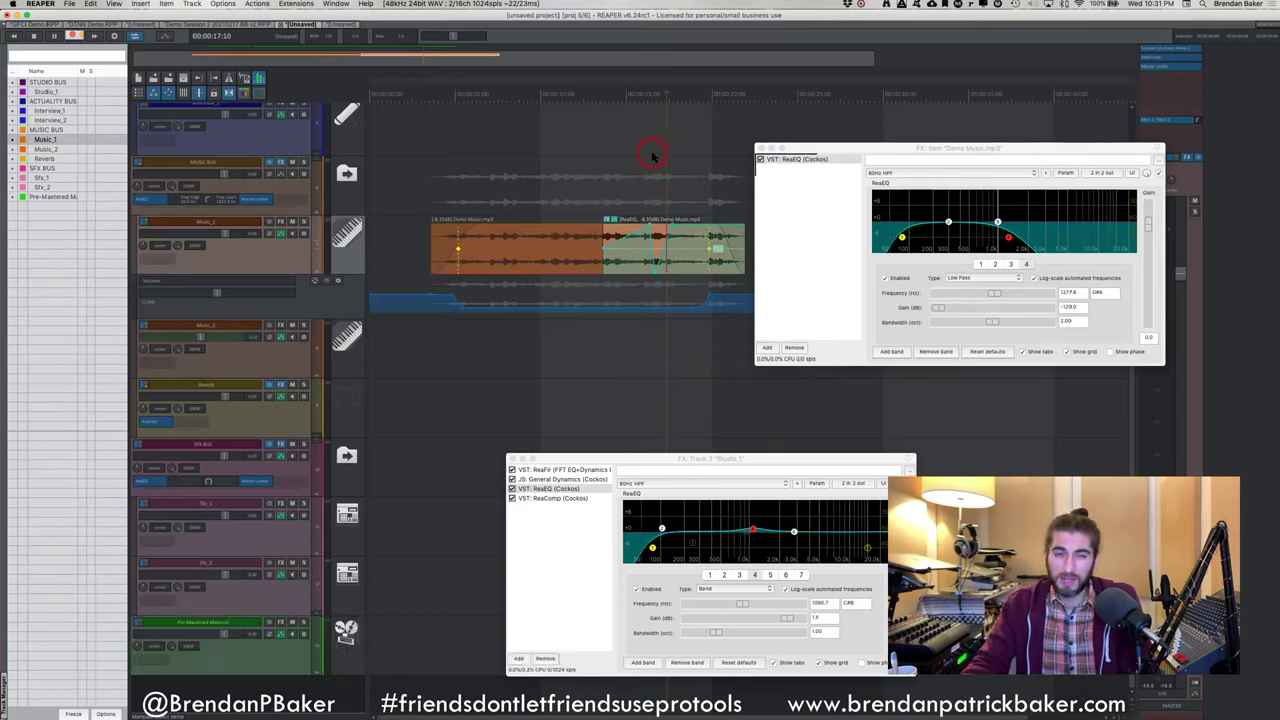
Play the second music clip from near its start, solo Music_1, and replay the automated low-pass sweep
{"action": "left_click", "coordinate": [596, 88]}
{"action": "key", "text": "space"}
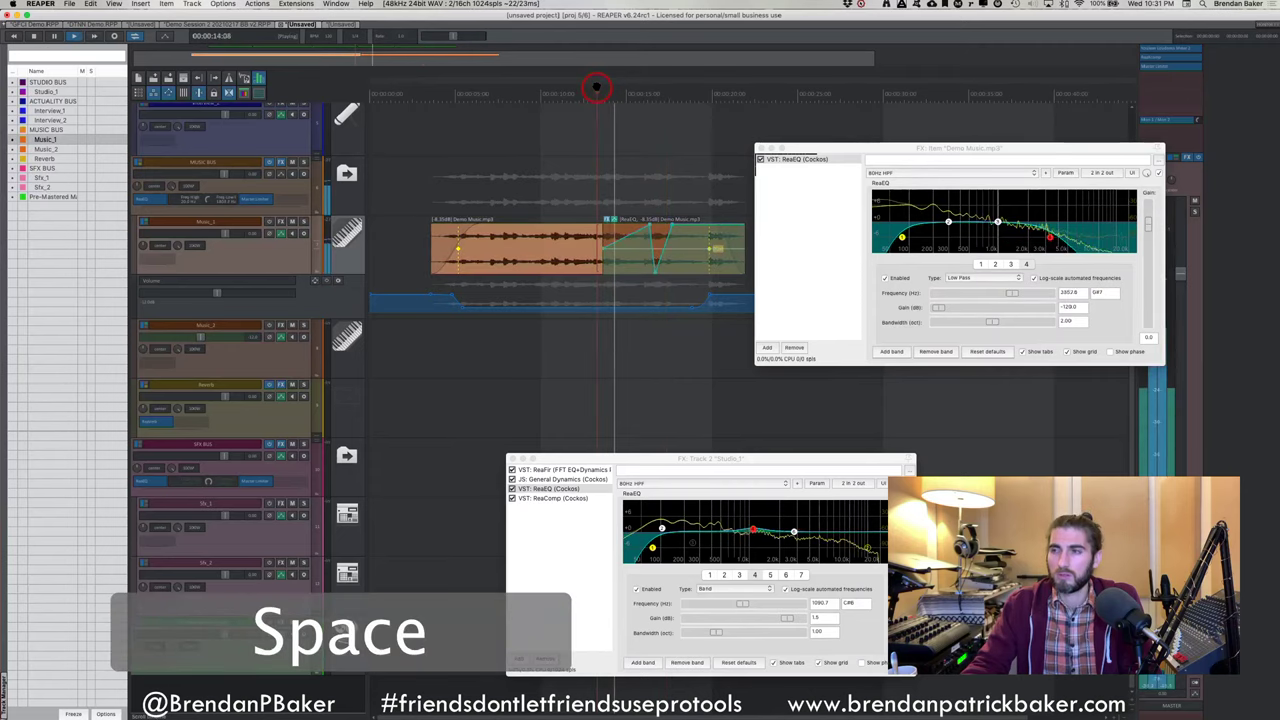
{"action": "left_click", "coordinate": [297, 223]}
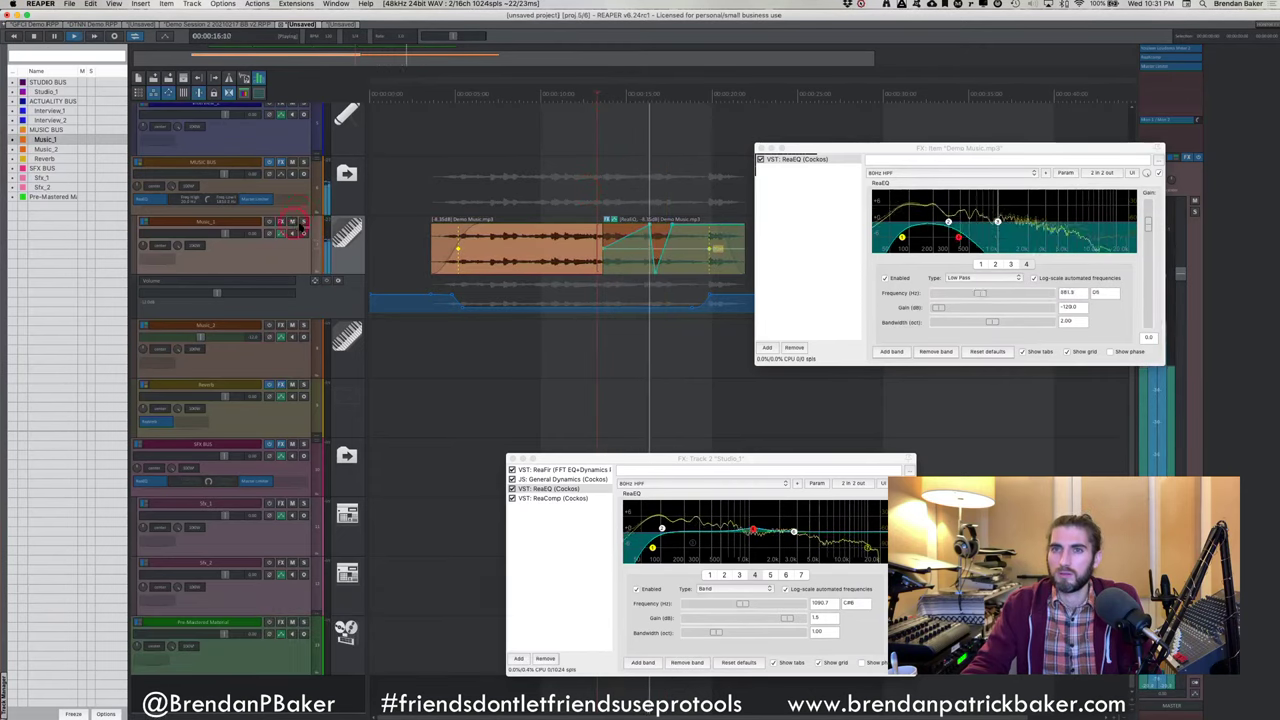
{"action": "left_click_drag", "start_coordinate": [656, 266], "coordinate": [657, 256]}
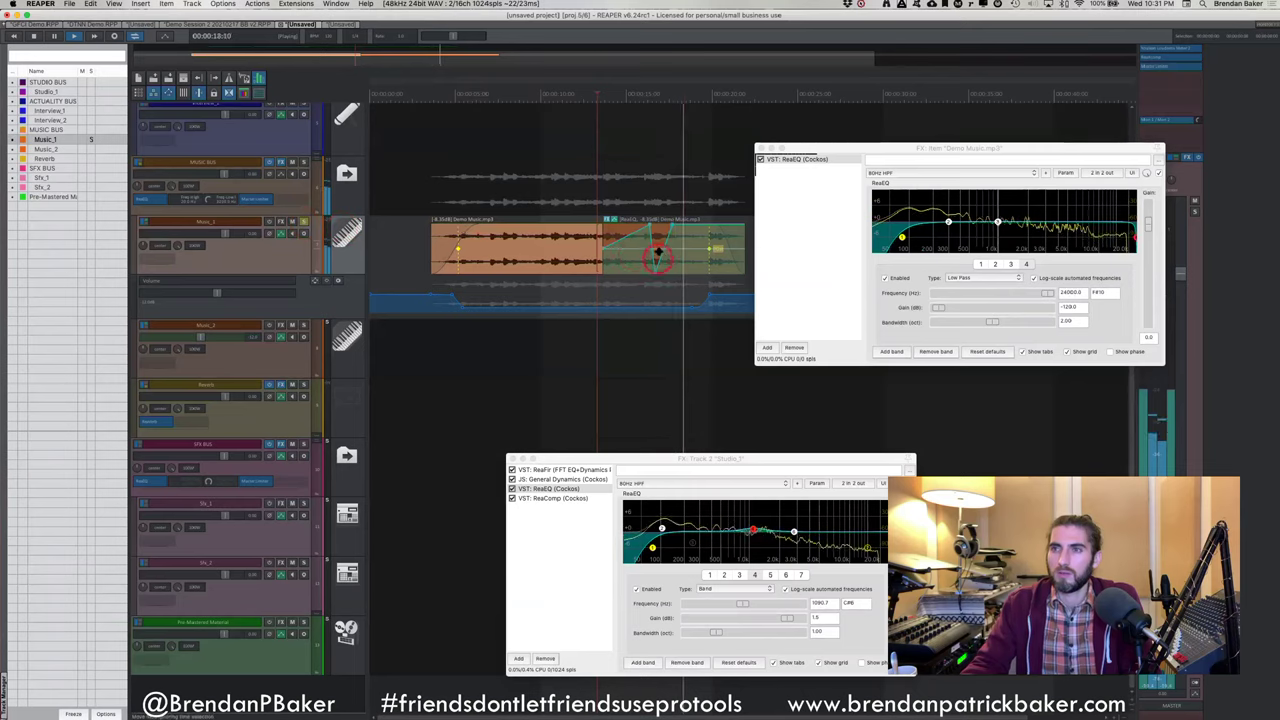
{"action": "key", "text": "space"}
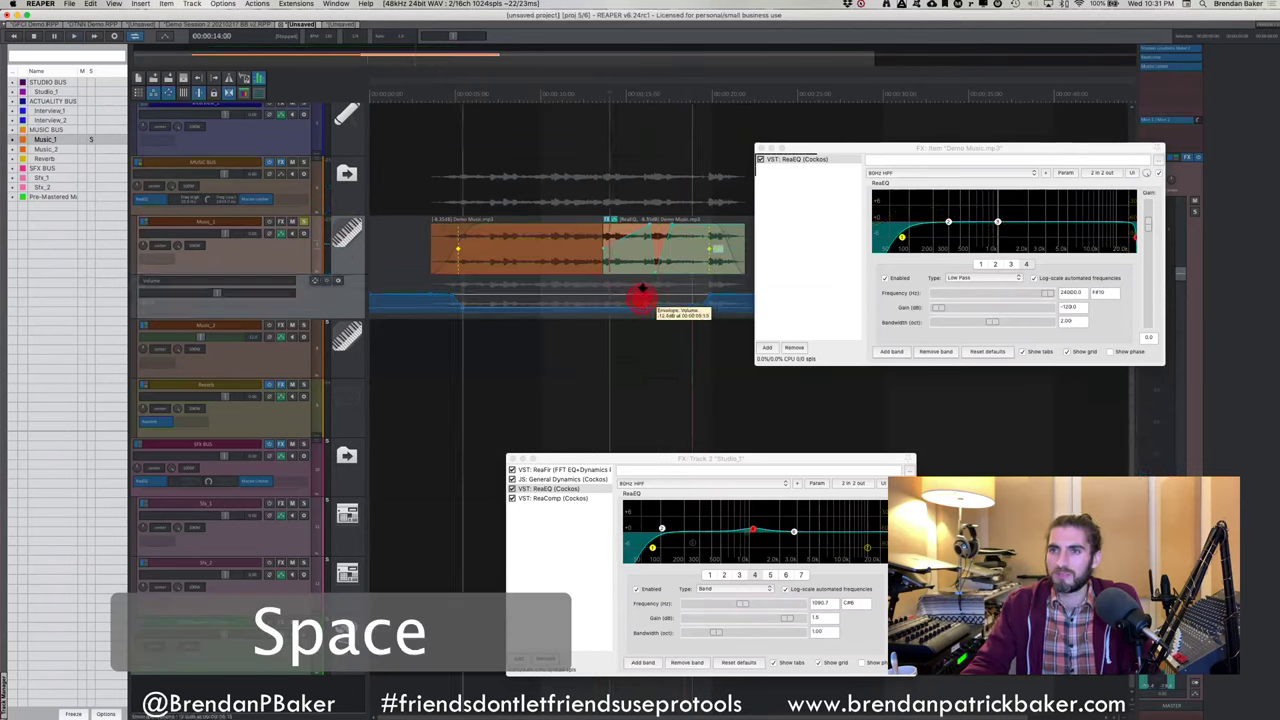
{"action": "left_click", "coordinate": [648, 181]}
{"action": "key", "text": "space"}
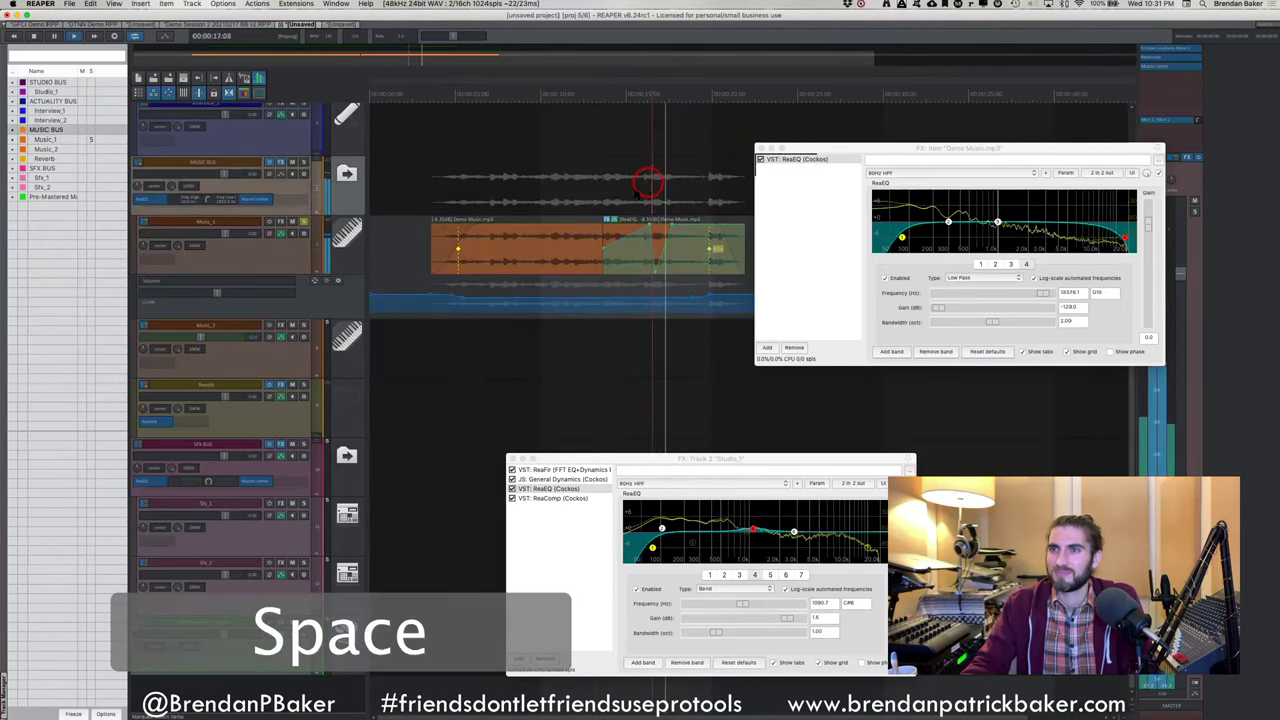
Curve the clip's low-pass frequency envelope segments with a smooth fall towards its end, stop playback and close the clip's effects window
{"action": "left_click_drag", "start_coordinate": [623, 234], "coordinate": [626, 294]}
{"action": "left_click", "coordinate": [674, 224], "text": "alt"}
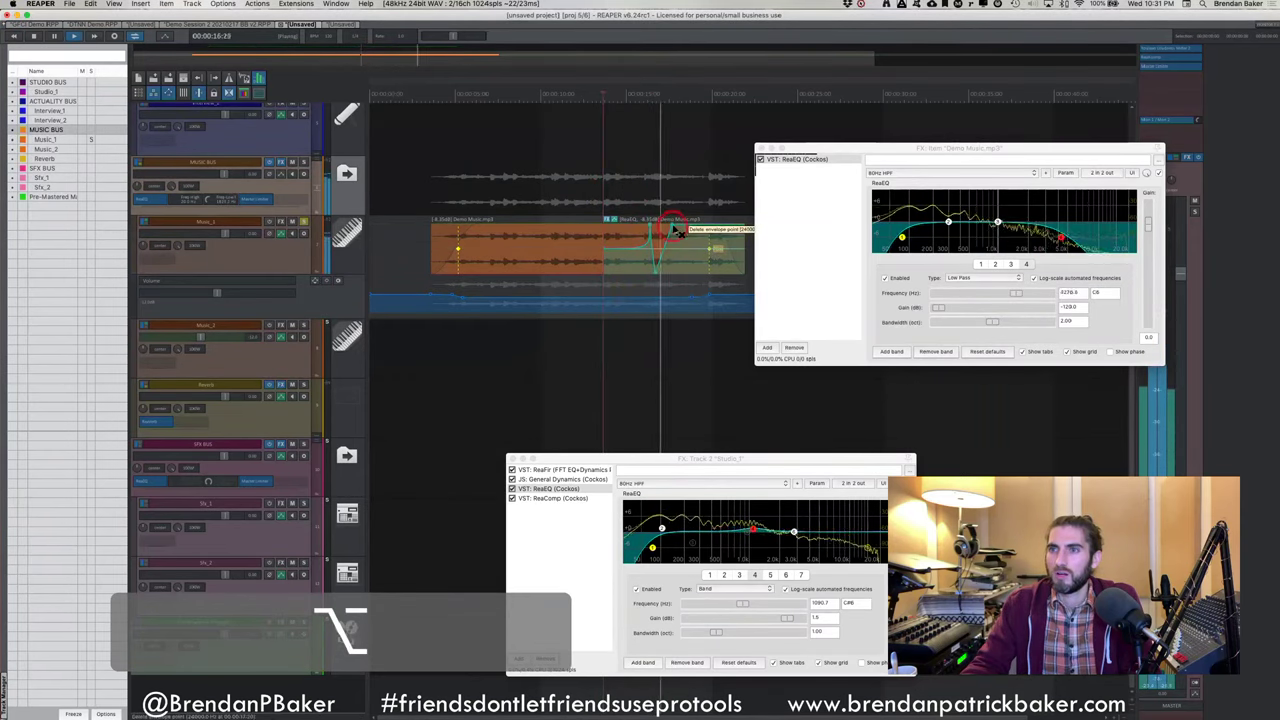
{"action": "left_click_drag", "start_coordinate": [677, 237], "coordinate": [708, 323]}
{"action": "key", "text": "space"}
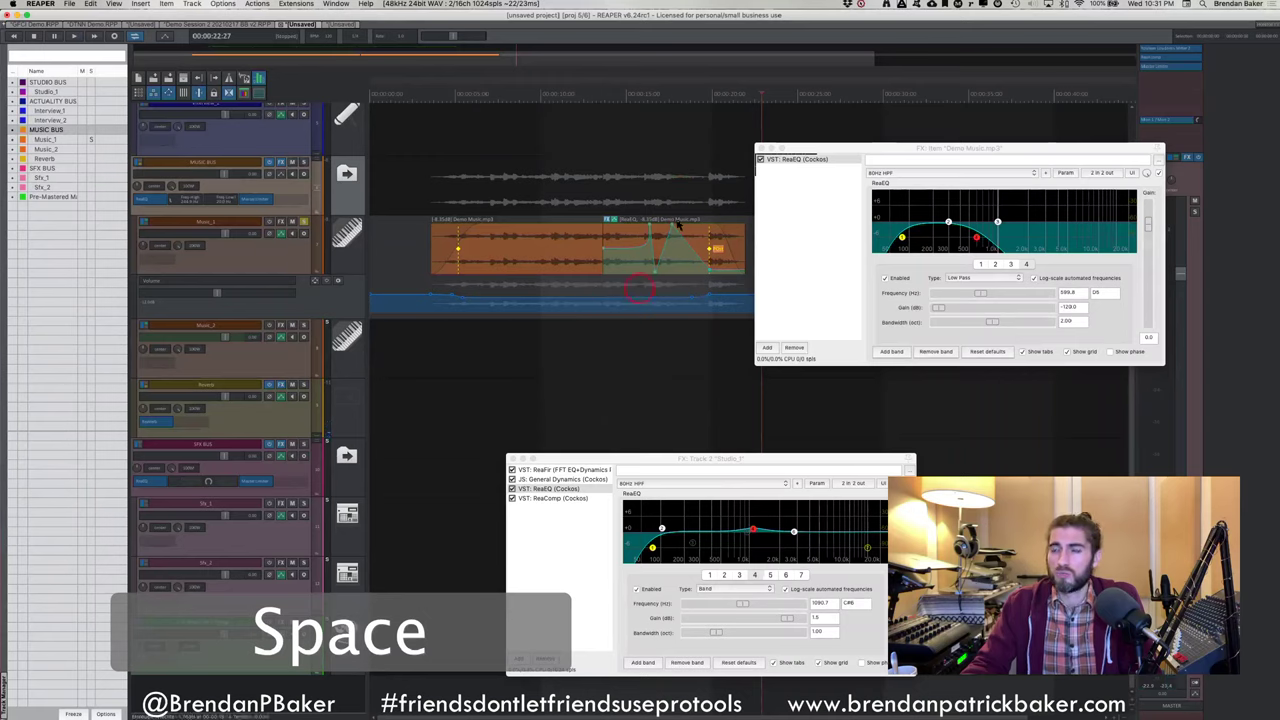
{"action": "left_click", "coordinate": [625, 249]}
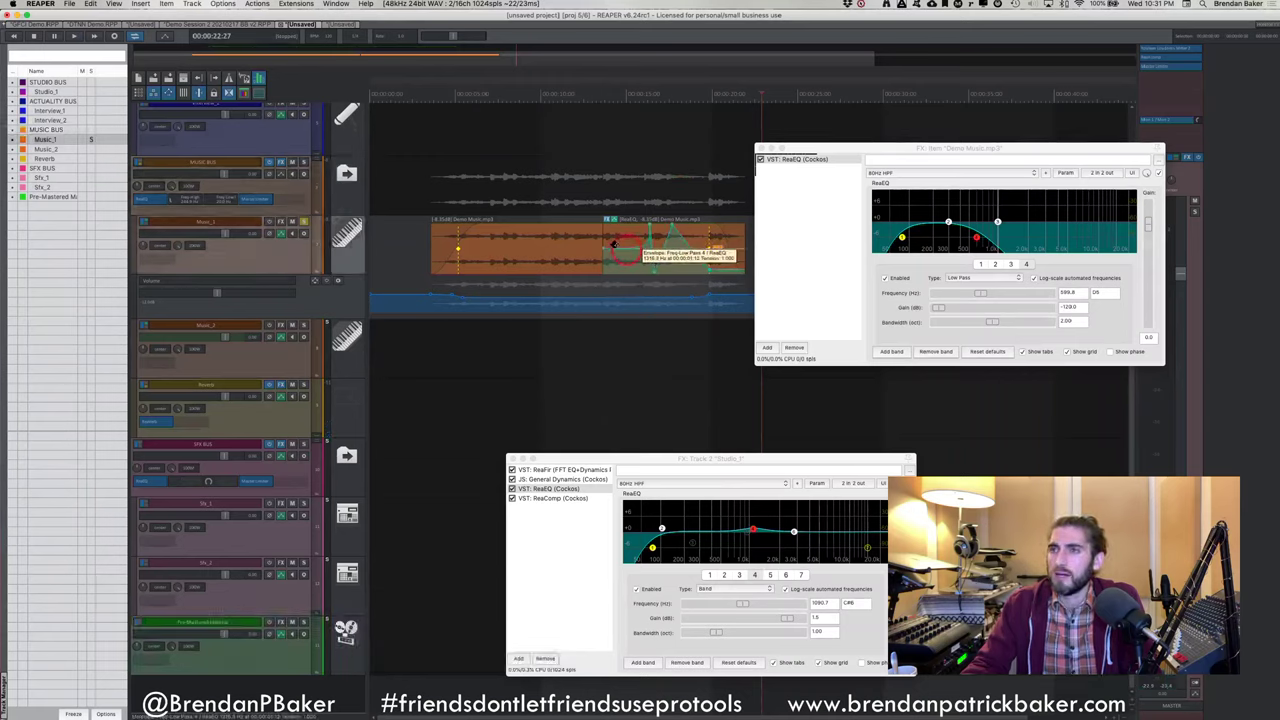
{"action": "left_click", "coordinate": [761, 148]}
{"action": "left_click", "coordinate": [808, 249]}
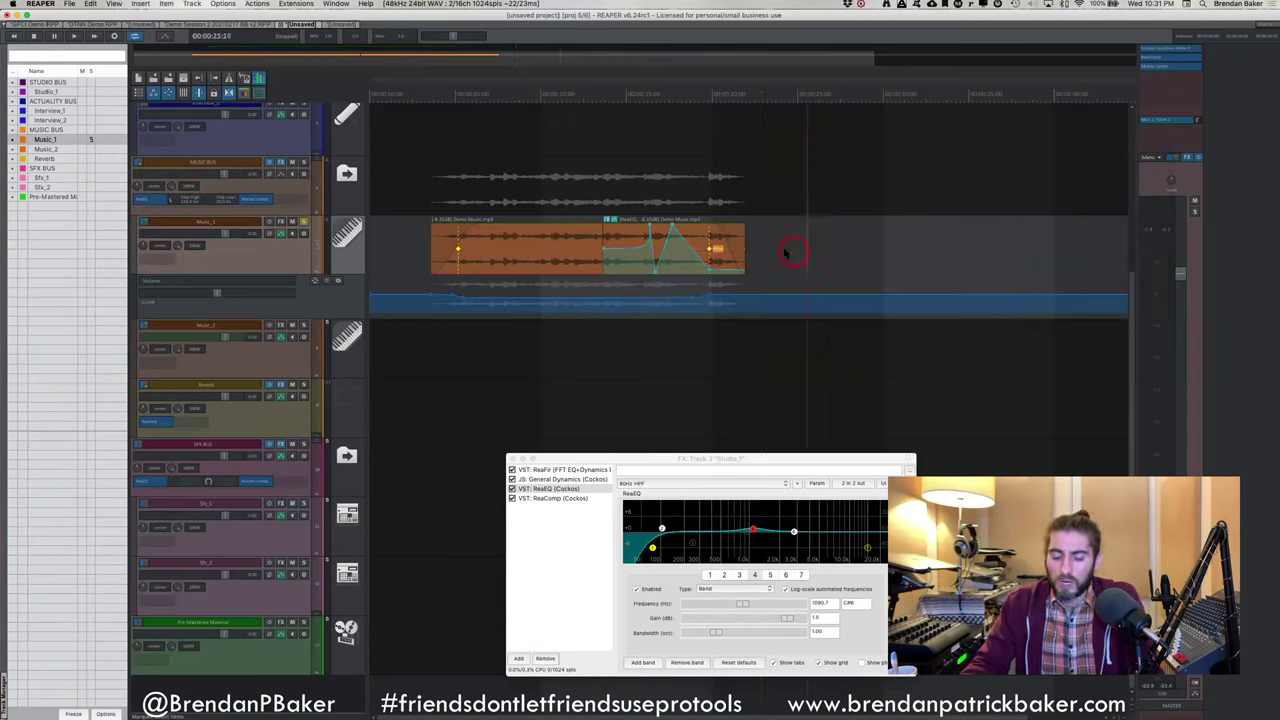
{"action": "key", "text": "super"}
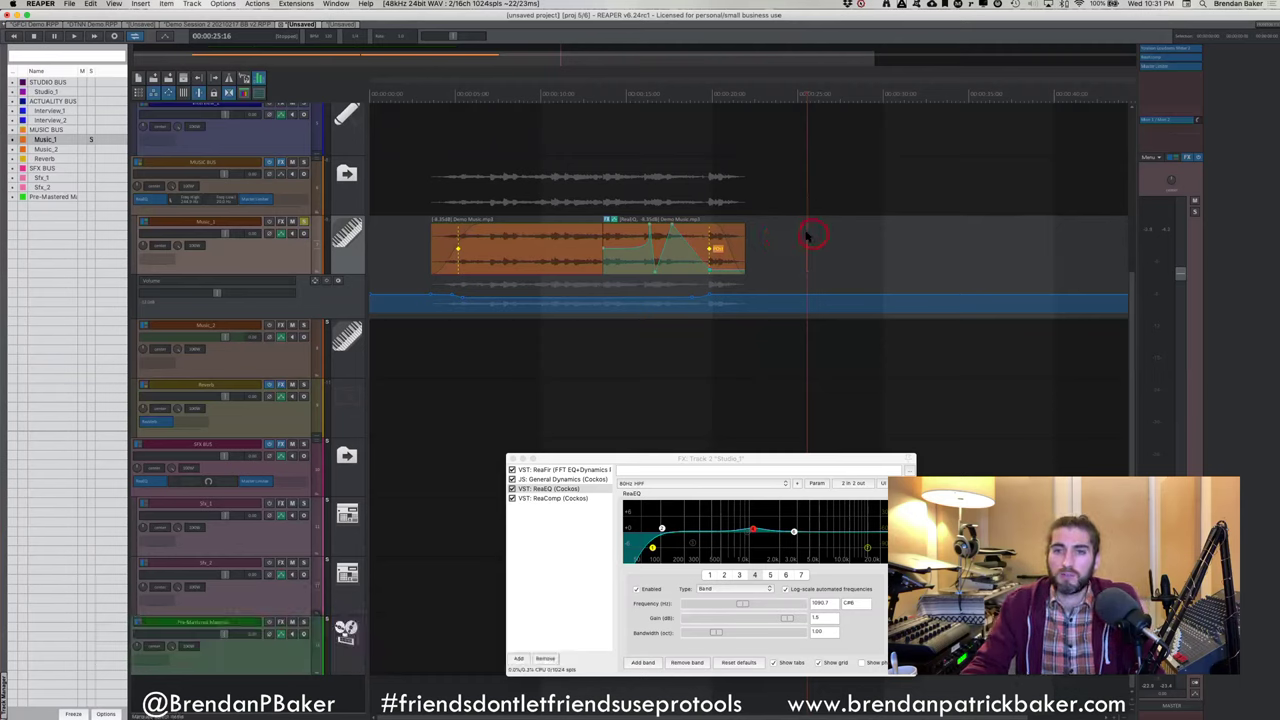
{"action": "left_click", "coordinate": [763, 319]}
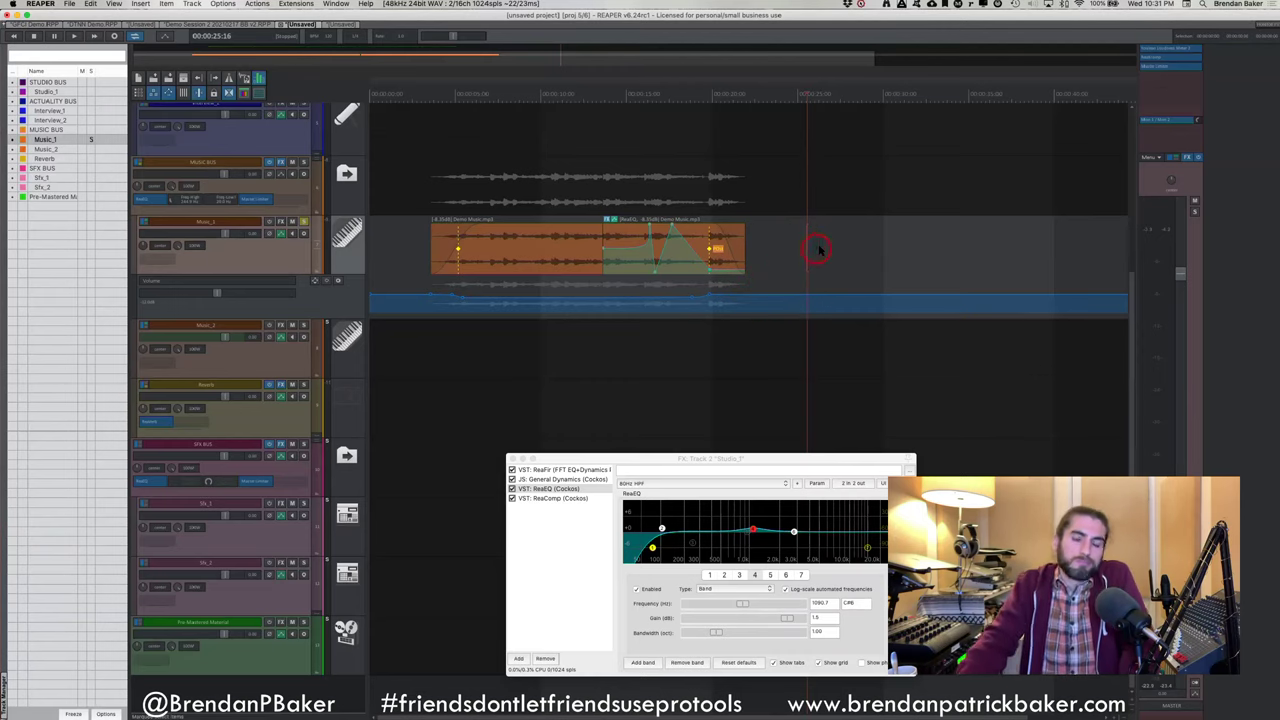
{"action": "key", "text": "super"}
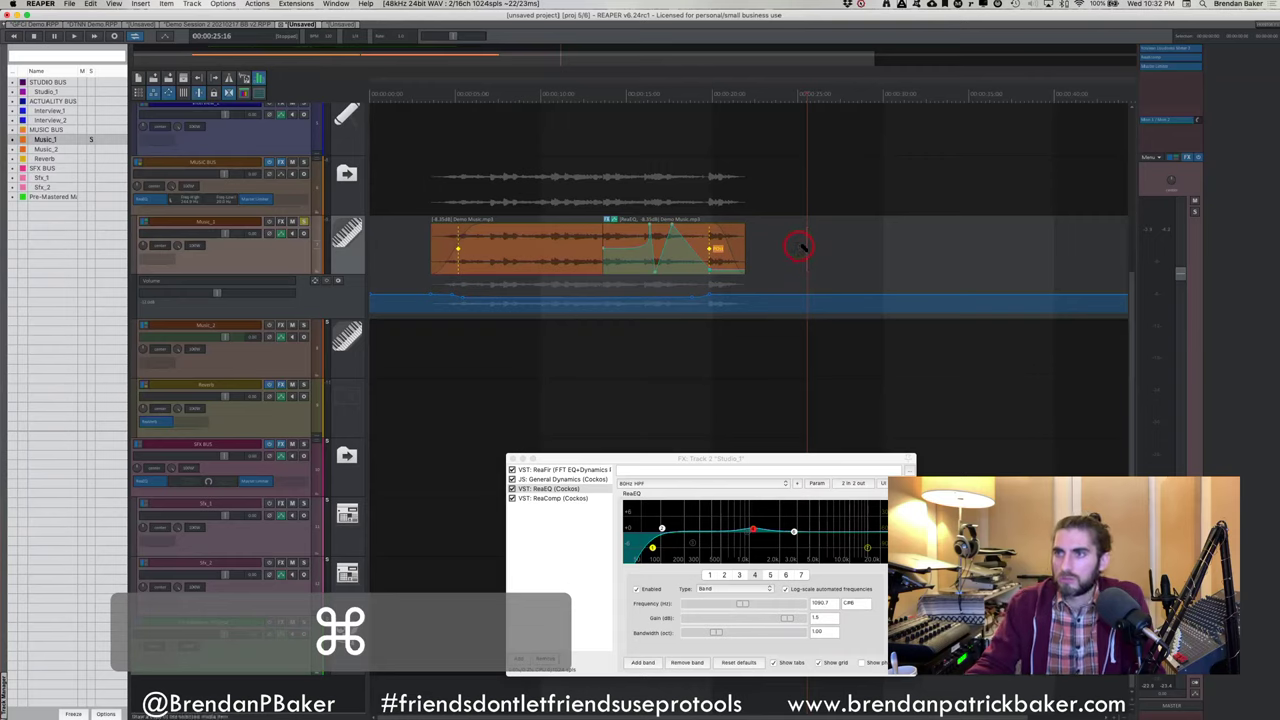
{"action": "left_click_drag", "start_coordinate": [800, 245], "coordinate": [1075, 247]}
{"action": "key", "text": "super+z"}
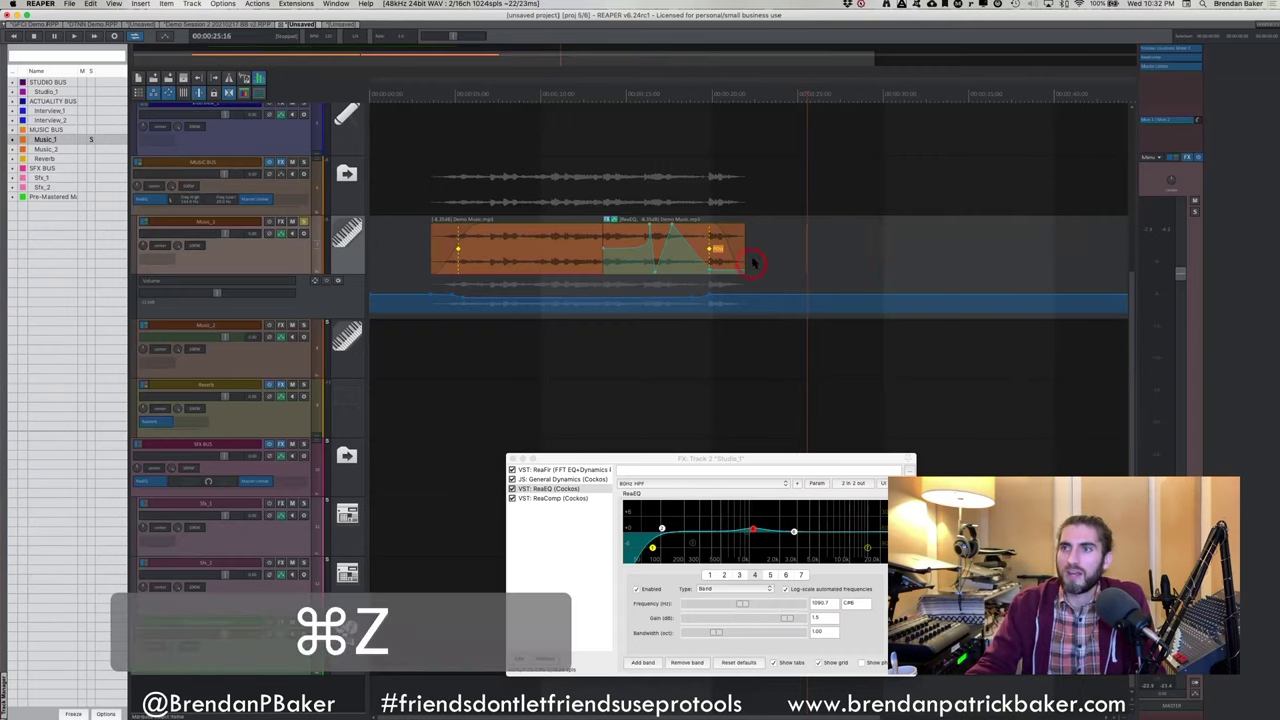
Draw an empty MIDI item about 18 seconds long on Music_1, starting shortly after the demo music clips
{"action": "left_click", "coordinate": [761, 252]}
{"action": "left_click", "coordinate": [783, 243]}
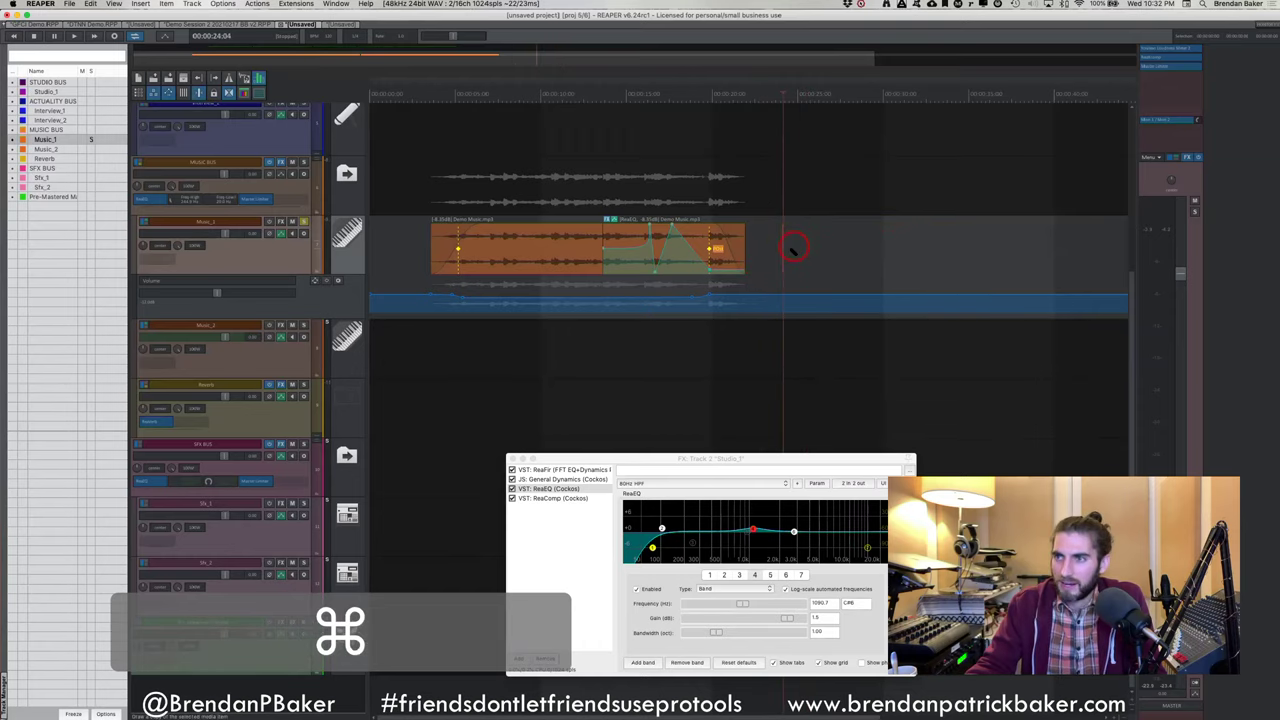
{"action": "mouse_move", "coordinate": [791, 245]}
{"action": "left_mouse_down"}
{"action": "mouse_move", "coordinate": [1063, 254]}
{"action": "mouse_move", "coordinate": [1042, 255]}
{"action": "left_mouse_up"}
{"action": "scroll", "coordinate": [1063, 254], "scroll_direction": "down", "scroll_amount": 1}
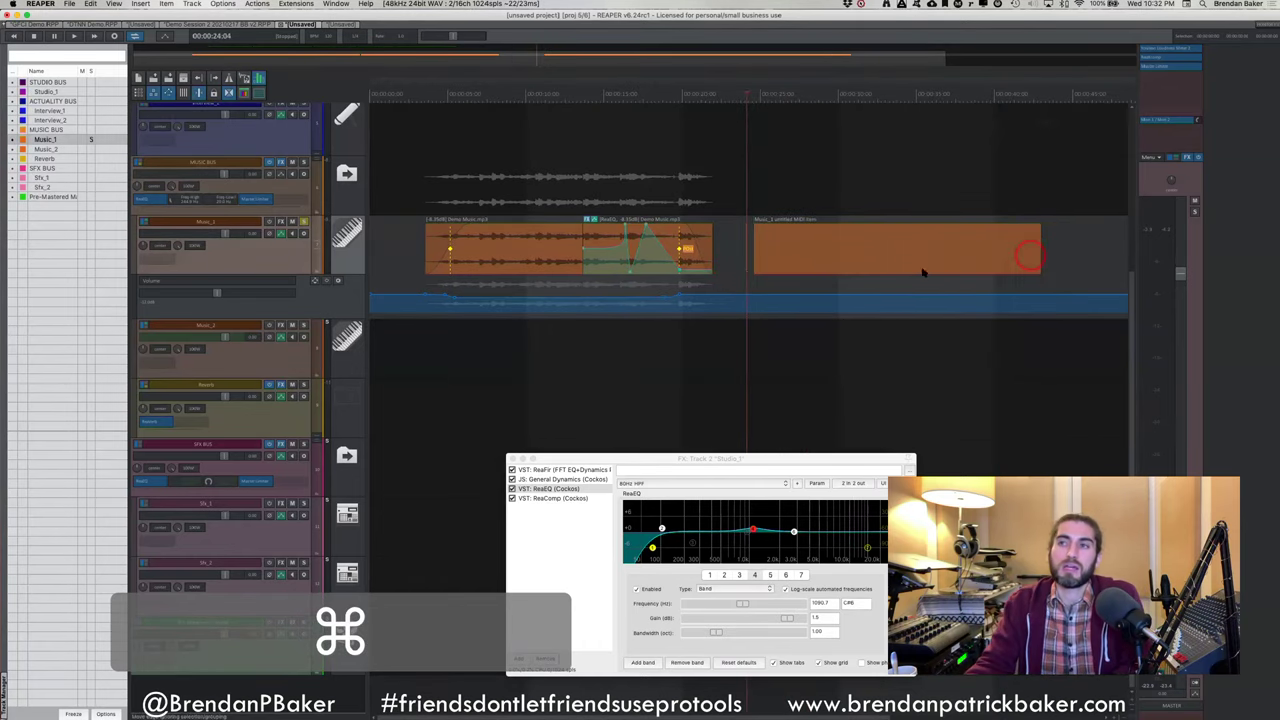
Open the new MIDI item for editing, sketch one long note and seven short notes at varied pitches, and close the editor
{"action": "double_click", "coordinate": [797, 259]}
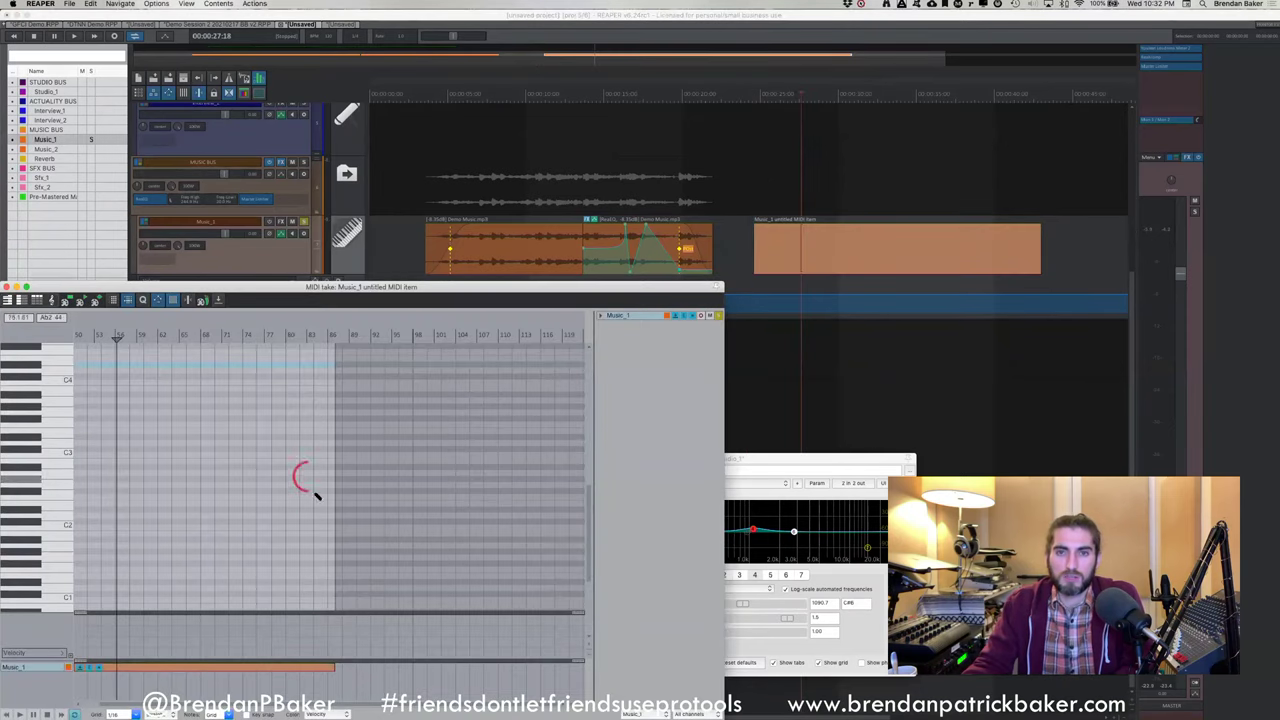
{"action": "left_click_drag", "start_coordinate": [143, 461], "coordinate": [216, 461]}
{"action": "left_click", "coordinate": [248, 491]}
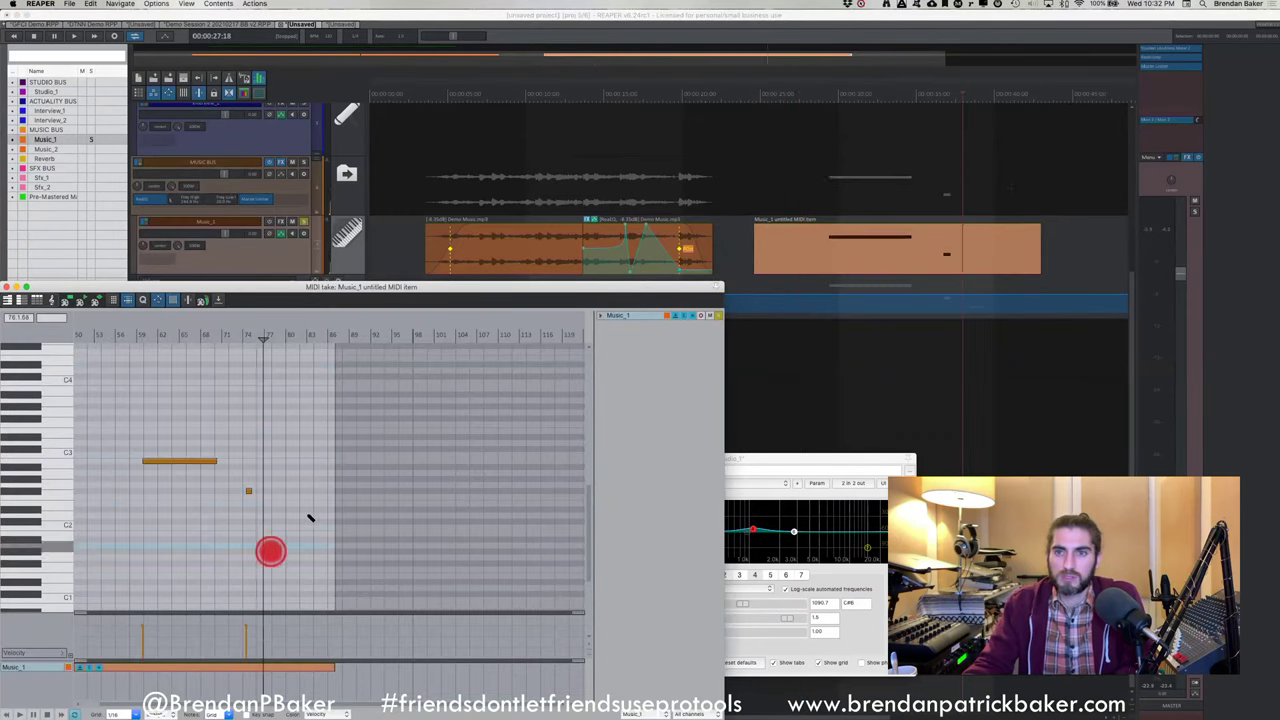
{"action": "left_click", "coordinate": [300, 411]}
{"action": "left_click", "coordinate": [264, 376]}
{"action": "left_click", "coordinate": [285, 381]}
{"action": "left_click", "coordinate": [199, 490]}
{"action": "left_click", "coordinate": [290, 466]}
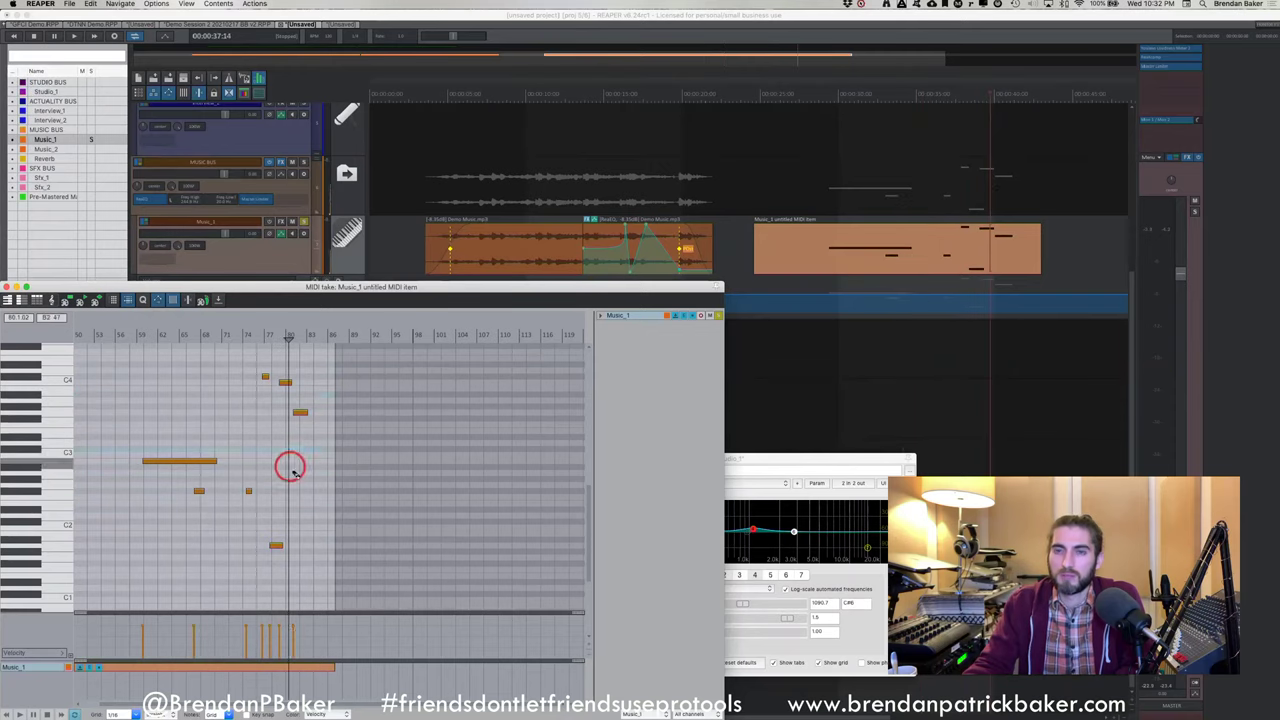
{"action": "left_click", "coordinate": [207, 287]}
{"action": "left_click_drag", "start_coordinate": [456, 318], "coordinate": [461, 304]}
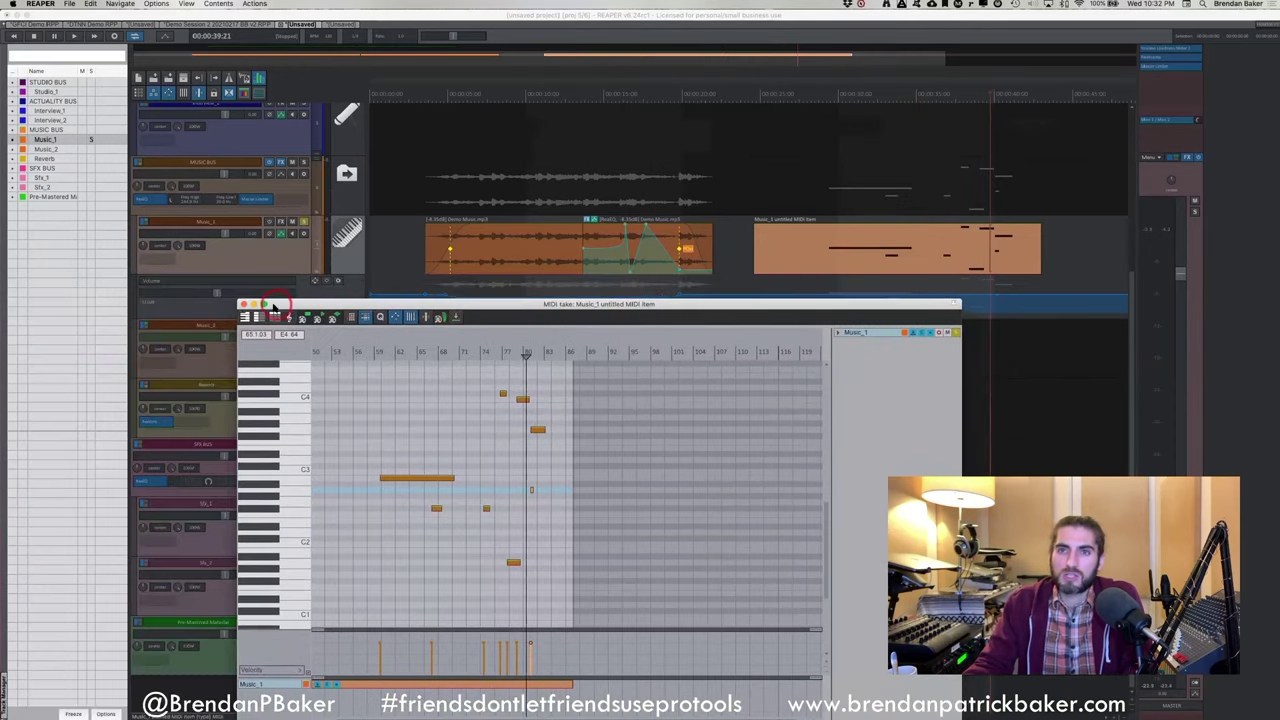
{"action": "left_click", "coordinate": [243, 304]}
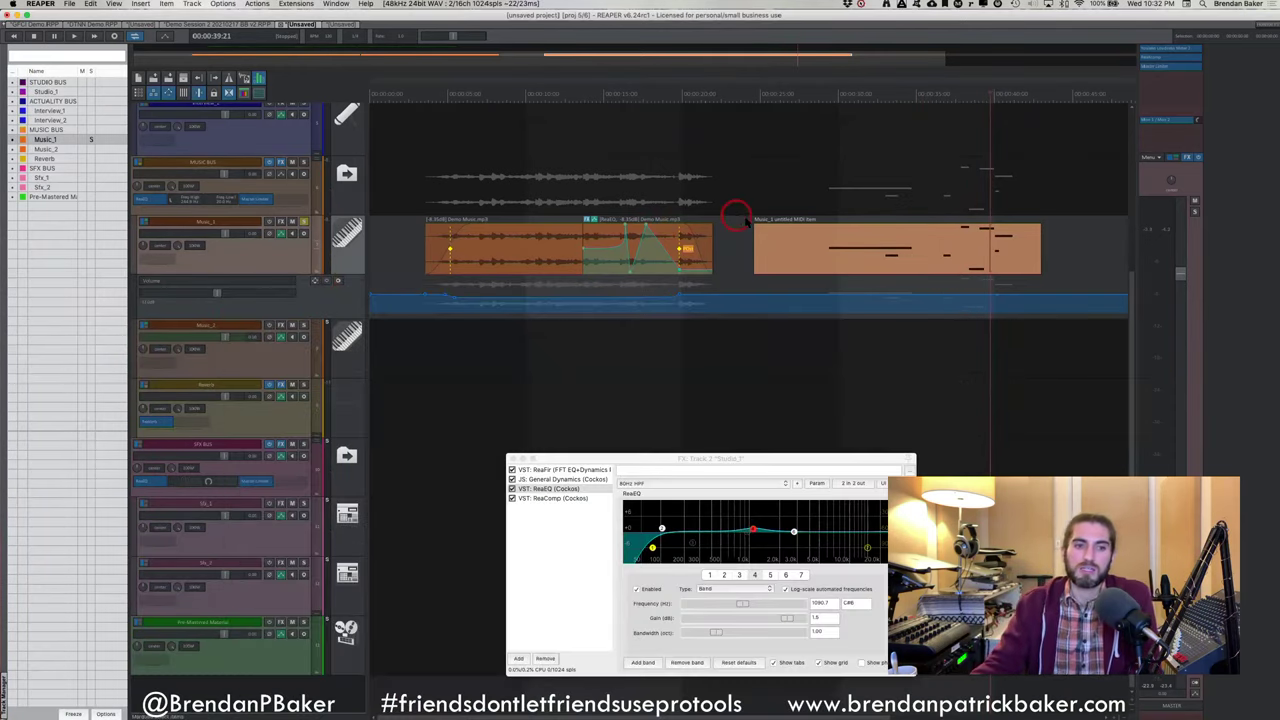
Add the Omnisphere VSTi instrument as an item effect on the MIDI item and place its window below the Music_1 clips
{"action": "left_click", "coordinate": [797, 257]}
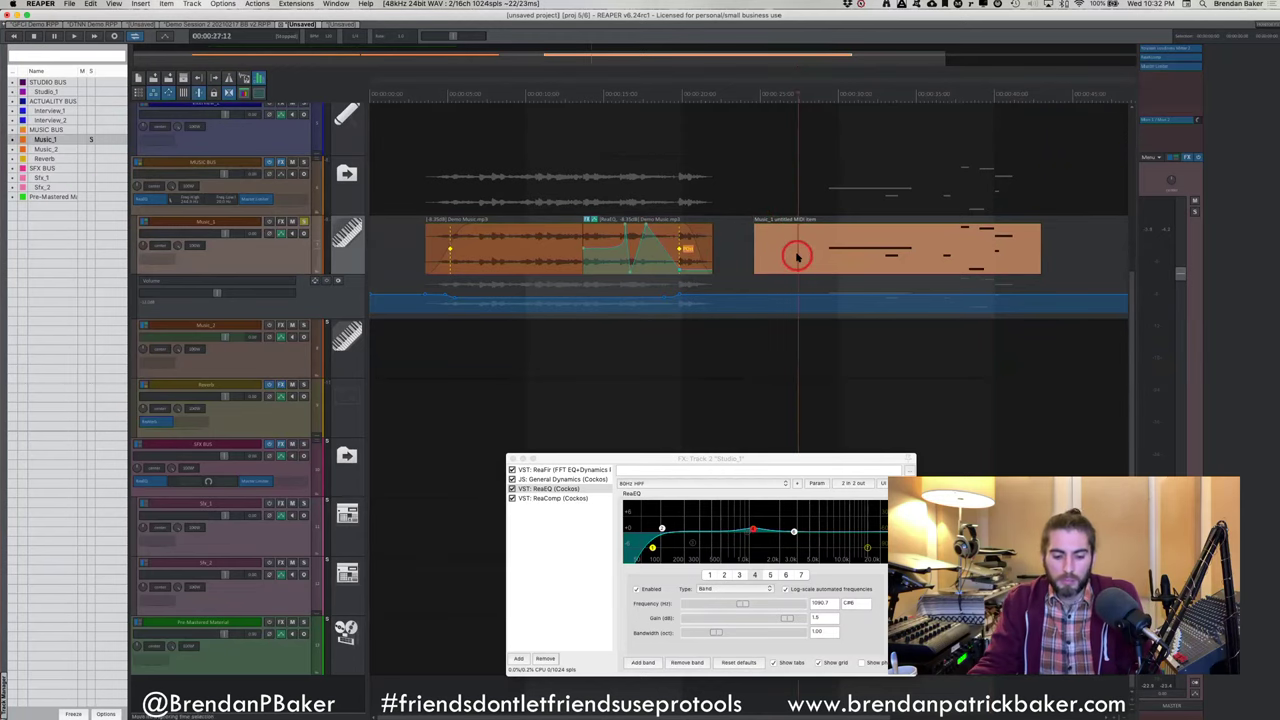
{"action": "key", "text": "shift+e"}
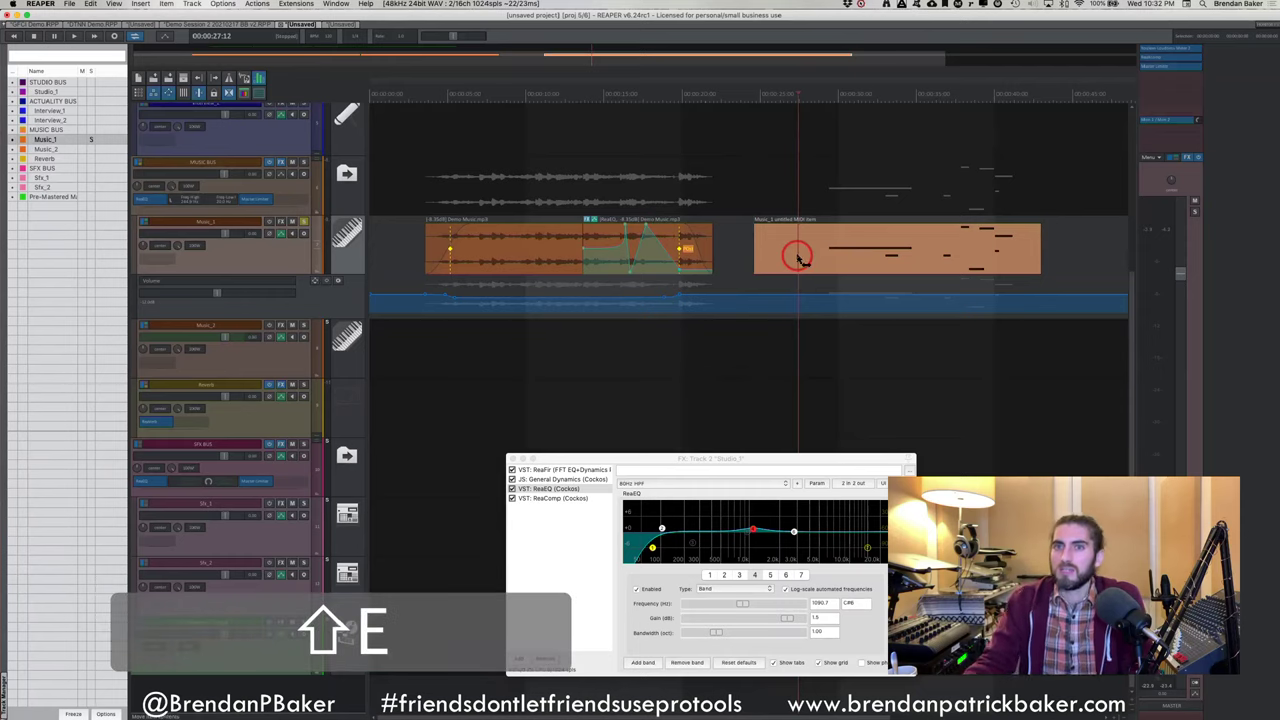
{"action": "left_click_drag", "start_coordinate": [257, 277], "coordinate": [608, 178]}
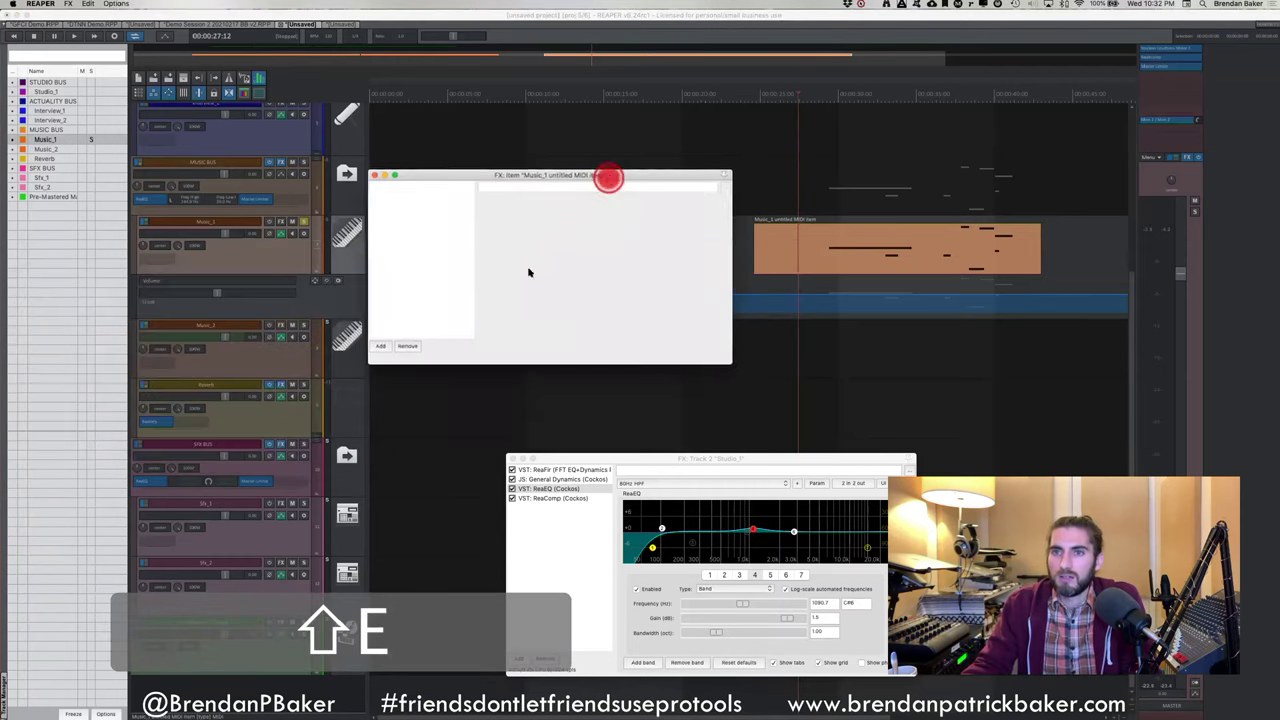
{"action": "left_click", "coordinate": [381, 347]}
{"action": "left_click", "coordinate": [491, 215]}
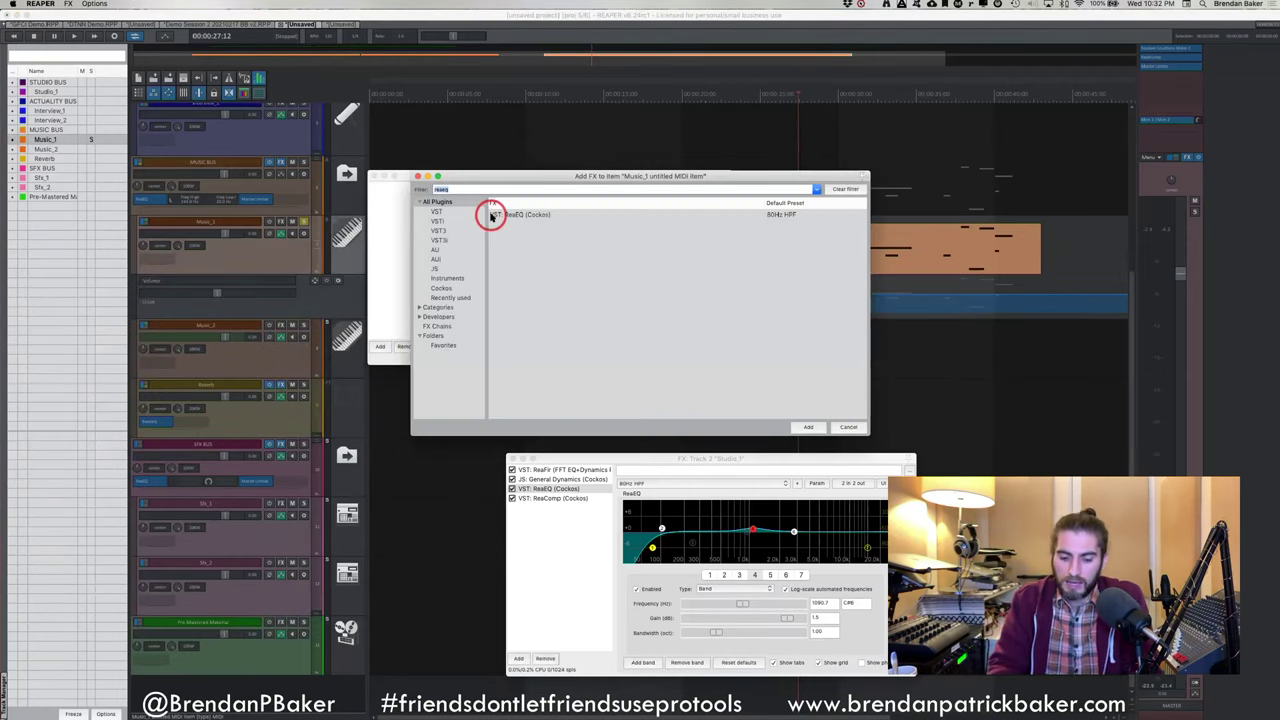
{"action": "type", "text": "vsti"}
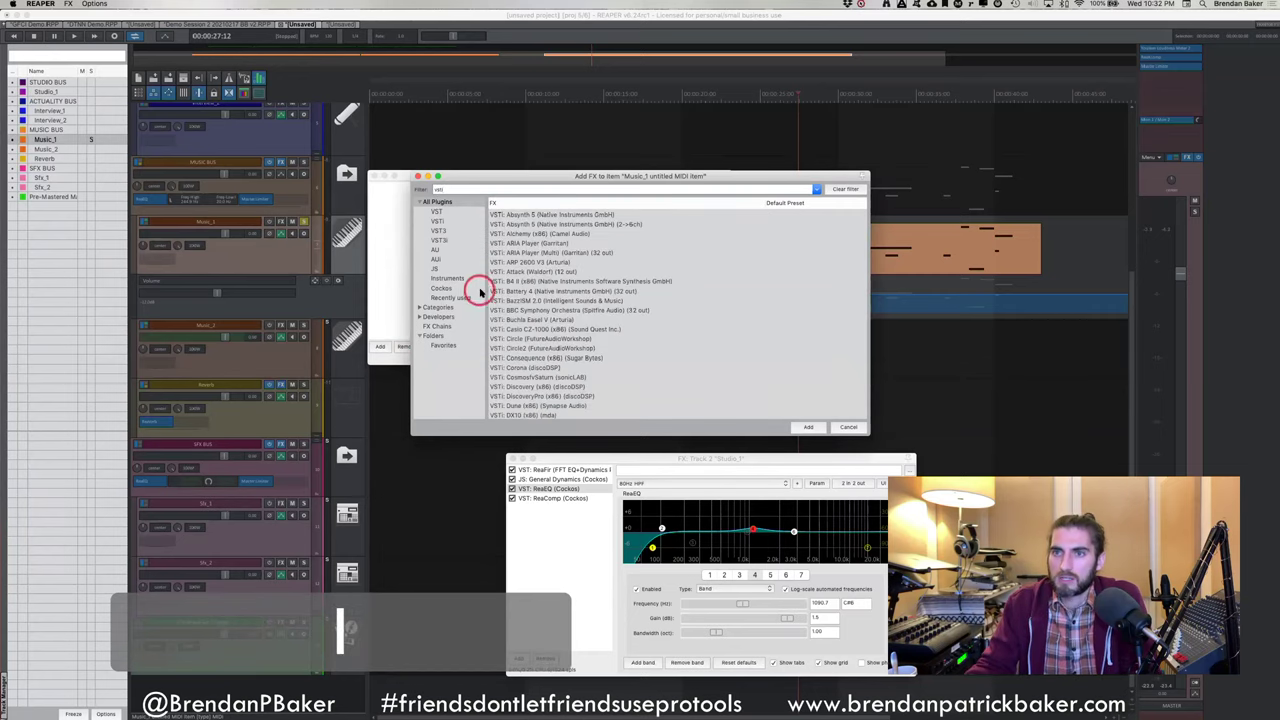
{"action": "double_click", "coordinate": [543, 234]}
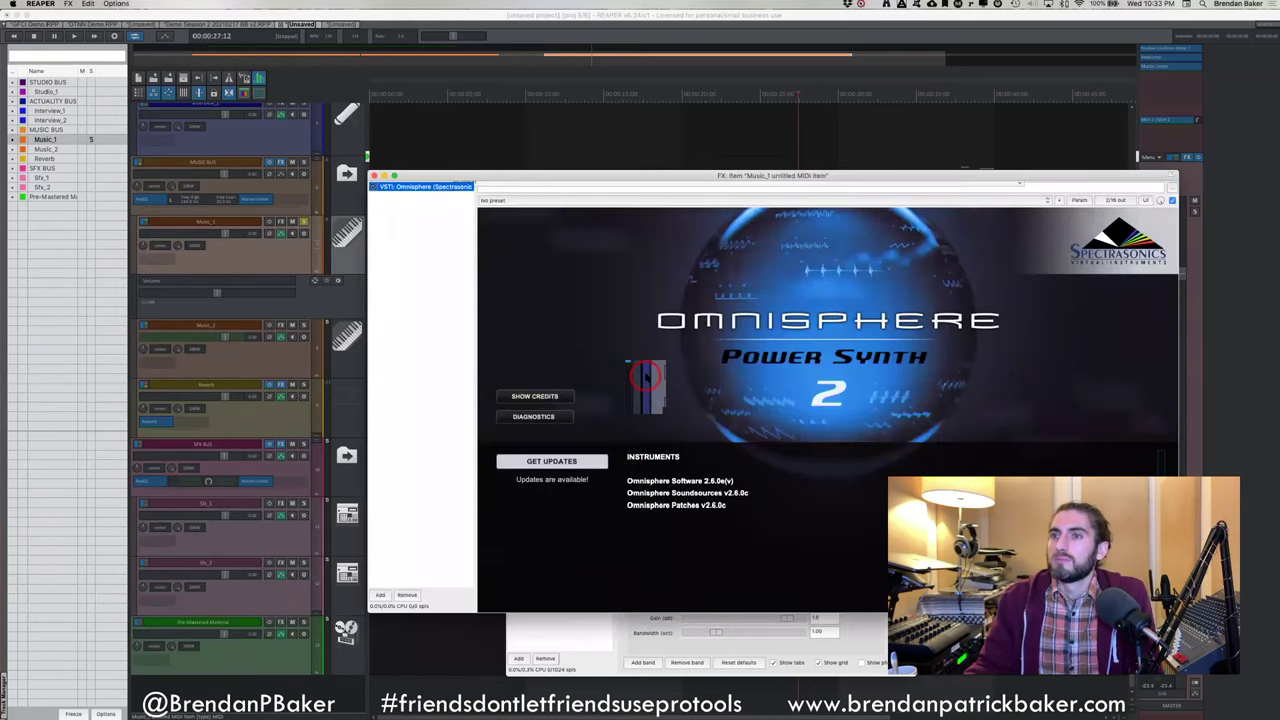
{"action": "left_click", "coordinate": [620, 264]}
{"action": "left_click_drag", "start_coordinate": [748, 177], "coordinate": [728, 317]}
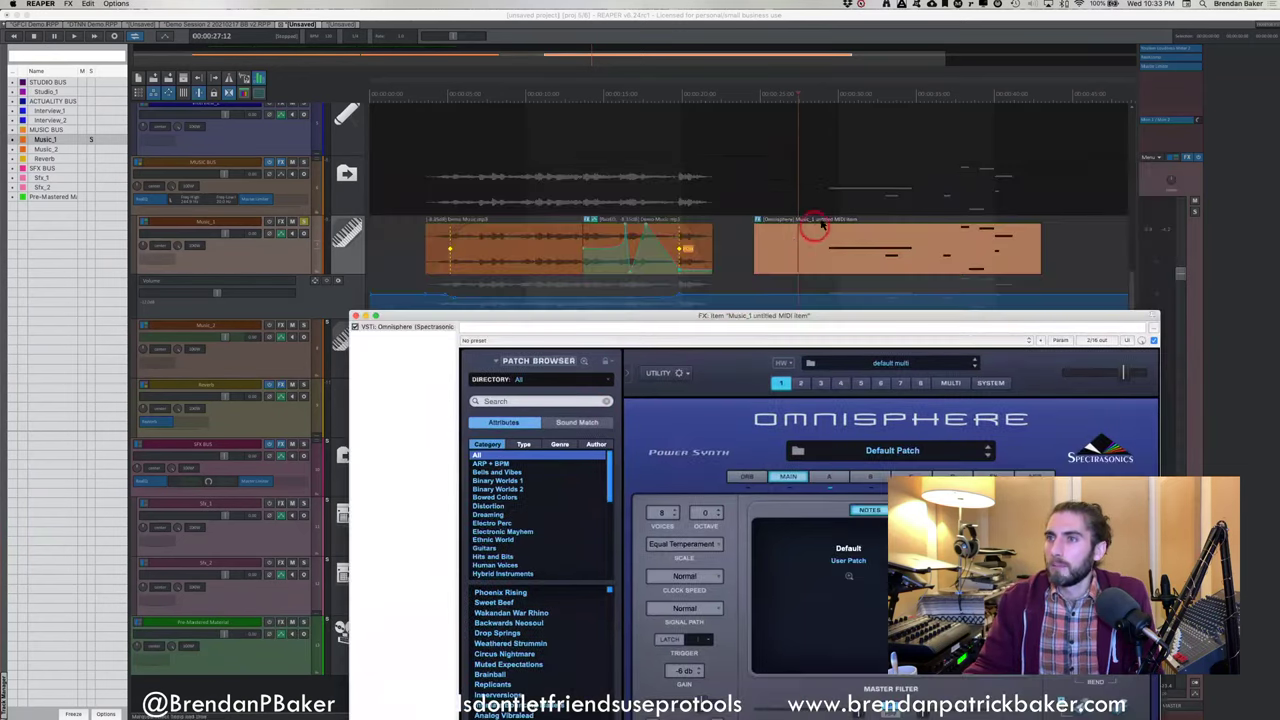
Play the MIDI item, load the Barkcello Sustain Arco patch from Bowed Colors, and close both open effects windows
{"action": "key", "text": "space"}
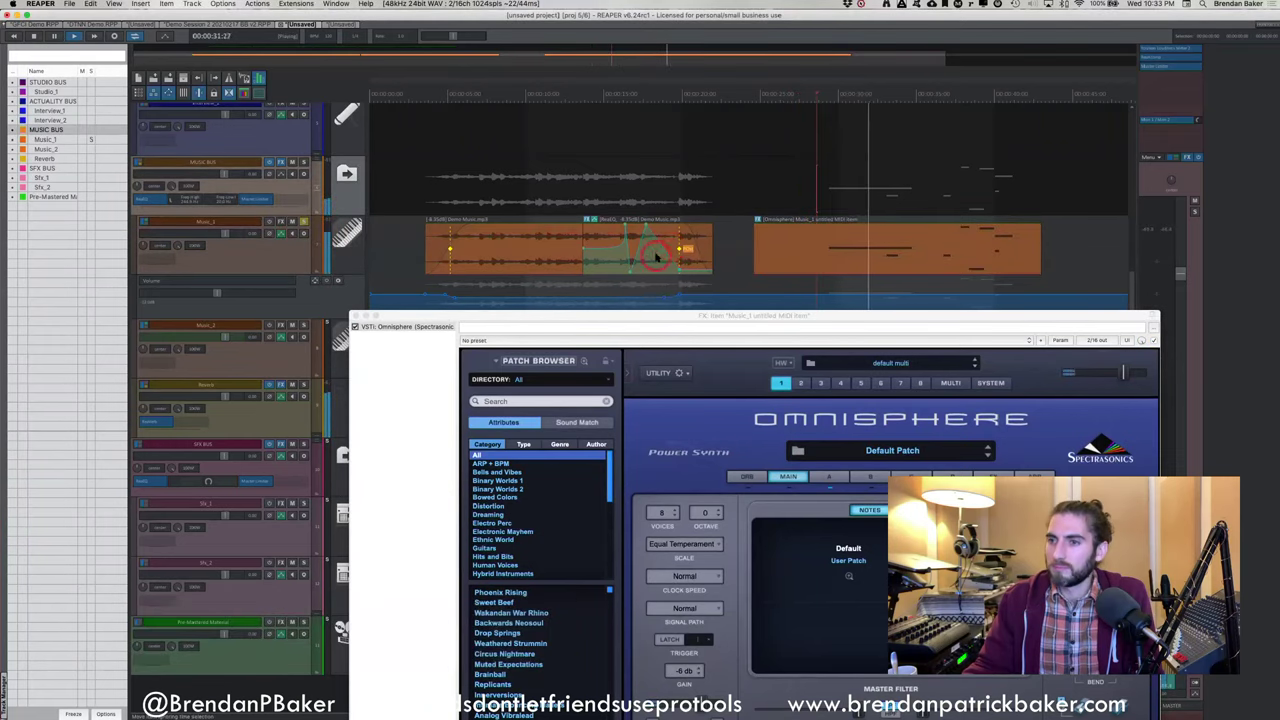
{"action": "left_click", "coordinate": [532, 510]}
{"action": "left_click", "coordinate": [513, 643]}
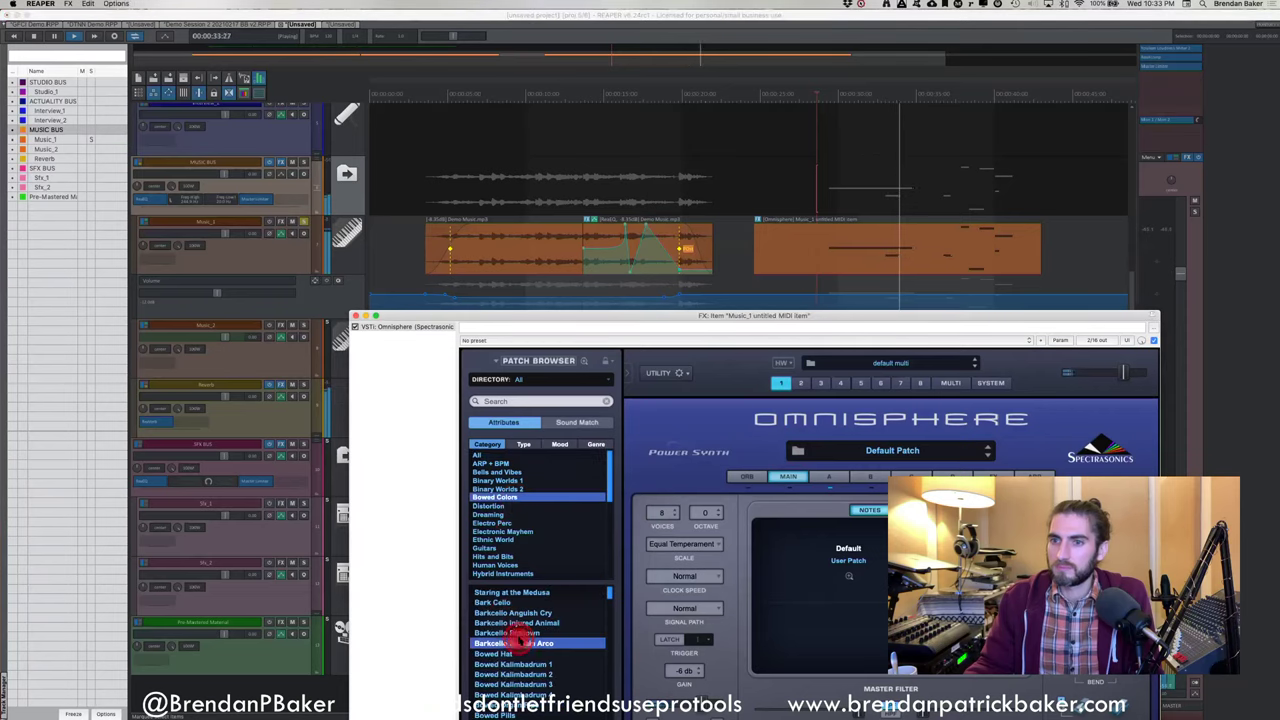
{"action": "left_click", "coordinate": [713, 280]}
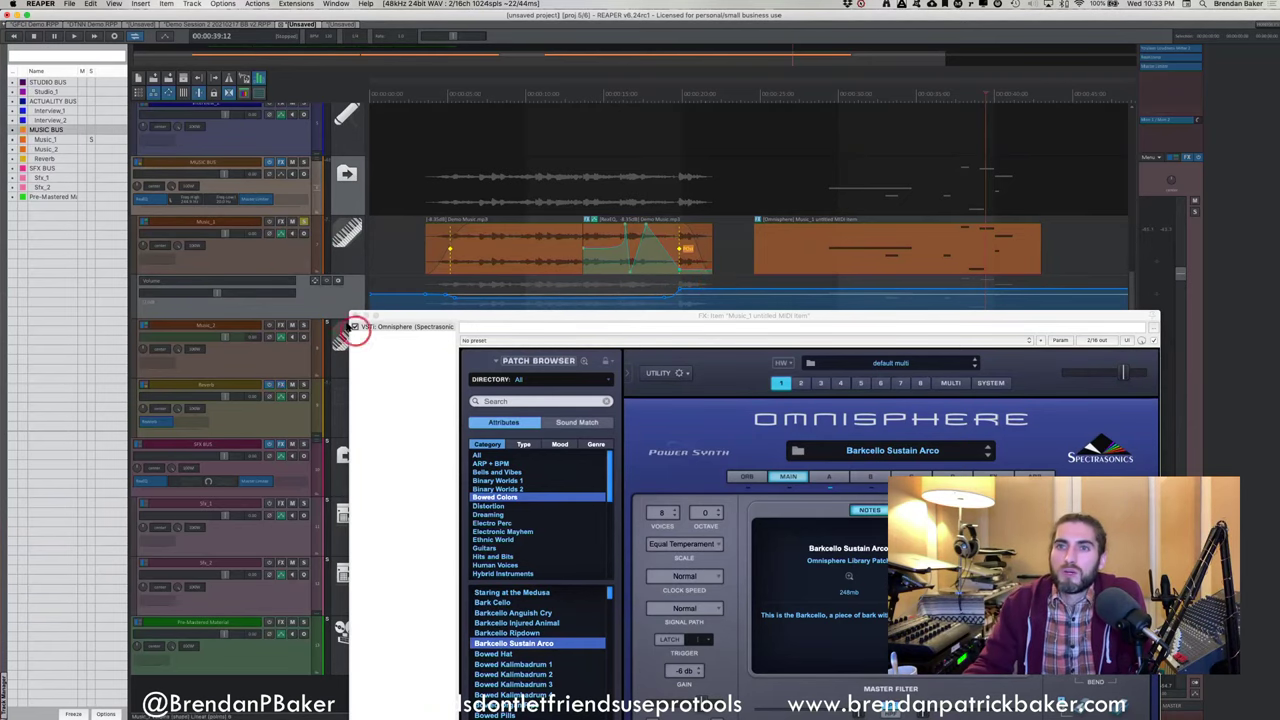
{"action": "left_click", "coordinate": [356, 316]}
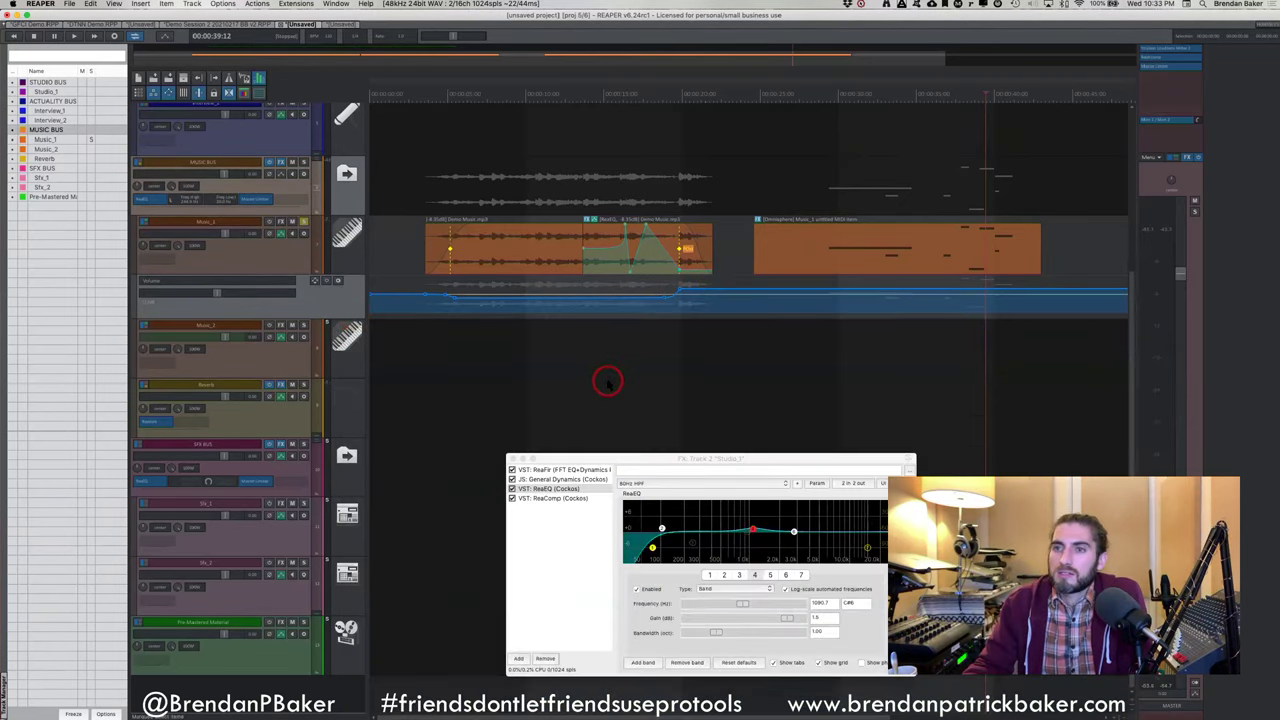
{"action": "left_click", "coordinate": [514, 460]}
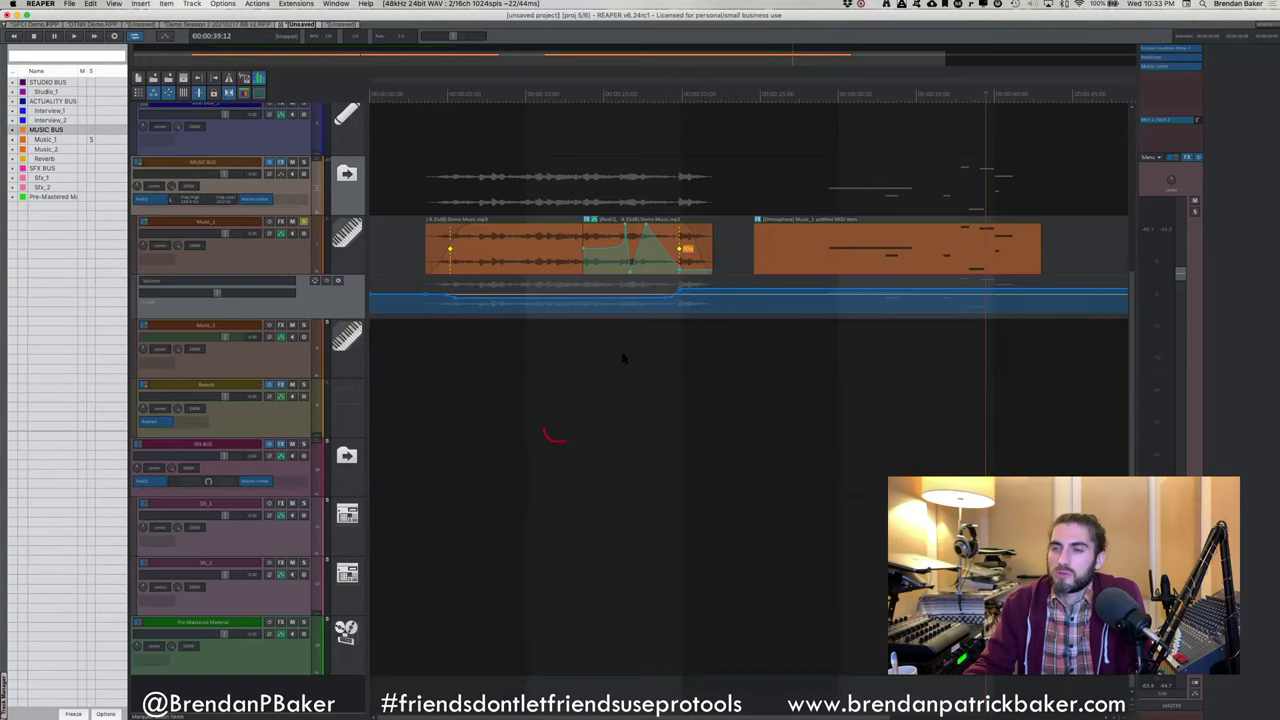
Switch to the DTNN Demo project and place the edit cursor at the end of the opening studio clip, about 0:32
{"action": "left_click", "coordinate": [90, 24]}
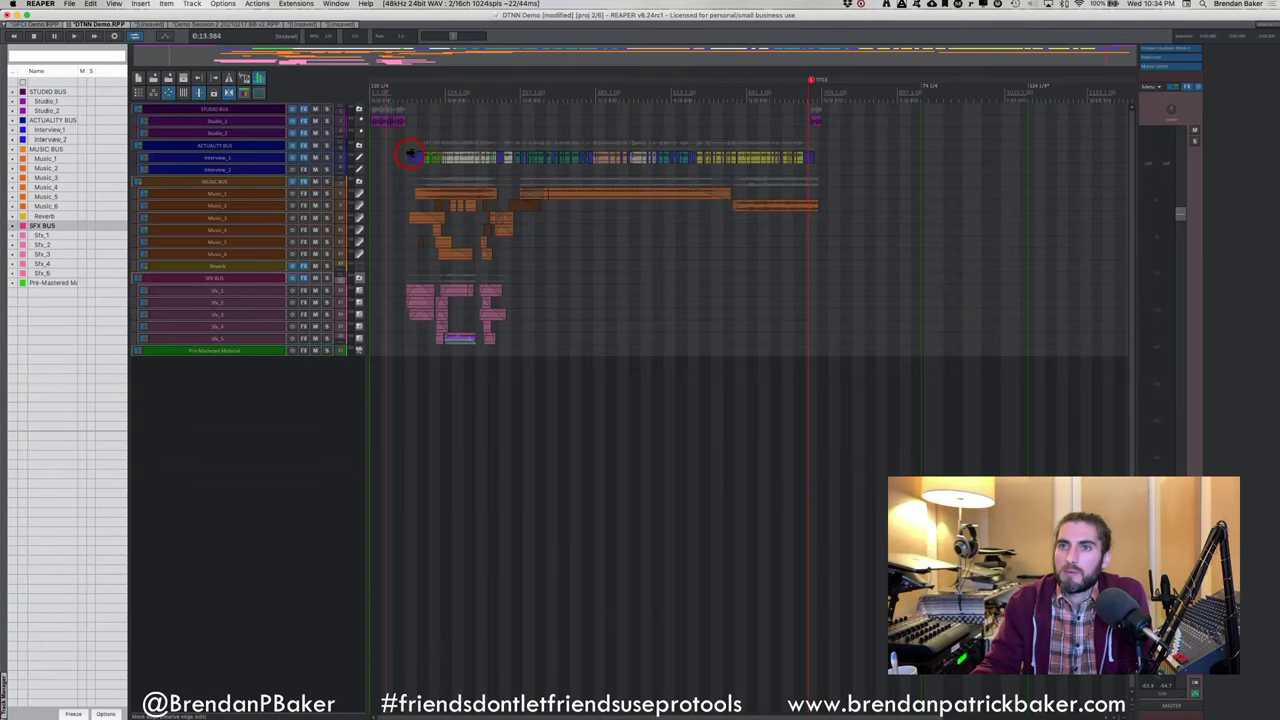
{"action": "left_click_drag", "start_coordinate": [410, 153], "coordinate": [453, 158]}
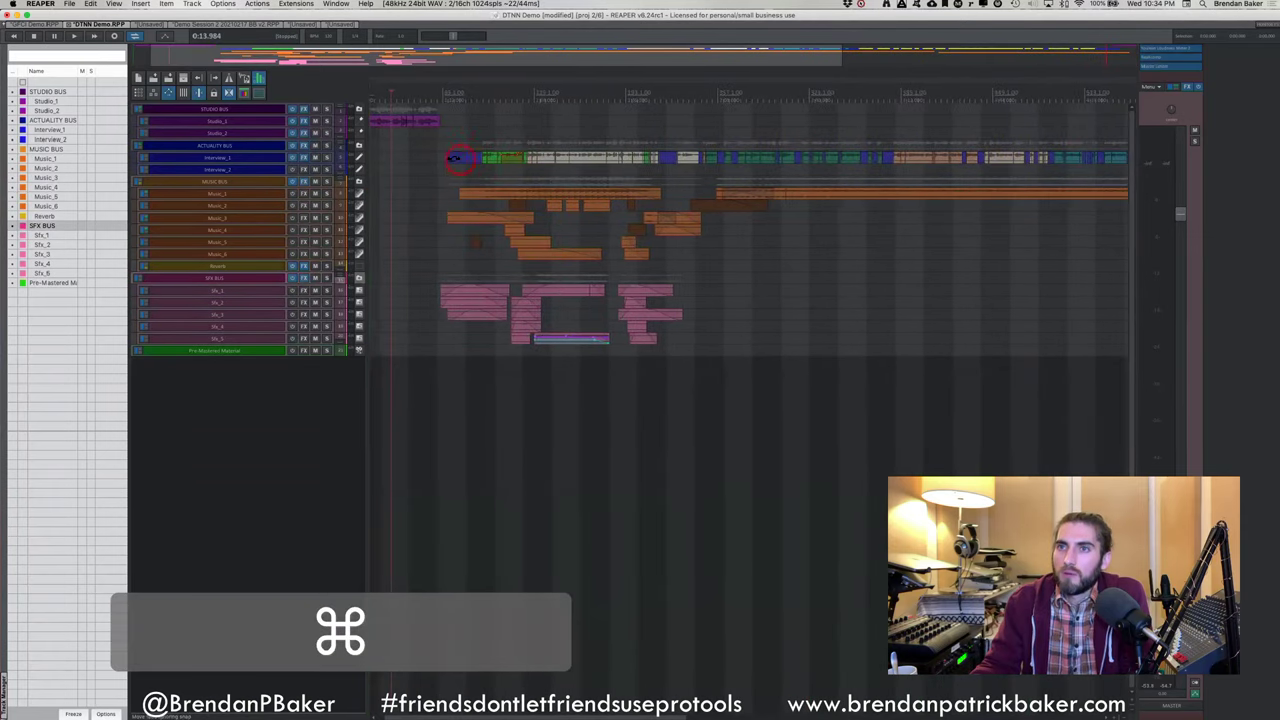
{"action": "left_click", "coordinate": [444, 92]}
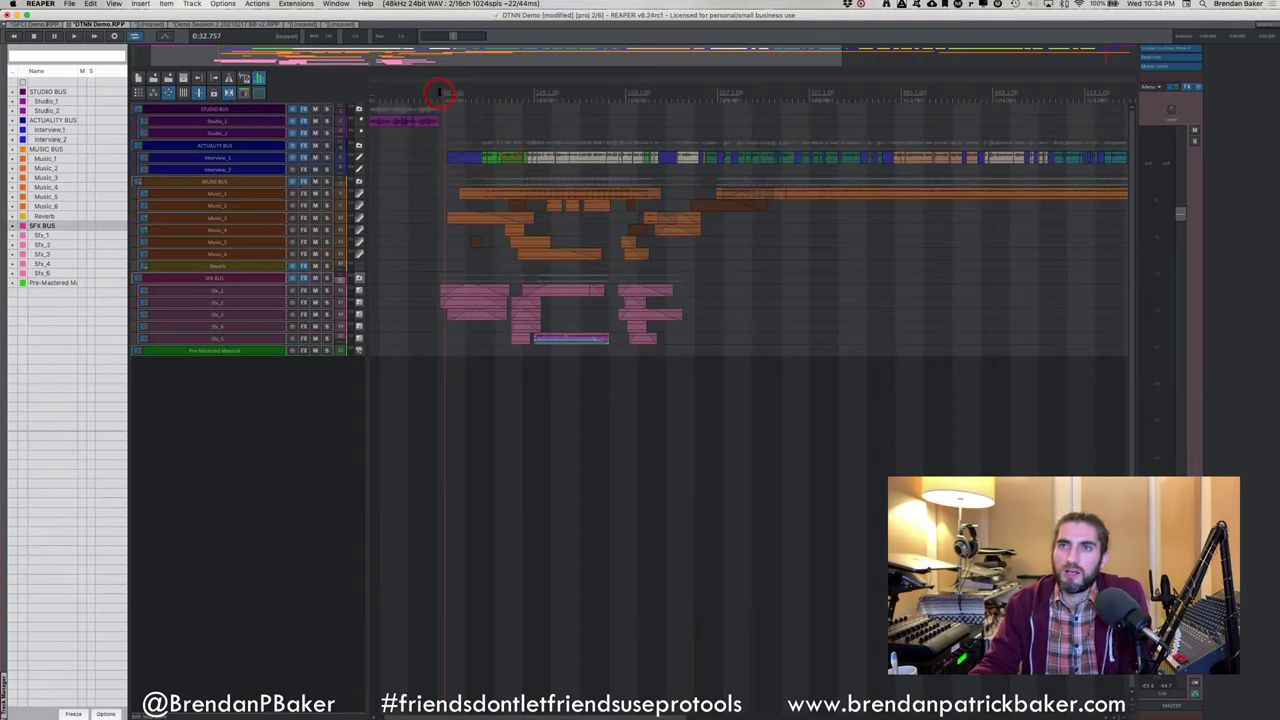
{"action": "left_click", "coordinate": [441, 92]}
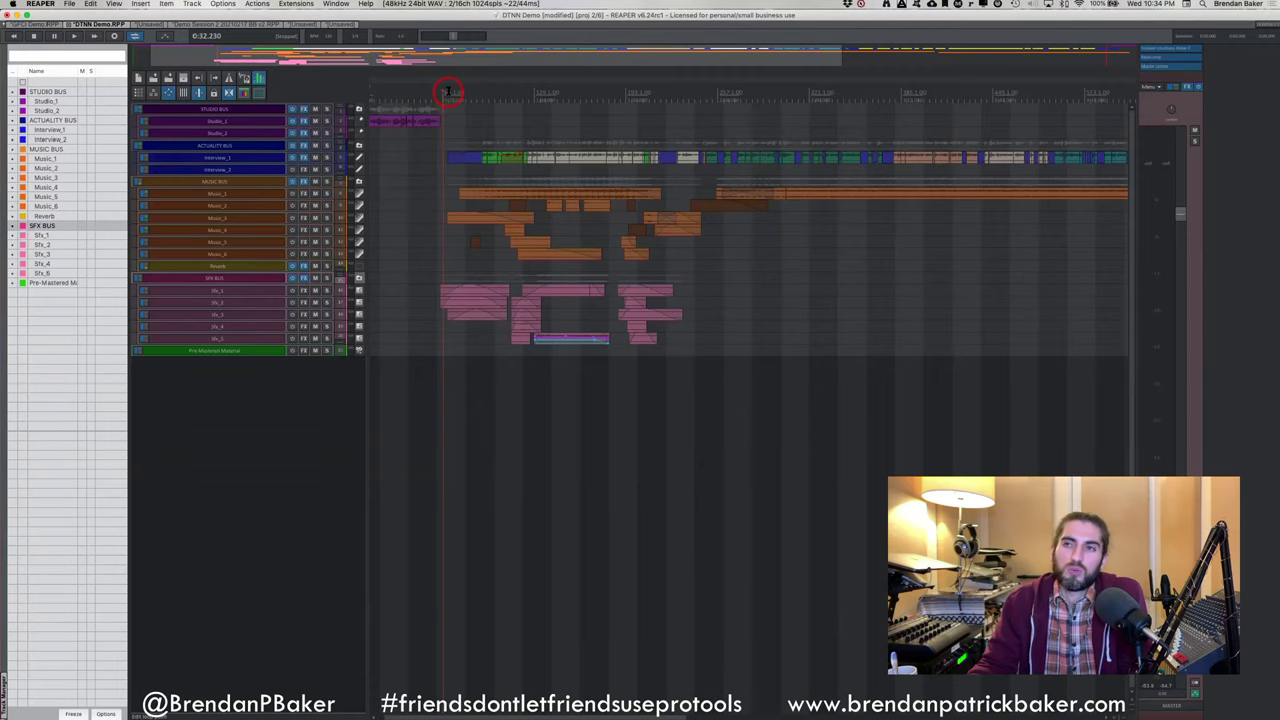
Examine the demo project's interview, music and SFX clips, including the low-pass envelope on the Sfx_5 clip
{"action": "scroll", "coordinate": [447, 92], "scroll_direction": "down", "scroll_amount": 5}
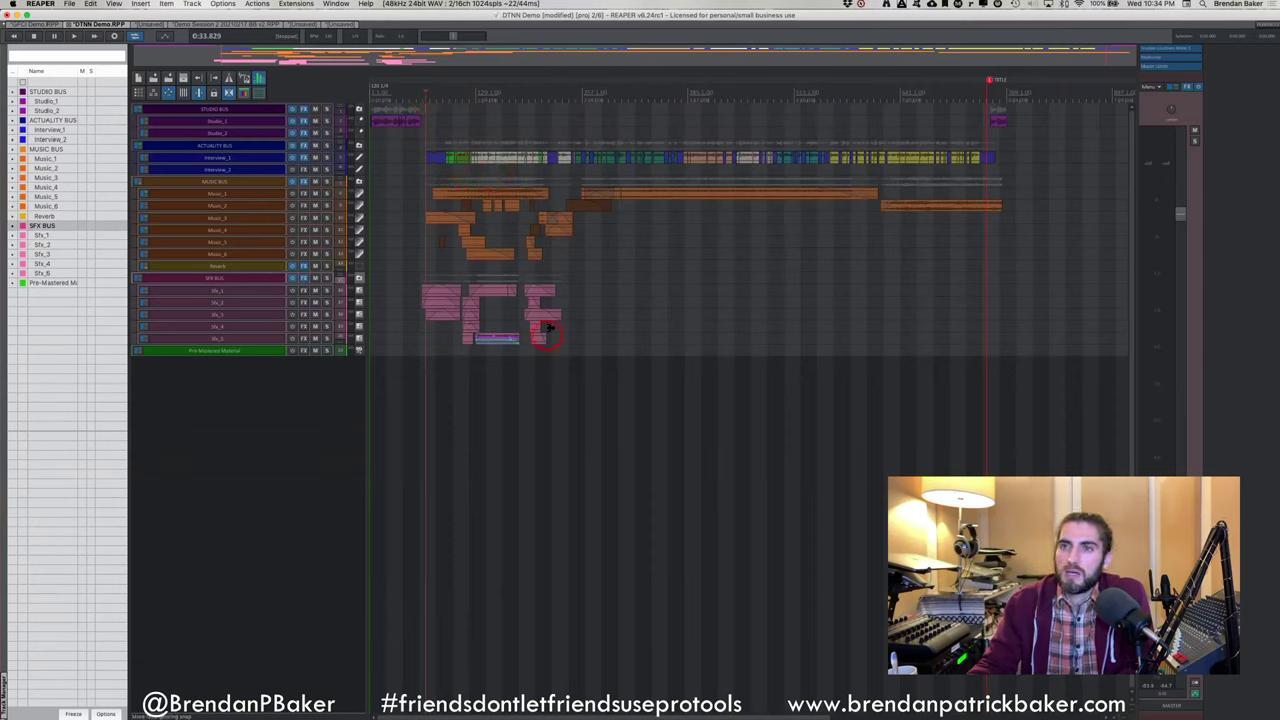
{"action": "scroll", "coordinate": [505, 337], "scroll_direction": "up", "scroll_amount": 5}
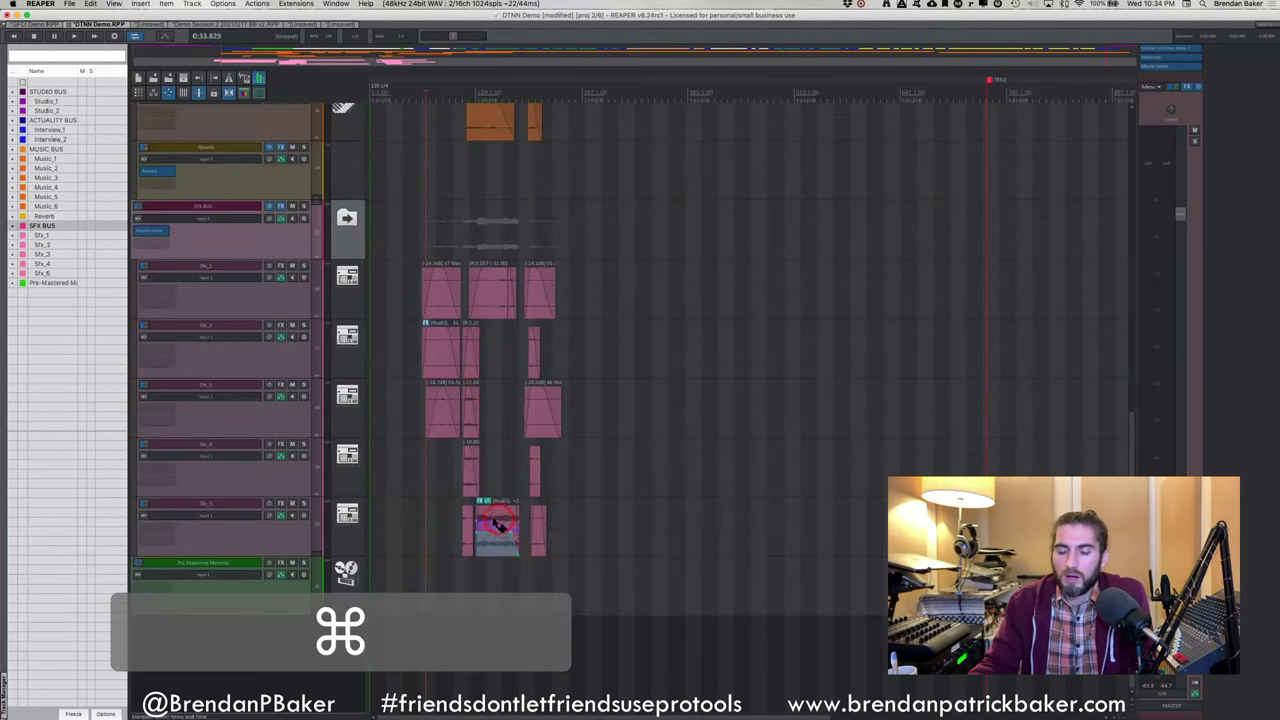
{"action": "mouse_move", "coordinate": [497, 533]}
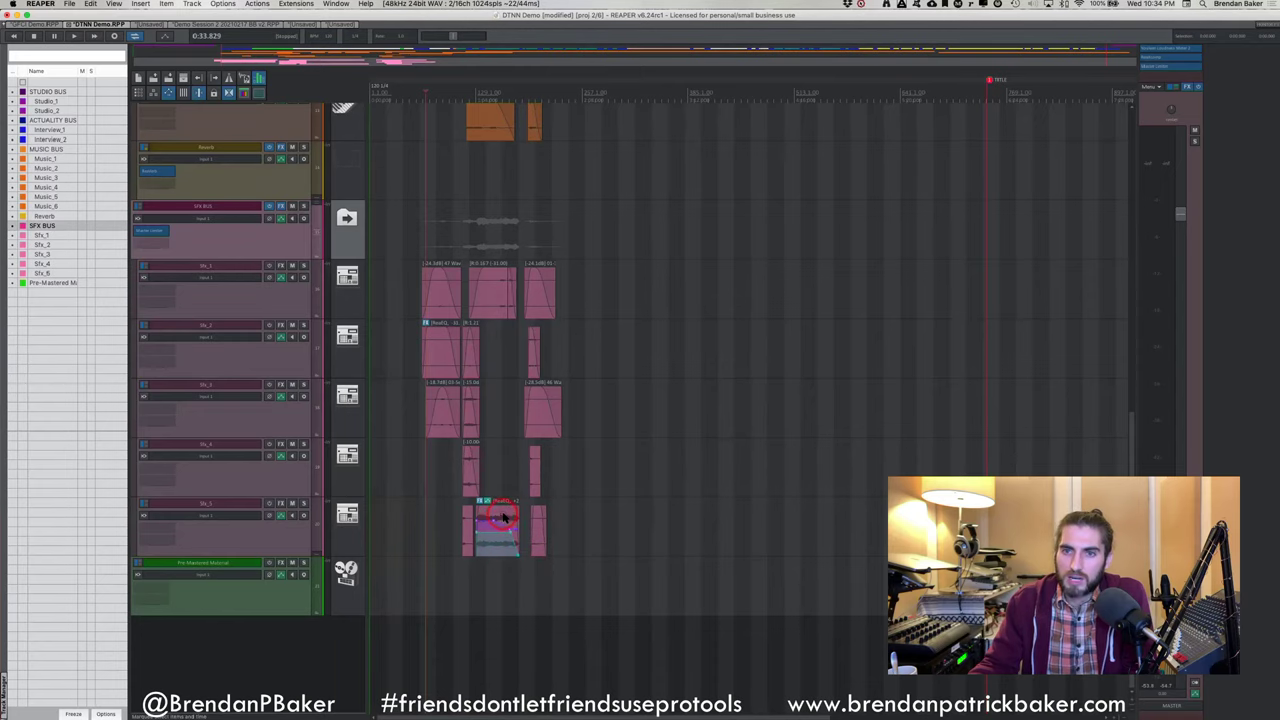
{"action": "scroll", "coordinate": [505, 533], "scroll_direction": "up", "scroll_amount": 5}
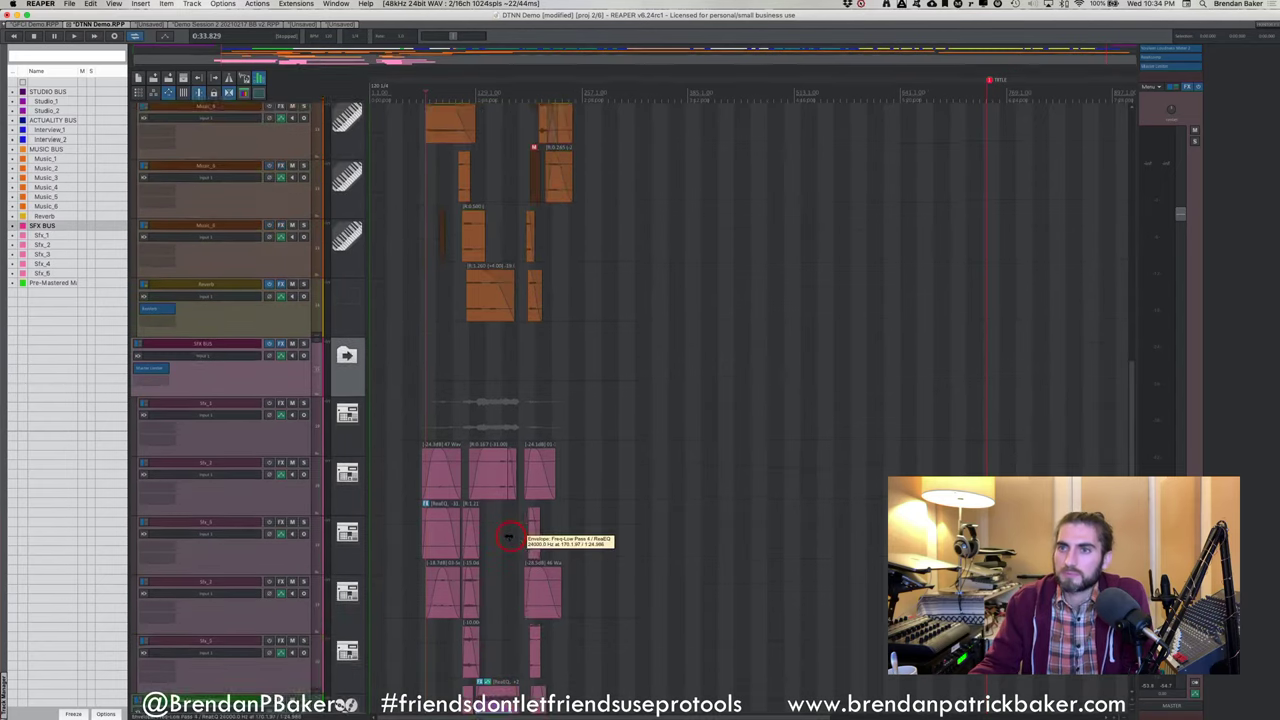
{"action": "scroll", "coordinate": [507, 537], "scroll_direction": "down", "scroll_amount": 5}
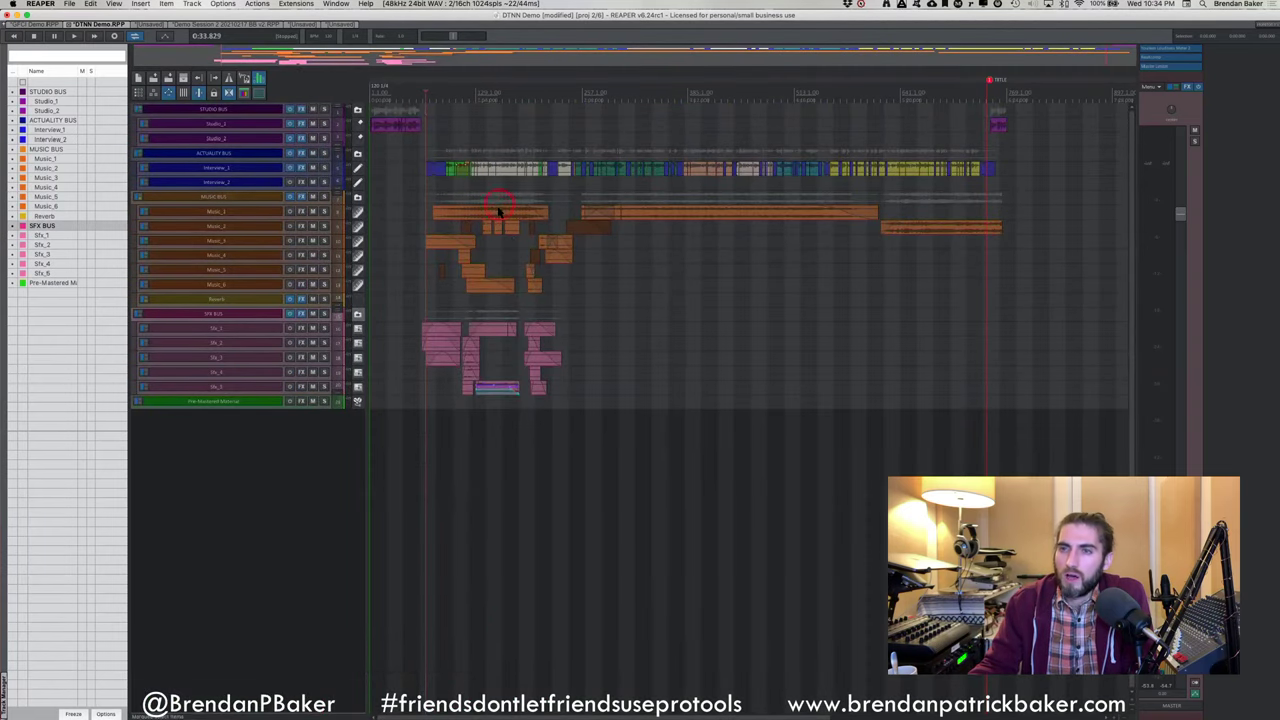
{"action": "left_click", "coordinate": [600, 243]}
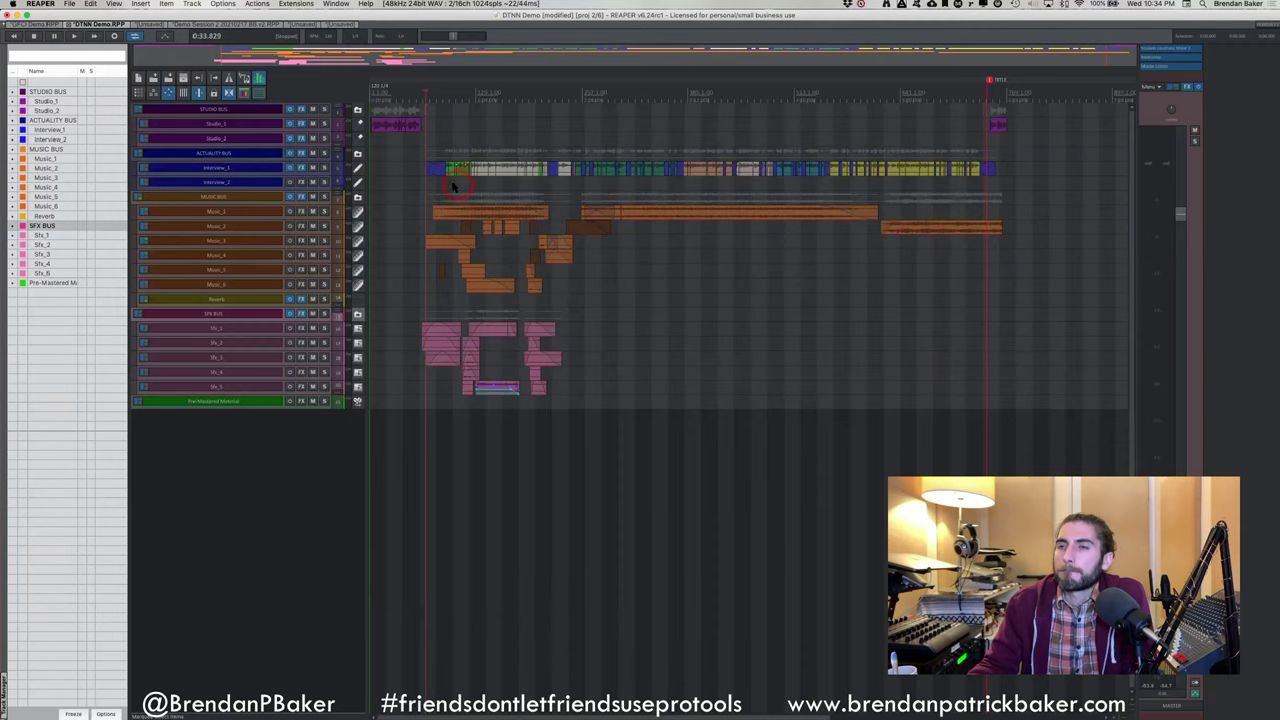
{"action": "scroll", "coordinate": [460, 178], "scroll_direction": "up", "scroll_amount": 3}
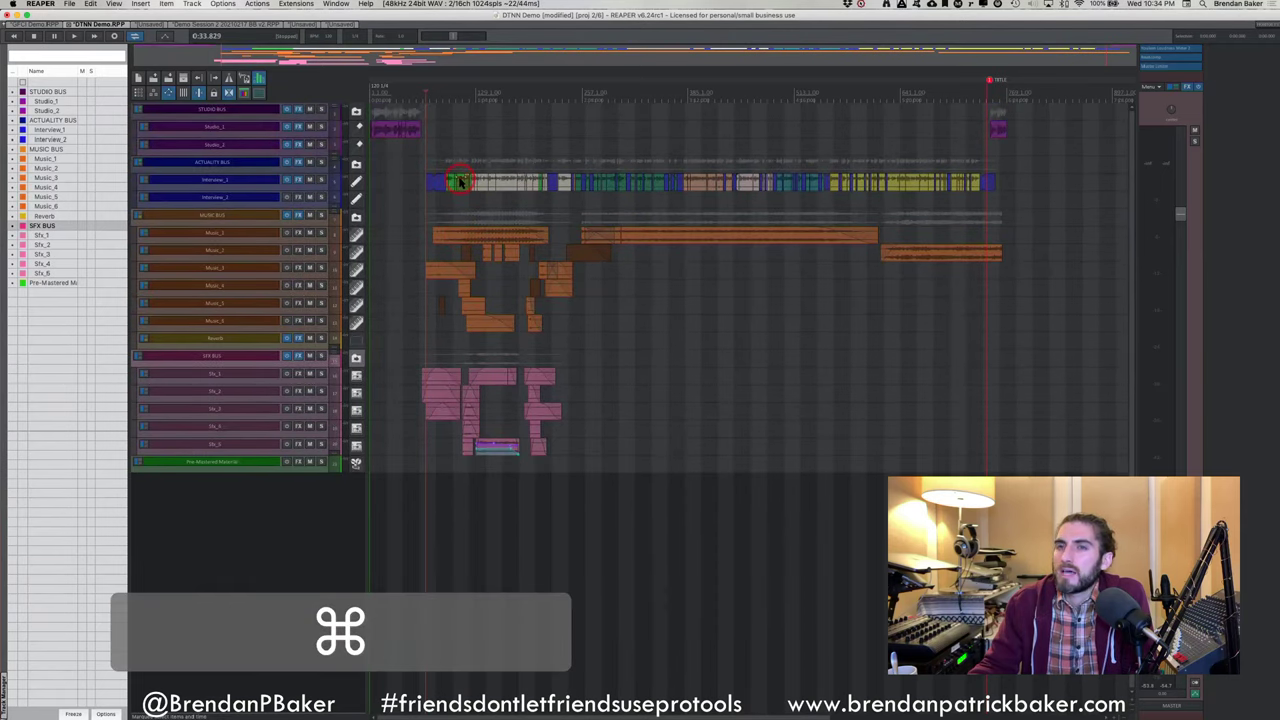
{"action": "left_click", "coordinate": [448, 156]}
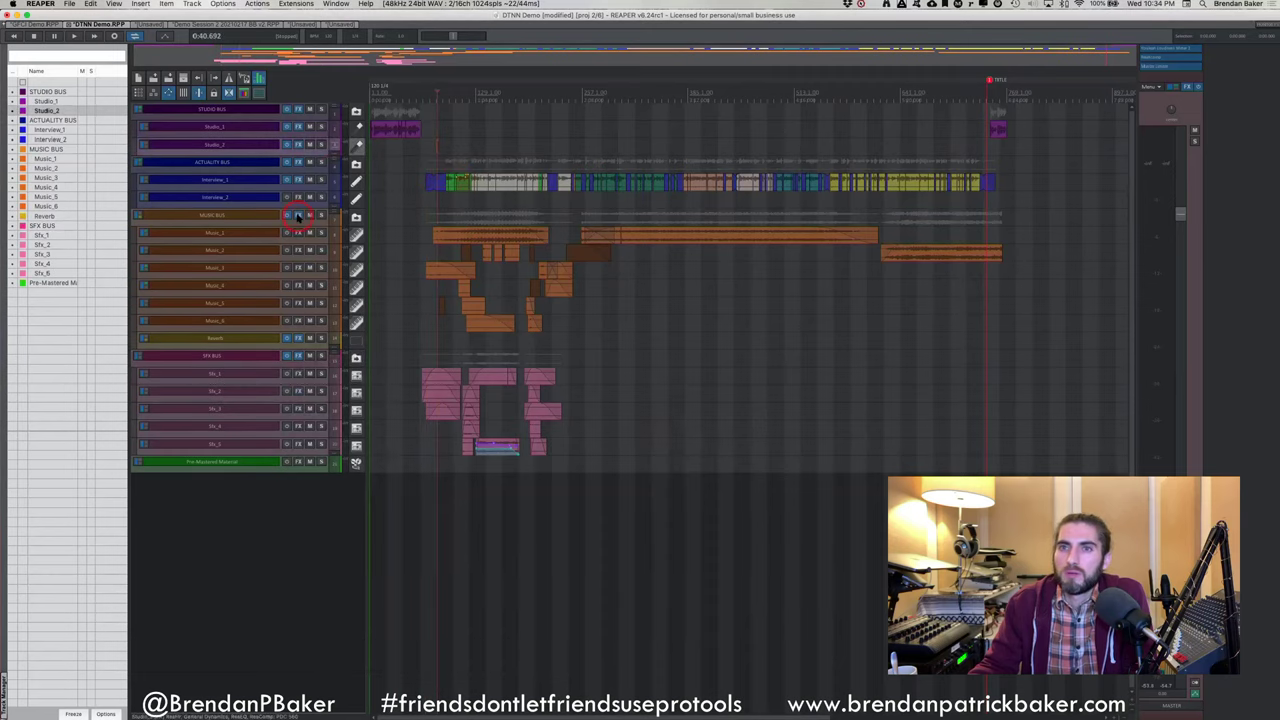
Inspect the MUSIC BUS and SFX BUS effects chains and the track envelopes, leaving only the MUSIC BUS chain open below the tracks
{"action": "left_click", "coordinate": [298, 216]}
{"action": "left_click_drag", "start_coordinate": [453, 364], "coordinate": [300, 496]}
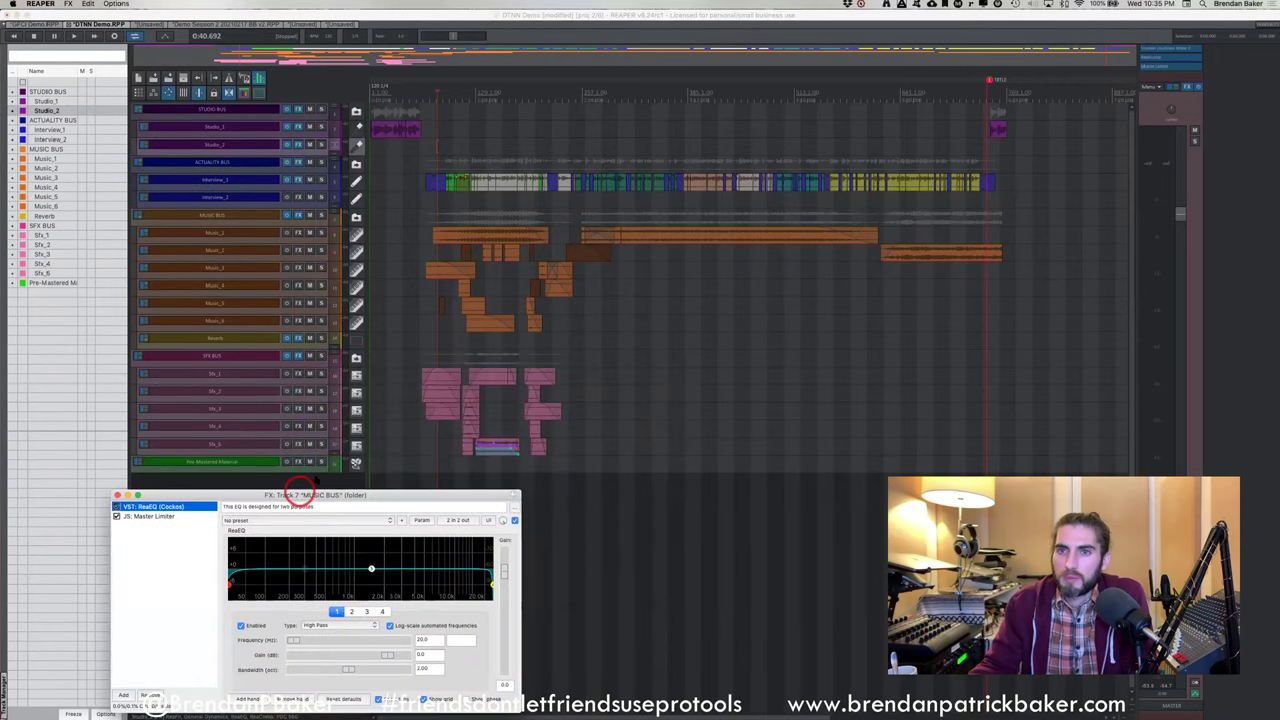
{"action": "left_click", "coordinate": [299, 357]}
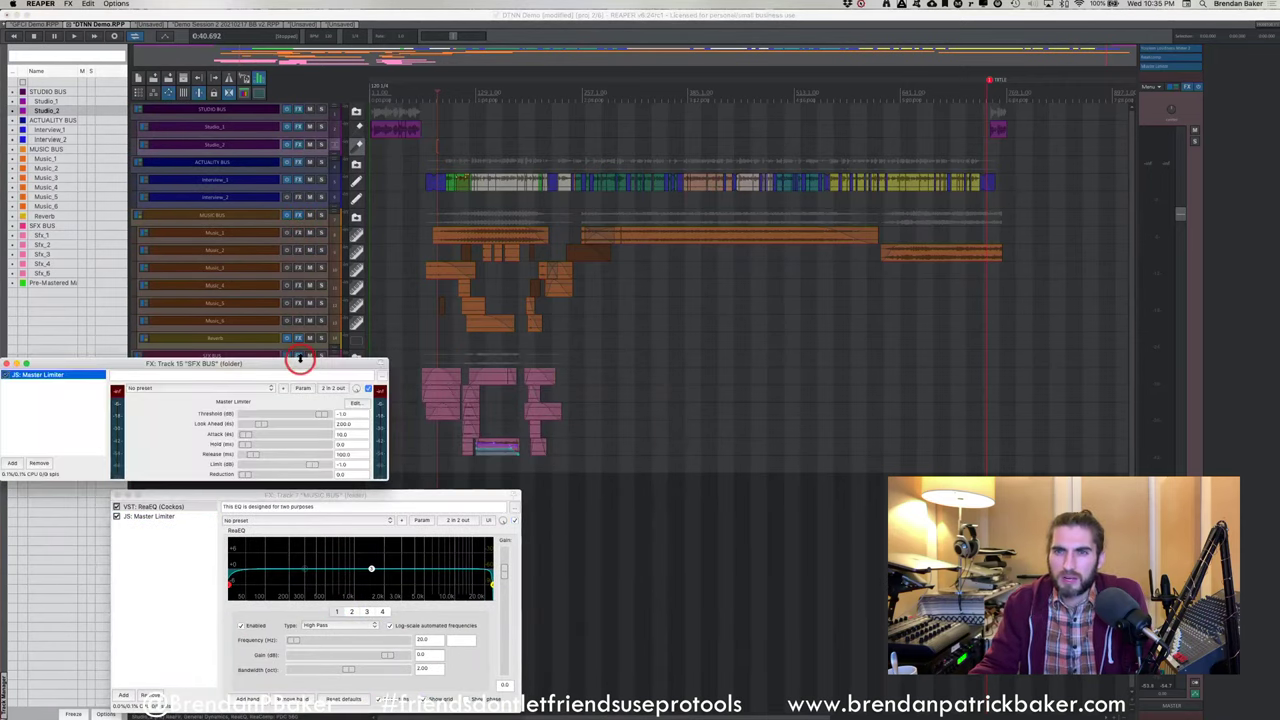
{"action": "left_click", "coordinate": [299, 357]}
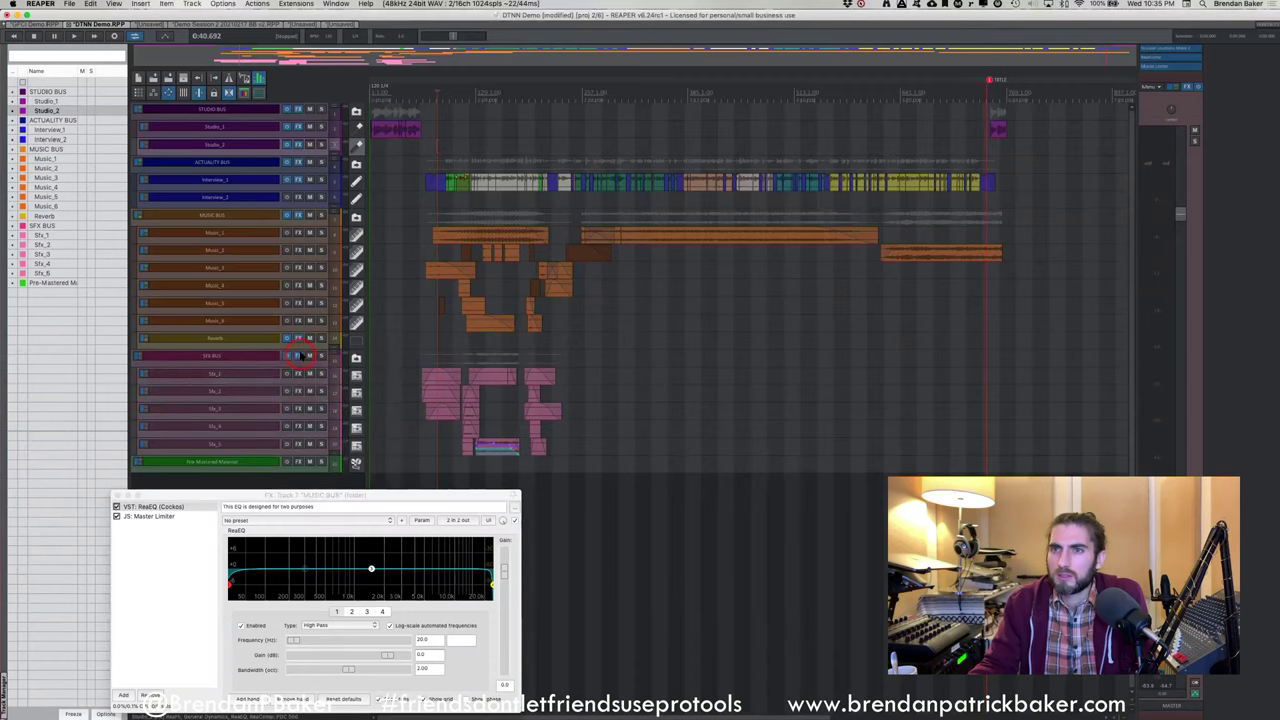
{"action": "key", "text": "q"}
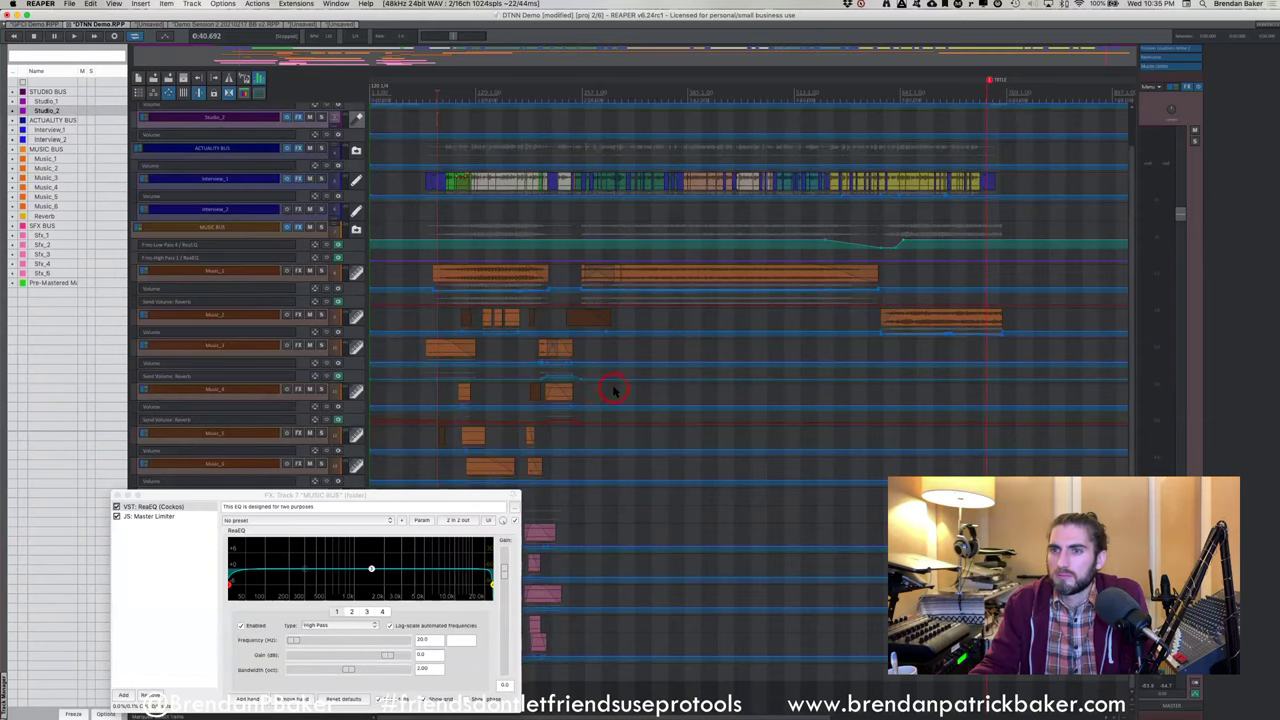
{"action": "key", "text": "q"}
Hide the track envelopes and play the demo project from about 0:31, following the interview, music and SFX clips along the timeline
{"action": "scroll", "coordinate": [421, 95], "scroll_direction": "up", "scroll_amount": 3}
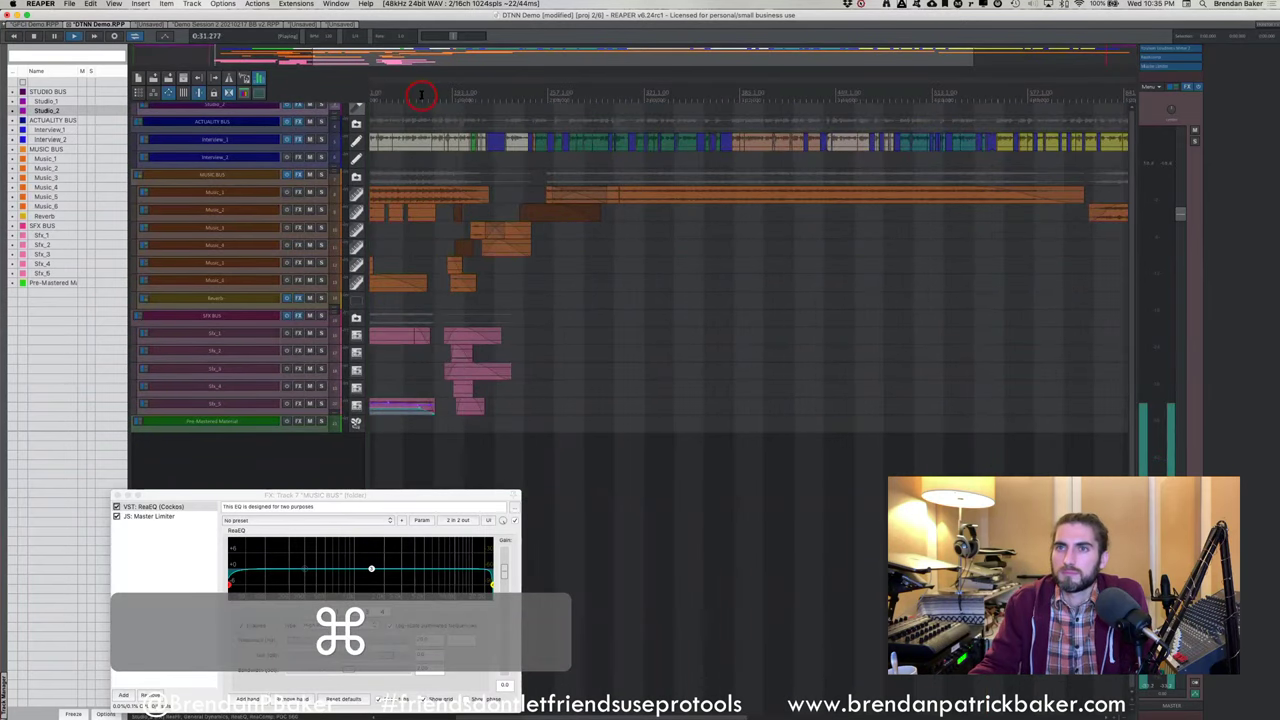
{"action": "scroll", "coordinate": [421, 95], "scroll_direction": "up", "scroll_amount": 2}
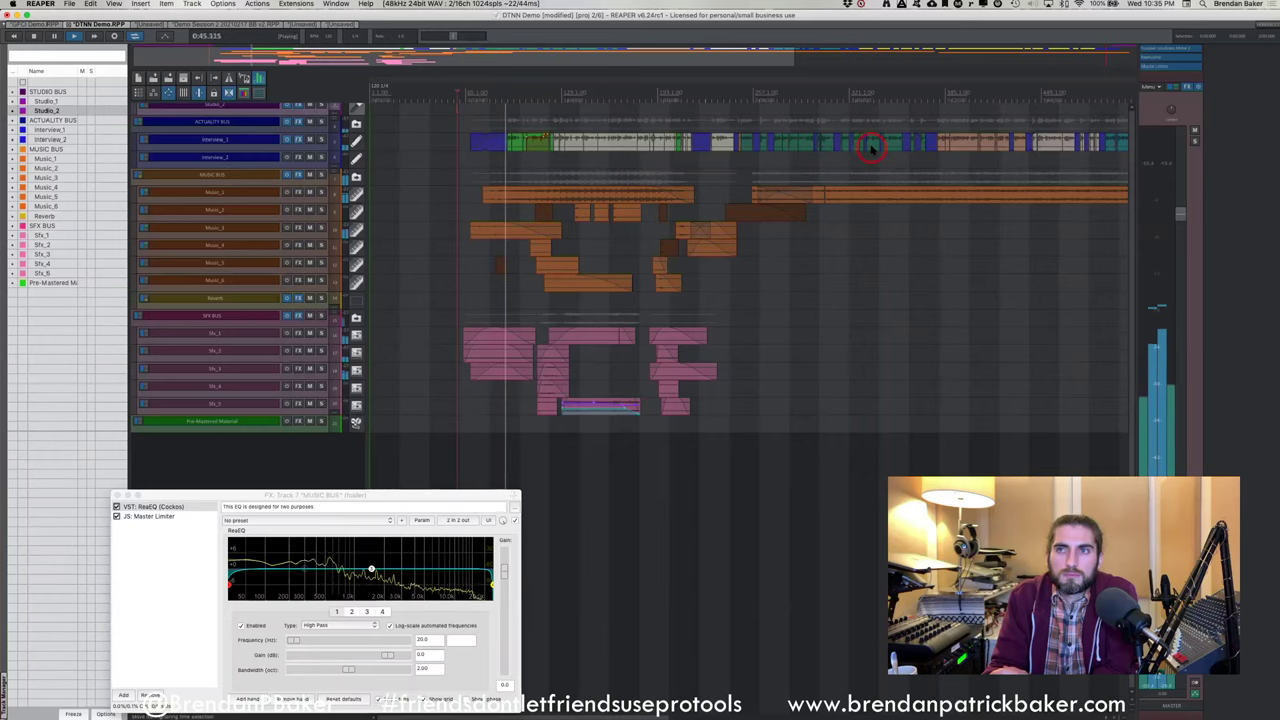
{"action": "left_click", "coordinate": [940, 199]}
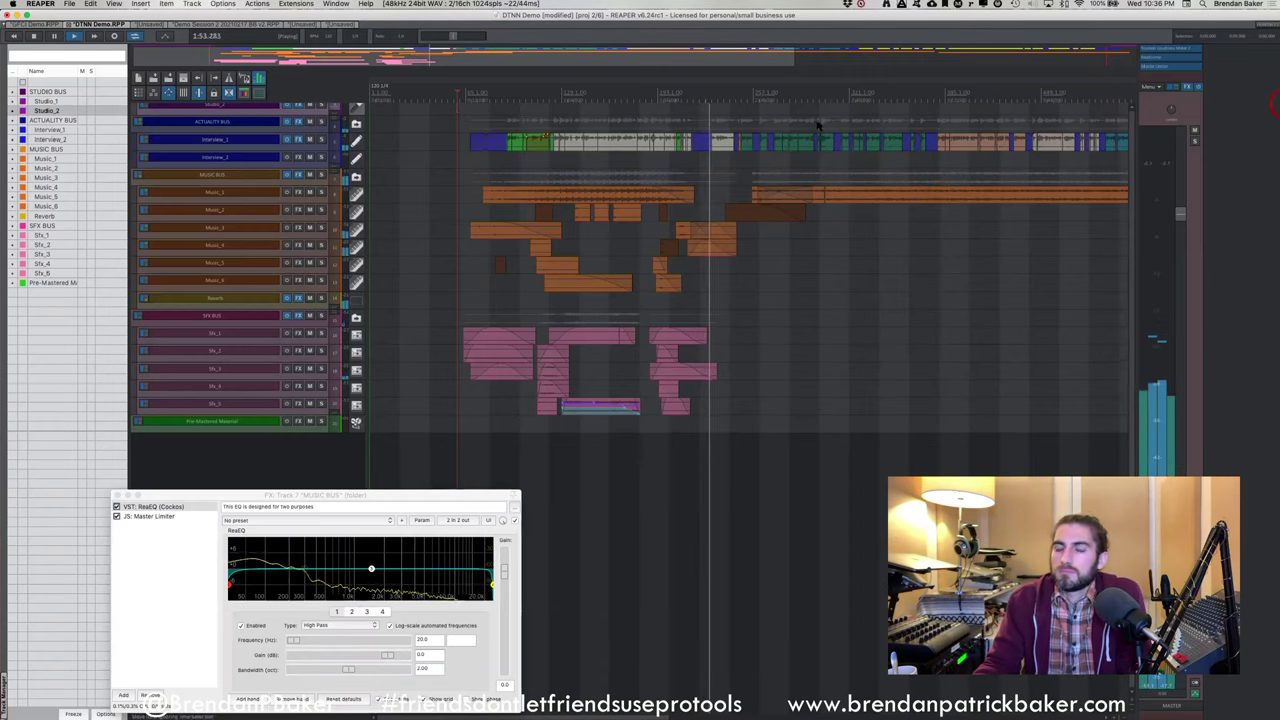
{"action": "scroll", "coordinate": [708, 152], "scroll_direction": "up", "scroll_amount": 5}
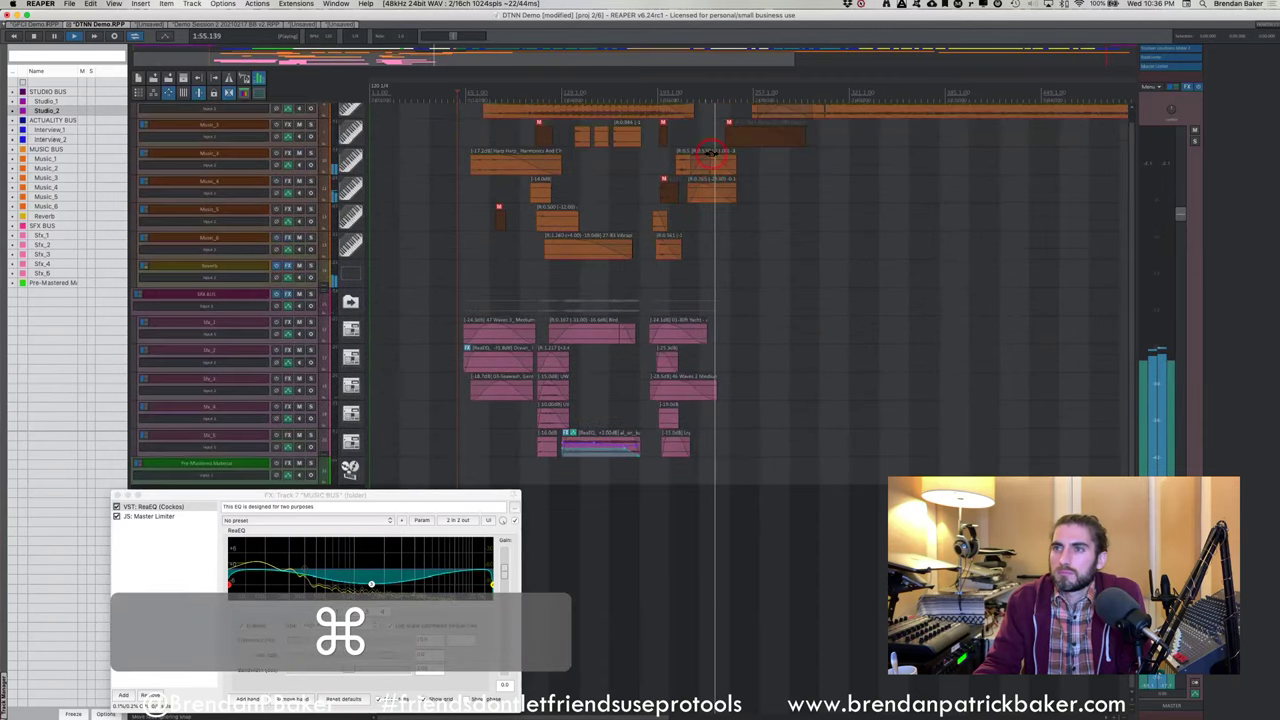
{"action": "scroll", "coordinate": [708, 152], "scroll_direction": "up", "scroll_amount": 5}
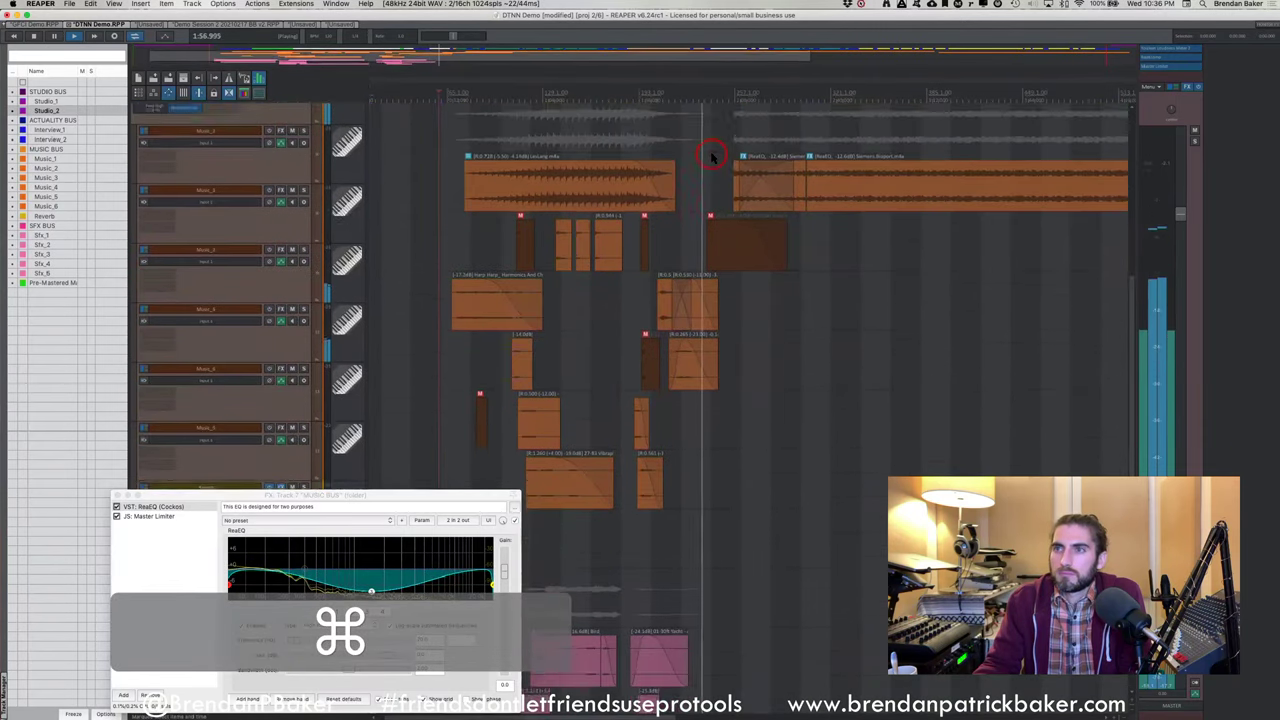
{"action": "scroll", "coordinate": [711, 155], "scroll_direction": "up", "scroll_amount": 5}
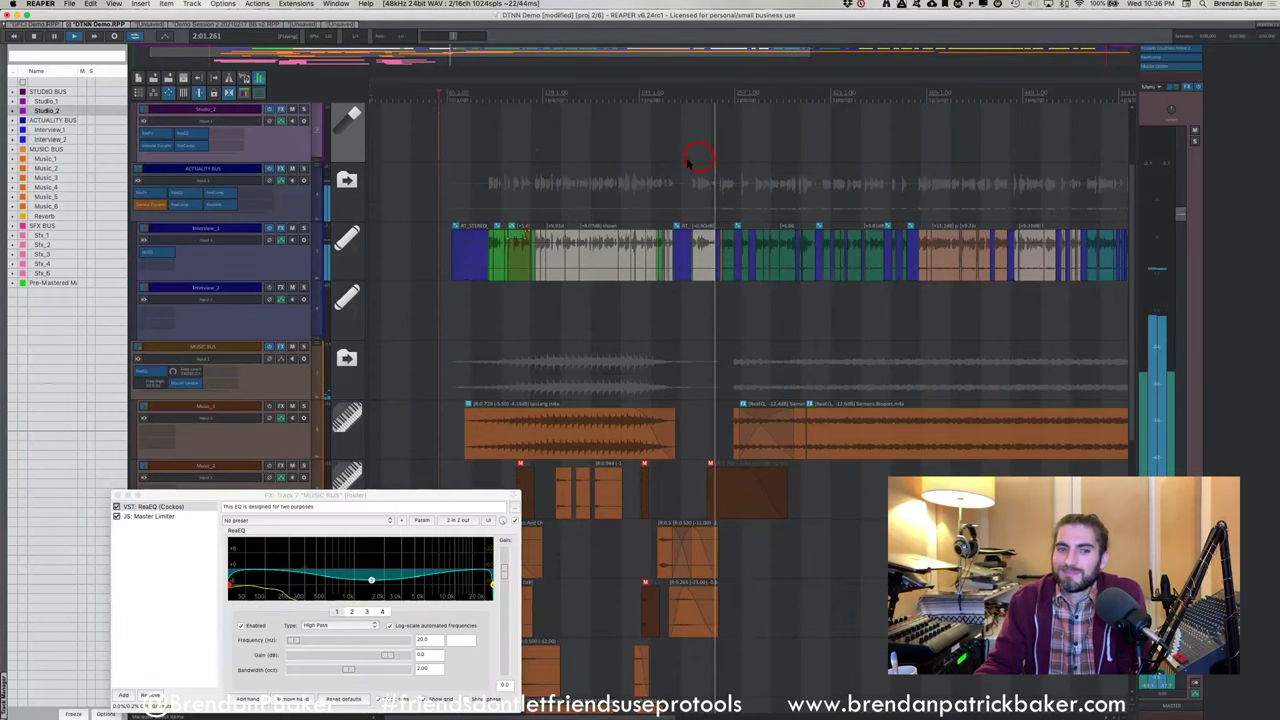
{"action": "scroll", "coordinate": [729, 184], "scroll_direction": "right", "scroll_amount": 5}
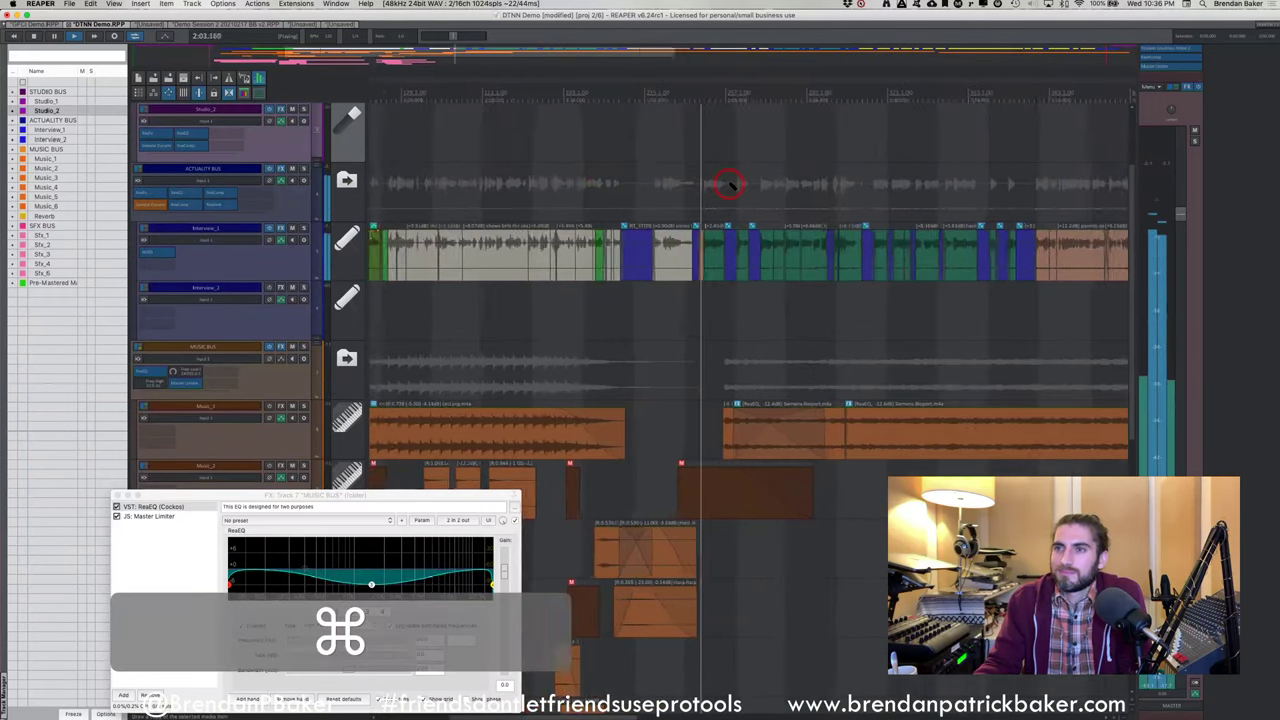
{"action": "scroll", "coordinate": [731, 184], "scroll_direction": "up", "scroll_amount": 2}
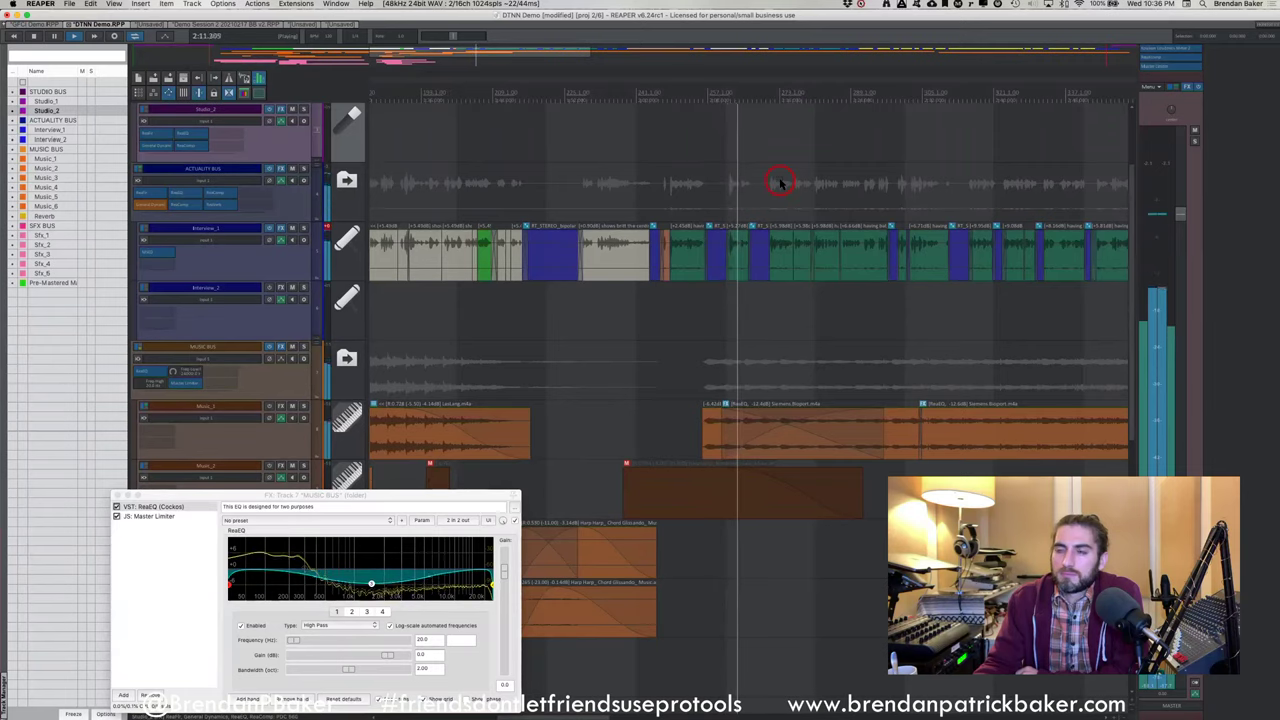
{"action": "scroll", "coordinate": [781, 183], "scroll_direction": "up", "scroll_amount": 5}
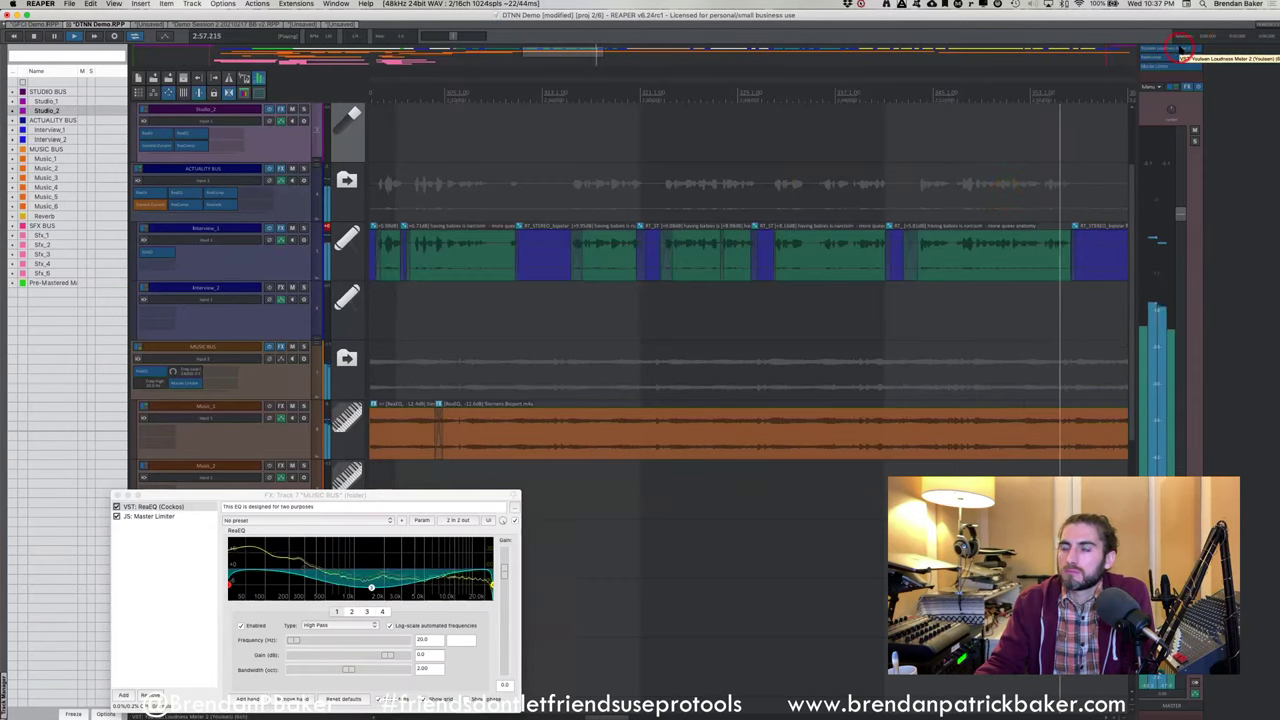
Open Youlean Loudness Meter 2 on the master track and place its window beside the MUSIC BUS effects window, clear of the interview clips
{"action": "left_click", "coordinate": [1180, 48]}
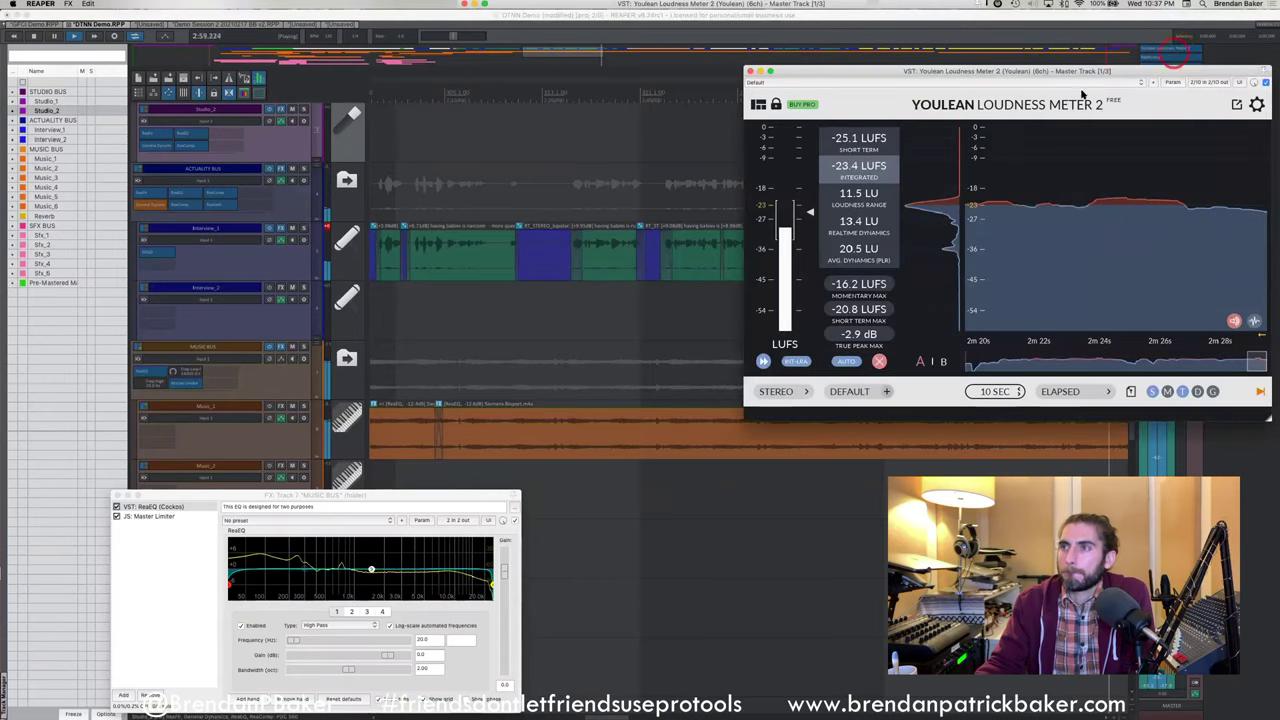
{"action": "left_click_drag", "start_coordinate": [1083, 77], "coordinate": [913, 455]}
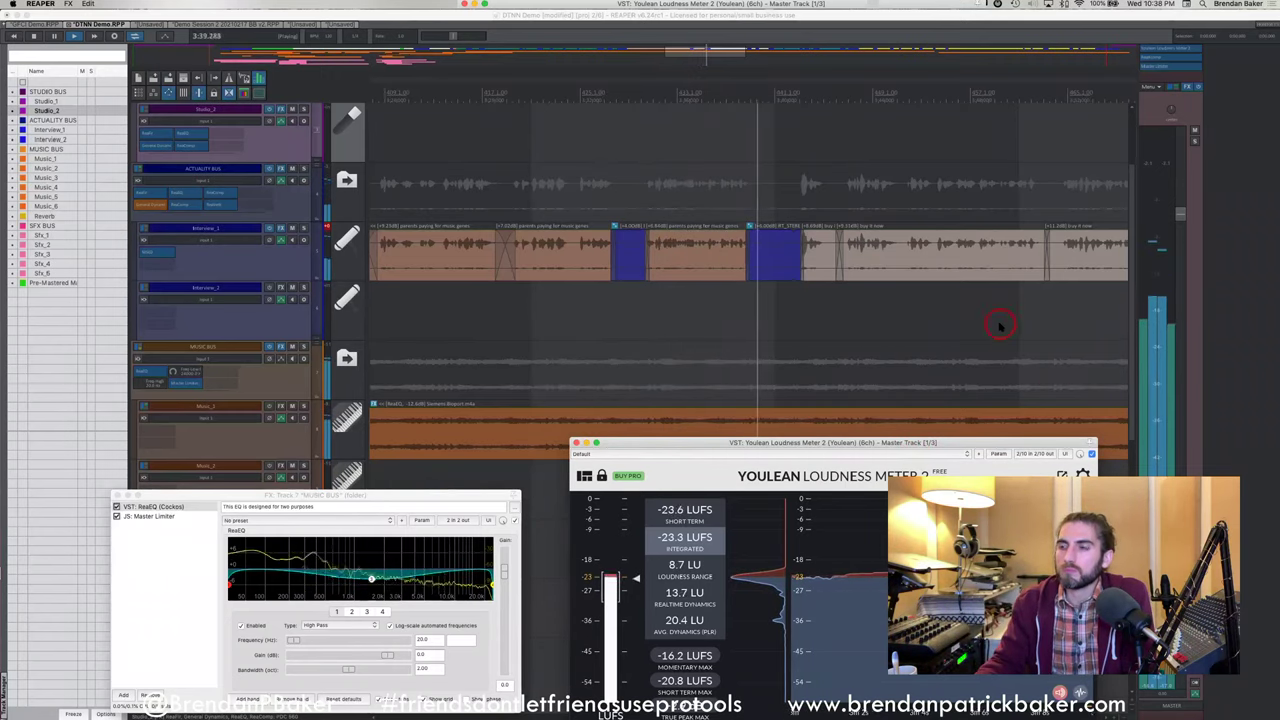
{"action": "scroll", "coordinate": [1000, 328], "scroll_direction": "down", "scroll_amount": 3}
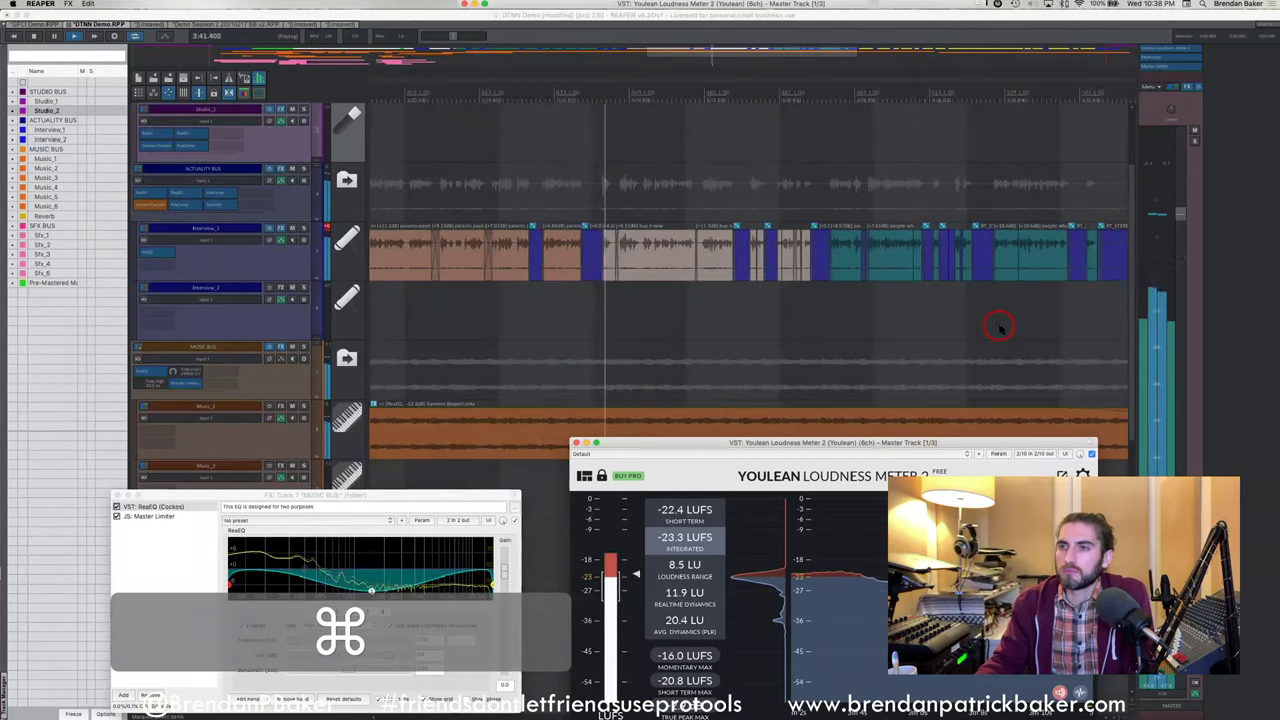
{"action": "scroll", "coordinate": [1000, 328], "scroll_direction": "down", "scroll_amount": 2}
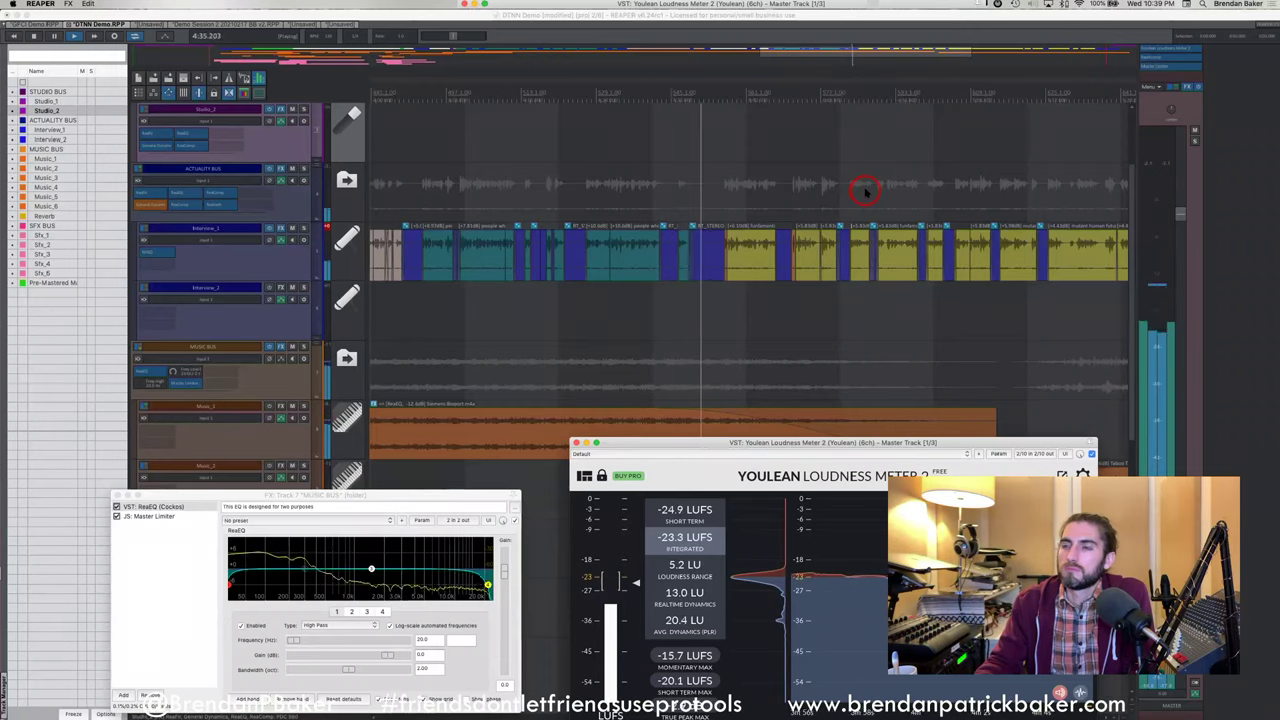
{"action": "scroll", "coordinate": [865, 190], "scroll_direction": "down", "scroll_amount": 1}
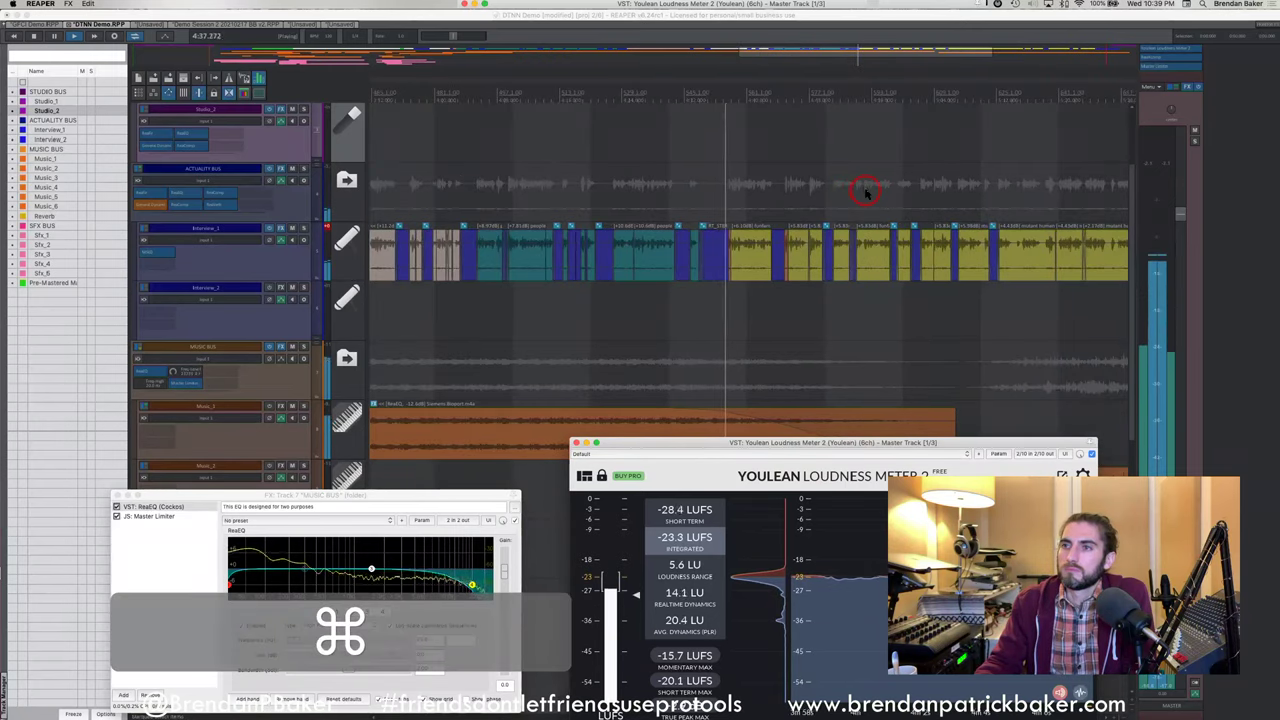
Follow playback past the TITLE marker to the closing Studio_1 clip and stop with the edit cursor just after it, at about 6:25
{"action": "scroll", "coordinate": [865, 190], "scroll_direction": "down", "scroll_amount": 3}
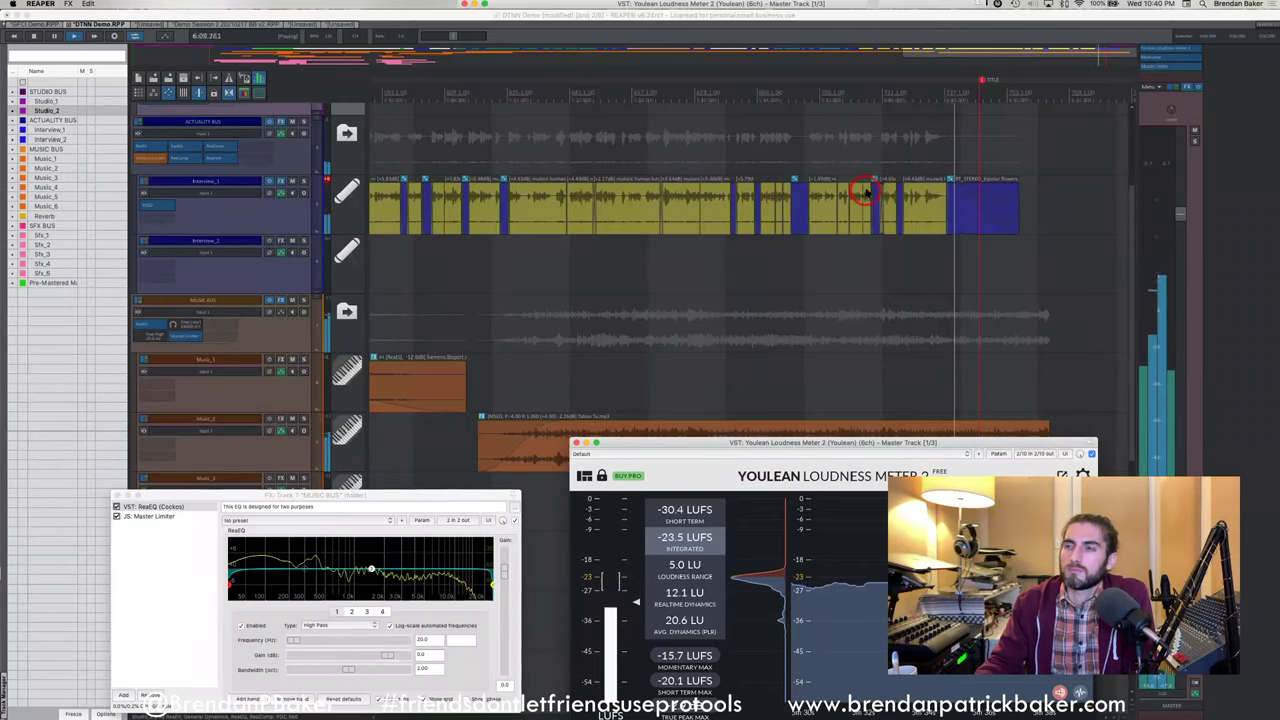
{"action": "scroll", "coordinate": [868, 190], "scroll_direction": "right", "scroll_amount": 3}
{"action": "scroll", "coordinate": [868, 190], "scroll_direction": "up", "scroll_amount": 3}
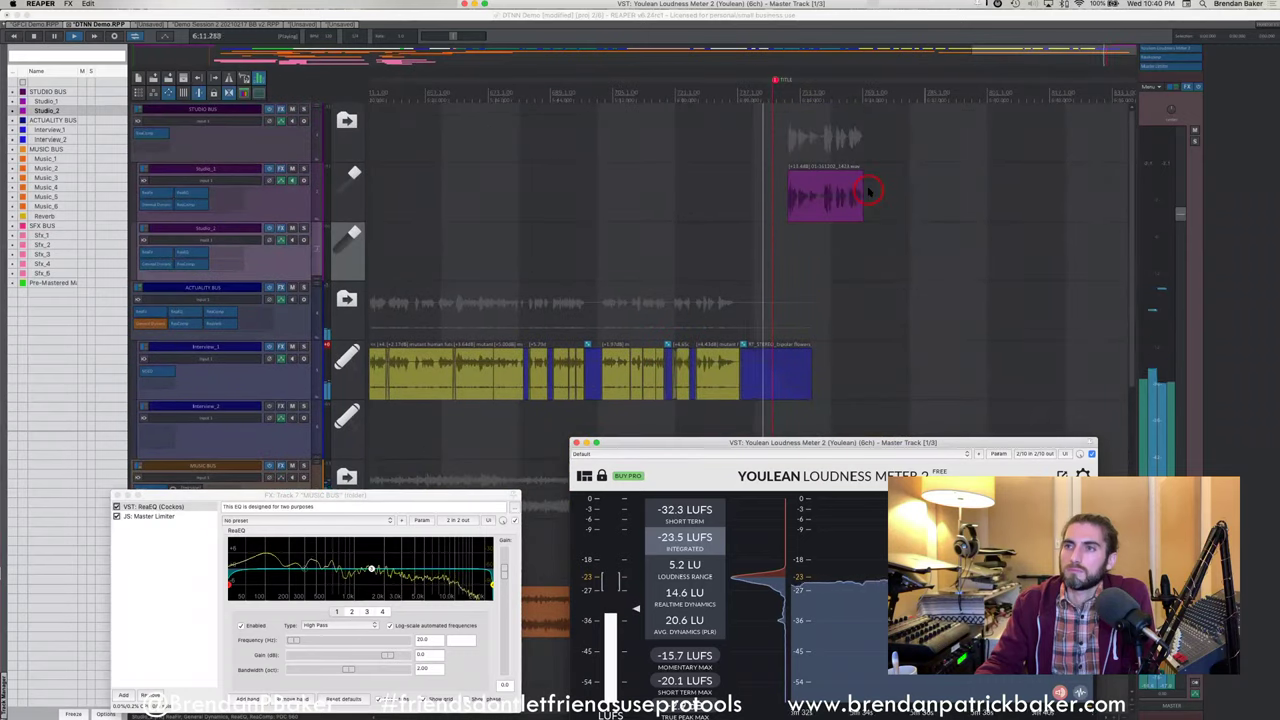
{"action": "scroll", "coordinate": [868, 190], "scroll_direction": "right", "scroll_amount": 1}
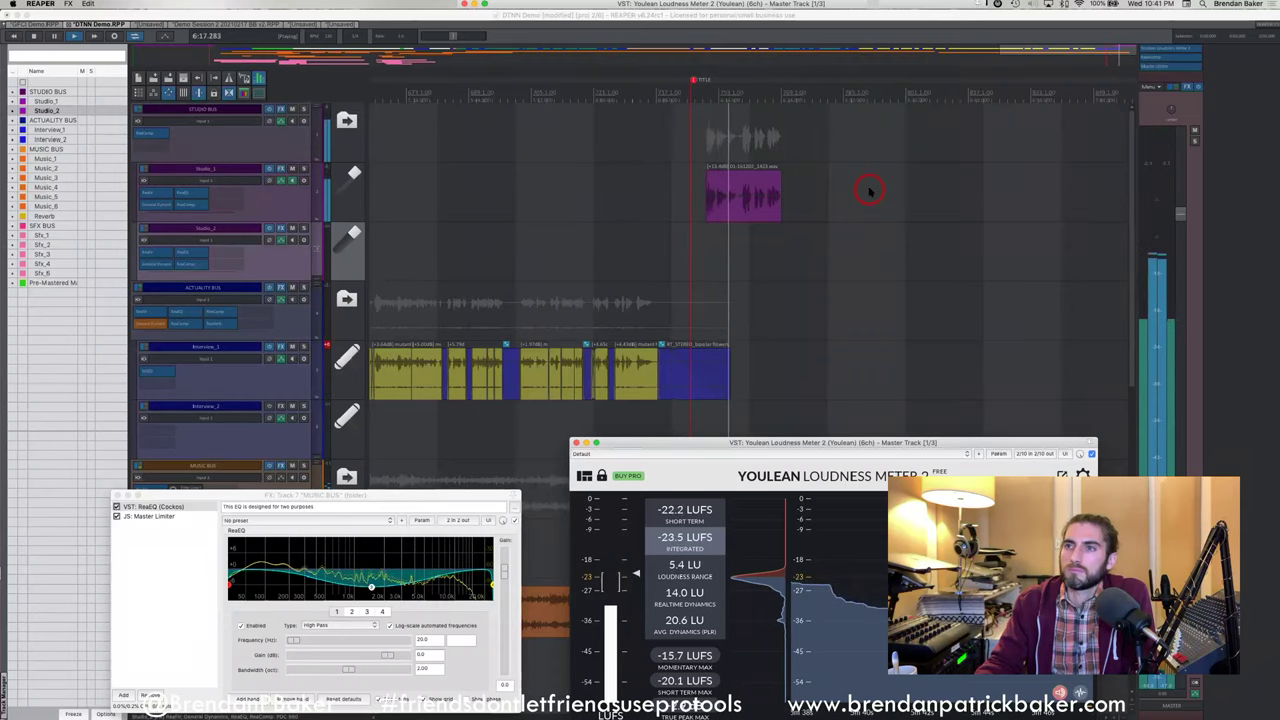
{"action": "key", "text": "F2"}
{"action": "key", "text": "Escape"}
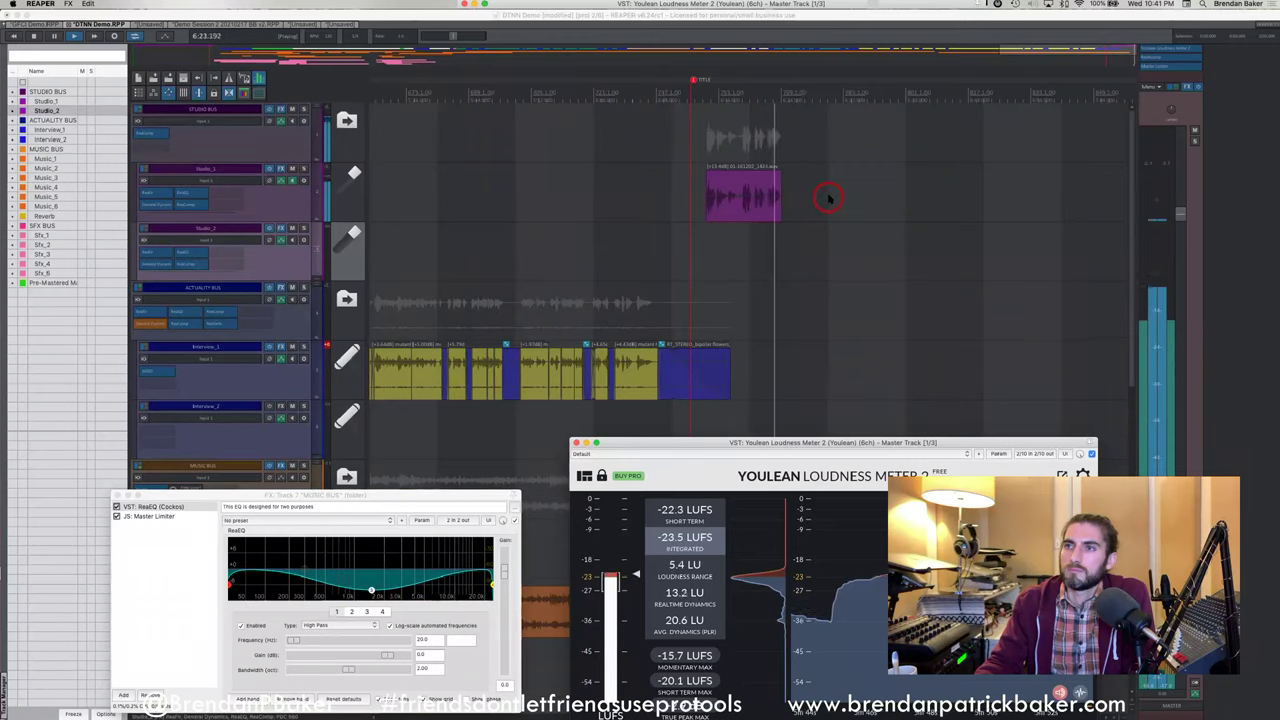
{"action": "left_click", "coordinate": [829, 197]}
{"action": "key", "text": "space"}
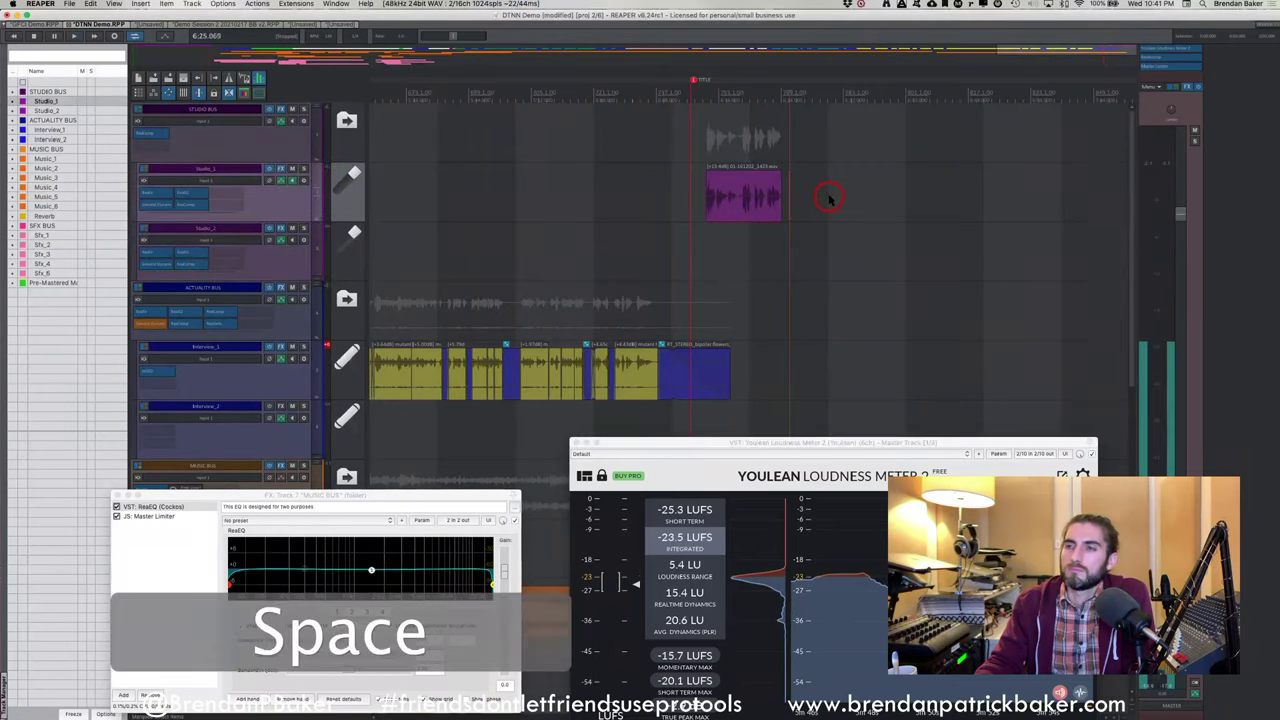
{"action": "scroll", "coordinate": [825, 200], "scroll_direction": "up", "scroll_amount": 1}
{"action": "scroll", "coordinate": [820, 202], "scroll_direction": "down", "scroll_amount": 3}
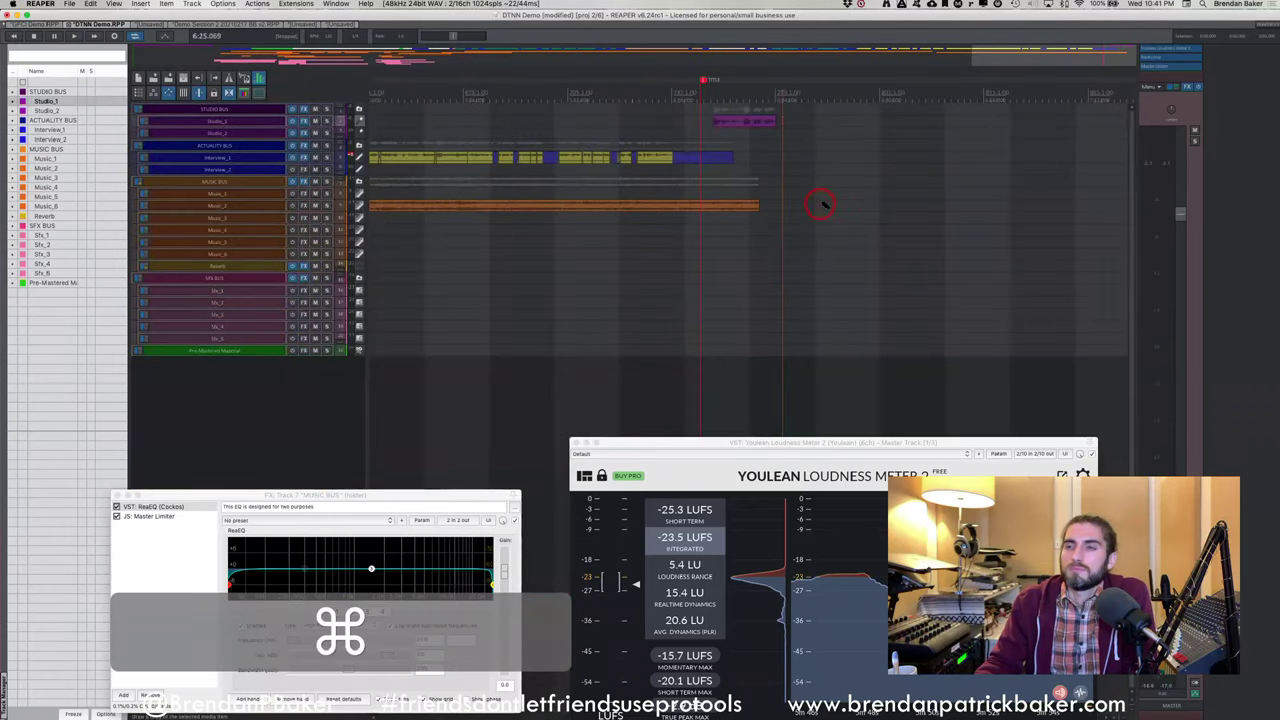
{"action": "scroll", "coordinate": [825, 200], "scroll_direction": "down", "scroll_amount": 1}
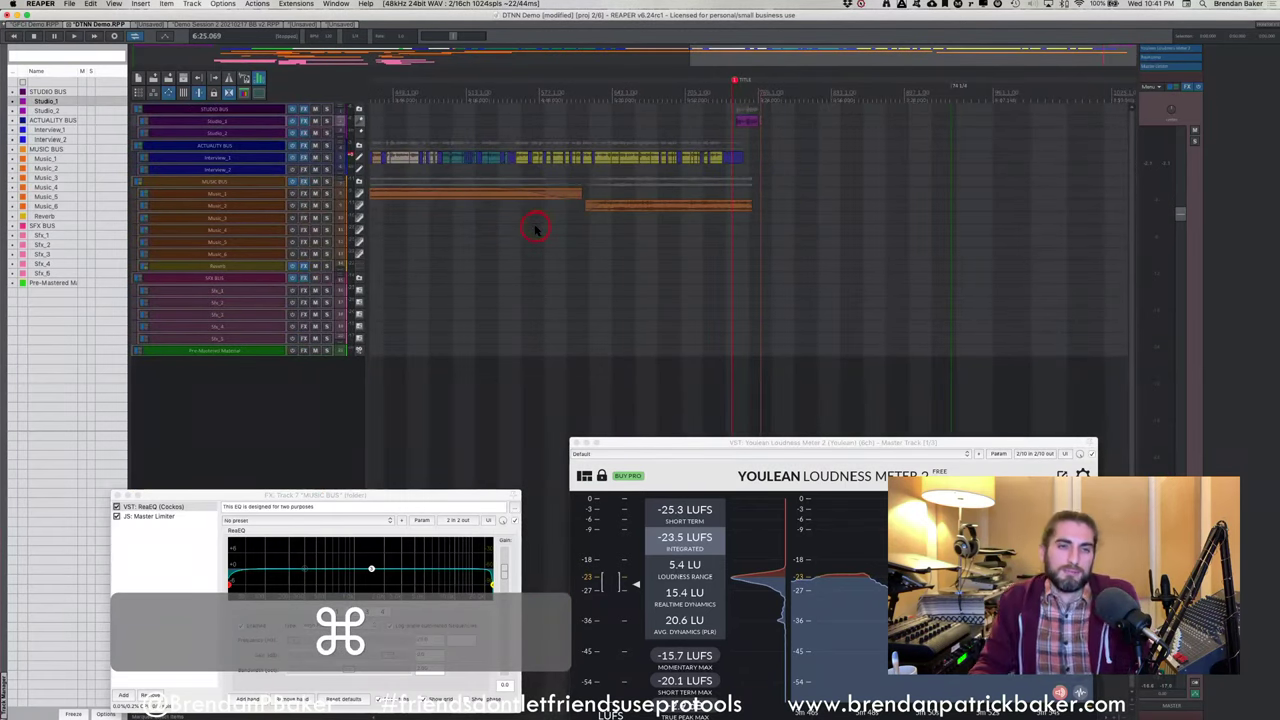